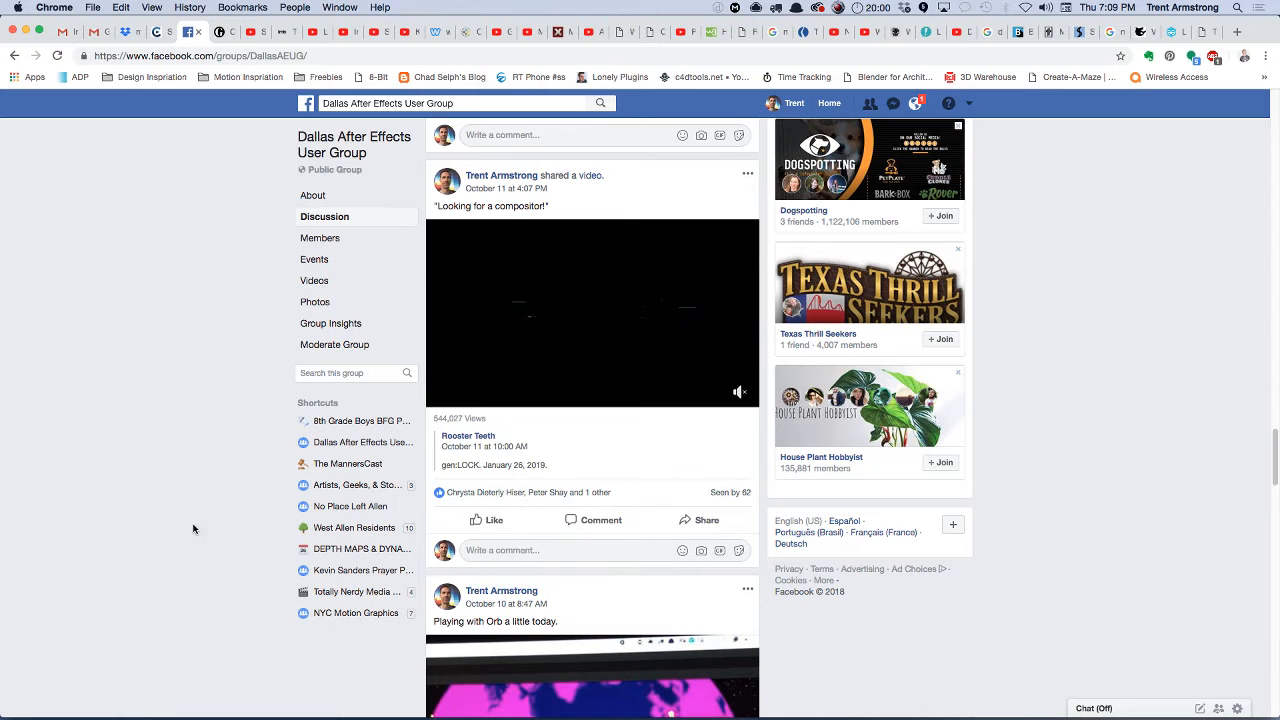
- Skim the recent posts in the group's discussion feed and return to the group's header
scroll(200, 420, down, 10)
scroll(194, 370, down, 4)
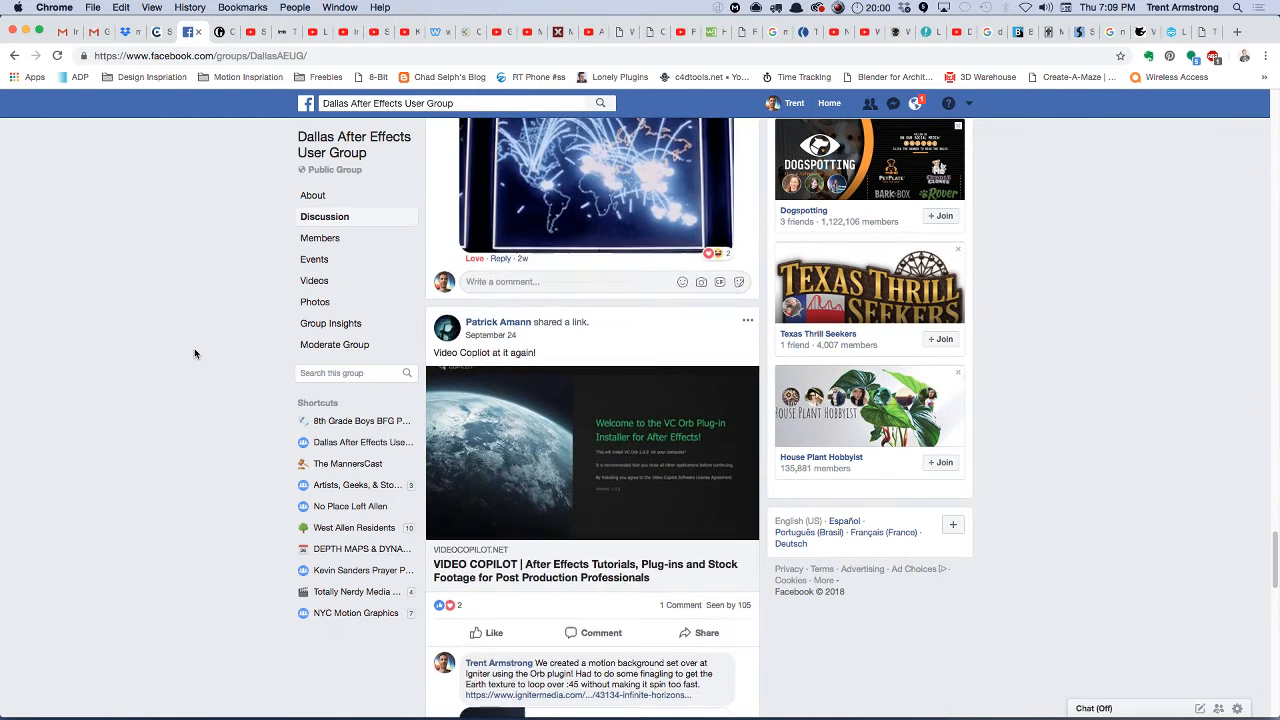
scroll(190, 350, up, 5)
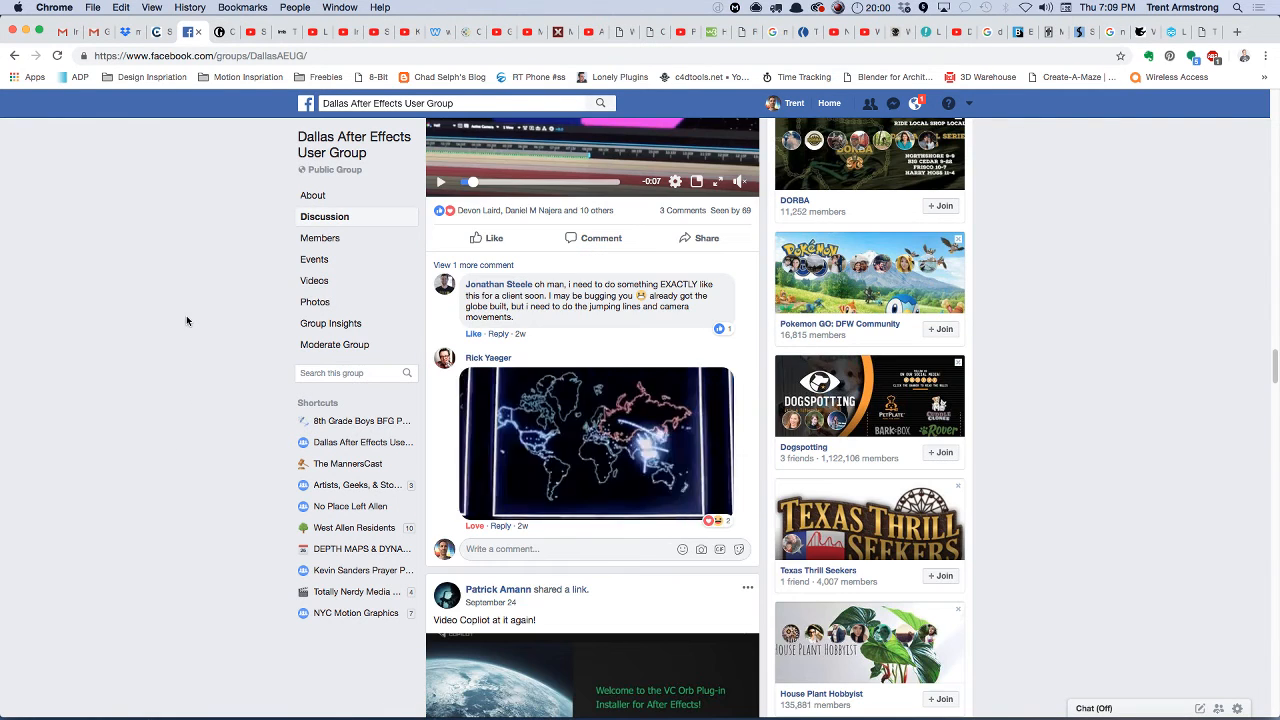
scroll(186, 315, up, 10)
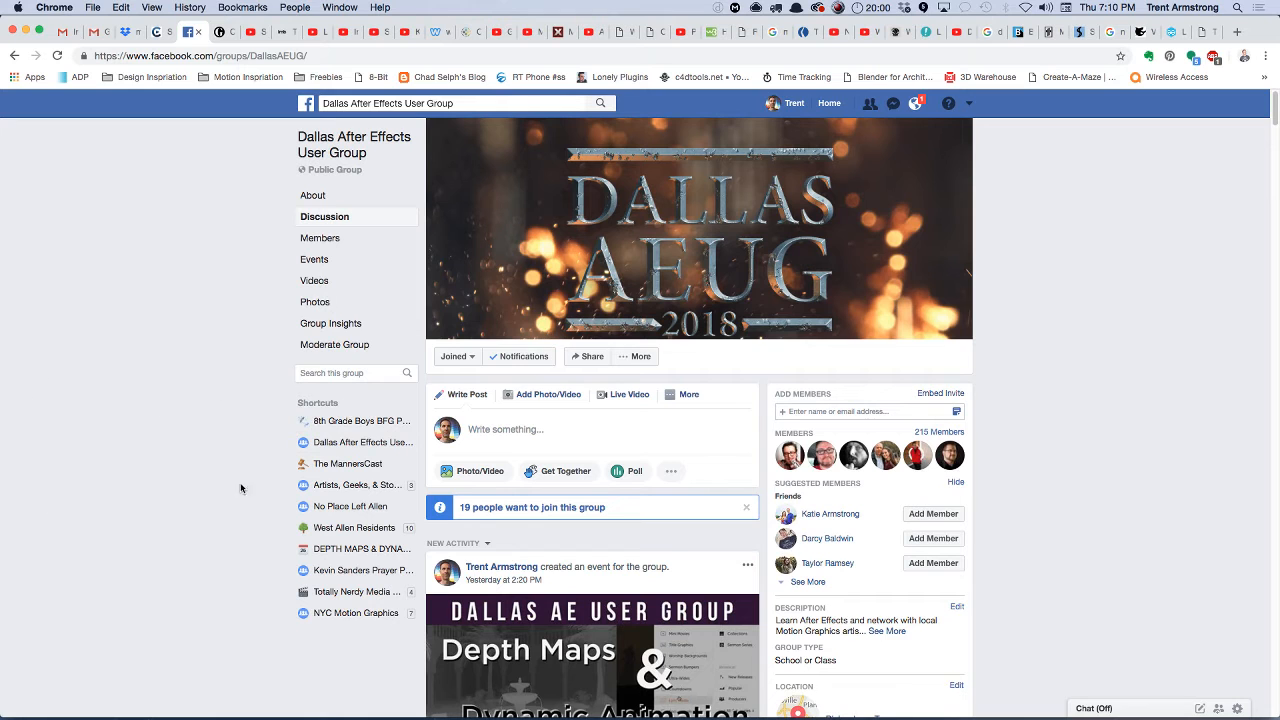
- Switch to After Effects and move the current time of Memorial_Day_Headstone_HD to 0:00:06:19
key(super+Tab)
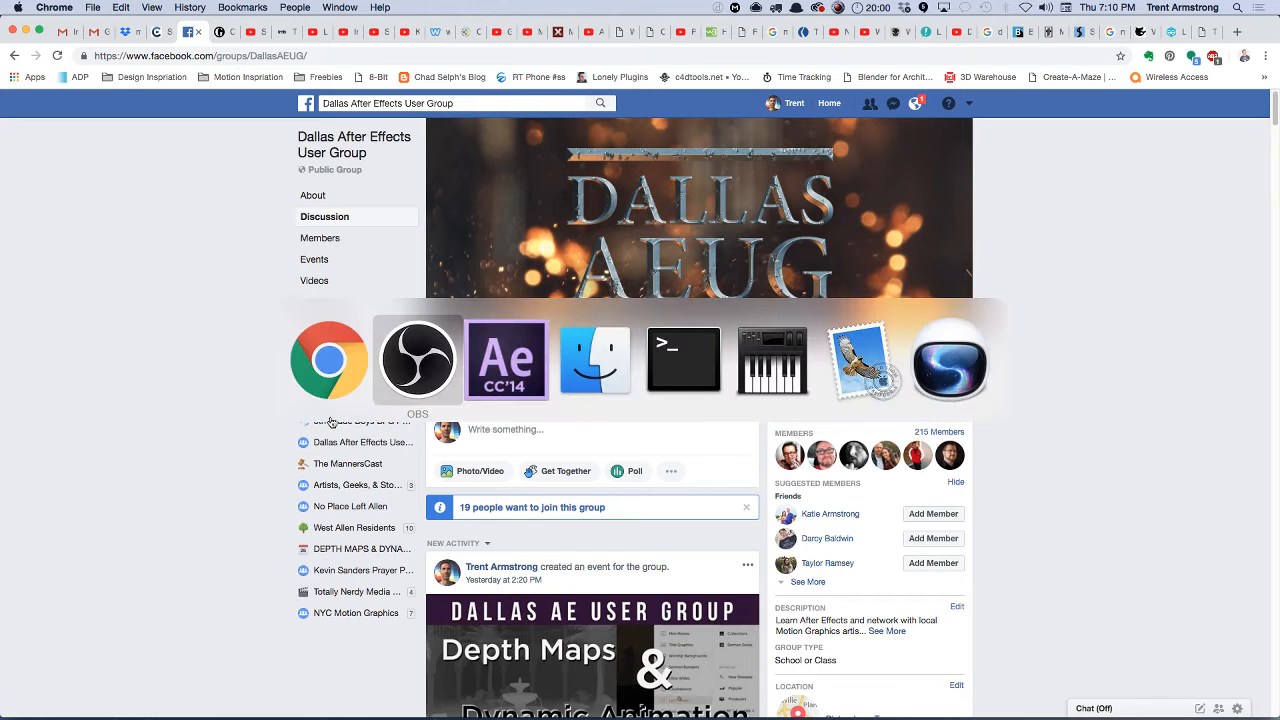
click(425, 373)
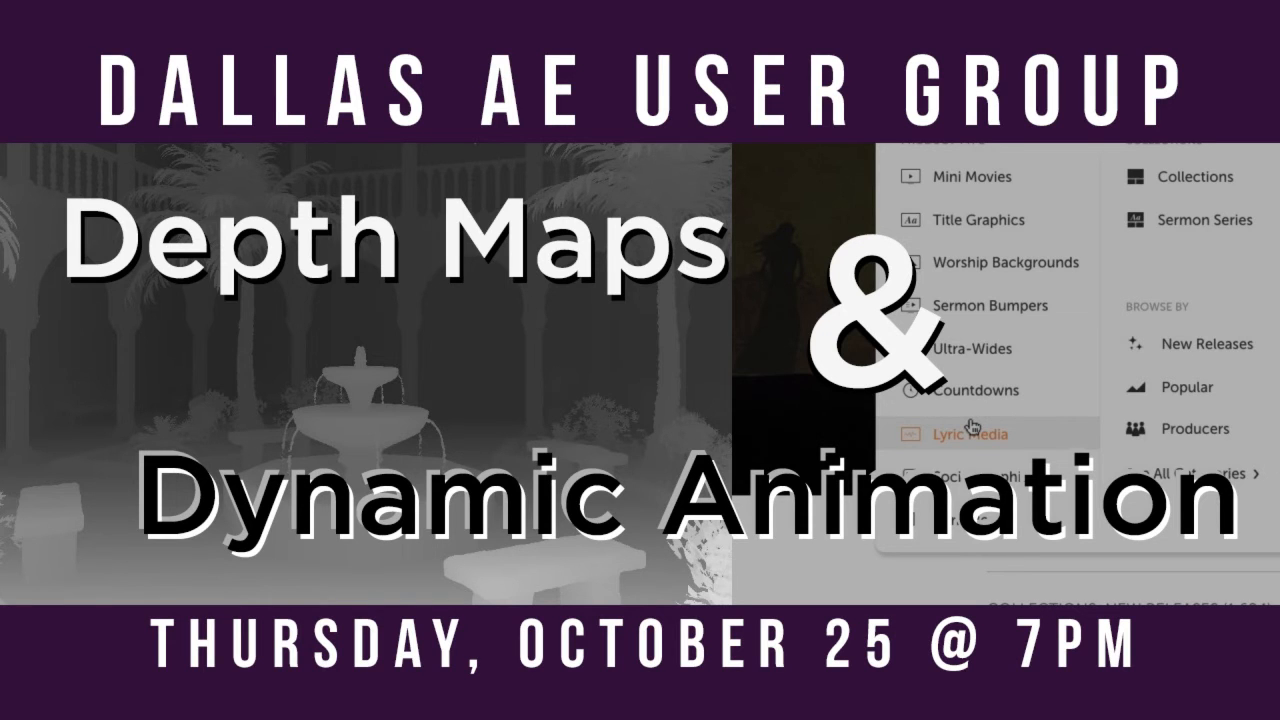
key(super+Tab)
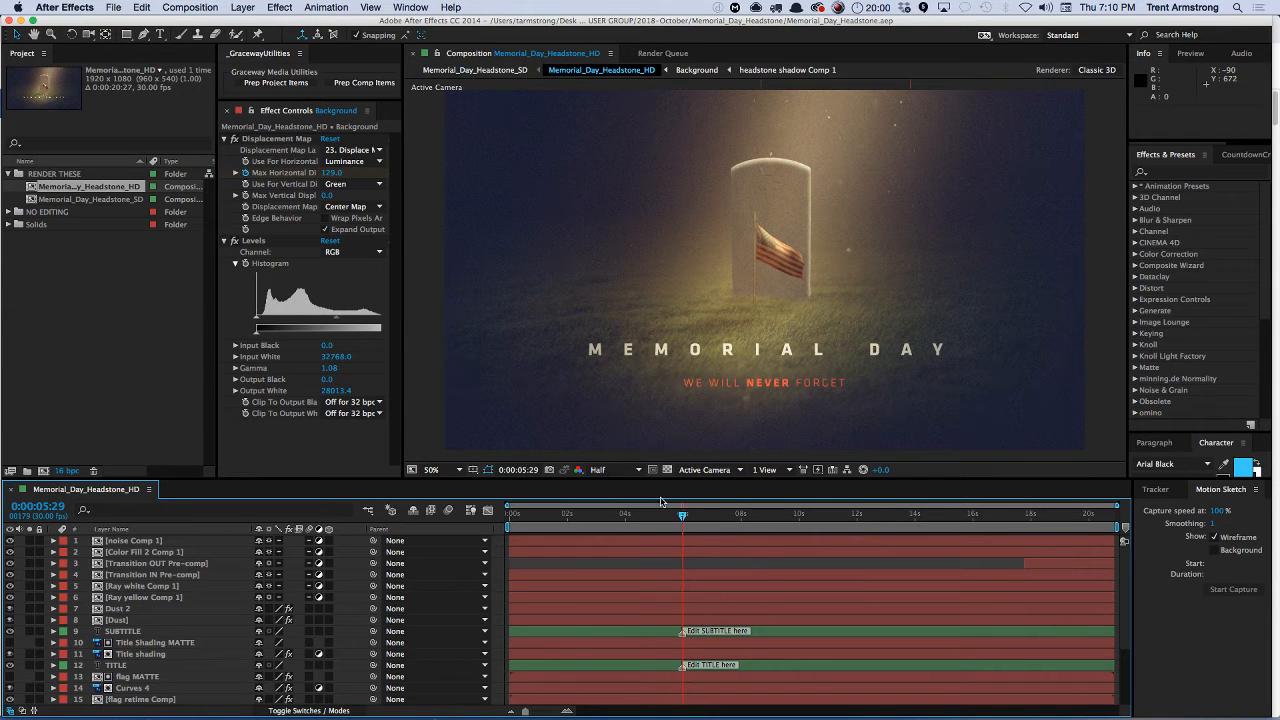
drag(683, 519, 703, 518)
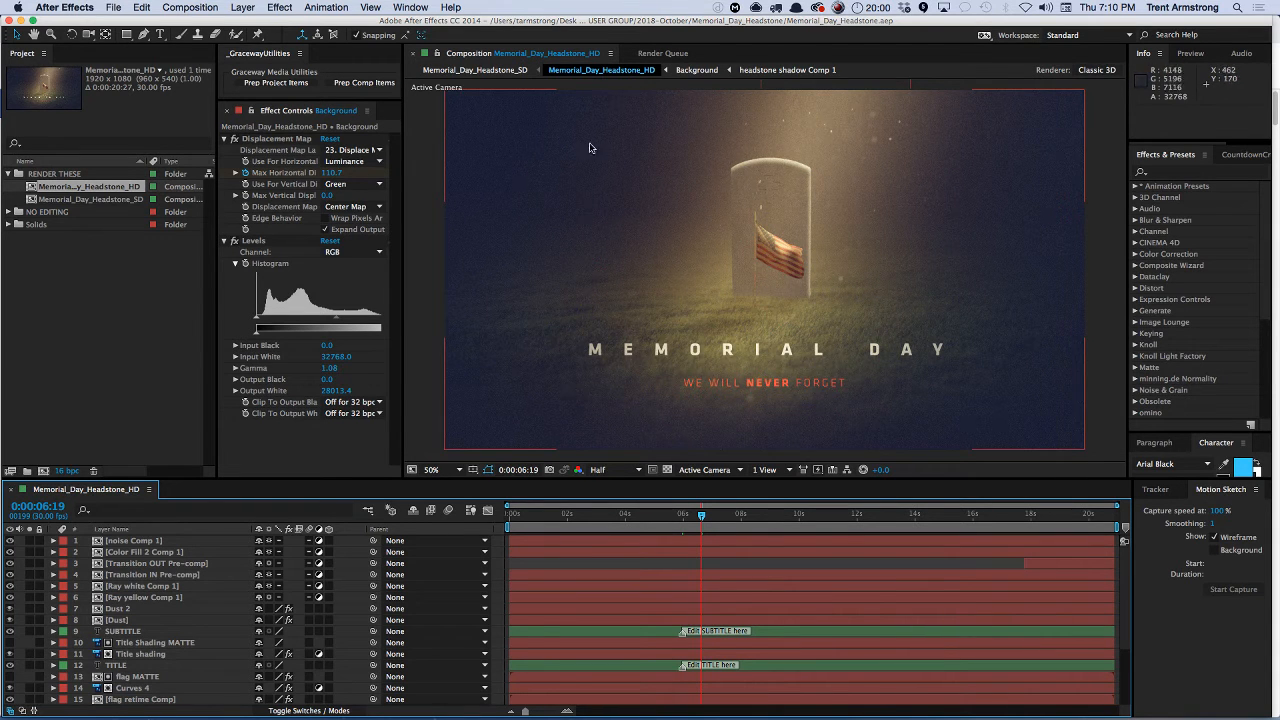
- Check the composition's view options without changing them and hide the layer outlines in the Memorial_Day_Headstone_HD viewer
click(610, 53)
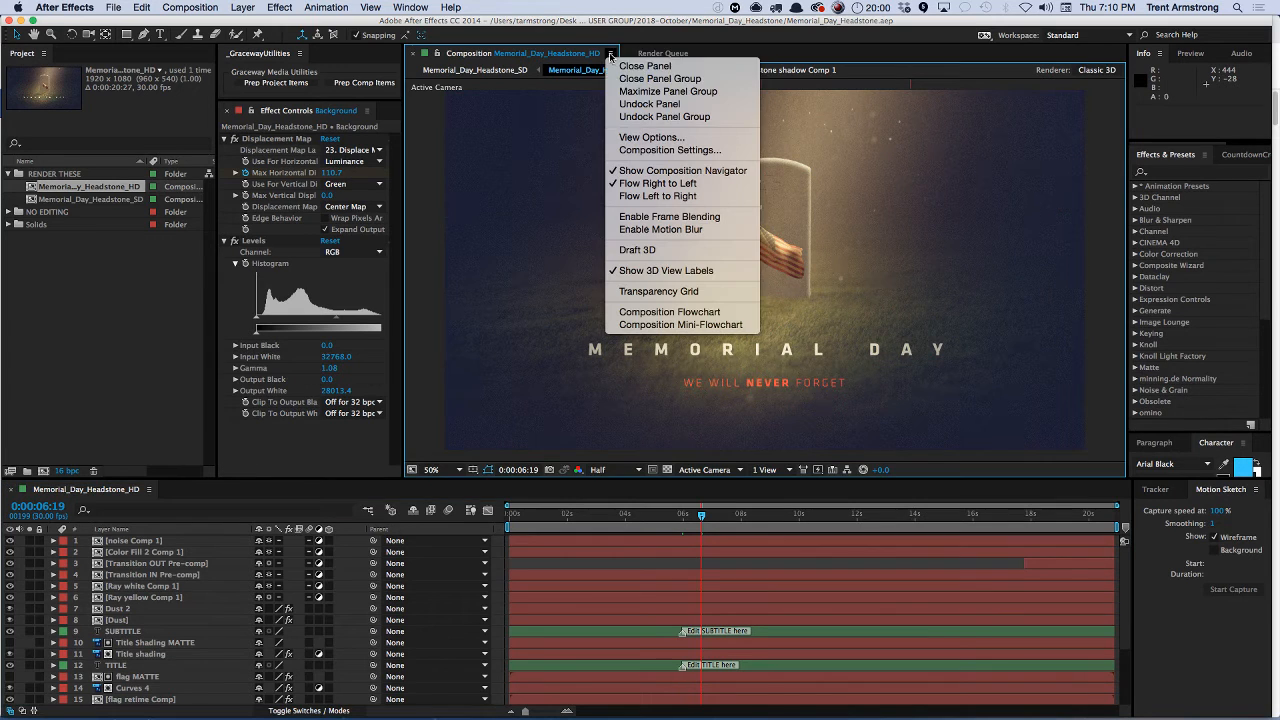
click(651, 137)
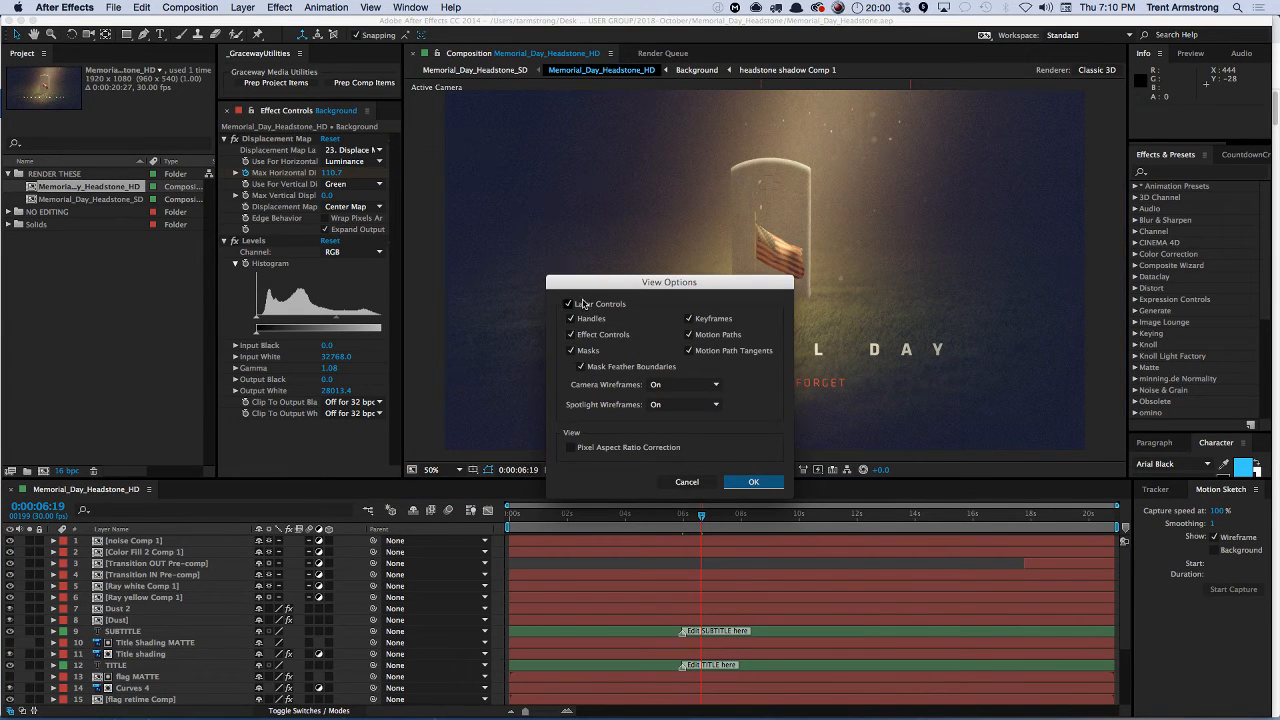
click(696, 483)
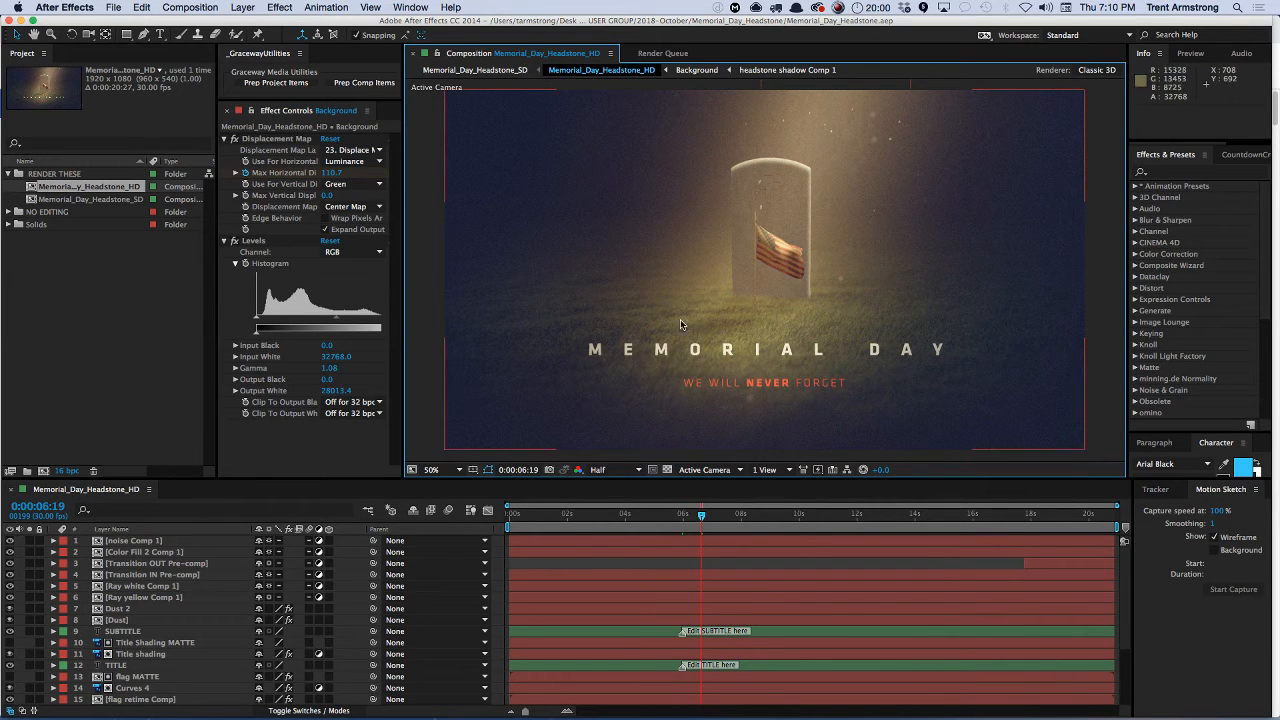
key(apostrophe)
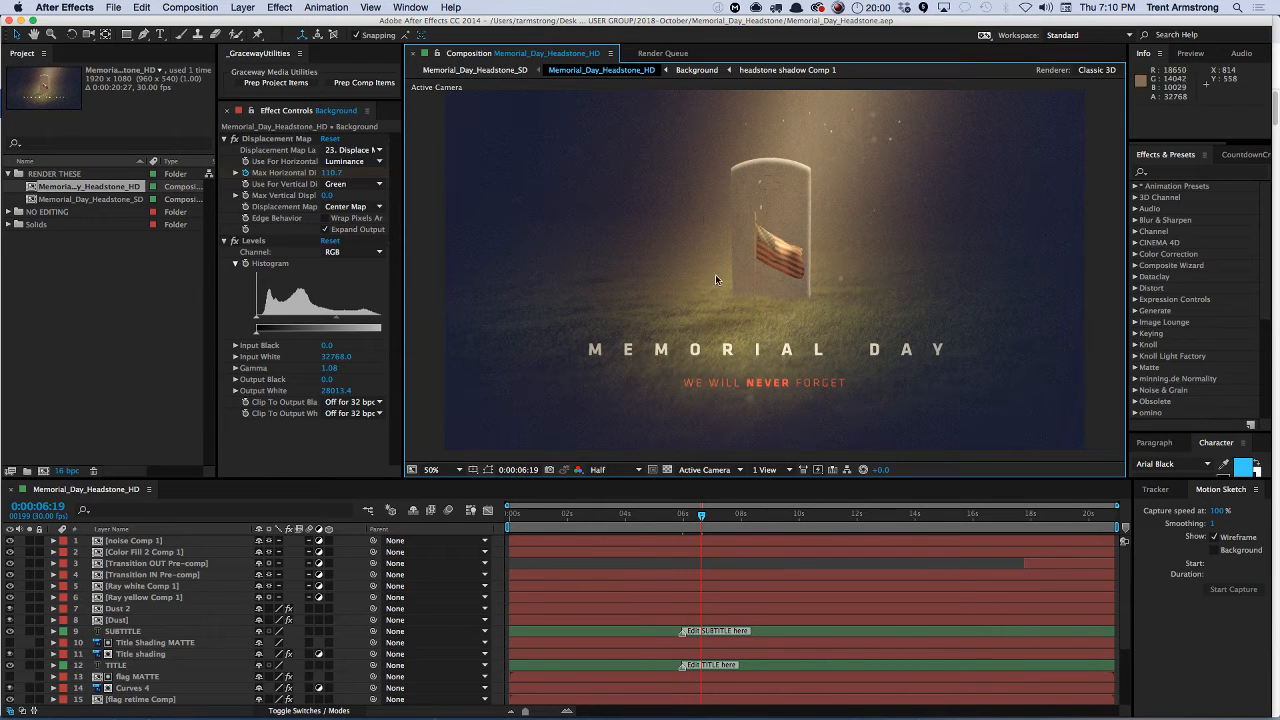
- At 0:00:05:16, solo headstone Comp 1, beam Comp 1, Background and BG Comp 1 one after another
drag(704, 518, 669, 518)
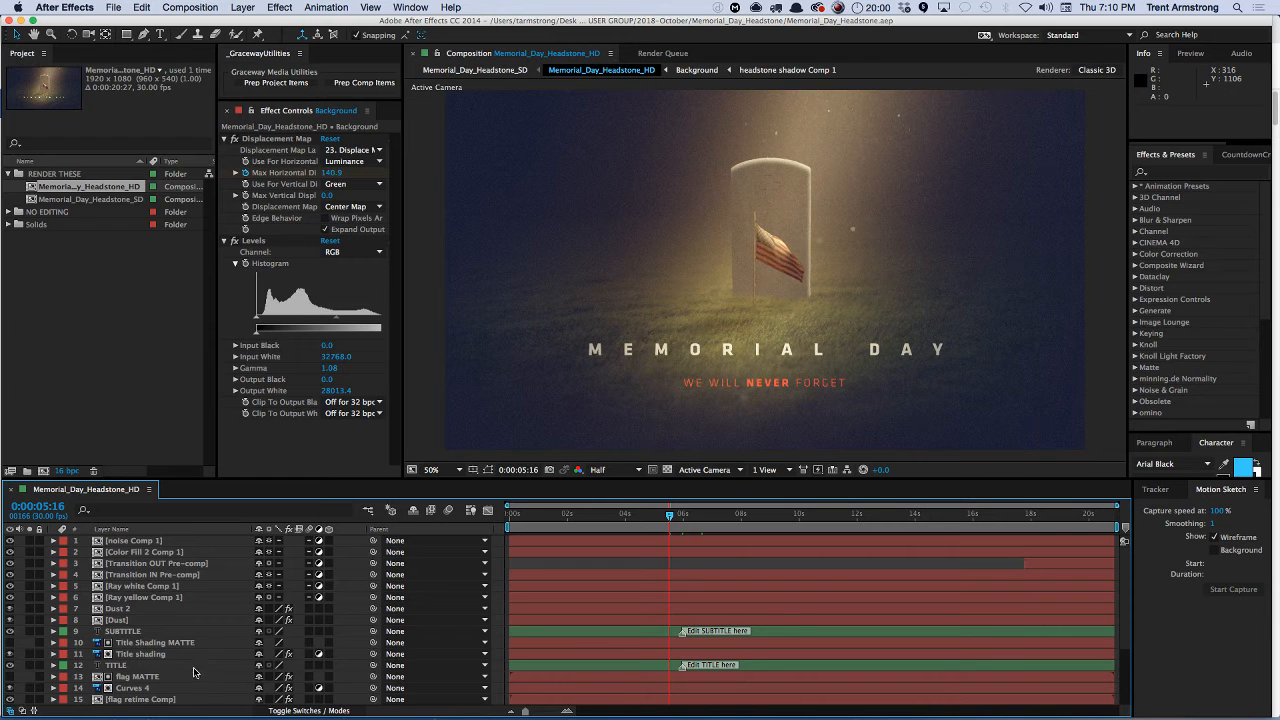
scroll(195, 670, down, 4)
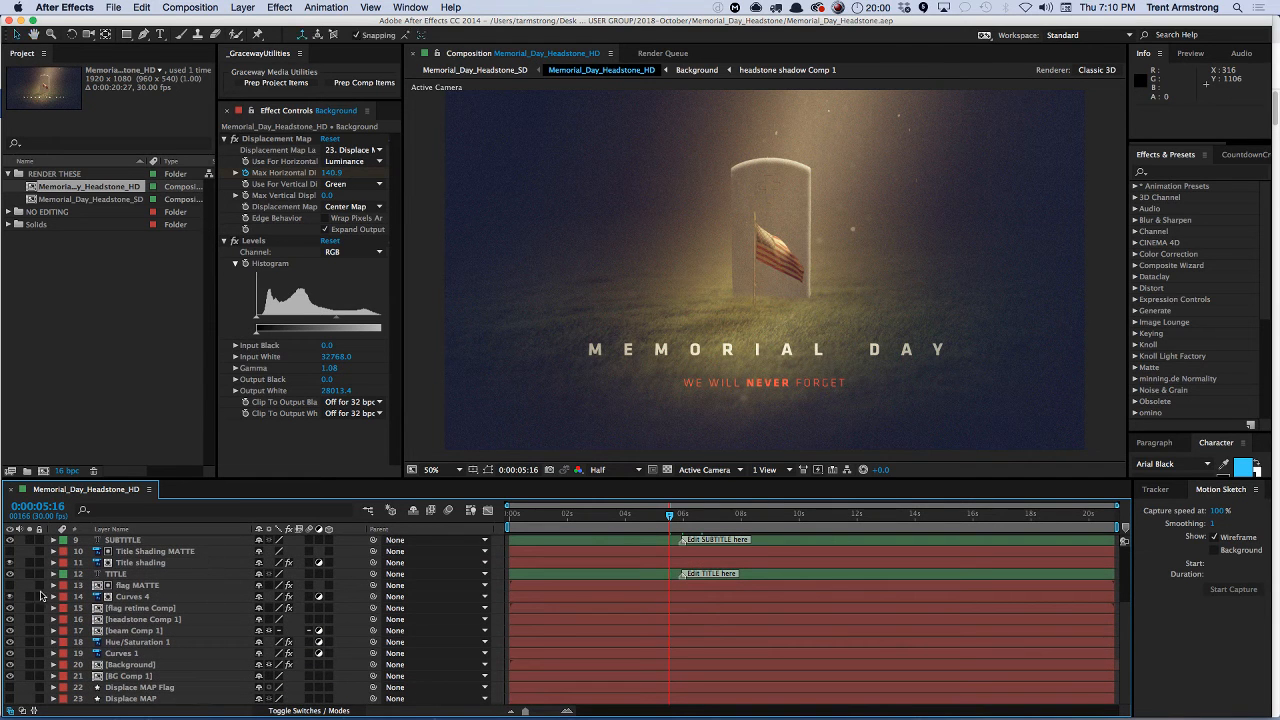
click(29, 619)
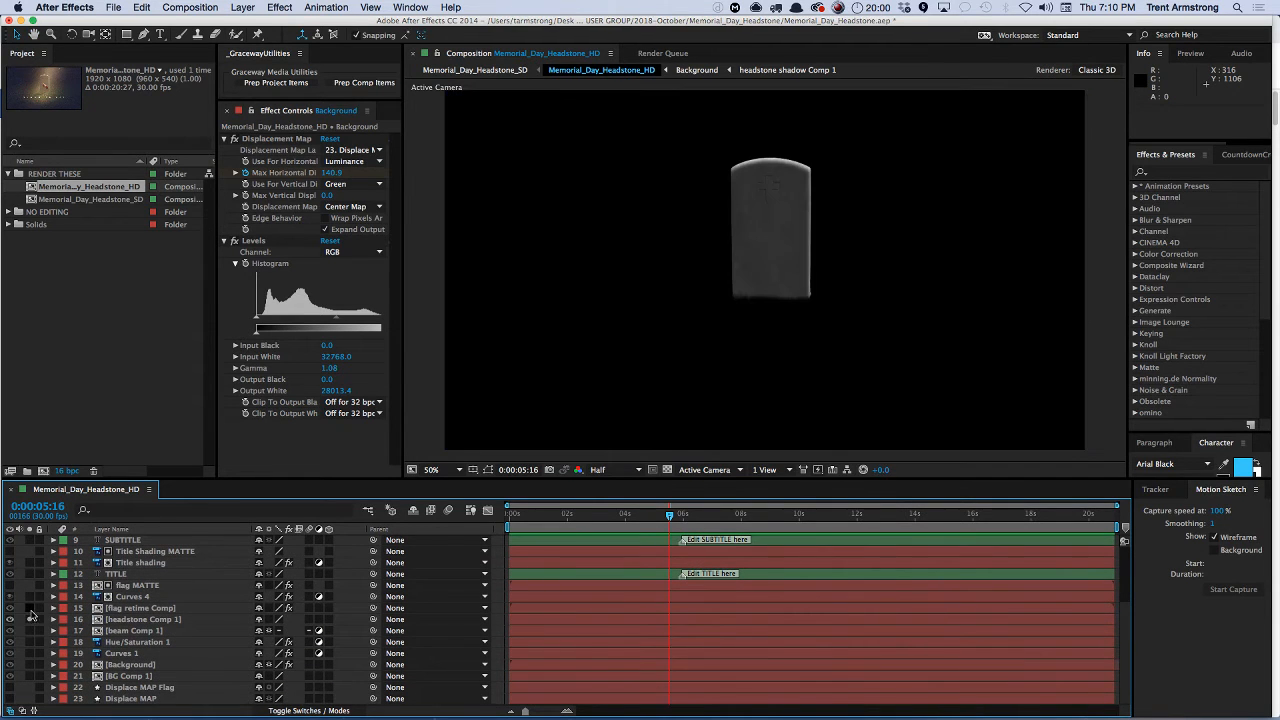
click(29, 630)
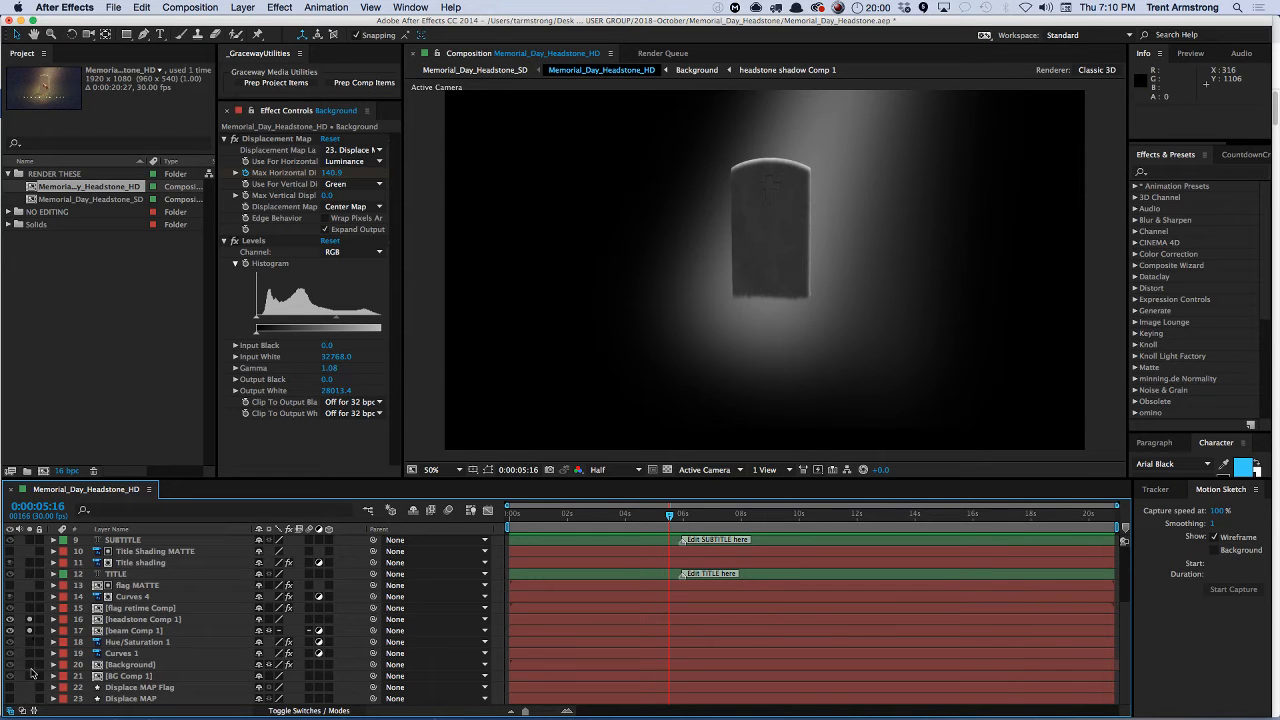
click(29, 664)
click(29, 675)
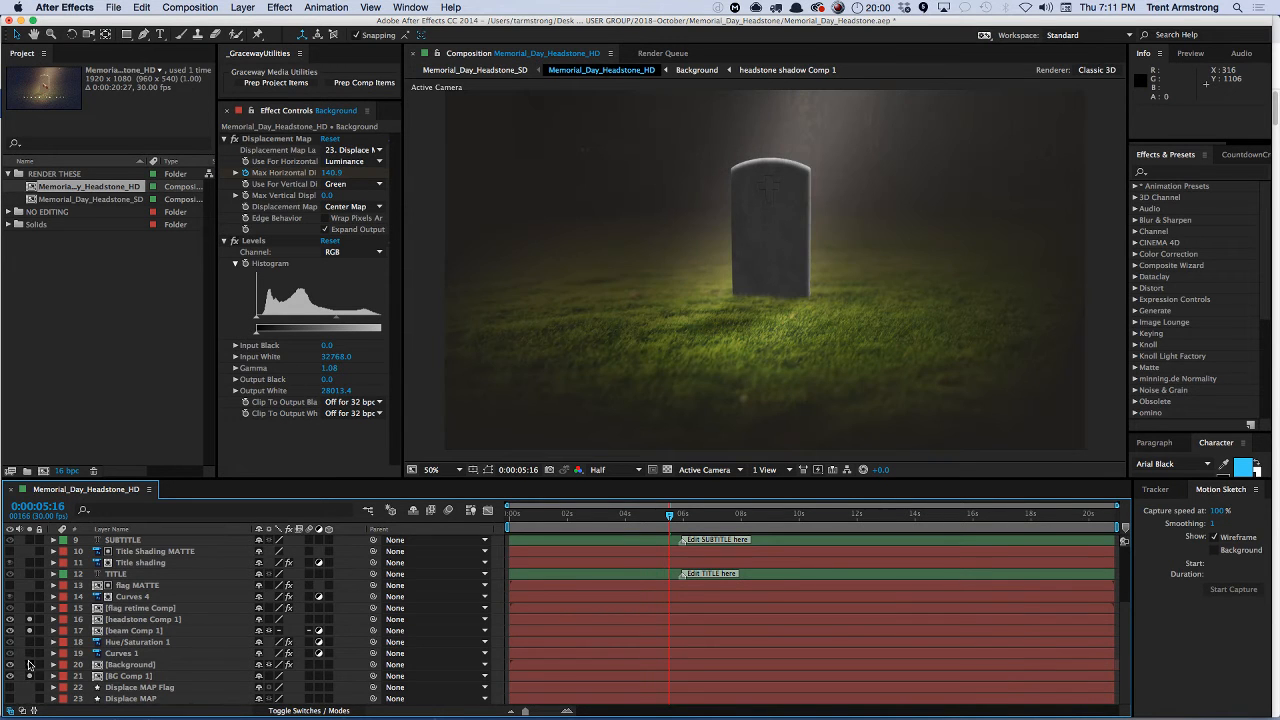
- Isolate the Background layer, add BG Comp 1 and headstone Comp 1 to the solo view, and clear all solos
click(29, 675)
click(29, 630)
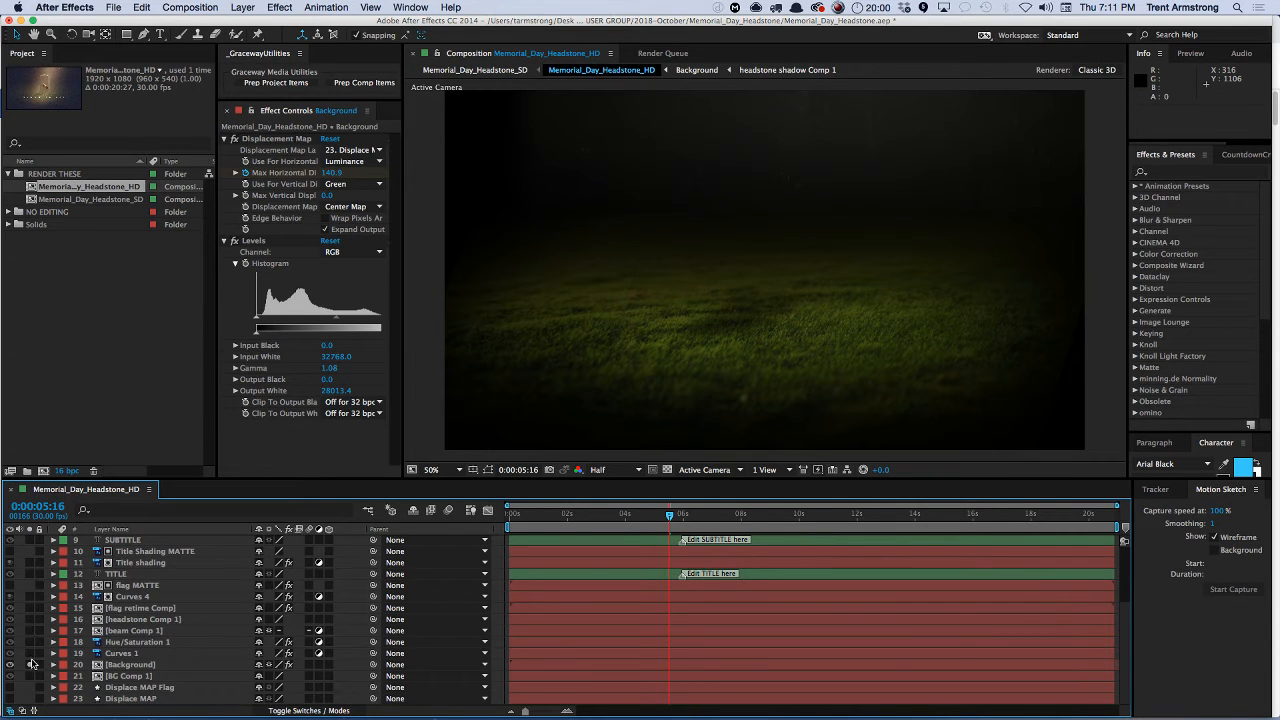
click(29, 675)
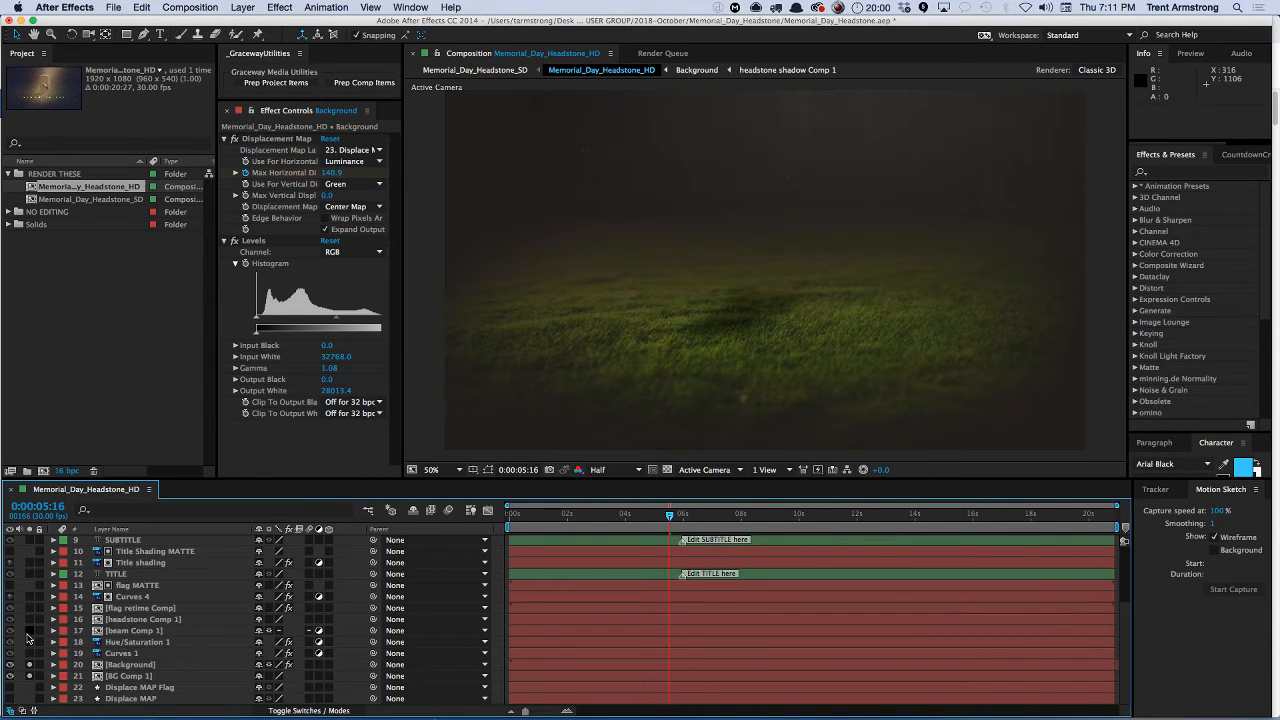
click(29, 619)
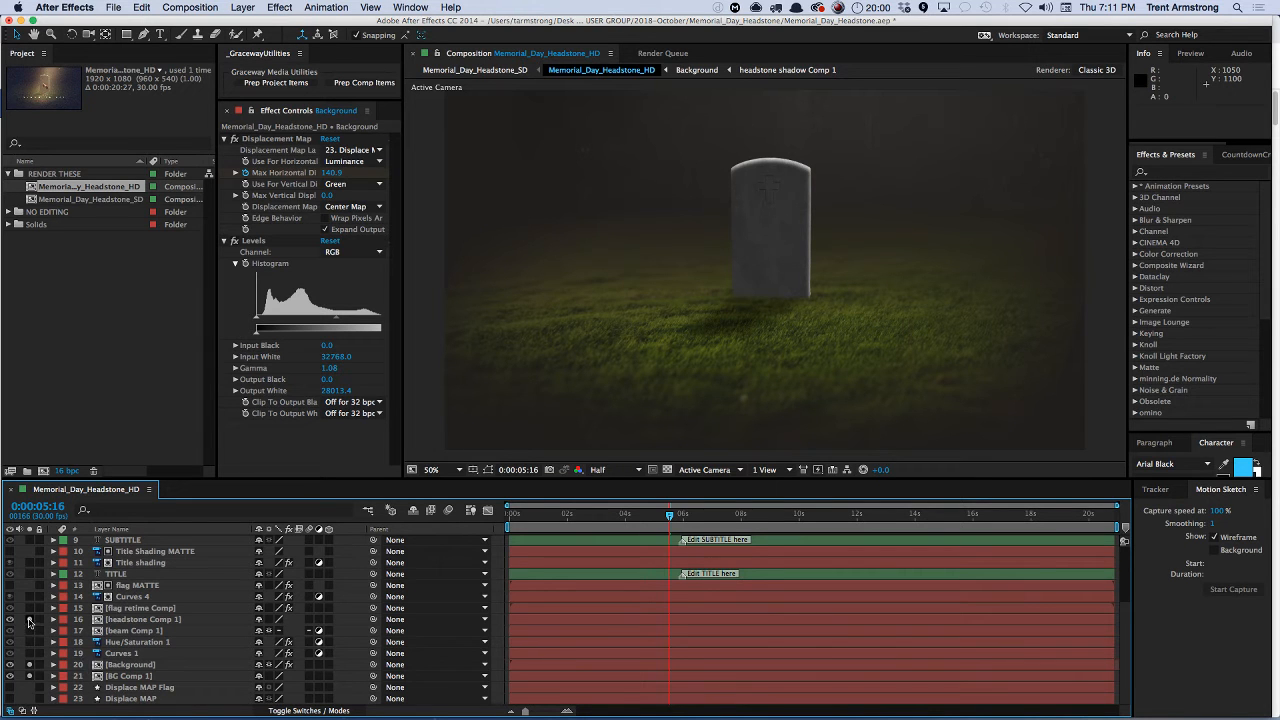
drag(29, 677, 28, 622)
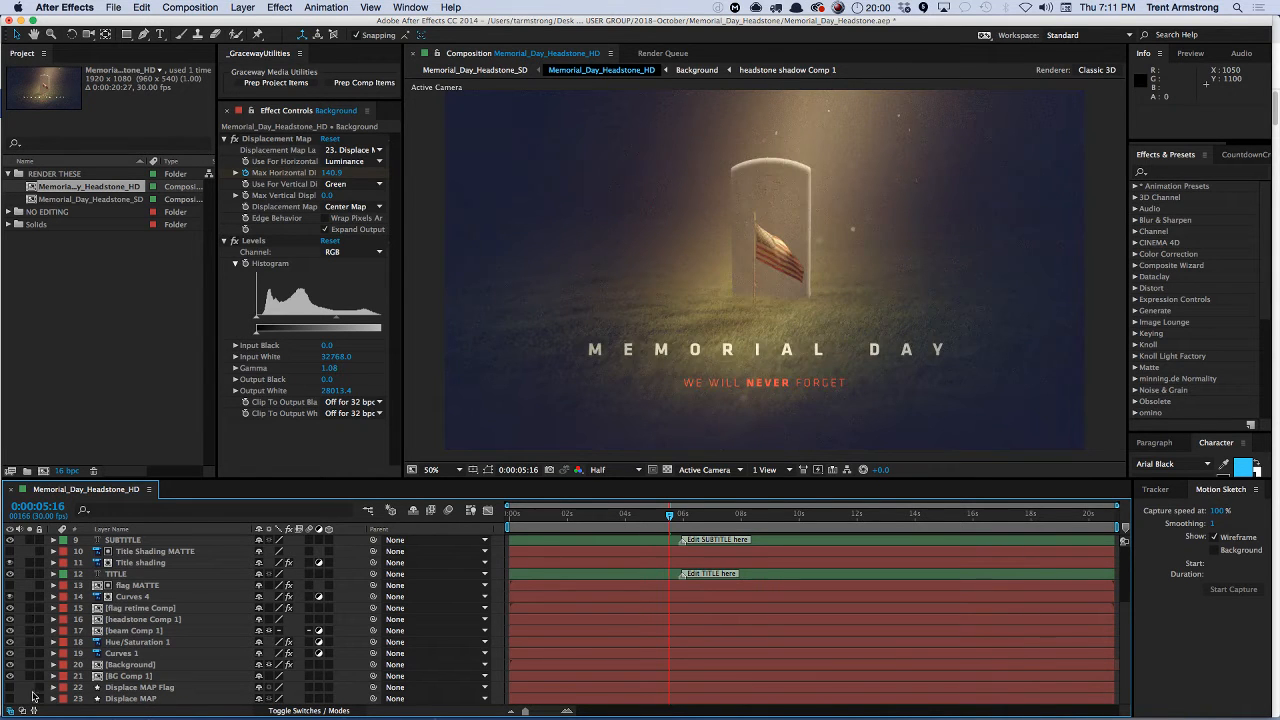
- Solo BG Comp 1, headstone Comp 1 and Background, and move the current time to 0:00:06:09
click(29, 665)
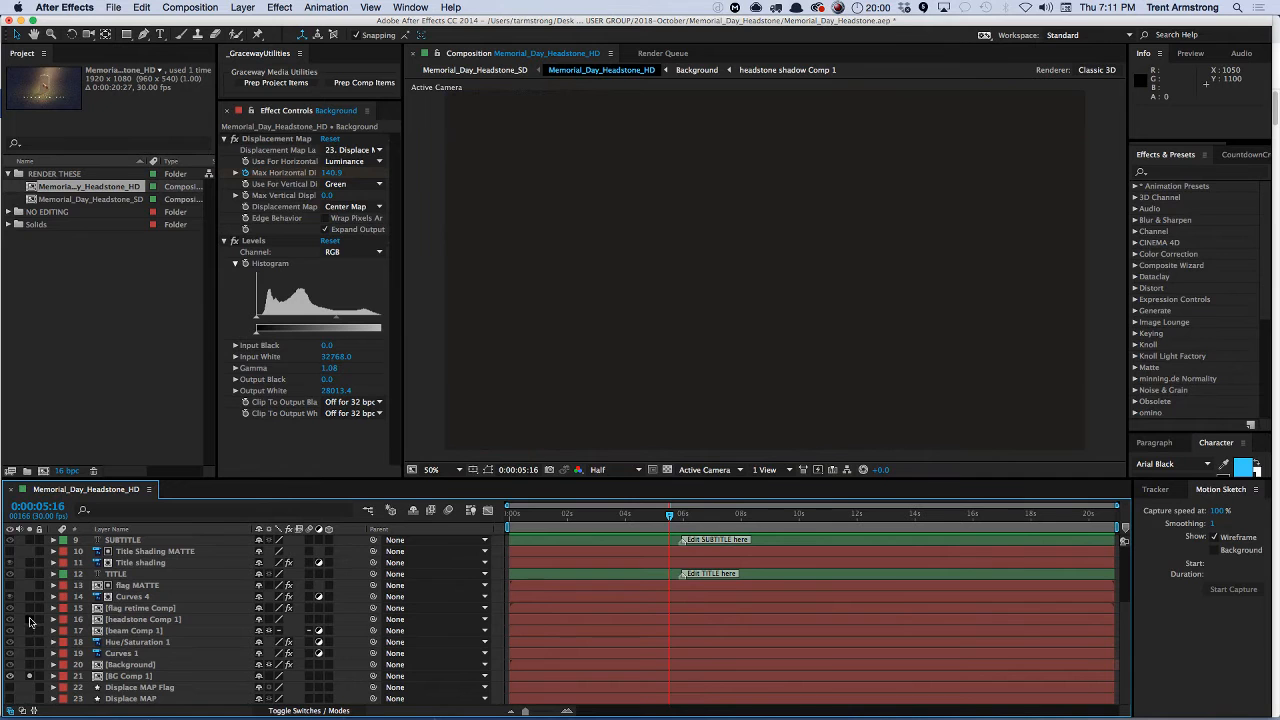
click(29, 619)
click(30, 666)
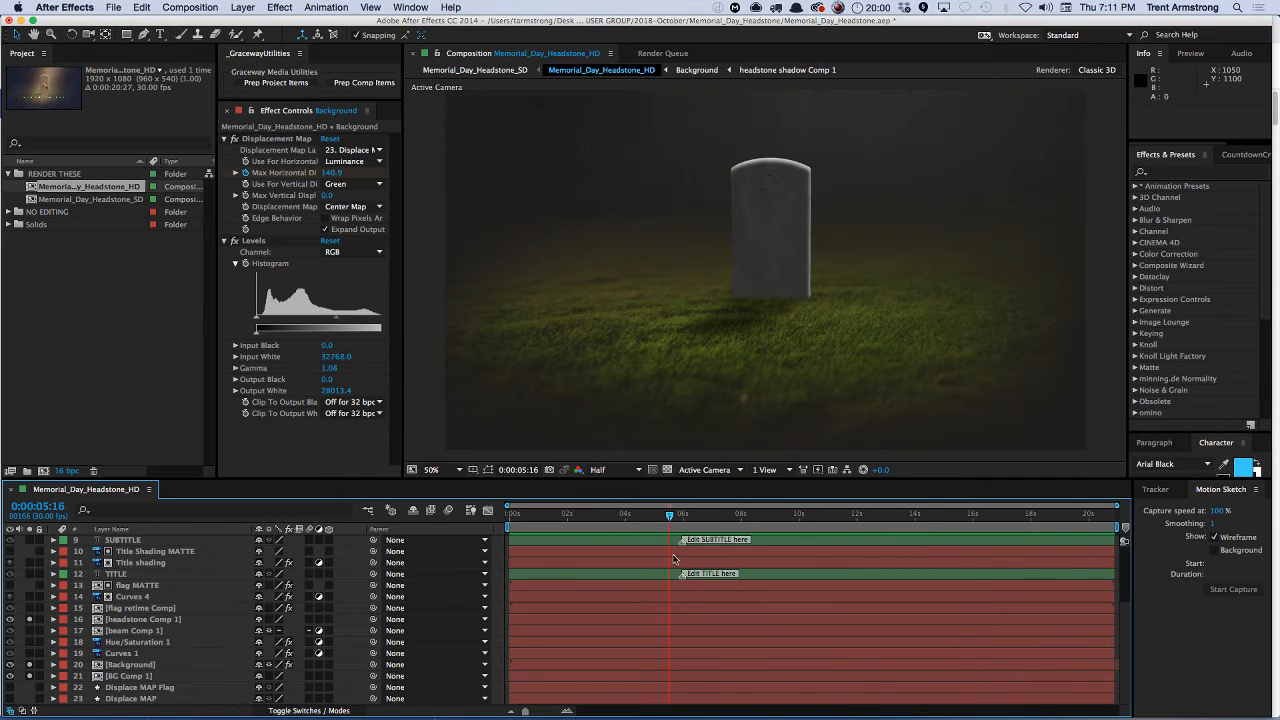
mouse_move(668, 518)
mouse_down()
mouse_move(557, 522)
mouse_move(665, 535)
mouse_move(1019, 515)
mouse_move(691, 516)
mouse_up()
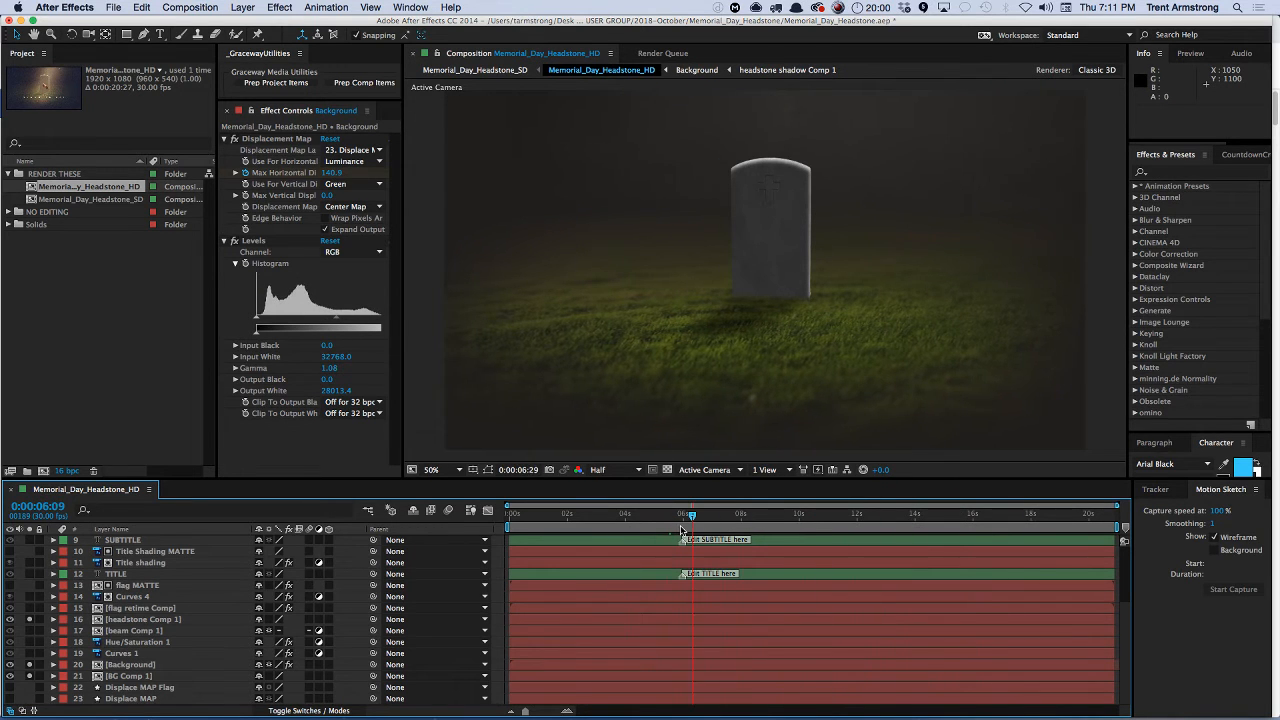
- Open the Background precomp and isolate Grass Comp 1 over the transparency grid
click(130, 665)
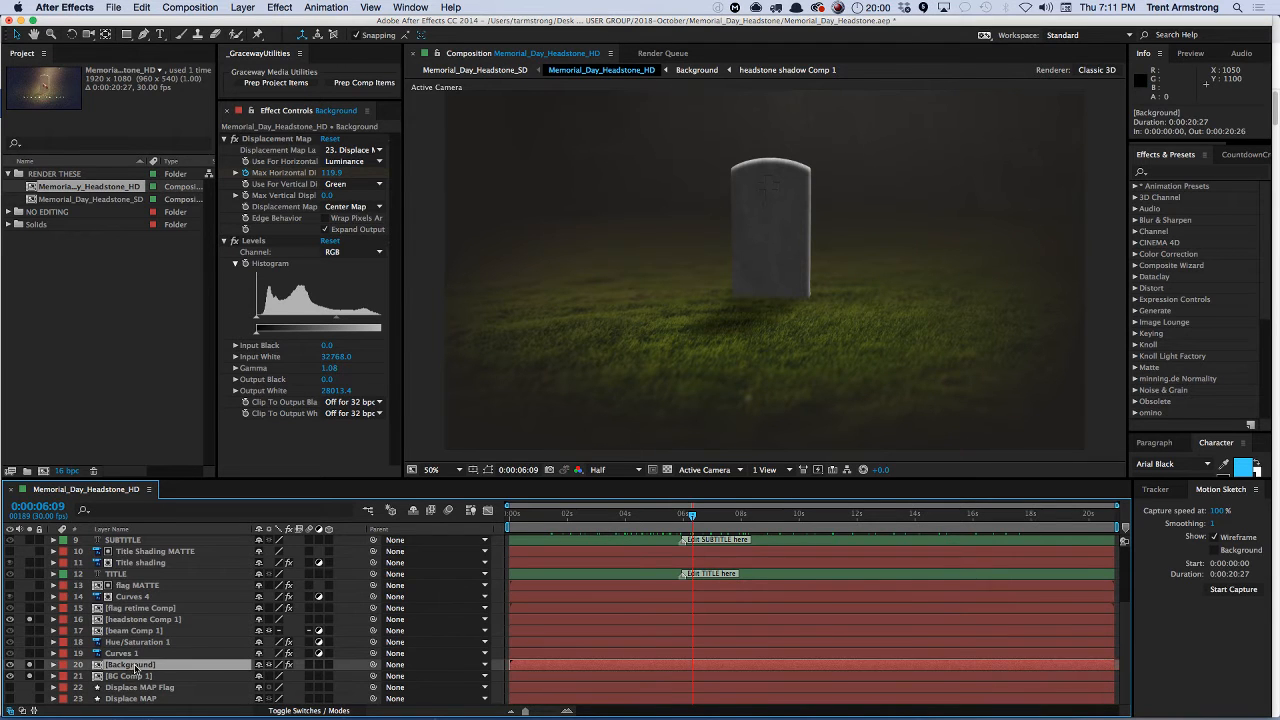
double_click(123, 666)
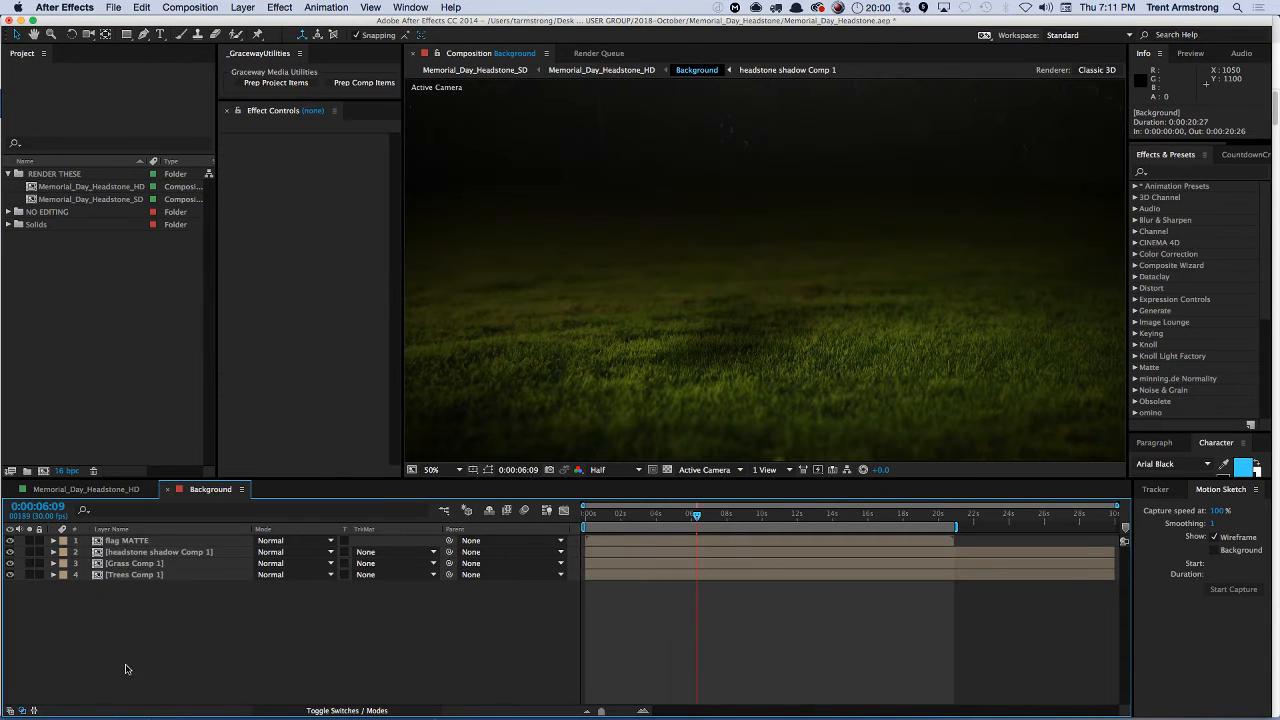
key(comma)
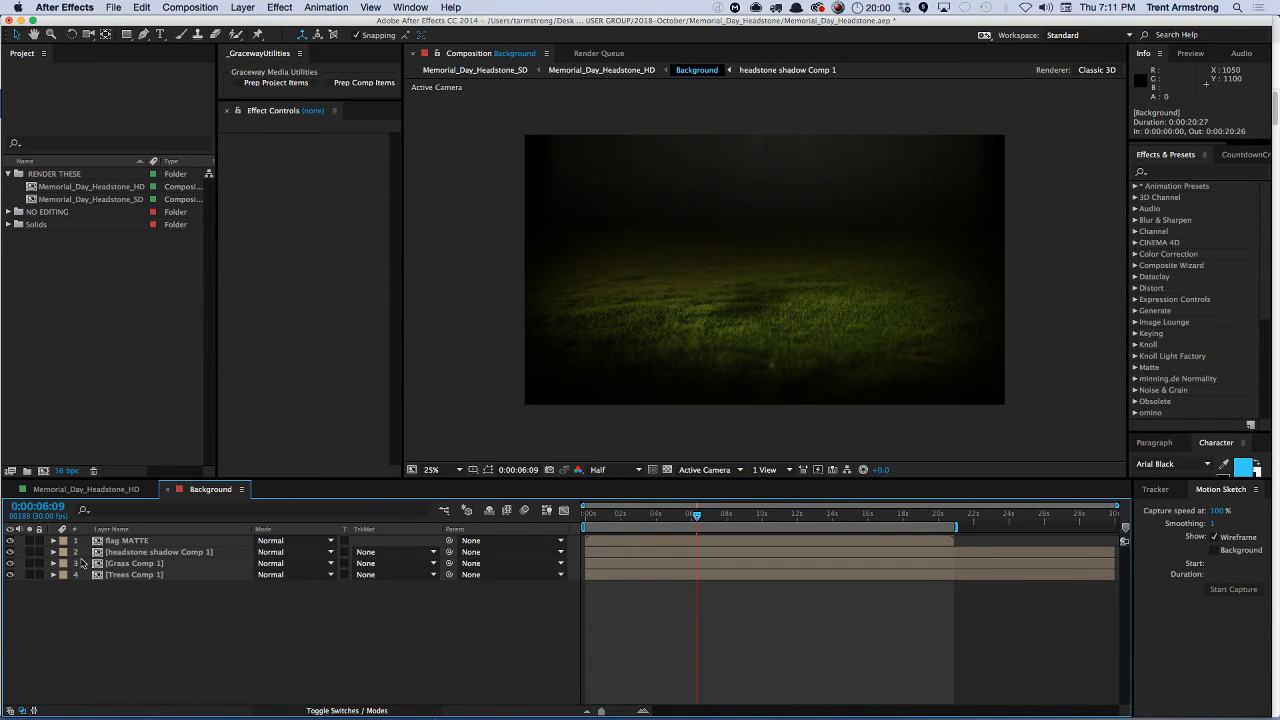
click(667, 469)
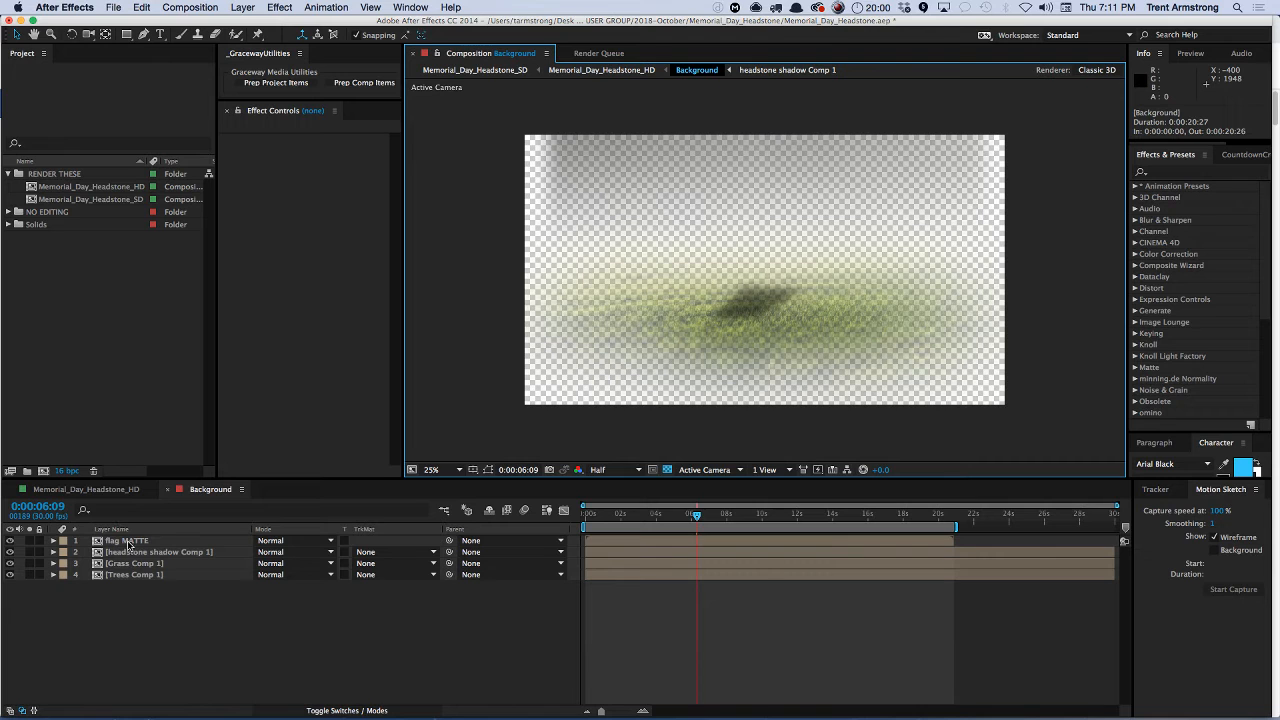
click(29, 563)
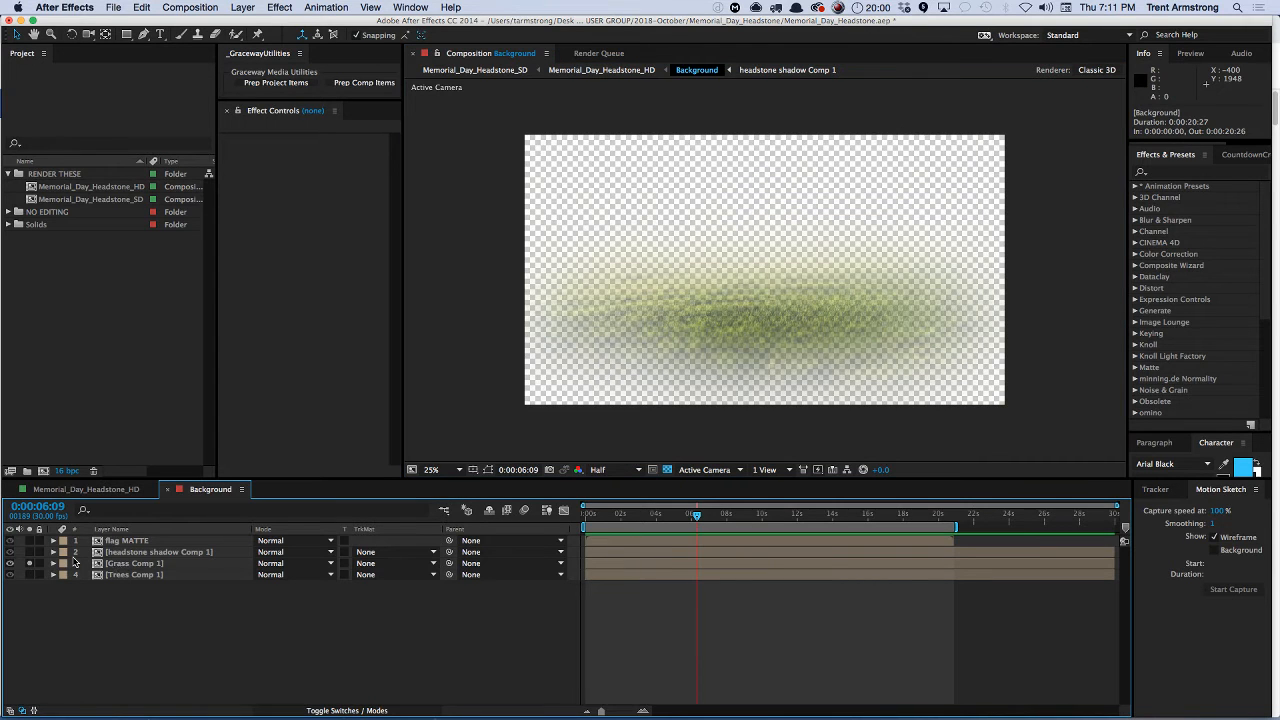
click(115, 565)
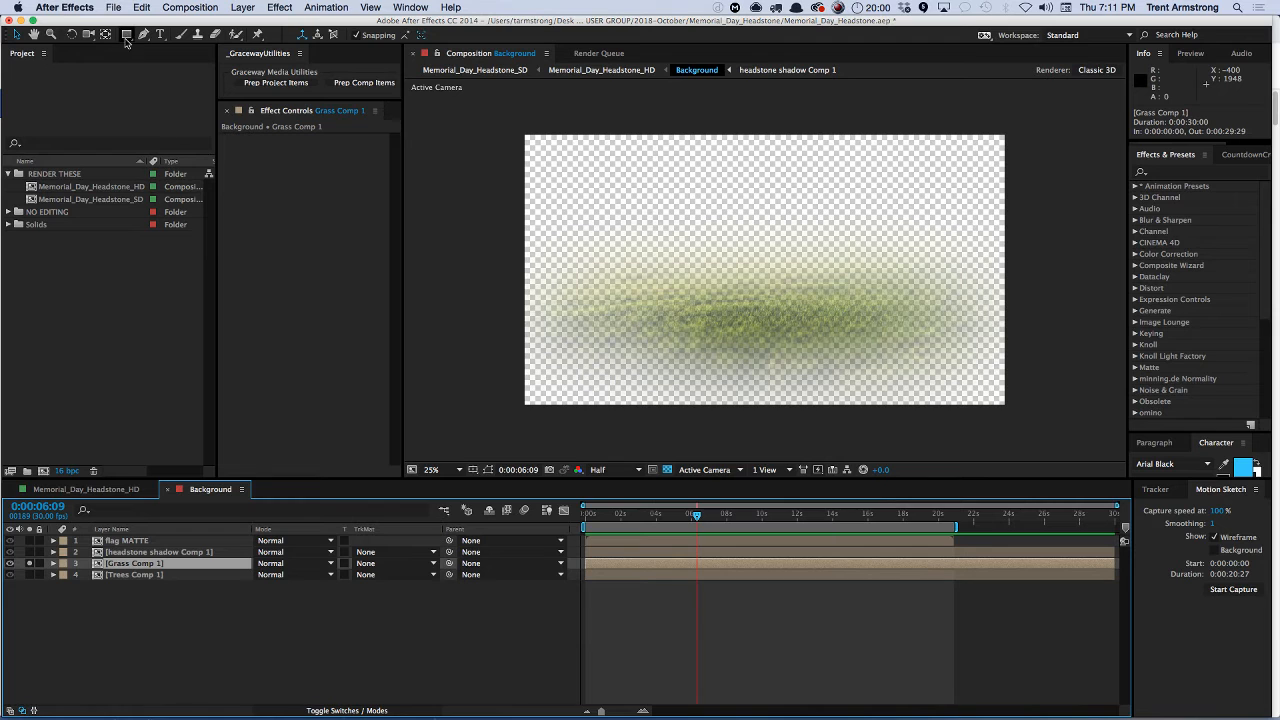
key(super+grave)
click(266, 509)
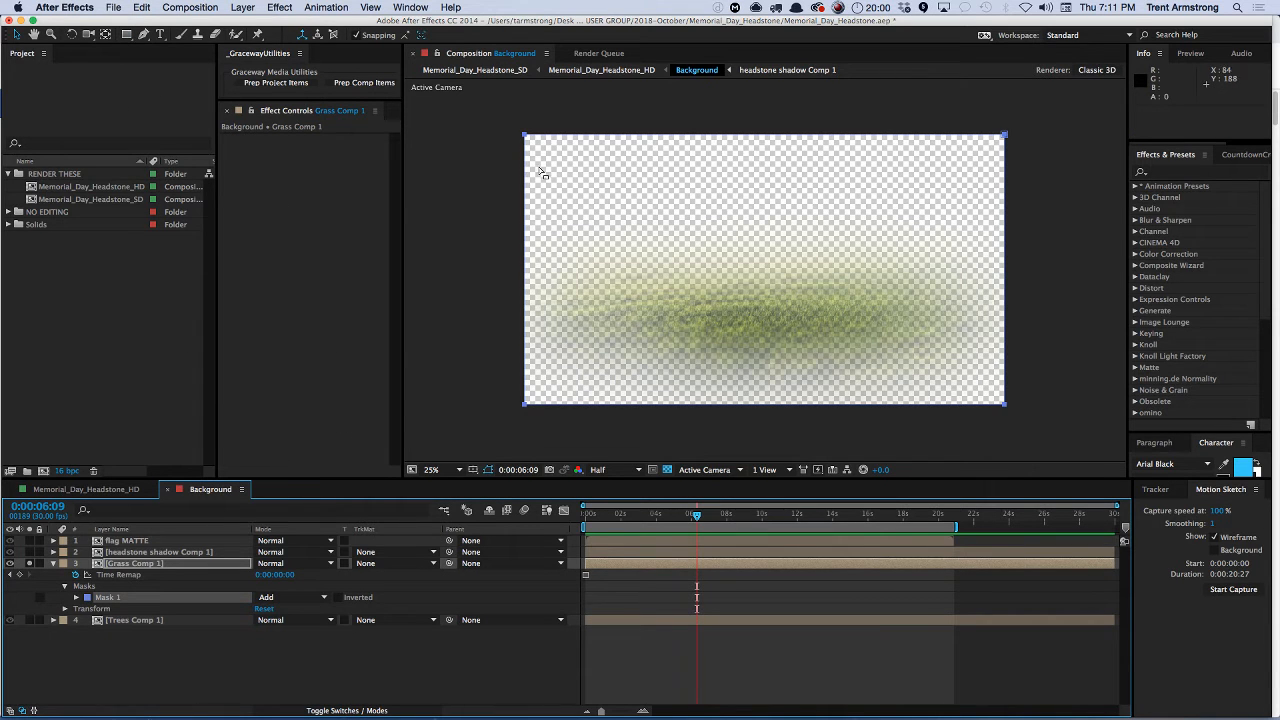
key(super+z)
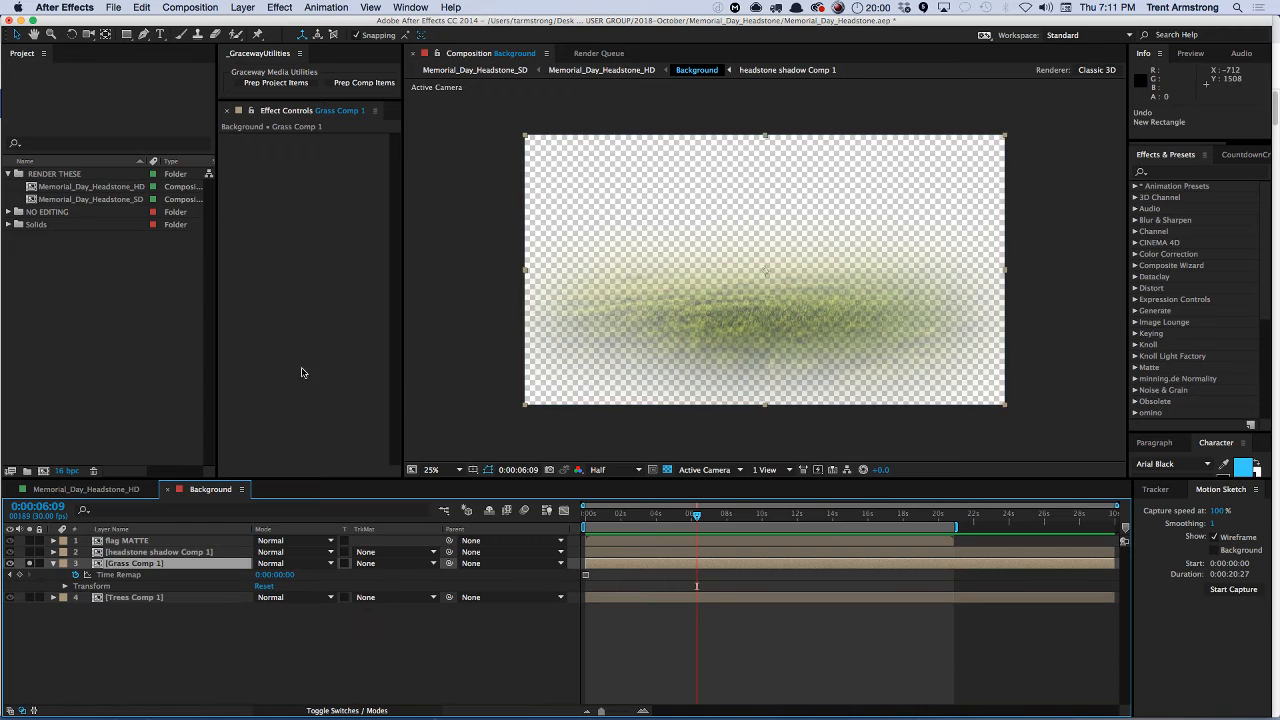
- Add a full-size elliptical mask to Grass Comp 1 and lower its upper edge to just above the grass
drag(126, 34, 162, 55)
double_click(126, 35)
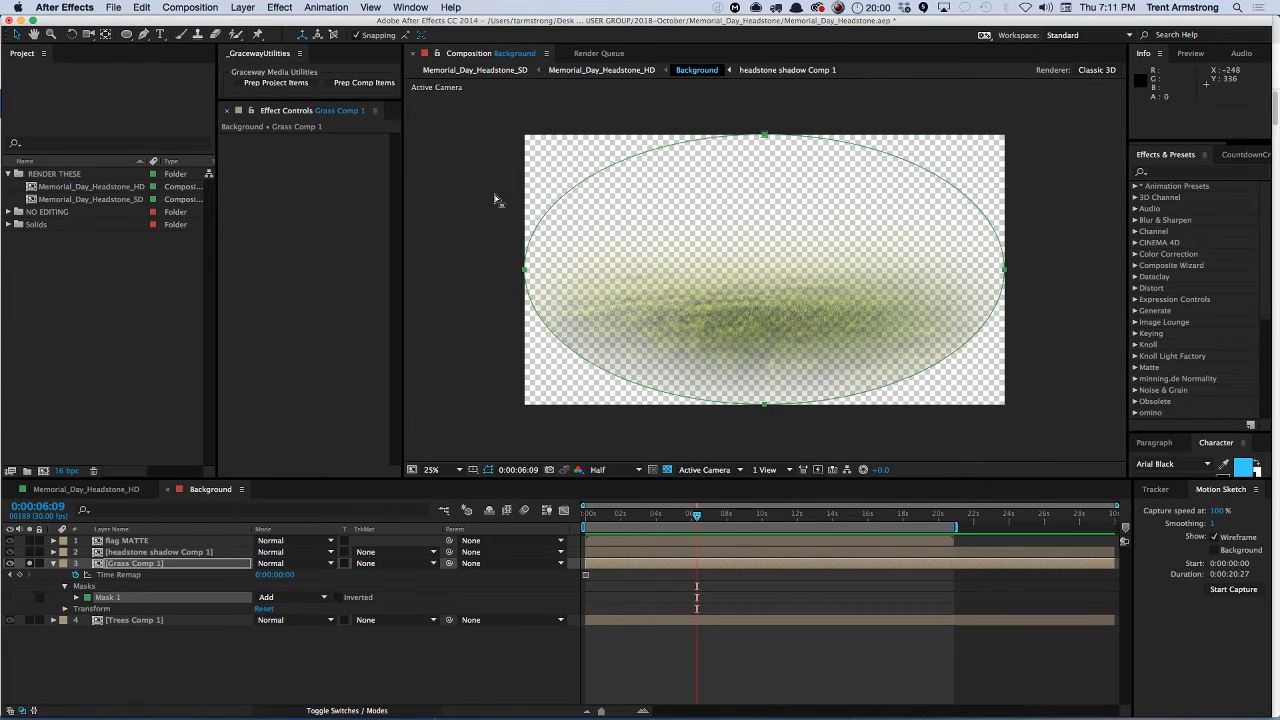
click(763, 136)
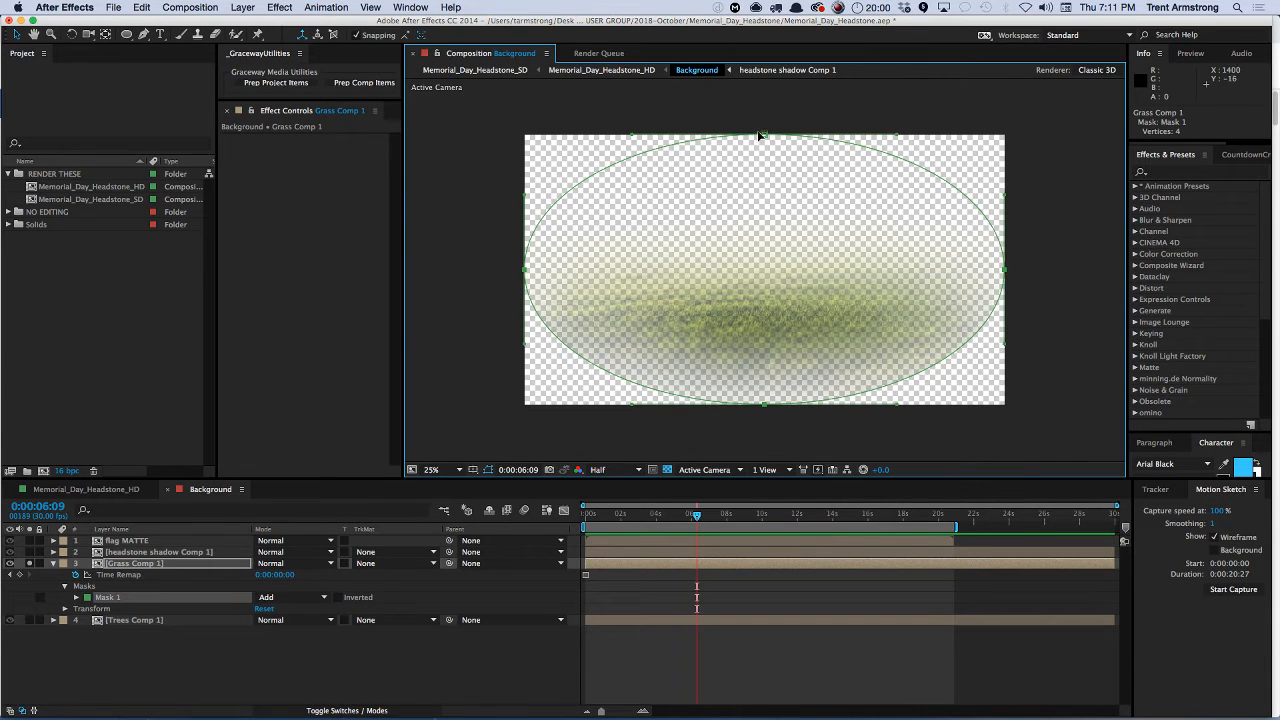
click(764, 132)
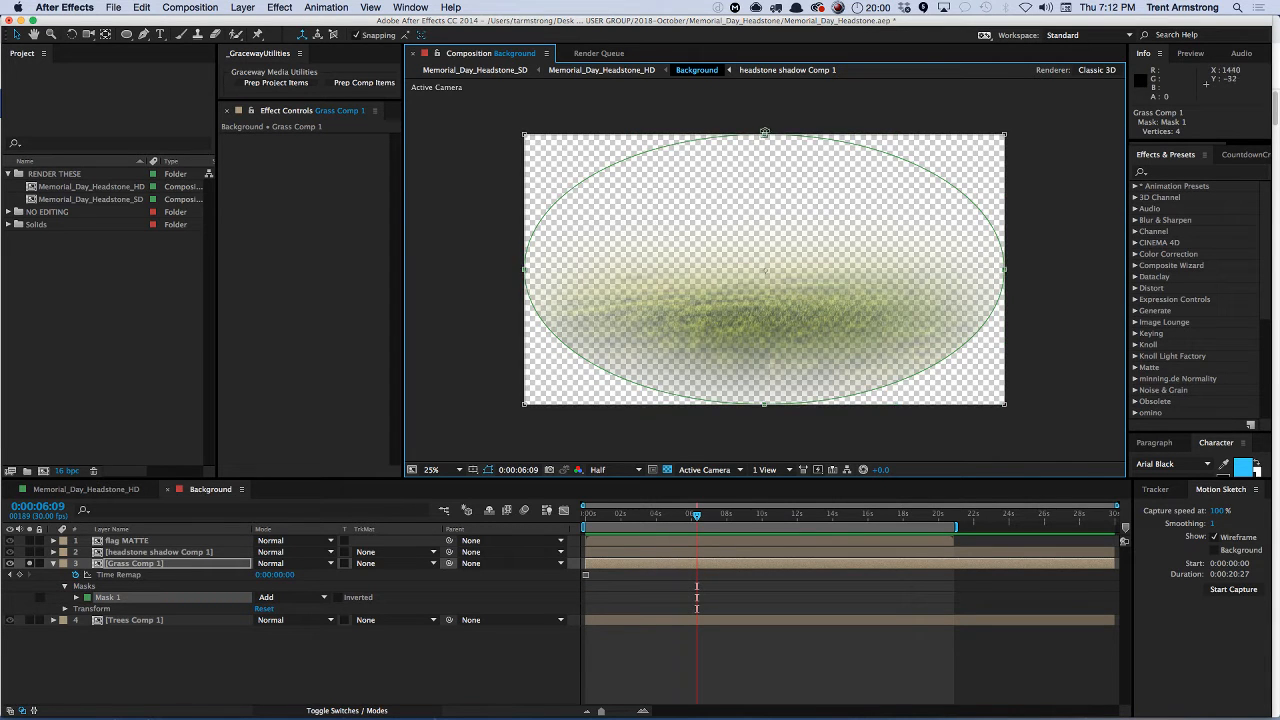
drag(764, 133, 764, 203)
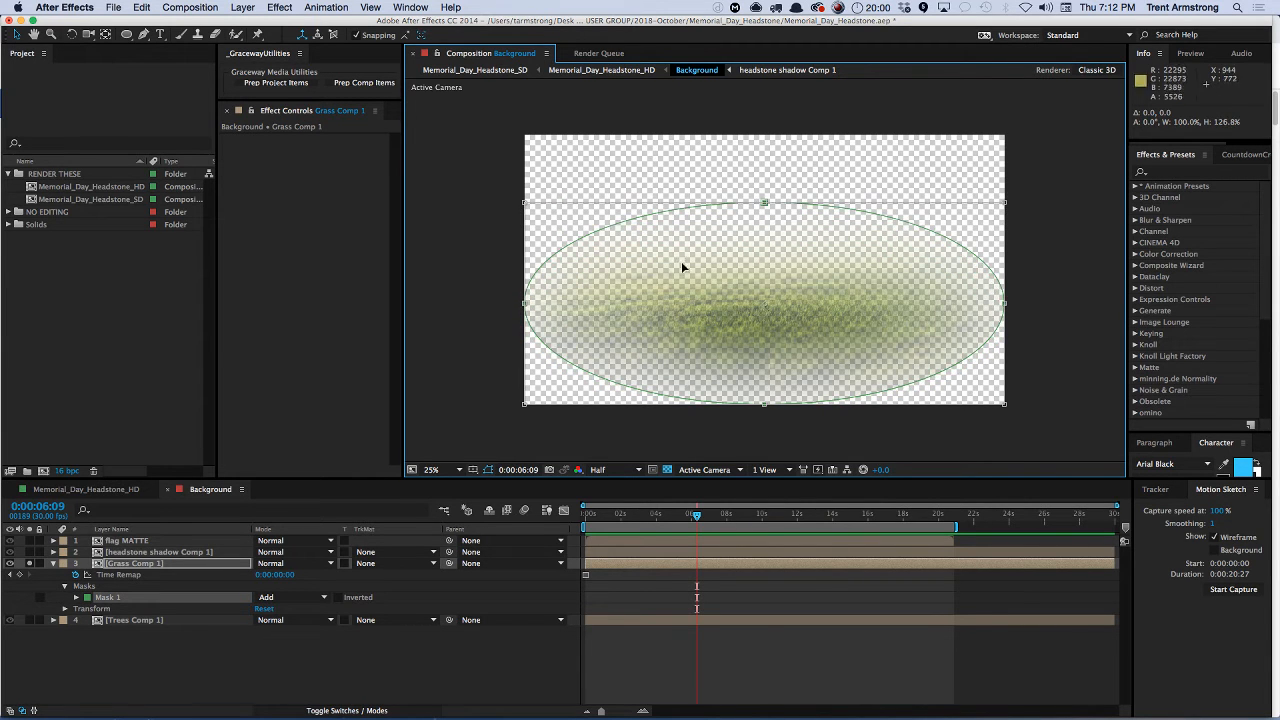
- Set the Grass Comp 1 mask to a feather of 175 pixels and an expansion of -61 pixels
click(210, 565)
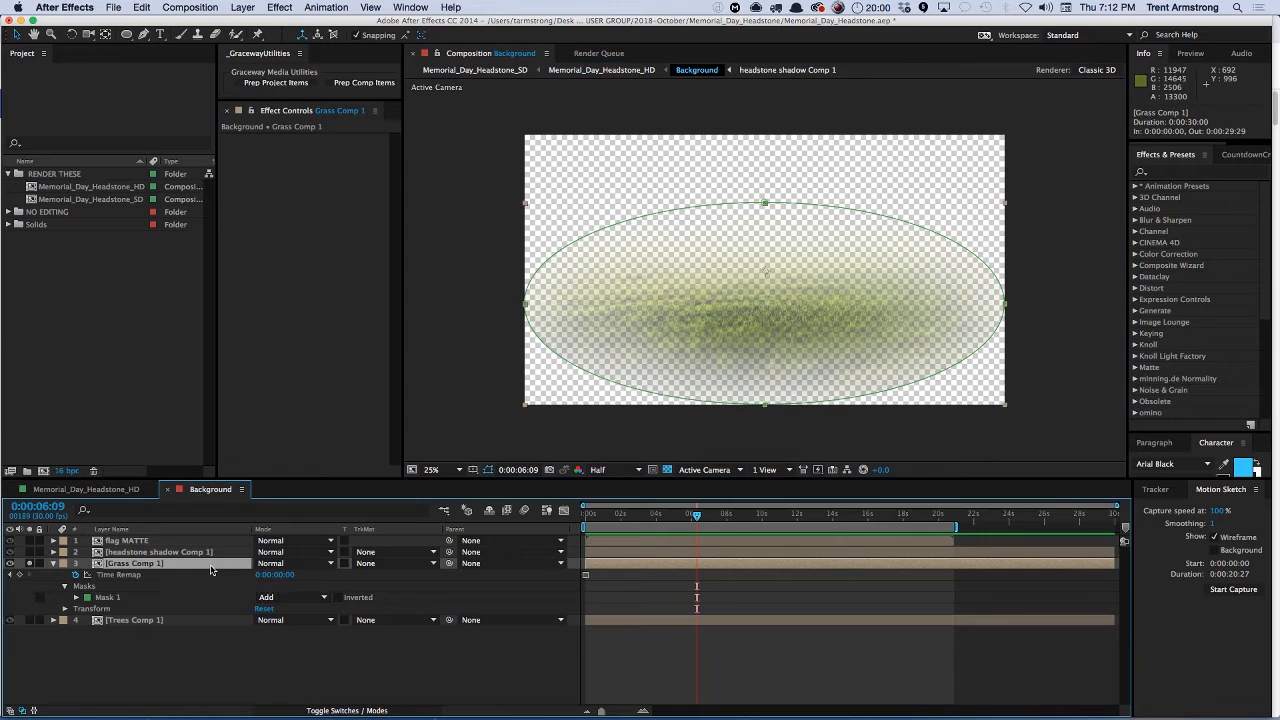
key(f)
drag(268, 588, 283, 597)
key(f)
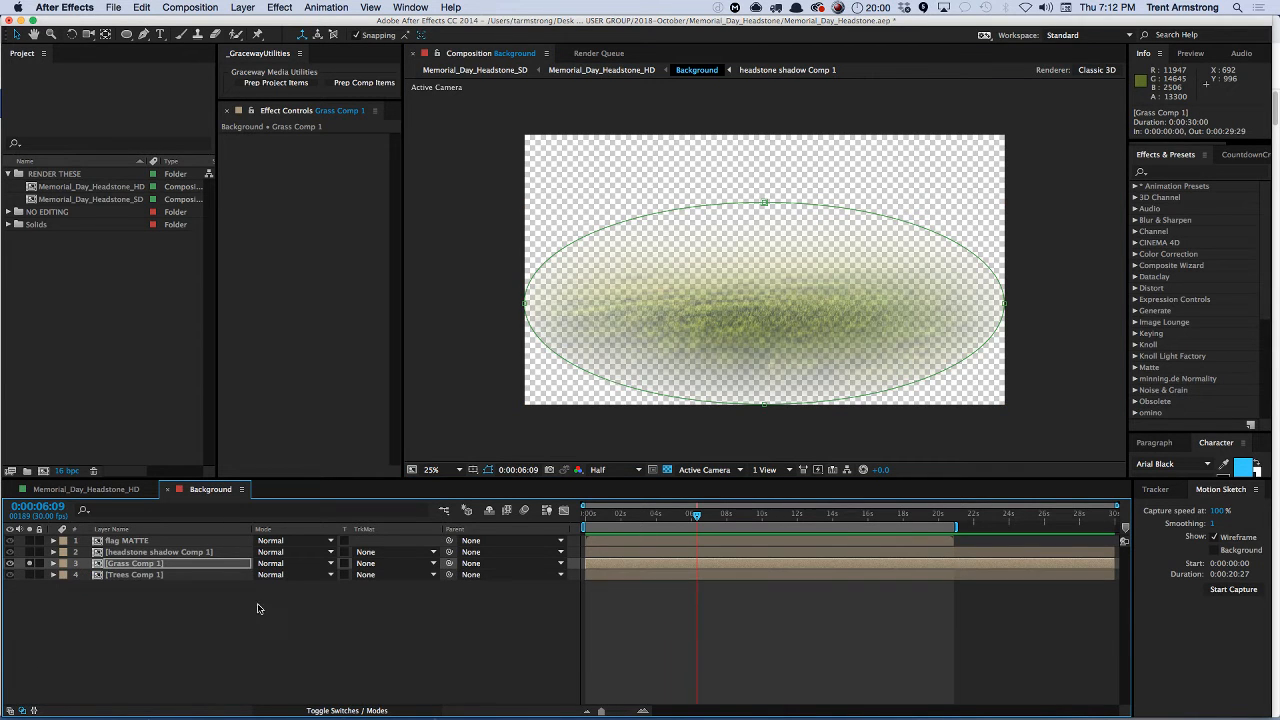
key(m)
key(m)
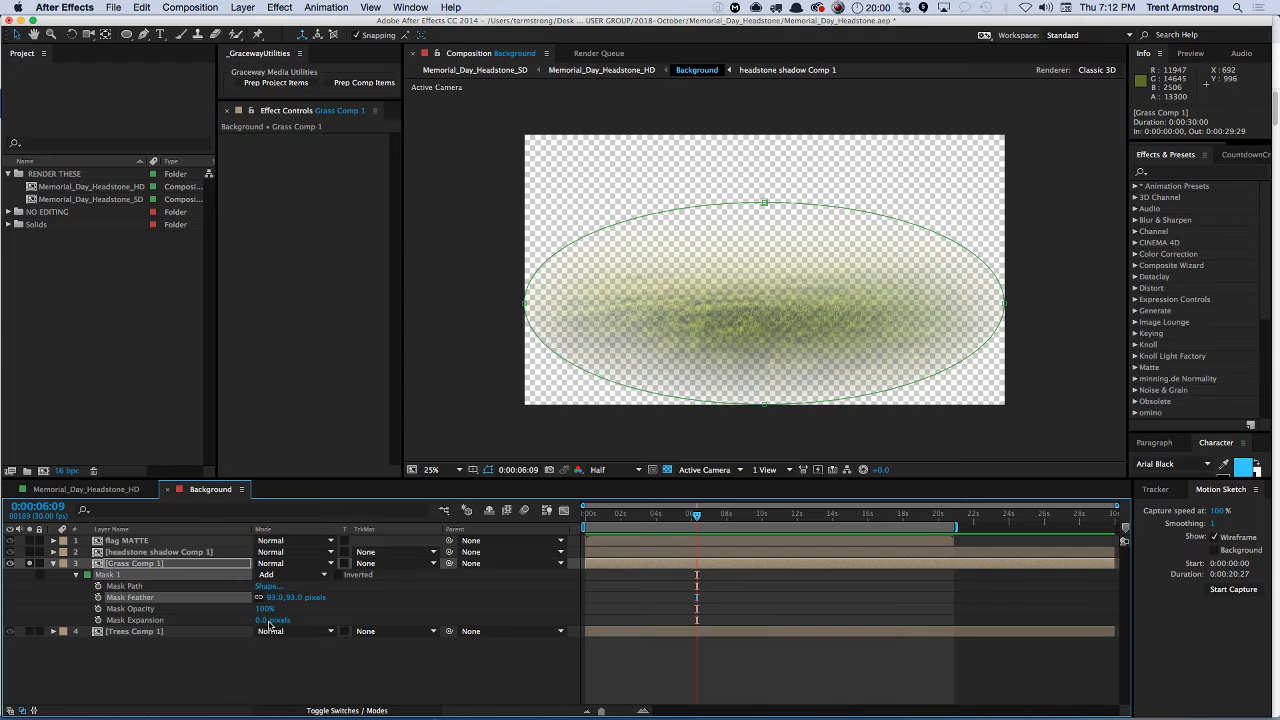
drag(261, 623, 192, 608)
drag(270, 600, 319, 591)
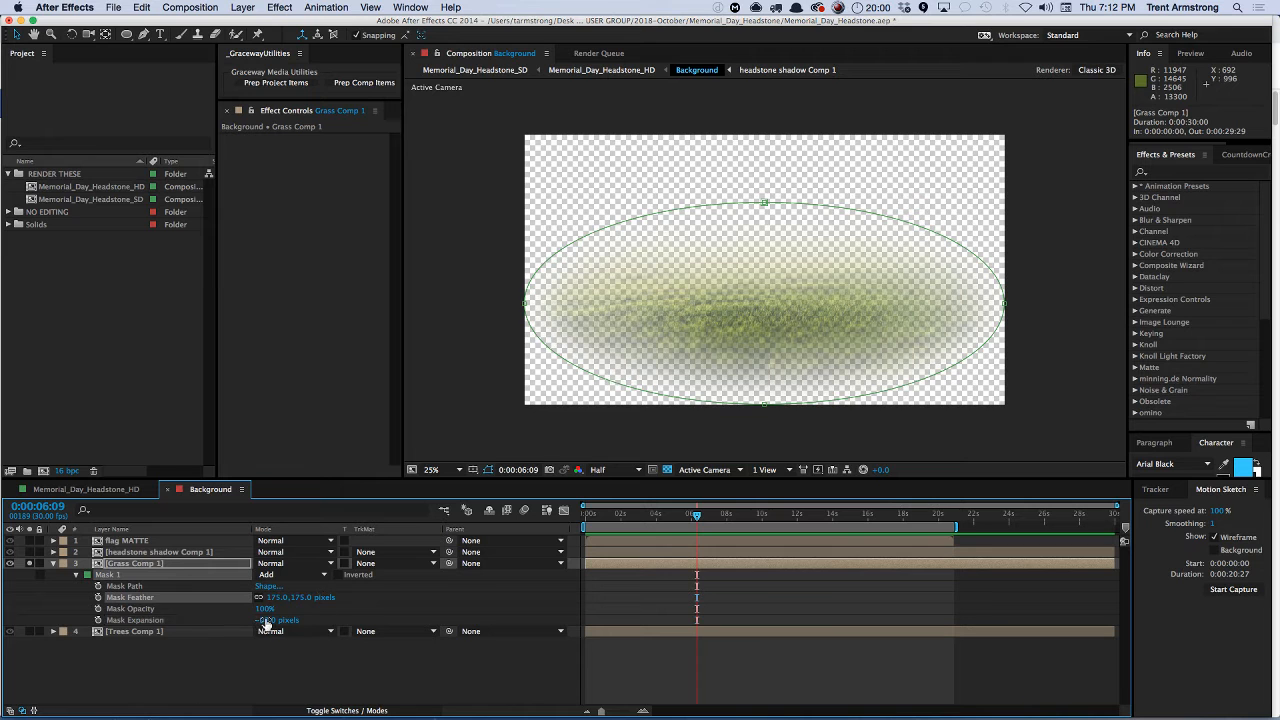
drag(266, 623, 285, 613)
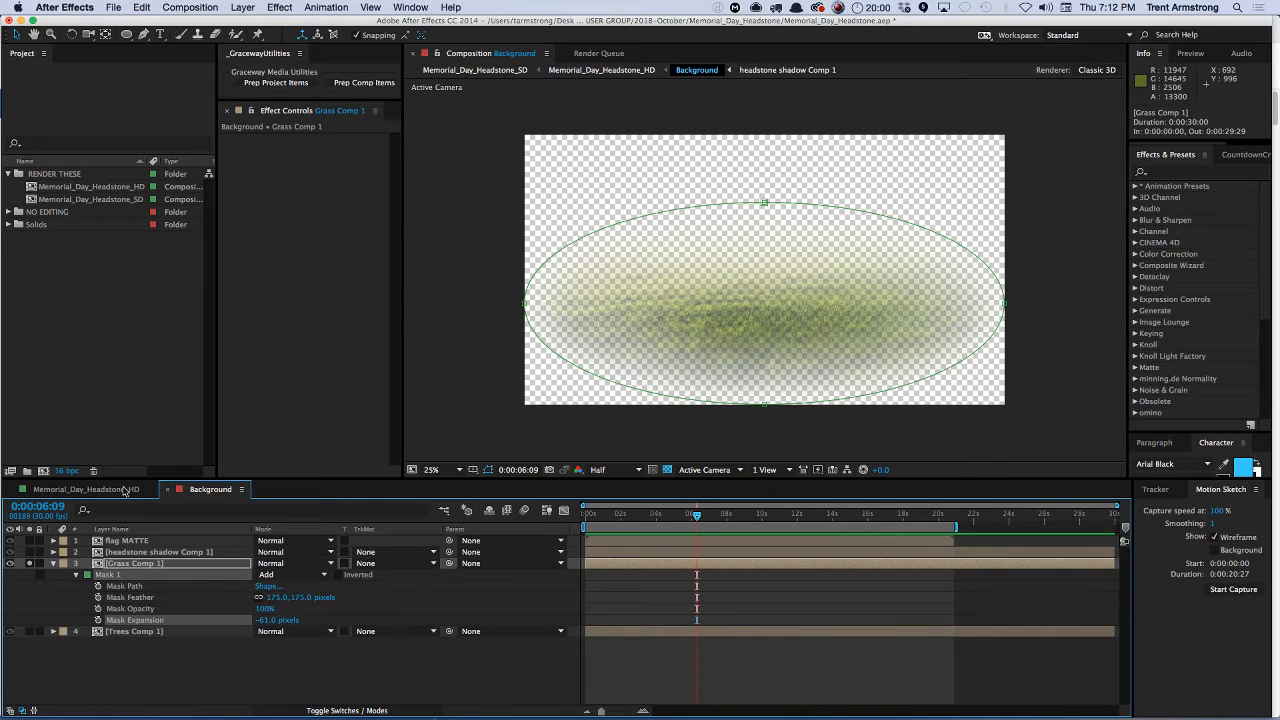
- Clear the solo on Grass Comp 1, return to the Memorial_Day_Headstone_HD comp and move the current time to 0:00:03:00
click(30, 563)
click(86, 489)
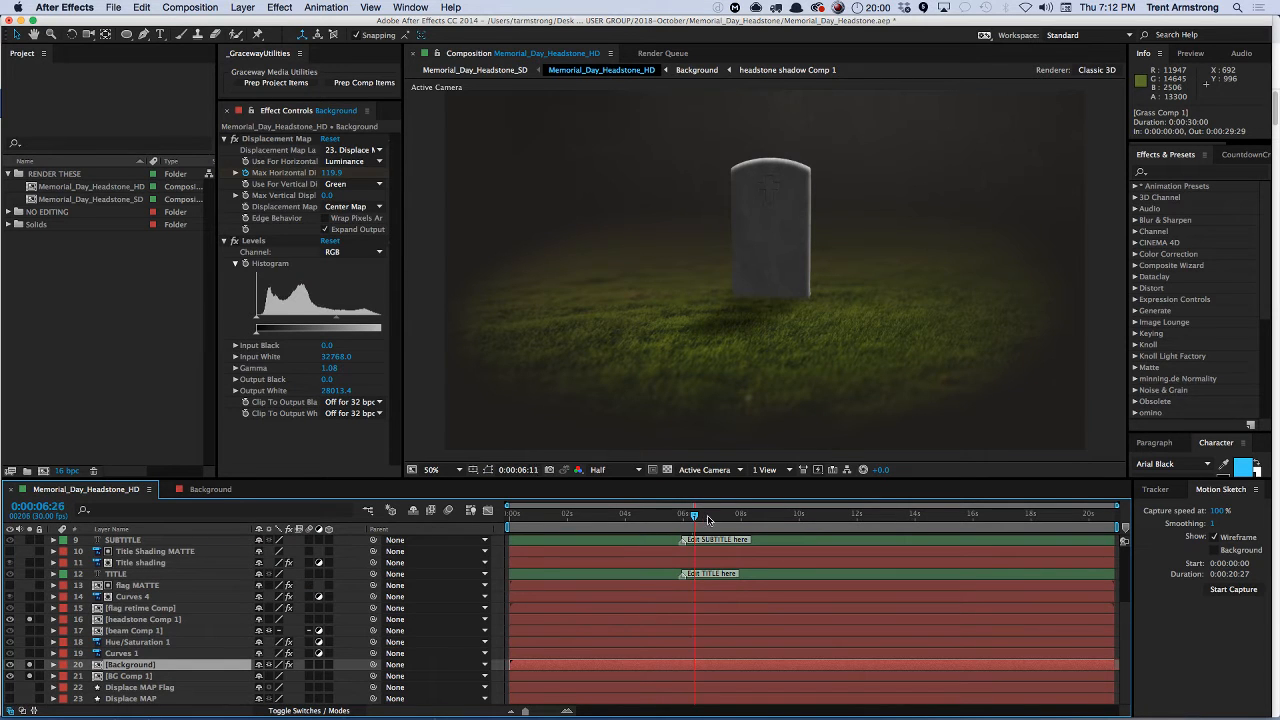
drag(693, 516, 597, 528)
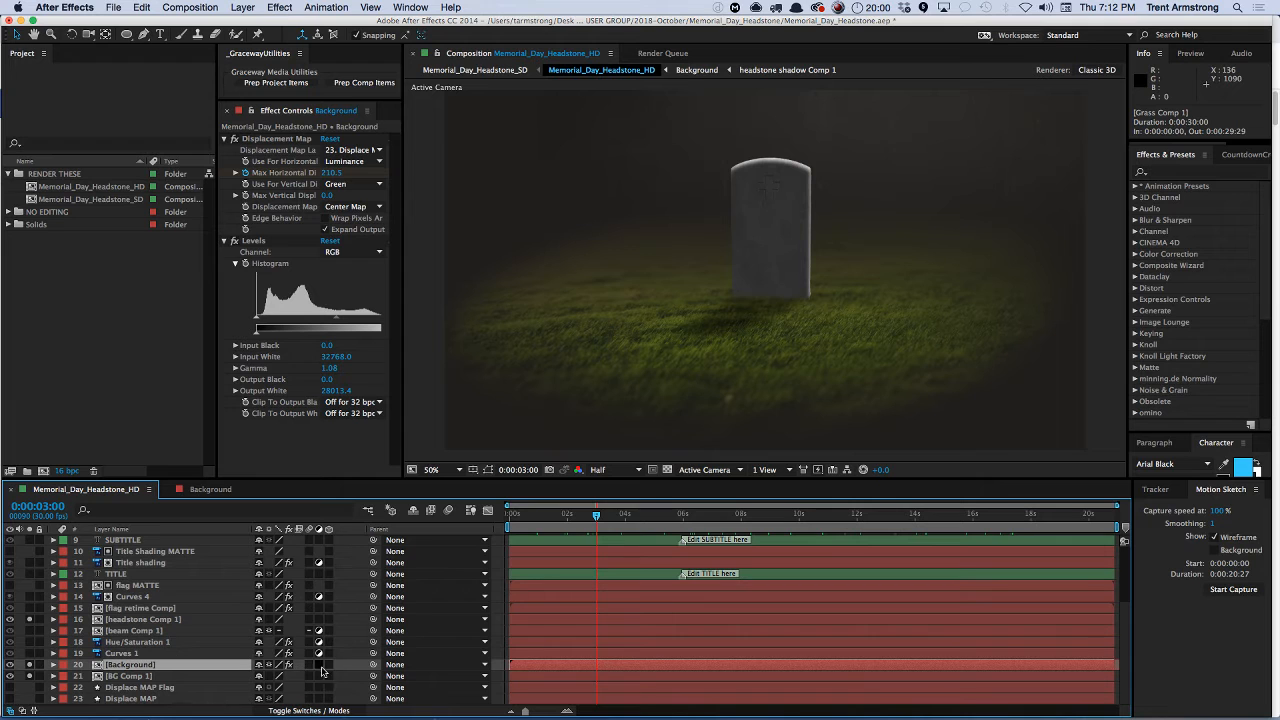
- Isolate the Displace MAP layer to examine its gradient, and restore the full composite view
click(132, 698)
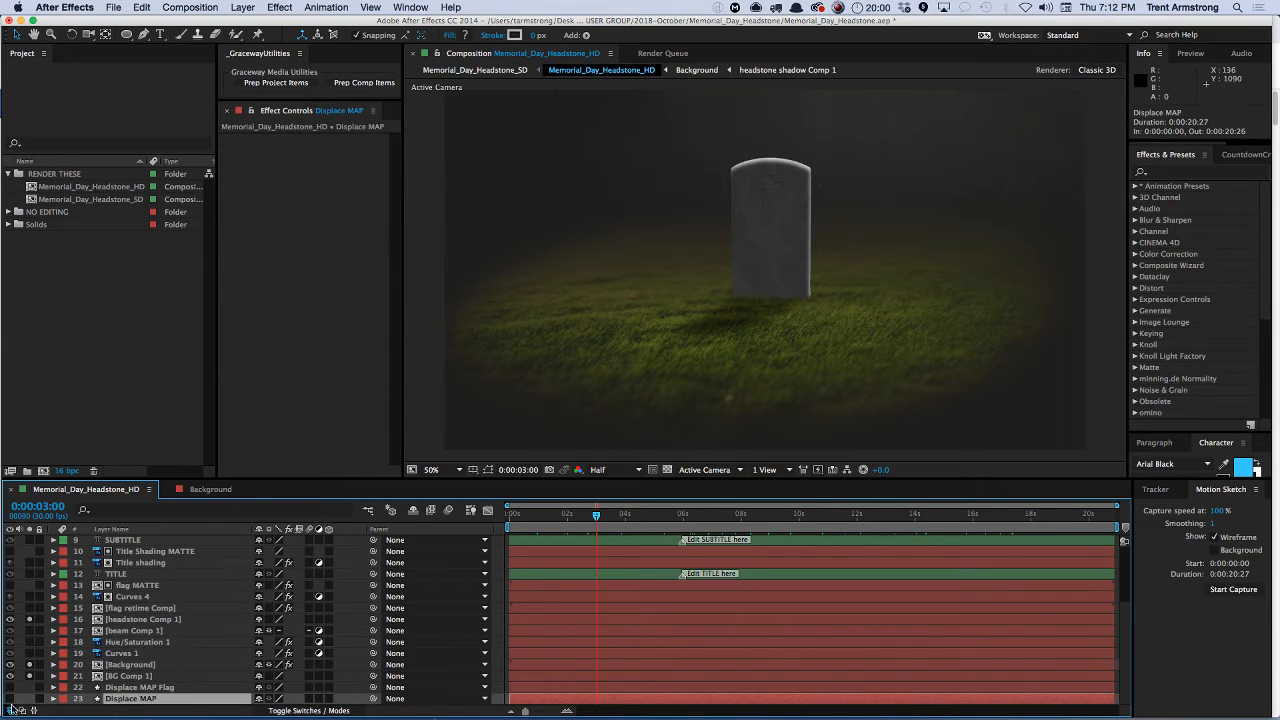
click(29, 698)
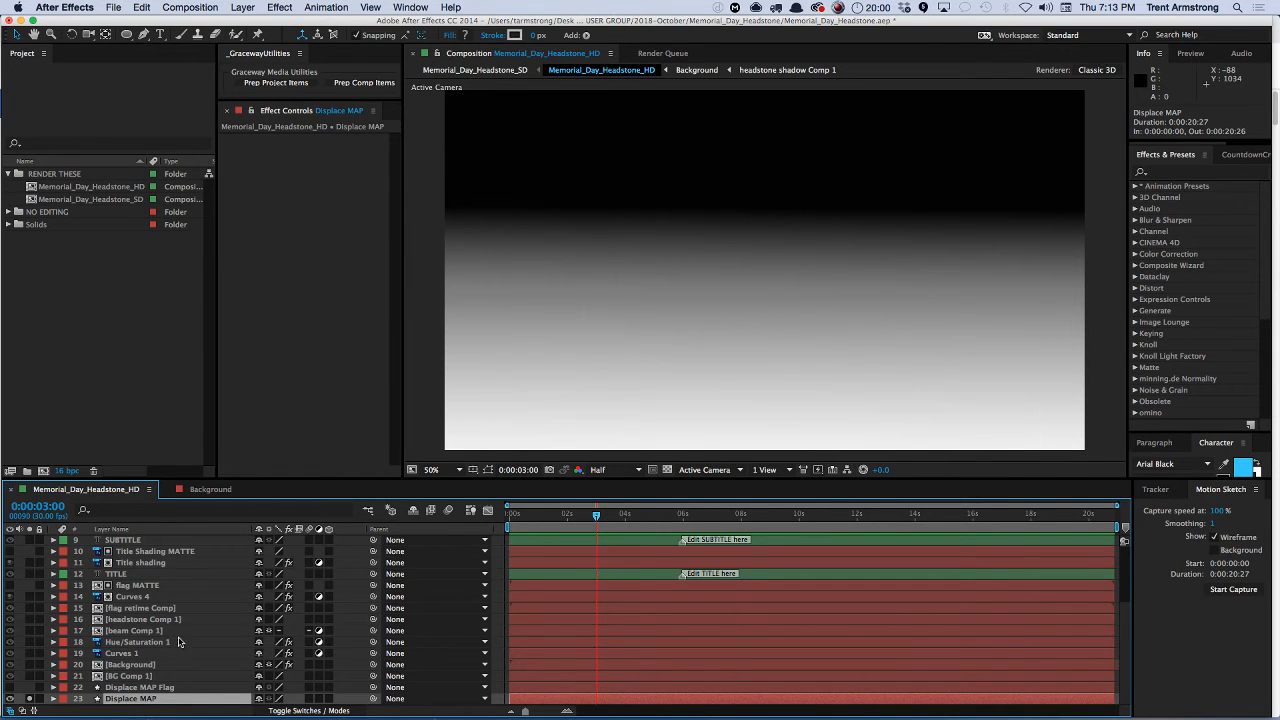
click(29, 698)
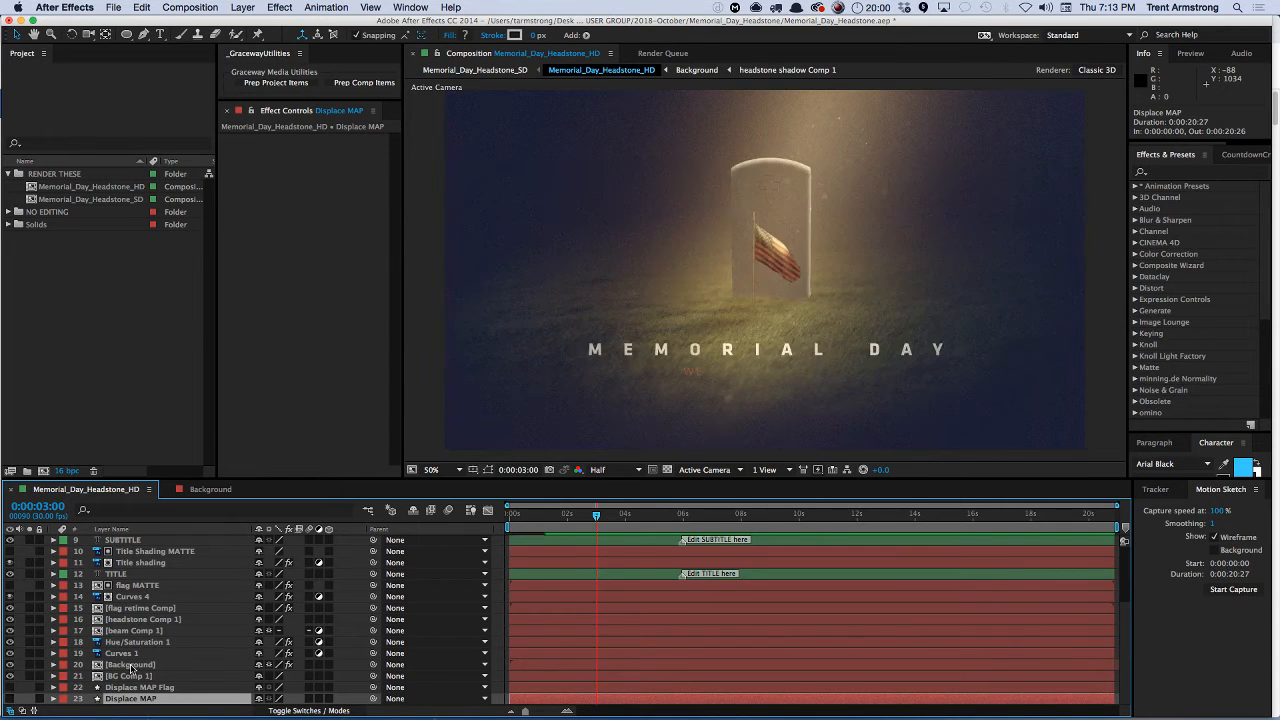
- Widen the Background layer's effect settings and try a Max Horizontal Displacement of -71.5 in its Displacement Map effect
click(130, 666)
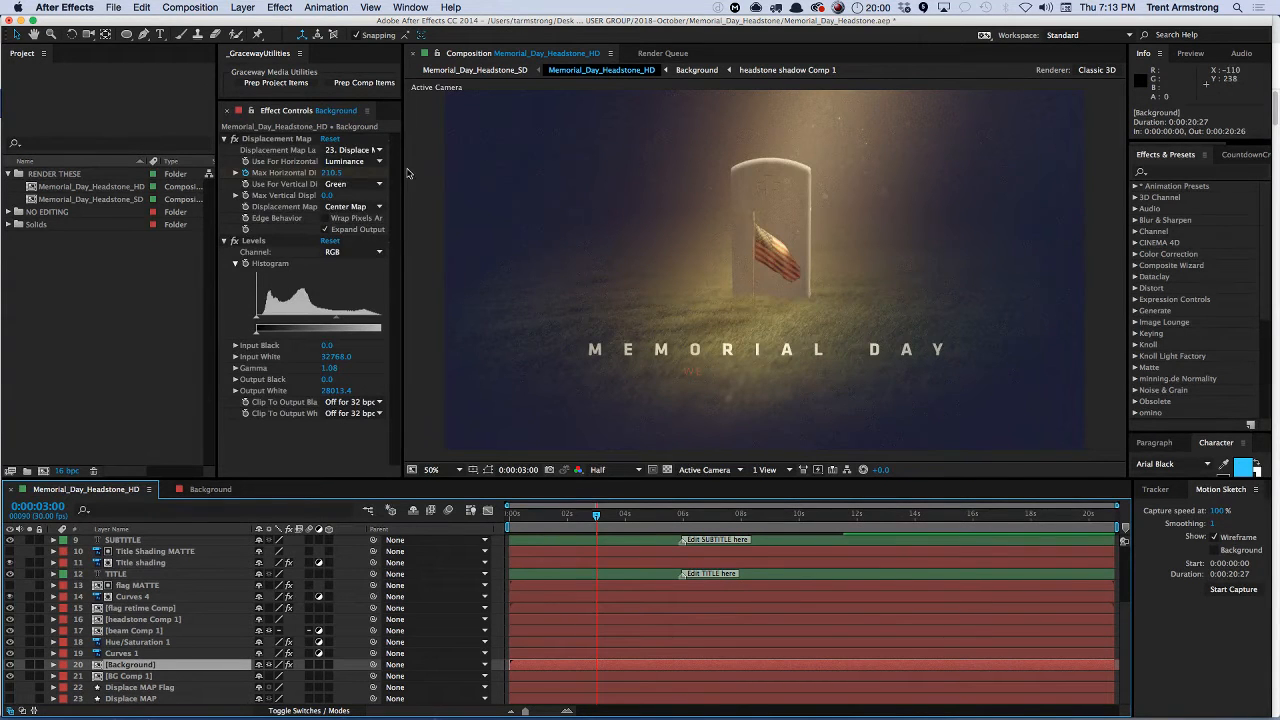
drag(404, 172, 477, 172)
click(312, 138)
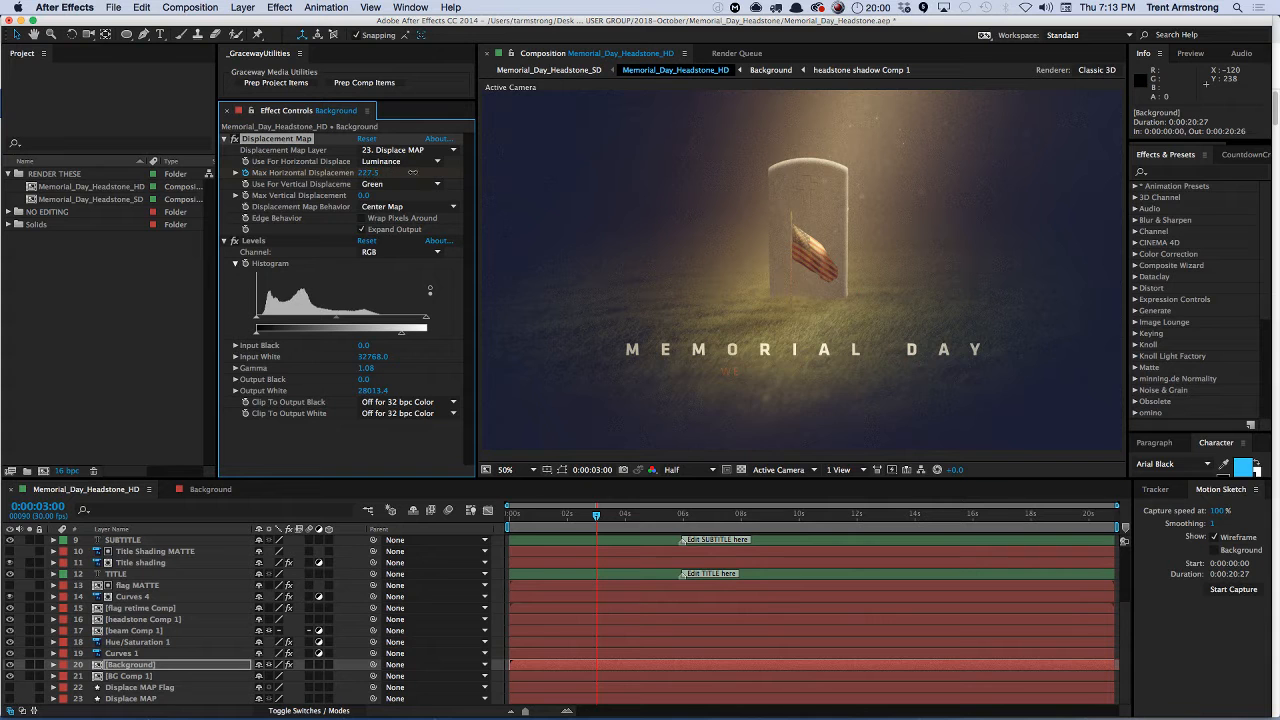
drag(412, 172, 234, 229)
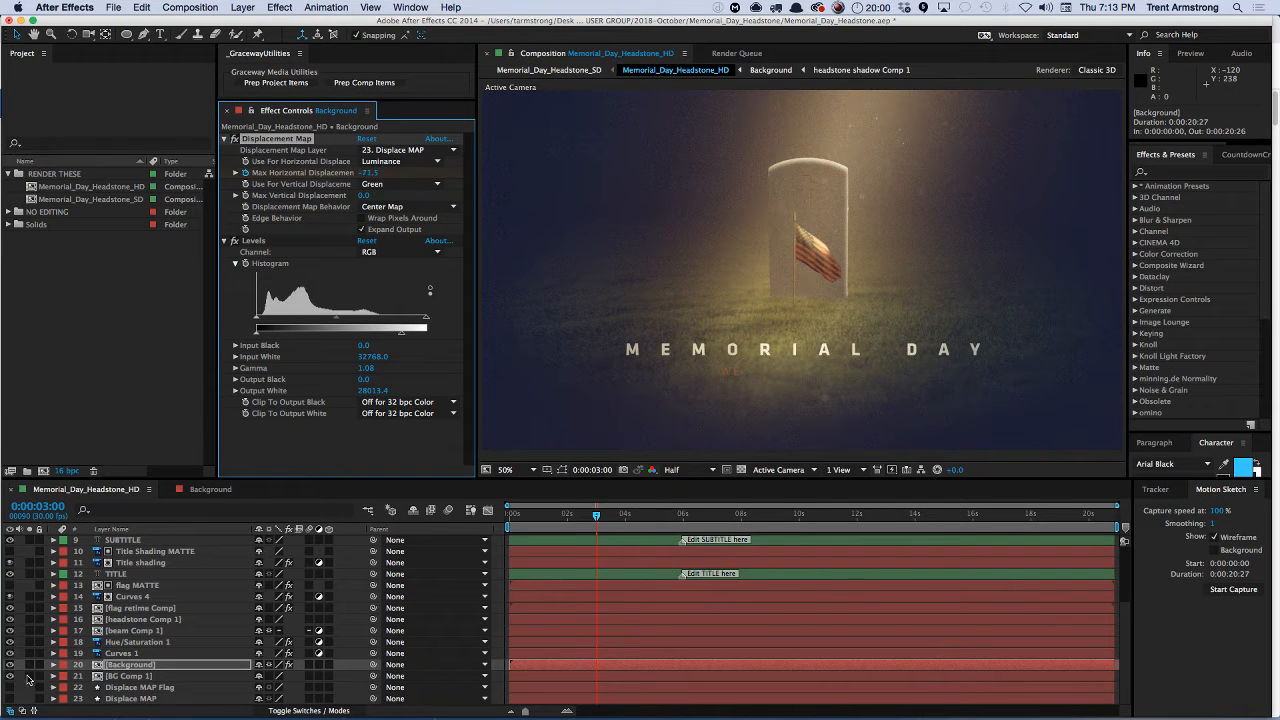
- Turn on and solo Displace MAP to compare its black and white areas, and hide it again
click(122, 699)
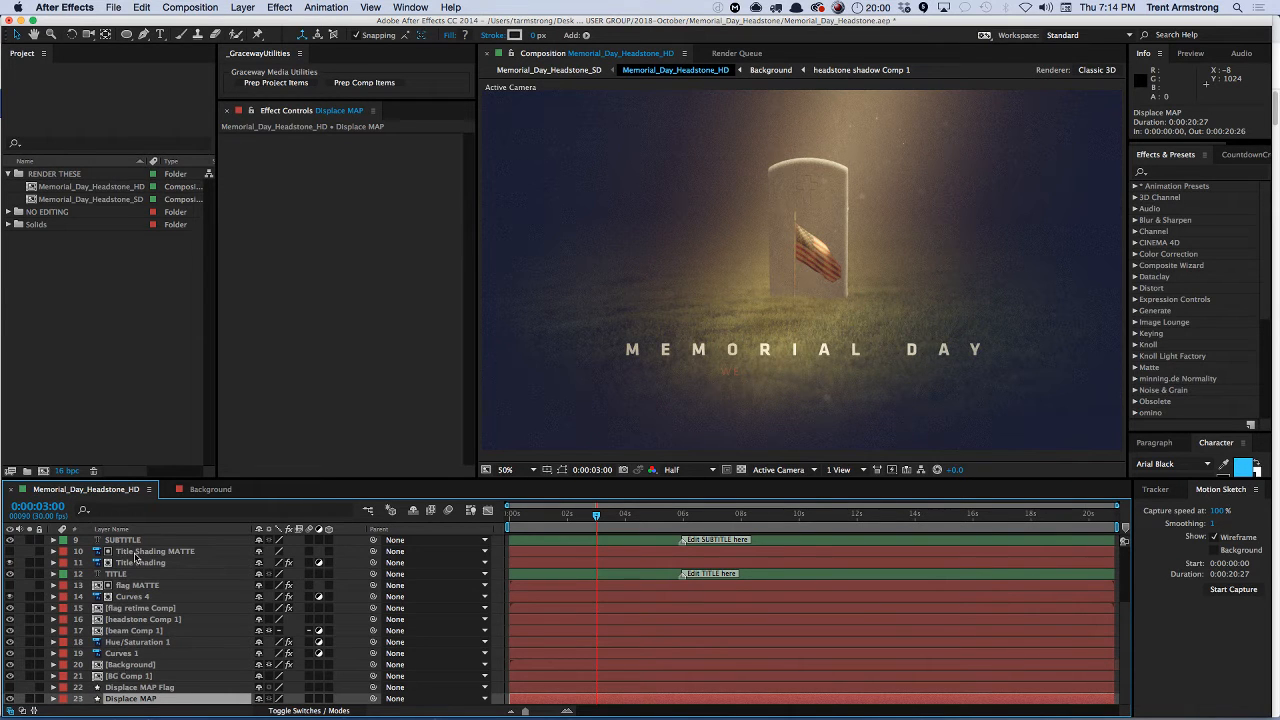
click(29, 698)
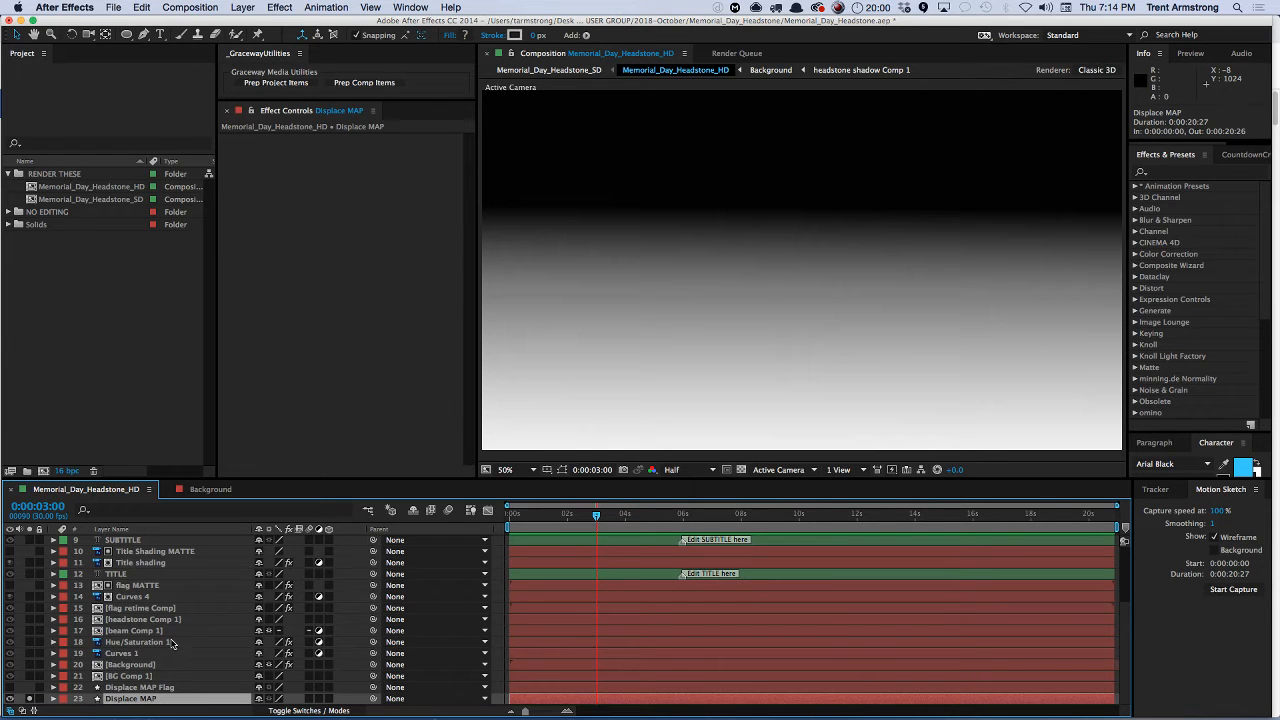
click(10, 699)
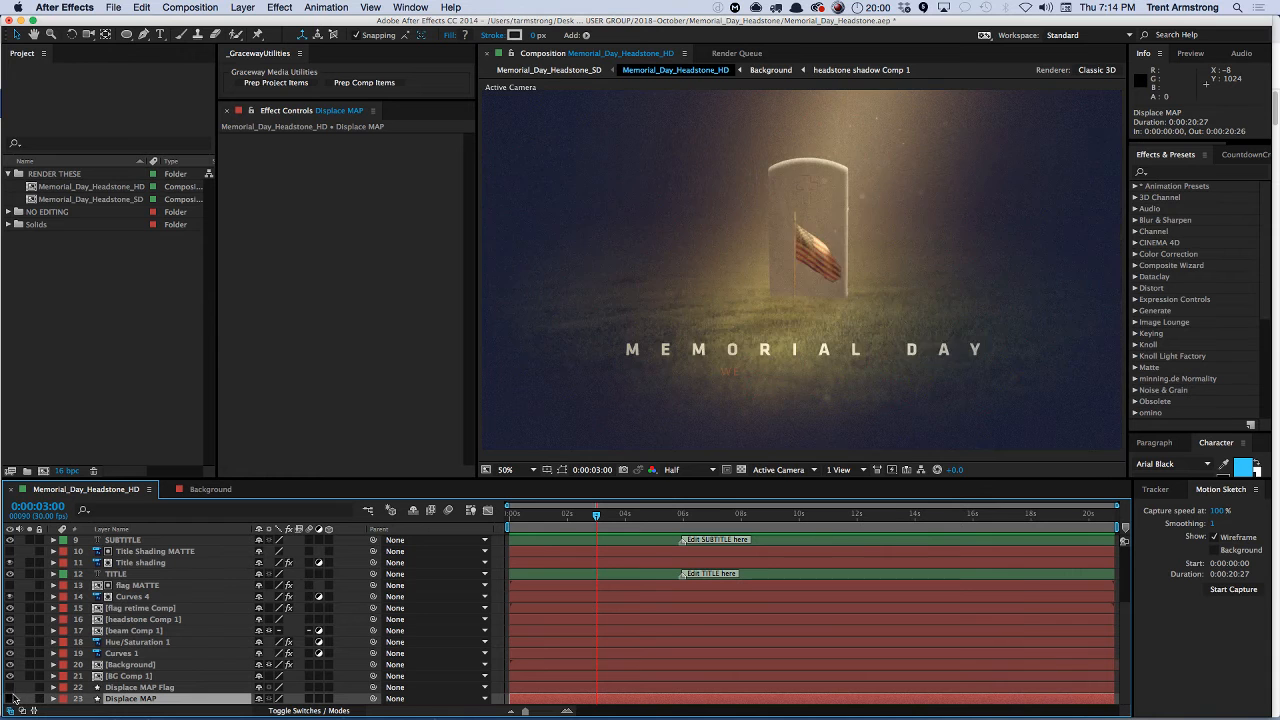
- Solo the Background layer and try a Max Horizontal Displacement of -216.5 on it
click(128, 665)
click(29, 664)
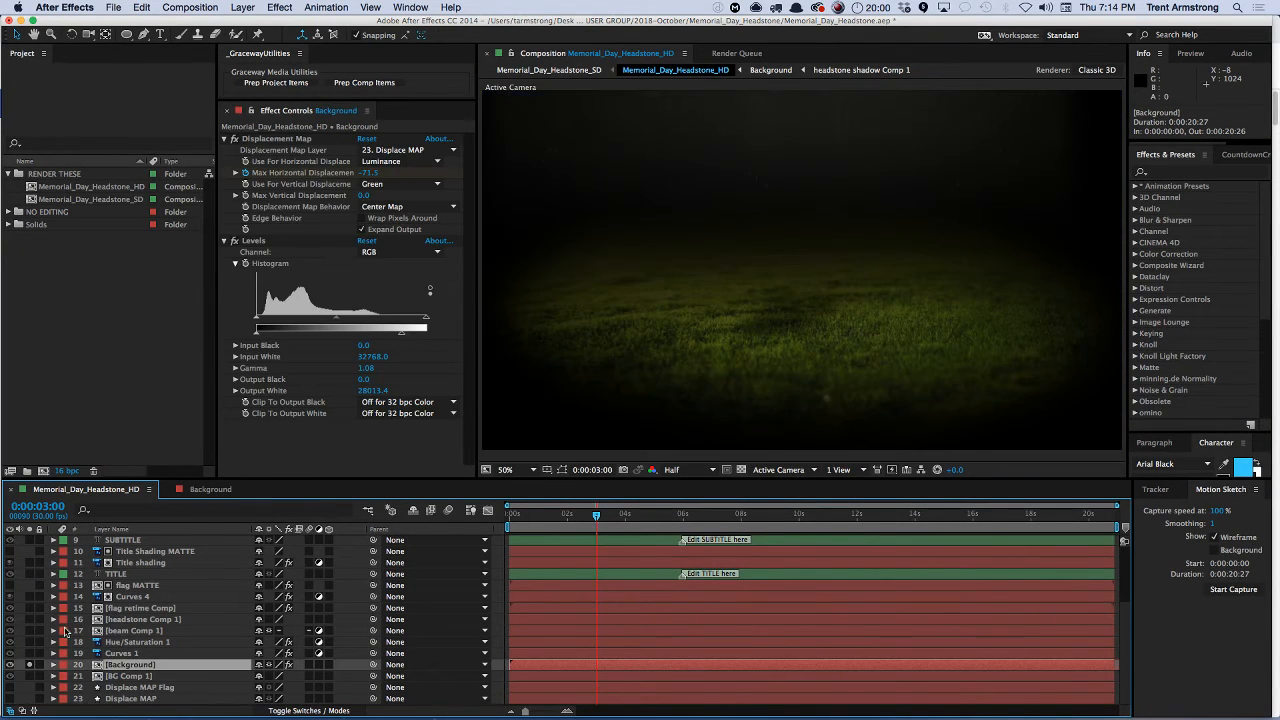
drag(365, 174, 284, 184)
- Review the layers available as the displacement map, keep 23. Displace MAP, and clear the Background solo
click(400, 150)
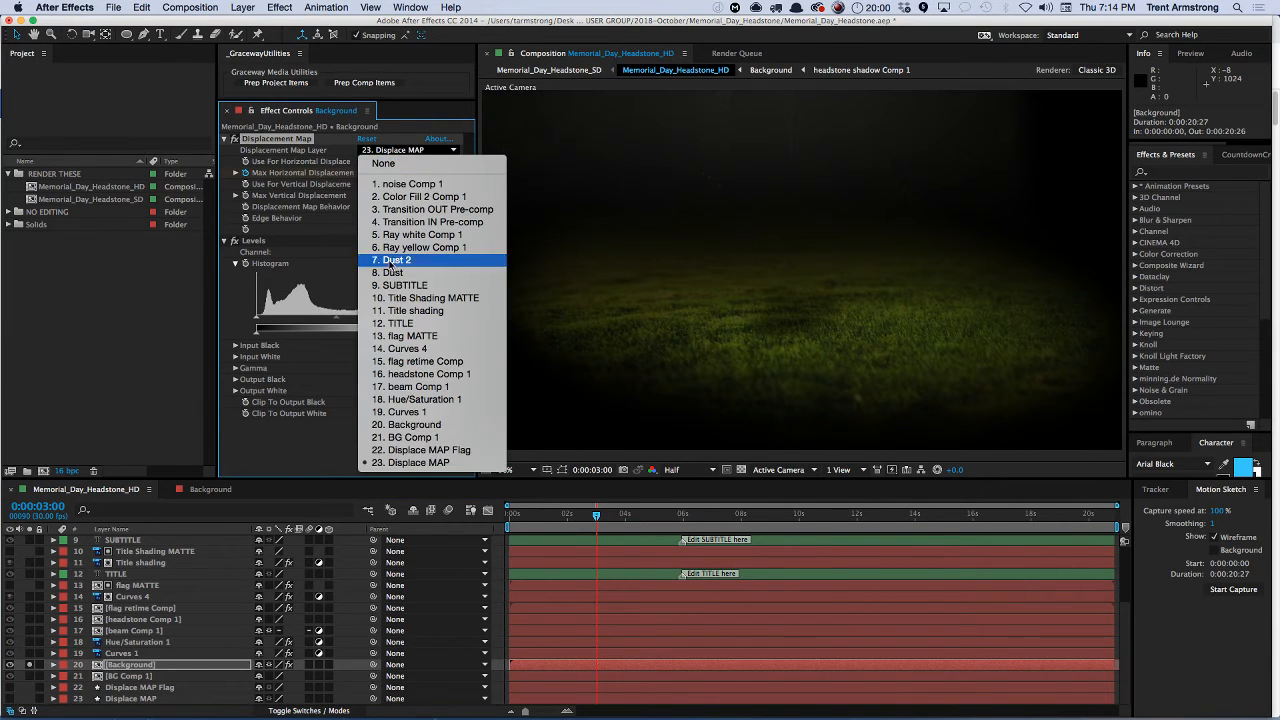
click(440, 463)
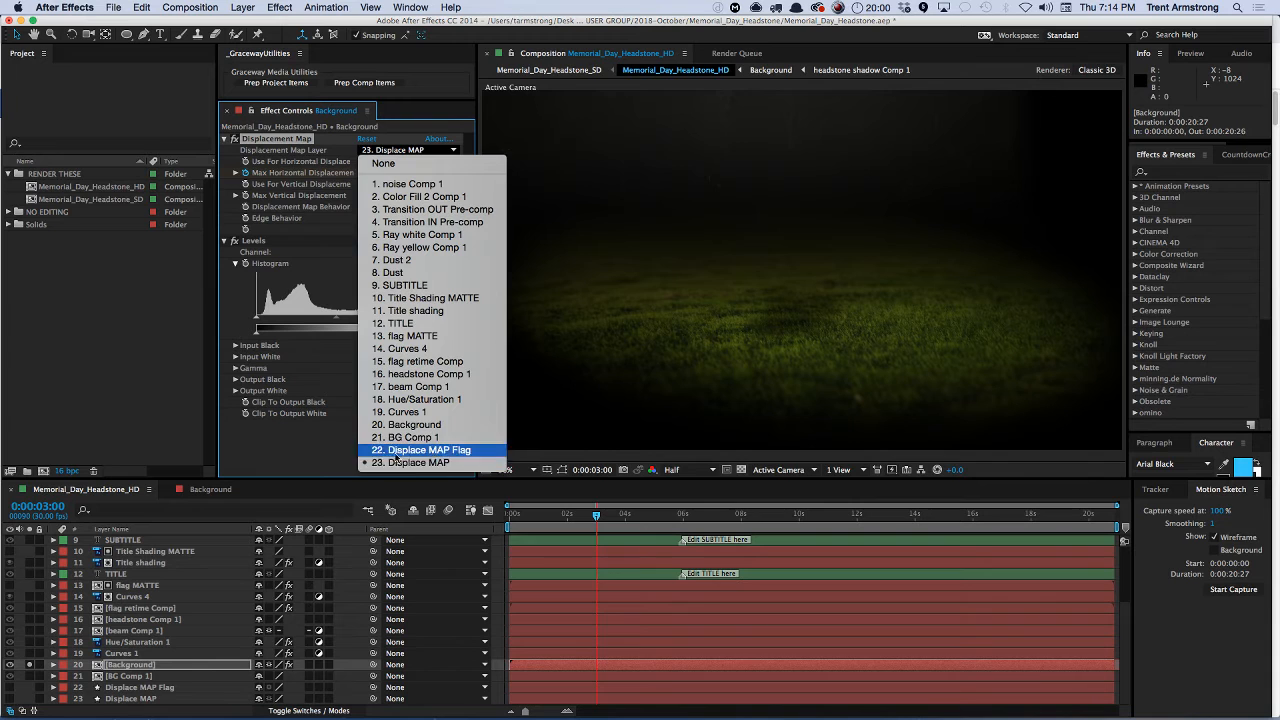
click(128, 665)
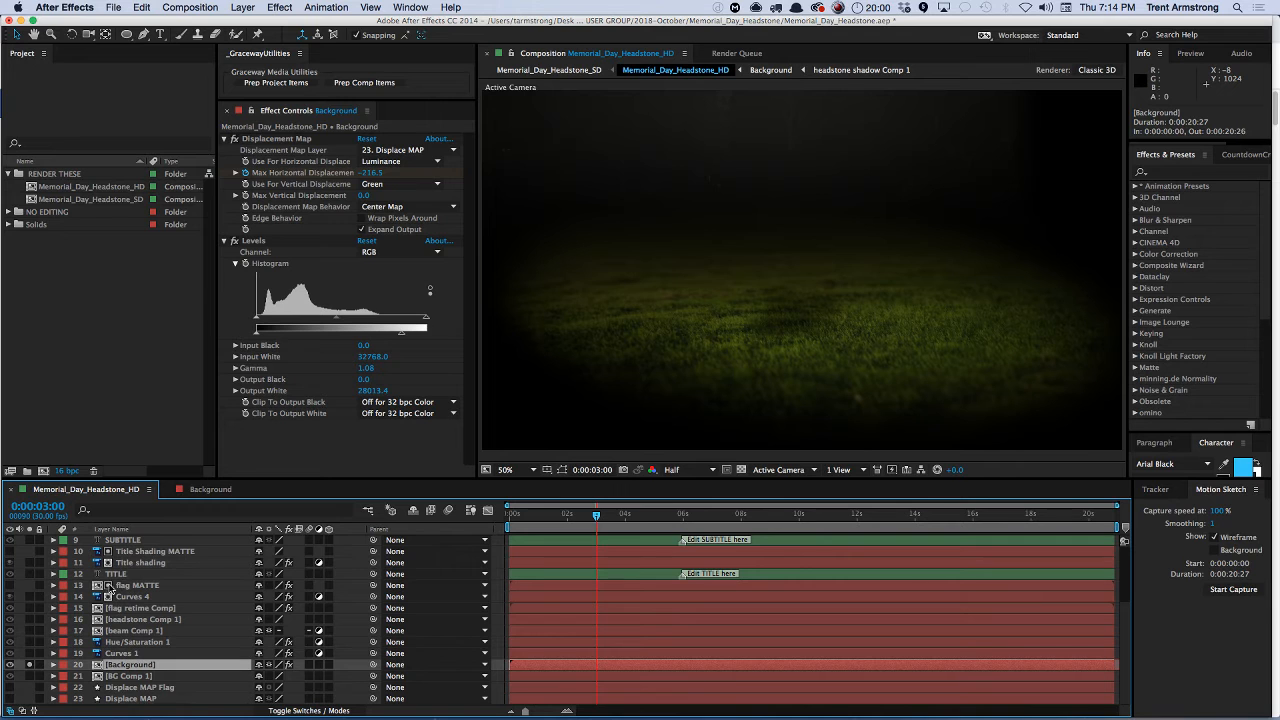
click(30, 665)
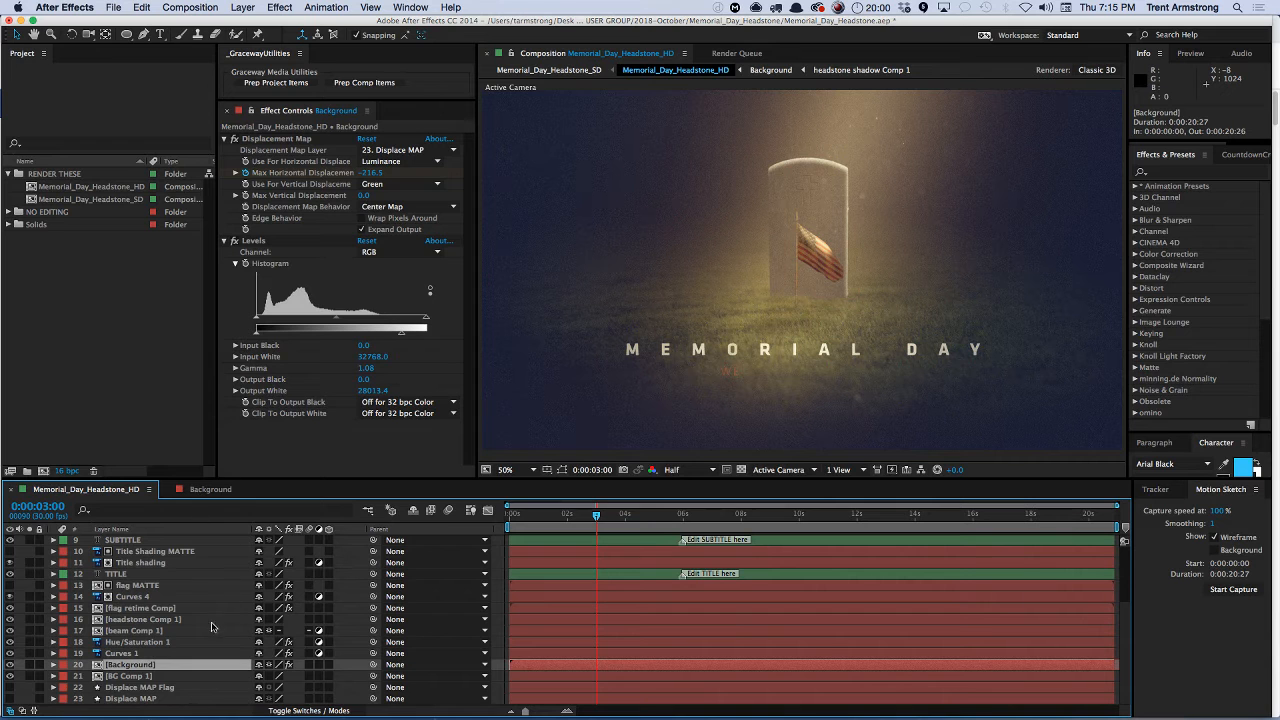
- Reveal Background's keyframes, delete the Max Horizontal Displacement keyframe at 0:00:03:00, and collapse the layer
key(u)
drag(575, 683, 612, 692)
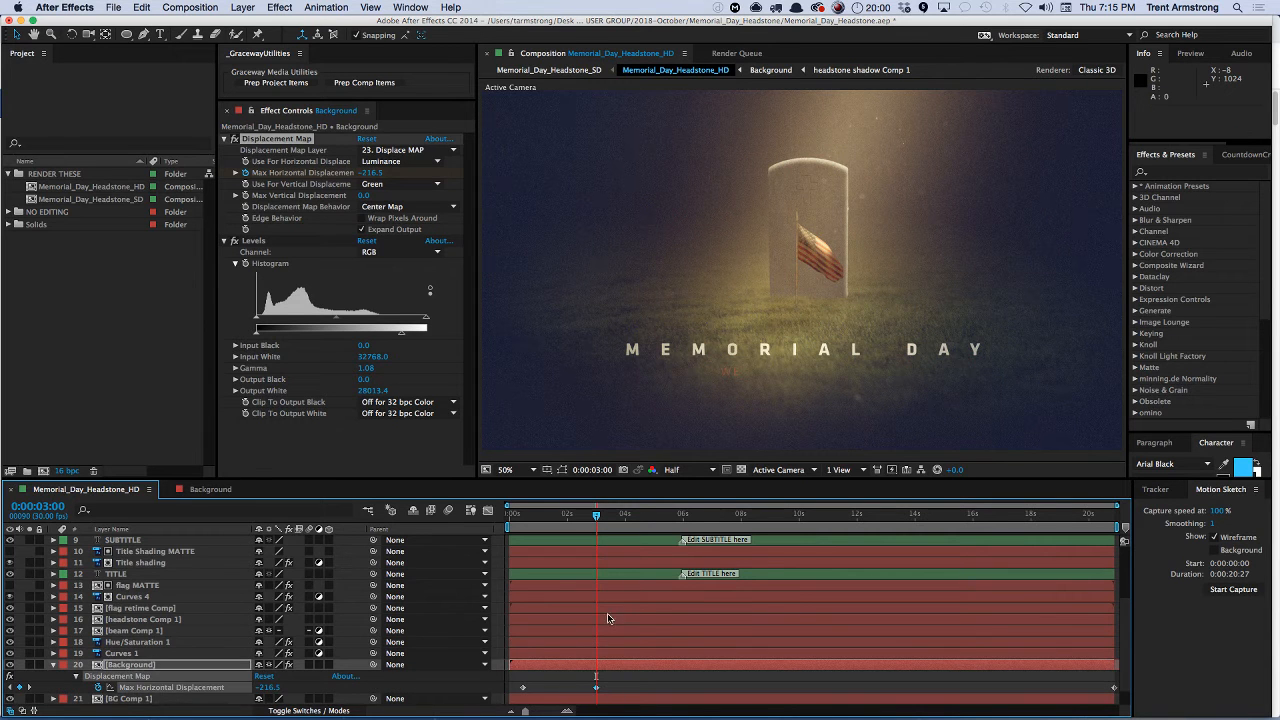
key(Delete)
click(52, 666)
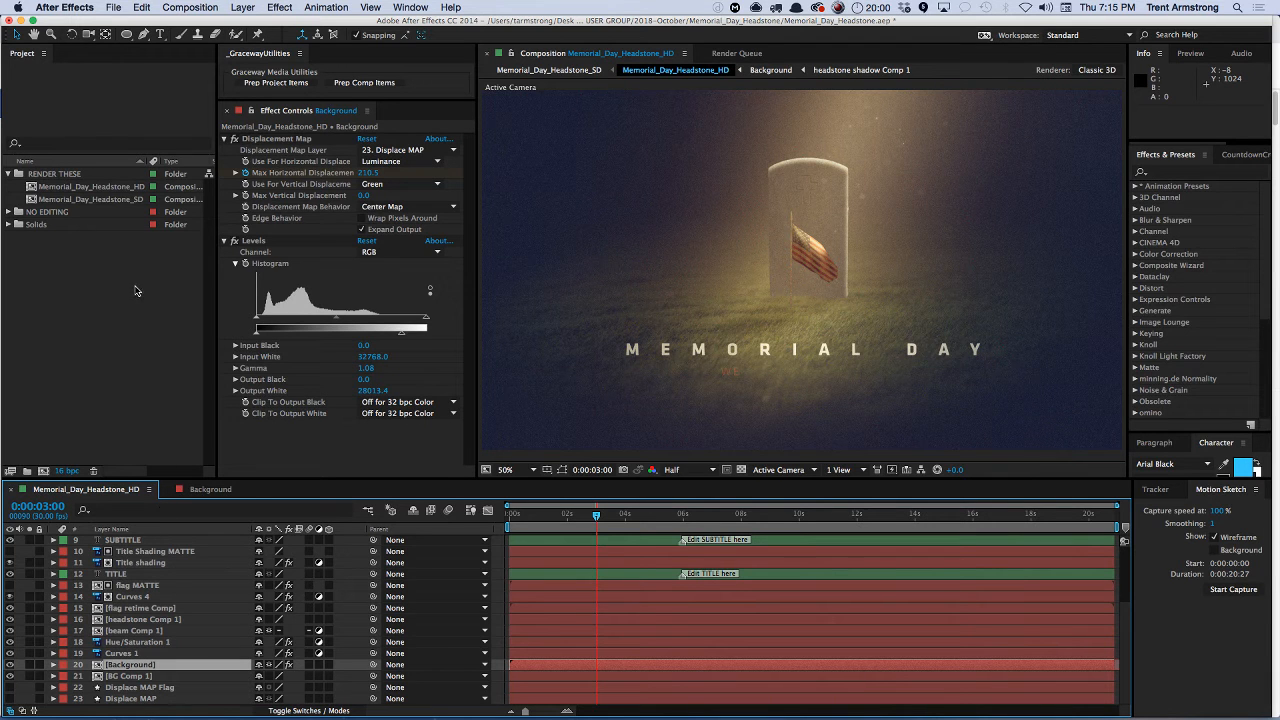
- Scrub to 0:00:05:05, solo Displace MAP to examine how its gradient matches the grass, and return to the full composite
drag(595, 516, 650, 544)
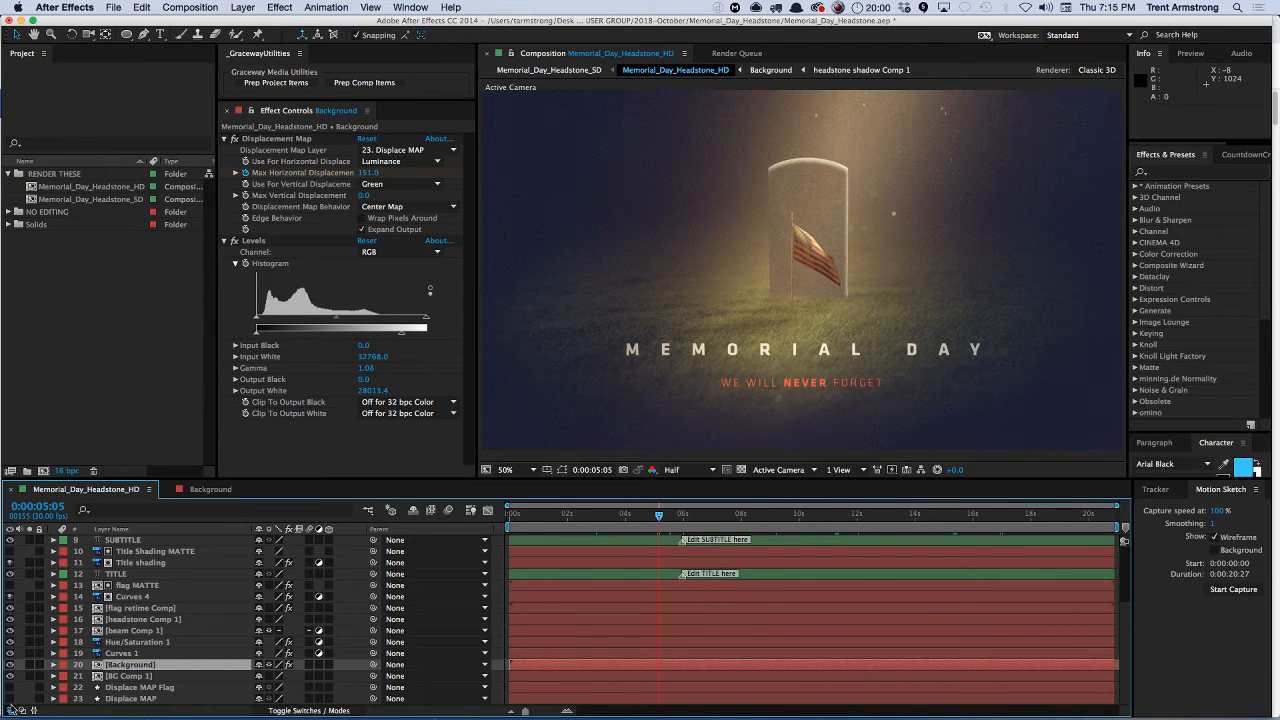
click(114, 698)
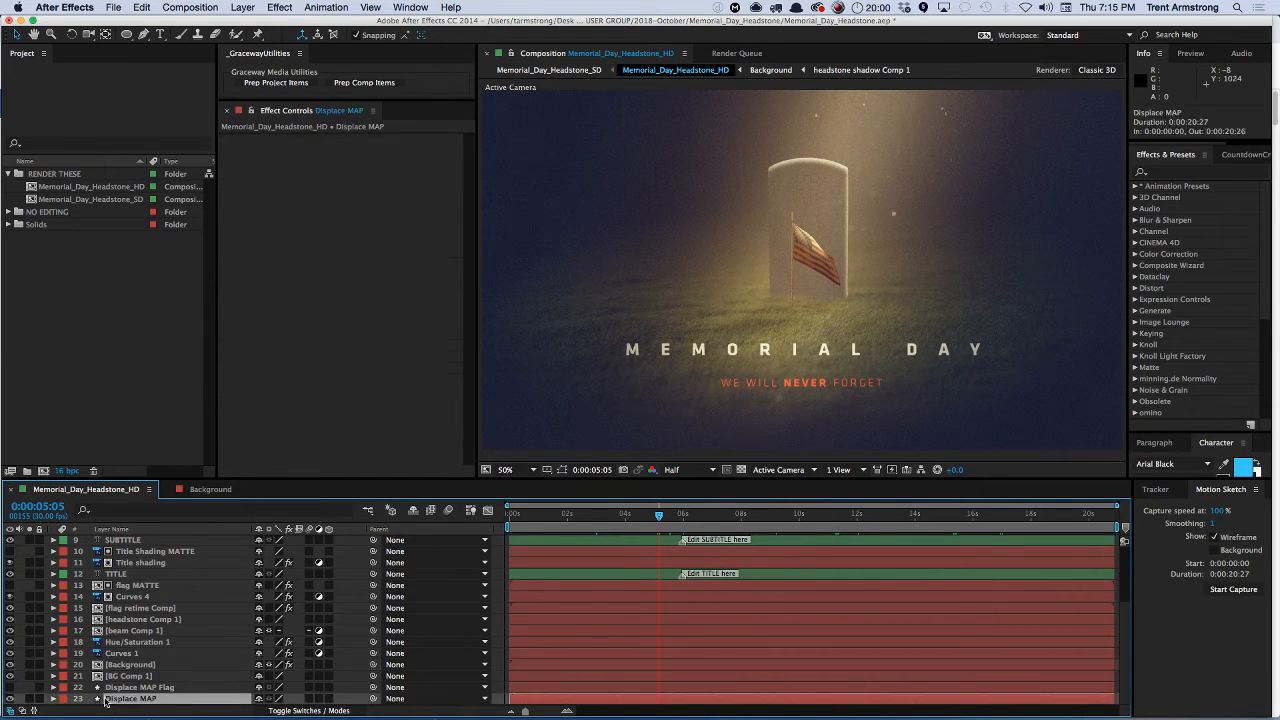
click(28, 698)
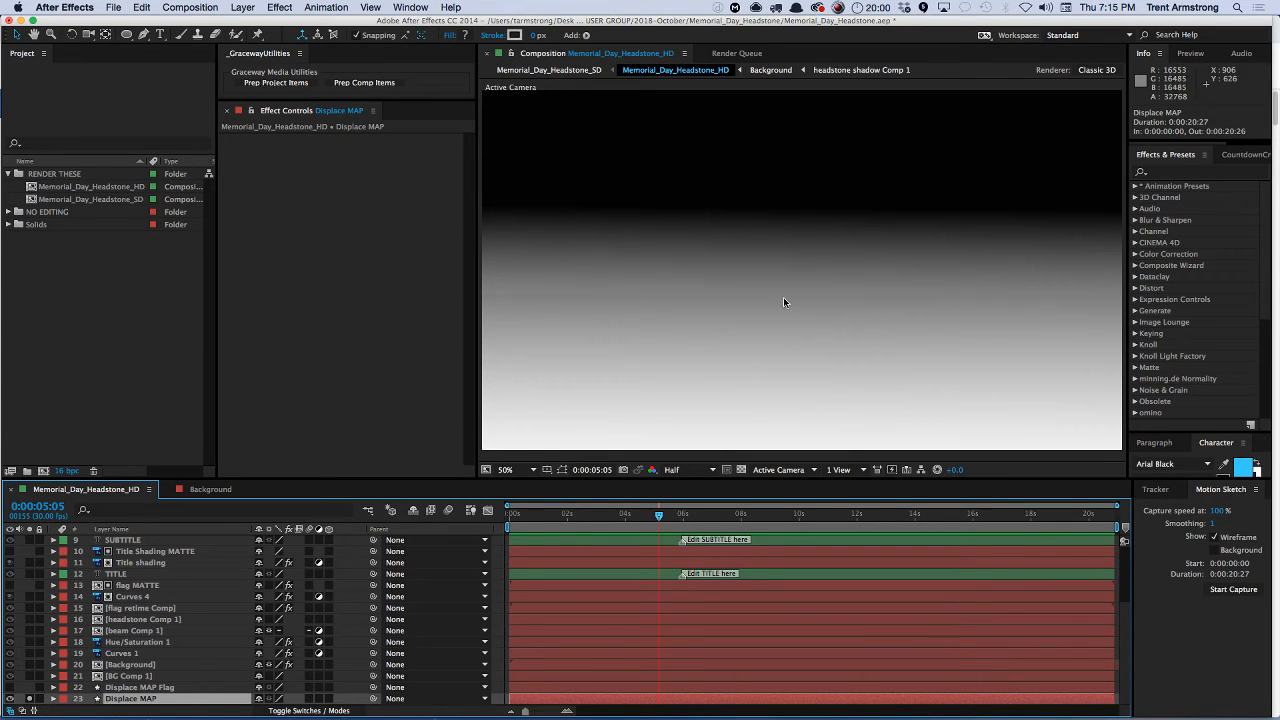
click(10, 698)
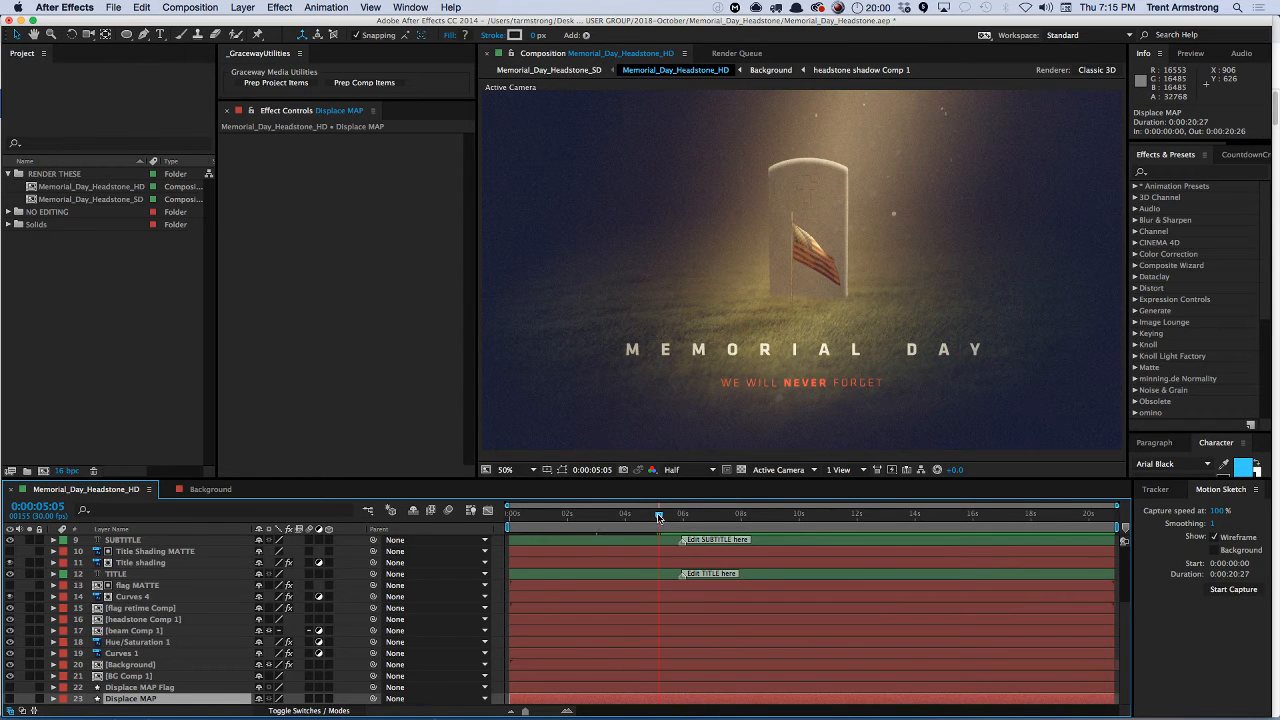
- Deselect all layers, render a RAM preview of the Memorial_Day_Headstone_HD comp, play it and stop
key(super+shift+a)
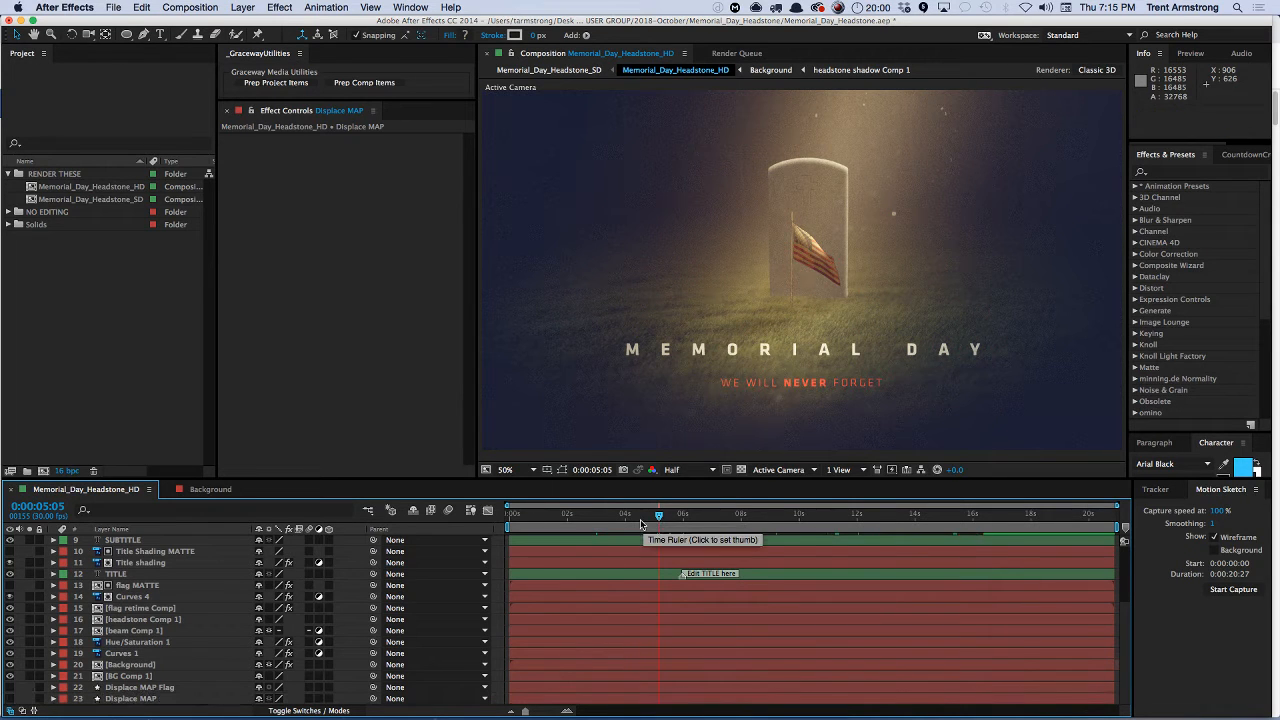
key(KP_0)
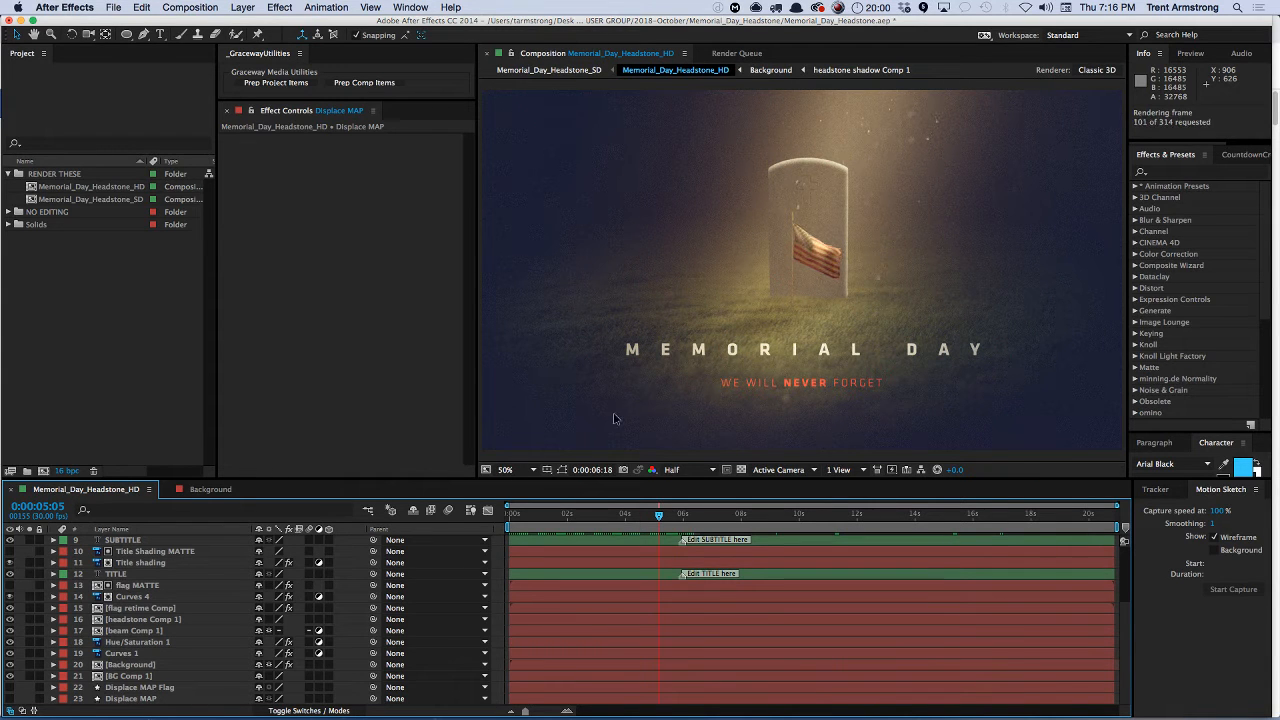
key(space)
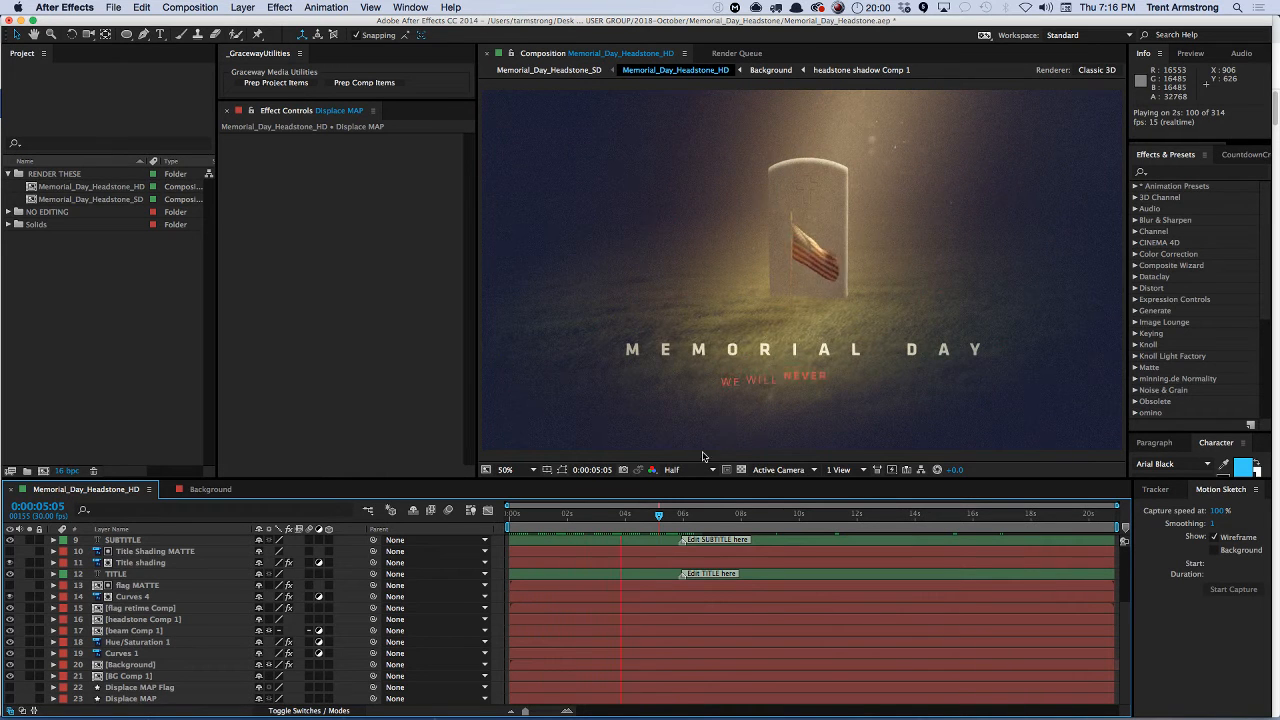
key(space)
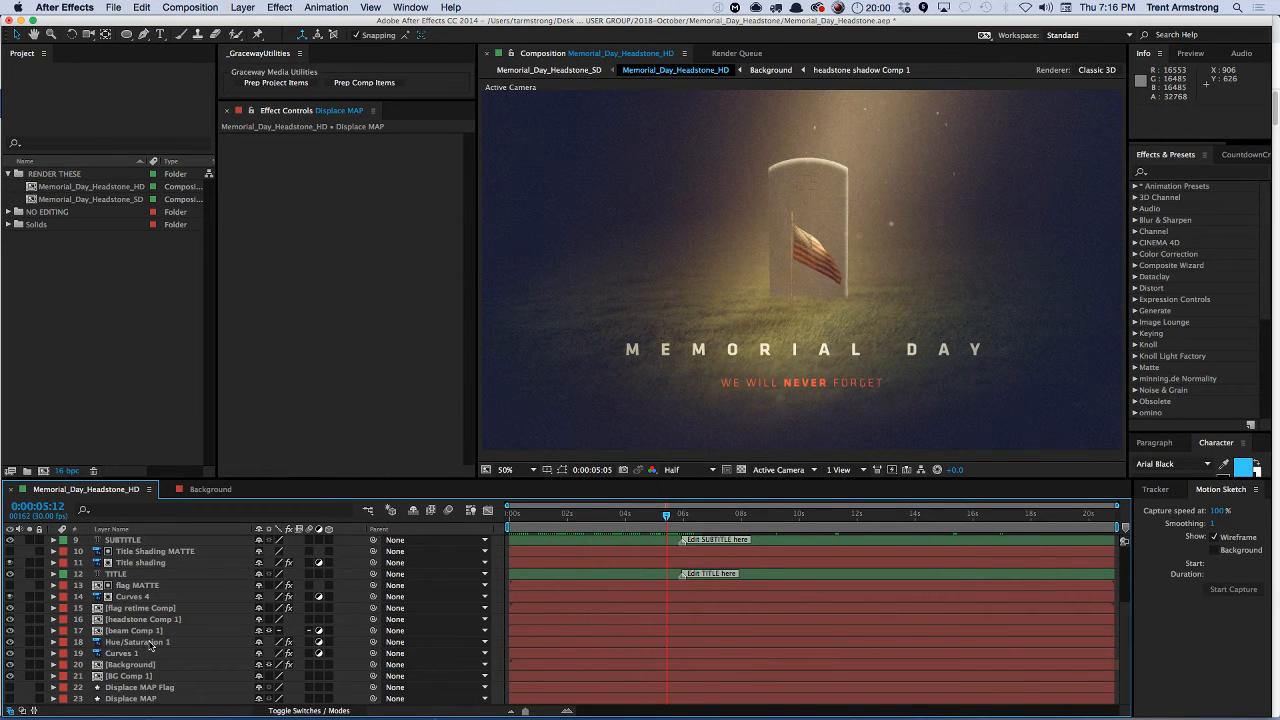
- In the Background precomp, collapse Grass Comp 1, turn off the transparency grid and deselect all, and return to Memorial_Day_Headstone_HD
double_click(130, 665)
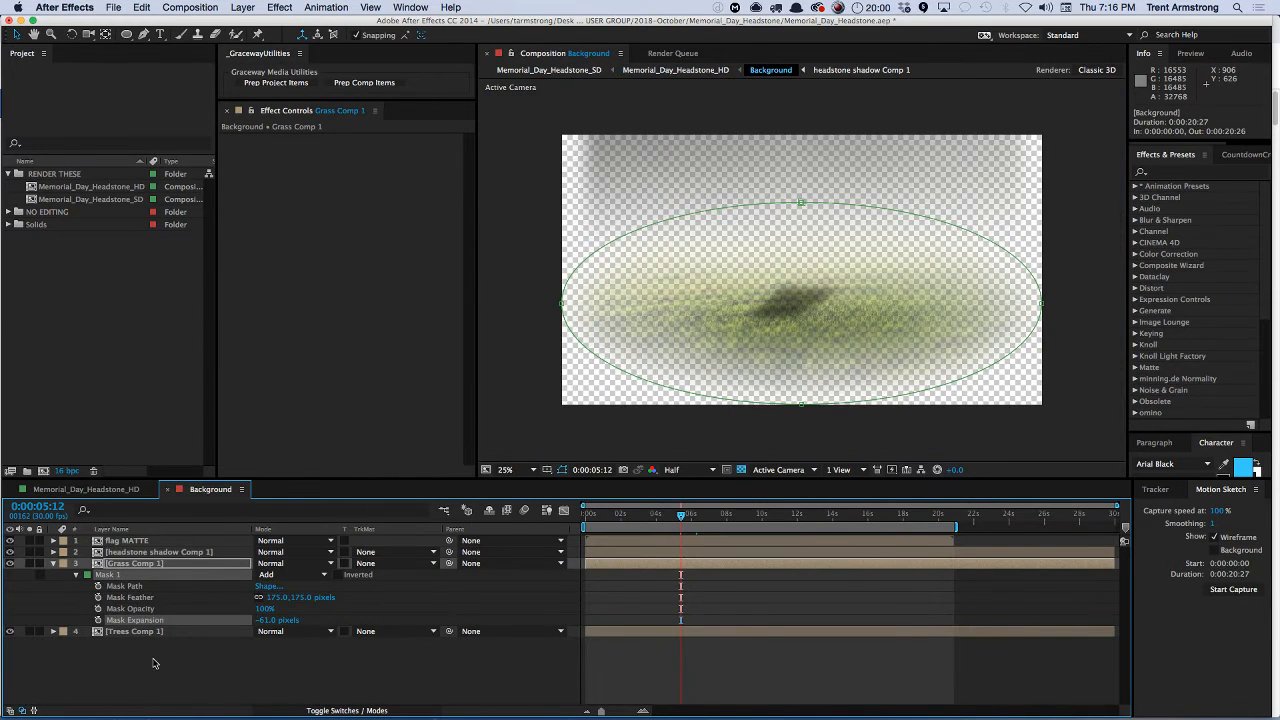
click(53, 564)
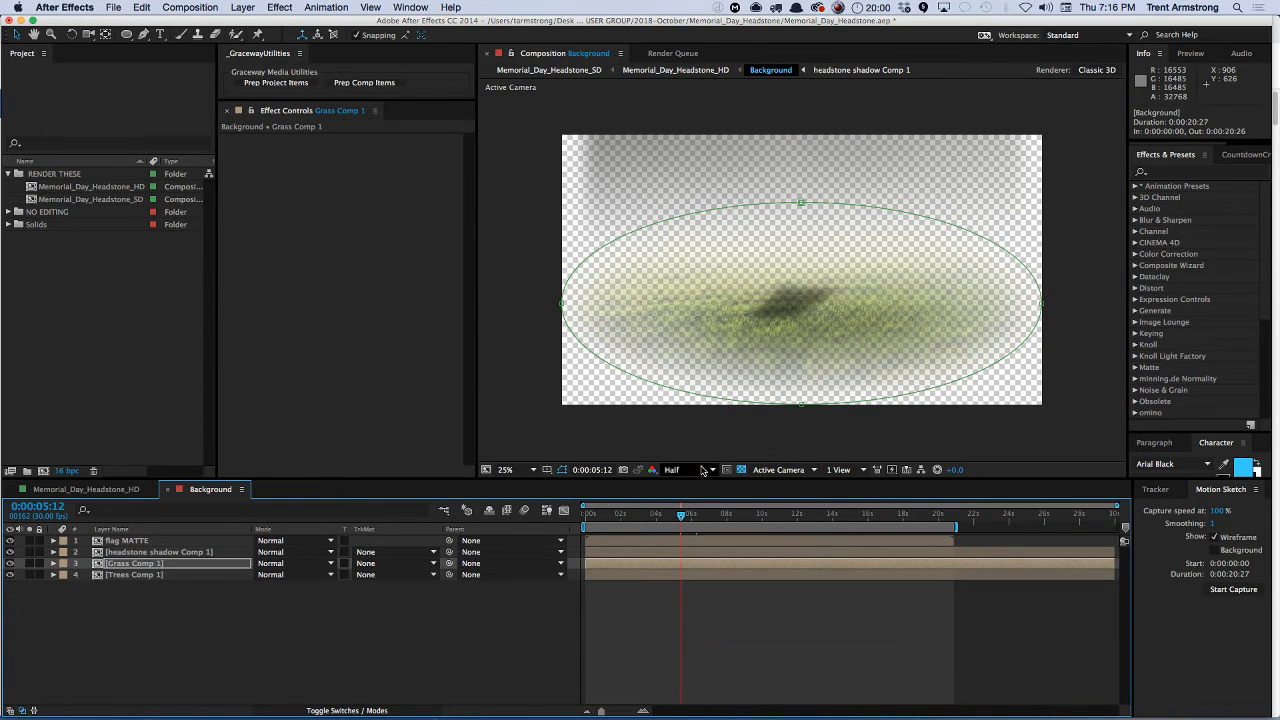
click(741, 470)
click(500, 700)
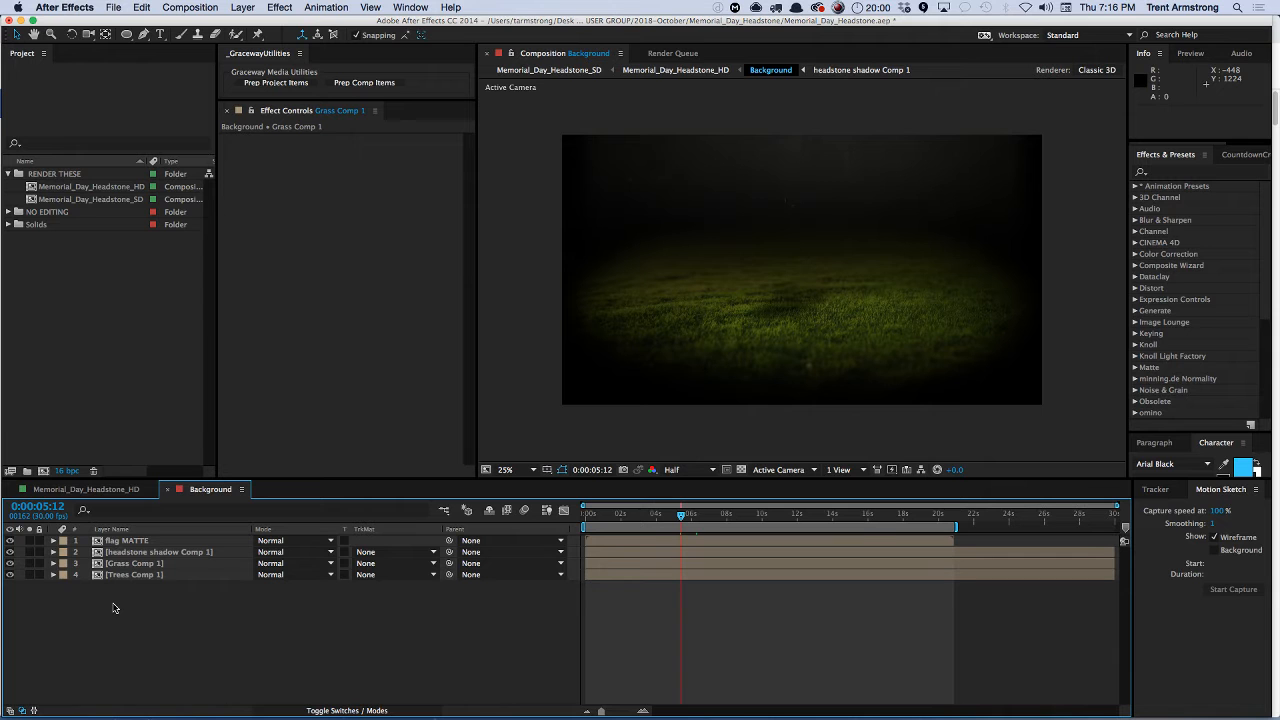
click(120, 490)
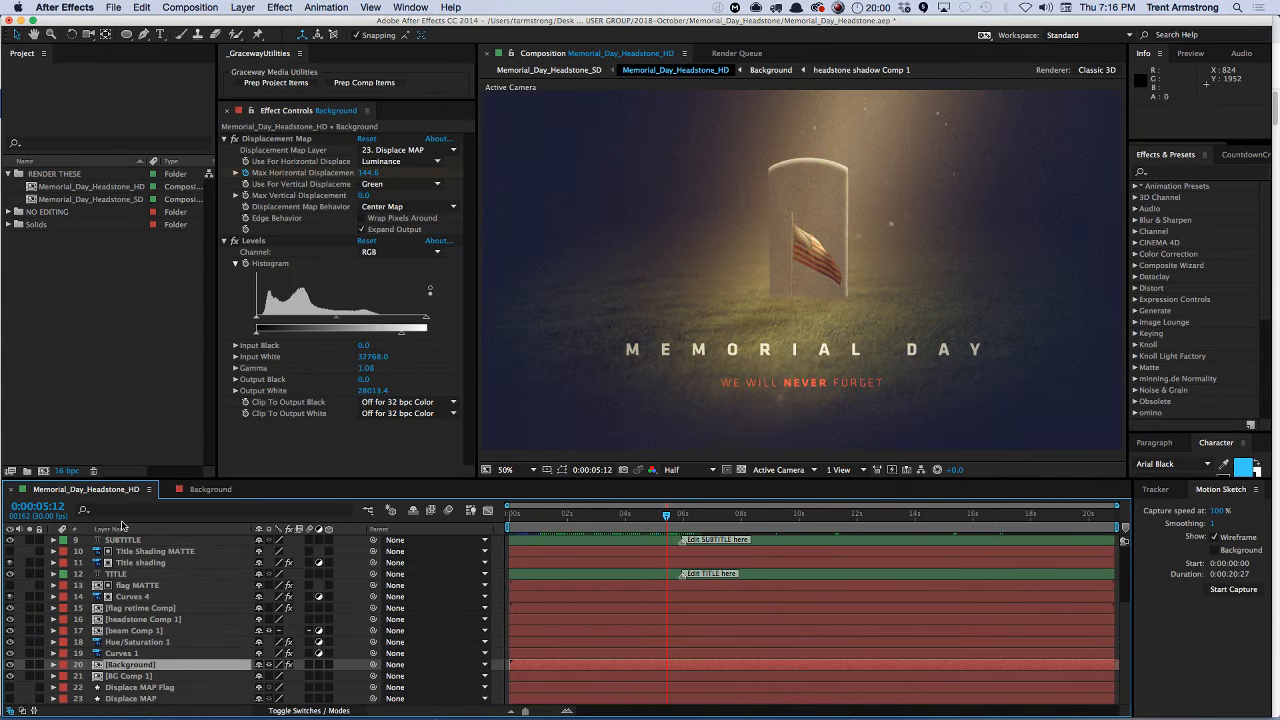
- Solo Displace MAP Flag to examine it, return to the full composite, and view the displacement settings of flag retime Comp
click(130, 619)
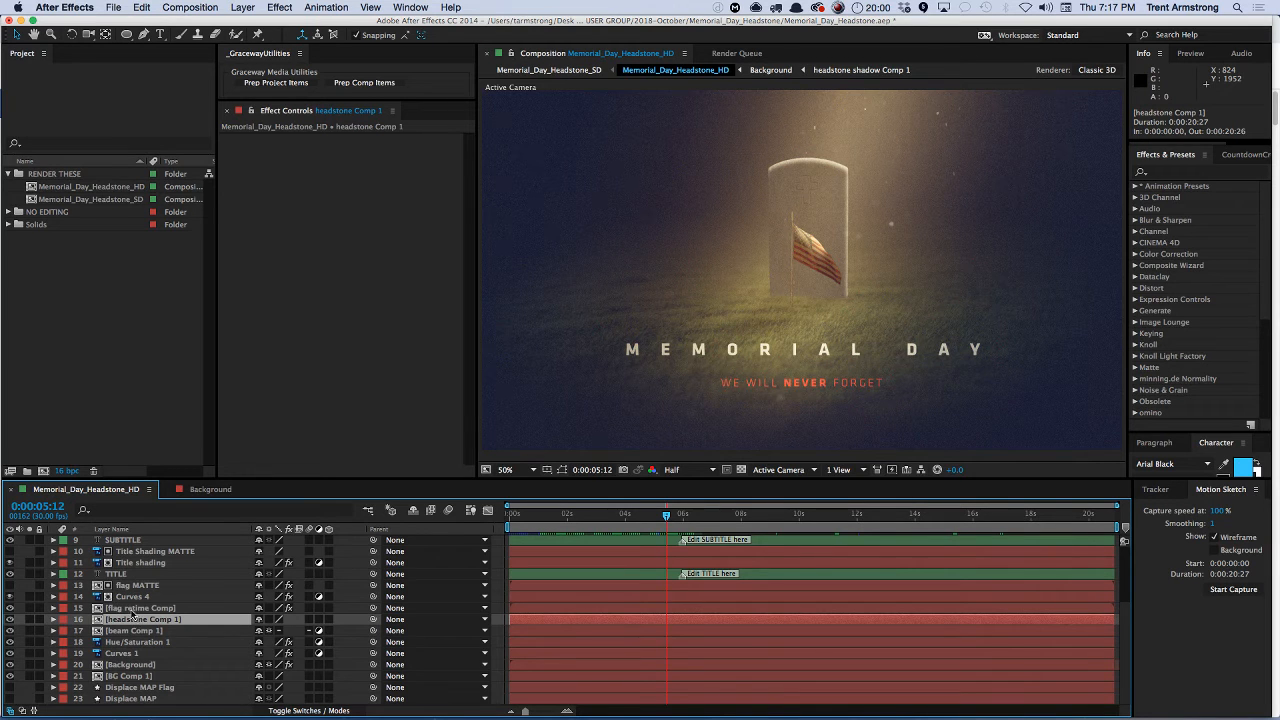
click(139, 688)
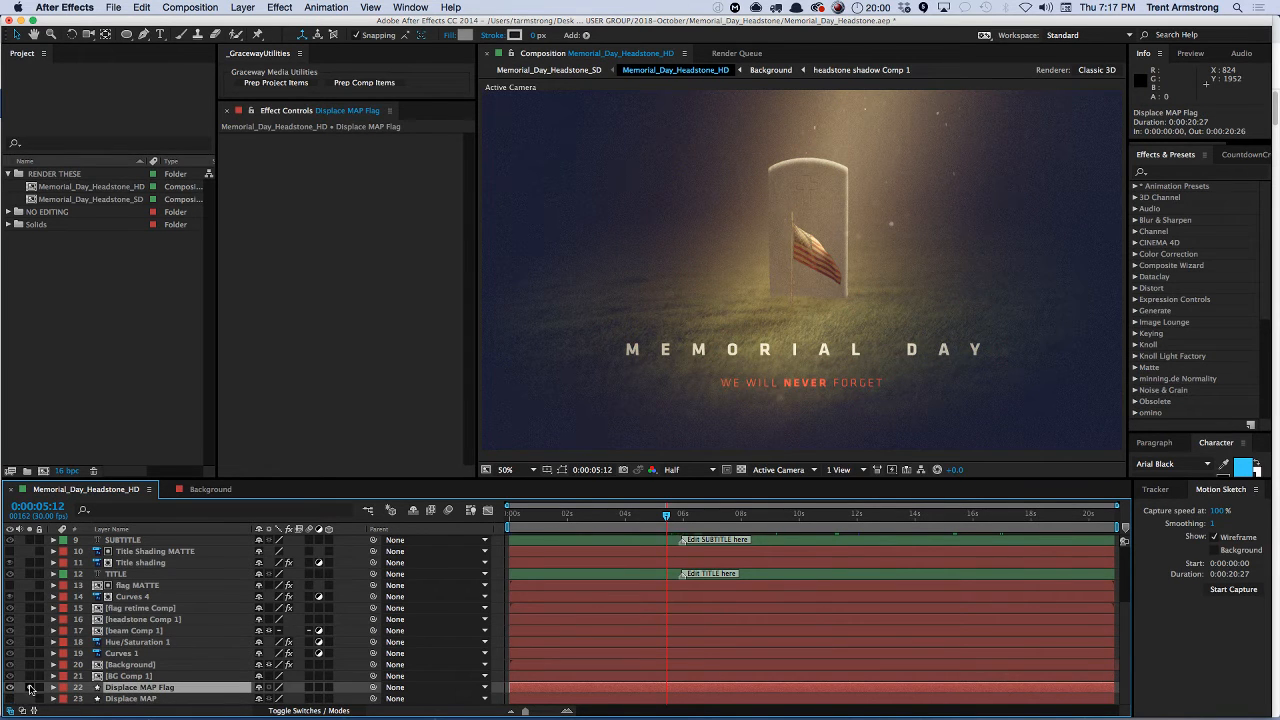
click(31, 688)
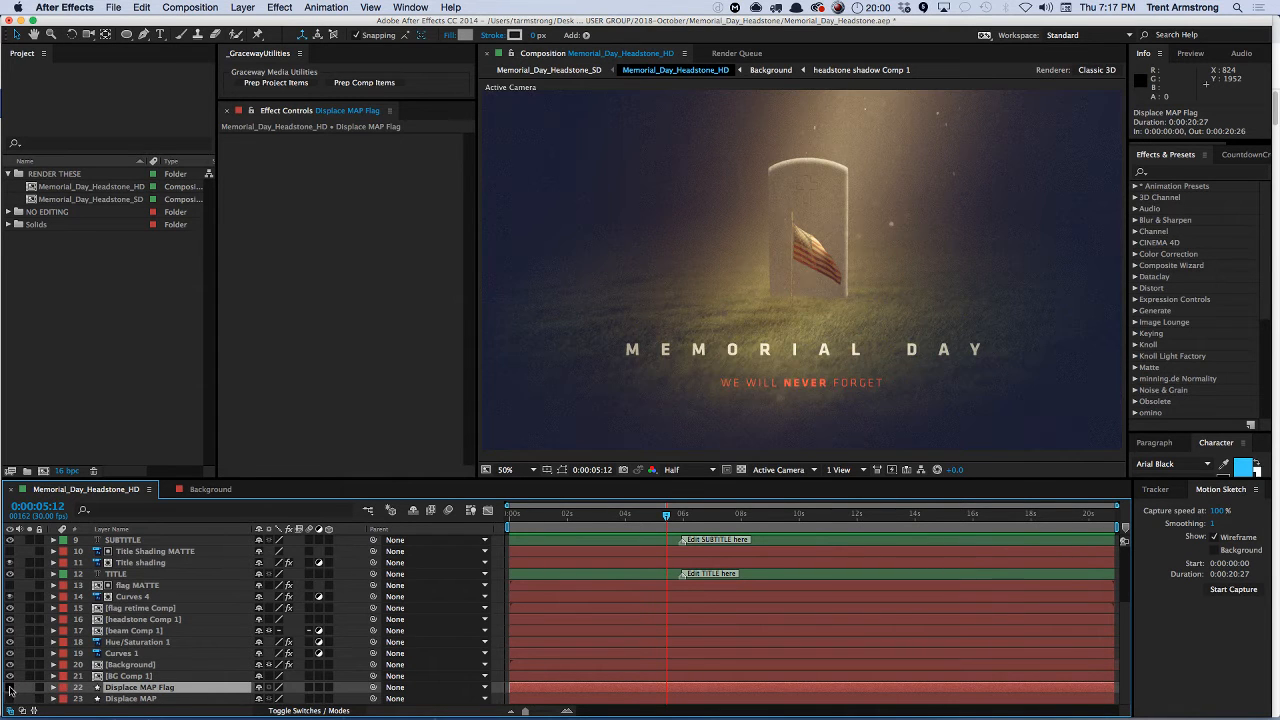
click(30, 688)
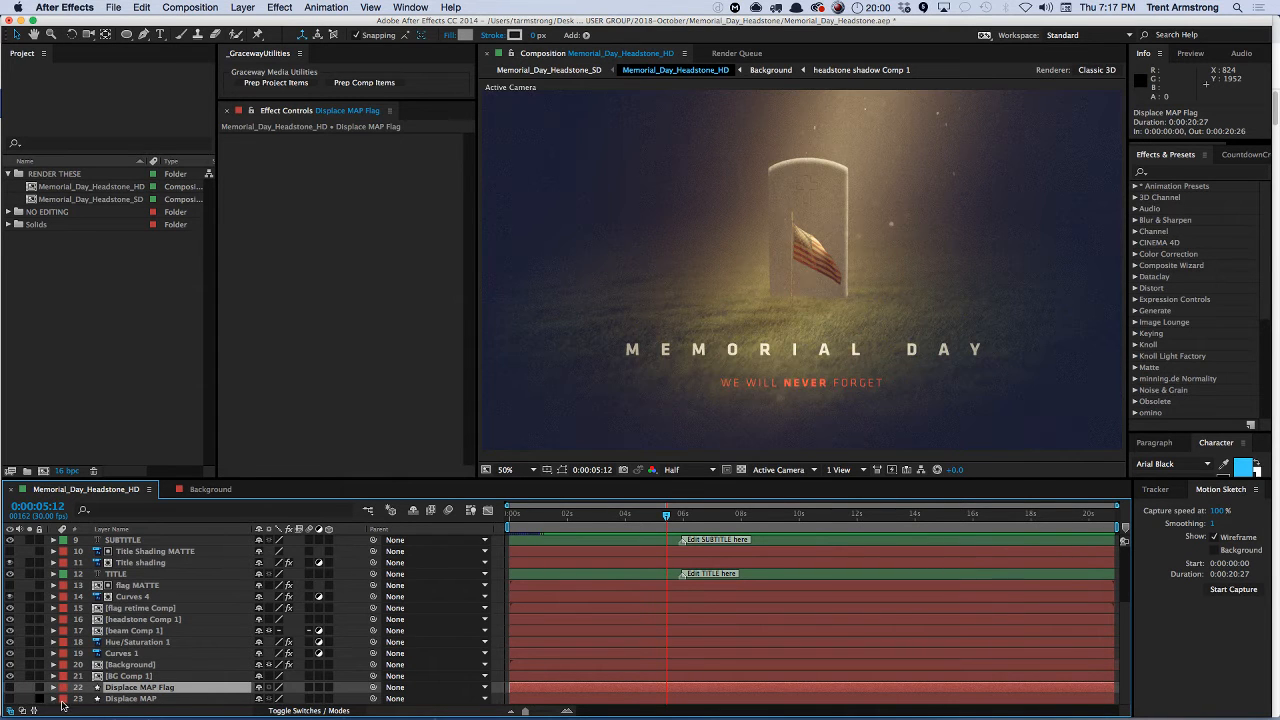
click(136, 610)
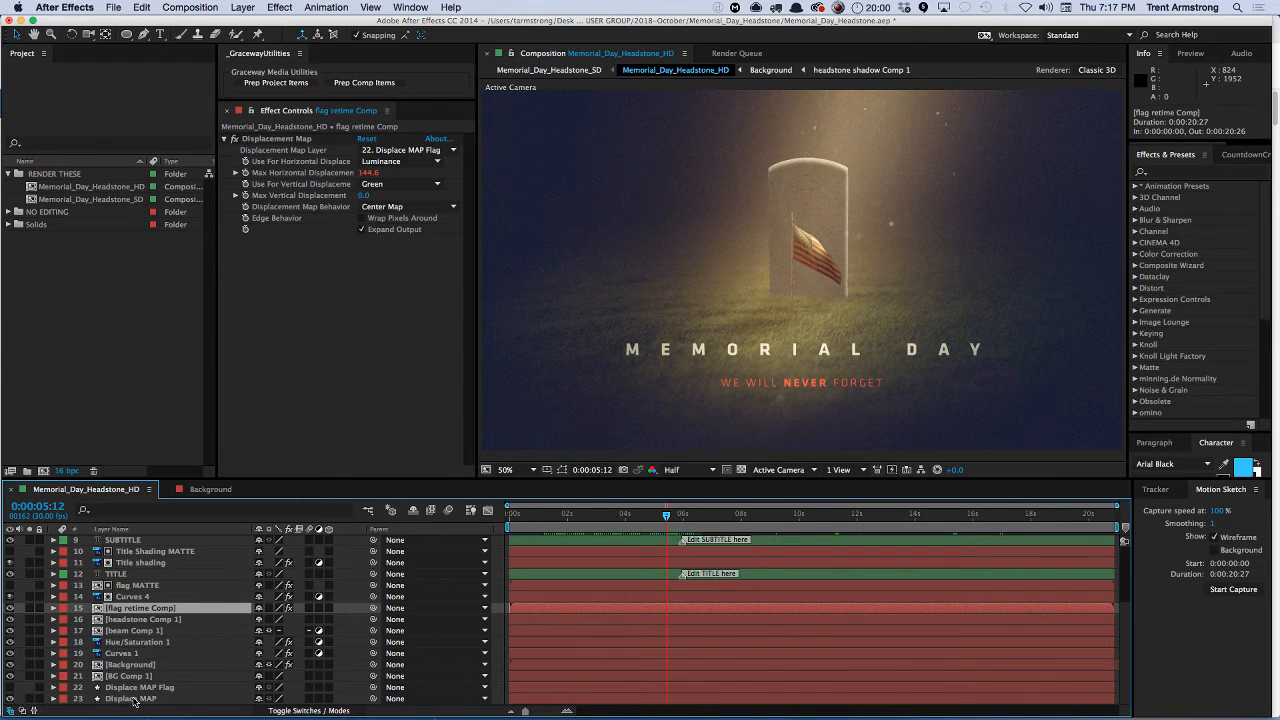
- With Displace MAP and flag retime Comp soloed, try sampling the gradient's grey at the flagpole base as Displace MAP Flag's fill, and unsolo both
click(30, 698)
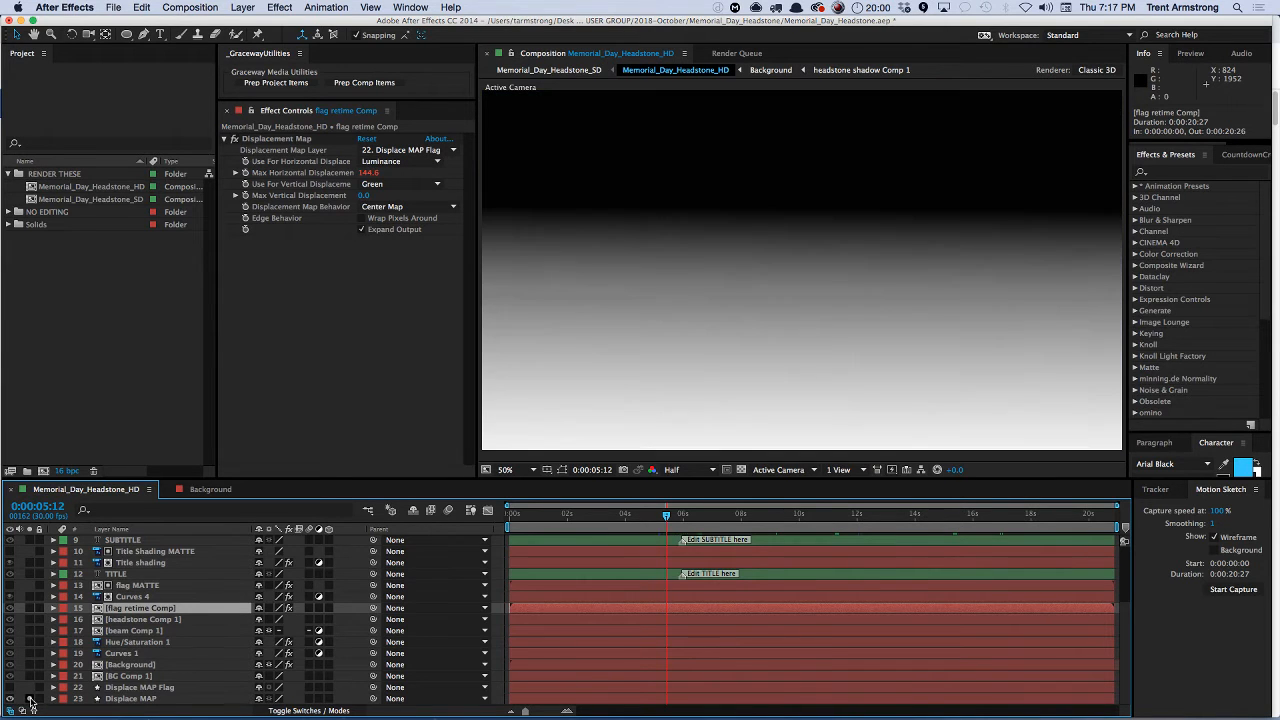
click(29, 608)
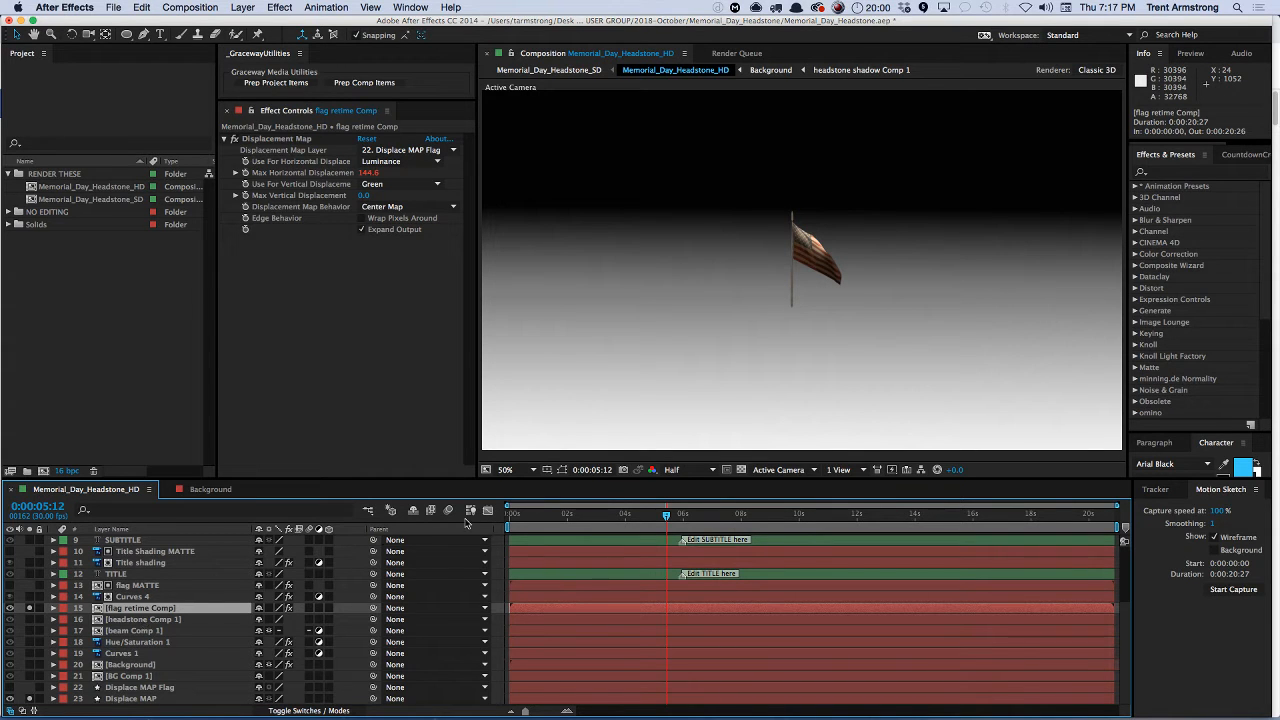
click(152, 689)
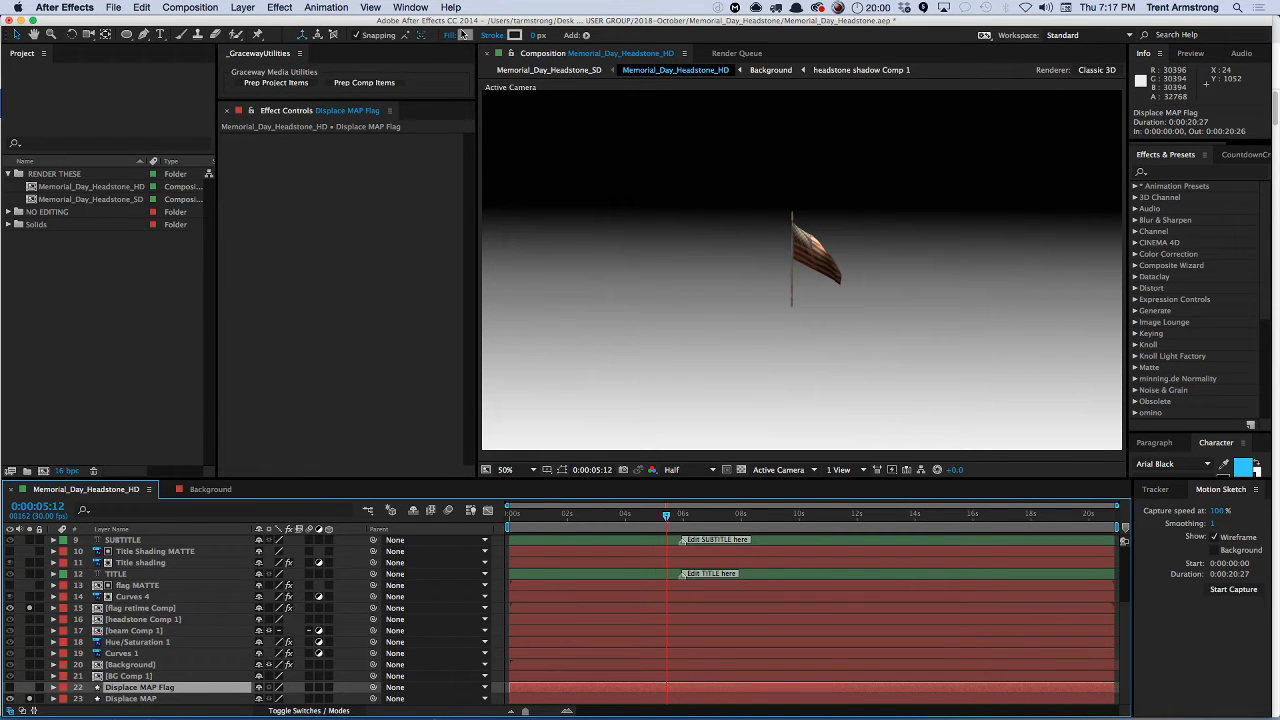
click(465, 35)
click(409, 287)
click(541, 291)
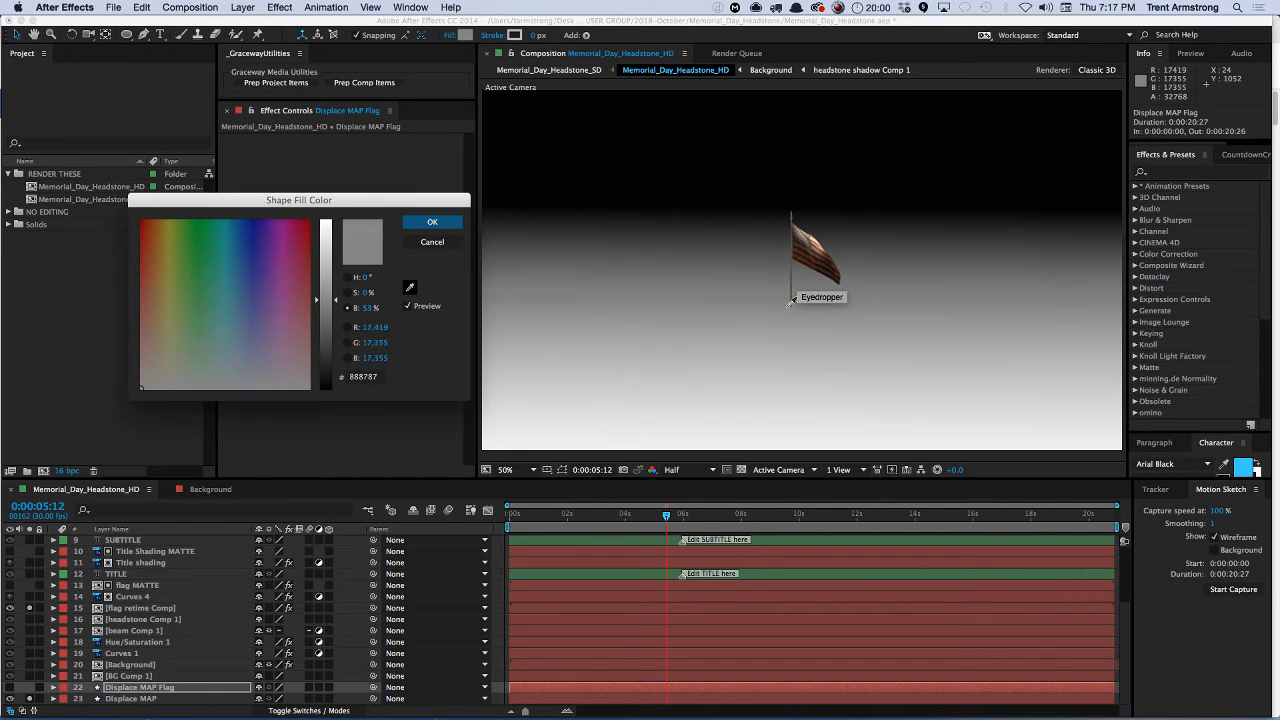
click(791, 298)
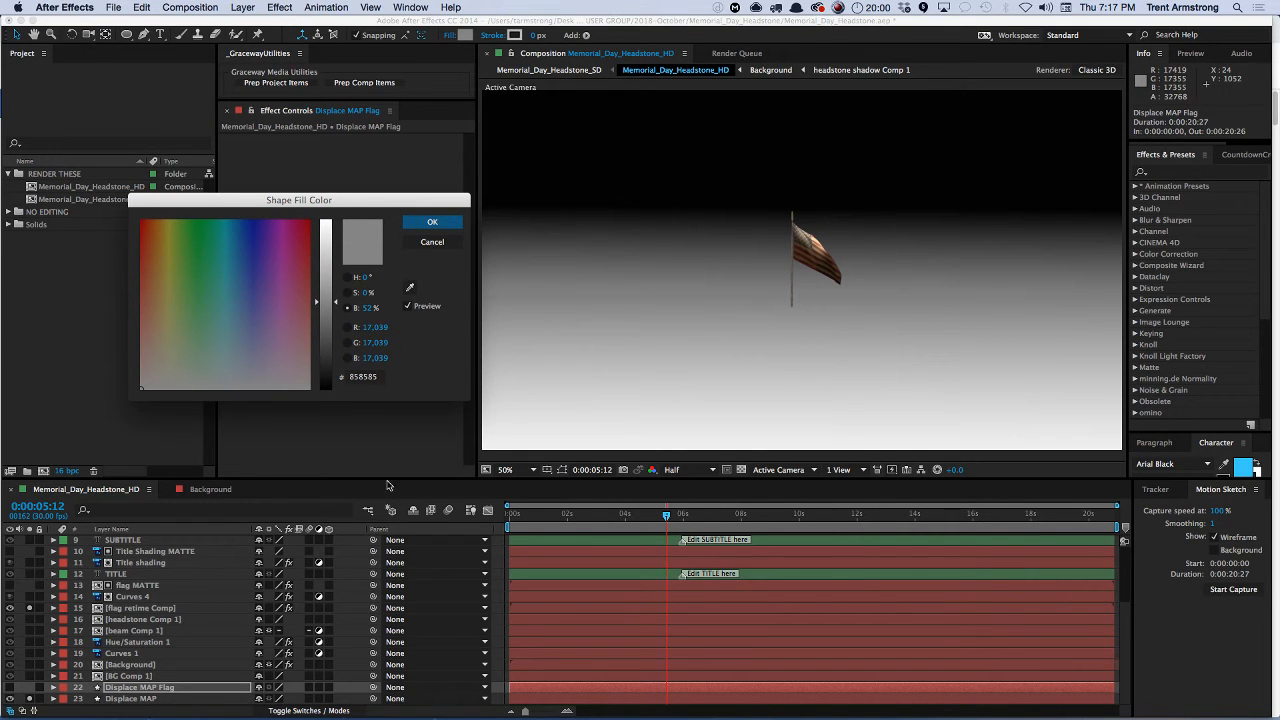
click(432, 244)
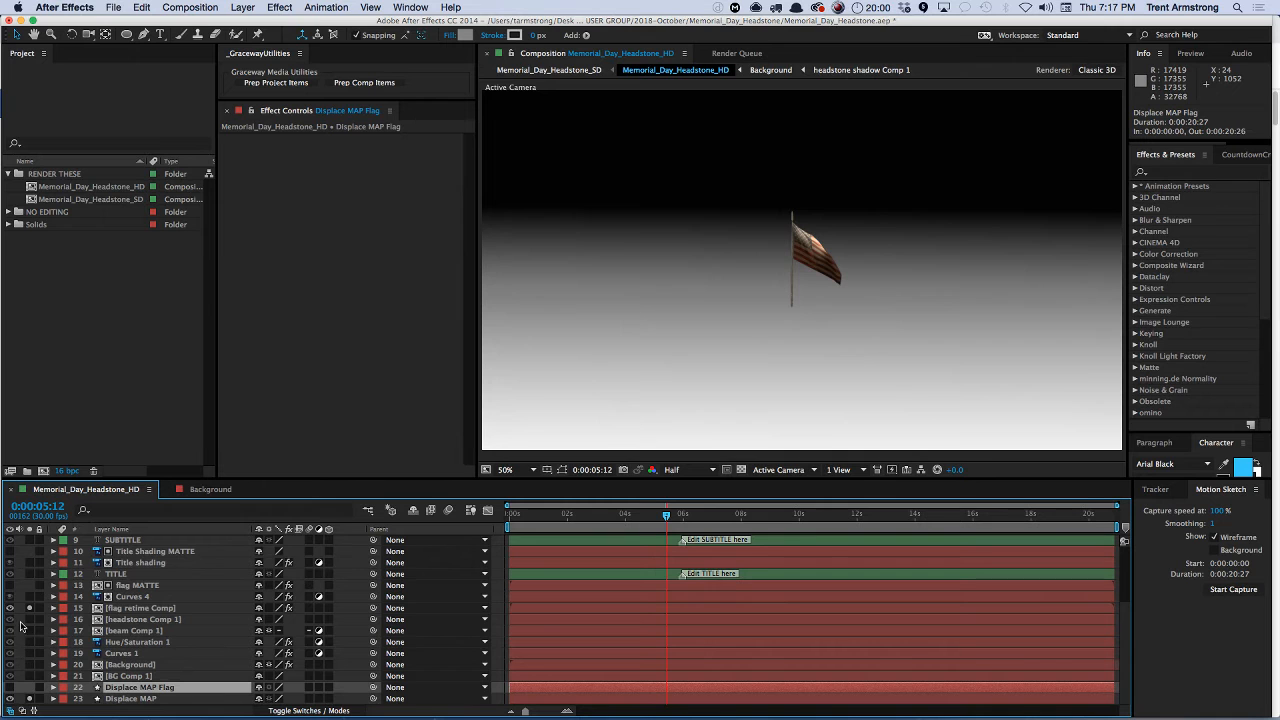
click(30, 608)
click(30, 698)
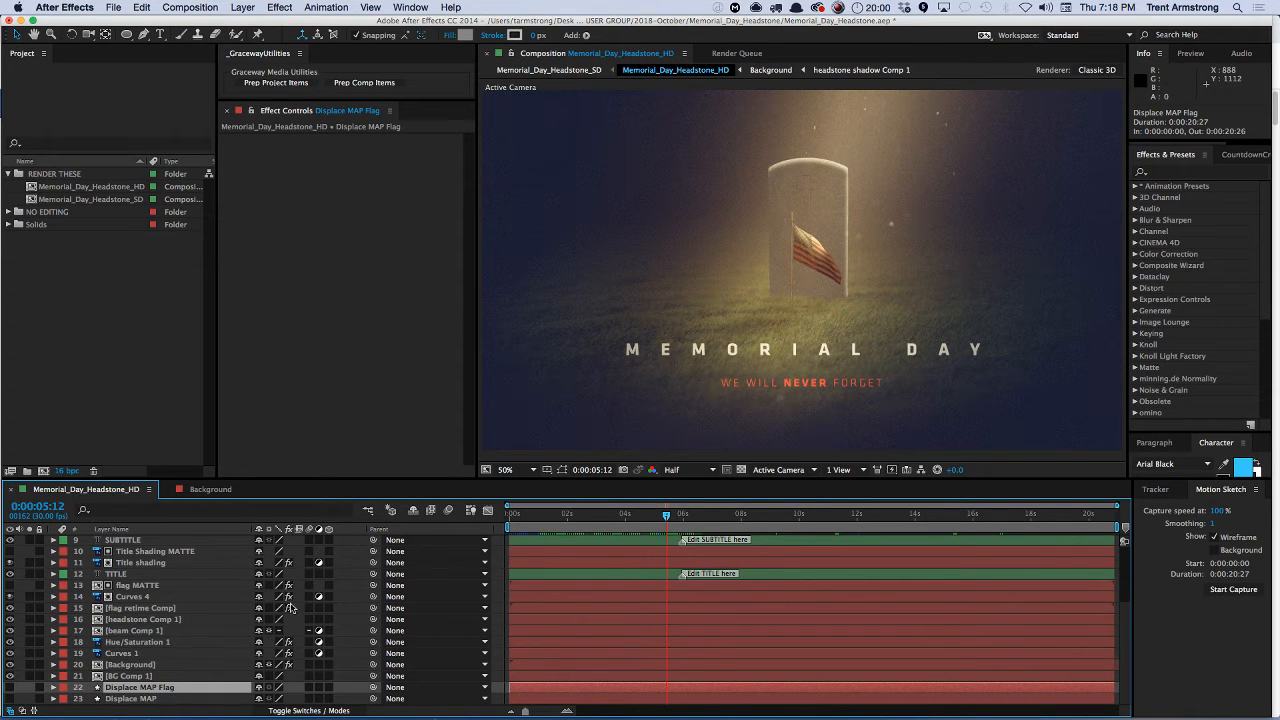
click(143, 338)
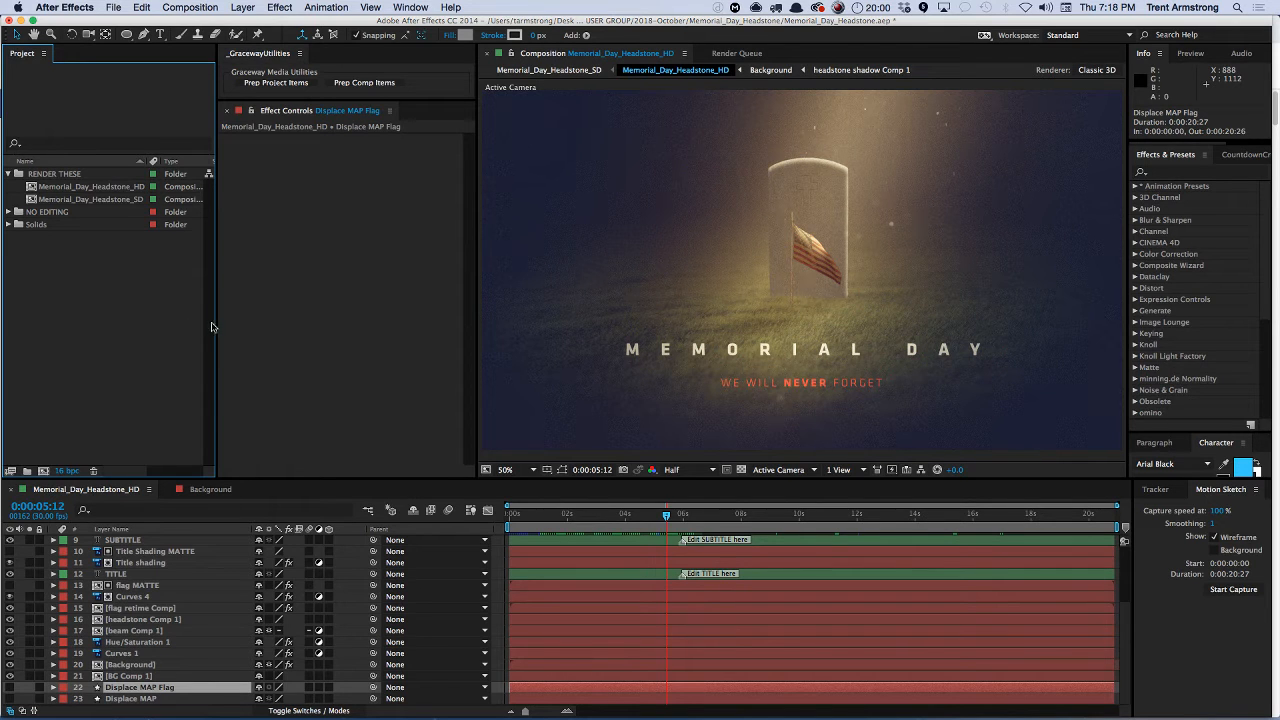
drag(217, 325, 202, 334)
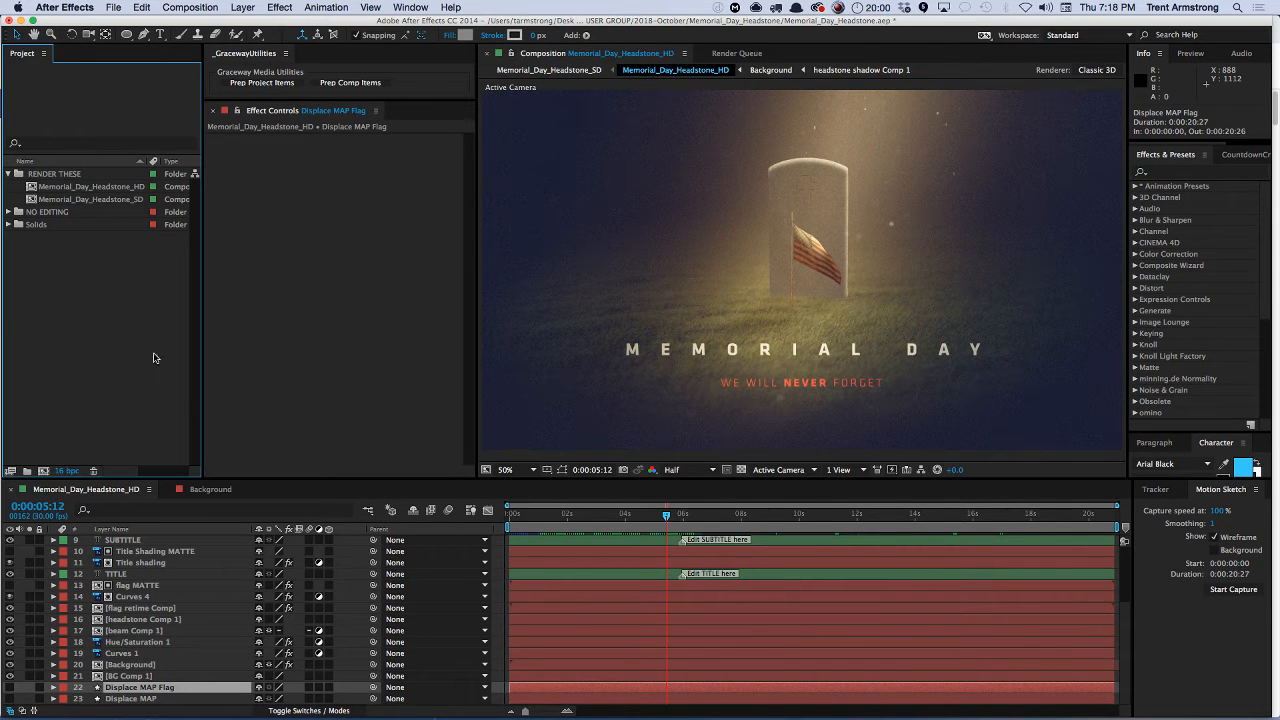
key(super+Tab)
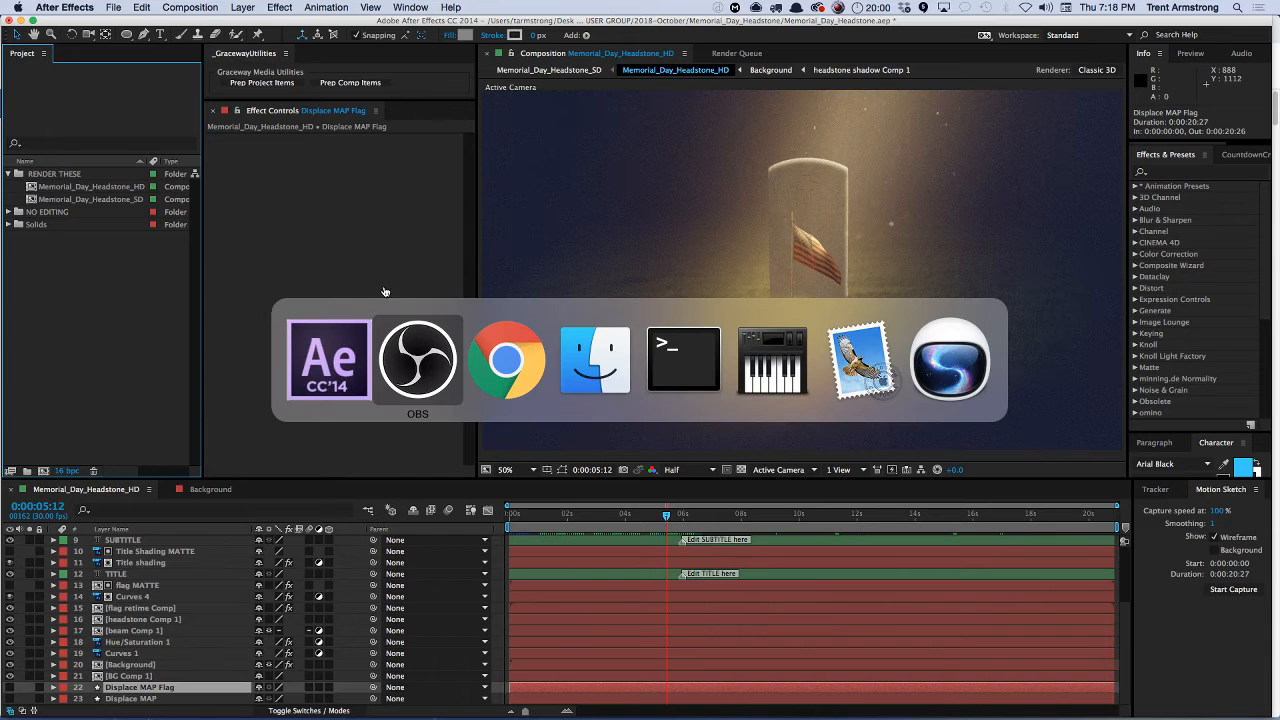
click(329, 360)
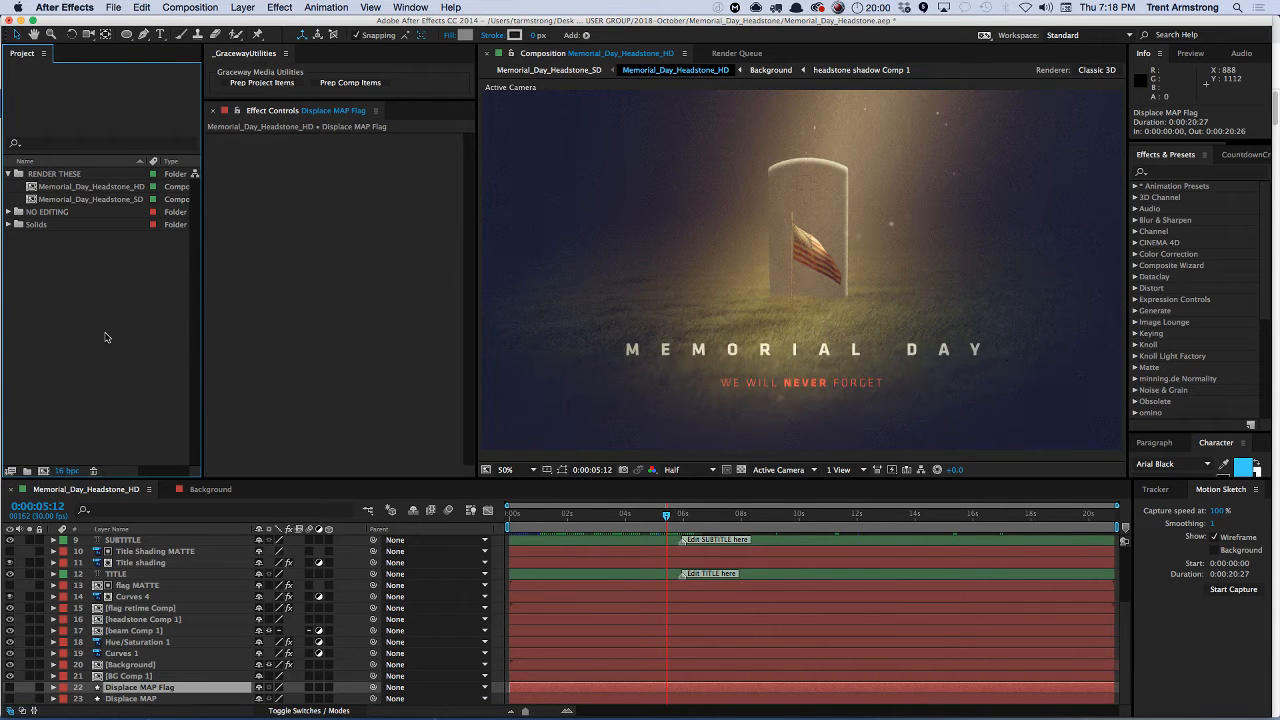
key(super+n)
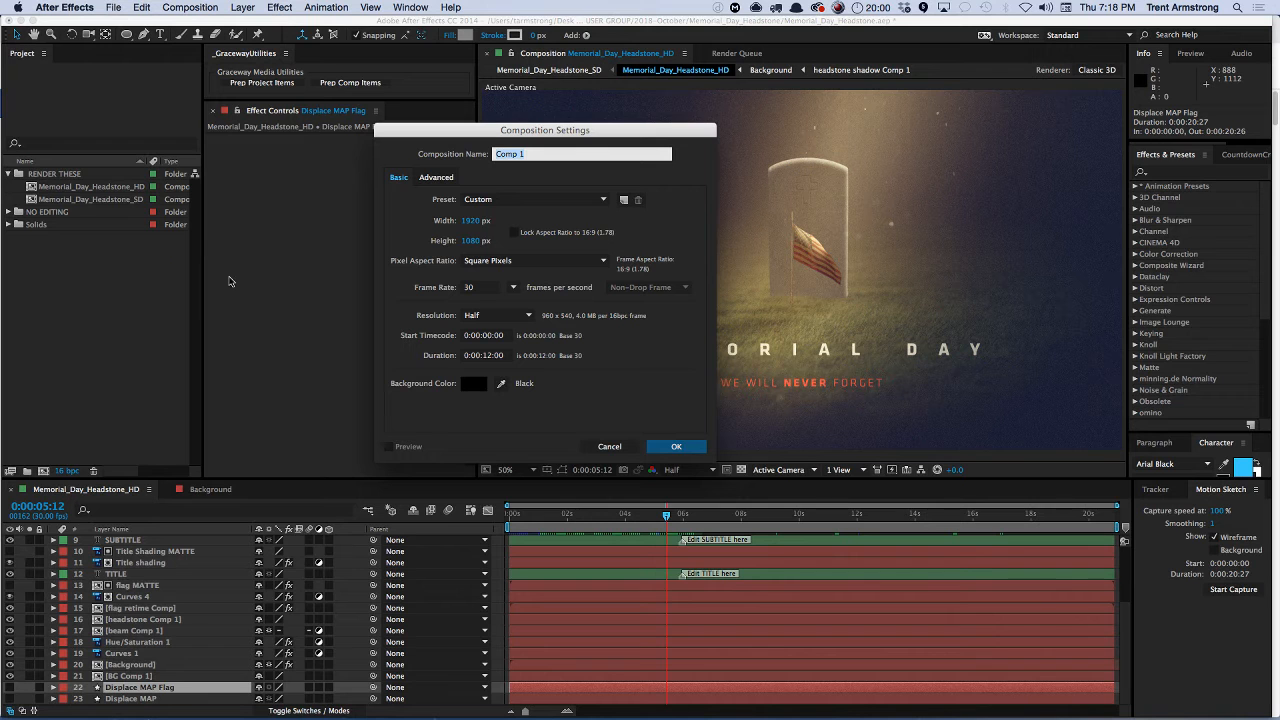
text(Fractal)
key(super+a)
key(Escape)
- Switch to Finder, move the Memorial_Day_Headstone window clear of the others, and open the Pictures folder in it
key(super+Tab)
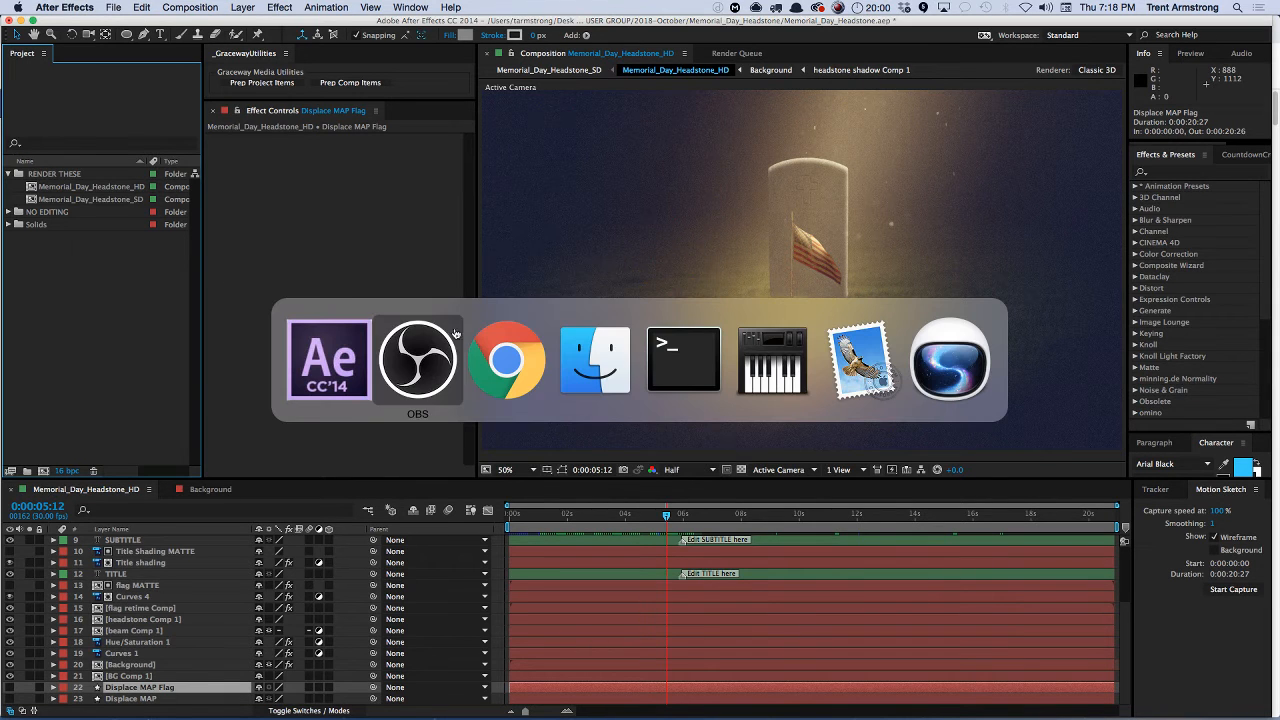
click(607, 368)
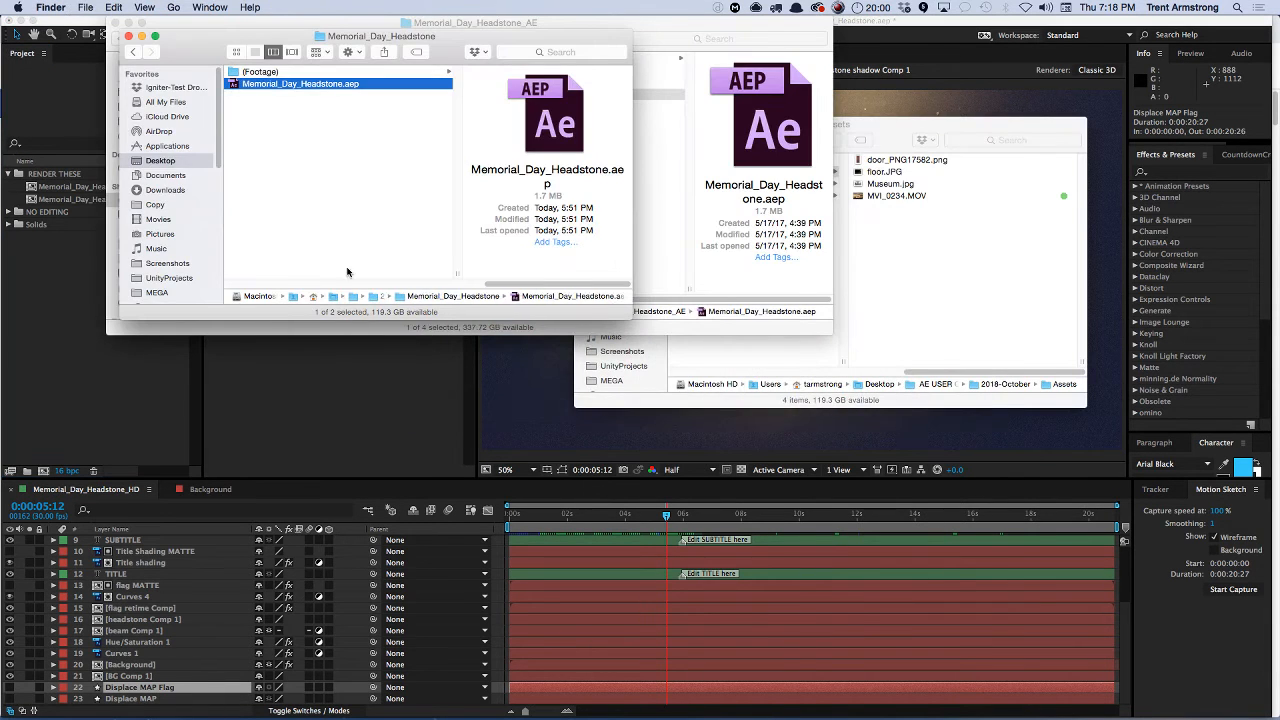
drag(178, 37, 402, 206)
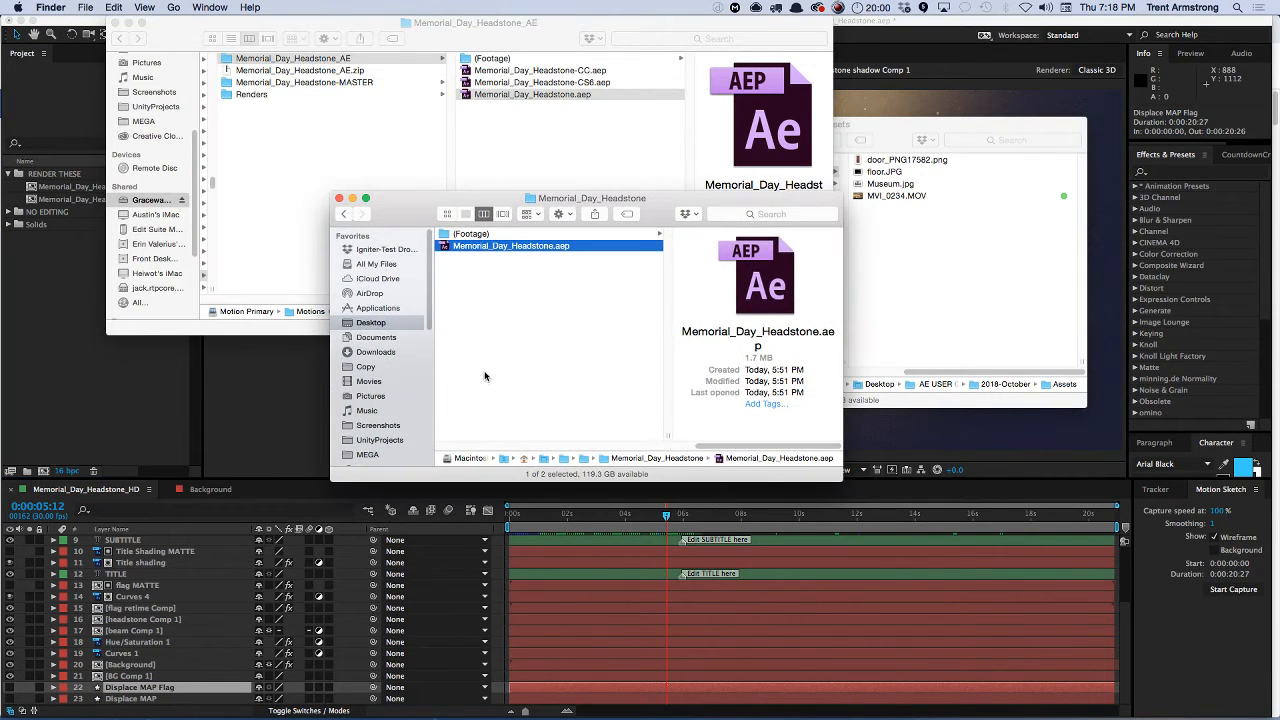
click(487, 379)
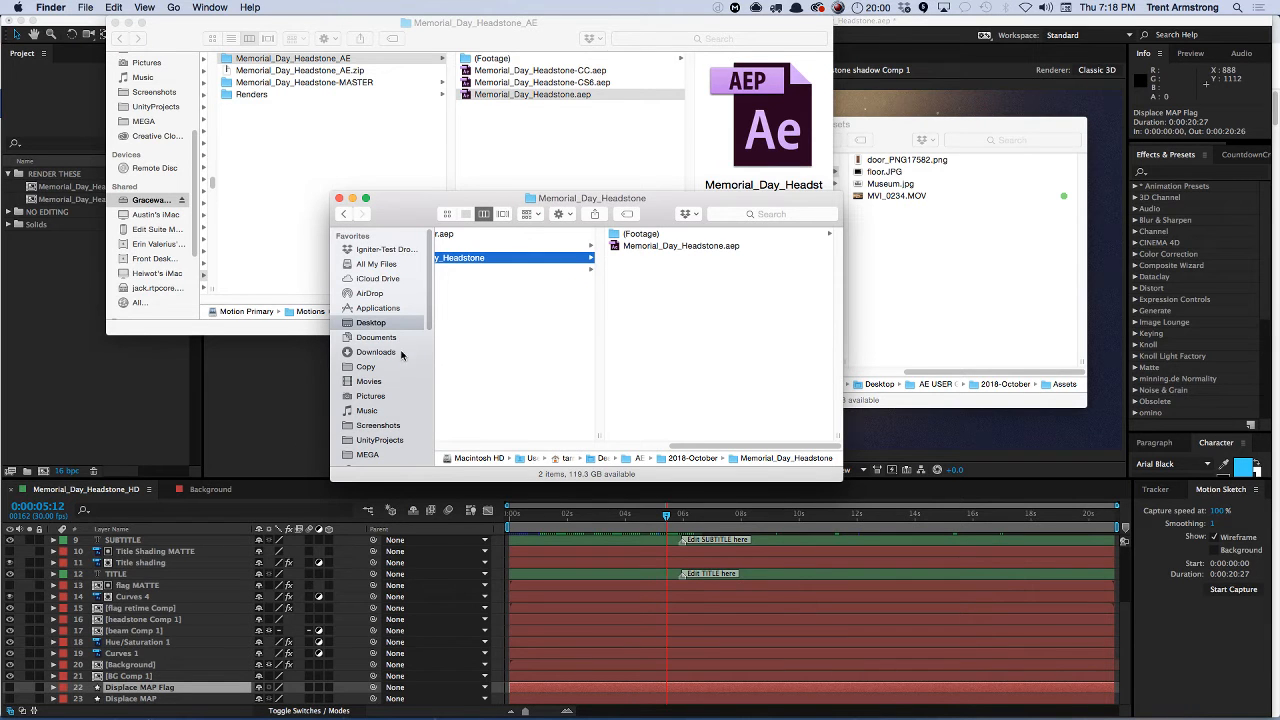
click(397, 397)
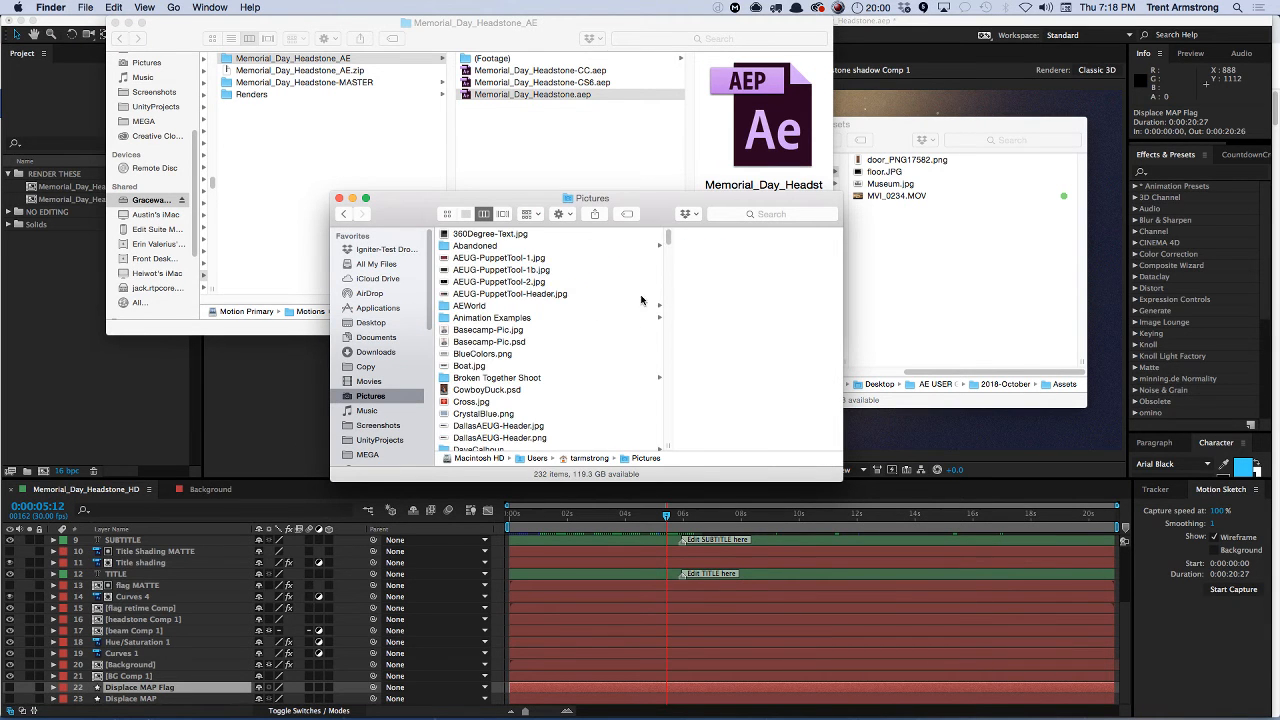
- Enlarge the Pictures window, find FB-BryantDenny.jpg and import it into the After Effects project
drag(650, 215, 610, 52)
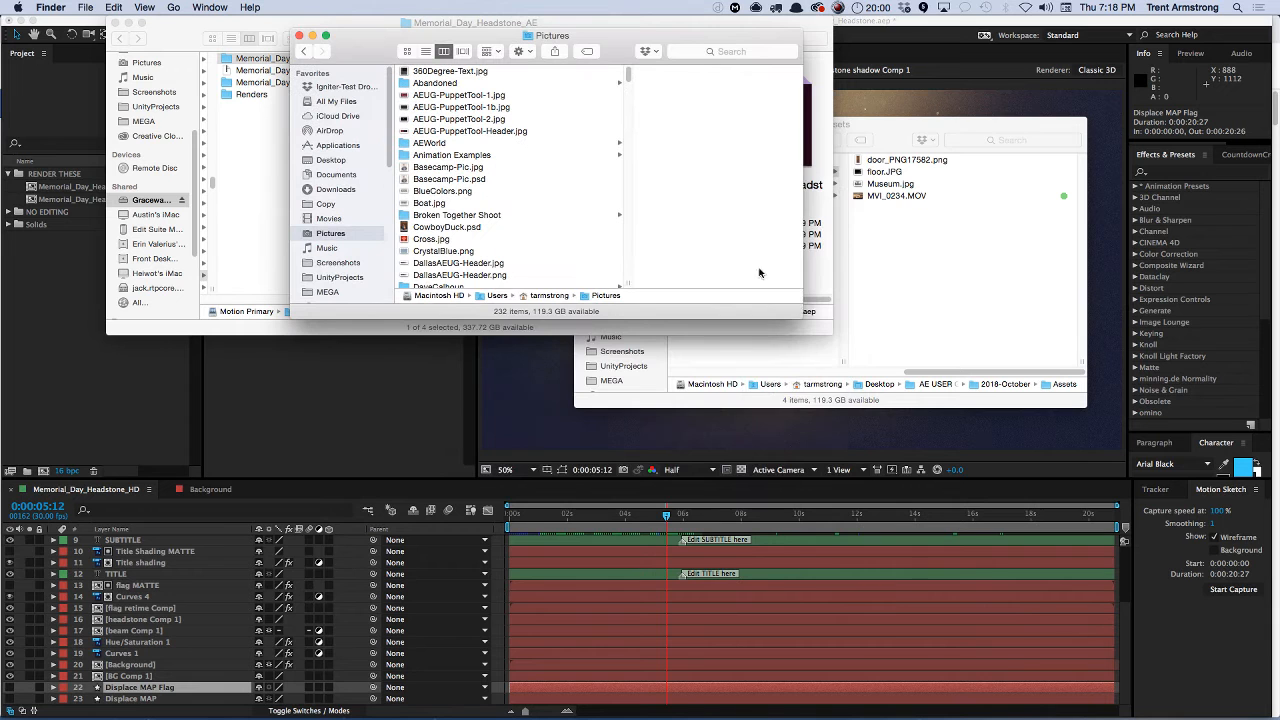
drag(806, 315, 890, 660)
drag(634, 160, 634, 198)
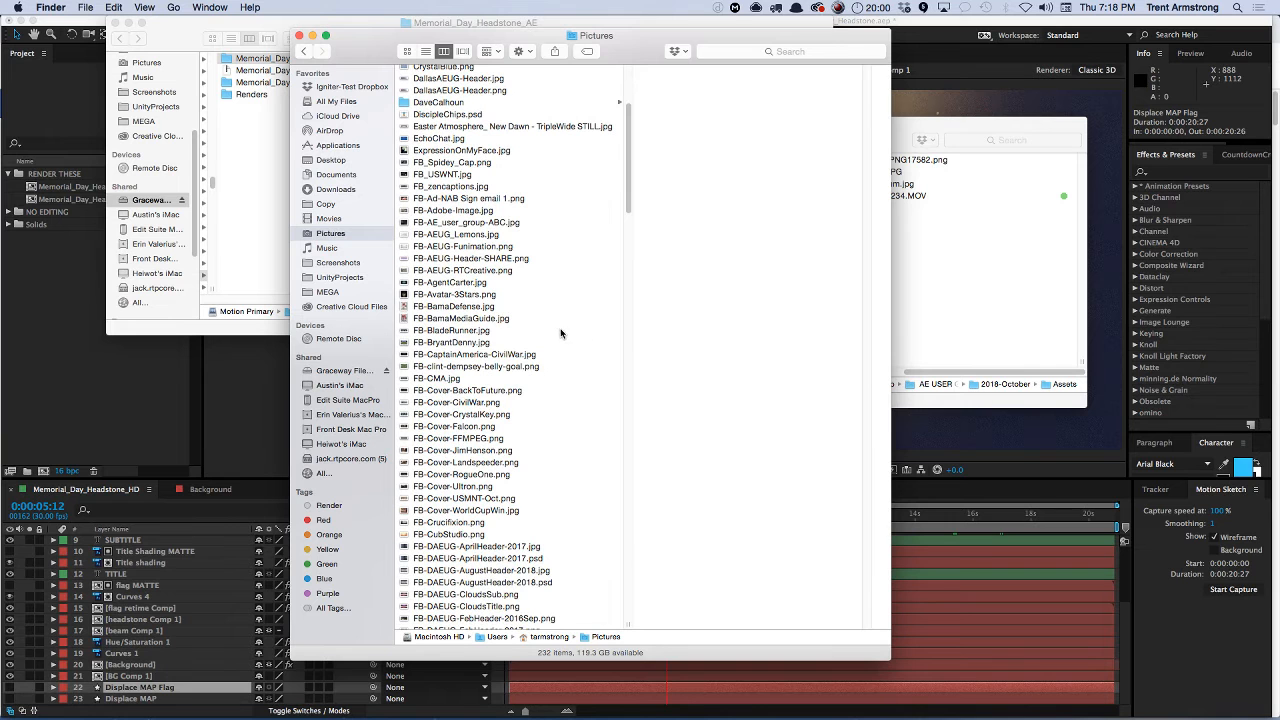
click(559, 342)
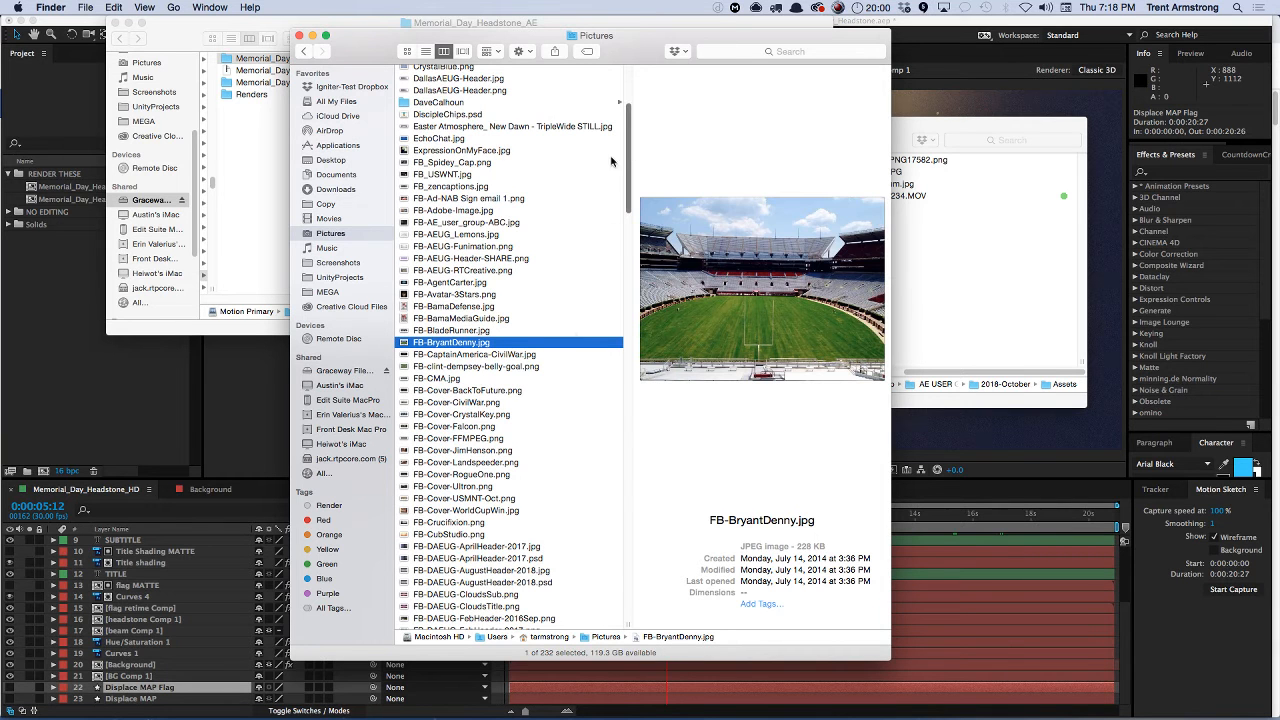
drag(446, 342, 60, 291)
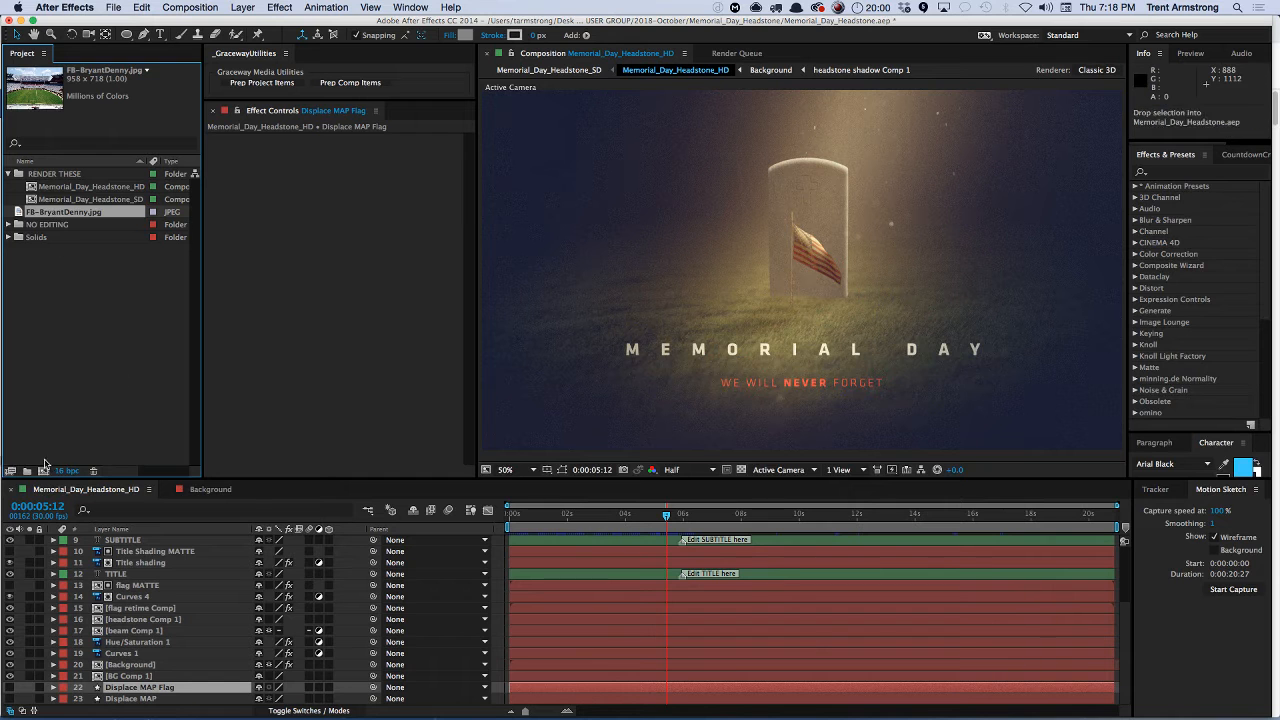
- Create a 1920 x 1080 composition named Field and add FB-BryantDenny.jpg to it as a layer
click(78, 212)
click(43, 470)
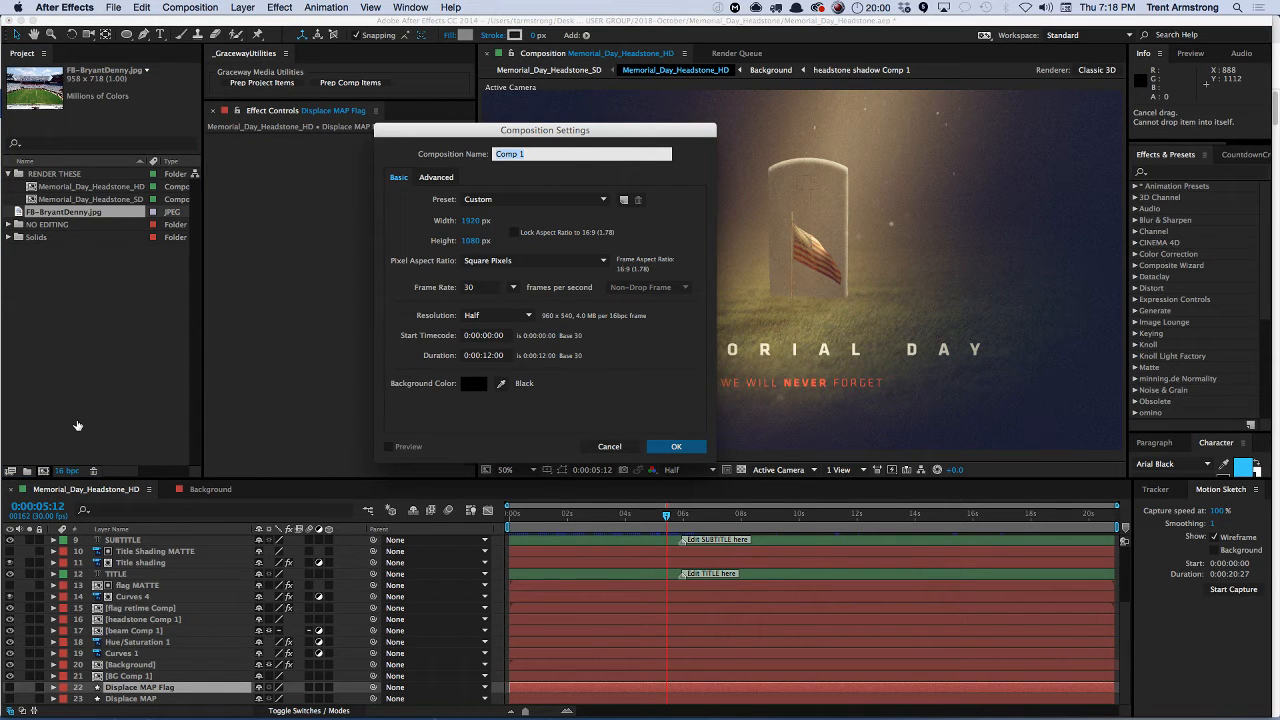
text(Field)
key(Return)
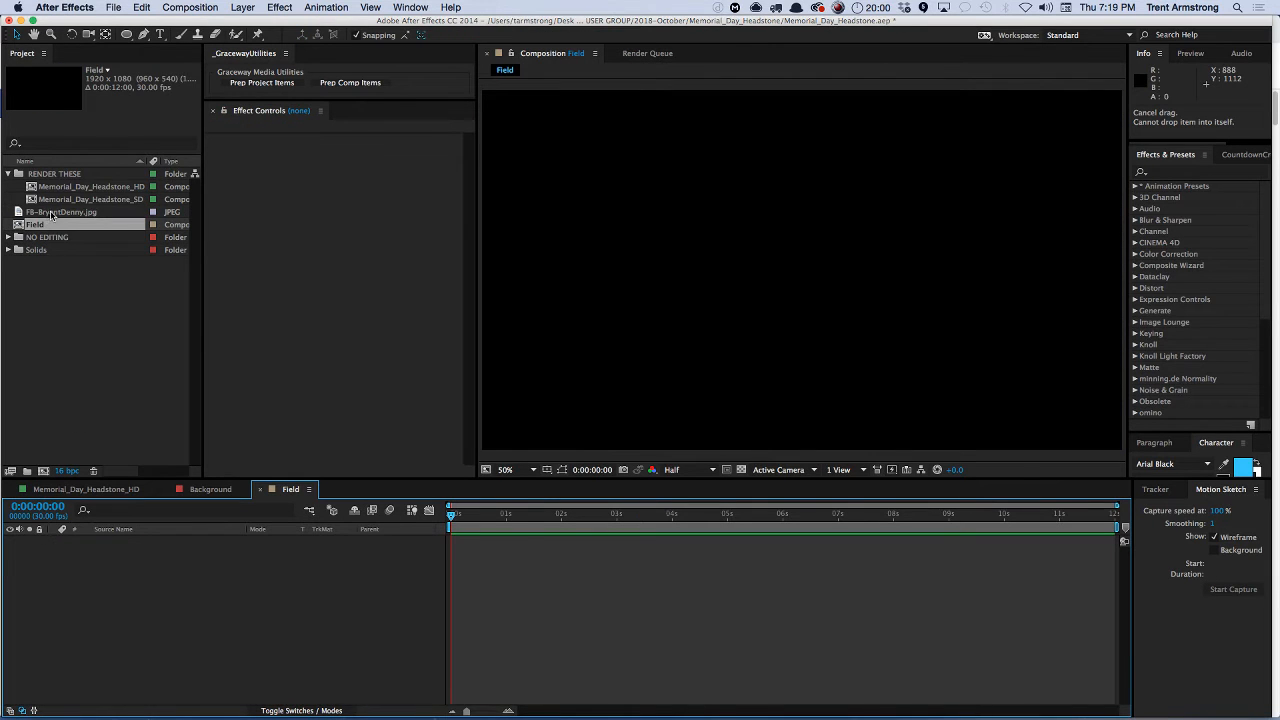
drag(52, 214, 44, 225)
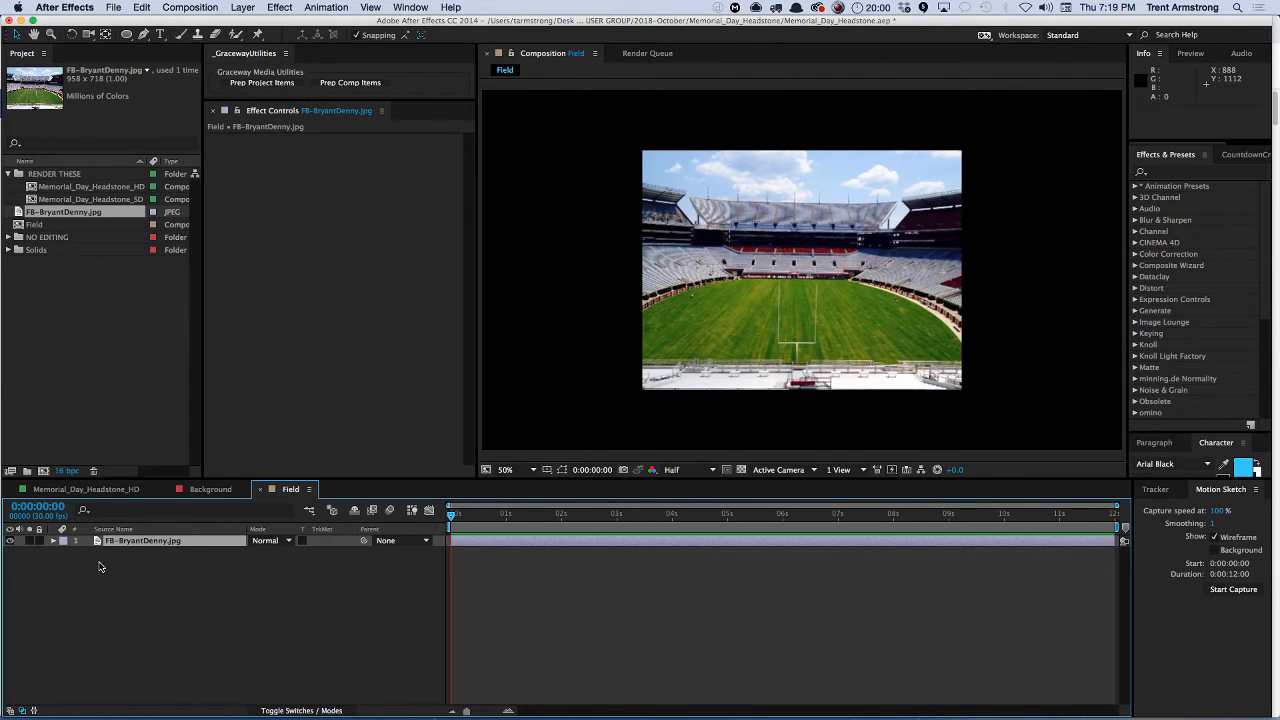
- Set the size of the Field composition to 1280 x 720 px
key(super+k)
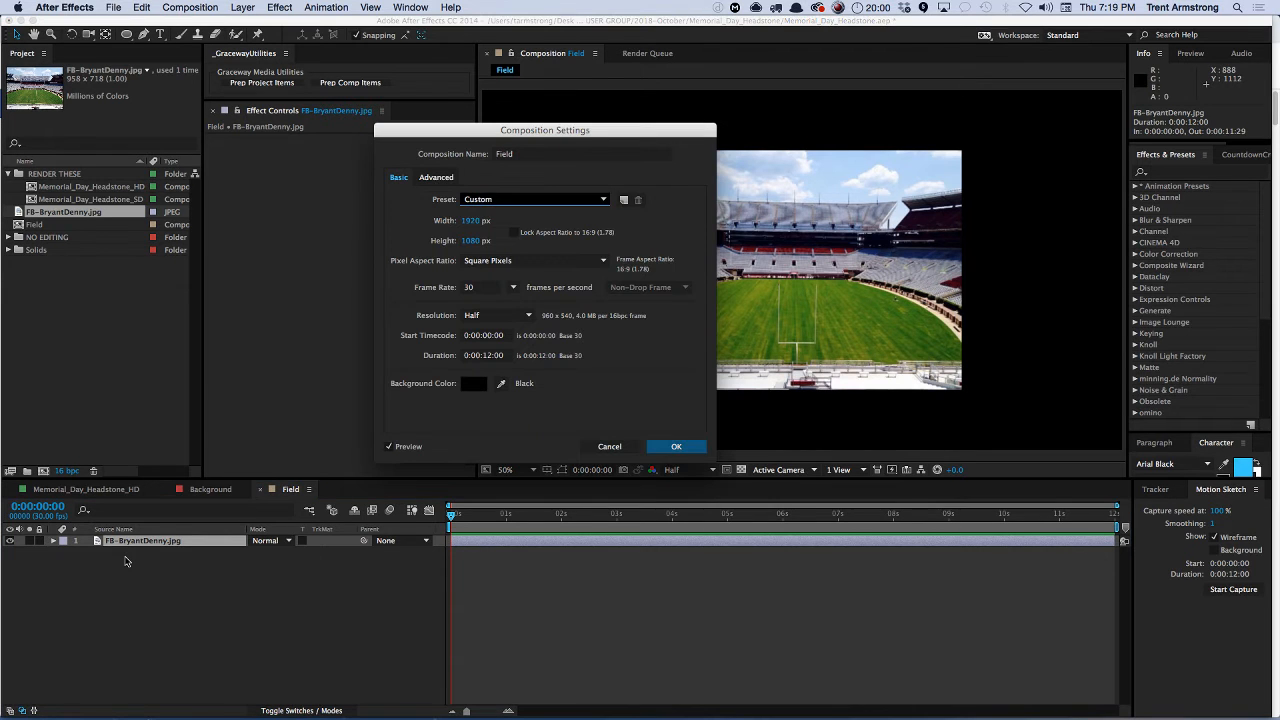
text(1280)
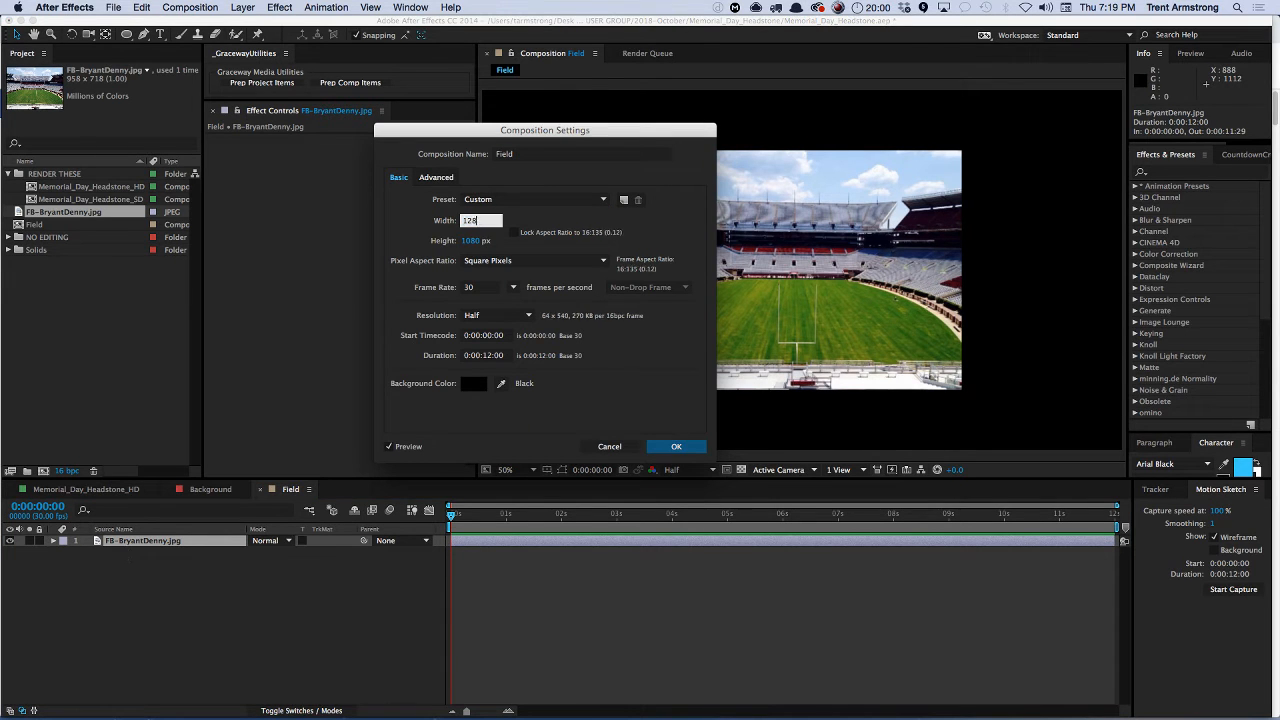
key(Tab)
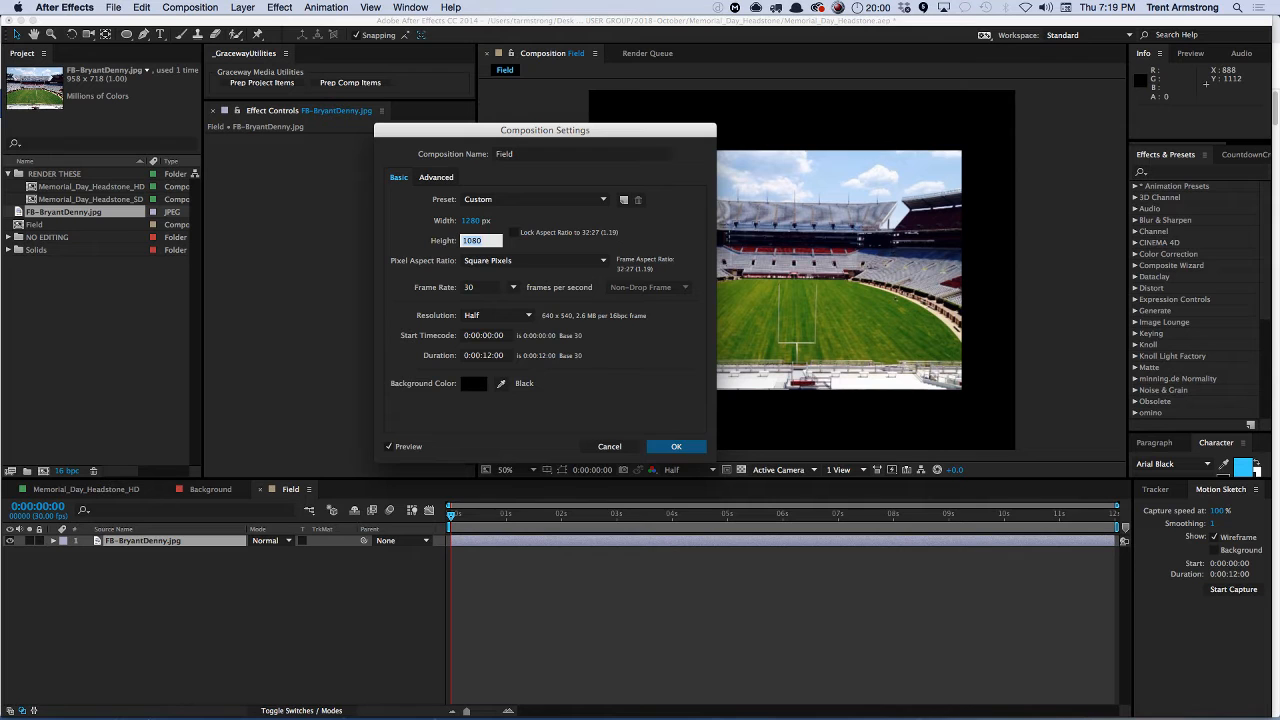
text(720)
key(Return)
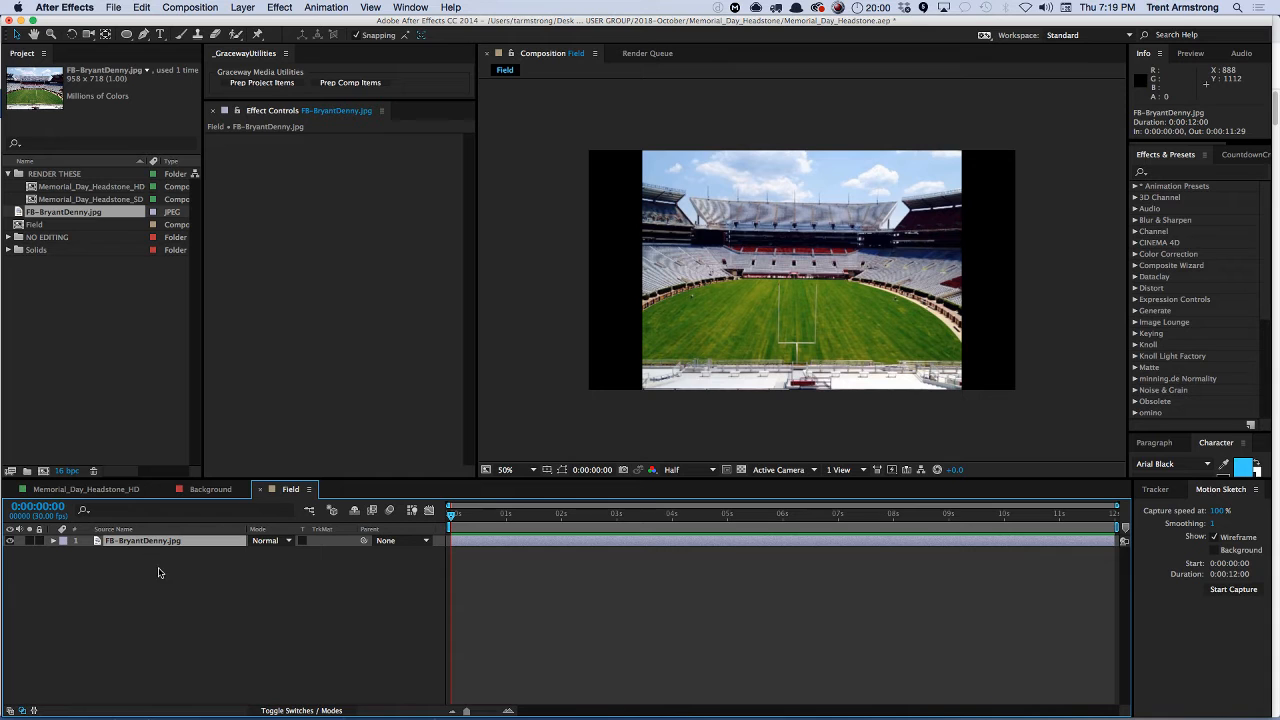
- Pre-compose the FB-BryantDenny.jpg layer, moving all attributes into the new composition and opening it
key(super+shift+c)
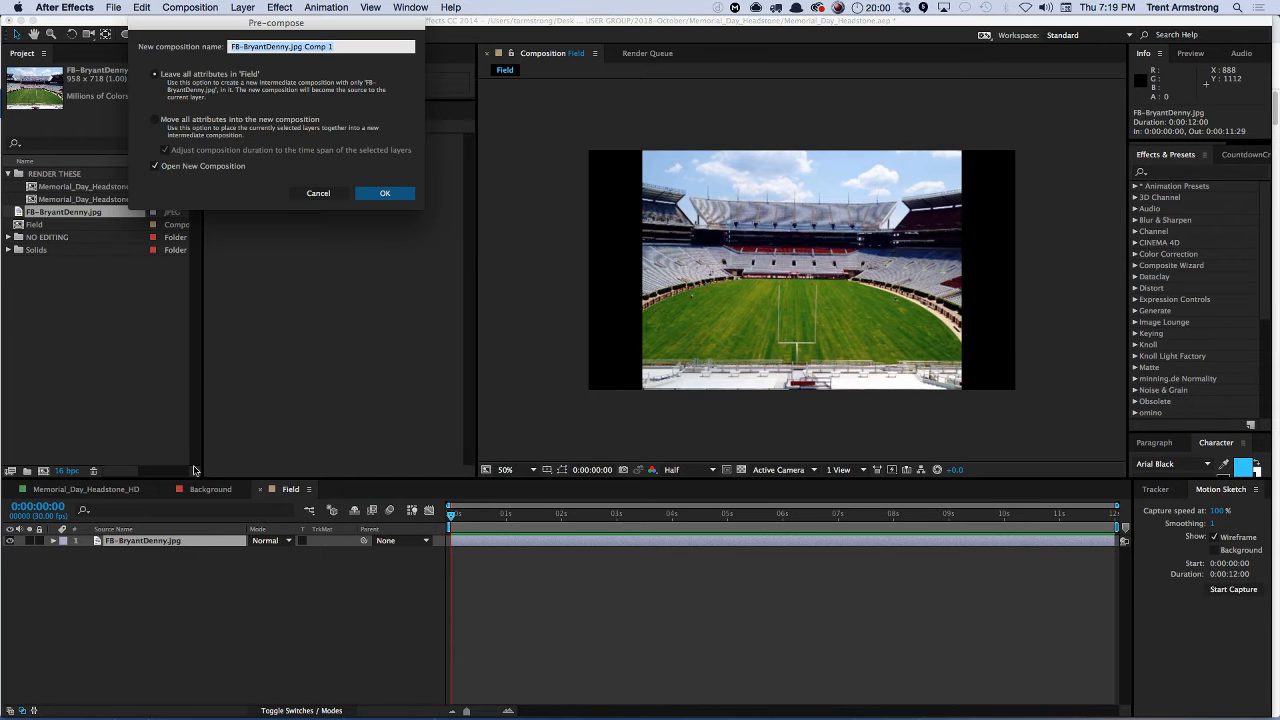
click(202, 122)
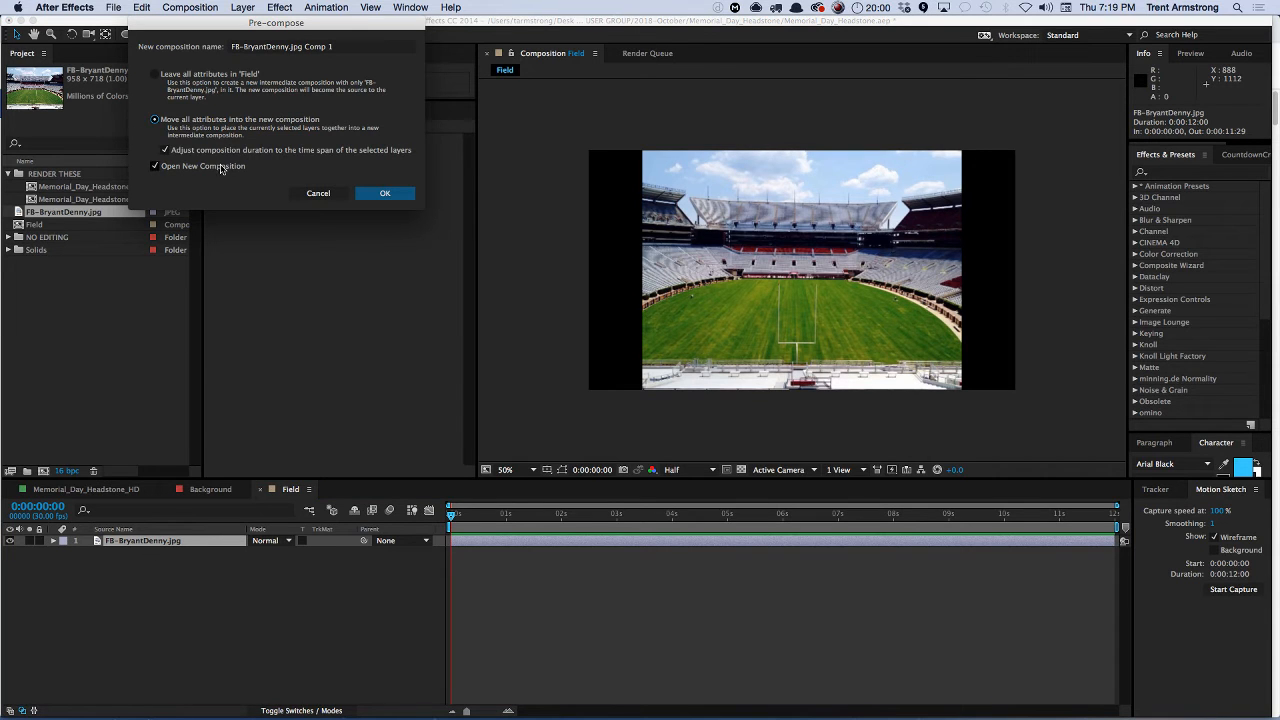
click(386, 194)
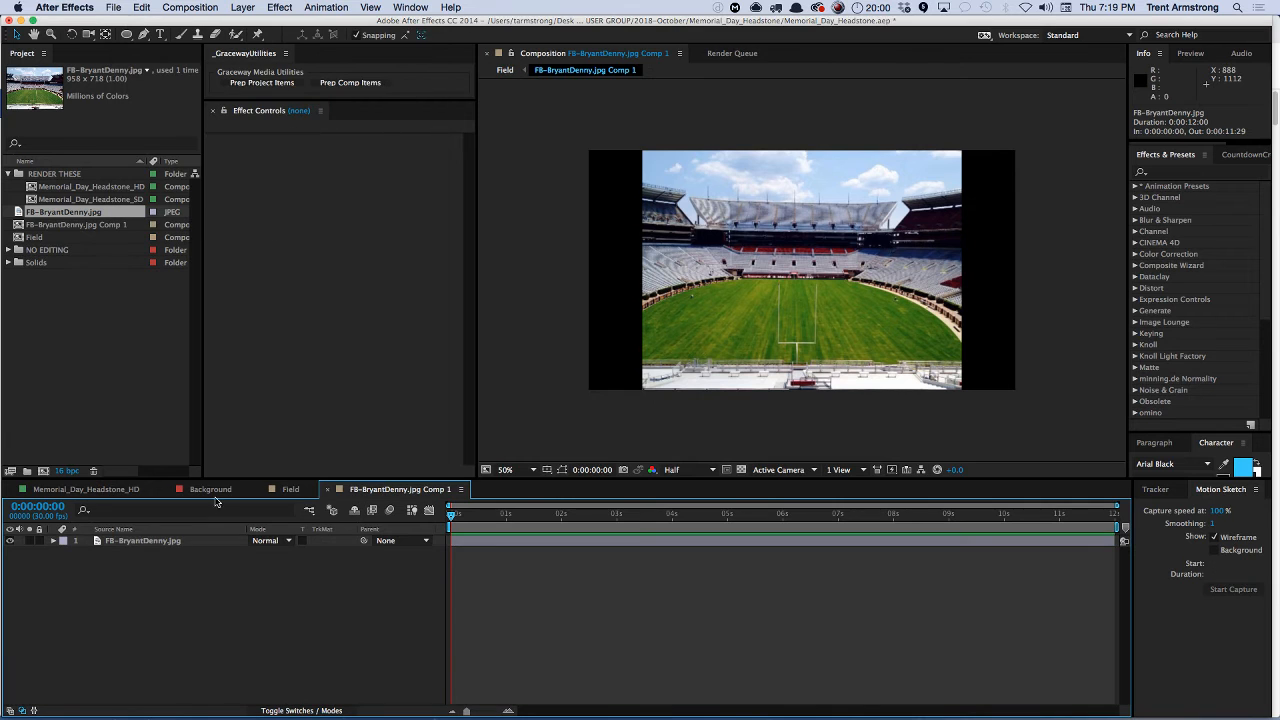
- Fit the stadium photo layer to the composition width and move it up to about position 640, 282
click(166, 545)
key(super+alt+shift+h)
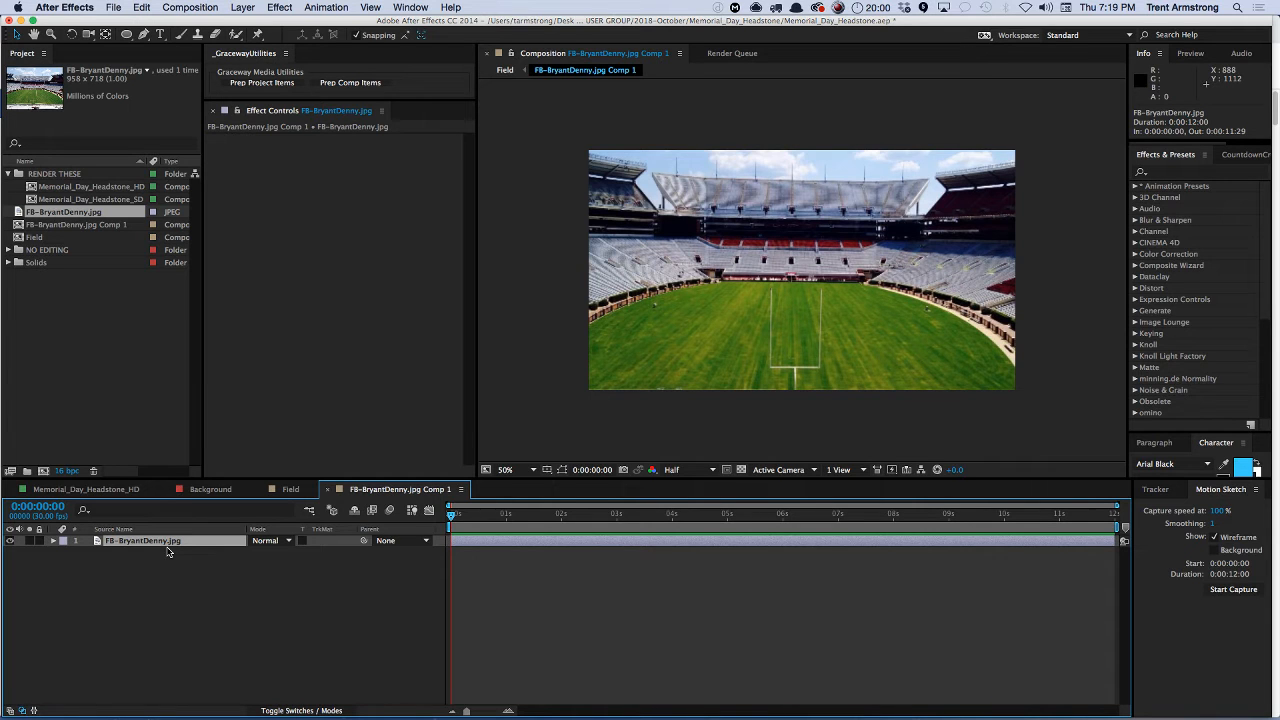
key(super+alt+shift+g)
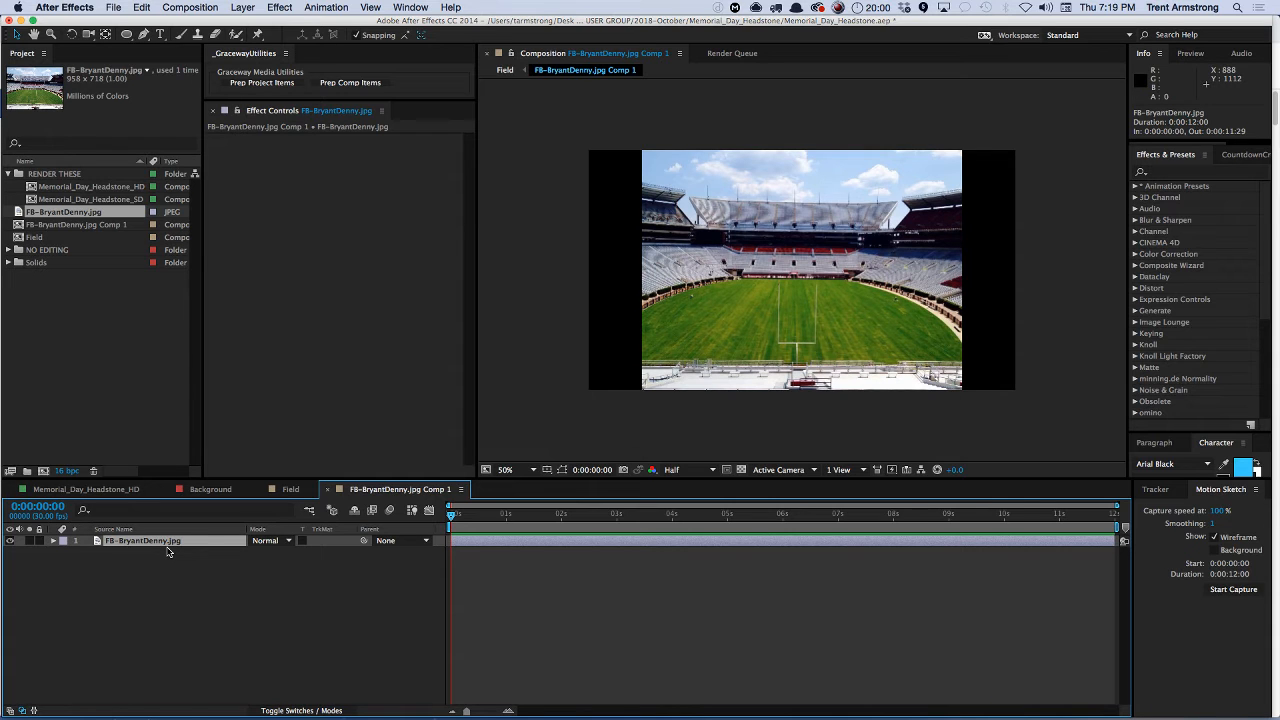
key(super+alt+shift+h)
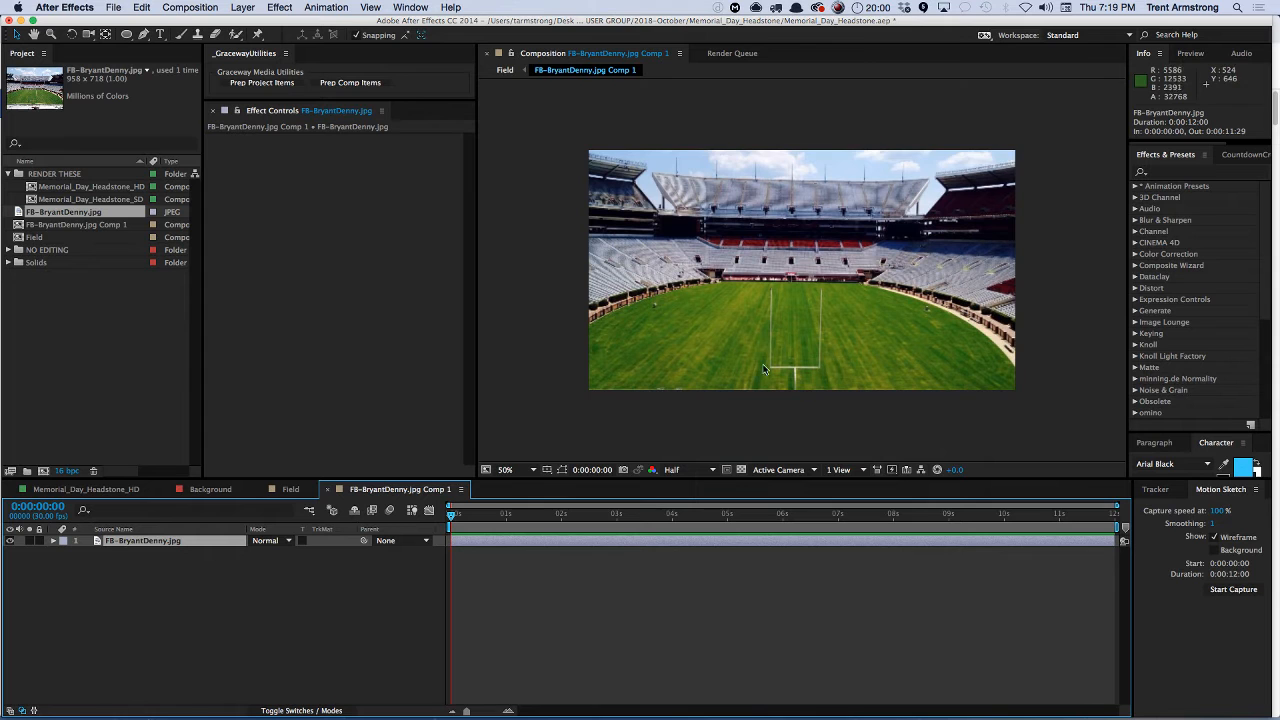
mouse_move(797, 348)
mouse_down()
mouse_move(797, 316)
mouse_move(800, 333)
mouse_up()
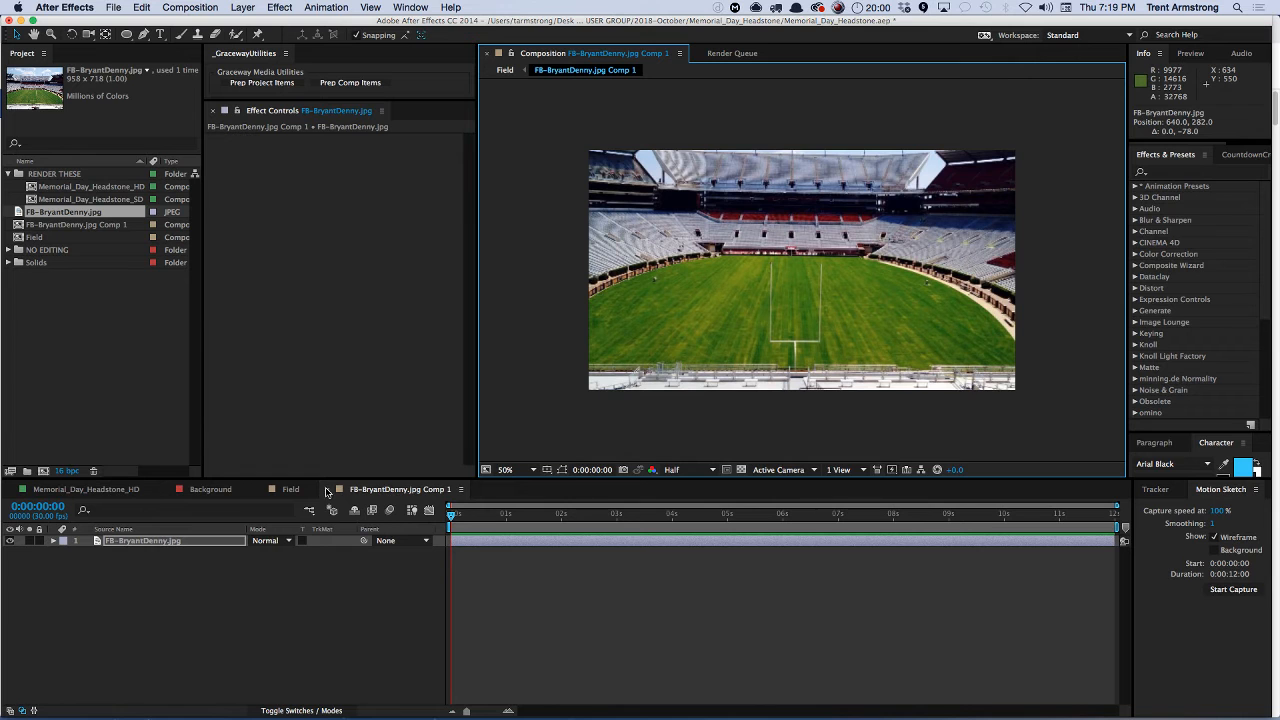
click(319, 584)
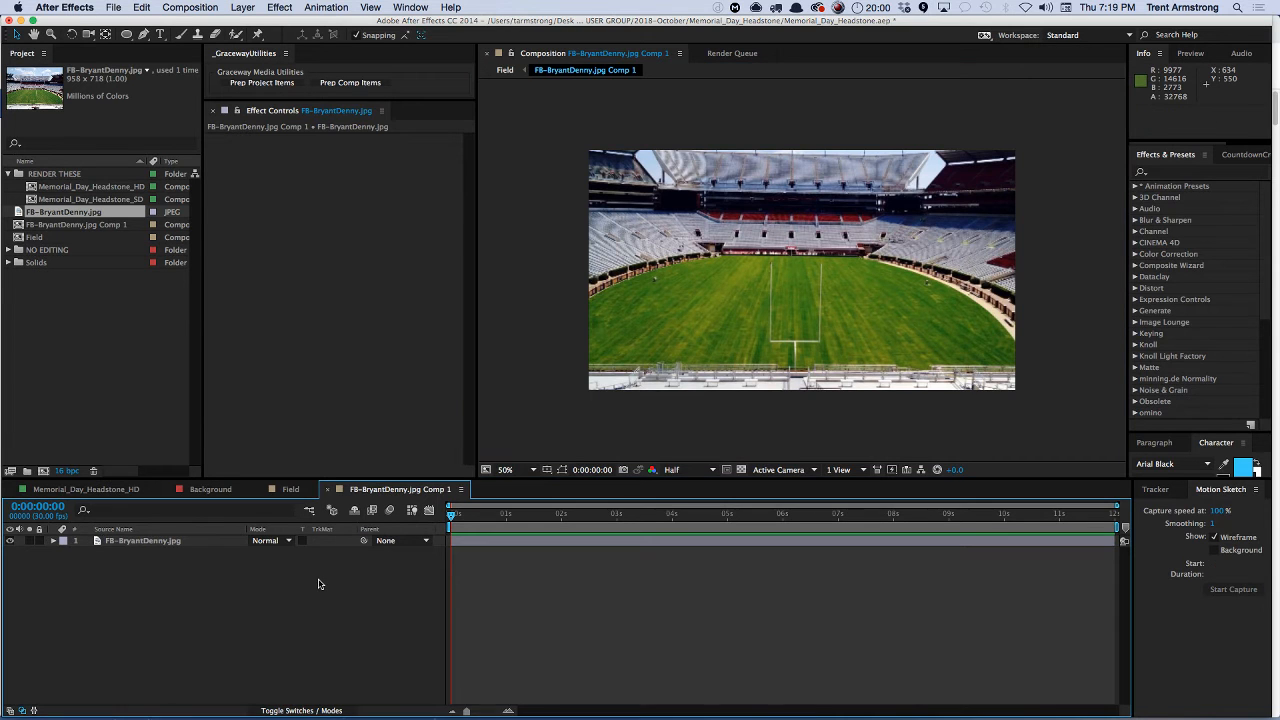
key(super+k)
key(Escape)
- Return to the Field composition and add a comp-sized rectangle shape layer with a linear gradient fill
click(290, 489)
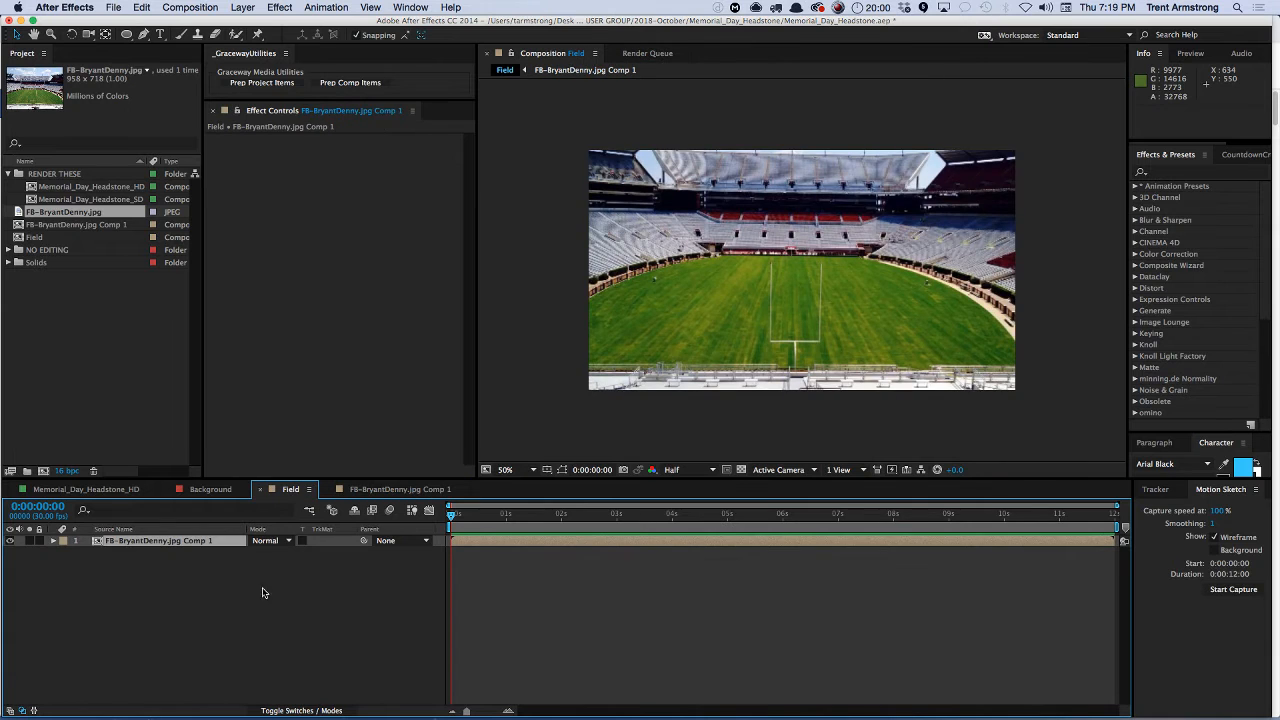
click(176, 540)
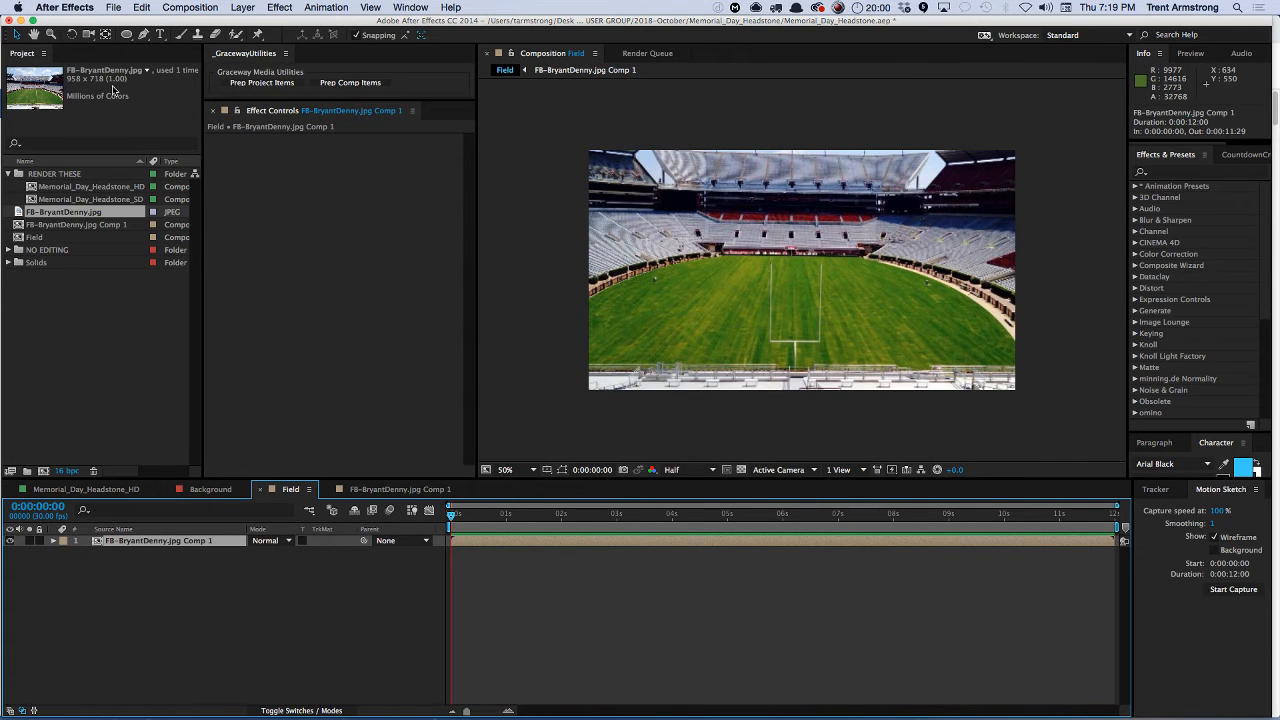
drag(126, 34, 183, 37)
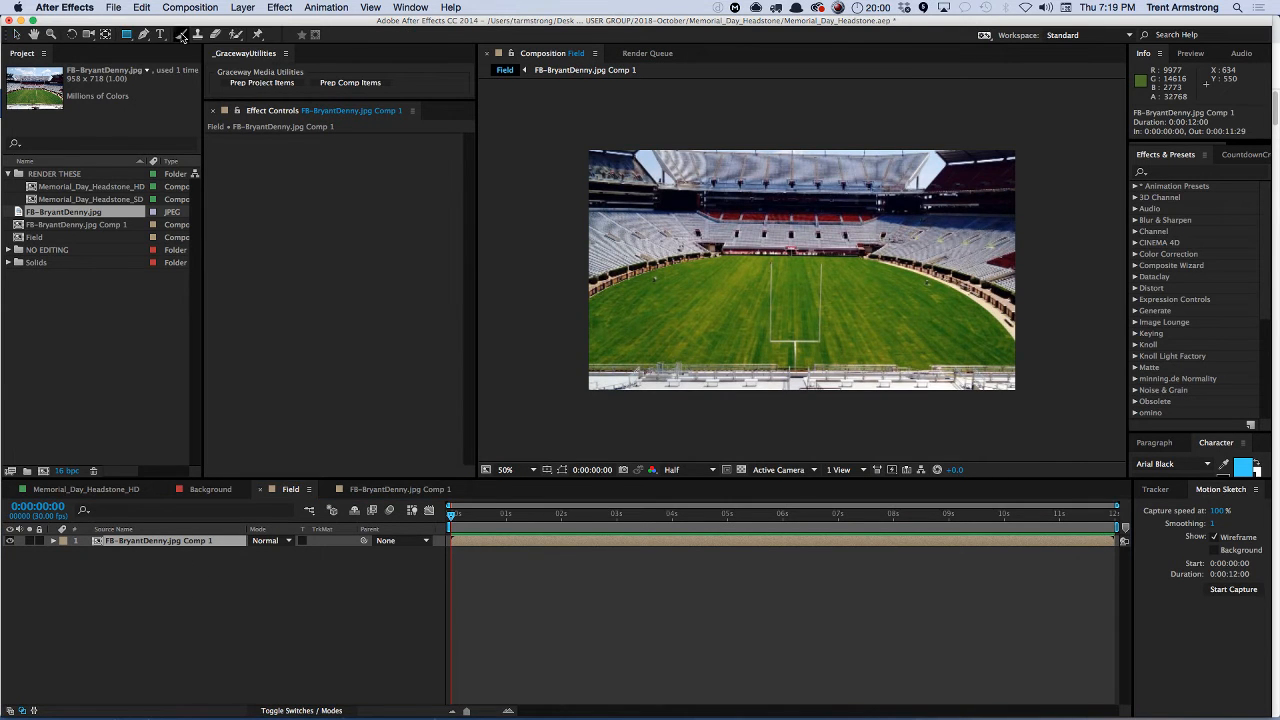
click(178, 562)
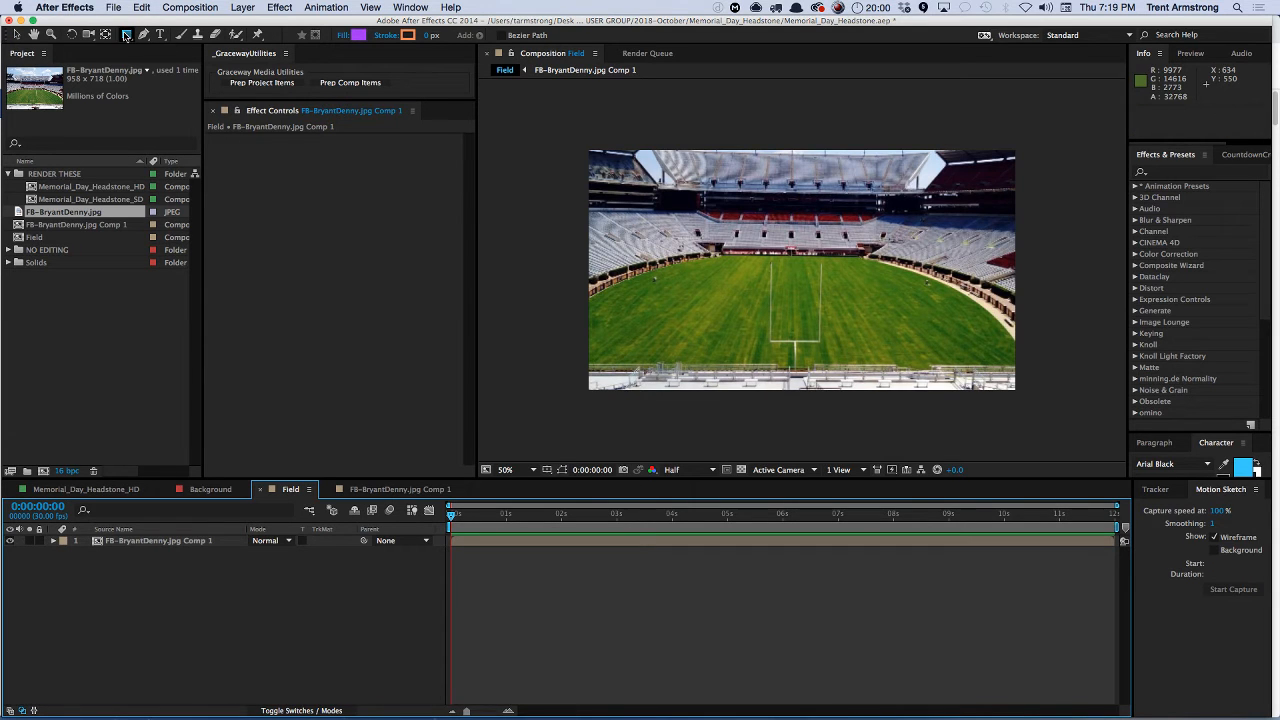
alt+click(357, 36)
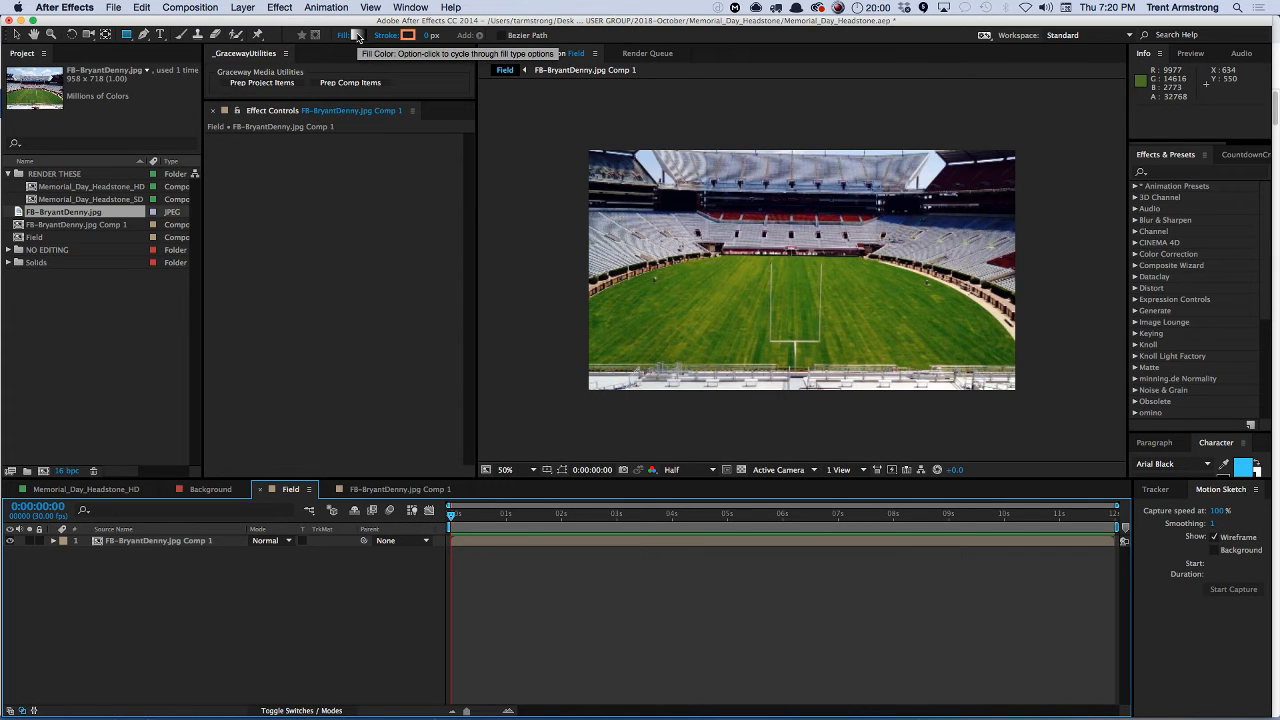
alt+click(358, 36)
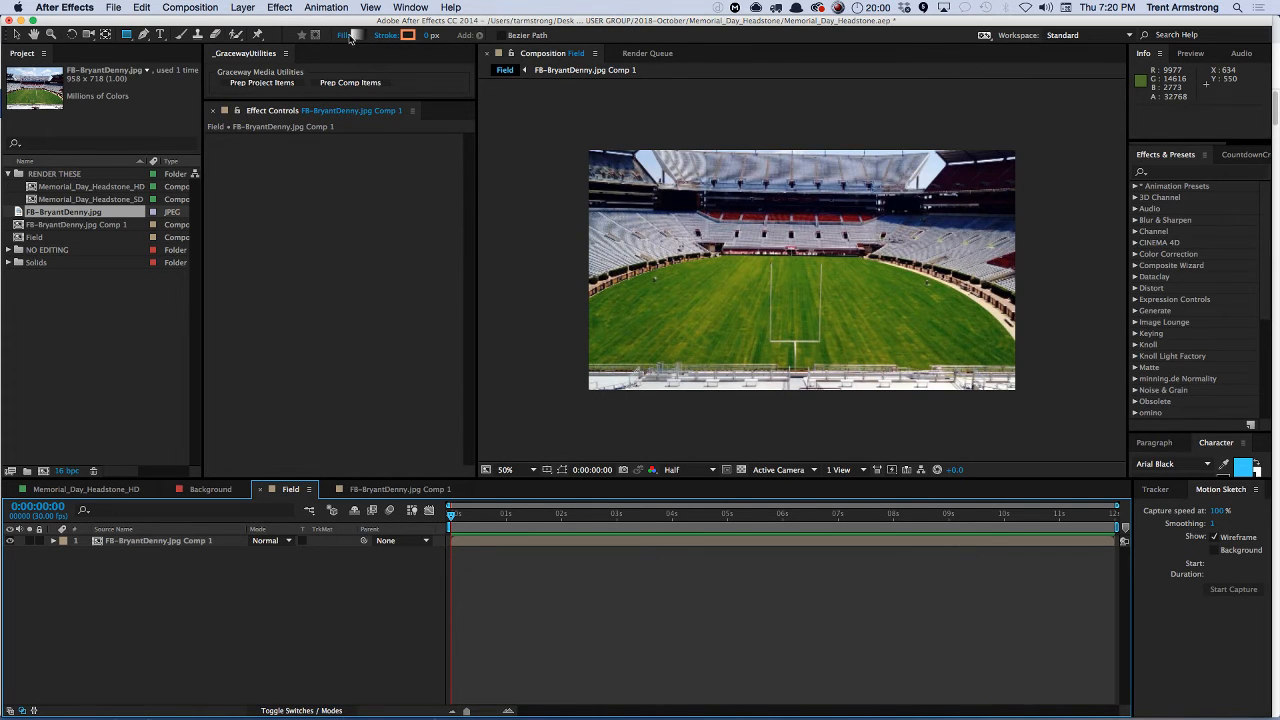
double_click(126, 35)
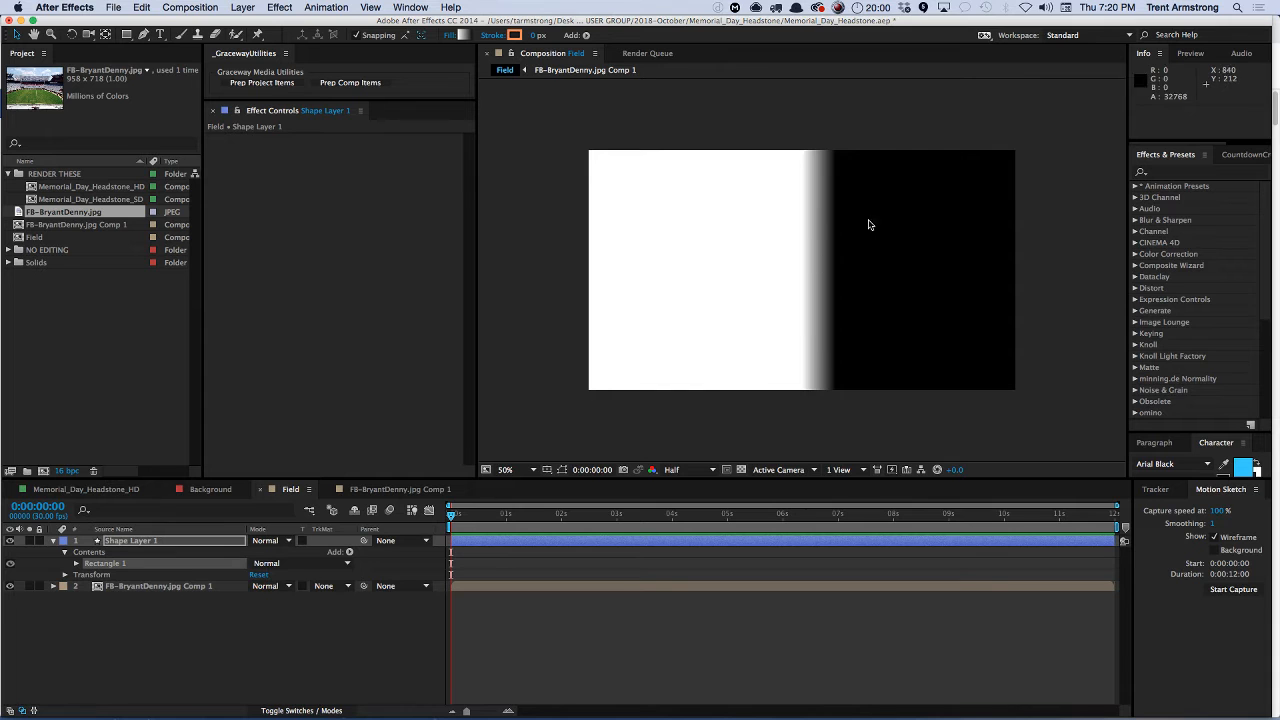
- Orient the rectangle's gradient vertically, with its start point at about 2, 332 and its end point at about 6, -250
click(143, 545)
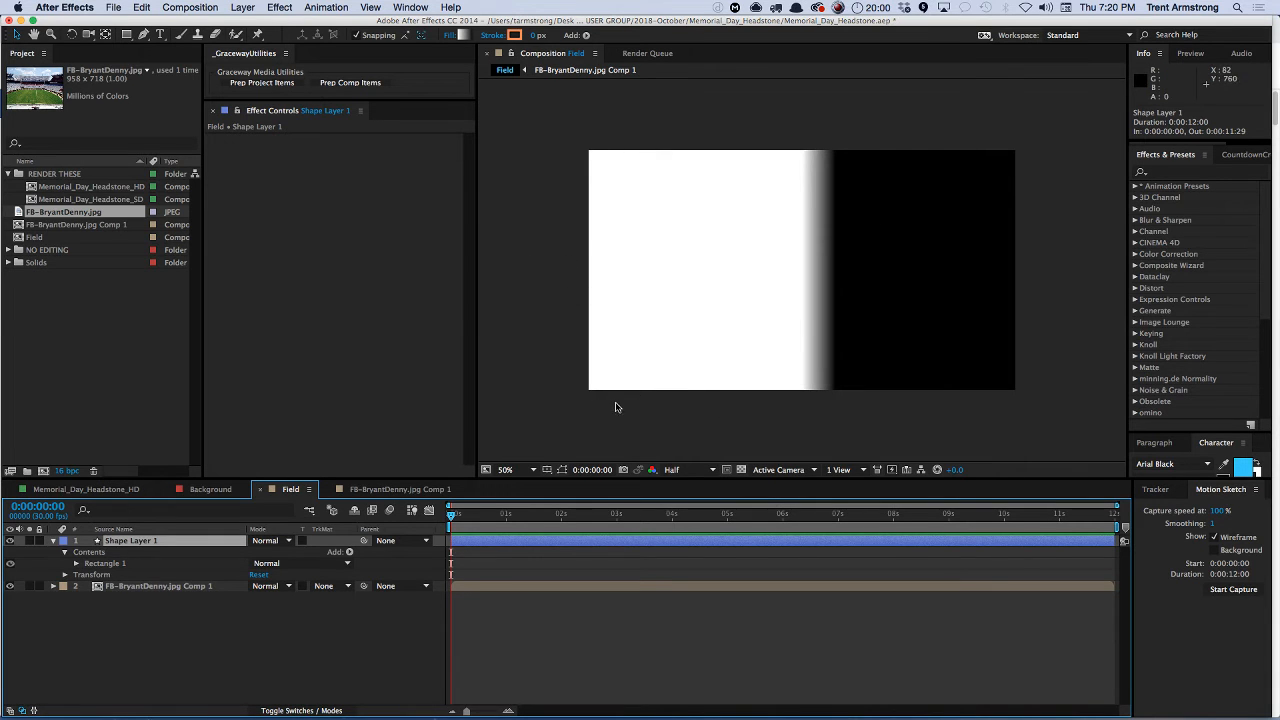
key(super+shift+h)
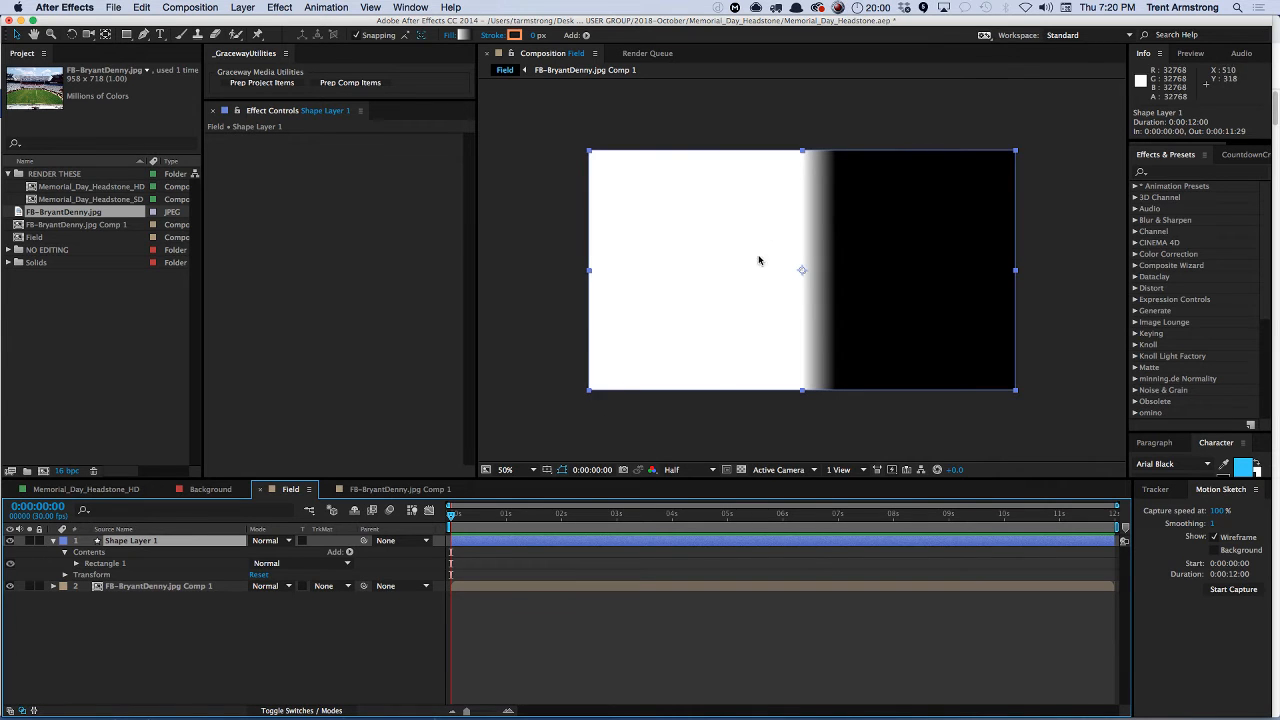
click(76, 564)
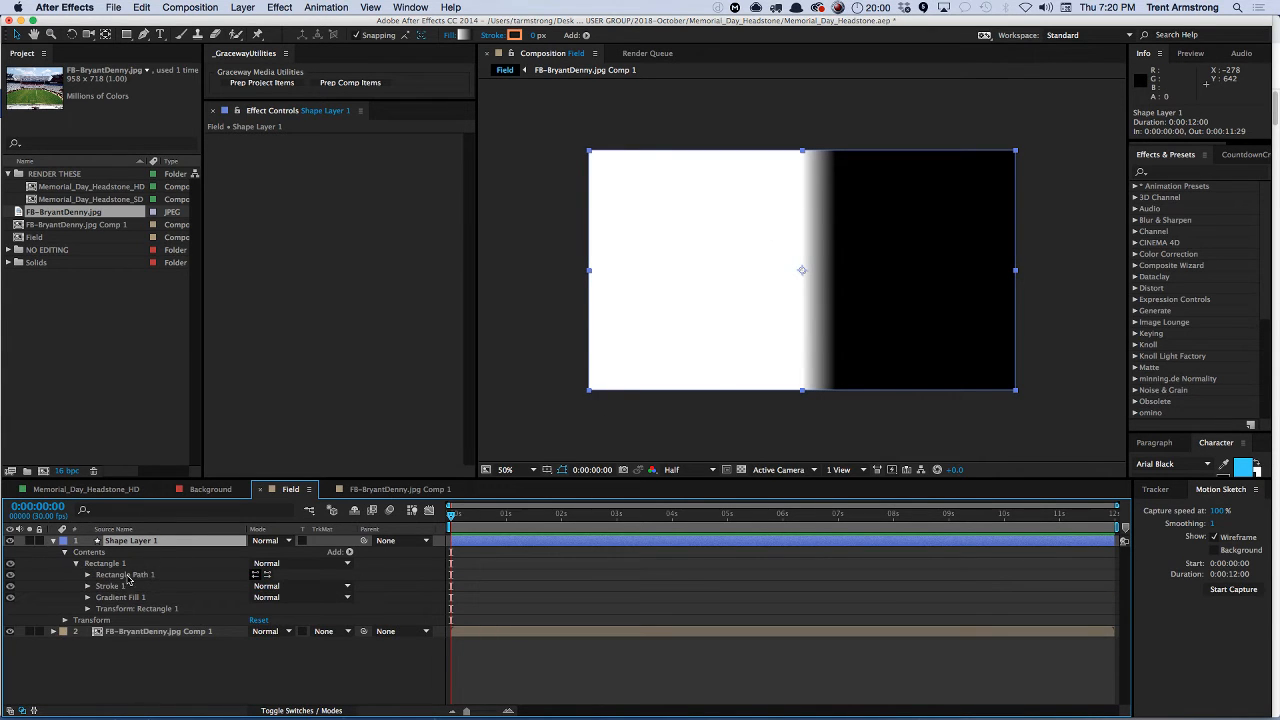
click(128, 576)
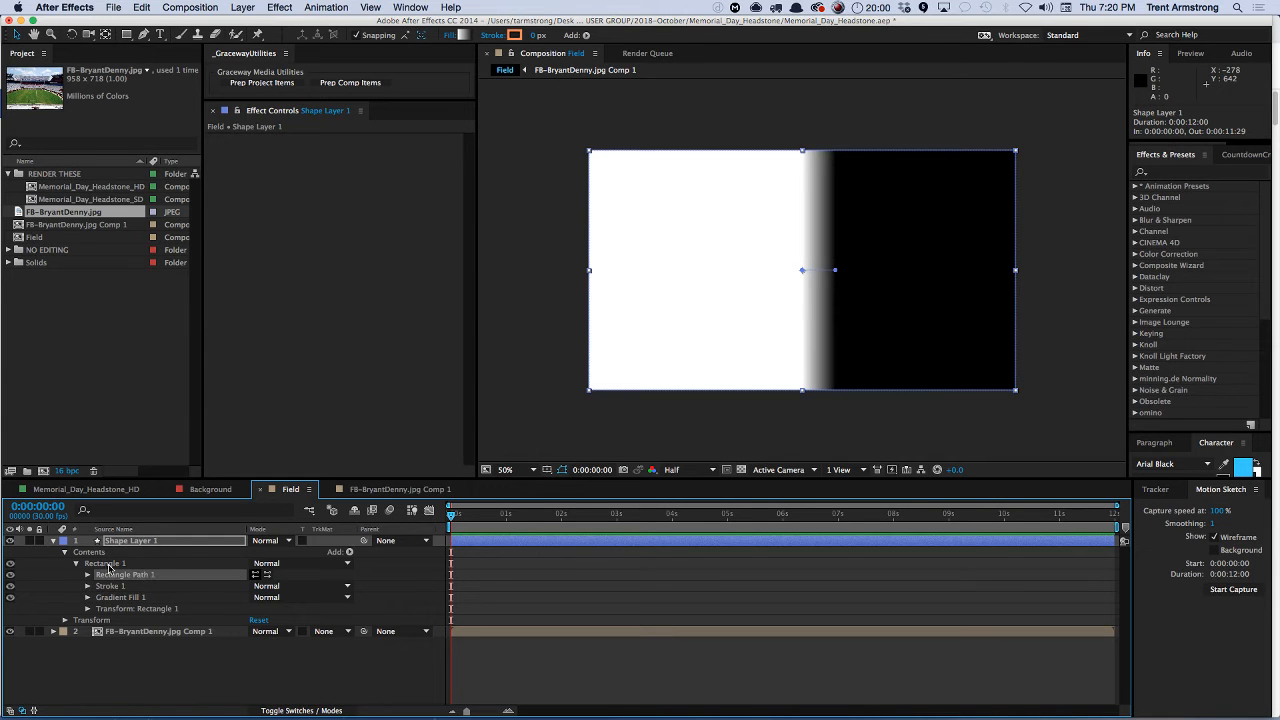
click(110, 566)
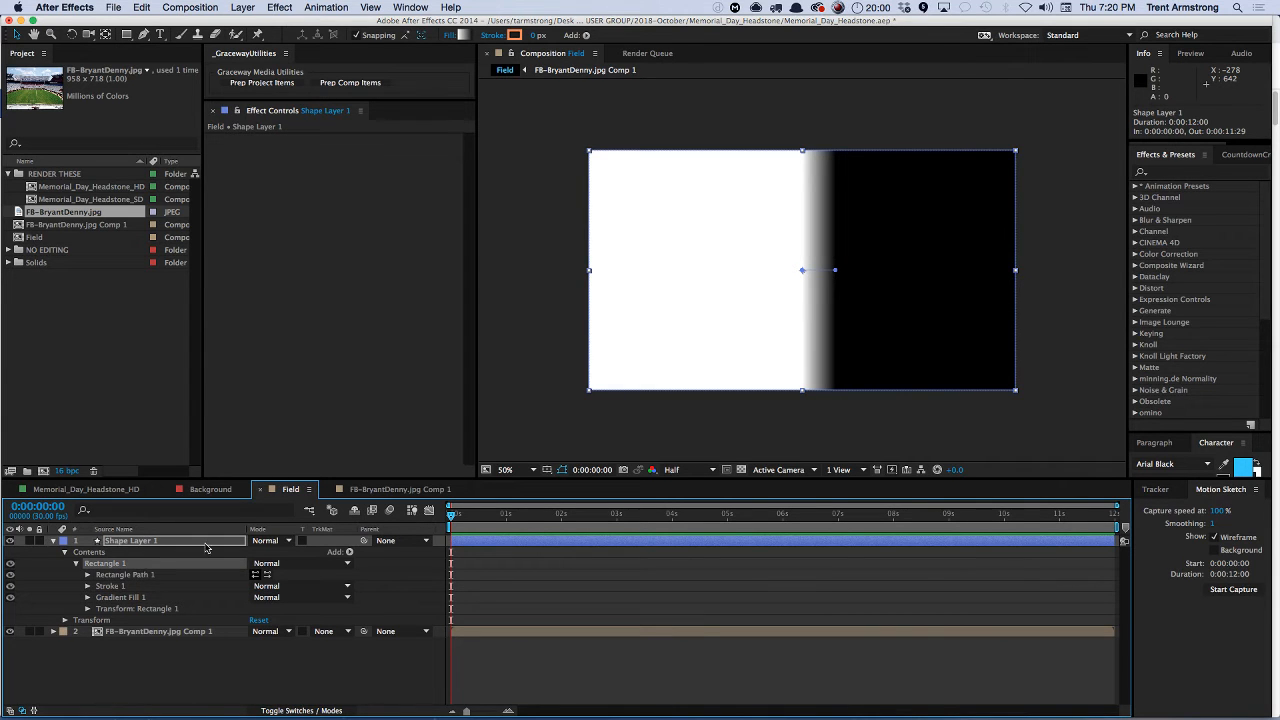
drag(838, 270, 803, 187)
drag(803, 272, 803, 381)
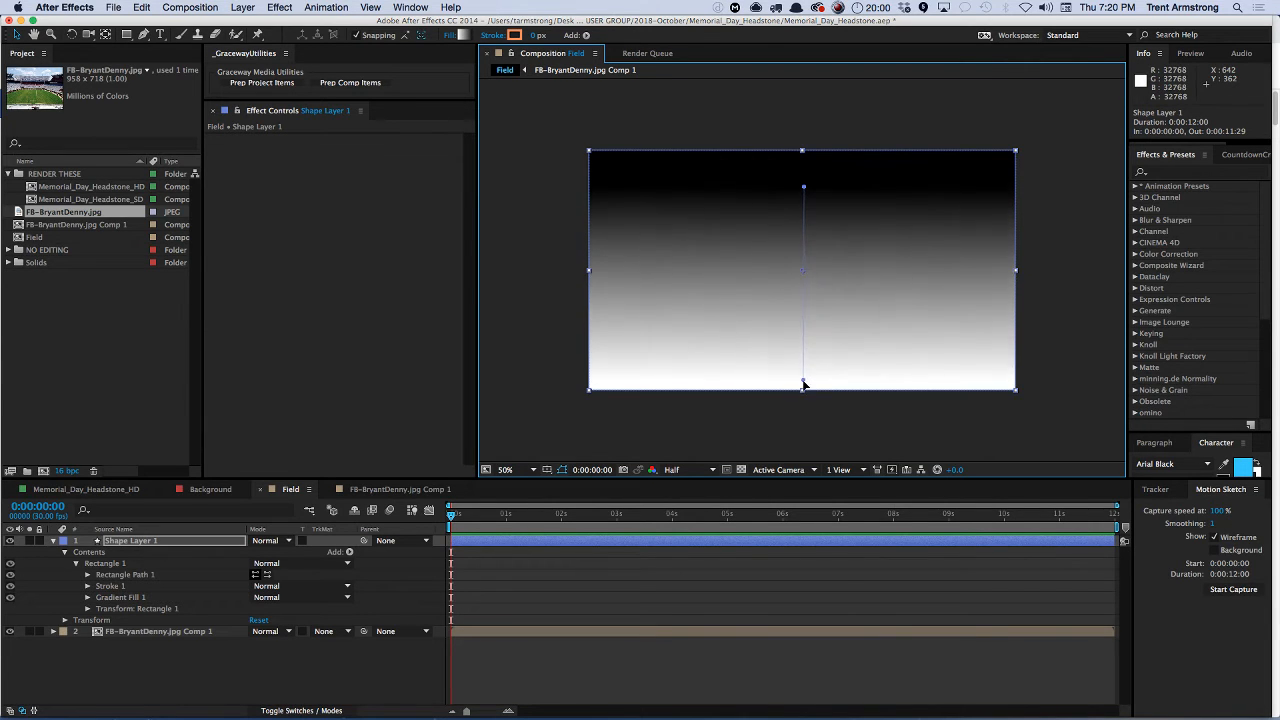
- Set the horizontal values of Gradient Fill 1's start and end points to 0
click(88, 597)
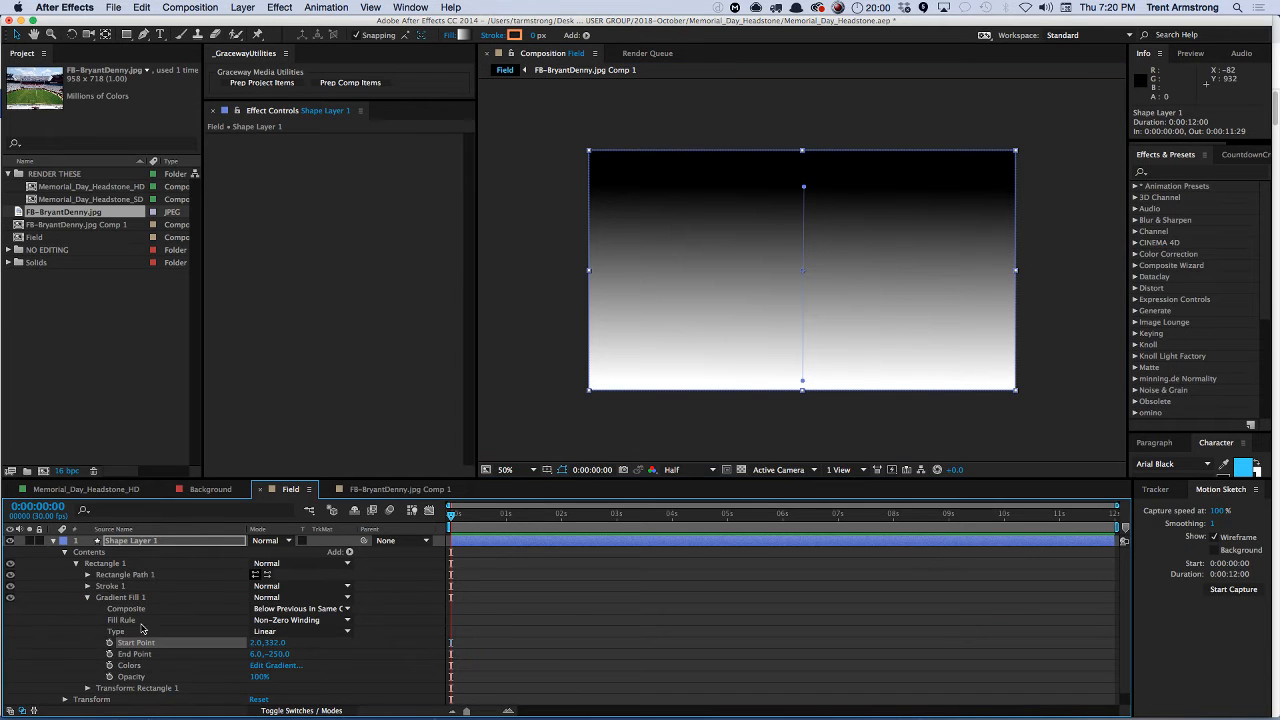
mouse_move(257, 647)
mouse_down()
mouse_move(277, 649)
mouse_move(264, 651)
mouse_up()
click(259, 644)
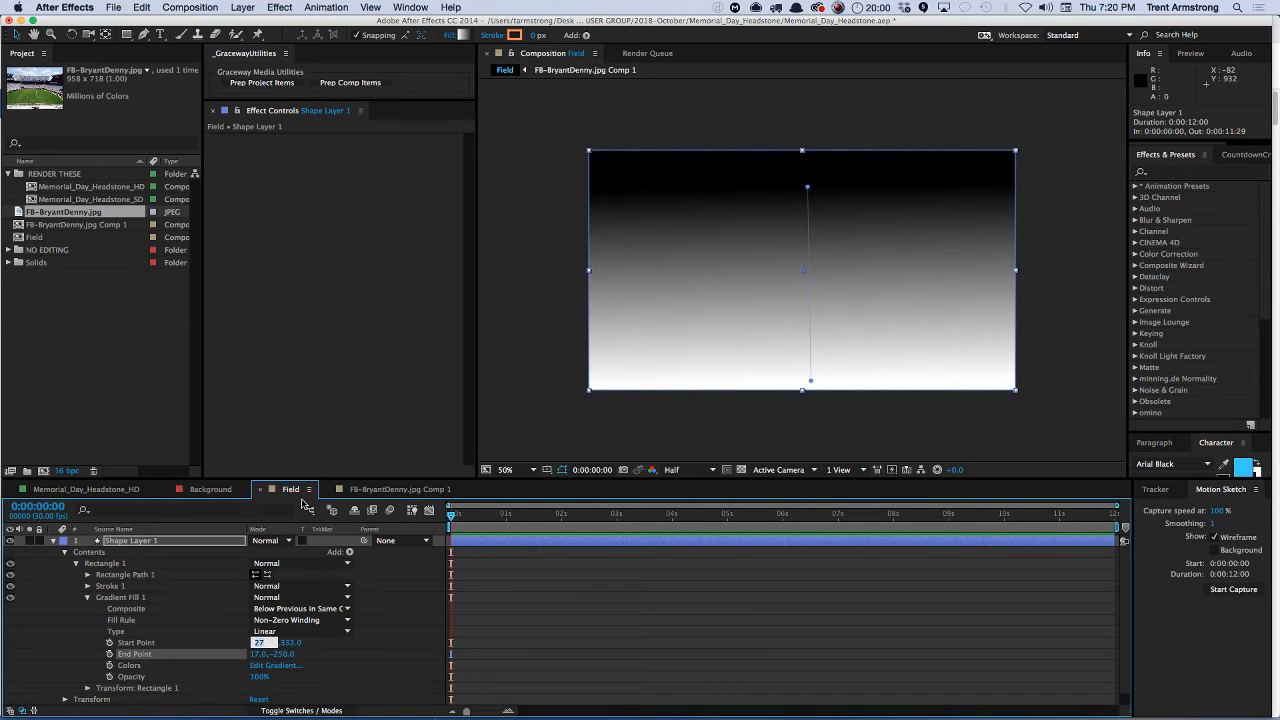
text(0)
key(Tab)
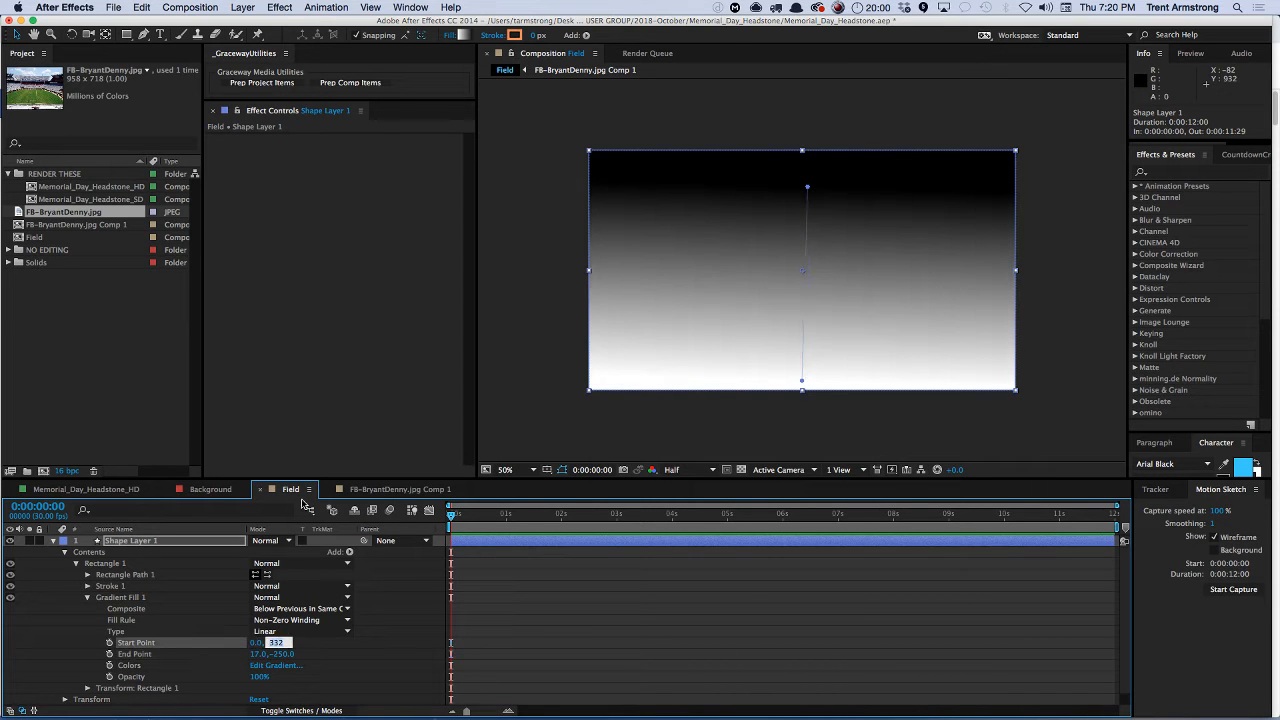
key(Tab)
text(0)
key(Tab)
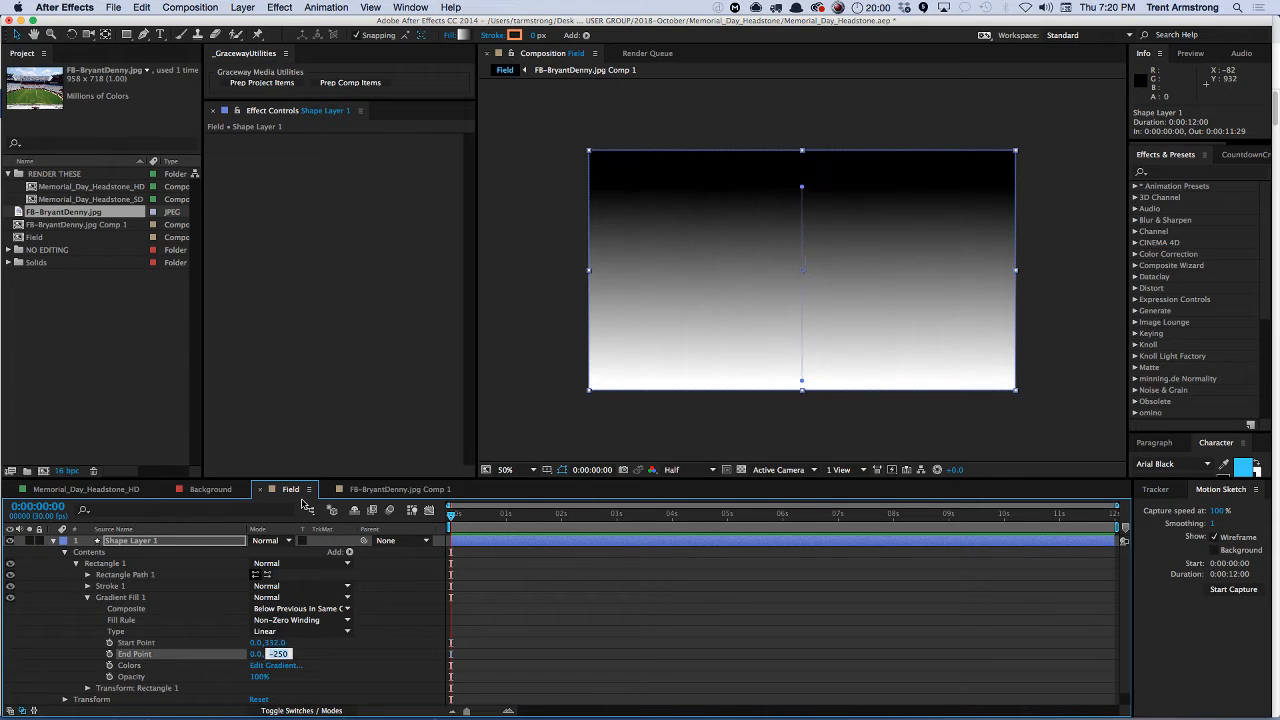
- Move the gradient's end point to about 0, -284 and its start point to about 0, 286, and check against the stadium pre-comp
mouse_move(802, 186)
mouse_down()
mouse_move(820, 191)
mouse_move(805, 262)
mouse_move(803, 164)
mouse_up()
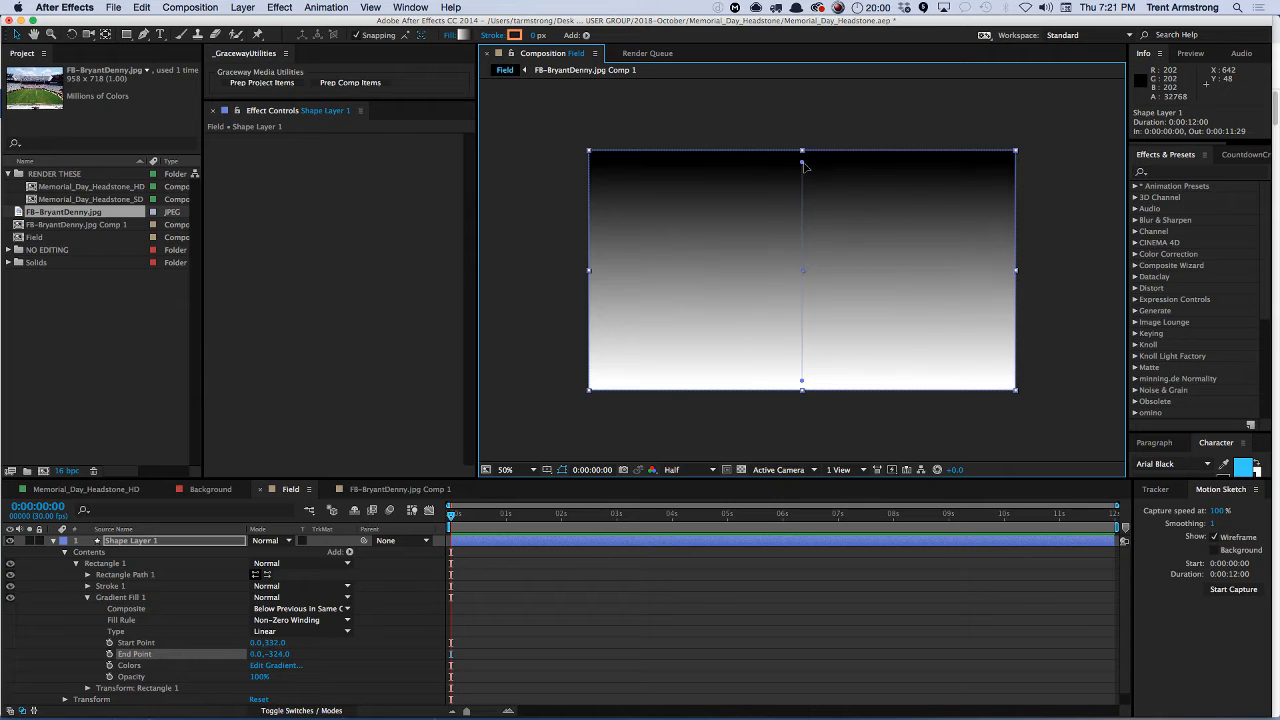
drag(805, 167, 803, 176)
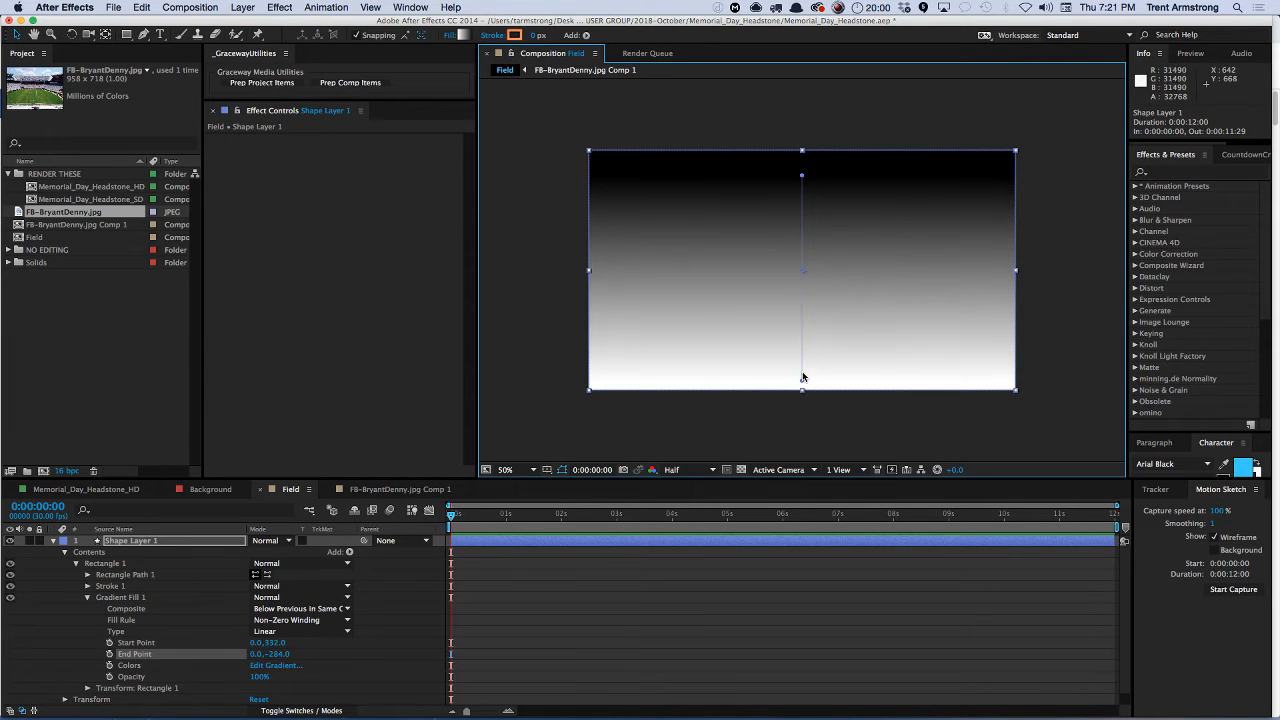
drag(803, 377, 806, 367)
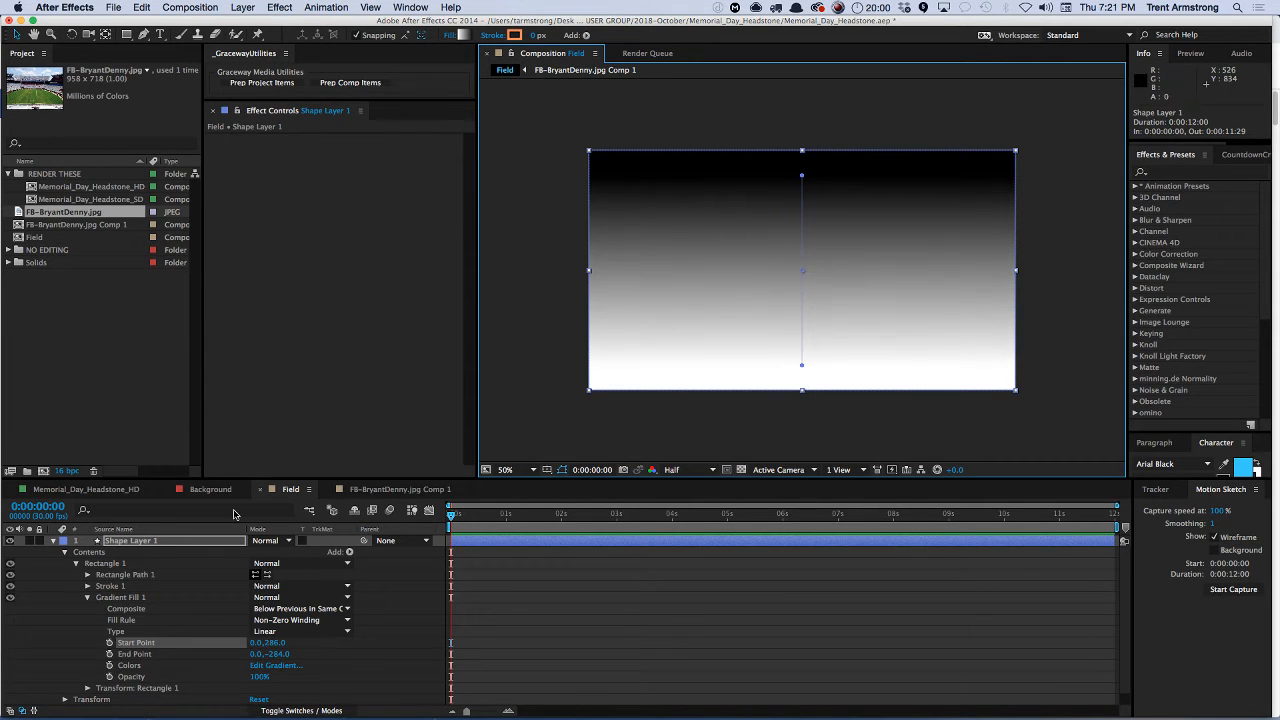
click(396, 489)
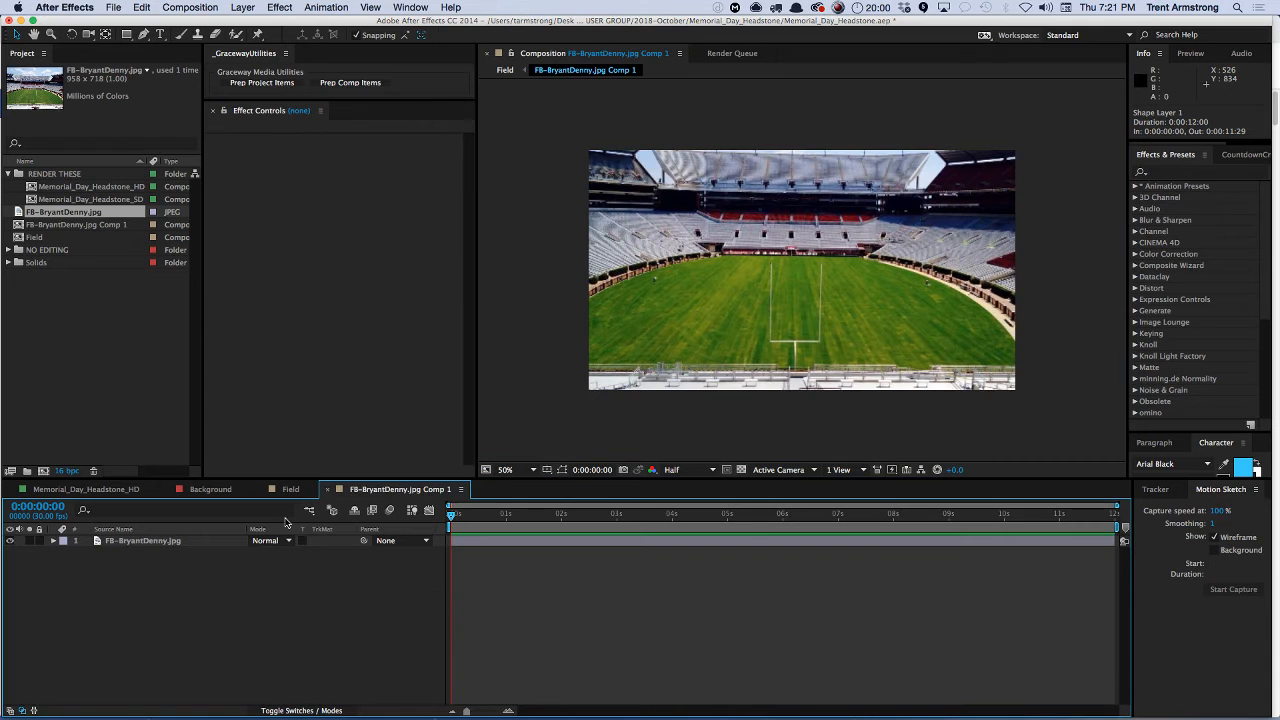
click(291, 490)
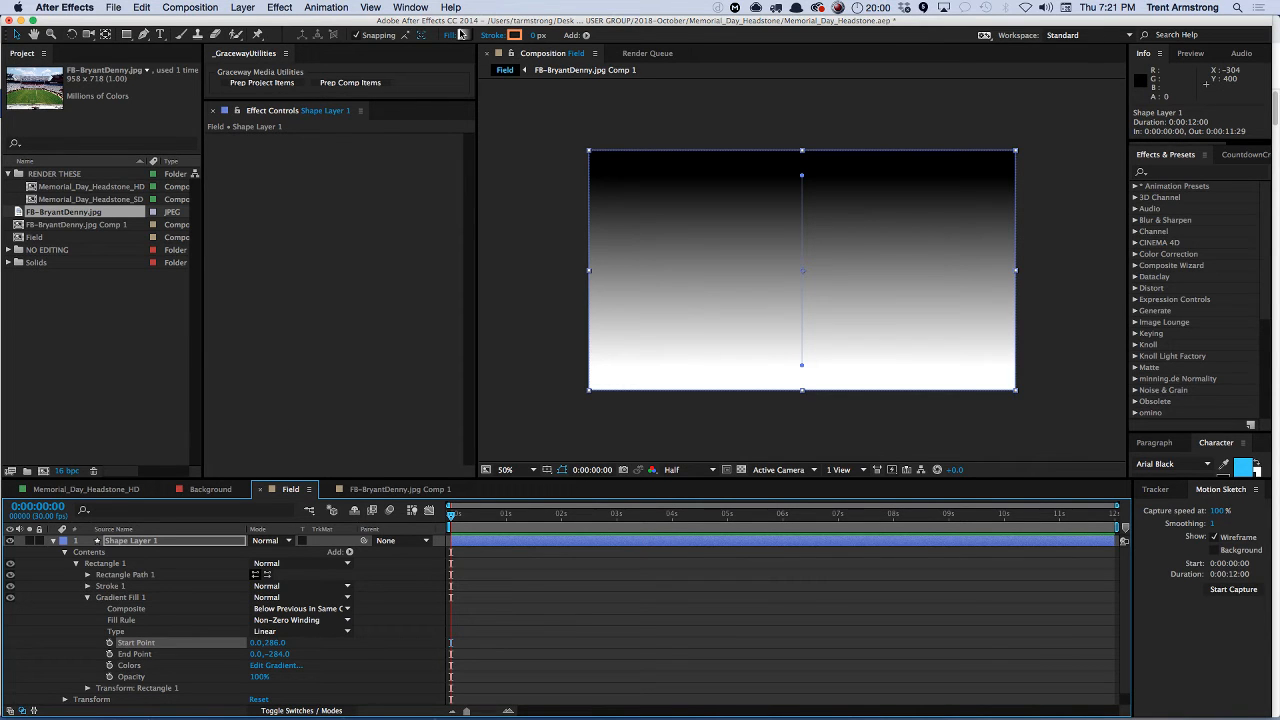
- Move the white color stop of the rectangle's gradient to location 50%
click(462, 36)
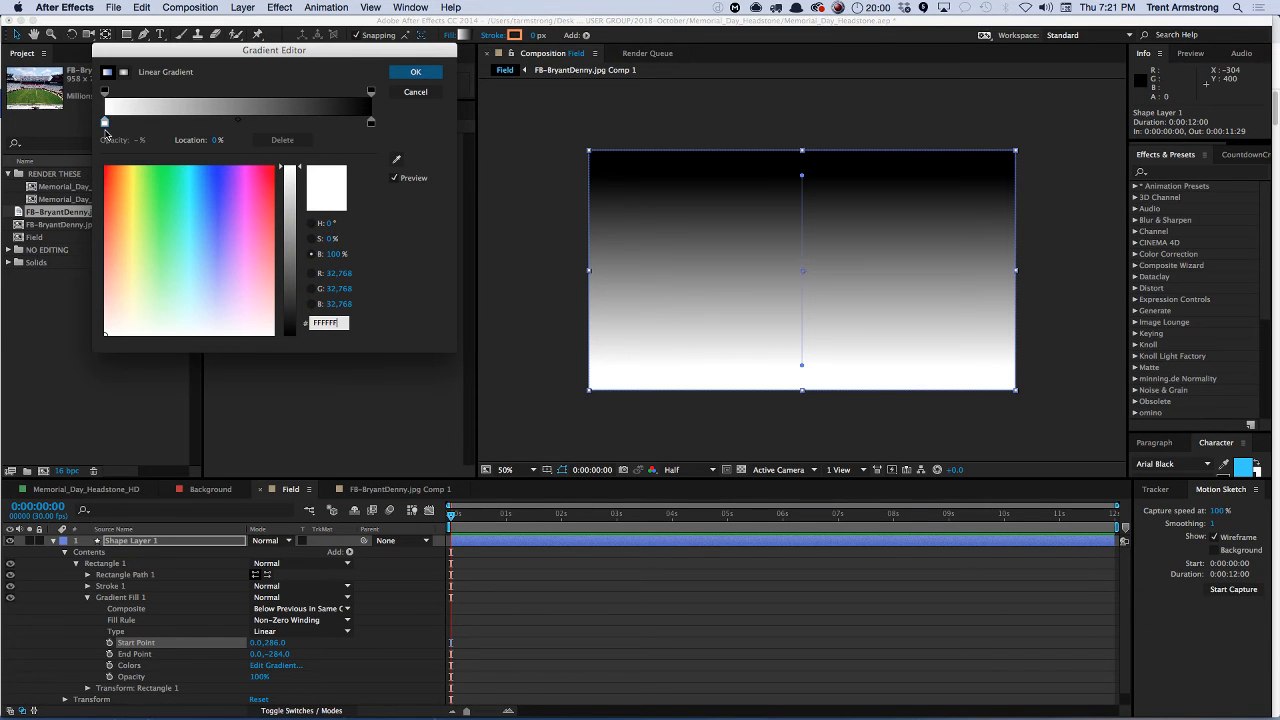
drag(105, 122, 226, 131)
click(225, 140)
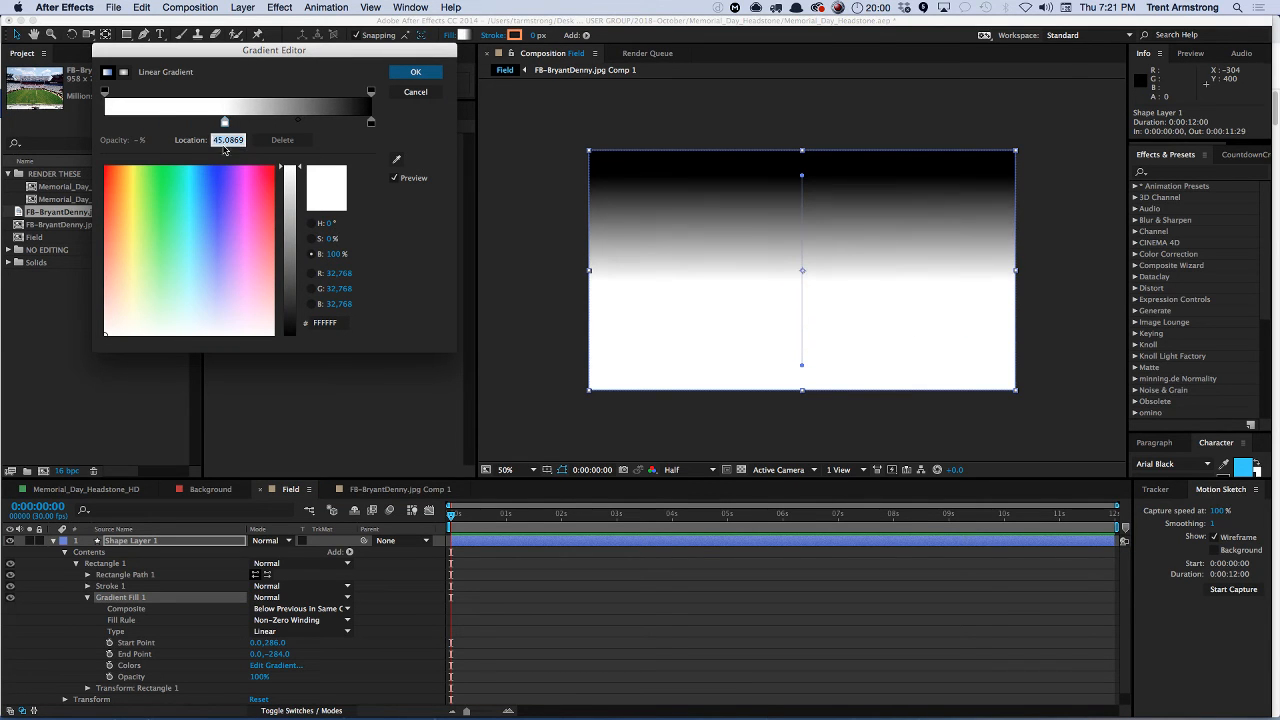
text(50)
key(Return)
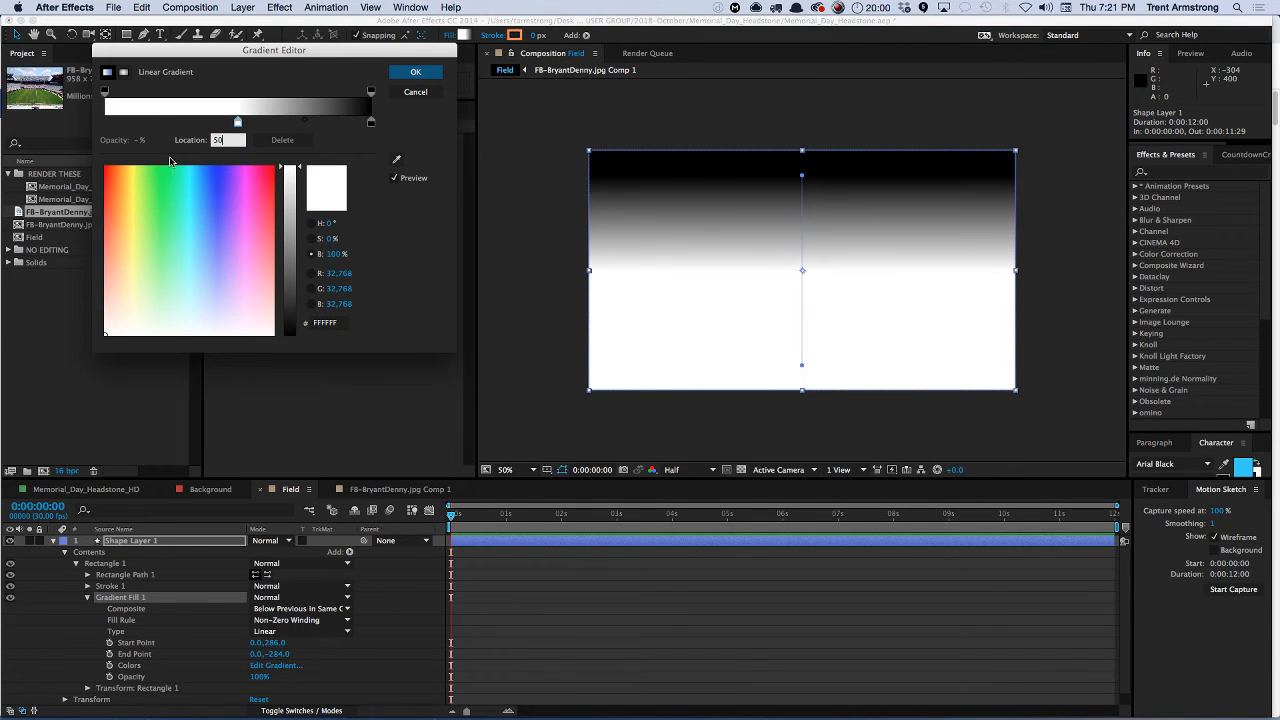
- Add a color stop at location 0% of the gradient, color it black (000000) and apply the gradient
click(105, 123)
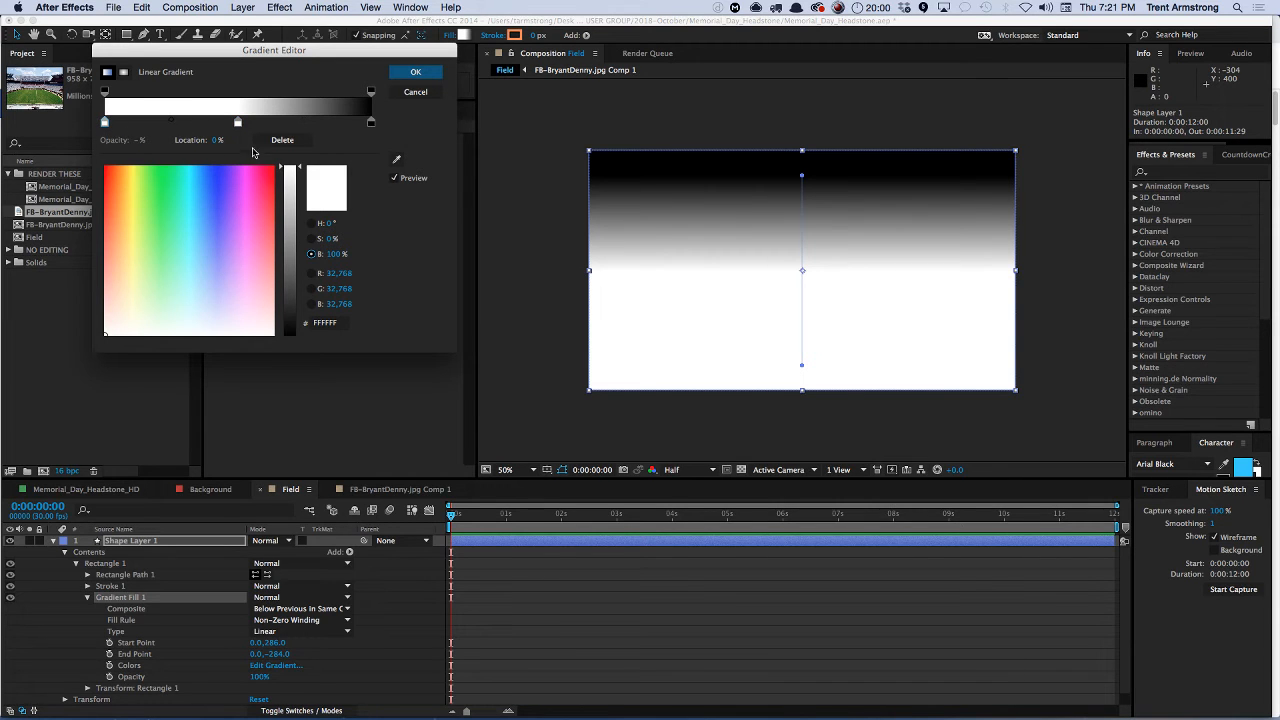
click(294, 325)
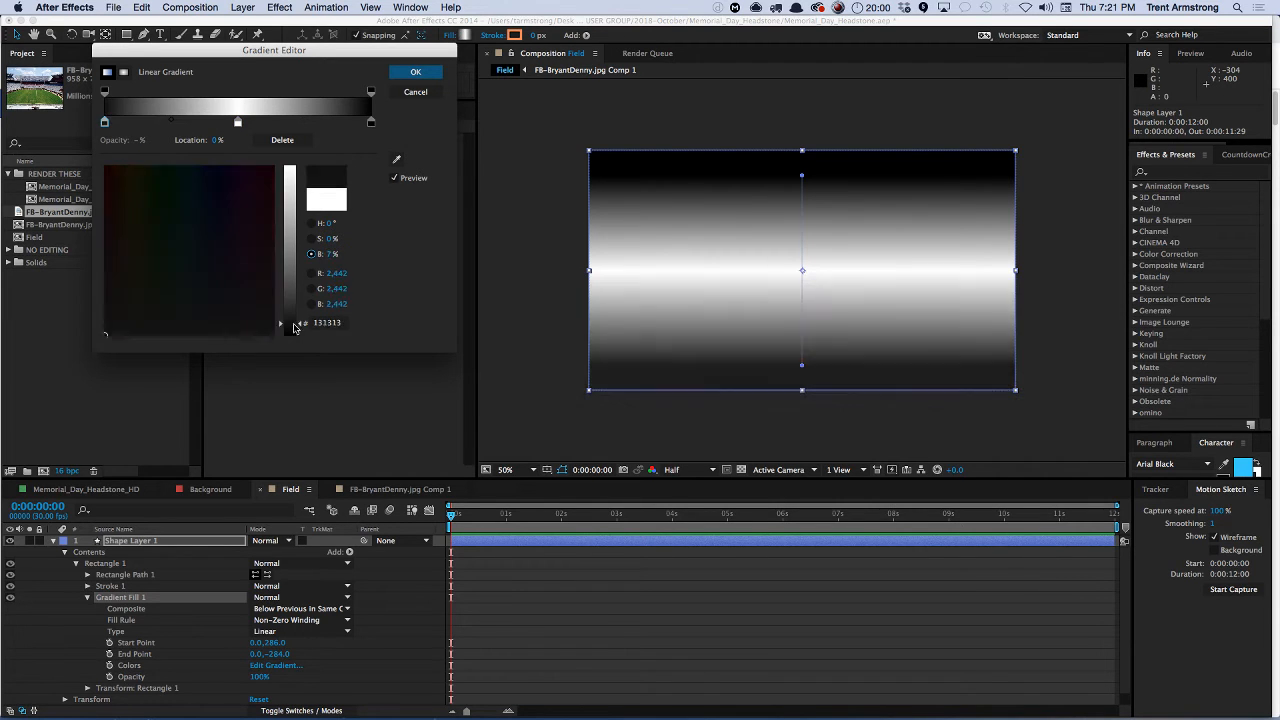
drag(294, 327, 270, 357)
click(408, 76)
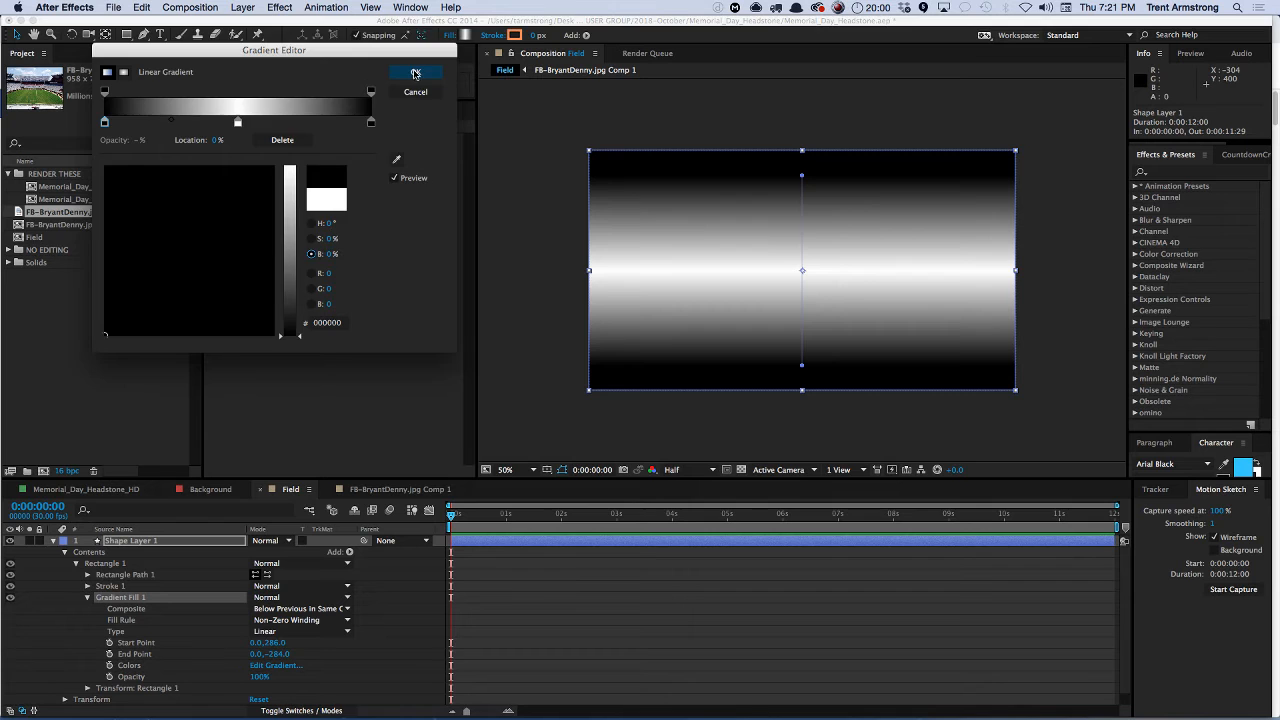
- Move the gradient's end point to about 0, -170 and its start point to about 0, 308
drag(803, 178, 803, 213)
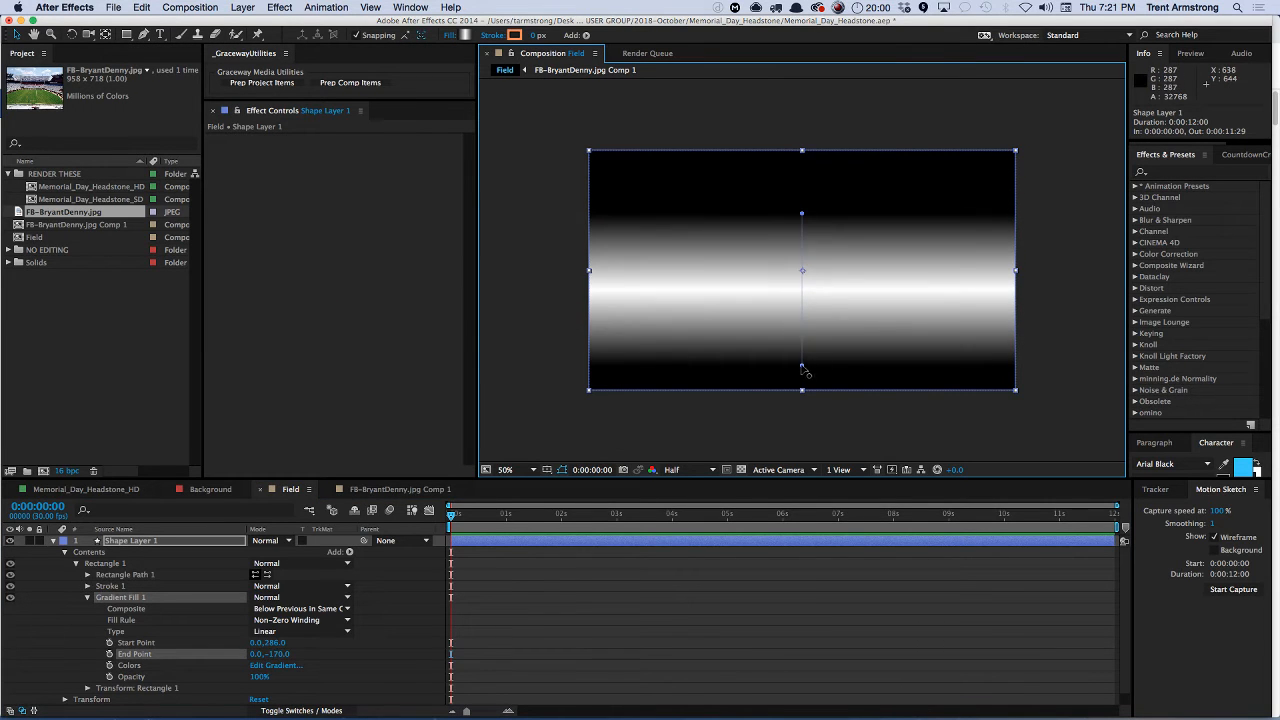
drag(802, 367, 802, 372)
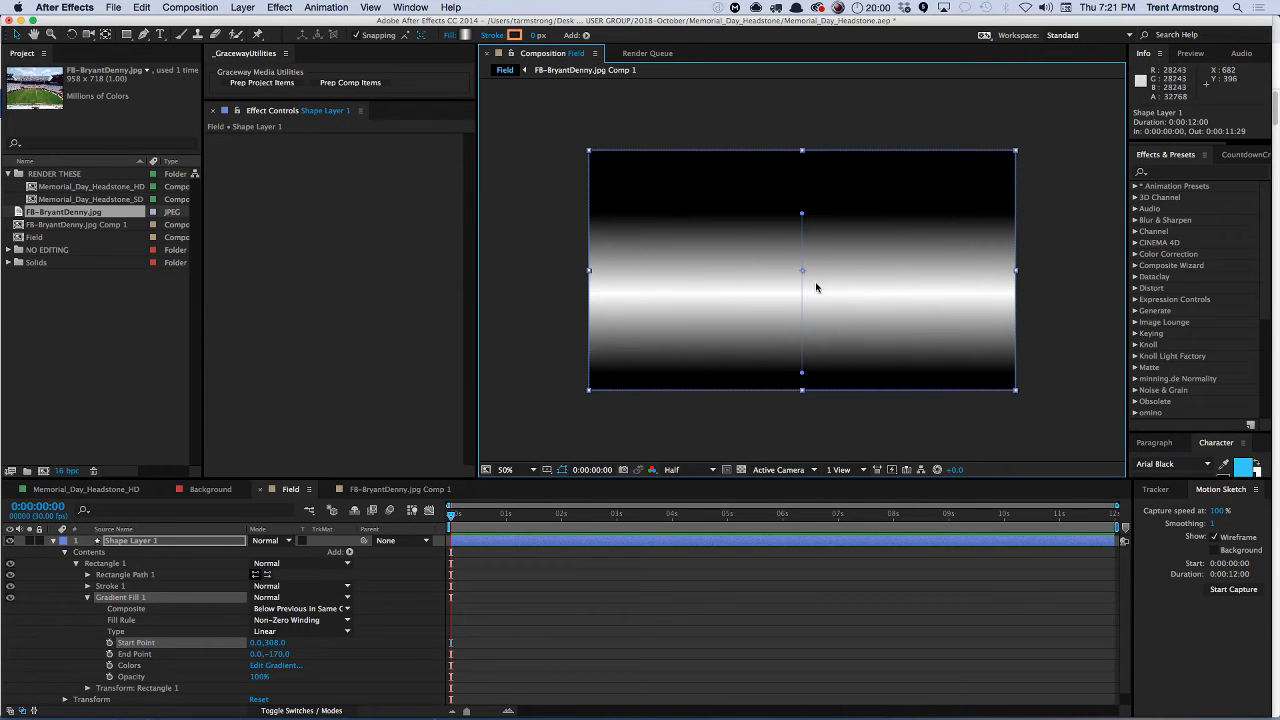
- Shift the gradient's two color midpoints to about 45.1% and 65.5%, and move its start point to about 0, 284
click(464, 36)
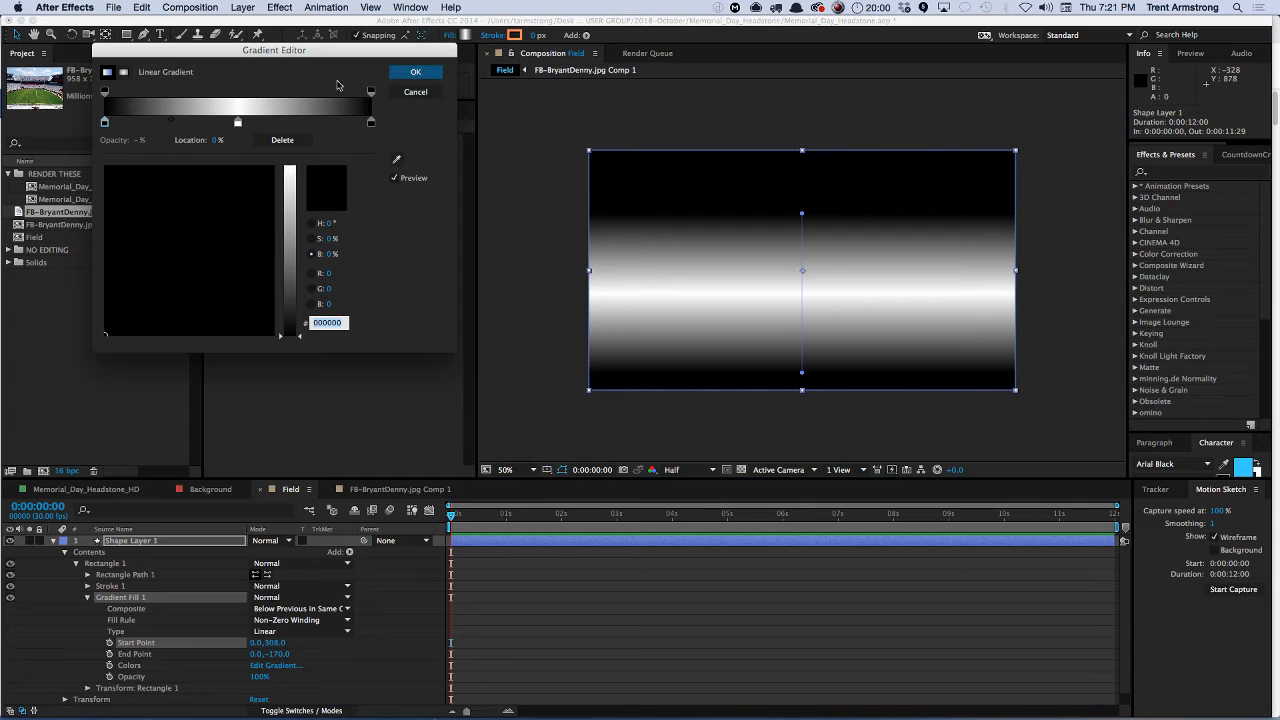
click(165, 124)
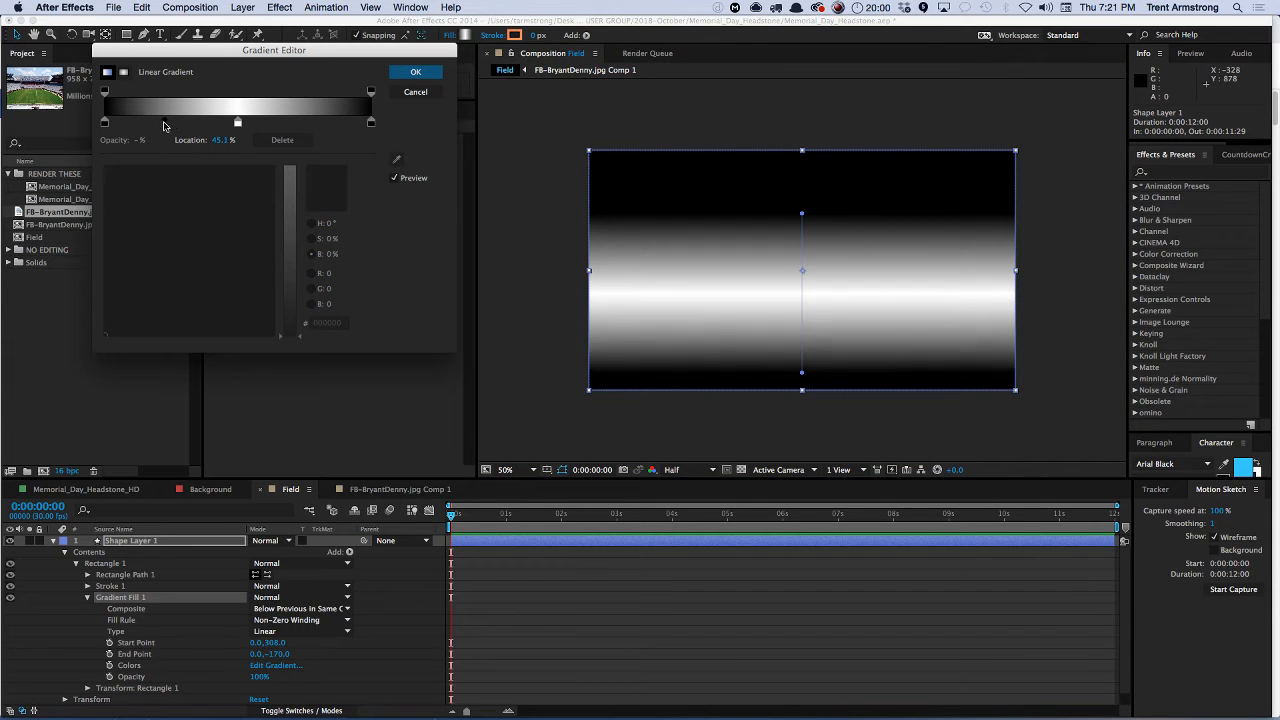
click(238, 122)
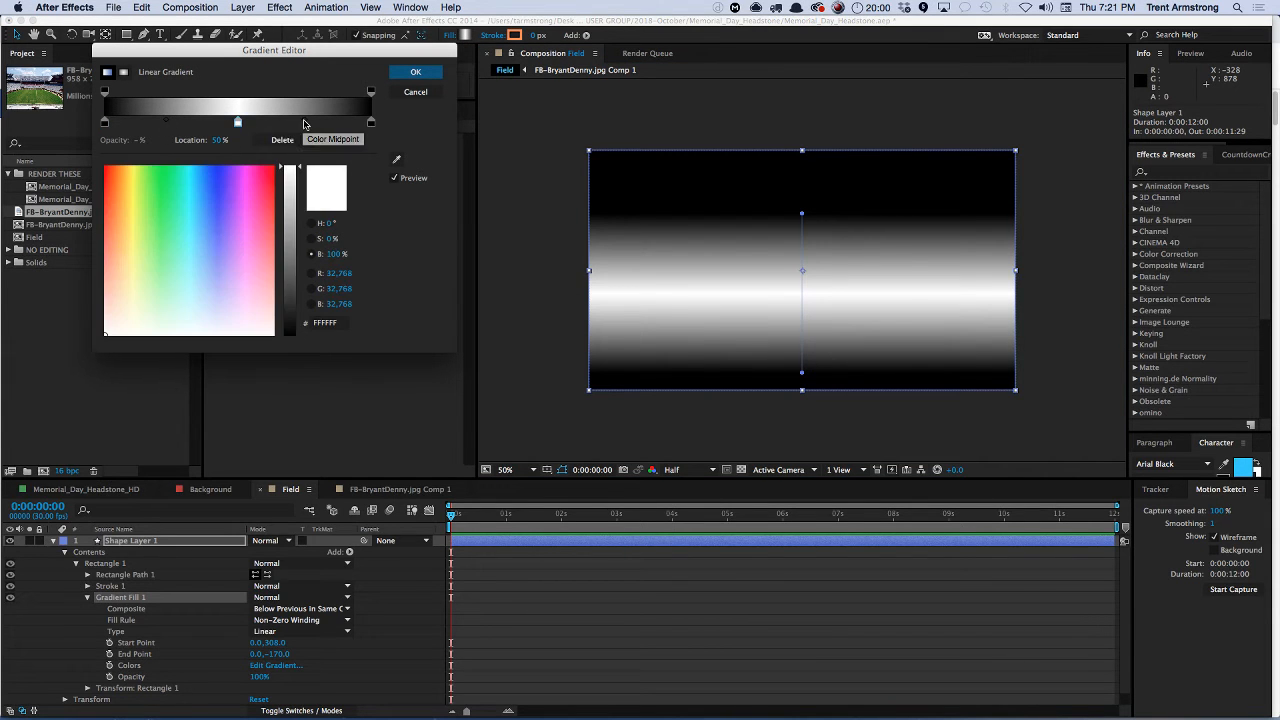
drag(304, 121, 319, 124)
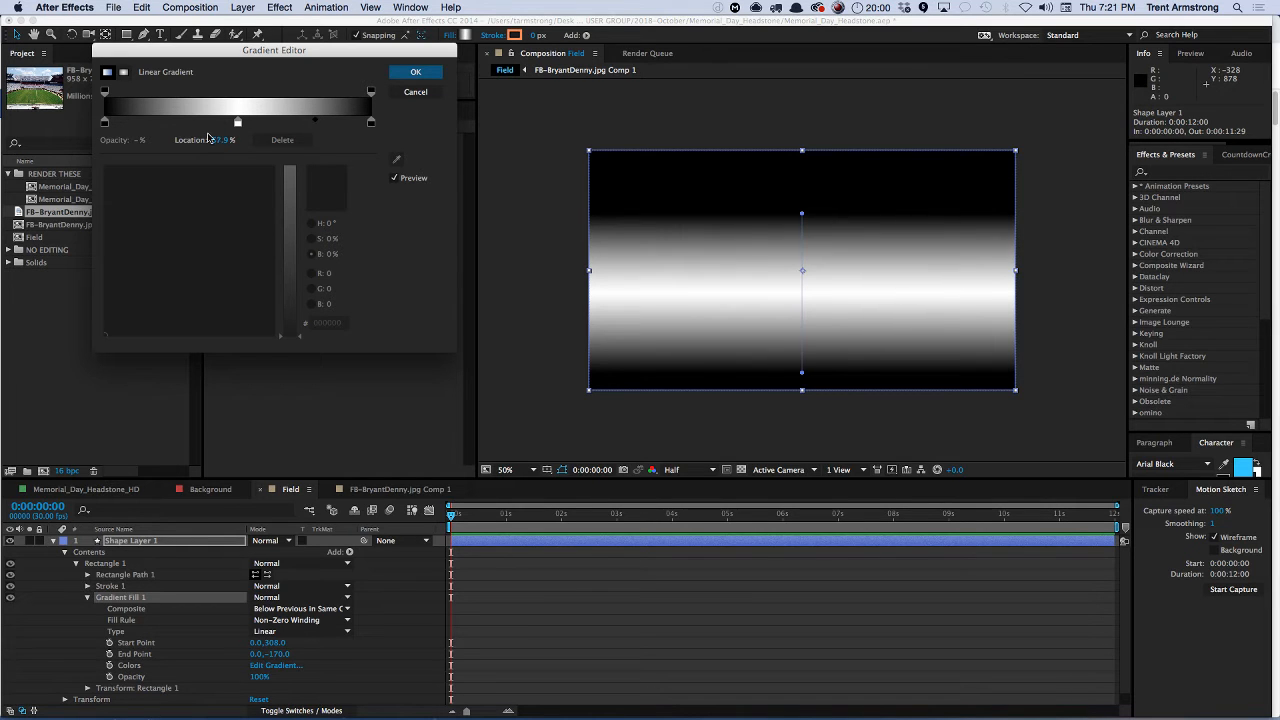
click(240, 124)
drag(169, 124, 165, 124)
click(238, 124)
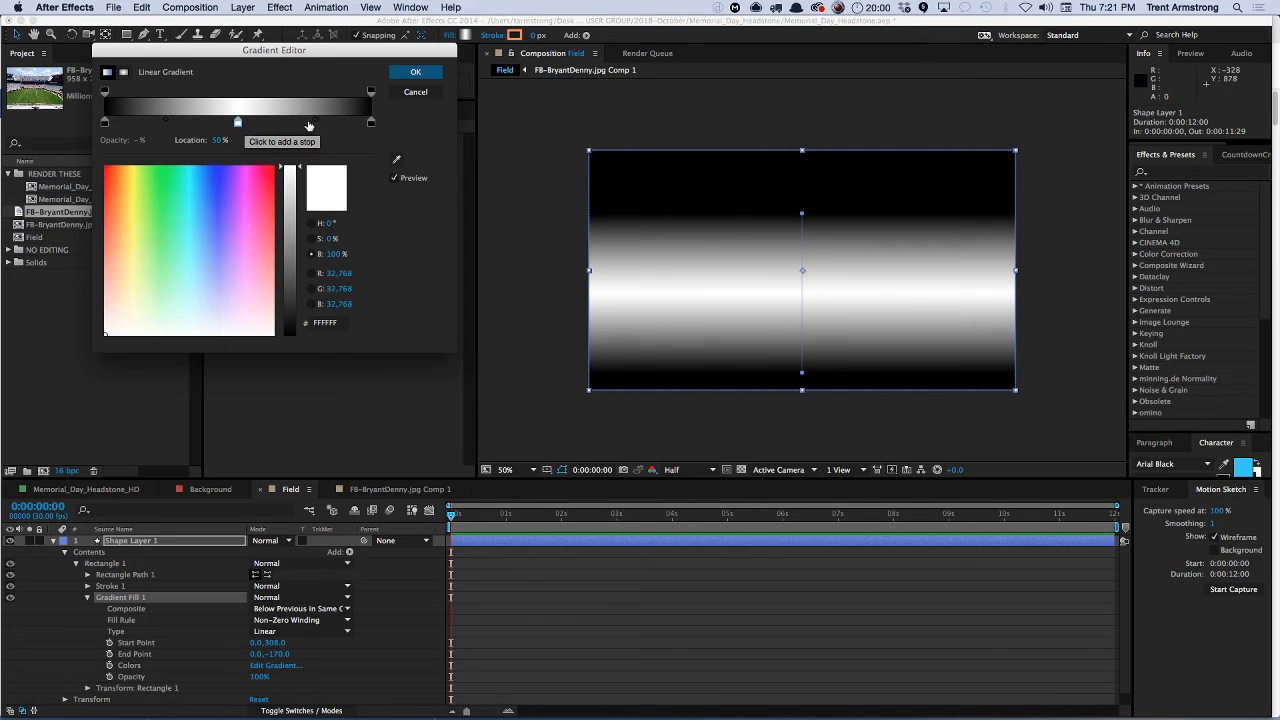
mouse_move(305, 124)
mouse_down()
mouse_move(336, 124)
mouse_move(325, 124)
mouse_up()
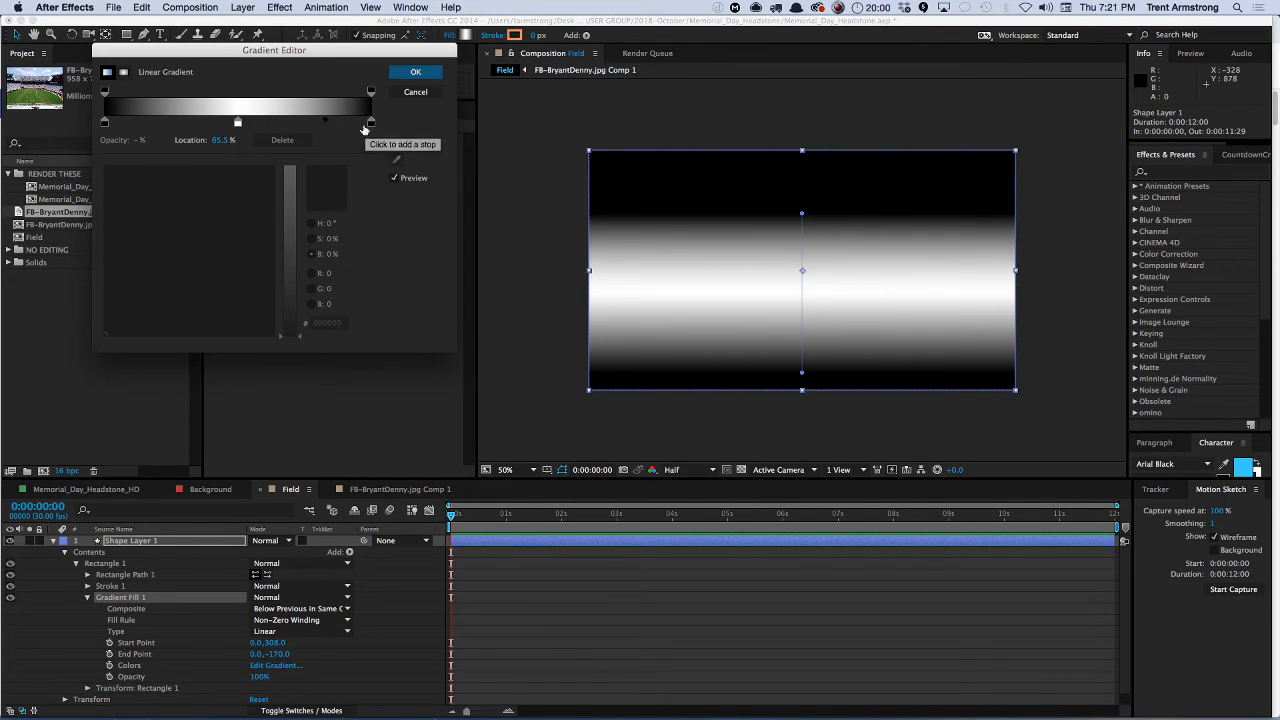
click(415, 72)
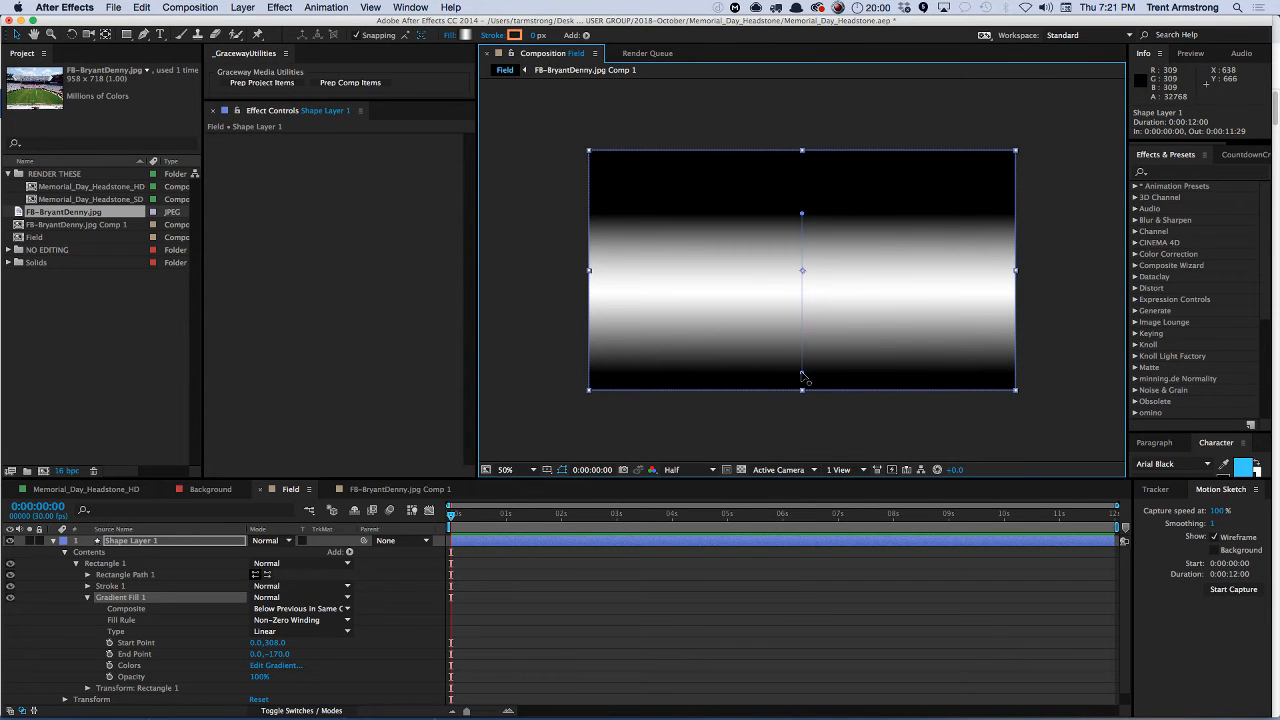
drag(801, 376, 801, 369)
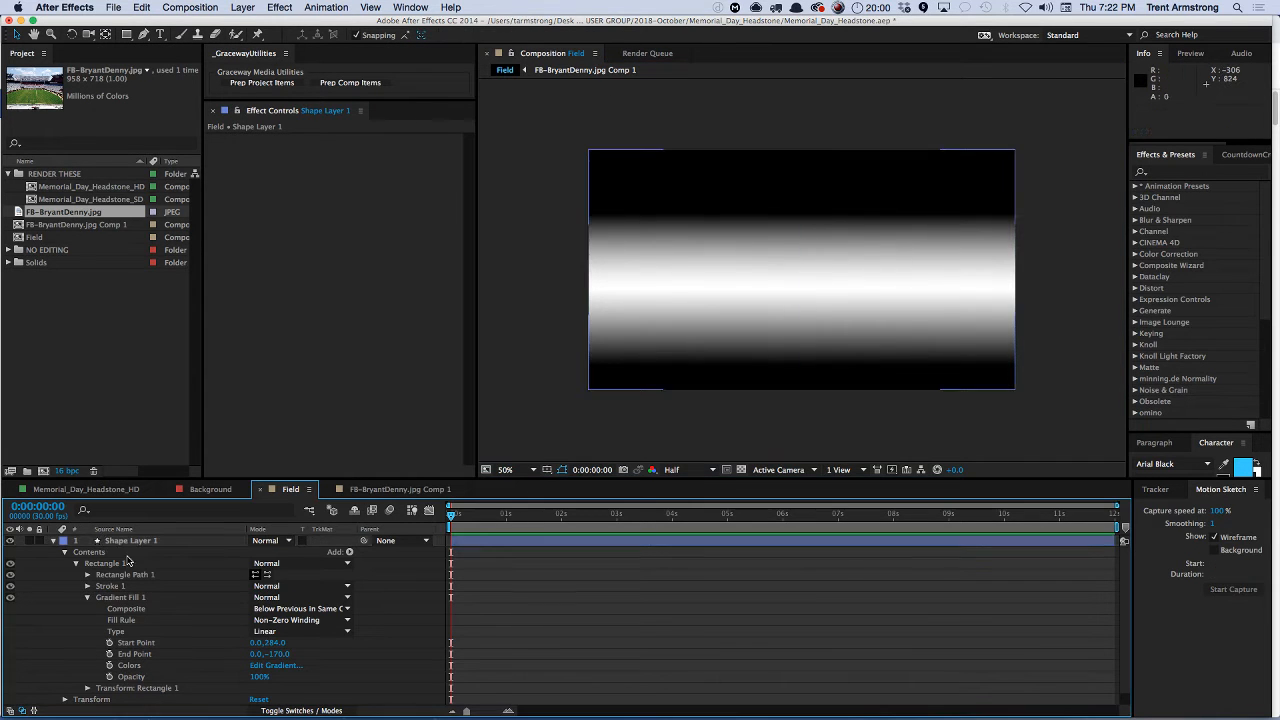
- Collapse the shape layer's properties and rename the layer Depth Map
click(55, 541)
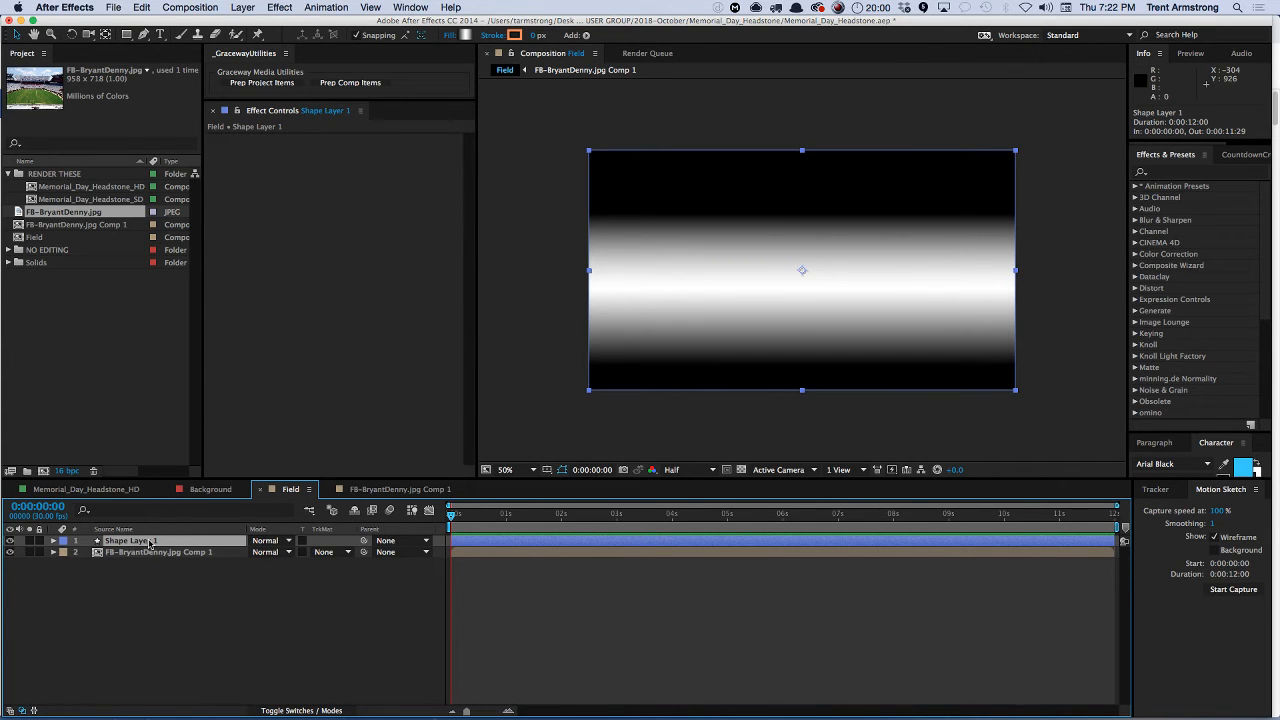
key(Return)
text(Depth Map)
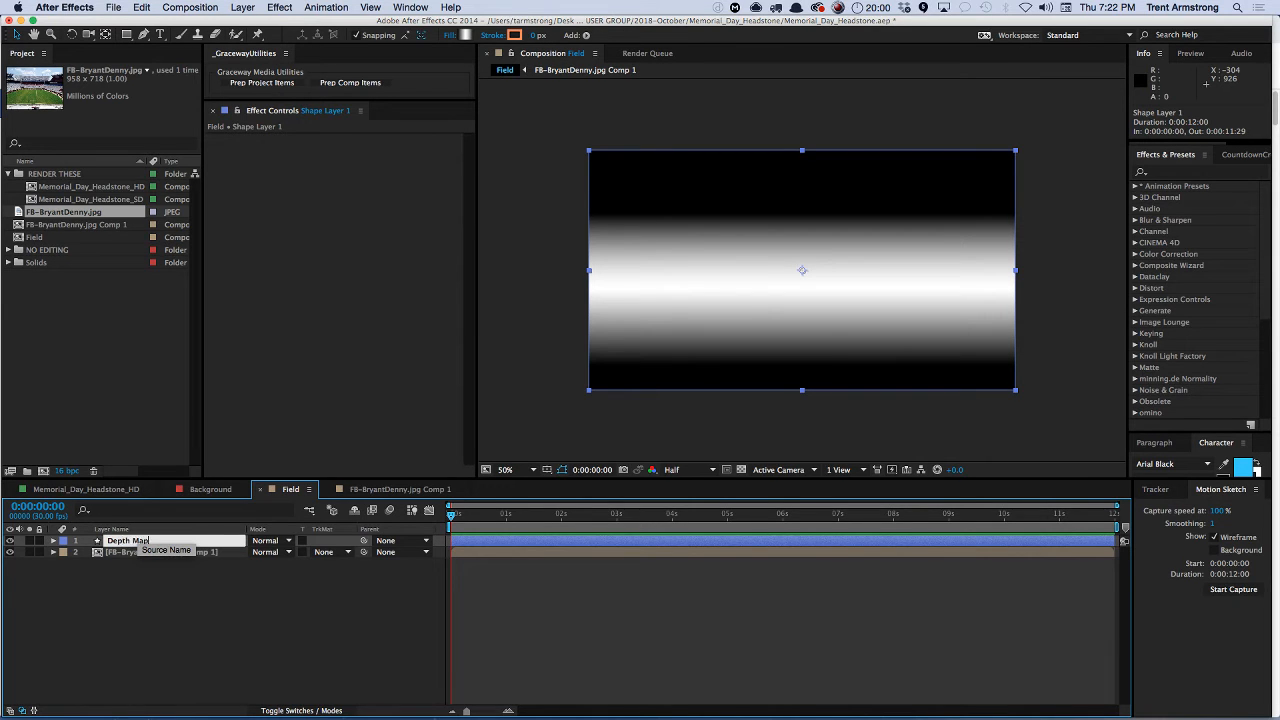
key(Return)
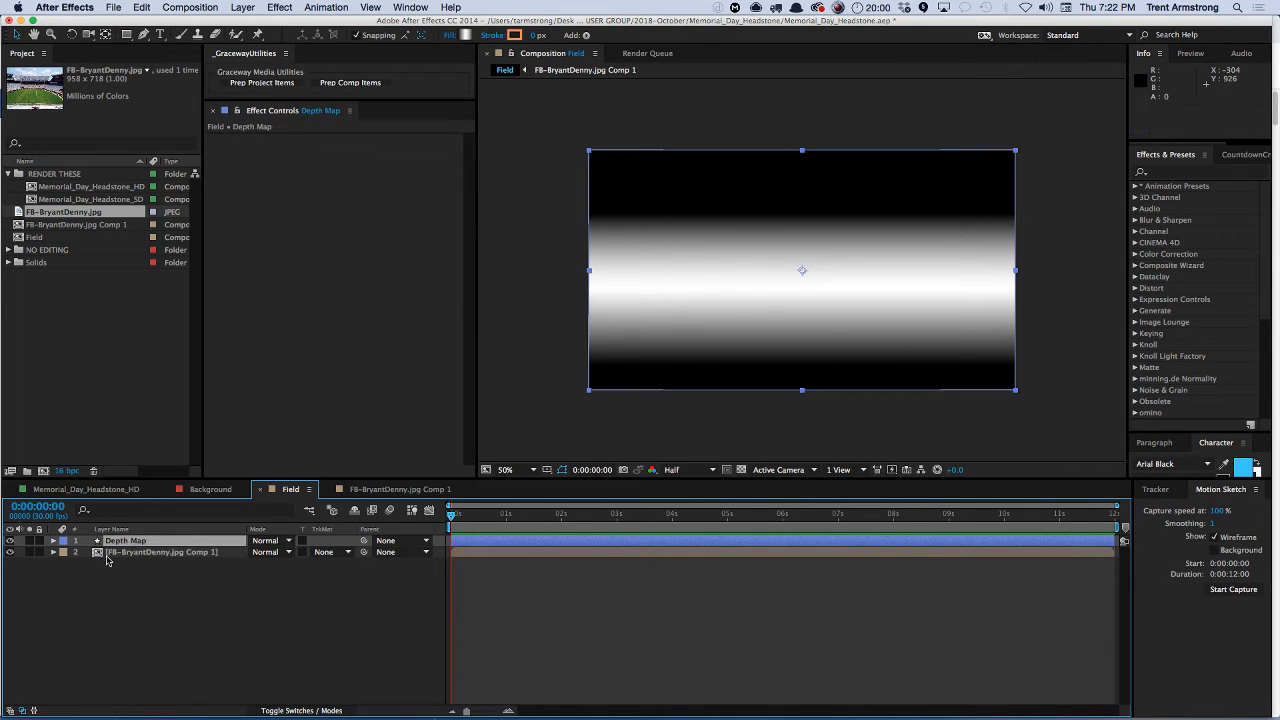
- Place the Depth Map layer below the stadium pre-comp and try moving its gradient end point against the photo
click(120, 539)
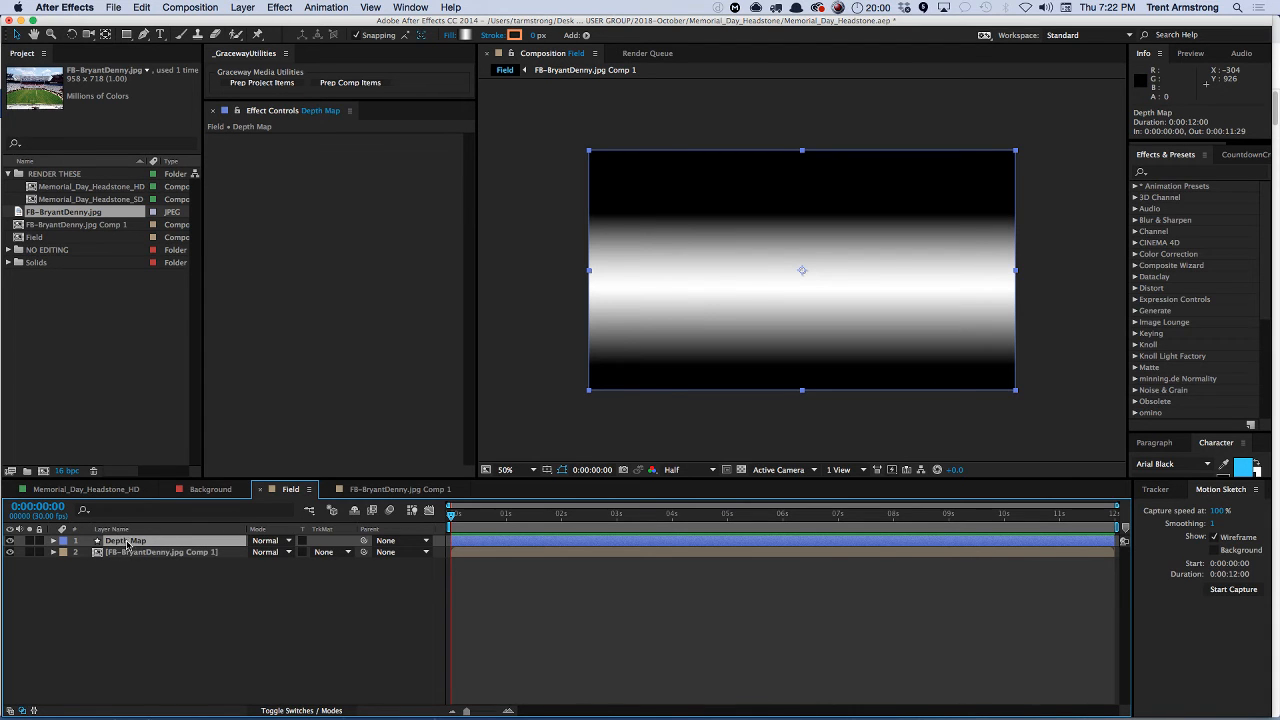
click(53, 540)
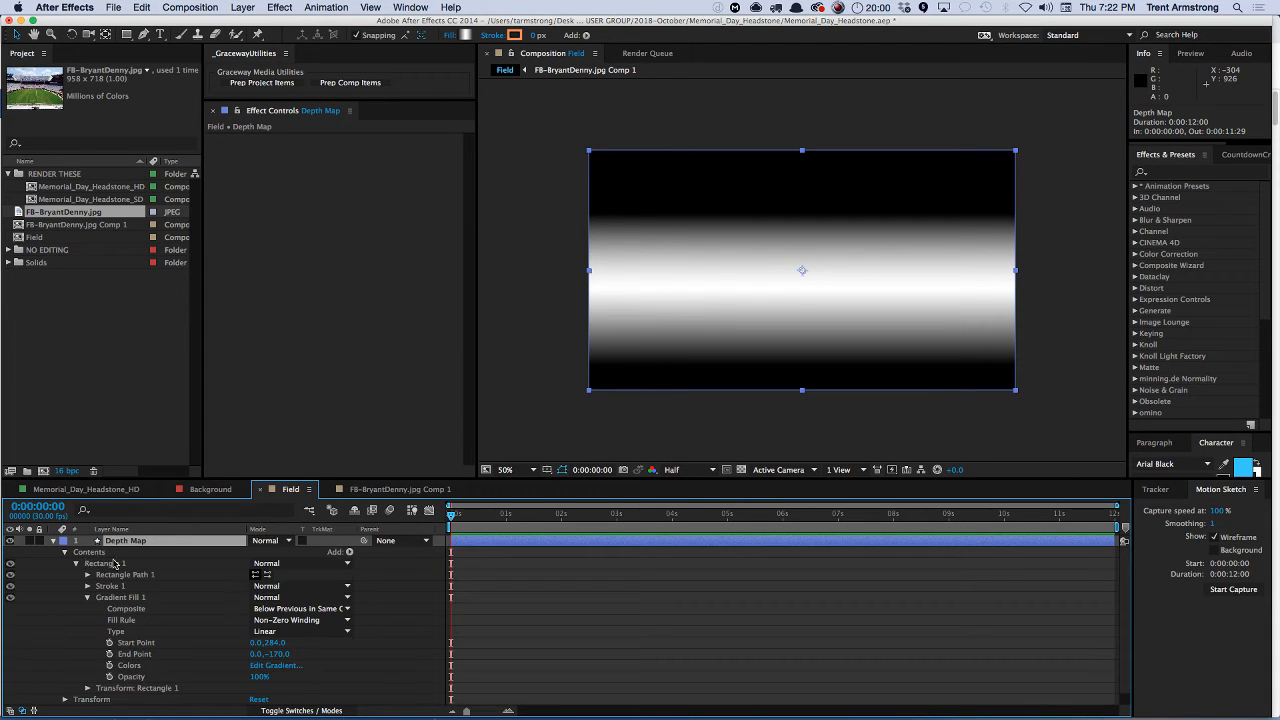
click(108, 563)
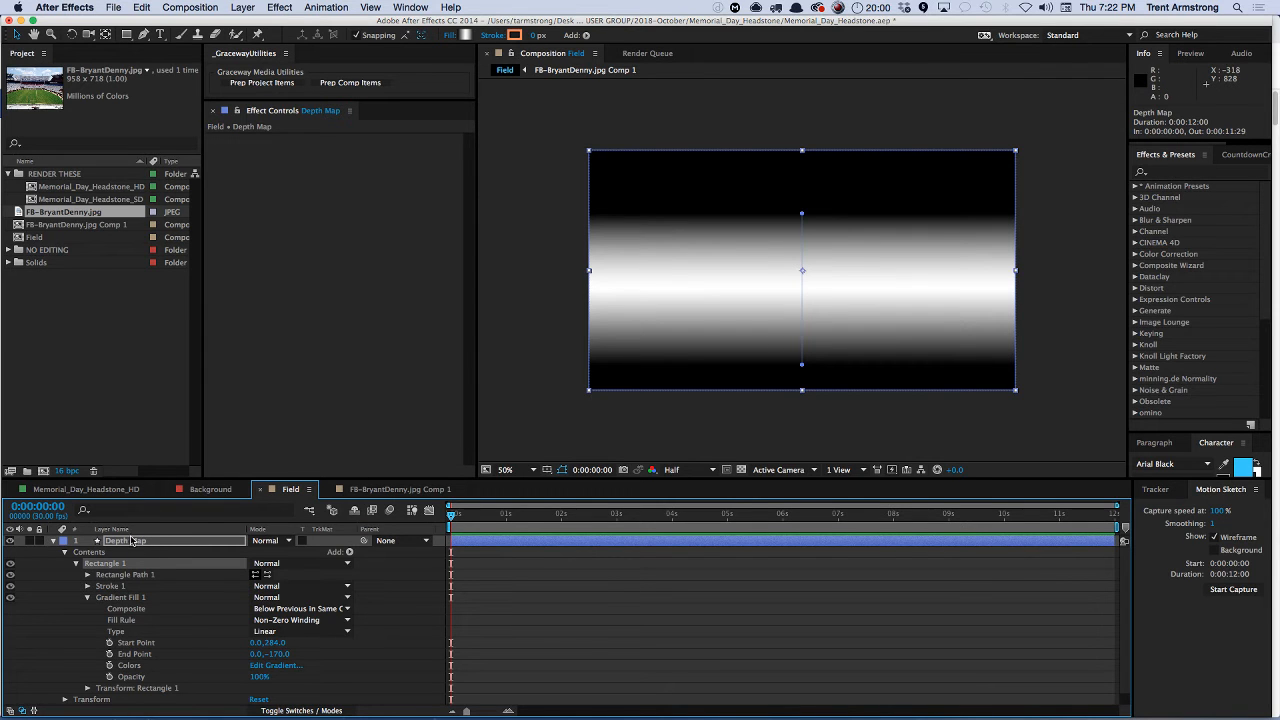
click(53, 540)
key(super+bracketleft)
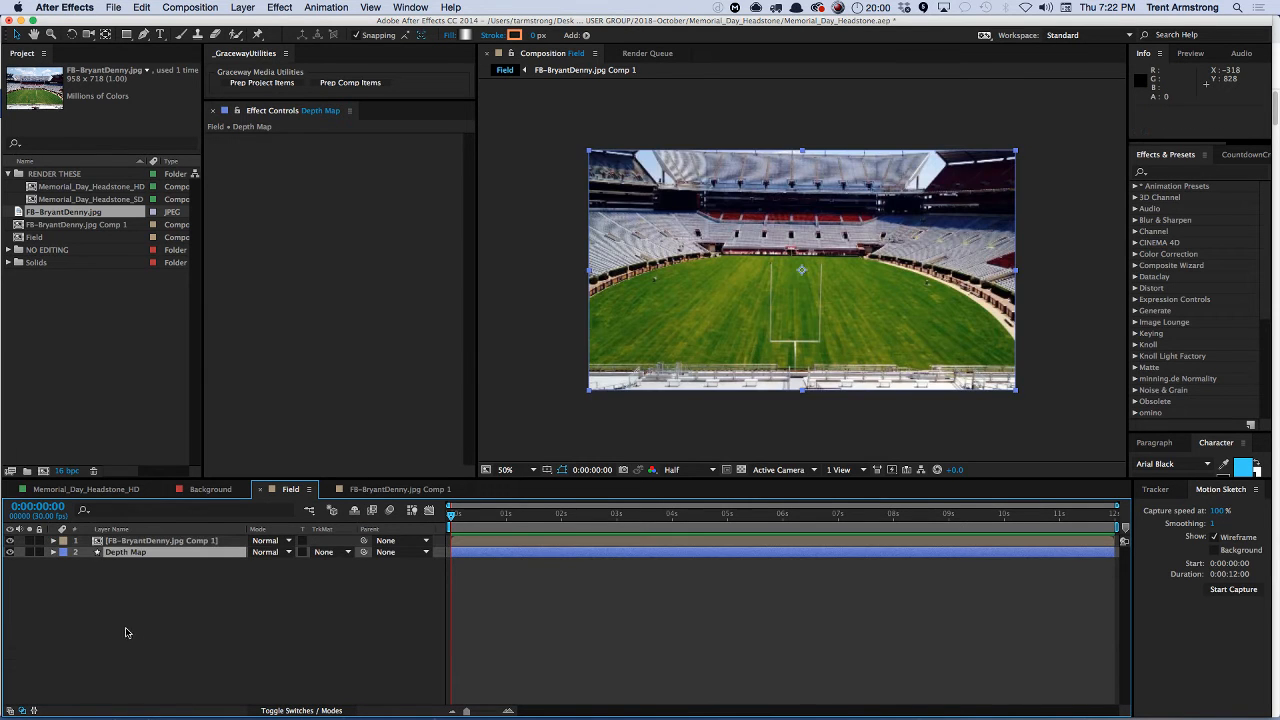
click(53, 552)
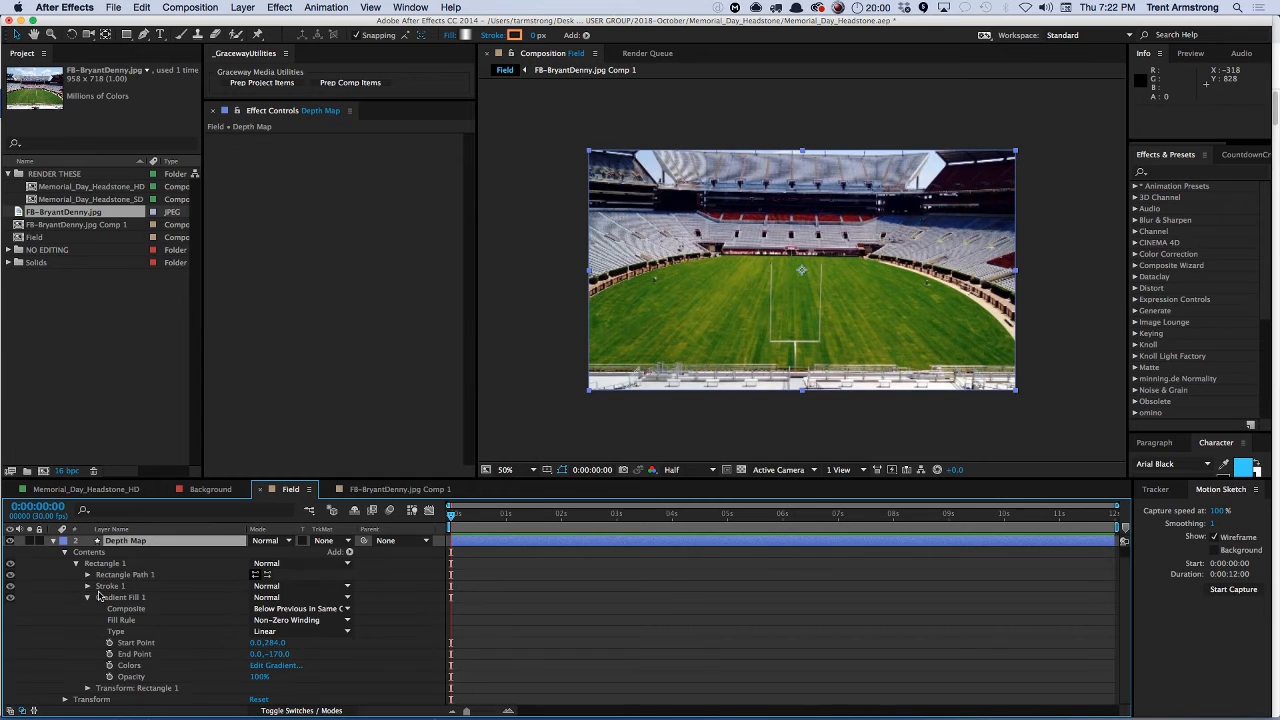
click(117, 565)
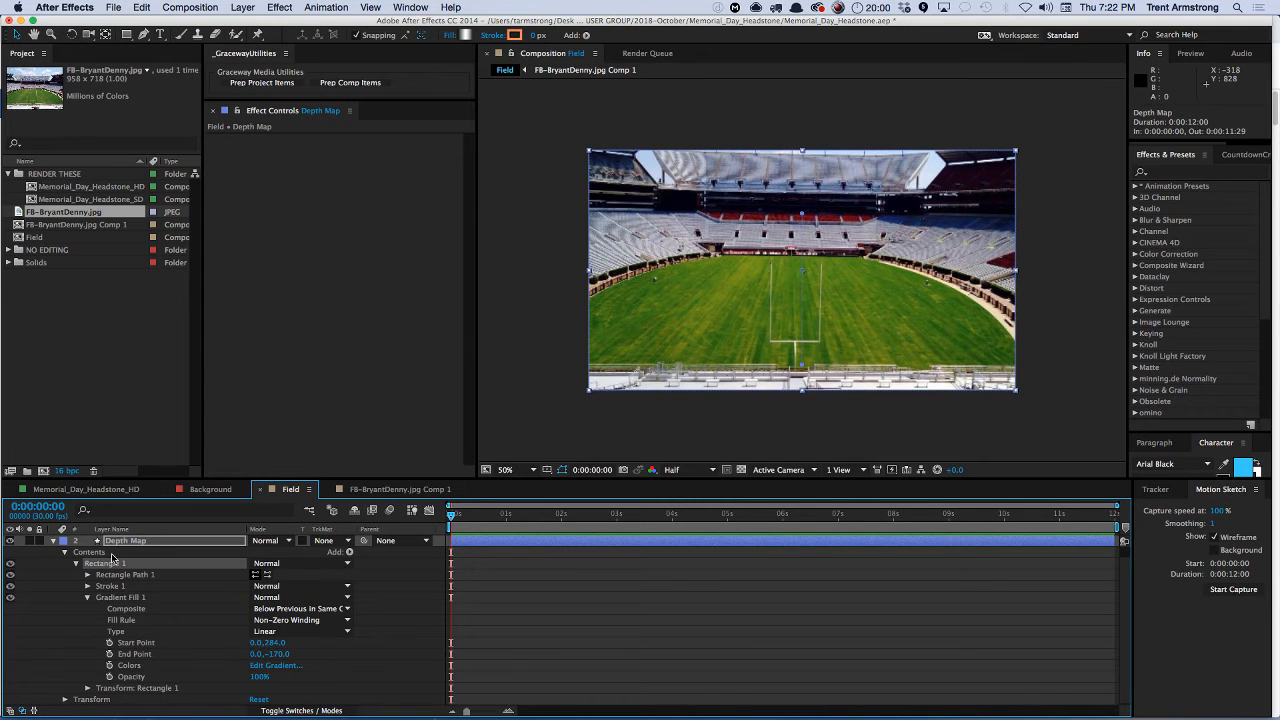
mouse_move(802, 213)
mouse_down()
mouse_move(804, 236)
mouse_move(811, 218)
mouse_up()
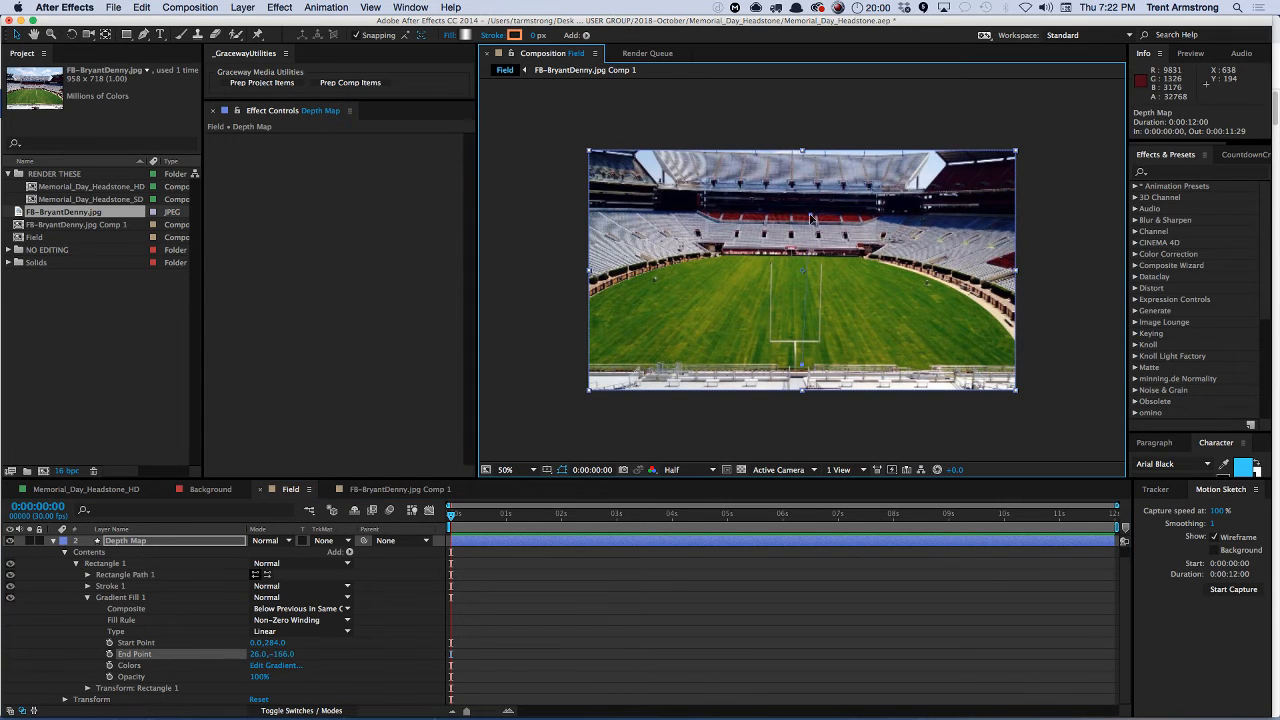
- Undo the gradient end point move and return the Depth Map layer above the stadium pre-comp
key(super+z)
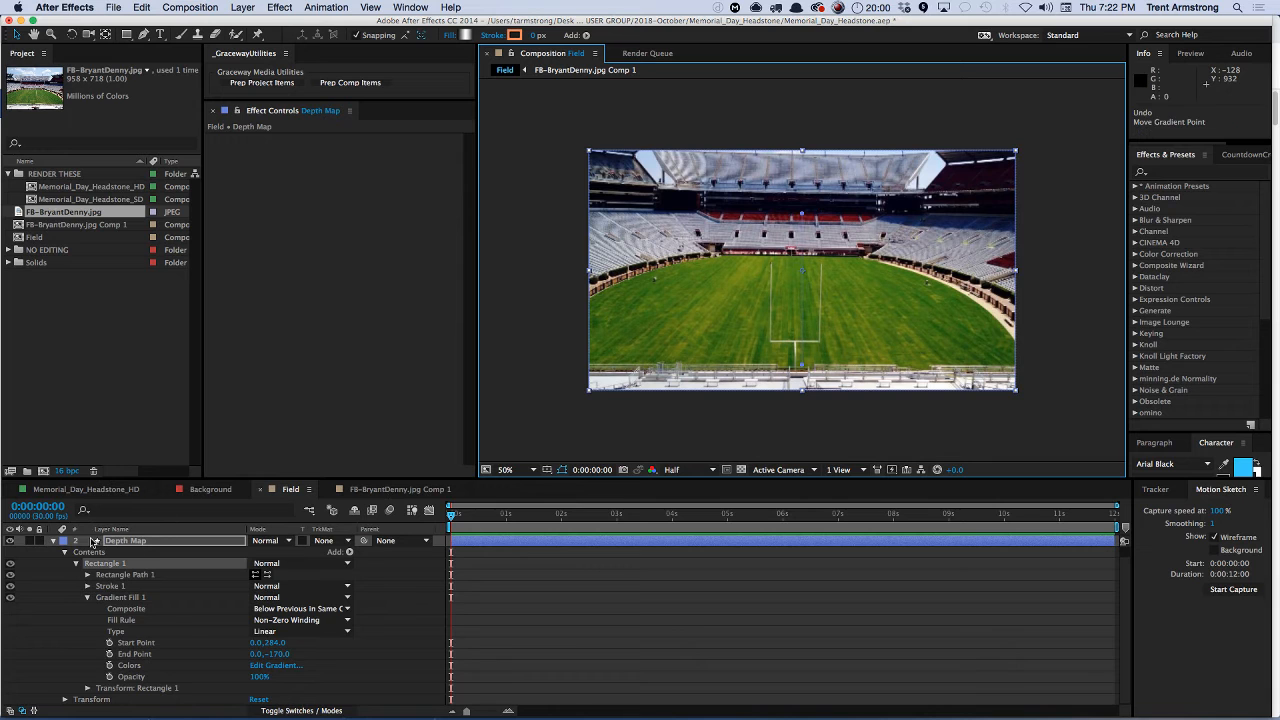
click(53, 541)
drag(122, 552, 127, 541)
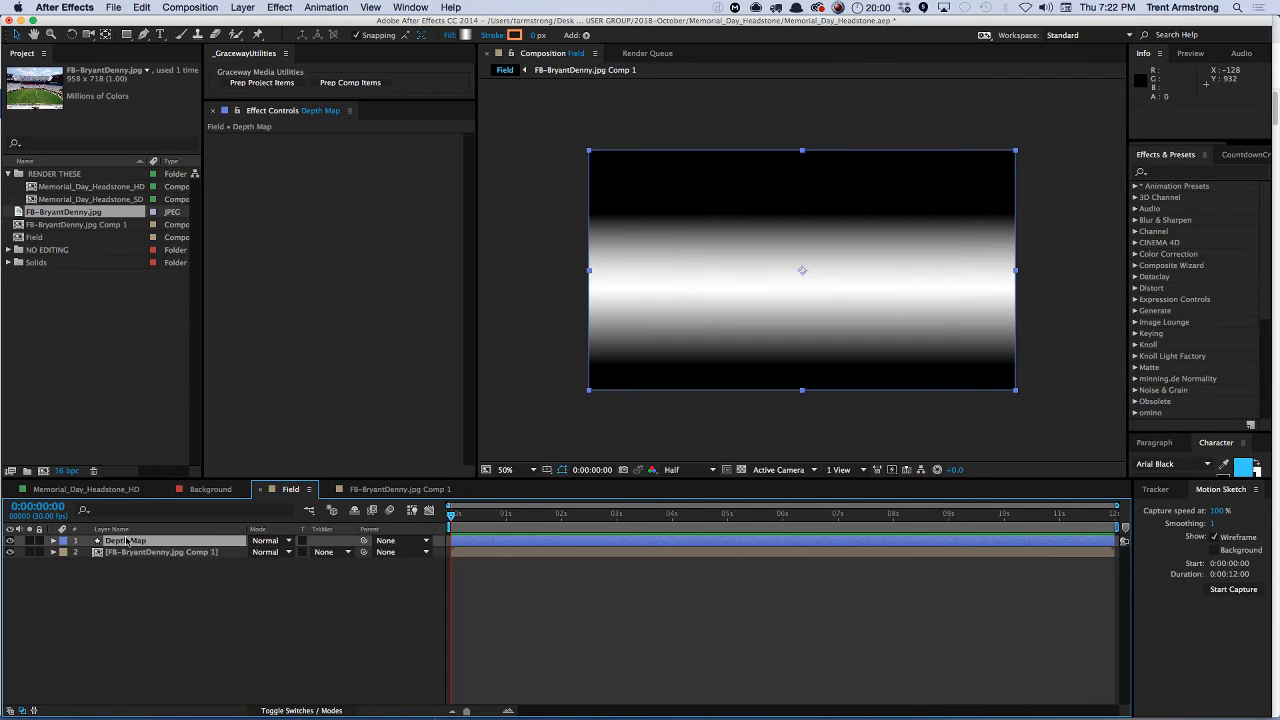
- Set the Depth Map layer's opacity to 0
key(super+shift+o)
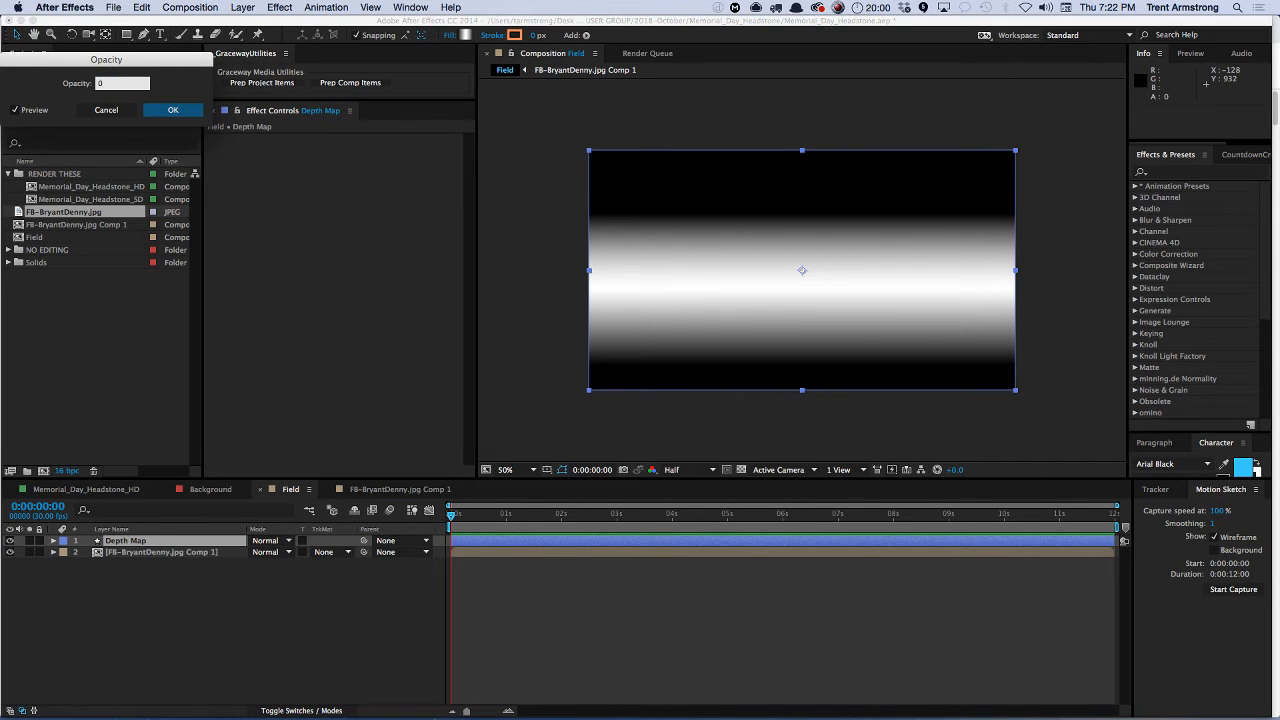
text(0)
key(Return)
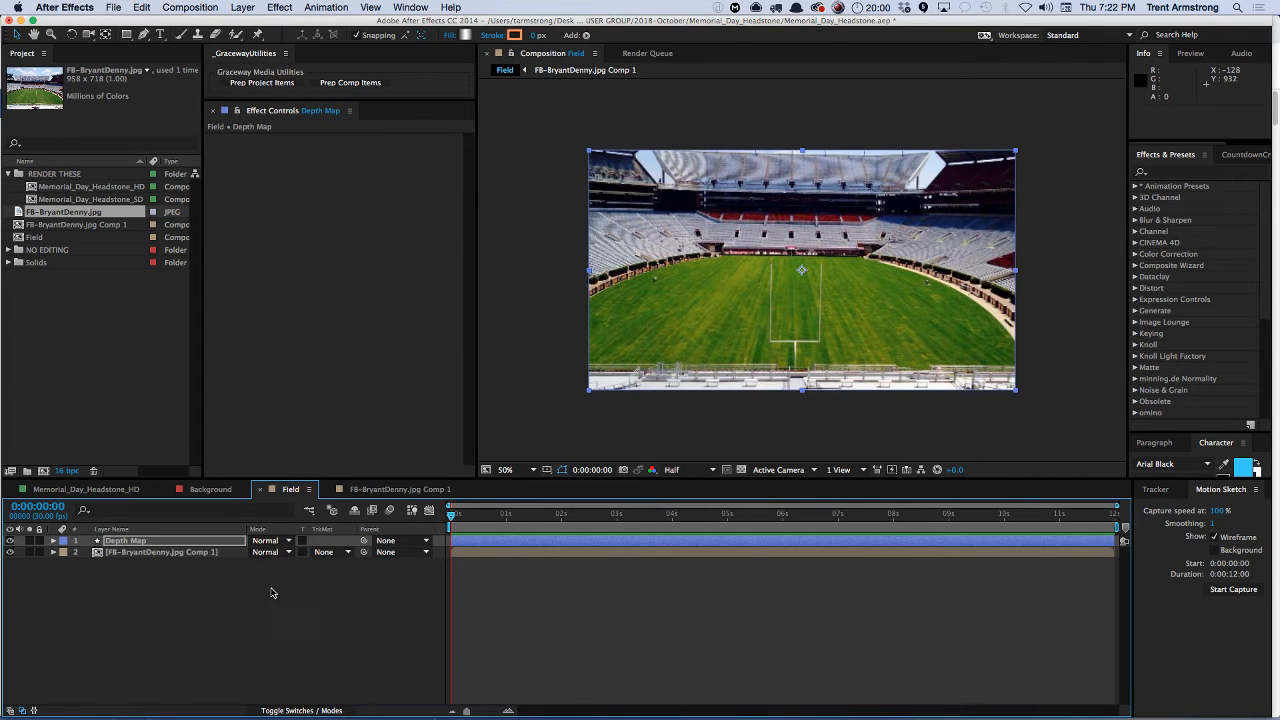
- Move the Depth Map gradient's end point to about 22, -104 over the stadium photo, and toggle the layer's visibility to compare
click(53, 541)
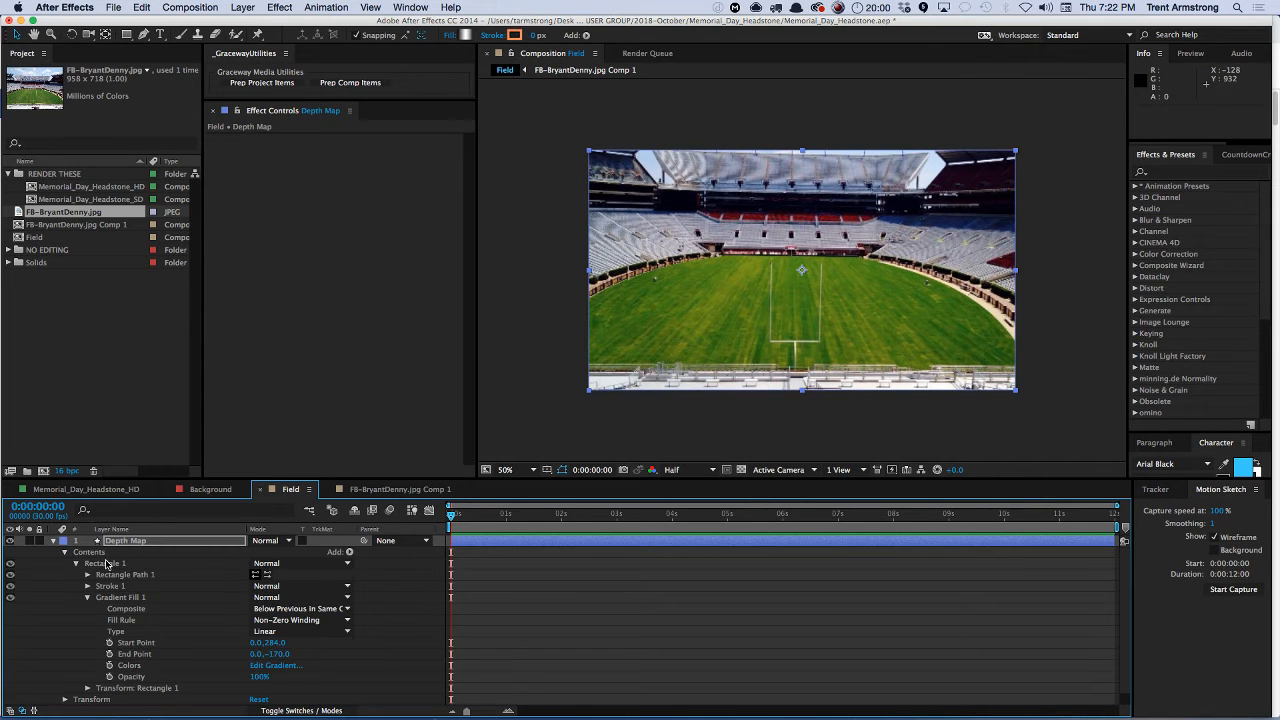
click(107, 564)
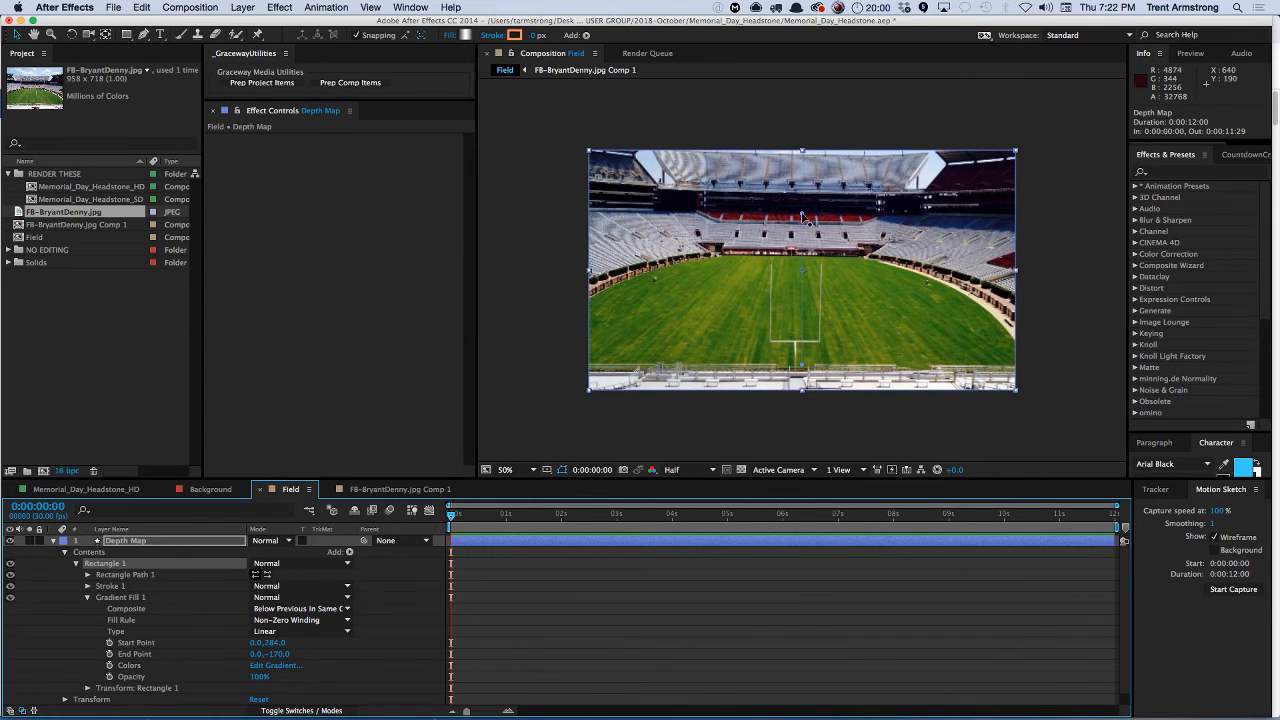
drag(808, 220, 812, 236)
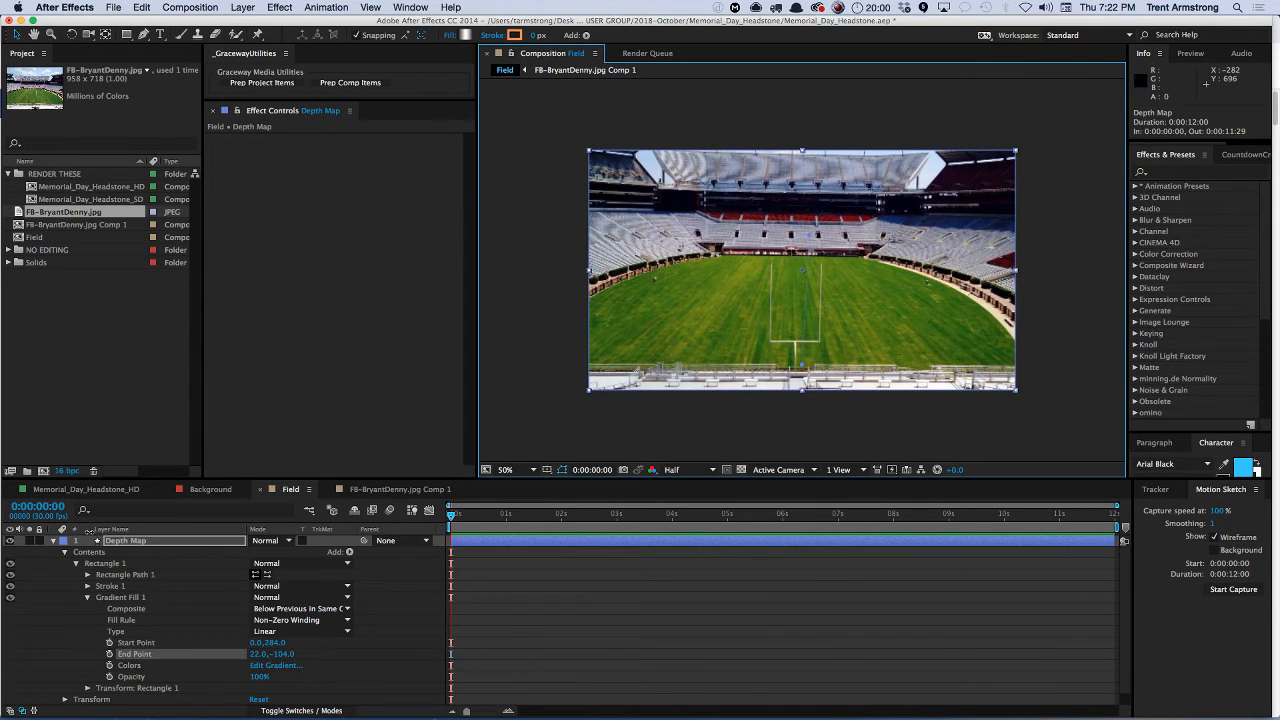
click(10, 541)
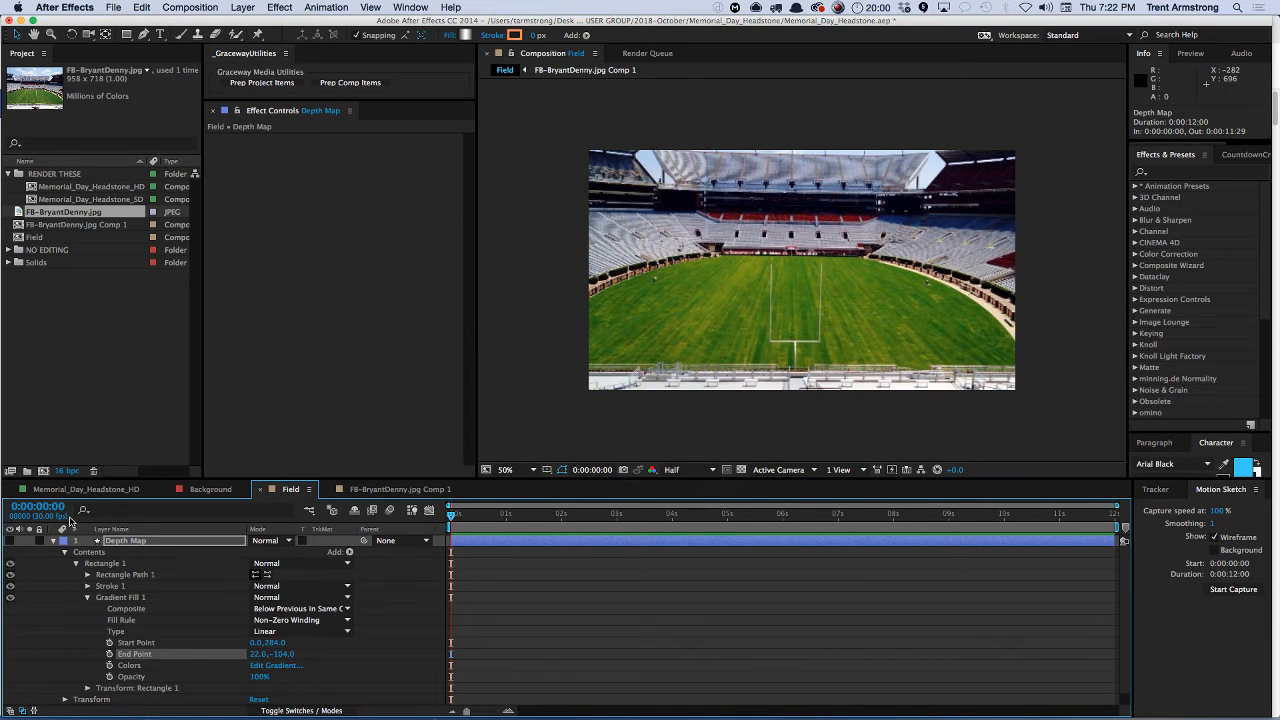
click(10, 541)
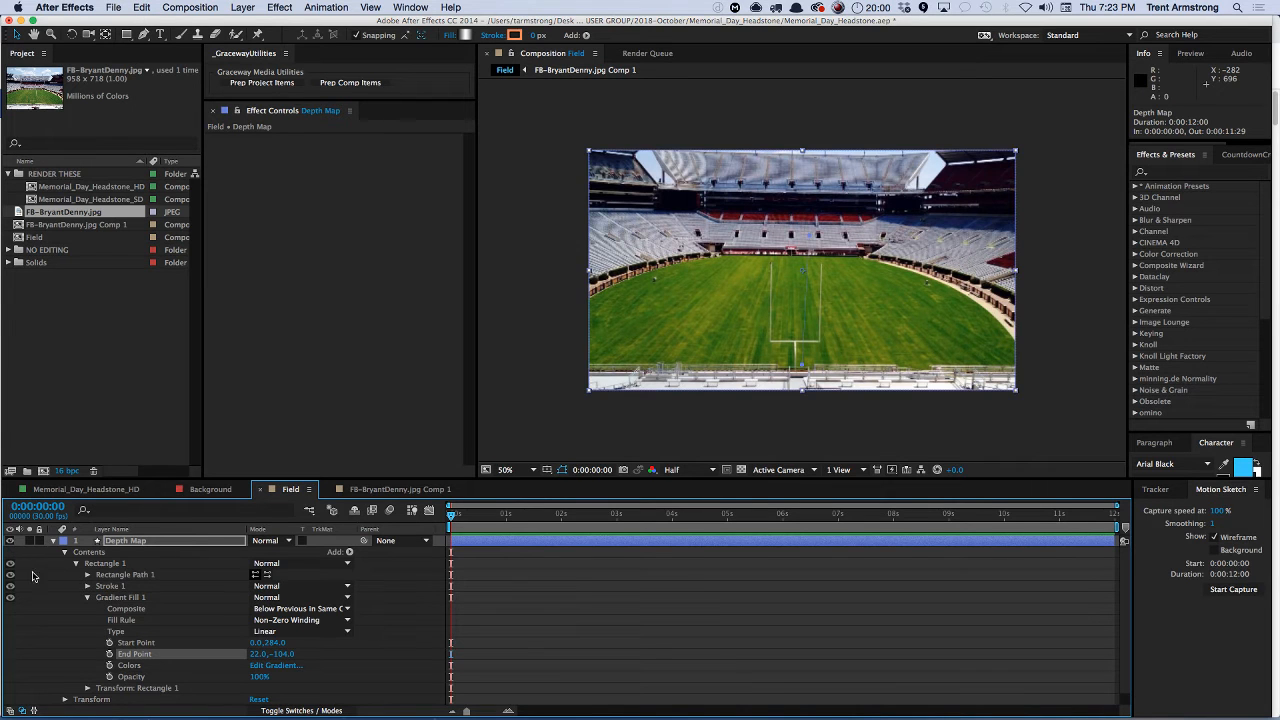
- Move the Depth Map gradient's end point to about 30, -114 and collapse the layer's properties
click(132, 541)
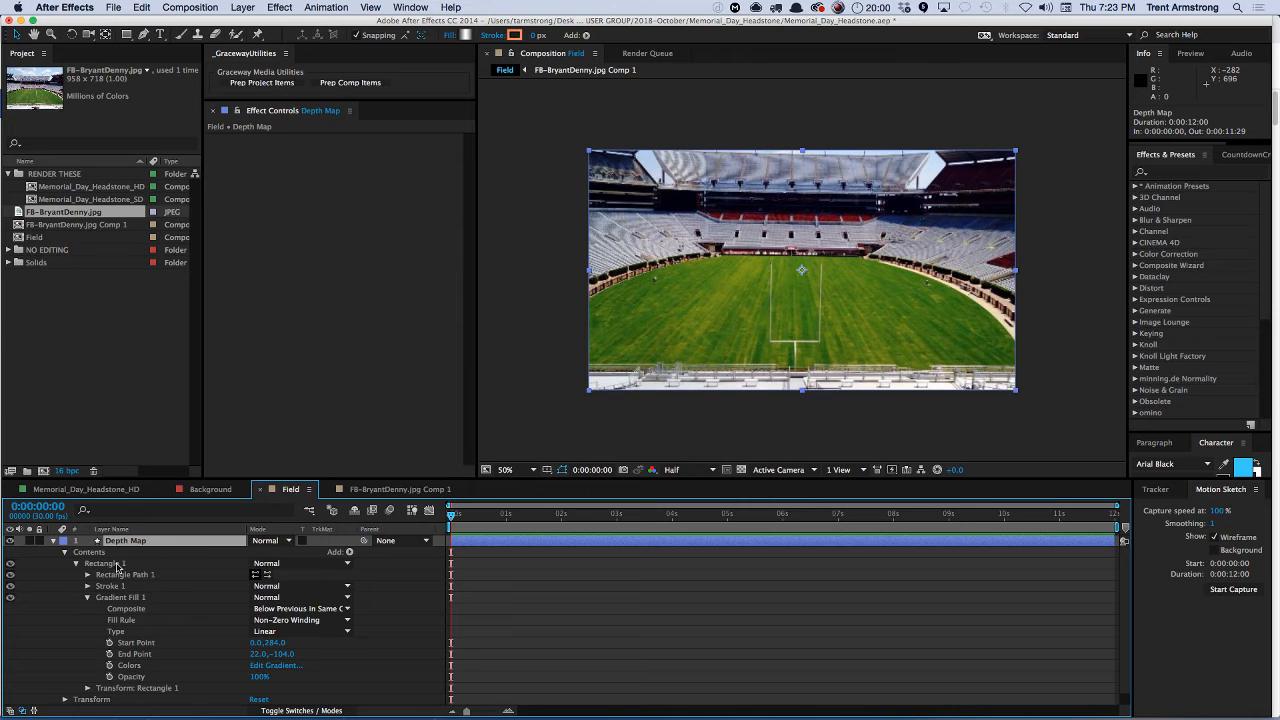
click(117, 565)
click(122, 541)
click(129, 566)
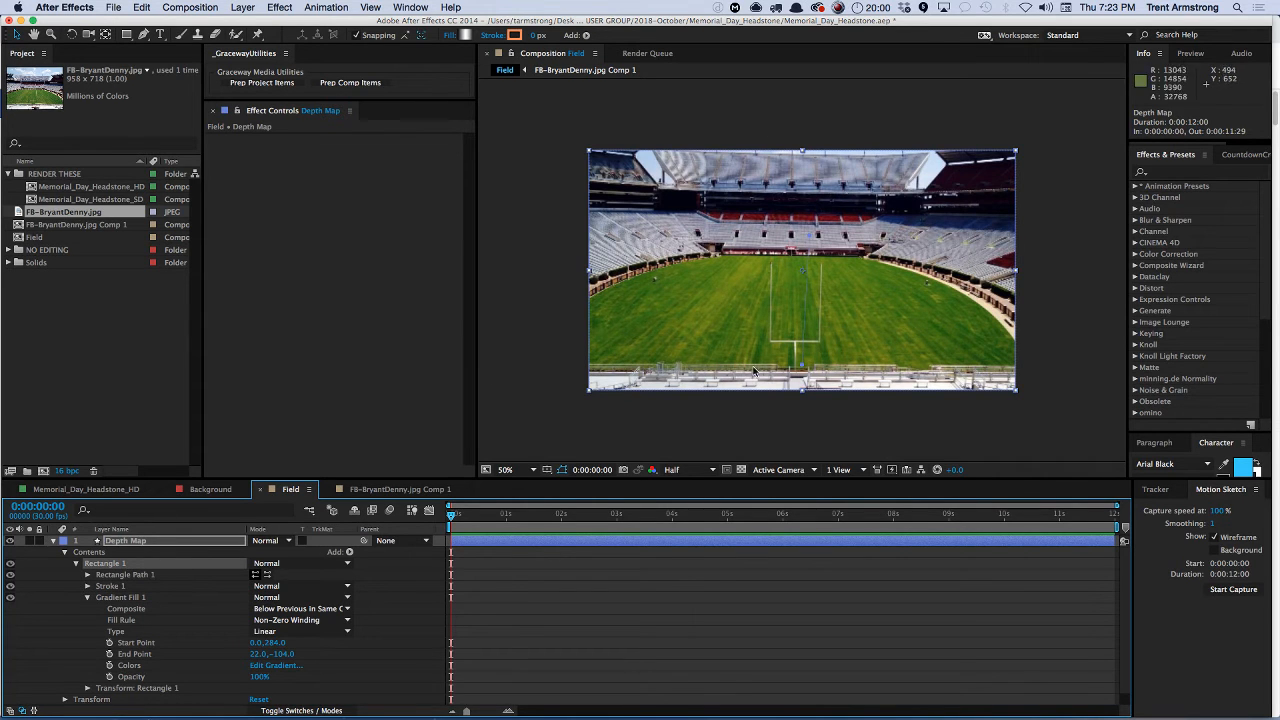
drag(809, 237, 813, 232)
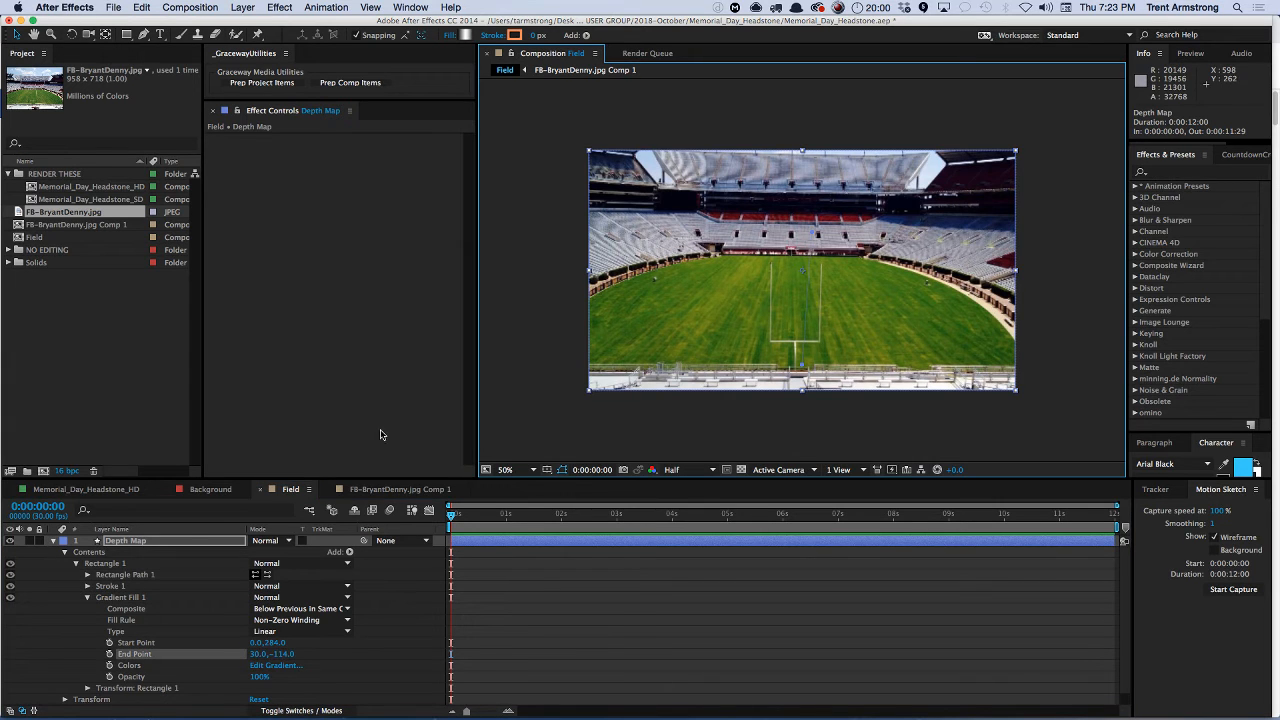
click(120, 541)
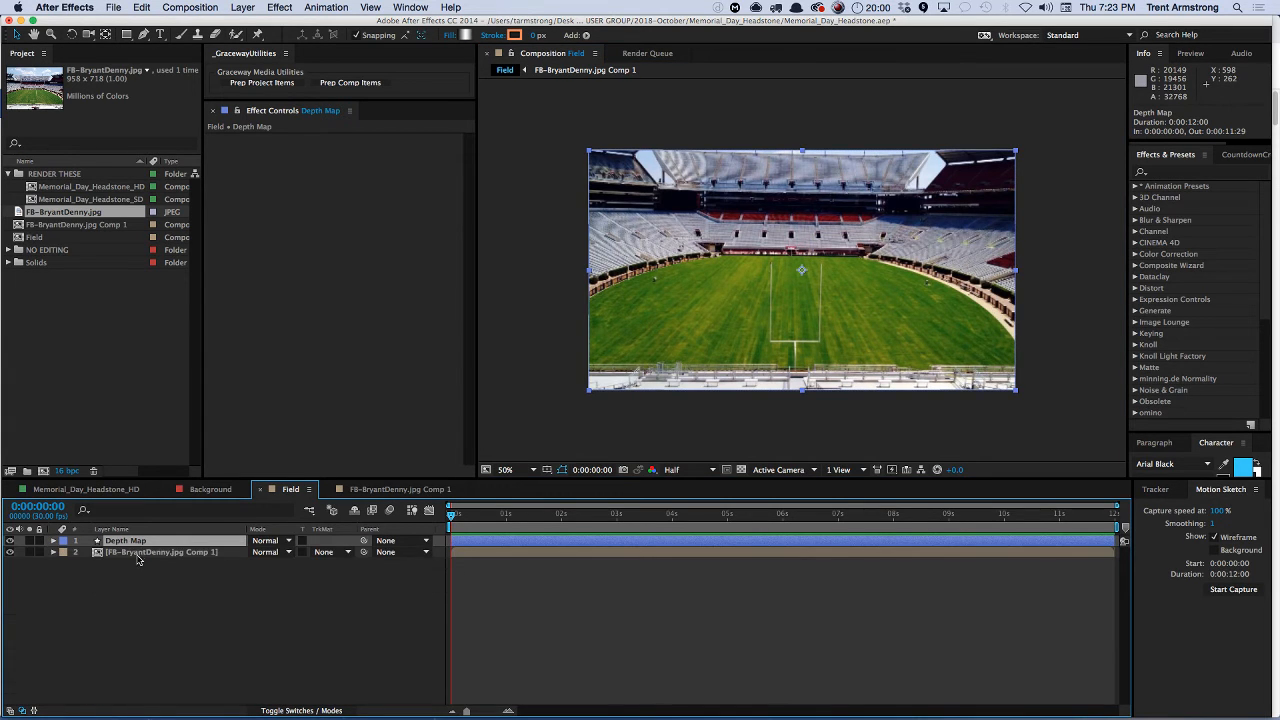
- Apply a Compound Blur to the stadium pre-comp, using the Depth Map layer as blur layer with Invert Blur enabled
click(165, 551)
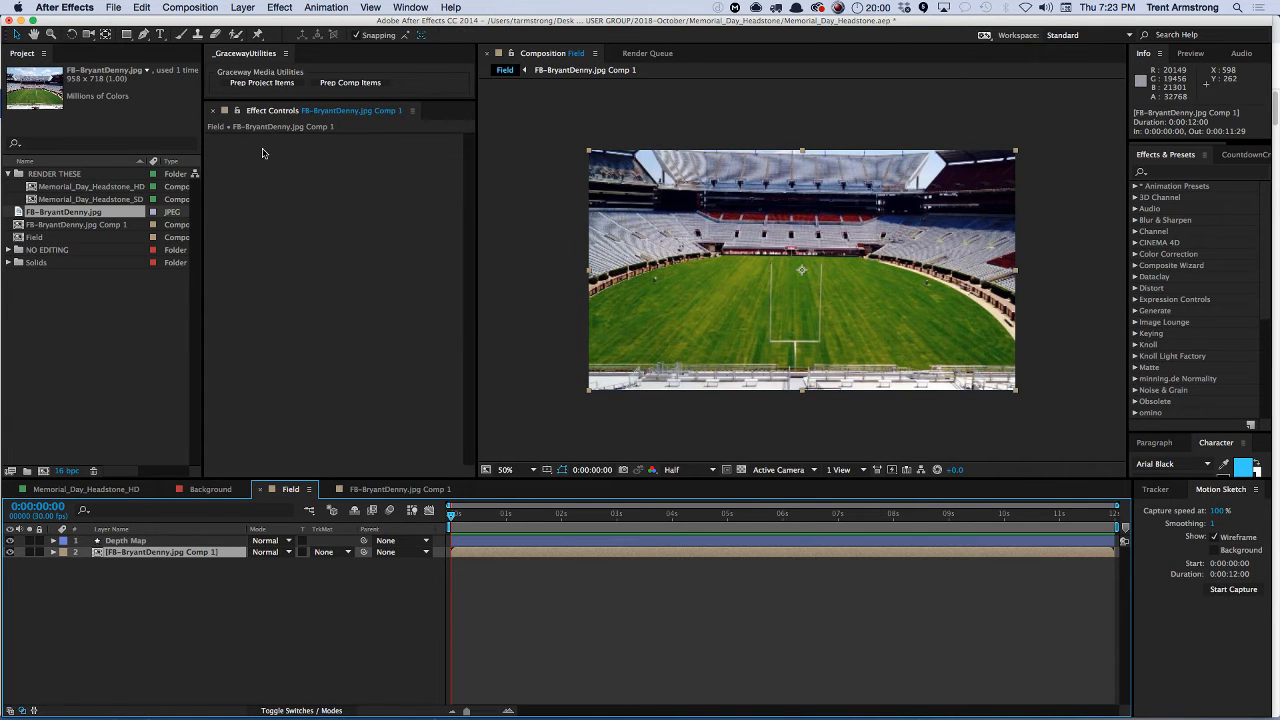
click(279, 6)
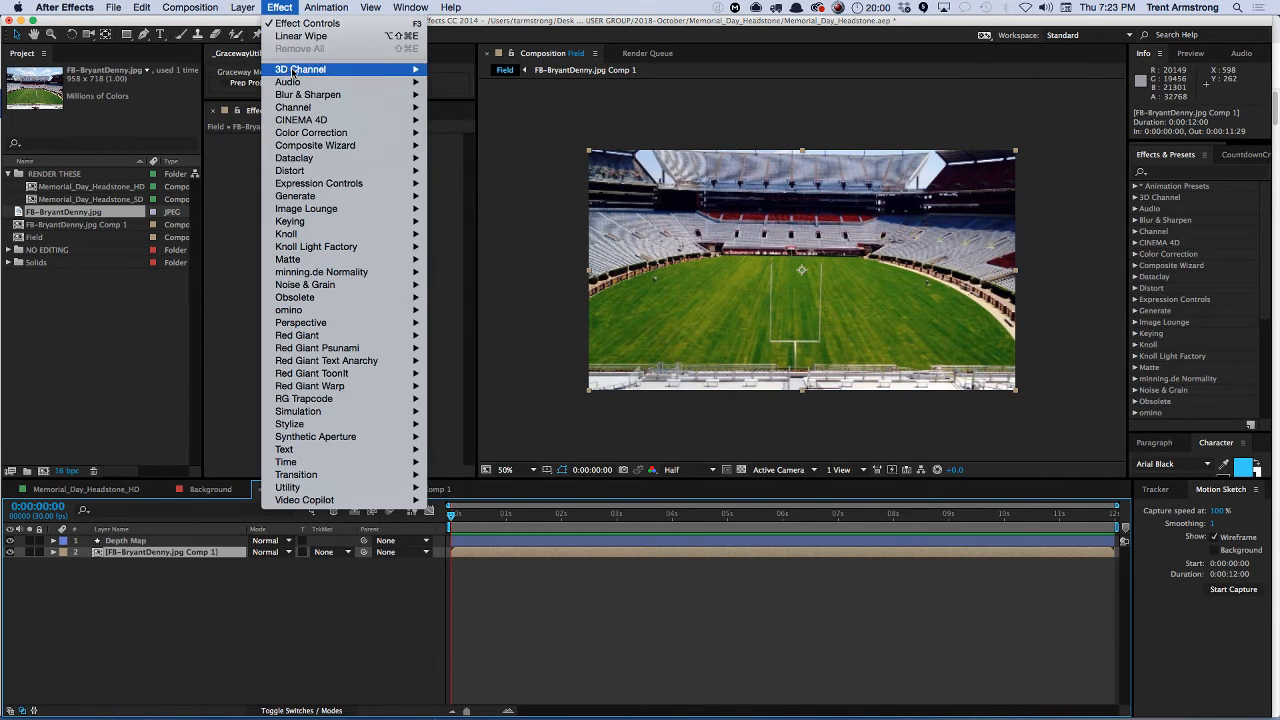
mouse_move(312, 95)
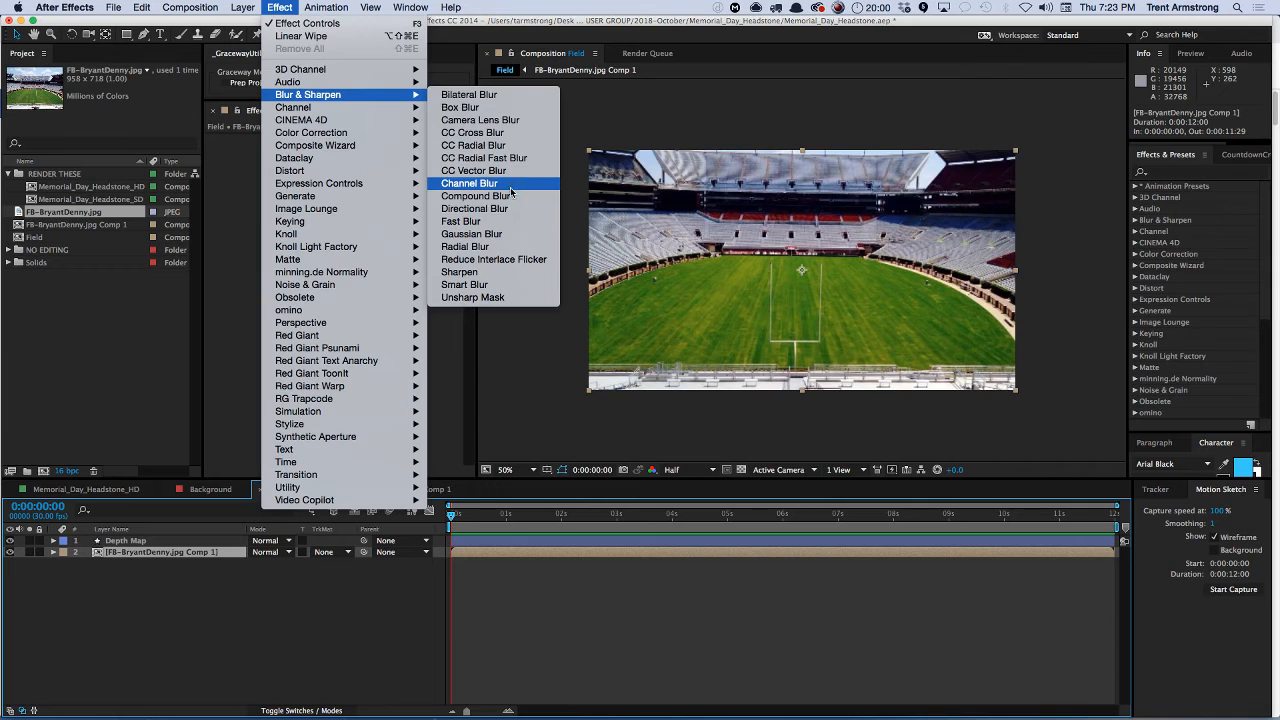
click(475, 196)
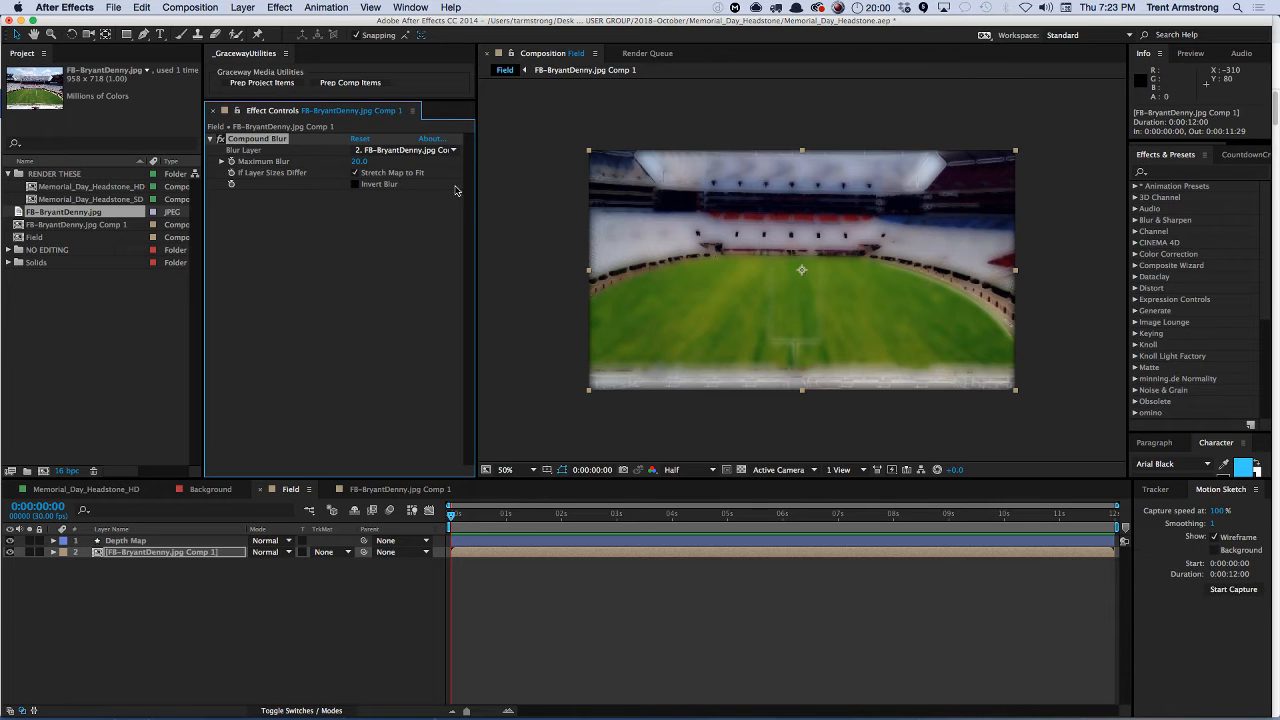
click(412, 150)
click(422, 184)
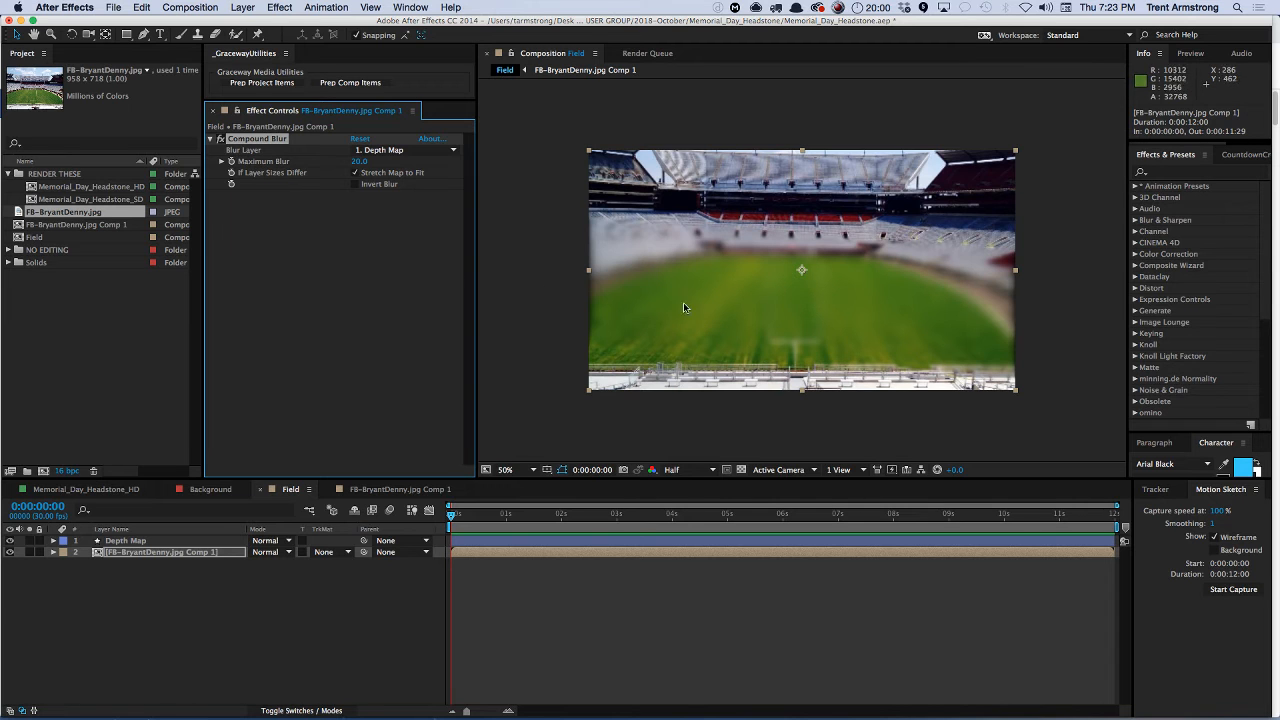
click(355, 184)
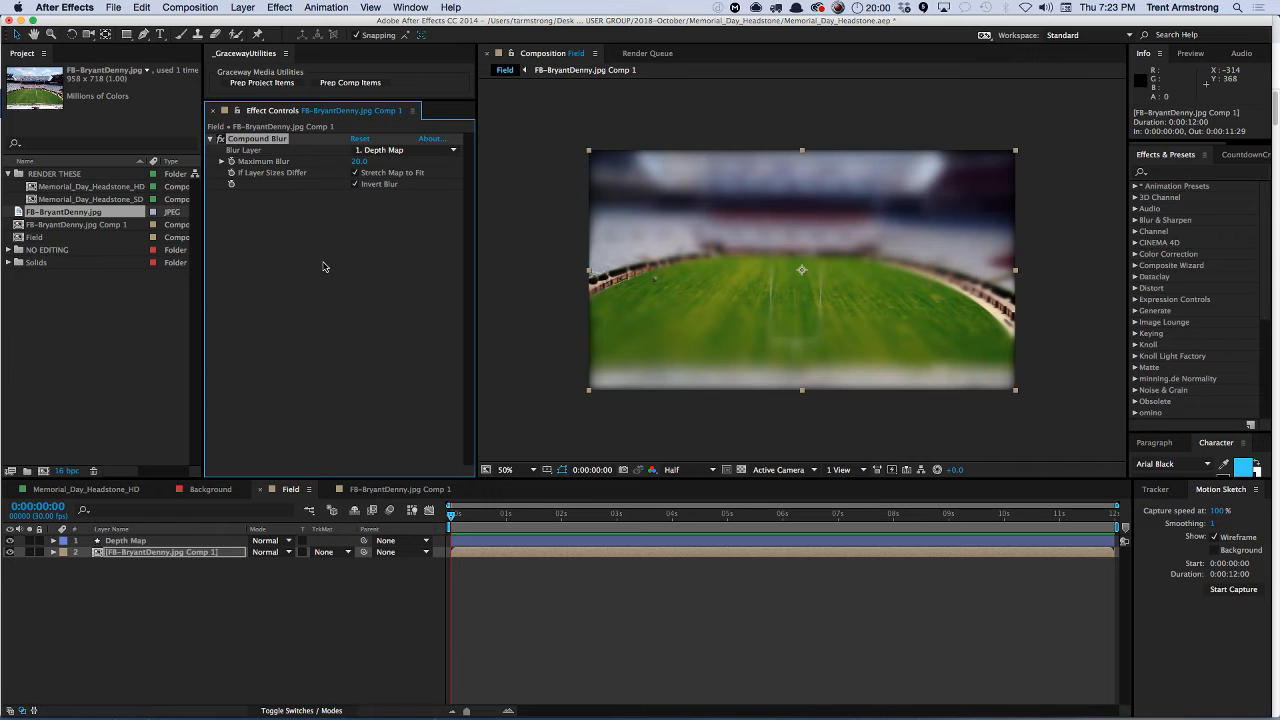
- Tilt the Depth Map gradient, placing its start point at about -192, 362 and its end point at about 102, -280
click(173, 540)
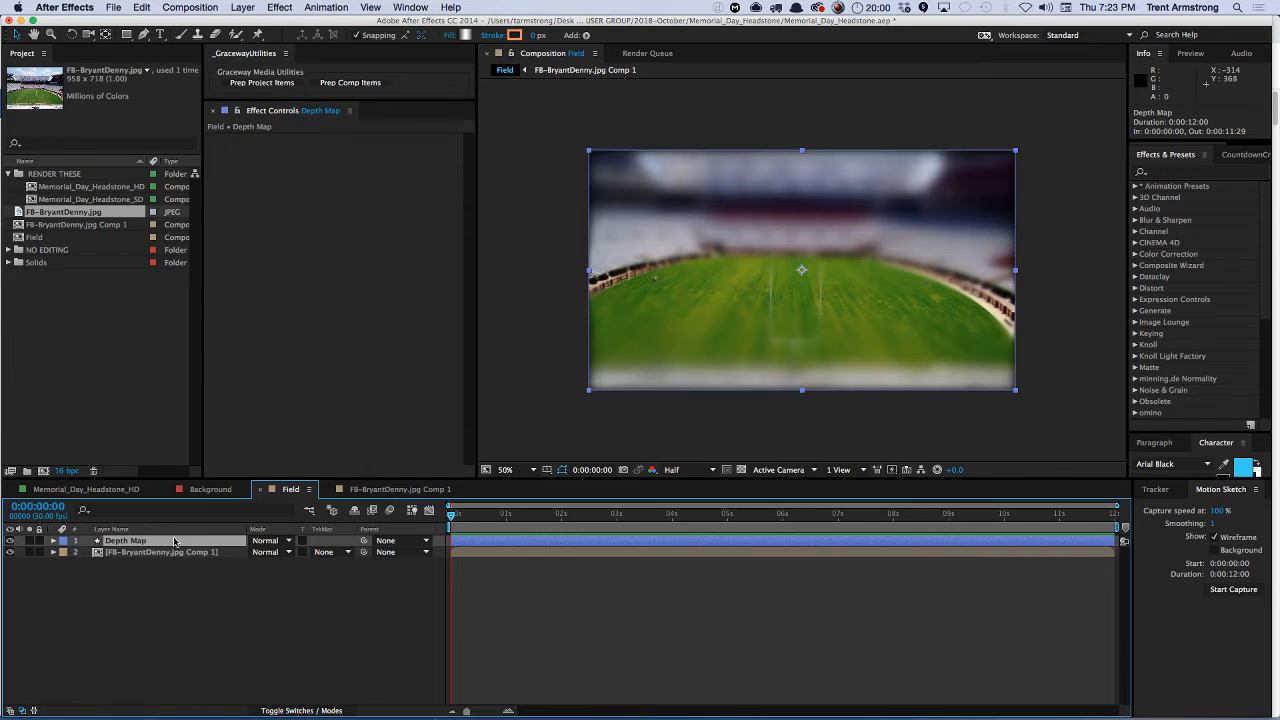
click(54, 540)
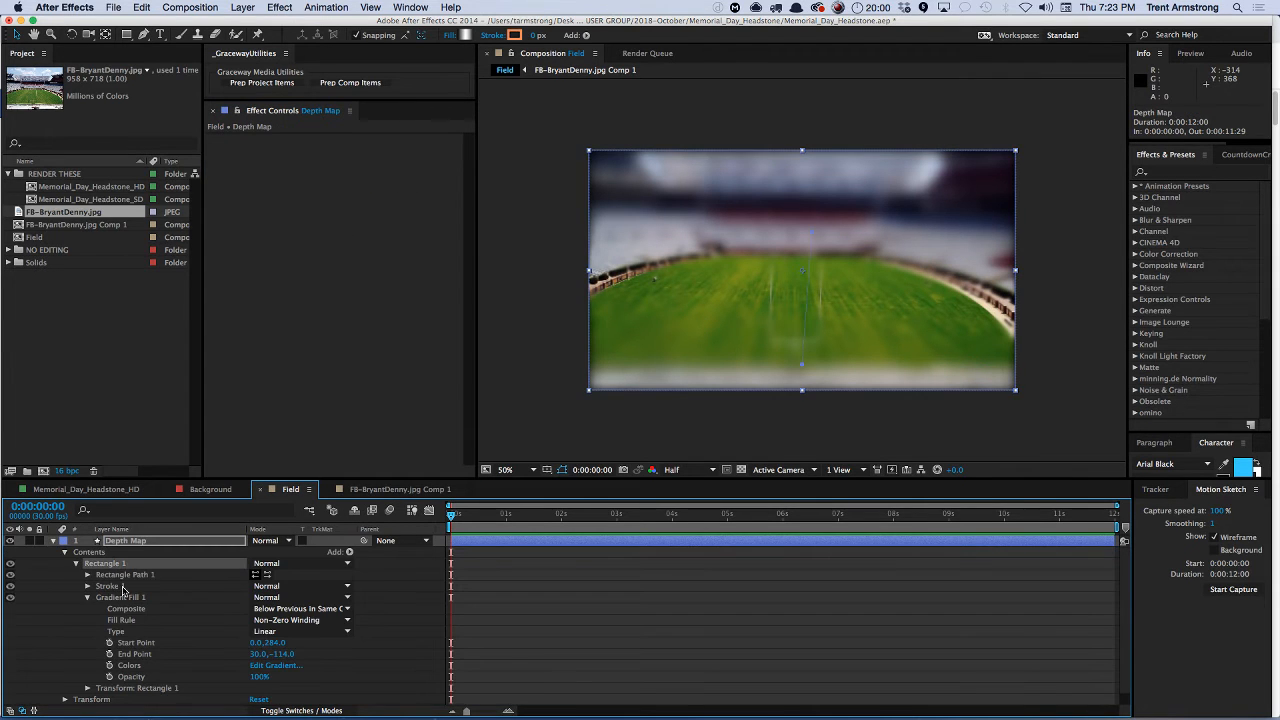
drag(812, 241, 816, 207)
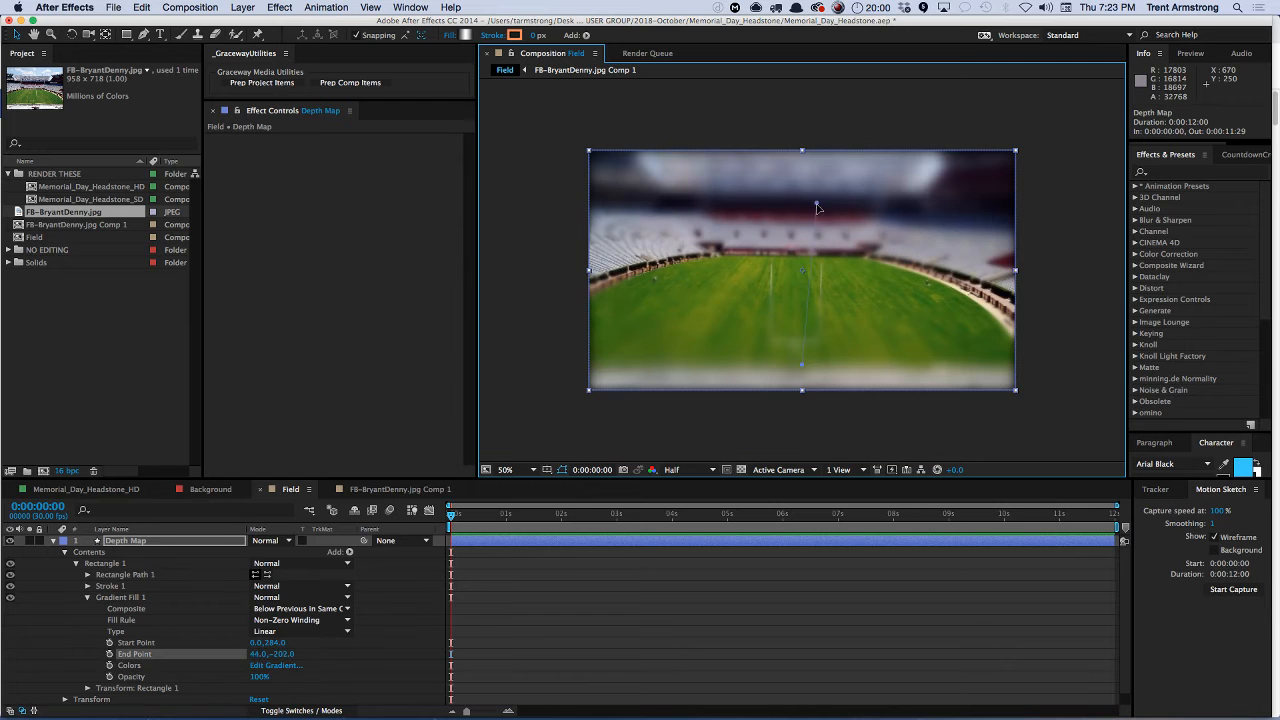
drag(801, 366, 799, 384)
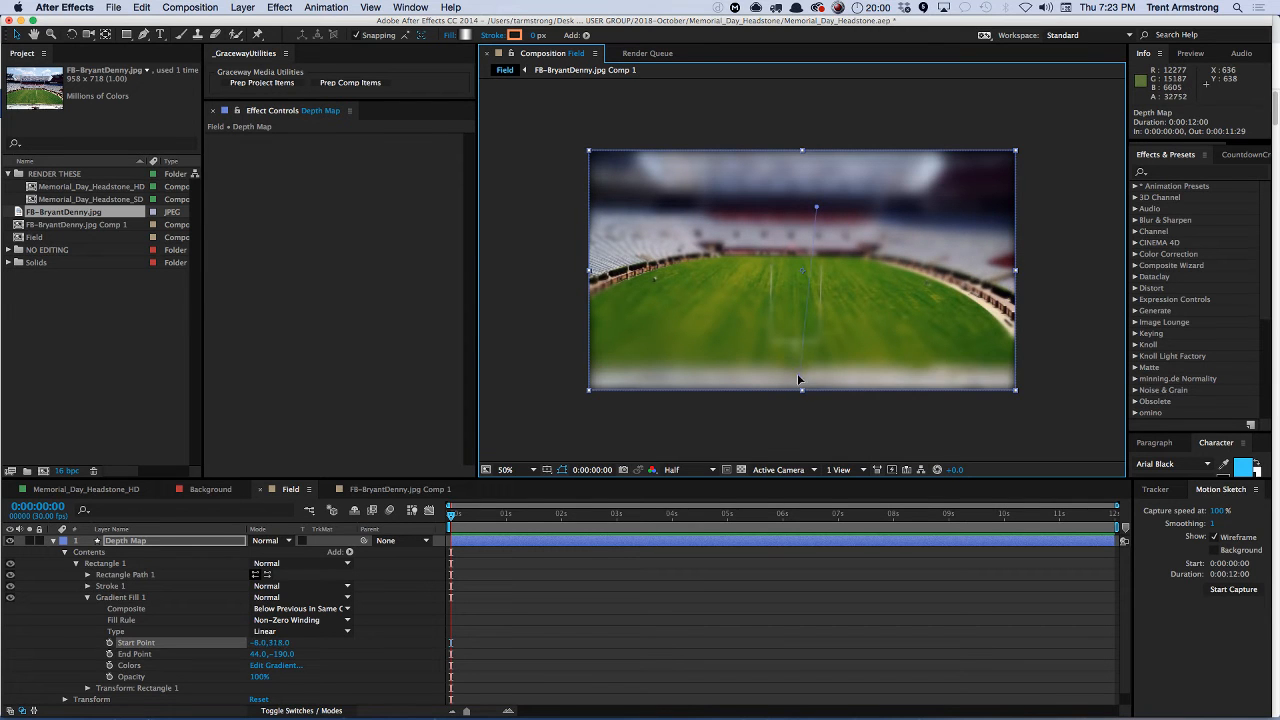
mouse_move(815, 200)
mouse_down()
mouse_move(811, 284)
mouse_move(819, 199)
mouse_up()
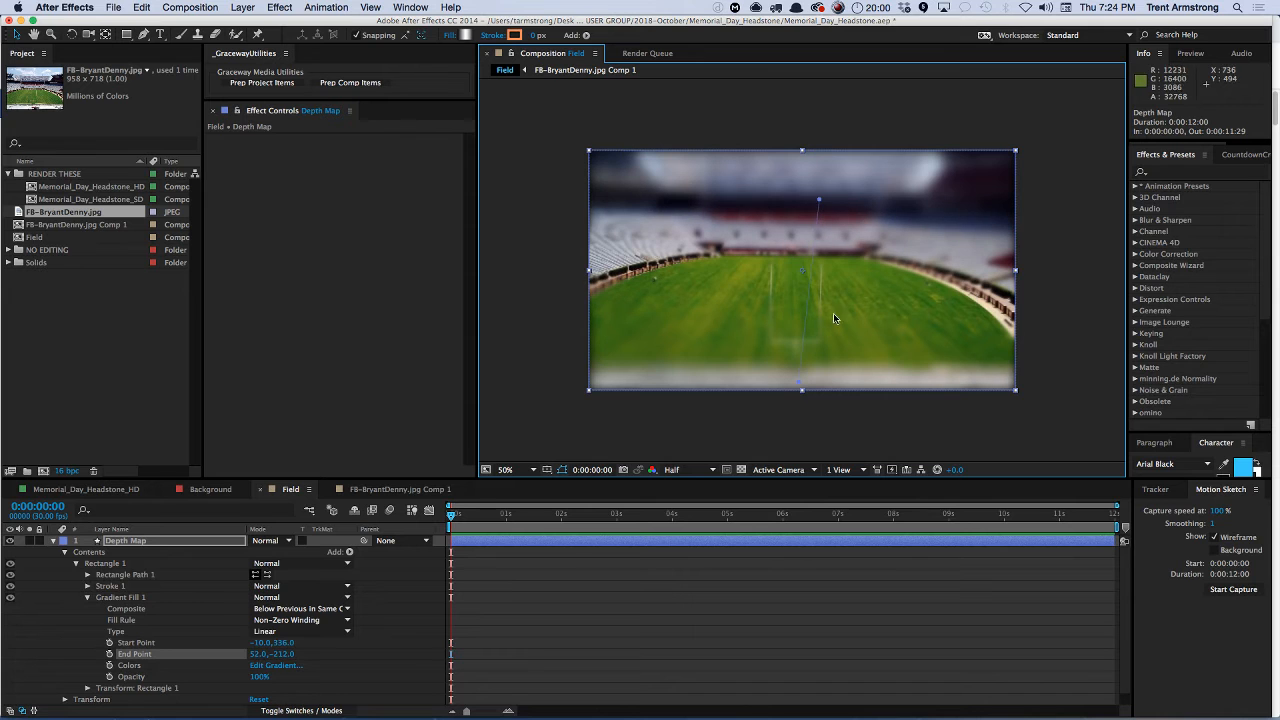
drag(801, 386, 667, 403)
mouse_move(819, 199)
mouse_down()
mouse_move(895, 178)
mouse_move(872, 196)
mouse_move(886, 189)
mouse_move(835, 180)
mouse_up()
drag(668, 404, 737, 391)
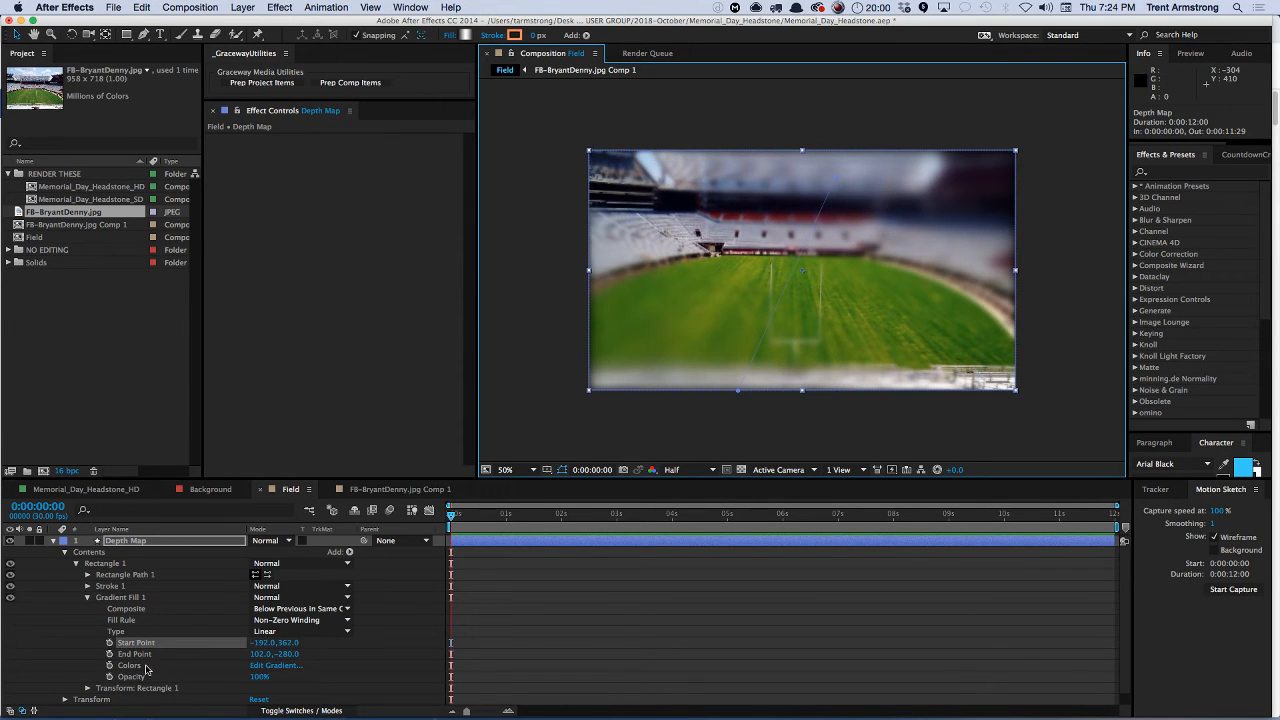
- Try different Maximum Blur amounts for the stadium pre-comp's Compound Blur, ending at 14
key(super+Down)
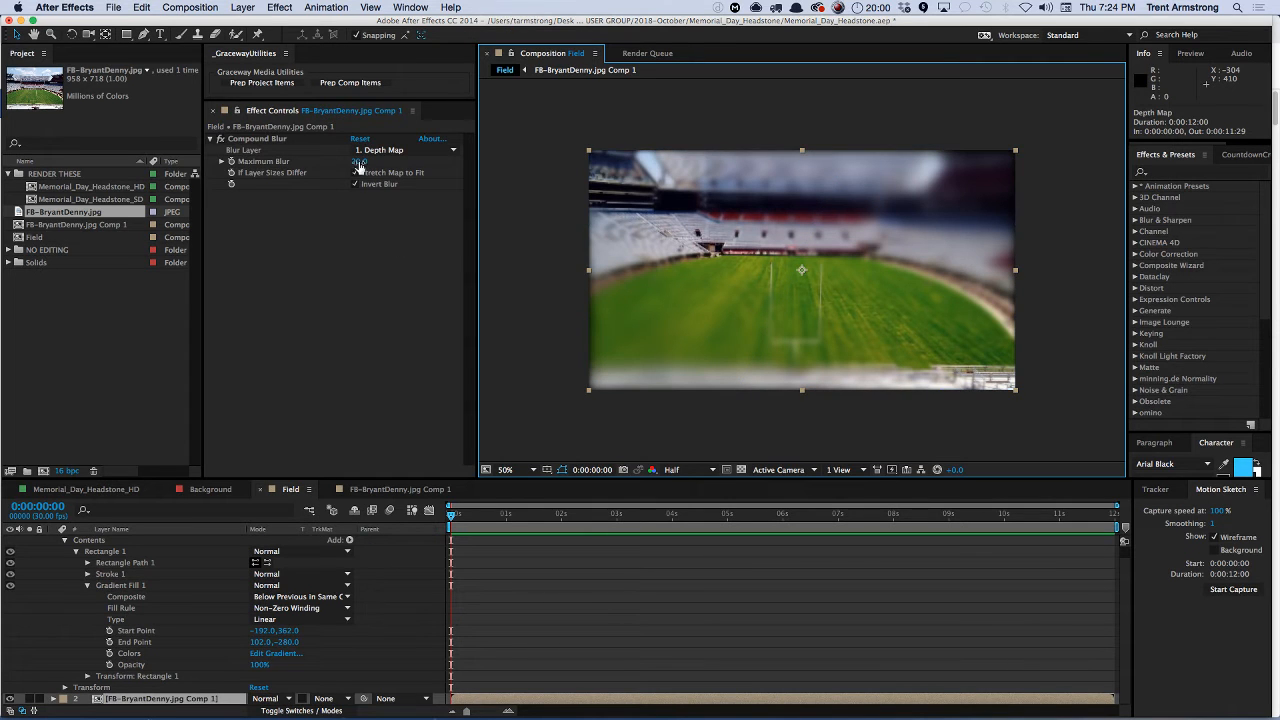
drag(358, 167, 344, 163)
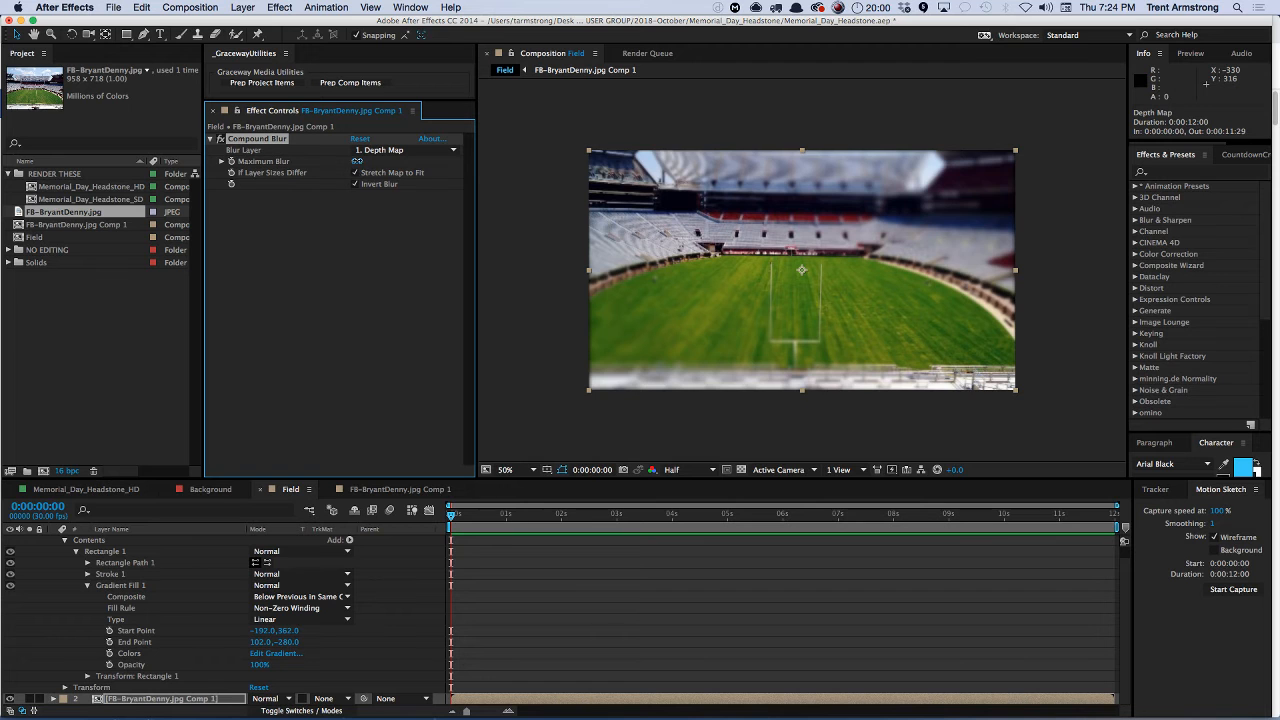
mouse_move(357, 161)
mouse_down()
mouse_move(458, 152)
mouse_move(360, 184)
mouse_up()
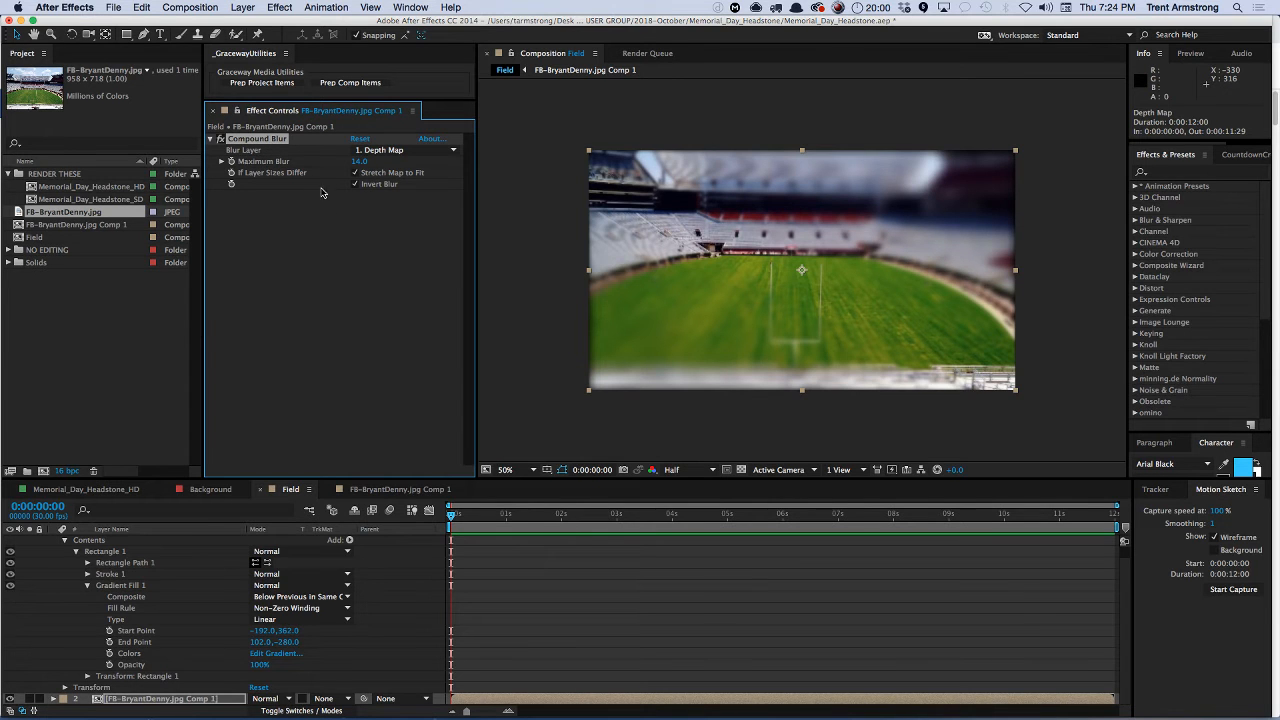
- Replace the stadium pre-comp's Compound Blur with a Camera Lens Blur and enable Repeat Edge Pixels
key(Delete)
click(292, 8)
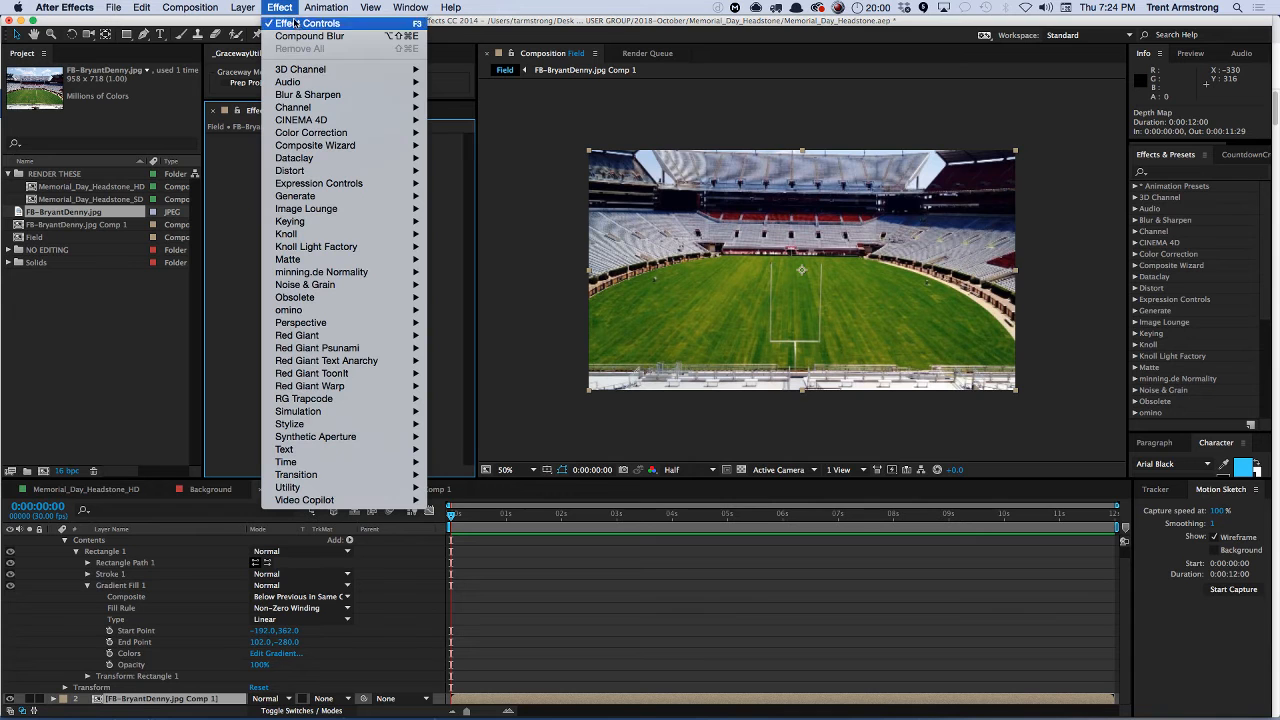
mouse_move(313, 97)
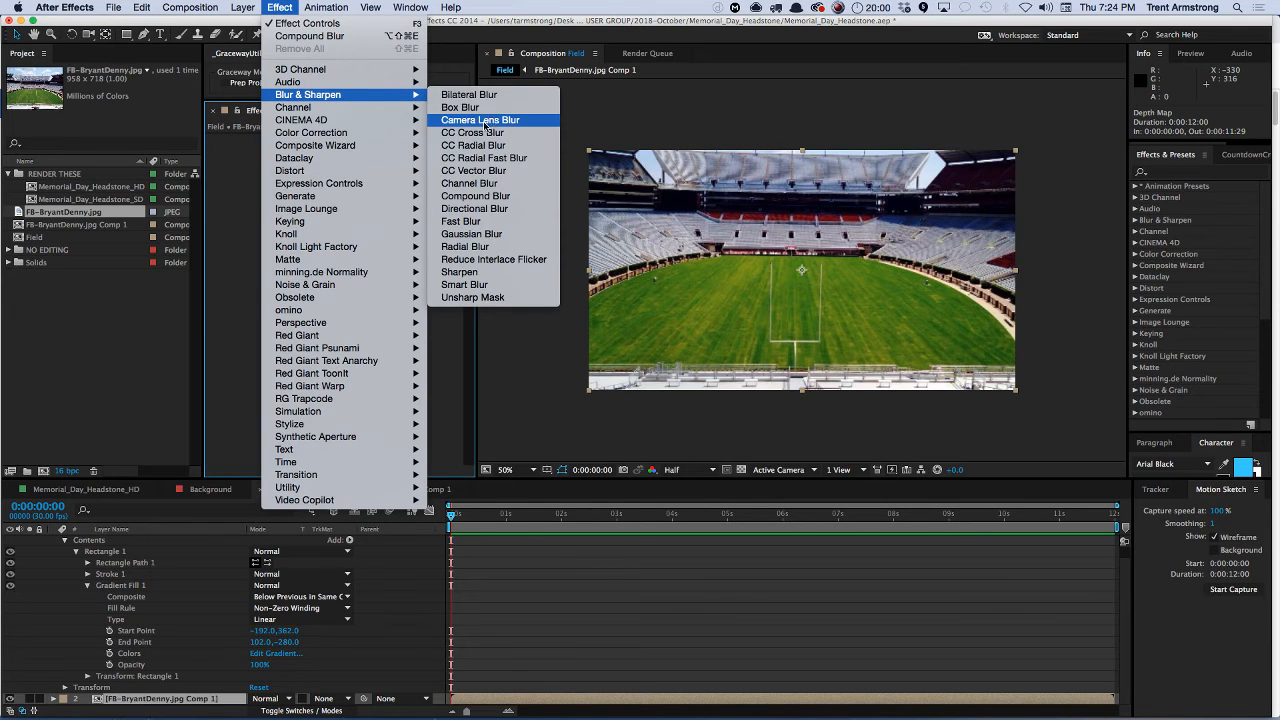
click(485, 122)
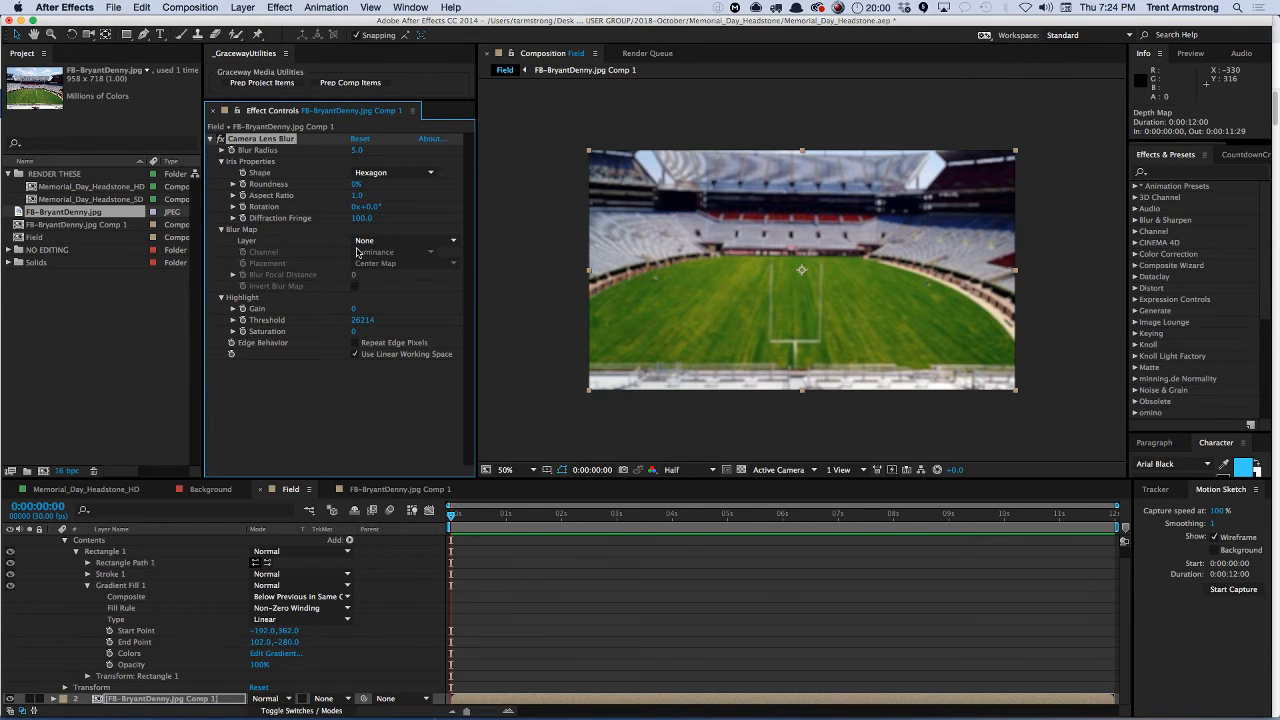
click(355, 344)
click(391, 344)
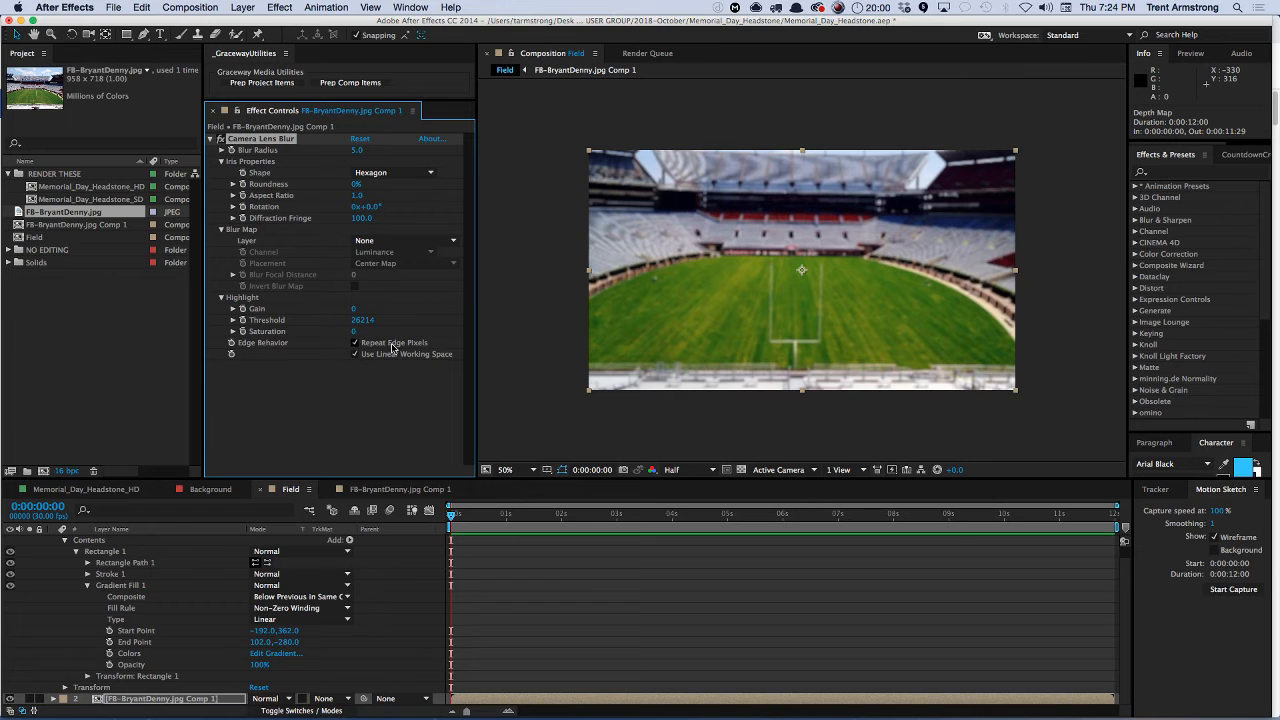
click(364, 345)
- Use the Depth Map layer as the Camera Lens Blur's inverted blur map and set the blur radius to 20
click(398, 242)
click(411, 270)
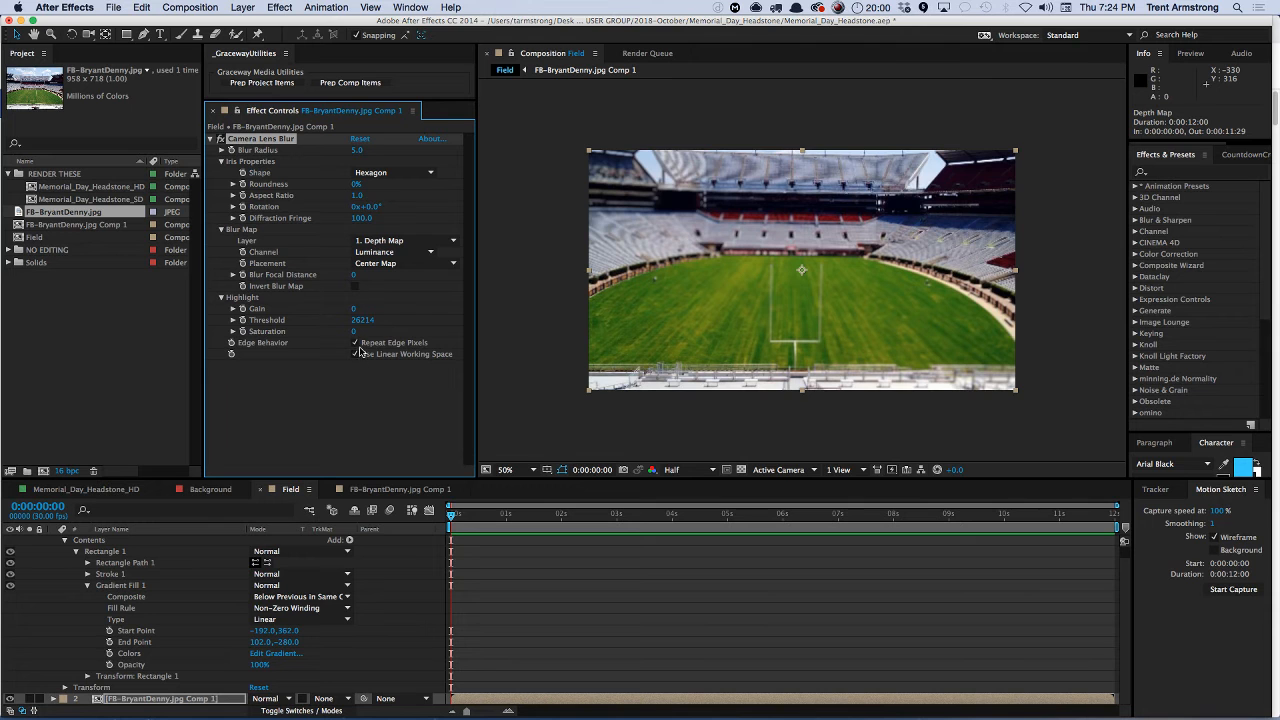
click(355, 287)
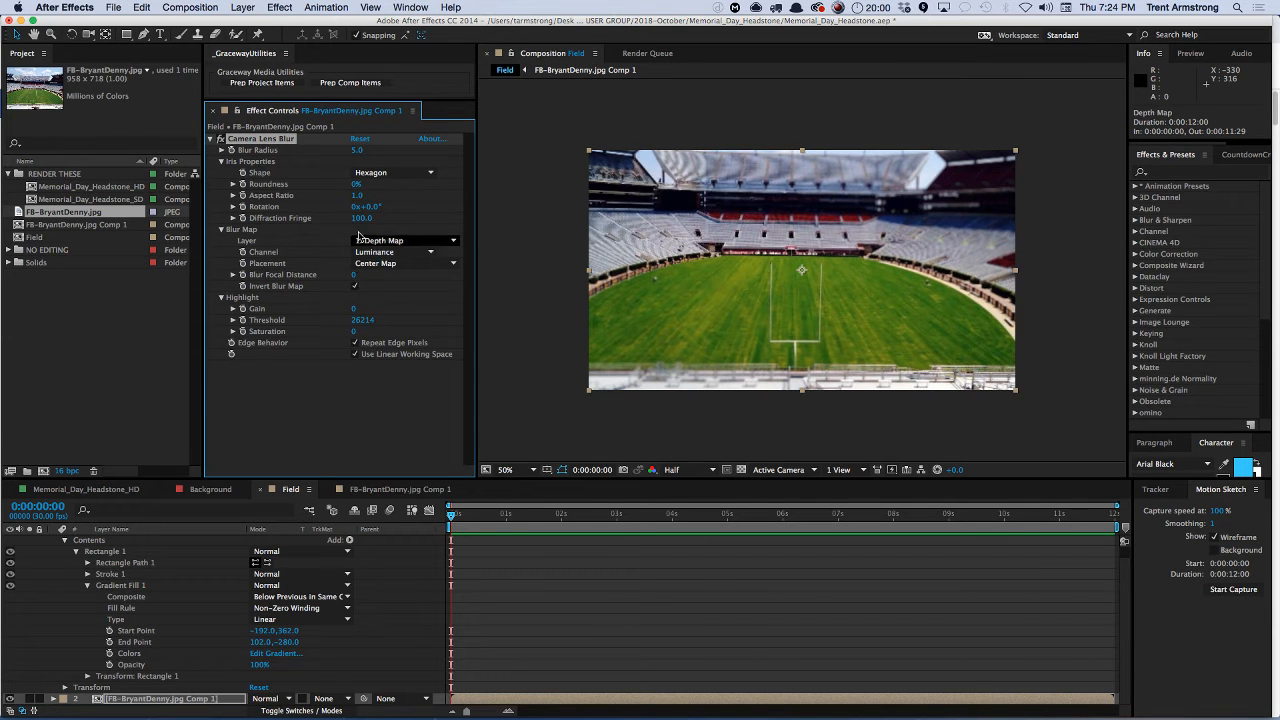
drag(355, 152, 360, 149)
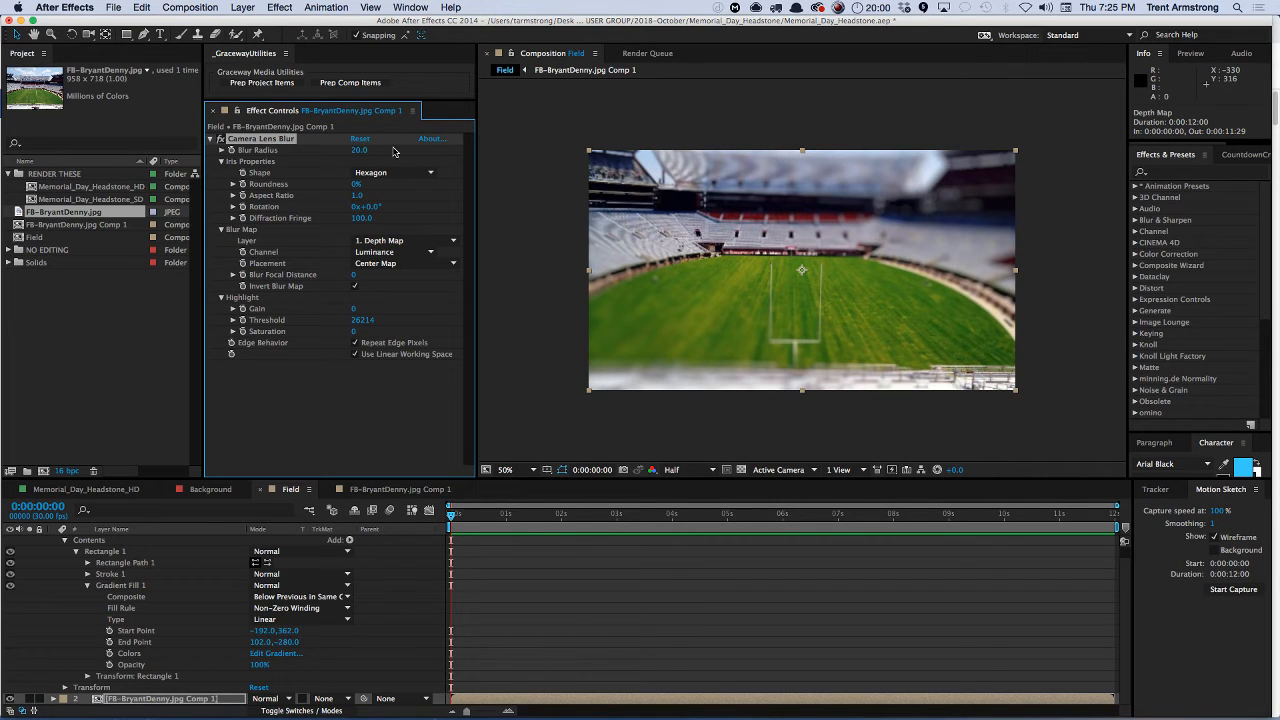
- Move the Depth Map gradient's start point to about -48, 515 and end point to about 0, -324, then collapse the layer
click(172, 552)
drag(820, 189, 877, 163)
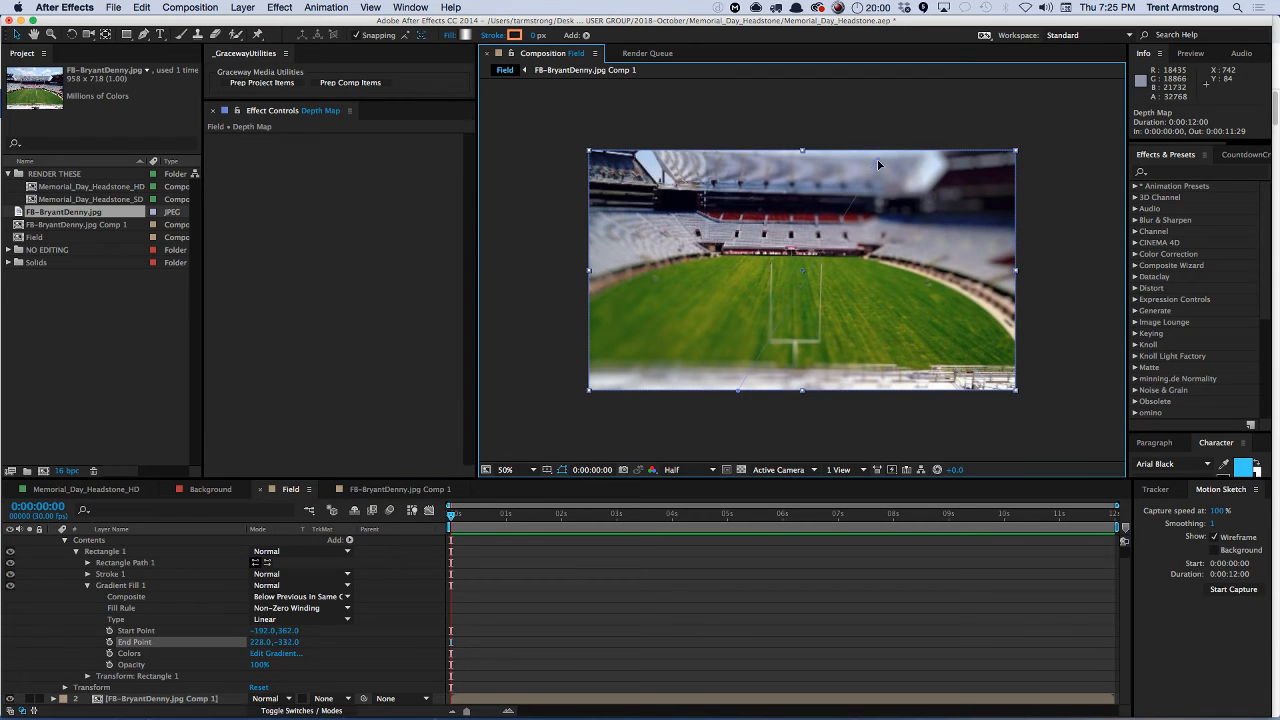
drag(743, 391, 739, 347)
drag(870, 166, 802, 151)
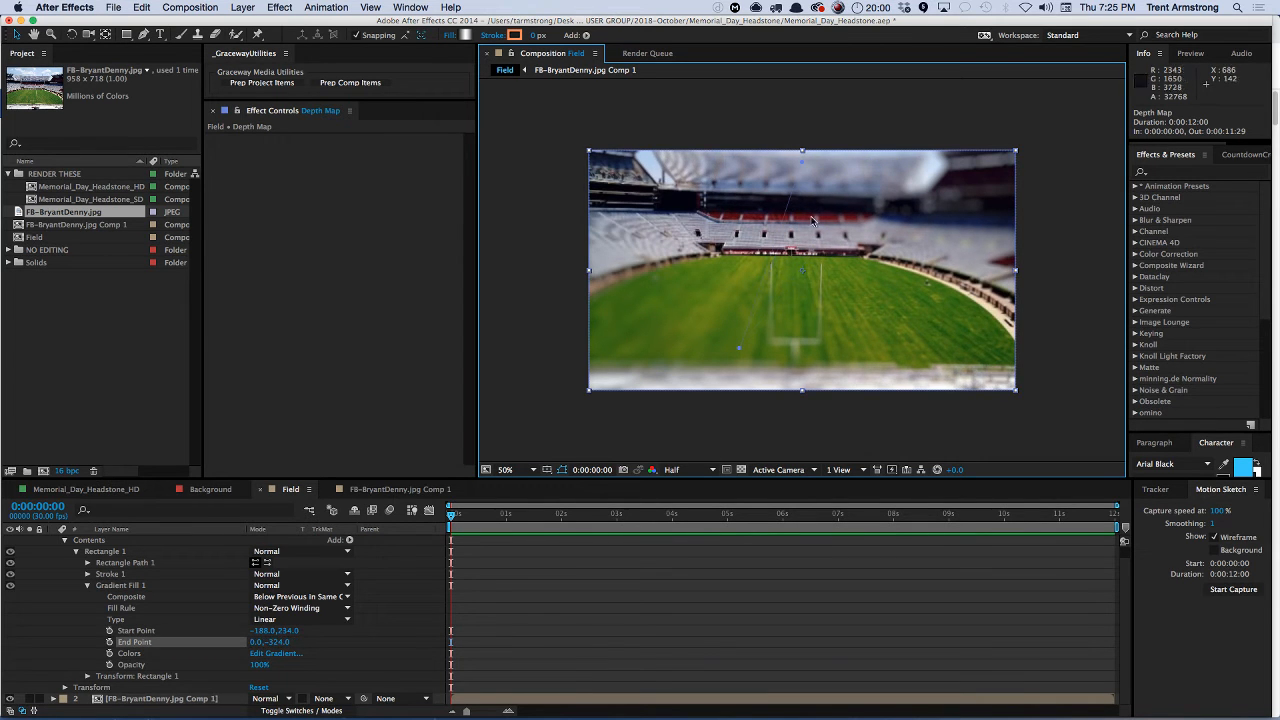
drag(739, 349, 787, 445)
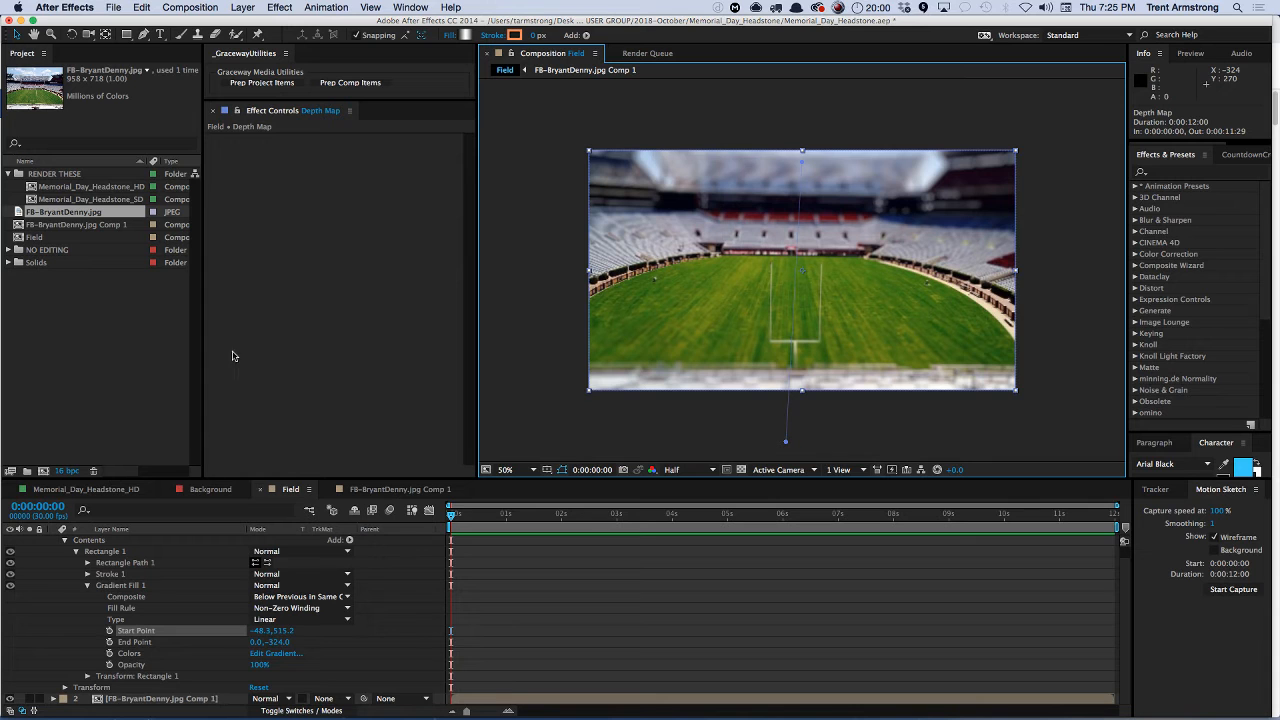
click(76, 603)
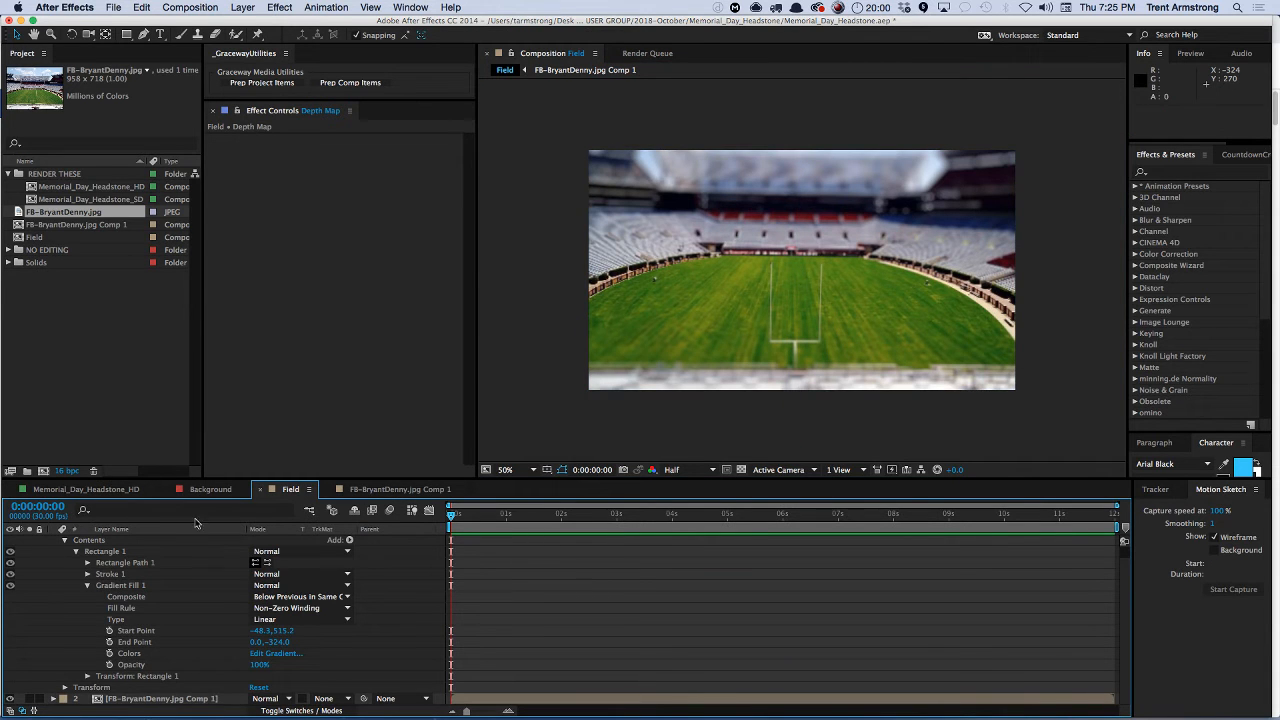
click(151, 549)
key(u)
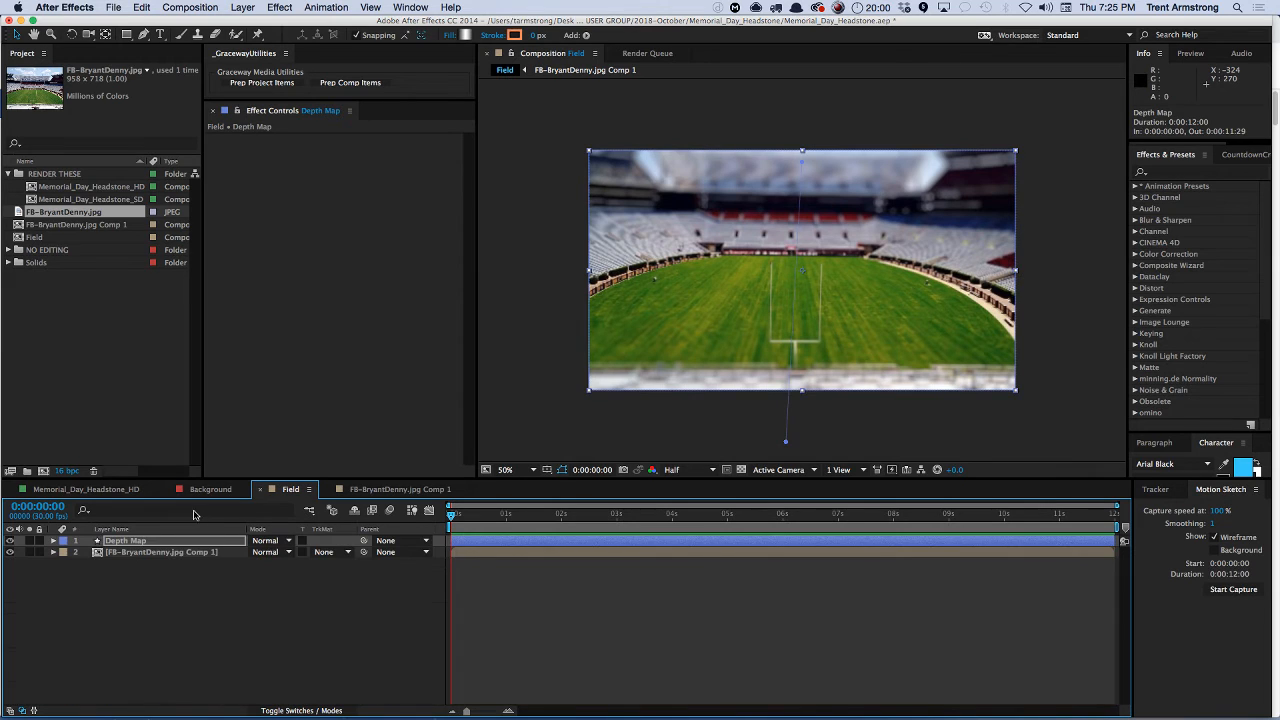
click(209, 573)
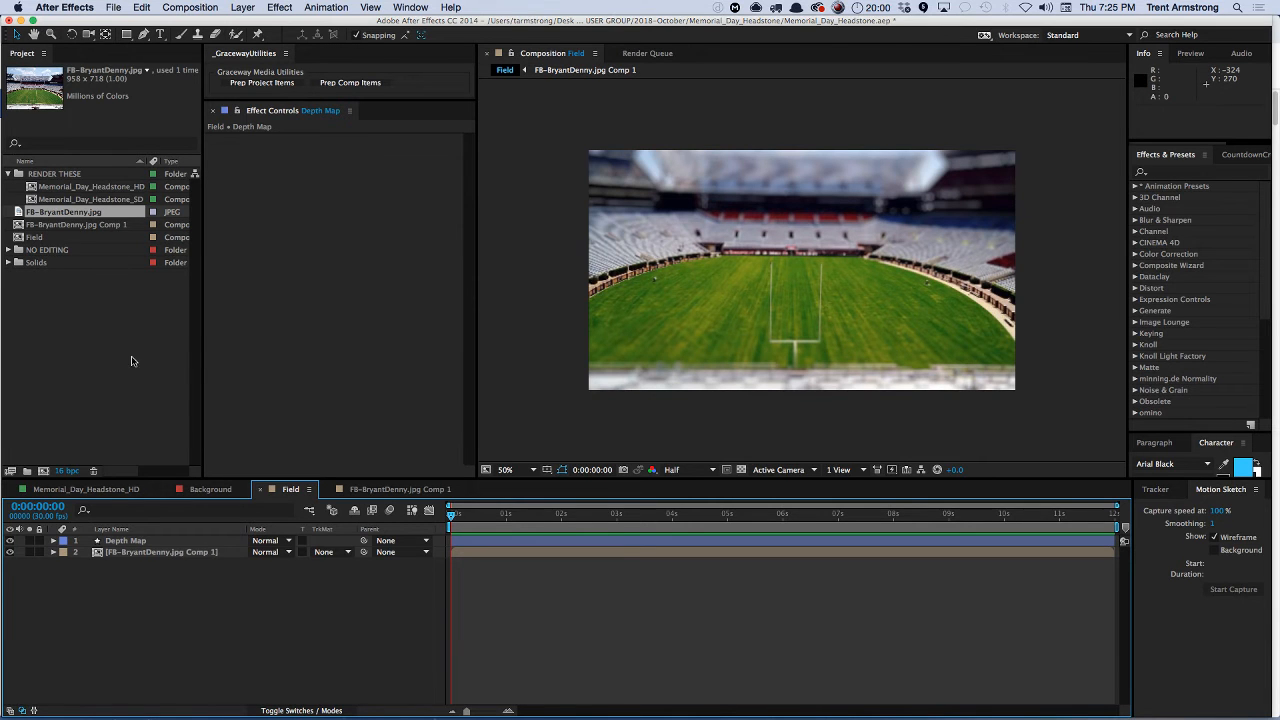
- Switch to Finder and import MVI_0234.MOV from the 2018-October Assets folder into the After Effects project
key(super+Tab)
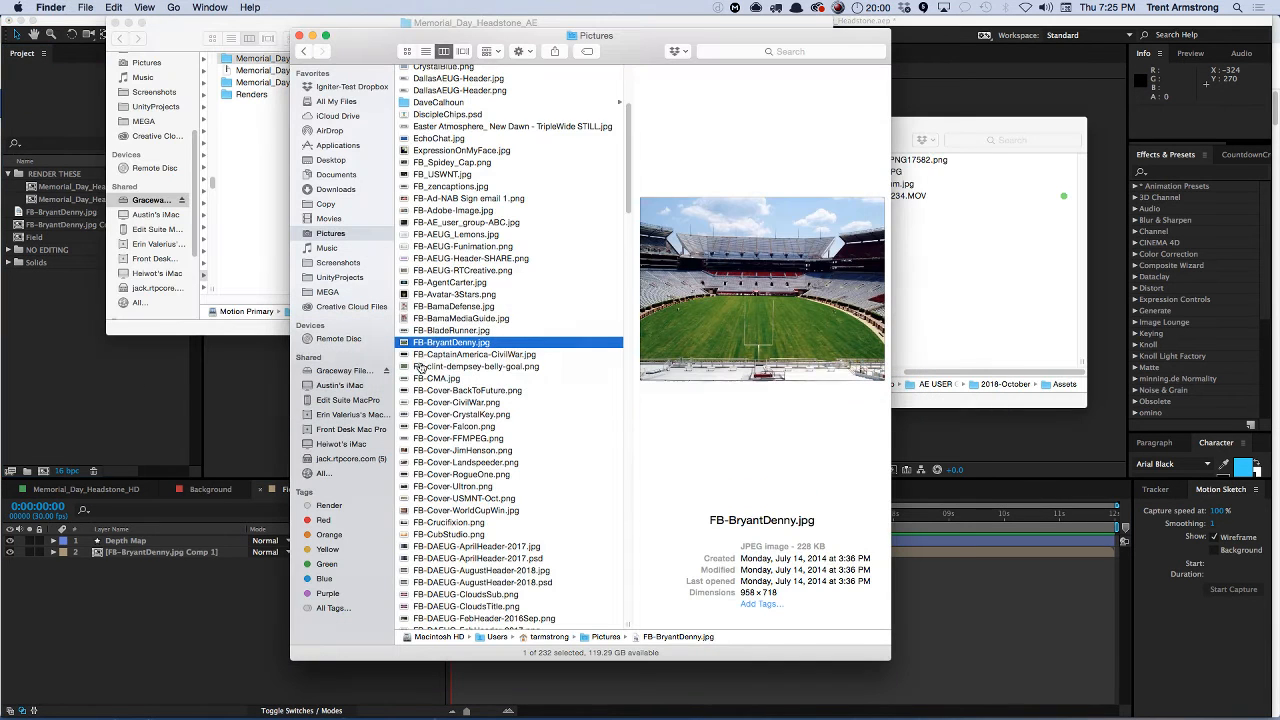
click(179, 33)
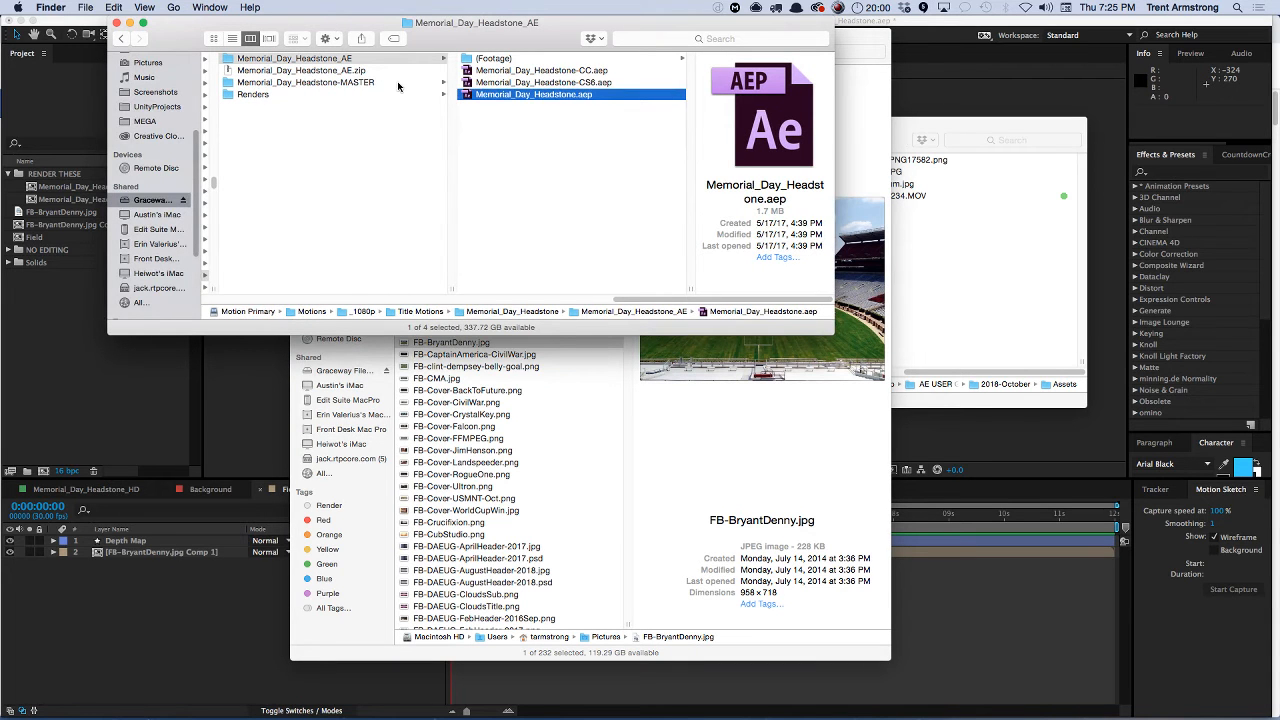
click(940, 305)
drag(895, 197, 109, 376)
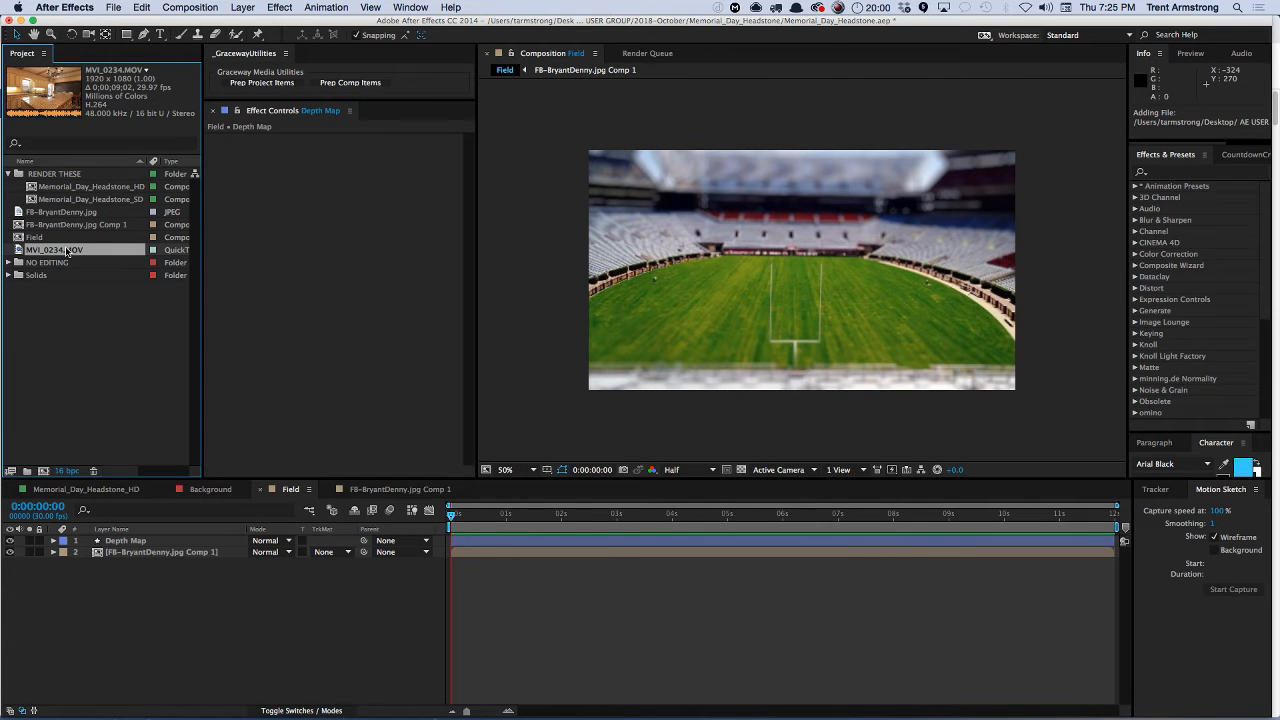
- Create a new composition from the MVI_0234.MOV footage and scrub through the clip
drag(49, 468, 45, 470)
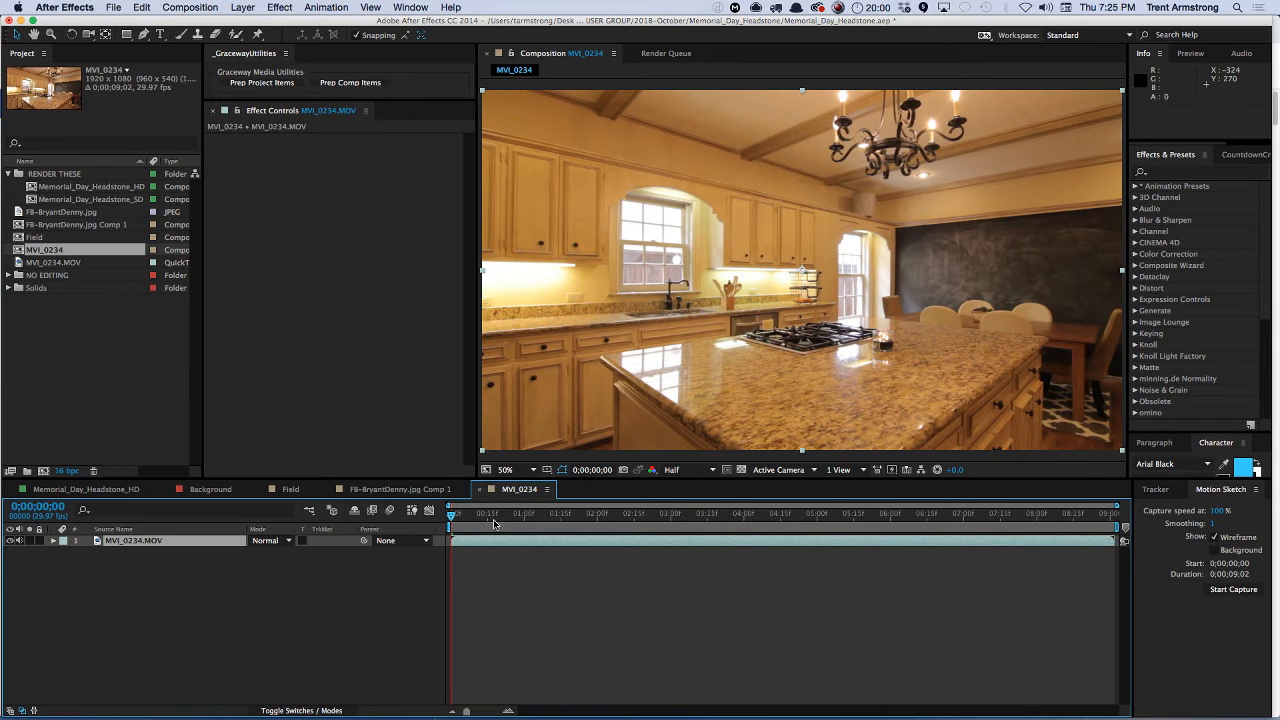
drag(459, 523, 812, 515)
drag(917, 509, 627, 518)
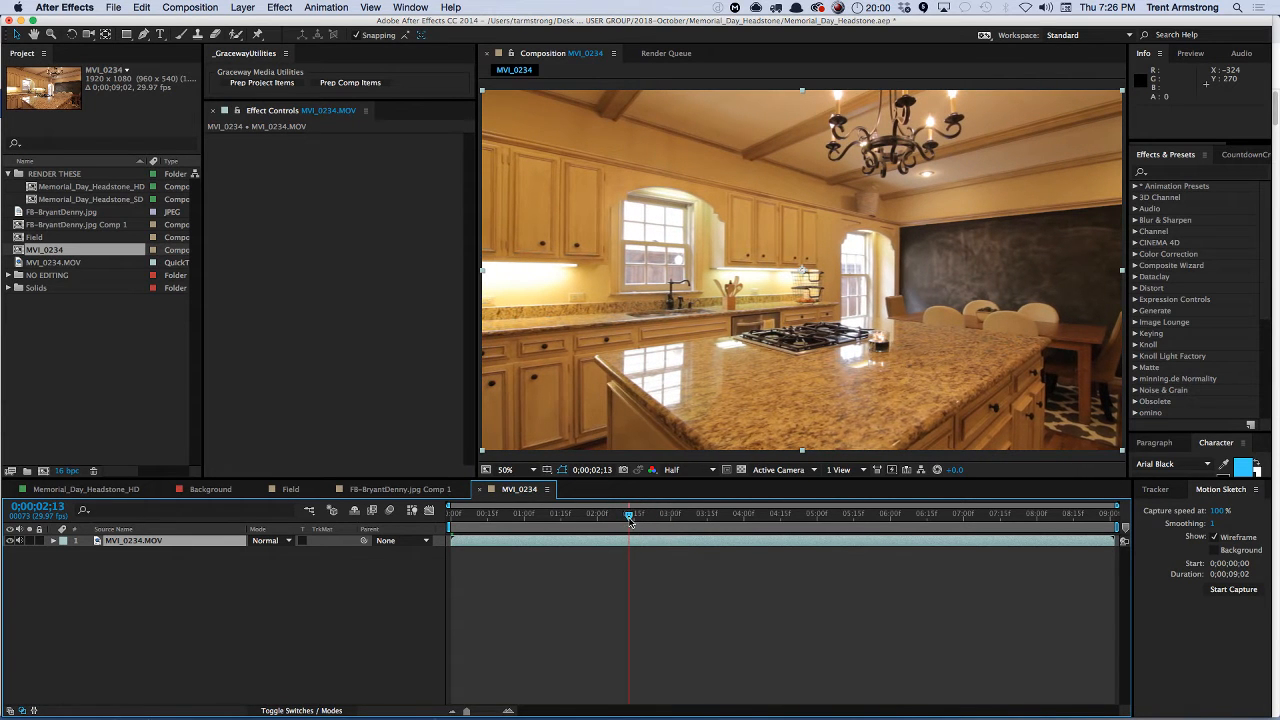
- Move the current time to 0;00;02;21 and mute the MVI_0234.MOV layer's audio
drag(630, 521, 599, 535)
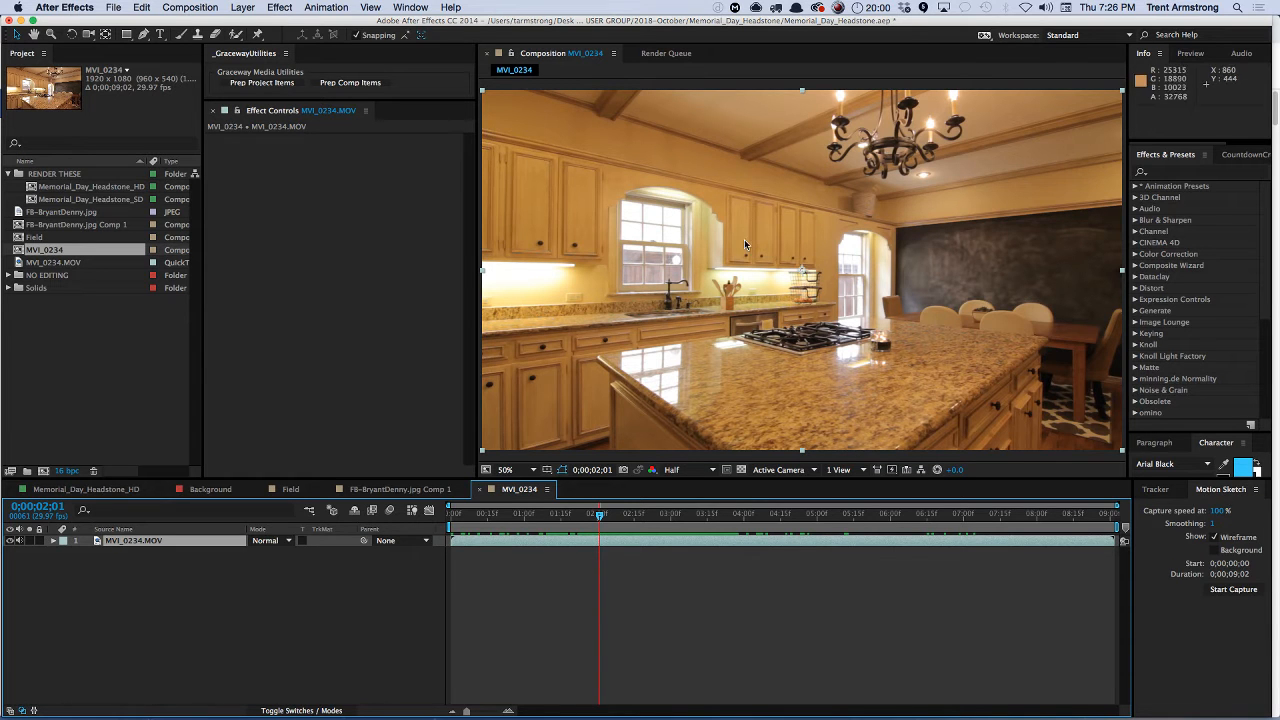
drag(694, 521, 649, 526)
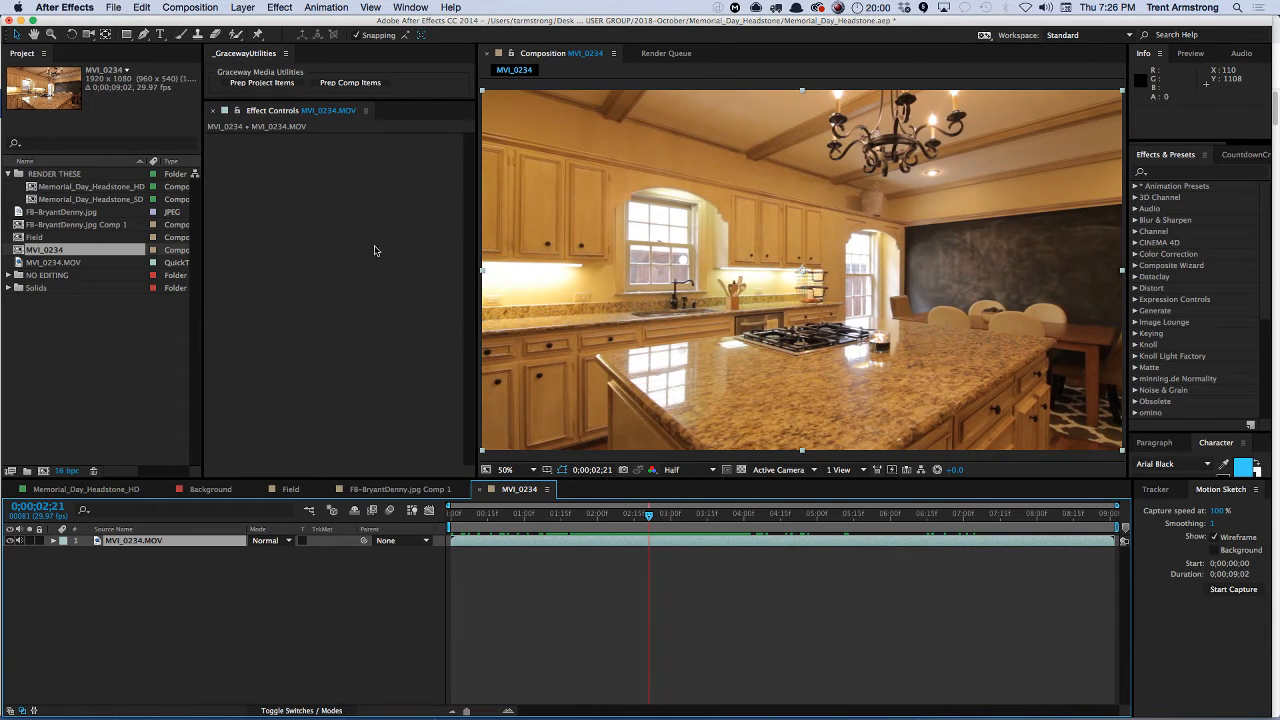
click(19, 541)
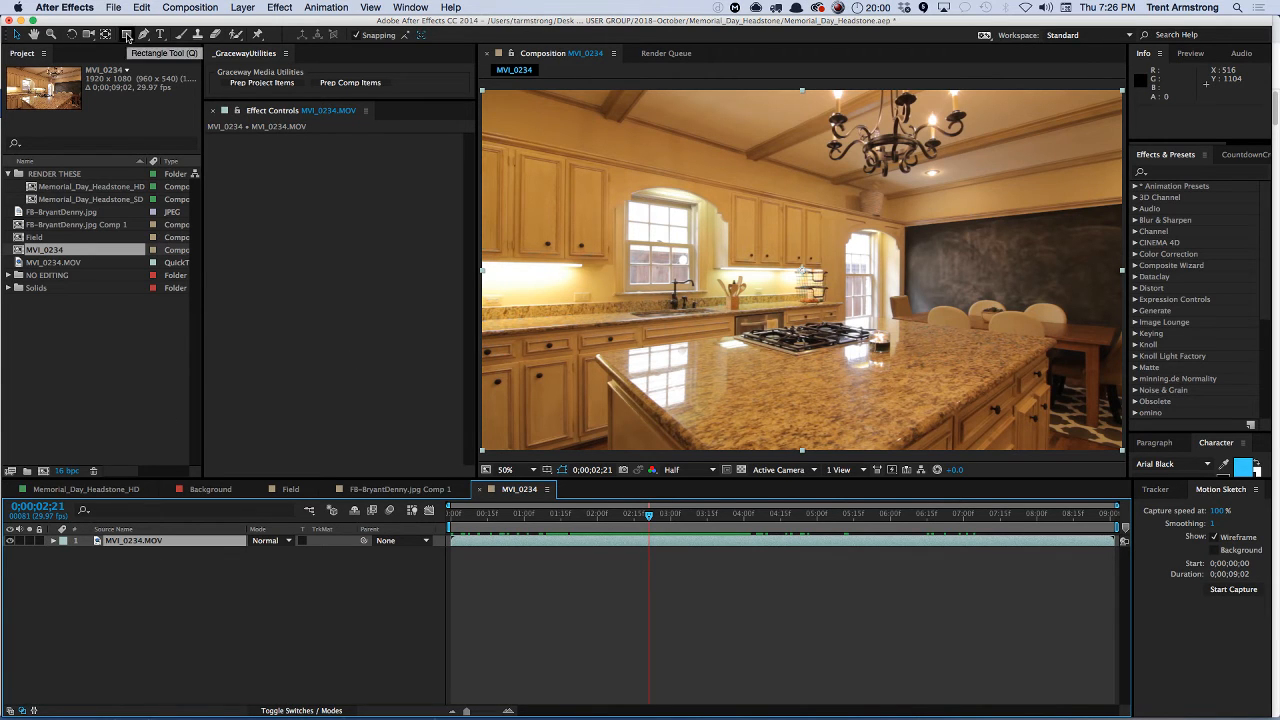
- Add a comp-size gray solid above the kitchen footage and rename the layer Island
key(F2)
key(super+y)
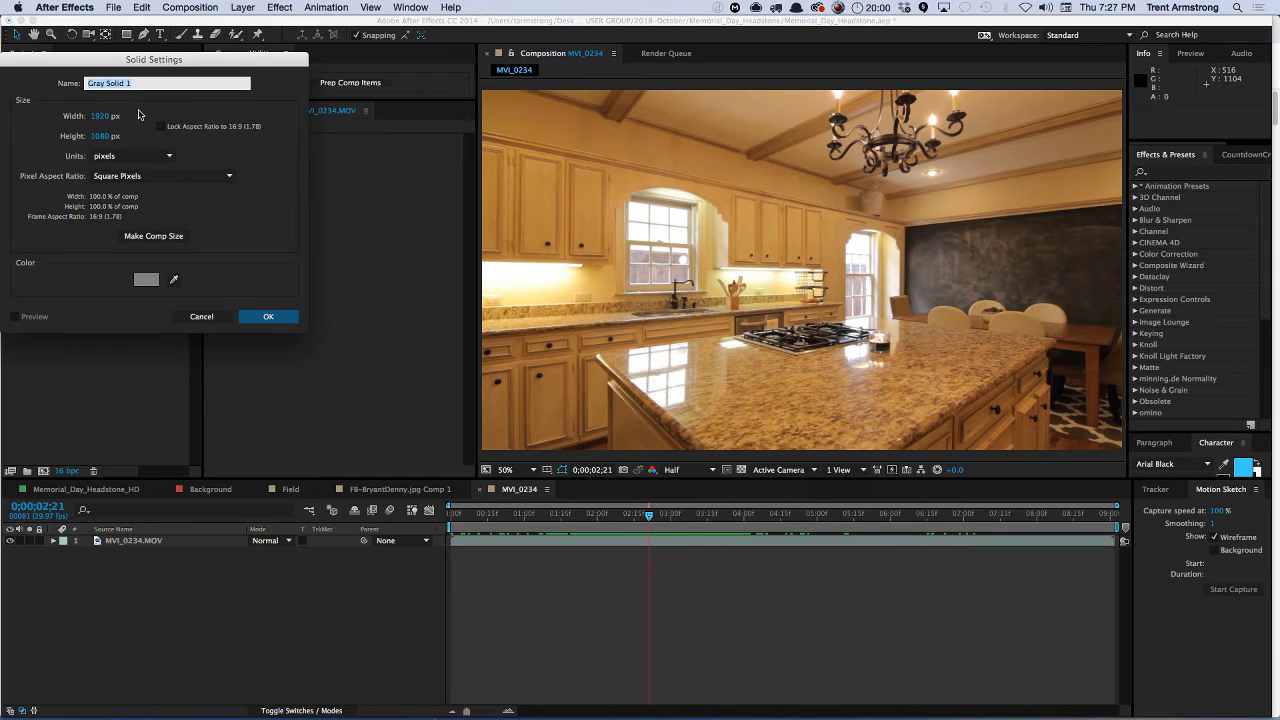
key(Return)
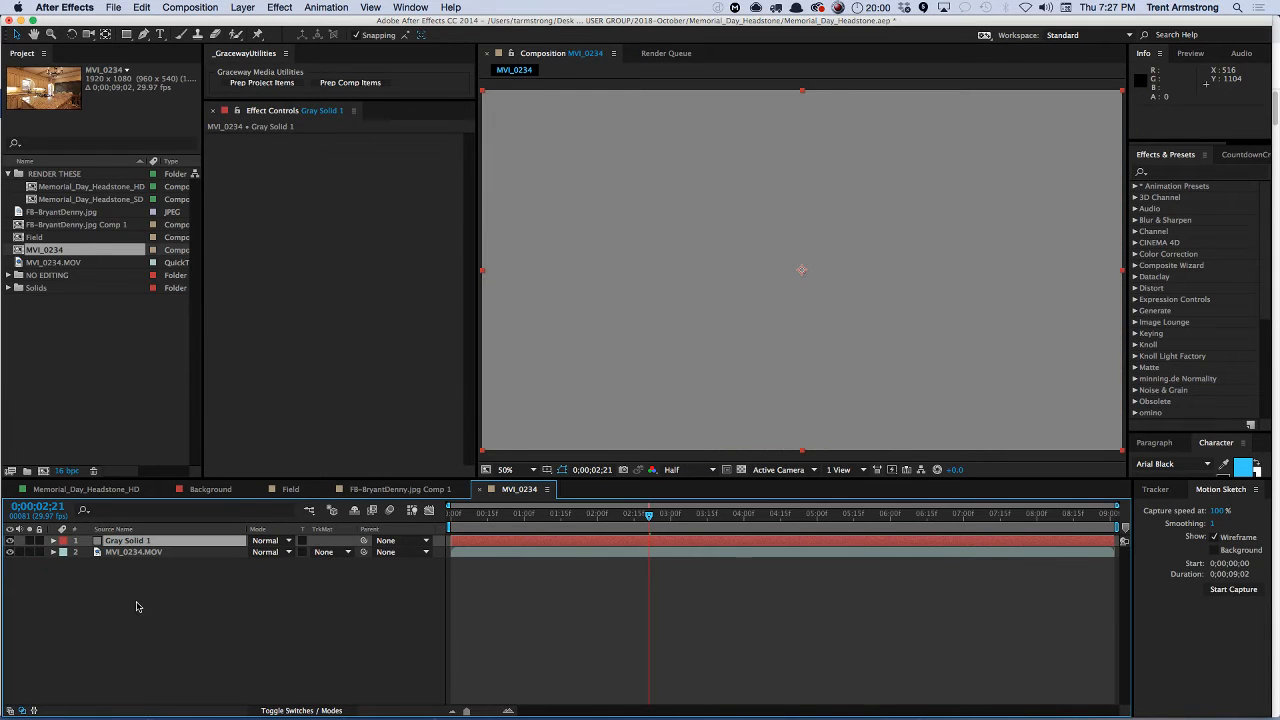
key(Return)
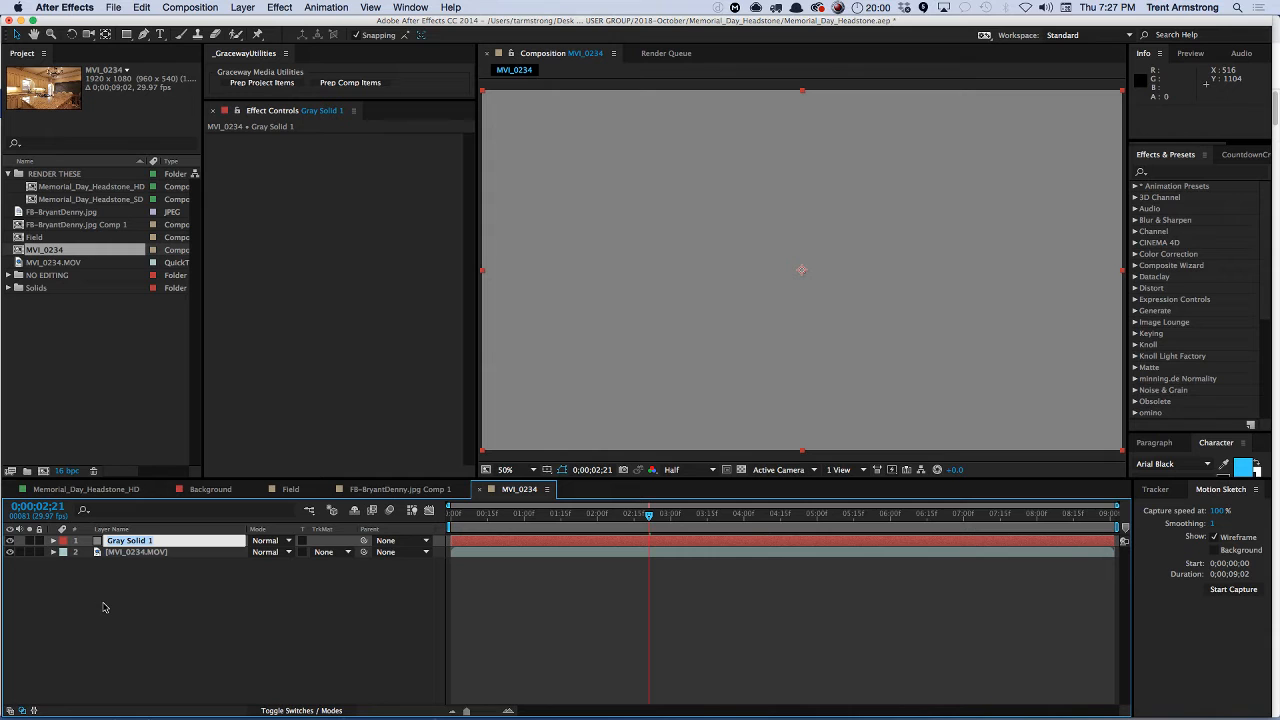
text(land)
key(Return)
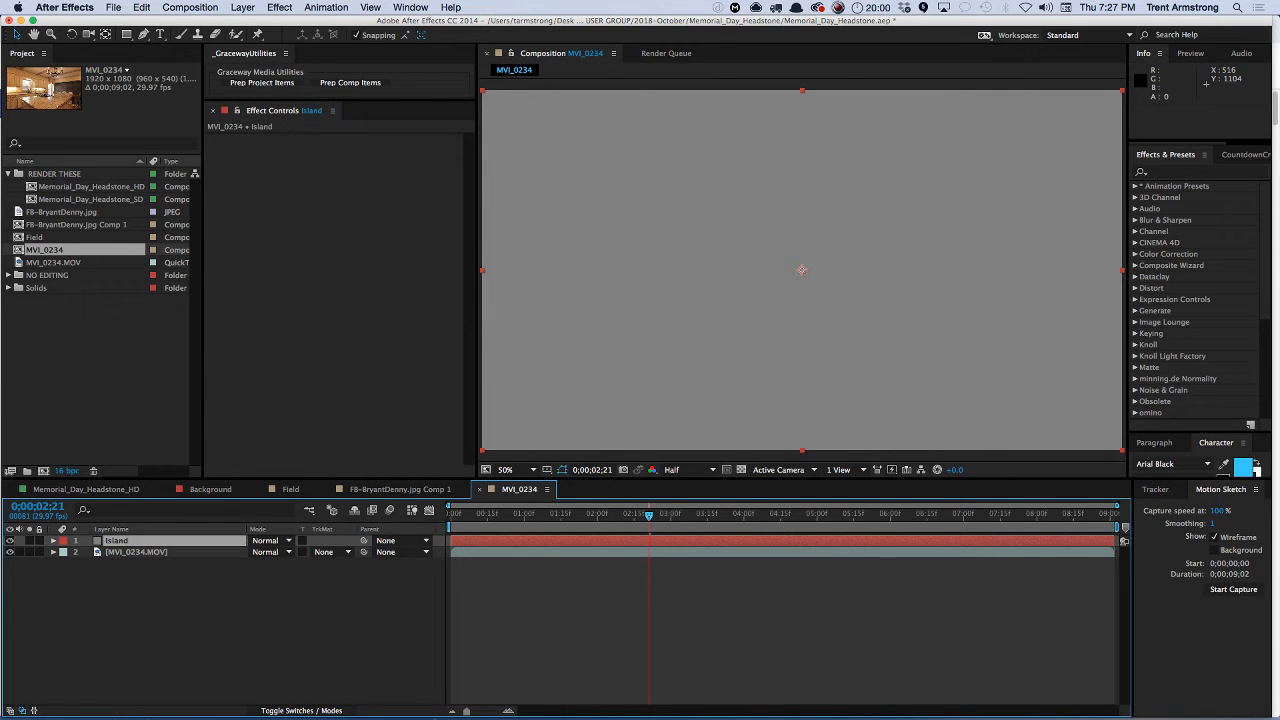
- Set the Island solid's opacity to 30 percent
key(super+shift+o)
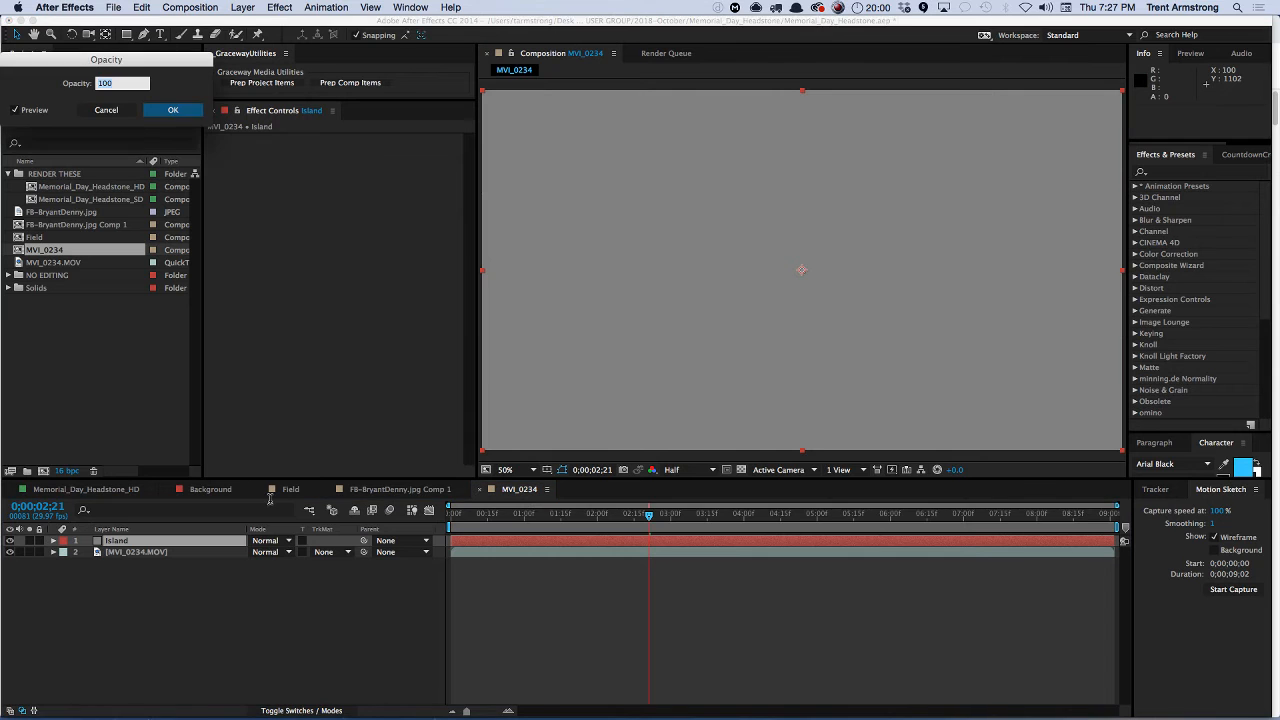
text(30)
key(Return)
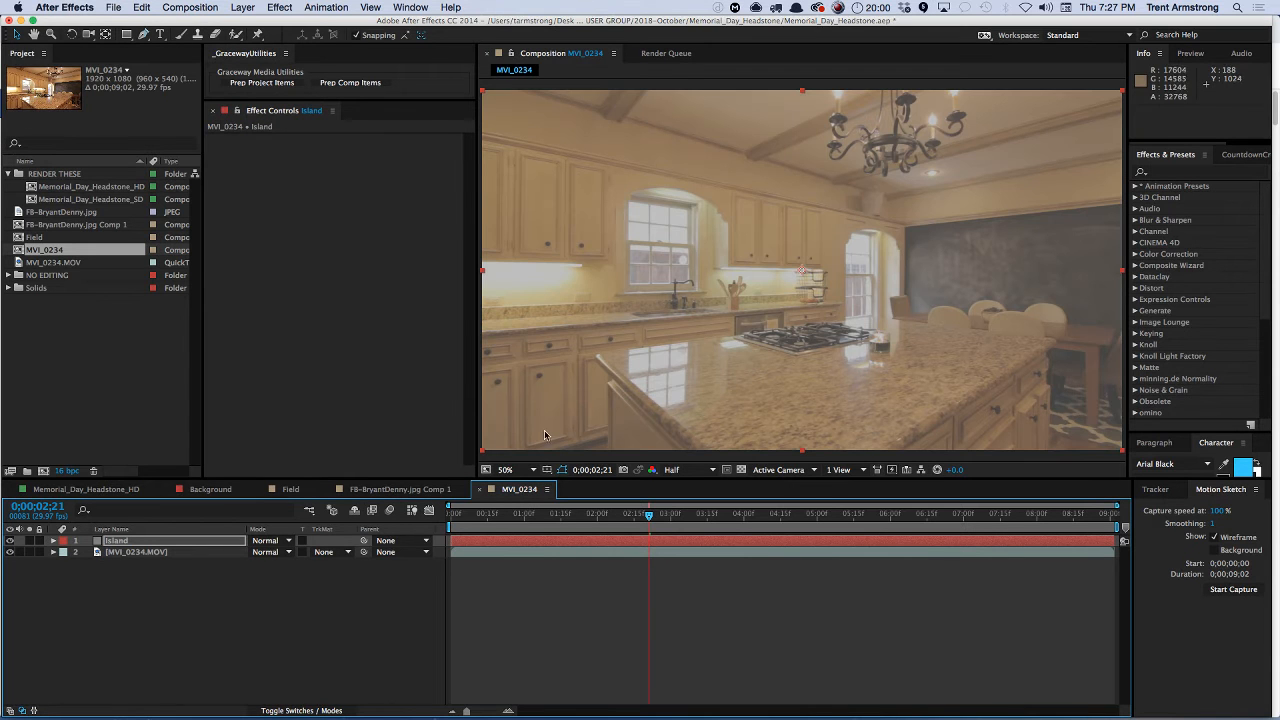
- Draw a four-point Pen mask on the Island layer around the countertop, with its near corner below the frame
key(g)
click(870, 315)
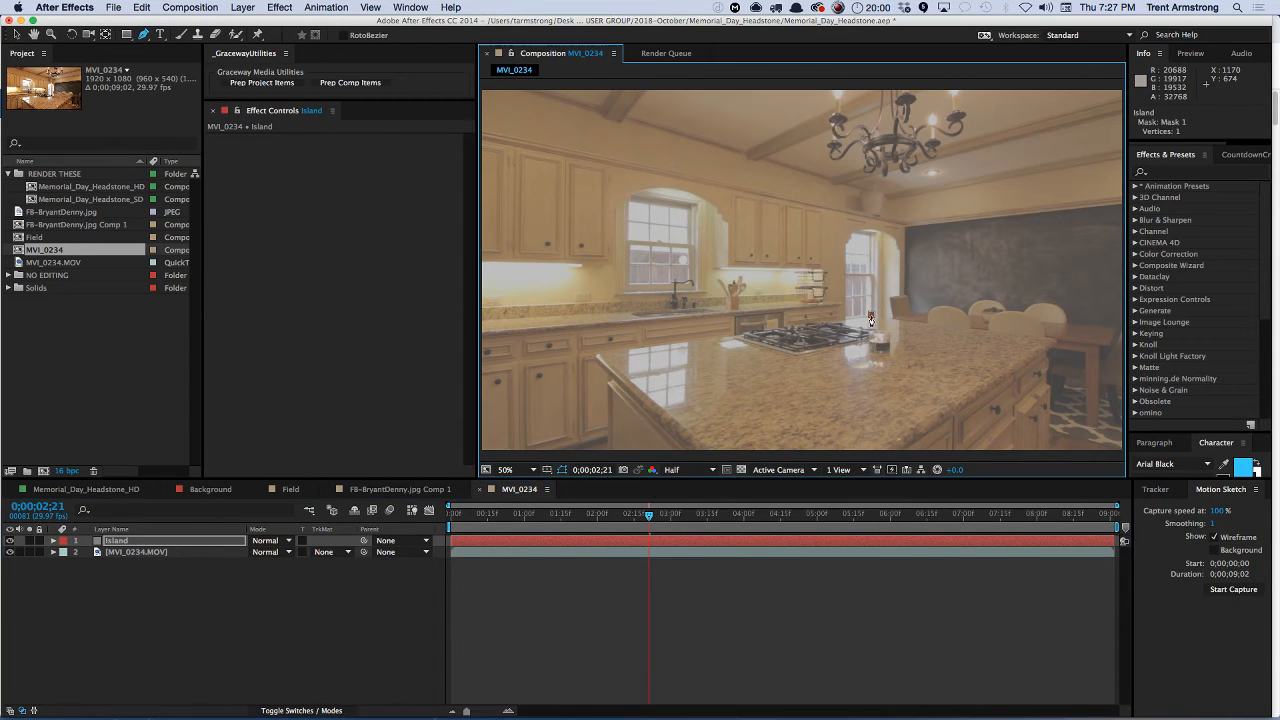
click(1055, 341)
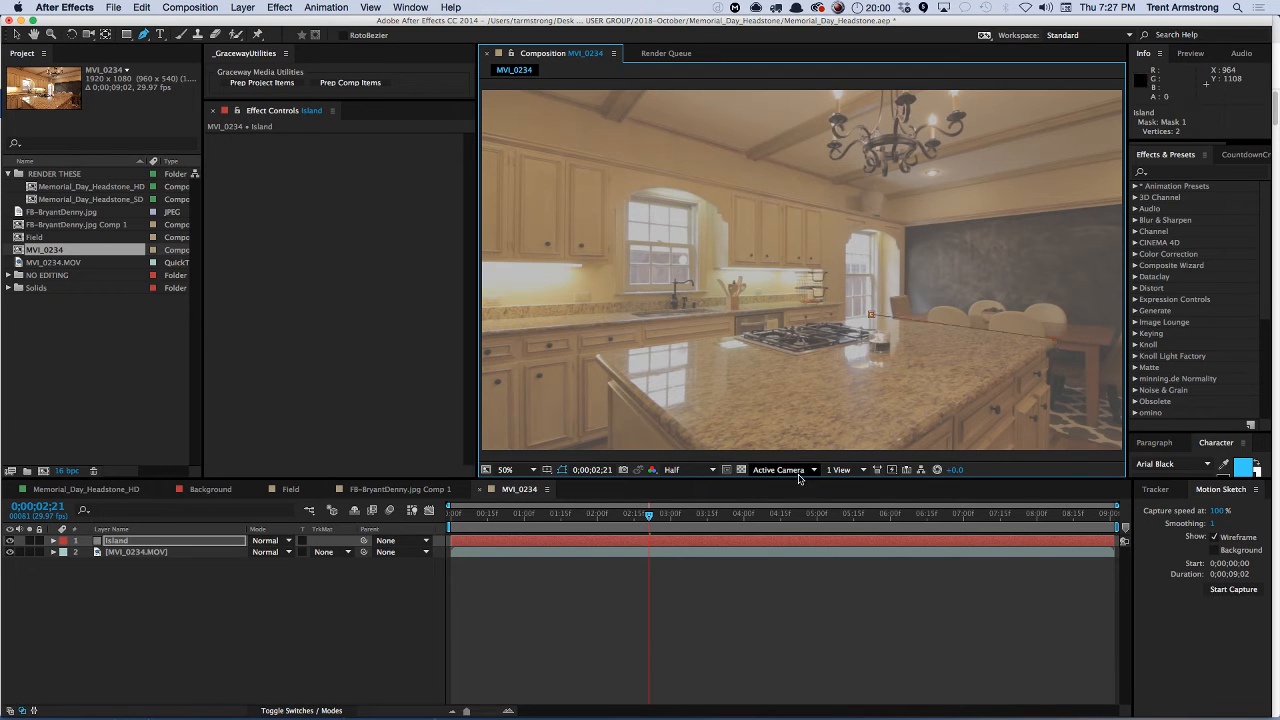
scroll(810, 380, down, 3)
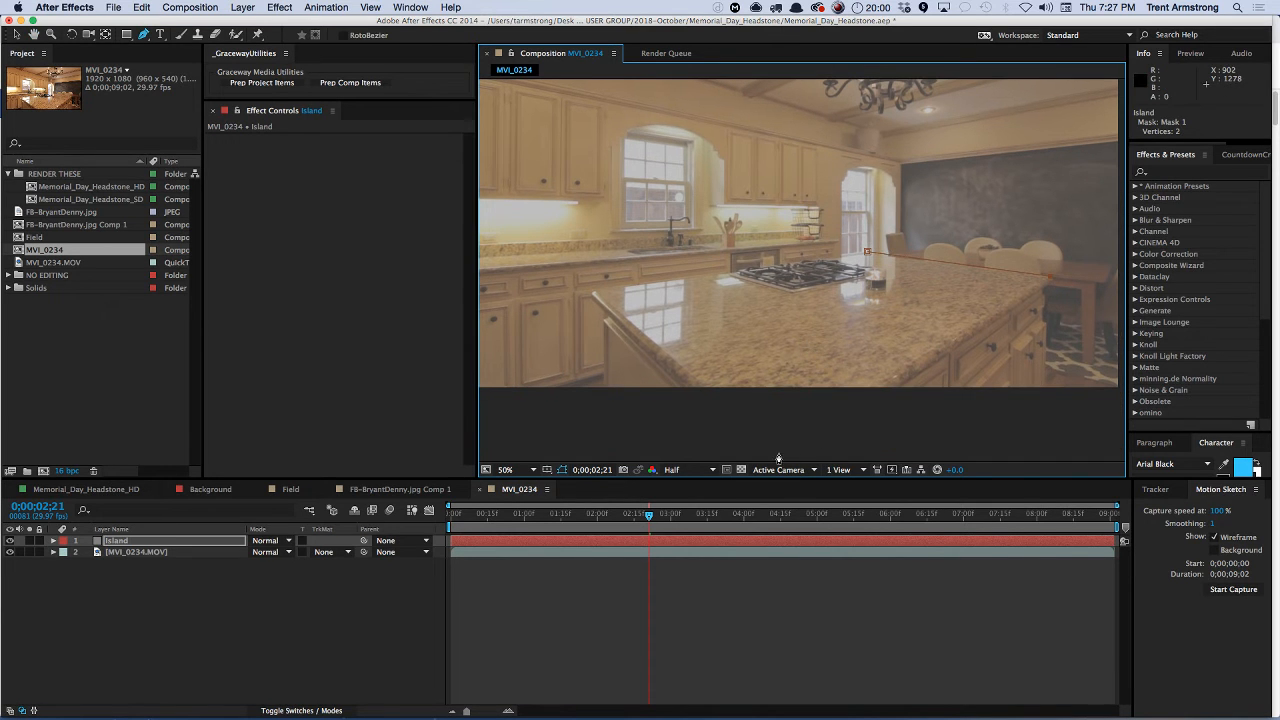
click(775, 456)
click(593, 293)
click(867, 252)
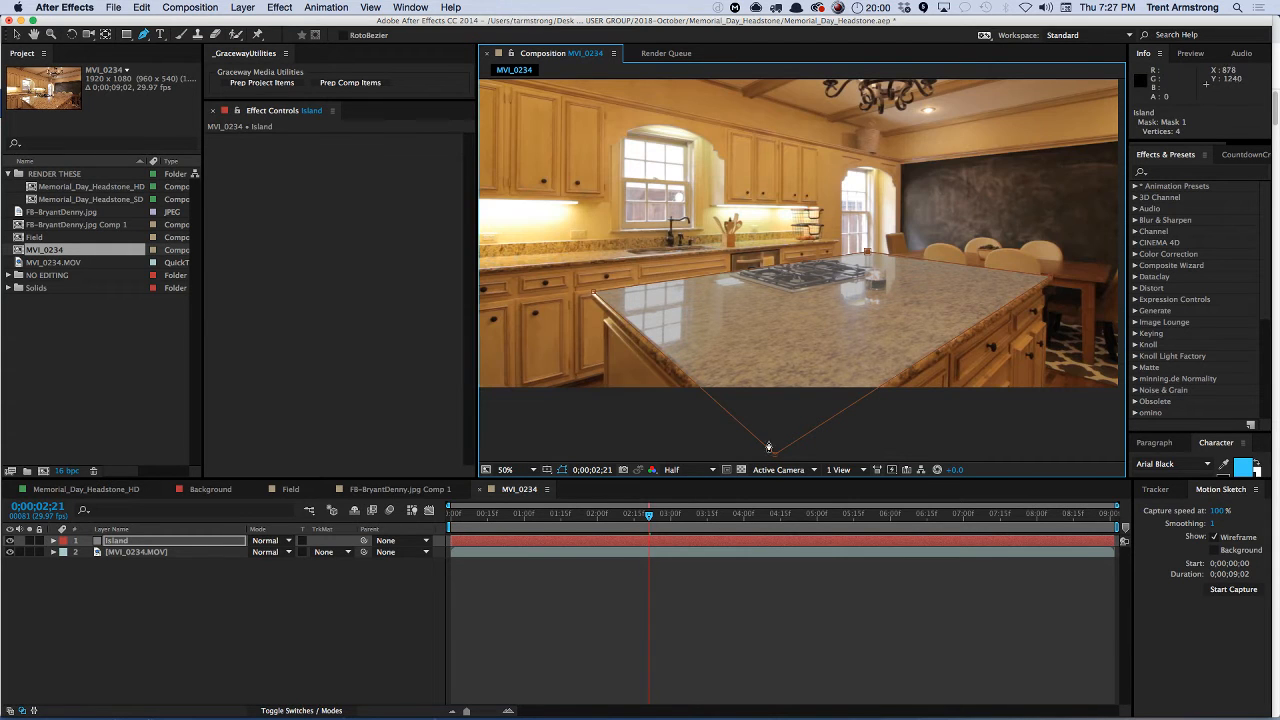
drag(775, 455, 773, 456)
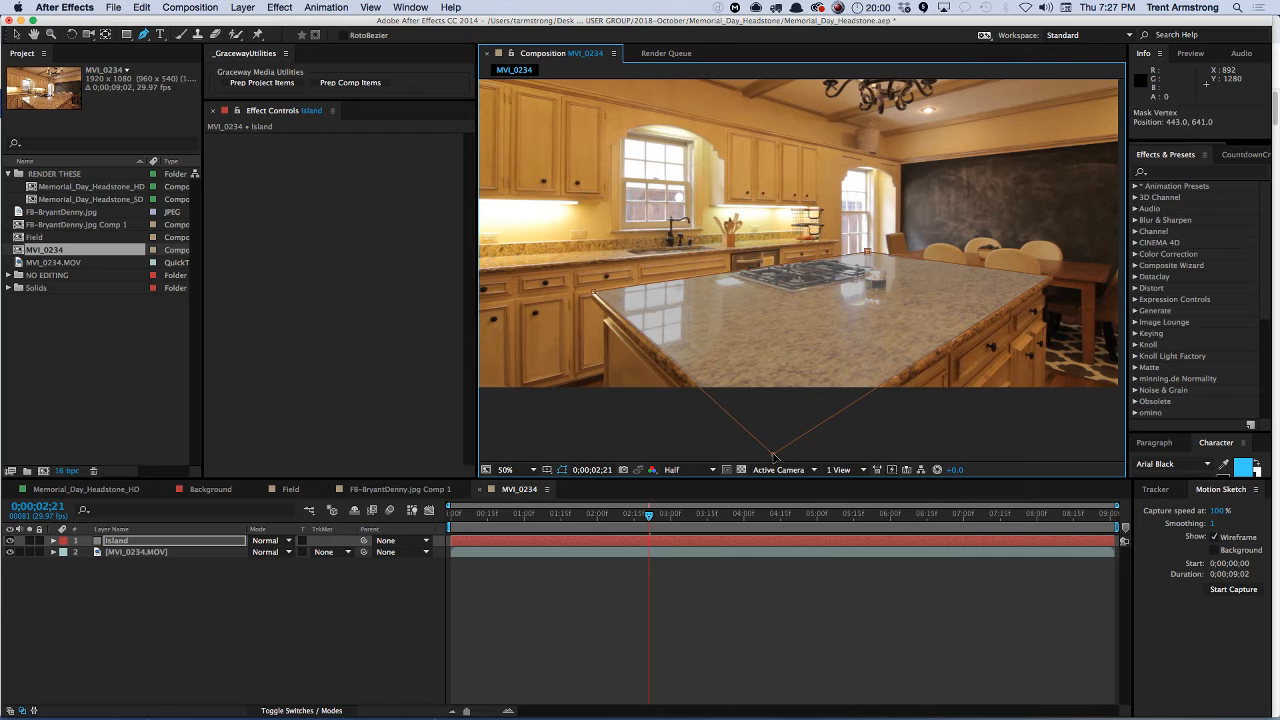
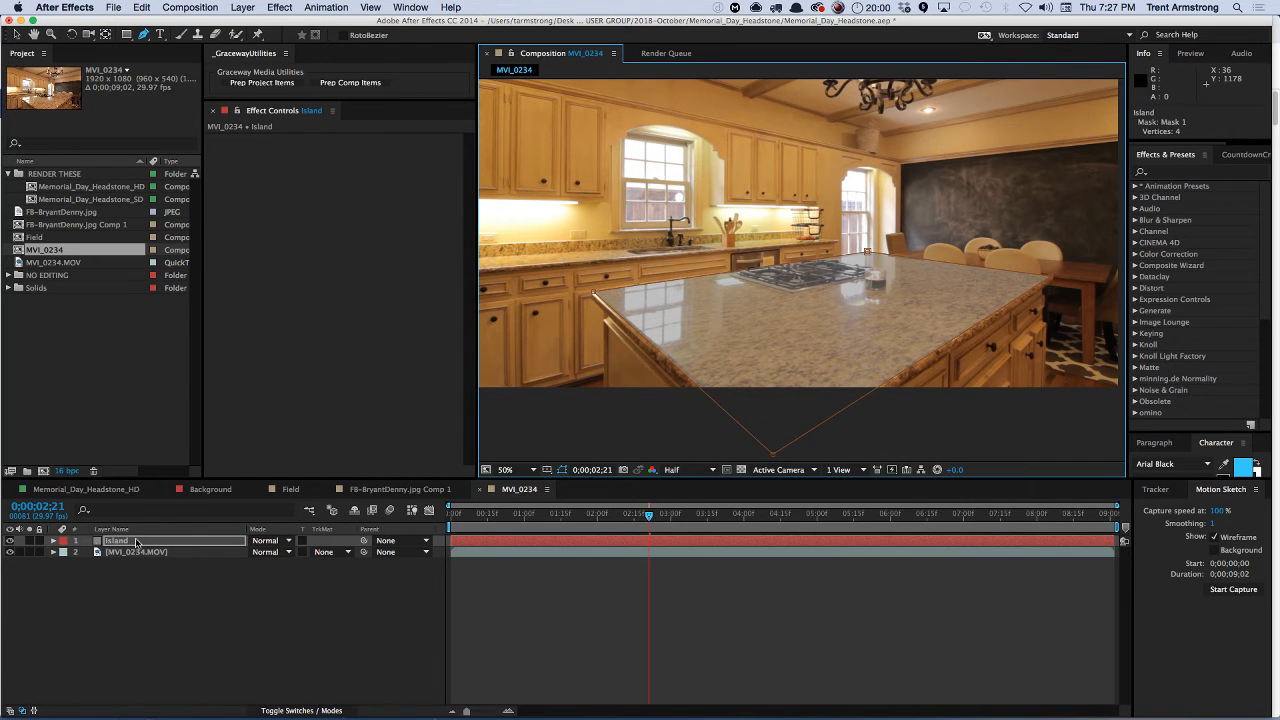
- Rename the Island layer to Island Top
click(110, 542)
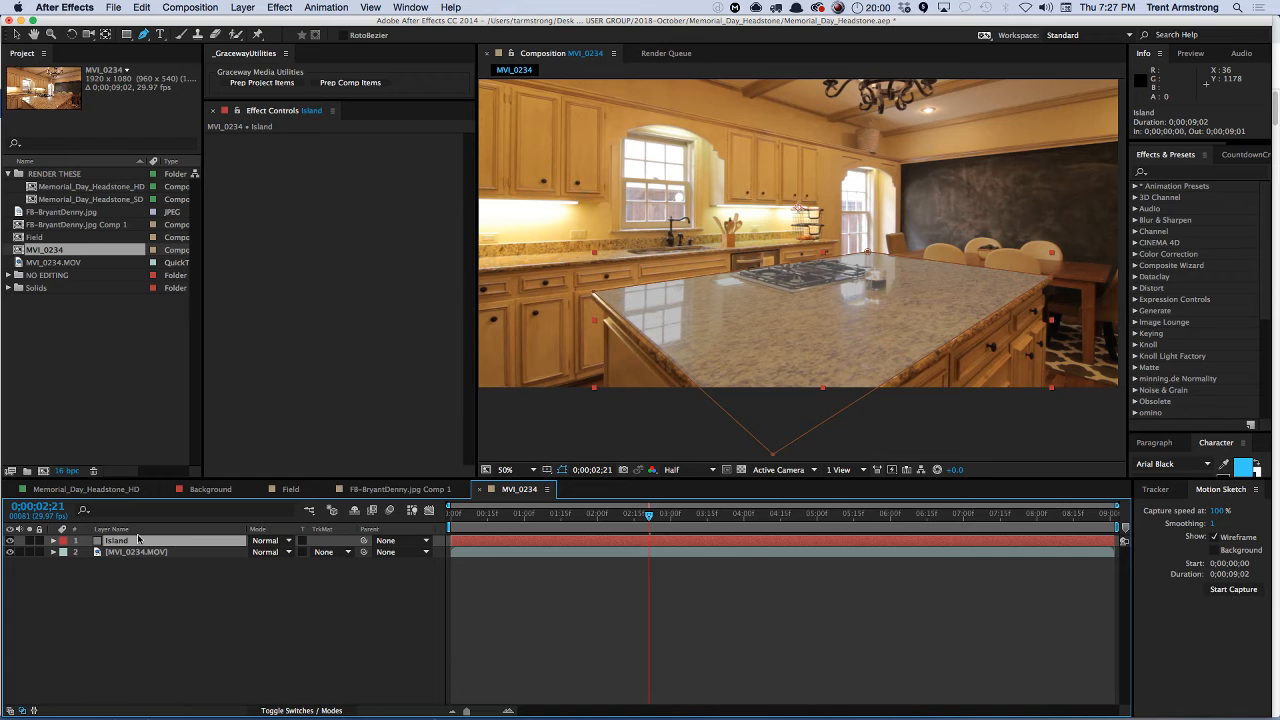
key(Return)
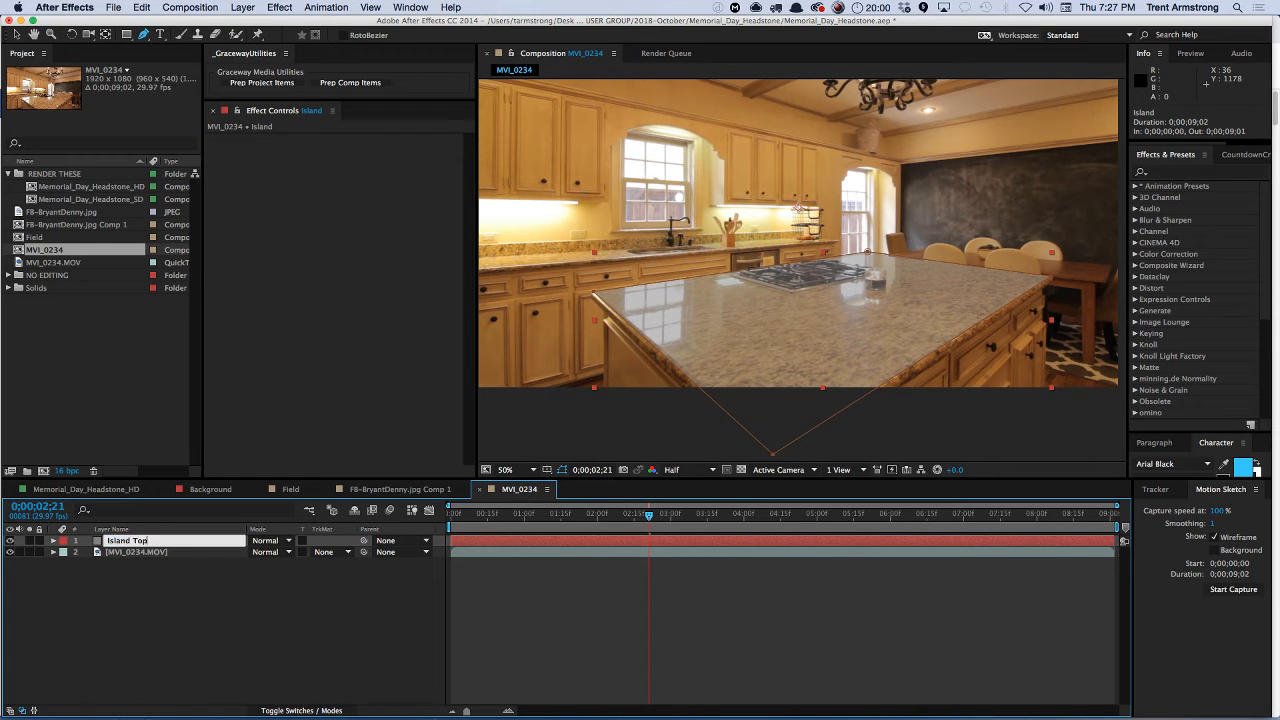
text(Top)
key(Return)
- Duplicate the Island Top layer and name the copy Island Front
key(ctrl+d)
key(Return)
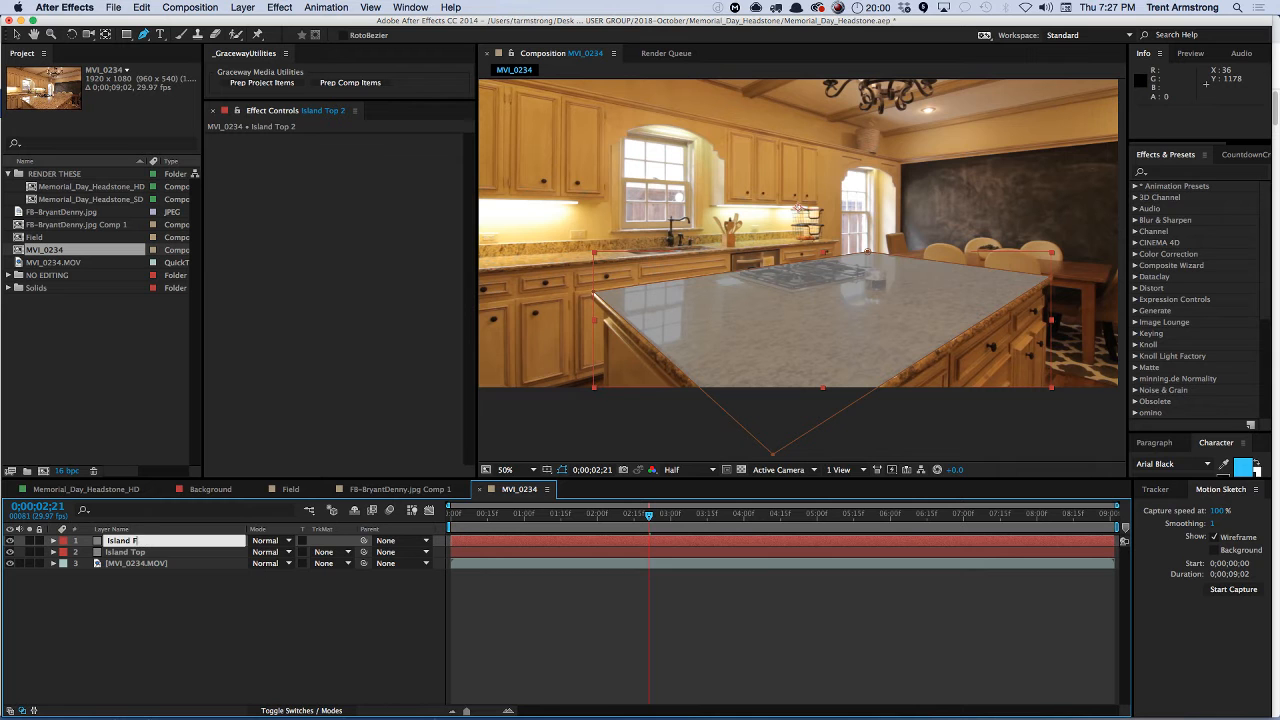
text(Island Front)
key(Return)
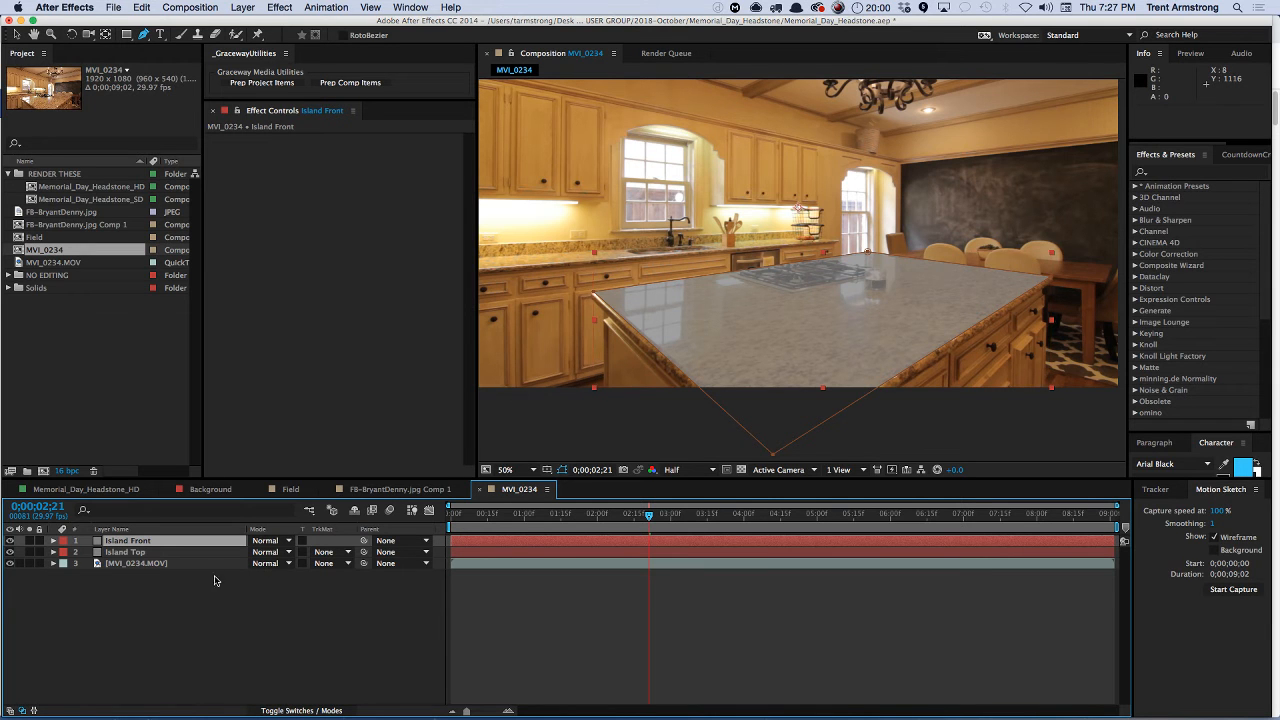
- Delete the countertop mask from the Island Front layer
key(m)
click(133, 563)
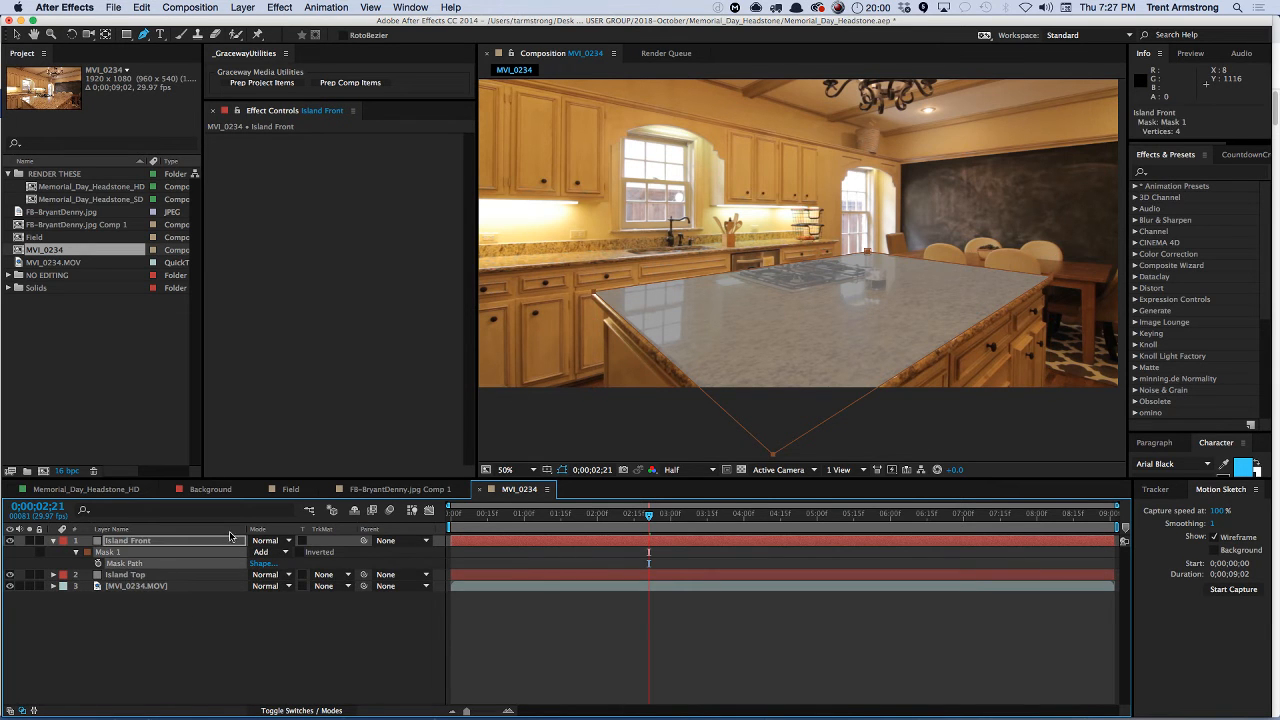
key(Delete)
- Draw a four-point Pen mask on Island Front around the island's right cabinet face, extending it below the frame
key(space)
drag(804, 344, 746, 309)
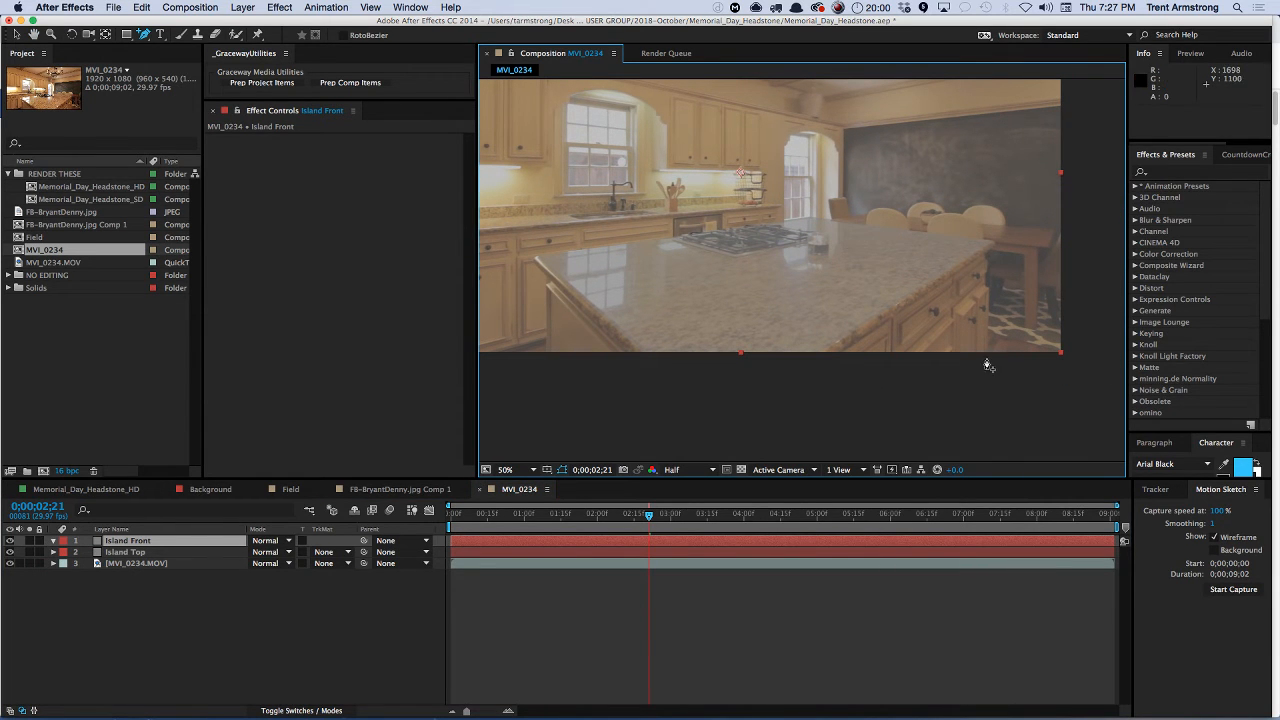
key(v)
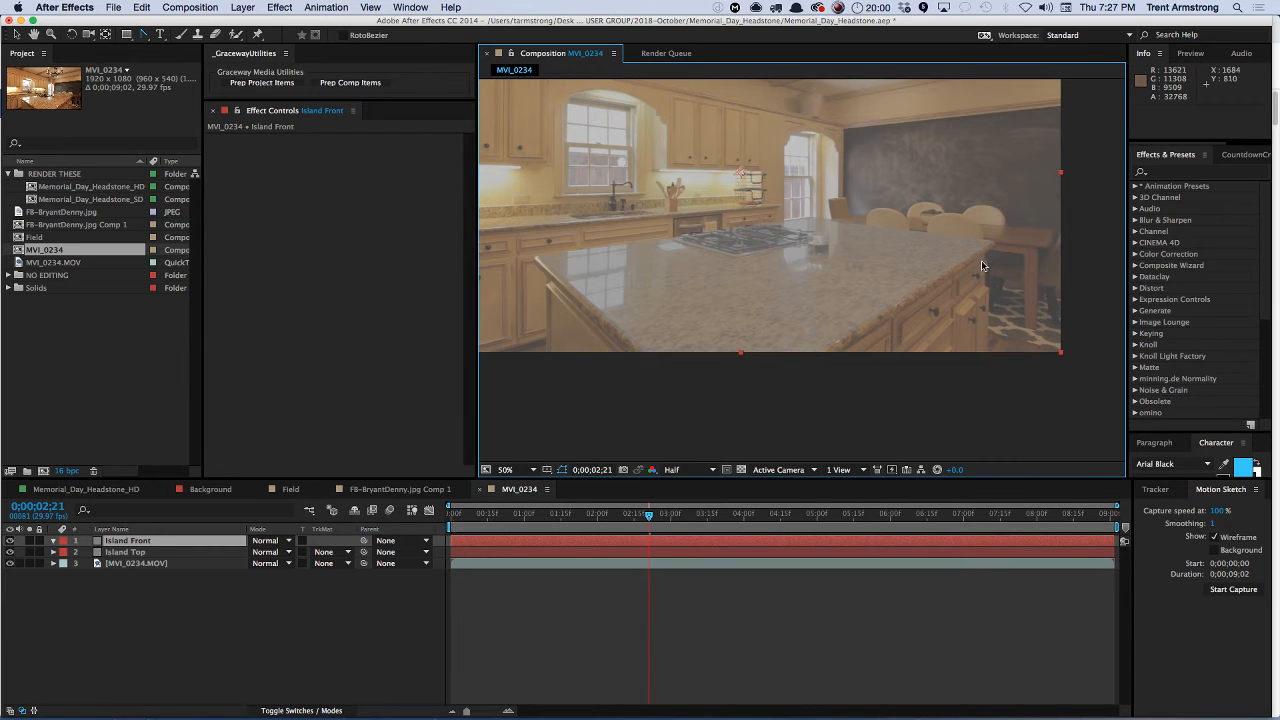
key(g)
click(988, 247)
click(987, 360)
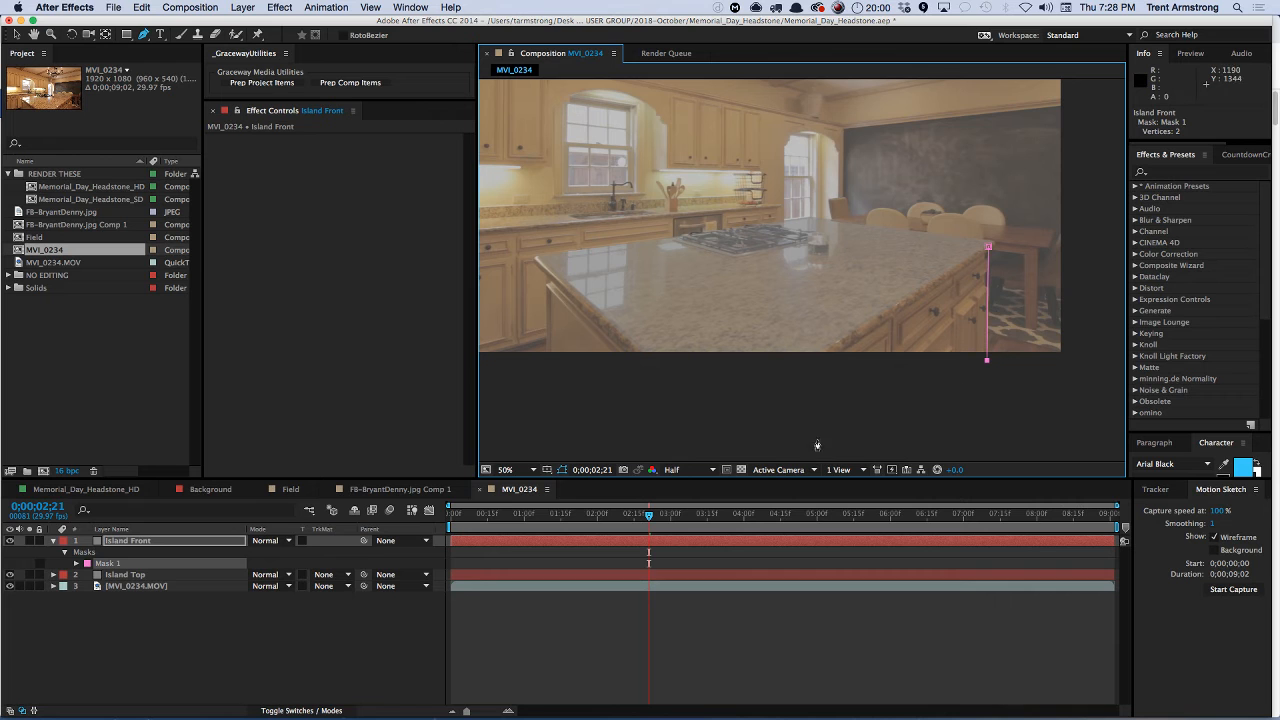
click(788, 450)
click(807, 361)
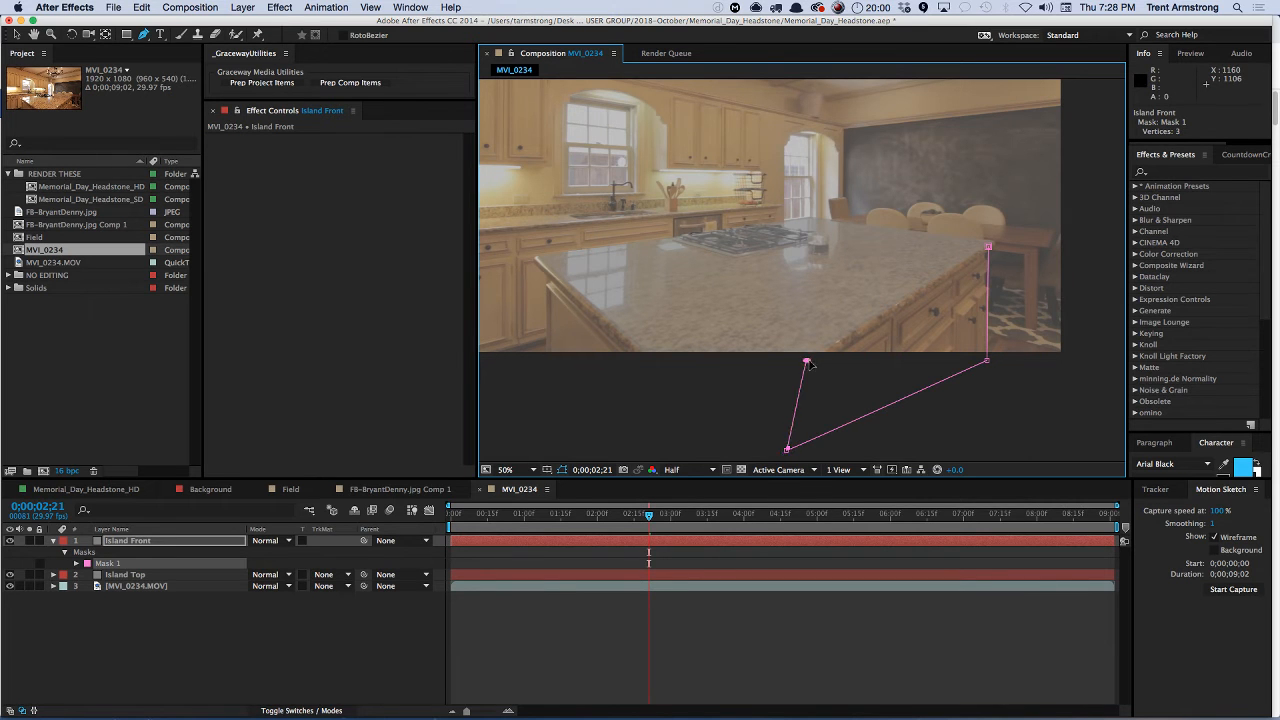
click(989, 250)
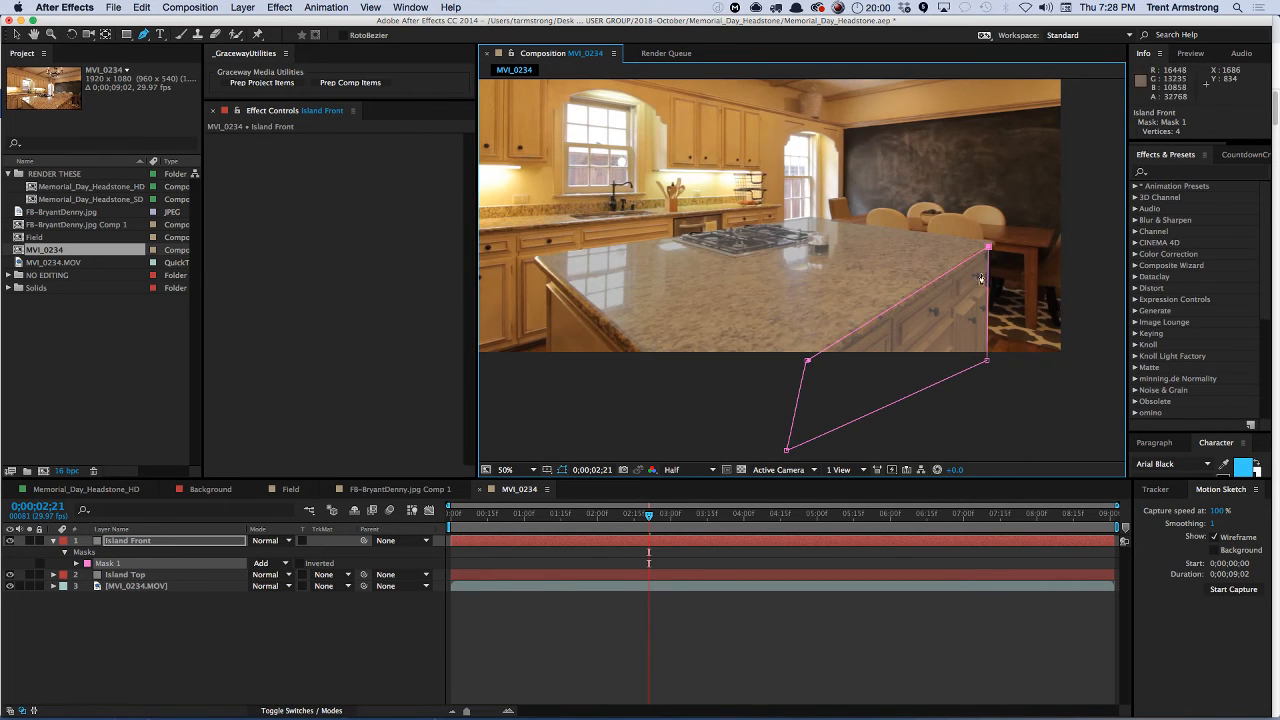
- Duplicate the Island Front layer and name the copy Island Side
click(146, 544)
key(ctrl+d)
key(Return)
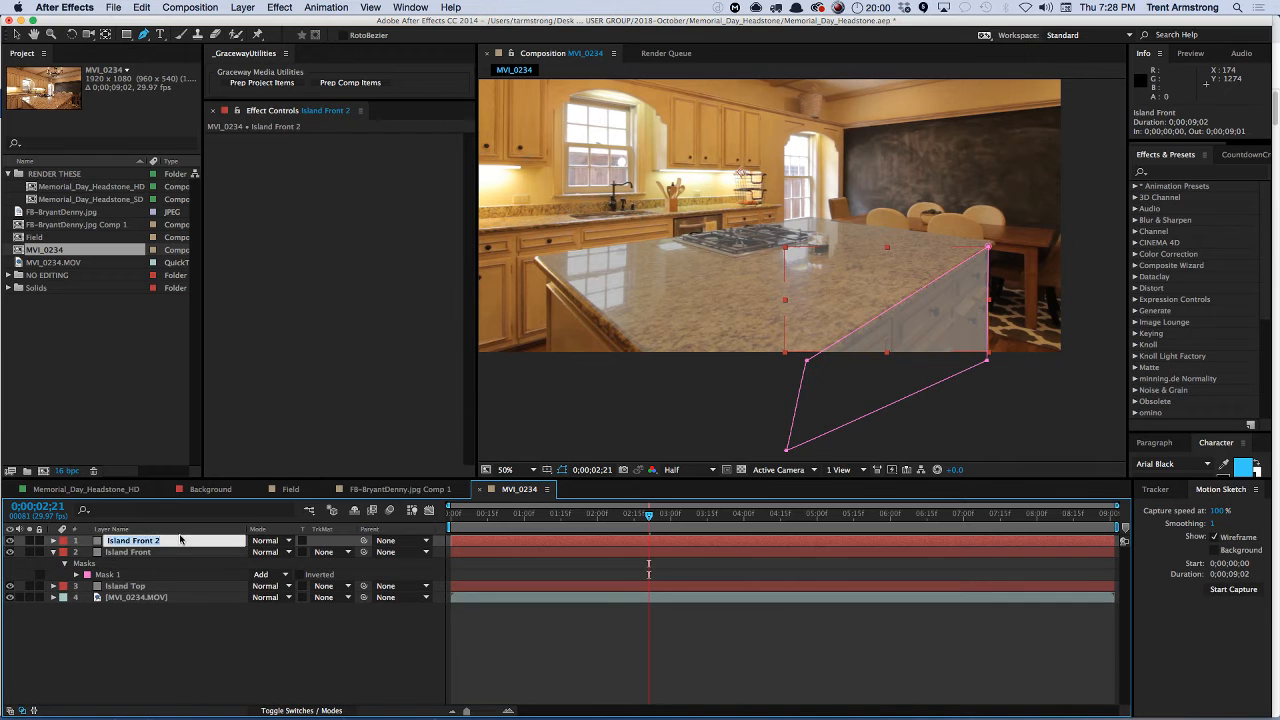
key(alt+shift+Left)
text(Side)
key(Return)
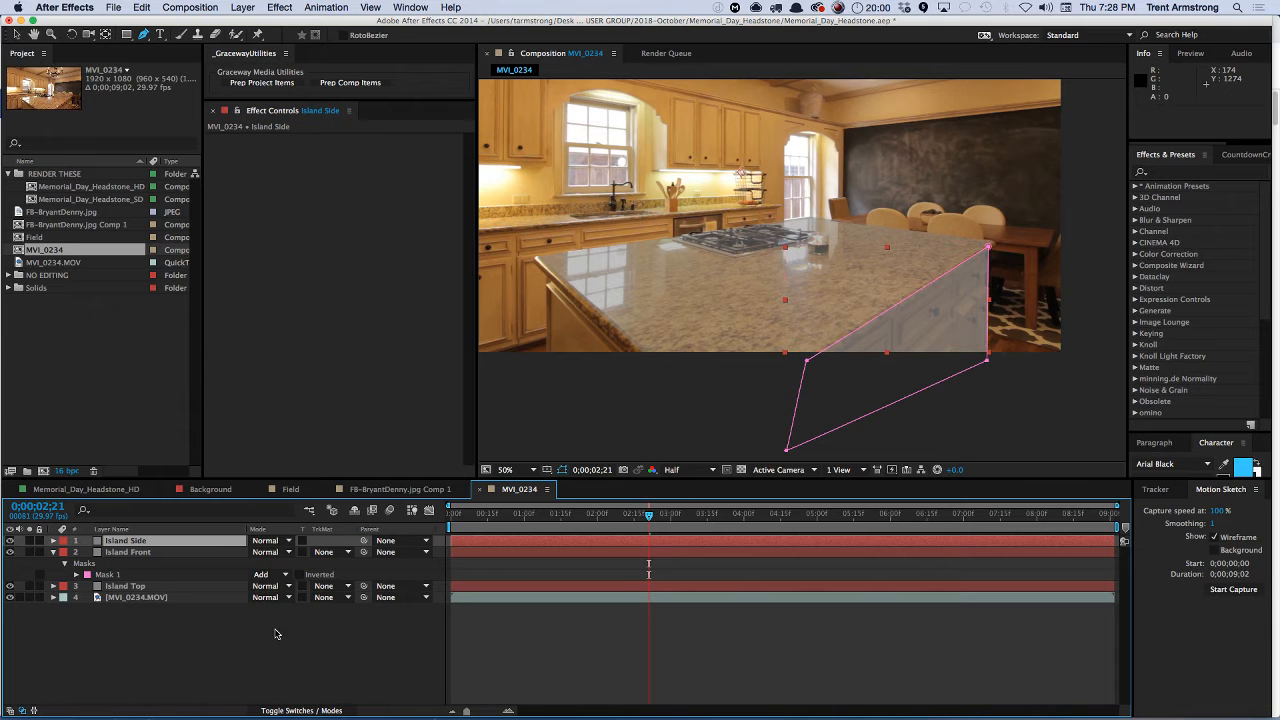
- Replace Island Side's copied mask with a four-point Pen mask around the island's left face, extending below the frame
key(m)
key(Delete)
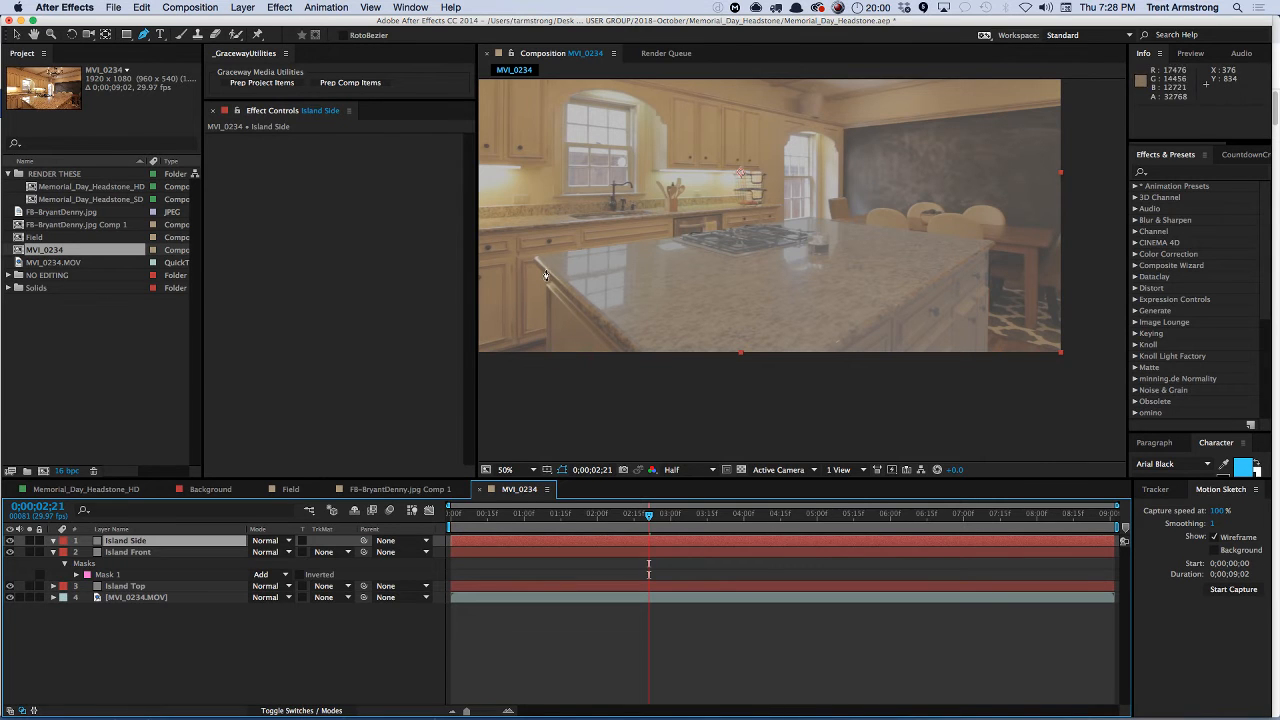
click(544, 270)
click(546, 370)
click(655, 430)
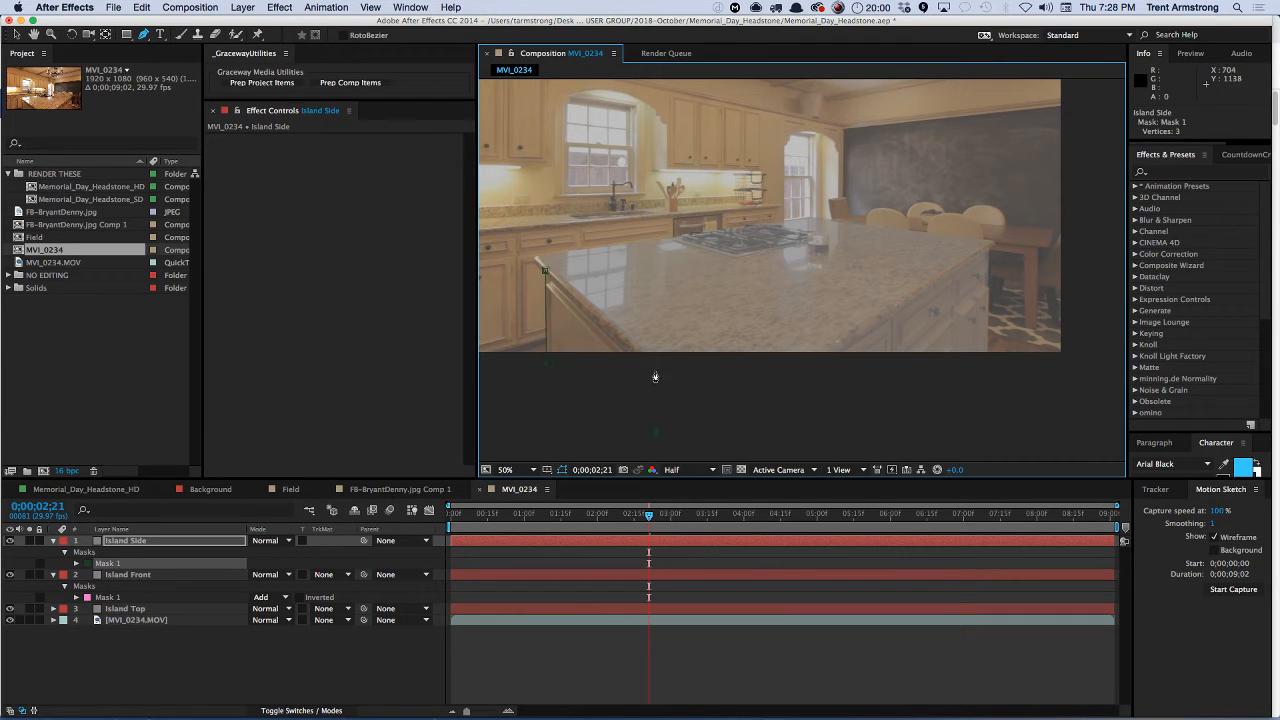
click(648, 360)
click(545, 272)
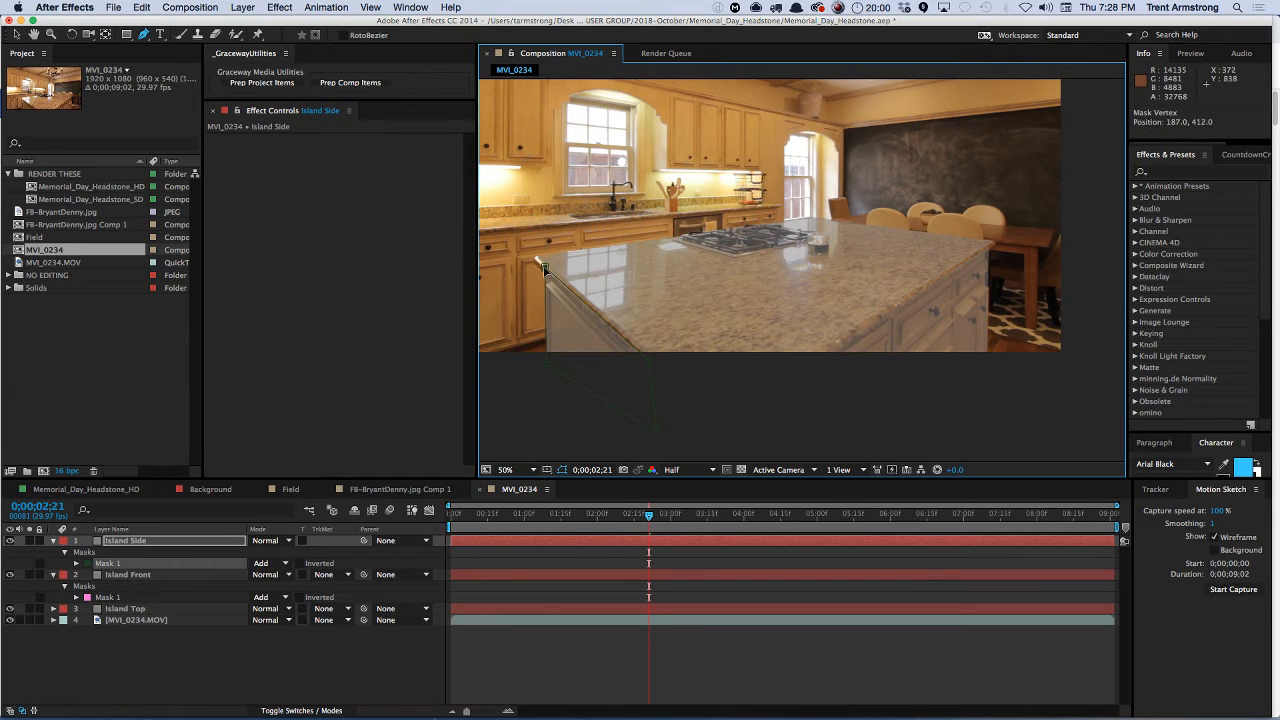
- Adjust the left, lower and right vertices of the Island Top mask to fit the countertop's edges
click(163, 611)
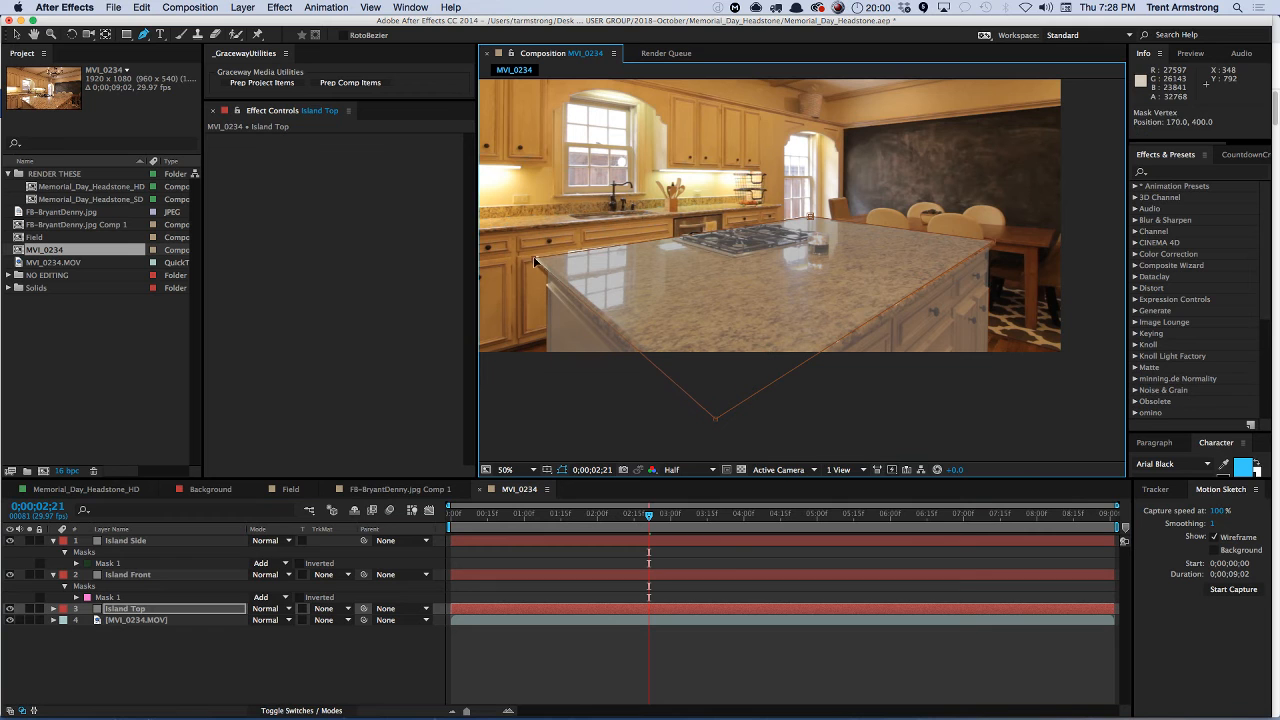
drag(534, 258, 533, 257)
drag(715, 419, 710, 436)
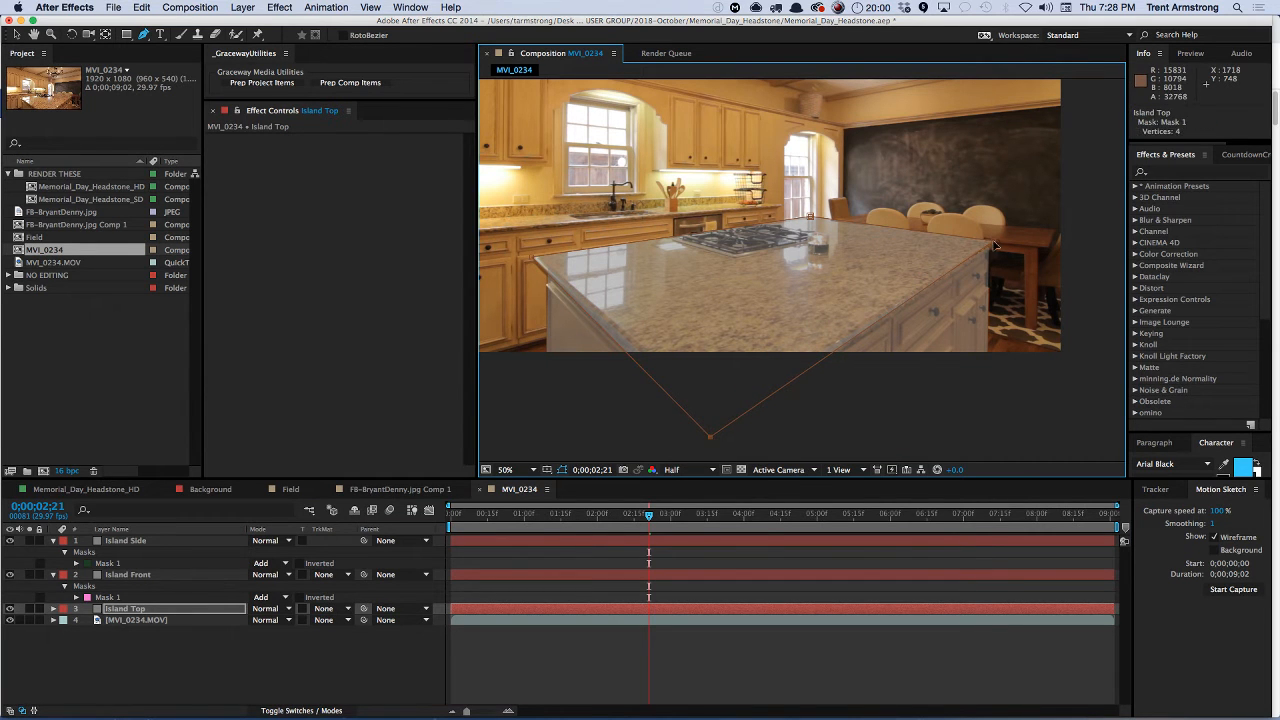
drag(995, 245, 999, 246)
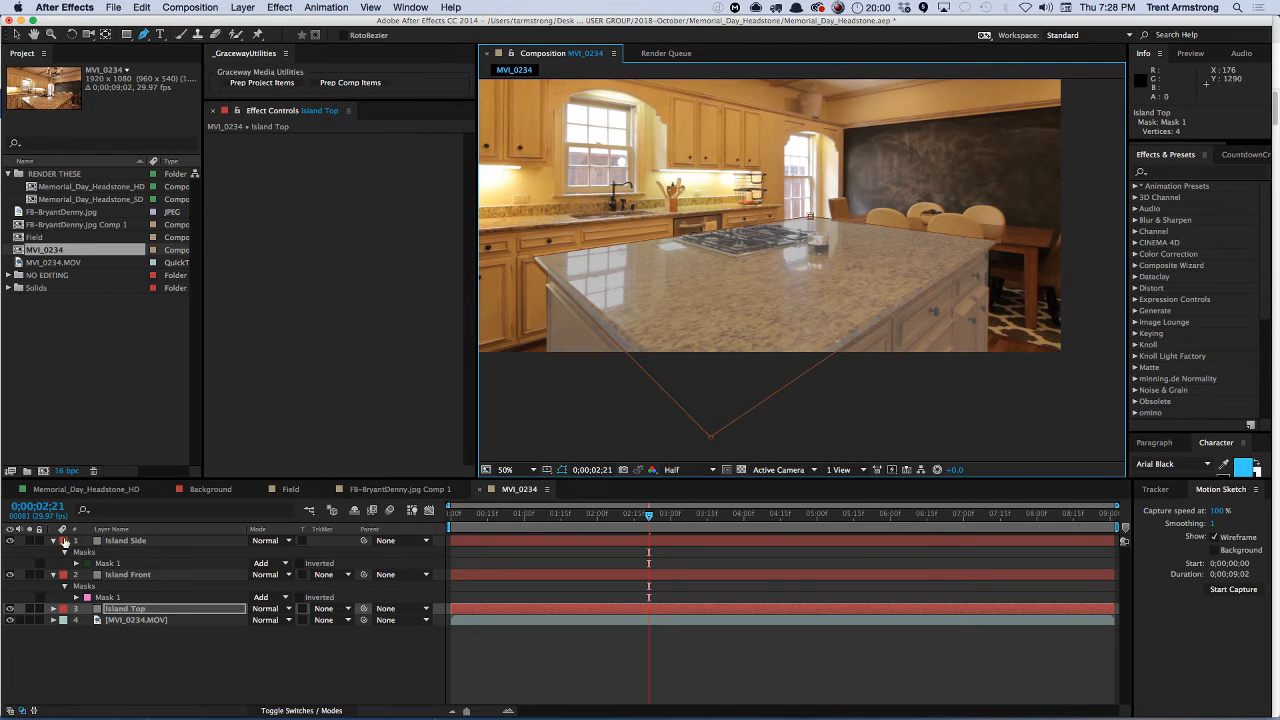
- Duplicate the Island Top layer and name the copy Counter
click(53, 541)
click(53, 552)
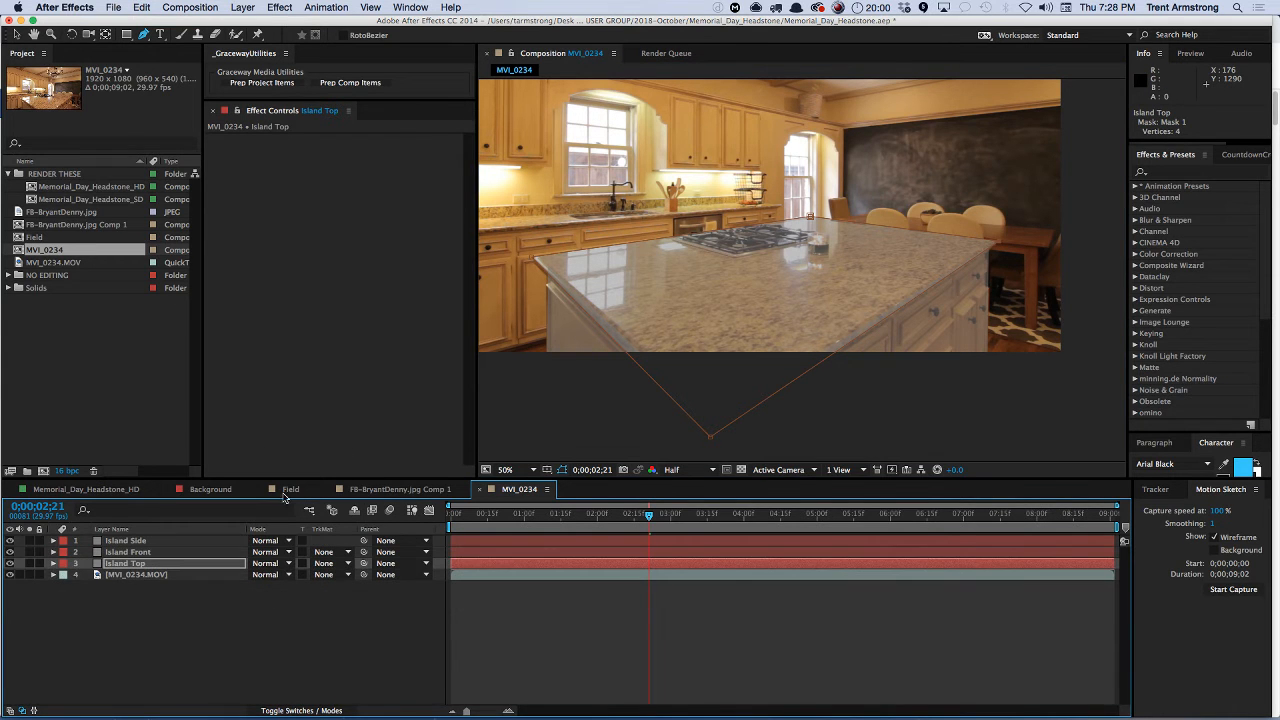
click(200, 604)
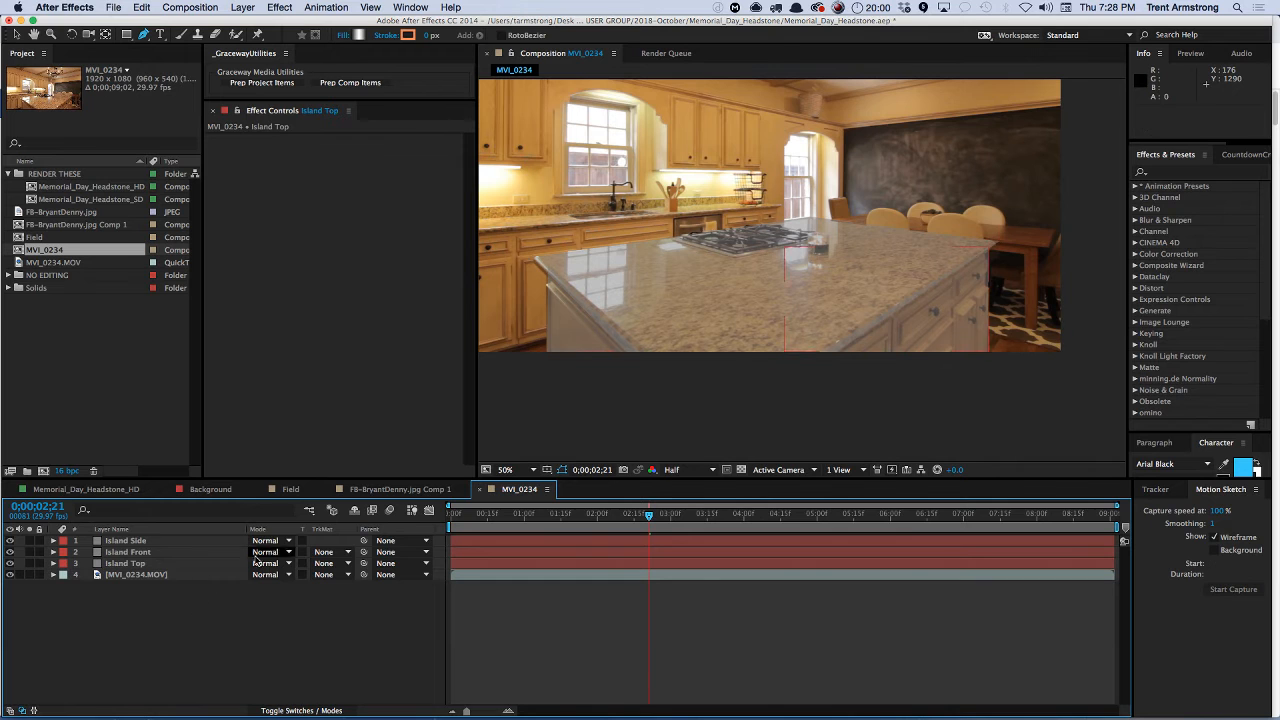
click(141, 566)
key(ctrl+d)
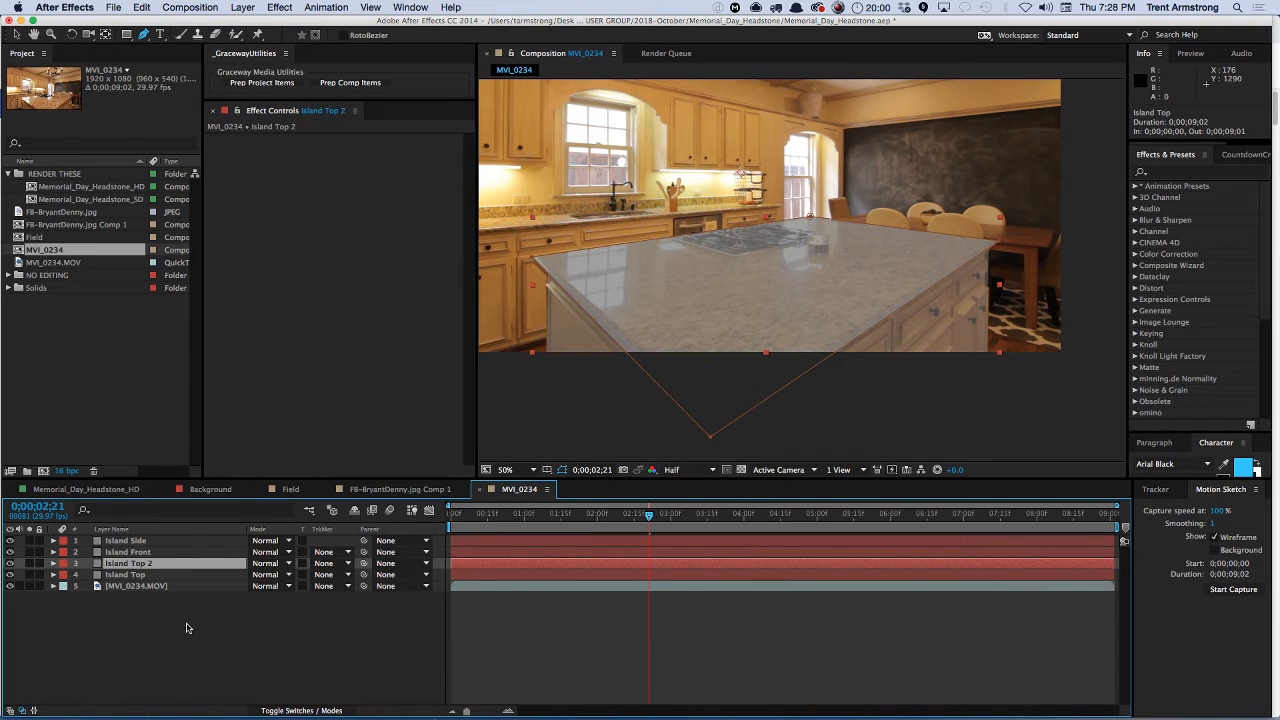
key(Return)
text(C)
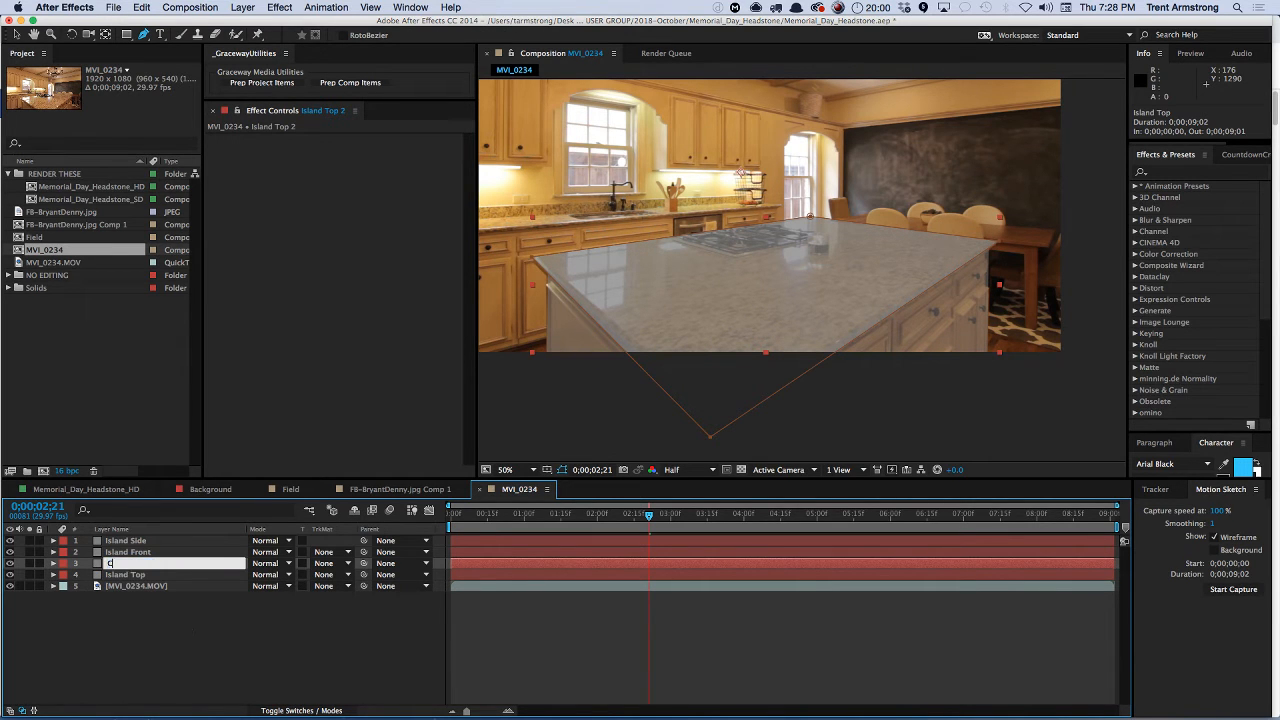
text(ounter)
key(Return)
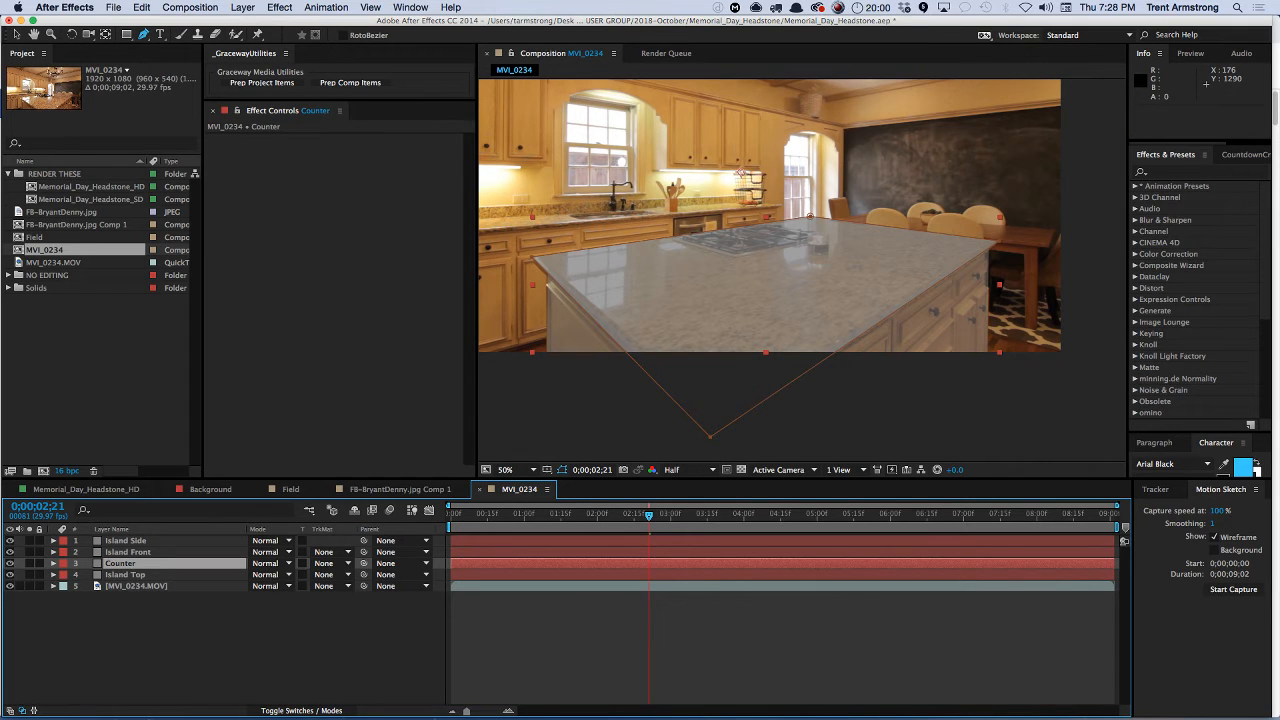
- Bring the Counter layer to the top of the layer stack and delete its copied mask
key(super+shift+bracketright)
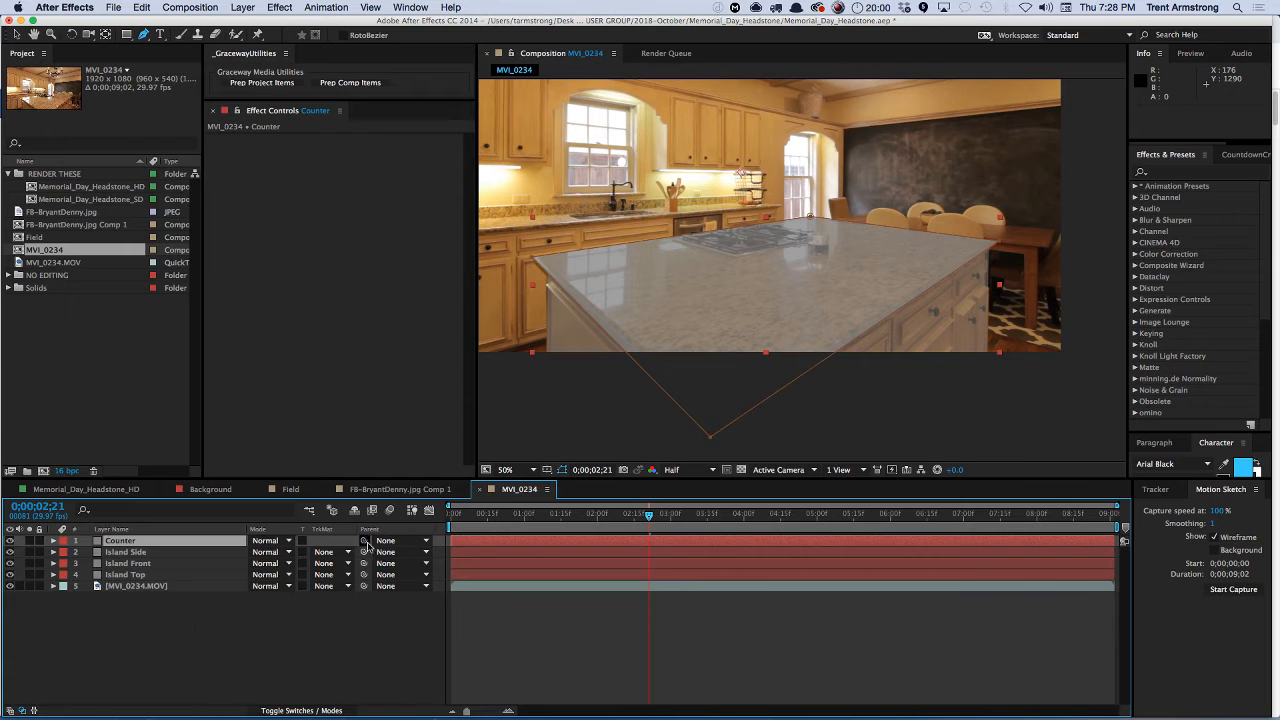
key(m)
click(118, 556)
key(Delete)
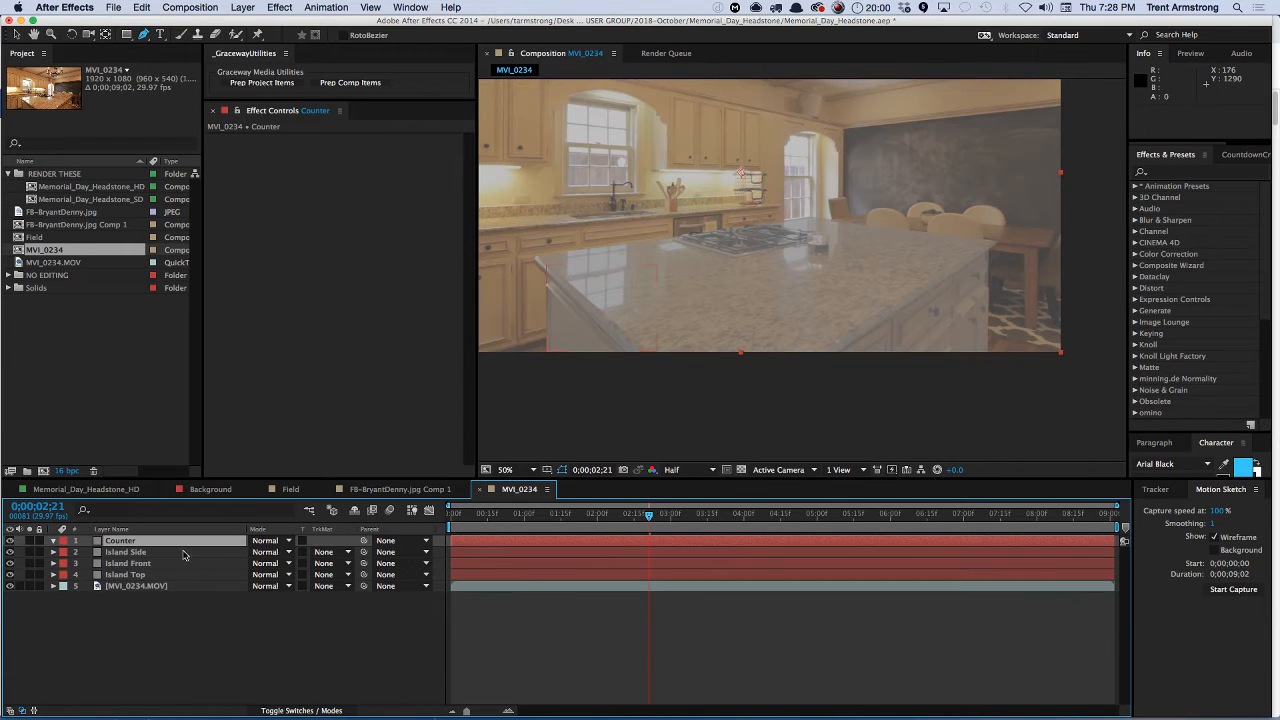
- Draw a seven-point Pen mask on Counter around the wall-side countertop and cabinets, extending it past the frame's left and lower edges
click(745, 199)
click(779, 205)
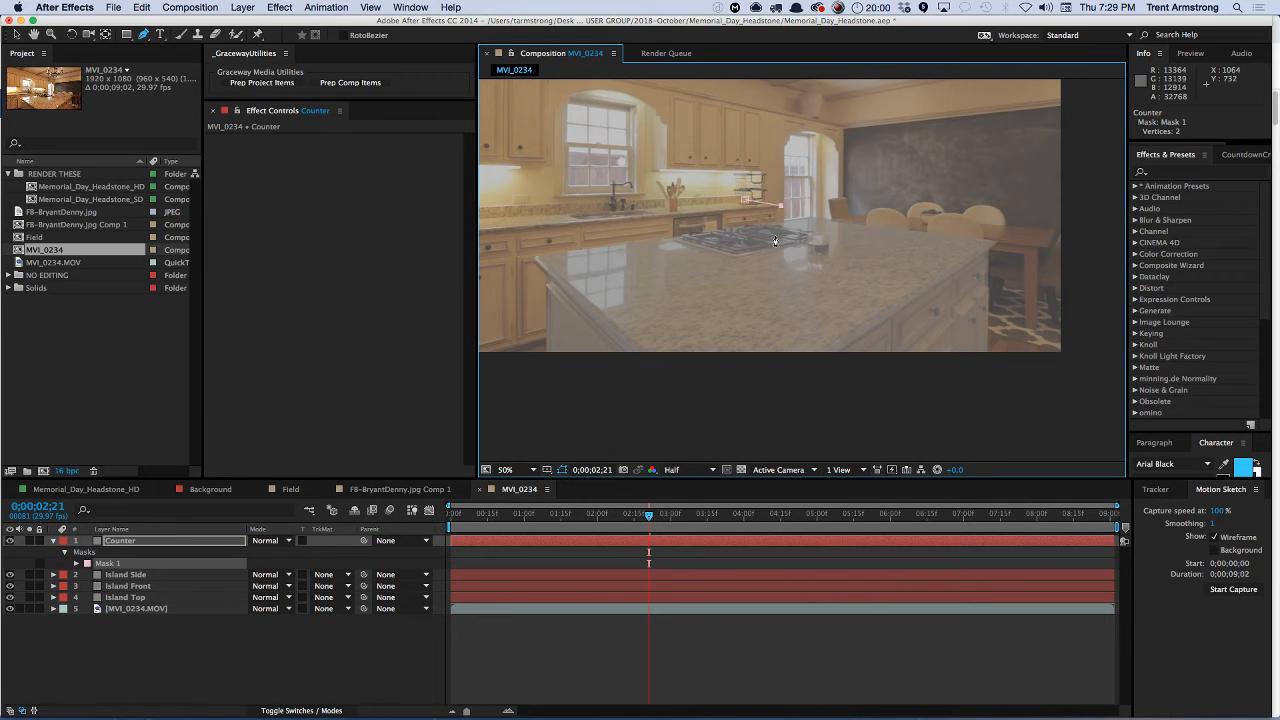
click(776, 238)
click(727, 289)
click(480, 361)
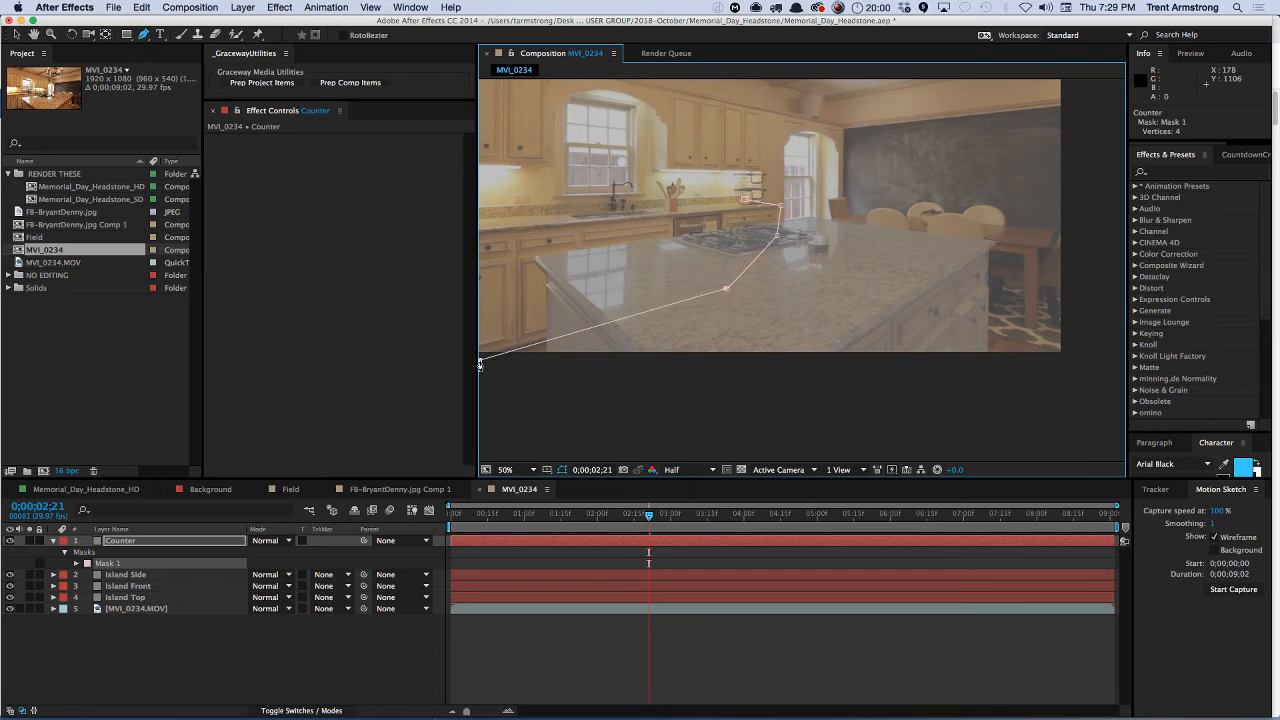
scroll(551, 364, left, 5)
scroll(551, 364, down, 1)
click(555, 353)
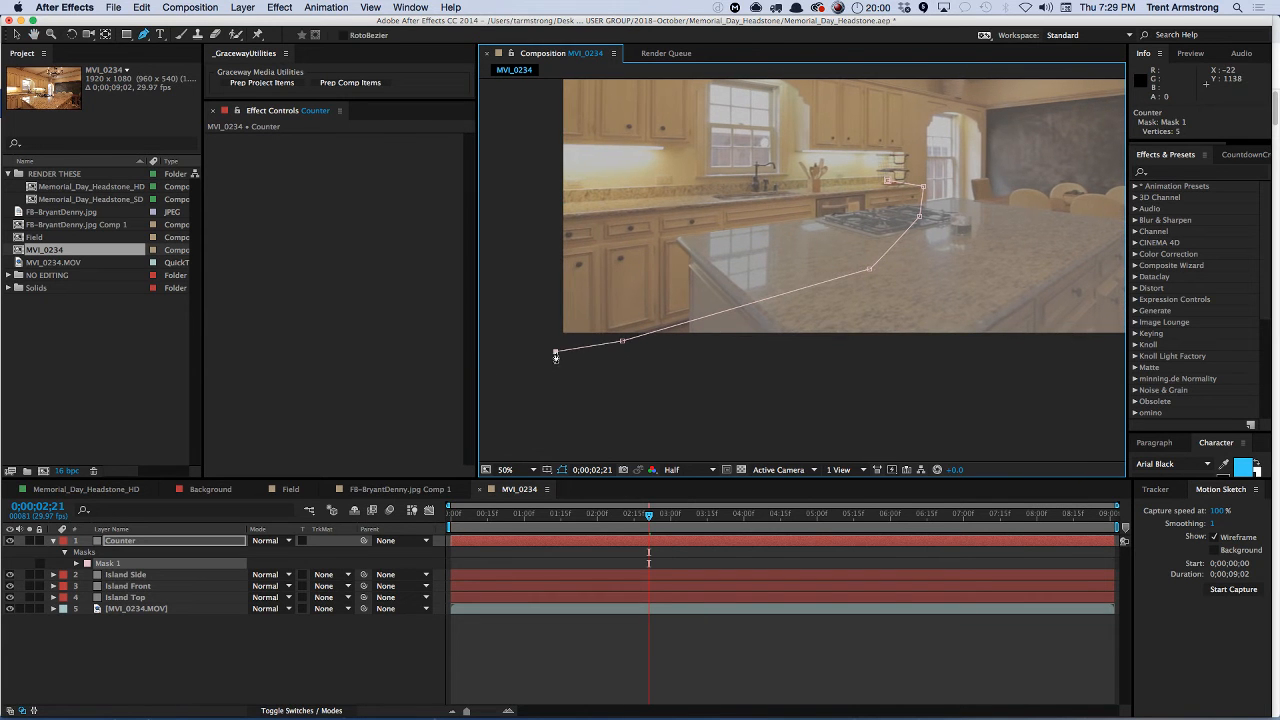
click(540, 205)
click(887, 184)
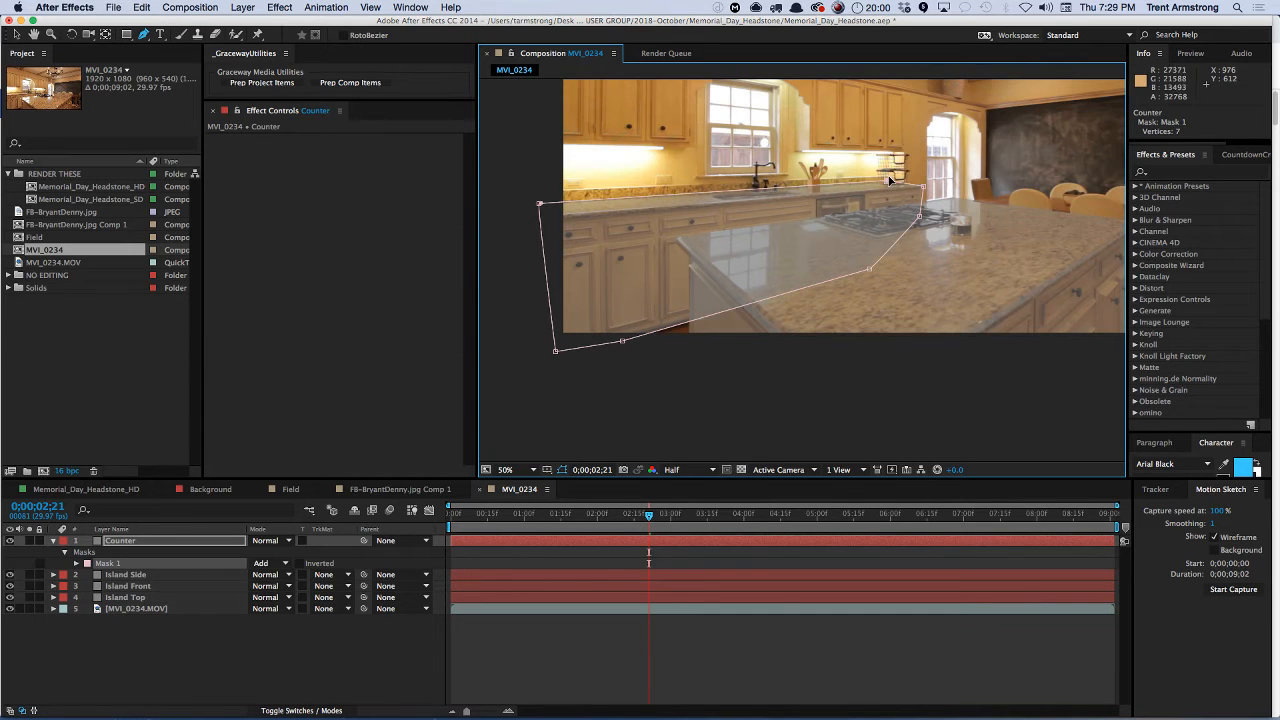
scroll(560, 285, up, 2)
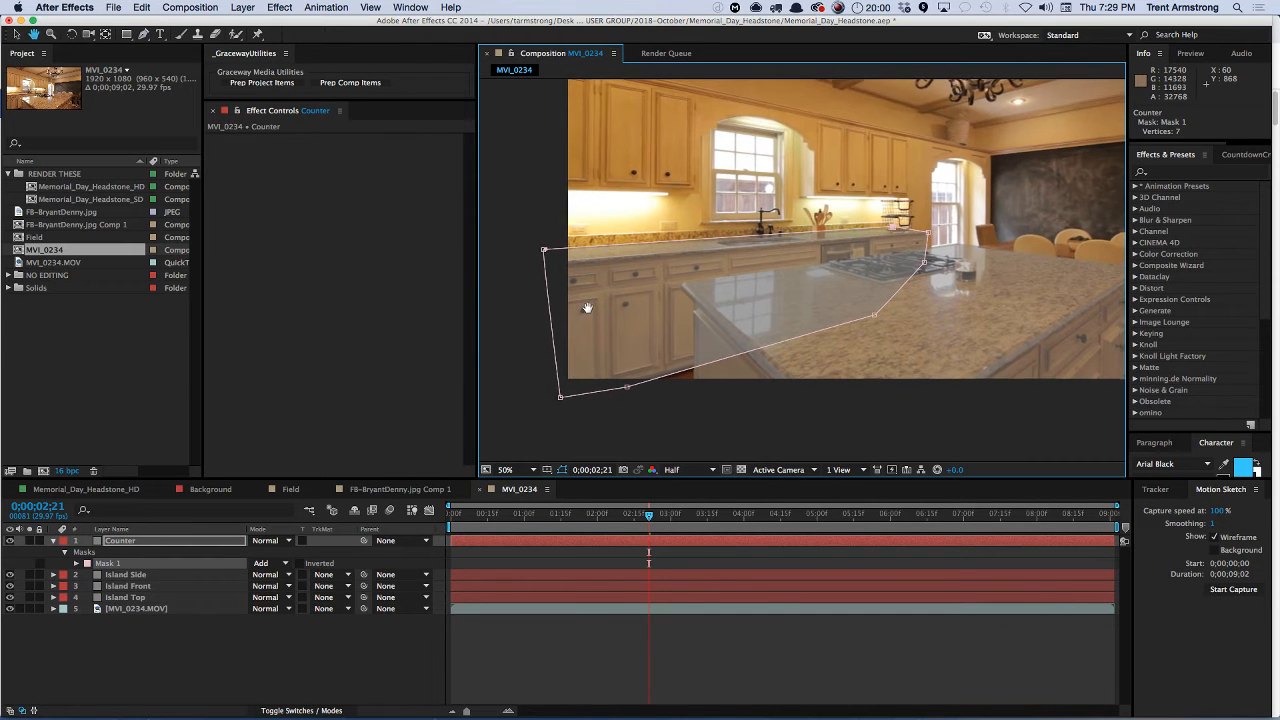
drag(624, 388, 644, 400)
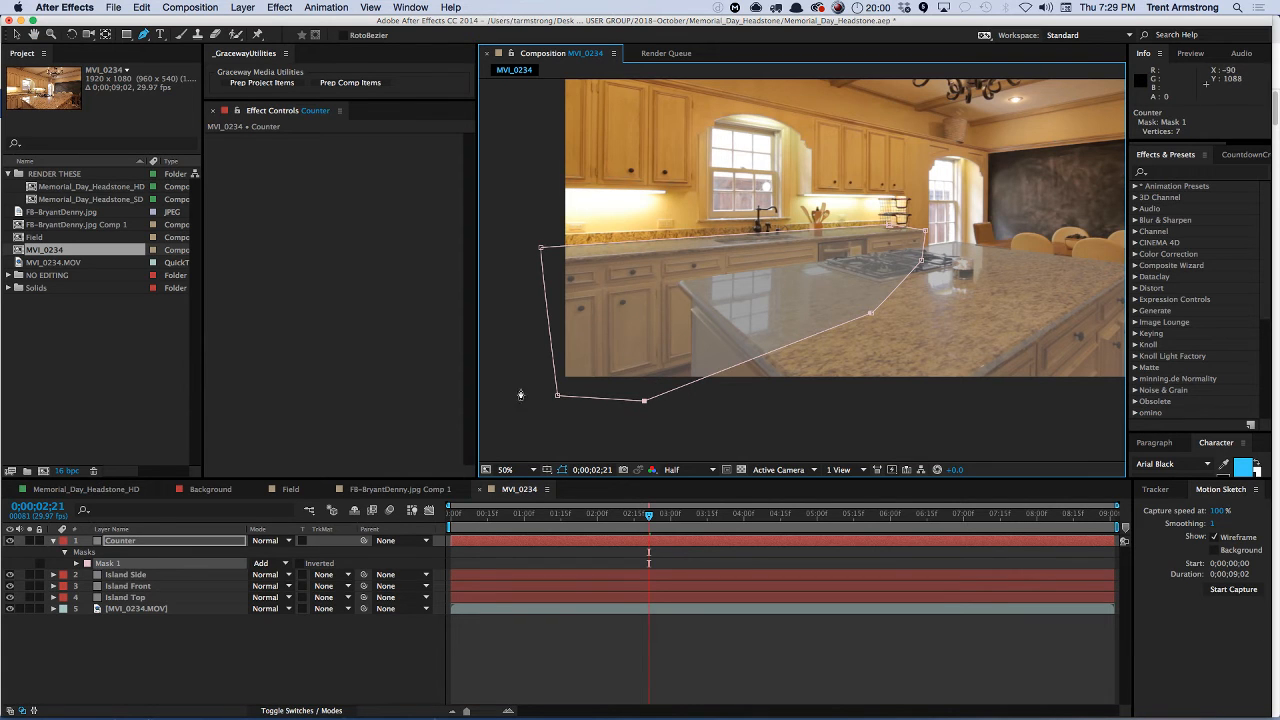
- Duplicate the Counter layer and name the copy Back Wall
key(super+d)
key(Return)
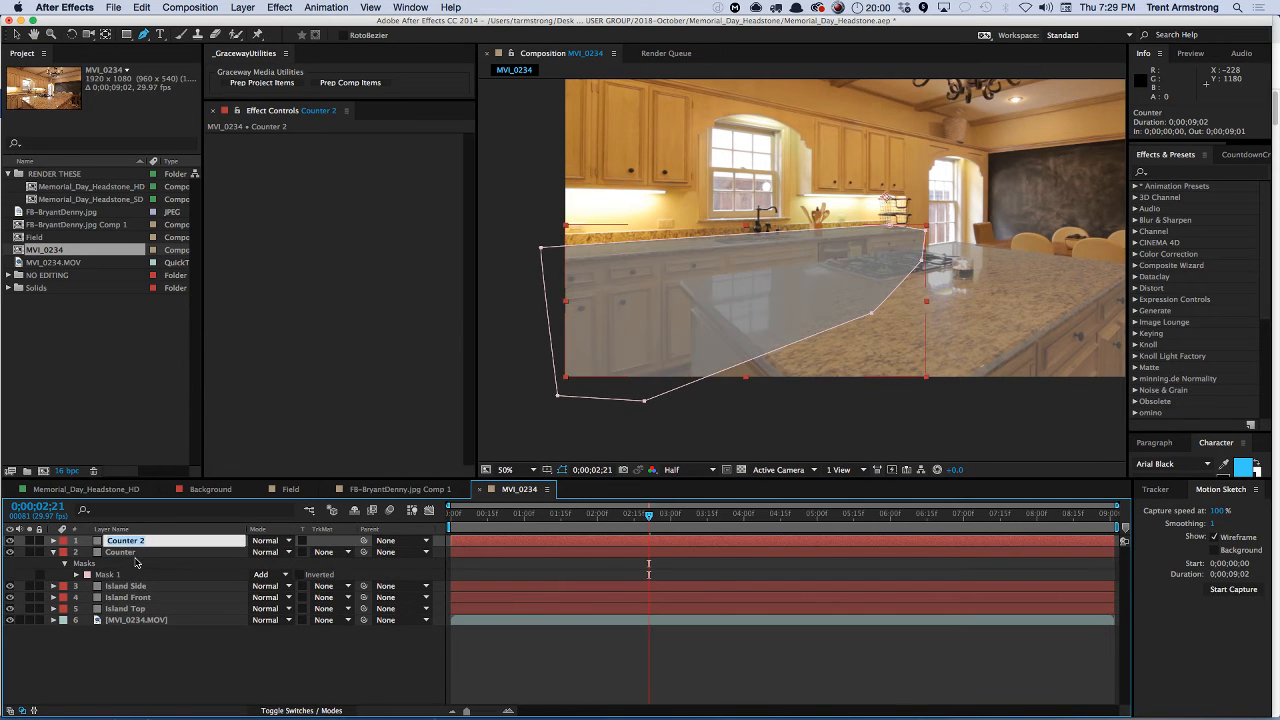
text(Back Wall)
key(Return)
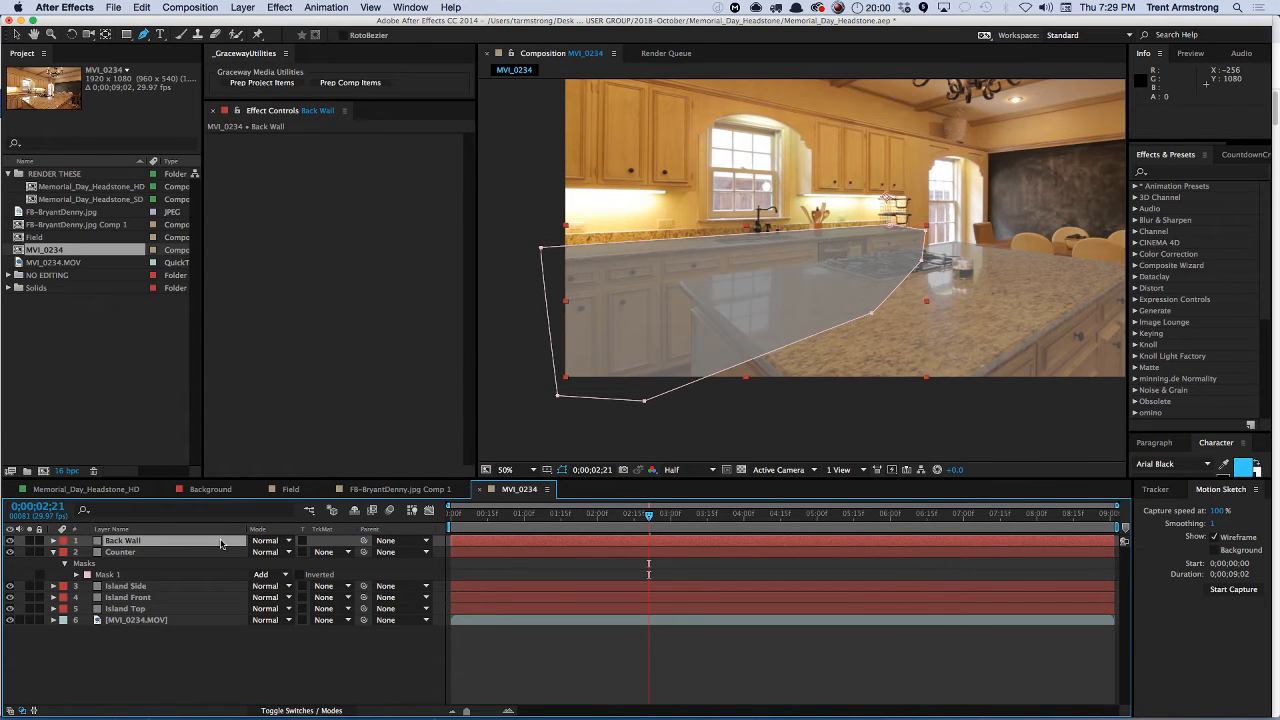
- Delete Back Wall's copied mask, then place Back Wall directly above the footage layer with Counter just above it
click(111, 544)
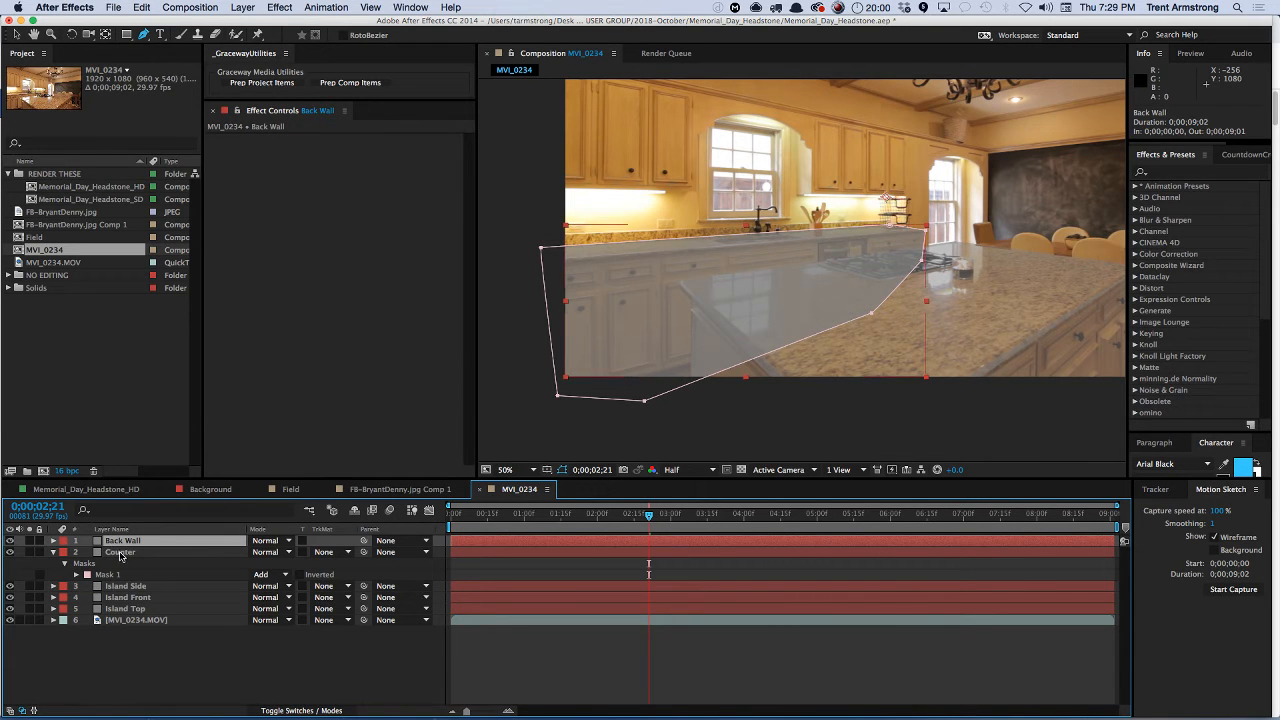
key(m)
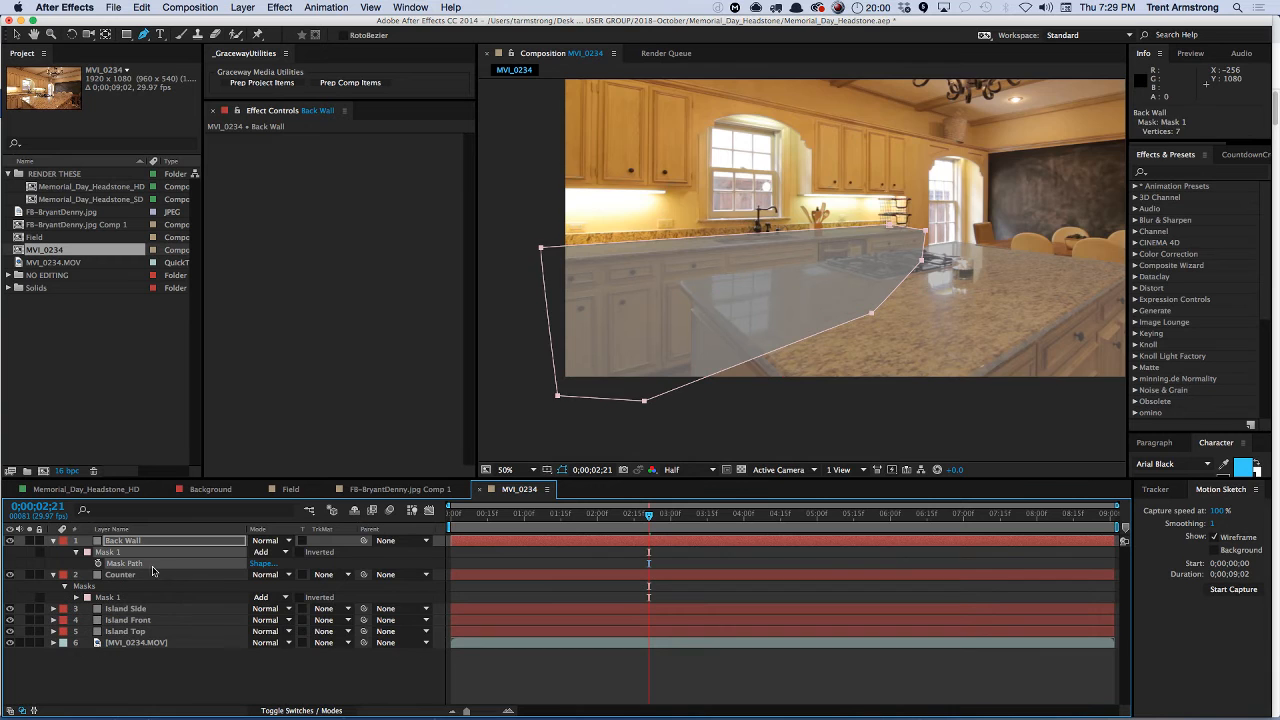
key(Delete)
drag(124, 540, 127, 612)
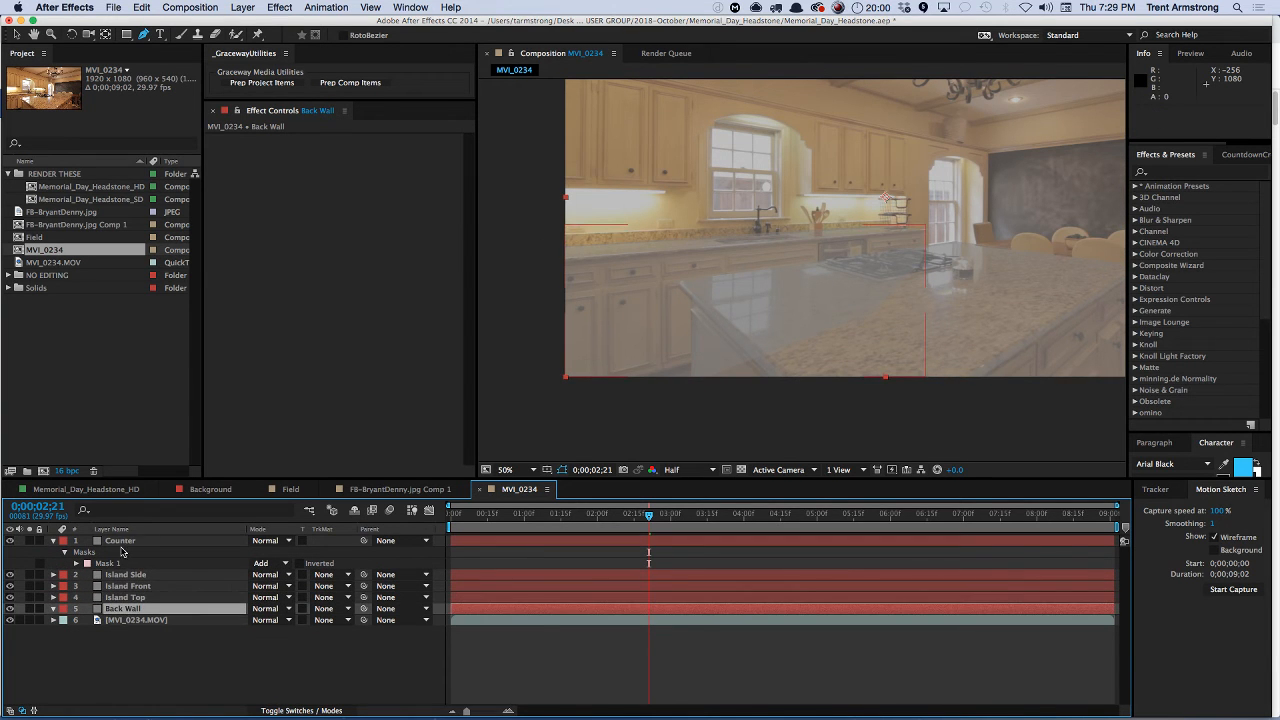
drag(122, 541, 131, 604)
- Duplicate the Back Wall layer and name the copy Chalk Board
click(132, 608)
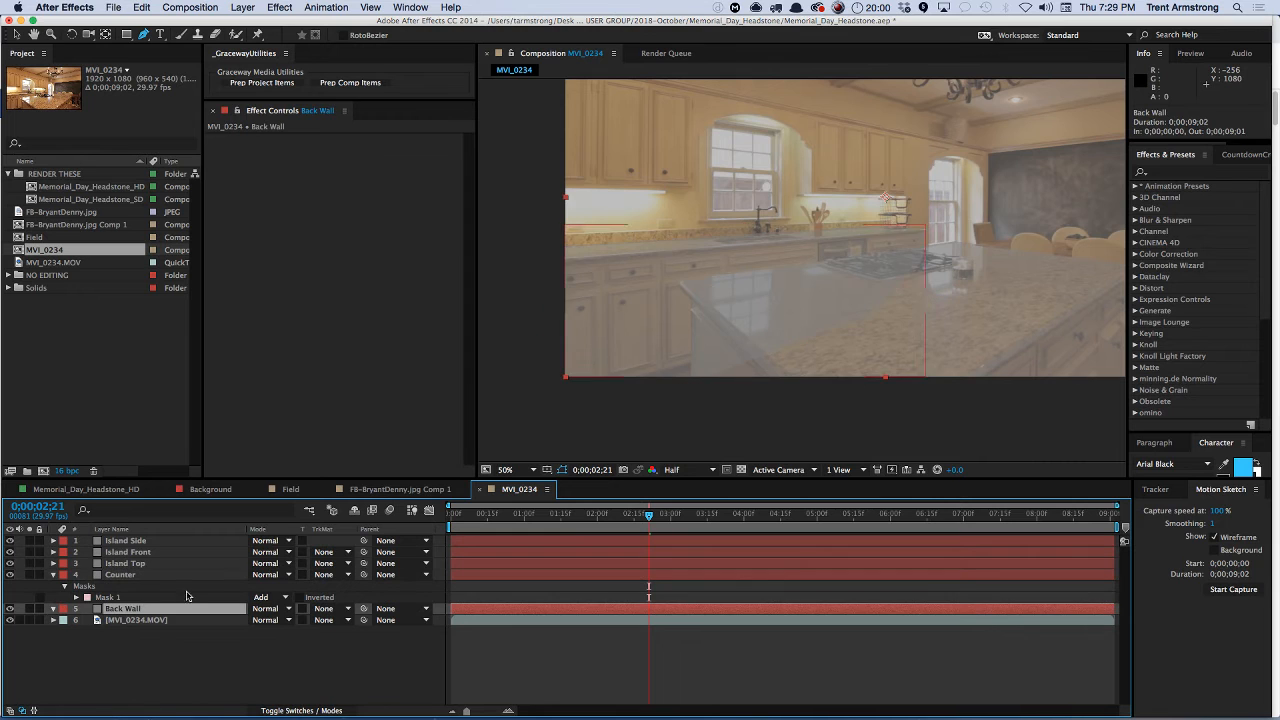
key(ctrl+d)
key(Return)
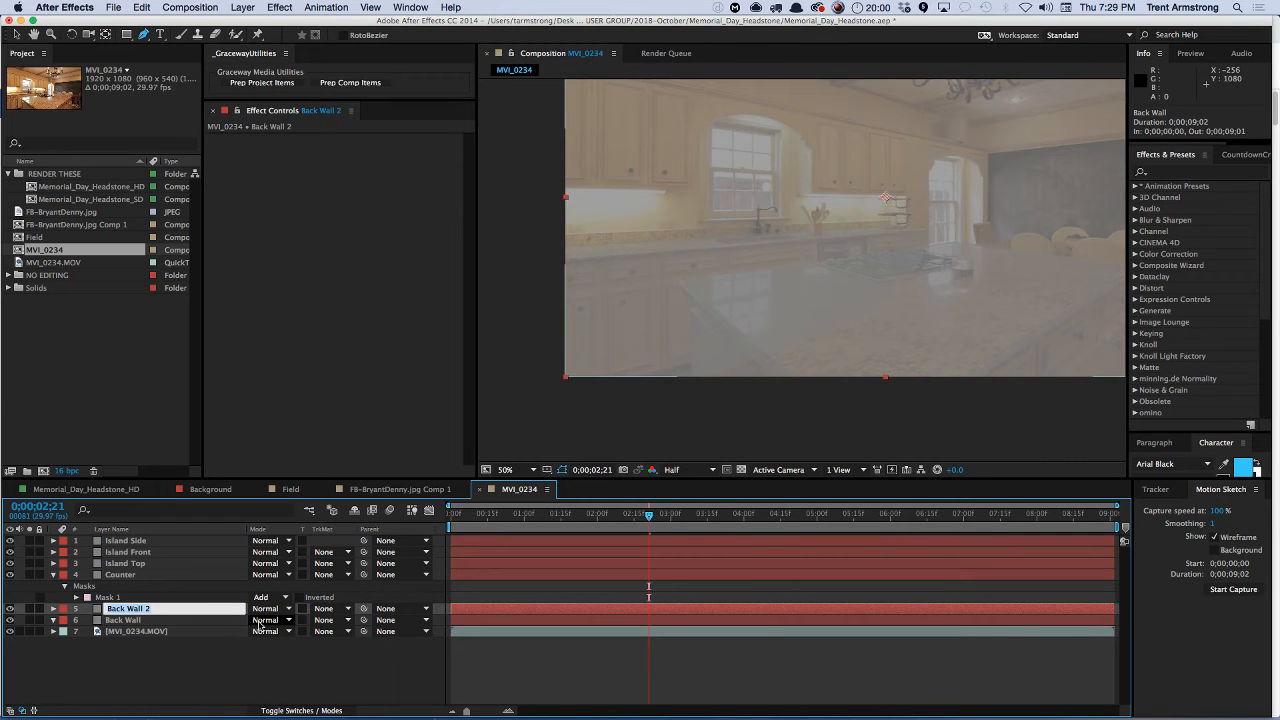
text(Chalk Board)
key(Return)
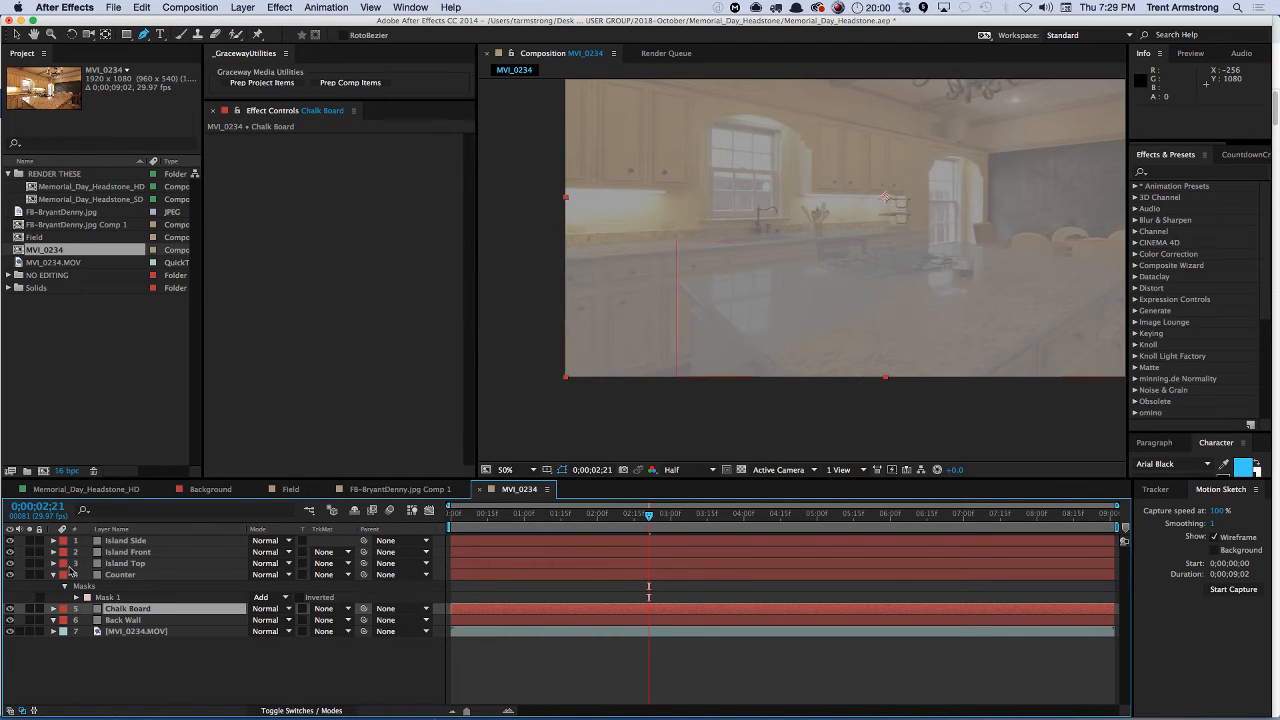
click(54, 574)
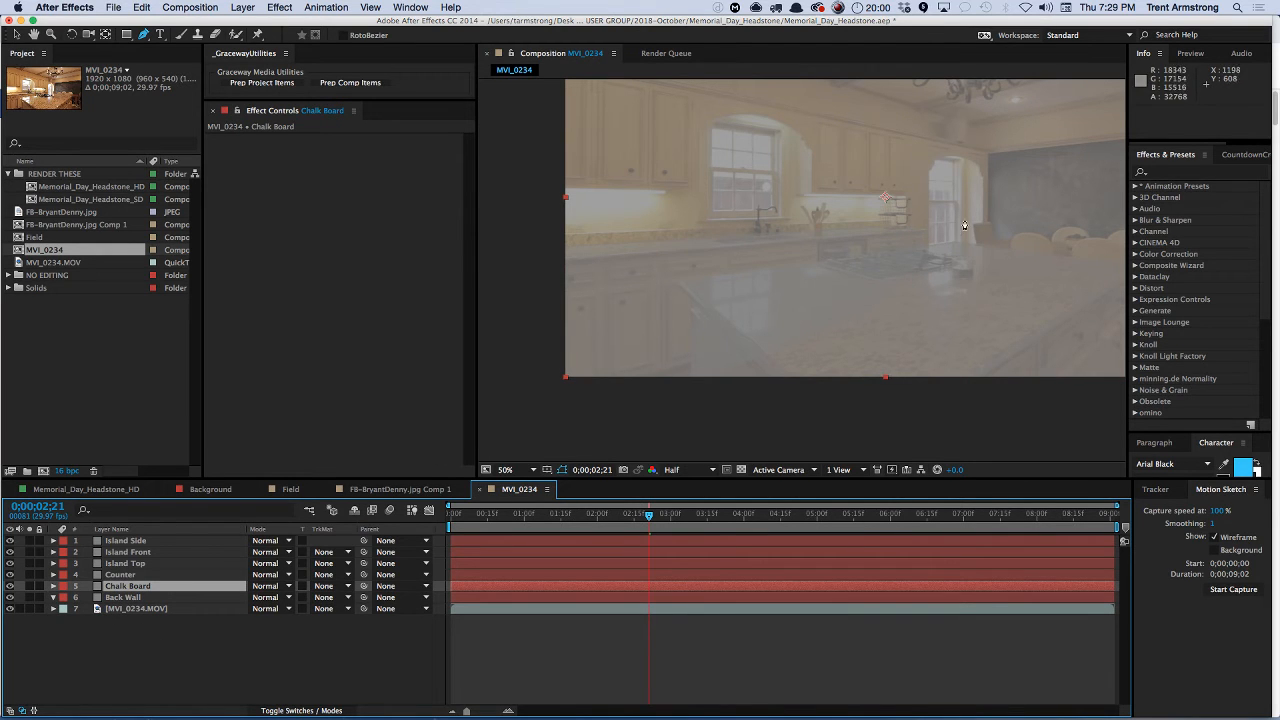
- Draw a four-point Pen mask on Chalk Board around the chalkboard wall, extending past the frame's right and lower edges, and fine-tune its upper-left vertex
key(shift+slash)
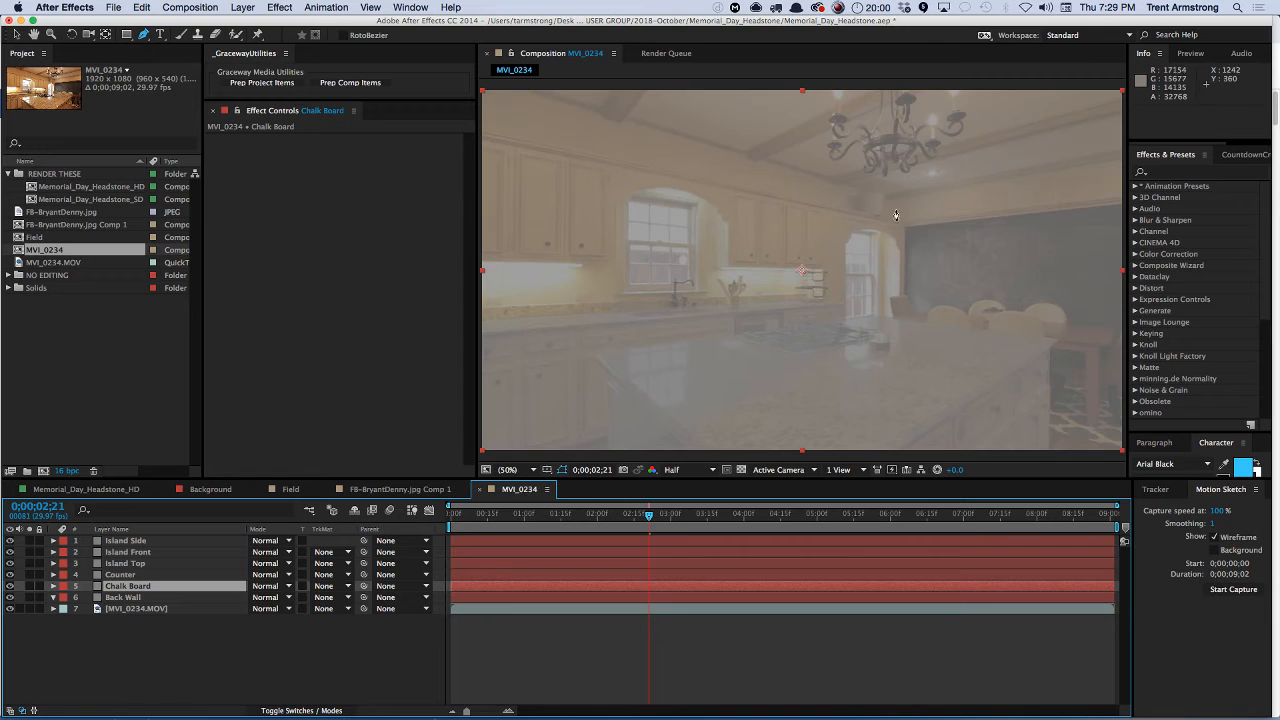
key(comma)
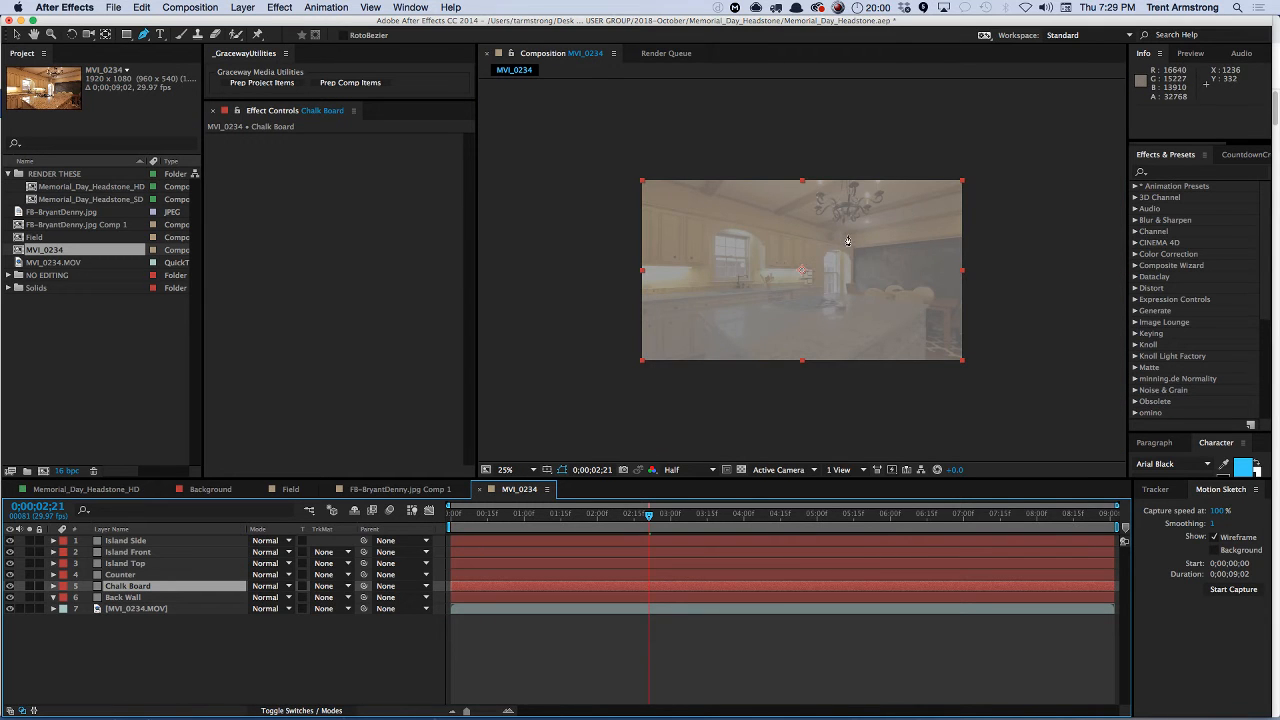
click(848, 235)
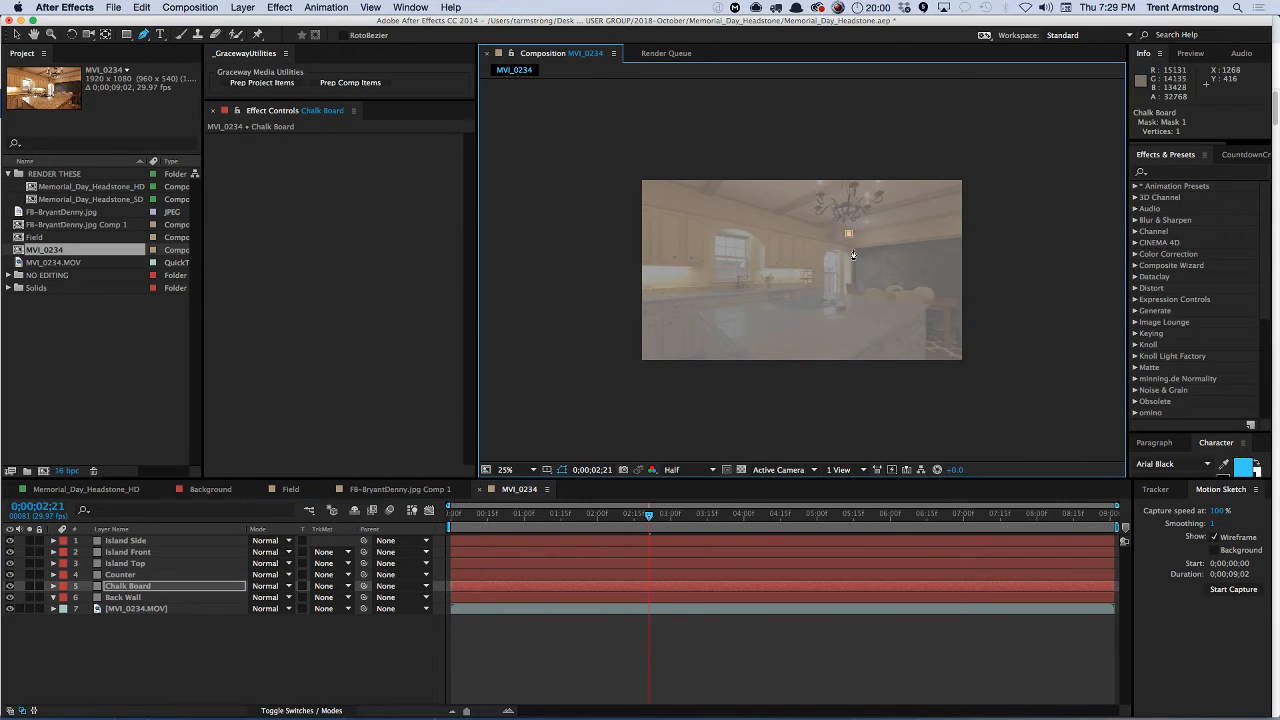
click(845, 366)
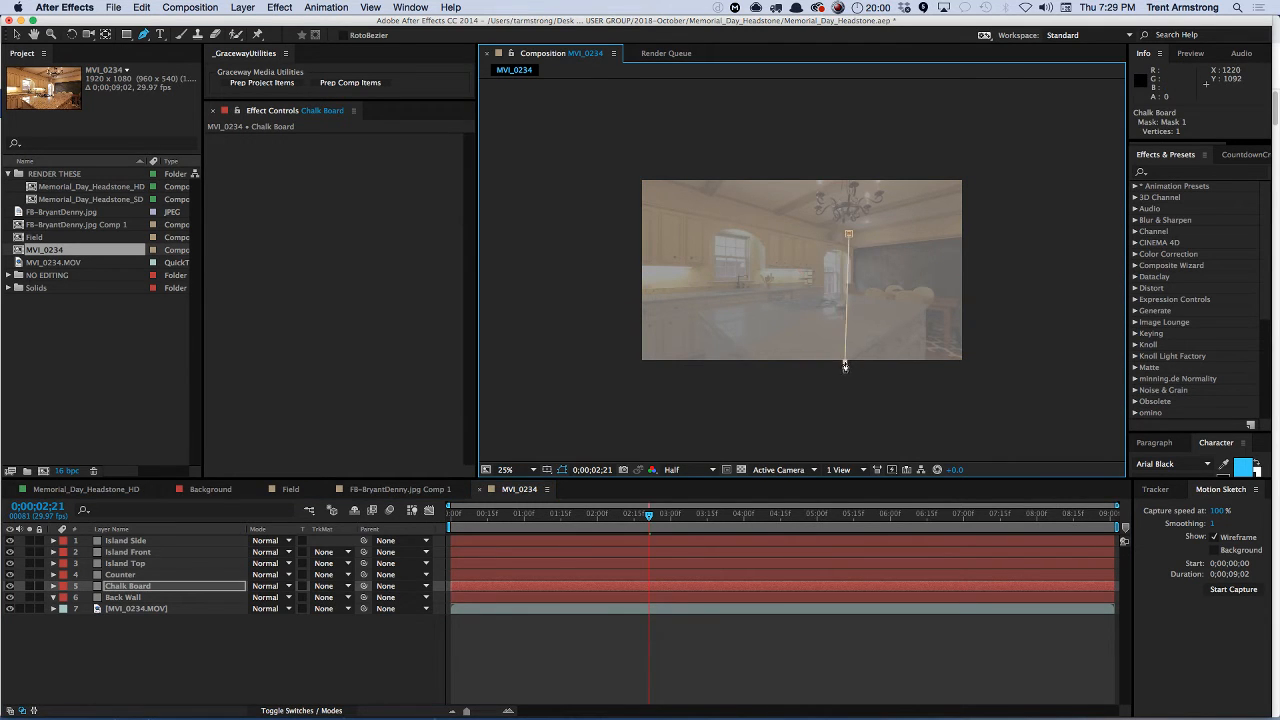
click(988, 384)
click(978, 205)
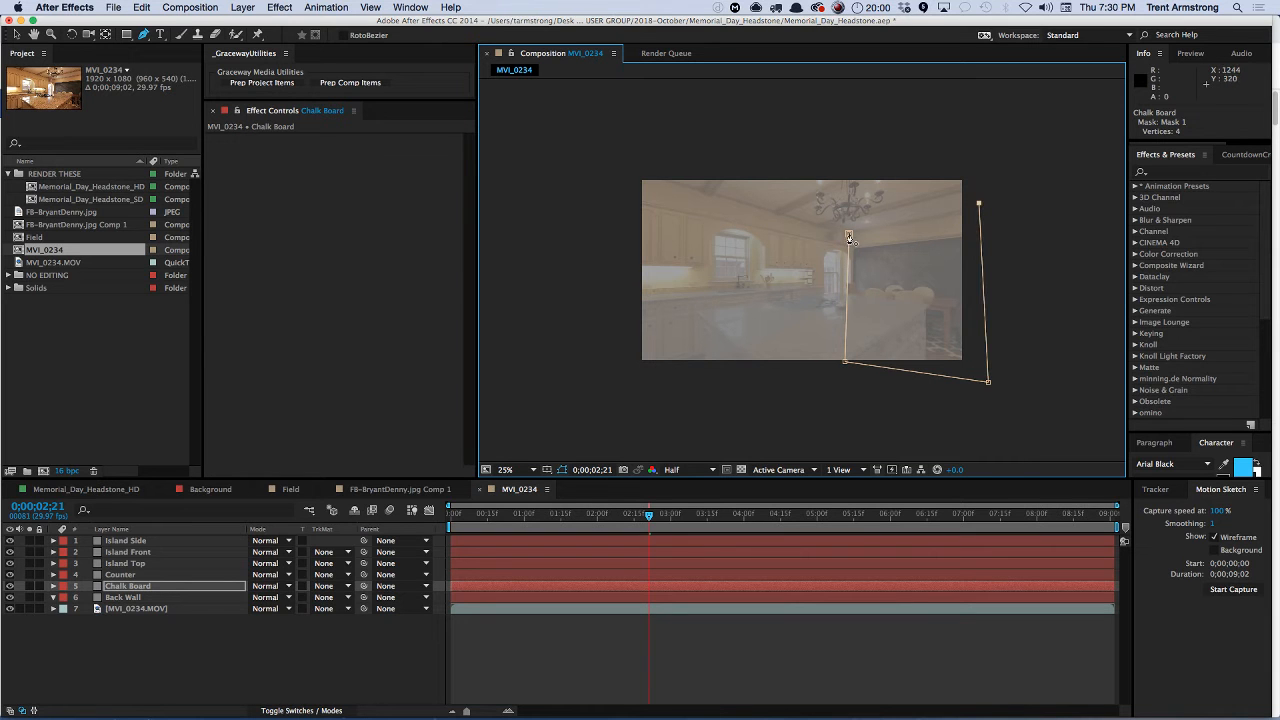
click(848, 234)
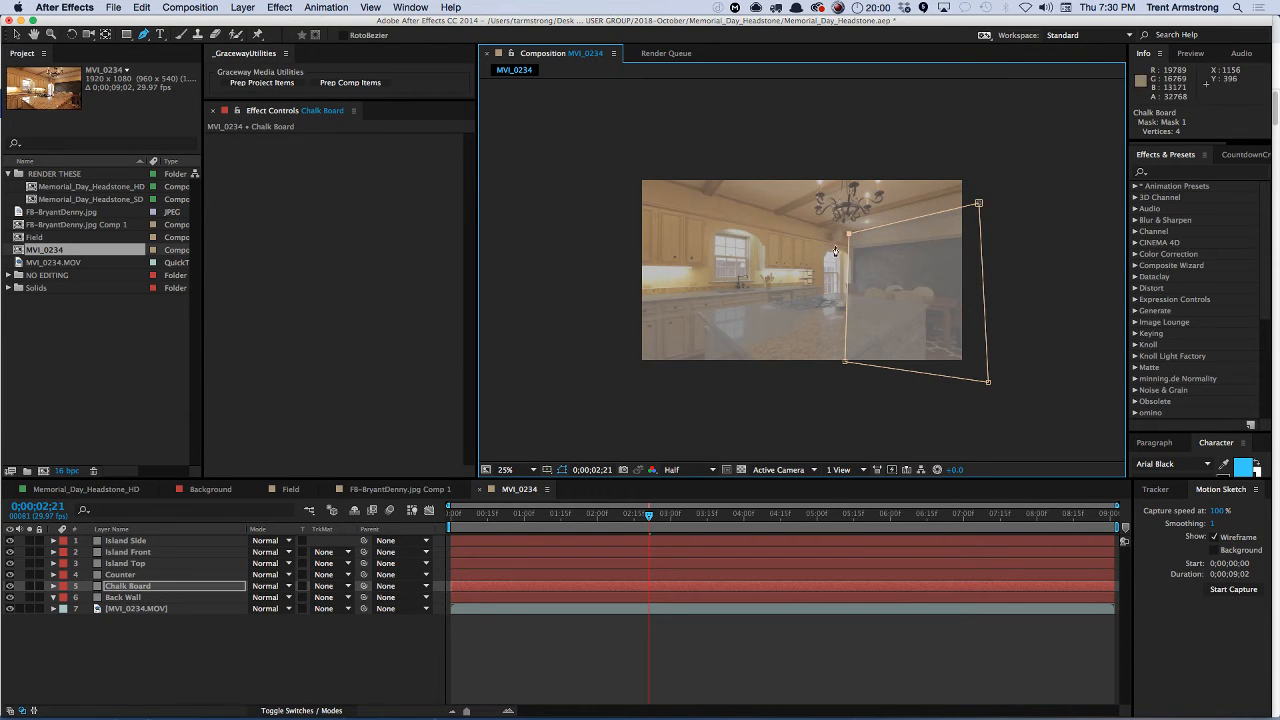
key(v)
drag(848, 238, 846, 231)
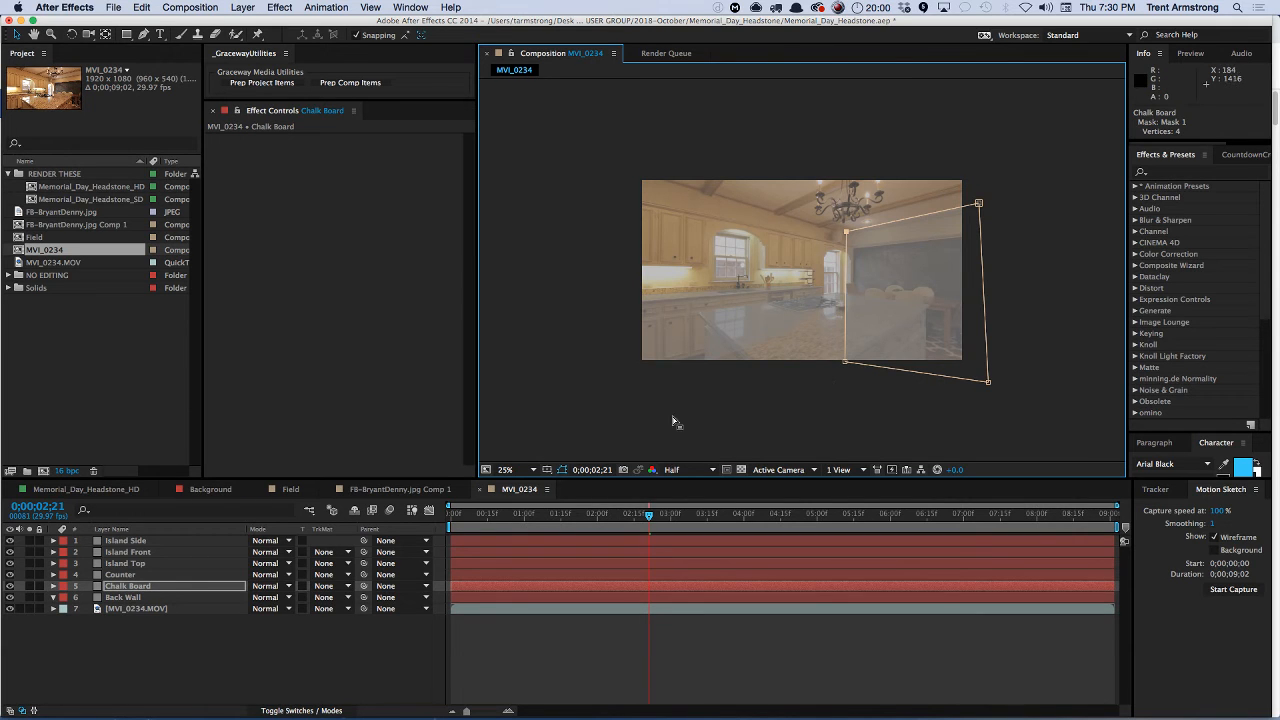
- Duplicate the Chalk Board layer and name the copy Ceiling
click(159, 641)
click(128, 586)
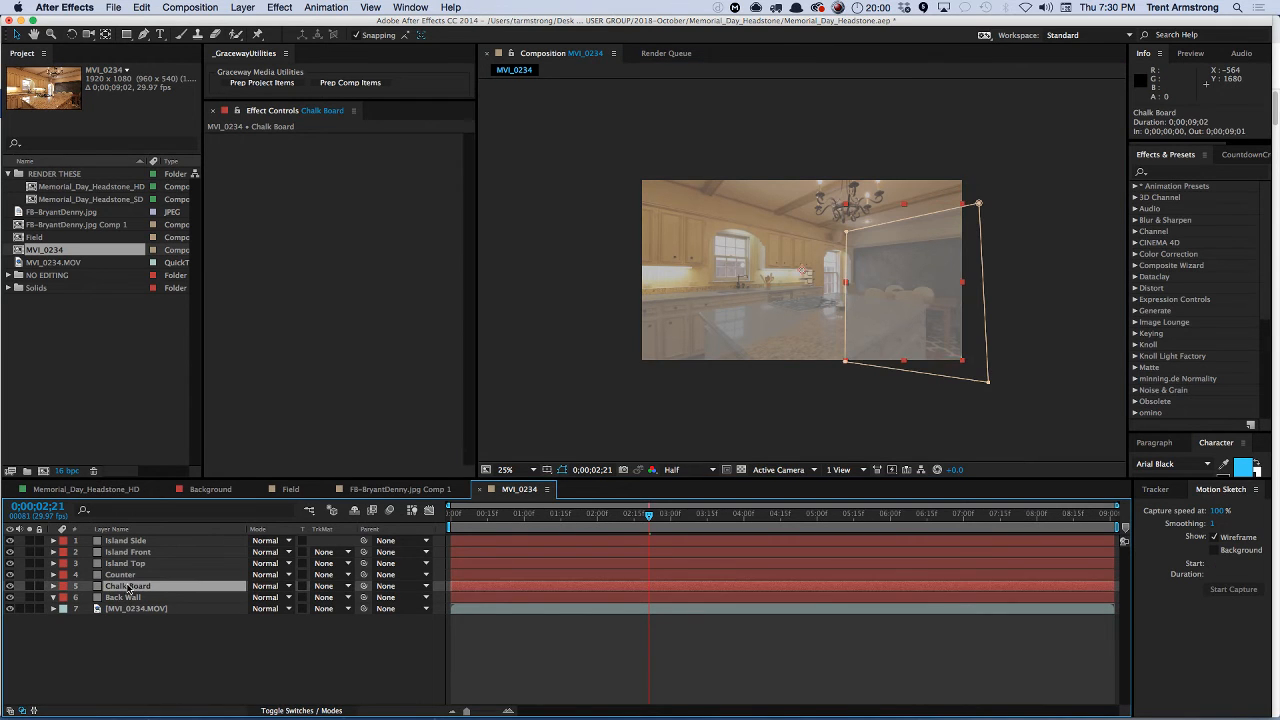
key(super+d)
key(Return)
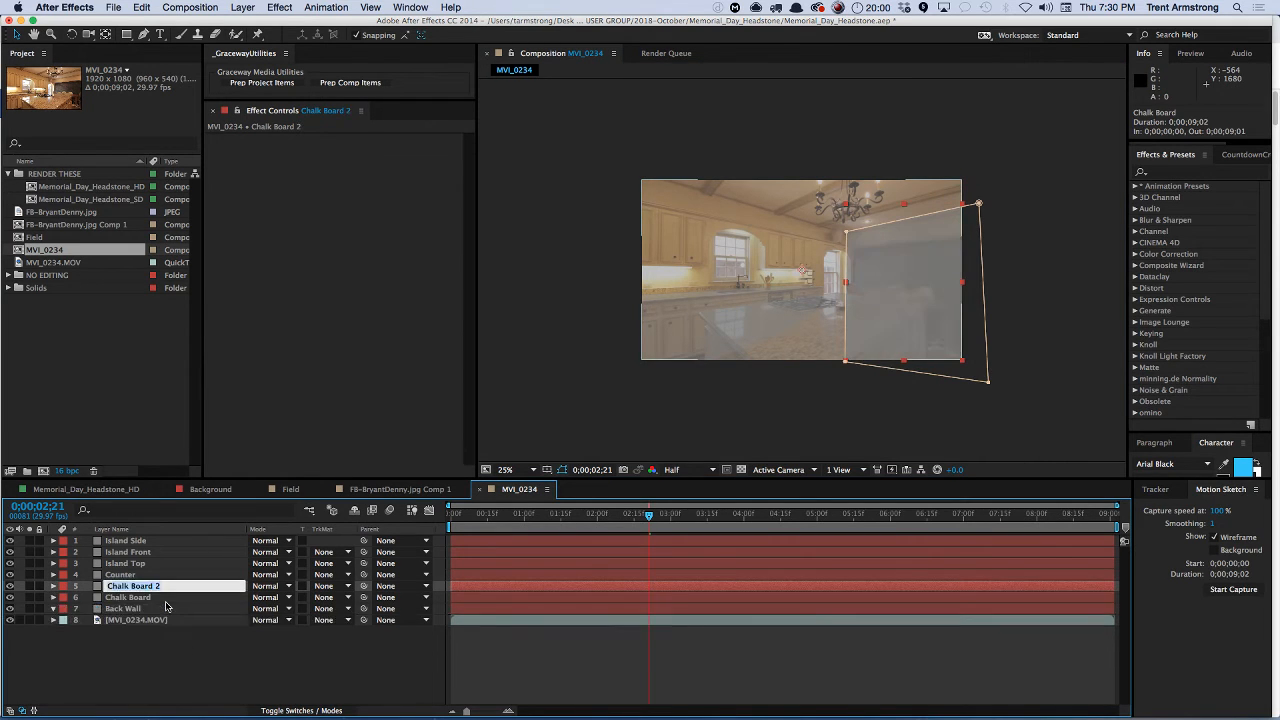
text(Ceiling)
key(Return)
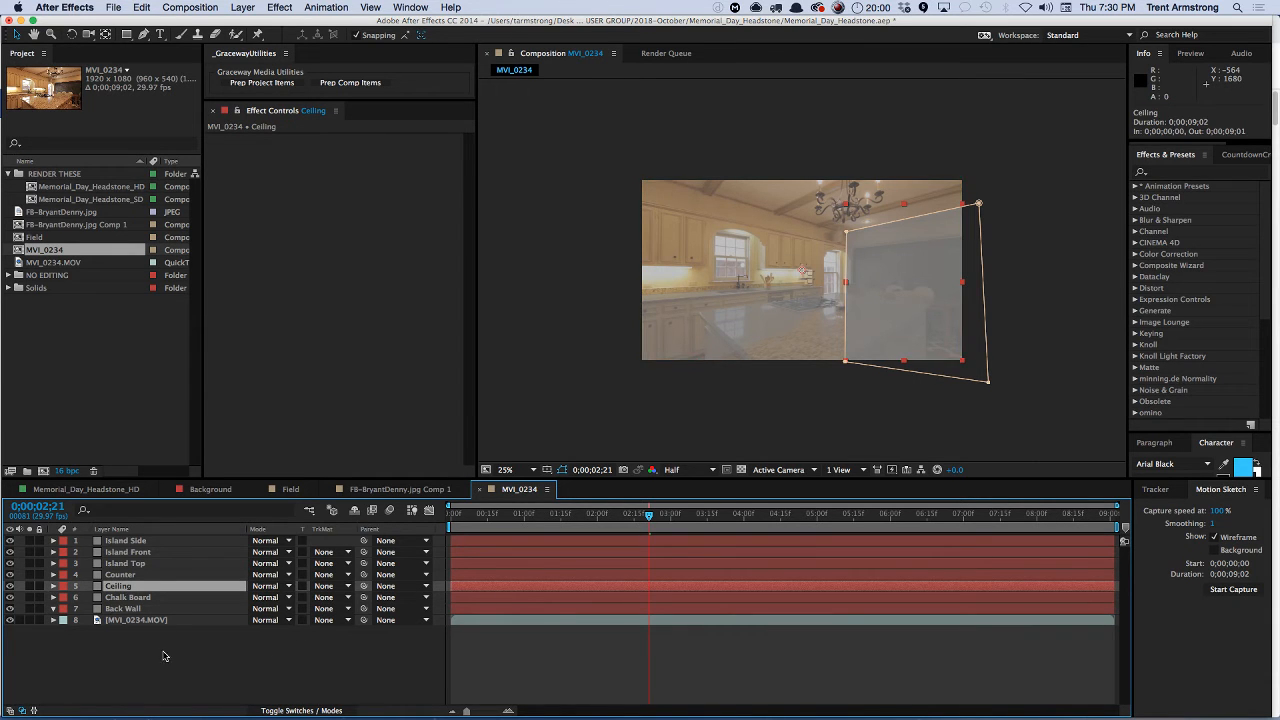
- Reveal the Ceiling layer's copied mask and delete it
key(m)
click(128, 609)
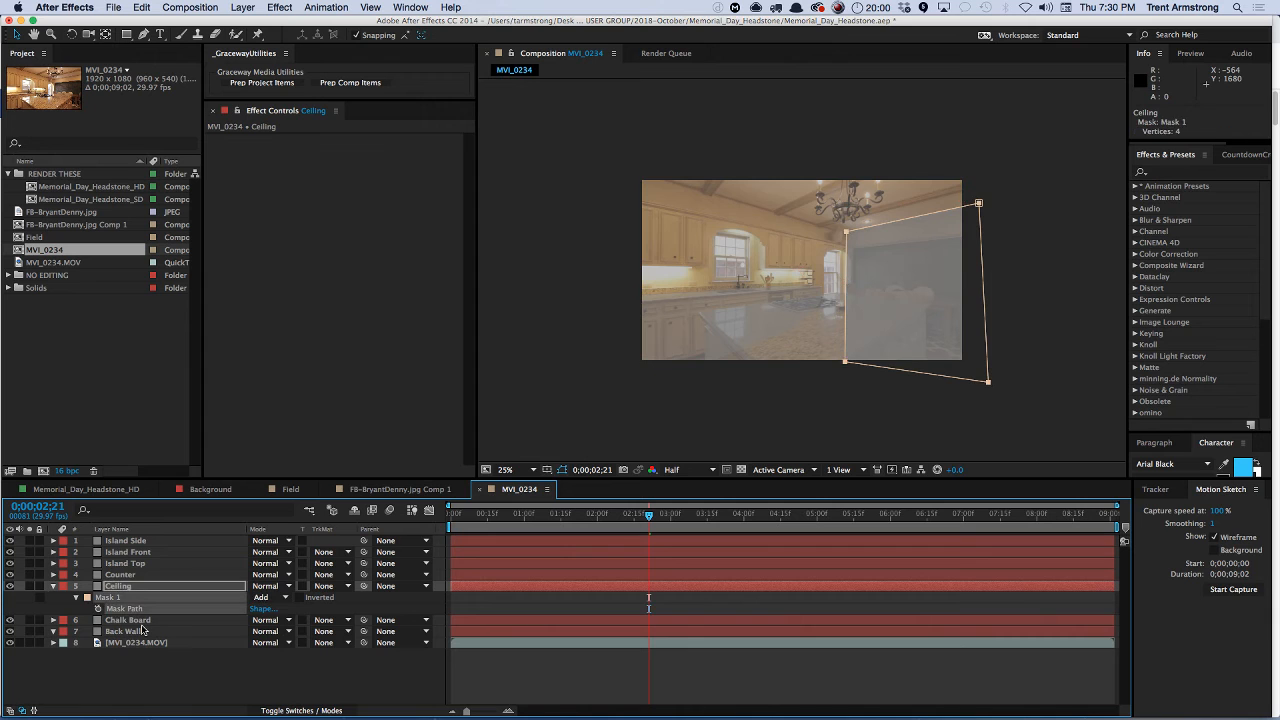
key(Delete)
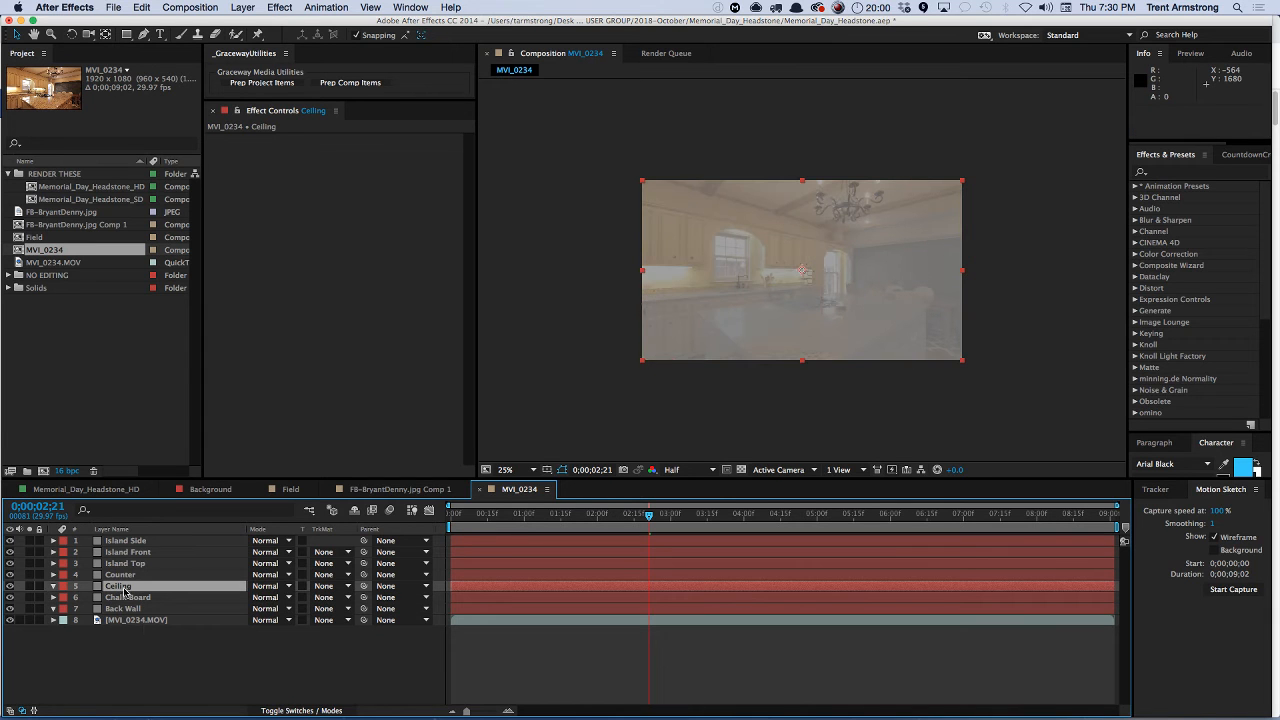
- Draw a five-point Pen mask on Ceiling along the wall-ceiling edges, meeting at the room's corner and extending past the frame's upper edge
key(g)
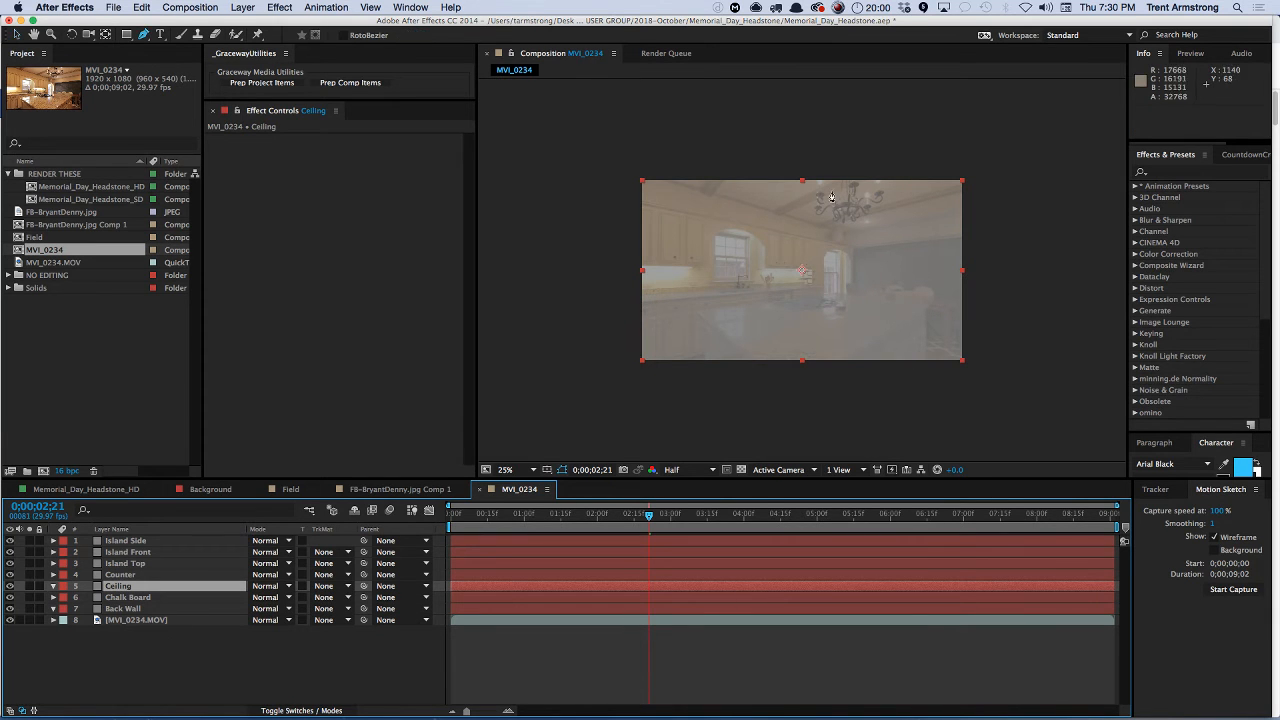
click(845, 236)
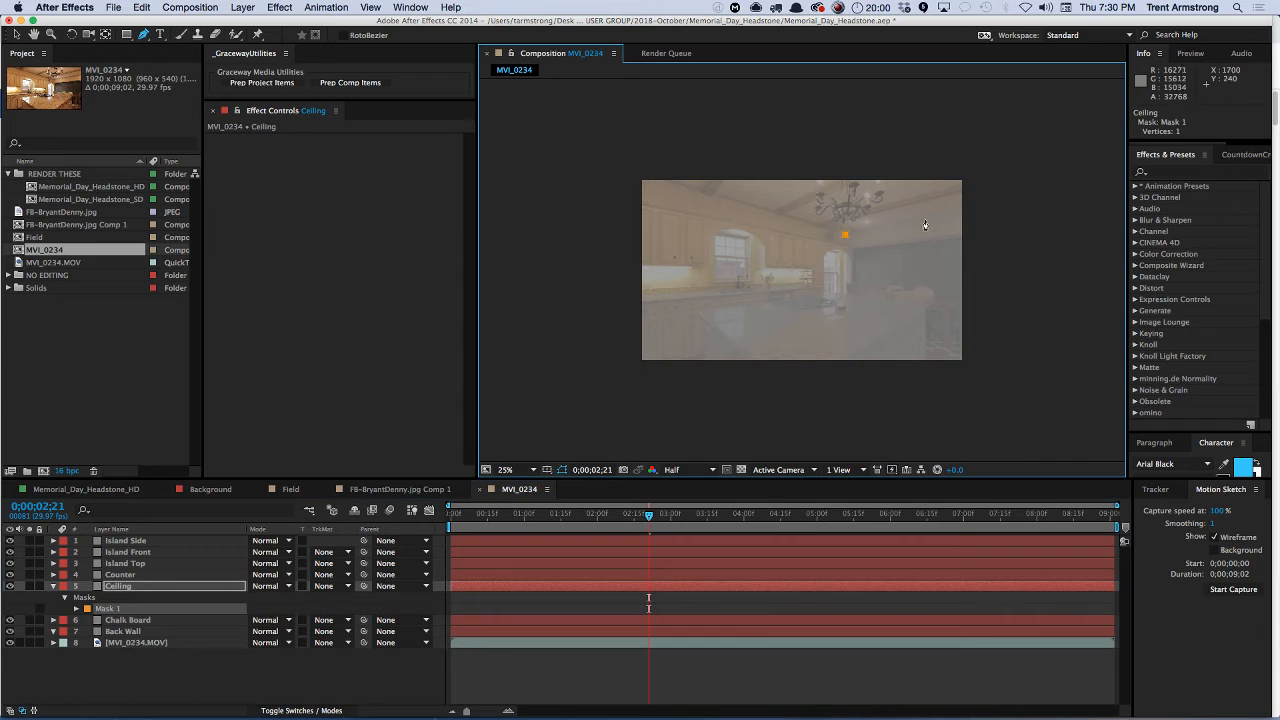
click(987, 207)
click(977, 168)
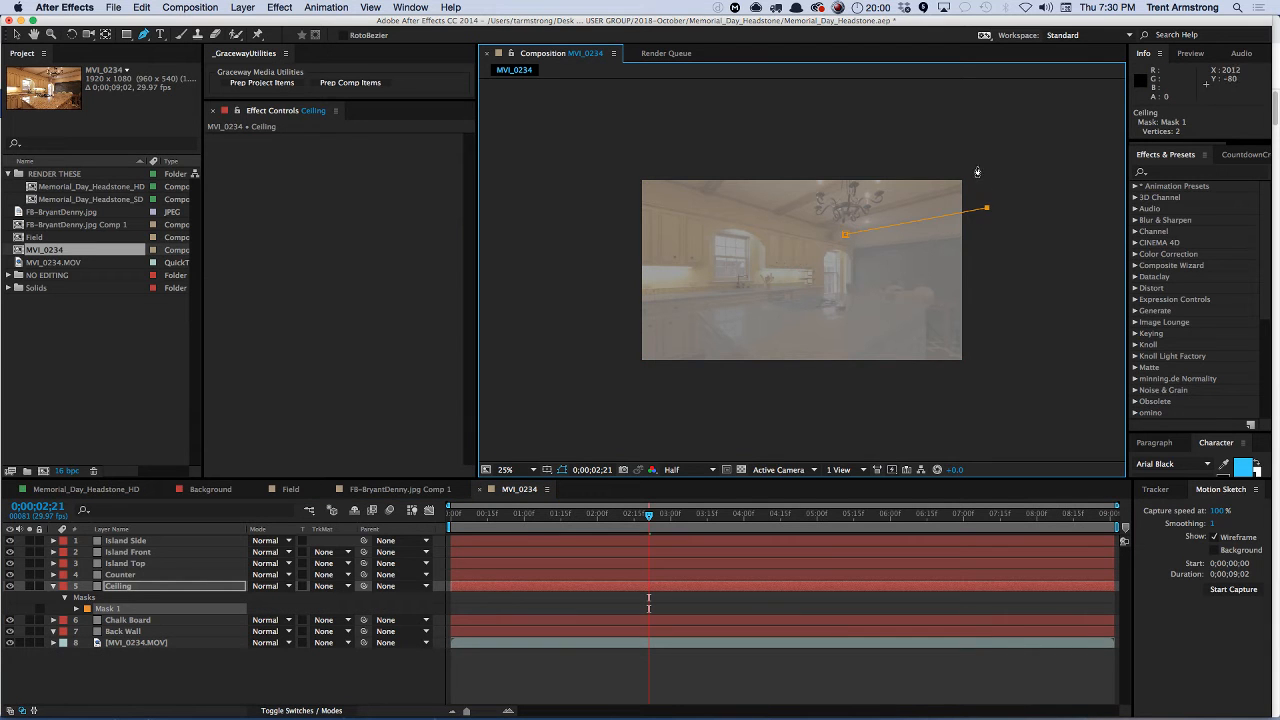
click(616, 162)
click(628, 177)
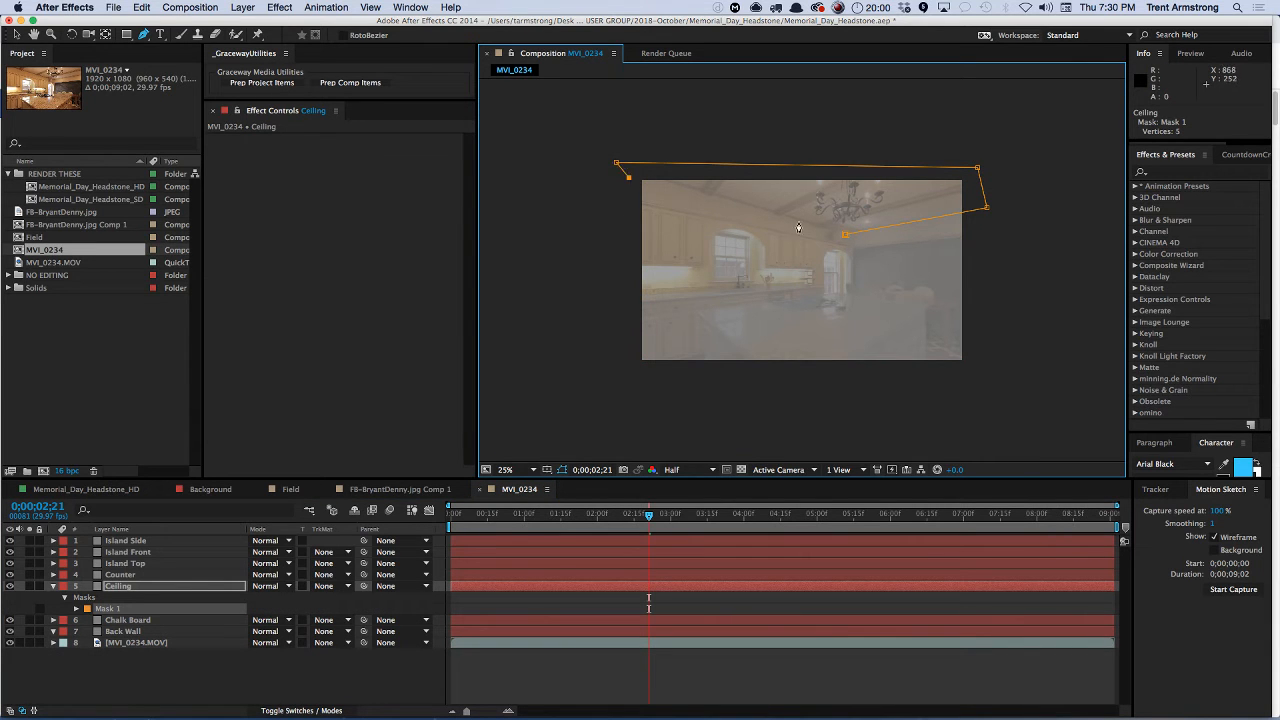
click(845, 237)
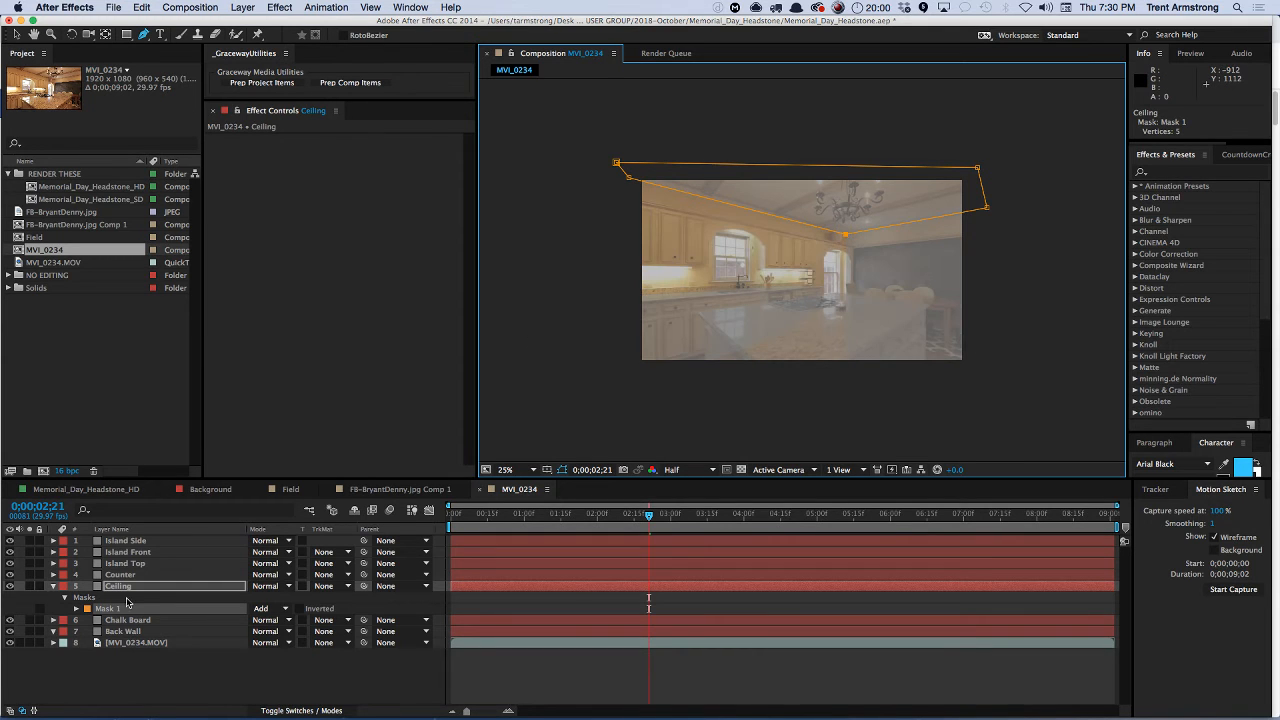
- Place the Ceiling layer between Chalk Board and Back Wall, then collapse its properties and deselect it
drag(125, 587, 127, 625)
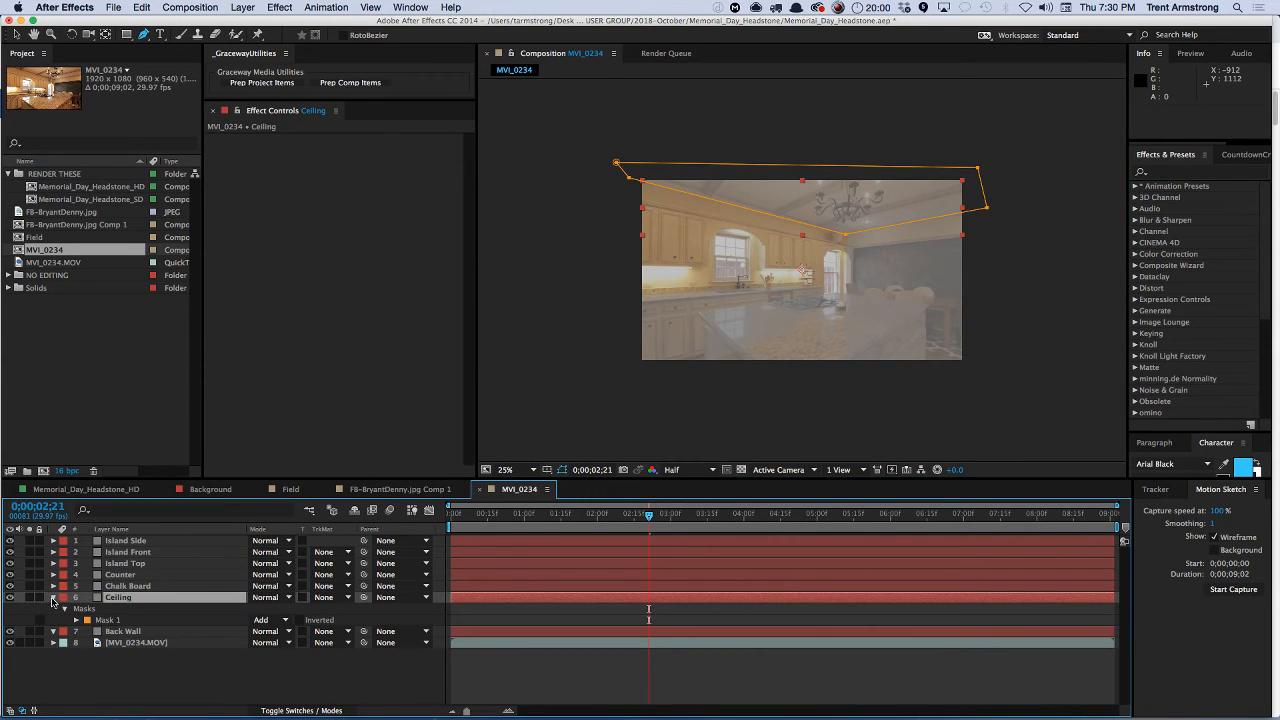
click(53, 601)
key(period)
key(period)
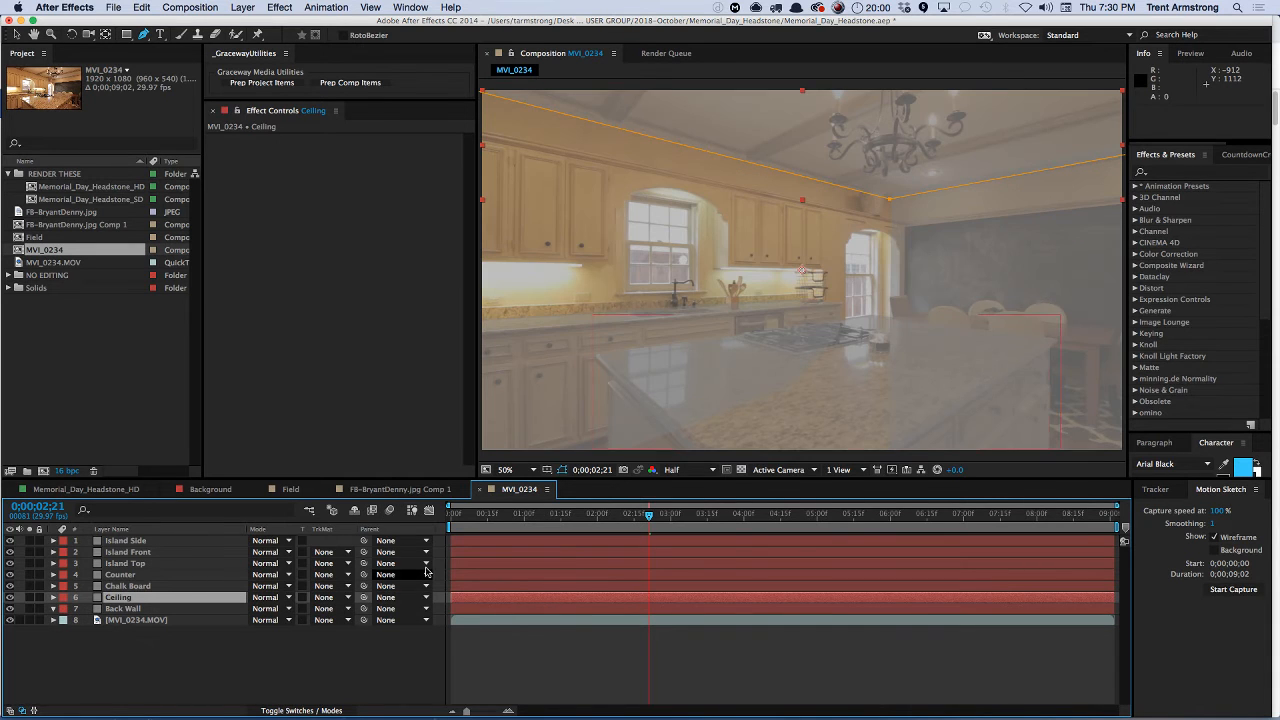
key(comma)
key(comma)
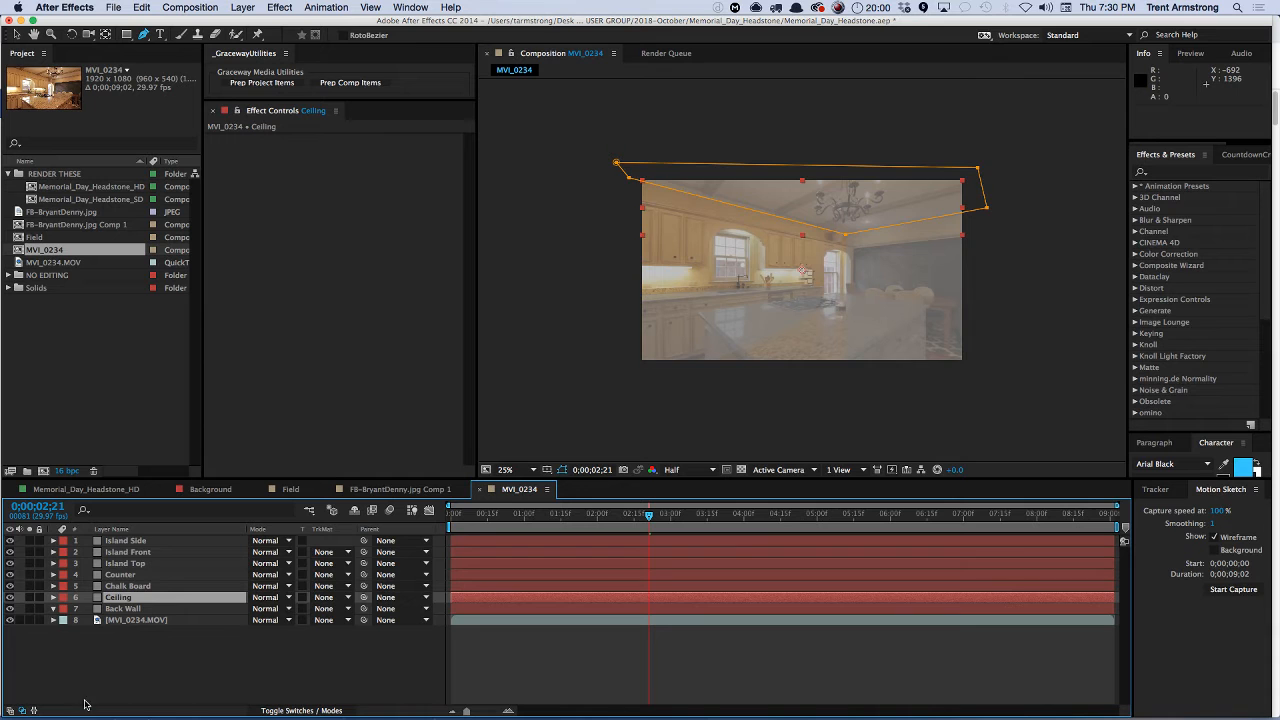
click(115, 652)
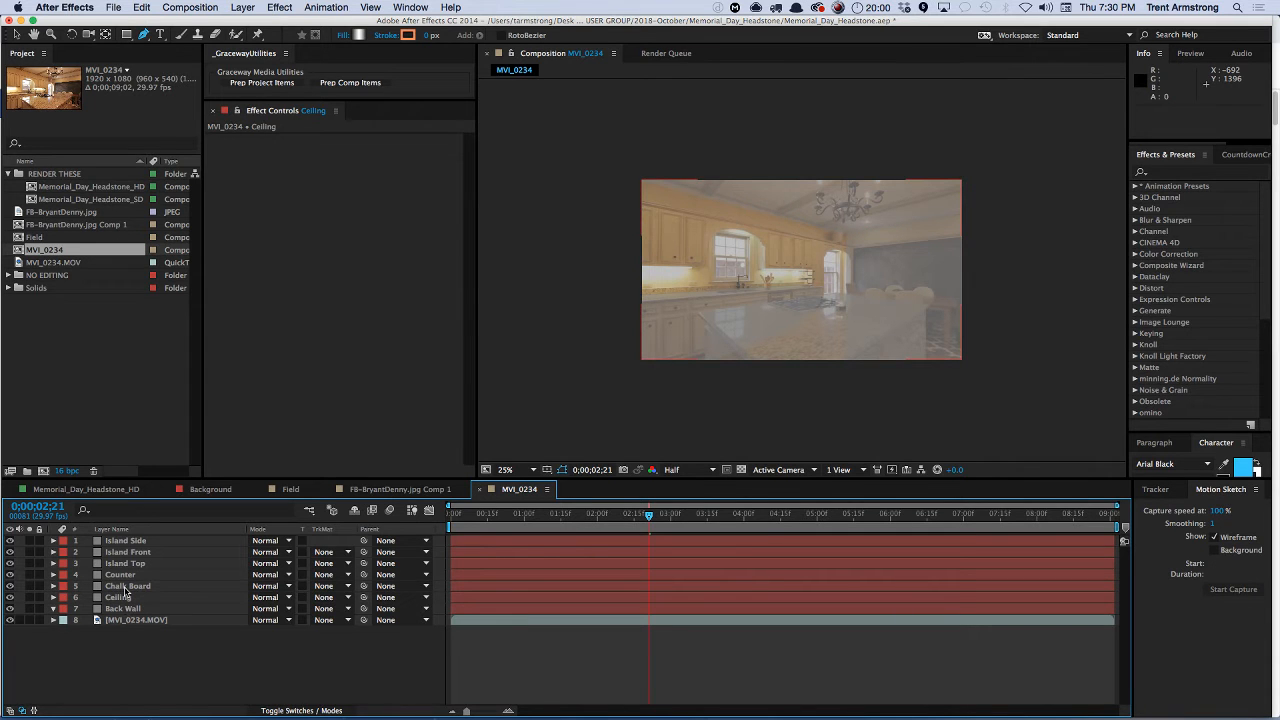
- Set the MVI_0234 composition's size to 1280 × 720 px
key(super+k)
key(Tab)
key(Tab)
text(128)
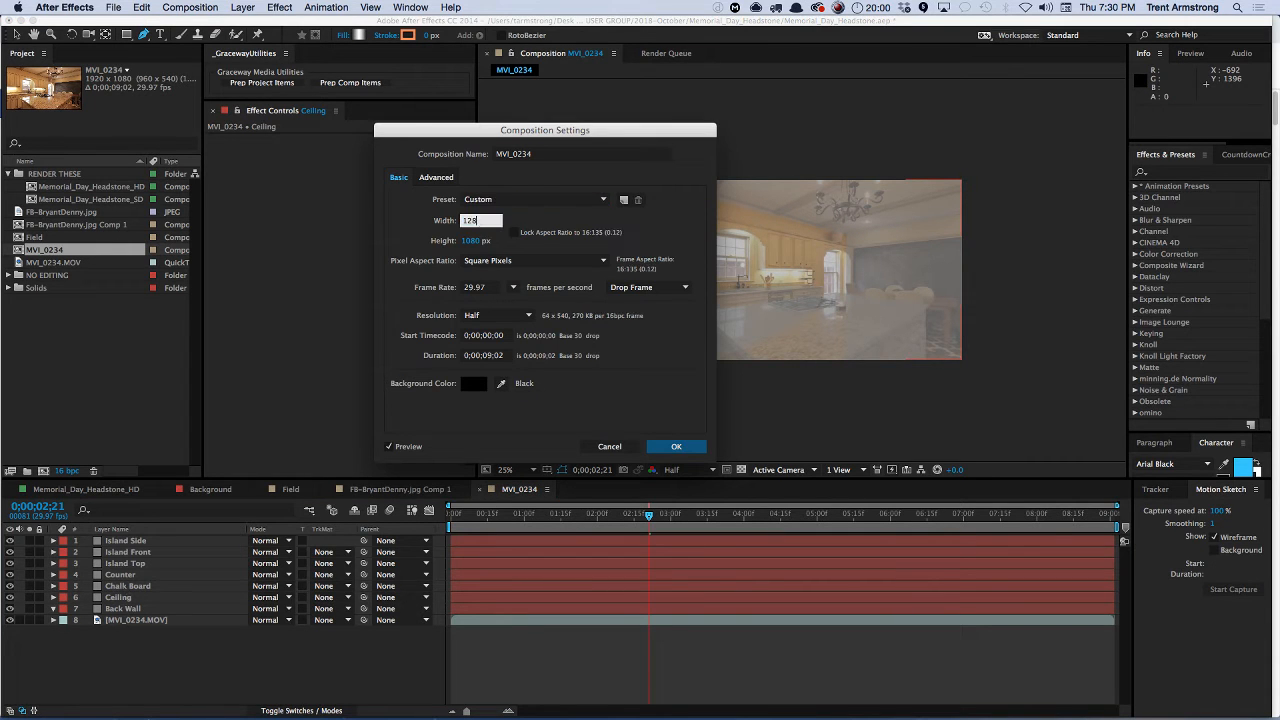
text(0)
key(Tab)
text(720)
key(Return)
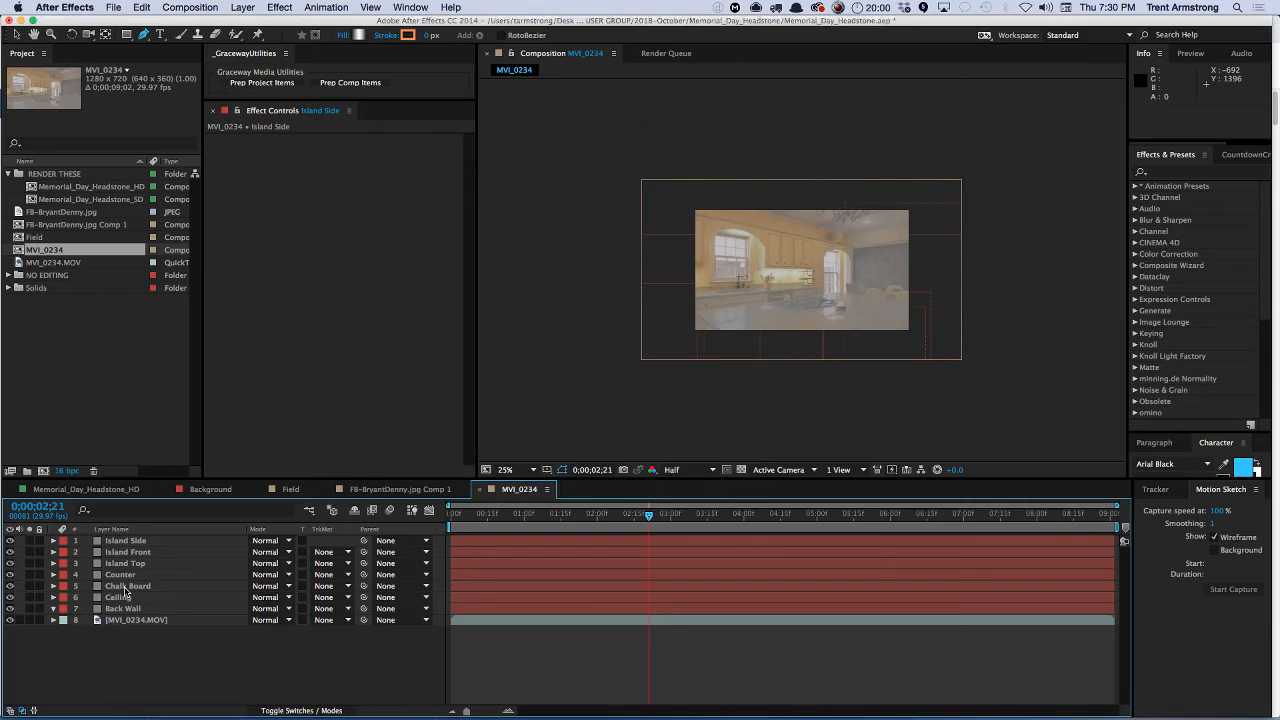
- Parent all seven solid layers to MVI_0234.MOV and scale the footage layer to fit the composition frame
key(period)
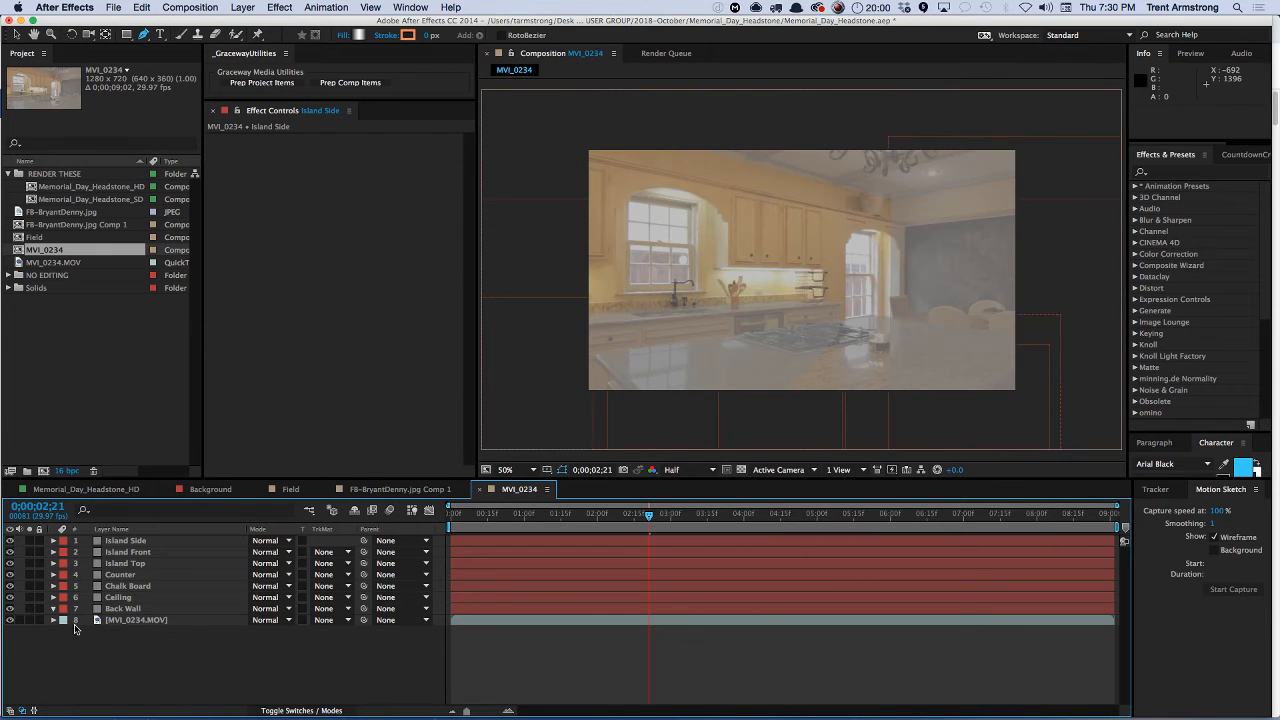
click(133, 545)
shift+click(137, 612)
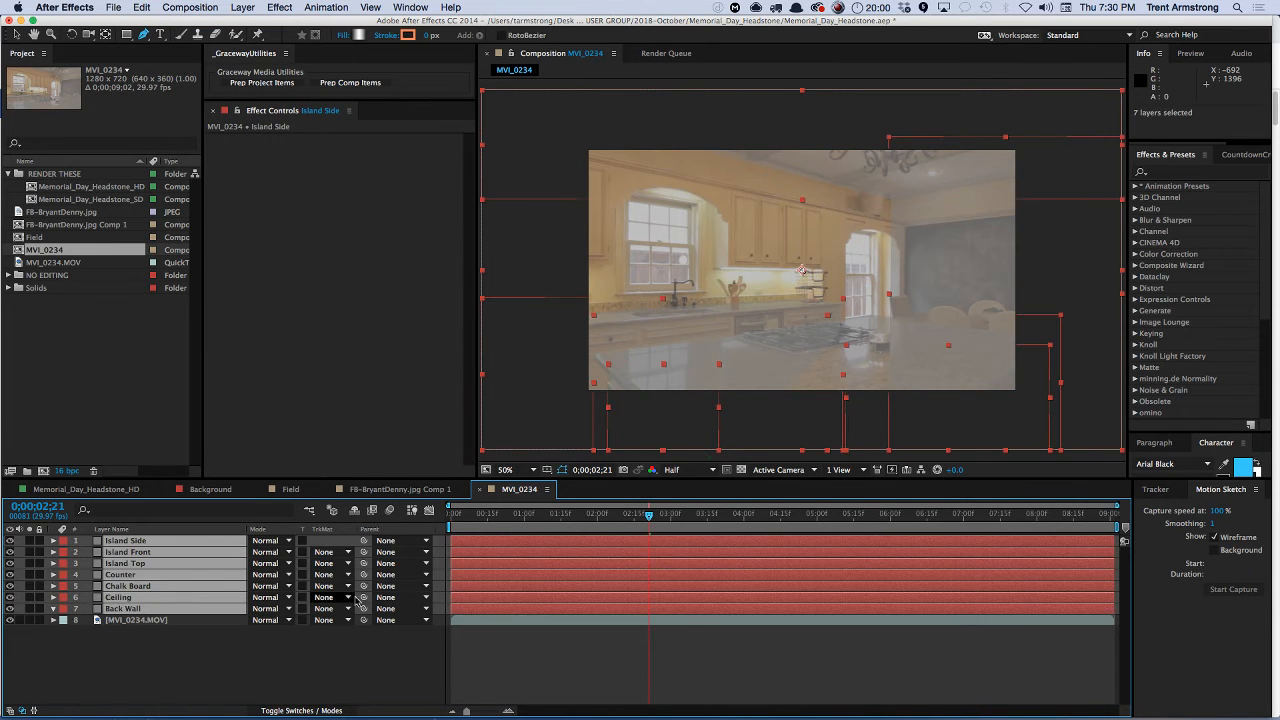
drag(364, 608, 208, 620)
click(206, 620)
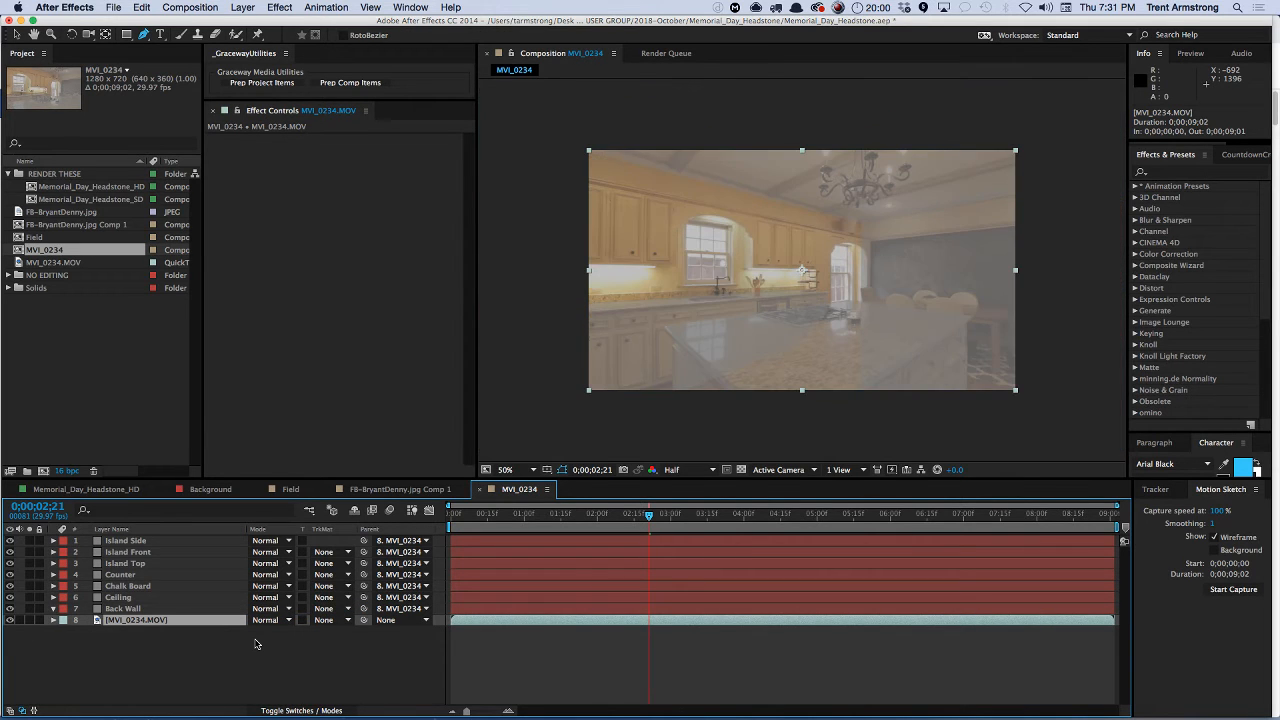
- Reset the parent of all seven solid layers to None
click(136, 609)
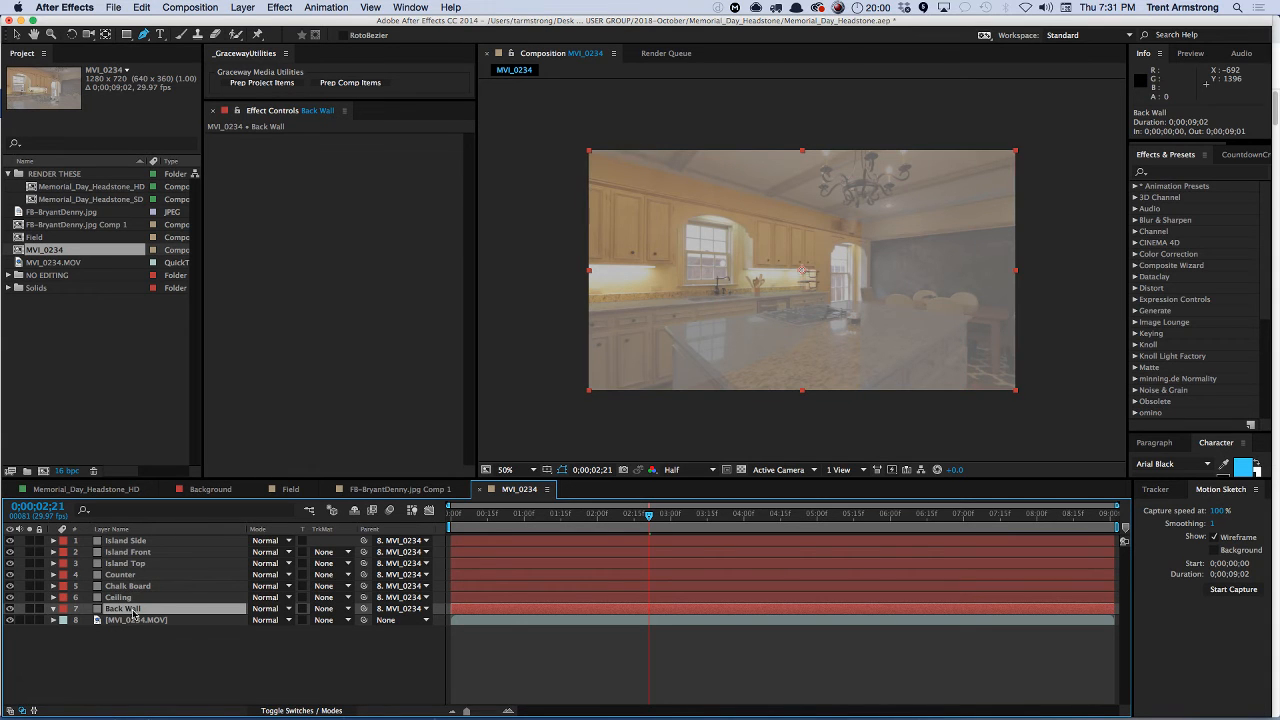
shift+click(238, 543)
click(405, 540)
click(400, 560)
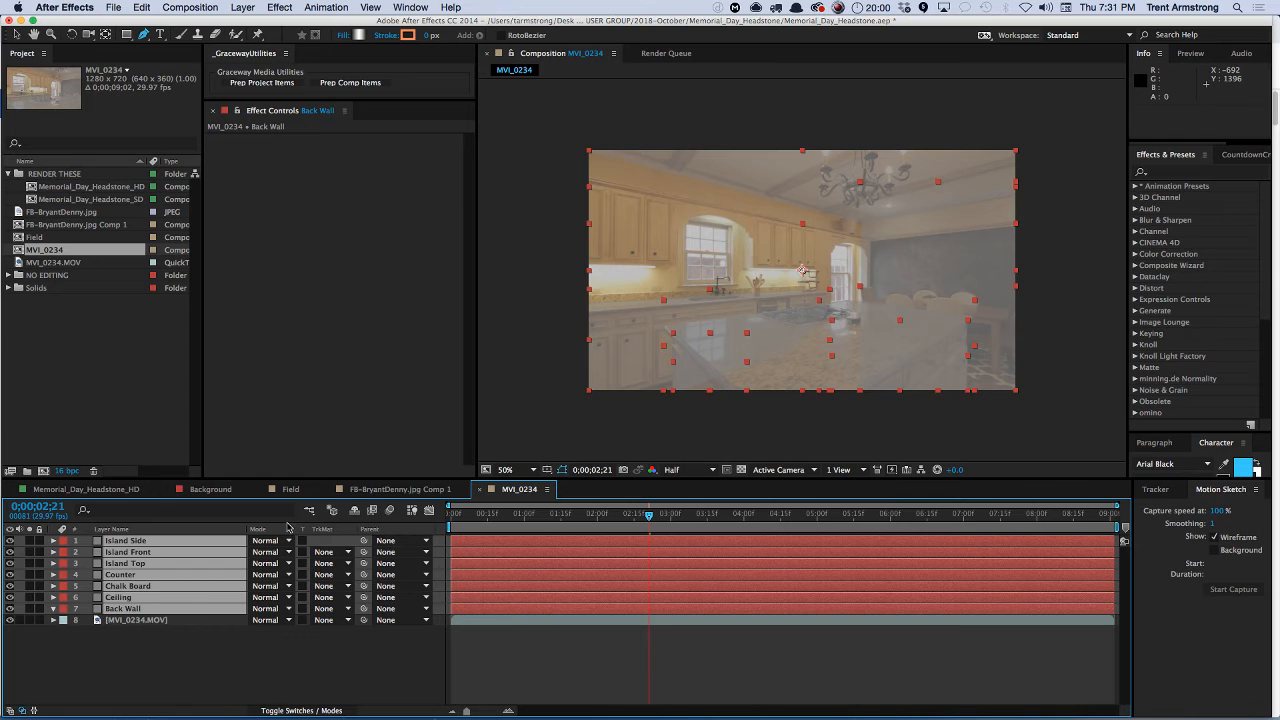
click(218, 690)
- Solo the Island Side and MVI_0234.MOV layers and inspect the solid against the island's side
click(140, 541)
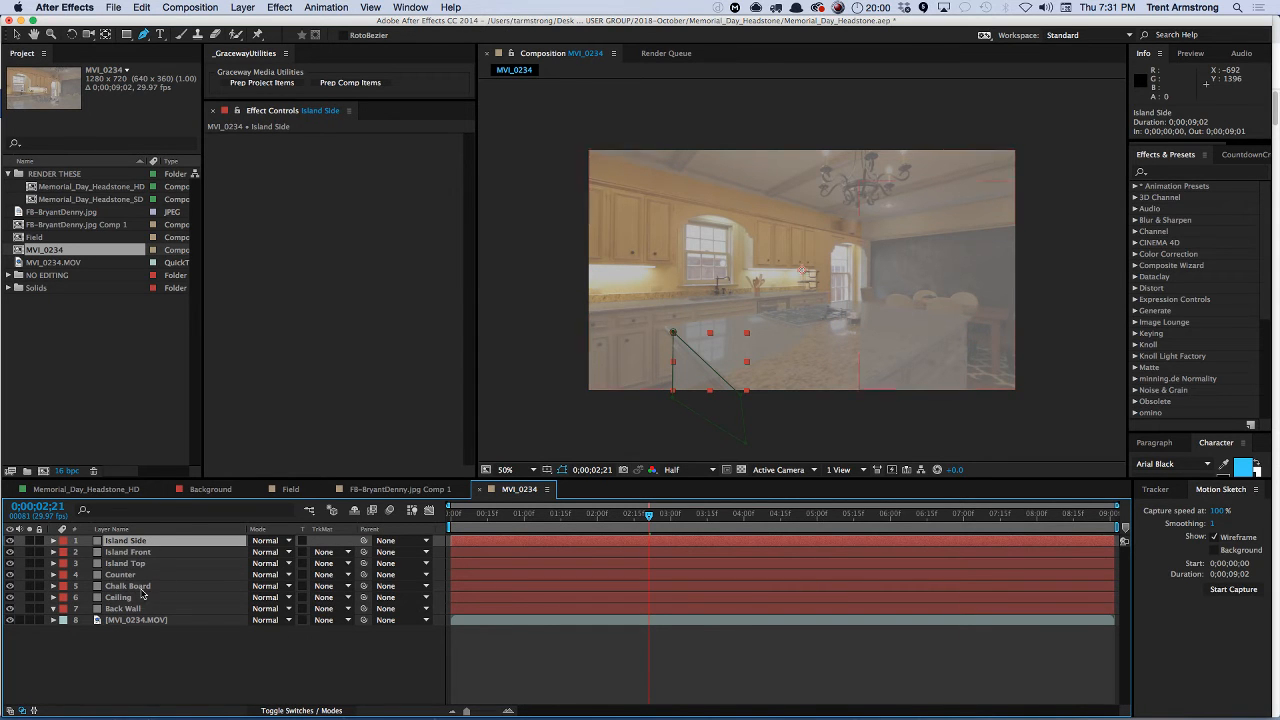
key(period)
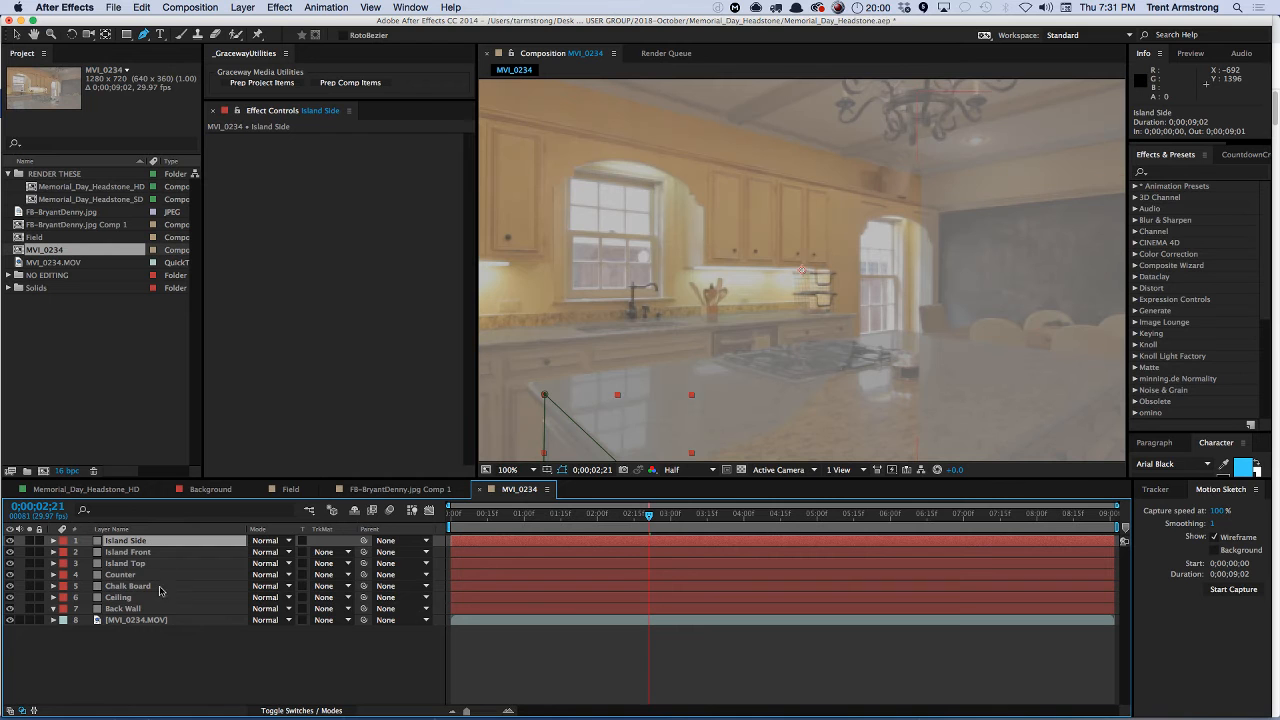
click(29, 541)
click(29, 621)
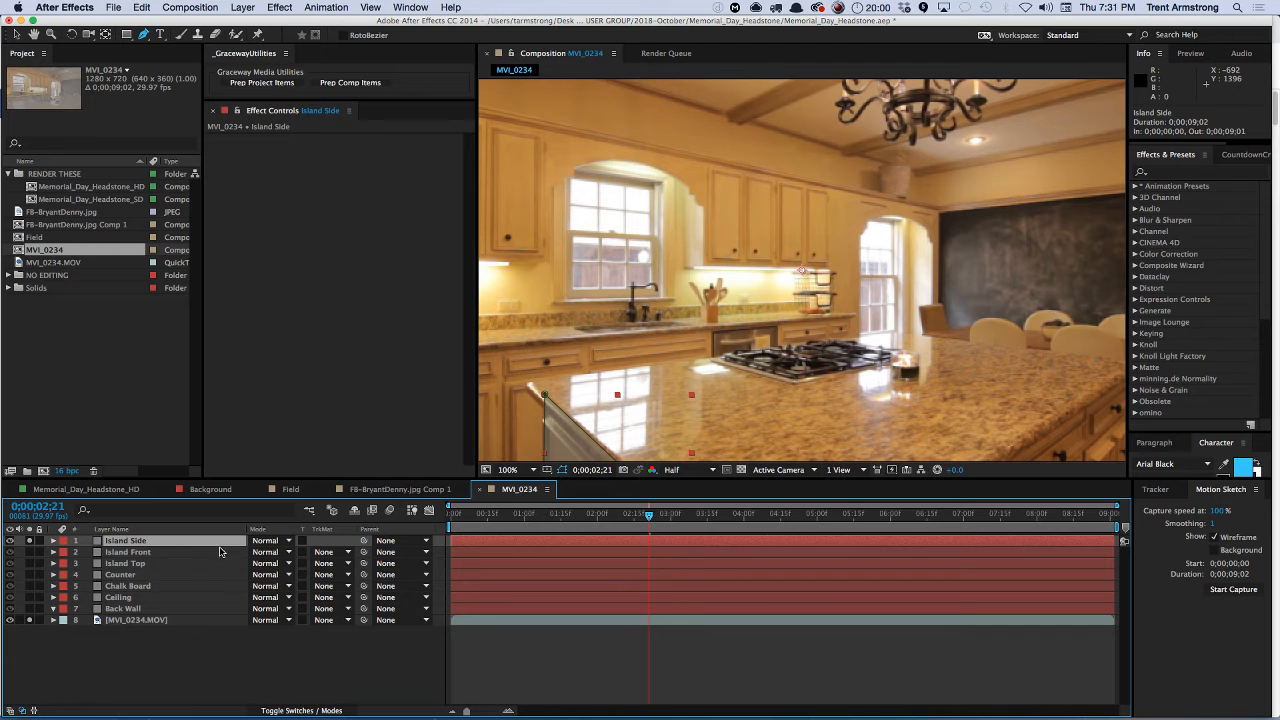
drag(690, 361, 685, 300)
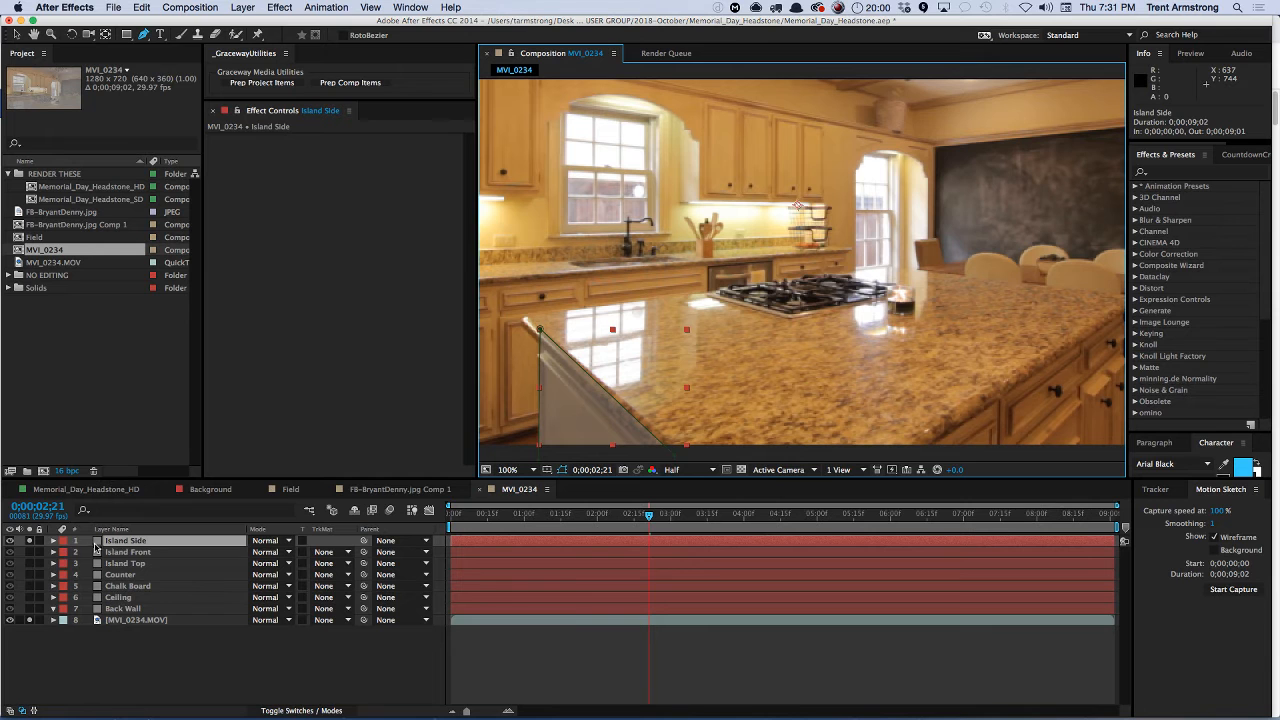
click(139, 541)
key(comma)
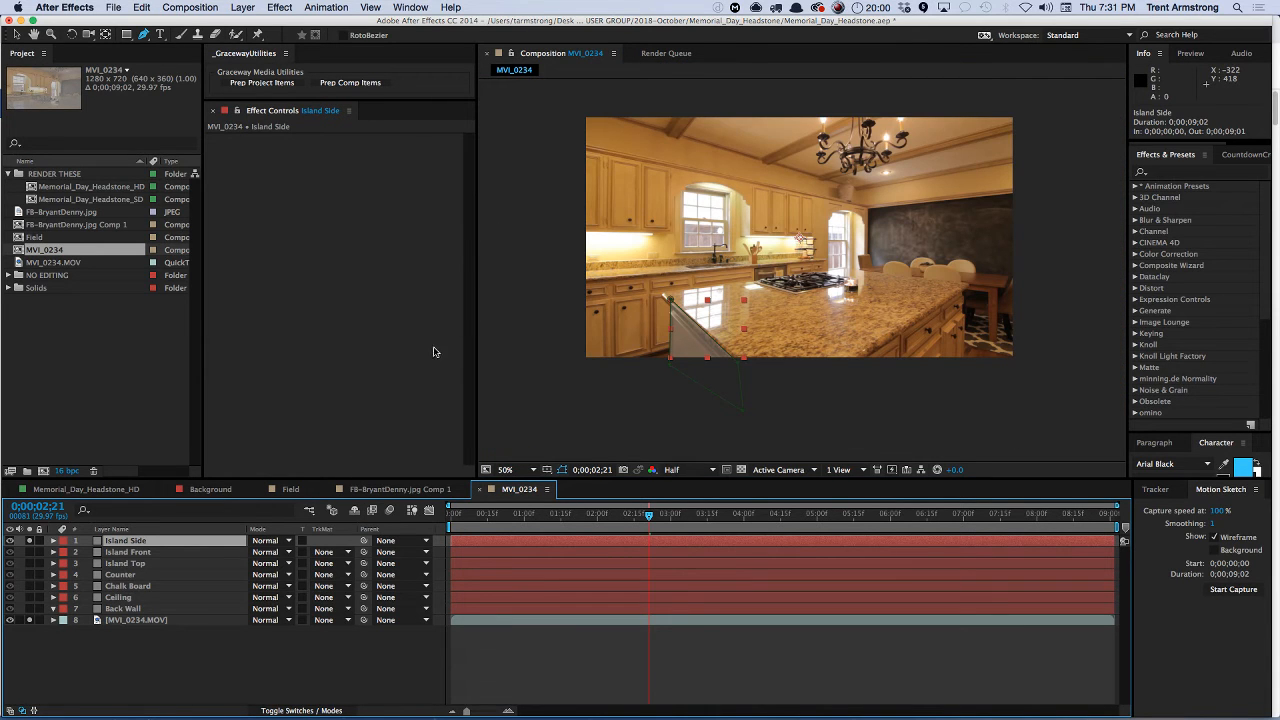
- With no layer selected, draw a diagonal Pen line with a 22 px gradient stroke across the island top and reveal its changed properties
click(170, 644)
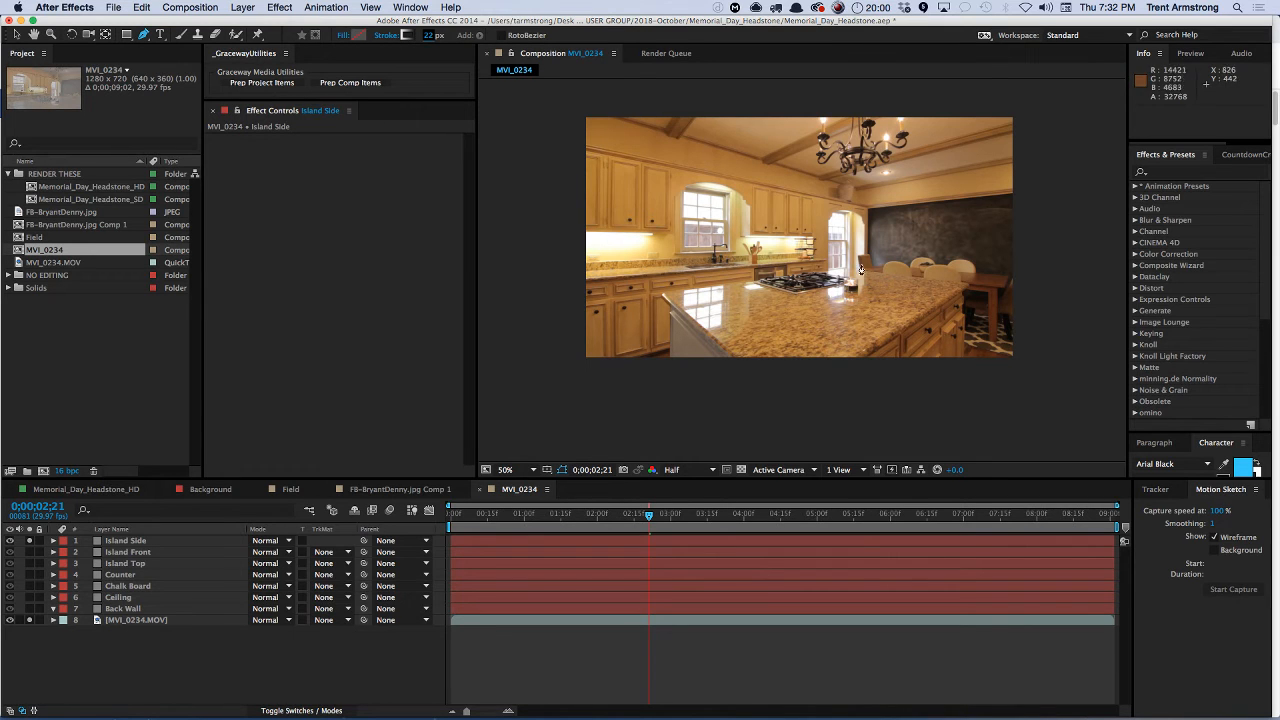
click(860, 264)
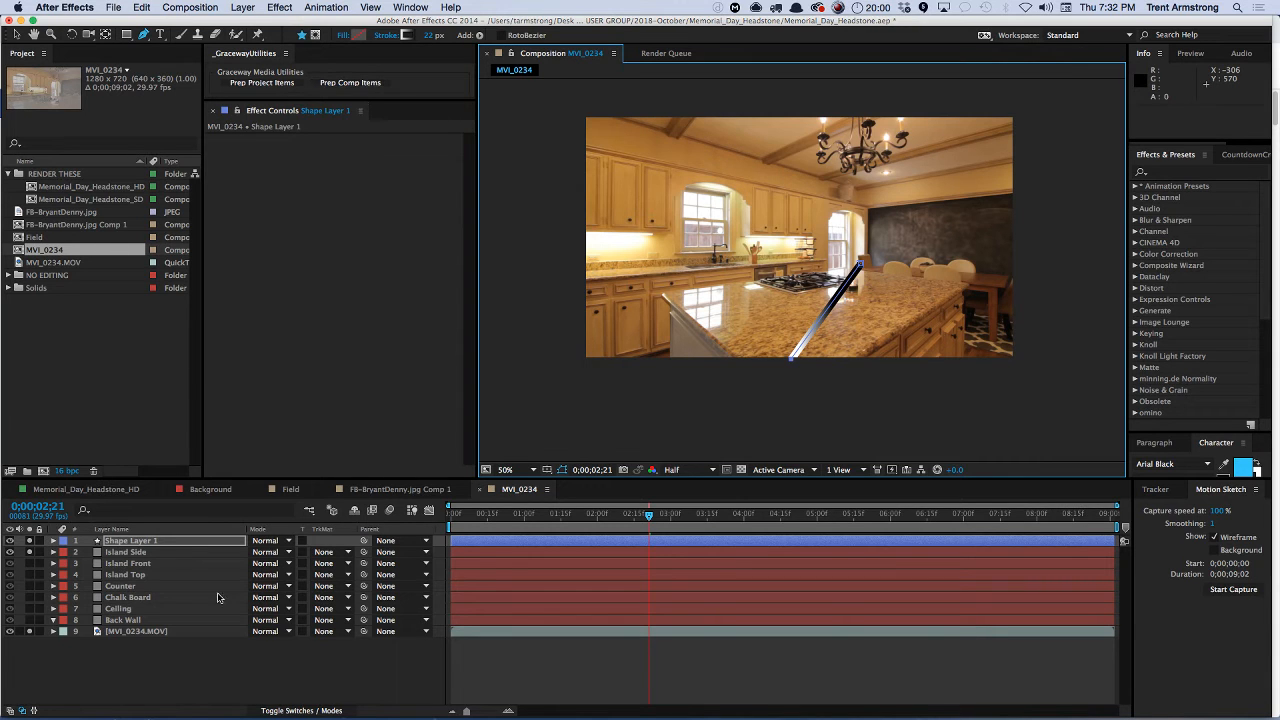
click(157, 541)
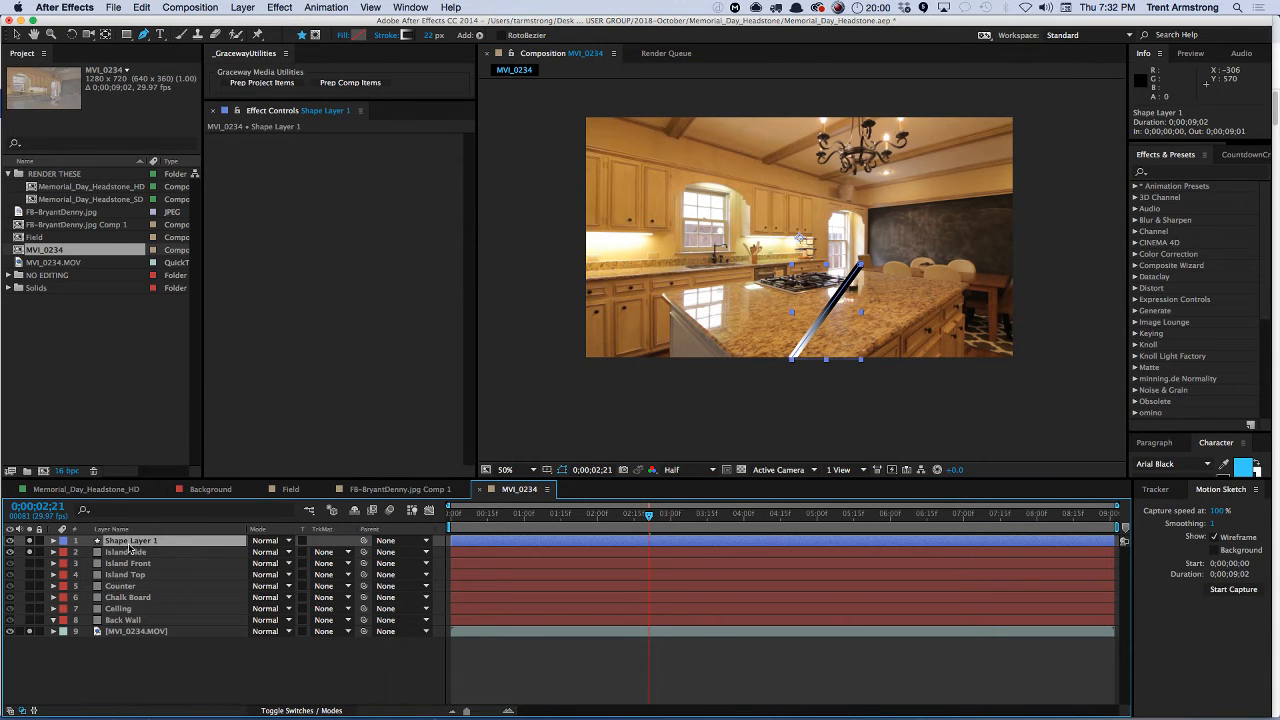
key(u)
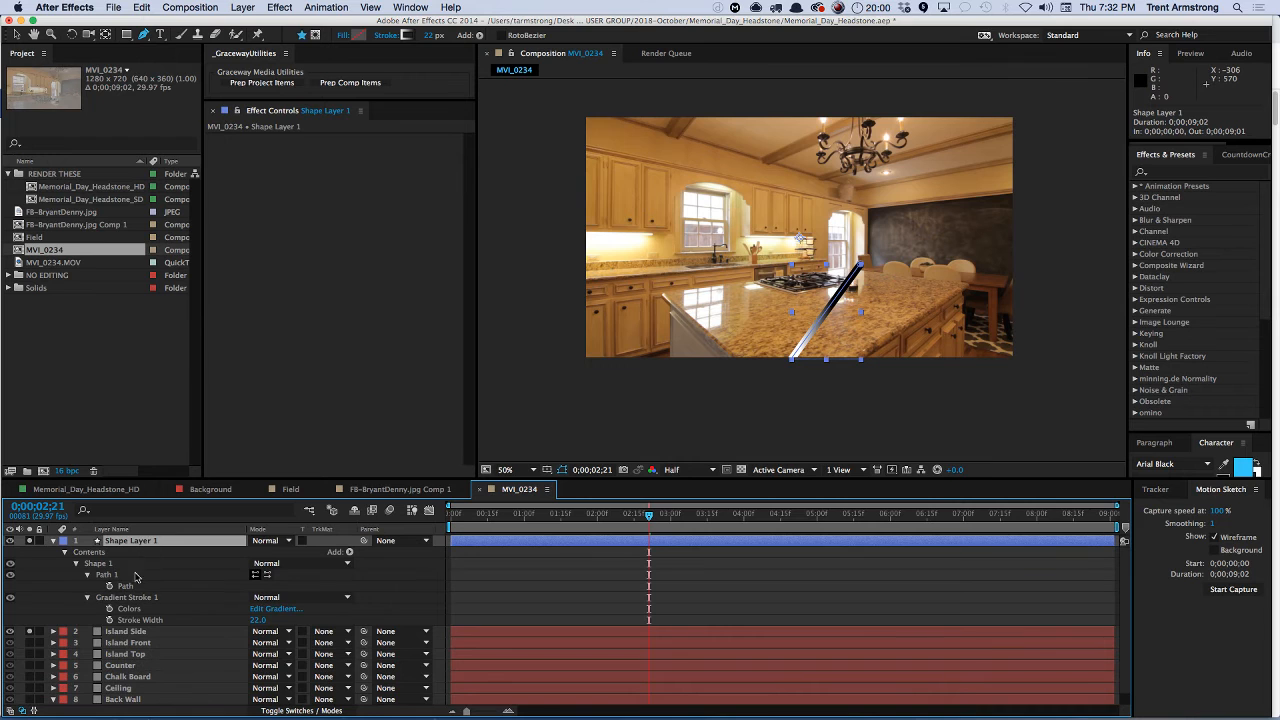
- Set the color midpoint of Shape Layer 1's stroke gradient to 63.5%
click(127, 587)
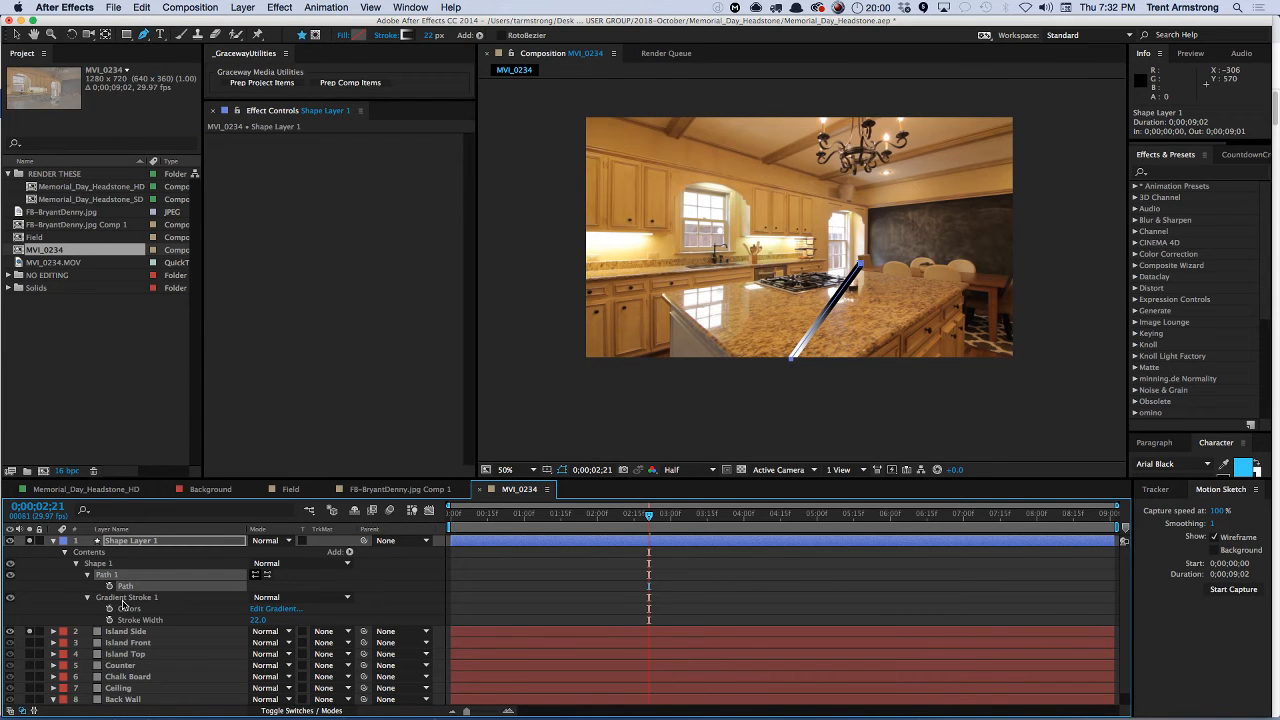
click(275, 608)
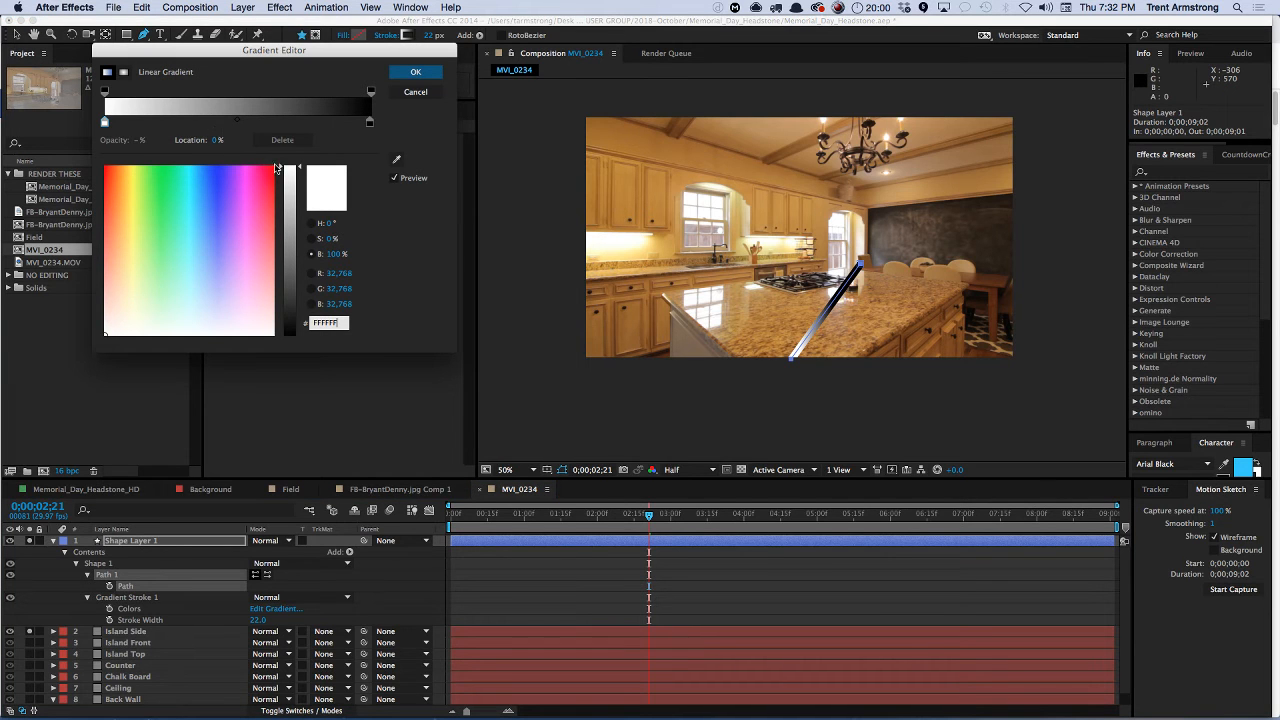
click(237, 121)
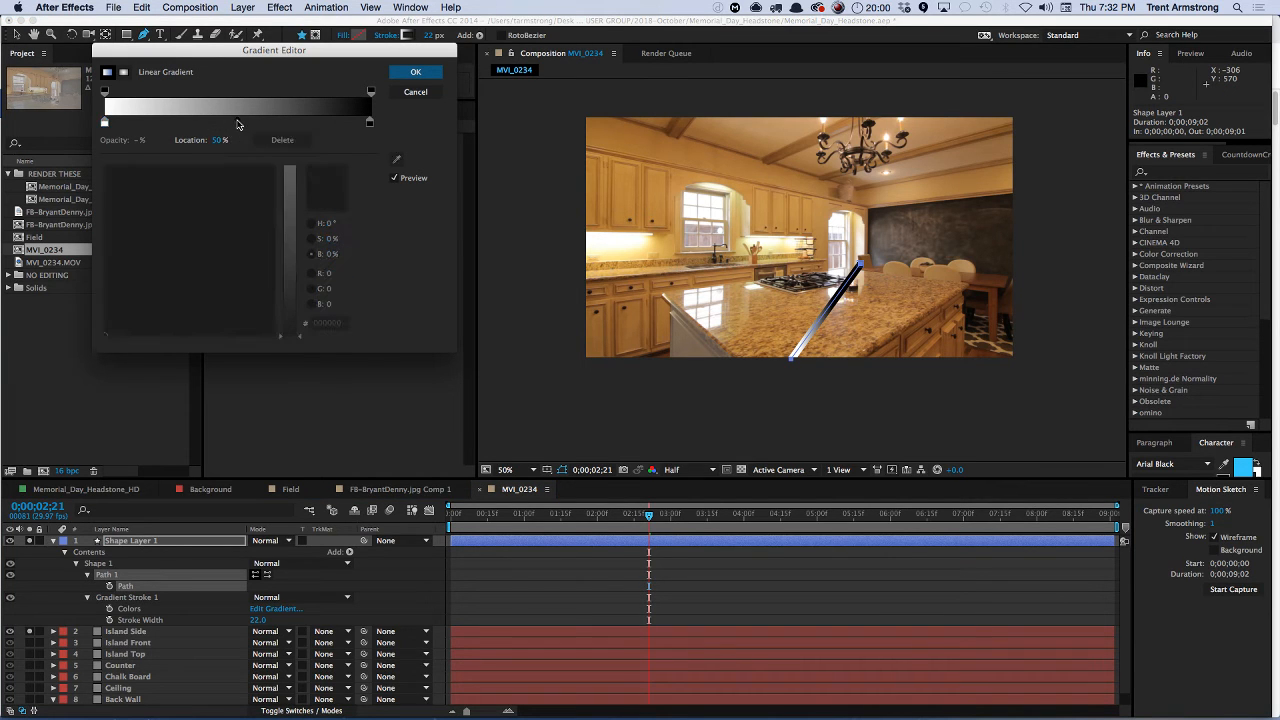
drag(237, 124, 220, 123)
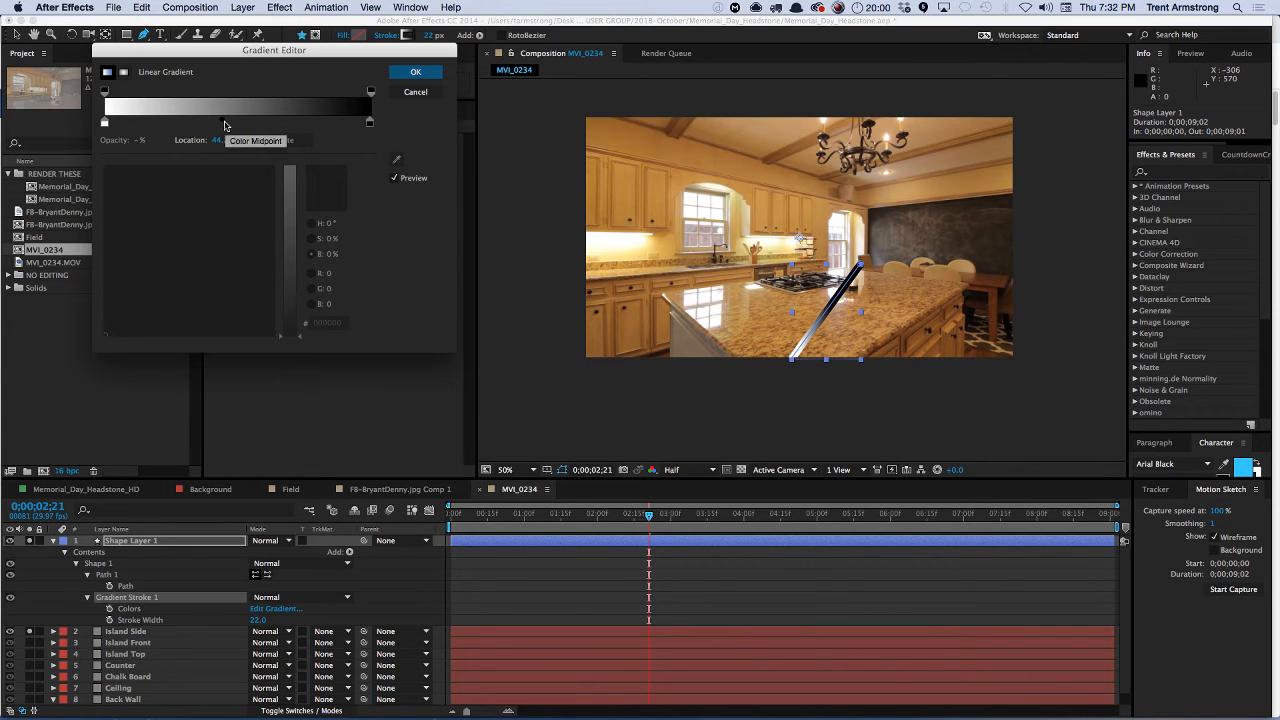
drag(222, 121, 285, 124)
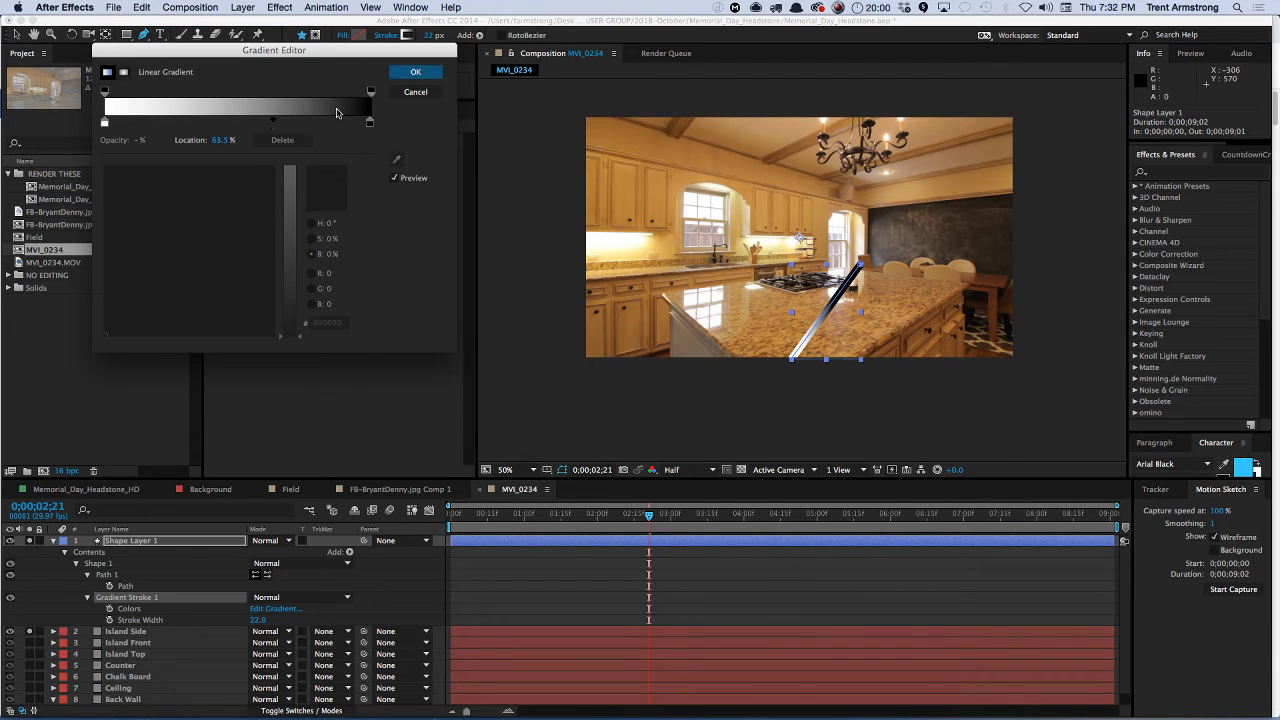
click(412, 72)
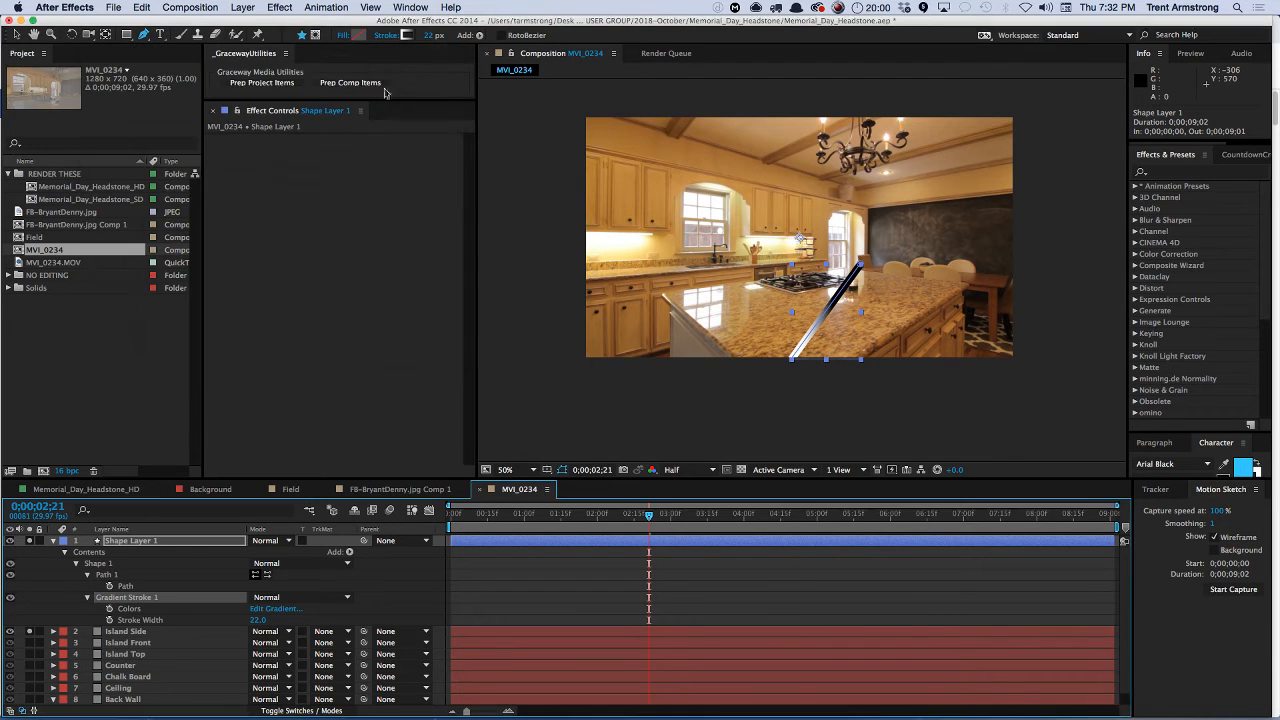
- Hide and redisplay Gradient Stroke 1 of Shape Layer 1 to check which stroke draws the line
click(187, 543)
click(10, 598)
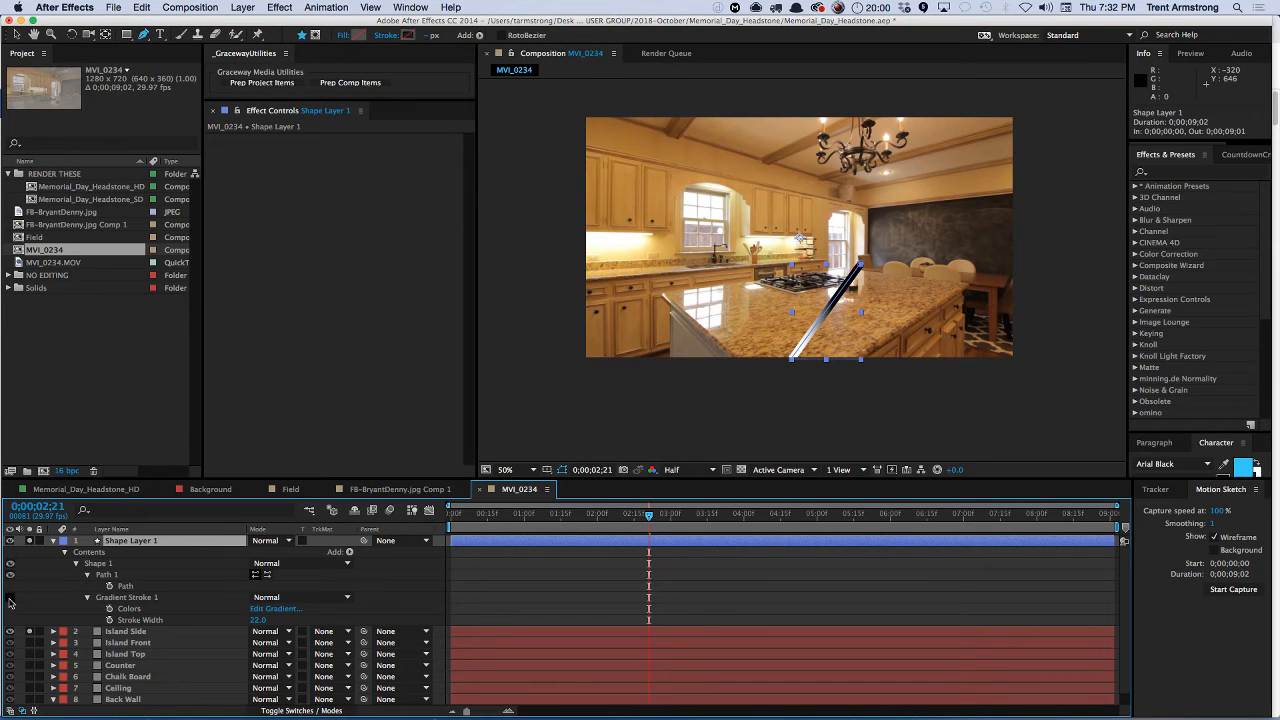
click(10, 598)
- Try a white color stop at 70.2% in the line's stroke gradient, delete it, and readjust the color midpoint
click(407, 37)
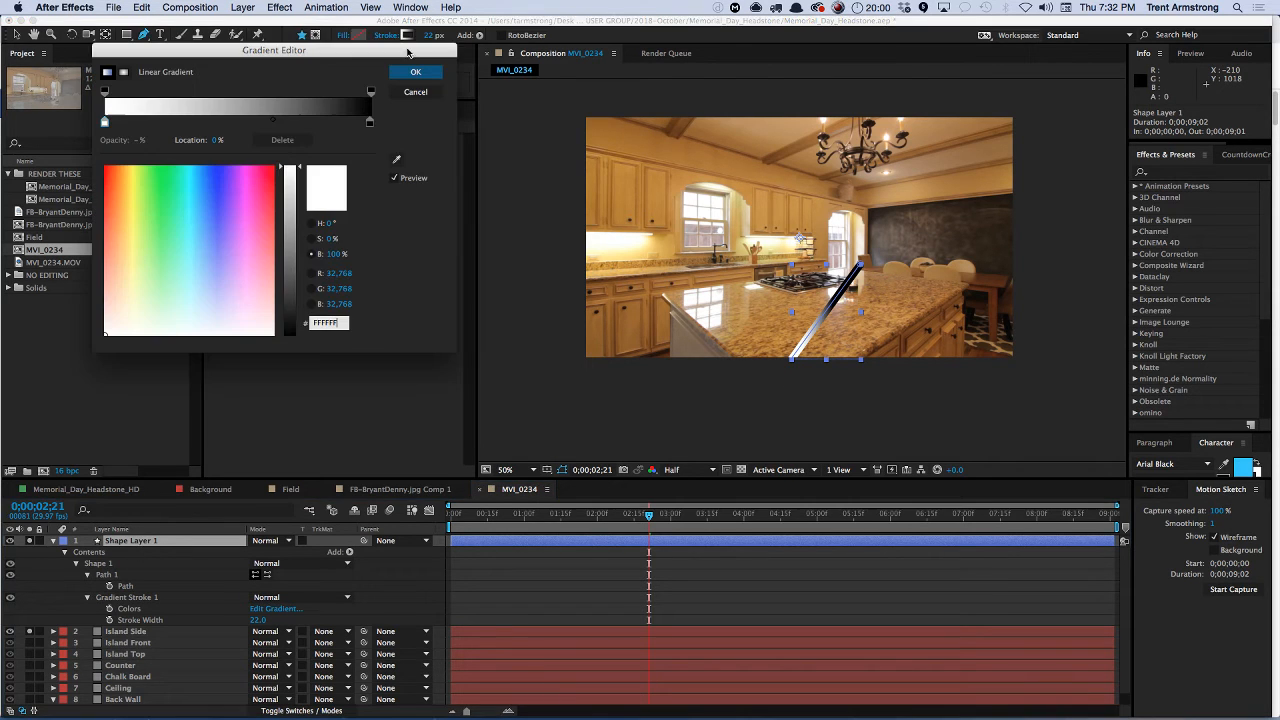
click(370, 122)
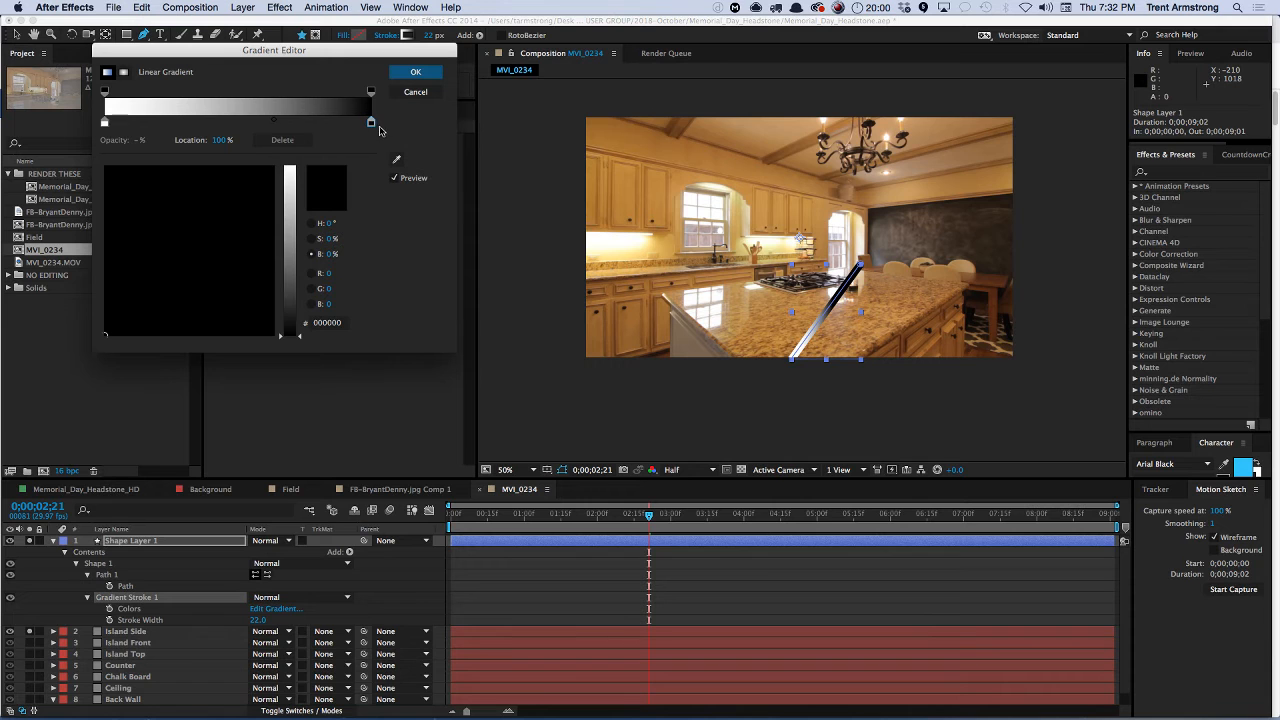
click(273, 120)
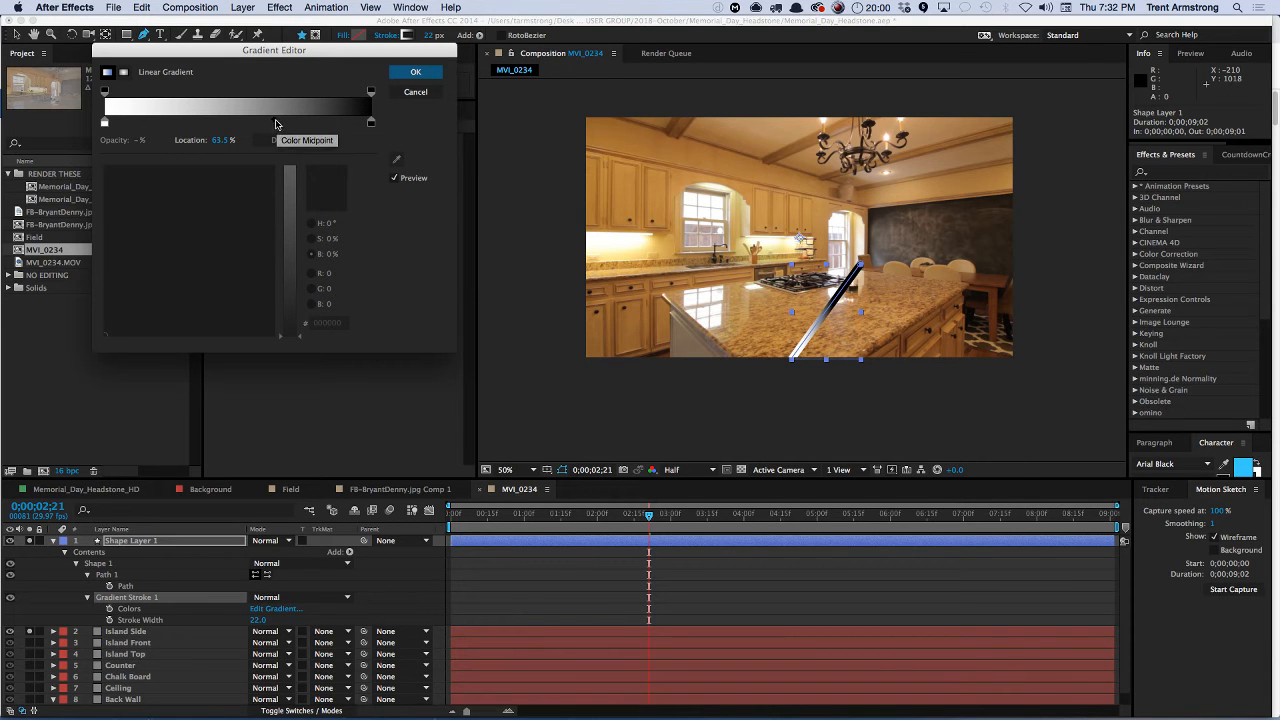
drag(276, 124, 288, 128)
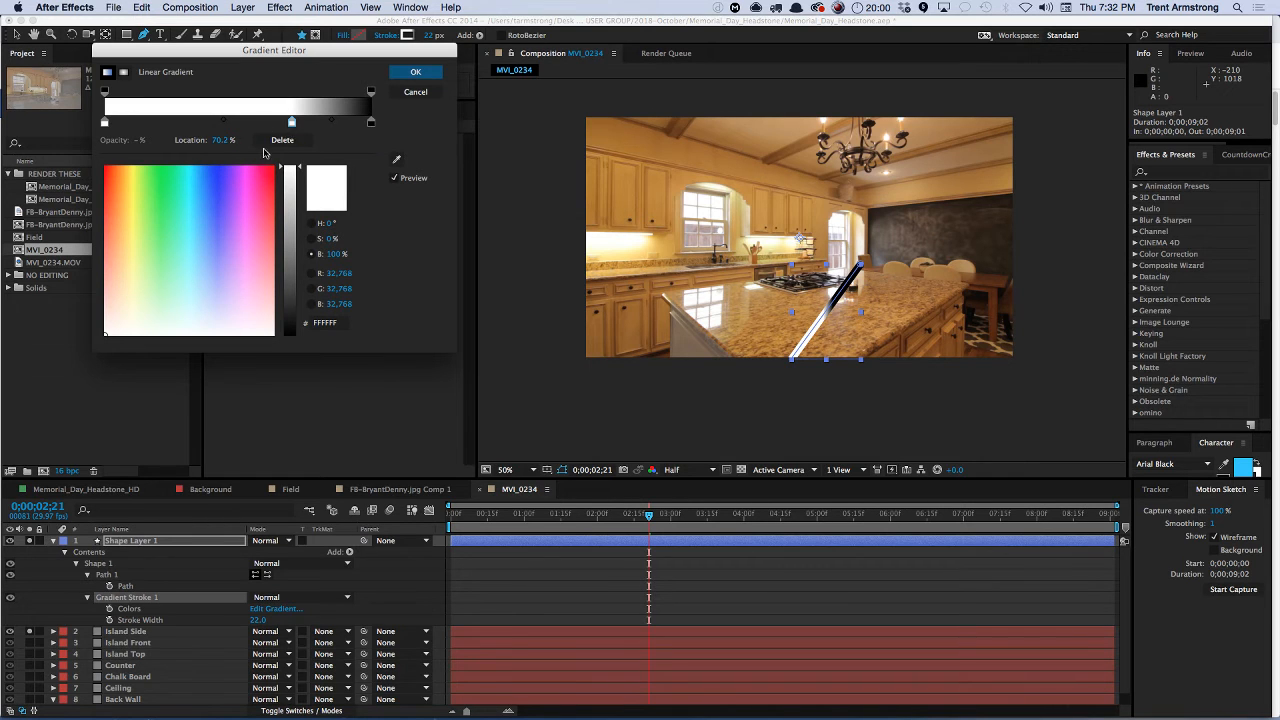
click(282, 140)
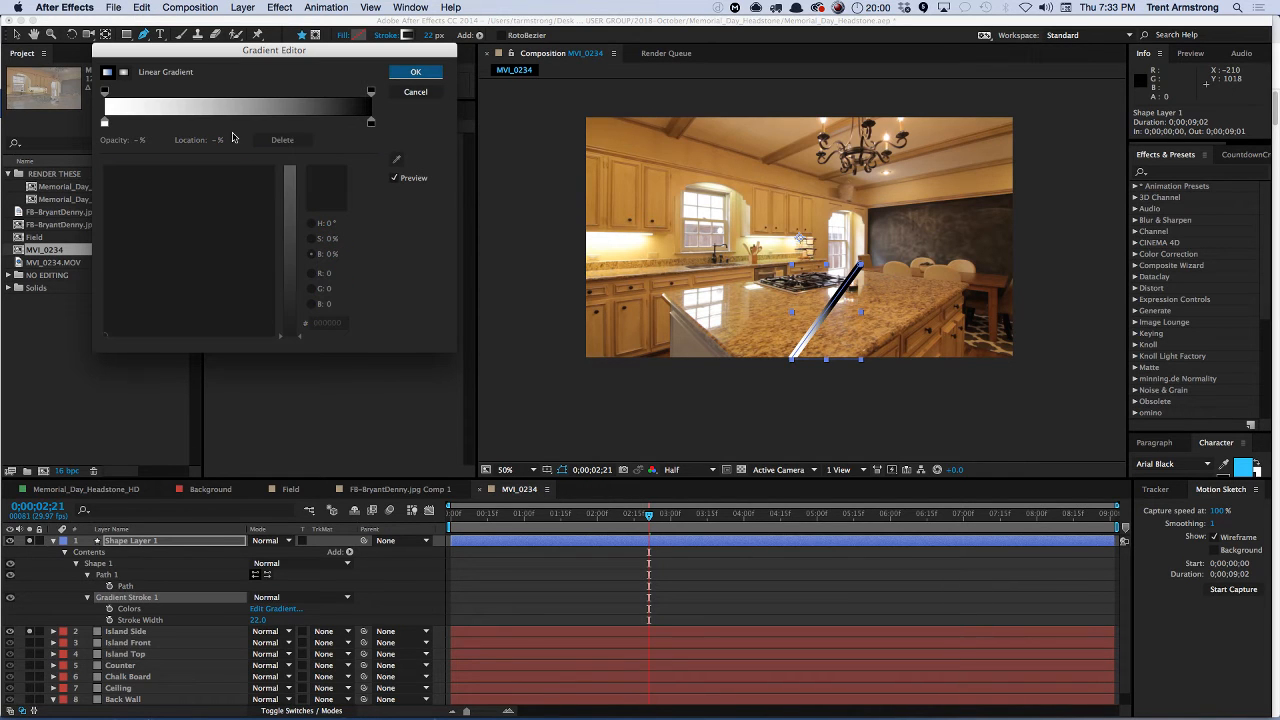
click(104, 124)
drag(276, 122, 284, 122)
click(412, 73)
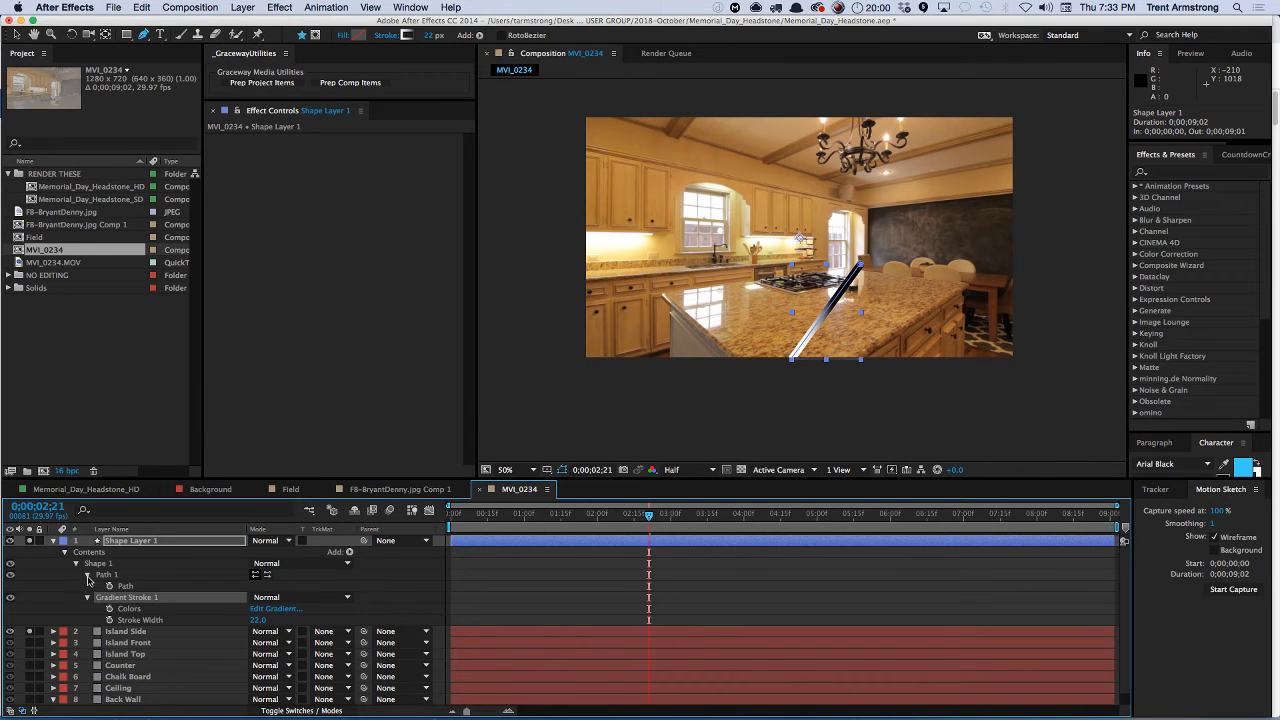
- Delete the line's shape layer and switch the shape style to a gradient fill with no stroke
click(135, 541)
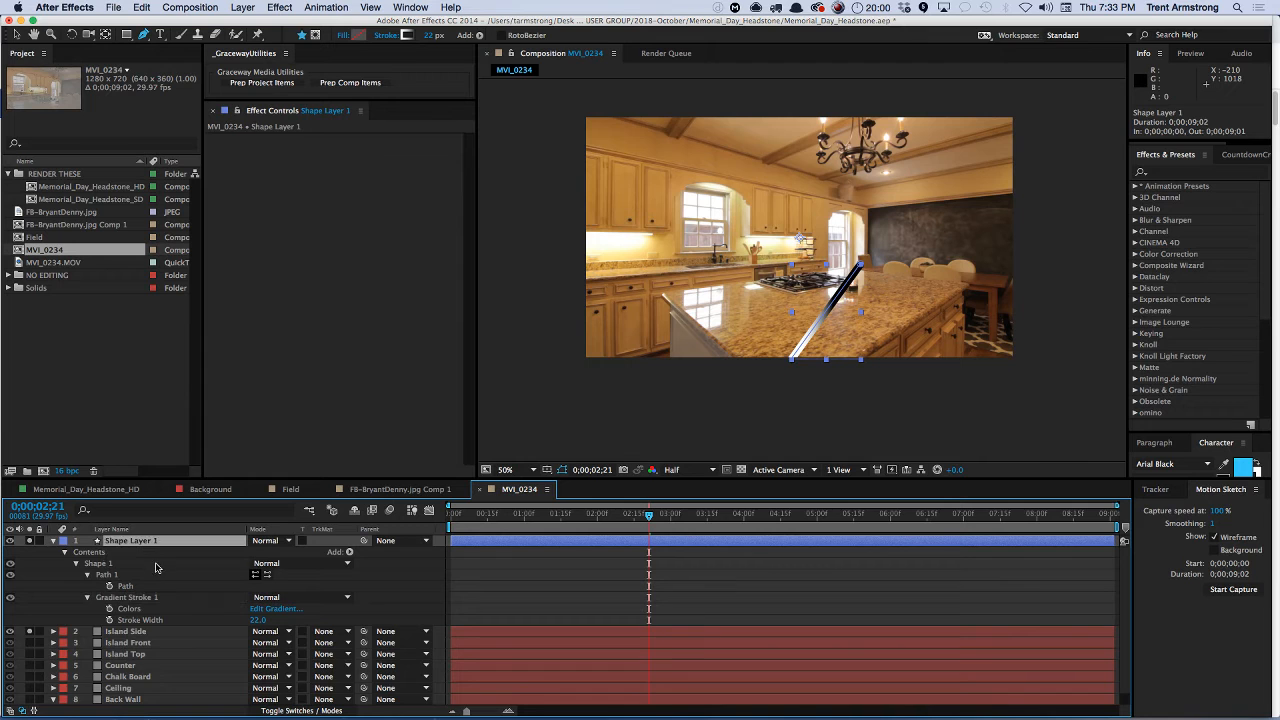
key(Delete)
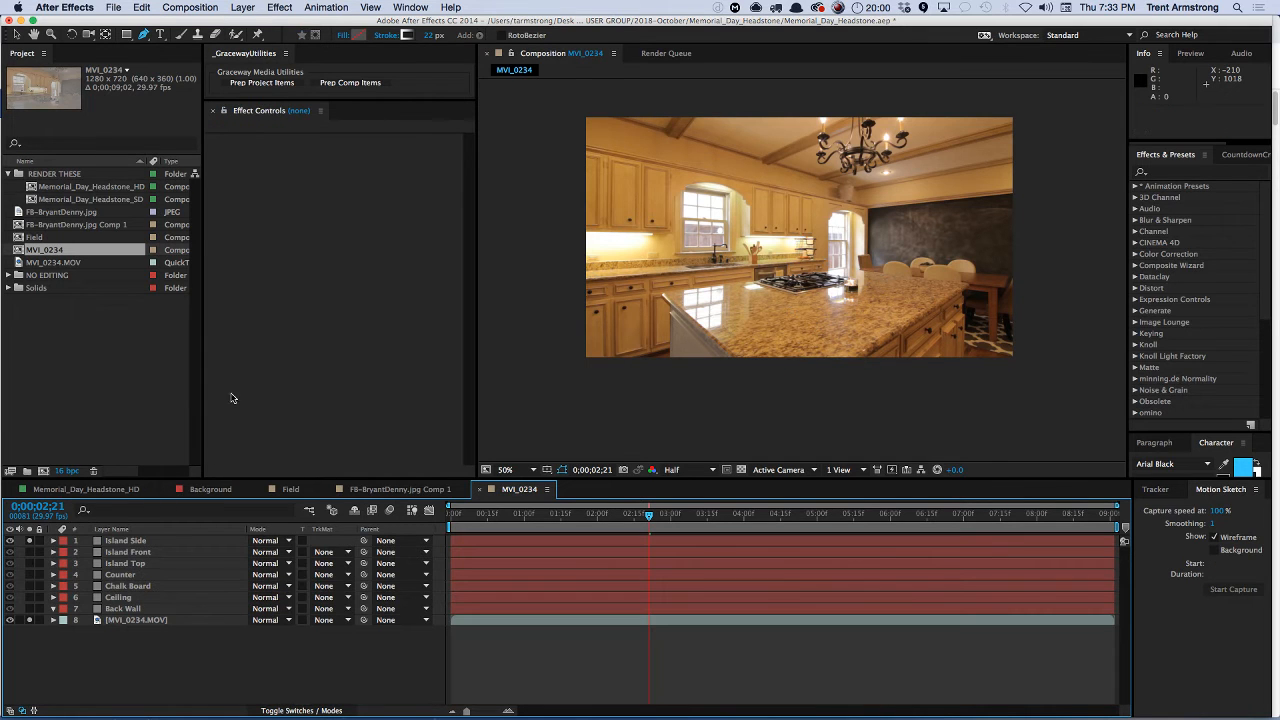
alt+click(360, 37)
alt+click(407, 36)
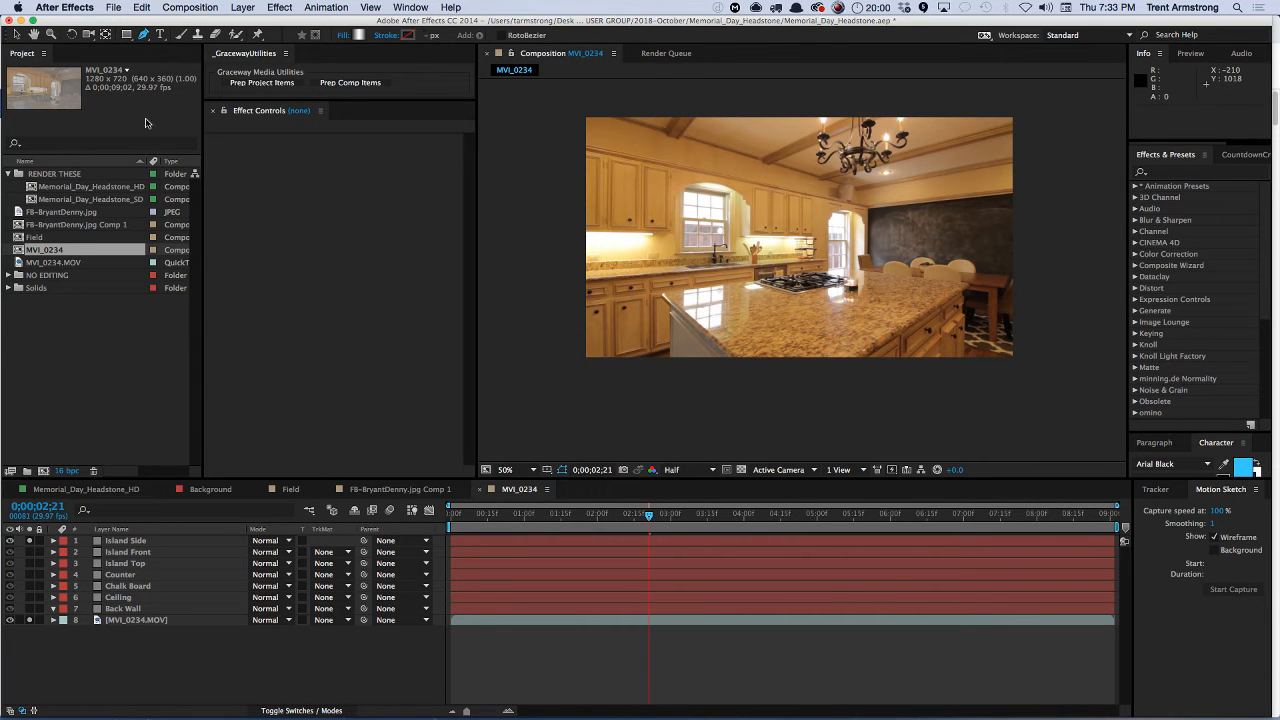
- Draw a closed, roughly triangular Pen shape from the island's back edge to the front of the frame and select its layer
click(856, 263)
click(763, 357)
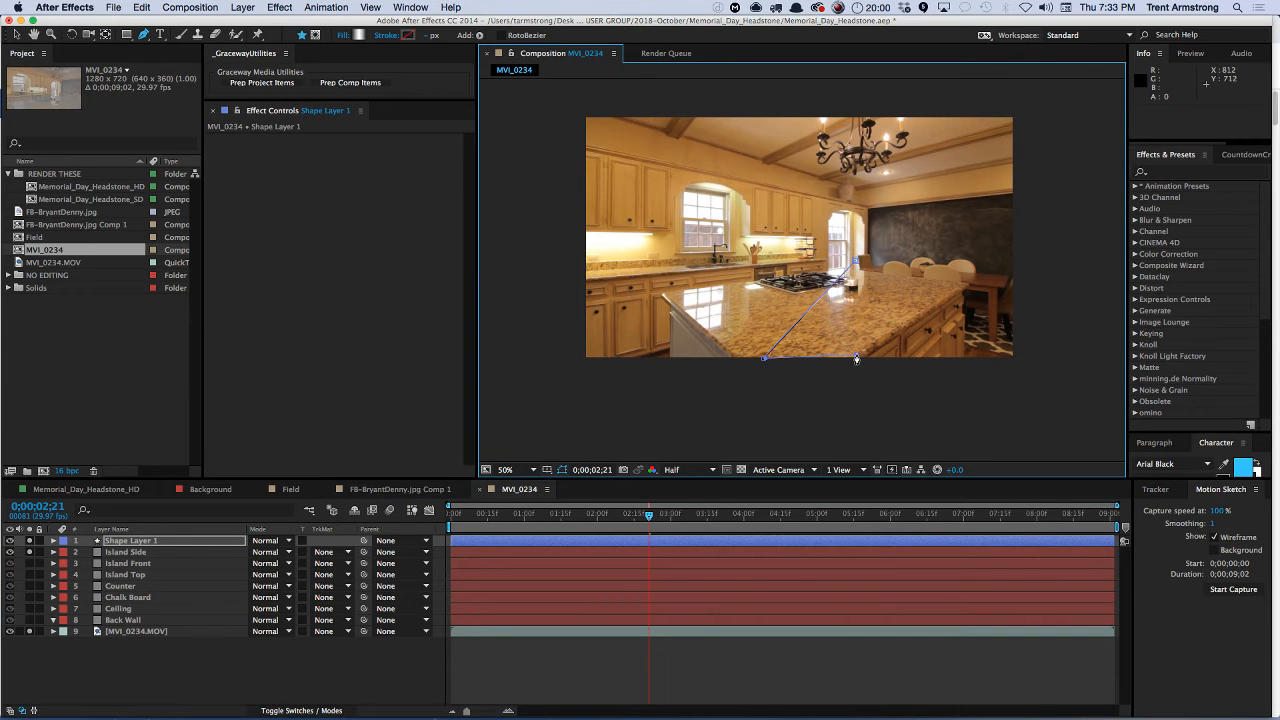
click(860, 264)
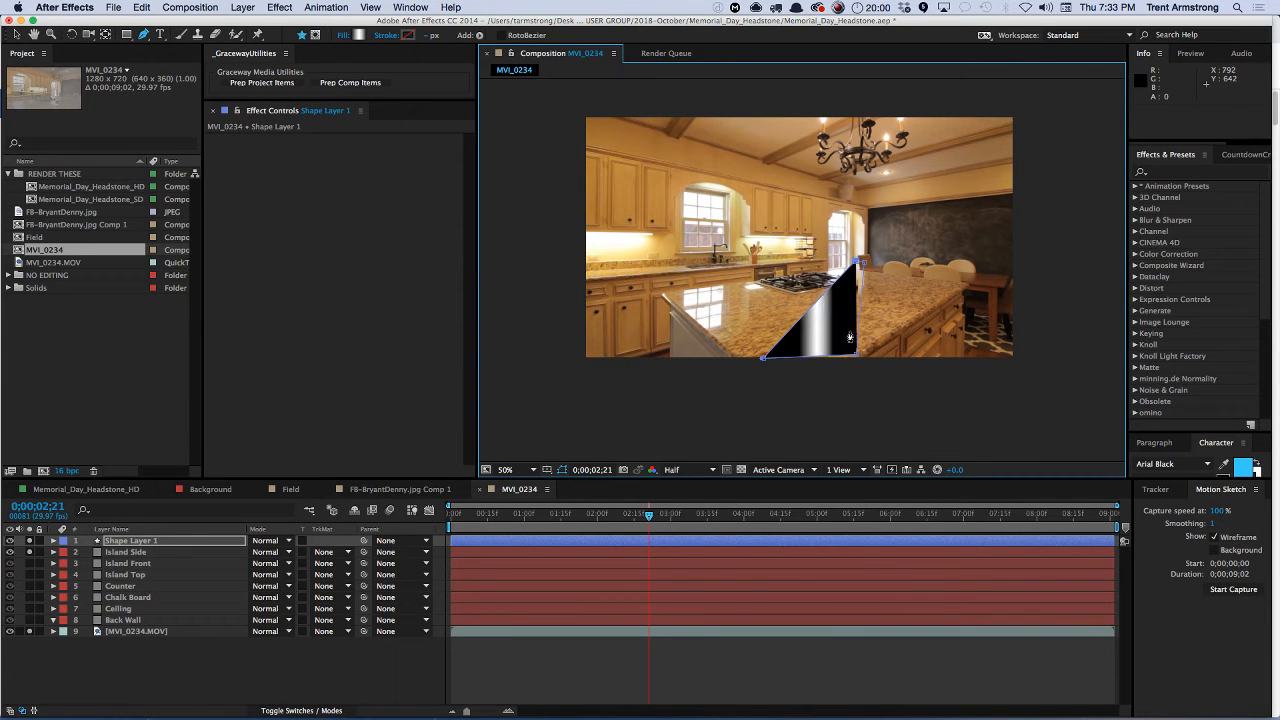
click(132, 541)
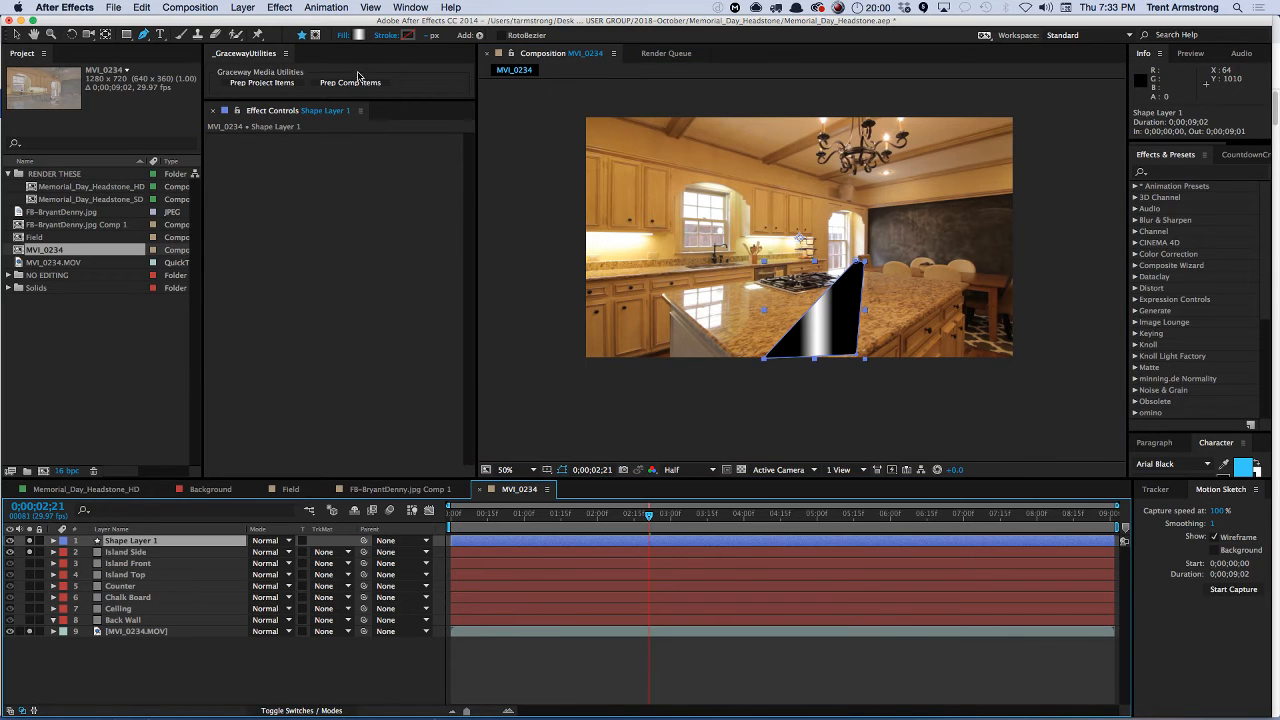
- Make the fill gradient run white to black by removing the first black stop, moving the white stop to the start, and centering the midpoint
click(357, 36)
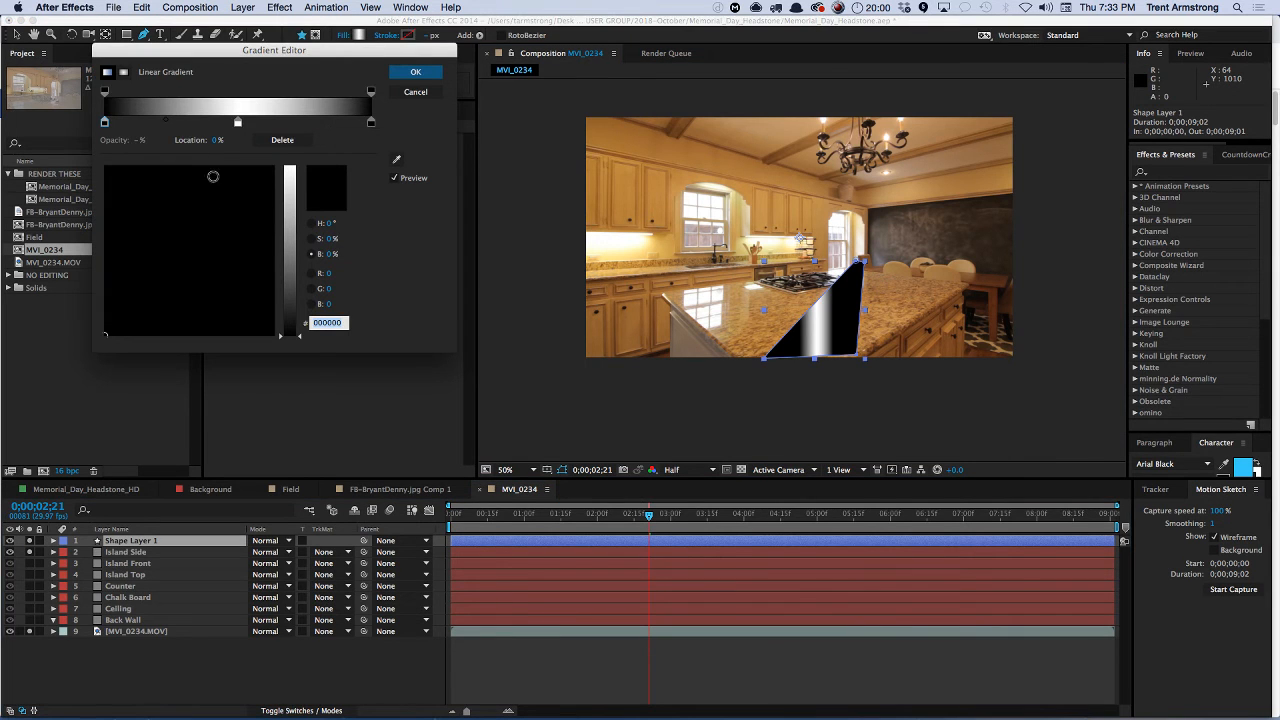
click(106, 124)
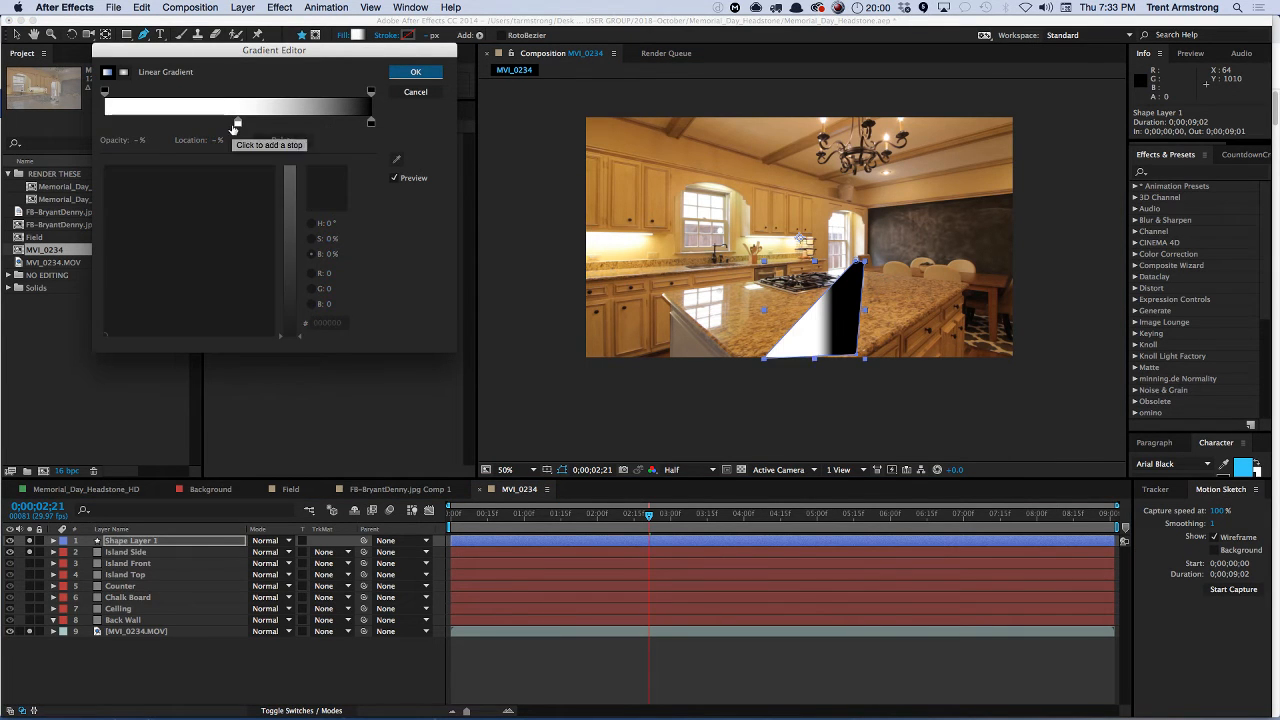
drag(237, 122, 106, 122)
drag(278, 120, 239, 123)
click(415, 72)
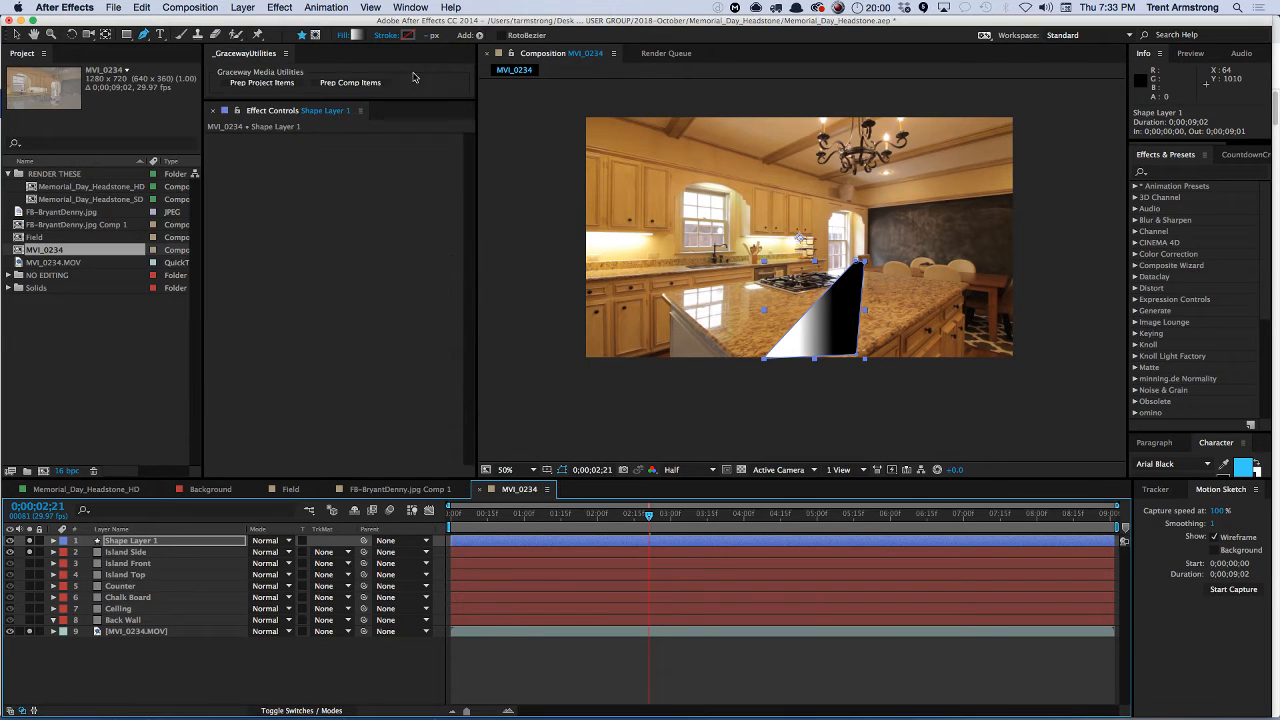
- Expand Shape 1 in Shape Layer 1 and delete its unused Stroke 1
click(53, 540)
click(64, 552)
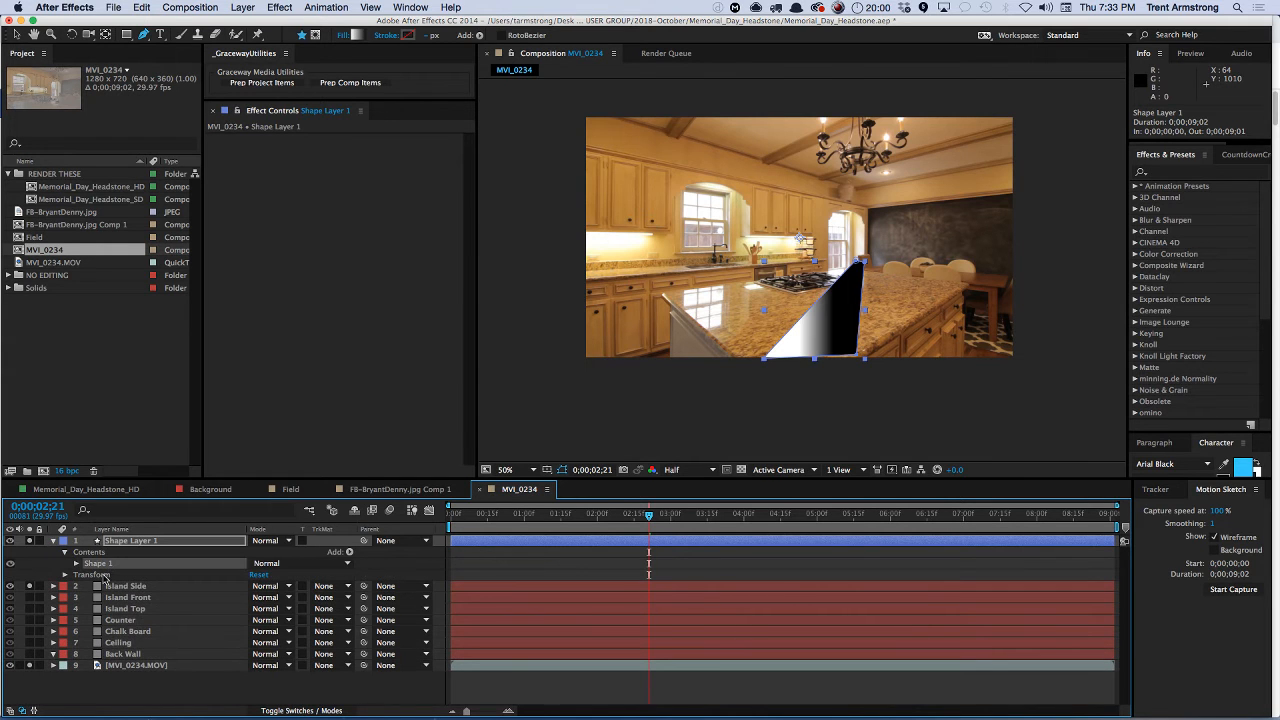
click(75, 564)
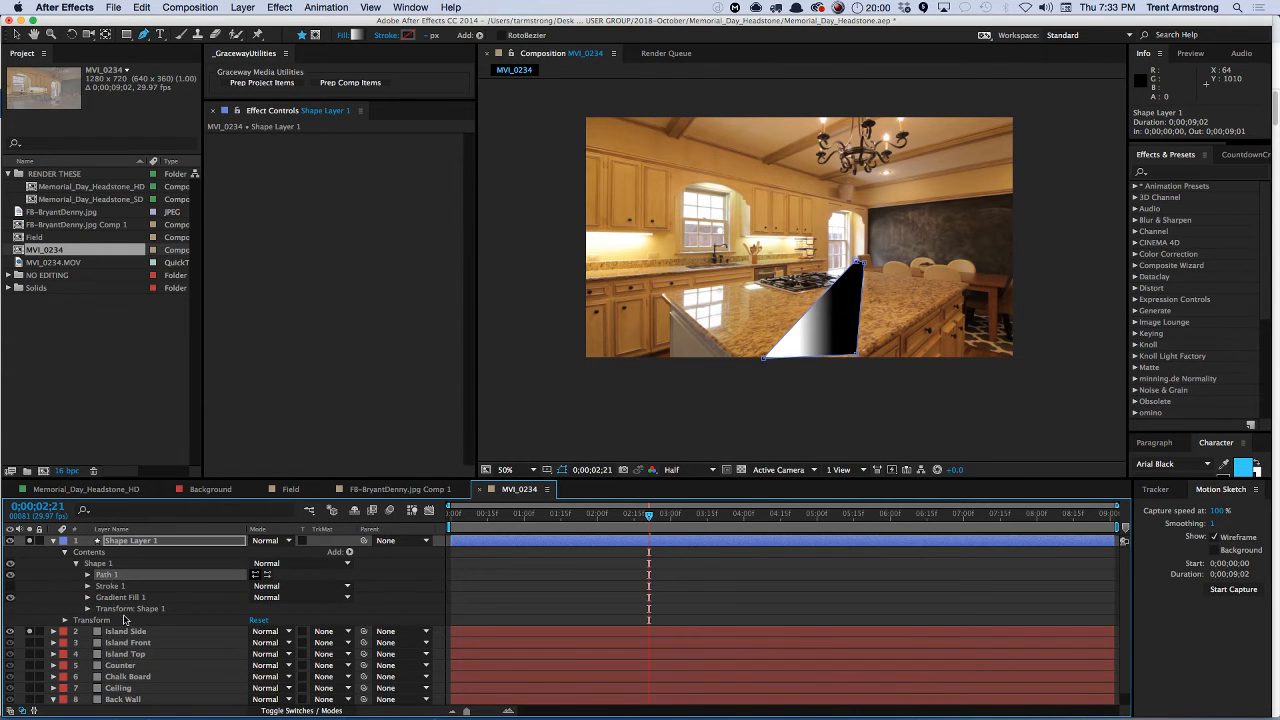
click(124, 597)
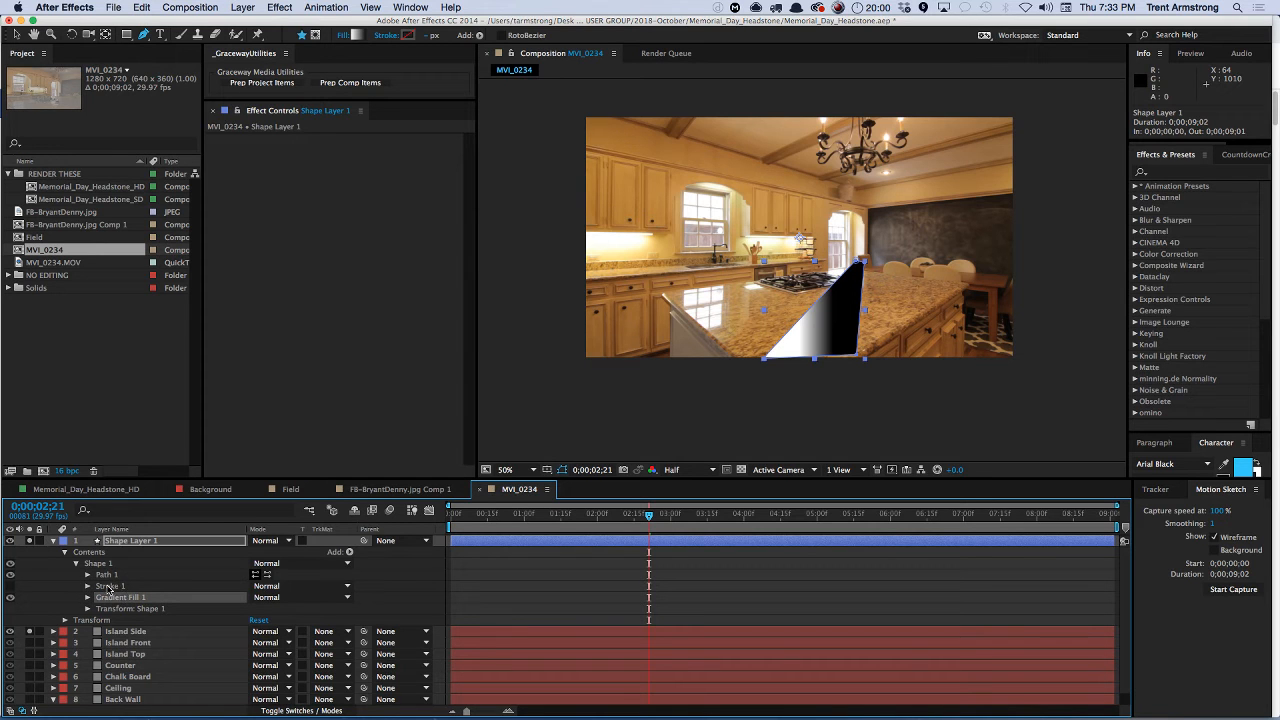
click(109, 587)
key(Delete)
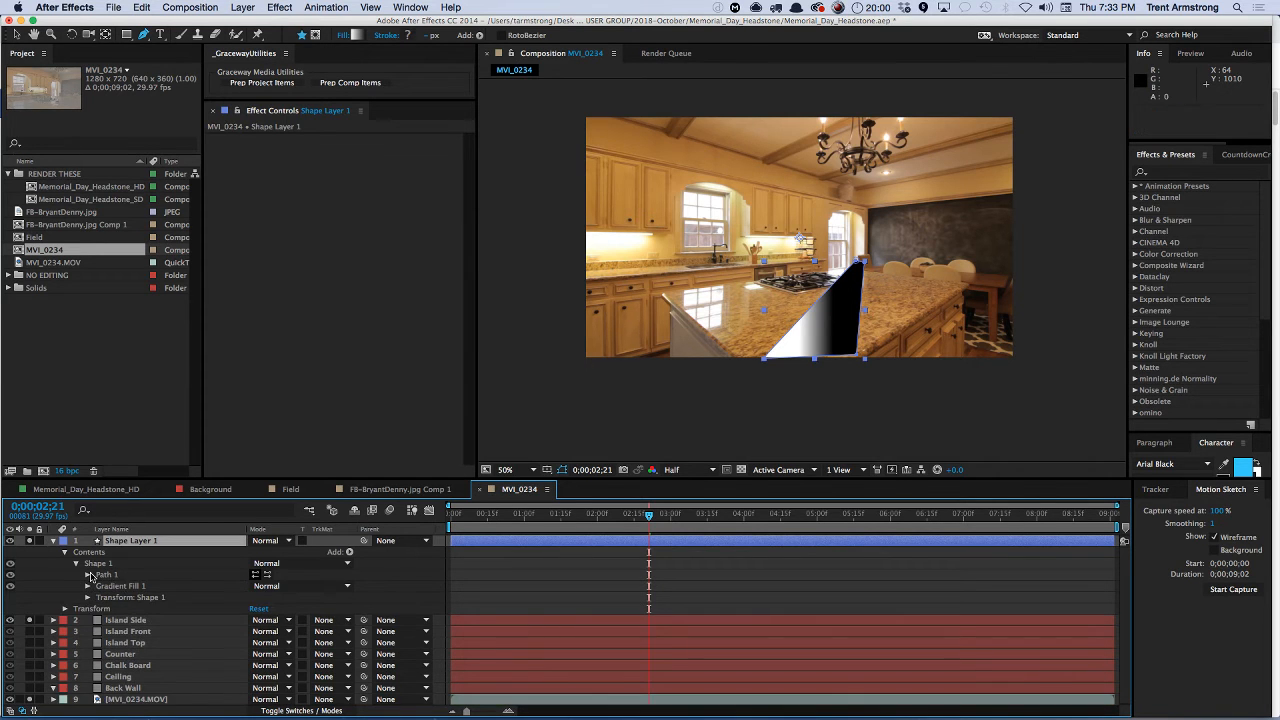
- Set Gradient Fill 1's Start Point to -17.0, 59.0 and End Point to 142.0, -47.0 so the shading runs diagonally
click(89, 575)
click(123, 587)
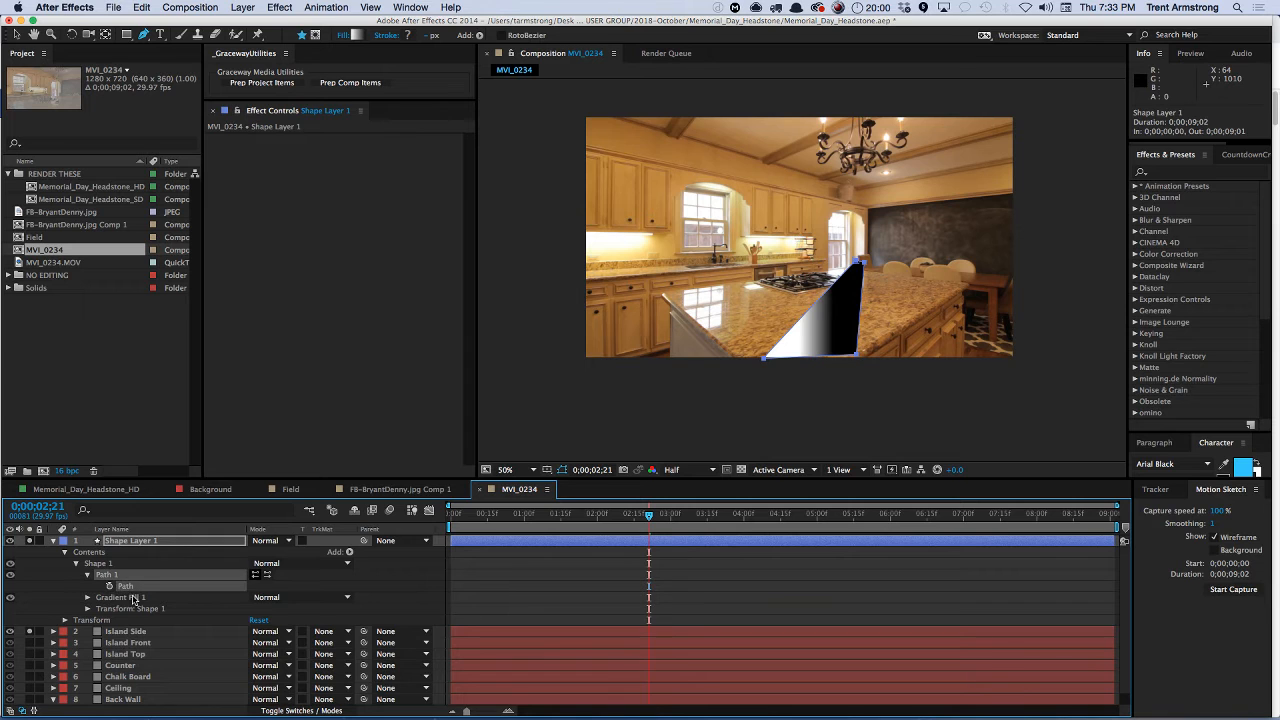
click(134, 598)
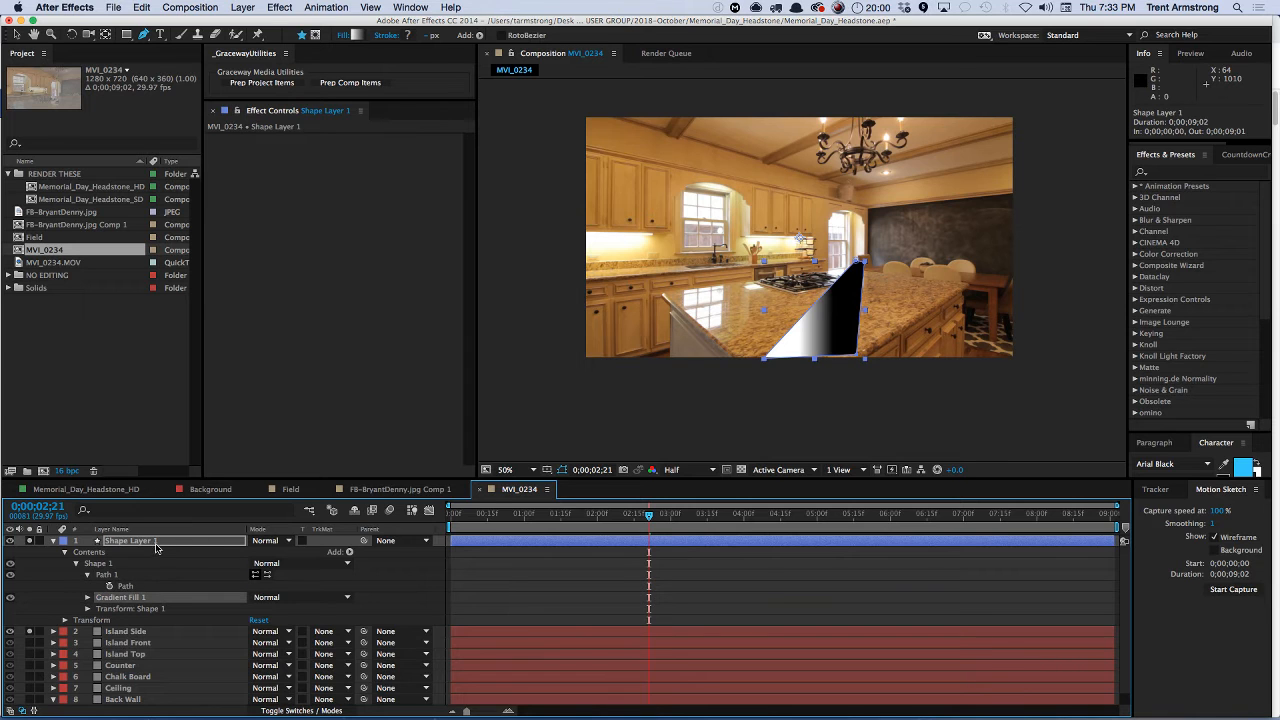
click(88, 598)
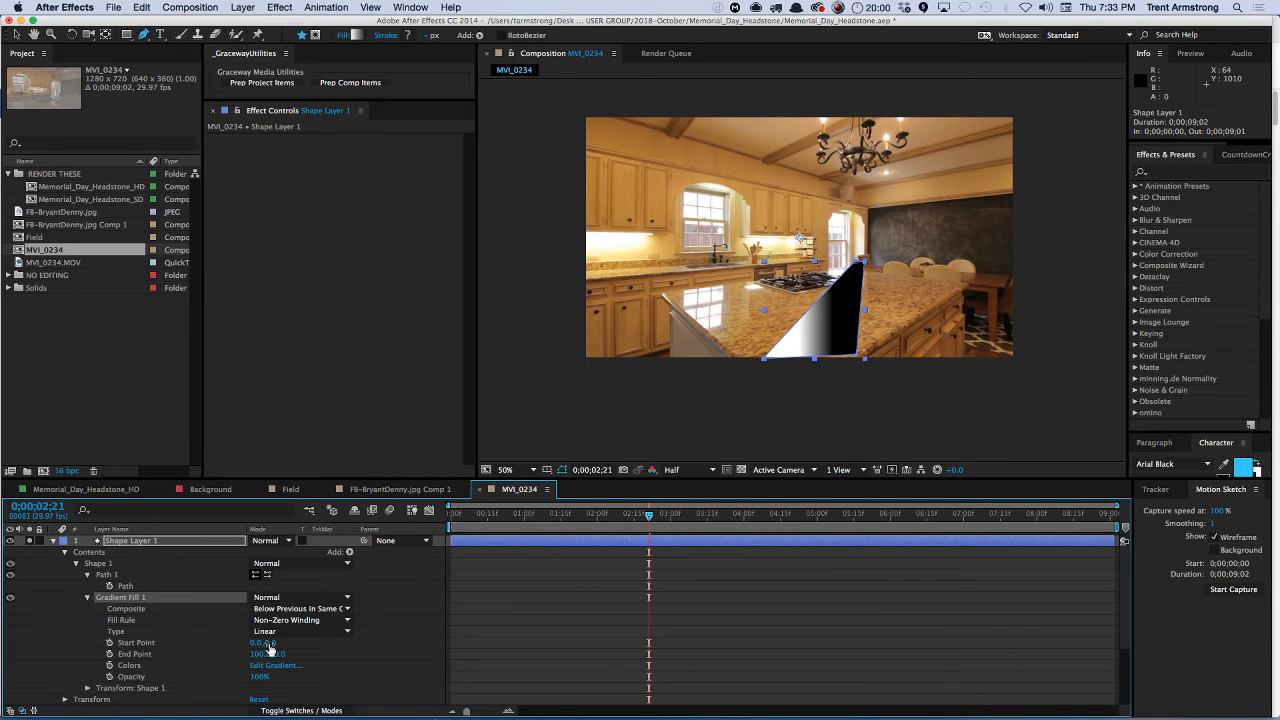
drag(268, 643, 334, 617)
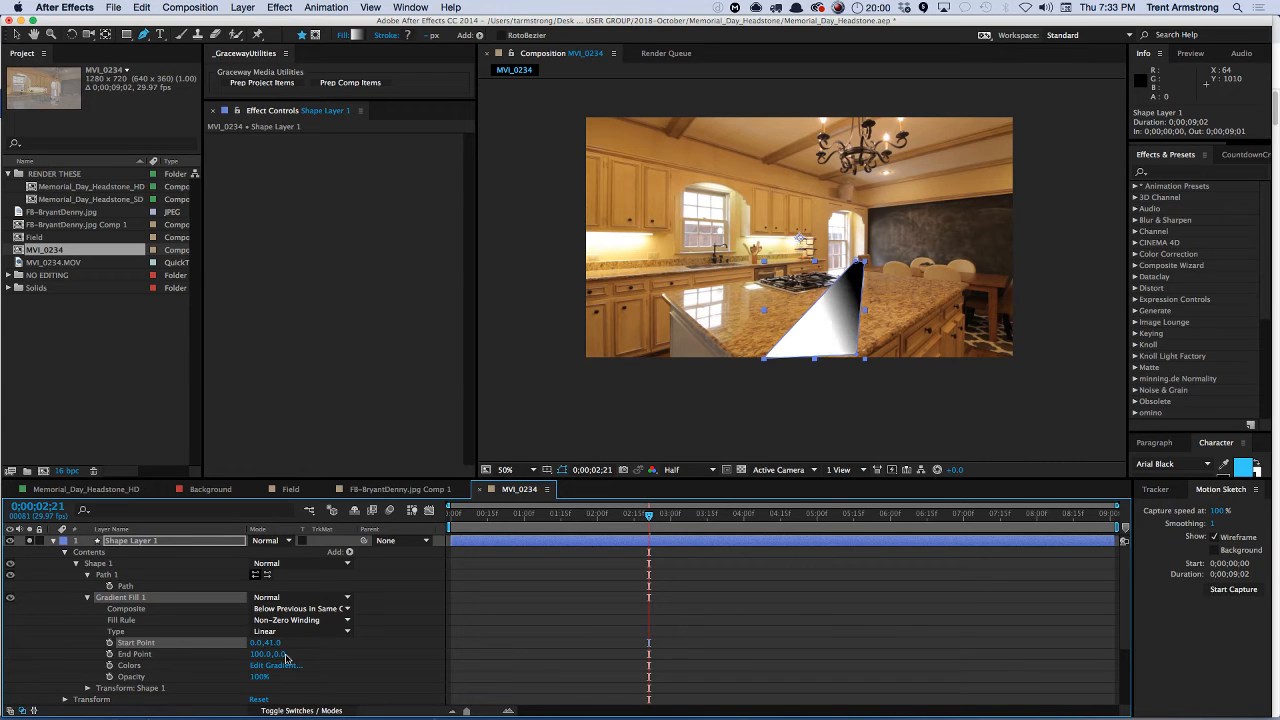
mouse_move(264, 655)
mouse_down()
mouse_move(235, 665)
mouse_move(293, 651)
mouse_move(234, 676)
mouse_move(248, 650)
mouse_move(362, 628)
mouse_move(289, 659)
mouse_up()
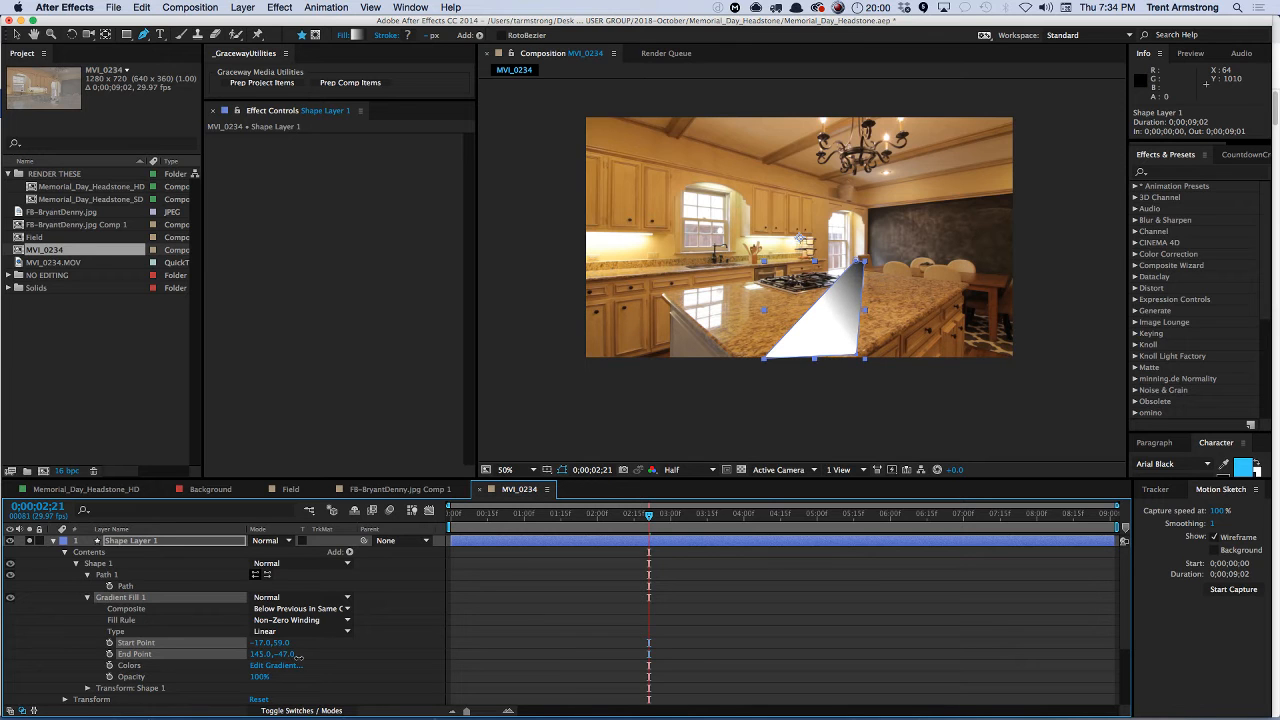
drag(296, 659, 295, 659)
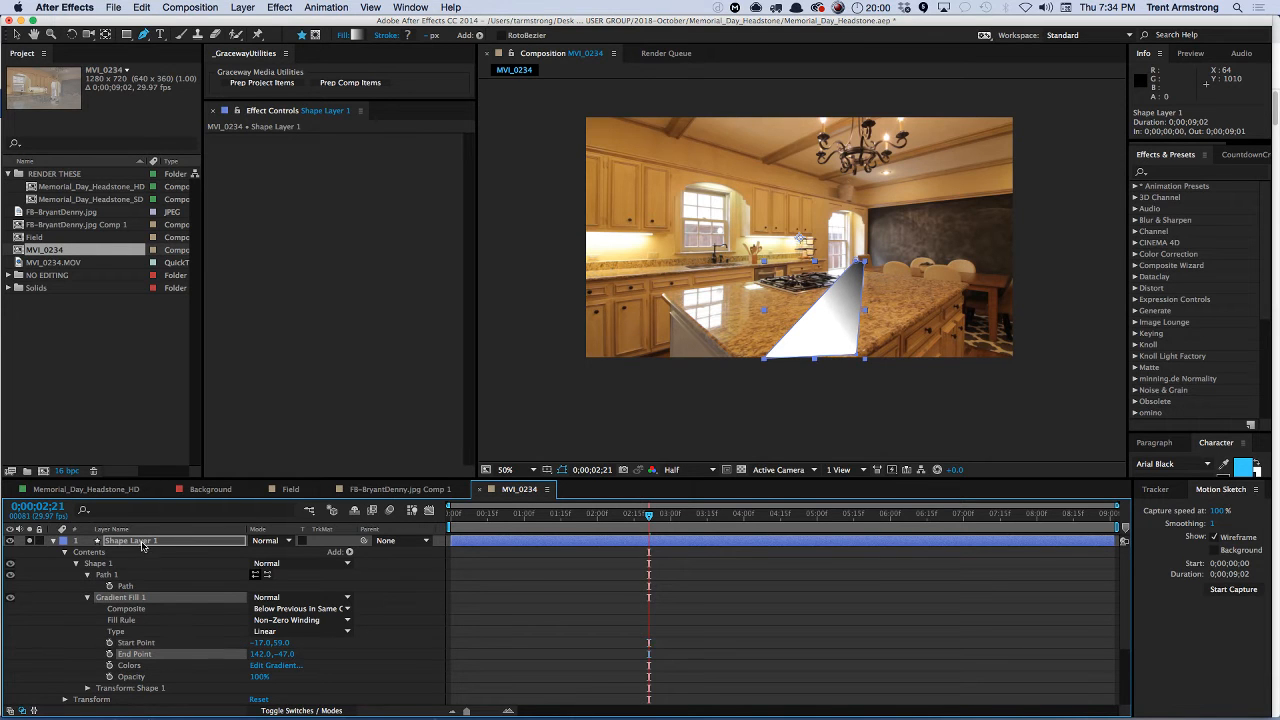
- Replace the pen shape with a comp-sized gradient rectangle and reposition its gradient handles for a diagonal white-to-black ramp
click(176, 541)
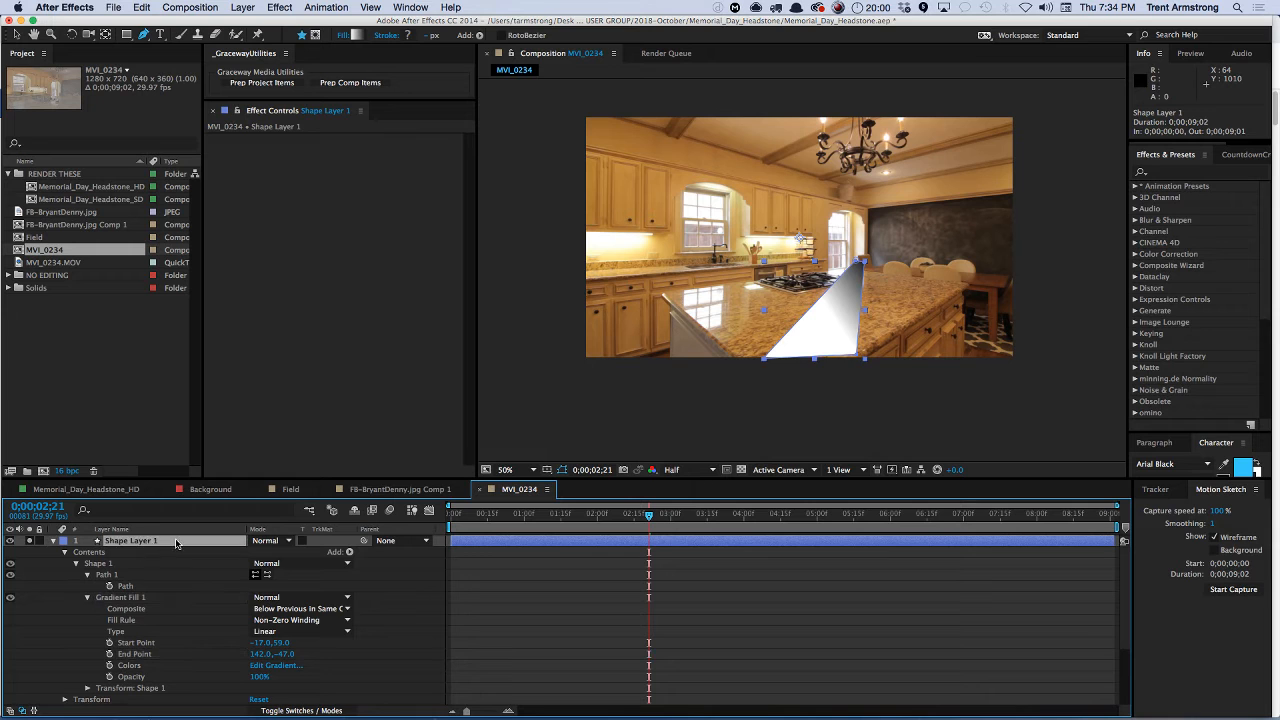
key(Delete)
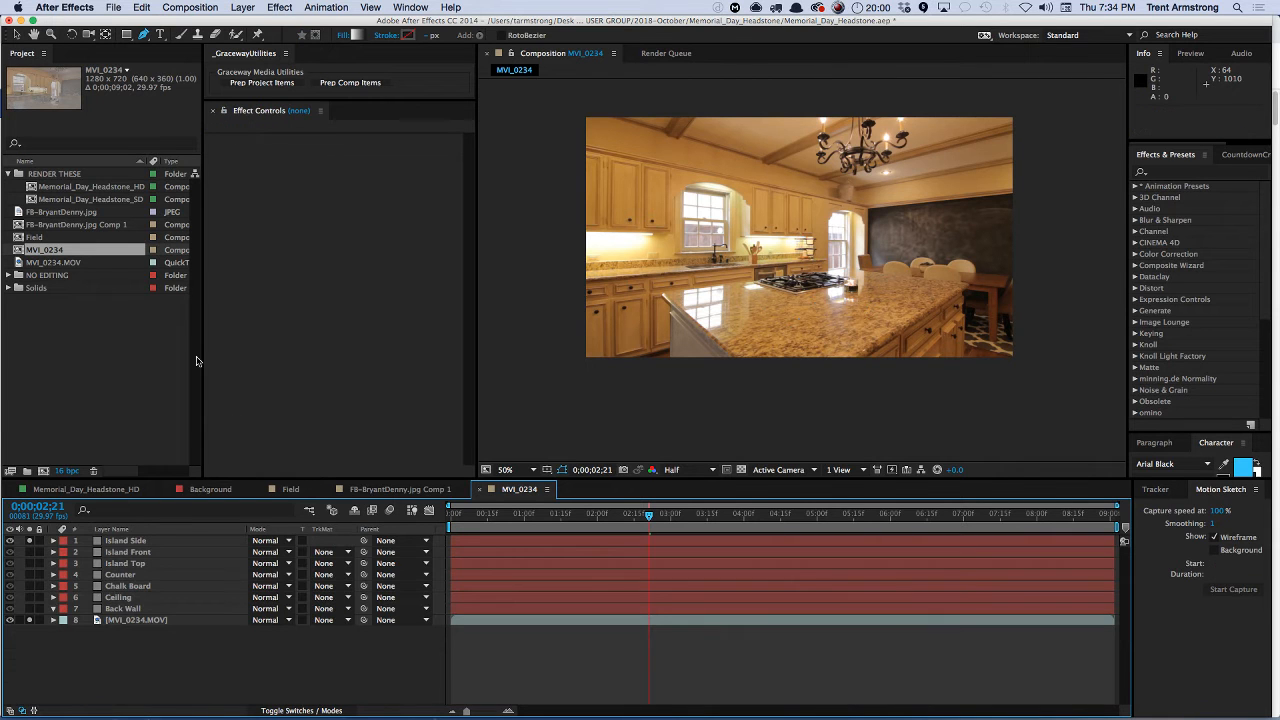
key(super+z)
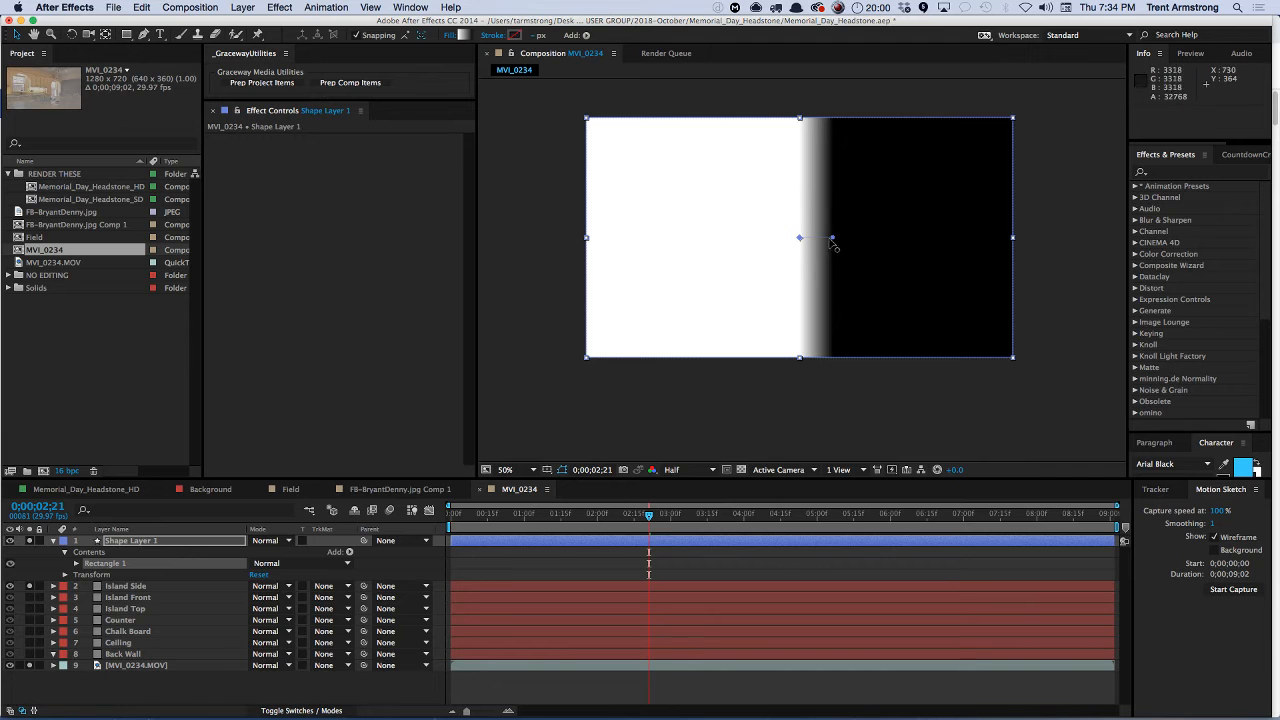
drag(833, 240, 758, 336)
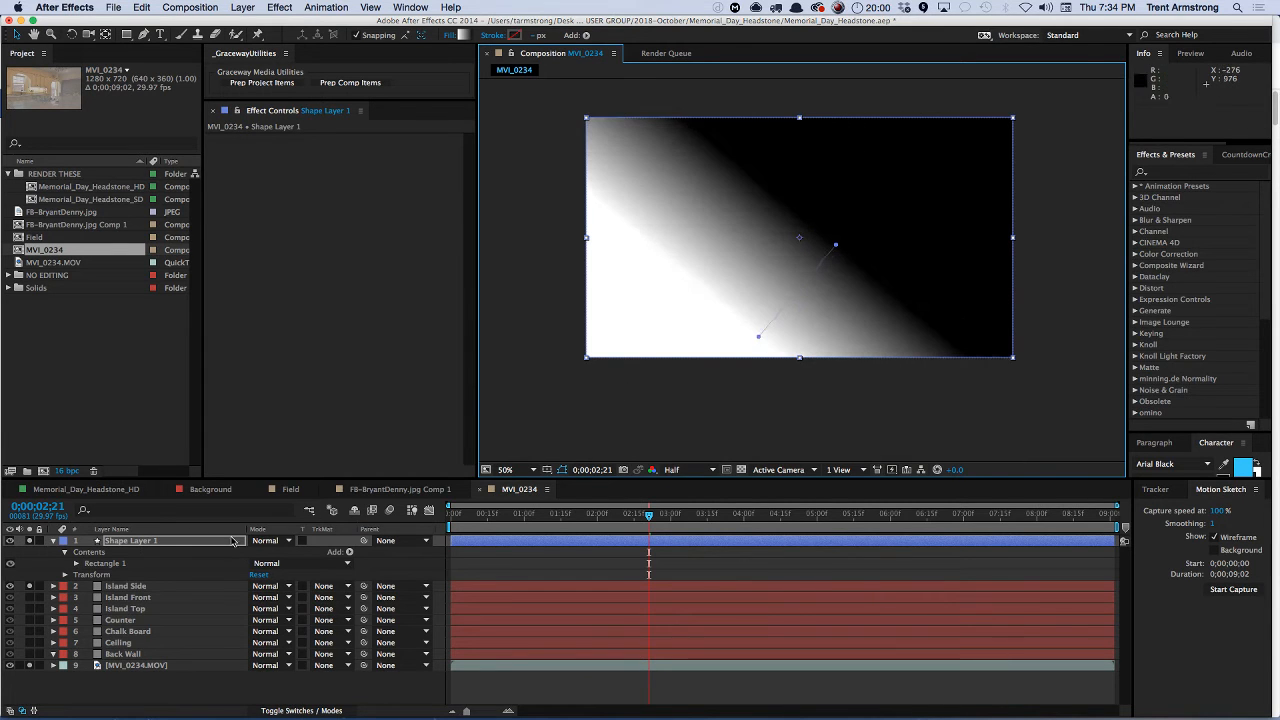
- Undo the gradient rectangle and the layer deletion to restore the pen-drawn gradient shape
click(151, 543)
key(super+z)
key(super+z)
key(super+z)
key(super+z)
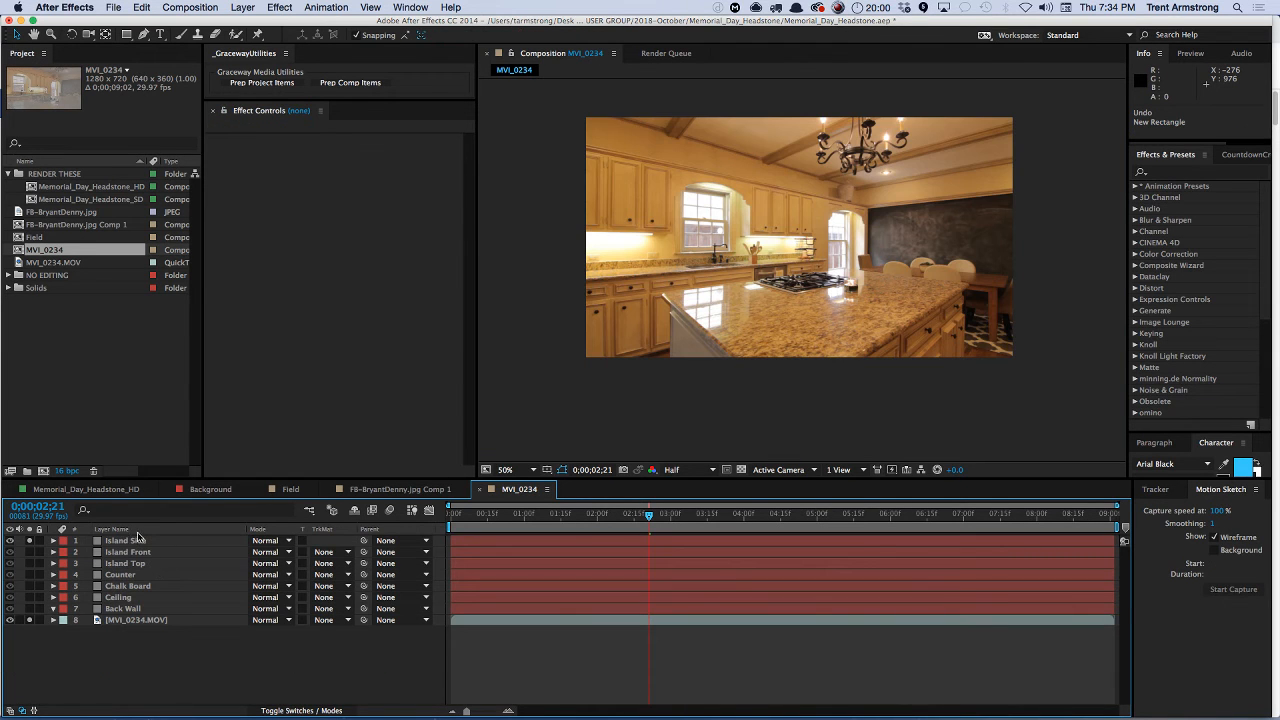
key(super+shift+z)
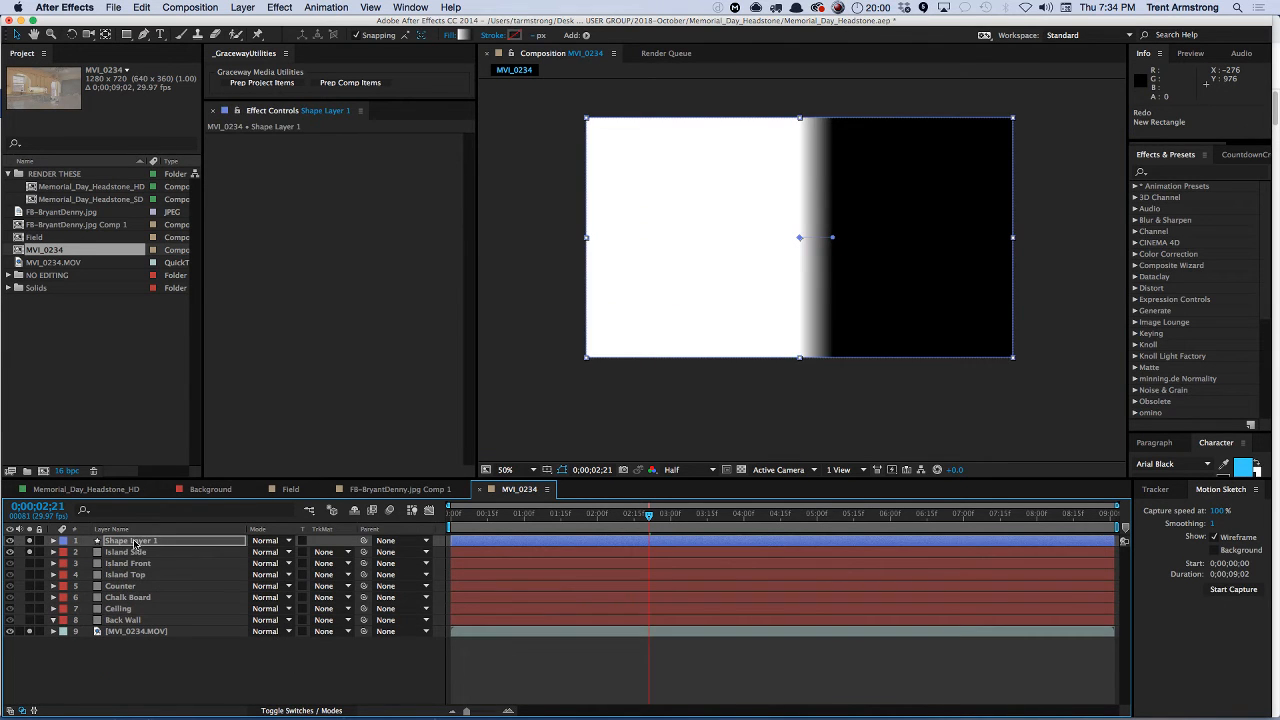
key(super+z)
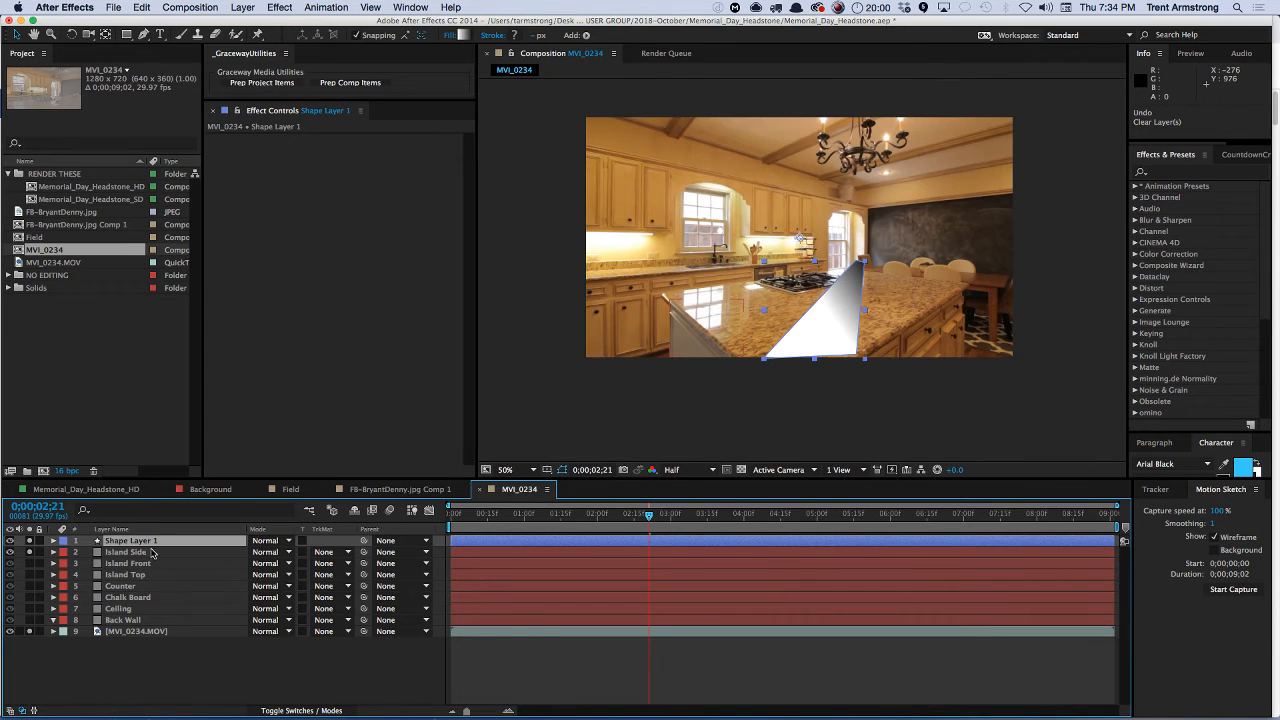
double_click(139, 543)
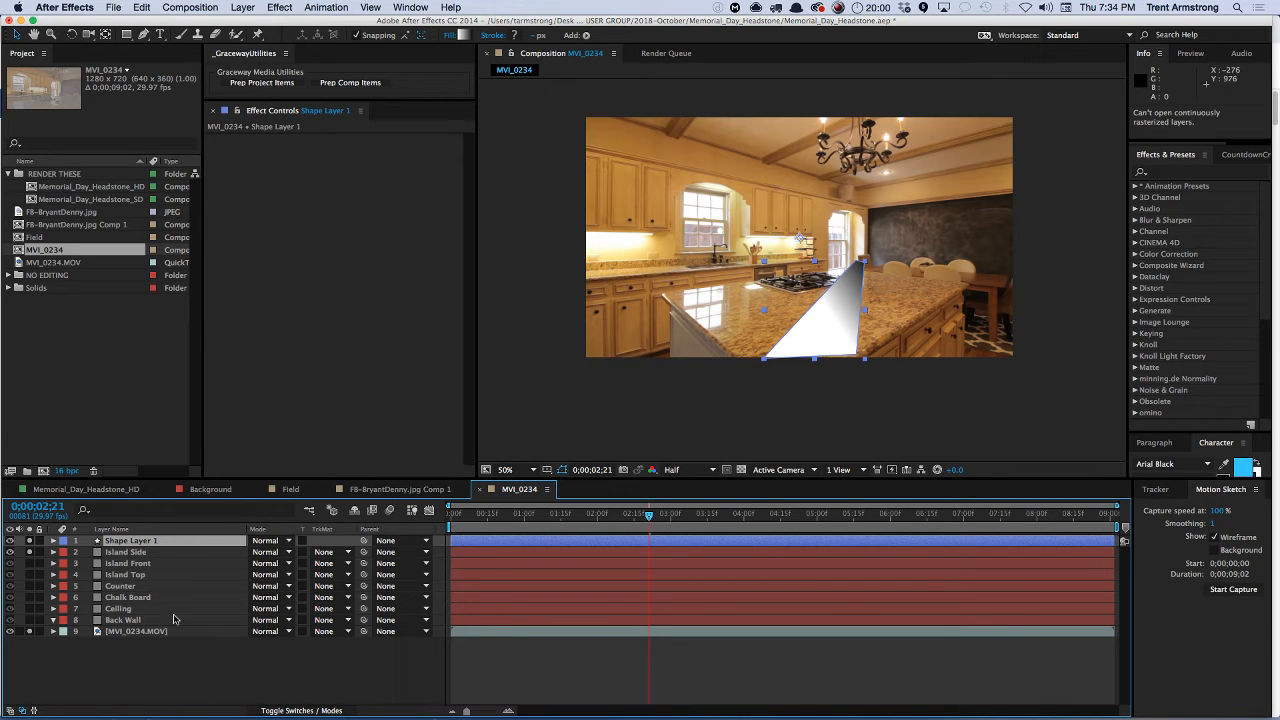
key(period)
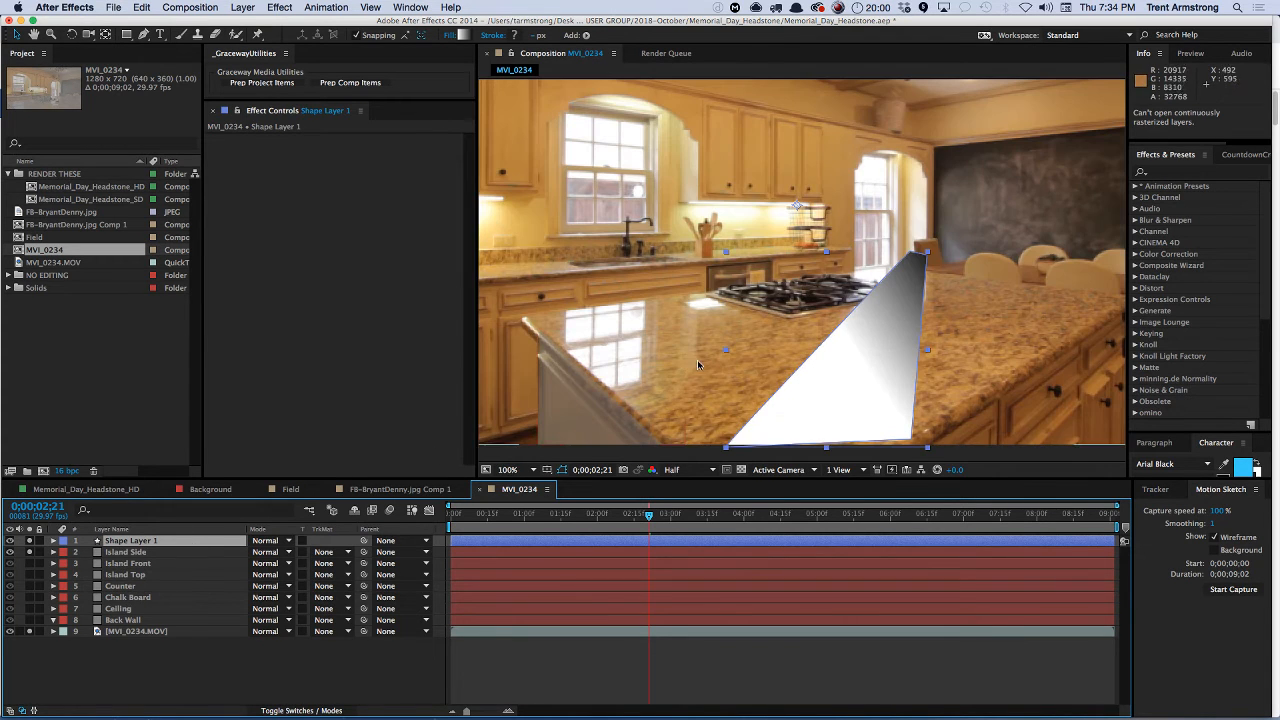
key(comma)
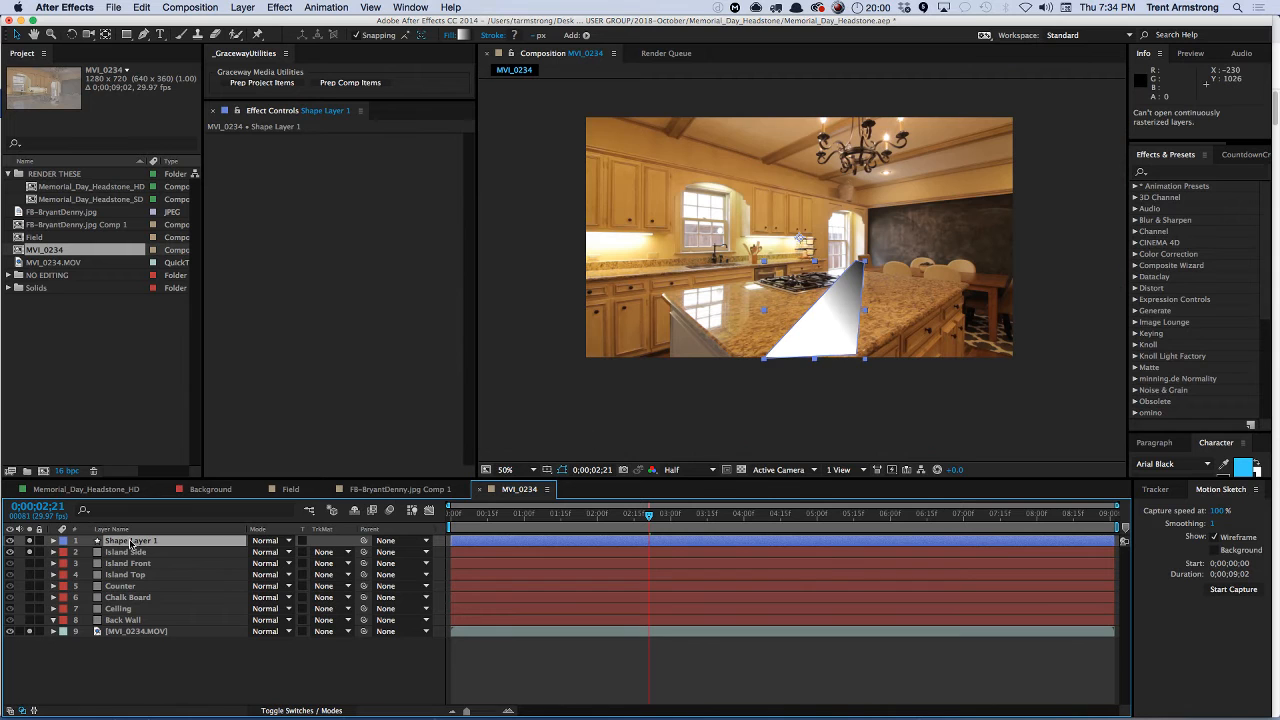
click(55, 540)
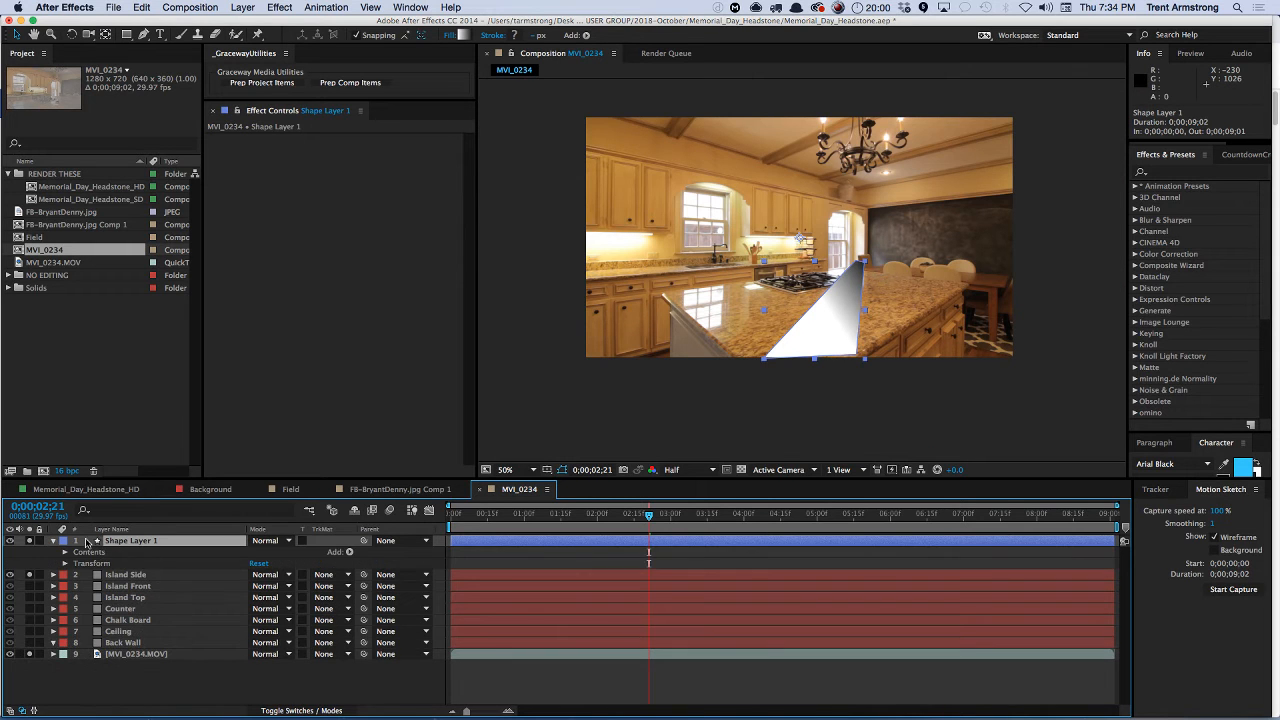
click(53, 541)
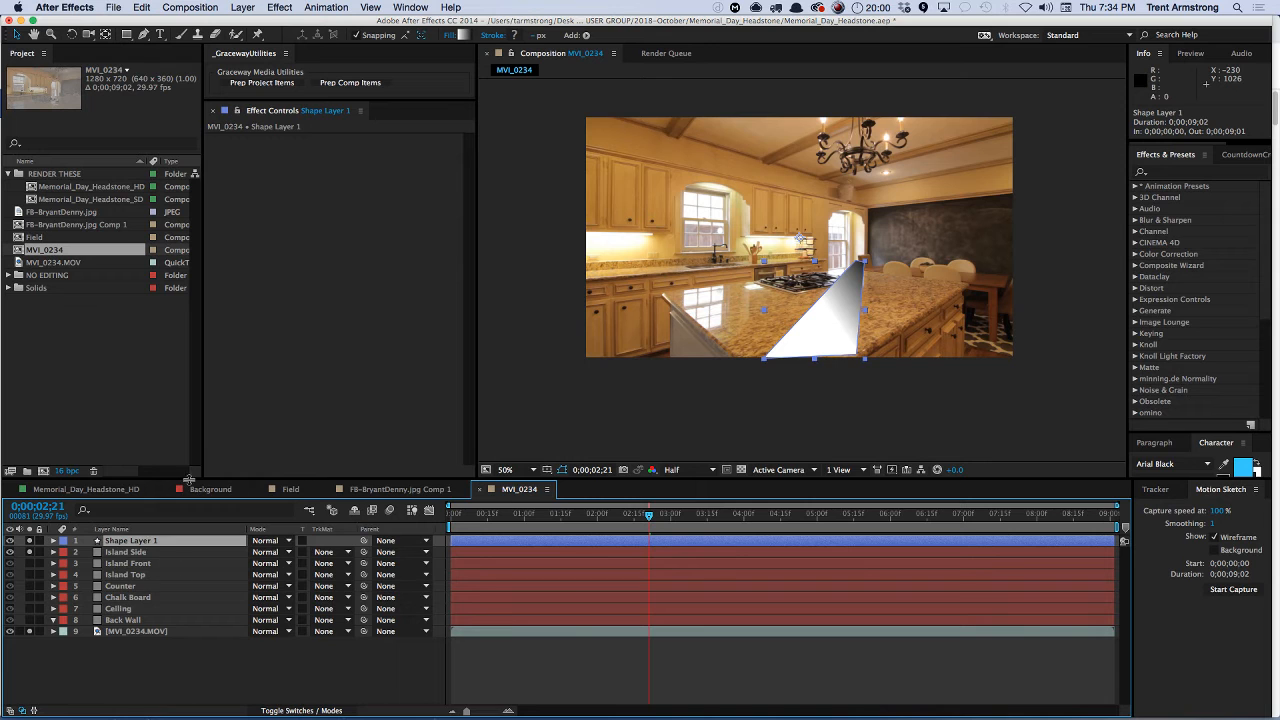
- Create a comp-sized gradient-filled rectangle in place of the pen shape and reveal its Rectangle Path 1 properties
double_click(127, 34)
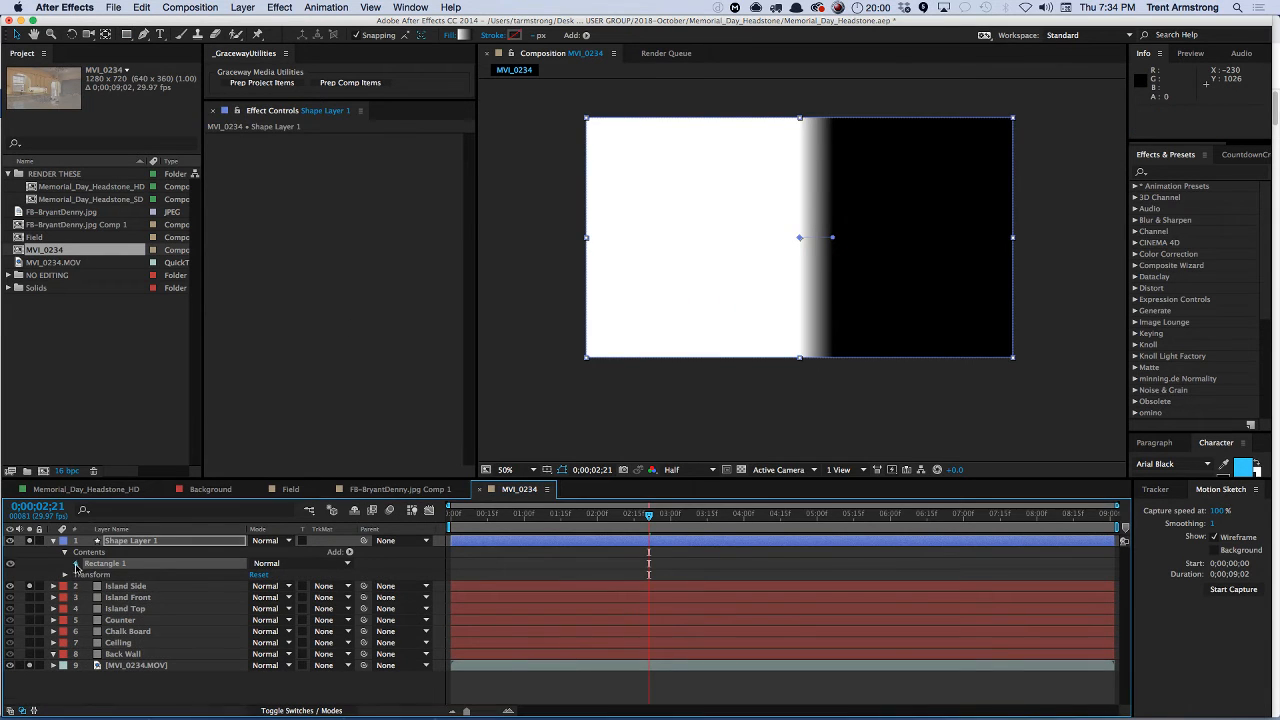
click(76, 563)
click(87, 575)
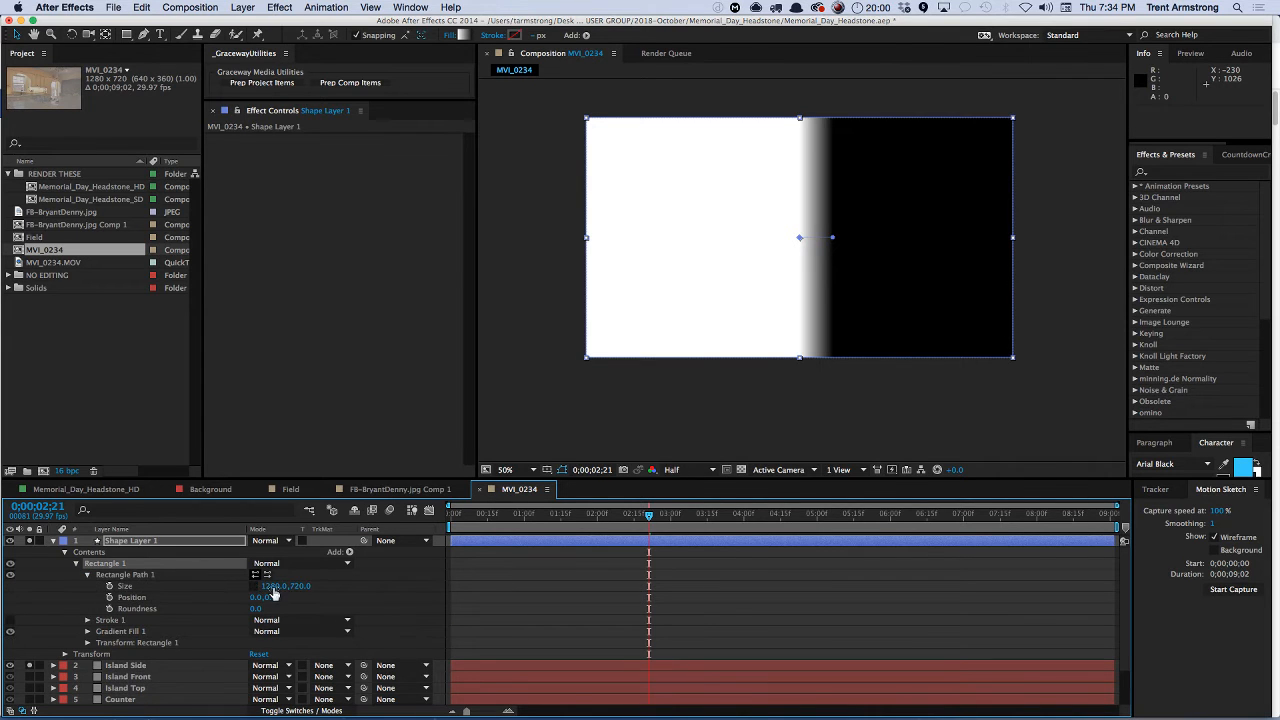
- Narrow the rectangle to a 157 by 720 strip right of center and run its gradient vertically, black above and white at the base
drag(275, 592, 197, 597)
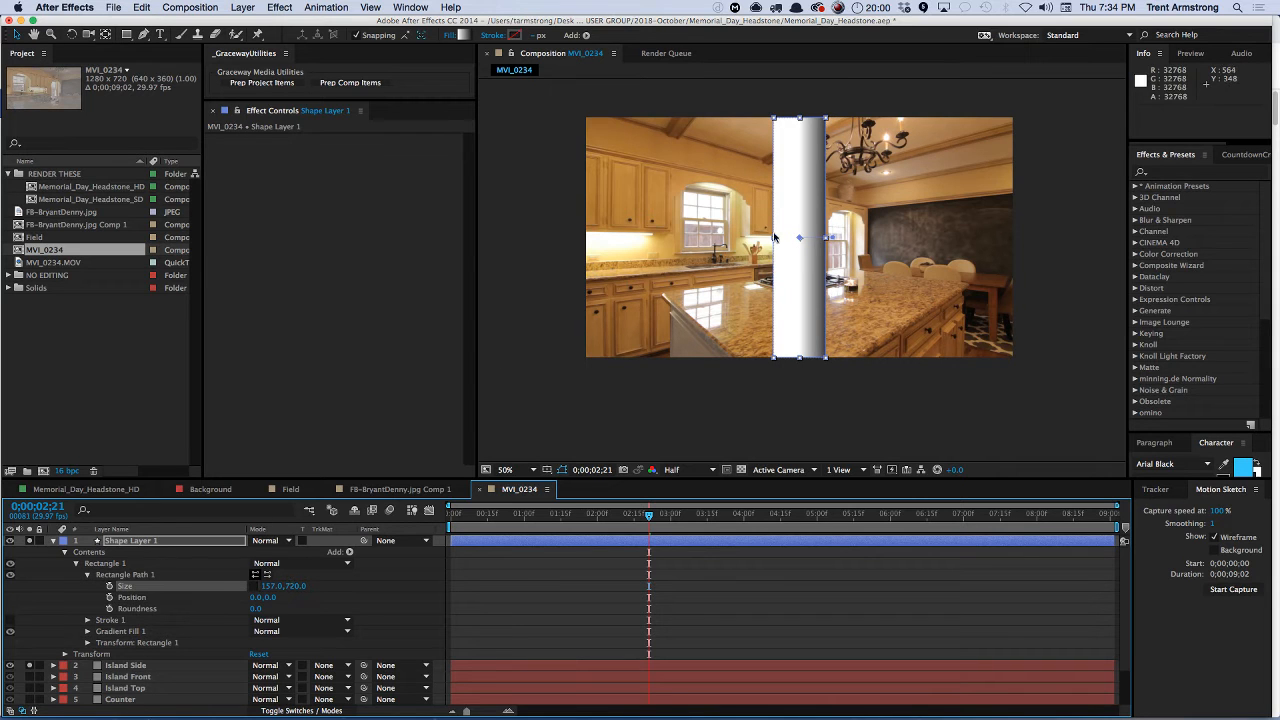
drag(834, 240, 821, 359)
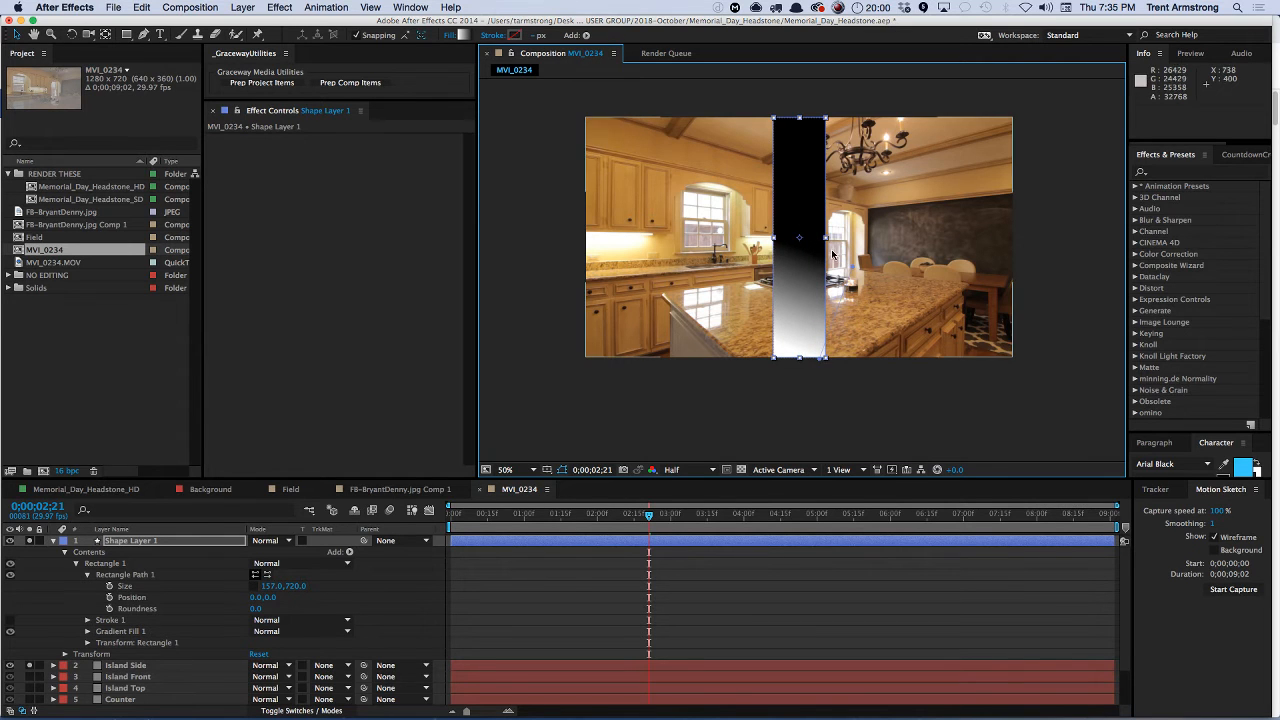
click(104, 563)
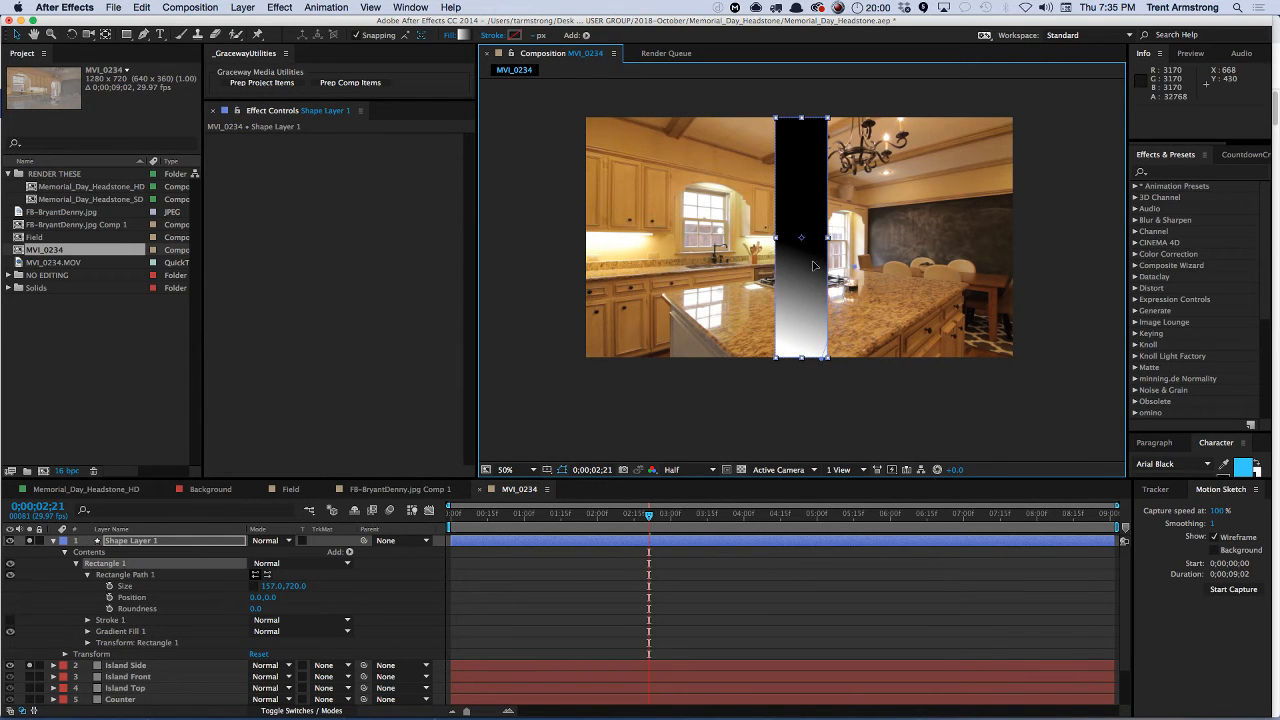
mouse_move(848, 270)
mouse_down()
mouse_move(877, 270)
mouse_move(849, 266)
mouse_up()
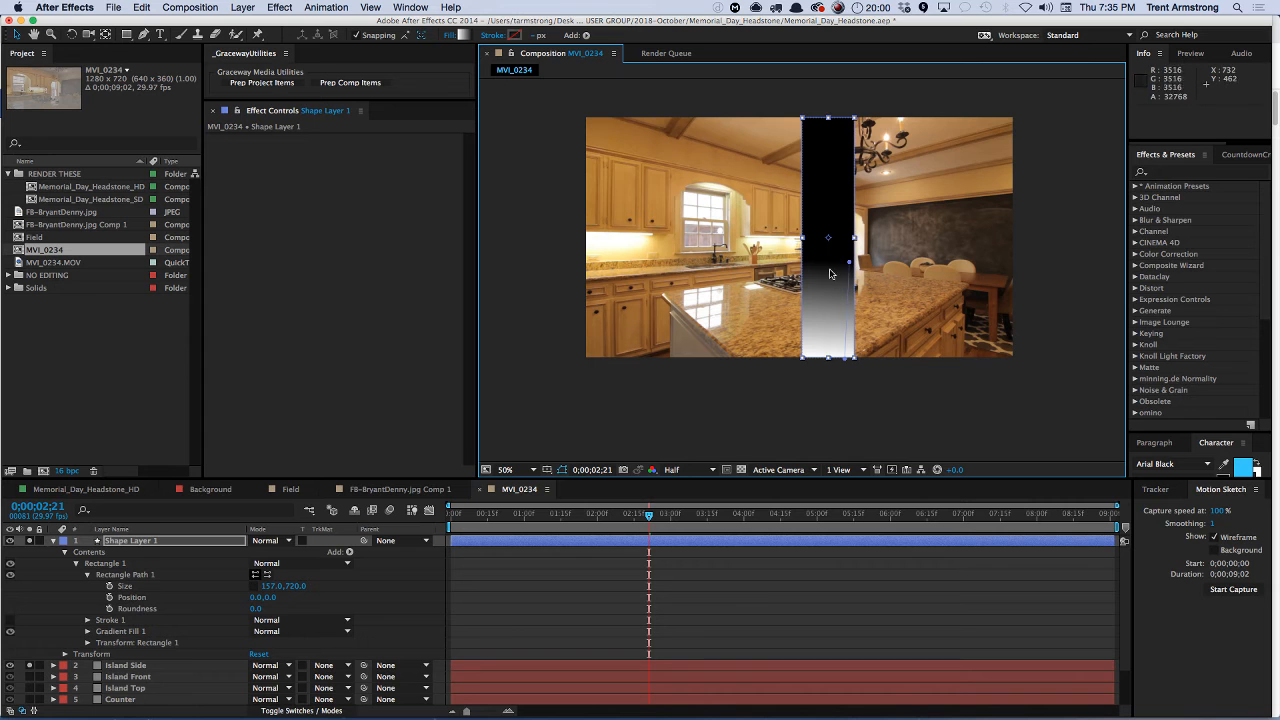
- Rename the shape layer Ref and move its strip next to the island's side face, at about 74, 360
text(Ref)
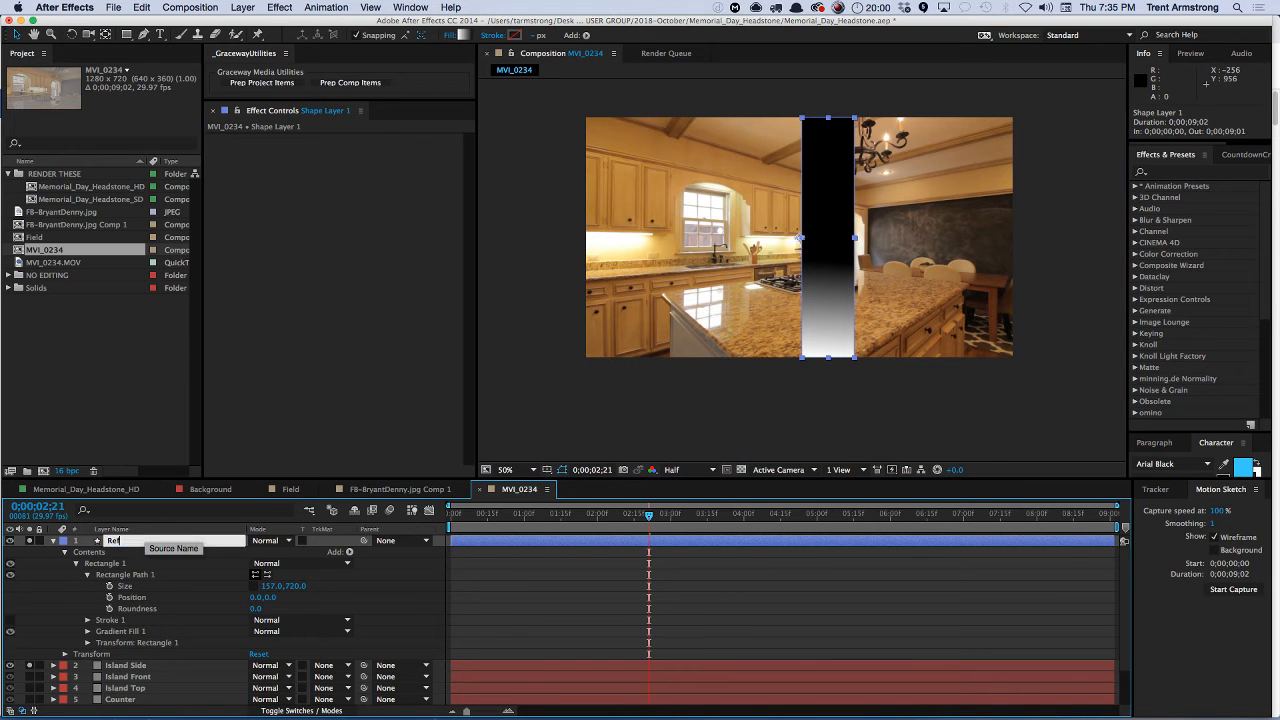
key(Return)
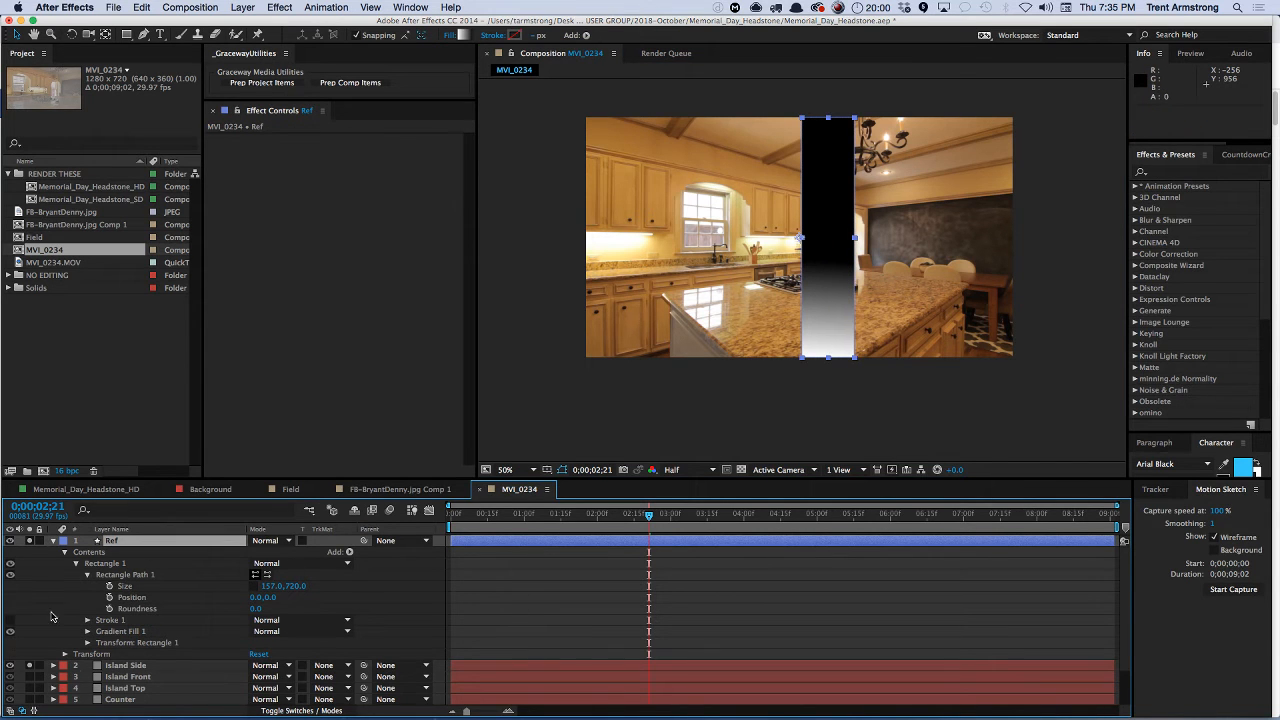
click(53, 541)
click(141, 553)
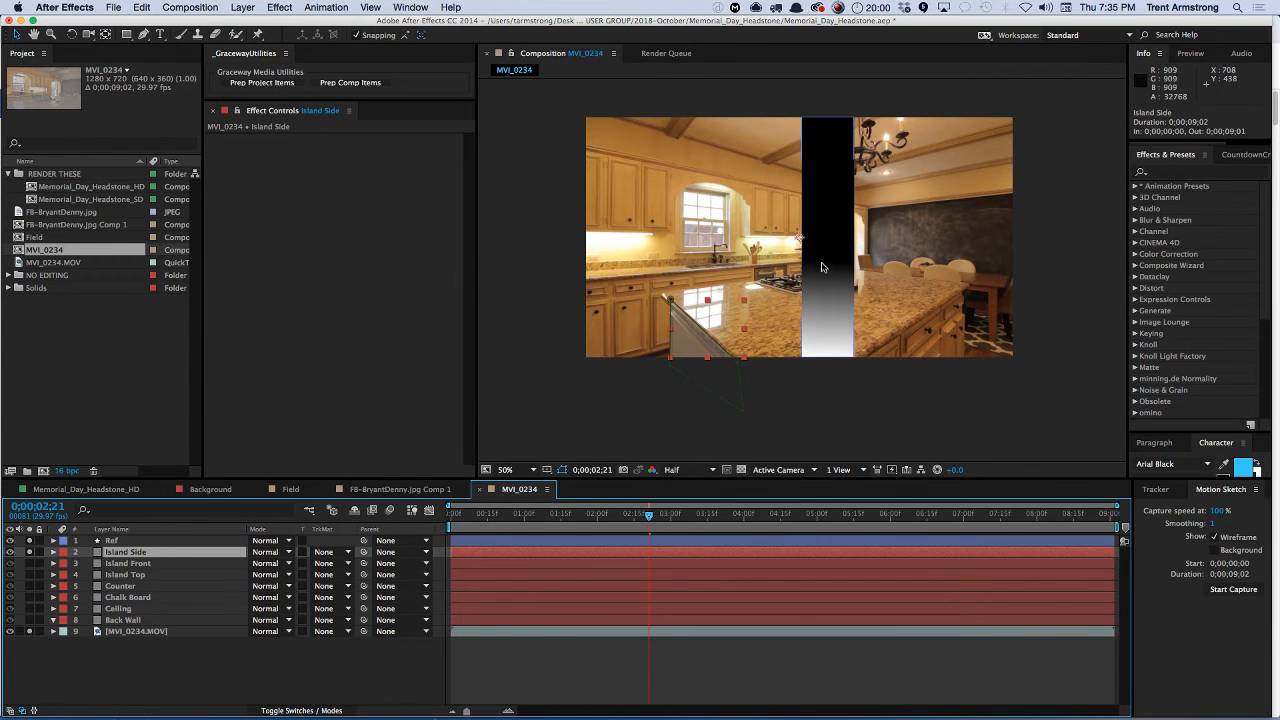
drag(829, 267, 647, 311)
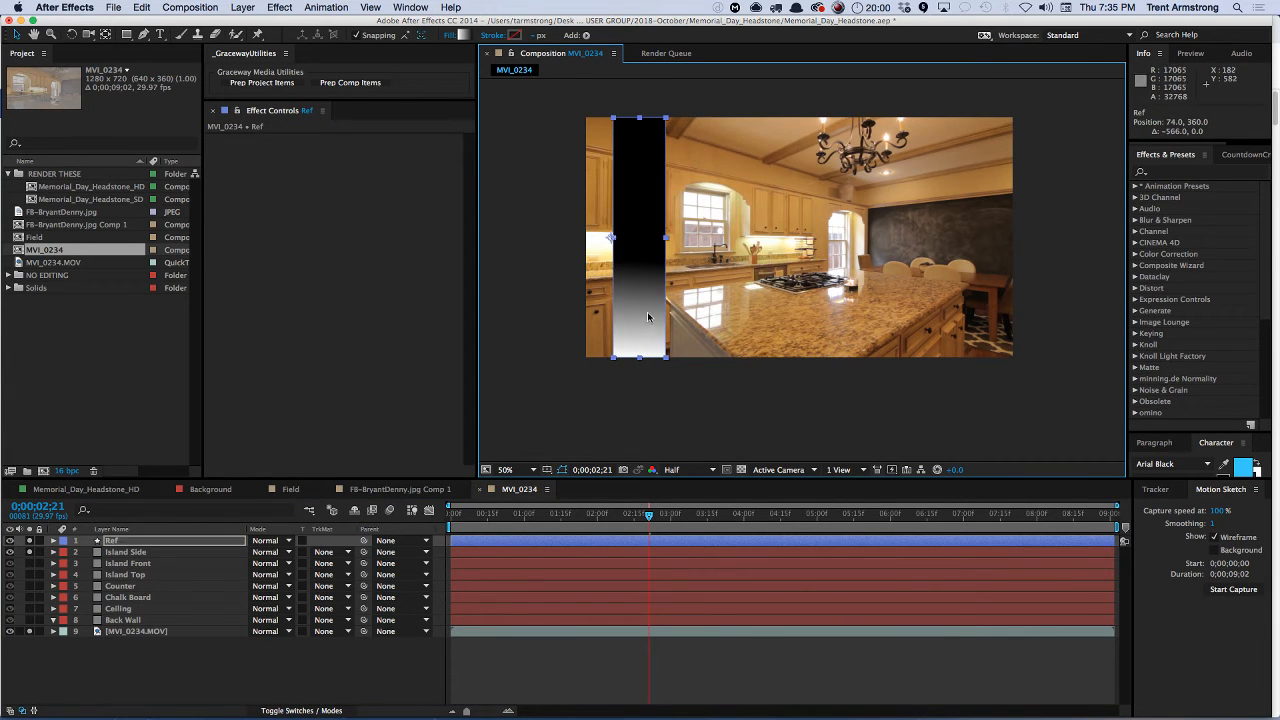
- Apply a Gradient Ramp effect to the Island Side layer
click(118, 552)
click(279, 8)
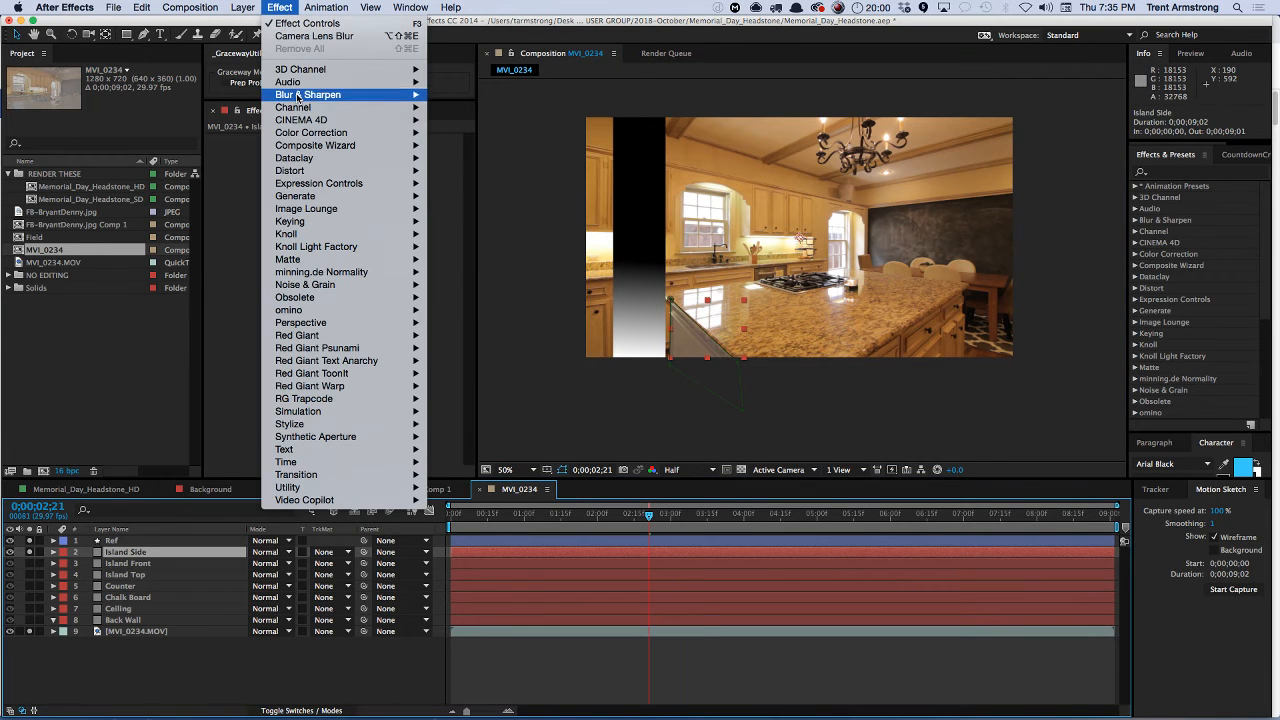
mouse_move(297, 98)
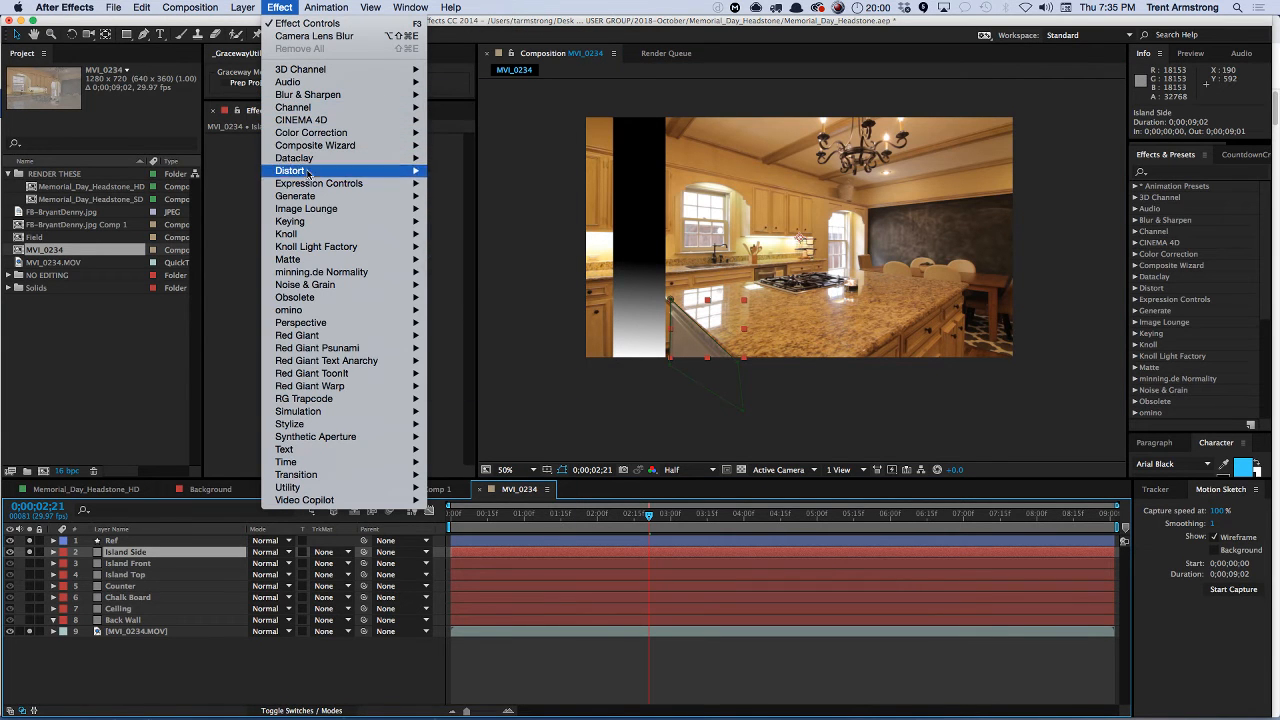
mouse_move(313, 197)
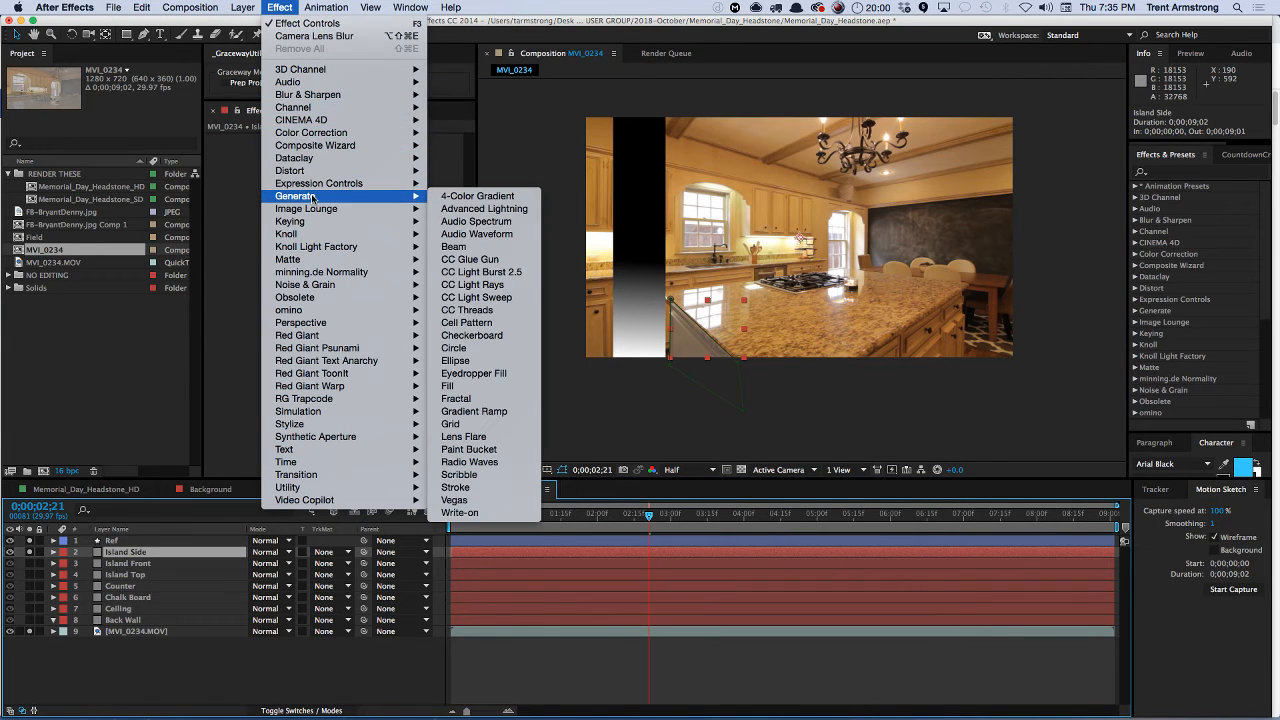
click(474, 412)
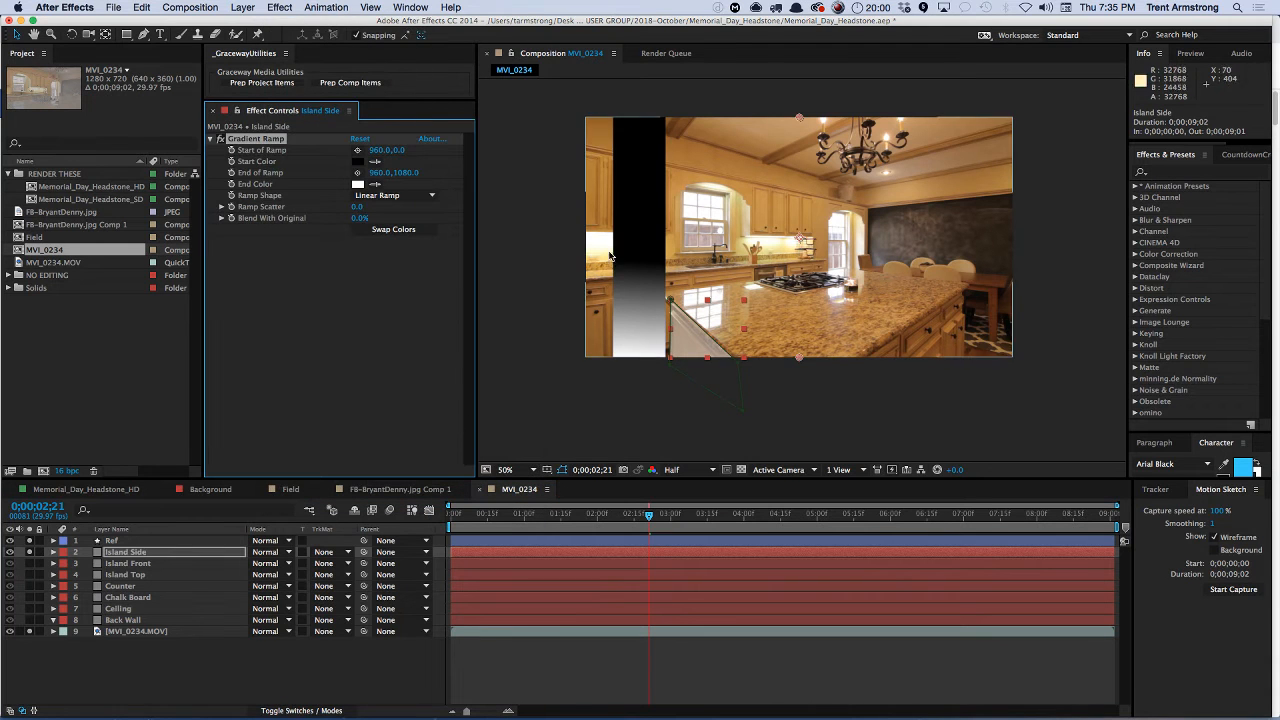
- Place the Island Side ramp's start at about 378, 867 near the face's upper corner and its end at about 663, 1155
drag(799, 117, 670, 312)
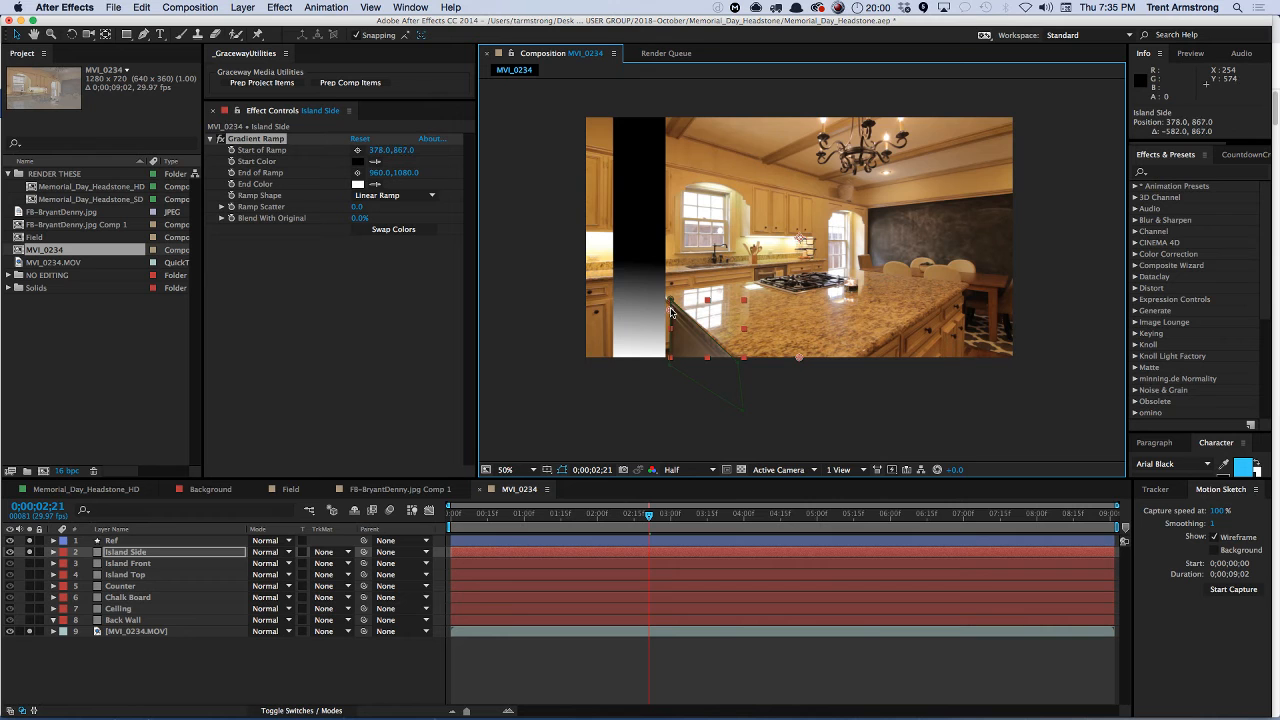
drag(802, 360, 797, 361)
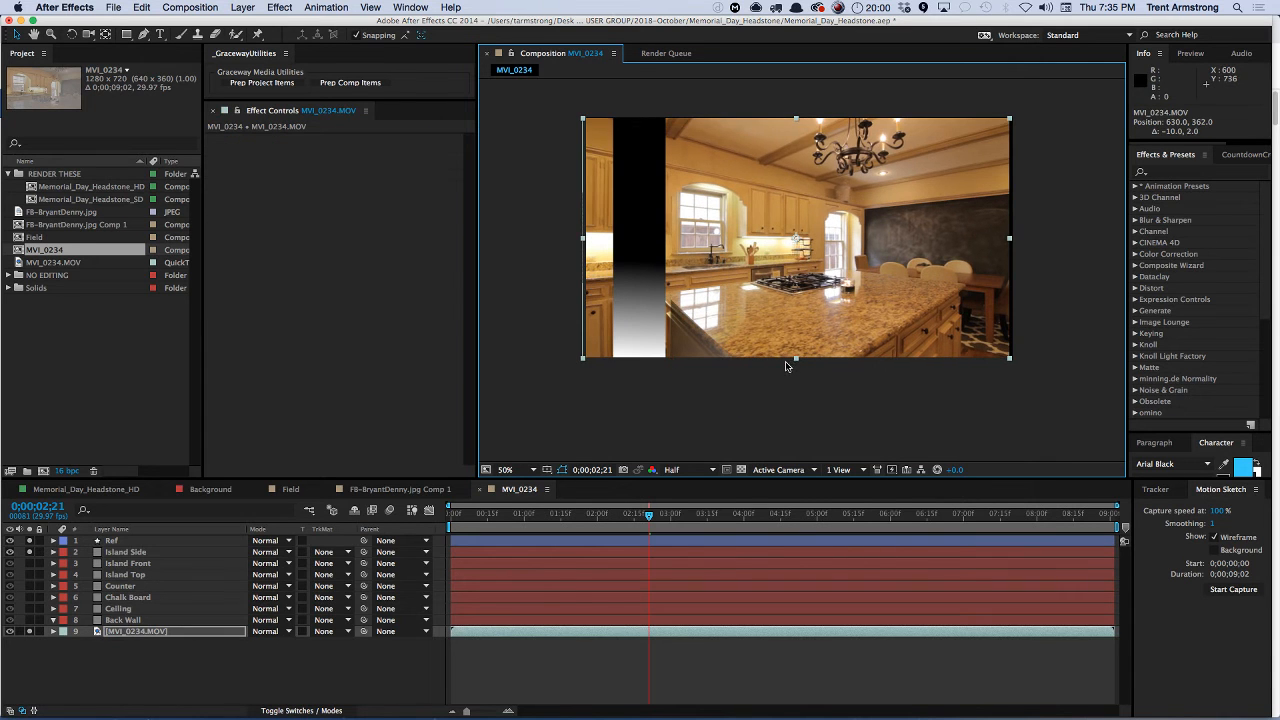
key(super+z)
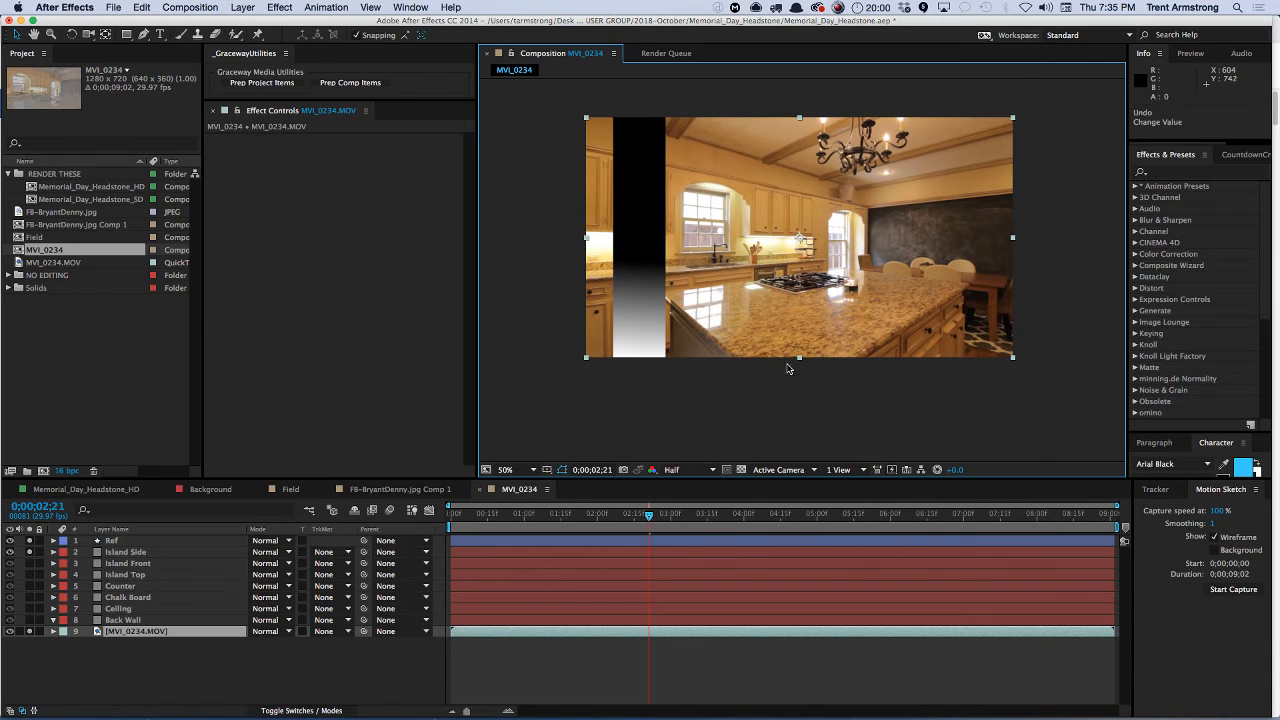
click(184, 552)
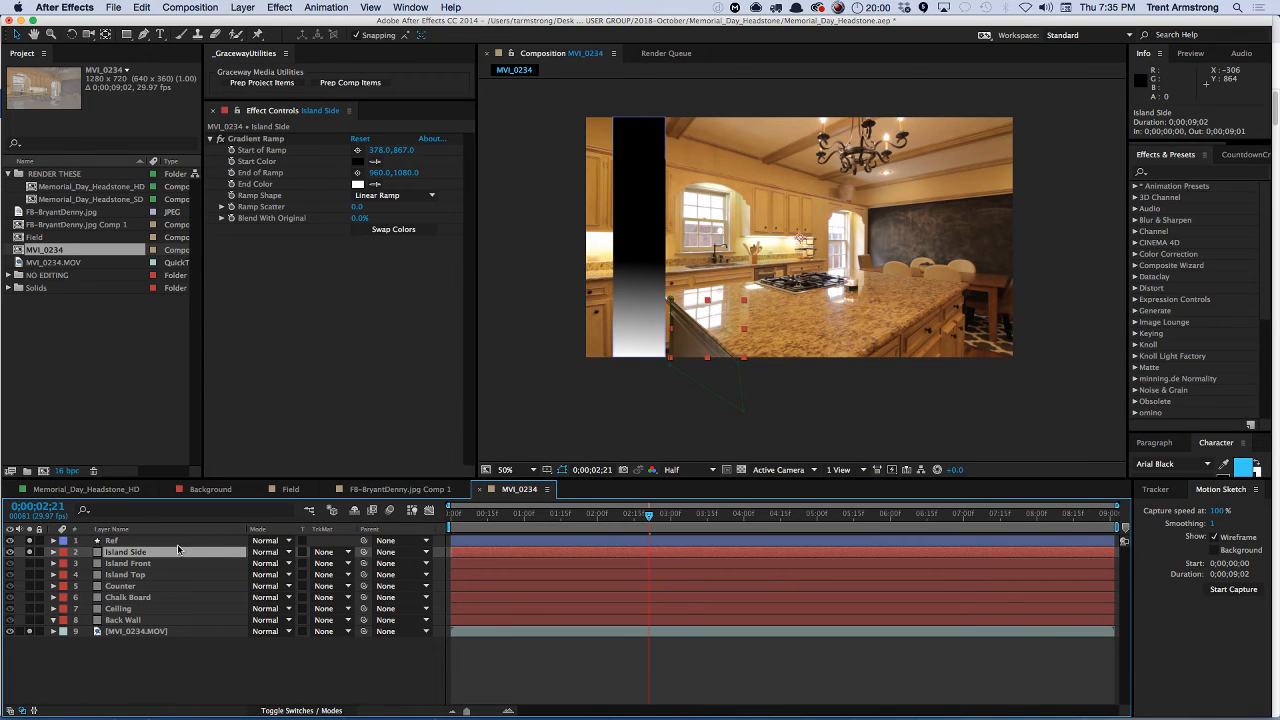
key(e)
click(148, 565)
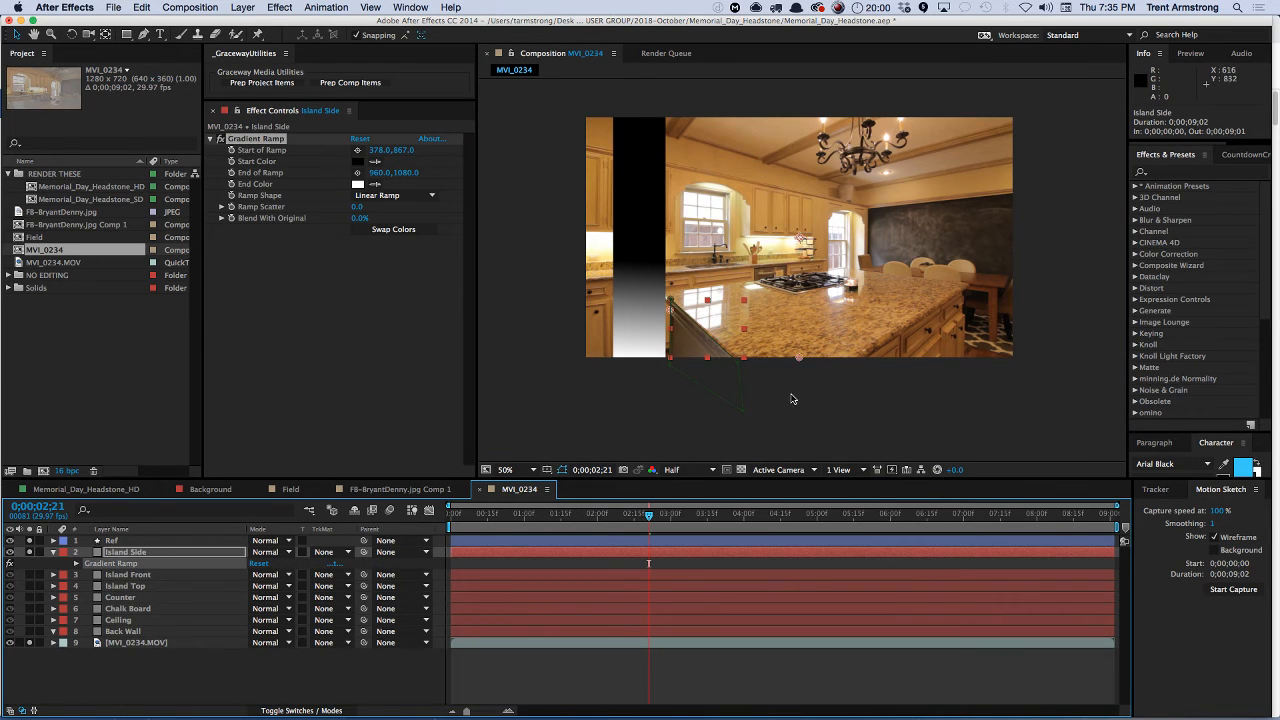
drag(798, 357, 735, 380)
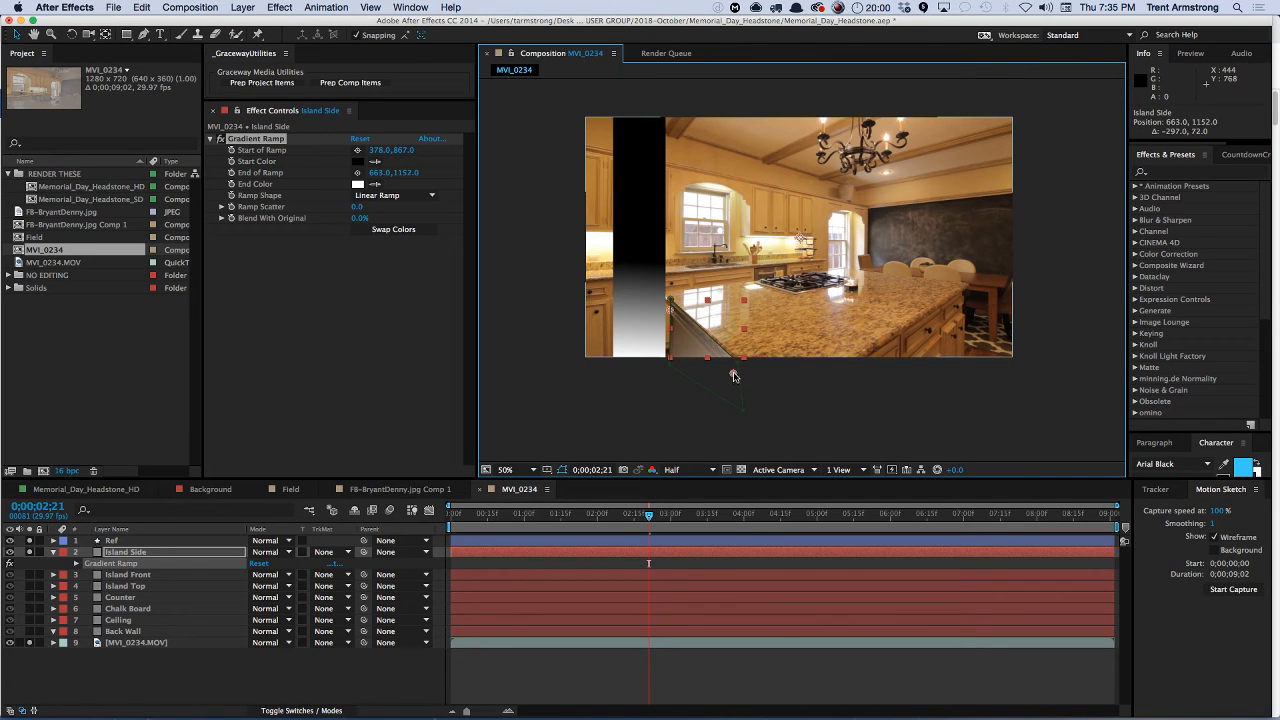
drag(734, 376, 733, 374)
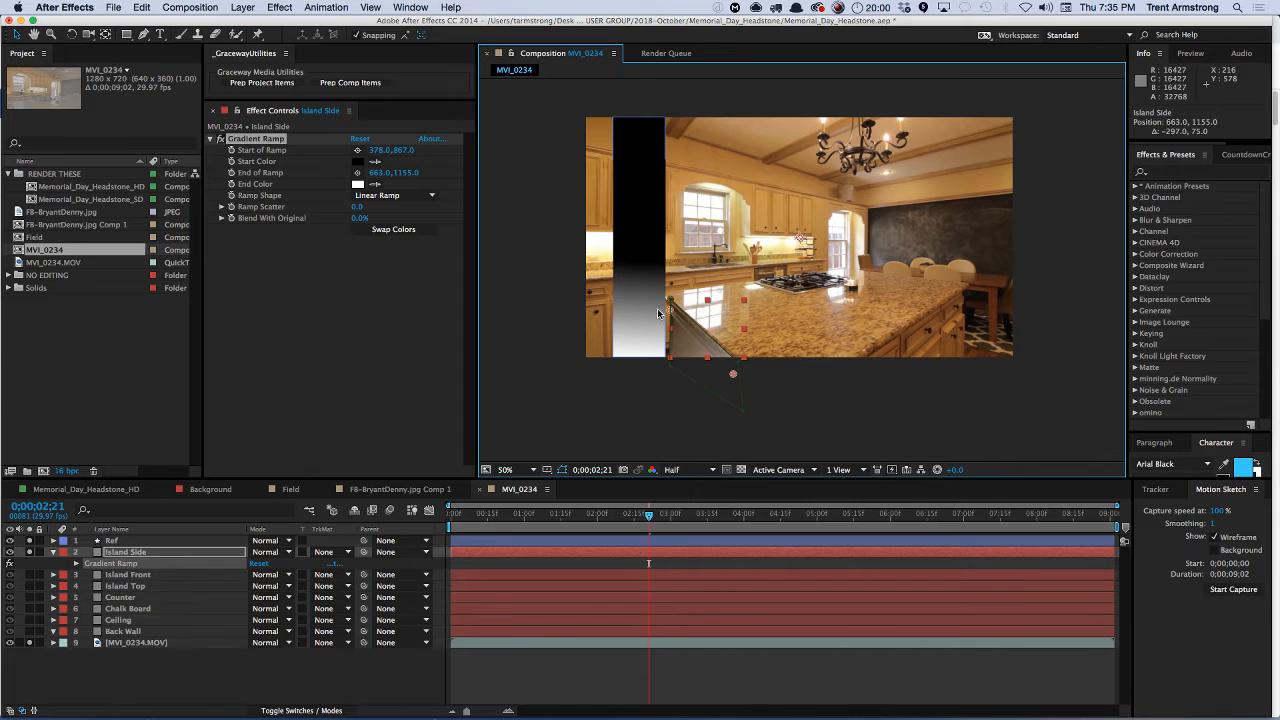
- Sample the Island Side ramp's start color from the adjacent Ref strip and set the layer's opacity to 100%
click(377, 162)
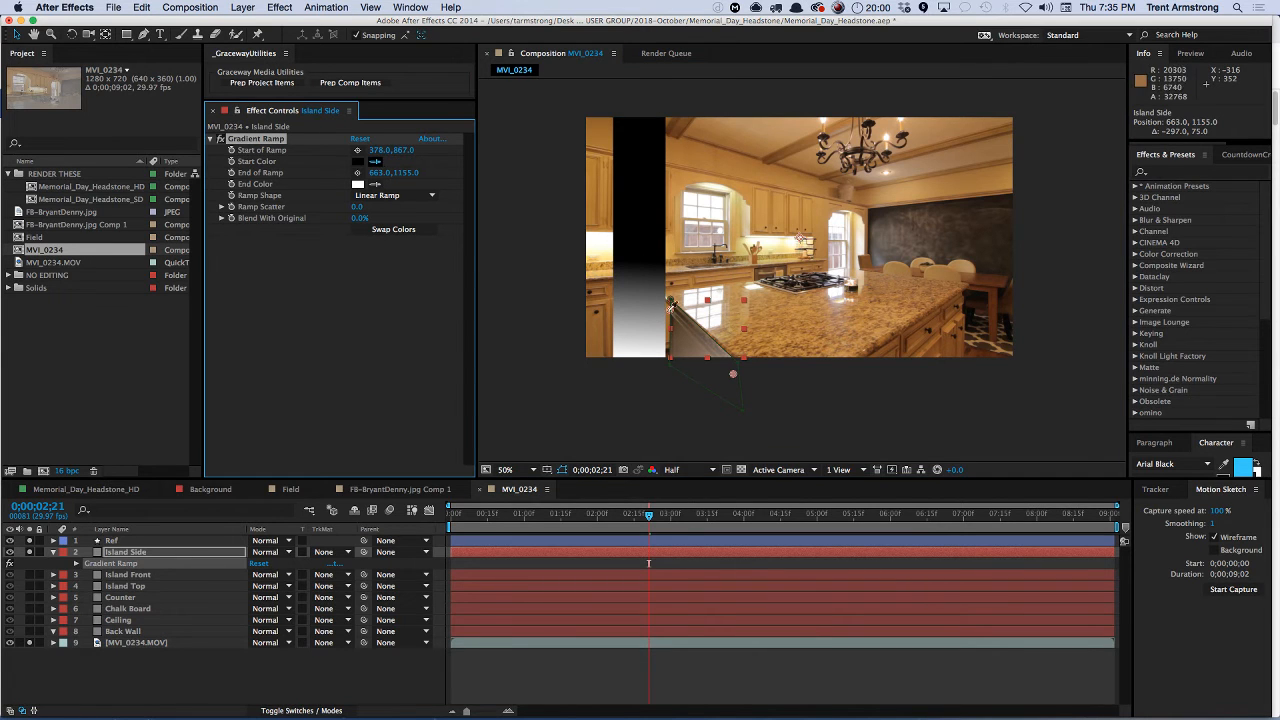
click(664, 305)
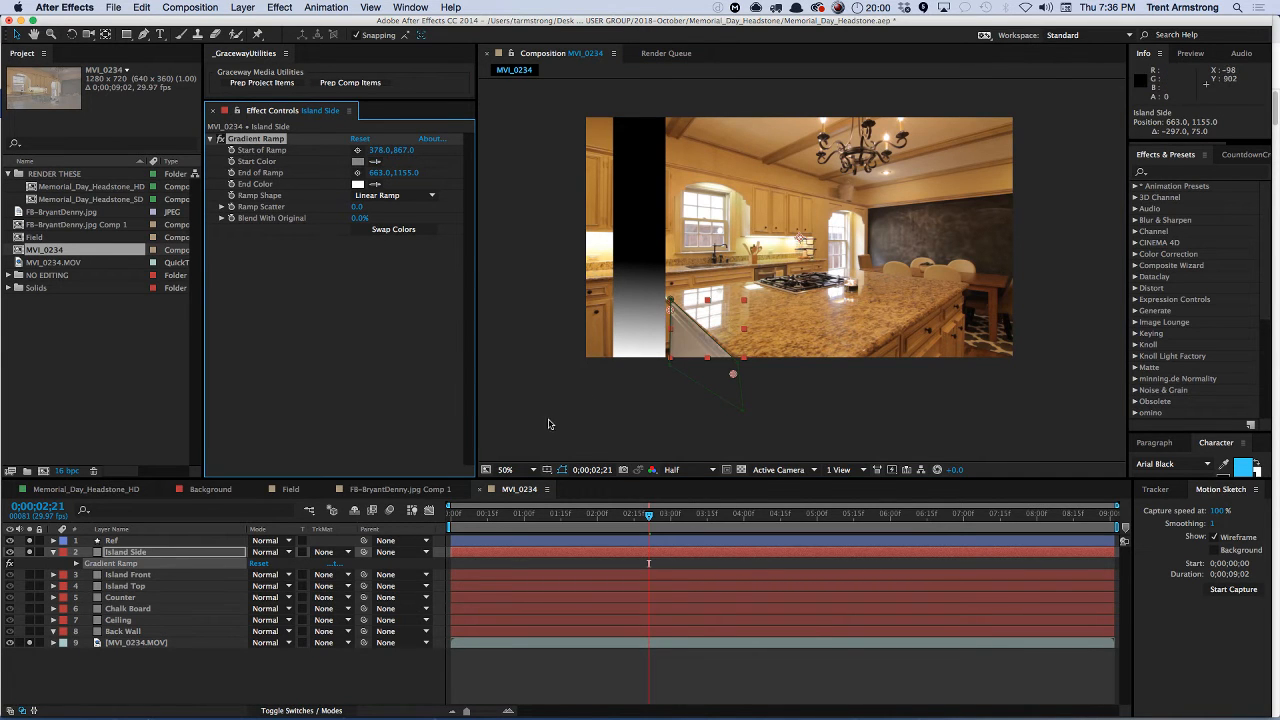
click(139, 553)
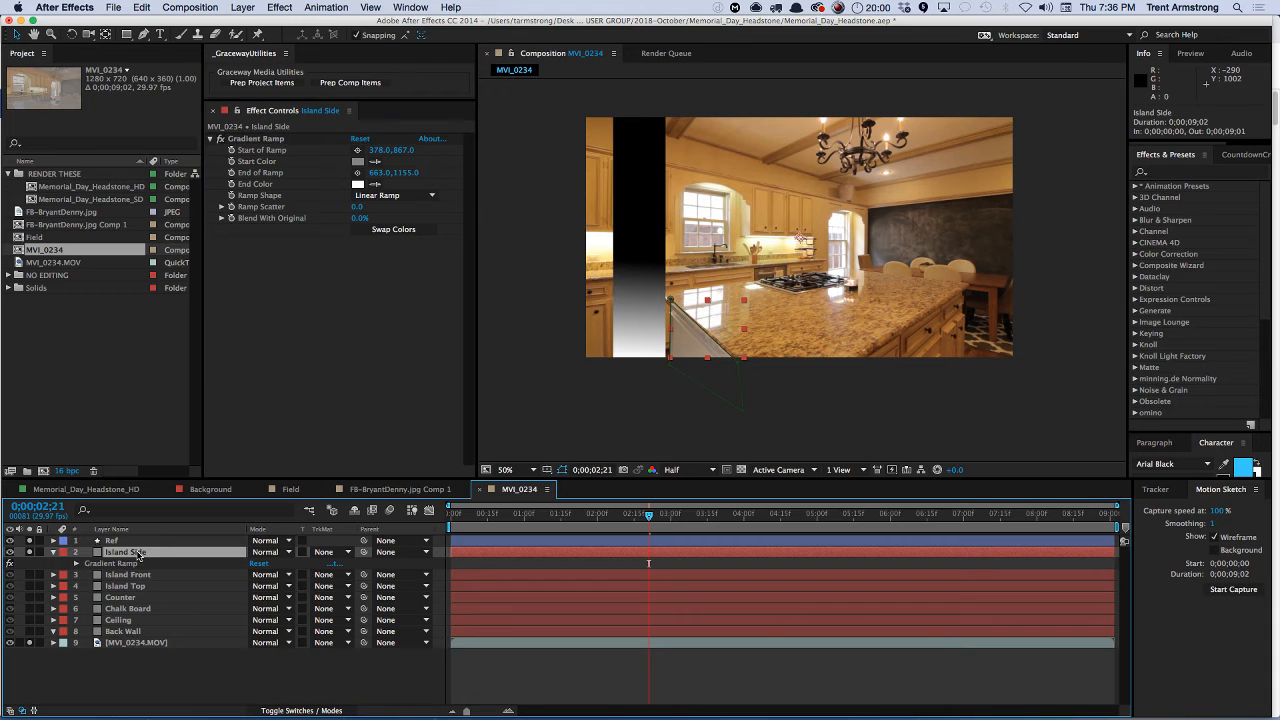
key(t)
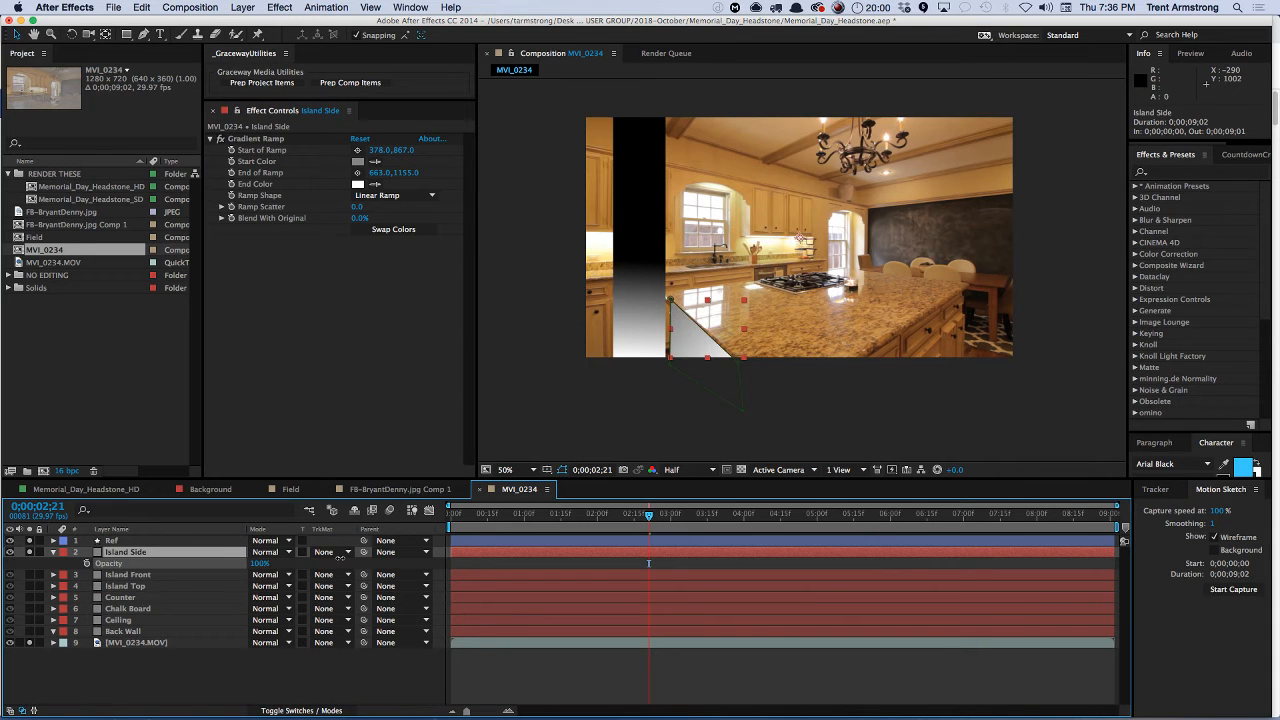
key(Return)
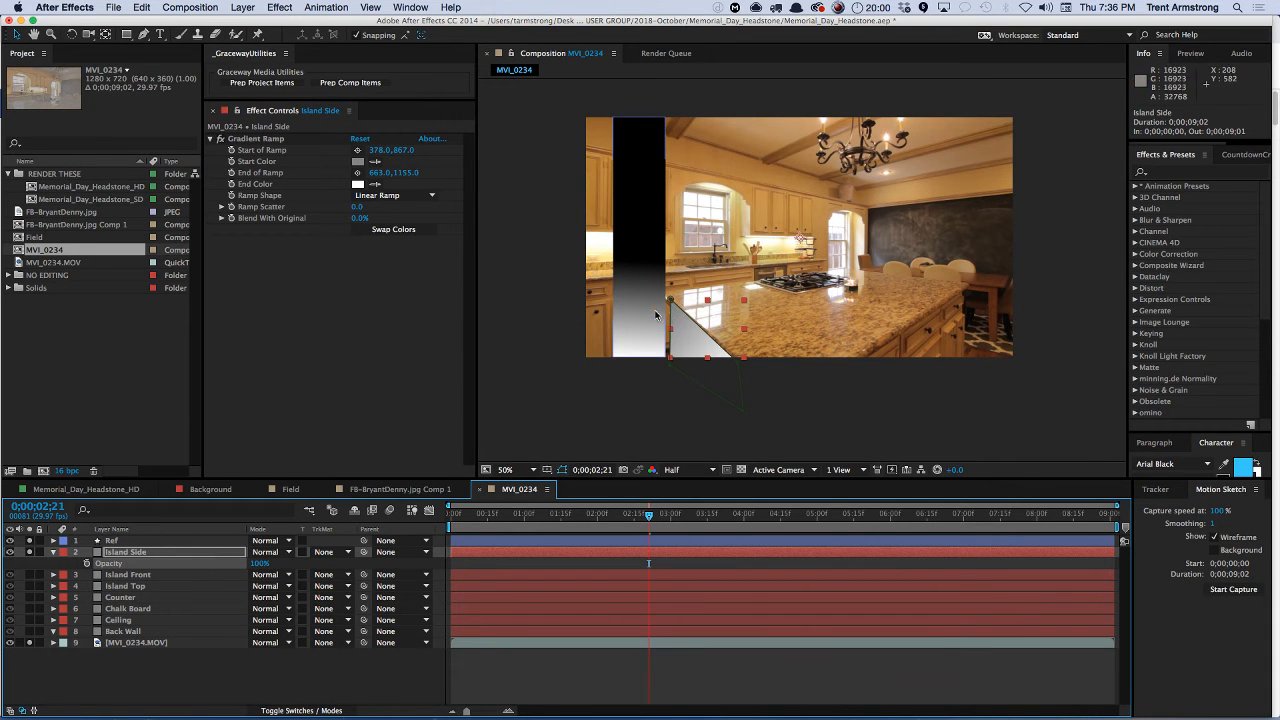
- Move the Ref strip to the frame's right edge at about 1122, 360, and solo the Island Front layer
click(108, 541)
drag(643, 320, 989, 318)
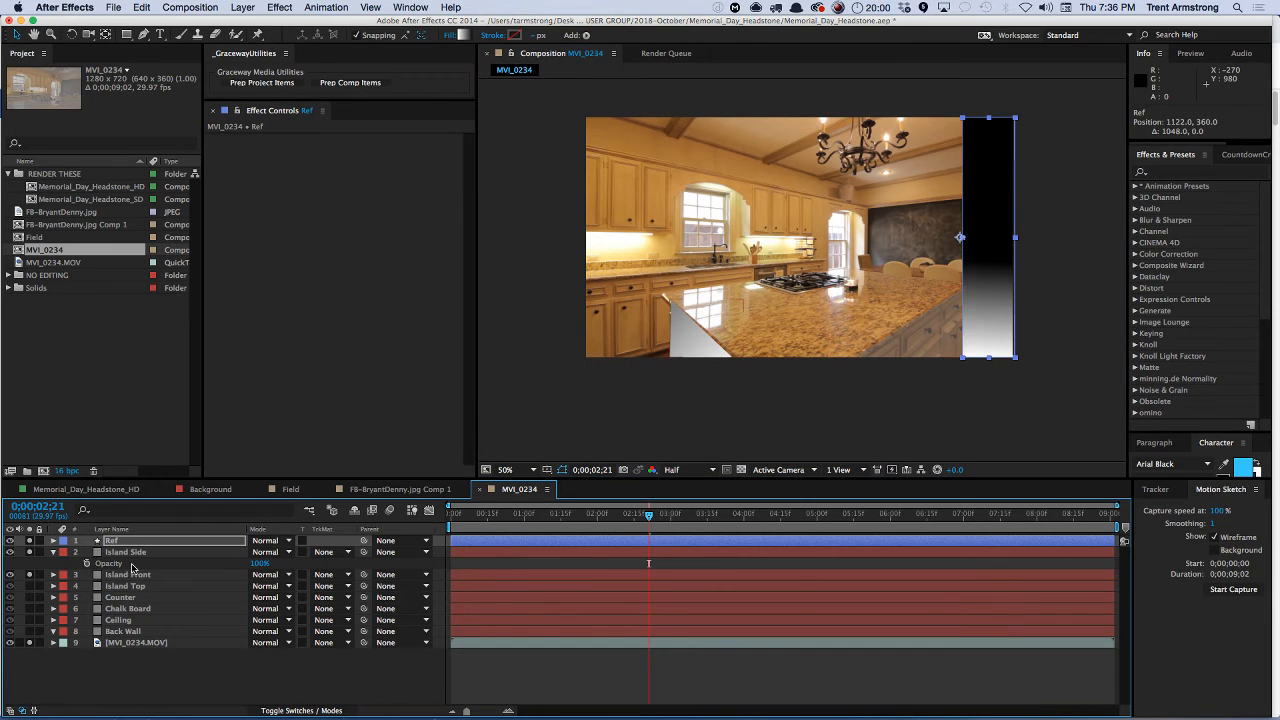
- Copy the Gradient Ramp from Island Side and paste it onto the Island Front layer
click(125, 553)
key(e)
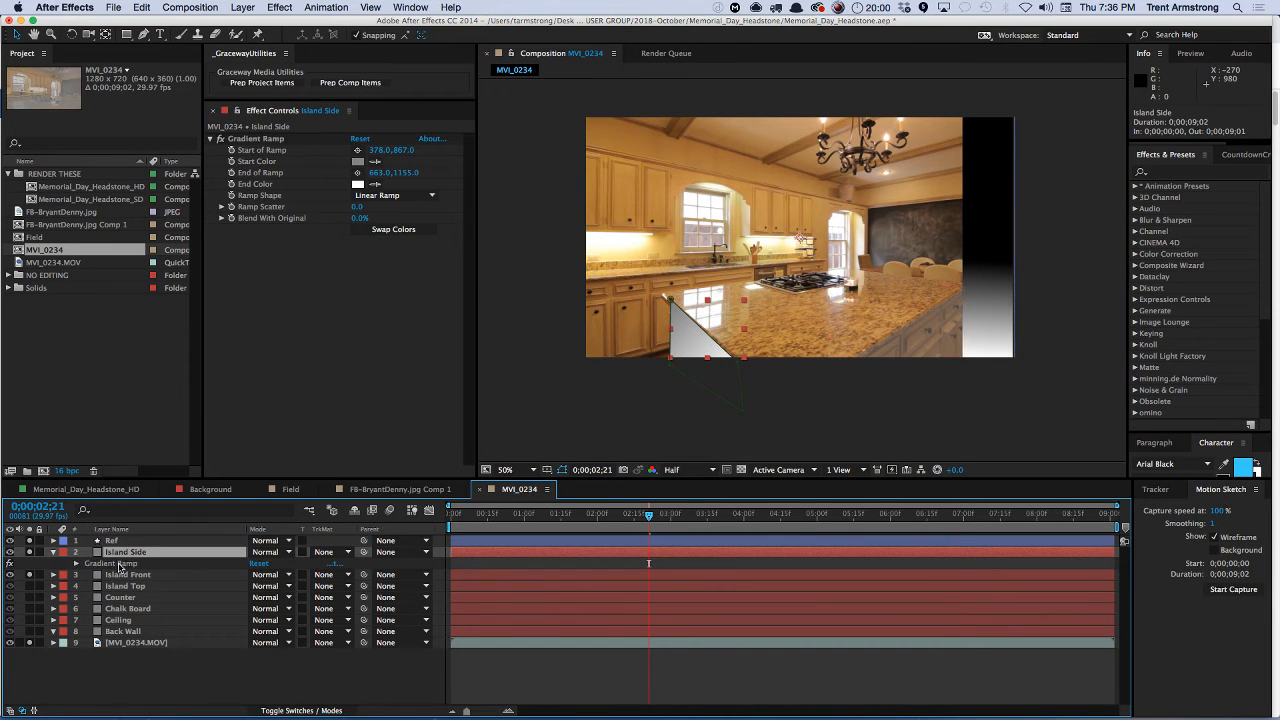
click(119, 565)
click(139, 576)
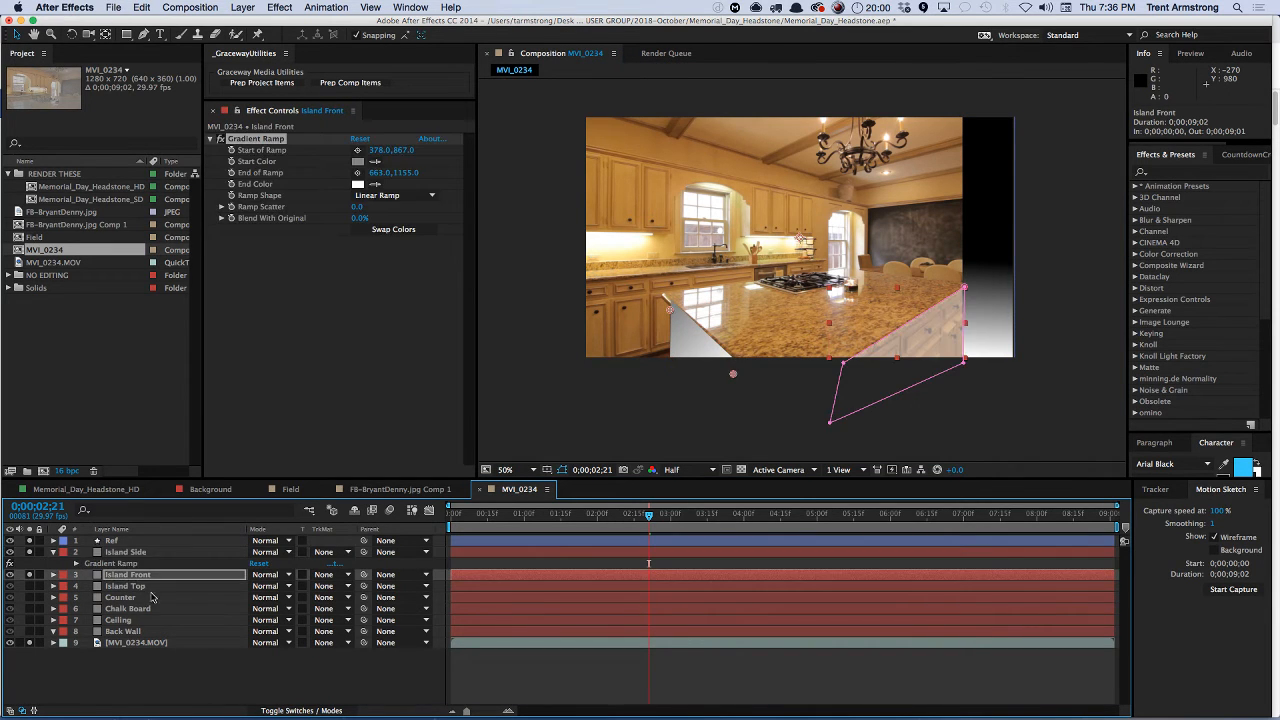
- Set the Island Front layer's opacity to 100%
key(super+shift+o)
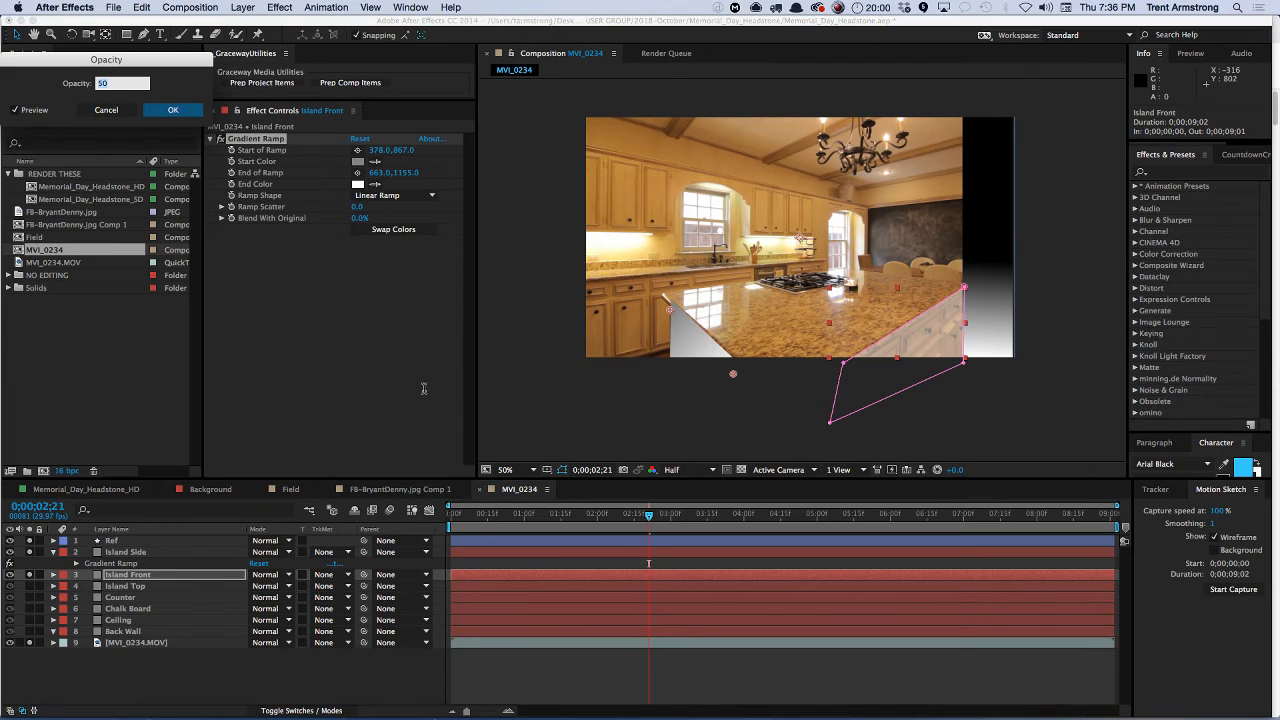
text(100)
key(Return)
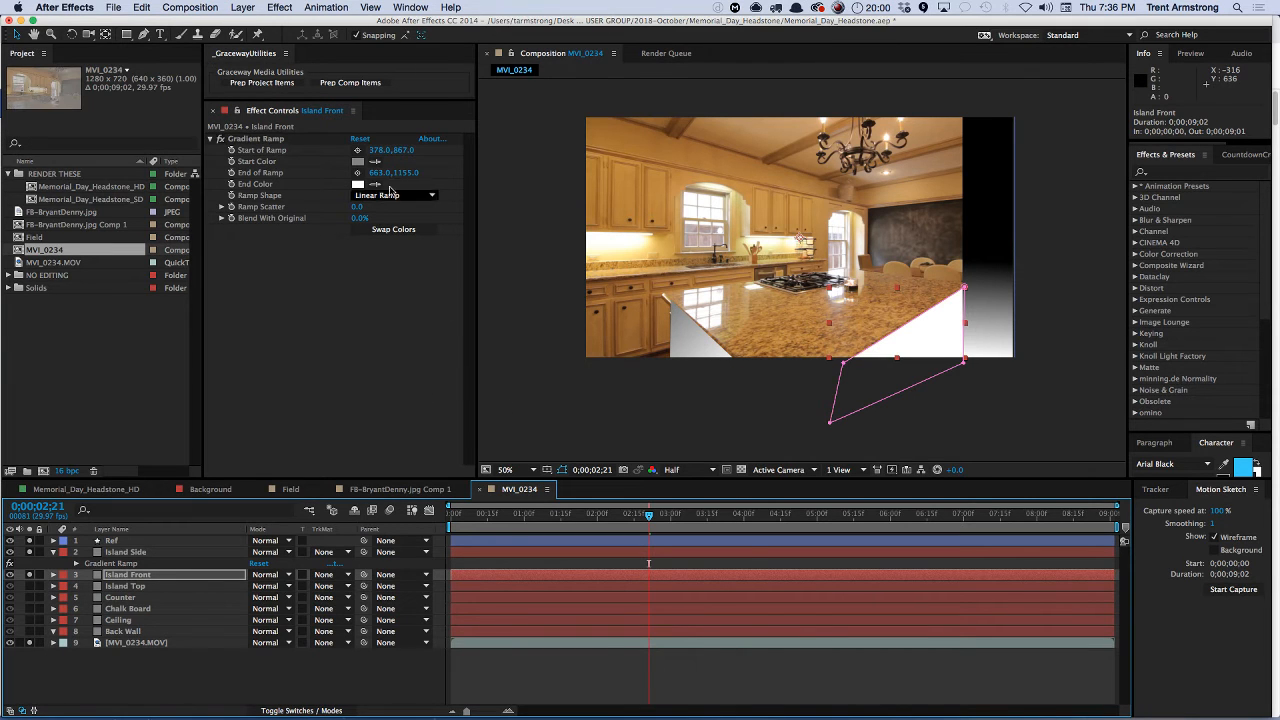
- Place the Island Front ramp's start at about 1680, 804 on the face's upper corner and its end at about 1152, 1140
click(268, 139)
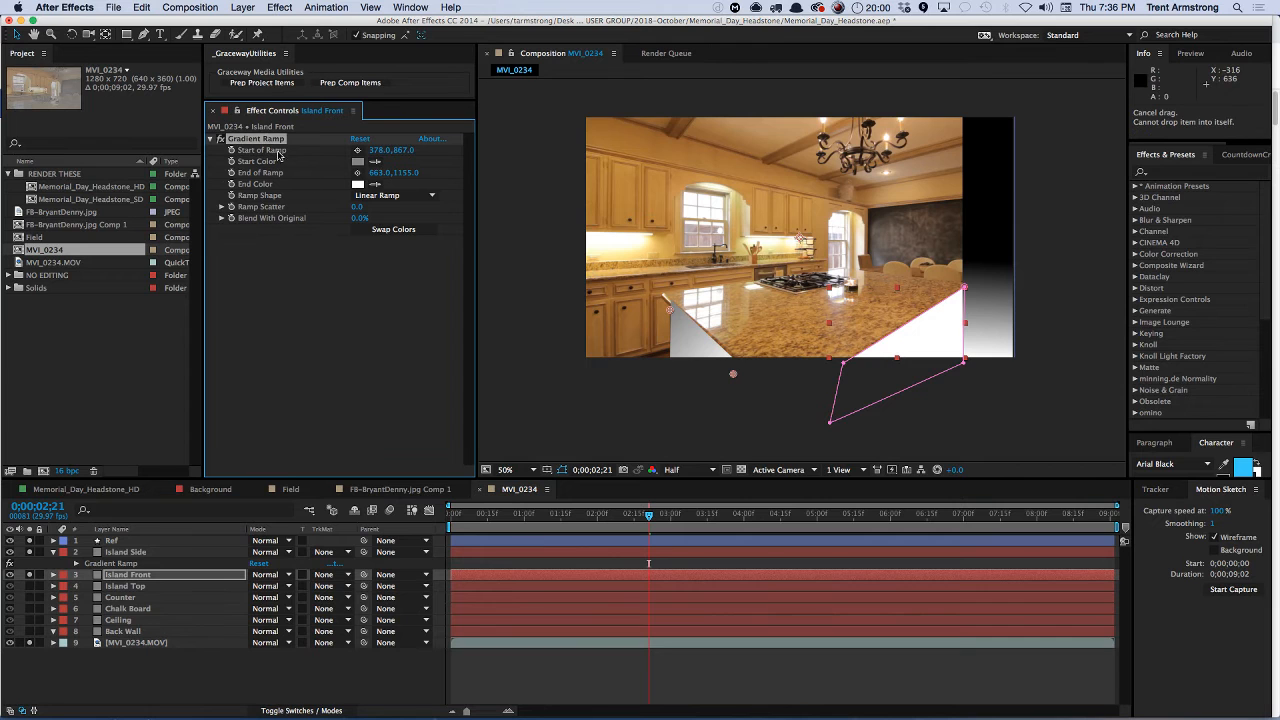
click(671, 311)
drag(671, 311, 962, 297)
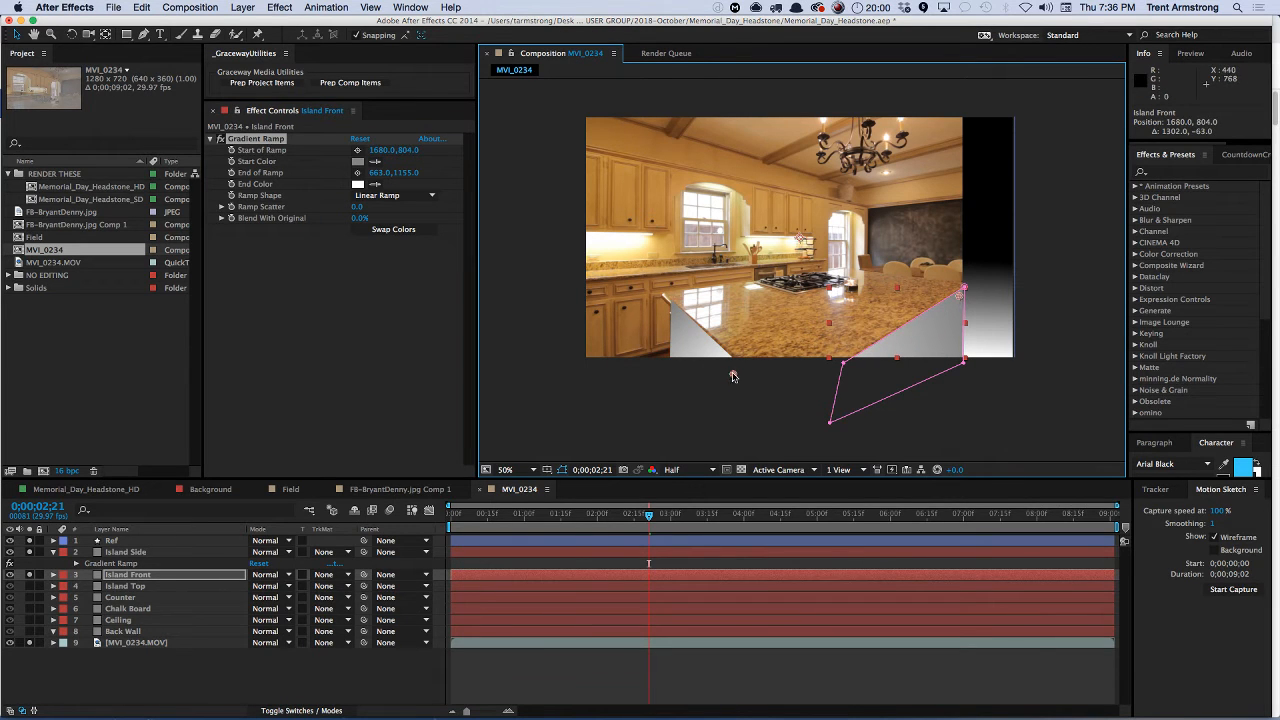
drag(733, 374, 842, 375)
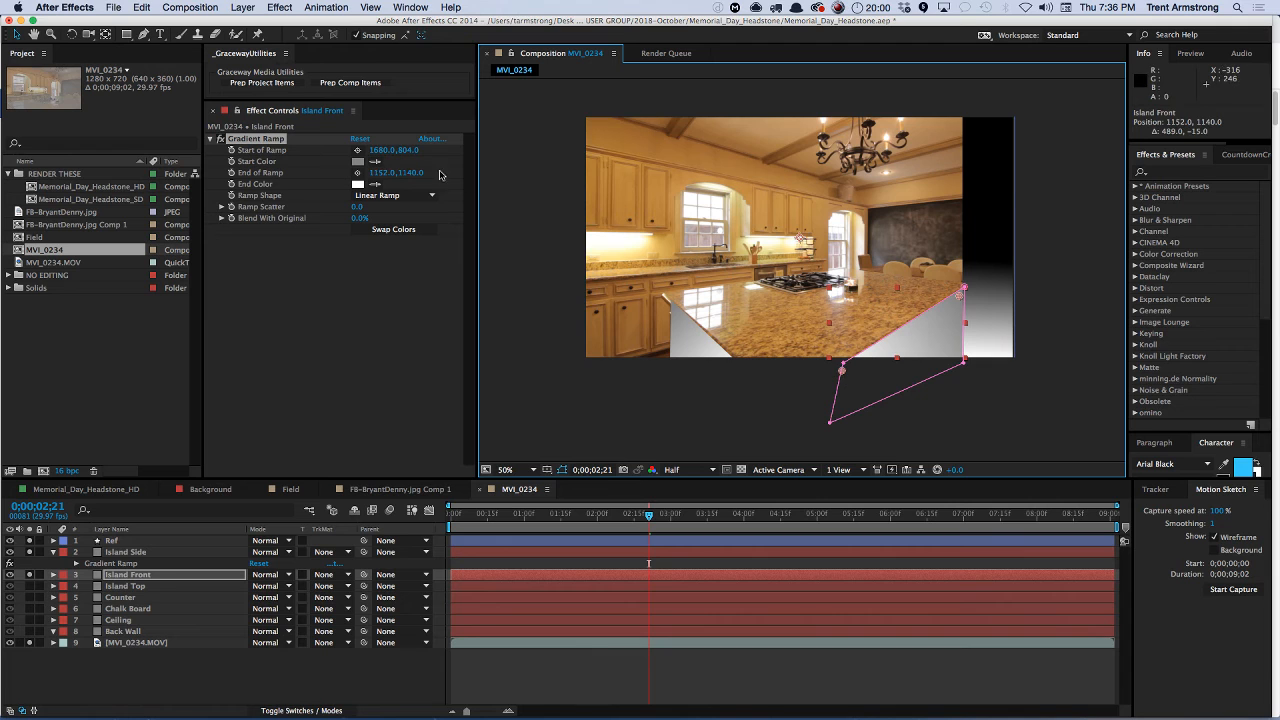
- Sample the Island Front ramp's start color from the Ref strip beside its upper corner, and collapse the Island Side layer
click(375, 162)
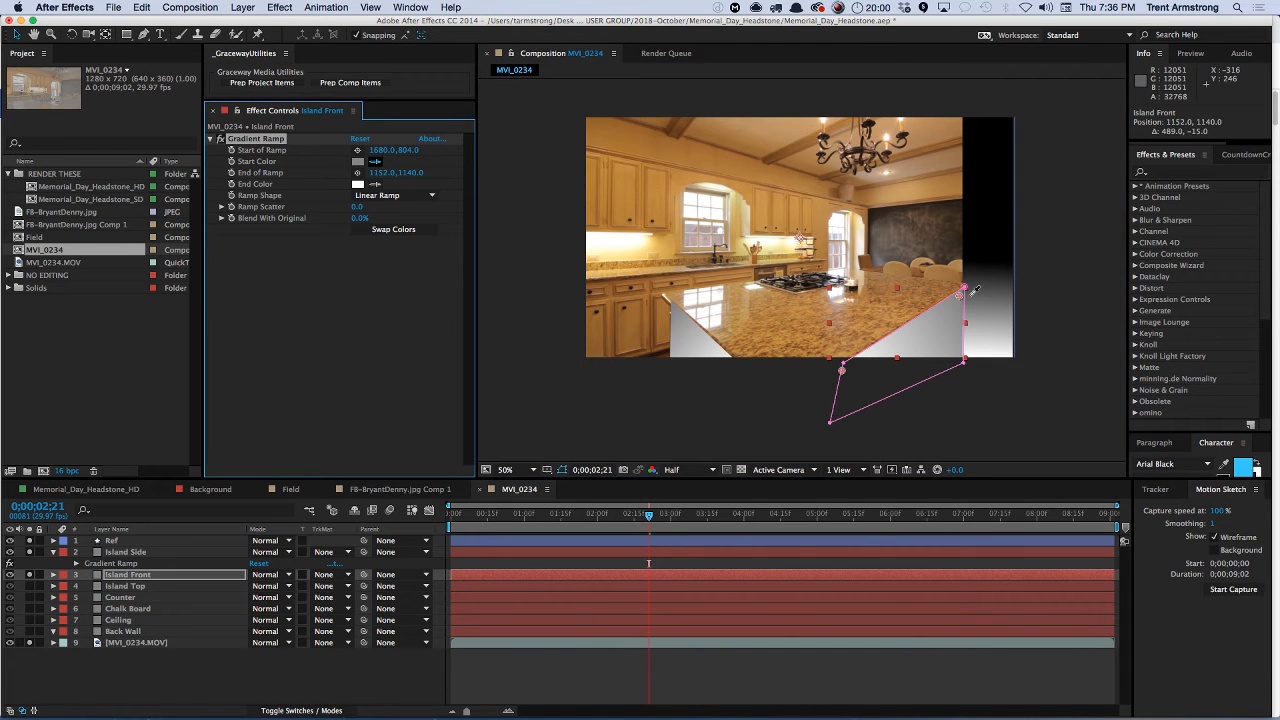
click(970, 296)
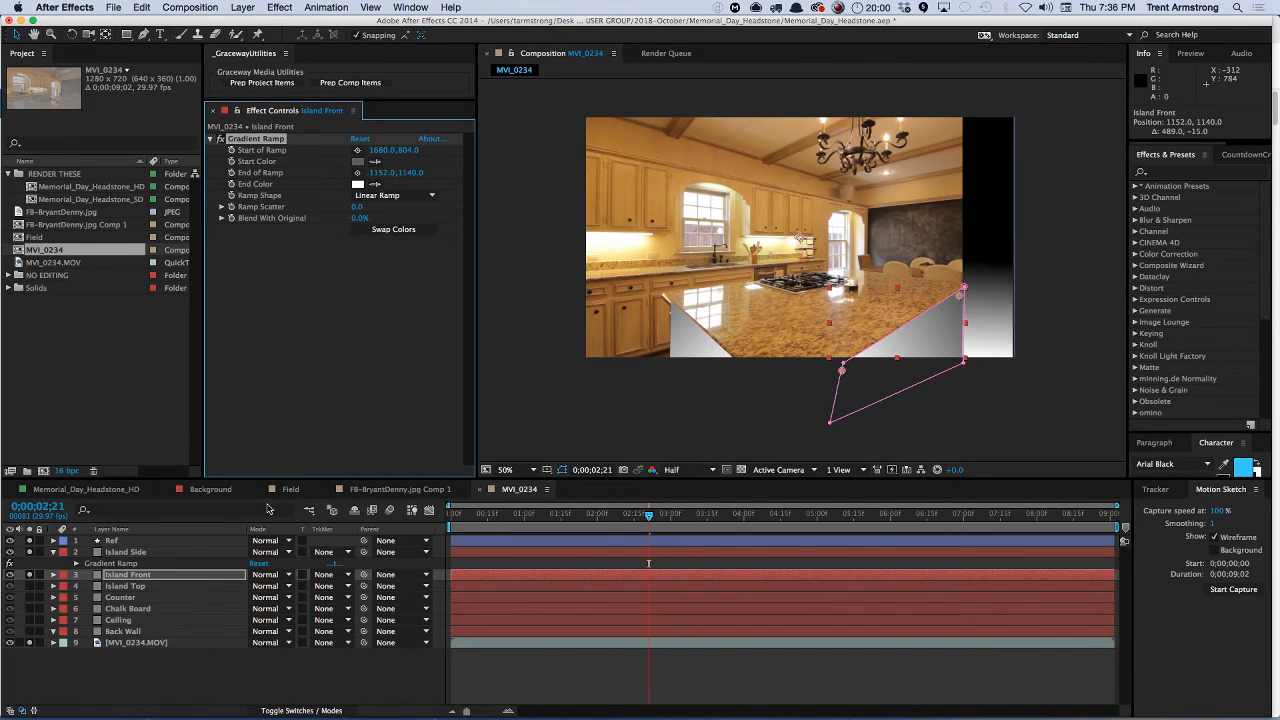
click(54, 552)
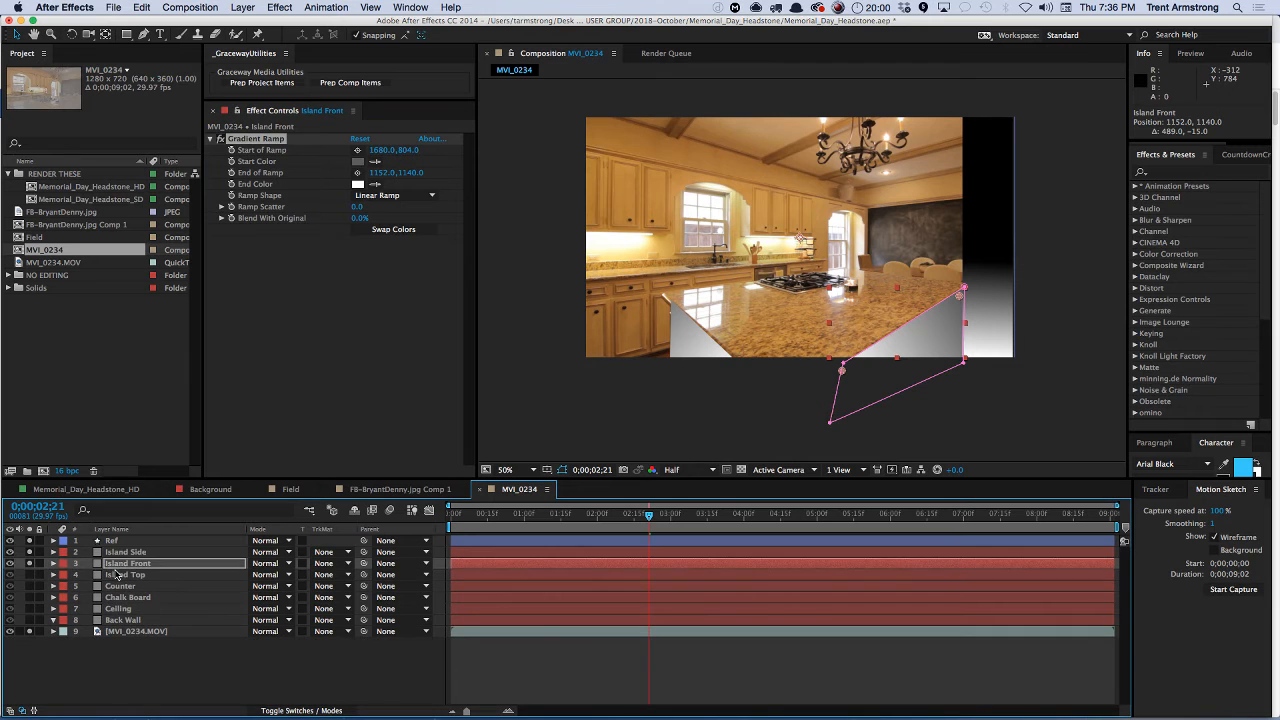
- Solo the Island Top layer with its opacity at 100%, and paste the copied Gradient Ramp onto it
click(117, 574)
click(31, 577)
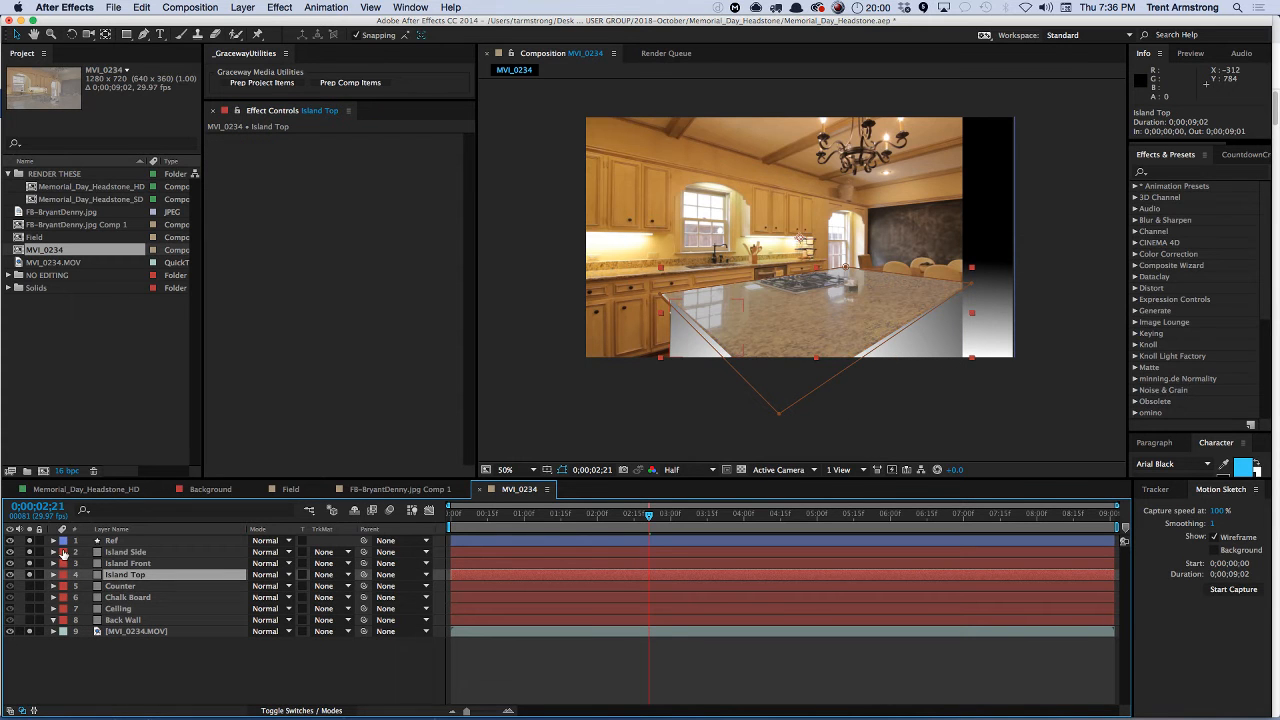
key(super+shift+o)
text(10)
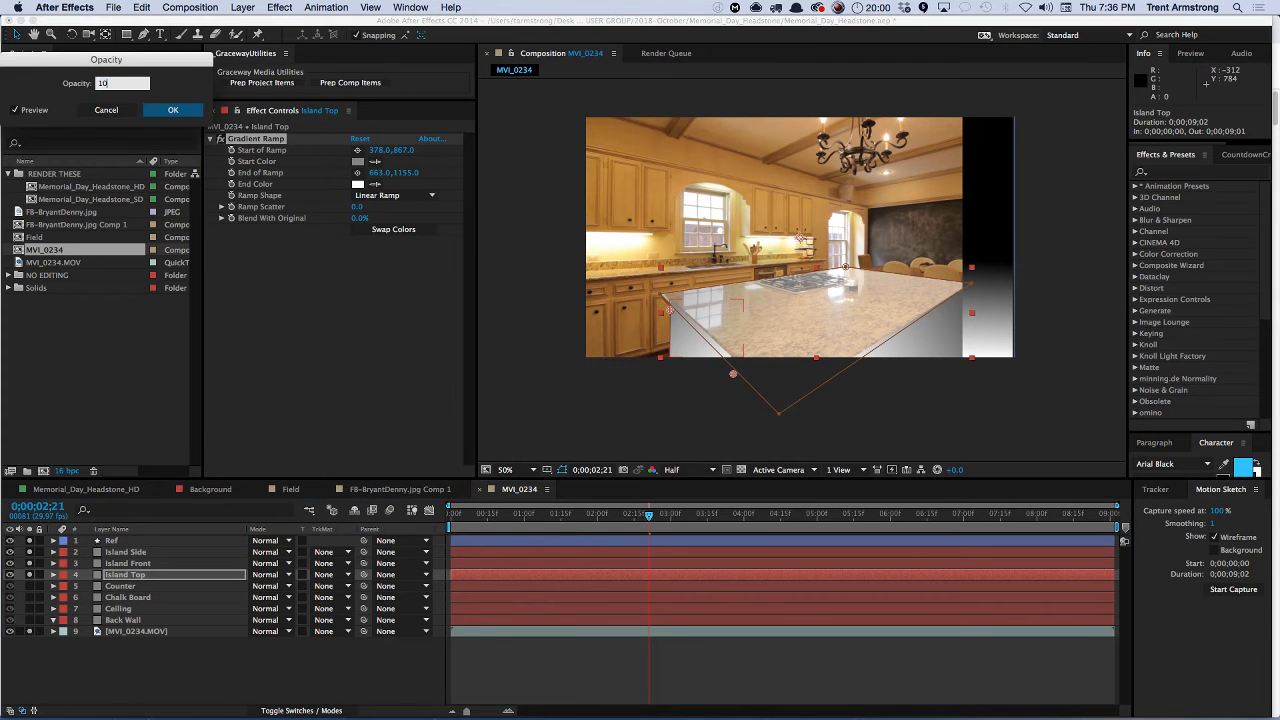
text(0)
key(Return)
- Move the Ref strip to 780, 360 and place Island Top's ramp start at about 1167, 684 and its end at about 936, 1086
drag(1000, 248, 886, 249)
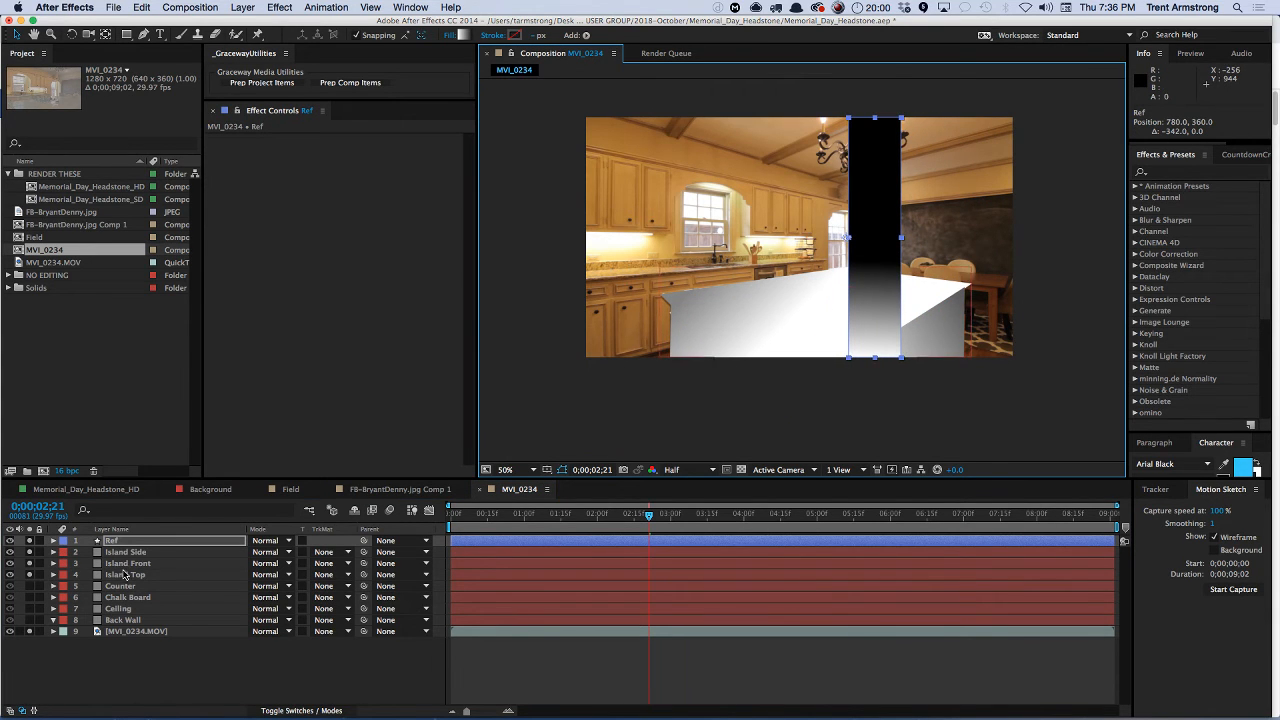
click(126, 575)
click(252, 138)
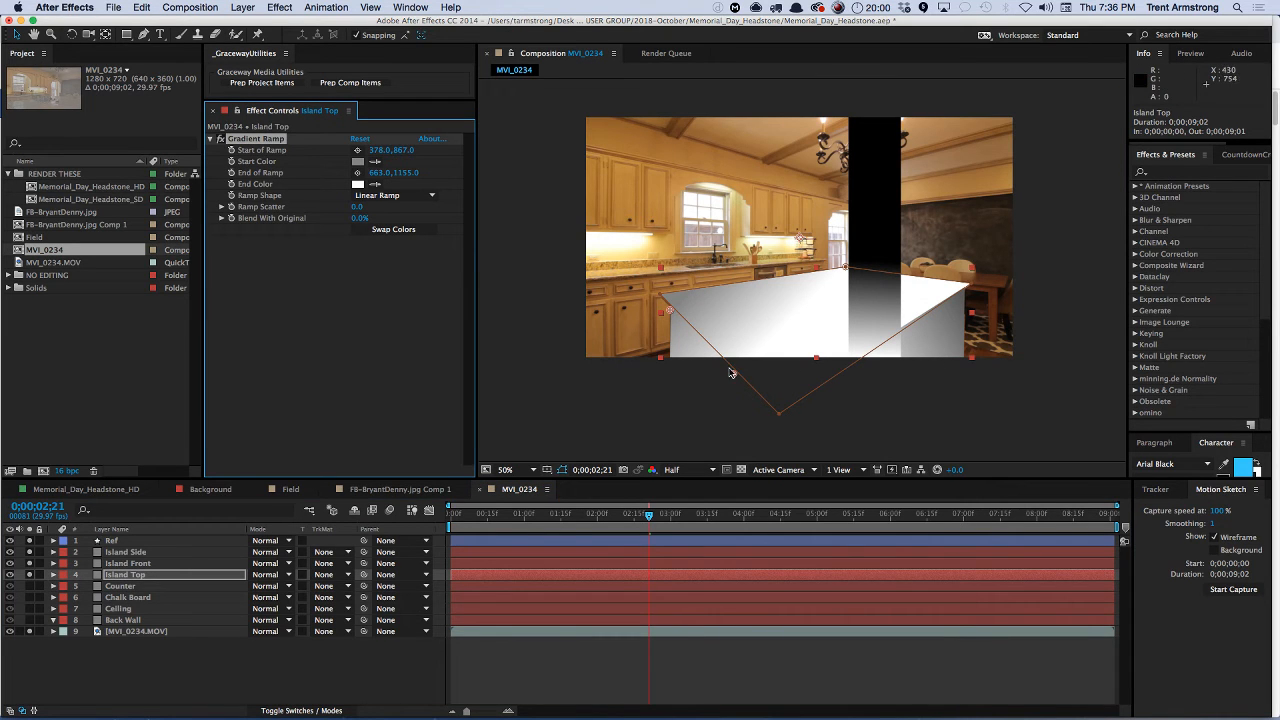
drag(669, 309, 846, 272)
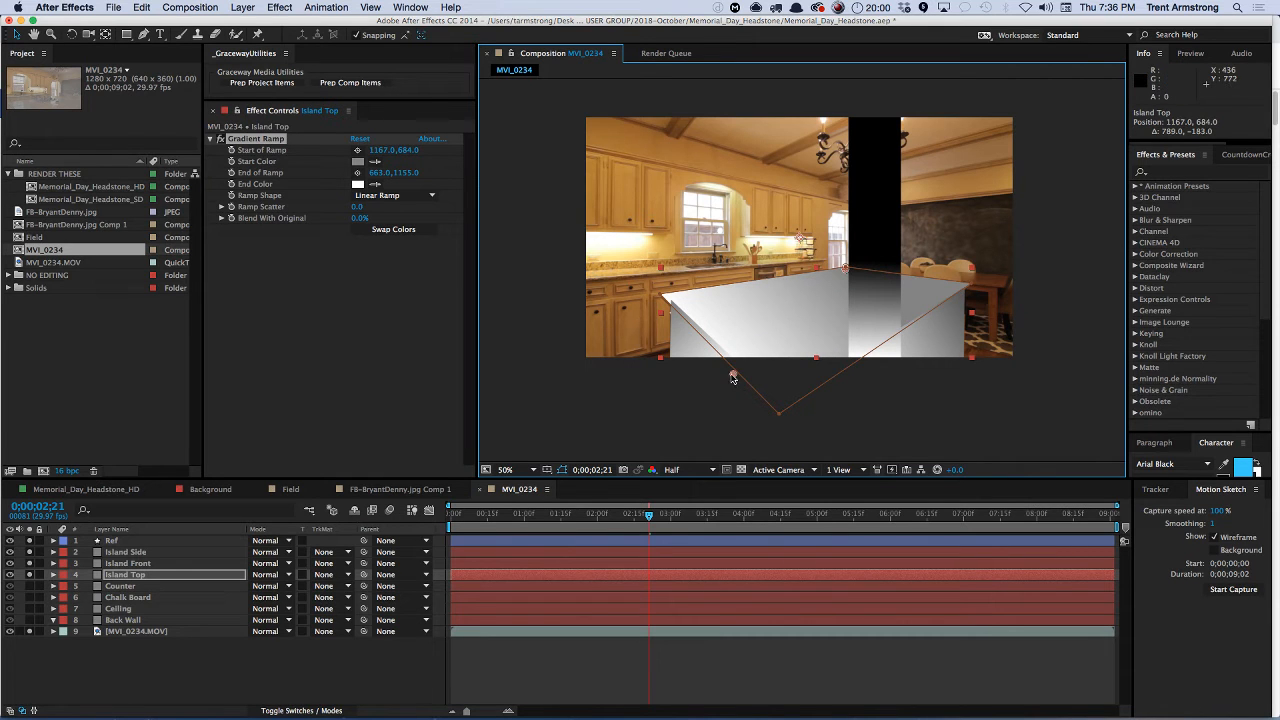
mouse_move(733, 377)
mouse_down()
mouse_move(806, 363)
mouse_move(792, 363)
mouse_up()
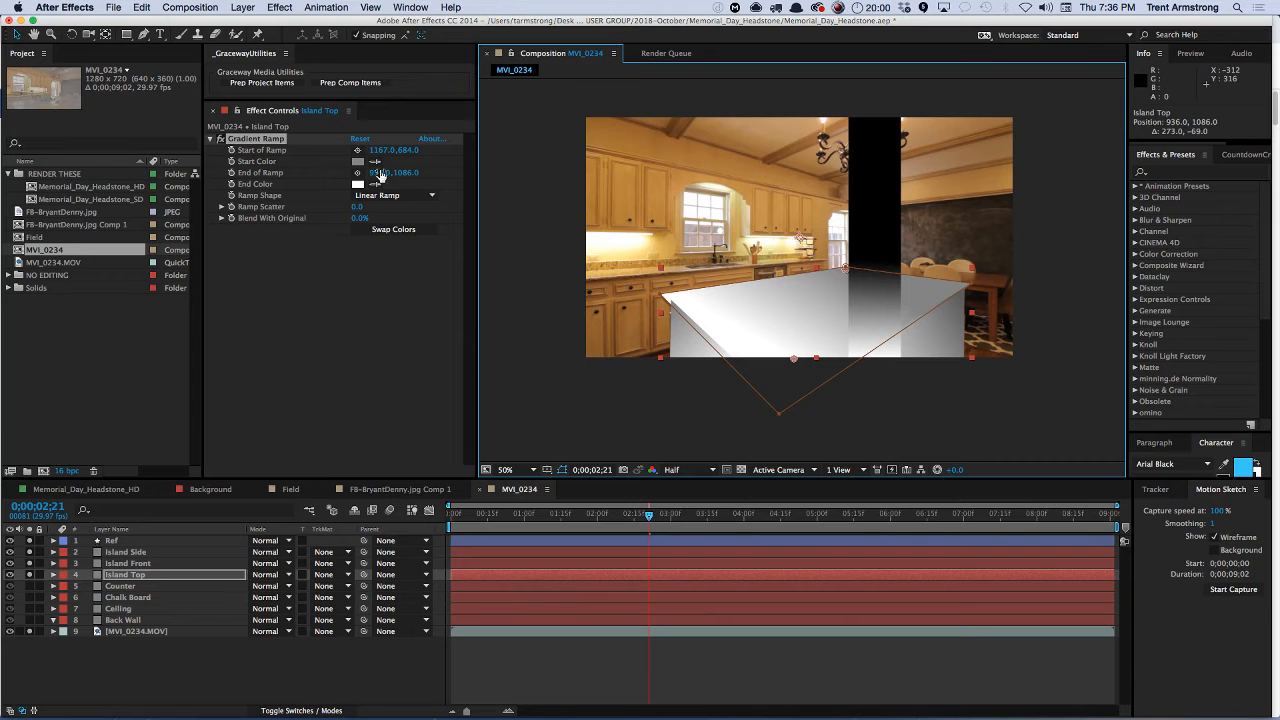
- Sample Island Top's ramp start color from the Ref strip beside the far corner, and shift the ramp's end to about 1107, 1074
click(375, 161)
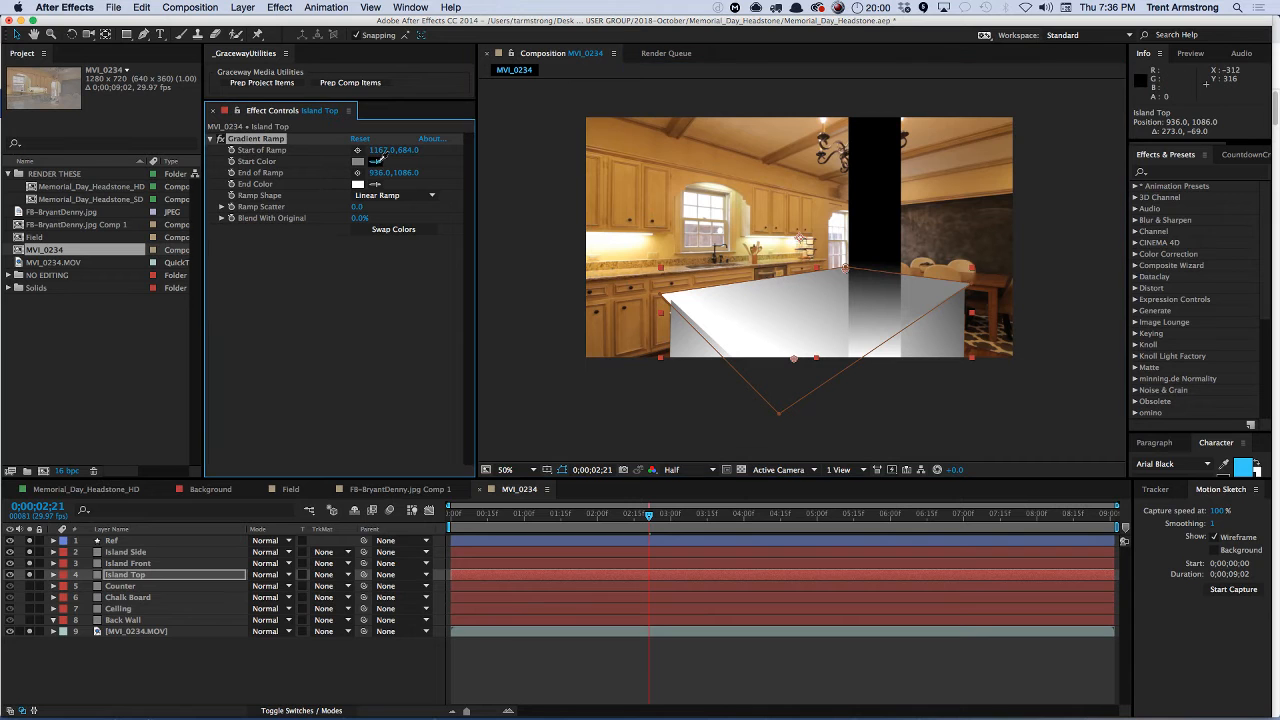
click(852, 267)
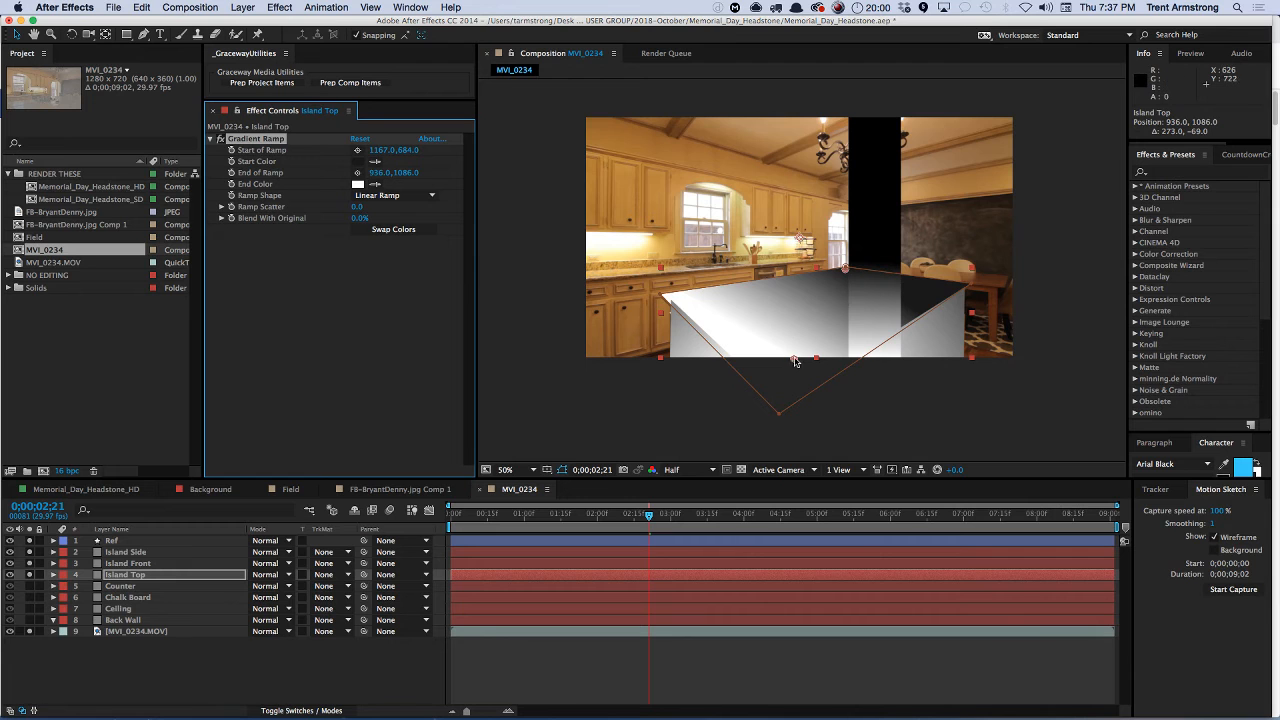
drag(795, 362, 834, 361)
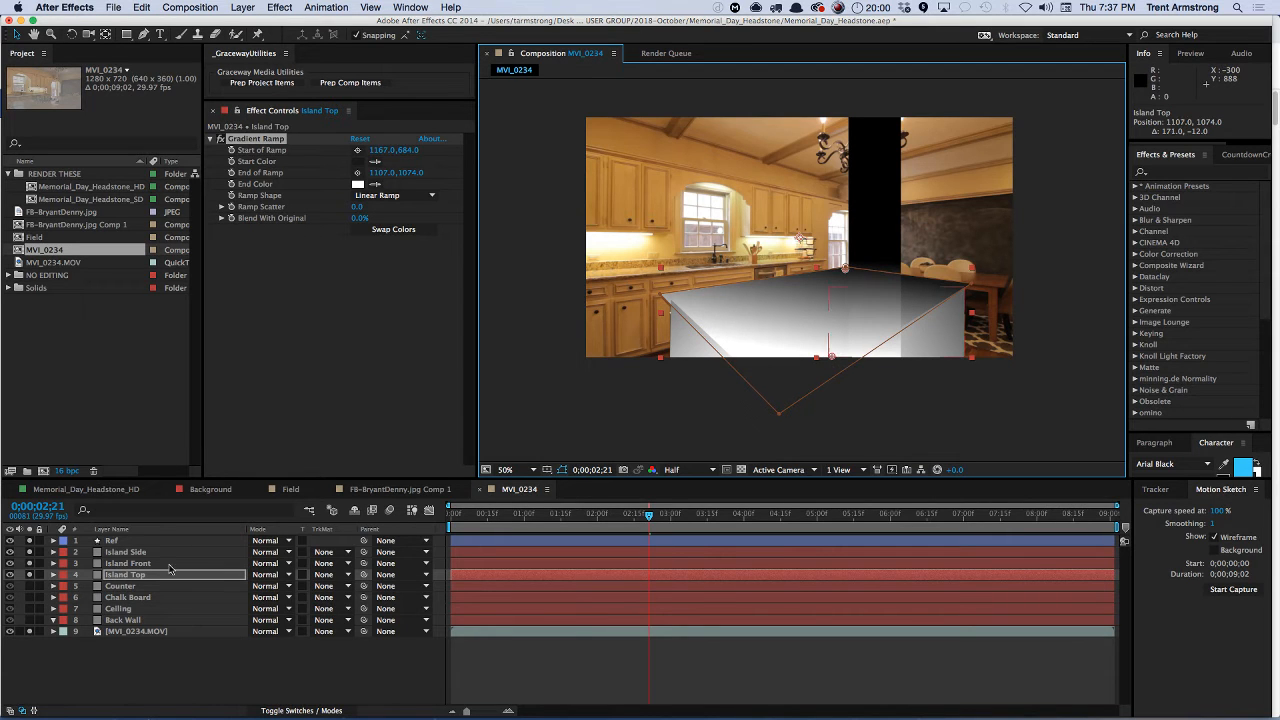
- Solo the Counter layer and move the Ref strip to 710, 360 at the counter's far end
click(29, 587)
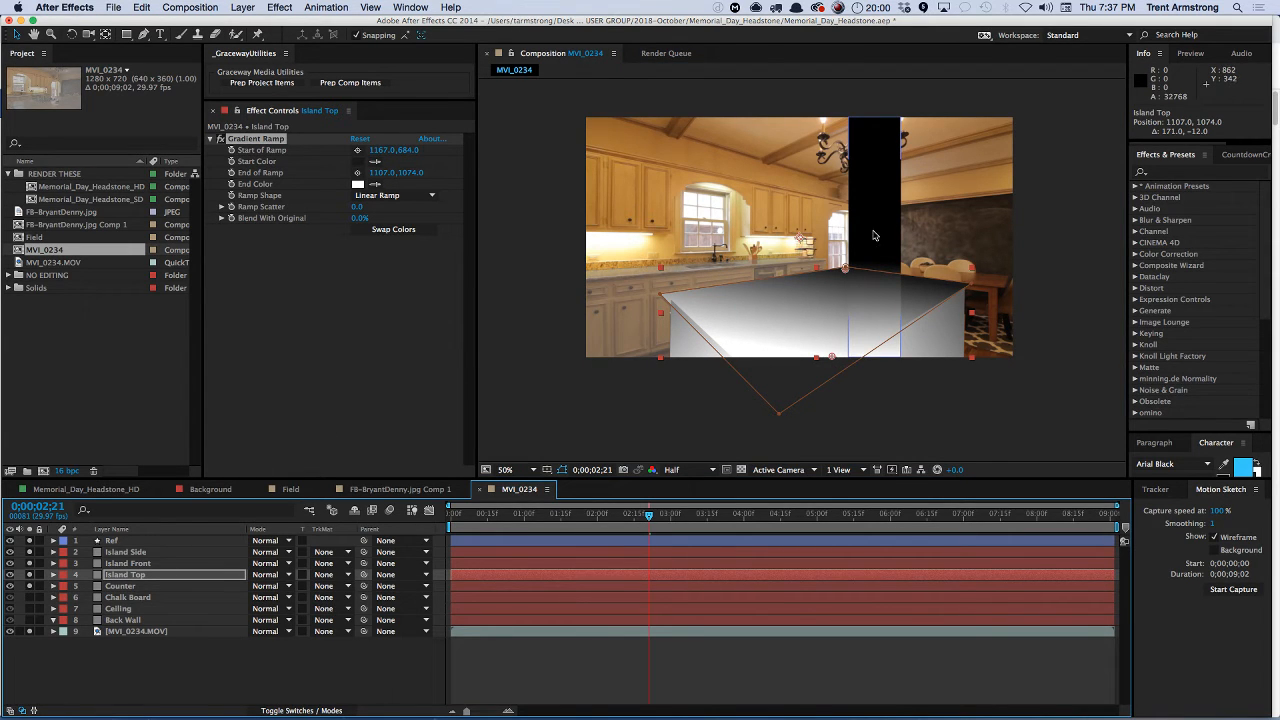
mouse_move(873, 235)
mouse_down()
mouse_move(833, 234)
mouse_move(851, 233)
mouse_up()
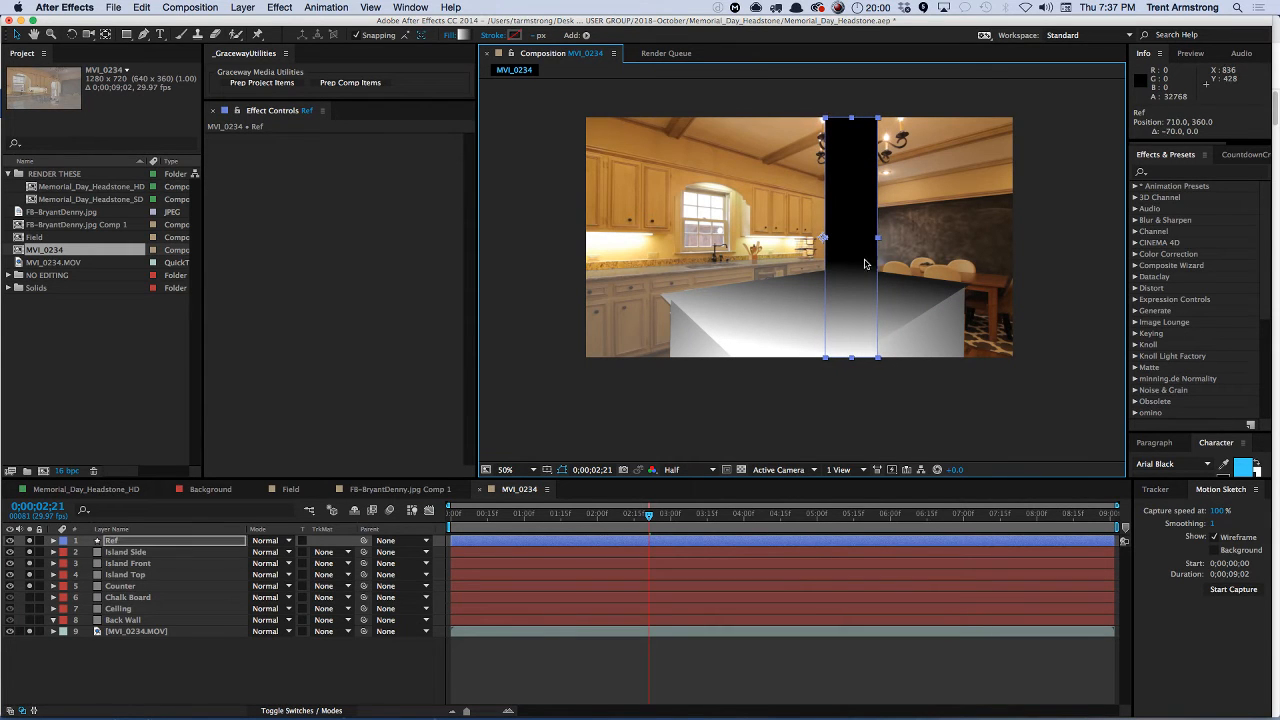
- Set the Counter layer's opacity to 100% and paste the copied Gradient Ramp onto it
click(121, 588)
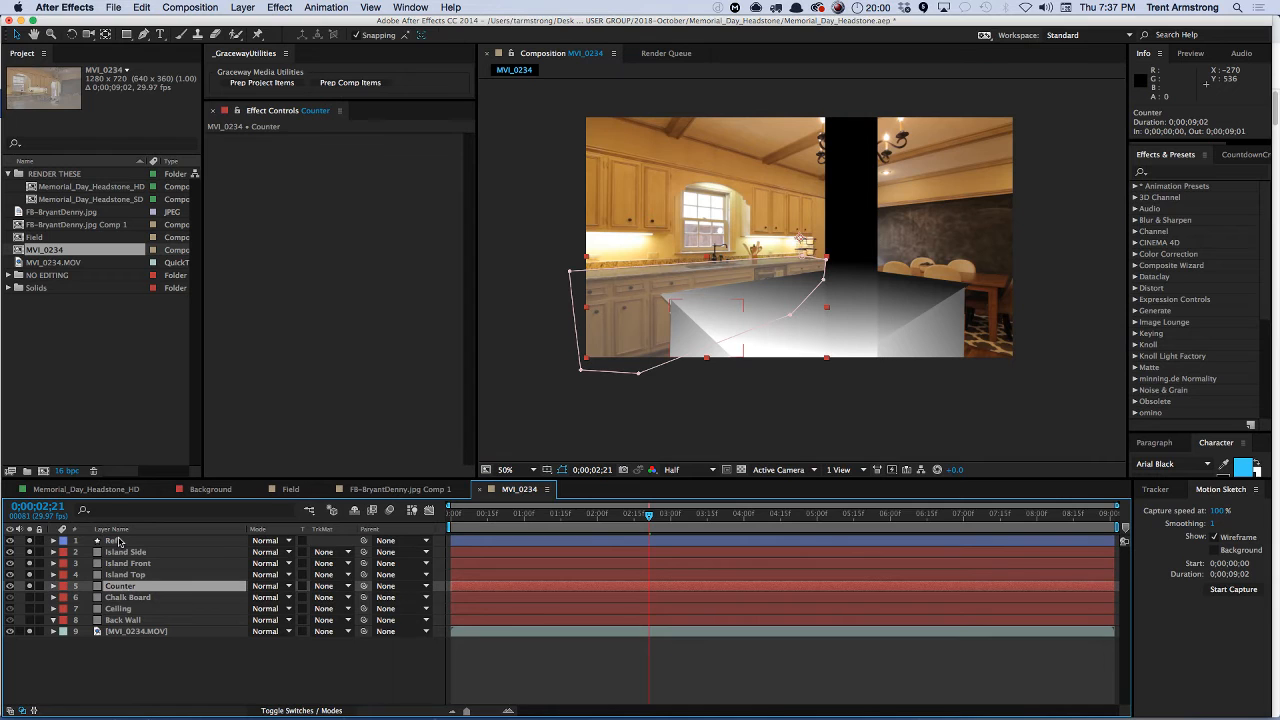
key(super+shift+o)
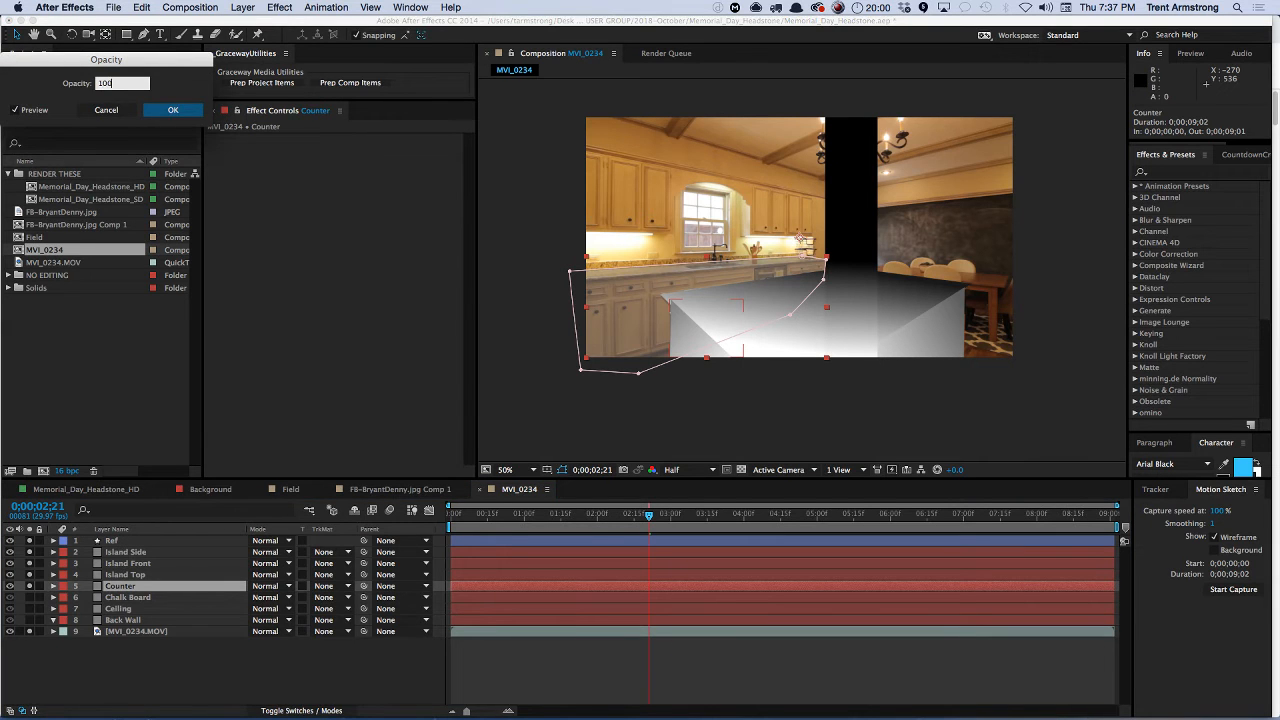
key(Return)
key(super+v)
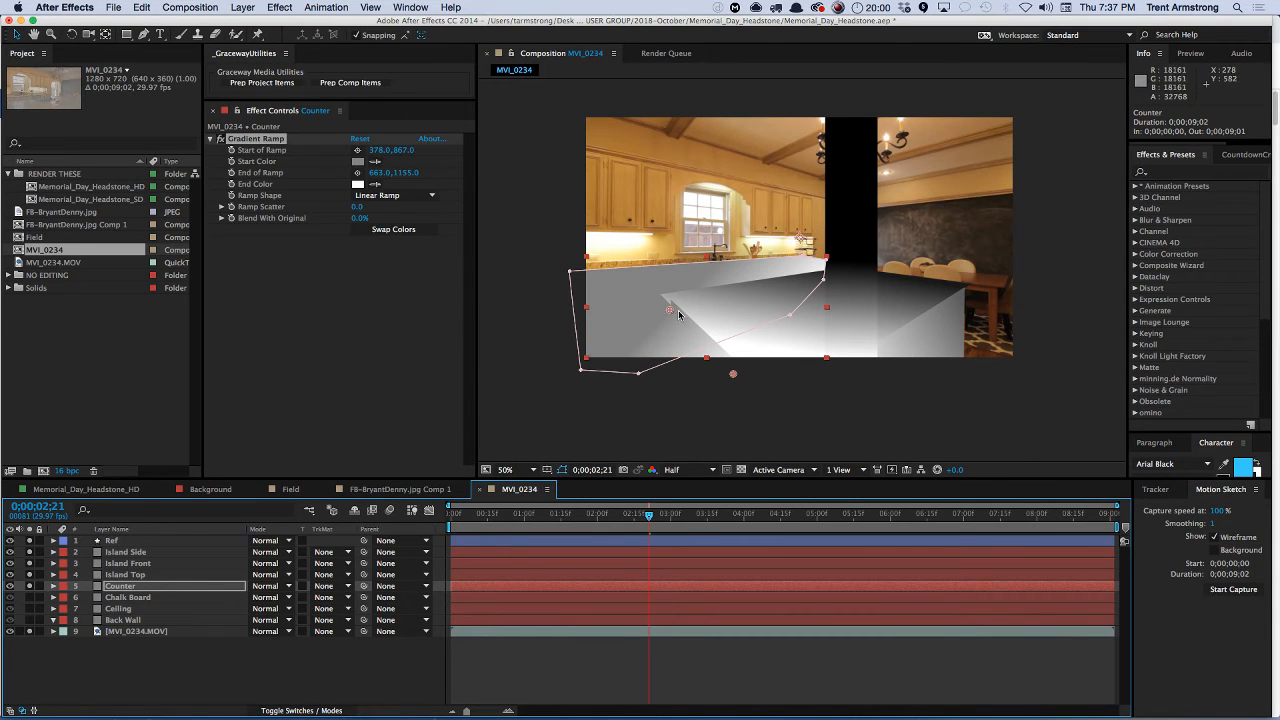
- Place the Counter ramp's start at about 1056, 642 on its far end and its end at about -3, 723
drag(669, 308, 820, 262)
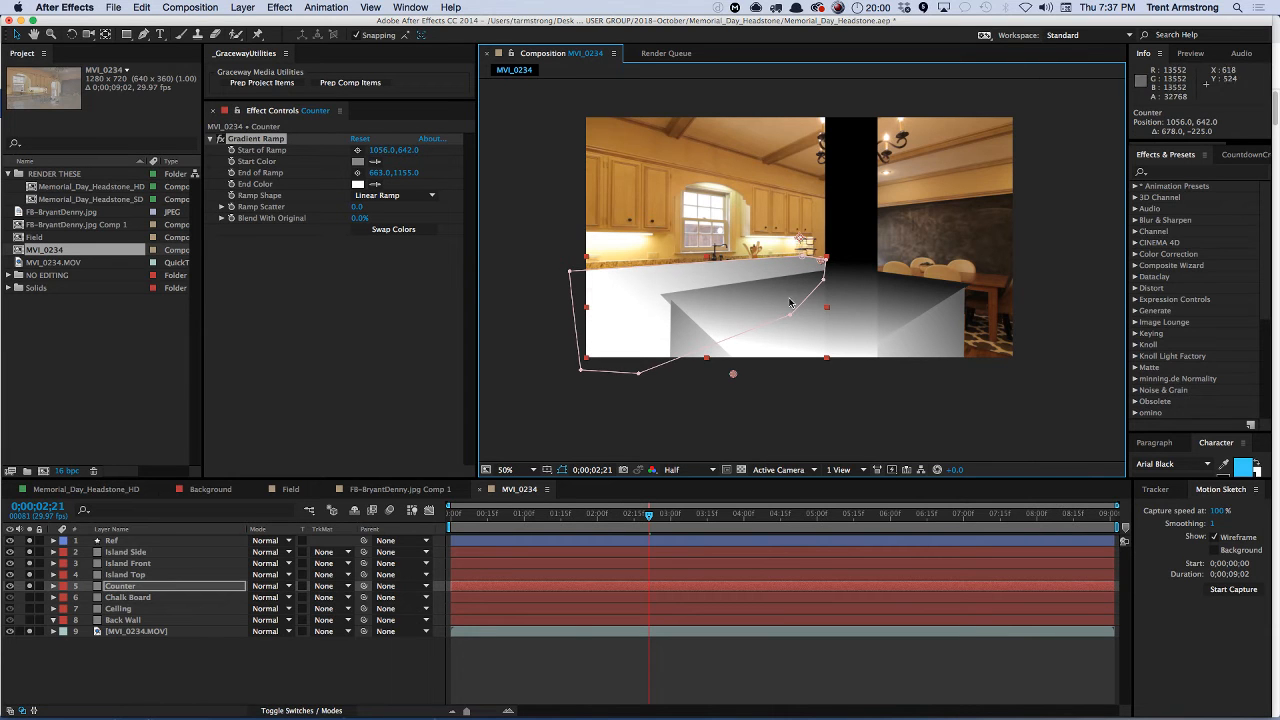
drag(733, 373, 585, 278)
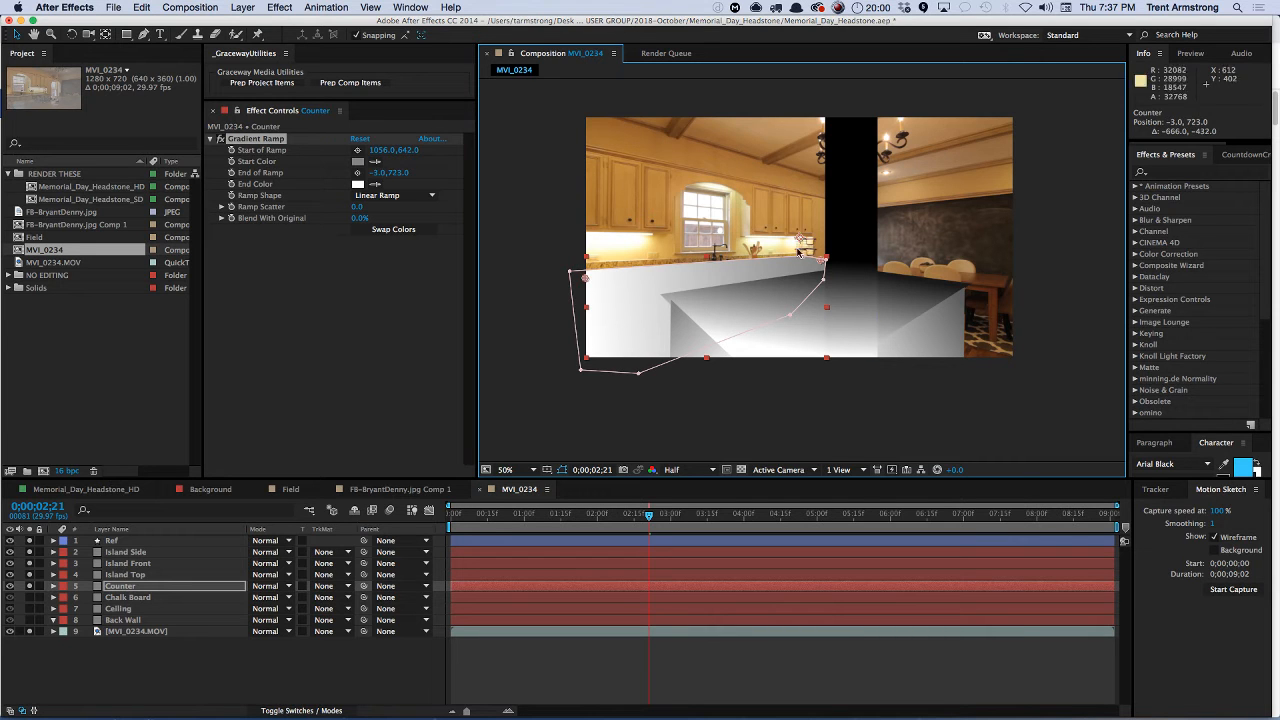
- Move the Ref strip to 688, 360 and sample the Counter ramp's start color from it level with the counter's far end
drag(852, 190, 845, 190)
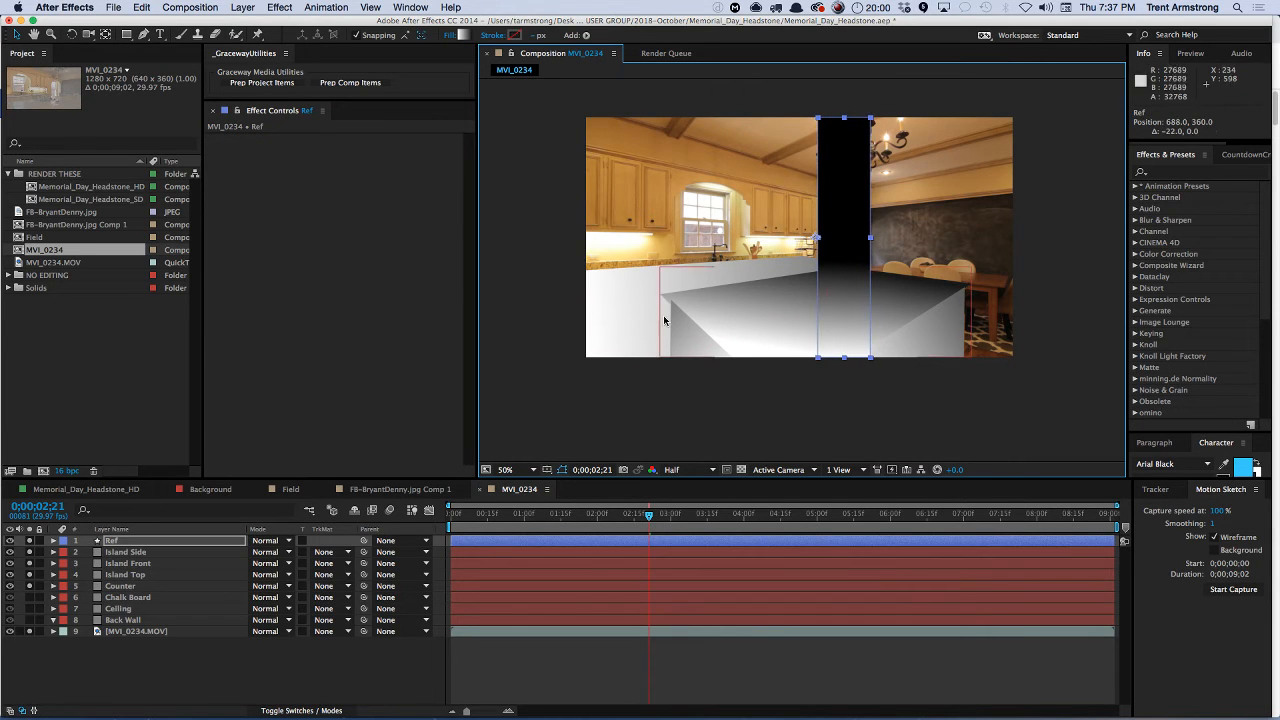
click(137, 588)
click(258, 139)
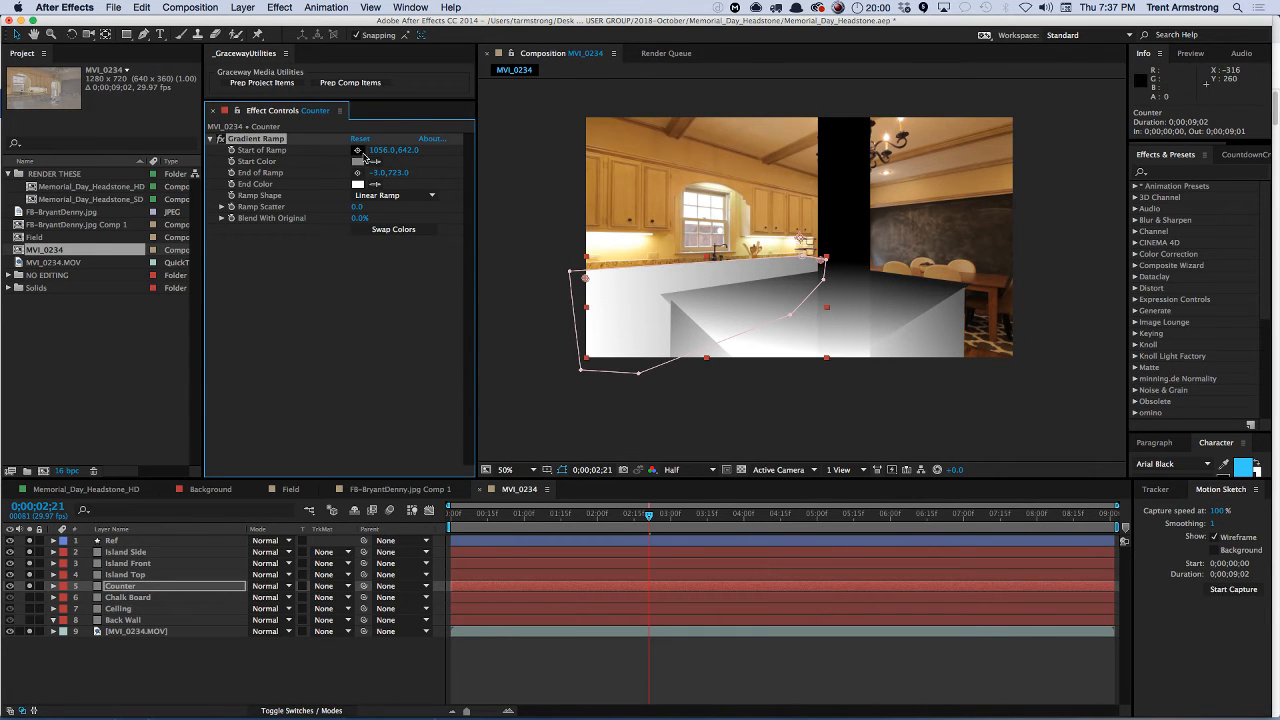
click(375, 162)
click(832, 265)
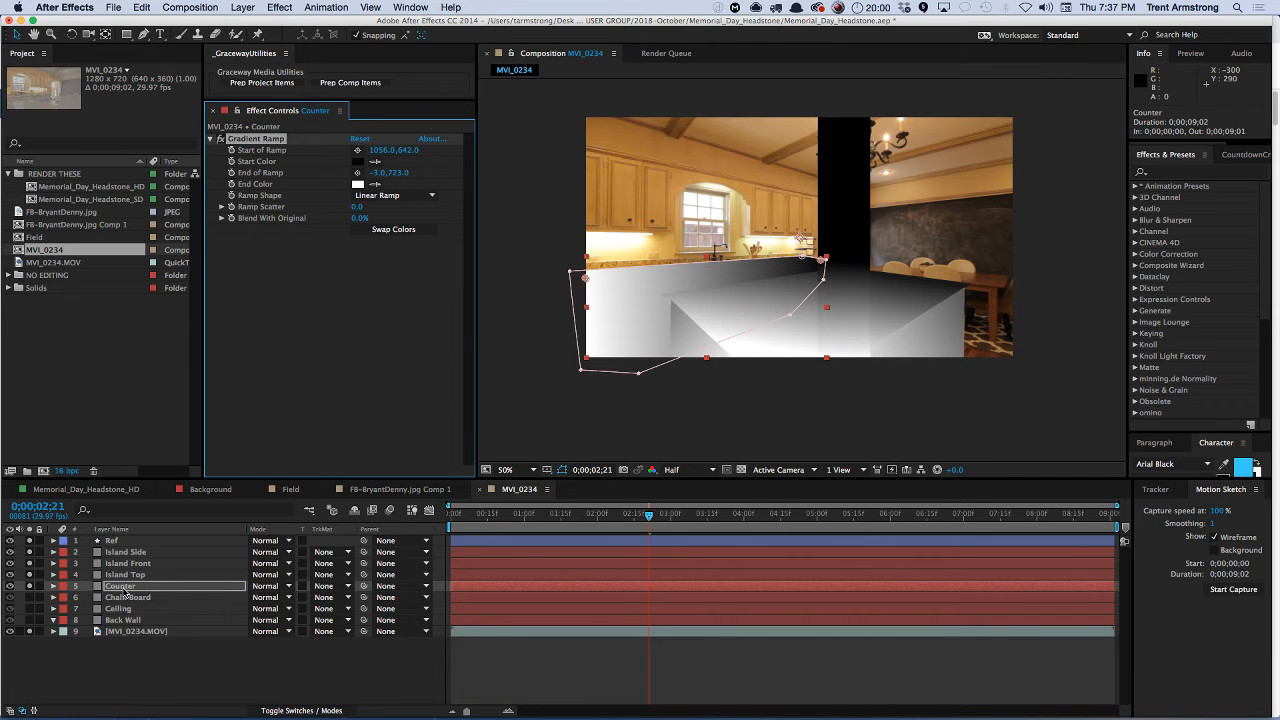
- Move the Ref strip across the footage to the counter's near end
click(376, 184)
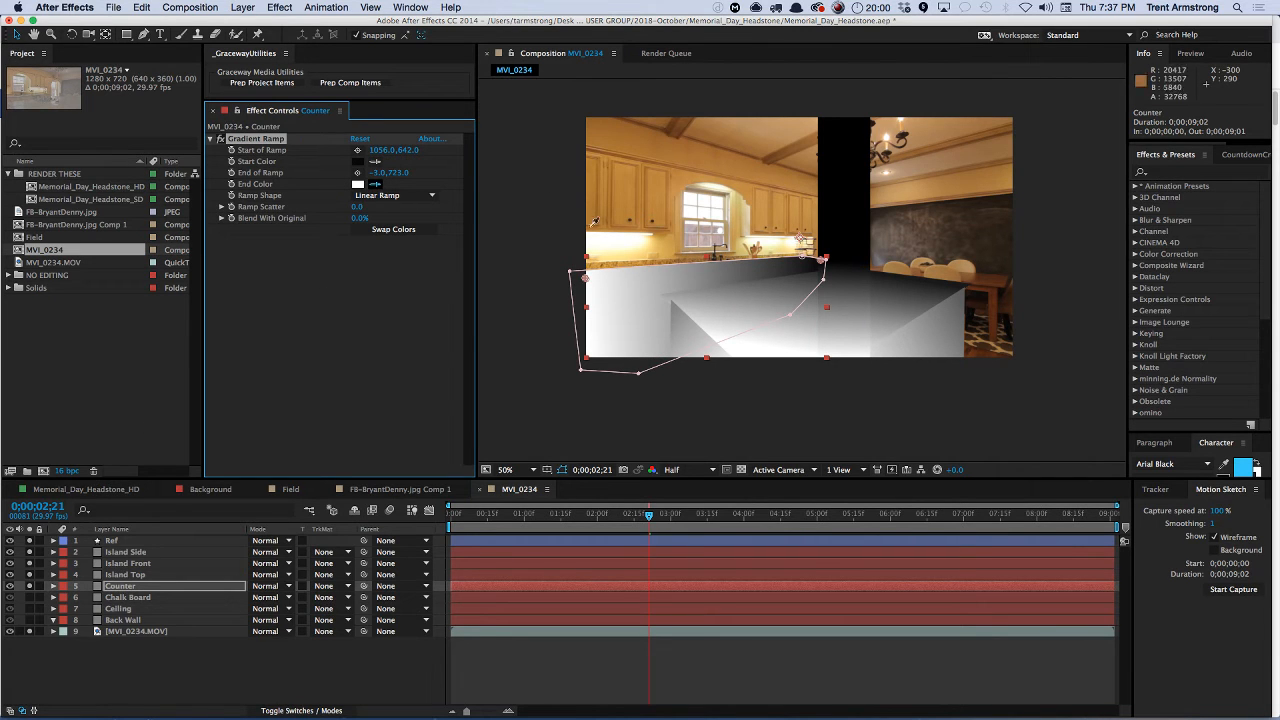
click(112, 540)
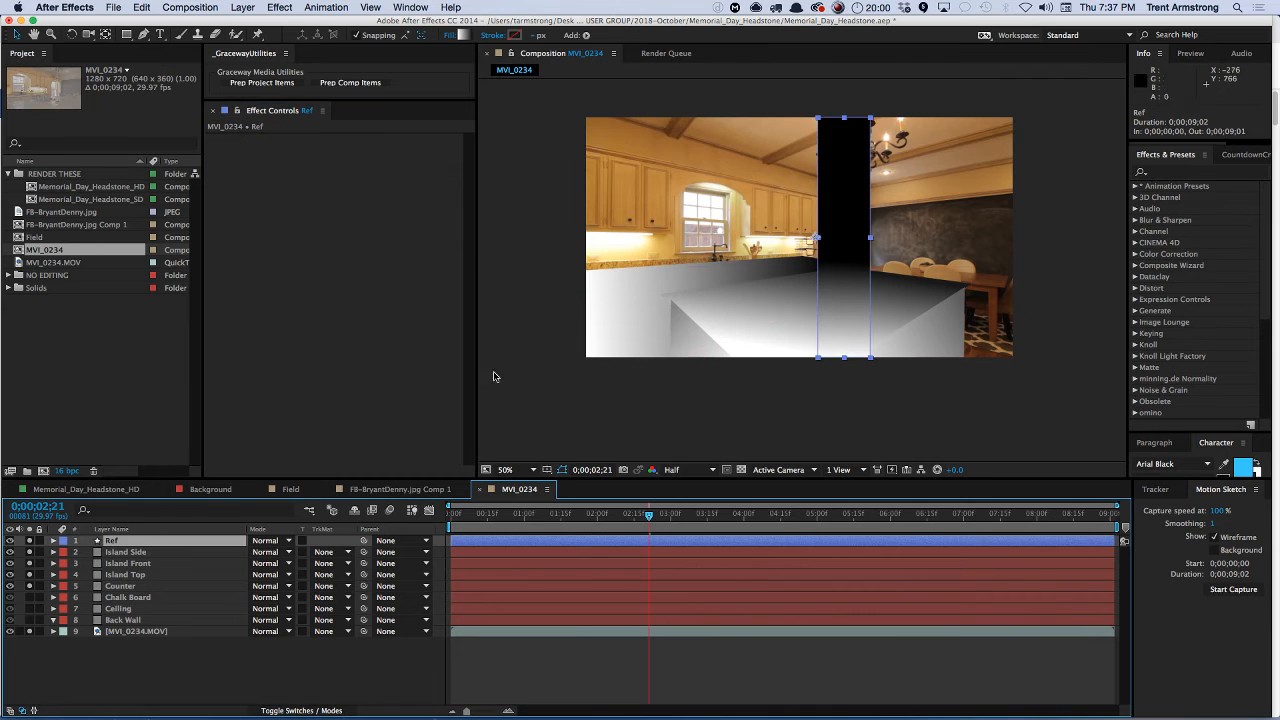
drag(828, 195, 606, 195)
- Sample the Counter ramp's end color from the Ref strip at the height of the counter's near edge, resampling for a slightly lighter gray
click(122, 586)
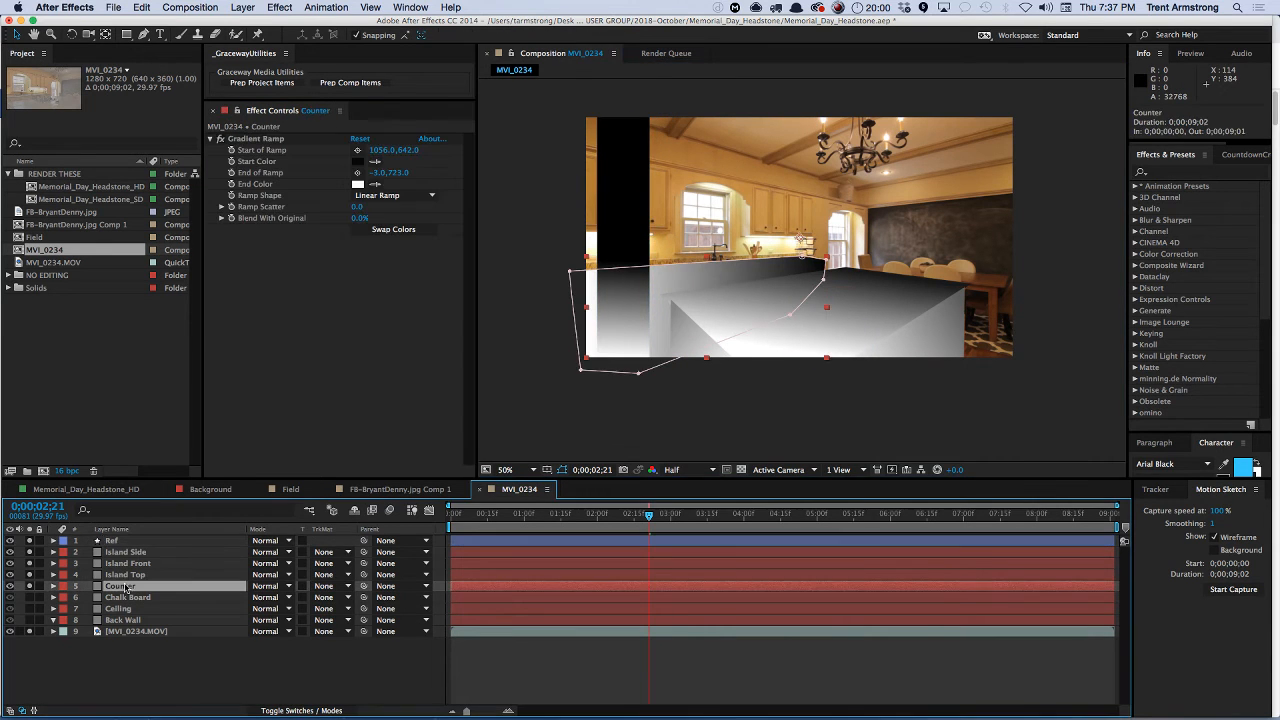
click(375, 184)
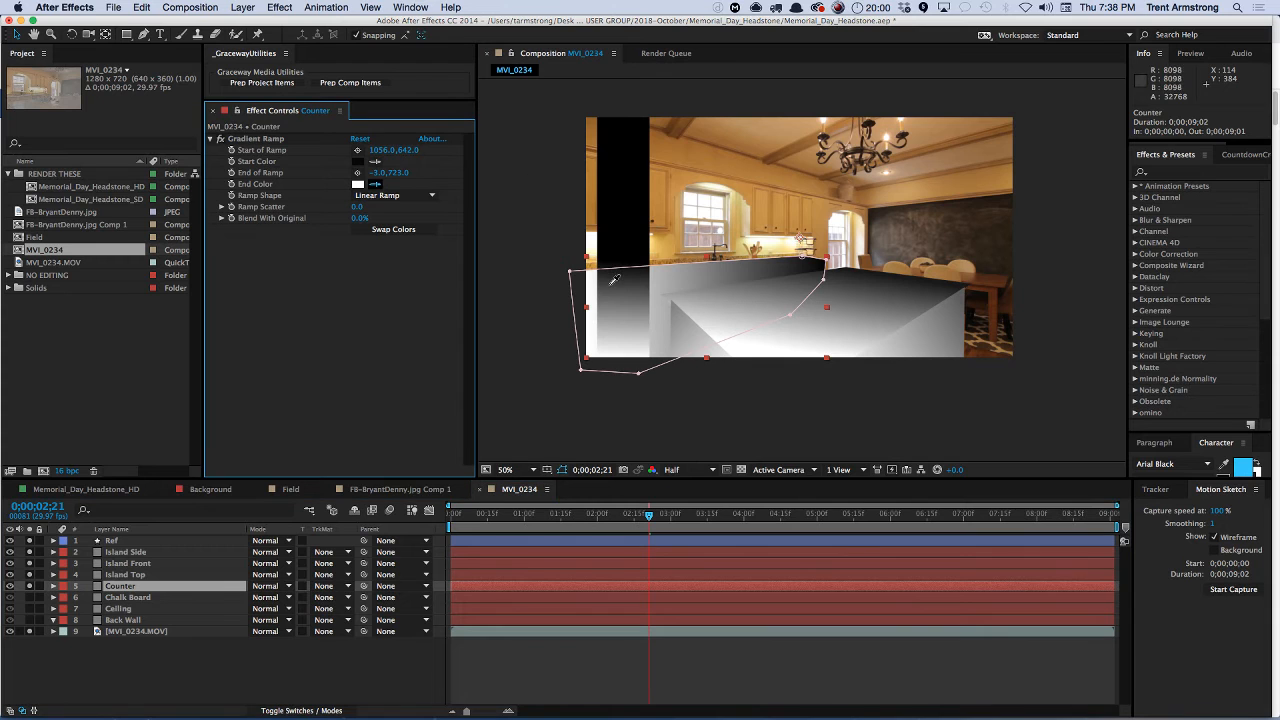
click(520, 374)
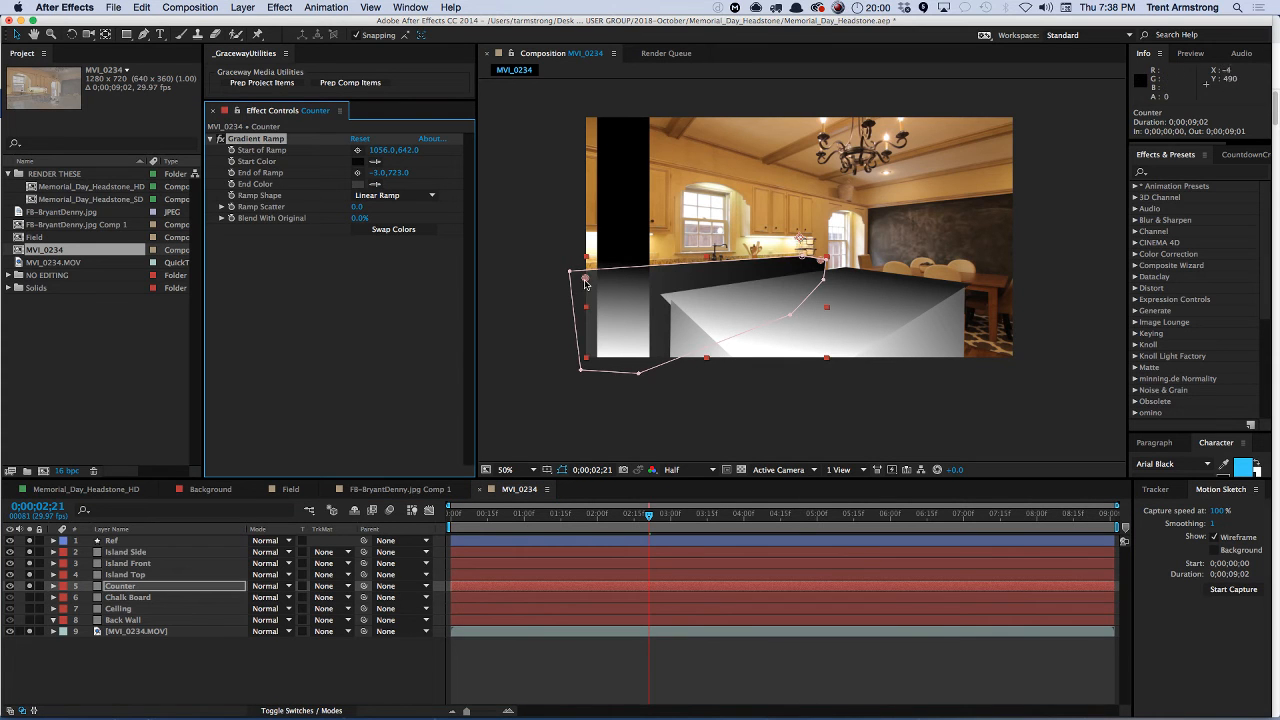
click(376, 184)
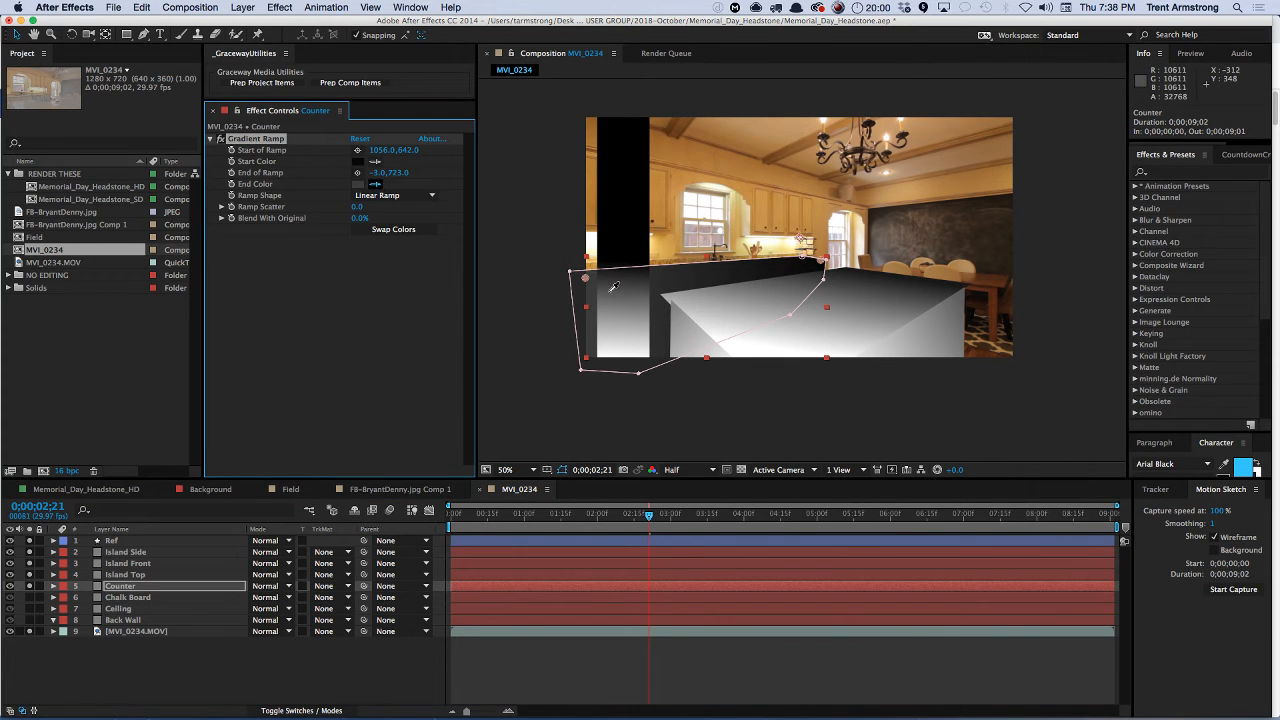
click(509, 365)
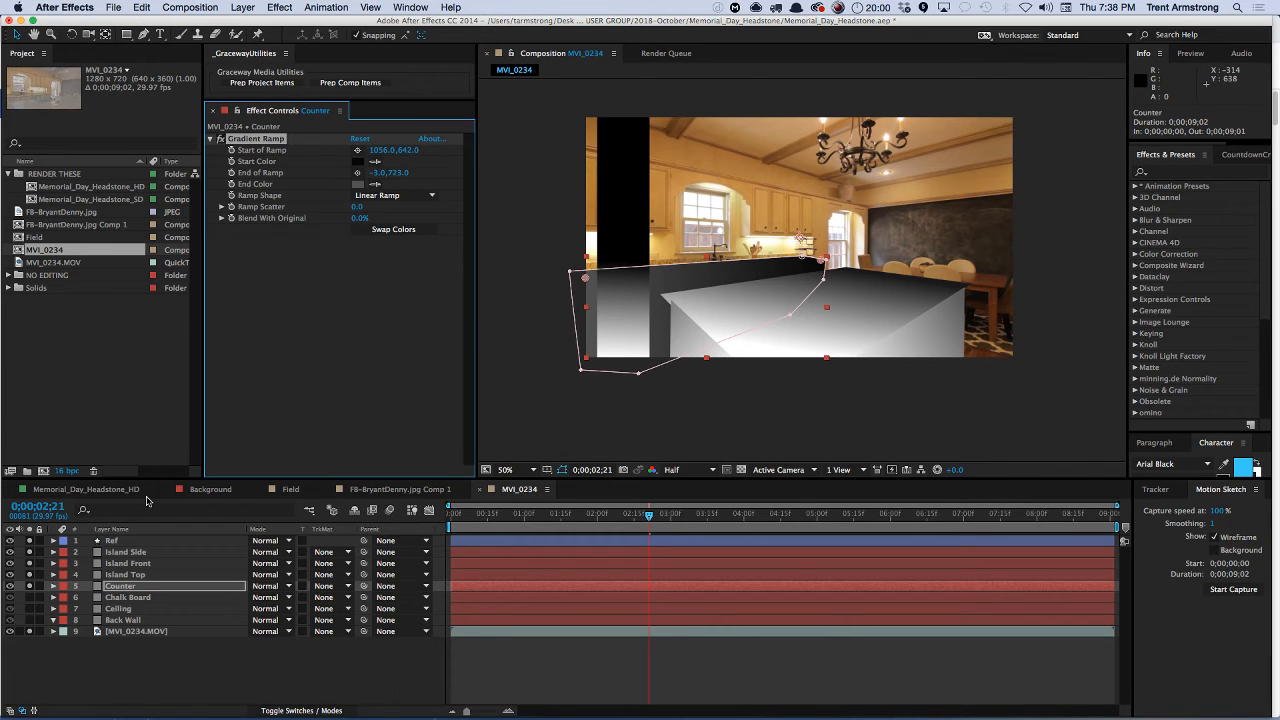
- Solo the Chalk Board layer and paste the copied Gradient Ramp onto it
click(124, 599)
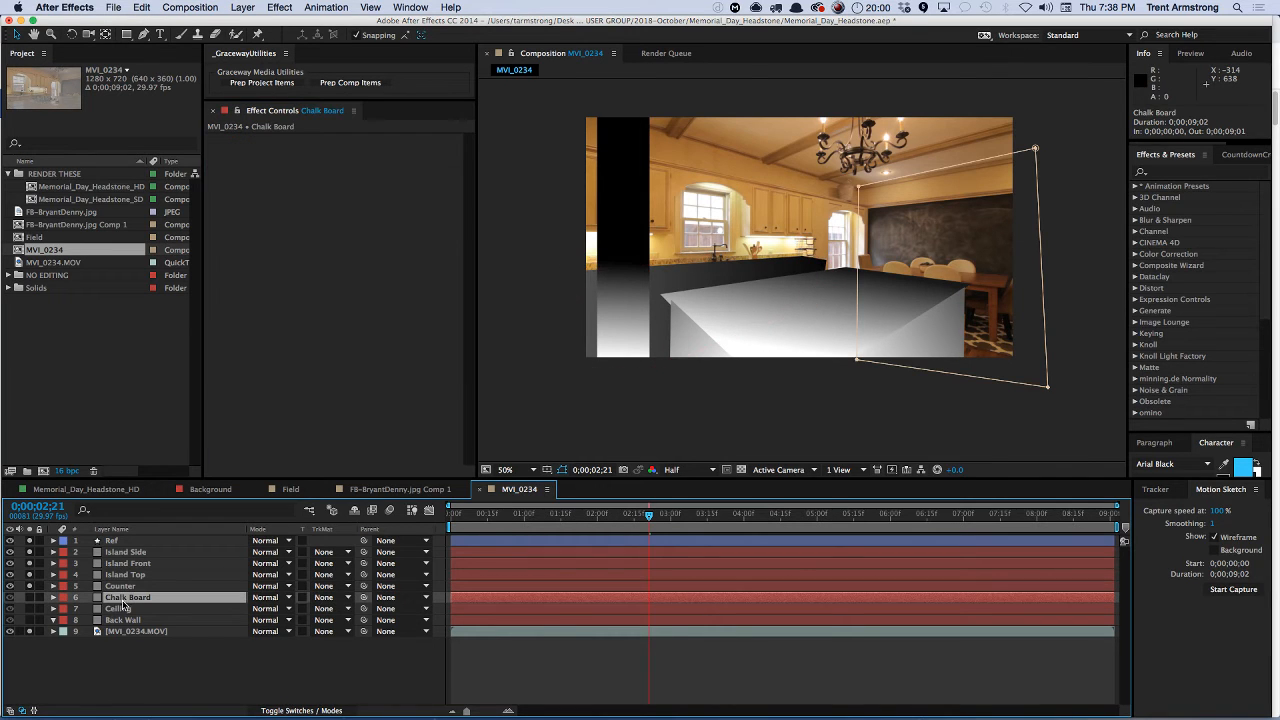
click(28, 598)
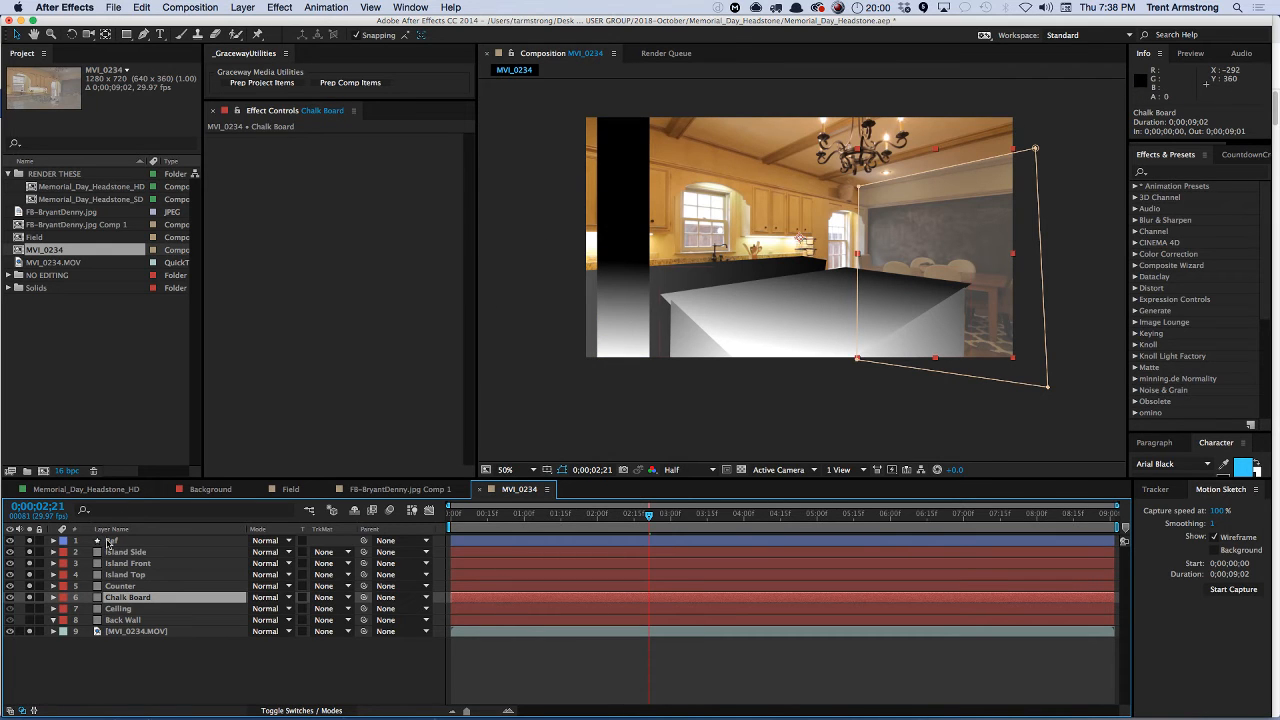
click(281, 8)
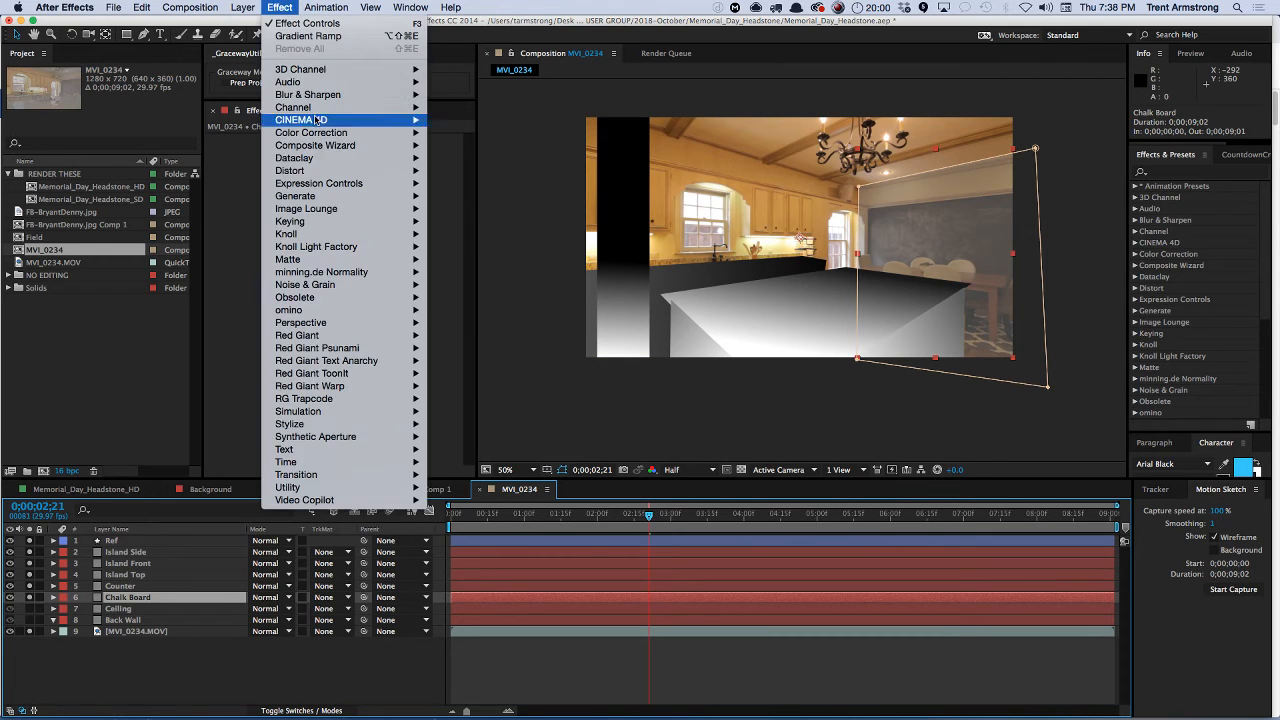
mouse_move(351, 466)
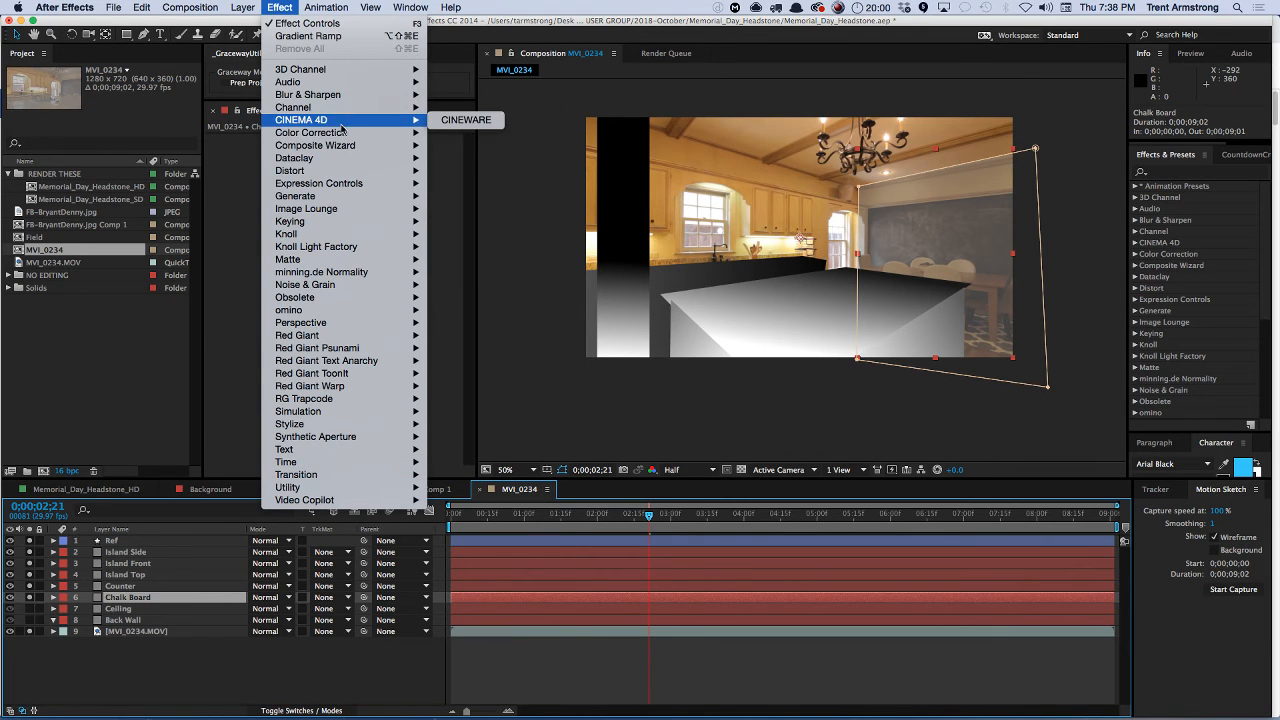
key(Escape)
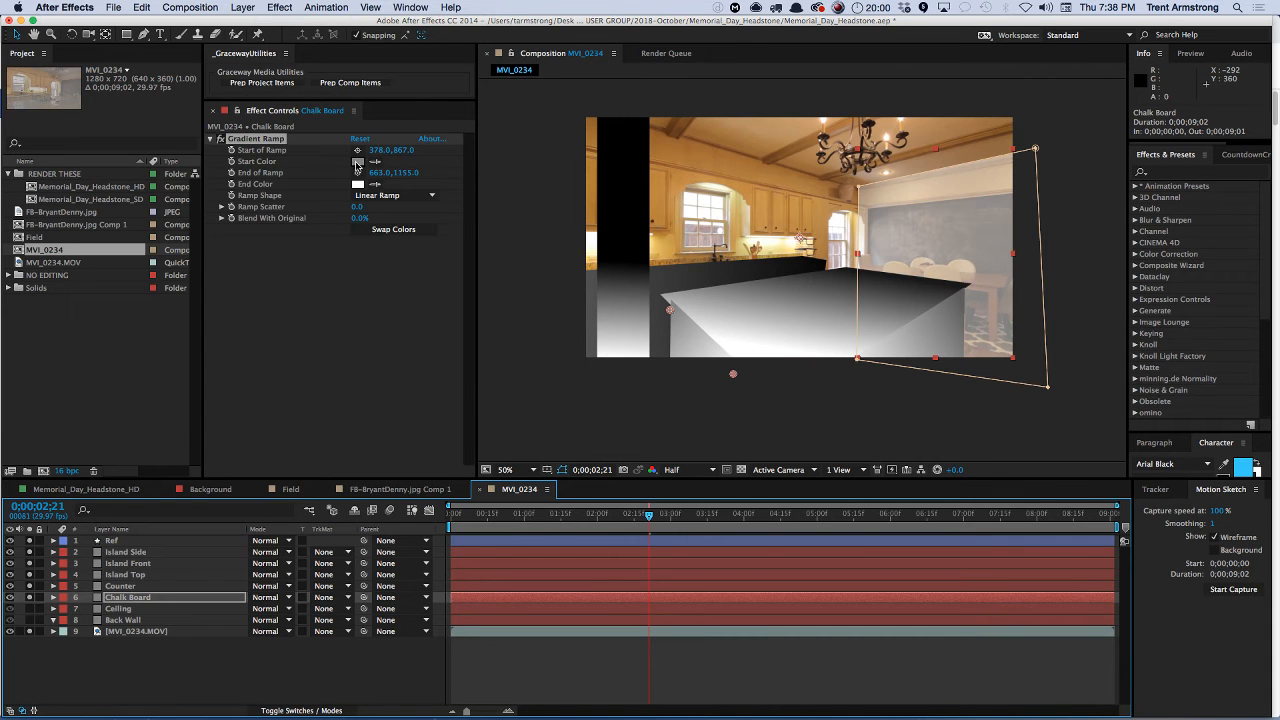
- Darken the Chalk Board ramp's start color to near-black and sample a matching near-black for its end color
click(357, 161)
drag(333, 313, 333, 388)
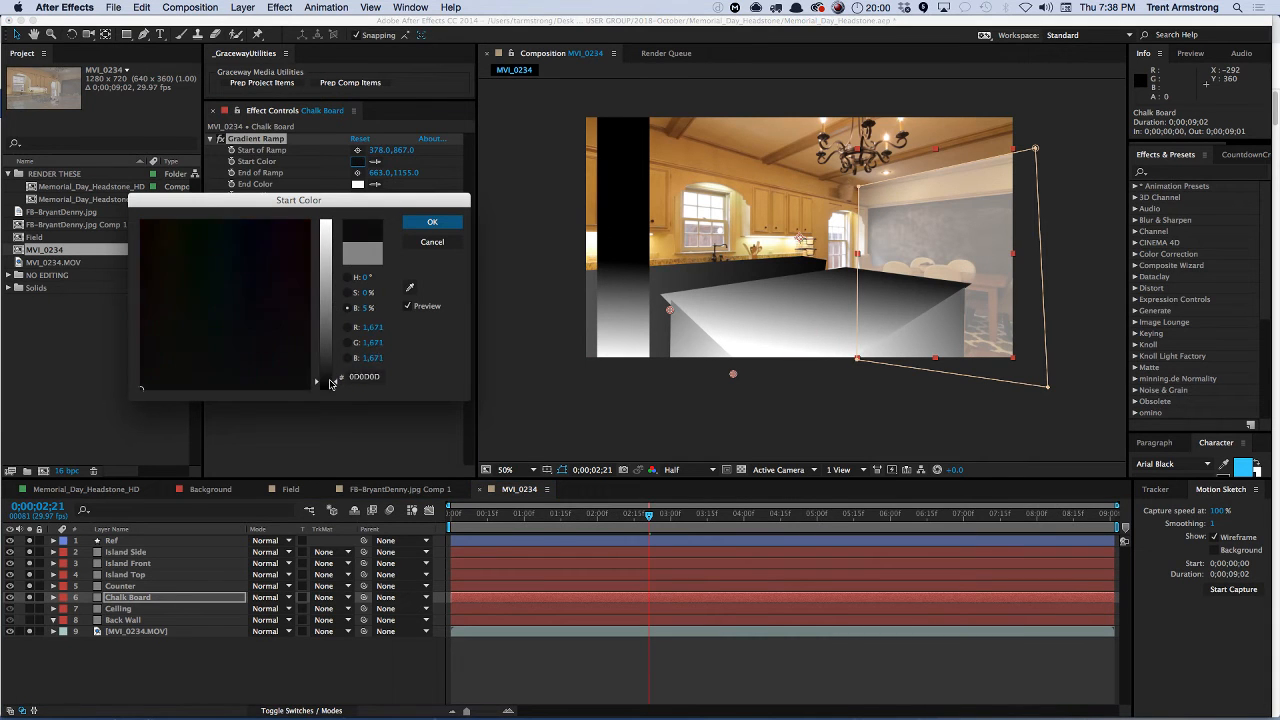
click(432, 222)
click(375, 185)
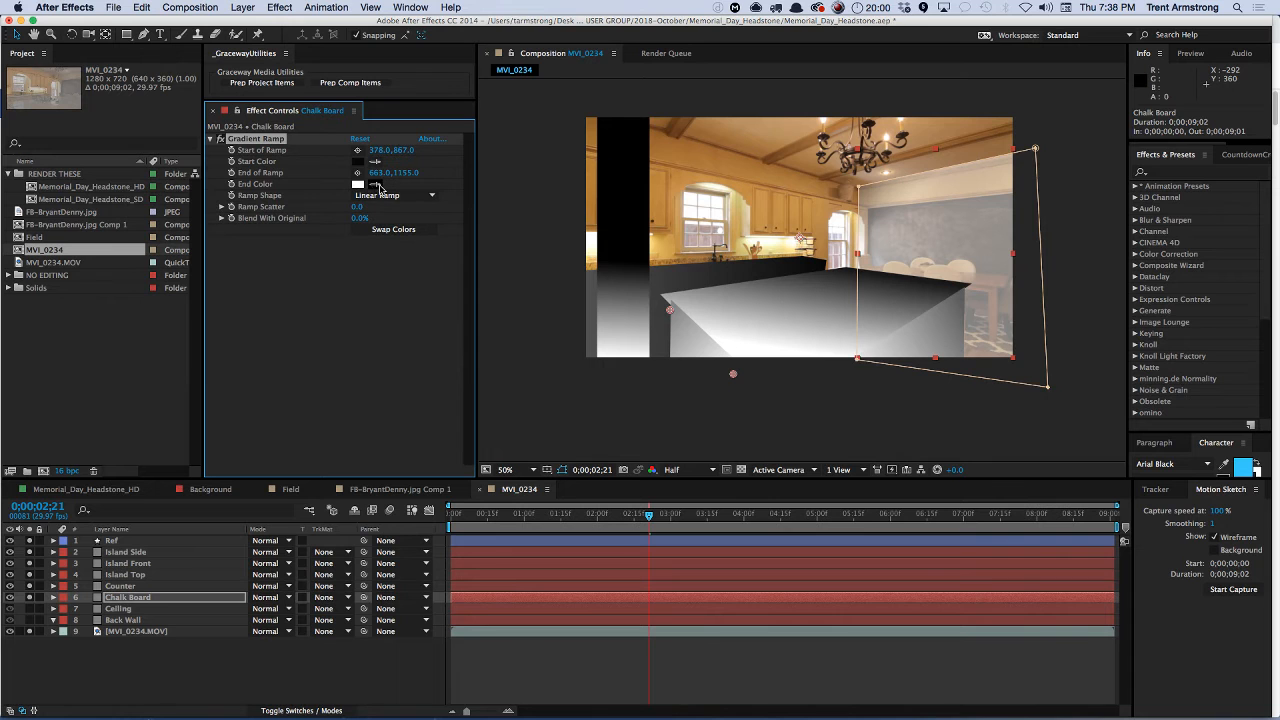
click(357, 213)
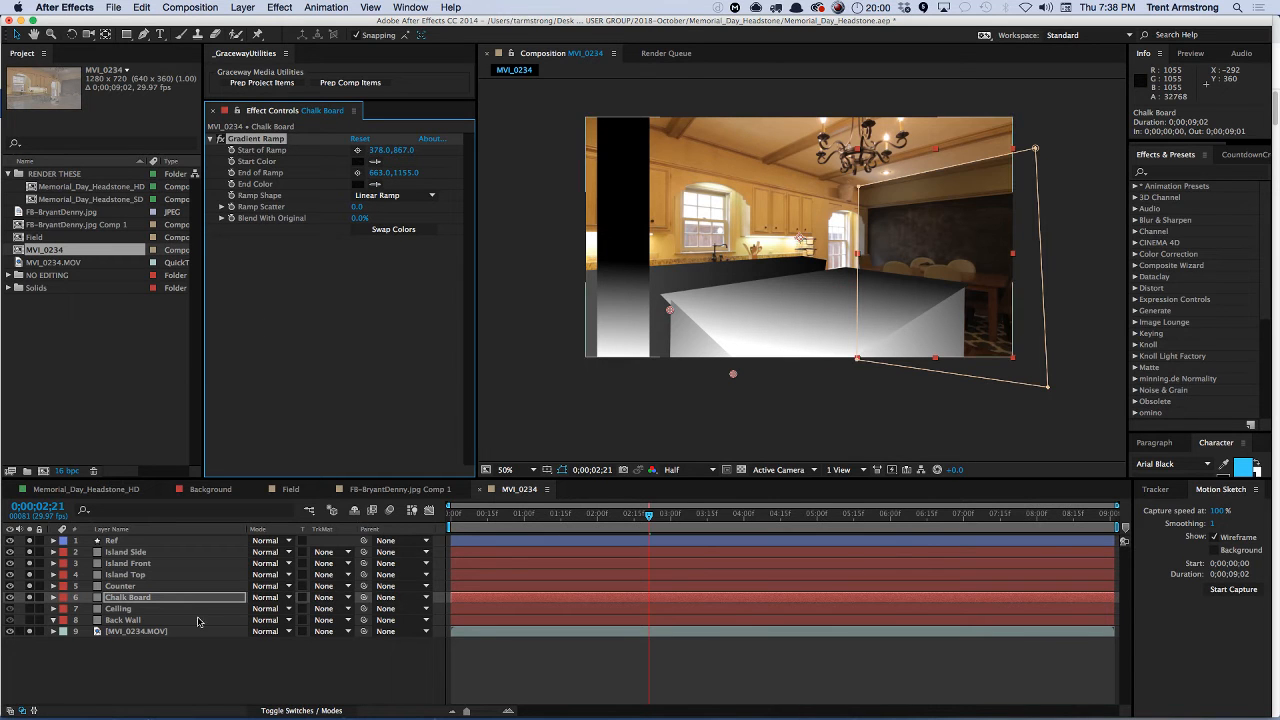
- Set the Chalk Board layer's opacity to 100%
key(super+shift+o)
text(100)
key(Return)
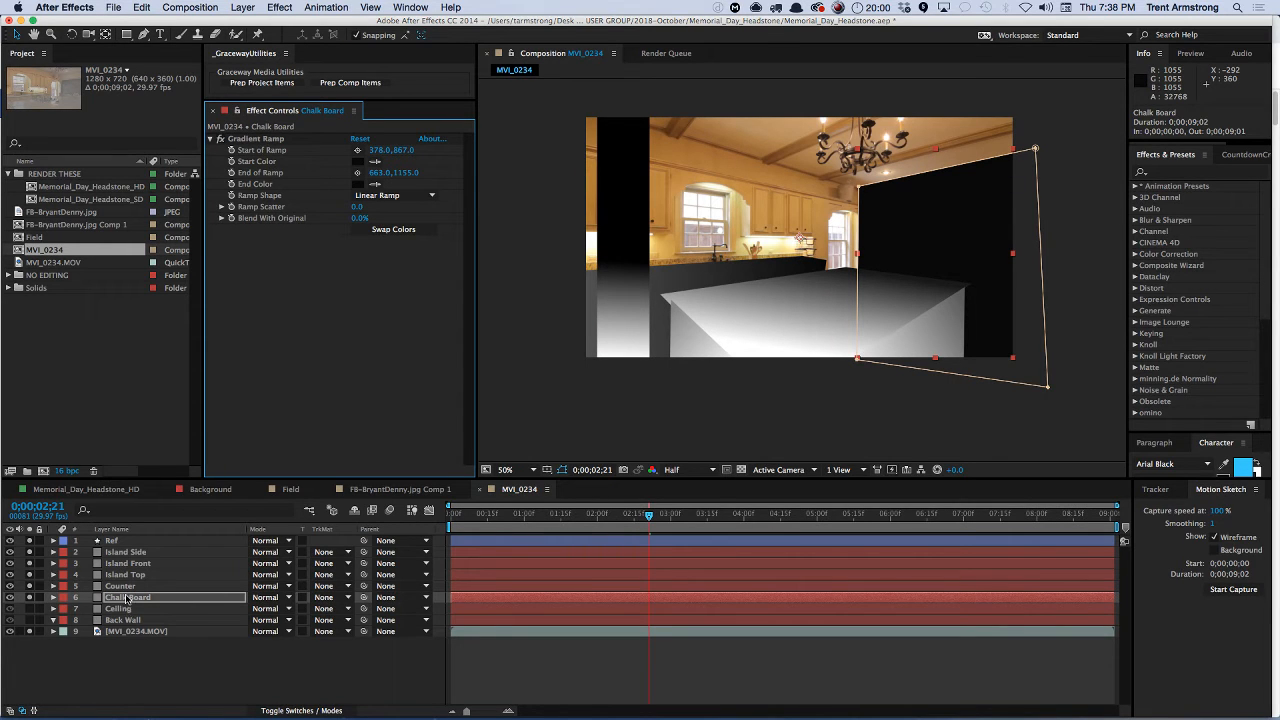
- Copy the Chalk Board's Gradient Ramp onto the Ceiling layer and set the Ceiling's opacity to 100%
click(267, 140)
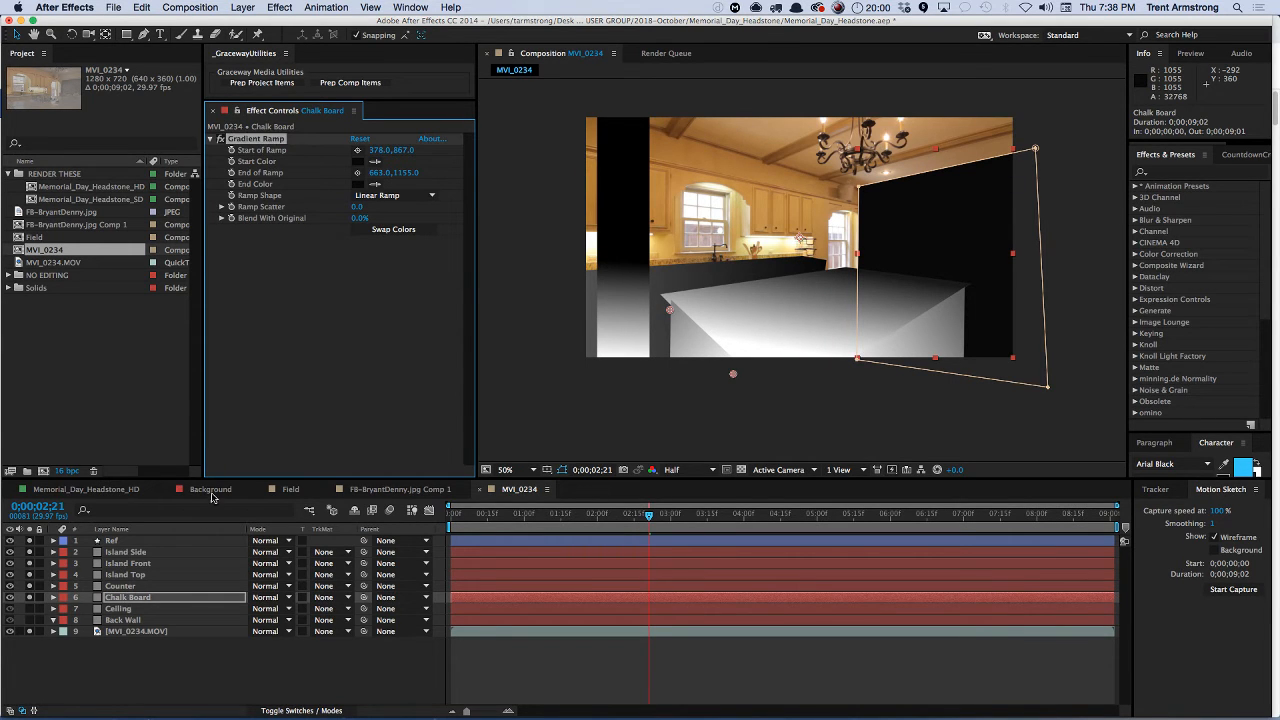
click(132, 609)
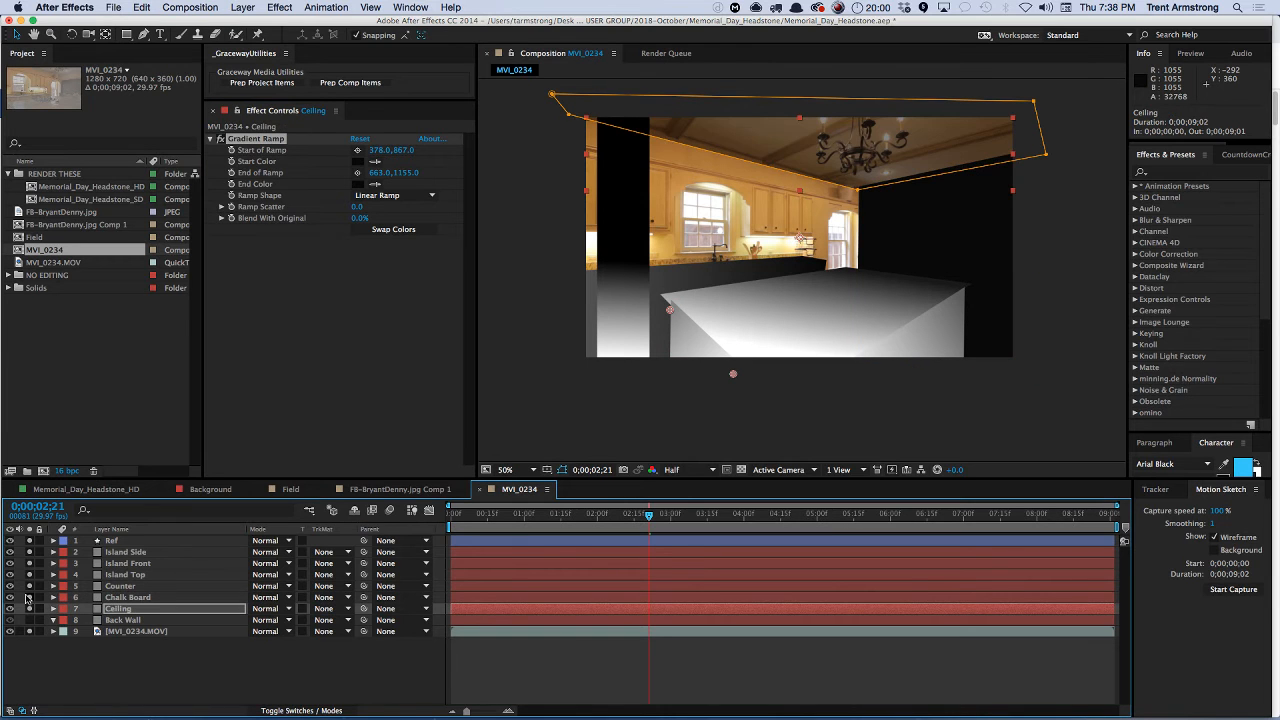
key(super+shift+o)
text(100)
key(Return)
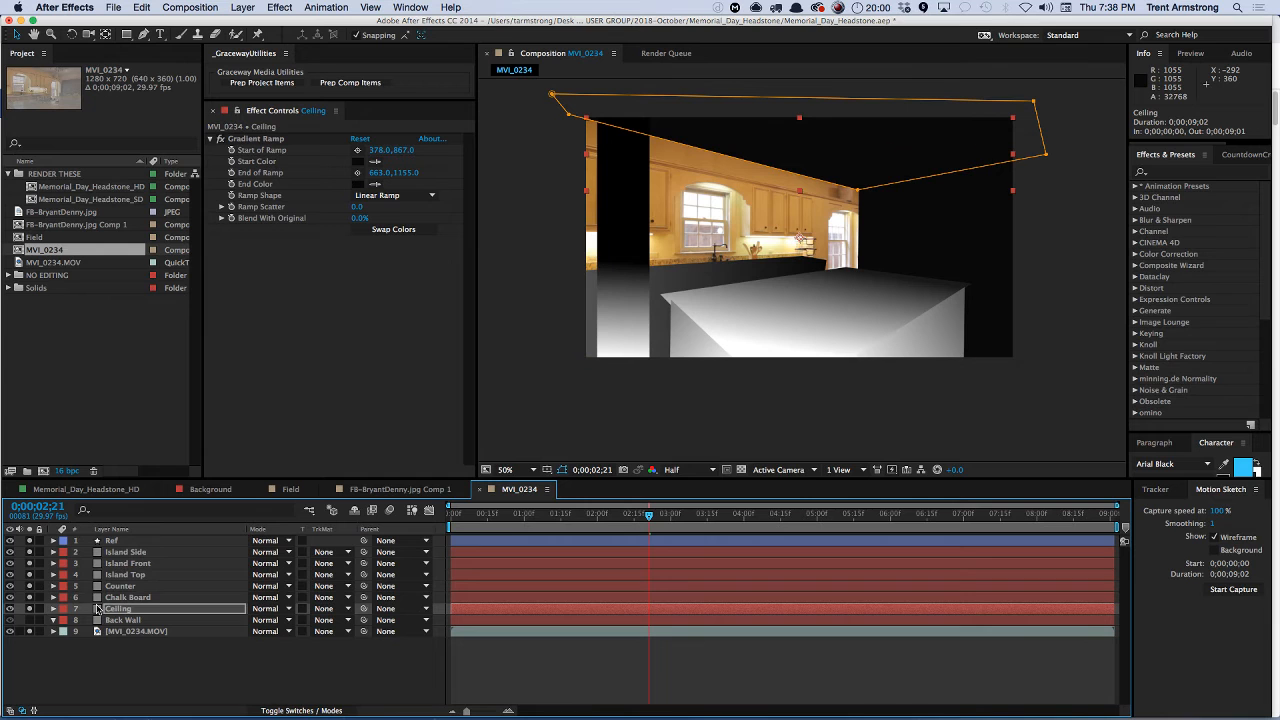
- Change the soloed layers to only Ref, Counter, Back Wall and the MVI_0234.MOV footage
drag(29, 541, 31, 640)
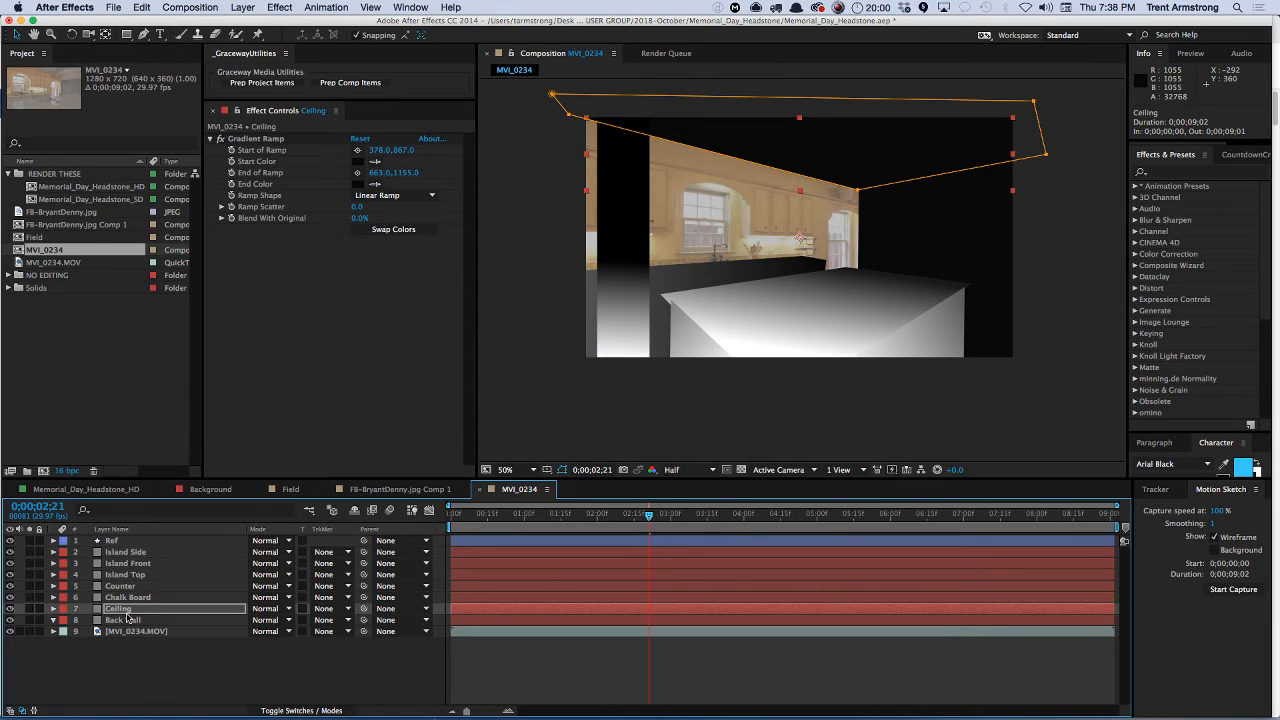
click(30, 620)
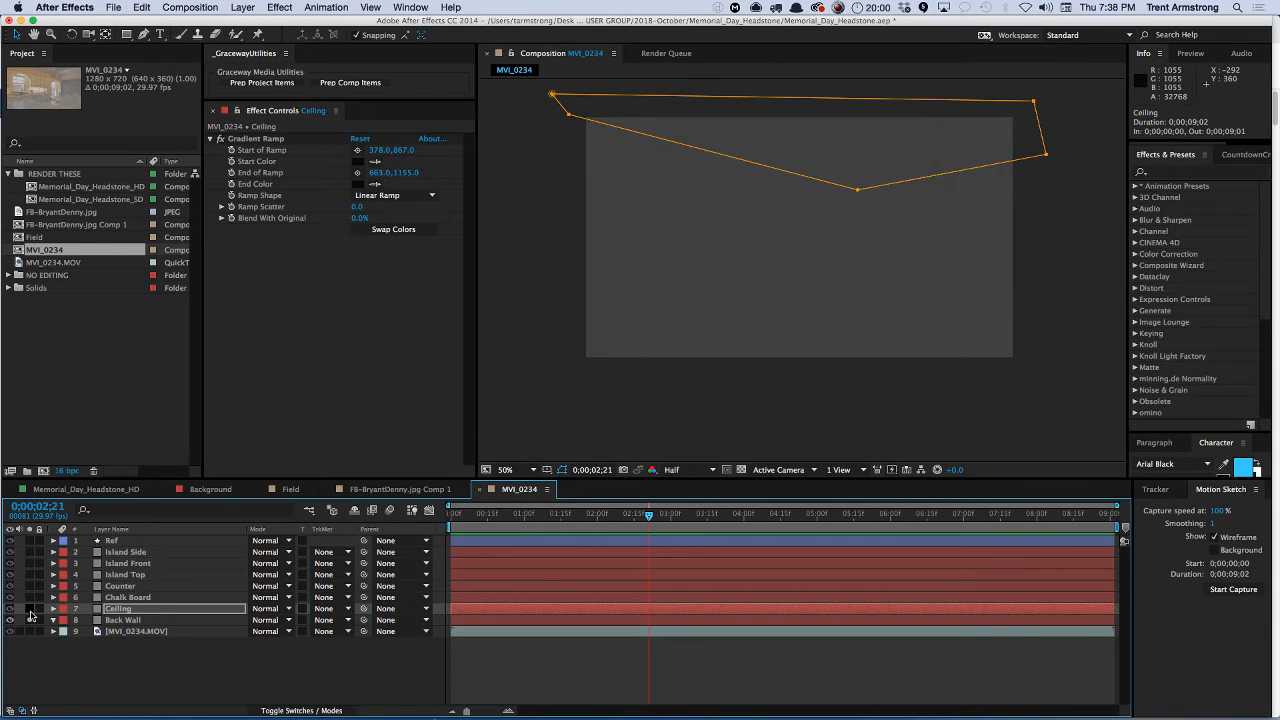
click(30, 588)
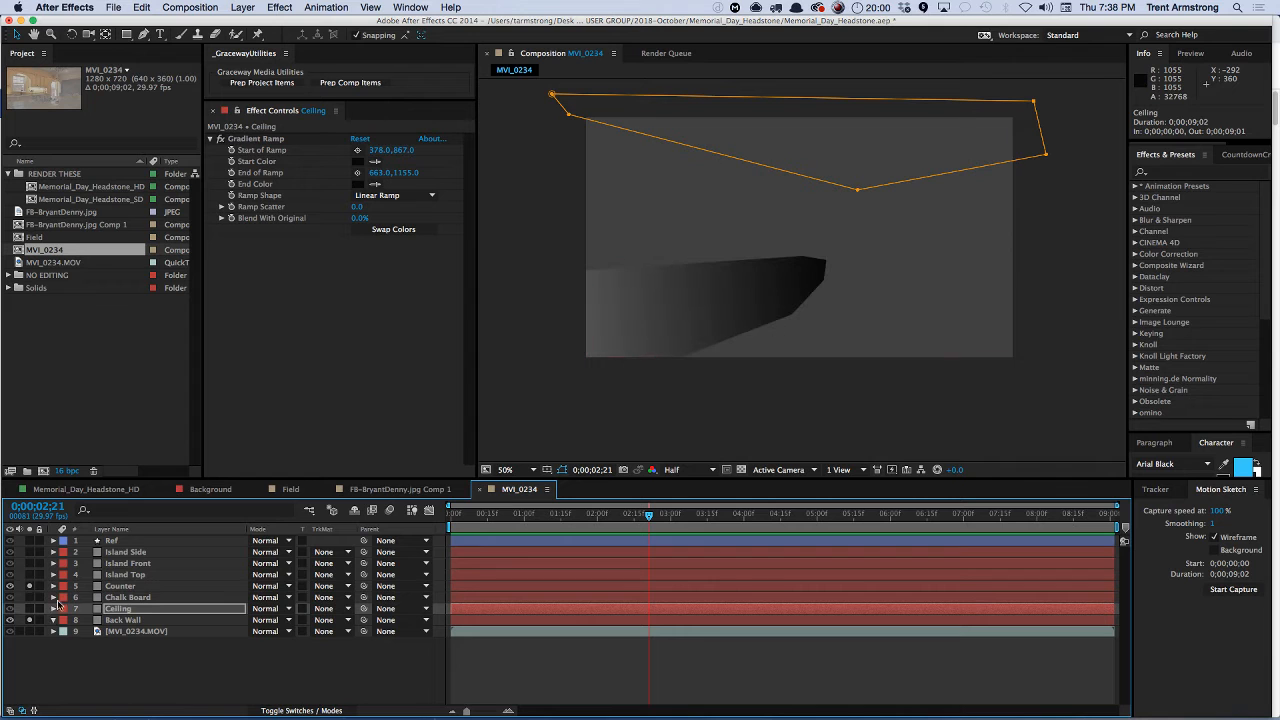
click(29, 631)
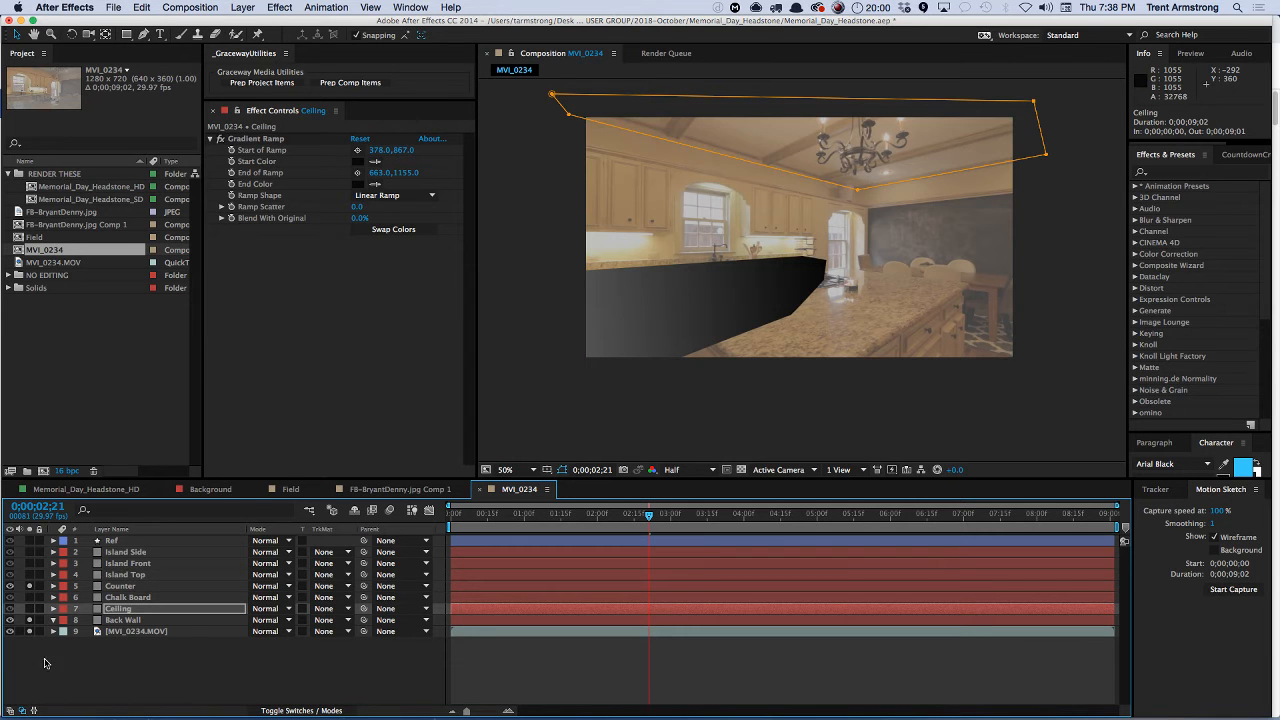
click(112, 540)
click(29, 540)
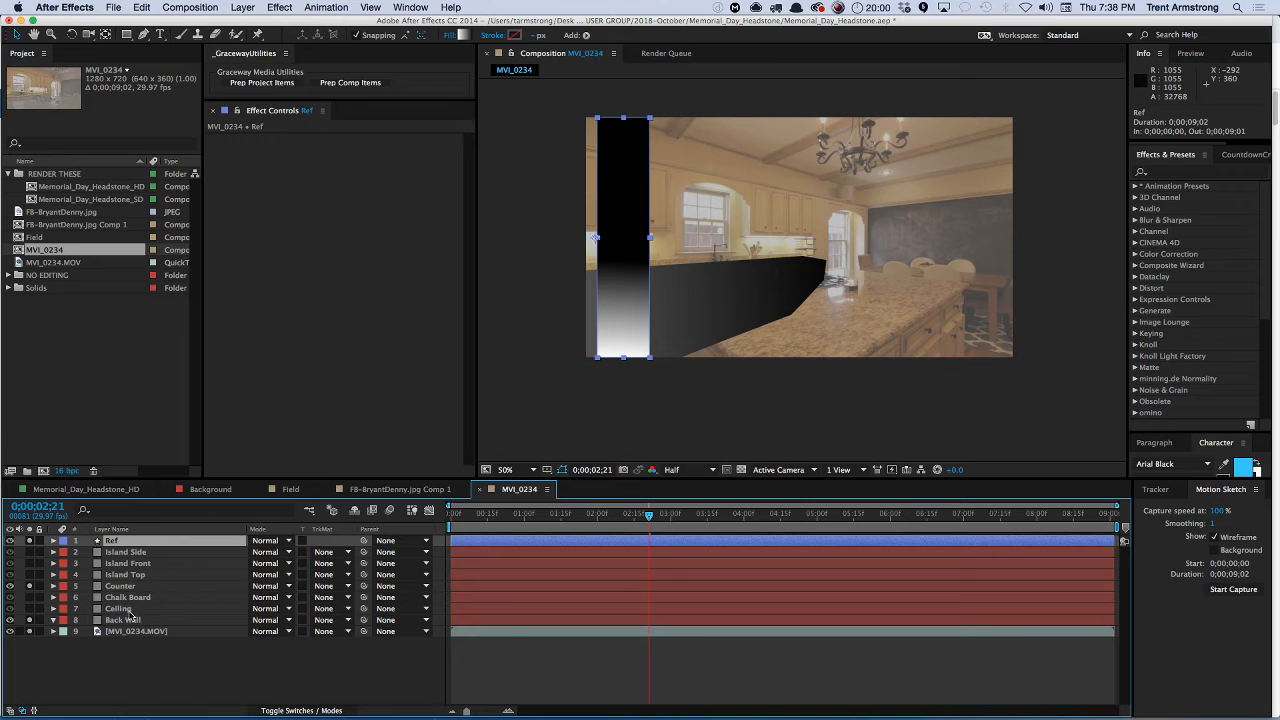
- Copy the Counter layer's Gradient Ramp and paste it onto the Back Wall layer
click(124, 586)
click(258, 139)
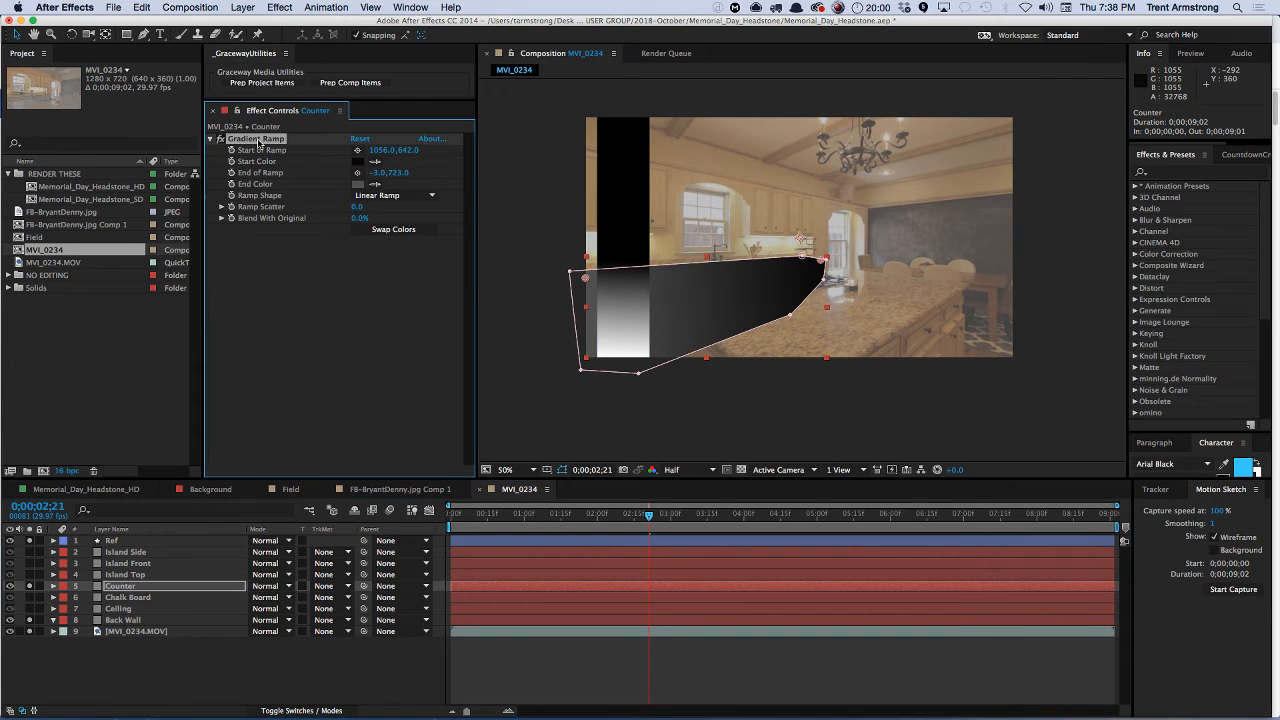
click(130, 619)
key(ctrl+v)
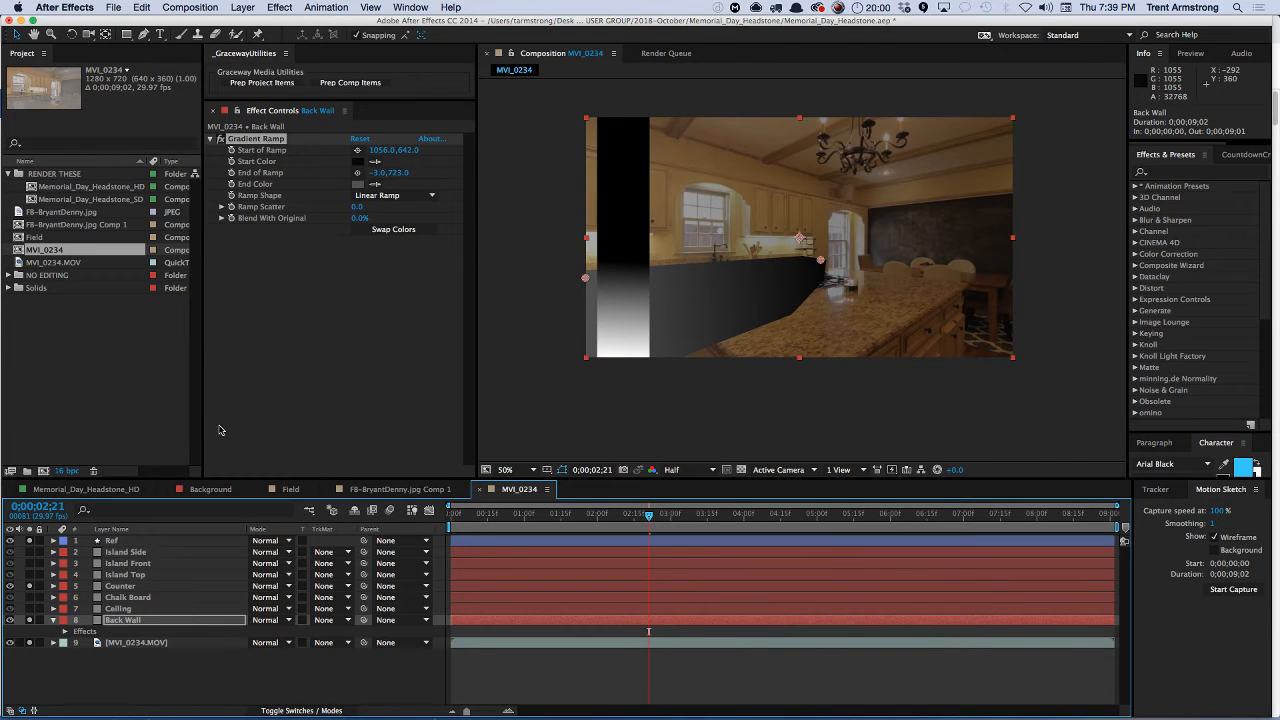
- Keep the Back Wall ramp's start color at 070707 and sample its end color from the Ref strip at the height of the counter's upper edge
click(375, 161)
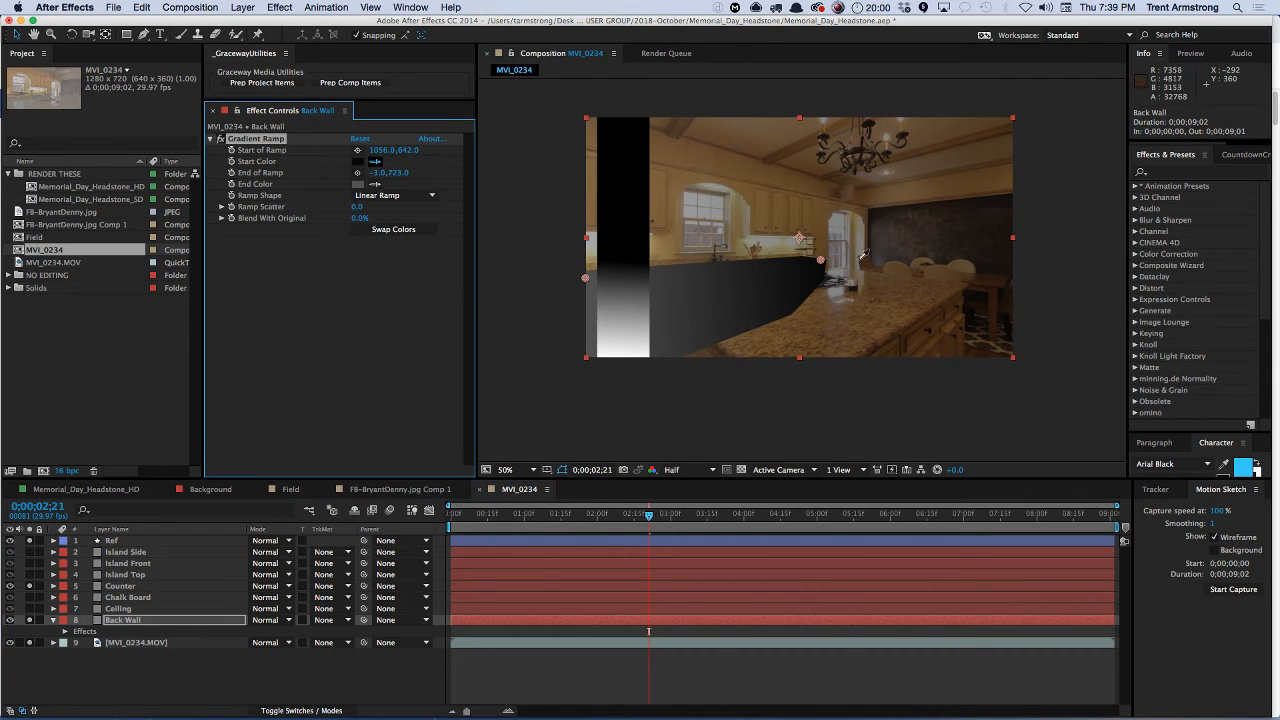
click(358, 161)
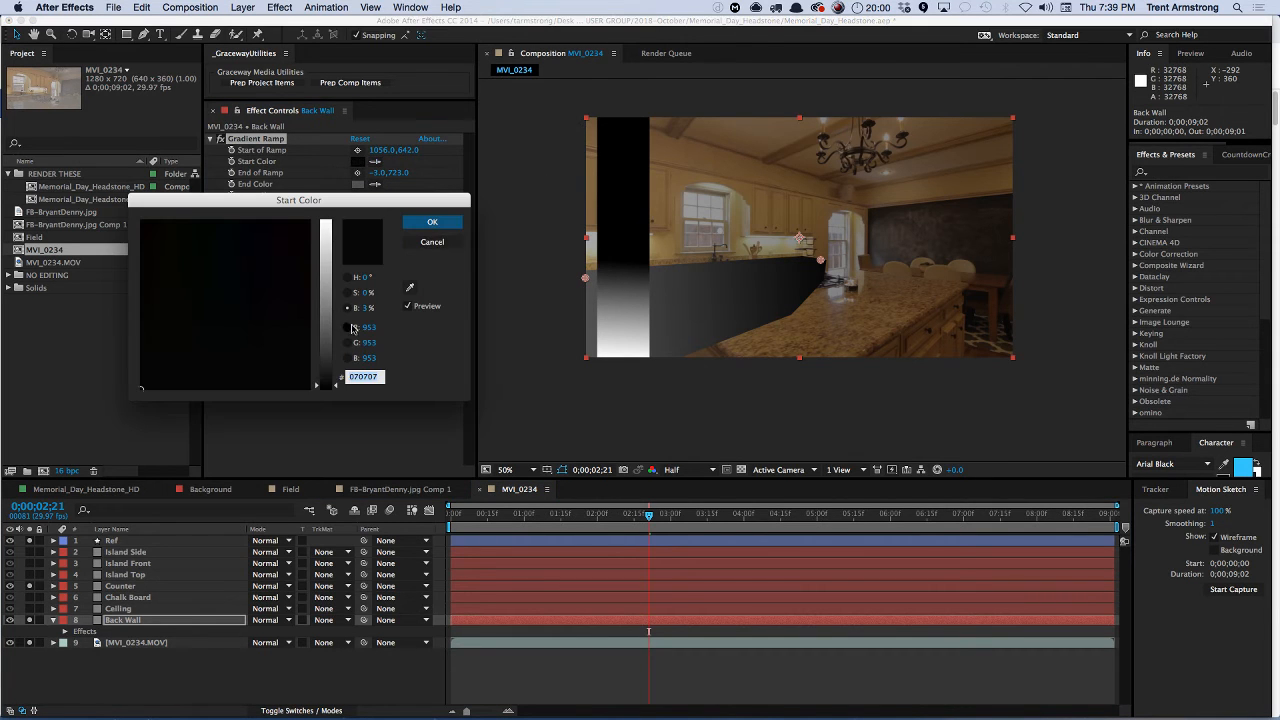
click(430, 222)
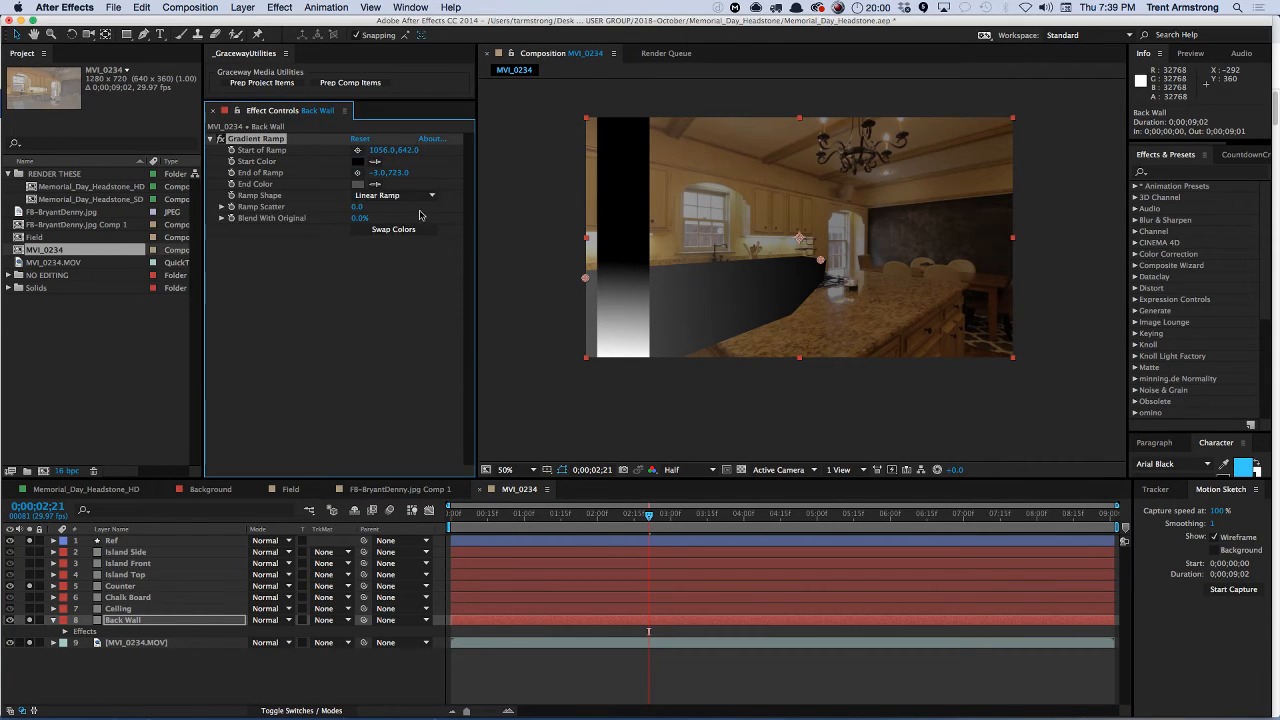
click(375, 184)
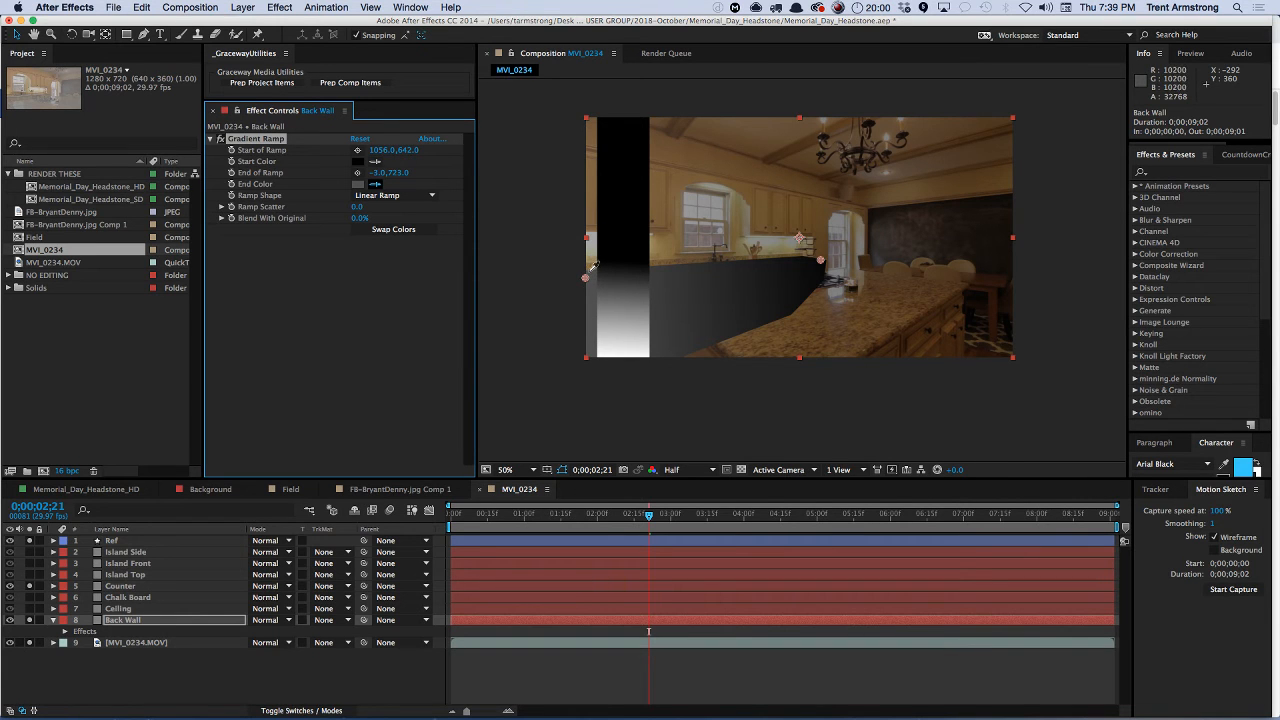
click(592, 270)
click(375, 184)
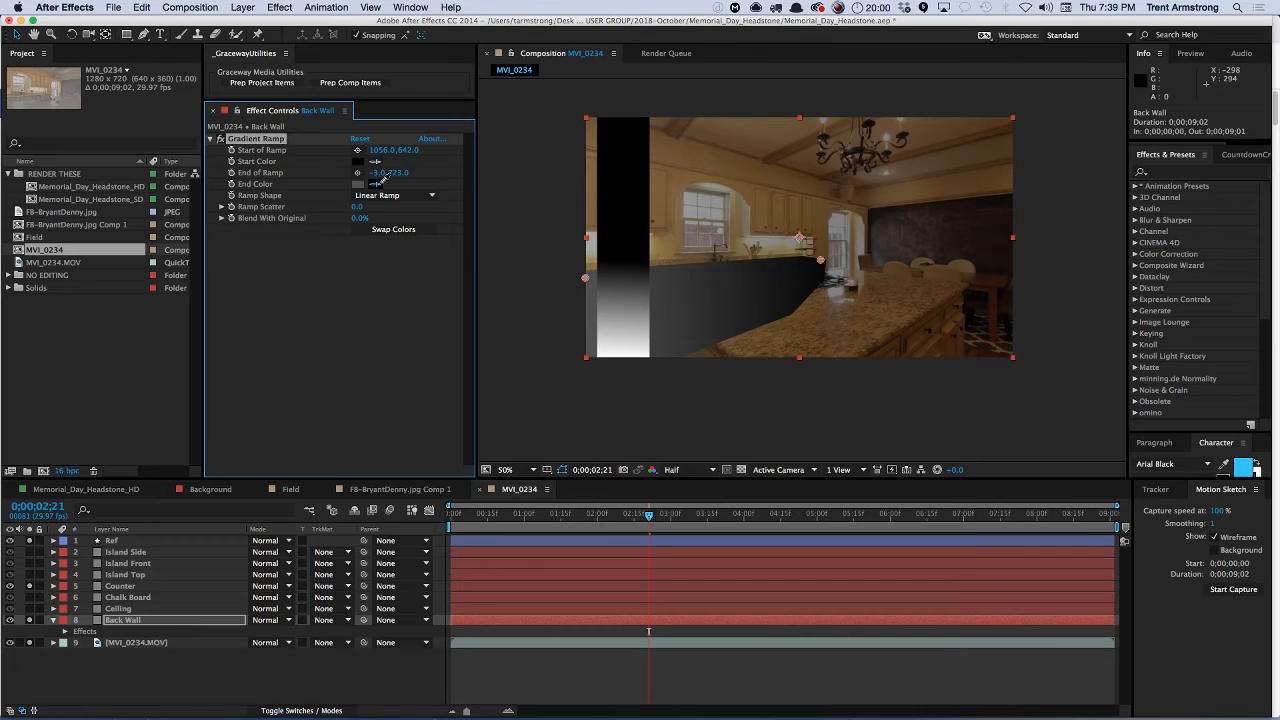
click(604, 270)
- Set the Back Wall layer's opacity to 100%
click(126, 621)
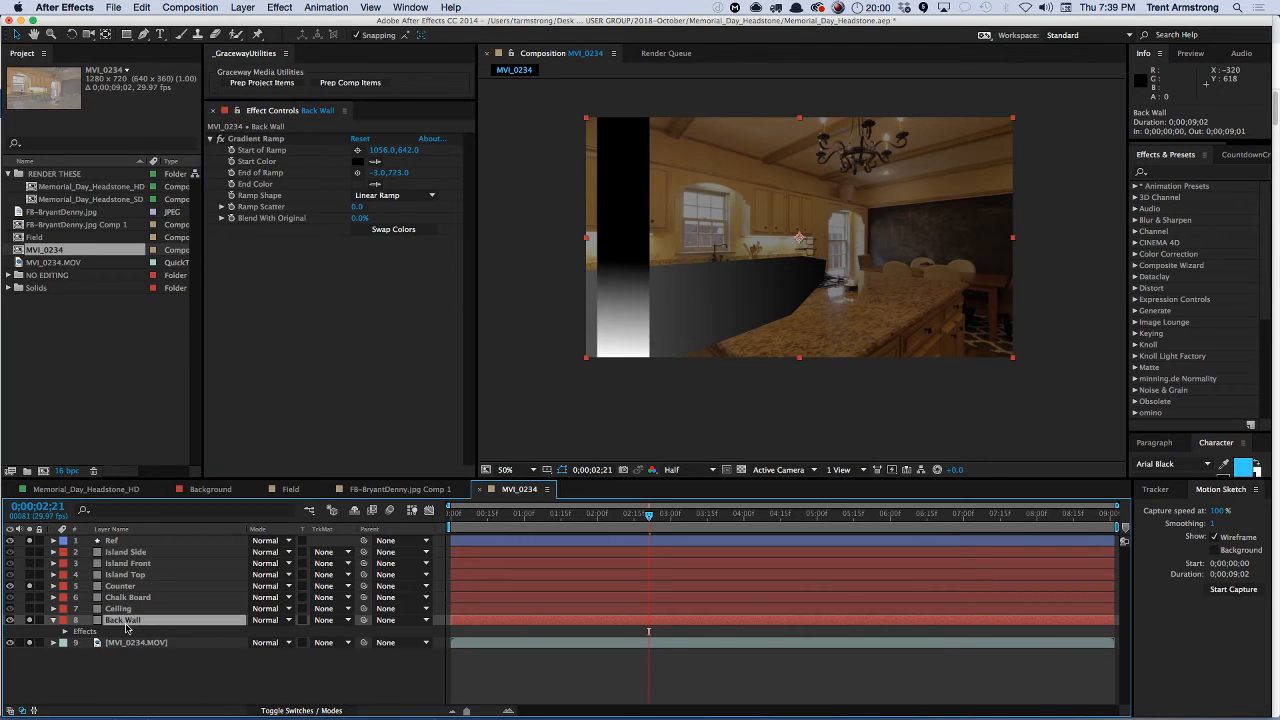
key(super+shift+o)
text(100)
key(Return)
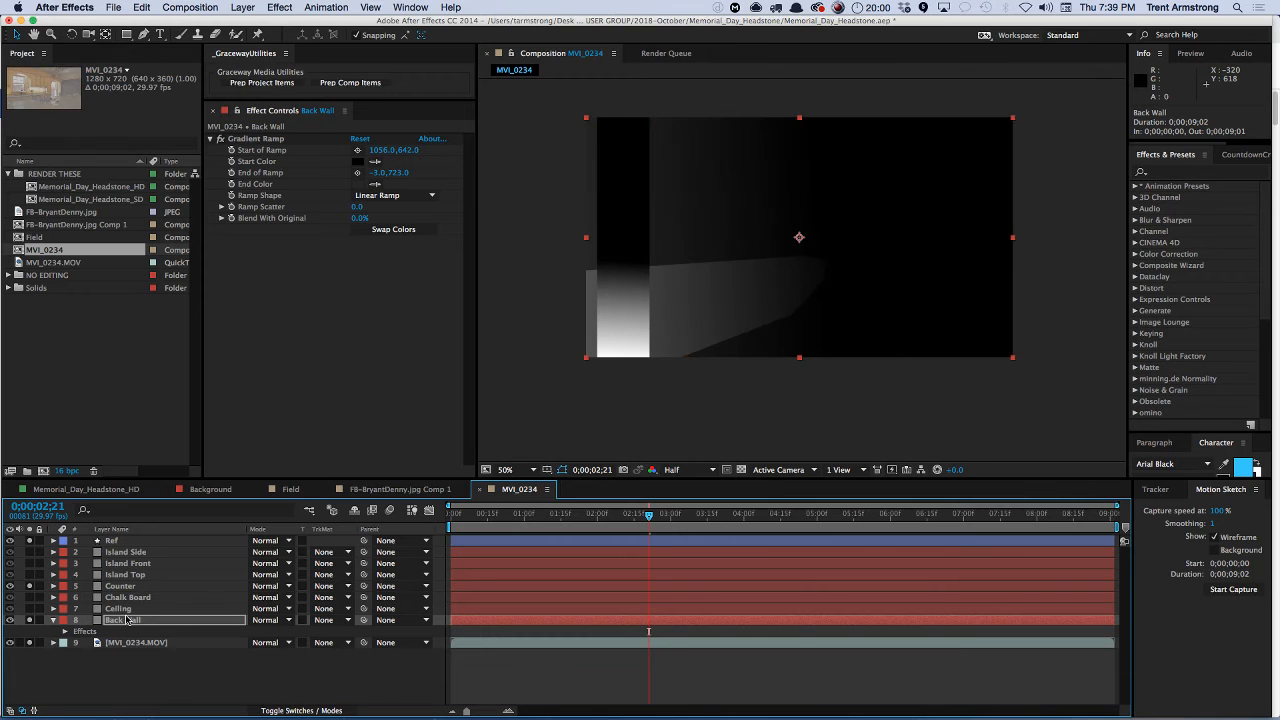
- Hide the Ref layer and turn off solo on the remaining layers to show the whole depth map
click(10, 541)
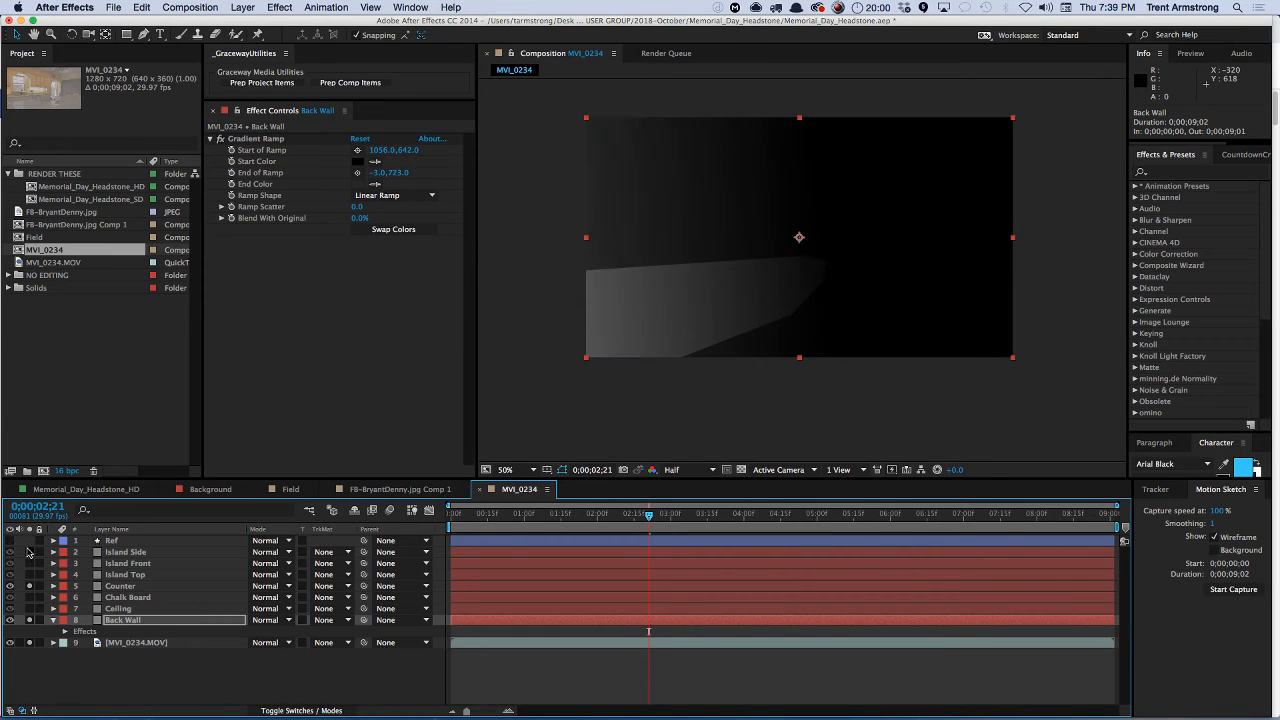
drag(30, 587, 30, 621)
click(30, 643)
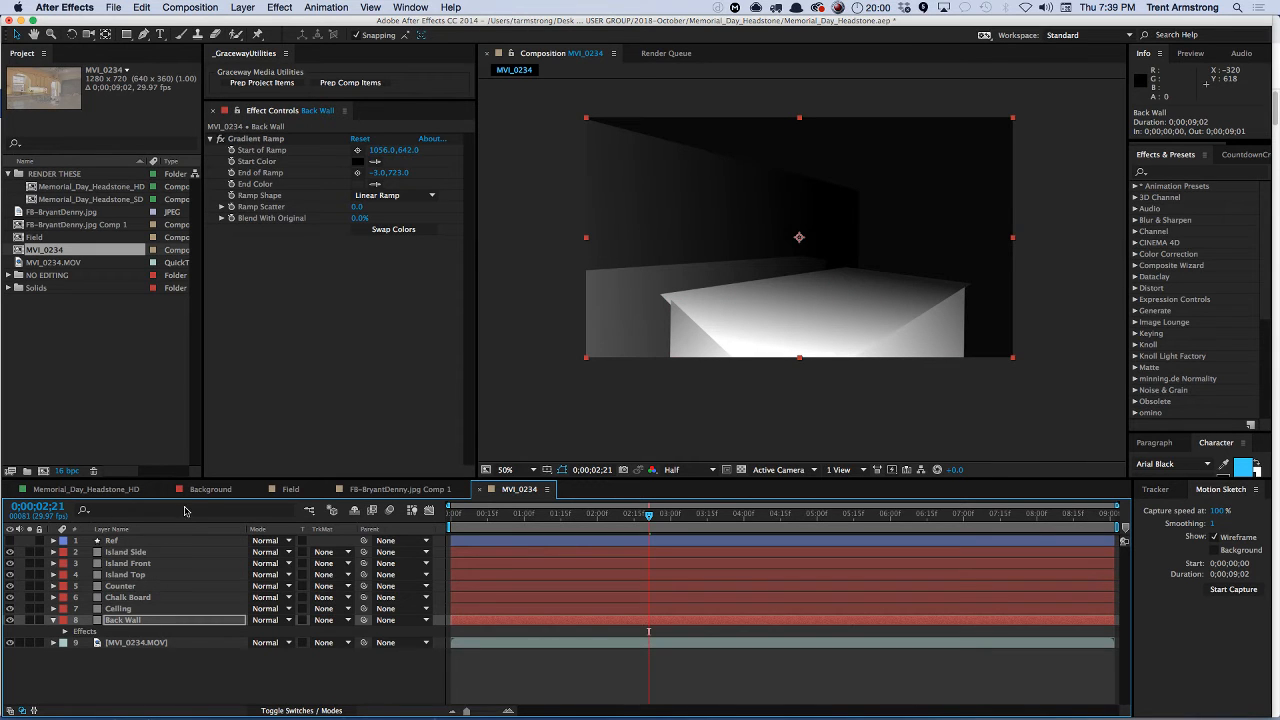
- Move the Ceiling ramp's start point to 1236, 0 at the frame's upper edge and its end point to 1230, 303 at the room's far corner
click(122, 608)
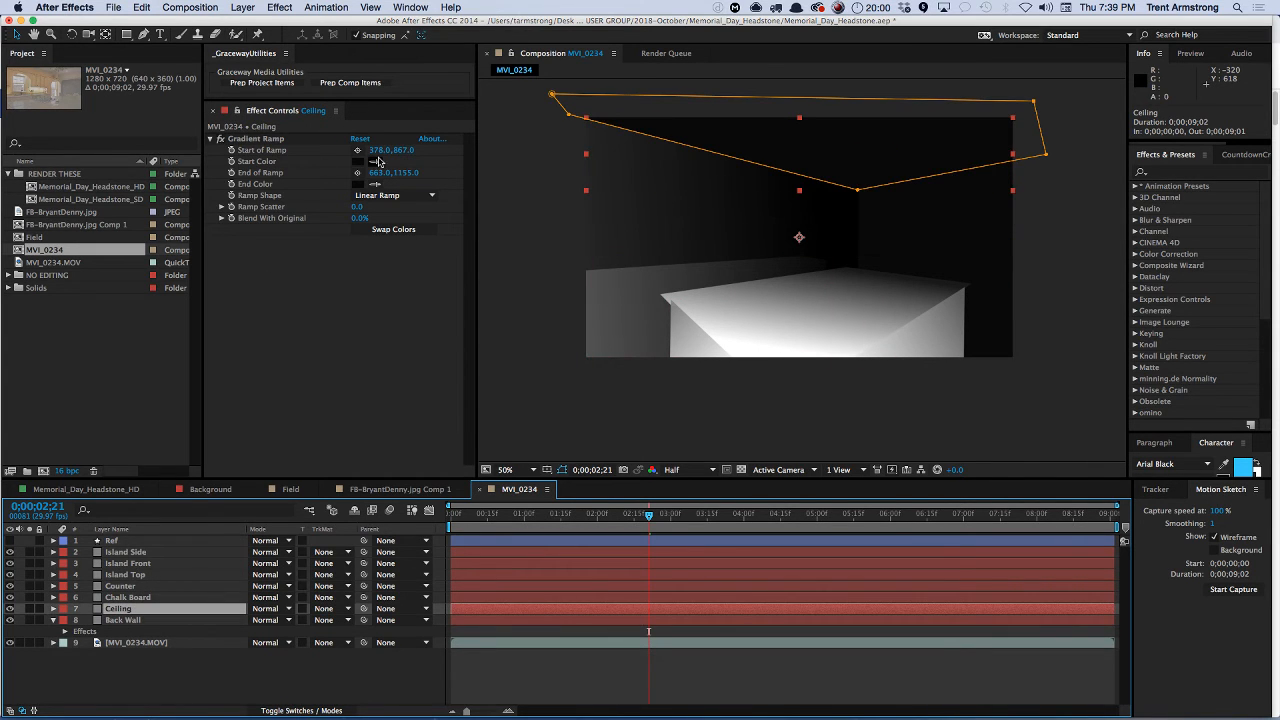
click(268, 143)
drag(733, 372, 859, 185)
drag(670, 309, 884, 127)
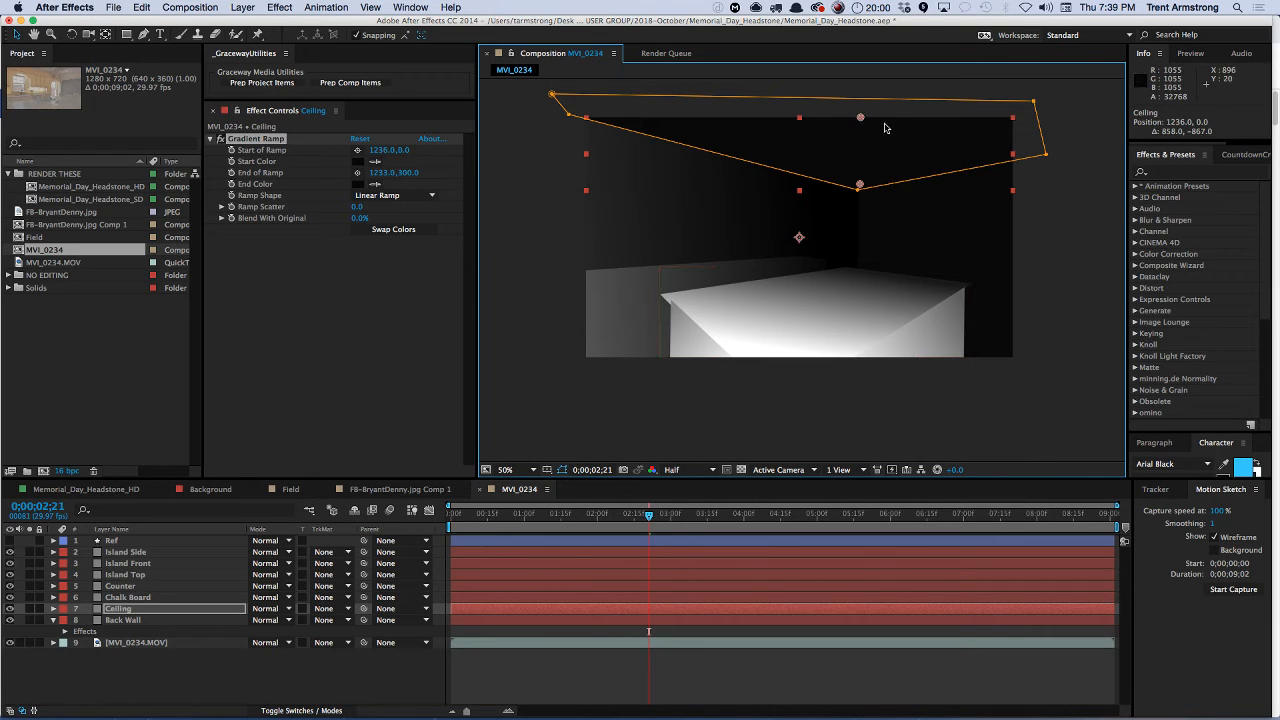
drag(859, 187, 860, 189)
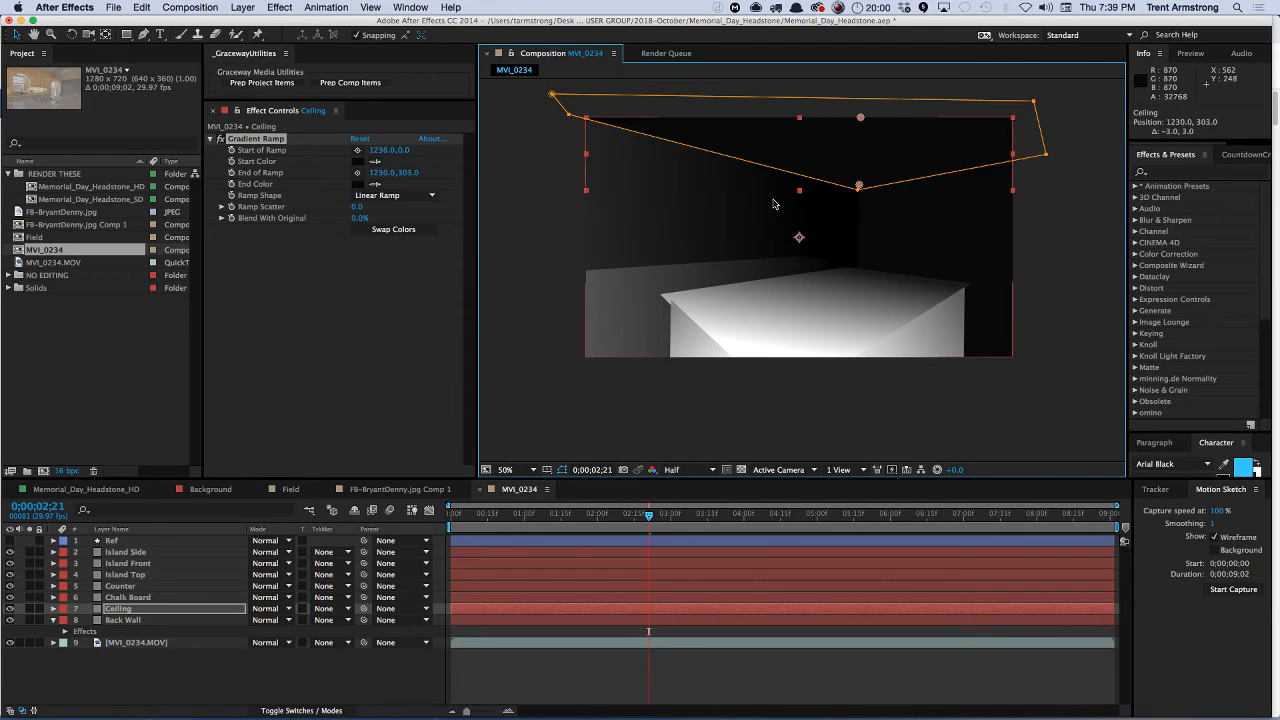
- Sample a dark gray for the Ceiling ramp's start color and deselect the layer
click(376, 163)
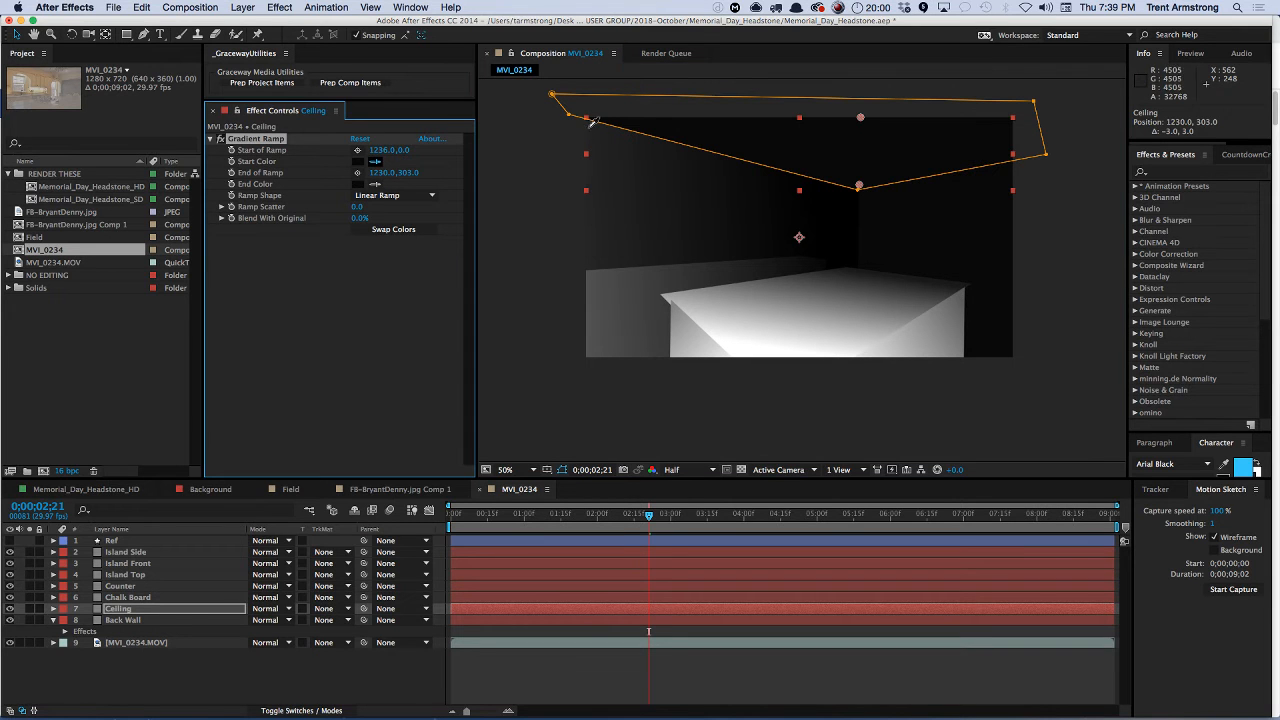
click(515, 170)
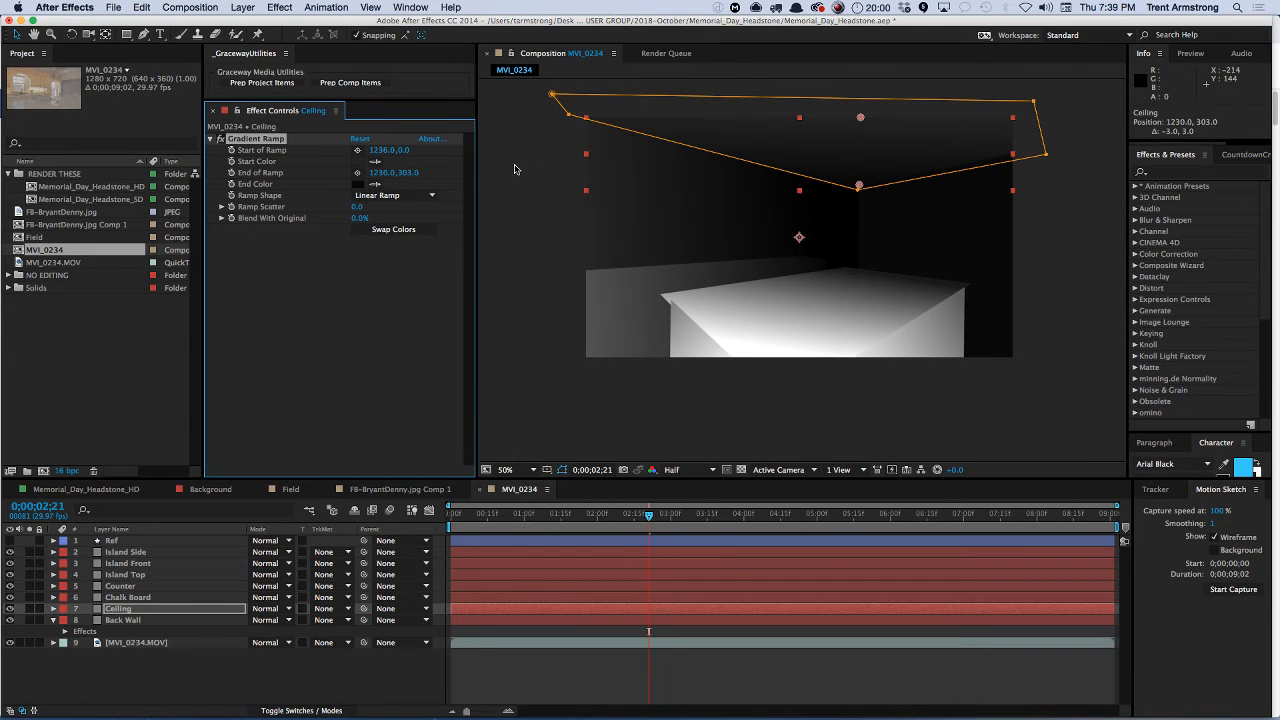
click(321, 664)
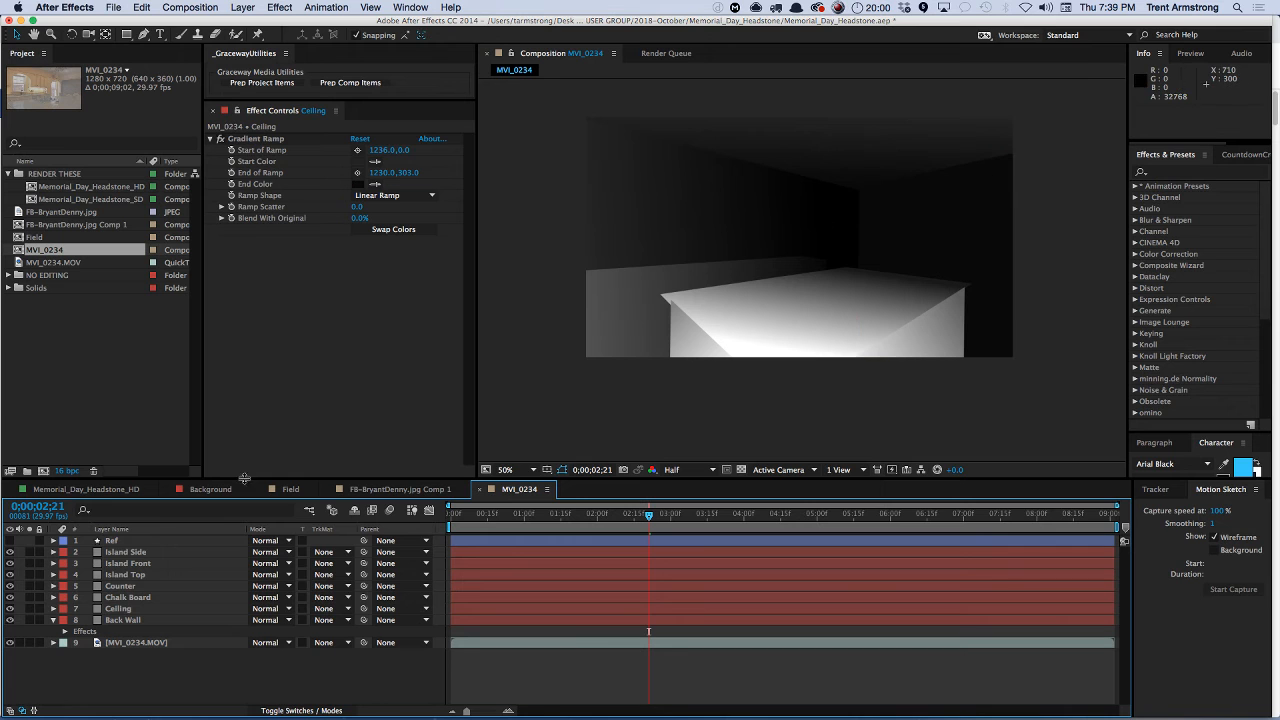
- Apply one common opacity setting to all seven surface layers, Island Side through Back Wall
click(132, 552)
shift+click(146, 619)
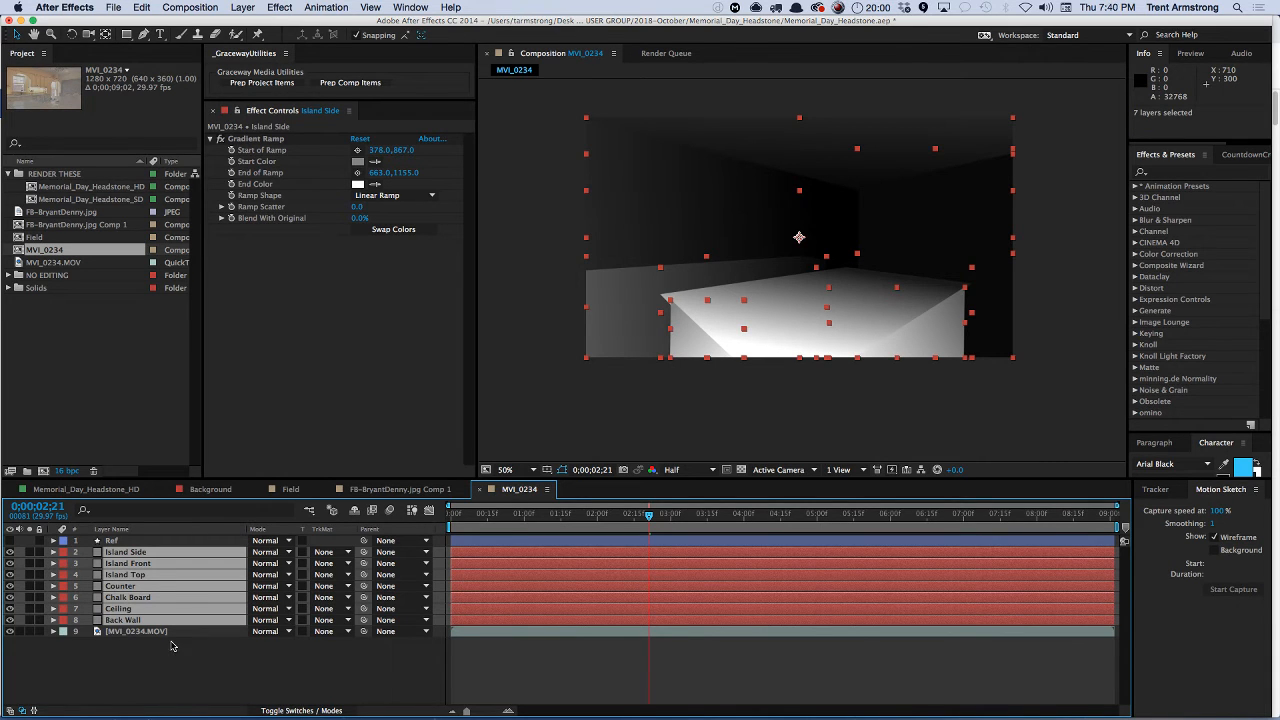
key(super+shift+o)
key(Return)
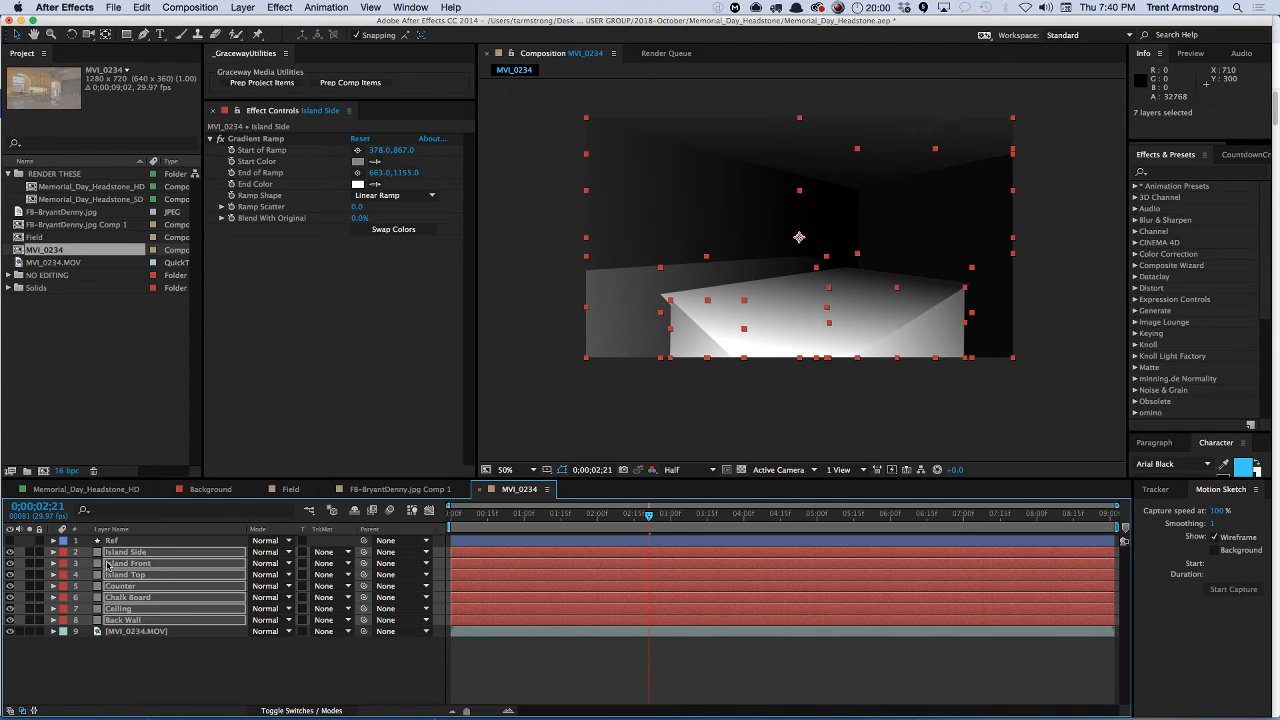
click(108, 643)
- Pre-compose the layers Island Side through Back Wall as "Kitchen Depth Pre-comp" without opening the new composition
click(120, 552)
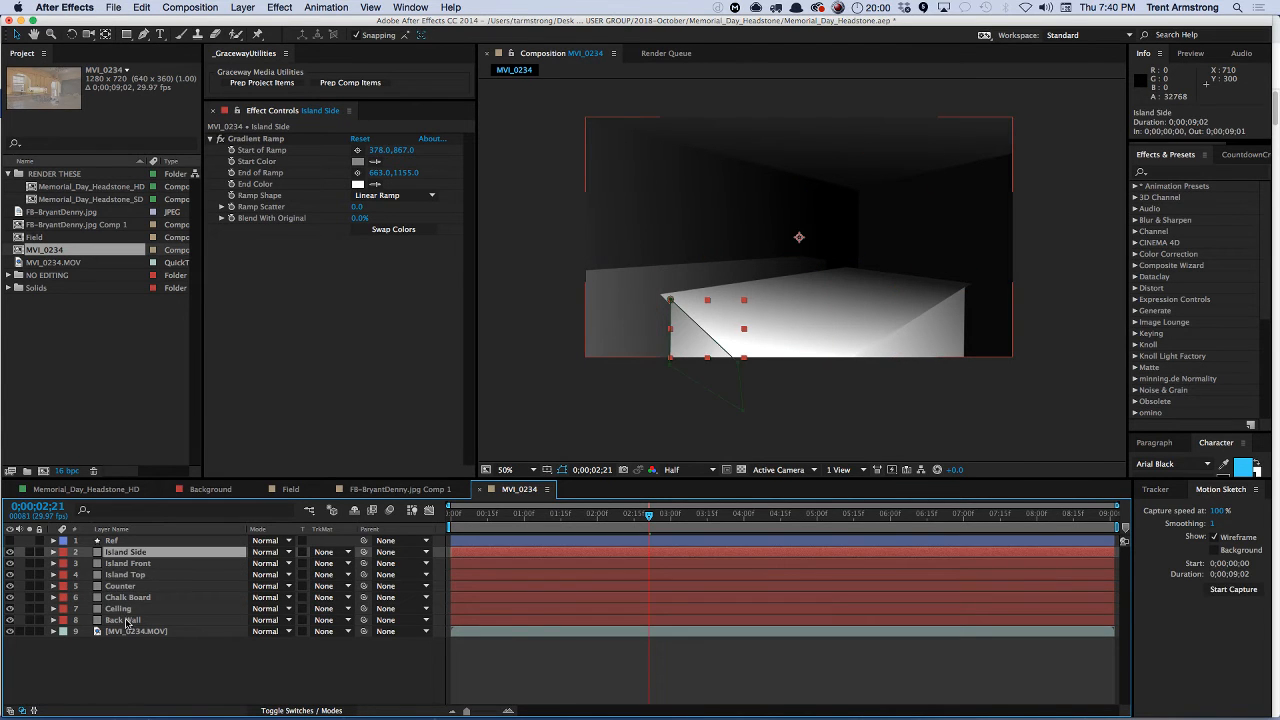
shift+click(130, 620)
key(super+shift+c)
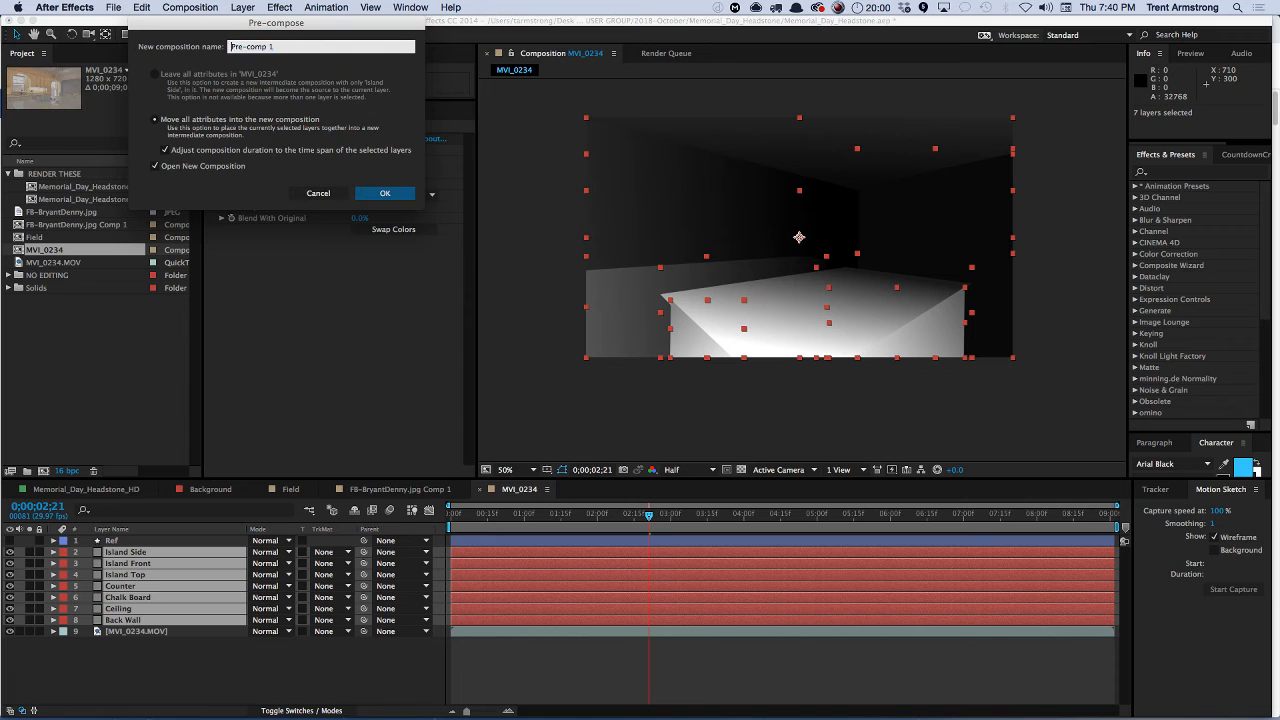
text(Kitchen Depth)
click(175, 167)
key(Return)
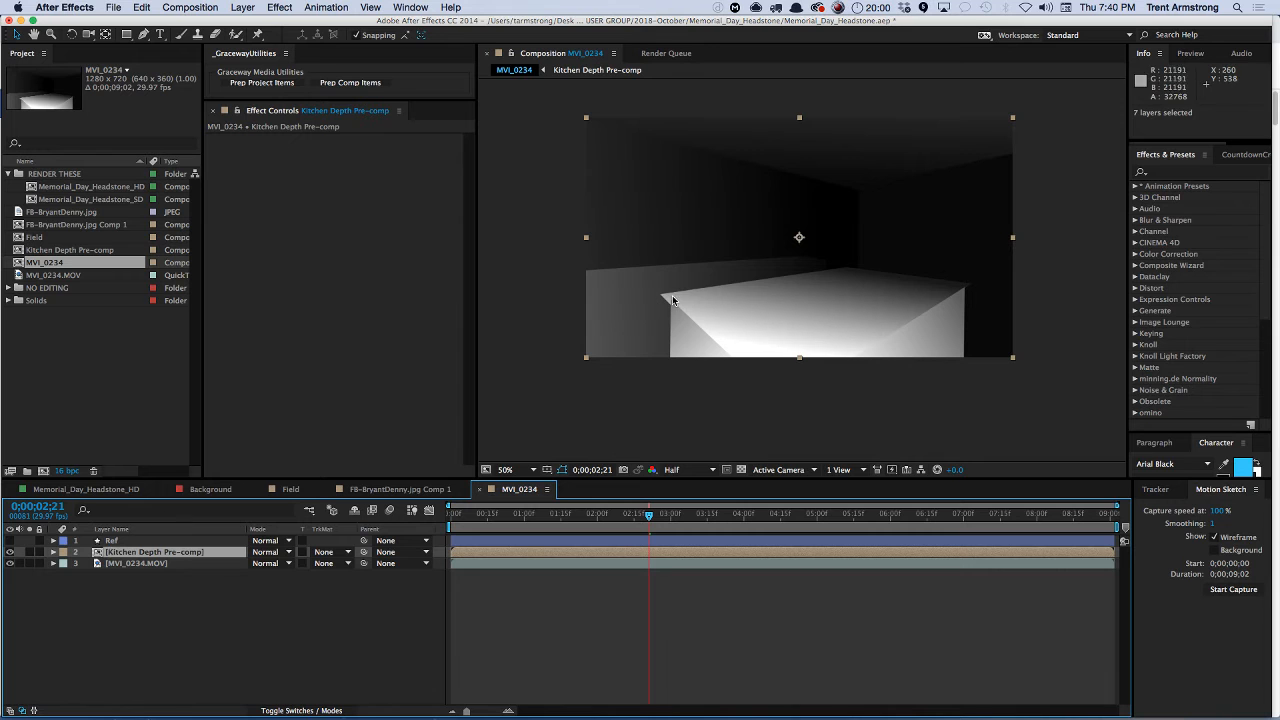
- Open Kitchen Depth Pre-comp and move the Island Top layer above Island Side in the layer stack
double_click(129, 555)
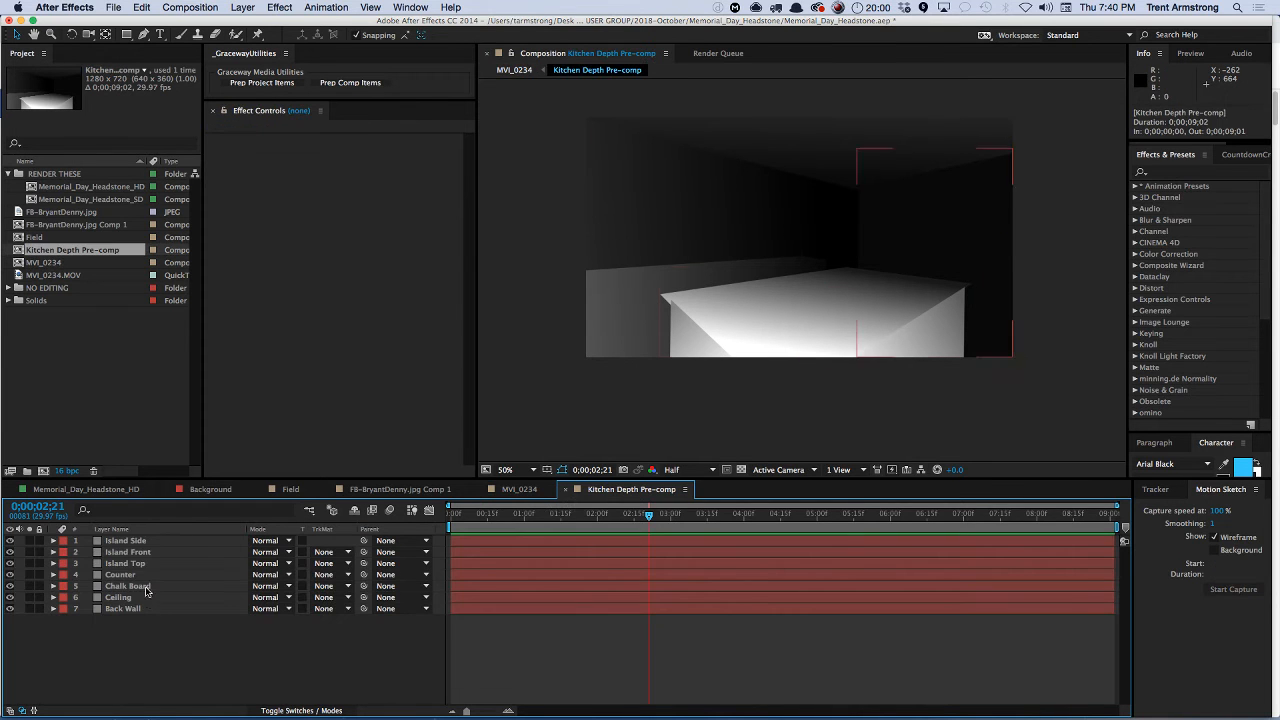
click(122, 564)
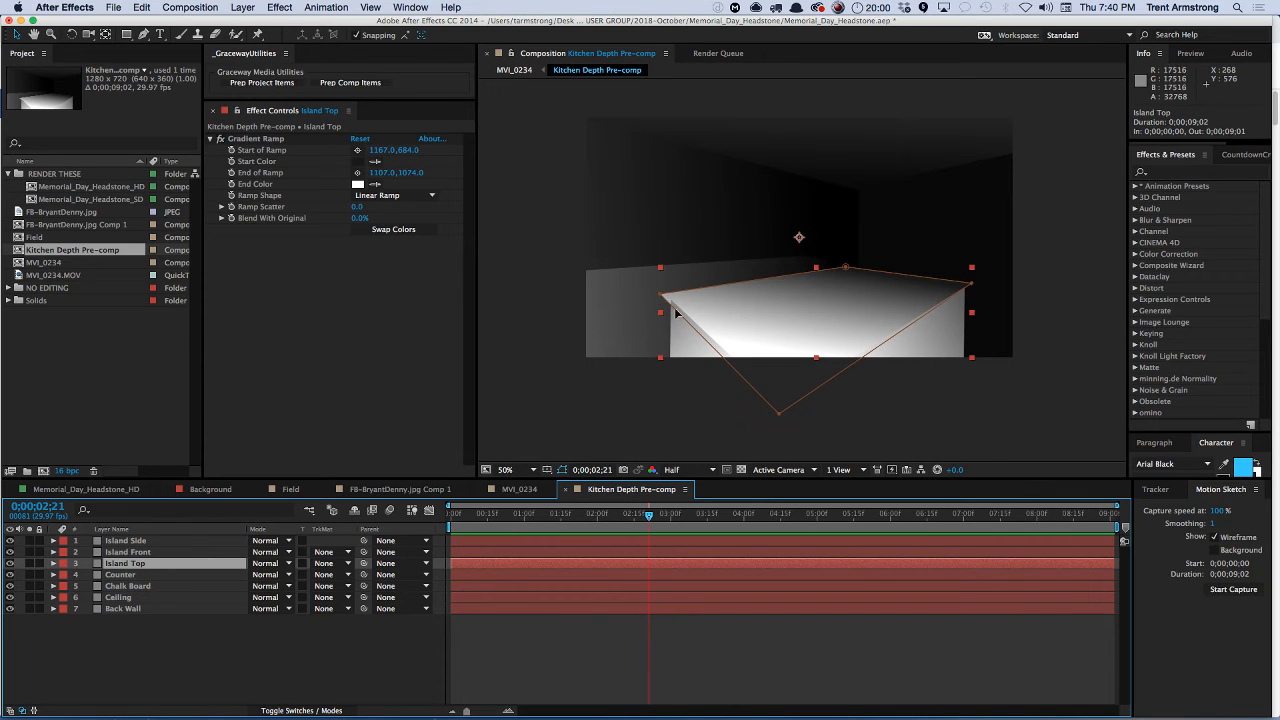
drag(131, 568, 125, 537)
click(143, 651)
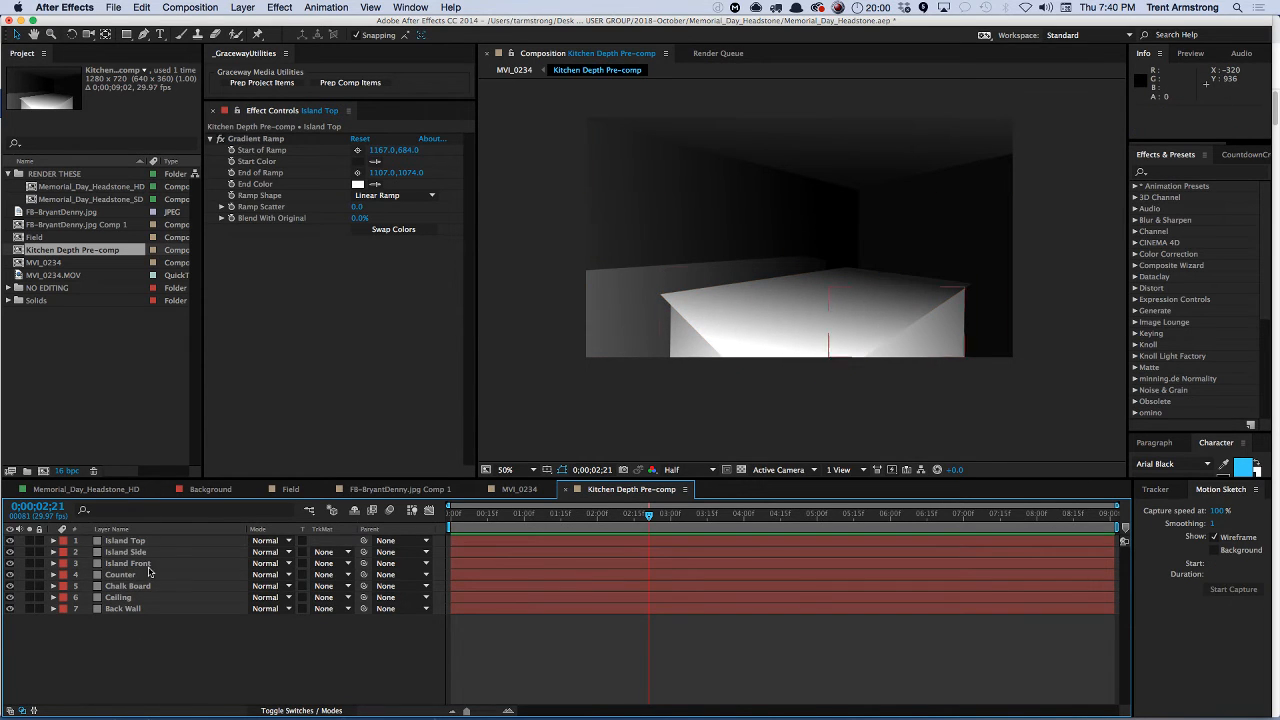
click(416, 541)
- Return to the MVI_0234 composition and select the Kitchen Depth Pre-comp layer
click(522, 489)
click(110, 552)
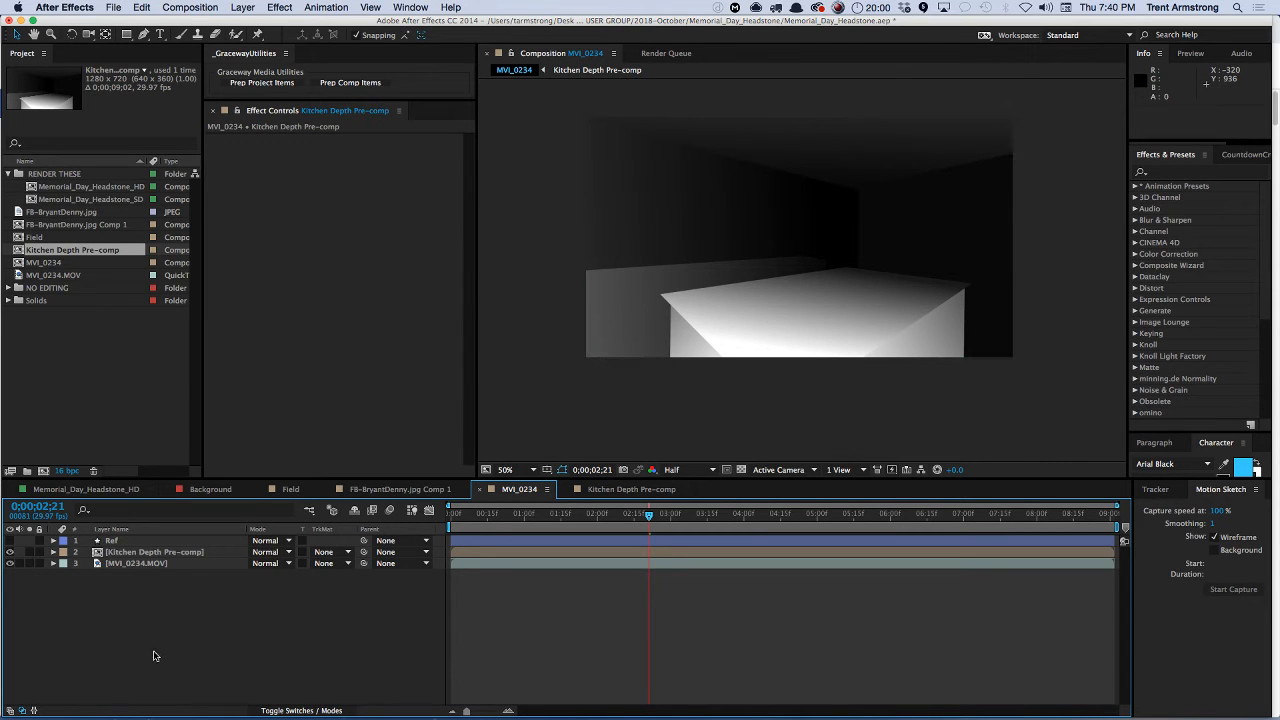
click(163, 552)
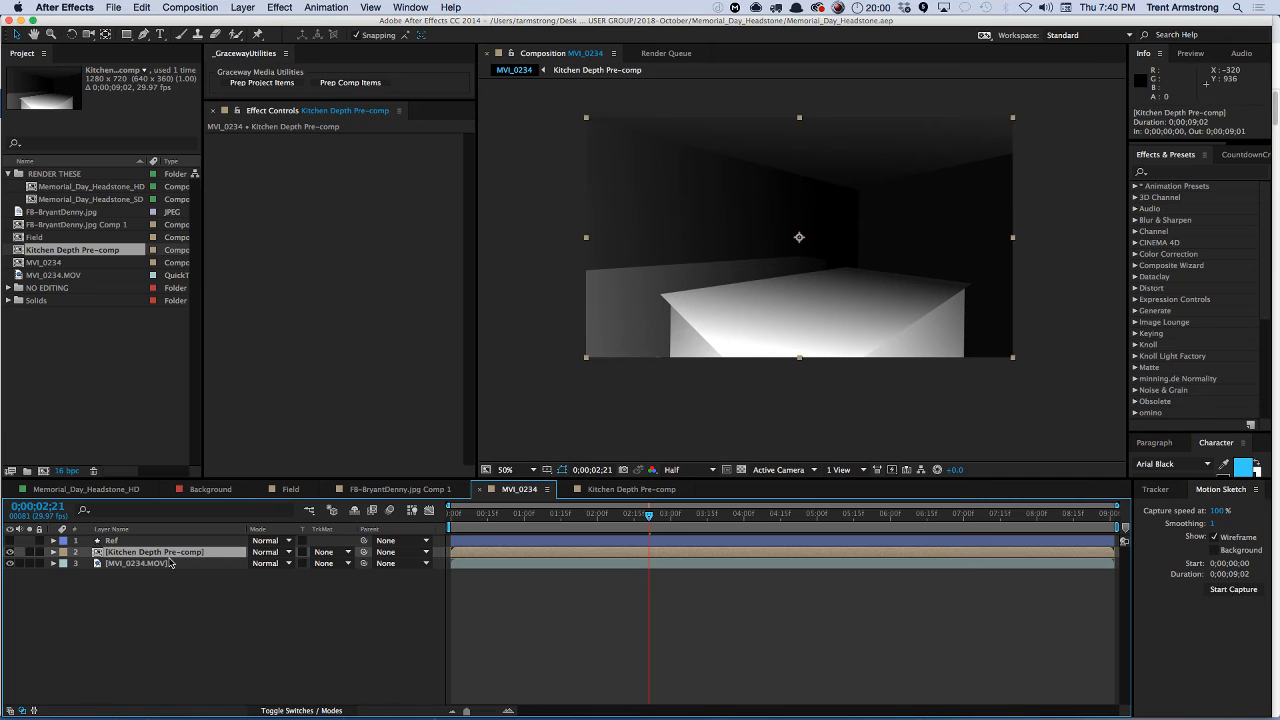
- Place the Kitchen Depth Pre-comp layer beneath MVI_0234.MOV and apply the Camera Lens Blur effect to MVI_0234.MOV
drag(143, 553, 141, 576)
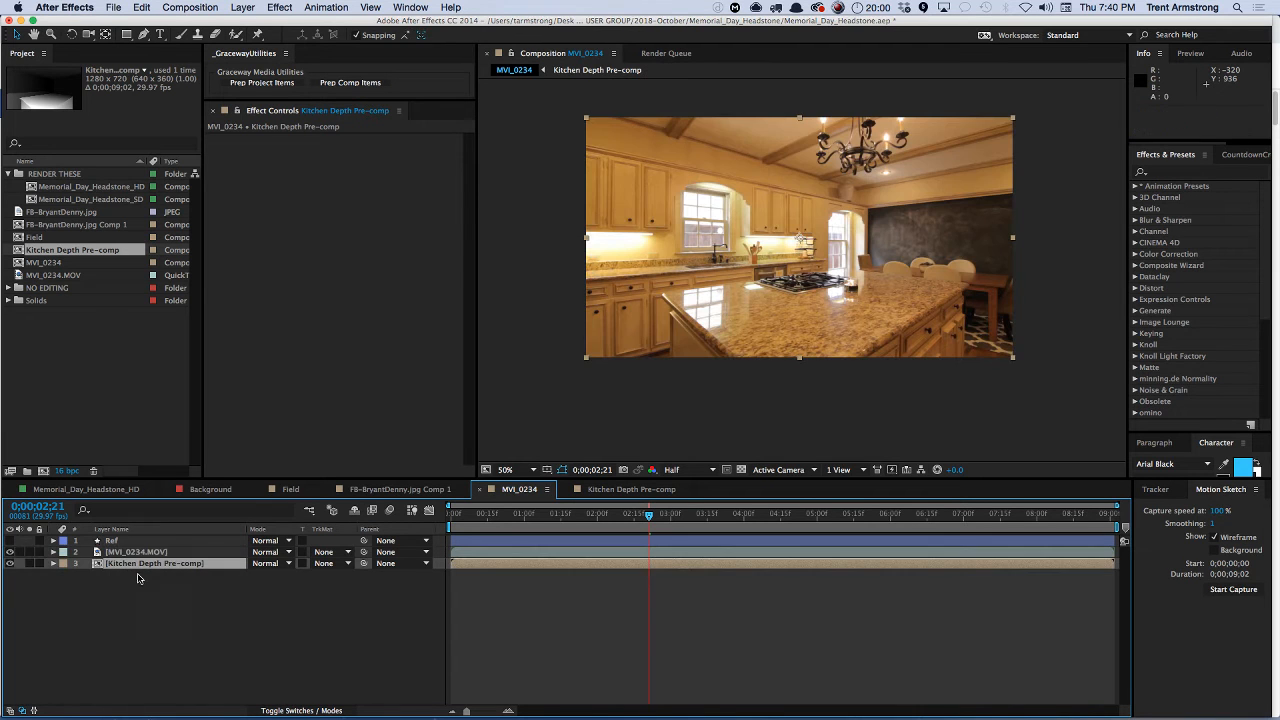
click(113, 552)
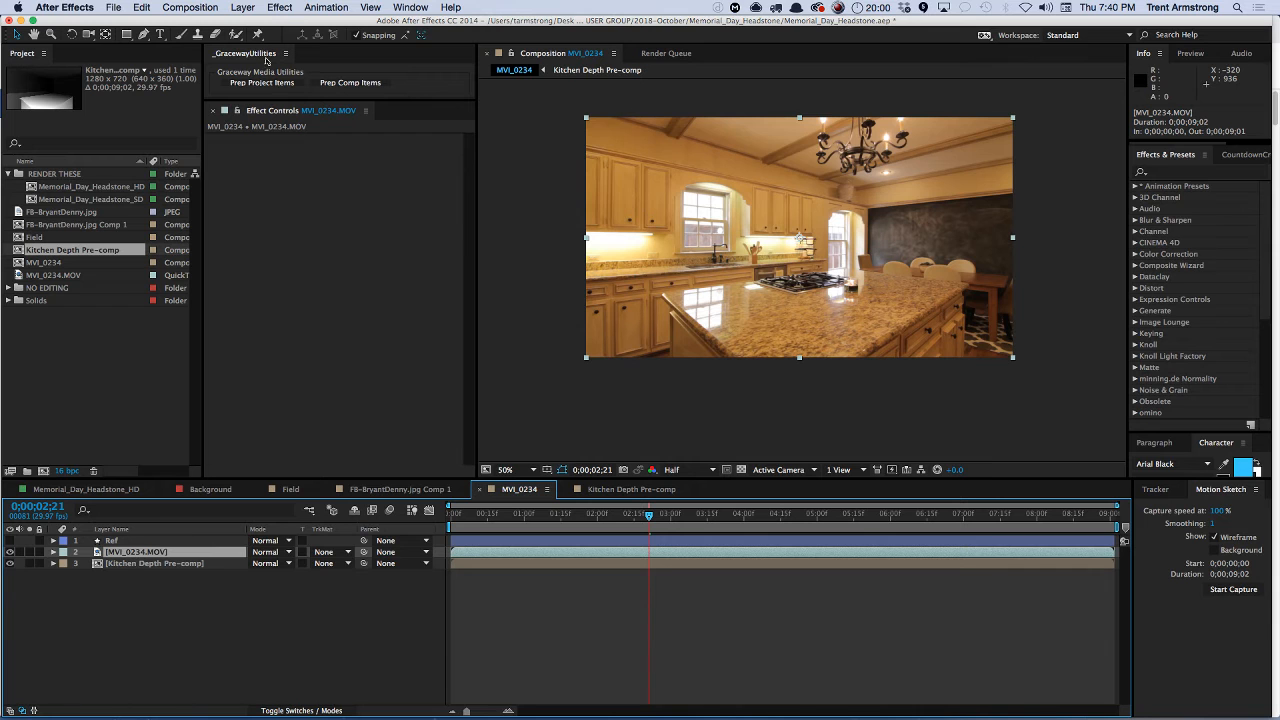
click(278, 8)
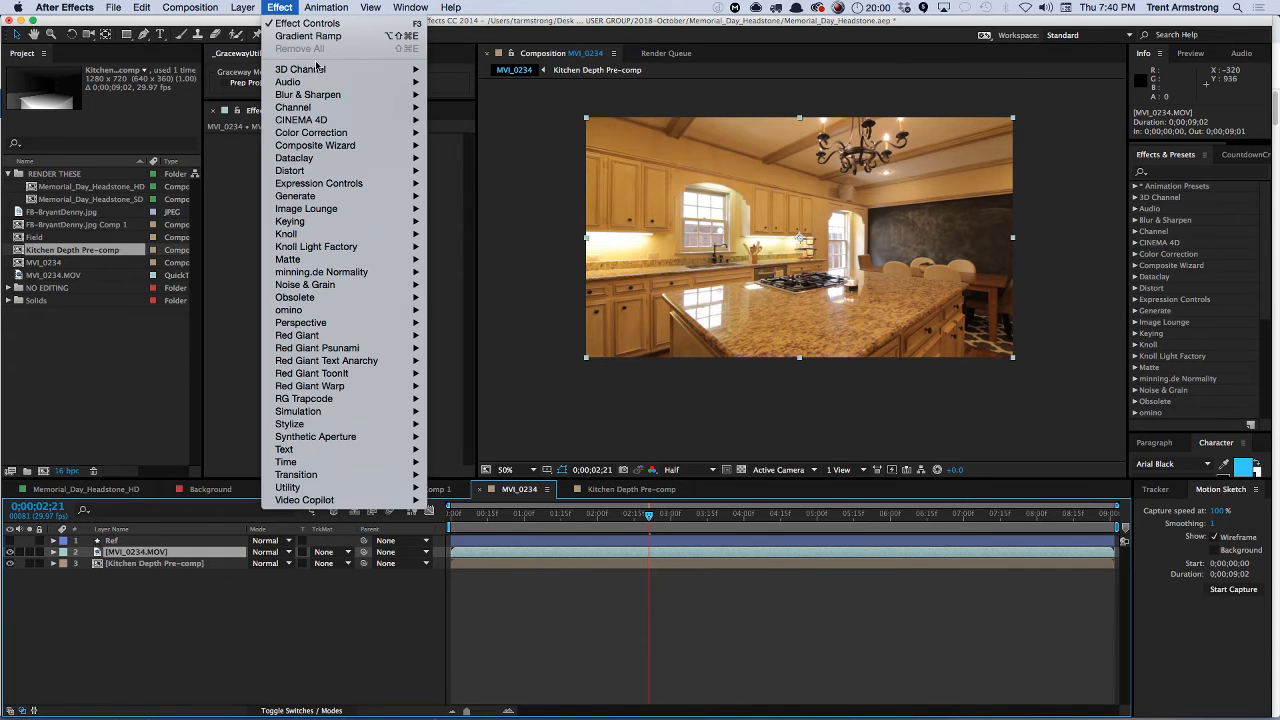
mouse_move(355, 96)
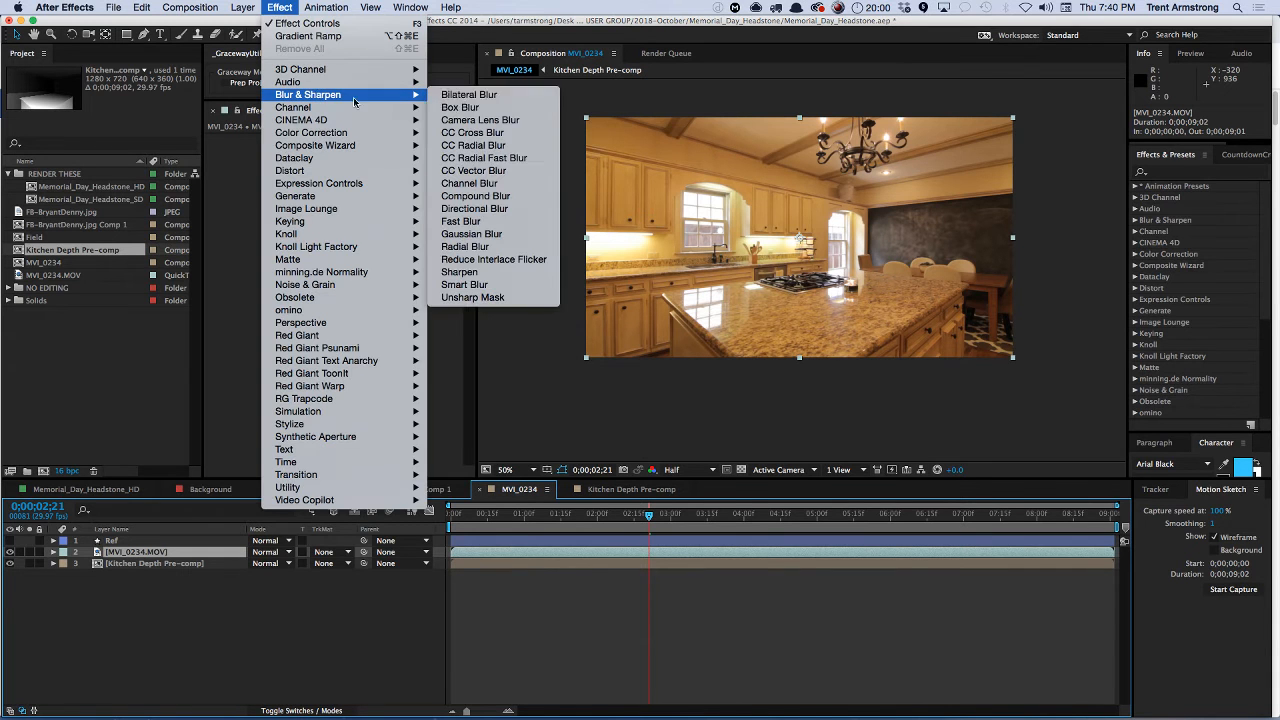
click(517, 123)
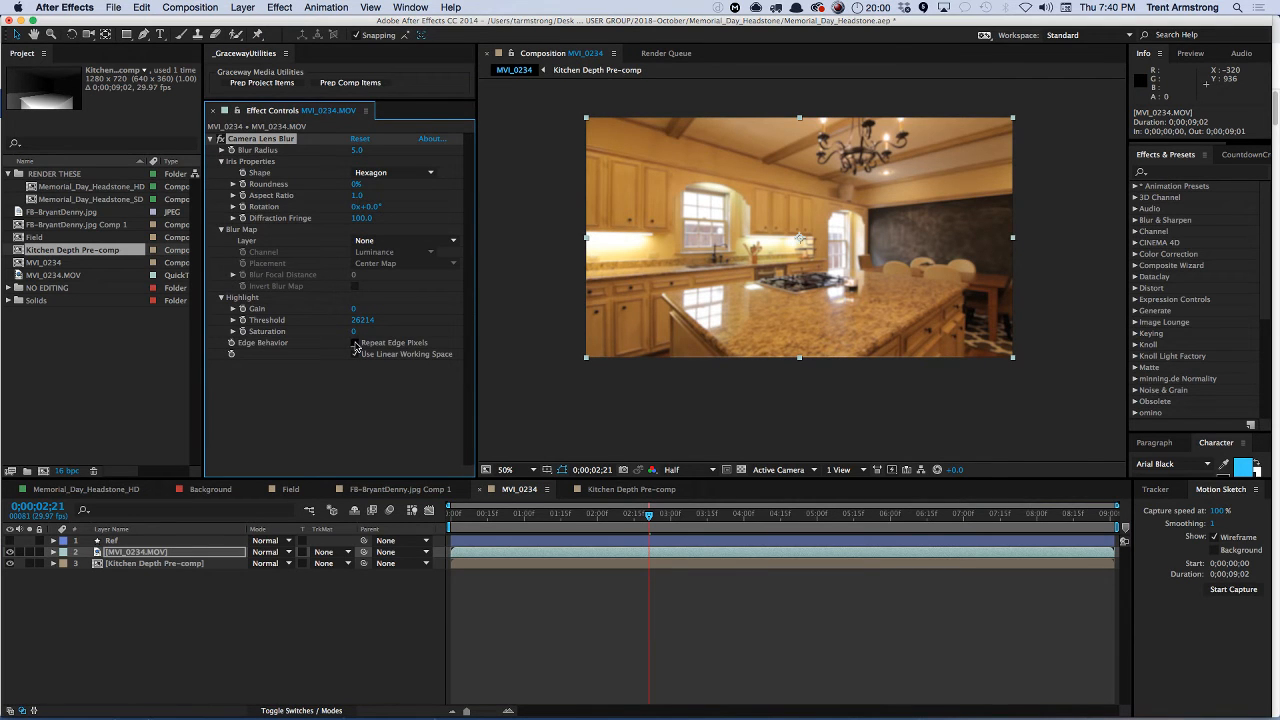
- Set the lens blur's map to Kitchen Depth Pre-comp, Stretch Map to Fit, radius 15, with Repeat Edge Pixels and Use Linear Working Space enabled
click(405, 240)
click(395, 302)
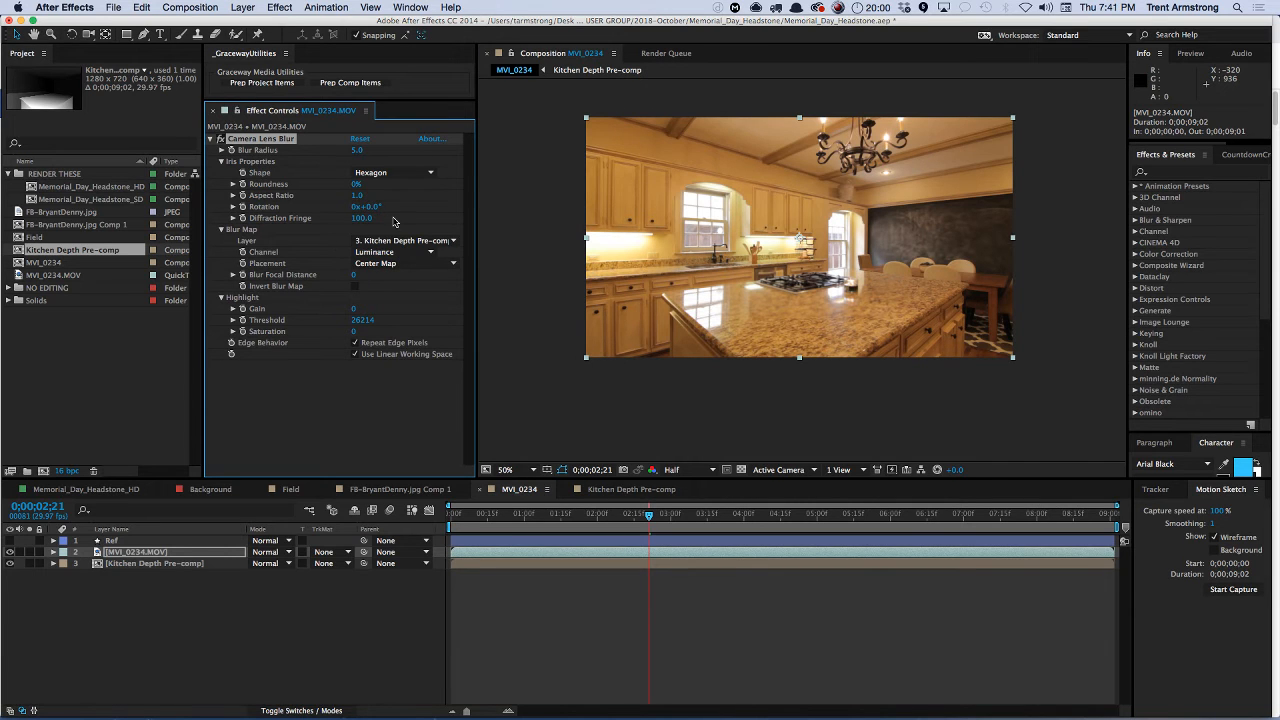
drag(352, 150, 369, 149)
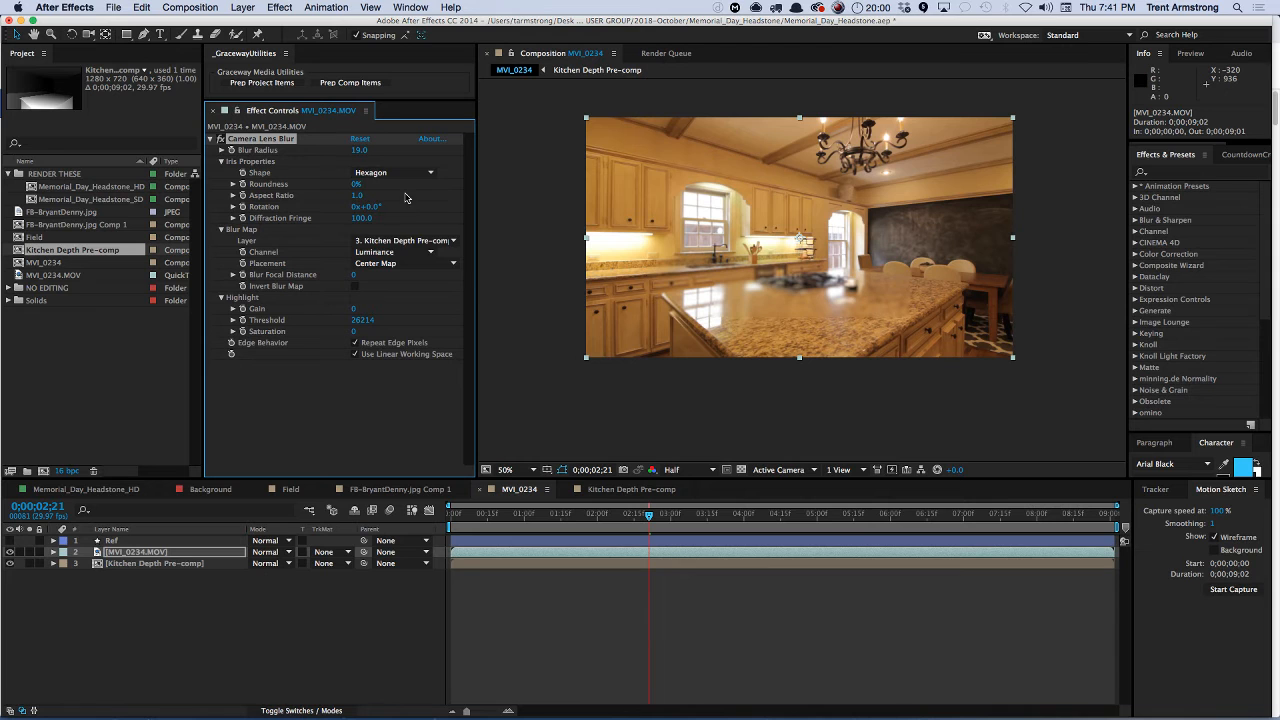
click(390, 263)
click(388, 289)
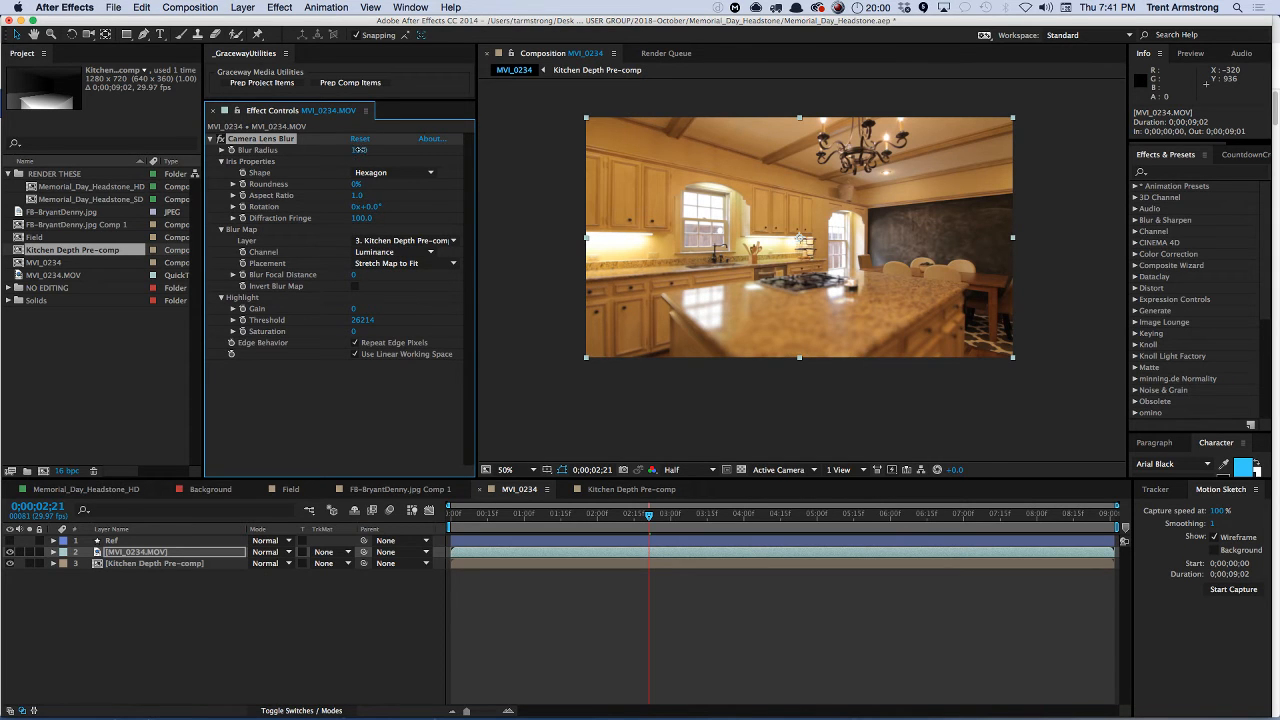
mouse_move(360, 149)
mouse_down()
mouse_move(373, 149)
mouse_move(359, 152)
mouse_up()
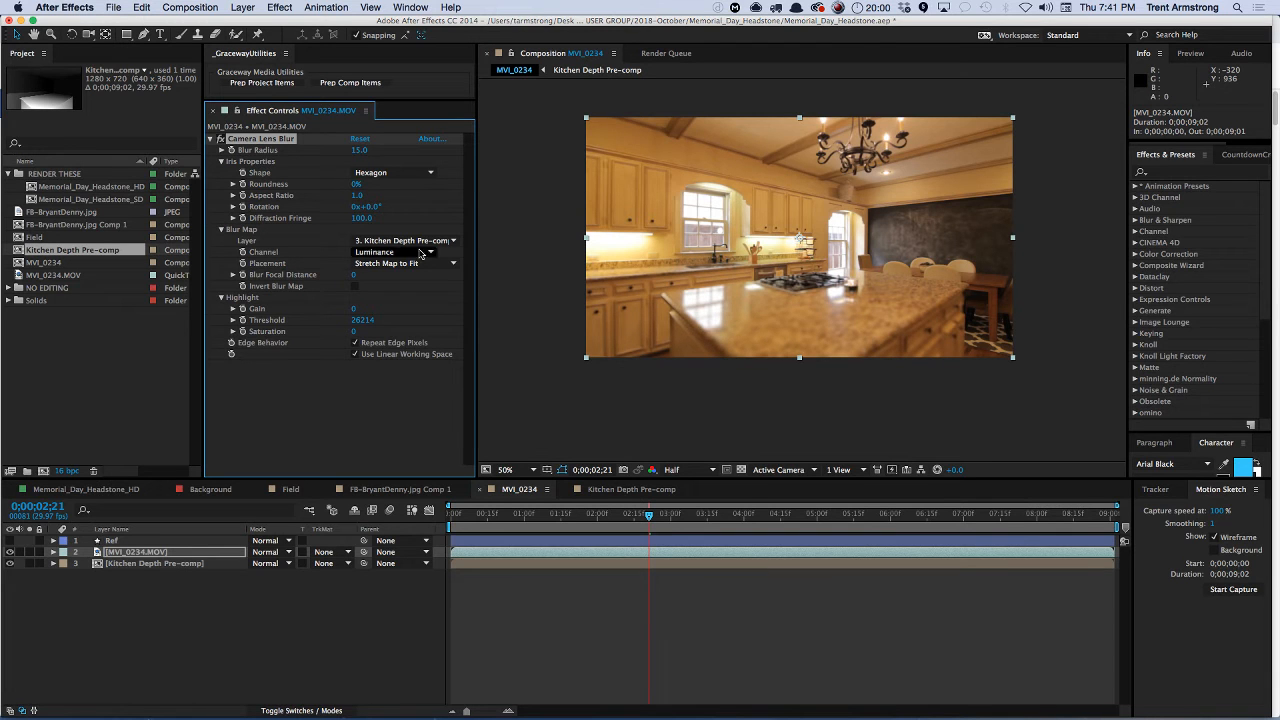
- Enlarge the composition viewing area, show it at 100% magnification and Full resolution, and widen the effect settings area
drag(476, 433, 398, 450)
drag(472, 475, 470, 590)
key(period)
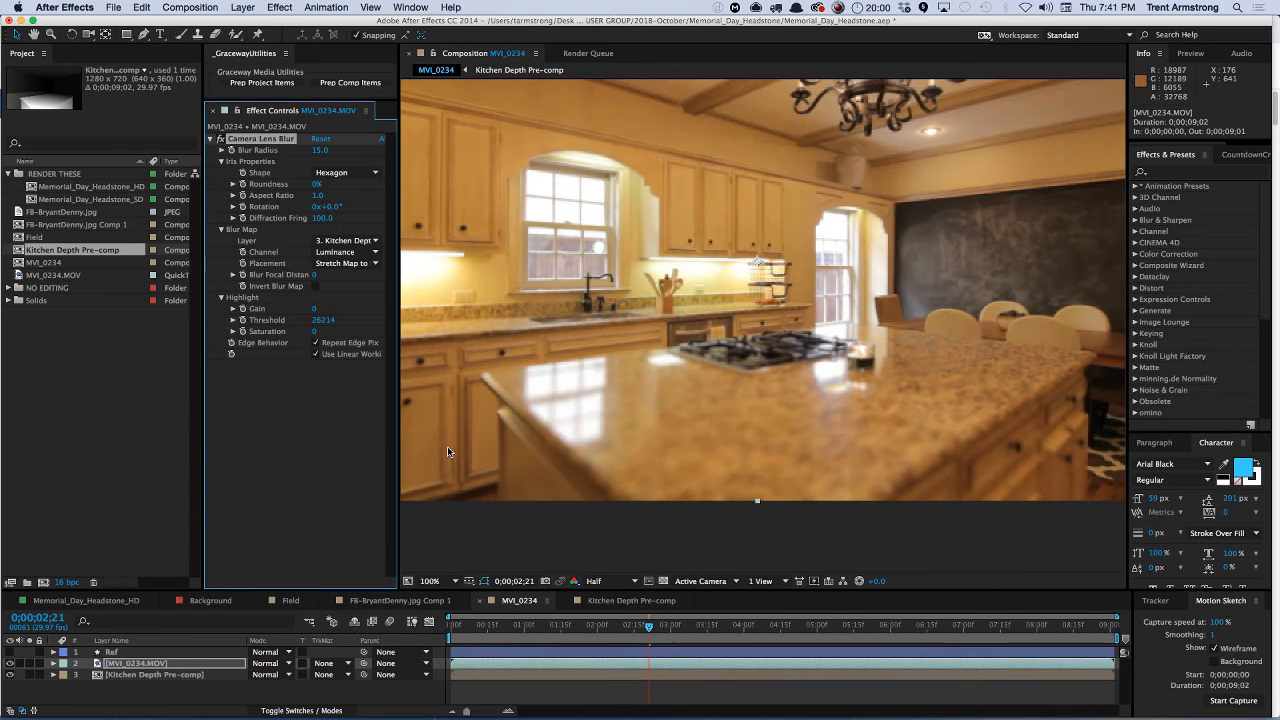
key(super+j)
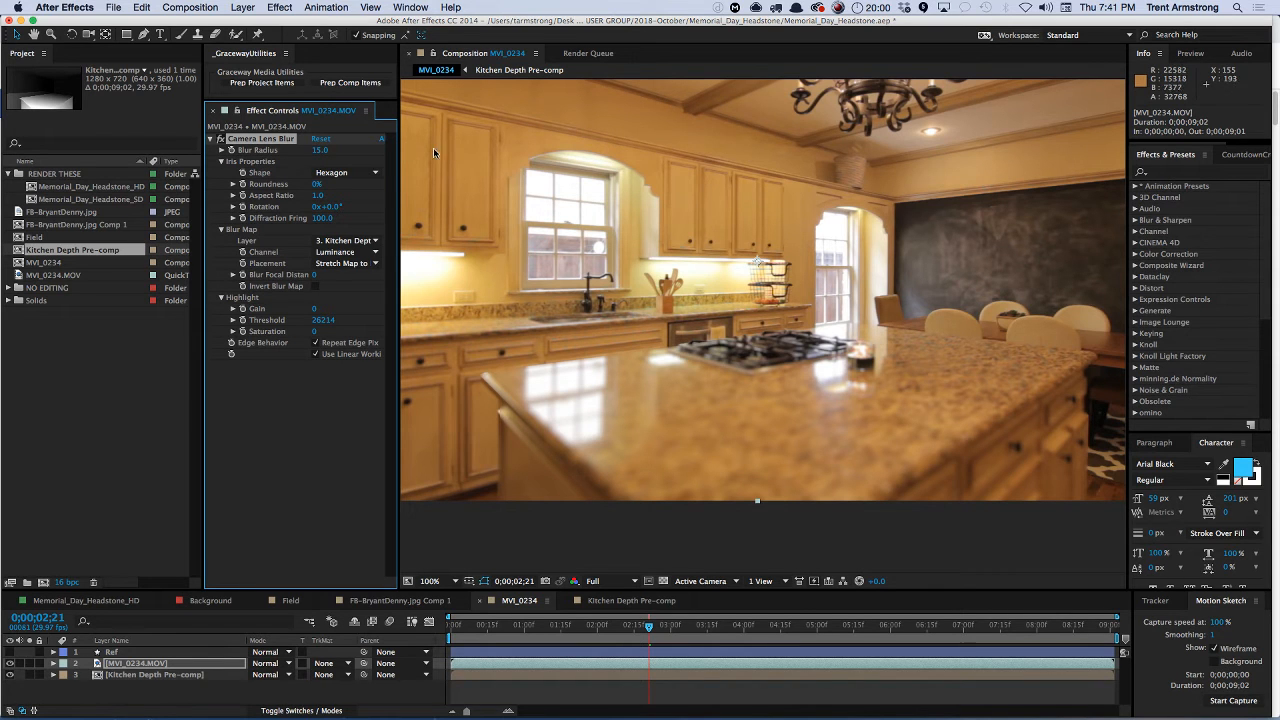
drag(399, 171, 430, 182)
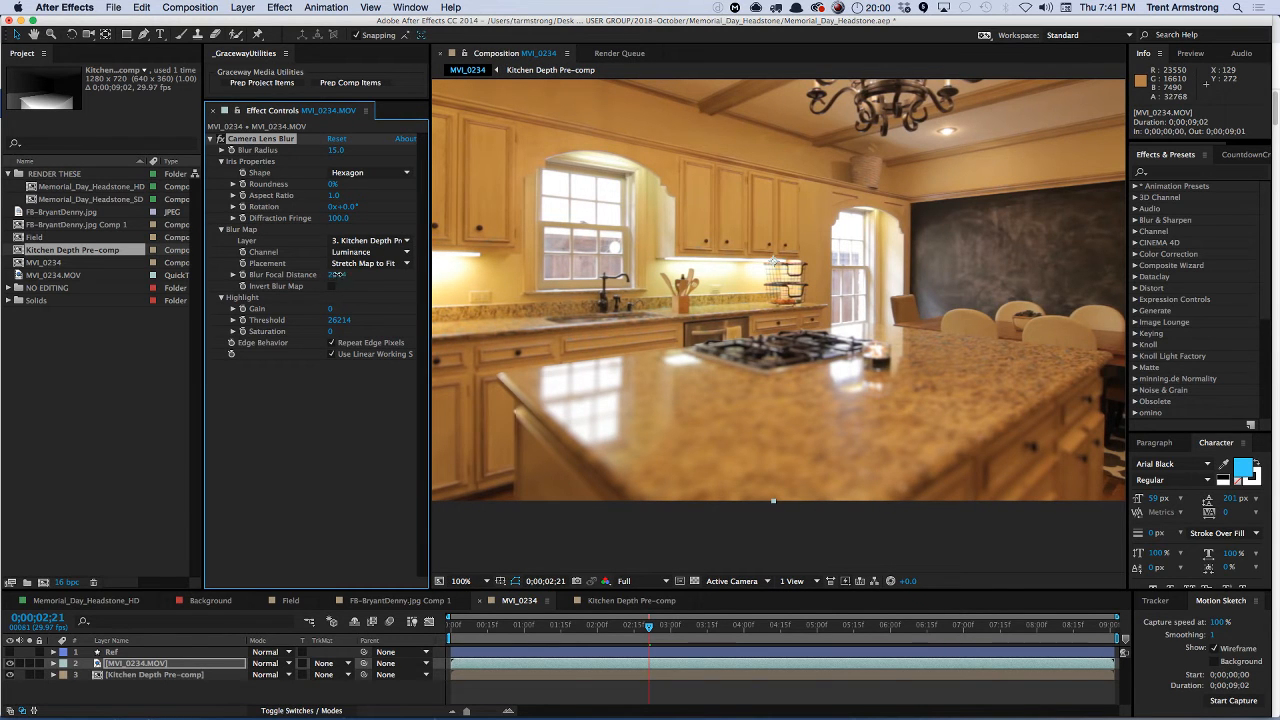
- Try different Blur Focal Distance values to shift the focus across the kitchen, ending at 13435
drag(336, 274, 358, 270)
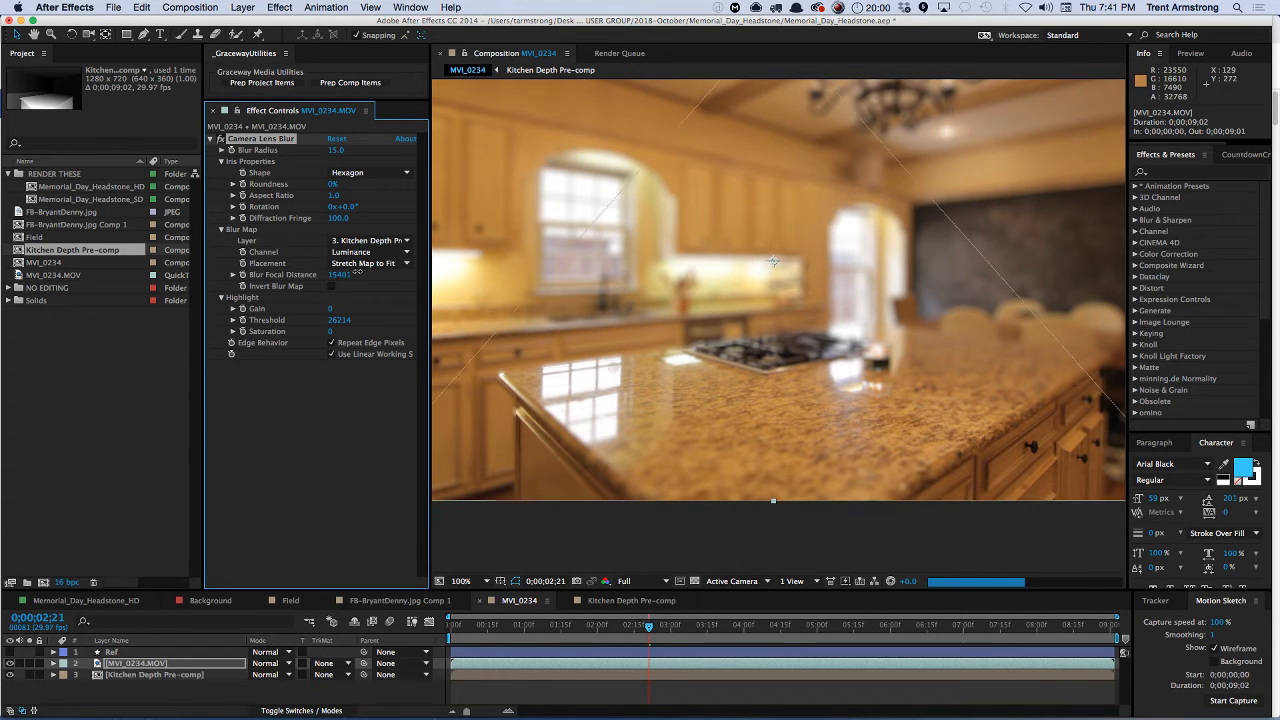
mouse_move(358, 270)
mouse_down()
mouse_move(345, 274)
mouse_move(372, 272)
mouse_move(352, 278)
mouse_up()
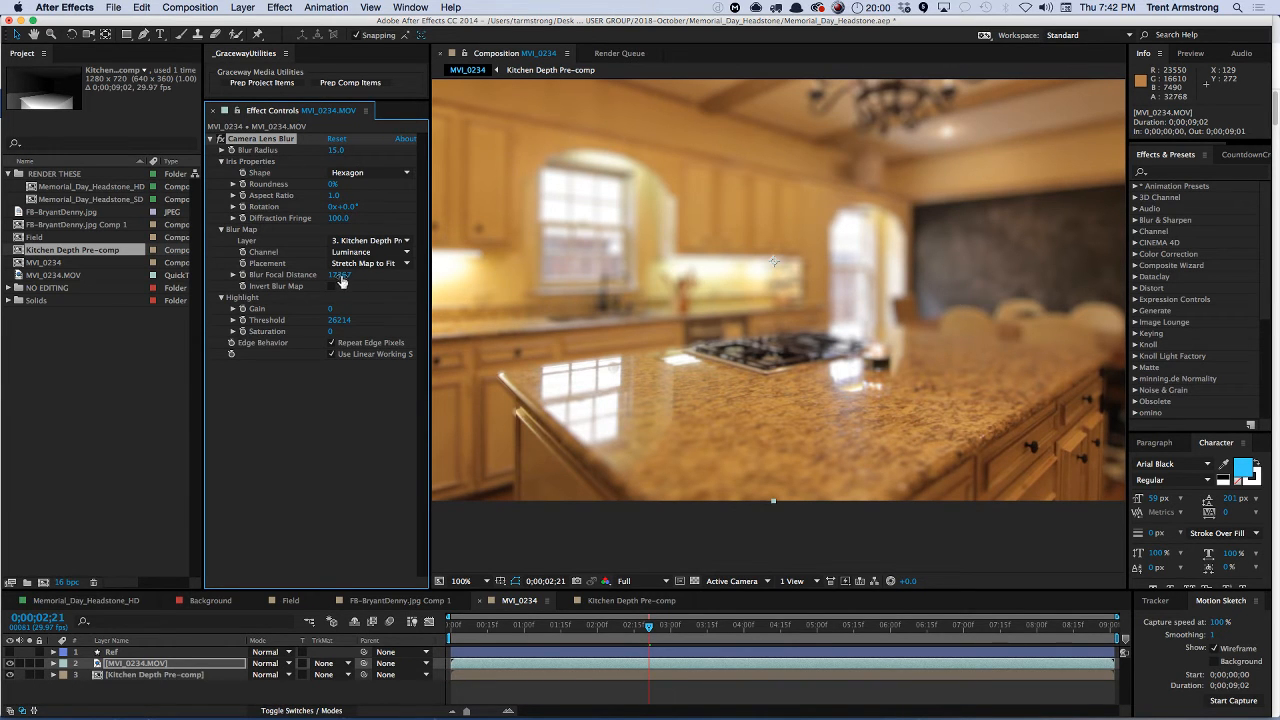
drag(340, 281, 330, 279)
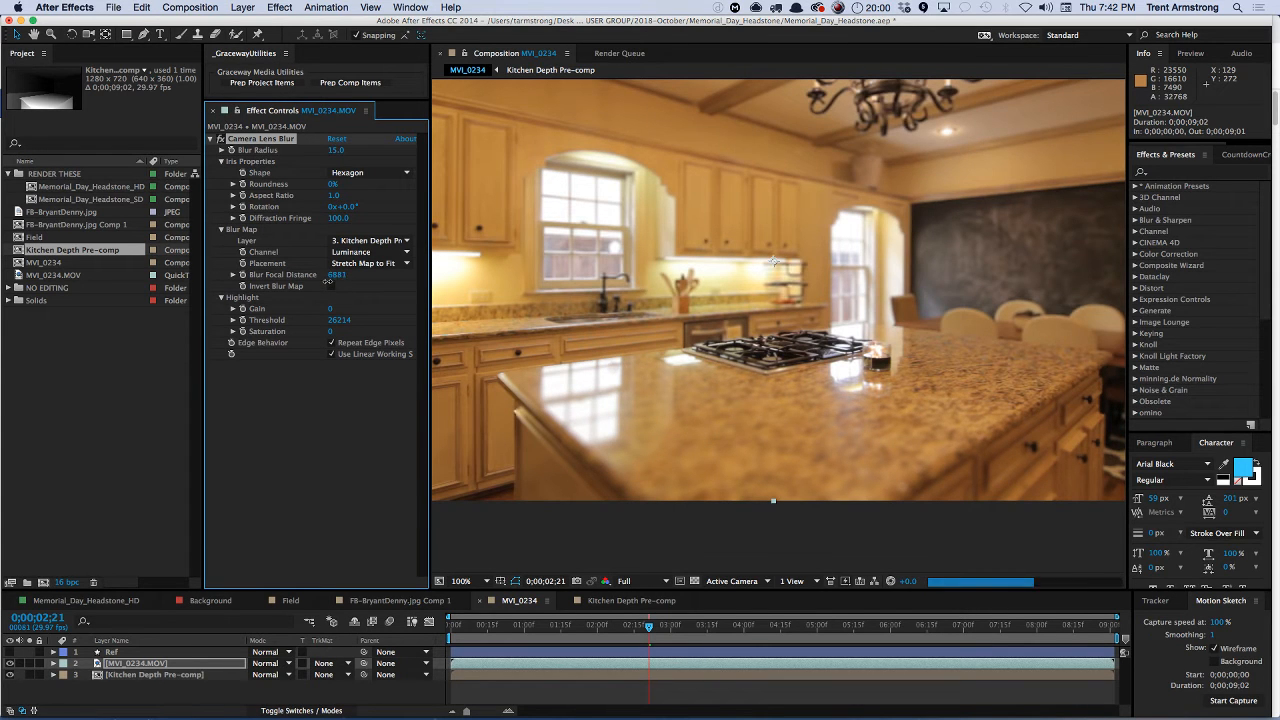
drag(328, 281, 341, 281)
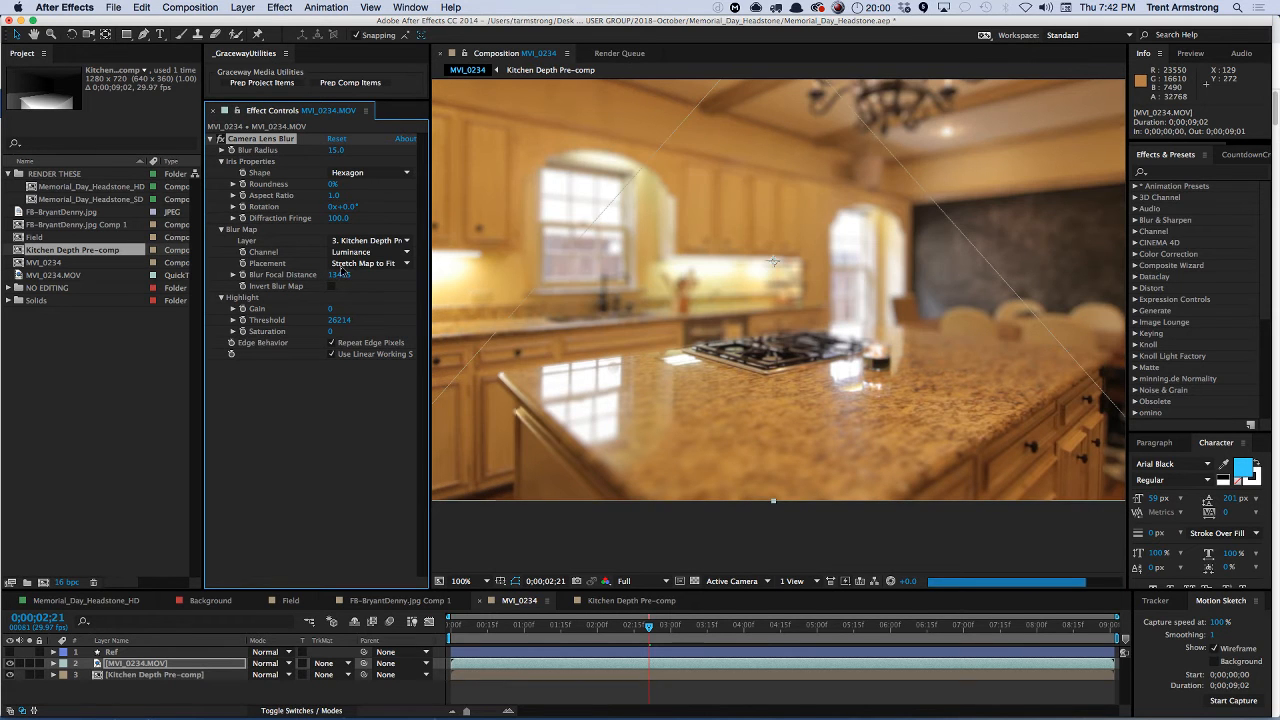
- Lower the Camera Lens Blur's Blur Radius to 10 and reduce it further to 8
click(337, 150)
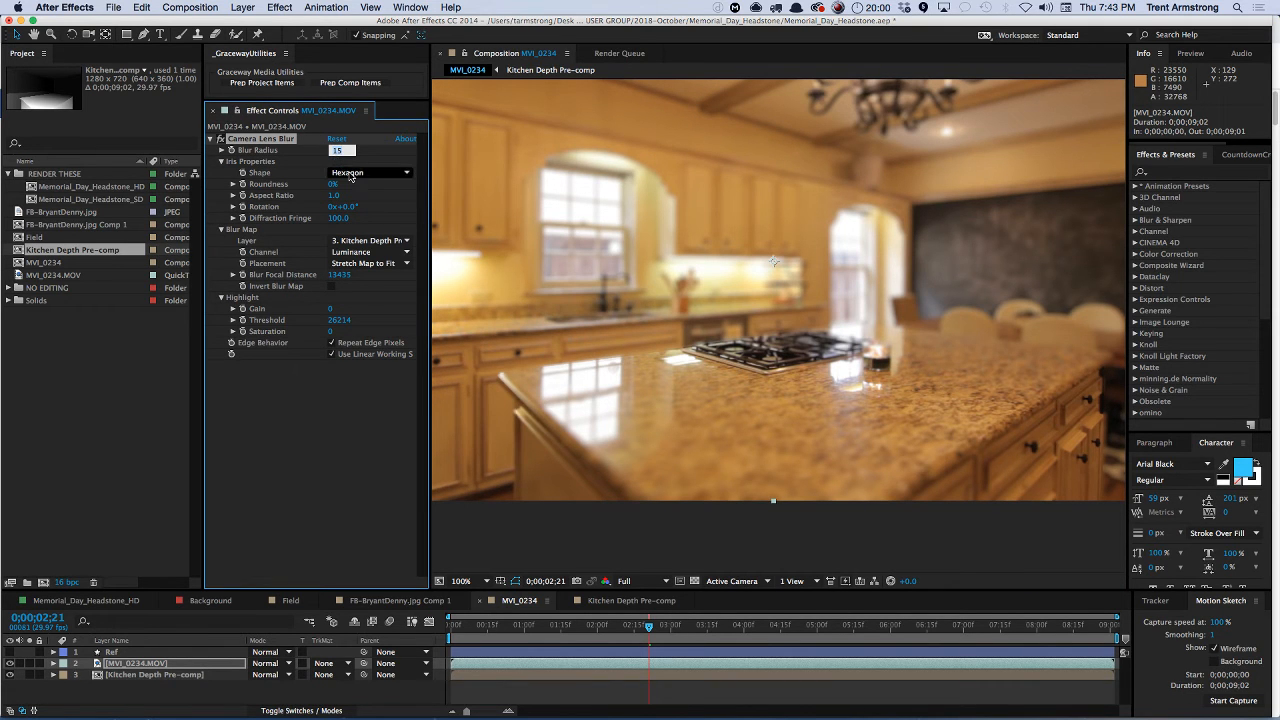
text(15)
key(BackSpace)
text(0)
key(Return)
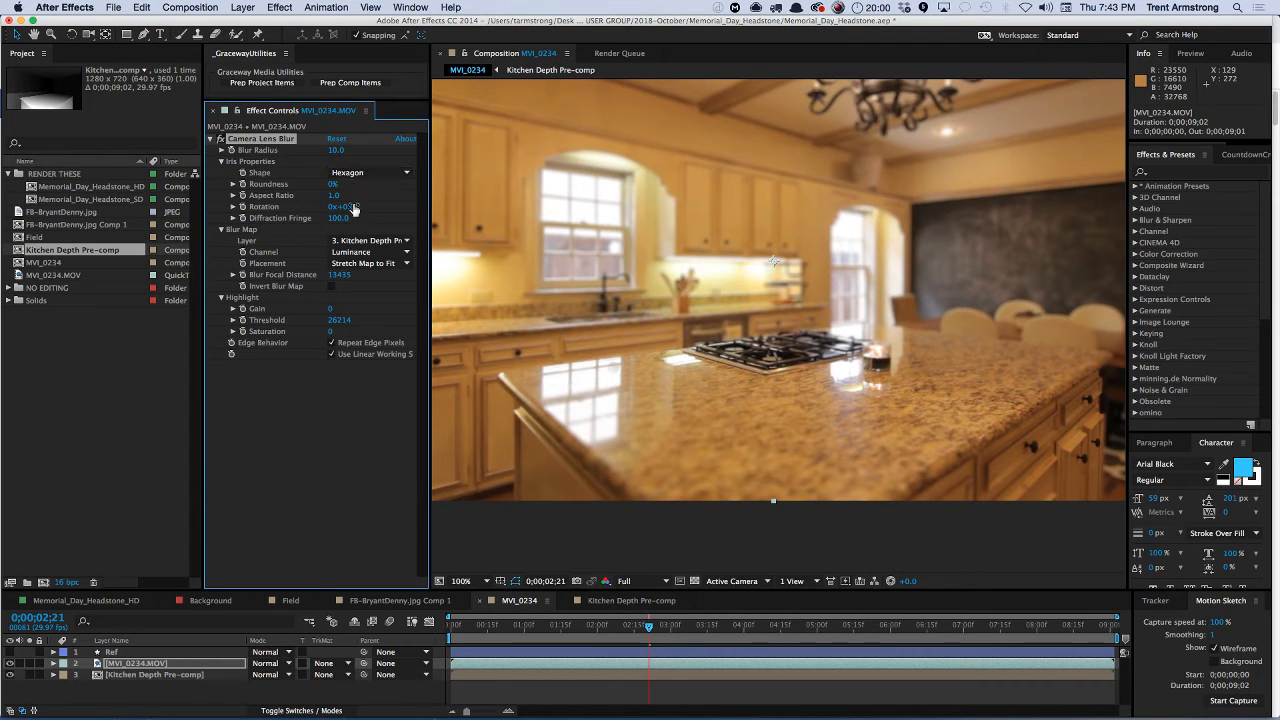
click(336, 150)
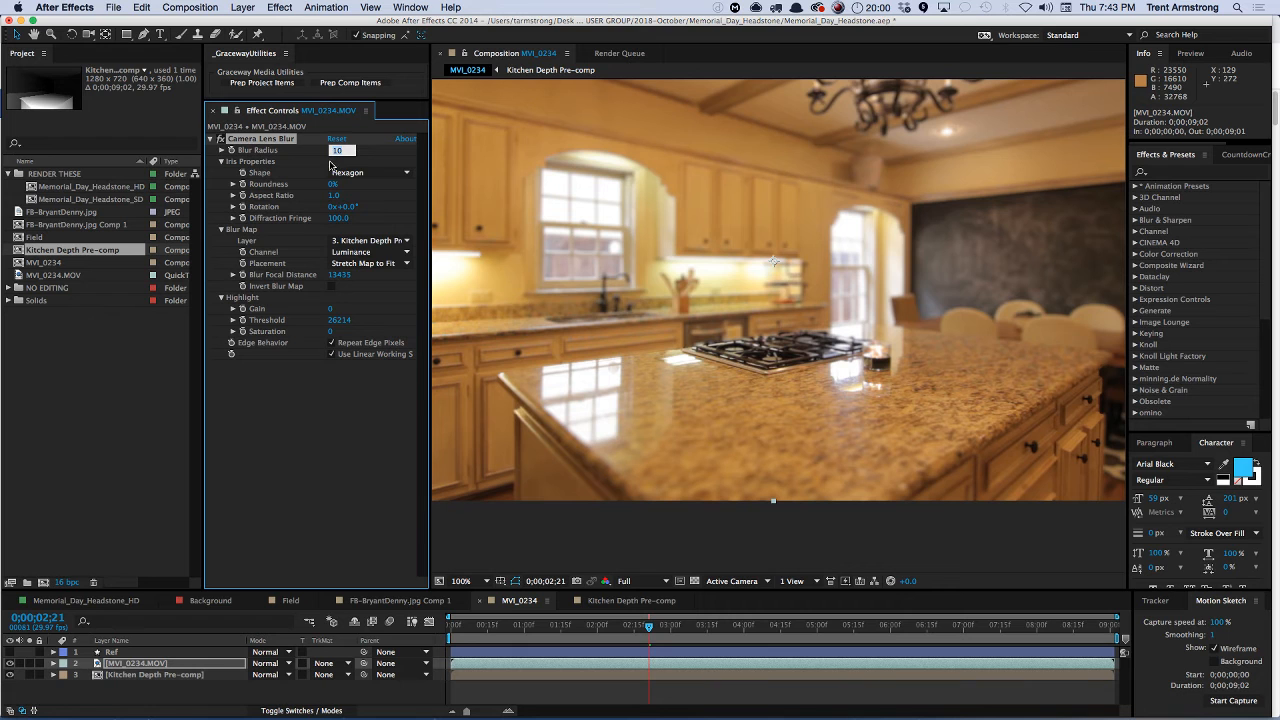
text(8)
key(Return)
- Adjust the Blur Focal Distance to 16056 so the focus falls on the island top
drag(338, 274, 322, 275)
drag(338, 274, 356, 275)
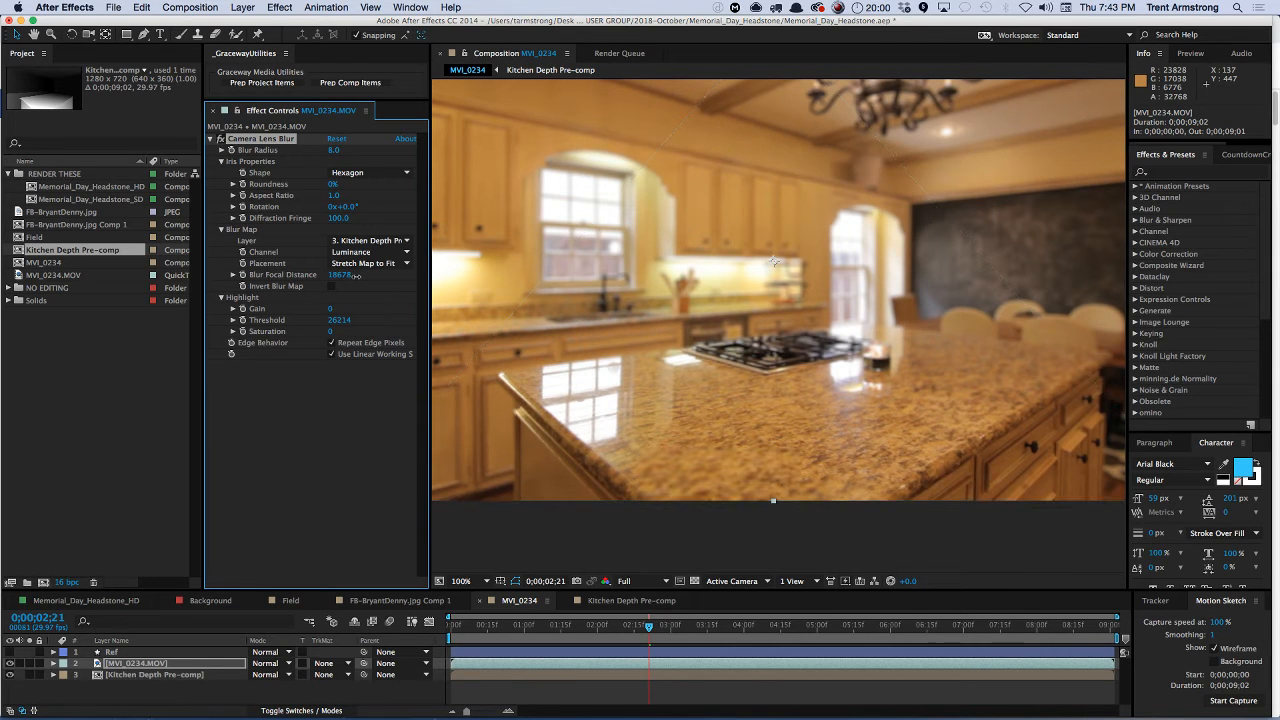
drag(356, 275, 353, 278)
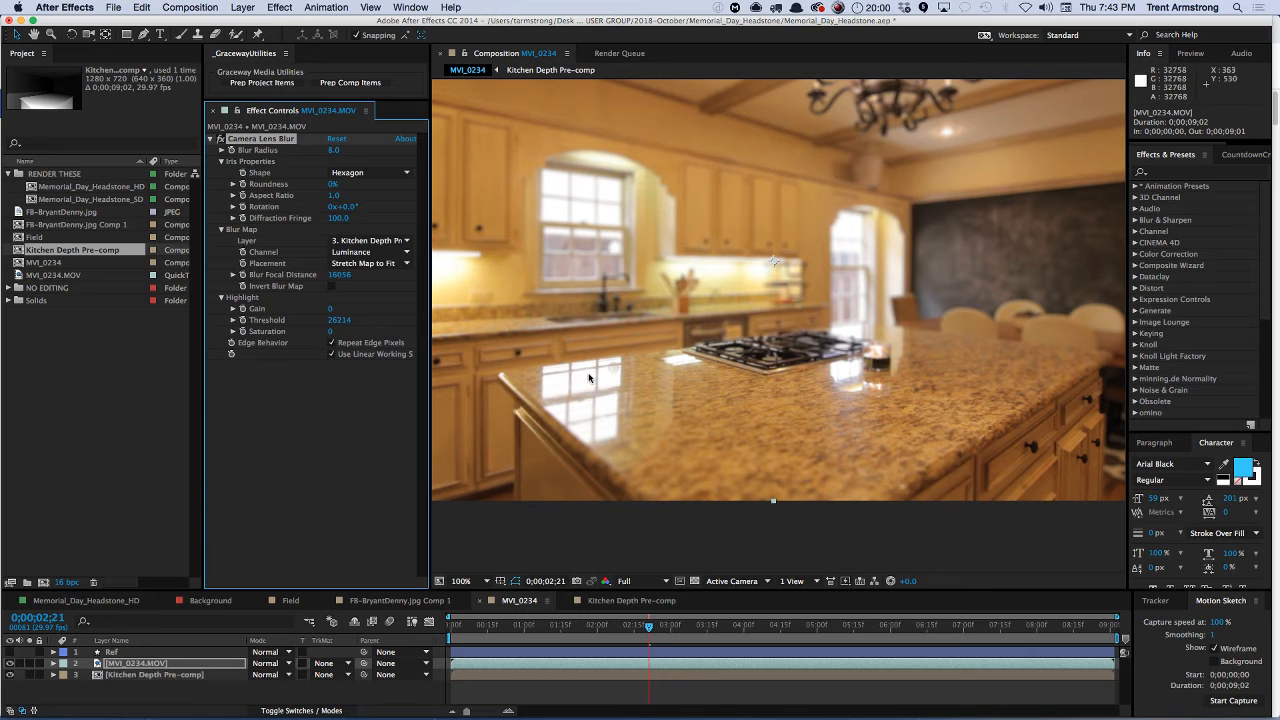
double_click(128, 674)
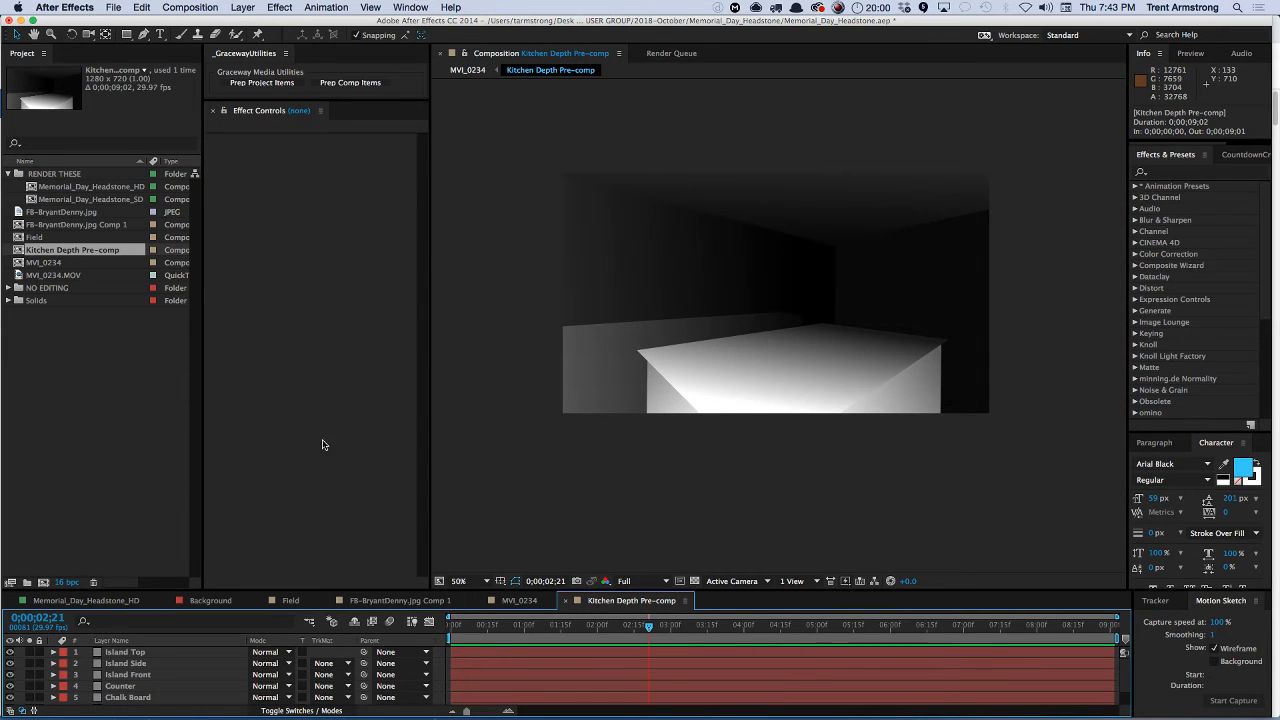
scroll(155, 680, down, 2)
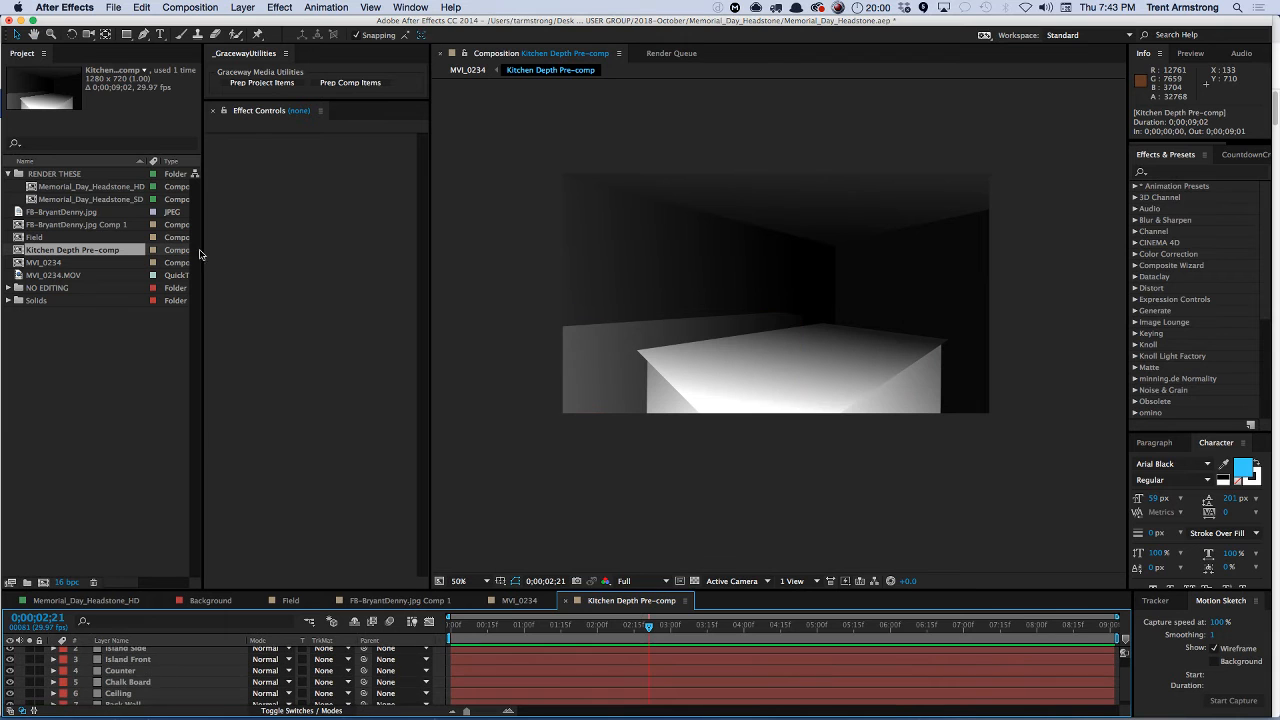
key(q)
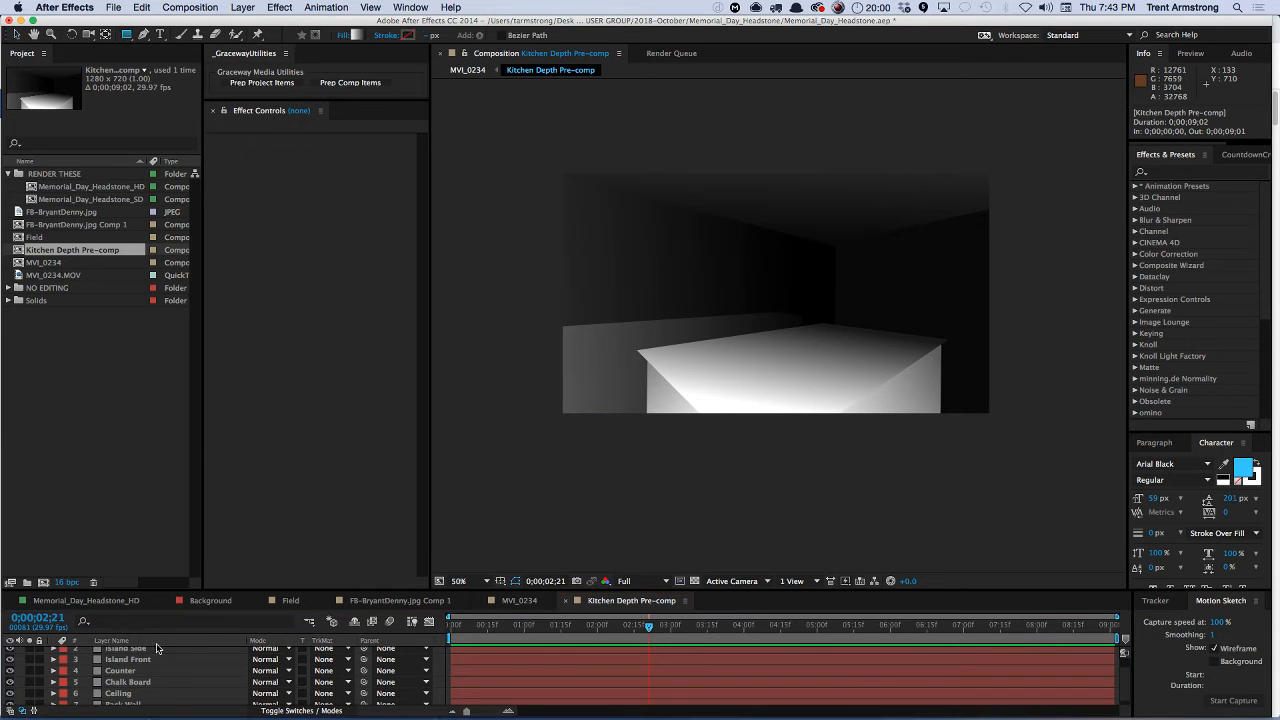
click(530, 603)
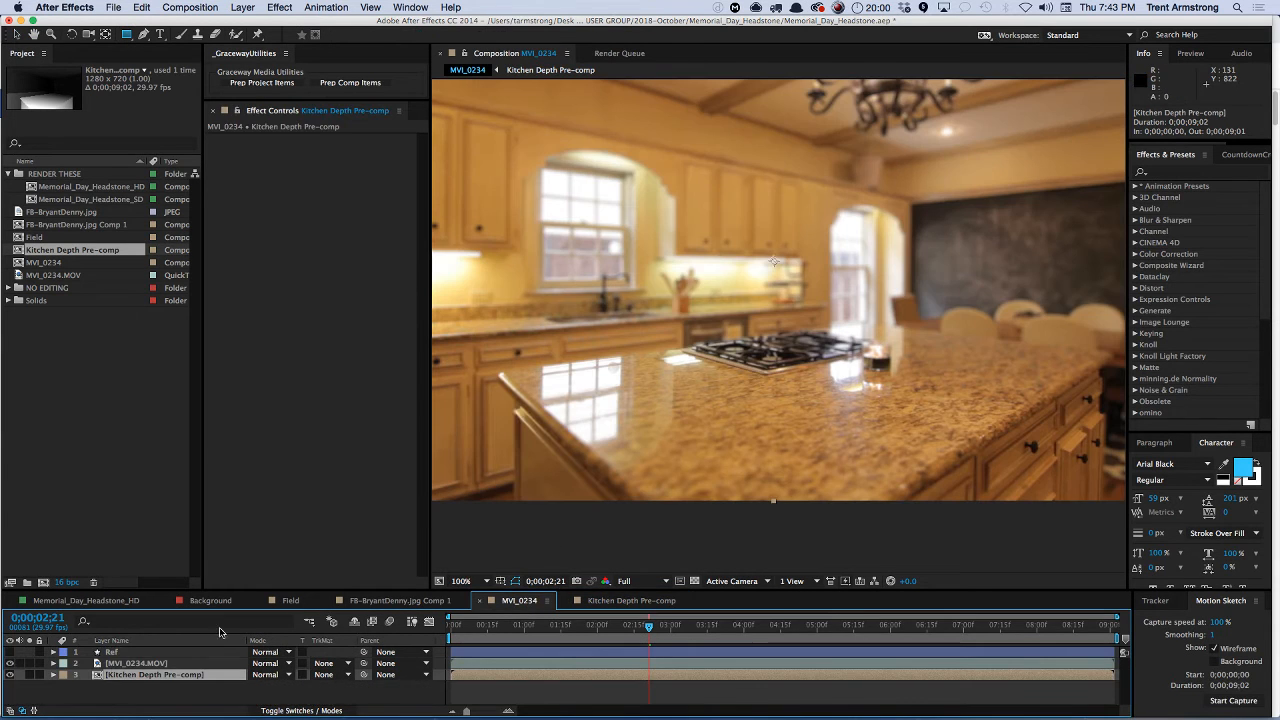
- Add Gray Solid 1 from the Solids folder as the top layer of MVI_0234 and set its opacity to 30%
key(g)
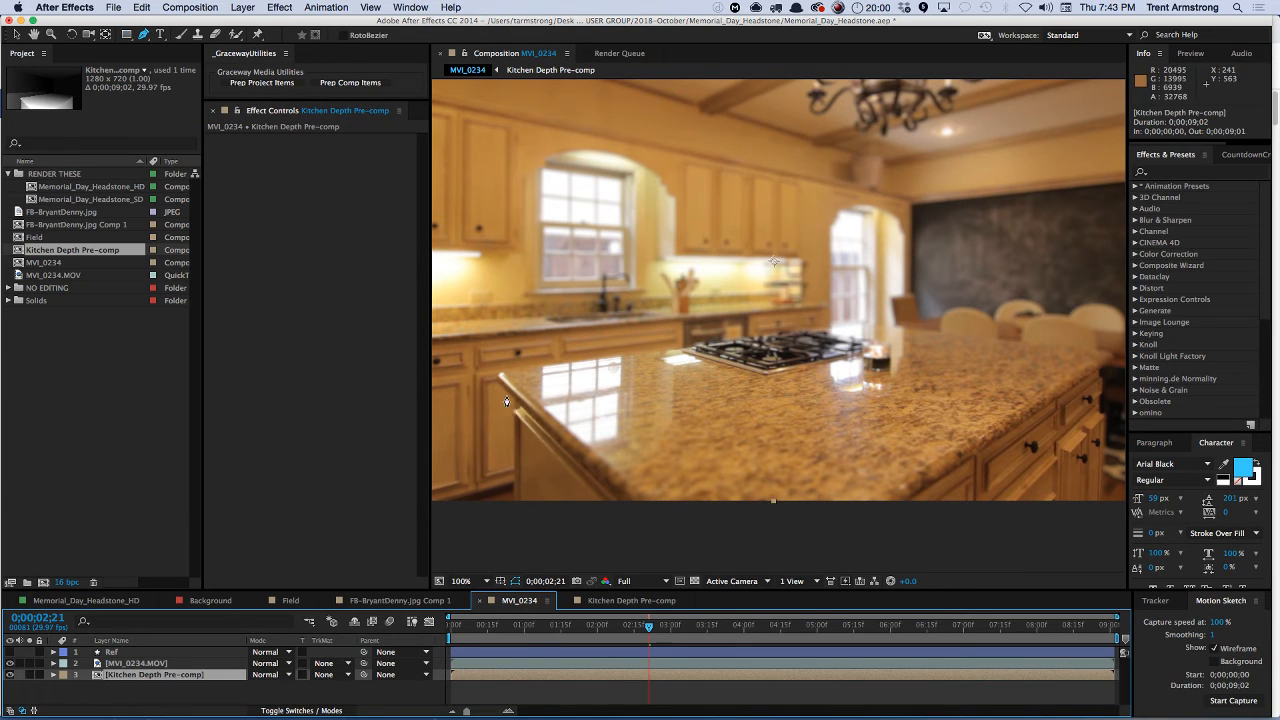
click(8, 300)
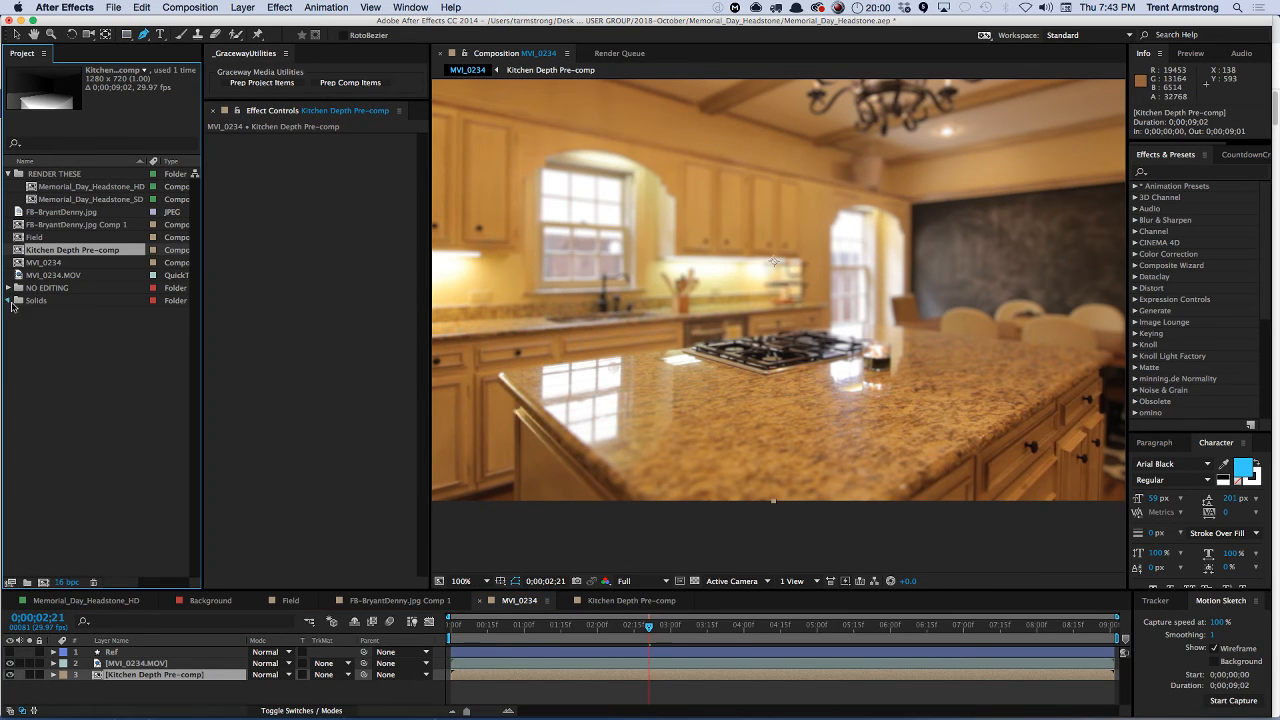
click(60, 326)
drag(121, 648, 119, 645)
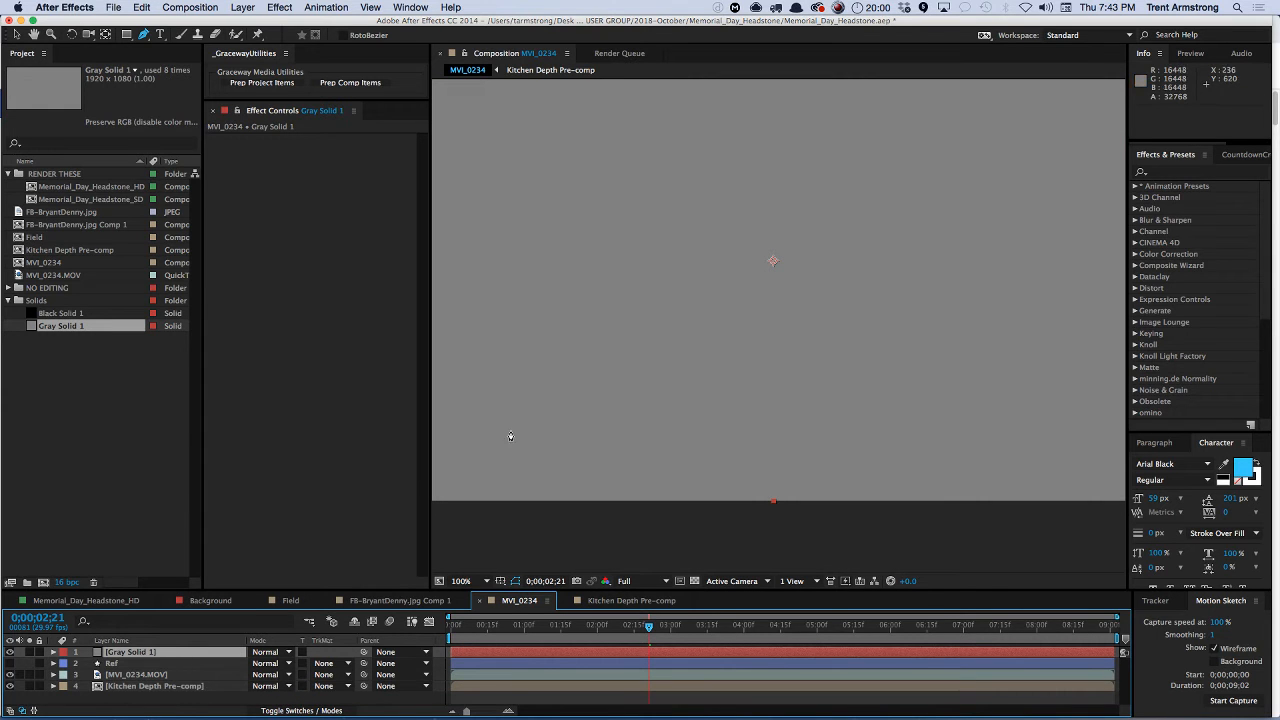
key(super+shift+o)
text(30)
key(Return)
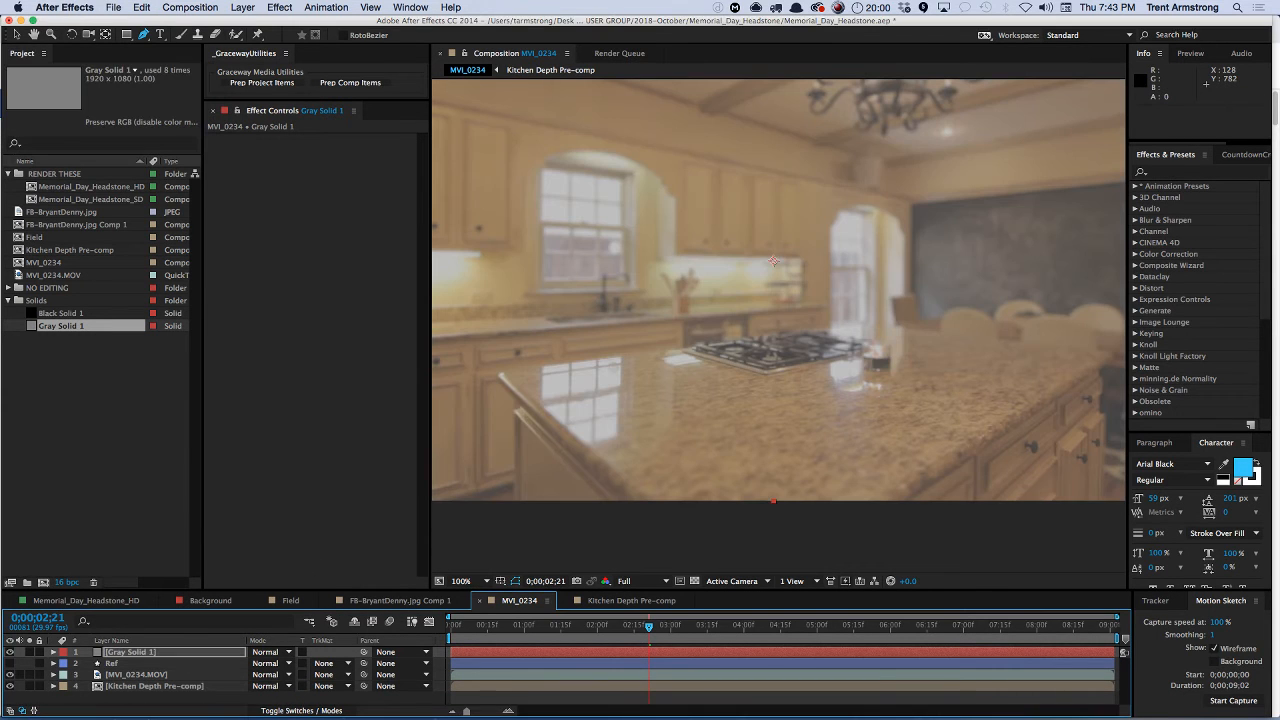
- Draw a closed four-point mask on the gray solid over the window reflection at the island top's near-left corner
click(541, 365)
click(626, 359)
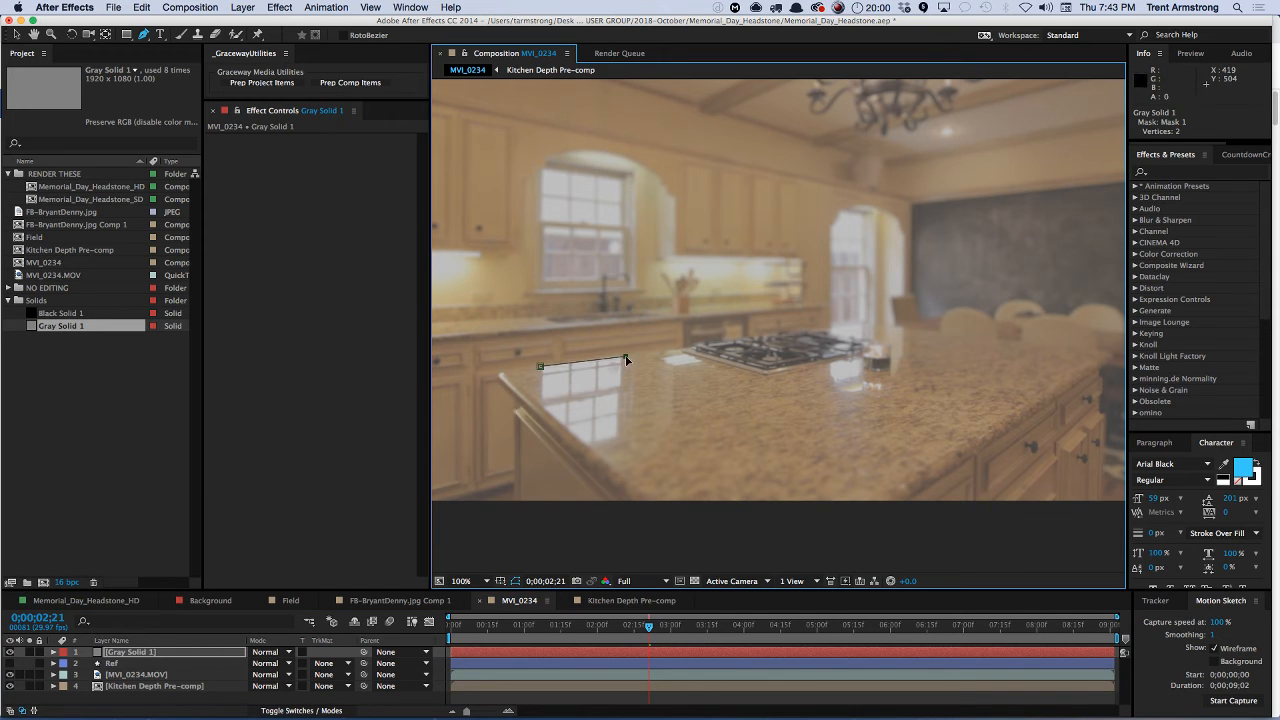
click(620, 406)
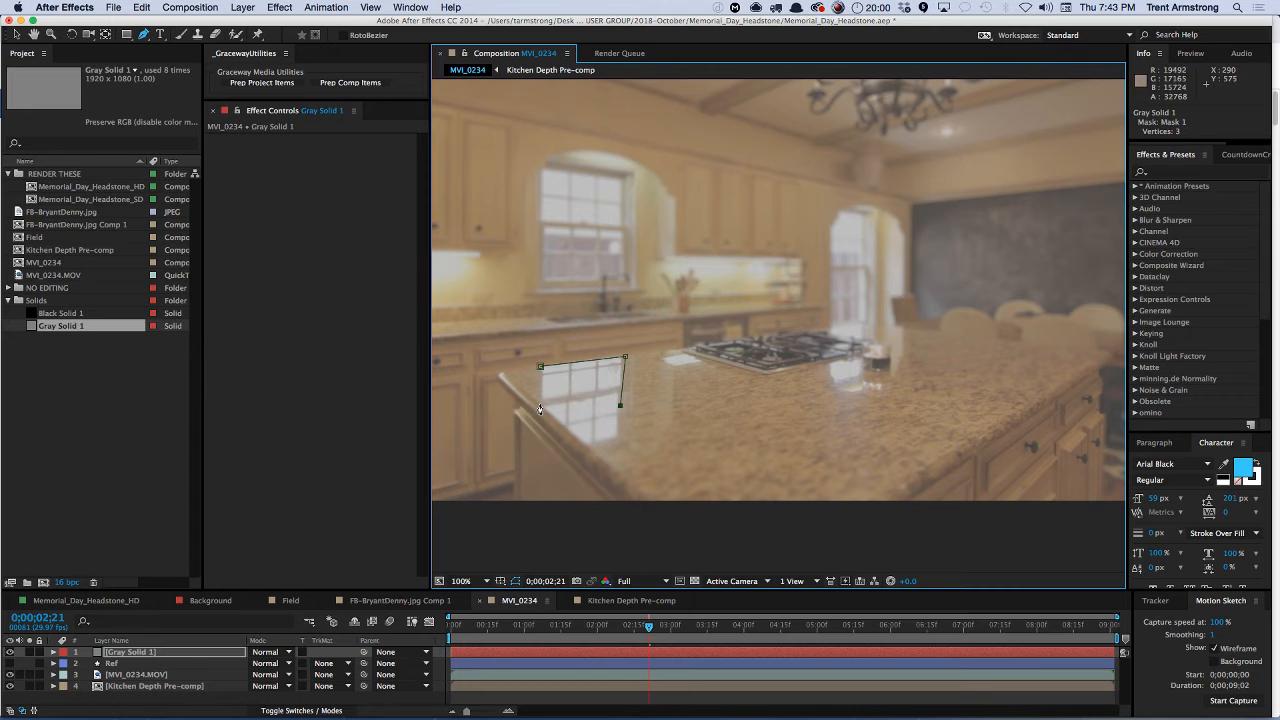
click(539, 405)
click(539, 370)
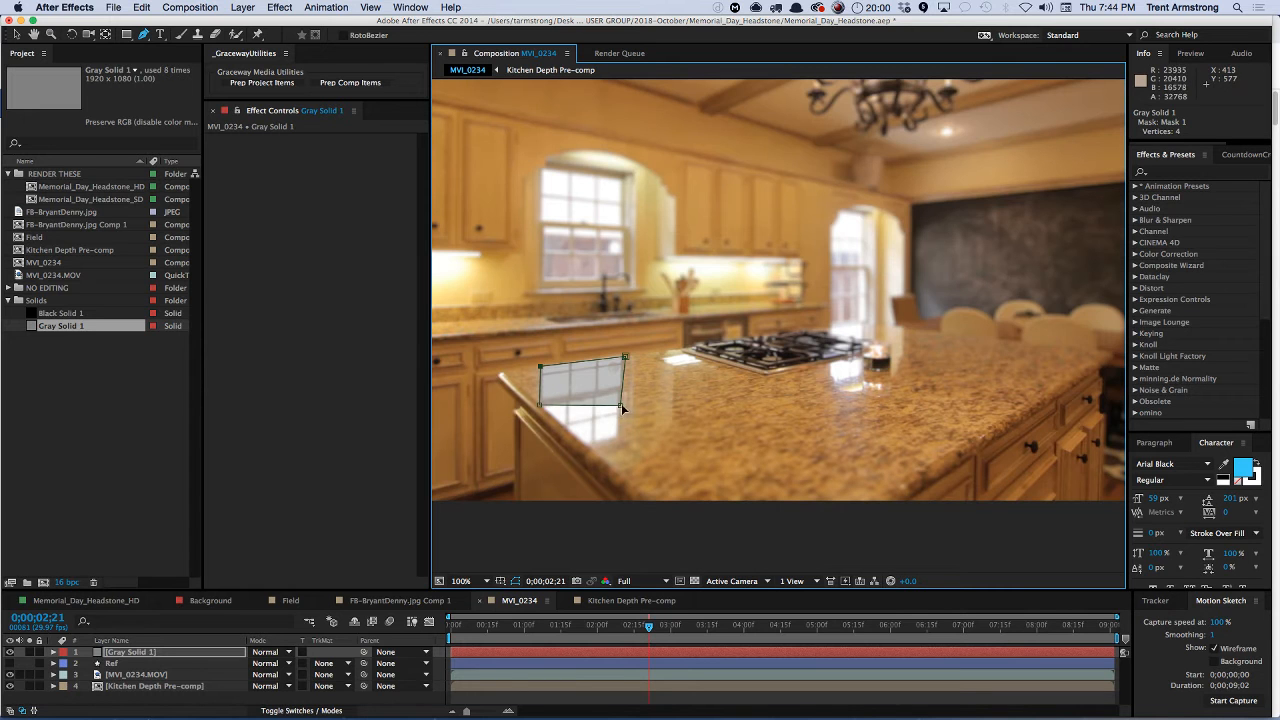
- Extend the mask's lower right corner downward and add a fifth vertex on its lower edge, fitting the mask to the whole window reflection
drag(620, 405, 616, 445)
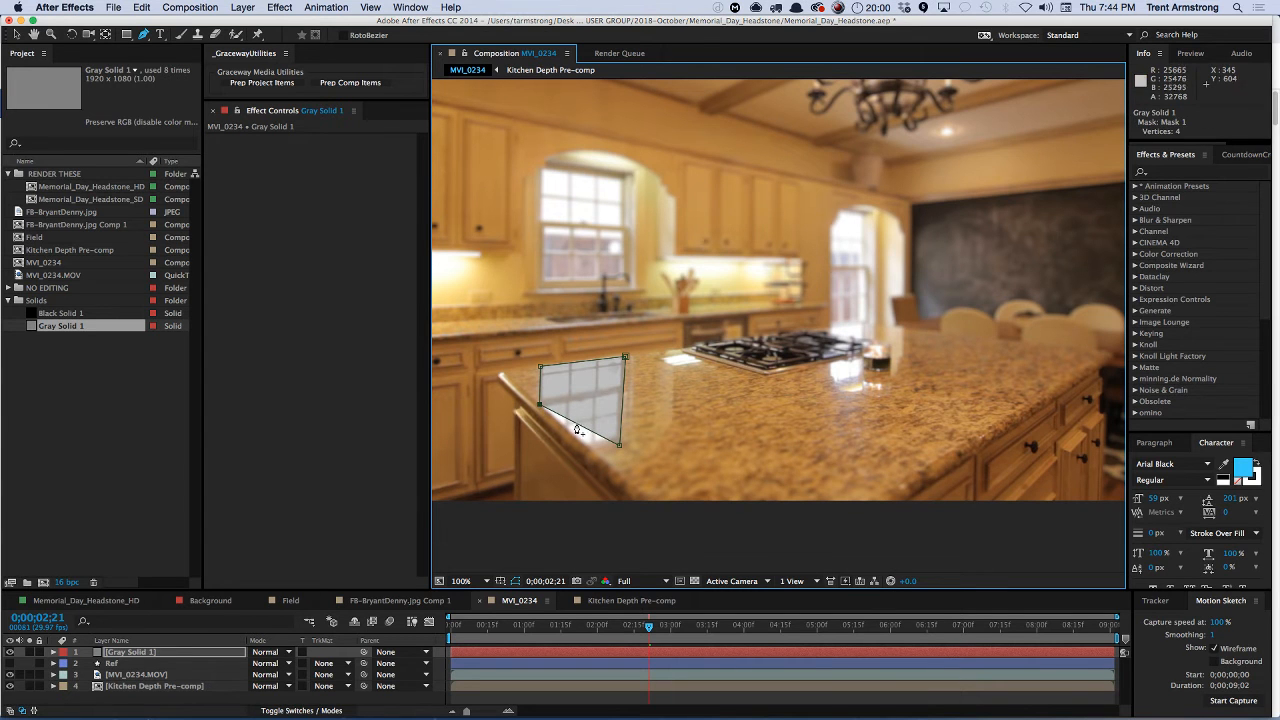
click(578, 425)
key(v)
double_click(578, 428)
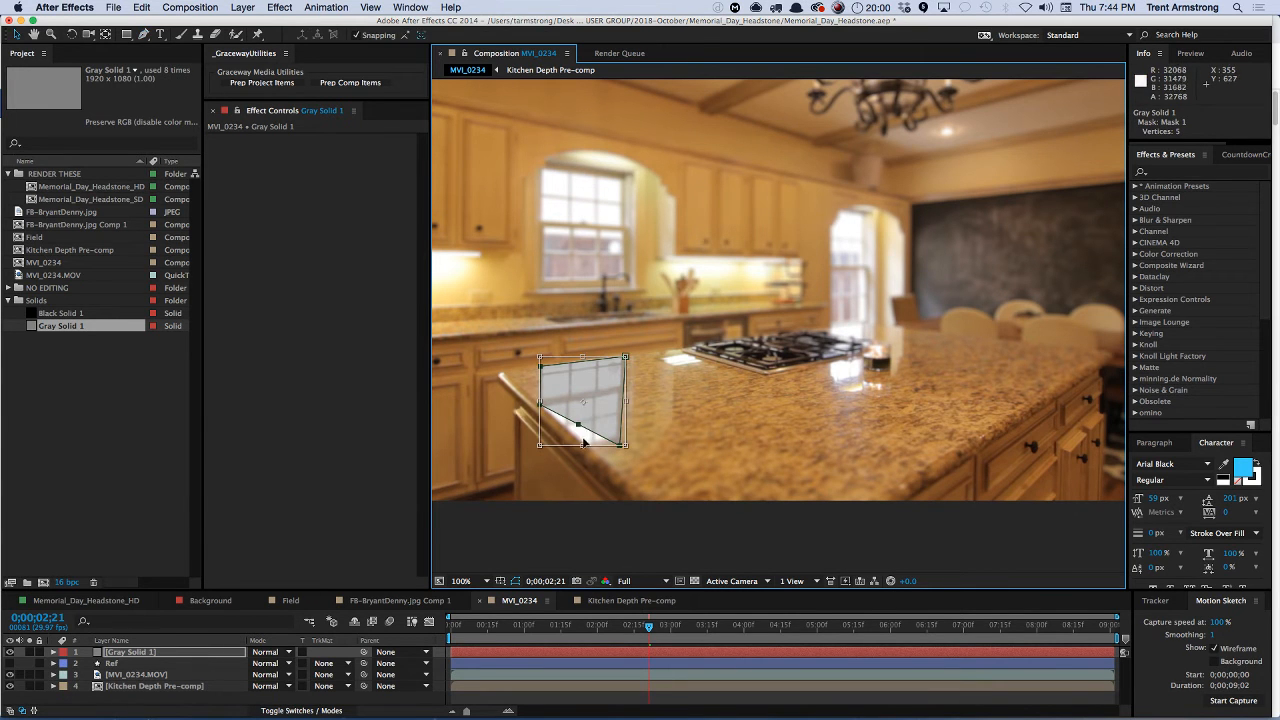
key(Escape)
double_click(578, 426)
key(Escape)
drag(578, 426, 585, 446)
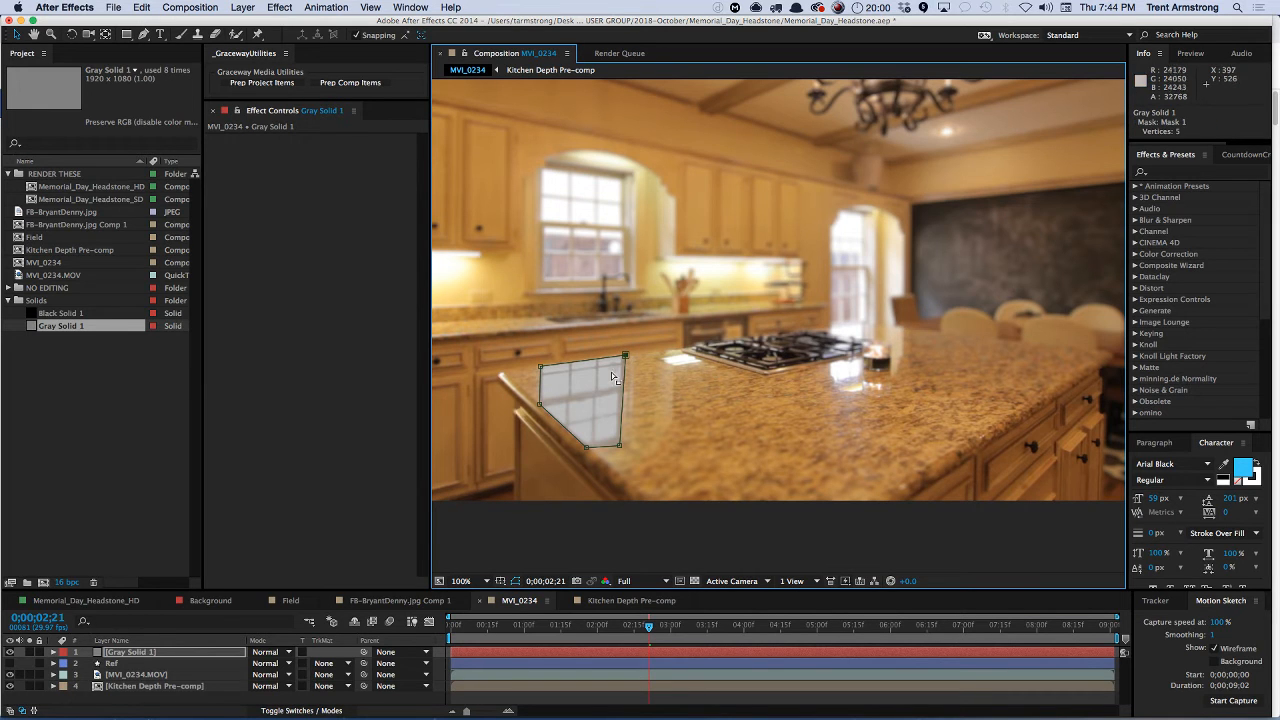
- Rename the masked gray solid layer in MVI_0234 as Window and set its opacity to 100%
click(126, 652)
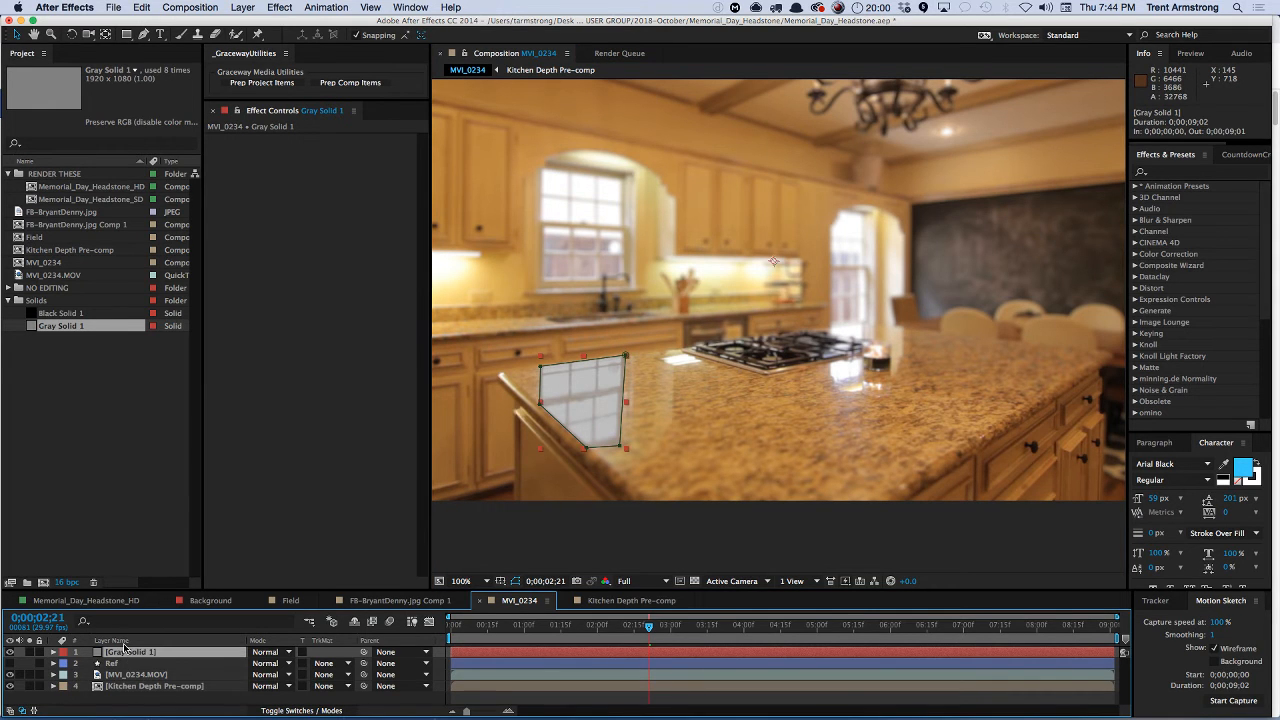
key(Return)
text(W)
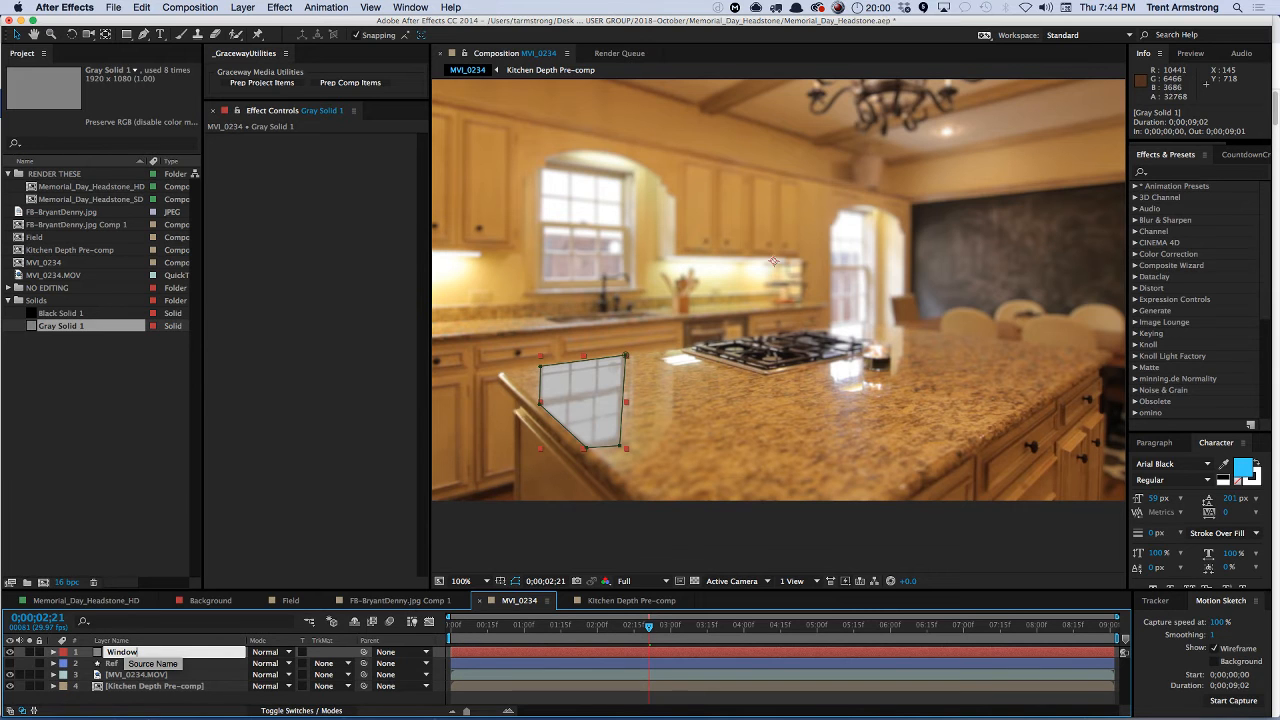
text(indow)
key(Return)
key(super+shift+o)
text(1)
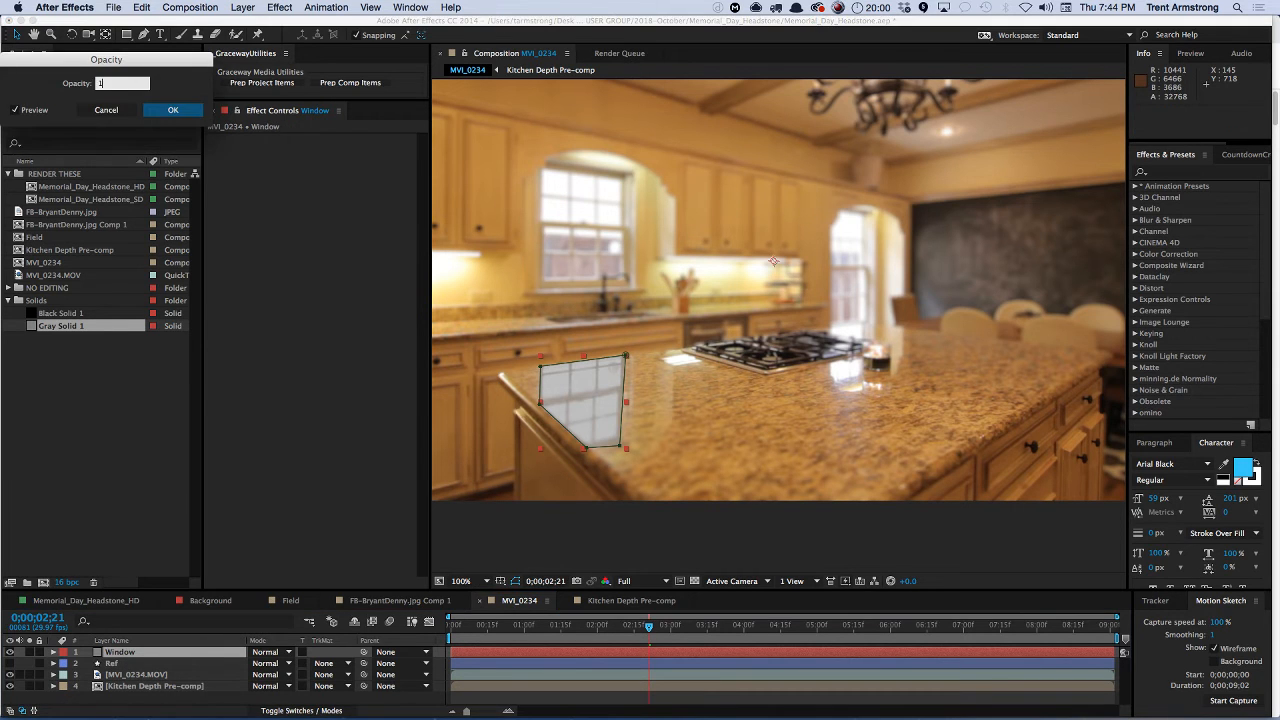
text(00)
key(Return)
- Move the Window layer into Kitchen Depth Pre-comp as its top layer and feather its mask by about 21 pixels
key(super+x)
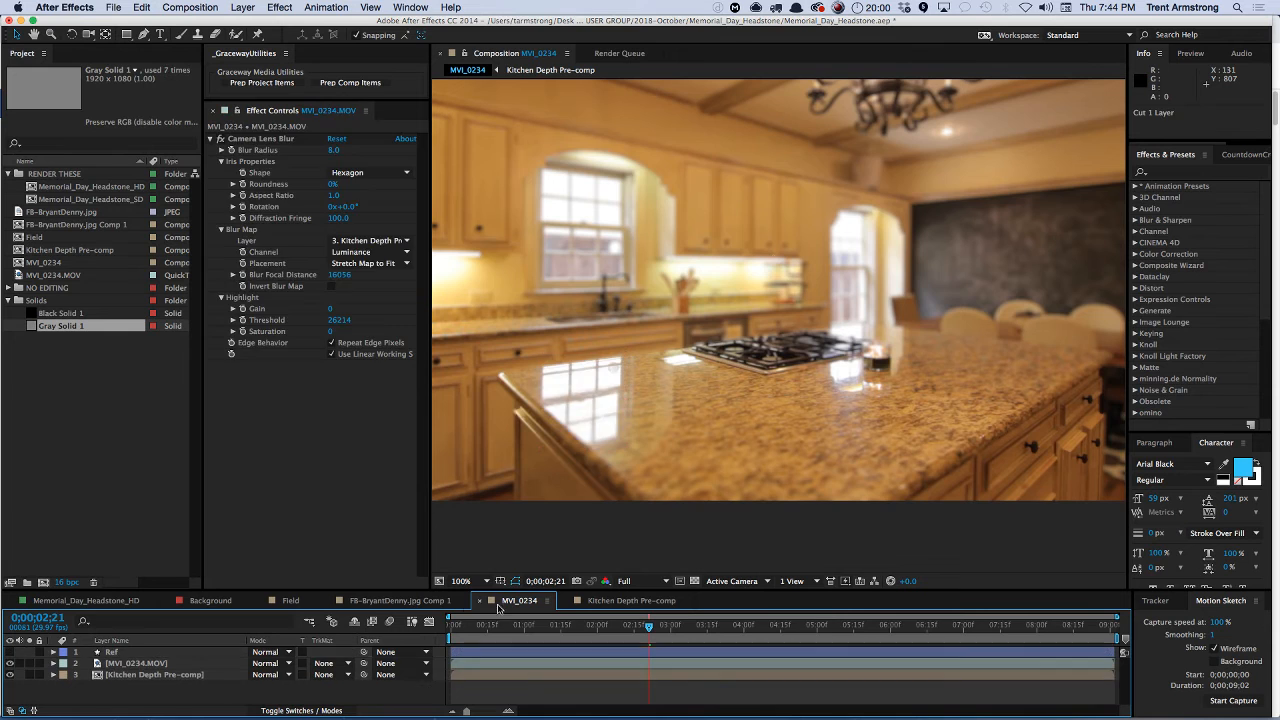
click(605, 606)
key(super+v)
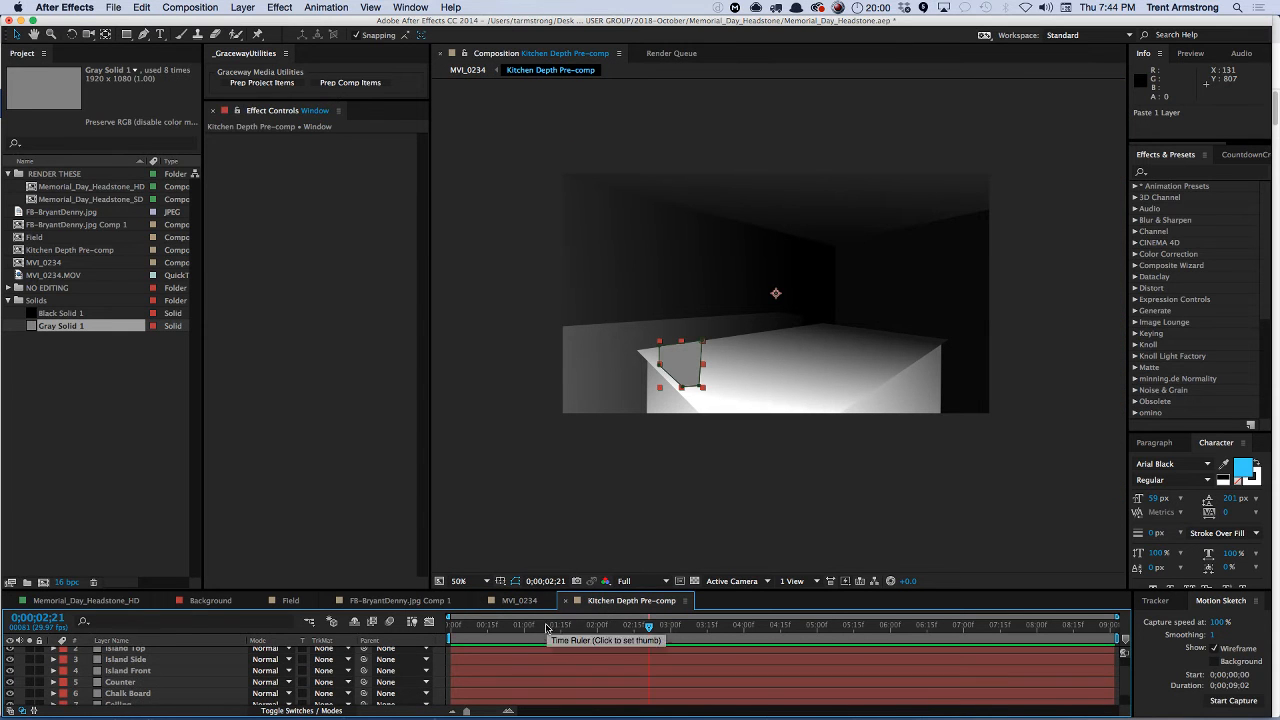
key(f)
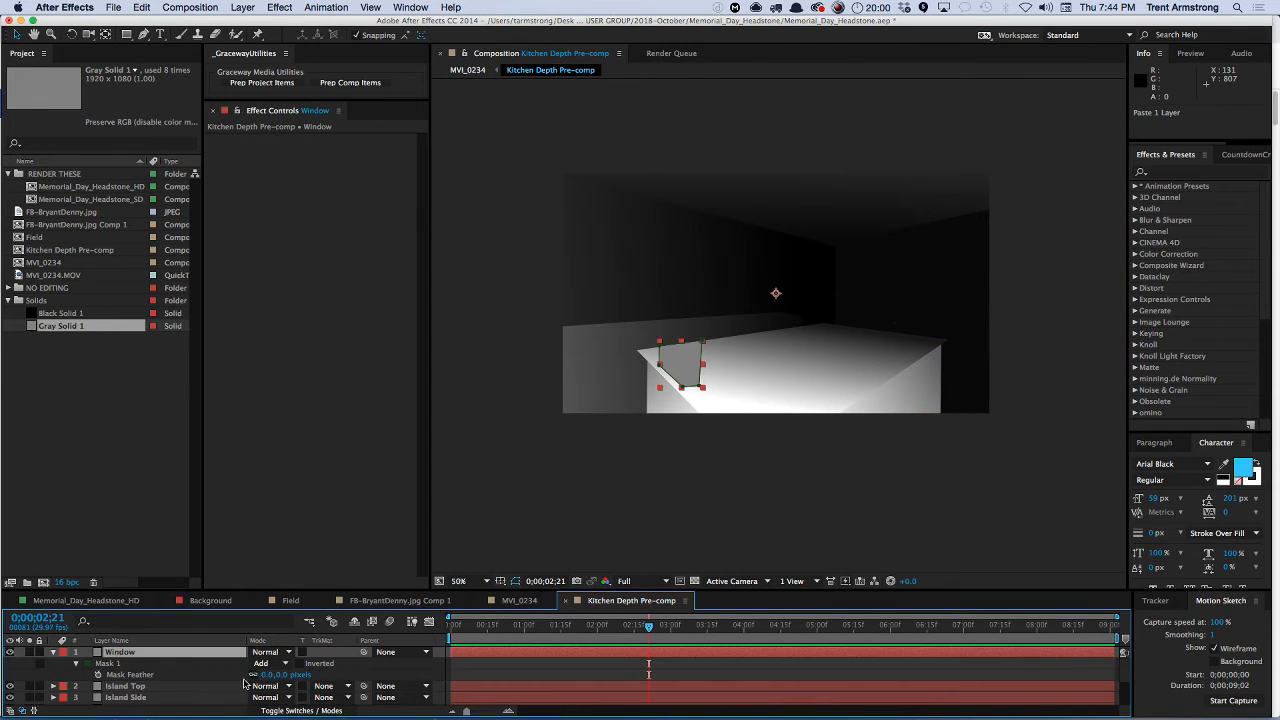
drag(267, 675, 288, 675)
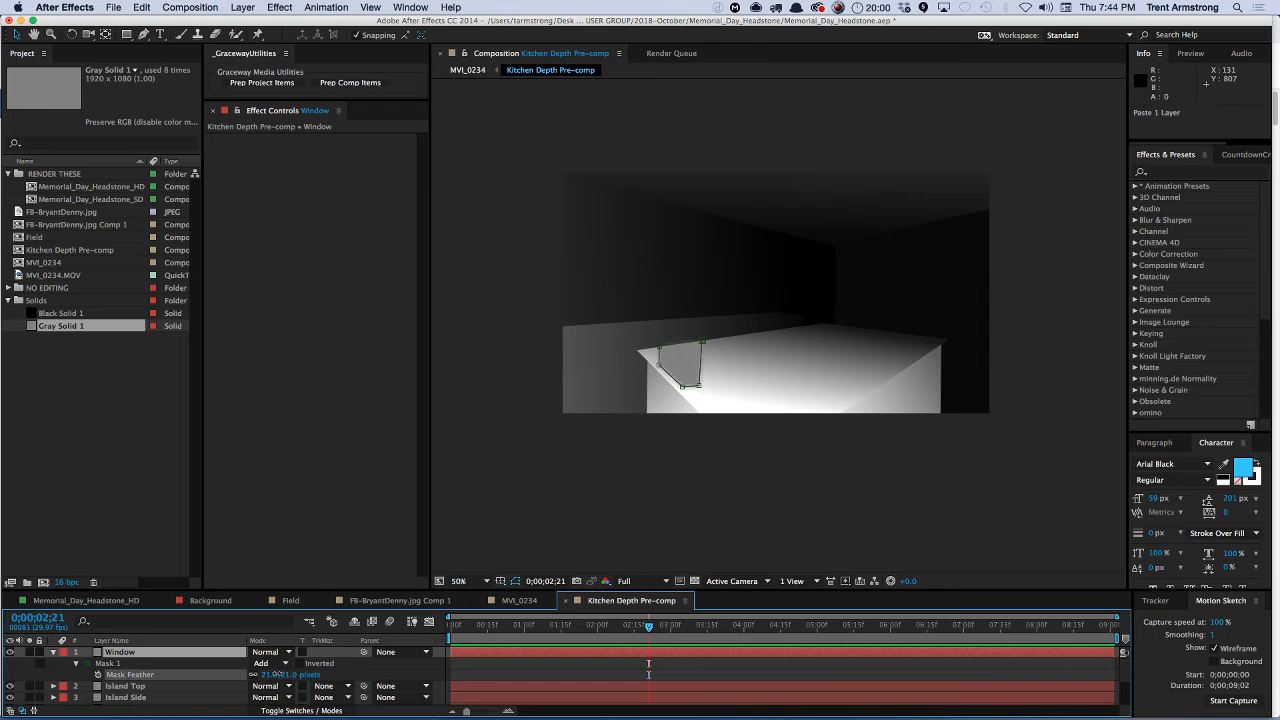
click(53, 652)
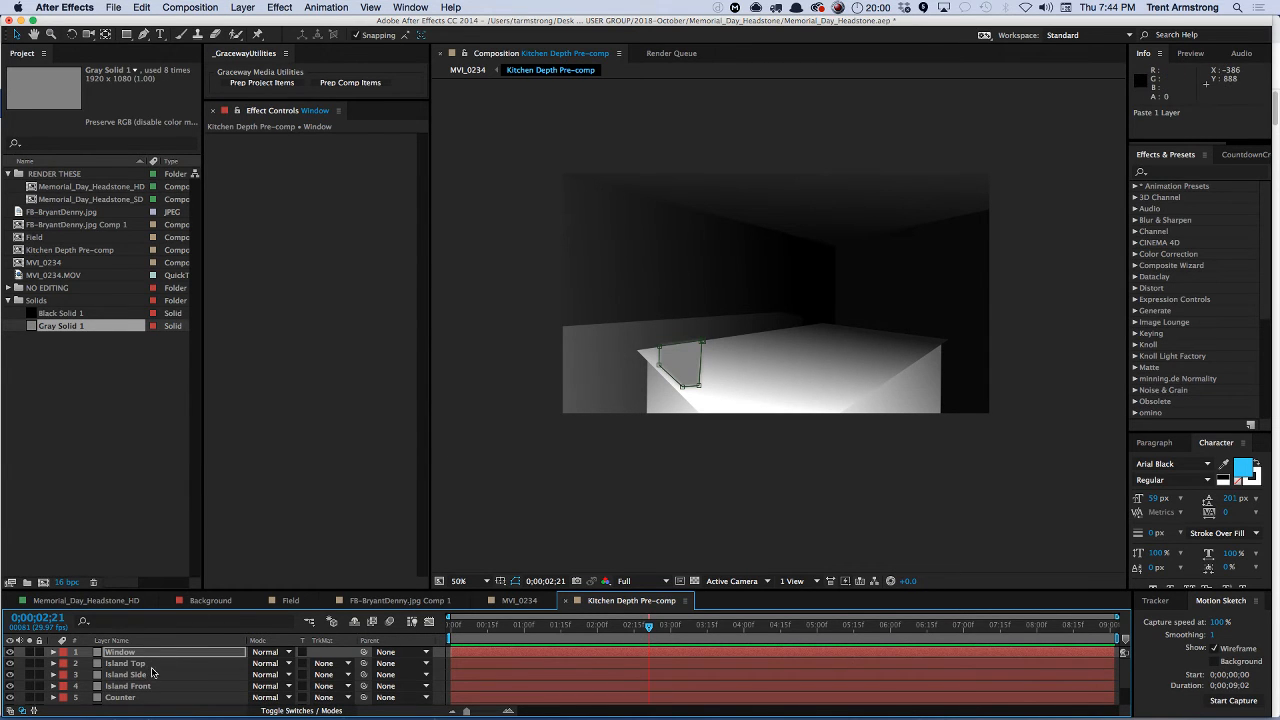
- Copy Island Top's Gradient Ramp to the Window layer and move its start to 531, 738 and its end to 540, 948
click(150, 663)
key(e)
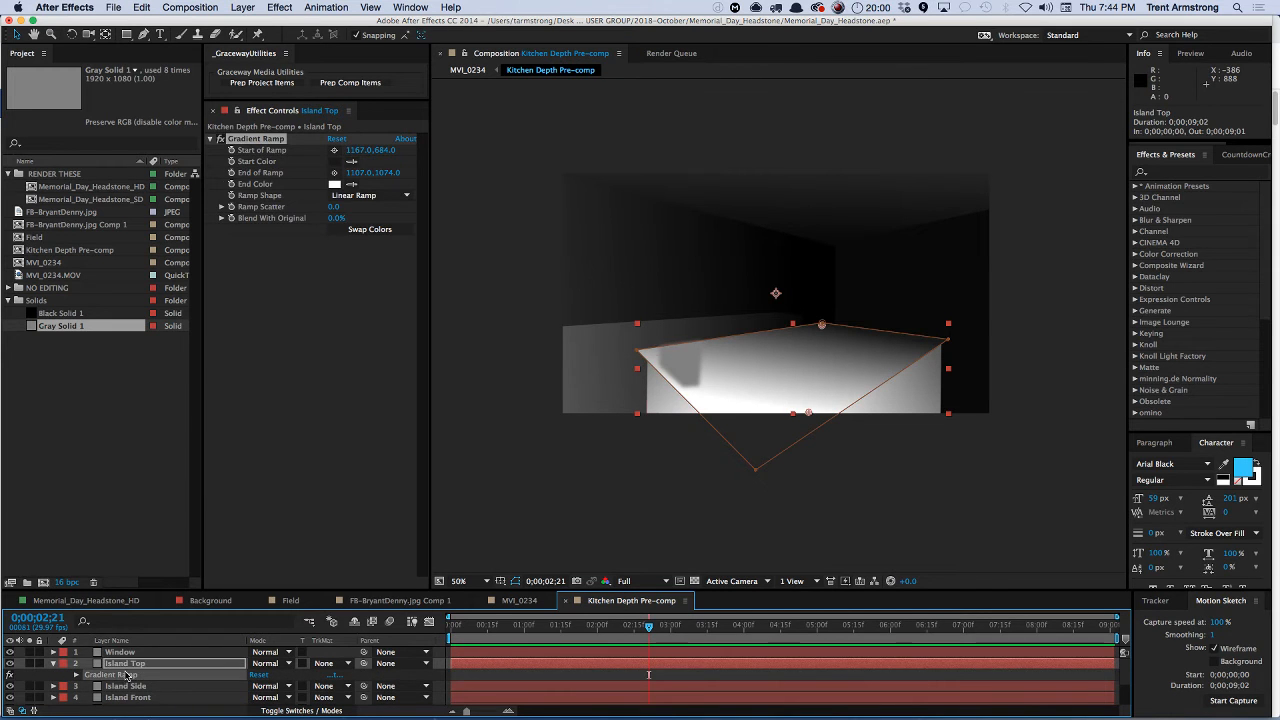
click(150, 652)
key(super+v)
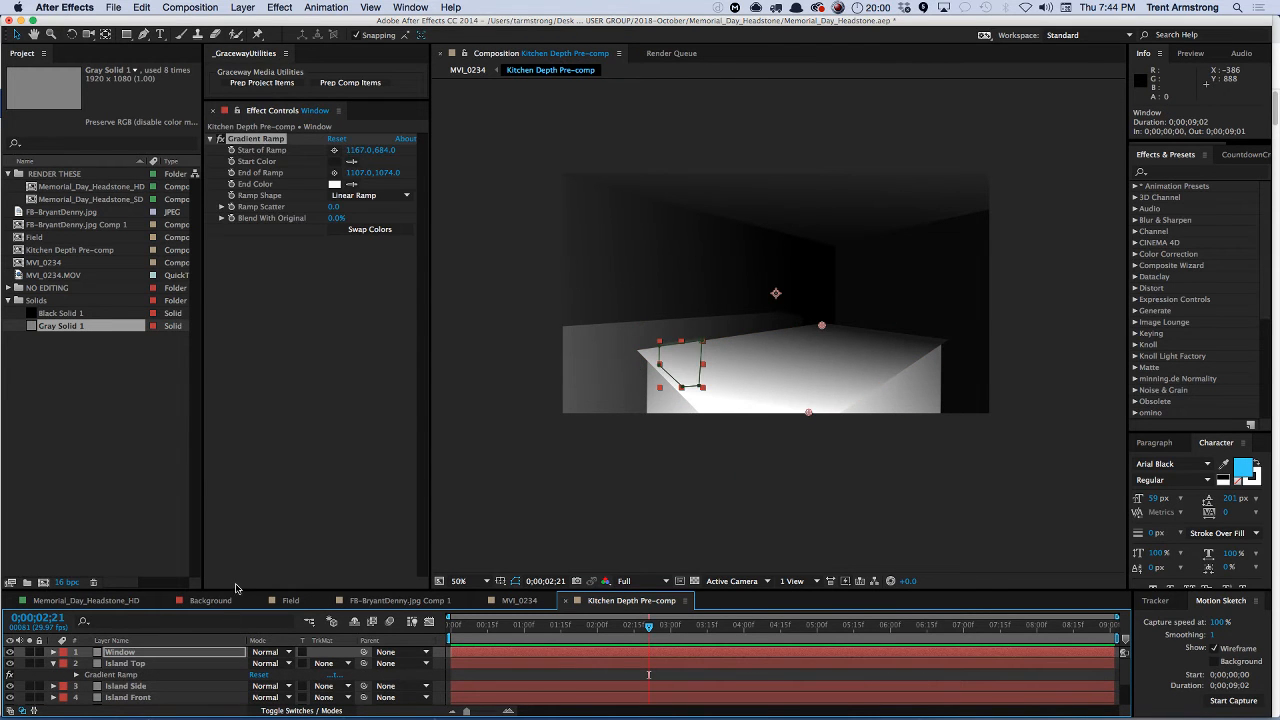
drag(821, 325, 681, 339)
drag(808, 412, 682, 388)
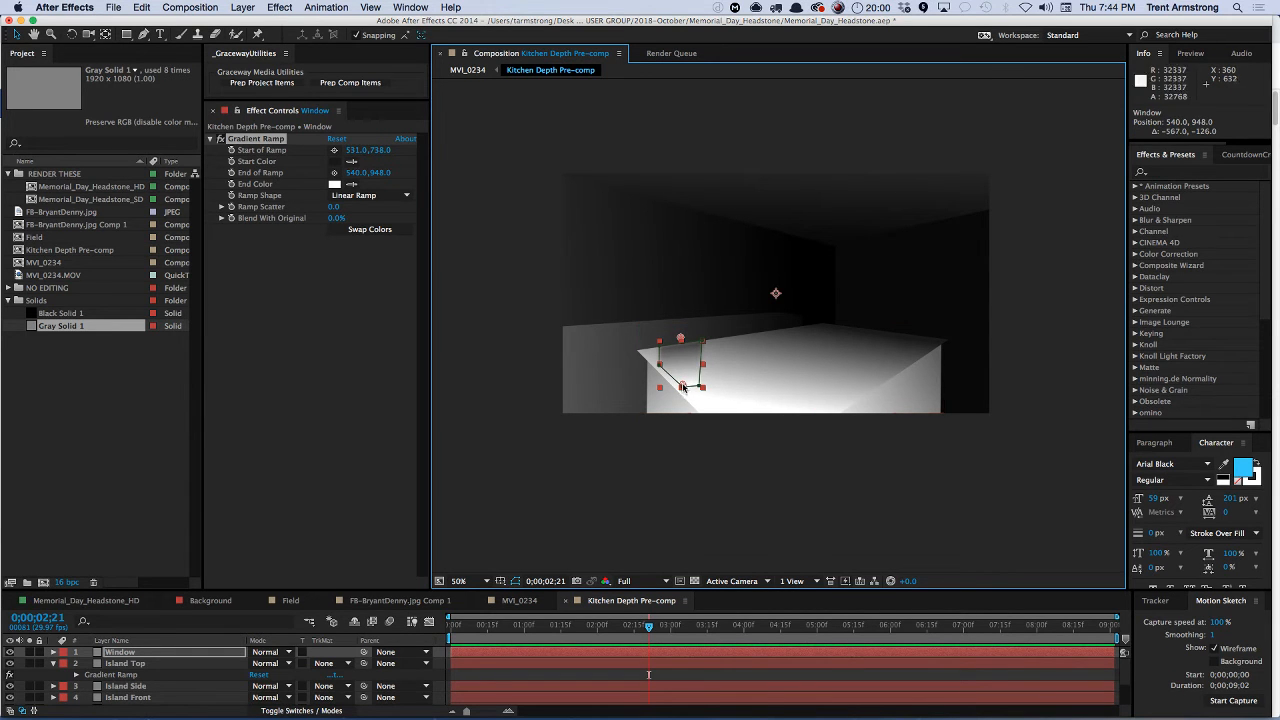
- Sample dark shades for both the start and end colors of the Window layer's Gradient Ramp, and deselect the layer
click(351, 161)
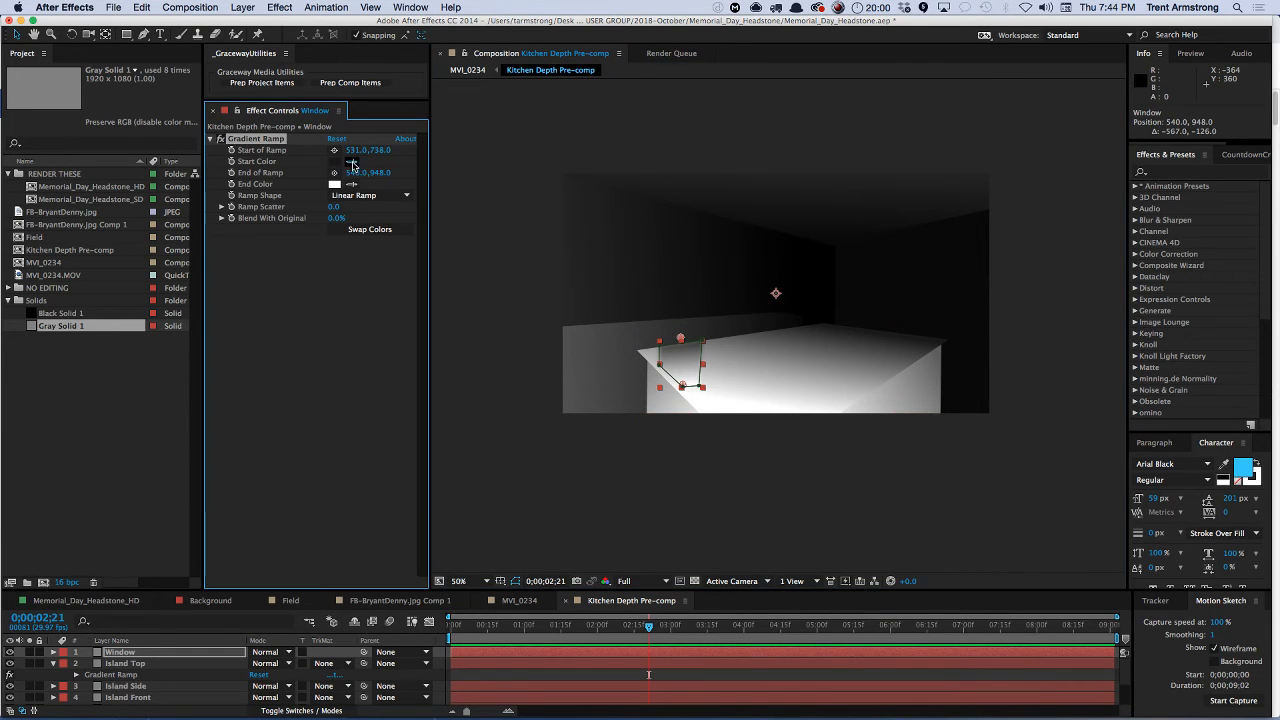
click(681, 264)
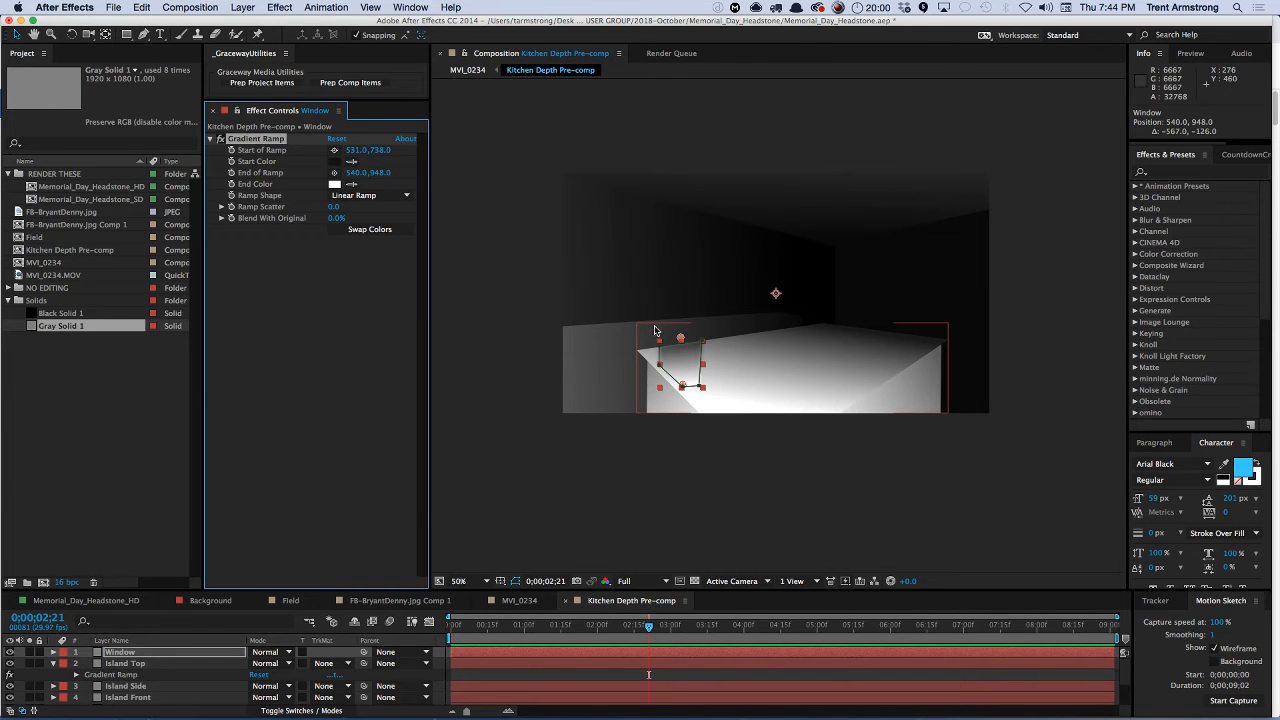
click(352, 184)
click(320, 268)
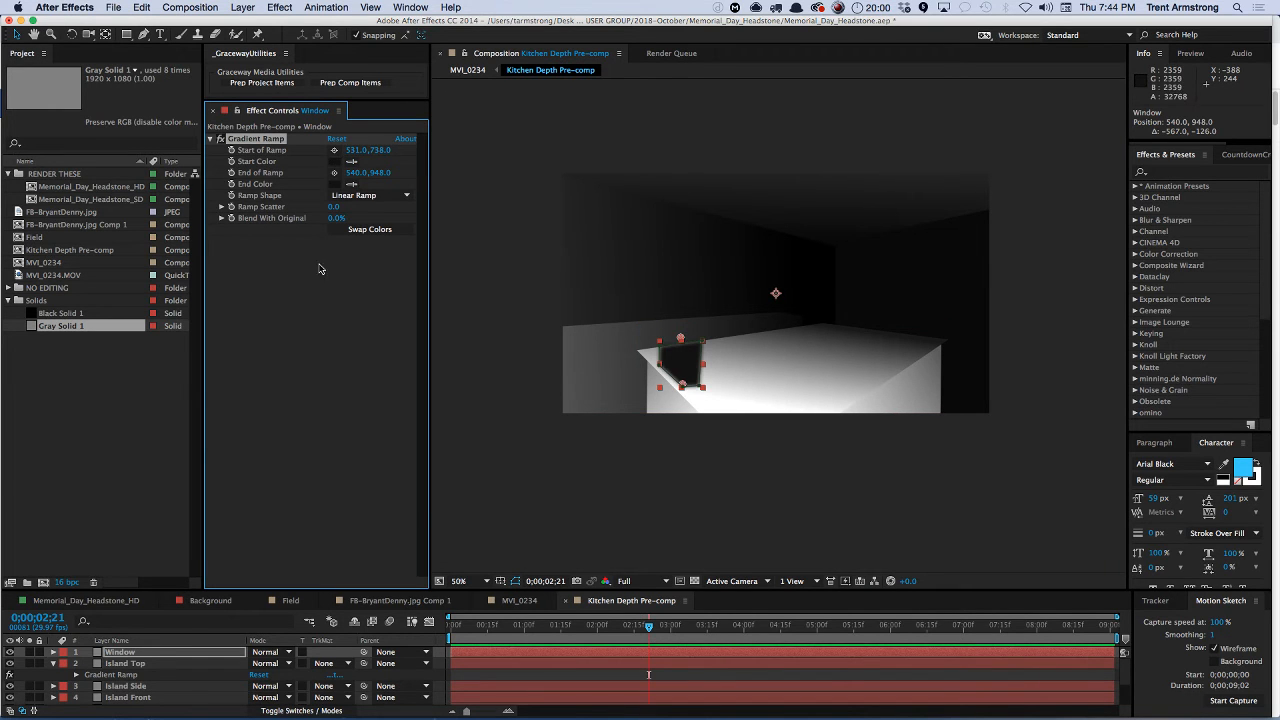
click(53, 662)
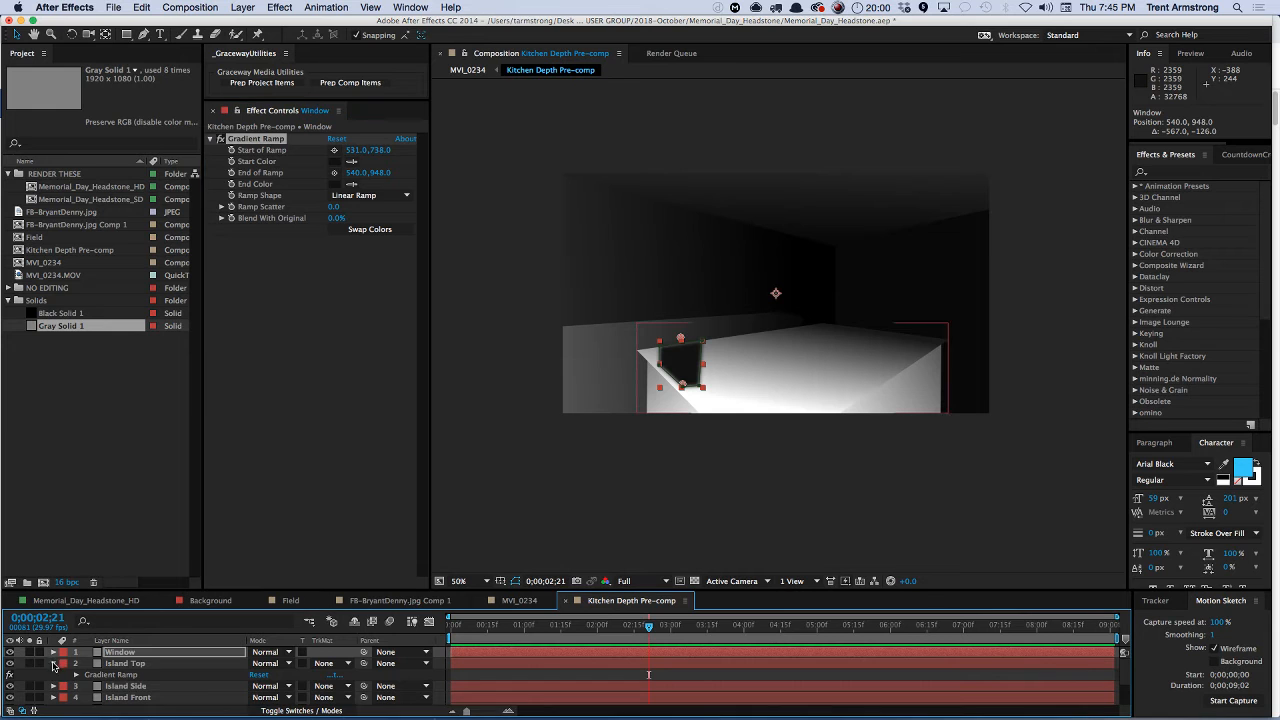
click(288, 620)
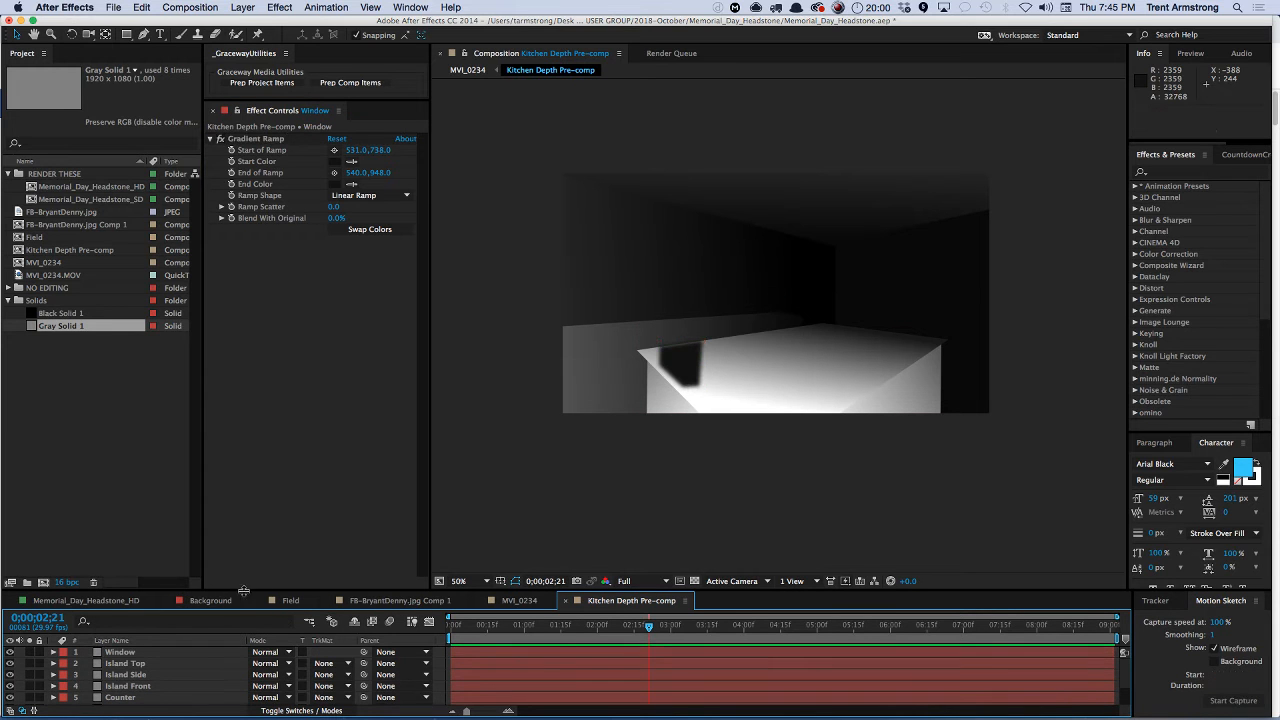
- Set the Camera Lens Blur's Blur Focal Distance on the MVI_0234.MOV layer in MVI_0234 to 19988
click(515, 600)
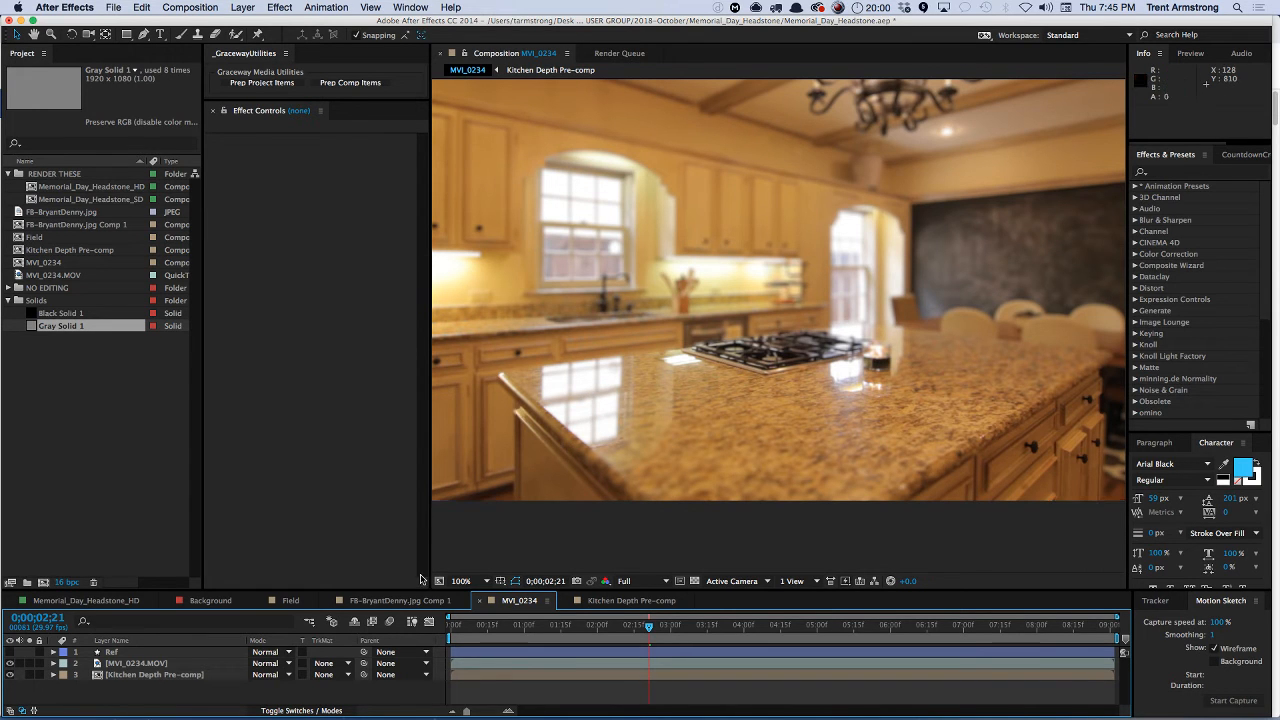
click(126, 663)
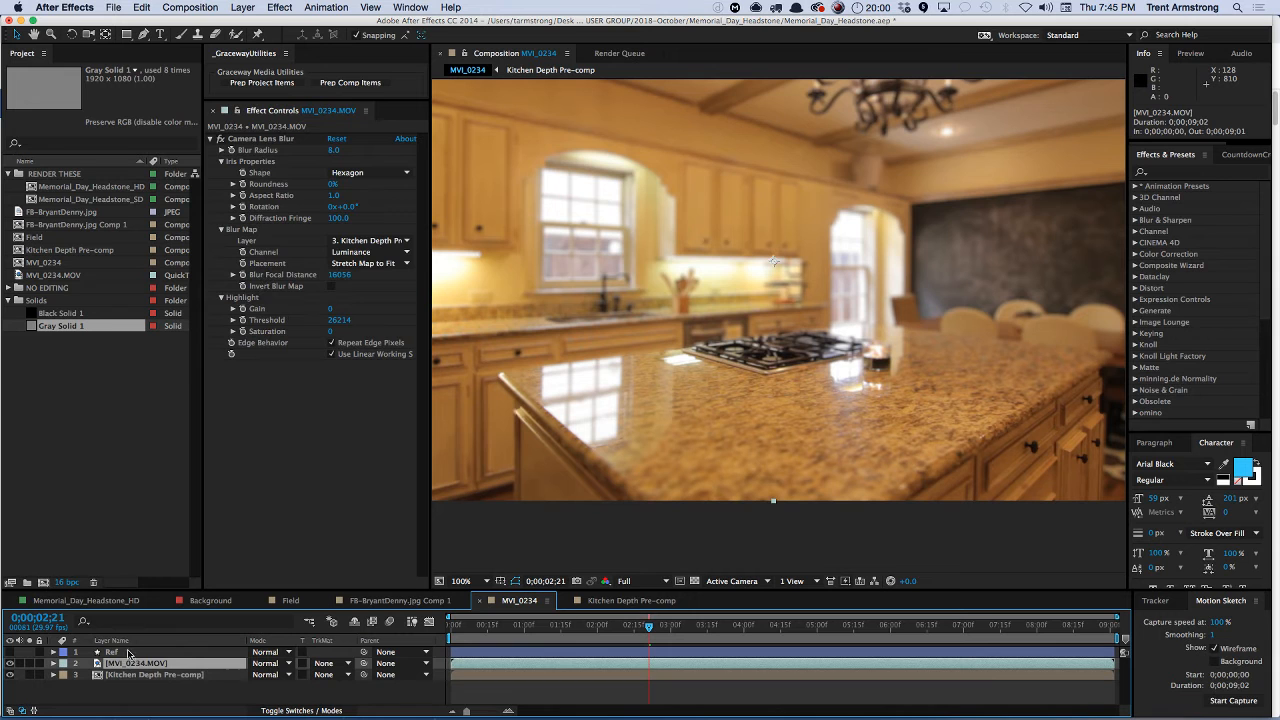
mouse_move(340, 275)
mouse_down()
mouse_move(300, 278)
mouse_move(372, 270)
mouse_move(348, 274)
mouse_up()
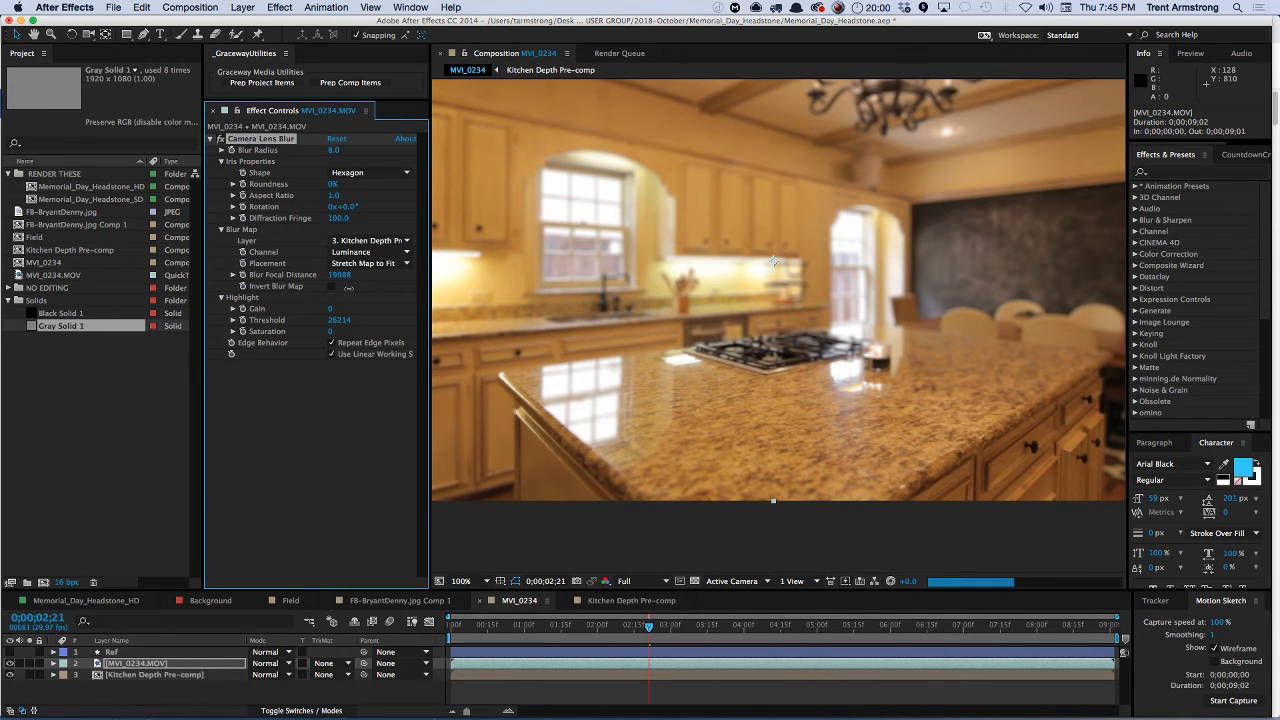
- Enlarge the timeline area to examine all Kitchen Depth Pre-comp layers, and return to MVI_0234 viewed at 50%
click(630, 601)
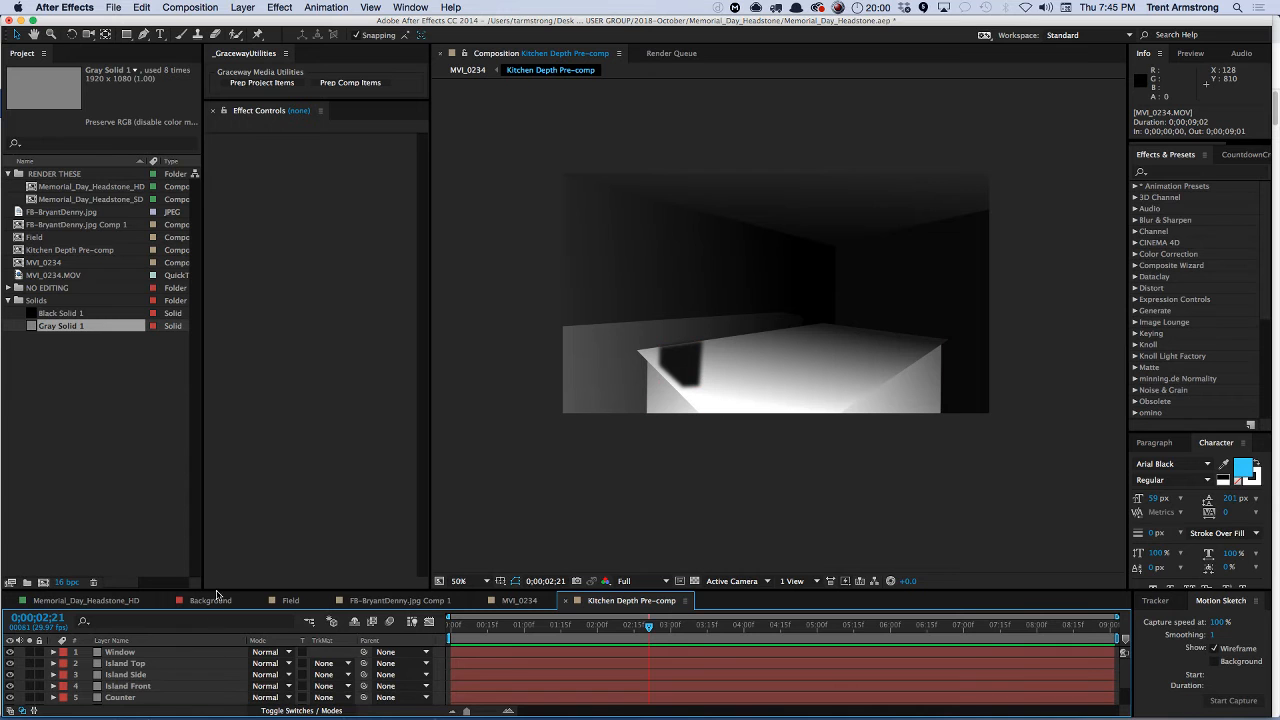
drag(216, 594, 196, 490)
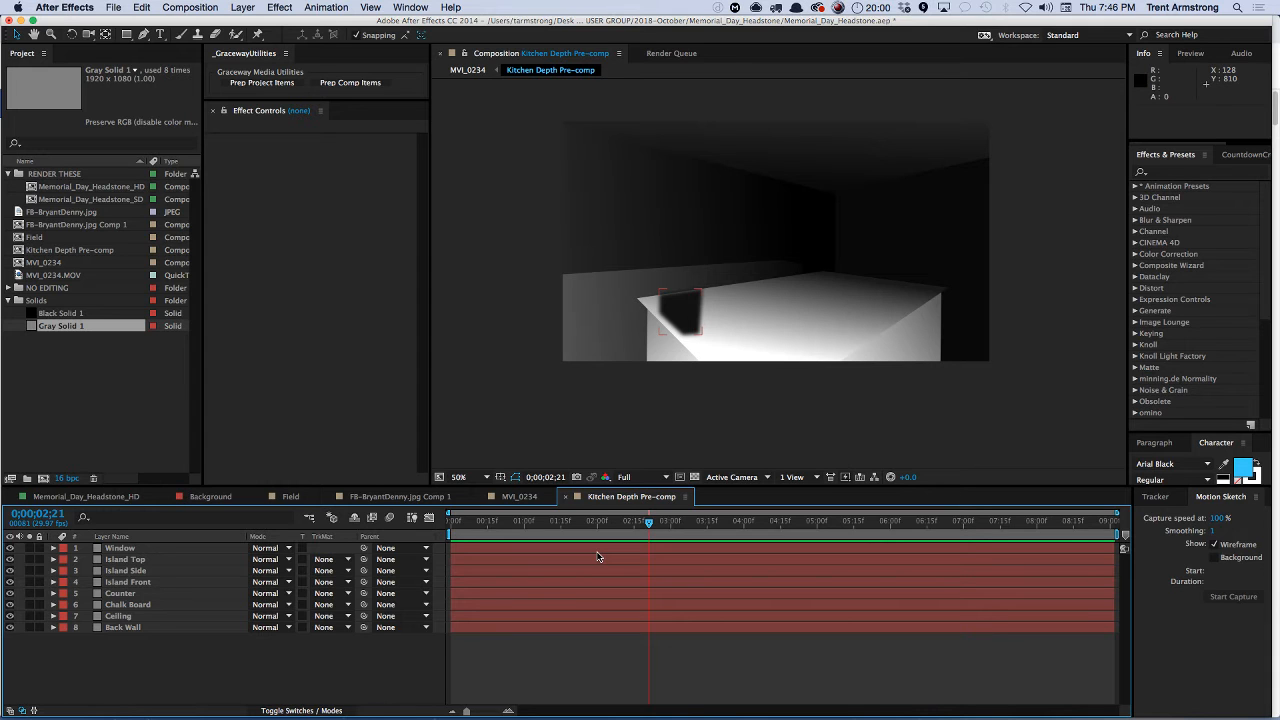
click(198, 666)
click(520, 496)
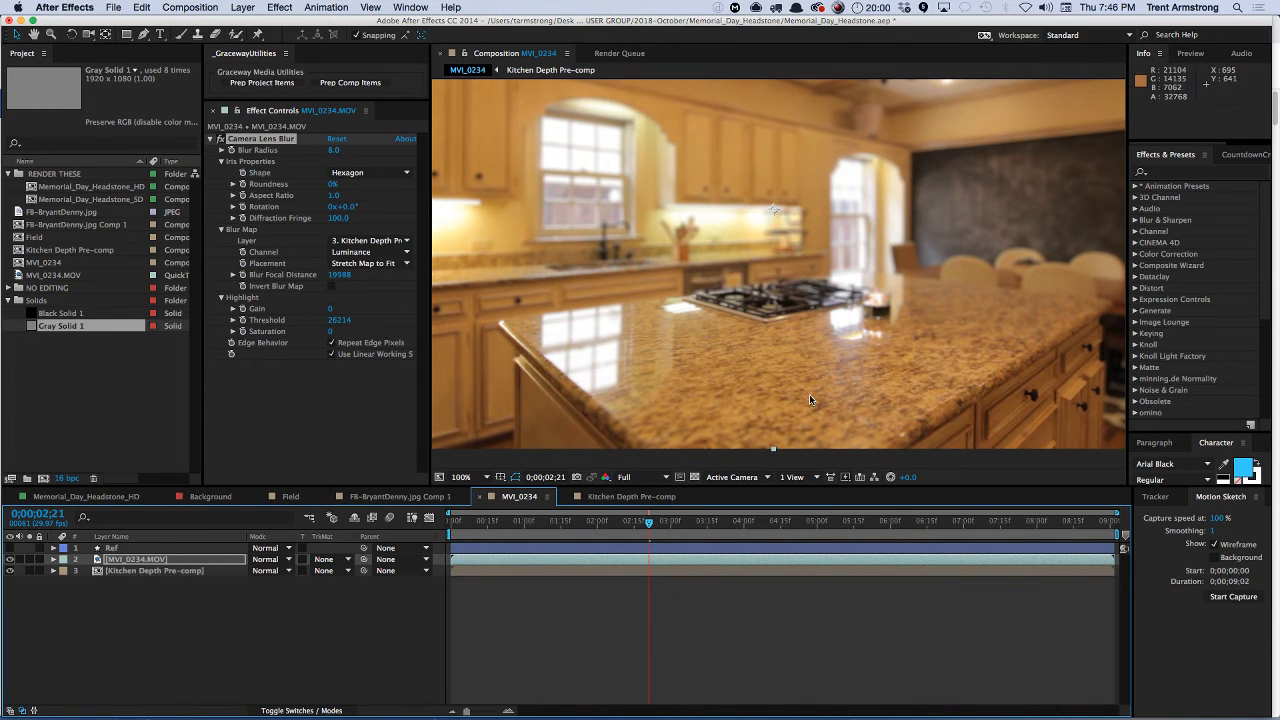
click(210, 600)
key(comma)
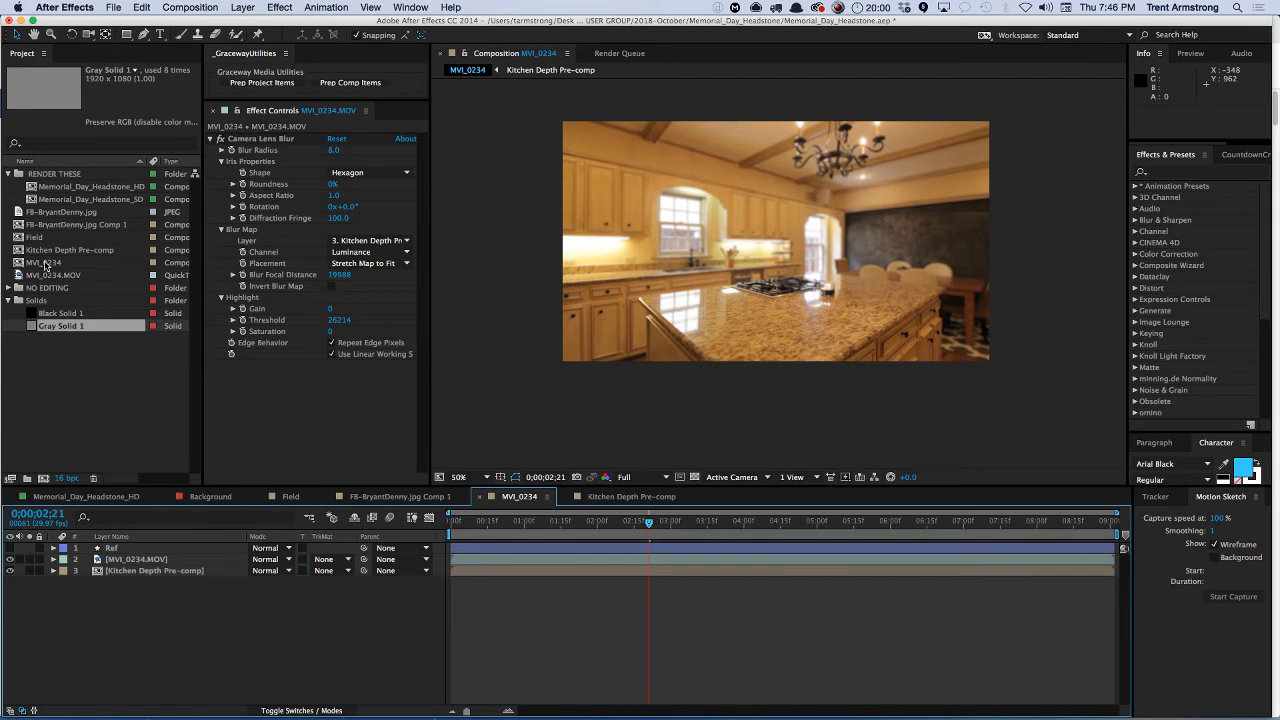
- Create a new composition from the MVI_0234.MOV footage and return to the MVI_0234 composition
drag(48, 276, 42, 478)
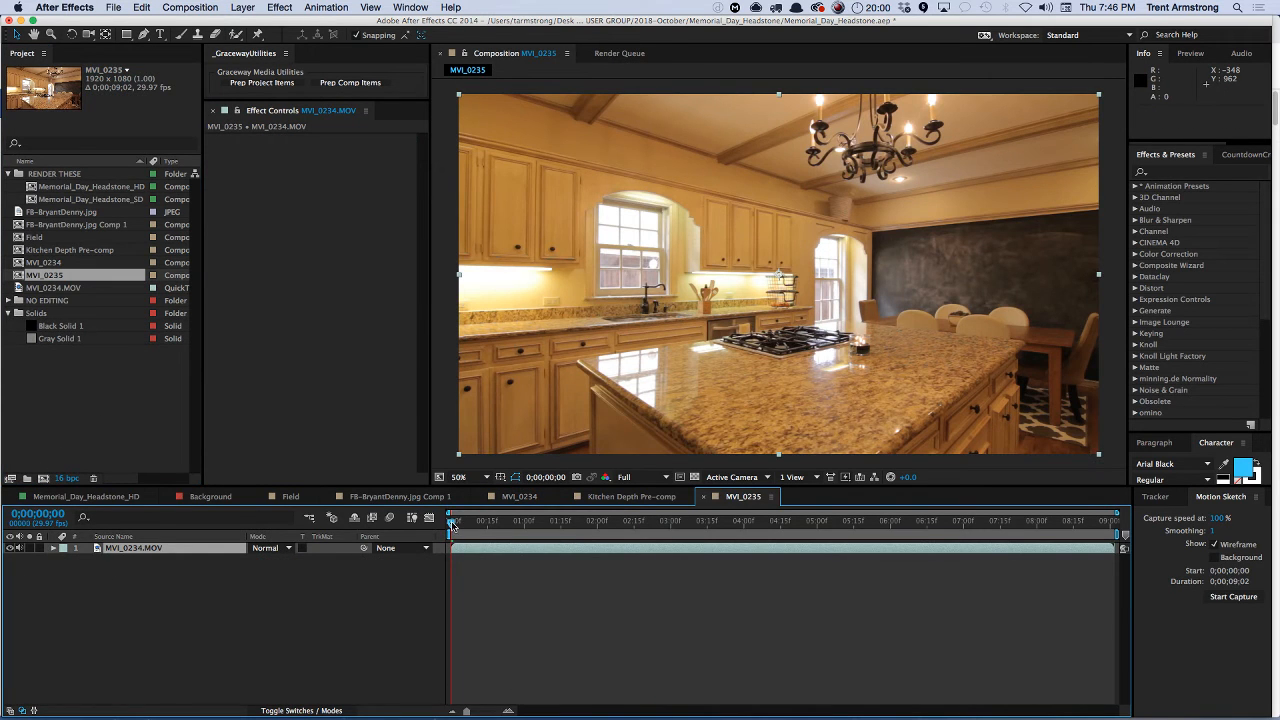
click(620, 497)
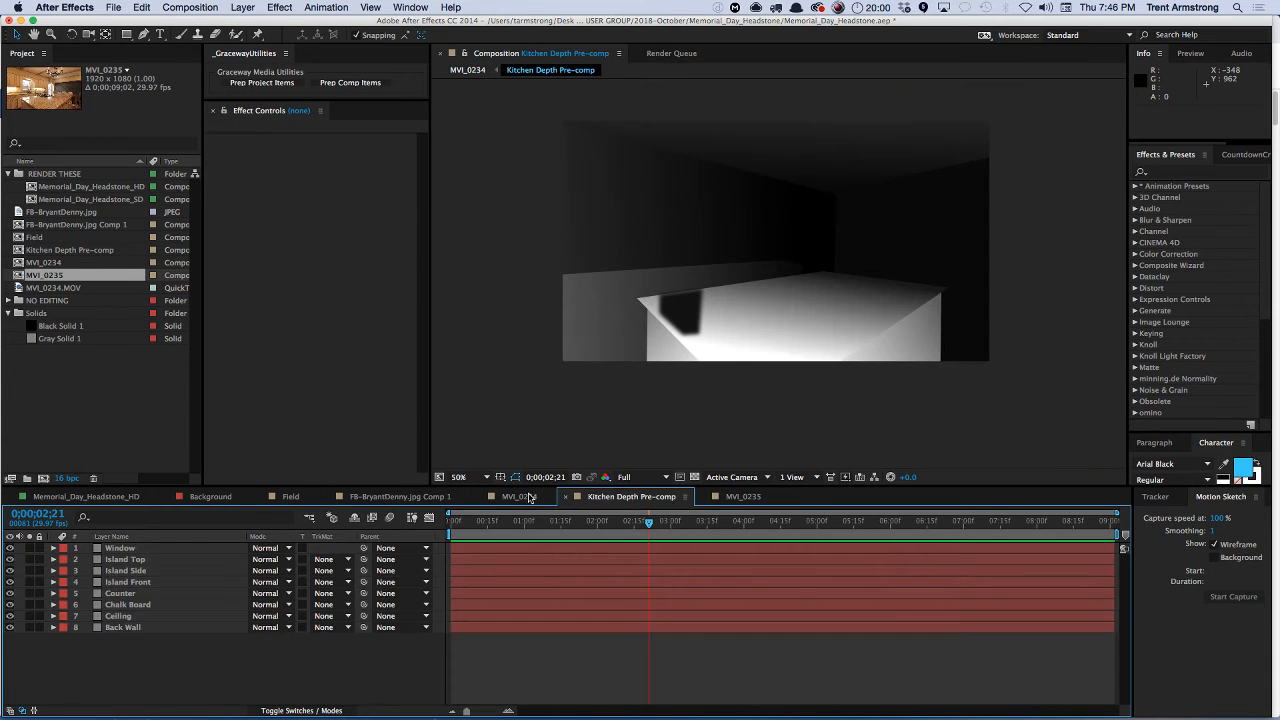
click(528, 496)
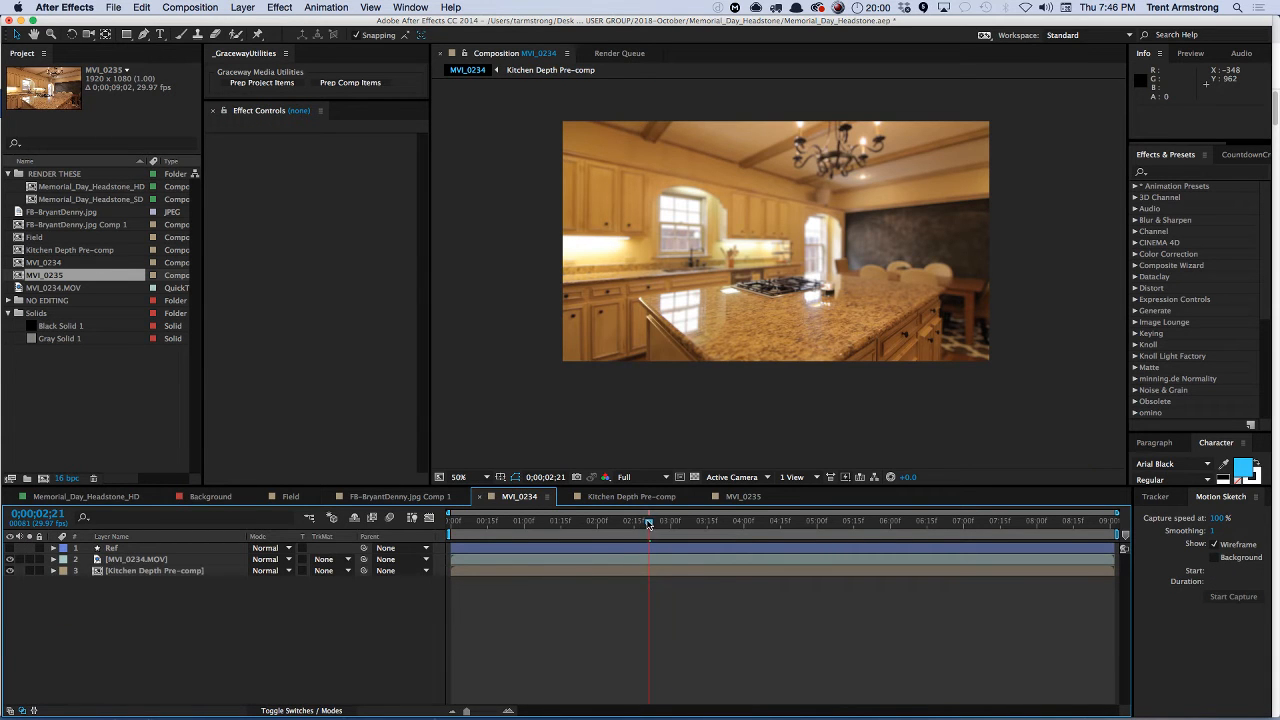
- Check the blurred kitchen shot at 0;00;01;03, 0;00;06;12, 0;00;08;01 and 0;00;04;00
drag(649, 524, 531, 531)
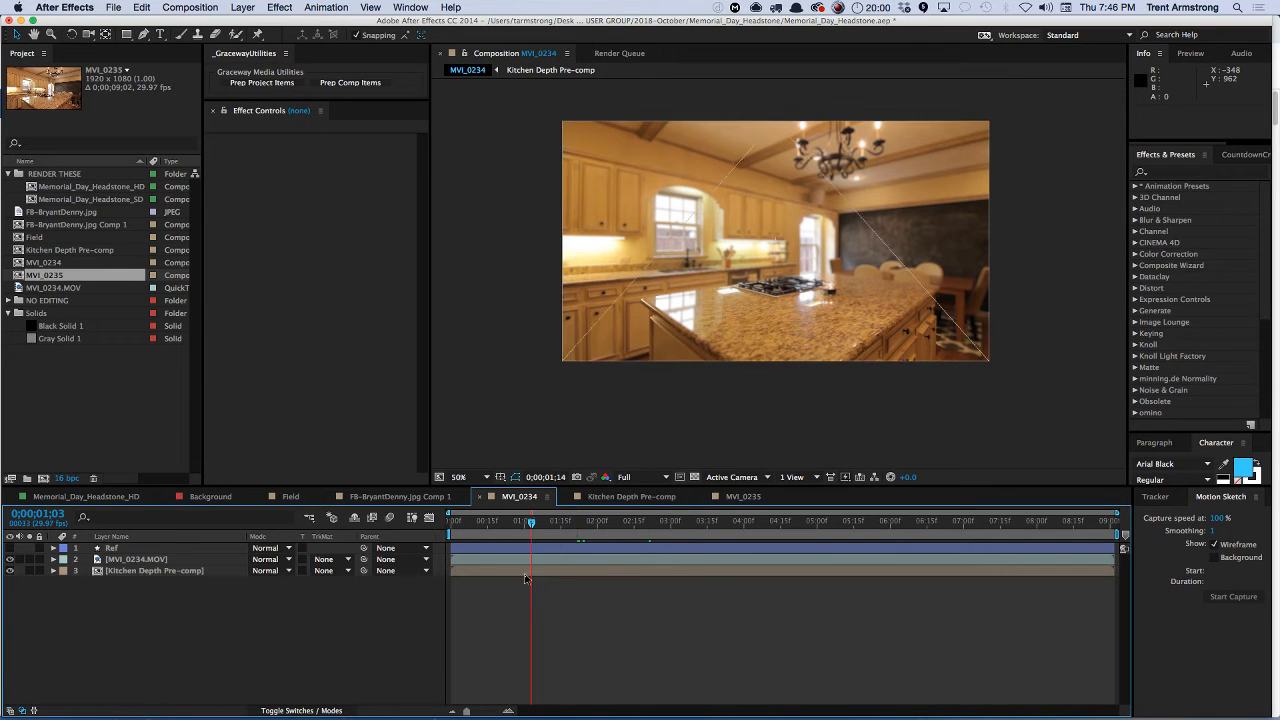
click(920, 522)
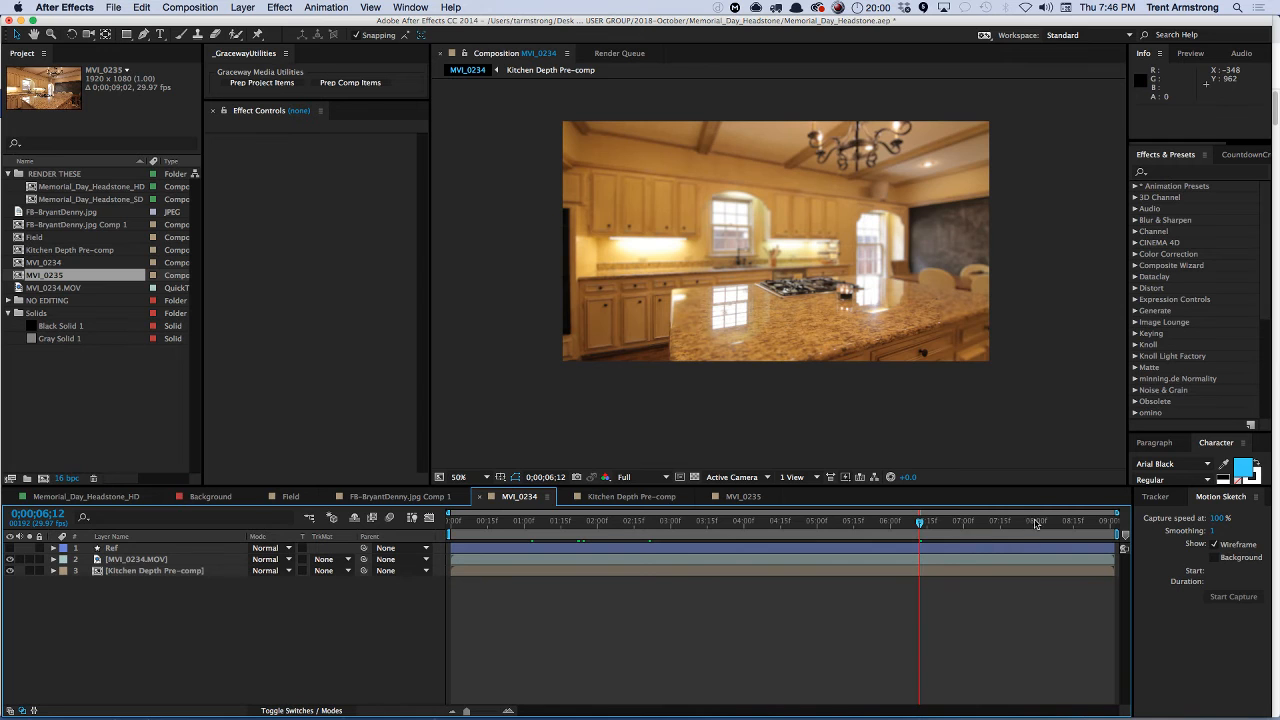
click(1036, 522)
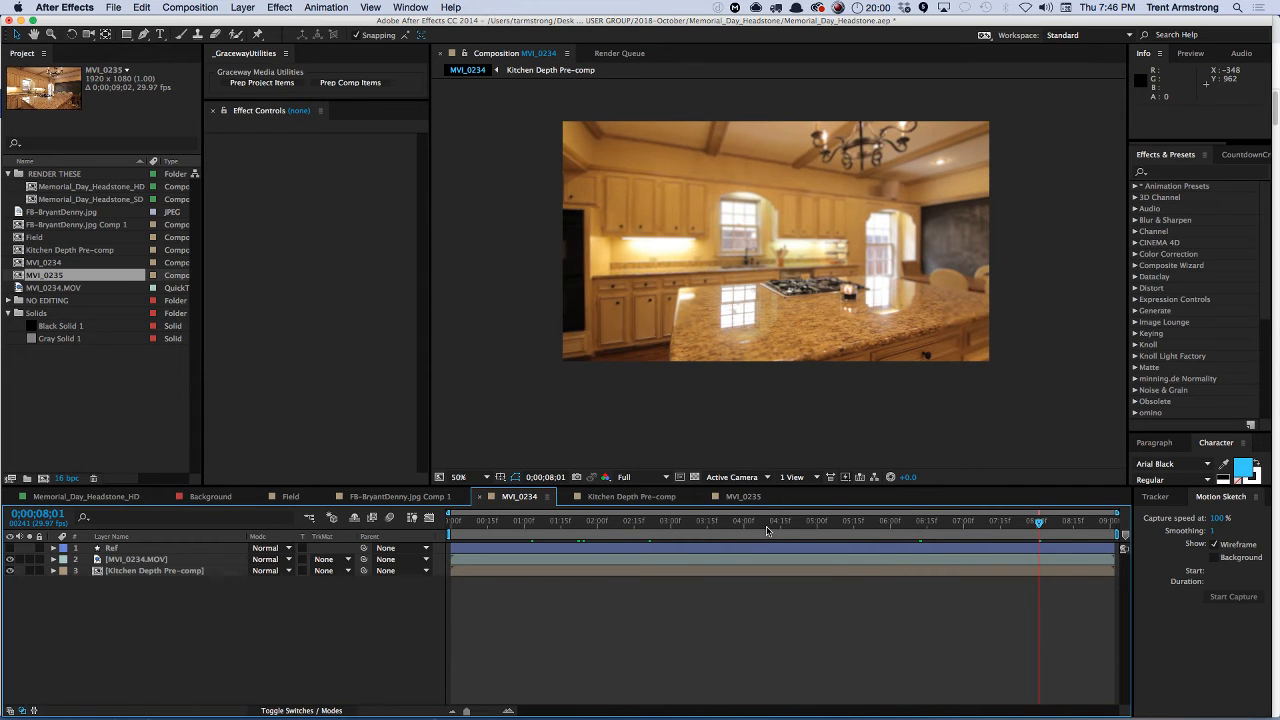
click(743, 523)
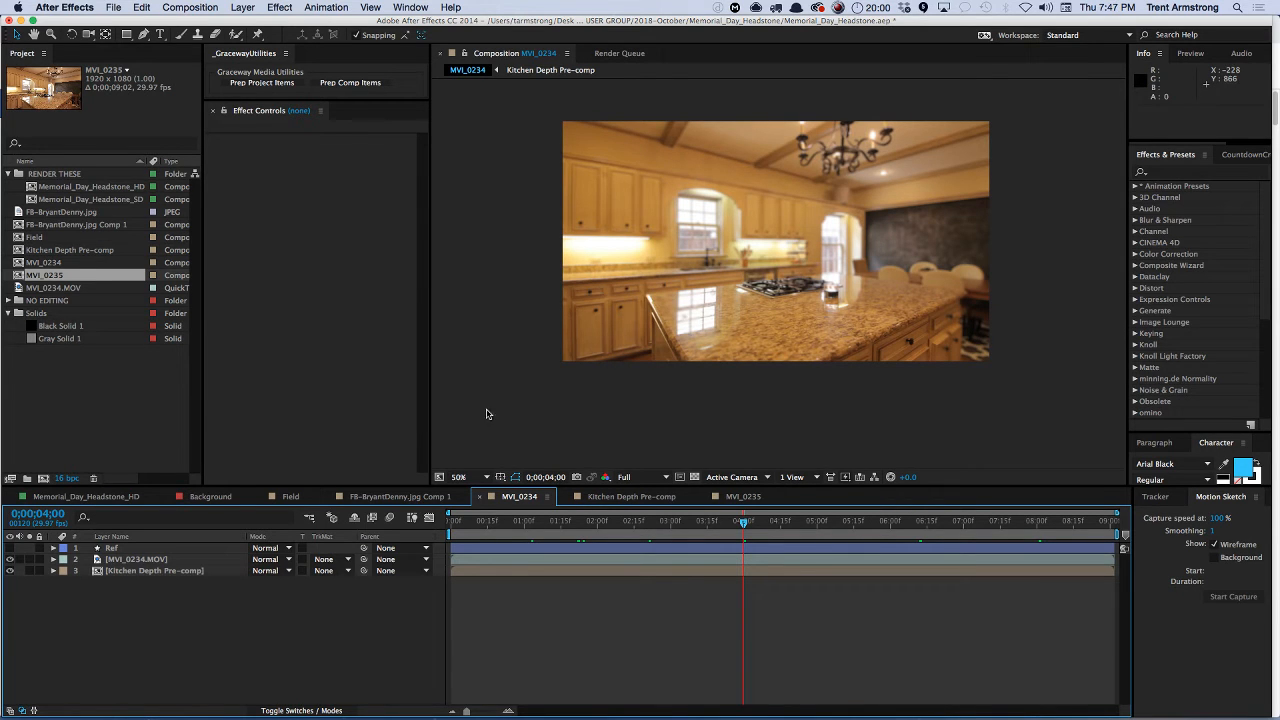
- Start importing a file and go to the STOCK folder on the Desktop
click(96, 429)
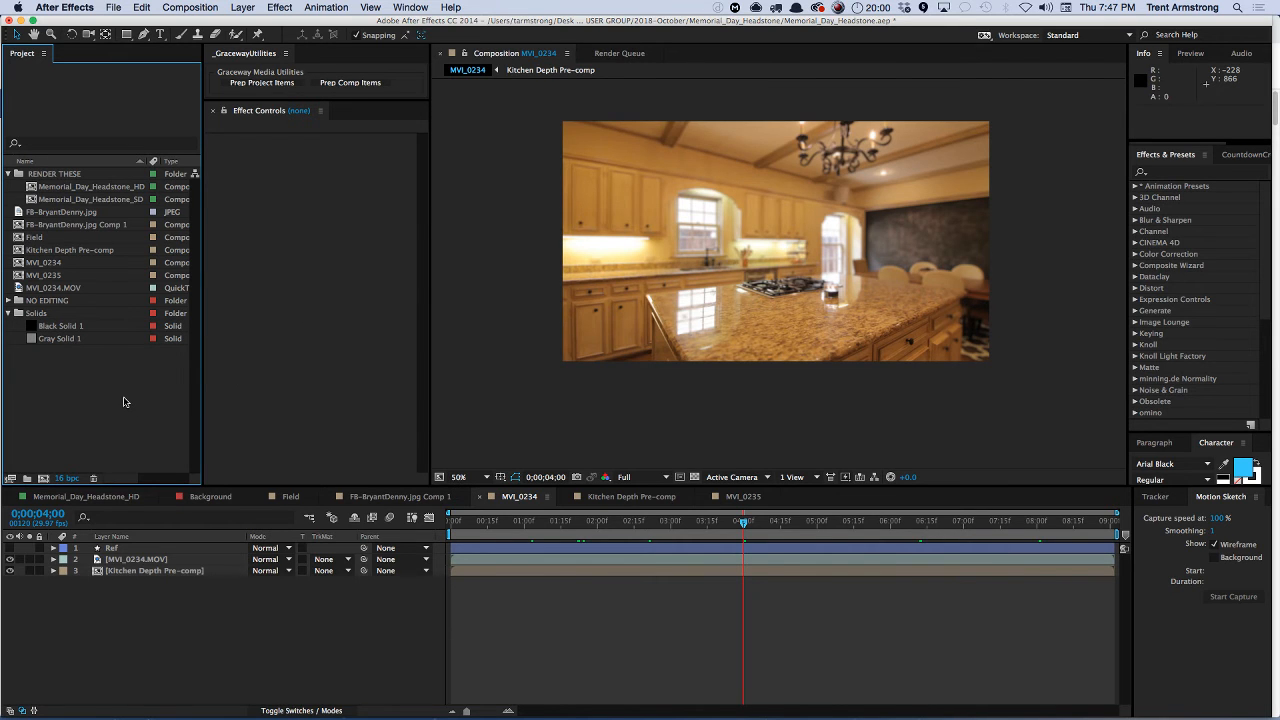
double_click(124, 402)
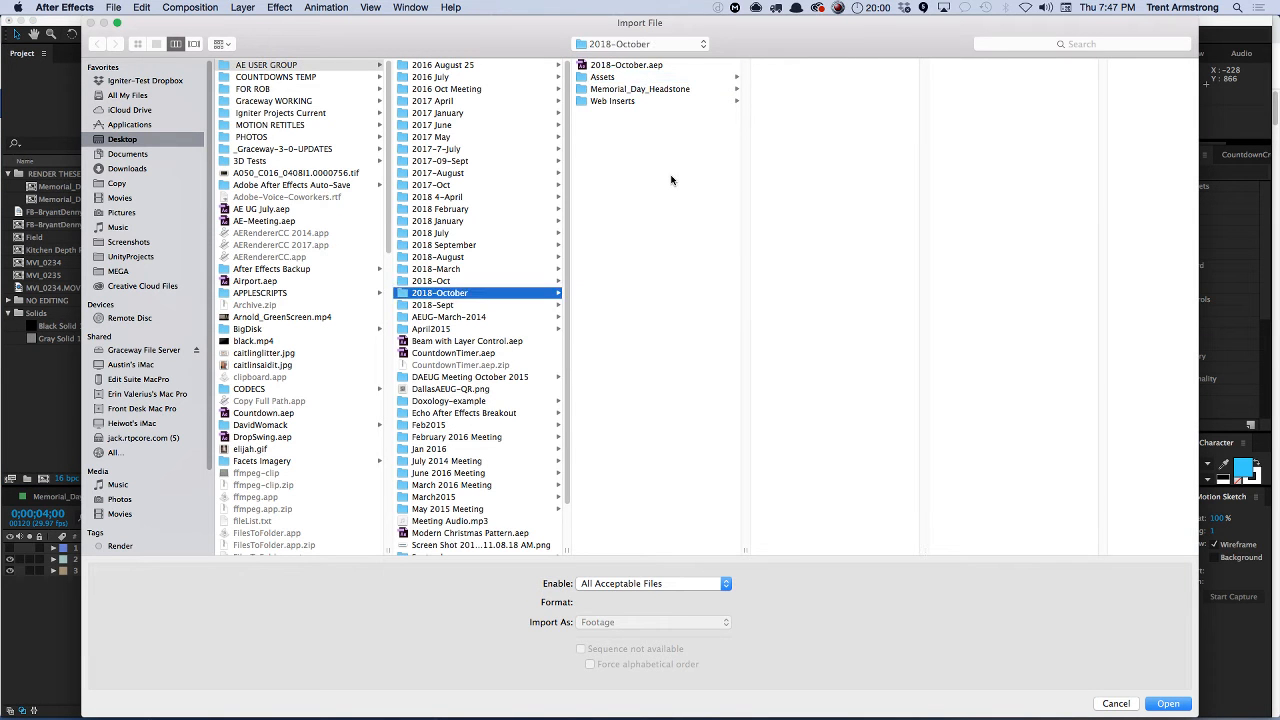
key(super+d)
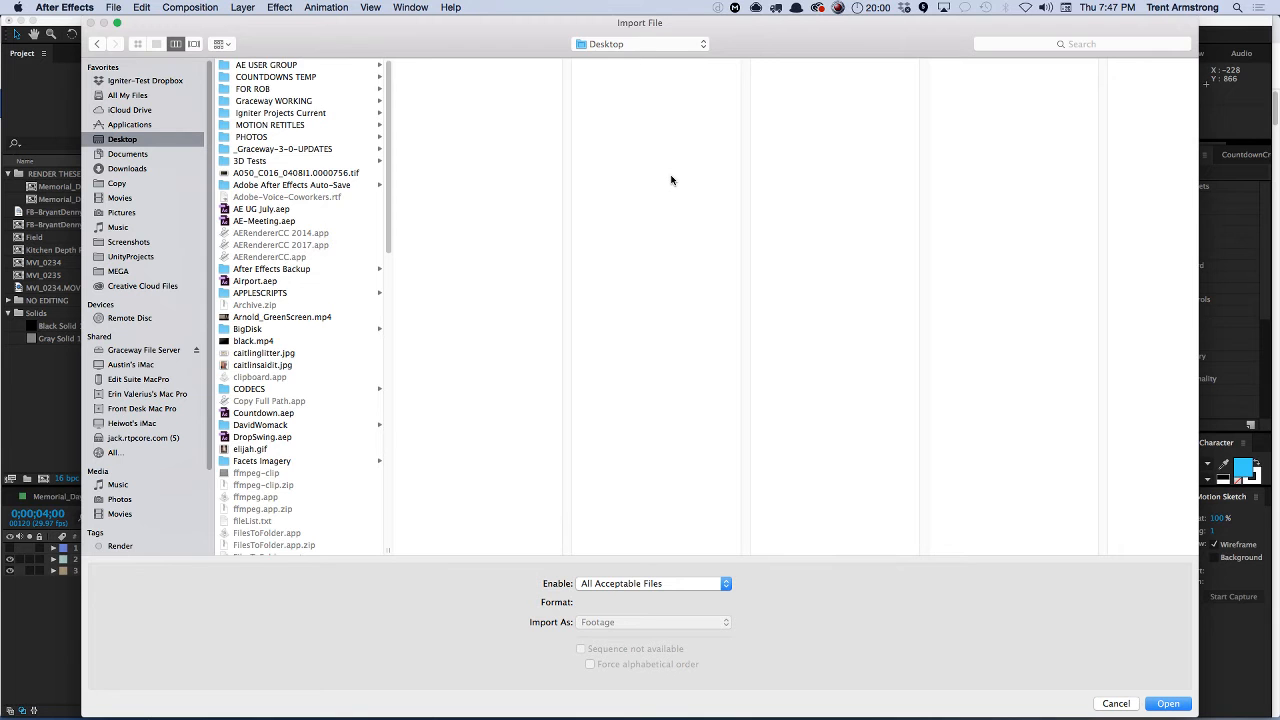
key(Down)
key(Down)
text(st)
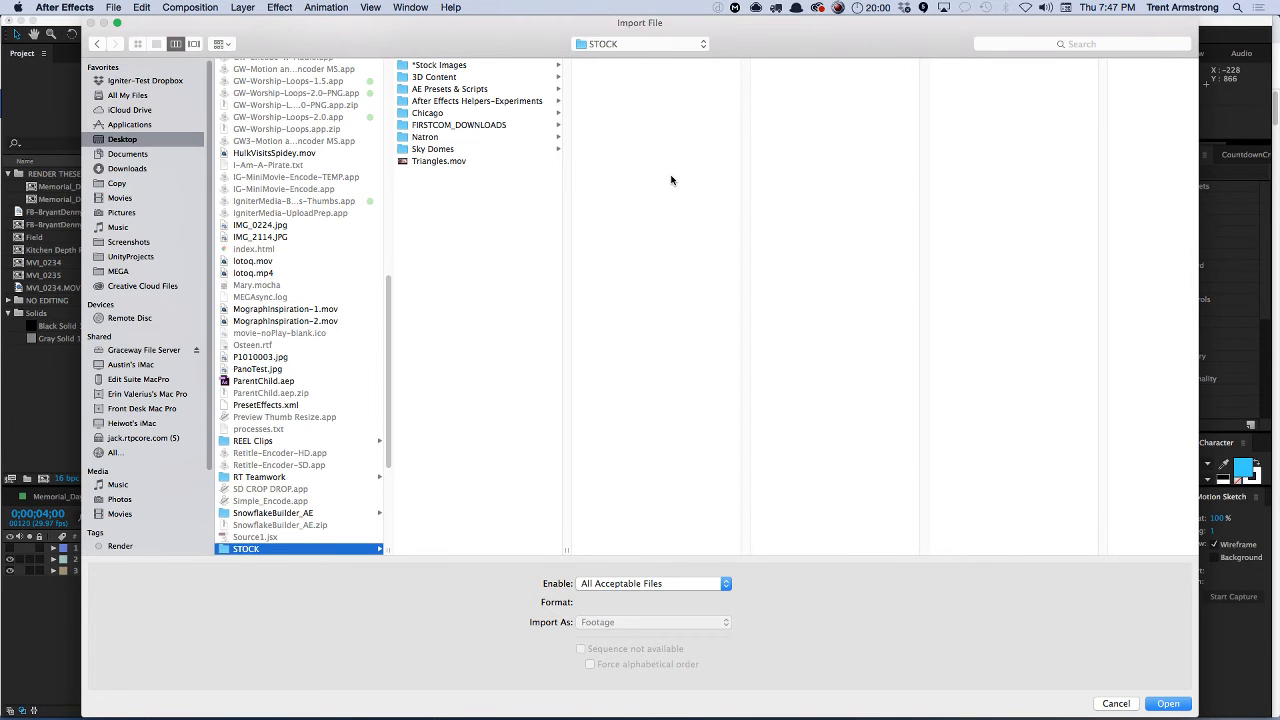
- Browse into the AE 2014 folder inside After Effects Helpers-Experiments
key(Right)
key(Down)
key(Down)
key(Down)
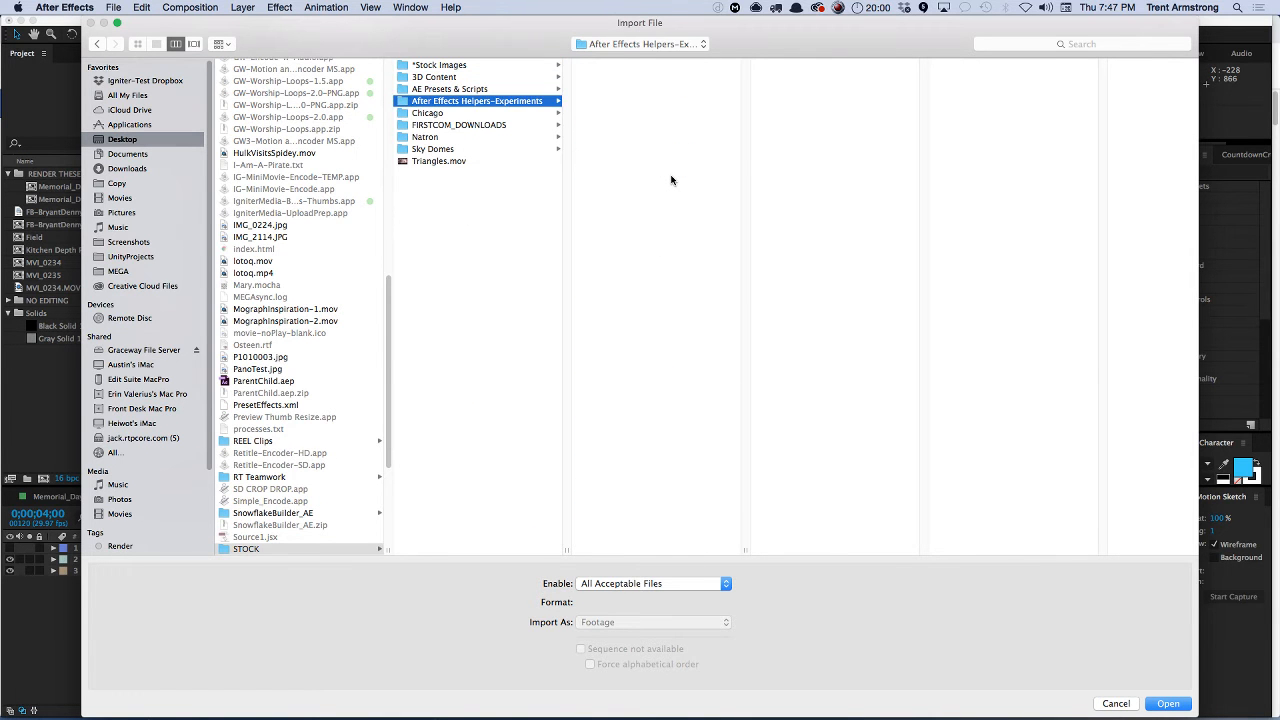
key(Up)
key(Down)
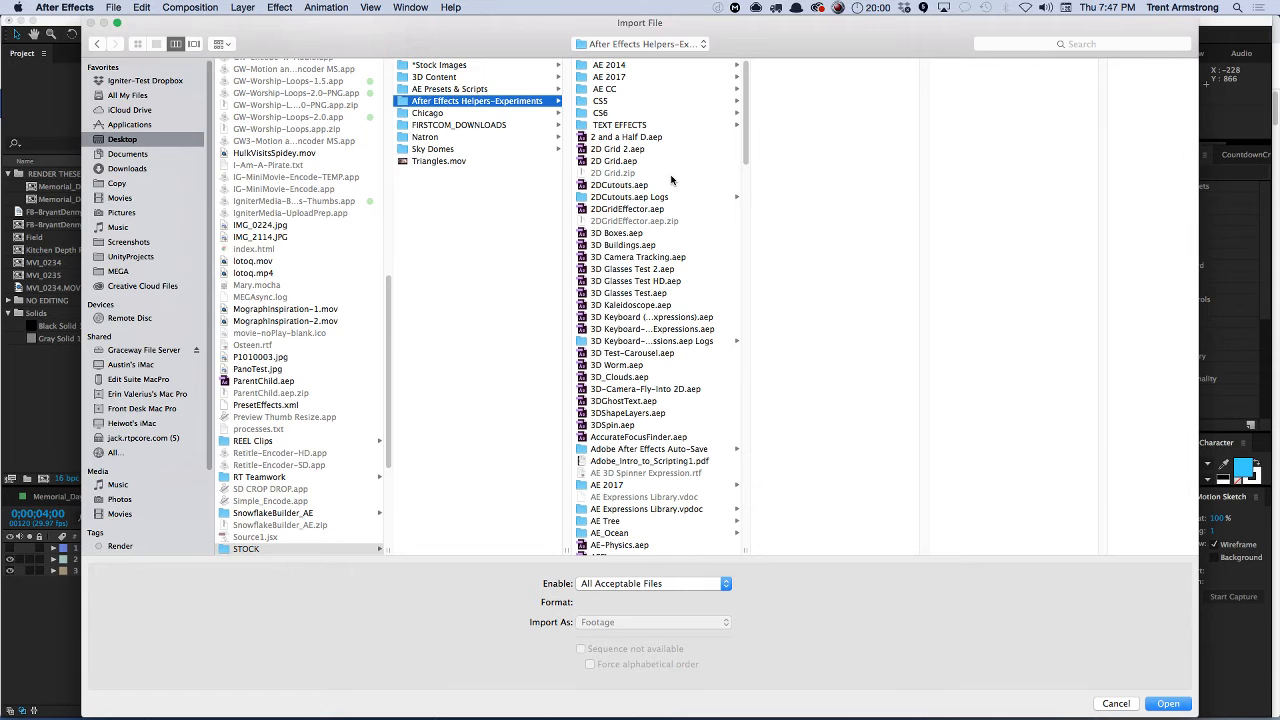
key(Right)
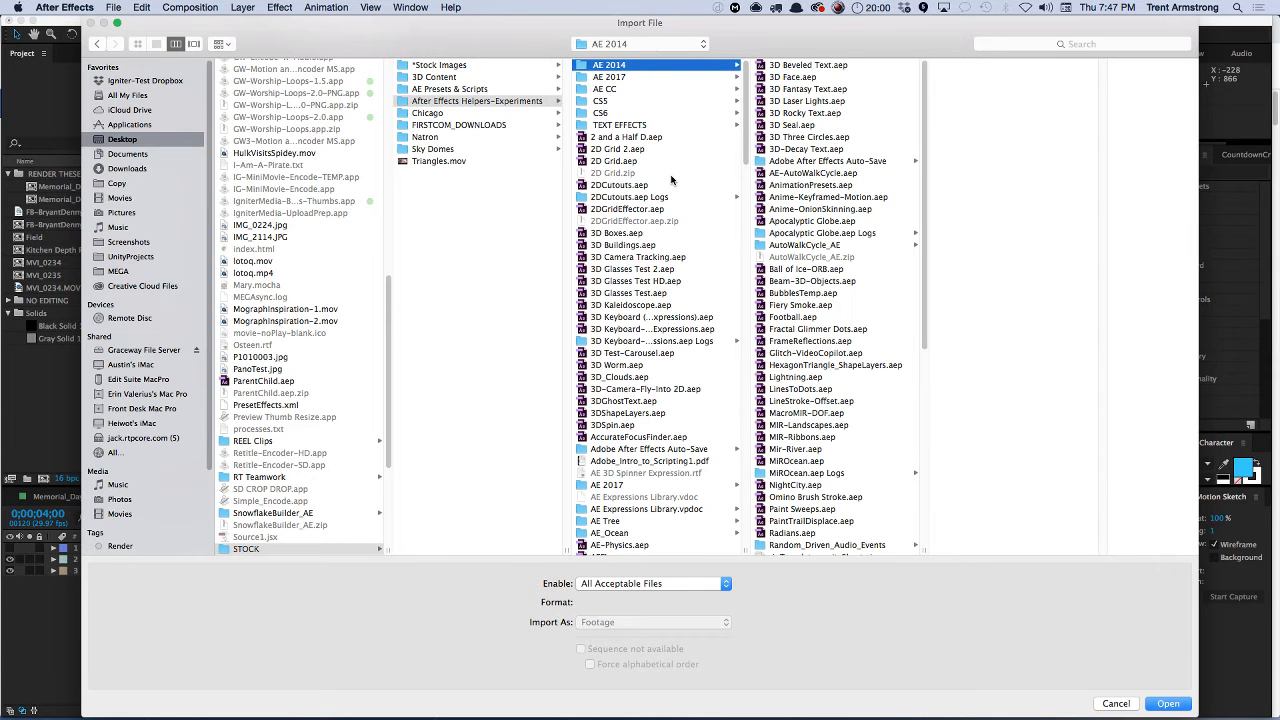
key(Right)
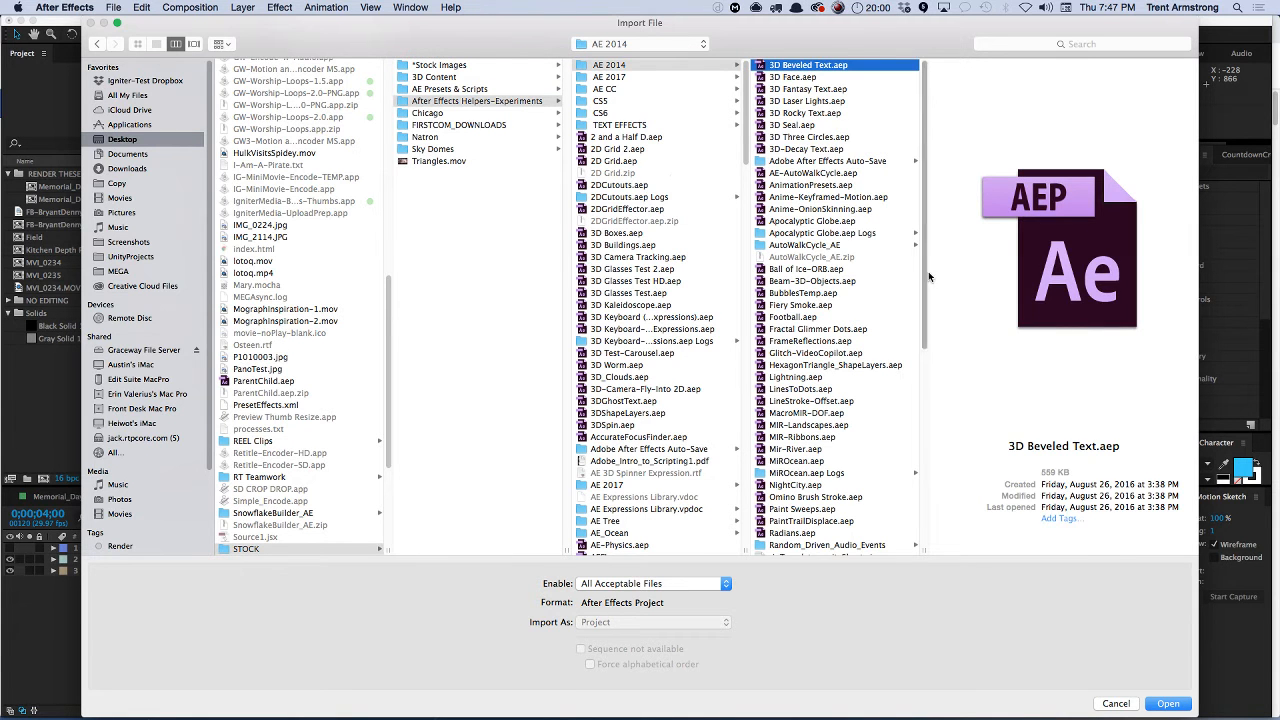
- List the AE 2014 files by date modified, newest first, and import Tree-Element3D.aep
scroll(934, 344, down, 5)
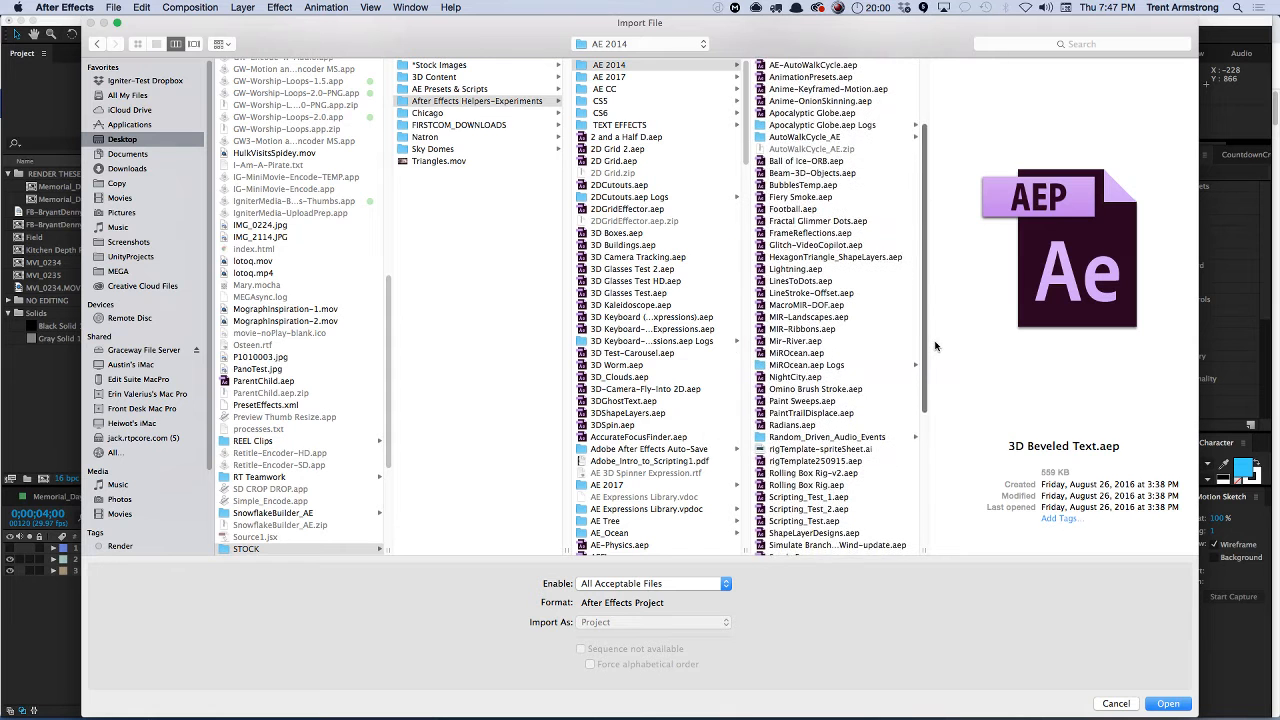
scroll(934, 344, up, 4)
scroll(930, 295, down, 7)
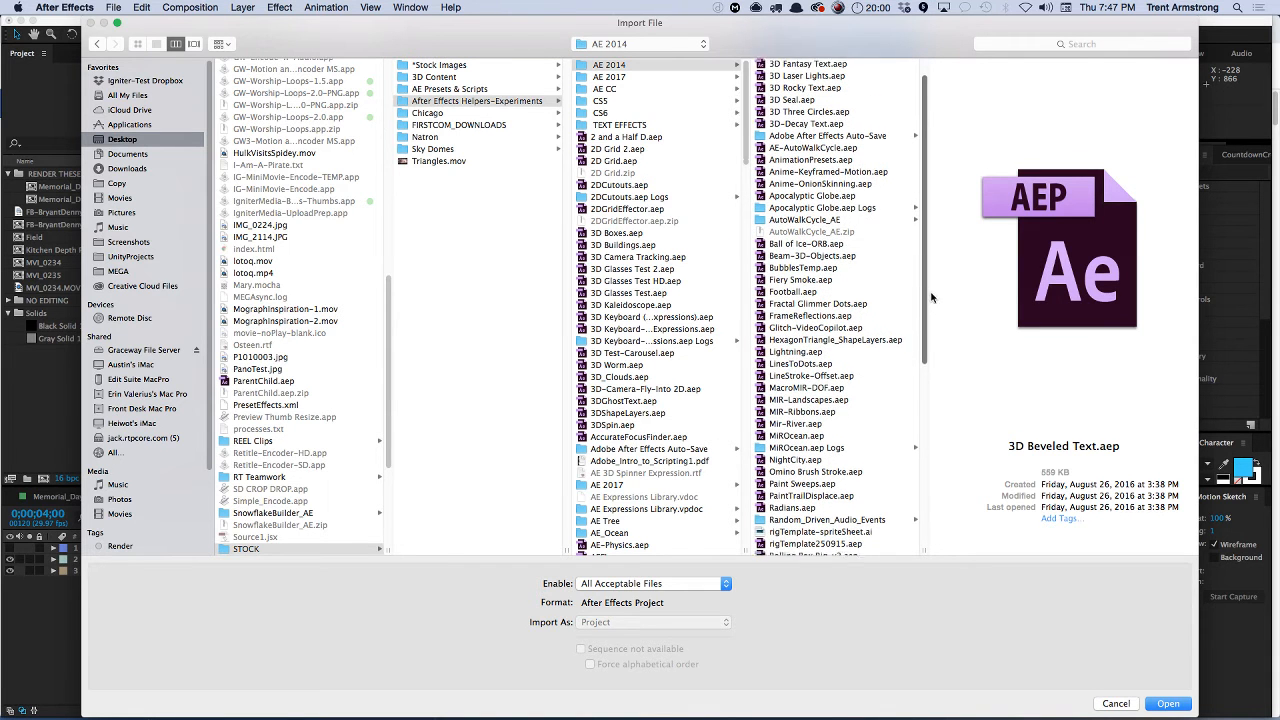
drag(936, 381, 927, 510)
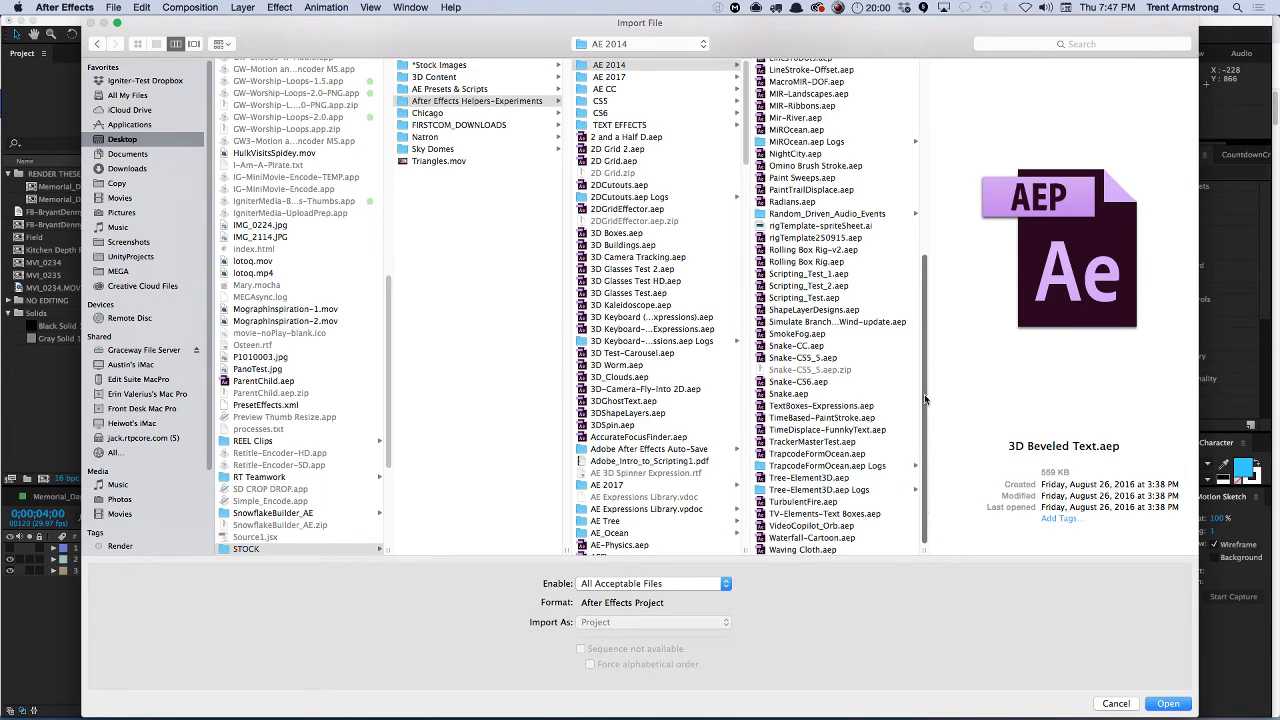
key(super+2)
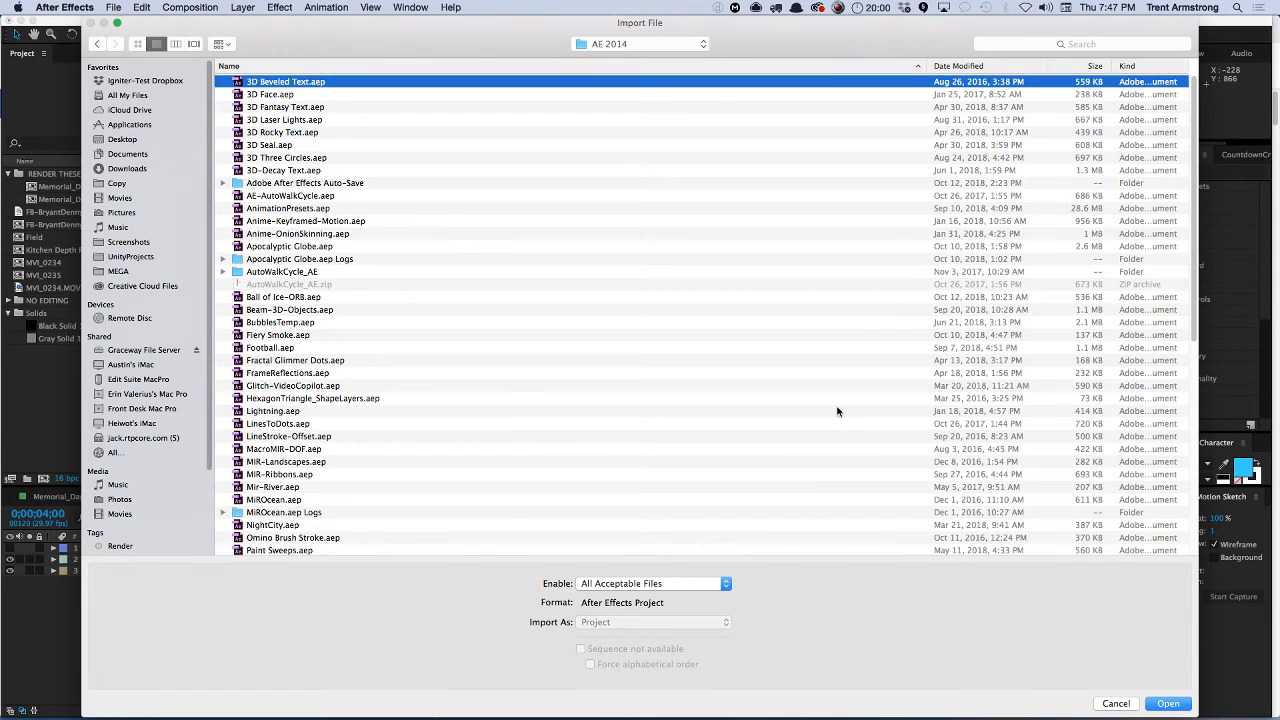
click(995, 66)
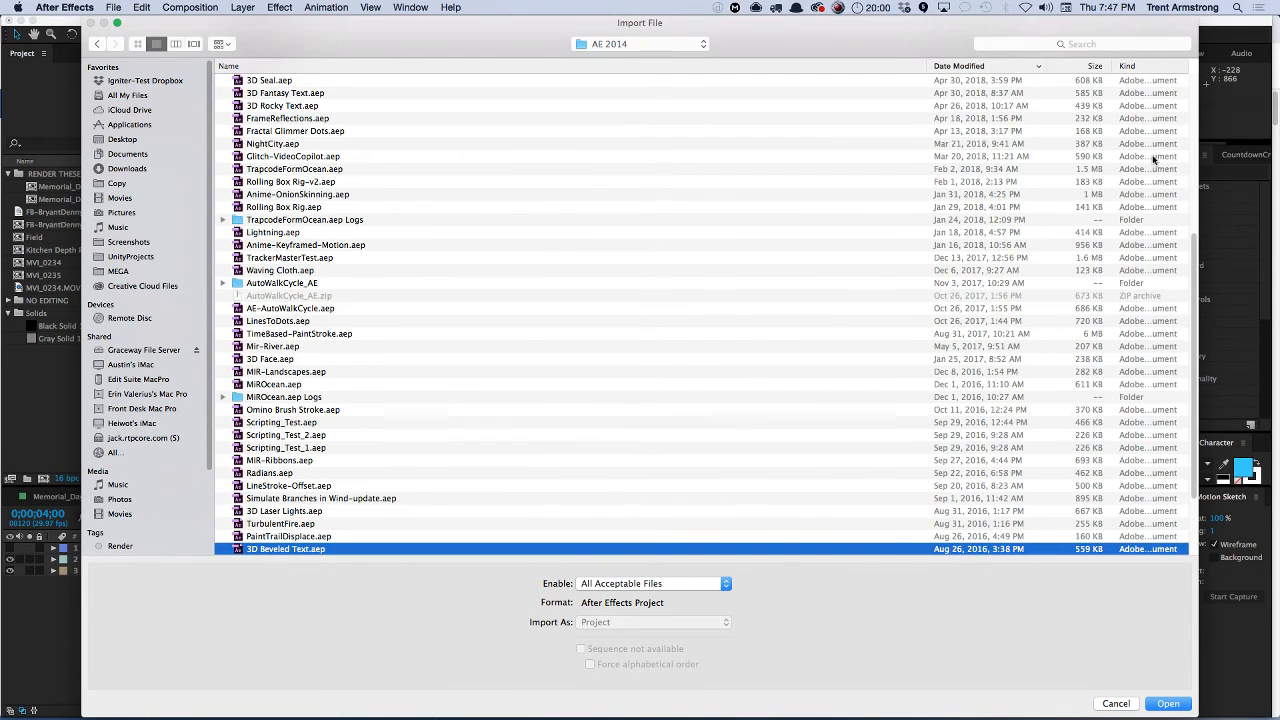
scroll(1193, 230, up, 5)
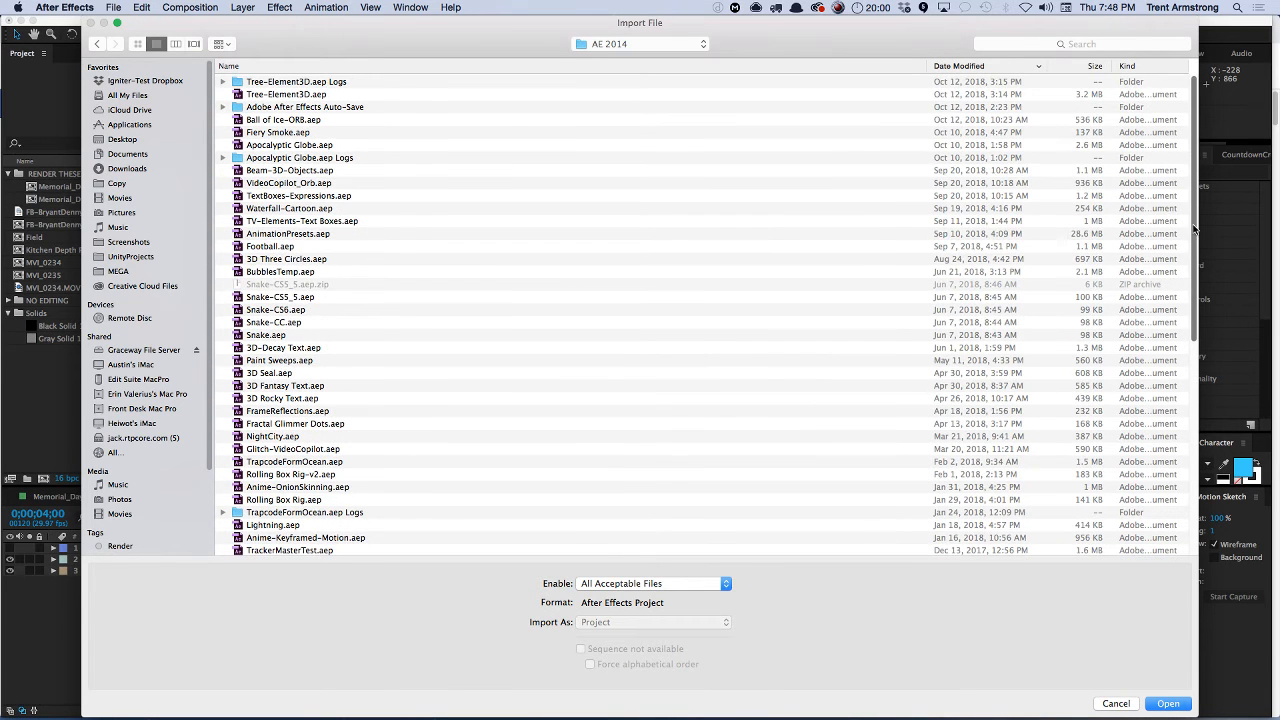
click(350, 94)
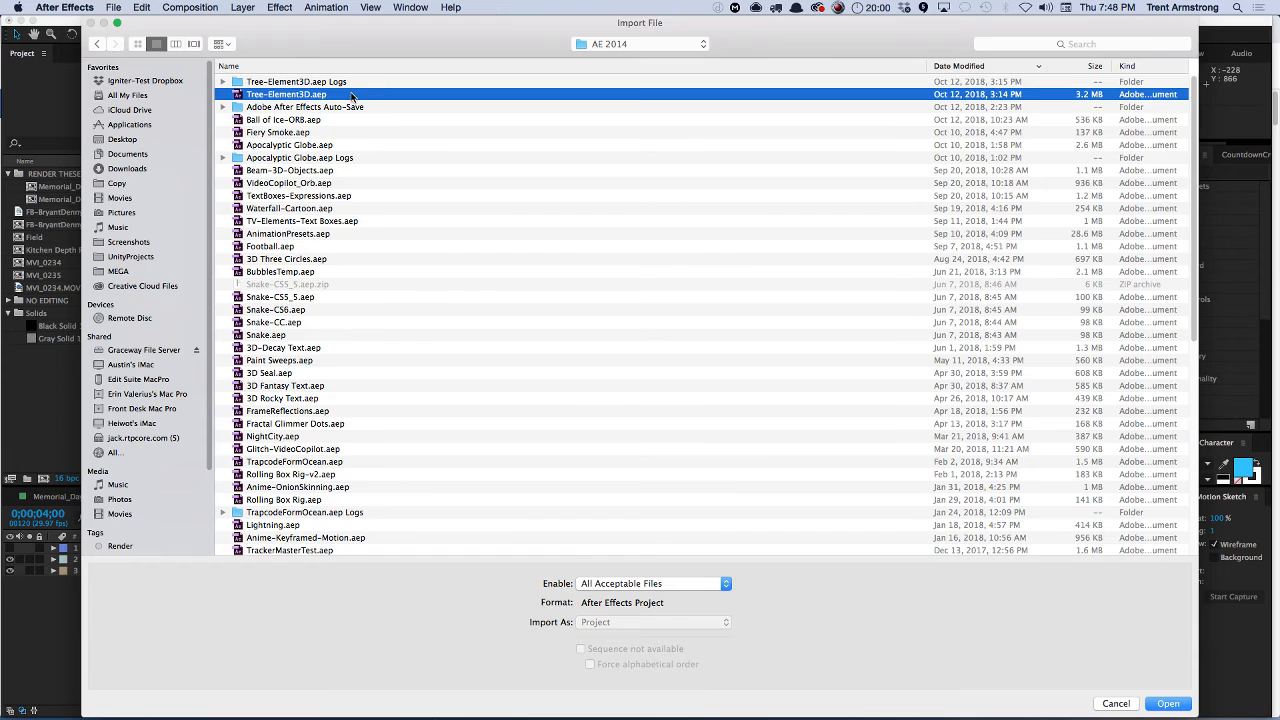
double_click(351, 95)
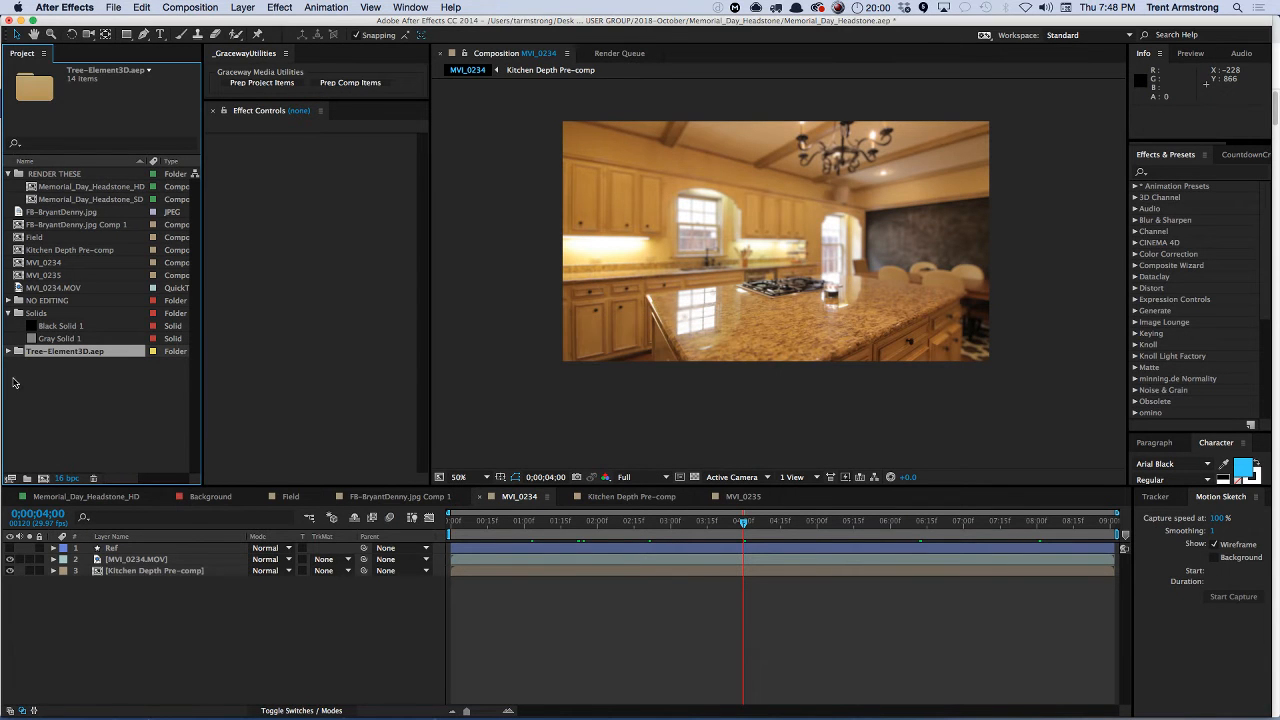
- Expand the imported Tree-Element3D.aep folder and view its Comp 1 and MVI_0234.MOV Comp 1 compositions
click(8, 351)
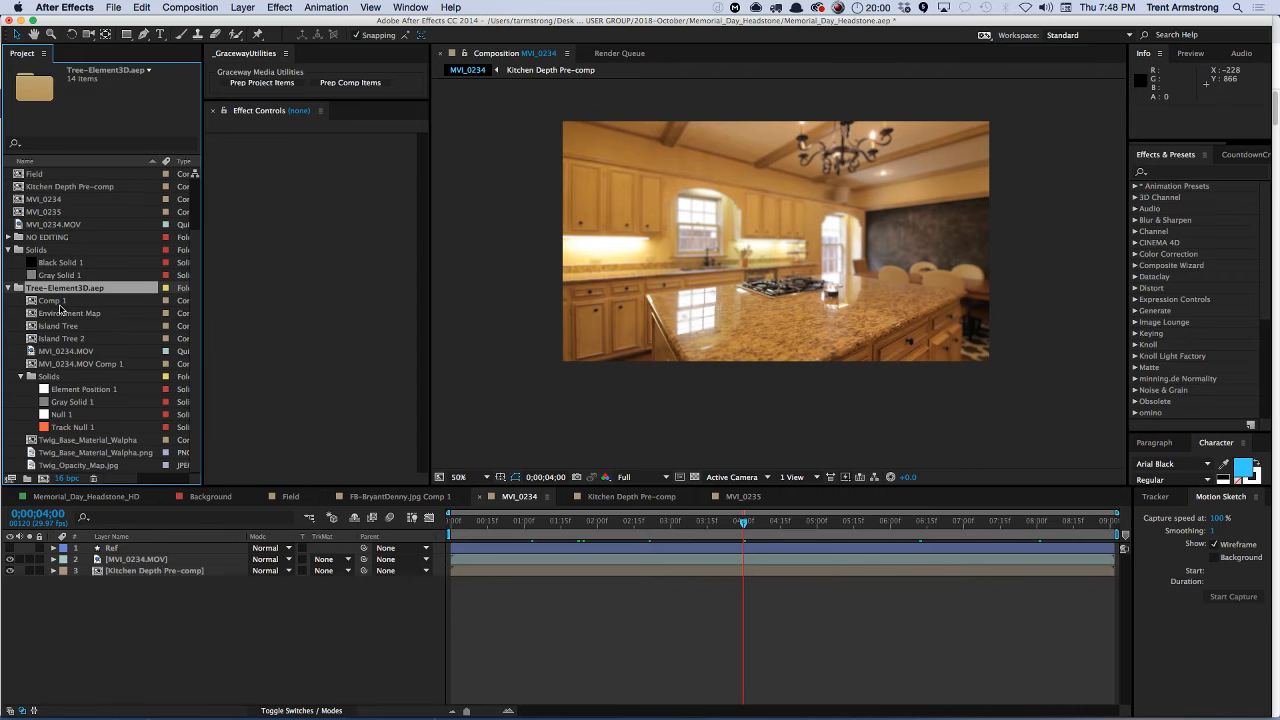
double_click(58, 301)
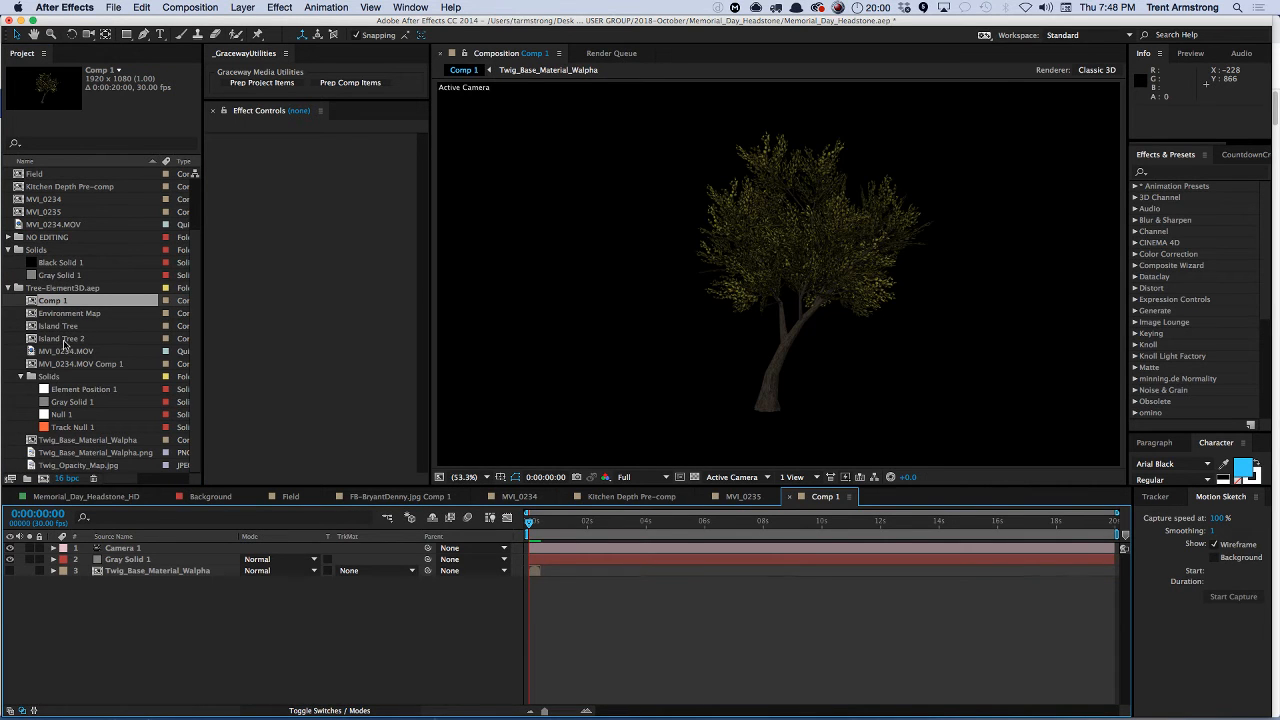
double_click(68, 364)
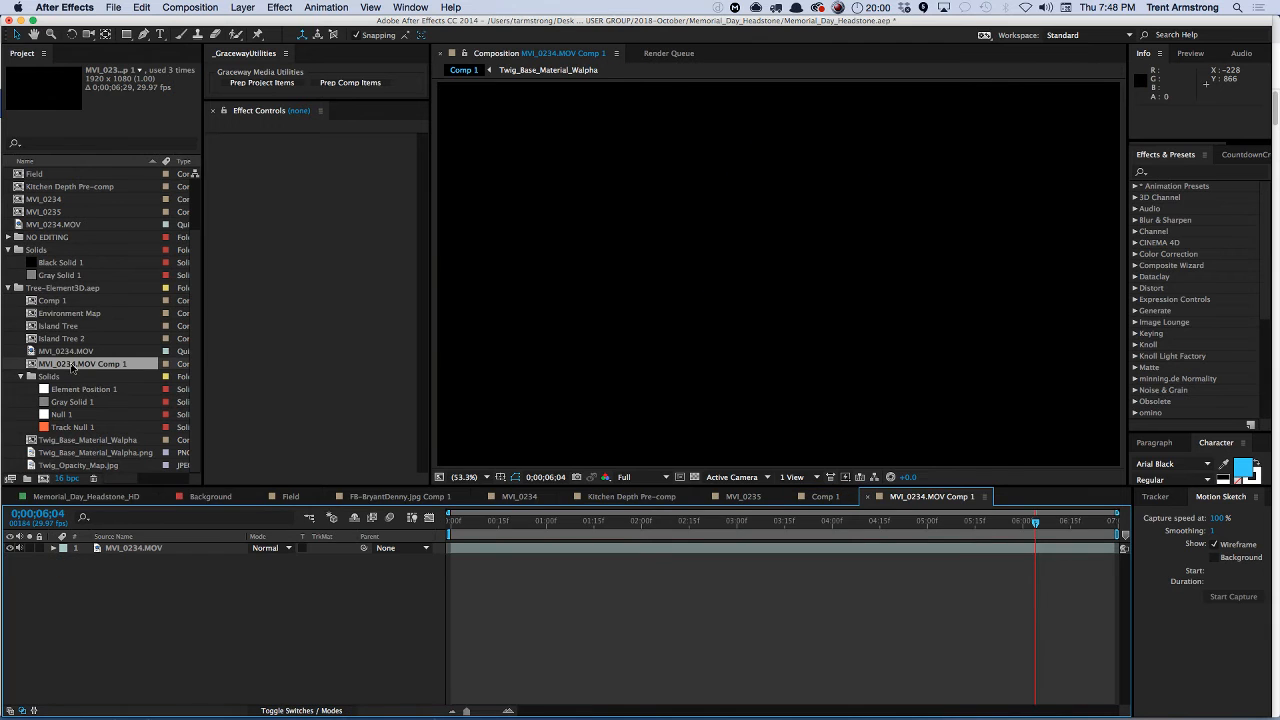
- Check the MVI_0234.MOV layer at 0;00;02;03 and go to the parent composition Island Tree 2
click(120, 550)
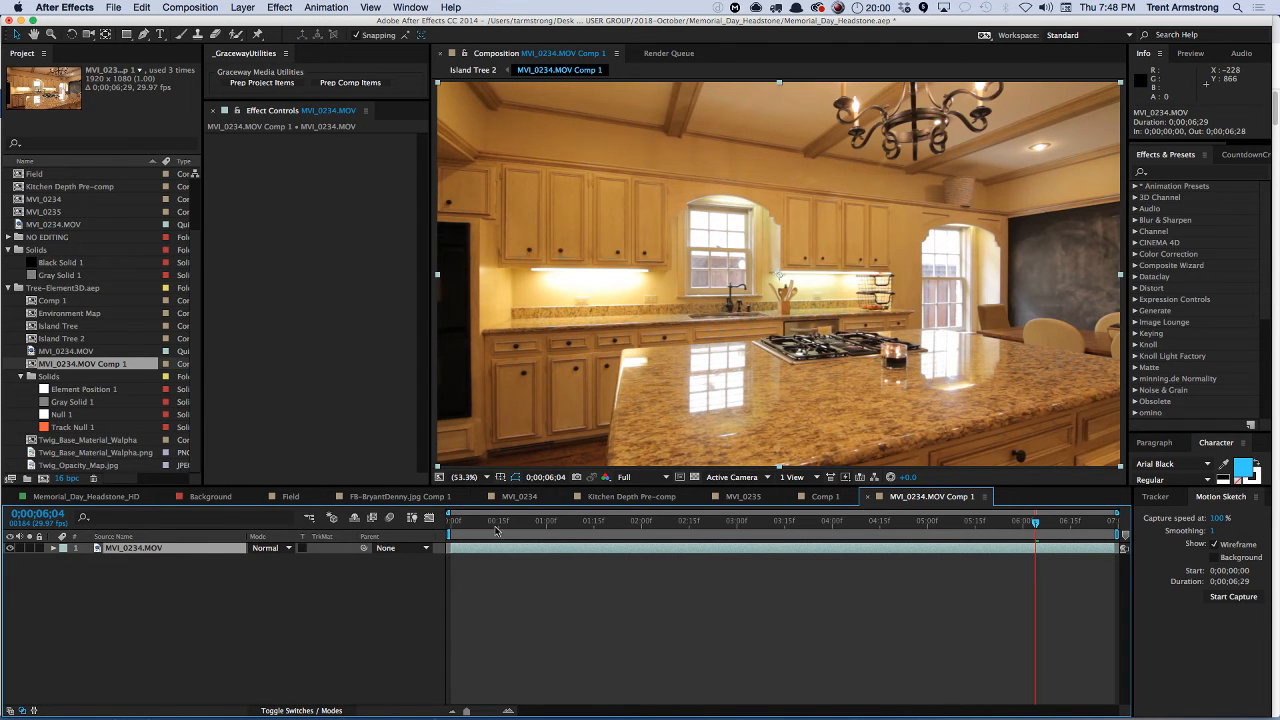
click(651, 522)
key(Tab)
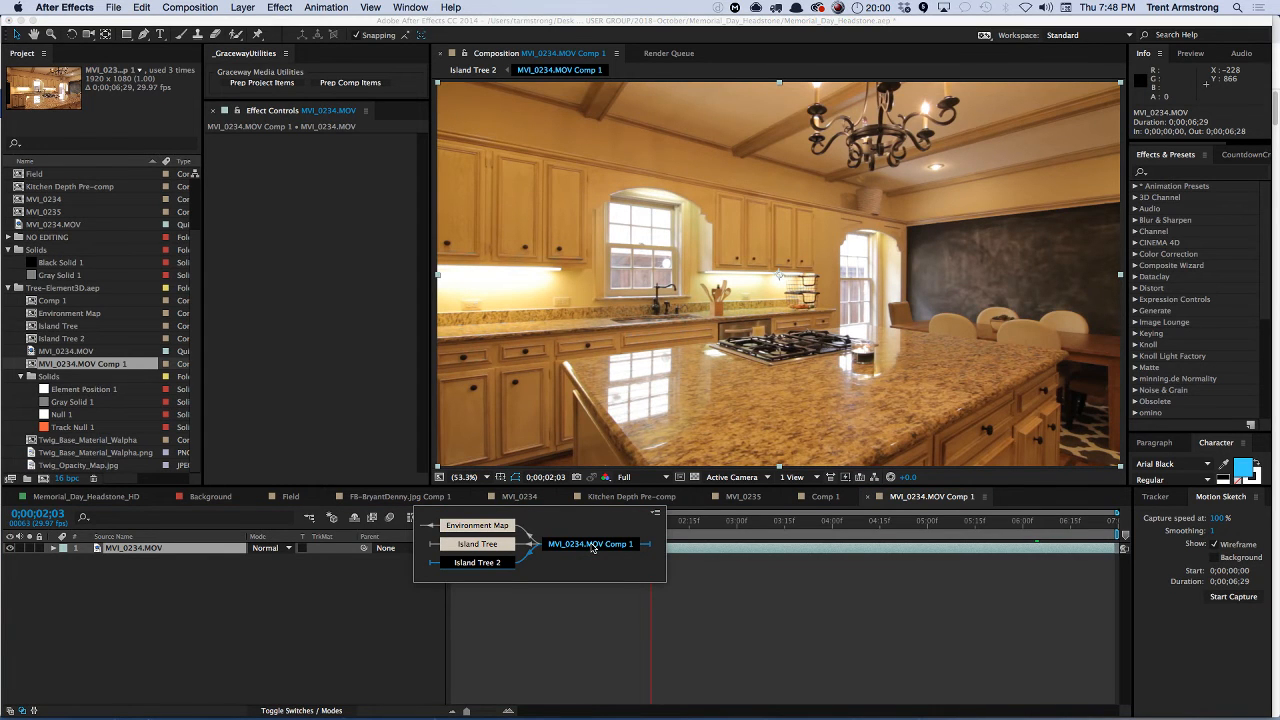
key(Return)
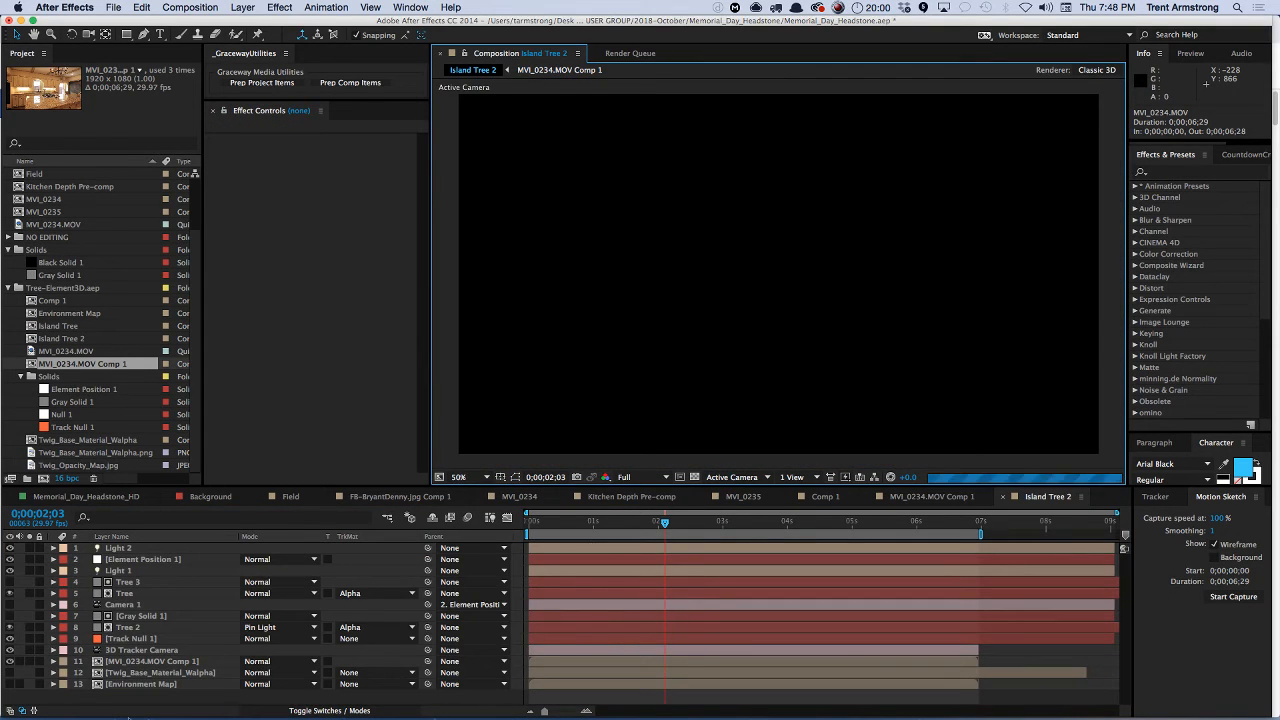
- Solo the MVI_0234.MOV Comp 1 layer in Island Tree 2 and select its 3D Camera Tracker to display the track points
click(29, 661)
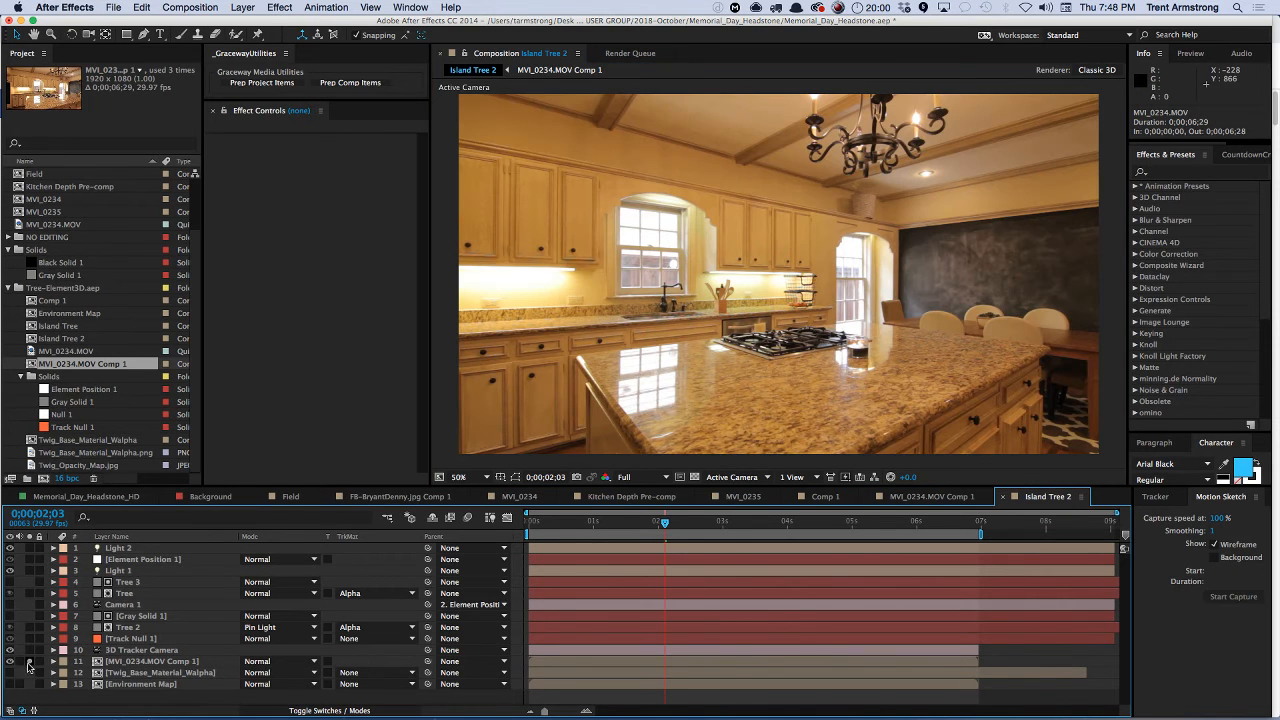
click(122, 662)
click(270, 140)
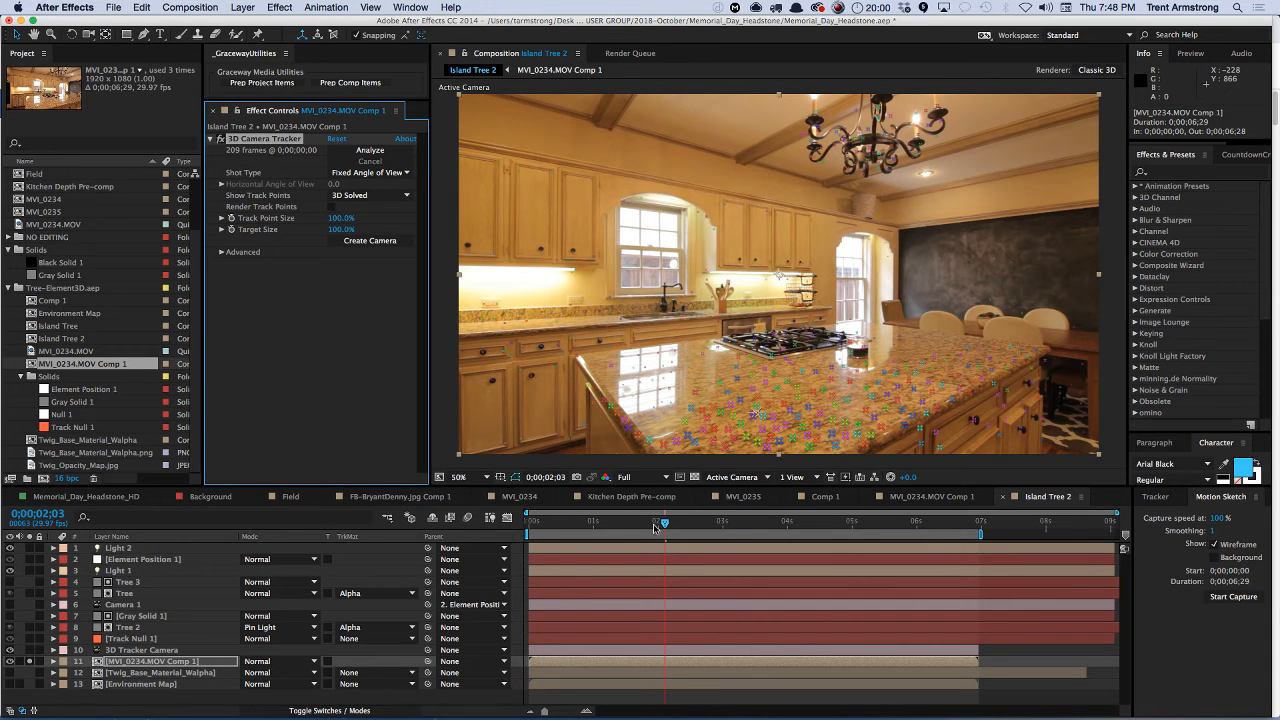
- Examine the 3D track points on the island countertop at 0;00;02;02, 0;00;01;27 and 0;00;02;08
mouse_move(655, 528)
mouse_down()
mouse_move(583, 540)
mouse_move(747, 535)
mouse_move(644, 546)
mouse_move(718, 546)
mouse_move(661, 548)
mouse_up()
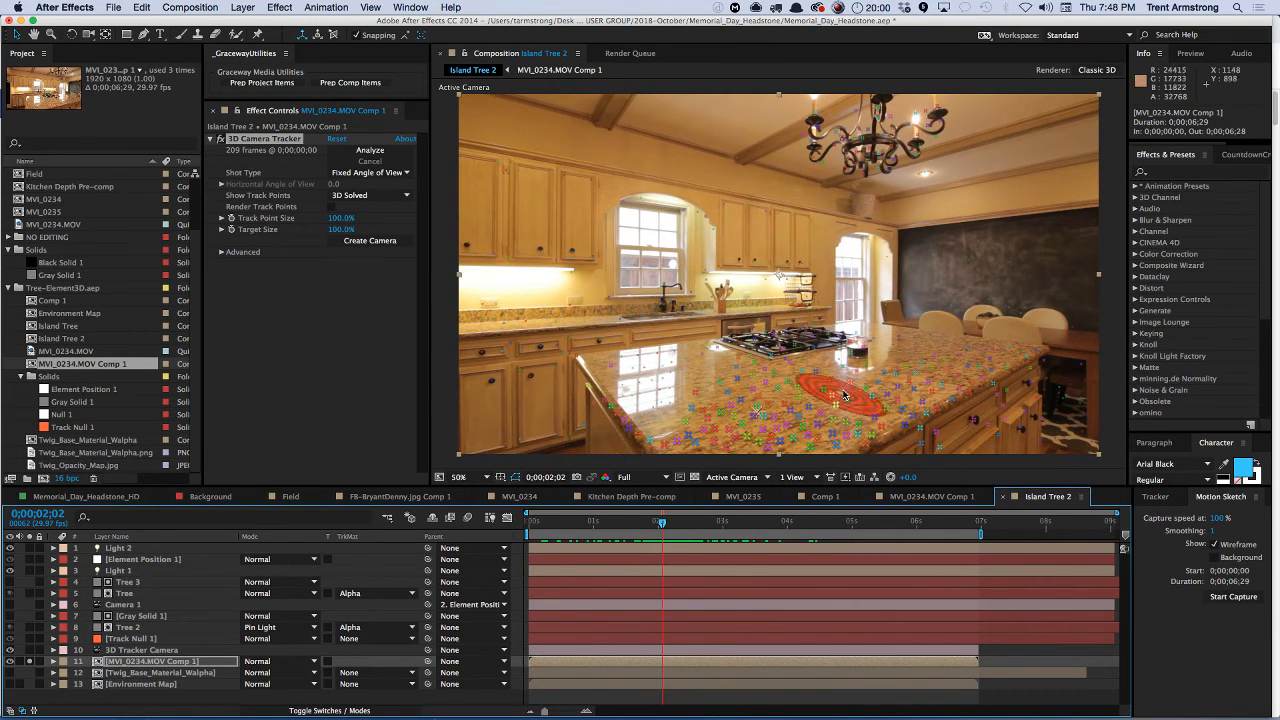
drag(663, 524, 652, 551)
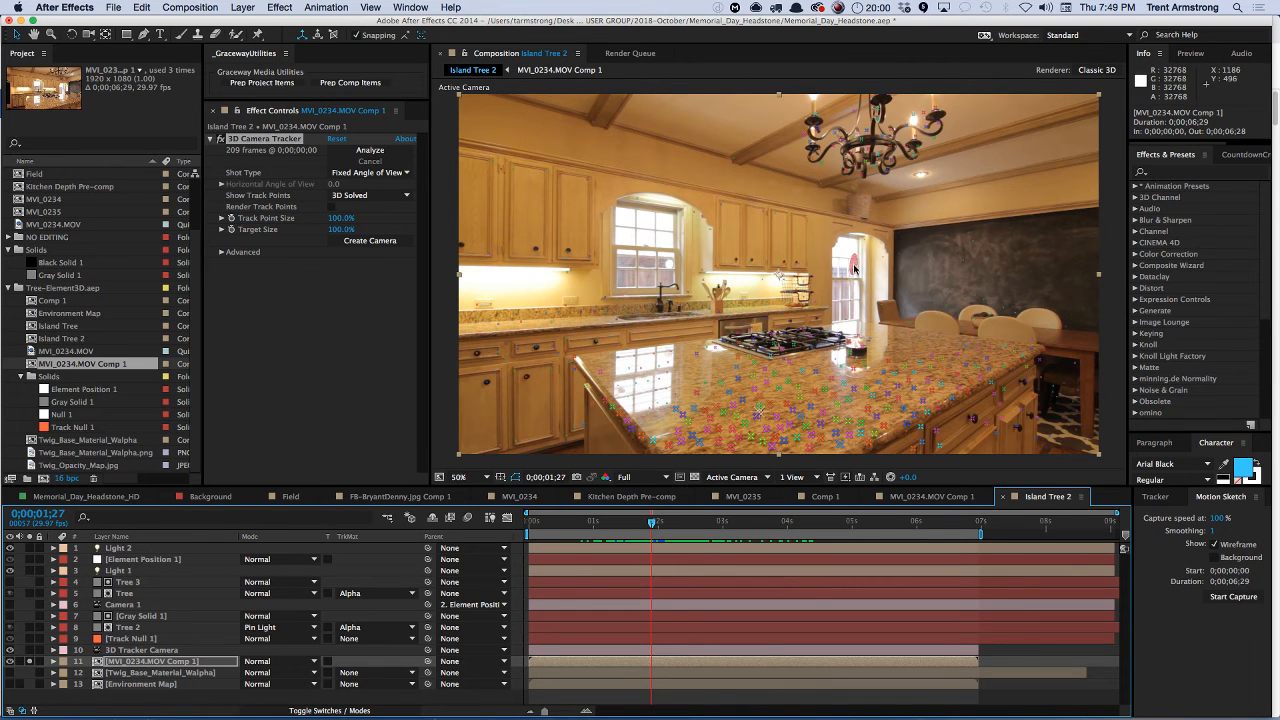
mouse_move(659, 526)
mouse_down()
mouse_move(690, 530)
mouse_move(675, 529)
mouse_up()
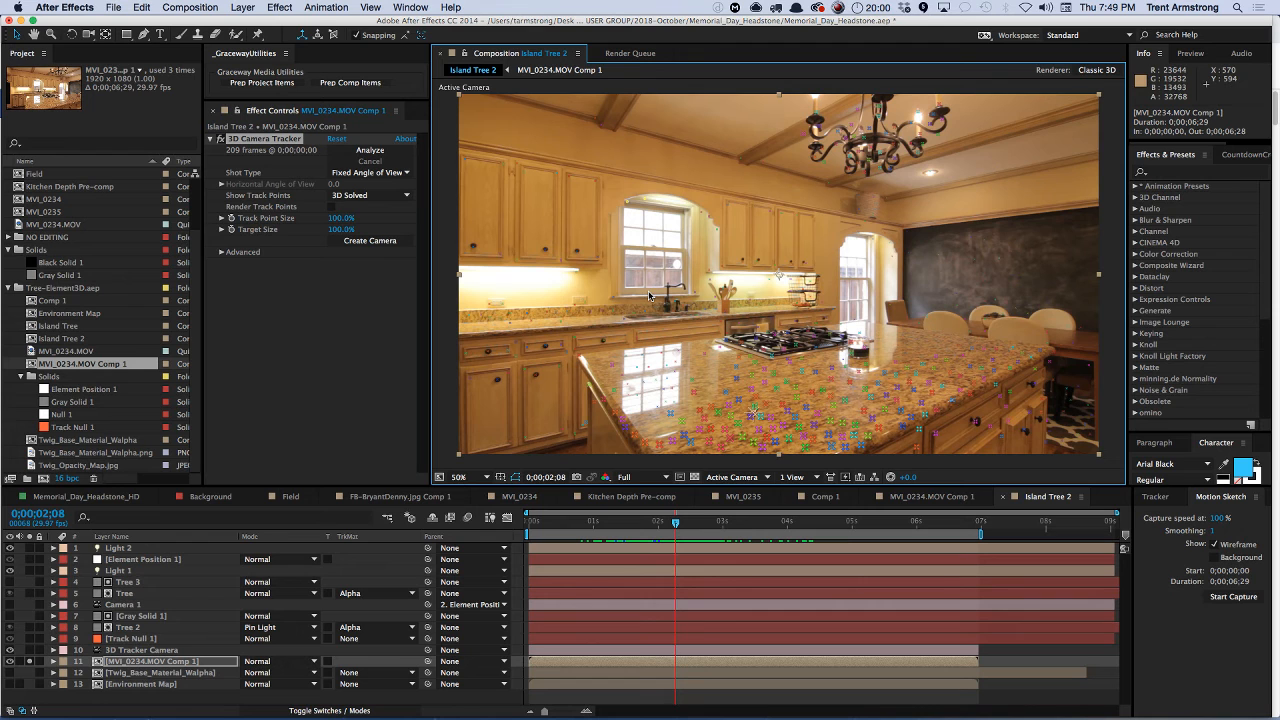
click(533, 665)
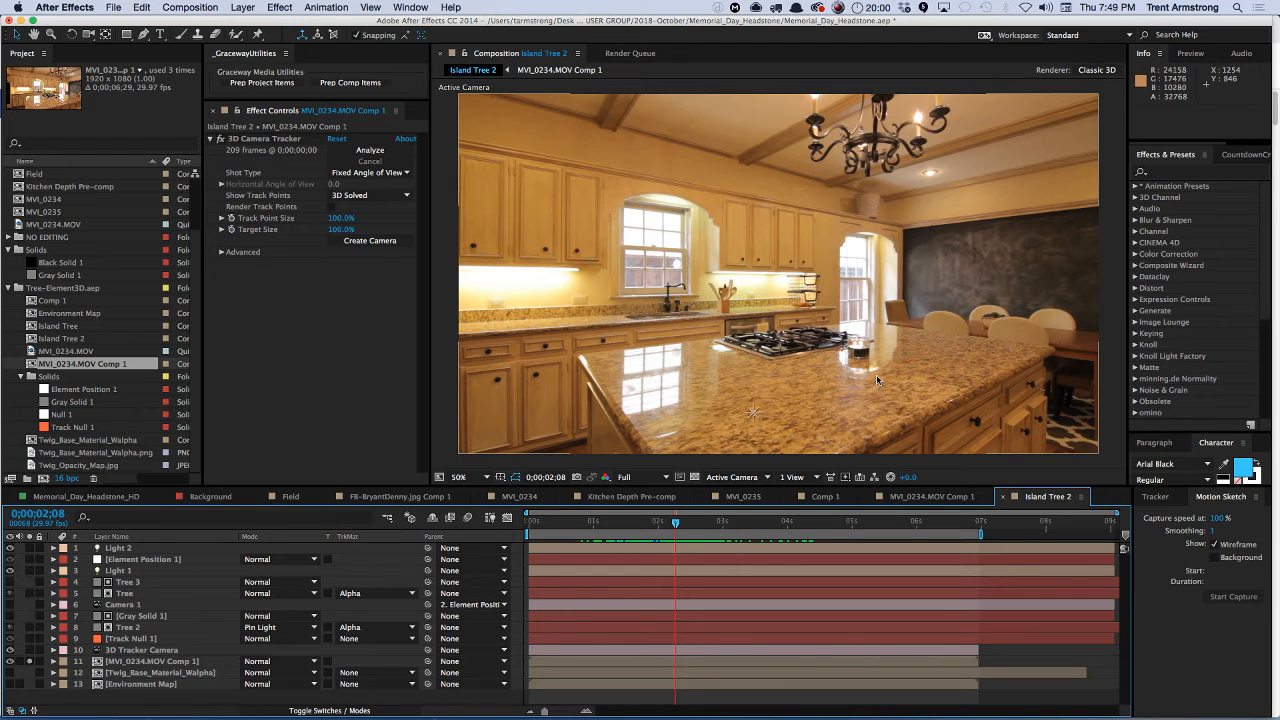
click(155, 664)
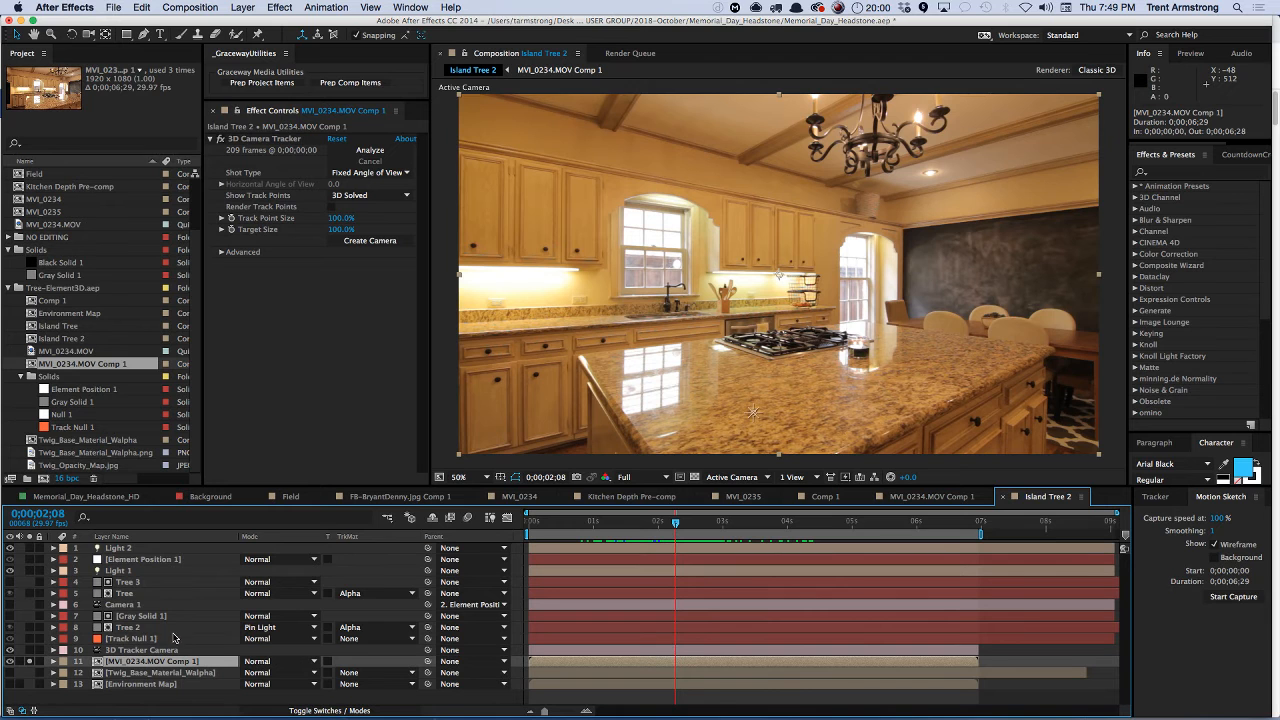
- Inspect the CC RepeTile settings on the footage layer in the Environment Map composition and return to Island Tree 2
double_click(135, 685)
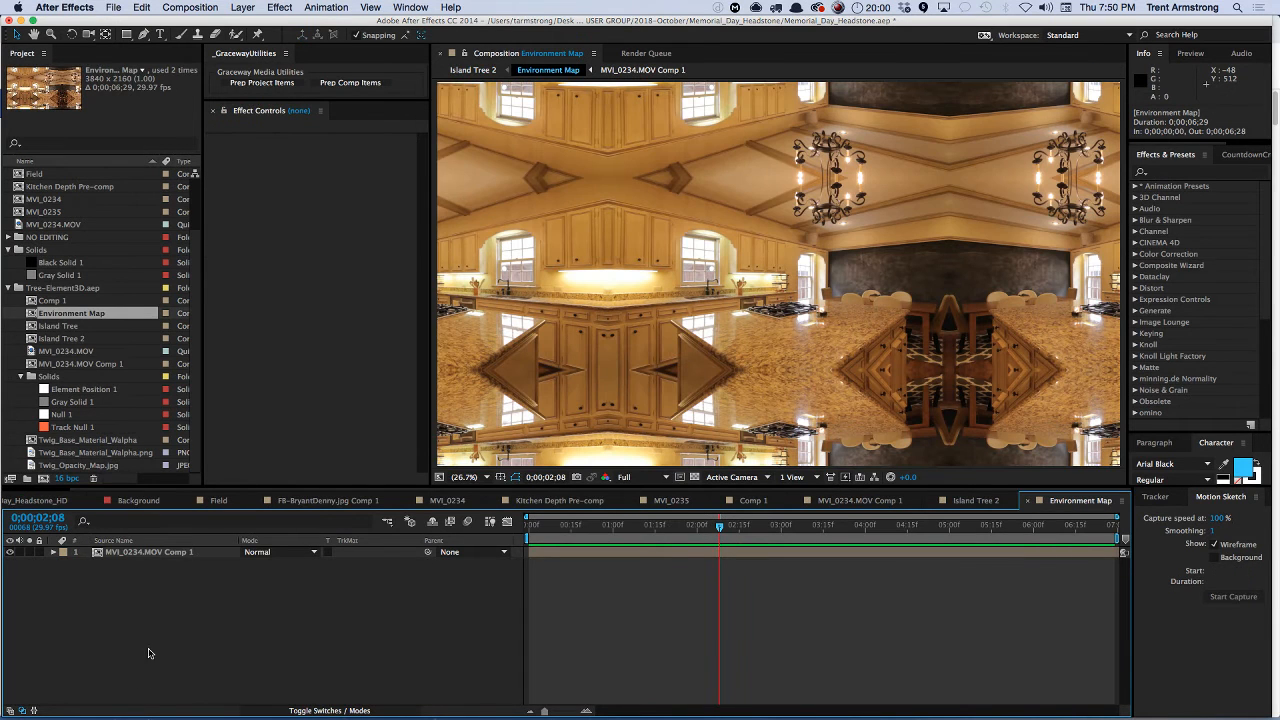
click(100, 555)
key(Tab)
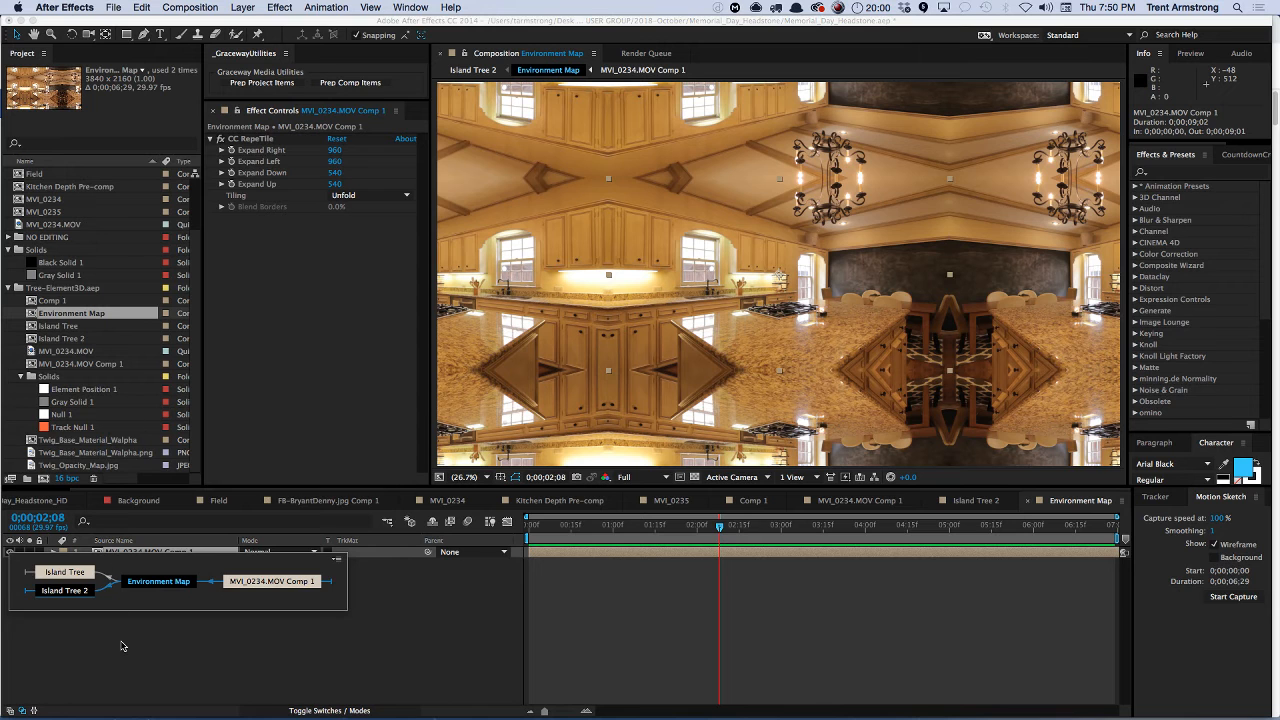
click(125, 611)
key(Tab)
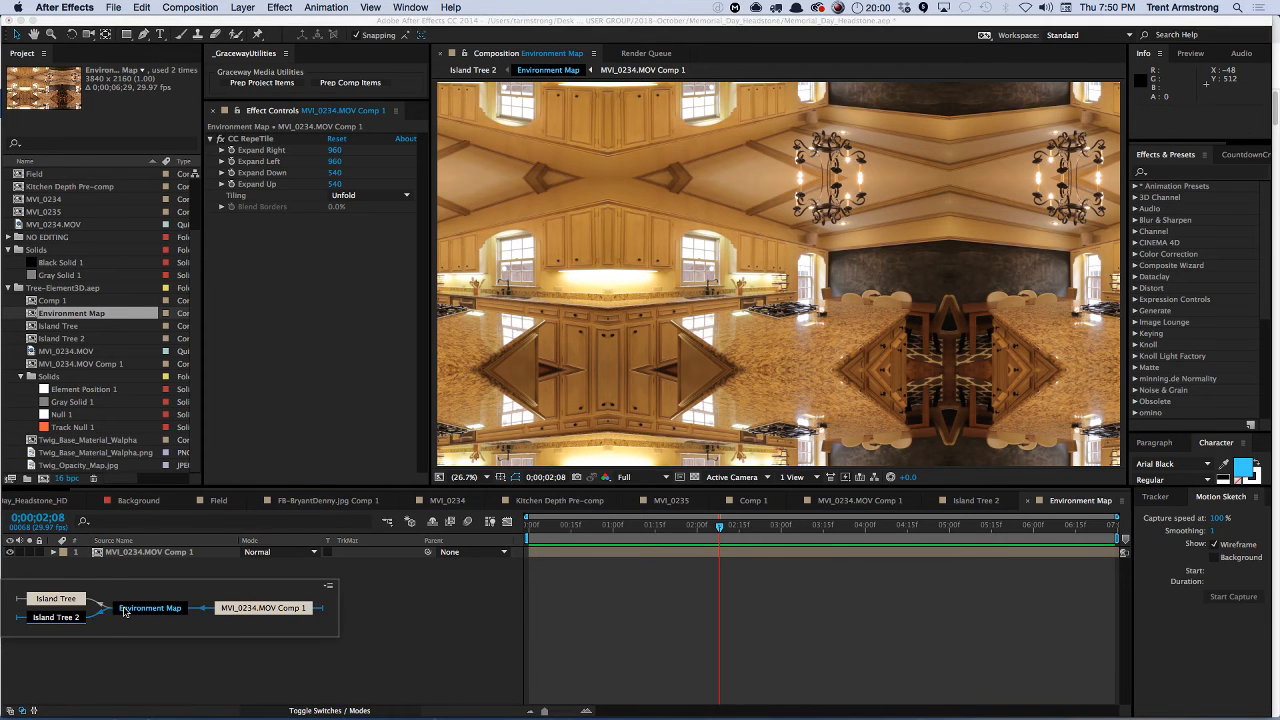
key(Return)
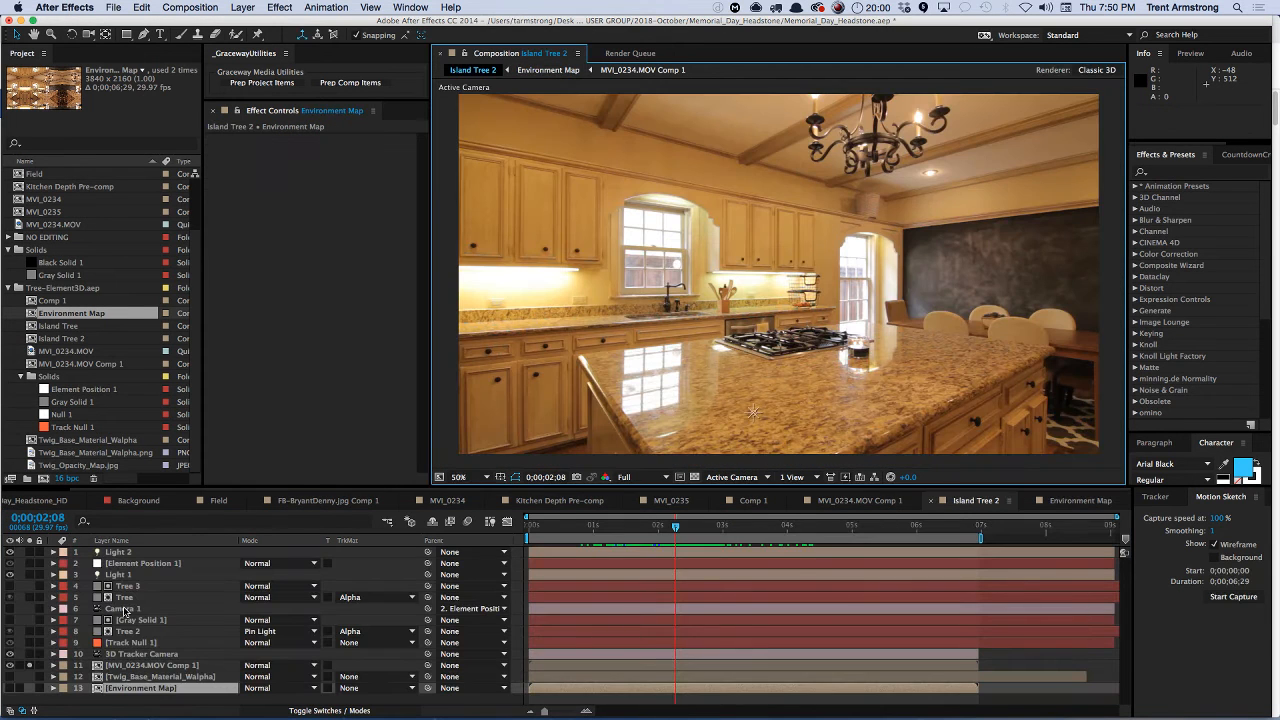
- Select the Twig_Base_Material_Walpha layer in Island Tree 2, and open the nested MVI_0234.MOV Comp 1 composition
click(150, 677)
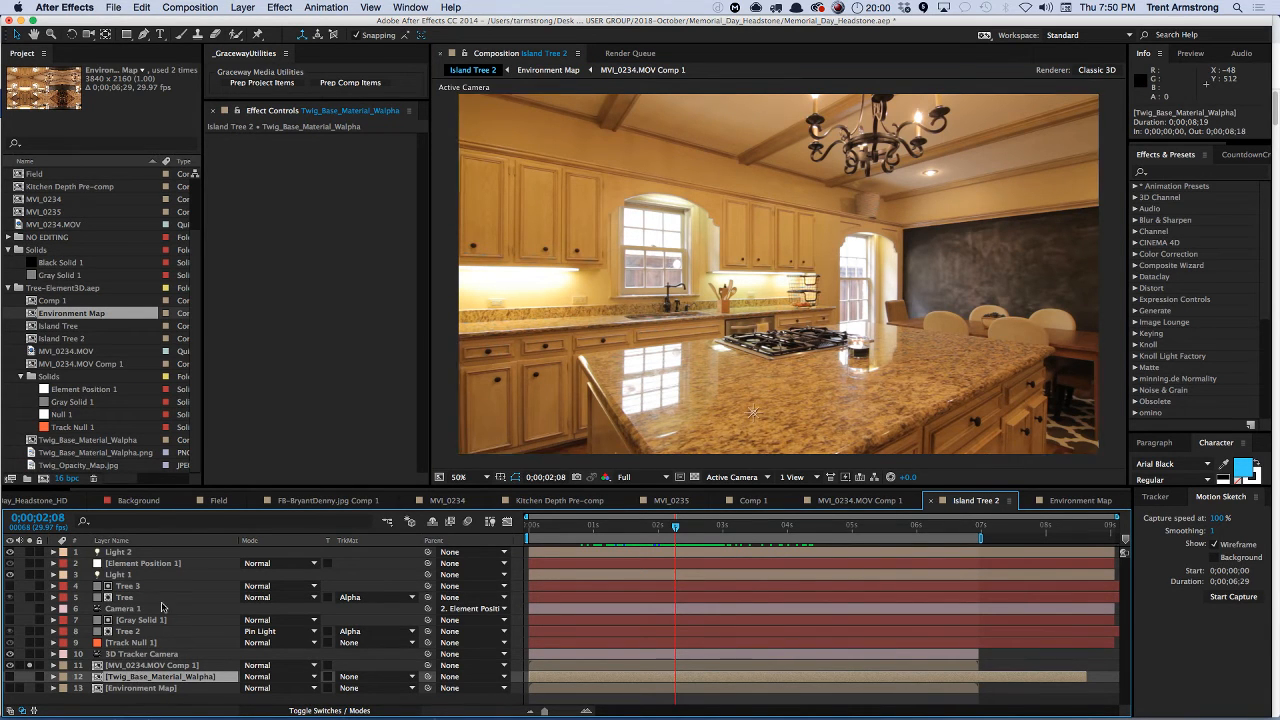
double_click(146, 668)
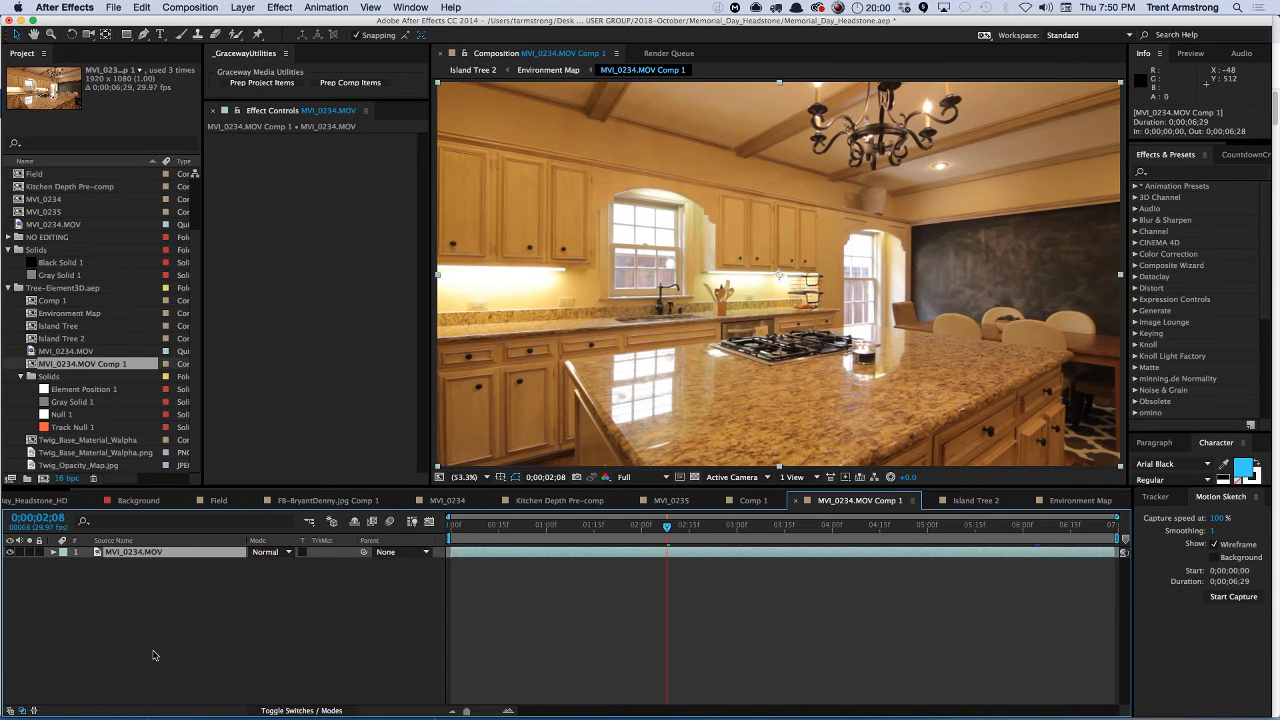
- Open the Island Tree composition that uses MVI_0234.MOV Comp 1 and inspect that layer's 3D Camera Tracker settings
key(Tab)
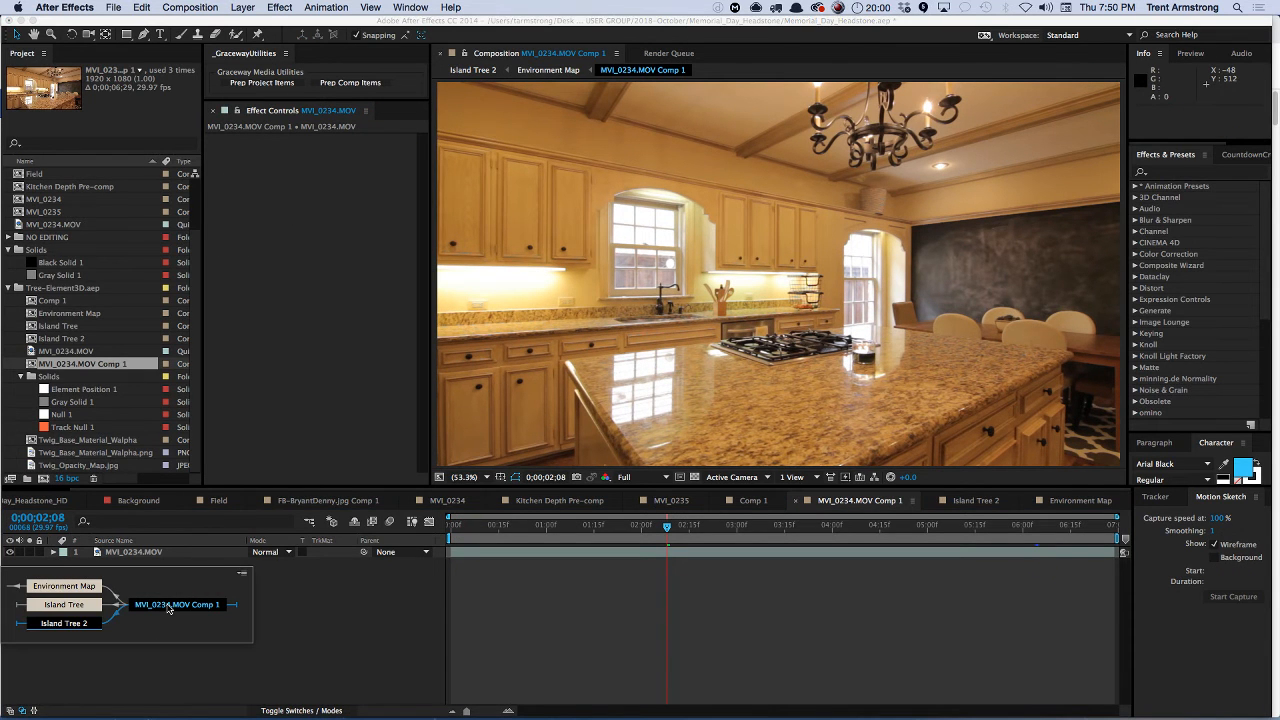
key(Up)
key(Return)
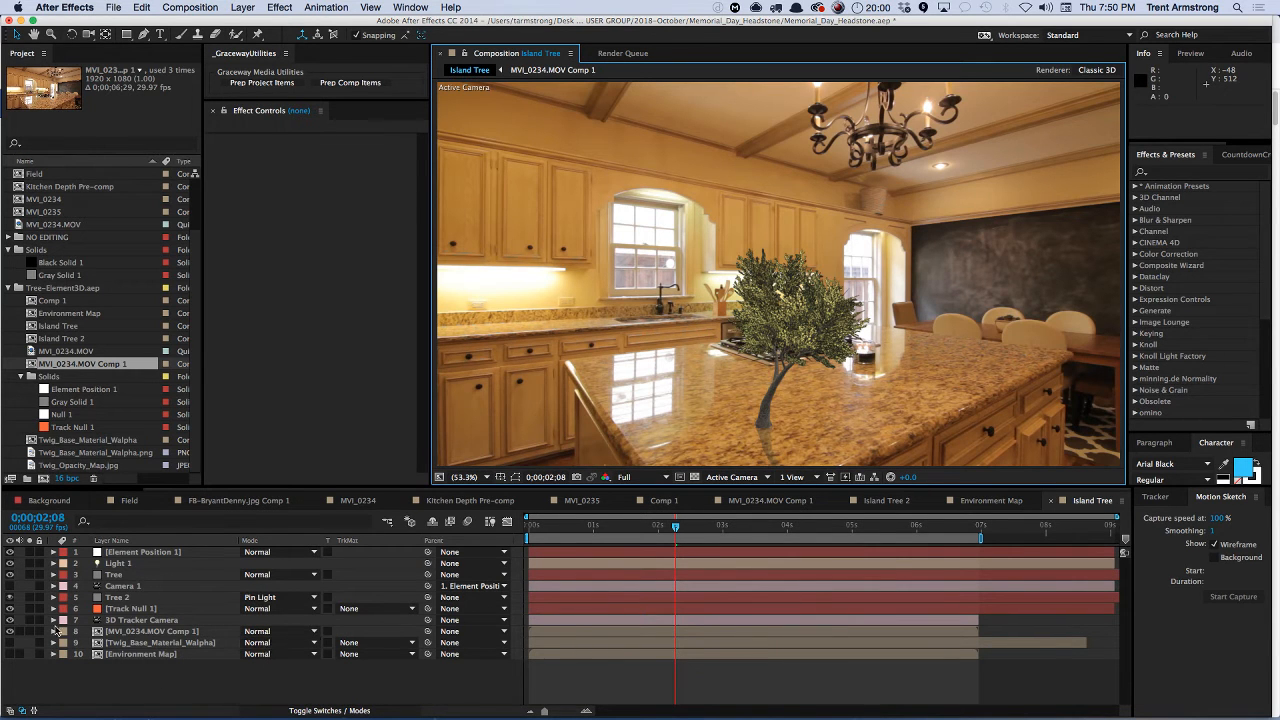
click(137, 632)
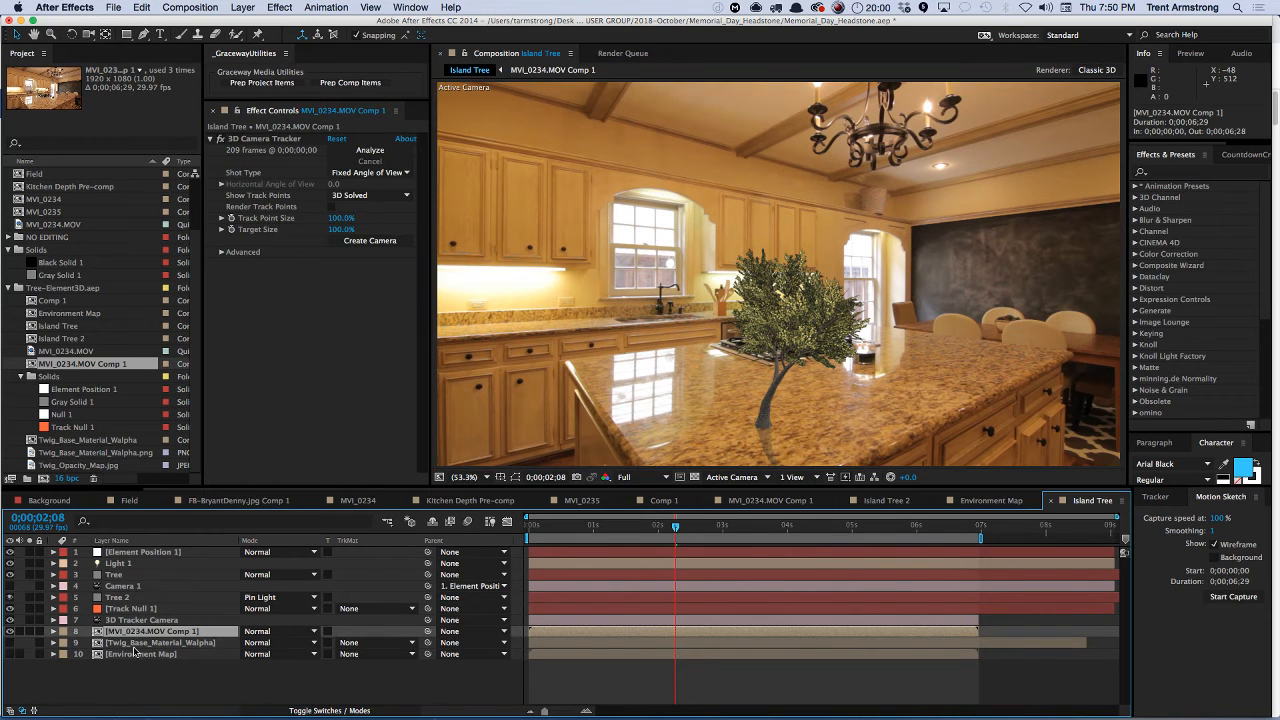
click(133, 660)
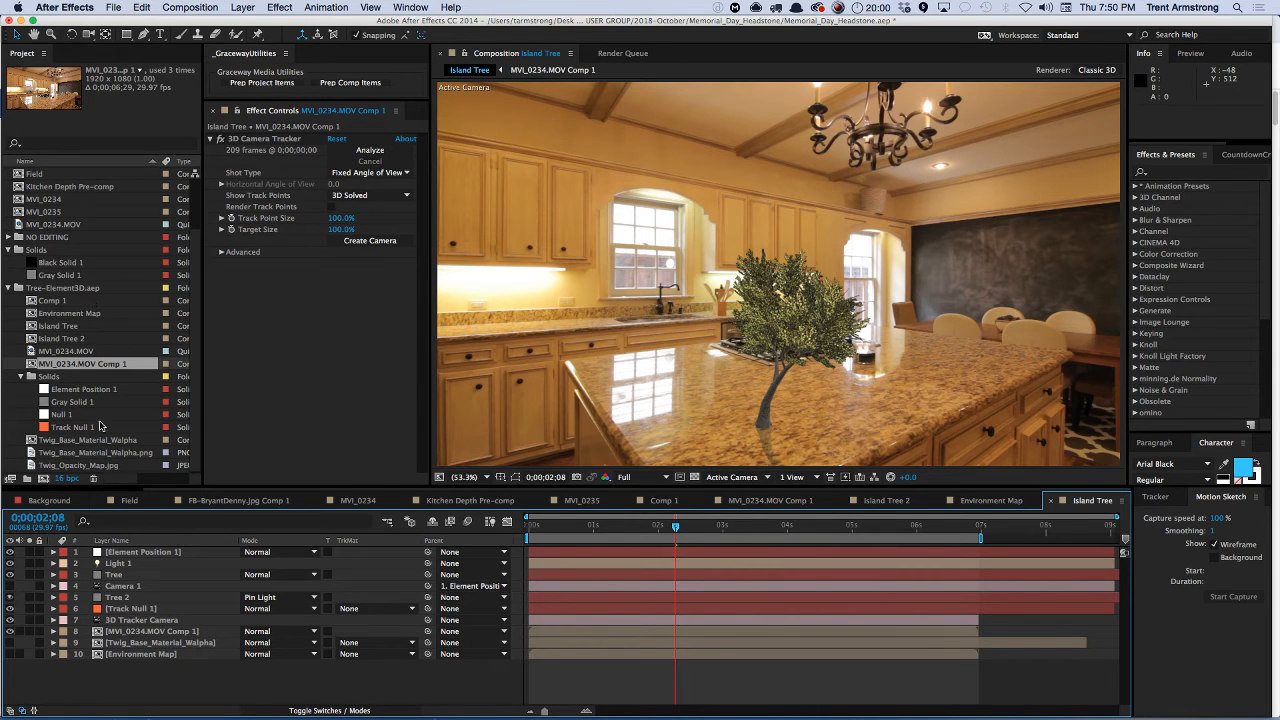
scroll(196, 405, up, 2)
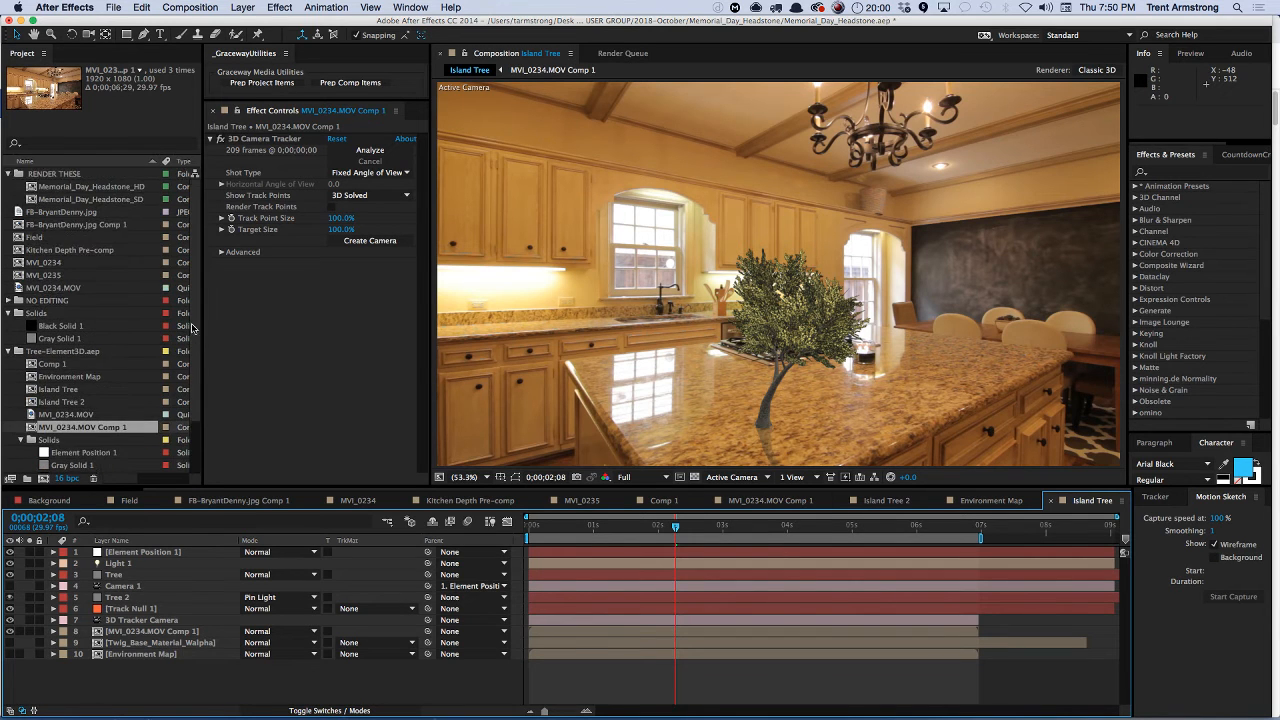
scroll(196, 408, down, 2)
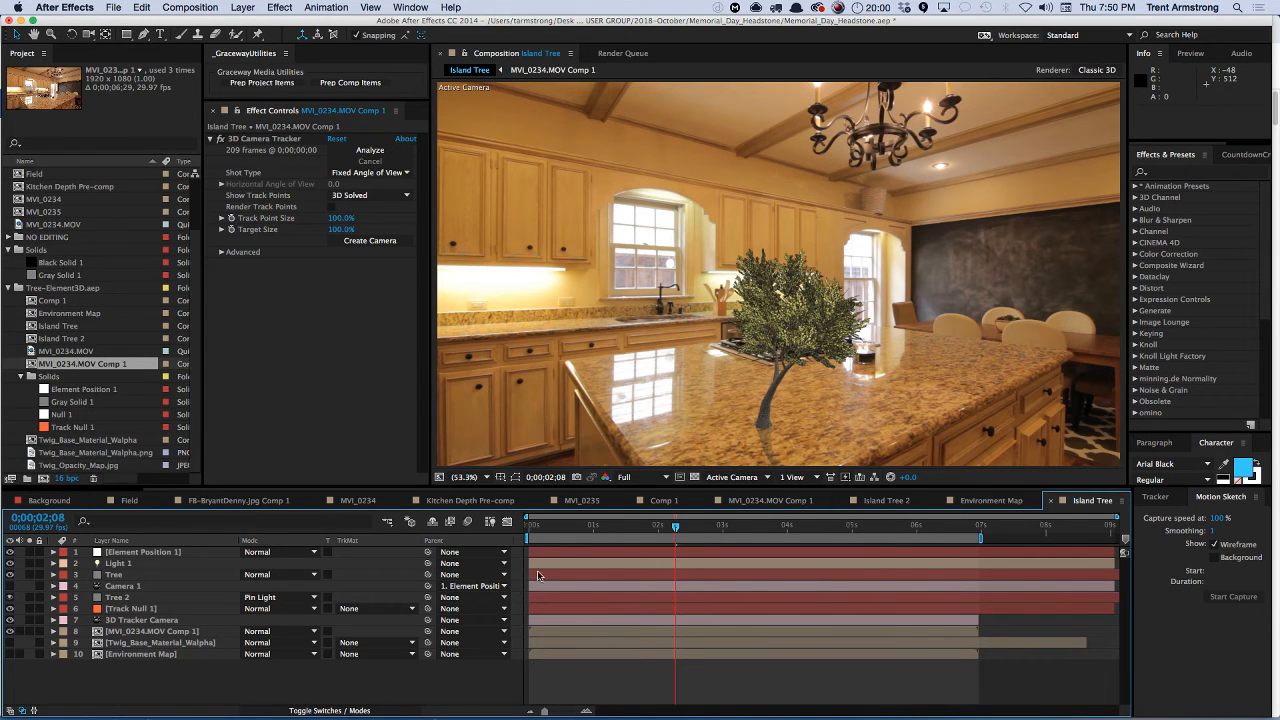
- Return to MVI_0234.MOV Comp 1, switch to its parent composition Island Tree 2, and check which compositions are nested in it
click(802, 502)
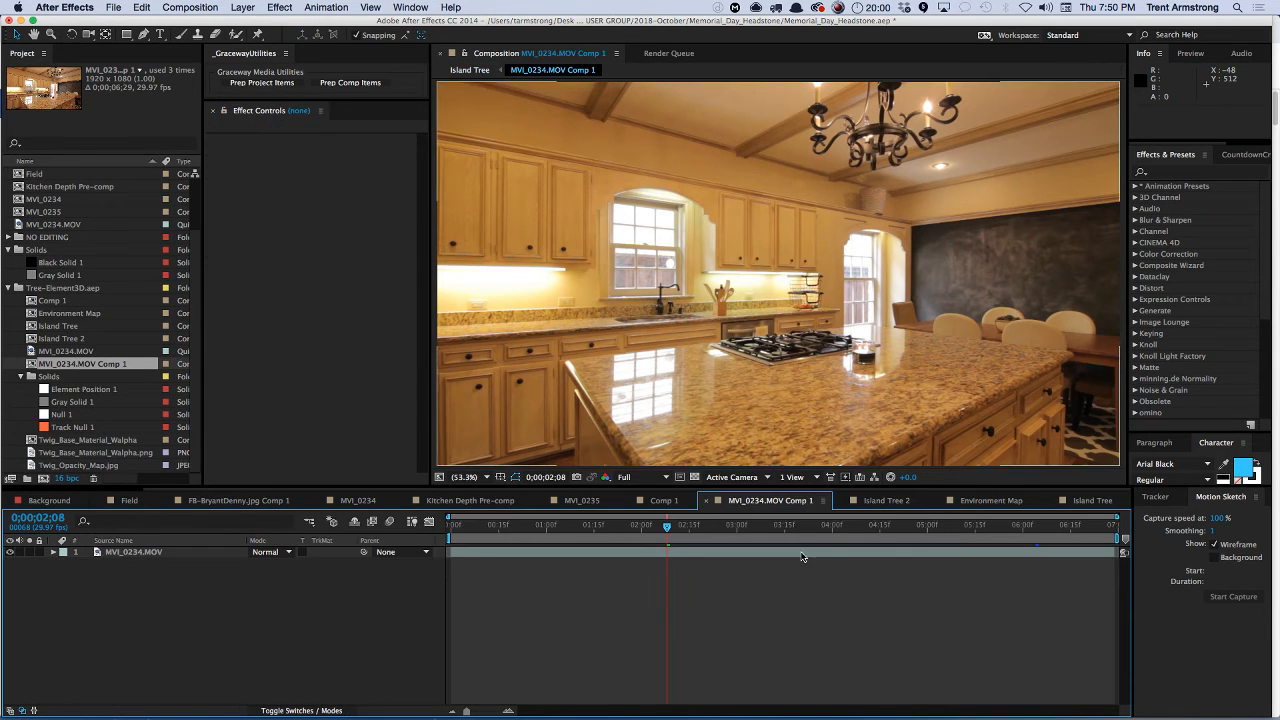
key(Tab)
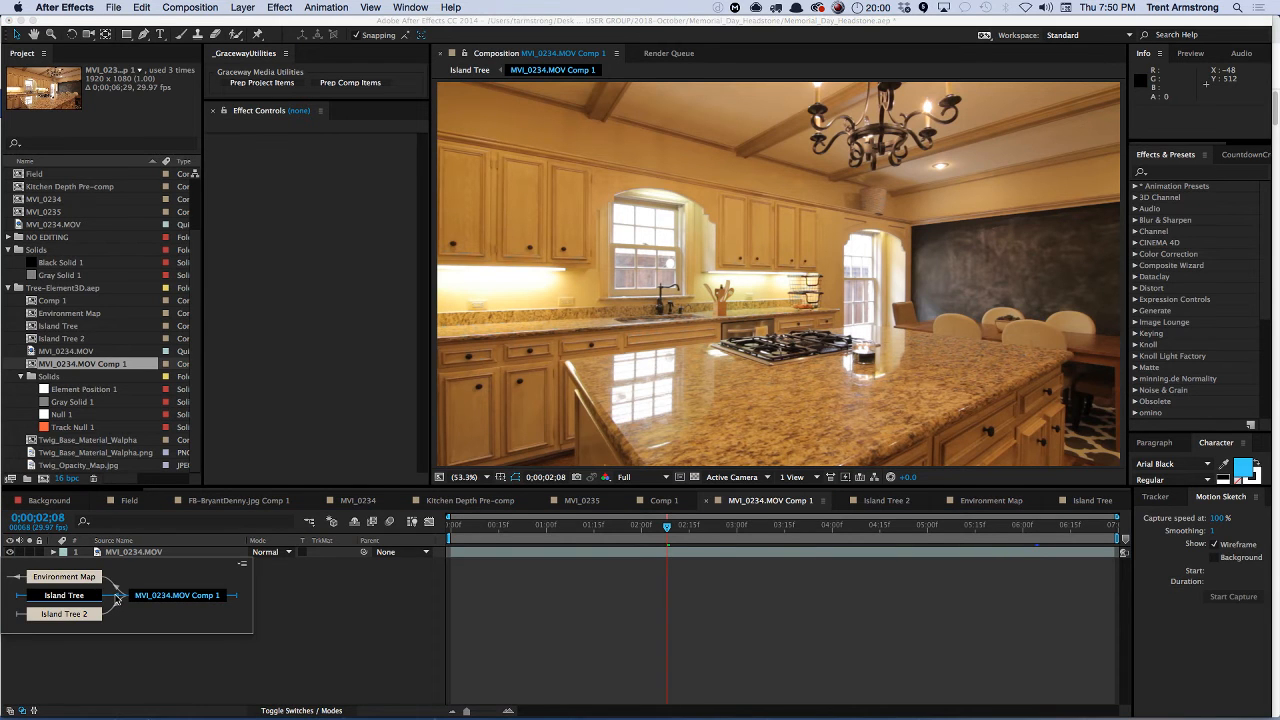
click(114, 603)
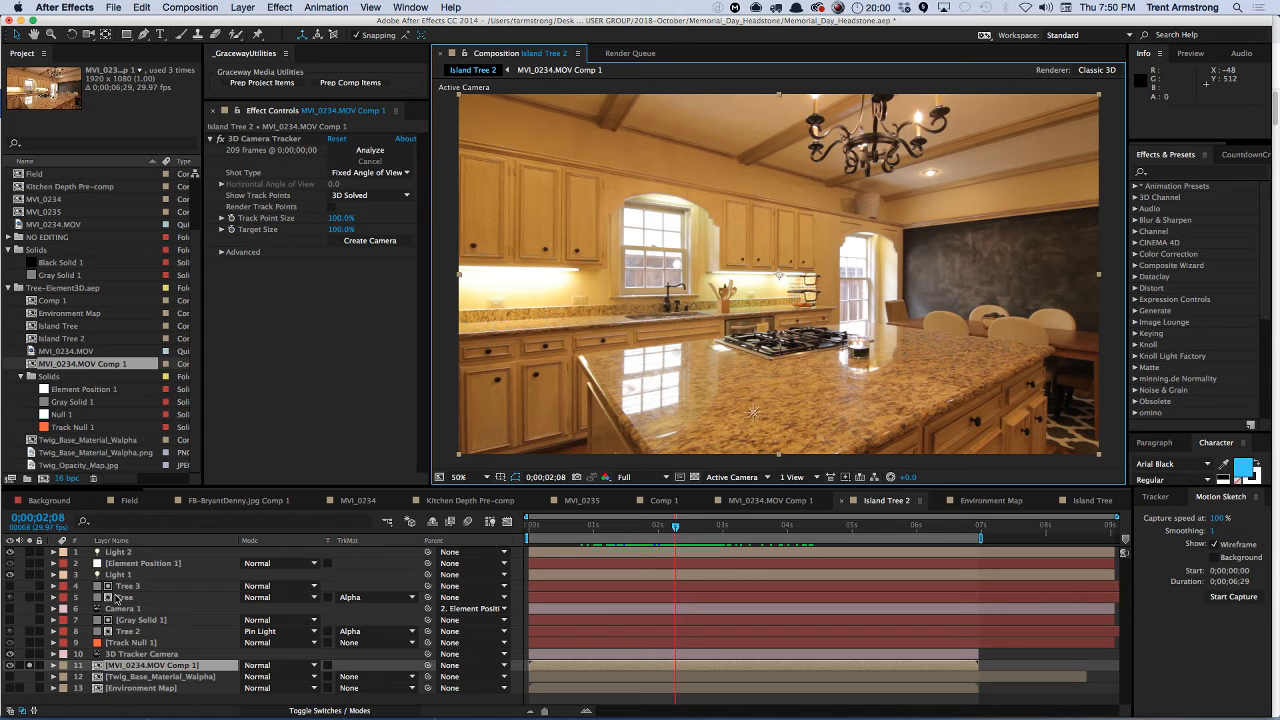
key(Tab)
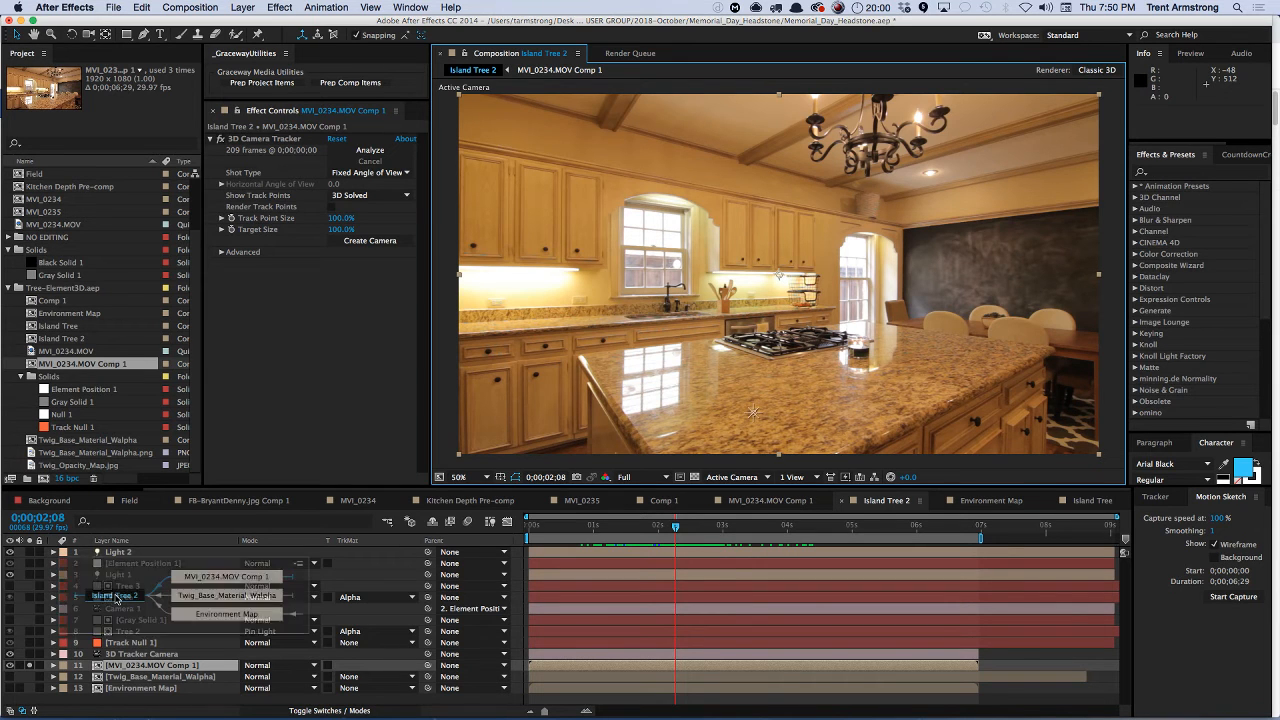
key(Right)
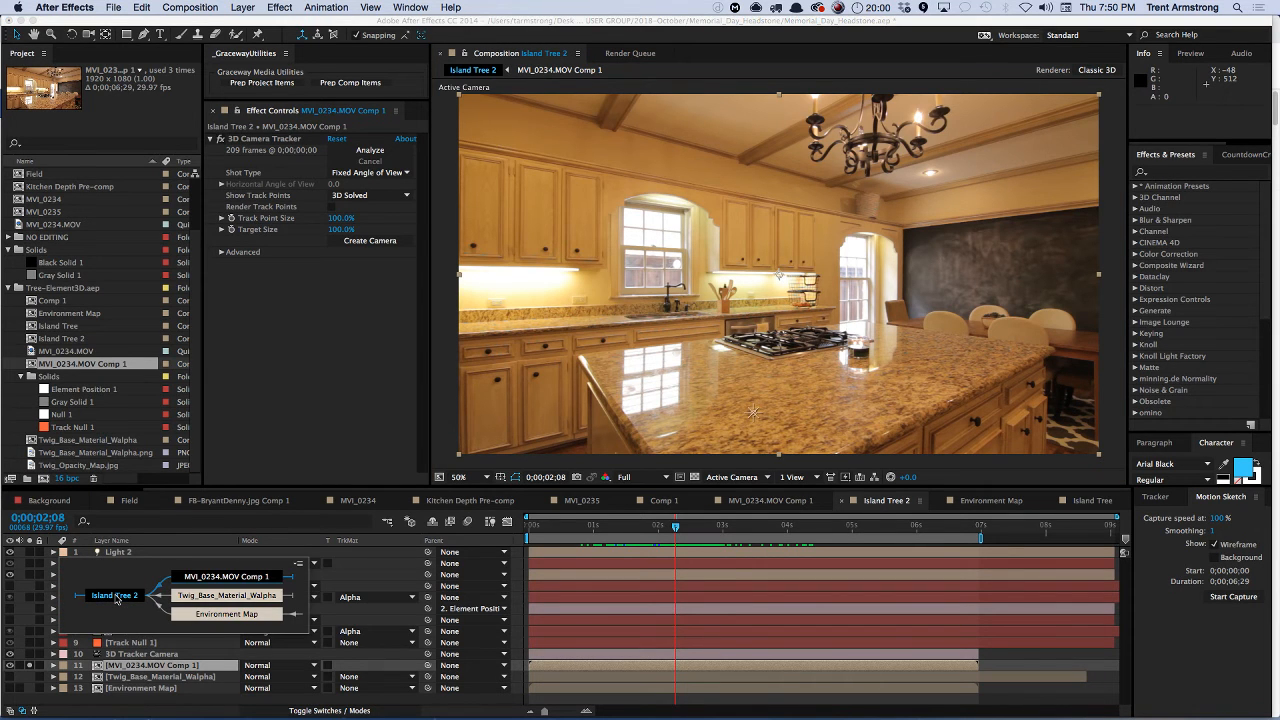
key(Escape)
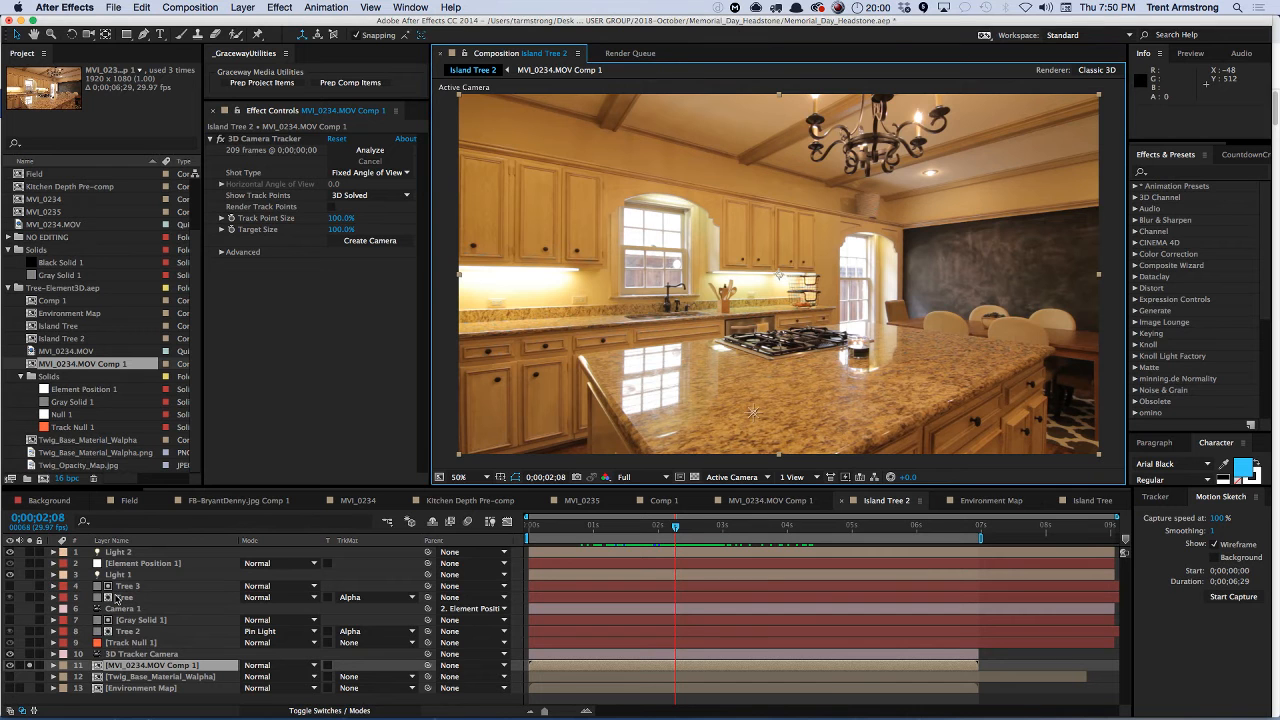
drag(689, 531, 662, 528)
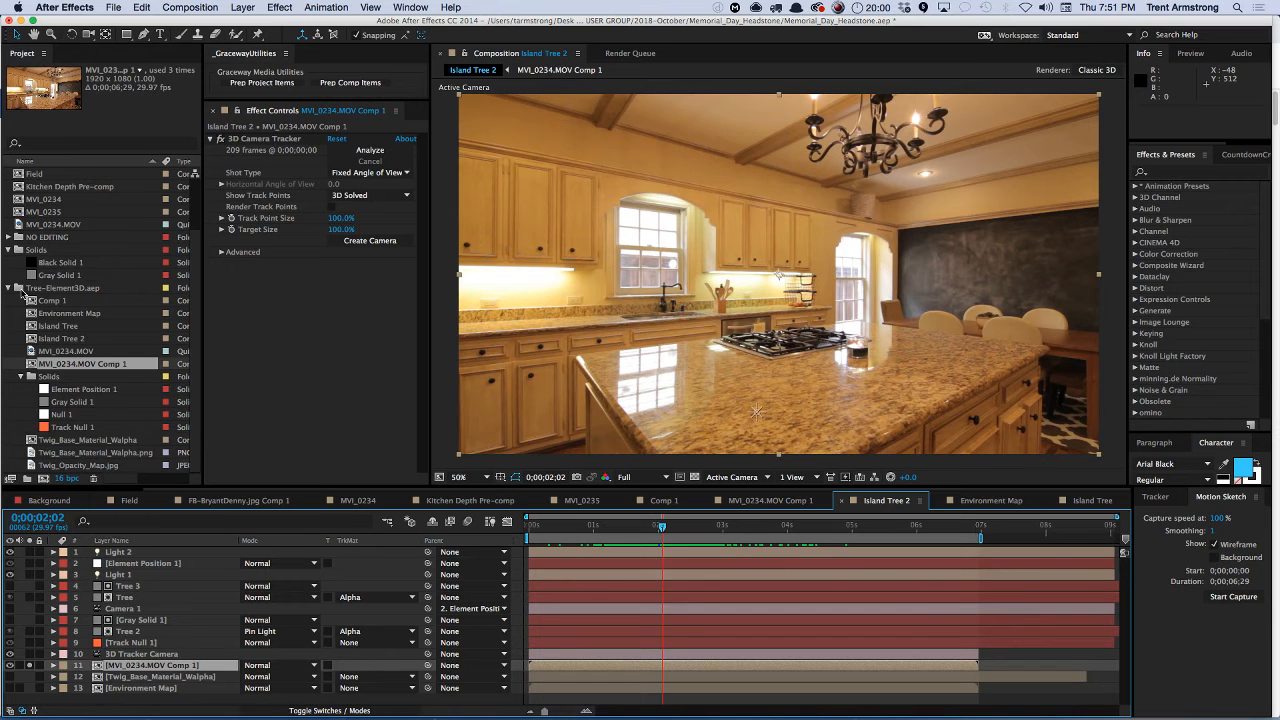
click(8, 289)
click(90, 390)
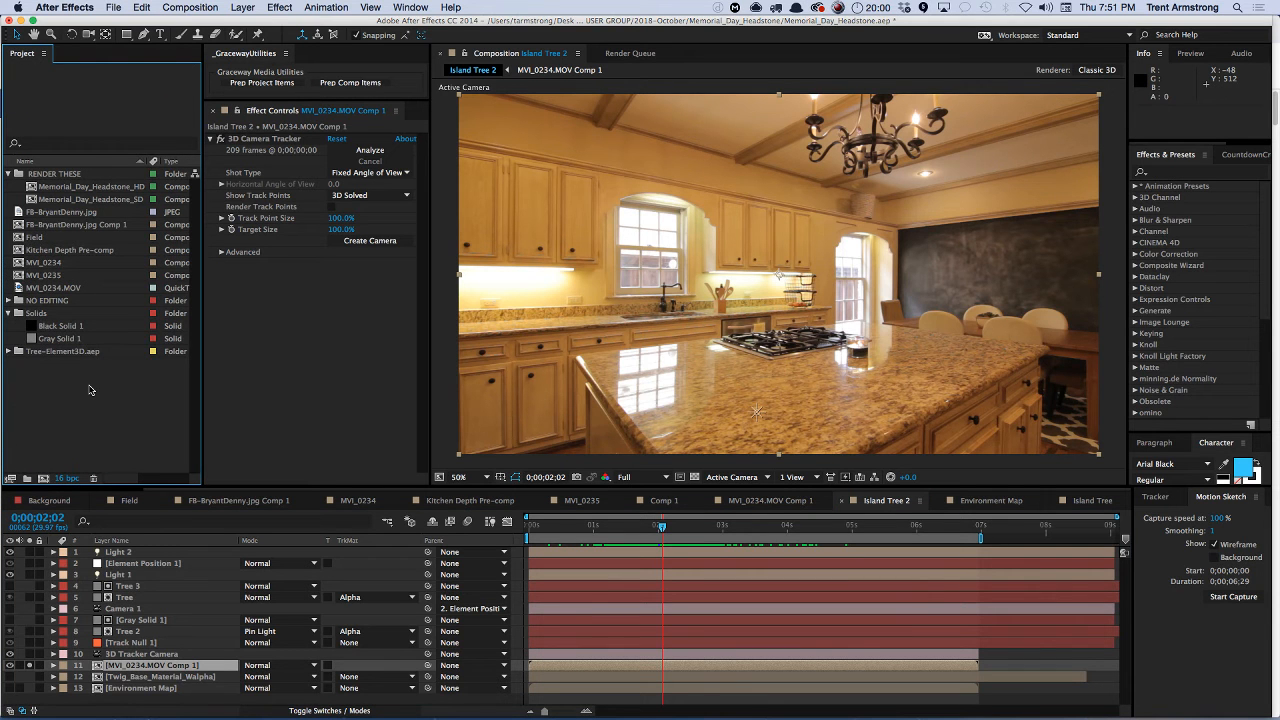
double_click(90, 390)
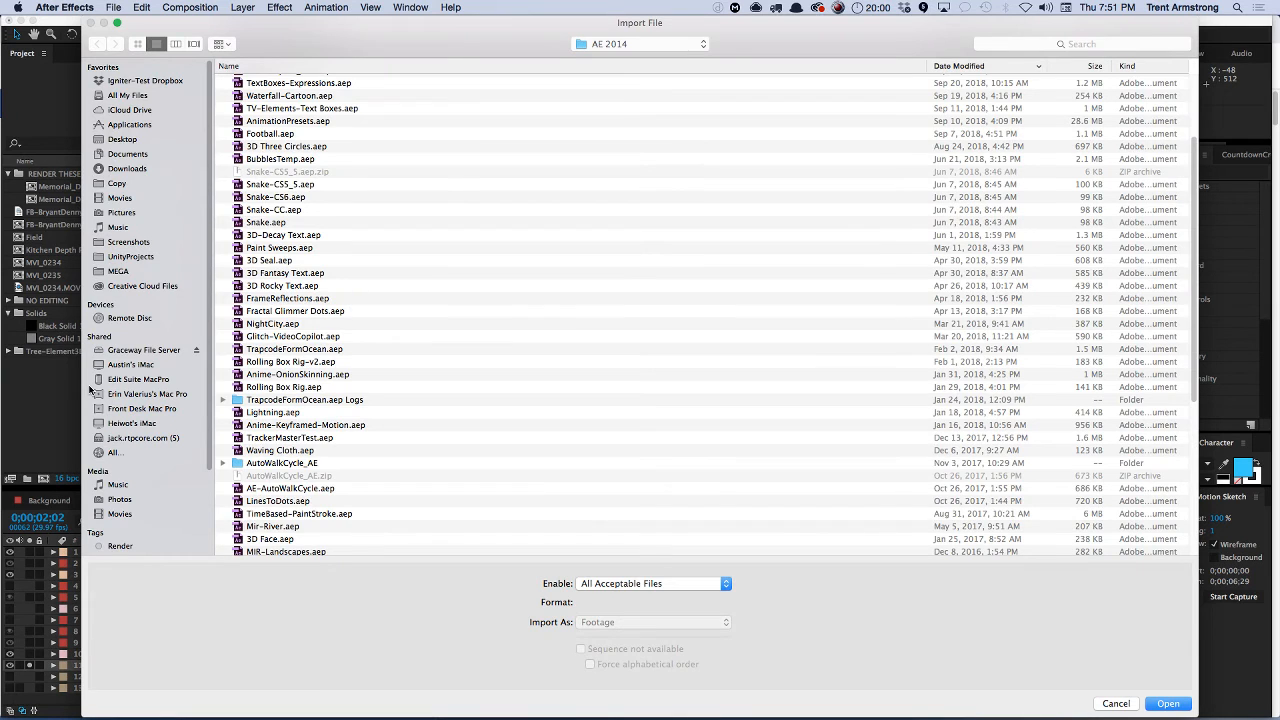
click(1192, 128)
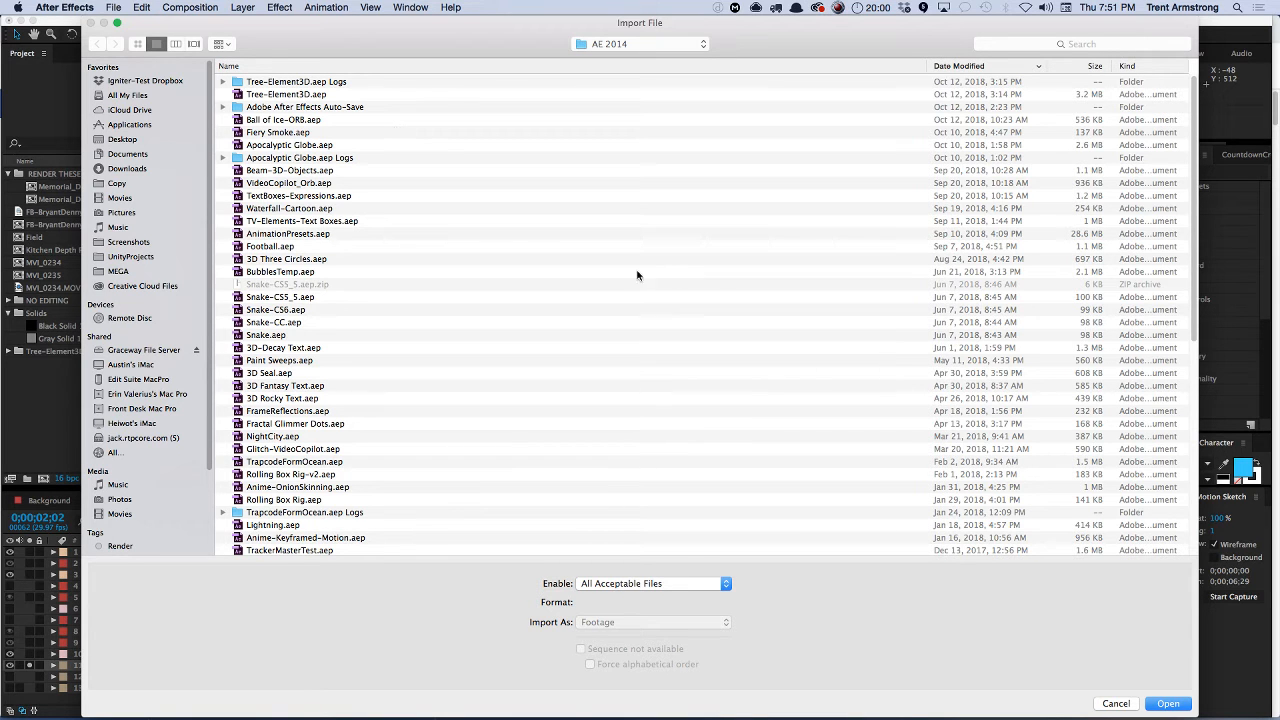
click(222, 81)
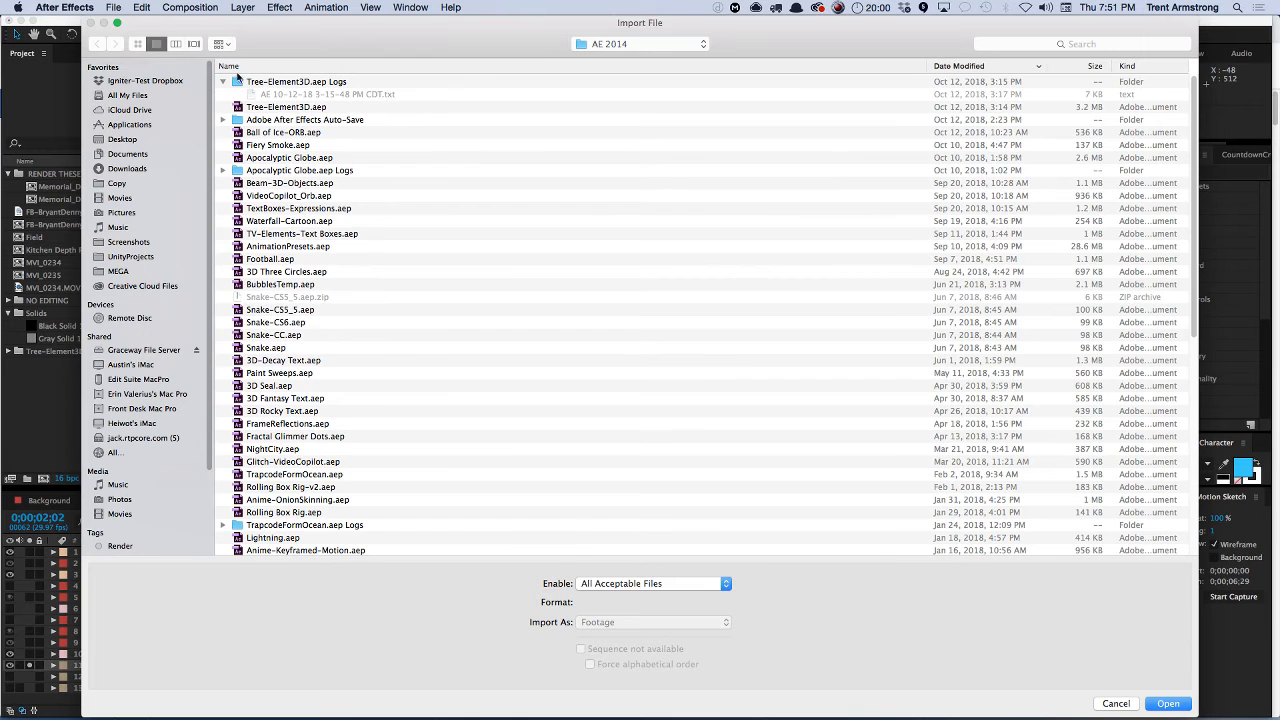
click(222, 81)
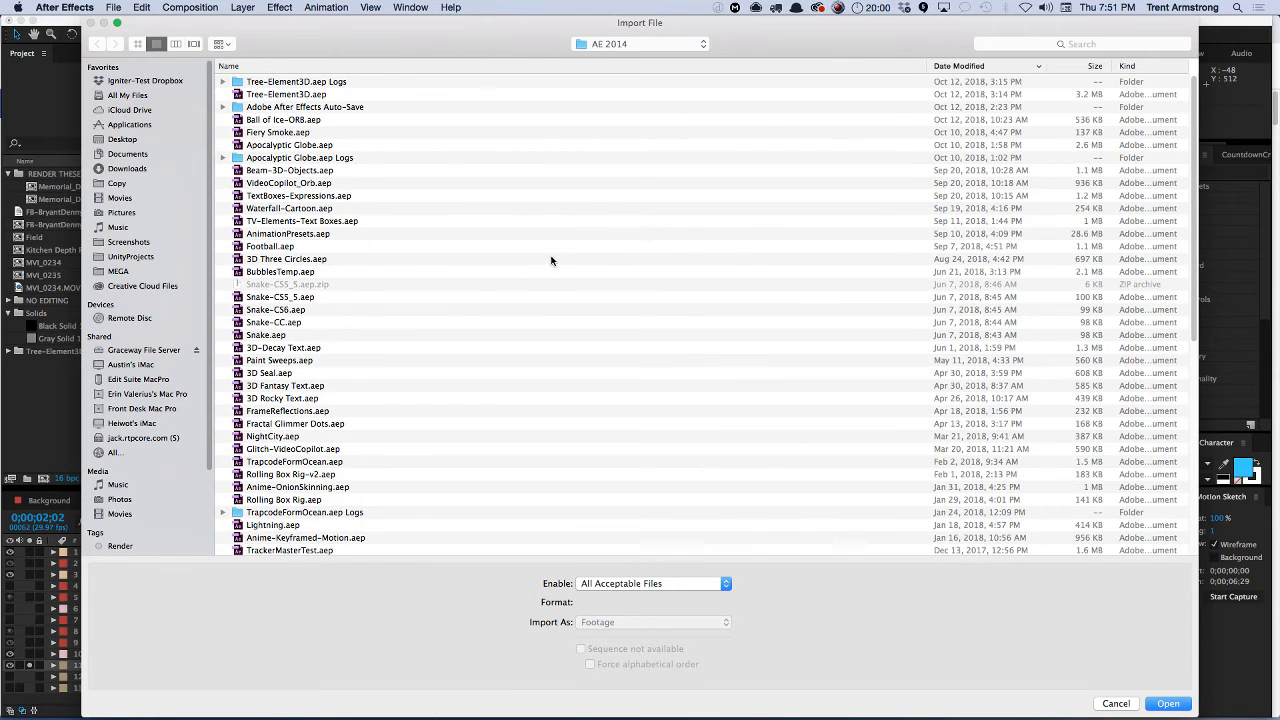
key(super+Tab)
key(super+shift+Tab)
key(Escape)
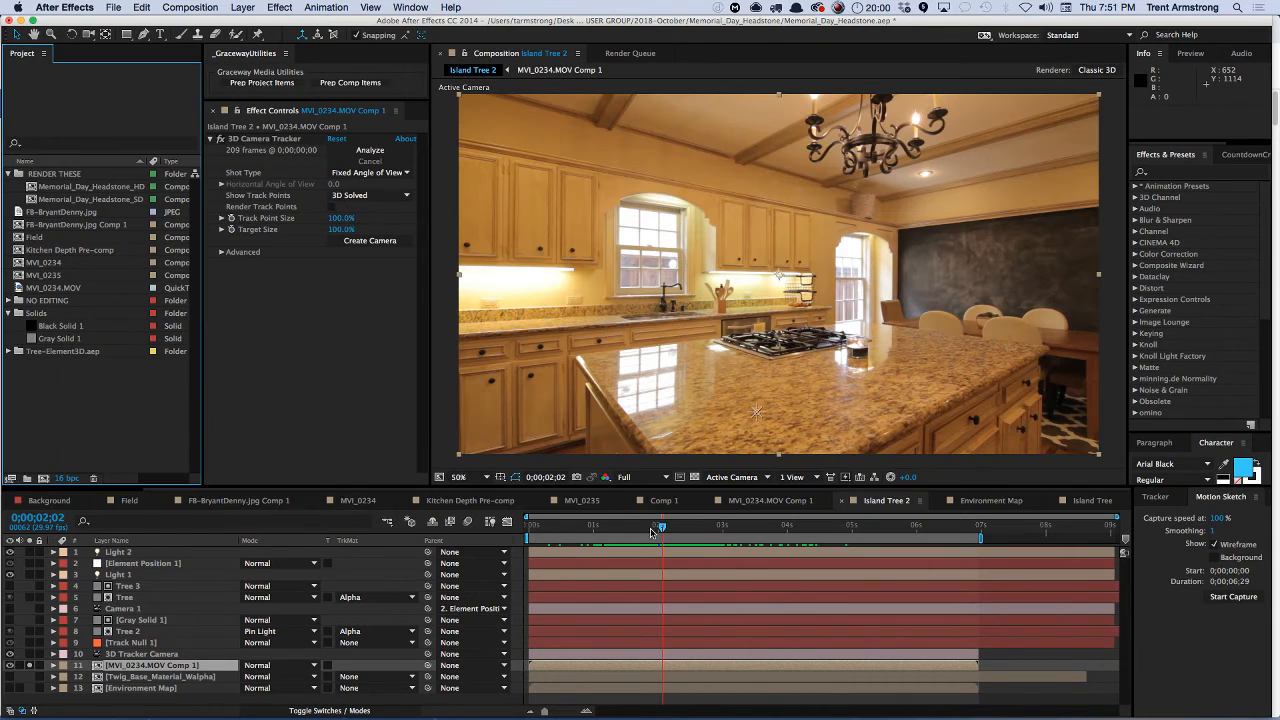
- Move to 0;00;02;05 in Island Tree 2 and select the MVI_0234.MOV Comp 1 layer
mouse_move(661, 527)
mouse_down()
mouse_move(703, 526)
mouse_move(668, 527)
mouse_up()
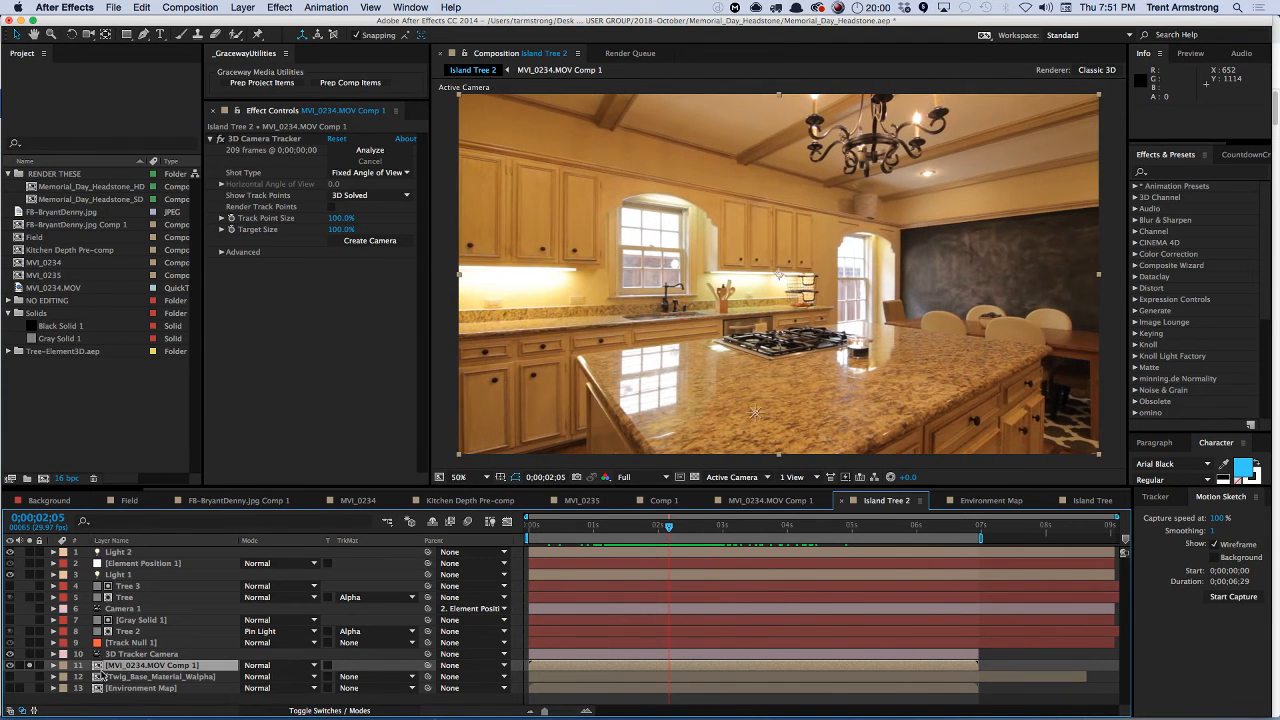
click(129, 667)
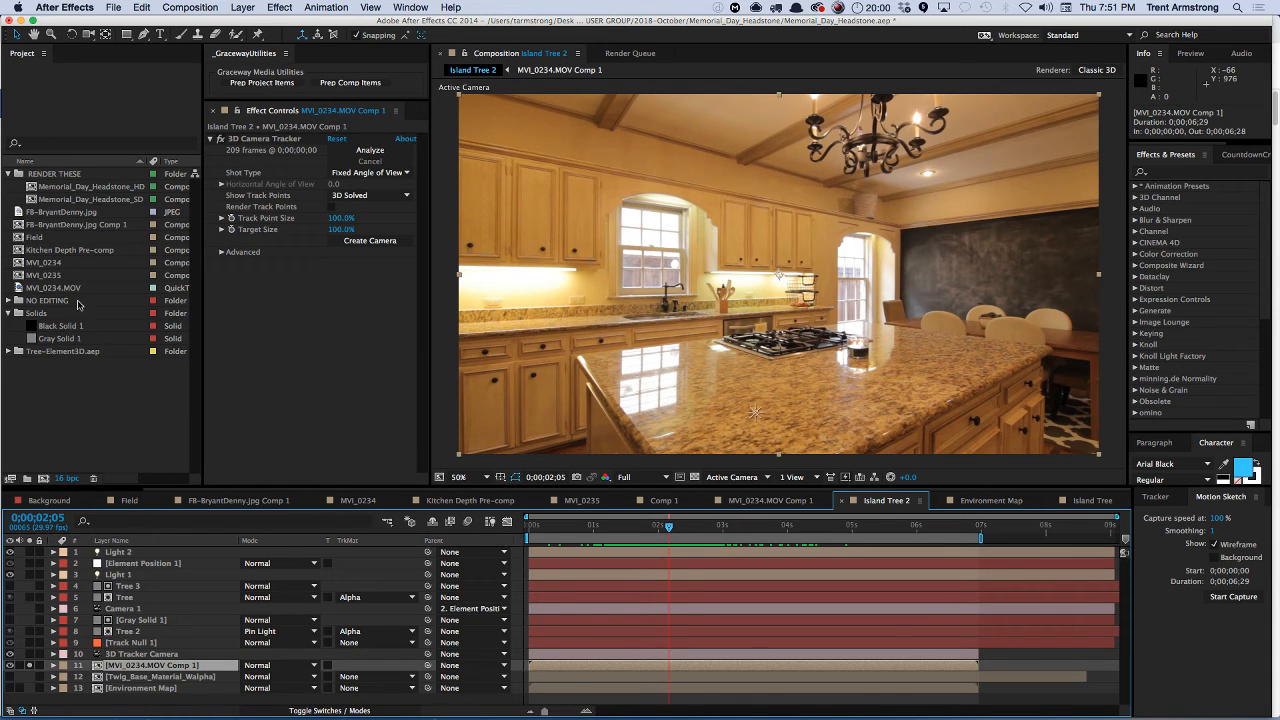
key(space)
mouse_move(91, 245)
mouse_down()
mouse_move(98, 268)
mouse_move(98, 240)
mouse_up()
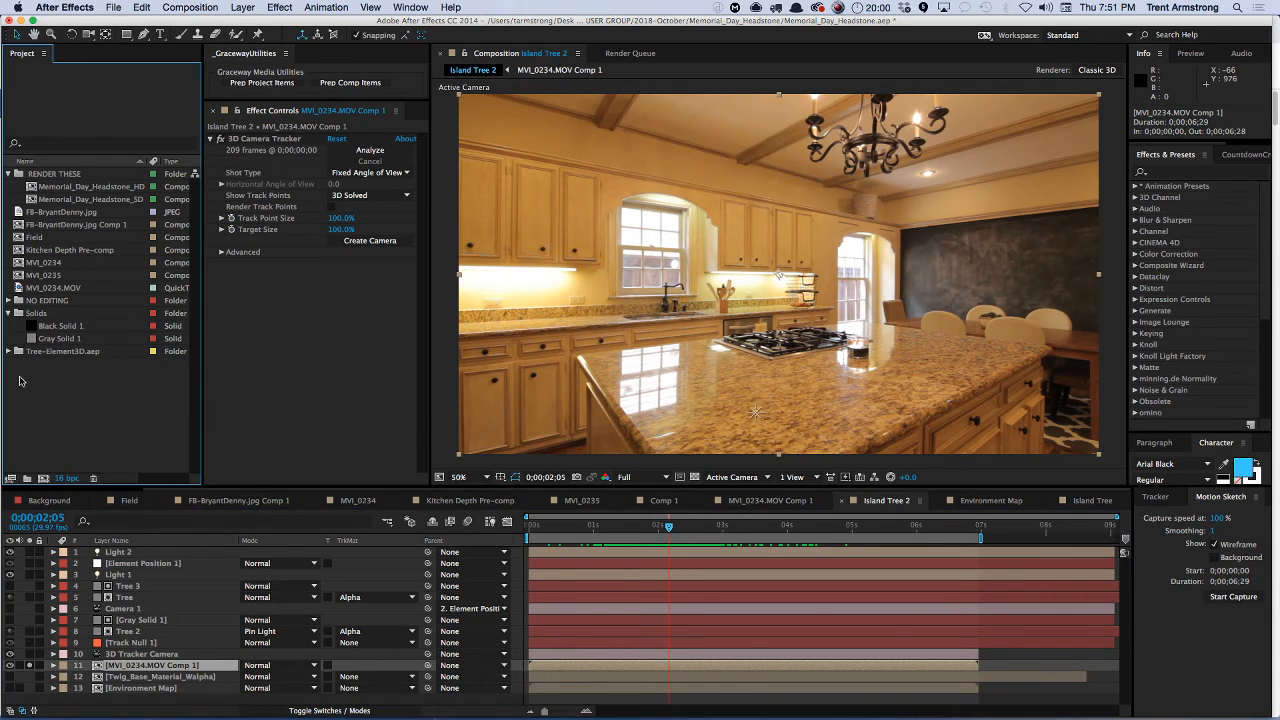
- Duplicate the MVI_0234.MOV Comp 1 composition in the Tree-Element3D.aep folder and name the copy Depth Map Moving
click(9, 352)
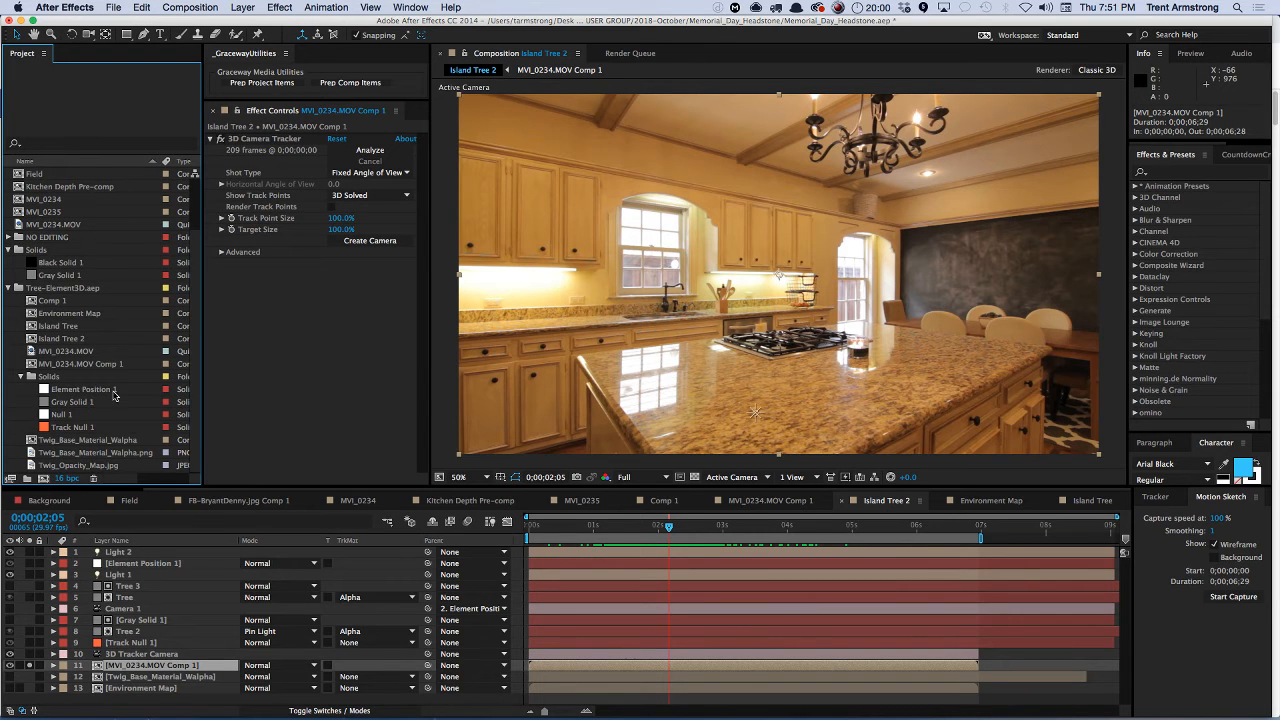
click(103, 365)
key(ctrl+d)
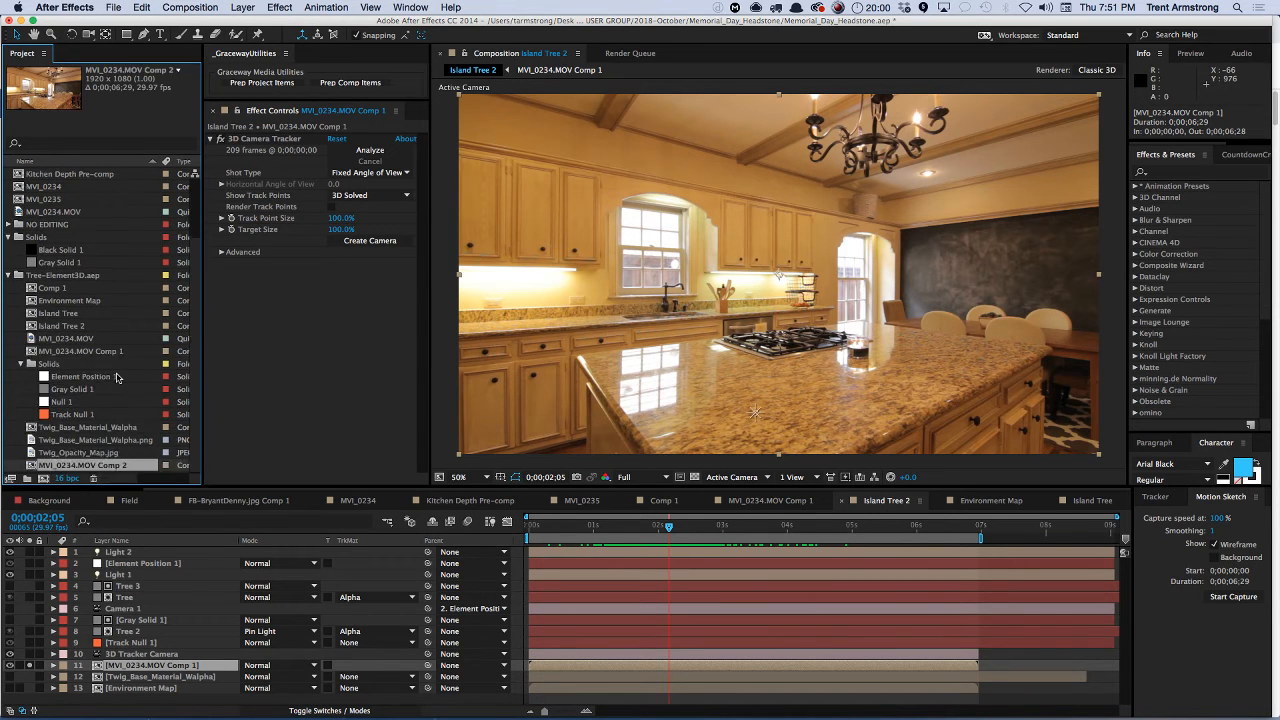
key(Return)
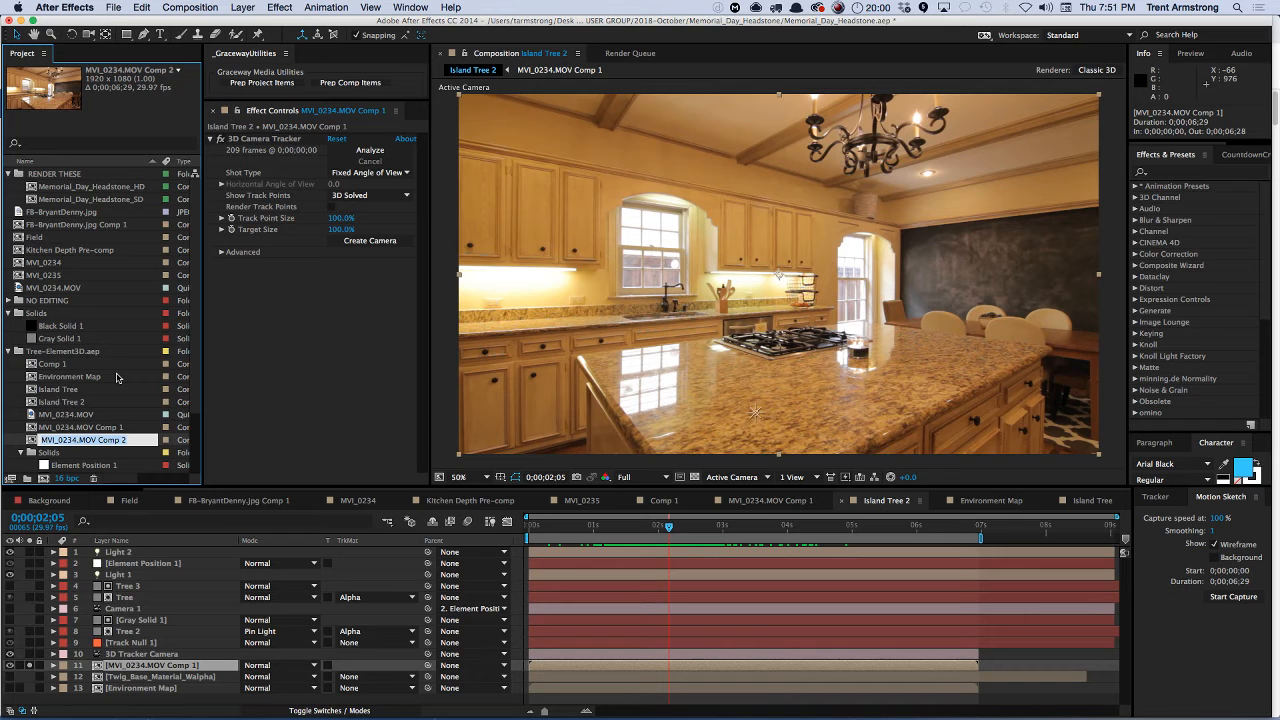
text(C)
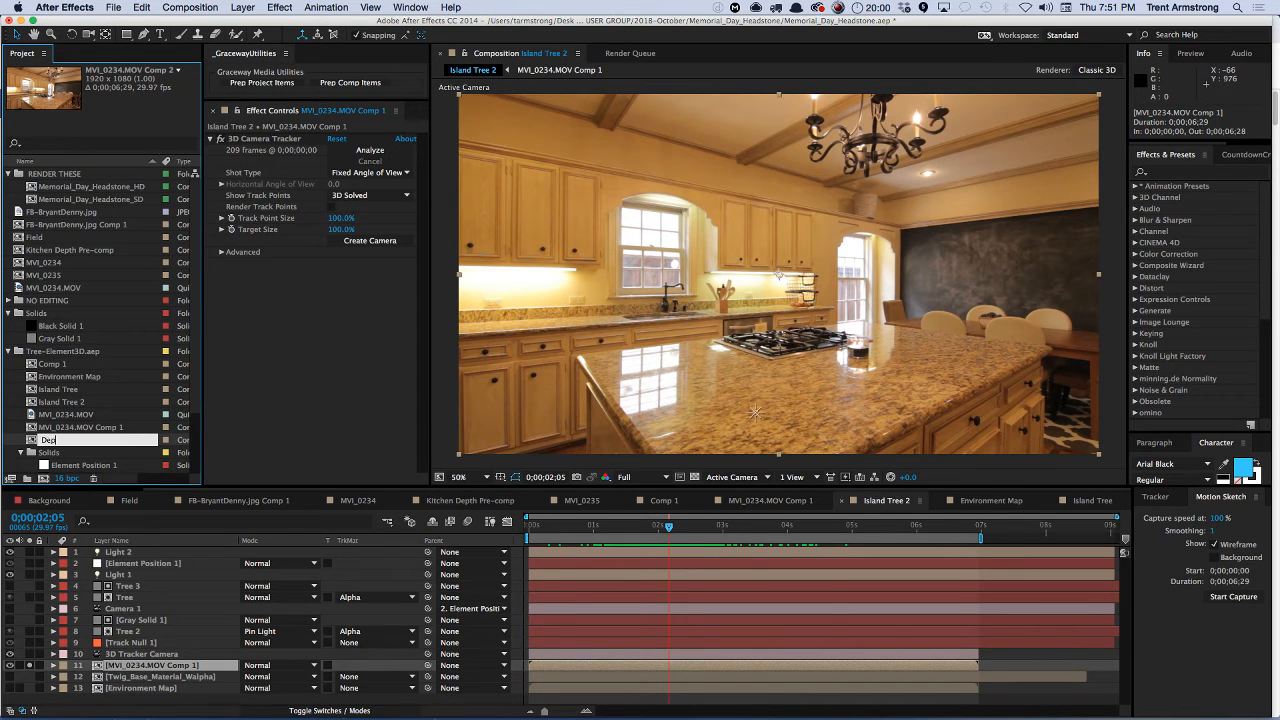
text(epth Map Moving)
key(Return)
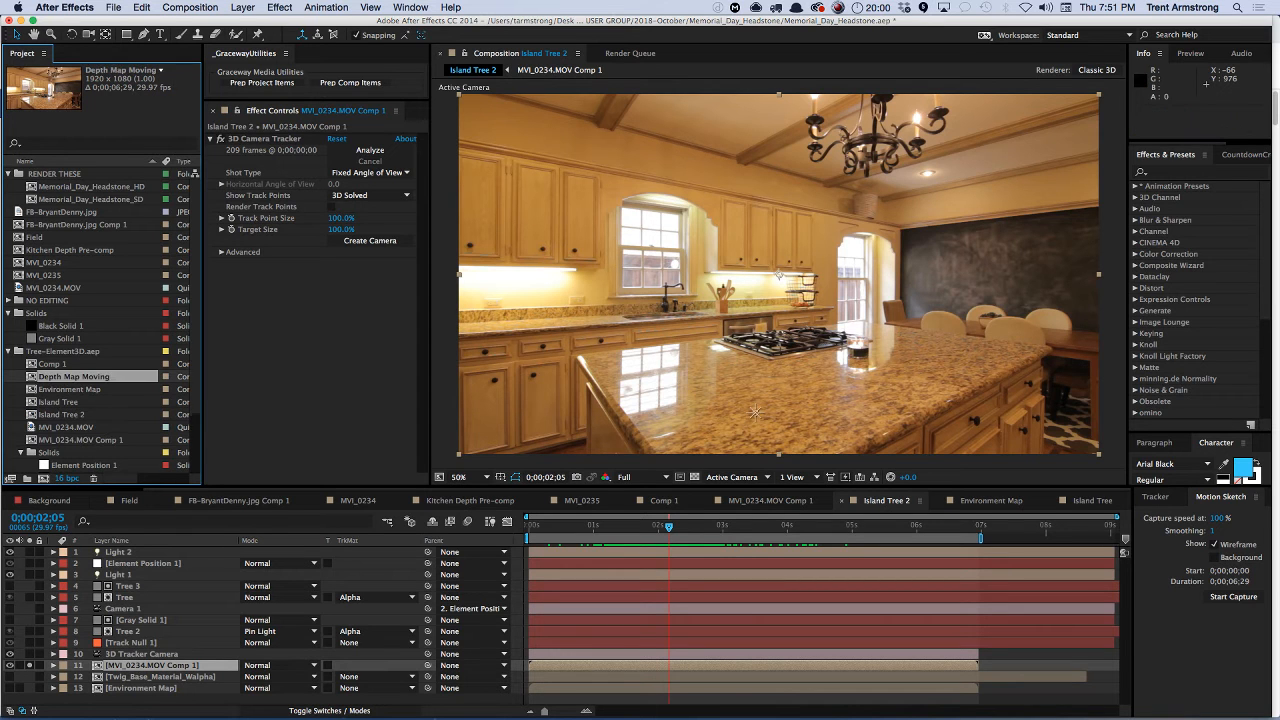
- Check the footage layer in the Depth Map Moving composition and remove that composition from the project
double_click(52, 376)
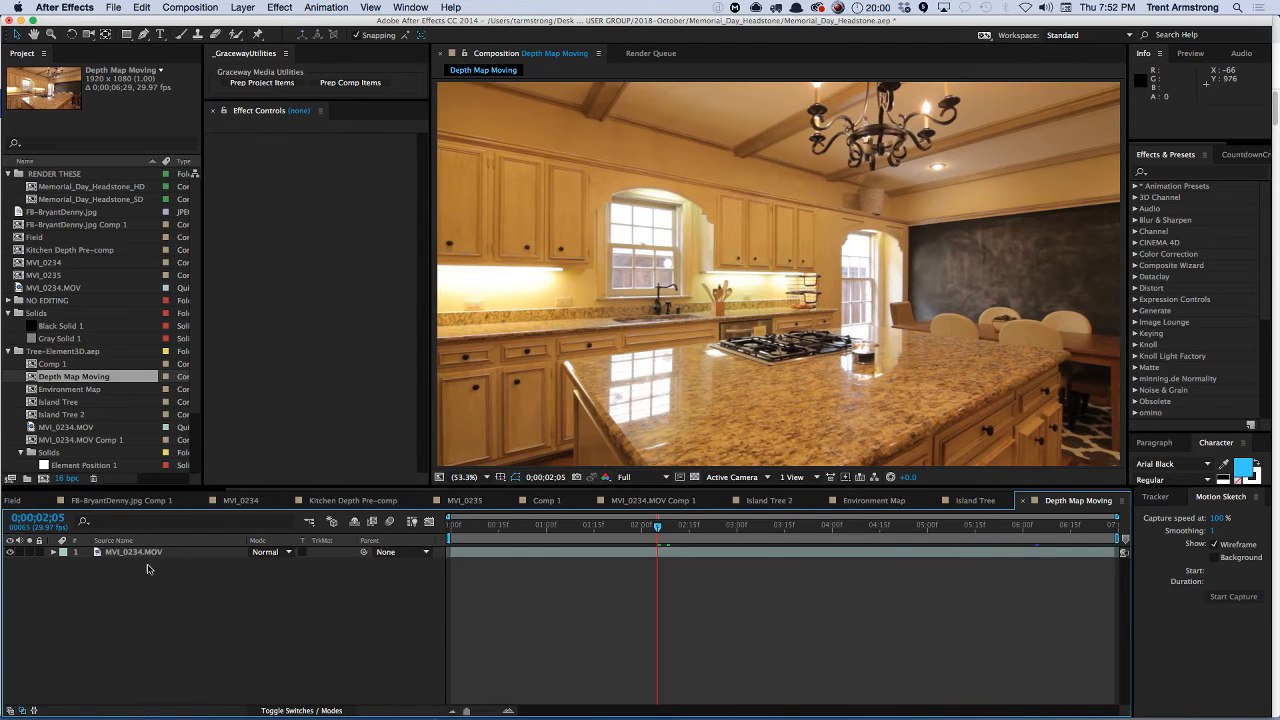
click(150, 552)
click(170, 622)
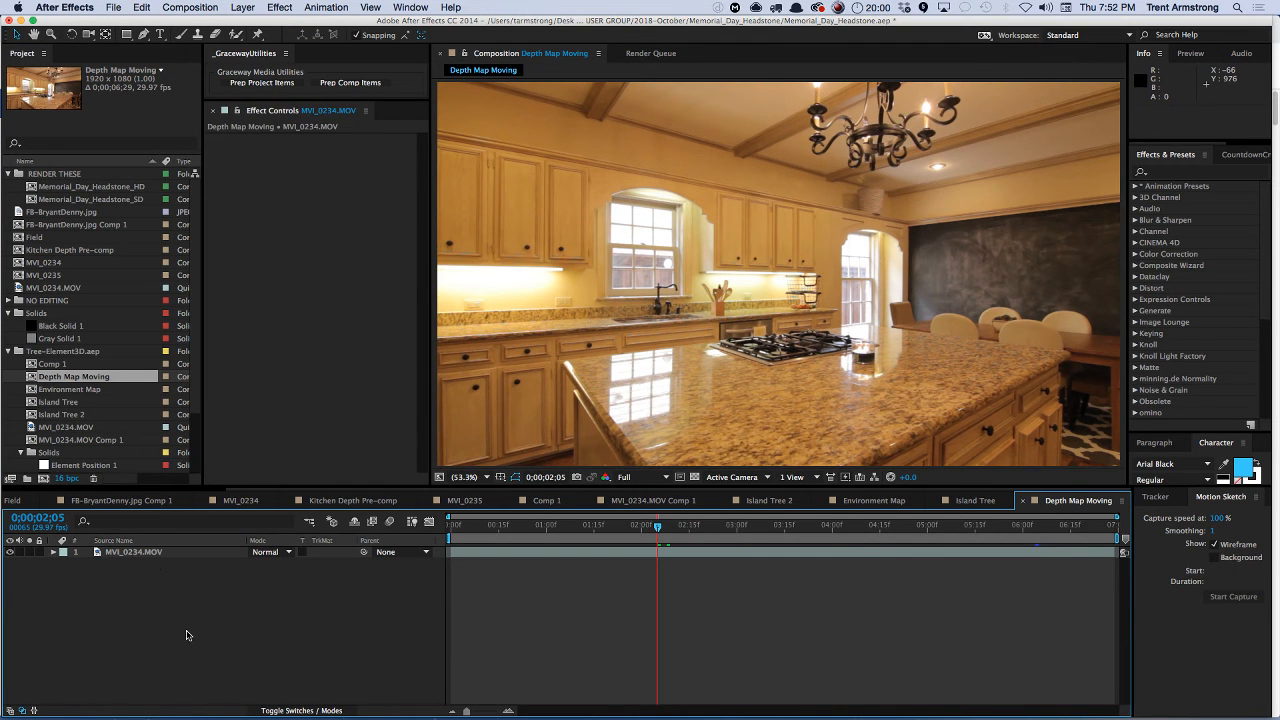
click(70, 377)
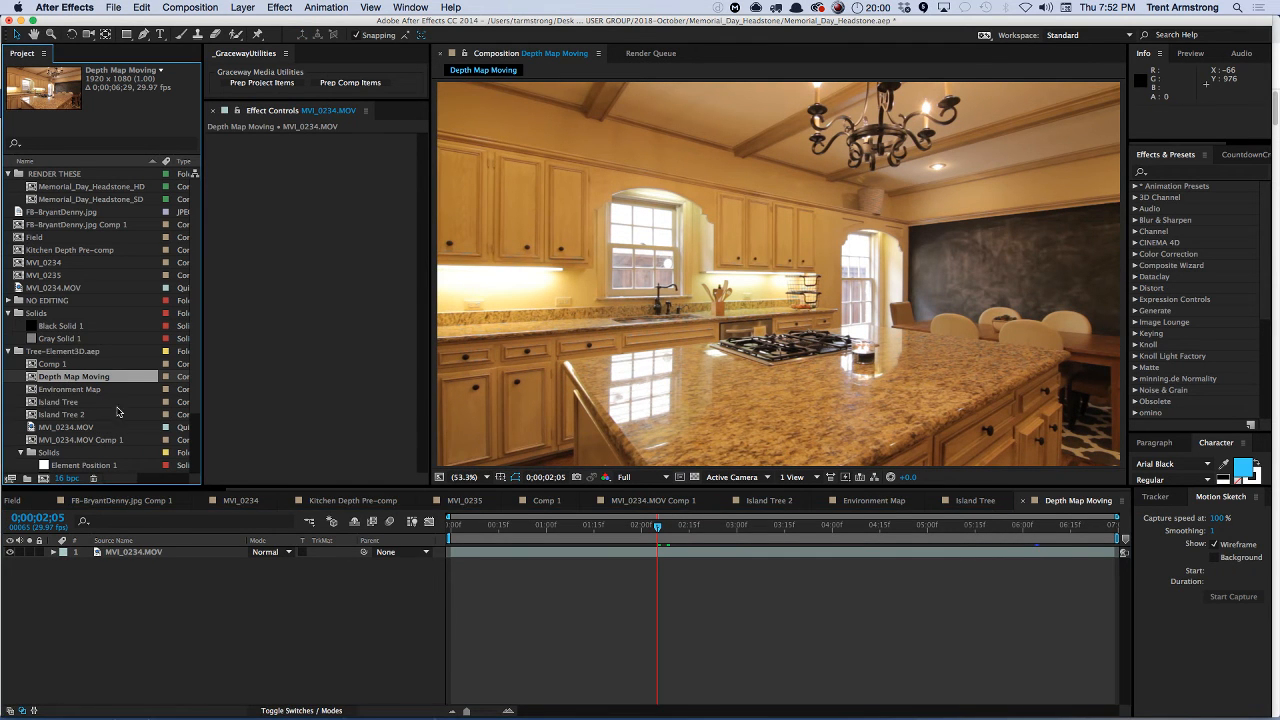
- Duplicate the Island Tree composition, name the copy Depth Map Moving, and open it
double_click(120, 403)
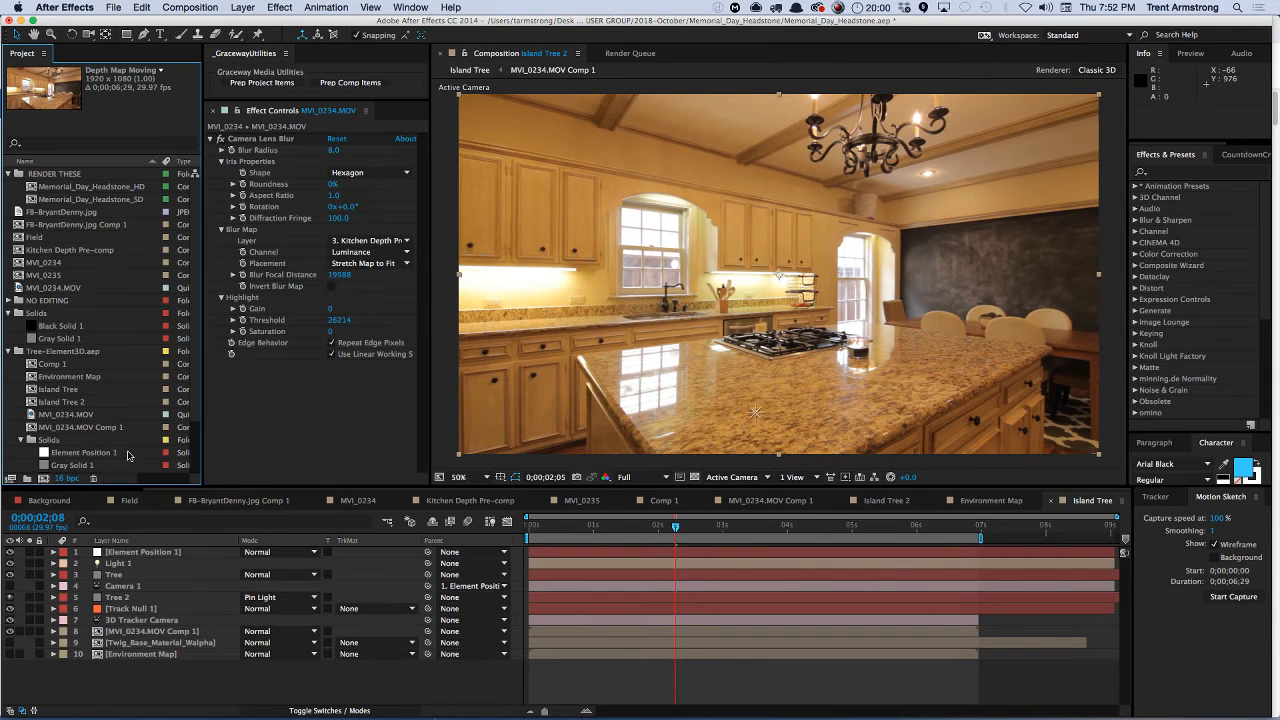
click(142, 677)
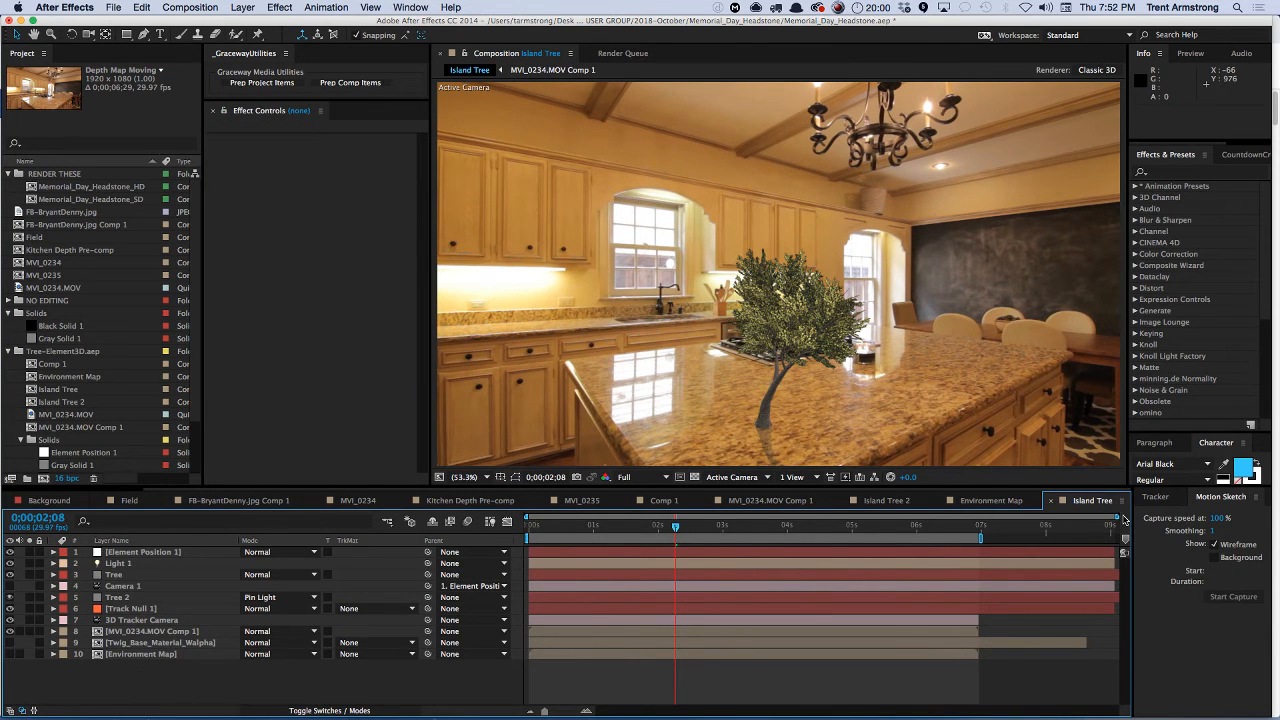
click(62, 389)
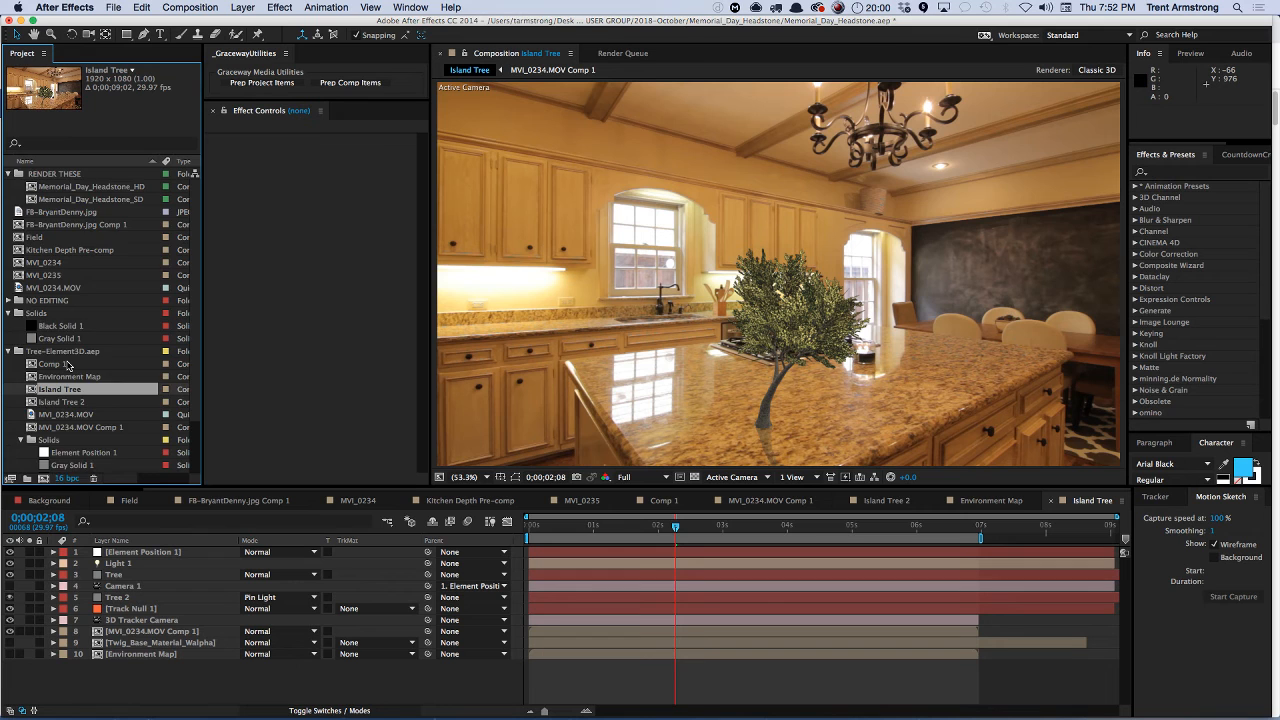
key(super+d)
key(Return)
text(Depth Map Moving)
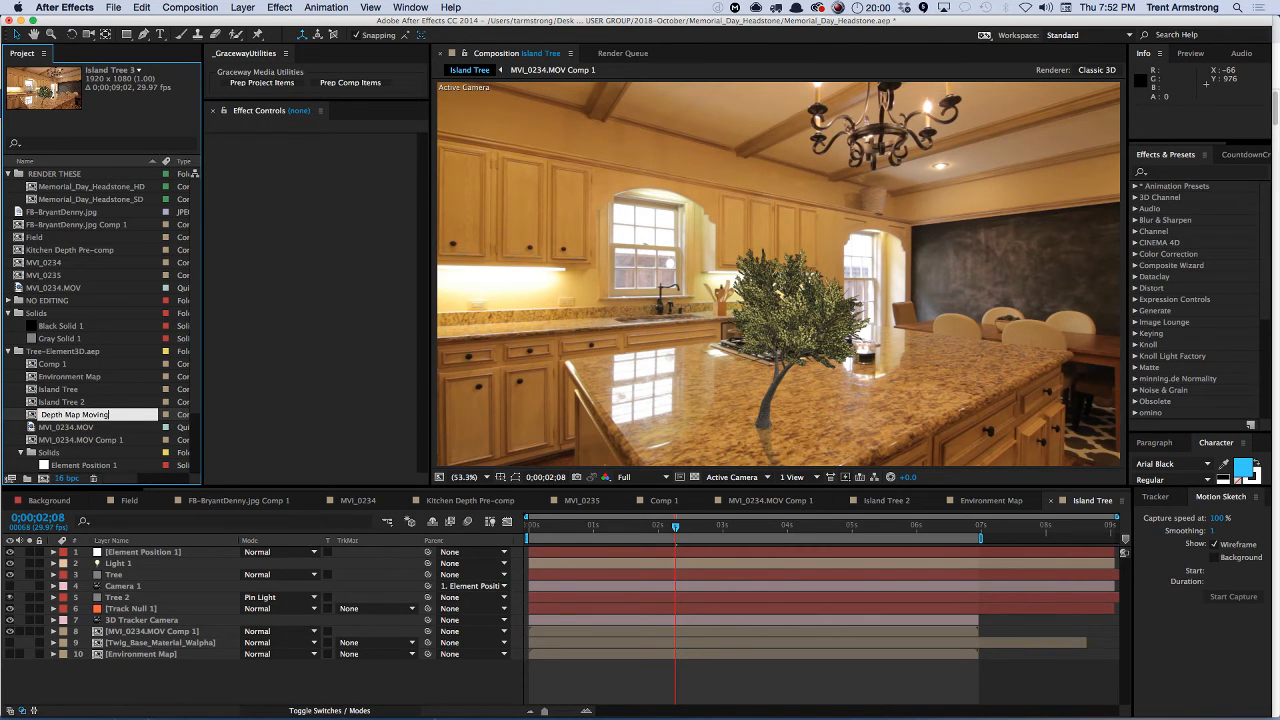
key(Return)
key(KP_Enter)
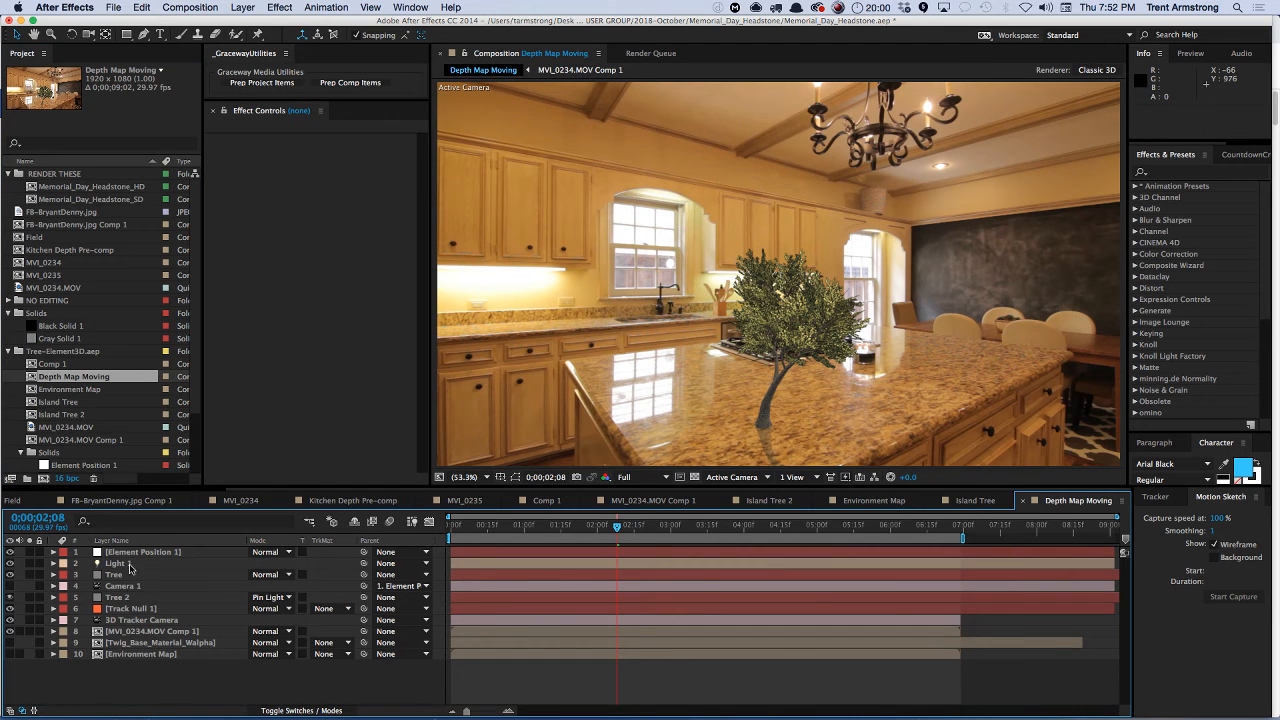
- Delete every layer in Depth Map Moving except 3D Tracker Camera and MVI_0234.MOV Comp 1
click(125, 609)
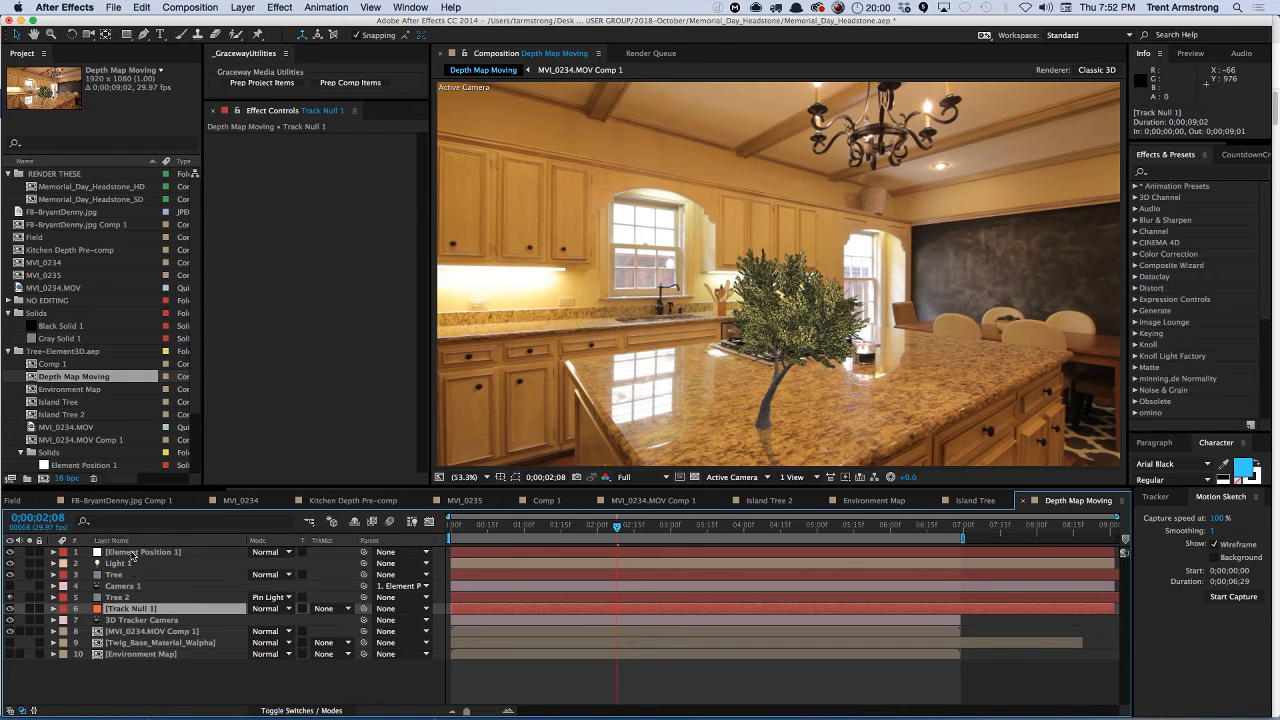
shift+click(132, 553)
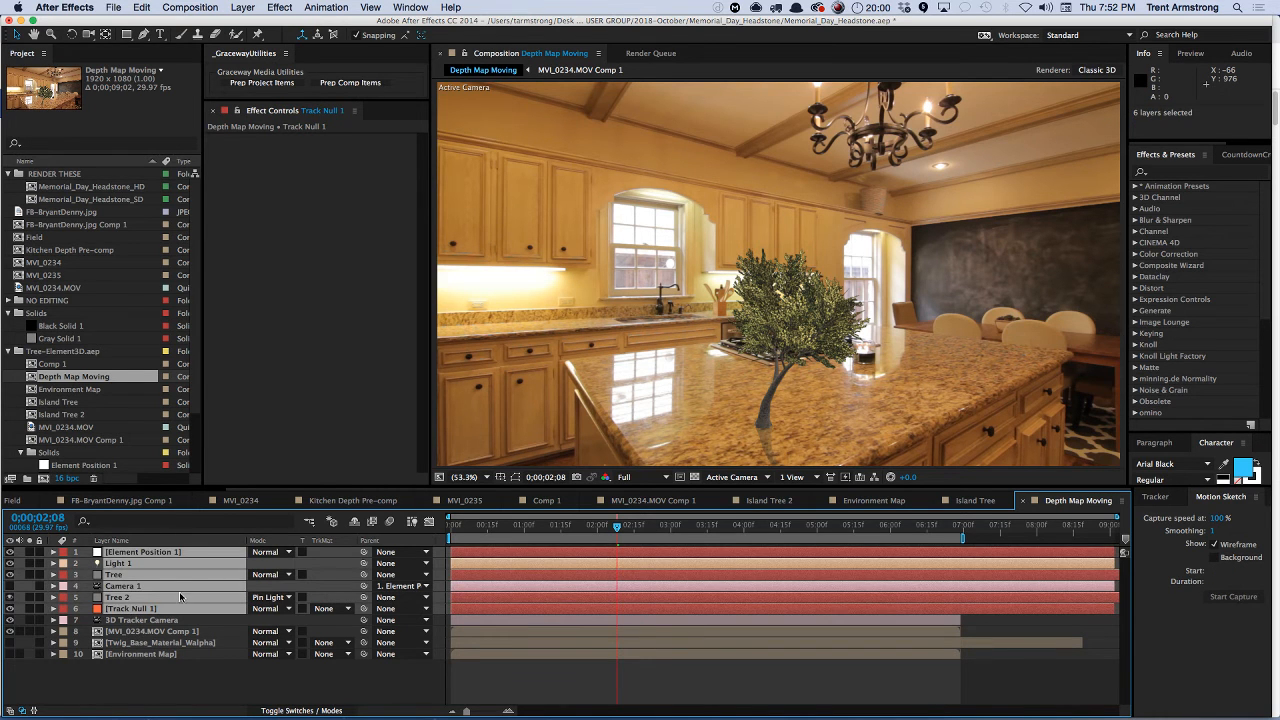
key(Delete)
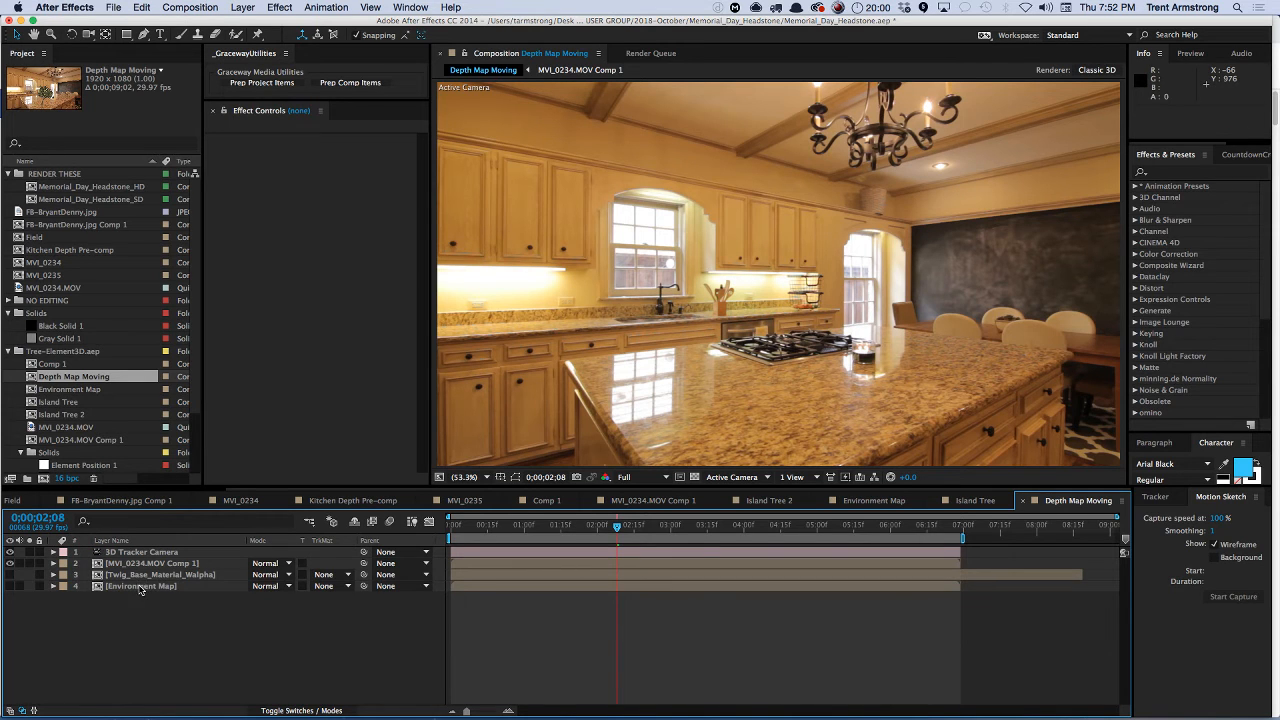
click(140, 586)
shift+click(143, 576)
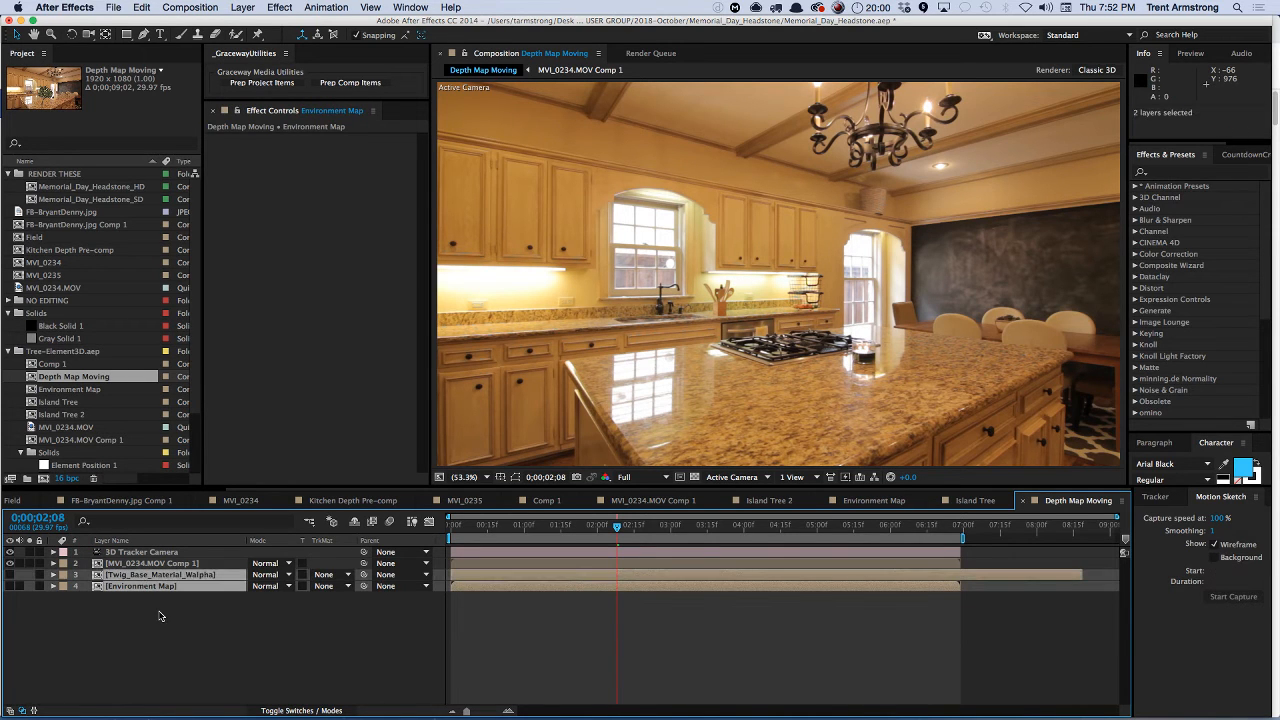
key(Delete)
- Display the 3D Camera Tracker points on the MVI_0234.MOV Comp 1 layer and move the current time to 0;00;00;27
click(147, 565)
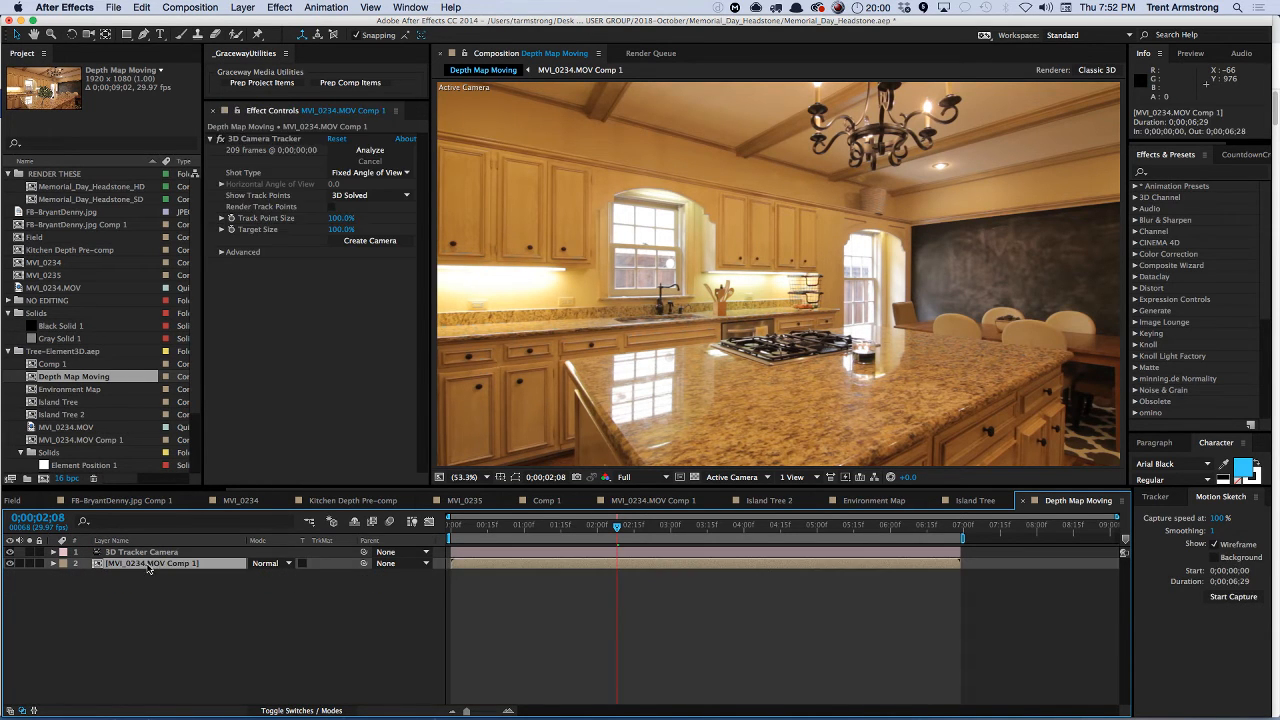
click(256, 143)
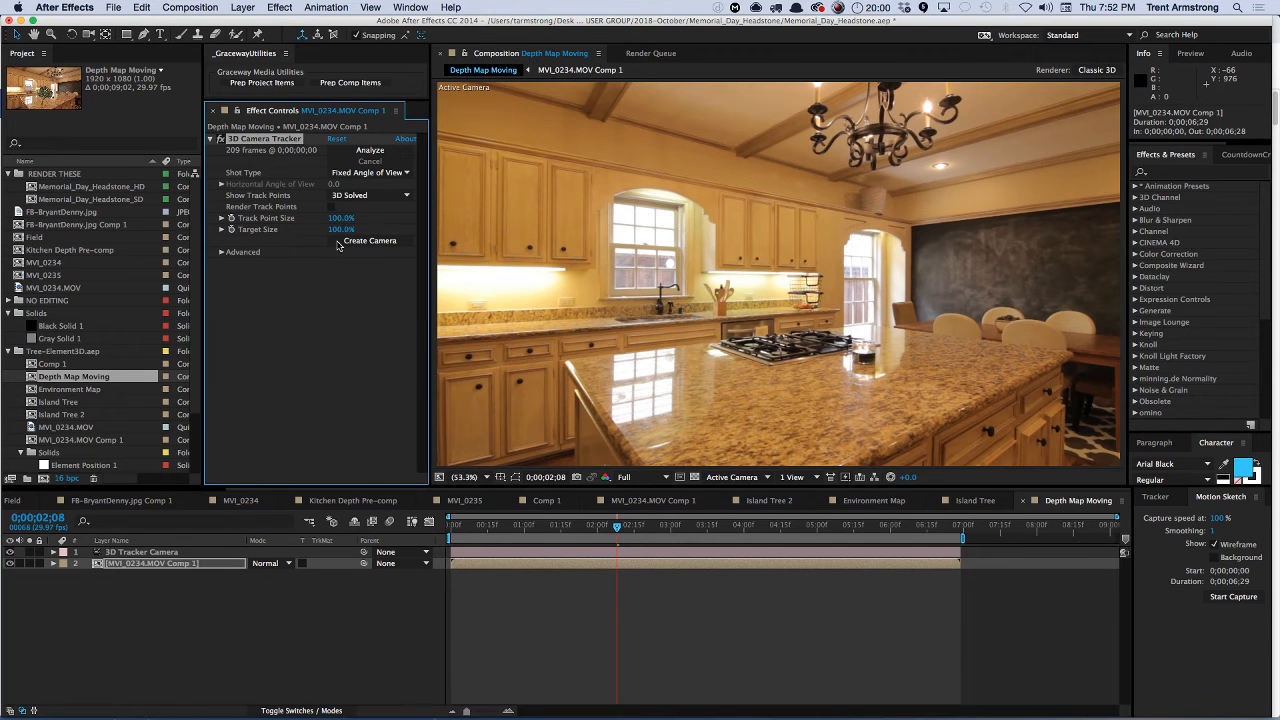
drag(616, 526, 517, 541)
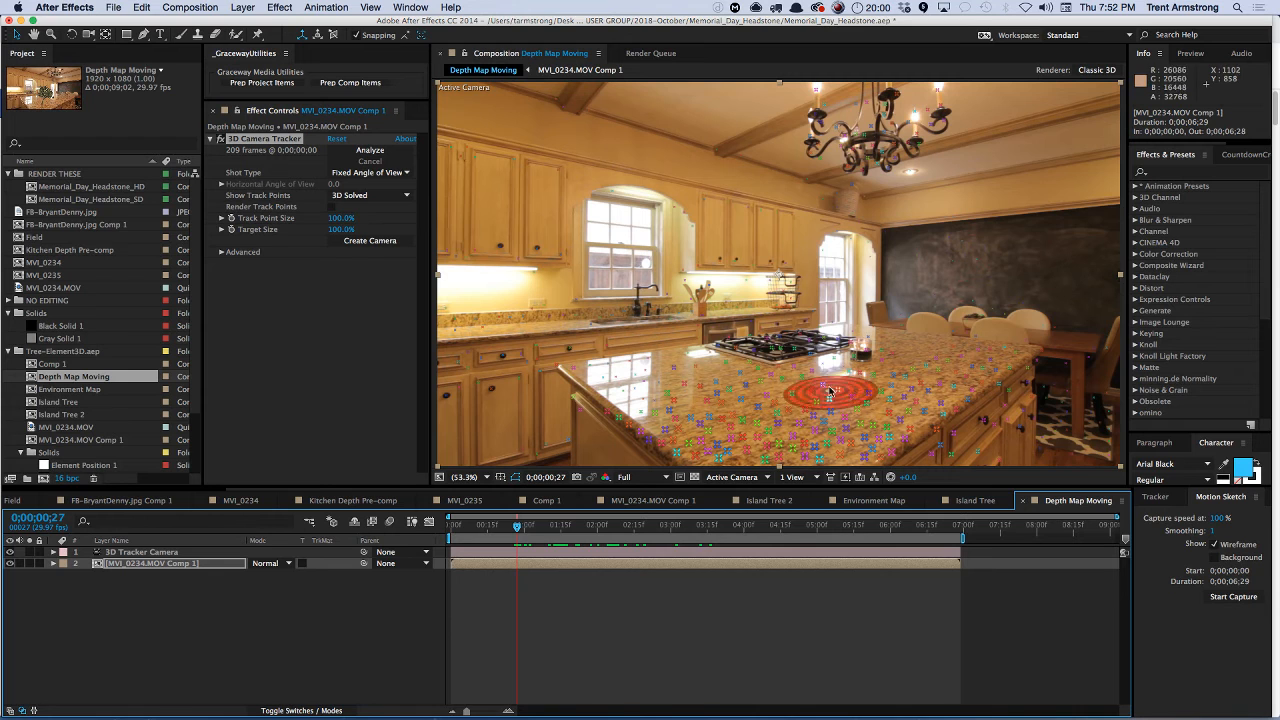
- Try creating a solid and camera from a large group of track points across the island countertop, and undo it
mouse_move(733, 397)
mouse_down()
mouse_move(928, 370)
mouse_move(880, 353)
mouse_up()
mouse_move(676, 379)
mouse_down()
mouse_move(688, 398)
mouse_move(780, 386)
mouse_up()
mouse_move(975, 359)
mouse_down()
mouse_move(1002, 360)
mouse_move(975, 348)
mouse_up()
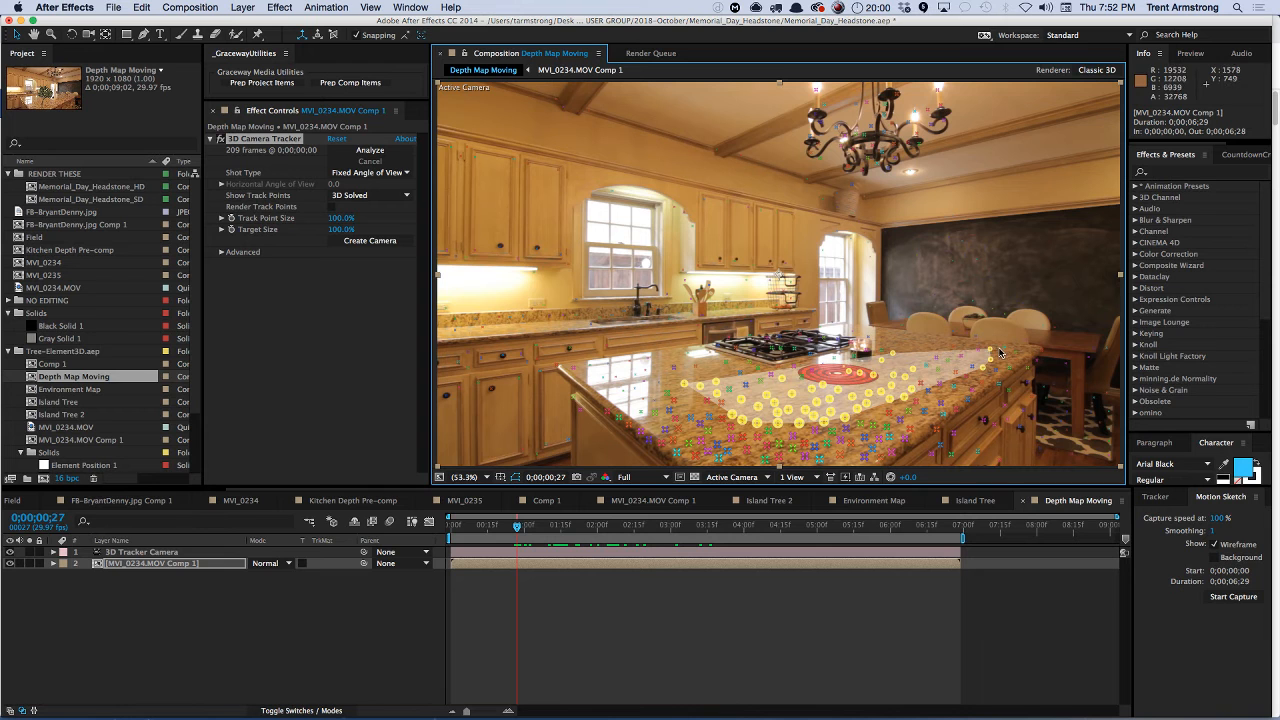
mouse_move(826, 448)
mouse_down()
mouse_move(873, 451)
mouse_move(850, 427)
mouse_up()
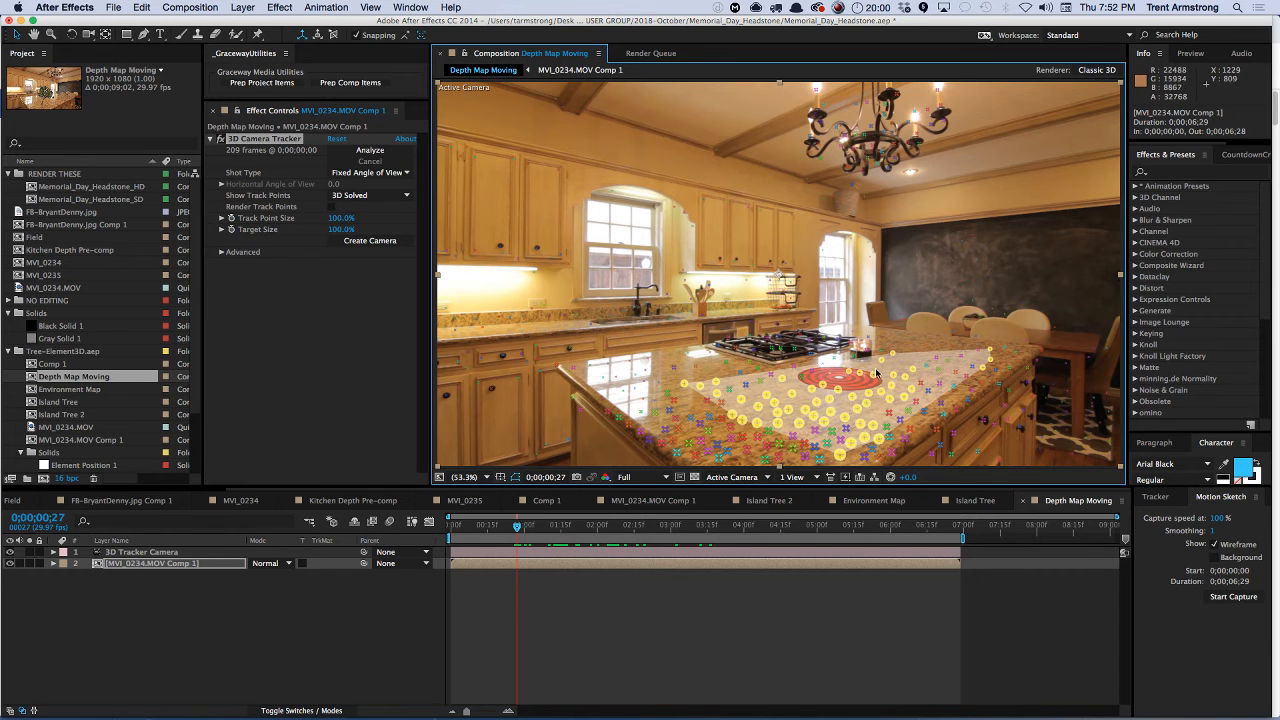
mouse_move(668, 410)
mouse_down()
mouse_move(711, 432)
mouse_move(700, 400)
mouse_up()
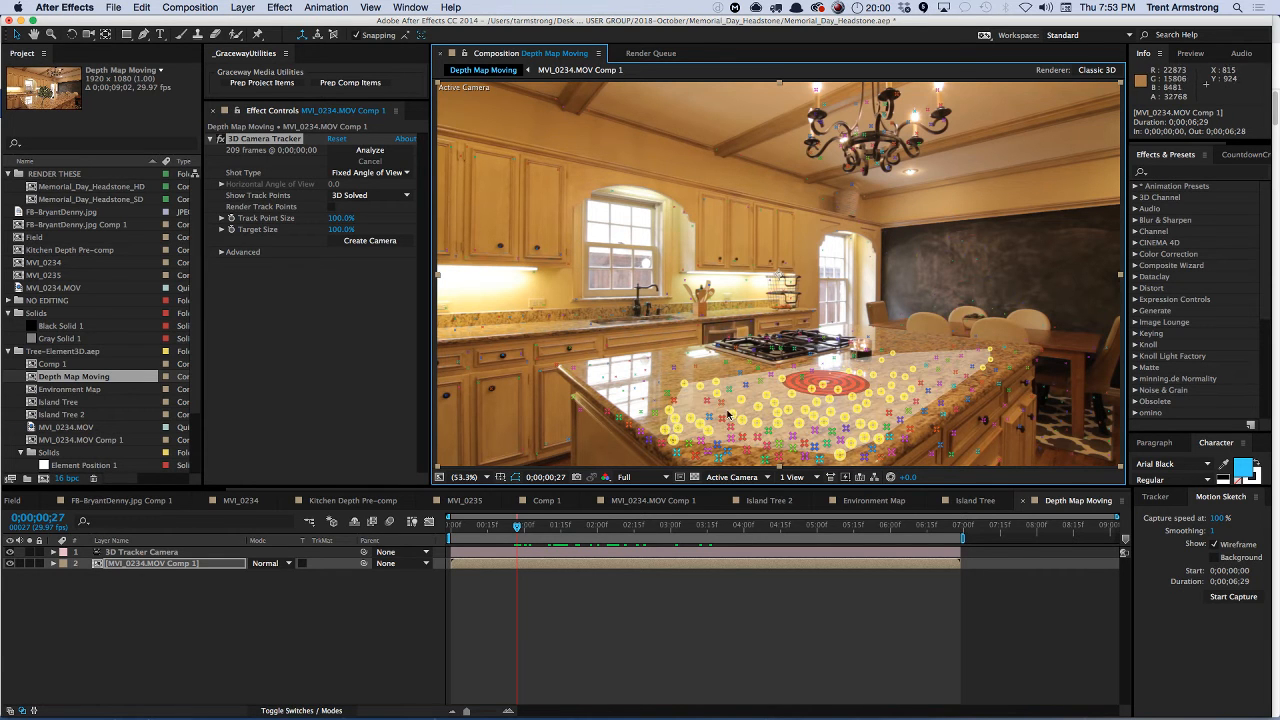
right_click(835, 384)
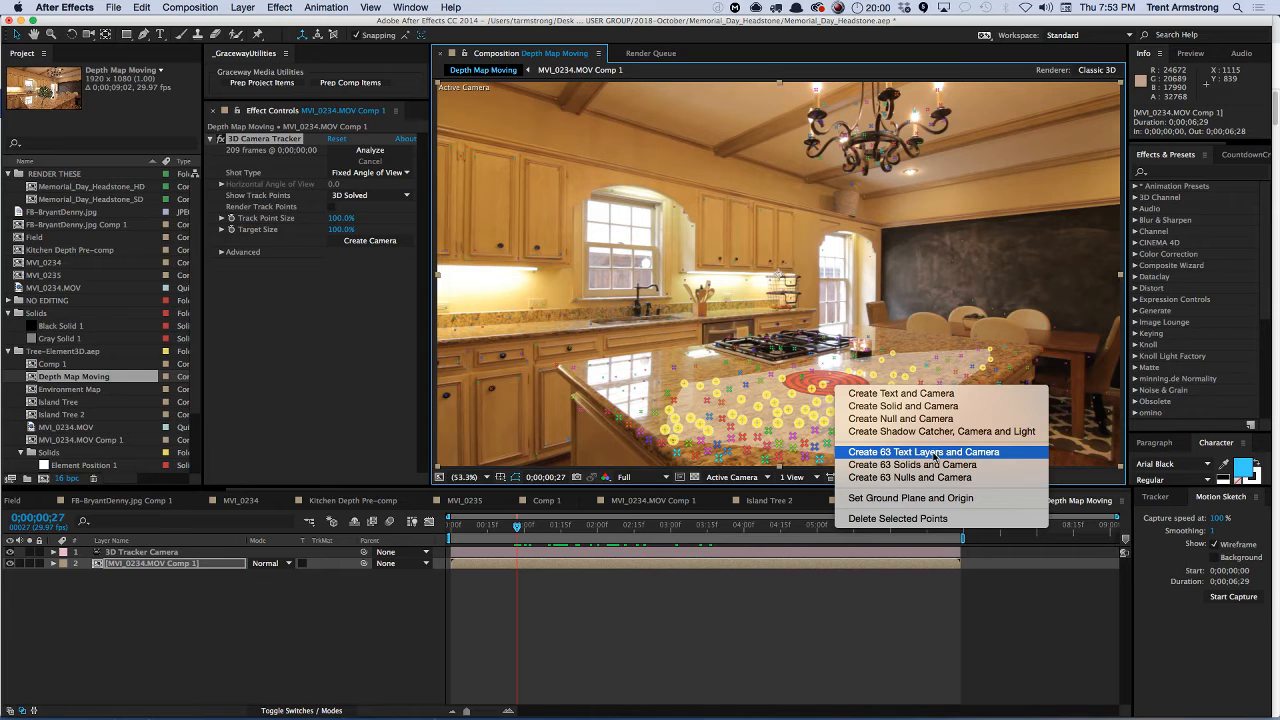
click(913, 406)
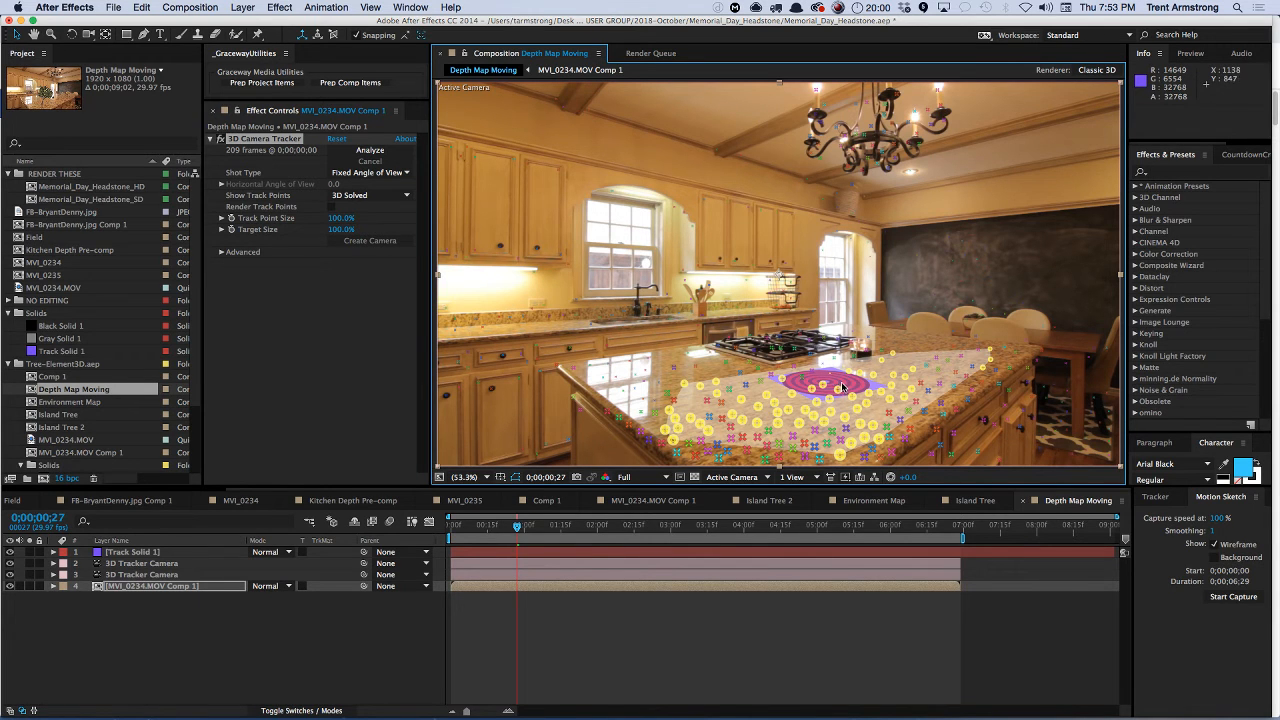
key(super+z)
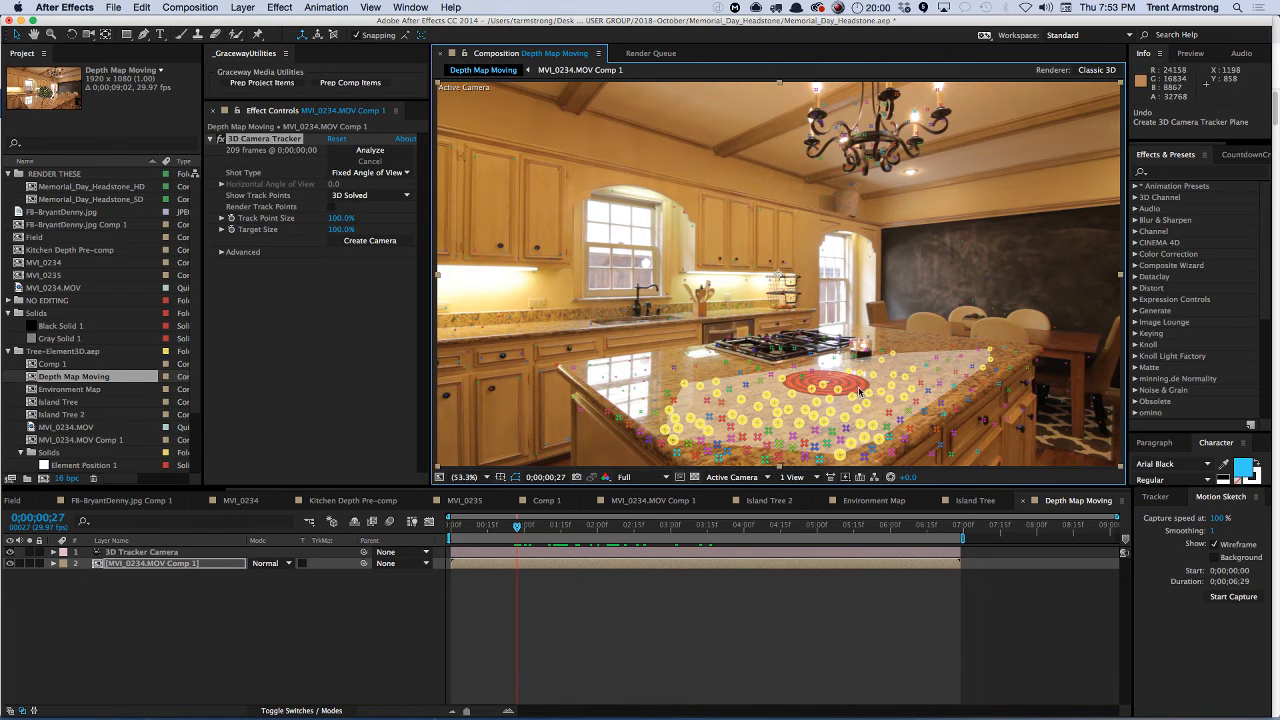
- Clear the track point selection and reselect the 3D Camera Tracker effect on MVI_0234.MOV Comp 1
click(143, 582)
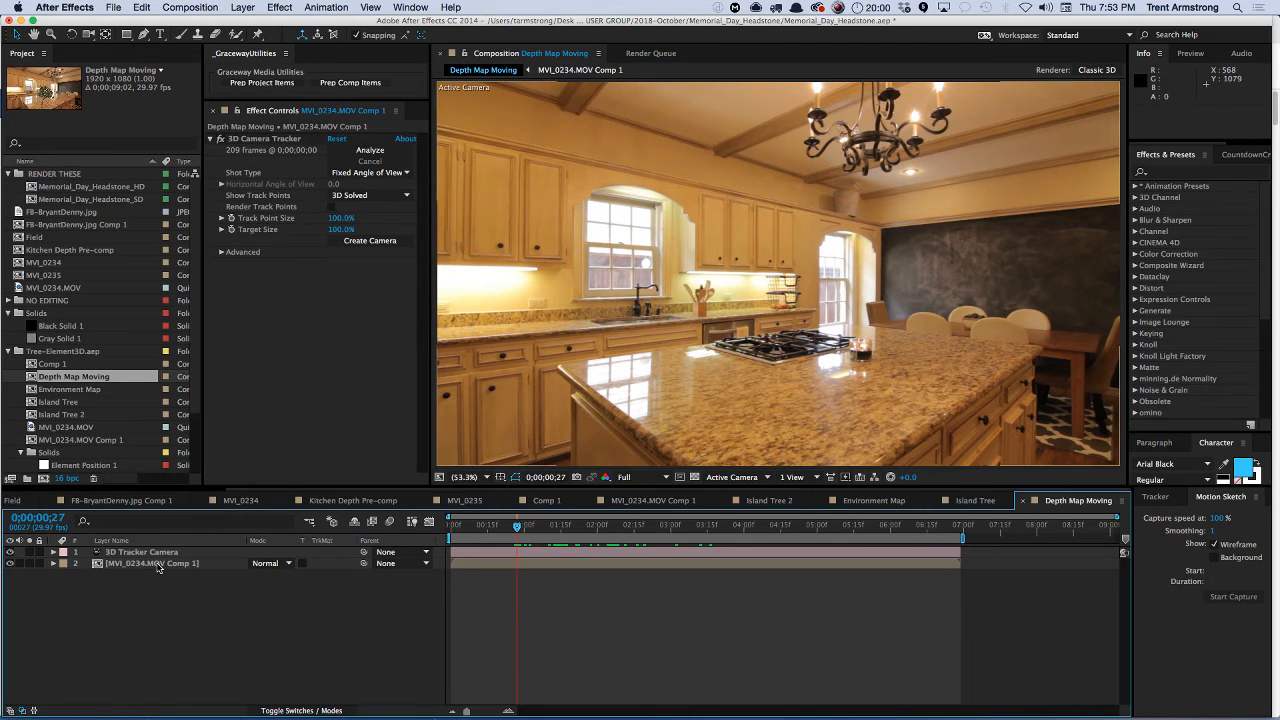
click(152, 564)
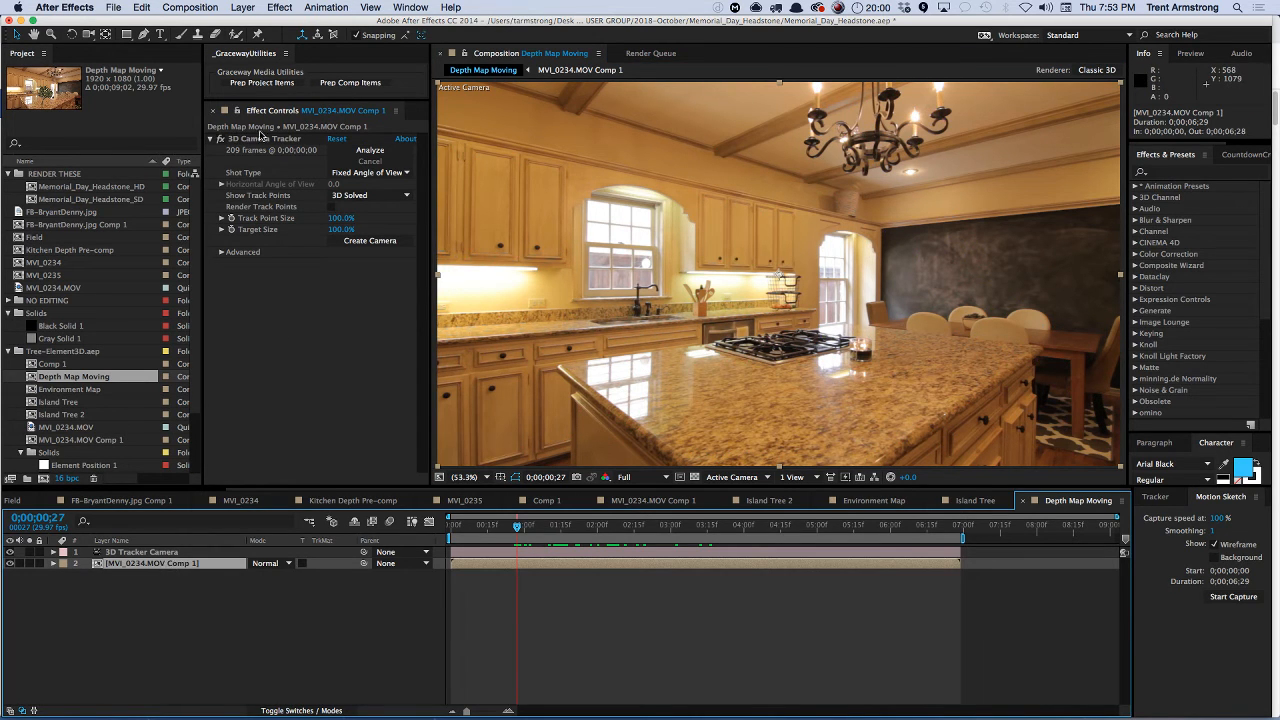
click(262, 138)
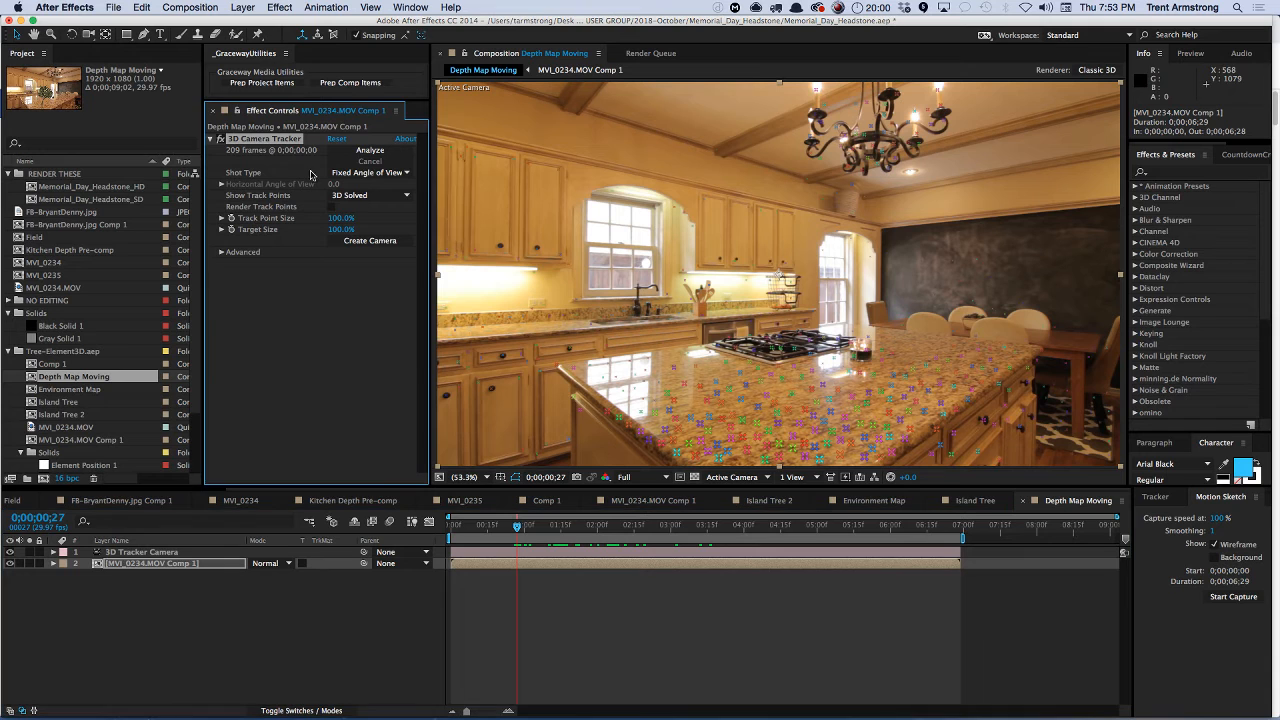
right_click(829, 396)
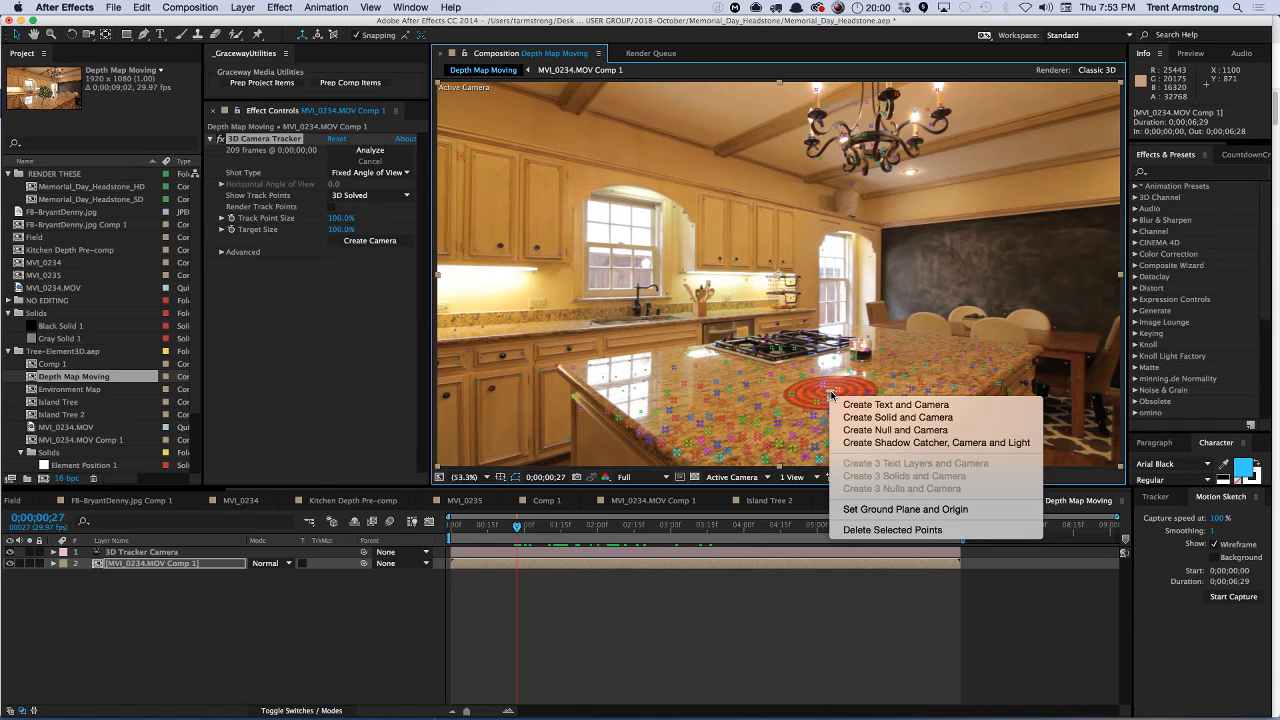
click(820, 397)
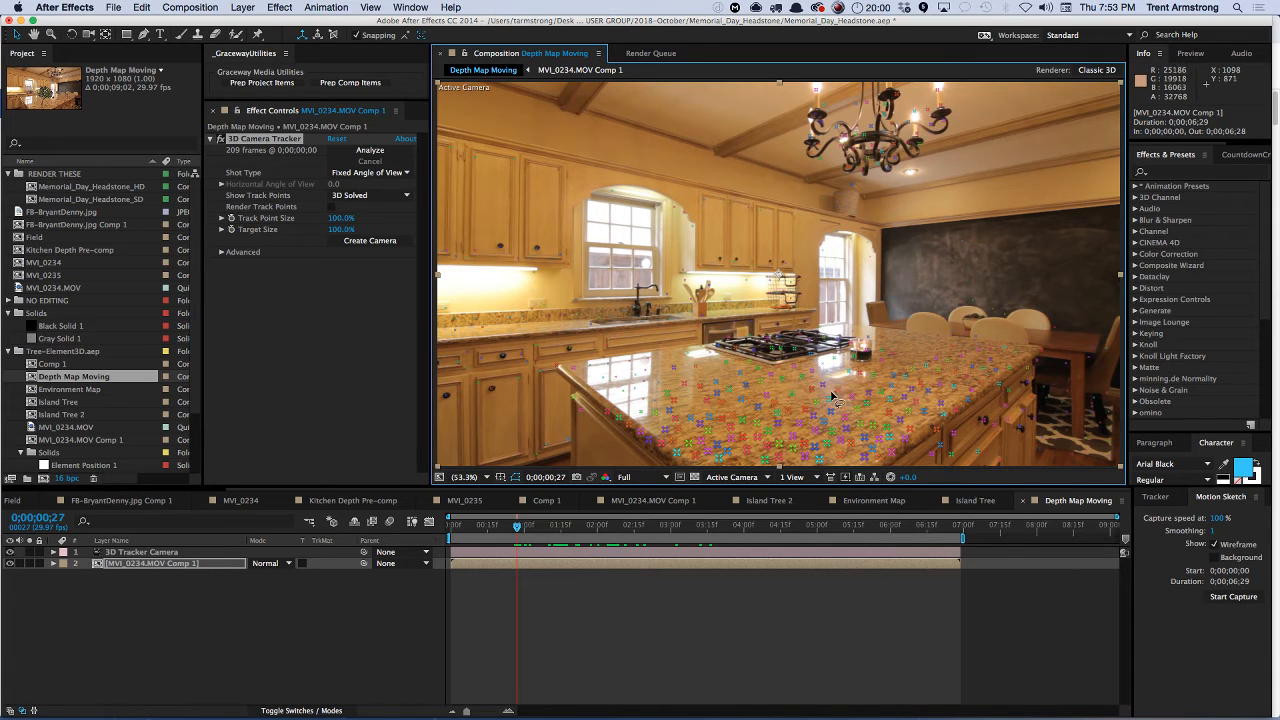
right_click(830, 395)
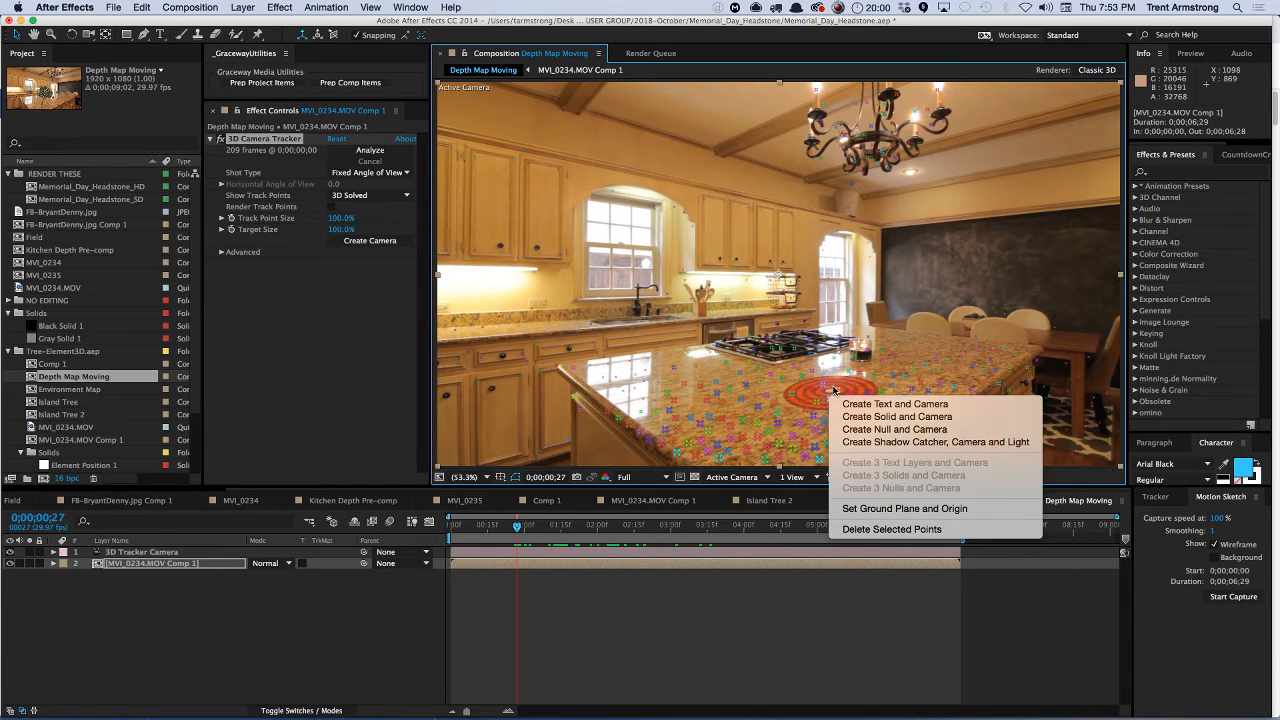
click(829, 393)
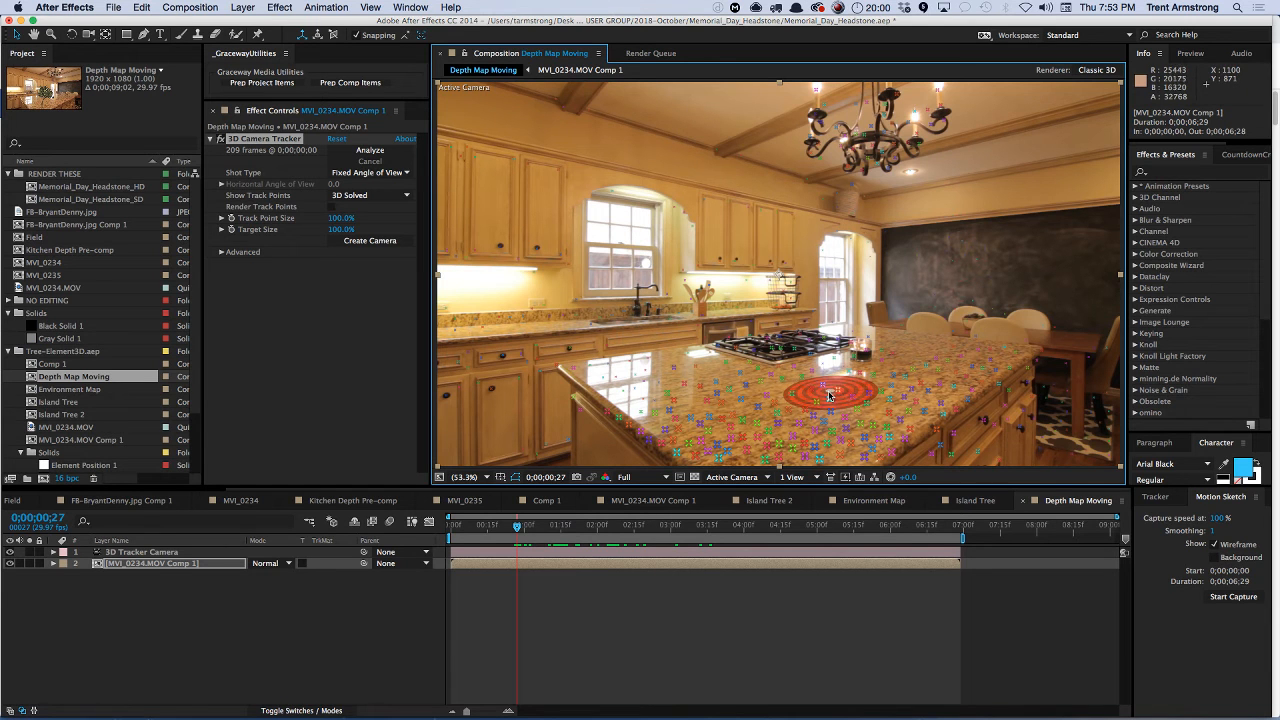
right_click(829, 395)
click(829, 394)
right_click(829, 394)
click(834, 378)
right_click(828, 394)
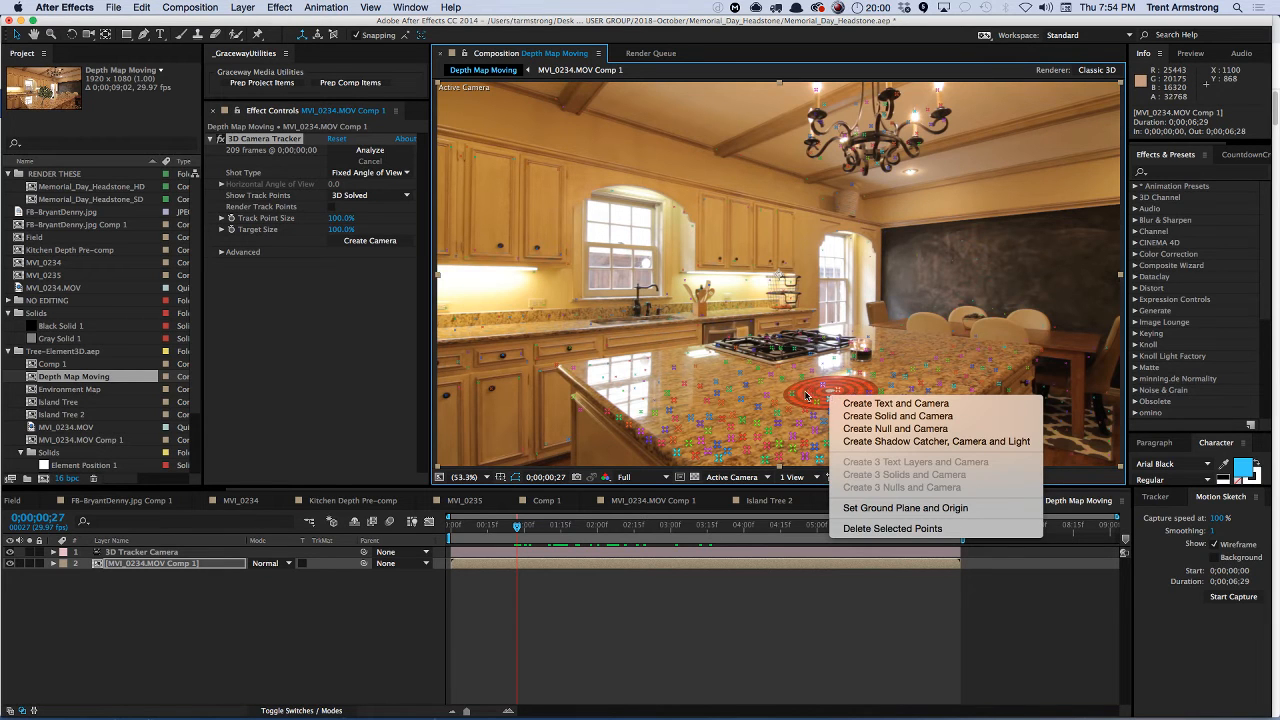
click(807, 394)
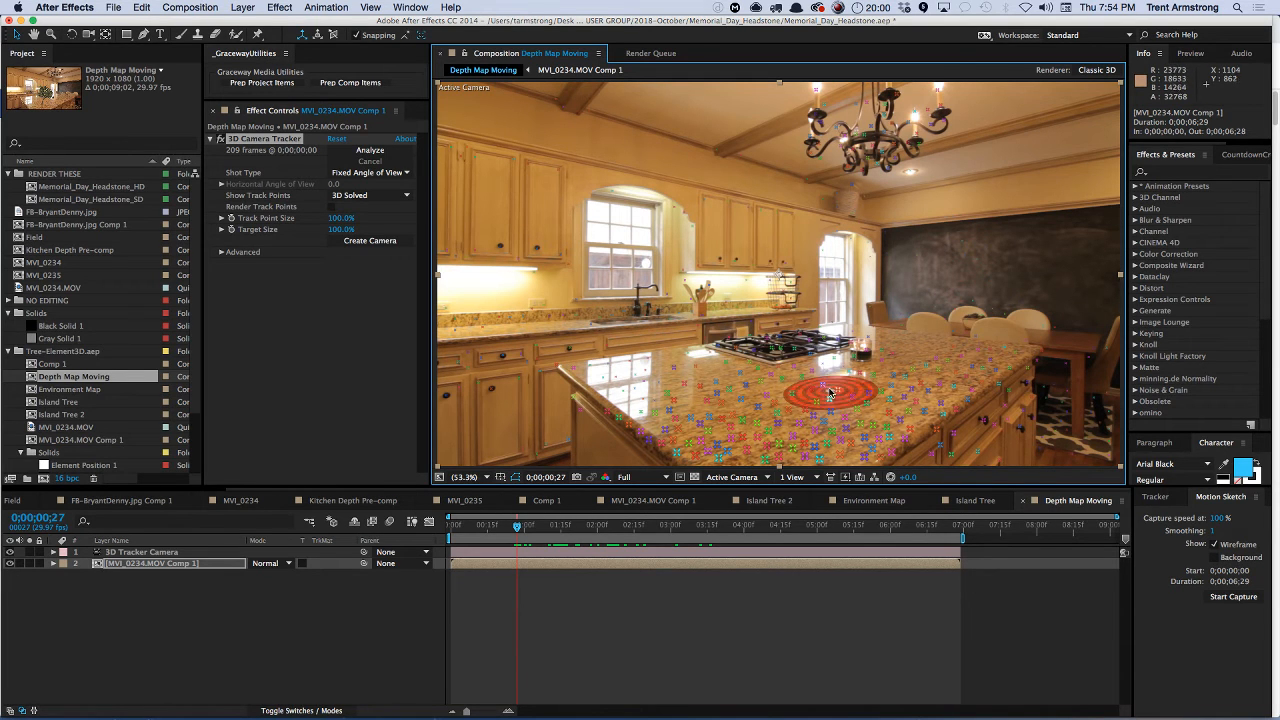
right_click(830, 394)
click(826, 396)
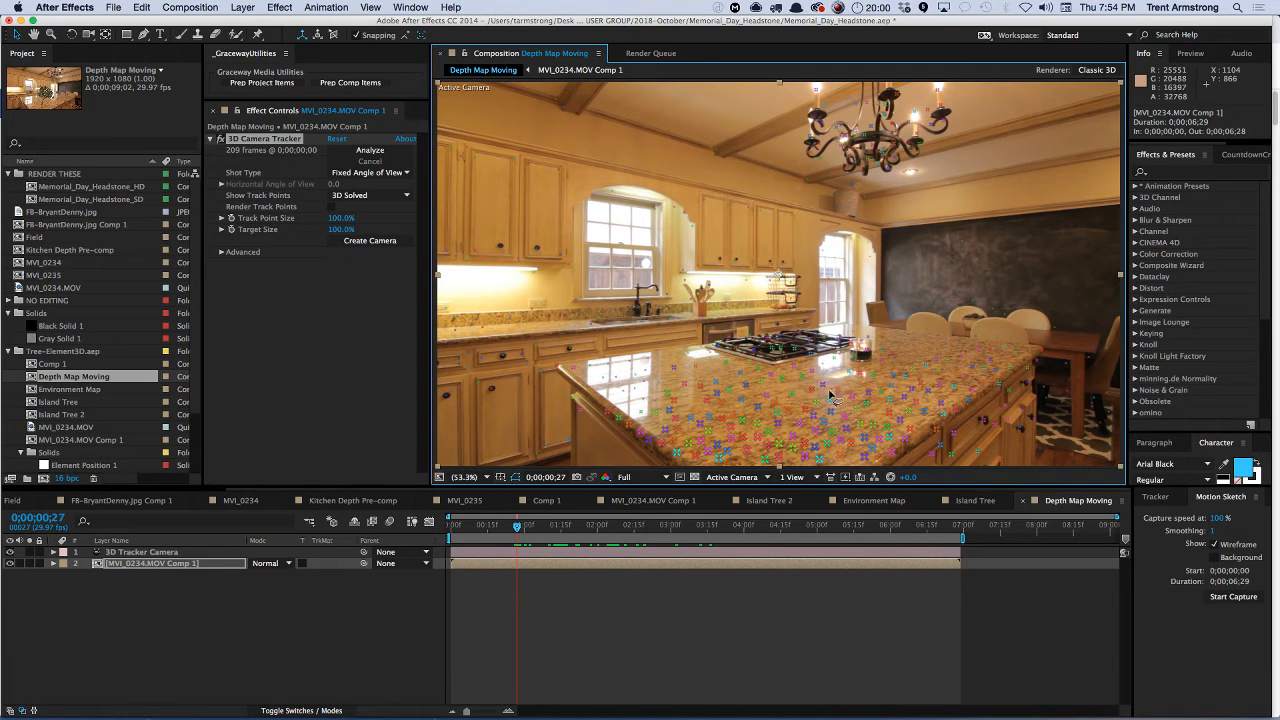
right_click(829, 394)
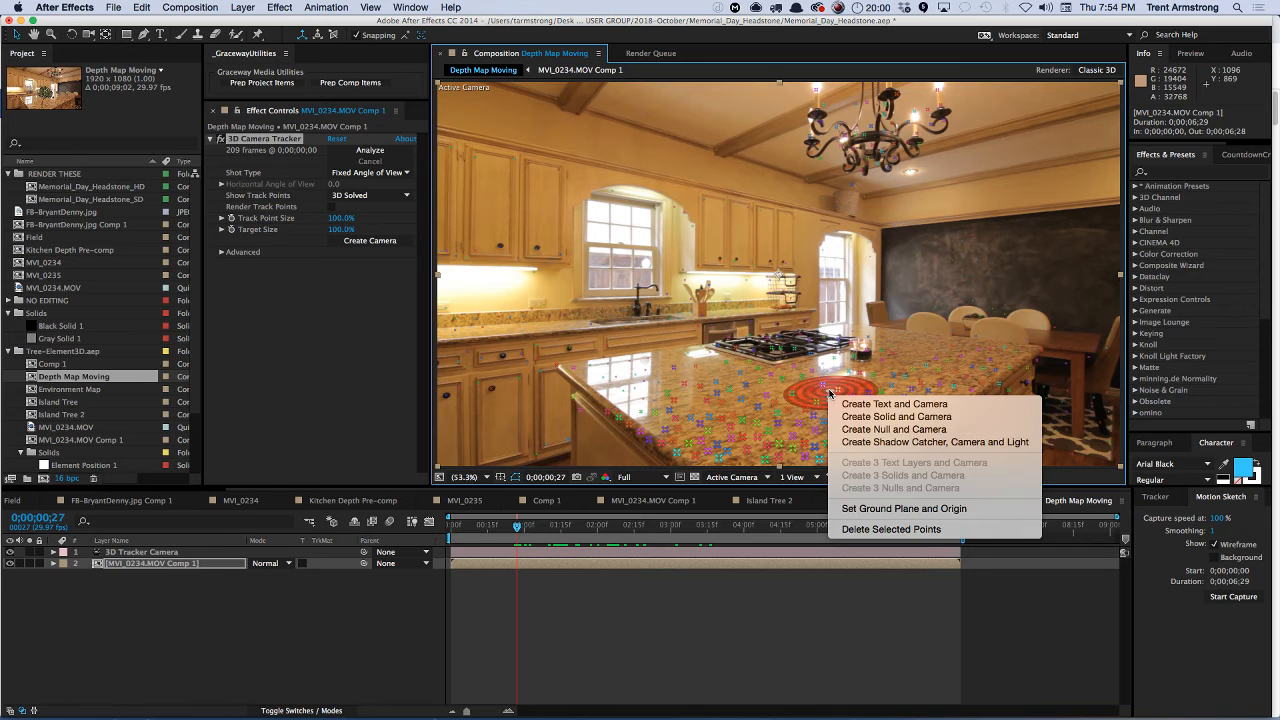
click(829, 395)
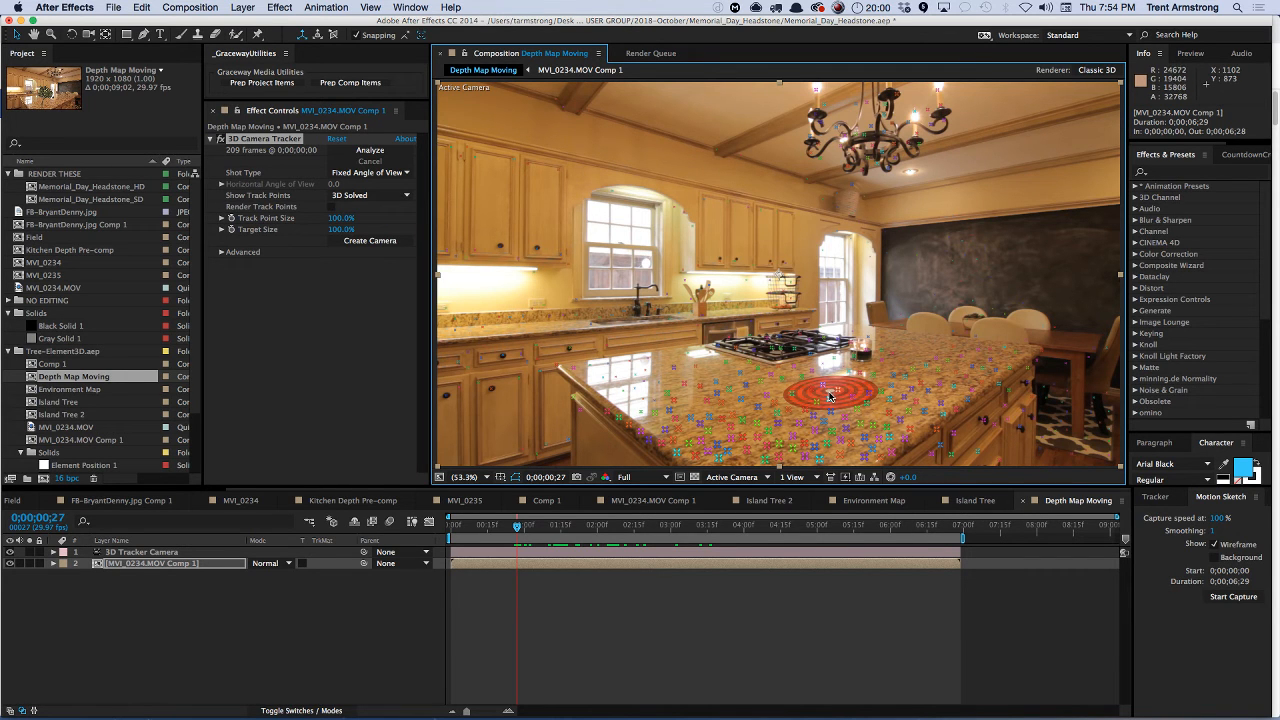
key([)
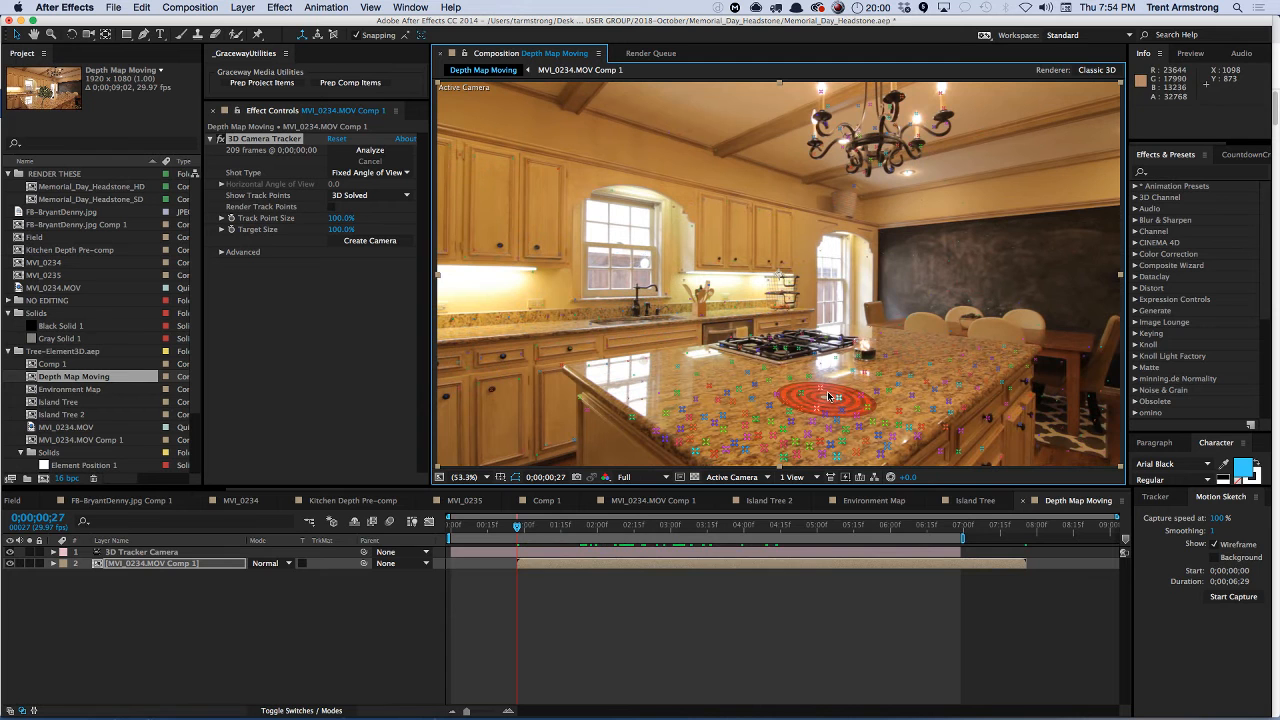
key(super+z)
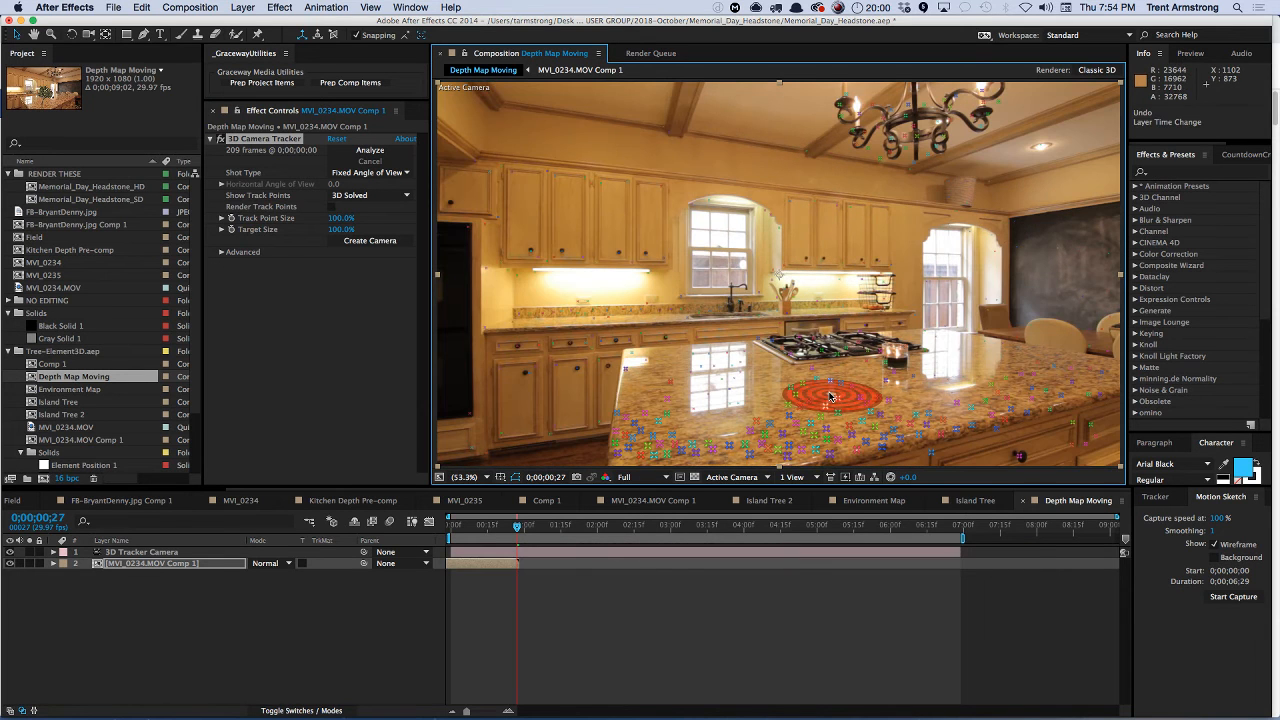
key(super+z)
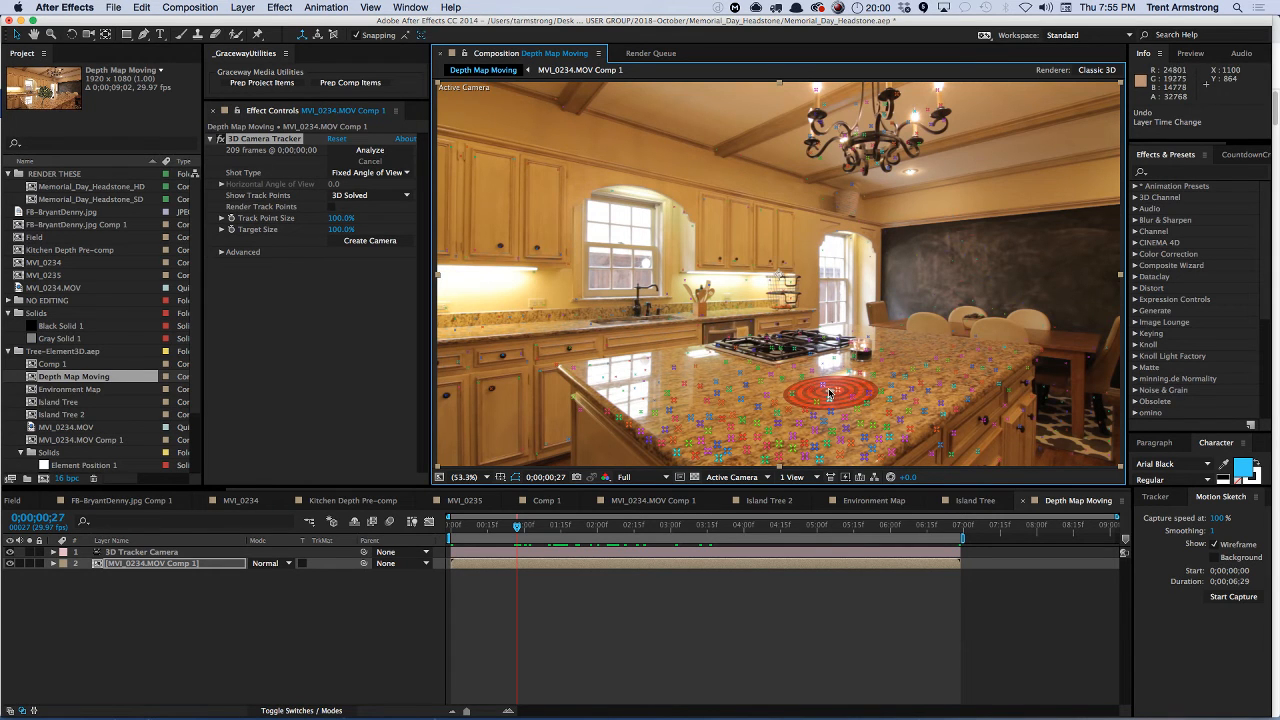
- Create a solid and camera from the three-point target on the countertop, and delete the duplicate 3D Tracker Camera layer
right_click(829, 394)
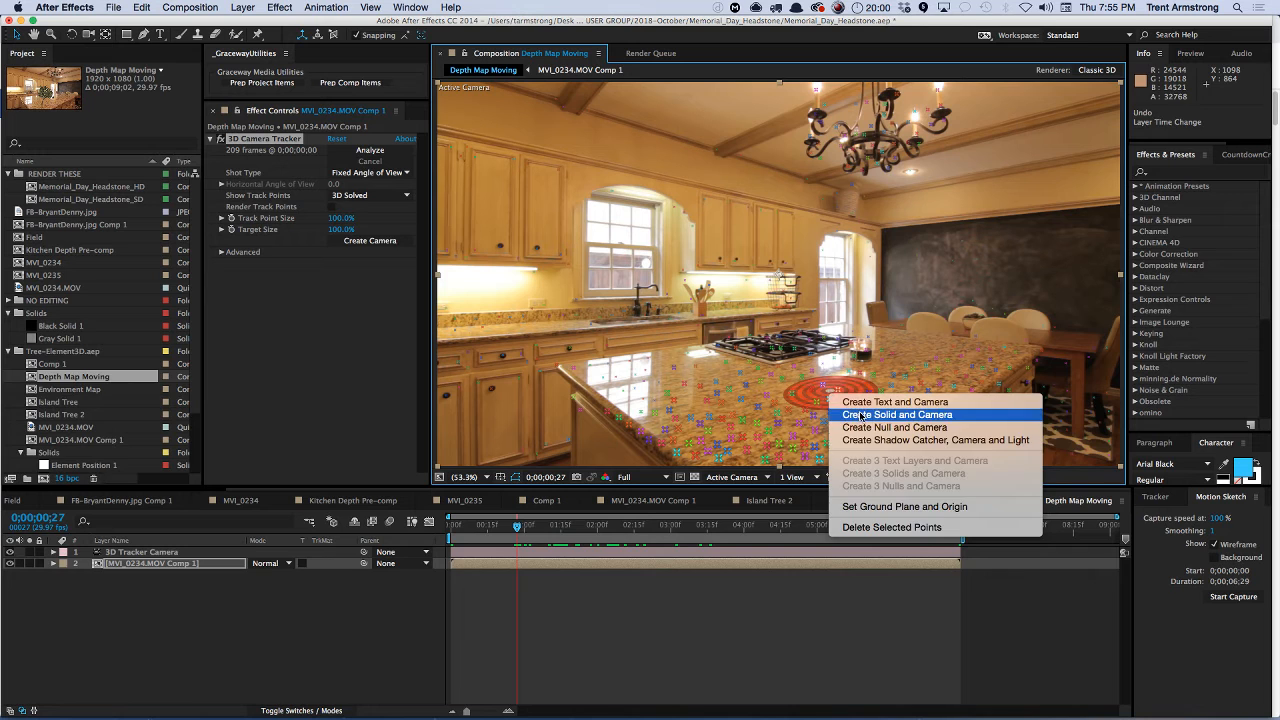
click(897, 414)
click(142, 575)
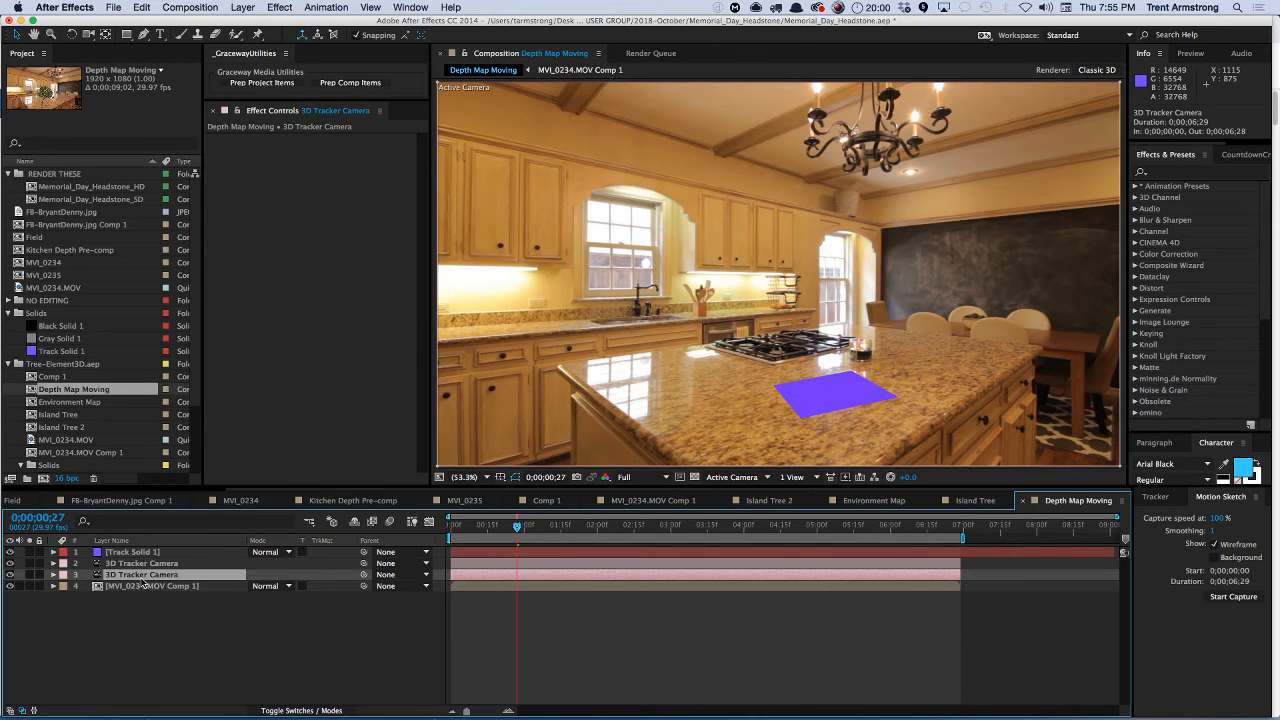
key(Delete)
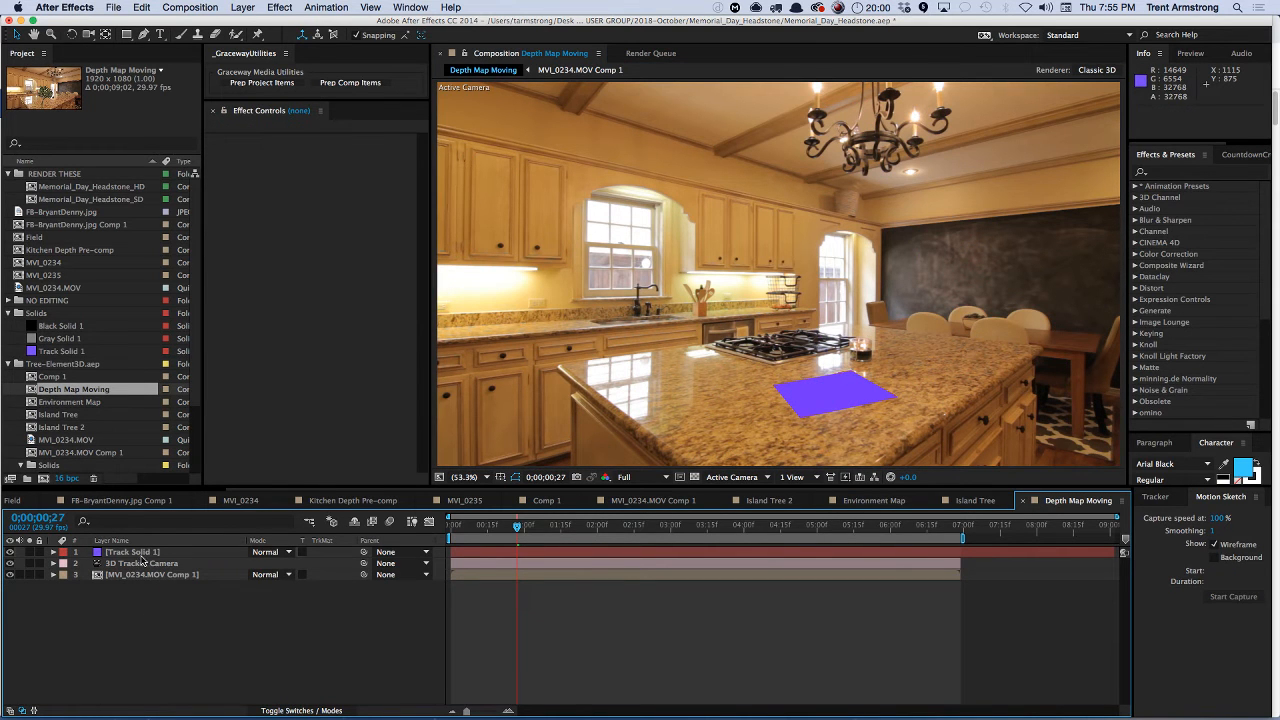
- Reveal the orientation and rotation properties of the Track Solid 1 layer
click(140, 554)
key(r)
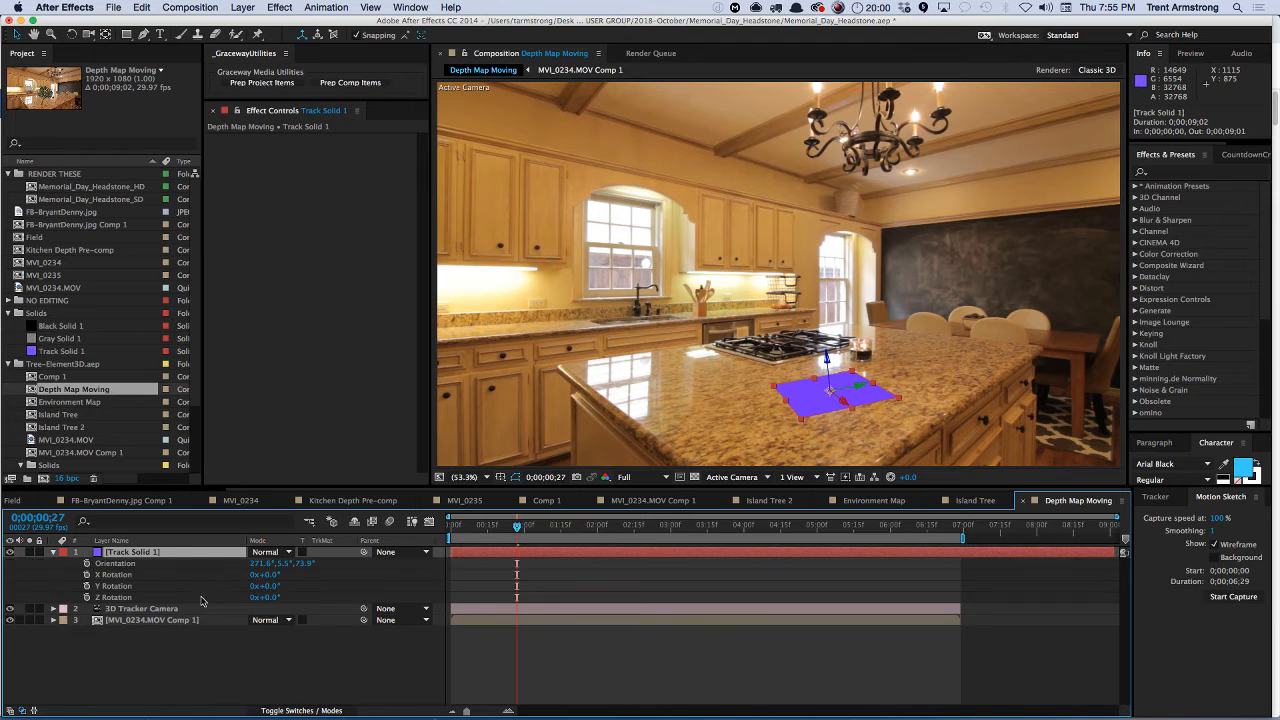
- Try a Y orientation of 0° on Track Solid 1 and undo the change
click(285, 565)
text(0)
key(Tab)
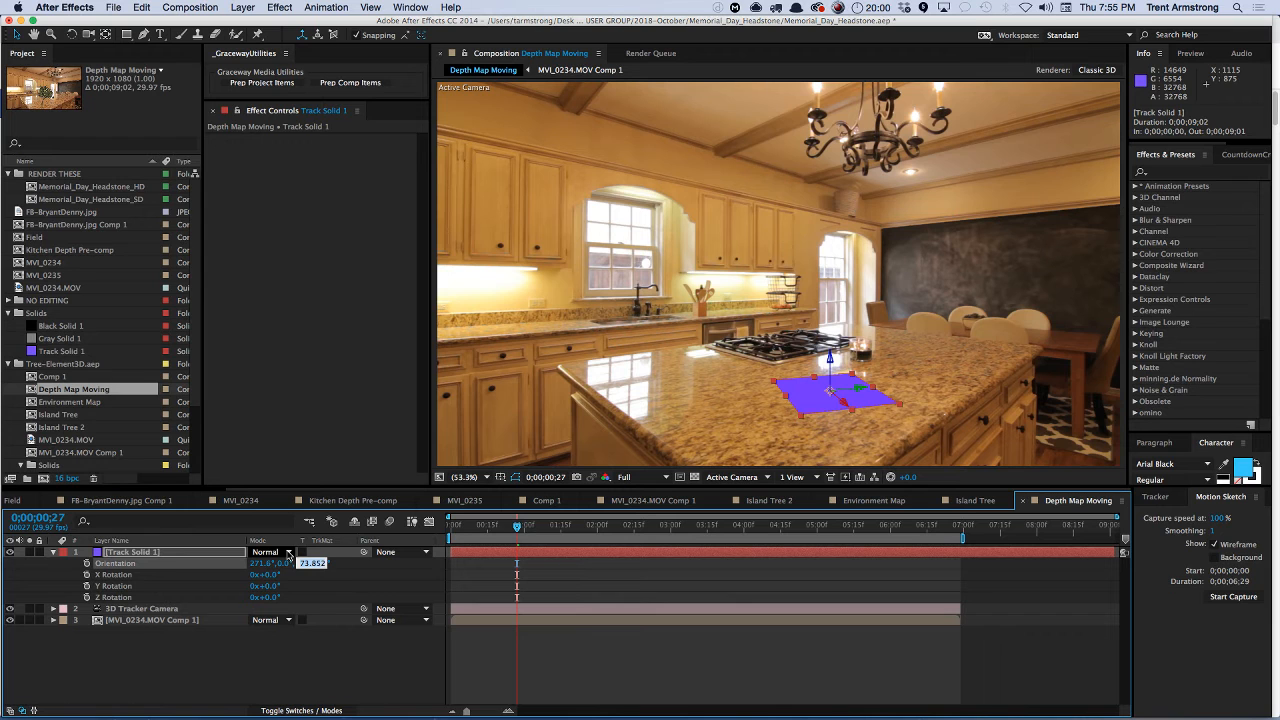
key(Escape)
key(cmd+z)
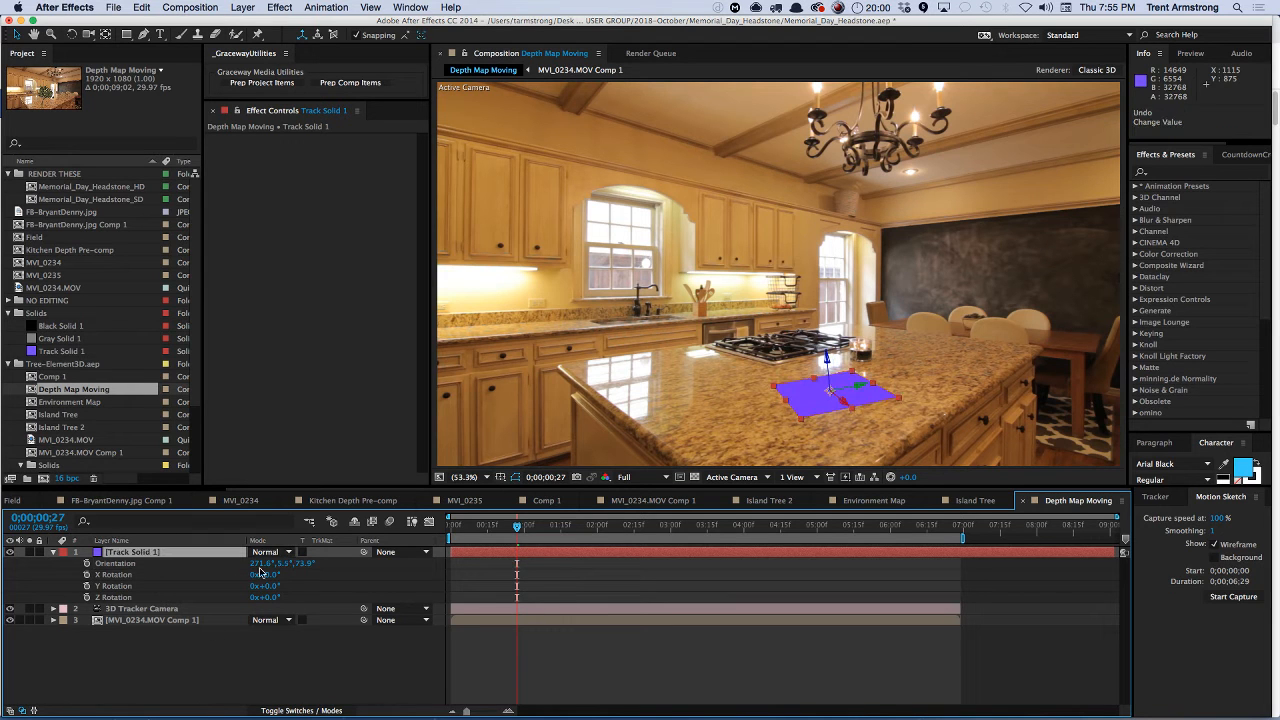
- Turn Track Solid 1 on the countertop to a Z orientation of 55.9°, undoing any excess change
drag(262, 565, 297, 564)
key(super+z)
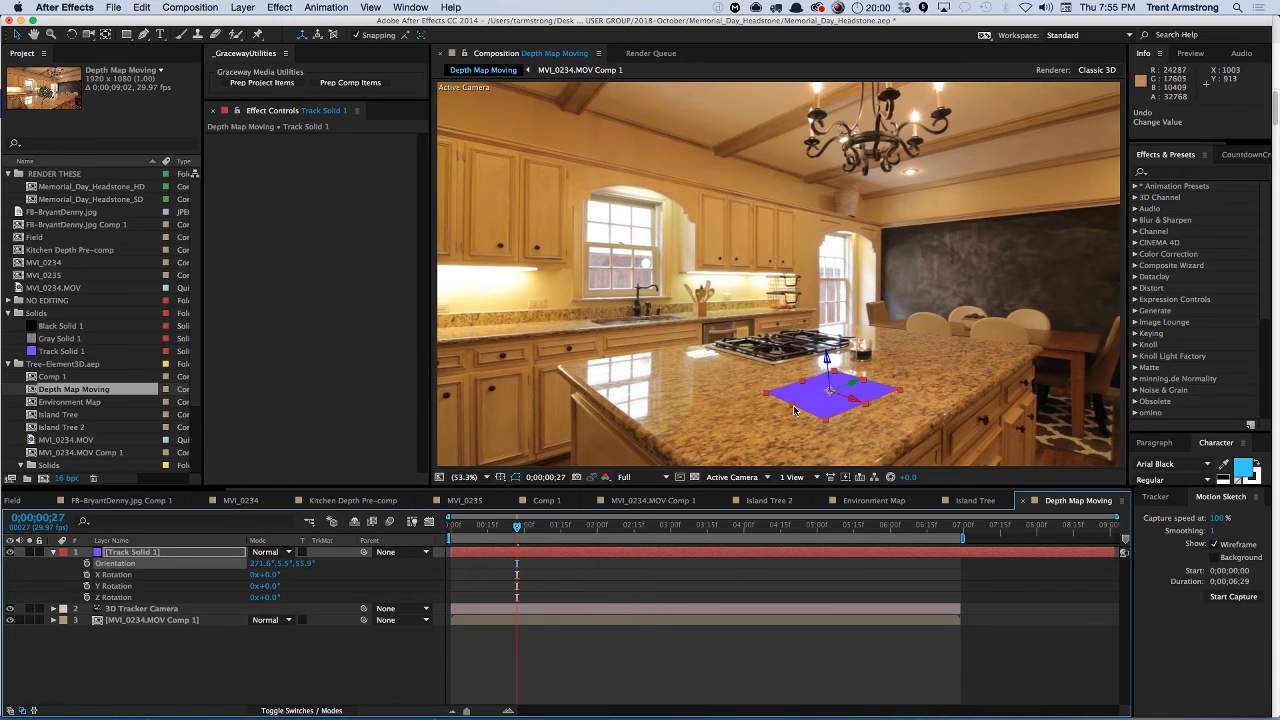
- Enlarge Track Solid 1 to a scale of about 329% by 429% and move it over the island countertop
drag(794, 409, 606, 466)
drag(800, 381, 748, 371)
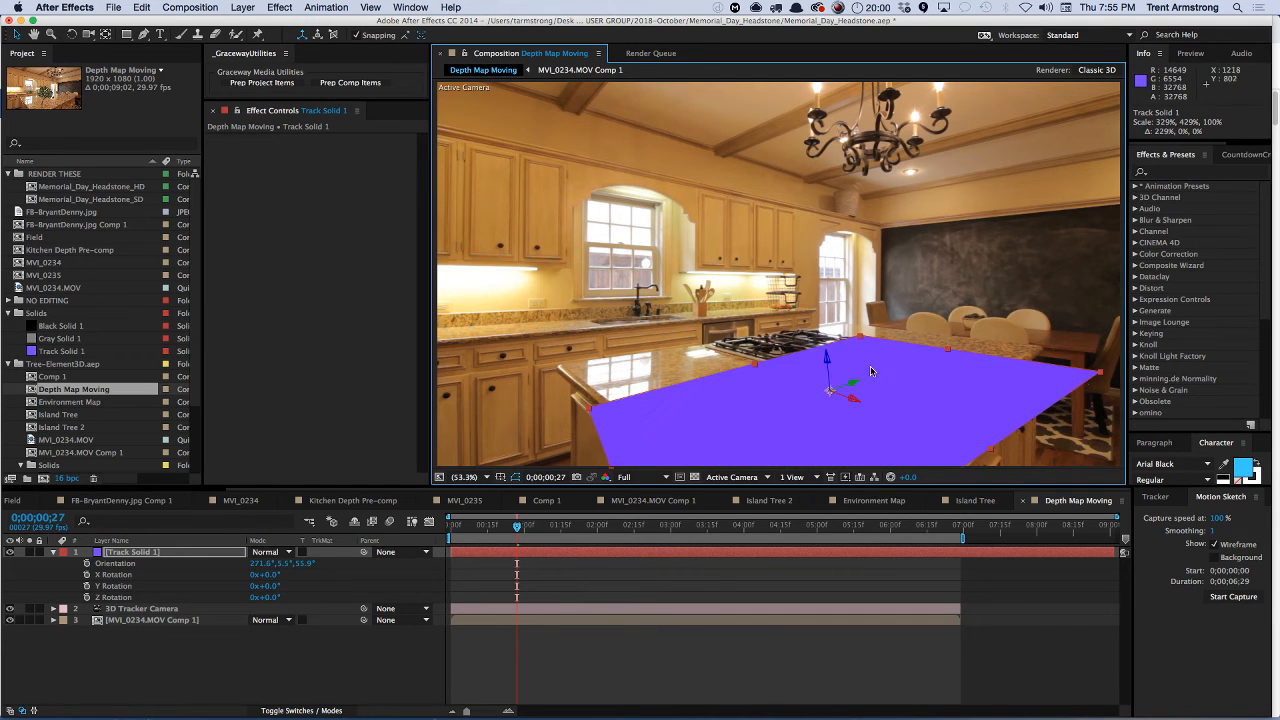
drag(856, 403, 815, 406)
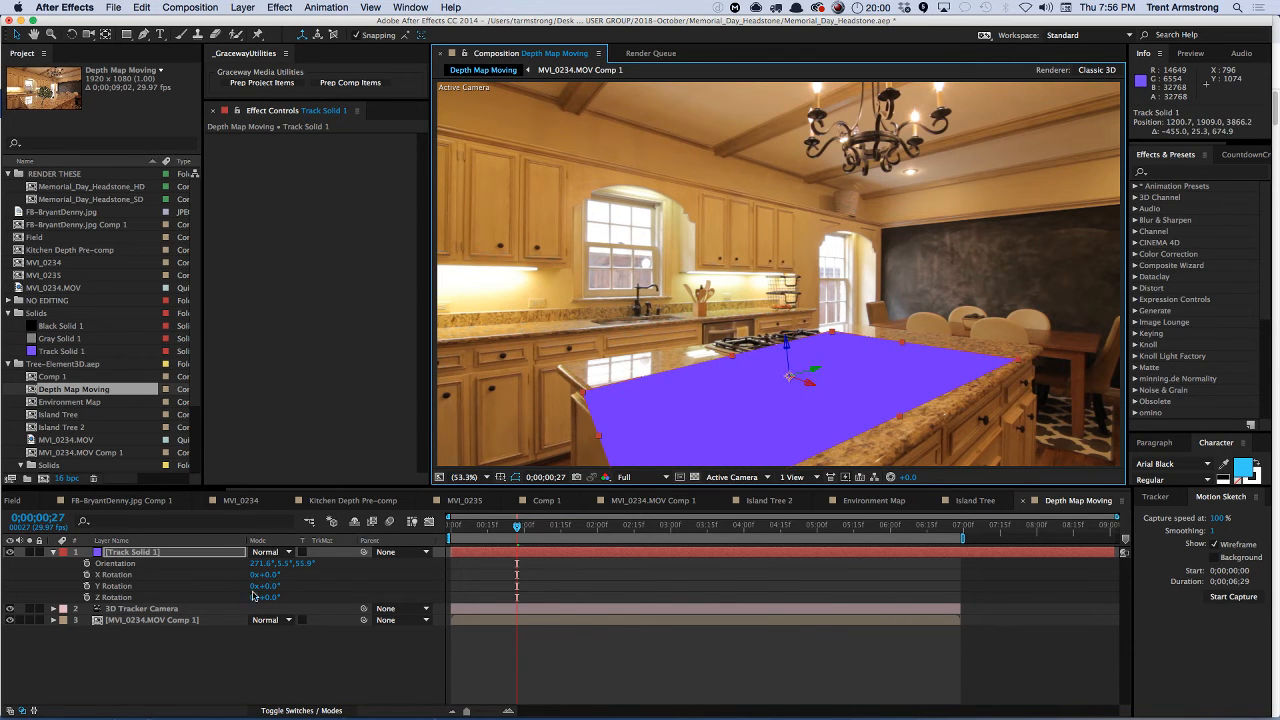
- Reveal the 3D Tracker Camera's options and position, and set its Z position to about -611 and zoom to 1029.9 pixels
click(174, 612)
key(a)
key(a)
key(space)
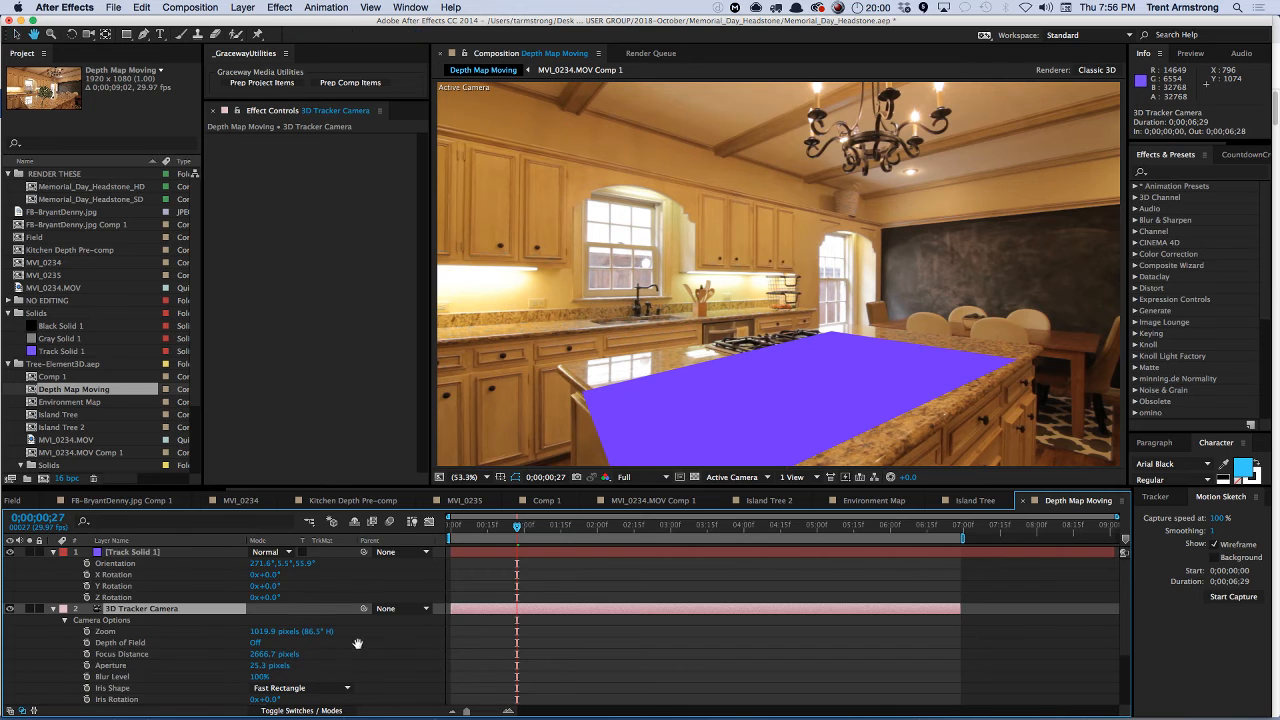
drag(358, 645, 364, 588)
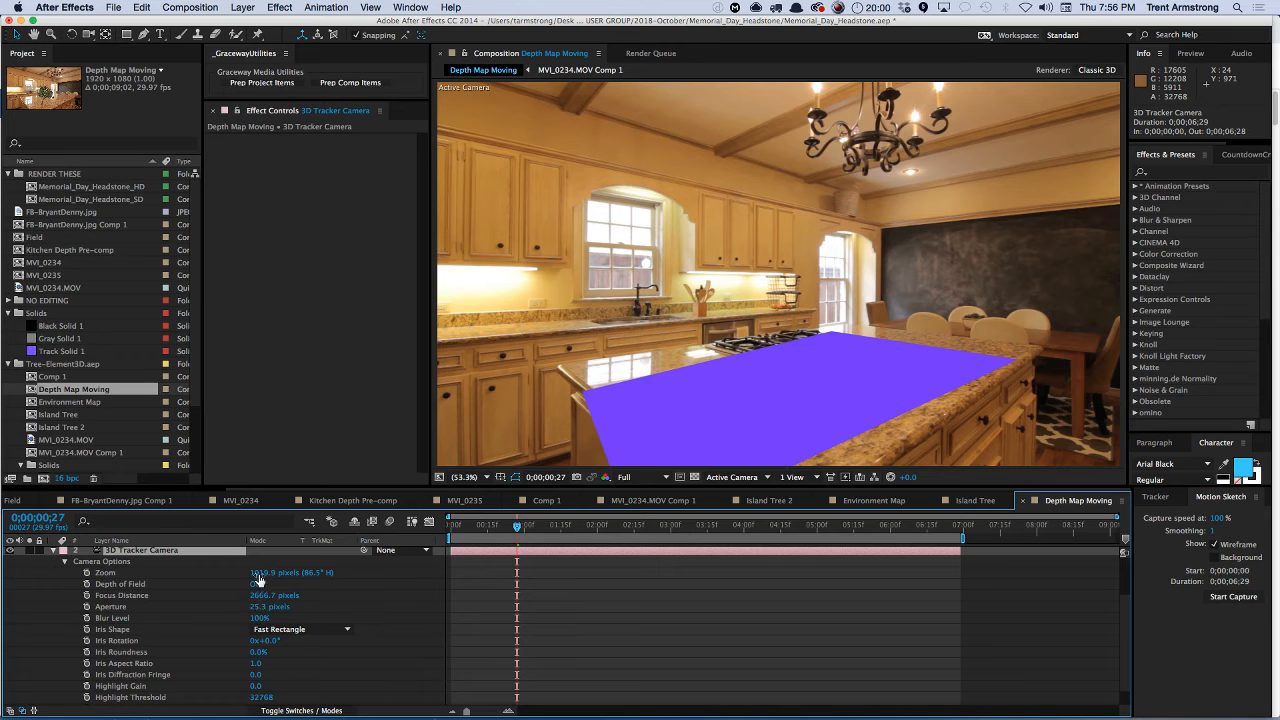
key(shift+p)
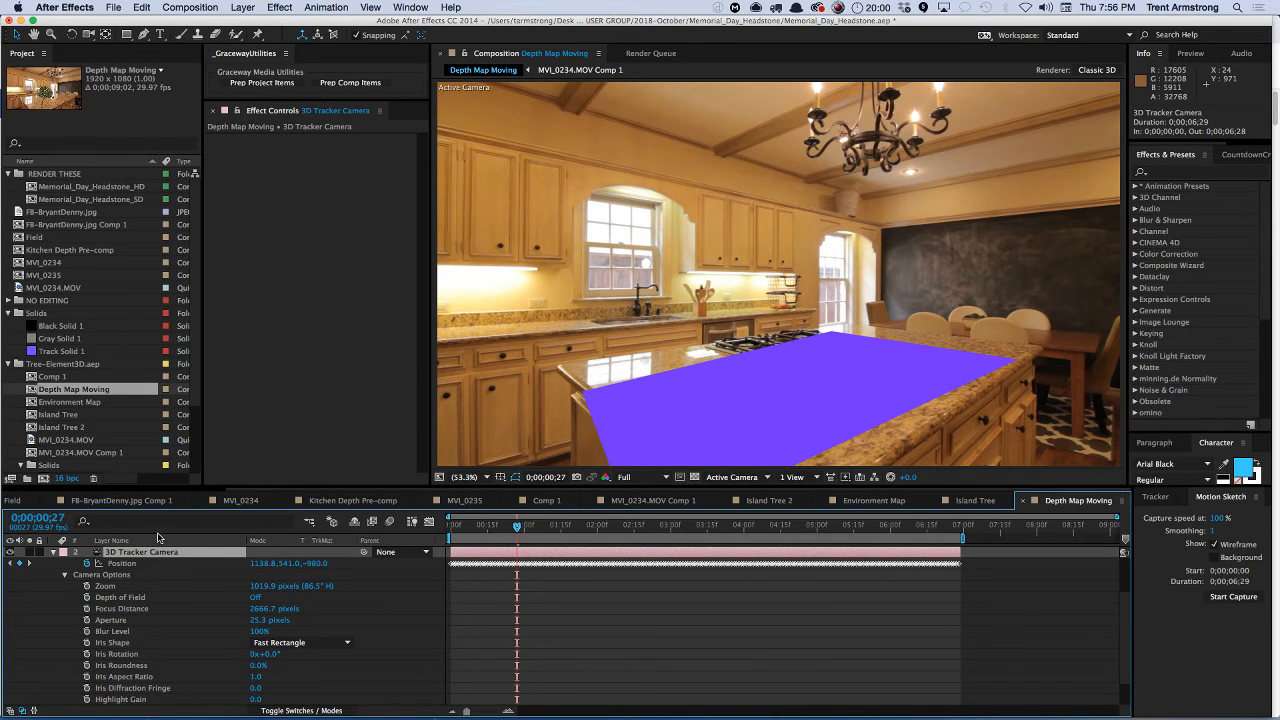
drag(316, 565, 348, 552)
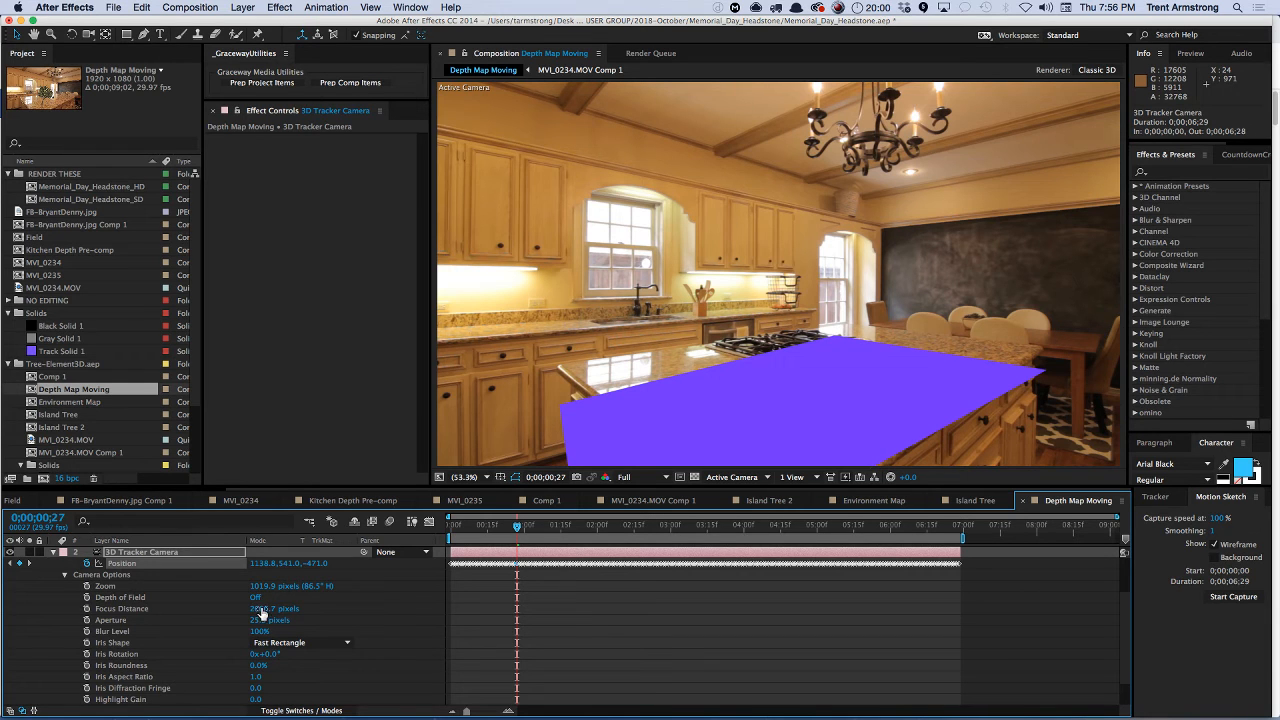
drag(262, 586, 318, 564)
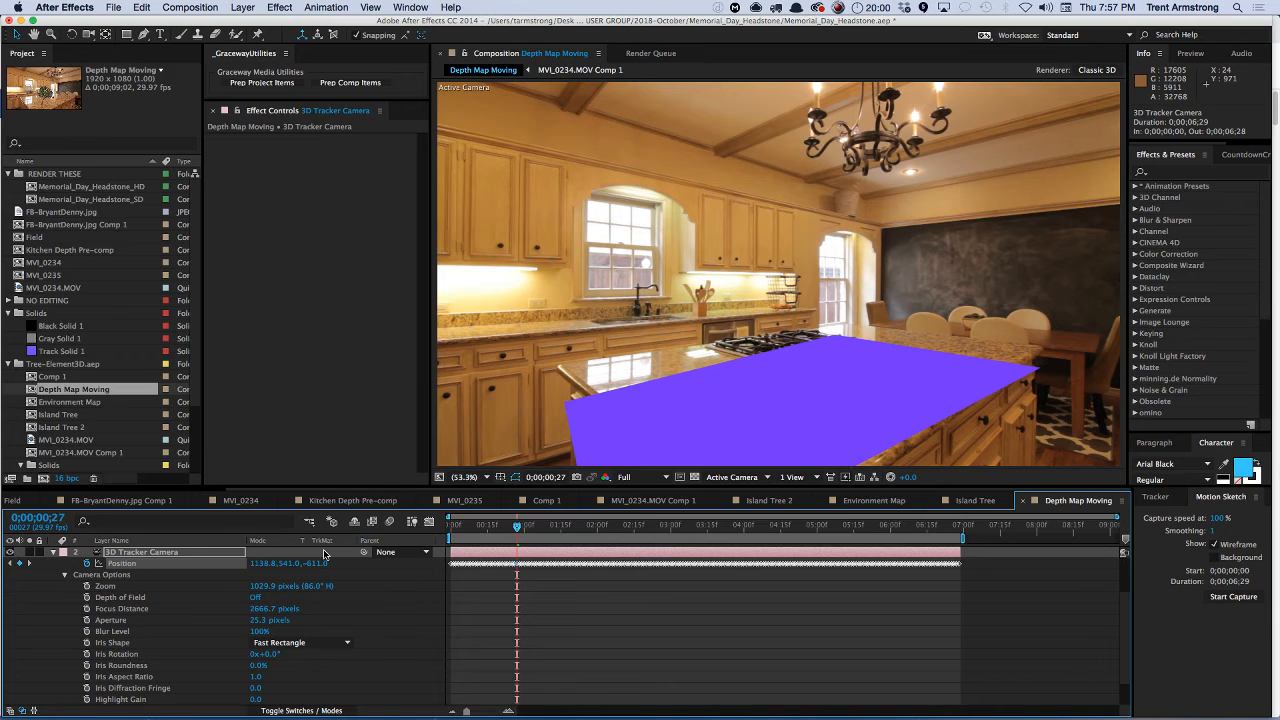
- Set the 3D Tracker Camera's zoom to 524 mm and its Z position to about -1702, then collapse its properties
double_click(323, 554)
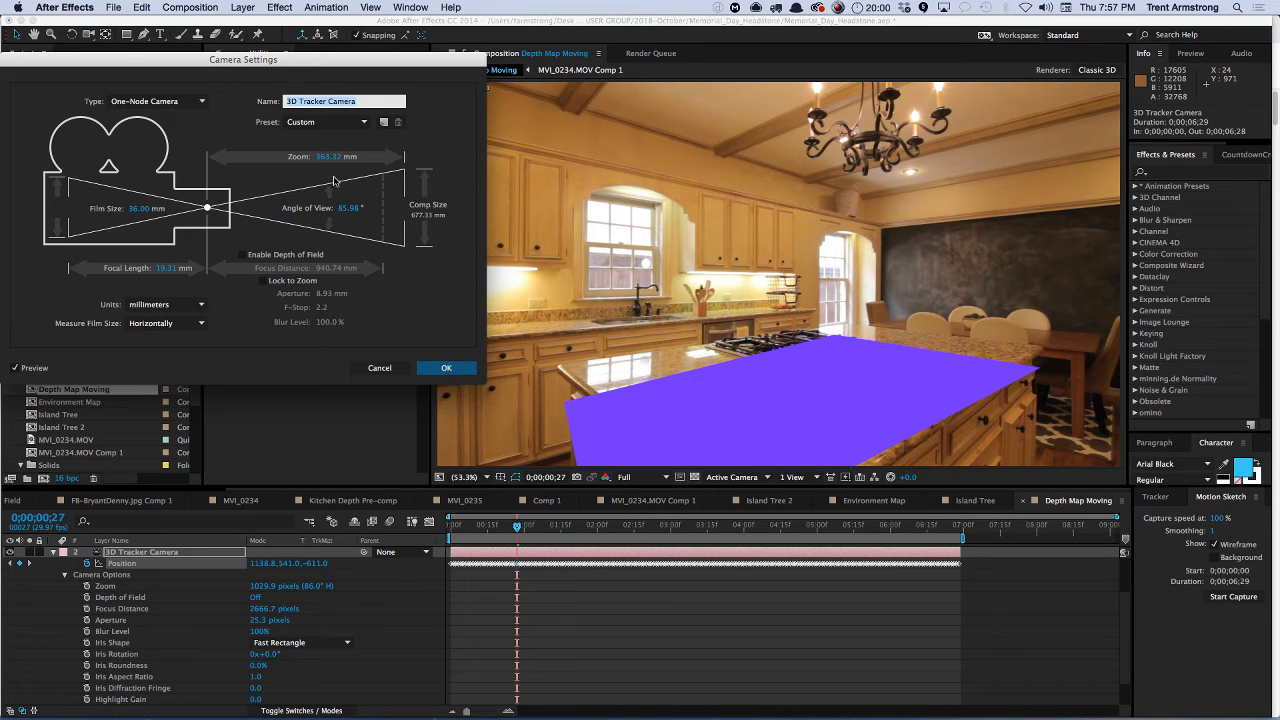
click(338, 122)
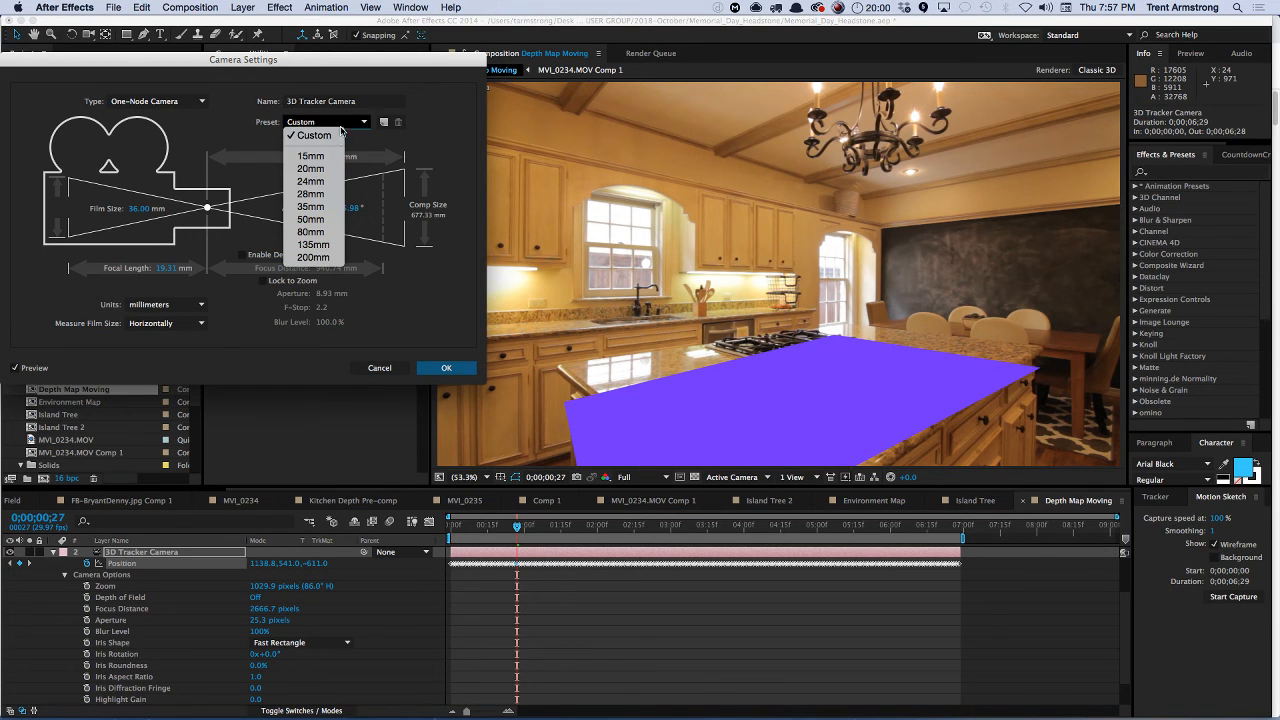
click(312, 194)
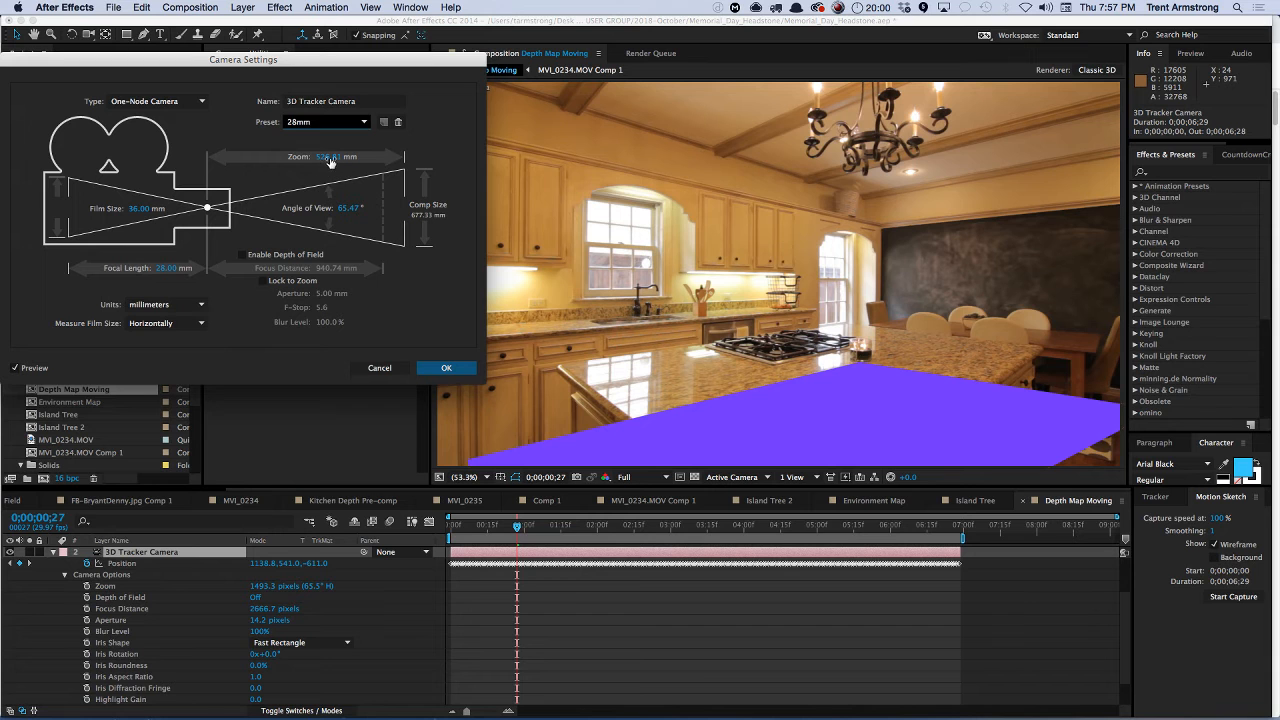
drag(326, 157, 343, 157)
click(343, 157)
text(524)
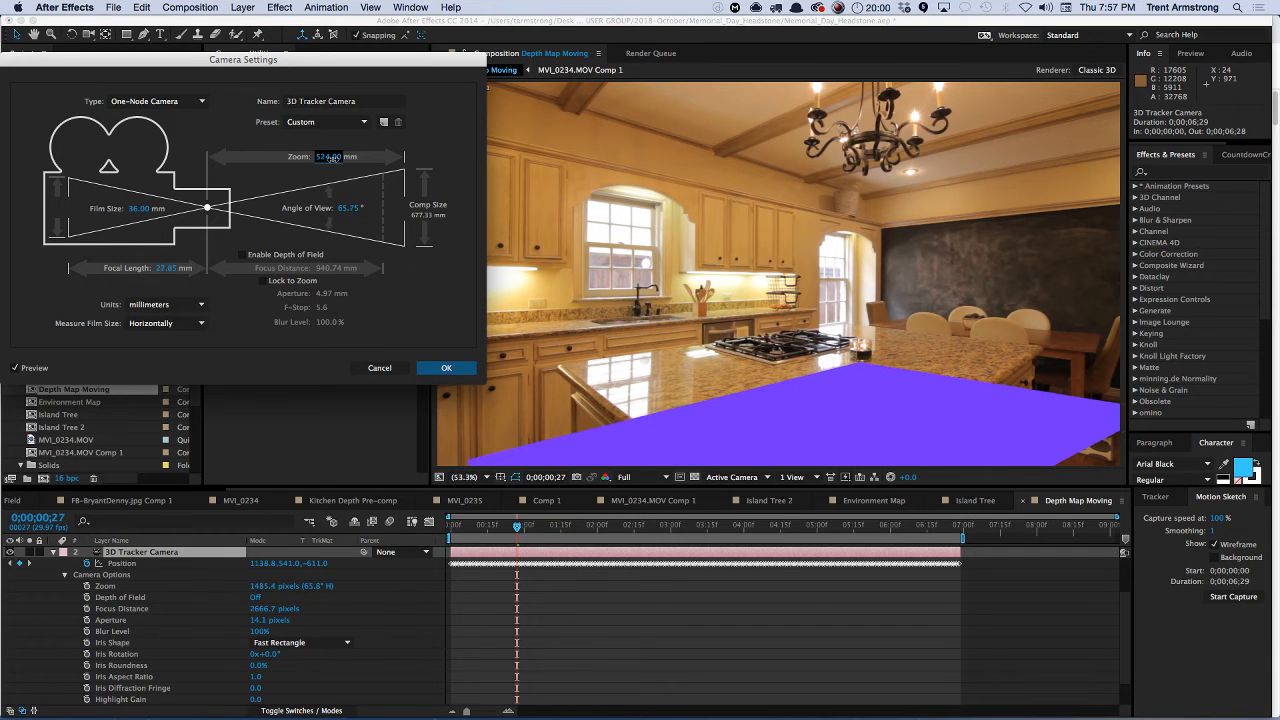
click(447, 370)
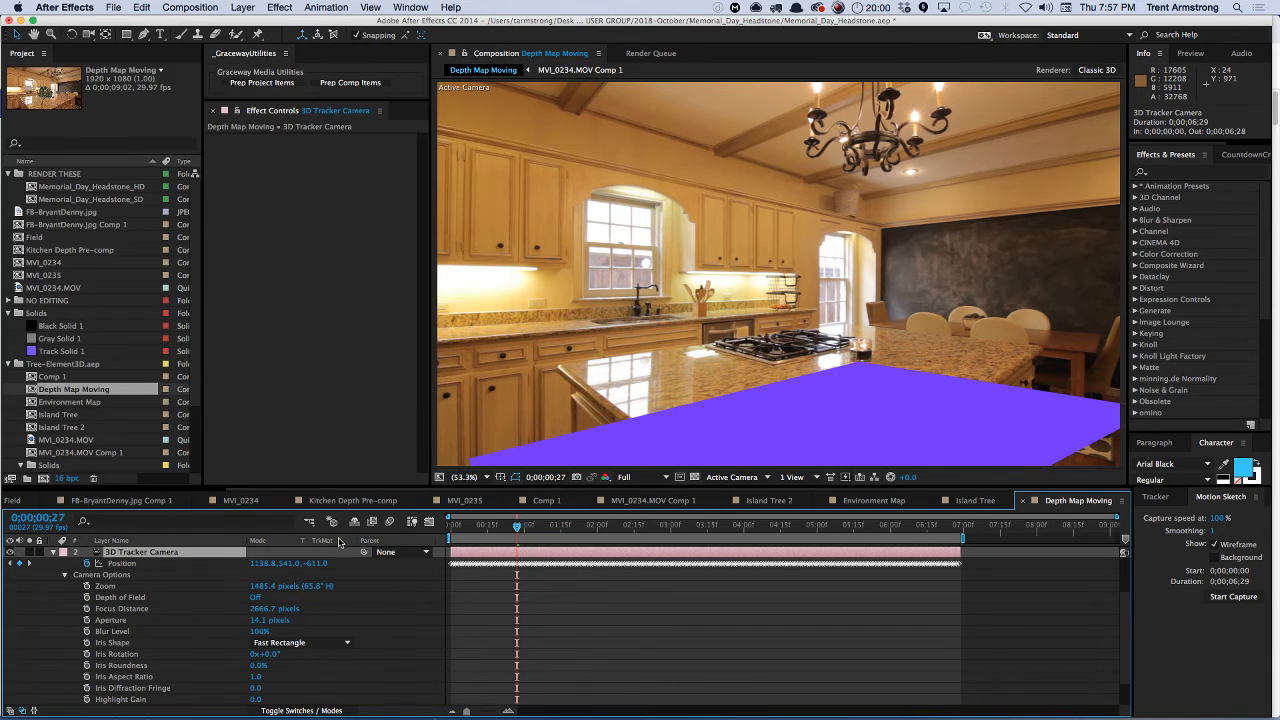
drag(242, 593, 267, 586)
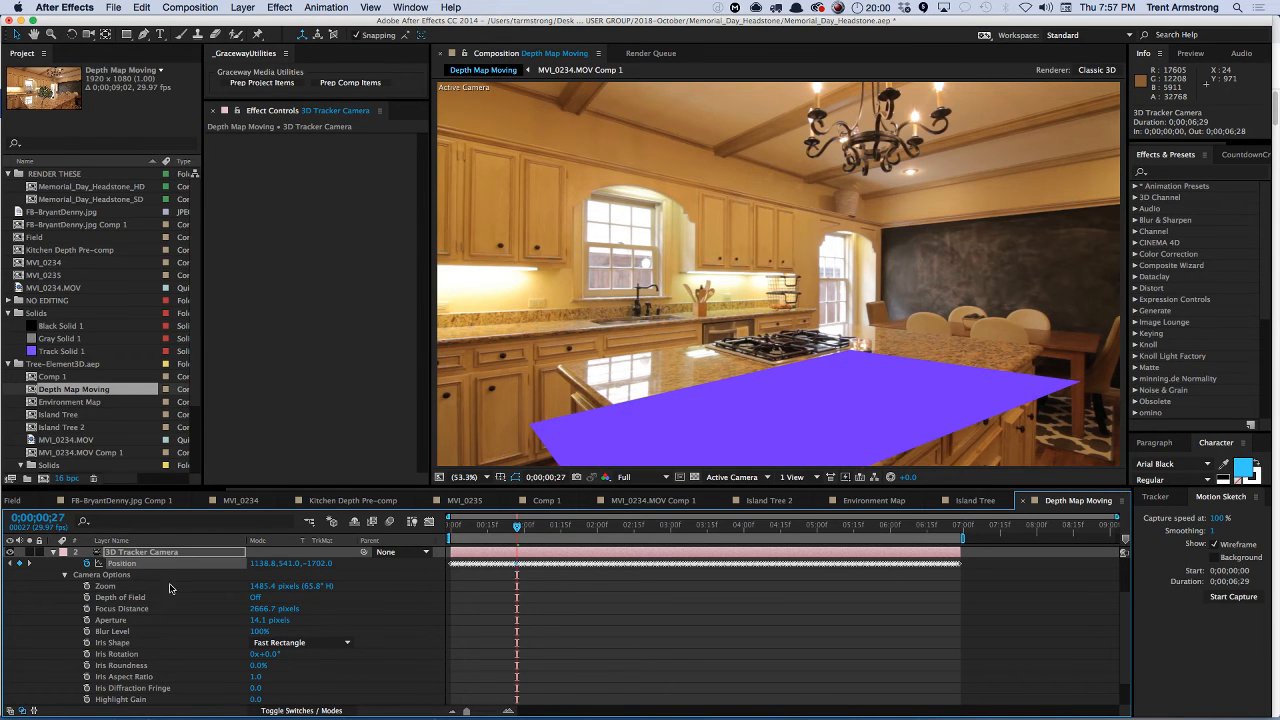
key(u)
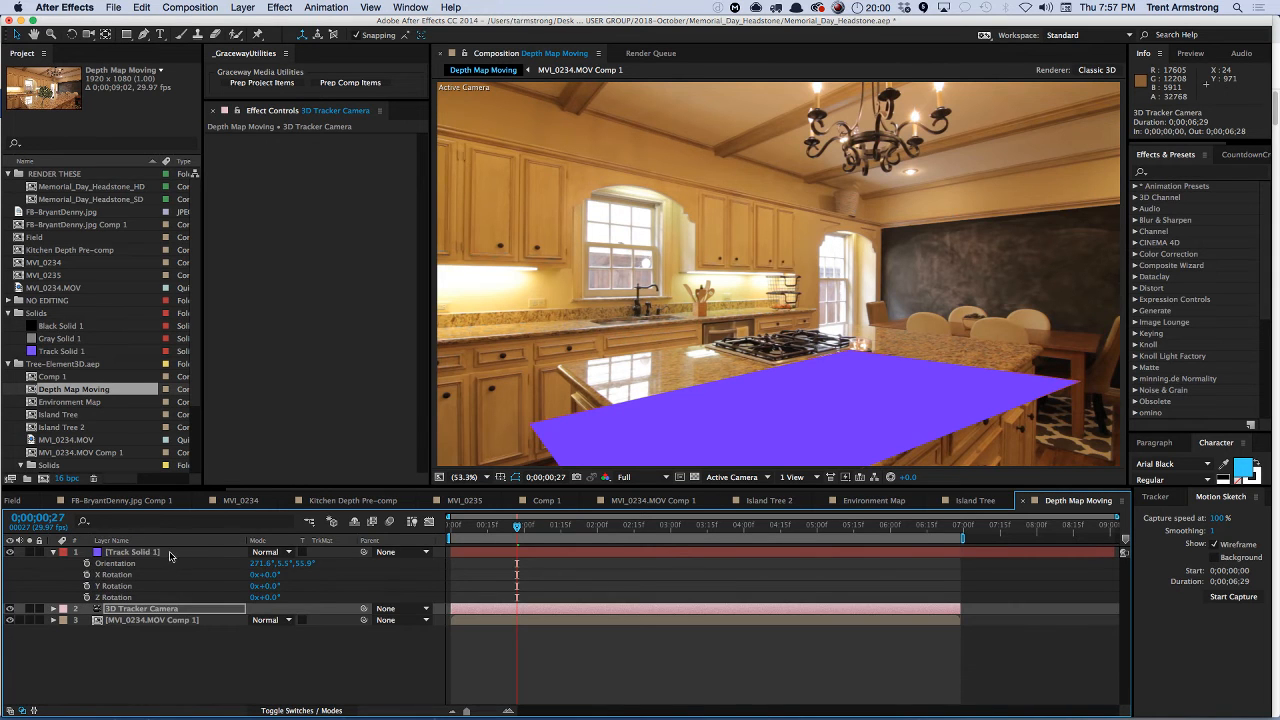
- Move Track Solid 1 back over the countertop and stretch it to a scale of about 738% by 537%
click(172, 553)
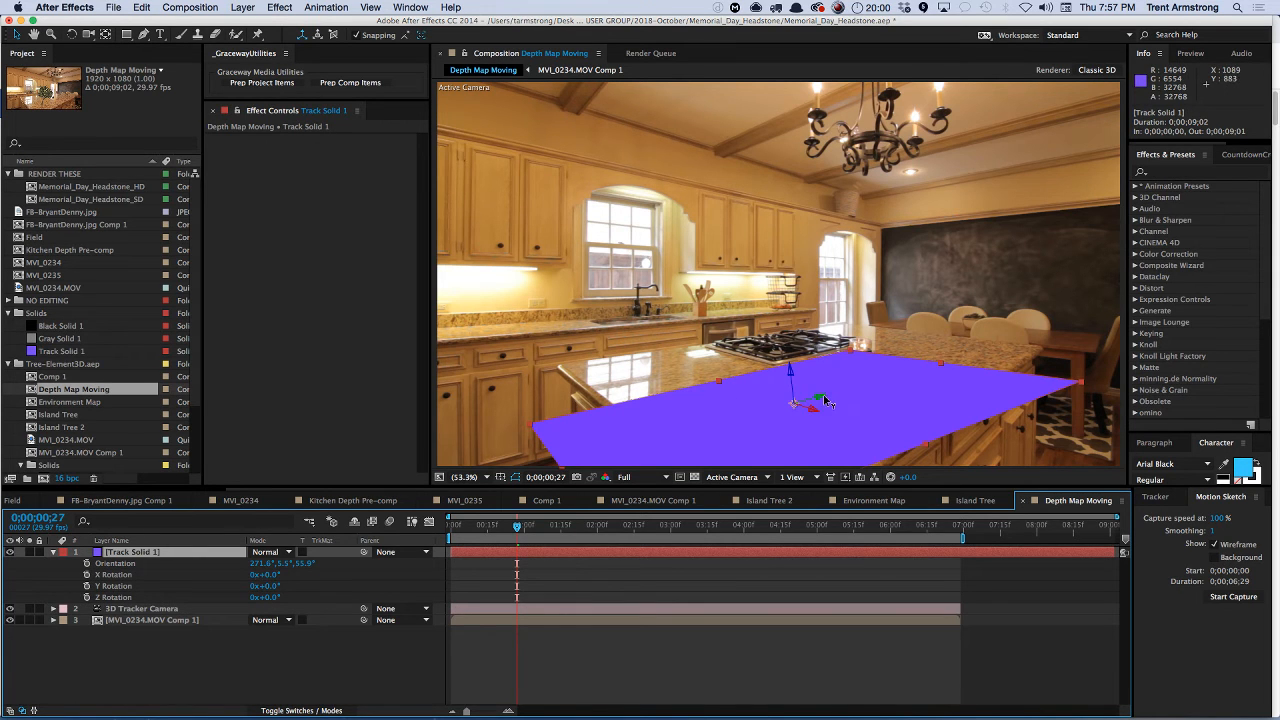
drag(825, 403, 958, 432)
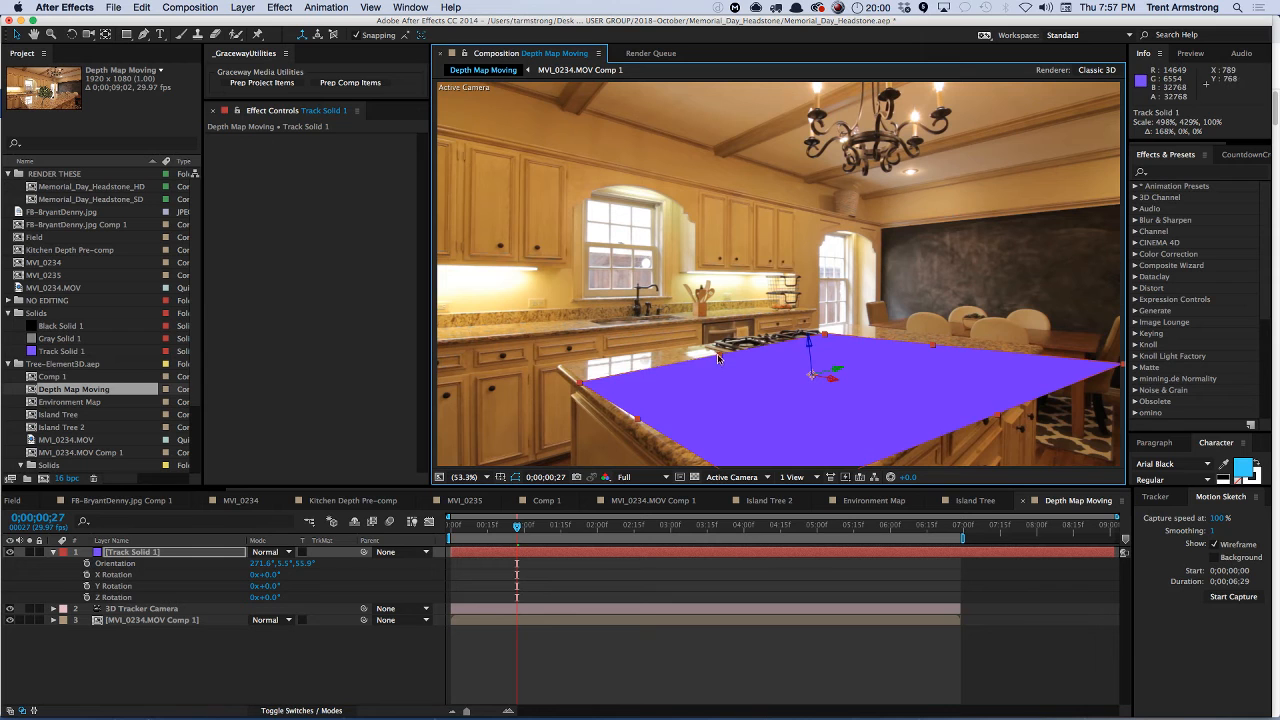
mouse_move(720, 355)
mouse_down()
mouse_move(703, 341)
mouse_move(712, 349)
mouse_up()
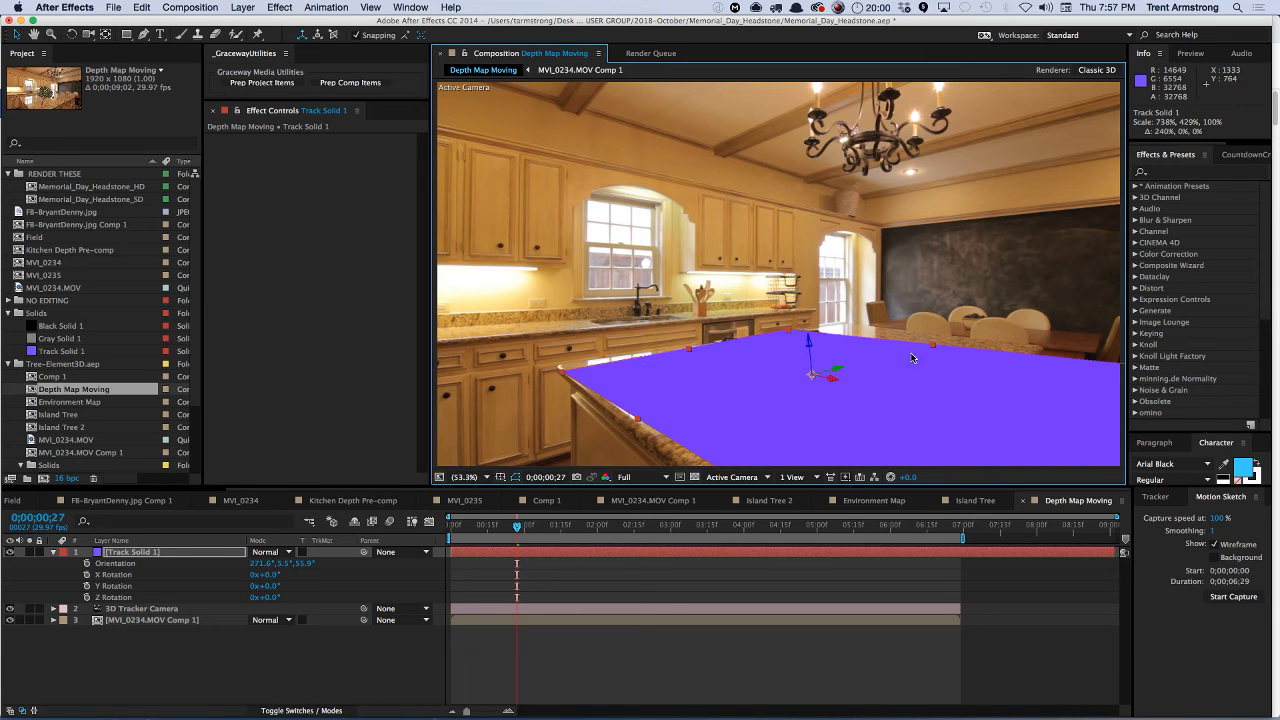
drag(935, 348, 953, 338)
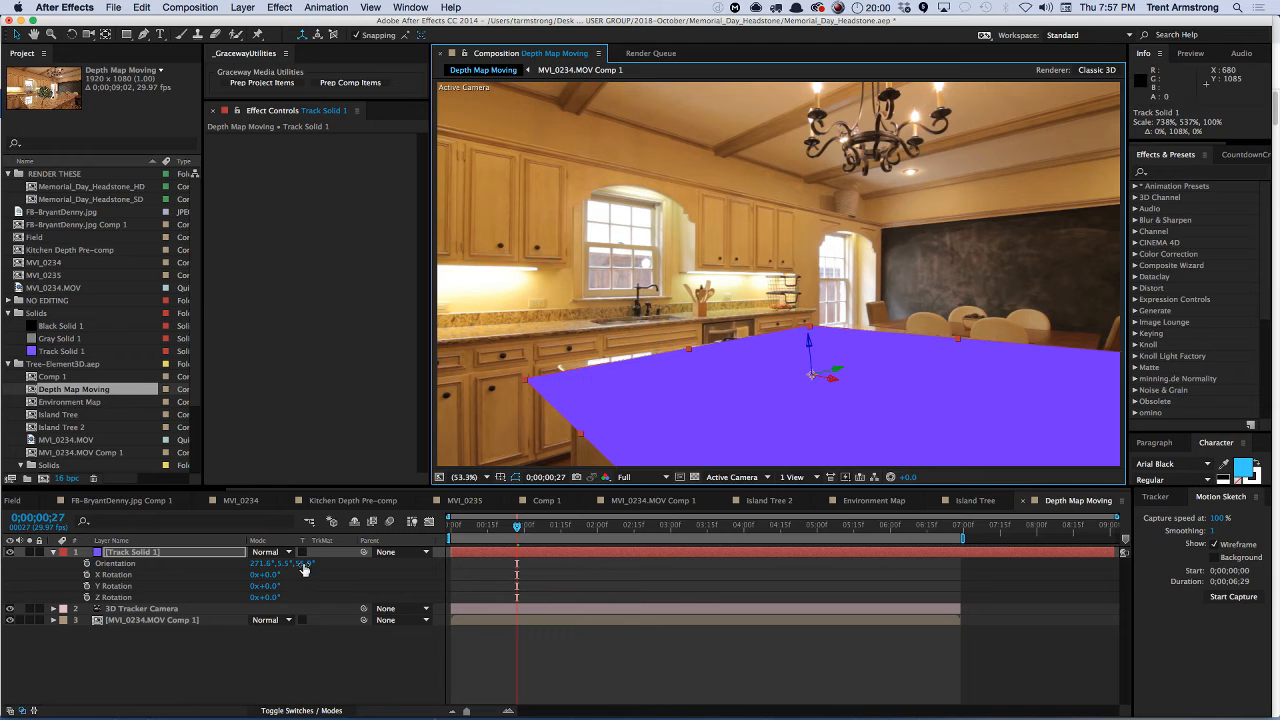
- Turn Track Solid 1 to a Z orientation of 59.3° and fit it to the countertop's near-left corner with a Y scale of about 499%
drag(304, 568, 323, 563)
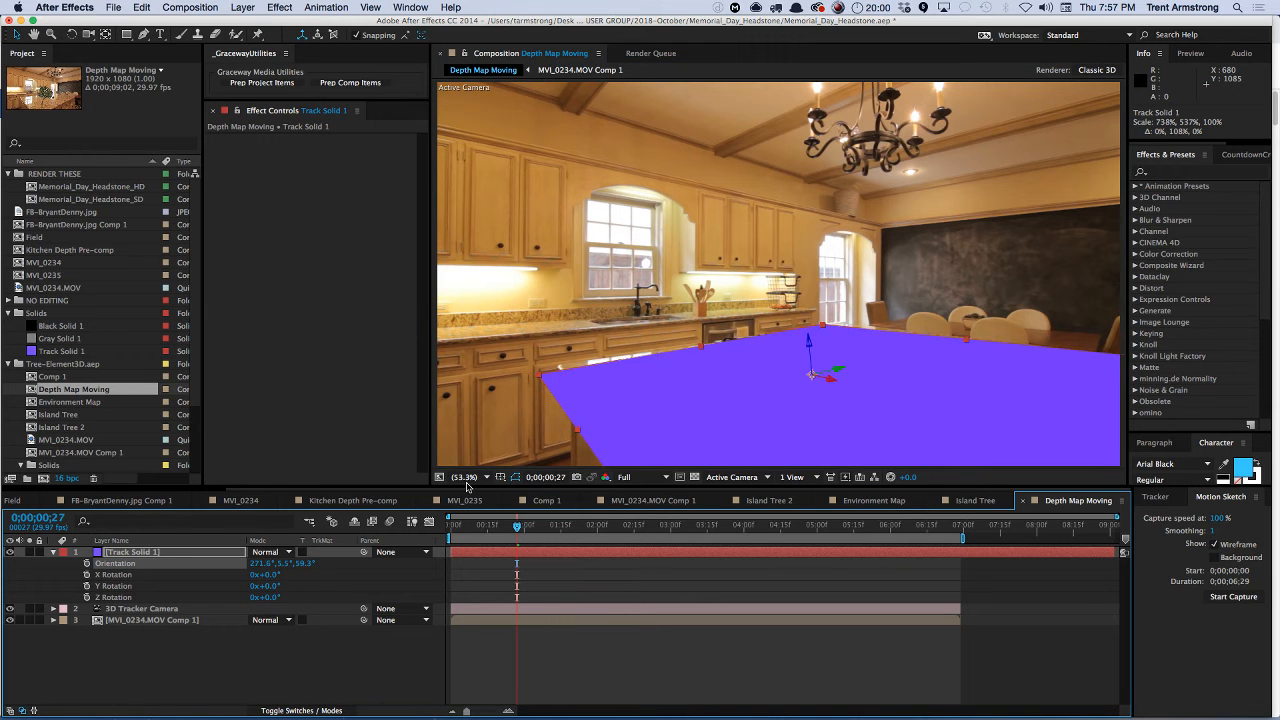
drag(839, 370, 891, 352)
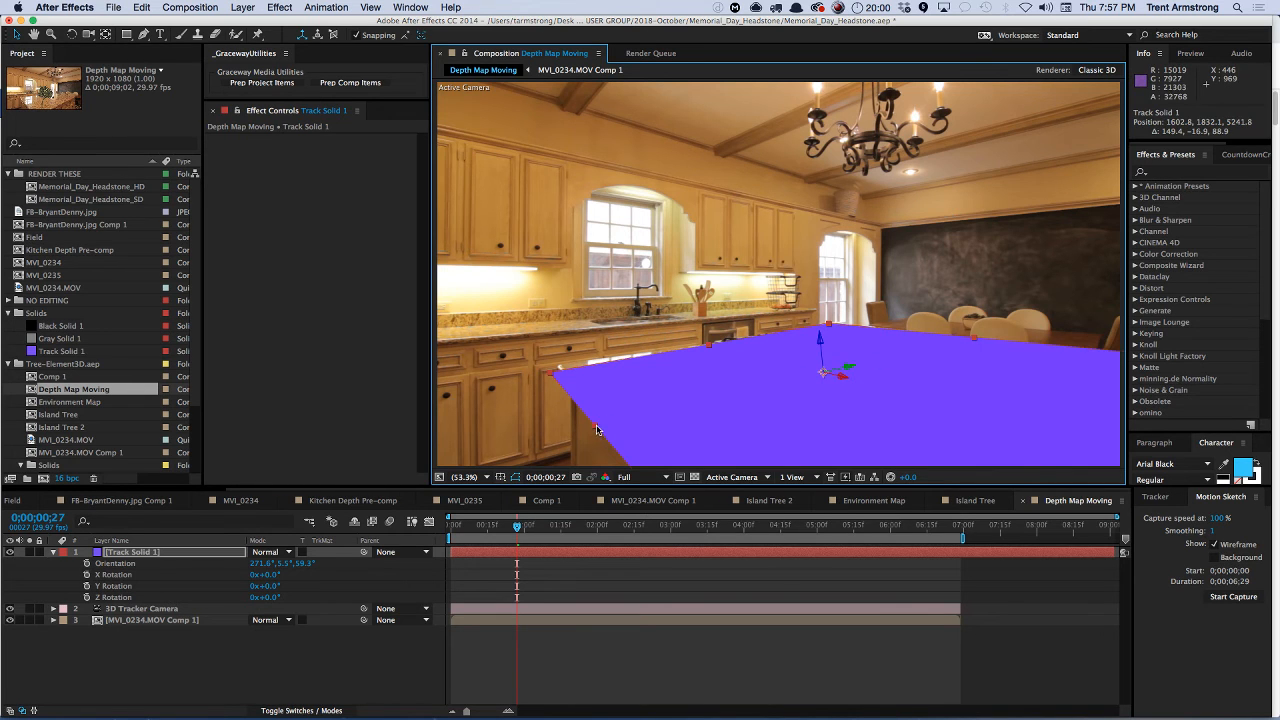
drag(596, 430, 614, 420)
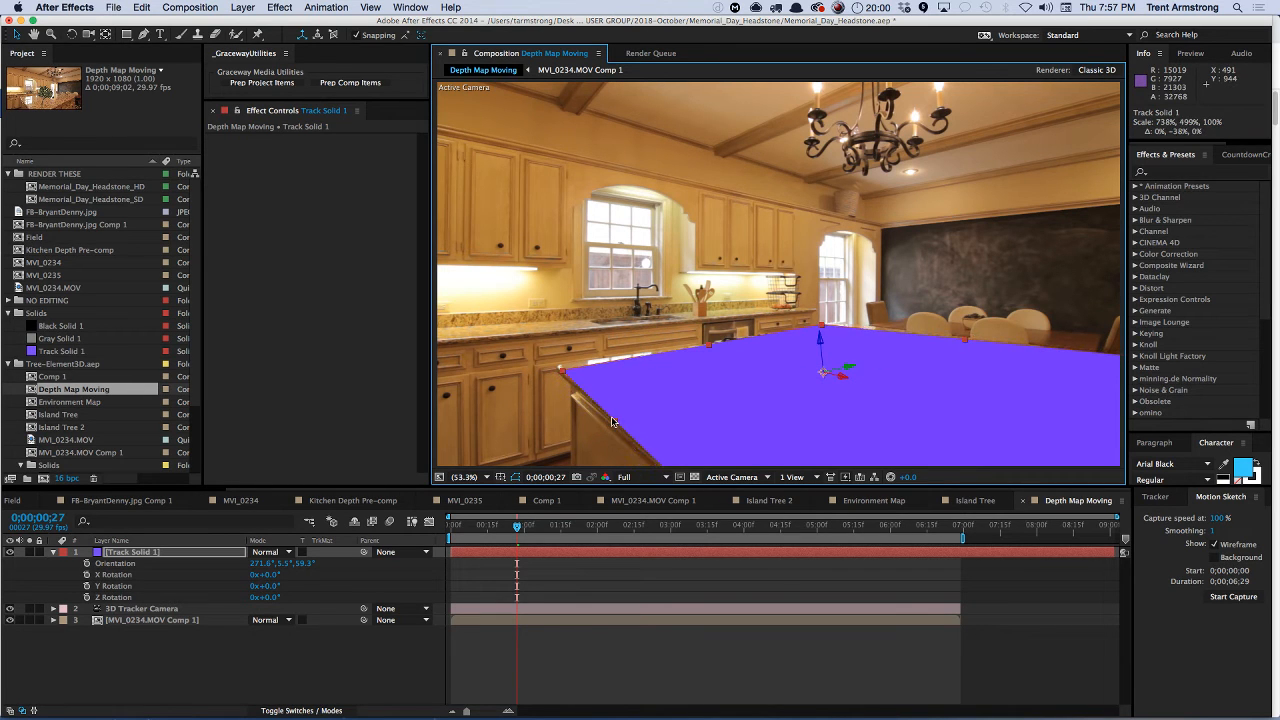
drag(843, 380, 576, 314)
- Set the opacity of Track Solid 1 to 50%
key(super+shift+o)
text(50)
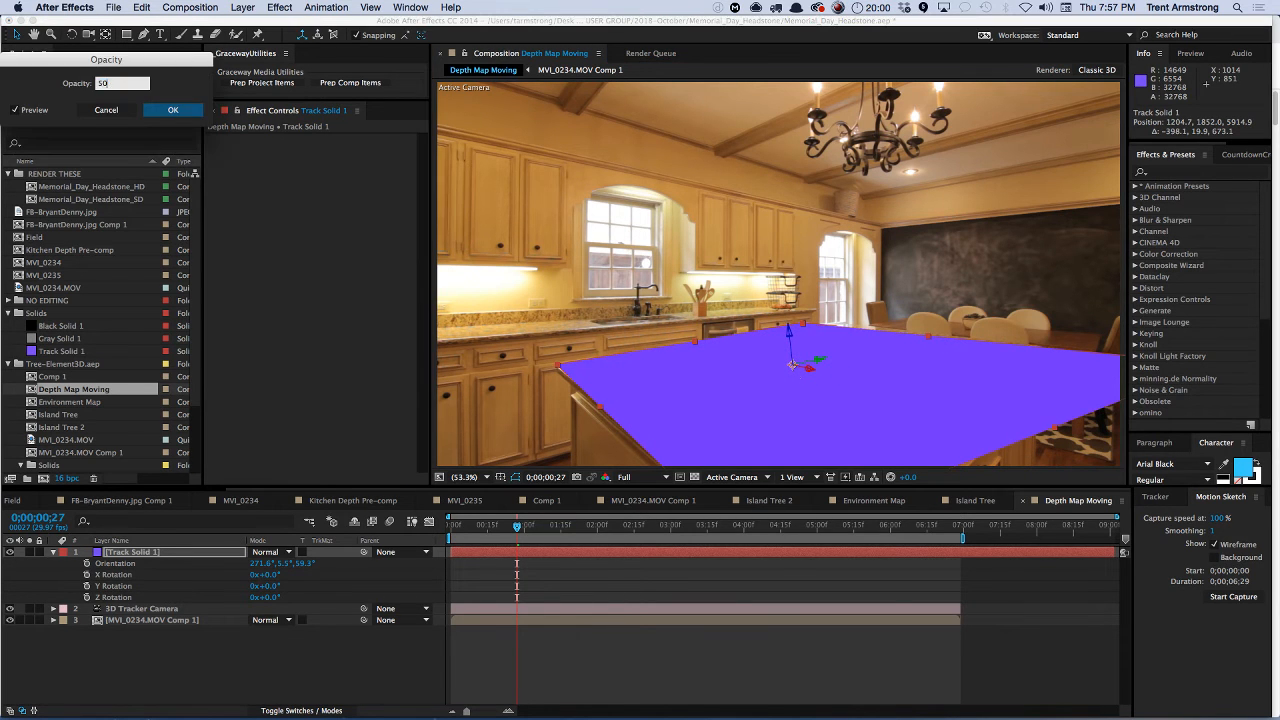
key(Return)
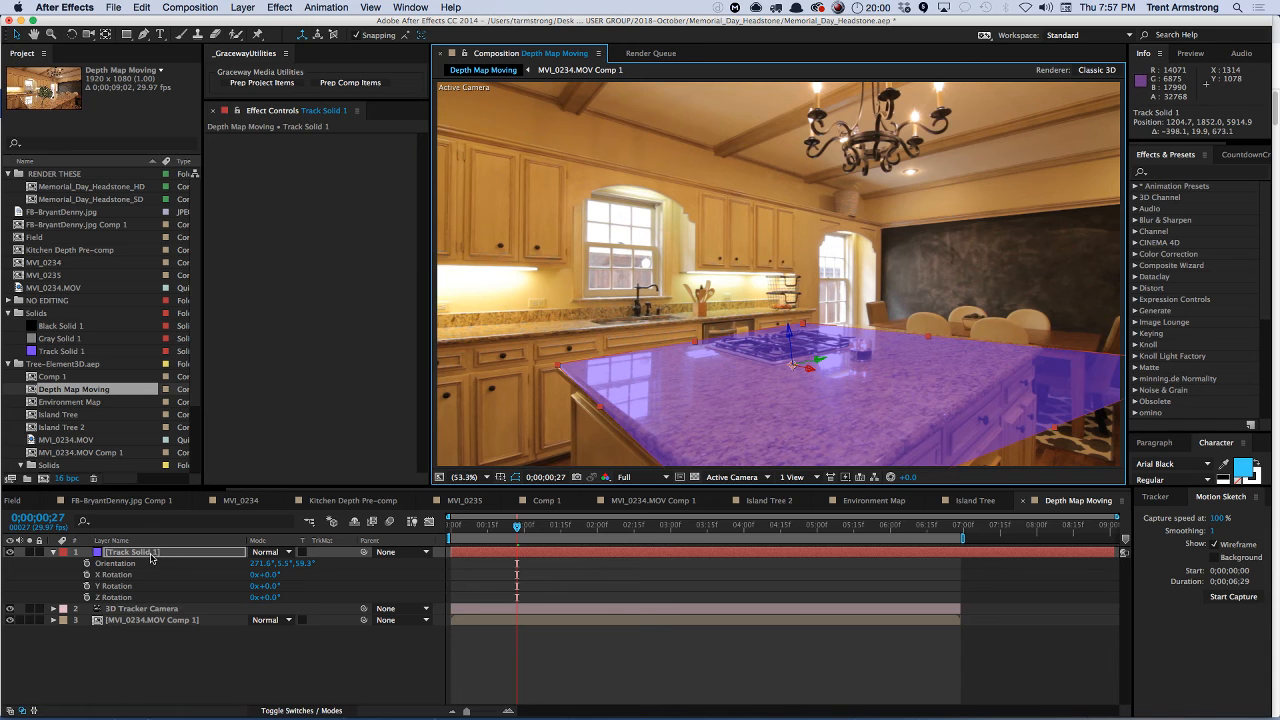
- Narrow Track Solid 1 to an X scale of about 609%, nudge its position, and turn it to a Z orientation of 53.3°
drag(1056, 430, 981, 414)
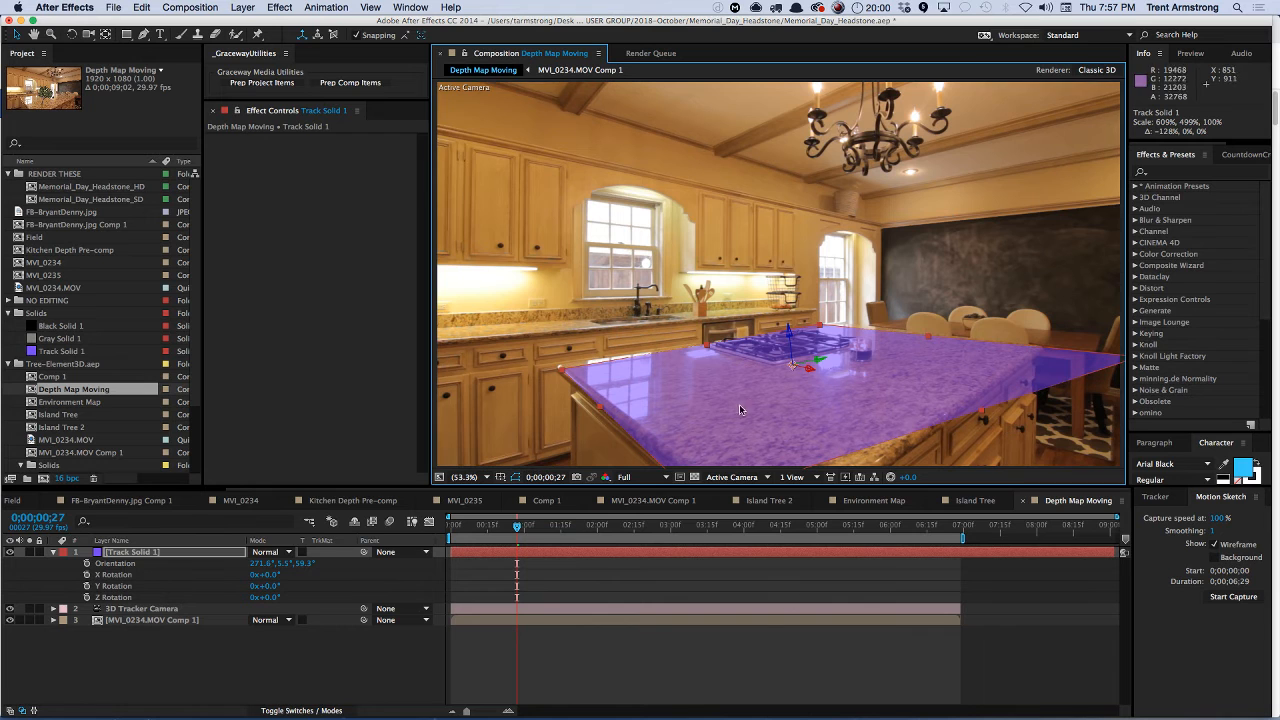
drag(822, 359, 828, 358)
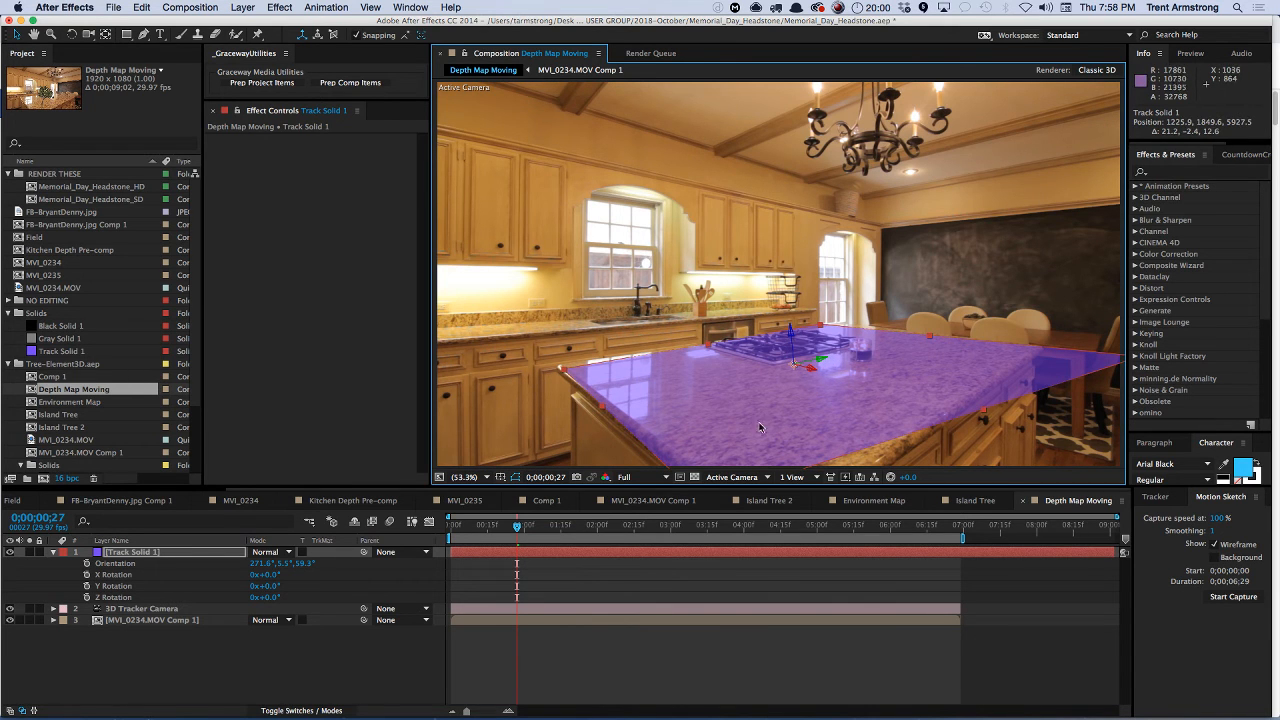
drag(300, 563, 293, 565)
- Try a zoom of 323 mm in the 3D Tracker Camera's settings
key(super+shift+y)
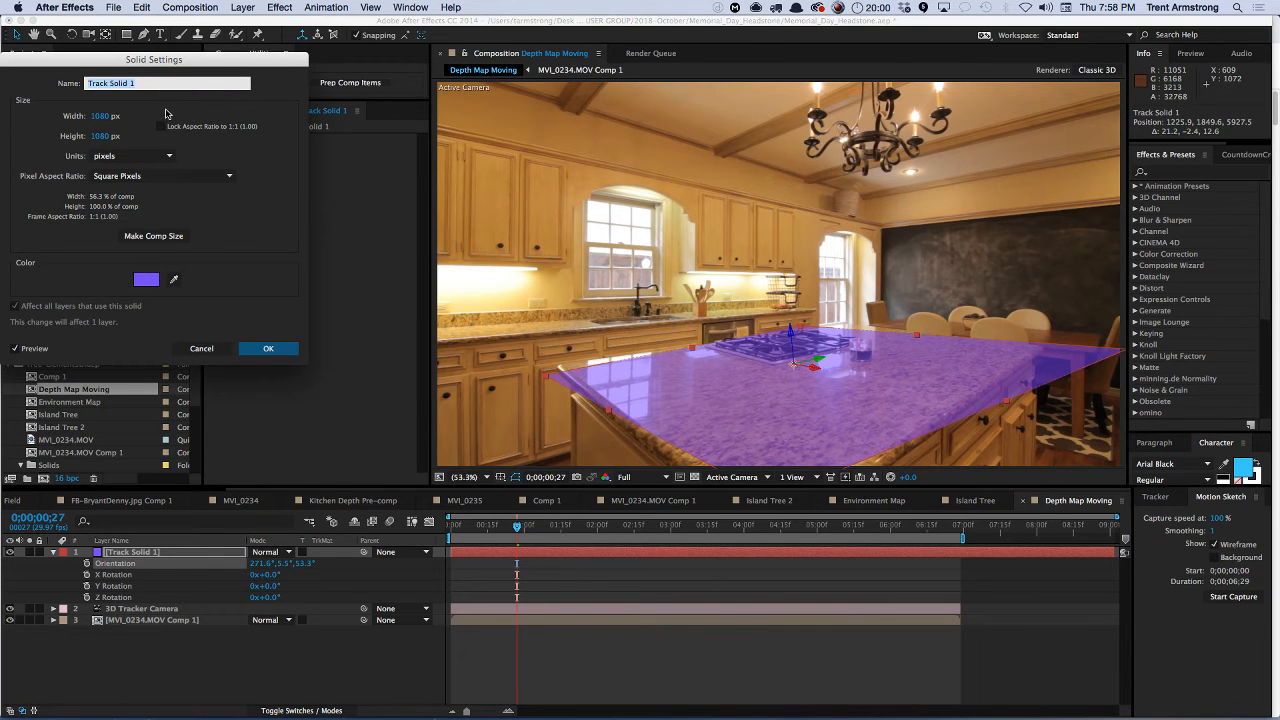
key(Escape)
key(super+Down)
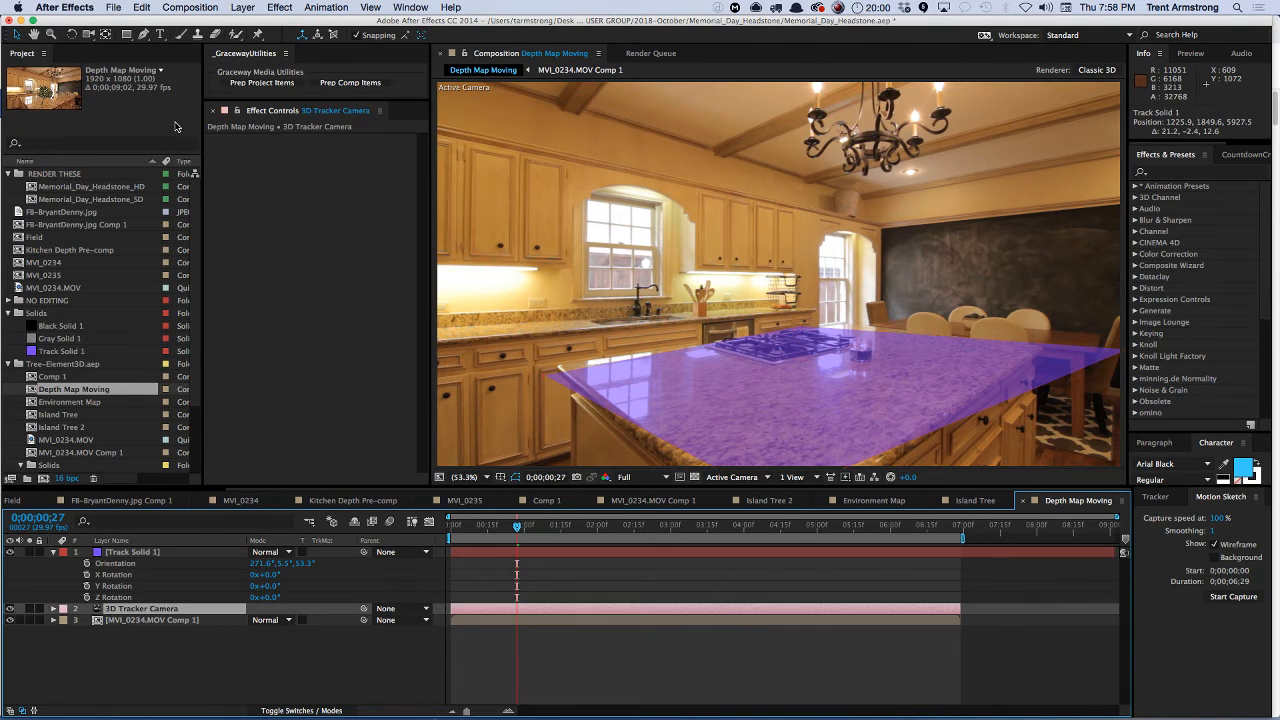
key(super+shift+y)
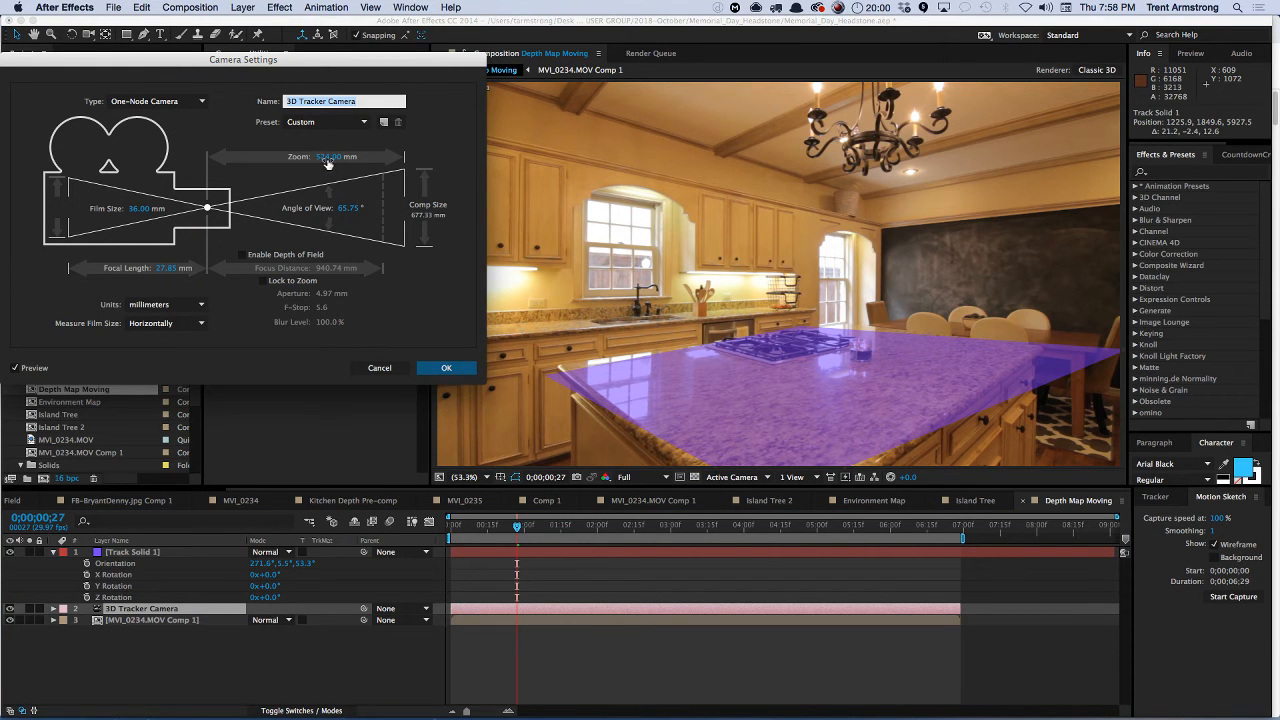
drag(328, 163, 240, 205)
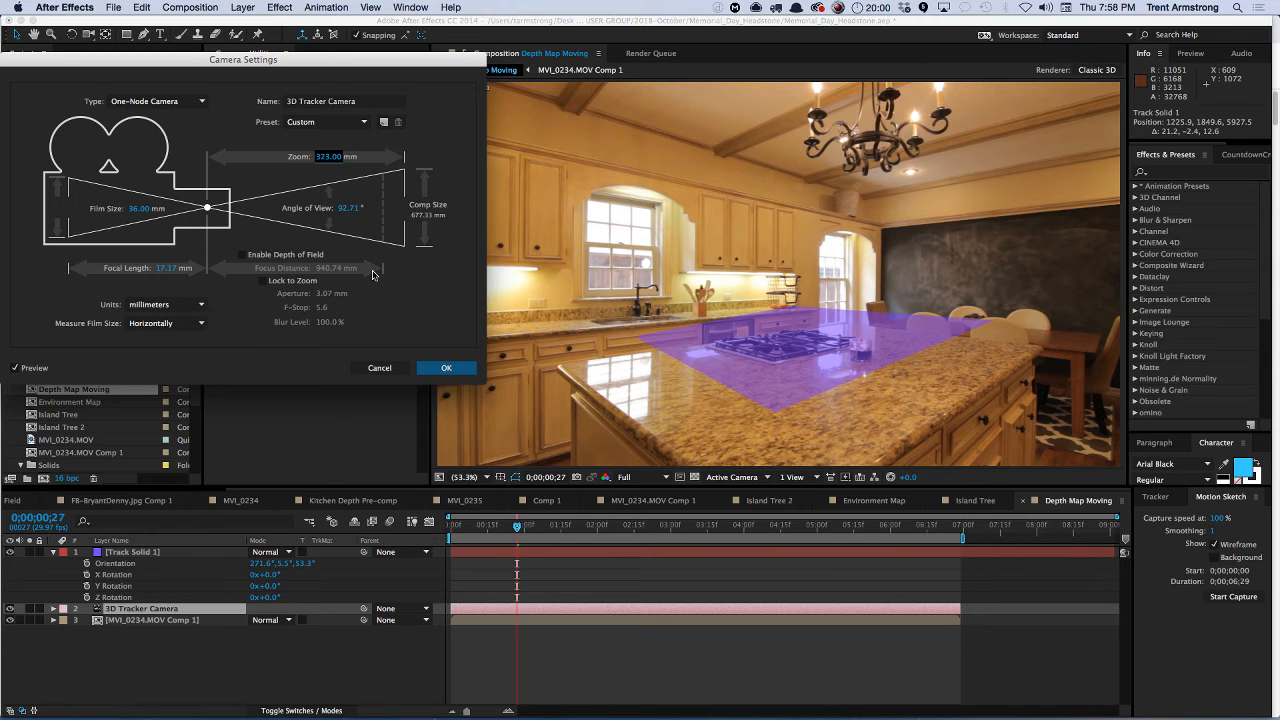
click(446, 368)
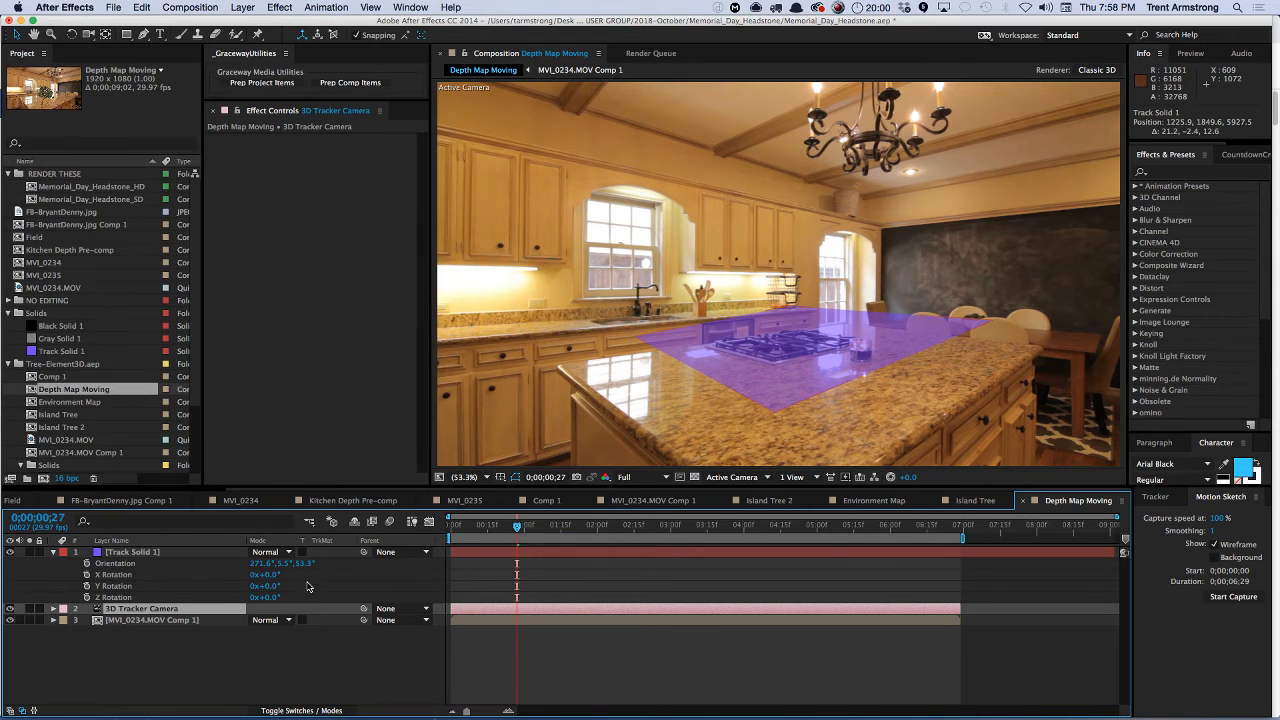
- Reveal the position of Track Solid 1 and set its Z position to 4207.5
click(193, 553)
key(p)
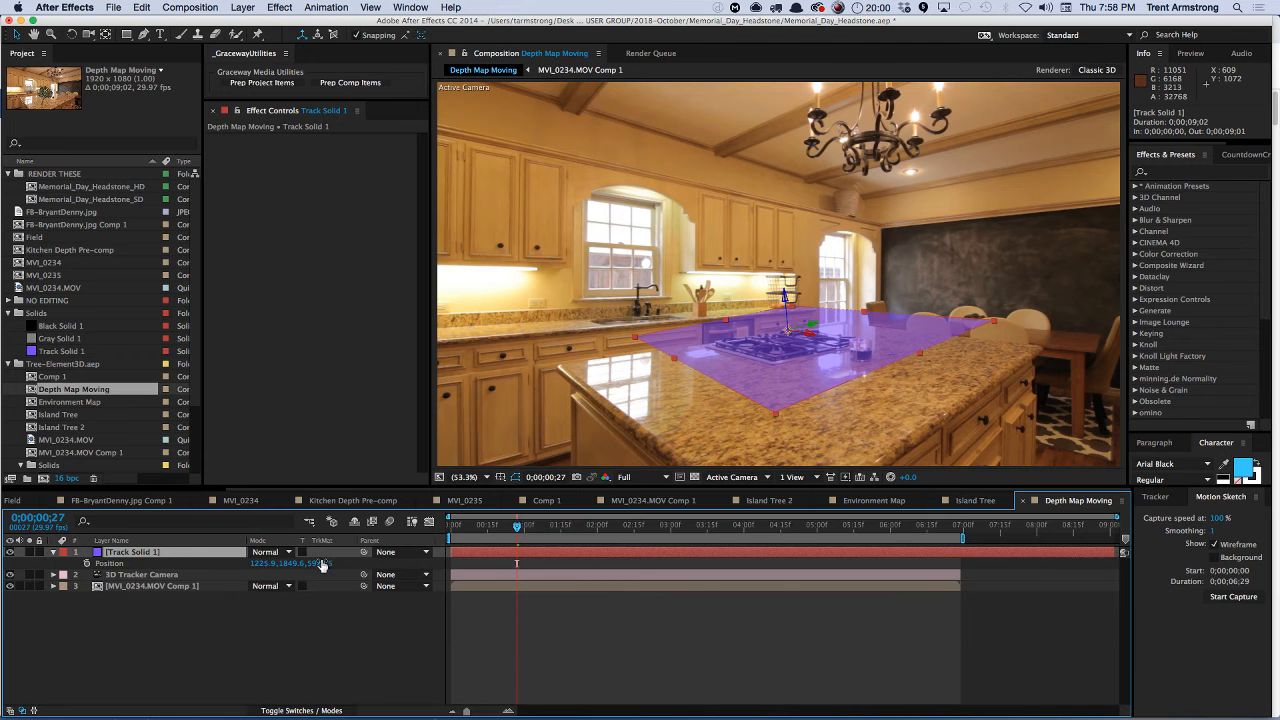
drag(326, 563, 242, 600)
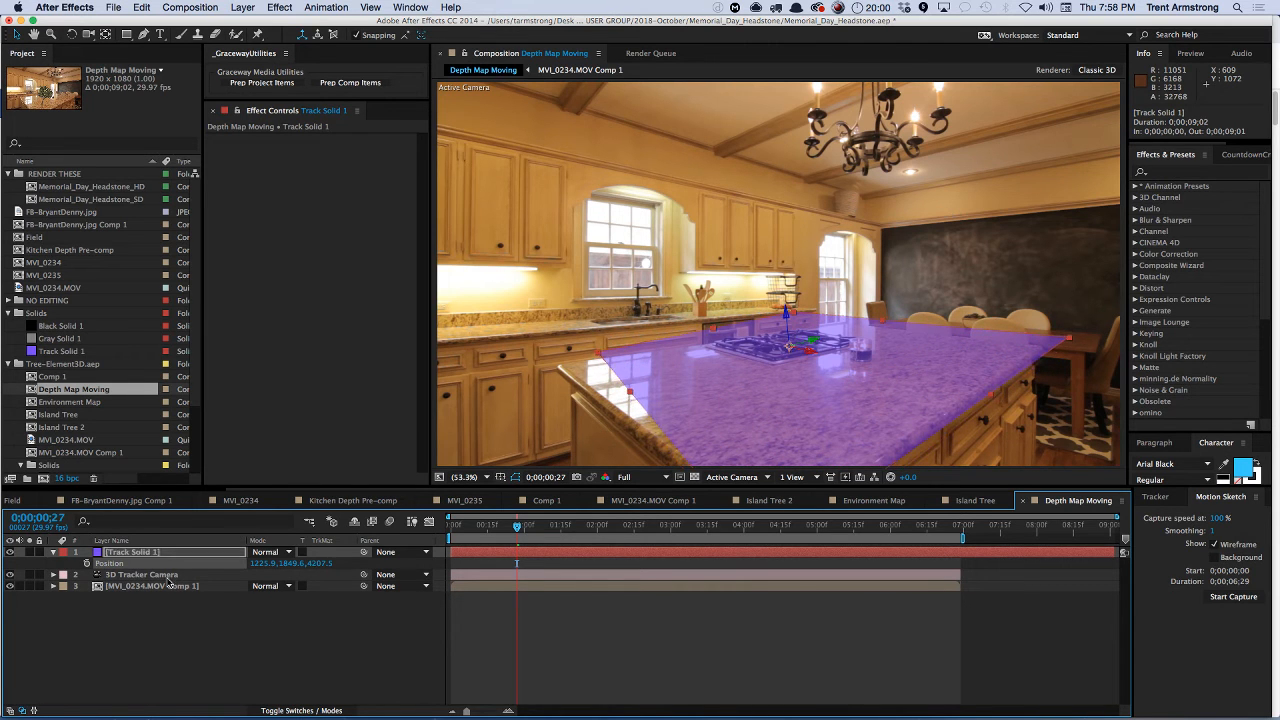
- Set the 3D Tracker Camera's zoom to 352 mm in its camera settings
click(185, 576)
double_click(206, 578)
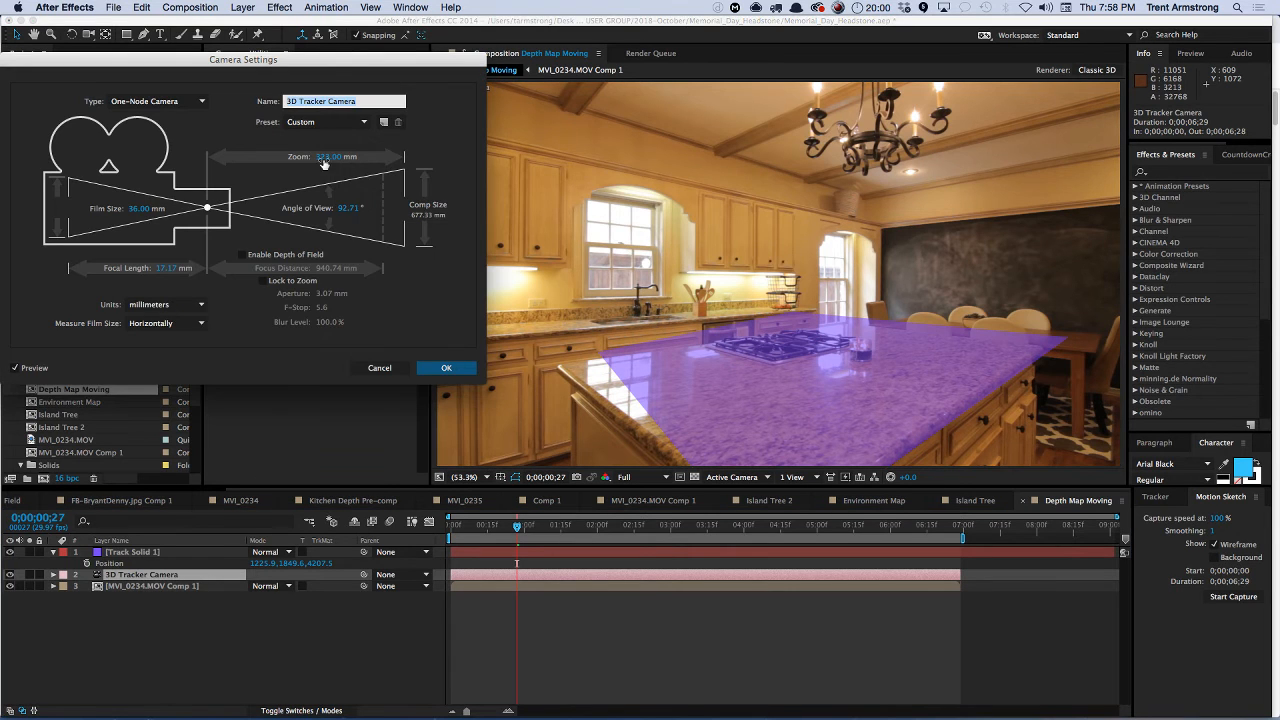
drag(324, 164, 351, 156)
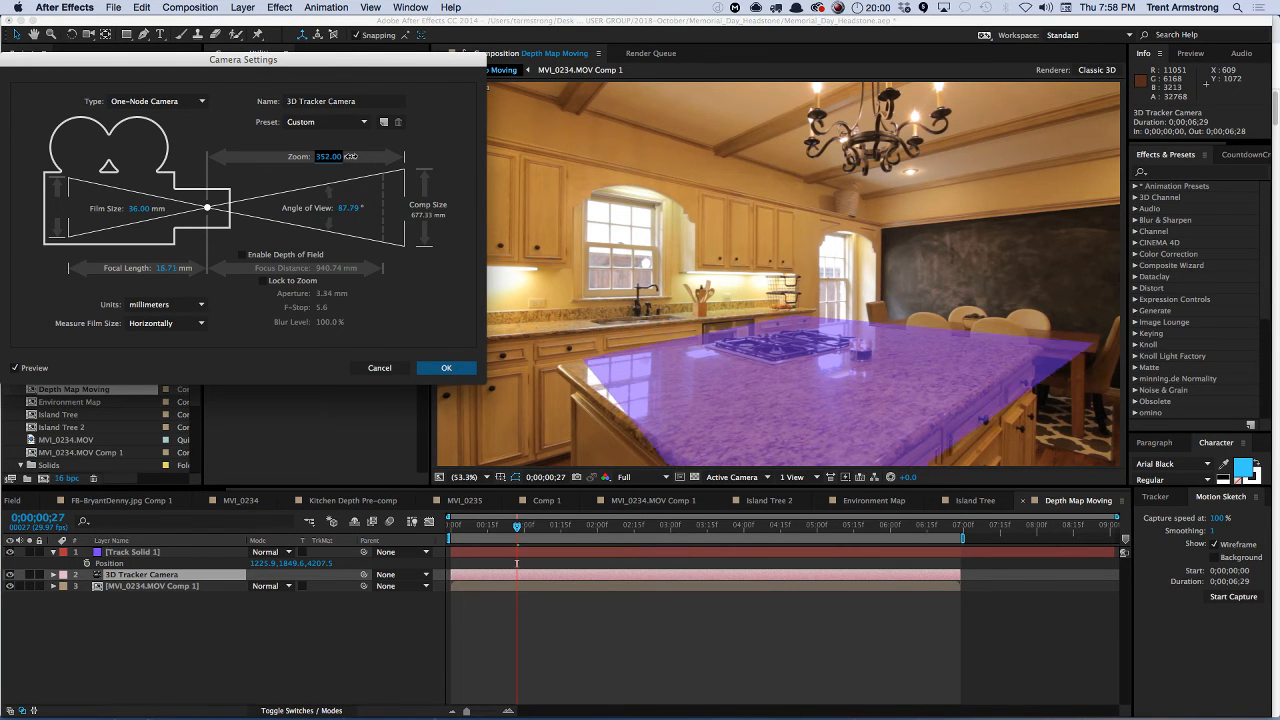
click(446, 368)
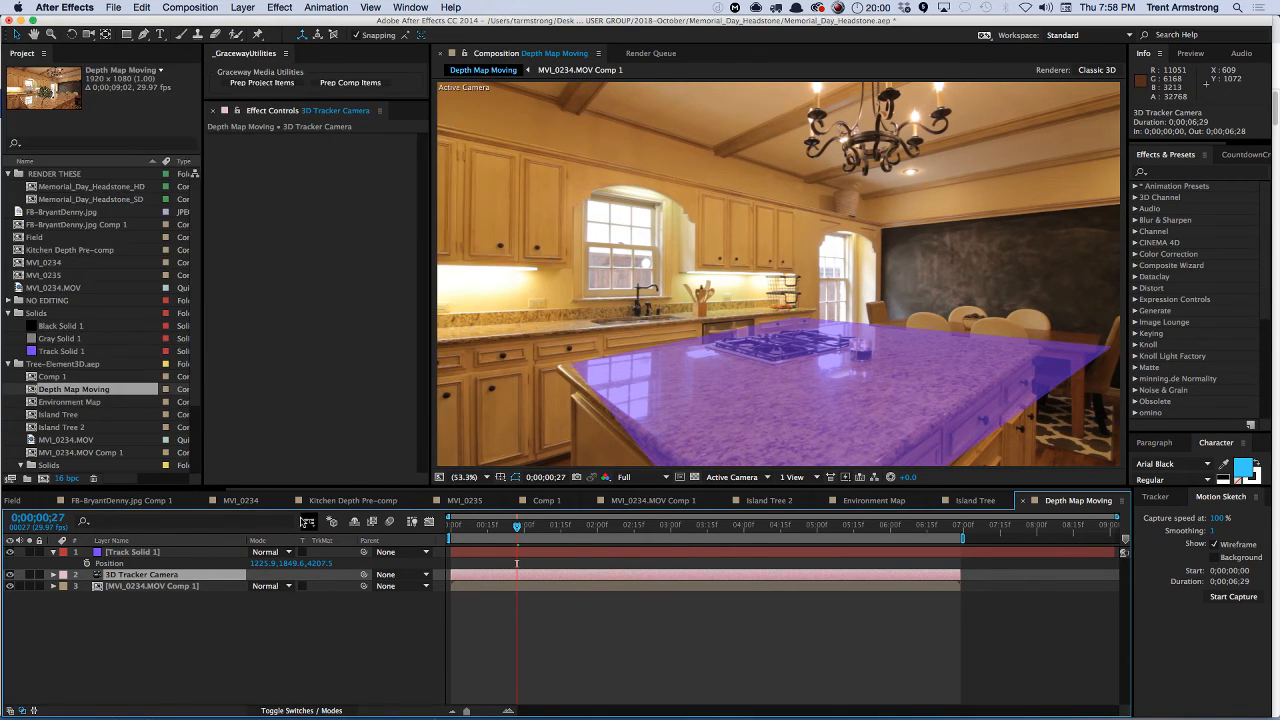
- Set Track Solid 1's Z position to 4700.5 and Z orientation to 51.6°, and resize it to about 524% by 529%
drag(320, 564, 562, 502)
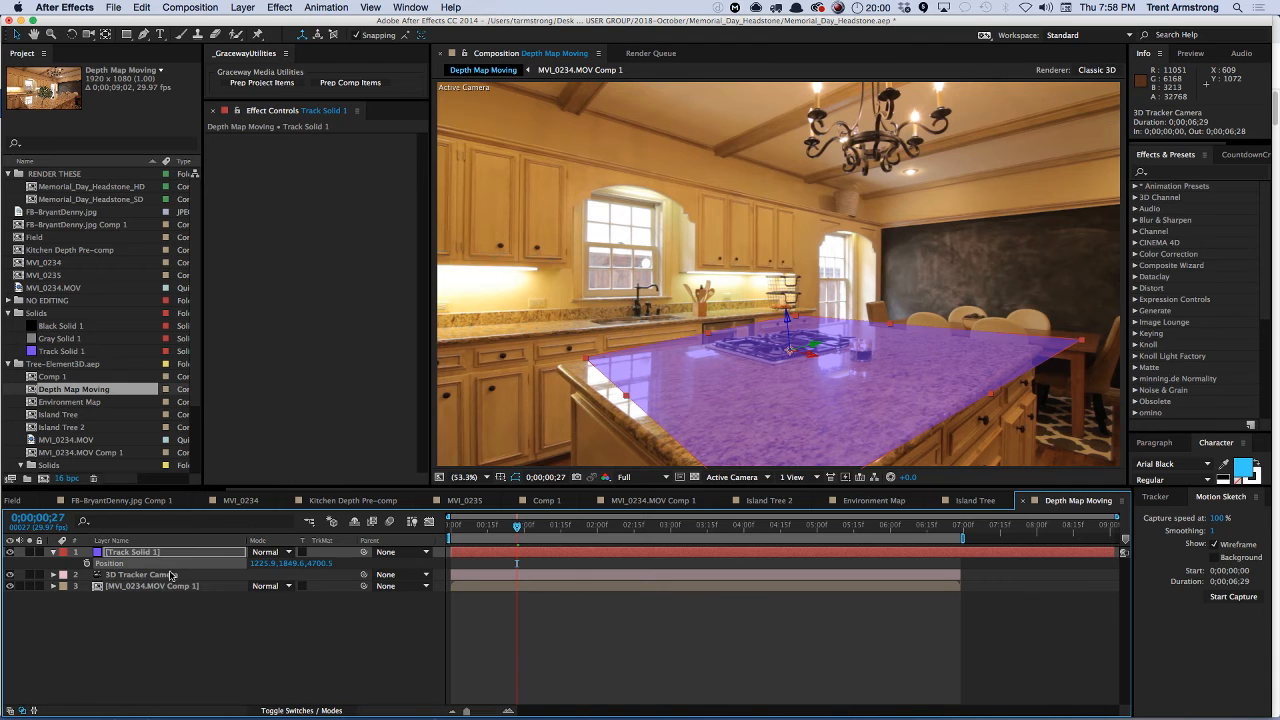
key(shift+r)
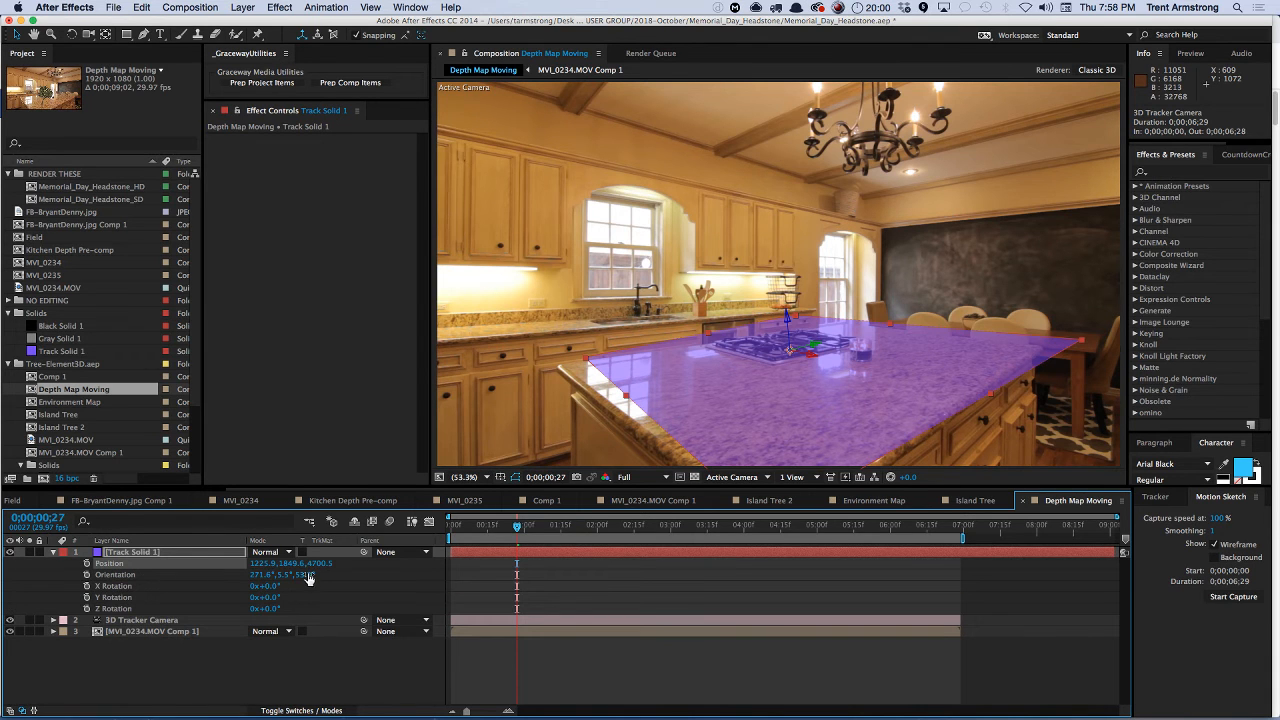
drag(306, 580, 283, 578)
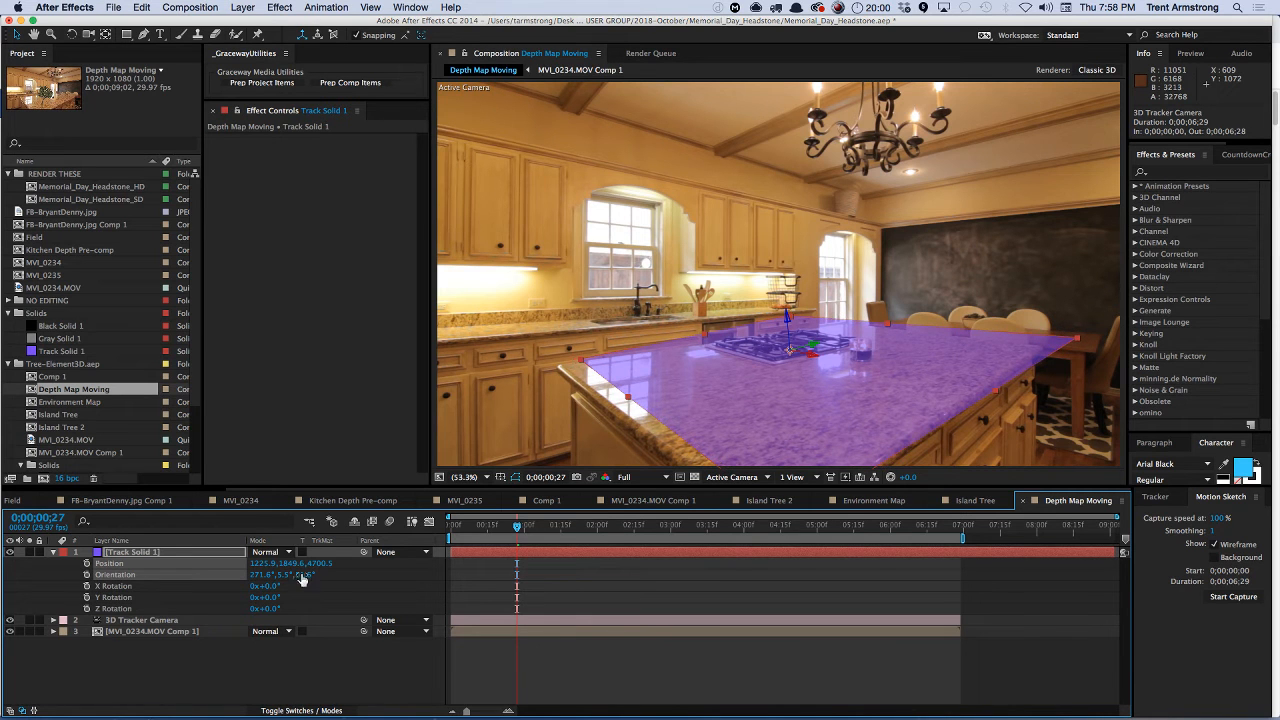
drag(704, 334, 710, 339)
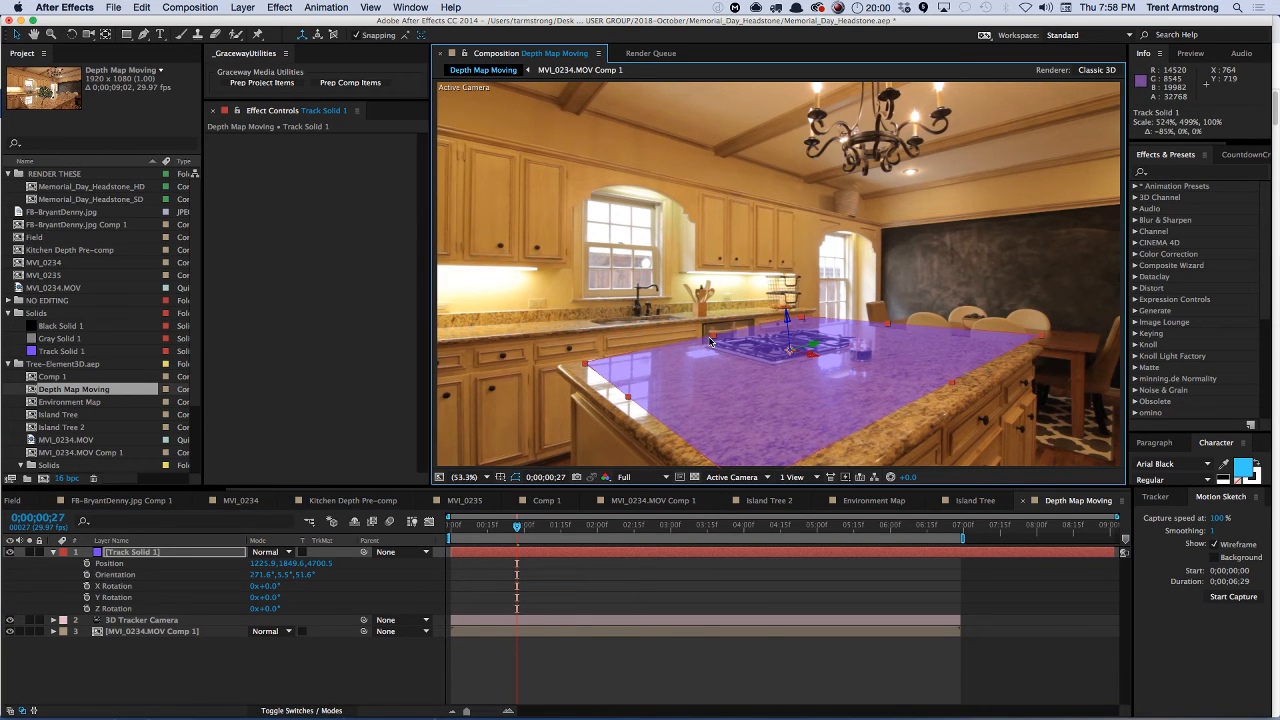
drag(888, 324, 885, 325)
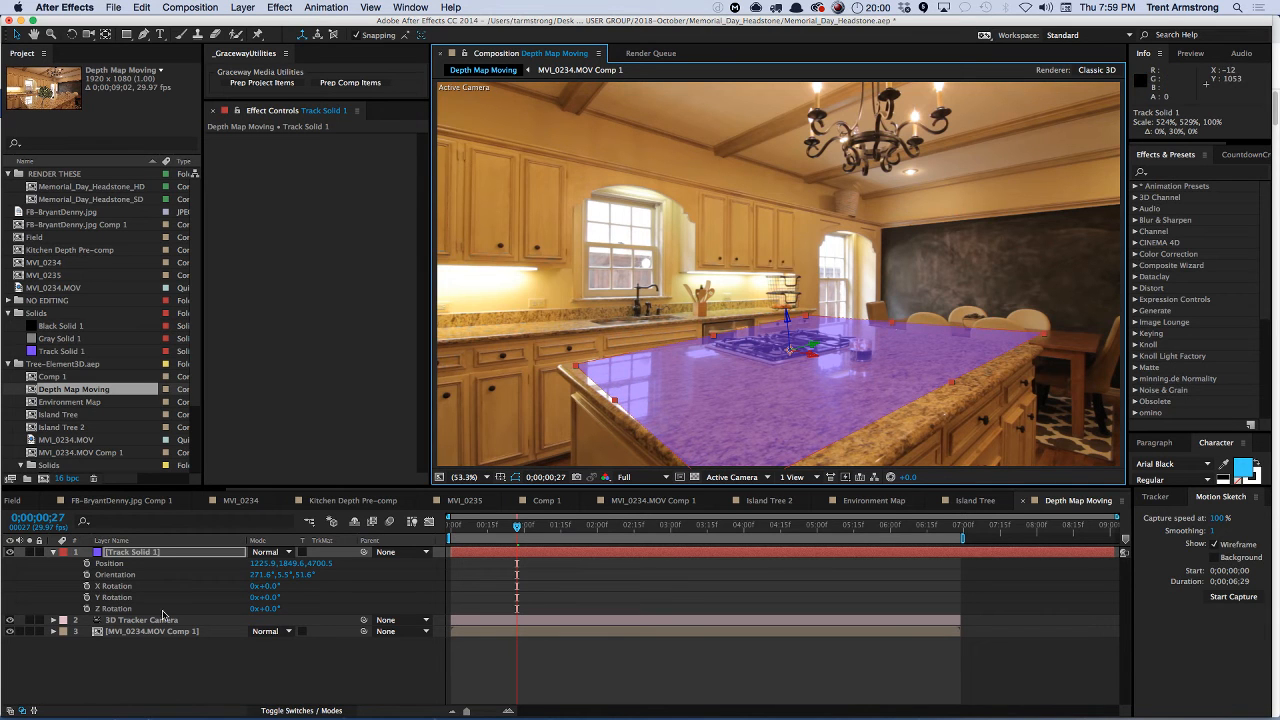
- Set Track Solid 1's X and Y orientation to 270.0° and 4.7°, and refit it over the countertop at position 1314.3, 1842.1, 4268.0
click(281, 575)
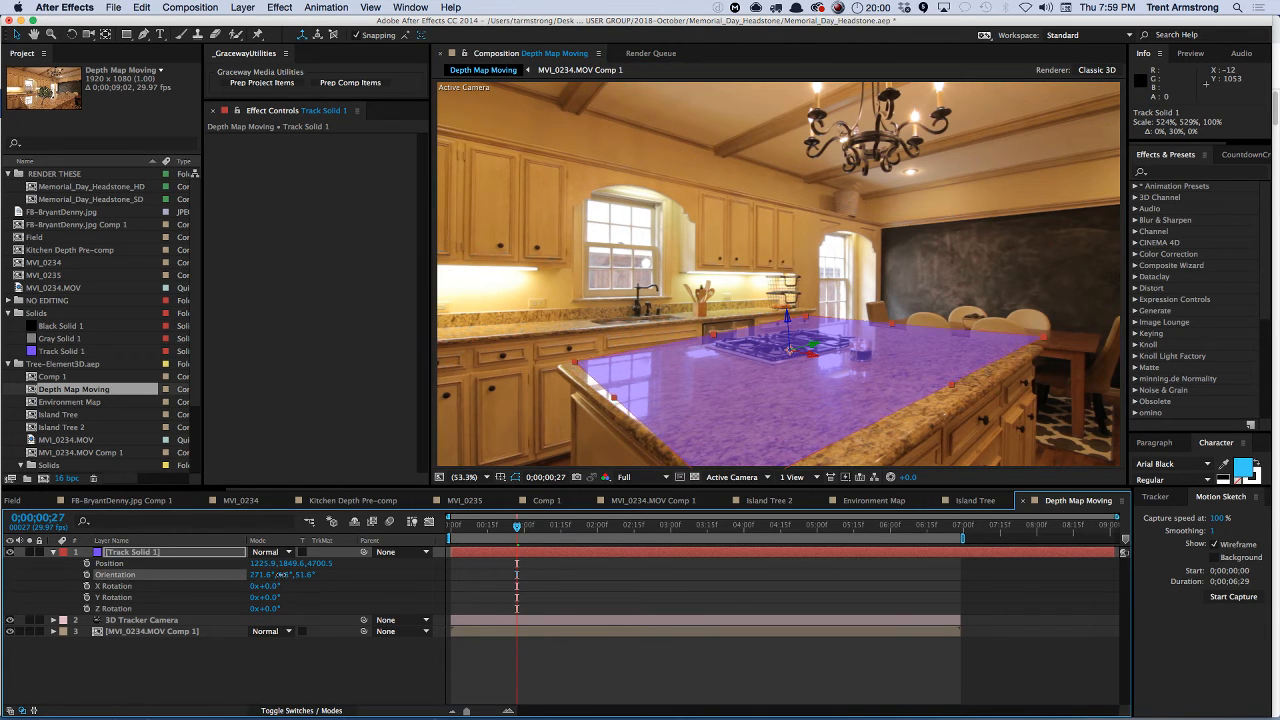
drag(271, 581, 258, 576)
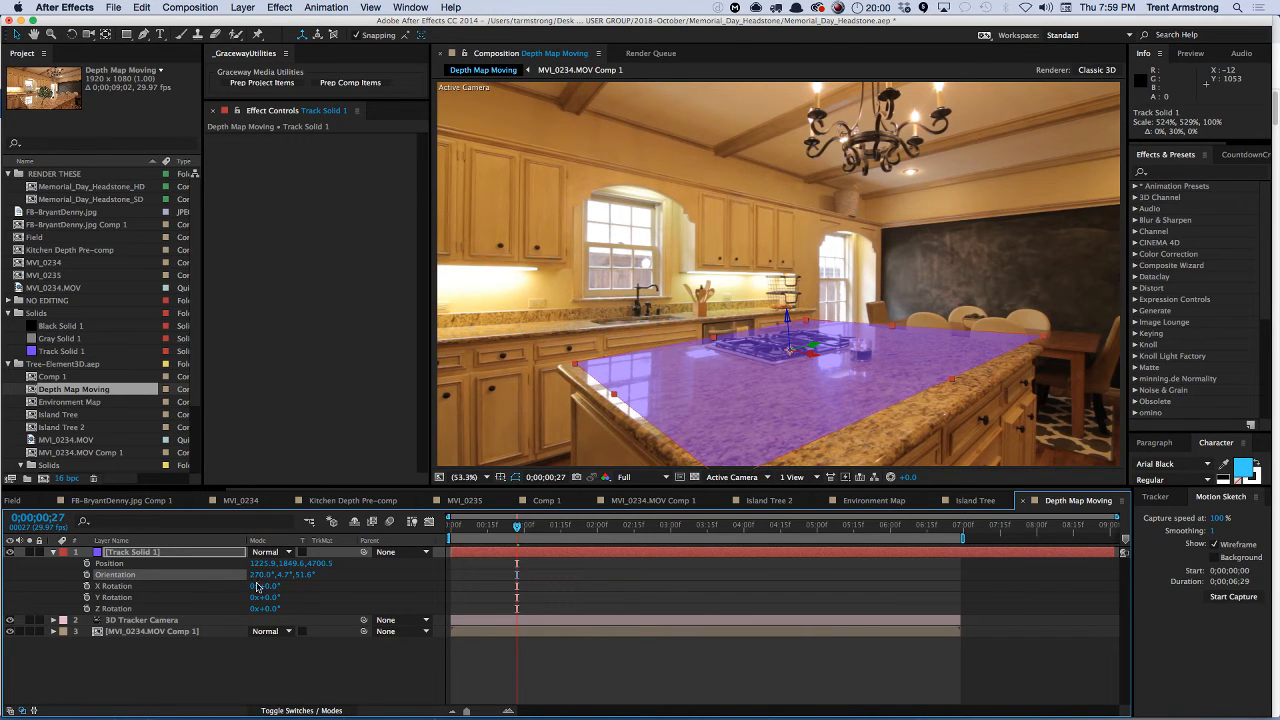
click(230, 557)
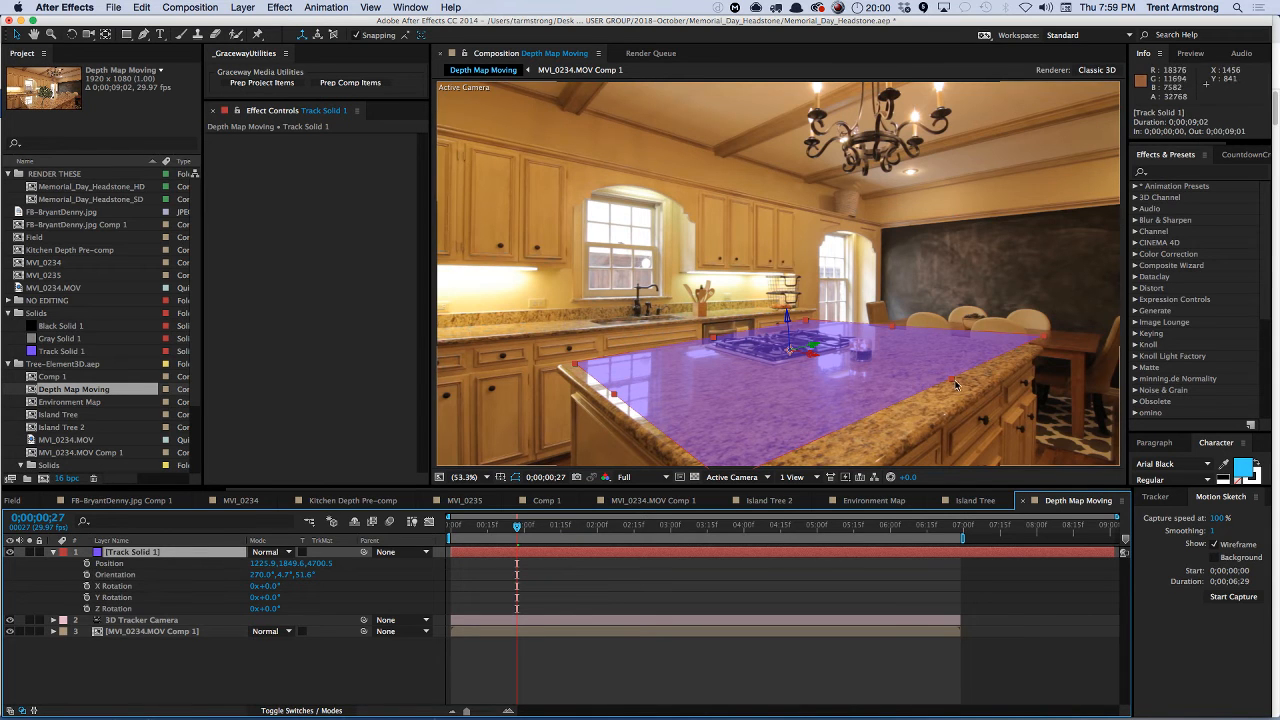
drag(951, 379, 958, 384)
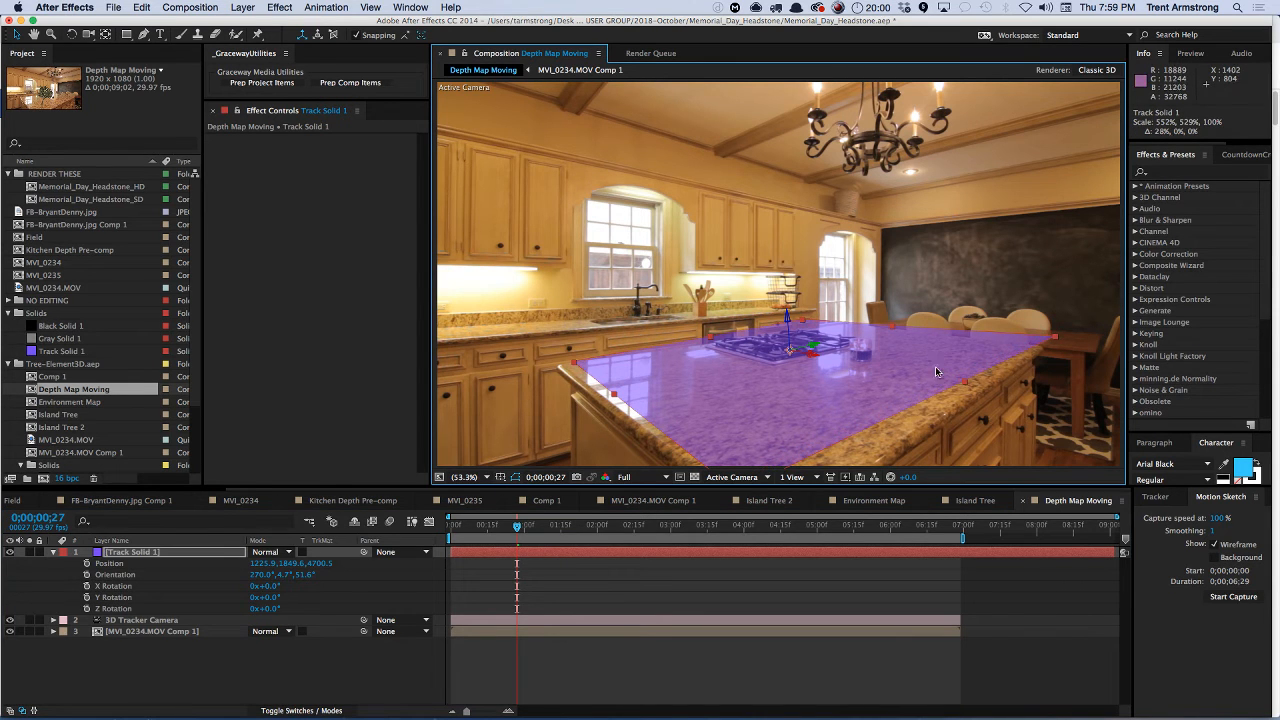
drag(822, 350, 933, 407)
drag(566, 372, 558, 370)
- Rename the countertop solid layer as Island and discard a trial duplicate of it
click(138, 553)
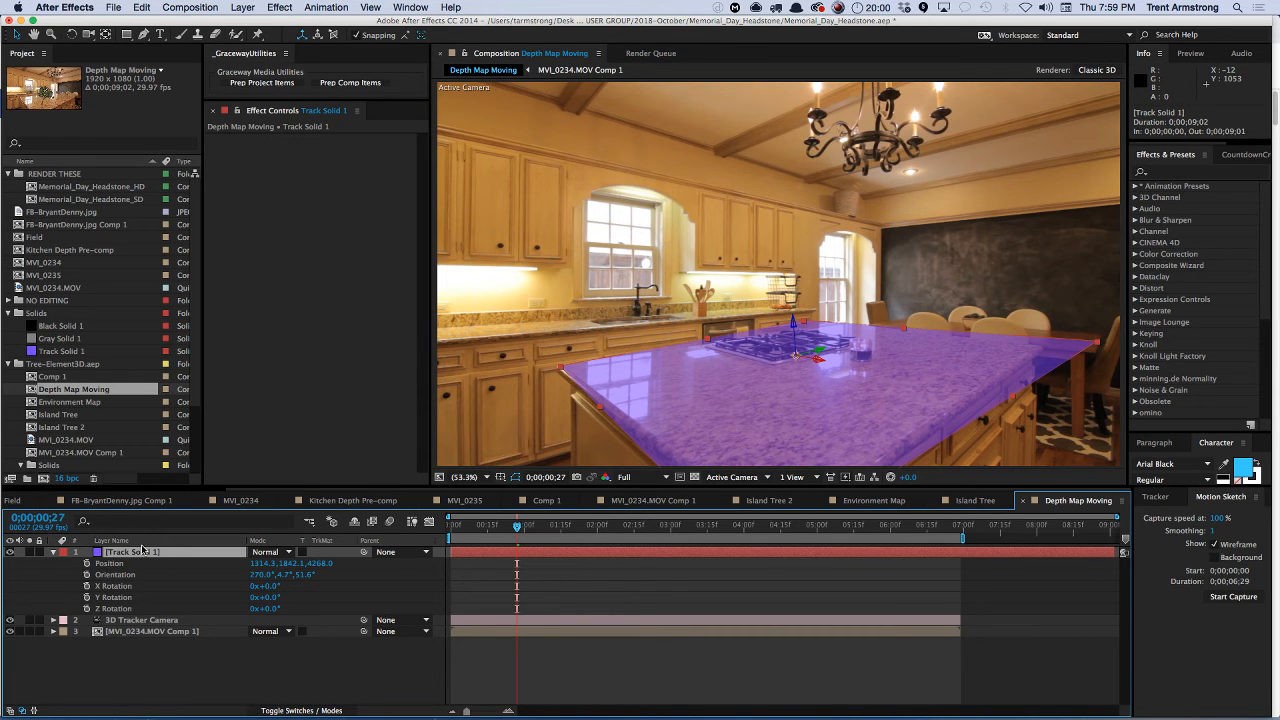
key(Return)
key(BackSpace)
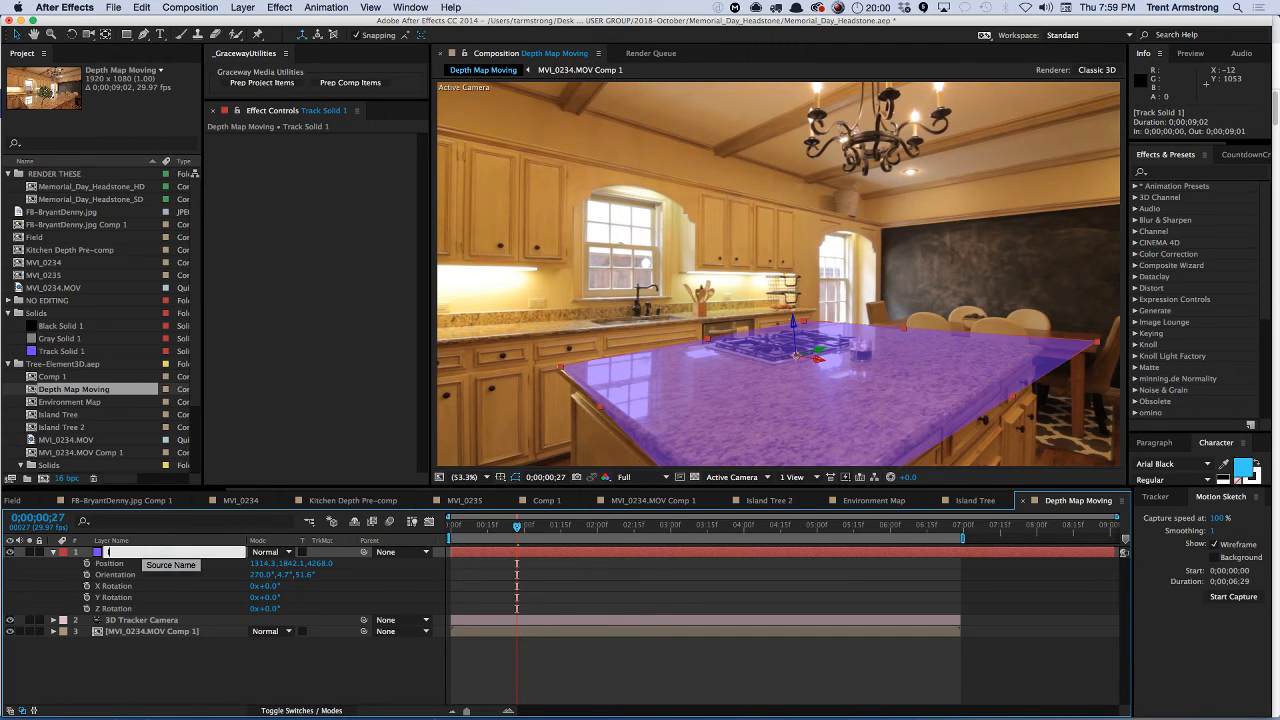
key(Return)
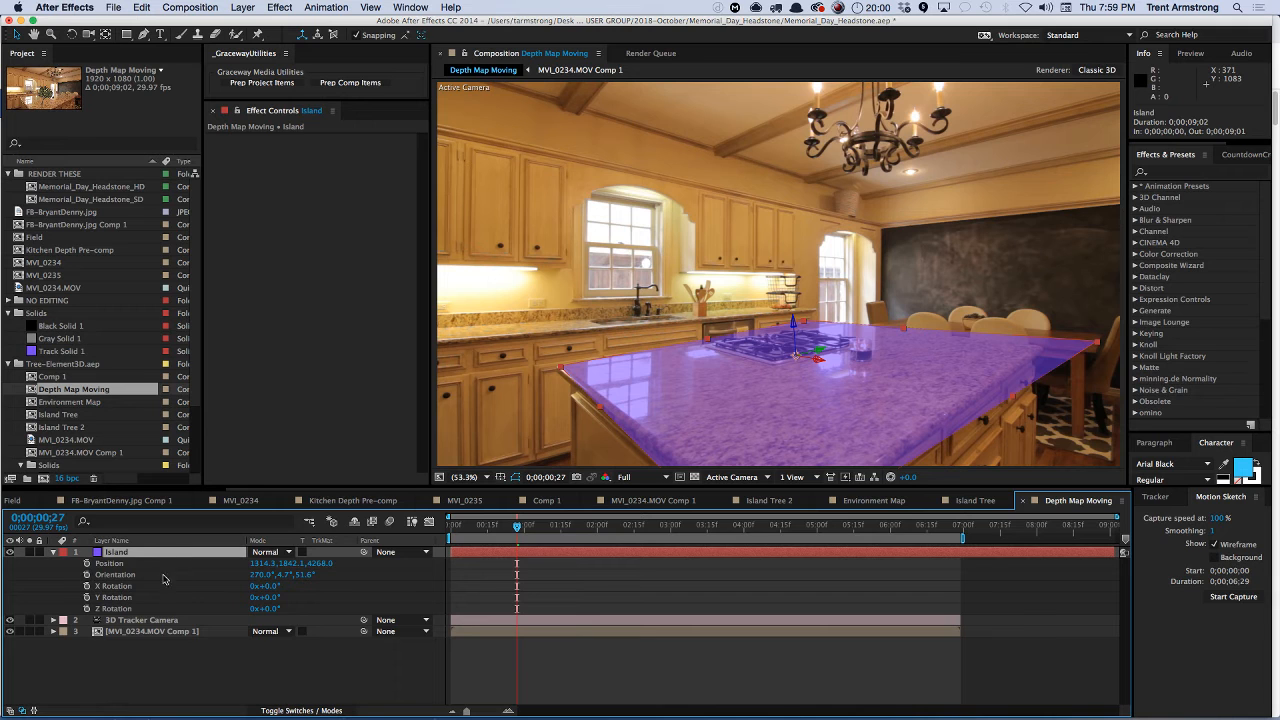
key(super+d)
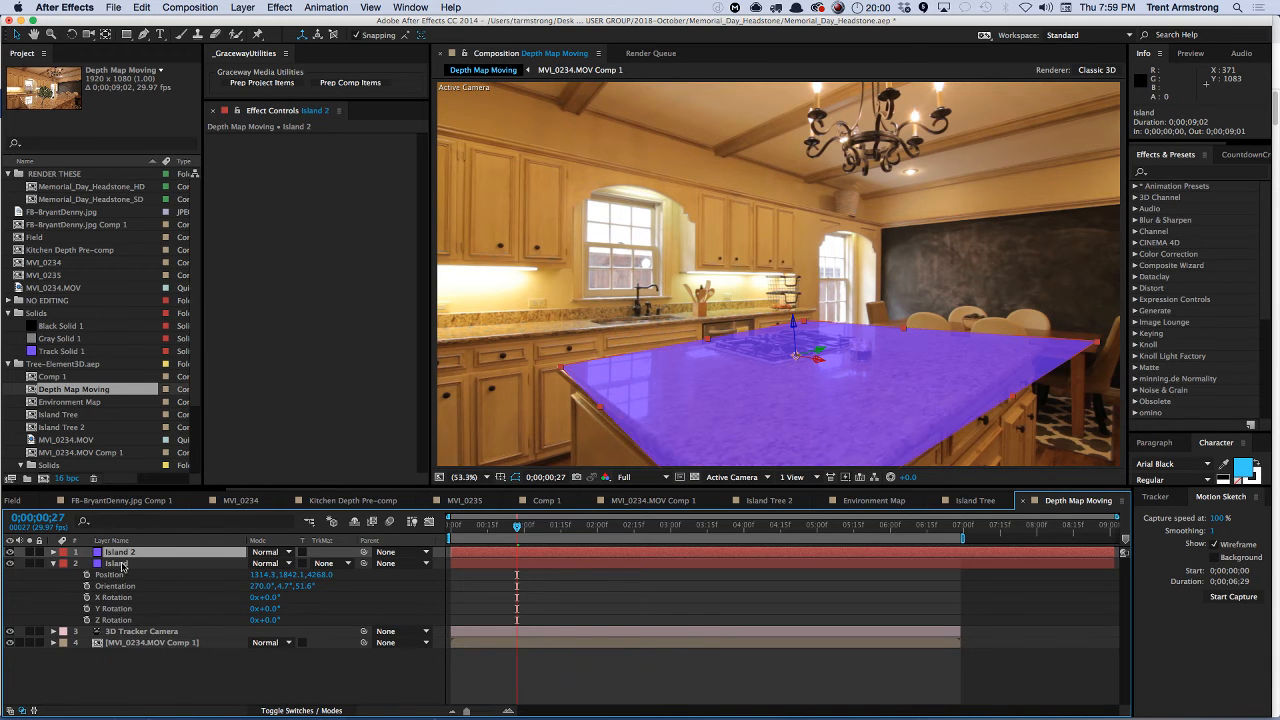
key(Delete)
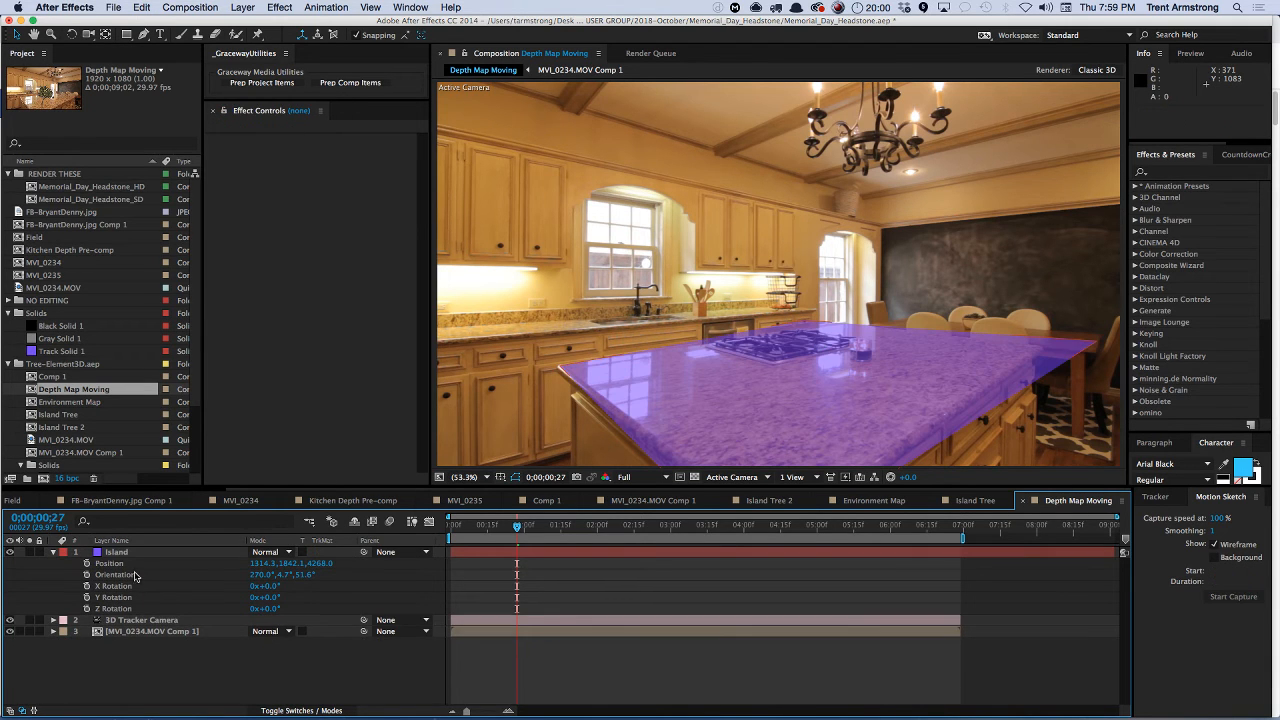
- Create a new solid from the 3D Camera Tracker points on the drawer side of the island
click(130, 631)
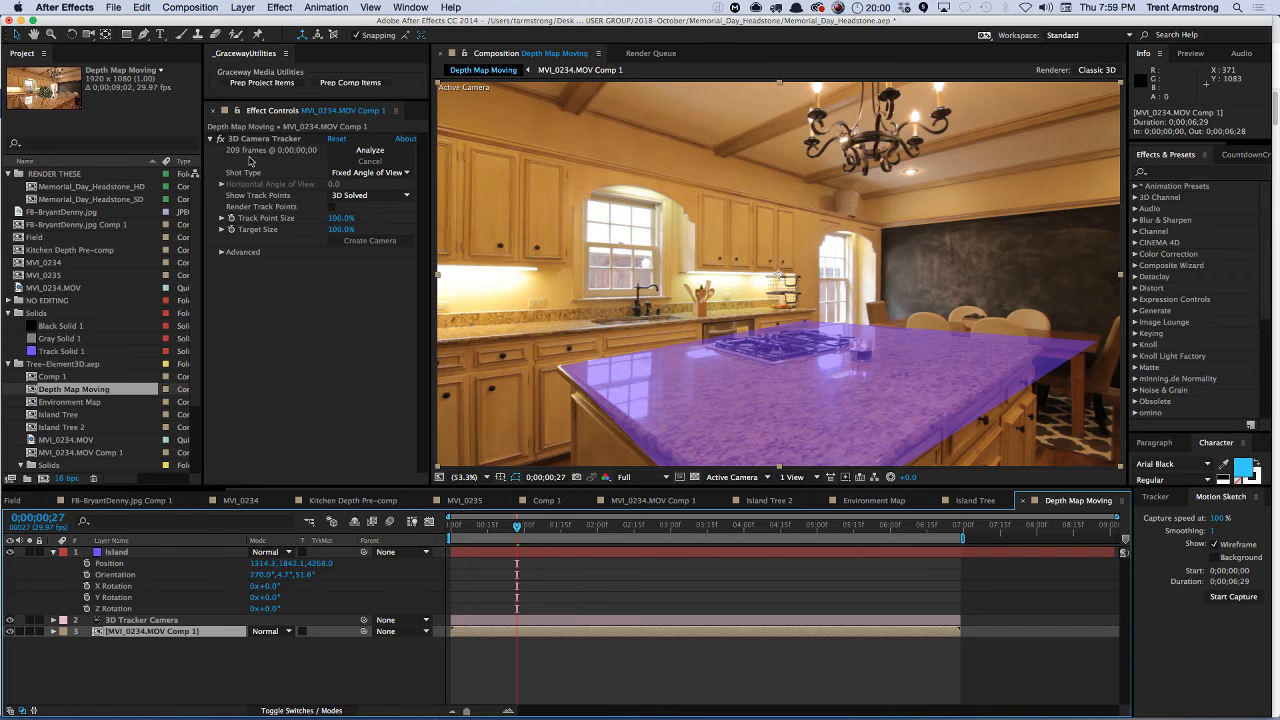
click(265, 142)
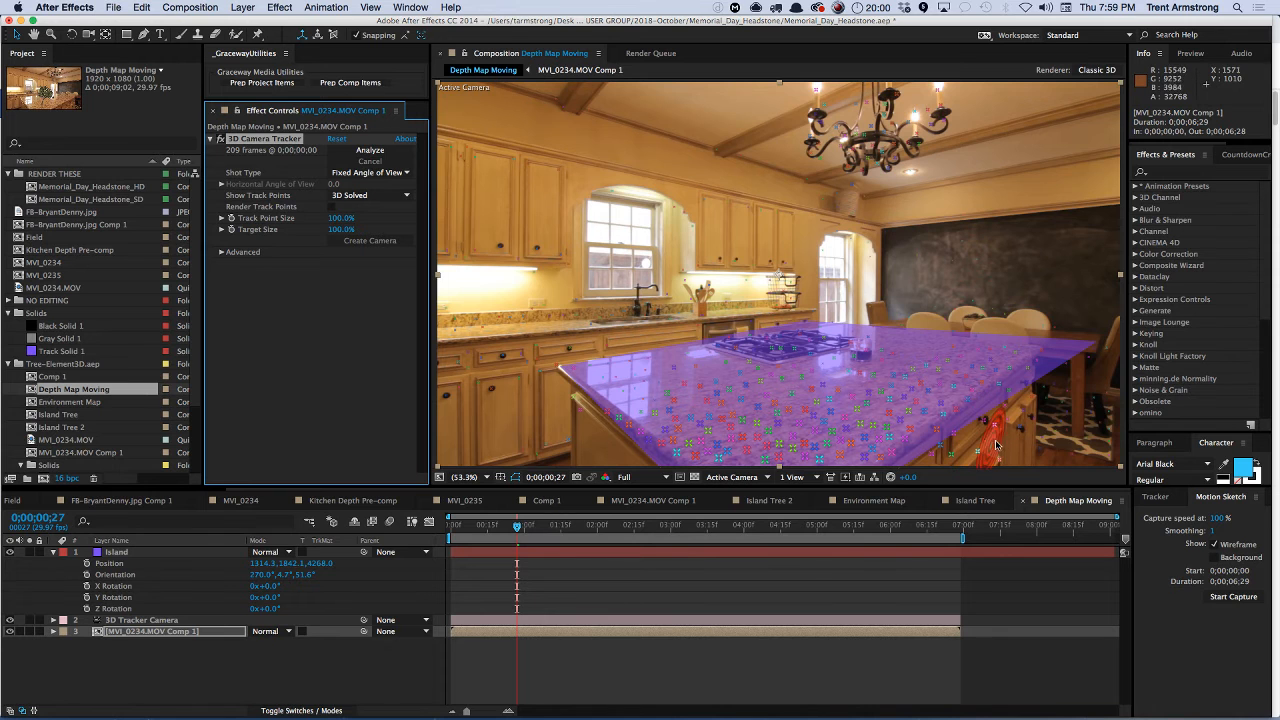
right_click(987, 446)
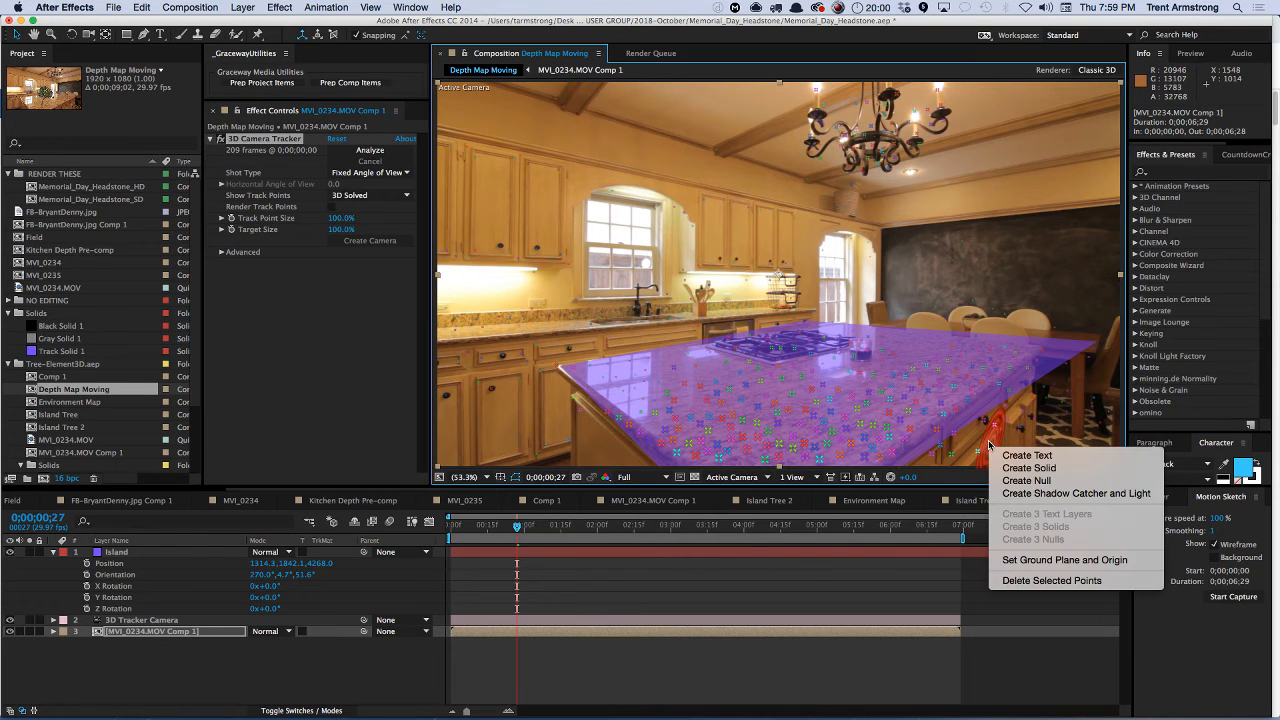
click(1048, 468)
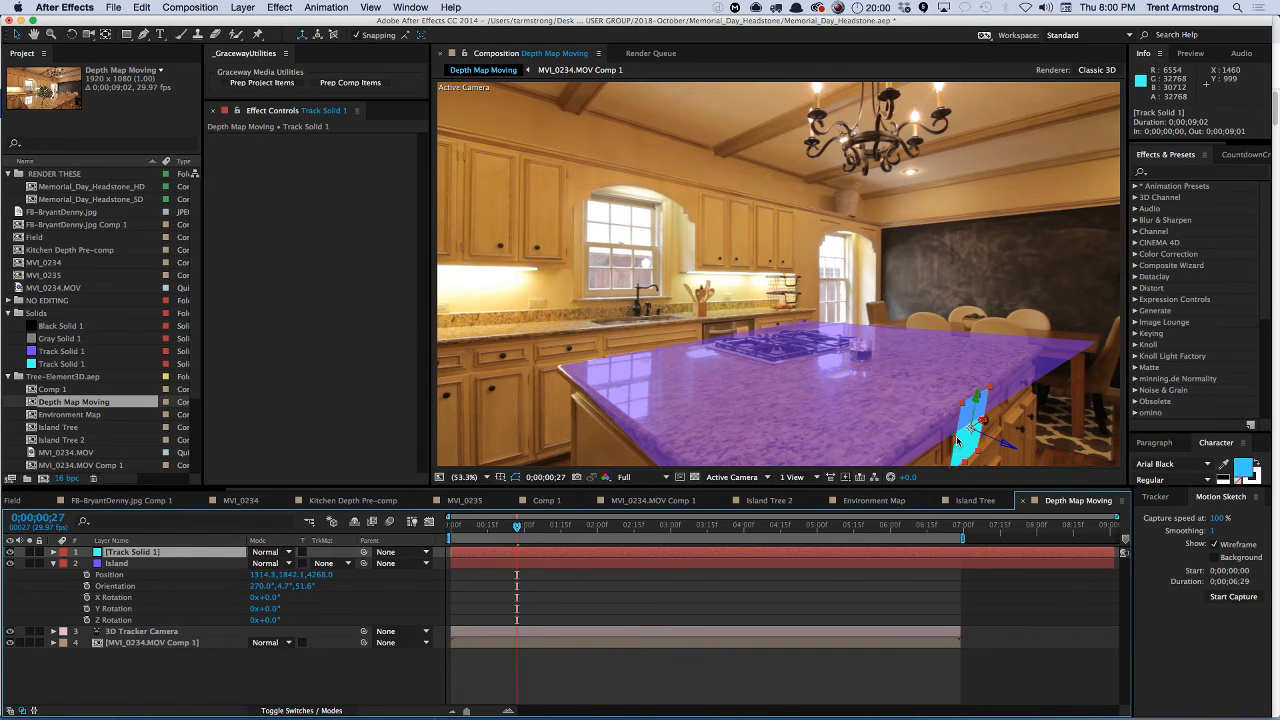
- Widen the new side solid to an X scale of about 502% and set its orientation to 11.9°, 315.5°, 7.9°
click(956, 445)
drag(927, 458, 868, 498)
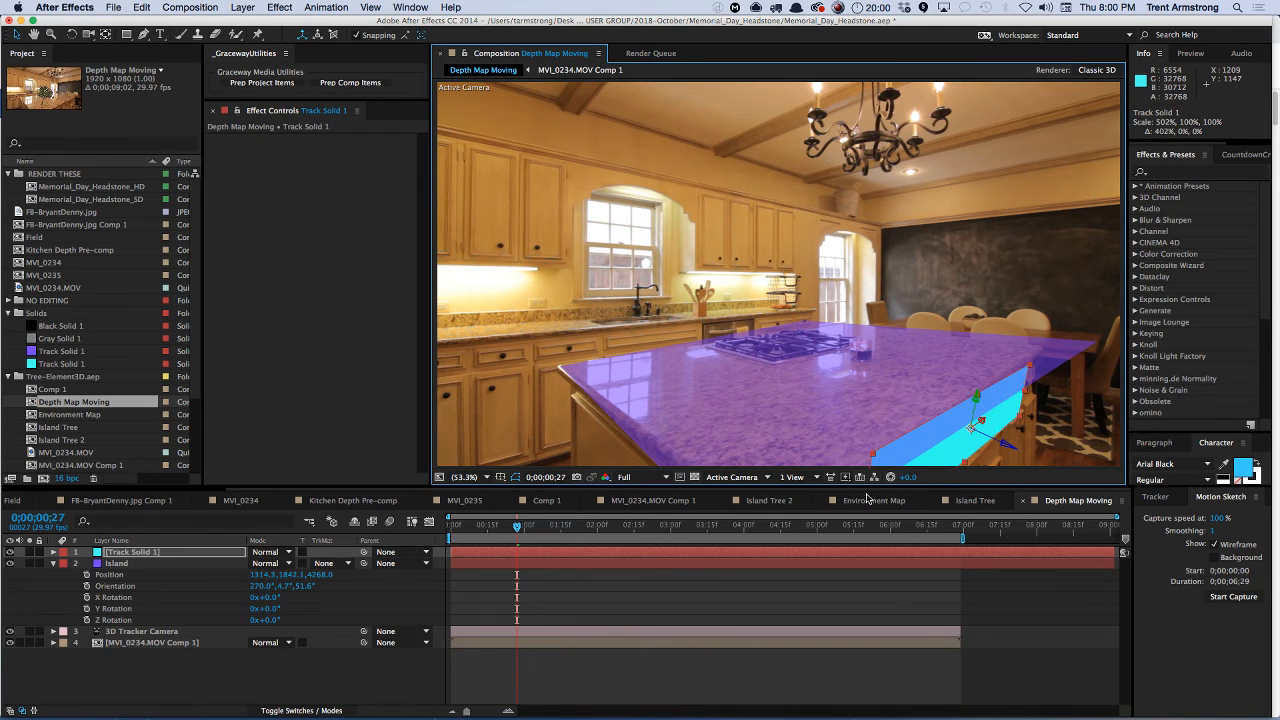
key(r)
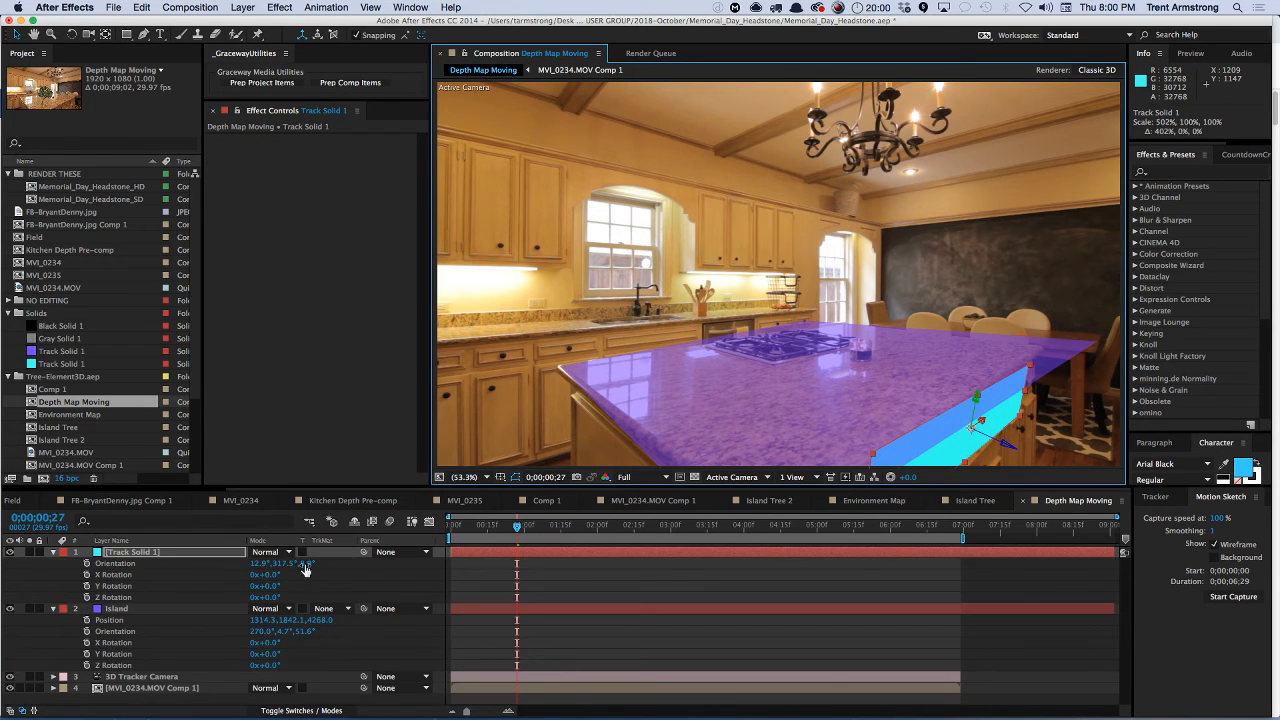
drag(261, 564, 305, 560)
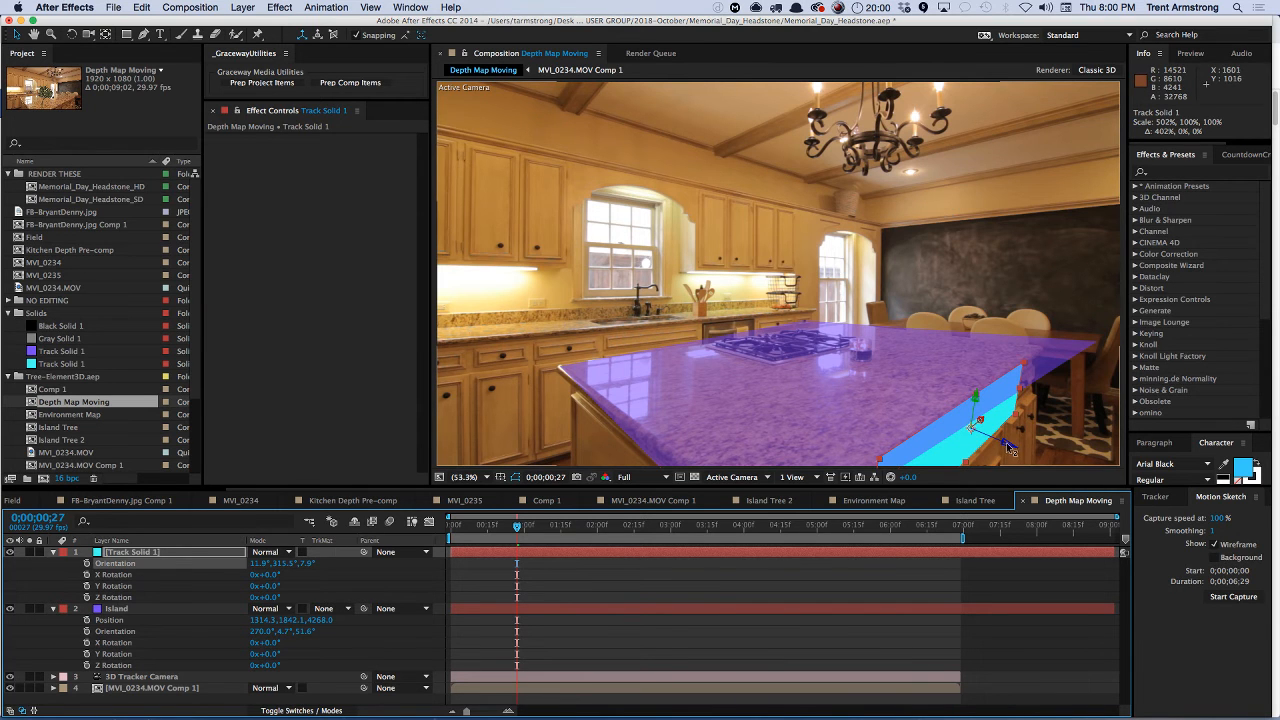
- Stretch the side solid to about 516% by 256% and move it along the island's side to position 1577.8, 3224.7, 988.8
drag(1010, 449, 981, 374)
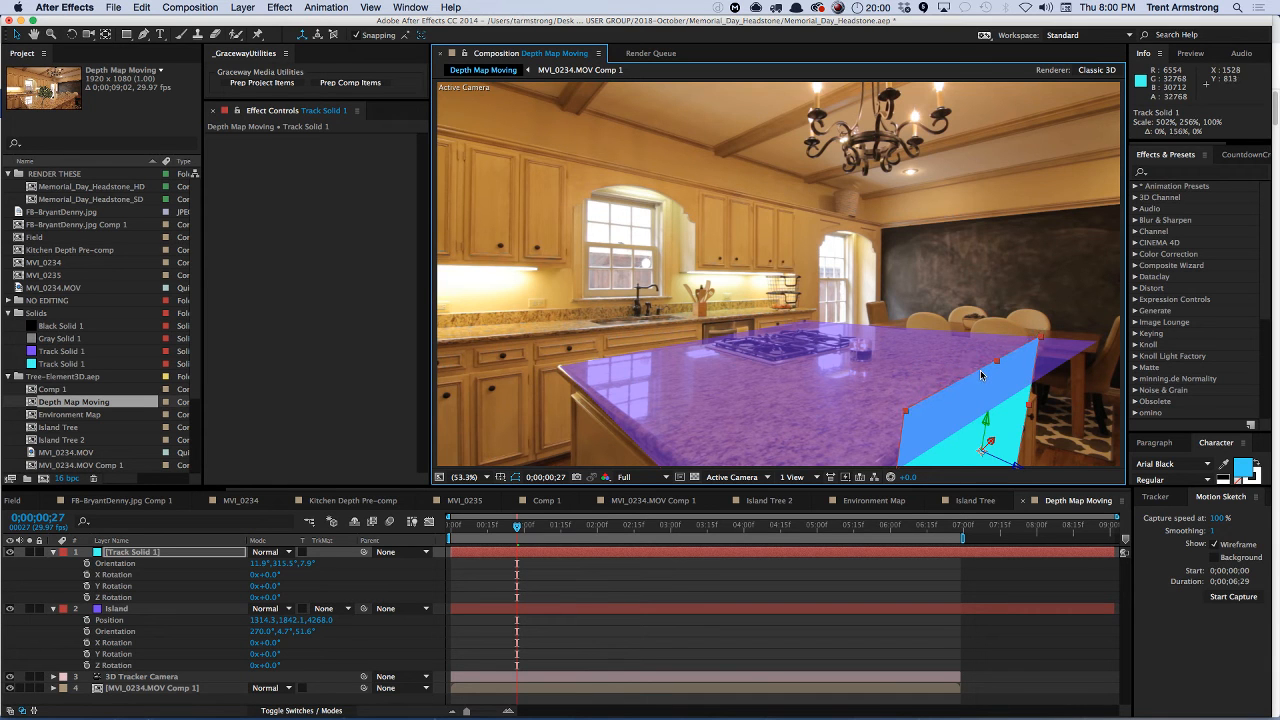
drag(1018, 466, 1036, 470)
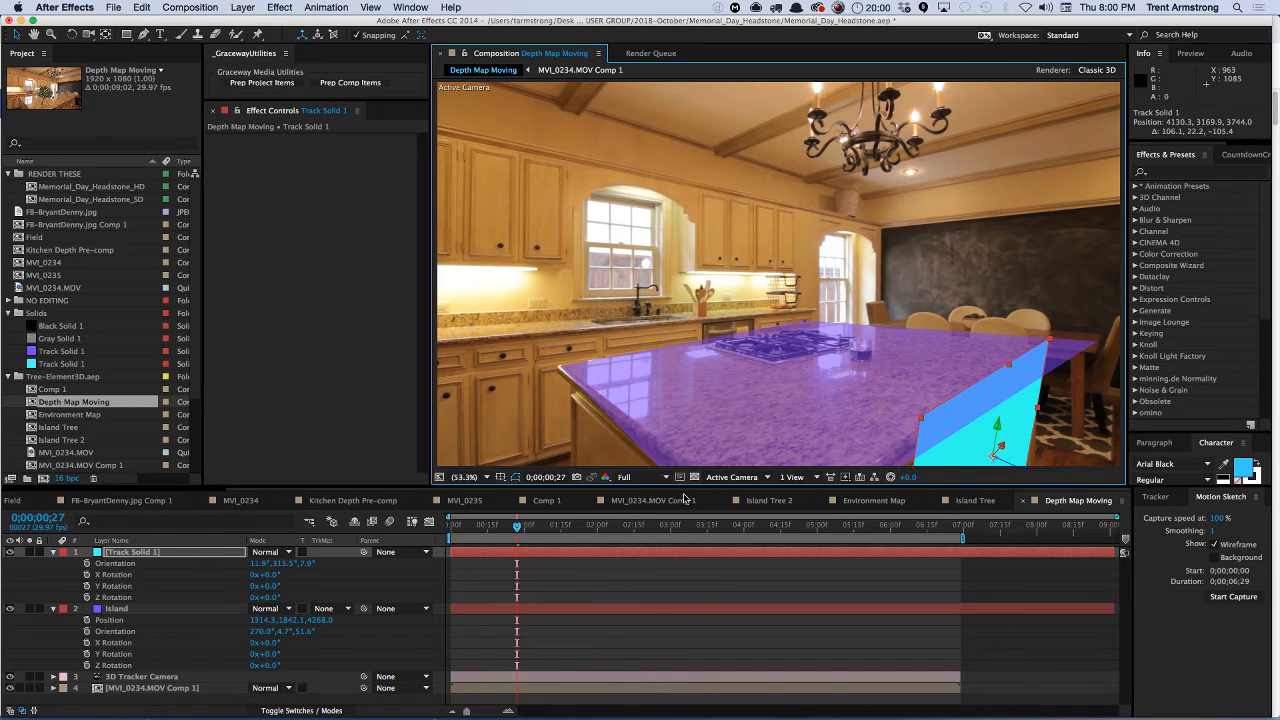
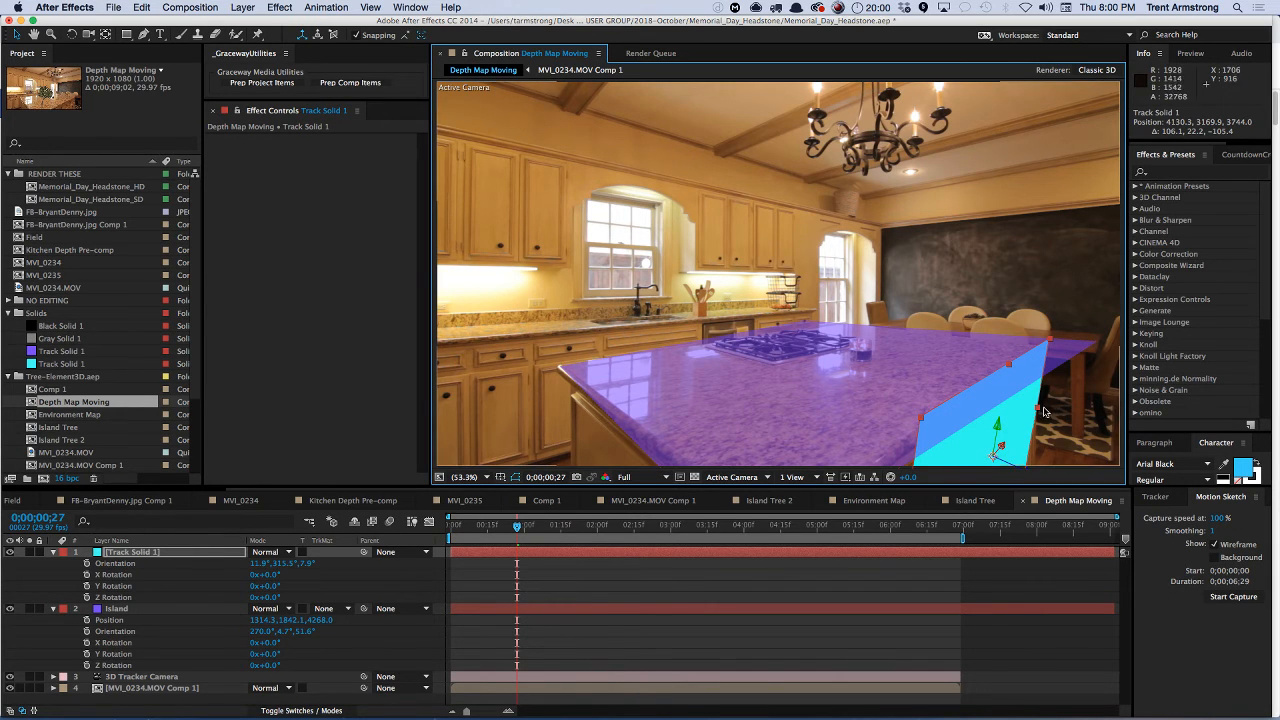
drag(1037, 407, 1039, 408)
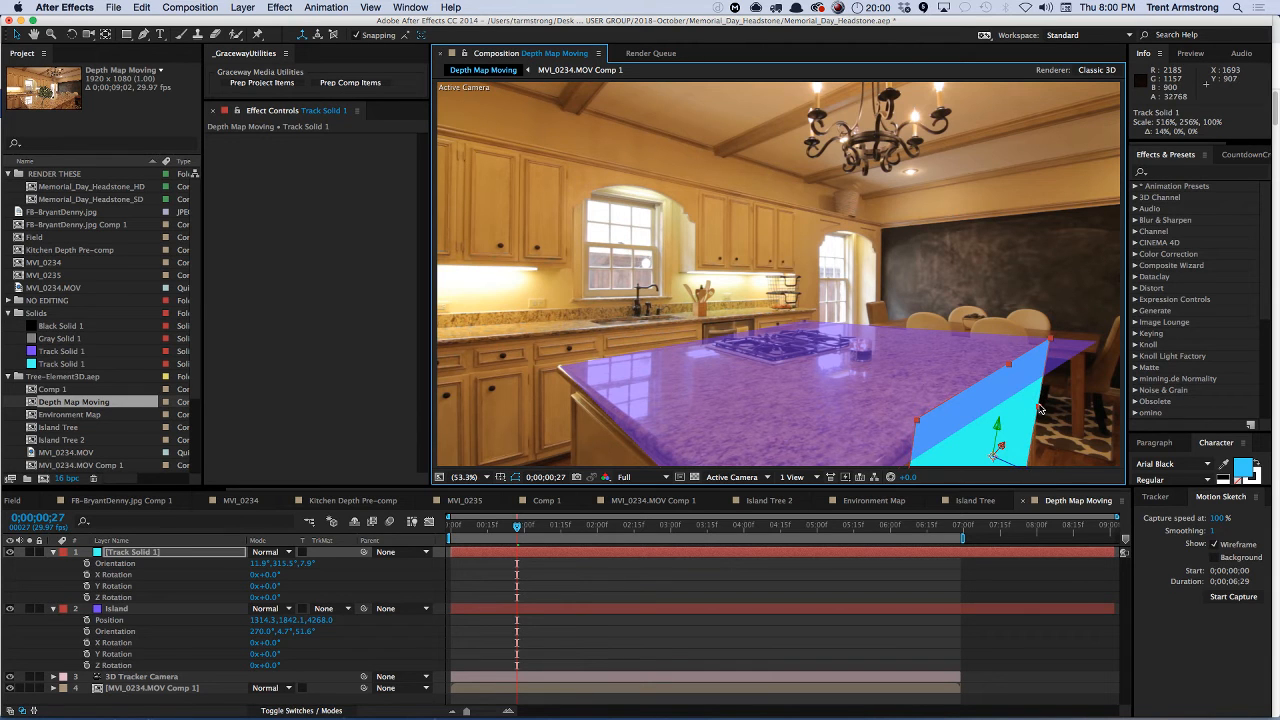
drag(1010, 465, 922, 546)
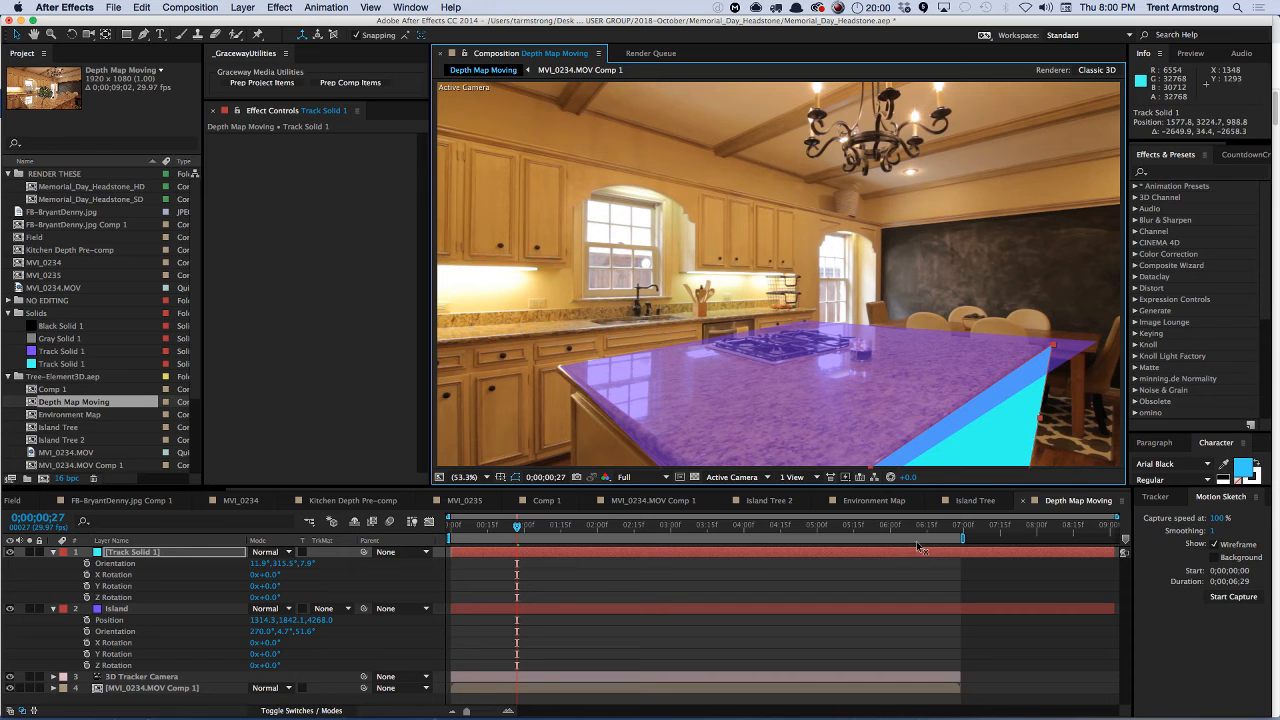
- Check the fit of both solids at 0;00;01;08 and collapse their layer properties
drag(518, 530, 543, 552)
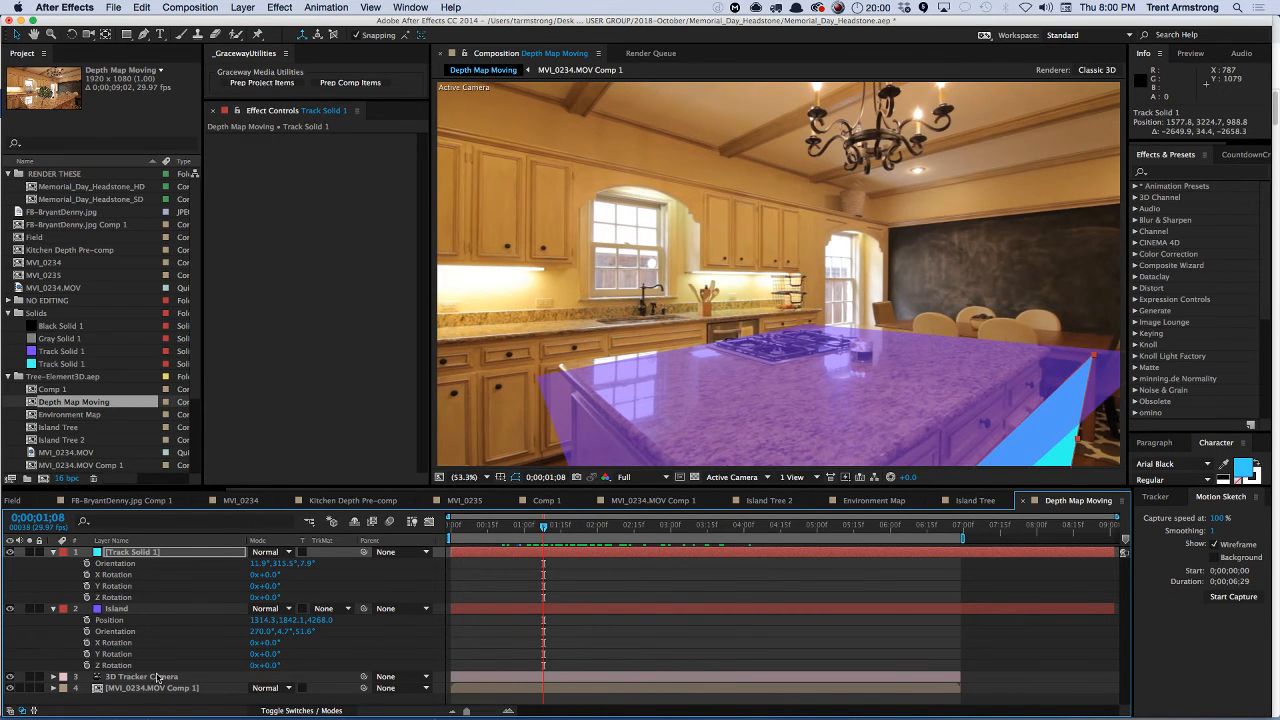
shift+click(175, 609)
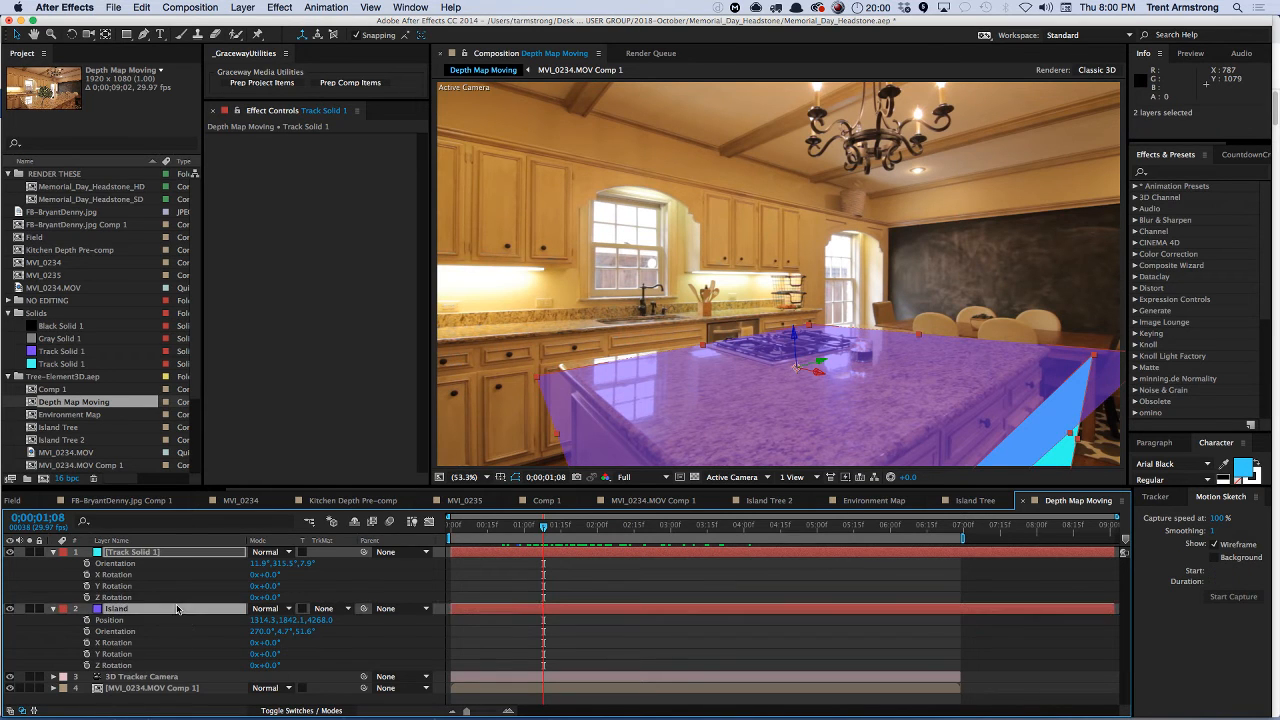
key(u)
- Reveal the 3D Tracker Camera's position keyframes, try a Z position of -968.7, and undo that change
click(182, 576)
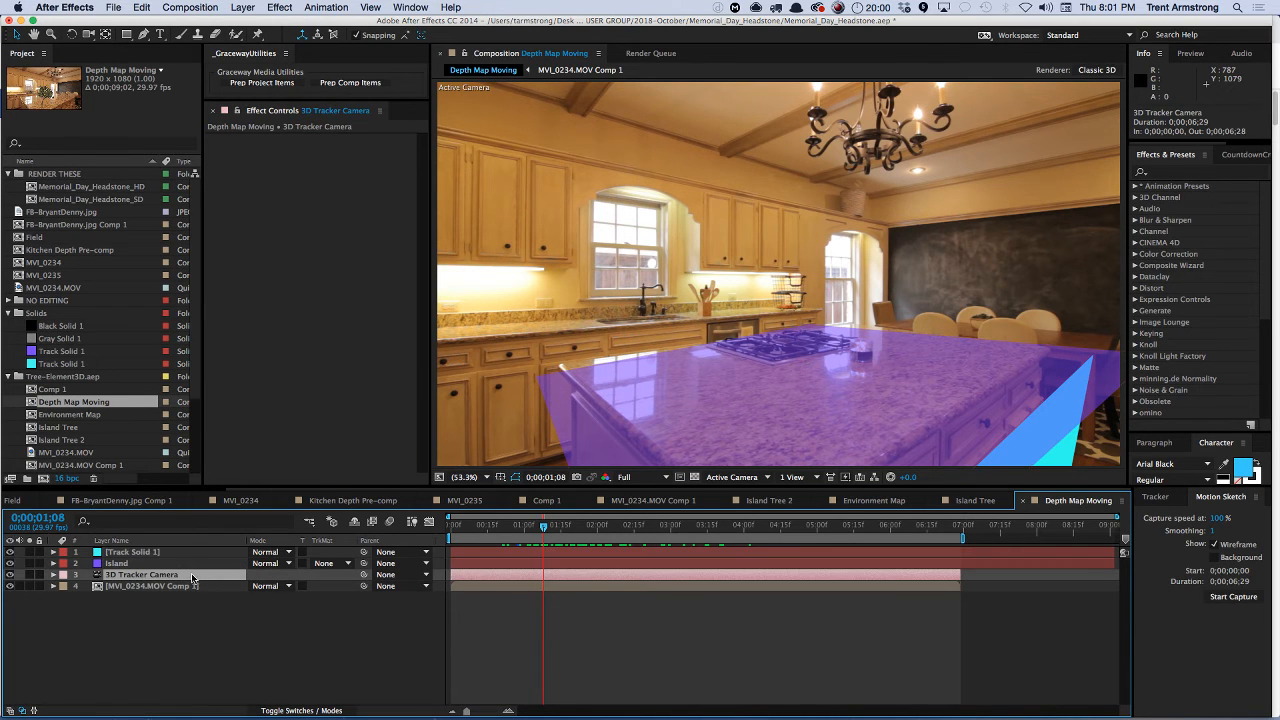
key(p)
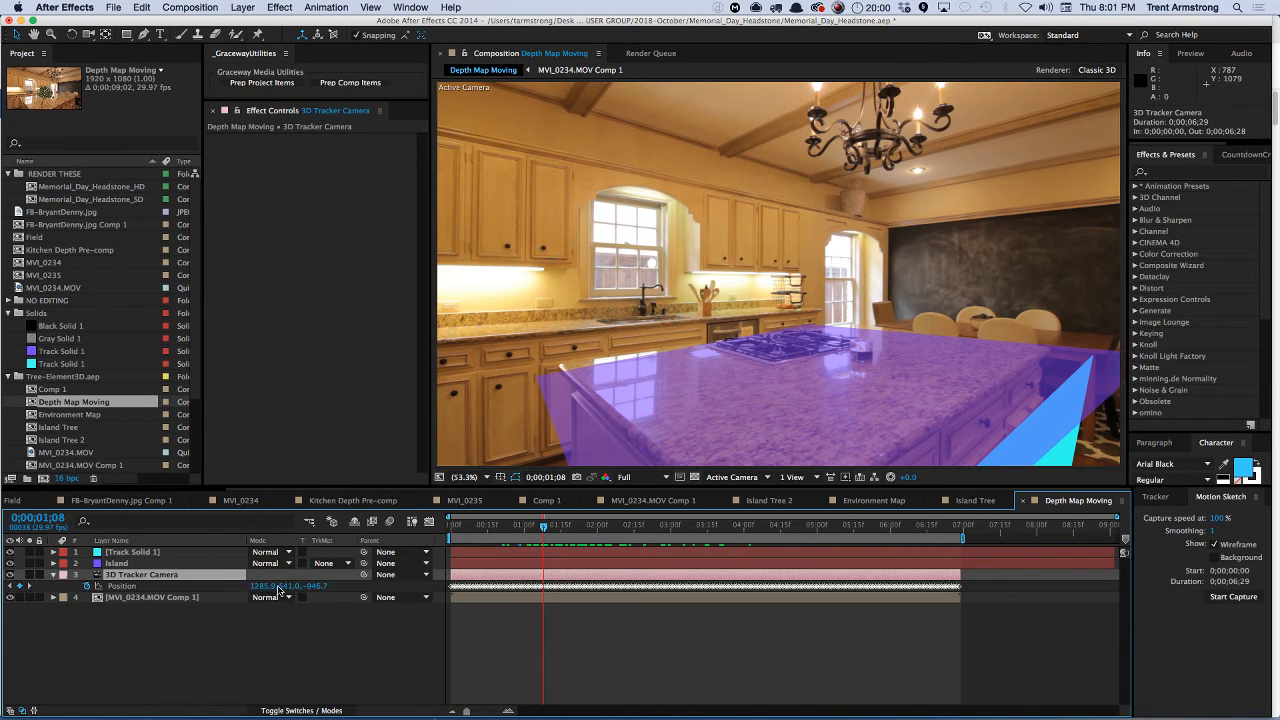
drag(319, 588, 288, 611)
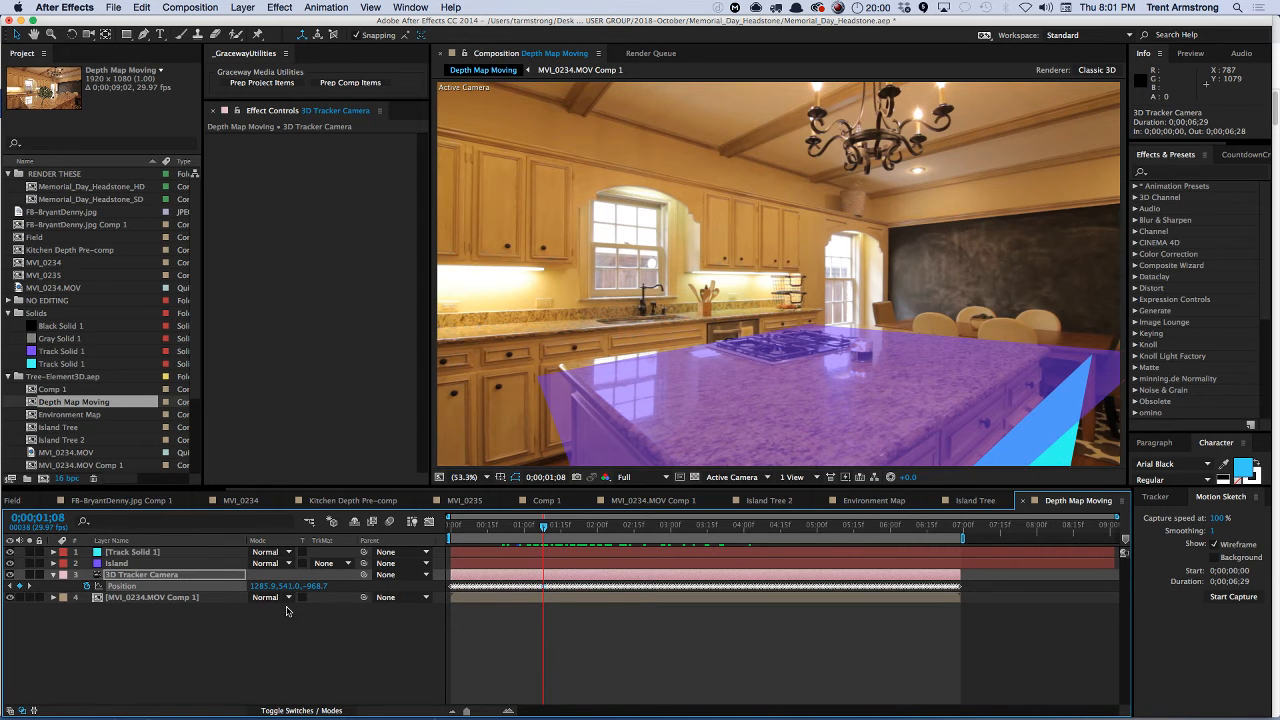
key(super+z)
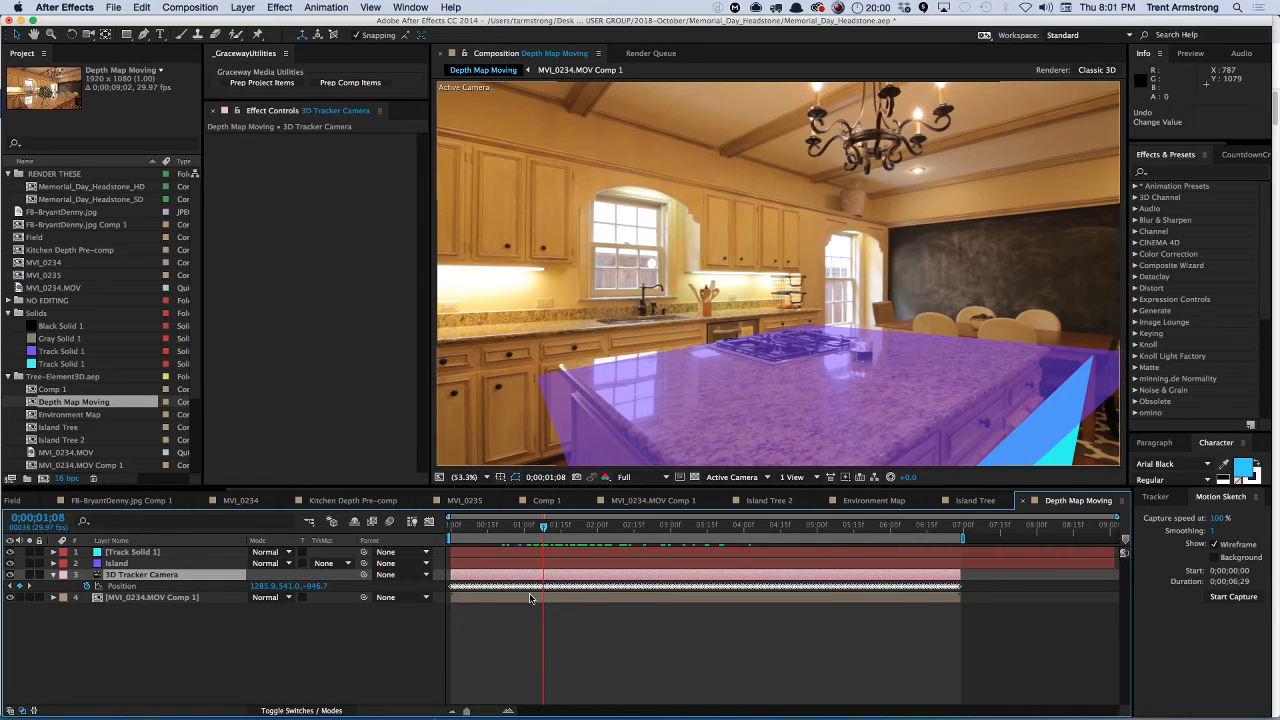
key(equal)
key(equal)
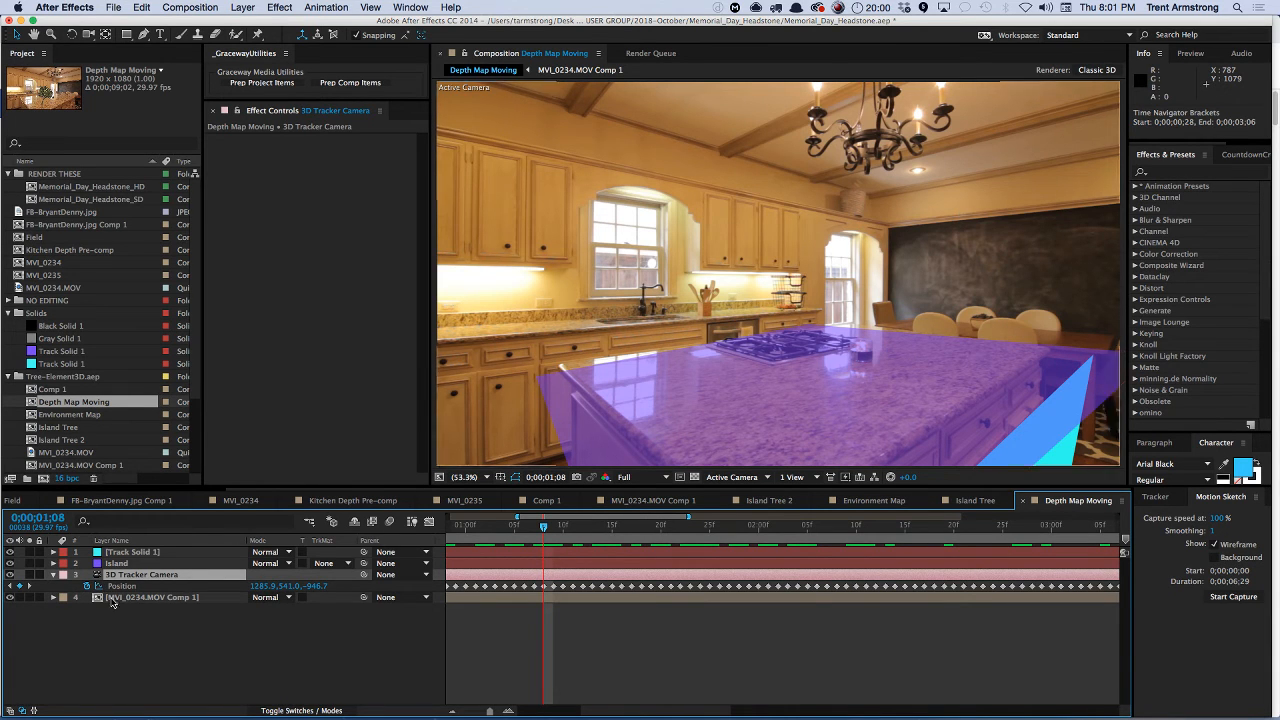
- Show the 3D Tracker Camera's Position keyframes as a value graph in the Graph Editor
click(429, 522)
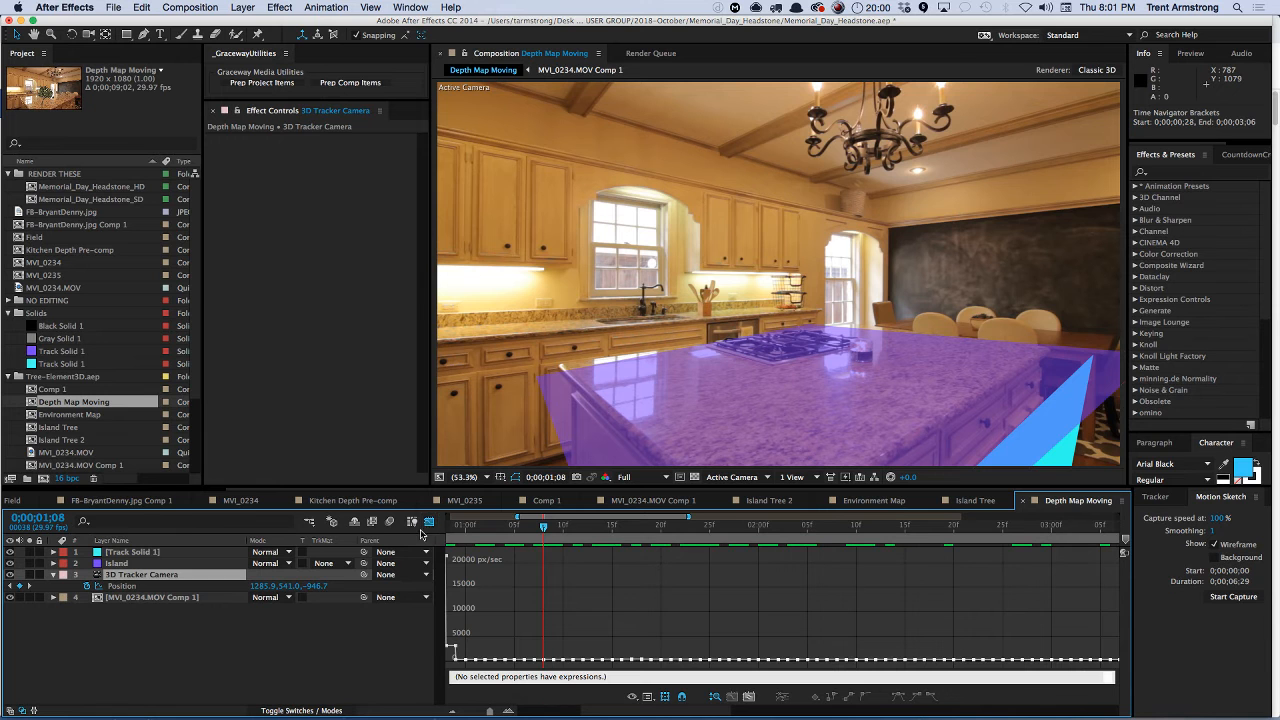
key(super+apostrophe)
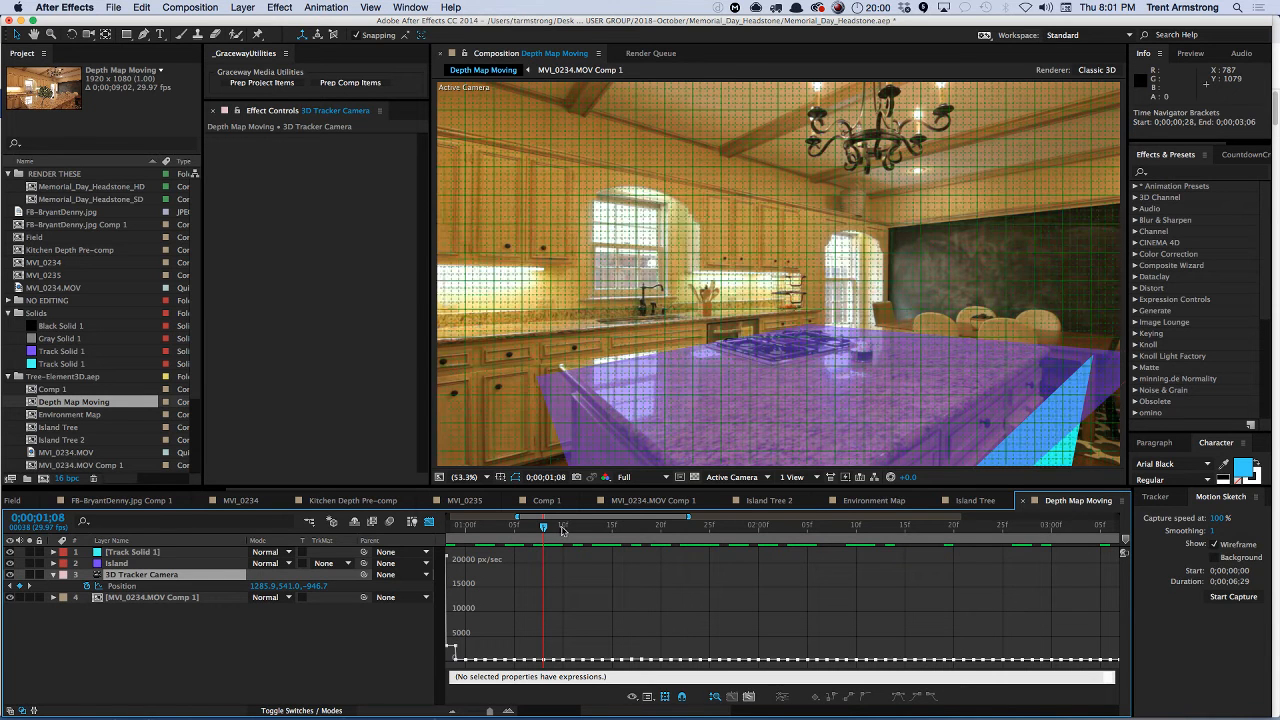
click(640, 697)
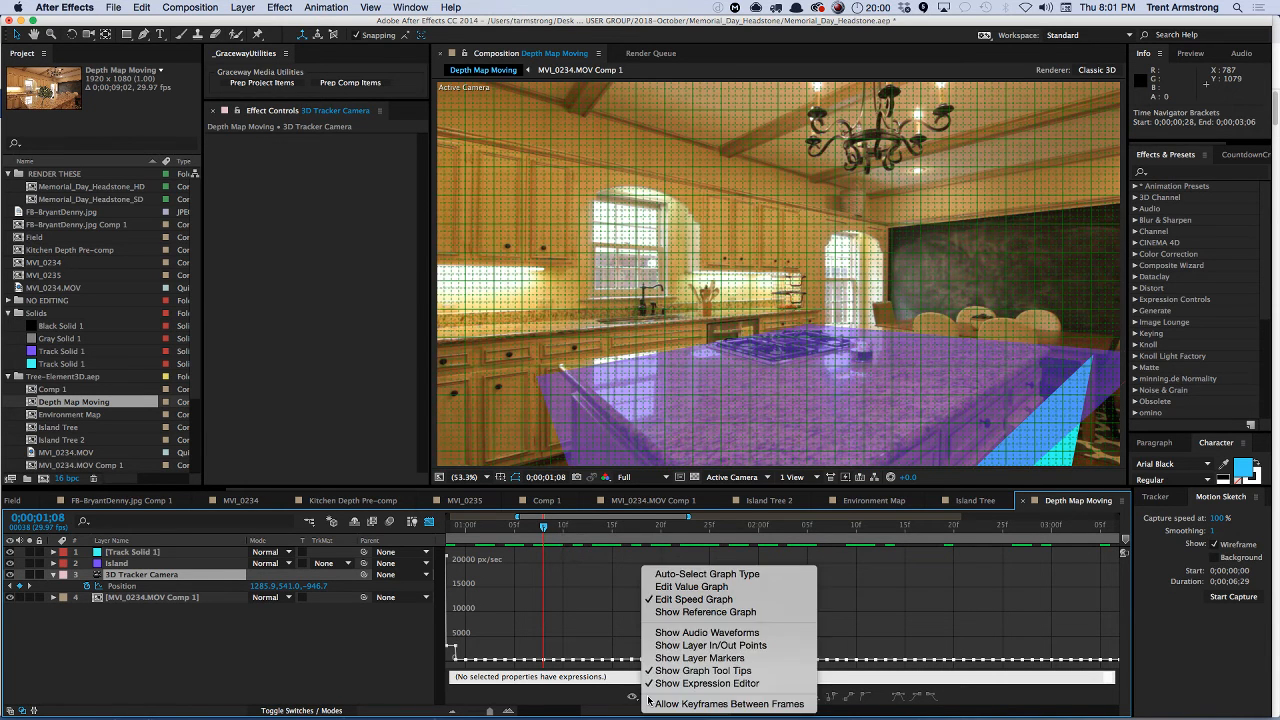
click(679, 587)
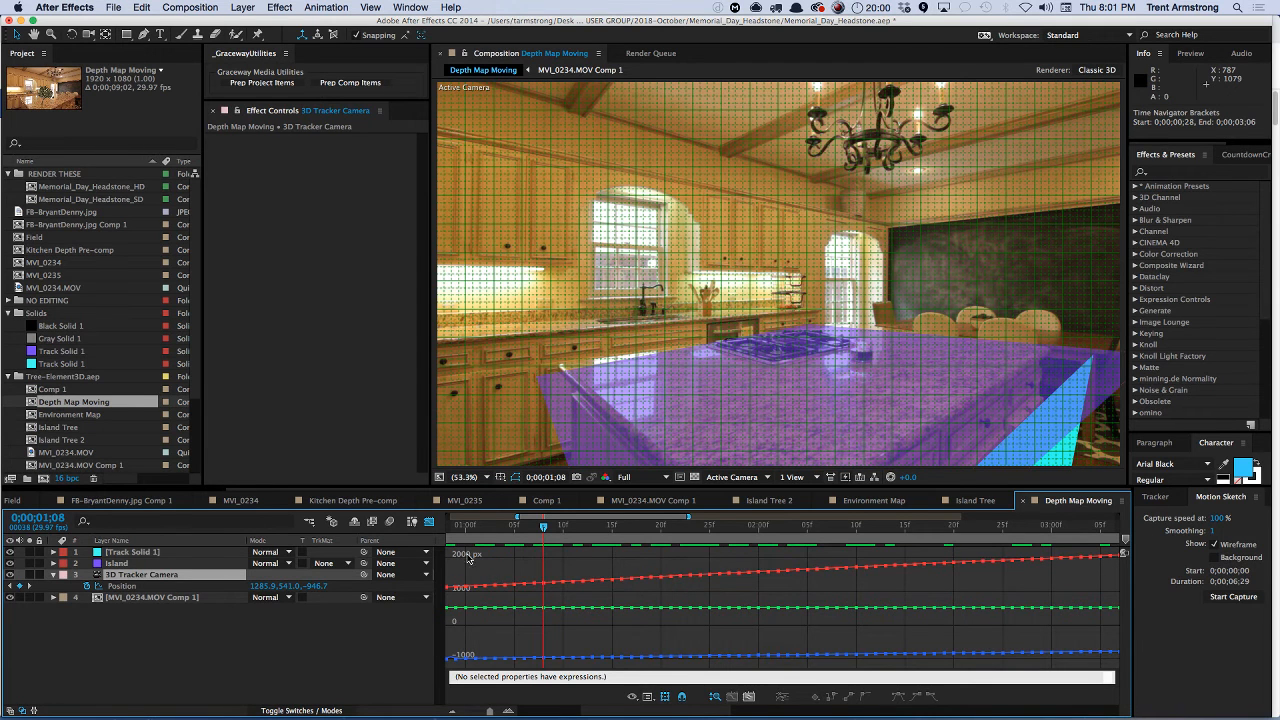
- Level the stray Z Position keyframe of the 3D Tracker Camera at 0;00;00;27 with its neighbours, at about -983
drag(543, 531, 515, 530)
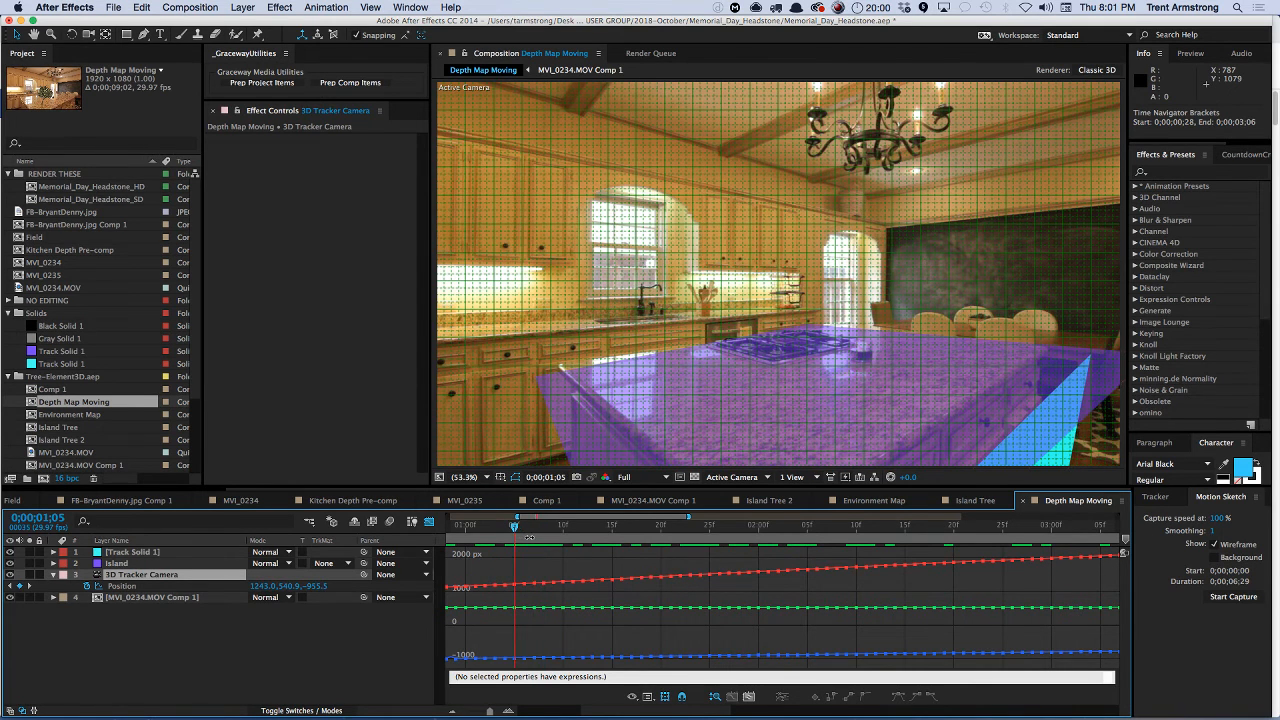
key(semicolon)
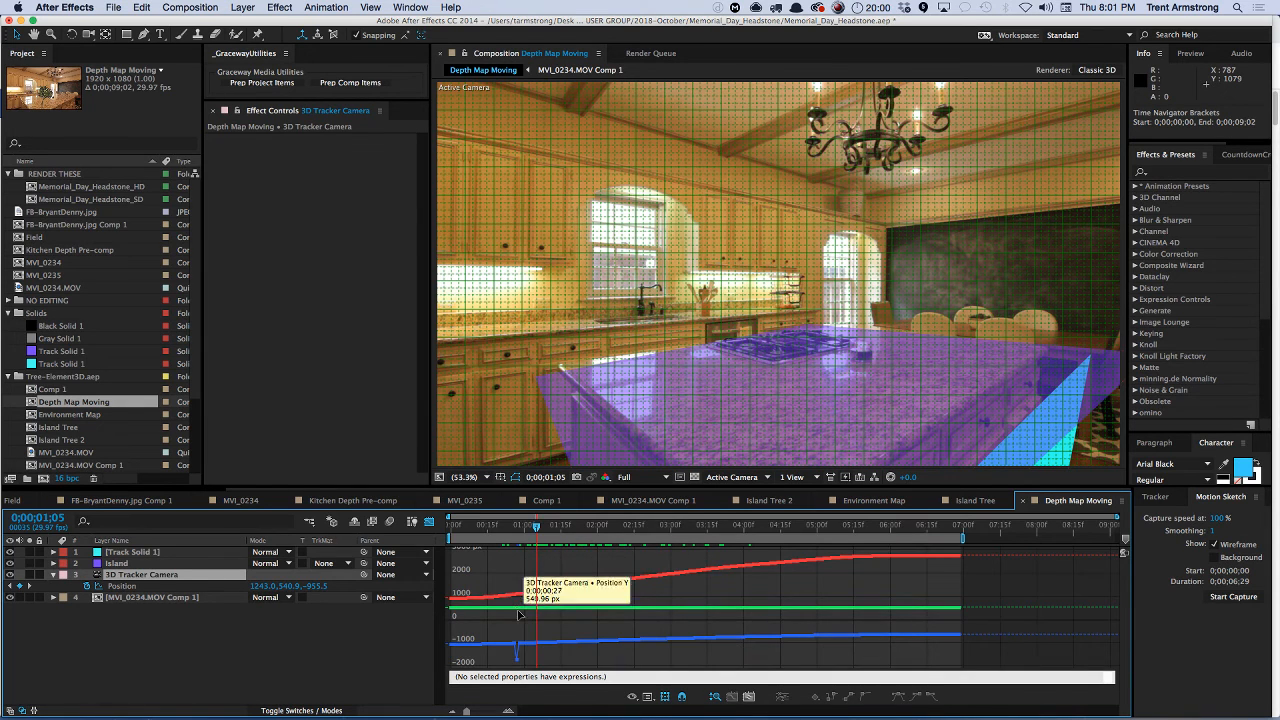
click(518, 529)
key(semicolon)
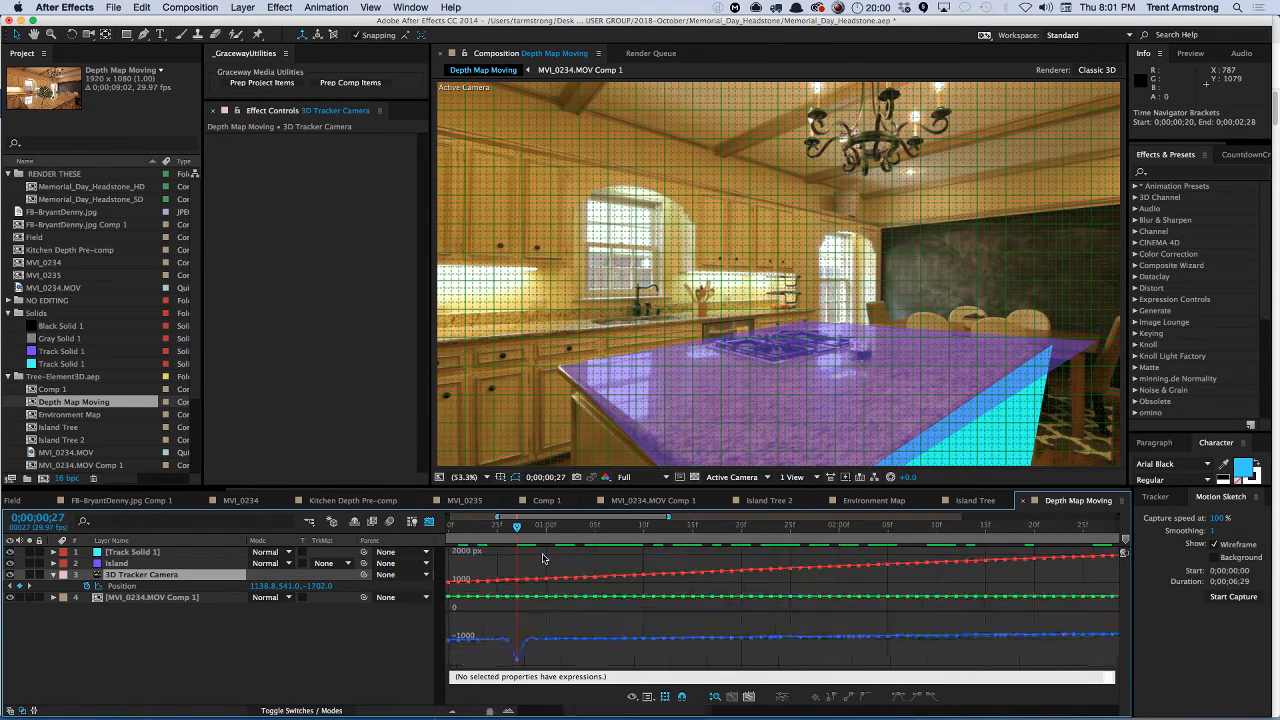
drag(508, 657, 507, 640)
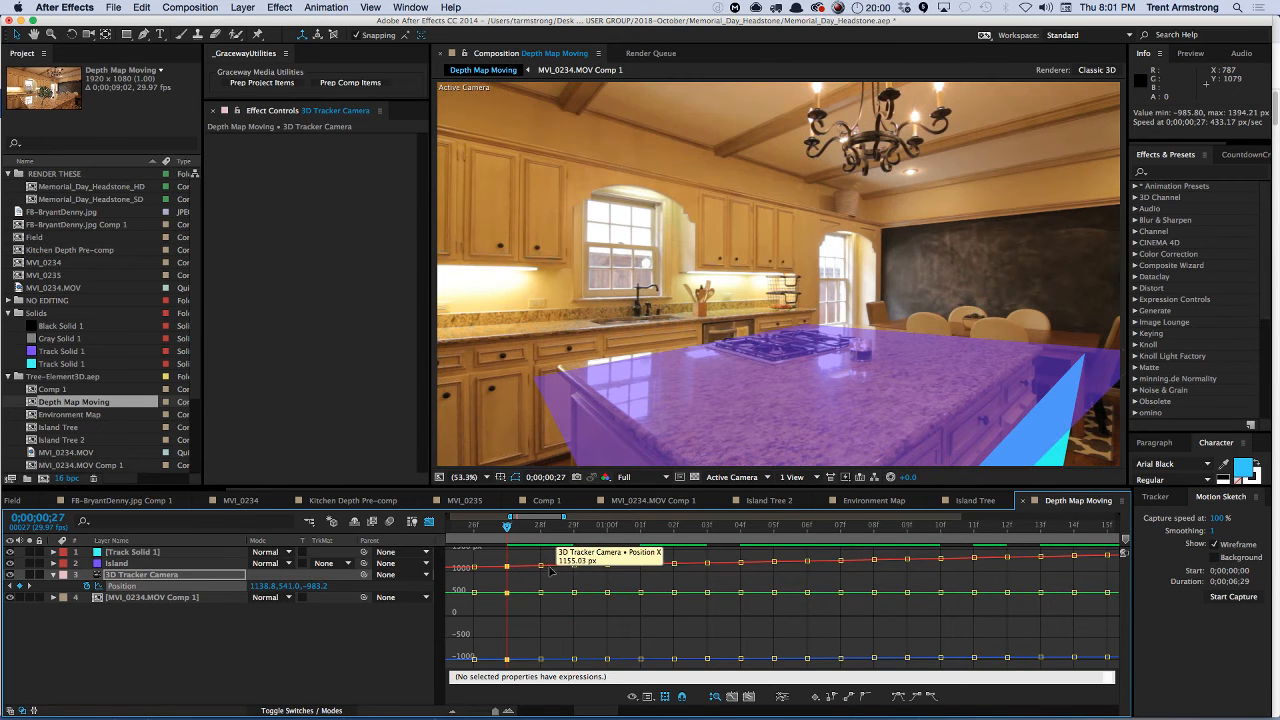
- Reveal the Position properties of Track Solid 1 and Island, and scrub to 0;00;01;05 to check the corrected camera move
click(122, 552)
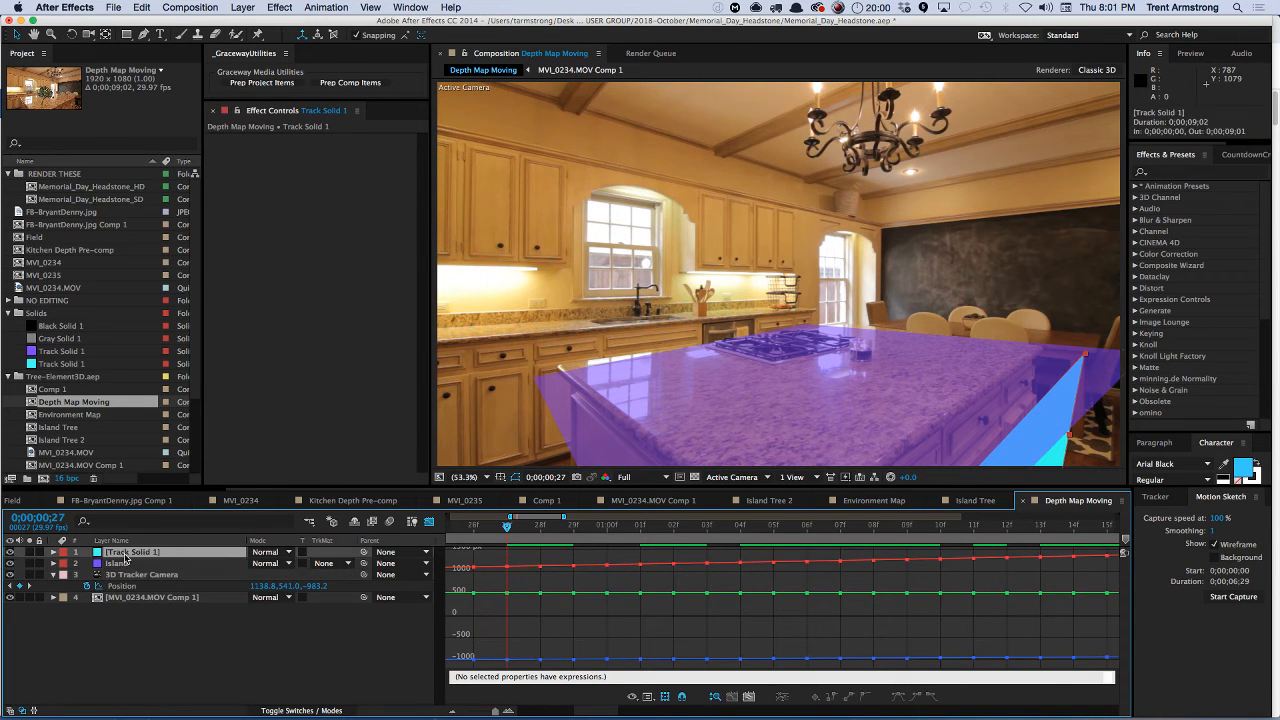
shift+click(123, 563)
key(p)
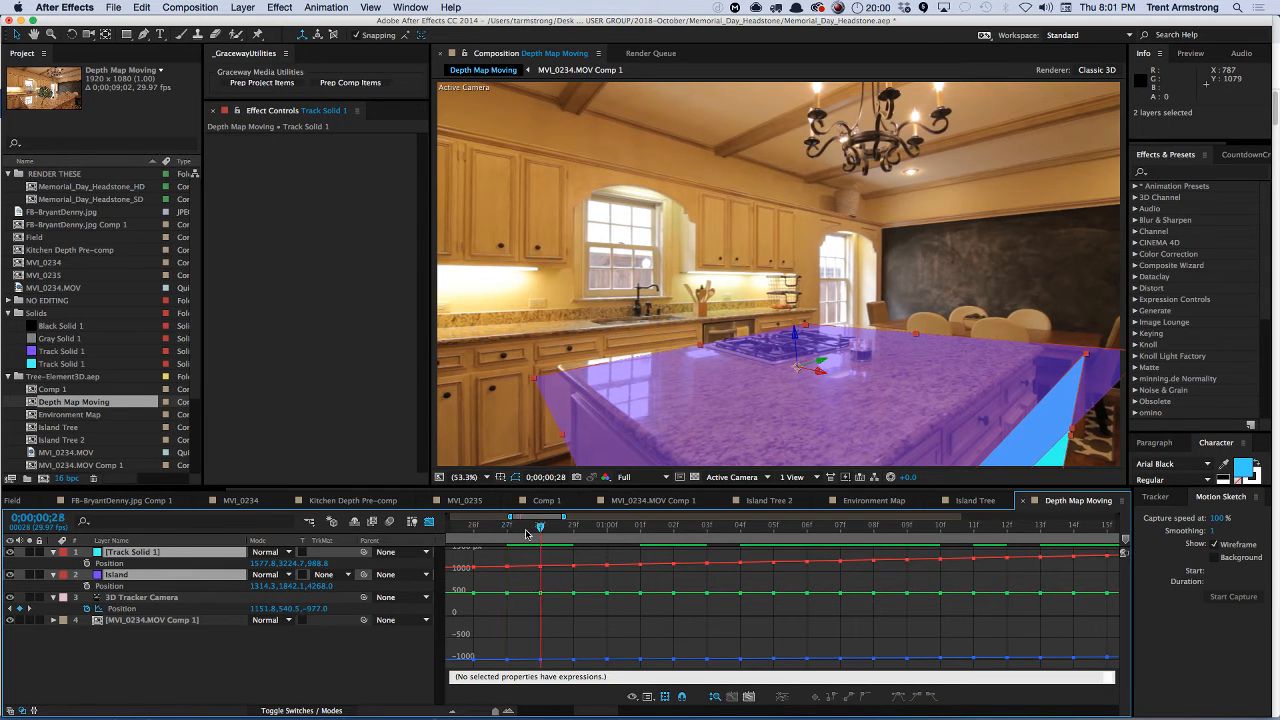
drag(515, 531, 483, 602)
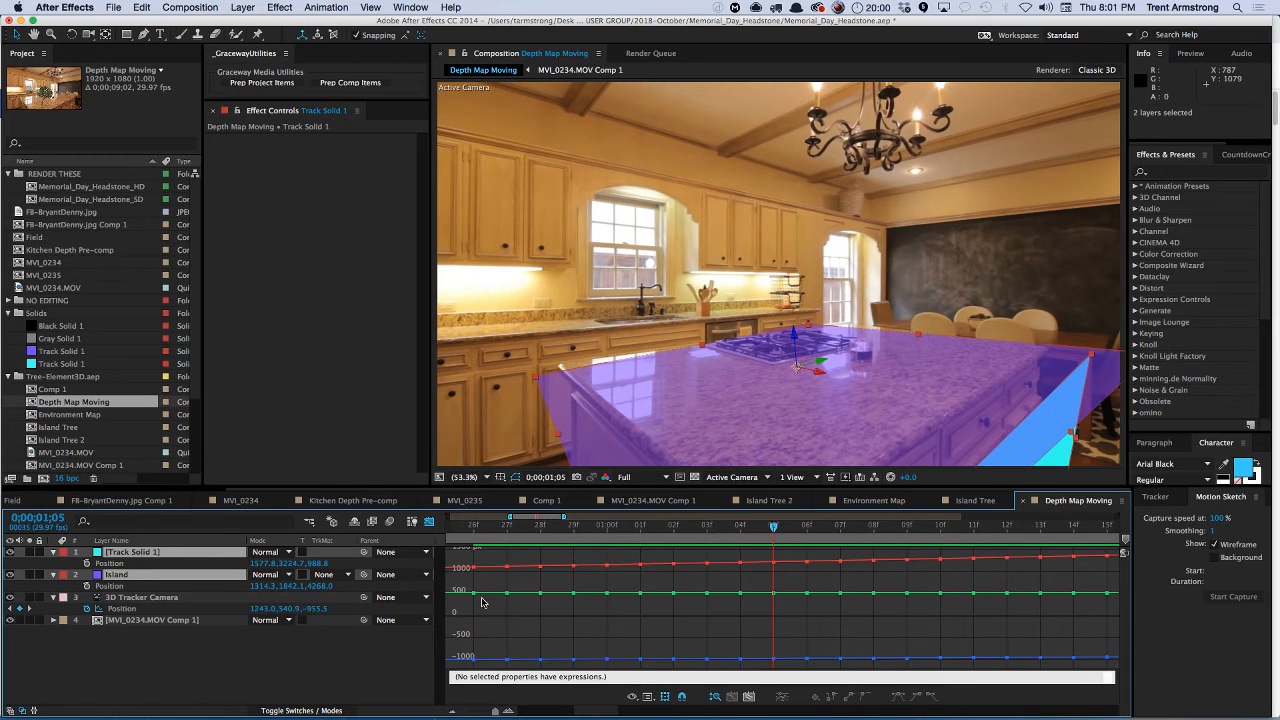
- Keep only Track Solid 1 selected and switch the timeline back to layer bars spanning the whole composition
super+click(128, 577)
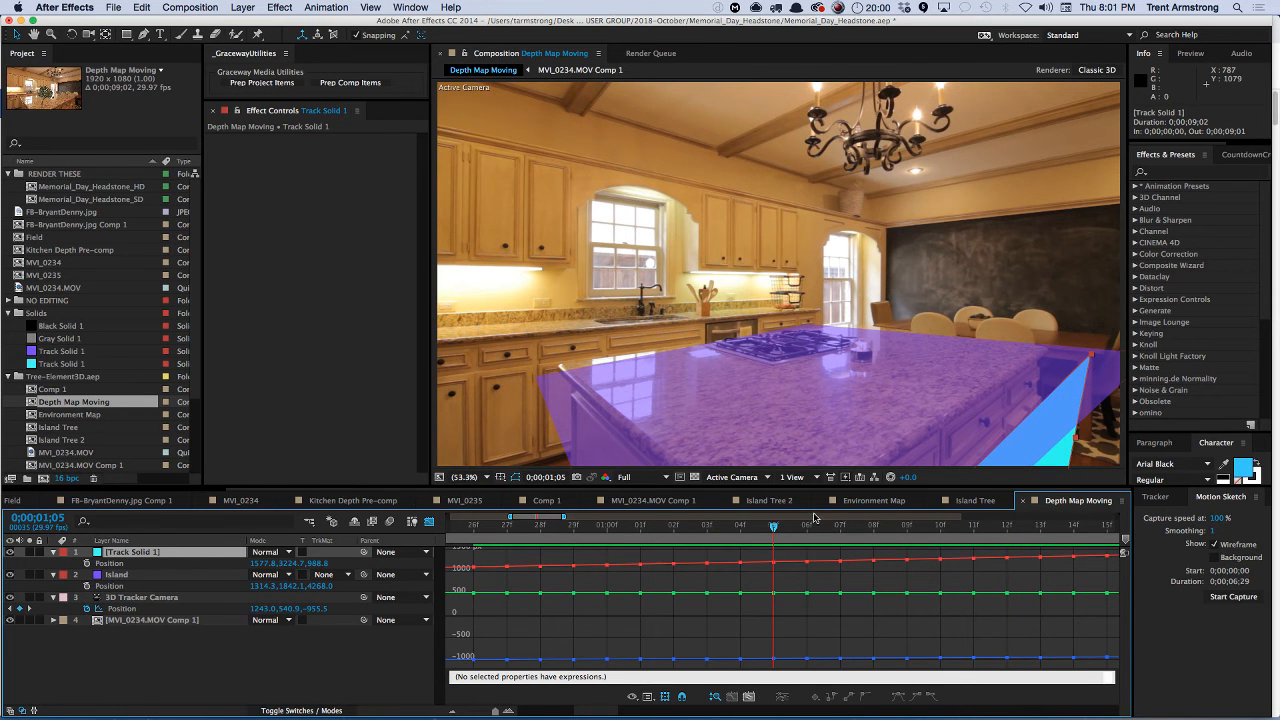
key(comma)
drag(899, 441, 888, 394)
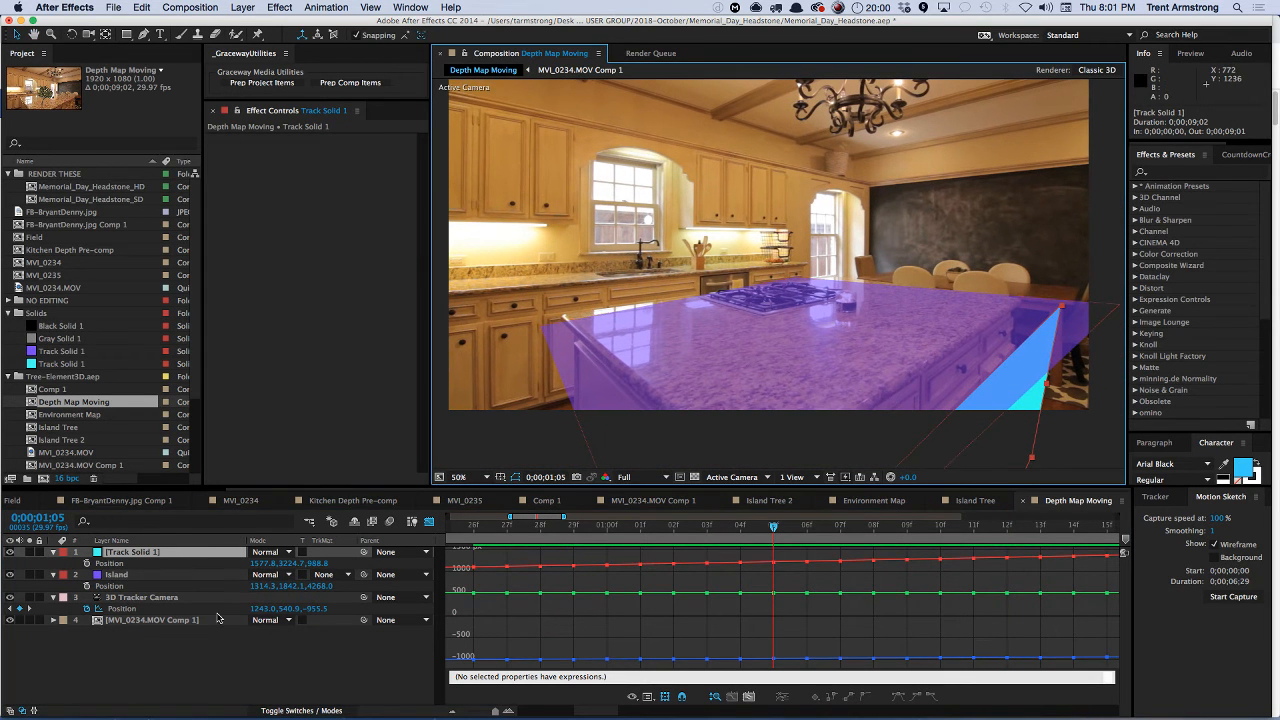
click(105, 608)
click(429, 521)
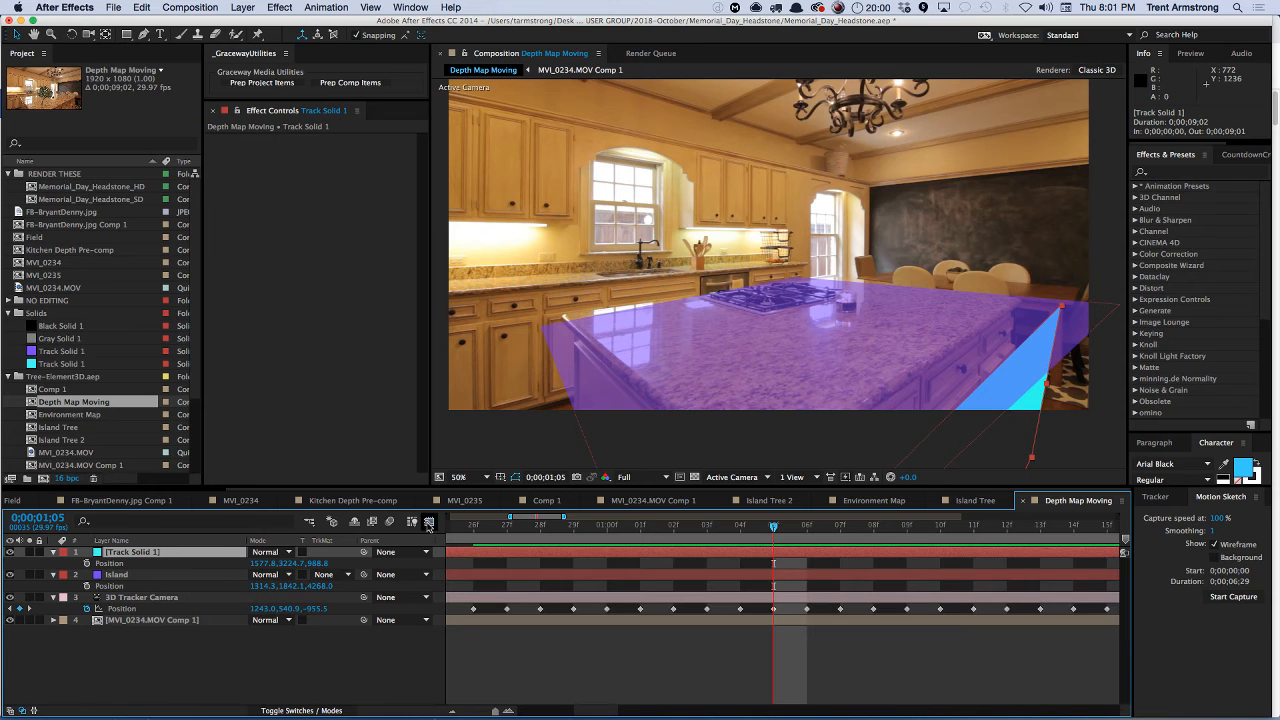
key(semicolon)
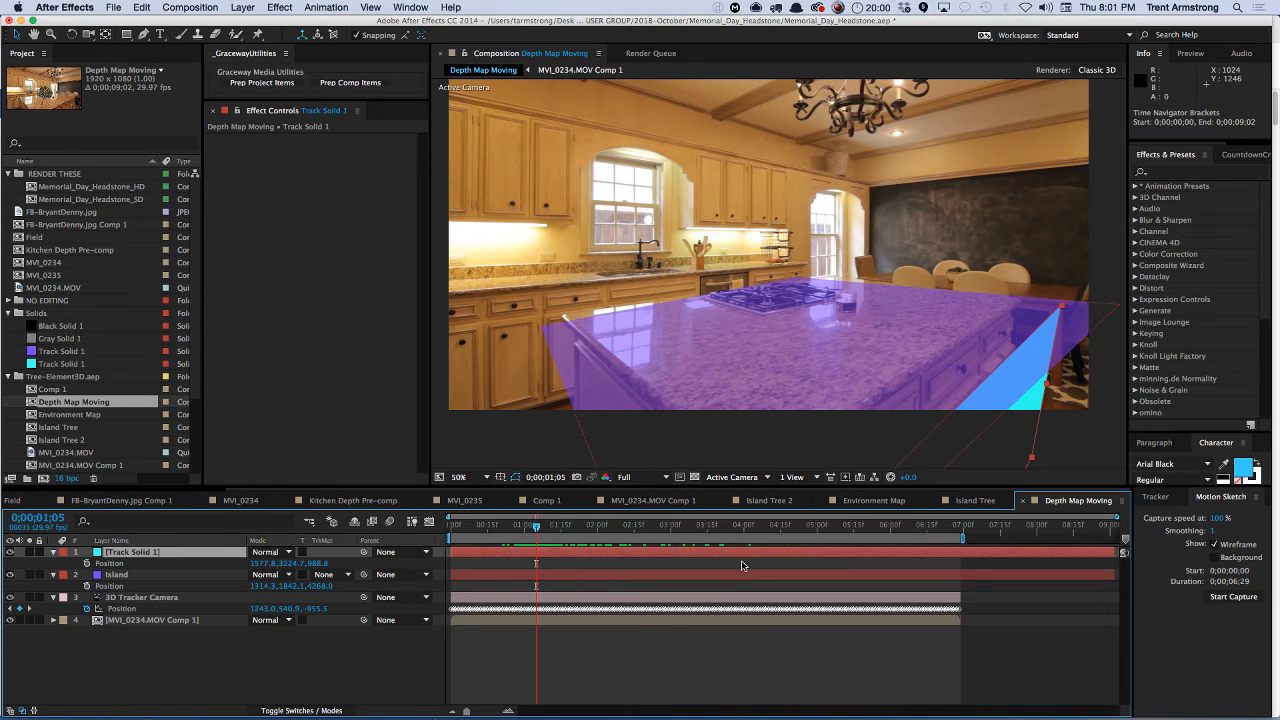
- Move Track Solid 1 toward the front of the island, to a position of about 1291.5, 3164.7, 1273.5
click(1018, 438)
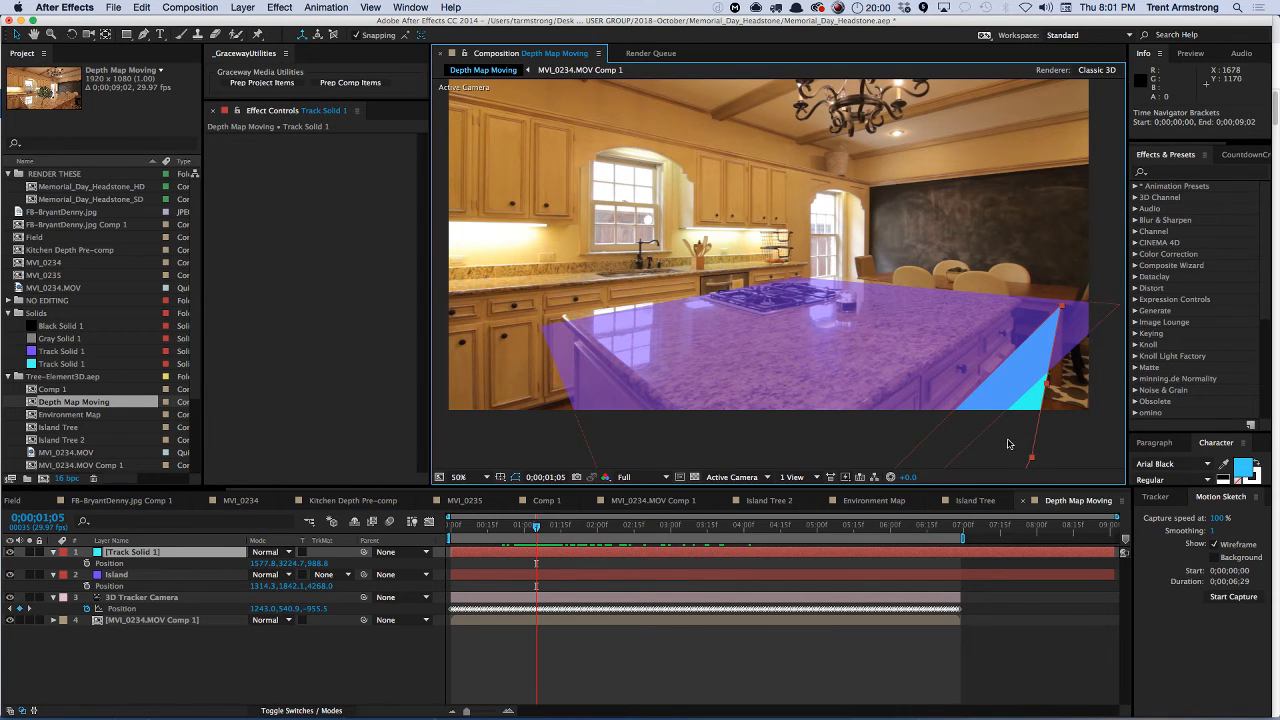
key(comma)
key(comma)
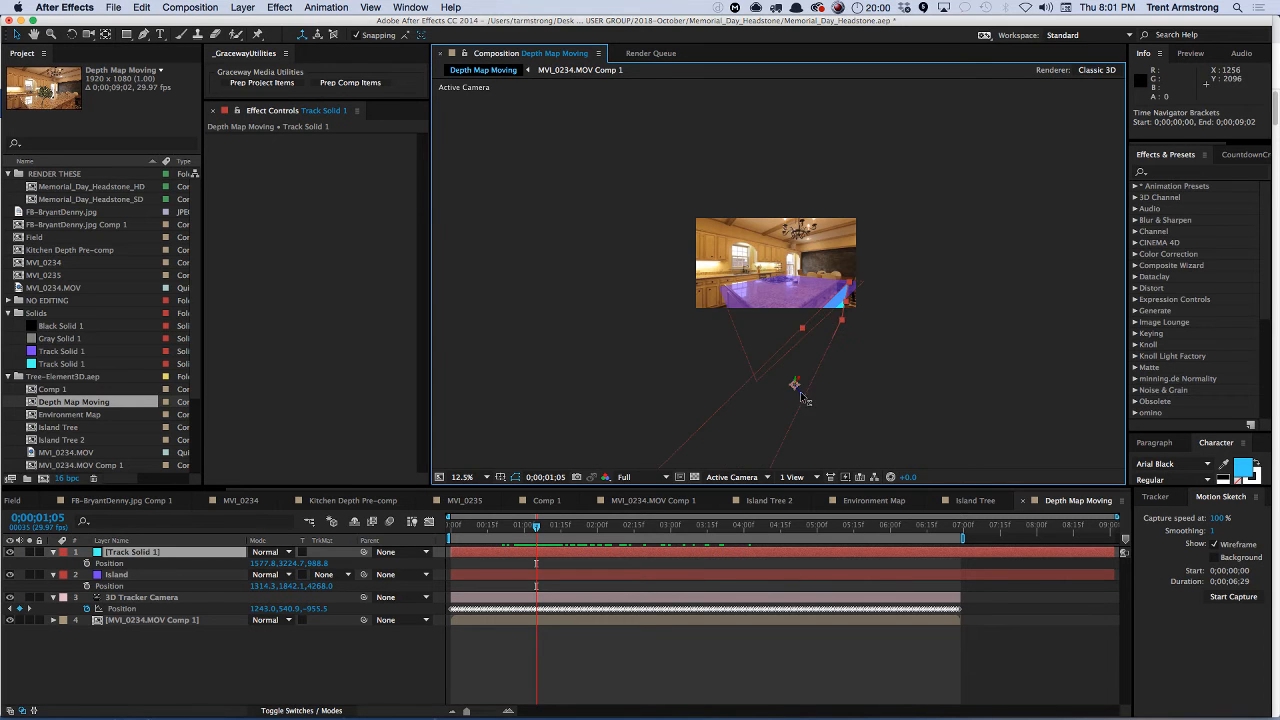
drag(805, 398, 762, 387)
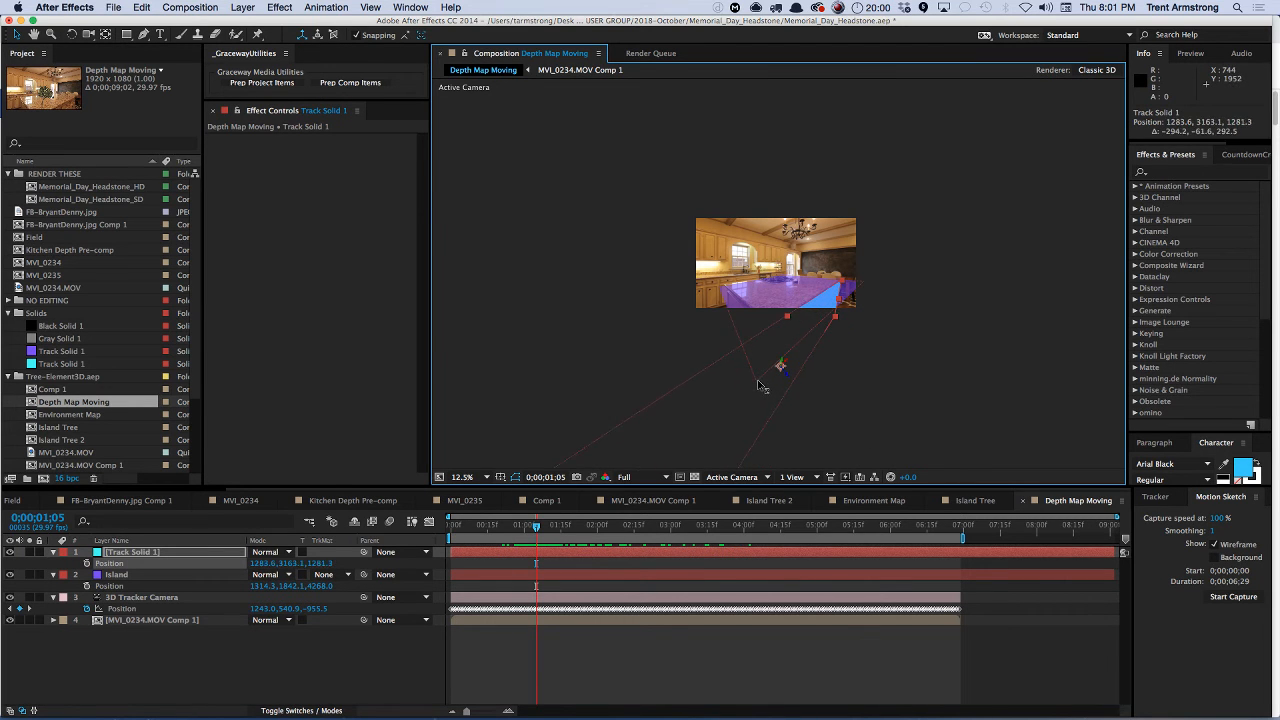
- Fit the Island solid to the countertop with a position of about 1152.9, 1855.7, 4949.4 and a scale of about 680%, 524%
click(748, 325)
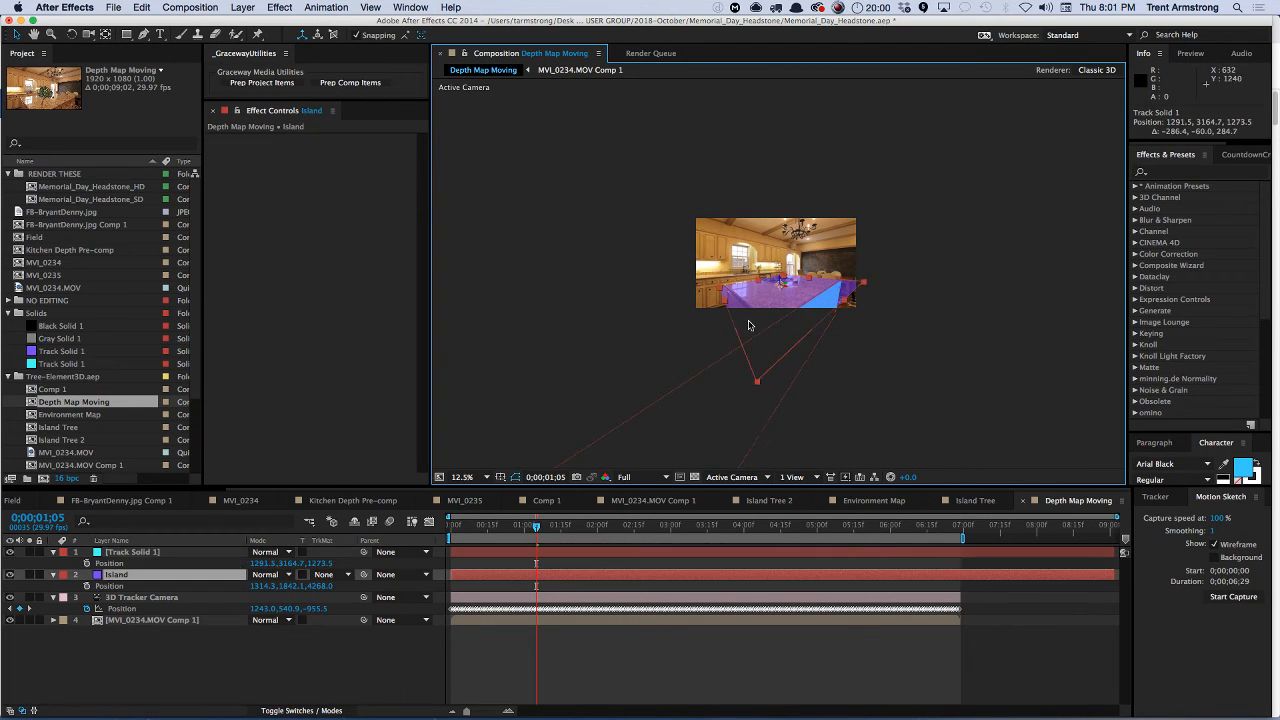
key(period)
key(period)
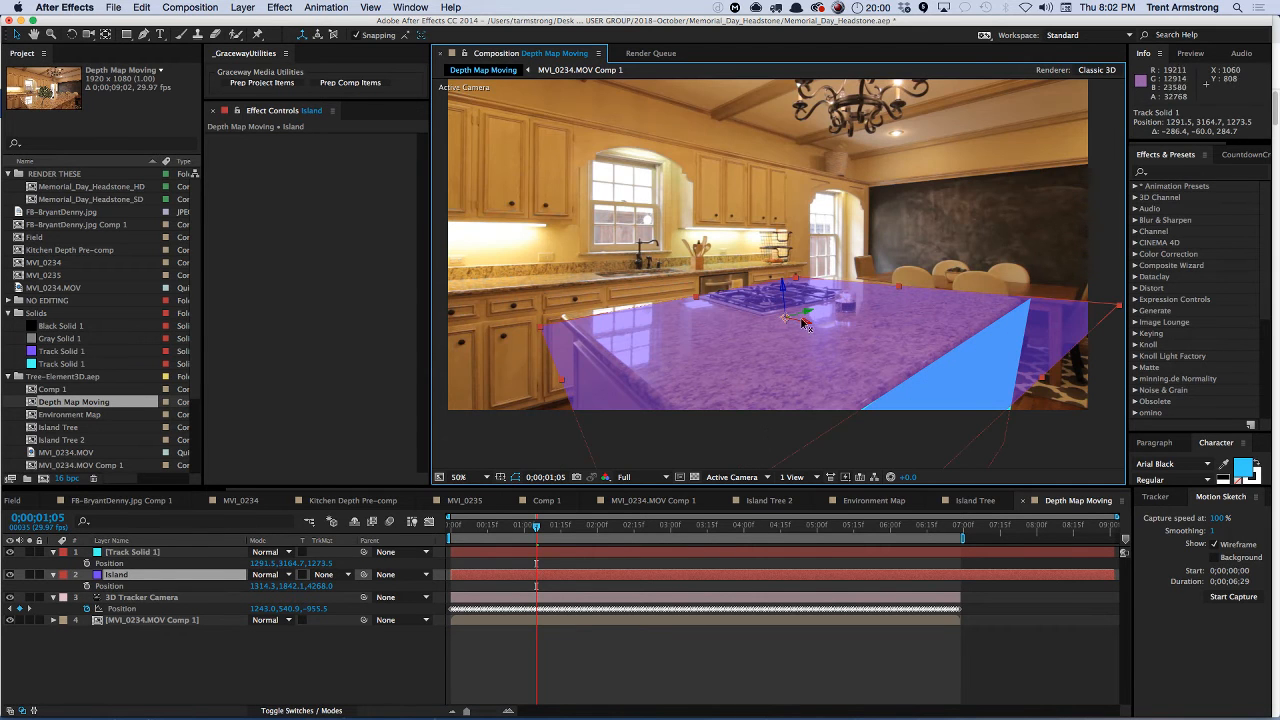
drag(806, 326, 582, 356)
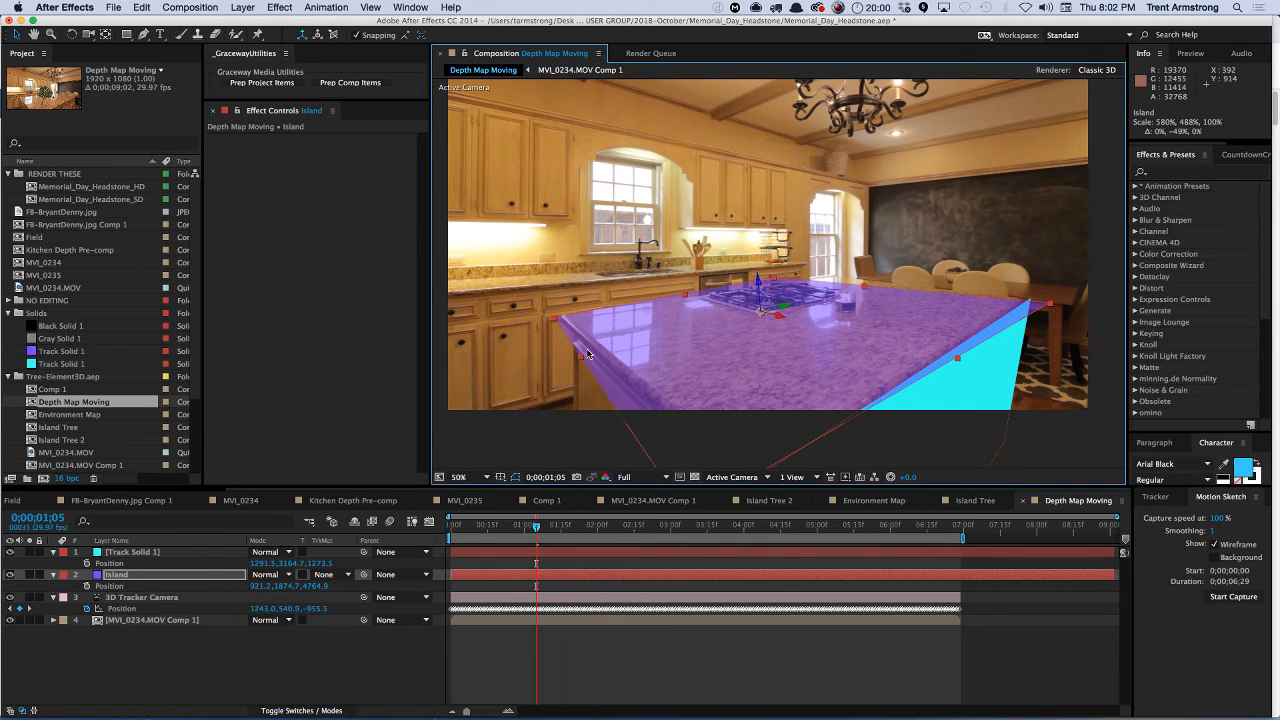
drag(785, 306, 585, 363)
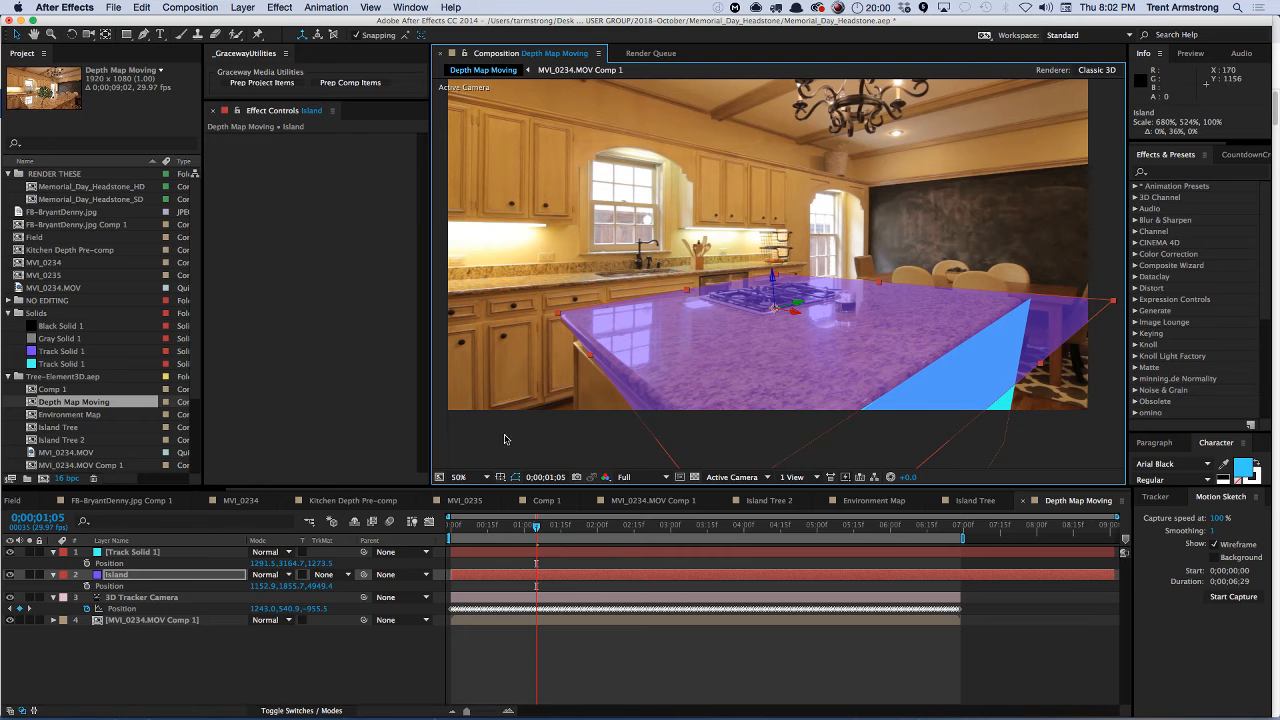
mouse_move(543, 528)
mouse_down()
mouse_move(787, 528)
mouse_move(524, 530)
mouse_up()
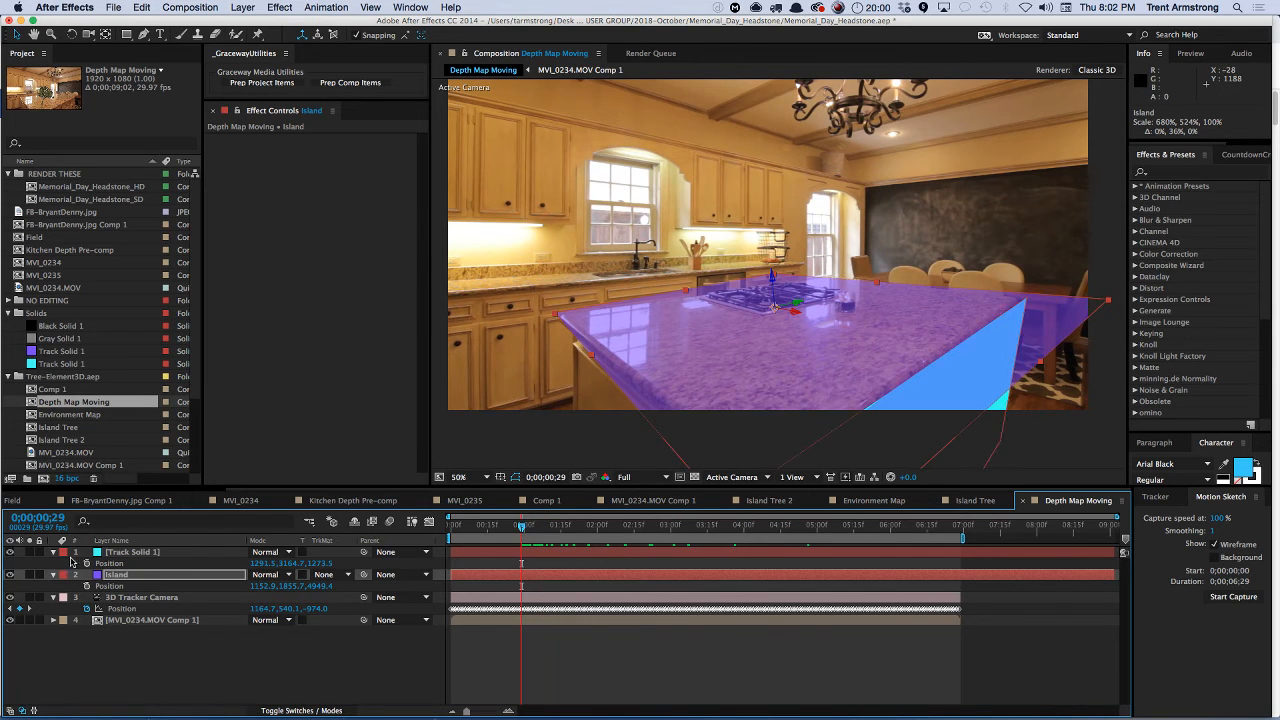
- Duplicate the Island layer and rename the copy Island Side
key(ctrl+d)
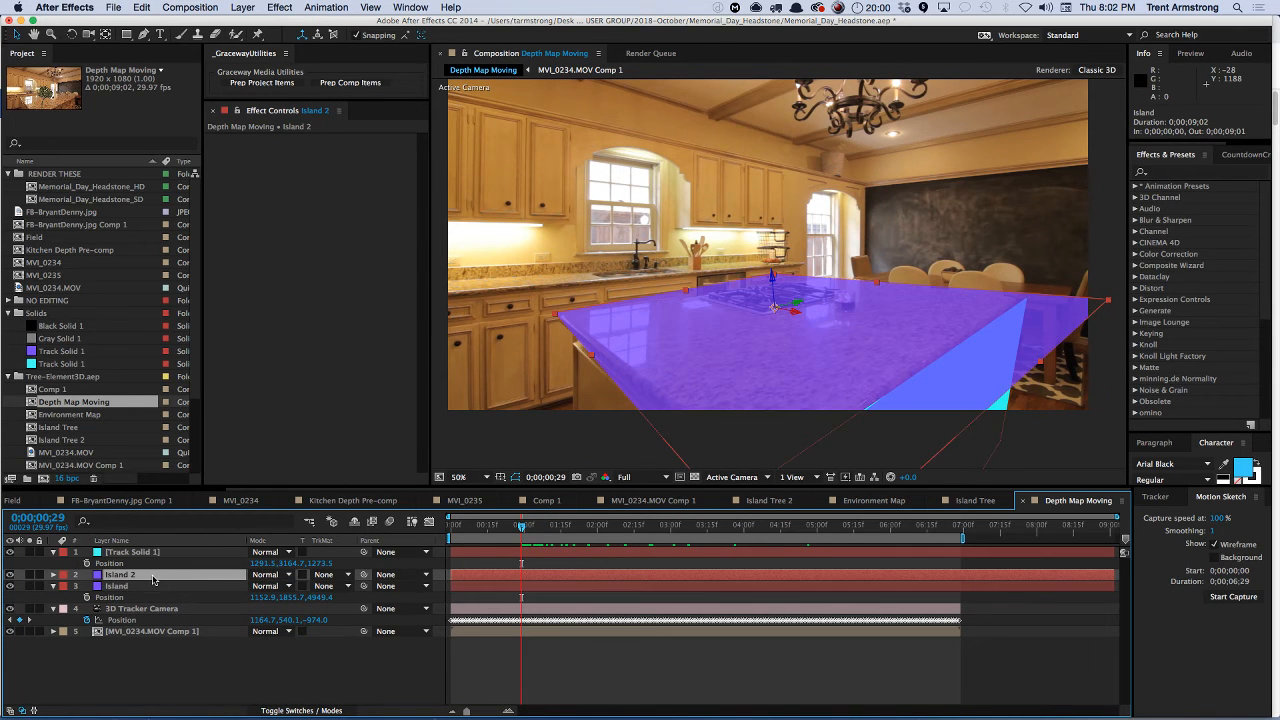
key(Return)
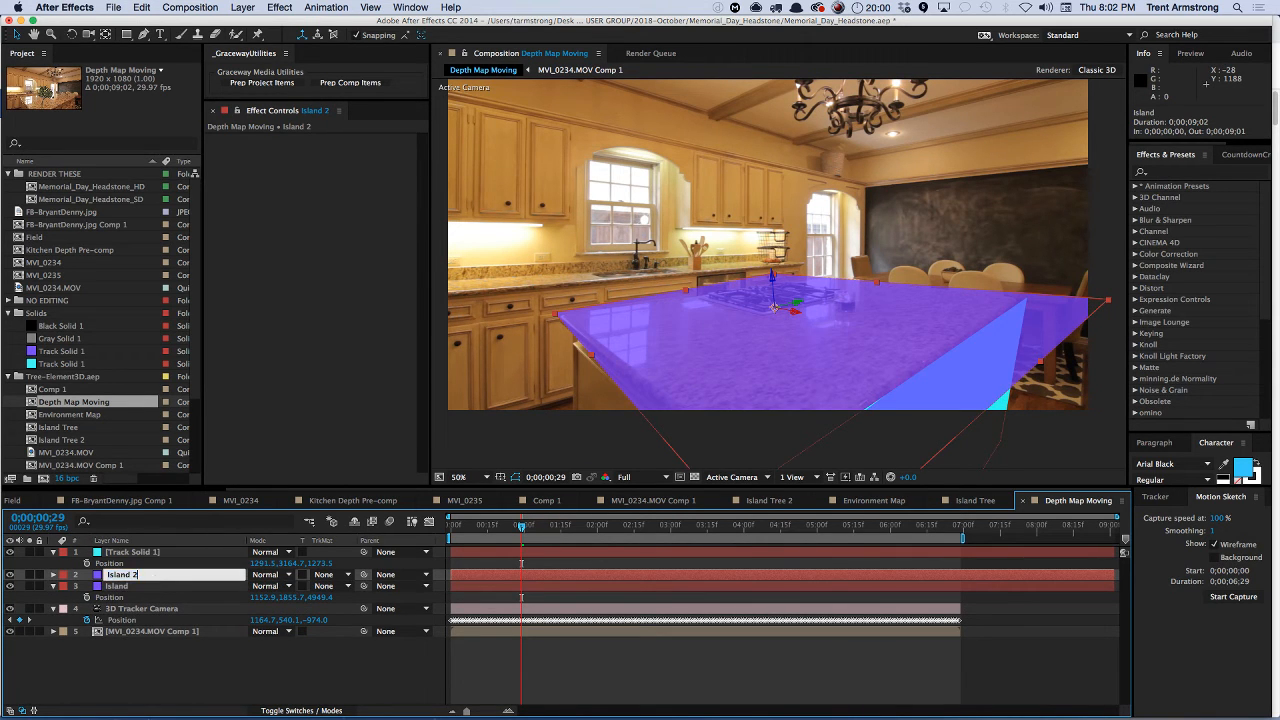
text(Island Side)
key(Return)
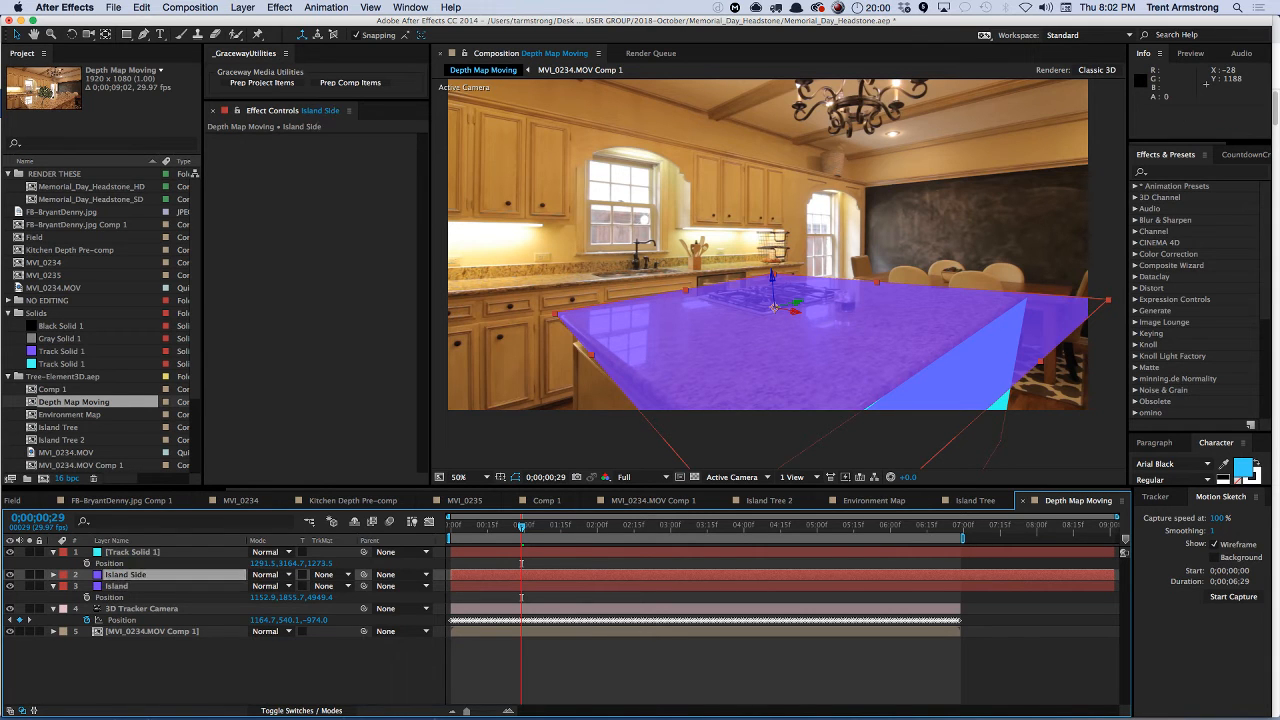
- Rename the Track Solid 1 layer as Island Front
key(ctrl+Up)
key(Return)
key(BackSpace)
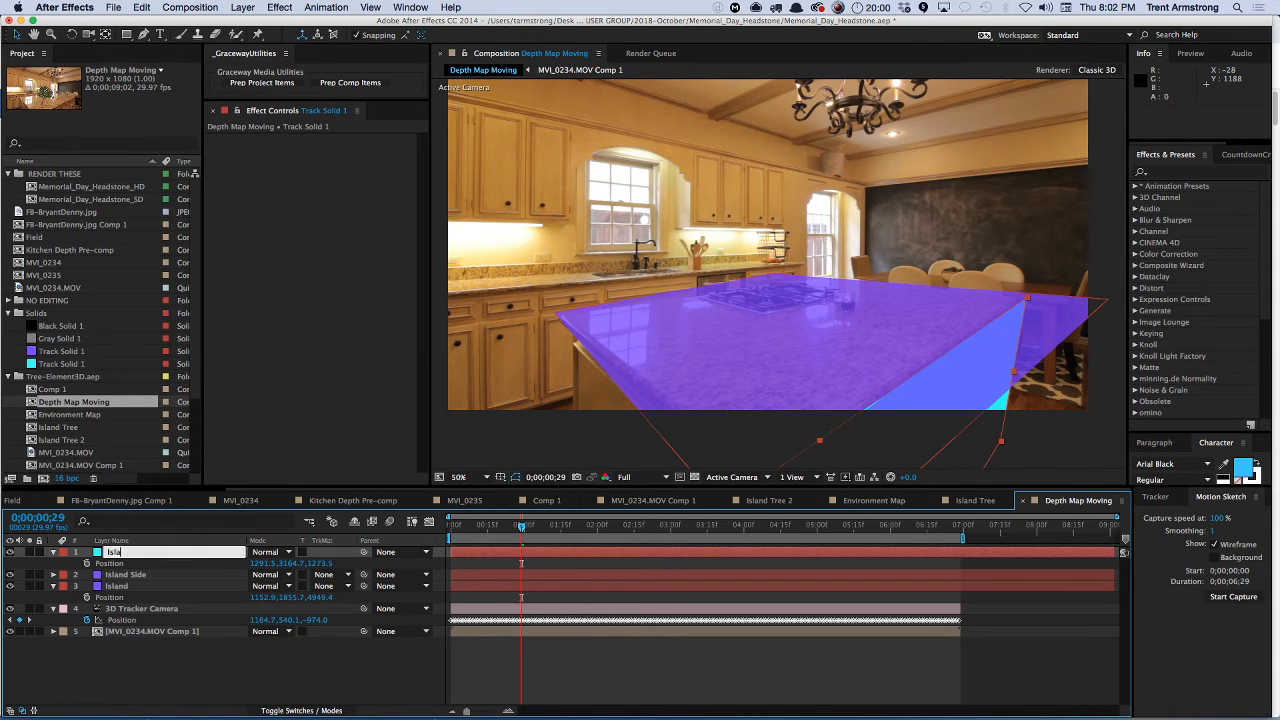
key(Return)
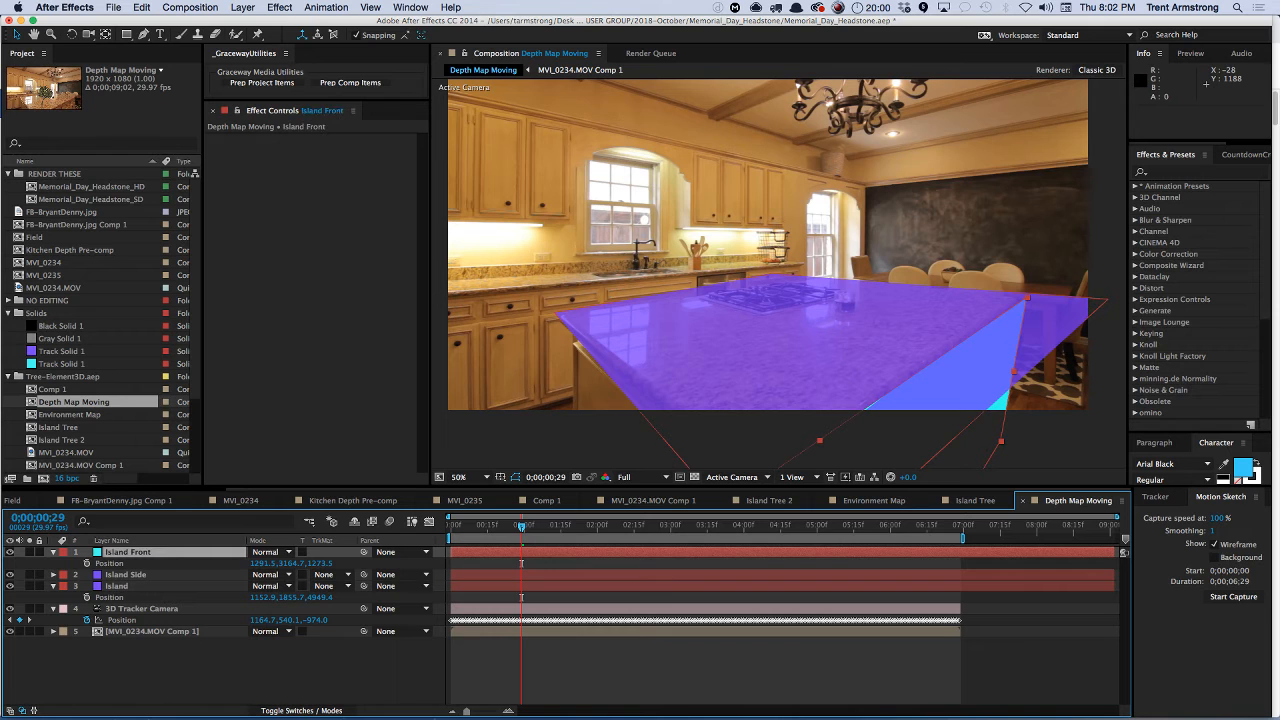
- Parent the Island Side layer to Island and zero its orientation on all three axes
click(124, 575)
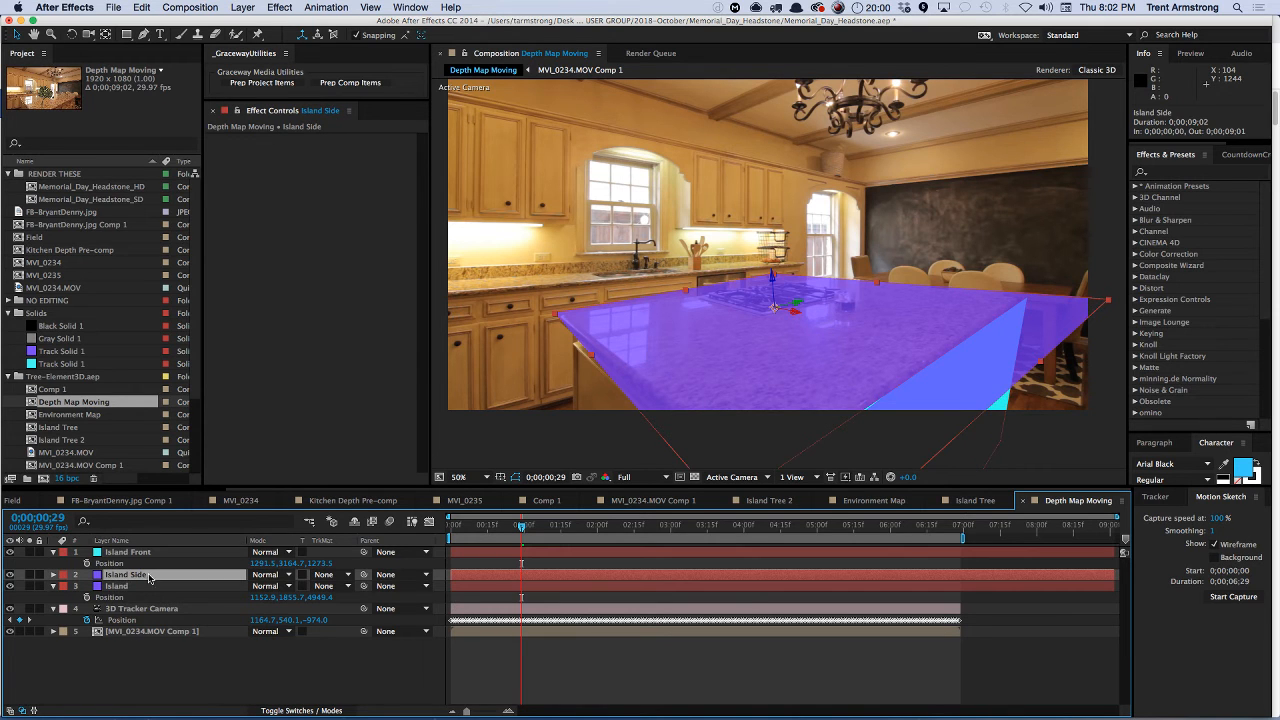
key(r)
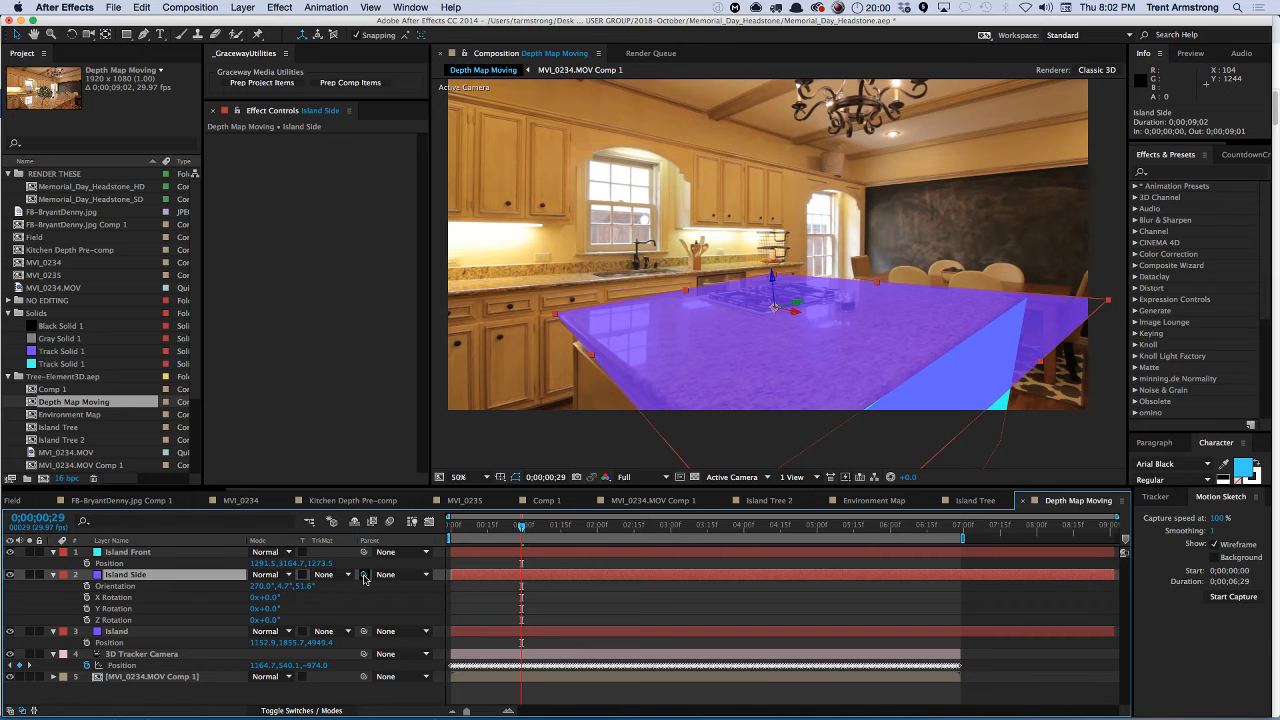
drag(364, 576, 248, 621)
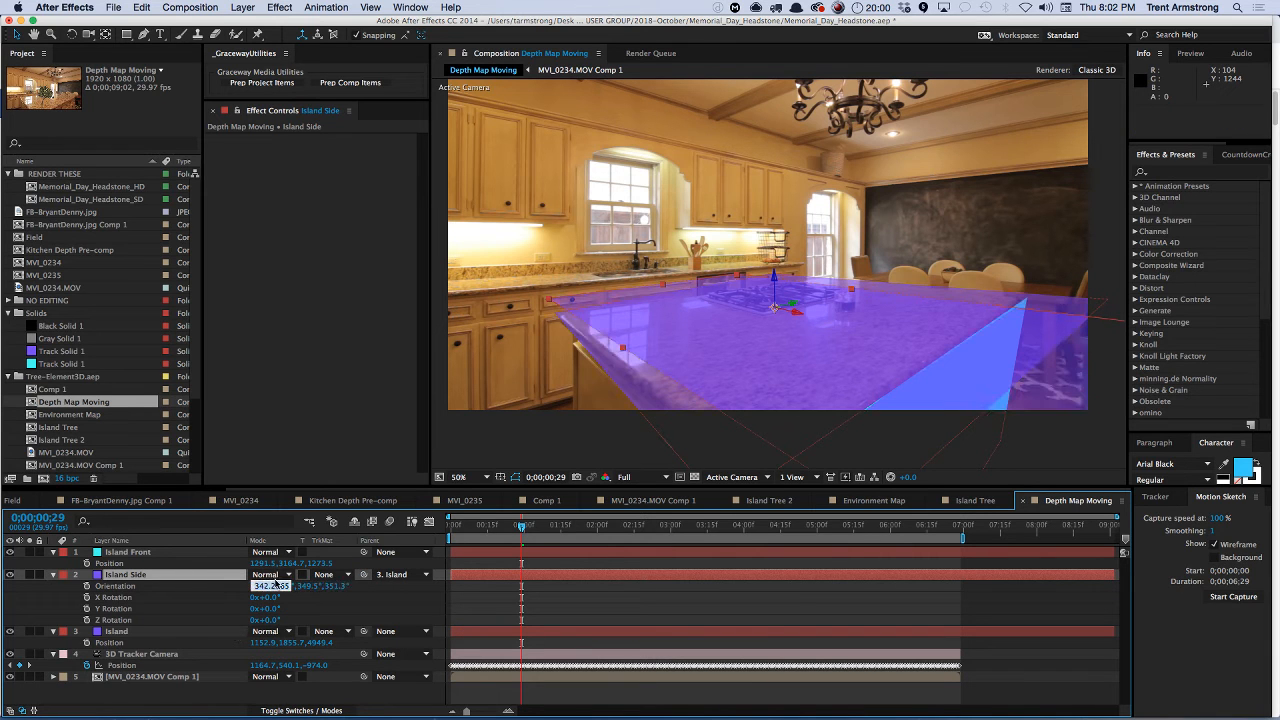
key(Return)
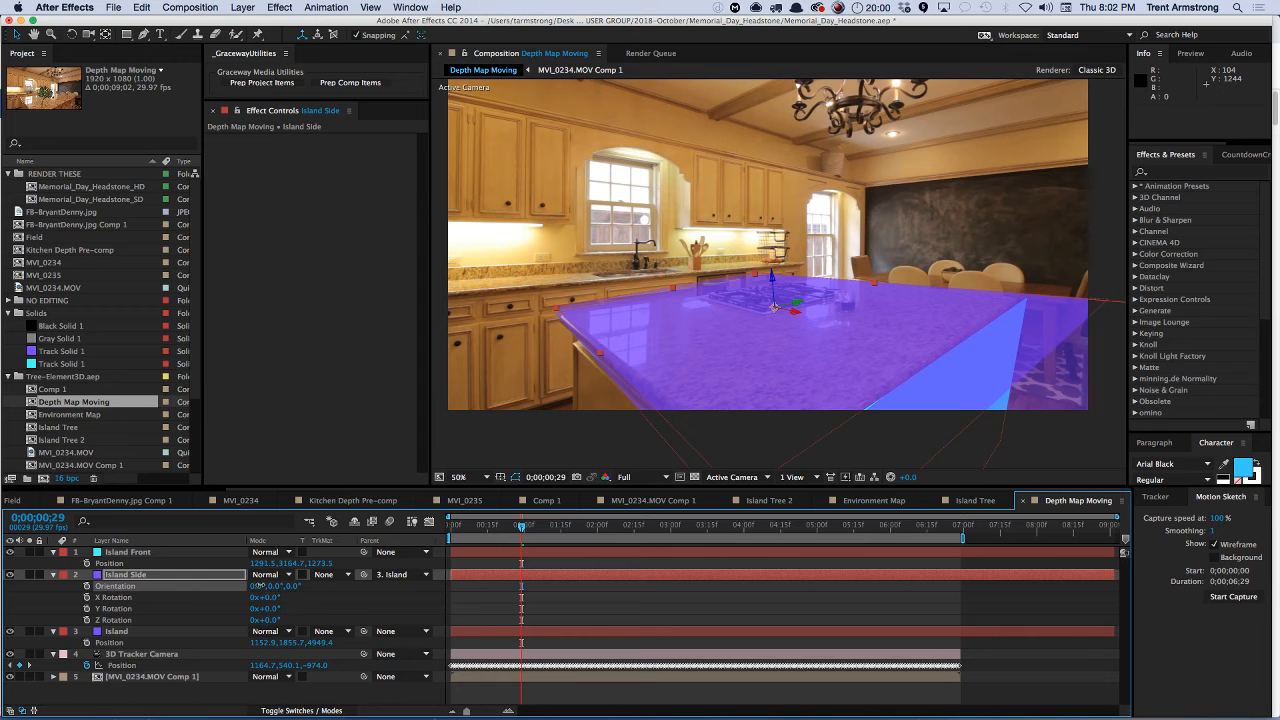
- Set the Island Side layer's orientation to 90°, 0°, 0° so it stands perpendicular to the countertop
click(155, 632)
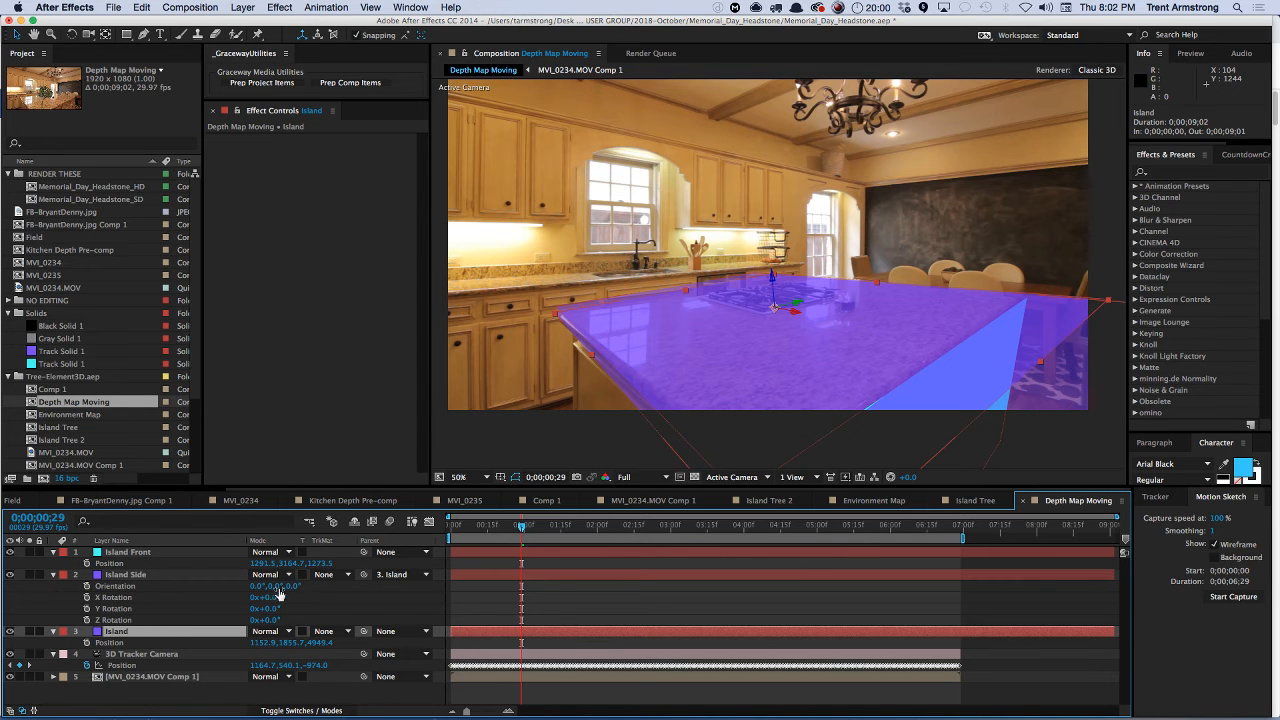
drag(256, 591, 349, 571)
key(super+z)
drag(260, 592, 311, 576)
key(super+z)
key(super+z)
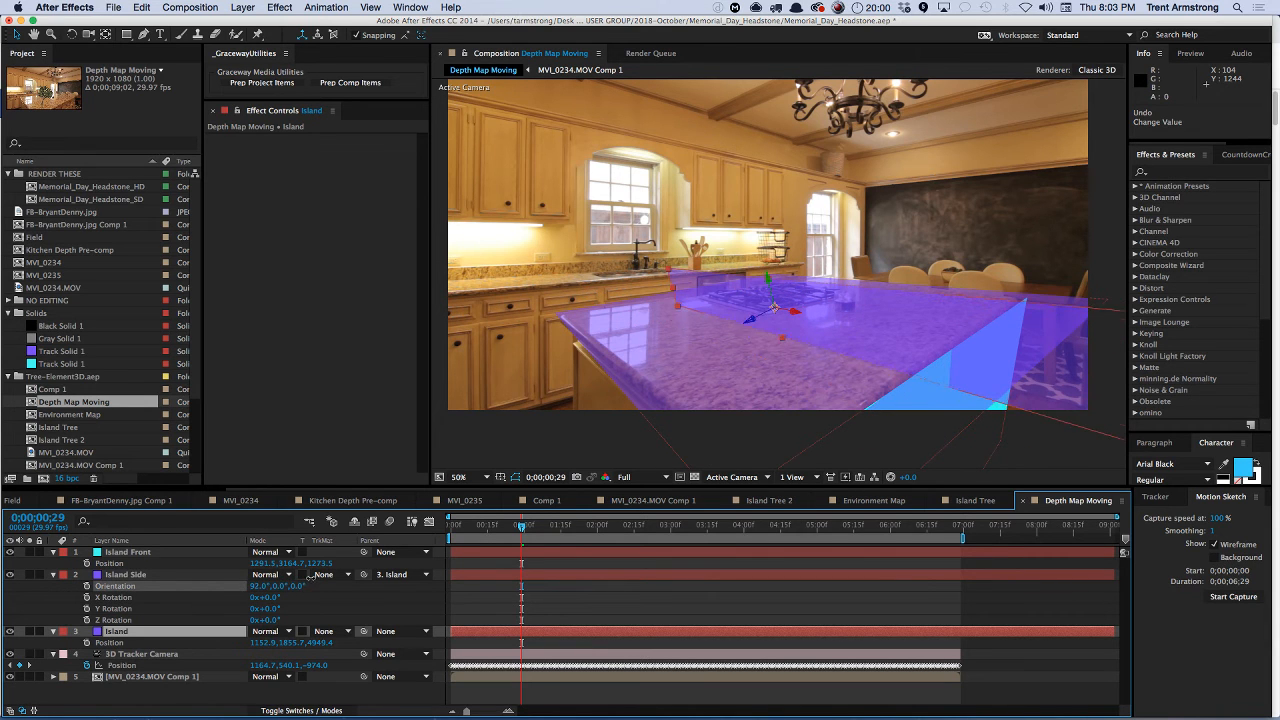
click(257, 586)
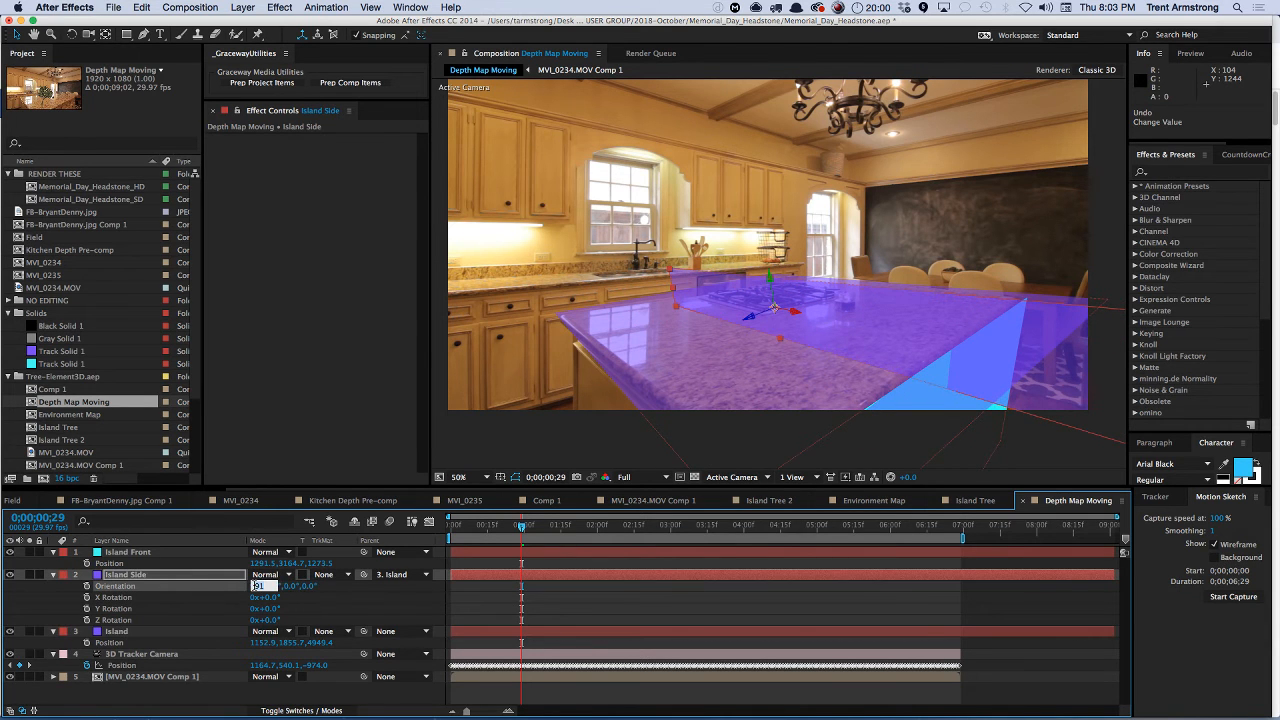
key(Return)
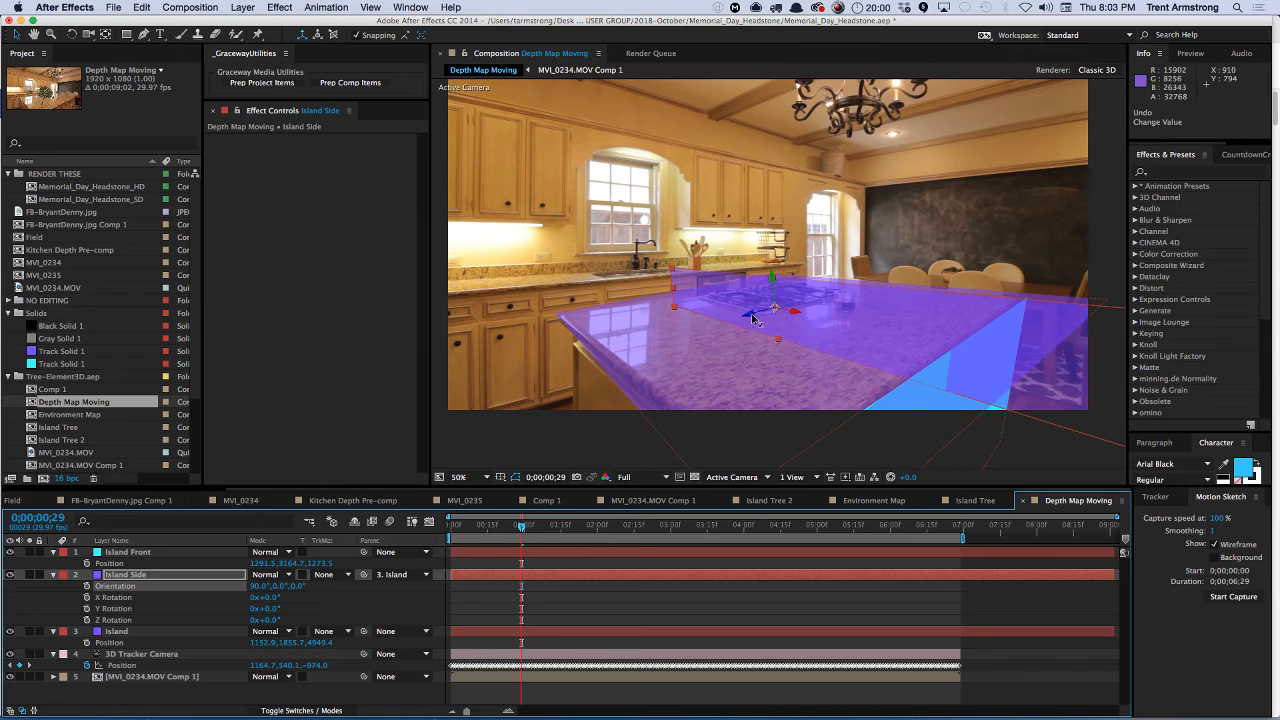
- Move Island Side to the island's near cabinet end and scale it to about 63%, 119%, 85%
drag(752, 318, 561, 381)
drag(543, 311, 648, 470)
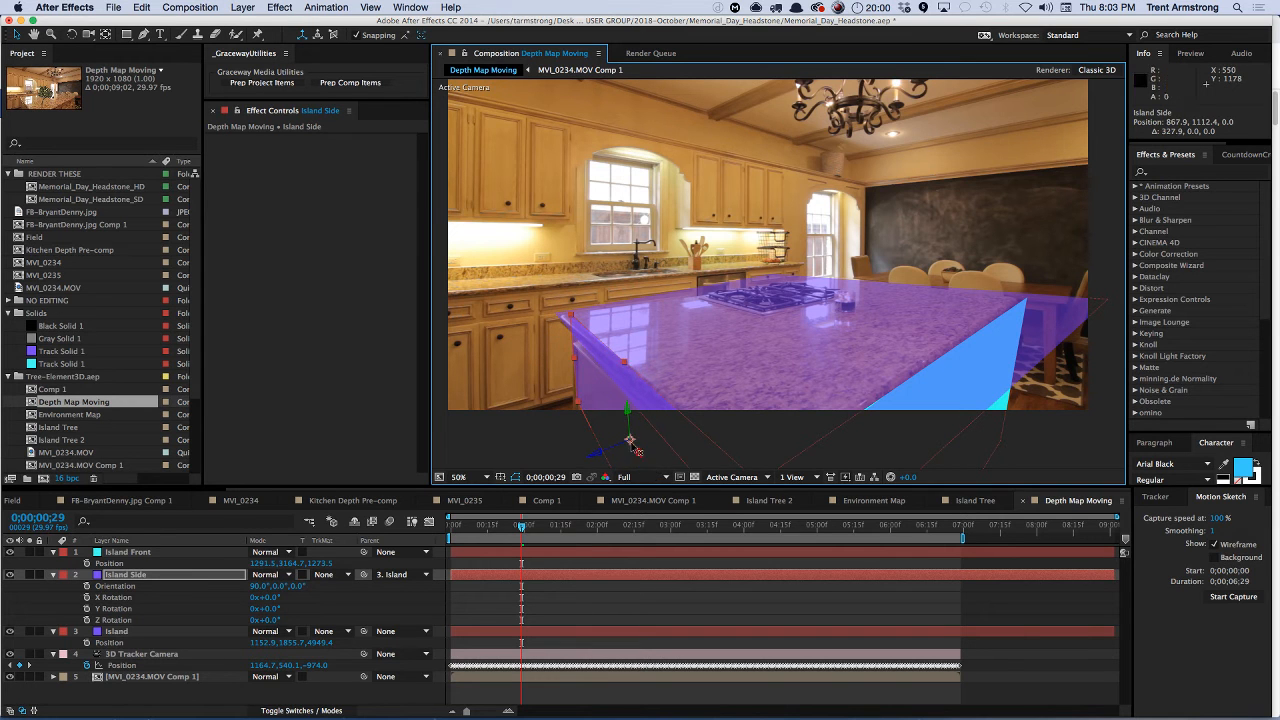
drag(627, 366, 638, 349)
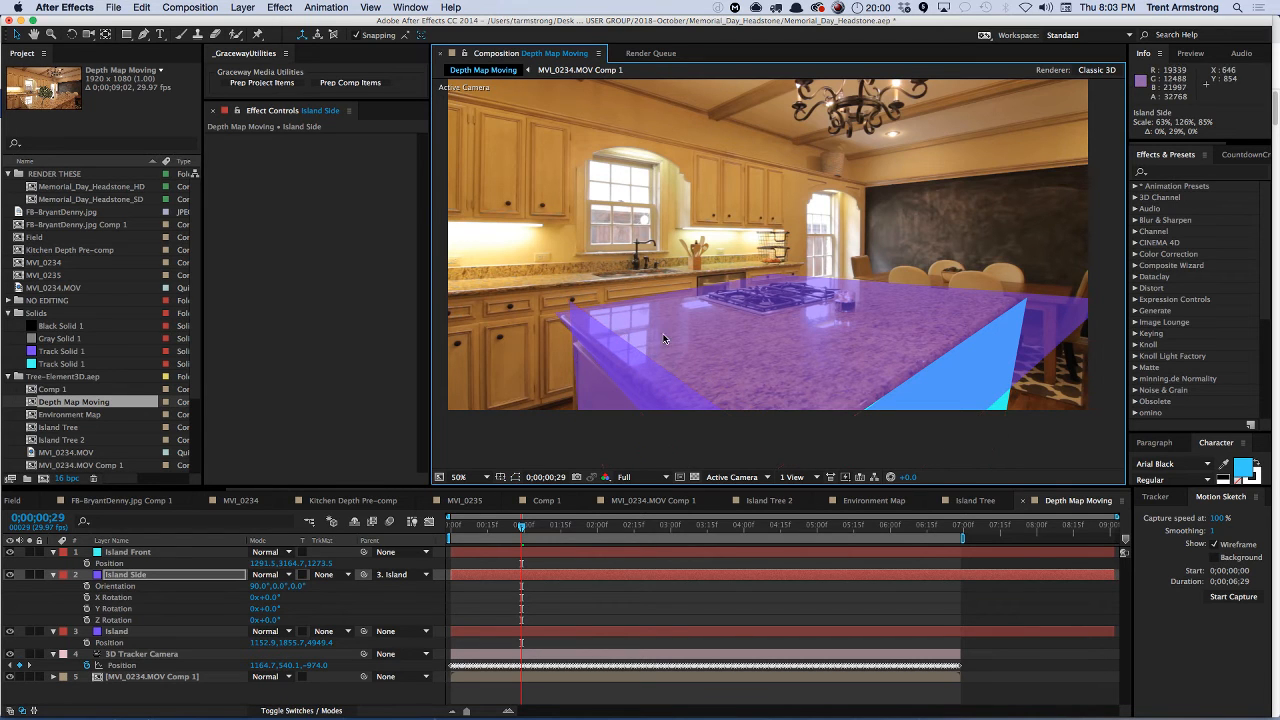
click(126, 579)
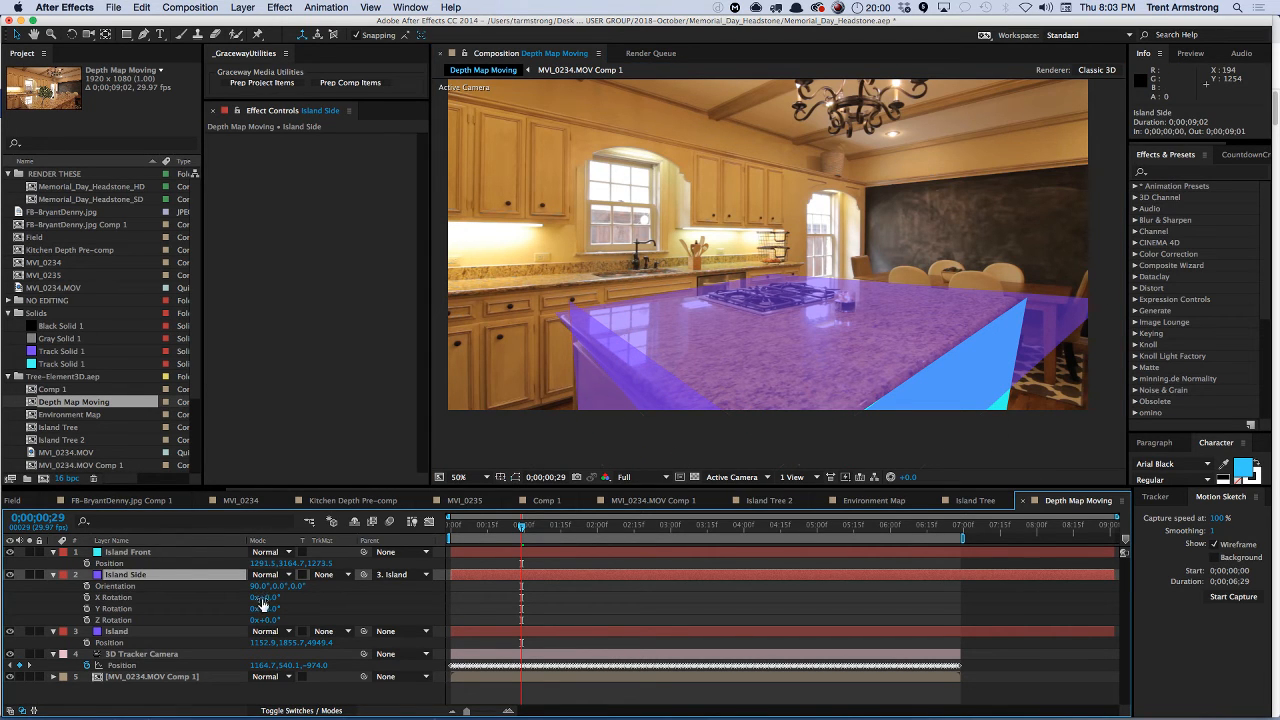
mouse_move(622, 341)
mouse_down()
mouse_move(622, 228)
mouse_move(622, 343)
mouse_up()
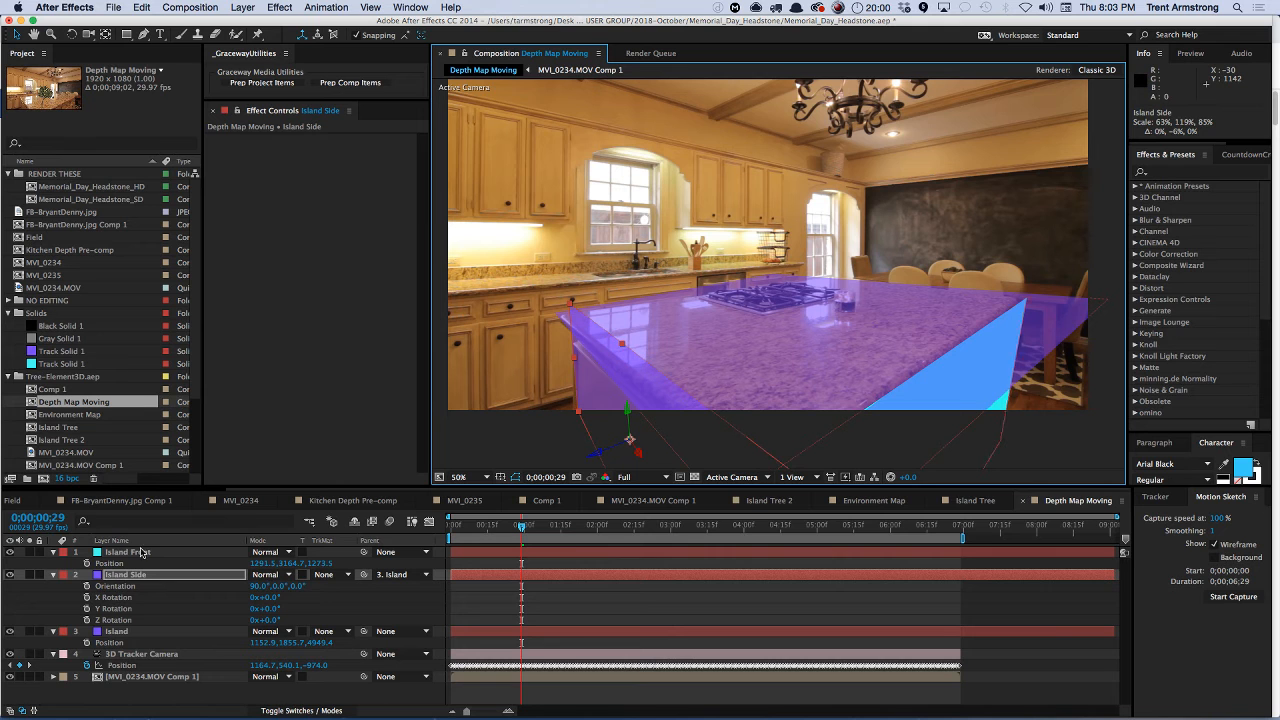
- Apply the Generate Fill effect to Island Side with its default red colour
click(278, 8)
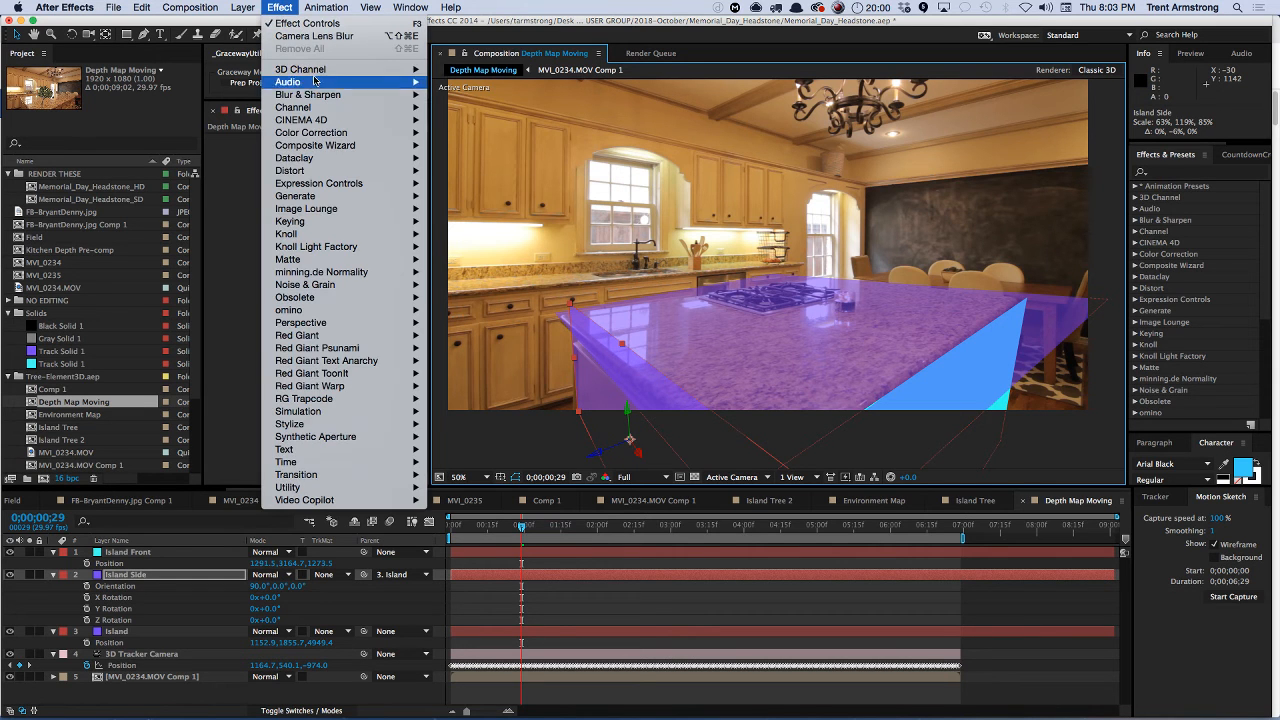
mouse_move(317, 197)
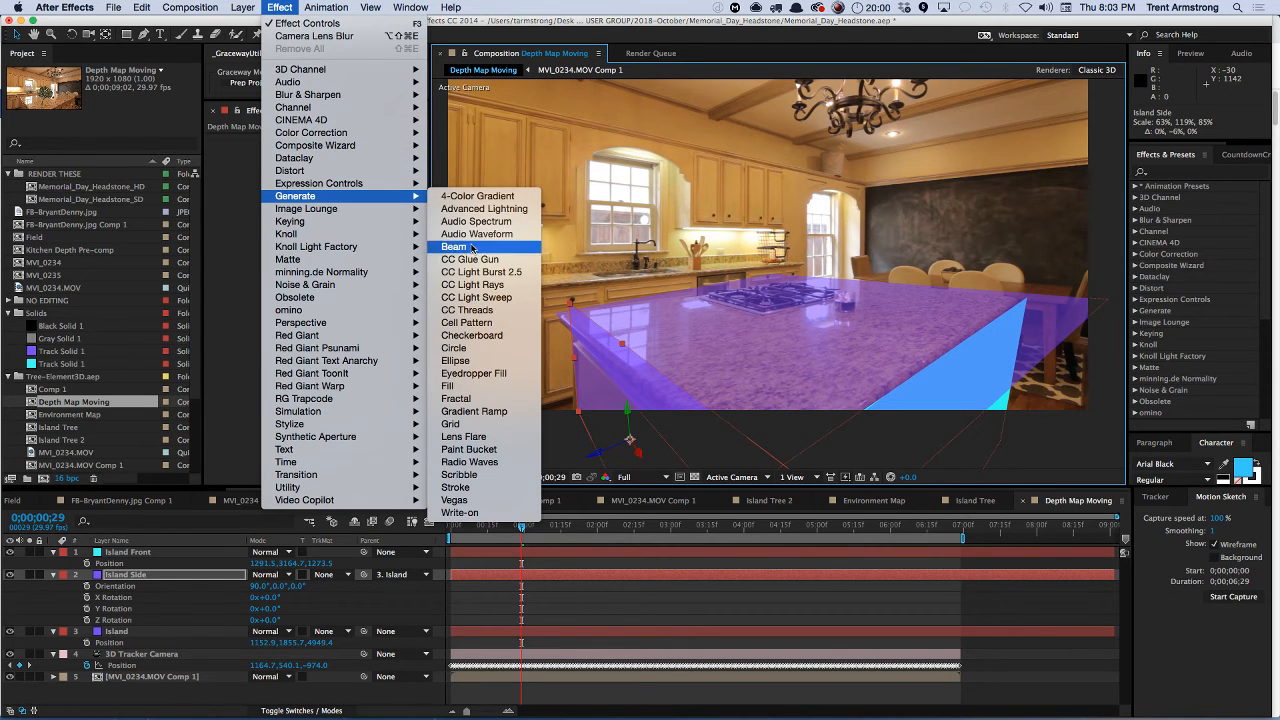
click(447, 386)
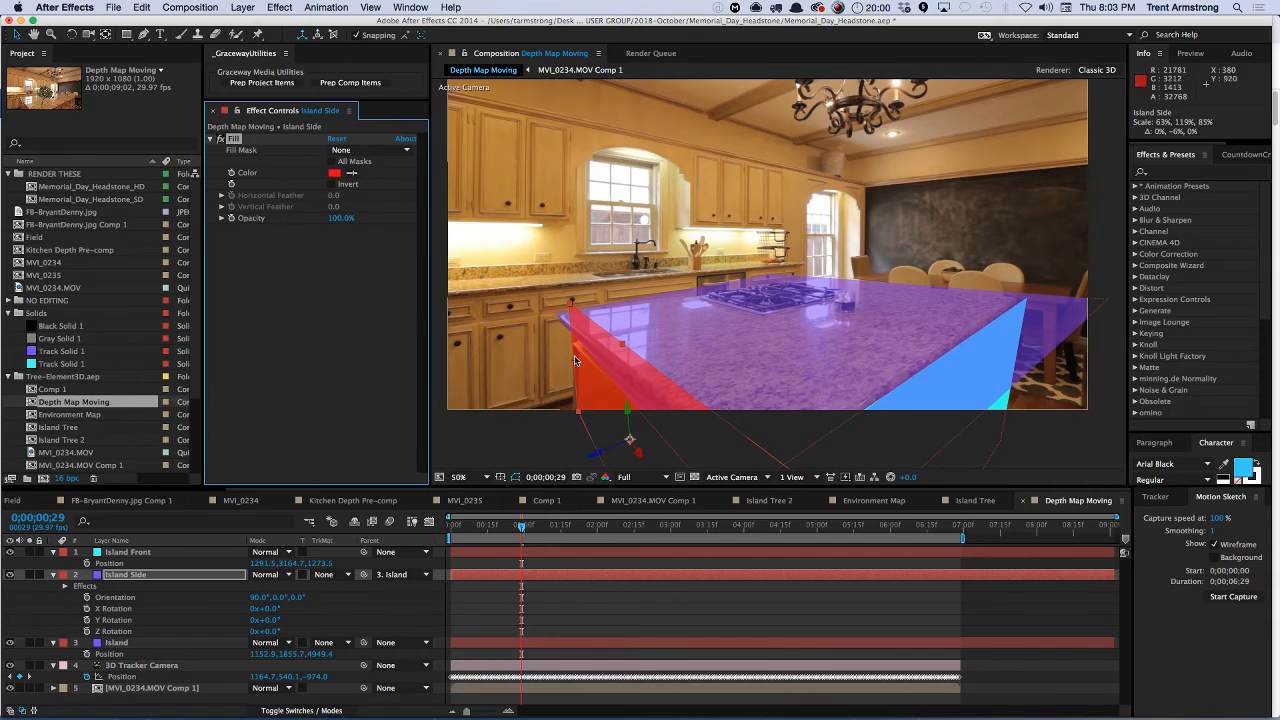
- Refit Island Side beneath the countertop edge with a position of about 867.9, 1066.9, 875.8 and a scale of about 110%, 145%, 85%
mouse_move(627, 329)
mouse_down()
mouse_move(631, 315)
mouse_move(627, 335)
mouse_up()
drag(600, 456, 614, 455)
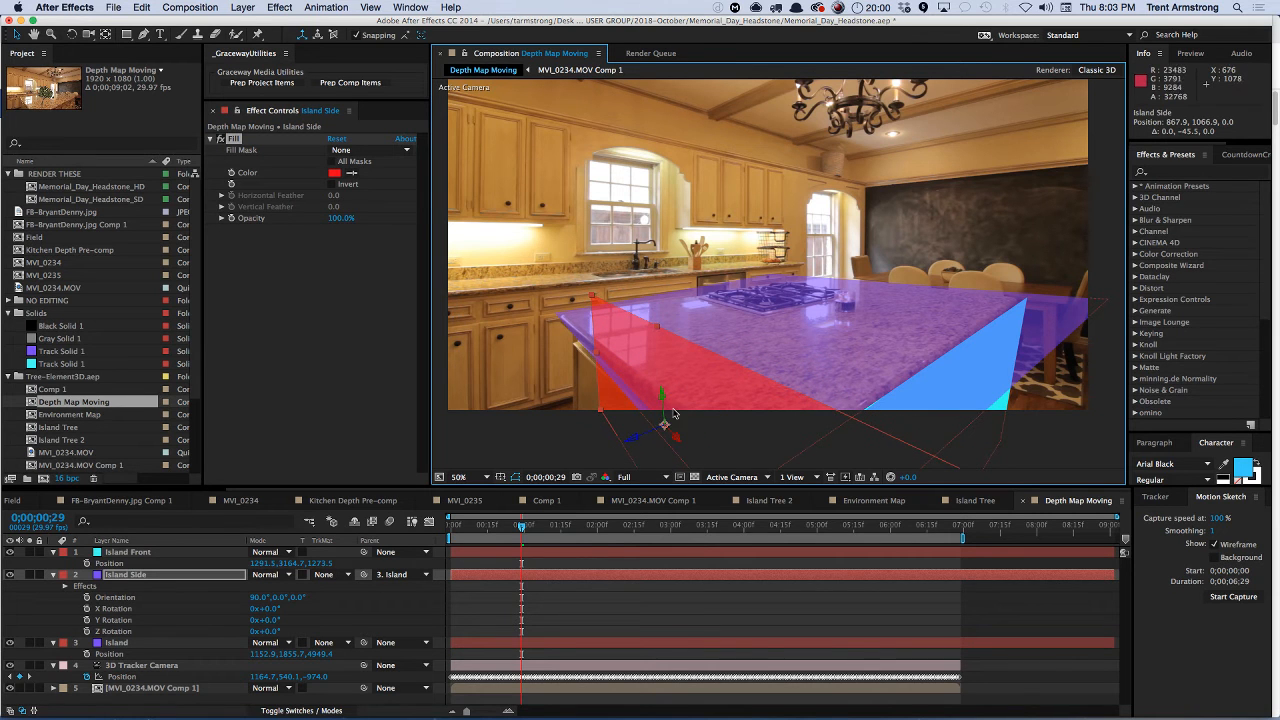
drag(664, 401, 667, 548)
drag(600, 394, 576, 375)
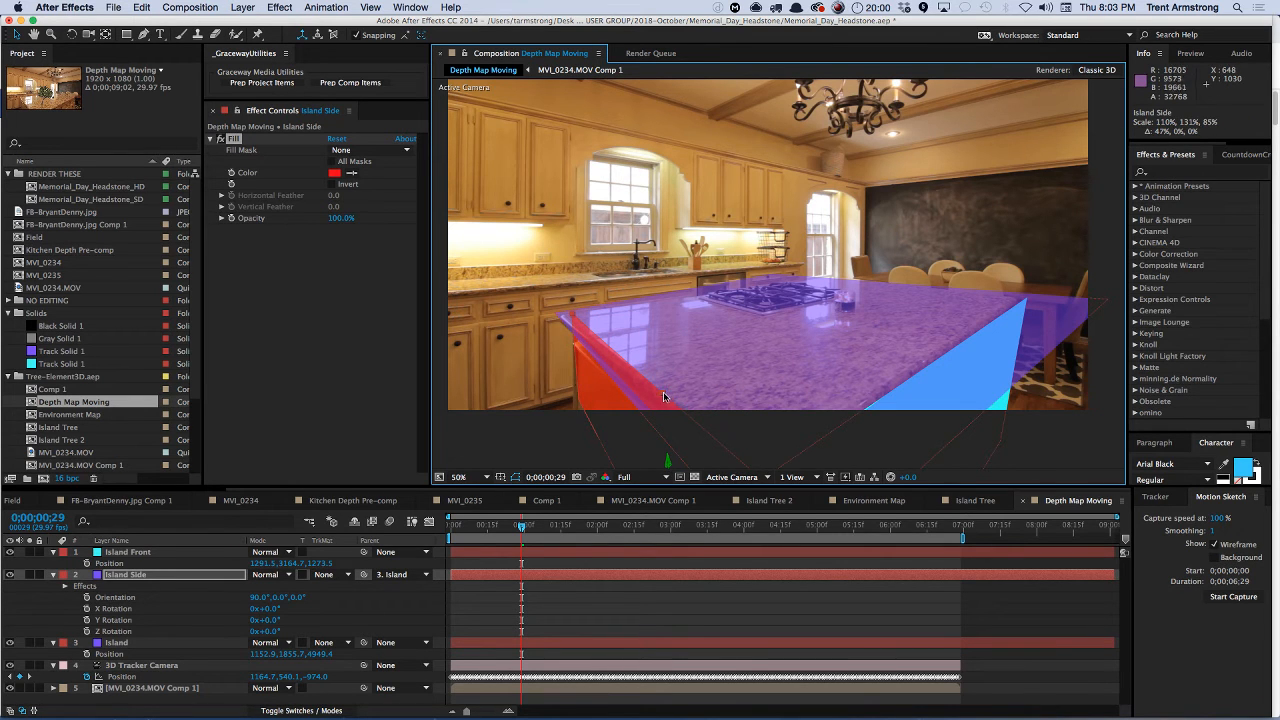
drag(664, 394, 663, 380)
drag(690, 363, 695, 292)
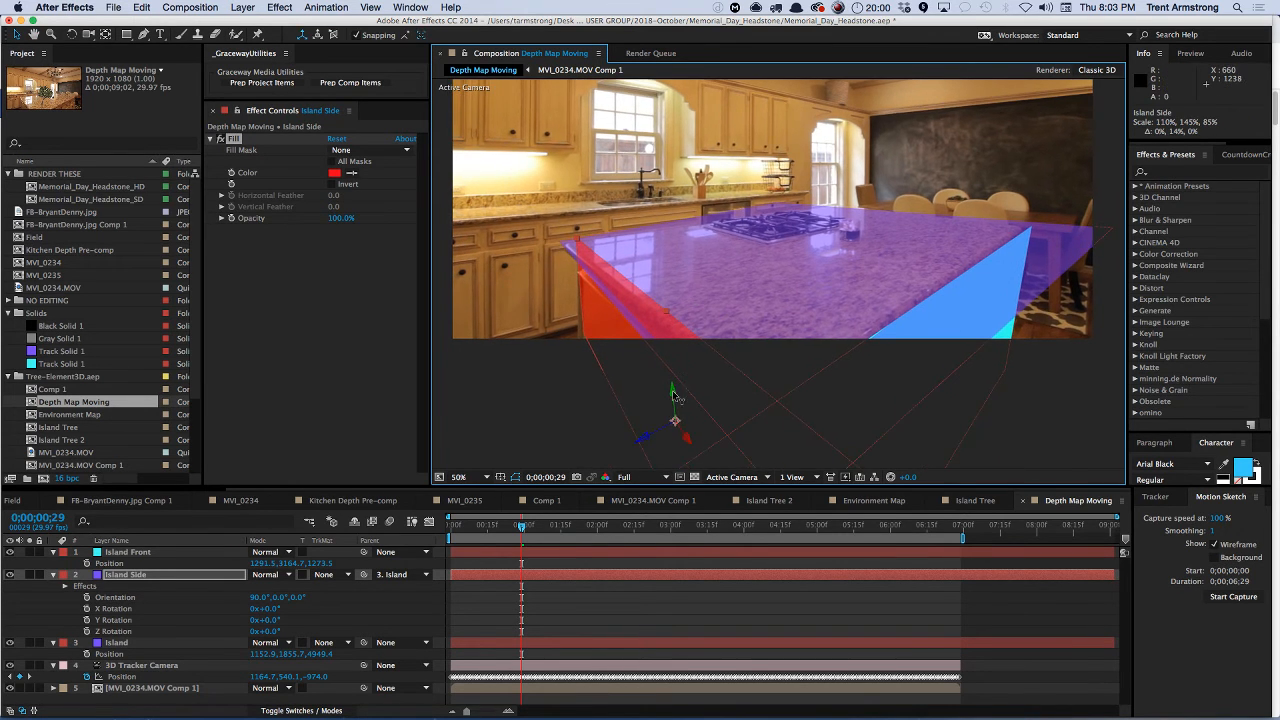
drag(675, 397, 673, 405)
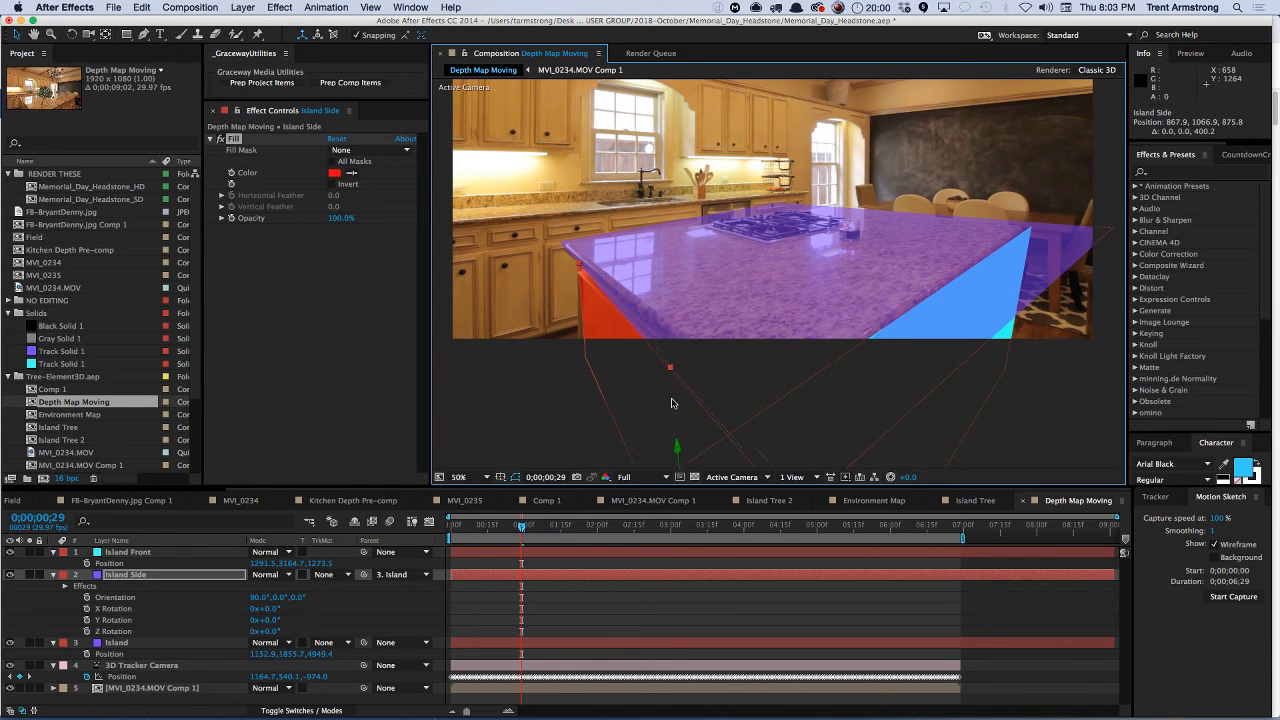
- Collapse the expanded properties of the solid and camera layers in the timeline
click(53, 574)
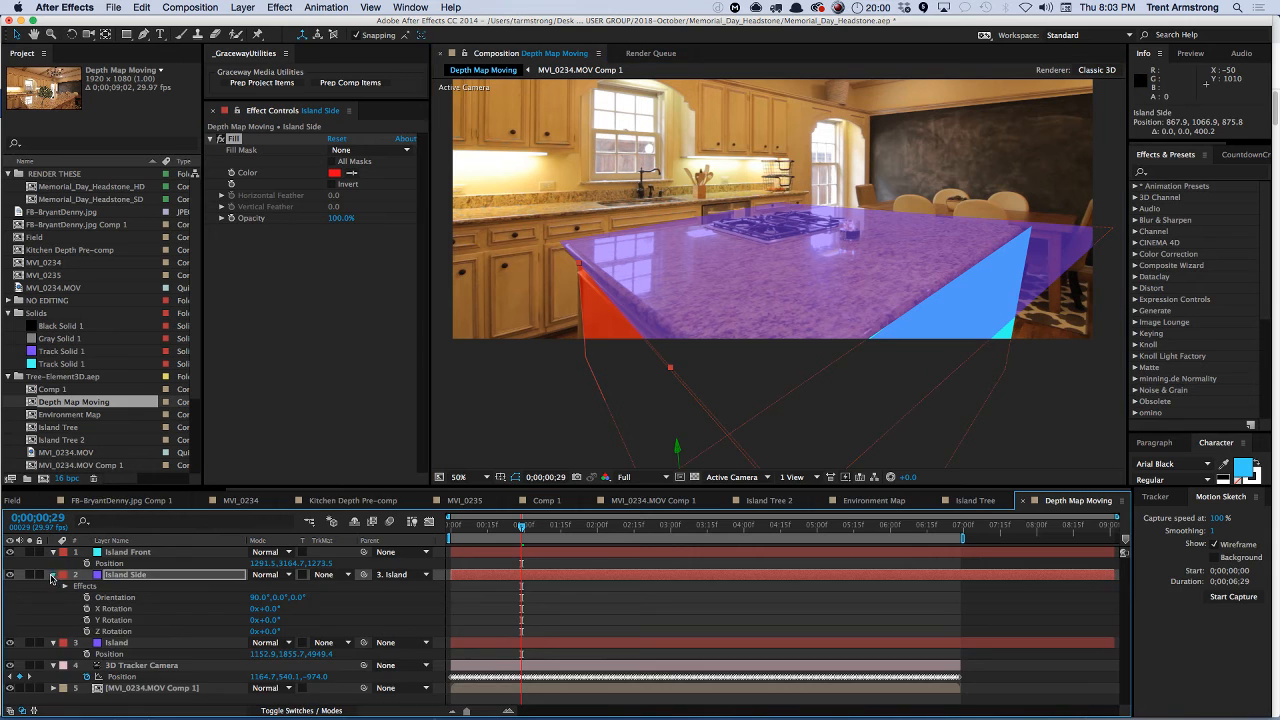
click(53, 552)
click(53, 575)
click(53, 586)
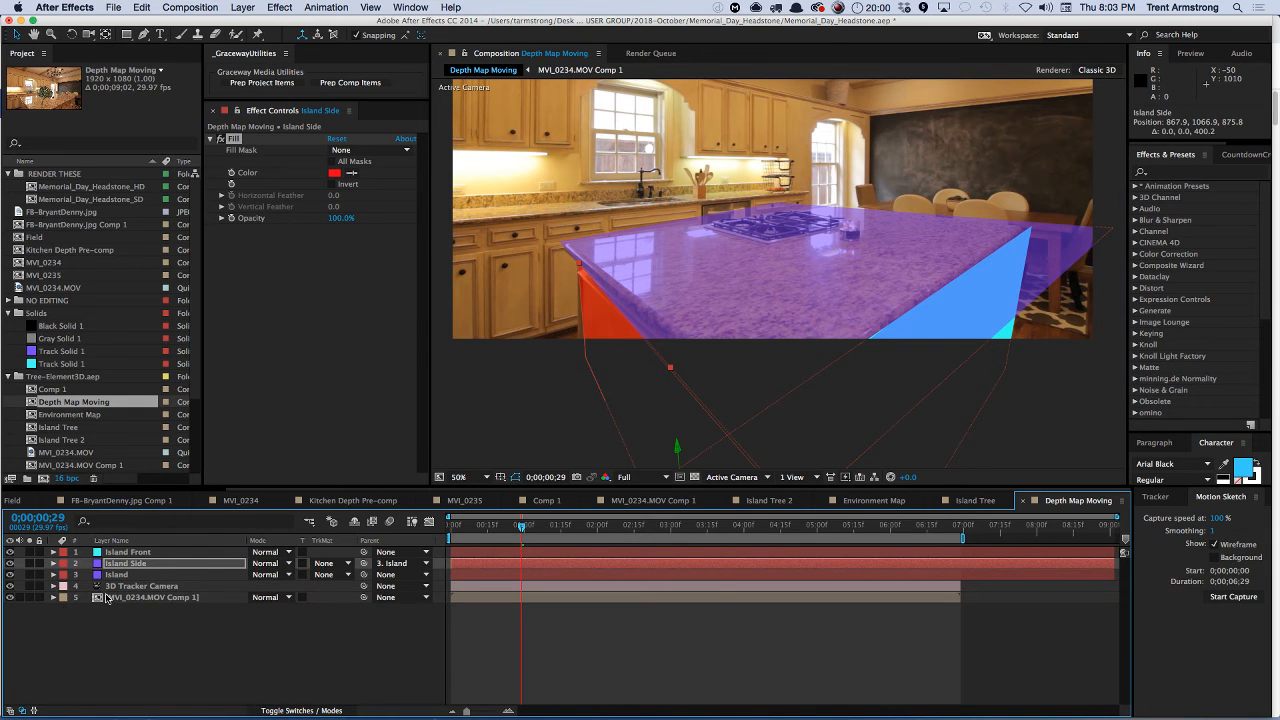
- Create a solid from the 3D Camera Tracker points selected across the back counter, cabinets and window wall
click(135, 597)
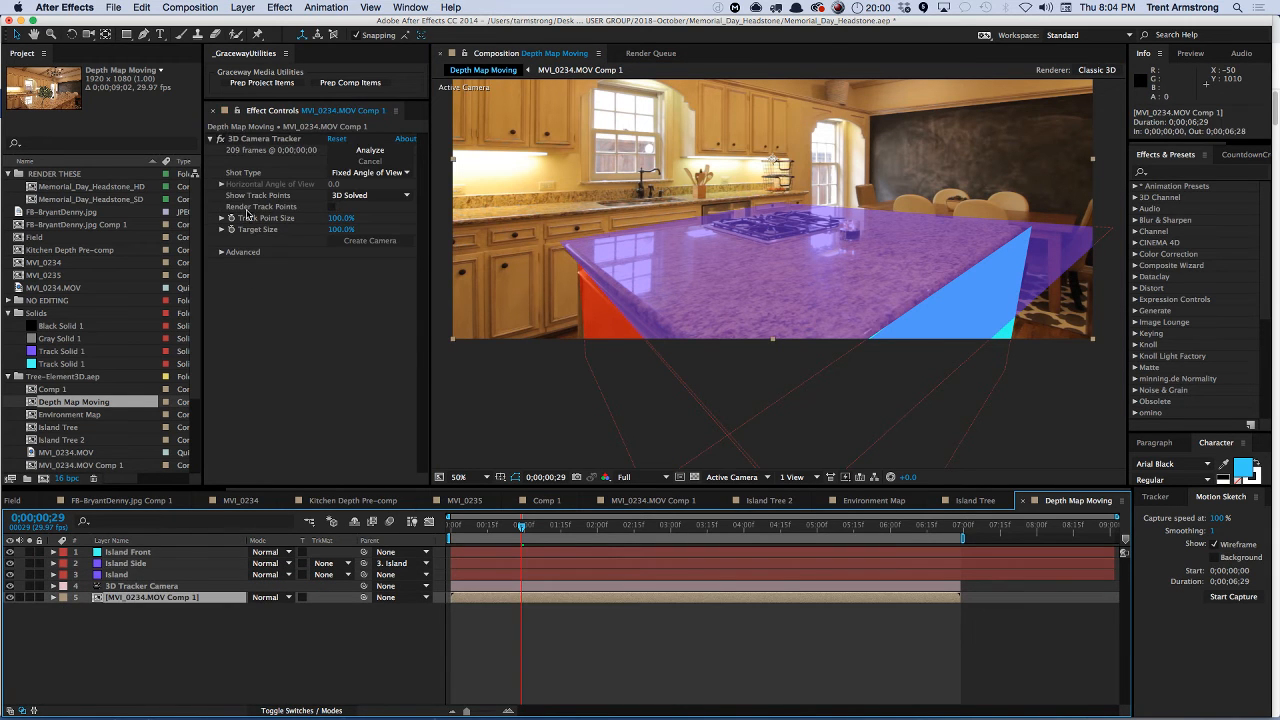
click(262, 139)
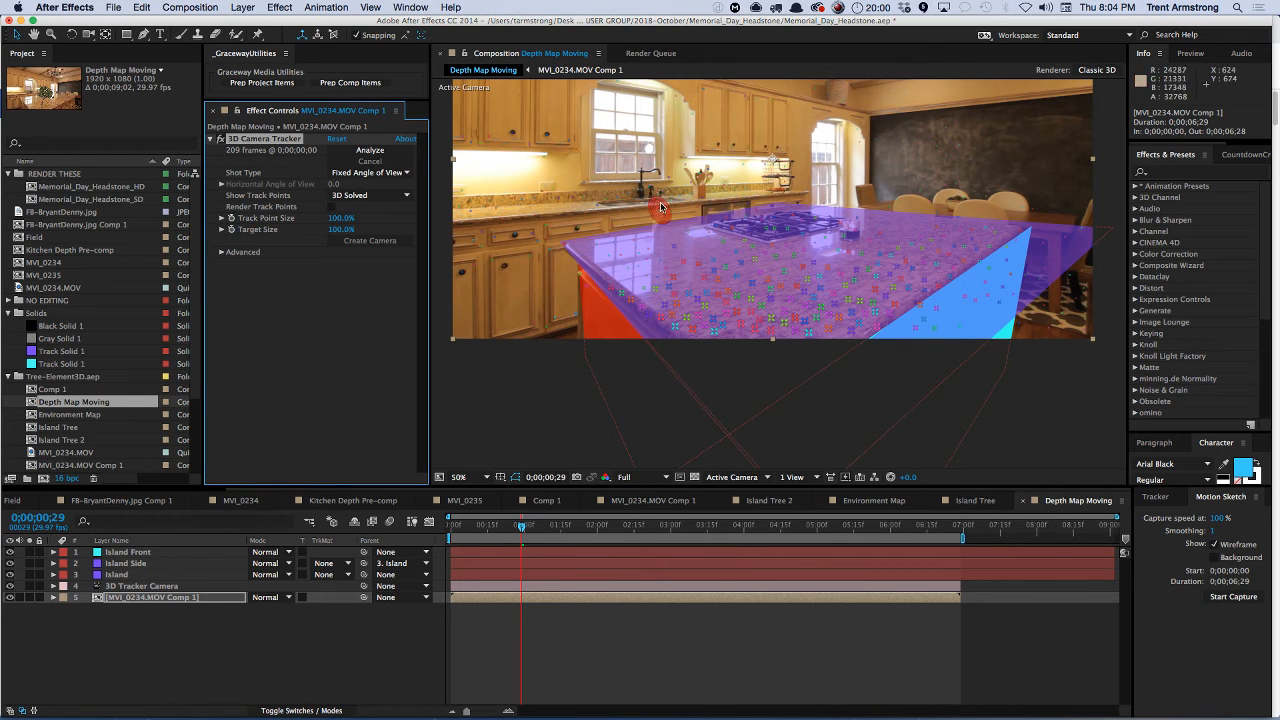
click(520, 236)
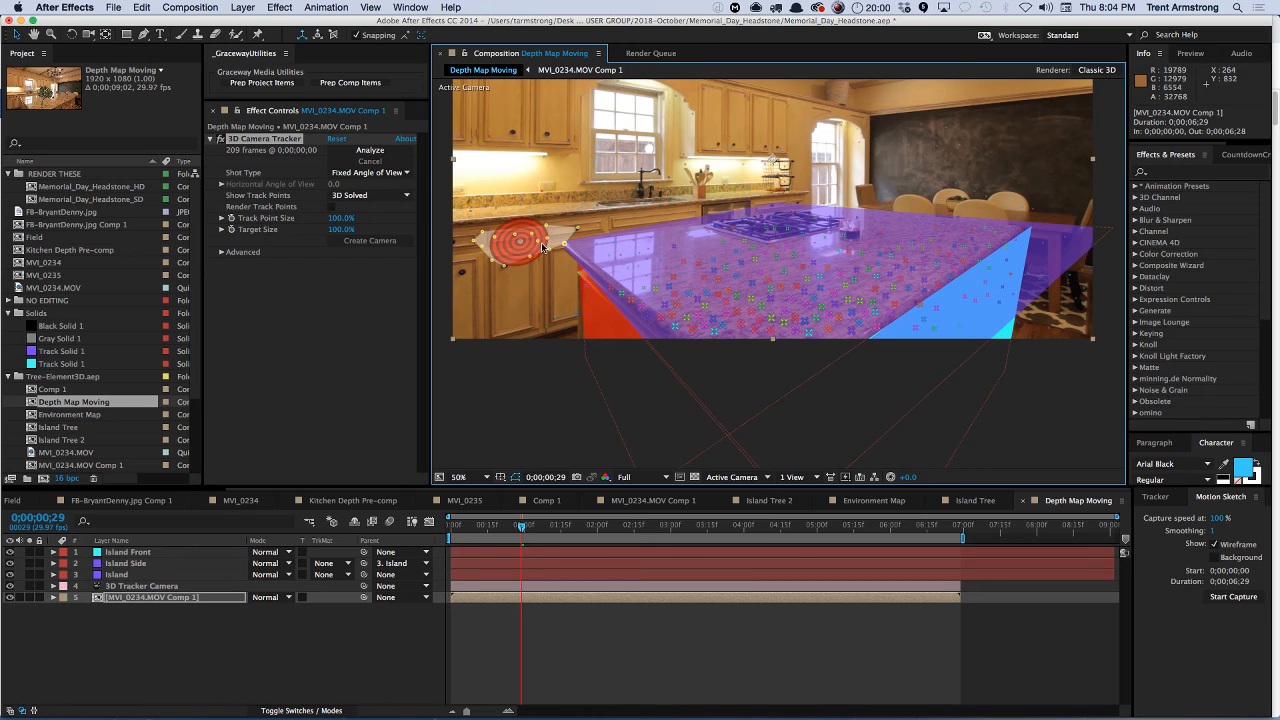
drag(519, 140, 559, 136)
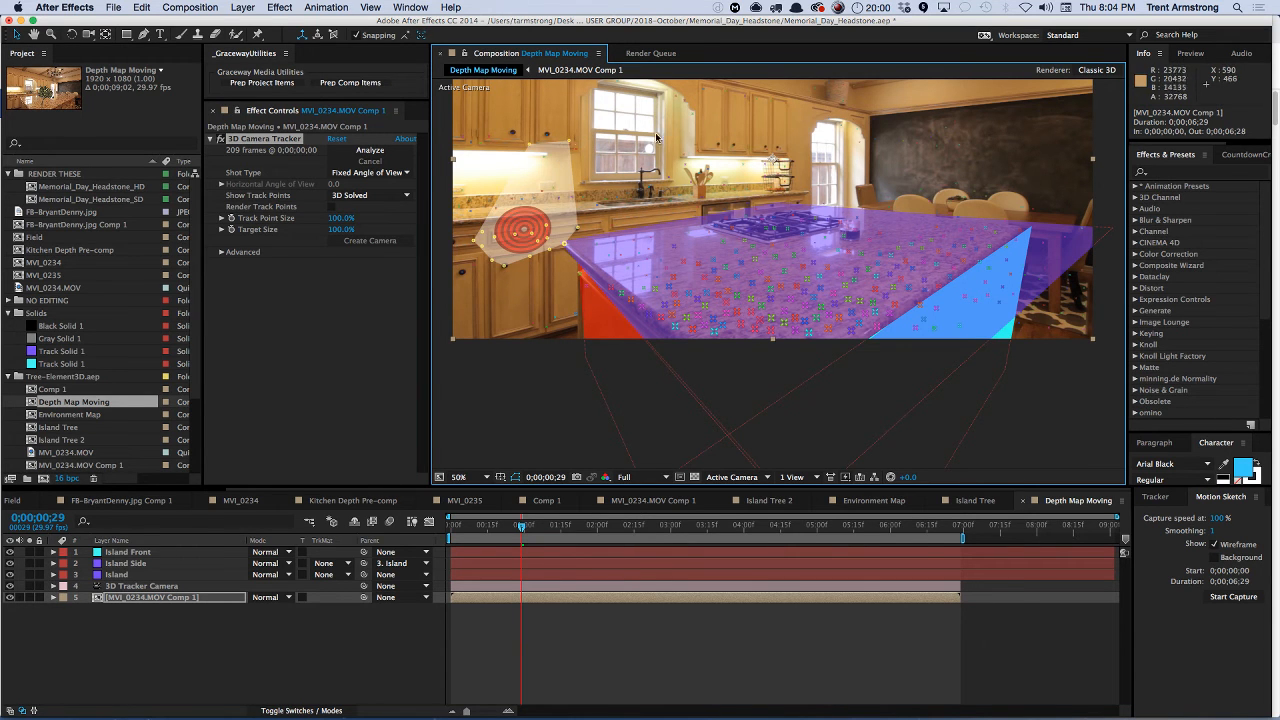
drag(725, 138, 741, 136)
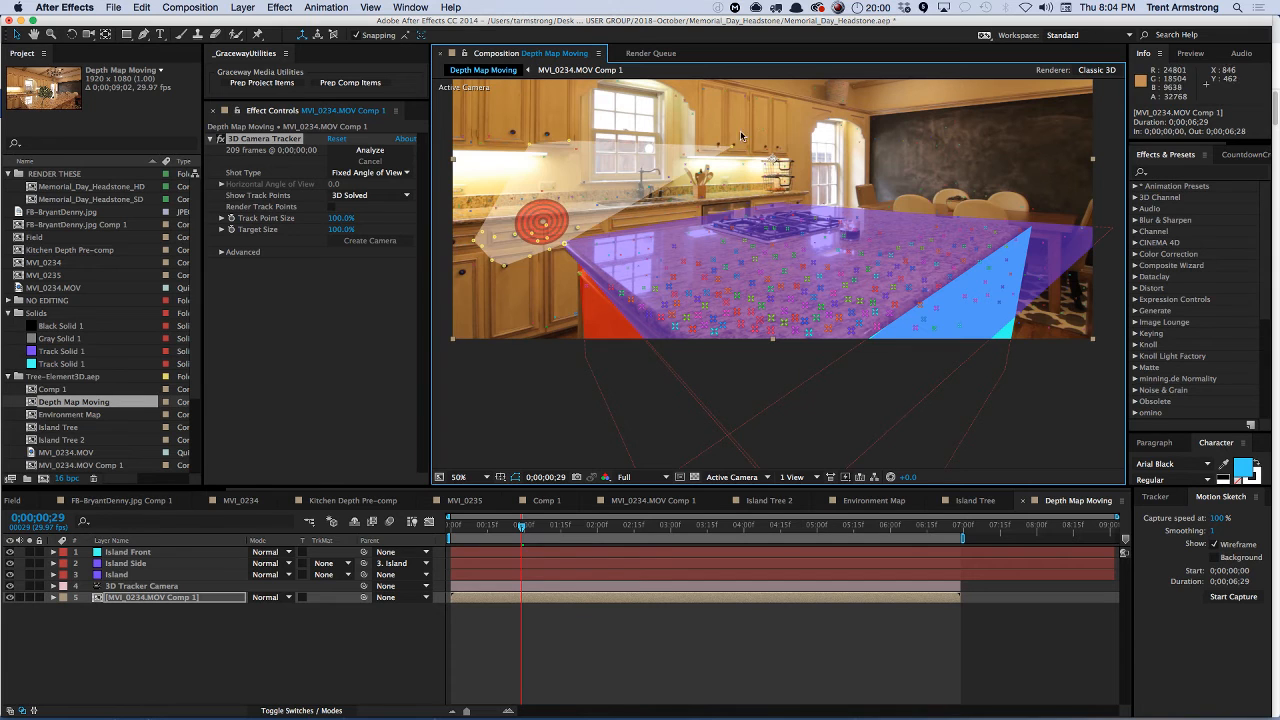
right_click(538, 225)
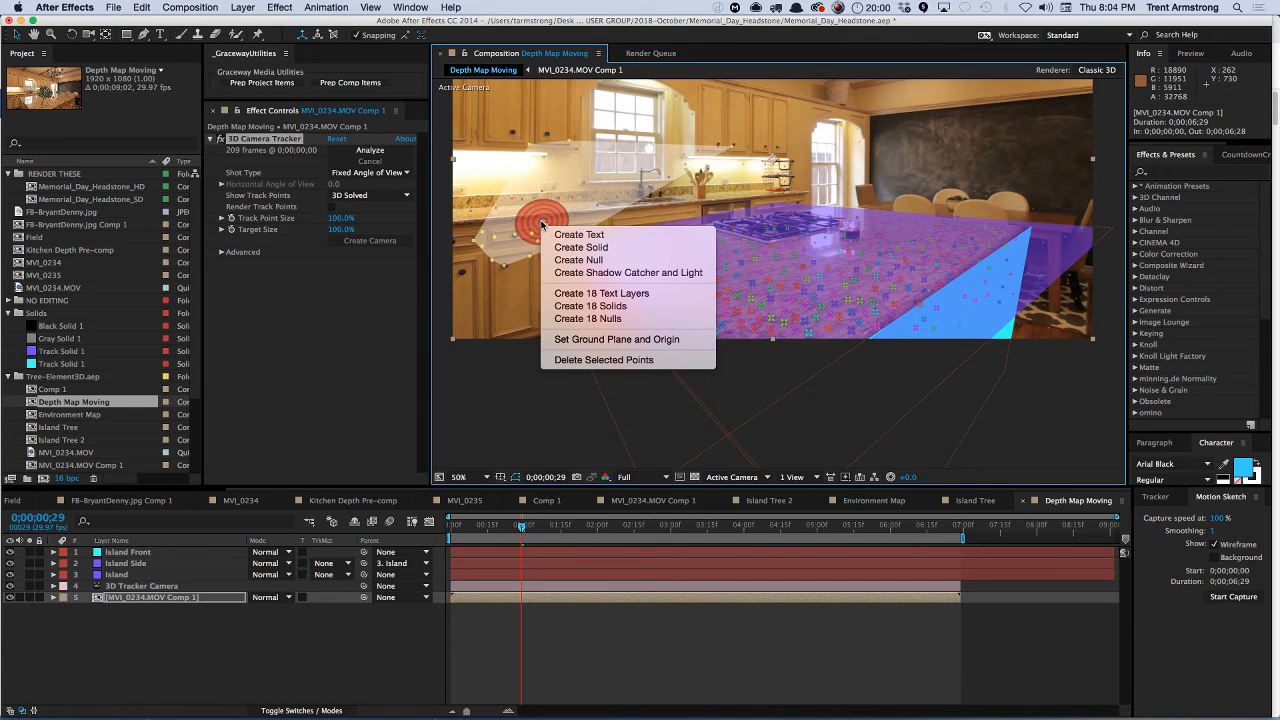
click(585, 249)
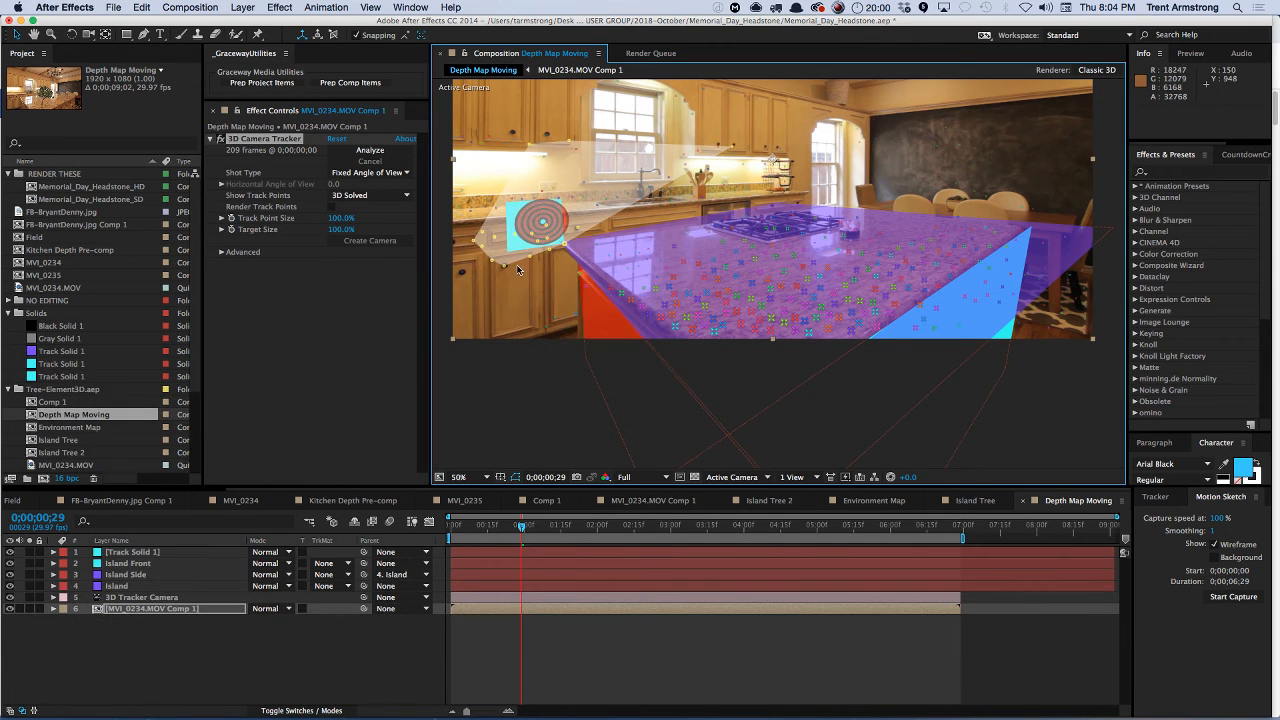
- Rename the new track solid layer as Counter Wall
click(137, 553)
key(Return)
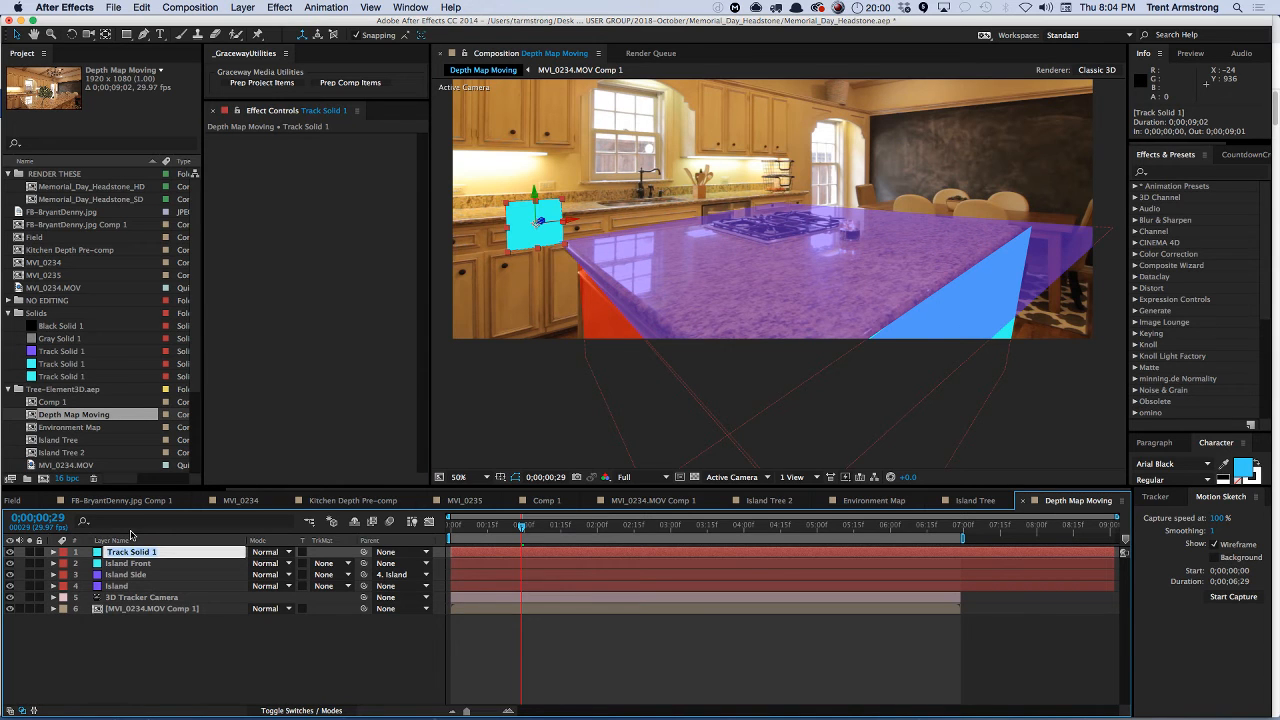
text(Counter Wall)
key(Return)
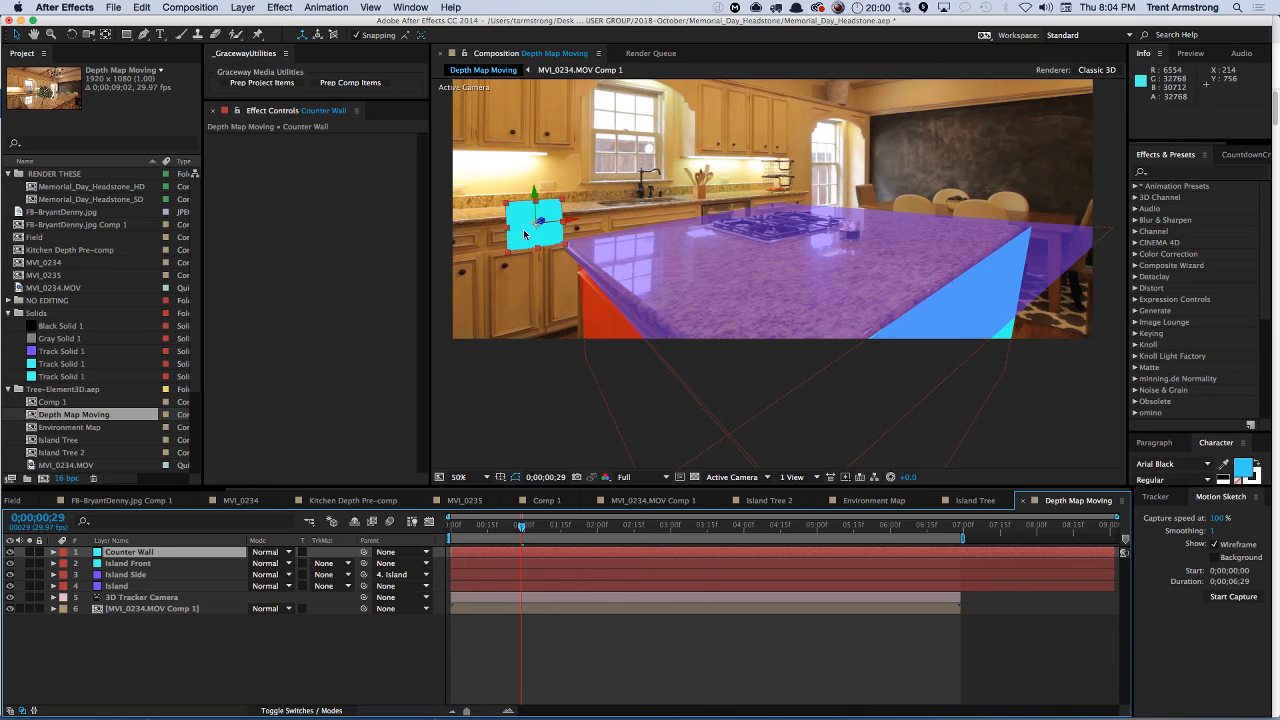
- Stretch Counter Wall over the cabinet wall with a position of about 636.5, 2037.3, 11959.3 and a scale of about 1640%, 992%, 100%
drag(573, 224, 322, 325)
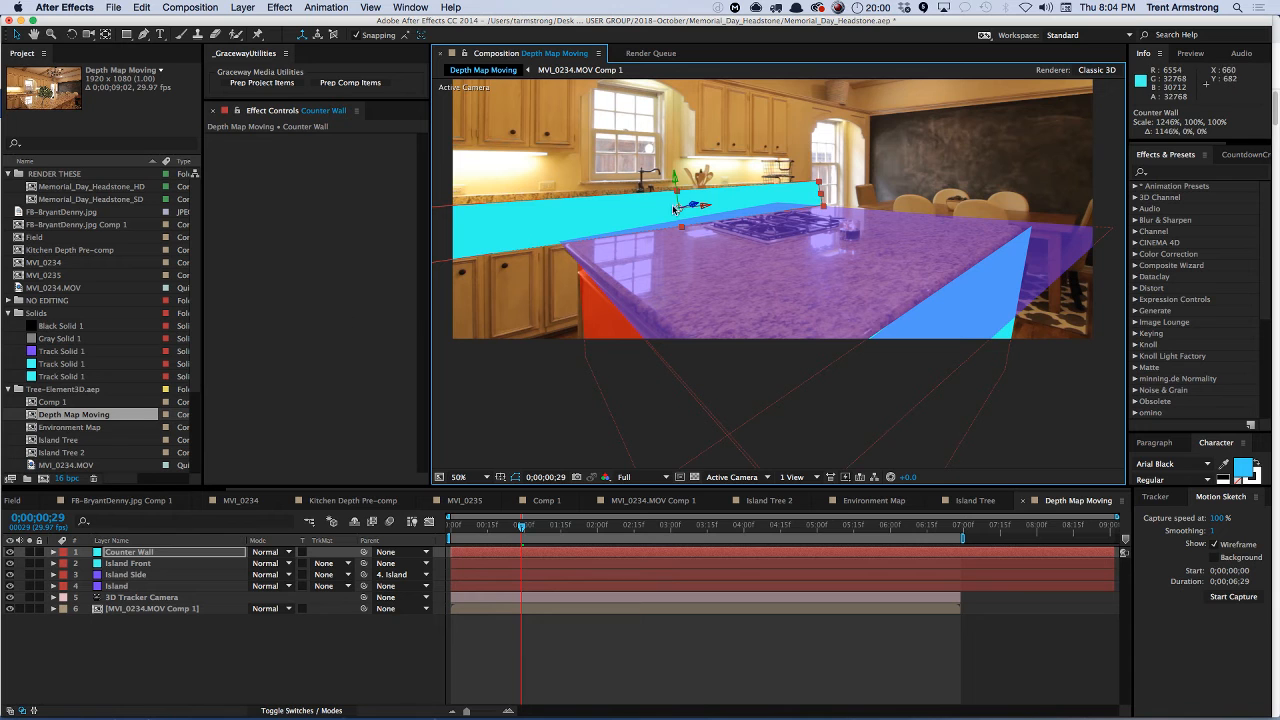
drag(705, 207, 786, 194)
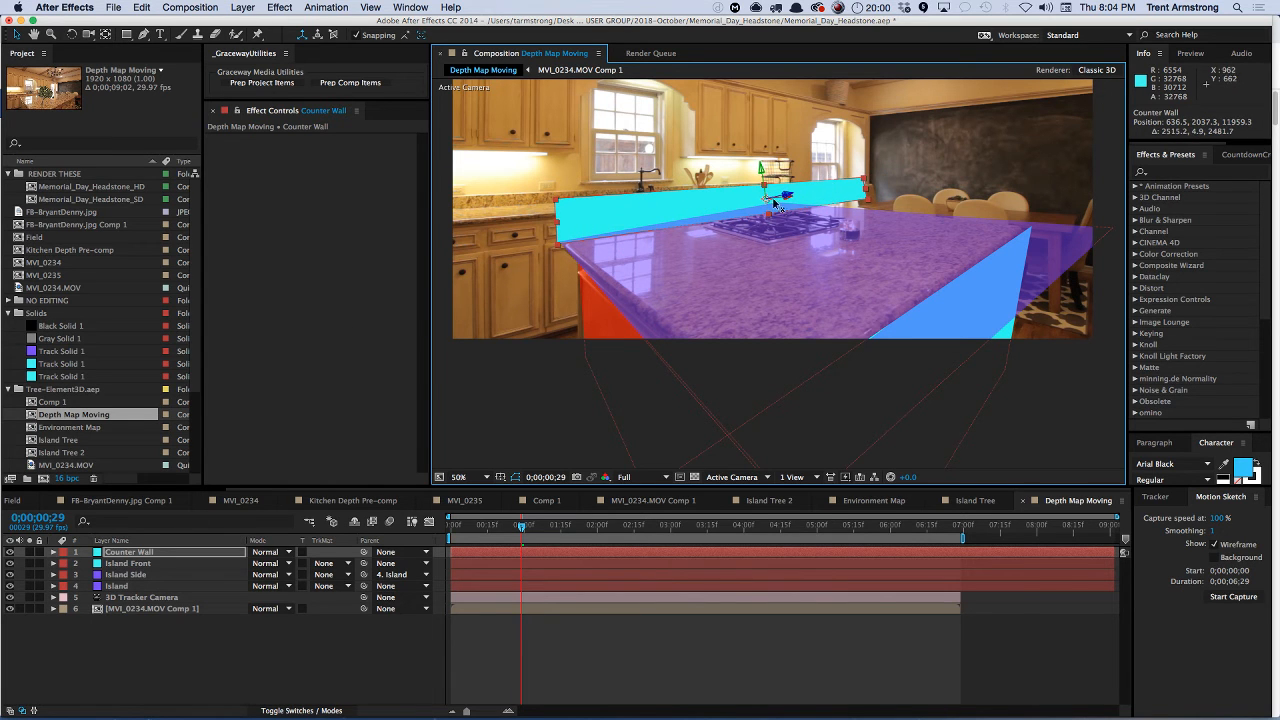
drag(556, 229, 433, 235)
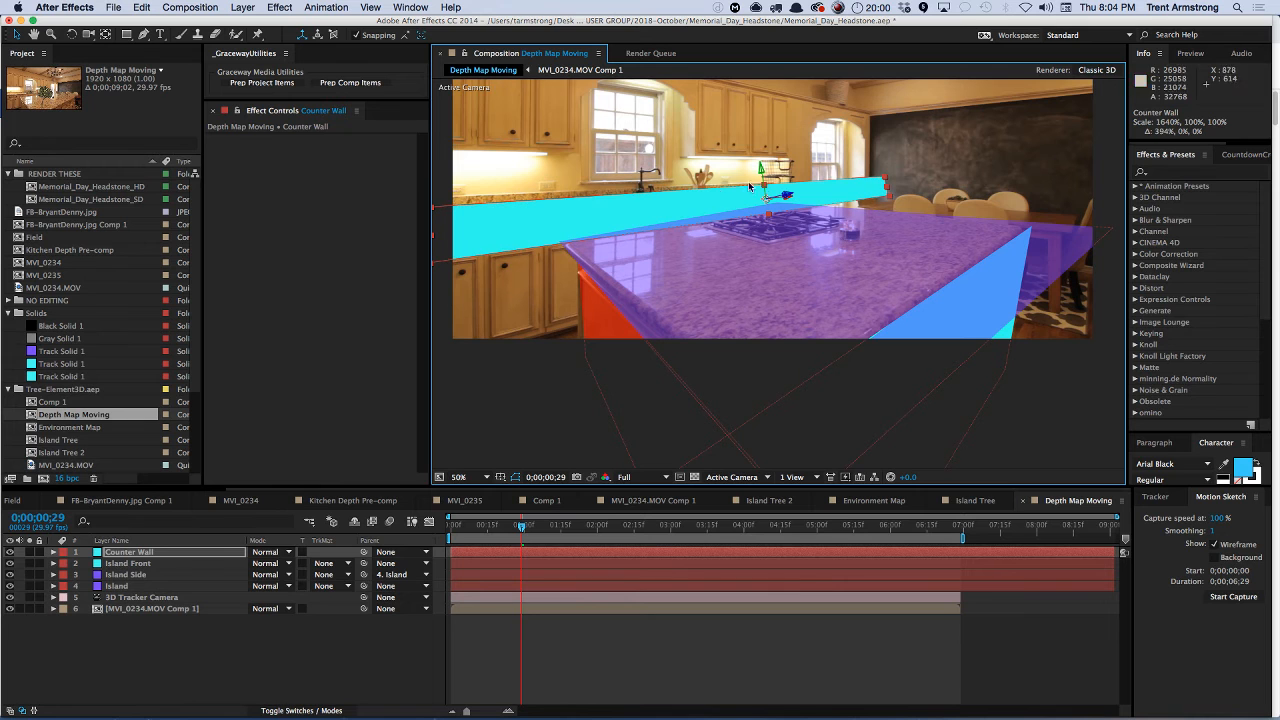
drag(765, 218, 790, 353)
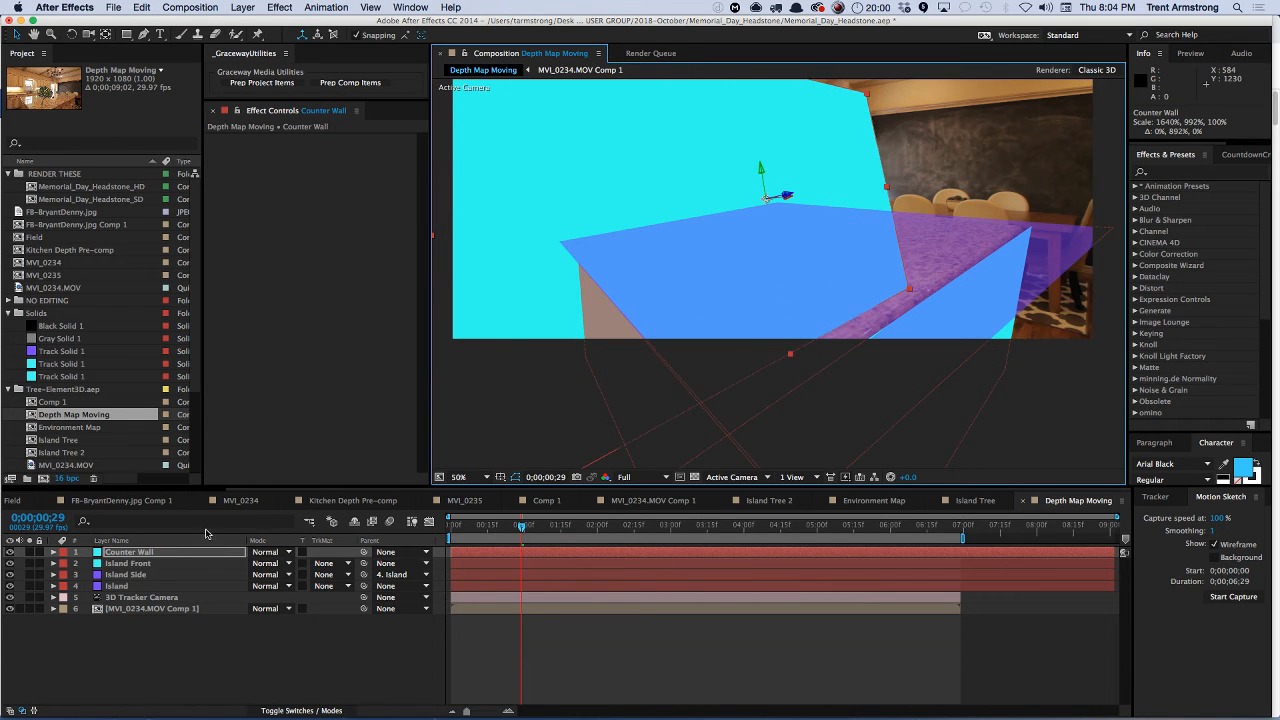
- Adjust Counter Wall's orientation to about 348.2°, 316.9°, 351.7° to align it with the cabinet wall, and collapse its properties
key(r)
drag(268, 569, 337, 563)
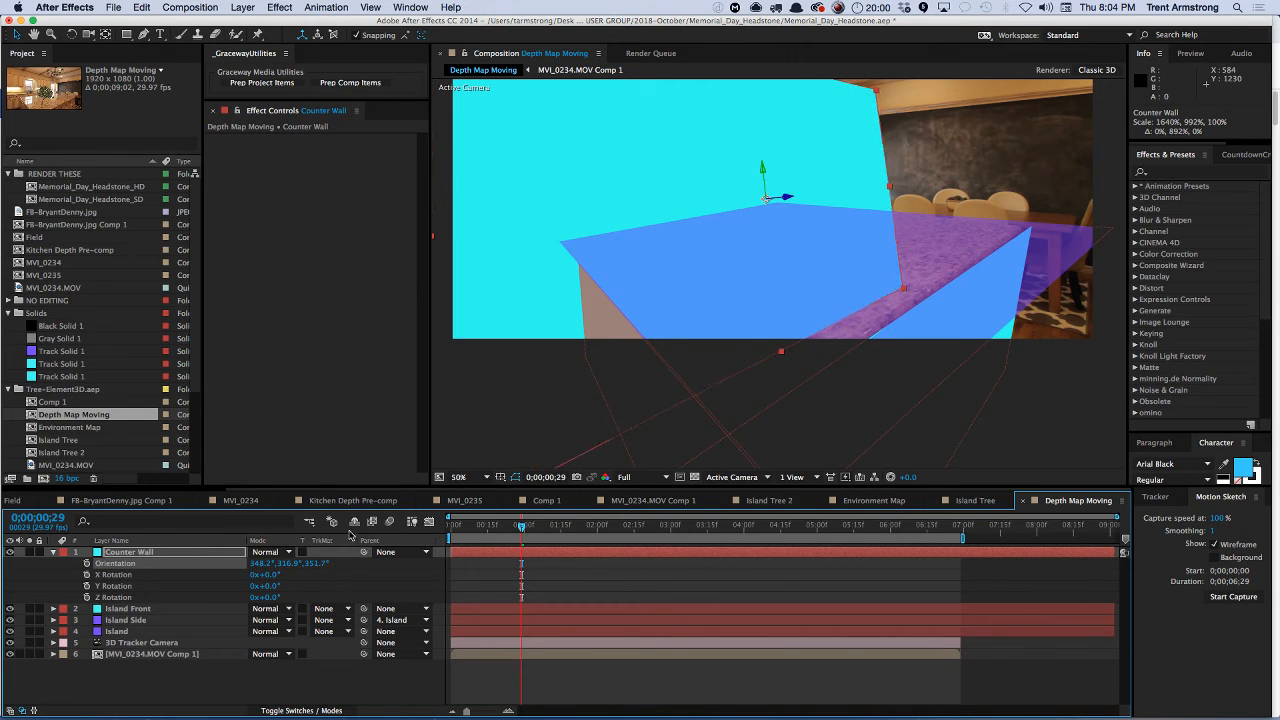
click(53, 552)
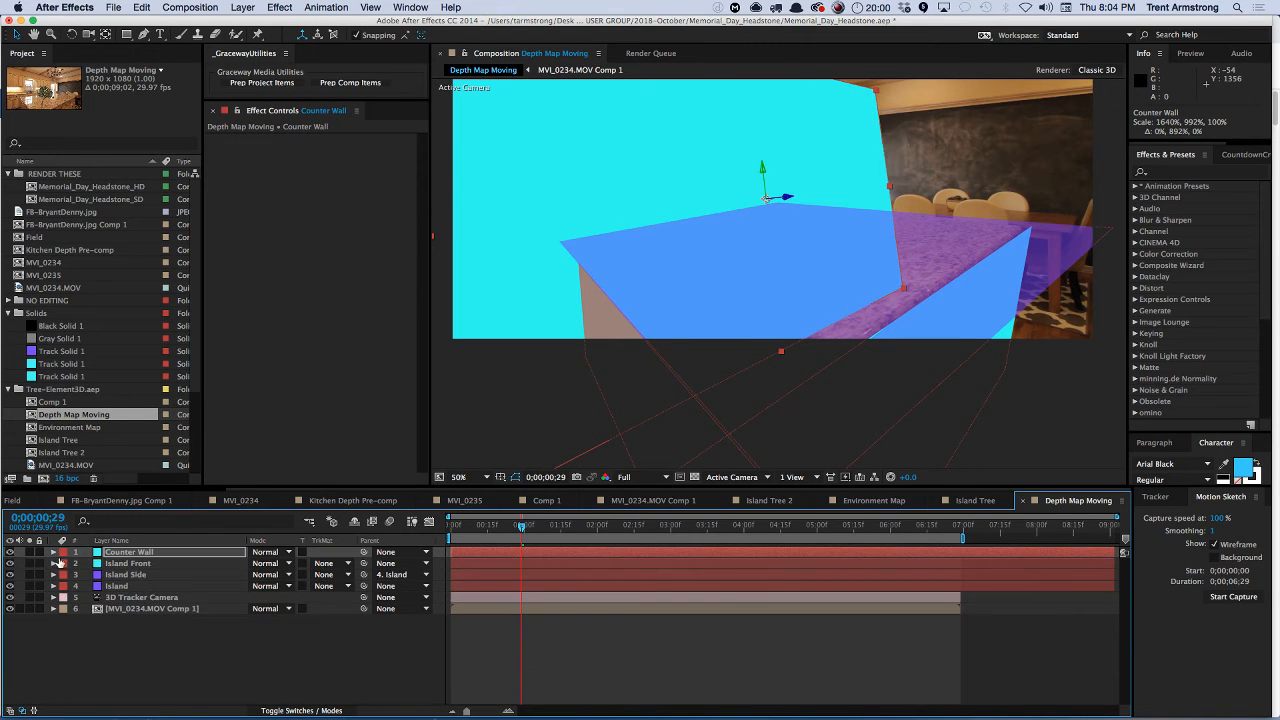
- Create a solid from the 3D Camera Tracker points selected on the blackboard wall behind the dining chairs
click(100, 613)
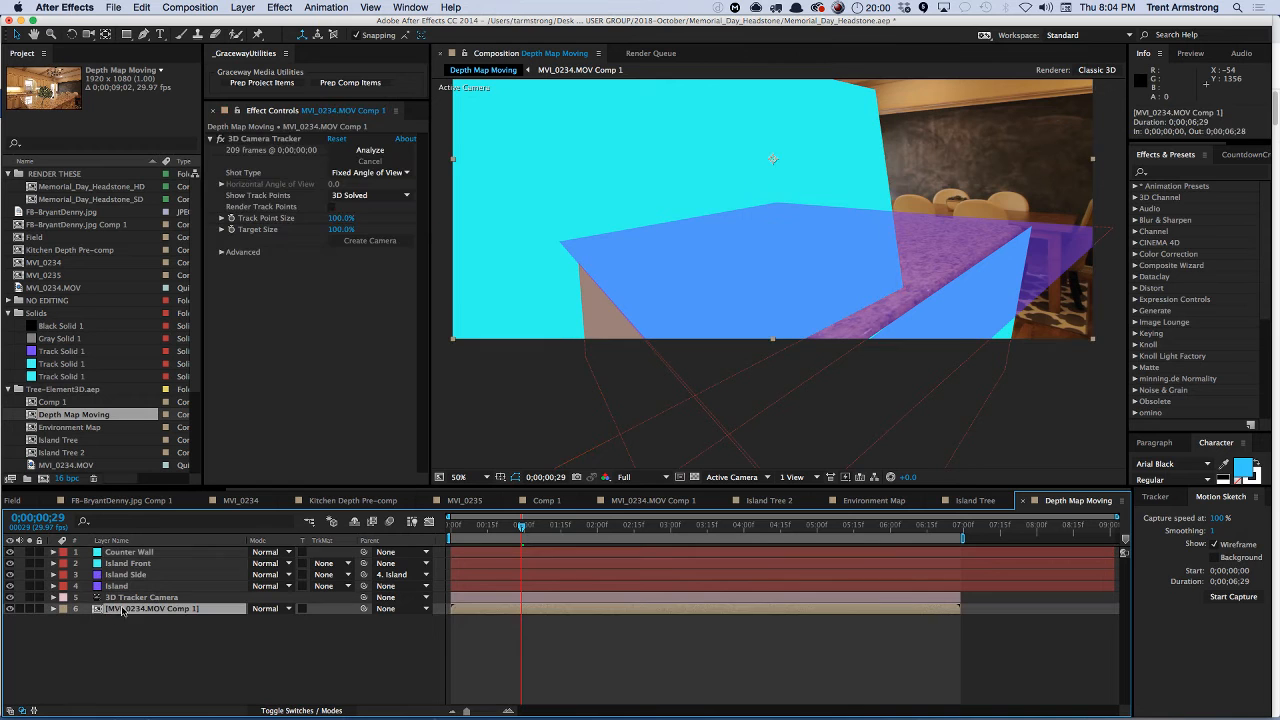
click(262, 138)
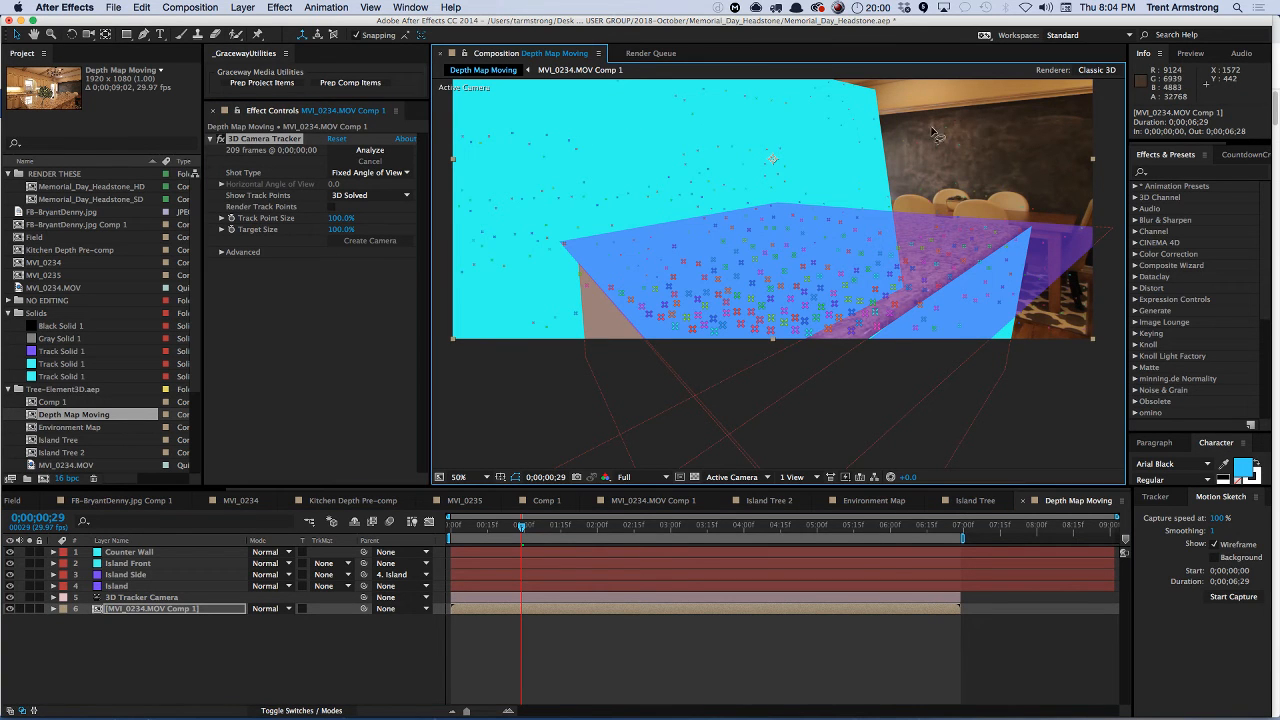
right_click(958, 164)
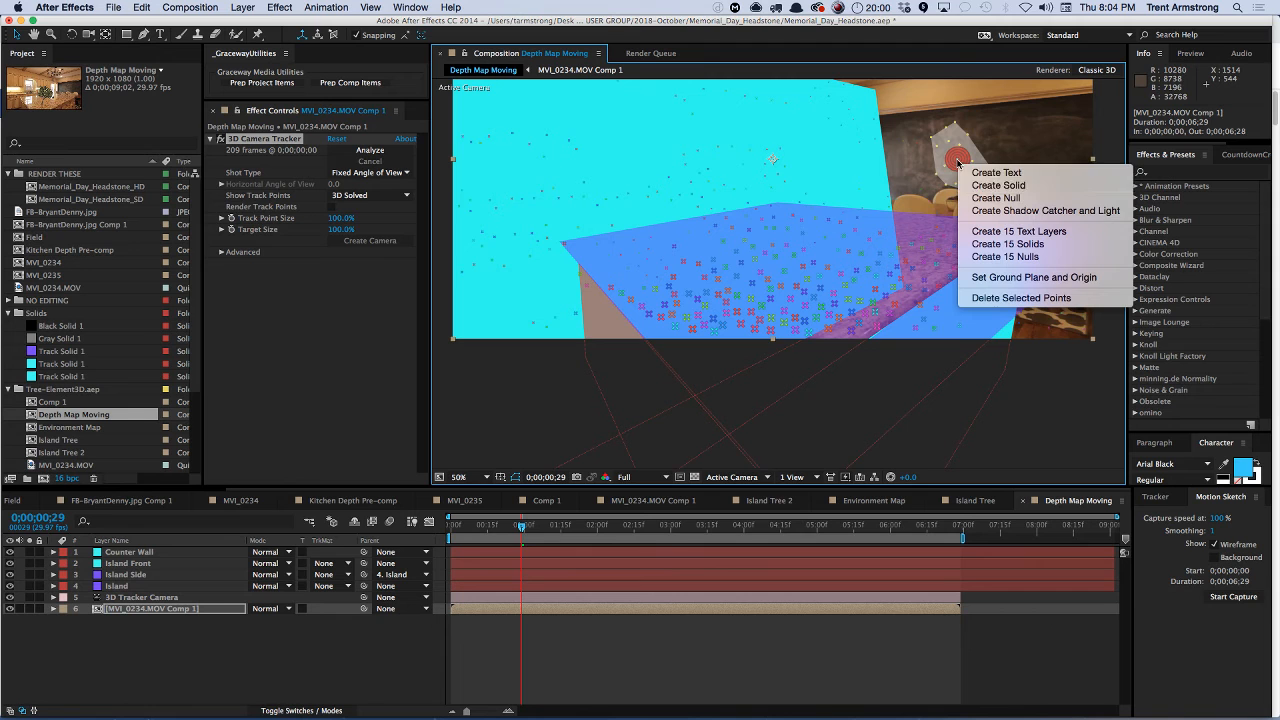
click(1034, 185)
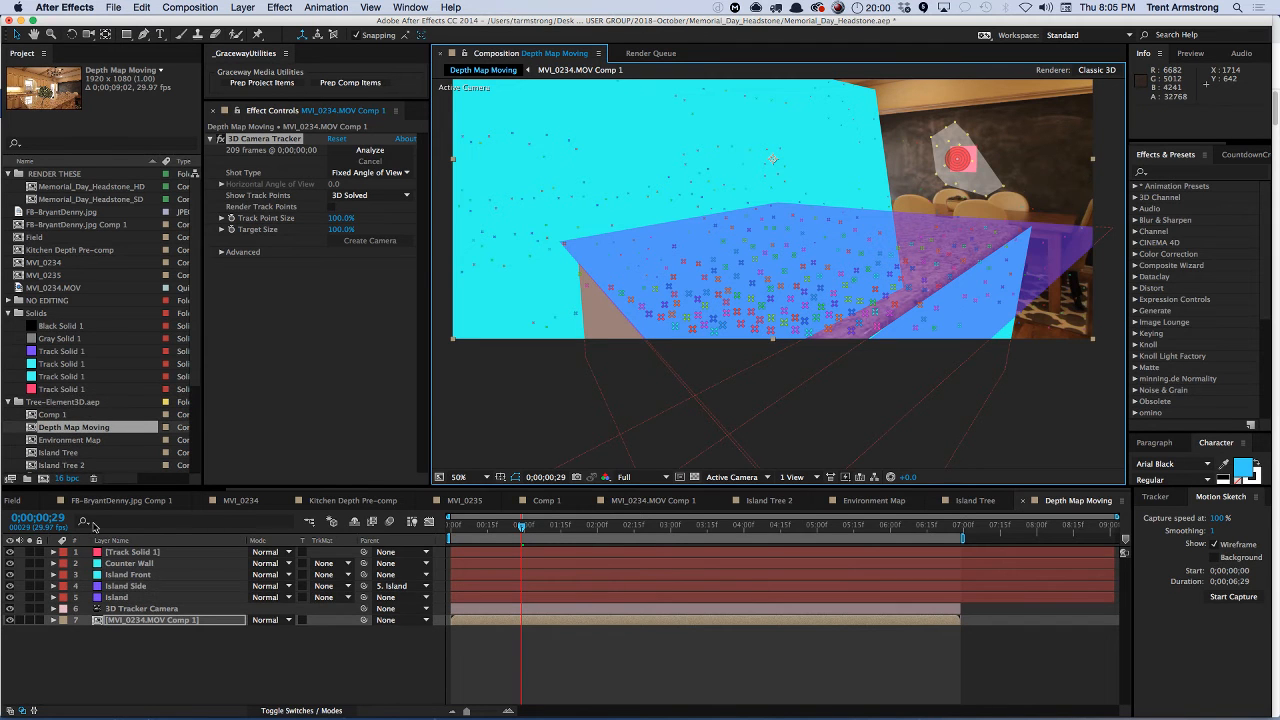
- Rename the new track solid layer as Black Board Wall and scale it to about 2259%, 1304%, 100% to cover the blackboard wall
click(146, 553)
key(Return)
text(Bla)
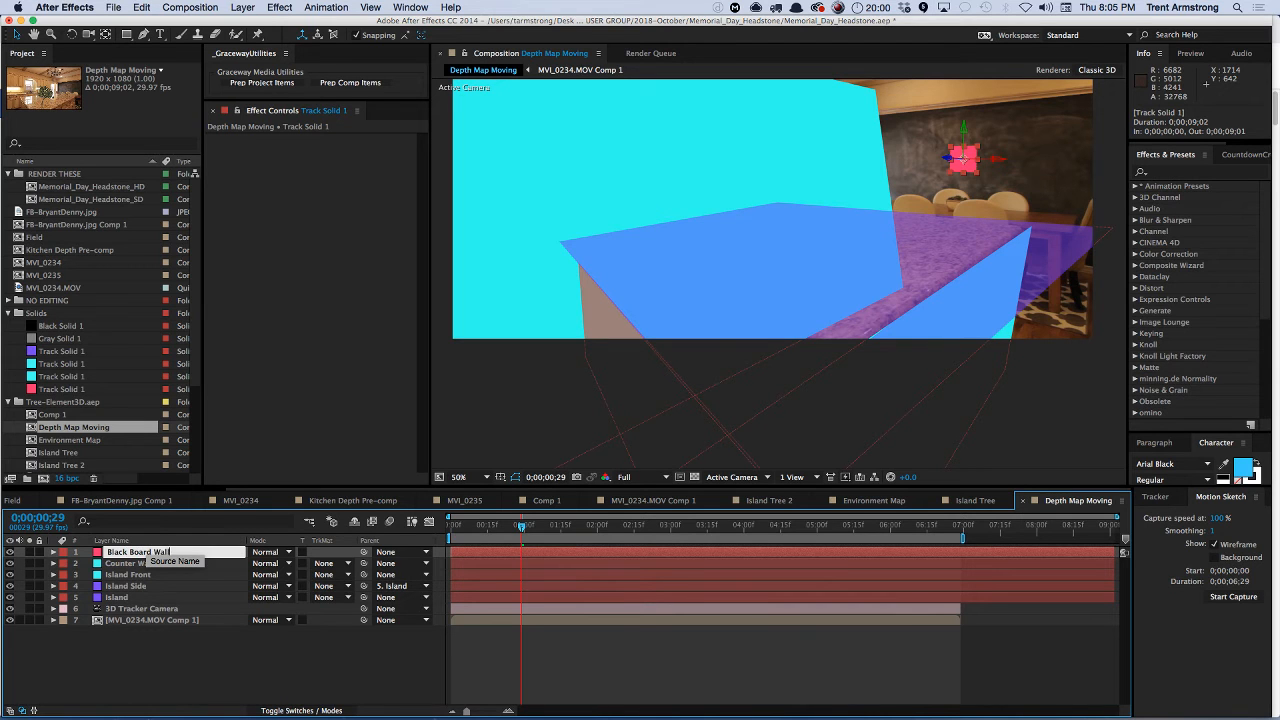
text(ck Board Wall)
key(Return)
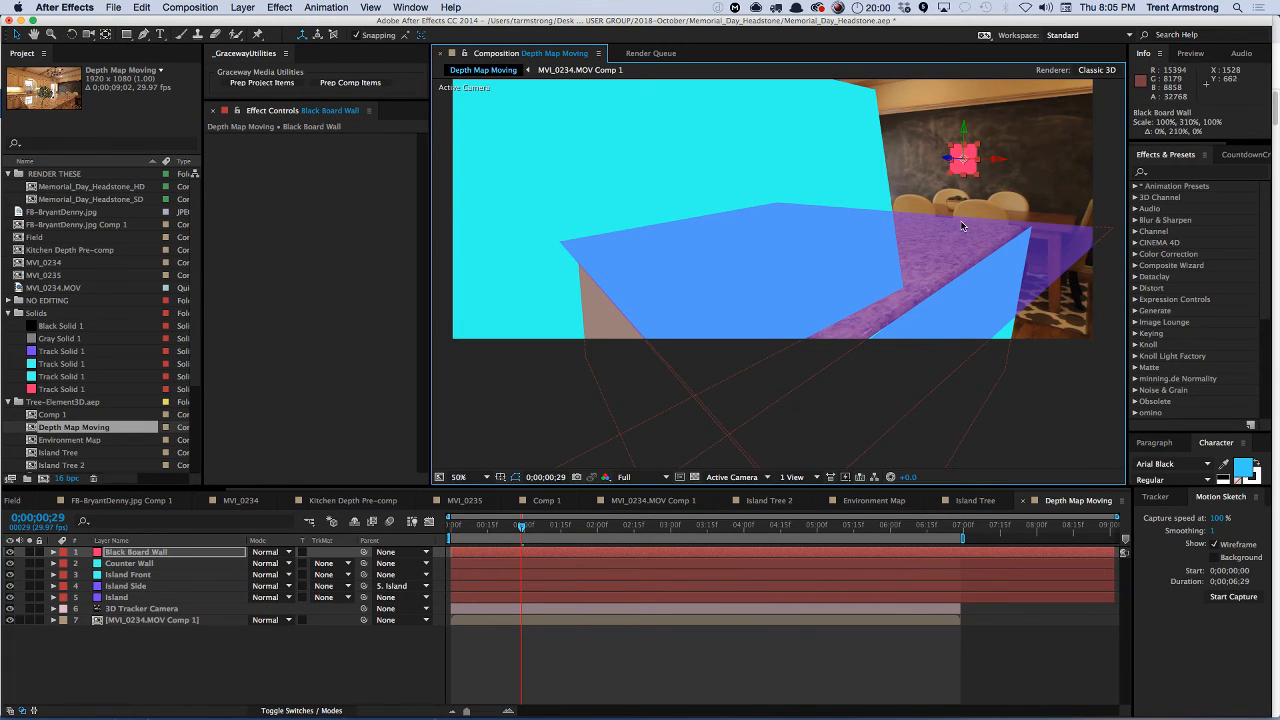
drag(962, 226, 960, 332)
drag(980, 163, 784, 172)
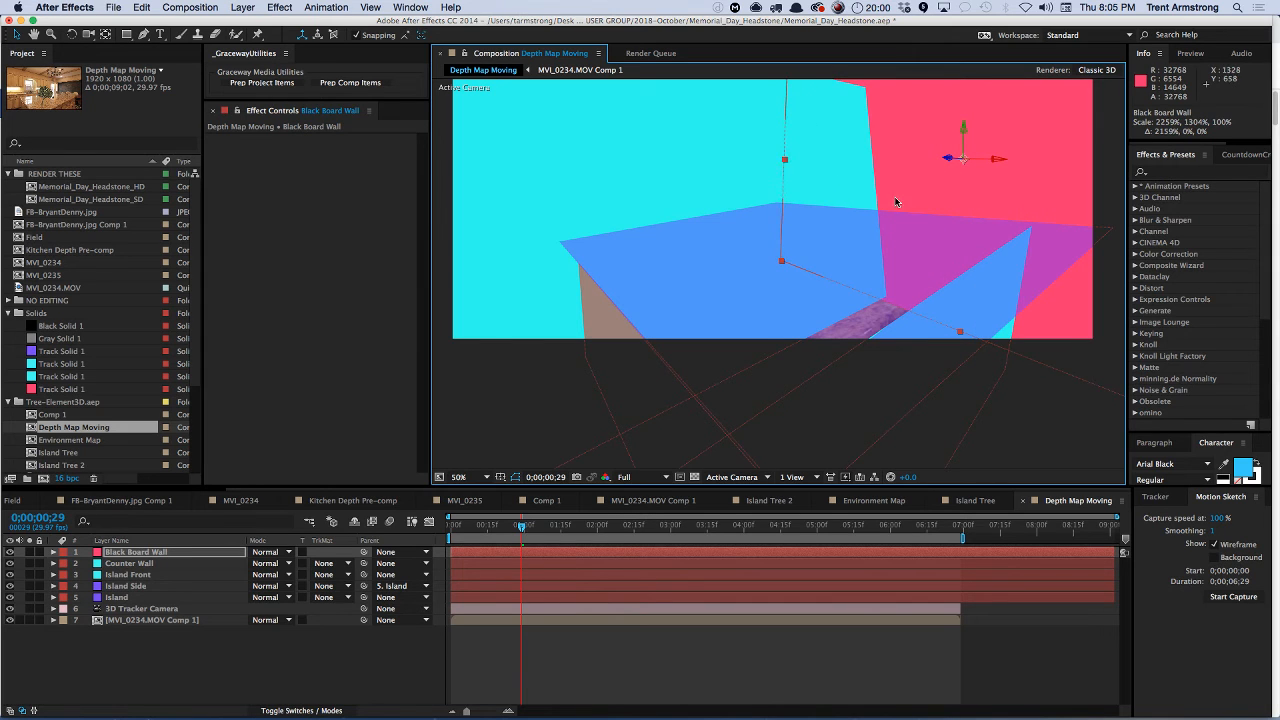
- Reorder the solids so Counter Wall and Black Board Wall sit below the island layers and Island is the topmost layer
click(121, 554)
shift+click(136, 566)
drag(136, 566, 136, 602)
click(134, 588)
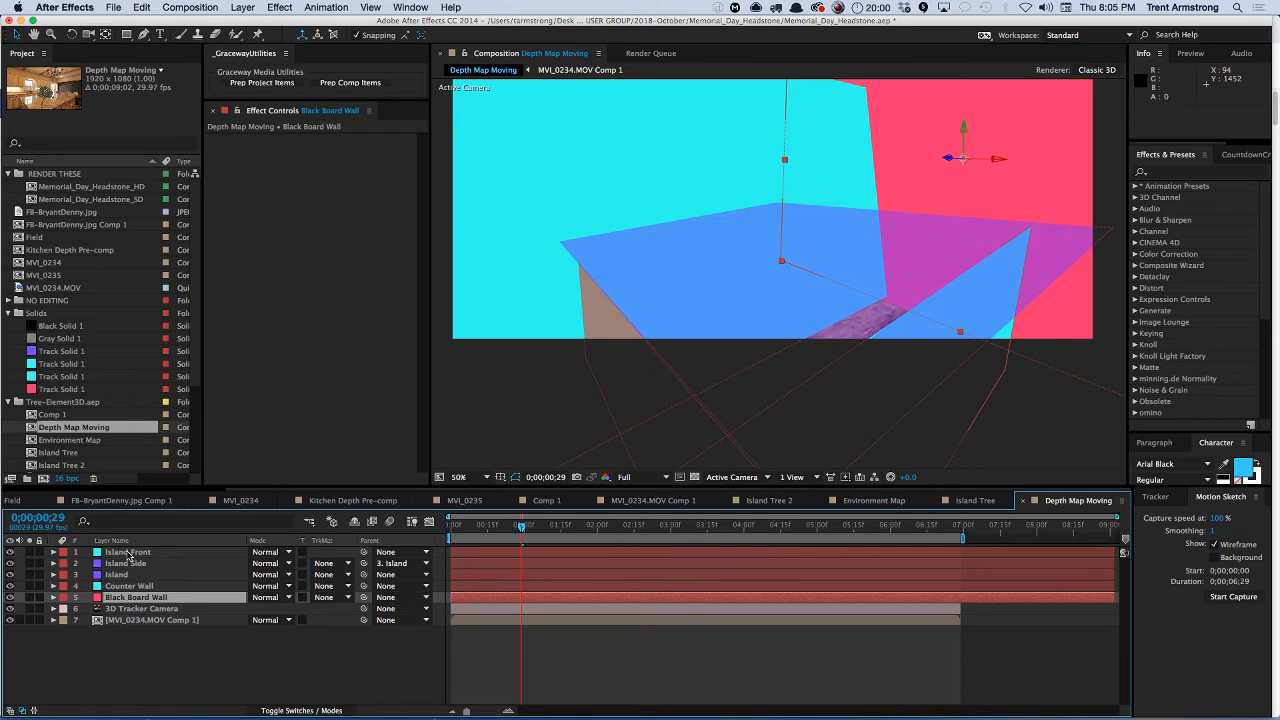
click(128, 553)
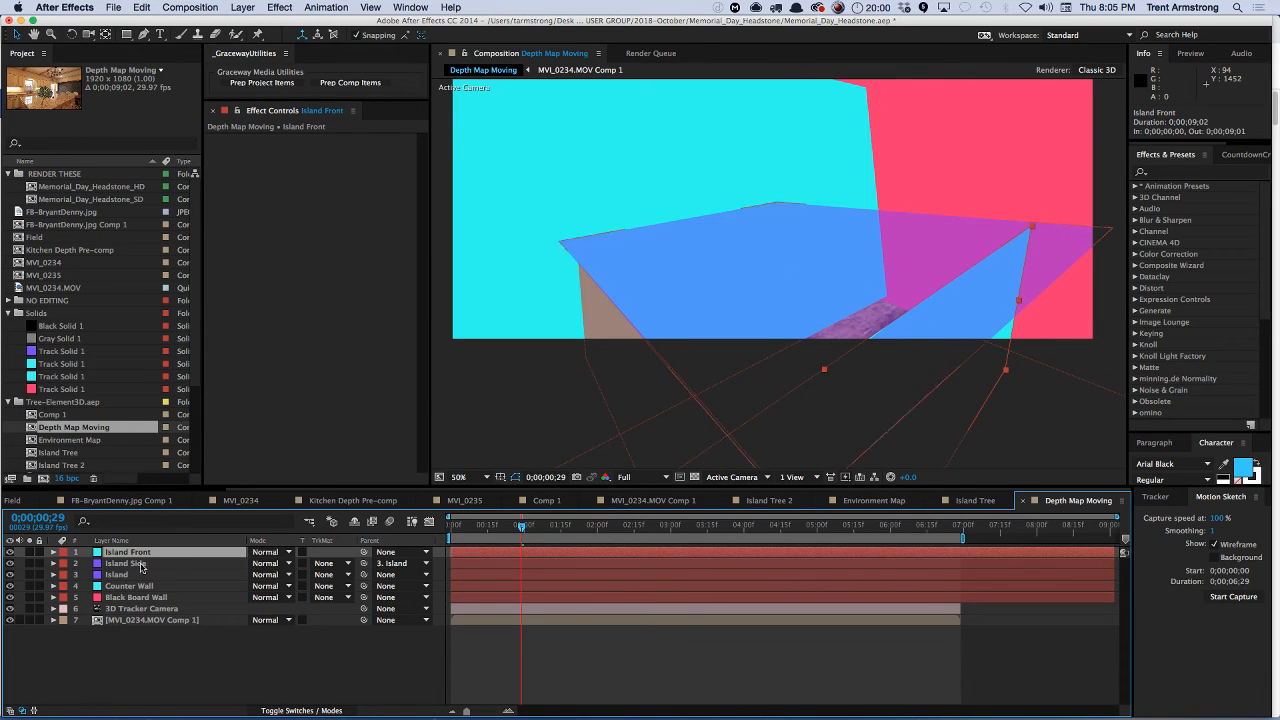
drag(124, 577, 127, 550)
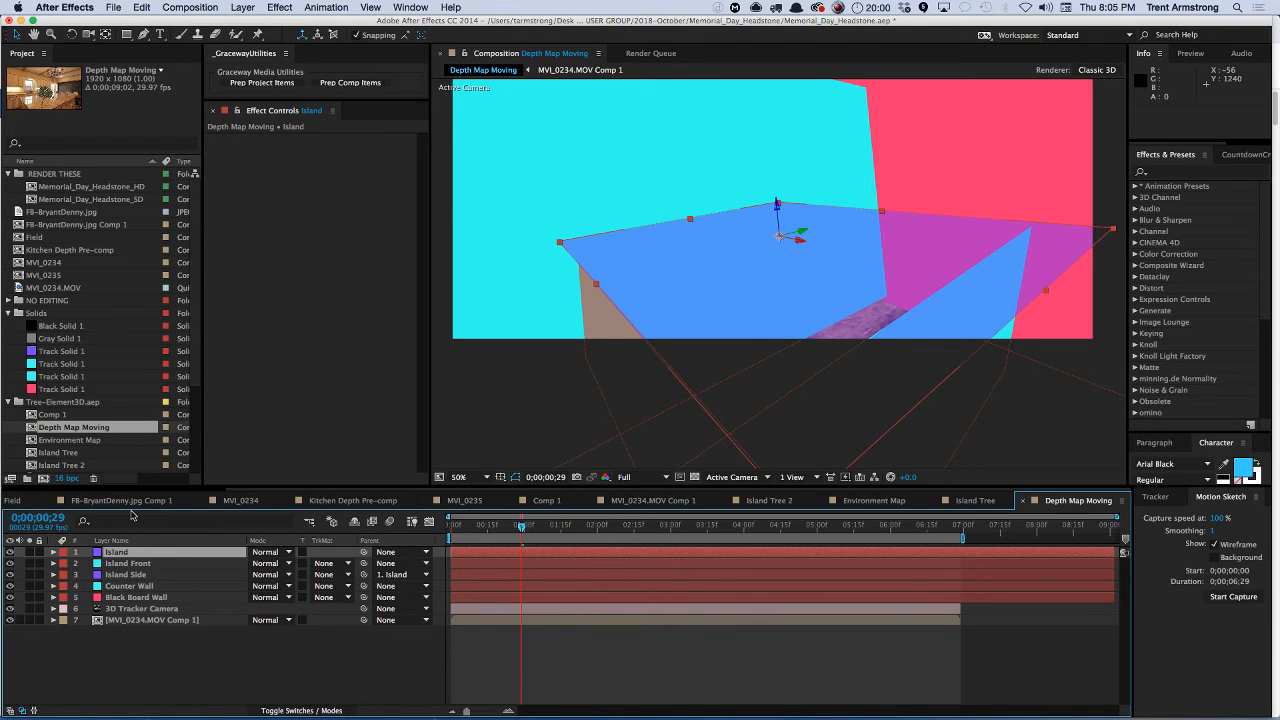
- Solo Island and the MVI_0234.MOV Comp 1 footage, and draw a four-point mask on Island around the countertop's edges
click(29, 552)
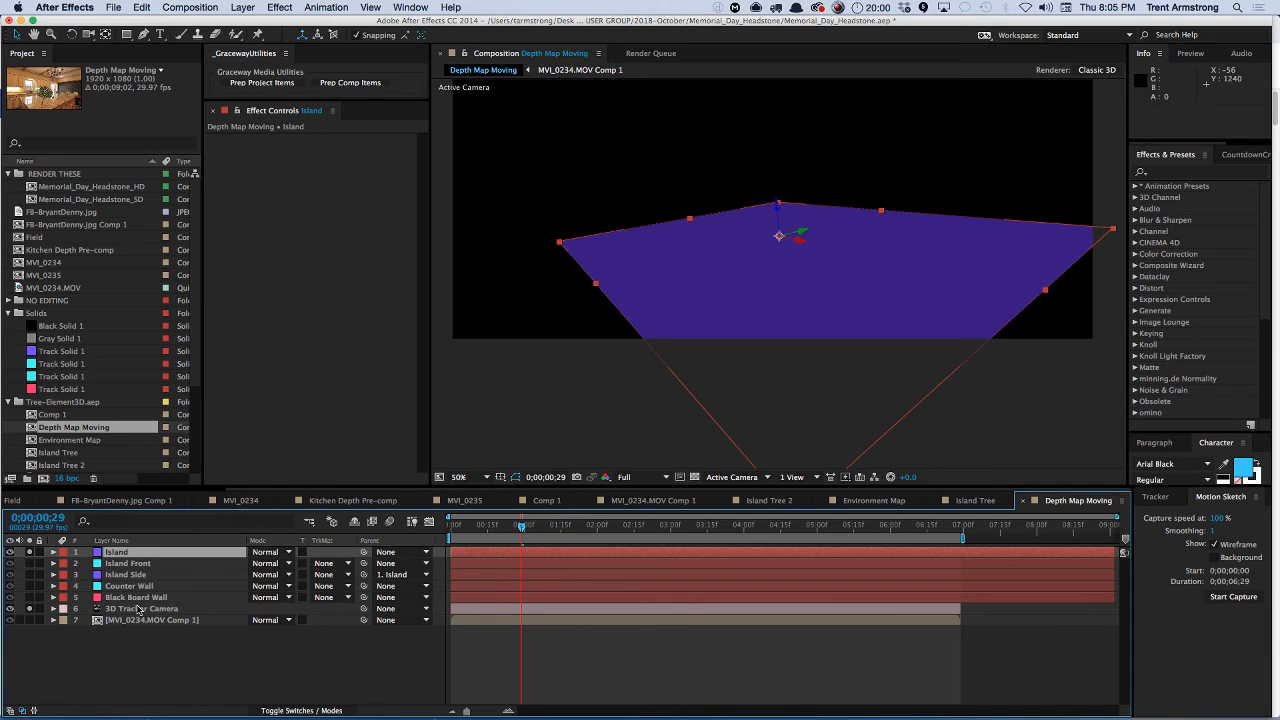
click(29, 620)
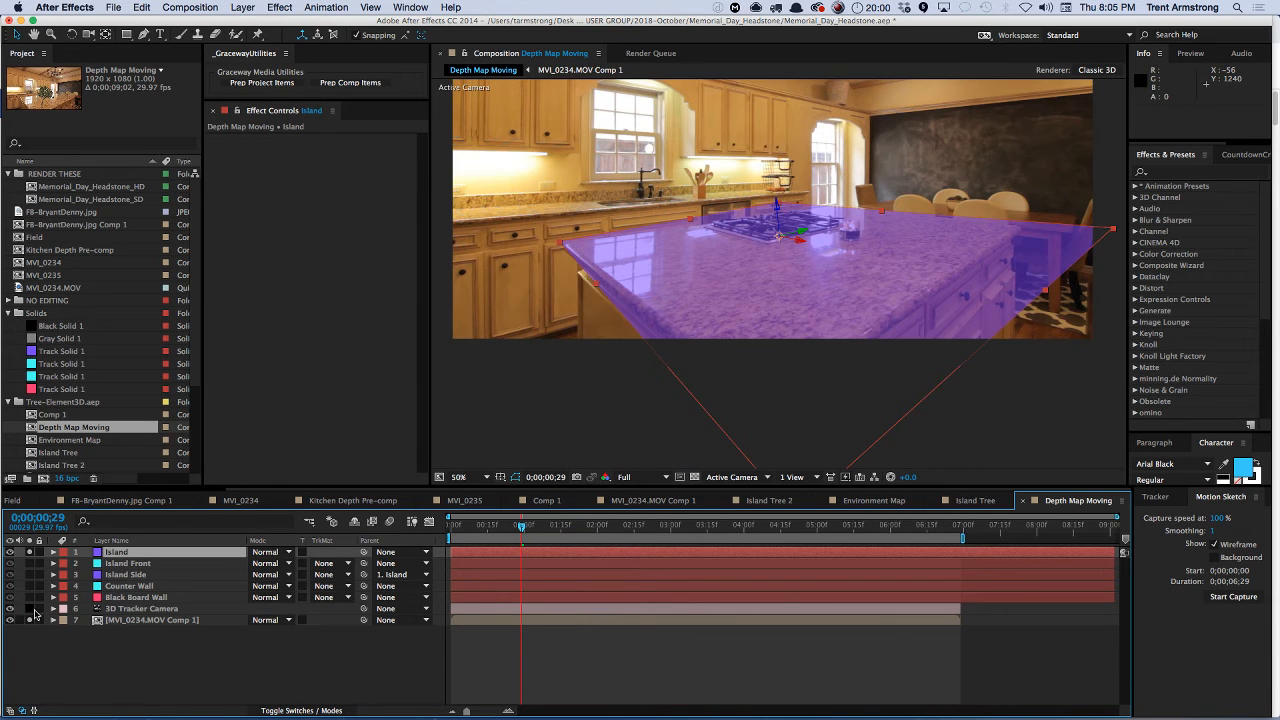
key(q)
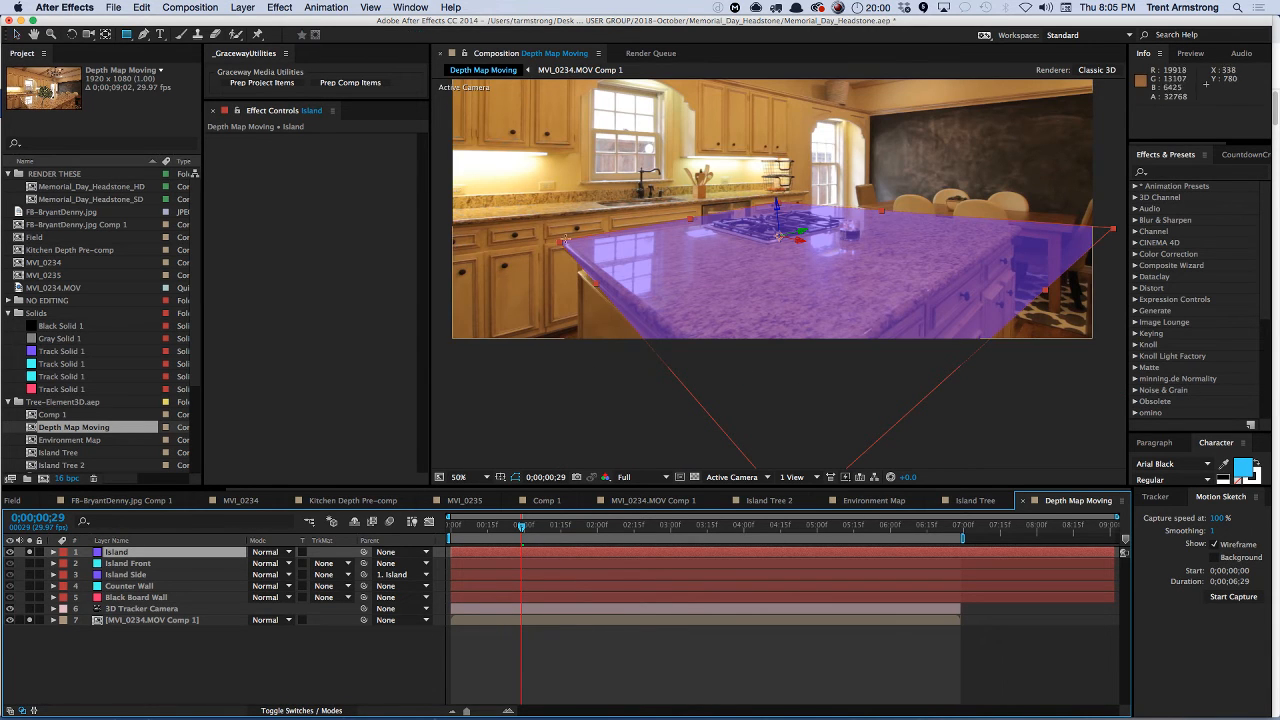
key(g)
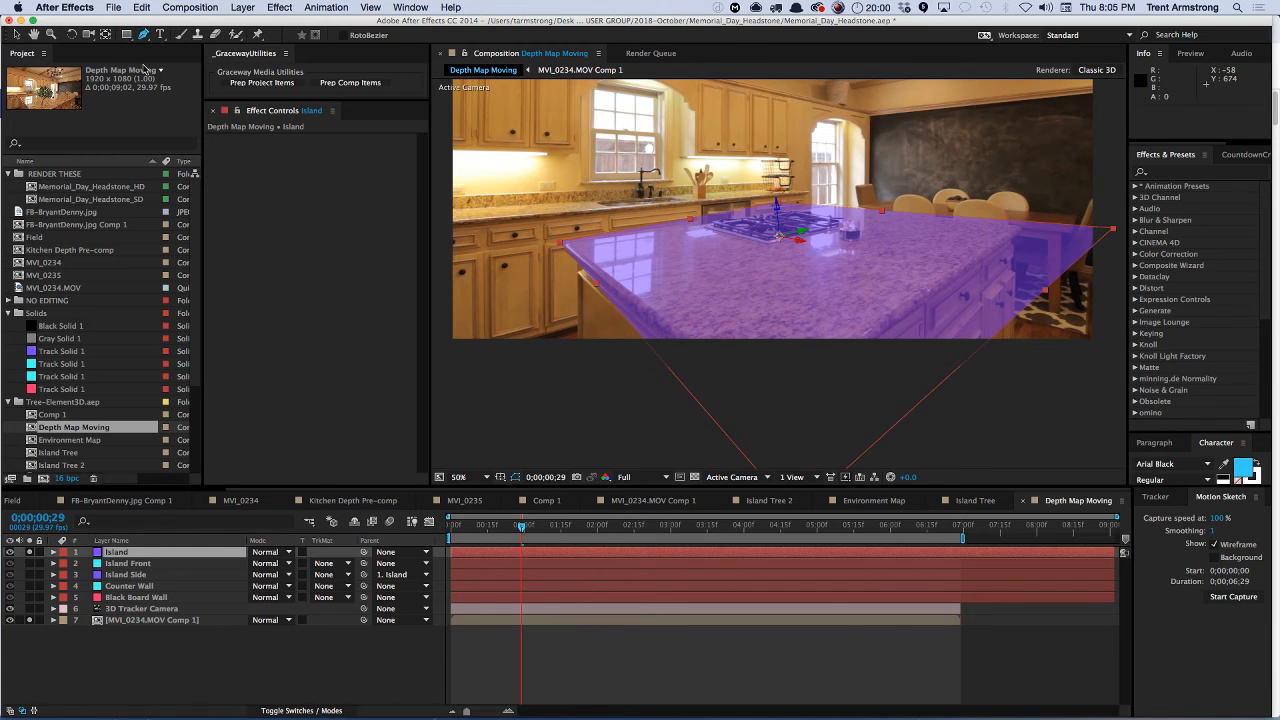
click(566, 244)
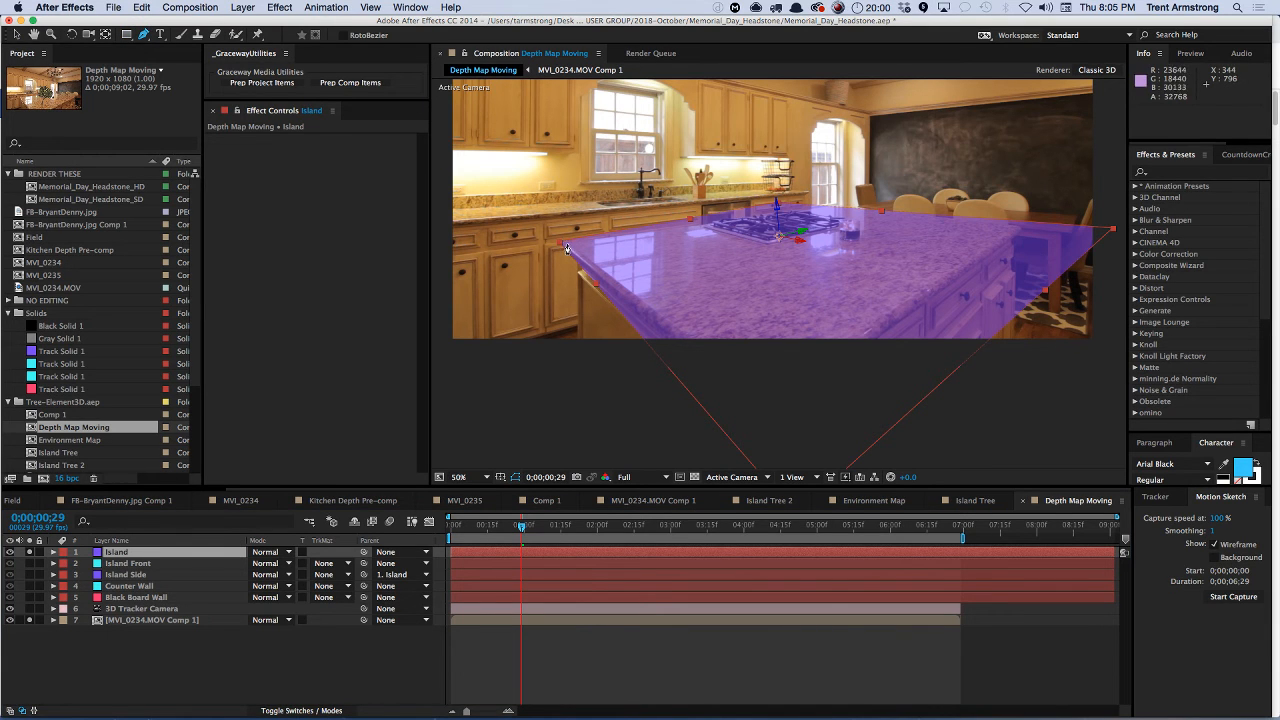
click(830, 210)
click(1017, 229)
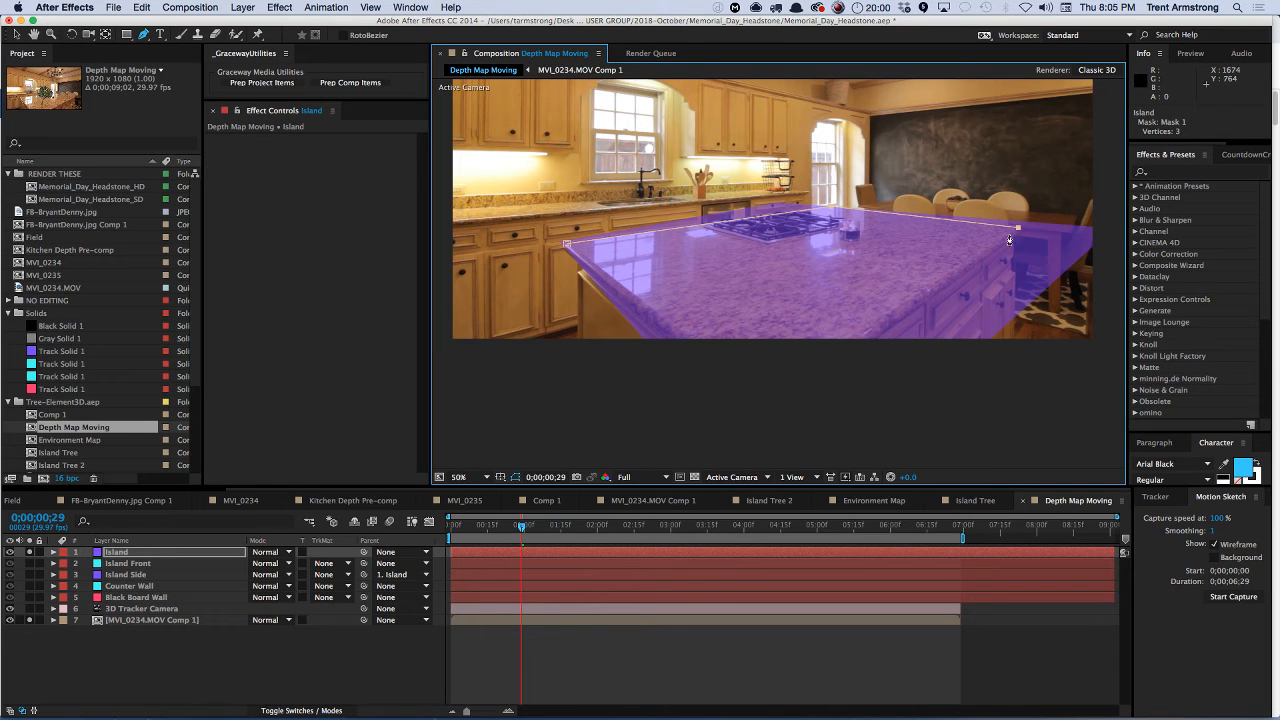
click(777, 409)
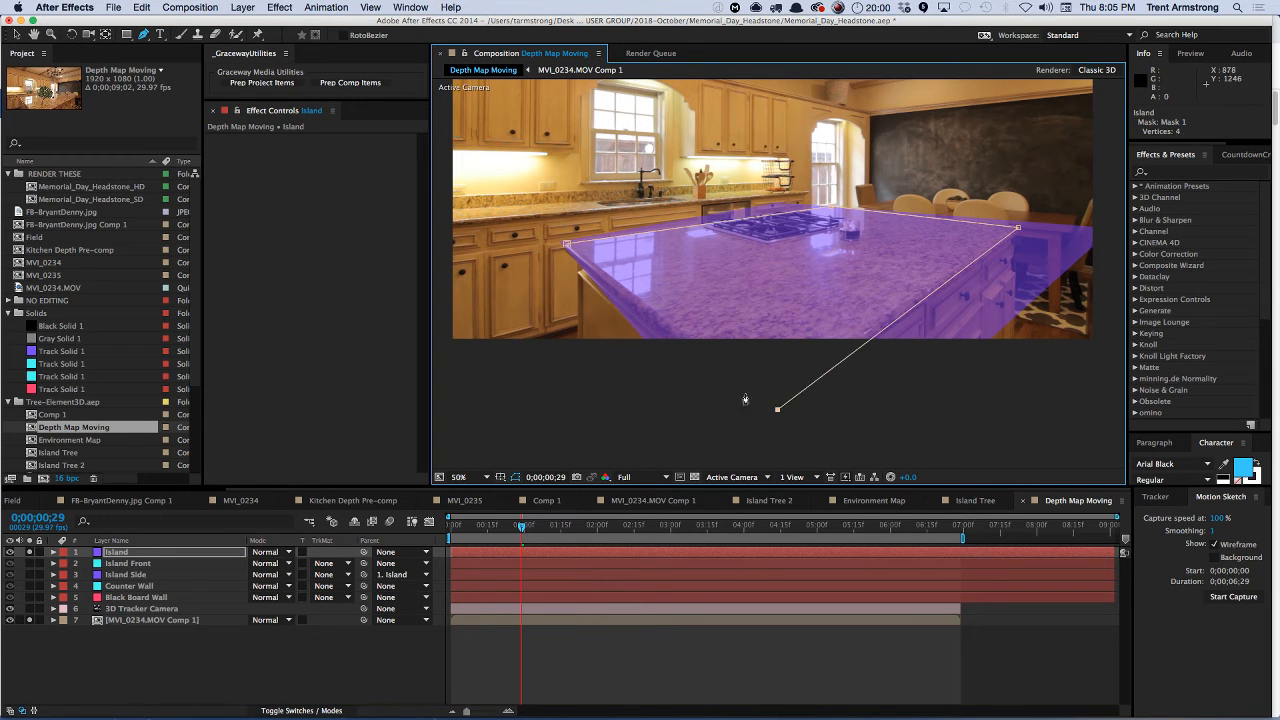
click(567, 244)
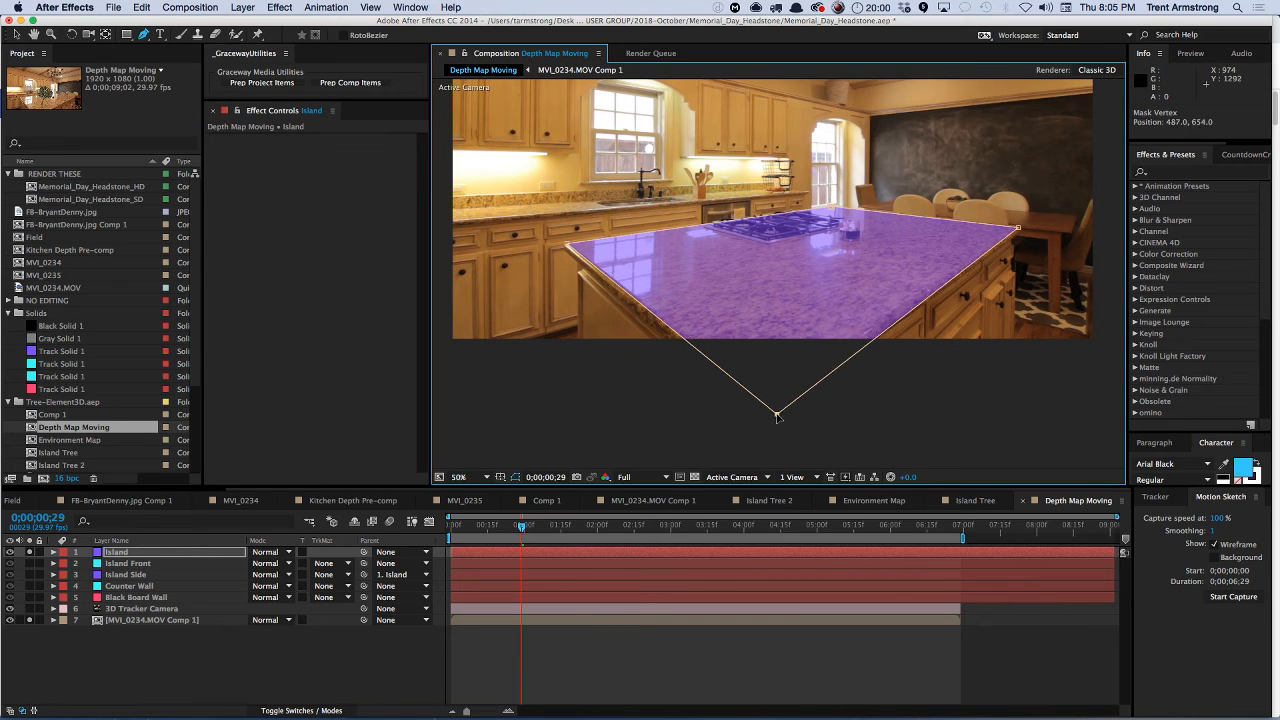
- Set the opacity of all five solids from Island to Black Board Wall to 100% and turn off soloing
click(114, 554)
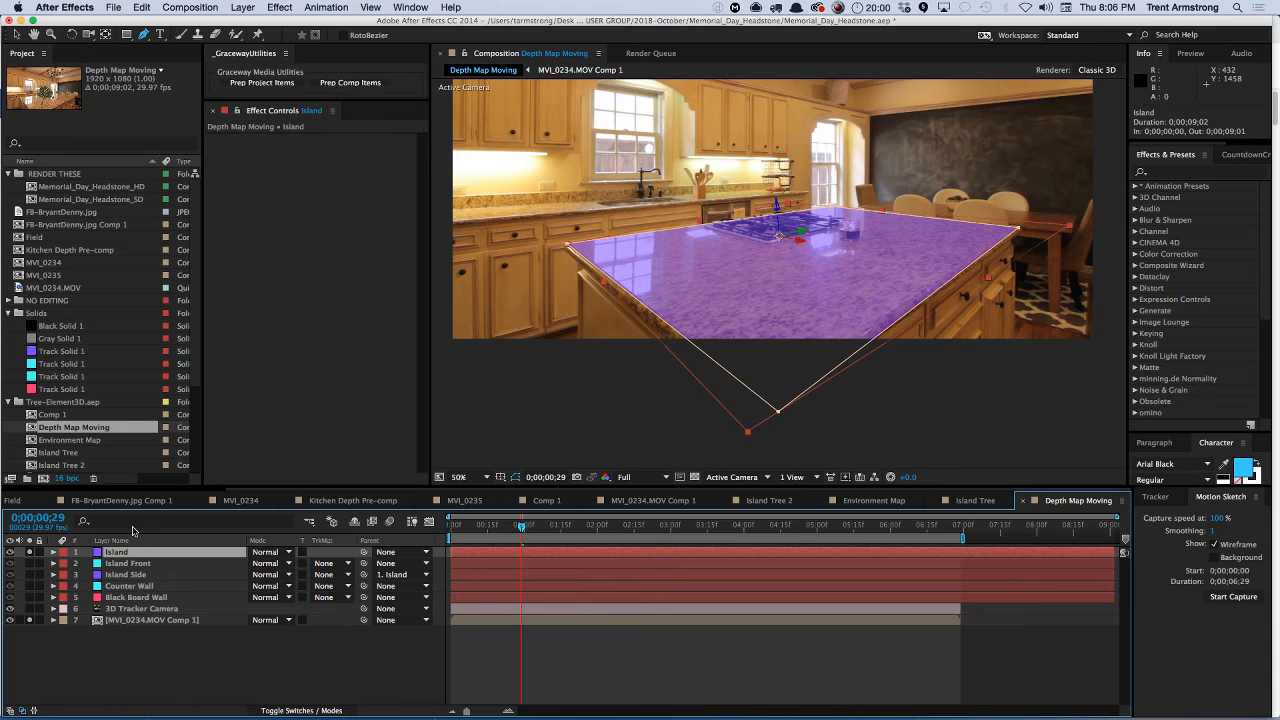
key(super+shift+Down)
key(super+shift+Down)
key(super+shift+Down)
key(super+shift+Down)
key(super+shift+o)
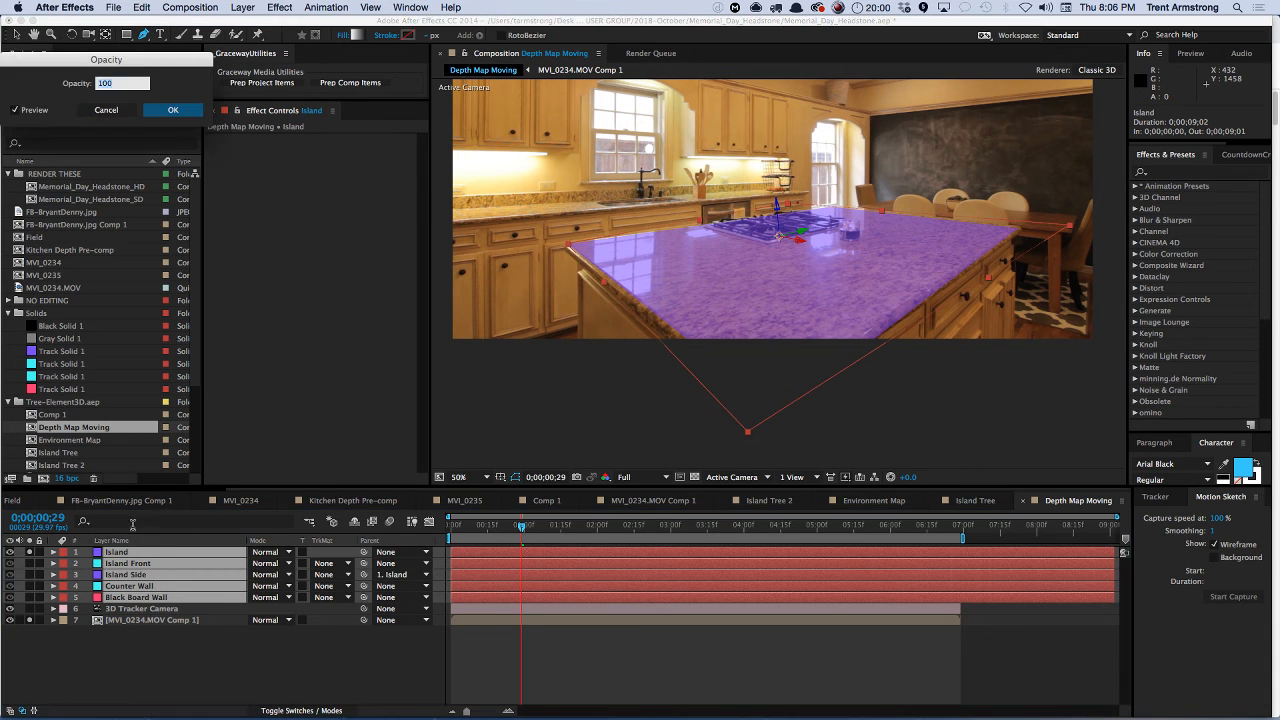
text(100)
key(Return)
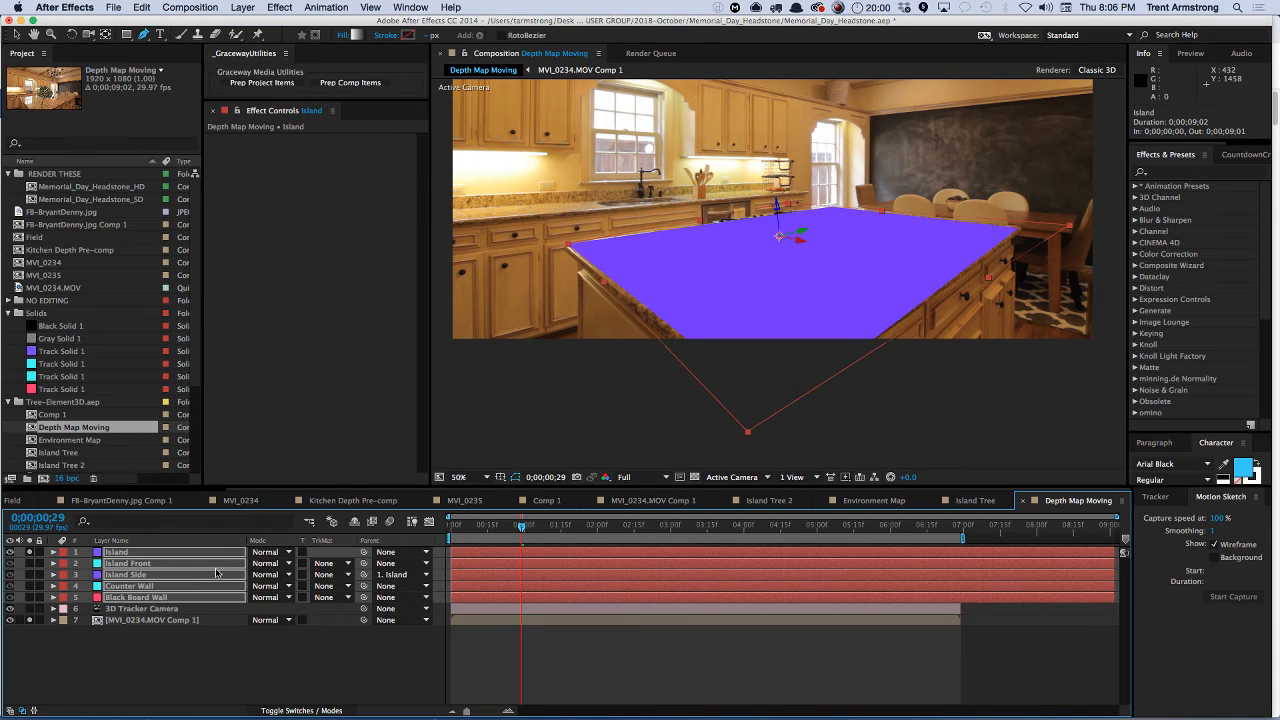
drag(32, 609, 30, 620)
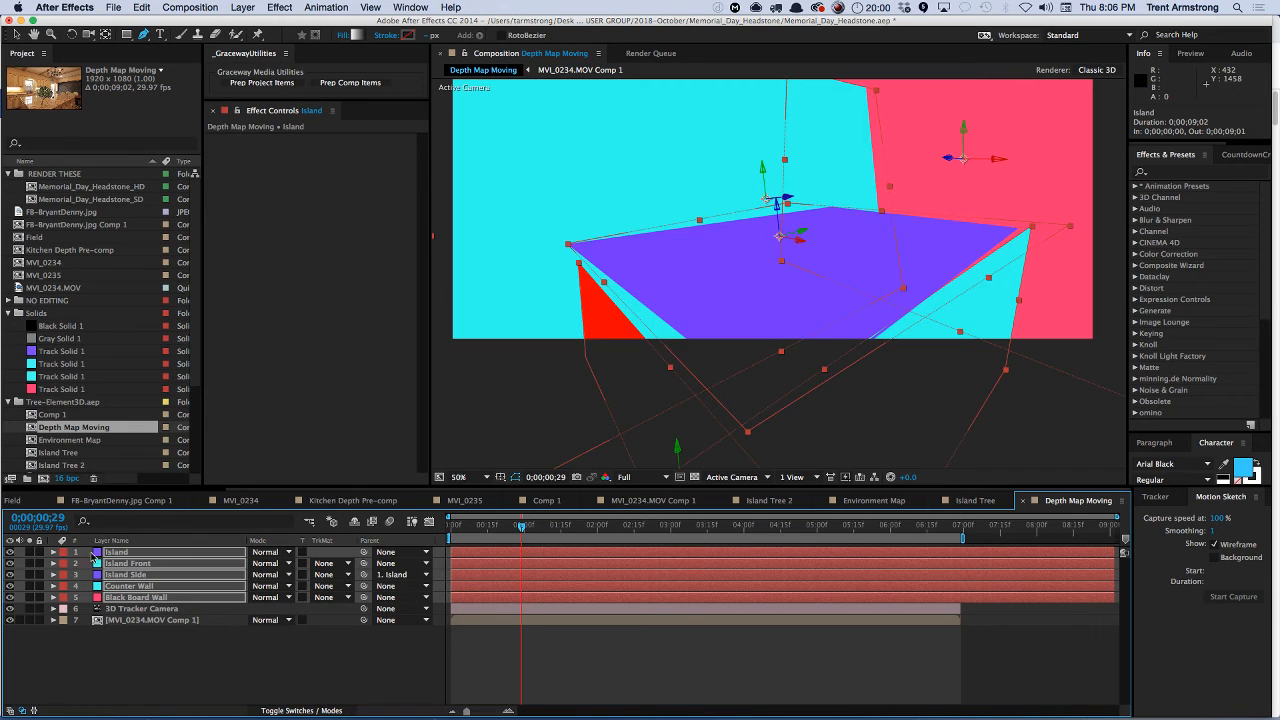
click(129, 636)
click(118, 552)
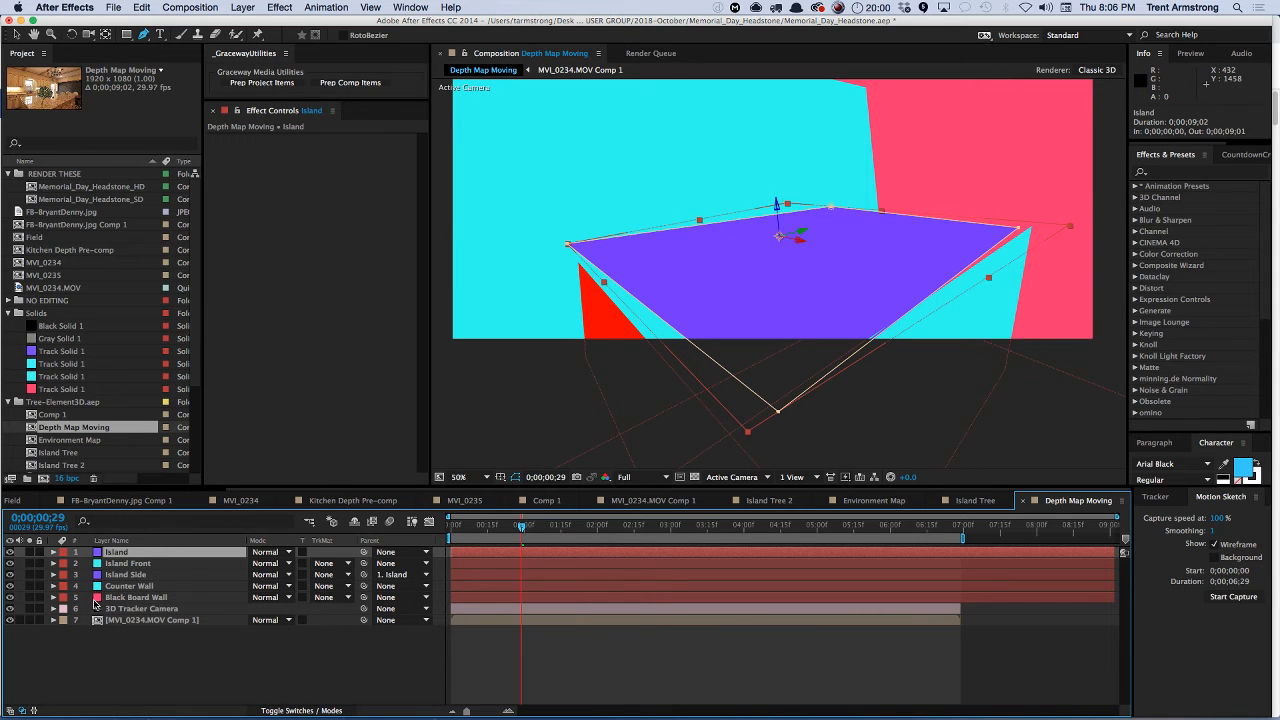
click(281, 9)
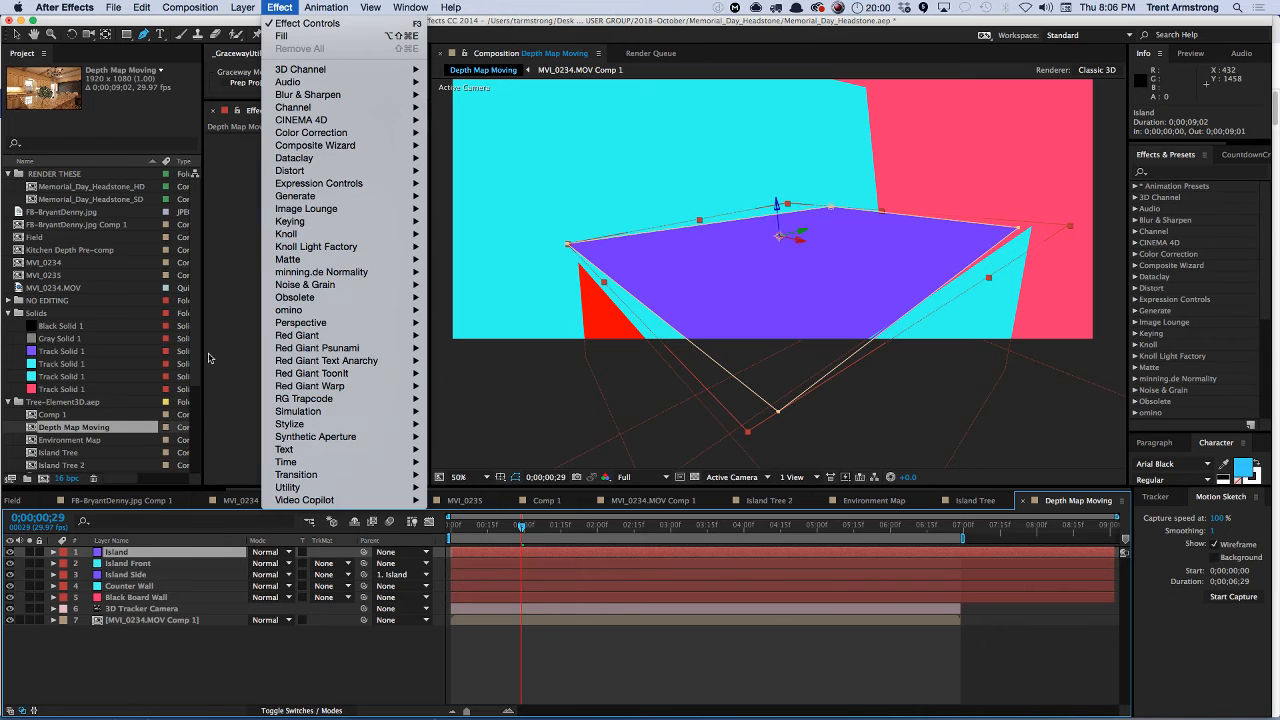
click(174, 682)
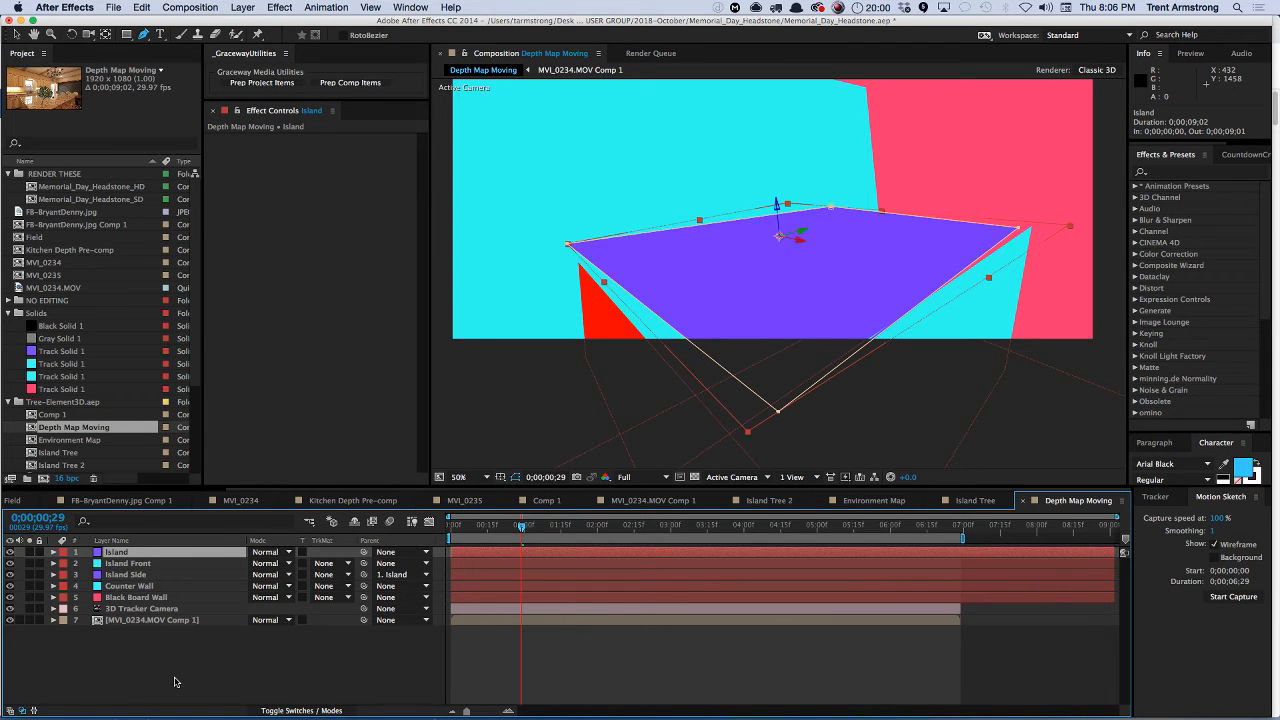
- Add a point light and give it the 3D Tracker Camera's position copied from the keyframe at 0;00;00;29
key(super+alt+shift+l)
key(Return)
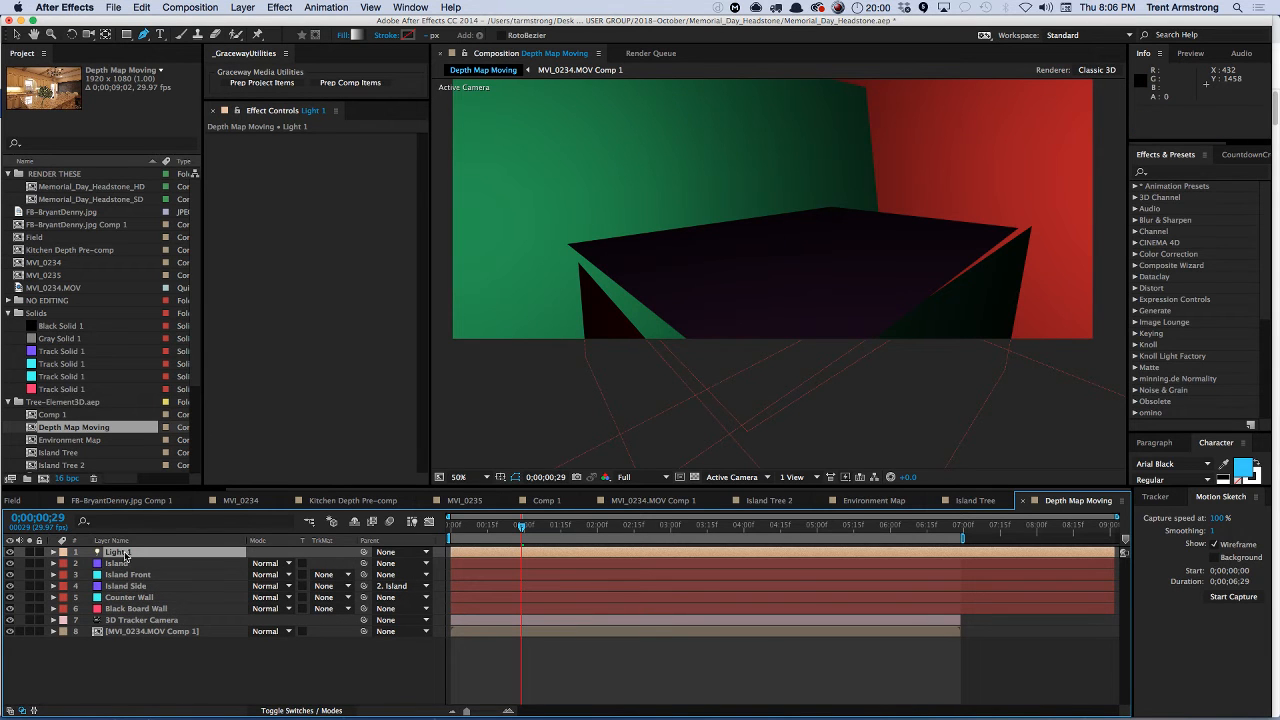
click(140, 621)
key(p)
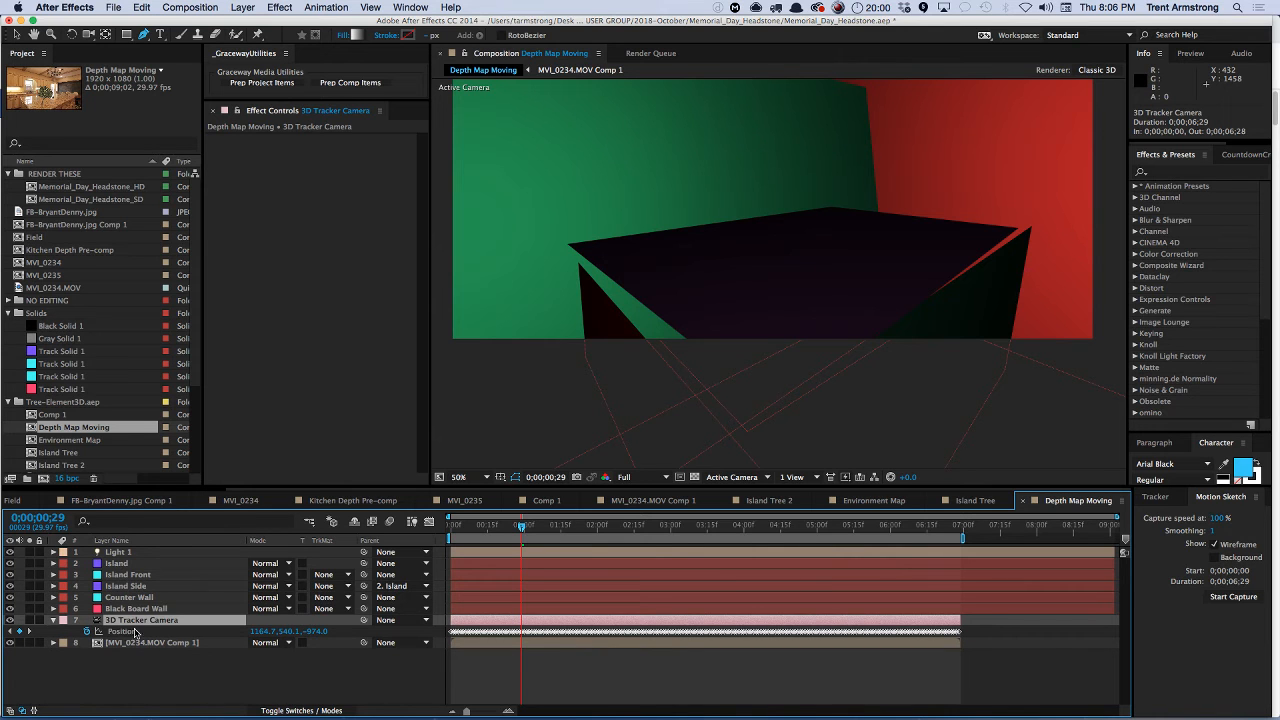
click(522, 632)
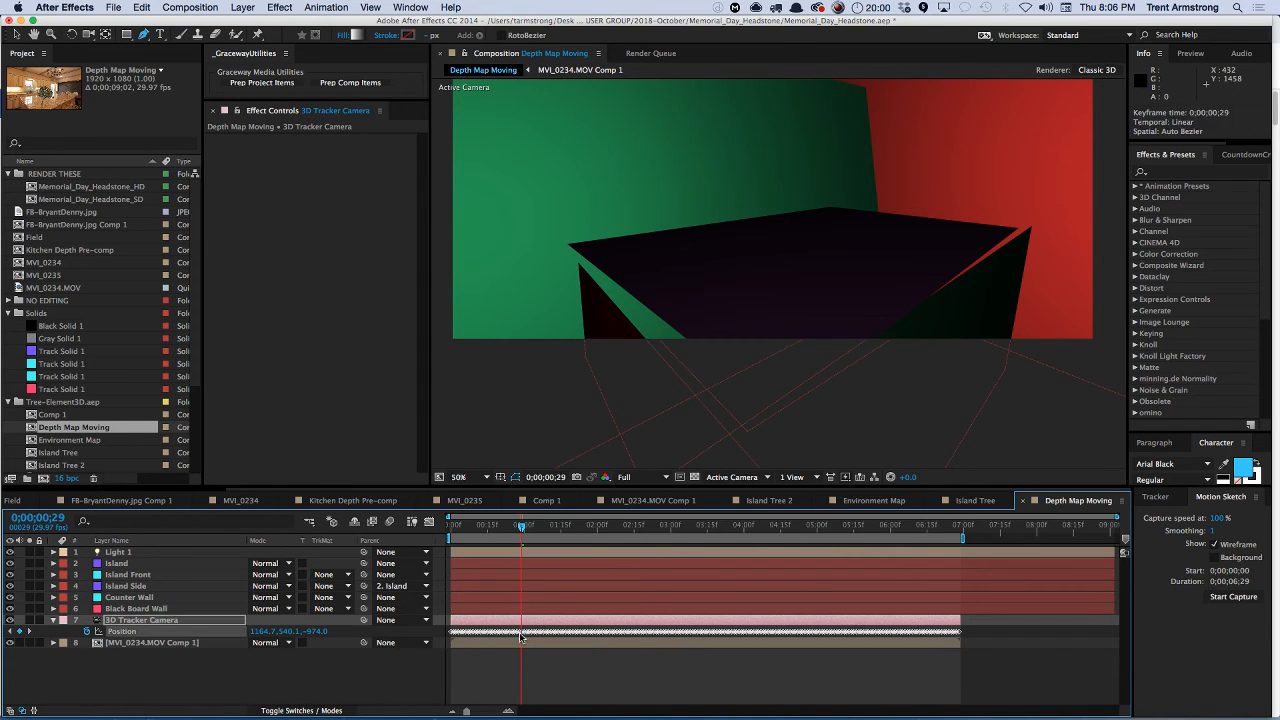
key(super+c)
key(super+v)
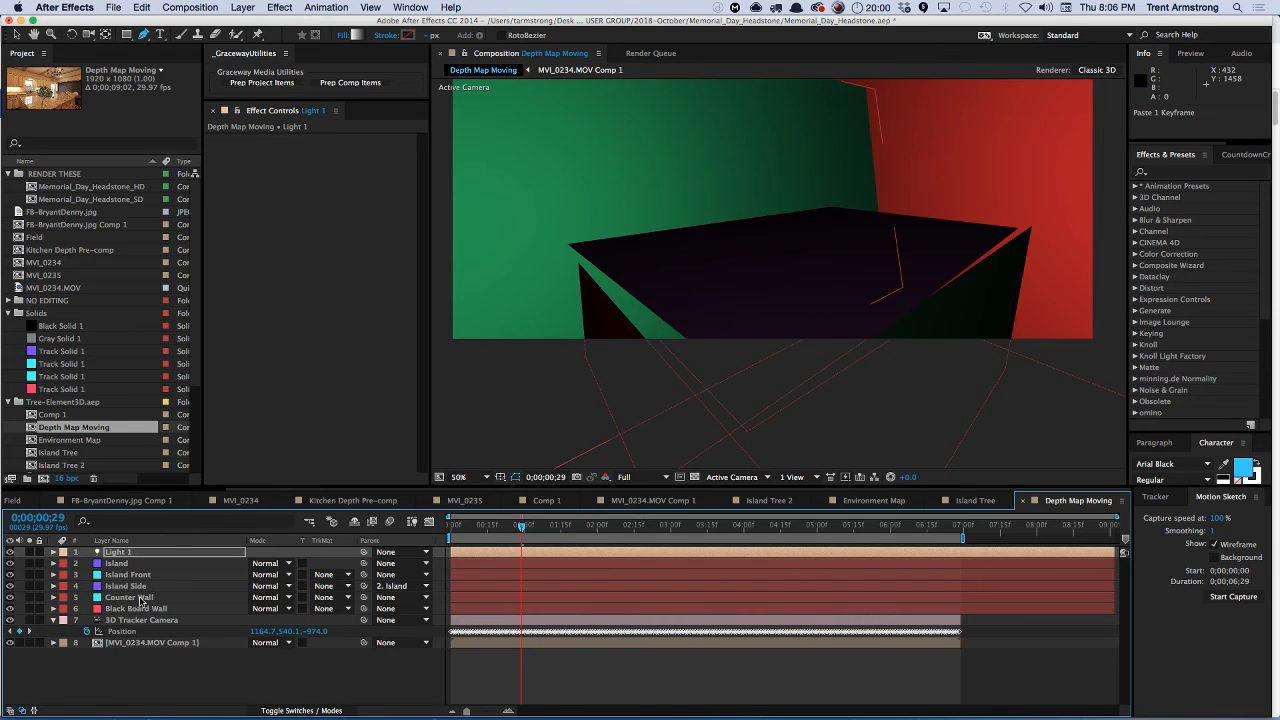
key(u)
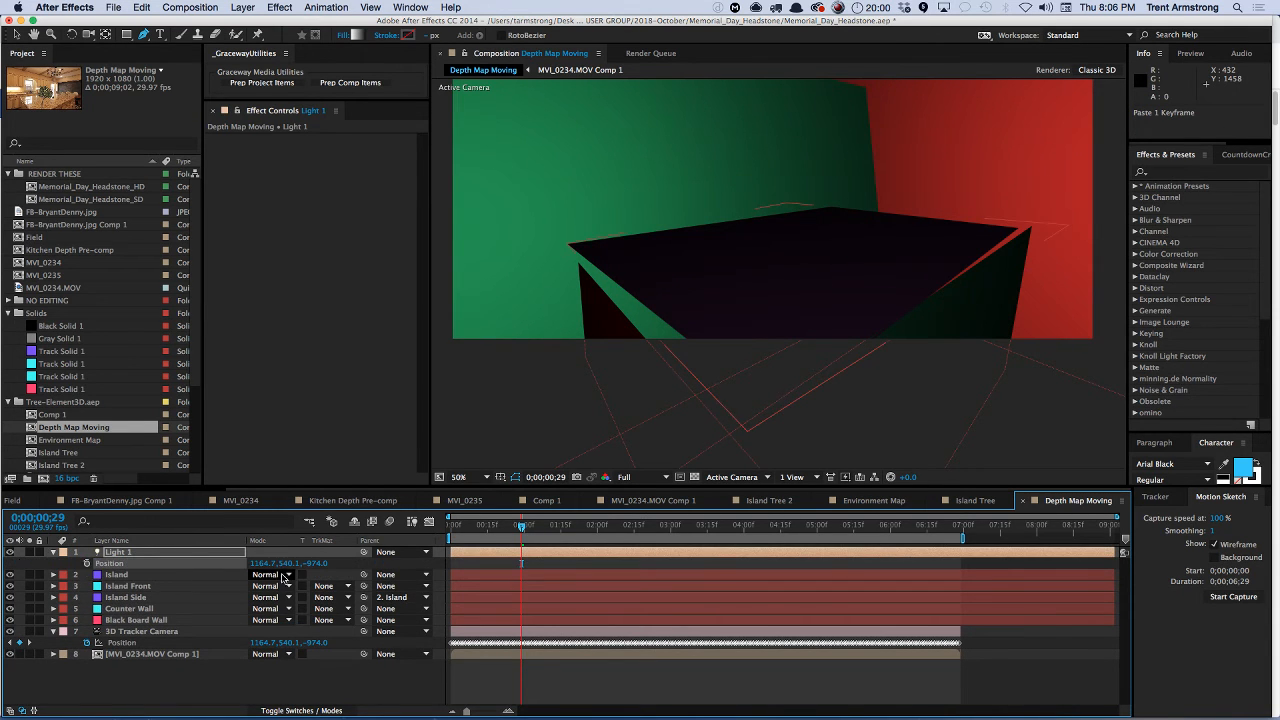
- Enable shadow casting in Light 1's settings
double_click(191, 555)
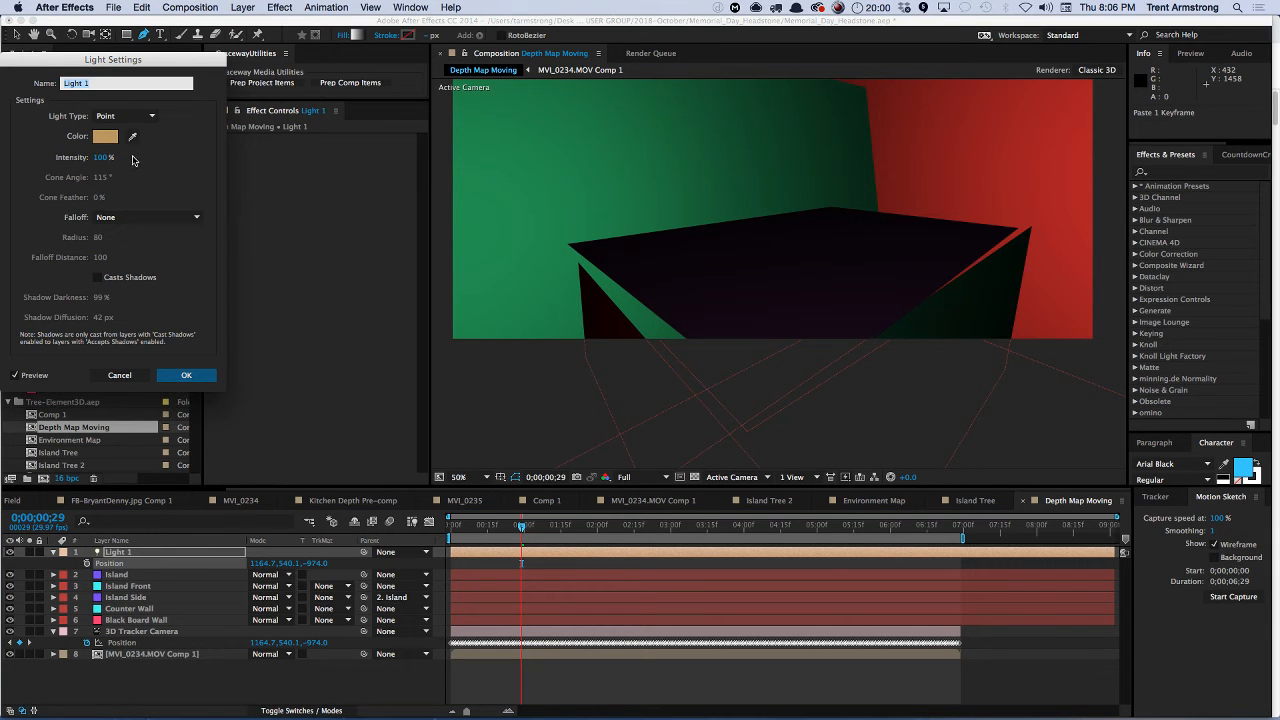
click(132, 278)
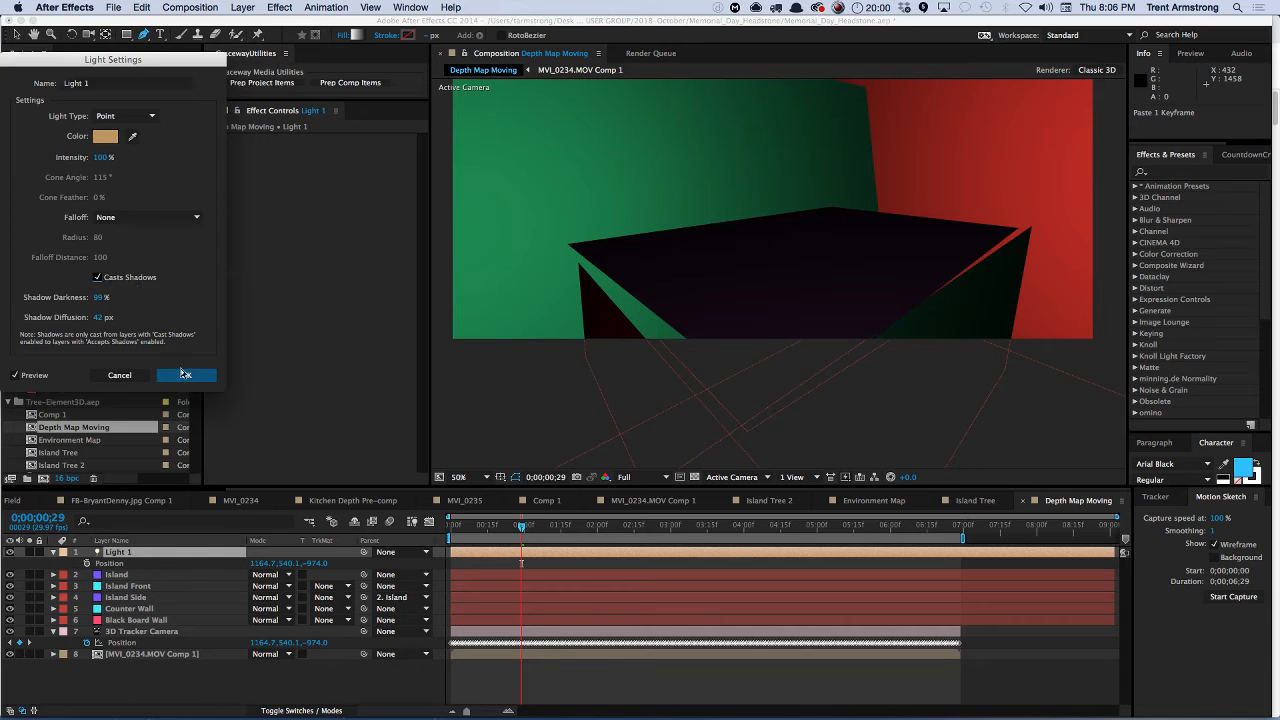
click(185, 375)
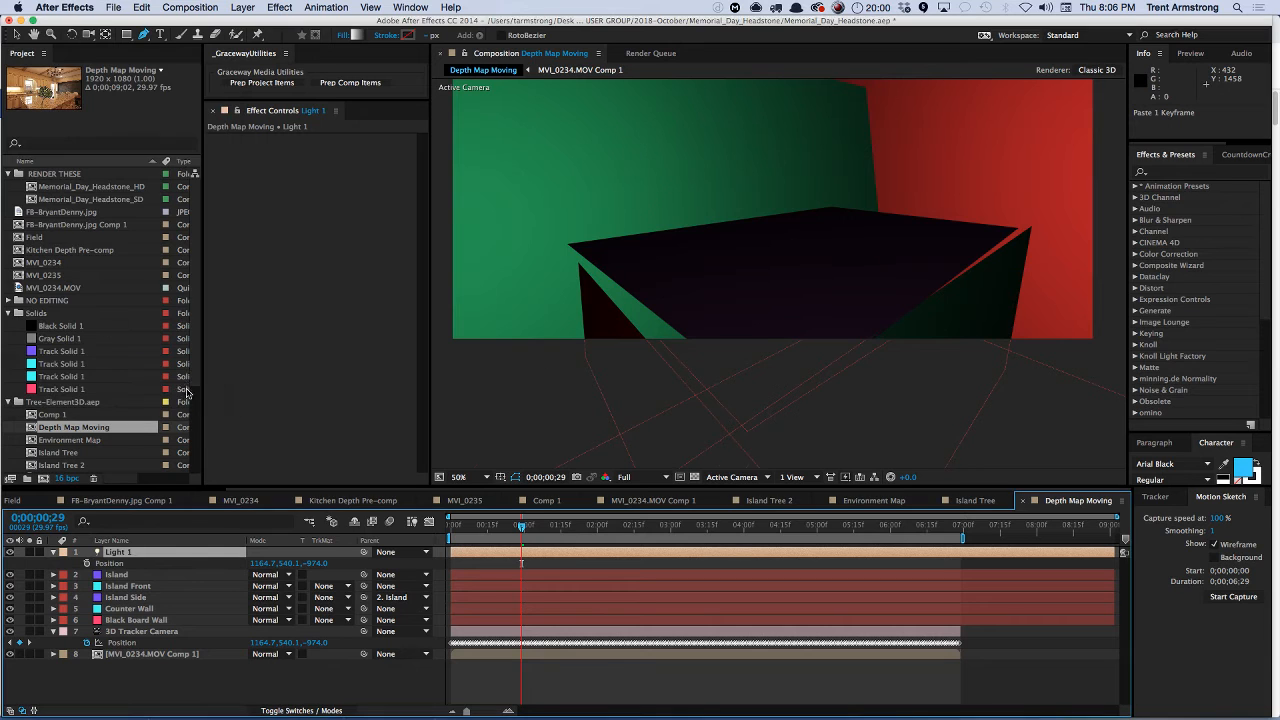
- Set Light 1's Z position to 666
click(112, 555)
key(comma)
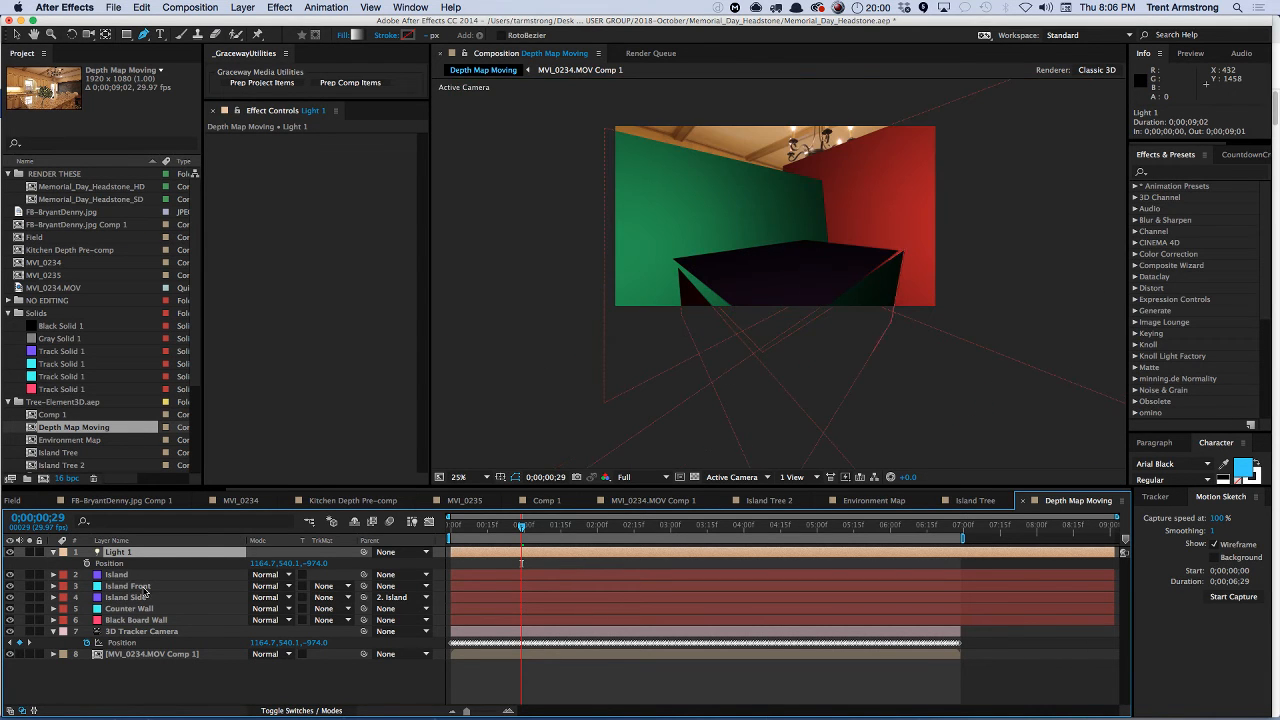
click(314, 565)
text(-866)
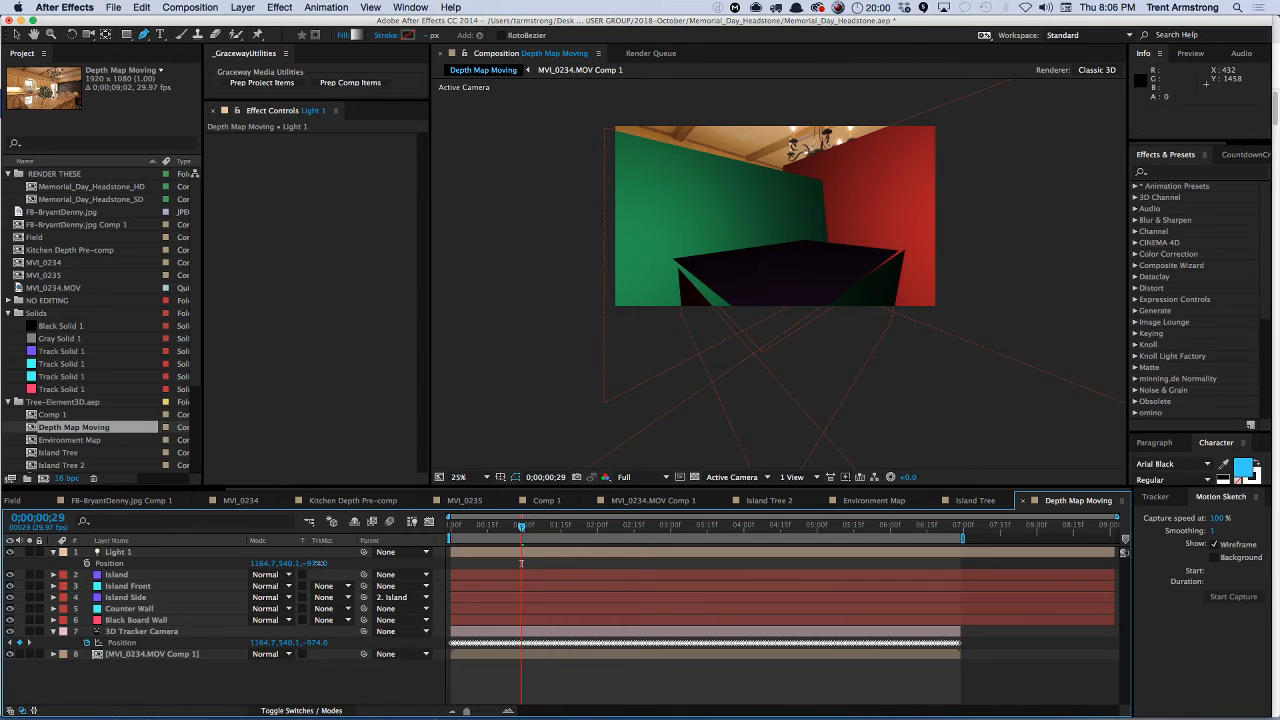
key(Return)
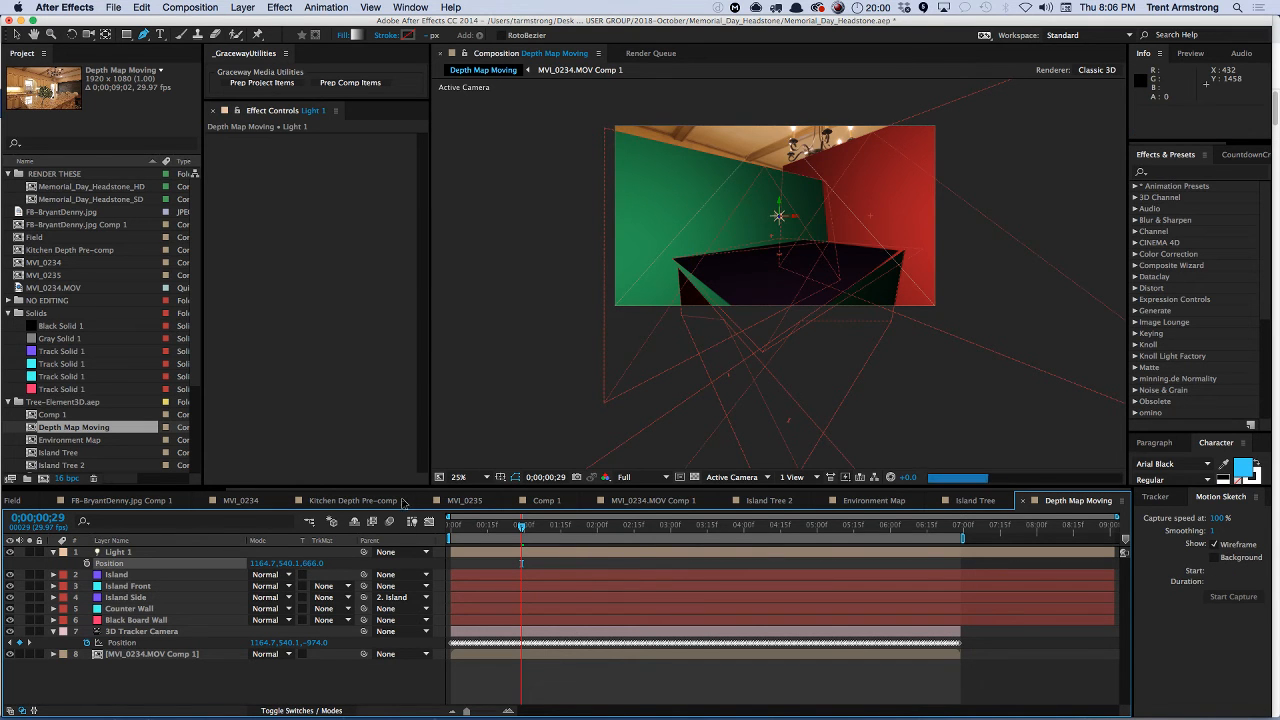
click(345, 555)
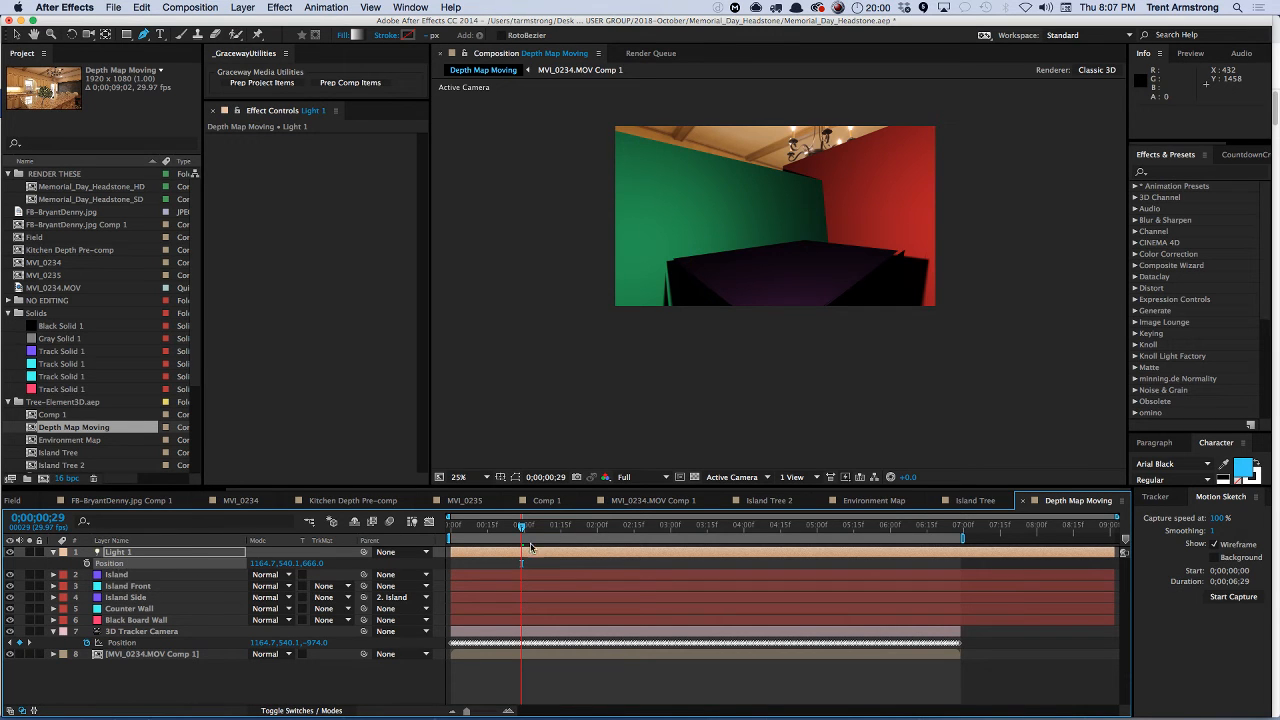
- Move to 0;00;01;25, then set Light 1's falloff to Inverse Square Clamped and disable its shadow casting
drag(522, 527, 585, 529)
click(117, 553)
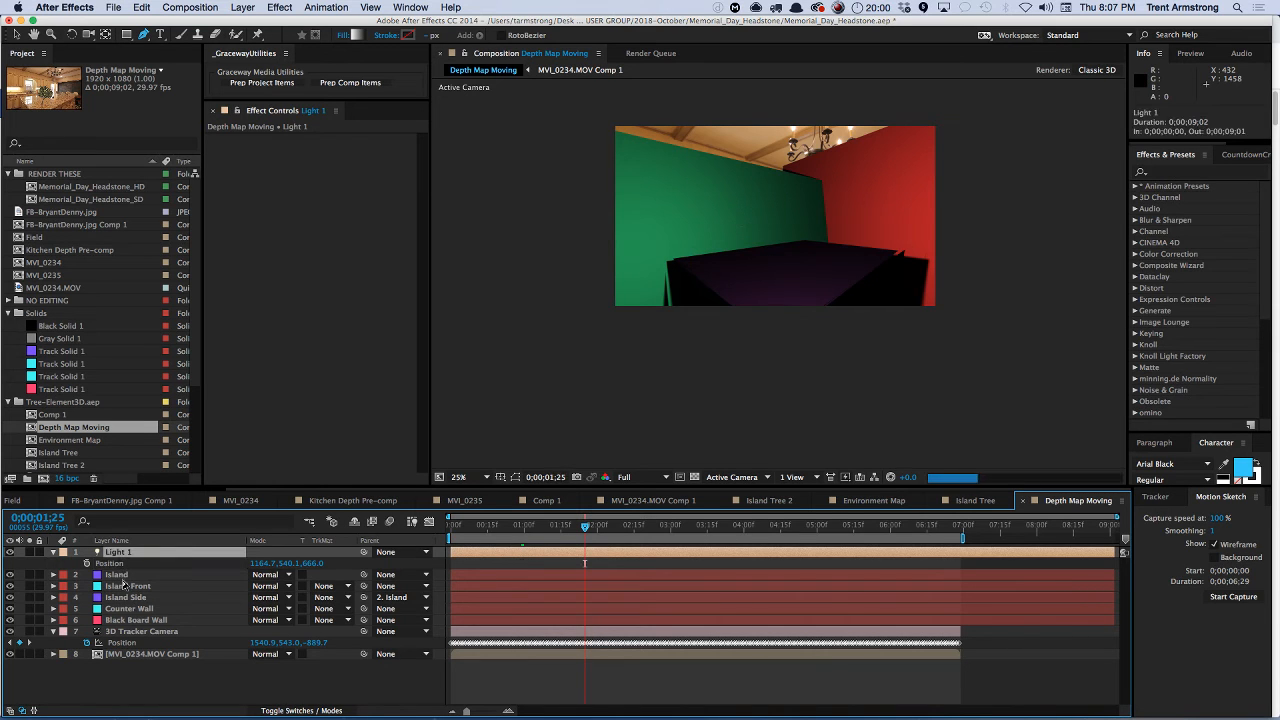
double_click(117, 560)
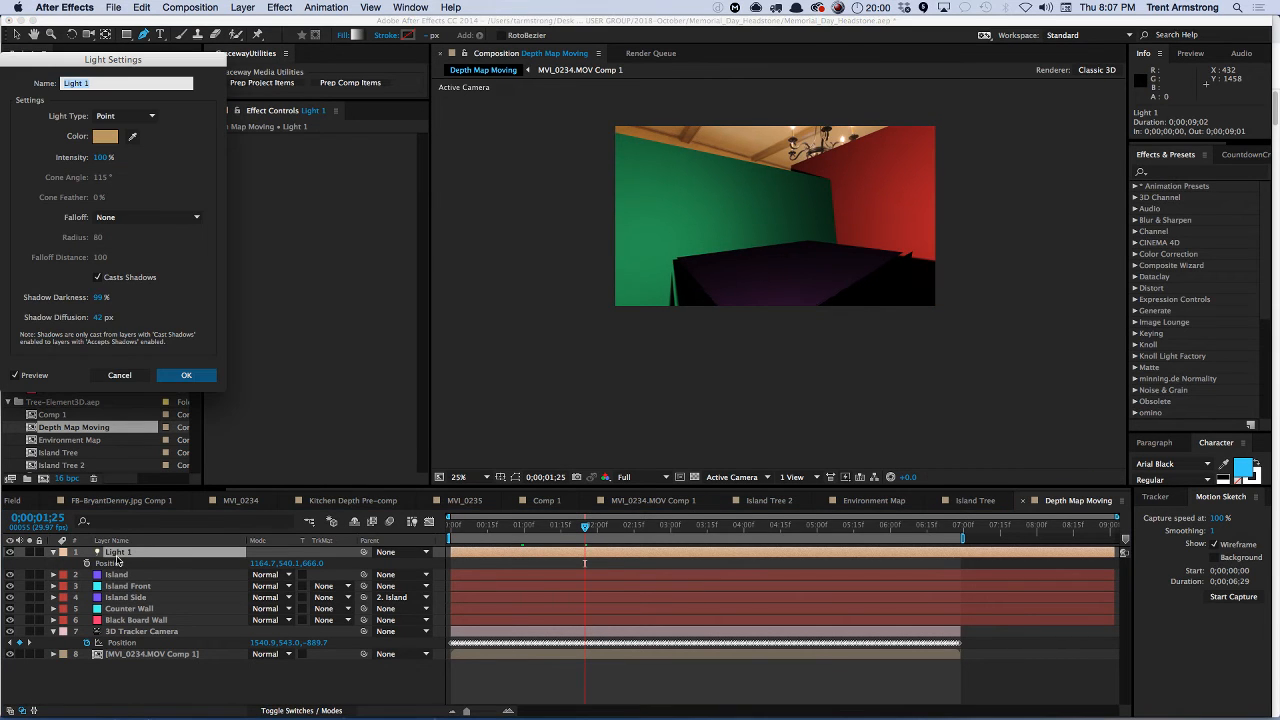
click(148, 217)
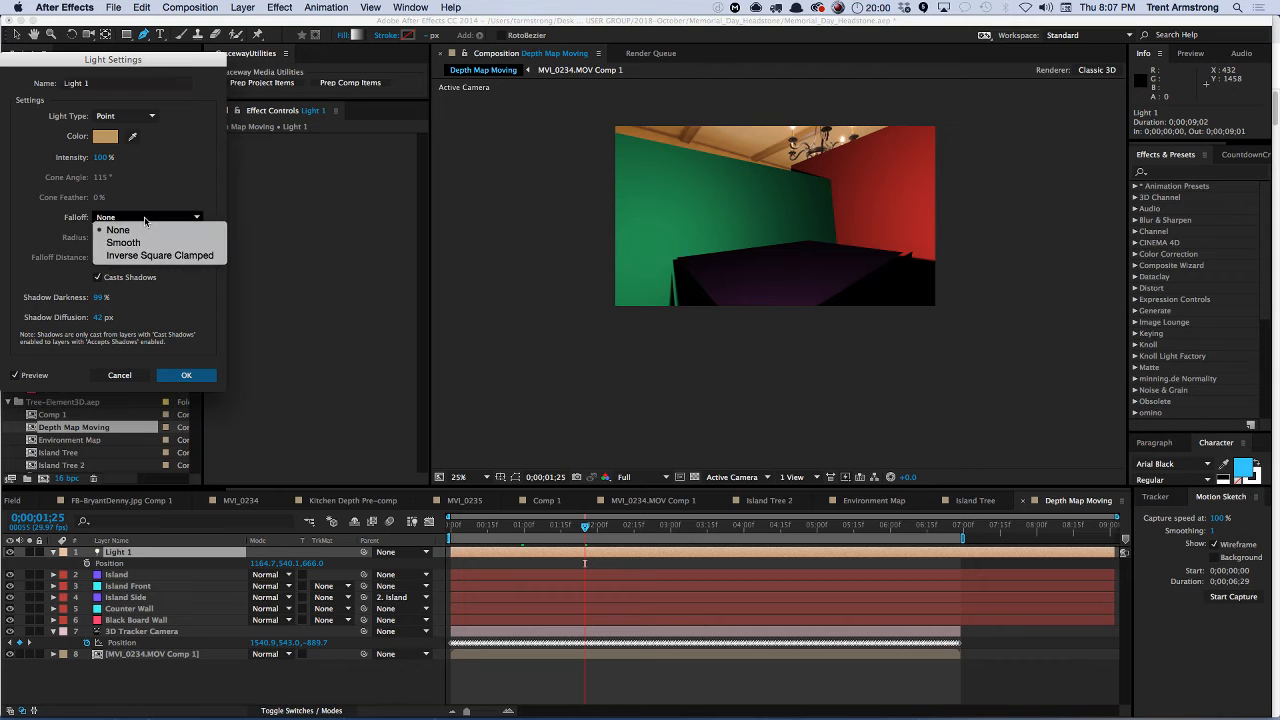
click(150, 256)
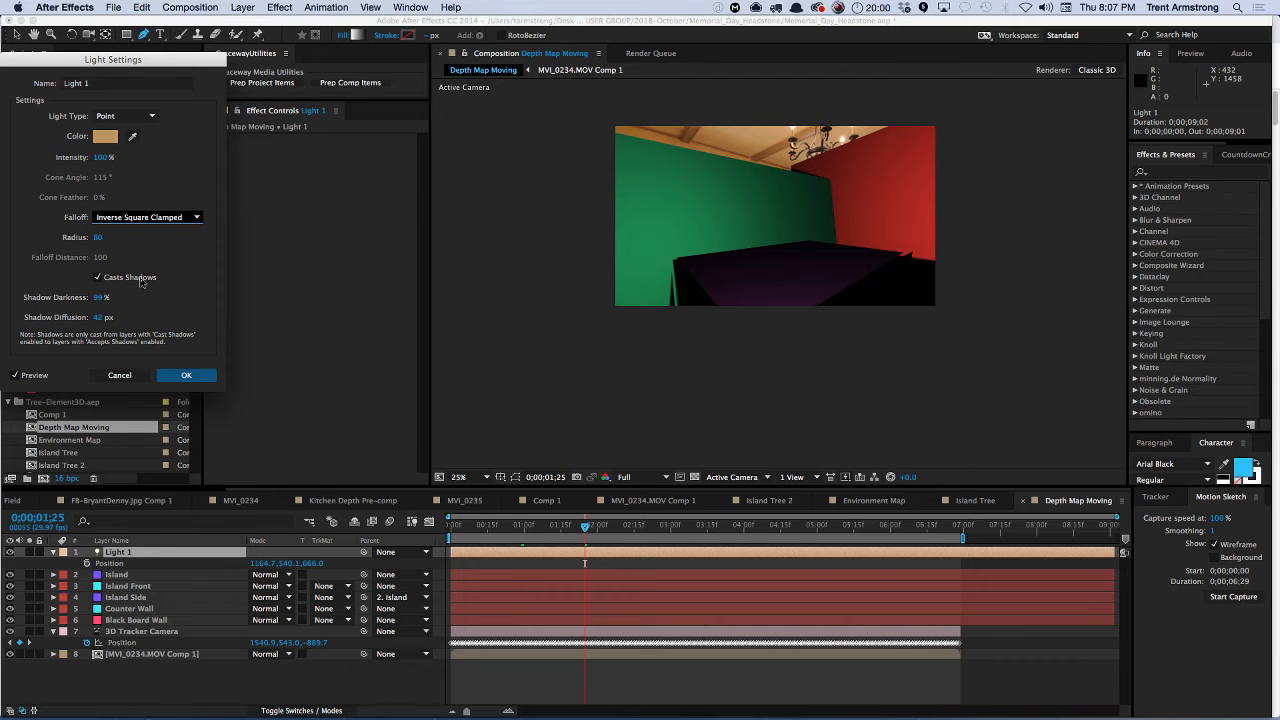
click(141, 279)
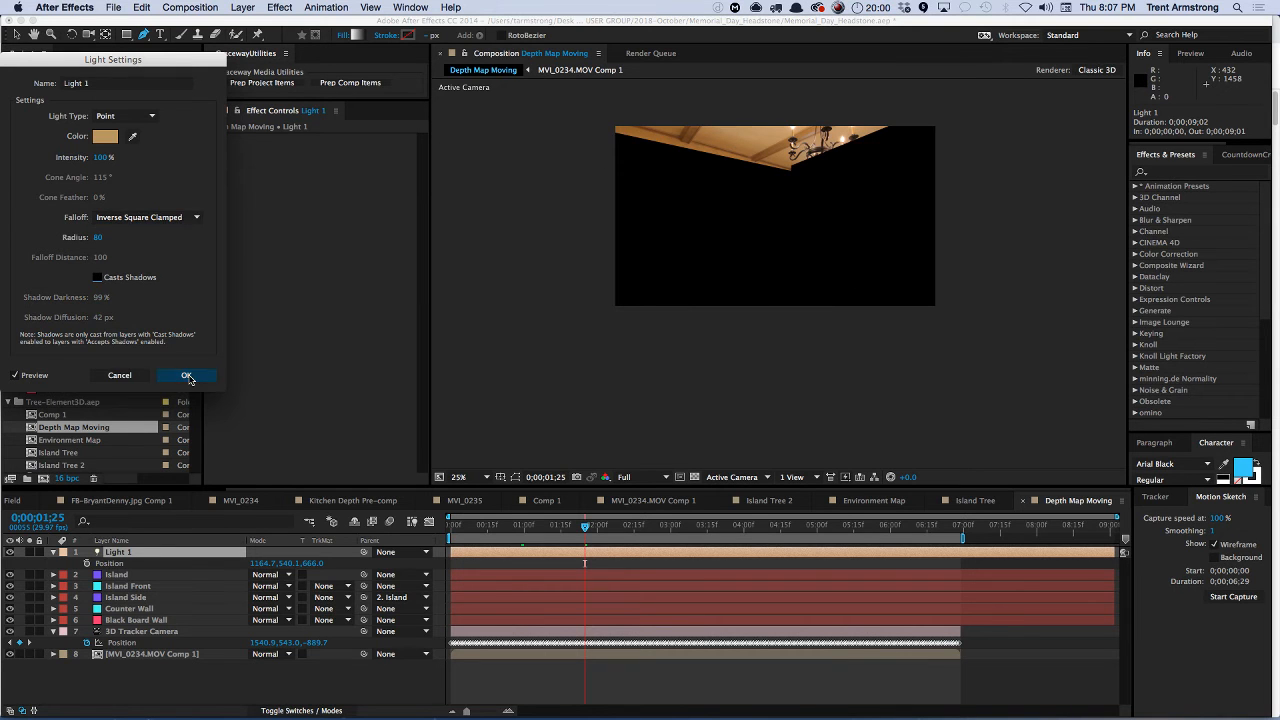
click(187, 376)
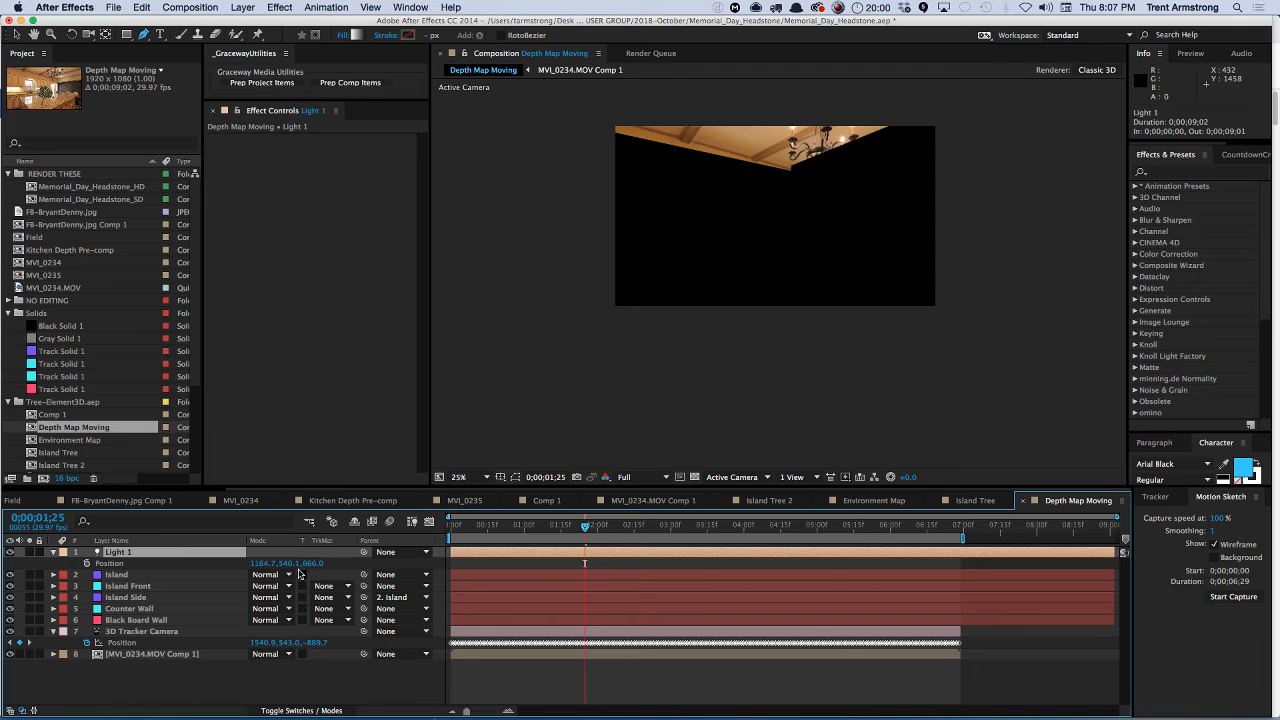
- Set Light 1's Z position to 54 and raise its intensity to 463%
mouse_move(308, 568)
mouse_down()
mouse_move(322, 563)
mouse_move(312, 569)
mouse_up()
key(super+shift+y)
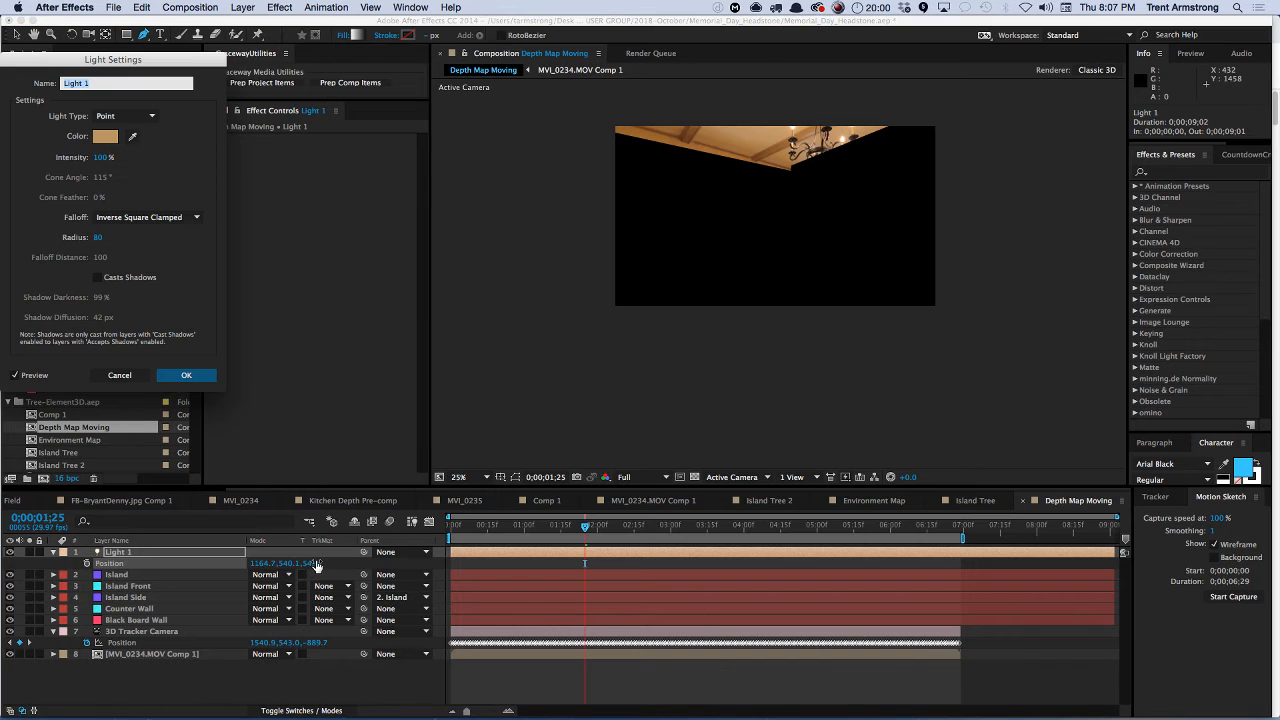
drag(99, 160, 244, 148)
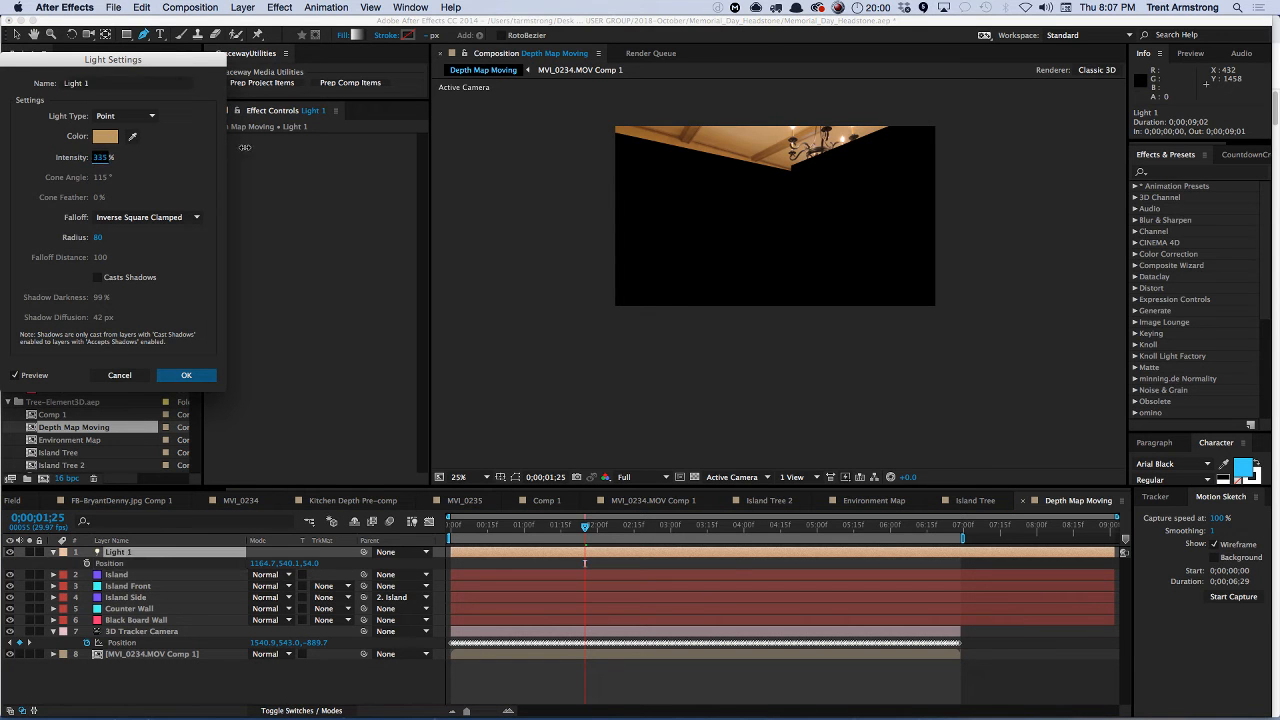
click(186, 375)
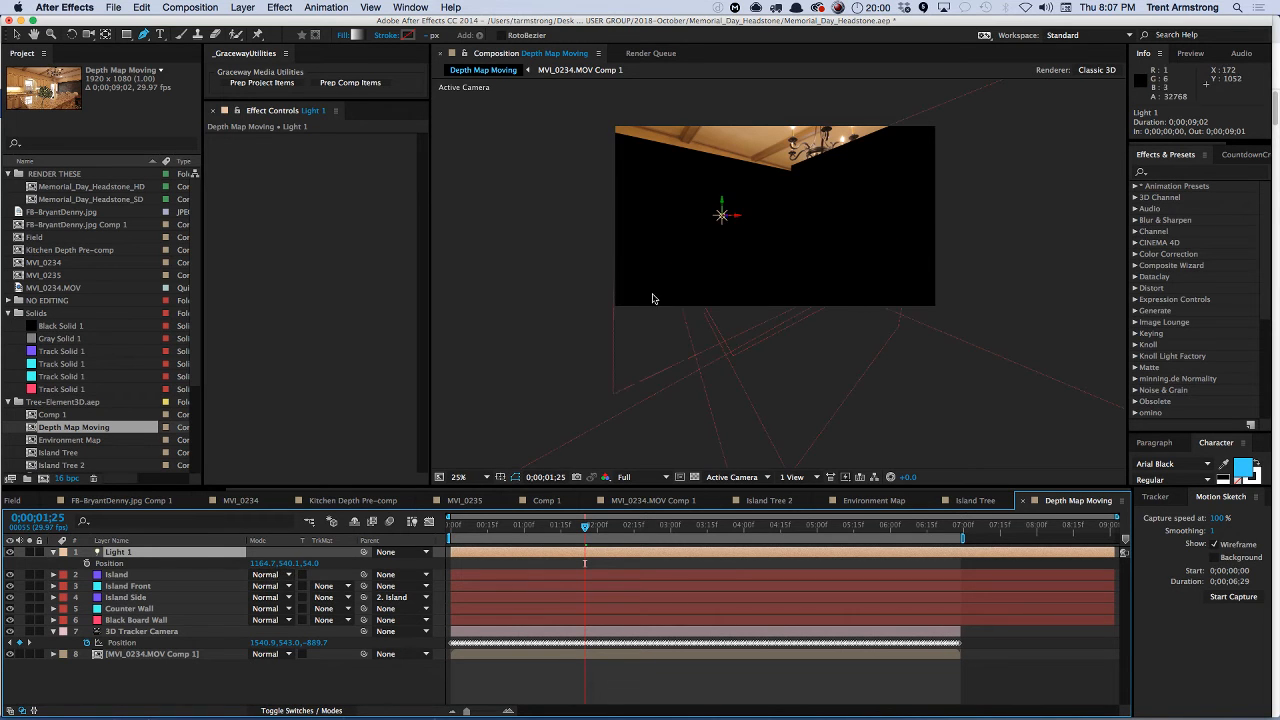
- Give Light 1 the 3D Tracker Camera's position copied from the keyframe at 0;00;01;25, and remove the pasted keyframe
drag(262, 564, 335, 588)
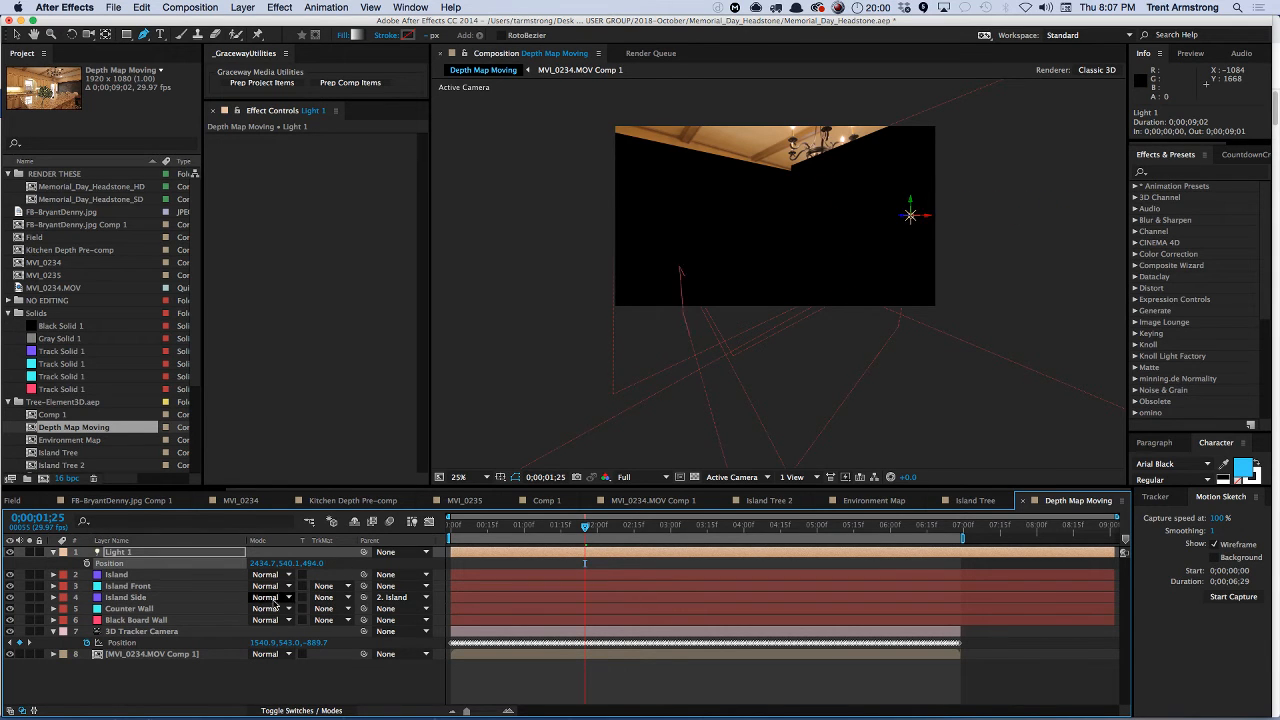
click(585, 643)
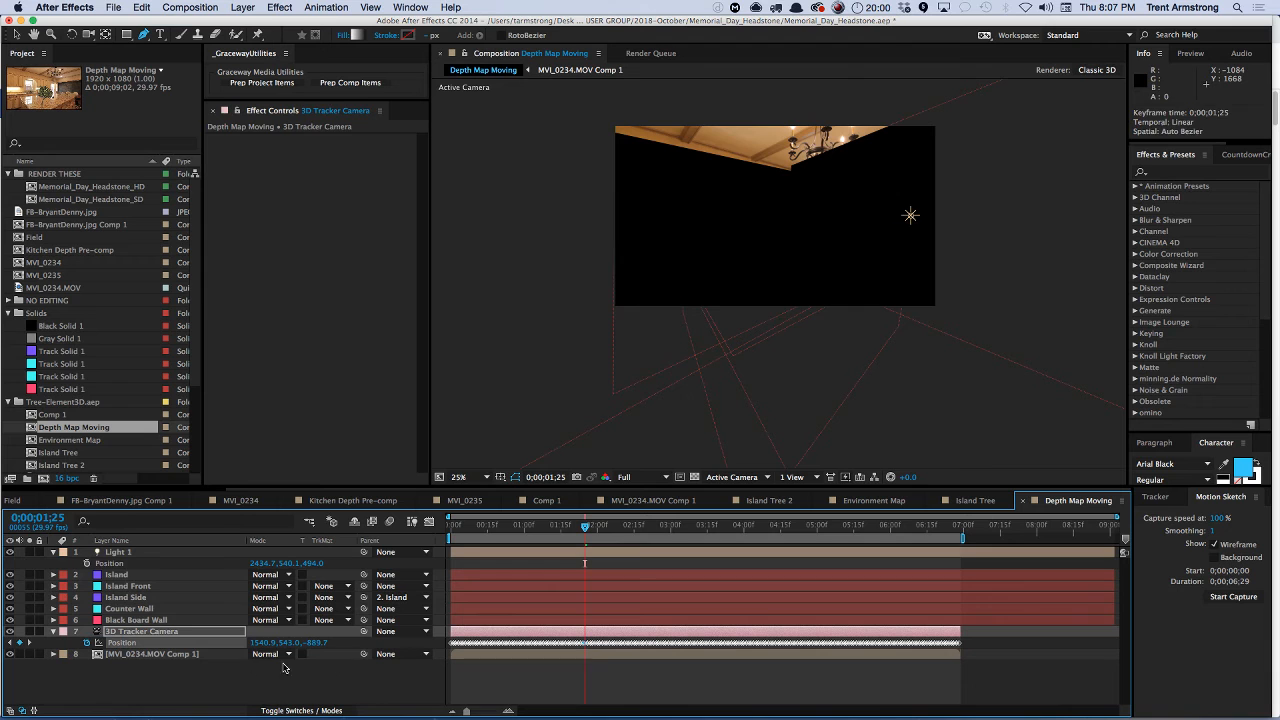
click(122, 565)
key(ctrl+v)
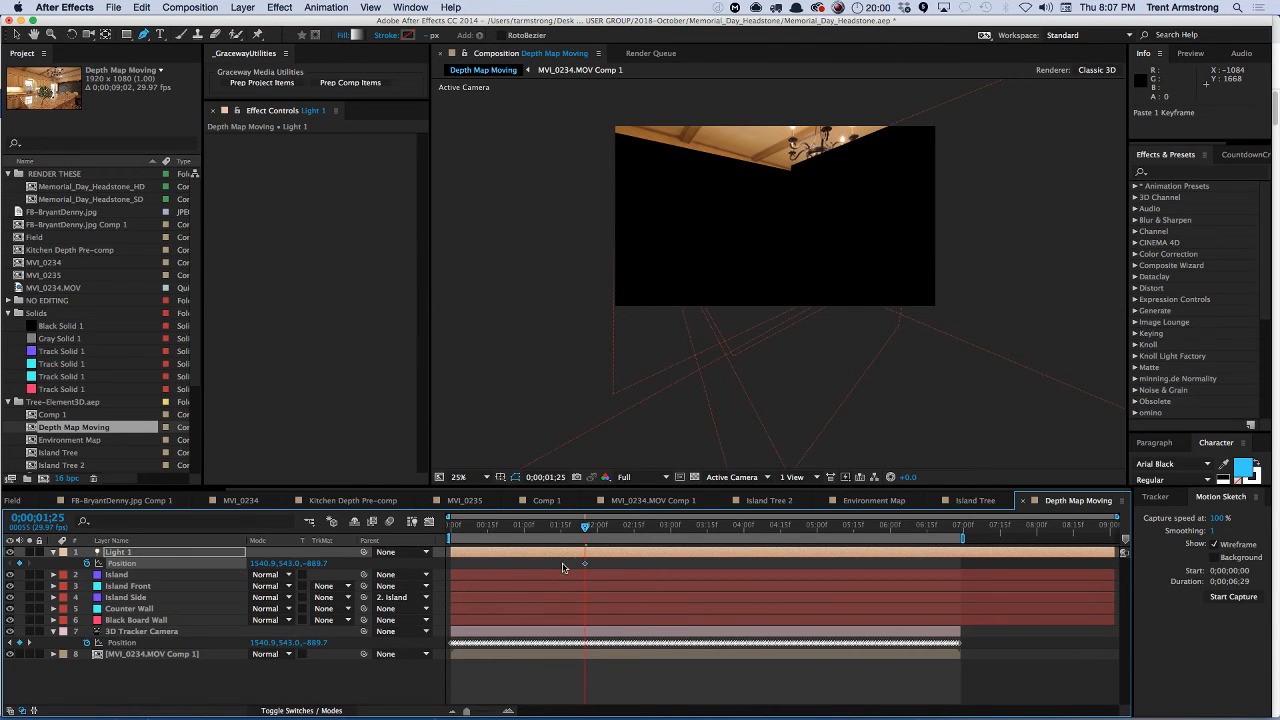
key(Delete)
- Enable Light 1's shadow casting with a shadow diffusion of 84 px and a shadow darkness of 100%
click(122, 553)
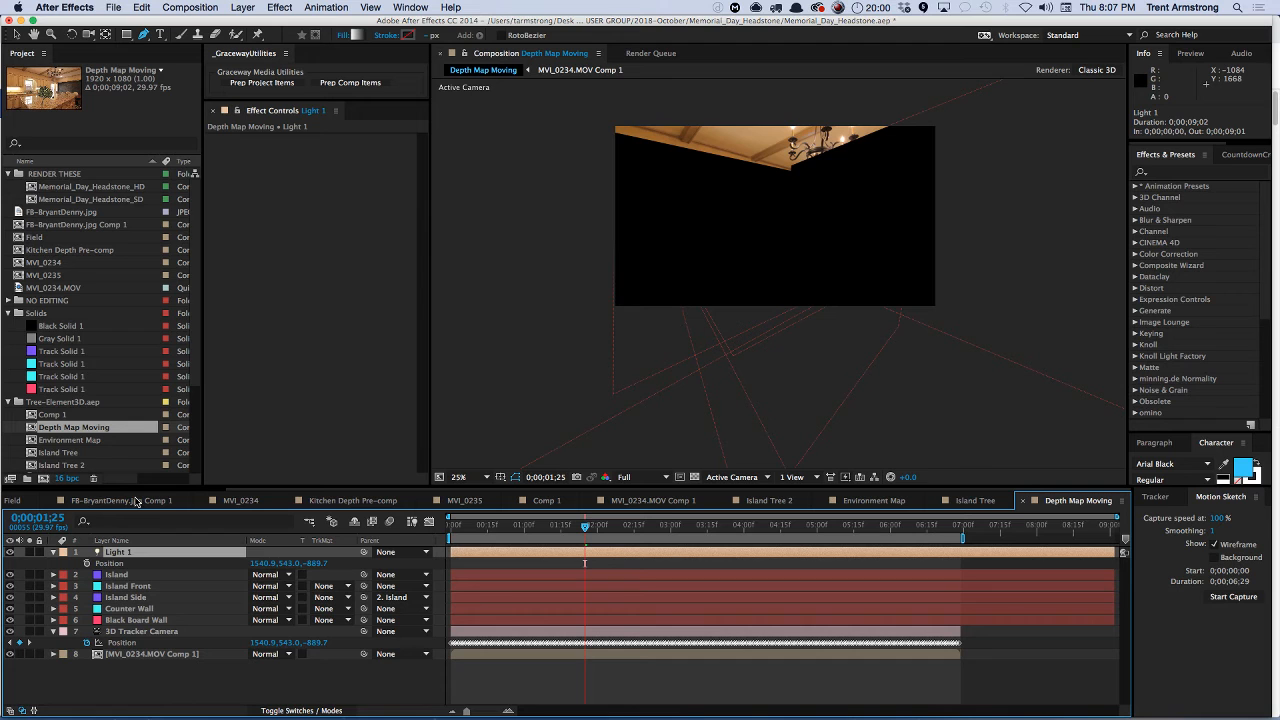
key(ctrl+shift+l)
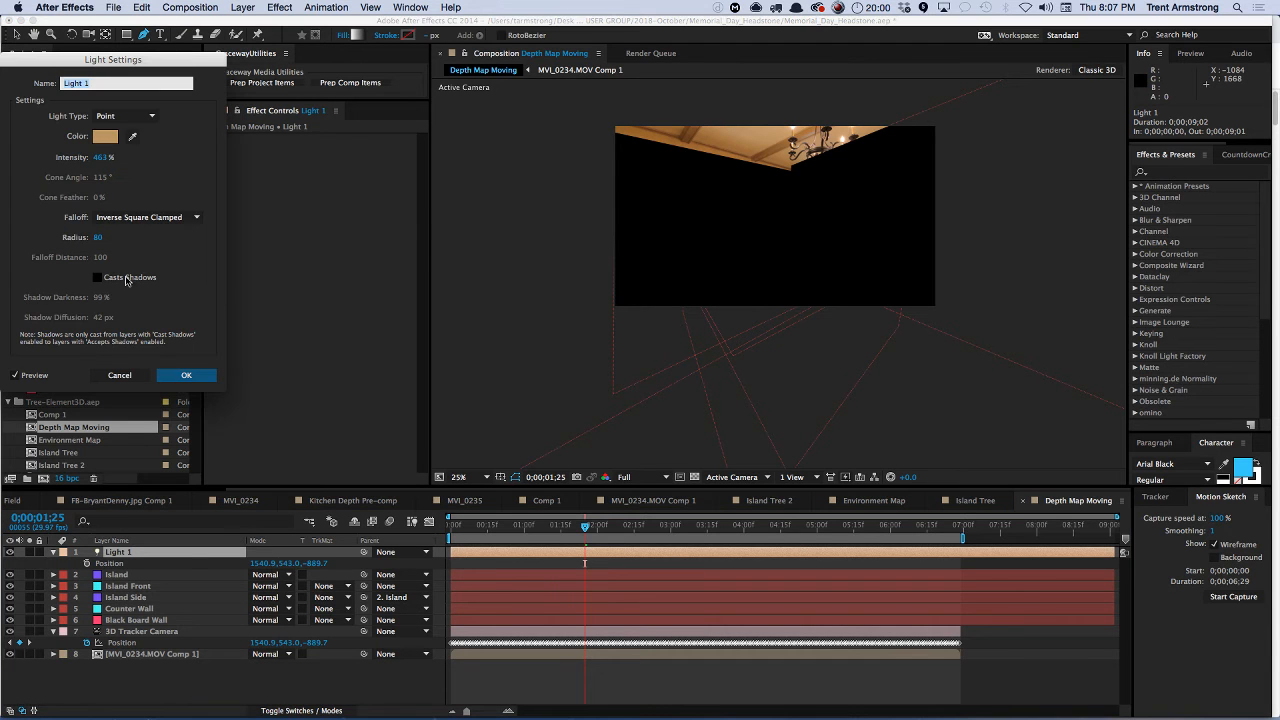
click(97, 277)
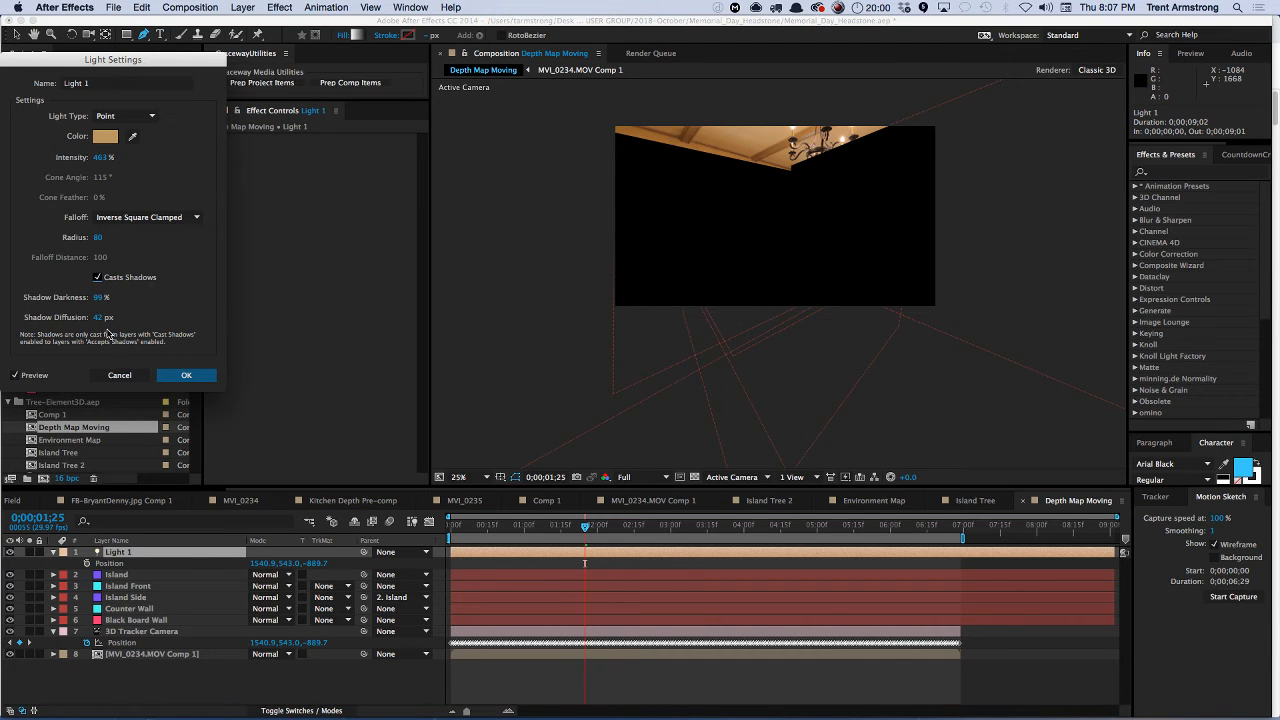
click(98, 317)
click(100, 297)
text(10)
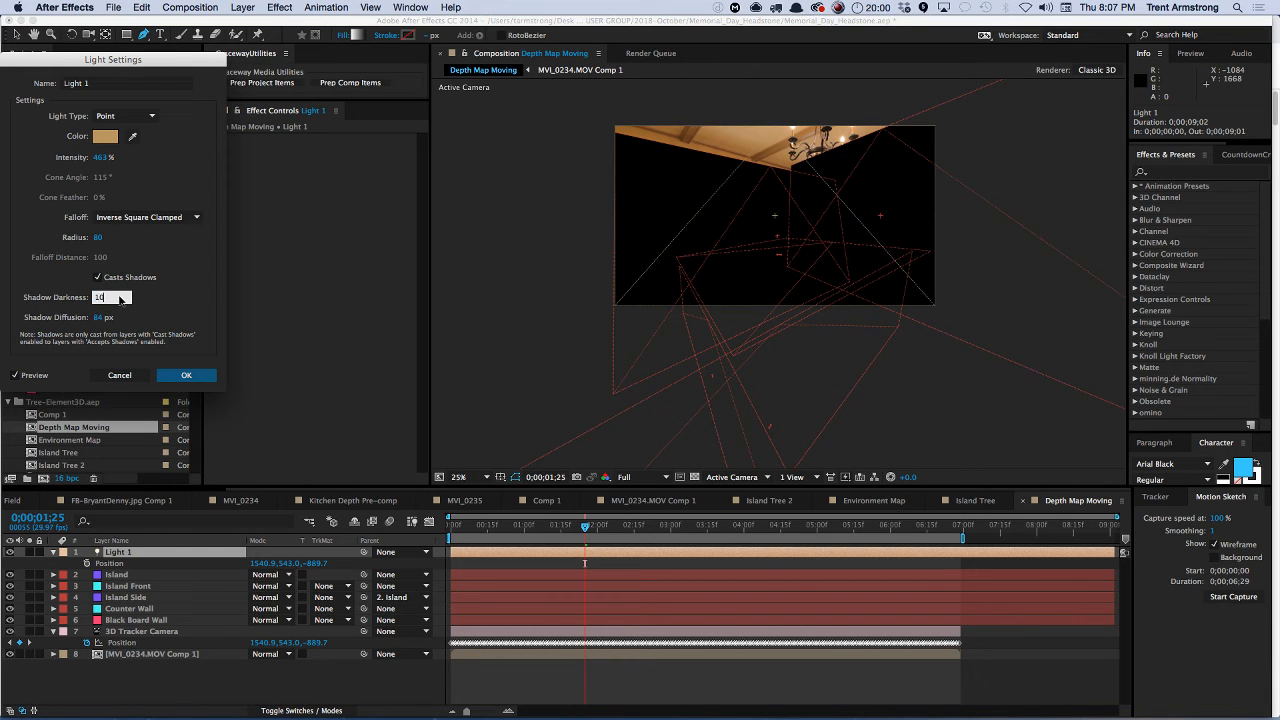
text(0)
key(Return)
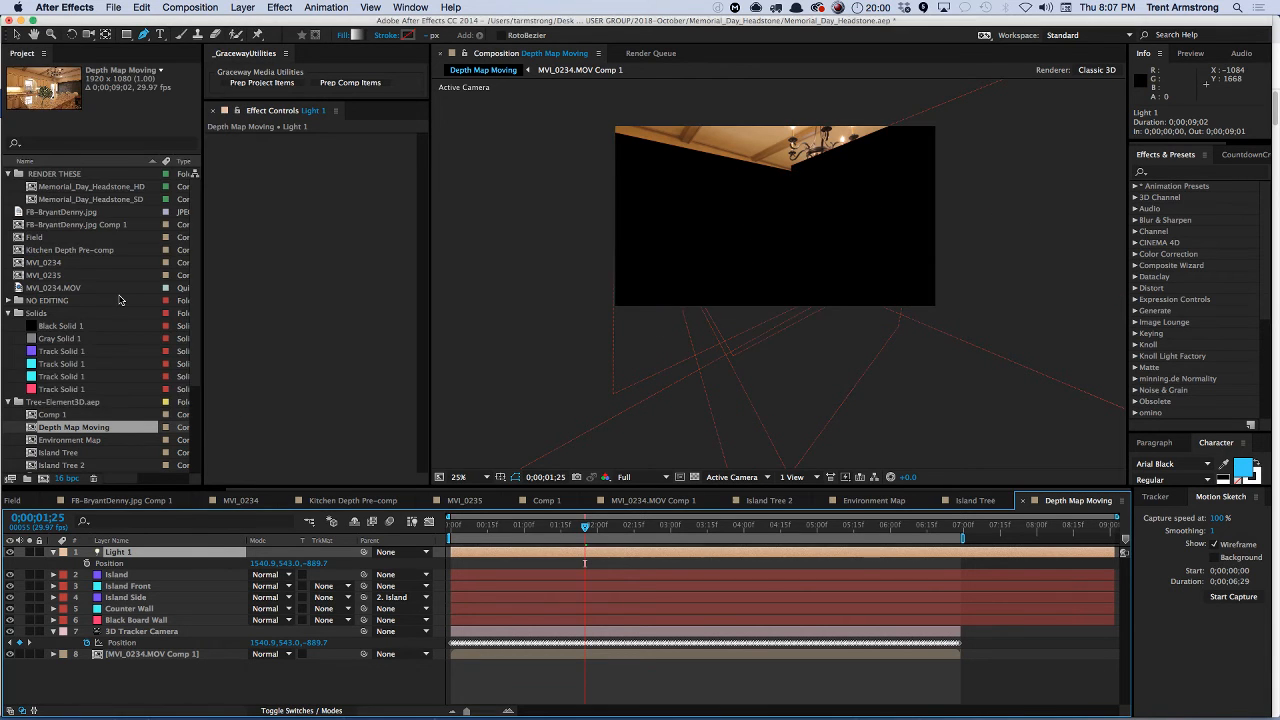
- Change Light 1's falloff to Smooth and set its radius to 8000
key(super+shift+l)
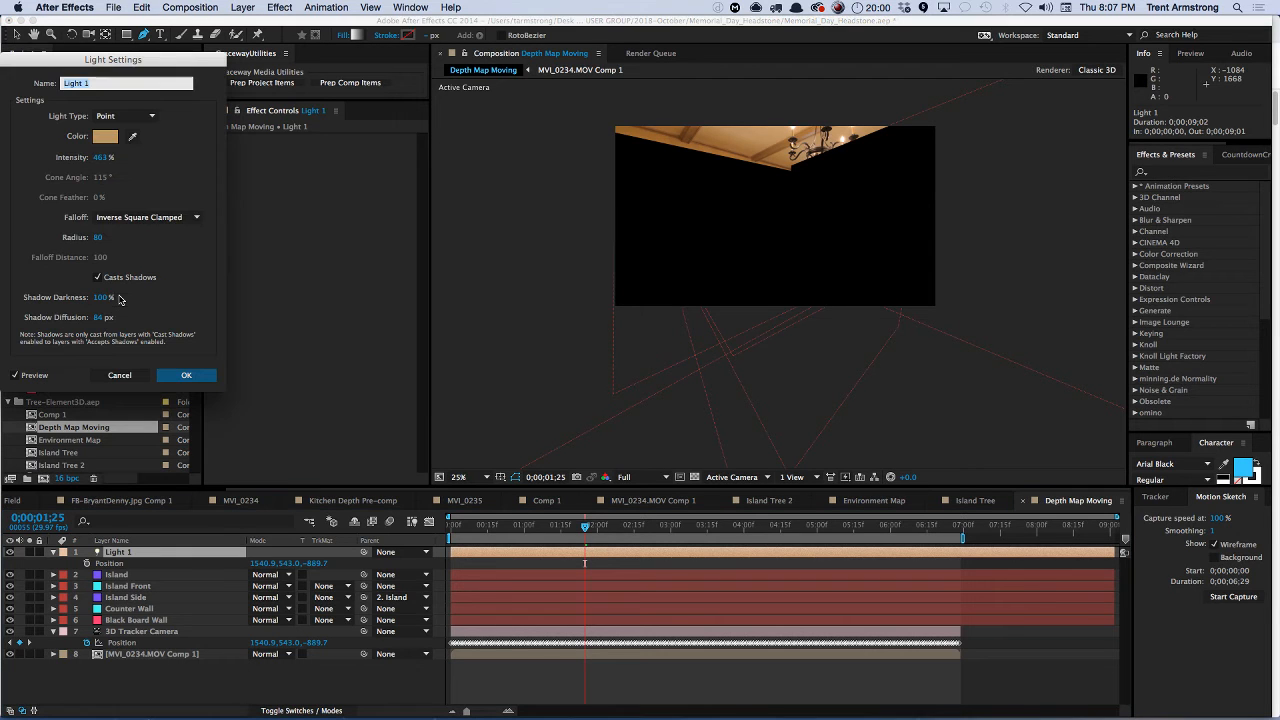
click(147, 217)
click(143, 248)
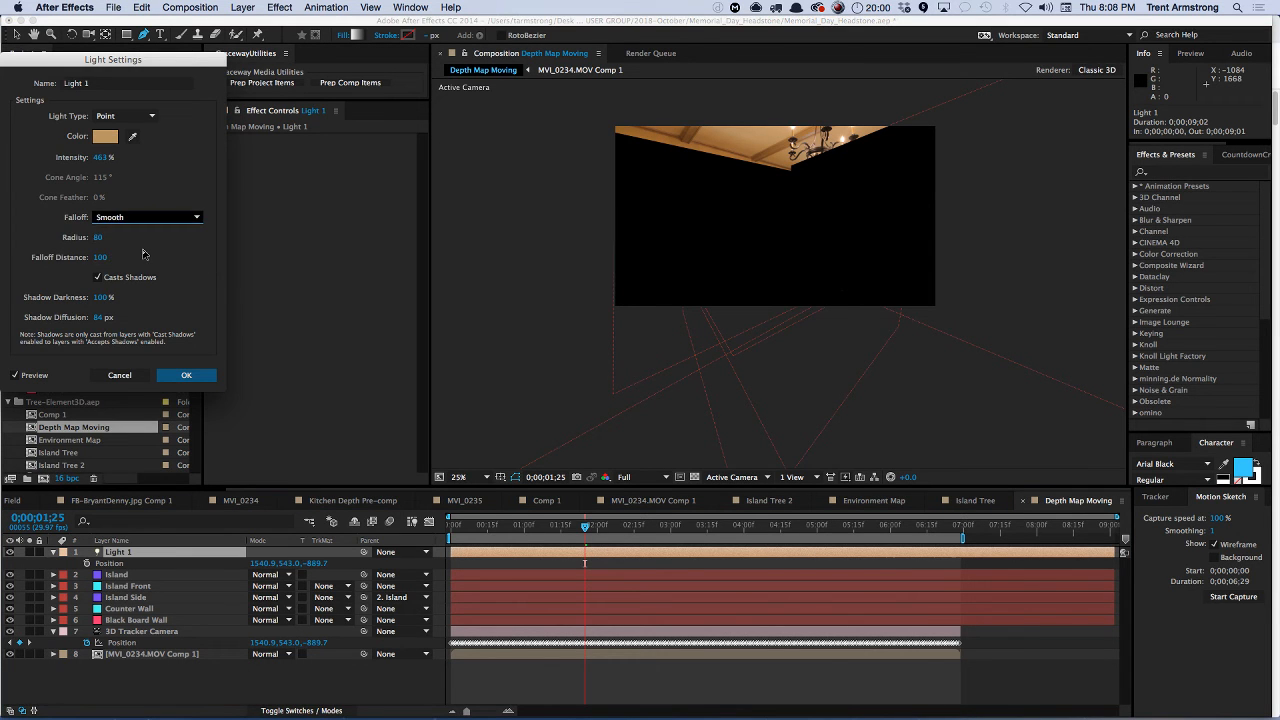
key(Return)
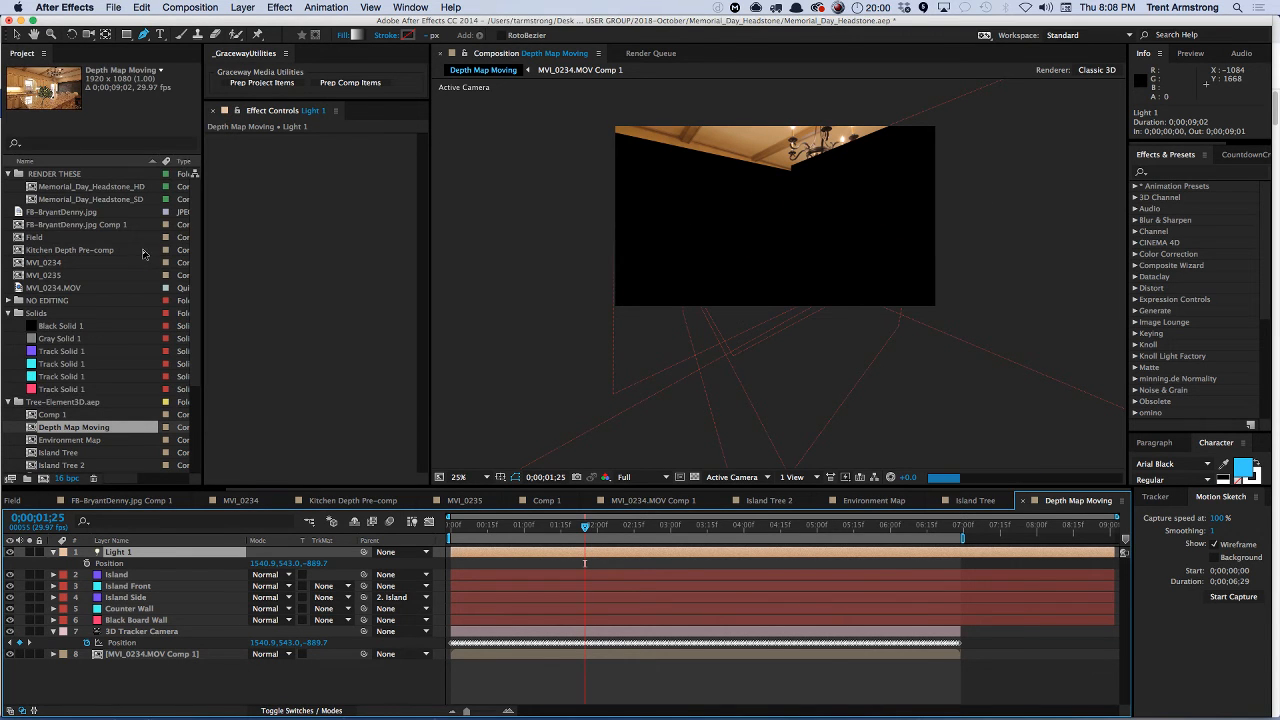
key(super+shift+l)
click(99, 238)
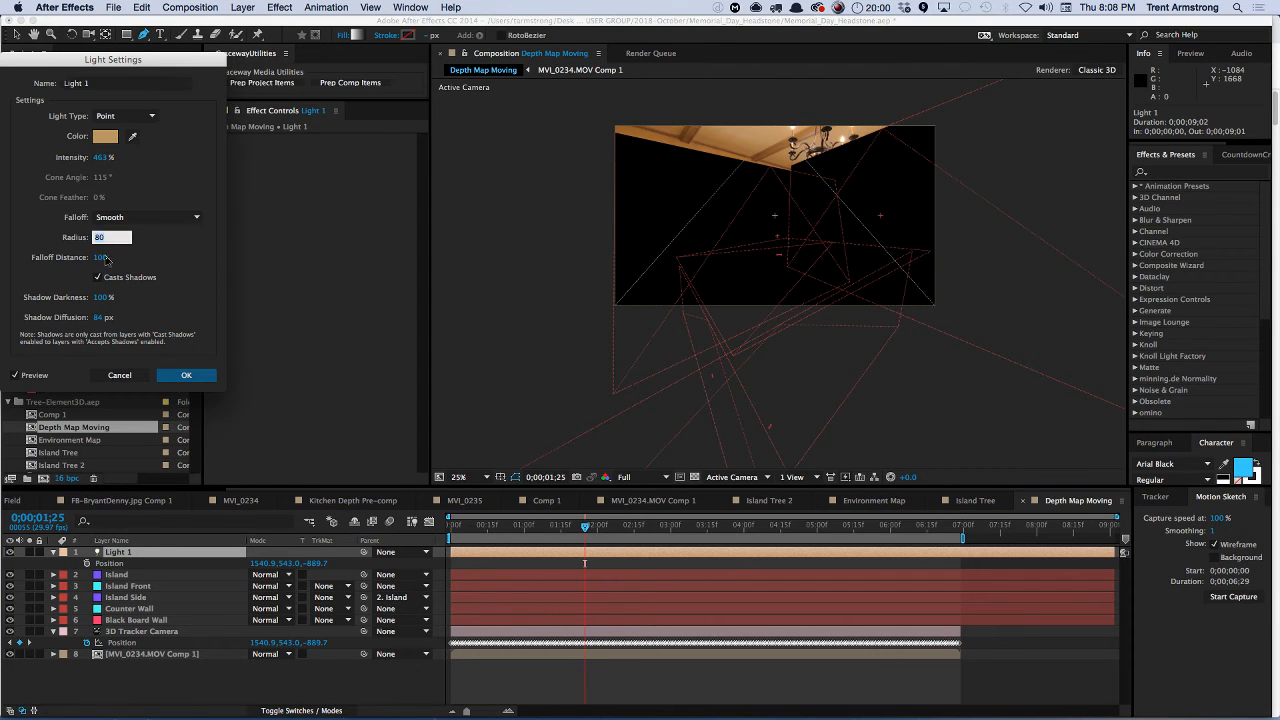
text(80)
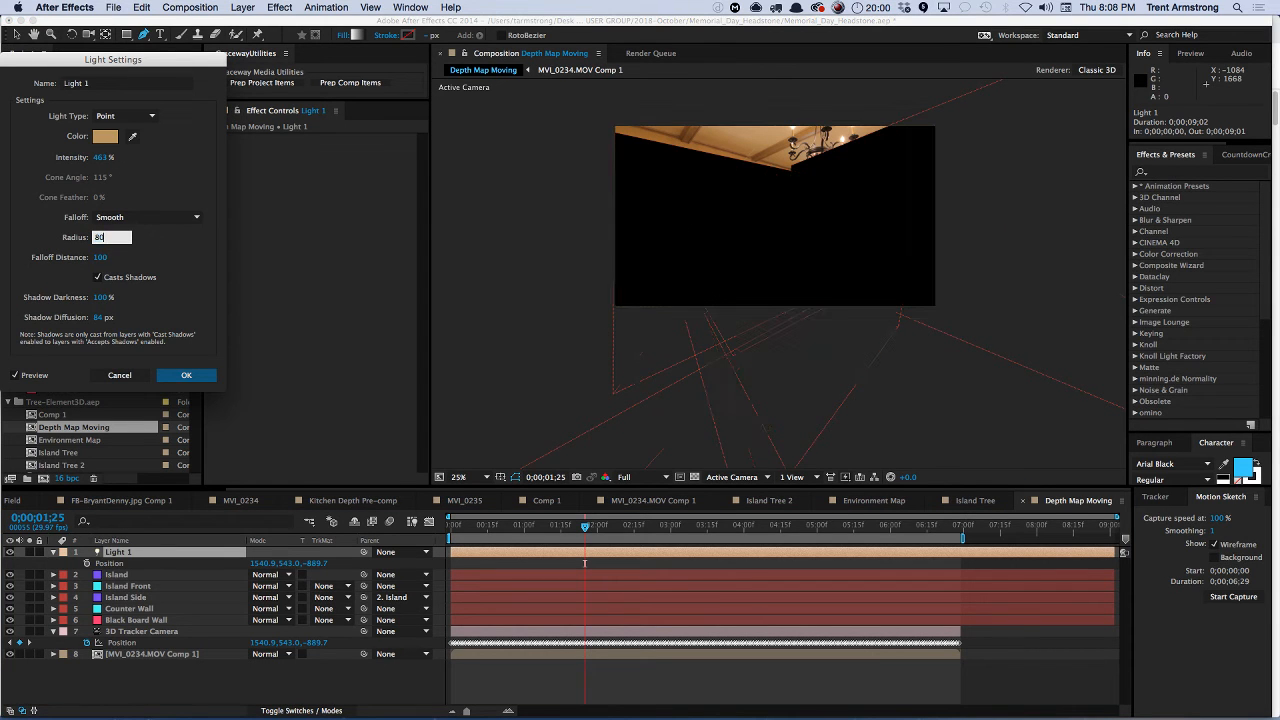
text(00)
key(Return)
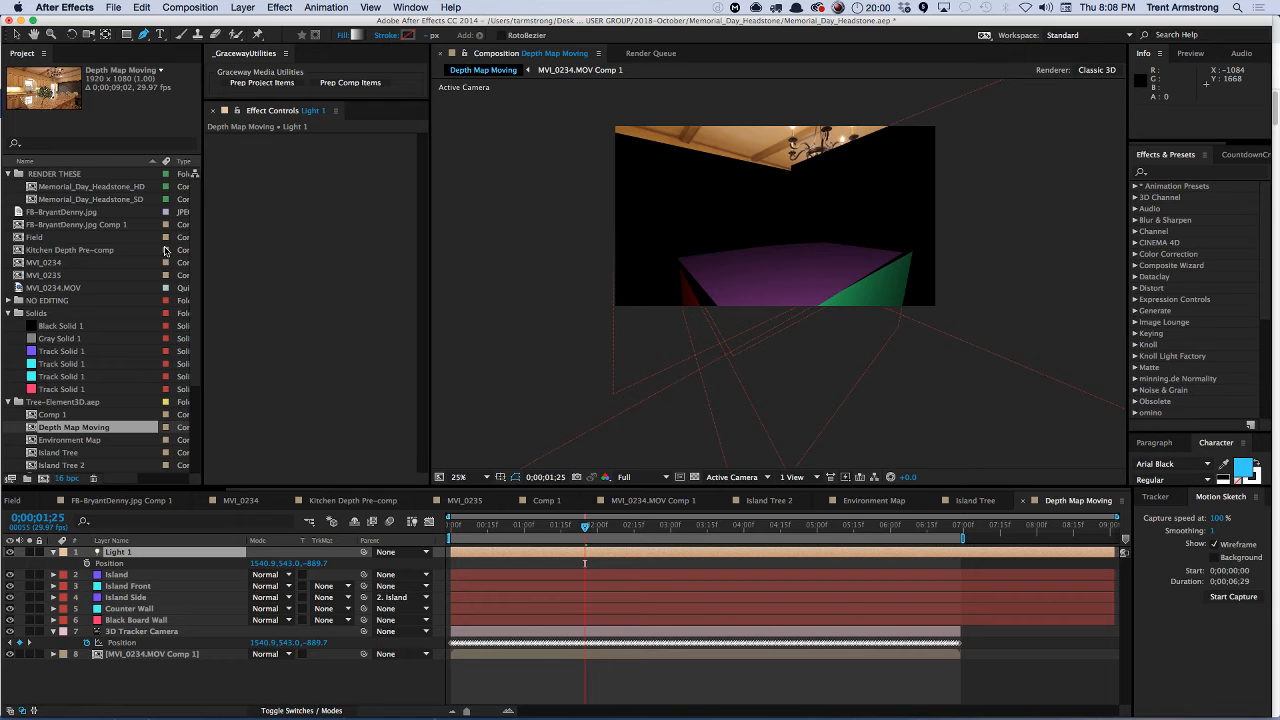
- Set Light 1's falloff distance to 8000
key(super+shift+alt+l)
click(102, 257)
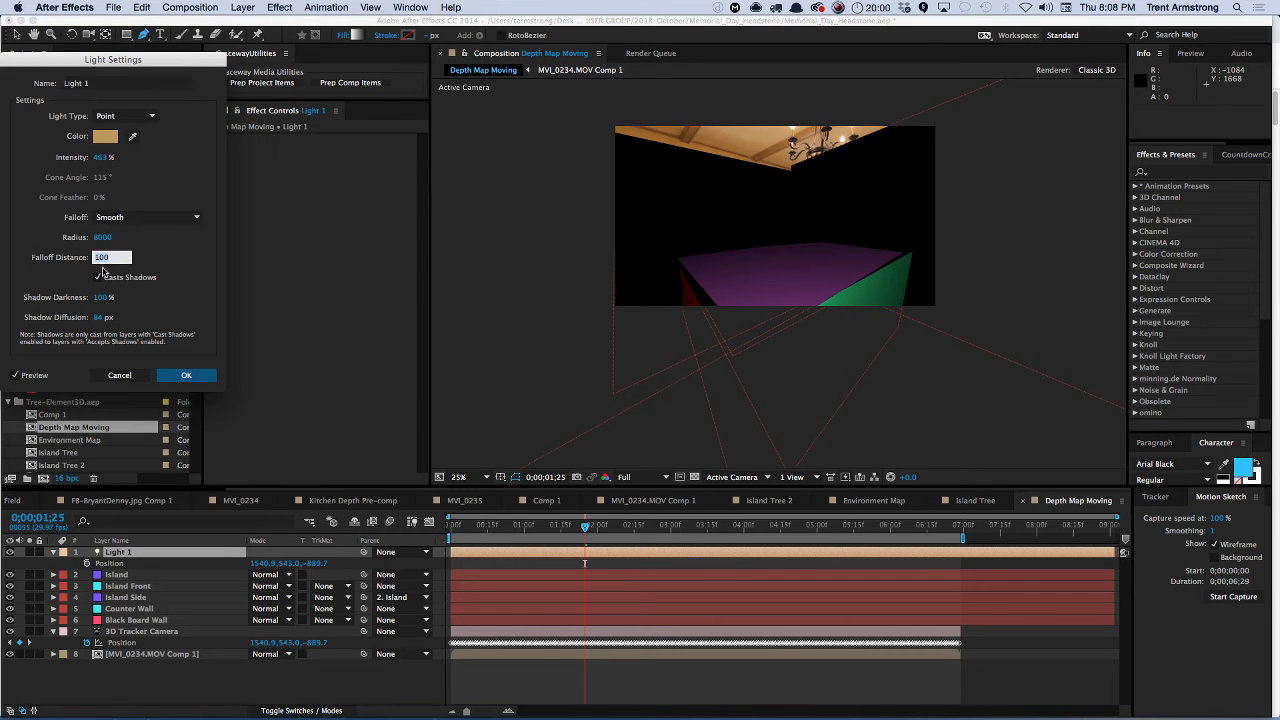
text(8000)
key(Return)
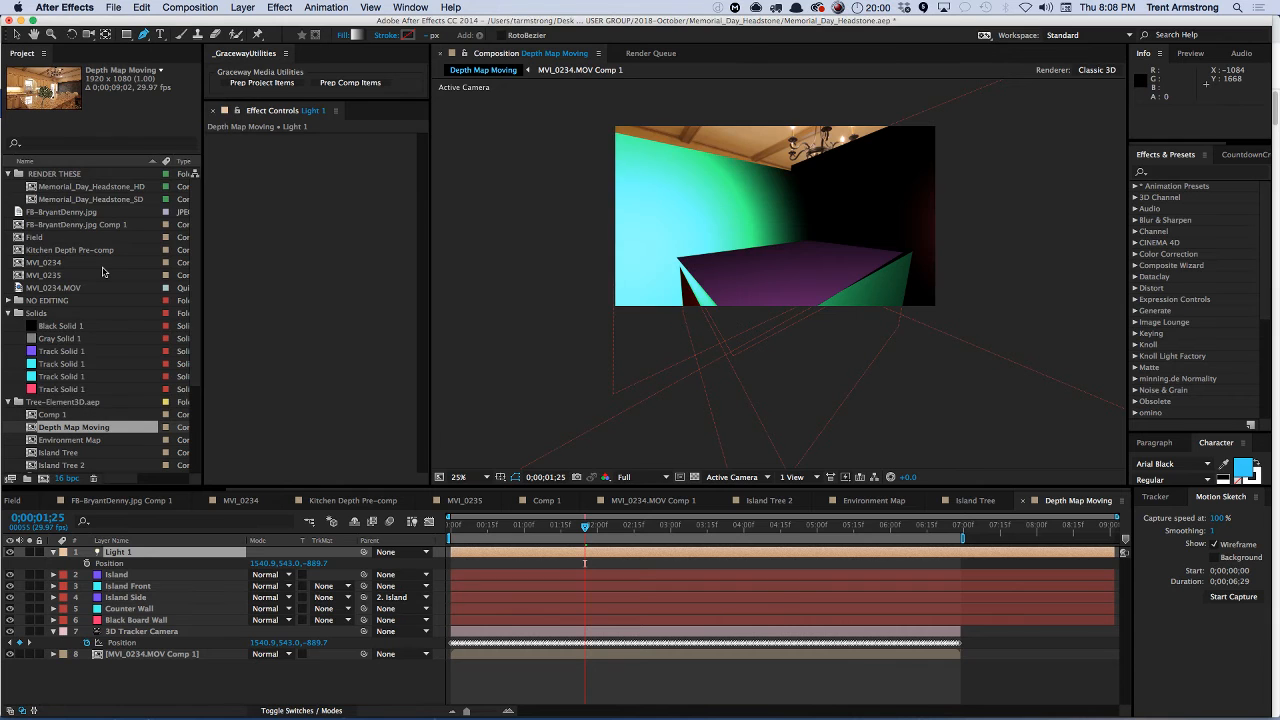
- Set Light 1's falloff distance to 300
key(super+shift+alt+l)
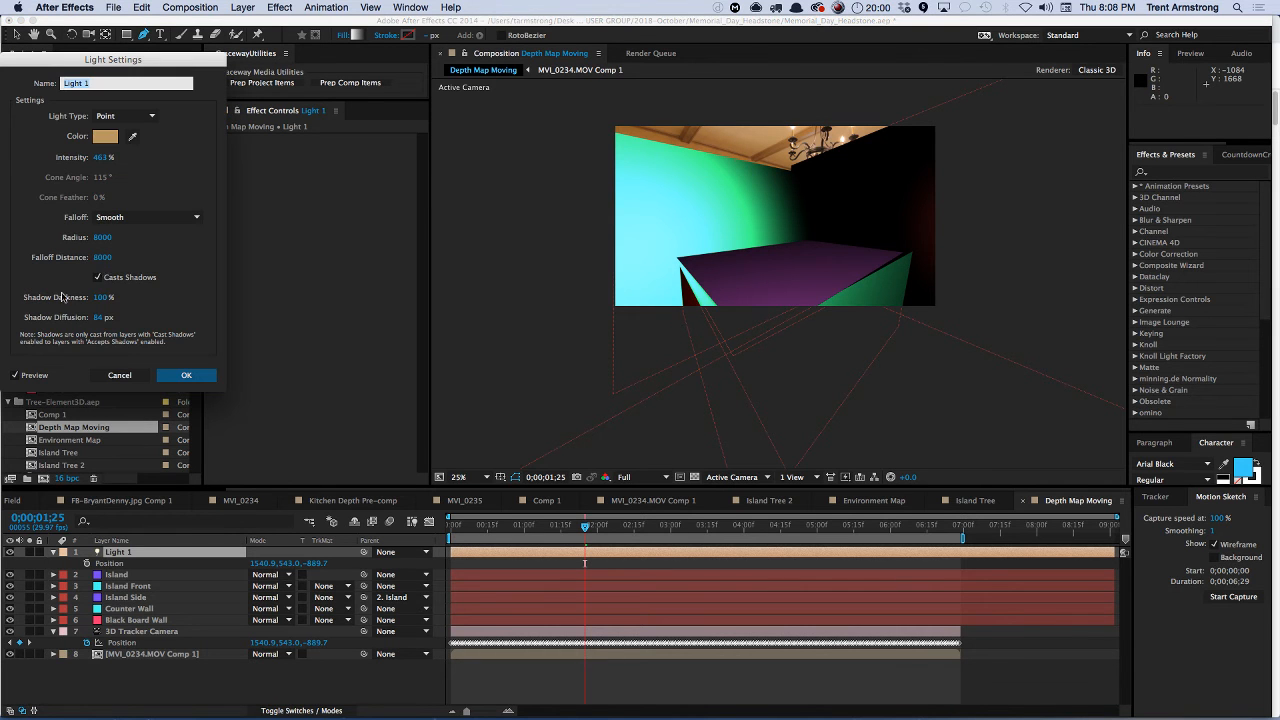
click(102, 257)
text(300)
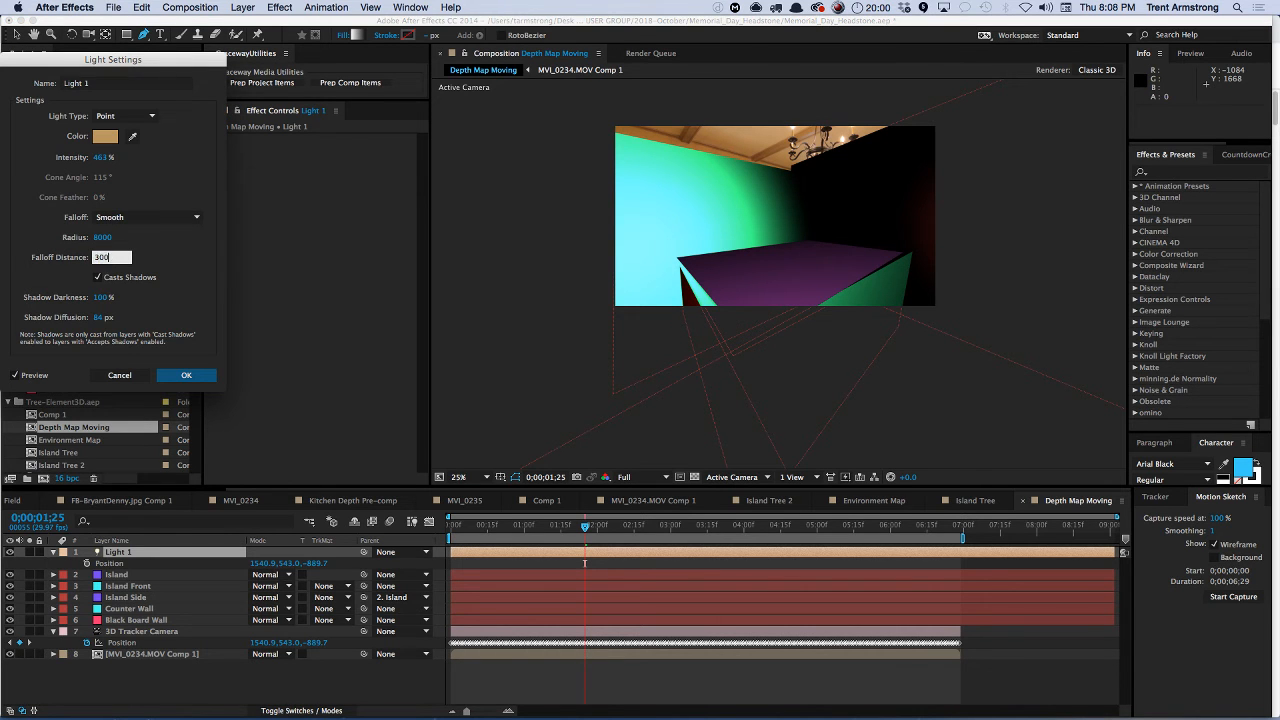
key(Return)
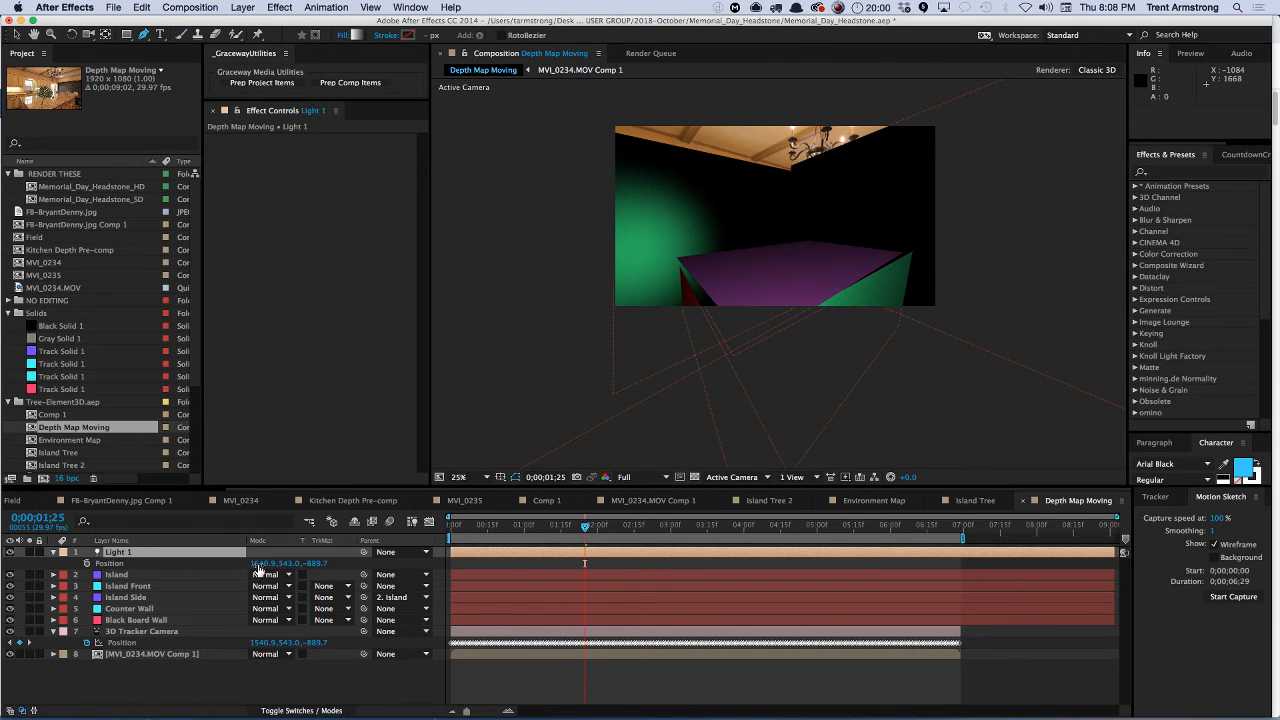
- Shift Light 1 along the X axis to an X position of 1879.9
drag(255, 563, 299, 560)
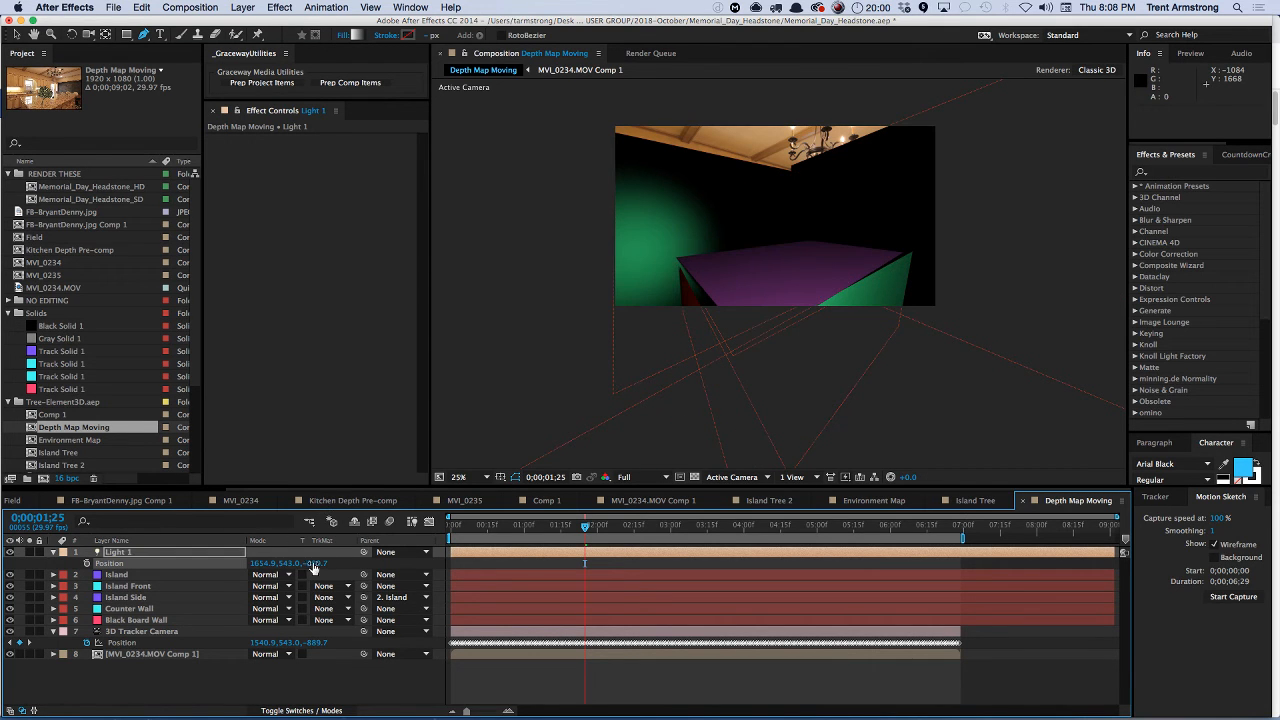
drag(265, 567, 286, 561)
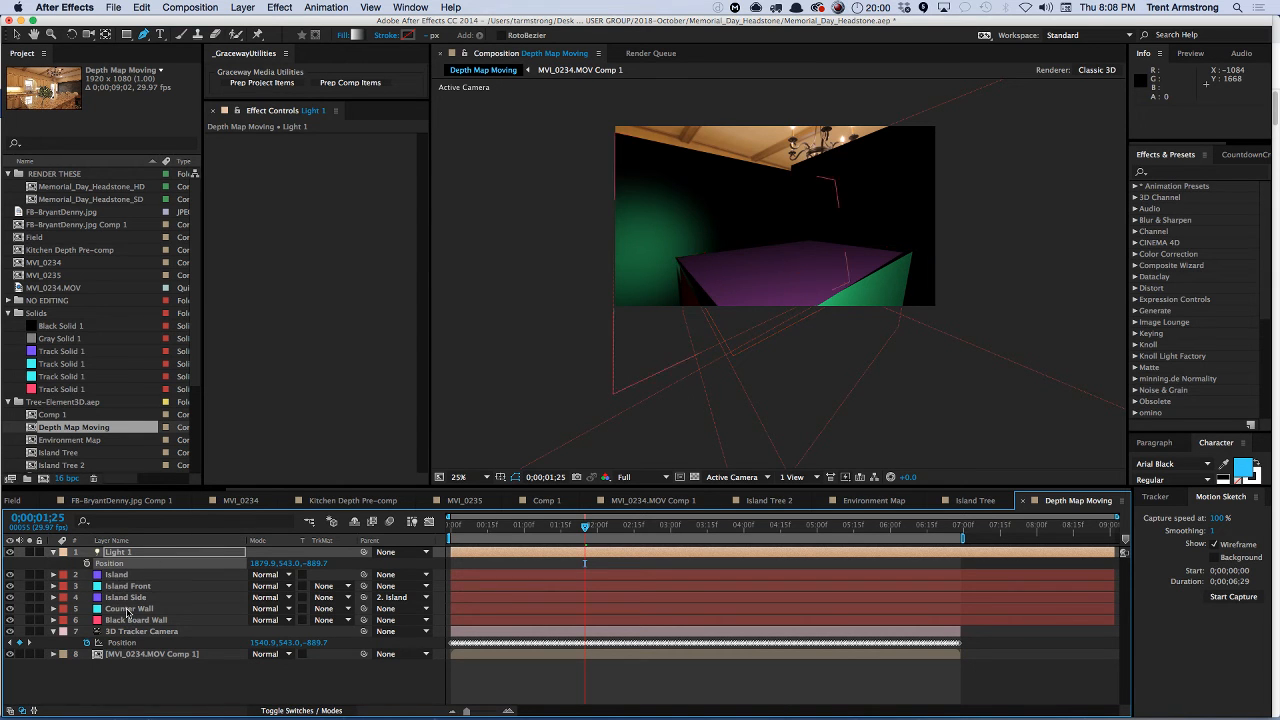
- Reveal the material options of the Counter Wall layer
click(129, 610)
key(a)
key(a)
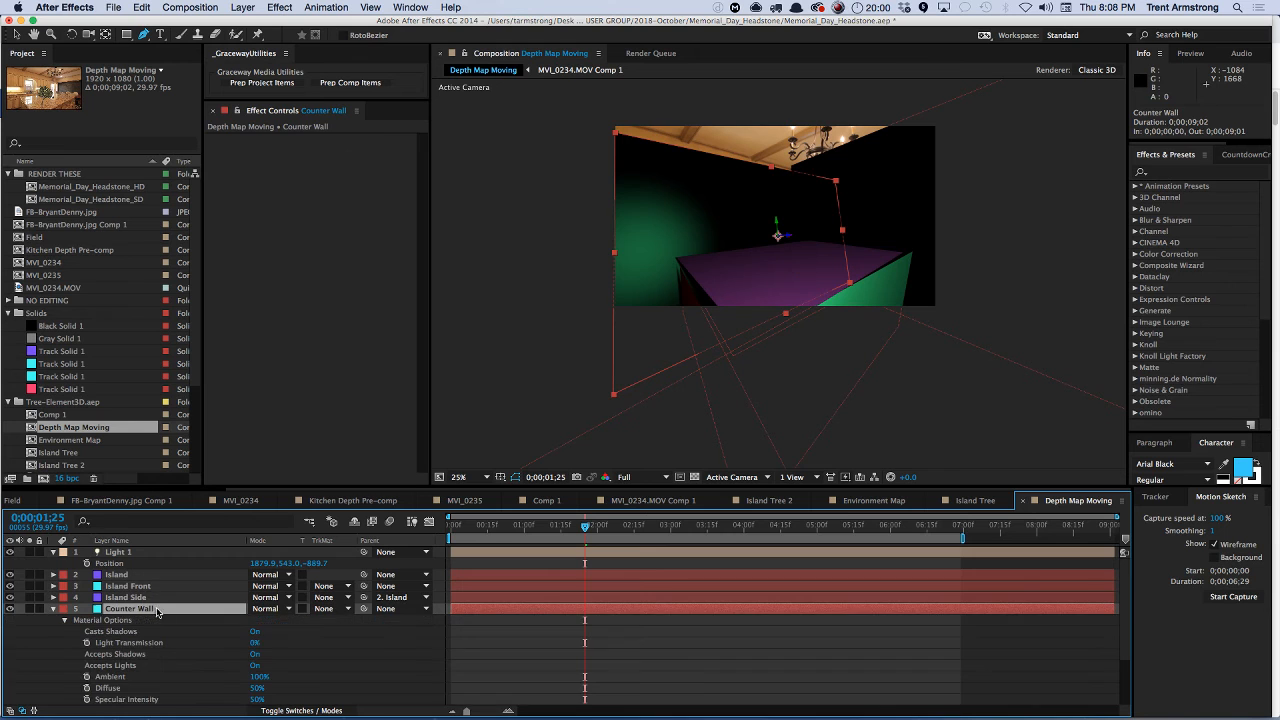
- Test the Counter Wall layer with Accepts Lights set to Off and Accepts Shadows set to Only, returning both to On
scroll(207, 620, down, 3)
key(g)
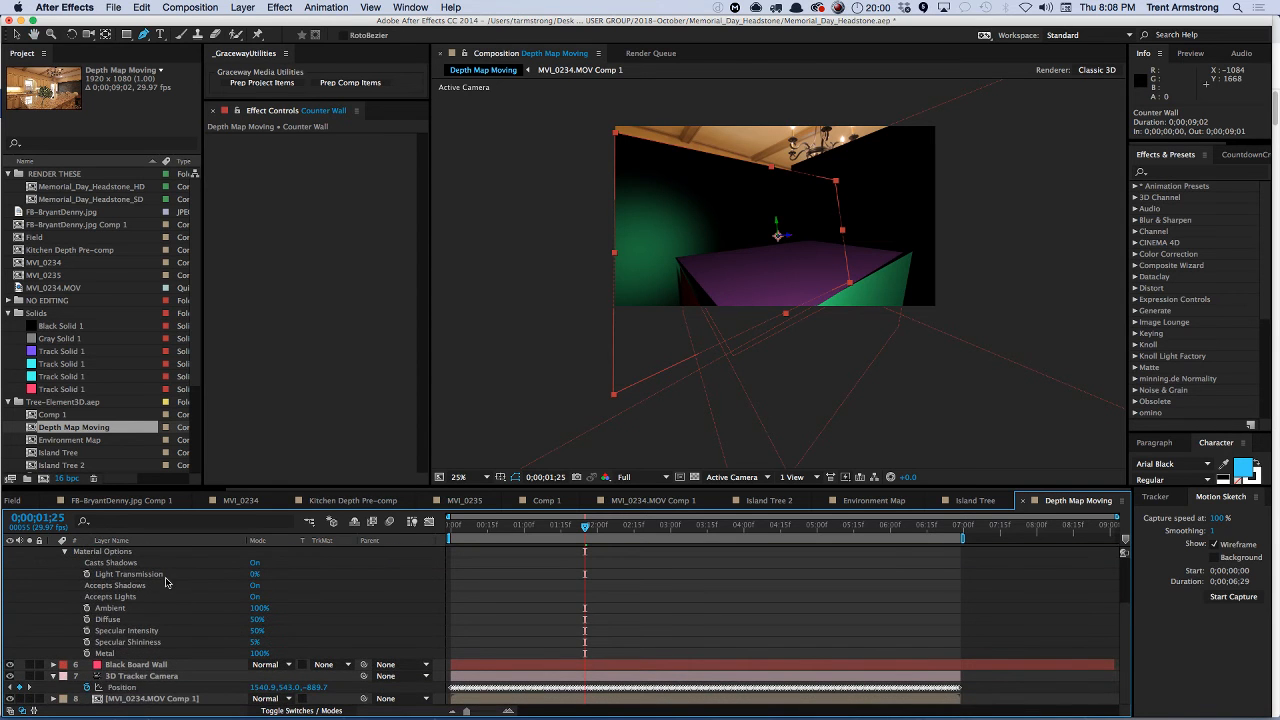
click(254, 598)
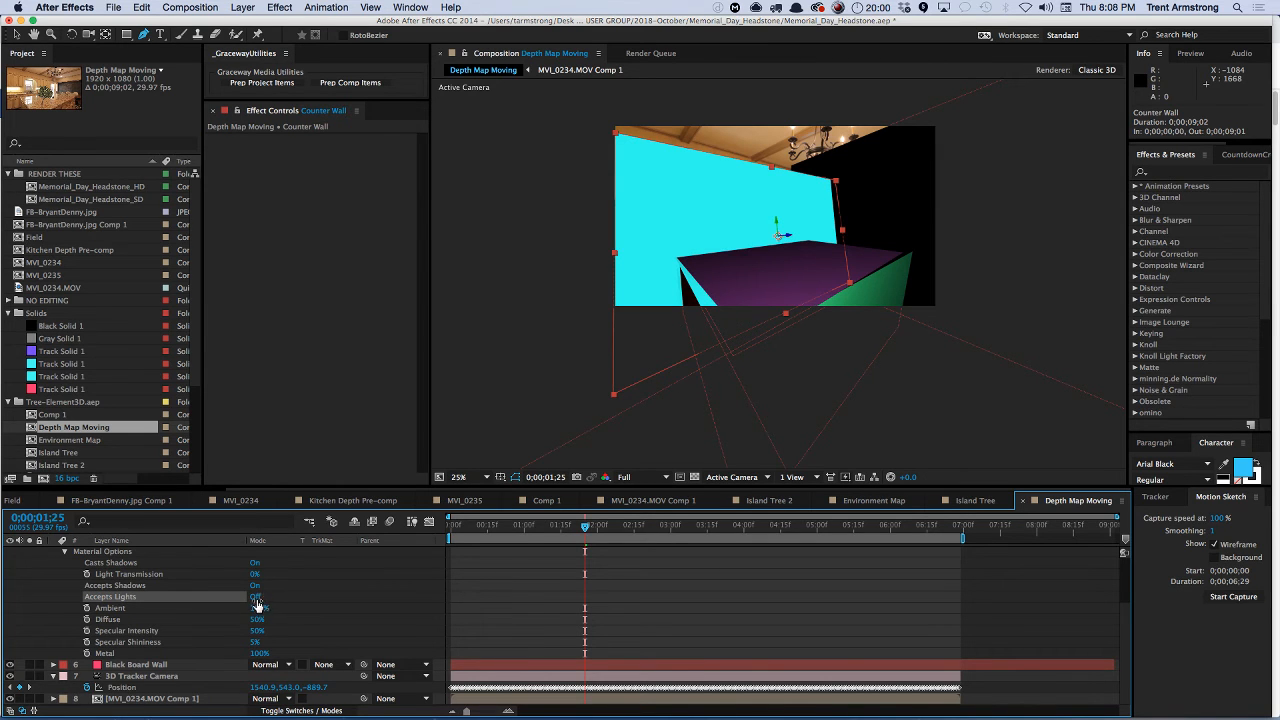
click(254, 596)
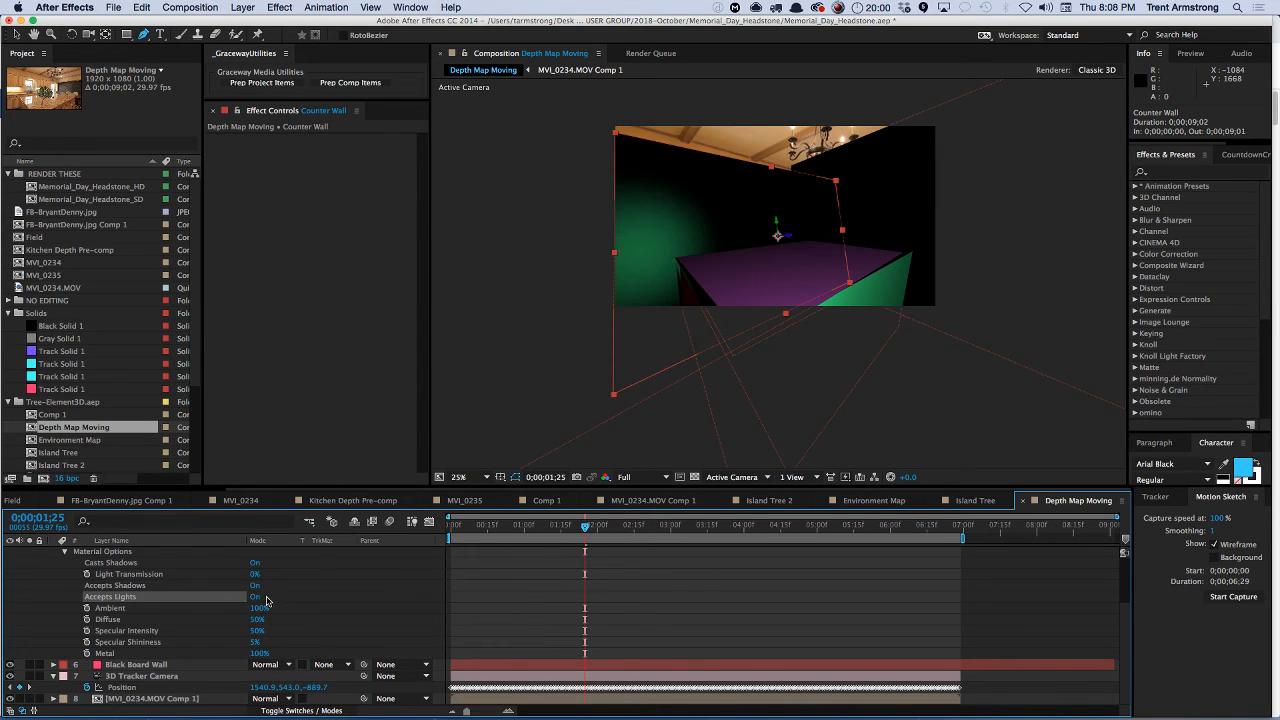
click(255, 586)
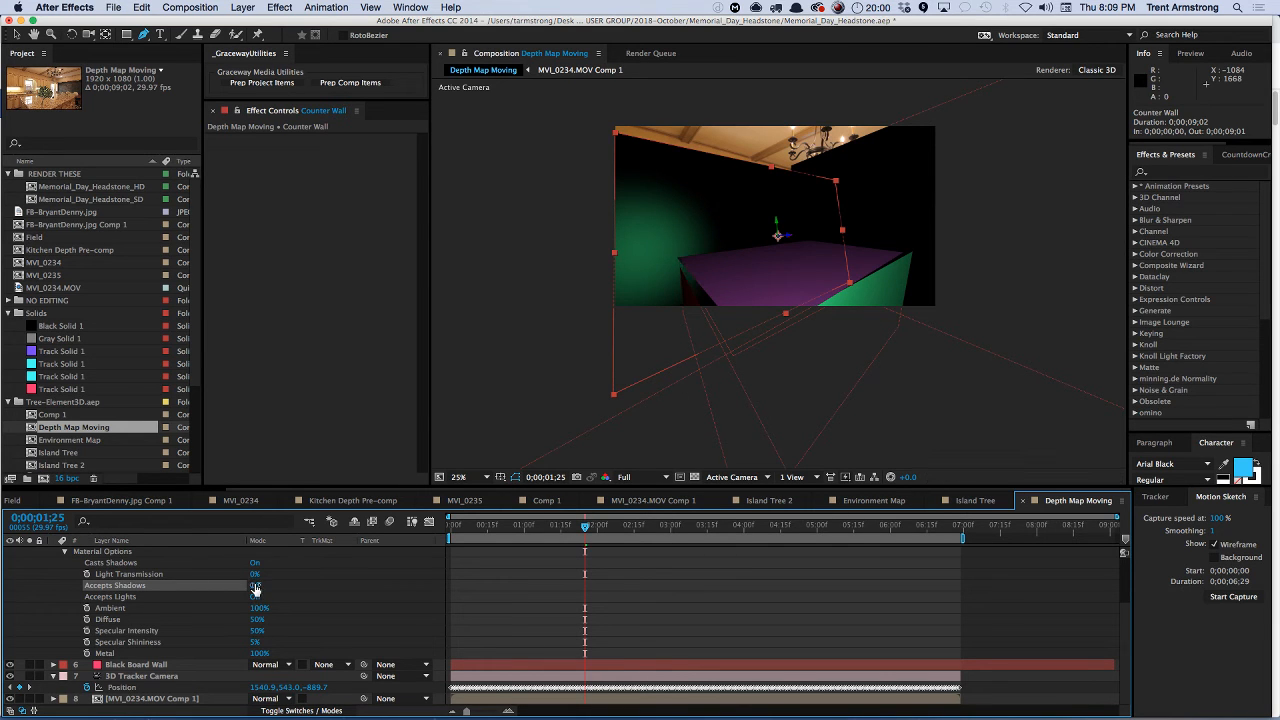
click(256, 587)
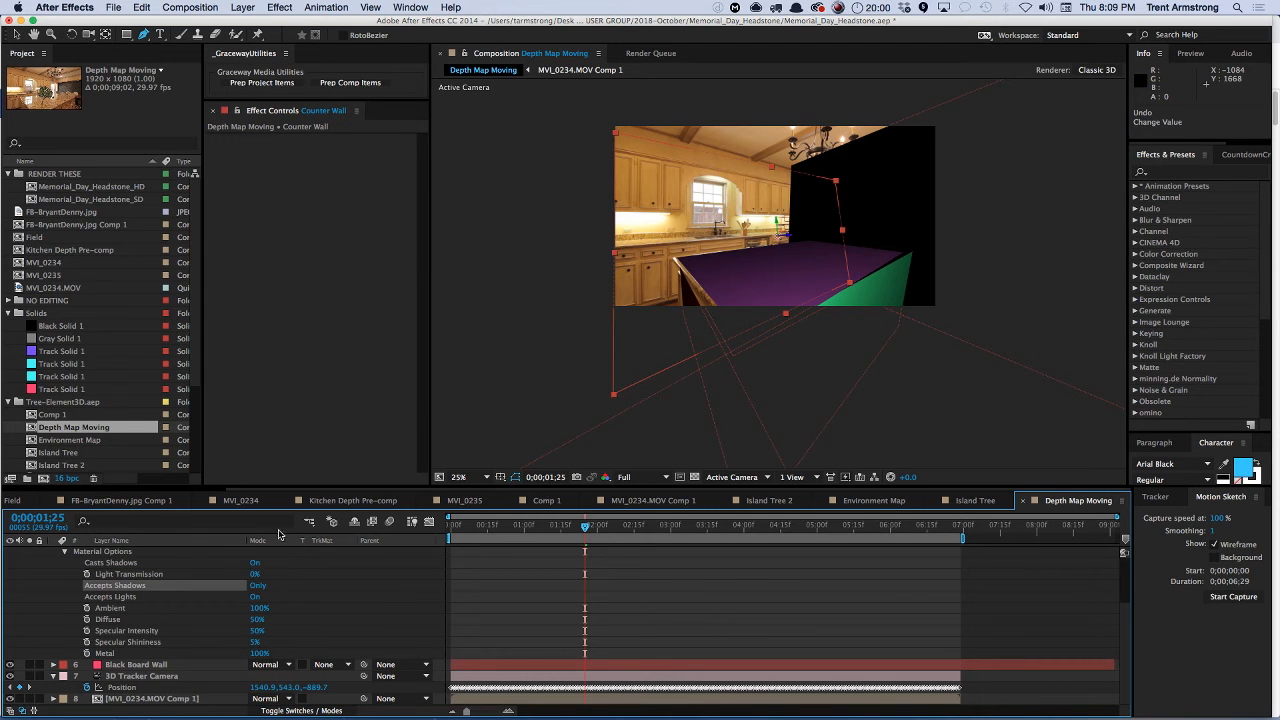
click(256, 588)
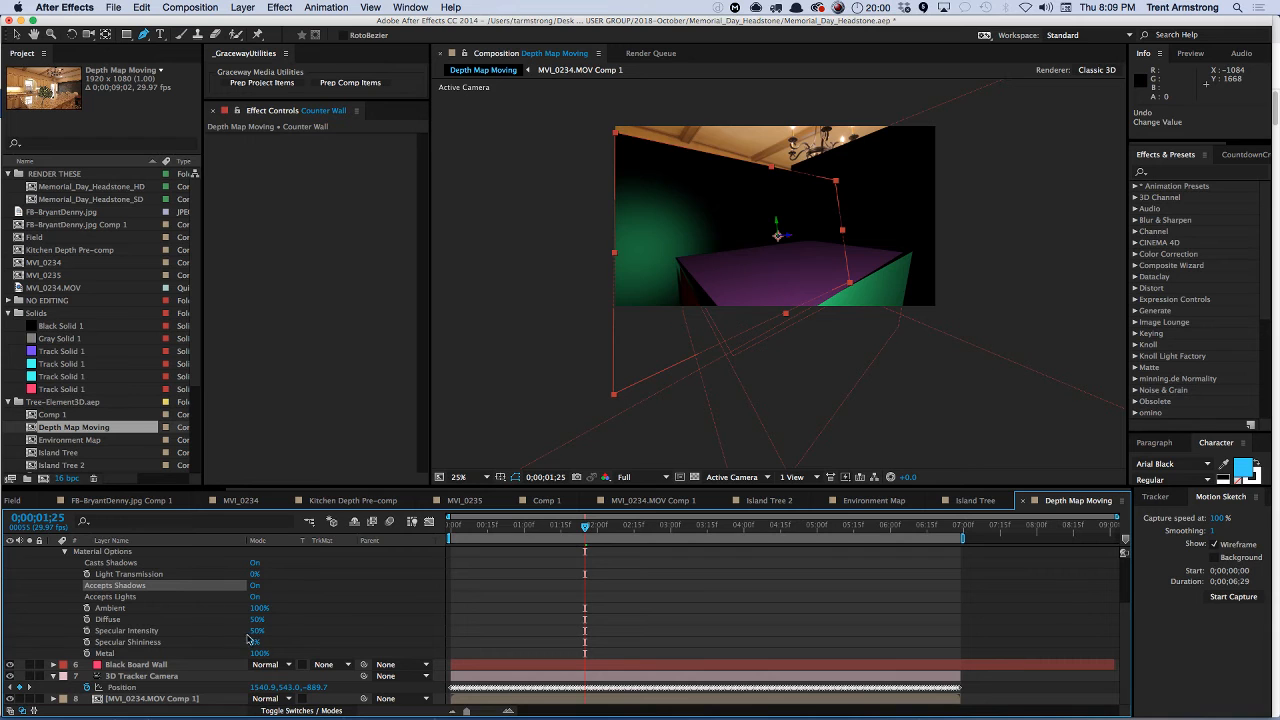
- Set the Counter Wall layer's Specular Intensity to 0%
click(257, 631)
text(0)
key(Return)
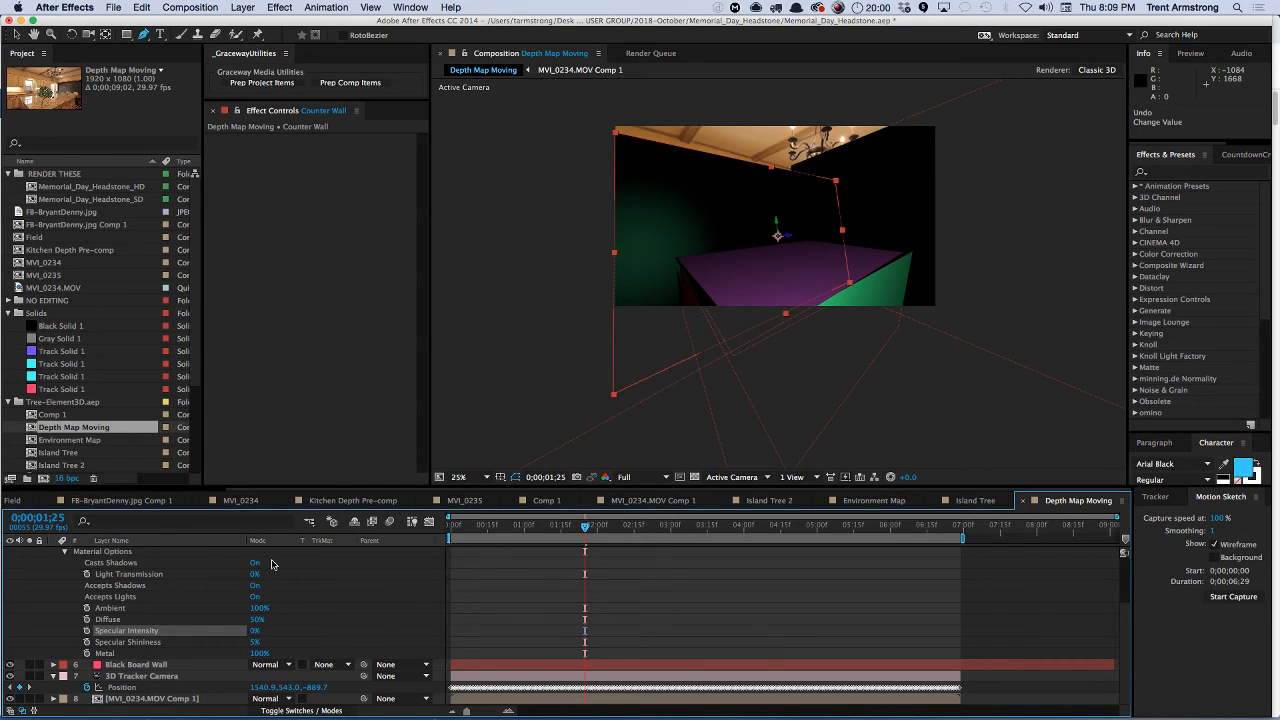
- Set Light 1's falloff radius to 10000 in its light settings
key(super+shift+y)
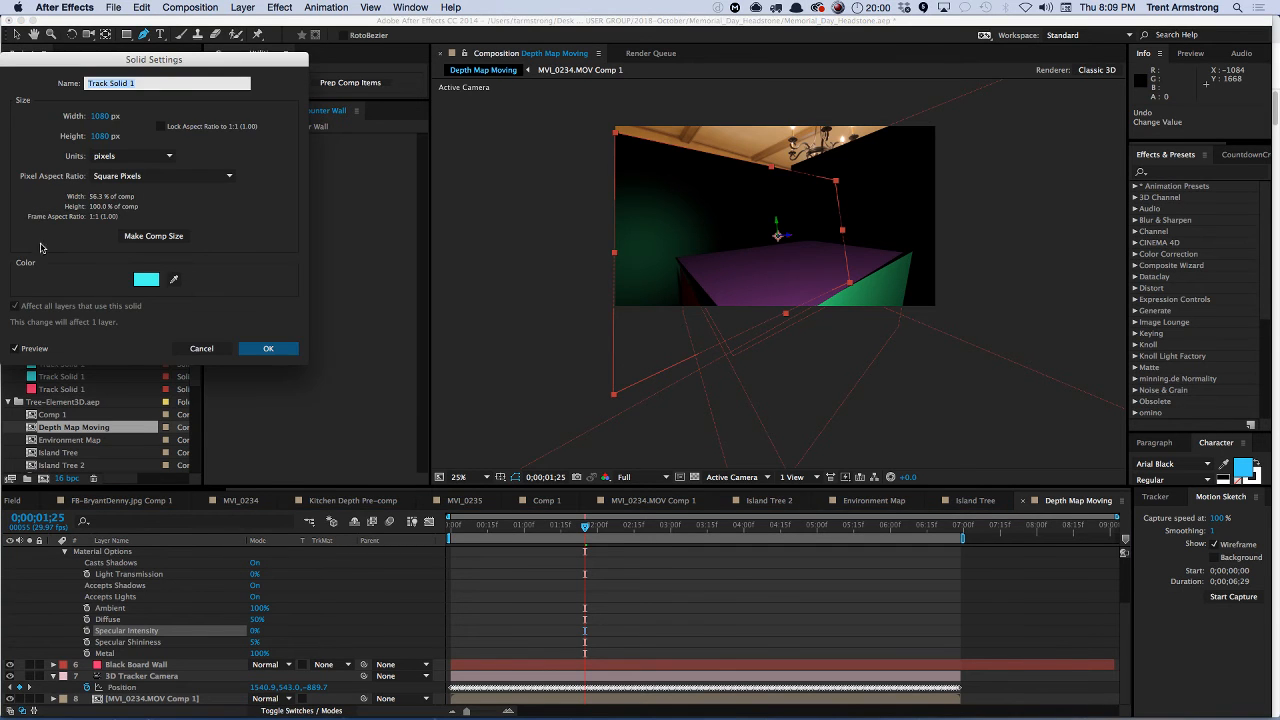
key(Escape)
key(super+Up)
key(super+Up)
key(super+Up)
key(super+Up)
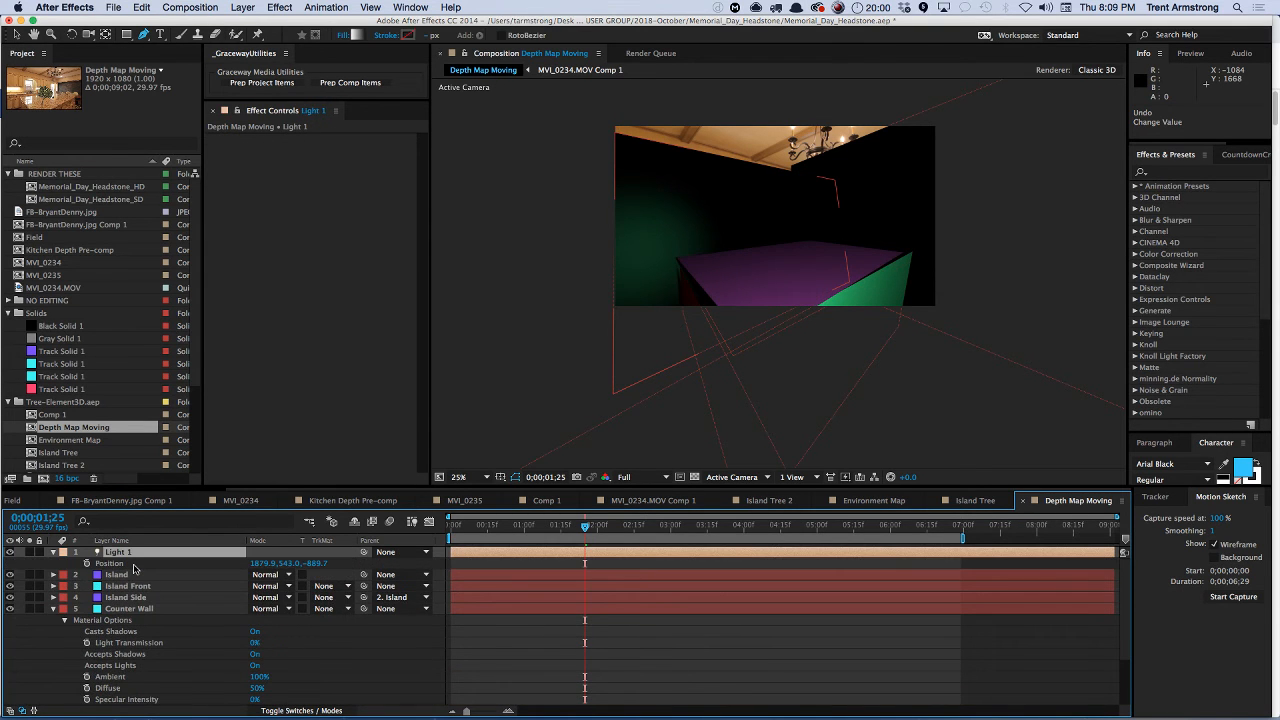
key(super+shift+y)
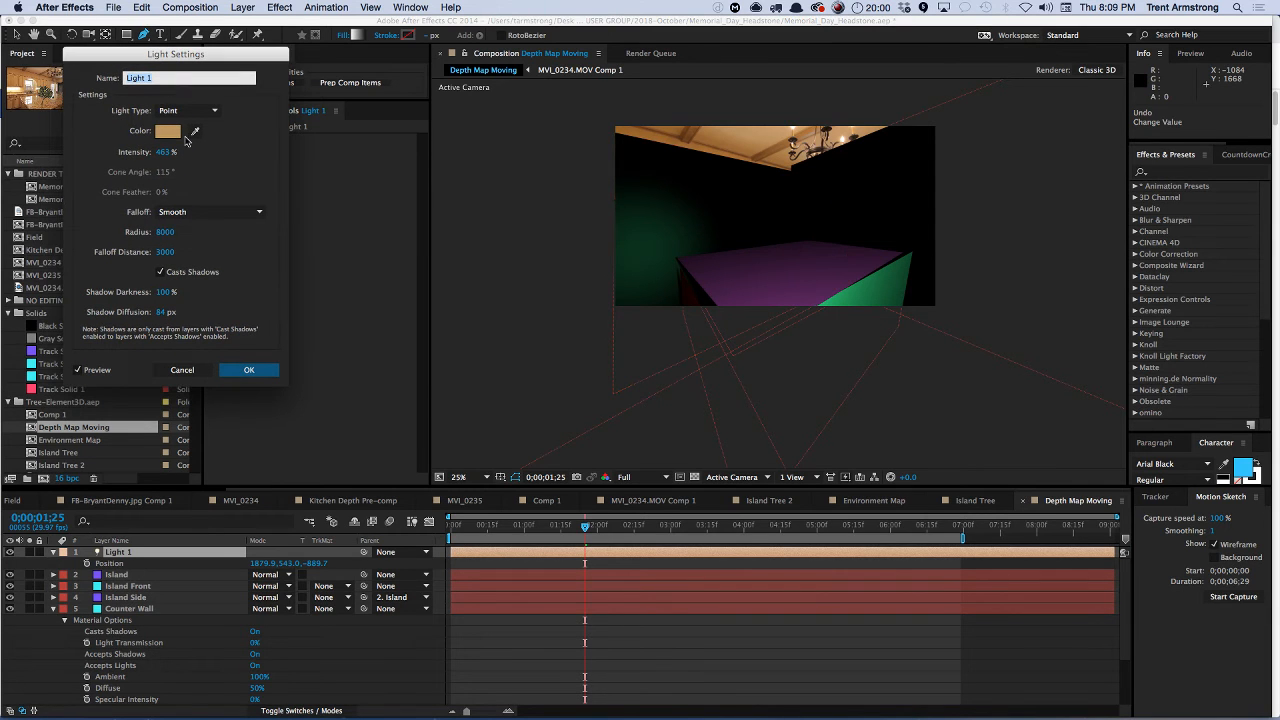
click(165, 232)
text(10)
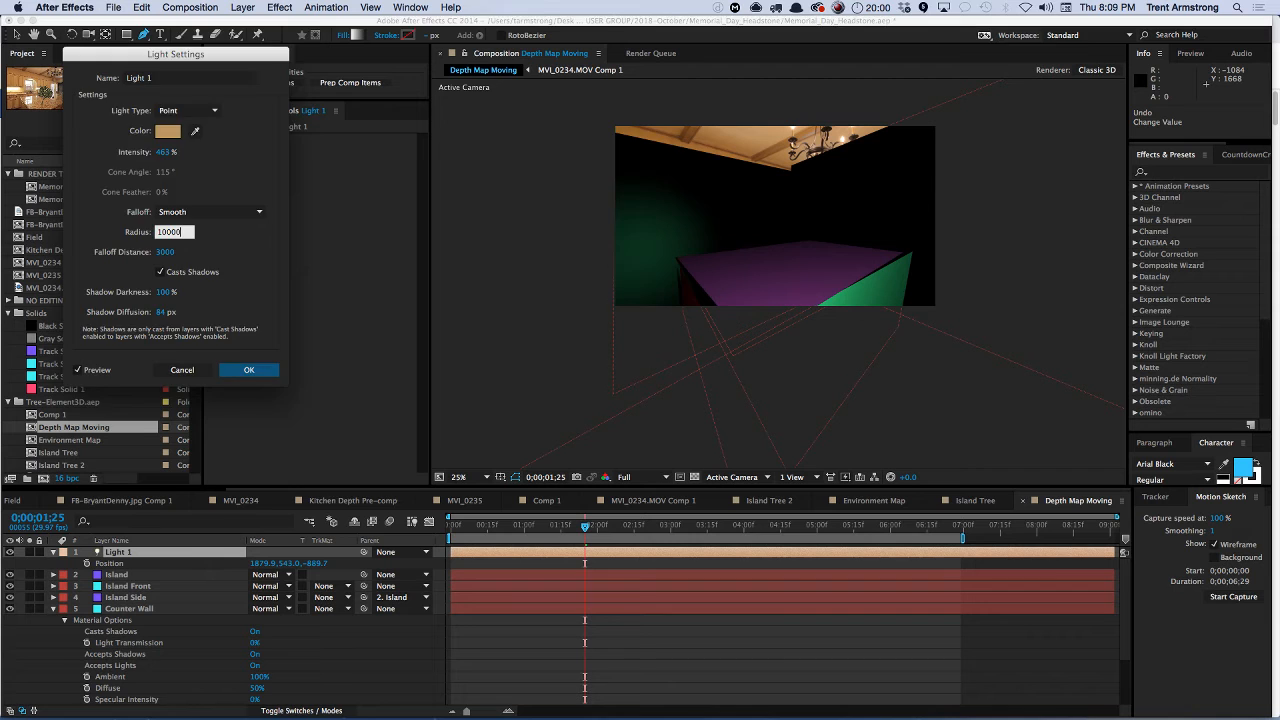
key(Return)
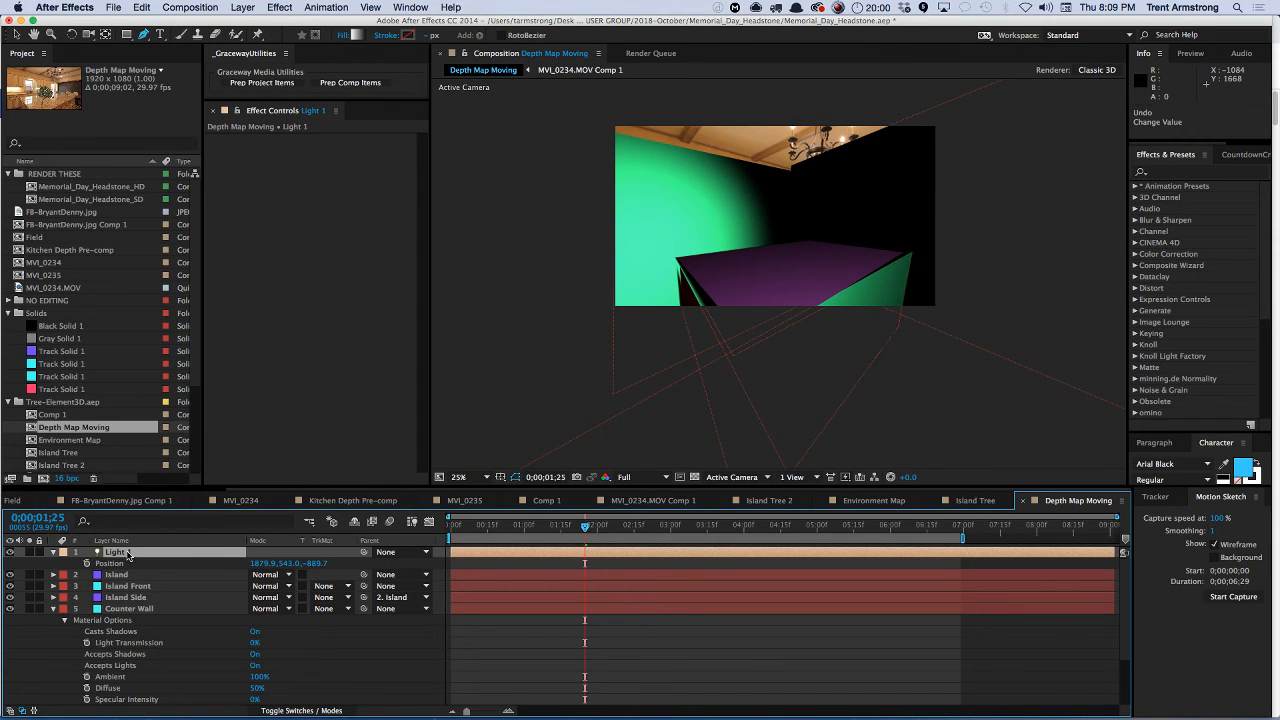
- Reveal Light 1's light options and set its intensity to 200%
key(a)
key(a)
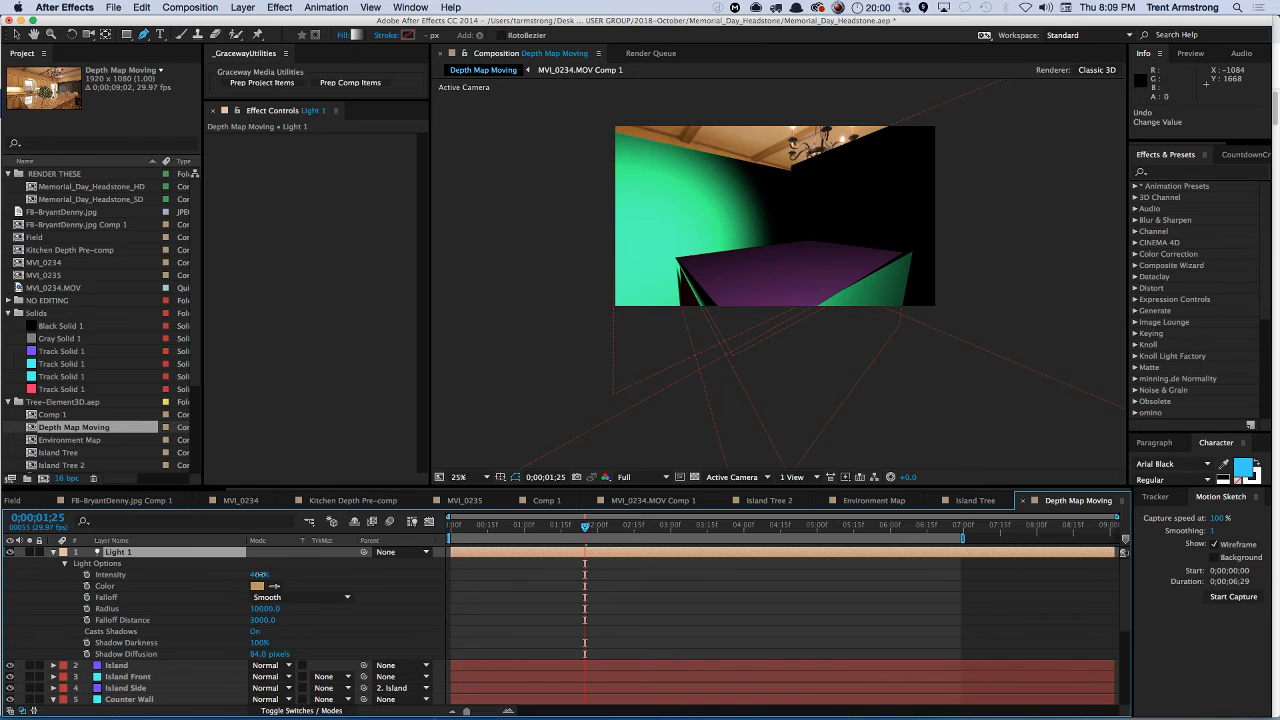
click(263, 574)
text(200)
key(Return)
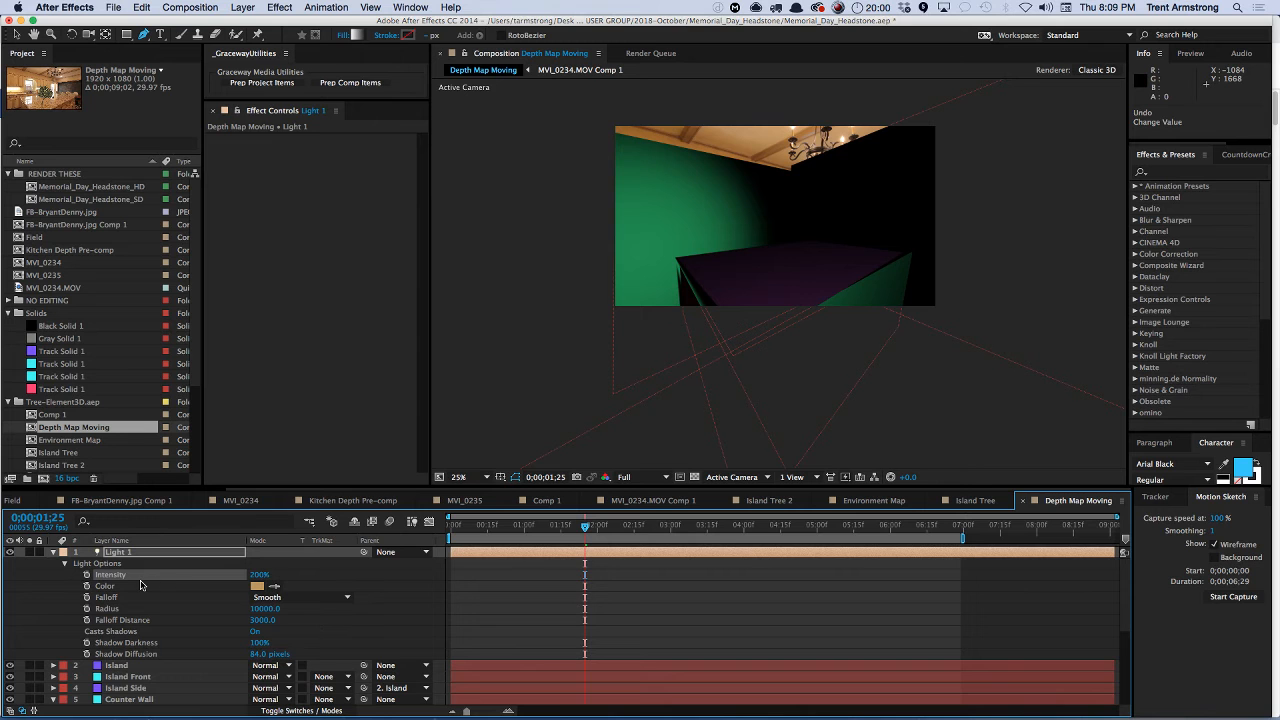
key(super+shift+y)
key(Escape)
- Collapse the Counter Wall layer's material options and reveal its Position property to check the wall's distance
key(space)
drag(122, 660, 156, 578)
click(130, 621)
click(53, 621)
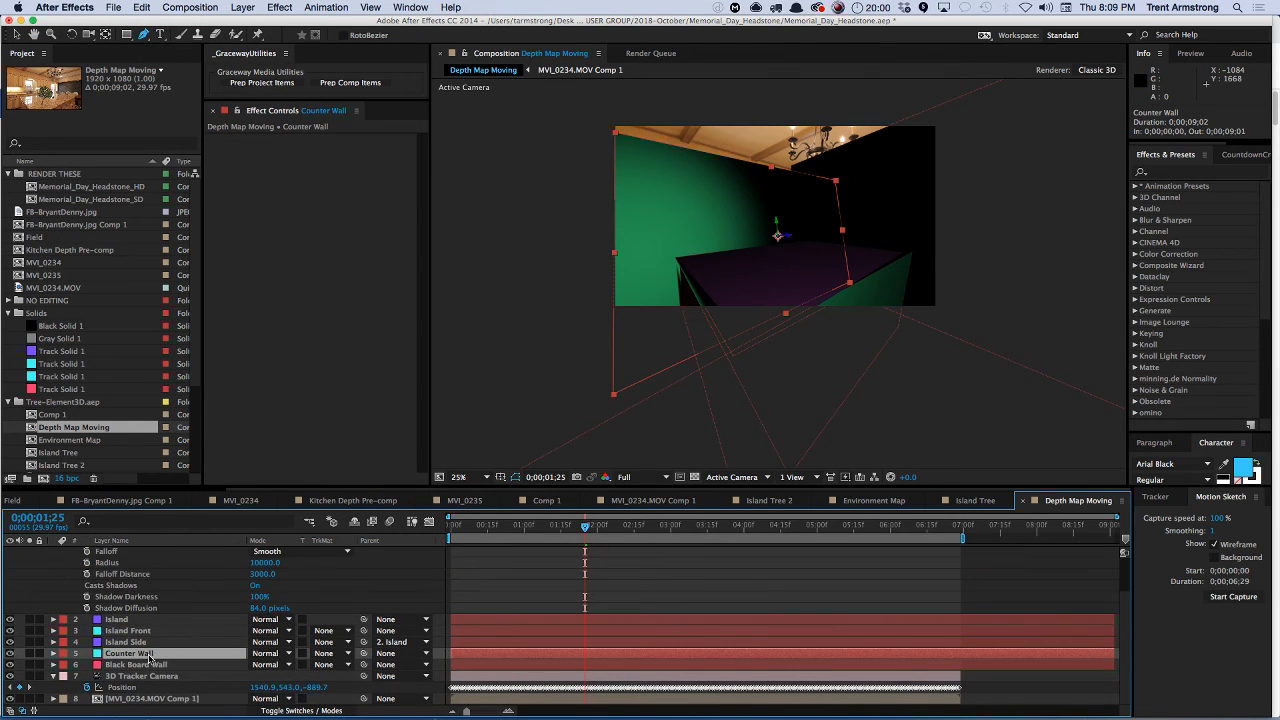
key(p)
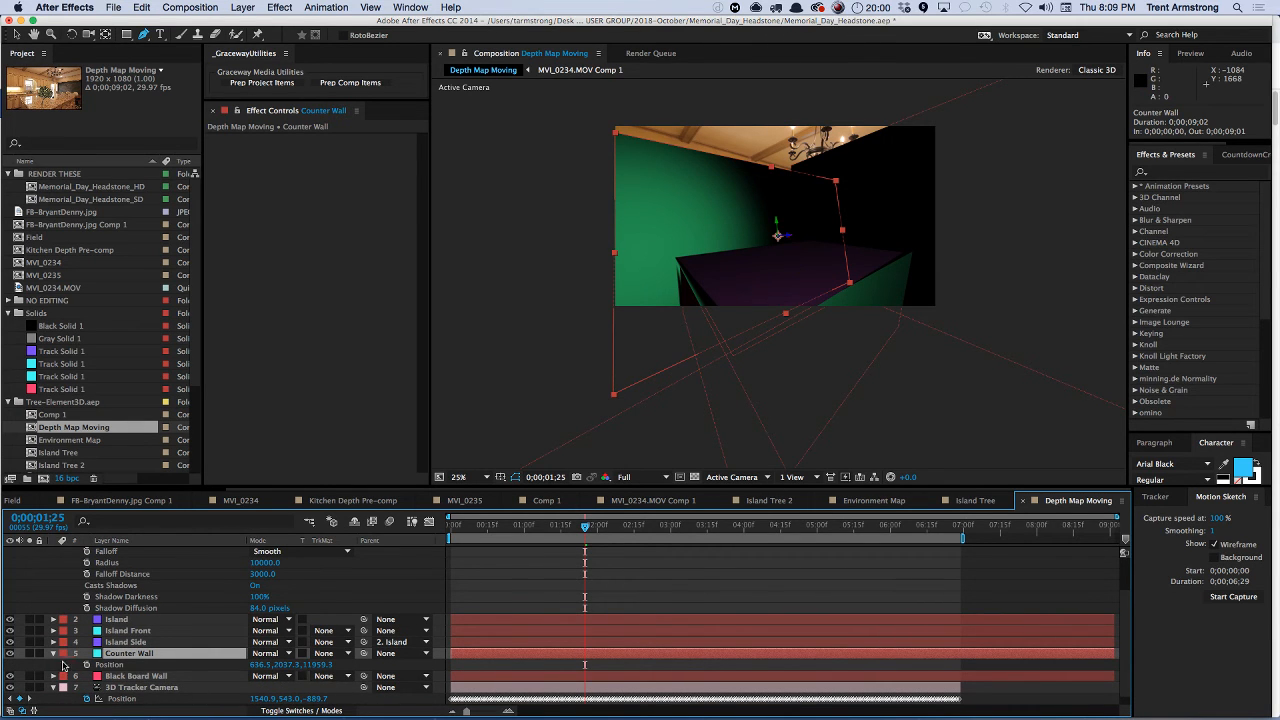
- Set Light 1's falloff radius to 15000 and collapse its light options
key(KP_1)
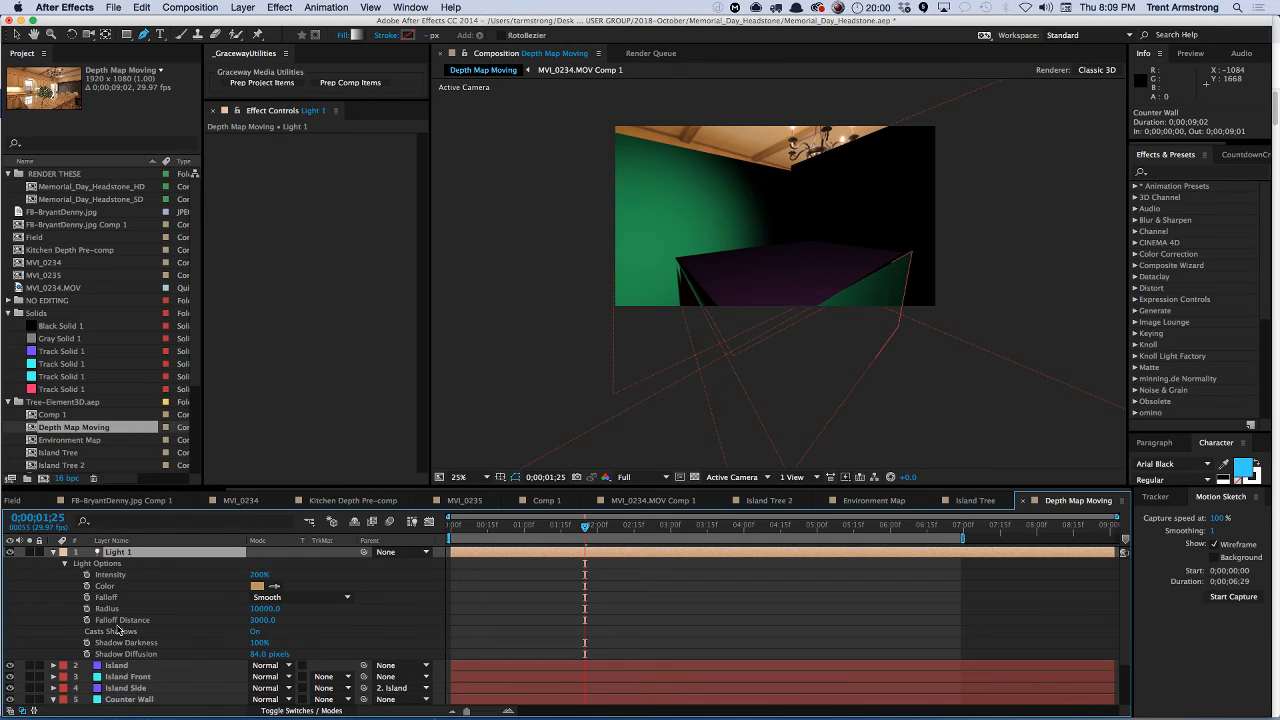
key(super+shift+y)
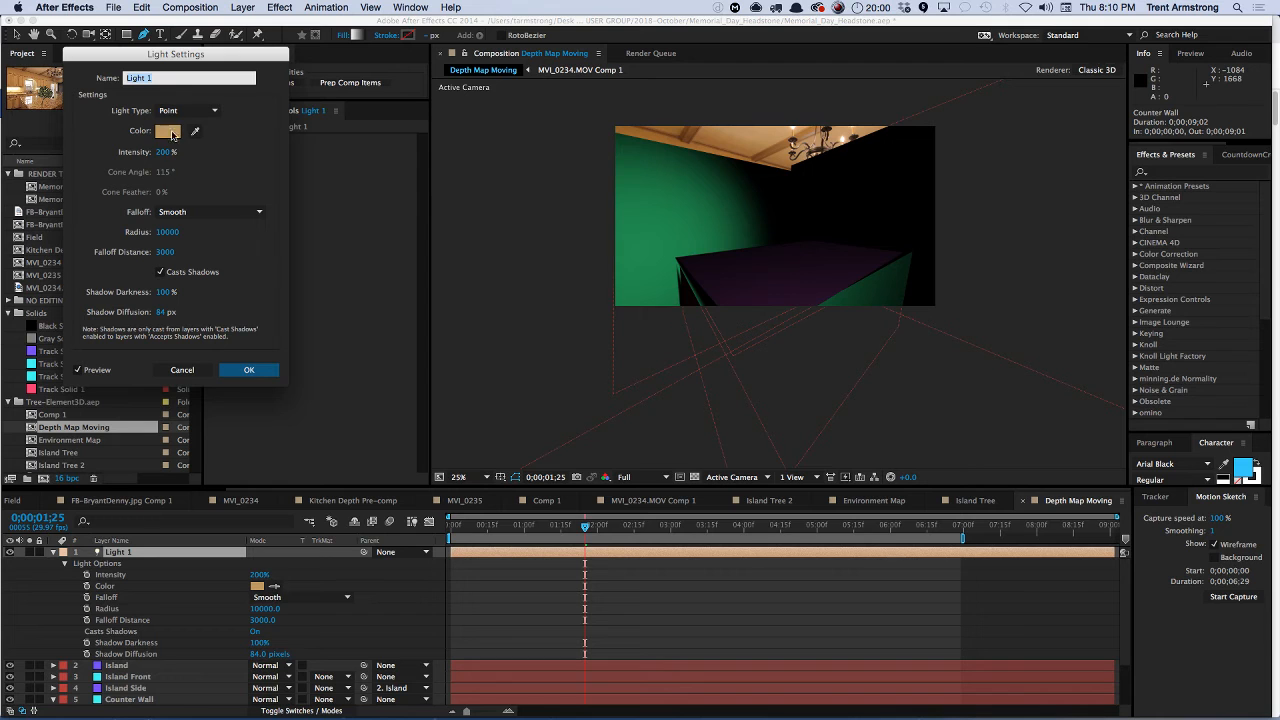
click(168, 234)
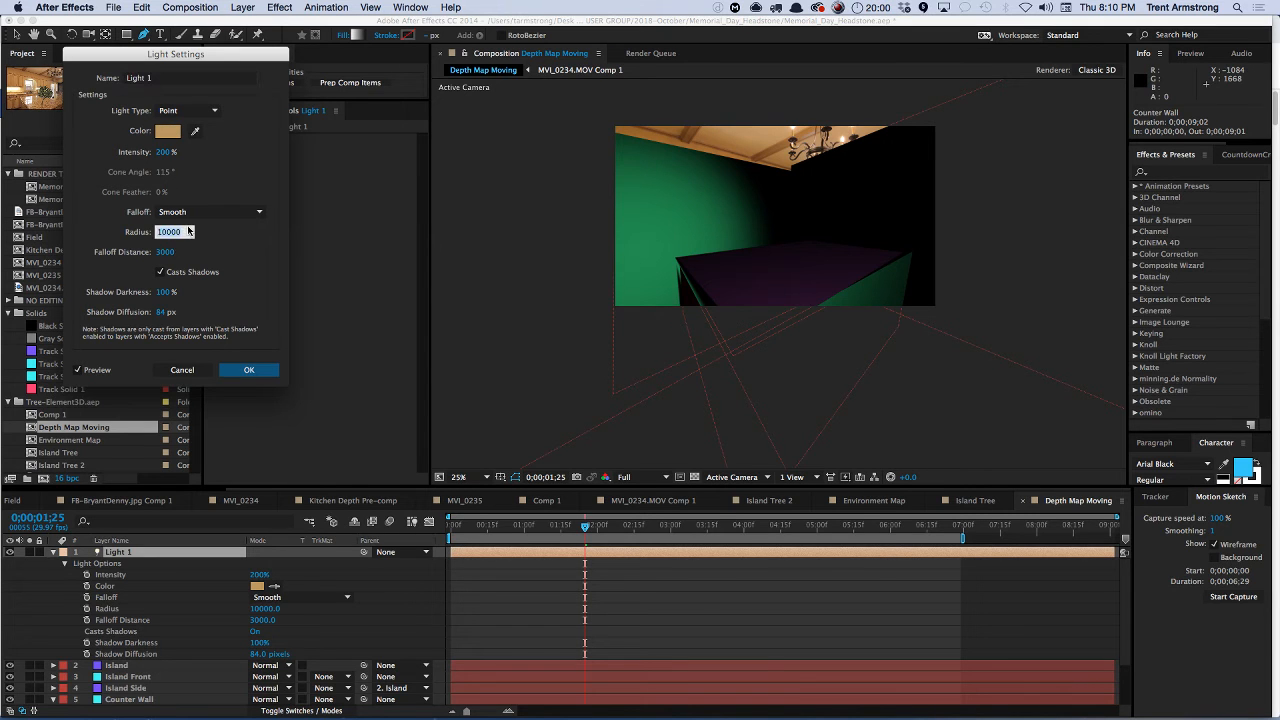
text(1)
key(Return)
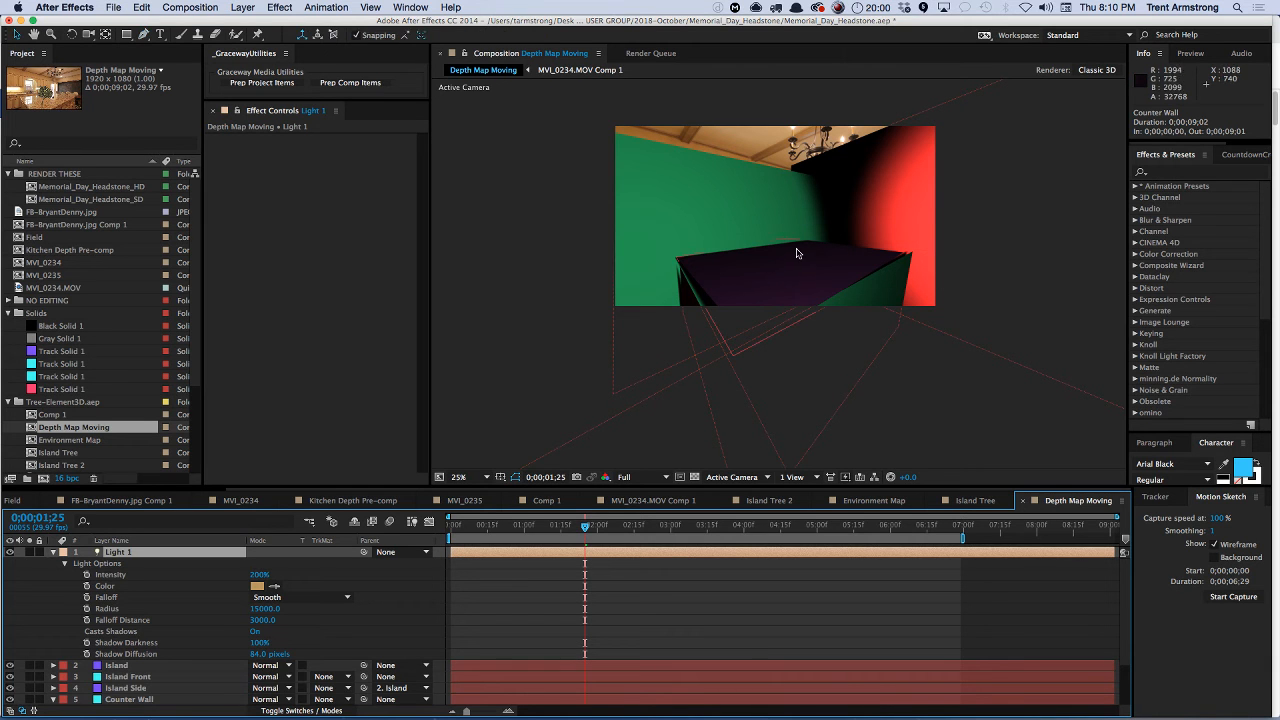
key(v)
click(53, 553)
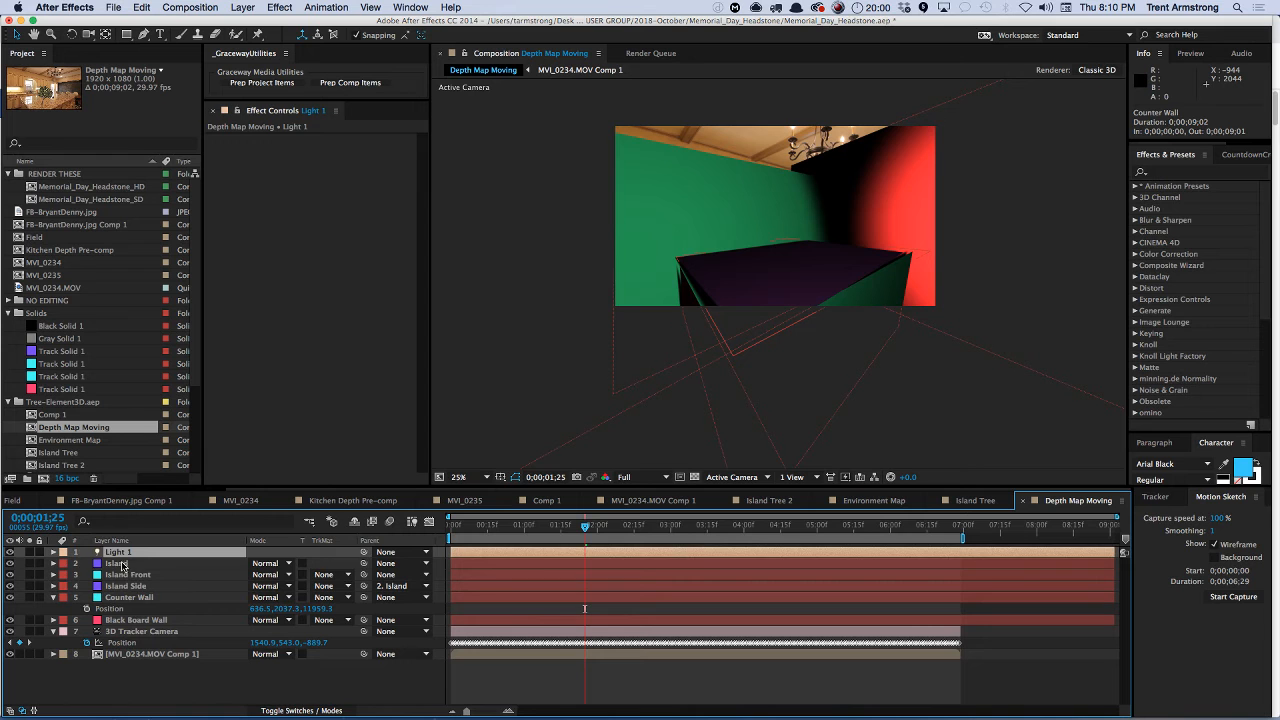
- Apply a Fill effect to the Island layer and set its color to white
click(120, 564)
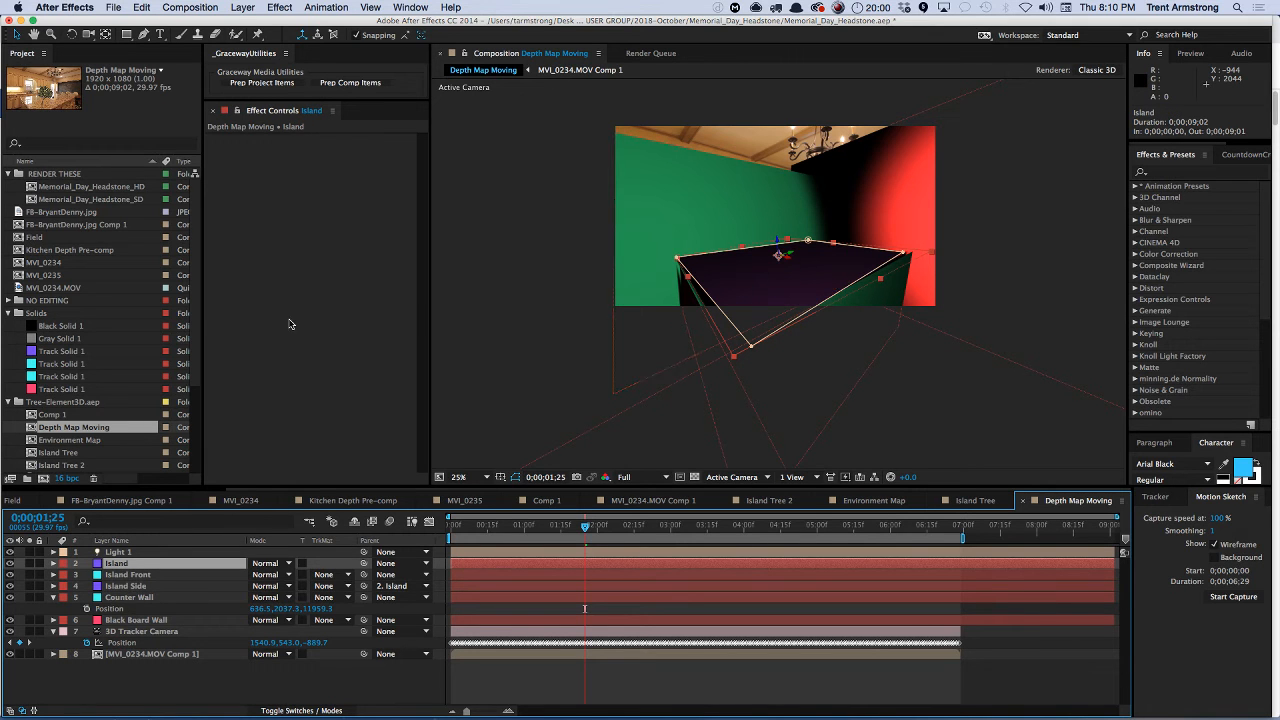
click(283, 8)
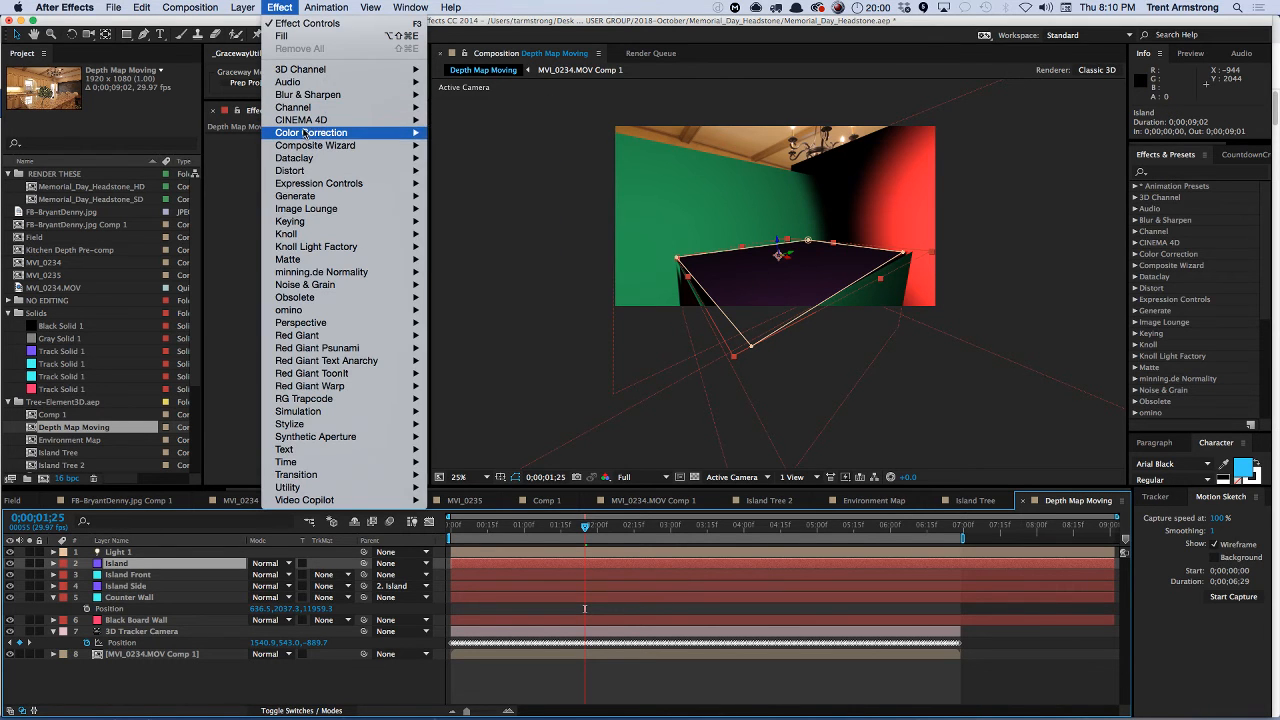
mouse_move(306, 134)
mouse_move(305, 197)
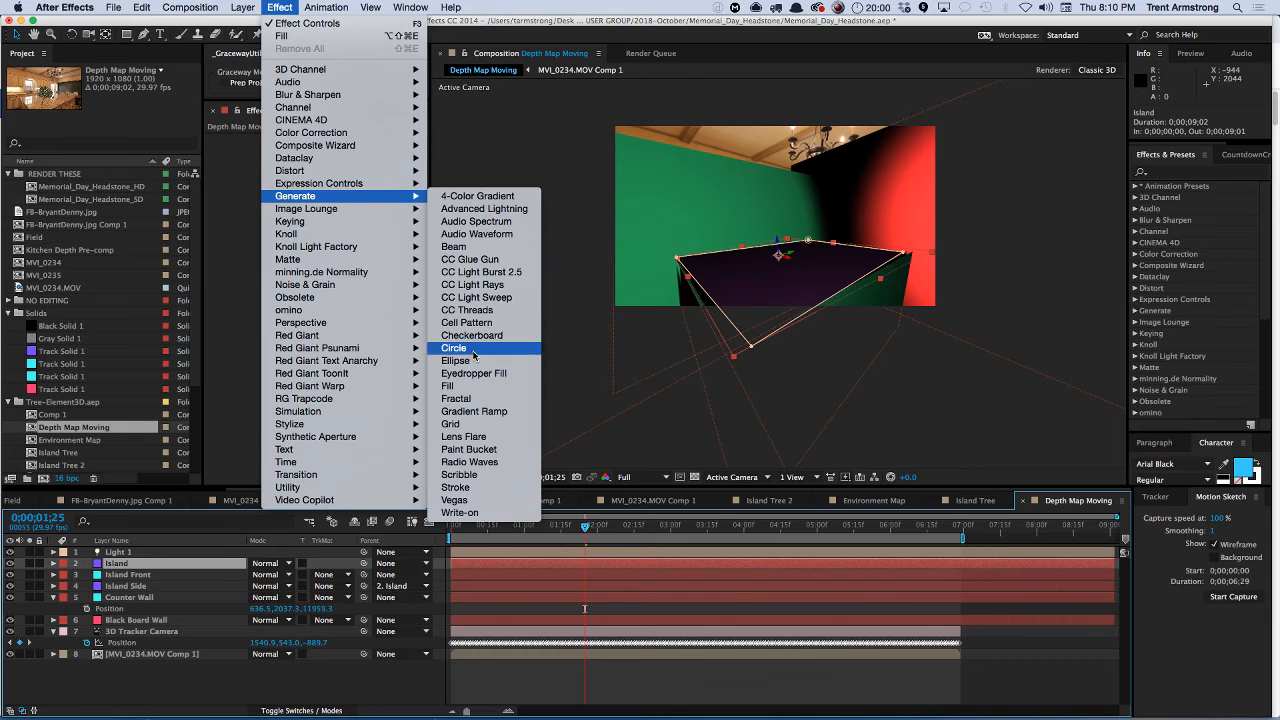
click(474, 386)
click(334, 173)
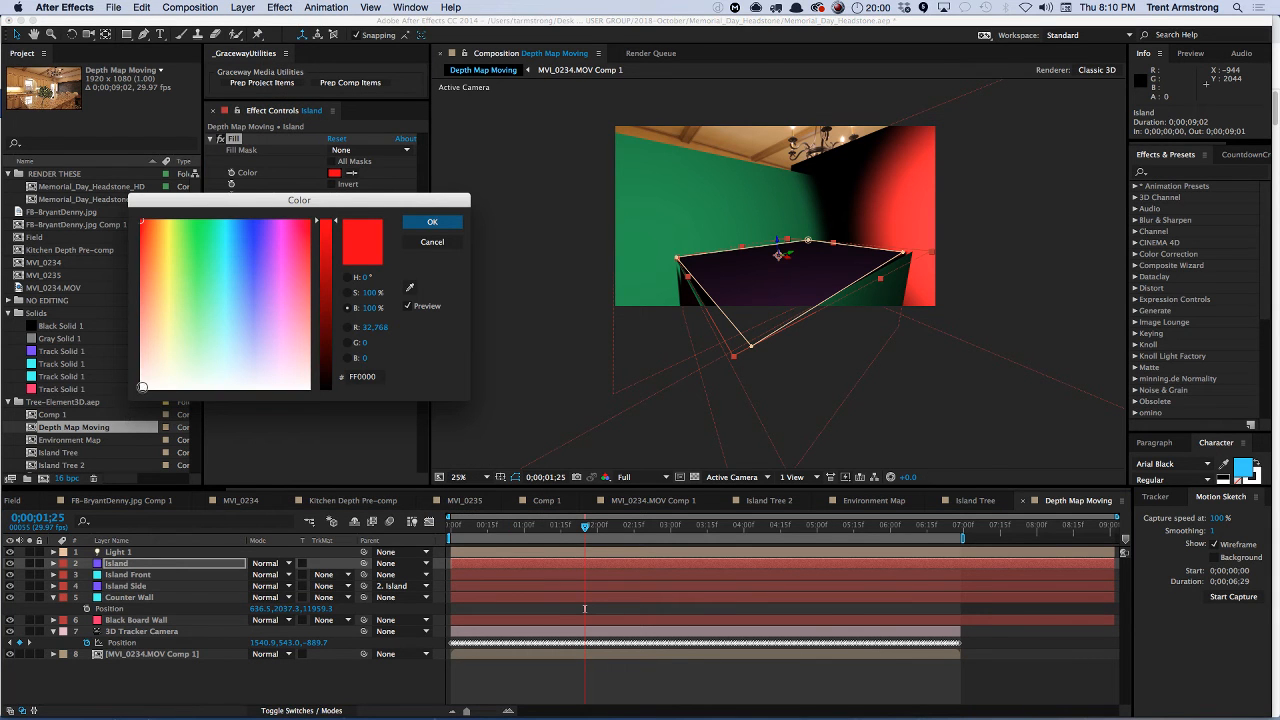
click(142, 387)
click(432, 222)
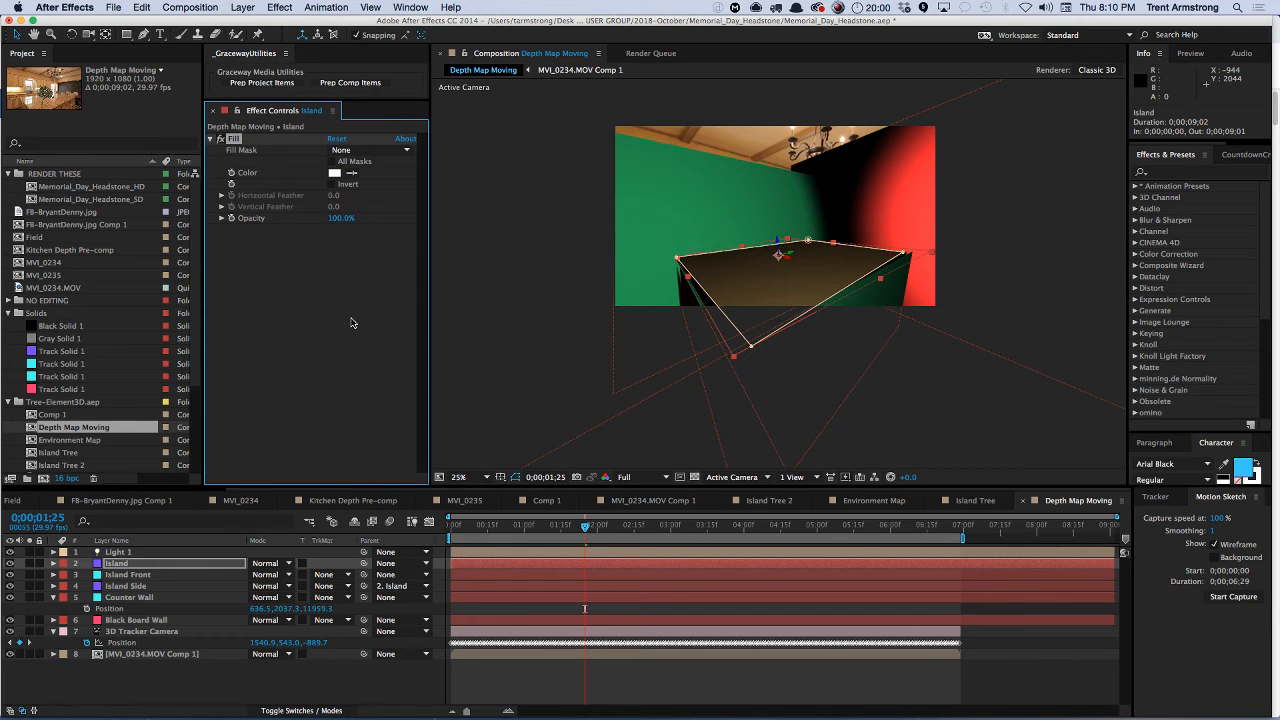
- Change Light 1's color to a neutral light gray
double_click(157, 555)
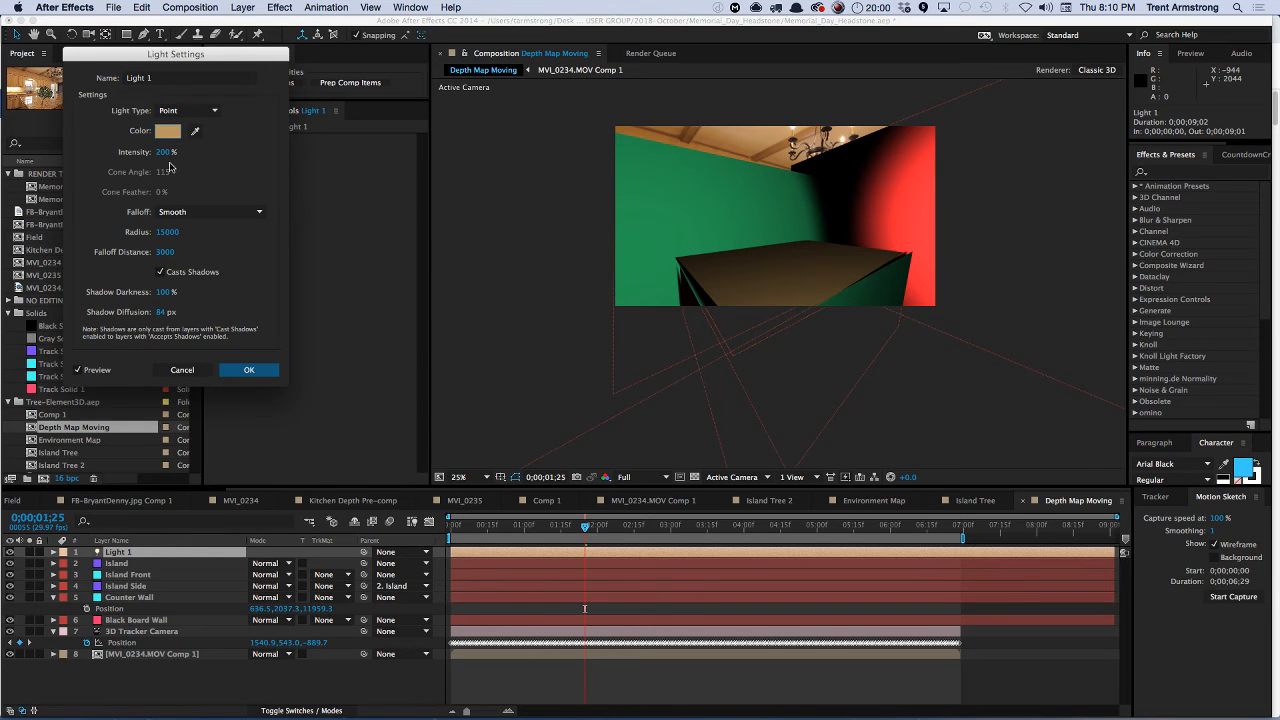
click(167, 131)
click(245, 290)
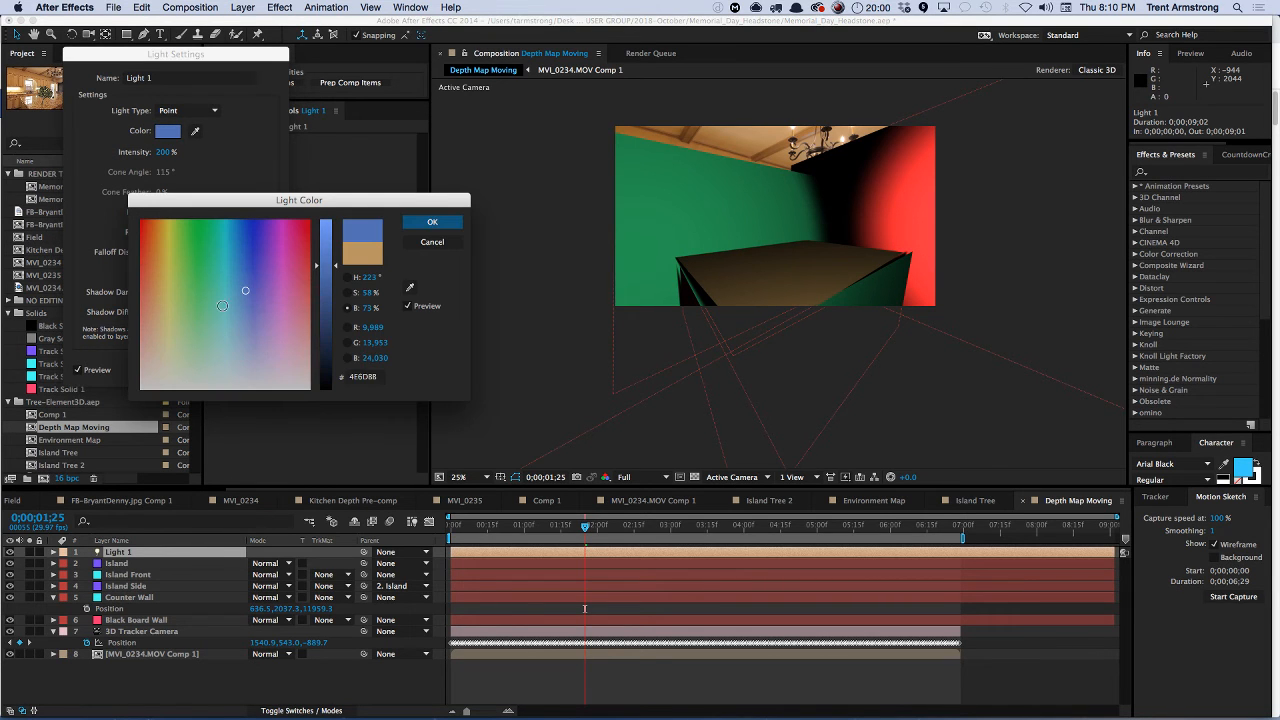
click(141, 391)
key(Return)
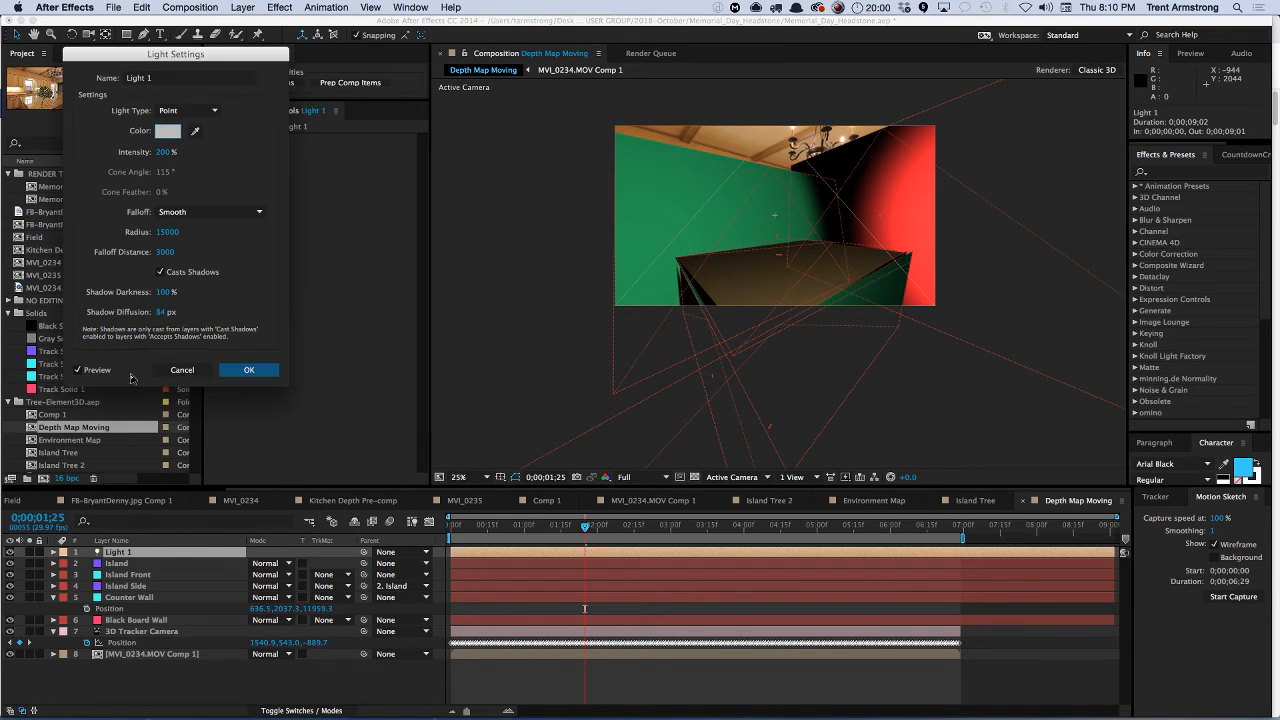
click(251, 370)
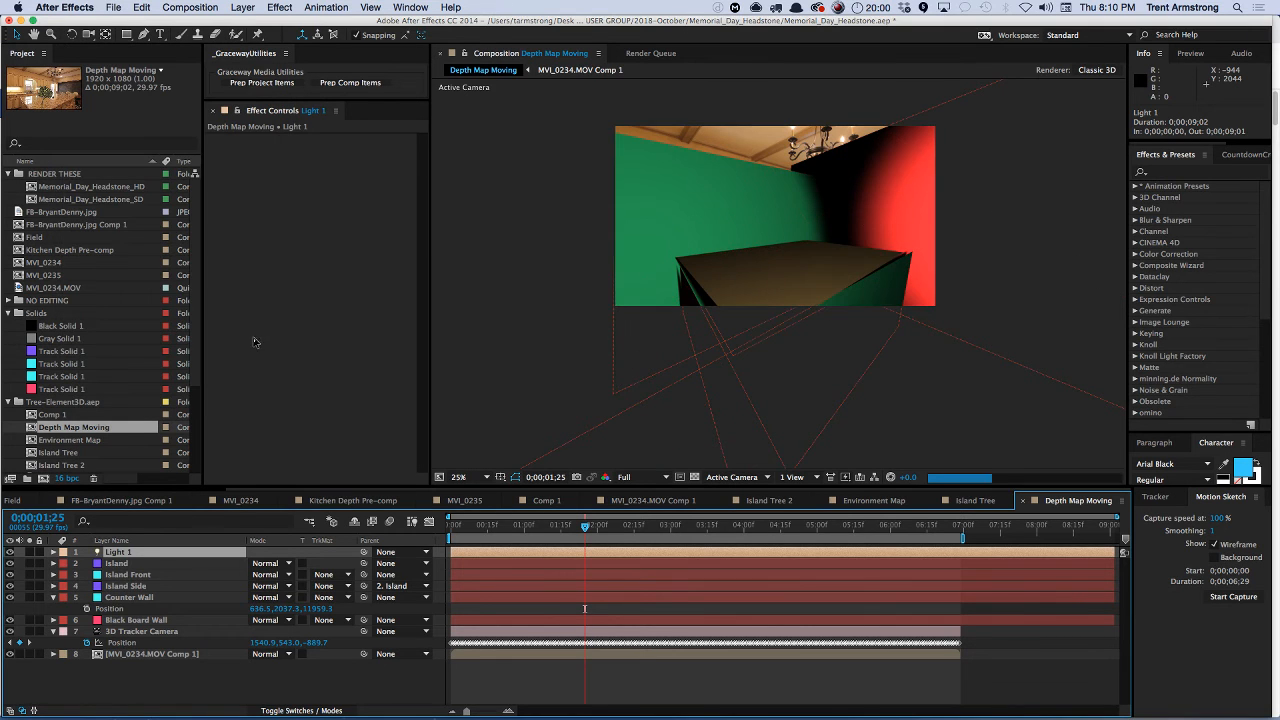
- Copy the white Fill effect from the Island layer to the Island Front and Island Side layers
key(period)
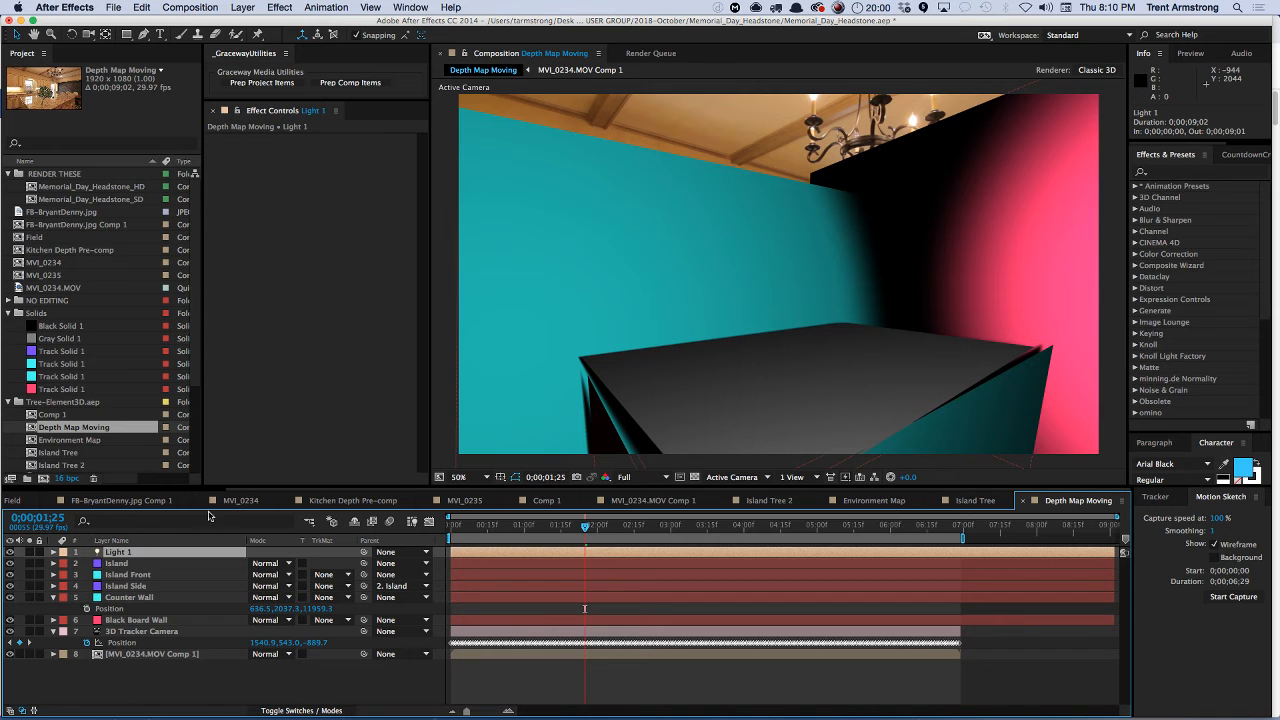
click(126, 564)
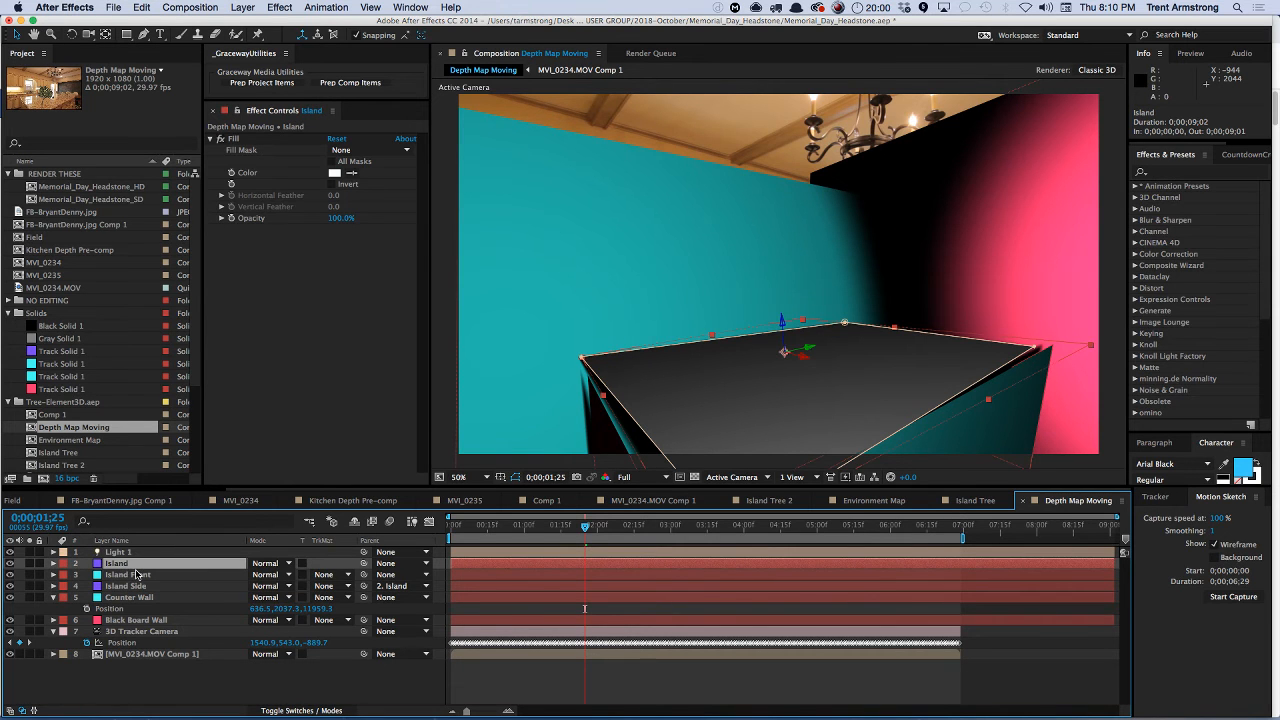
click(234, 139)
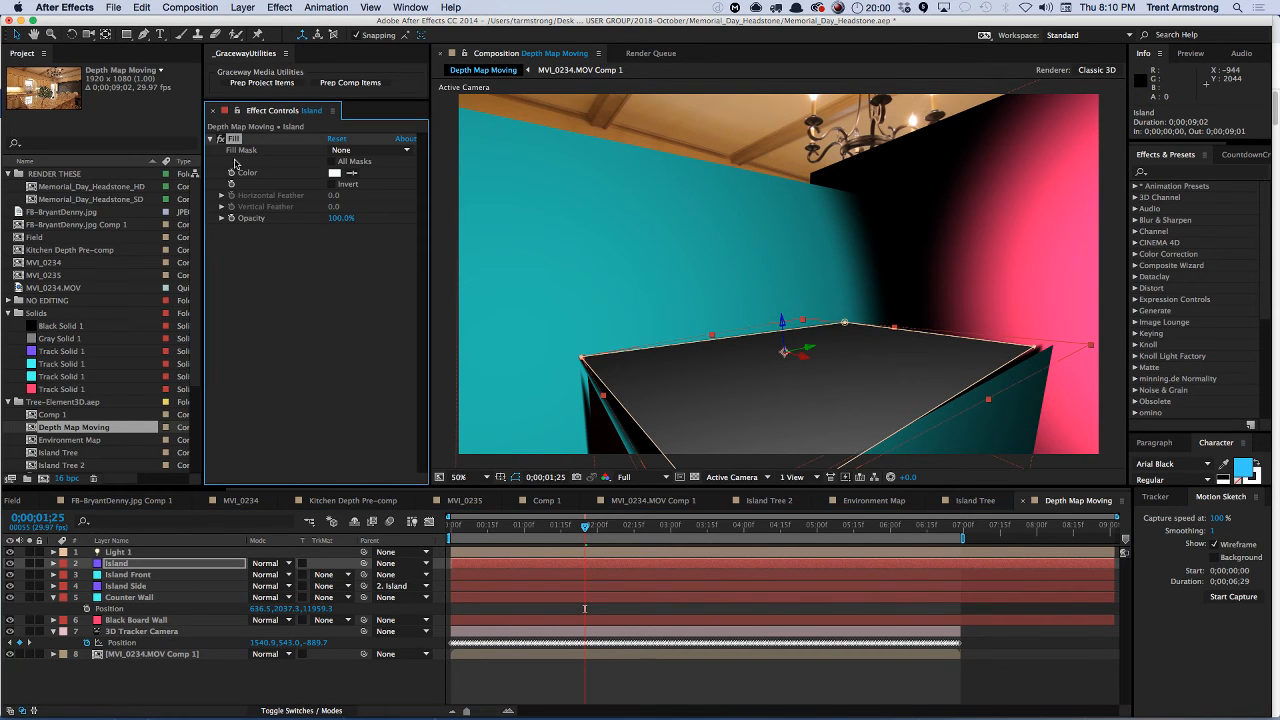
click(140, 575)
shift+click(140, 586)
key(super+v)
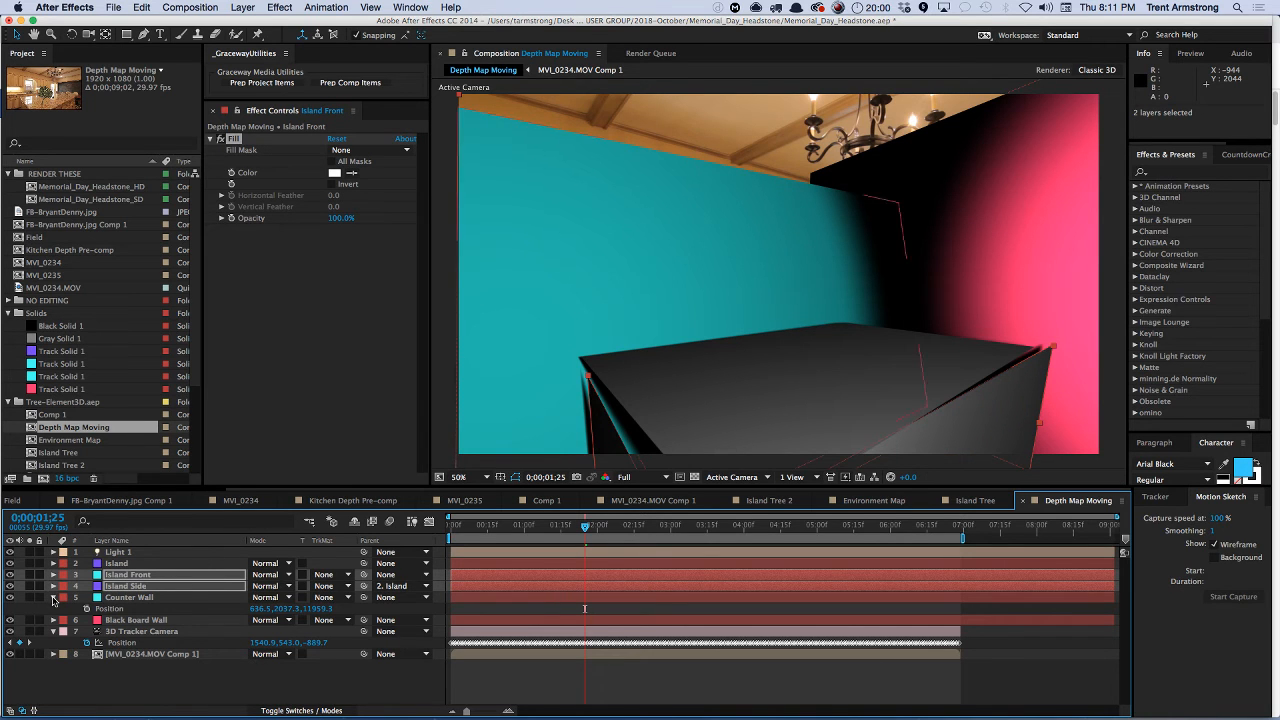
- Turn off Accepts Lights in the Counter Wall layer's material options
click(53, 598)
click(129, 597)
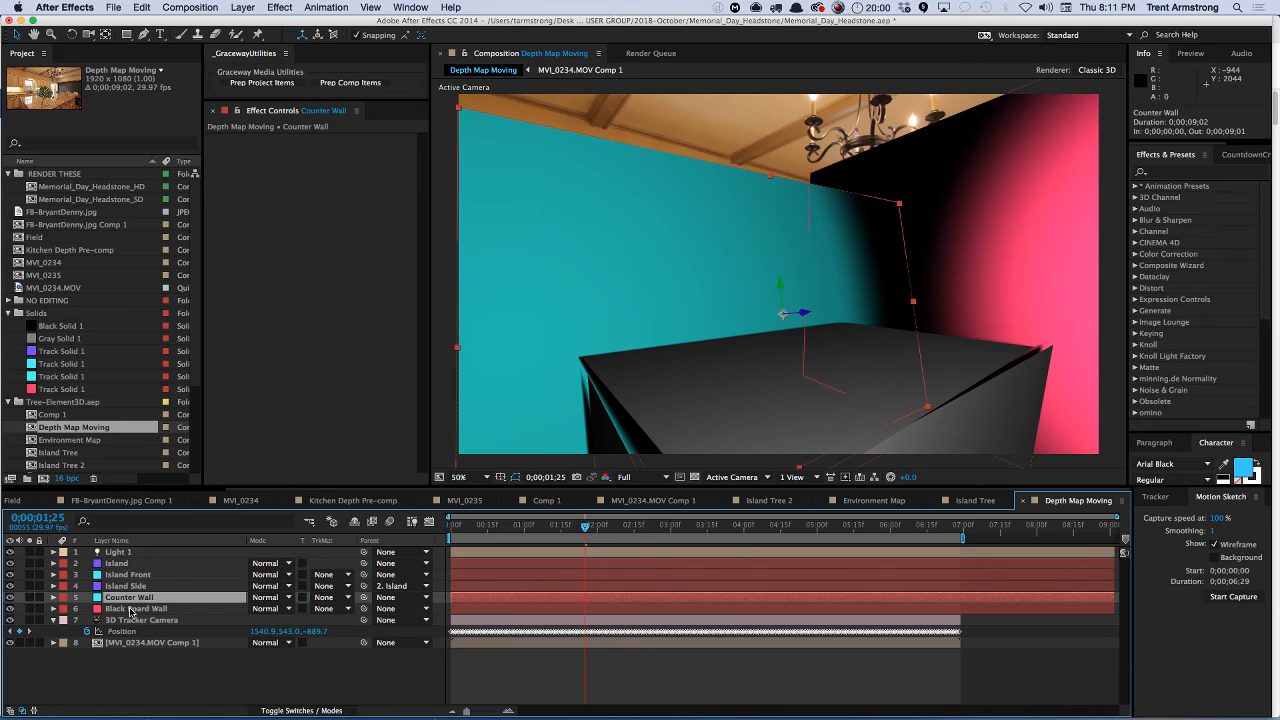
key(a)
key(a)
scroll(176, 652, down, 2)
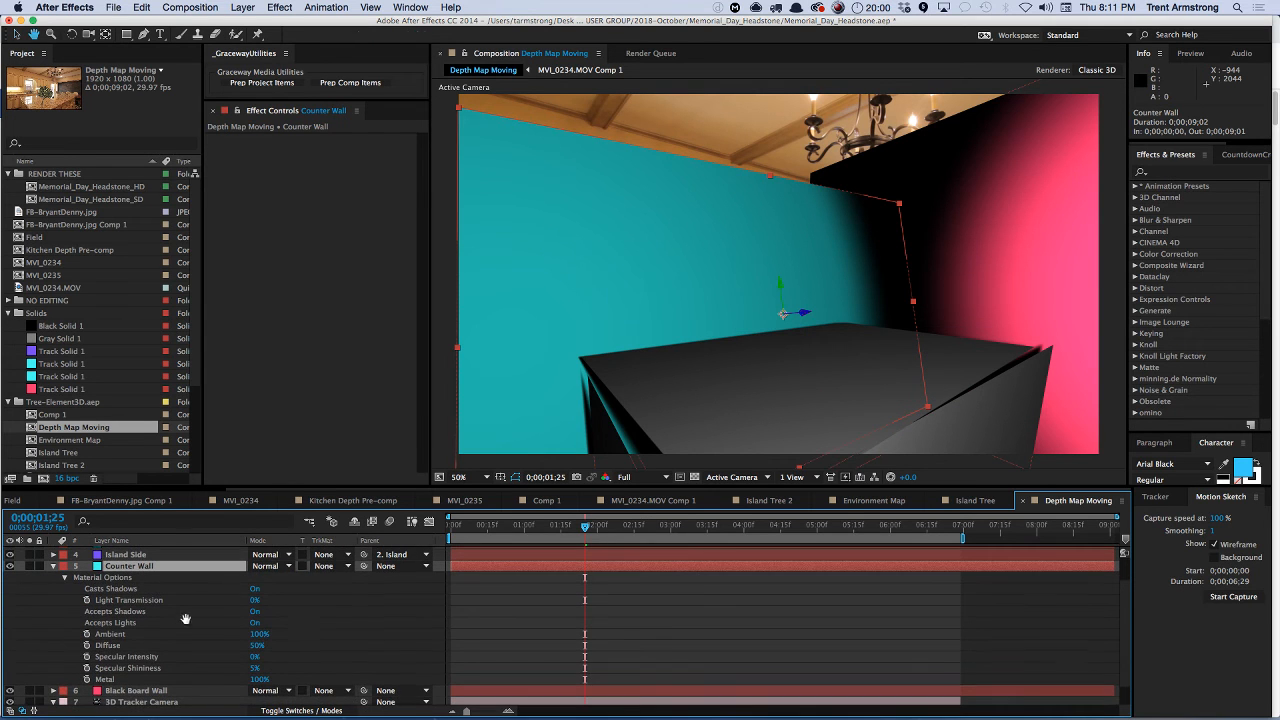
click(253, 623)
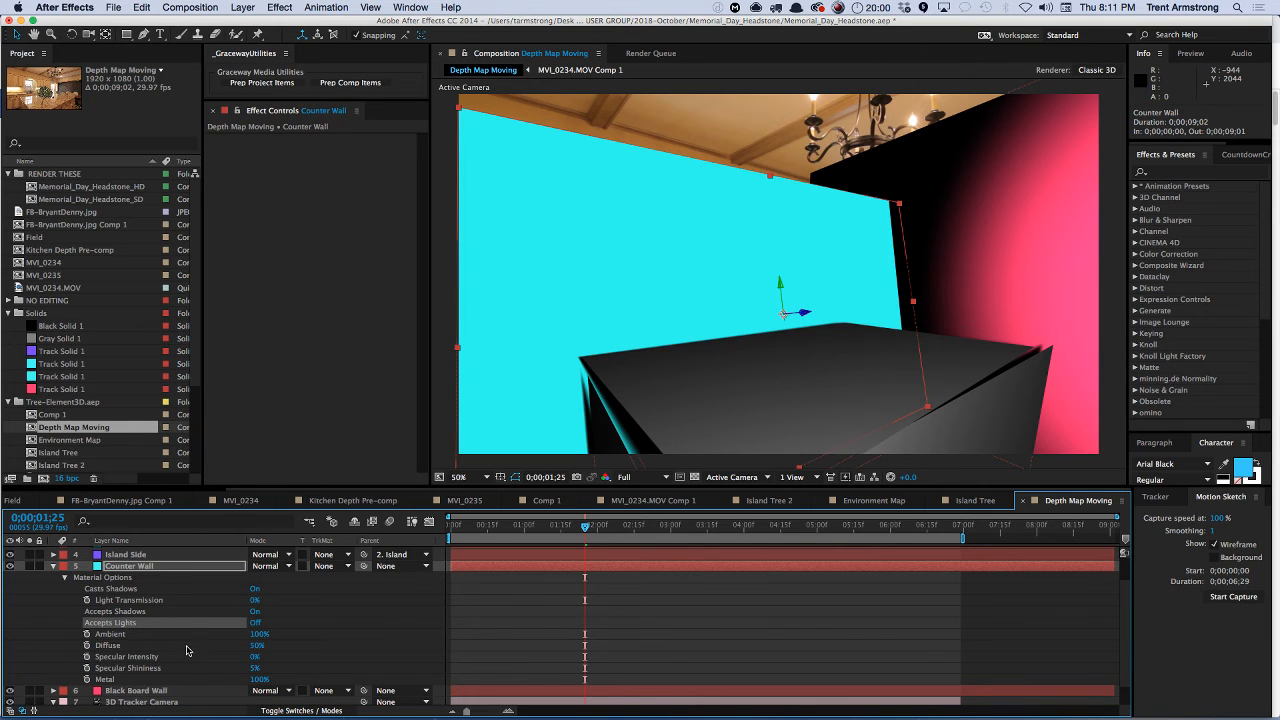
- Turn off Accepts Lights for the Black Board Wall layer and collapse both wall layers' properties
click(150, 690)
key(a)
key(a)
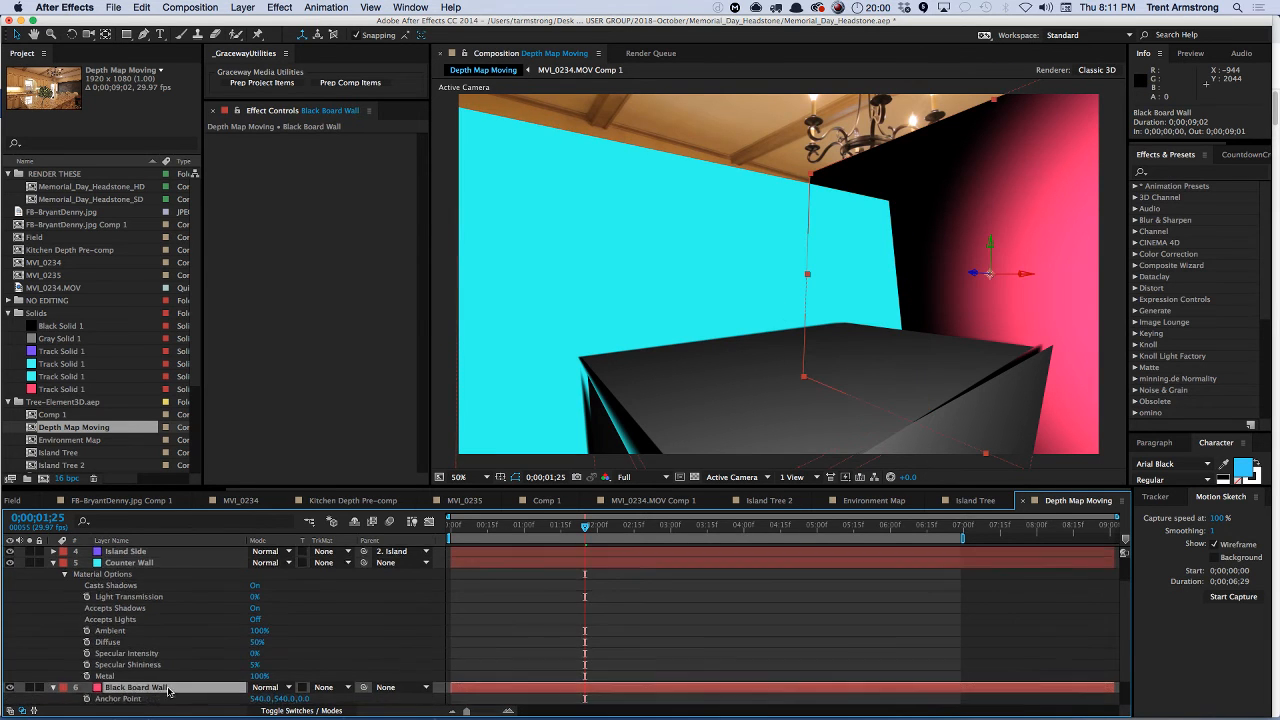
scroll(195, 690, down, 4)
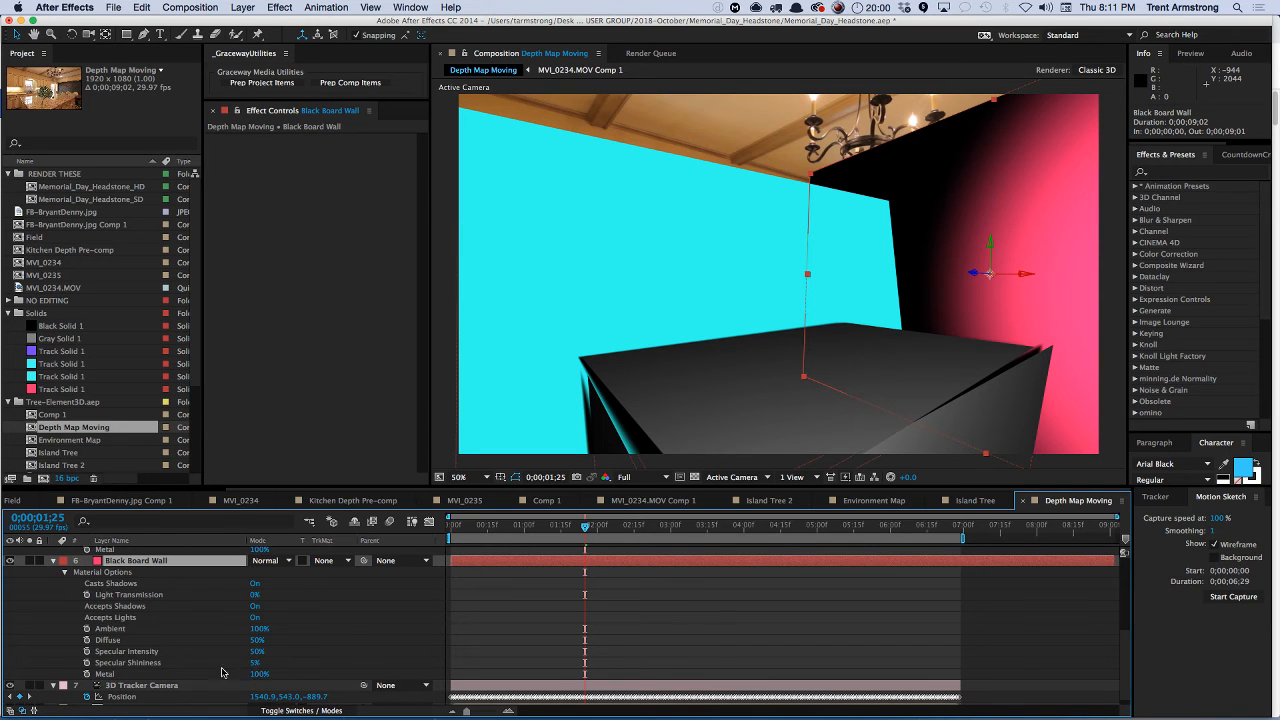
click(255, 617)
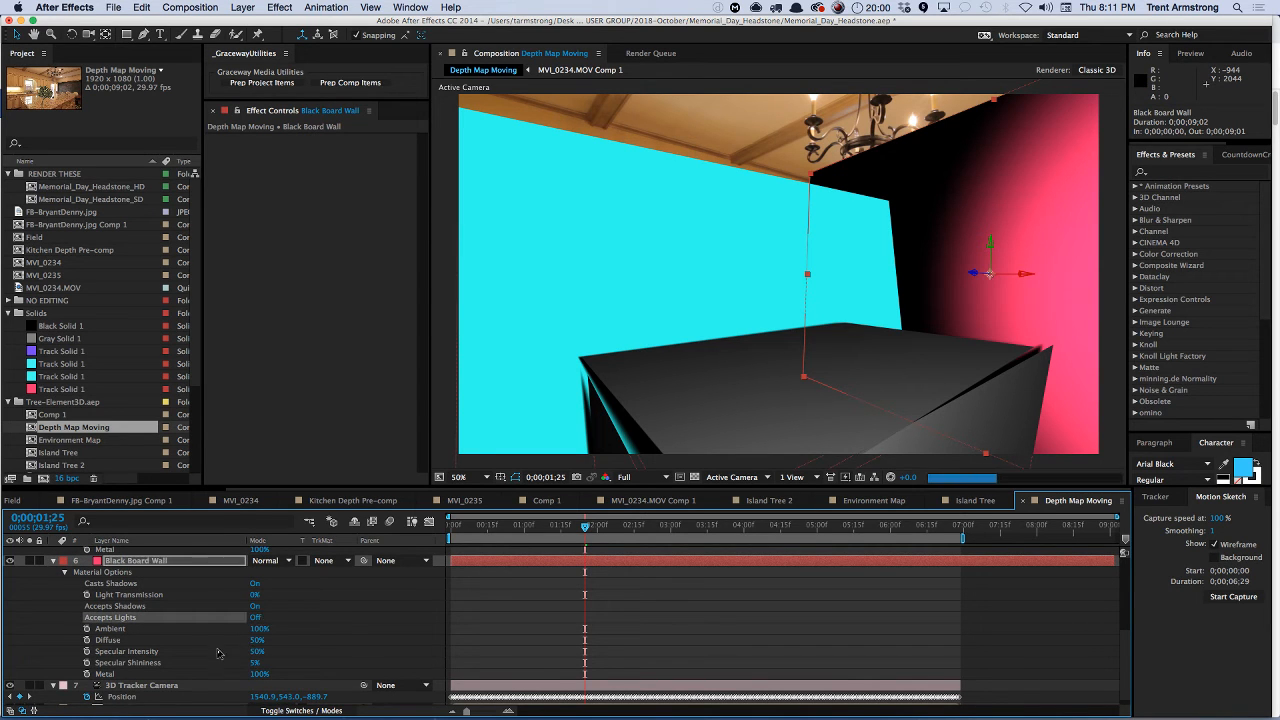
click(53, 561)
scroll(144, 610, up, 5)
click(151, 611)
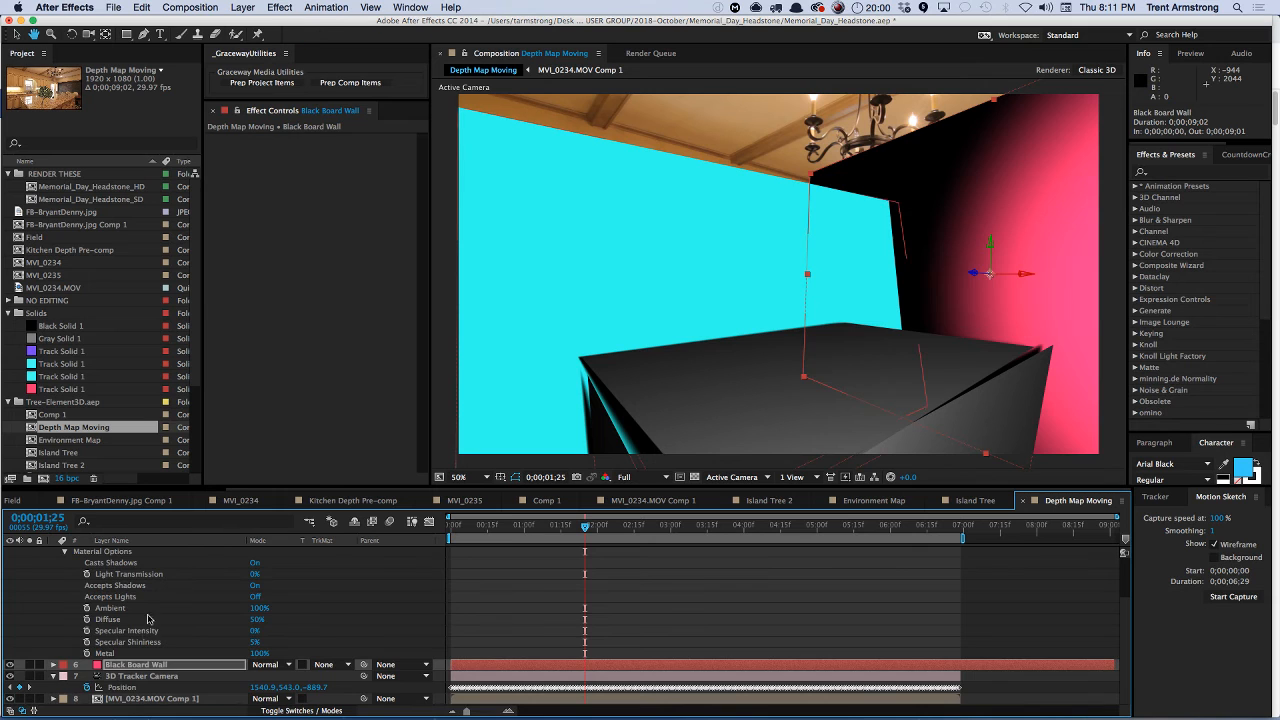
key(u)
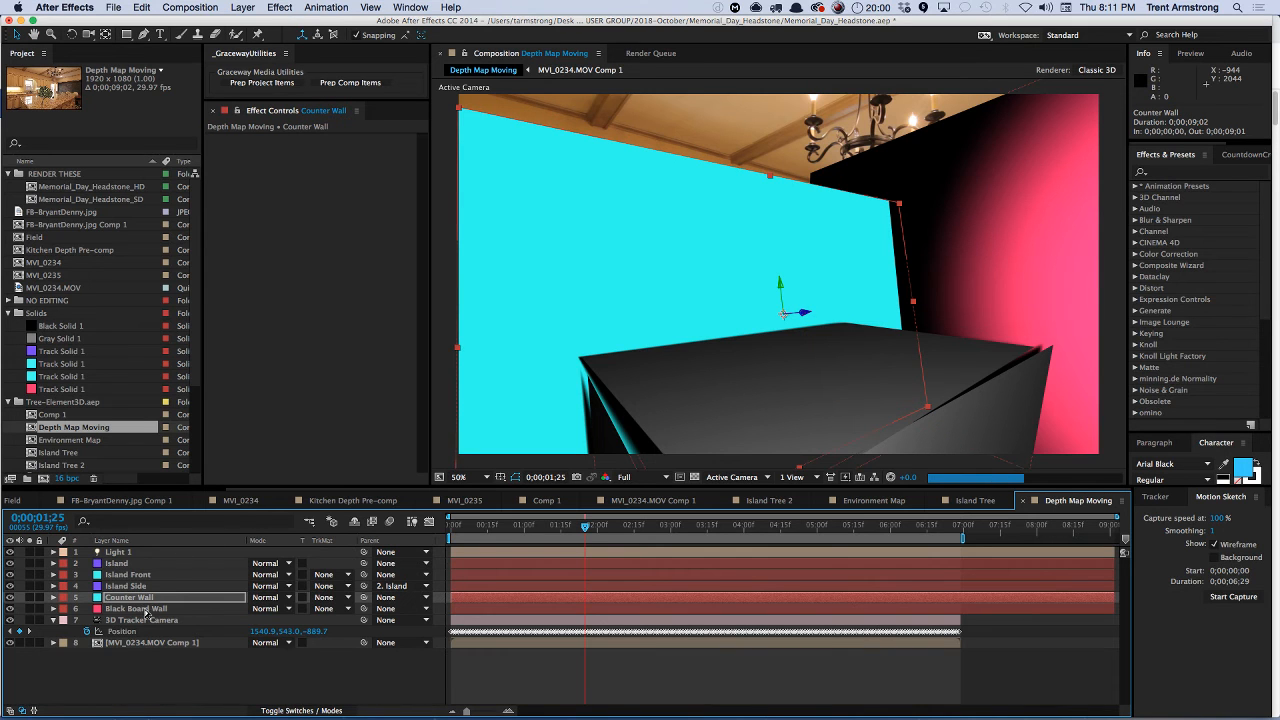
- Try intensities of 300% and 500% on Light 1 and settle on 600%
click(128, 553)
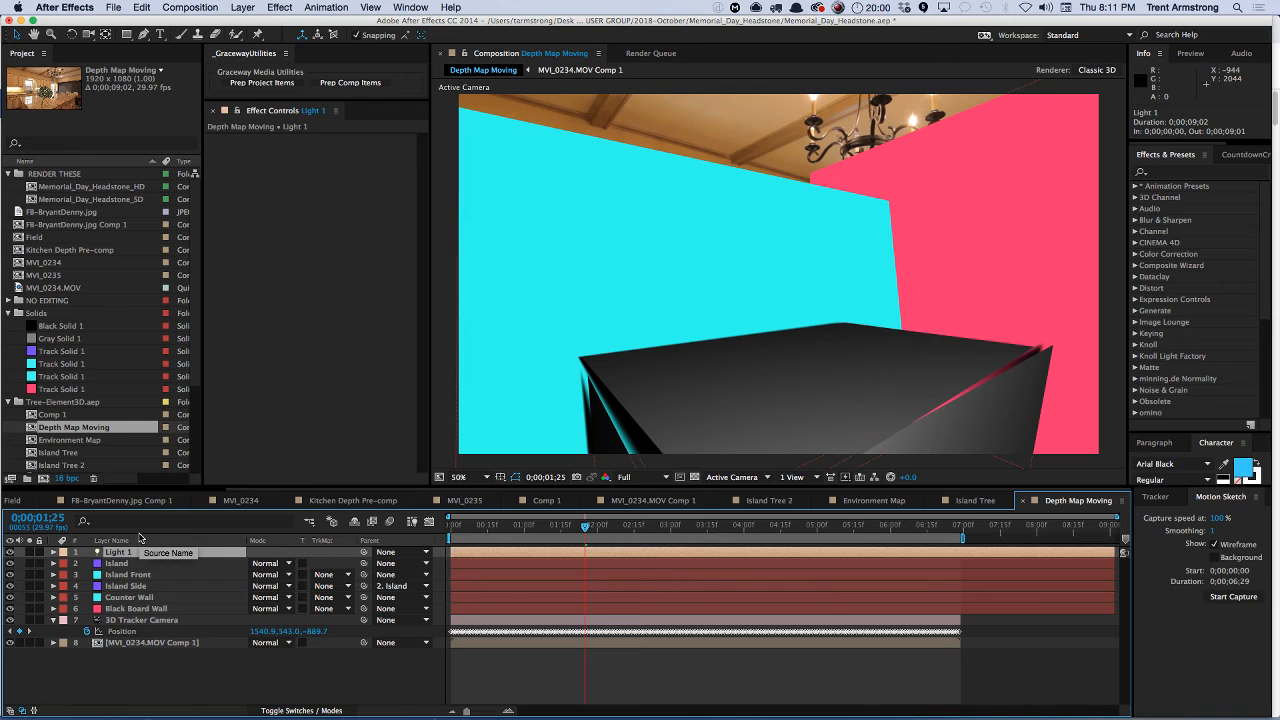
key(a)
key(a)
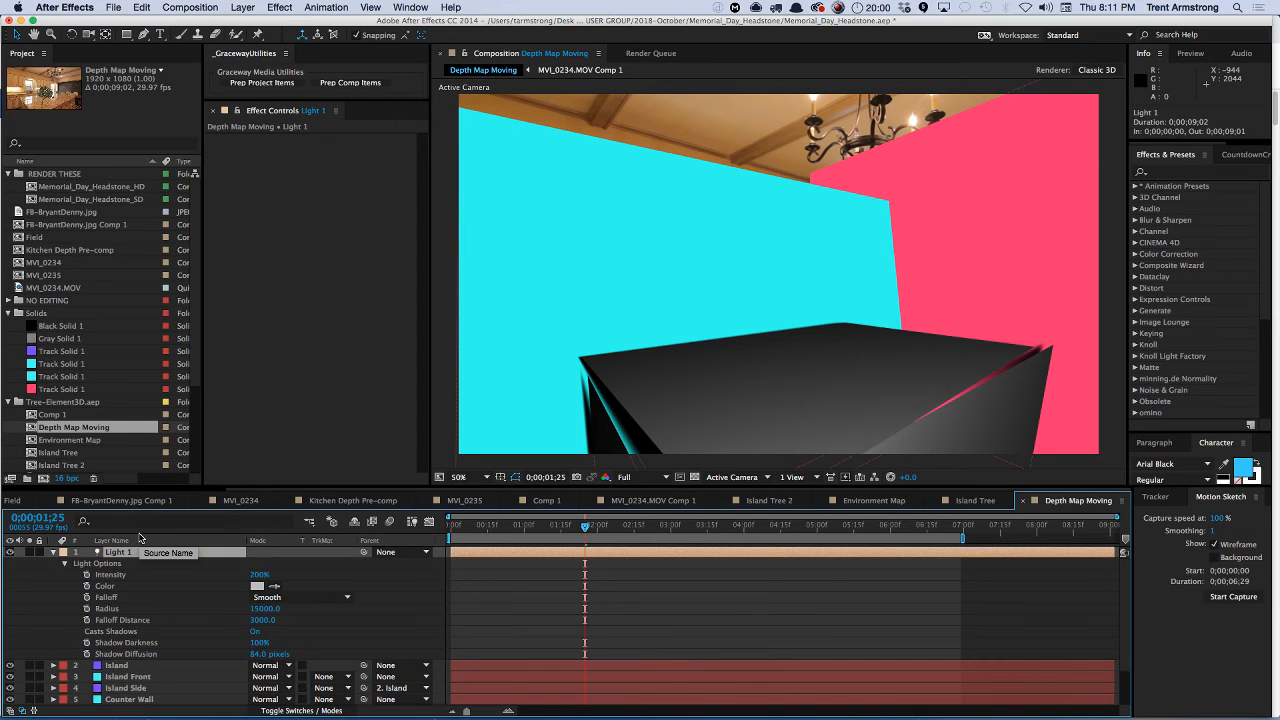
click(261, 575)
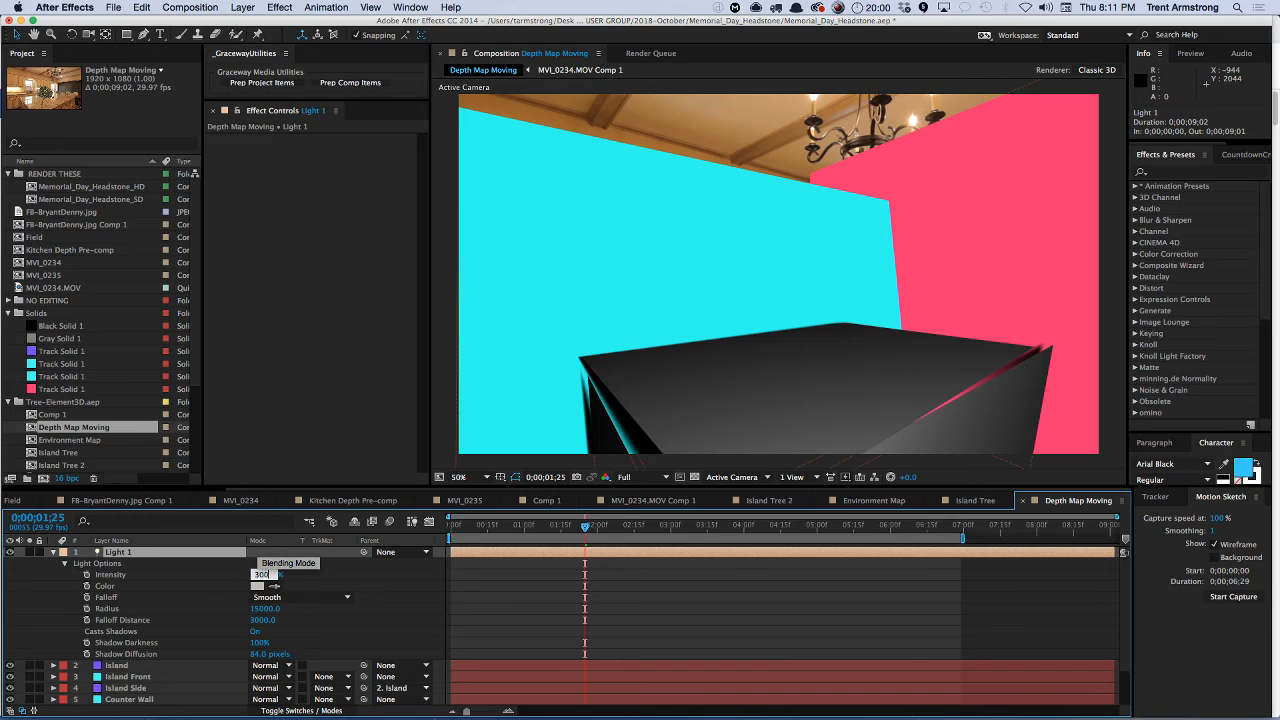
text(300)
key(Return)
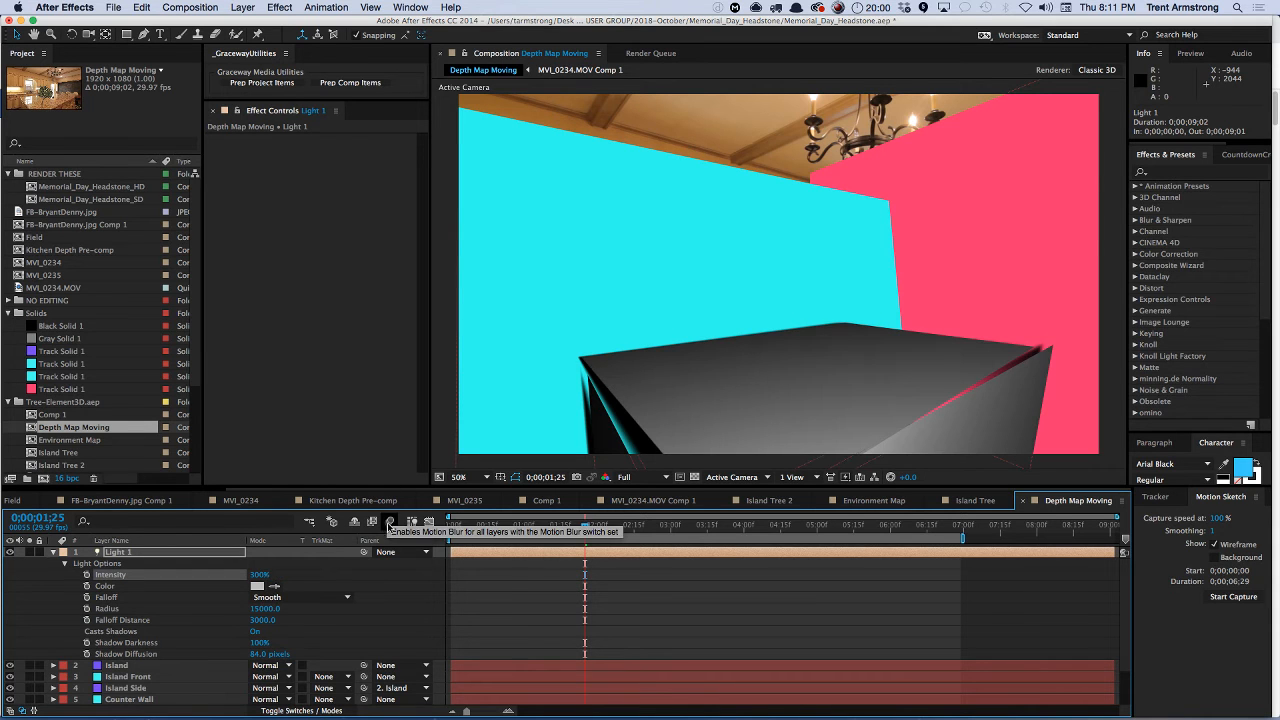
click(261, 576)
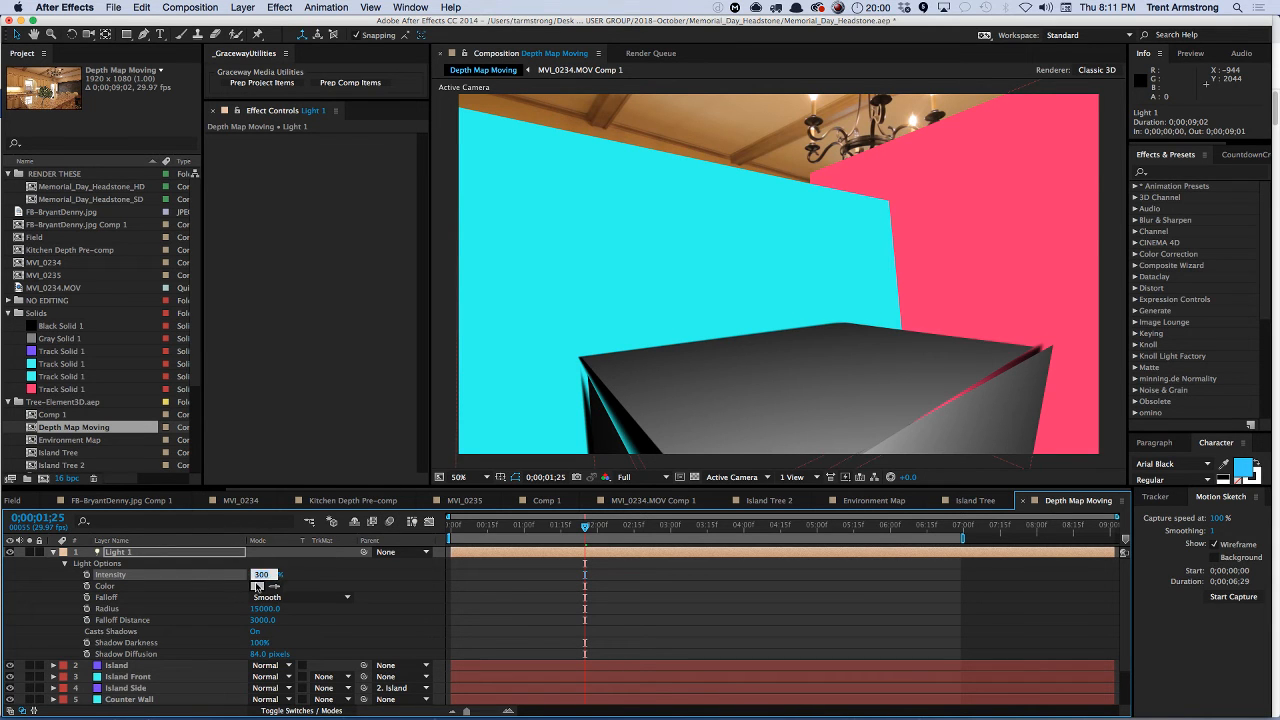
text(500)
key(Return)
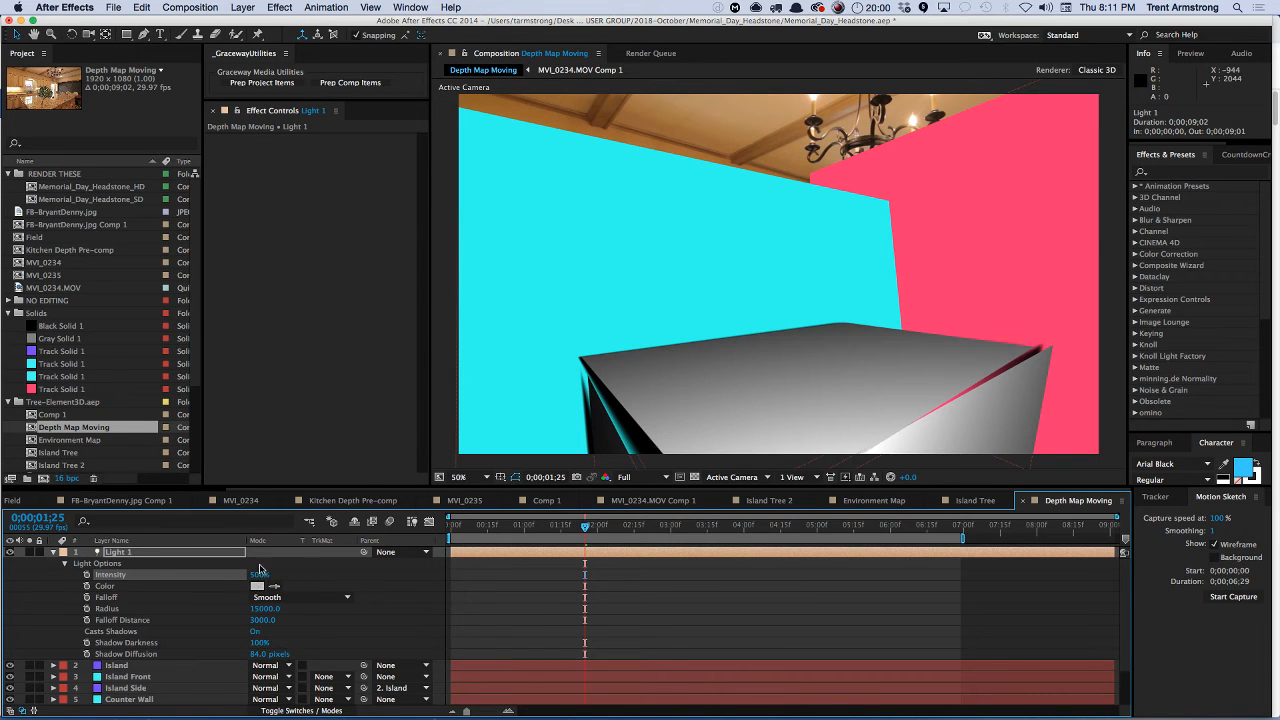
click(261, 572)
text(600)
key(Return)
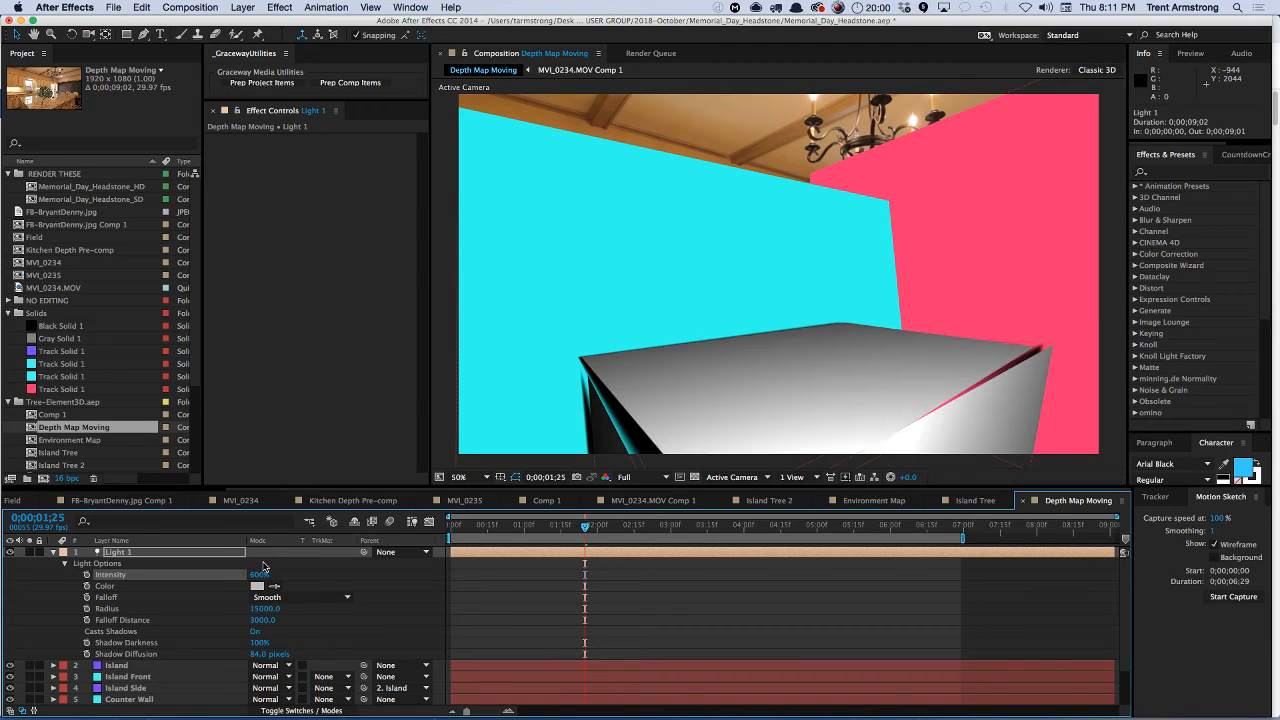
- Turn off Casts Shadows in the Island layer's material options
click(612, 443)
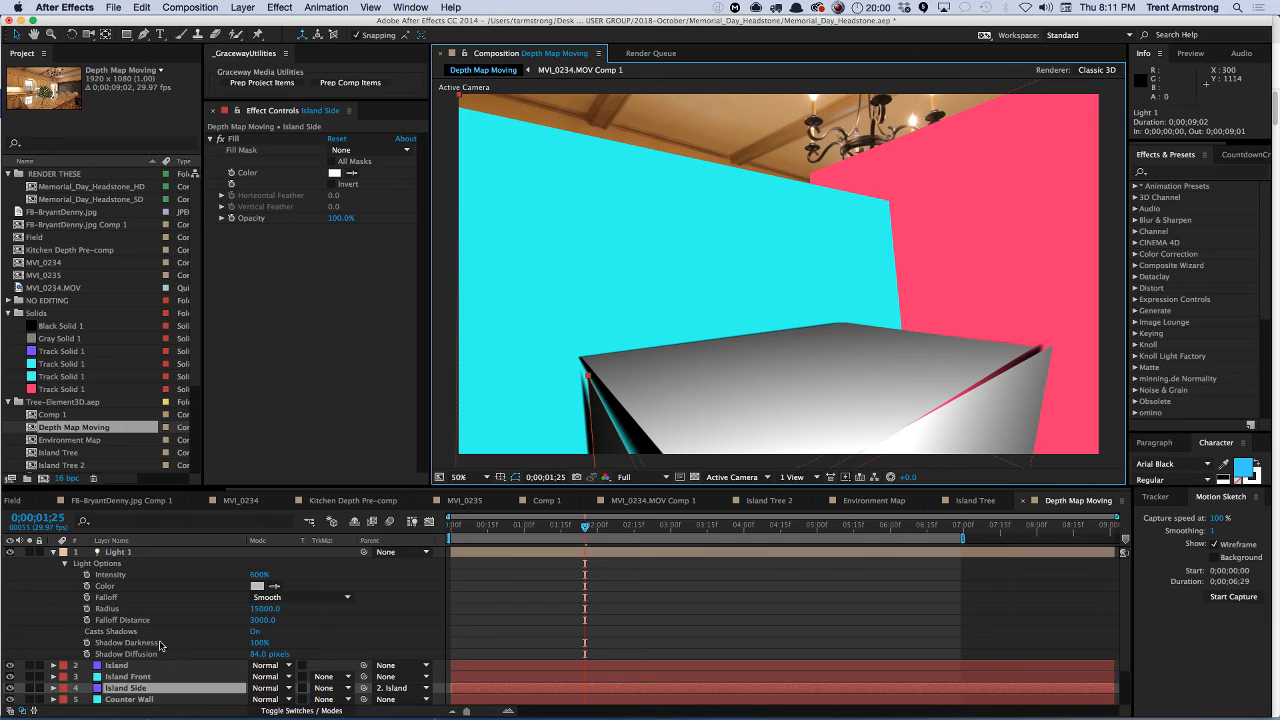
click(143, 666)
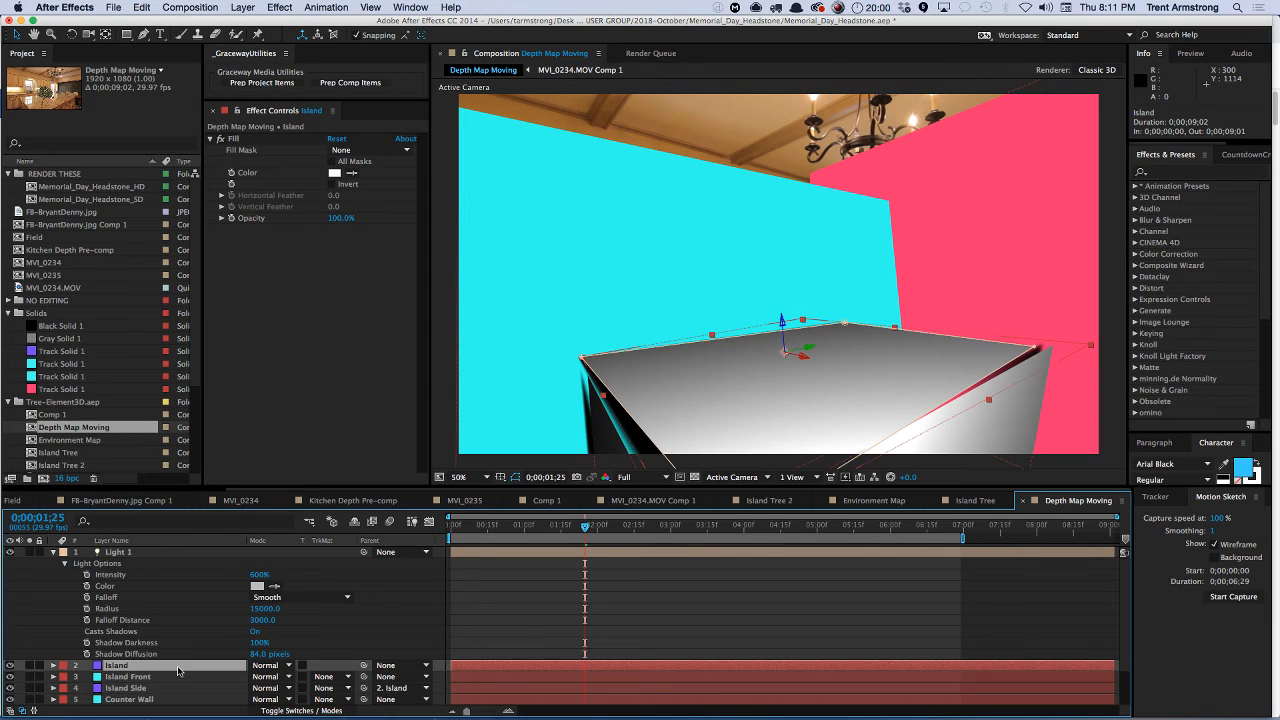
key(a)
key(a)
scroll(222, 630, down, 2)
scroll(220, 599, down, 1)
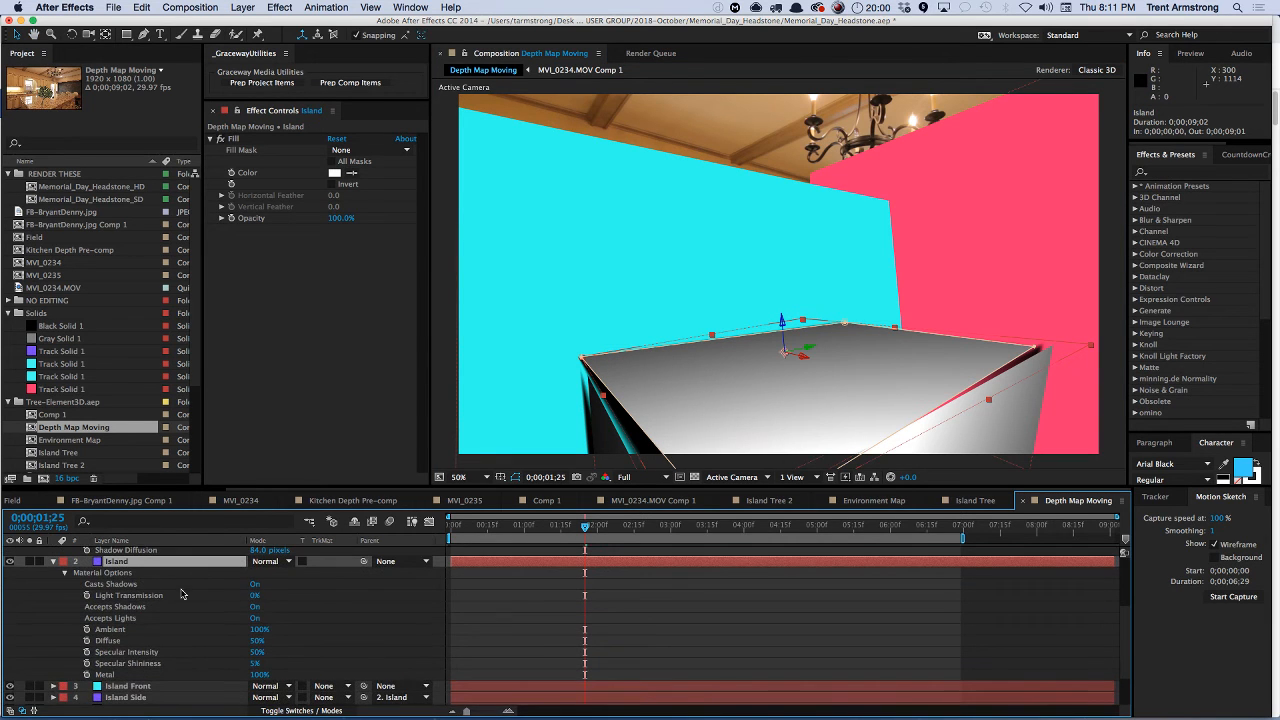
click(257, 585)
click(257, 585)
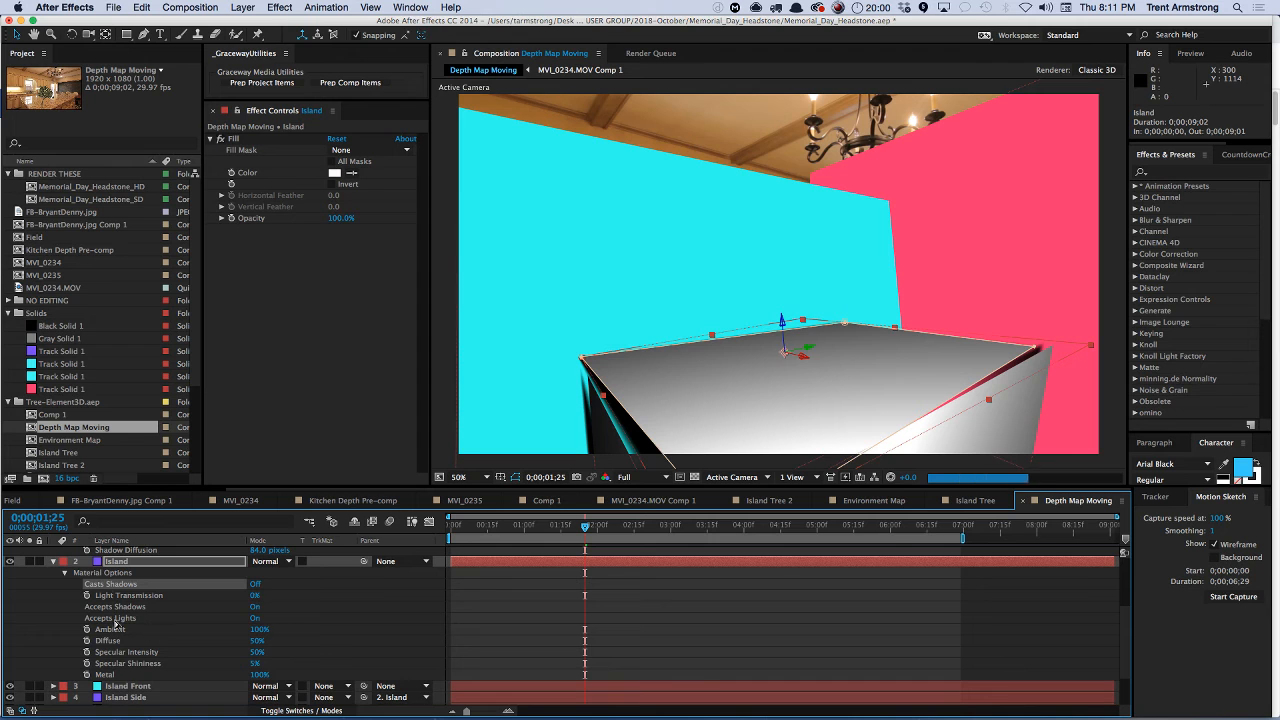
- Copy the Island layer's disabled Casts Shadows setting to all the island and wall layers, and collapse the Island properties
right_click(116, 587)
click(109, 589)
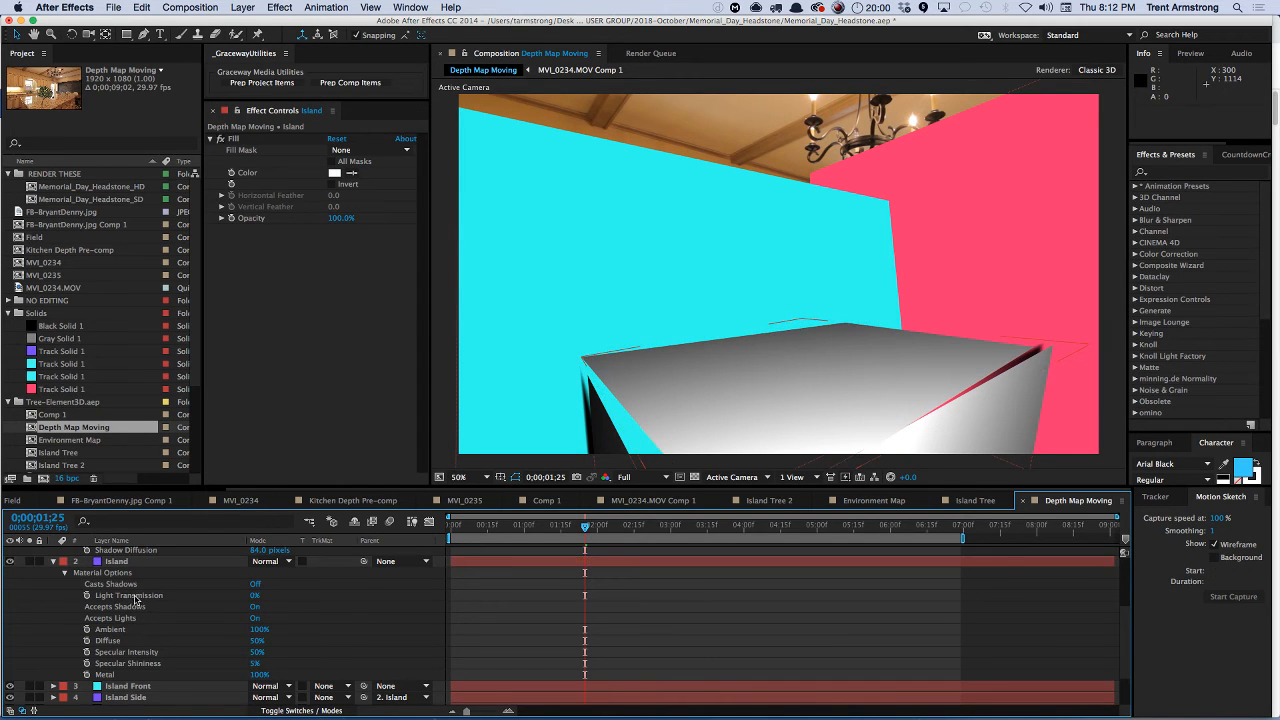
key(u)
click(130, 563)
shift+click(145, 609)
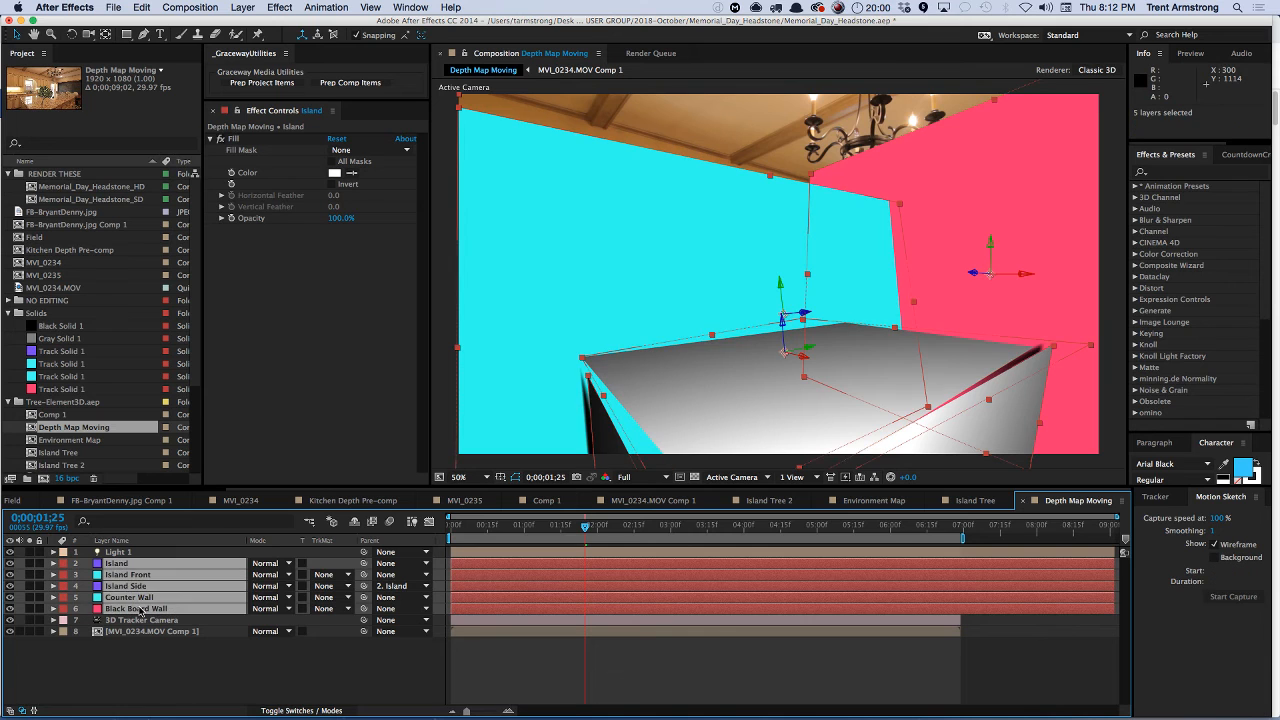
click(121, 662)
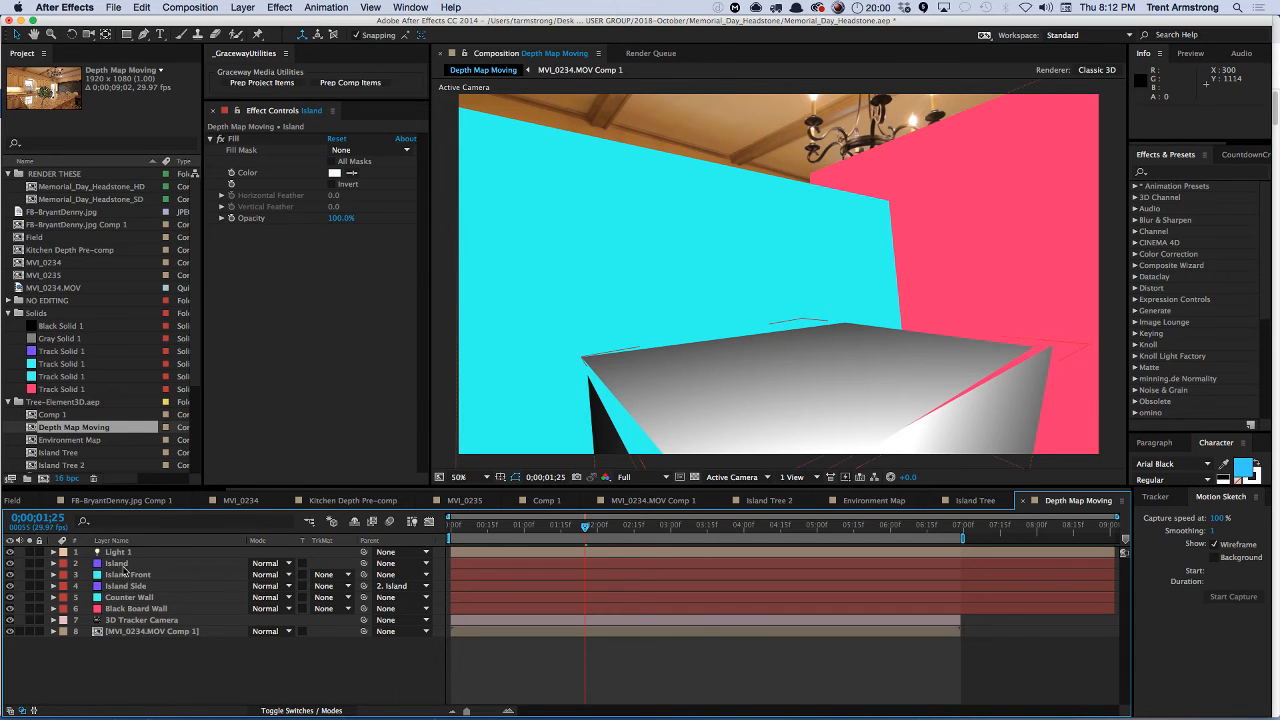
- Hide Light 1 and clear the layer selection
click(121, 564)
click(127, 587)
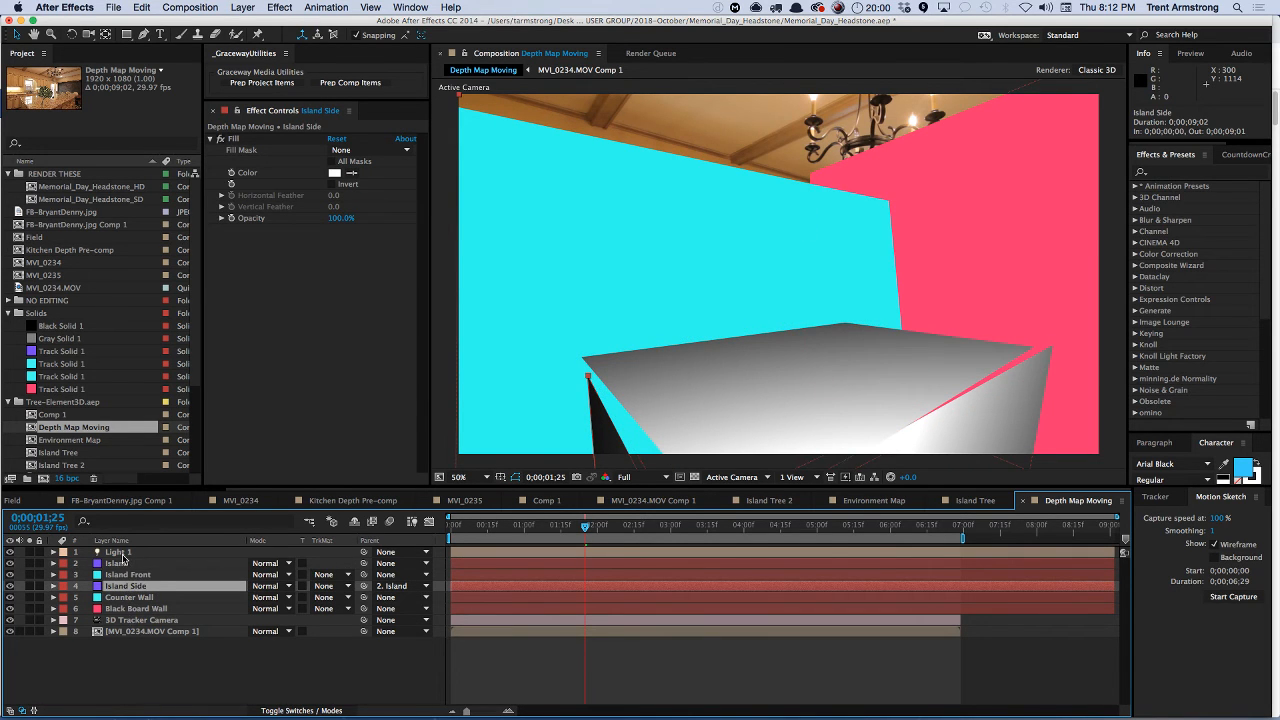
click(10, 552)
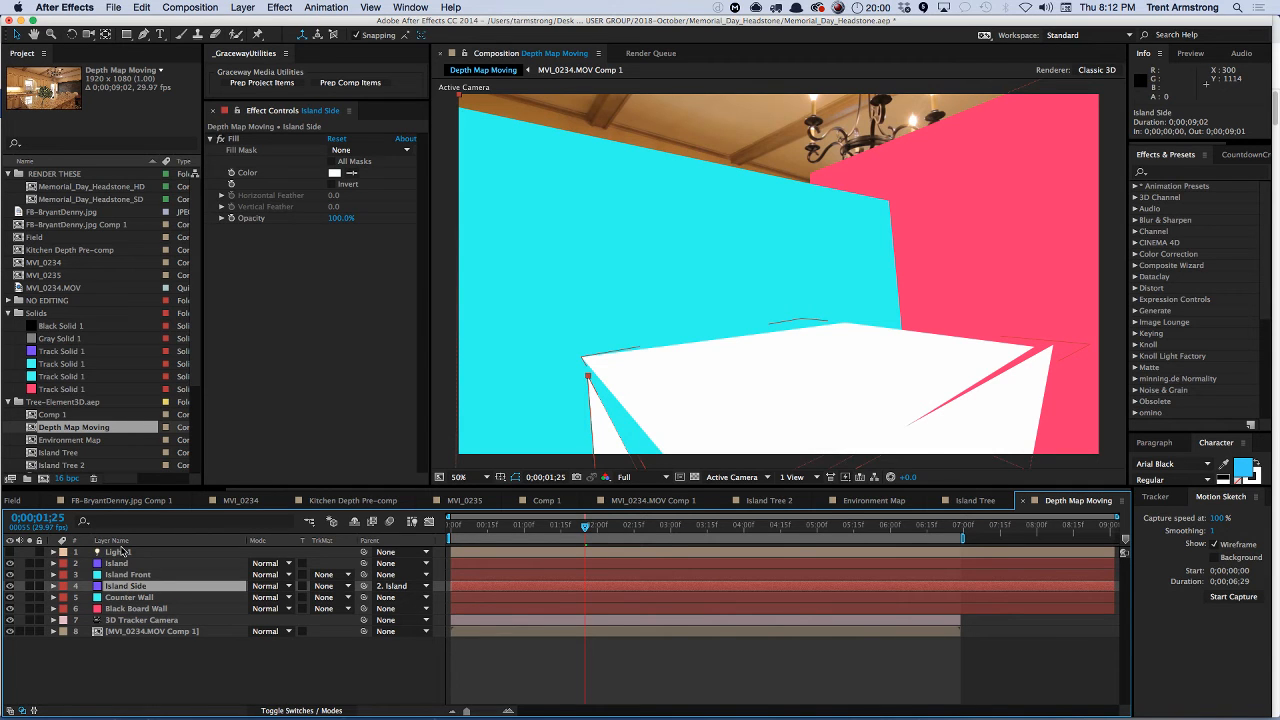
click(129, 670)
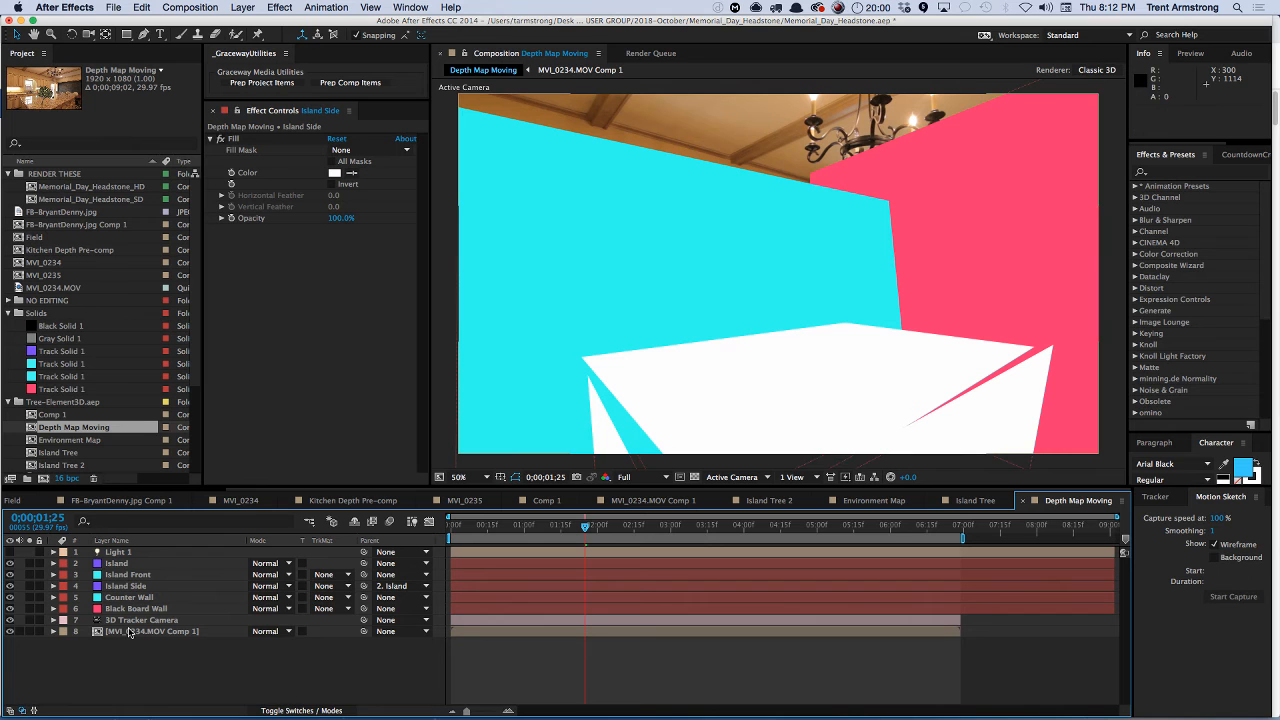
- Add a second light of type Parallel with 200% intensity, Smooth falloff, radius 15000 and falloff distance 3000
key(super+alt+shift+l)
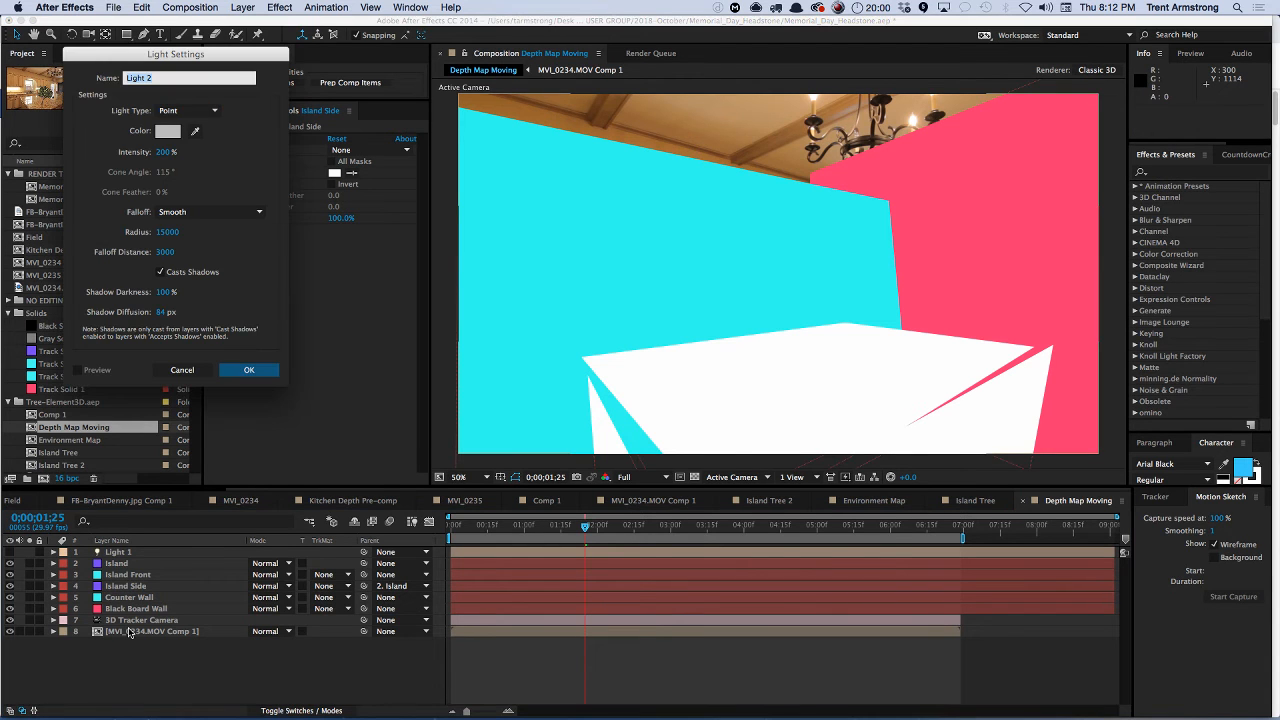
click(188, 111)
click(194, 127)
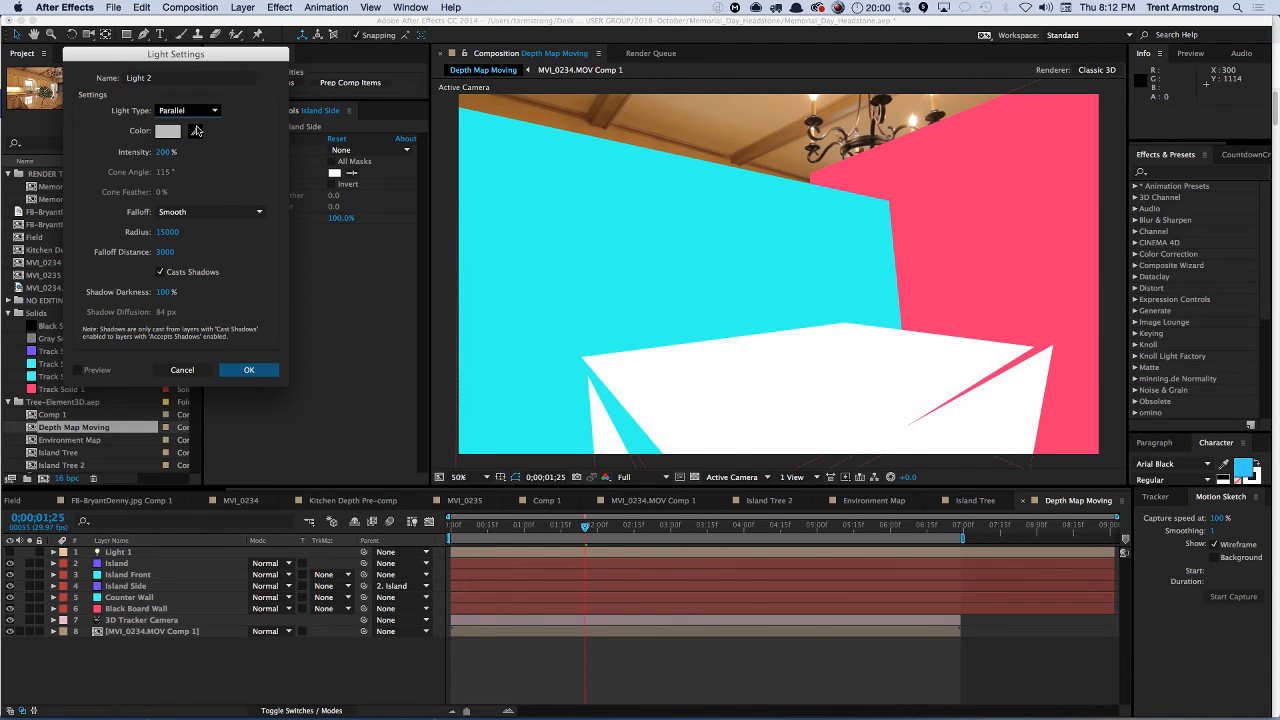
key(Return)
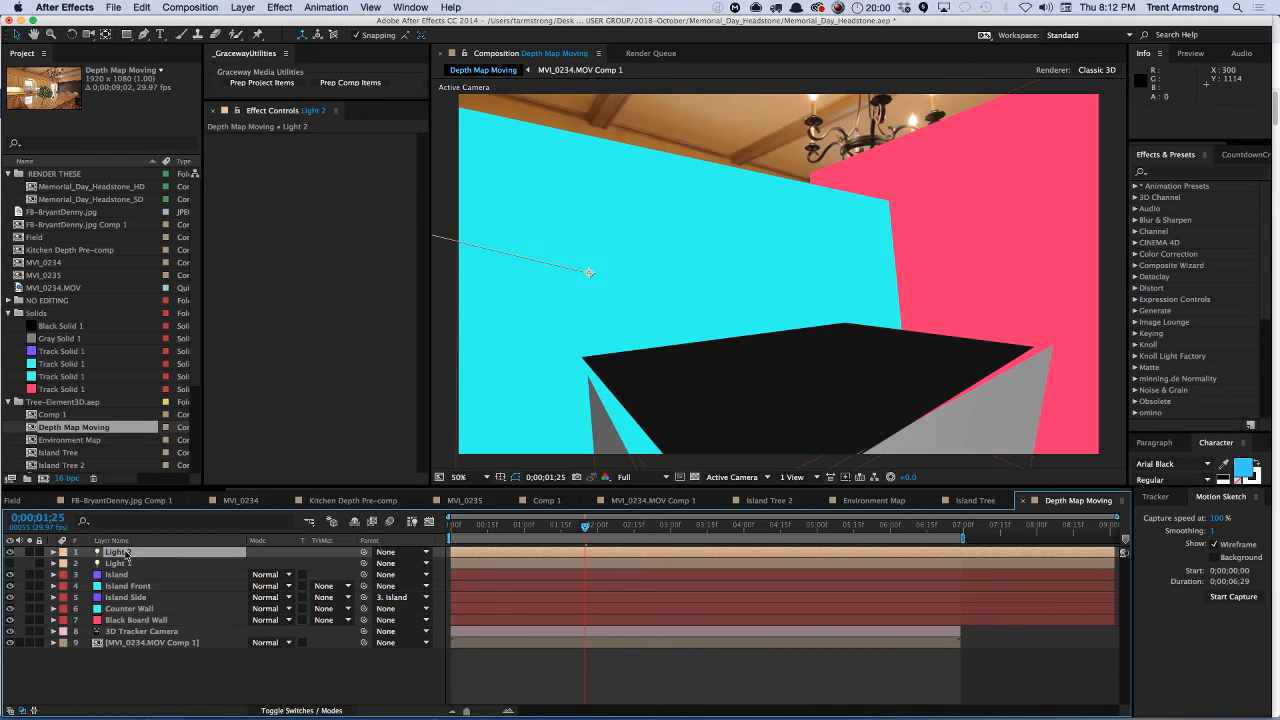
- Copy the 3D Tracker Camera's Position keyframe at 0;00;01;25 to Light 2
click(152, 631)
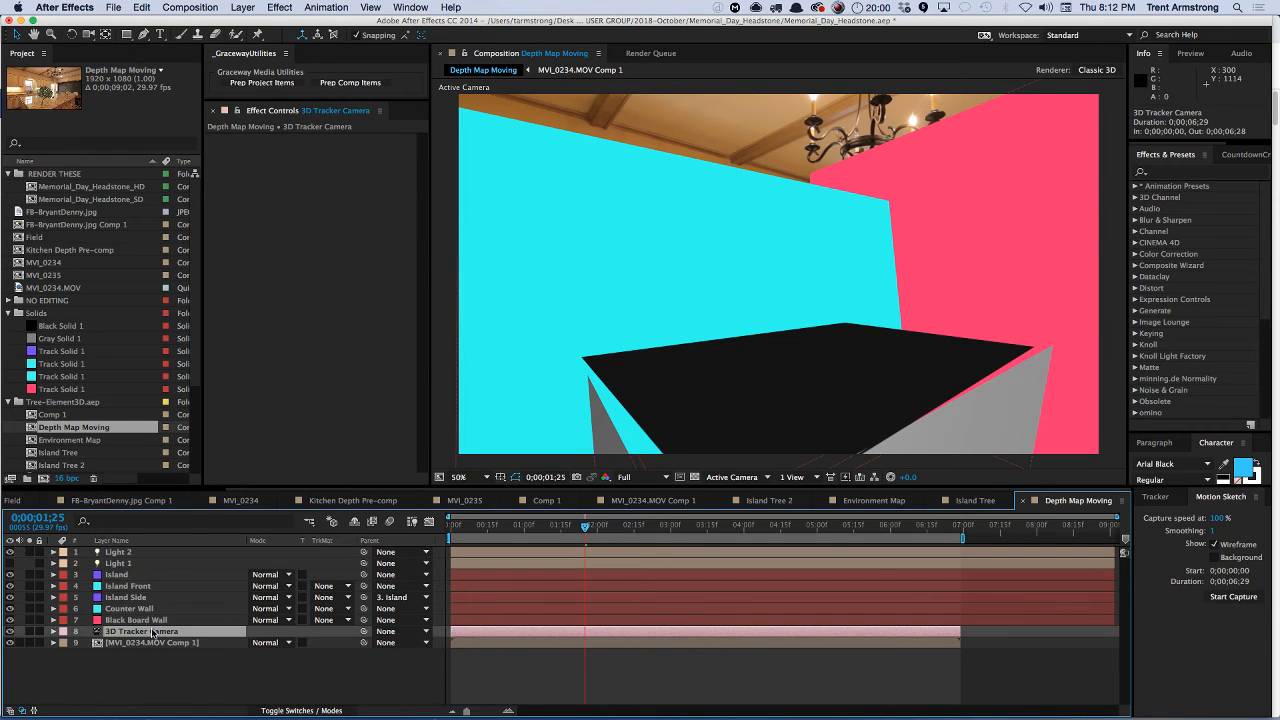
key(p)
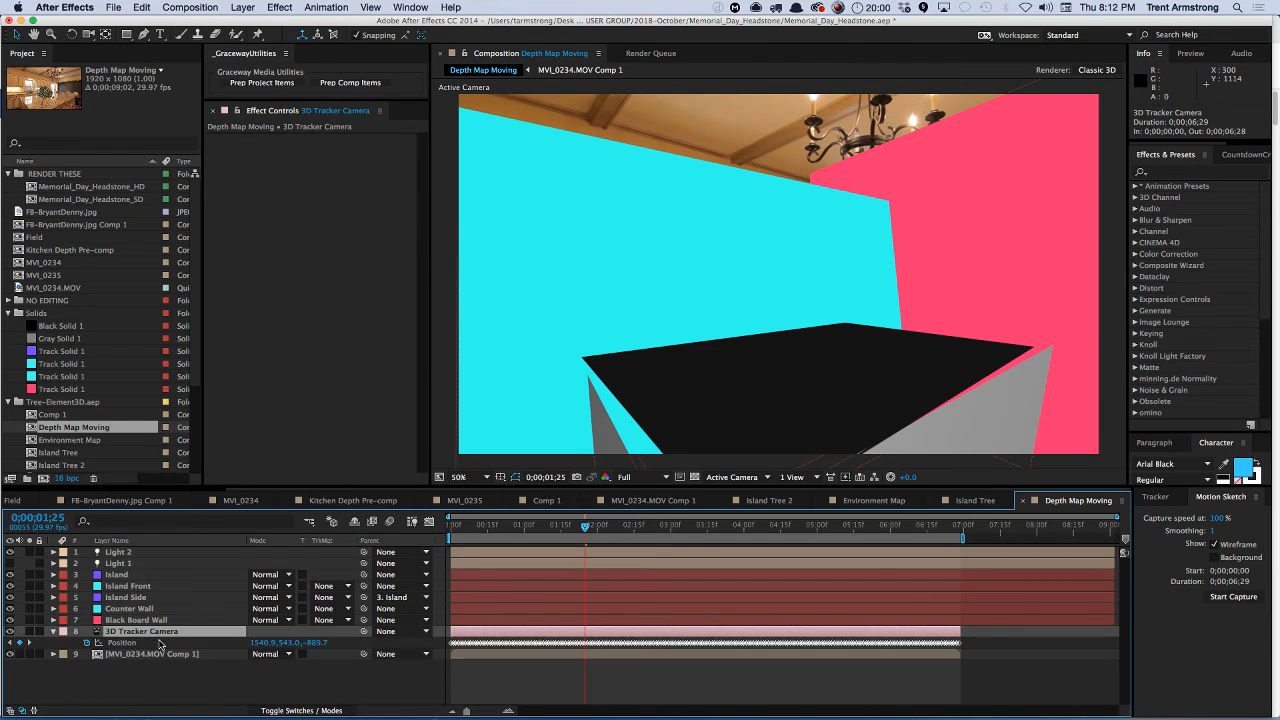
click(585, 645)
key(super+c)
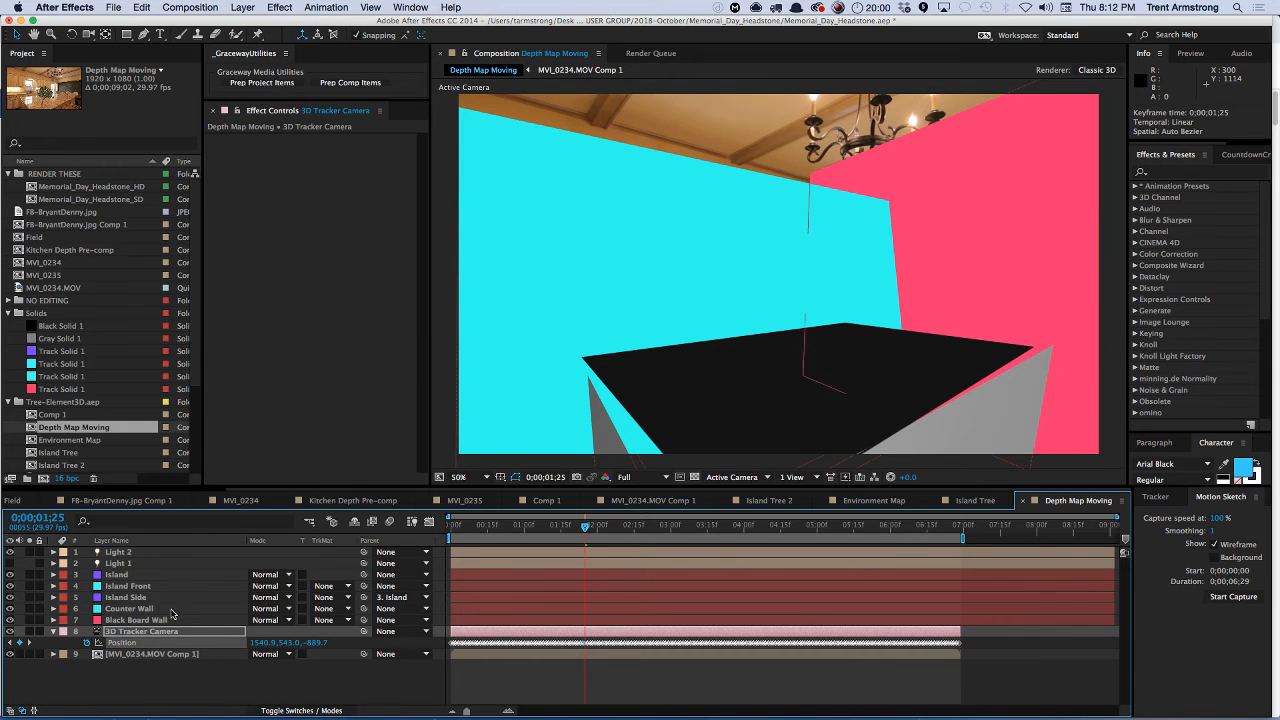
click(115, 552)
key(super+v)
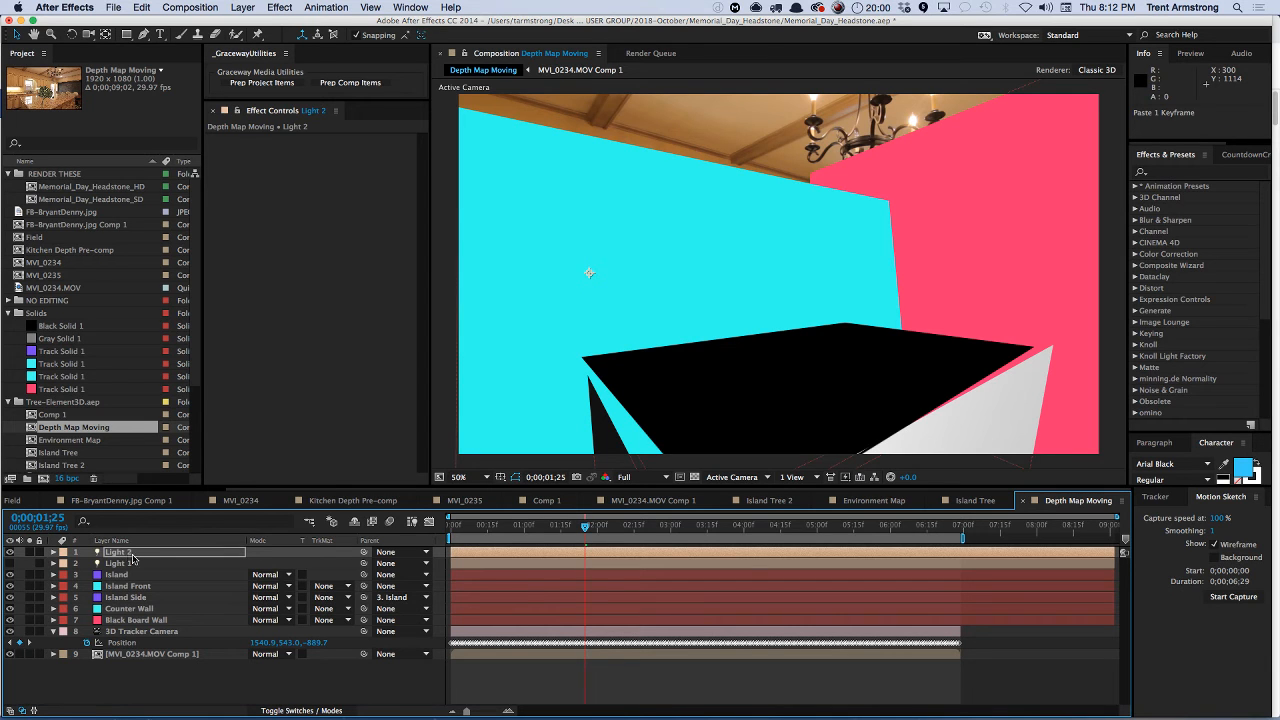
- Move Light 2's point of interest to about 1525, 671, 47 near the island's back edge and set its Y position to about 183
mouse_move(589, 272)
mouse_down()
mouse_move(788, 300)
mouse_move(798, 325)
mouse_up()
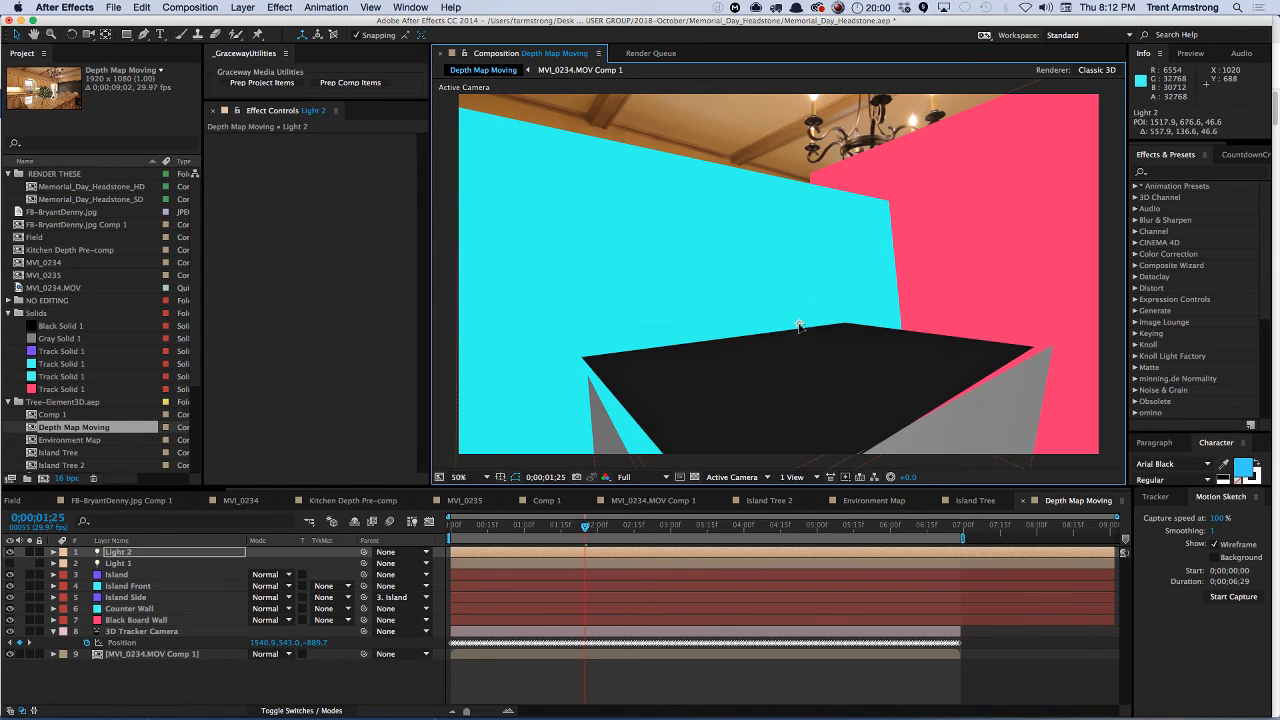
key(alt+shift+p)
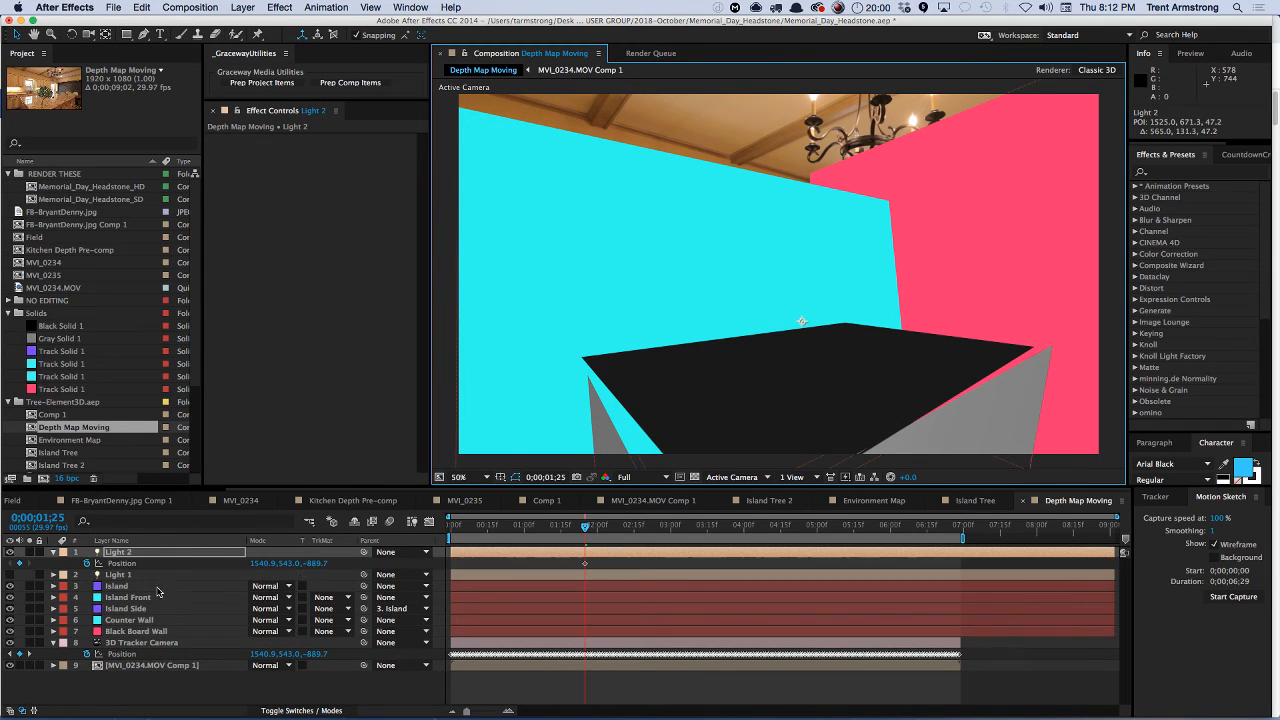
drag(293, 563, 265, 572)
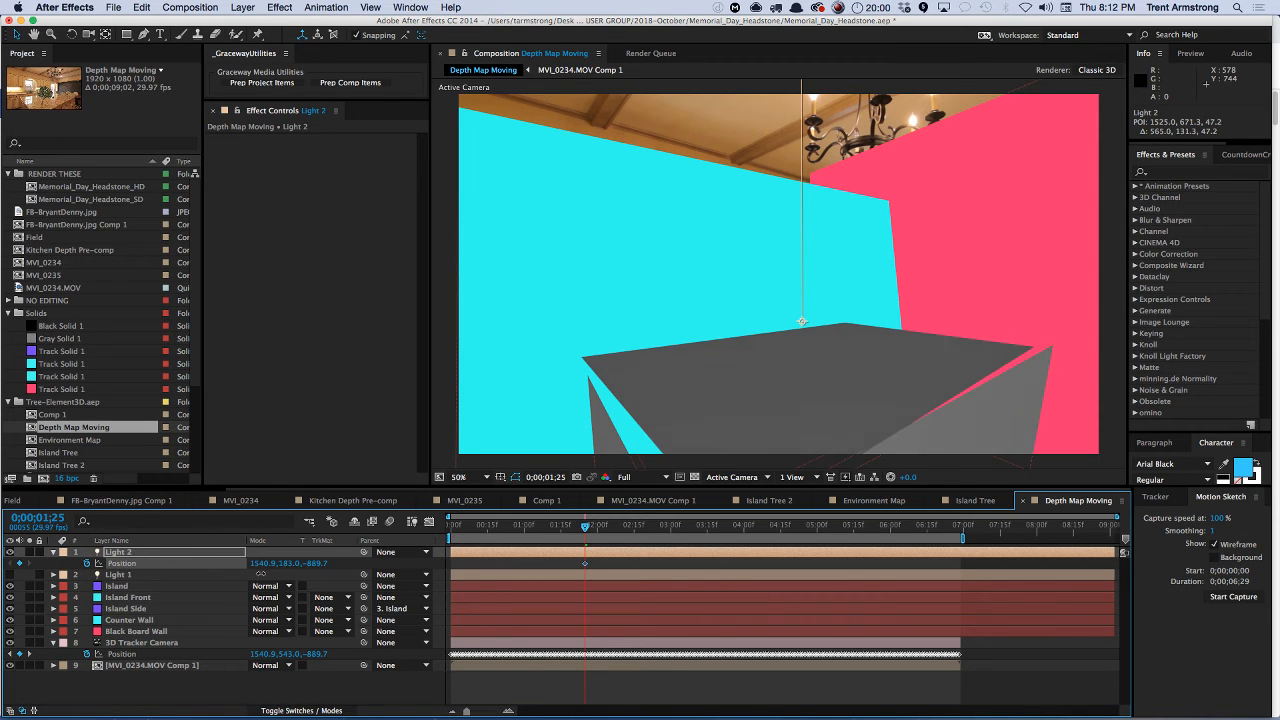
- Set Light 2's intensity to about 416% and its Y position to 143
key(a)
key(a)
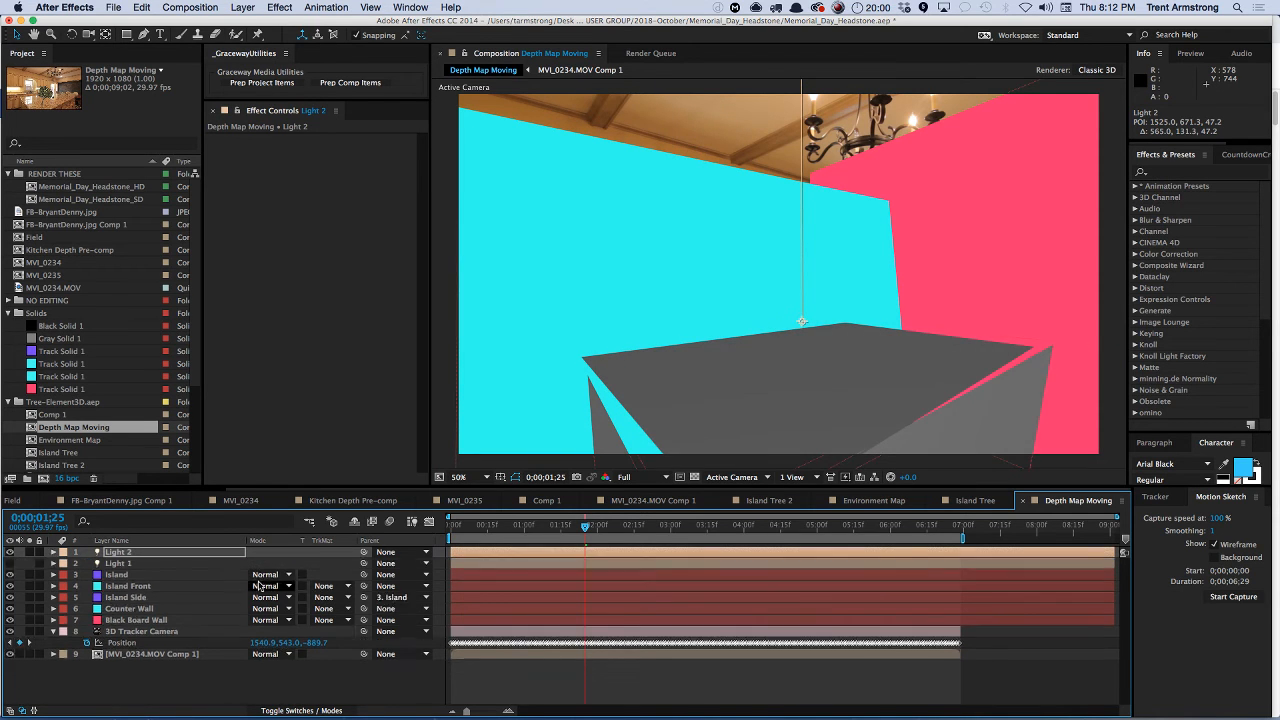
drag(259, 575, 436, 540)
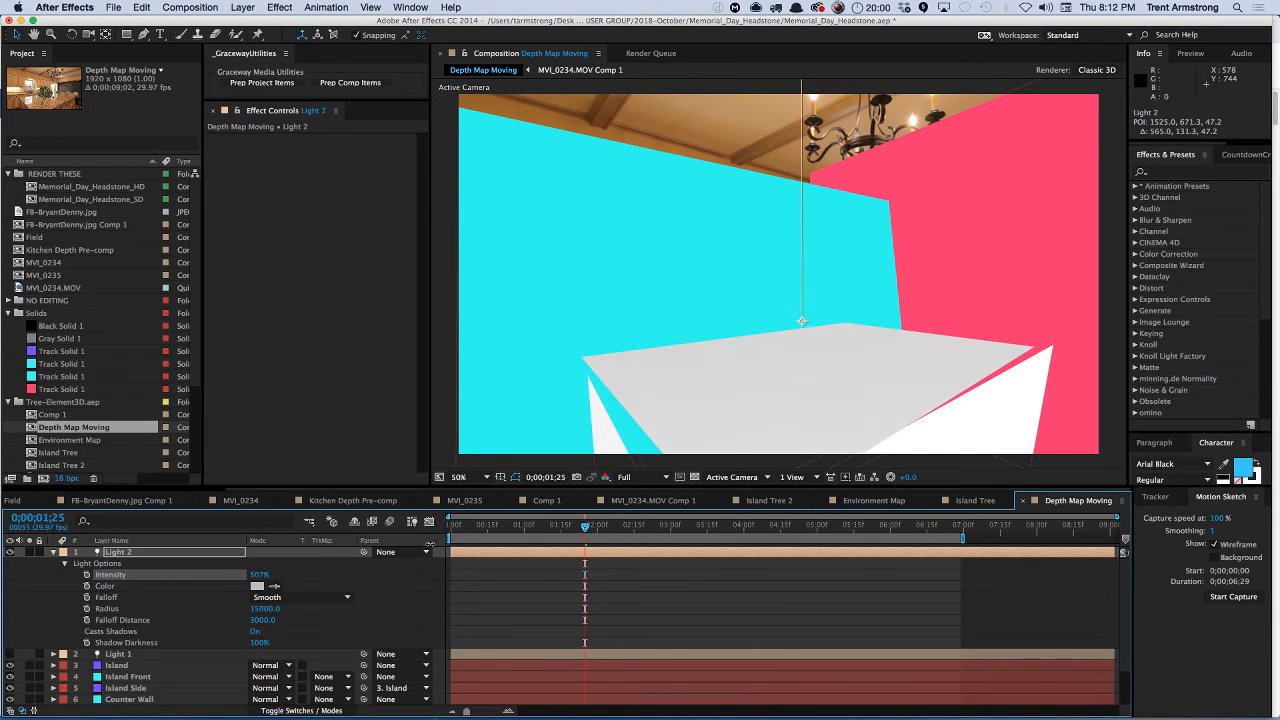
key(shift+p)
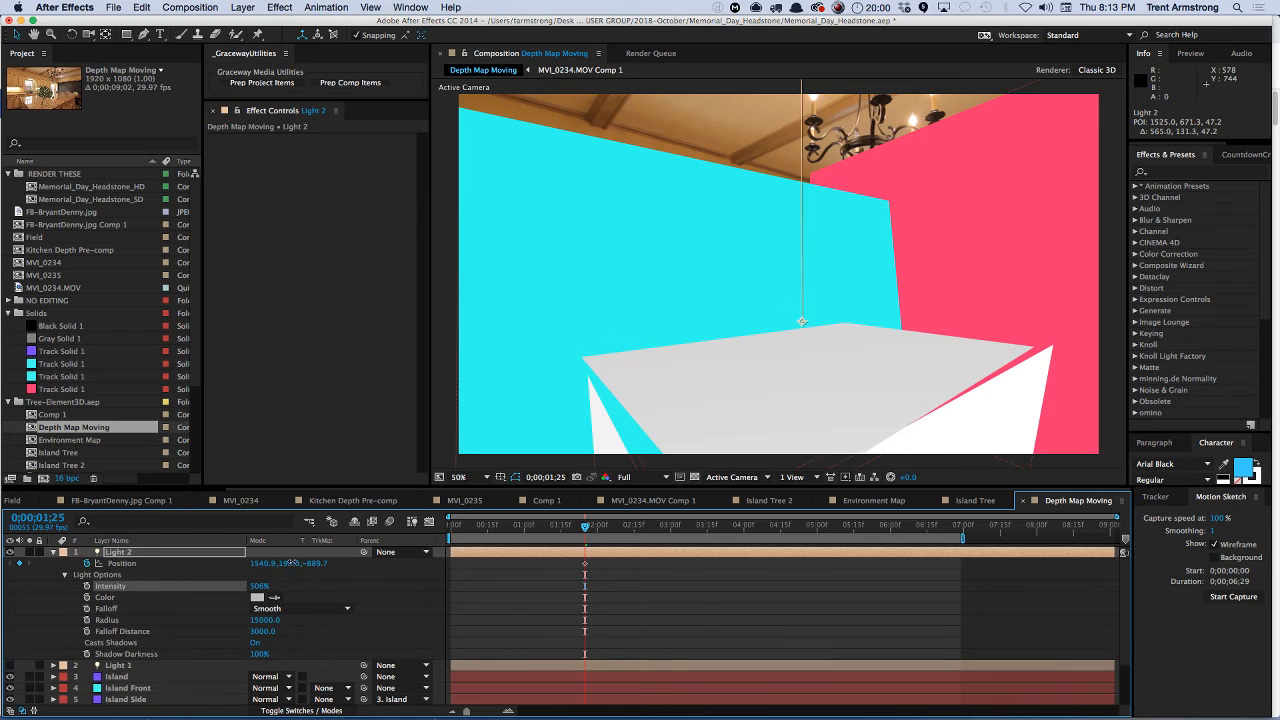
mouse_move(289, 563)
mouse_down()
mouse_move(313, 562)
mouse_move(280, 570)
mouse_up()
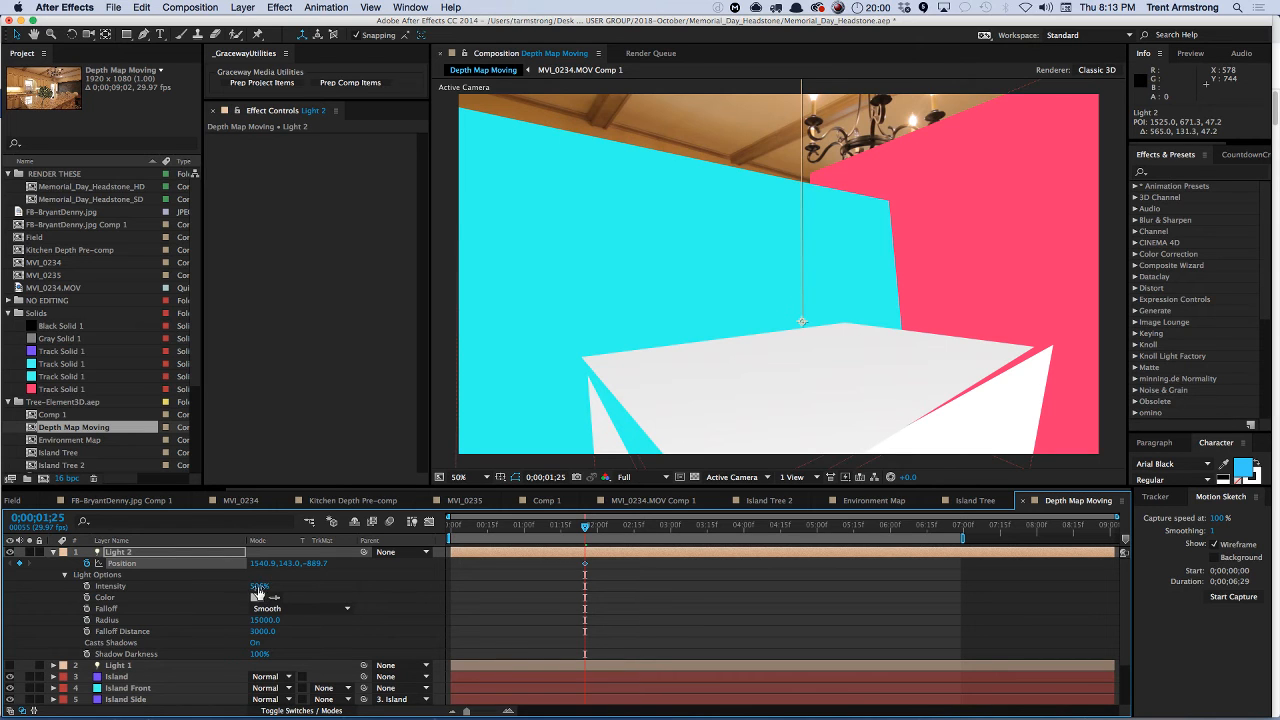
drag(258, 586, 237, 580)
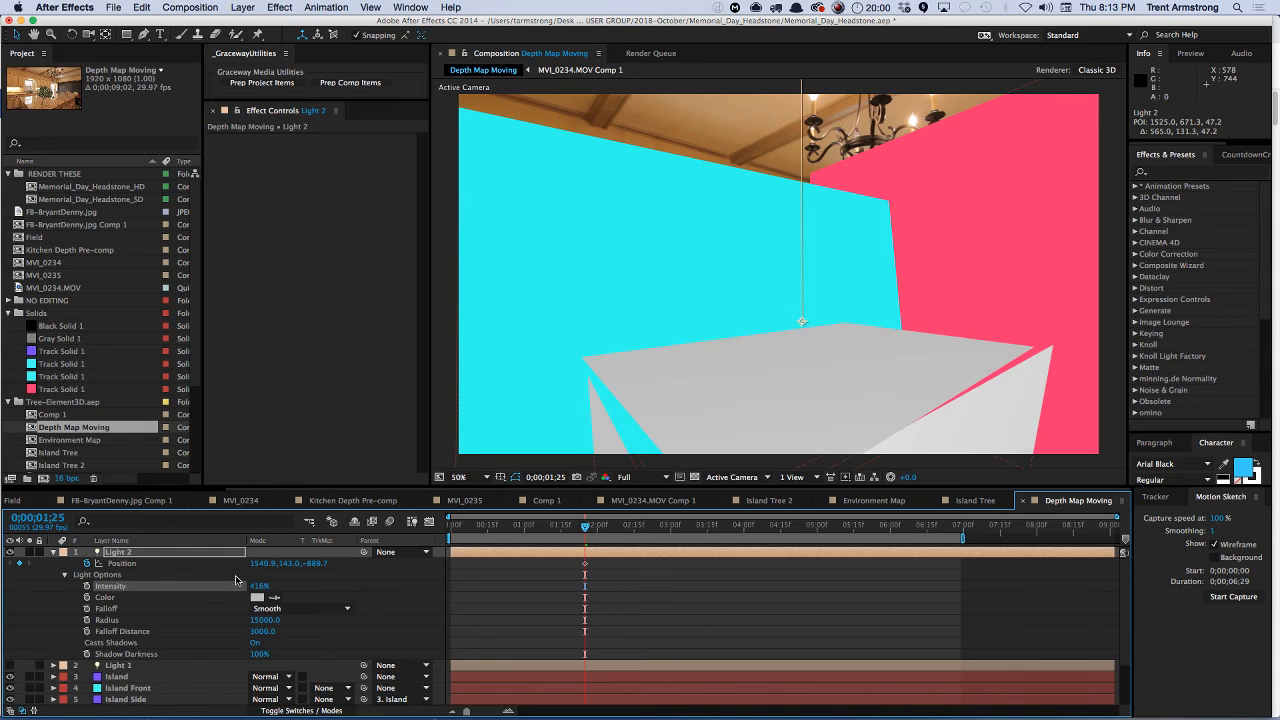
click(53, 552)
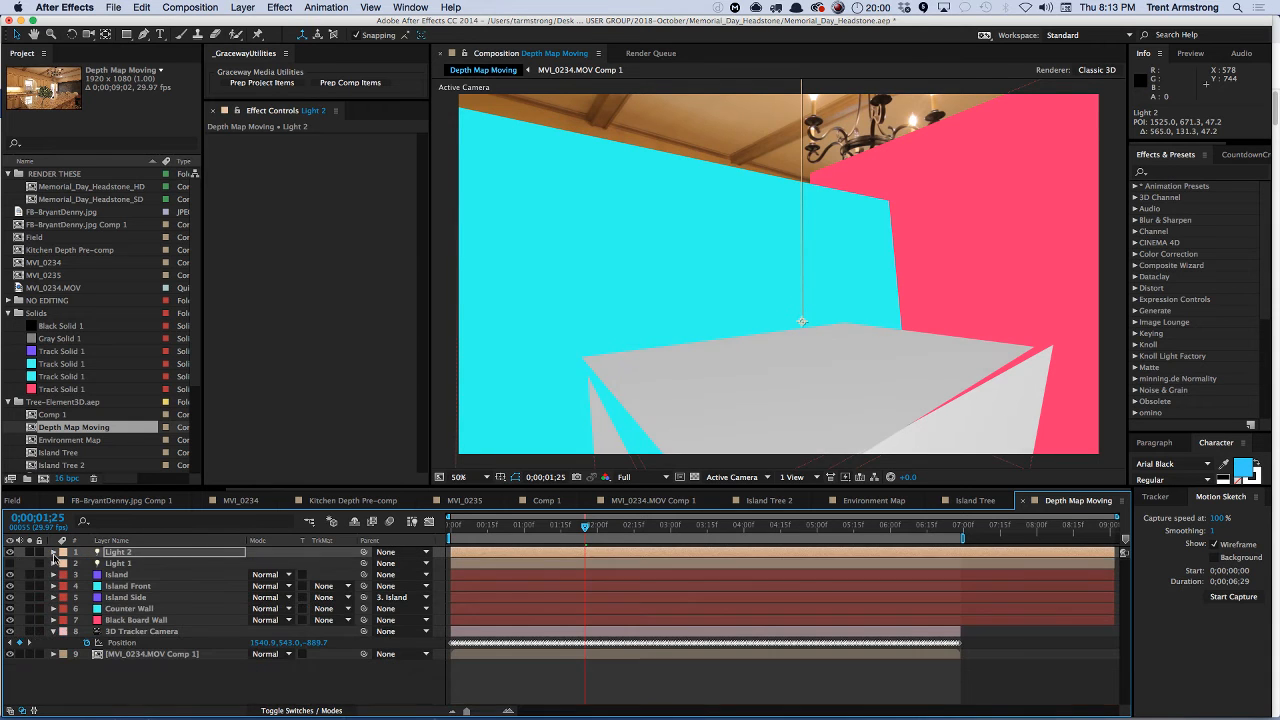
- Move the Island Side solid to about 867.9, 1021.1, 875.8 to close its gap with the island top
click(125, 597)
key(p)
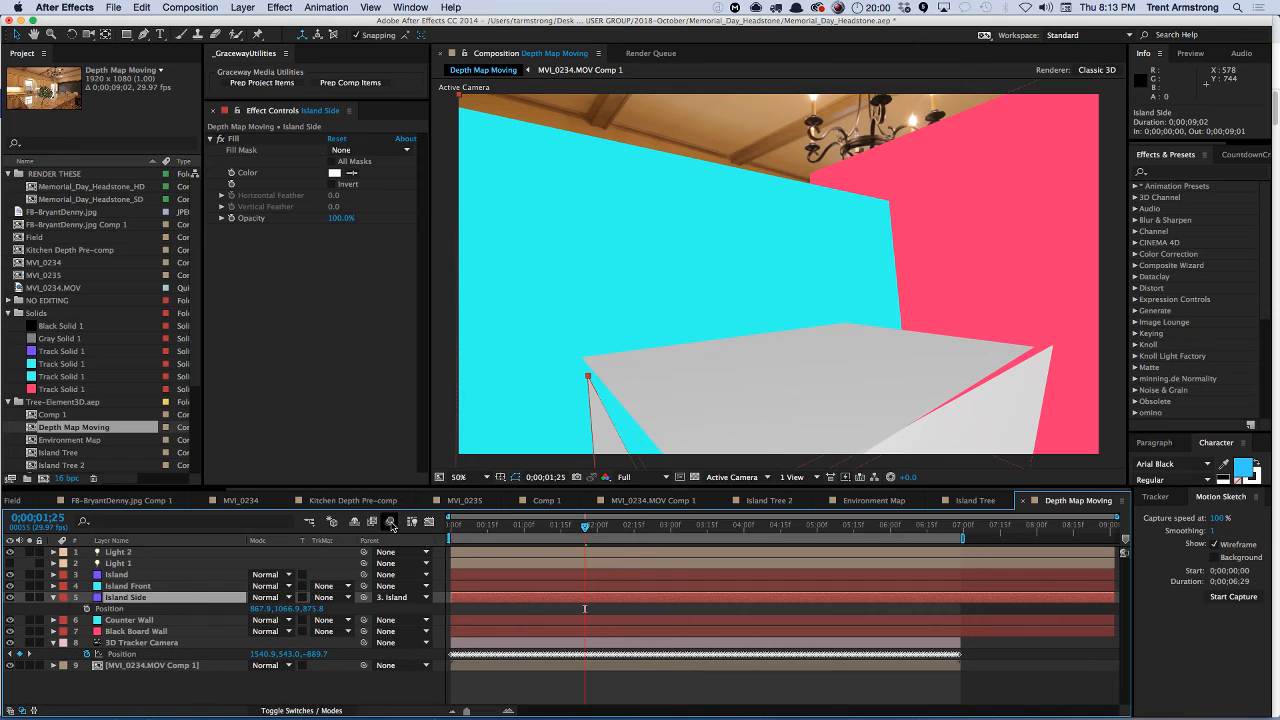
scroll(566, 450, down, 3)
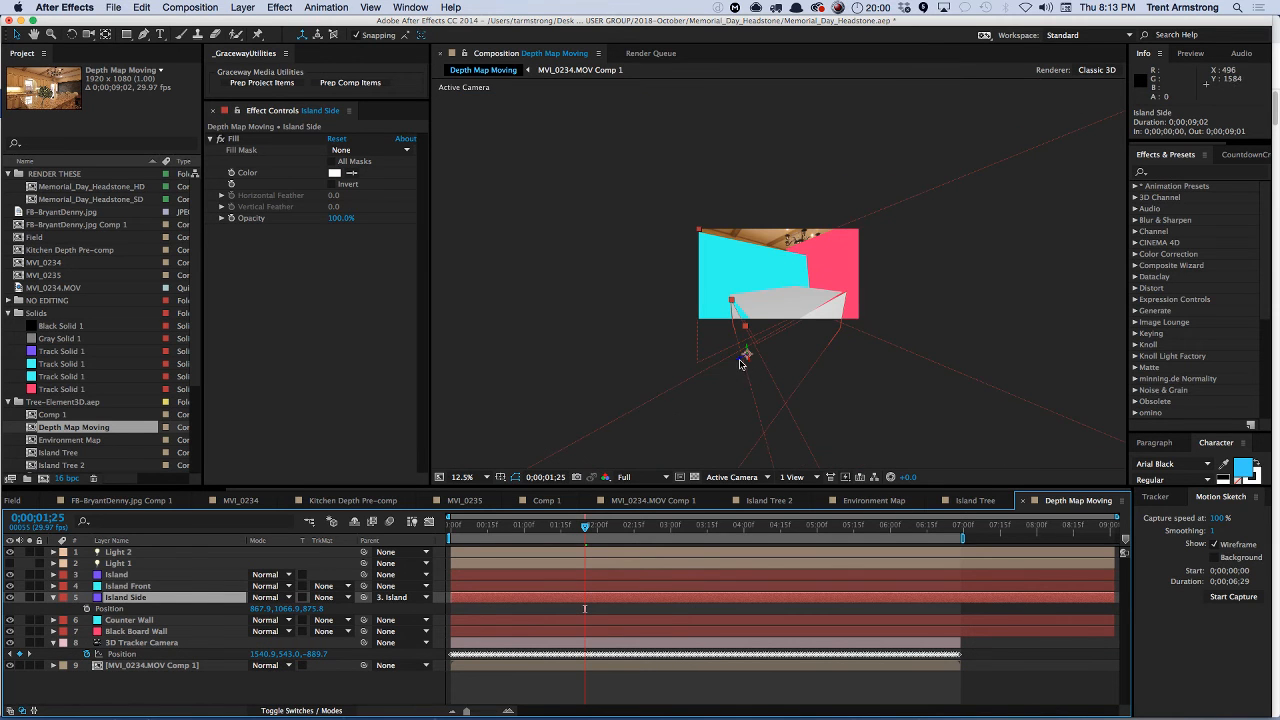
drag(743, 368, 738, 371)
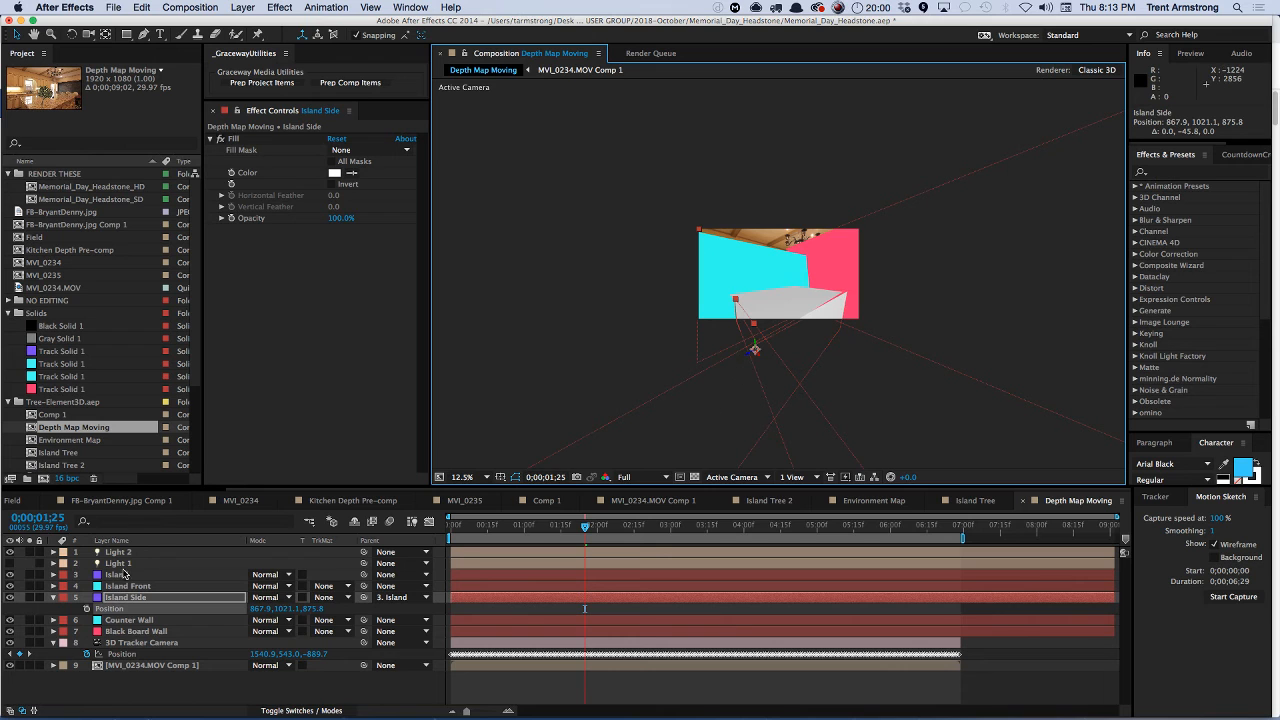
click(53, 599)
click(54, 631)
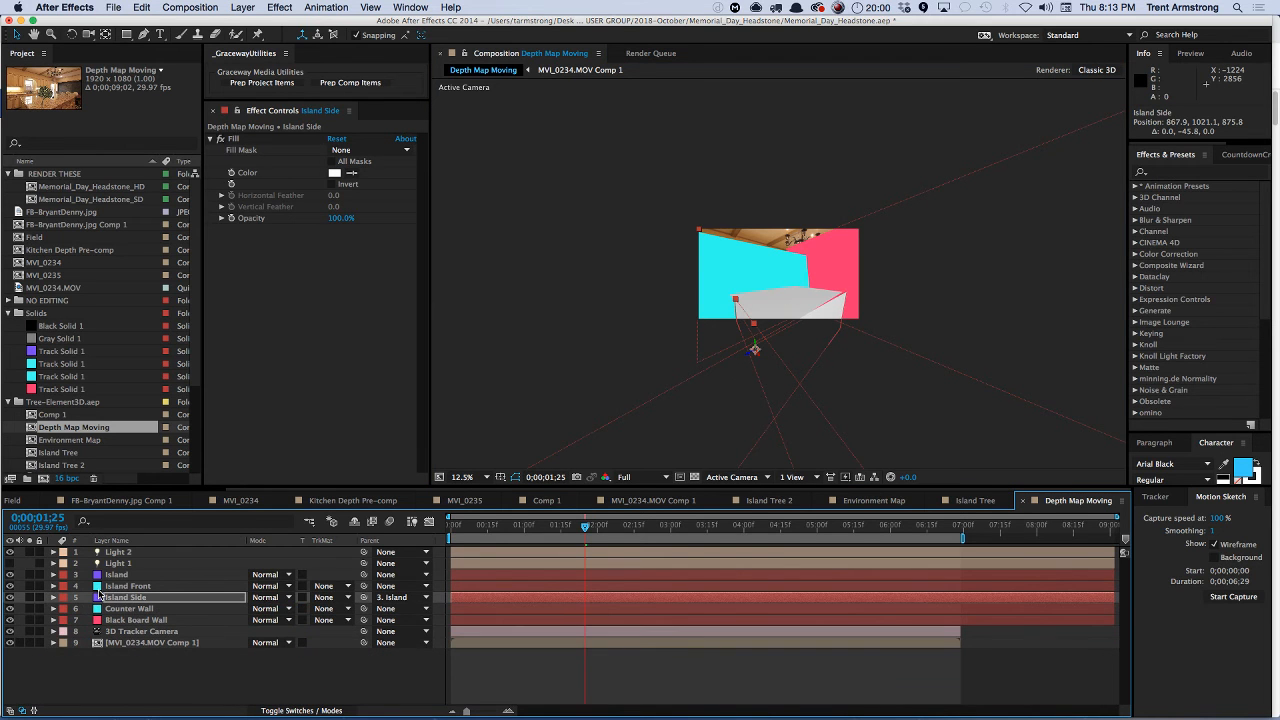
key(shift+/)
key(comma)
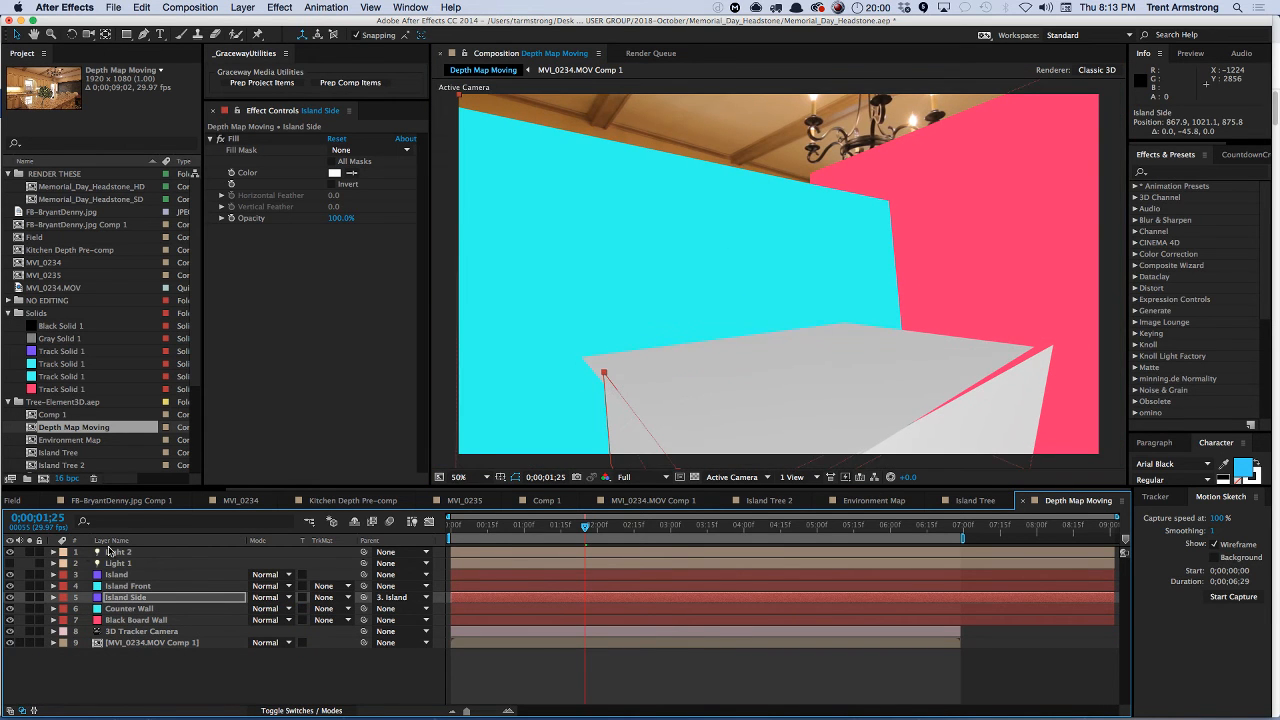
- Add Black Solid 1 to the composition directly beneath the Black Board Wall layer
click(124, 620)
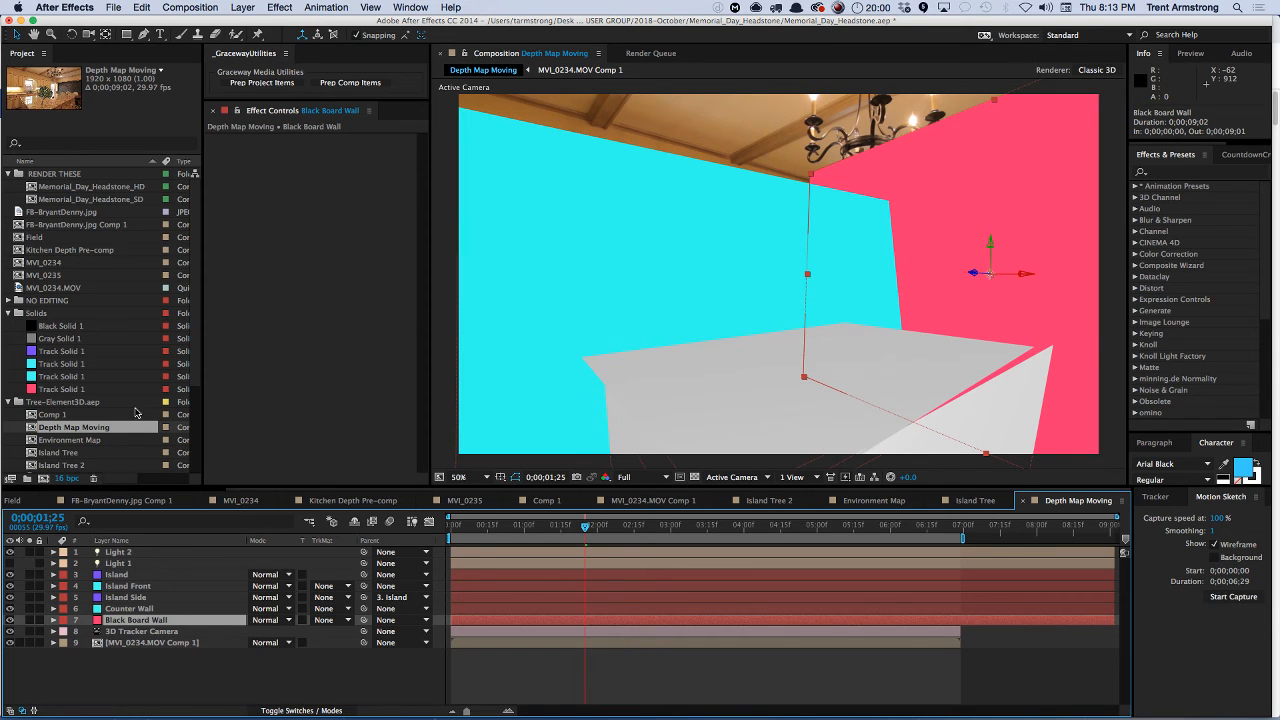
drag(76, 327, 101, 632)
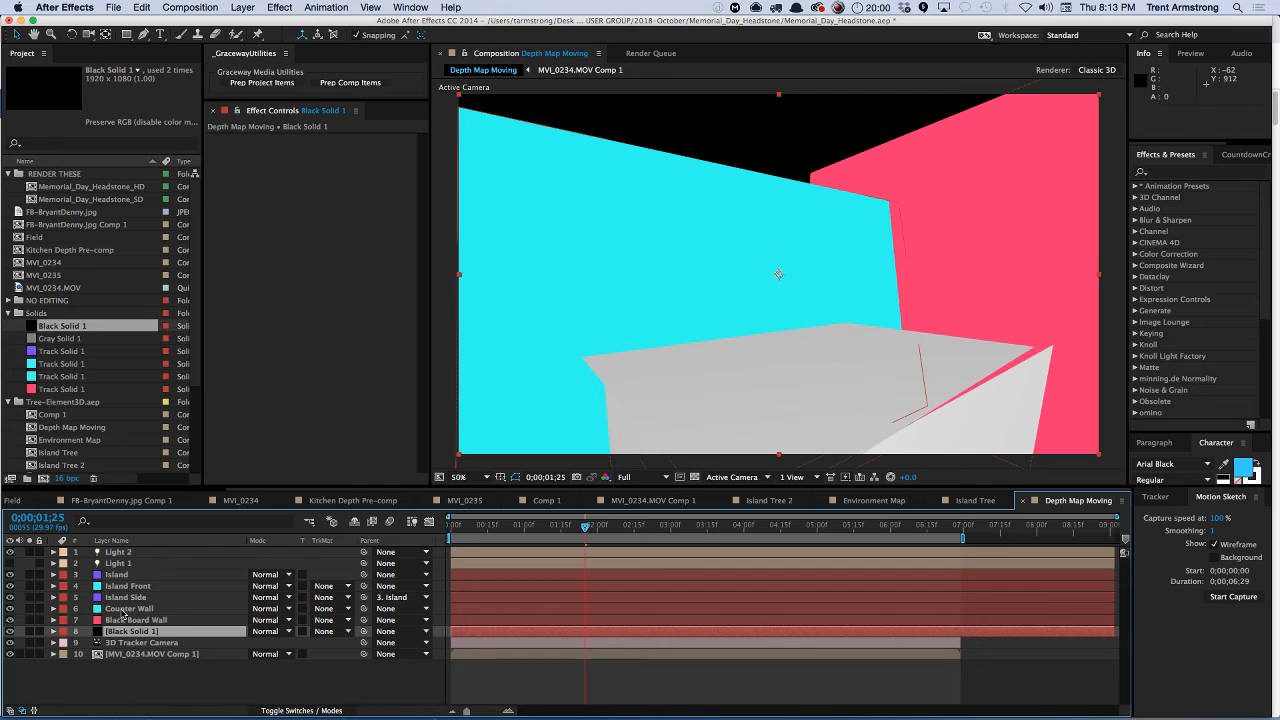
- Apply Gradient Ramp to Counter Wall, starting at about 968.5, 607.2 by its far edge and ending at about -5.2, 537.2 by its near edge
click(123, 609)
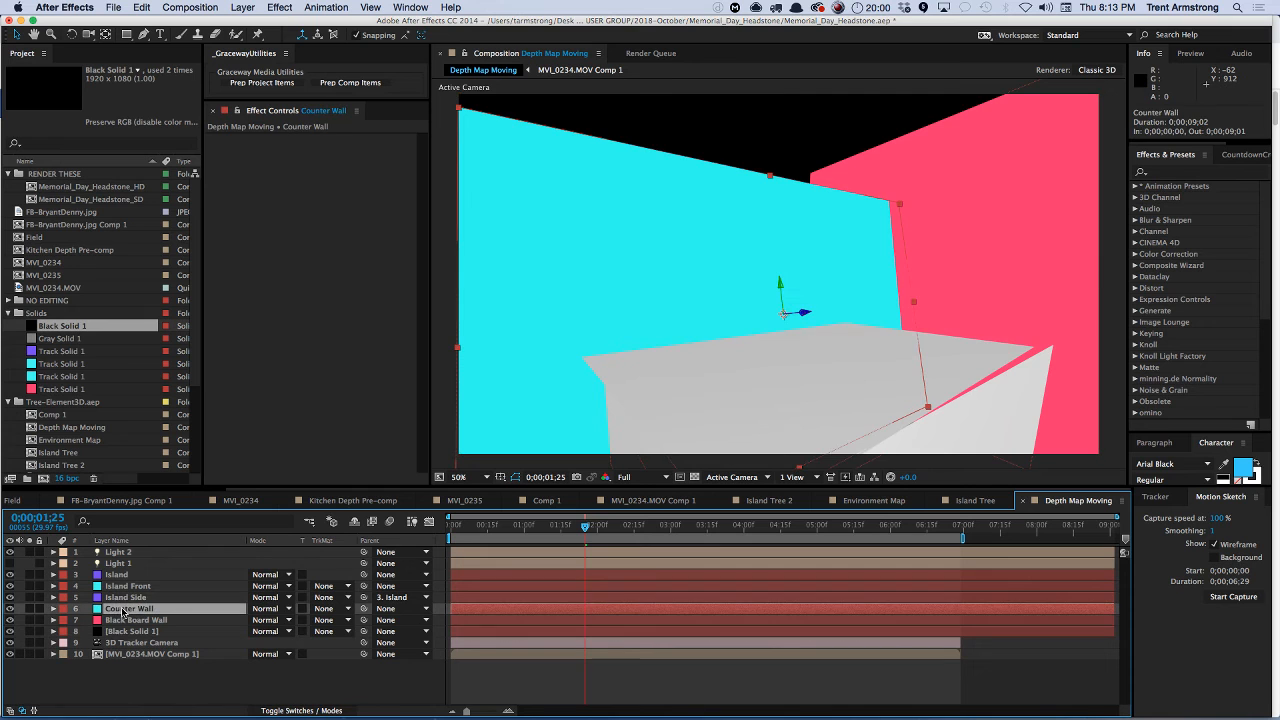
click(280, 8)
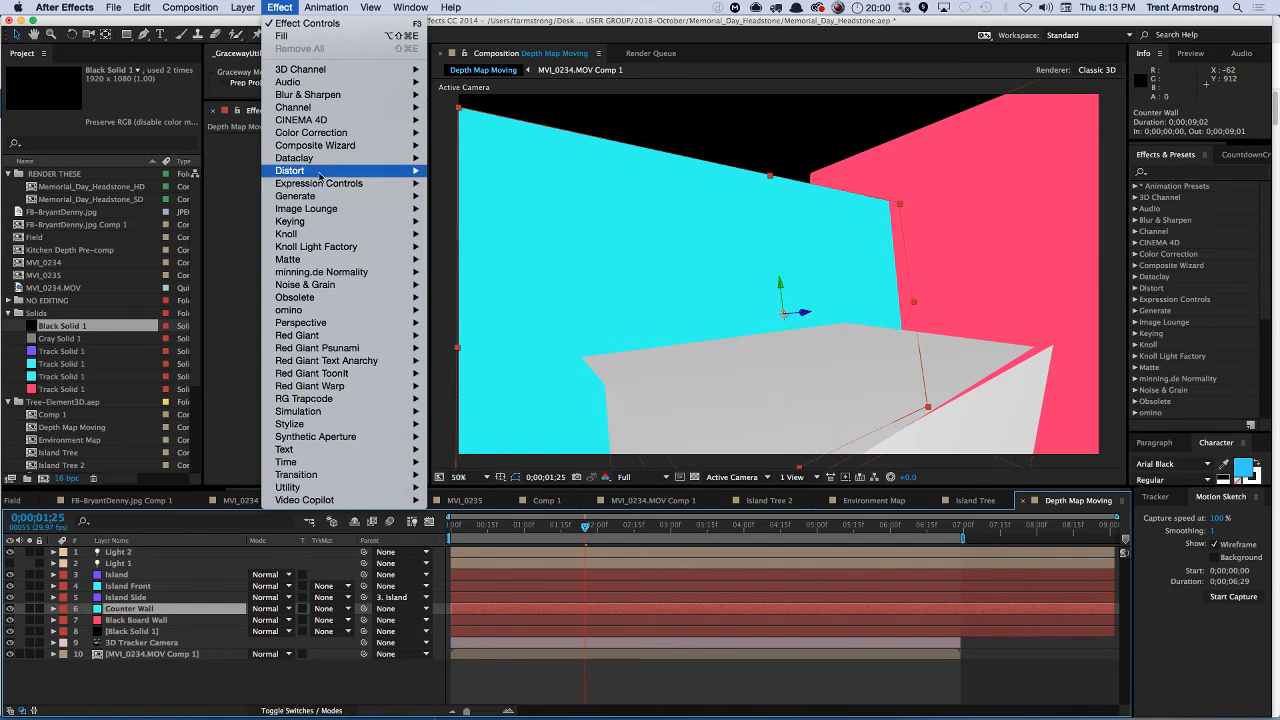
mouse_move(337, 197)
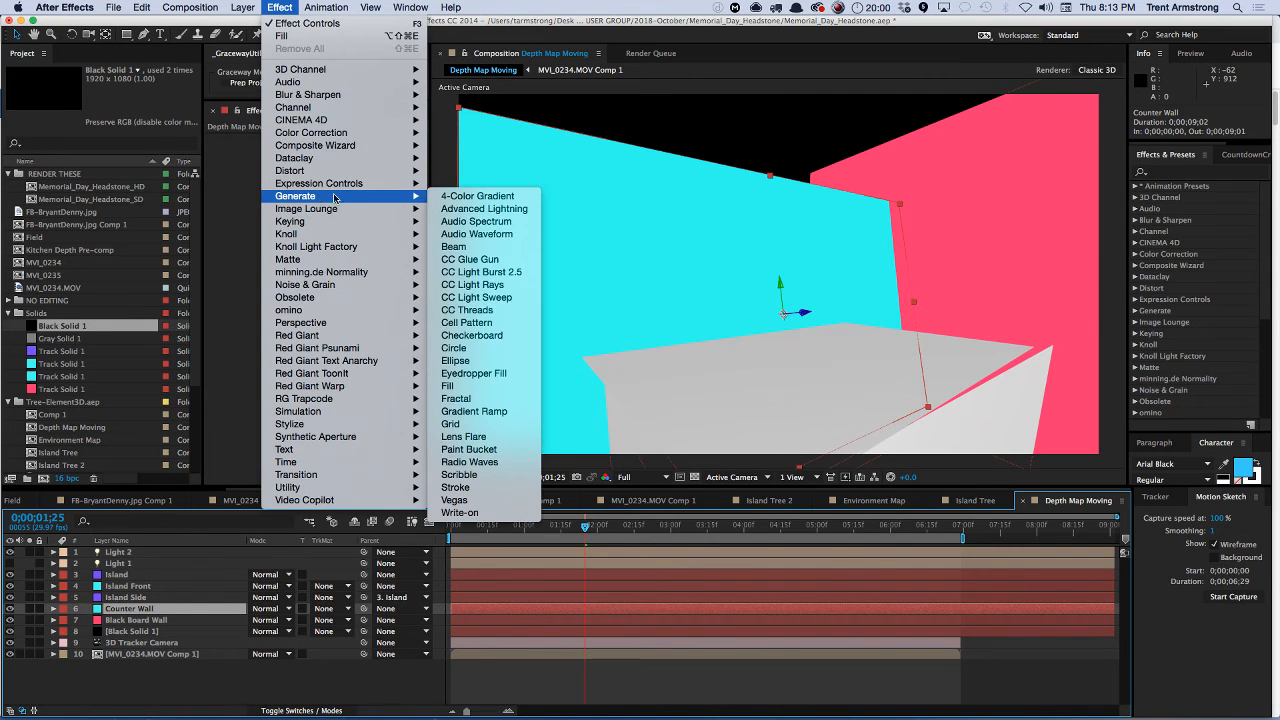
click(482, 412)
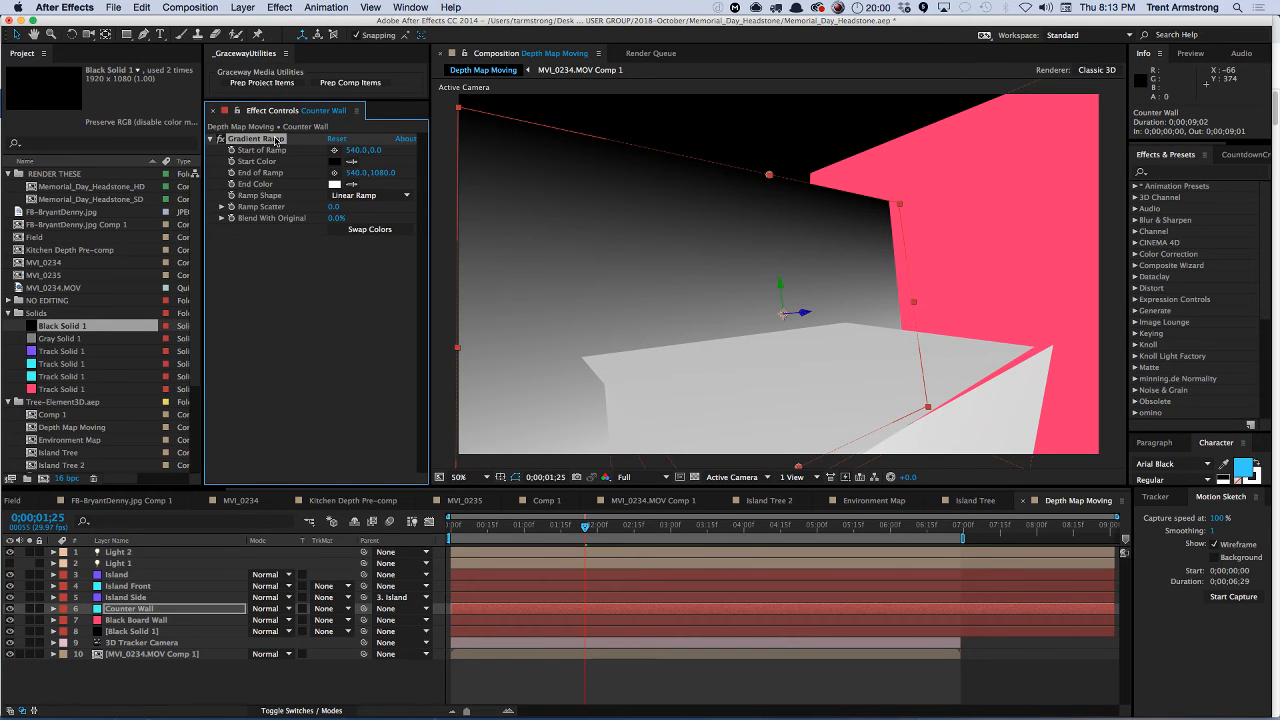
drag(769, 176, 894, 316)
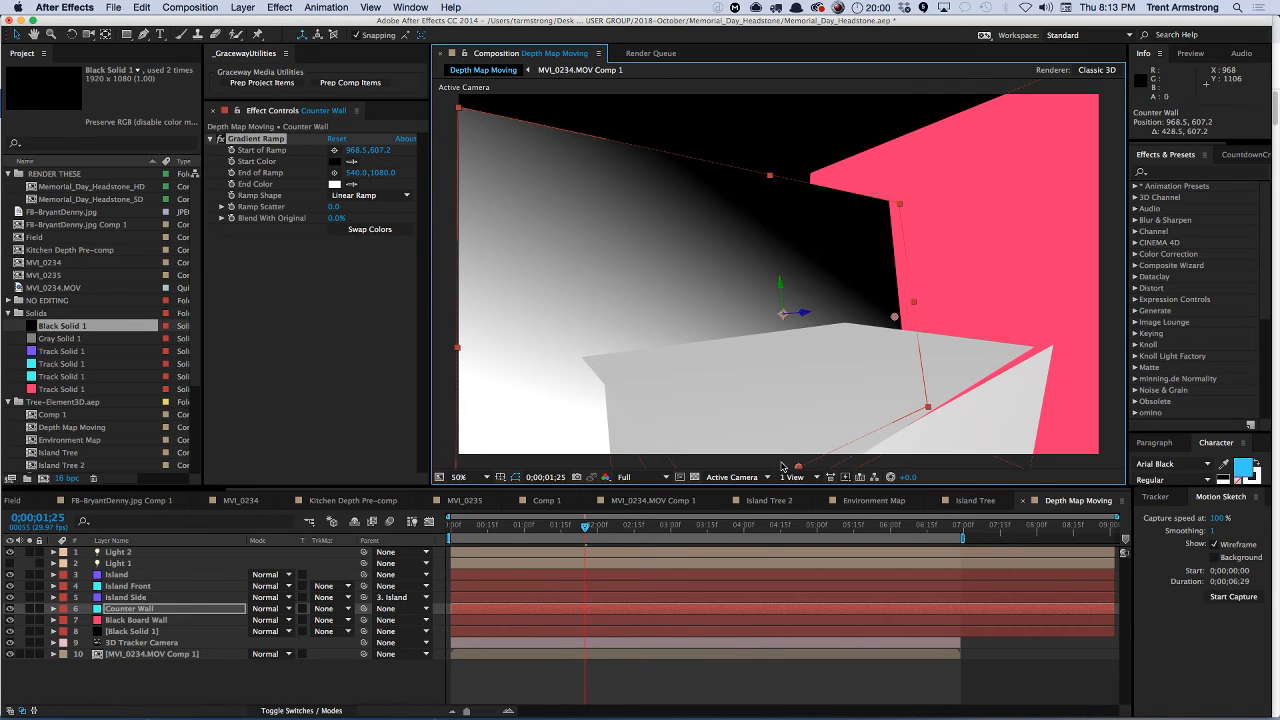
drag(798, 469, 449, 352)
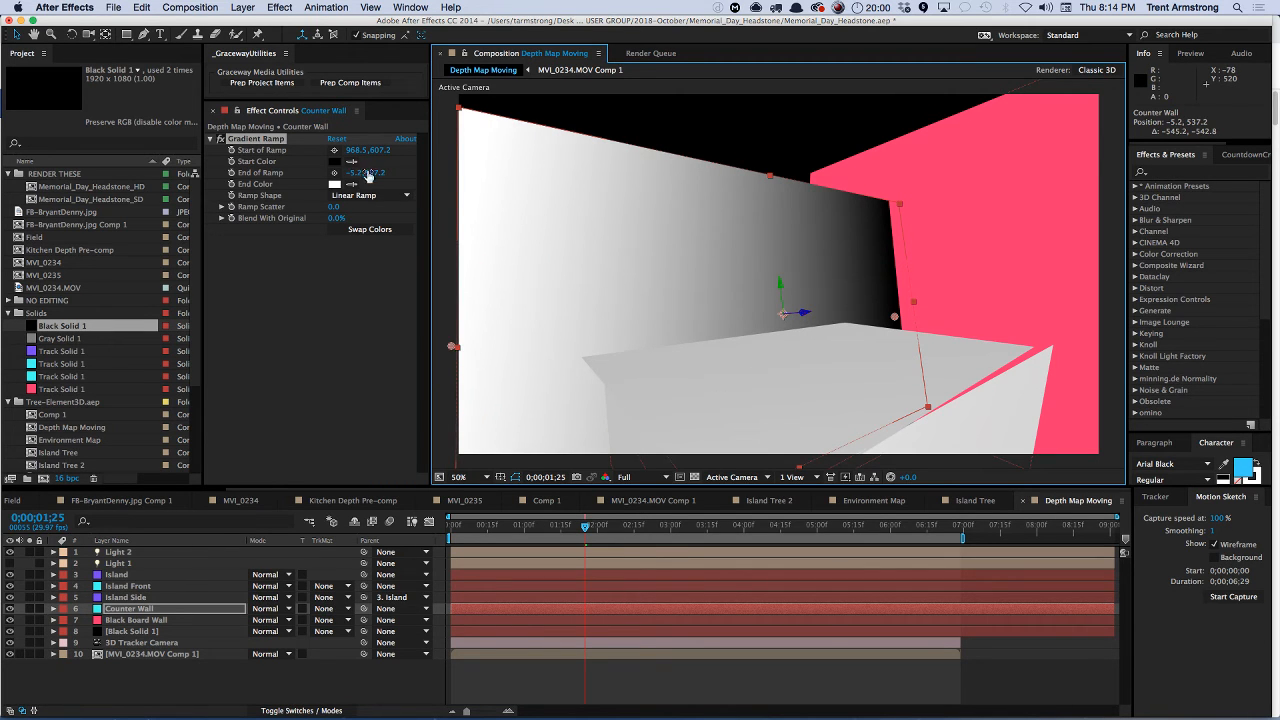
- Sample a mid-gray from the composition as the End Color of Counter Wall's Gradient Ramp
click(340, 185)
key(Return)
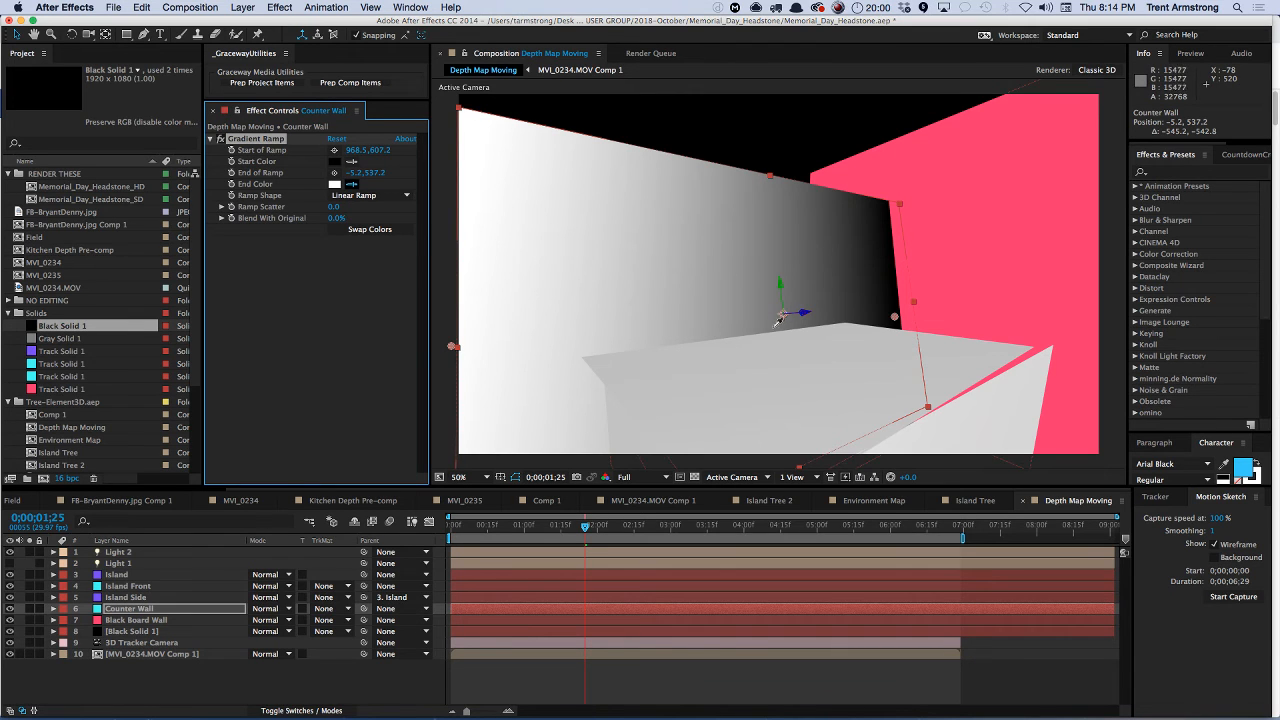
click(718, 355)
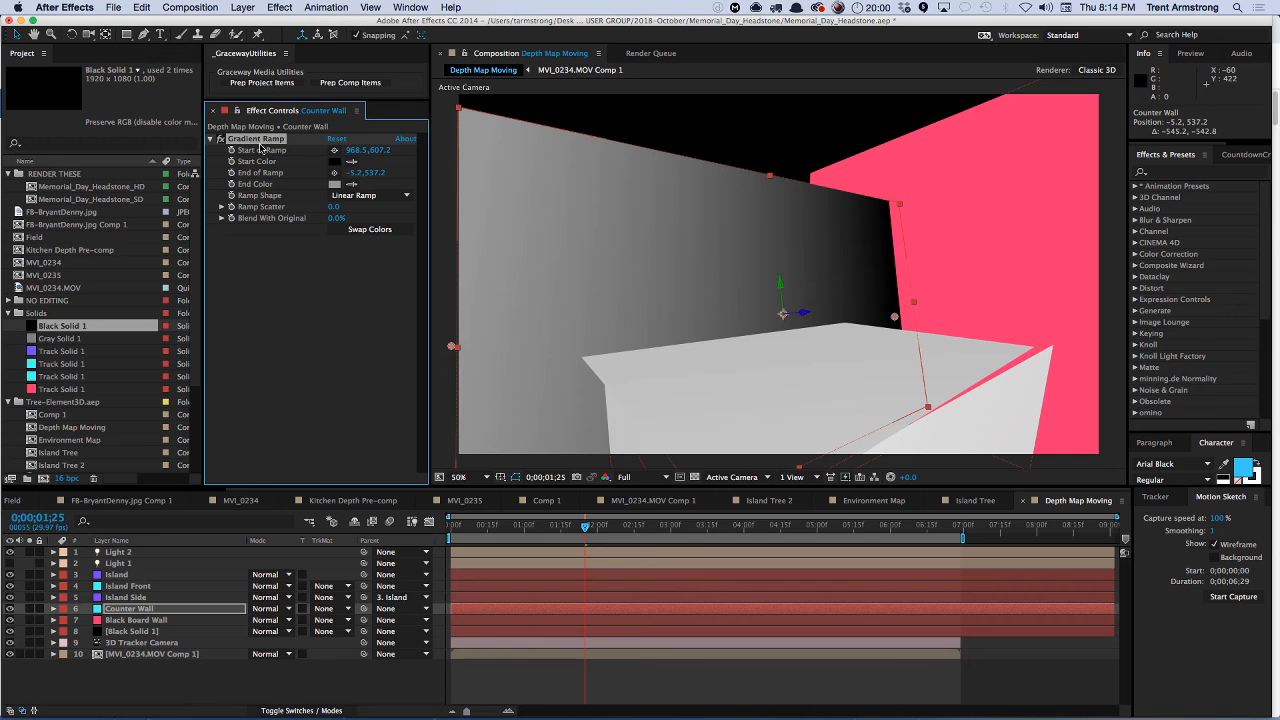
- Copy the Gradient Ramp to Black Board Wall, swap its colors and place the end of the ramp at about 355.8, 688.3
click(140, 619)
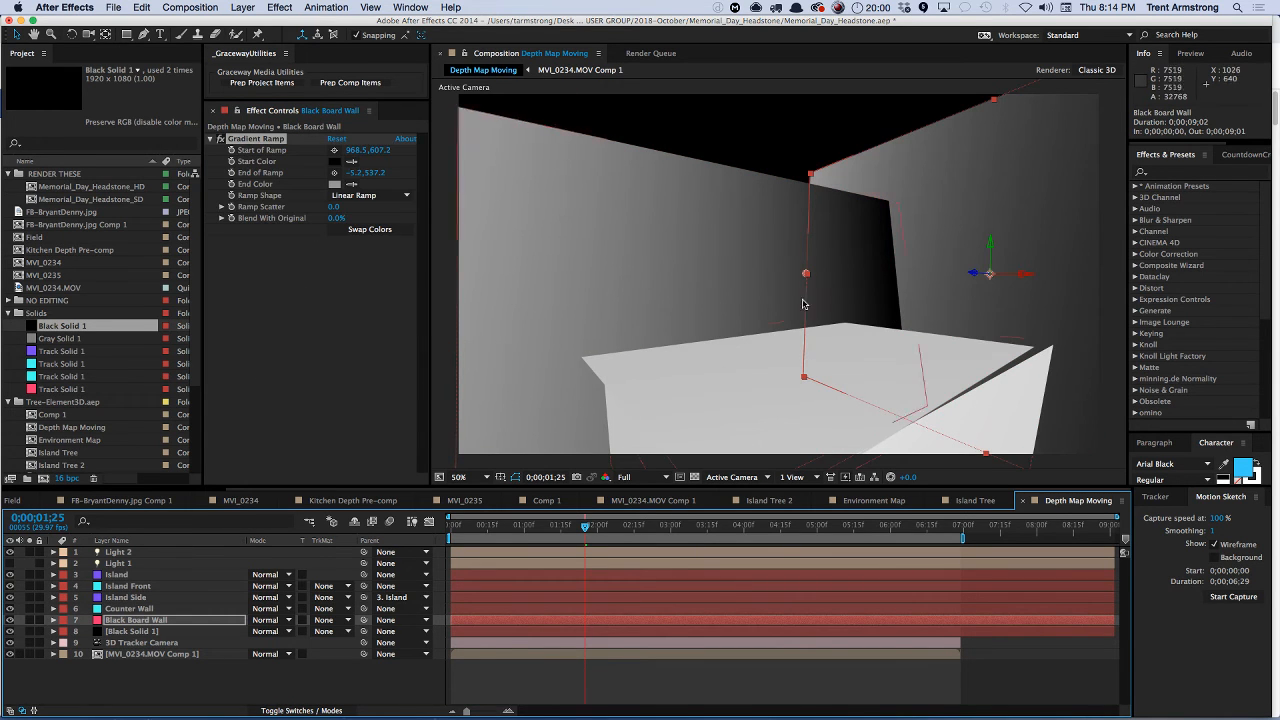
drag(806, 273, 891, 289)
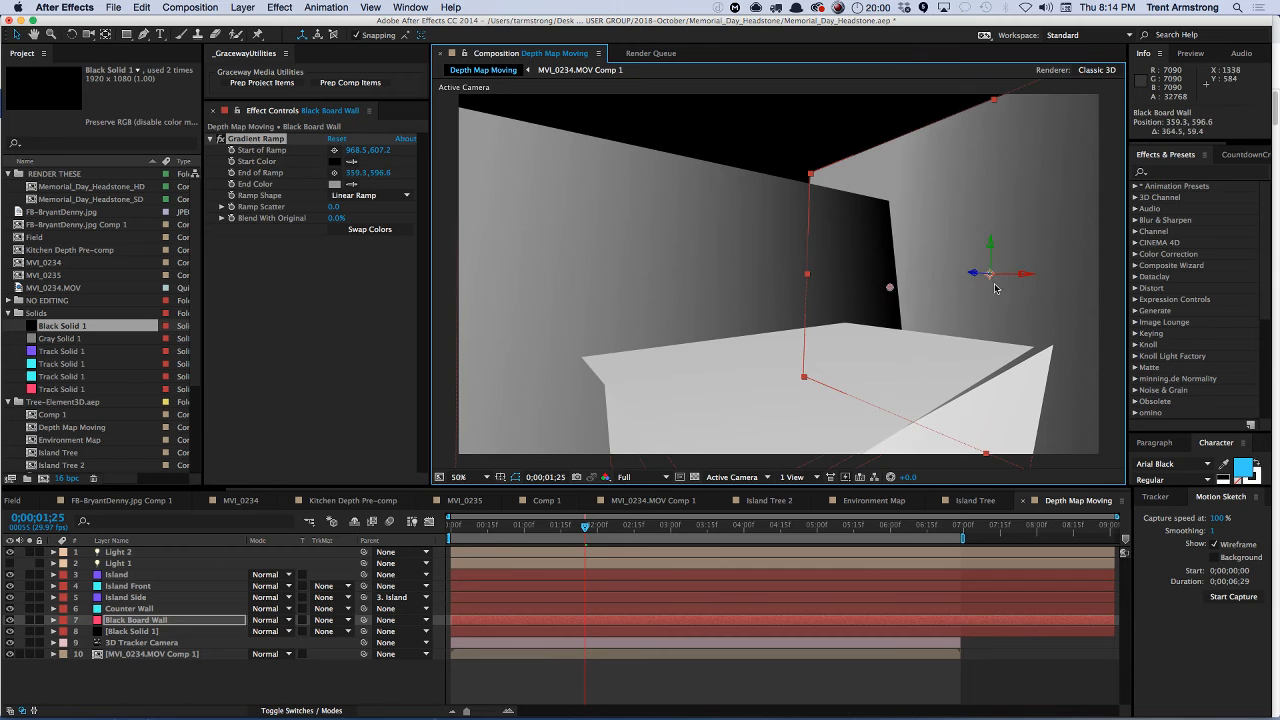
key(super+z)
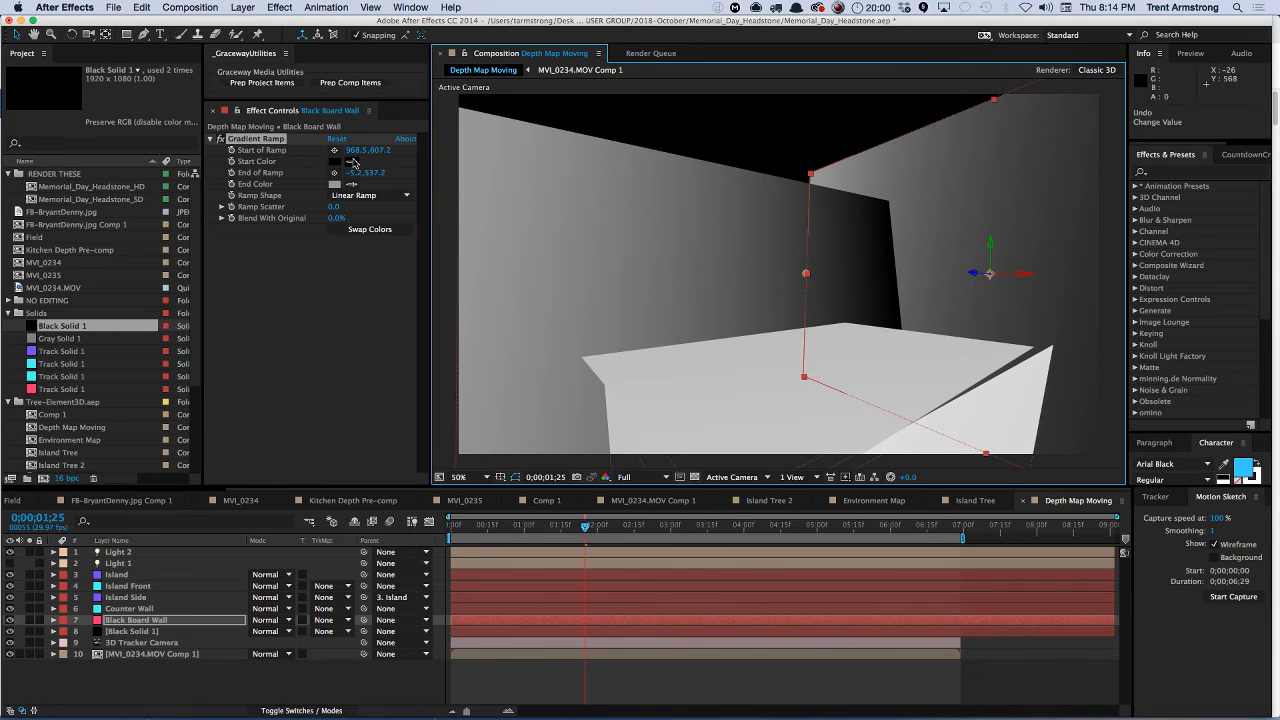
click(370, 229)
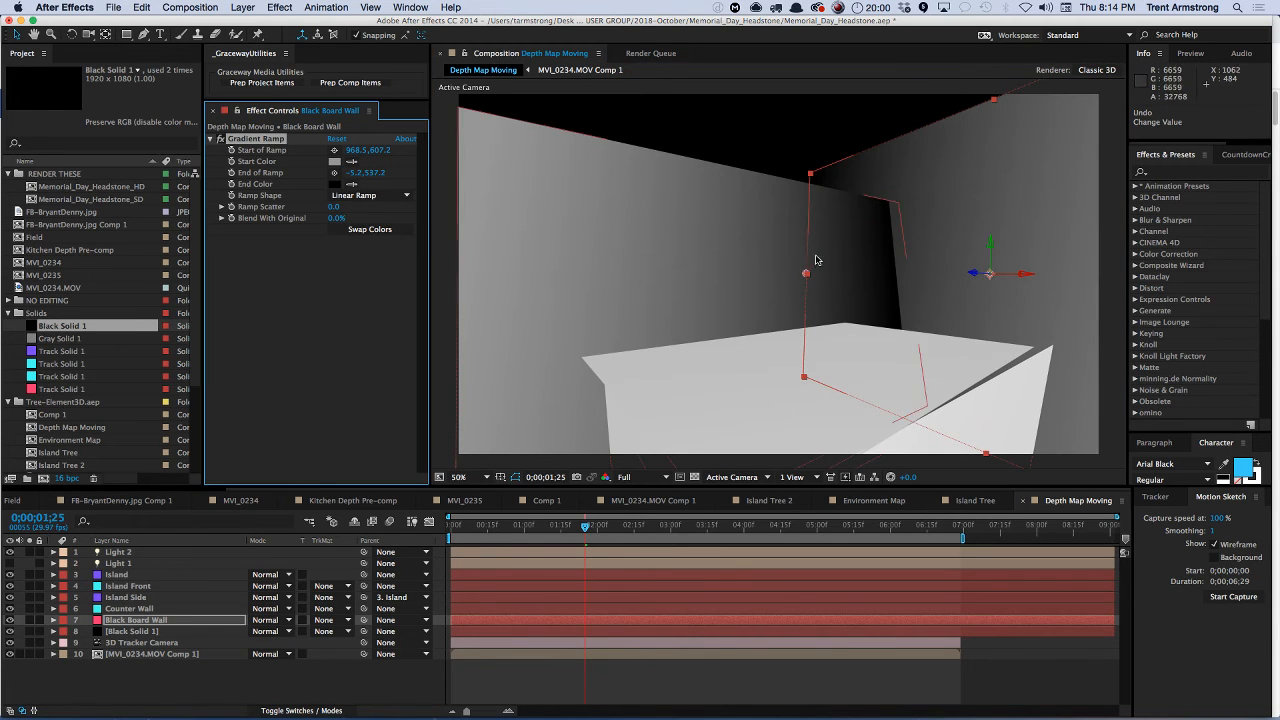
drag(806, 273, 896, 314)
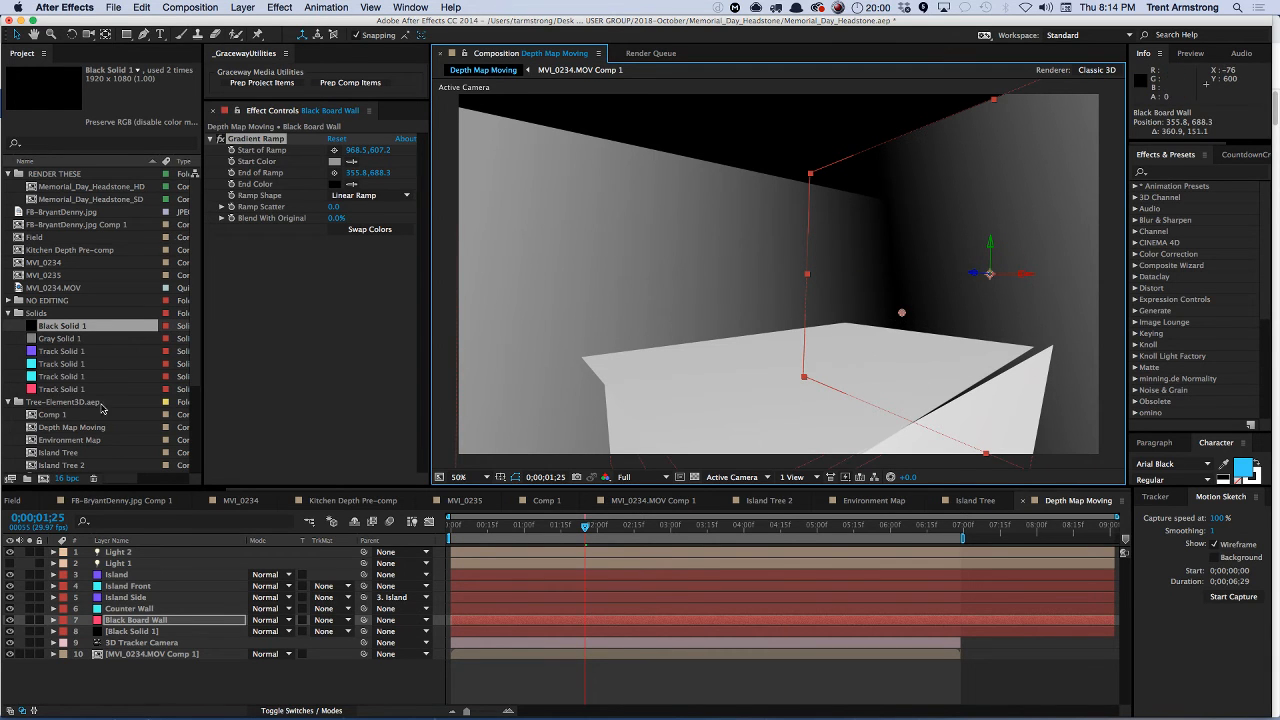
- Paste the Gradient Ramp onto Black Solid 1 with its start at about 976.5, 283.2 and its end at about 1014.8, -646.8
click(131, 620)
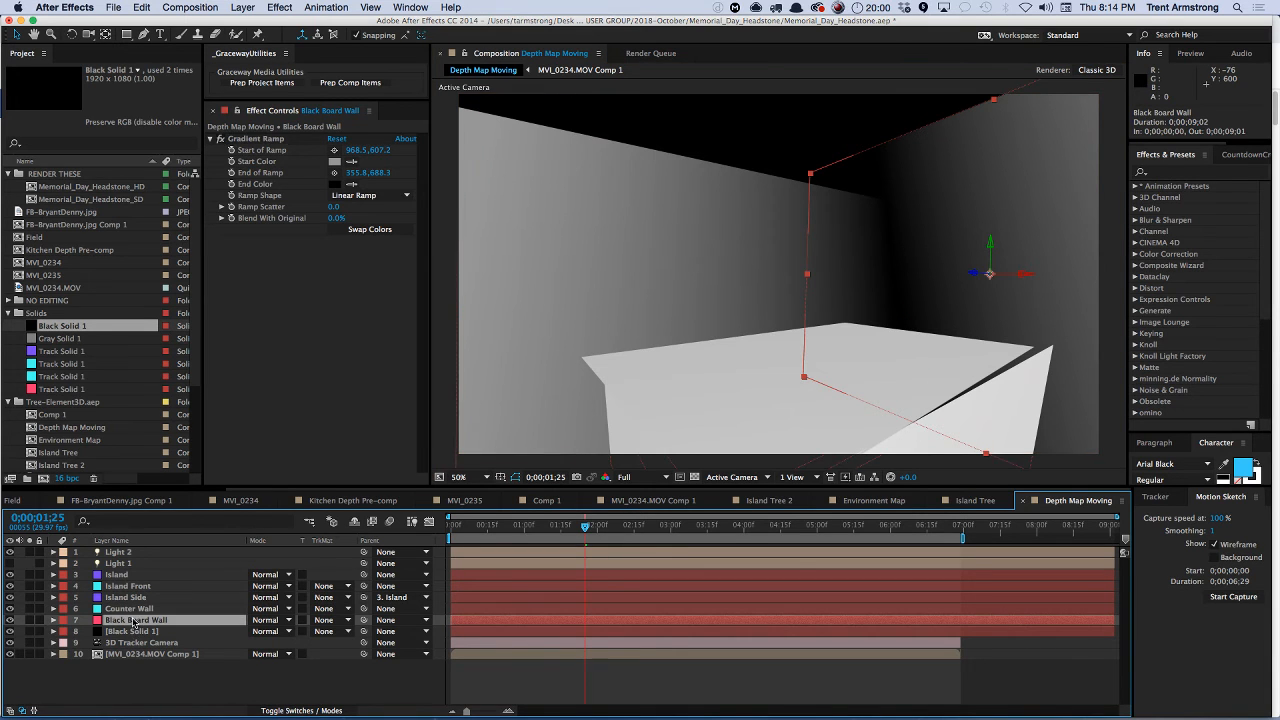
click(134, 632)
key(super+v)
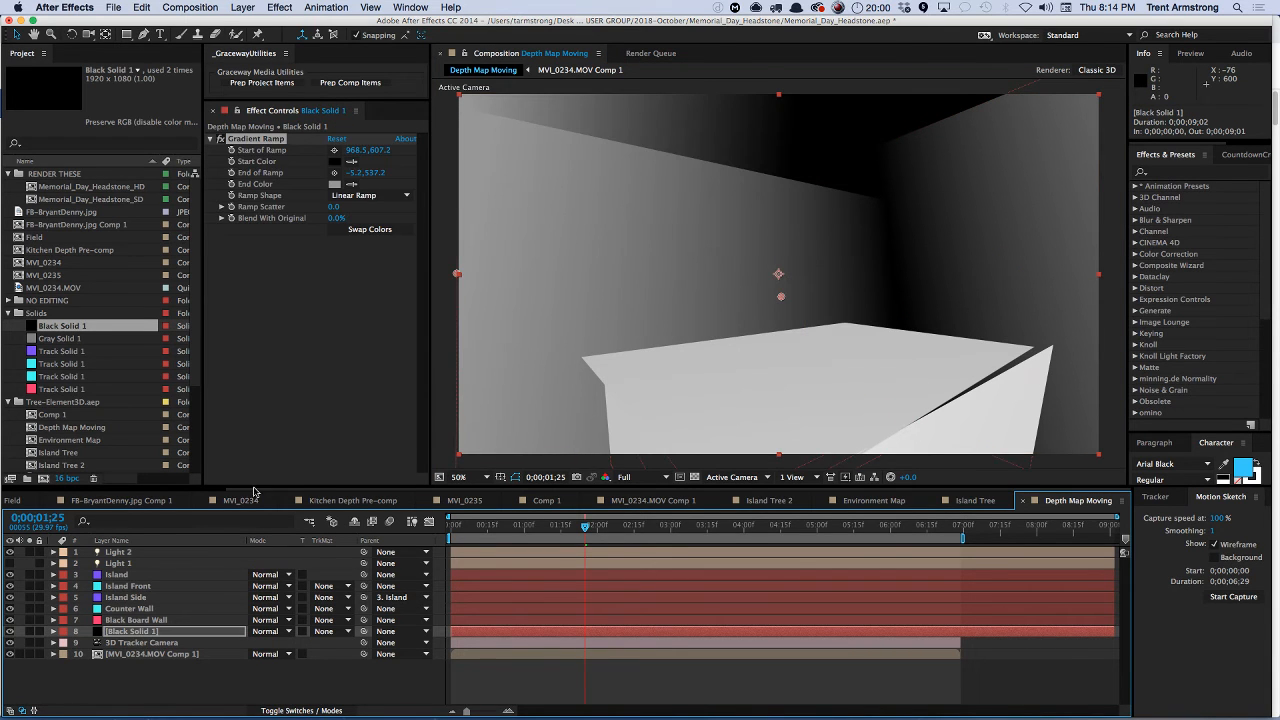
drag(780, 289, 768, 158)
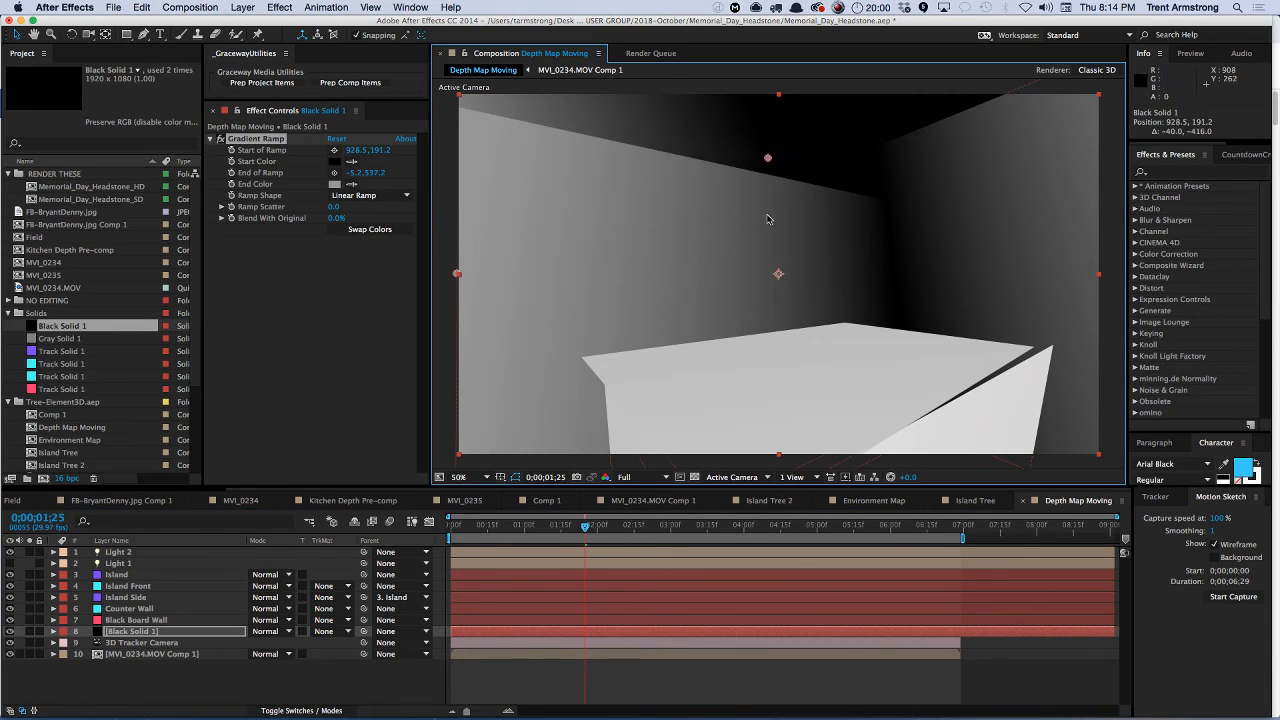
key(comma)
drag(612, 277, 781, 245)
drag(779, 186, 789, 74)
drag(779, 241, 780, 236)
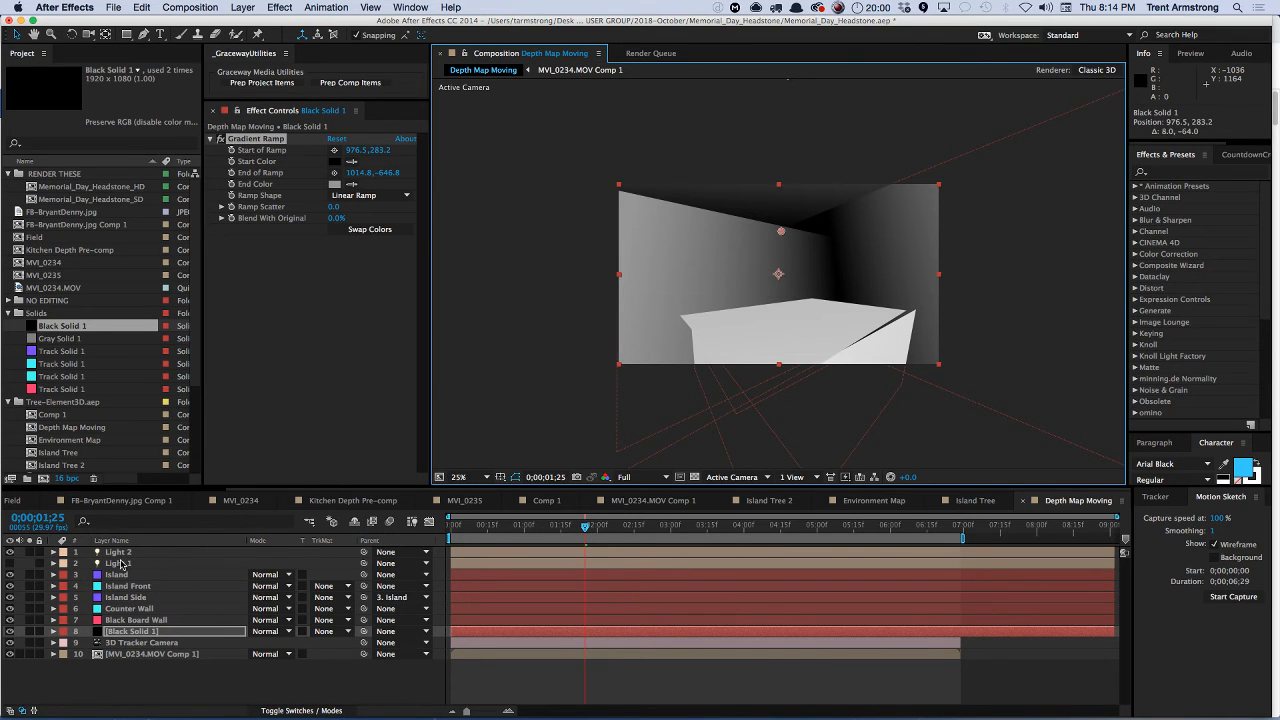
click(117, 672)
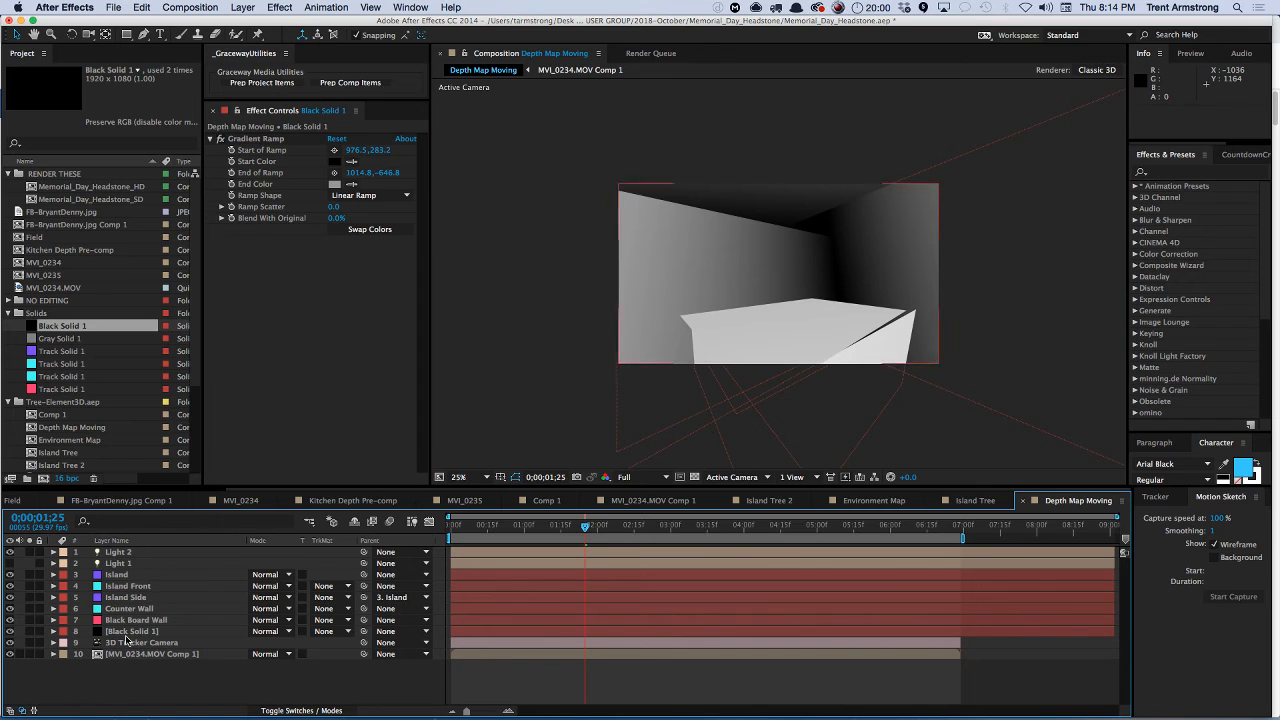
- At 0;00;03;17, widen Counter Wall to a scale of about 1886%, 992% and move it along X so it covers the frame's near edge
key(period)
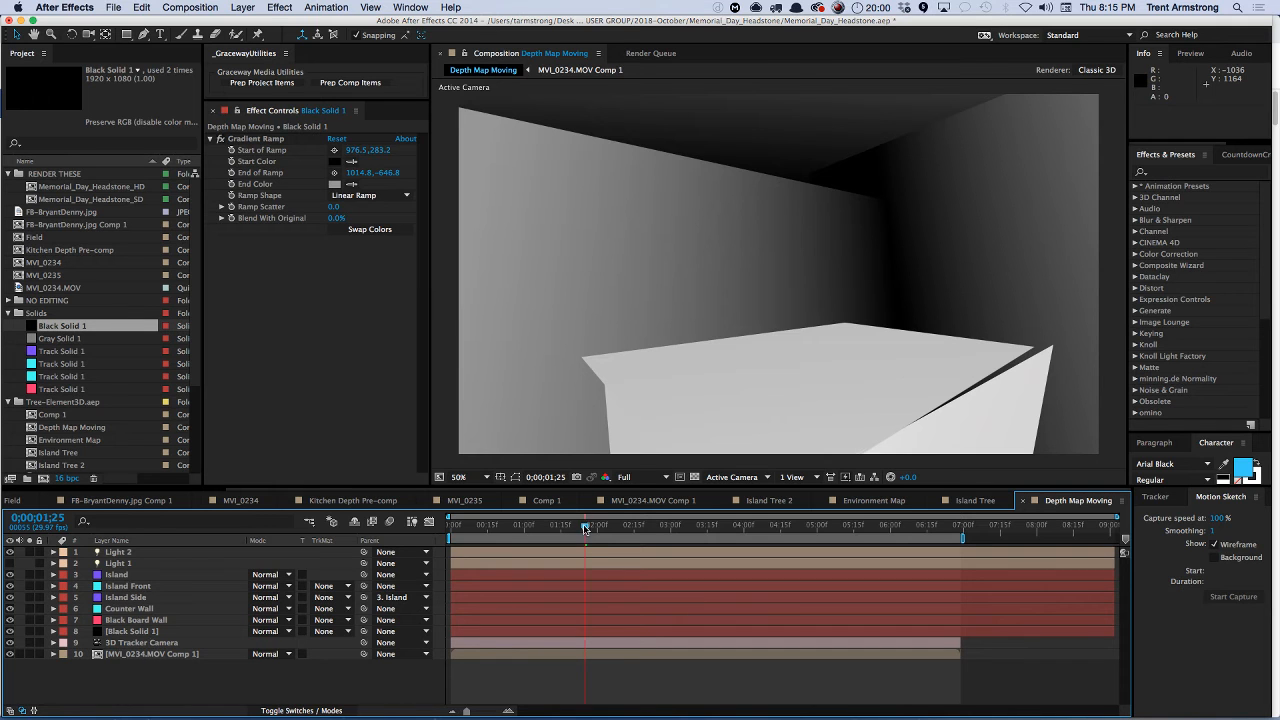
drag(586, 527, 713, 531)
key(space)
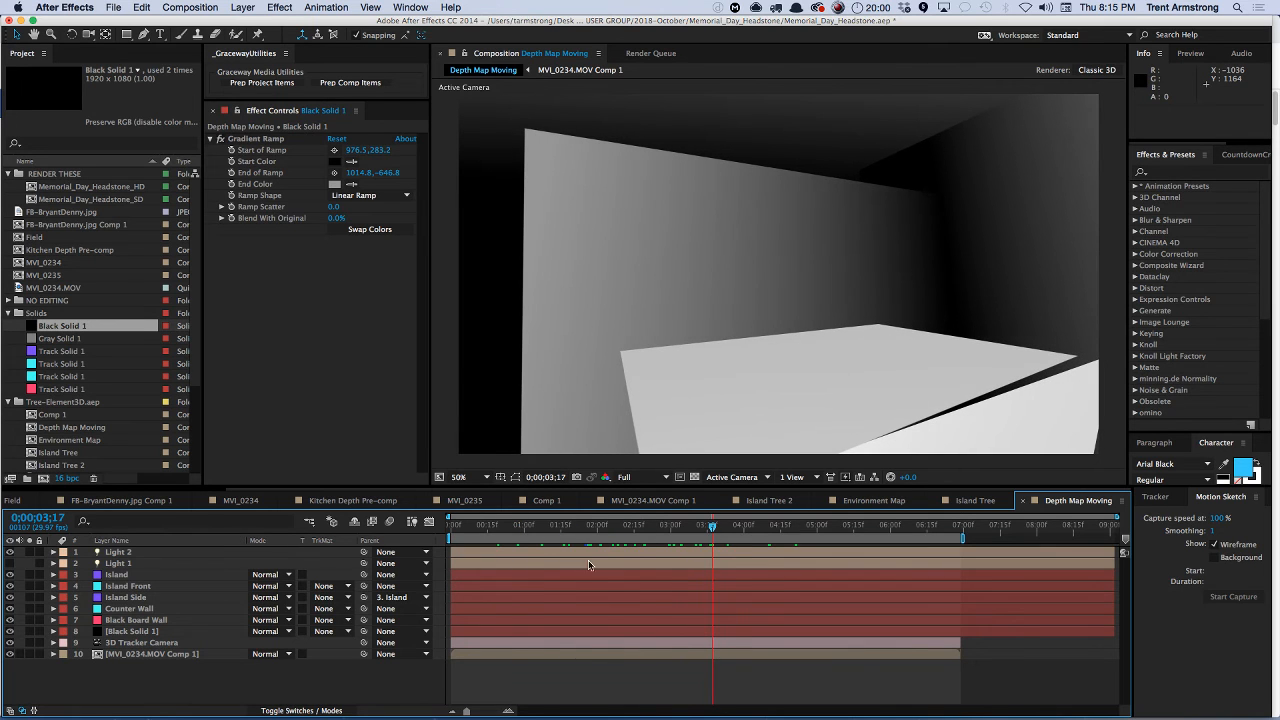
click(137, 610)
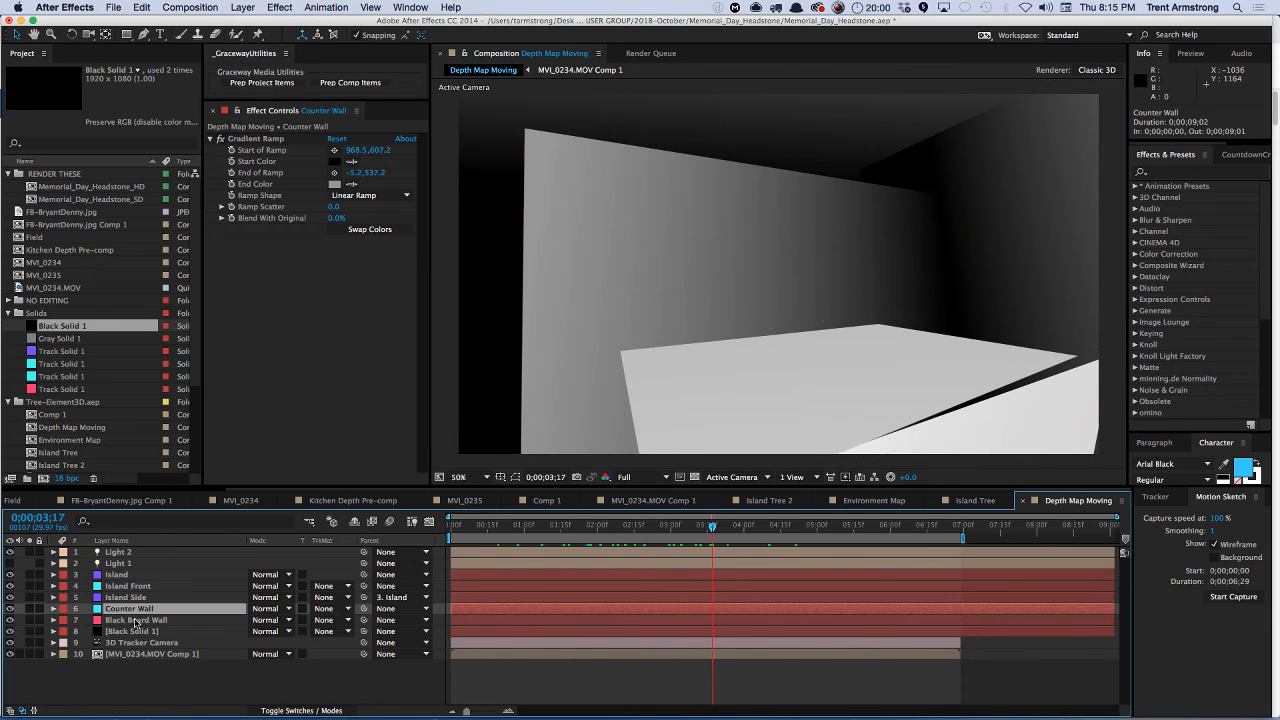
click(521, 342)
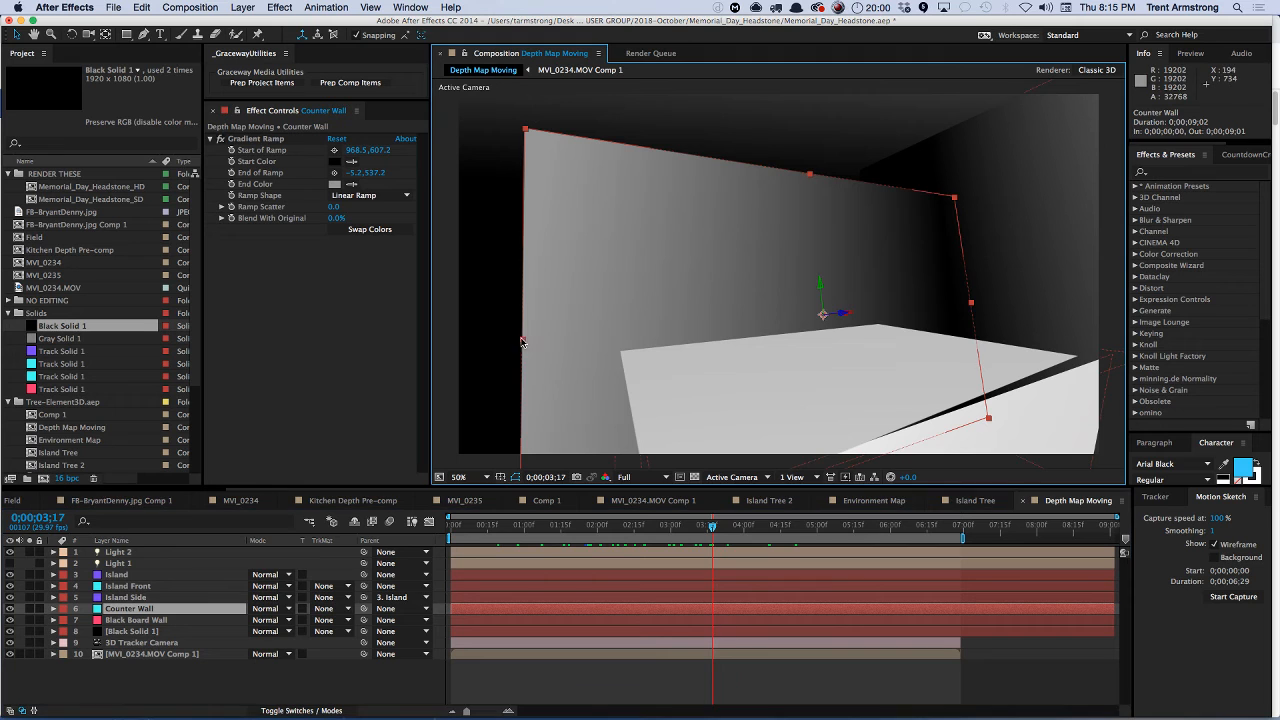
drag(521, 342, 447, 345)
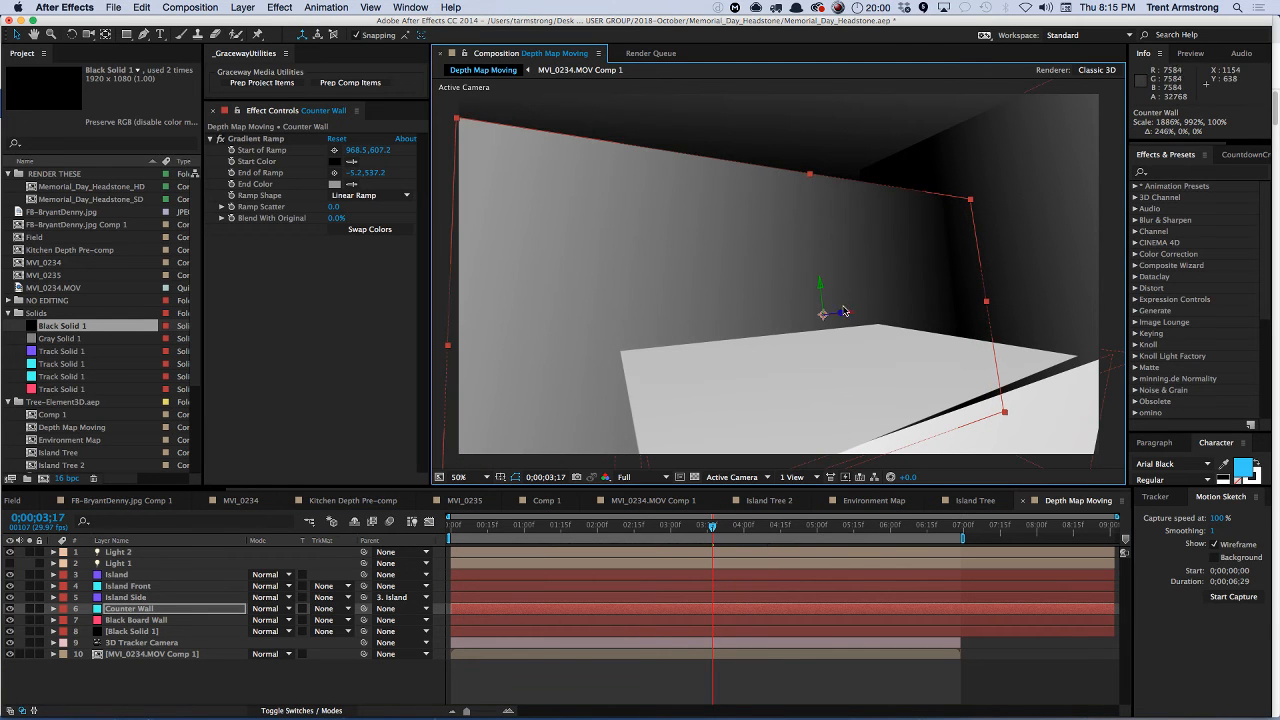
mouse_move(843, 312)
mouse_down()
mouse_move(863, 315)
mouse_move(823, 326)
mouse_up()
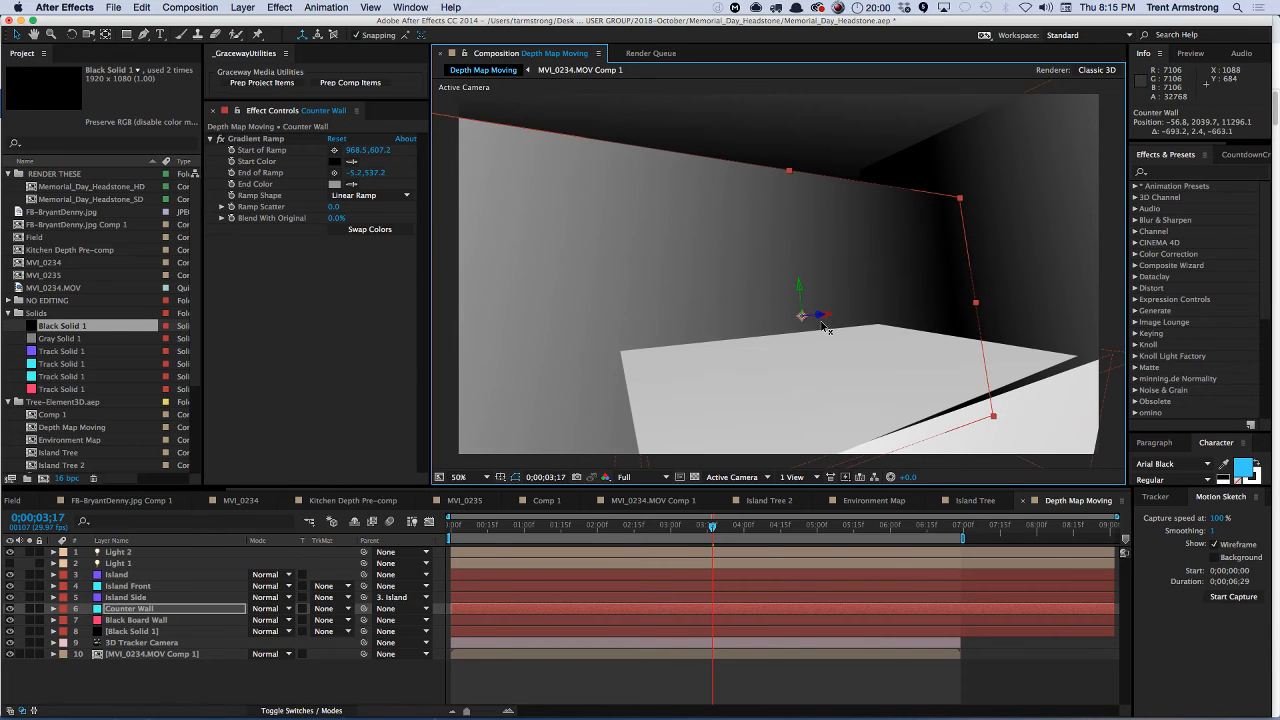
- Scale Island Front to about 273% in height to close the gap beneath the island top, and narrow its width
click(1015, 400)
key(comma)
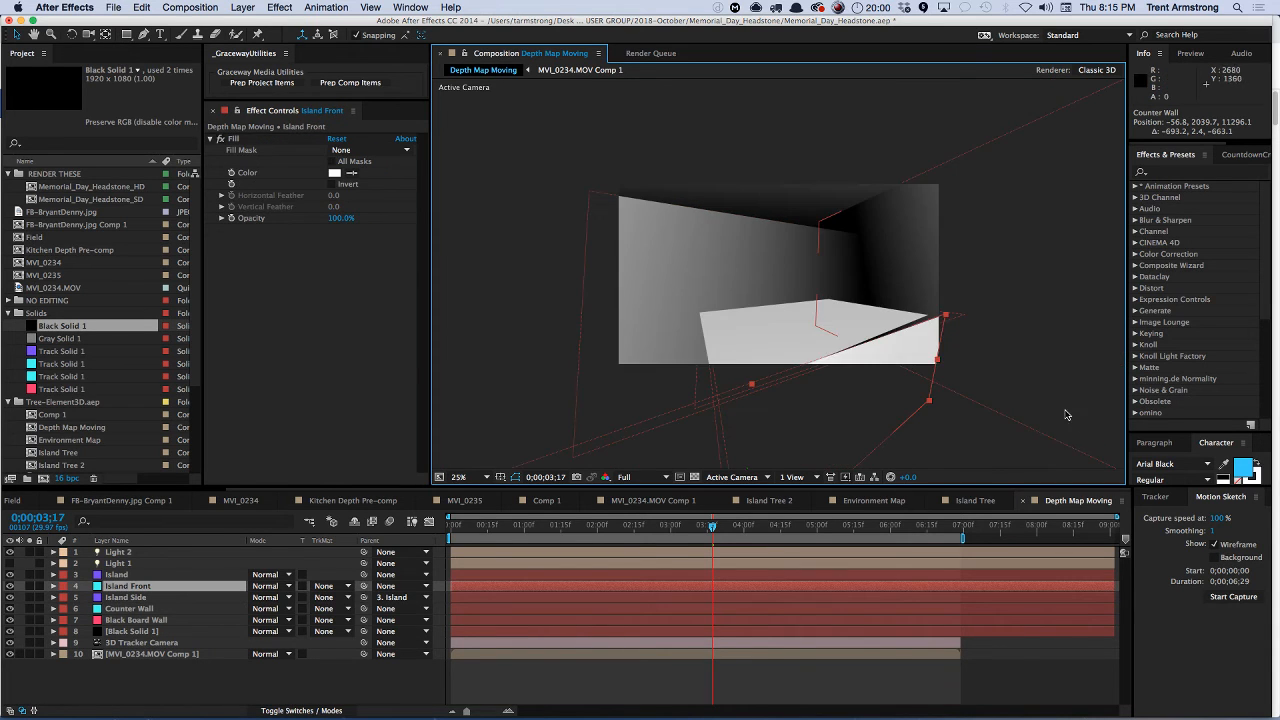
drag(750, 385, 750, 380)
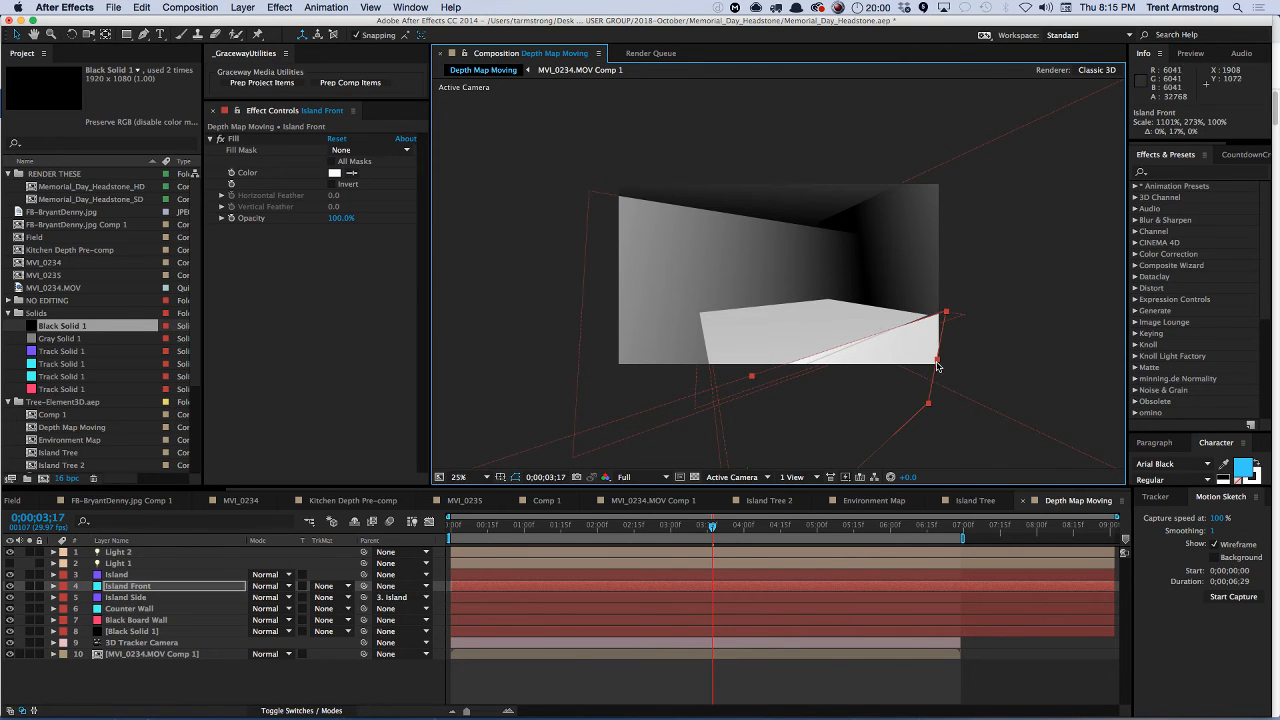
drag(938, 366, 924, 368)
click(132, 679)
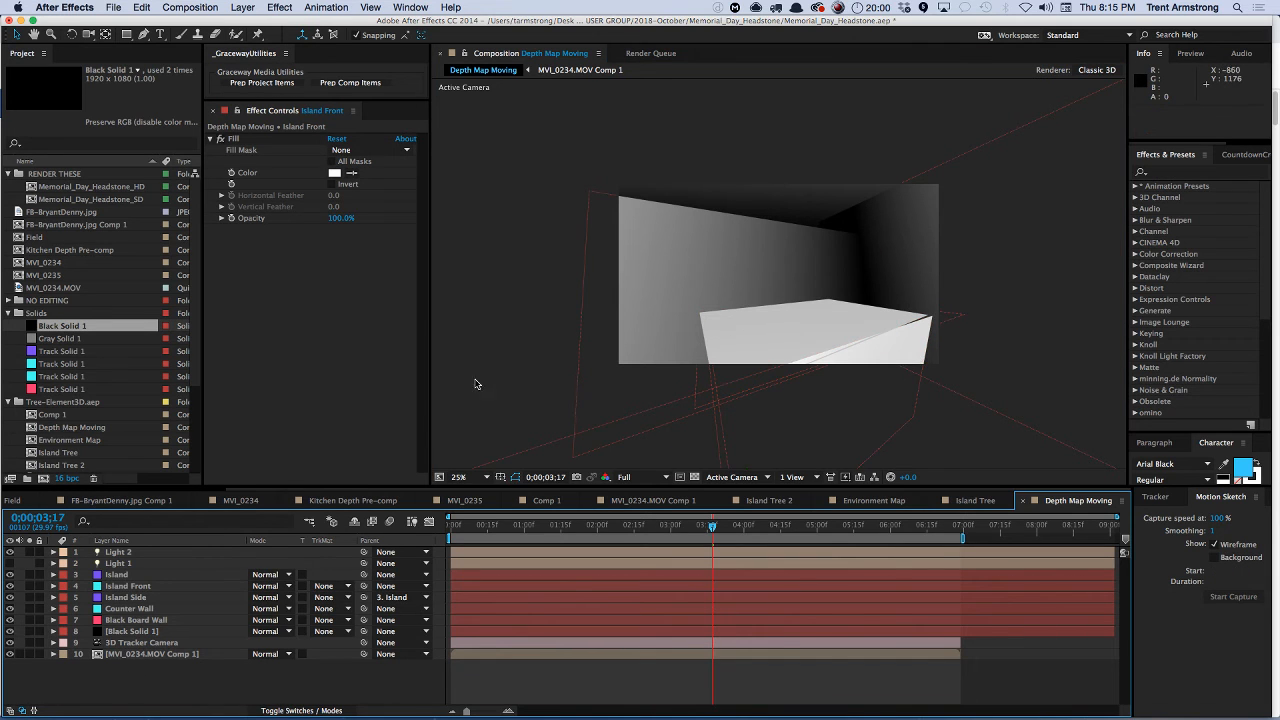
key(shift+slash)
key(comma)
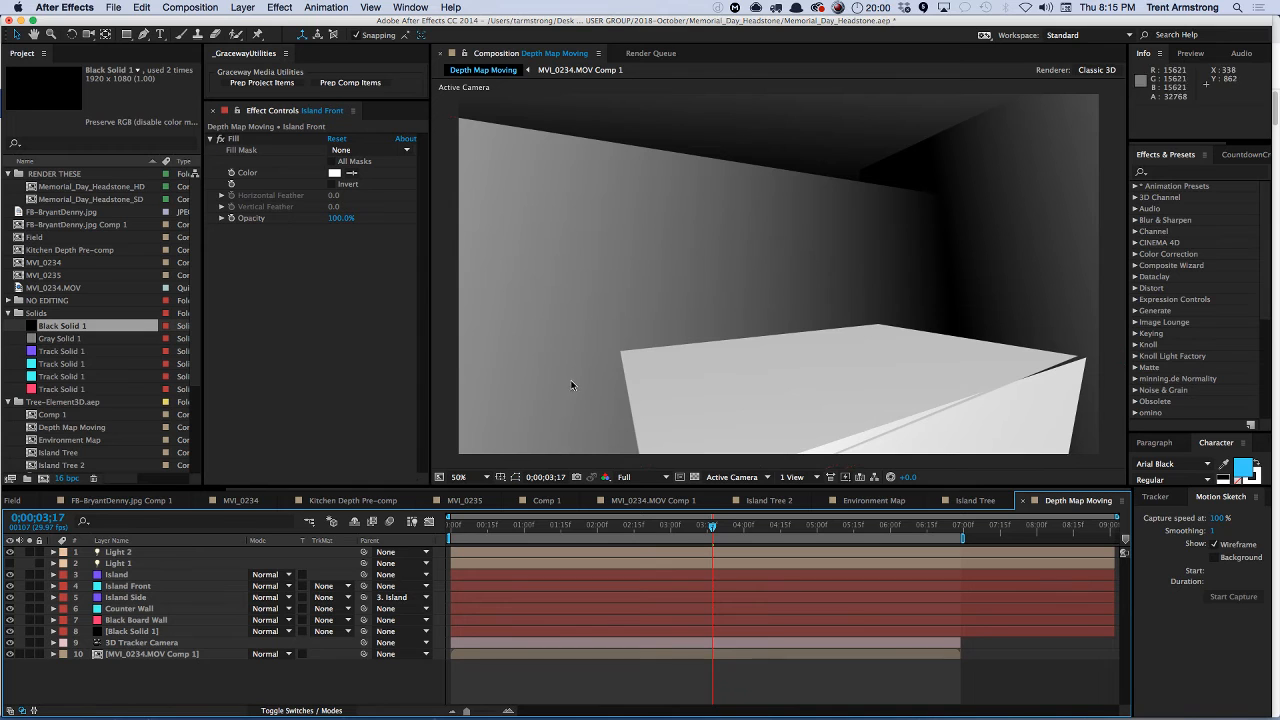
- Align Island Front with the island top's edge using orientation 12.6°, 315.5°, 6.0° and a position of about 1222.5 in X and 3321.7 in Y
click(131, 597)
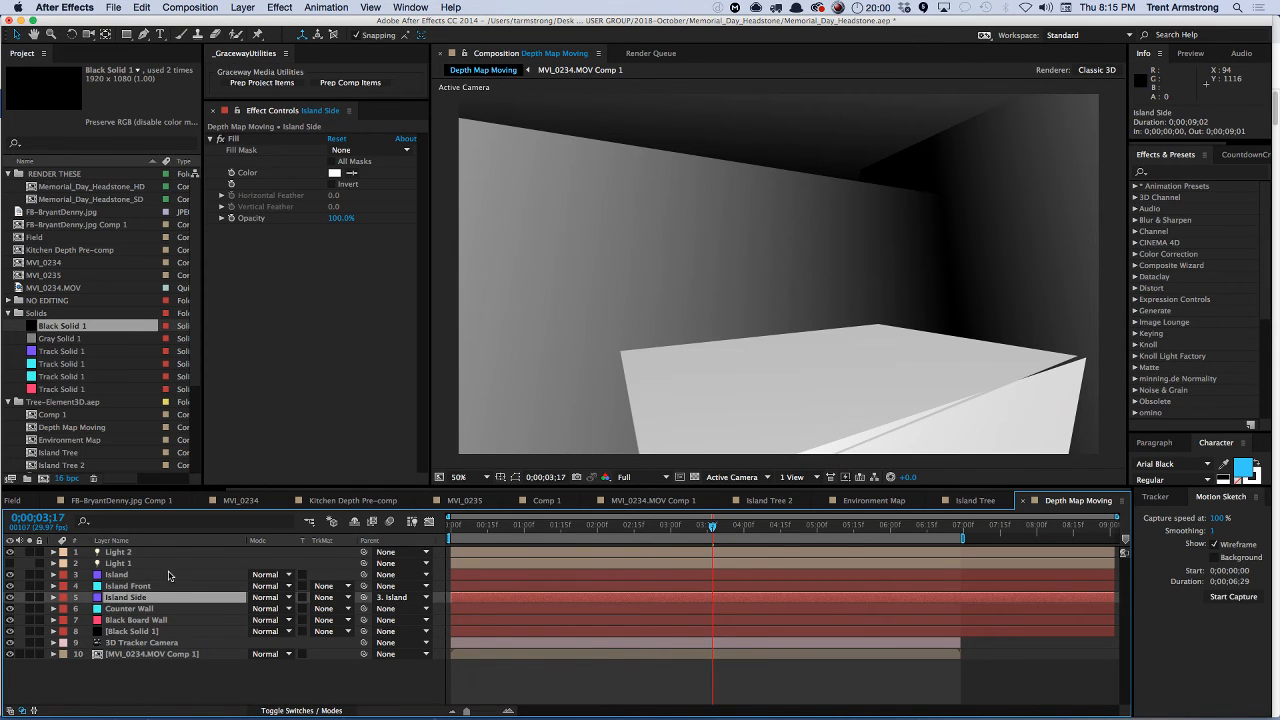
click(138, 587)
key(p)
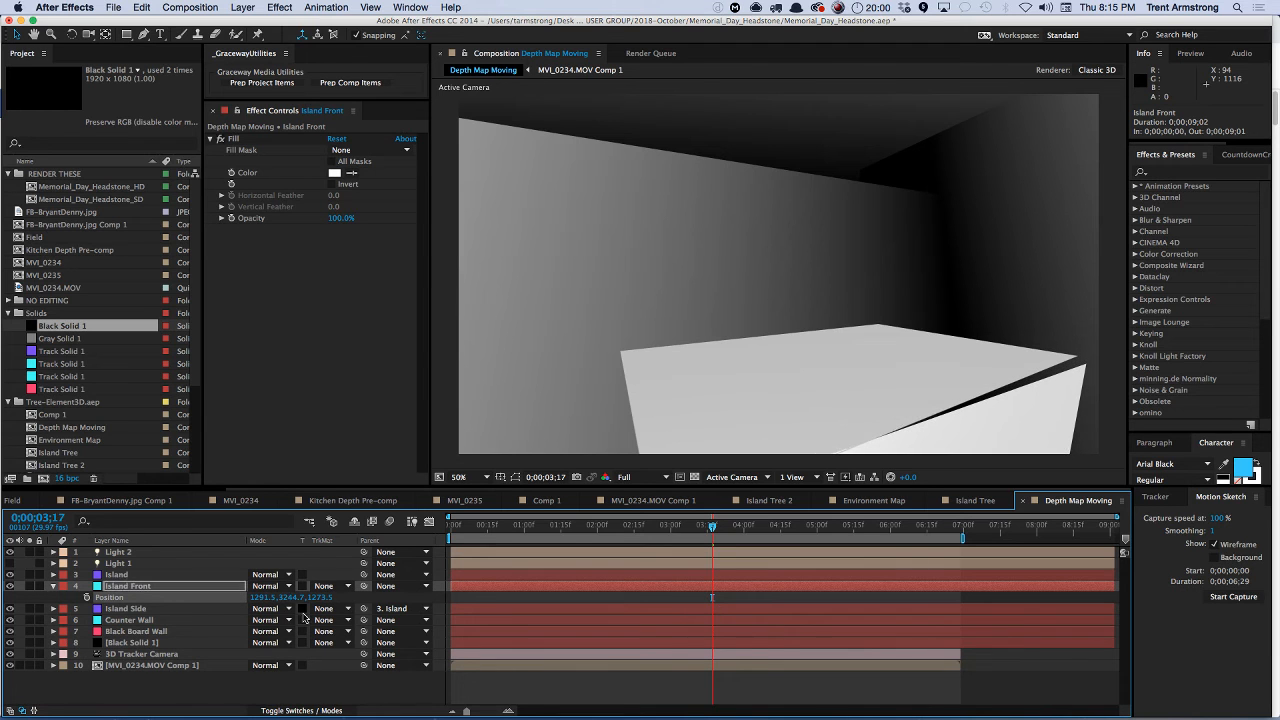
key(r)
drag(303, 597, 297, 598)
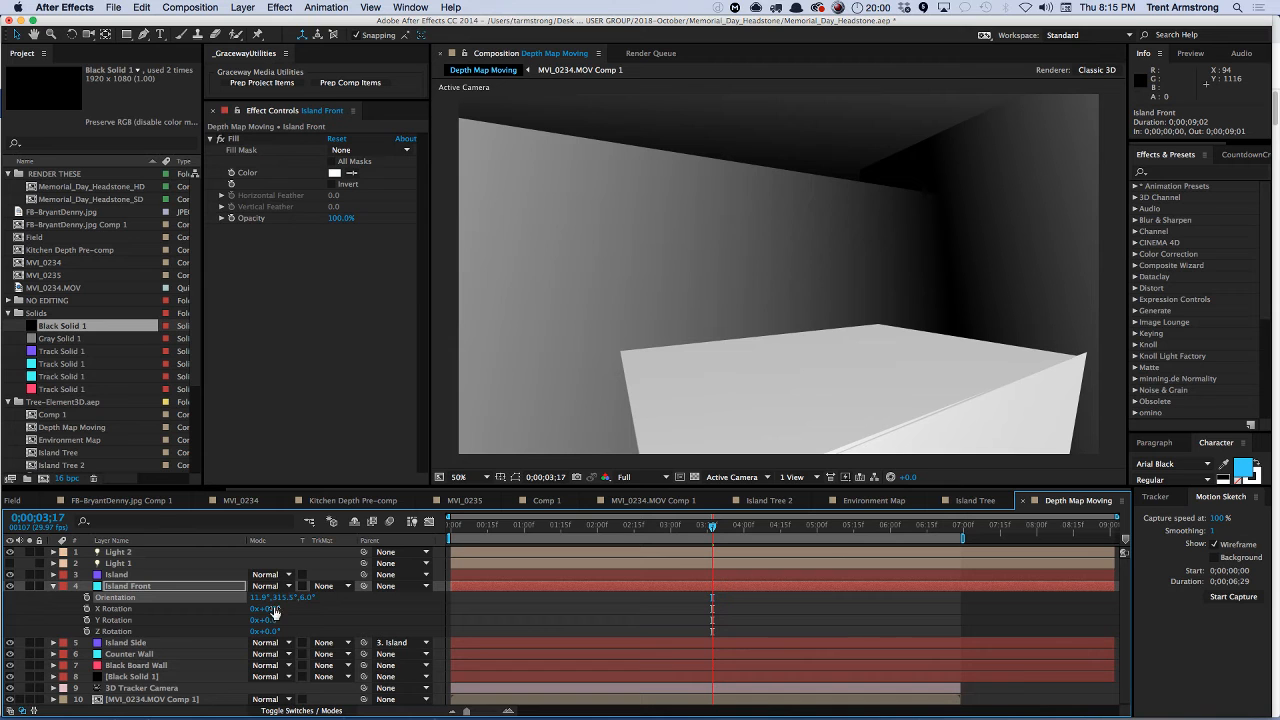
key(shift+p)
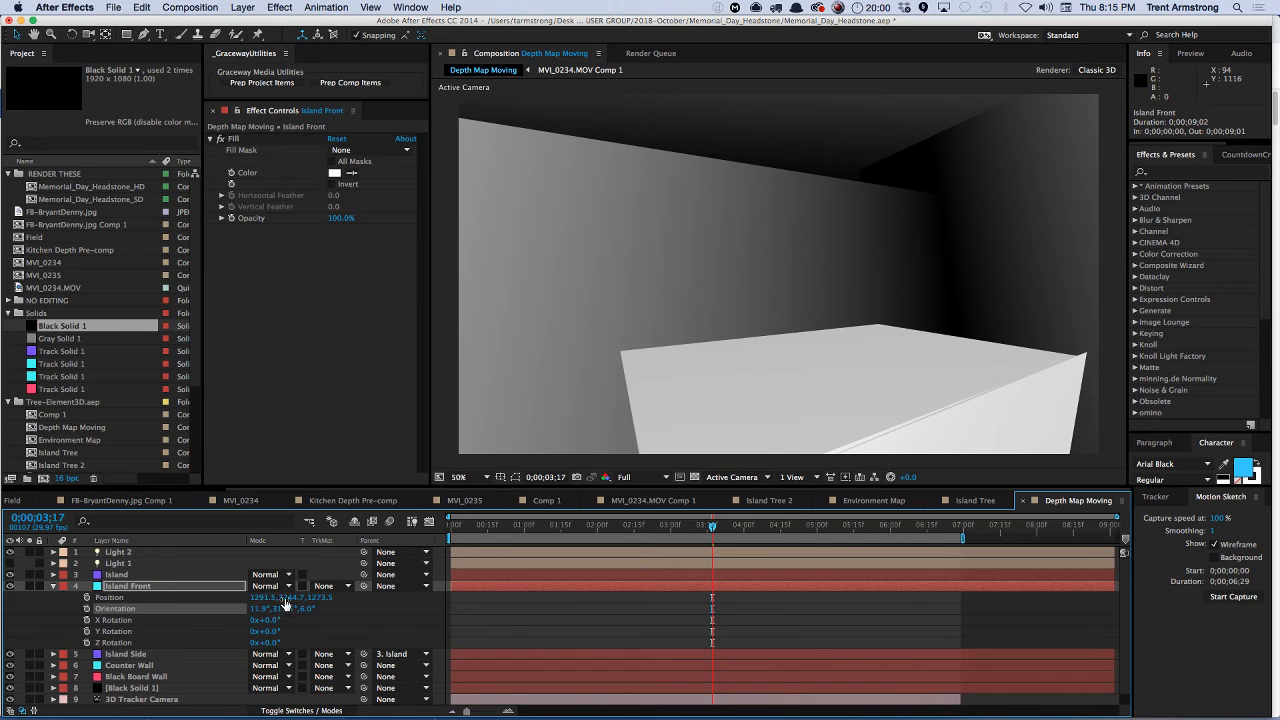
mouse_move(305, 596)
mouse_down()
mouse_move(254, 600)
mouse_move(240, 617)
mouse_move(322, 596)
mouse_up()
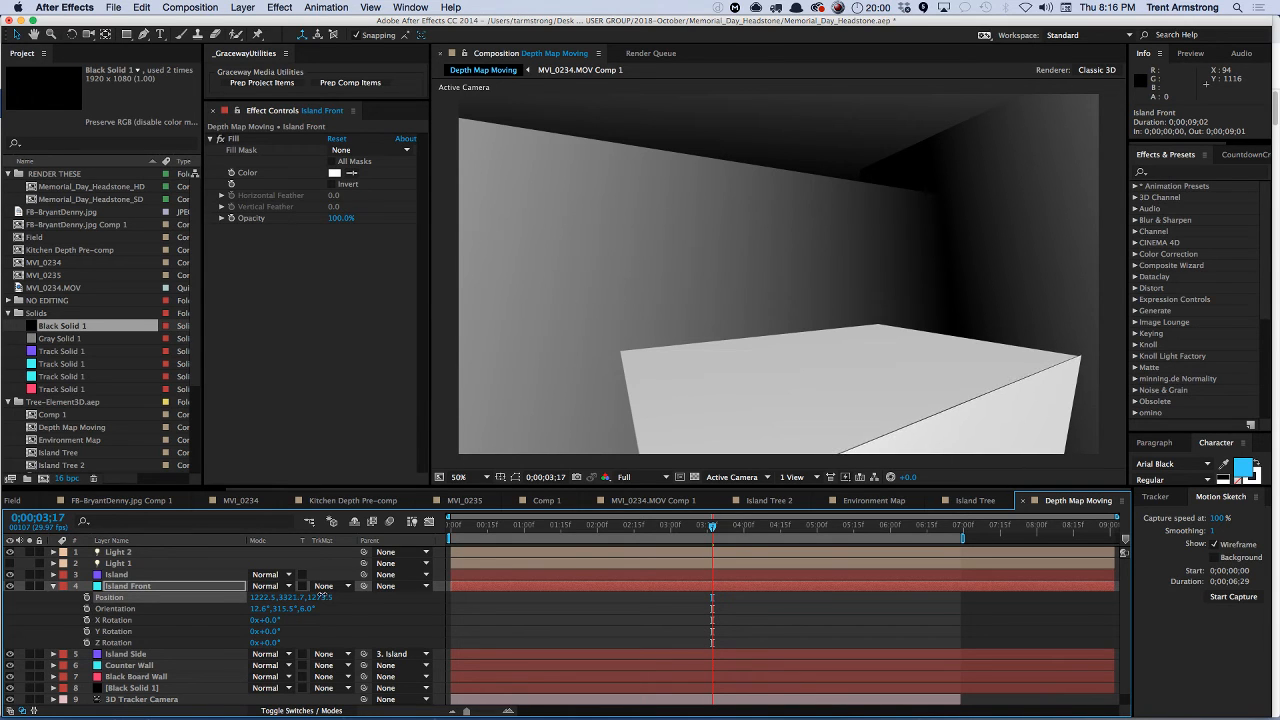
click(53, 586)
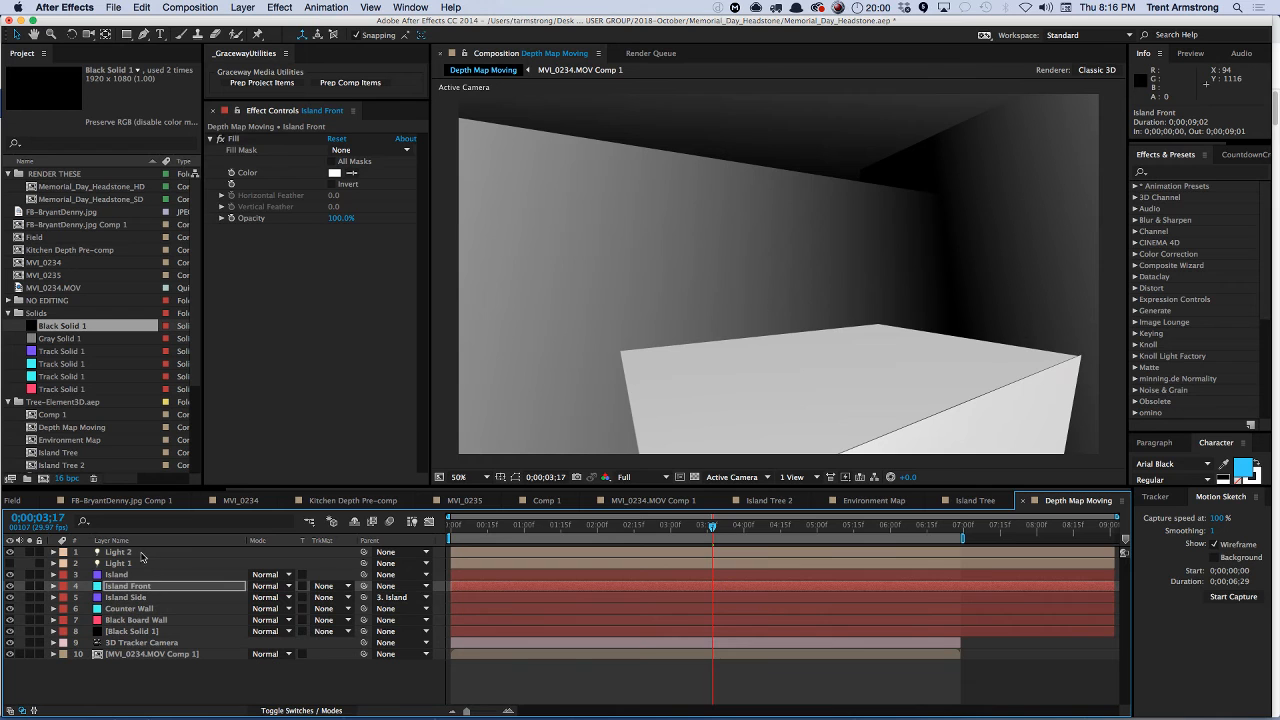
- Pre-compose the lights, solids and 3D Tracker Camera as Moving Depth Pre-comp and hide the resulting layer
click(136, 553)
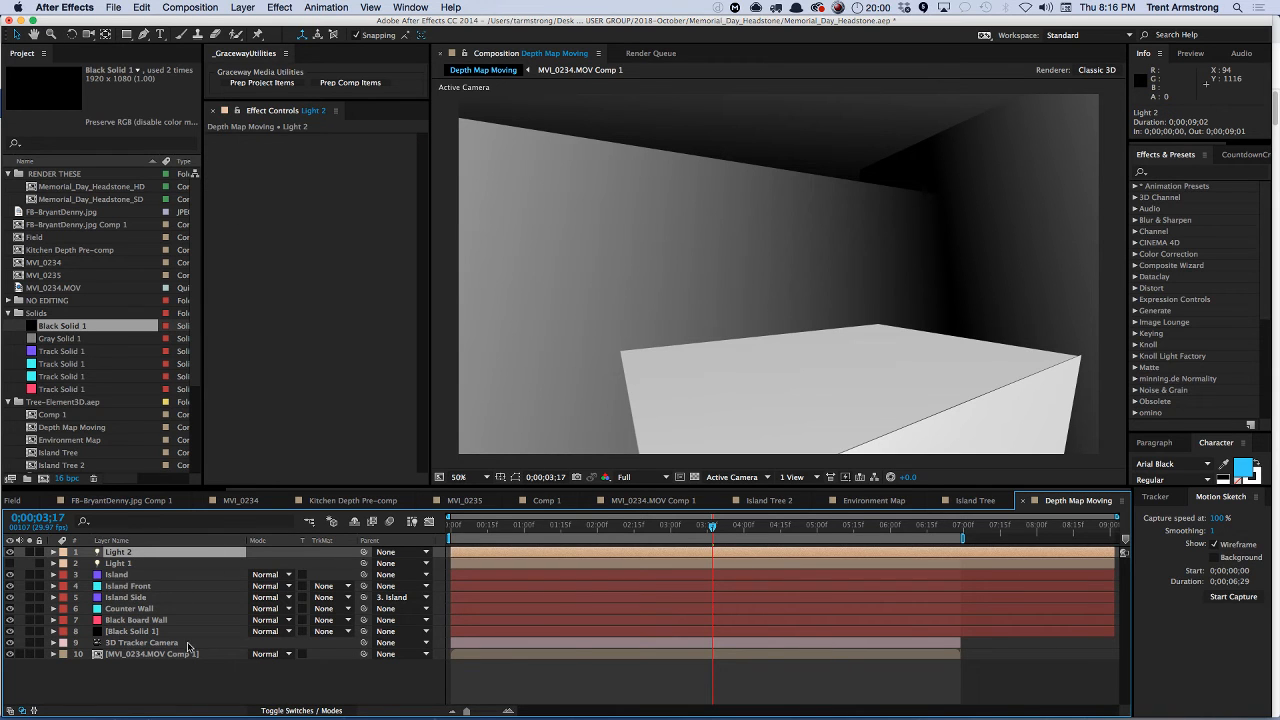
shift+click(193, 642)
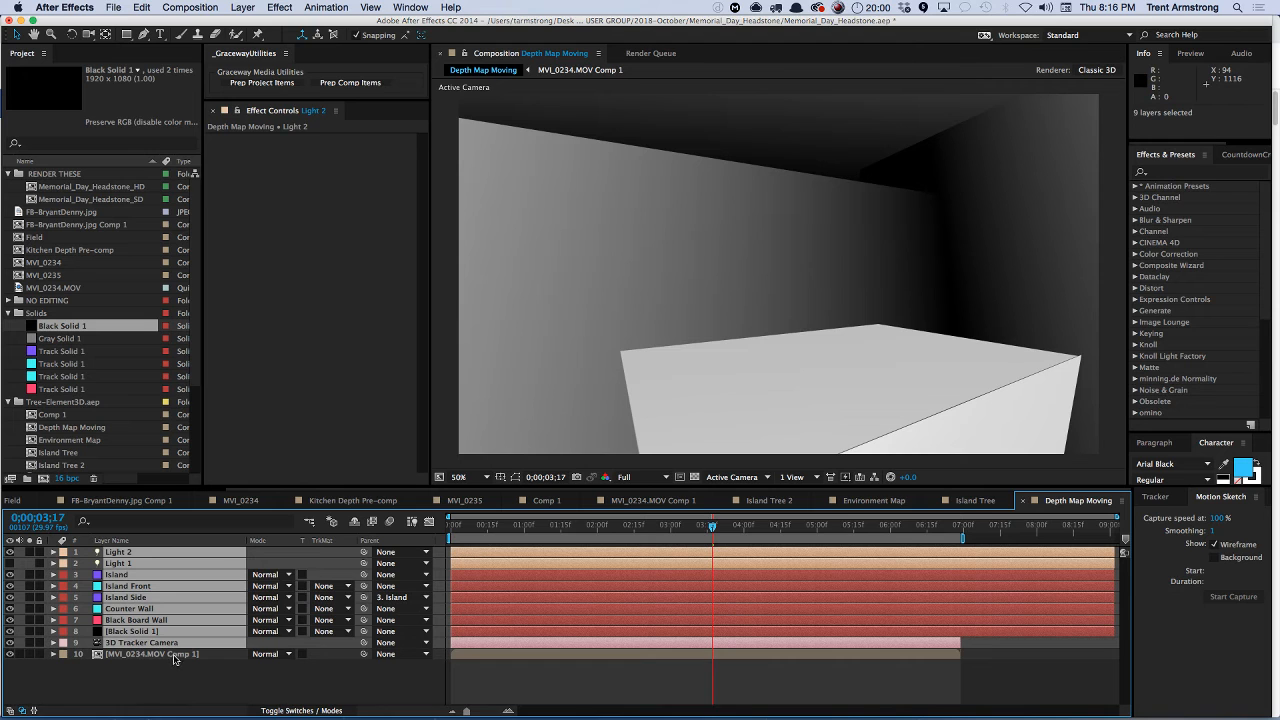
key(super+shift+c)
key(Left)
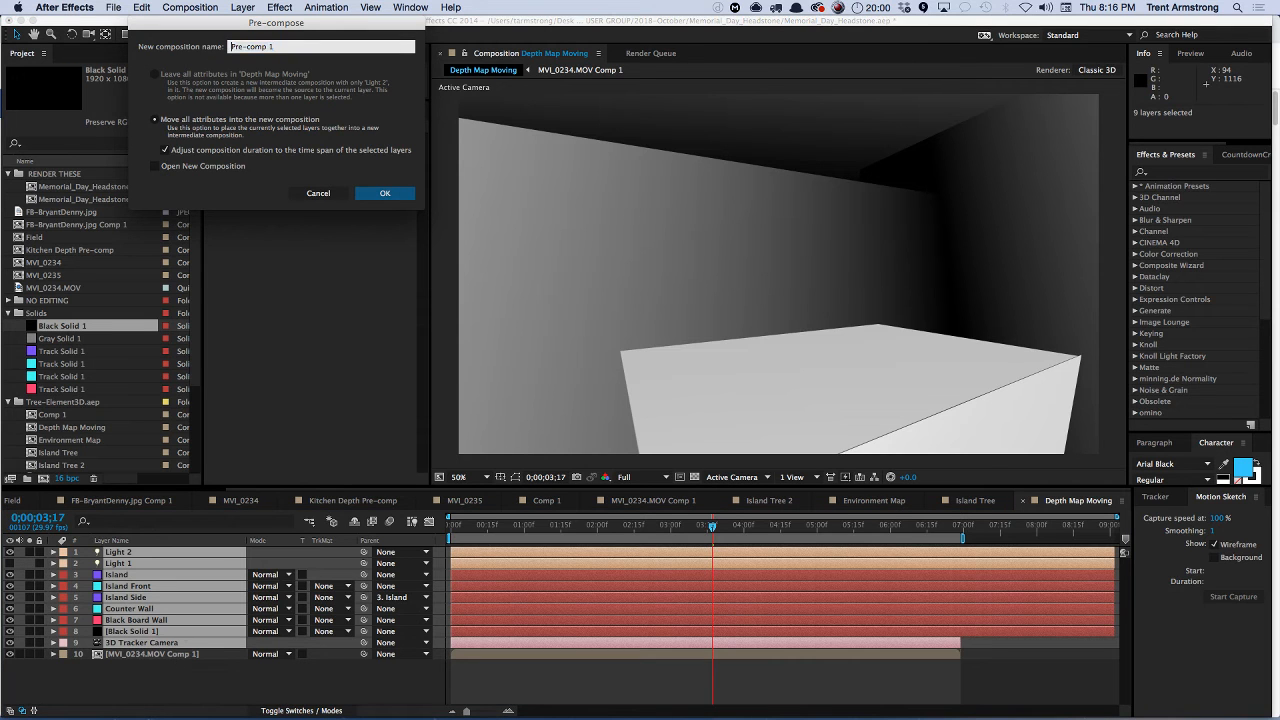
text(Moving Depth)
key(Return)
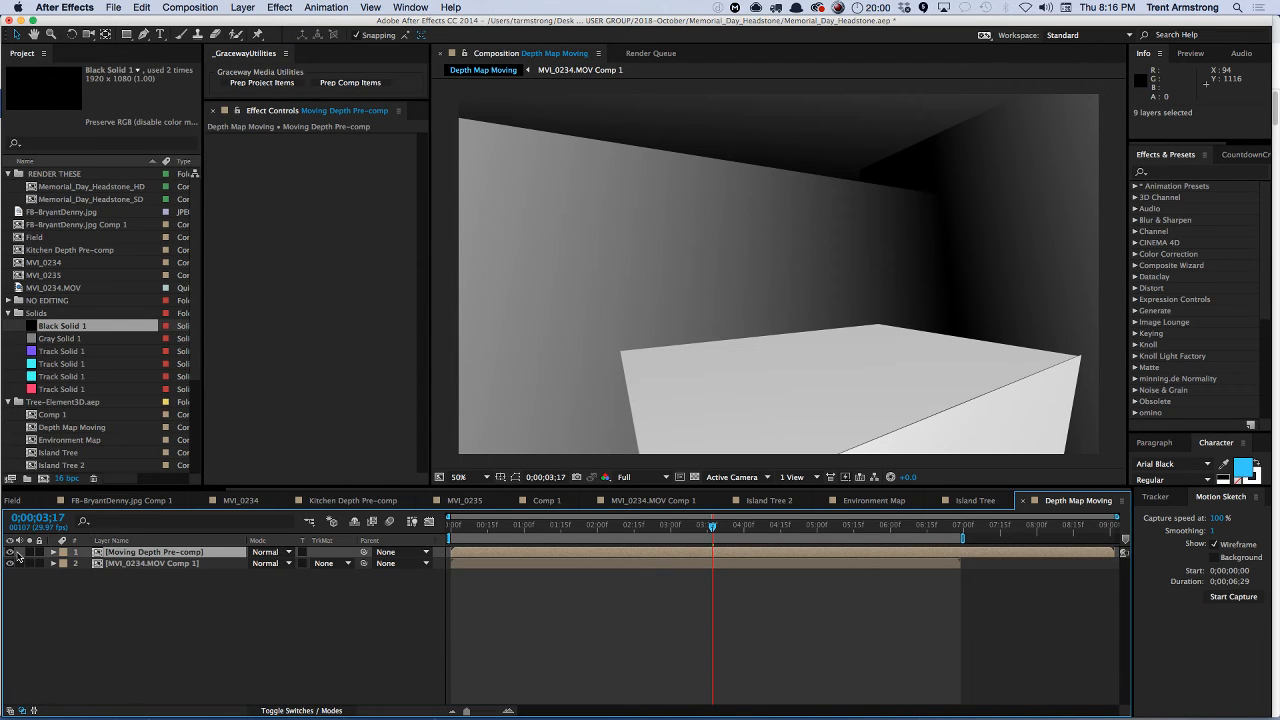
click(11, 552)
- Duplicate the MVI_0234.MOV Comp 1 layer, remove the 3D Camera Tracker effect from the copy and hide the original
click(123, 565)
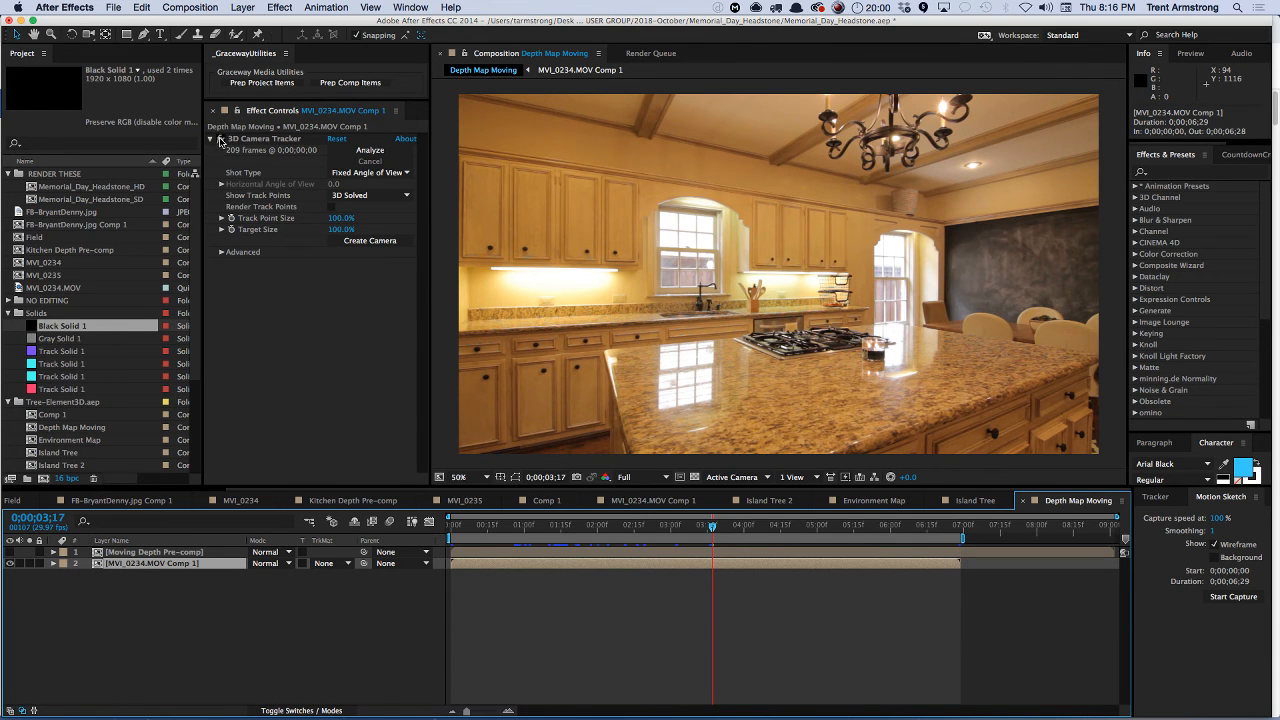
key(super+d)
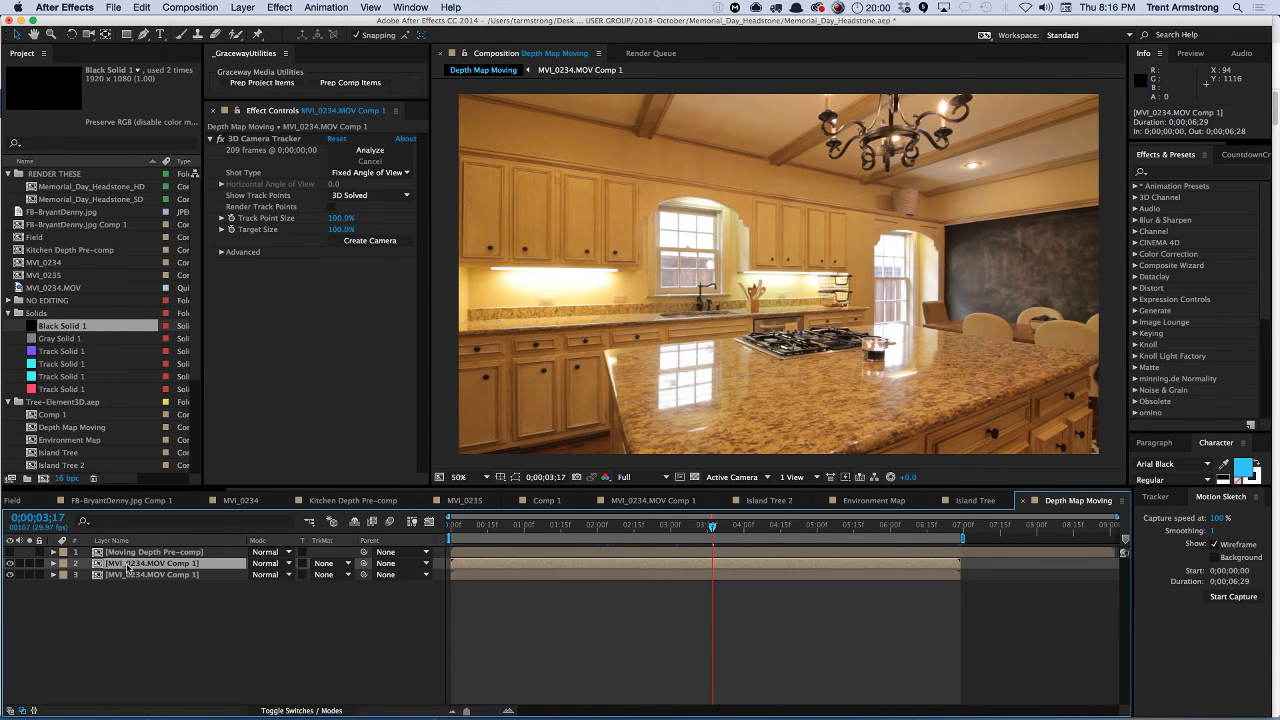
key(super+shift+e)
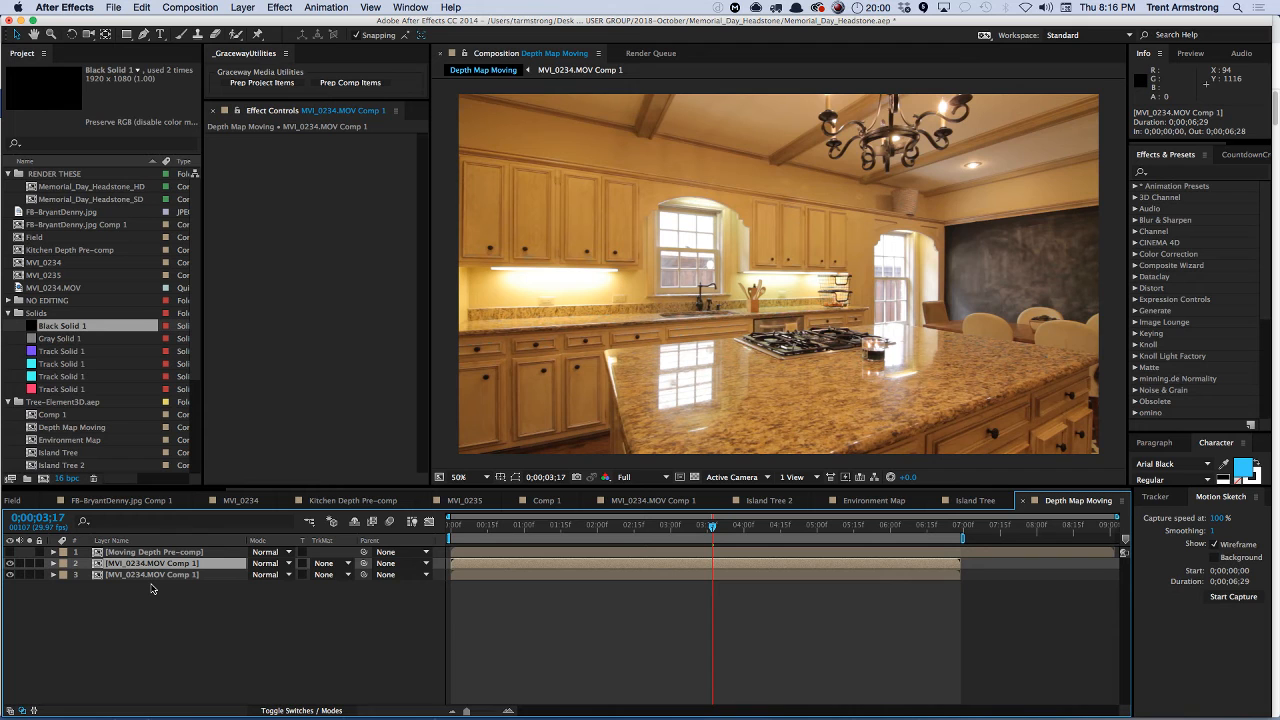
click(206, 576)
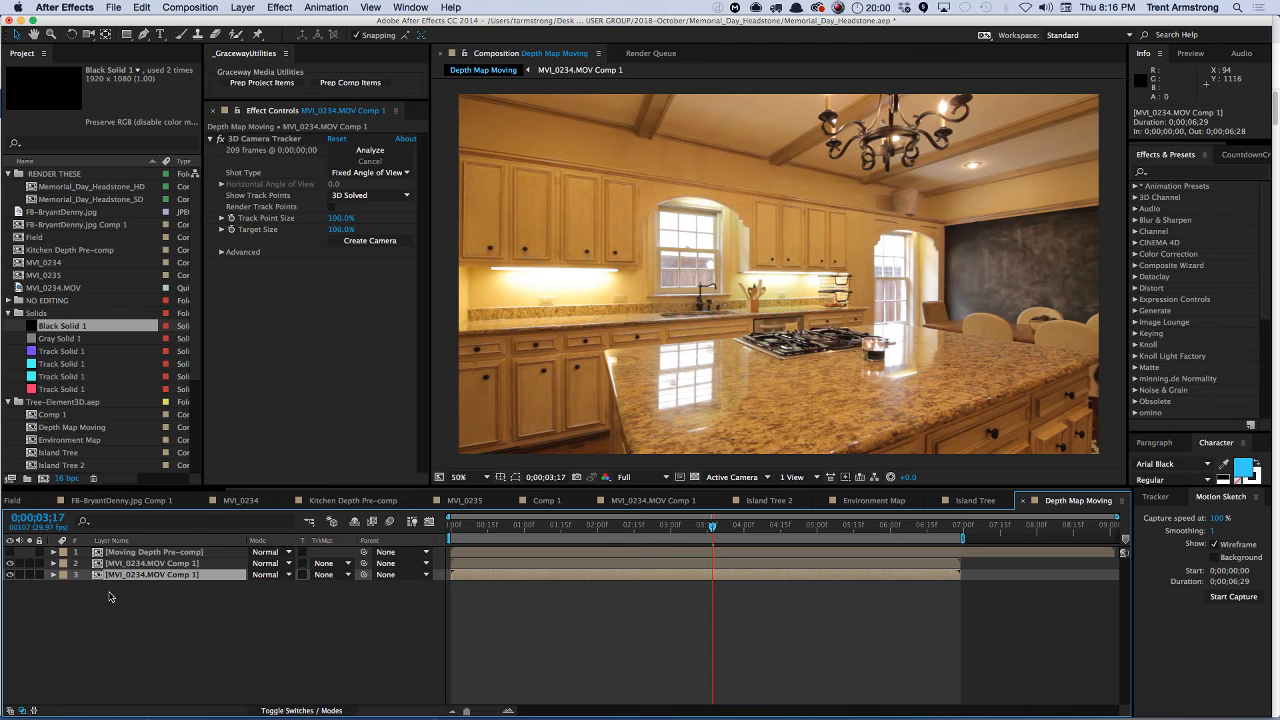
click(10, 575)
- Apply Camera Lens Blur to the visible MVI_0234.MOV Comp 1 copy with Moving Depth Pre-comp as its Blur Map layer
click(165, 565)
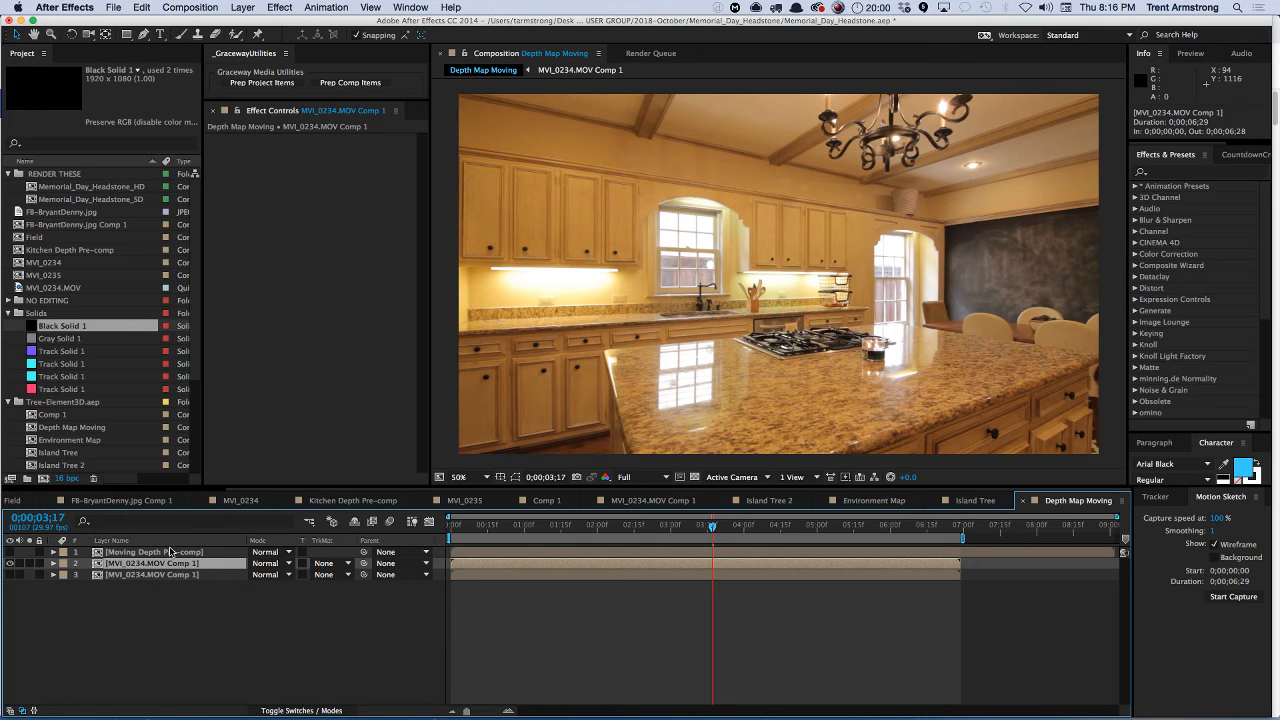
click(279, 8)
mouse_move(310, 94)
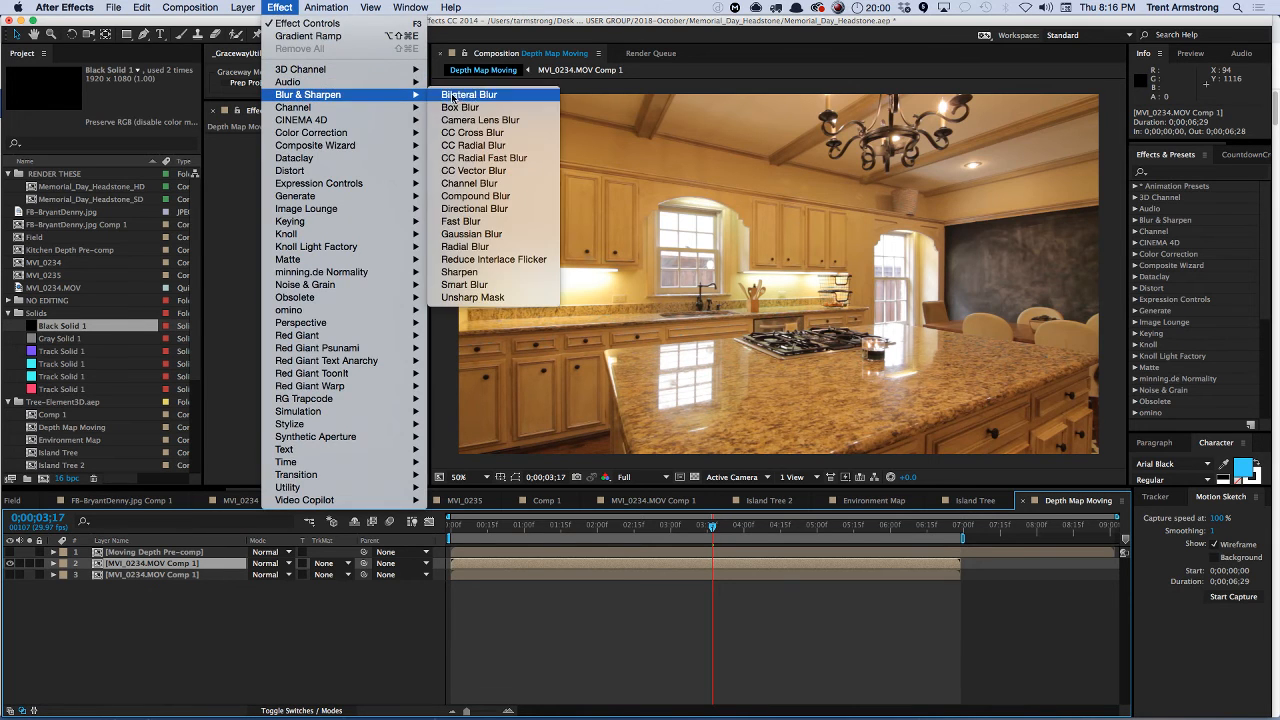
click(495, 120)
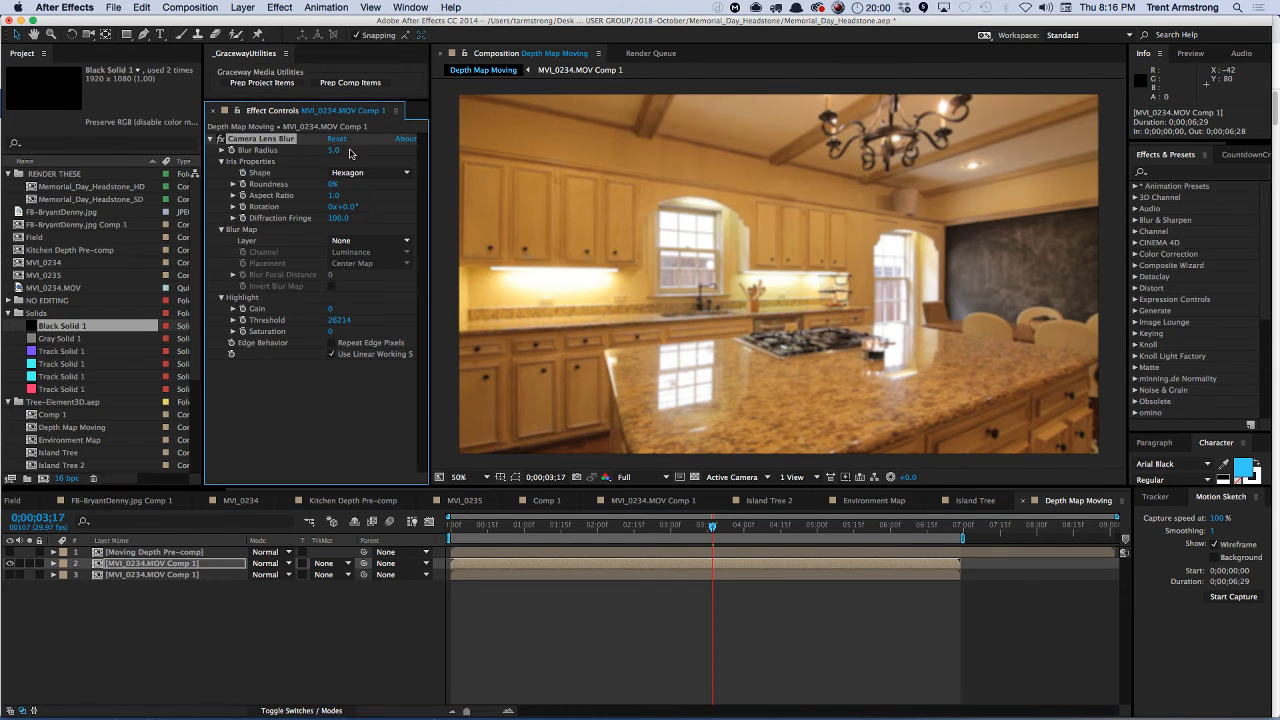
click(365, 241)
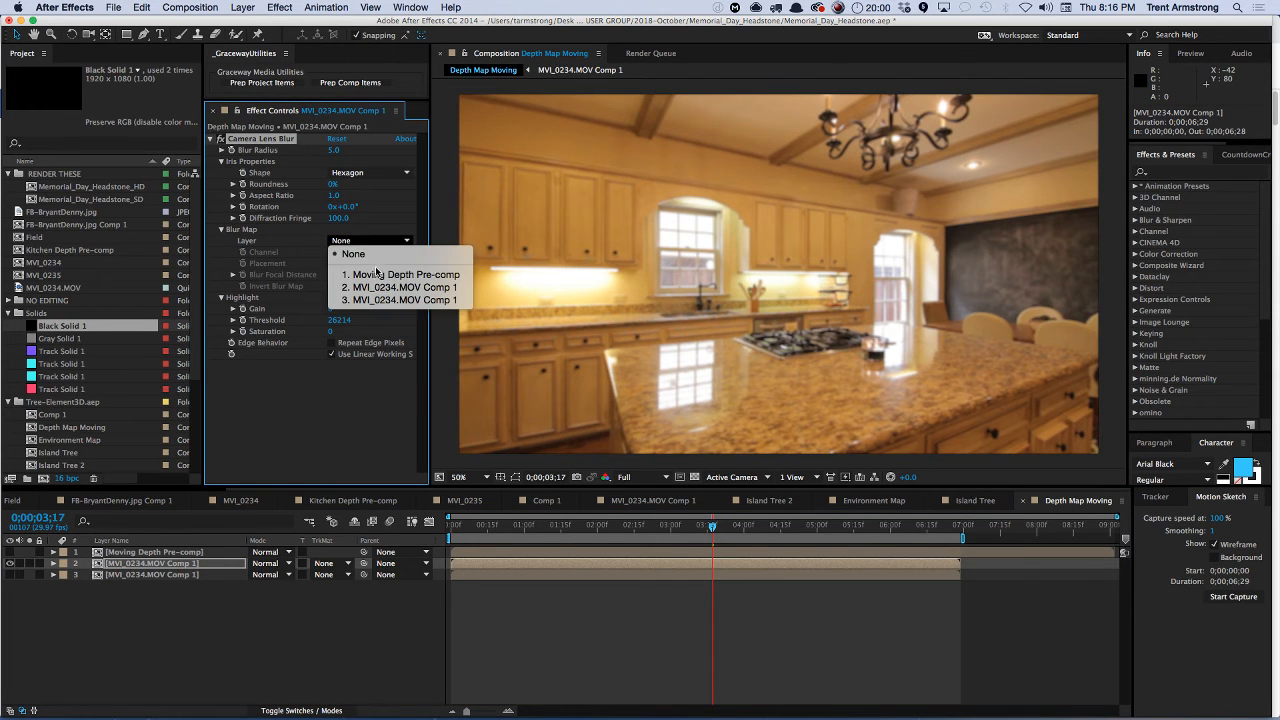
click(380, 276)
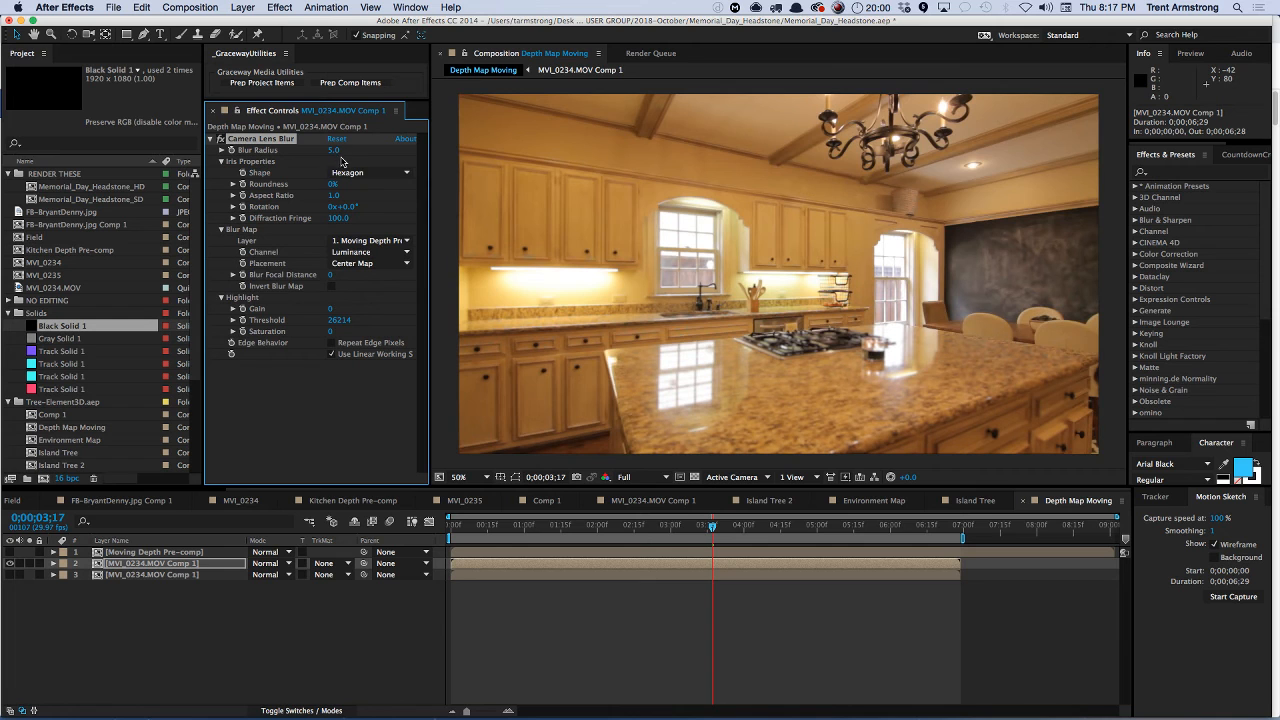
- Set the Camera Lens Blur's Blur Radius to 39 and enable Repeat Edge Pixels
drag(333, 149, 392, 160)
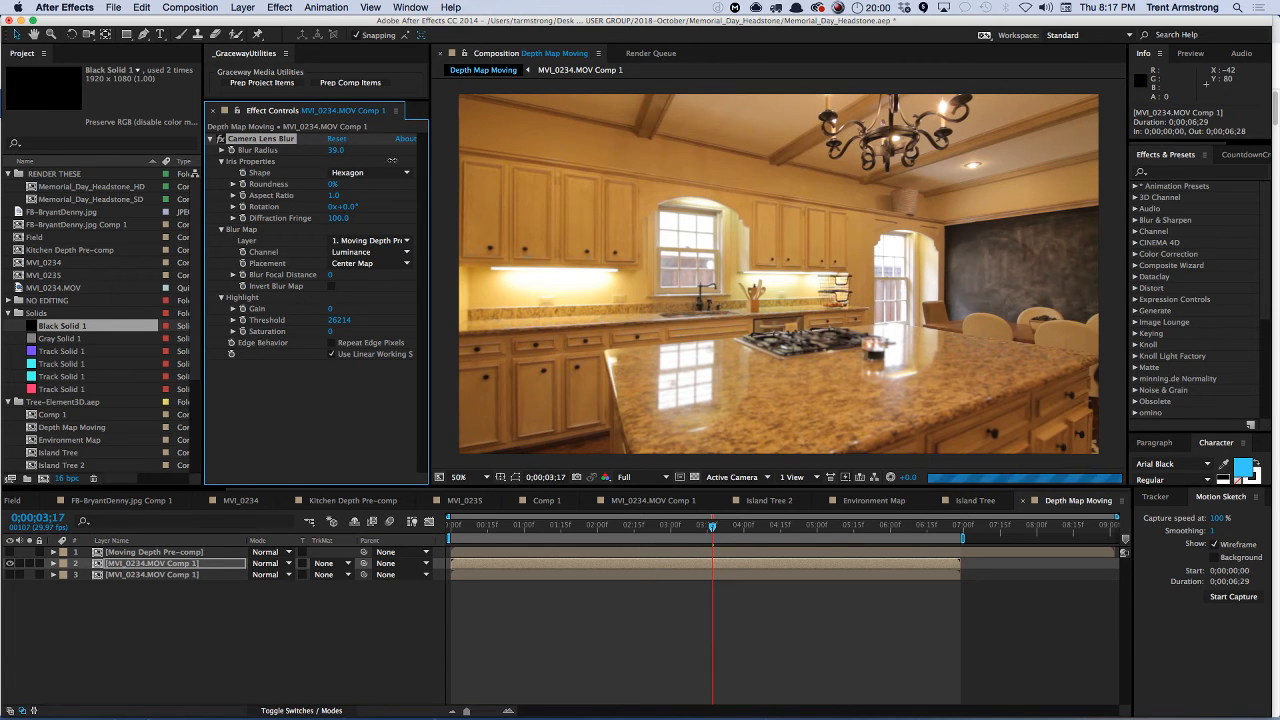
click(338, 150)
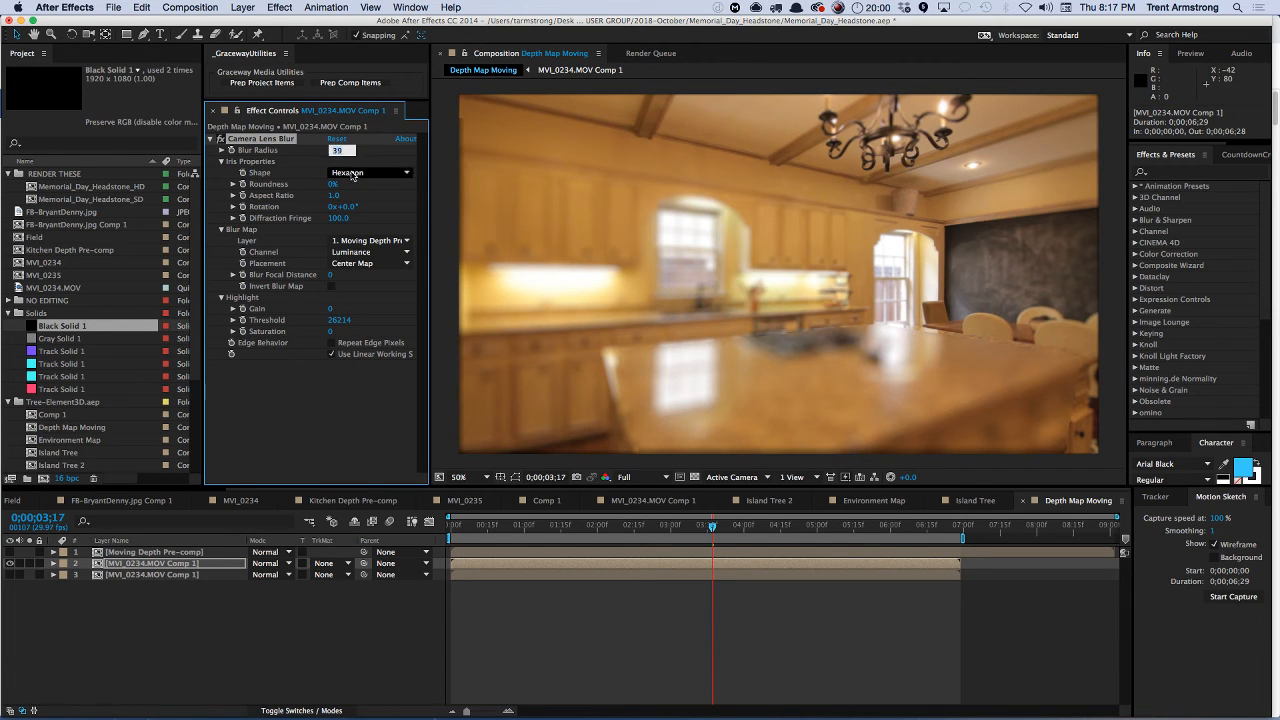
key(Return)
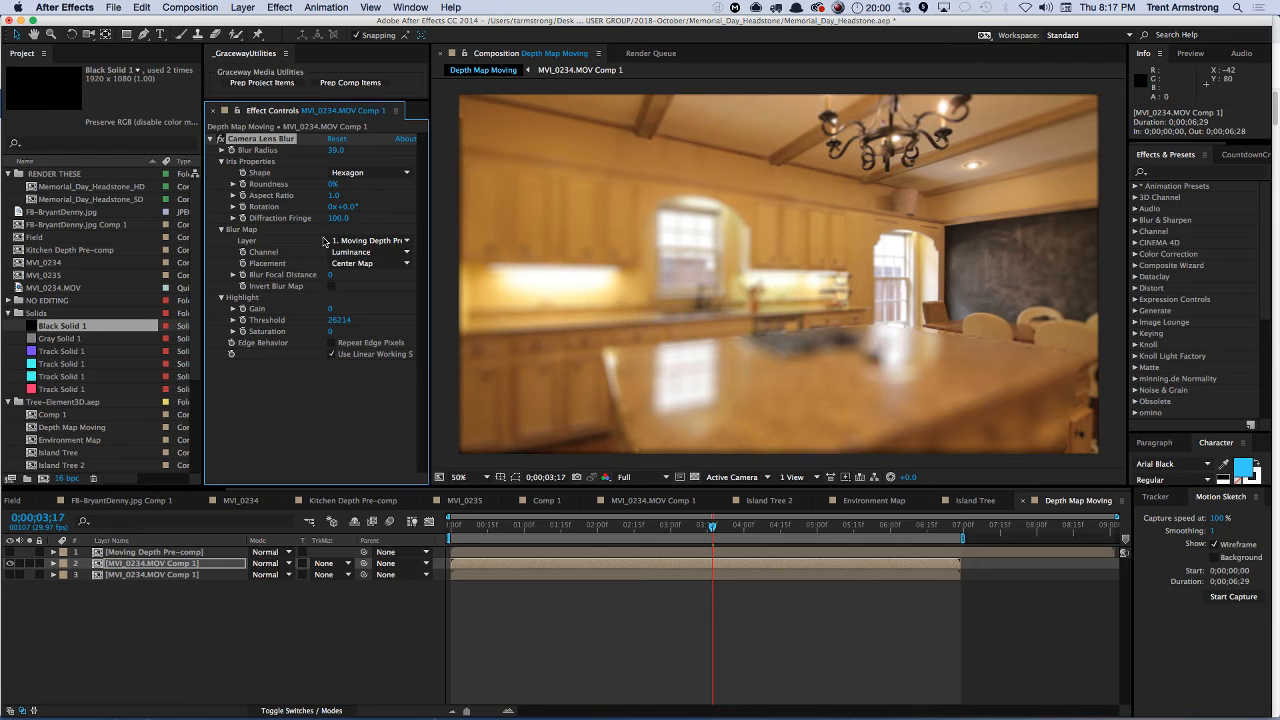
click(336, 343)
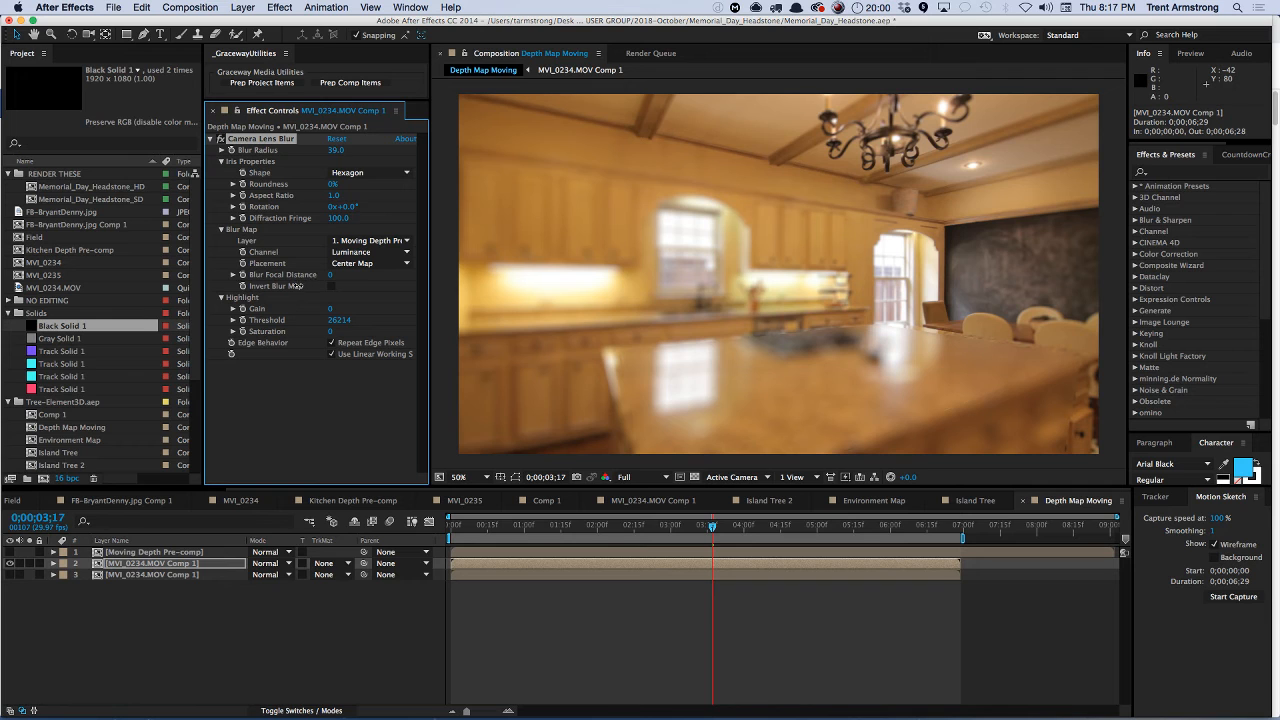
- Set the Blur Focal Distance of the Camera Lens Blur to 20
mouse_move(330, 275)
mouse_down()
mouse_move(410, 275)
mouse_move(349, 303)
mouse_move(342, 275)
mouse_up()
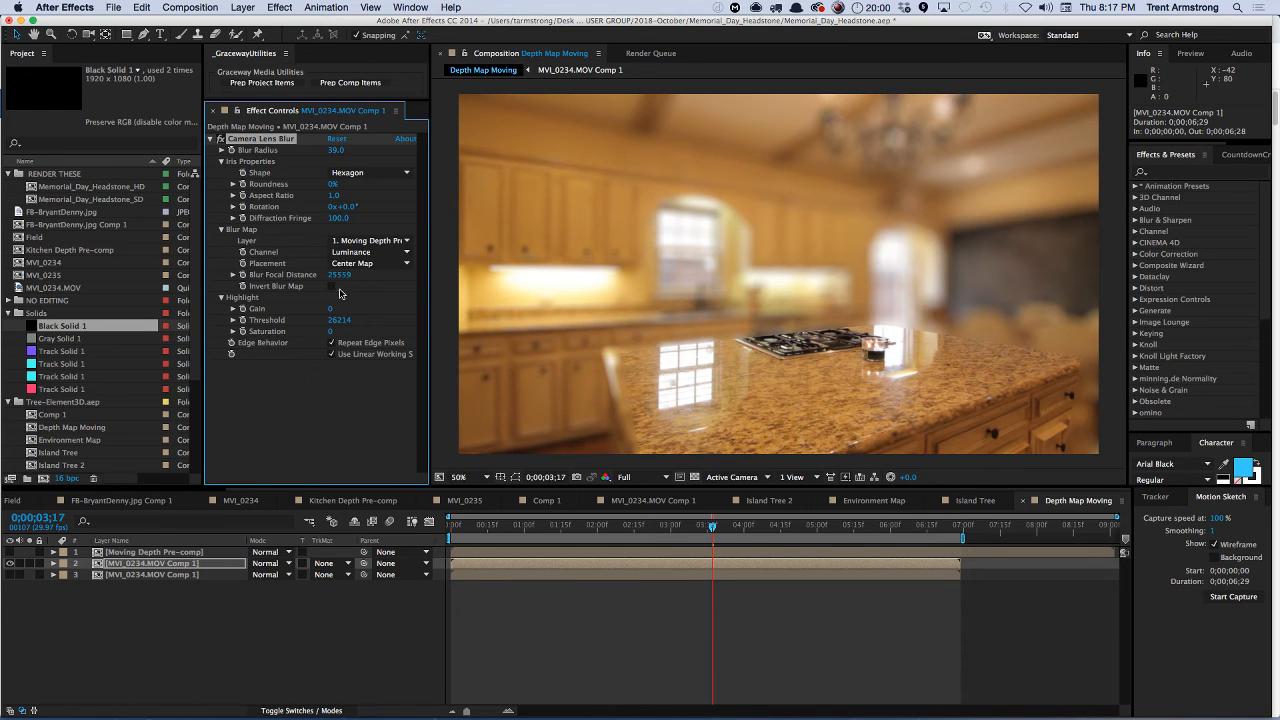
click(340, 275)
text(20)
key(Return)
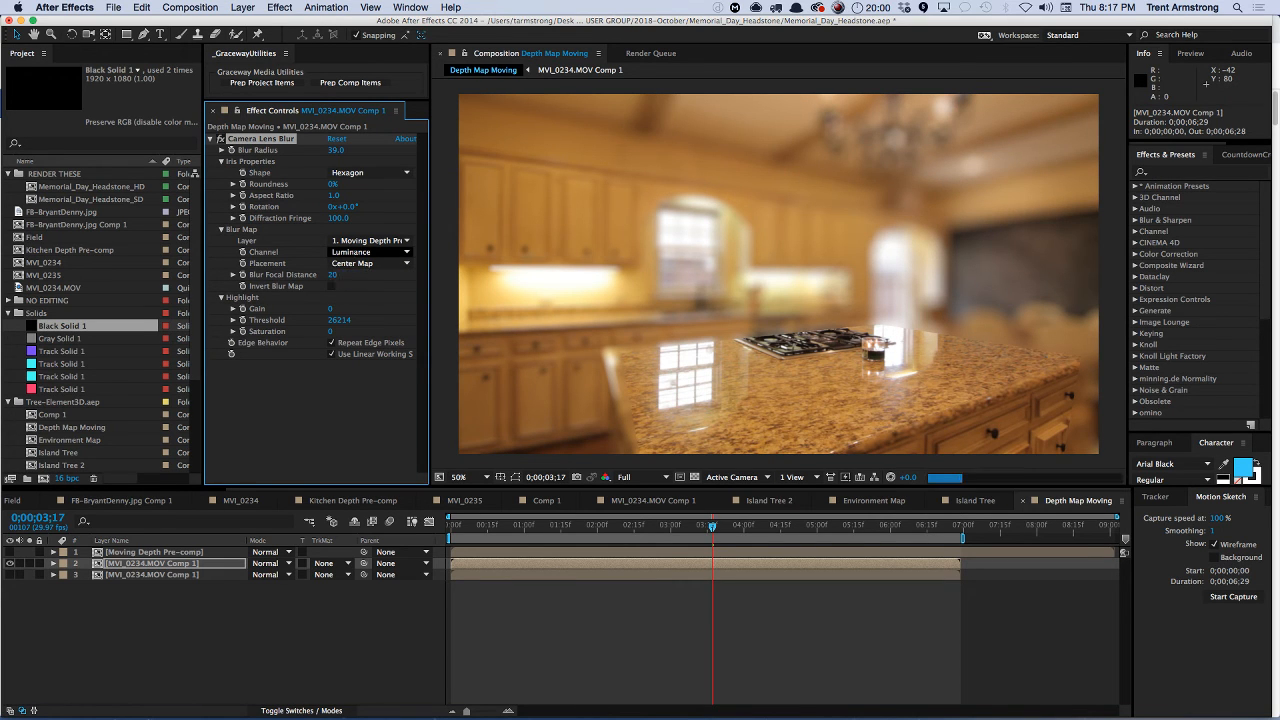
- Set the Camera Lens Blur's Blur Focal Distance to 20000 and its Blur Map Placement to Stretch Map to Fit
click(333, 282)
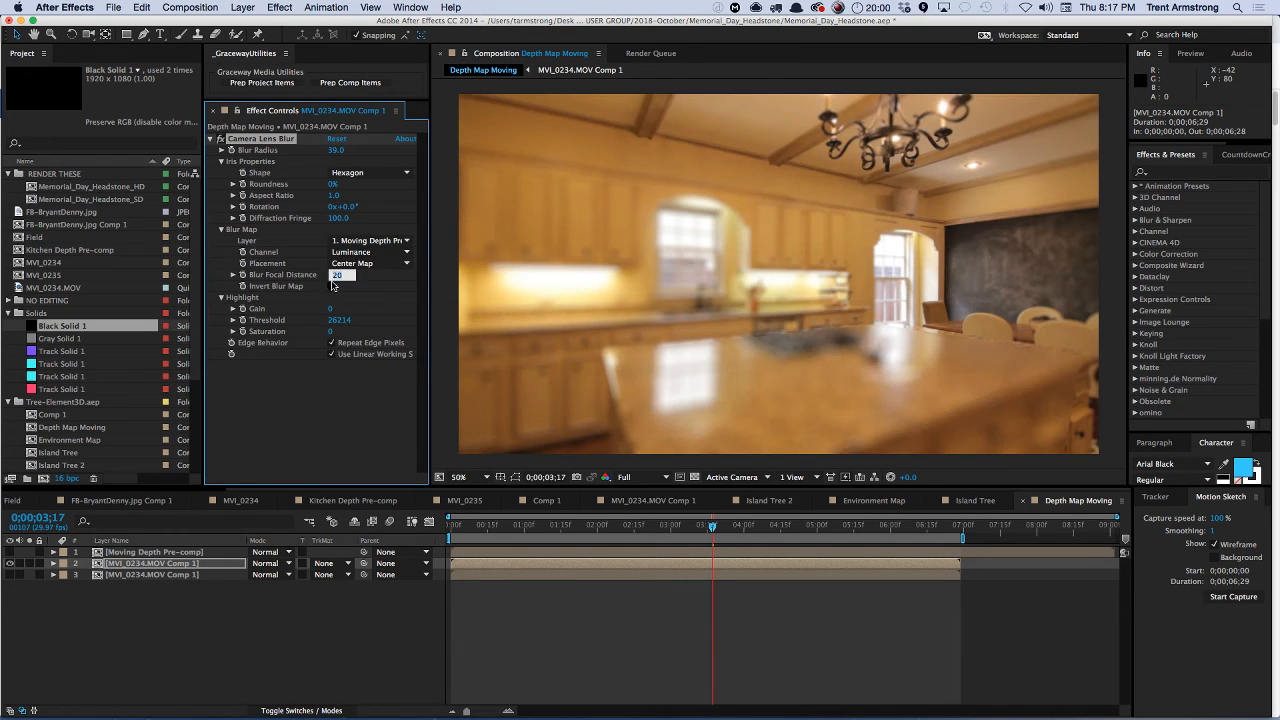
text(20000)
key(Return)
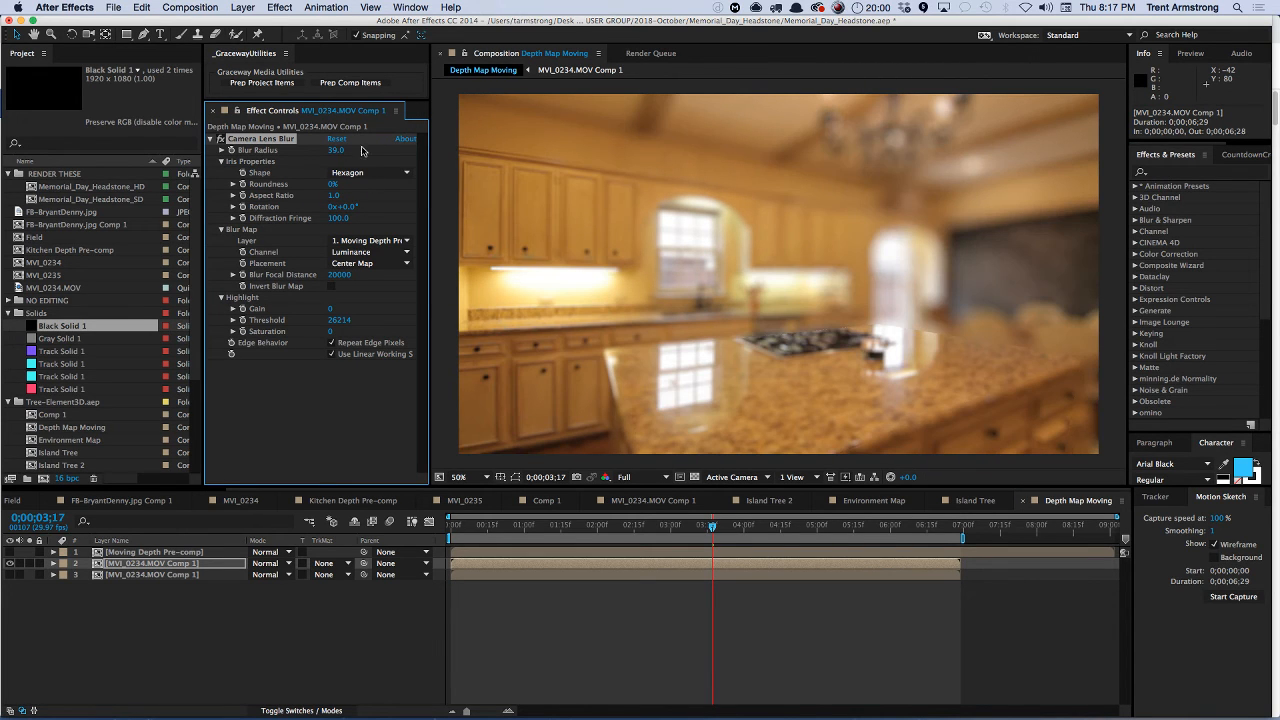
click(382, 264)
click(383, 289)
- Reduce the Camera Lens Blur's Blur Radius to 12 and raise its Blur Focal Distance to 28847
click(336, 151)
text(20)
key(Return)
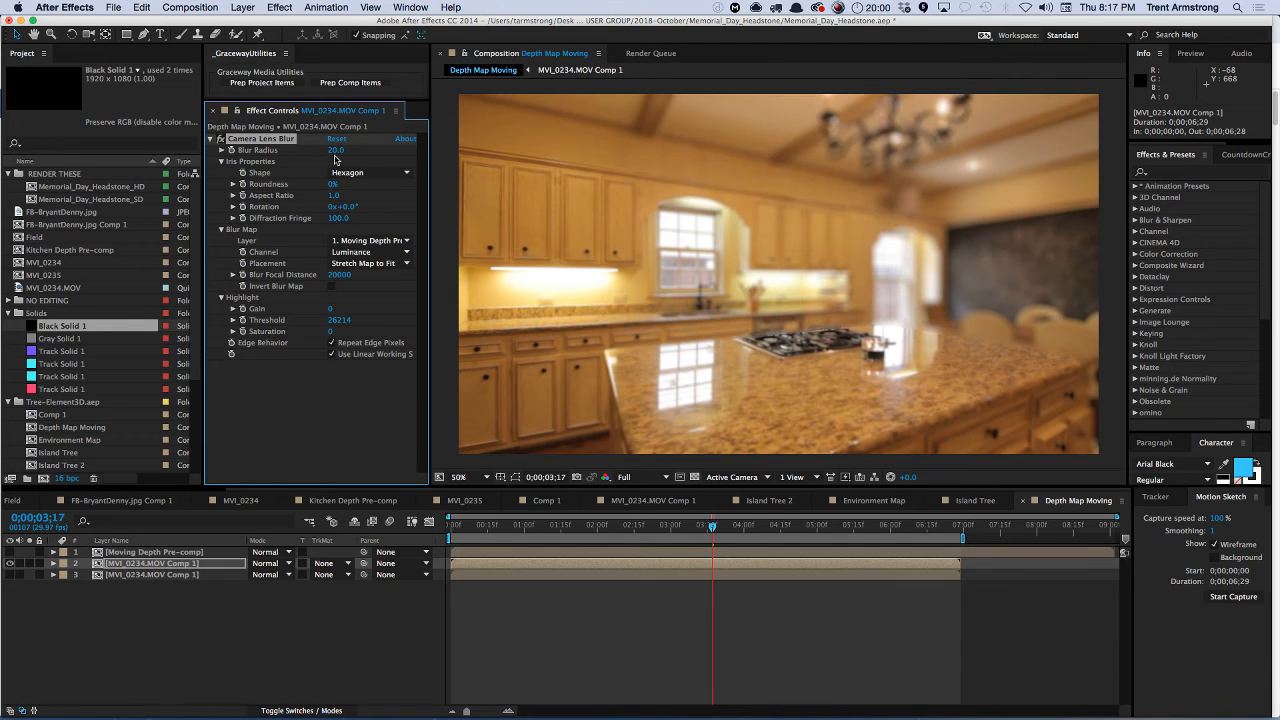
click(336, 151)
text(12)
key(Return)
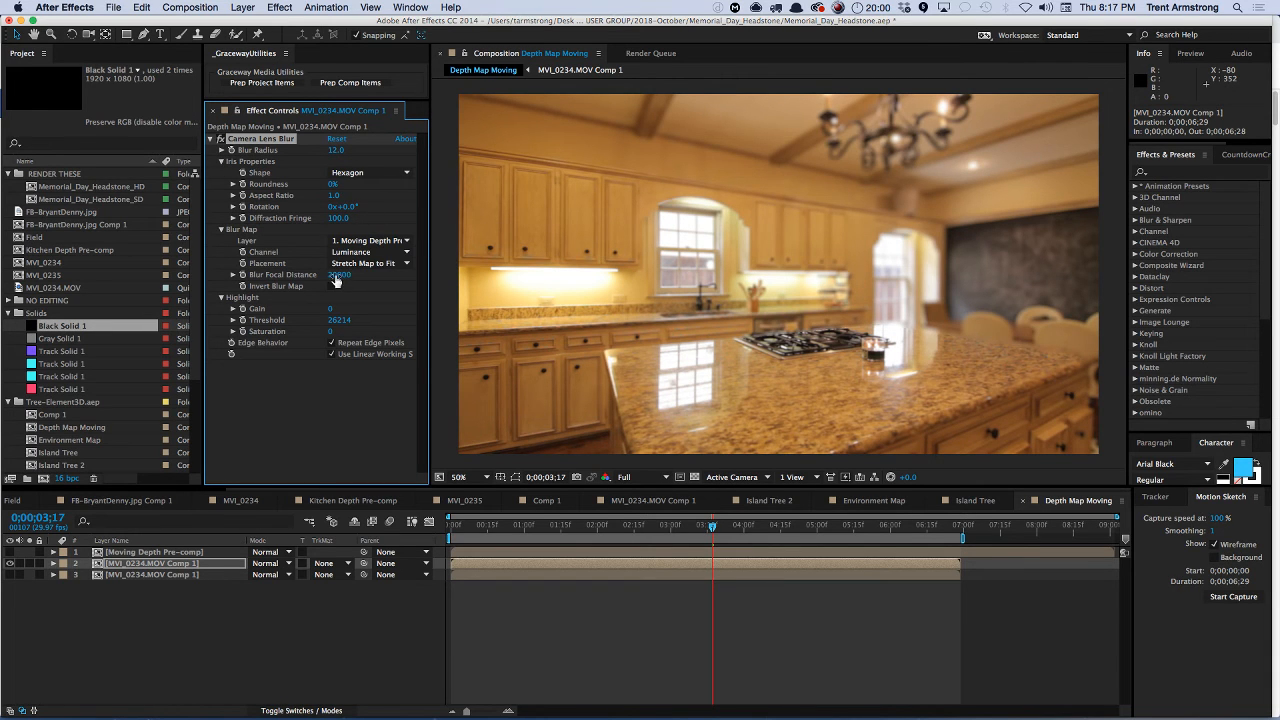
drag(338, 274, 364, 275)
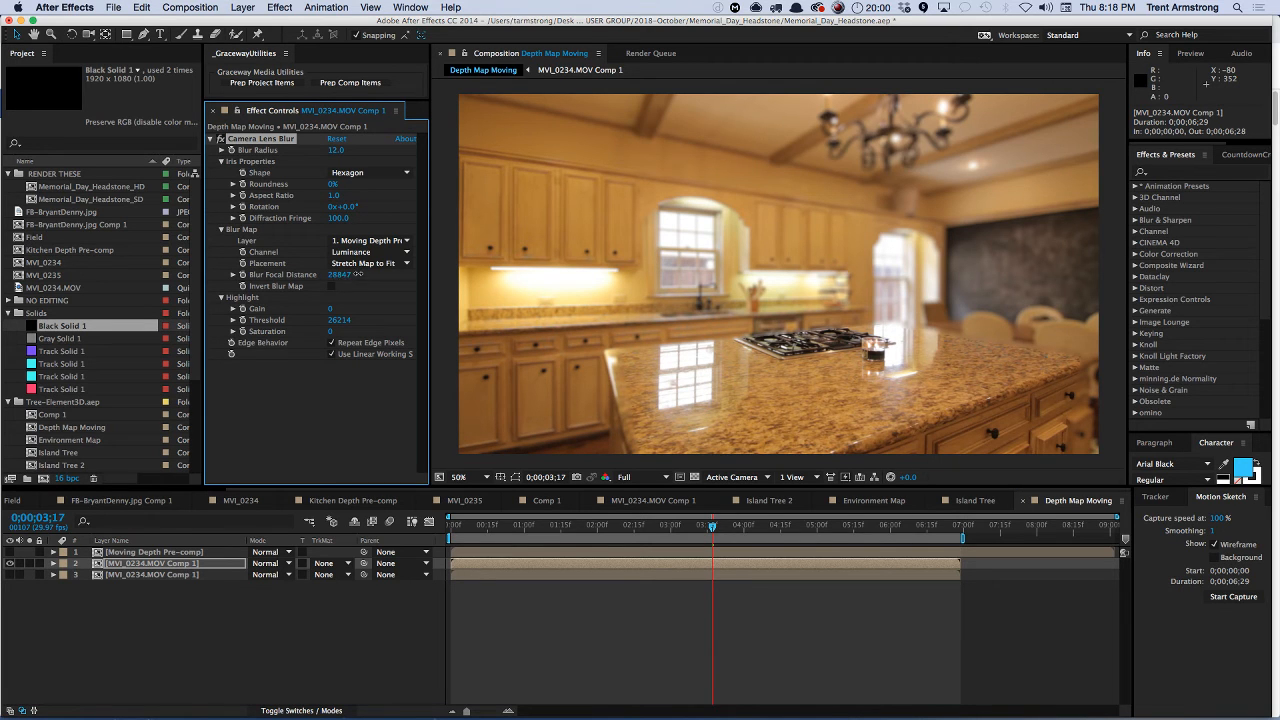
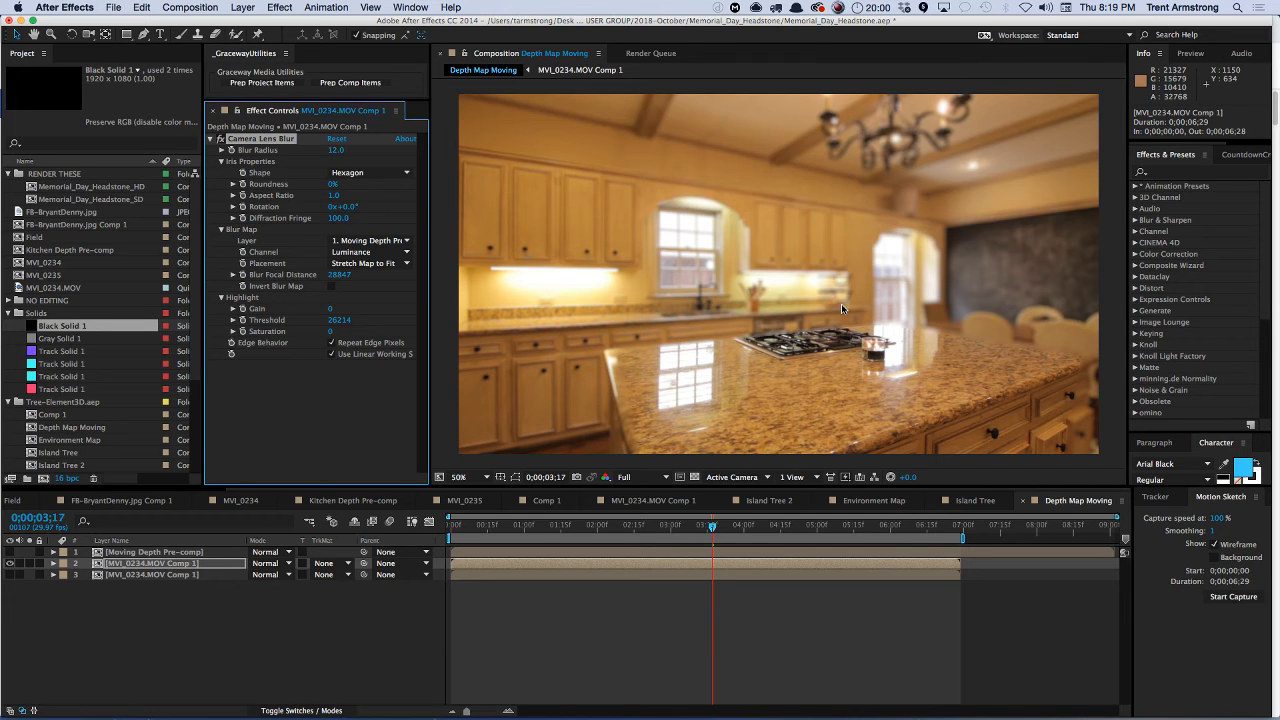
- Compare the composition settings of Depth Map Moving and its nested Moving Depth Pre-comp, leaving both unchanged
key(super+k)
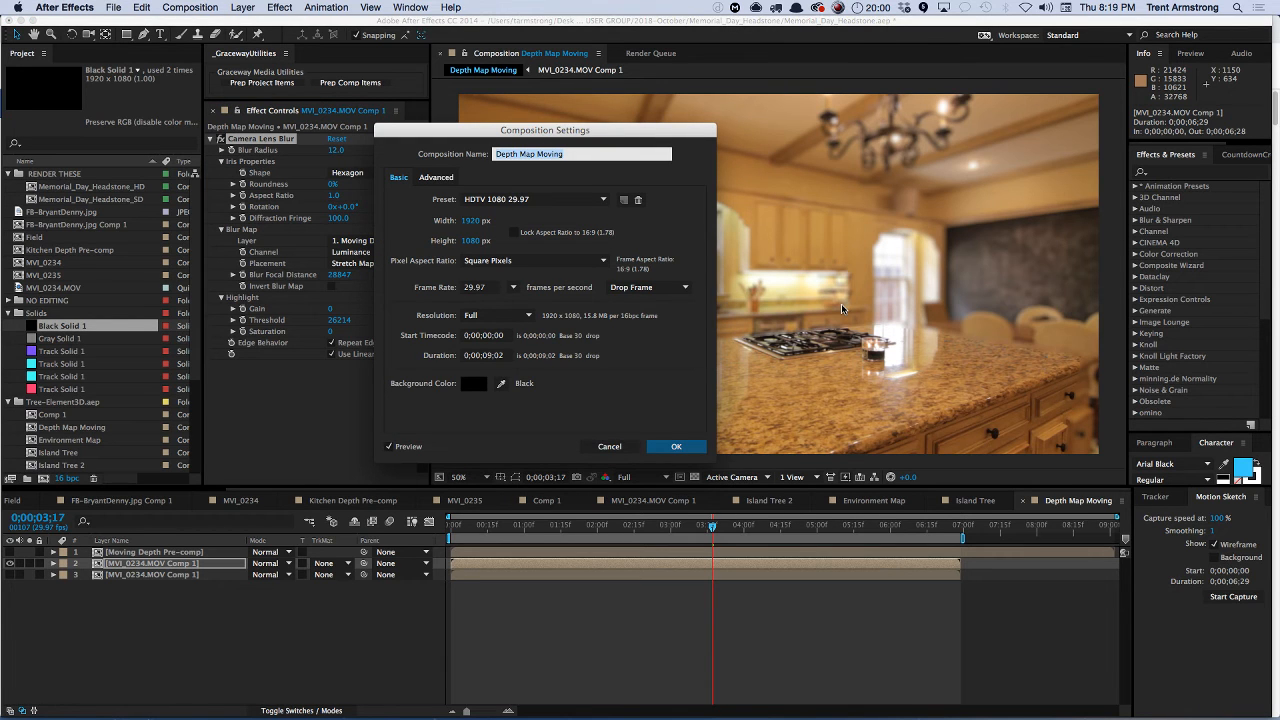
key(Escape)
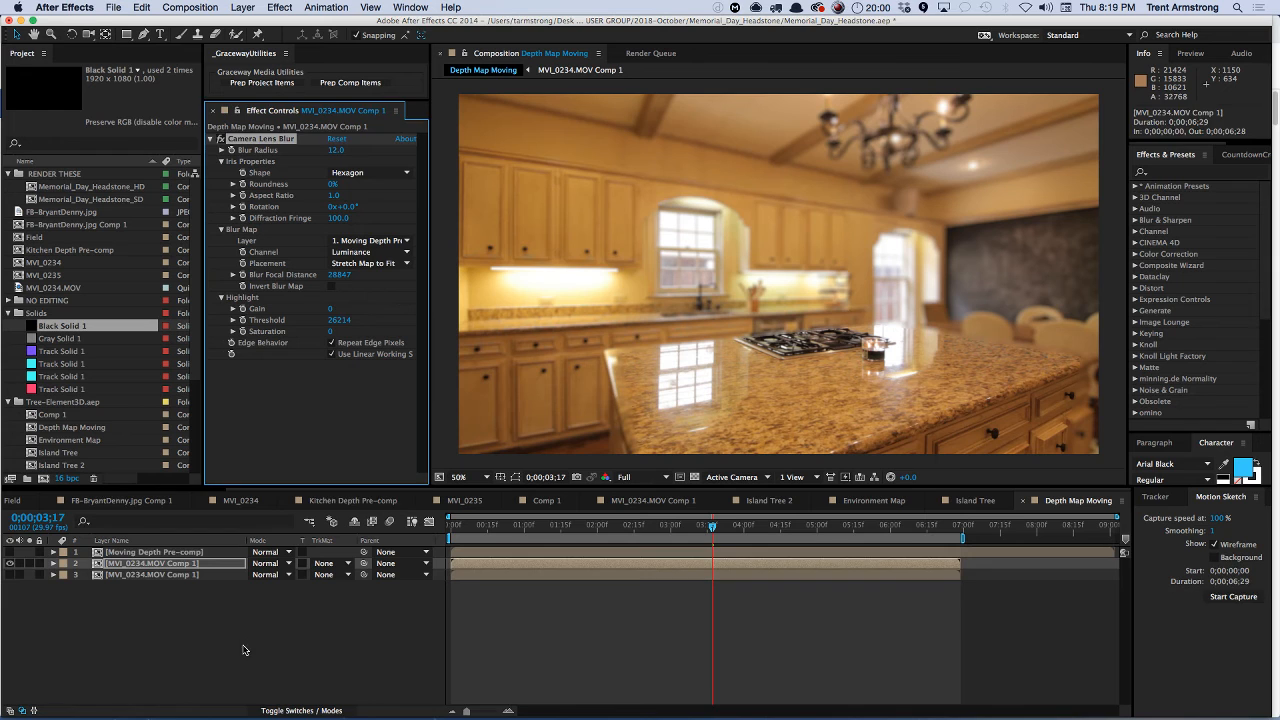
click(241, 645)
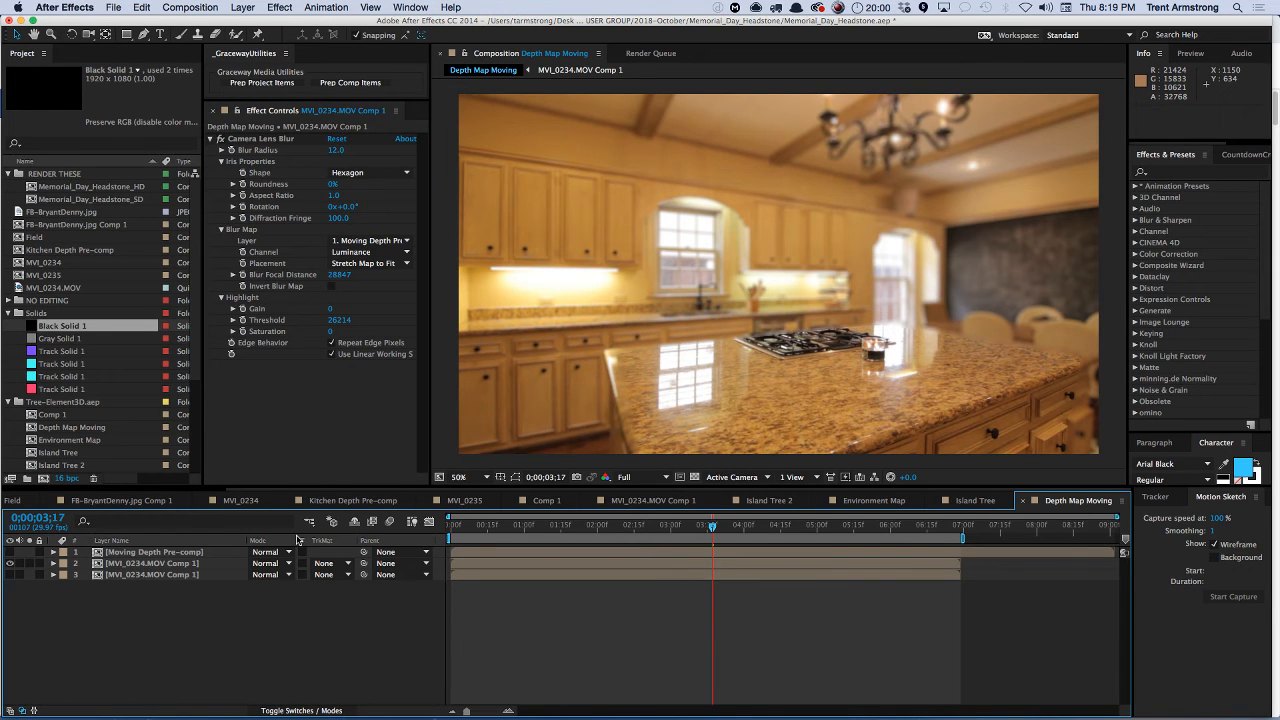
click(144, 552)
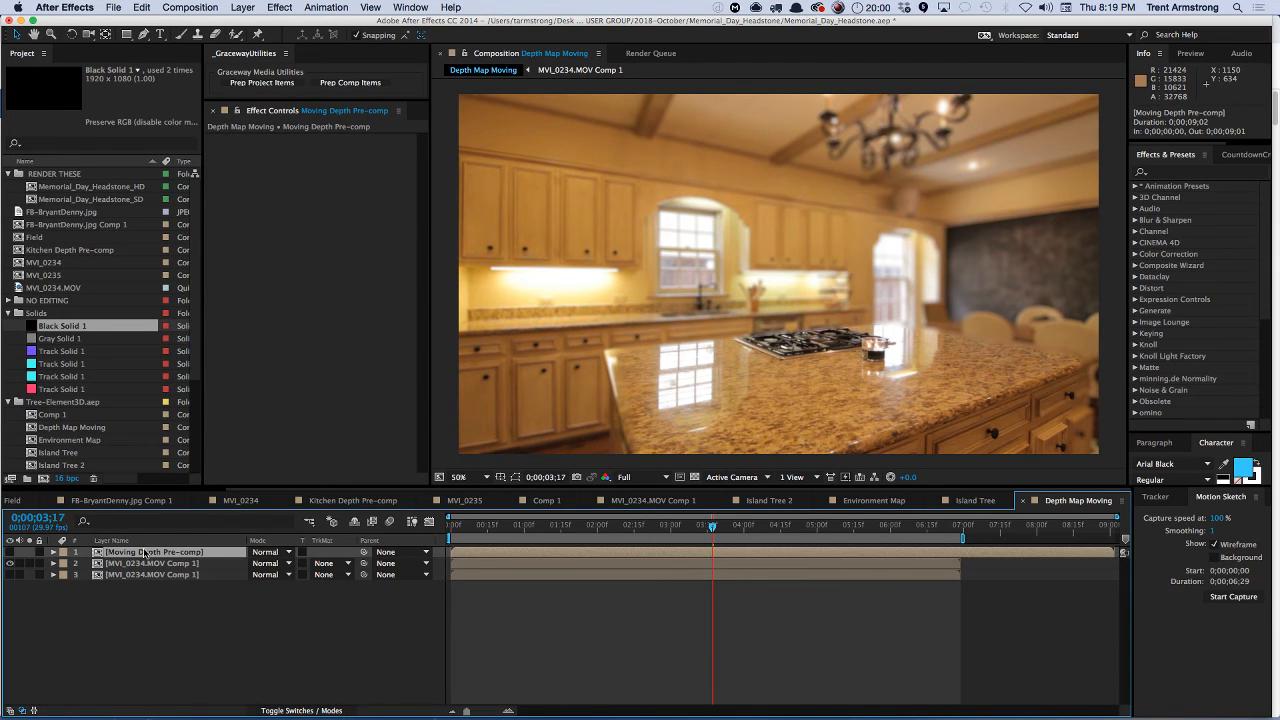
double_click(144, 552)
key(super+k)
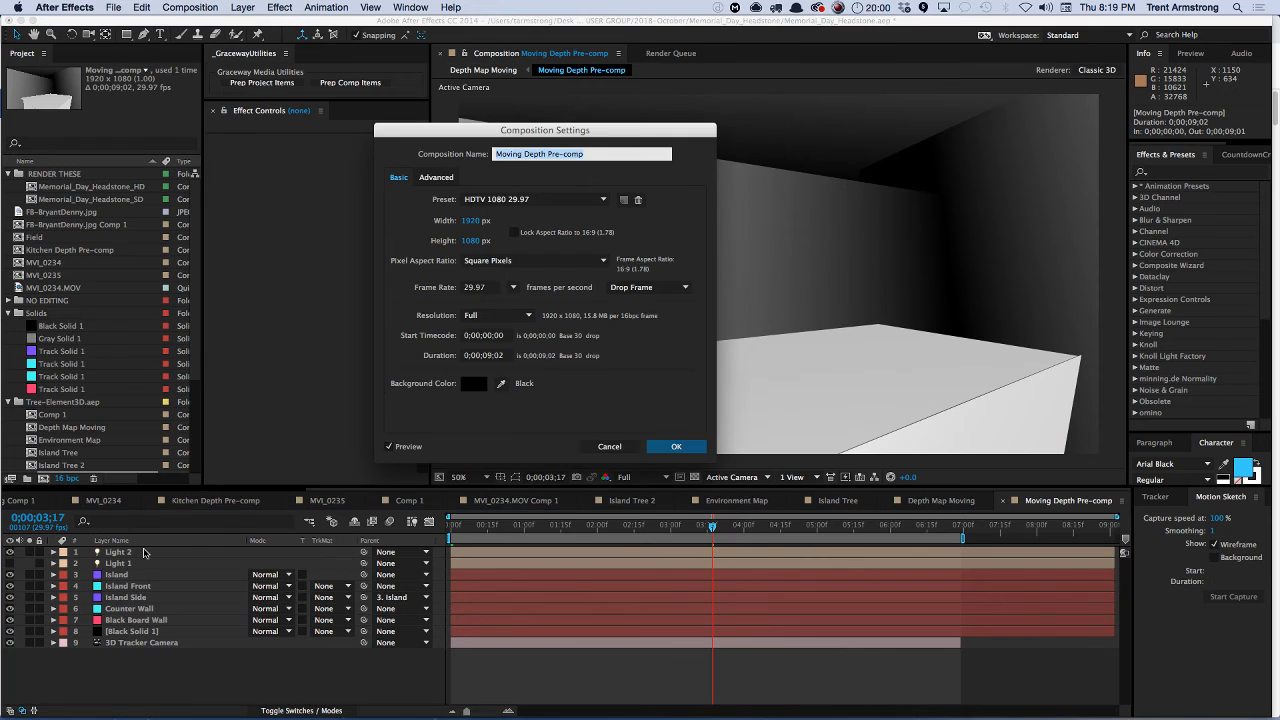
key(Return)
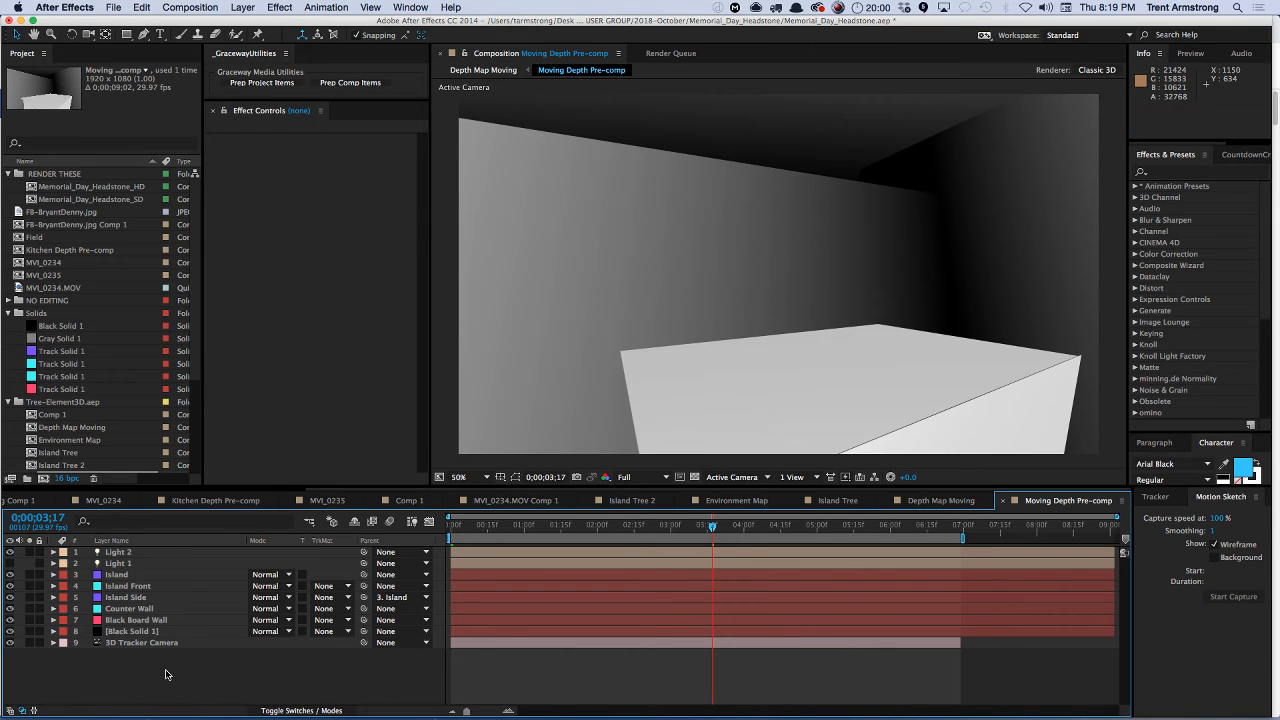
key(super+w)
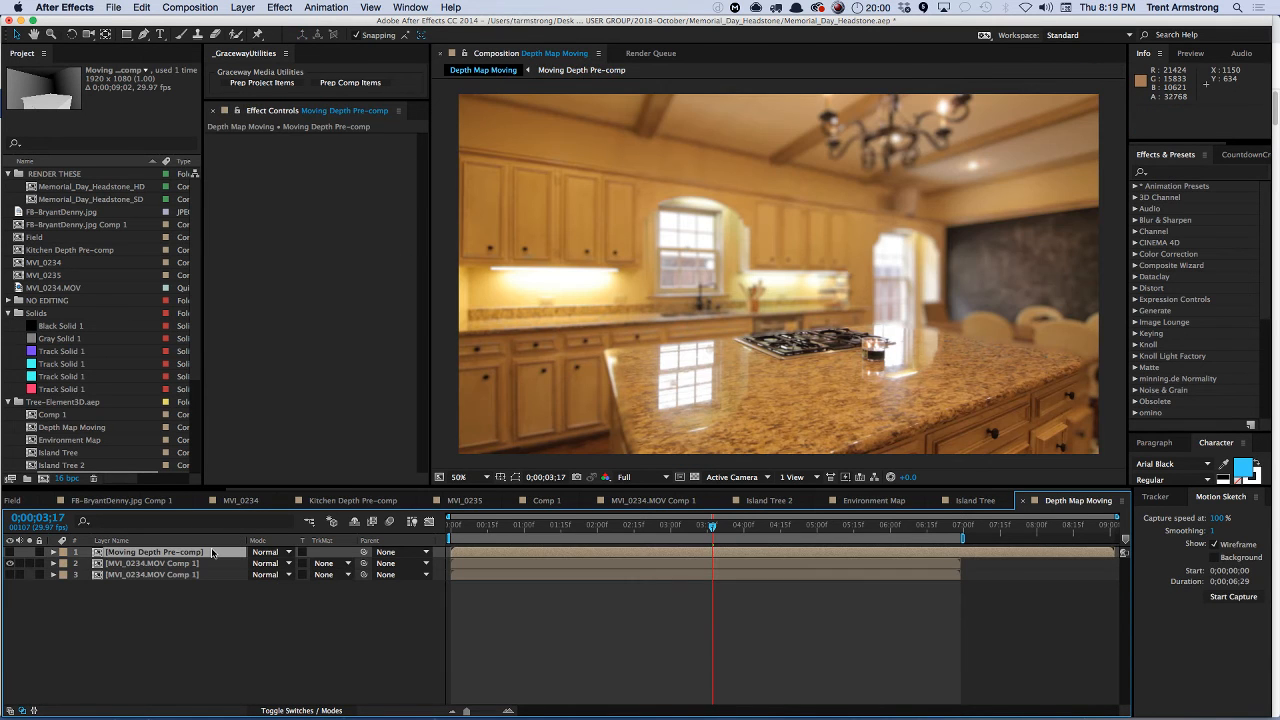
click(276, 617)
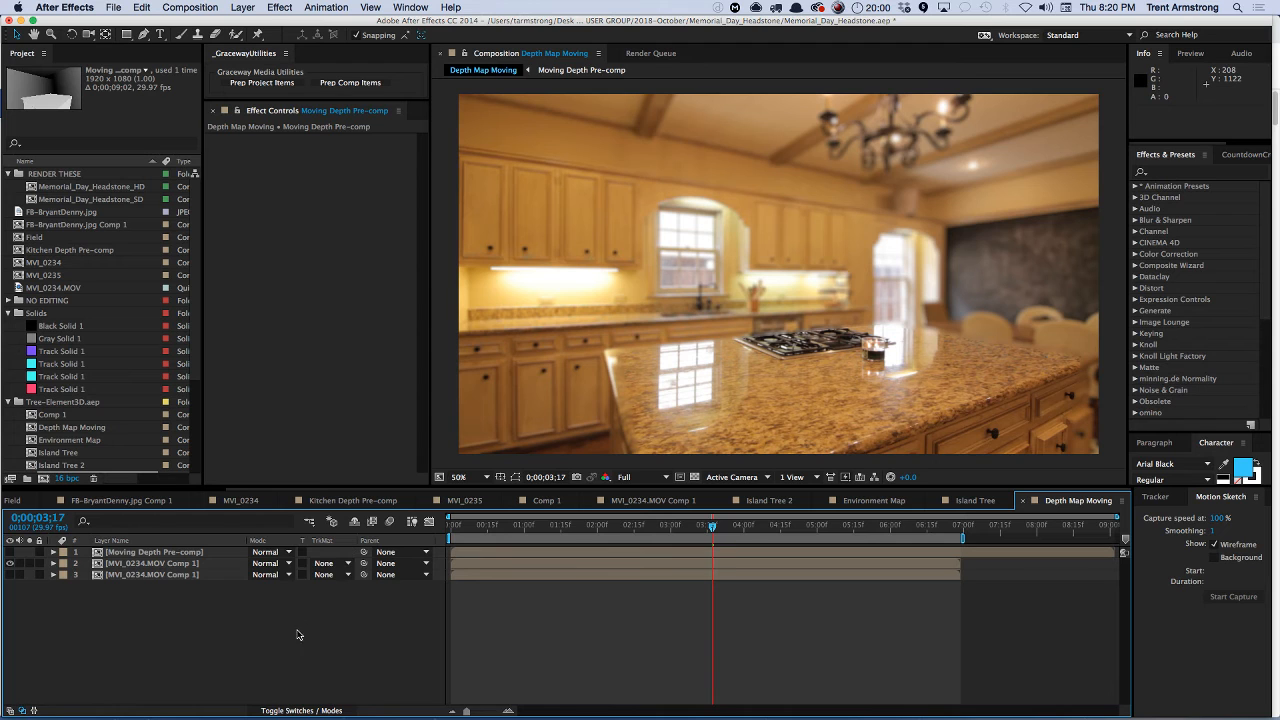
- Collapse the Solids, Tree-Element3D.aep and RENDER THESE folders in the project
click(8, 313)
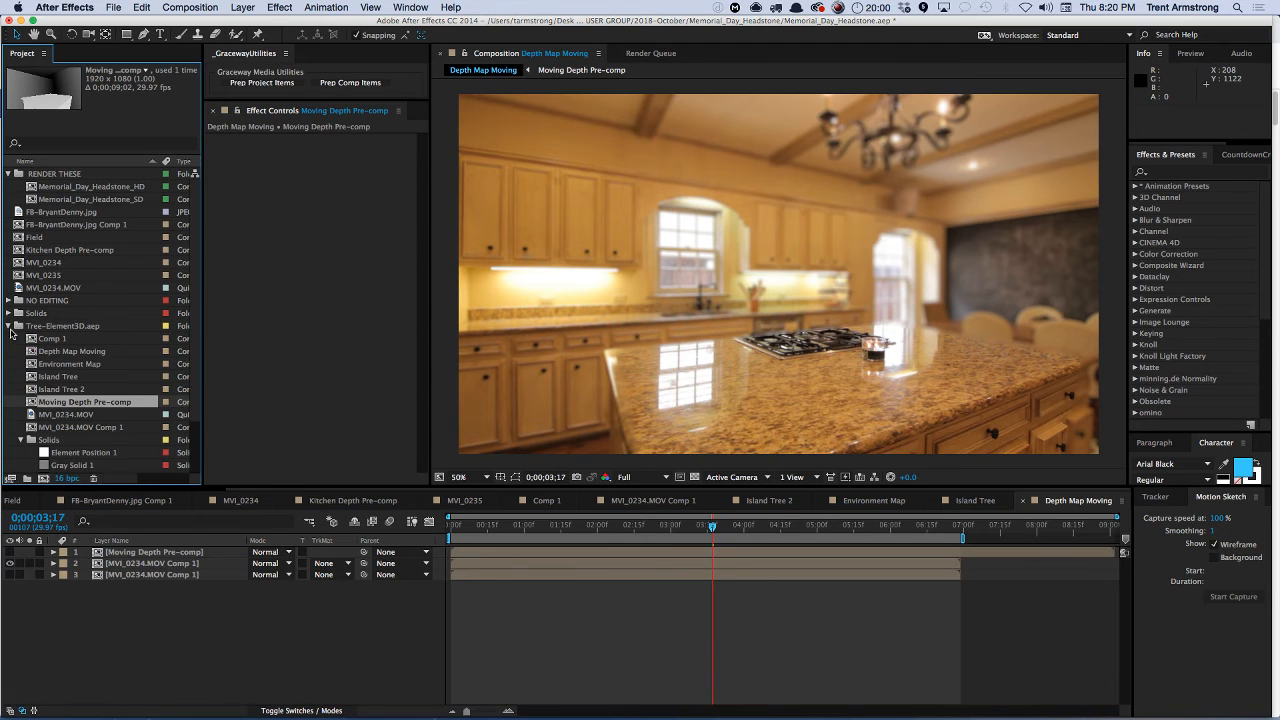
click(8, 326)
click(96, 356)
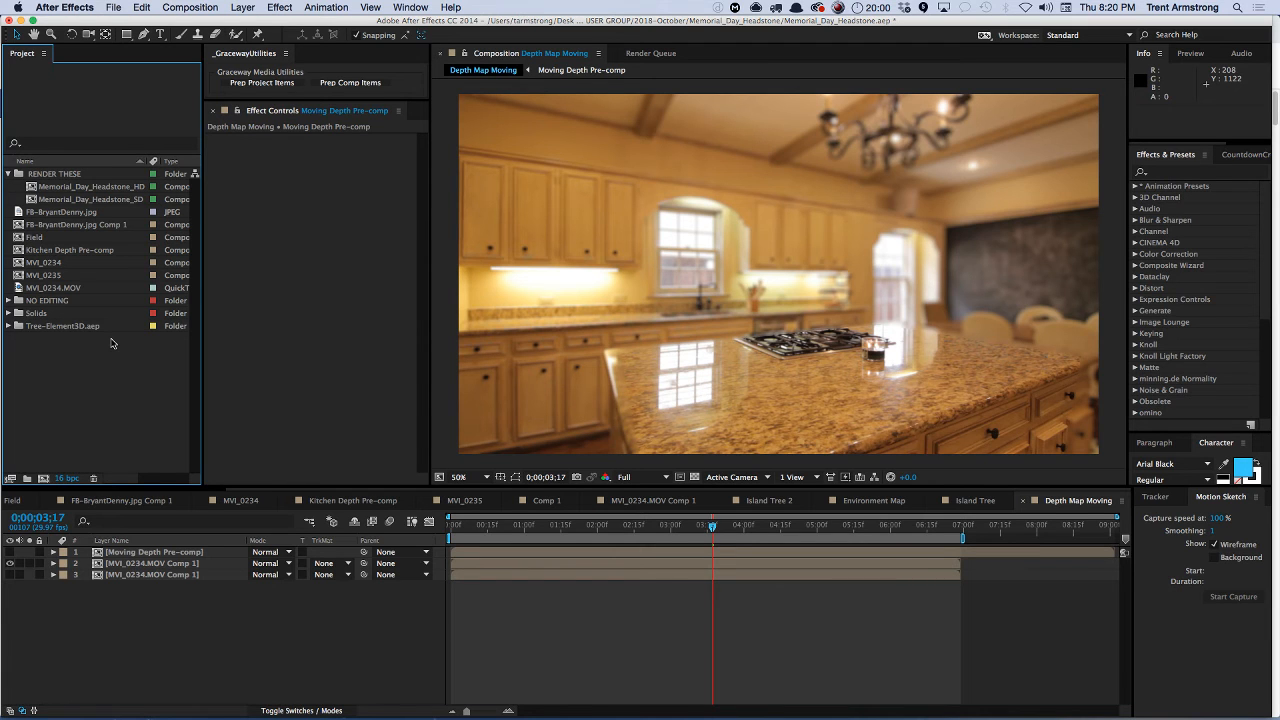
click(268, 636)
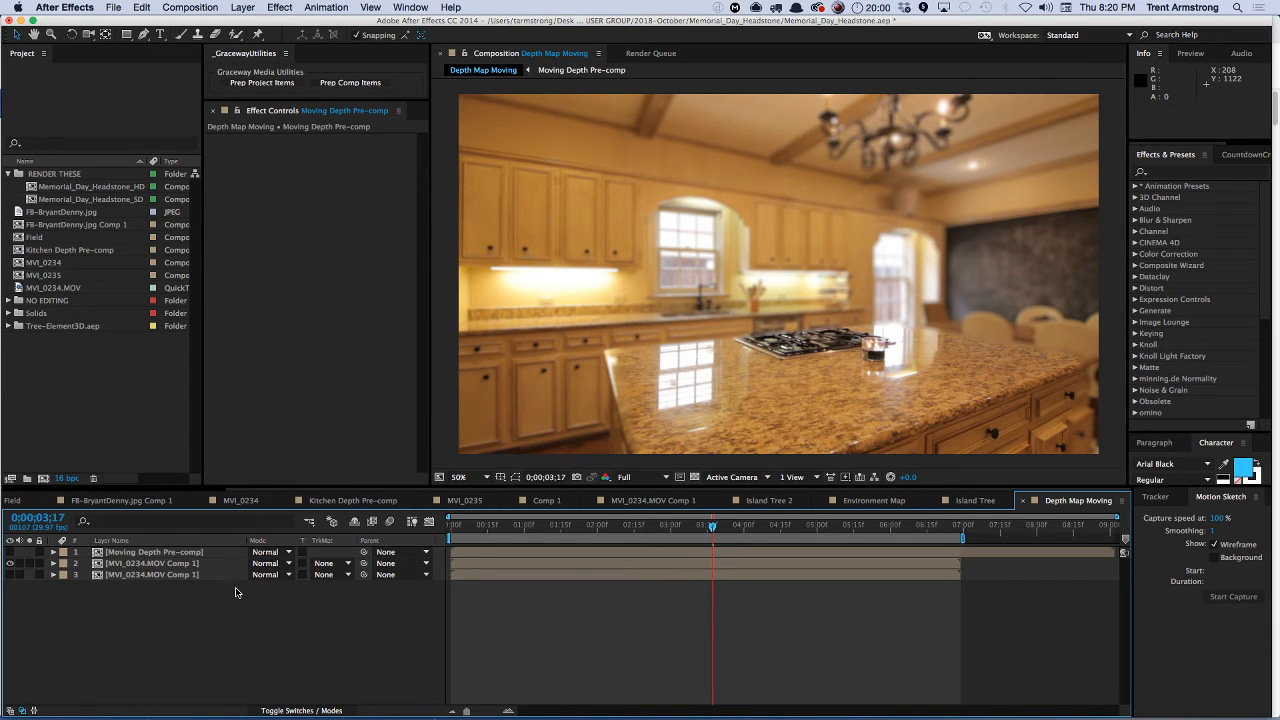
key(super+Tab)
click(154, 397)
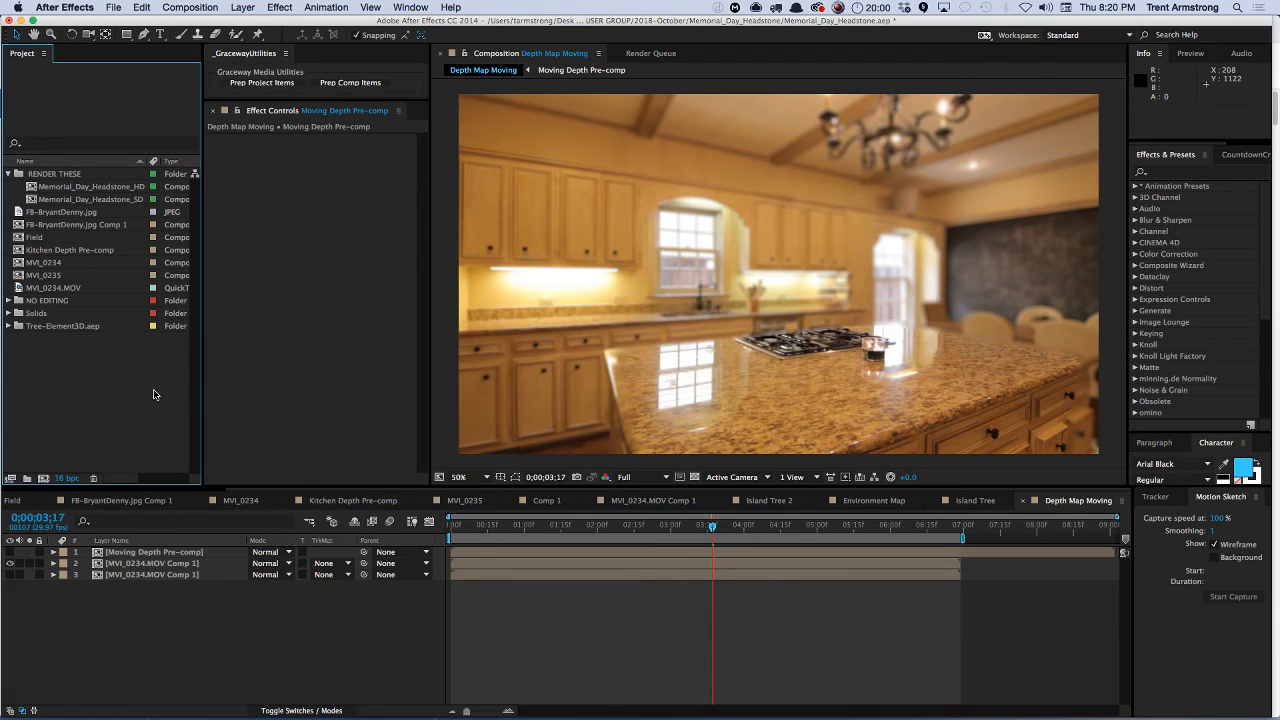
click(9, 174)
- Gather all project items into one new folder, keeping its default name
click(99, 289)
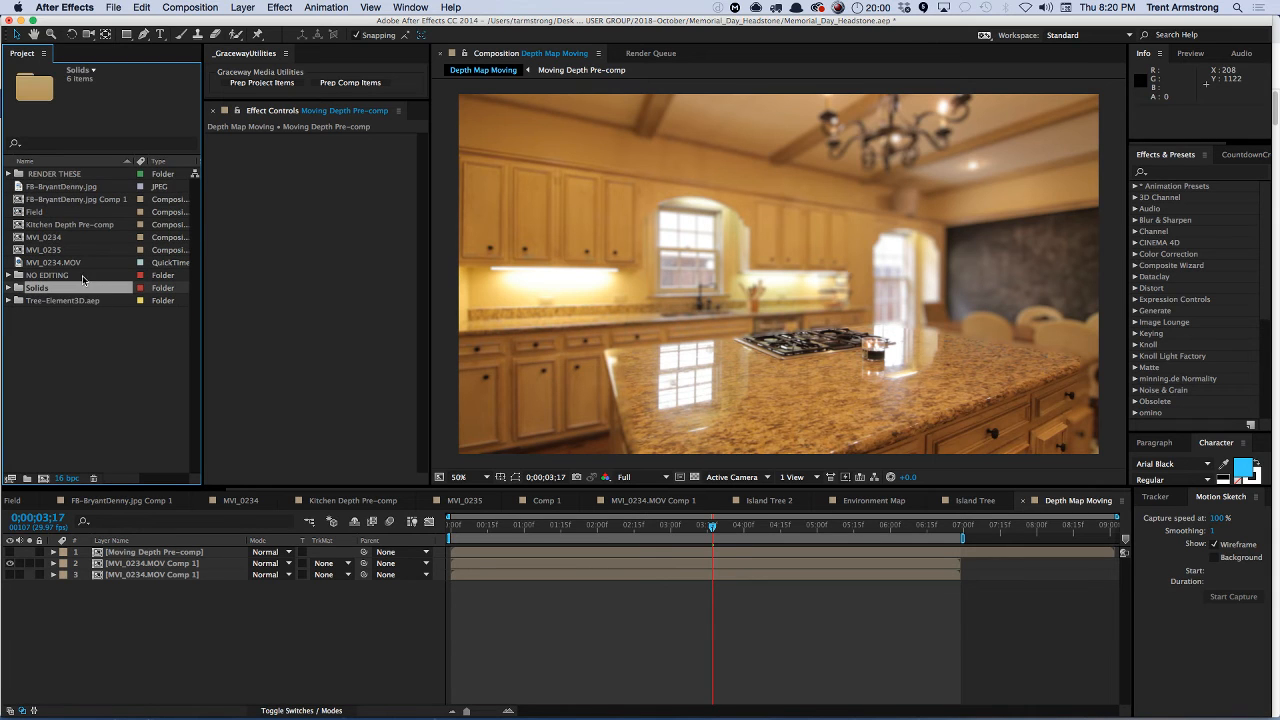
click(50, 314)
drag(38, 342, 76, 172)
drag(64, 236, 28, 476)
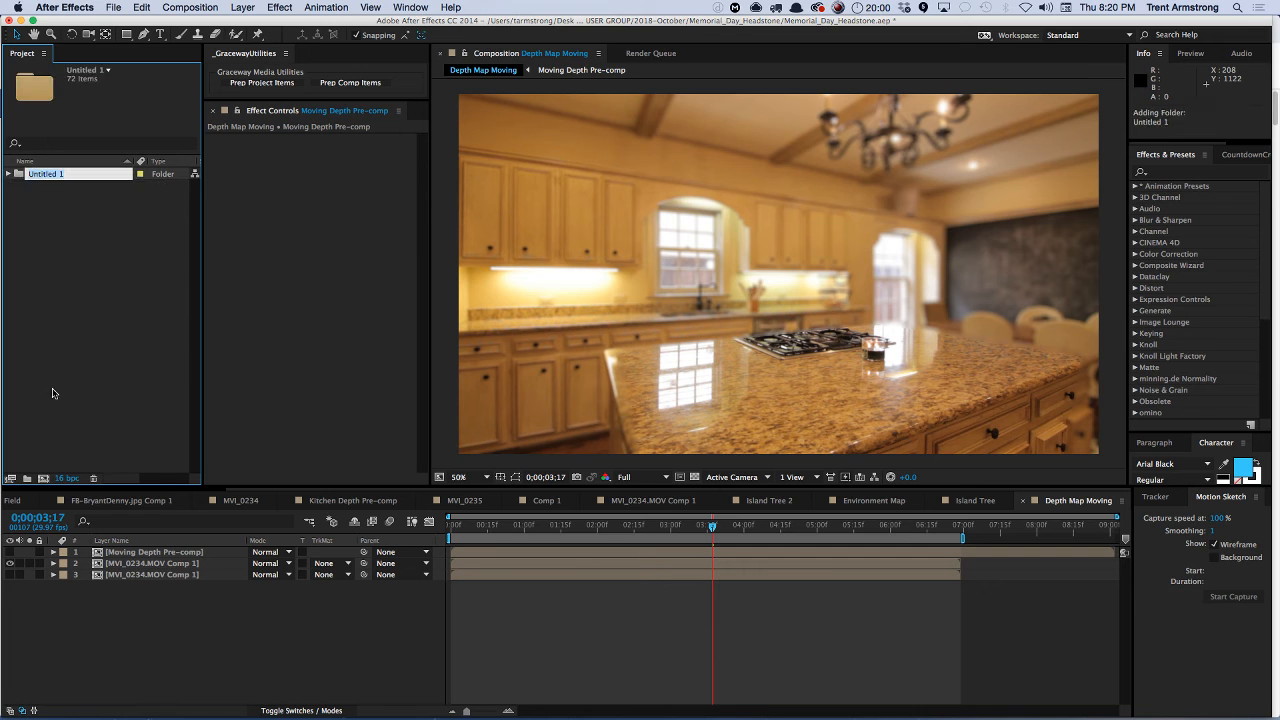
click(75, 265)
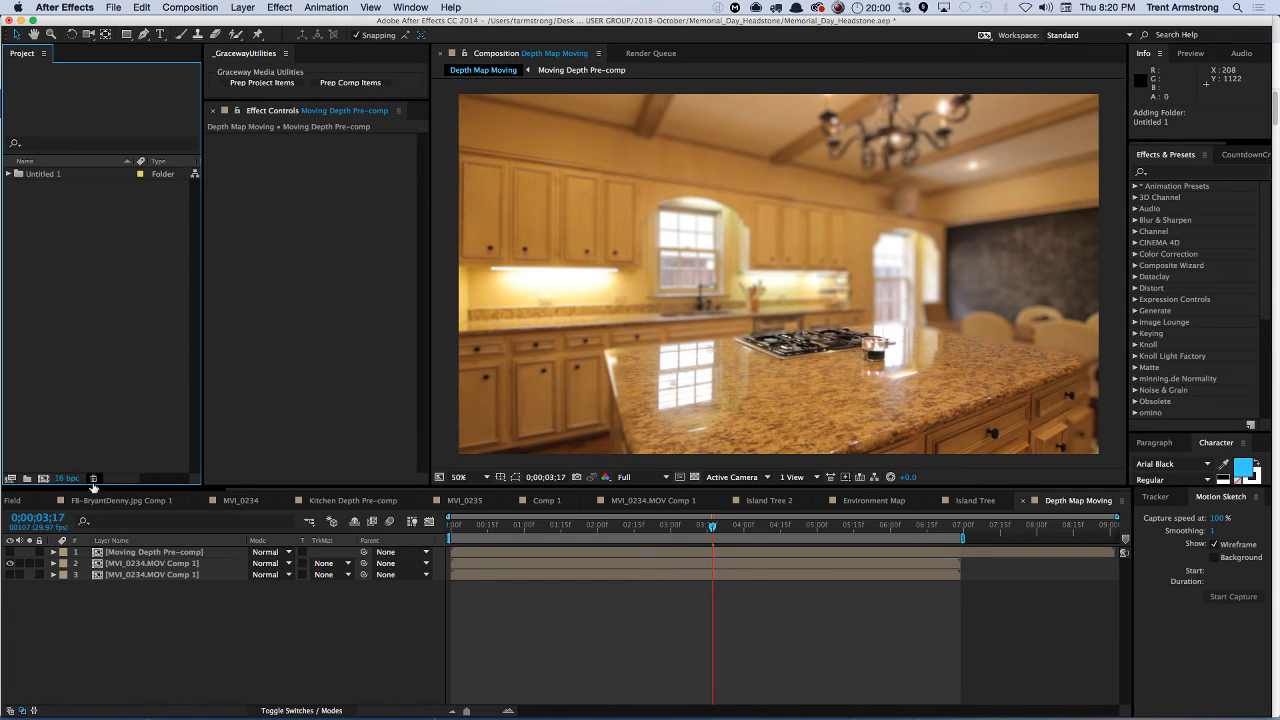
- Close all open composition timelines so that no composition is left open
click(171, 663)
key(super+w)
key(super+w)
key(super+w)
key(super+w)
key(super+w)
key(super+w)
key(super+w)
key(super+w)
key(super+w)
key(super+w)
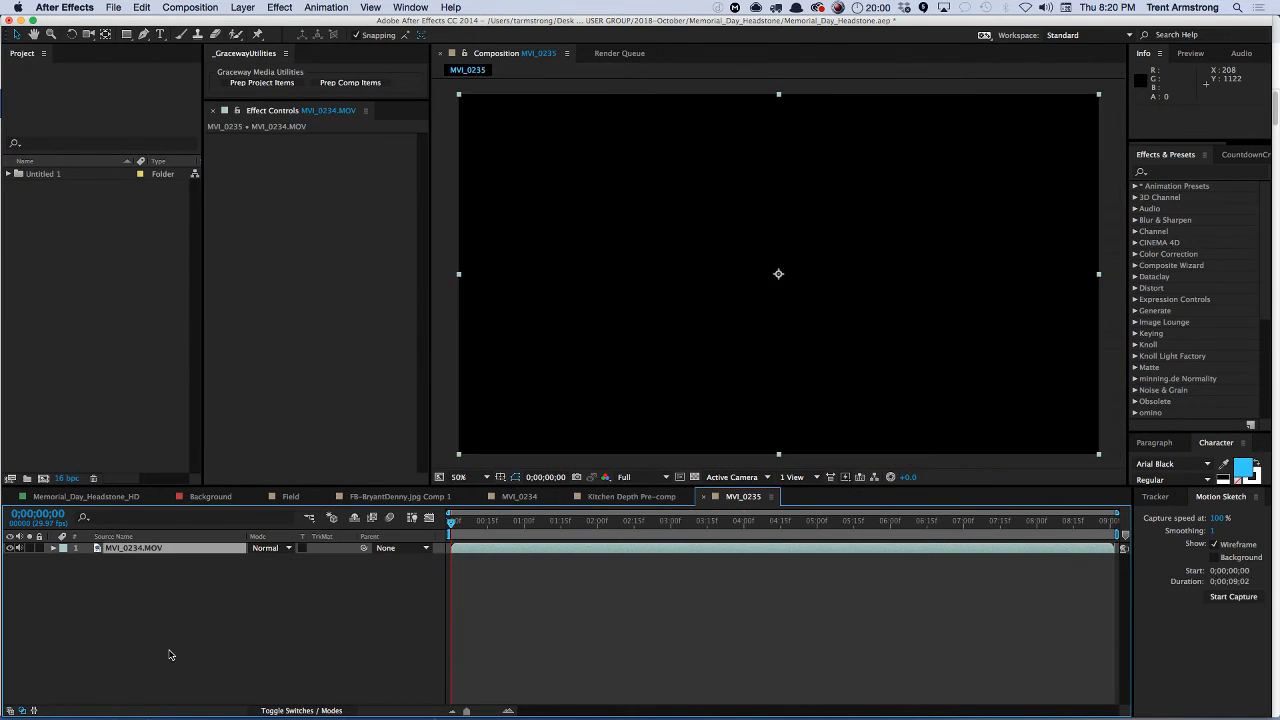
key(super+w)
key(super+w)
key(super+w)
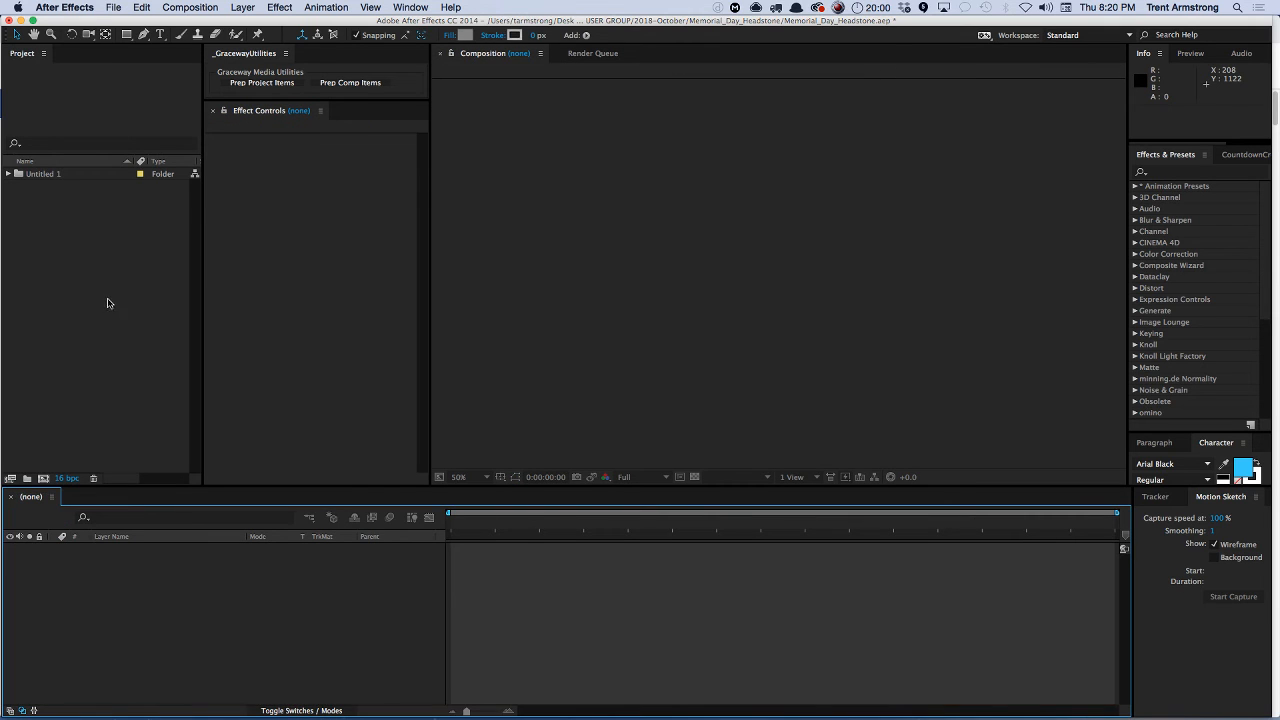
click(112, 293)
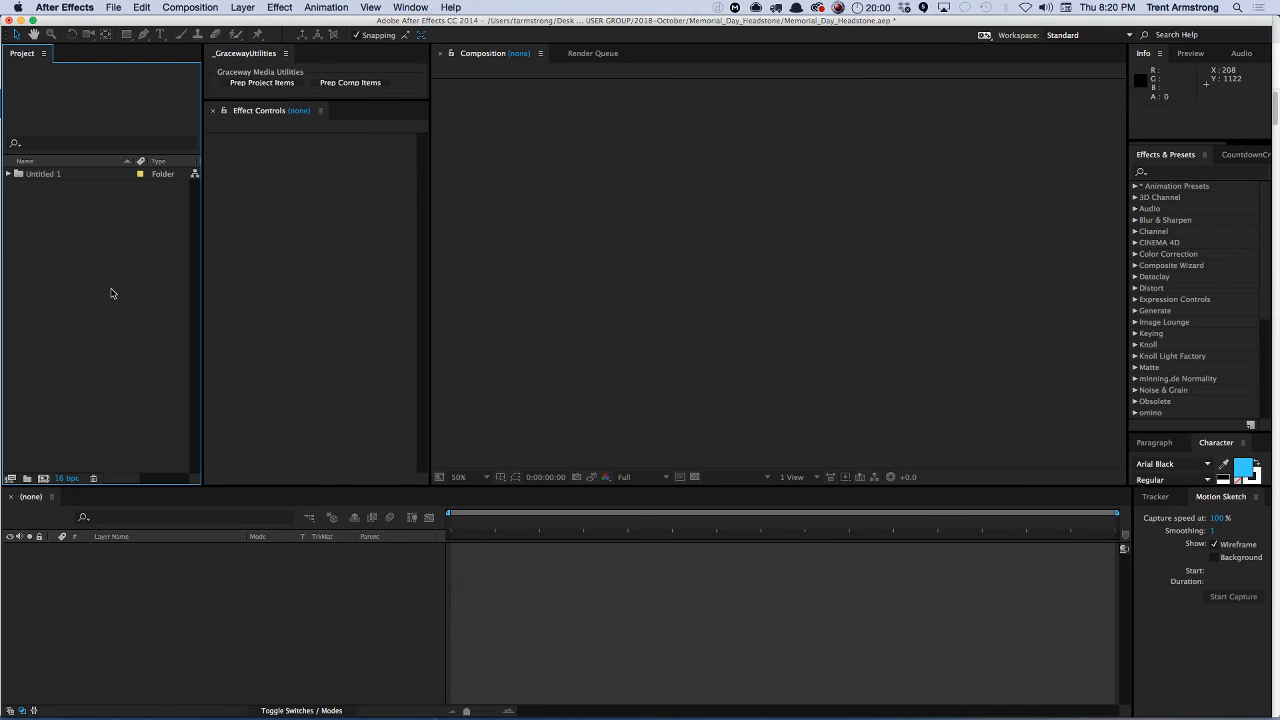
- Create a new composition named Comp 2 with the HDV/HDTV 720 29.97 preset and a duration of 0;00;09;02
key(super+Tab)
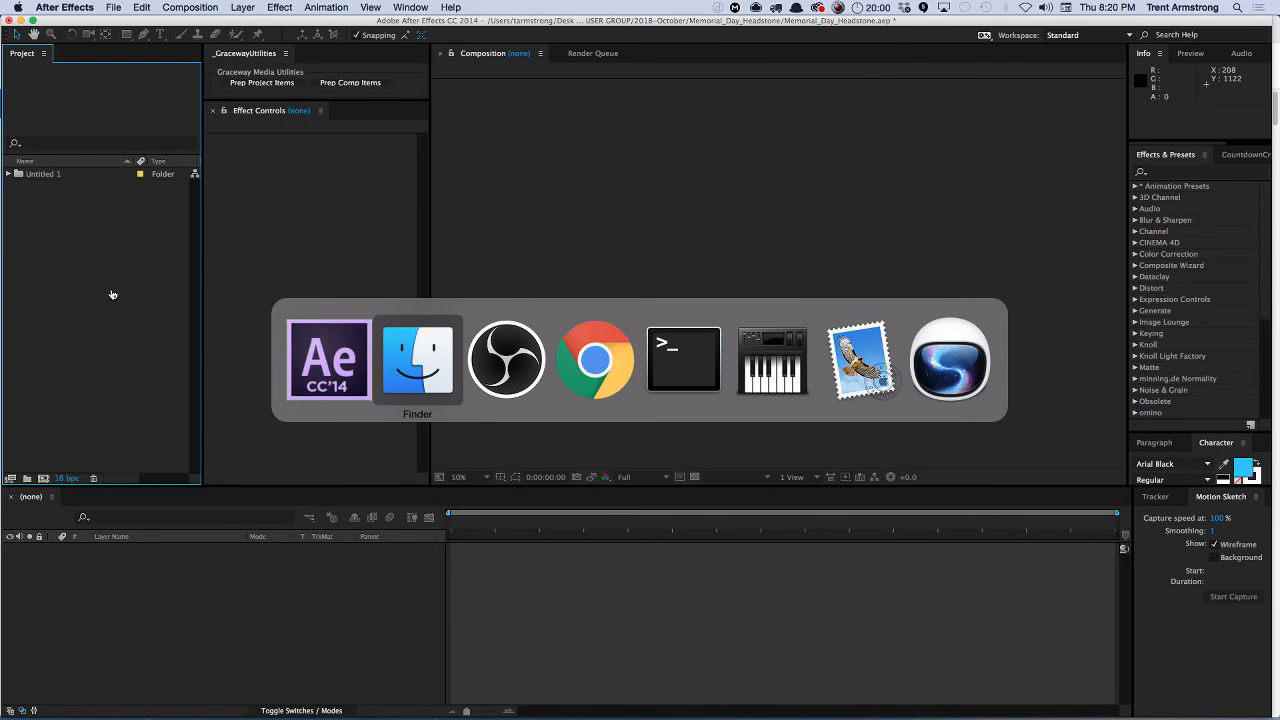
key(super+shift+Tab)
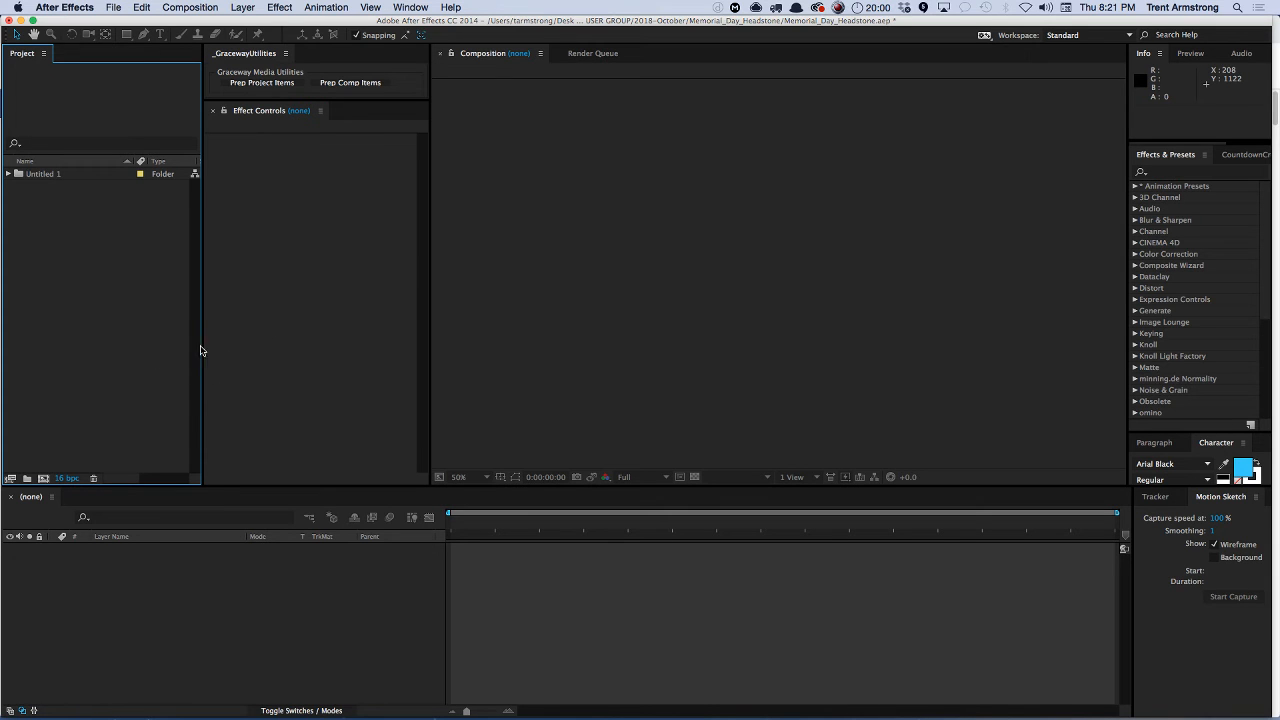
key(super+n)
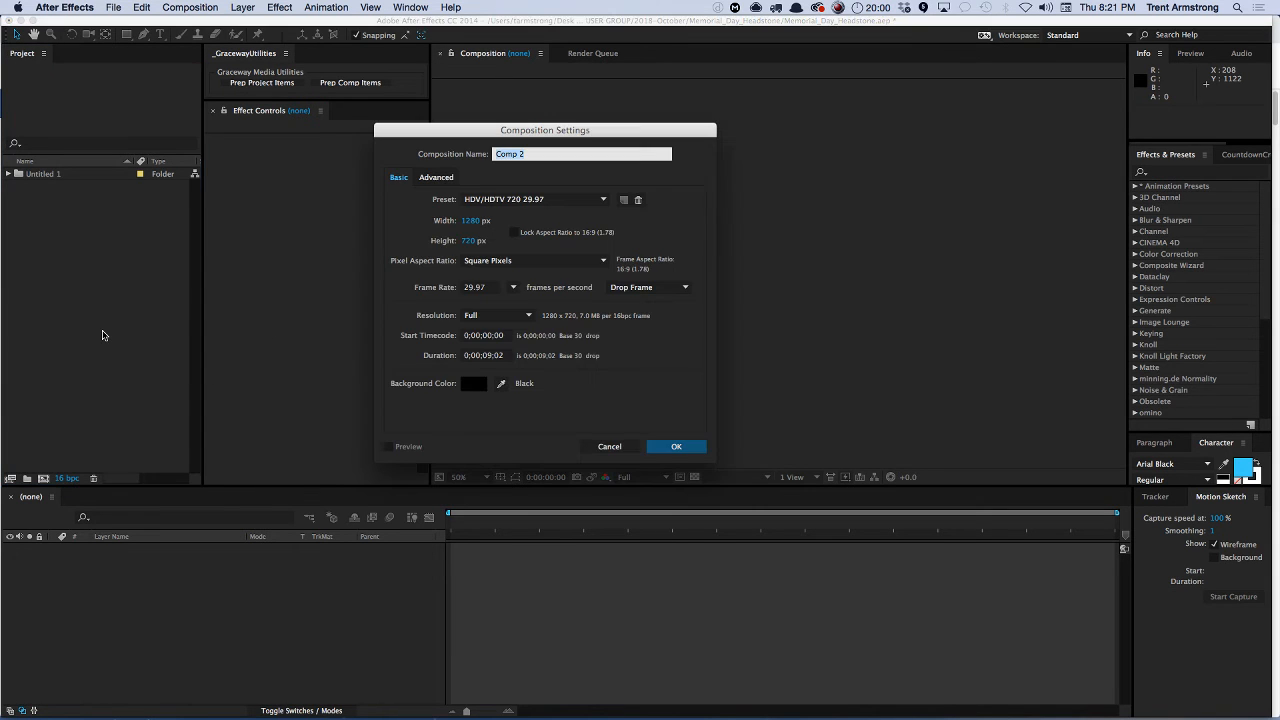
key(Return)
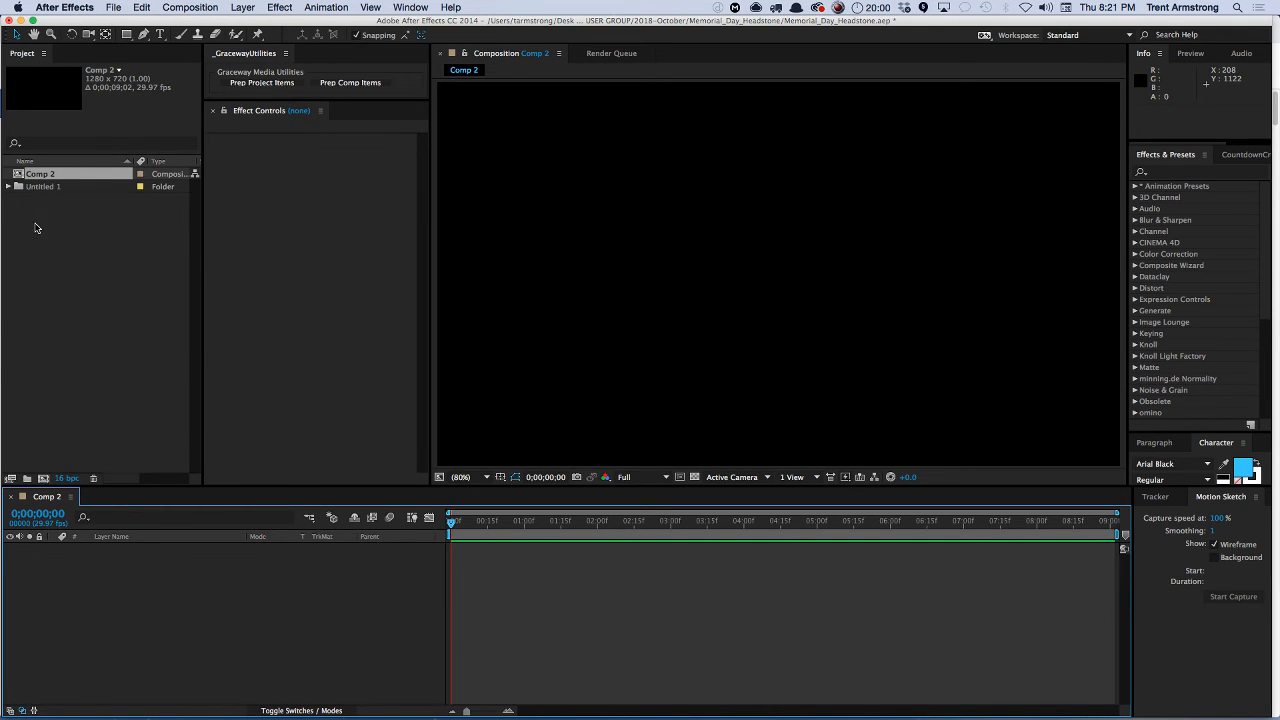
- Add a 200 × 200 px gray solid to Comp 2
key(super+y)
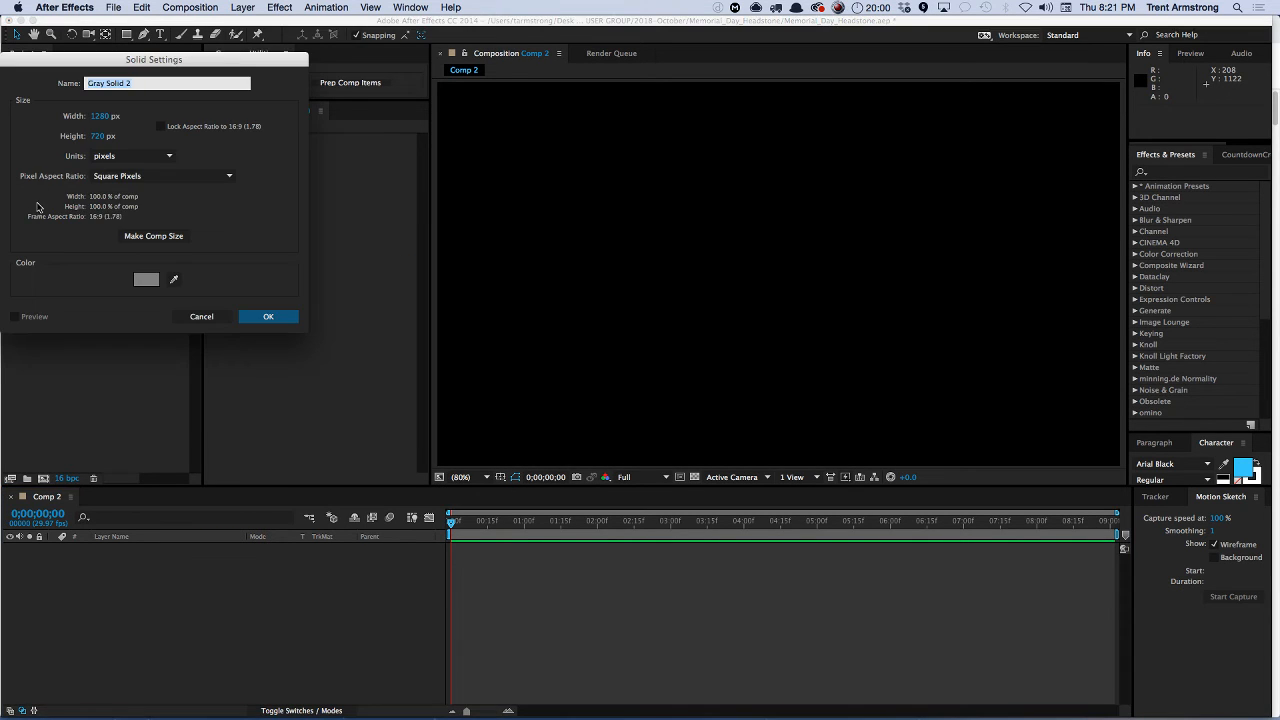
click(104, 115)
text(200)
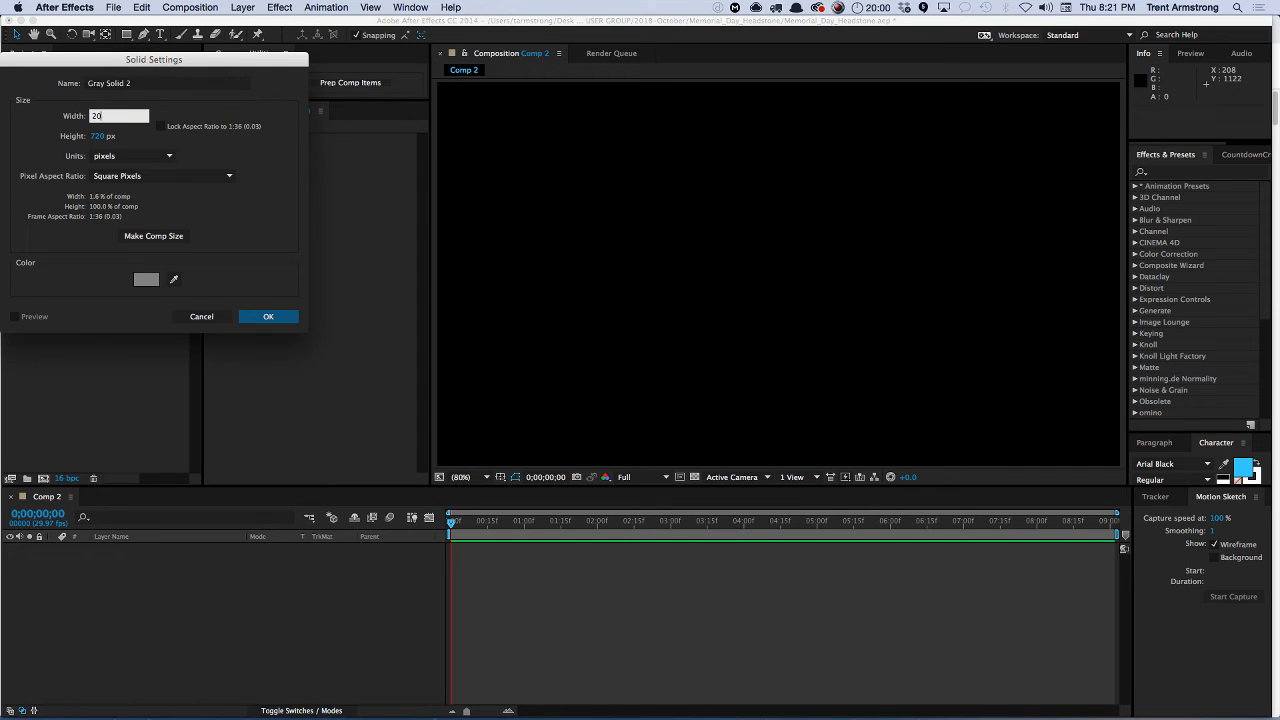
key(Tab)
text(200)
key(Return)
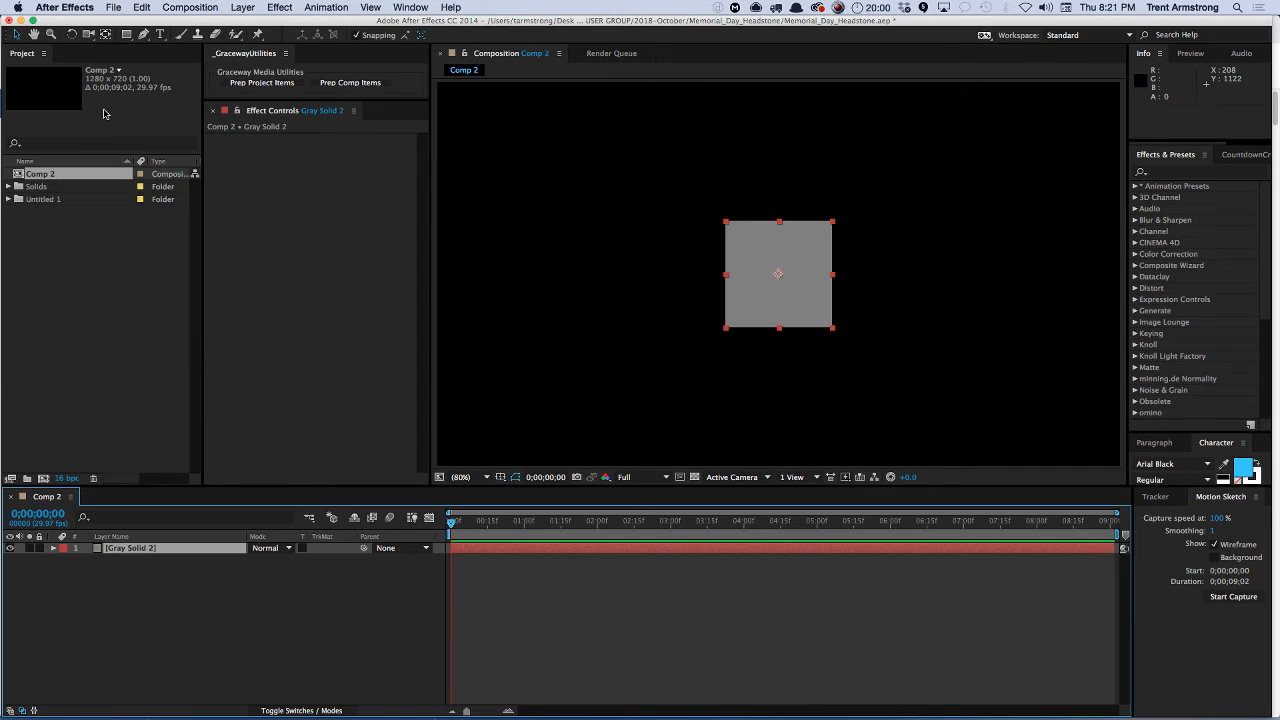
key(comma)
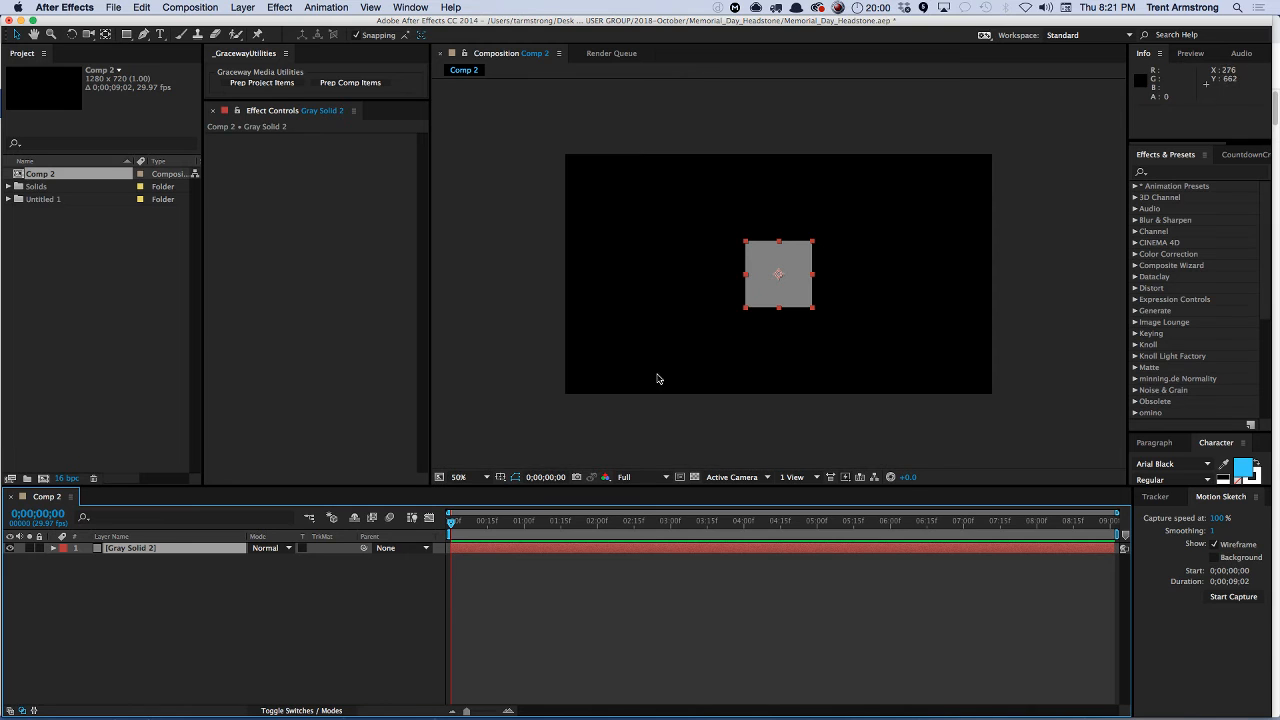
key(super+k)
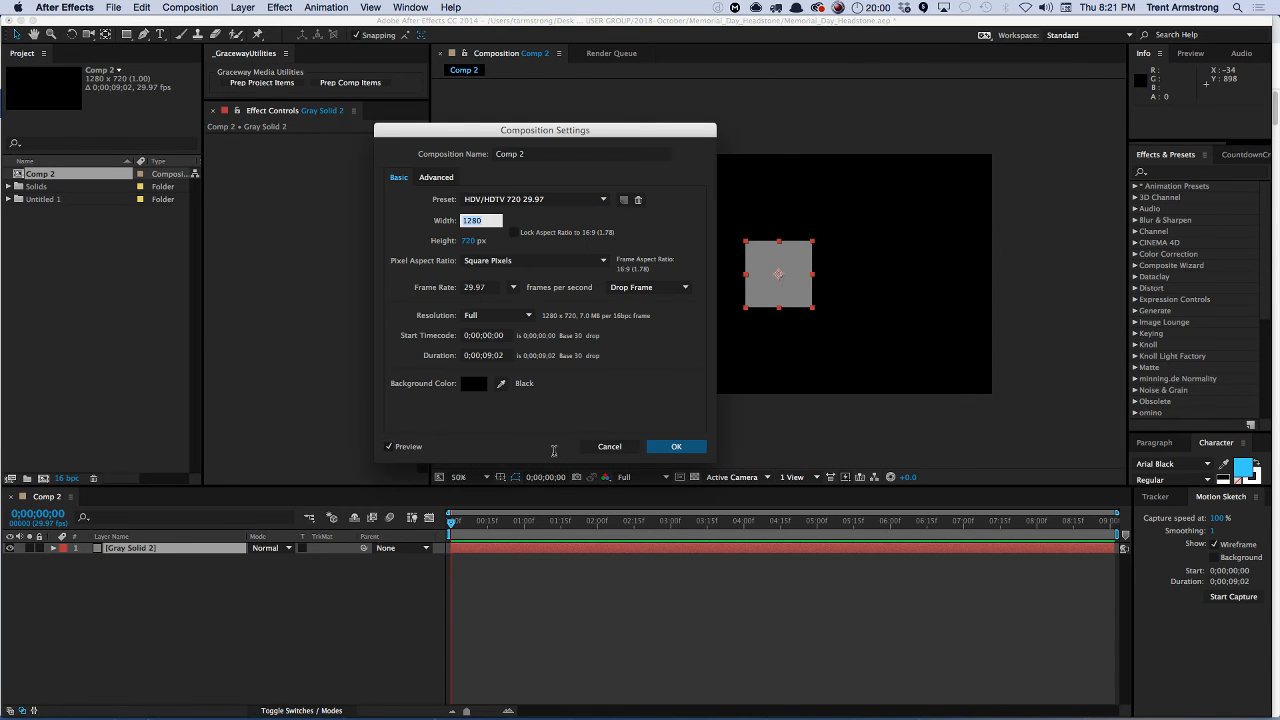
key(Escape)
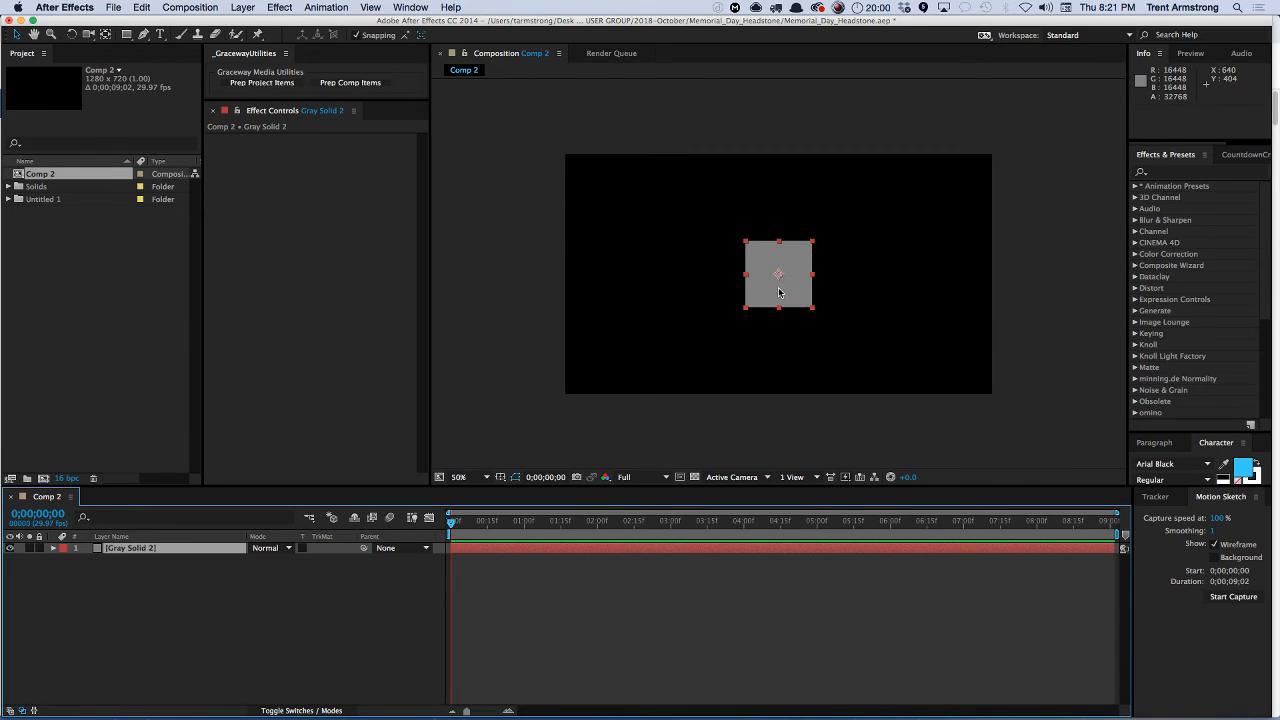
- Duplicate the gray solid and arrange the copies as a row of five squares along the frame's upper edge
drag(780, 292, 677, 271)
key(super+d)
key(super+d)
key(super+d)
key(super+d)
key(super+d)
key(super+d)
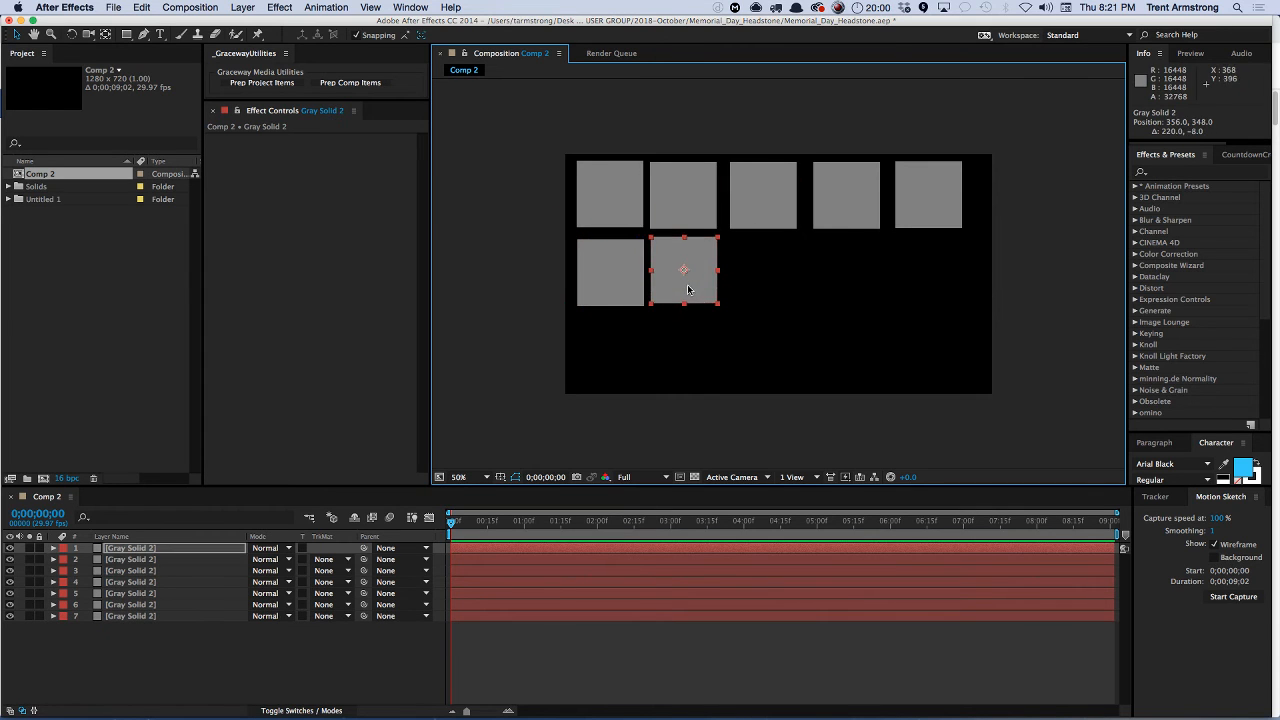
key(super+z)
key(super+z)
key(super+z)
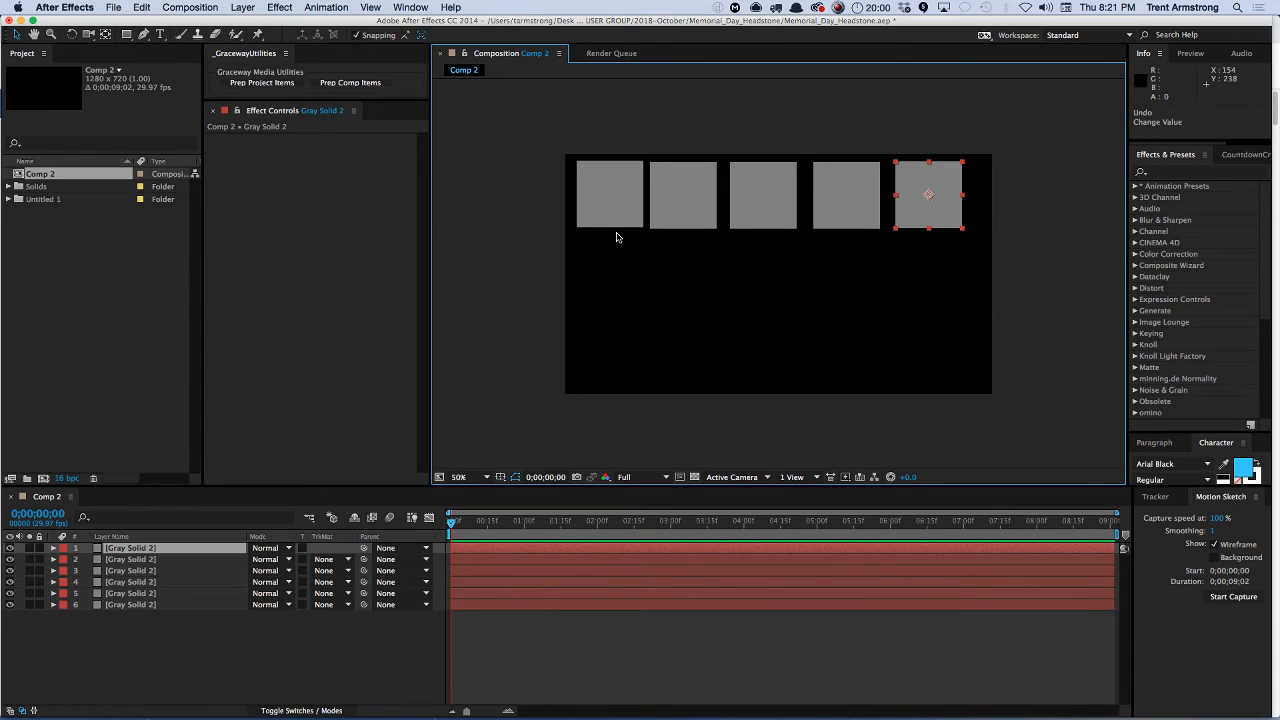
- Duplicate the whole row of solids twice and place the copies below it, forming a grid of three rows
shift+click(618, 222)
key(super+a)
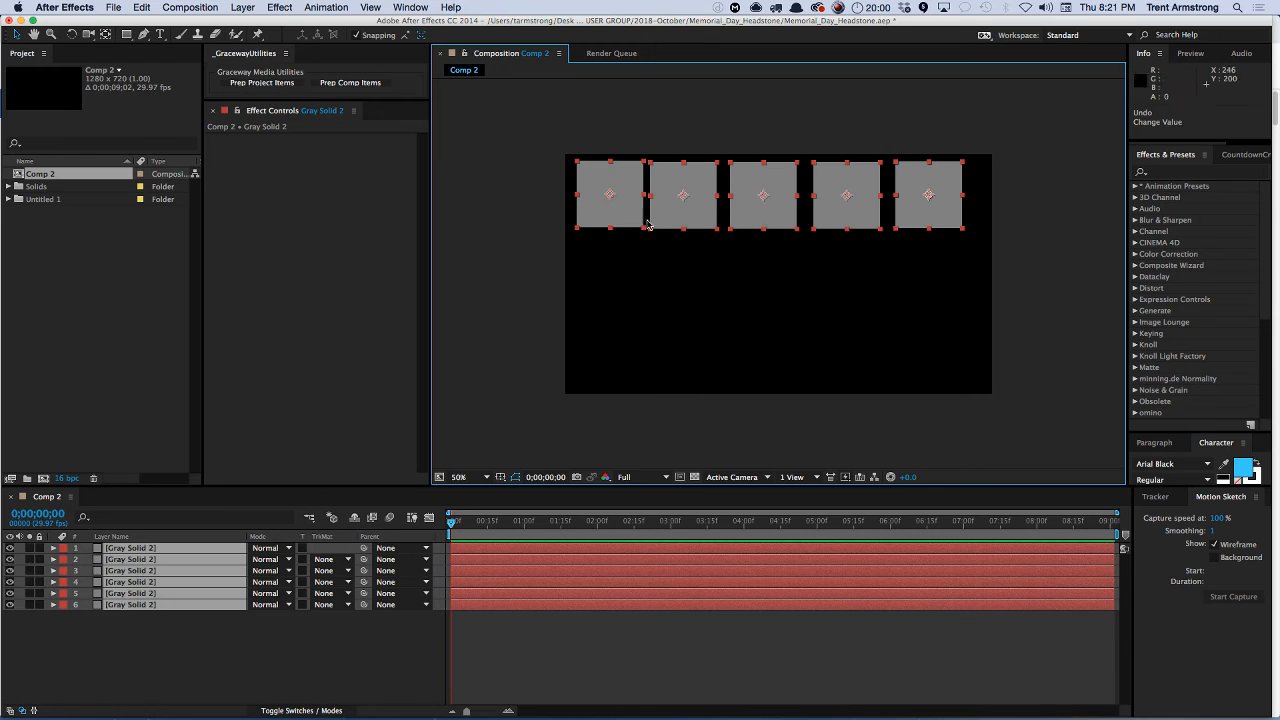
key(super+d)
drag(617, 209, 619, 359)
key(super+d)
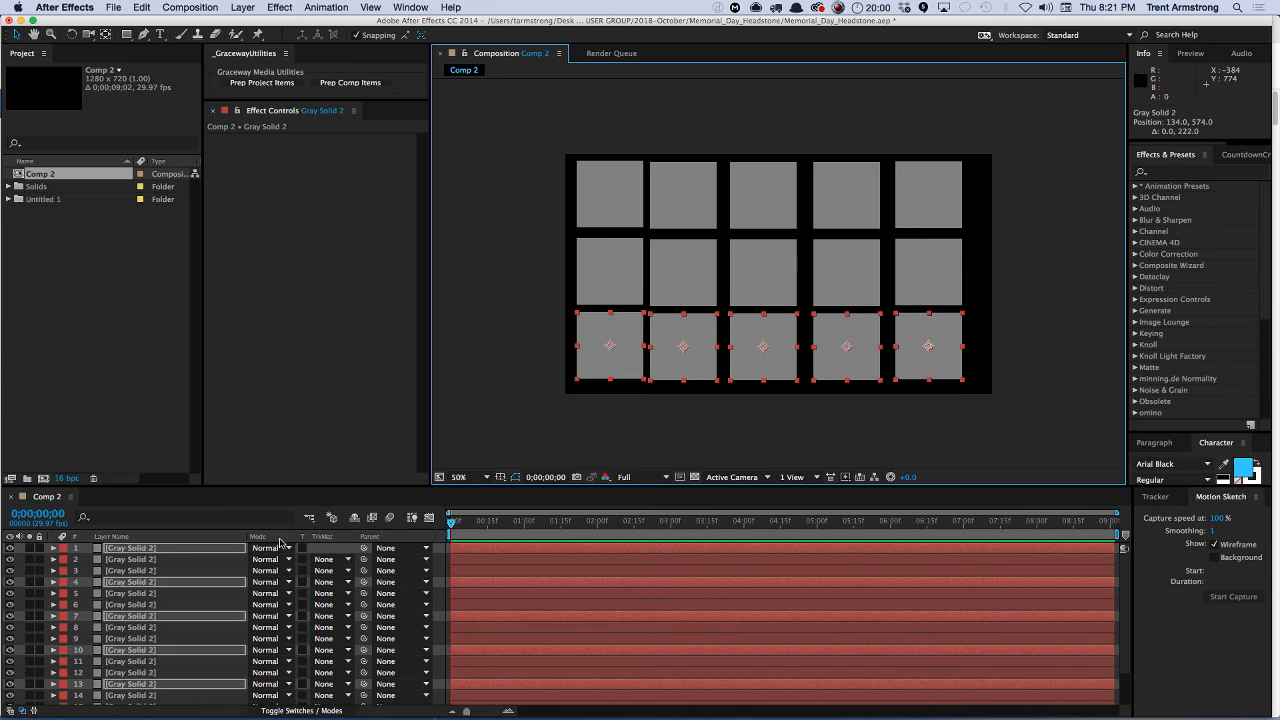
key(super+shift+a)
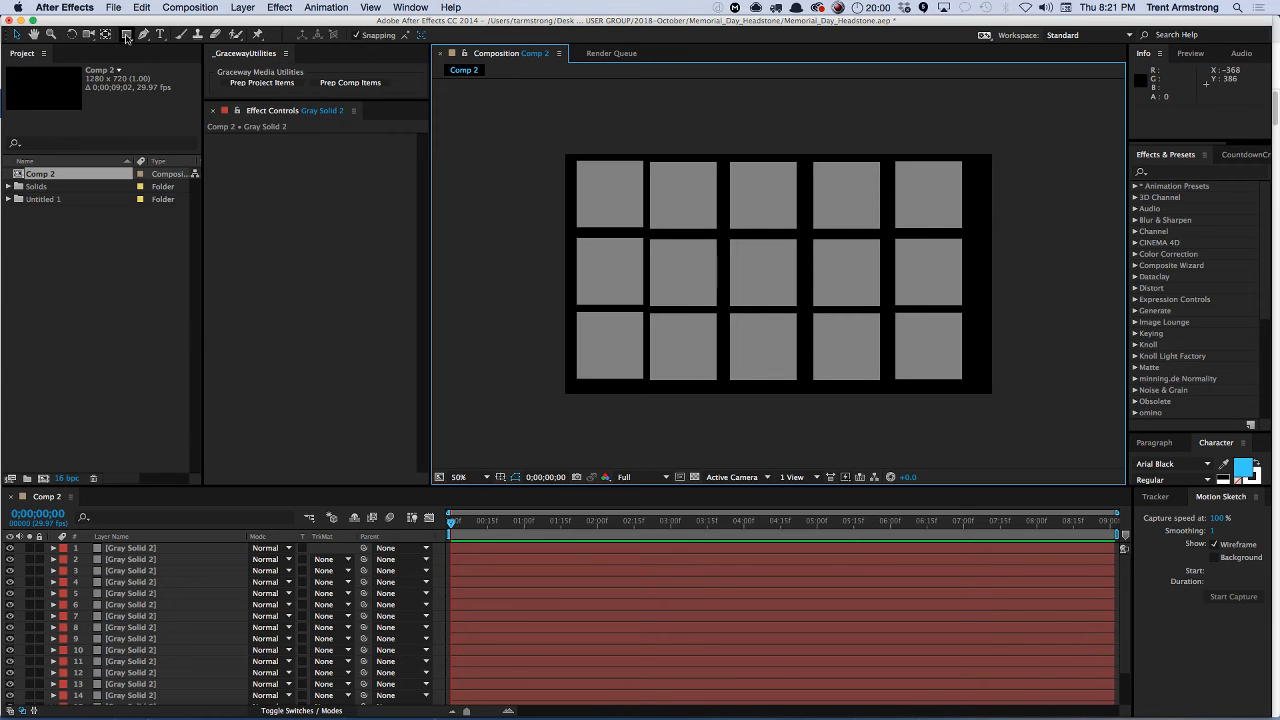
- Change the topmost gray solid's label color to light teal and move it over the grid's center, at about 592, 392
click(139, 549)
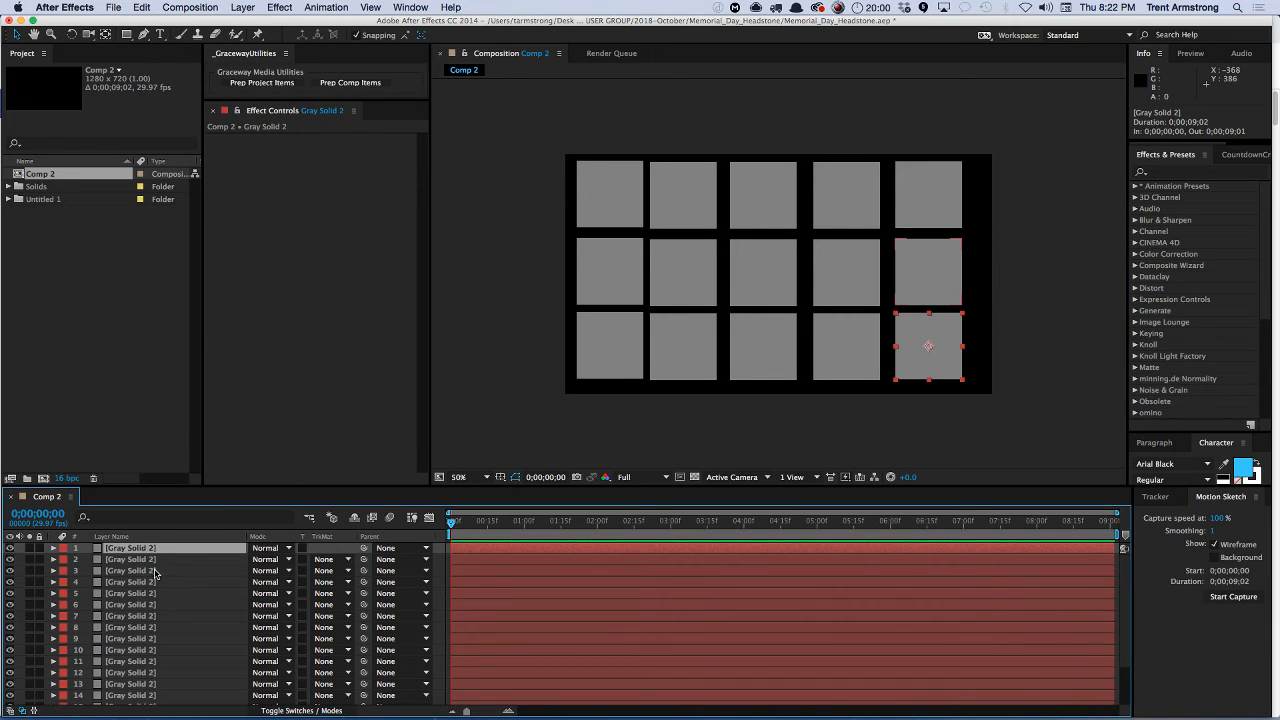
click(62, 549)
click(95, 589)
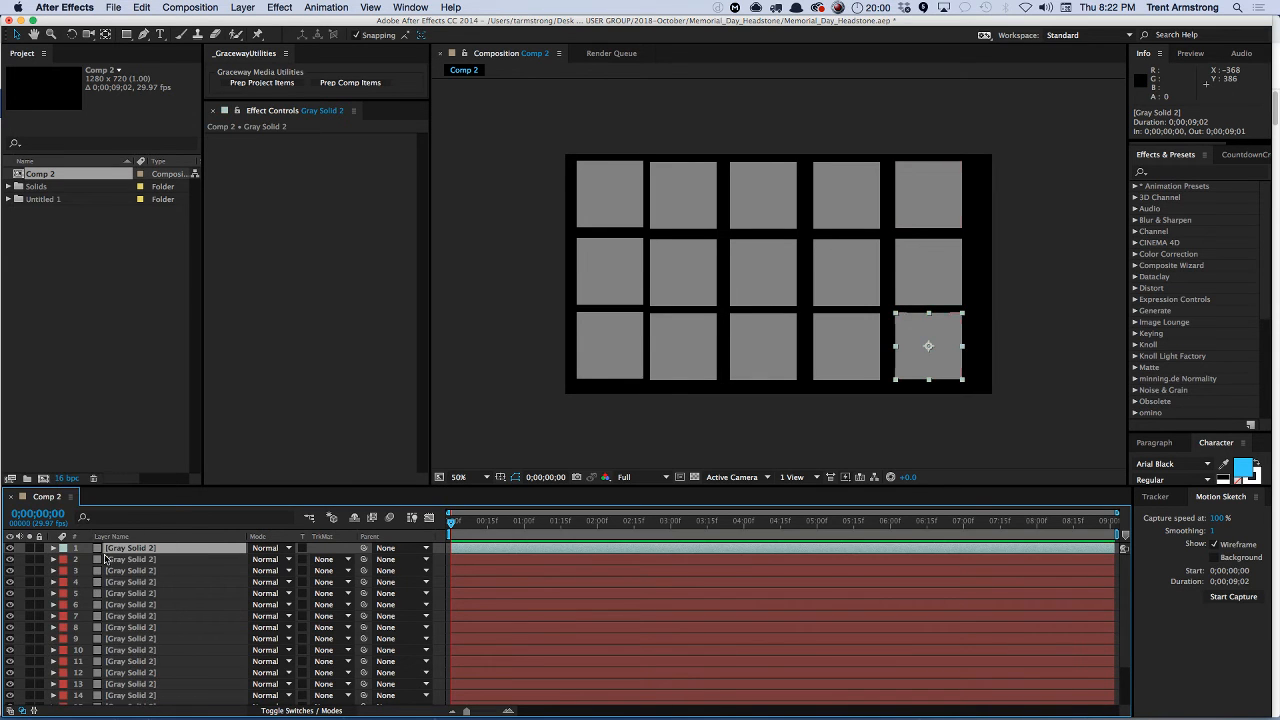
drag(944, 366, 778, 305)
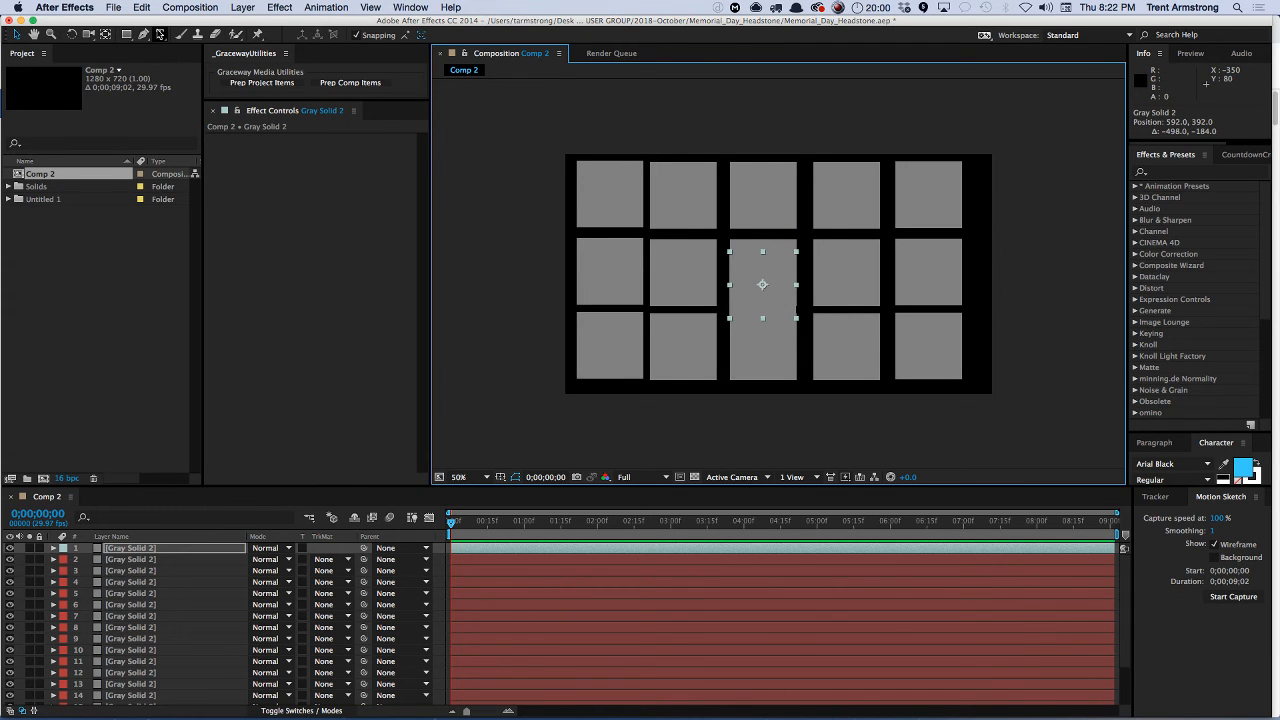
- Apply a red Fill effect to the teal-labeled solid and add a star-shaped mask that fits the layer
click(281, 7)
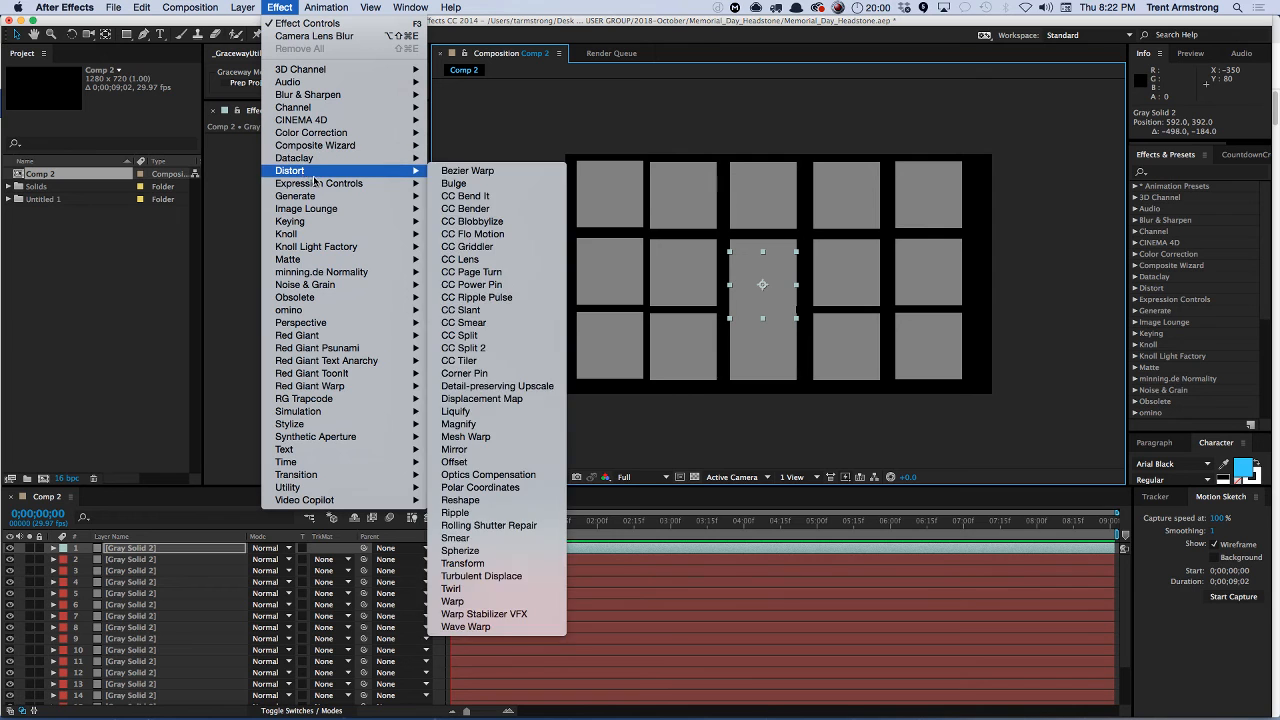
mouse_move(319, 200)
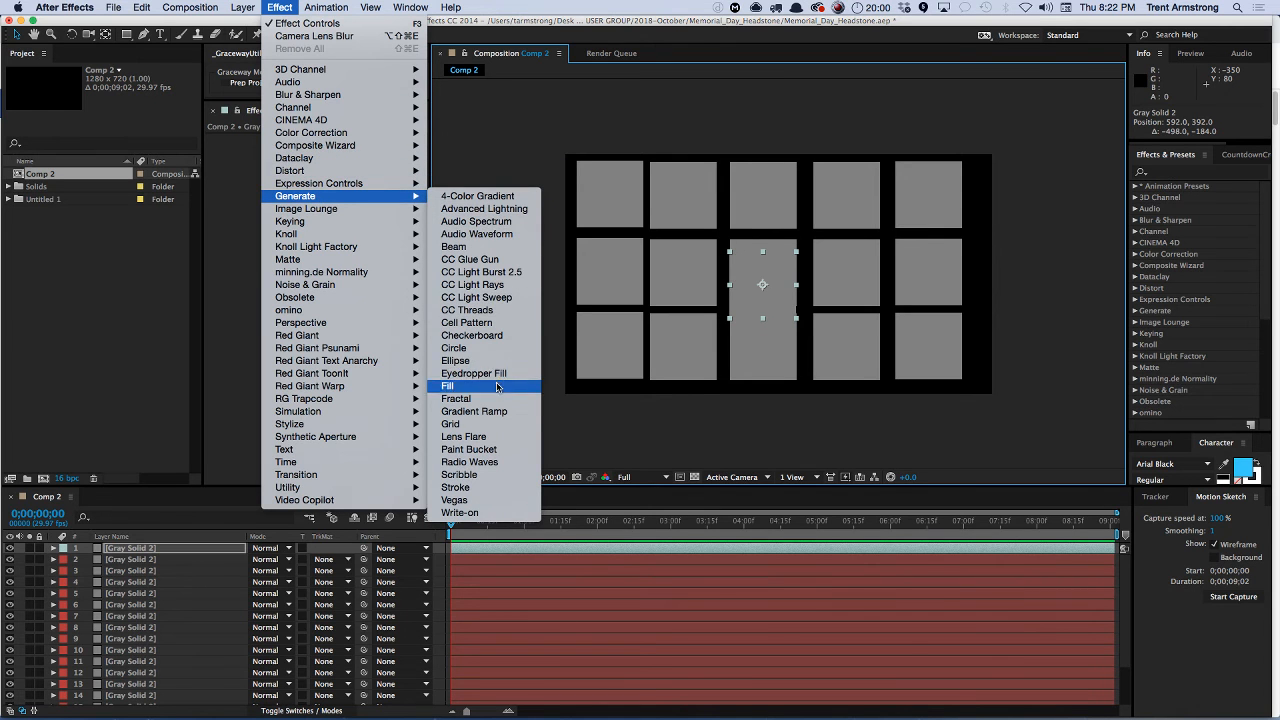
click(448, 385)
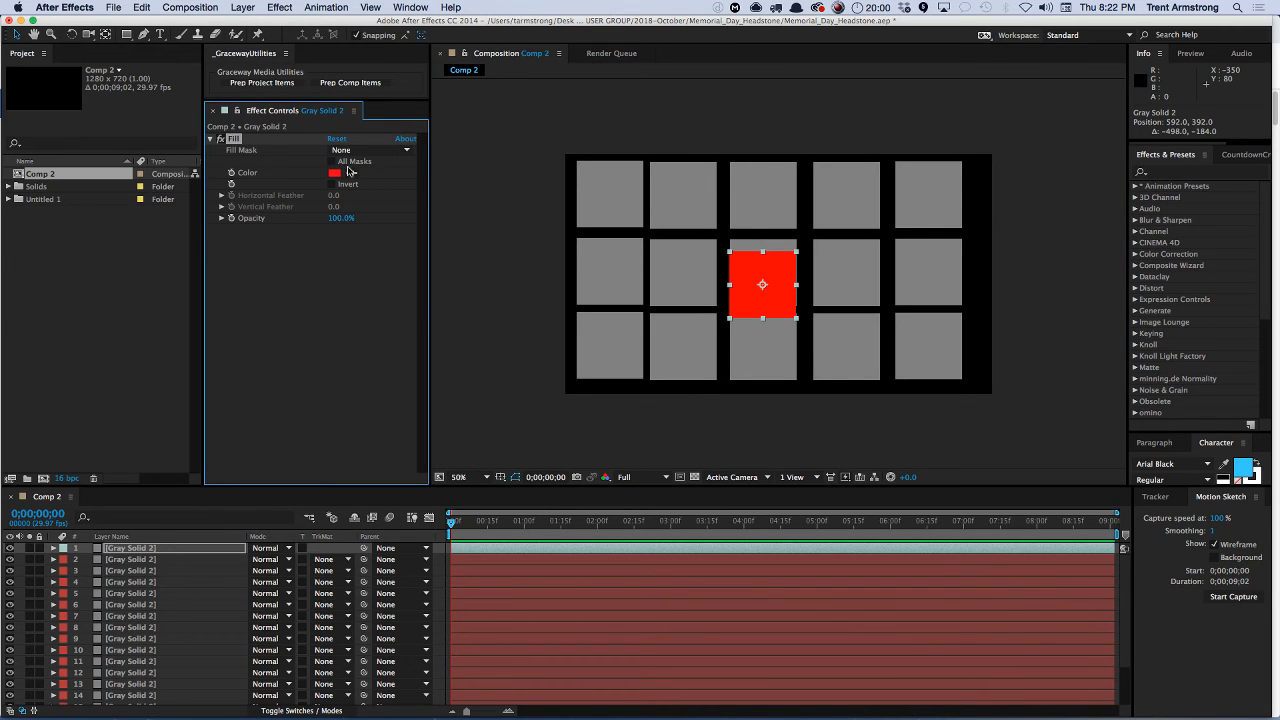
drag(125, 38, 176, 92)
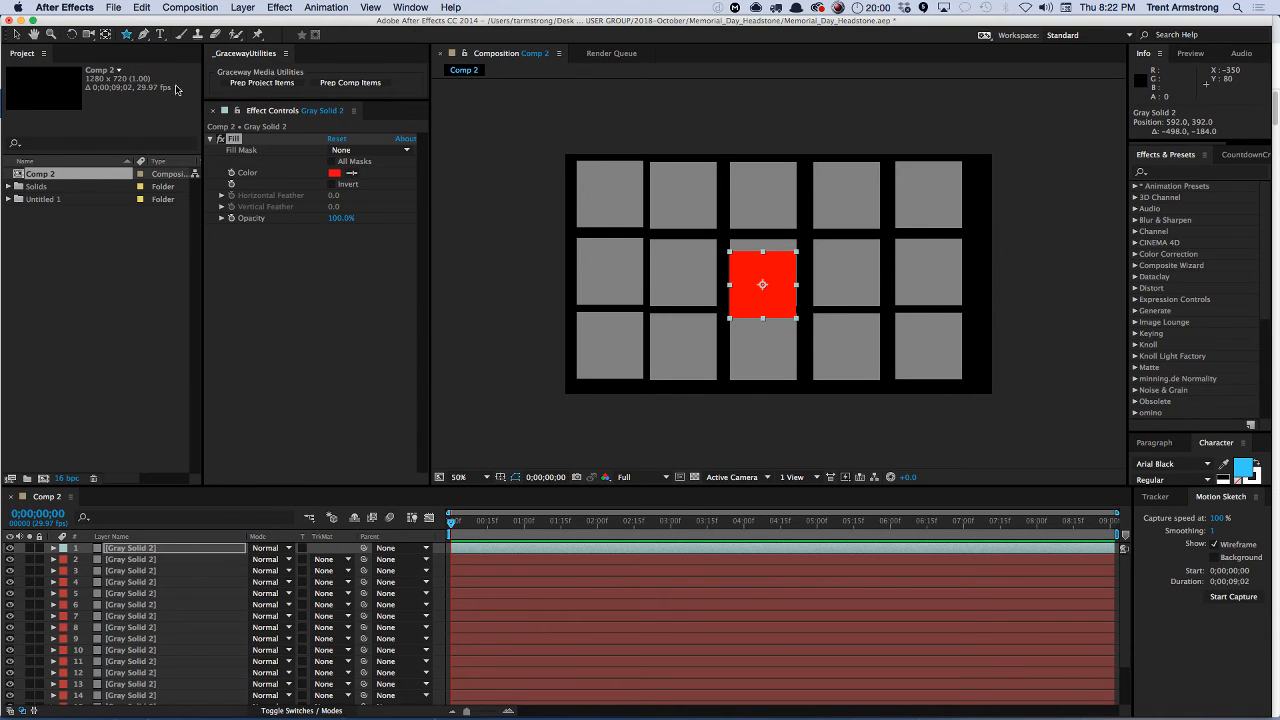
double_click(126, 34)
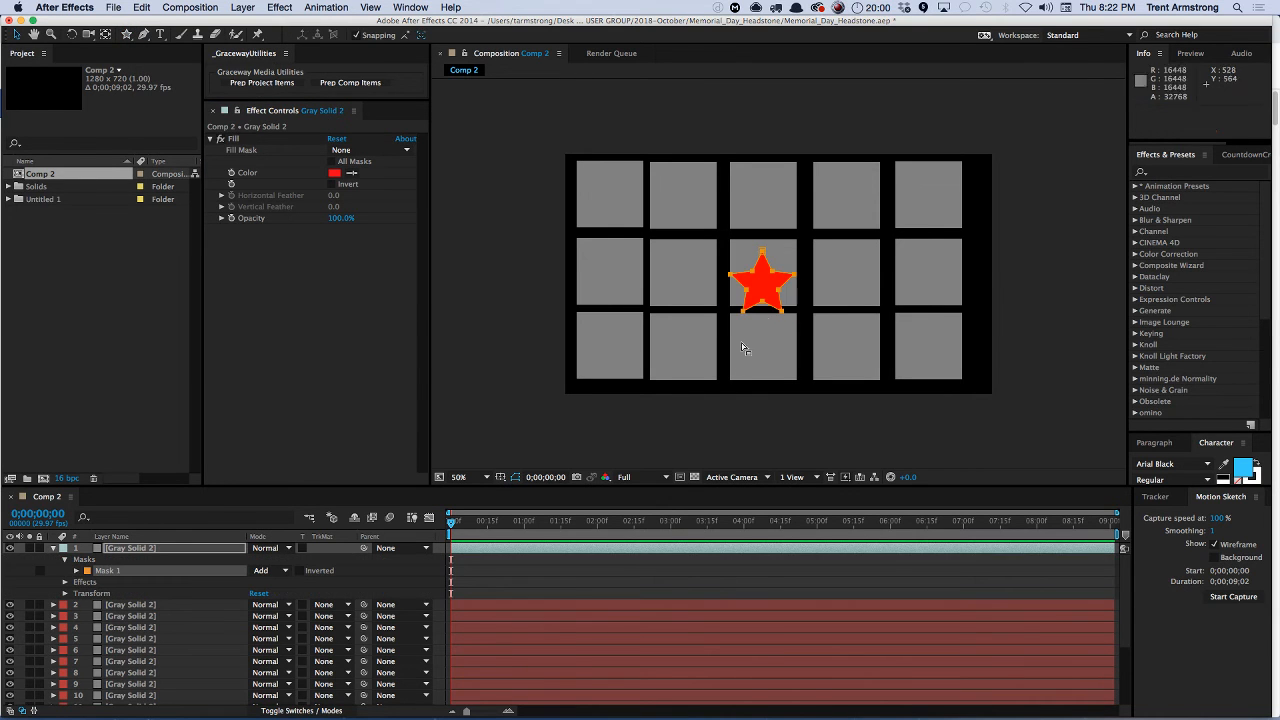
- Lock the star-shaped mask and rename its layer to Star, leaving the layer collapsed
click(147, 549)
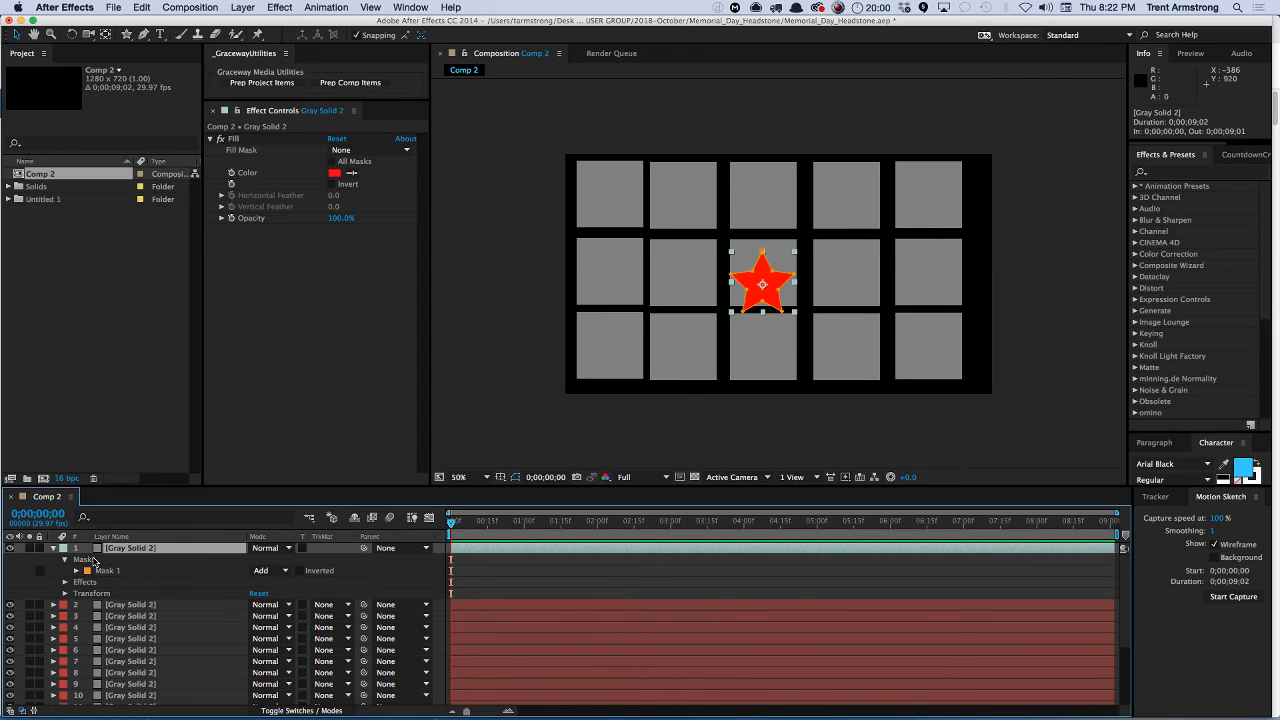
click(40, 572)
key(Return)
text(Star)
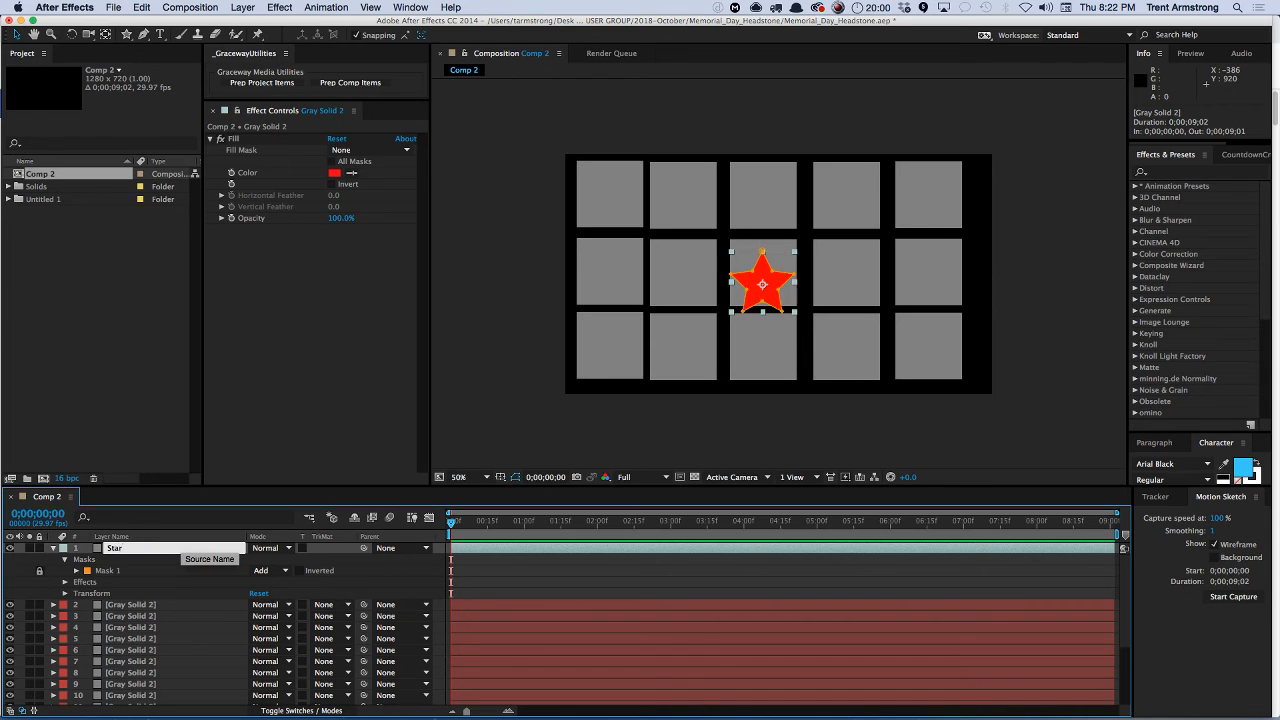
key(Return)
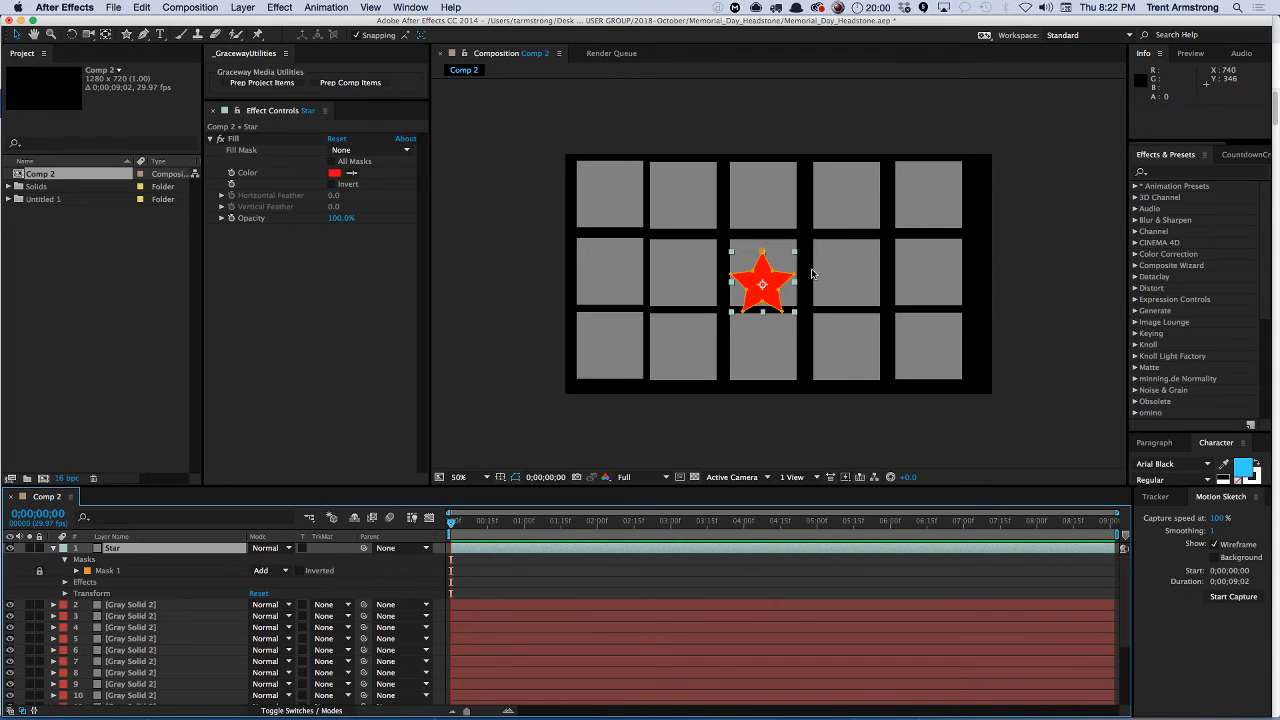
click(54, 549)
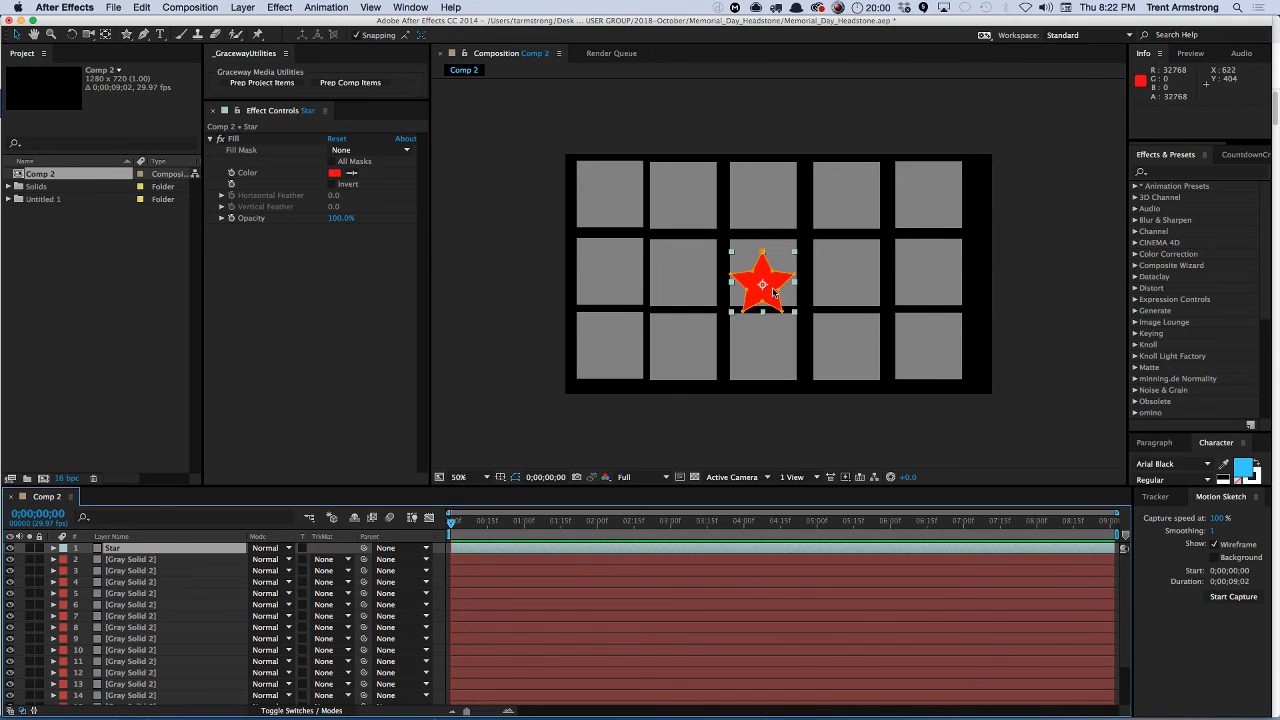
- Move the star to about 726, 388 and place the center gray solid's layer directly beneath Star in the layer stack
drag(773, 292, 810, 285)
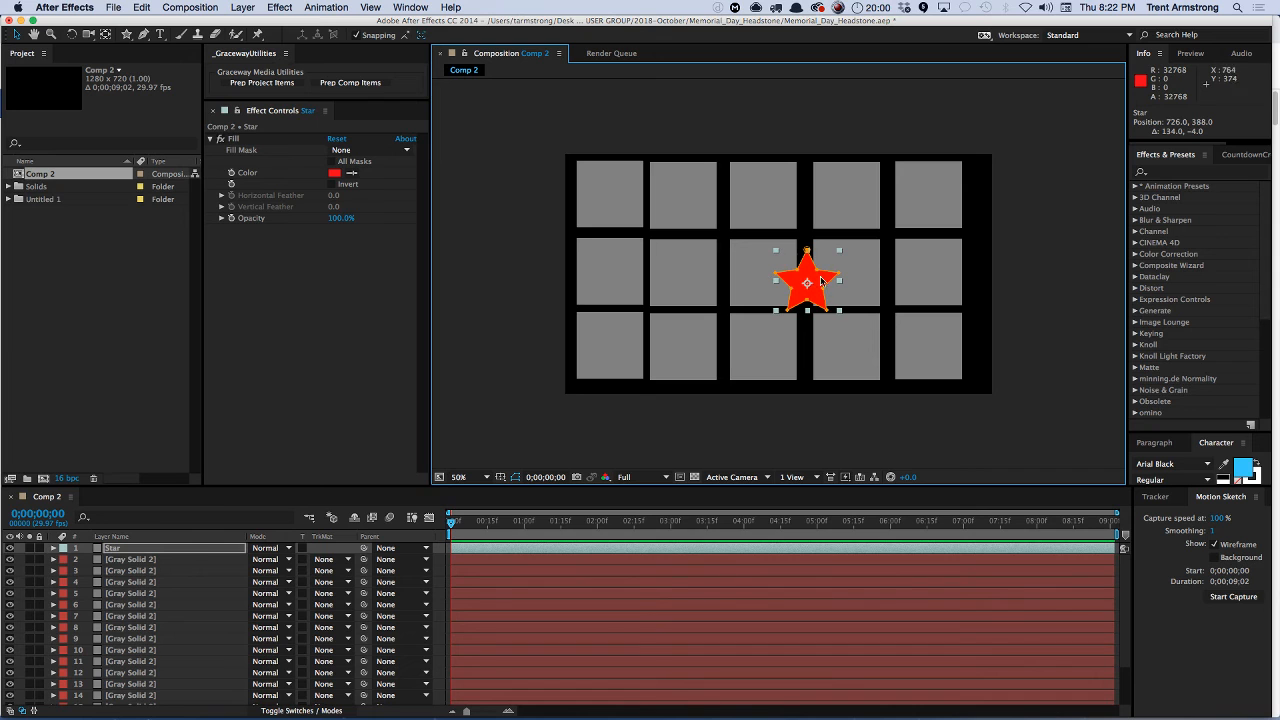
click(752, 292)
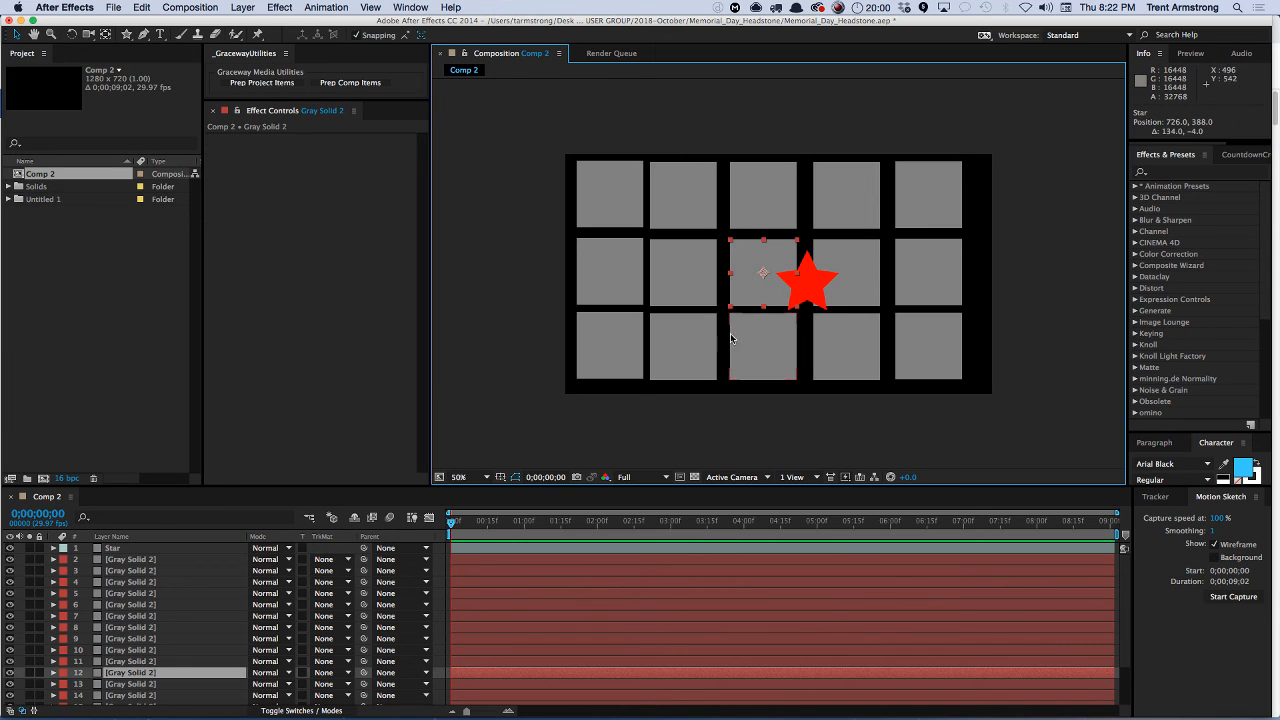
click(122, 673)
key(KP_2)
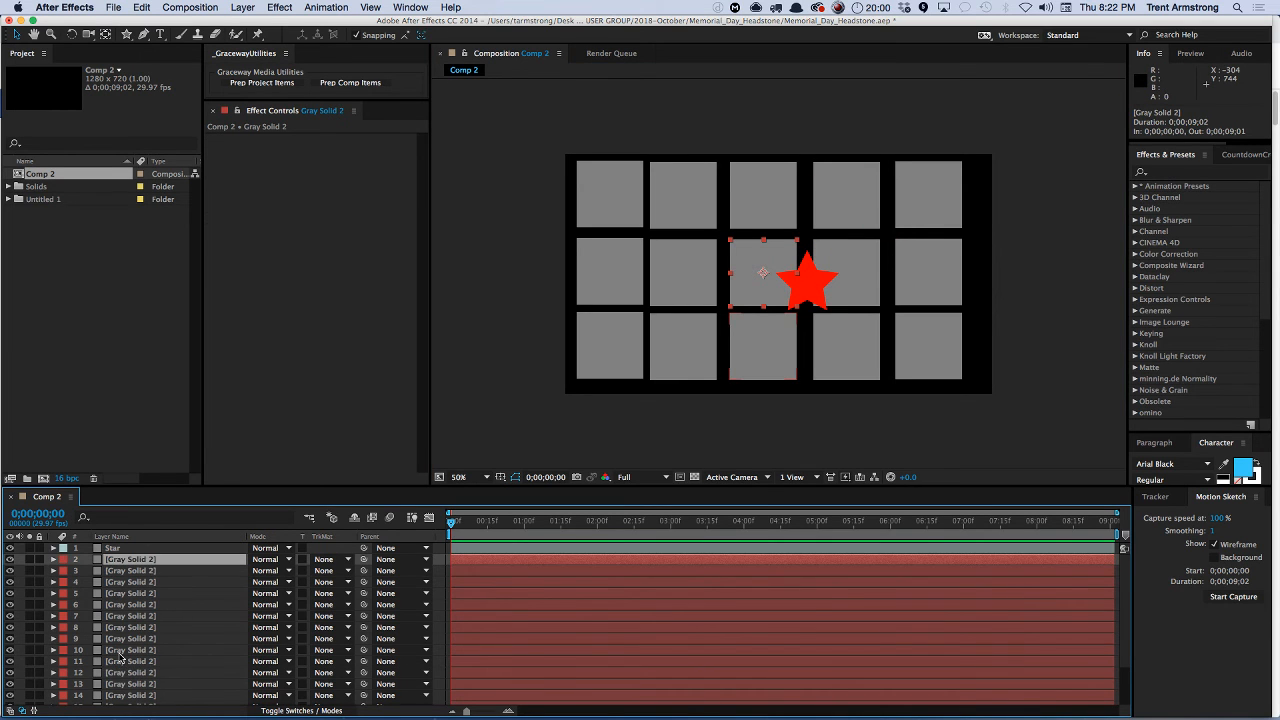
- Solo Star and the gray solid beneath it, and reveal Star's Position and the solid's Position and Scale
drag(29, 548, 29, 559)
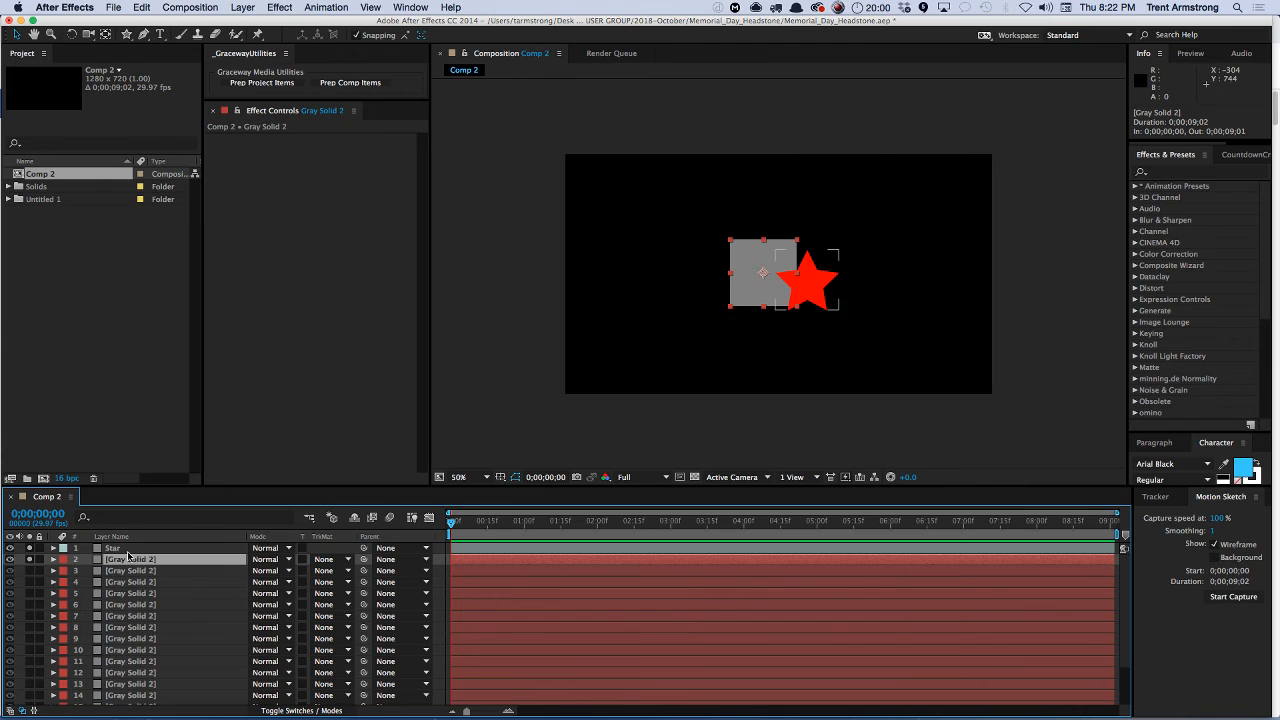
click(128, 549)
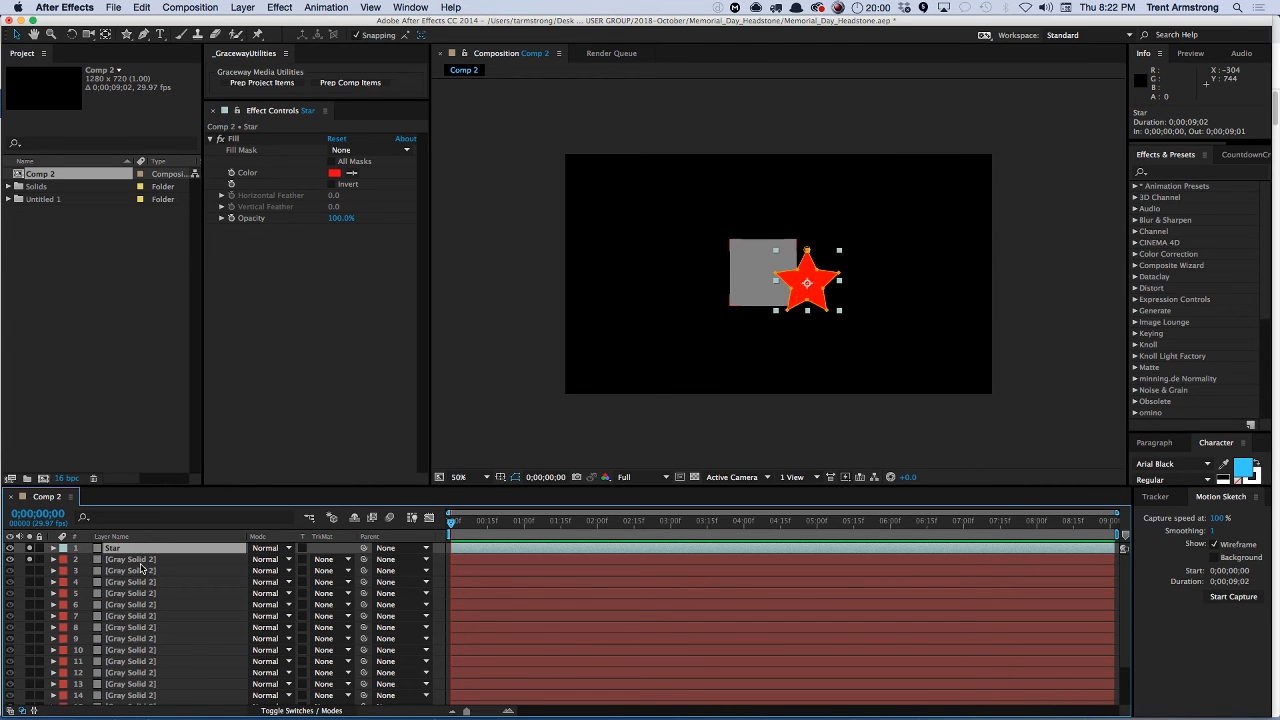
key(p)
click(145, 571)
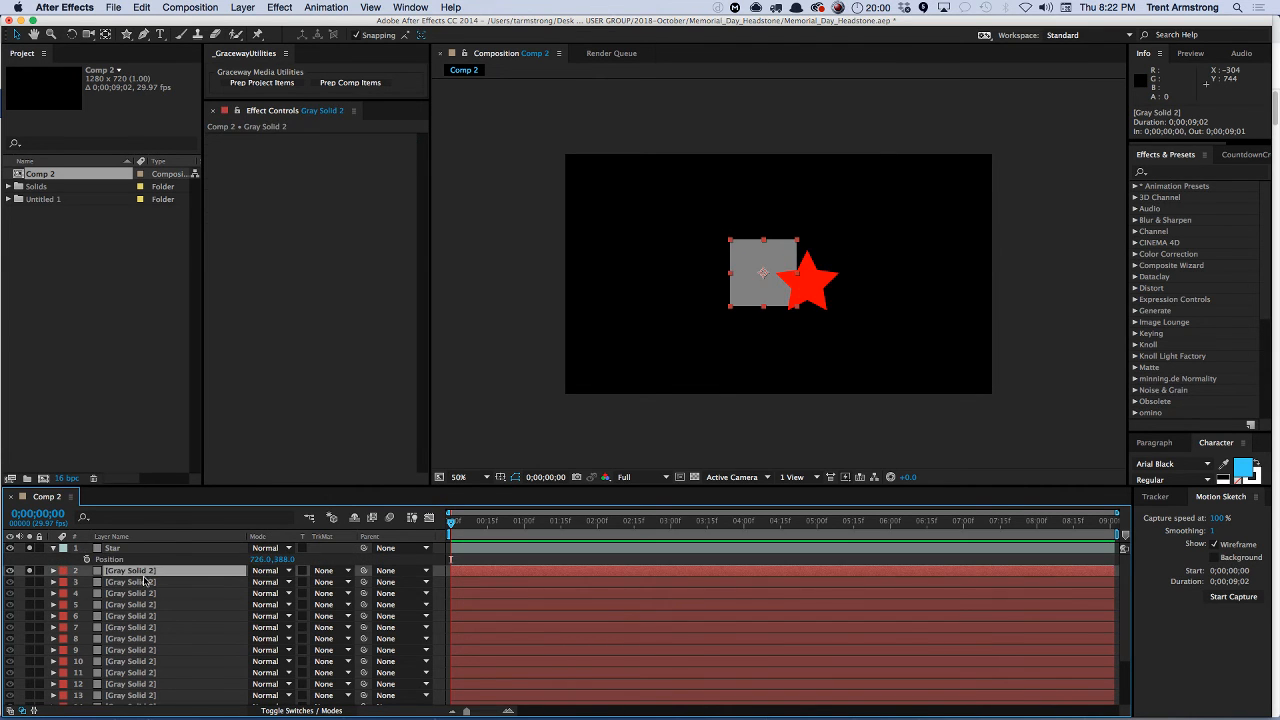
key(p)
key(shift+s)
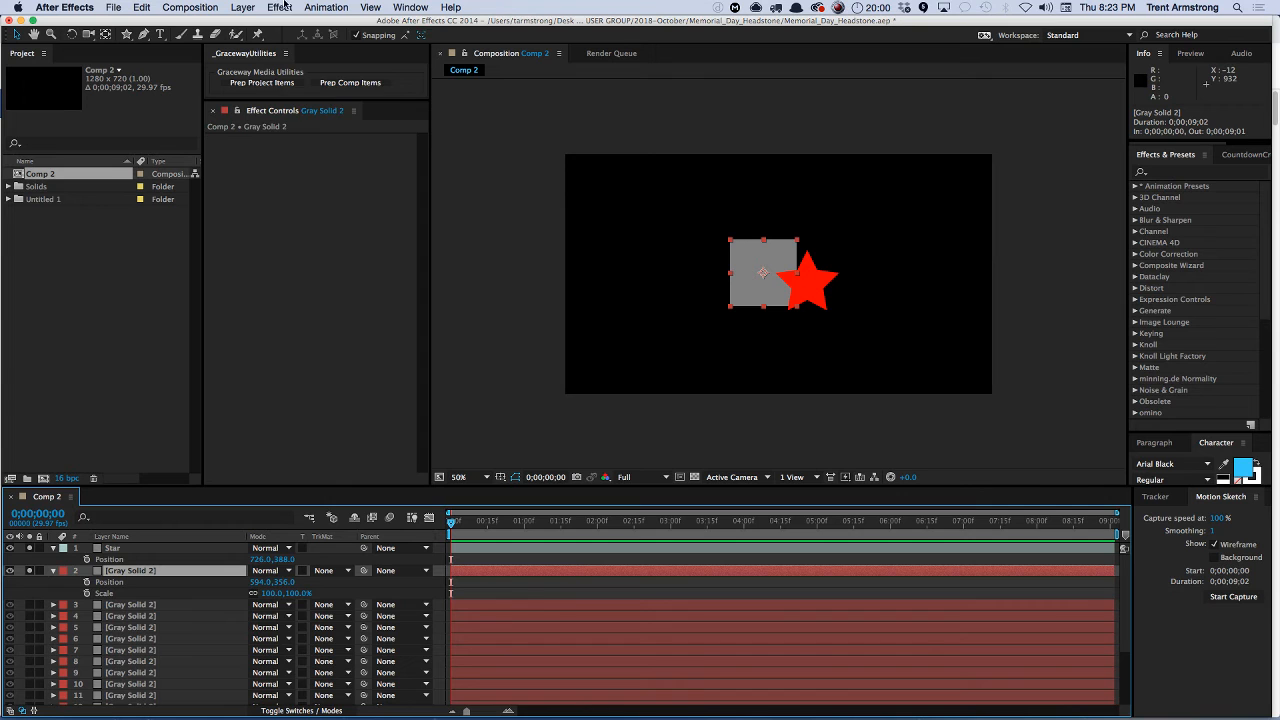
- Add a Slider Control effect to the soloed gray solid and rename it Min Distance
click(281, 7)
mouse_move(328, 187)
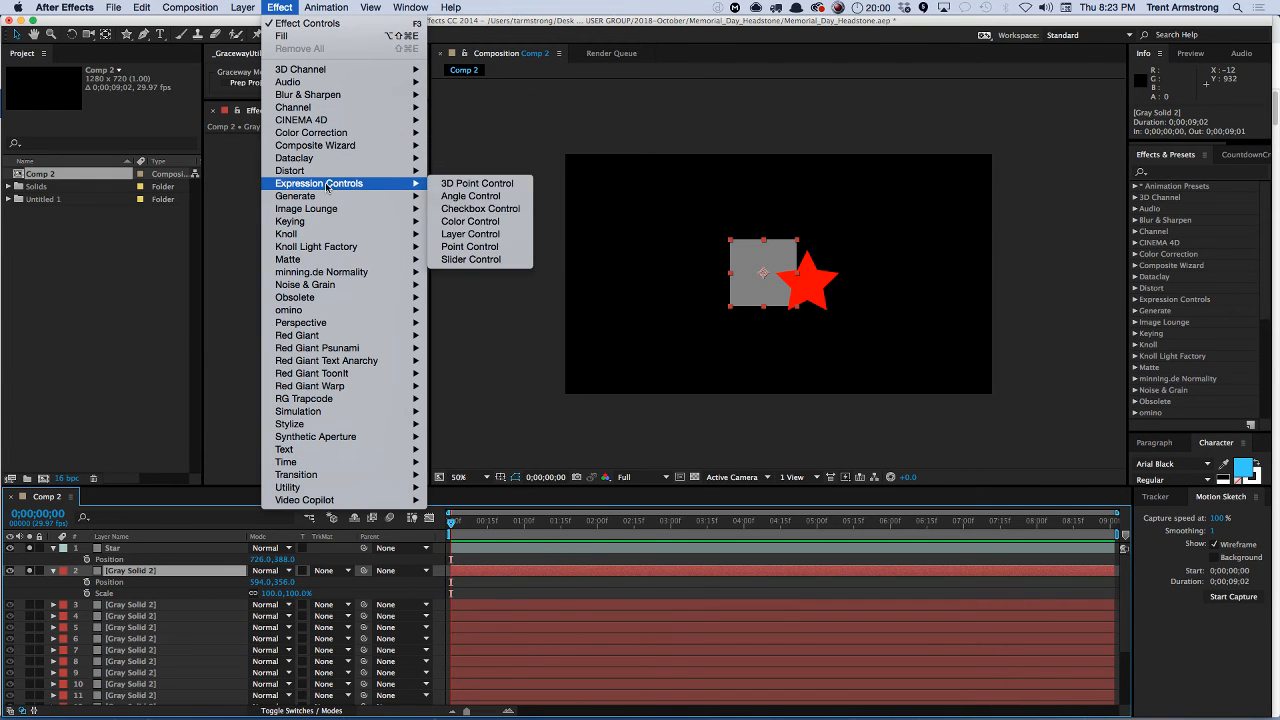
click(470, 259)
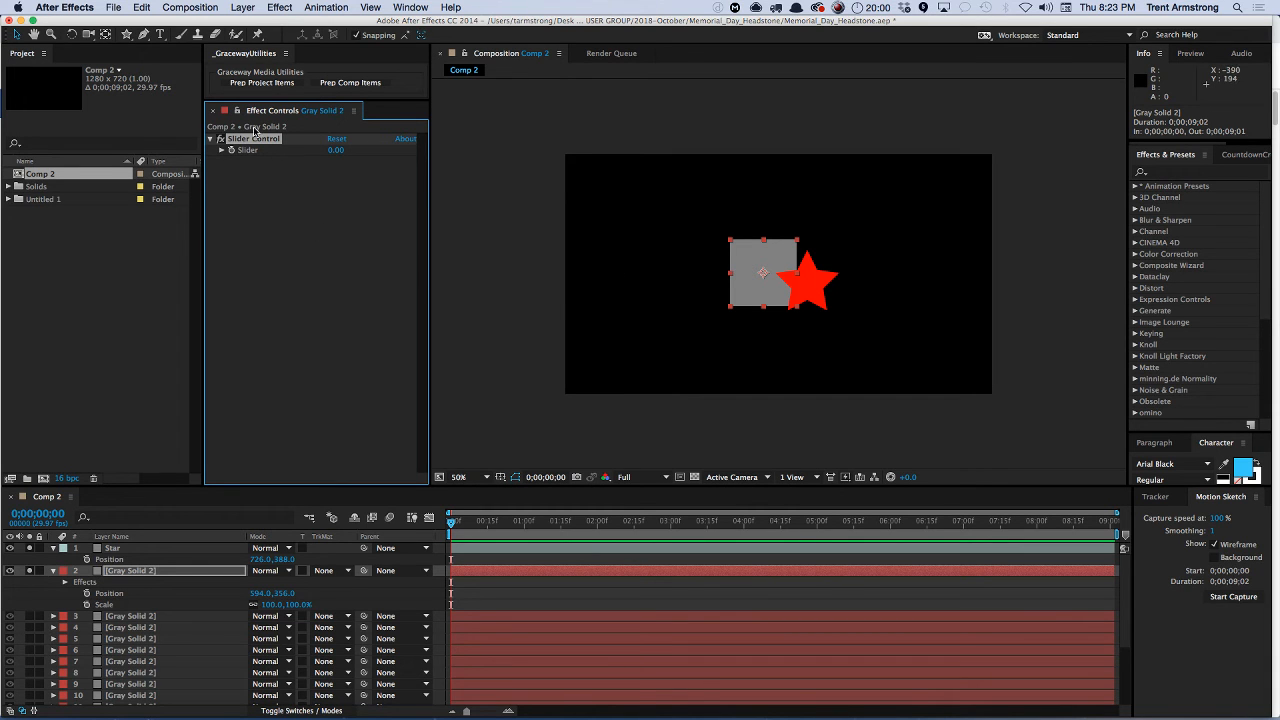
key(Return)
text(Min)
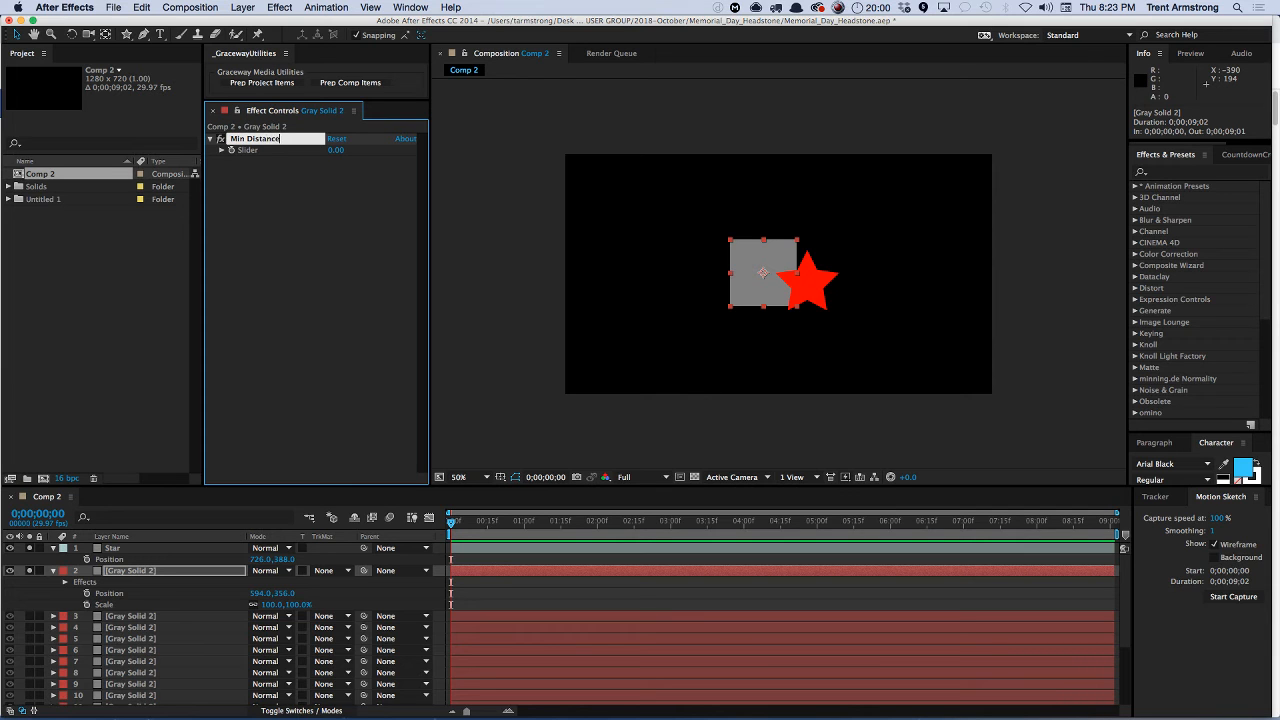
text( Distance)
key(Return)
- Duplicate the Min Distance slider and rename the copy Max Distance
key(ctrl+d)
key(Return)
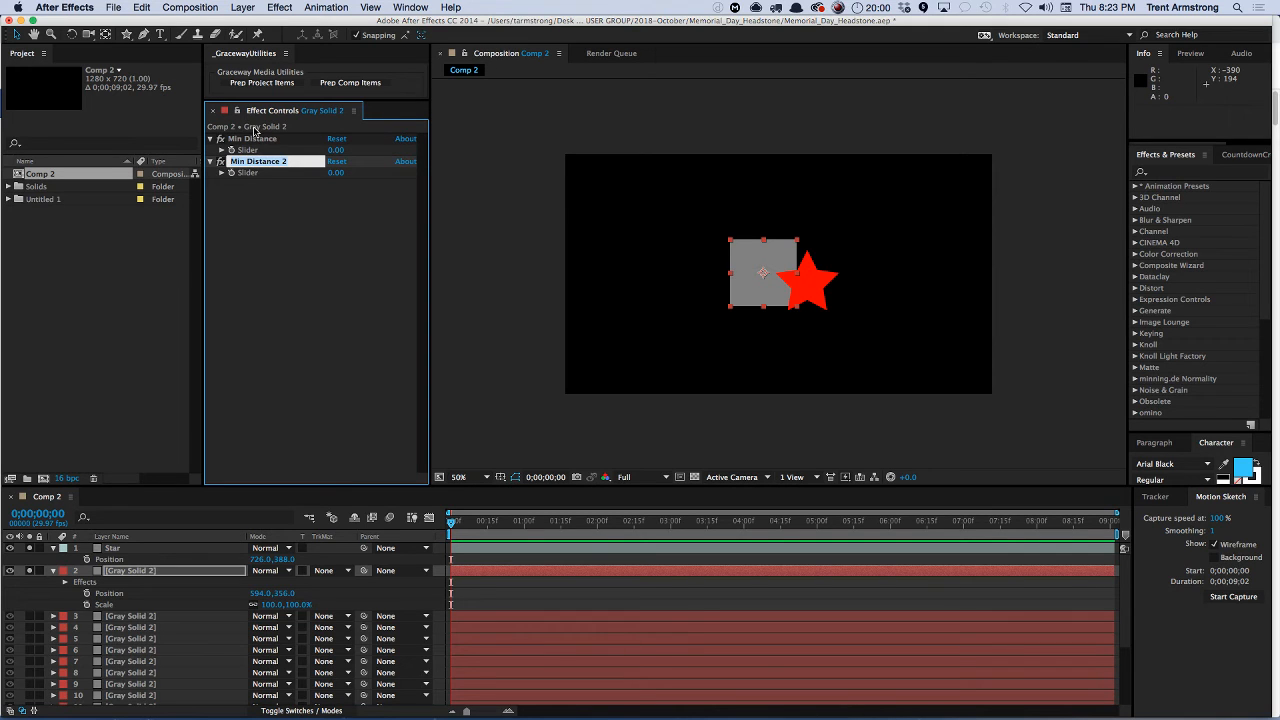
text(M)
key(Return)
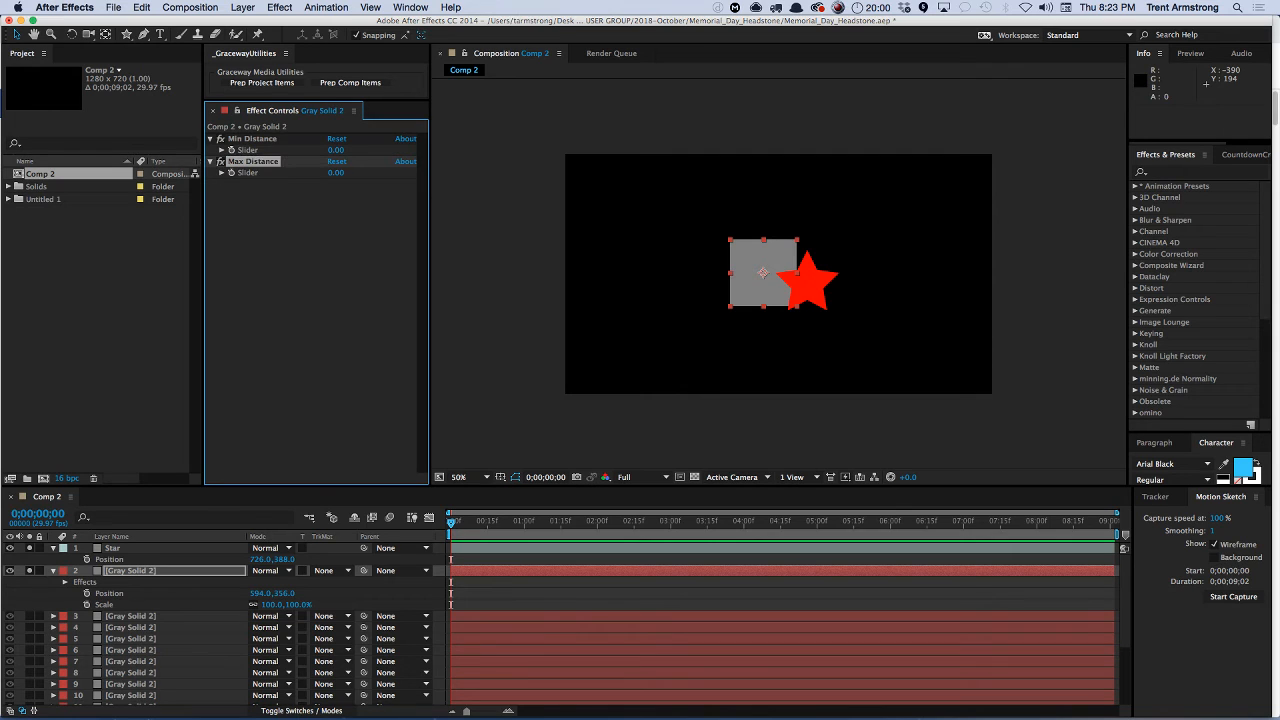
- Move the star clear of the gray square to about 834, 362
click(763, 275)
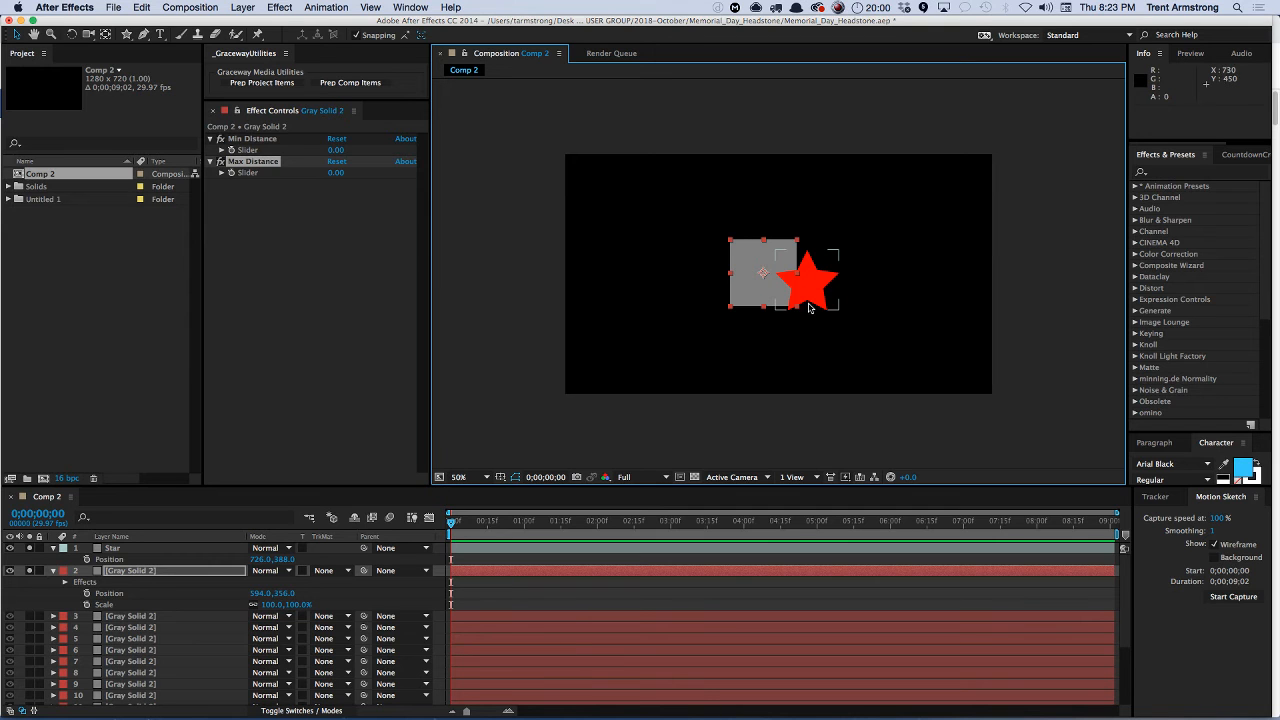
drag(808, 285, 843, 278)
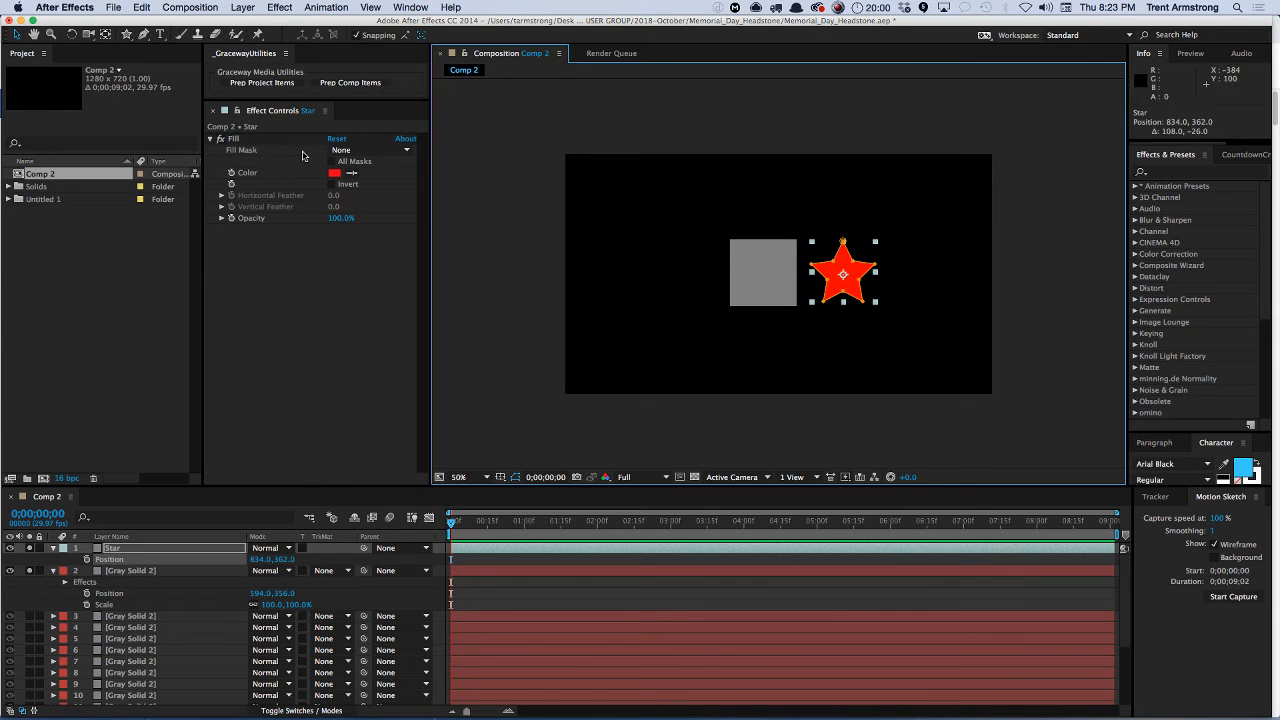
- Set the gray solid's Max Distance slider to the result of 362-356
click(129, 571)
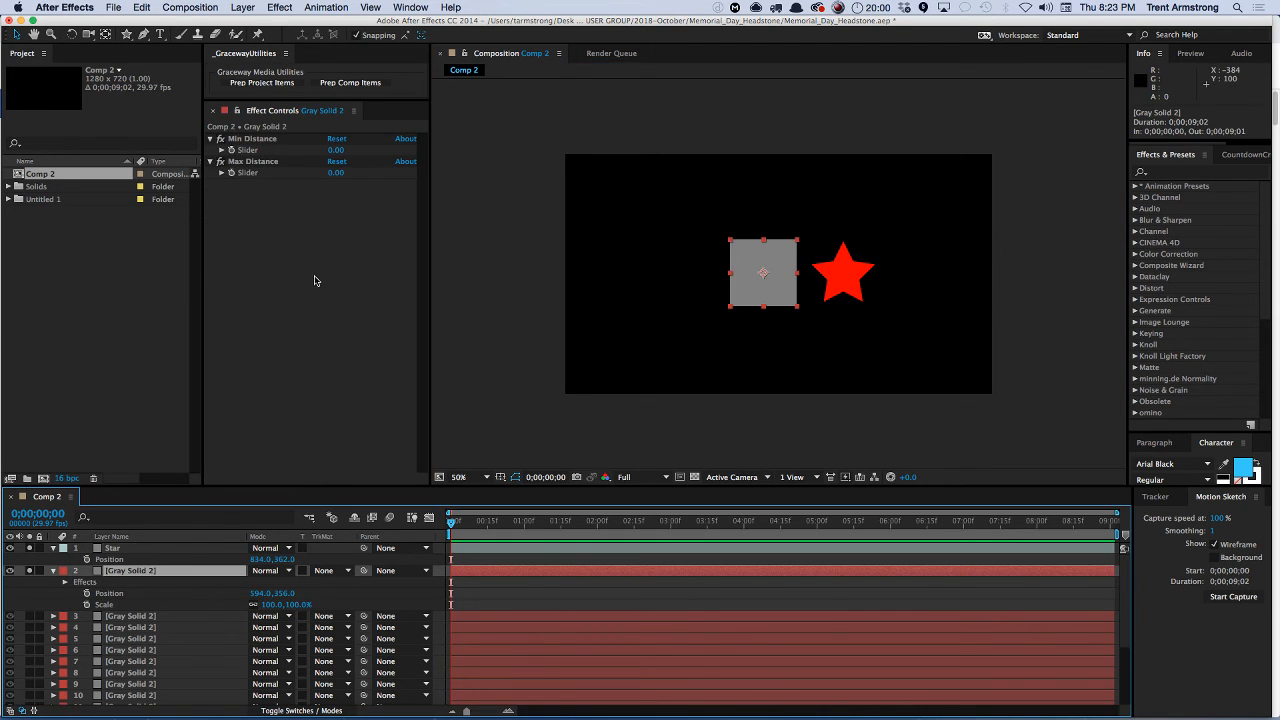
click(336, 174)
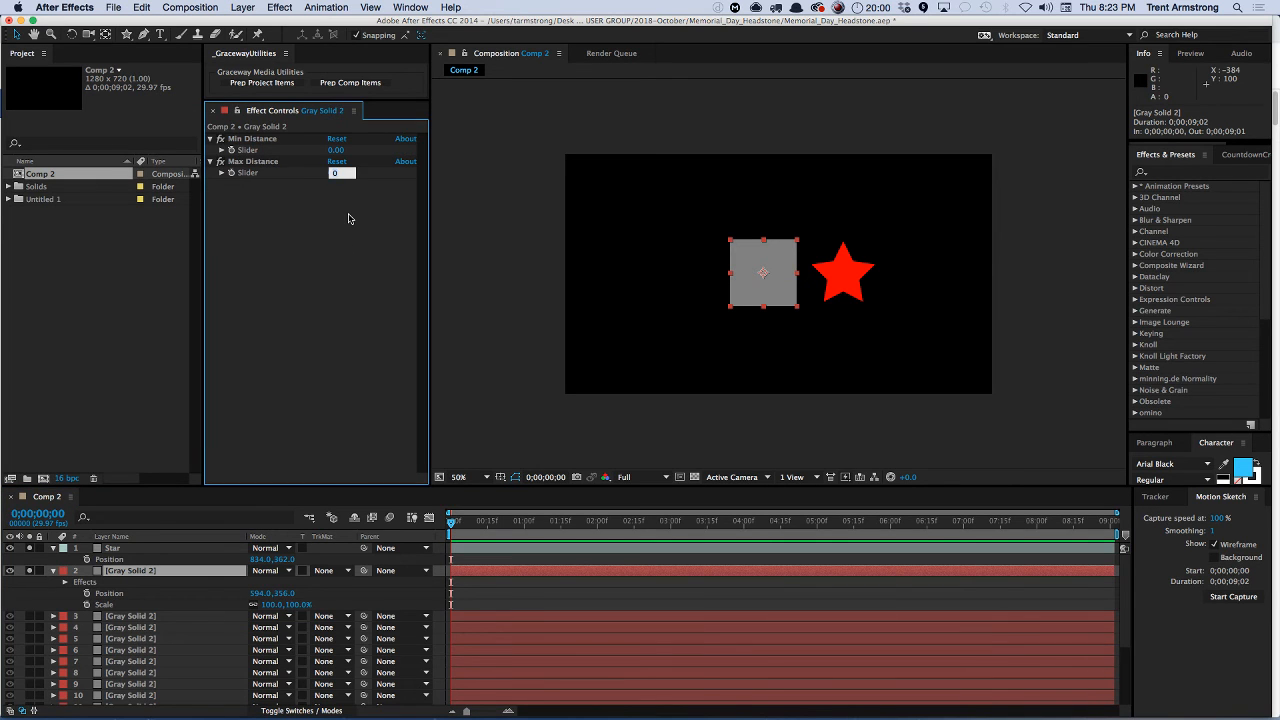
text(3)
text(62-356)
key(Return)
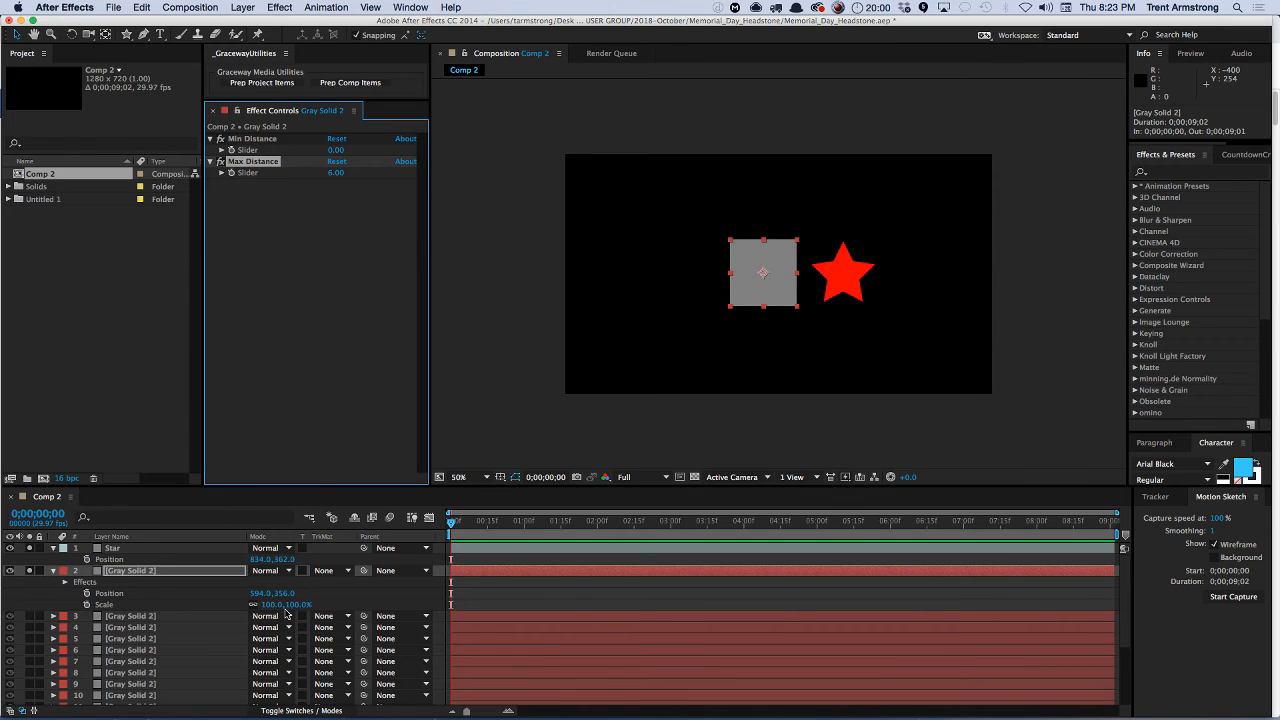
- Move the red star slightly up and away from the gray square, to about 840, 350
click(844, 274)
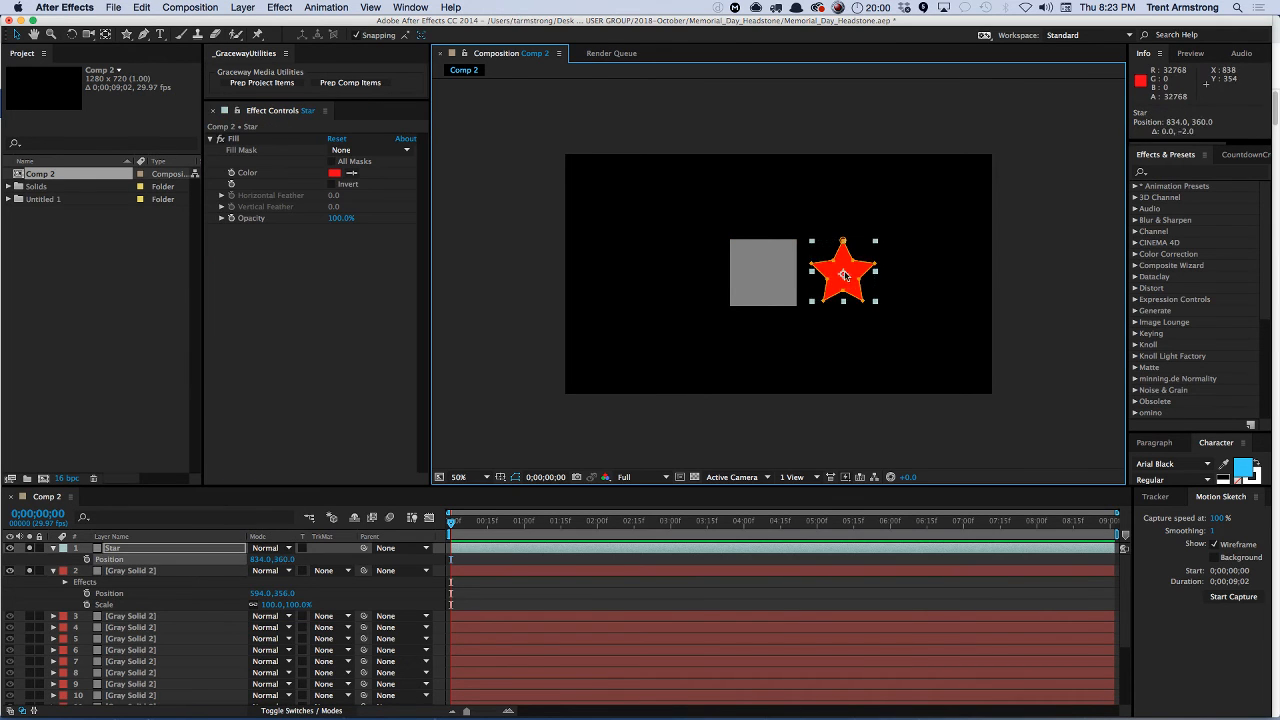
drag(844, 274, 847, 269)
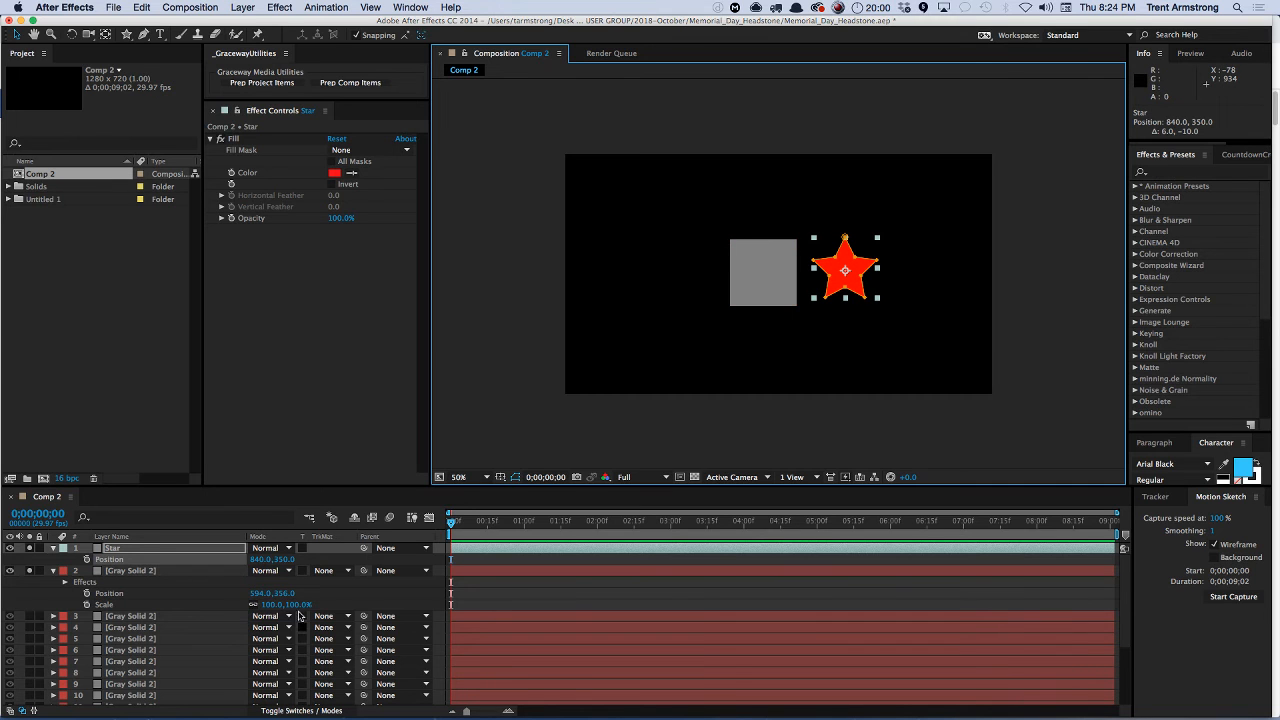
- Set the gray solid's Max Distance slider to the horizontal distance between the star and the solid, rounded to 250
click(131, 571)
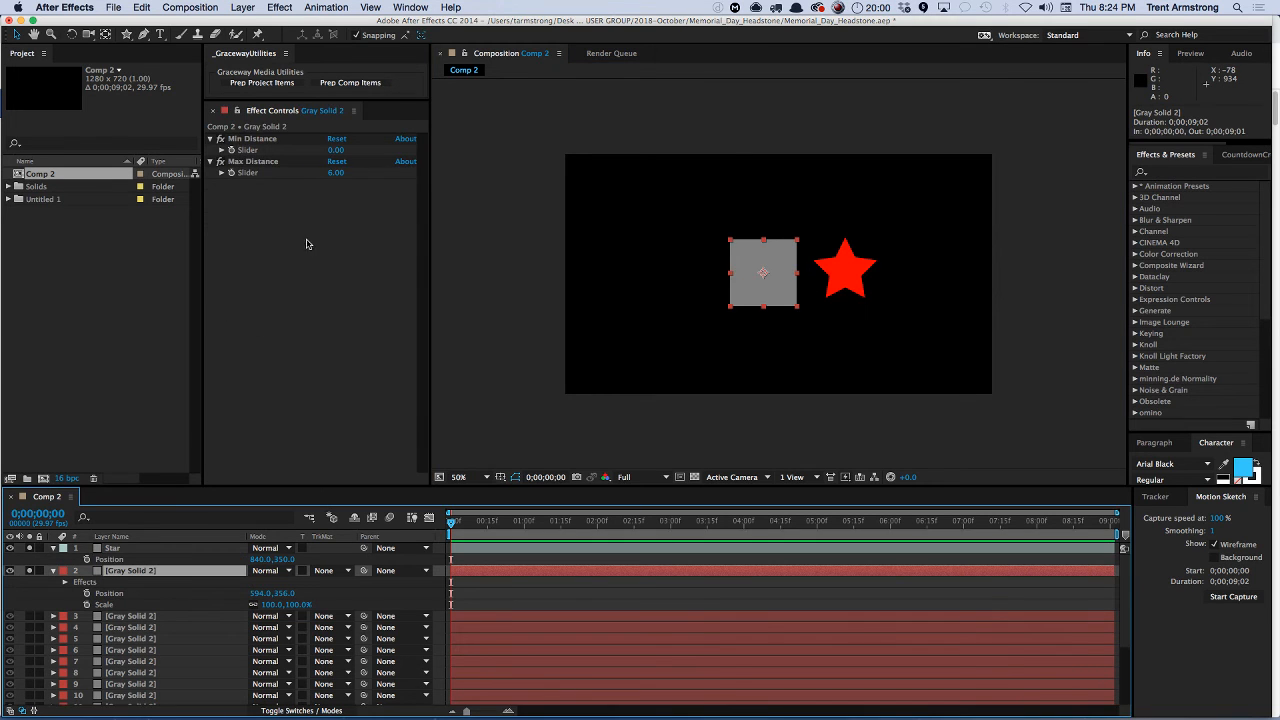
click(337, 172)
text(840)
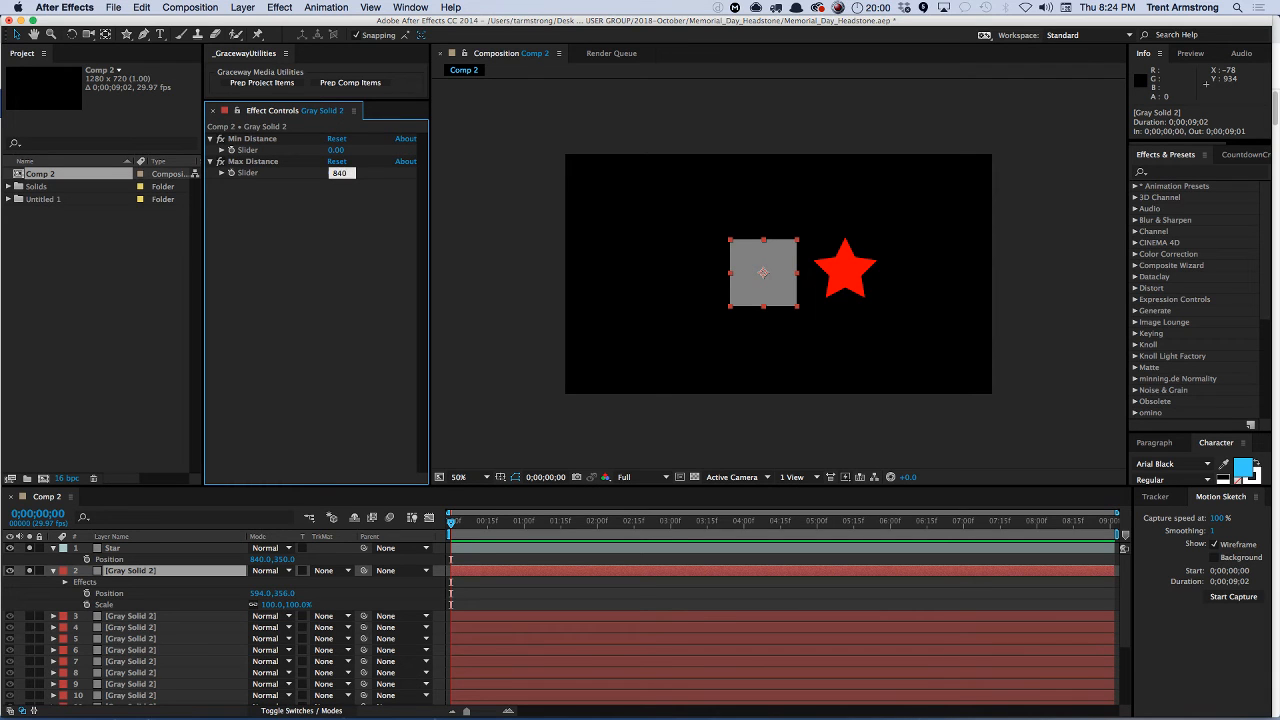
key(Return)
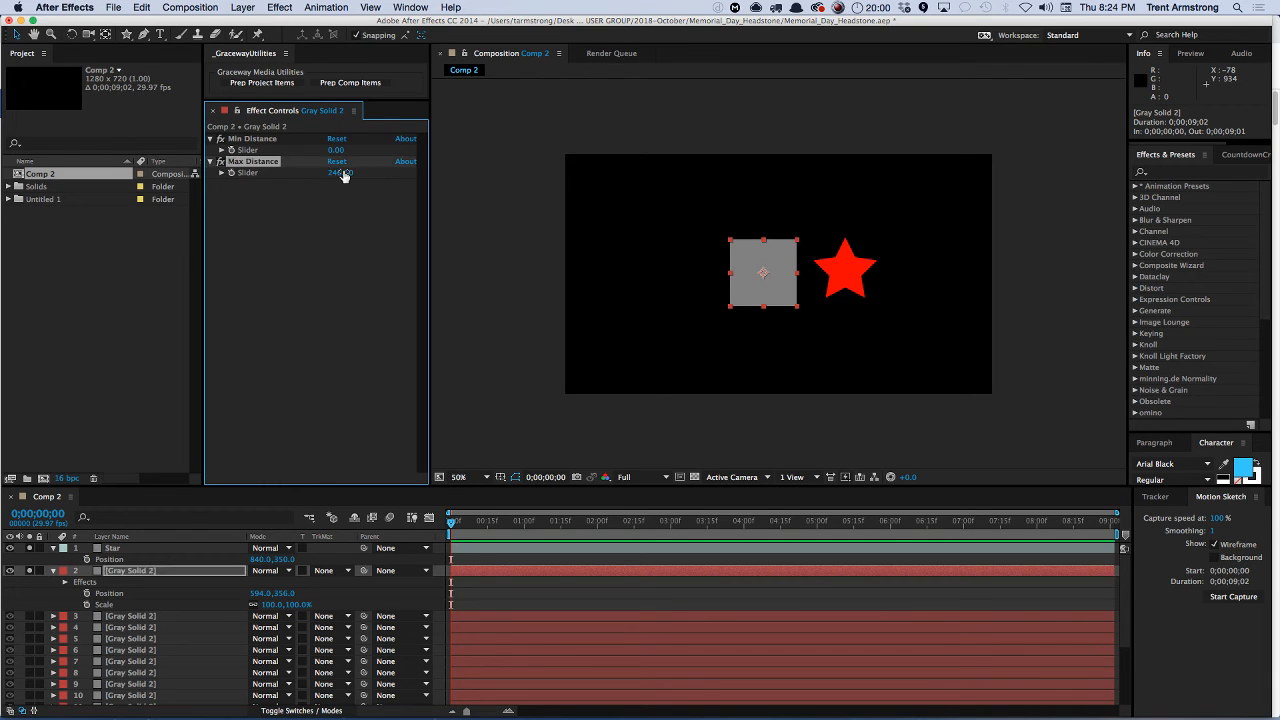
click(342, 176)
text(250)
key(Return)
click(143, 571)
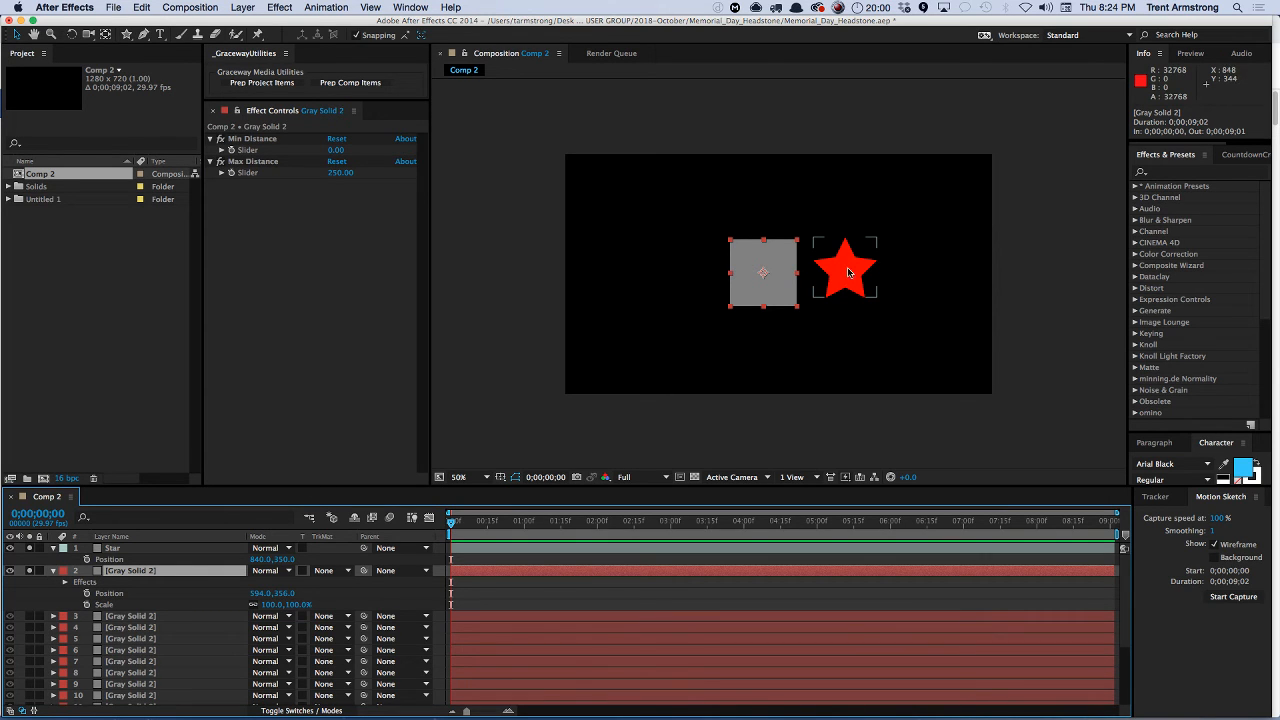
alt+click(87, 604)
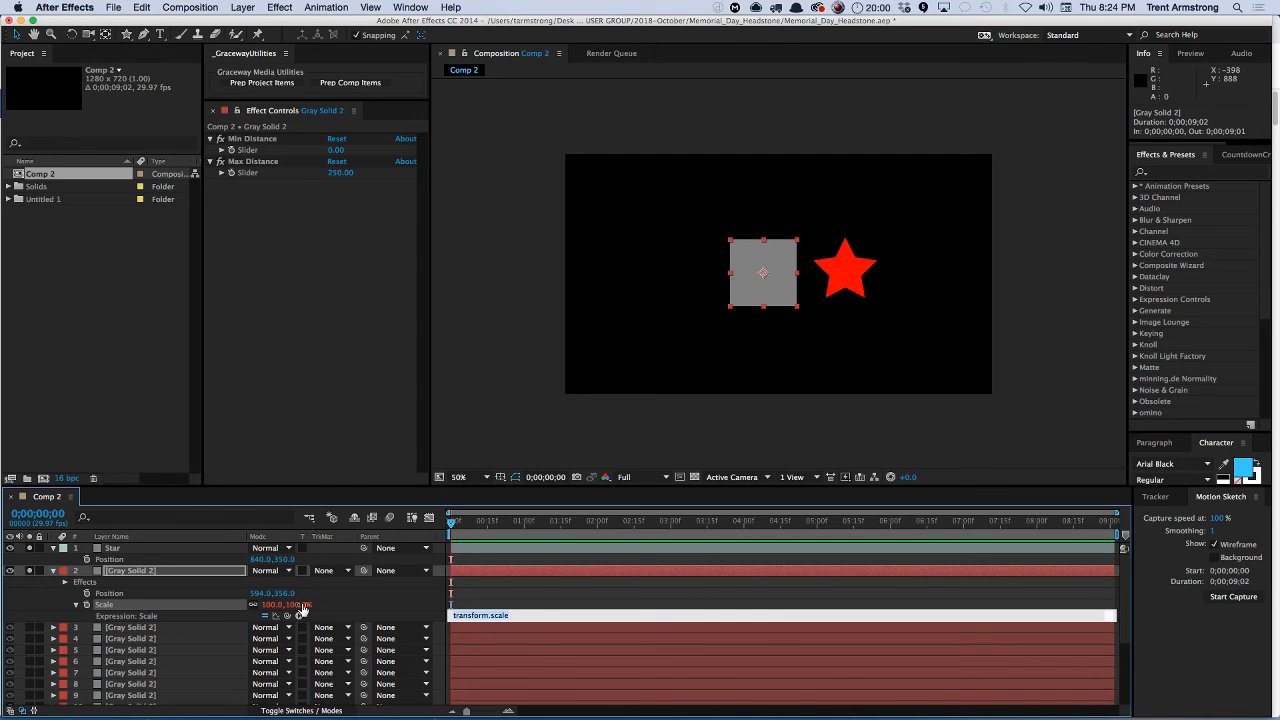
key(super+z)
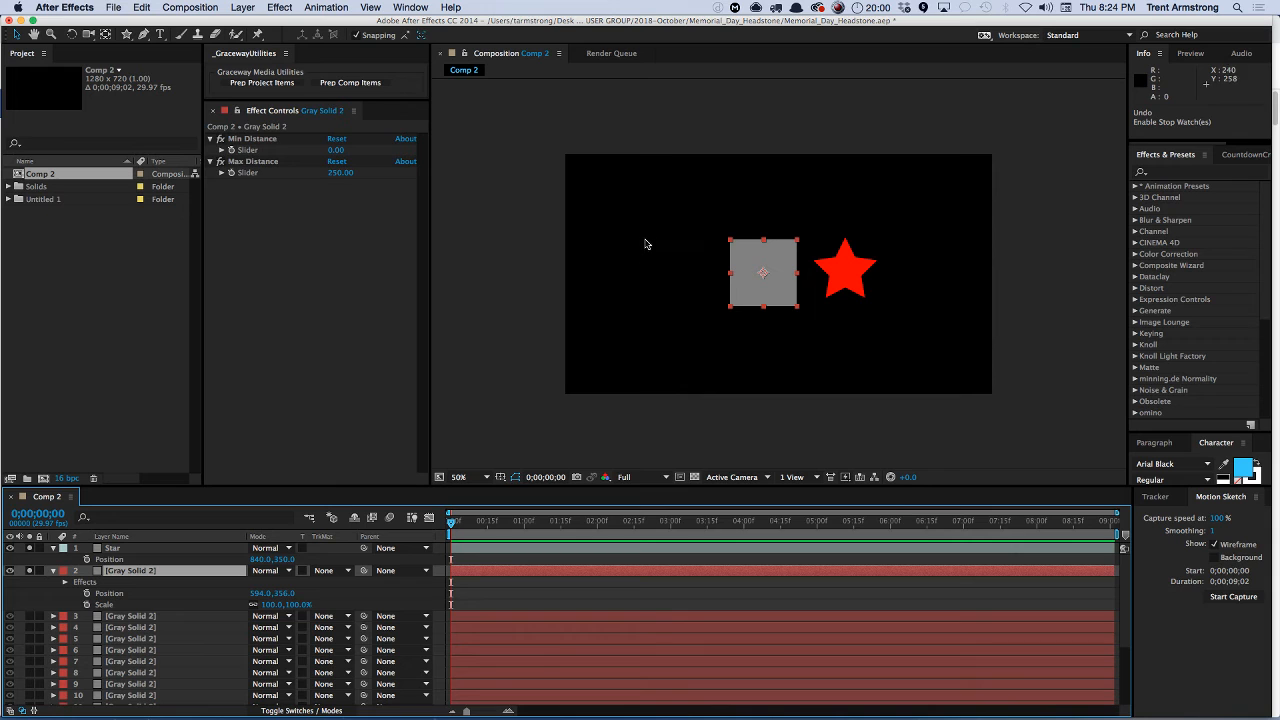
- Create a point text layer reading "text" in the upper-left area of the composition
key(super+t)
click(639, 210)
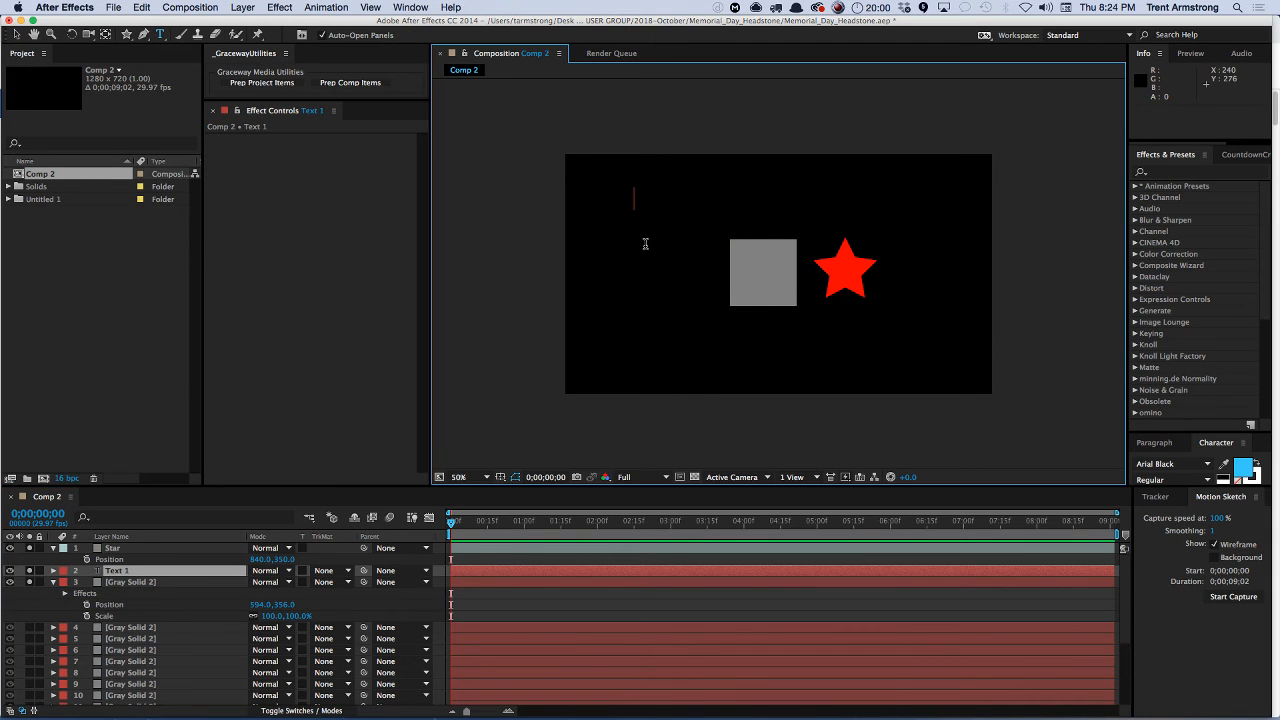
text(text)
key(Escape)
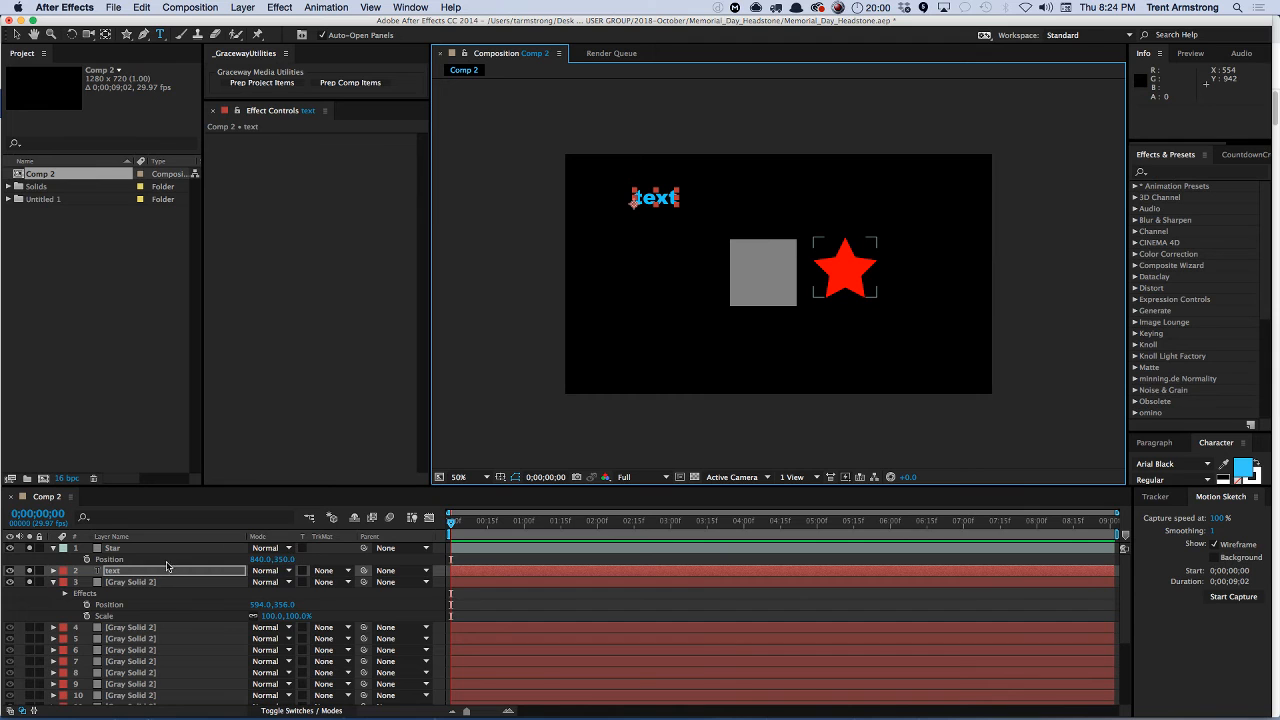
- Set the text layer's font to Arial and move the layer slightly left to about 166, 154
click(1190, 464)
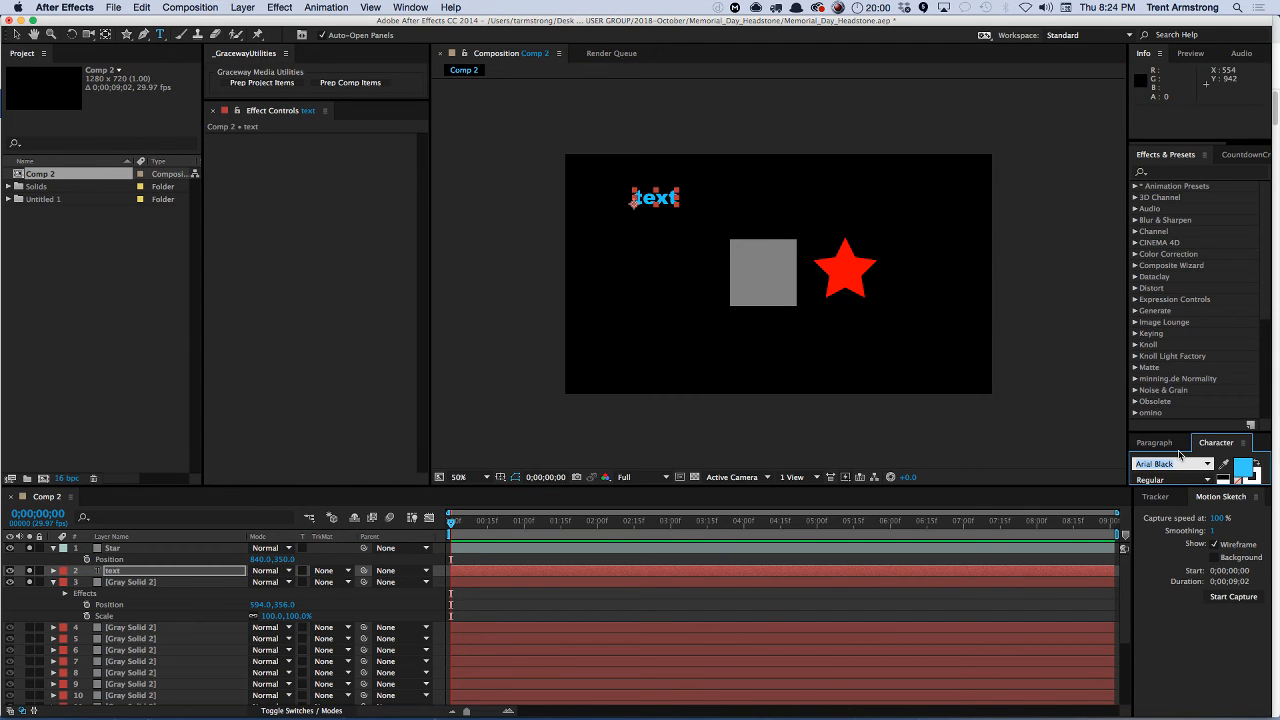
text(Arial)
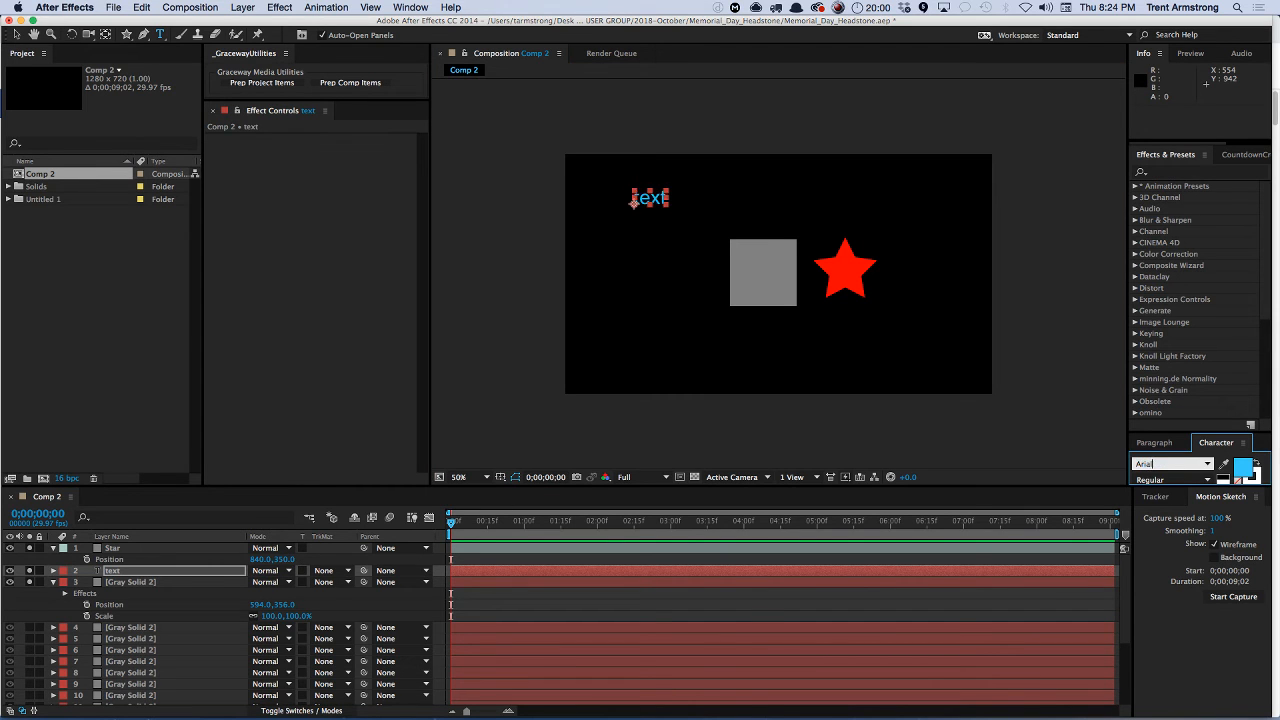
key(Return)
key(v)
click(631, 204)
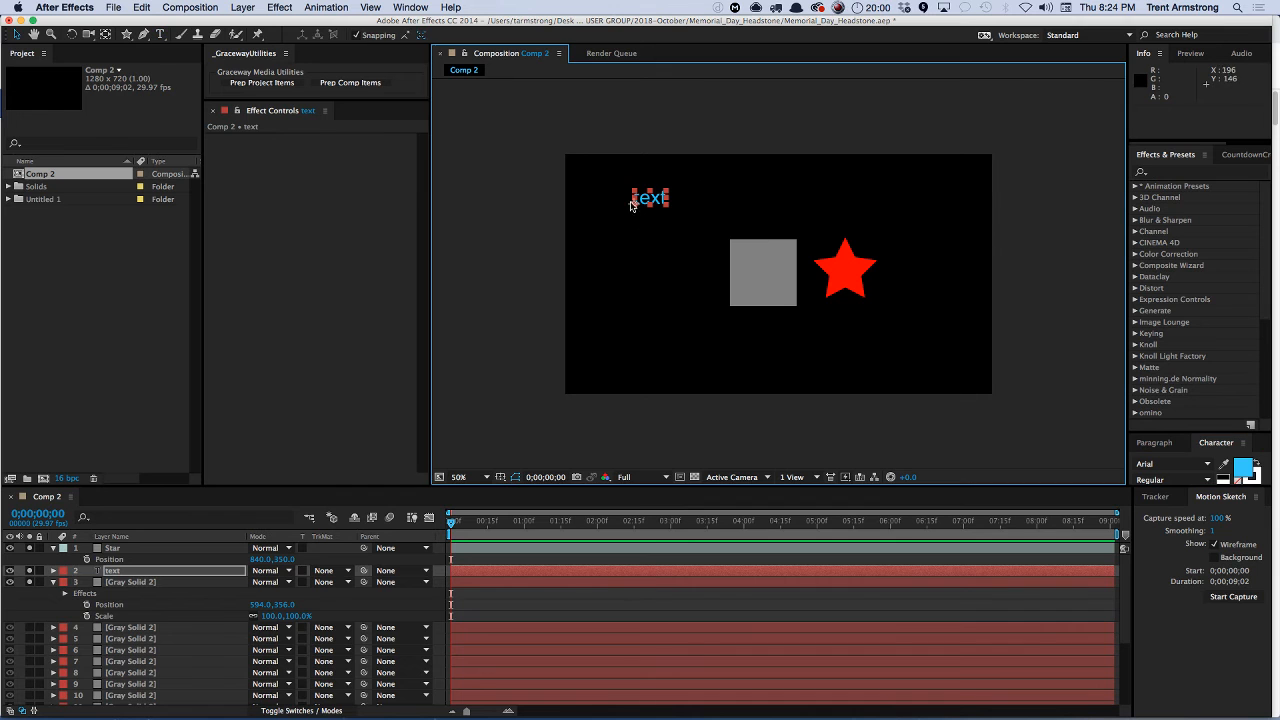
drag(632, 207, 611, 206)
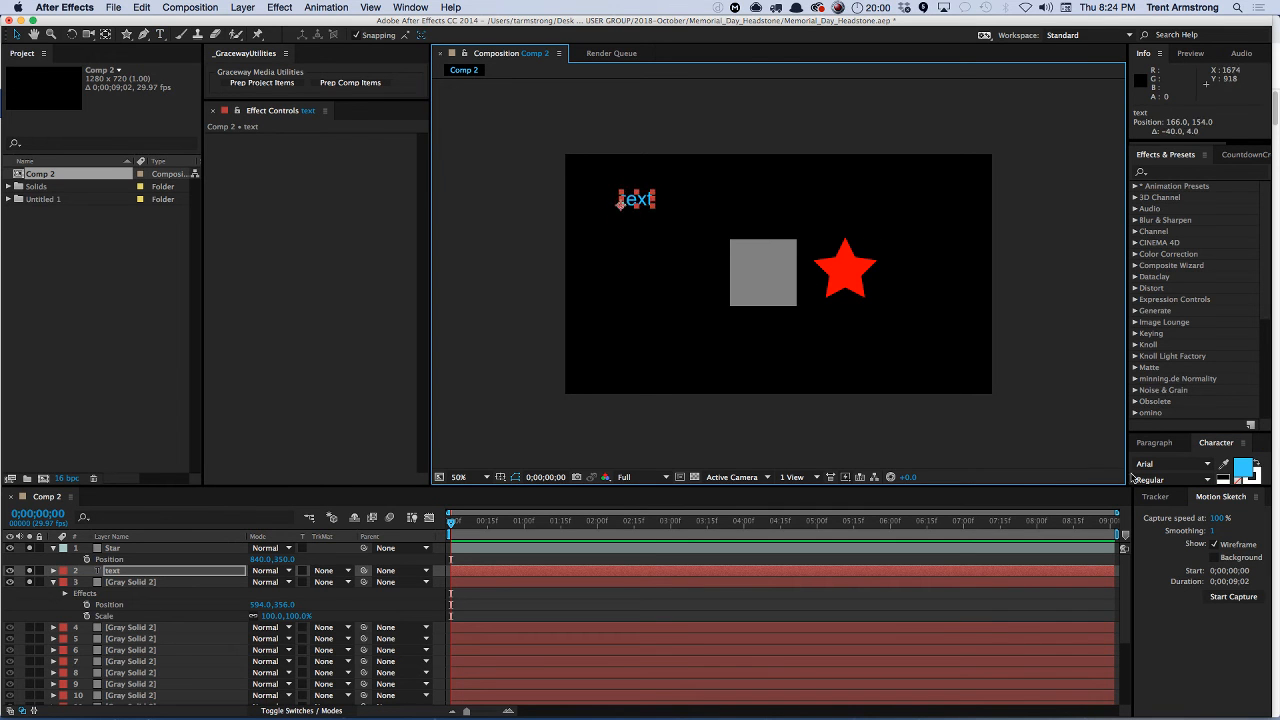
drag(1168, 489, 1169, 501)
- Add an expression to the text layer's Source Text that links it to the Star layer's X position
click(119, 584)
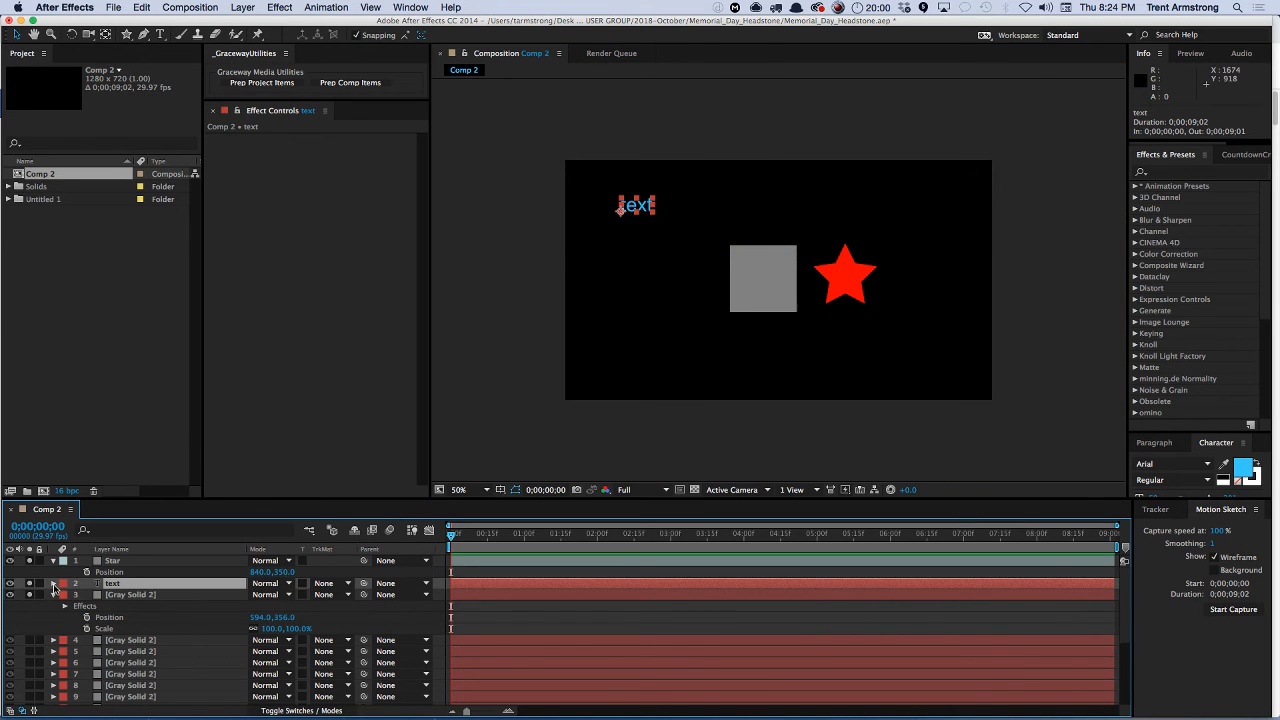
click(53, 584)
click(65, 595)
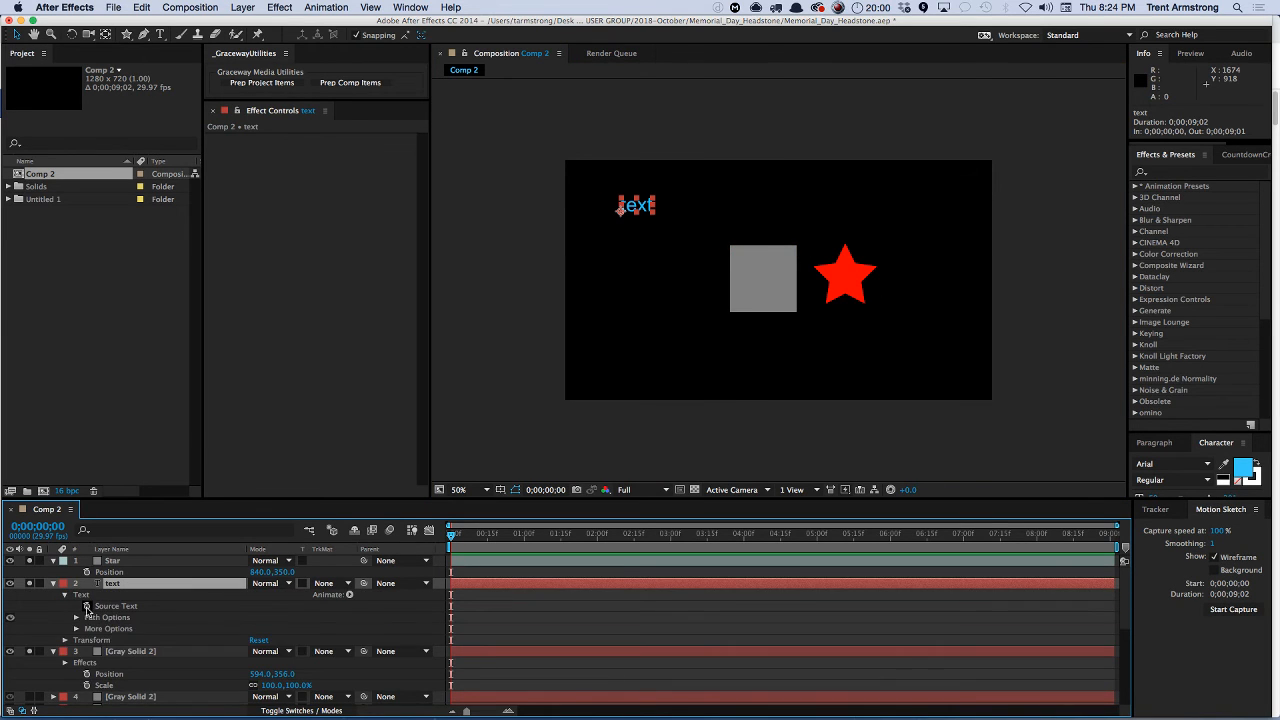
alt+click(86, 606)
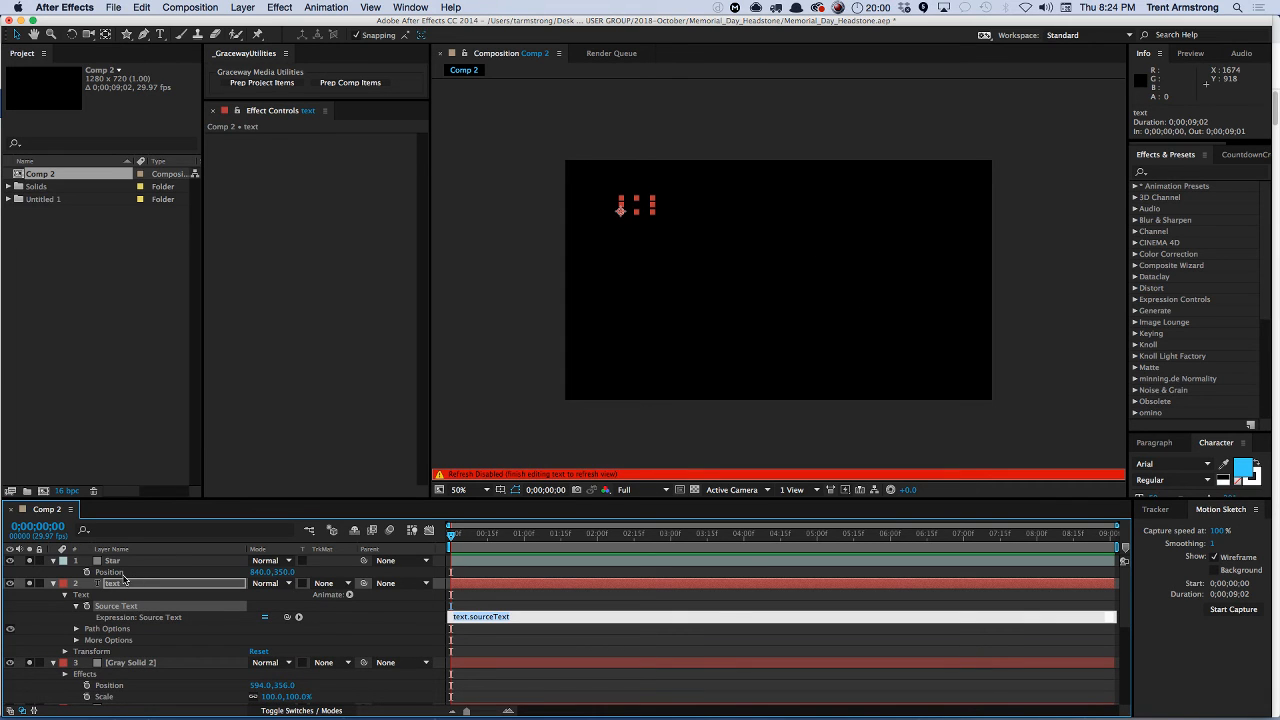
drag(287, 617, 108, 572)
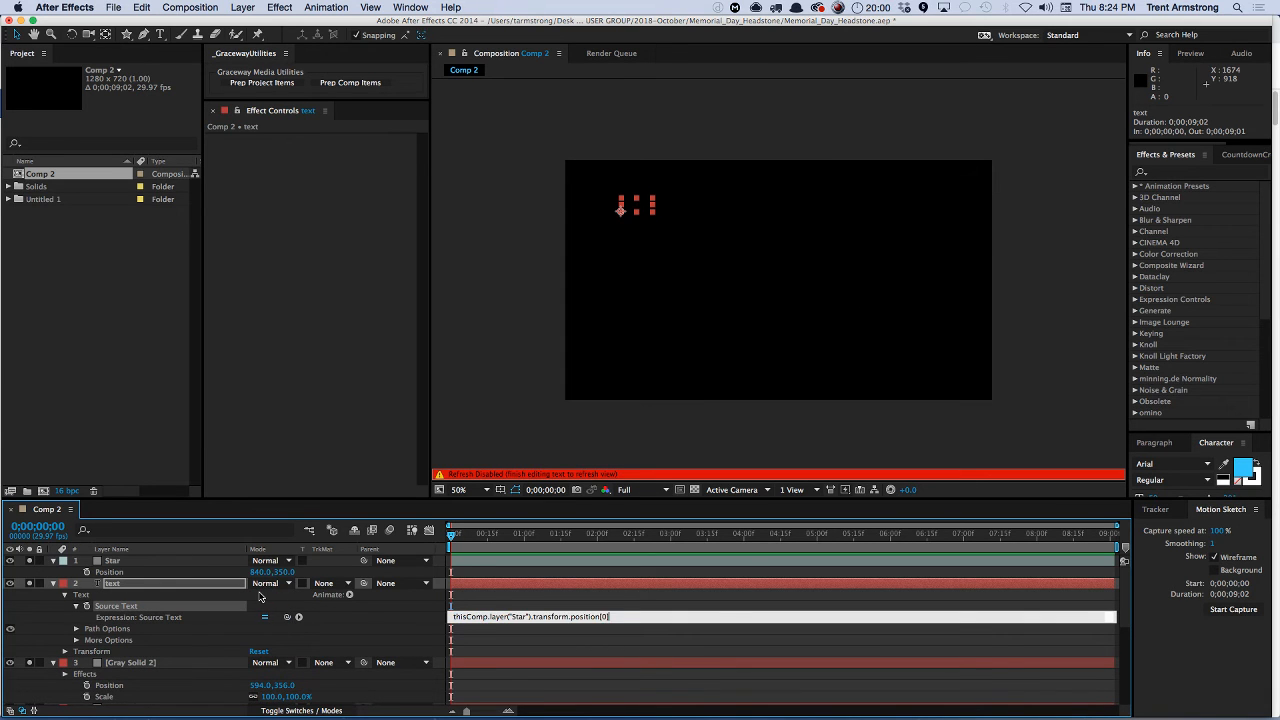
click(259, 596)
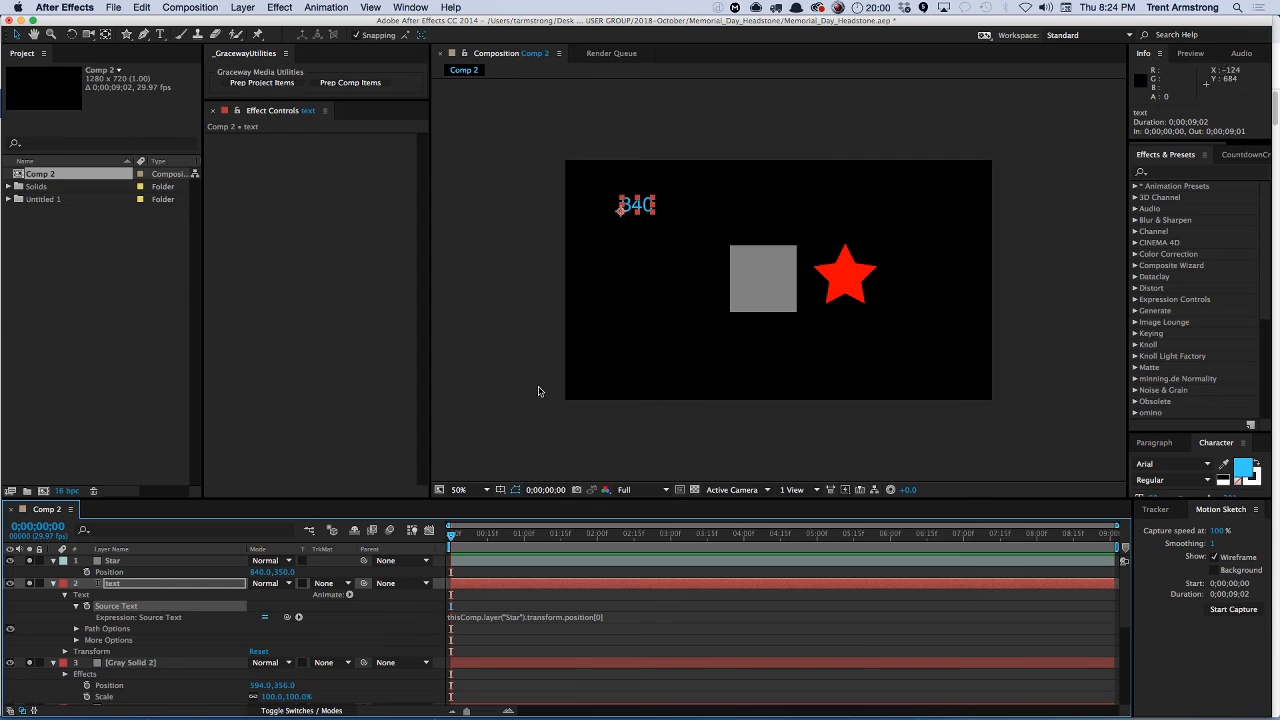
- Enlarge the Source Text expression field and replace the expression with p1 = thisComp.layer("Star").transform.position;
click(568, 305)
click(640, 620)
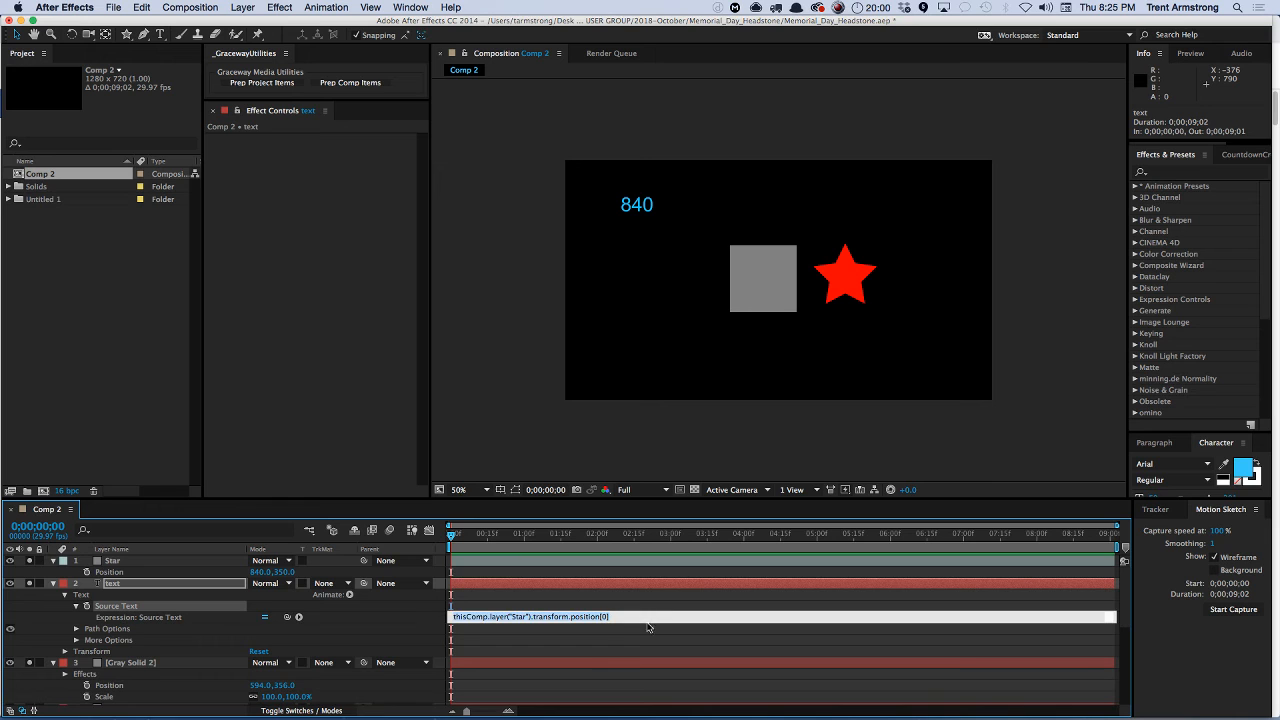
drag(646, 622, 648, 638)
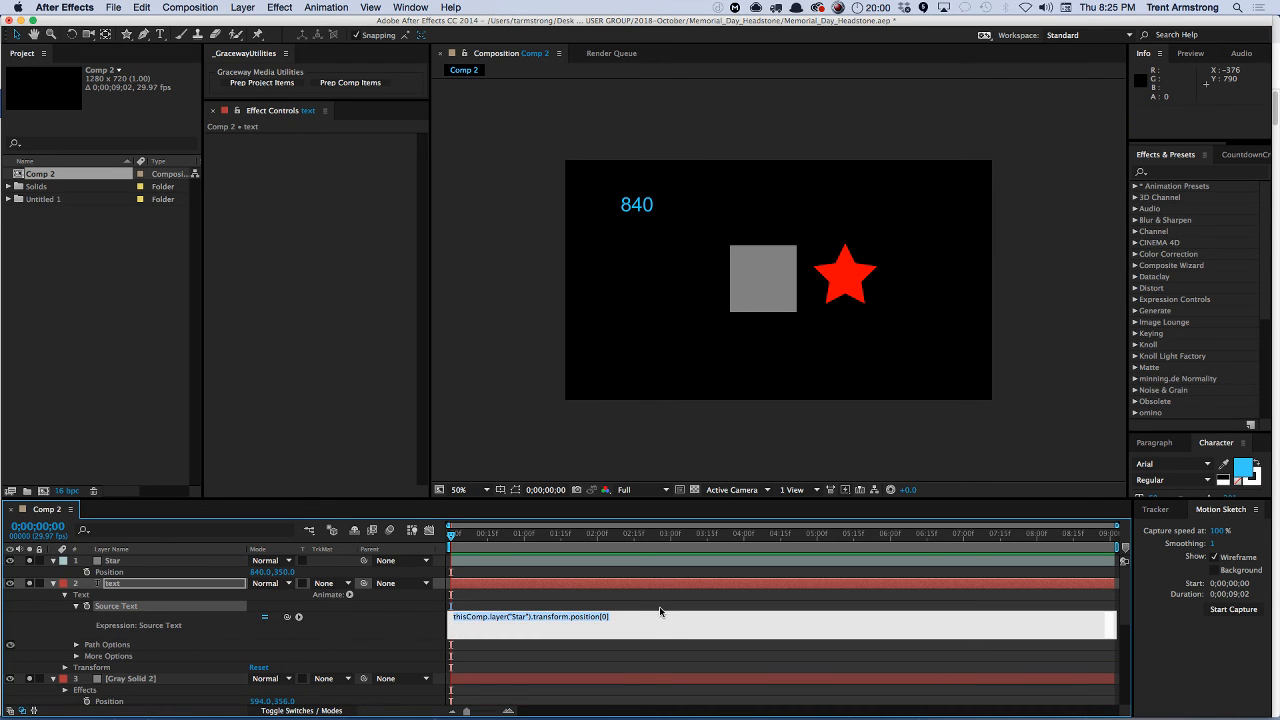
text(r)
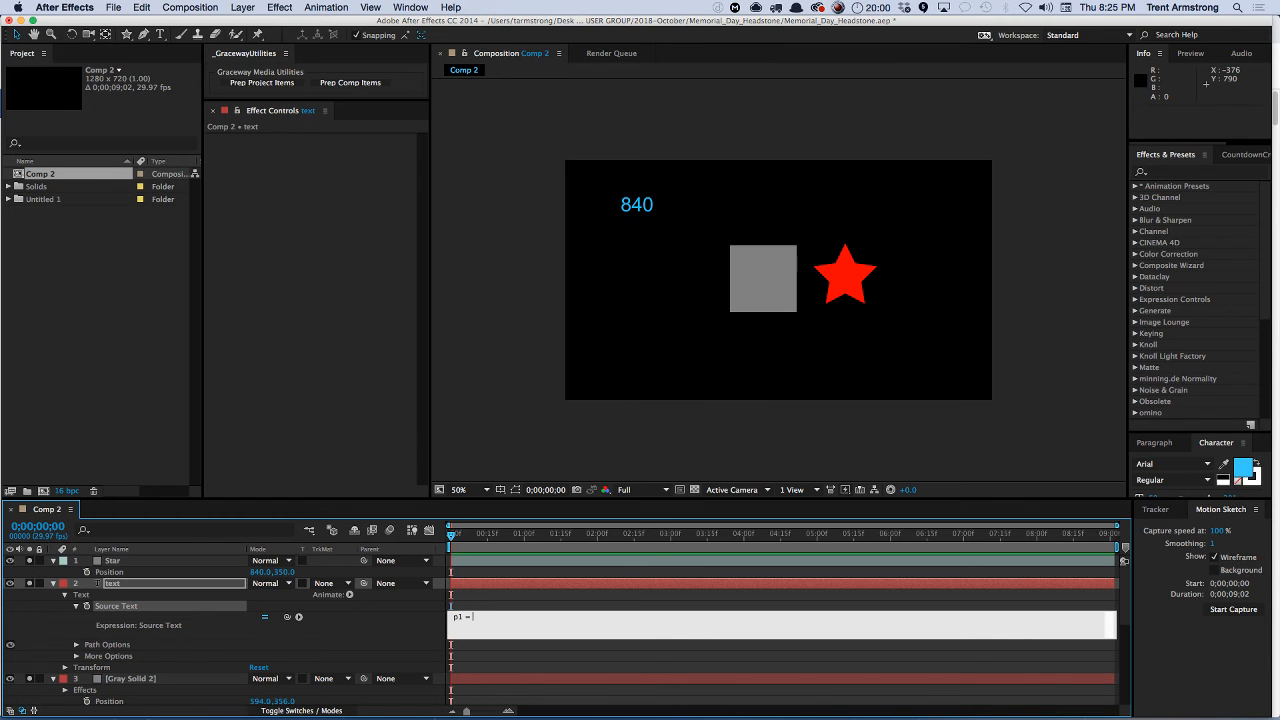
drag(287, 616, 173, 576)
text(;)
key(KP_Enter)
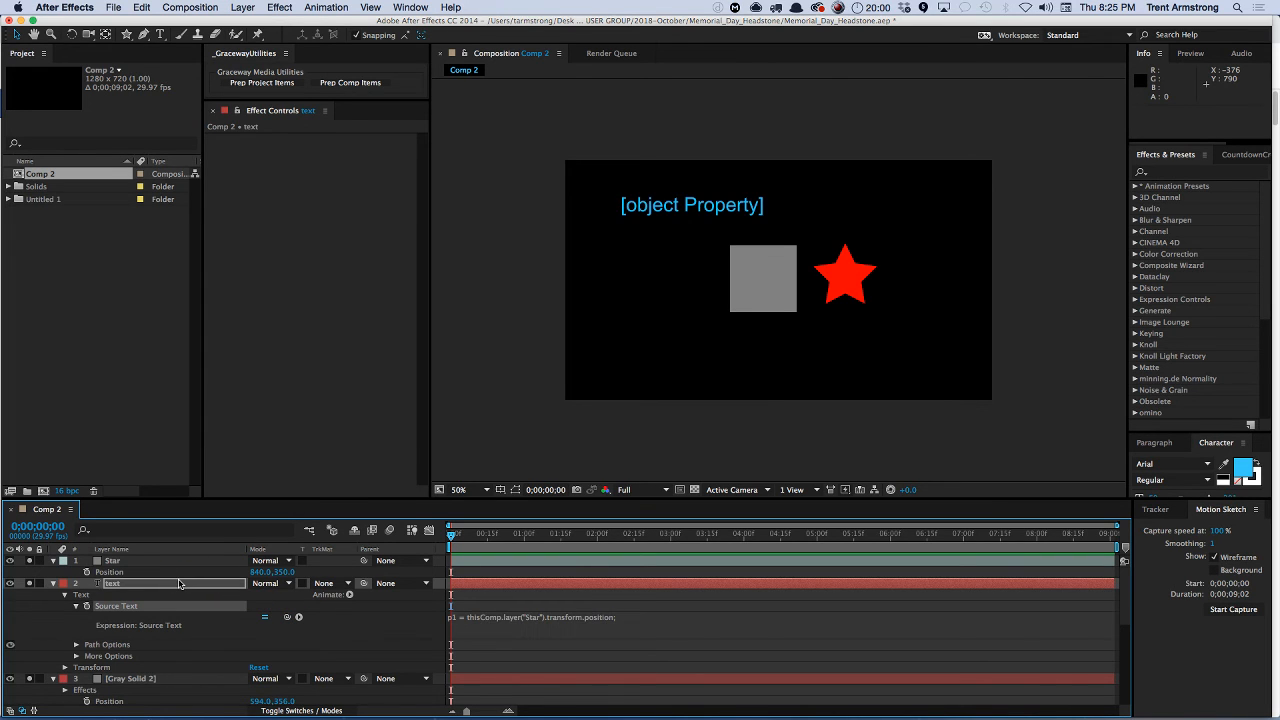
- Add a second line containing p1 to the Source Text expression and apply it
click(545, 626)
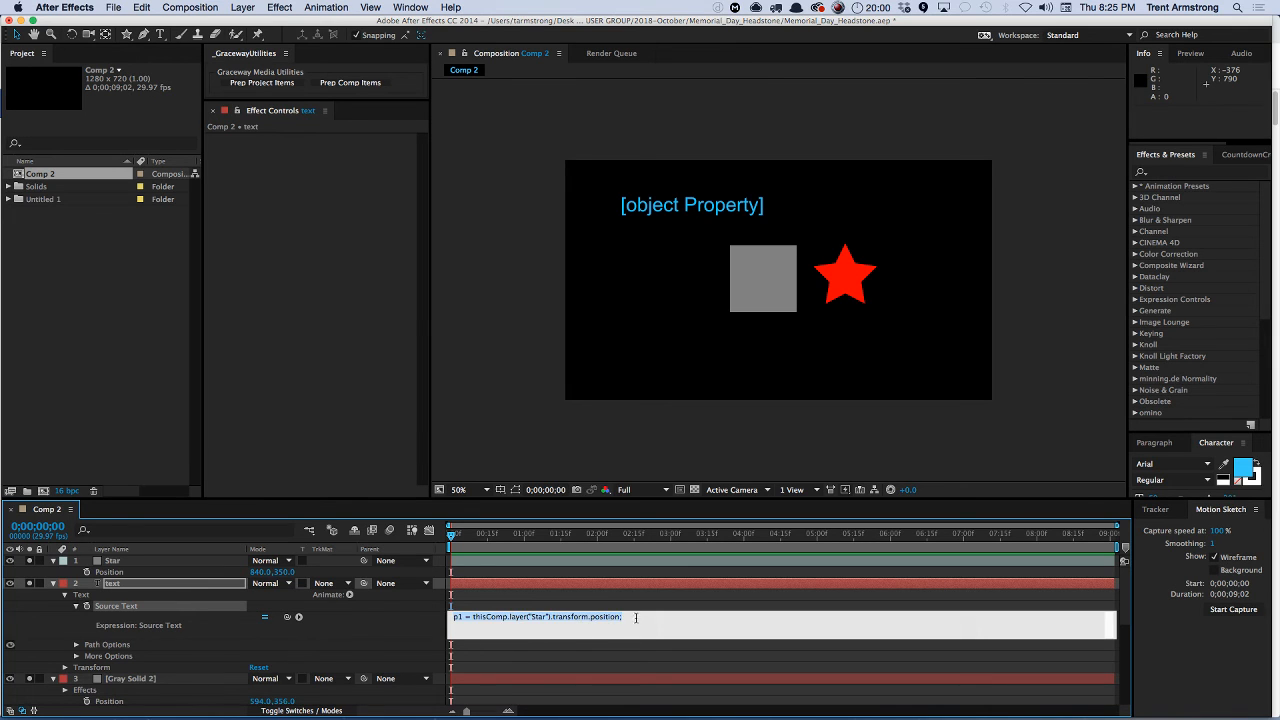
click(636, 618)
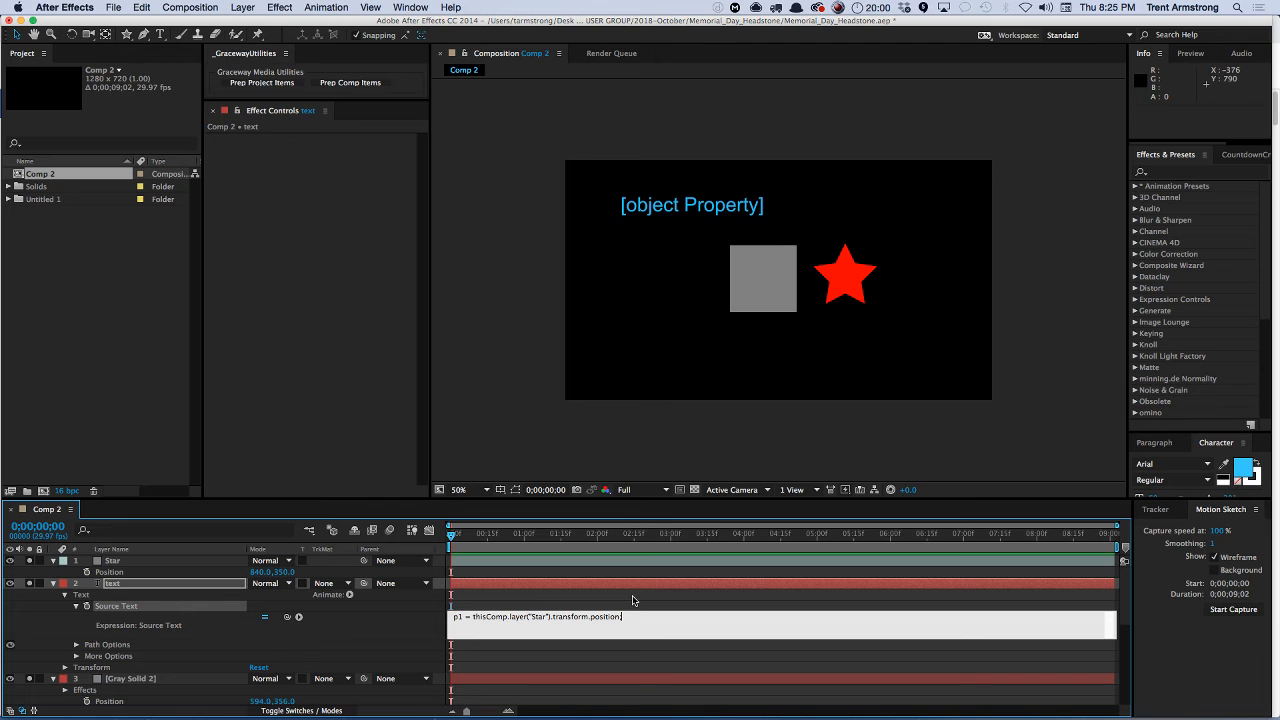
text(;)
key(Return)
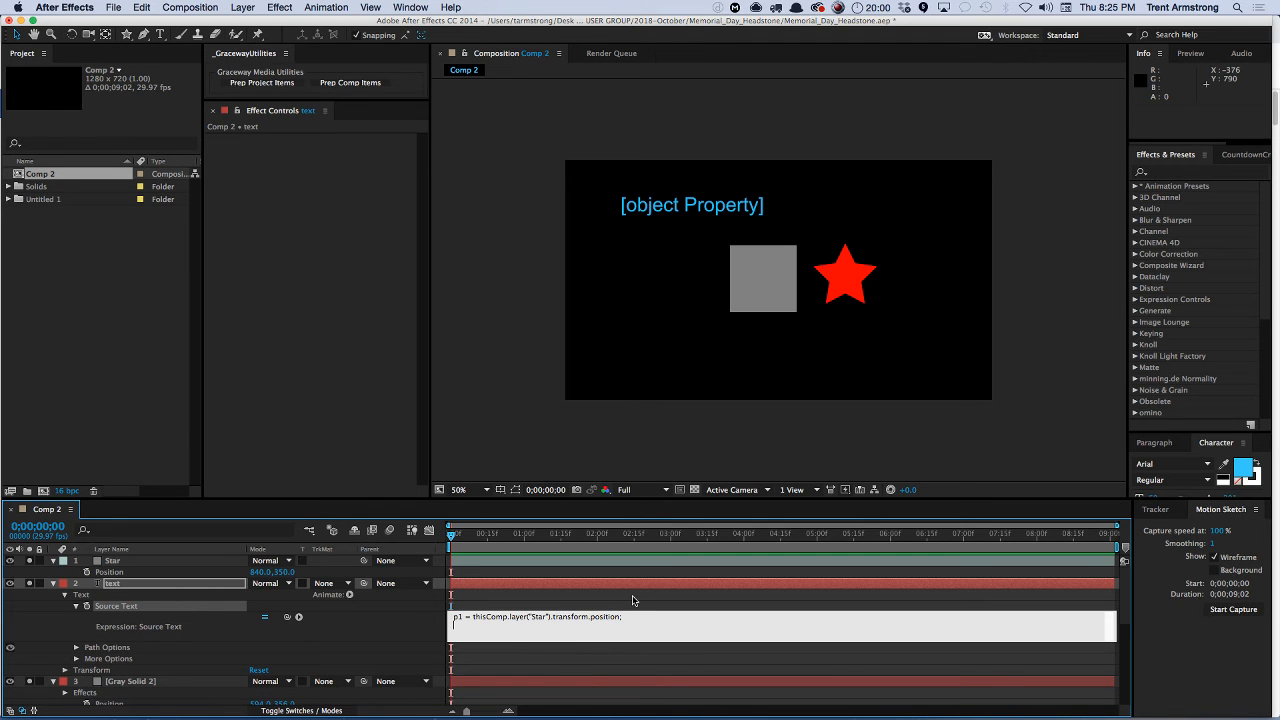
text(p1)
key(KP_Enter)
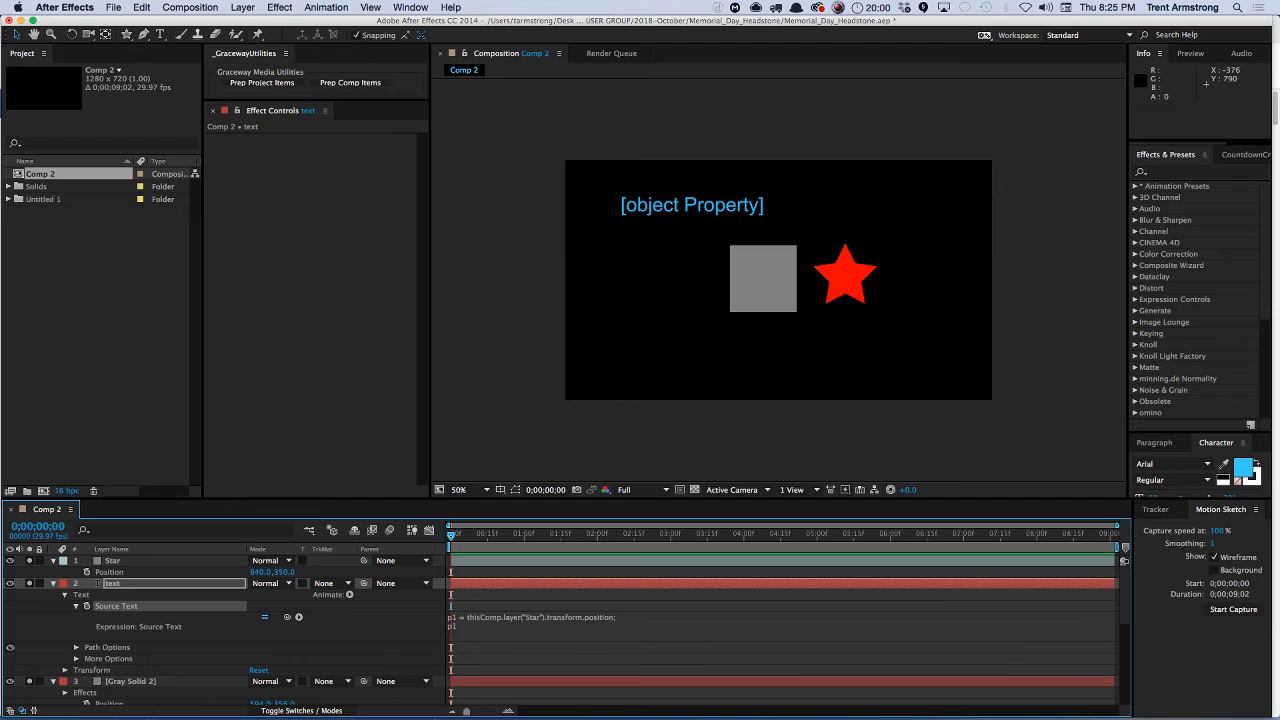
- Strip the p1 variable from the Source Text expression, leaving only thisComp.layer("Star").transform.position;
click(651, 613)
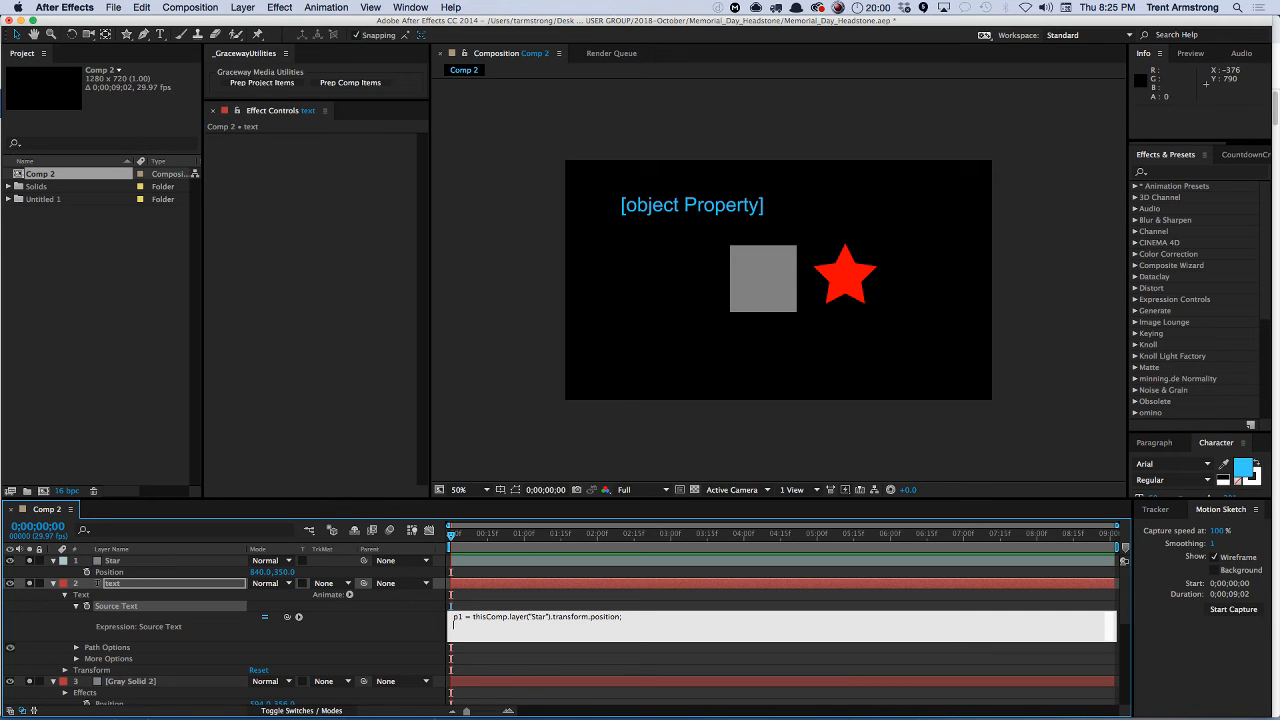
key(Delete)
key(Delete)
key(Delete)
key(Delete)
key(Delete)
key(KP_Enter)
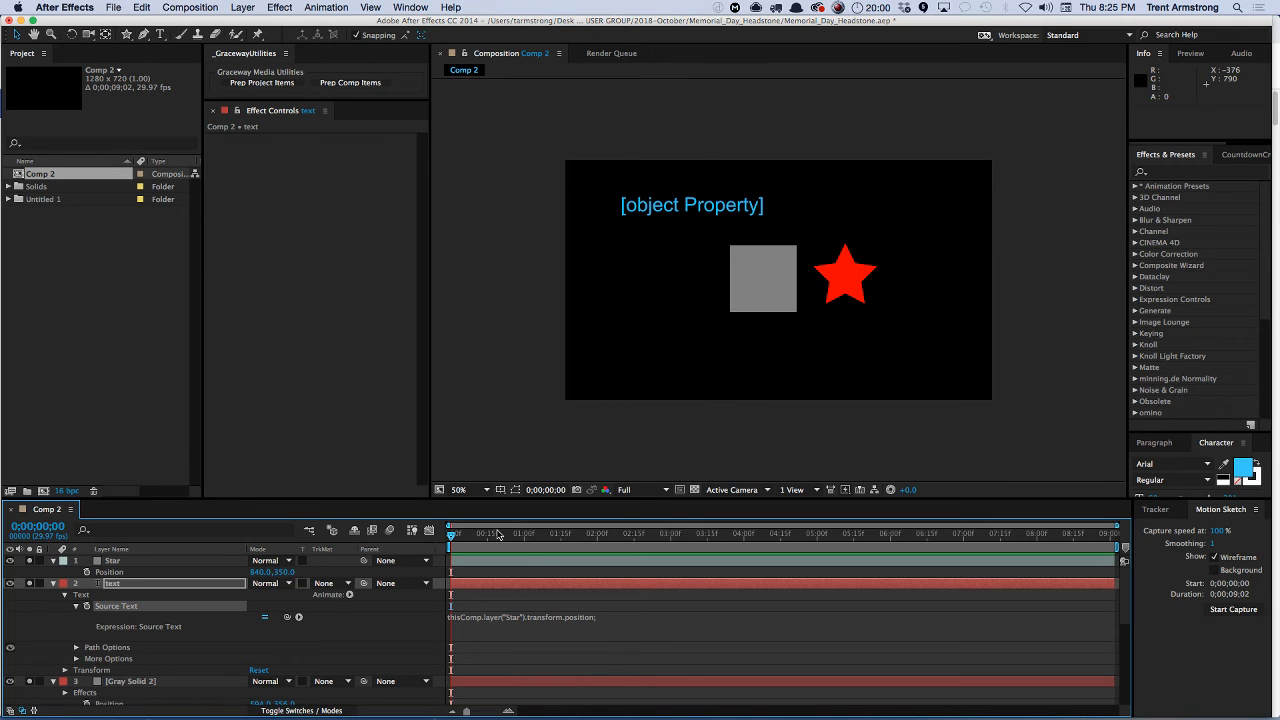
- Replace the ending semicolon with the index [0] so the Source Text expression reads the Star's X position
click(577, 631)
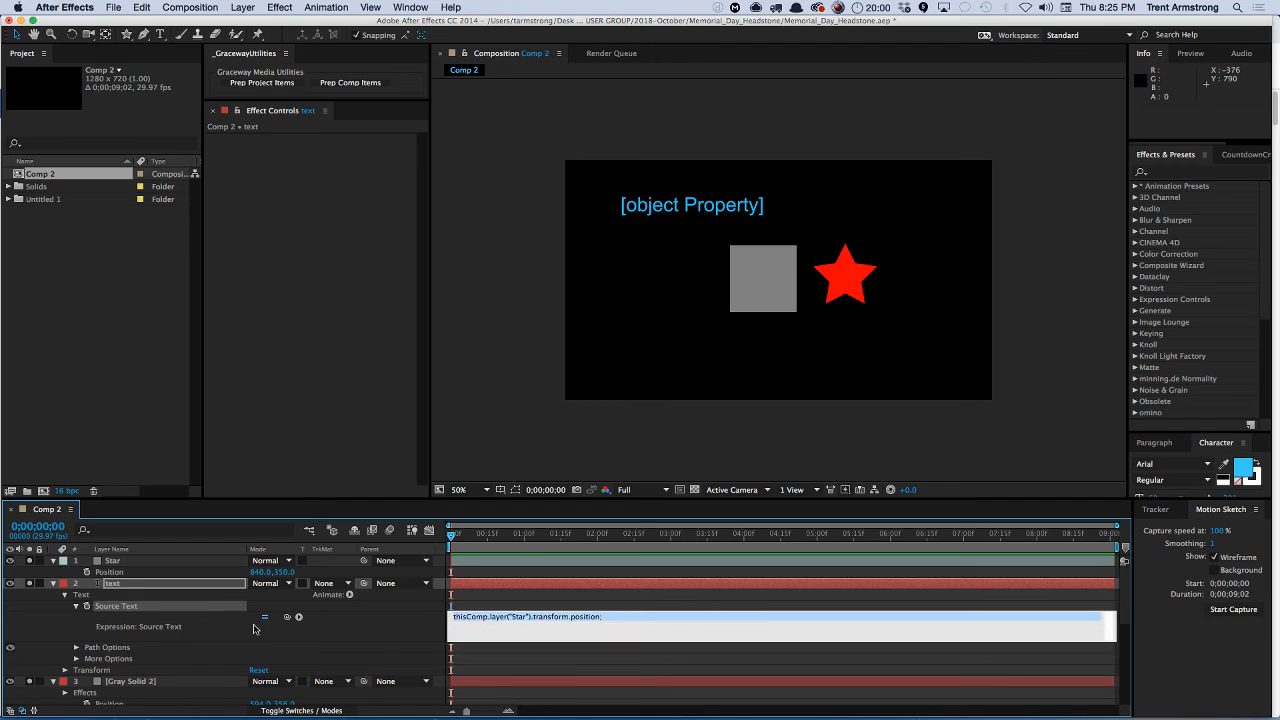
key(Right)
key(BackSpace)
text([0])
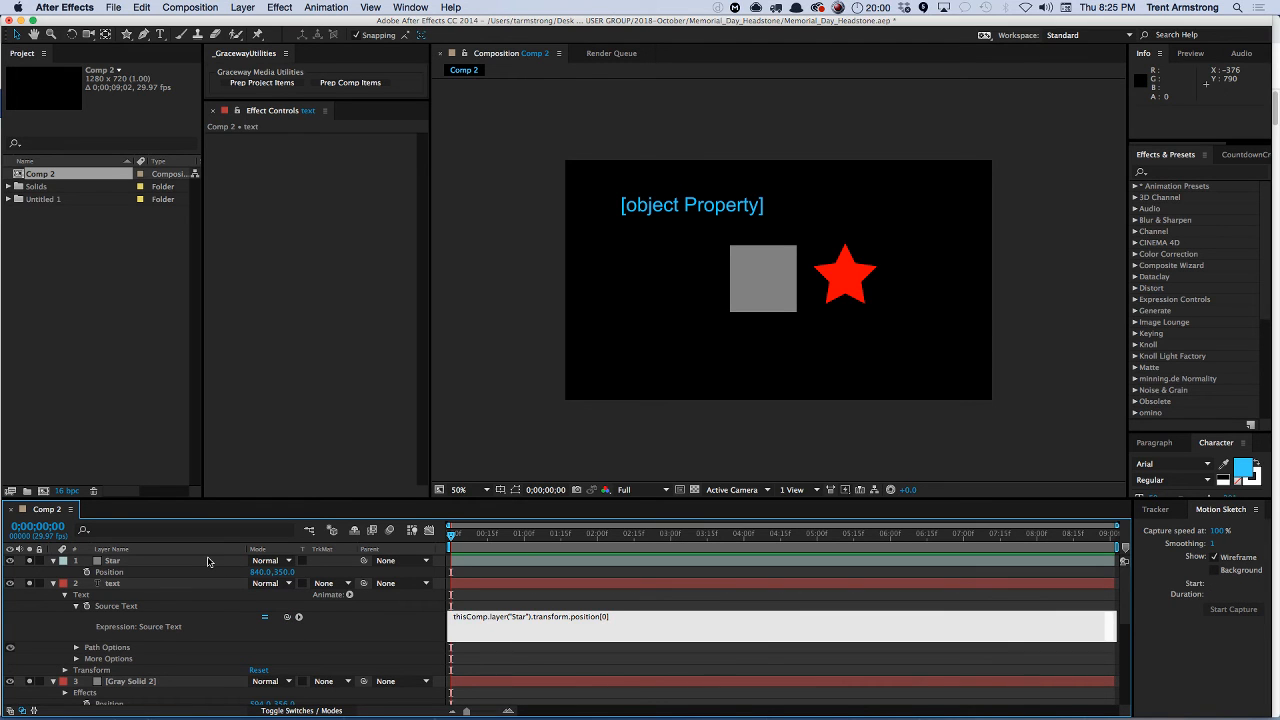
key(KP_Enter)
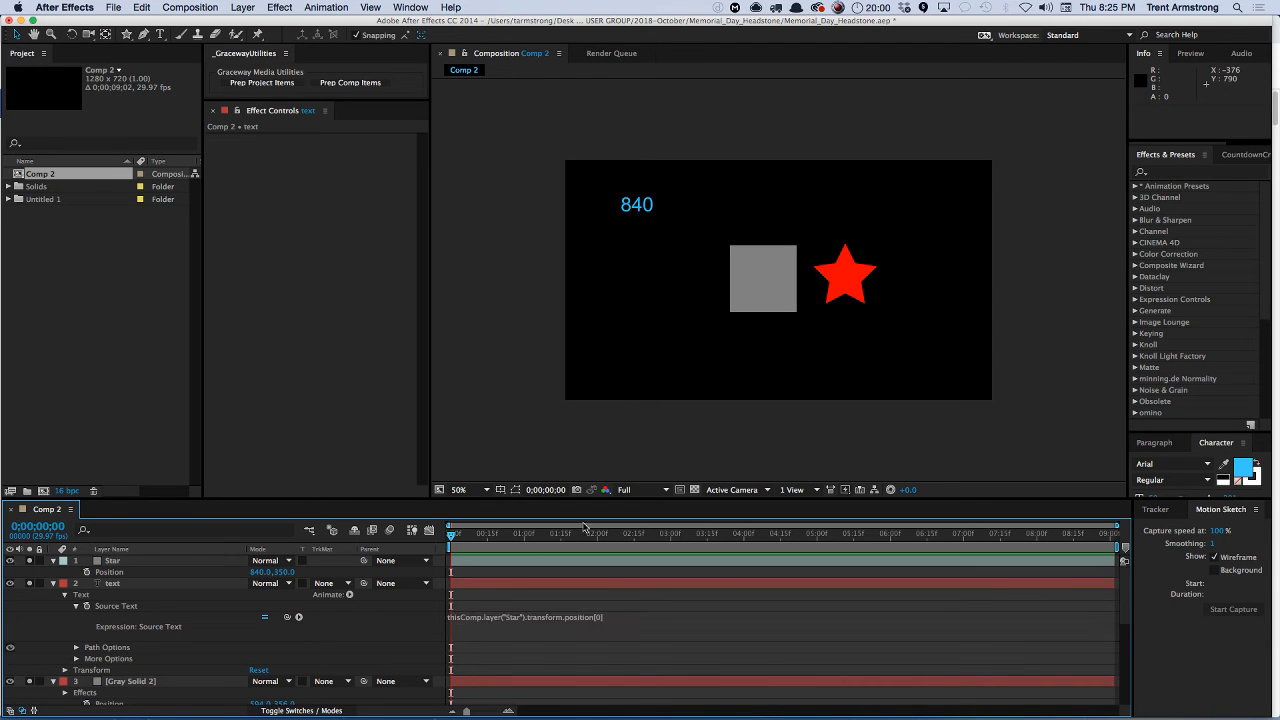
- Rewrite the Source Text expression as p1 = [thisComp.layer("Star").transform.position[0], thisComp.layer("Star").transform.position[1]]
click(612, 624)
click(642, 622)
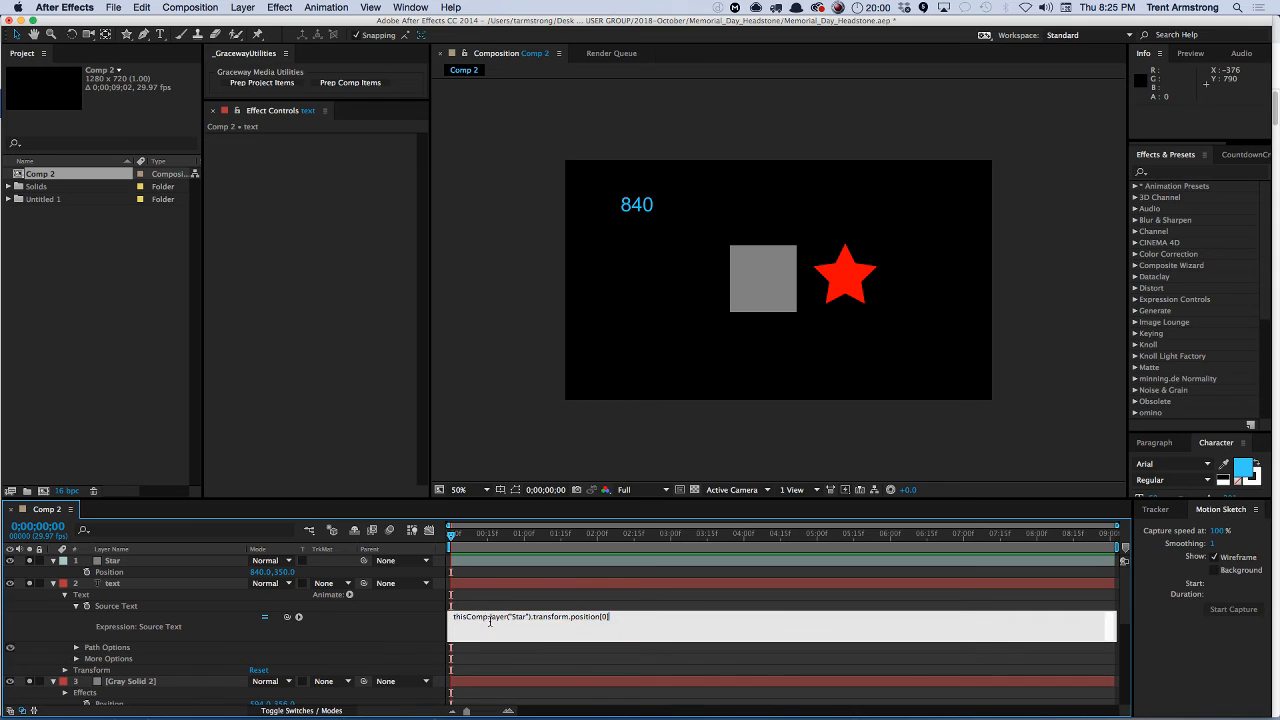
key(super+a)
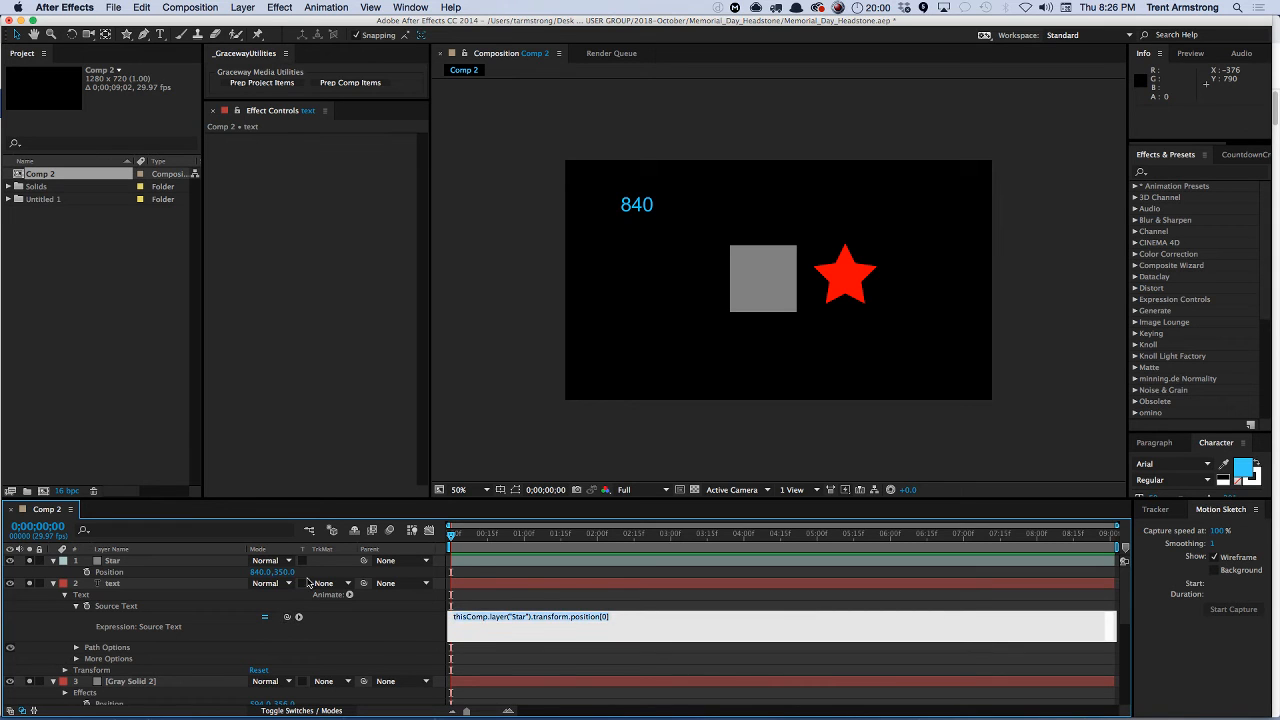
text(r)
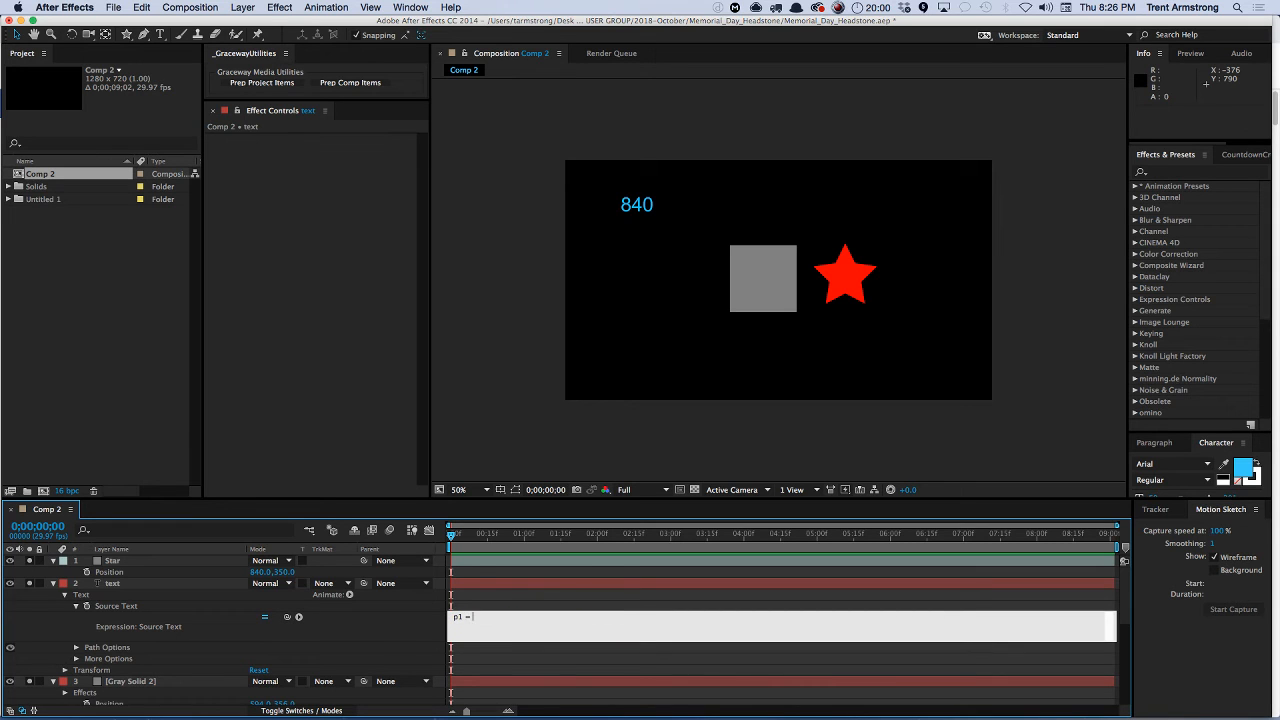
drag(287, 616, 192, 577)
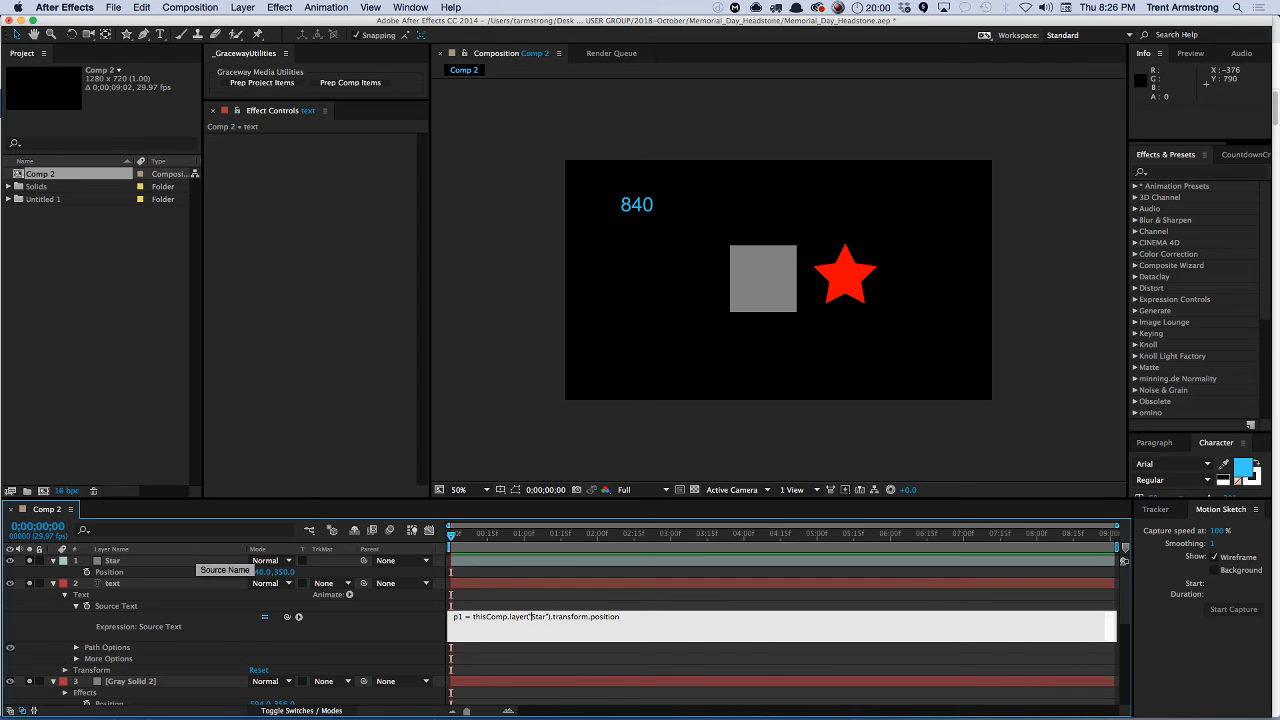
click(473, 617)
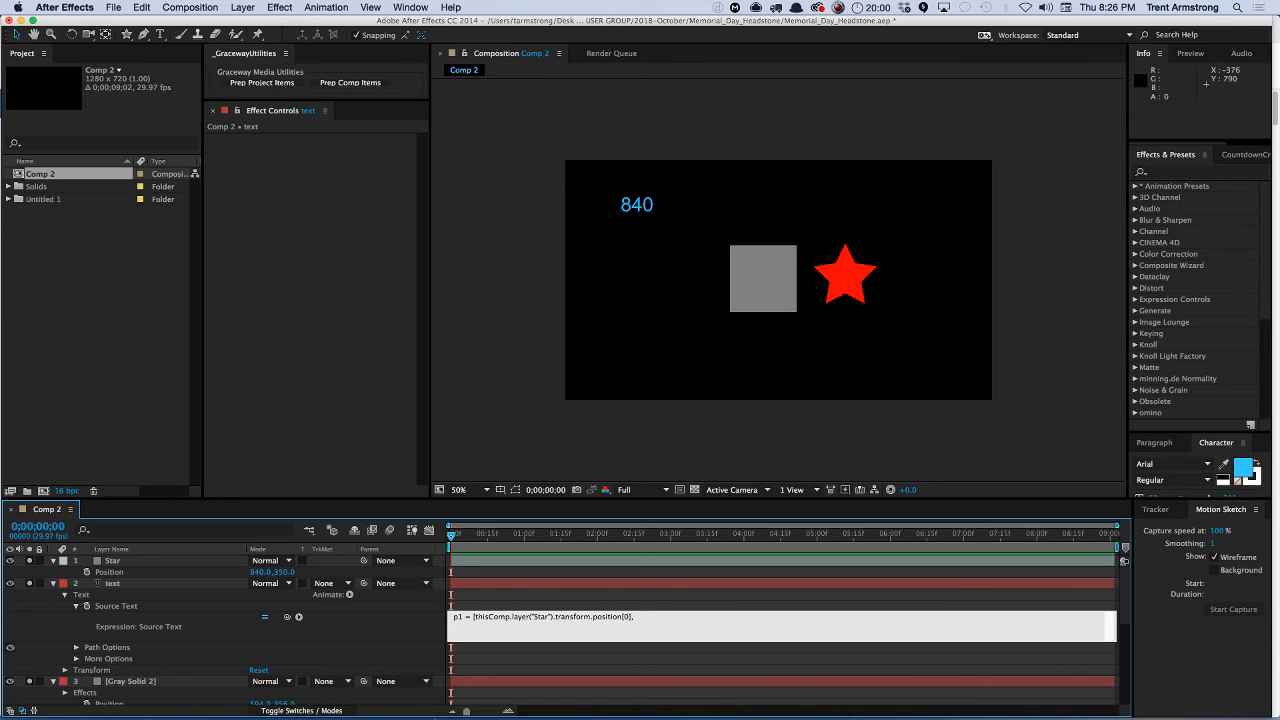
drag(287, 617, 283, 571)
text(])
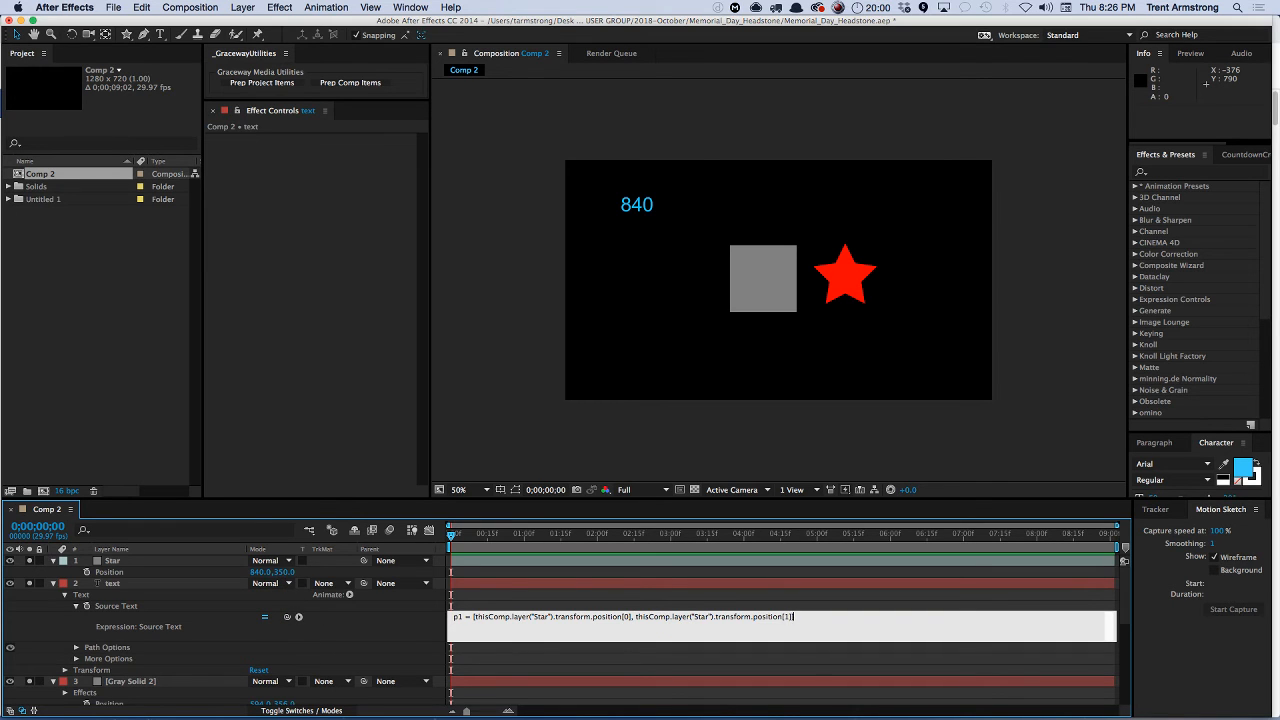
click(296, 616)
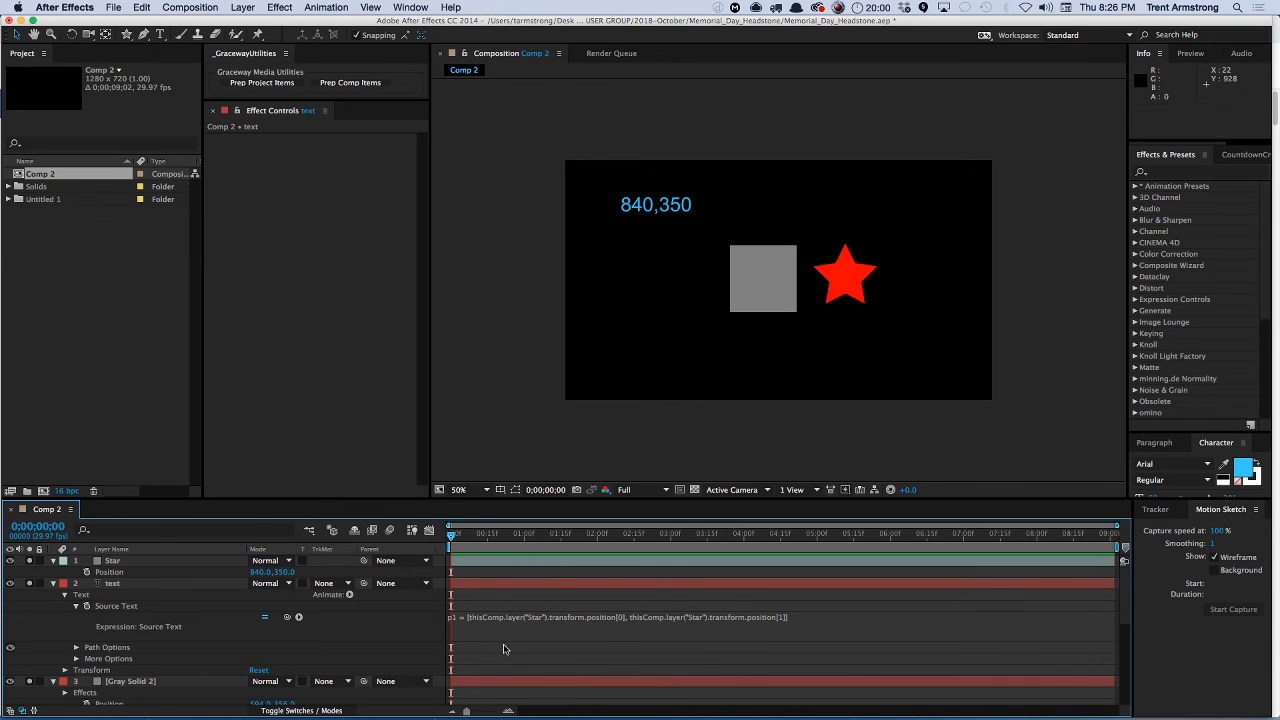
- Duplicate the p1 line of the Source Text expression onto a second line and apply it
click(828, 628)
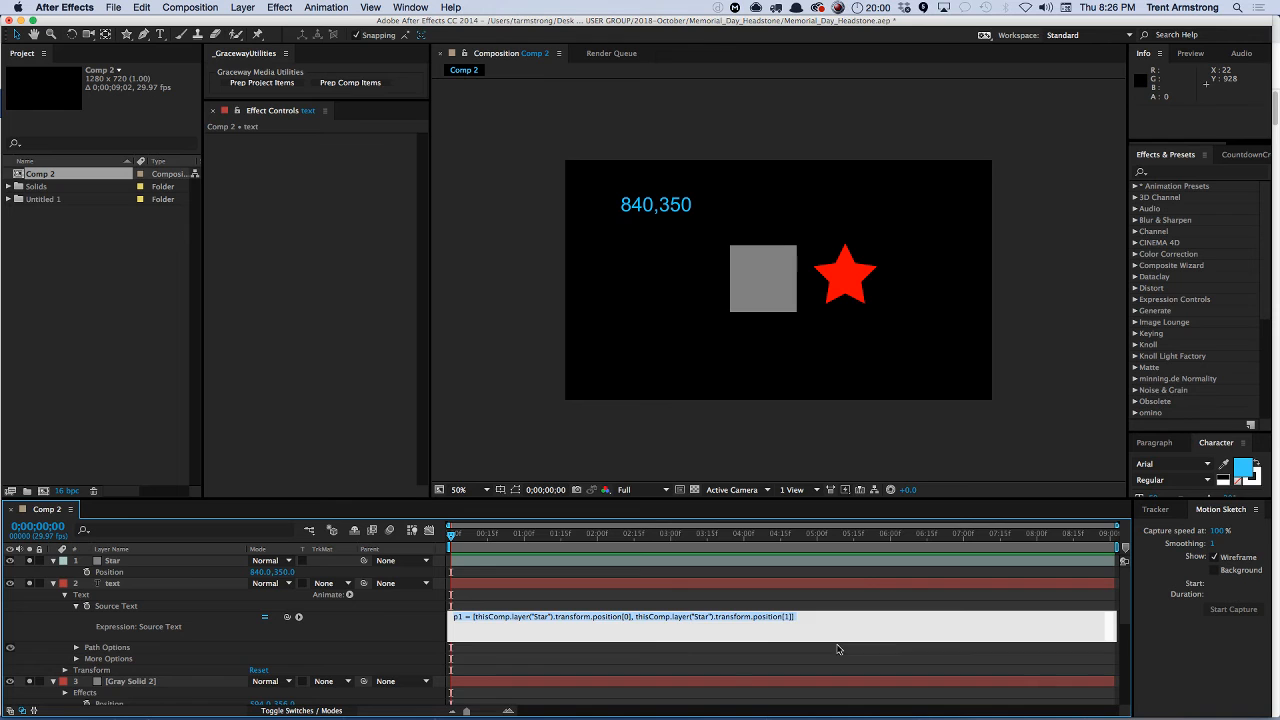
click(493, 636)
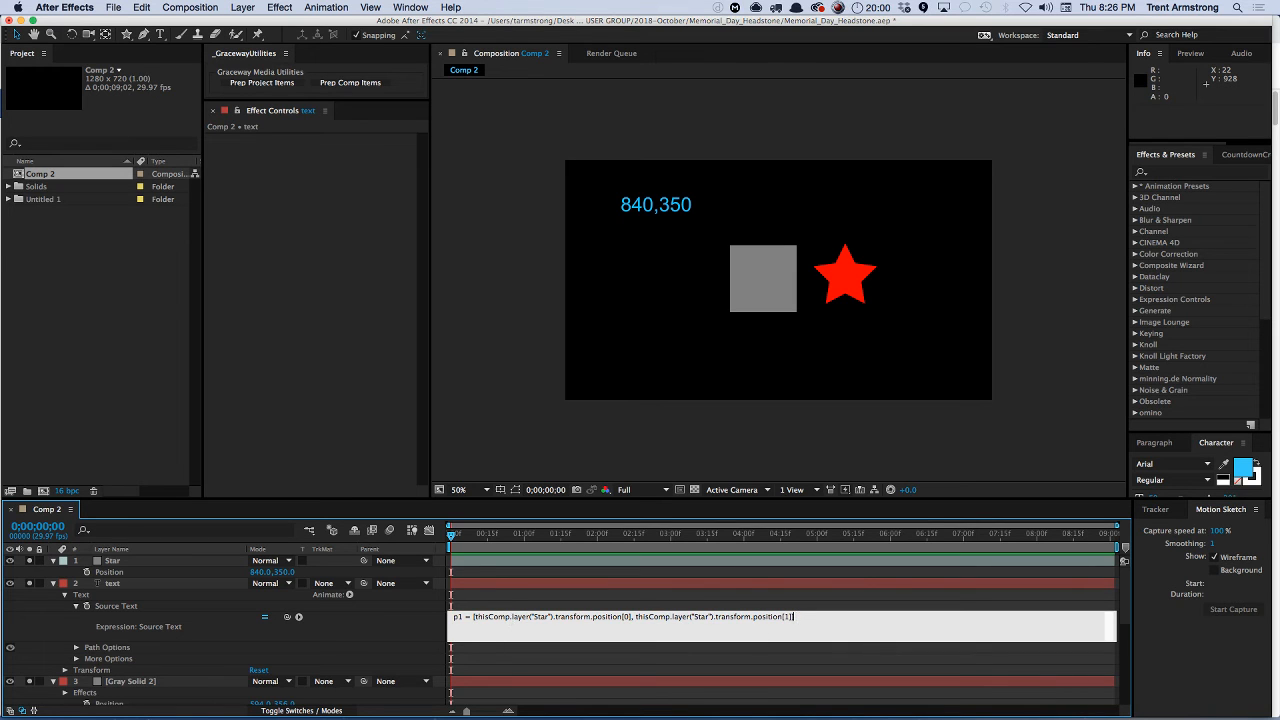
key(Return)
key(super+a)
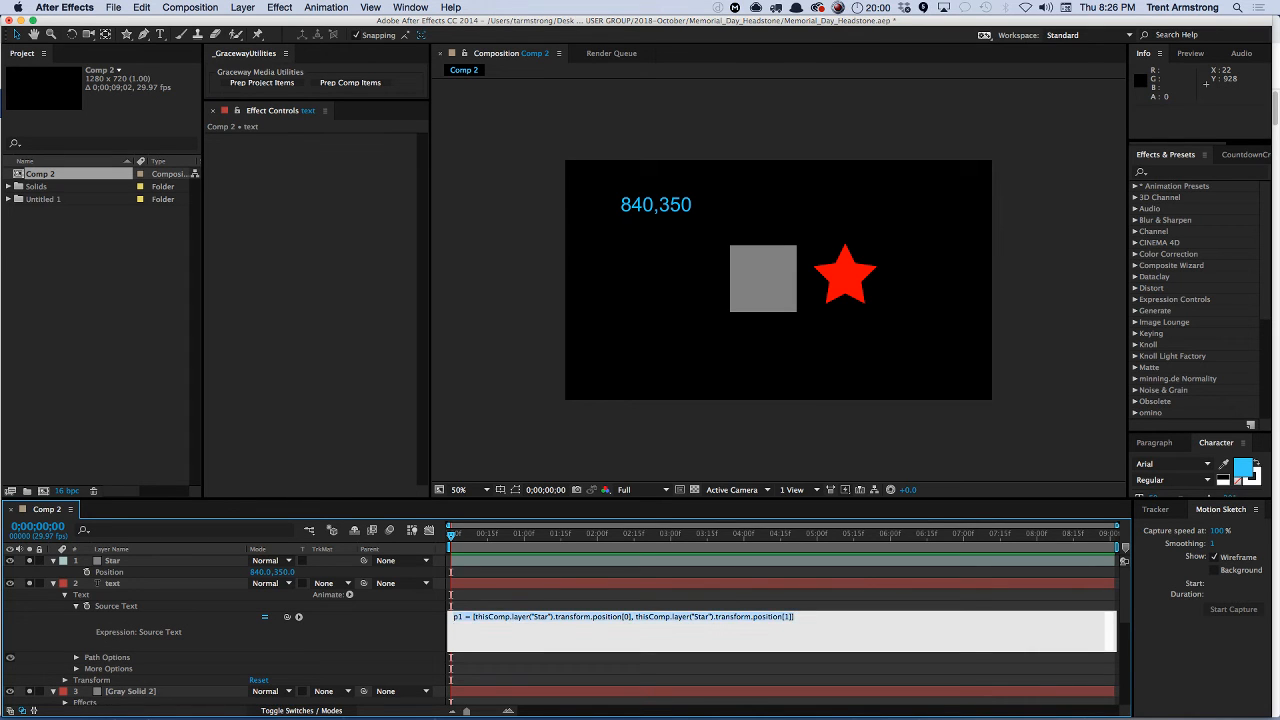
key(super+c)
key(Down)
key(super+v)
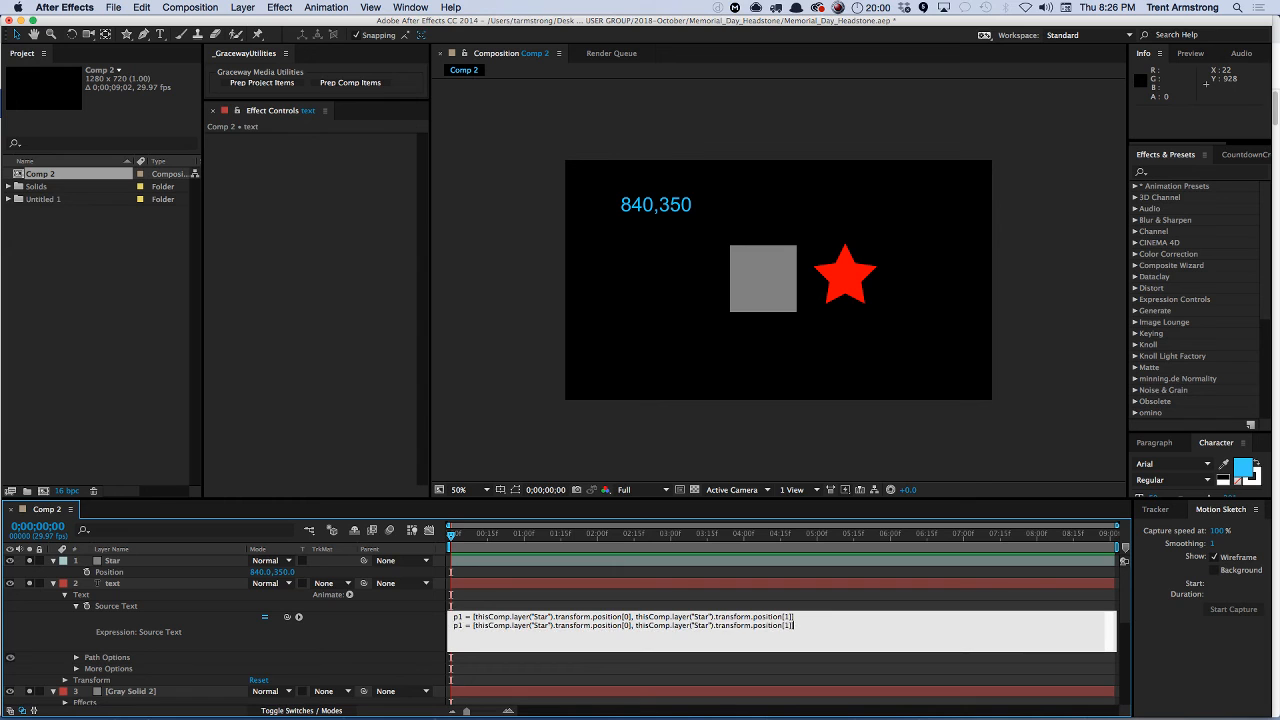
click(157, 662)
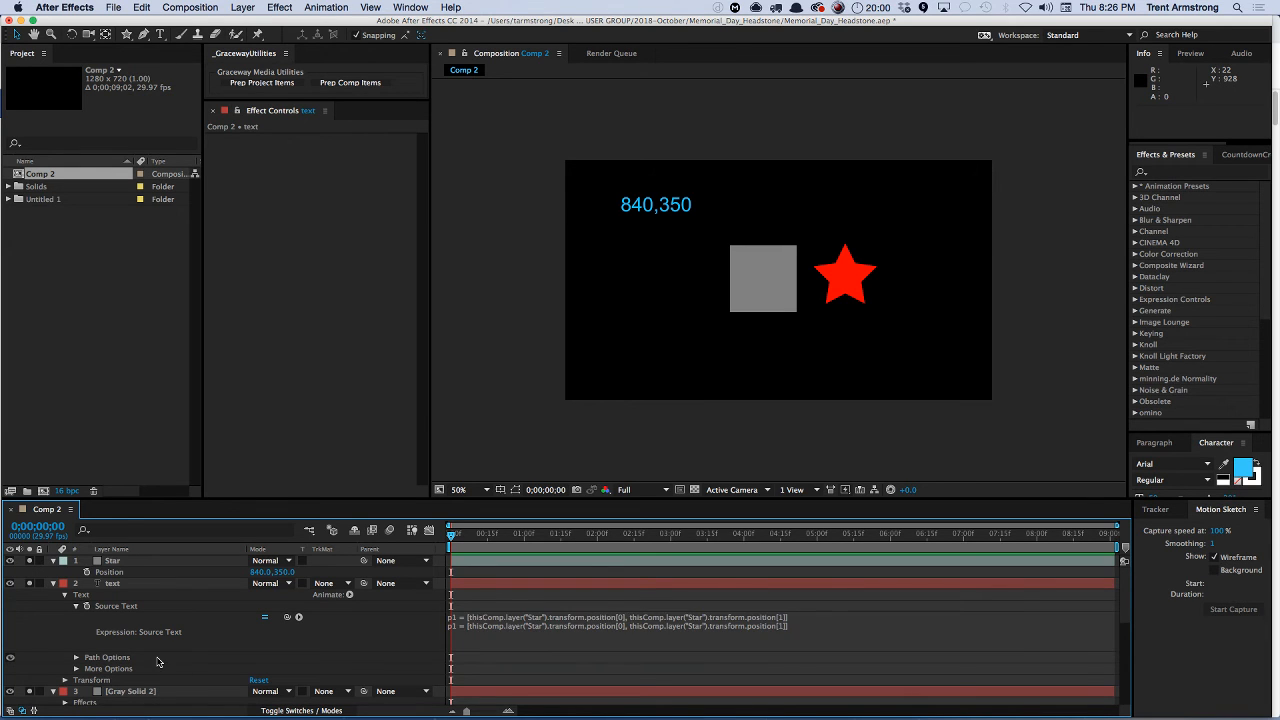
- Rename the third layer, Gray Solid 2, as Box 1
scroll(155, 650, down, 3)
click(148, 624)
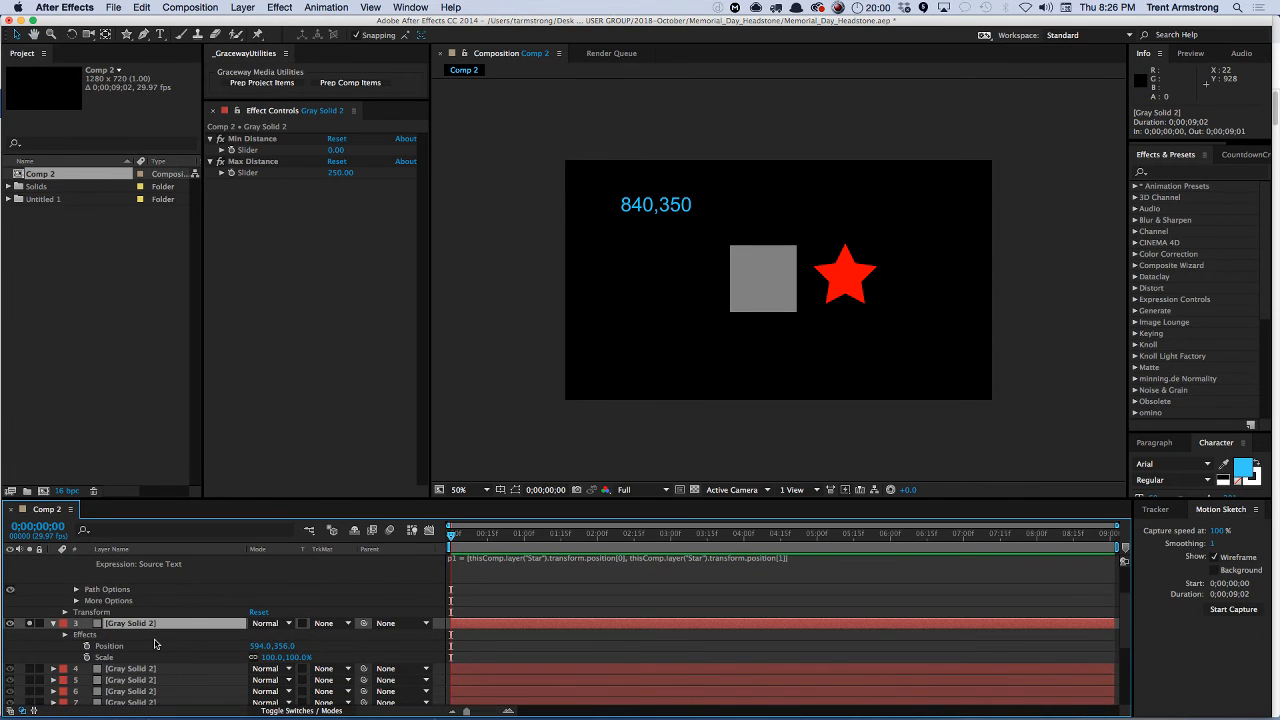
key(Return)
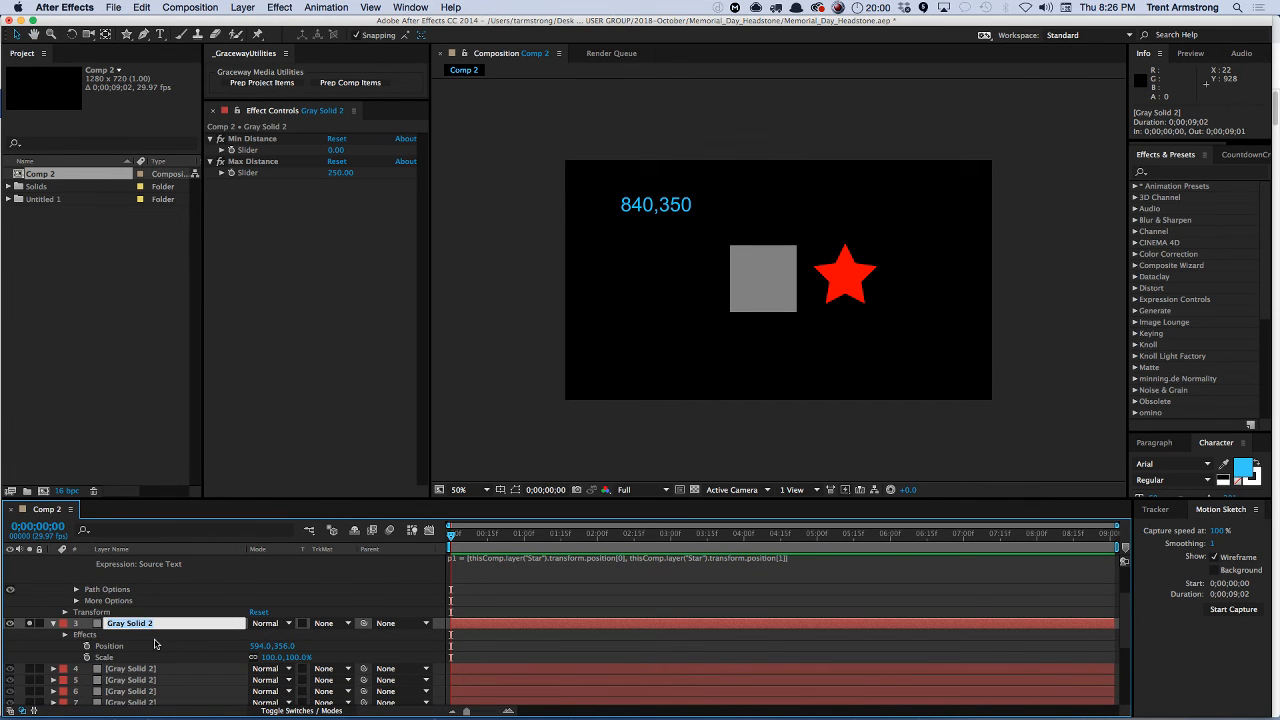
text(E)
click(130, 549)
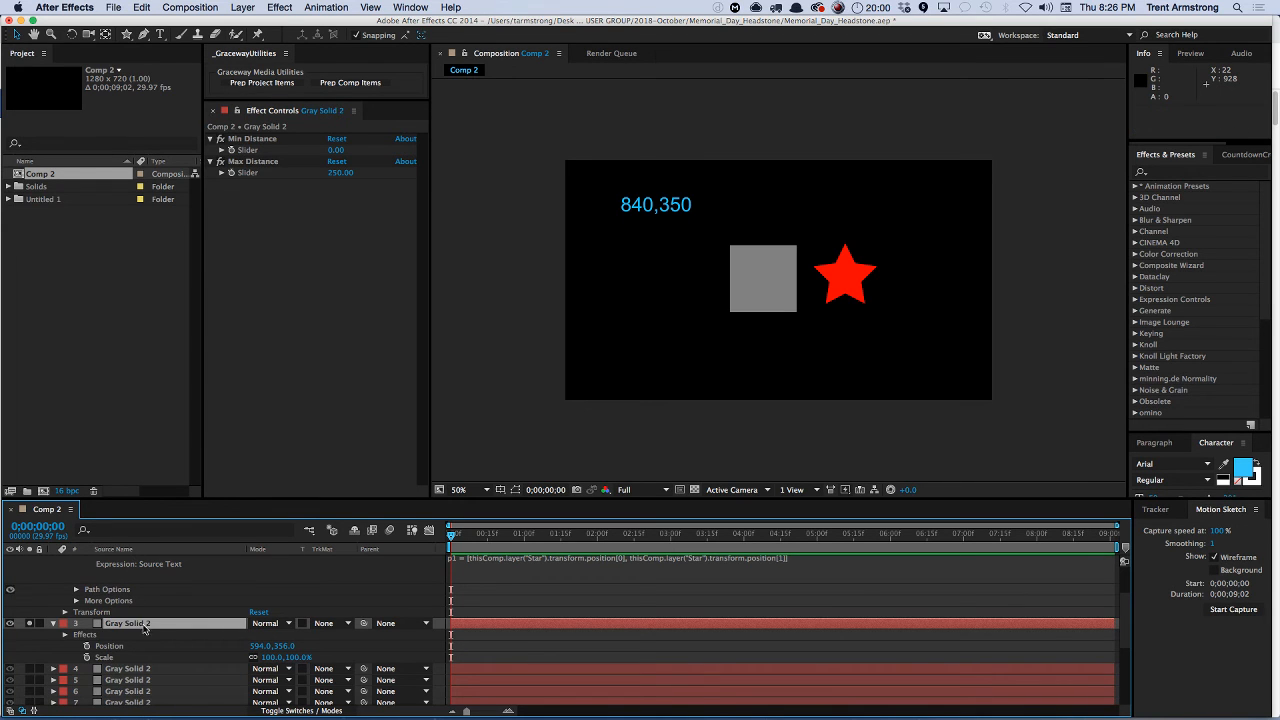
key(Return)
text(Box 1)
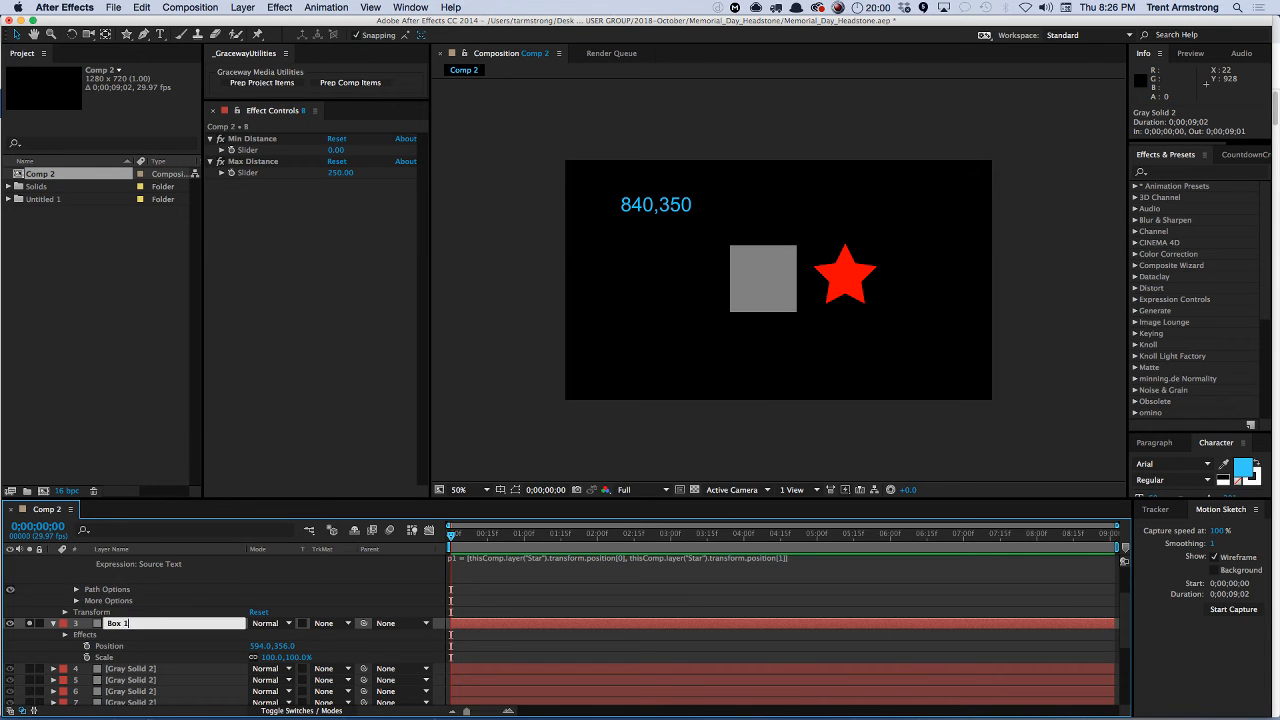
key(Return)
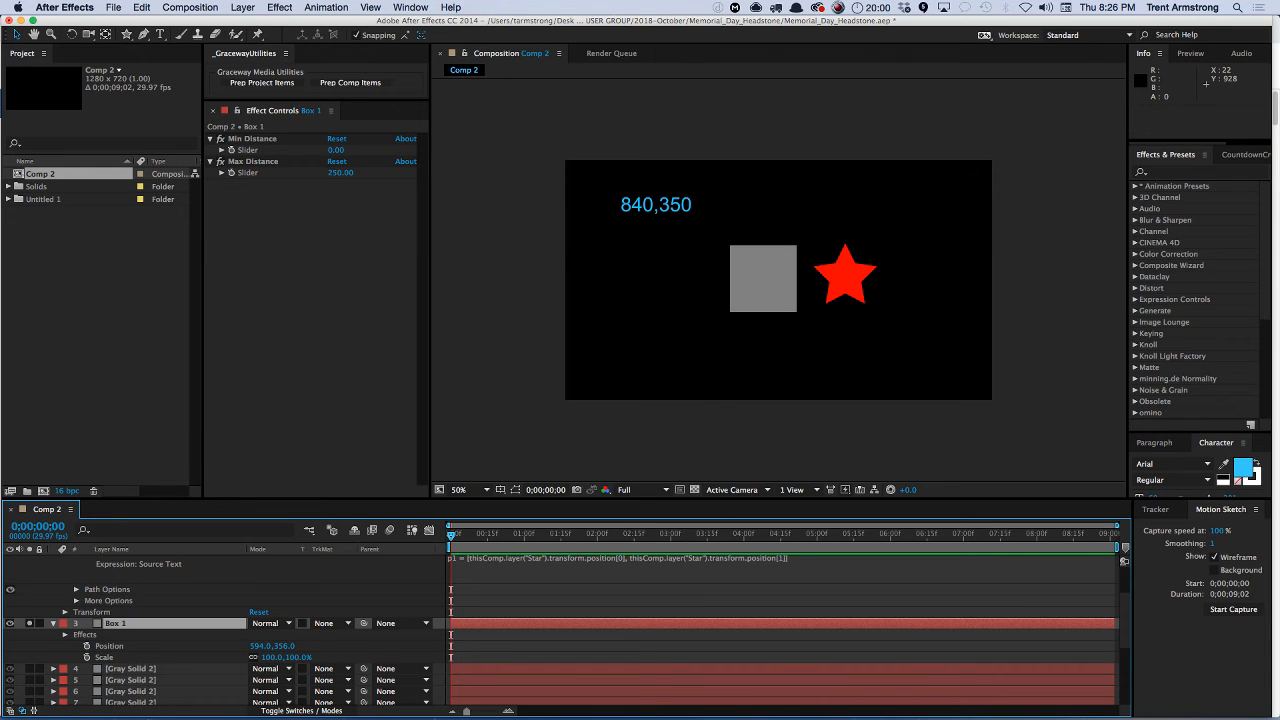
- Change the second line of the Source Text expression to variable p2, with both layer references pointing to Box 1, and apply it
scroll(195, 590, up, 3)
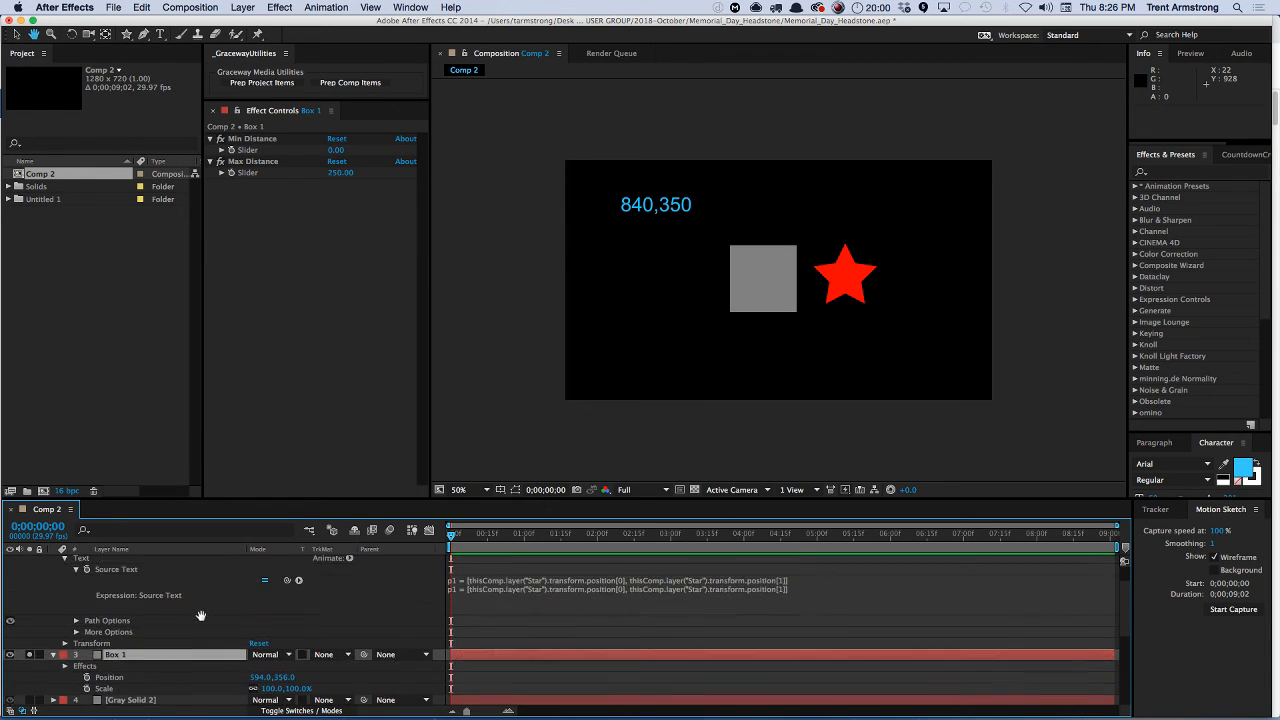
click(457, 594)
click(458, 601)
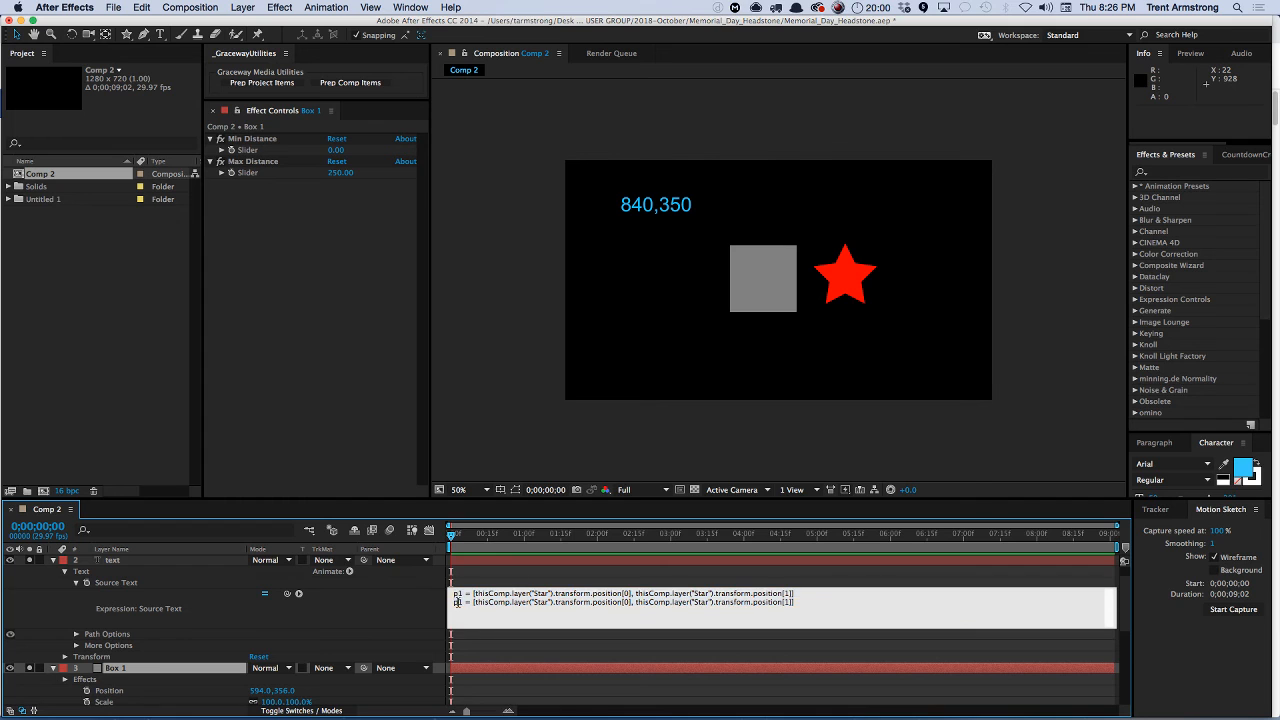
key(BackSpace)
text(2)
double_click(542, 602)
text(Box 1)
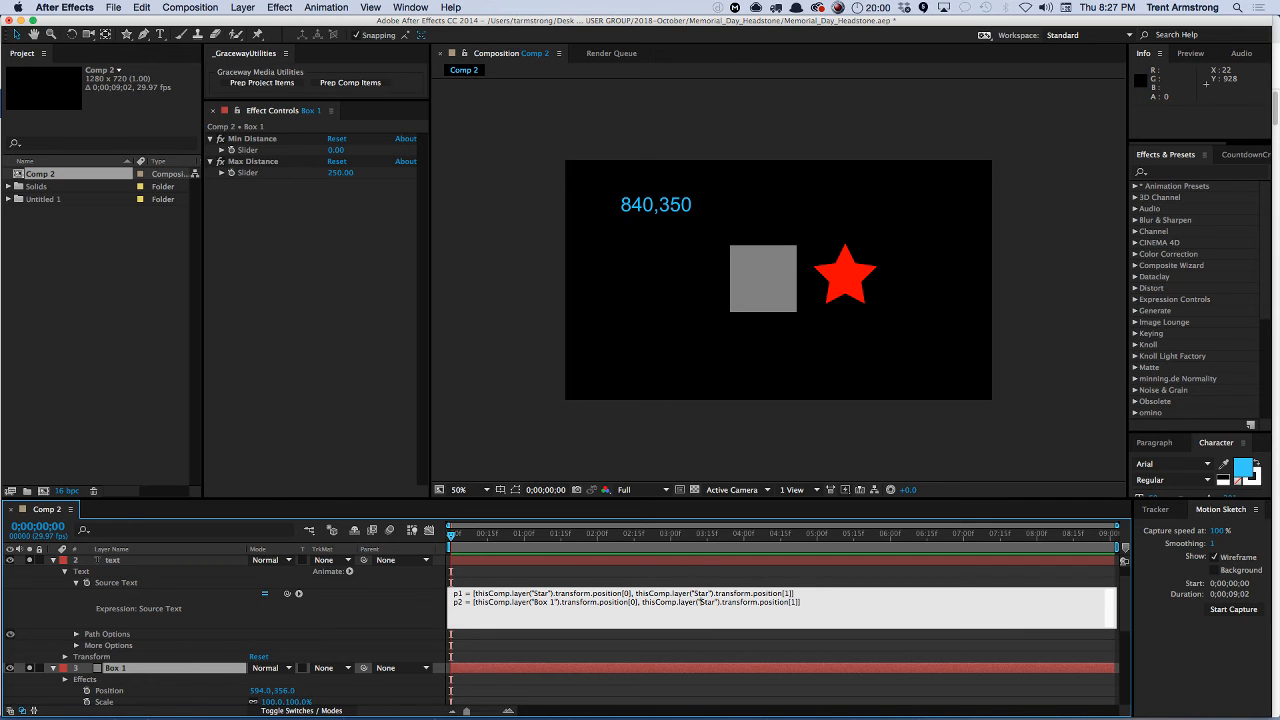
key(Delete)
key(Delete)
key(Delete)
key(Delete)
text(Box 1)
key(KP_Enter)
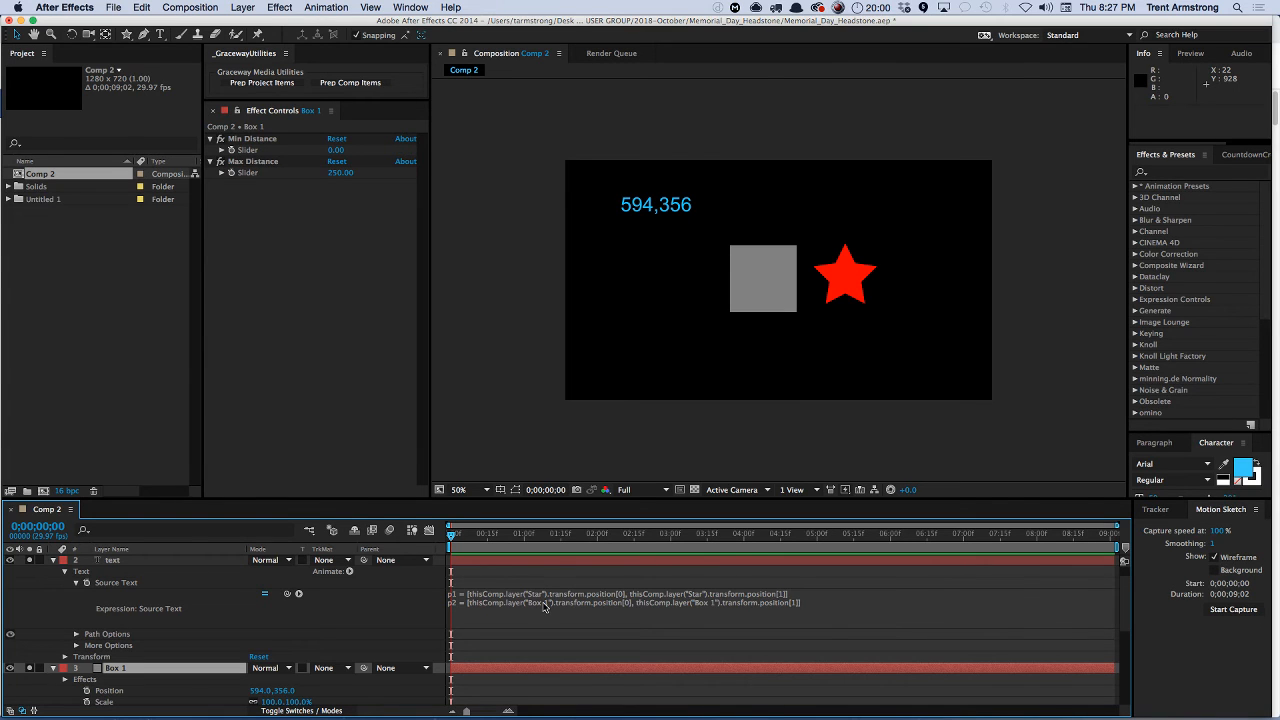
- End both variable lines of the Source Text expression with semicolons and add the final line (p2 + p1) / 2
click(117, 690)
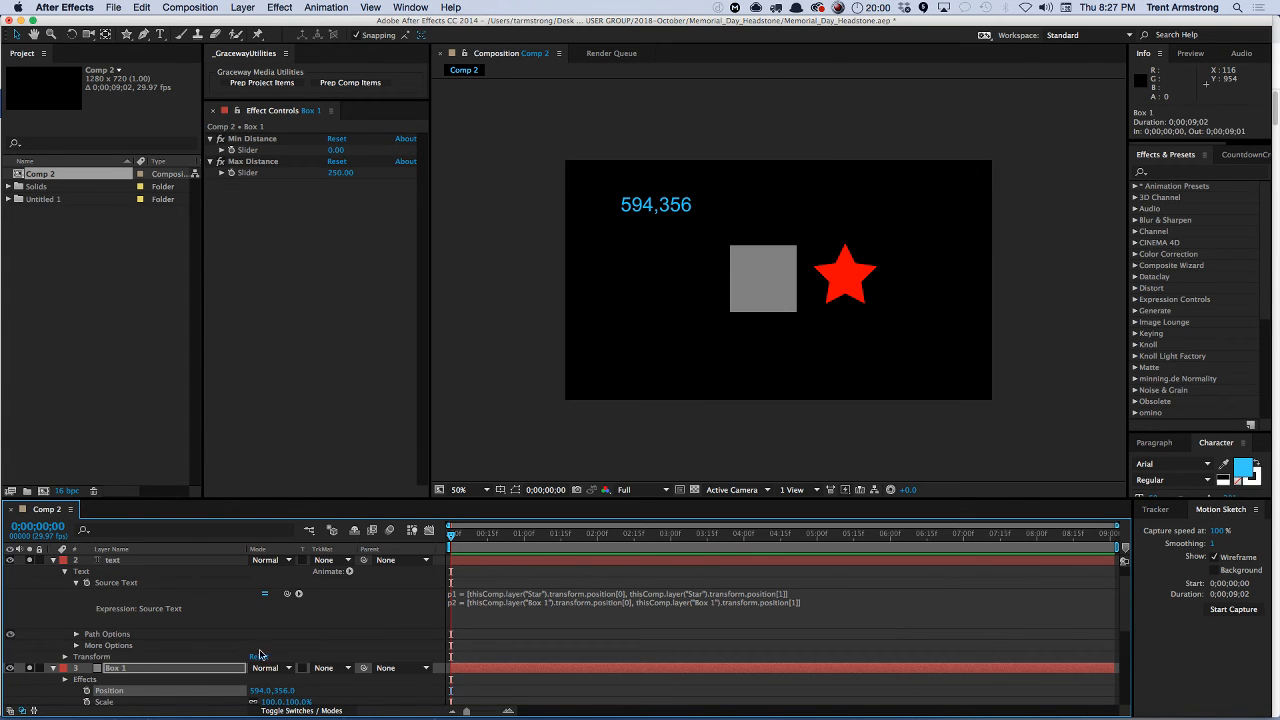
click(630, 616)
click(820, 601)
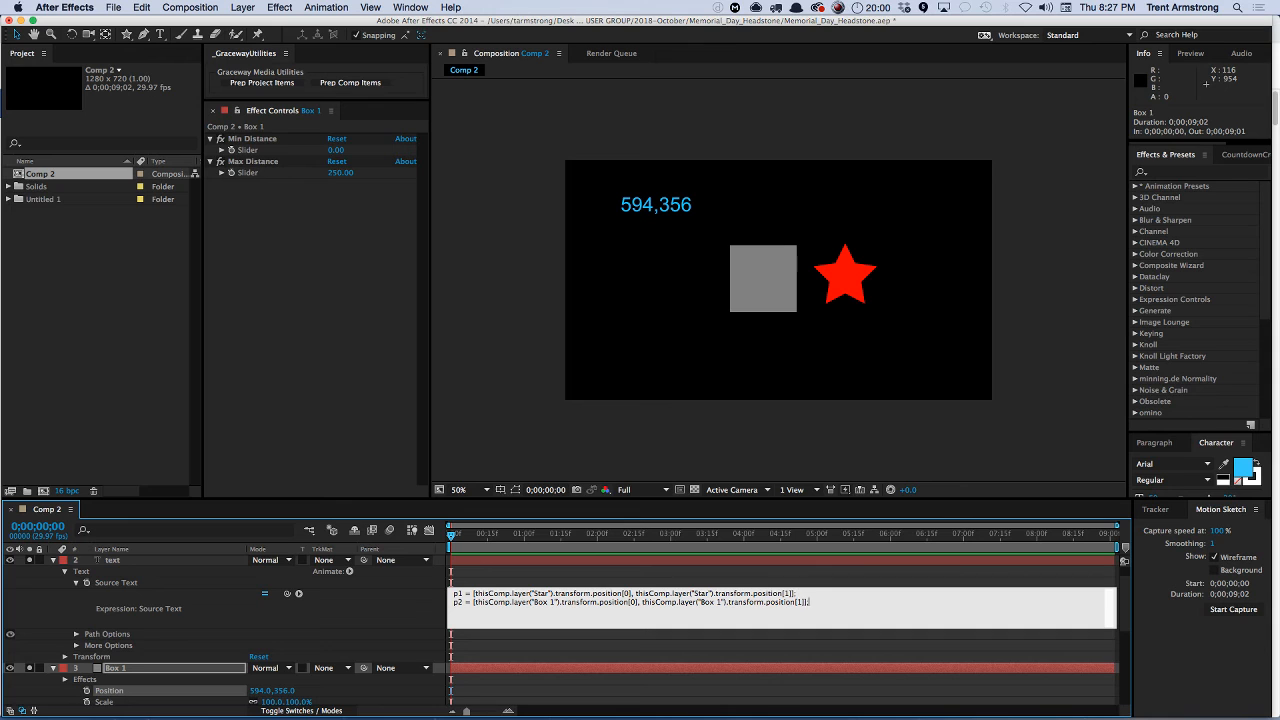
key(Return)
key(Return)
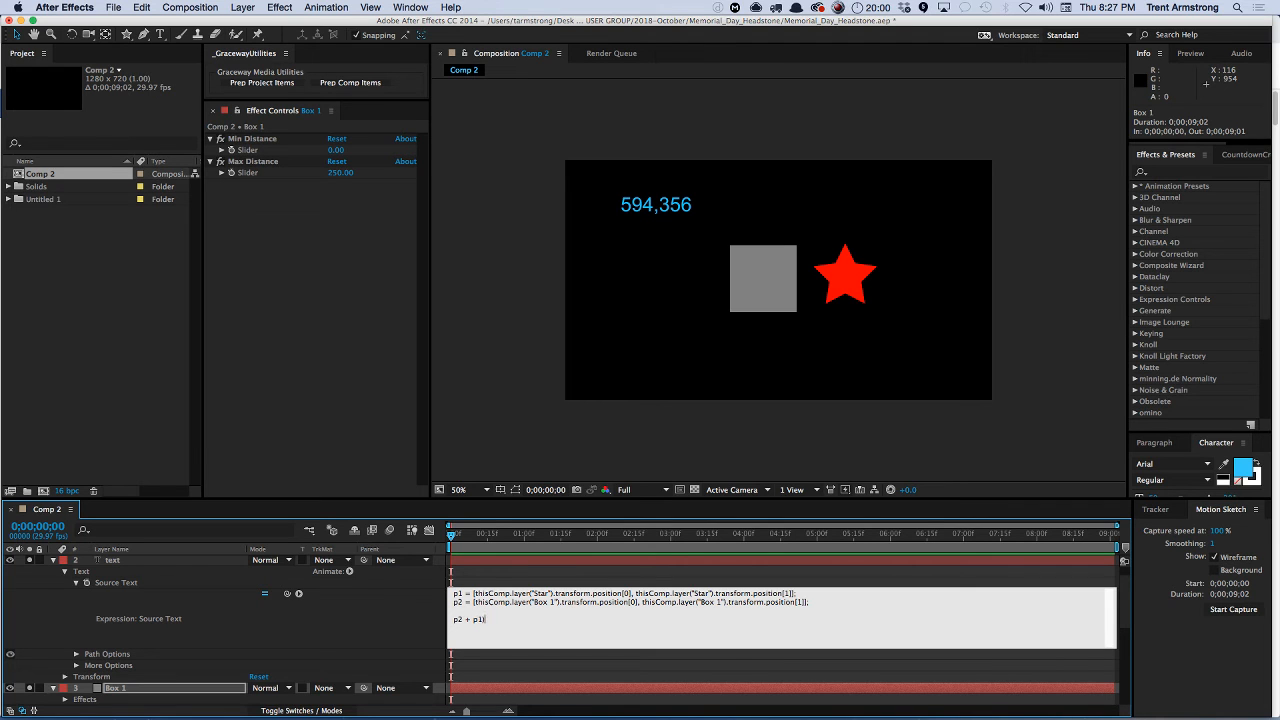
text(()
key(KP_Enter)
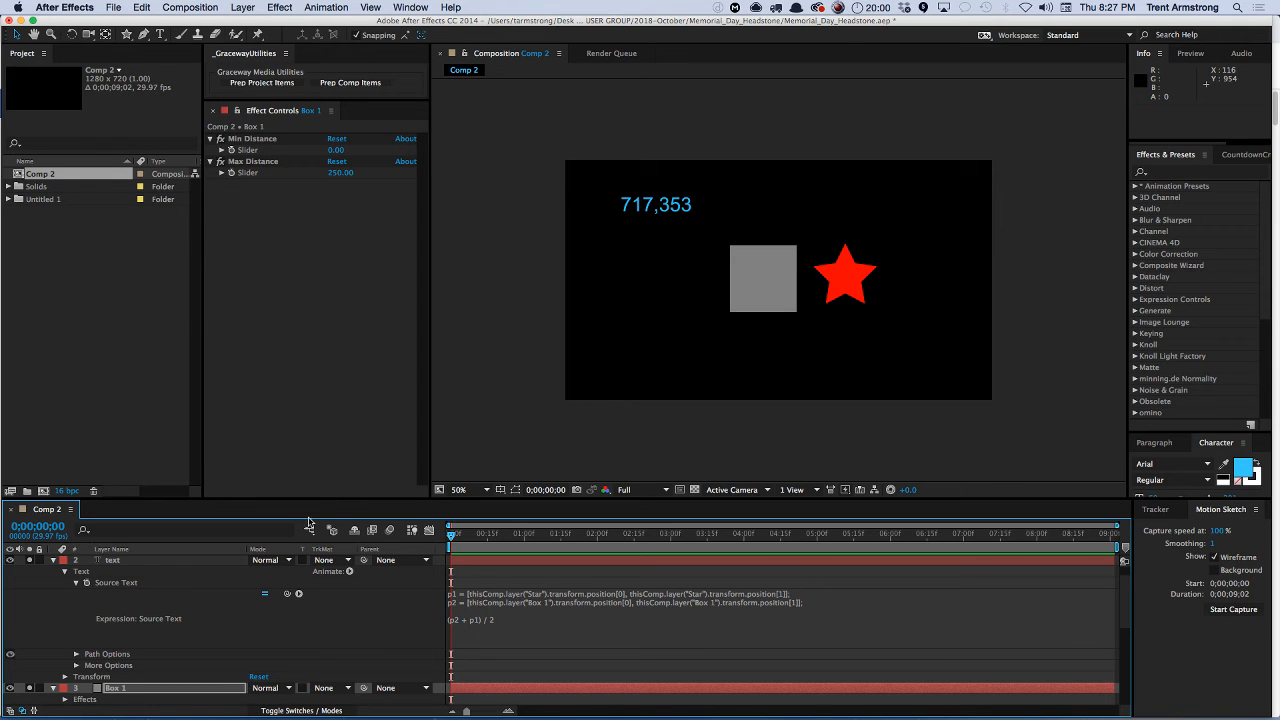
- Move the Star in the composition to about 868, 330 to test the averaged position
scroll(152, 619, up, 2)
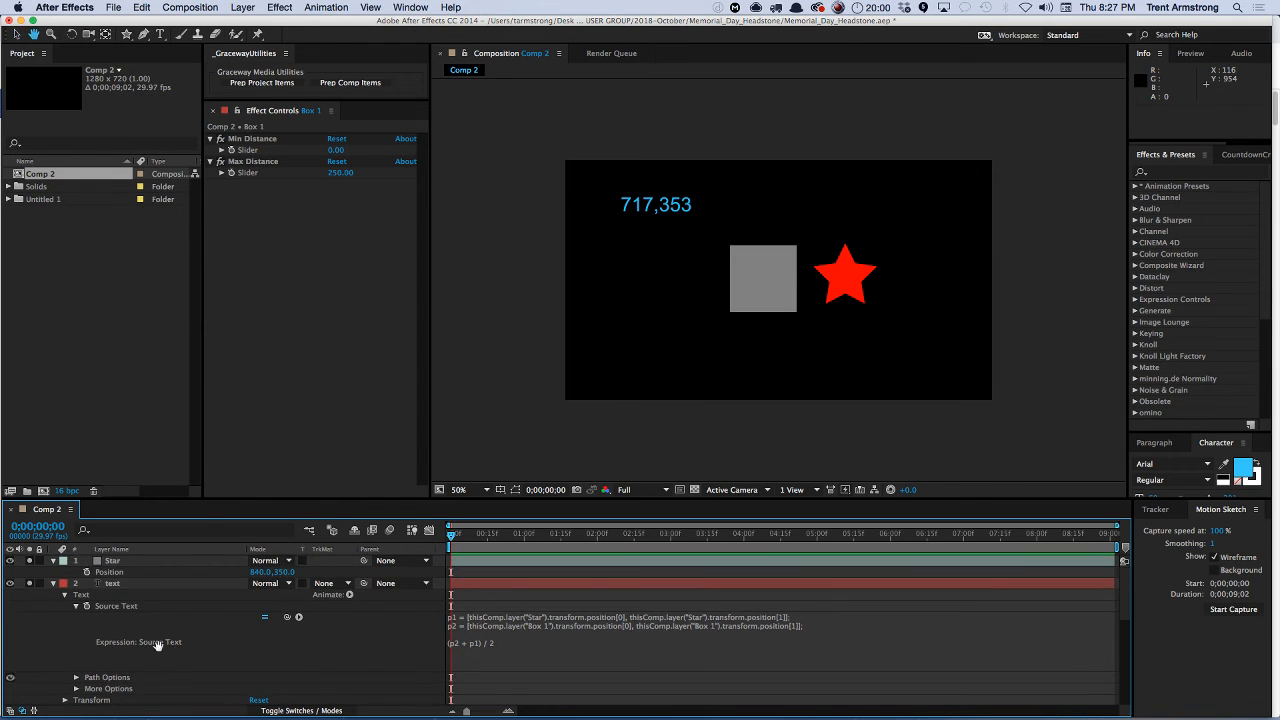
click(150, 561)
drag(847, 278, 879, 285)
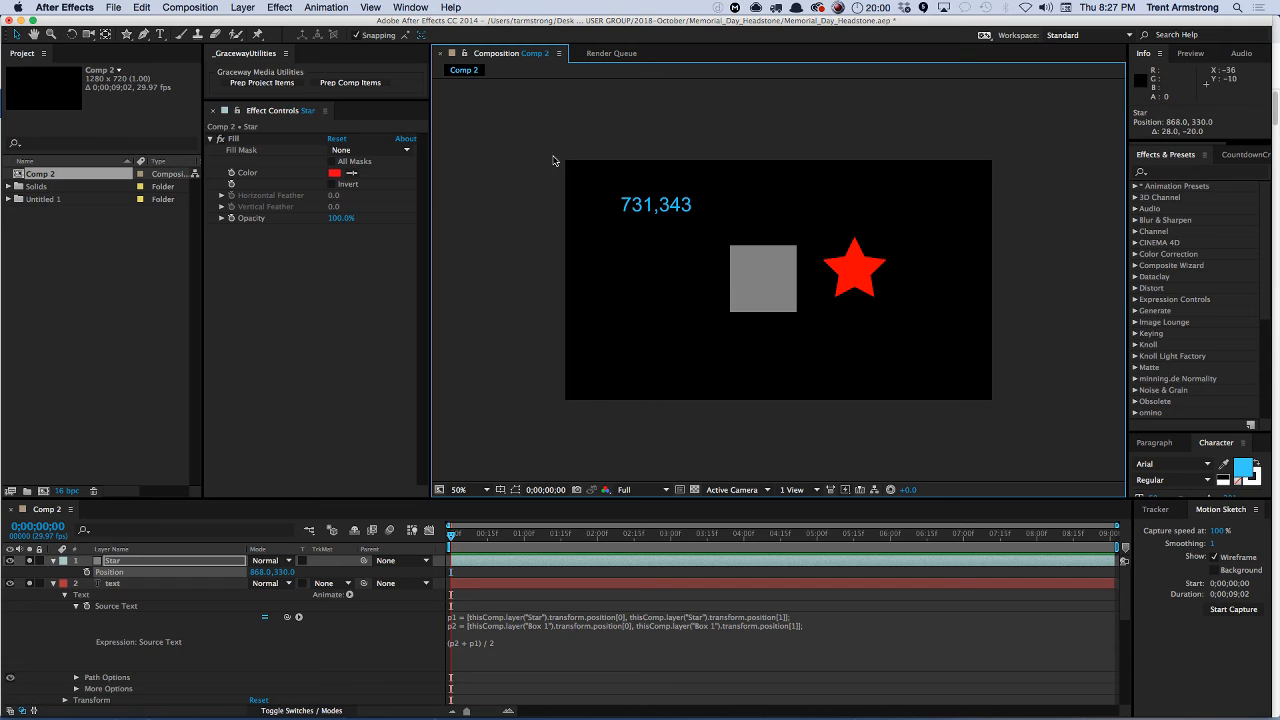
- Replace the (p2 + p1) / 2 line of the Source Text expression with the Vector Math function length(point1, point2)
click(573, 641)
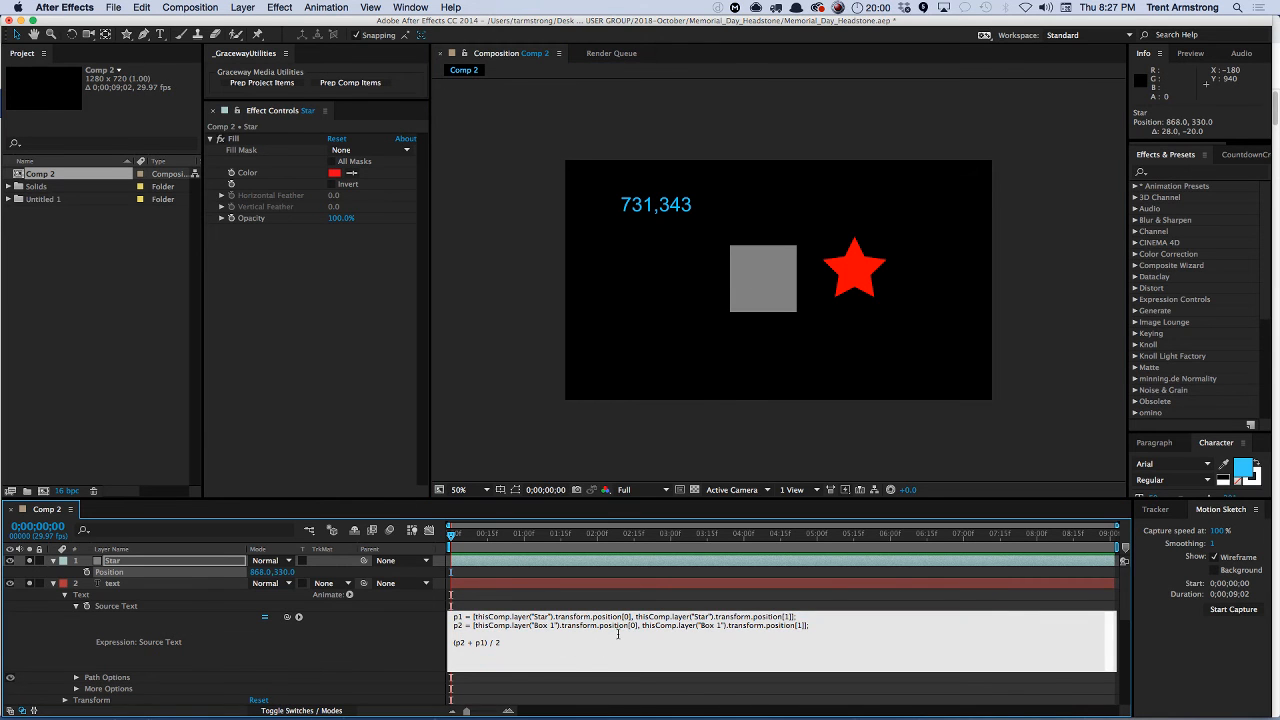
key(shift+super+Left)
text(dis)
text(leng)
text(th)
key(shift+super+Left)
click(298, 616)
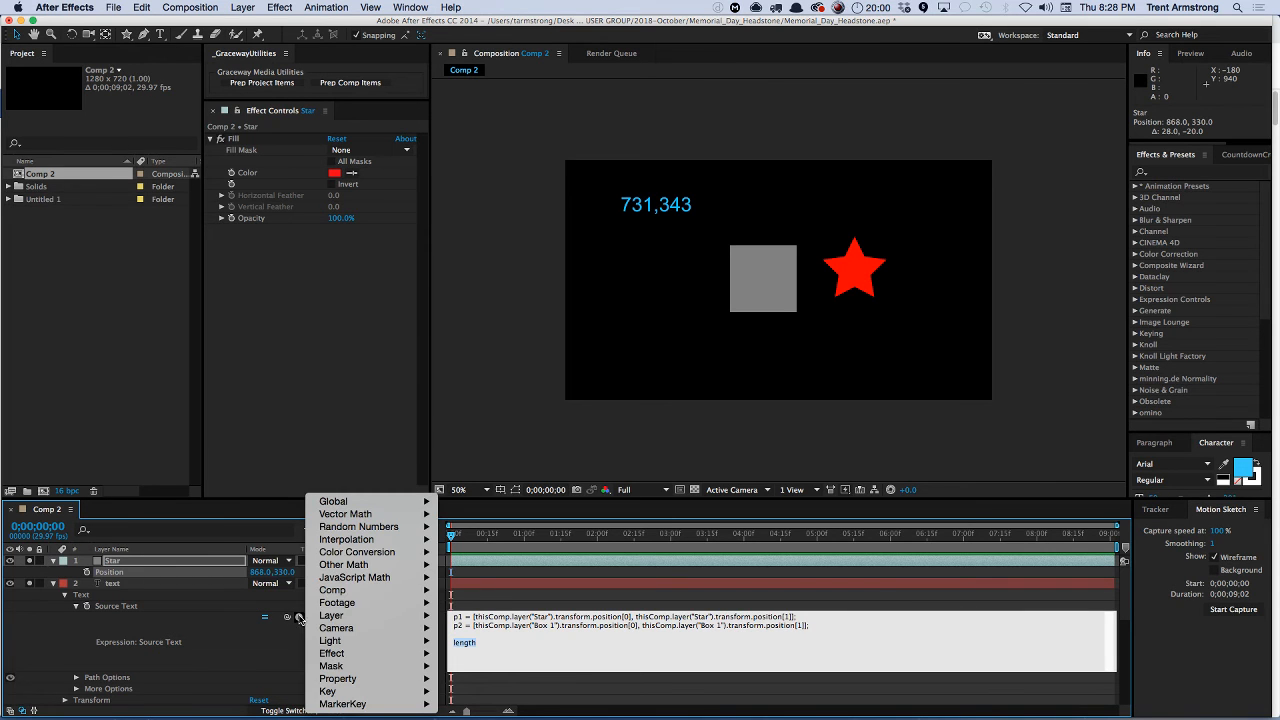
mouse_move(368, 502)
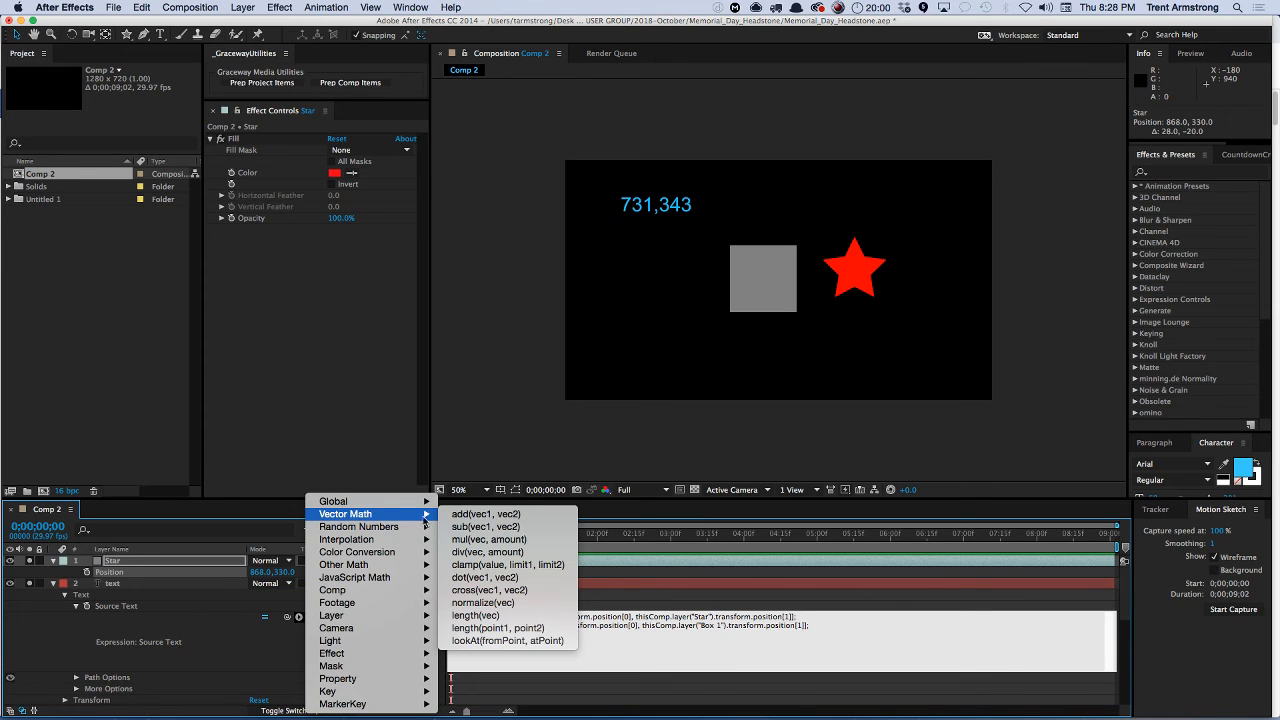
click(532, 628)
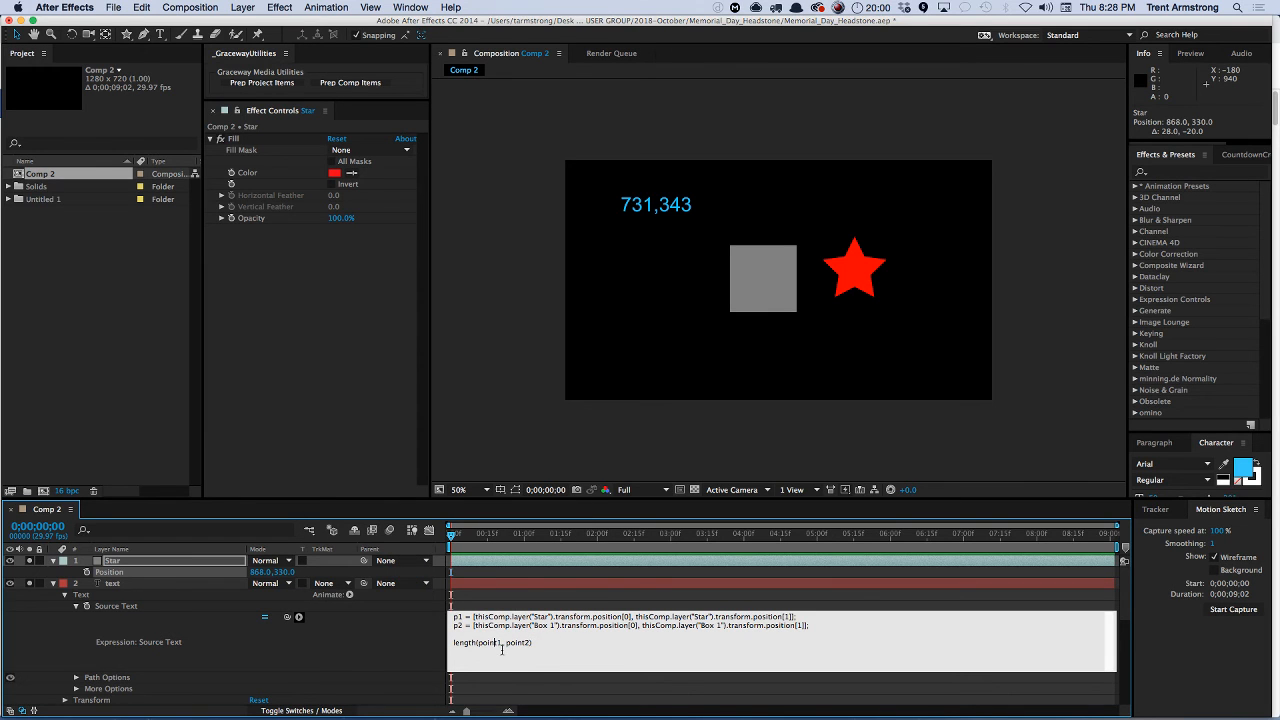
- Replace the function's placeholder arguments so the line reads length(p1, p2), and apply the expression
double_click(490, 643)
text(p1)
double_click(497, 643)
text(p2)
key(KP_Enter)
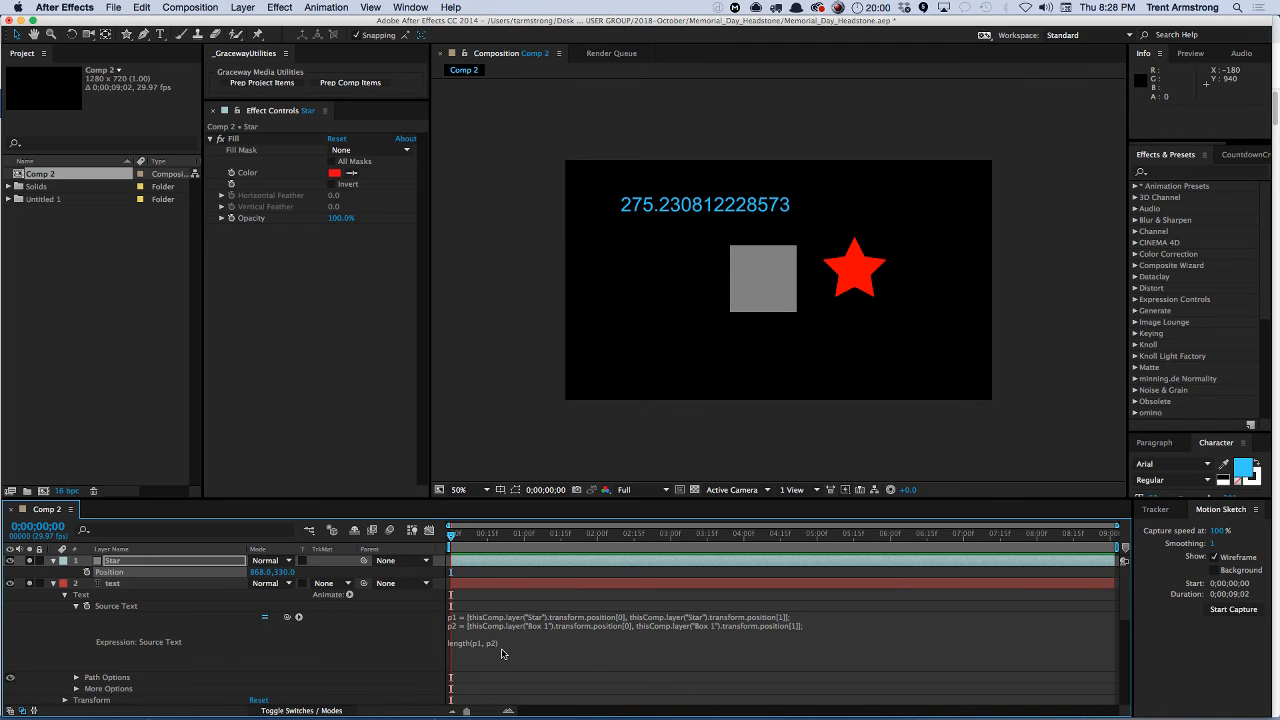
- Move the Star away from the box to about 924, 298 to test the distance expression
drag(855, 283, 859, 290)
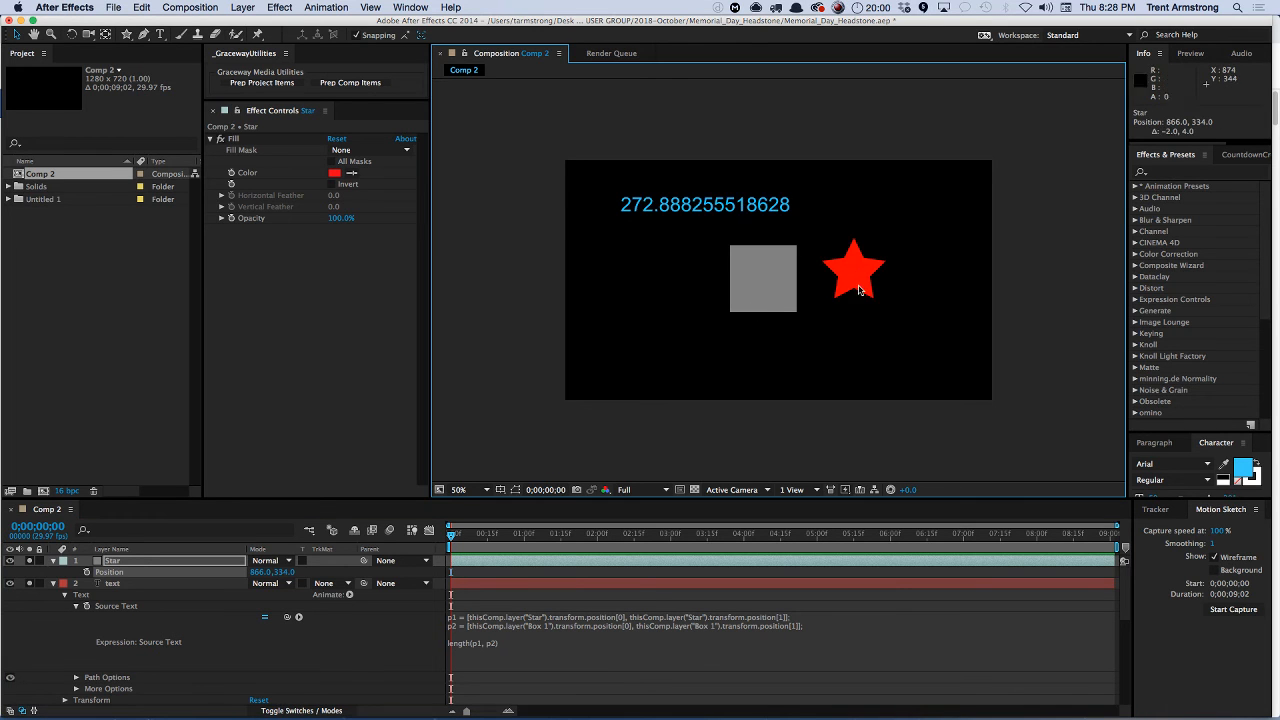
double_click(853, 276)
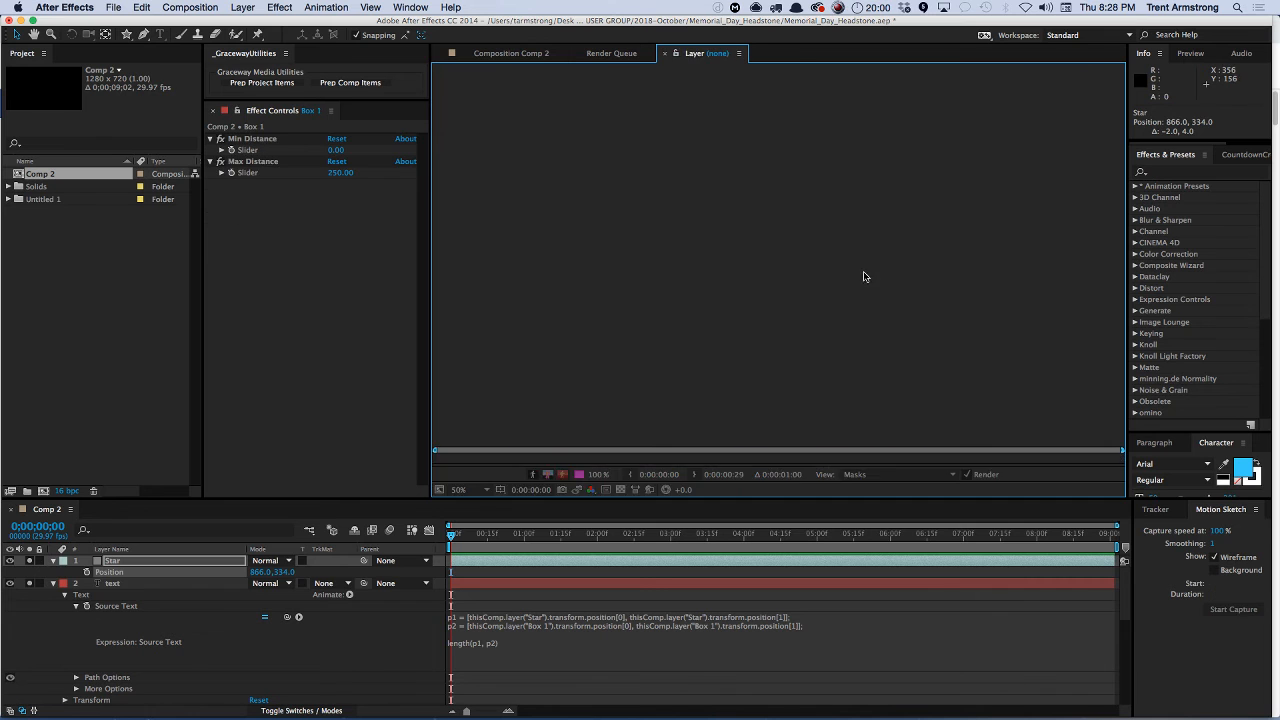
key(super+w)
key(super+w)
drag(855, 268, 880, 257)
- Hide the text layer and collapse the properties of the text and Star layers
click(612, 630)
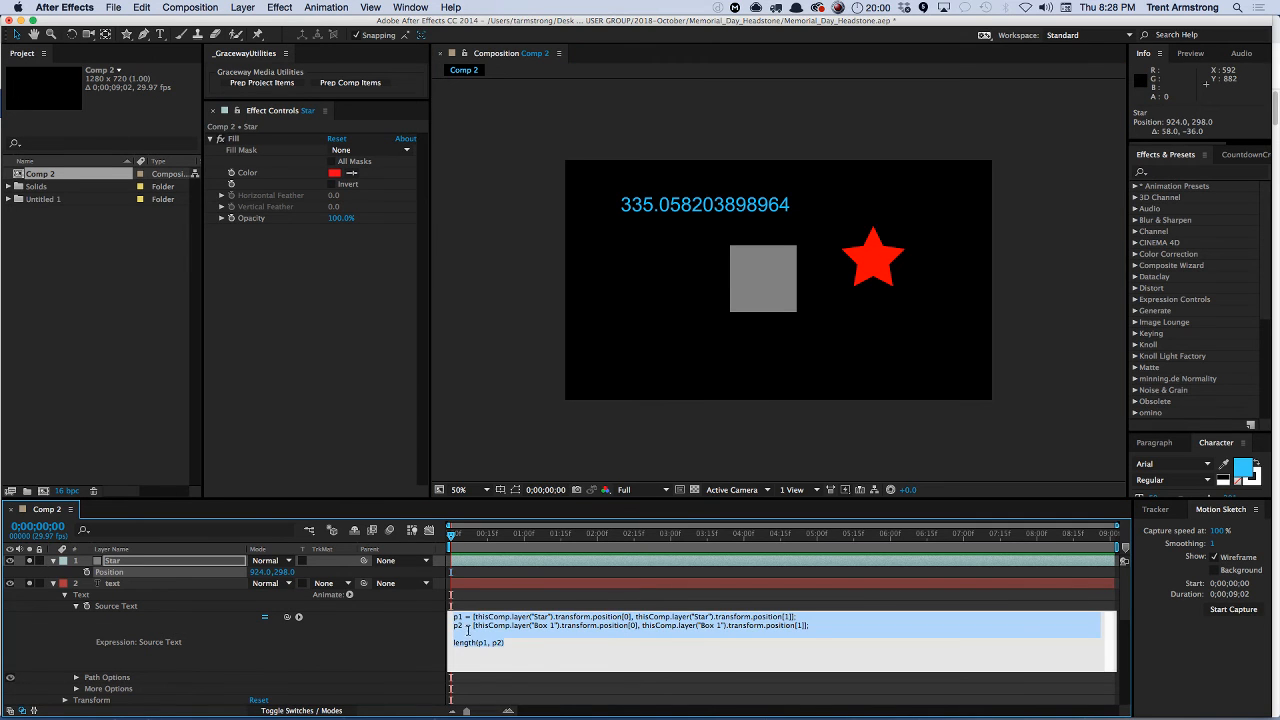
click(10, 583)
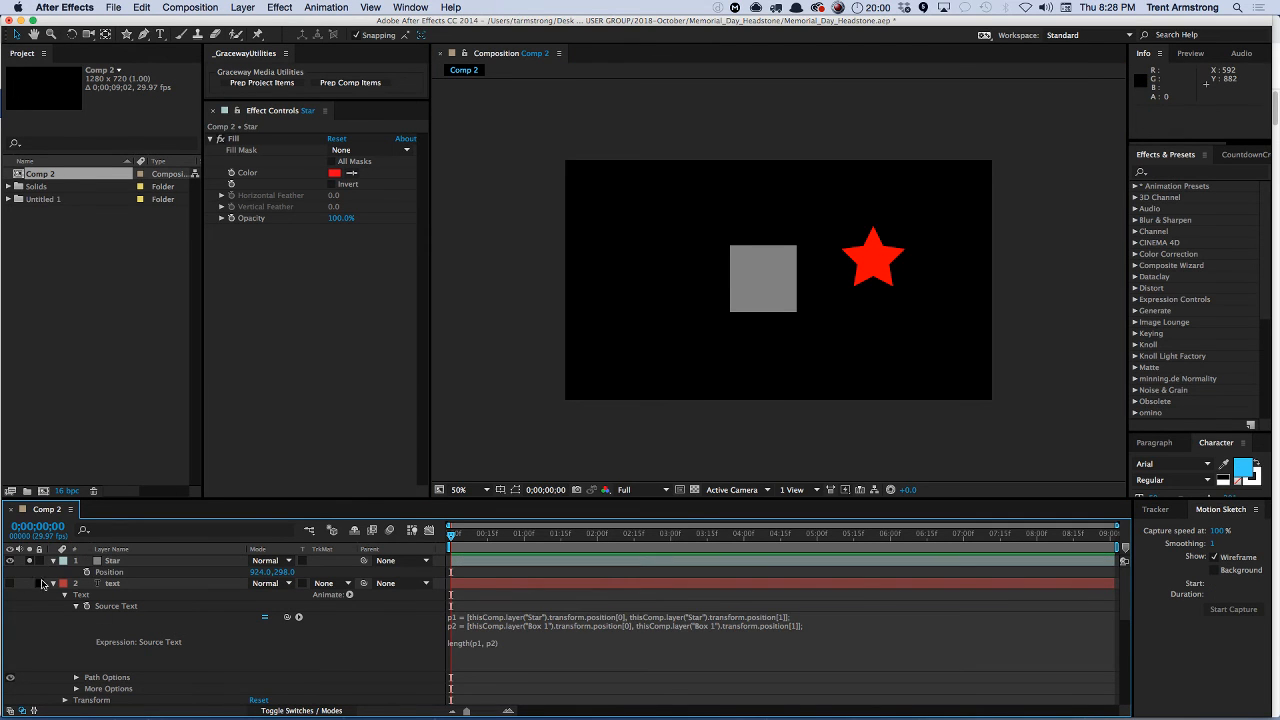
click(53, 583)
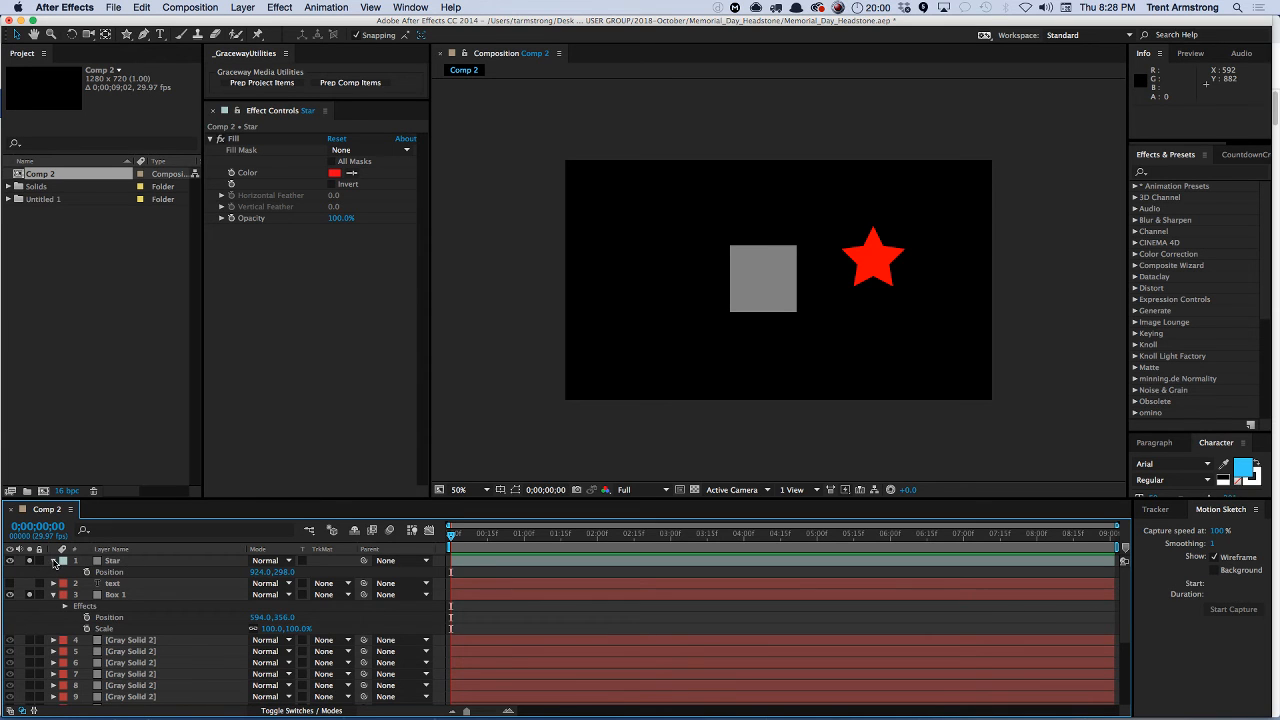
click(54, 561)
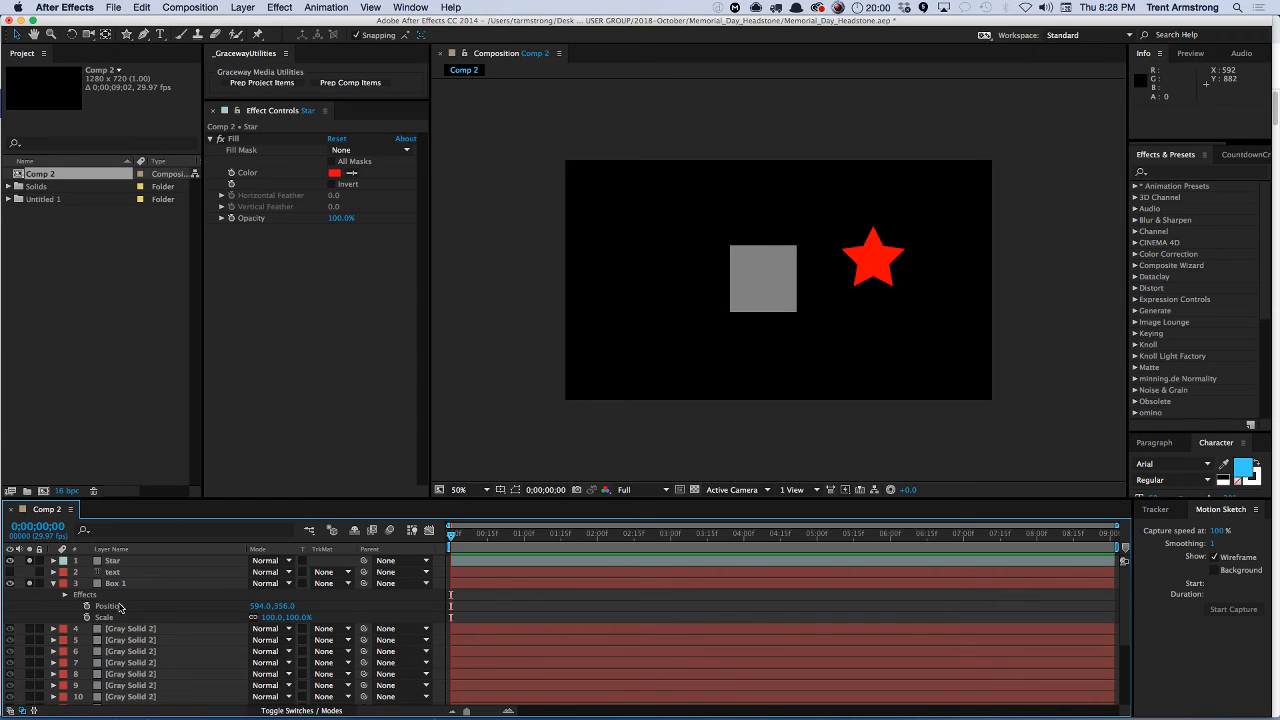
- Make the timeline panel taller and set the composition preview resolution to Half
alt+click(87, 619)
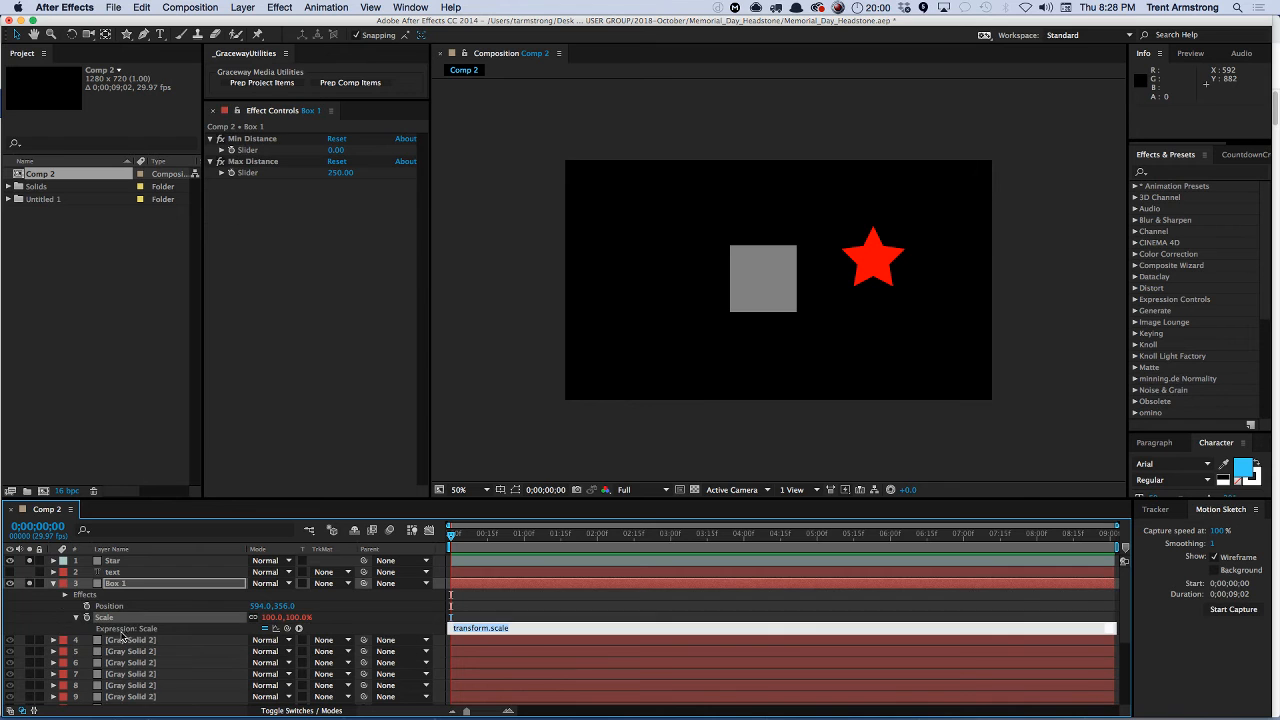
click(594, 506)
drag(596, 497, 612, 382)
key(super+shift+j)
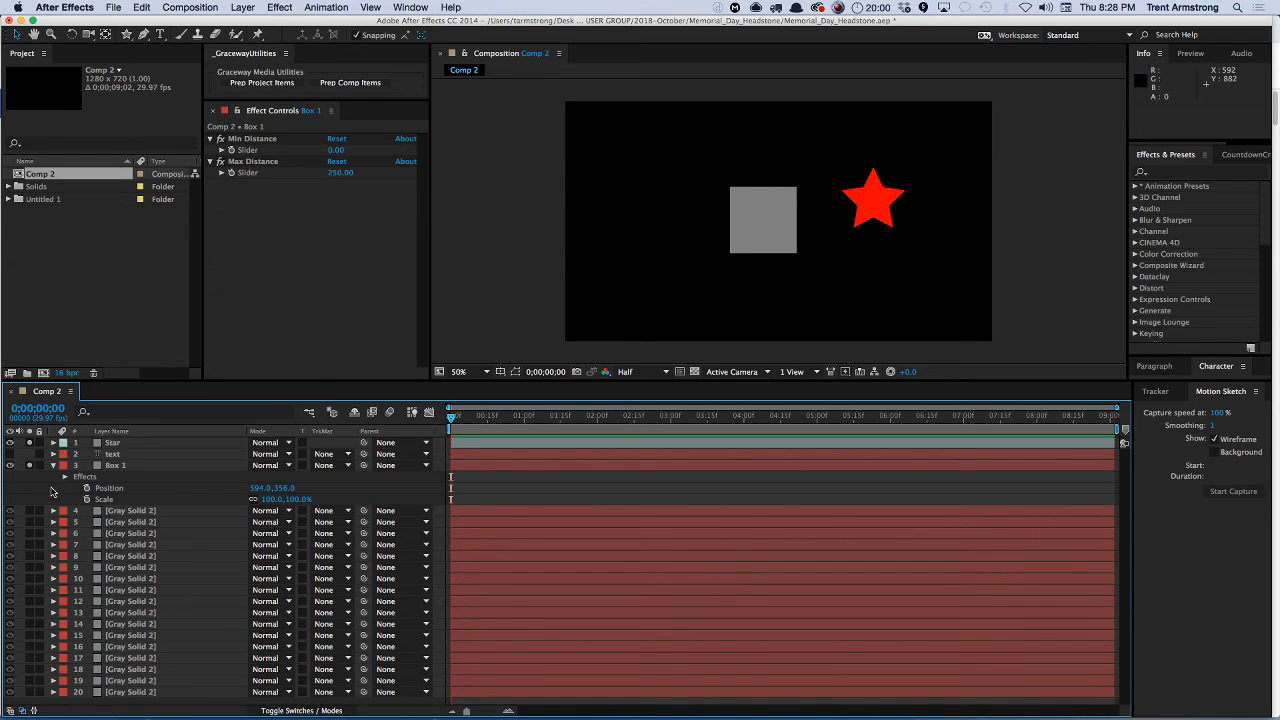
- Add the Star-to-Box 1 distance expression to Box 1's Scale and store its result as L = length(p1, p2);
alt+click(87, 500)
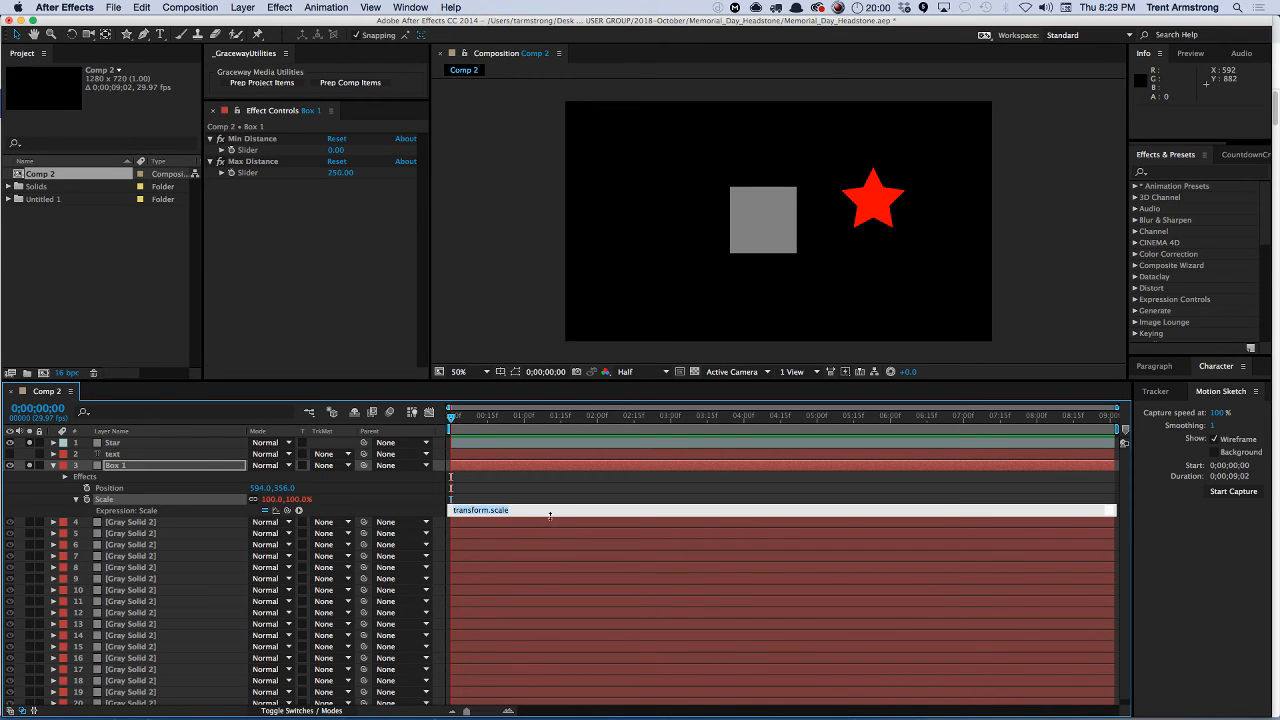
mouse_move(550, 514)
mouse_down()
mouse_move(555, 545)
mouse_move(558, 532)
mouse_up()
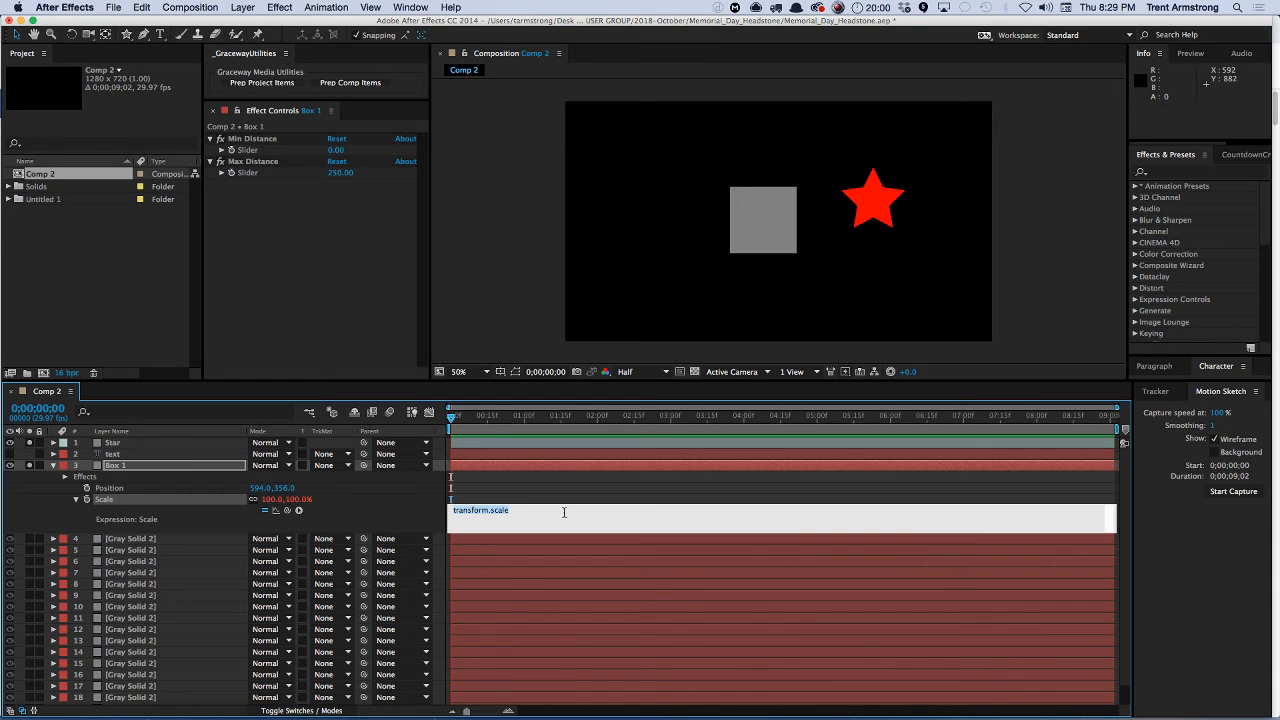
text(p2 = [thisComp.layer("Box 1").transform.position[0], thisComp.layer("Box 1").transform.position[1]]; length(p1, p2))
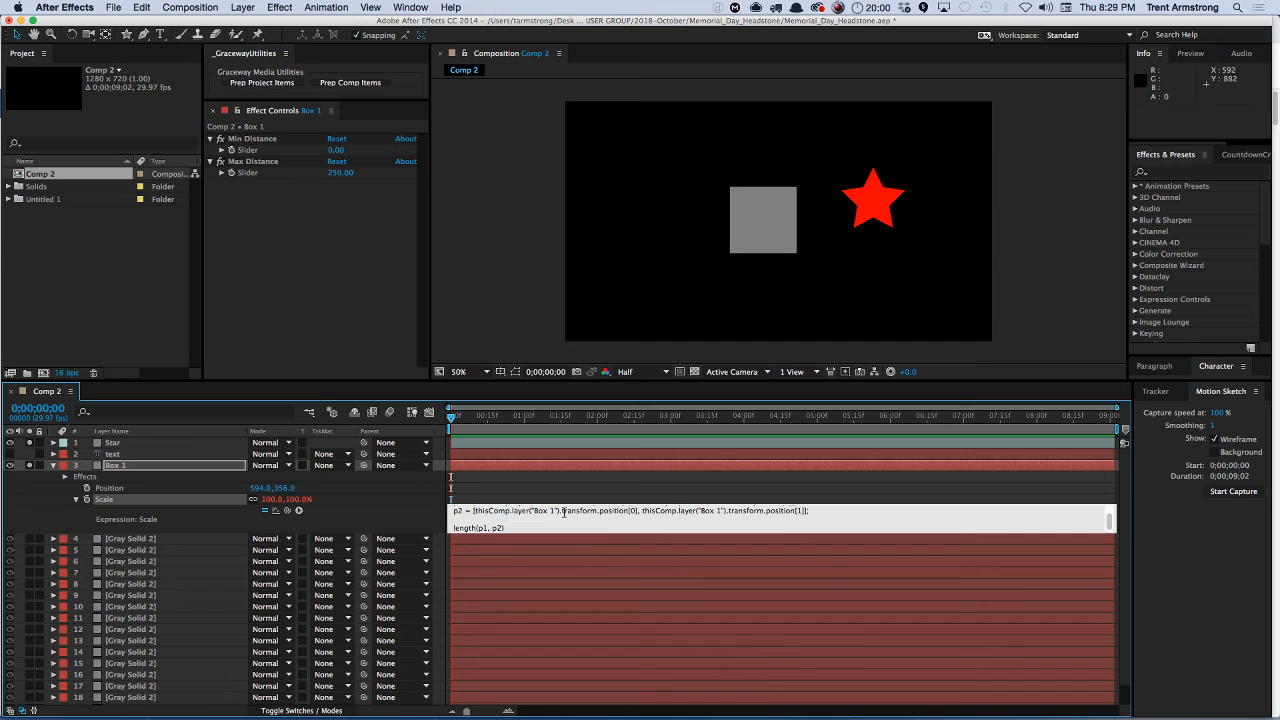
key(BackSpace)
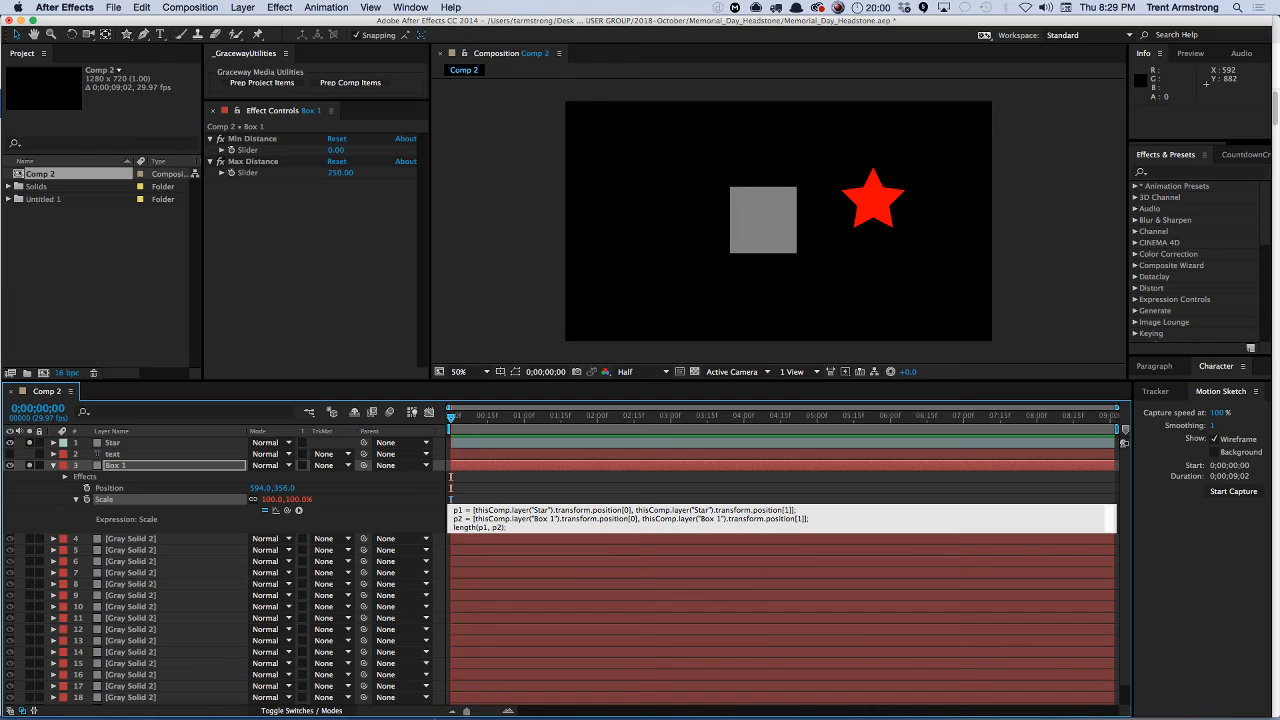
text(L =)
key(Return)
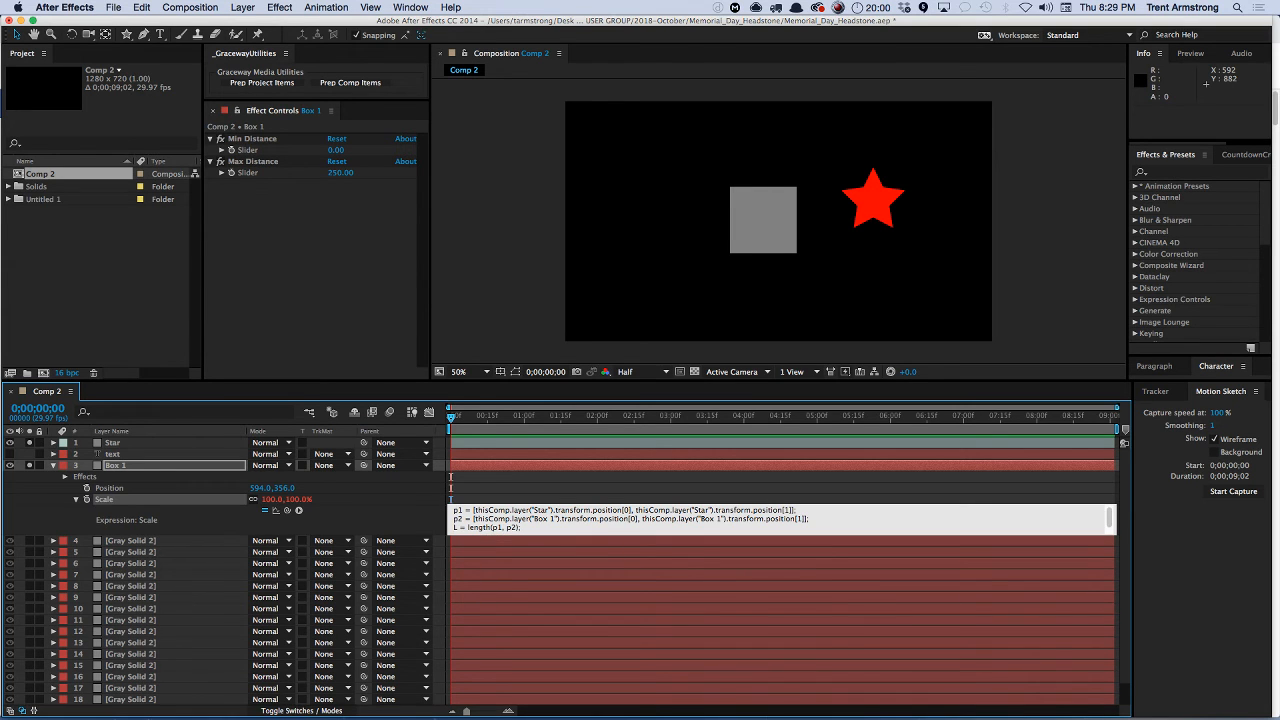
- Add a linear() line mapping L from the Min Distance and Max Distance sliders to 100, 30, and apply the expression
text(if)
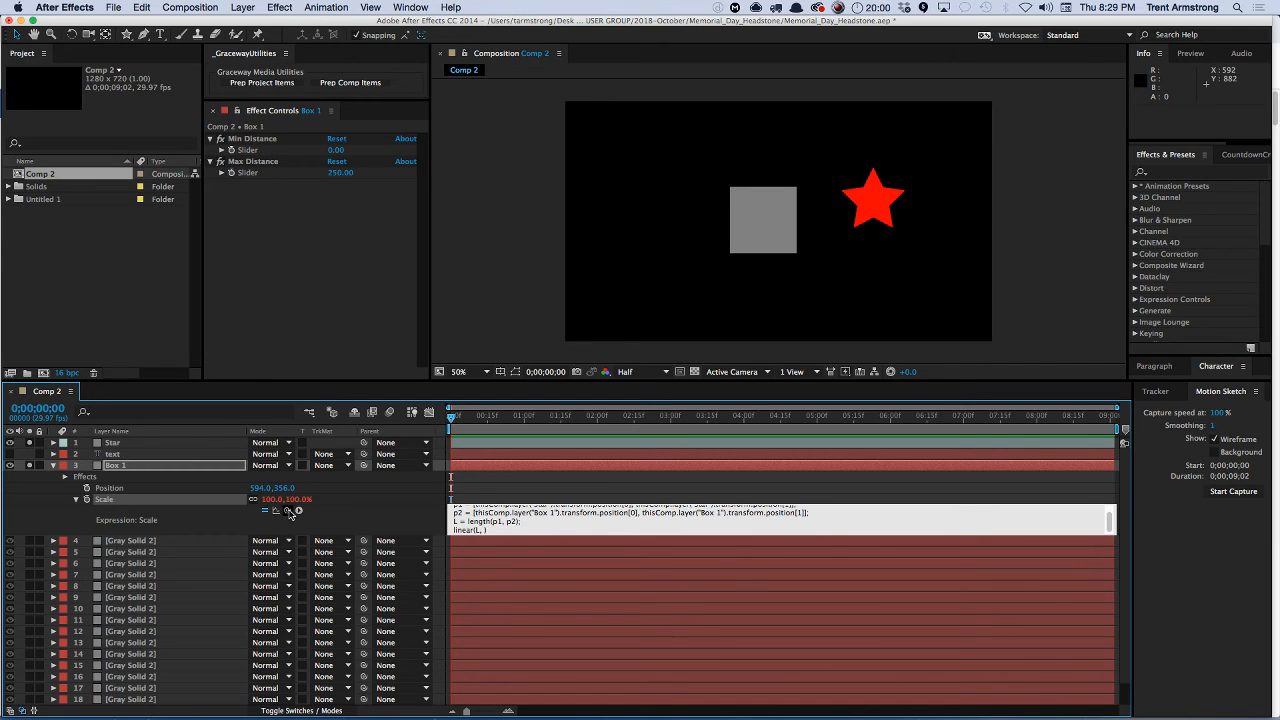
drag(287, 510, 250, 150)
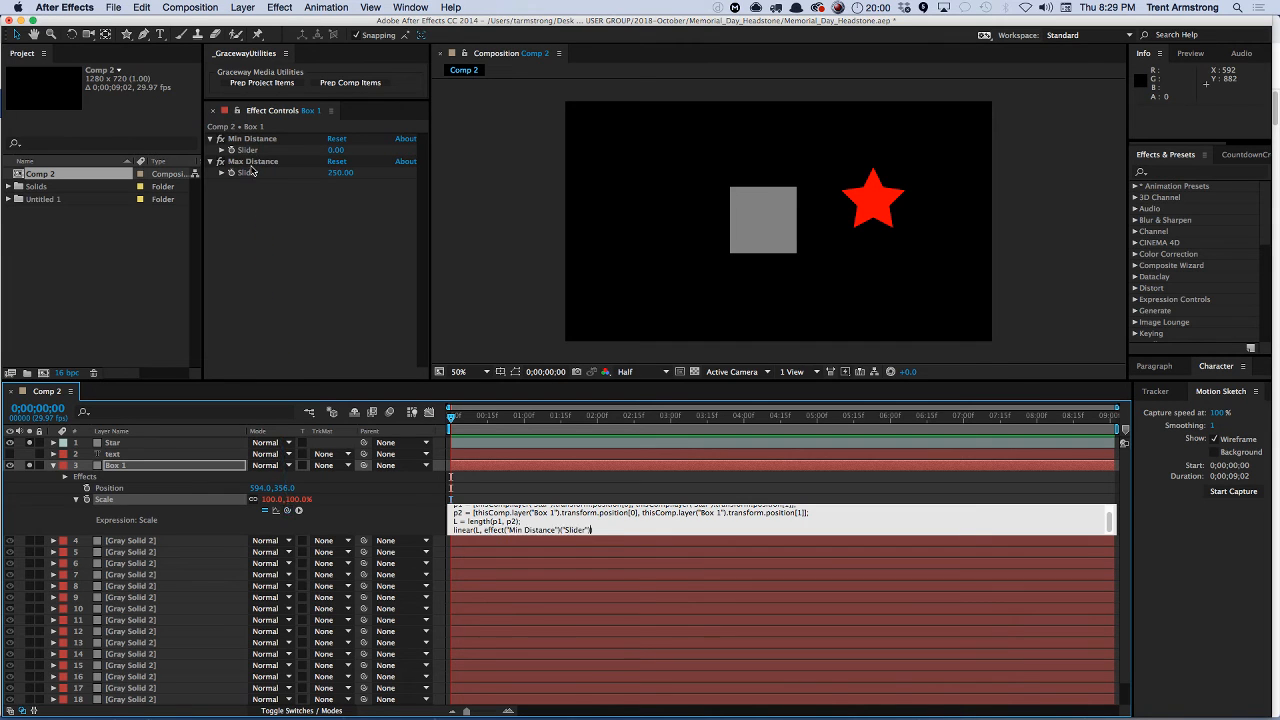
click(592, 530)
text(,)
drag(287, 510, 250, 172)
text(100, 30)
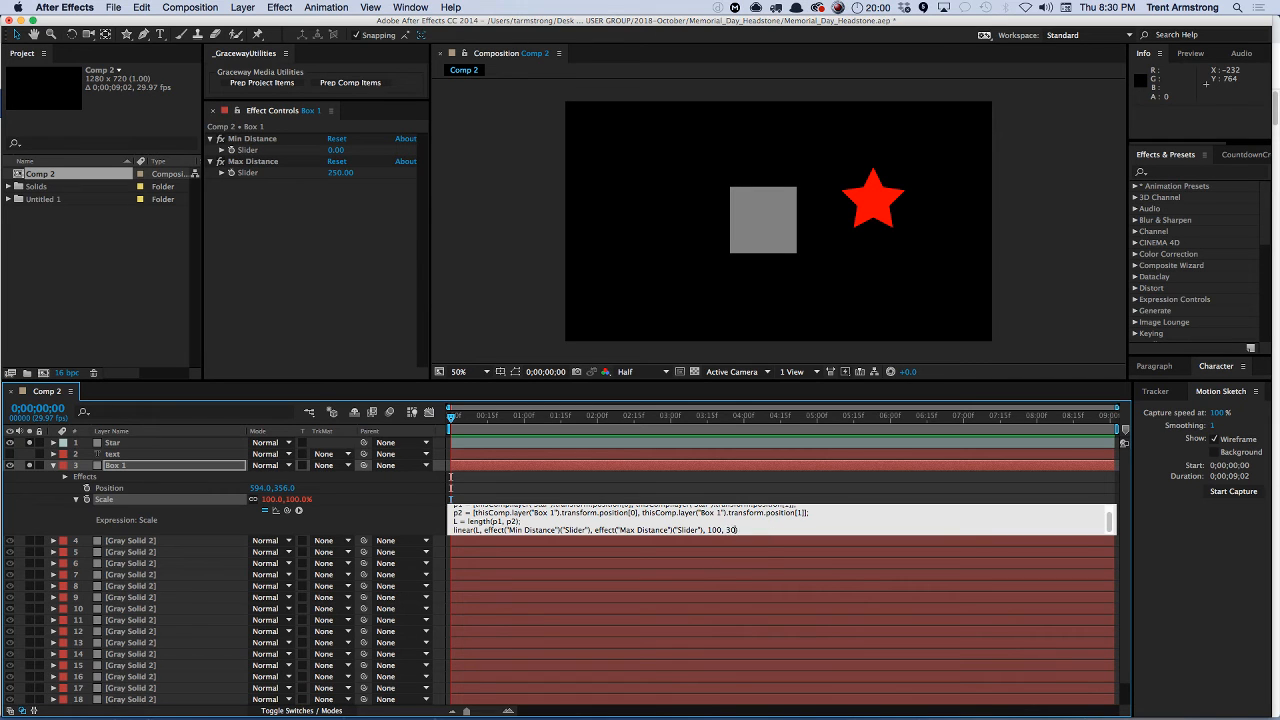
key(KP_Enter)
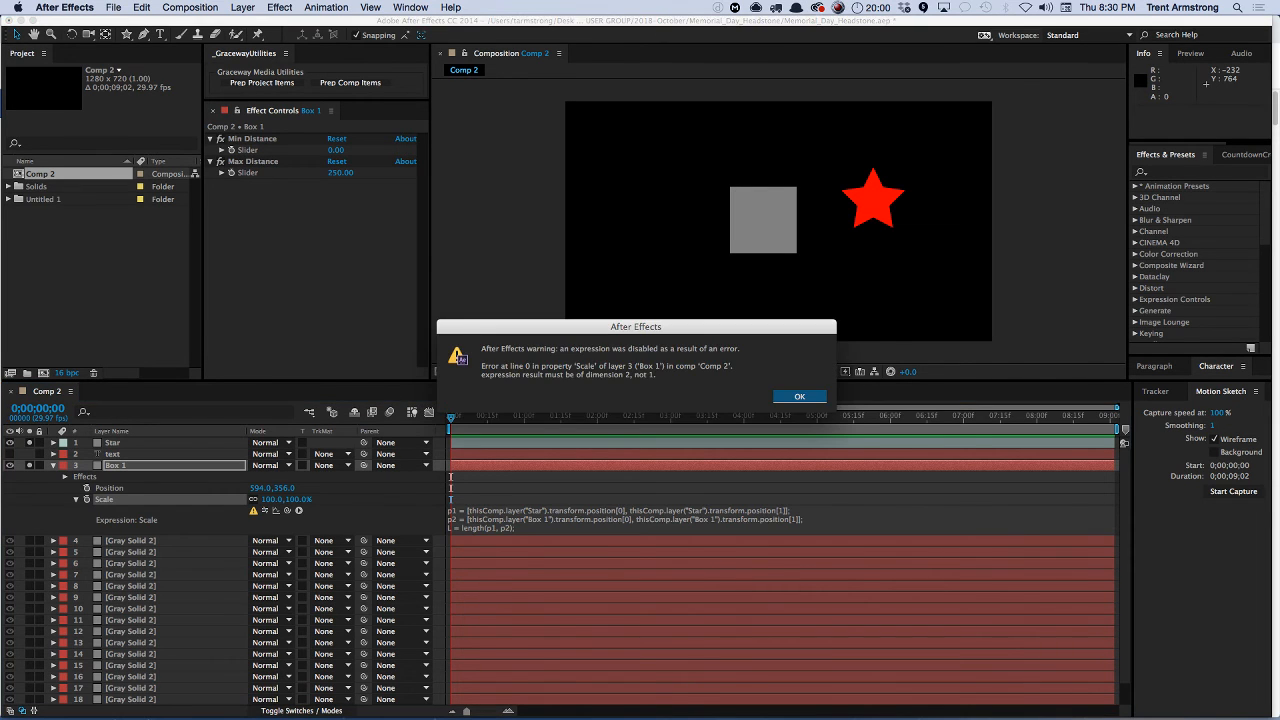
key(Return)
- Assign the linear() result to s, add [s, s] as the last line of Box 1's Scale expression, and apply it
click(644, 533)
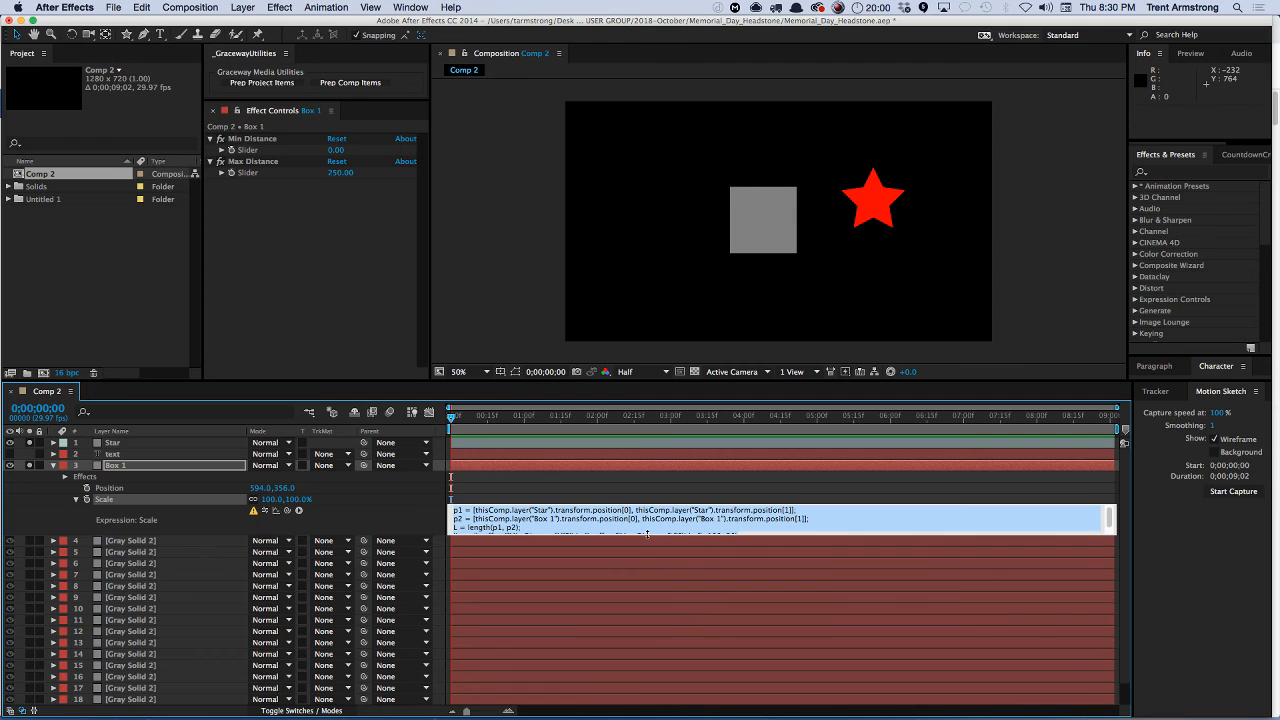
drag(751, 536, 739, 580)
click(784, 539)
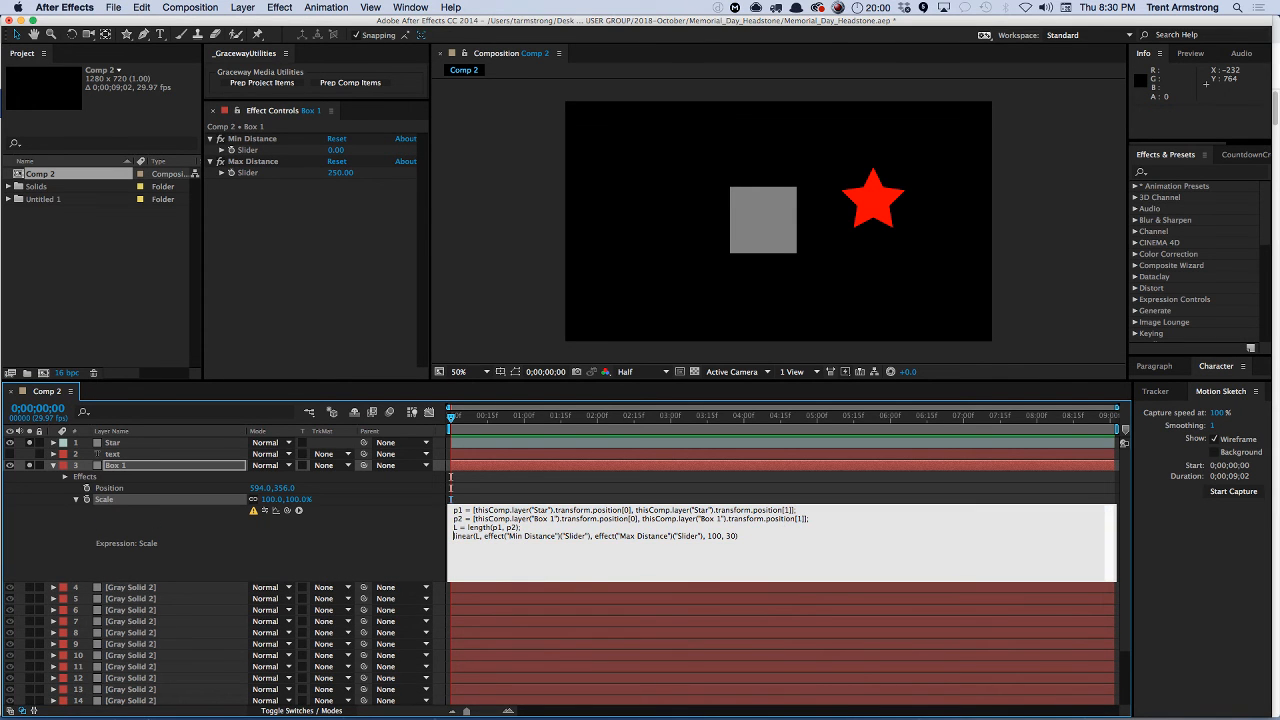
text(s =)
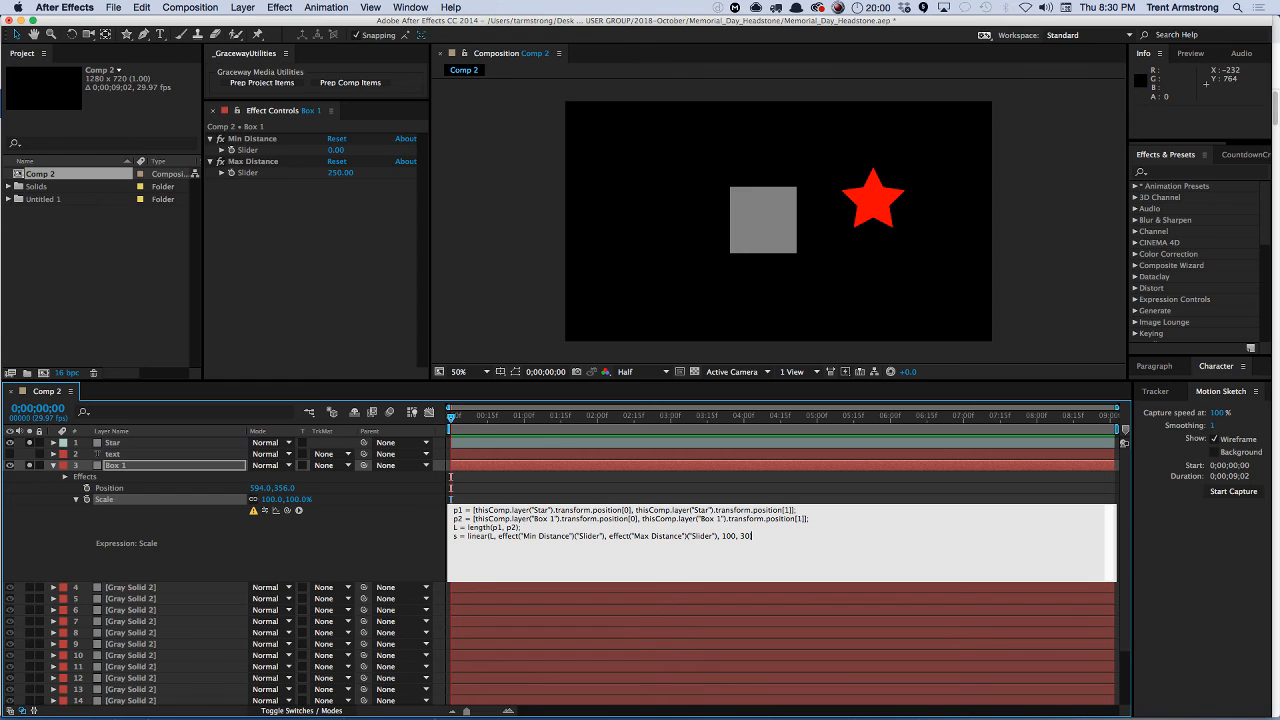
key(Return)
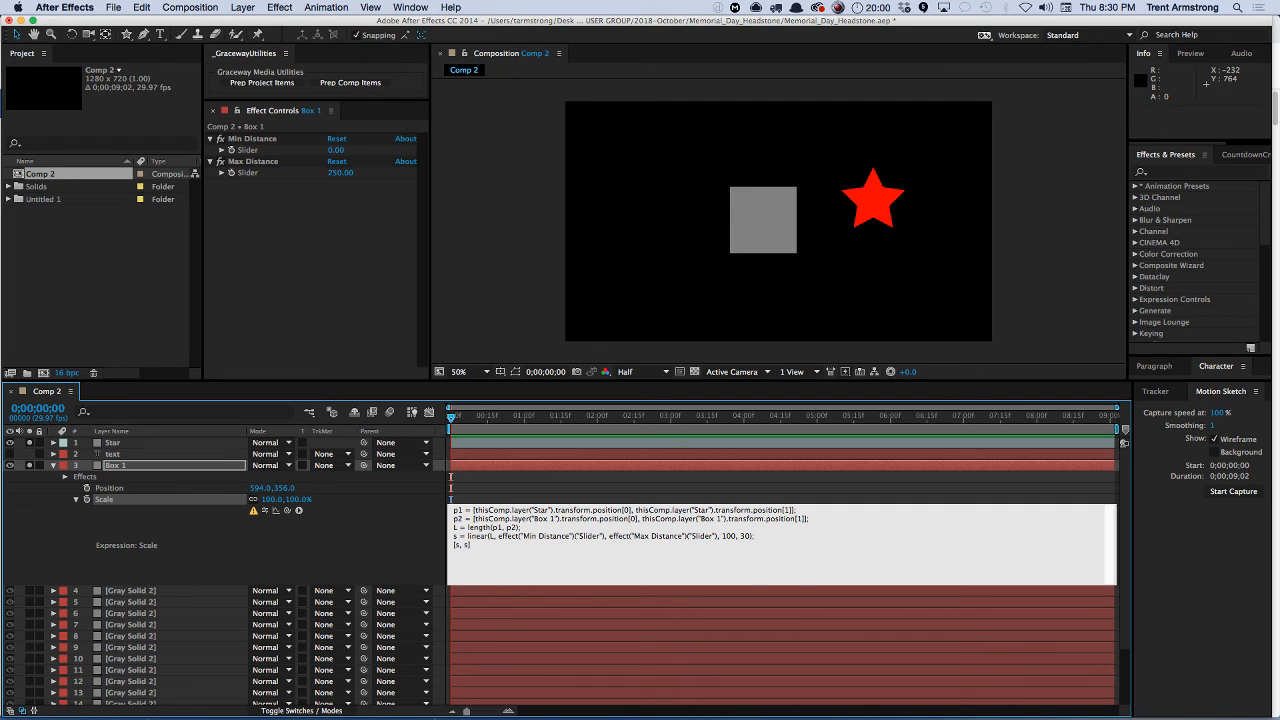
key(KP_Enter)
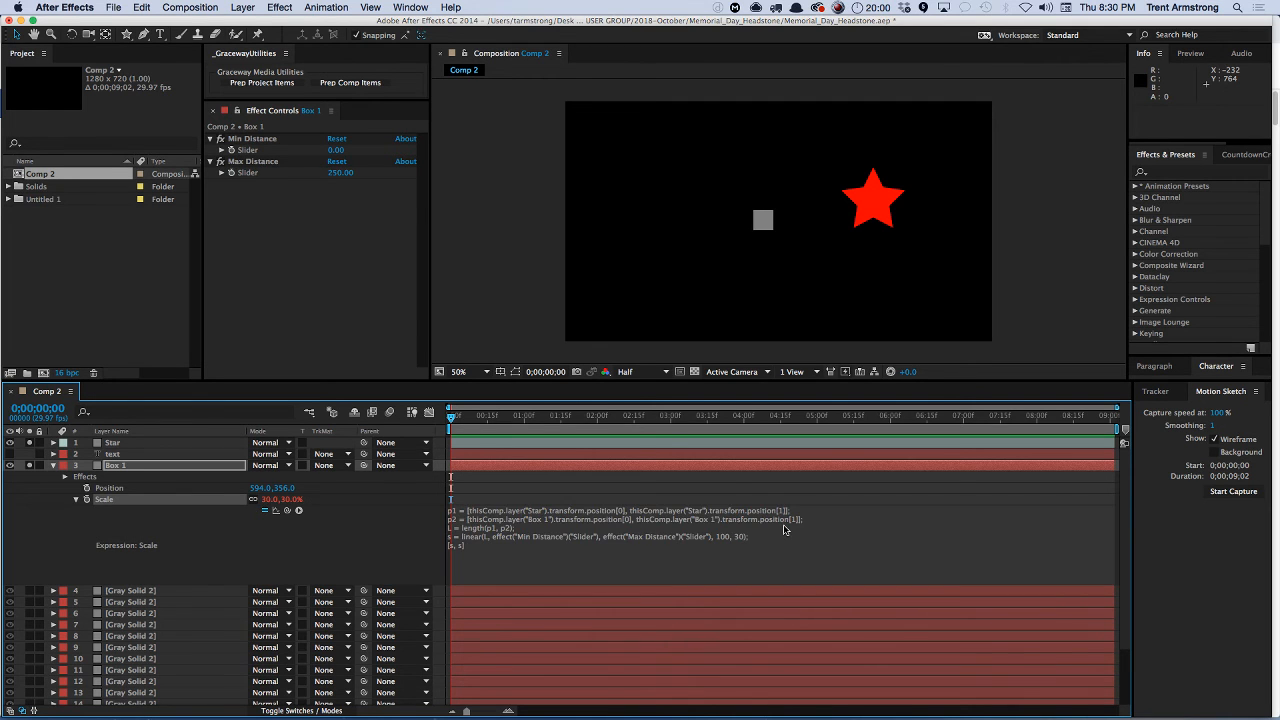
- Move the Star onto Box 1, at about 594, 358, to test the distance-driven scale
click(118, 443)
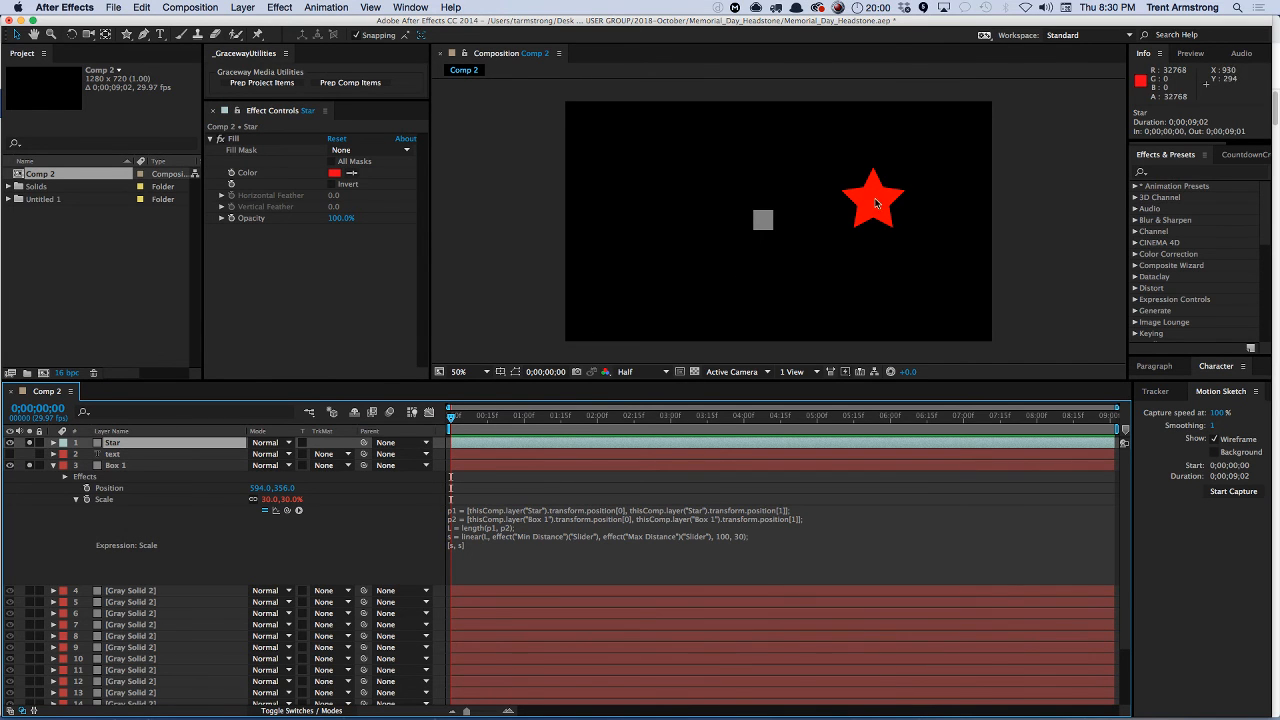
drag(877, 205, 766, 215)
click(844, 279)
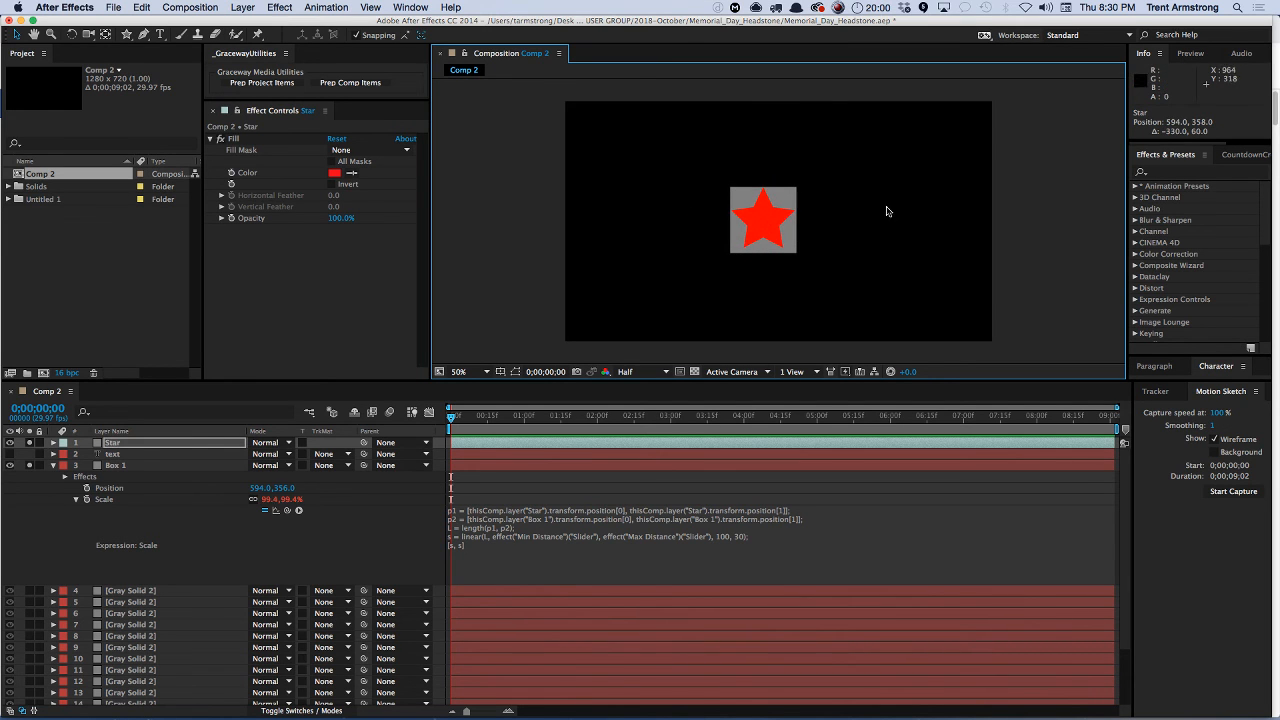
- Delete all the Gray Solid 2 layers below Box 1 and collapse Box 1's properties
click(119, 466)
click(140, 590)
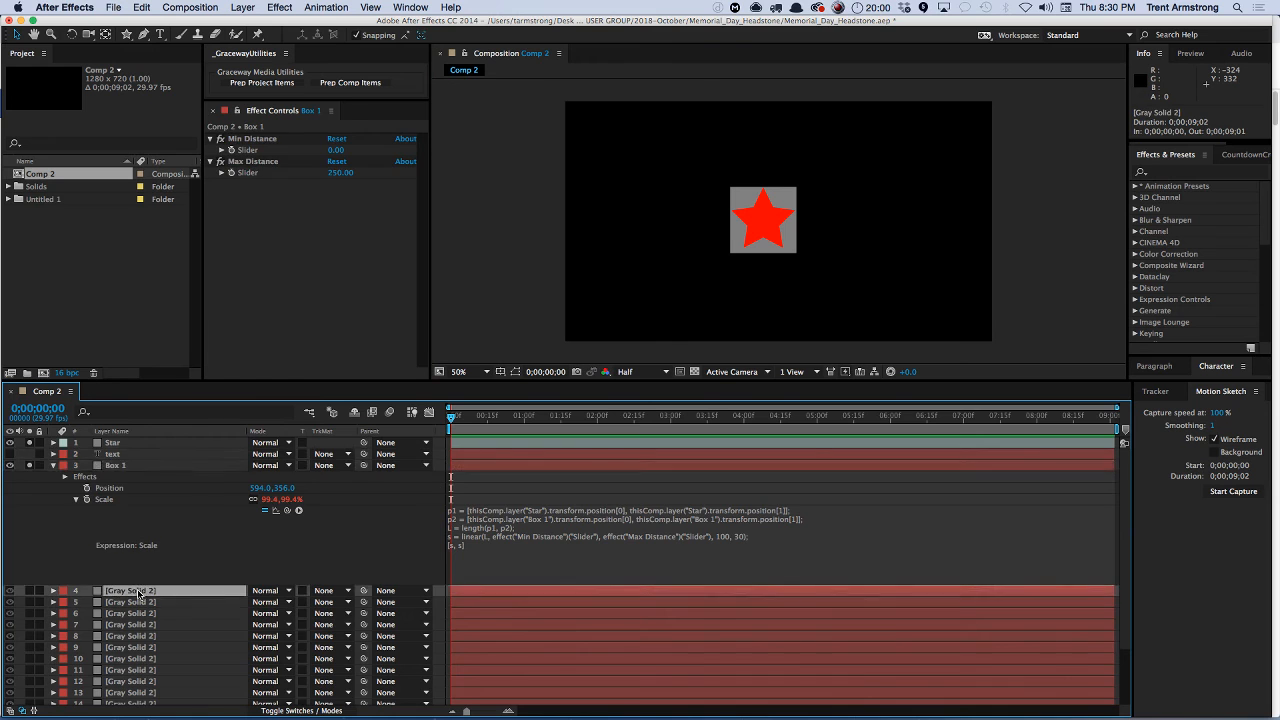
scroll(160, 553, down, 3)
scroll(160, 553, down, 1)
shift+click(165, 698)
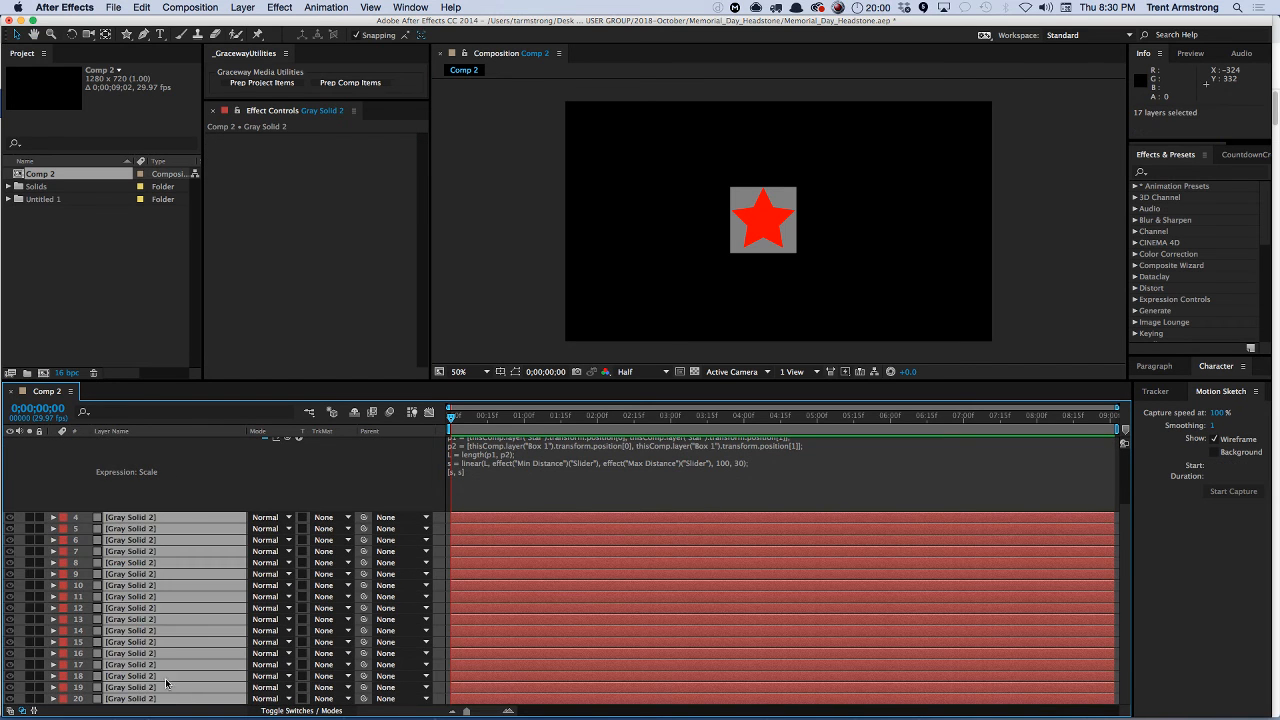
key(Delete)
click(117, 466)
click(53, 465)
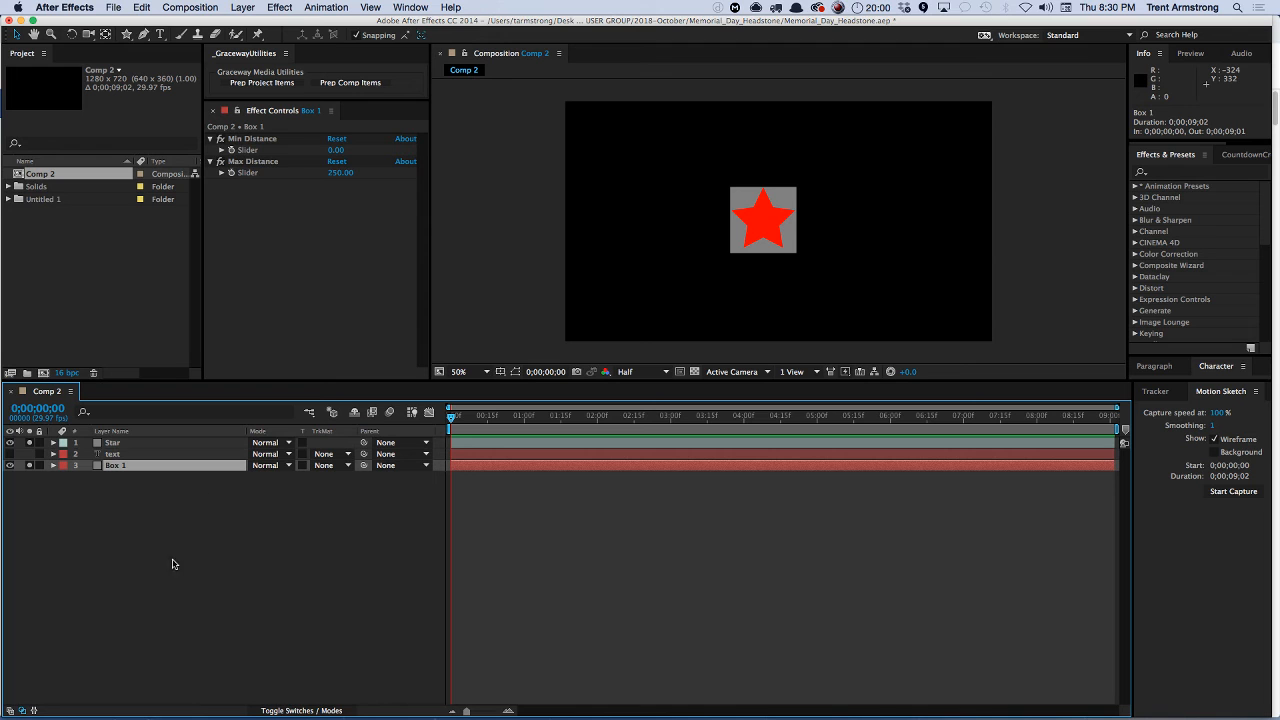
- Duplicate the box five times as Box 2 to Box 6 and arrange the copies in a row along the composition's upper edge
key(super+d)
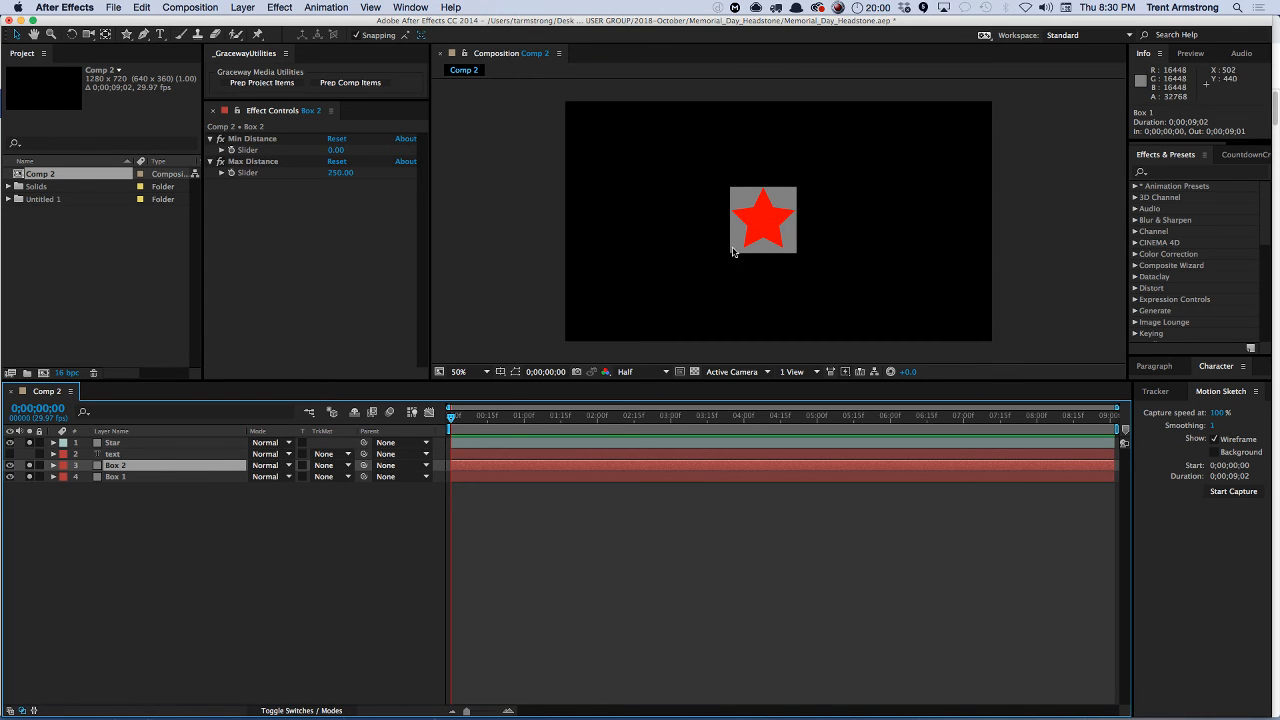
drag(734, 250, 939, 157)
key(super+d)
key(super+d)
key(super+d)
key(super+d)
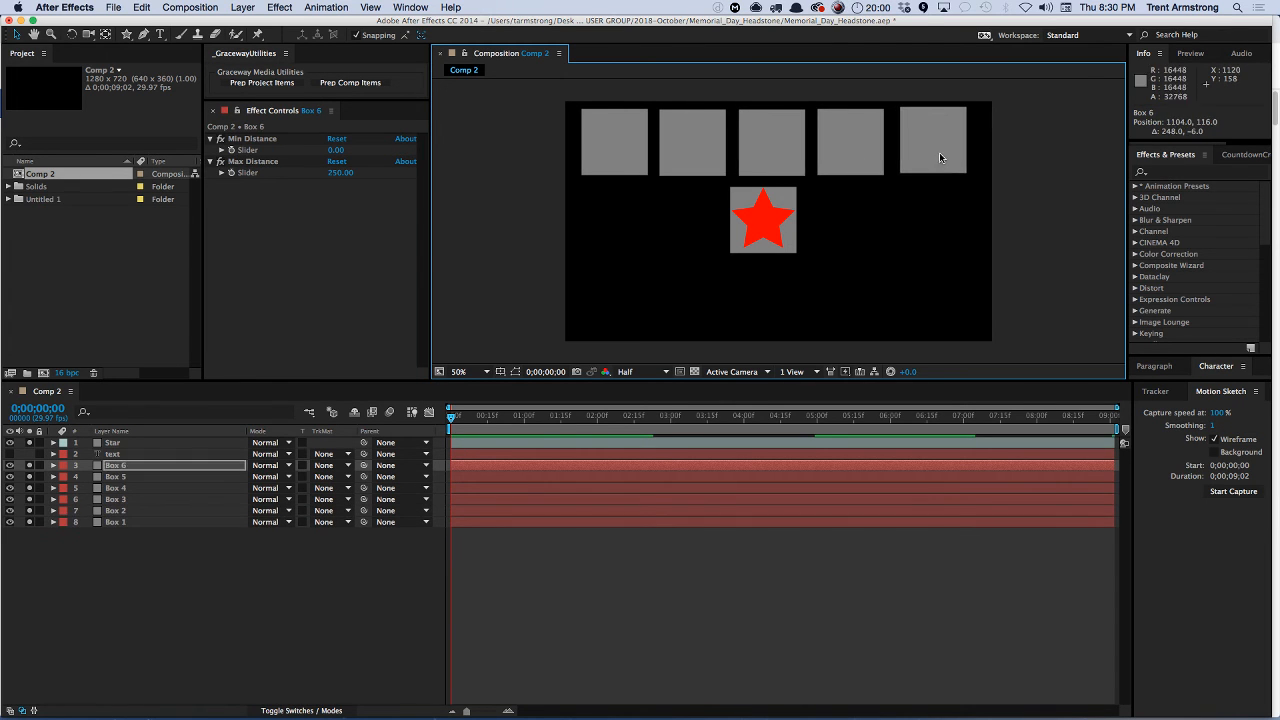
key(super+d)
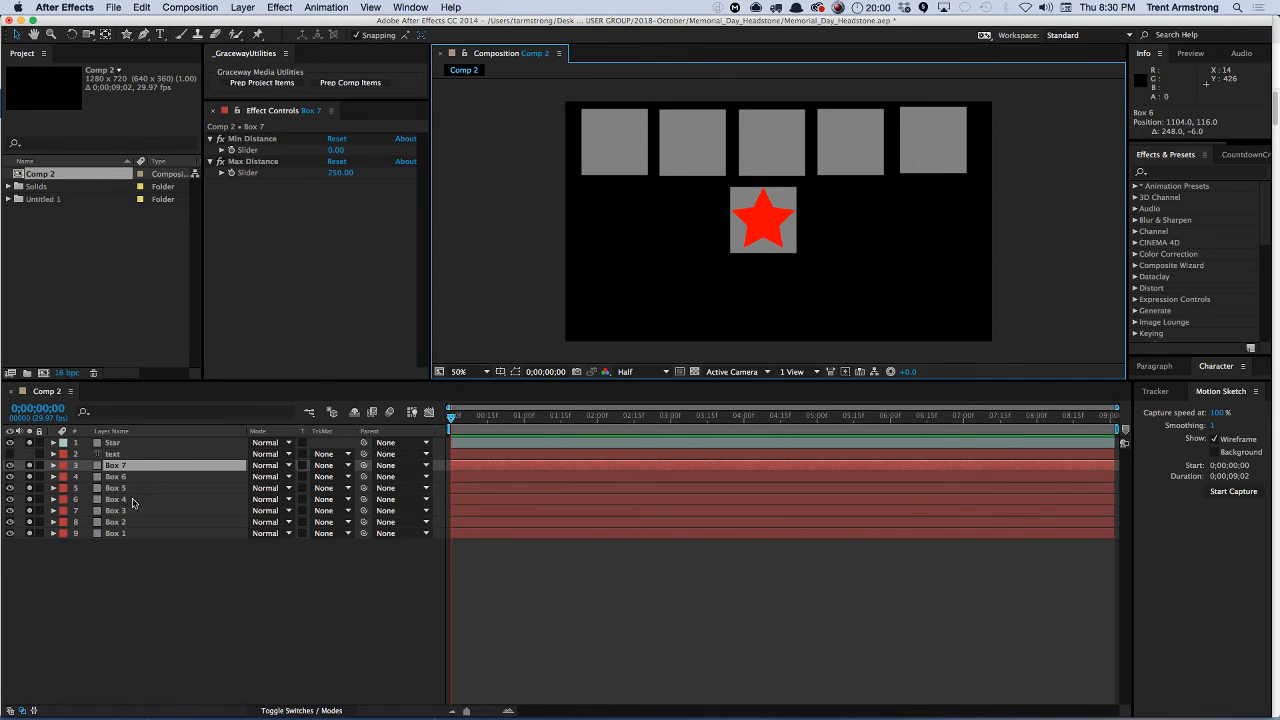
key(super+z)
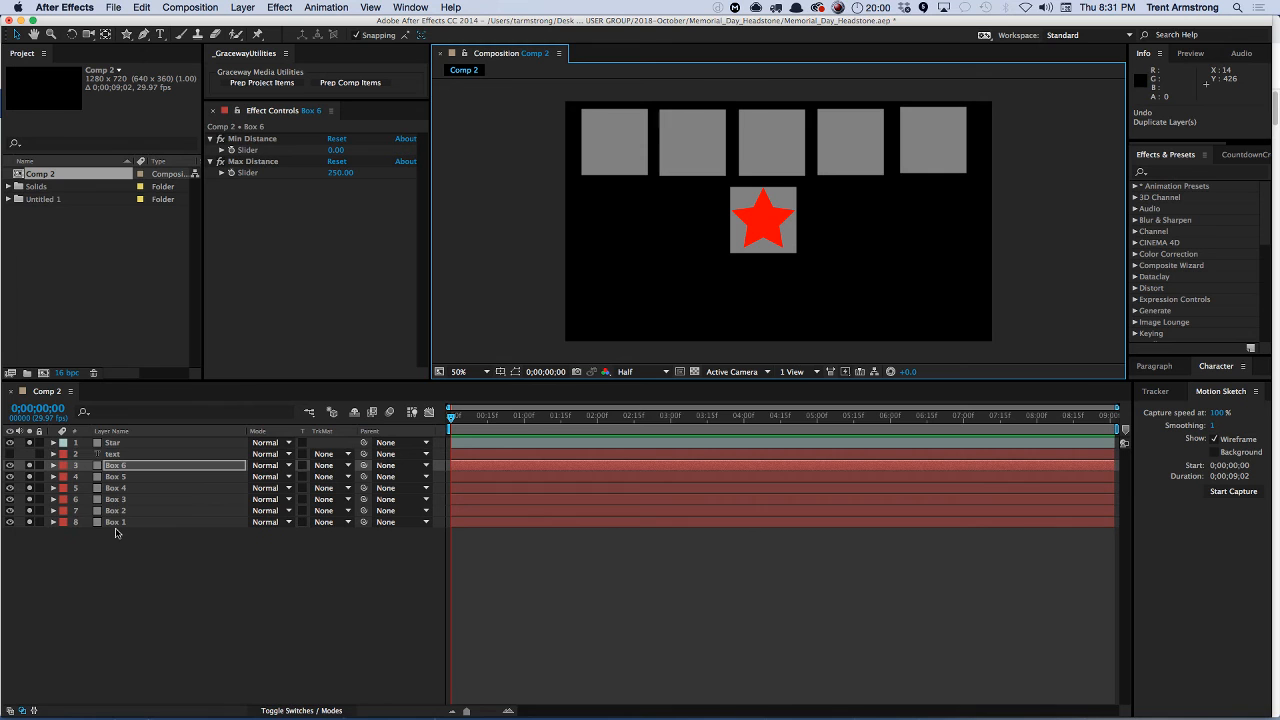
- Try deleting the Box 1 layer to check the copies' expression links, and undo the deletion
click(119, 523)
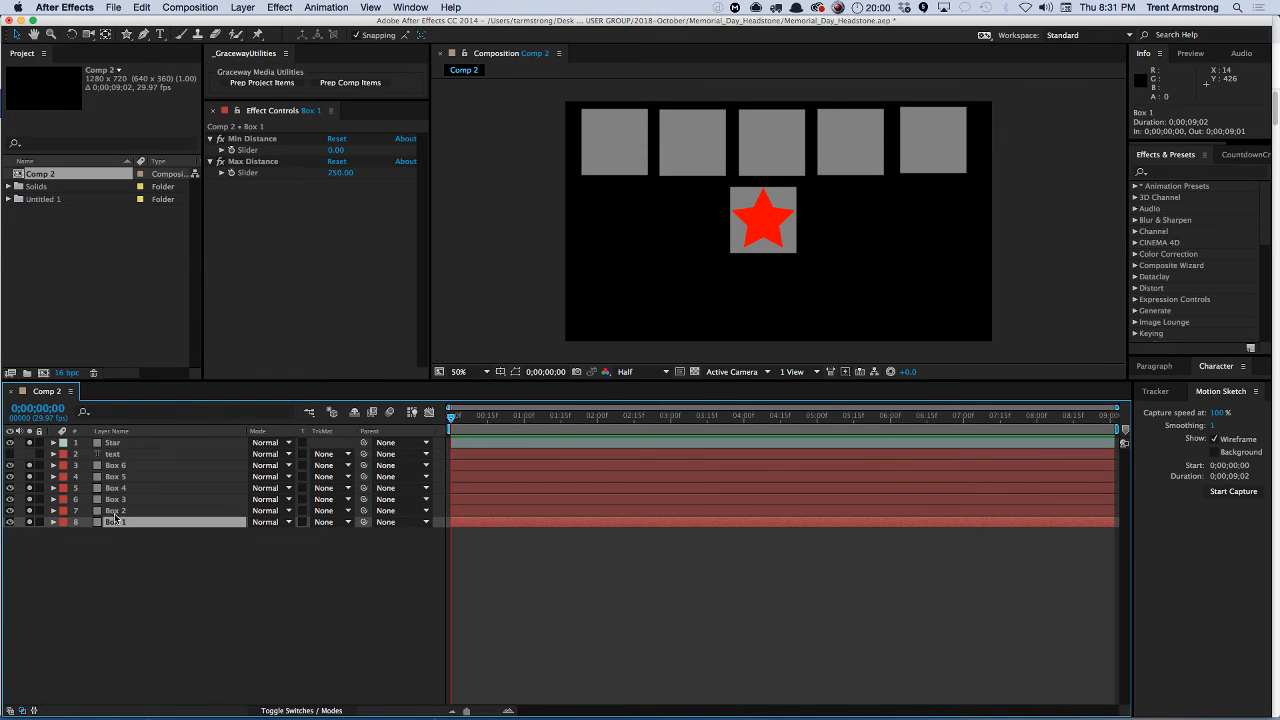
key(Delete)
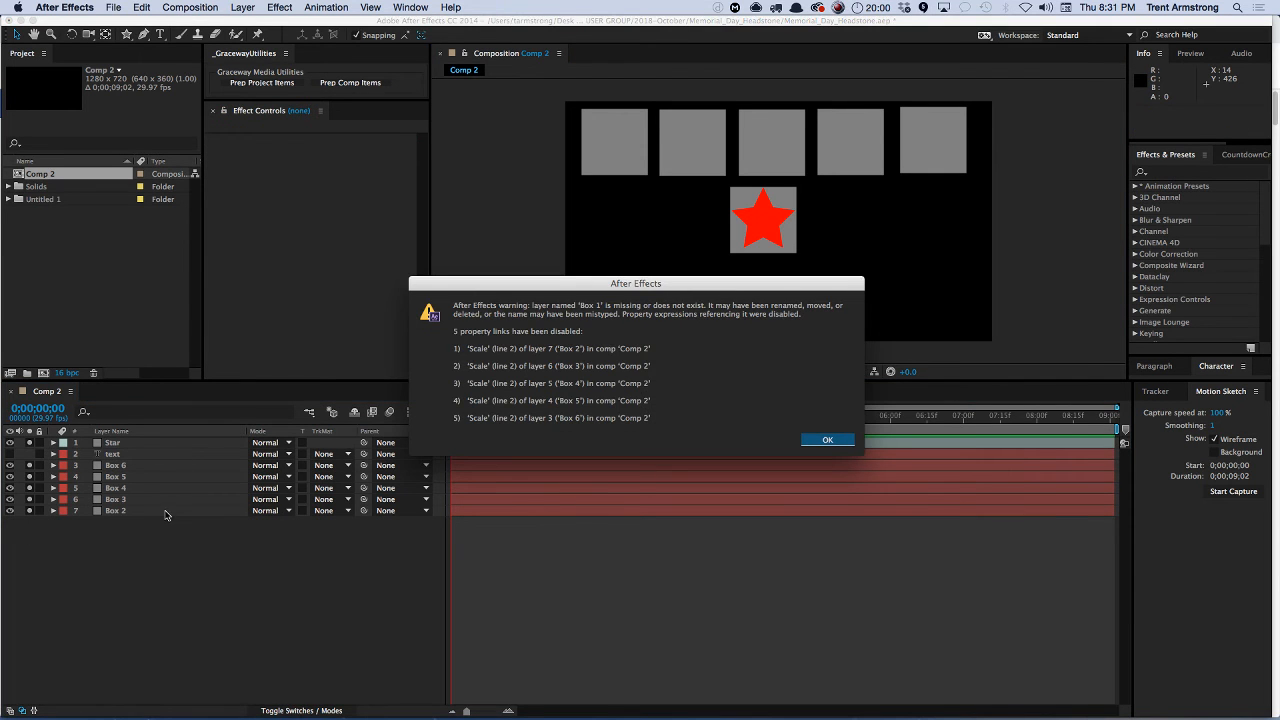
key(Return)
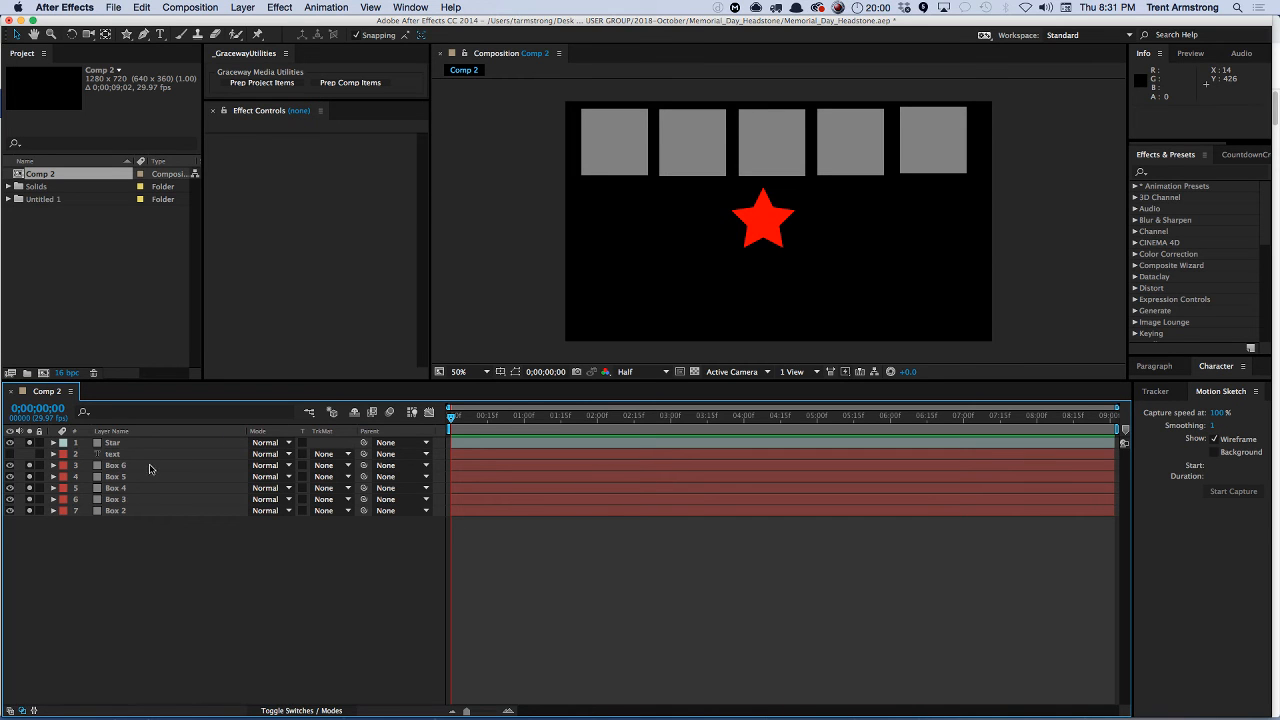
key(super+z)
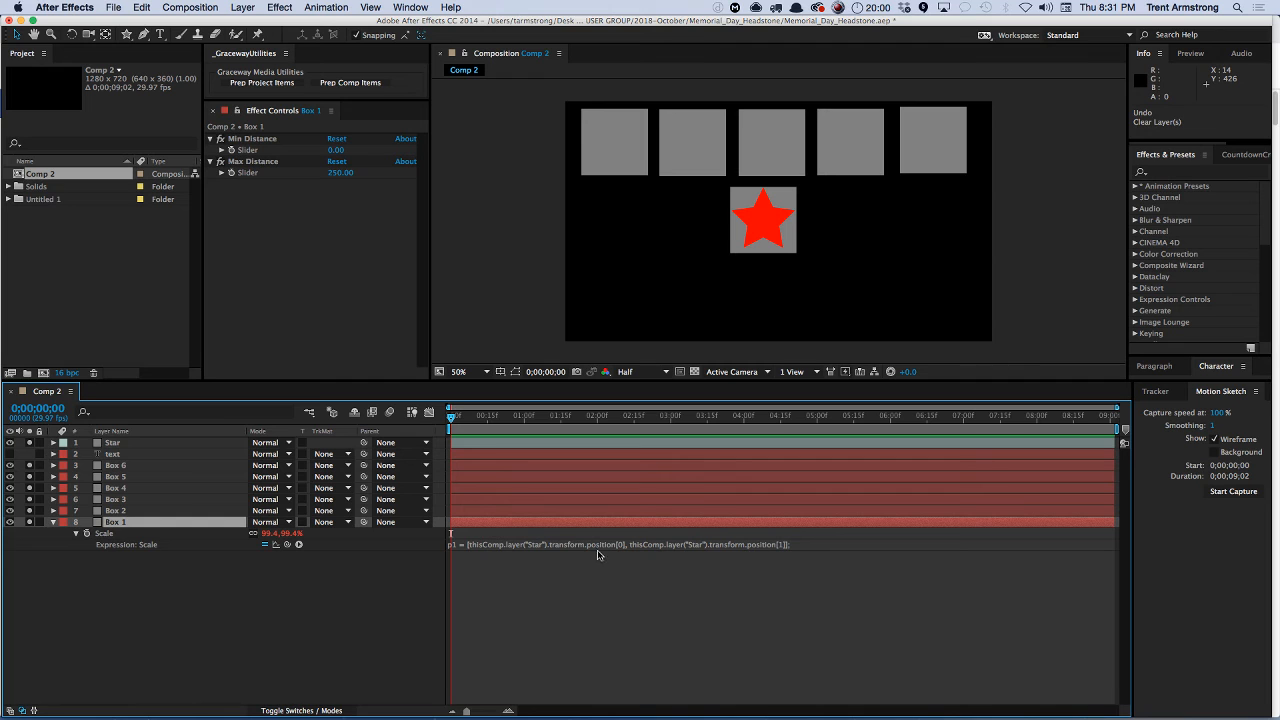
- Enlarge Box 1's Scale expression field and replace the first Box 1 reference in p2 with position[0]
drag(603, 550, 606, 611)
click(488, 546)
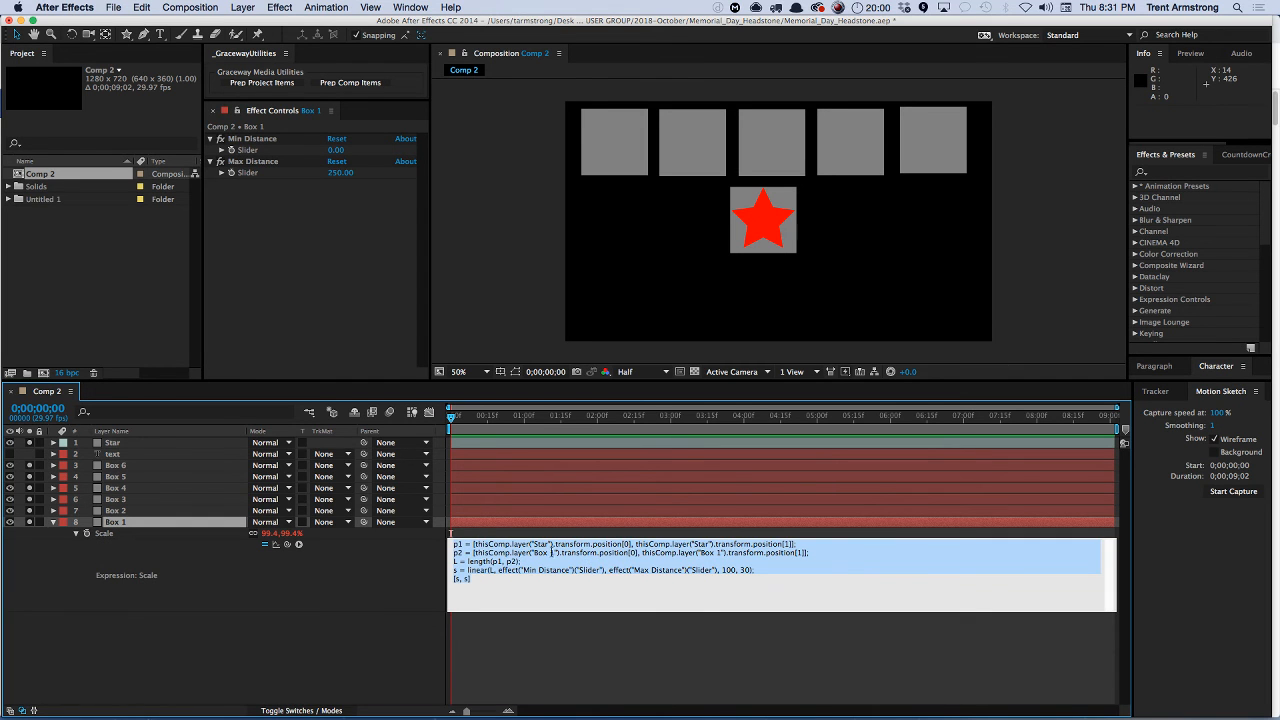
click(502, 585)
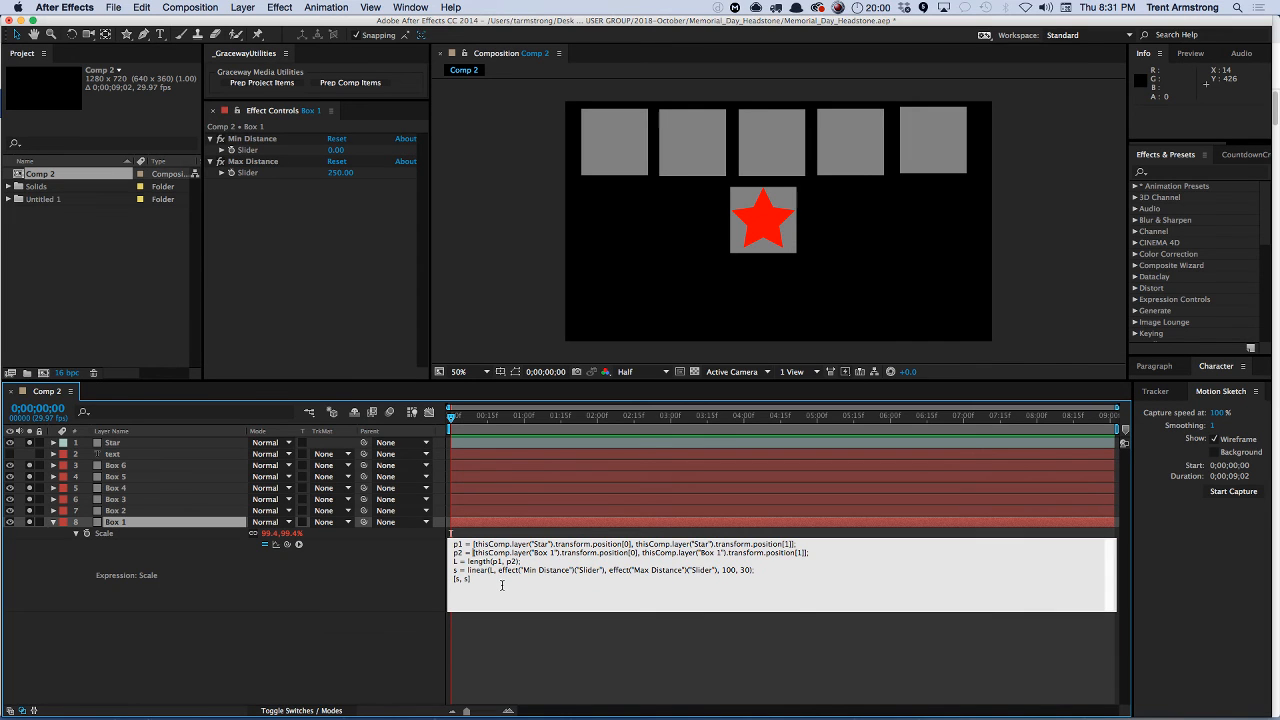
key(Left)
key(Delete)
key(Delete)
key(Delete)
key(Delete)
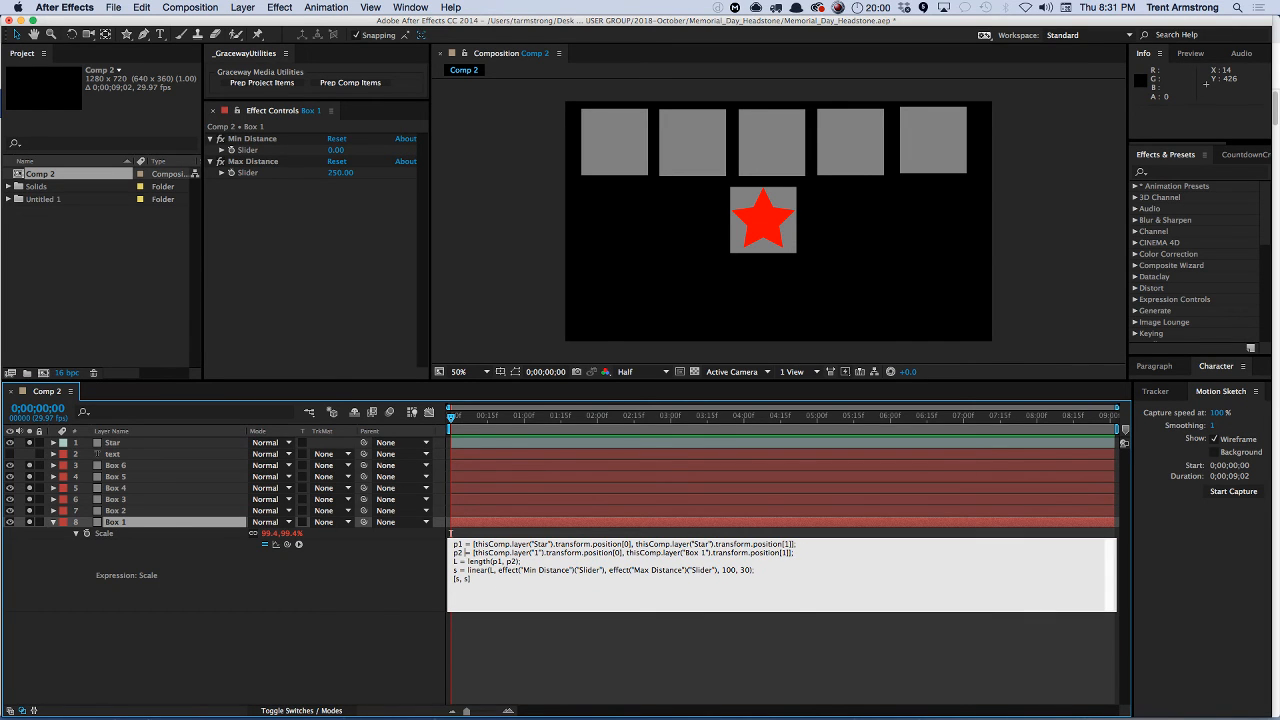
drag(474, 552, 612, 552)
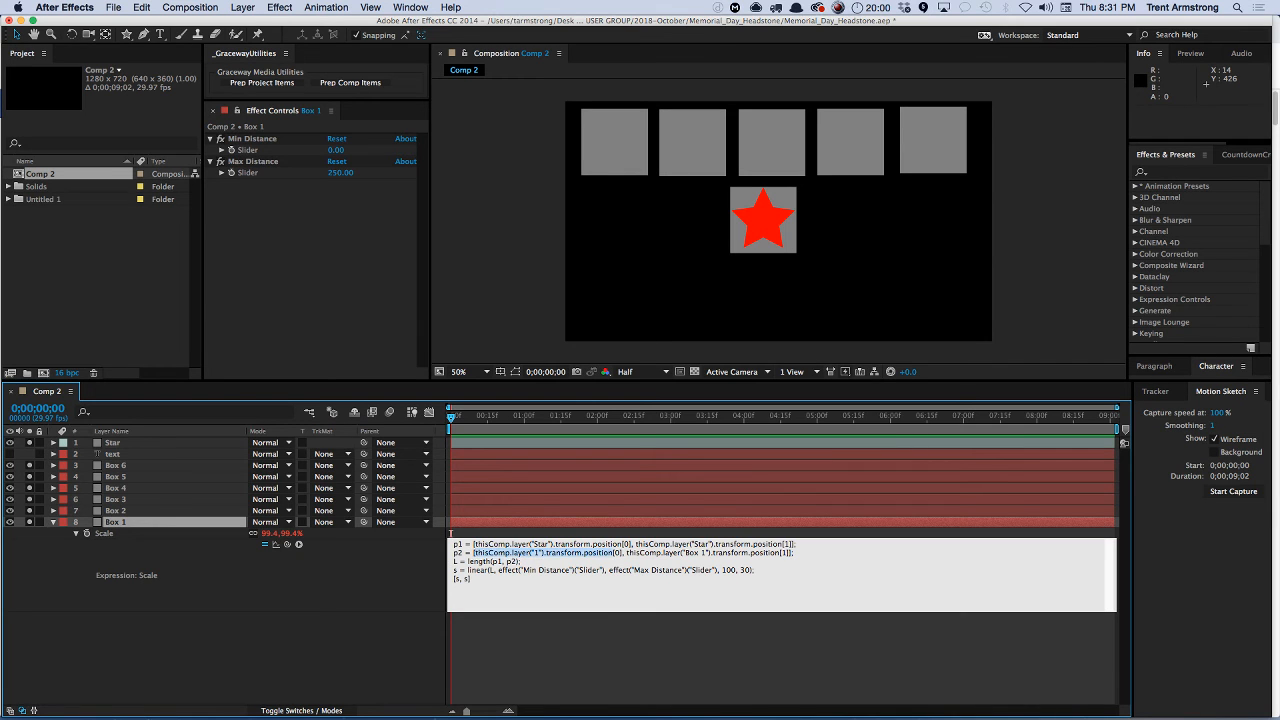
text(position)
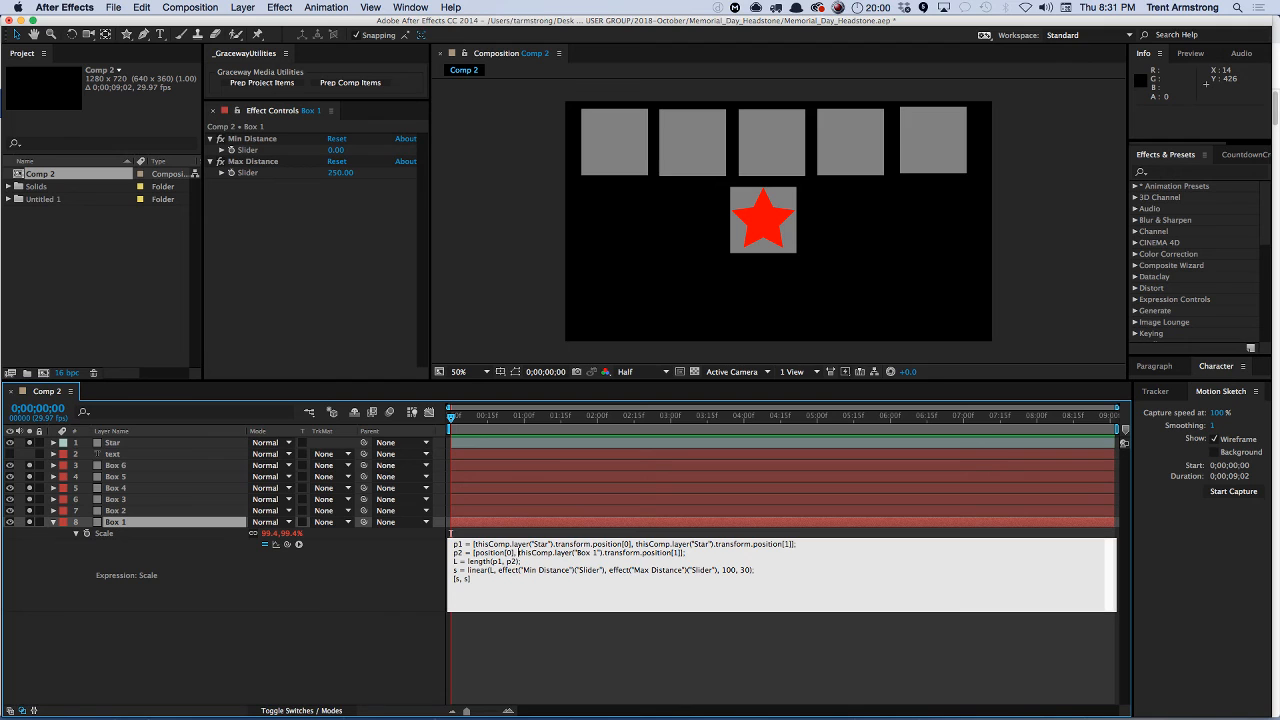
- Shorten p2's second component to position[1] and apply Box 1's Scale expression
double_click(545, 552)
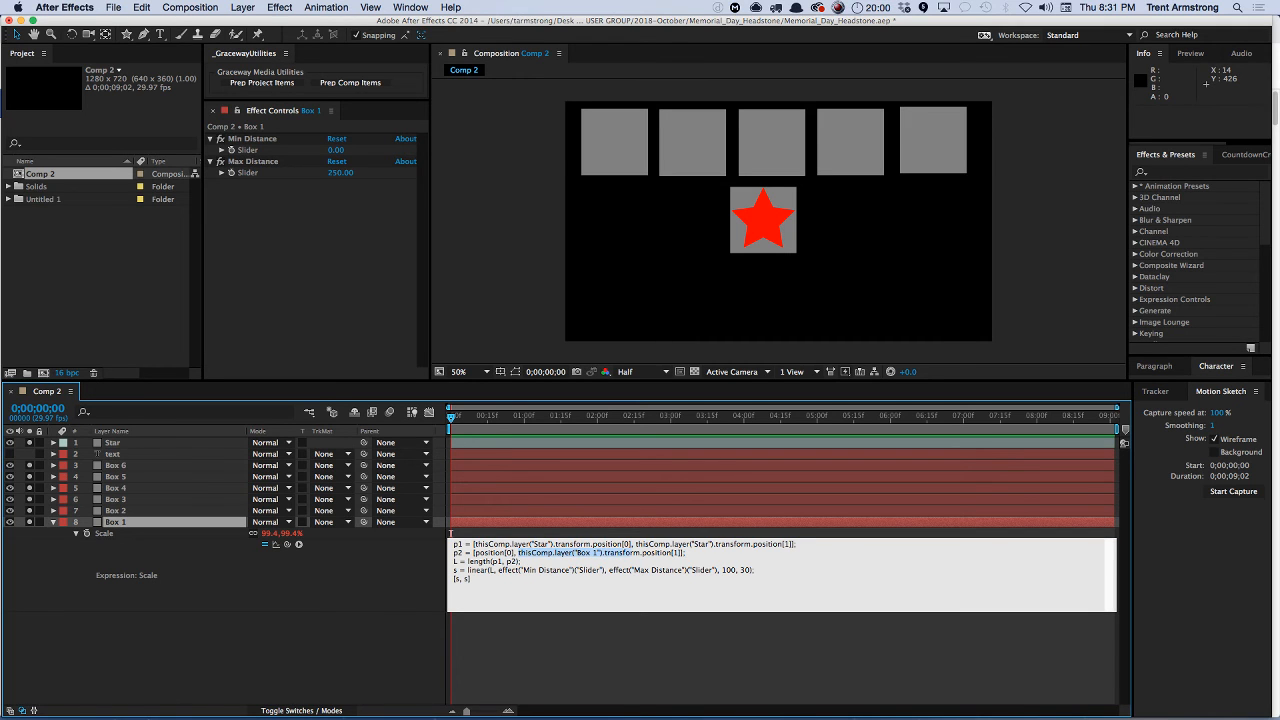
key(BackSpace)
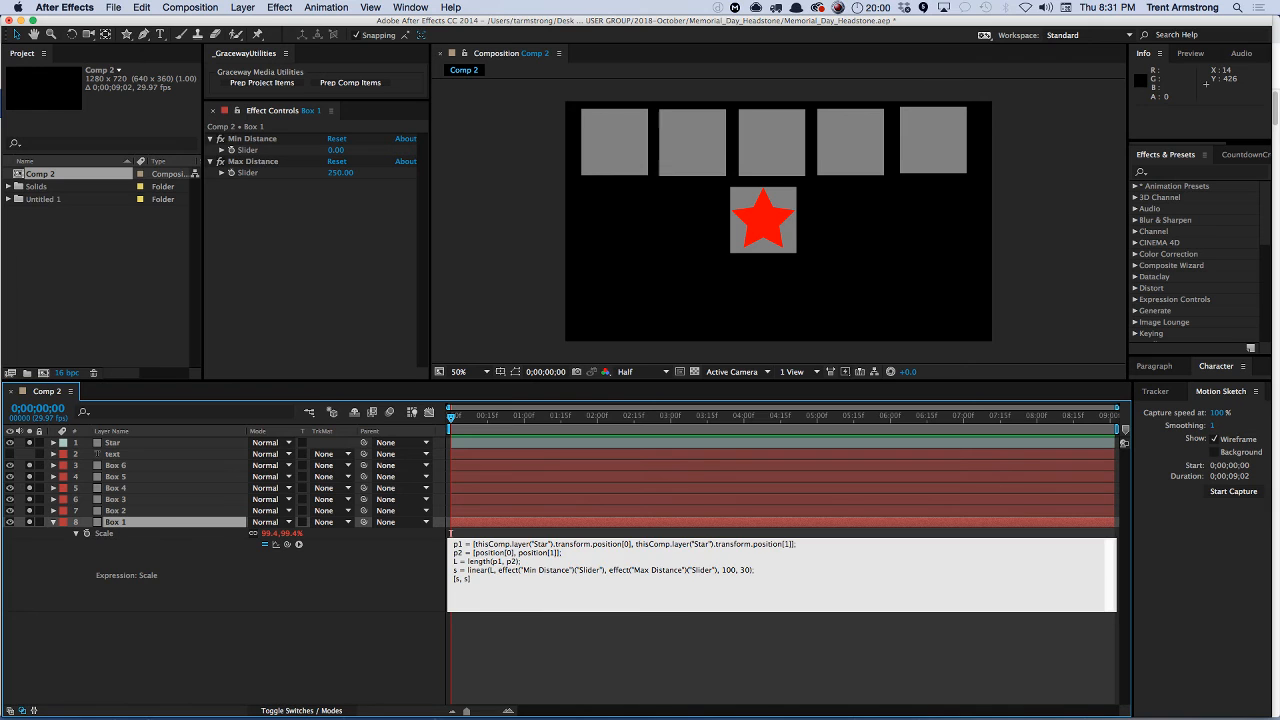
click(451, 534)
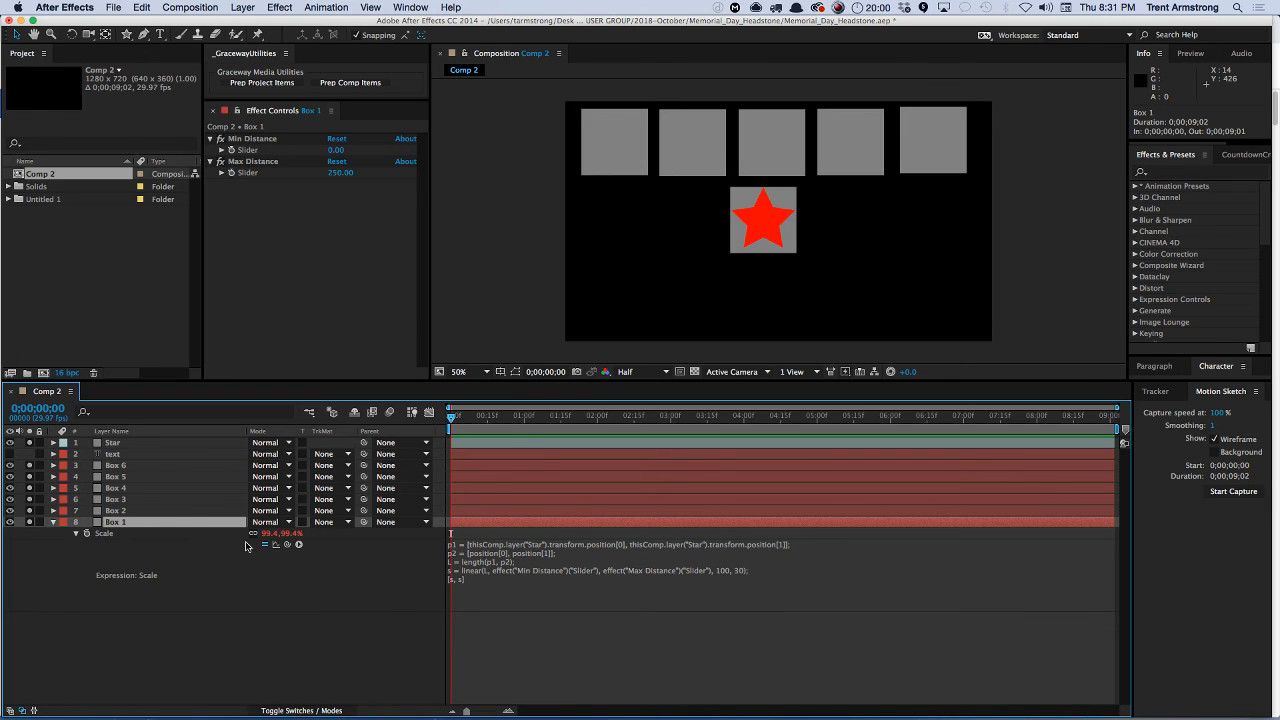
- Copy only Box 1's Scale expression and paste it onto all the box layers, Box 1 through Box 6
click(106, 534)
right_click(106, 534)
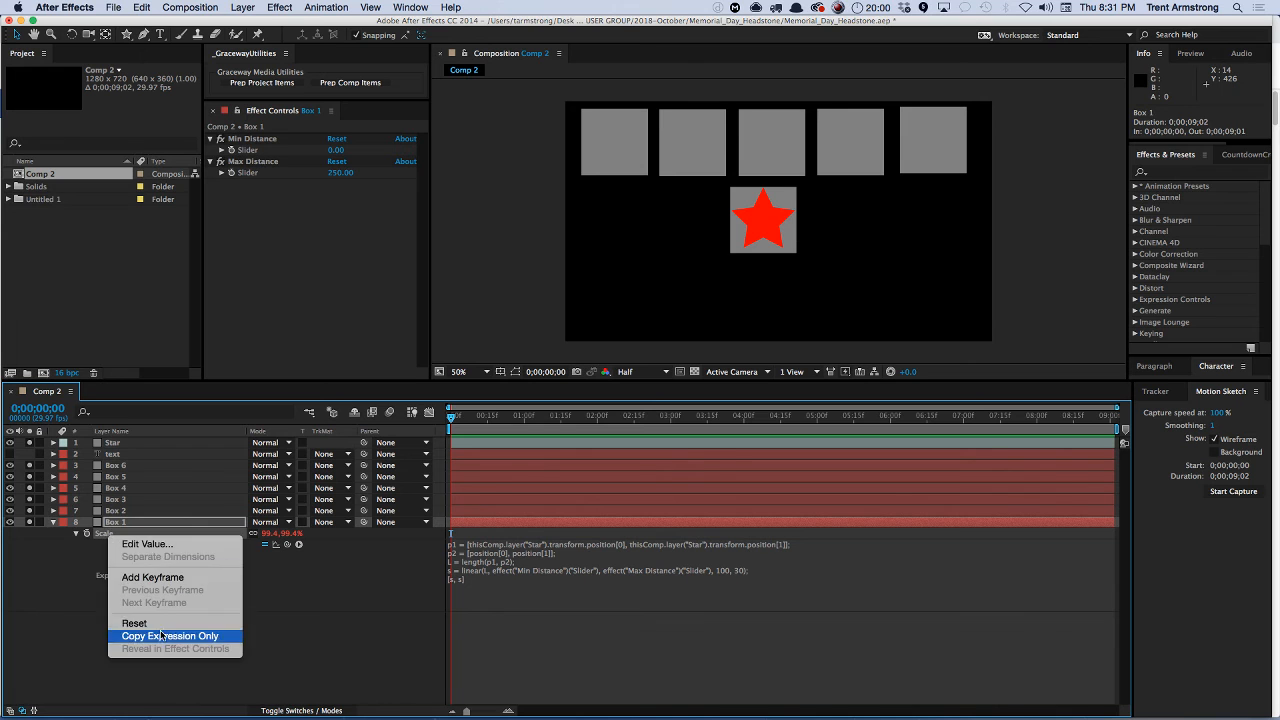
click(130, 637)
shift+click(115, 465)
key(super+v)
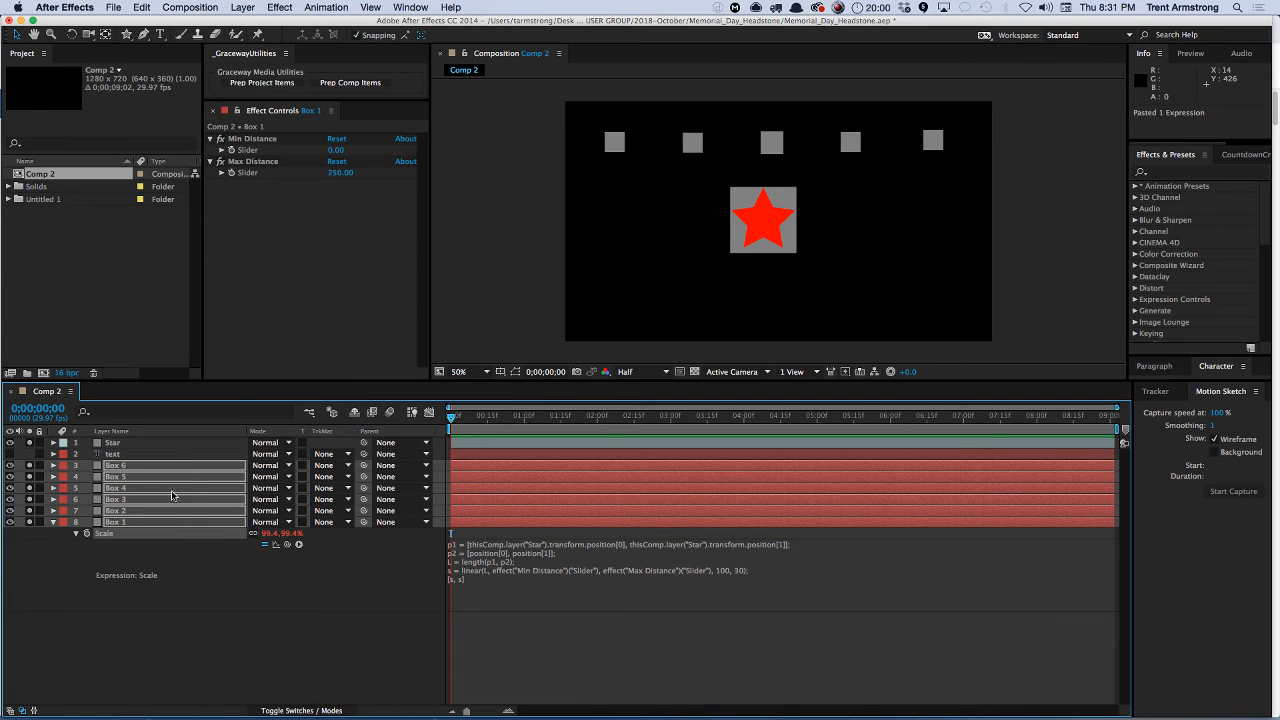
click(146, 616)
- Delete the Box 6 layer, leaving four duplicated boxes in the upper row
click(127, 522)
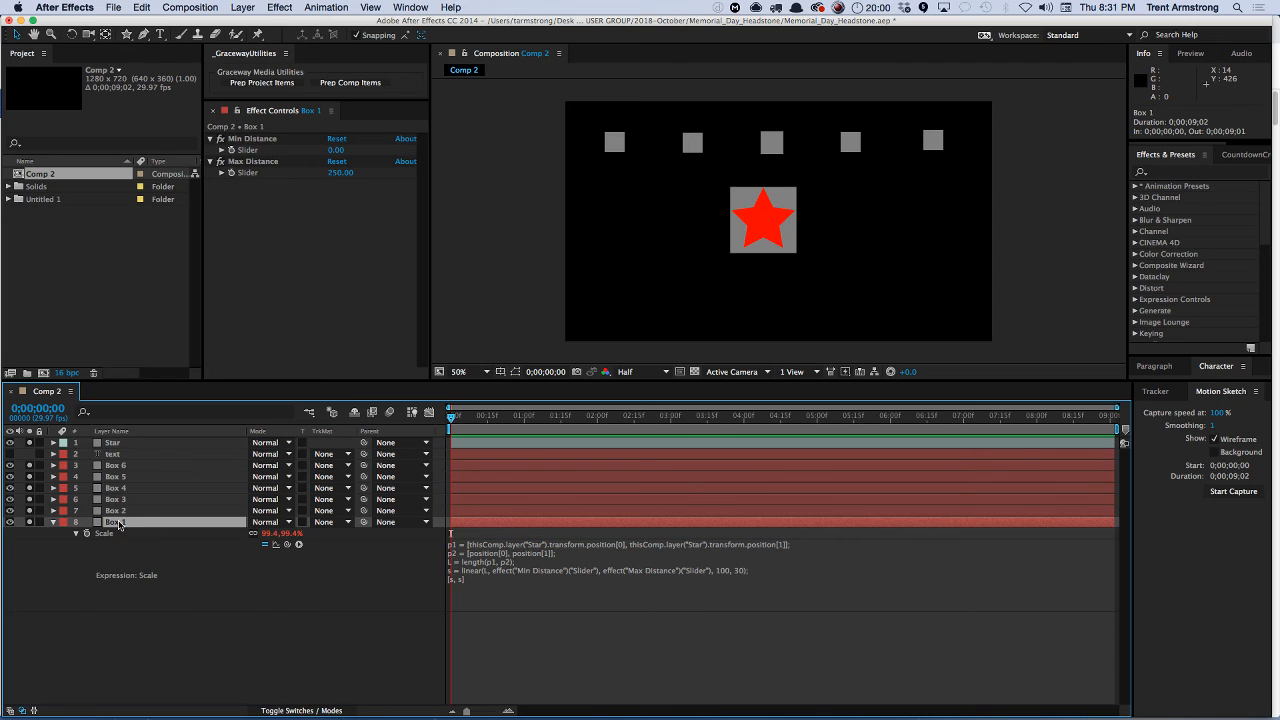
click(125, 466)
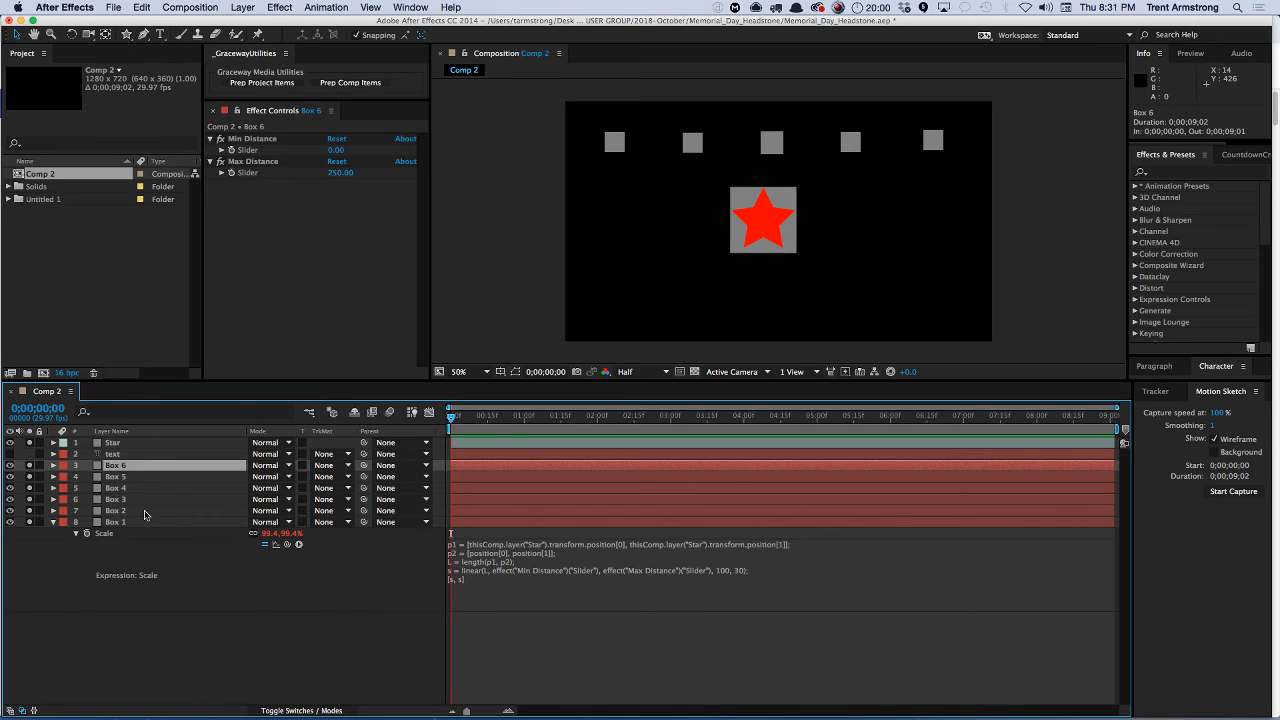
click(614, 143)
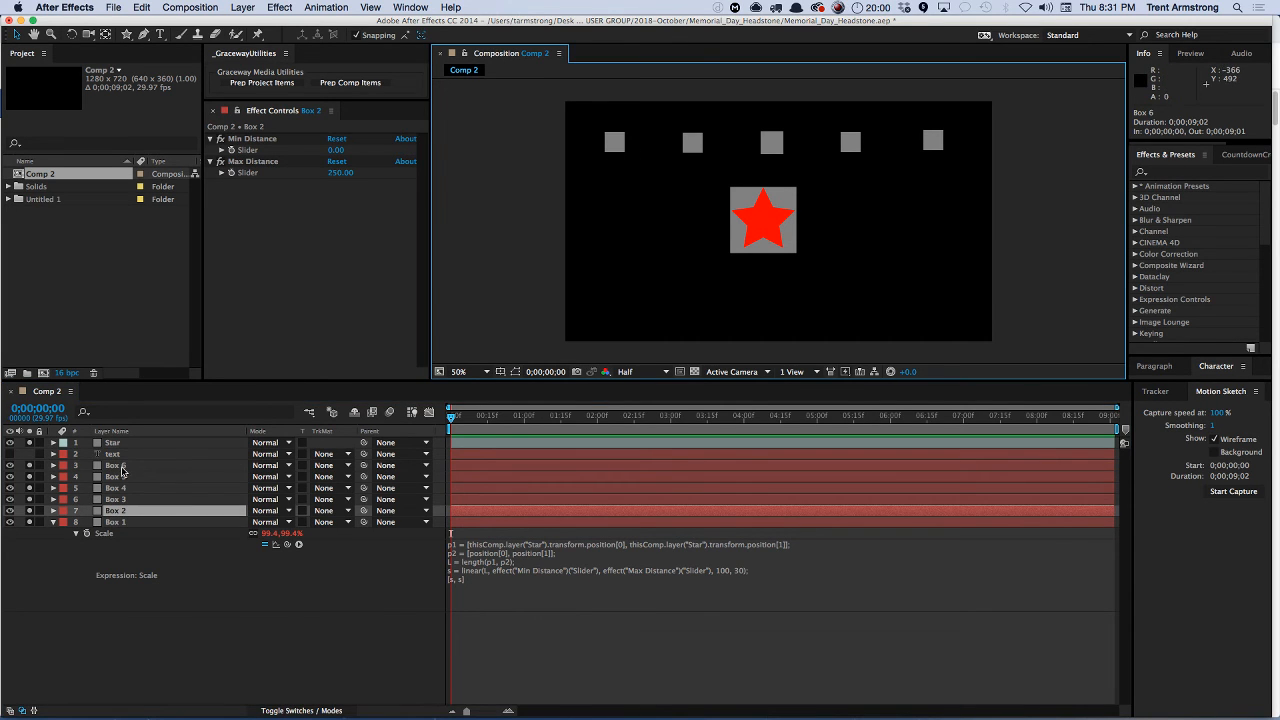
click(123, 467)
key(Delete)
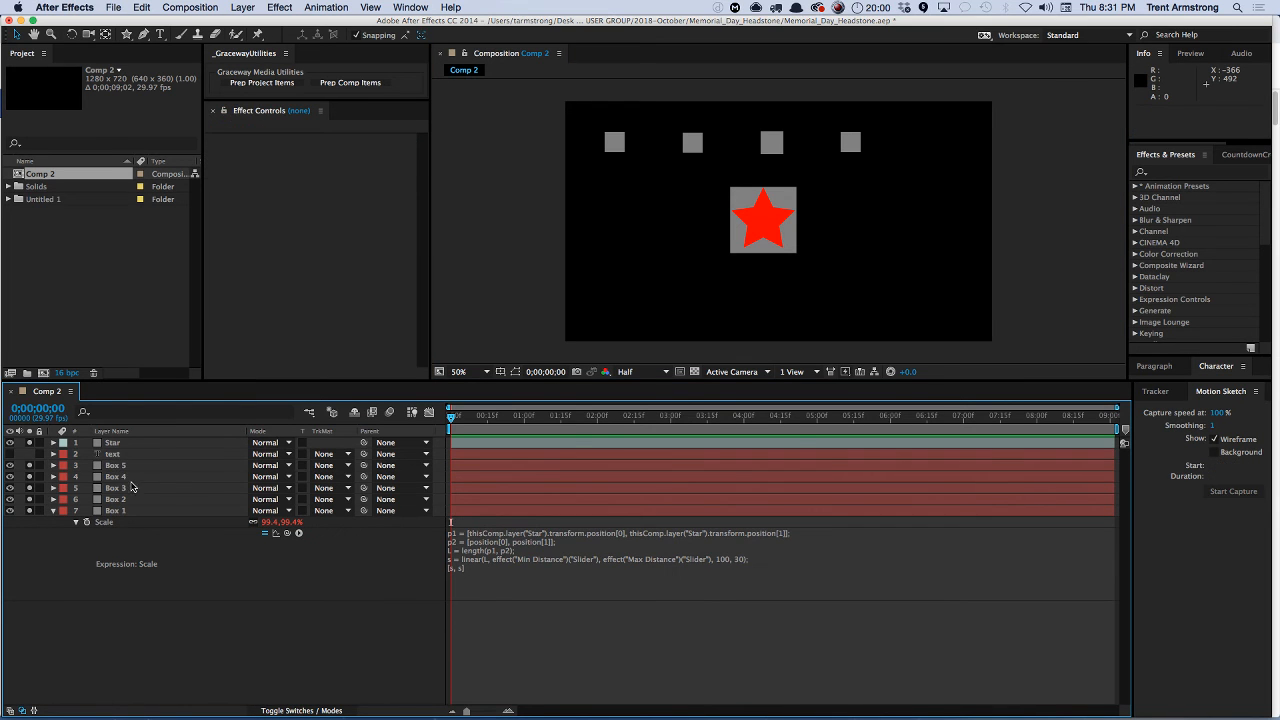
- Shift Box 2 through Box 5 right along the upper row and place Box 1 at its left end, about 184, 116
shift+click(115, 510)
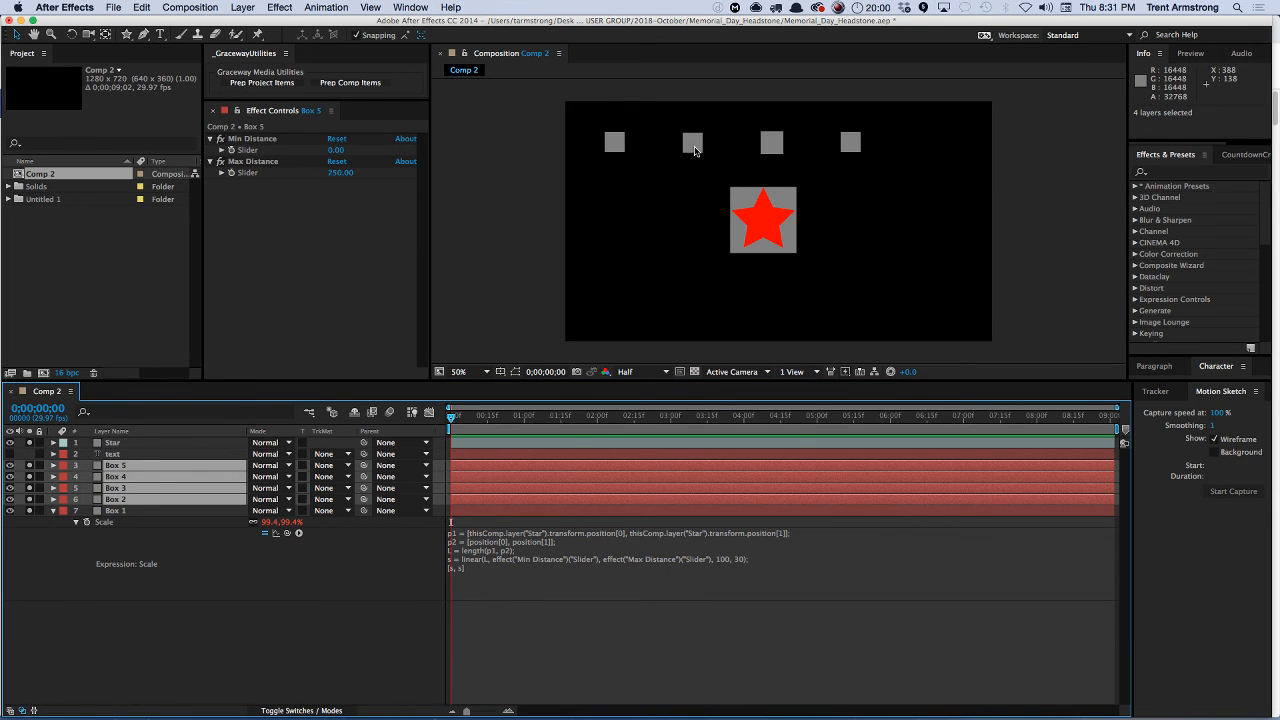
drag(692, 143, 789, 147)
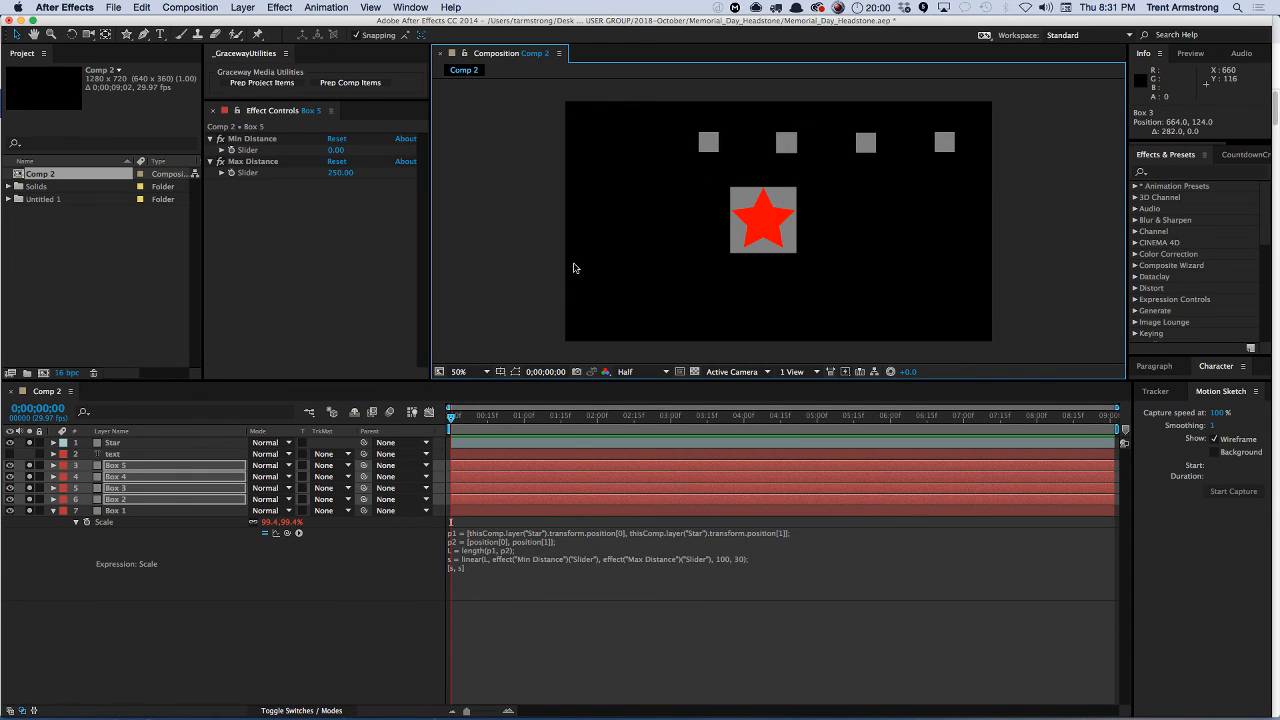
click(167, 514)
drag(735, 248, 596, 173)
click(596, 173)
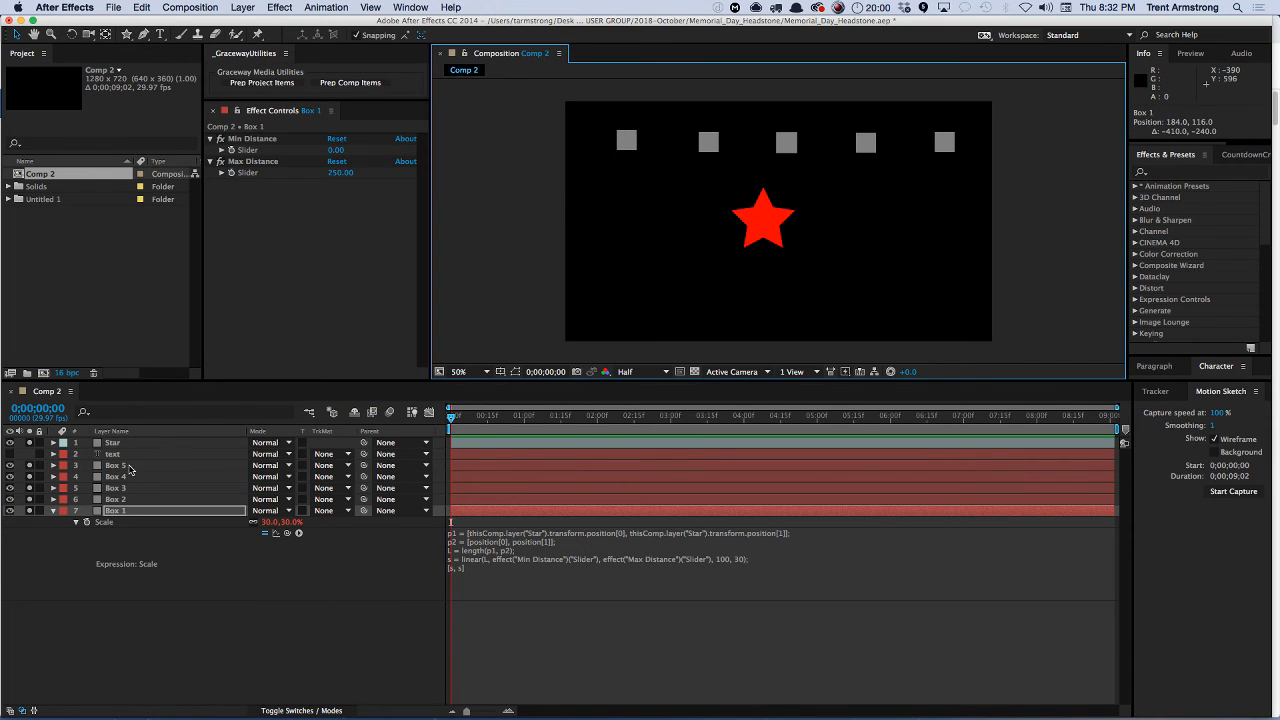
- Duplicate the five box layers and send the copies, Box 6 to Box 10, to the bottom of the layer stack
click(132, 466)
shift+click(131, 514)
key(ctrl+d)
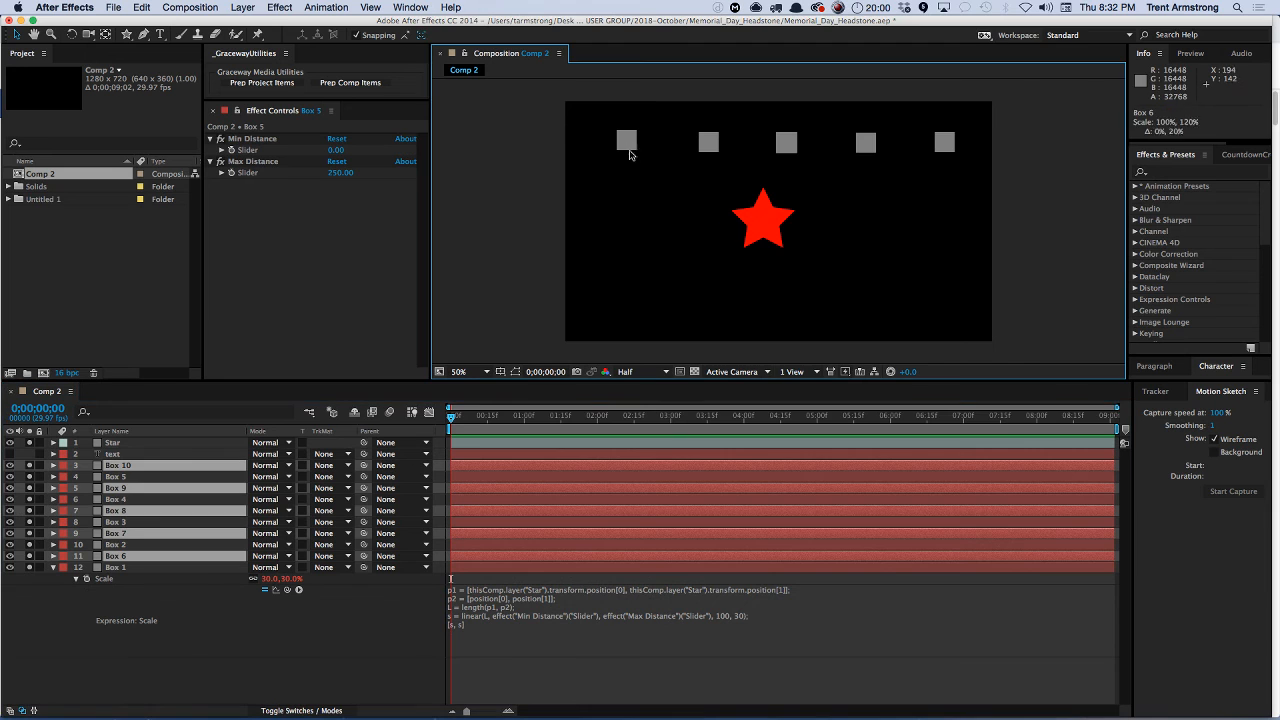
key(ctrl+shift+bracketleft)
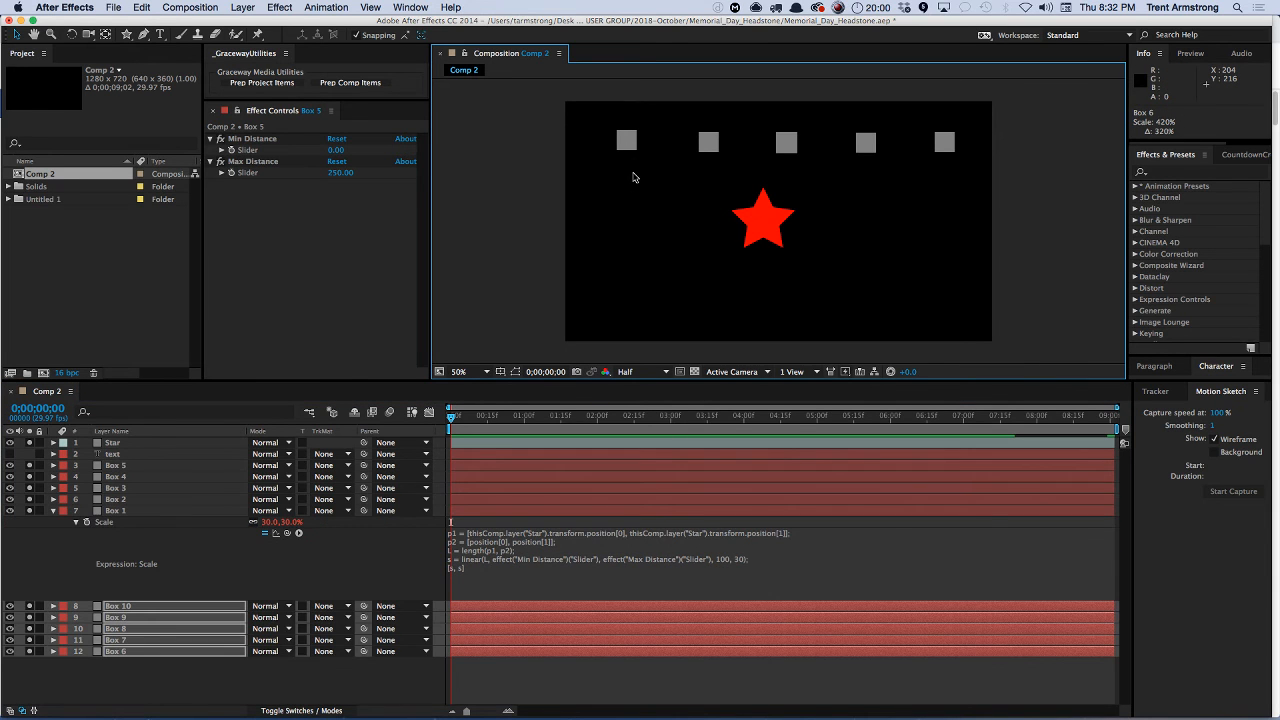
- Nudge the five copied boxes down in large increments to form a middle row across the composition
key(shift+Down)
key(shift+Down)
key(shift+Down)
key(shift+Down)
key(shift+Down)
key(shift+Down)
key(shift+Down)
key(shift+Down)
key(shift+Down)
key(shift+Down)
key(shift+Down)
key(shift+Down)
key(shift+Down)
key(shift+Down)
key(shift+Down)
key(shift+Down)
key(shift+Down)
key(shift+Down)
key(shift+Down)
key(shift+Down)
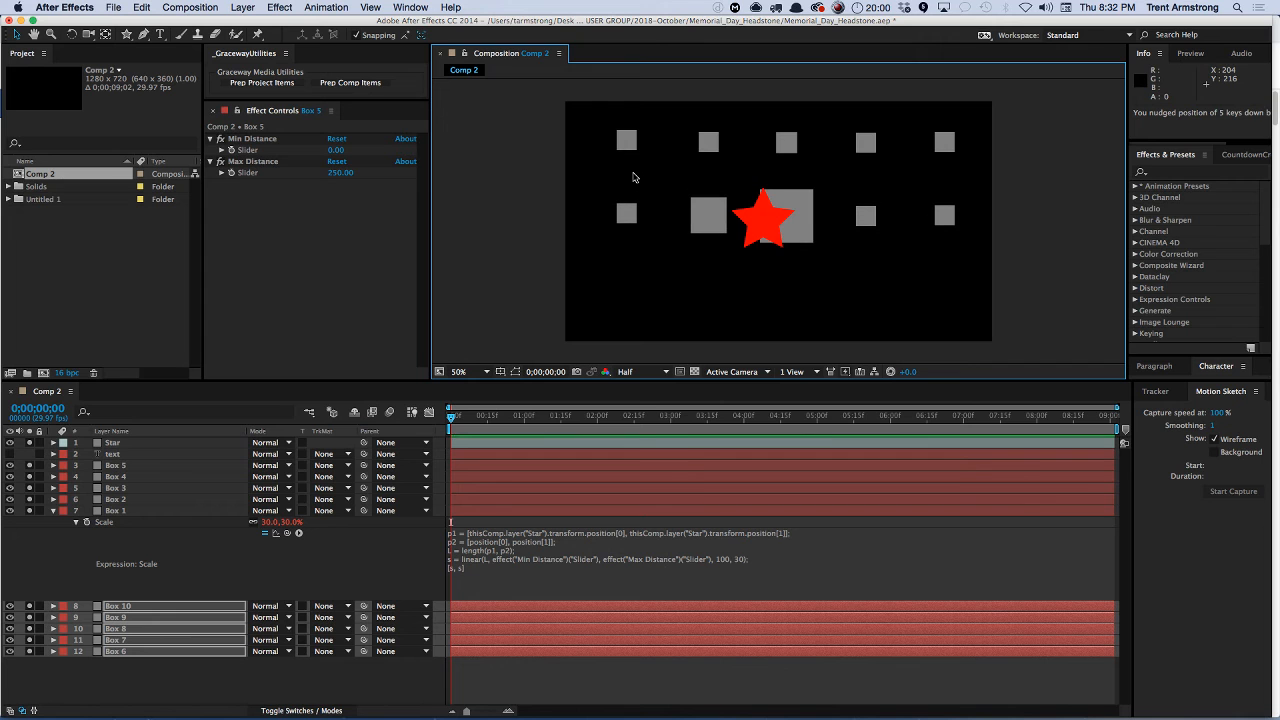
key(shift+Down)
key(shift+Down)
- Duplicate the middle row as Box 11 to Box 15, nudge the copies down into a third row, and collapse Box 1's properties
key(ctrl+d)
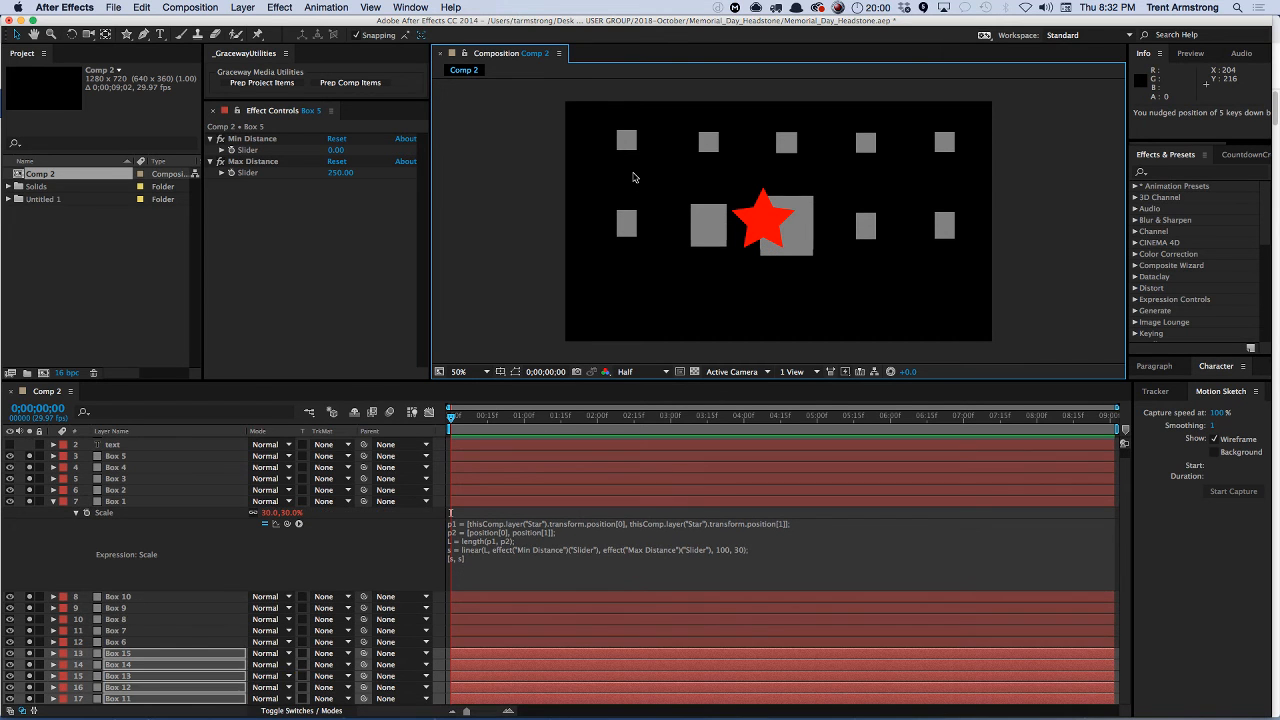
key(shift+Down)
key(shift+Down)
key(shift+Down)
key(shift+Down)
key(shift+Down)
key(shift+Down)
key(shift+Down)
key(shift+Down)
key(shift+Down)
key(shift+Down)
key(shift+Down)
key(shift+Down)
key(shift+Down)
key(shift+Down)
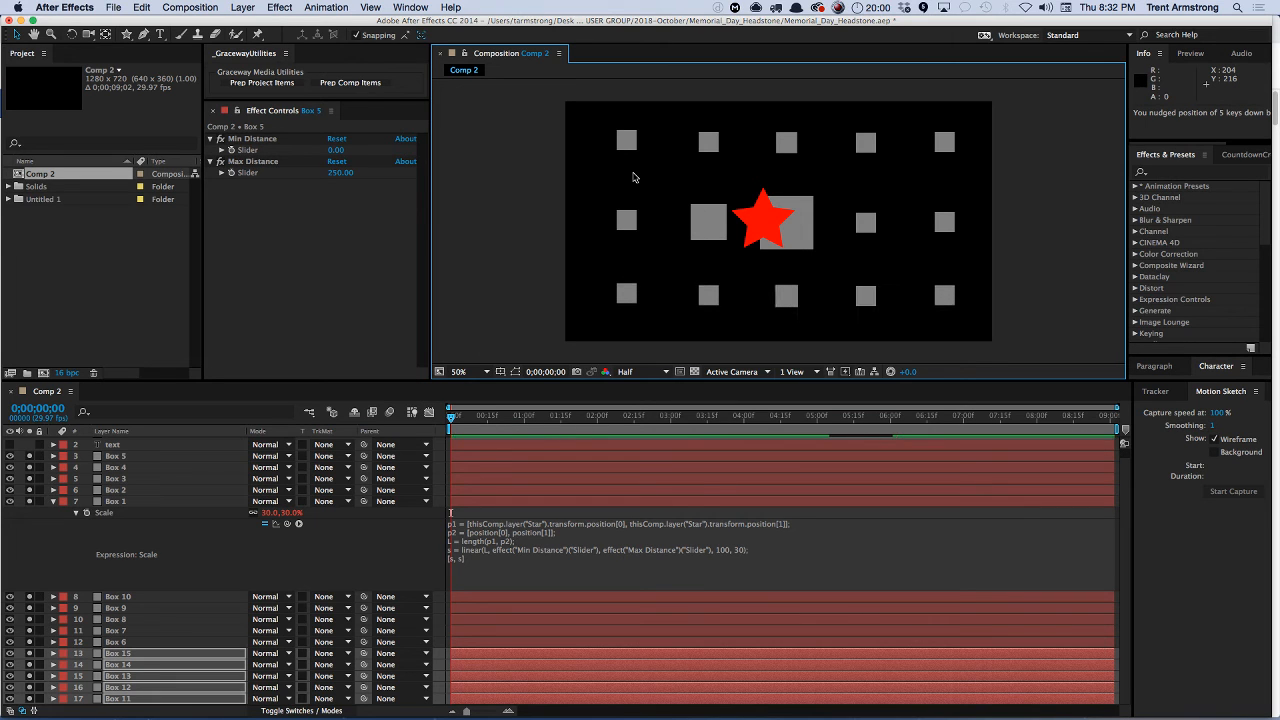
key(shift+Down)
key(shift+Down)
click(251, 462)
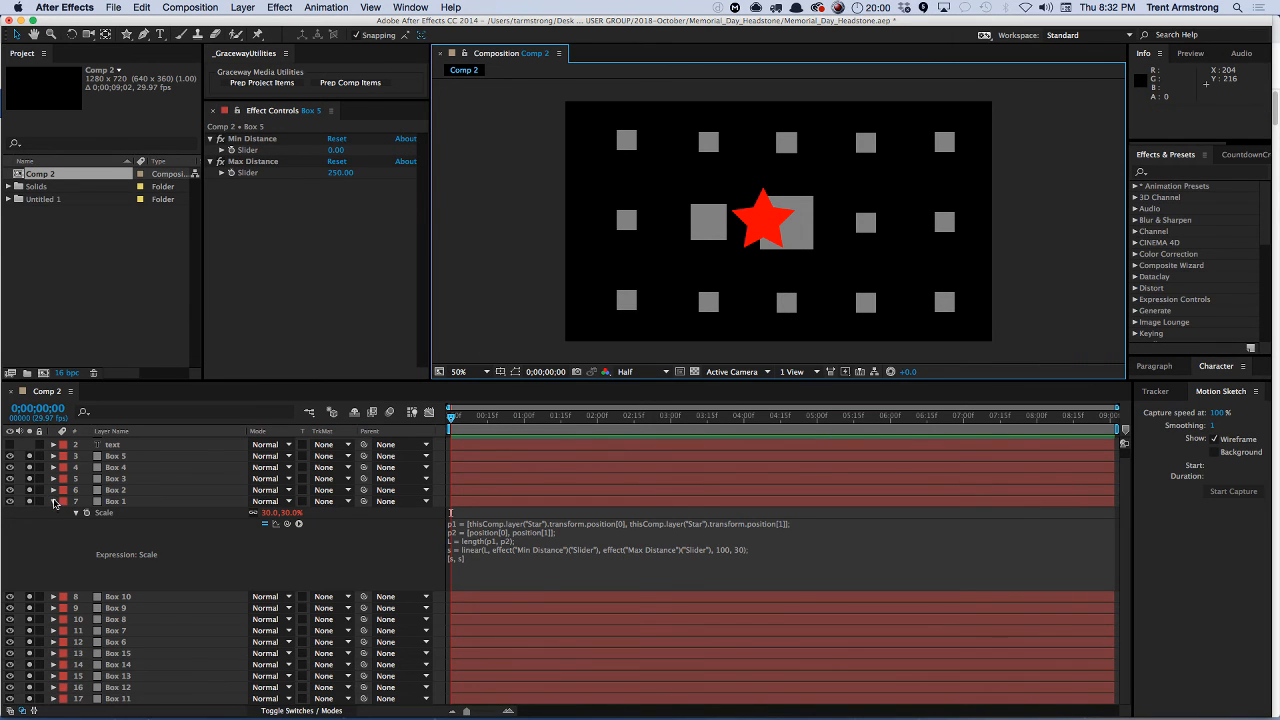
click(53, 501)
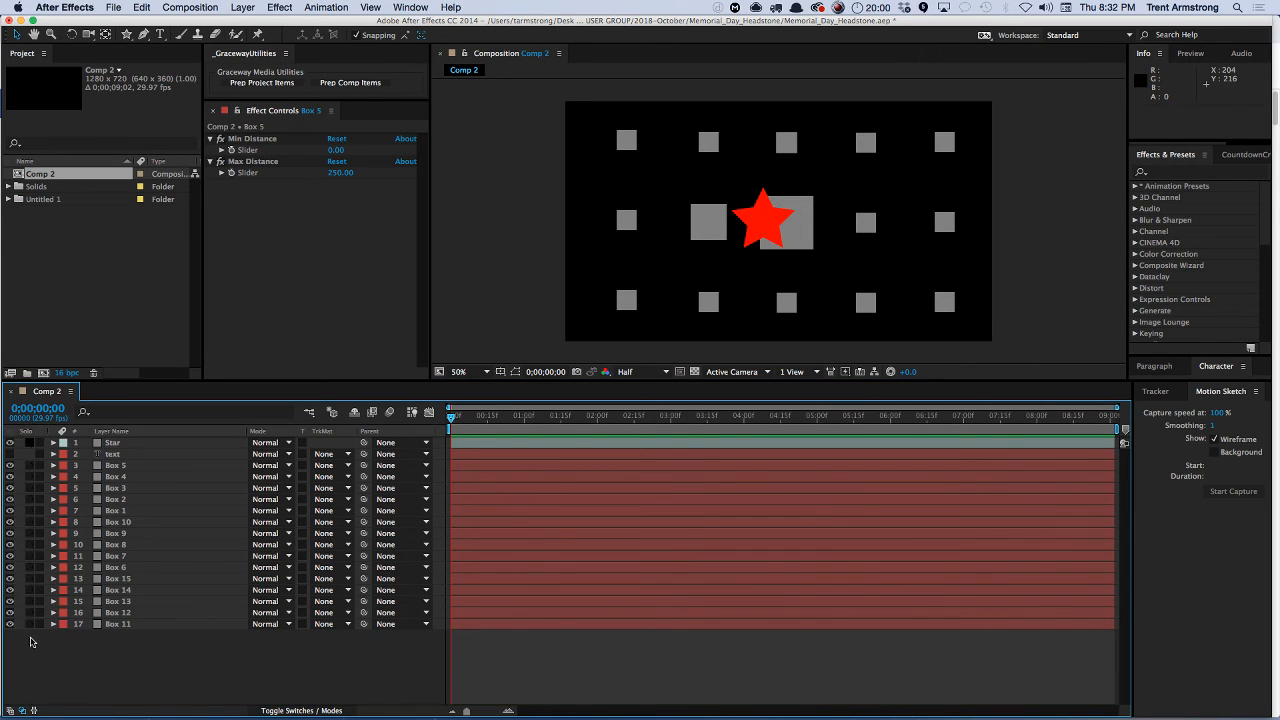
- Add the expression wiggle(3, 1000) to the Star layer's Position
click(112, 445)
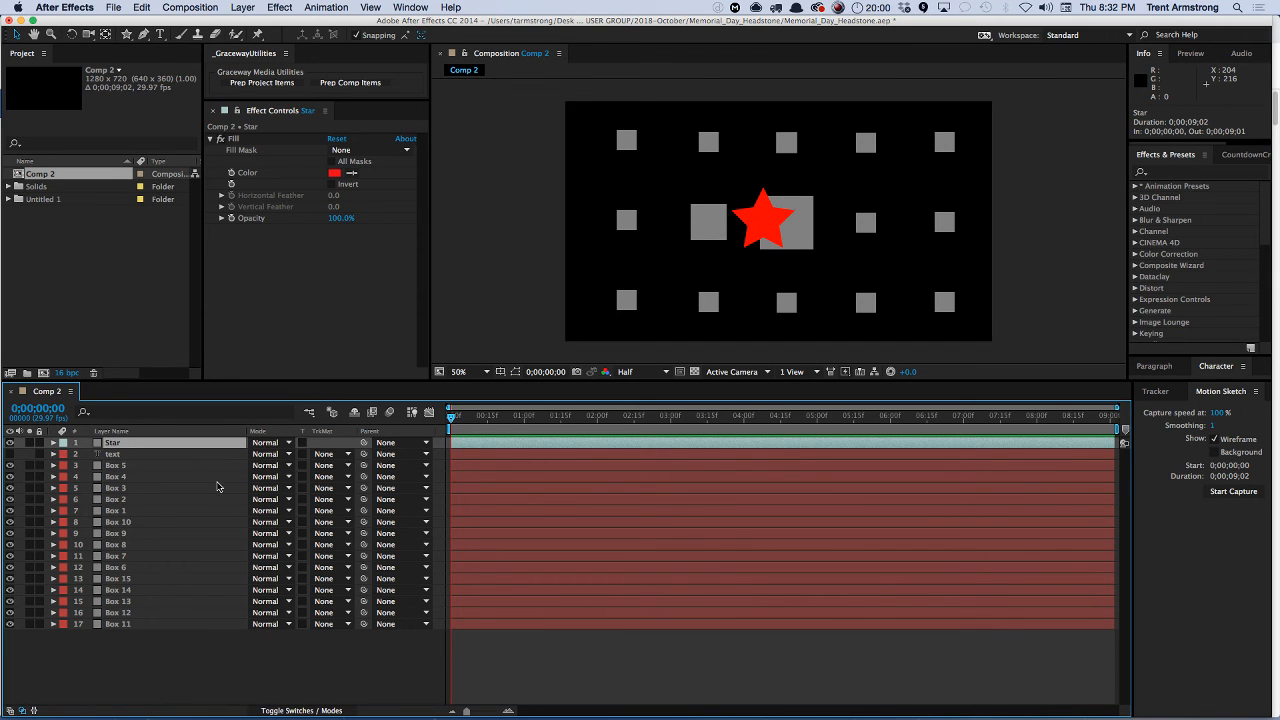
key(p)
alt+click(86, 454)
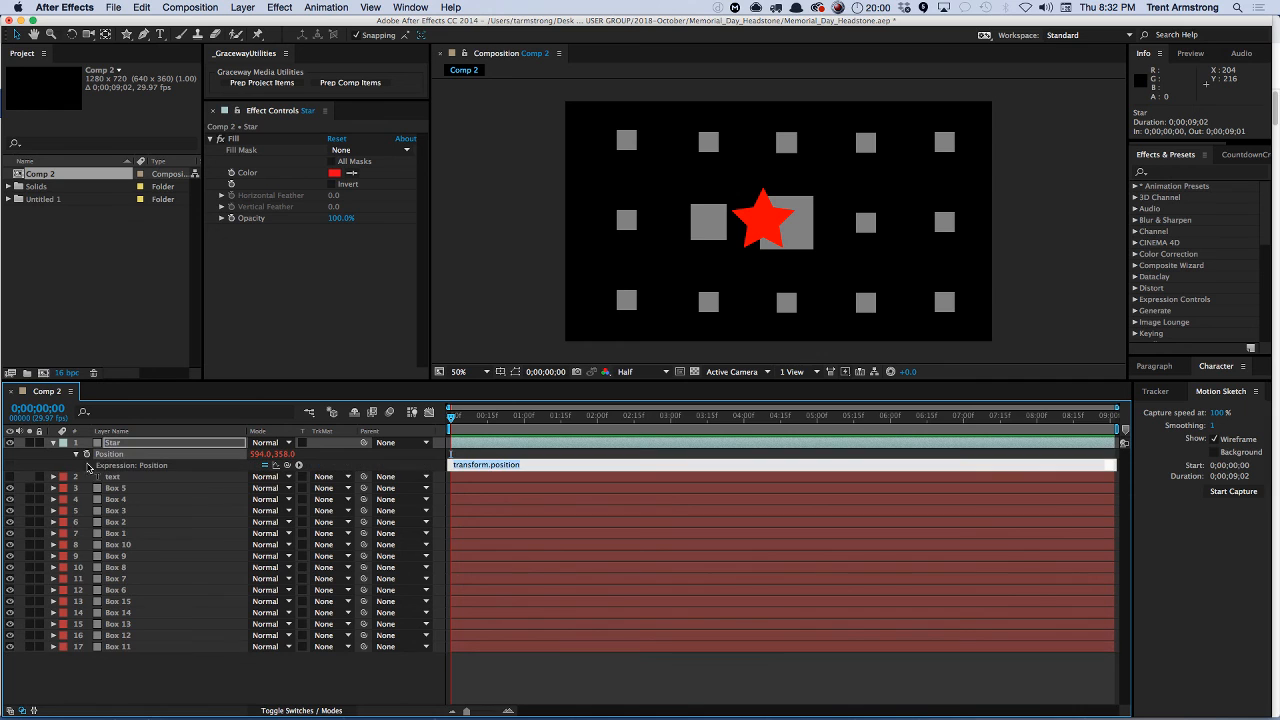
text(wiggle(3, 1000)
key(KP_Enter)
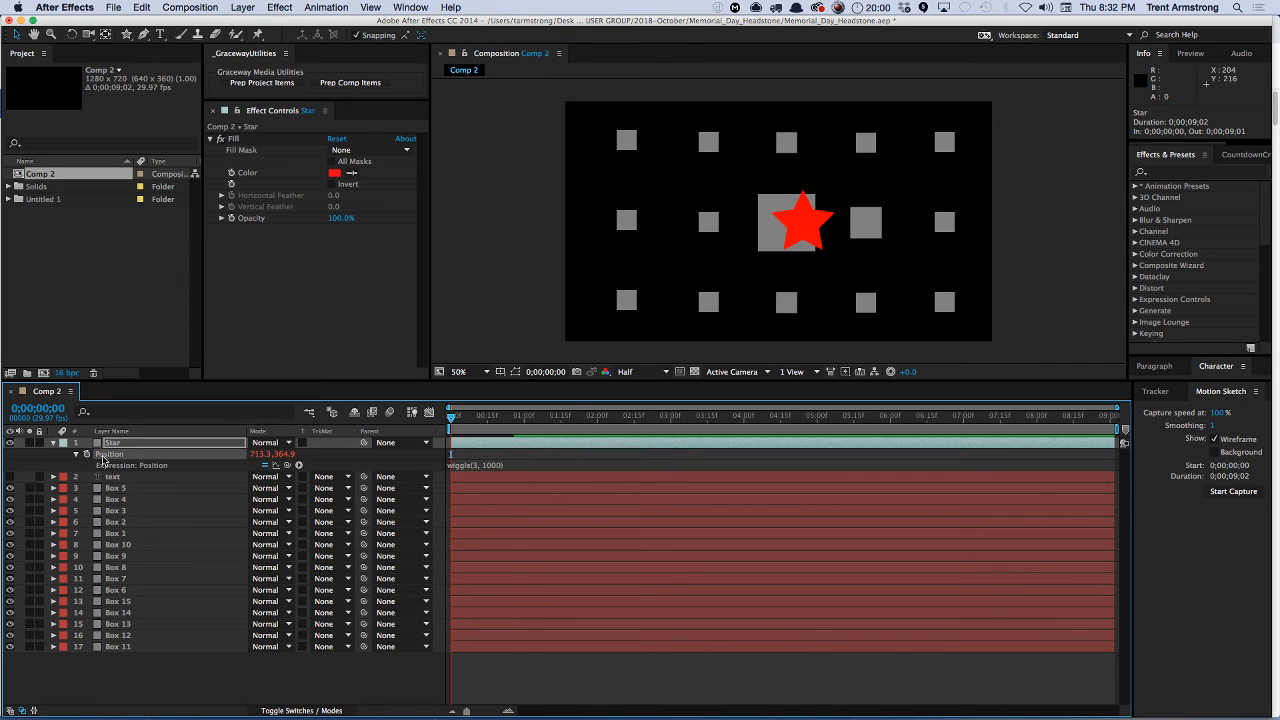
- Deselect all layers and preview the wiggling Star to see how the boxes scale around it
key(super+shift+a)
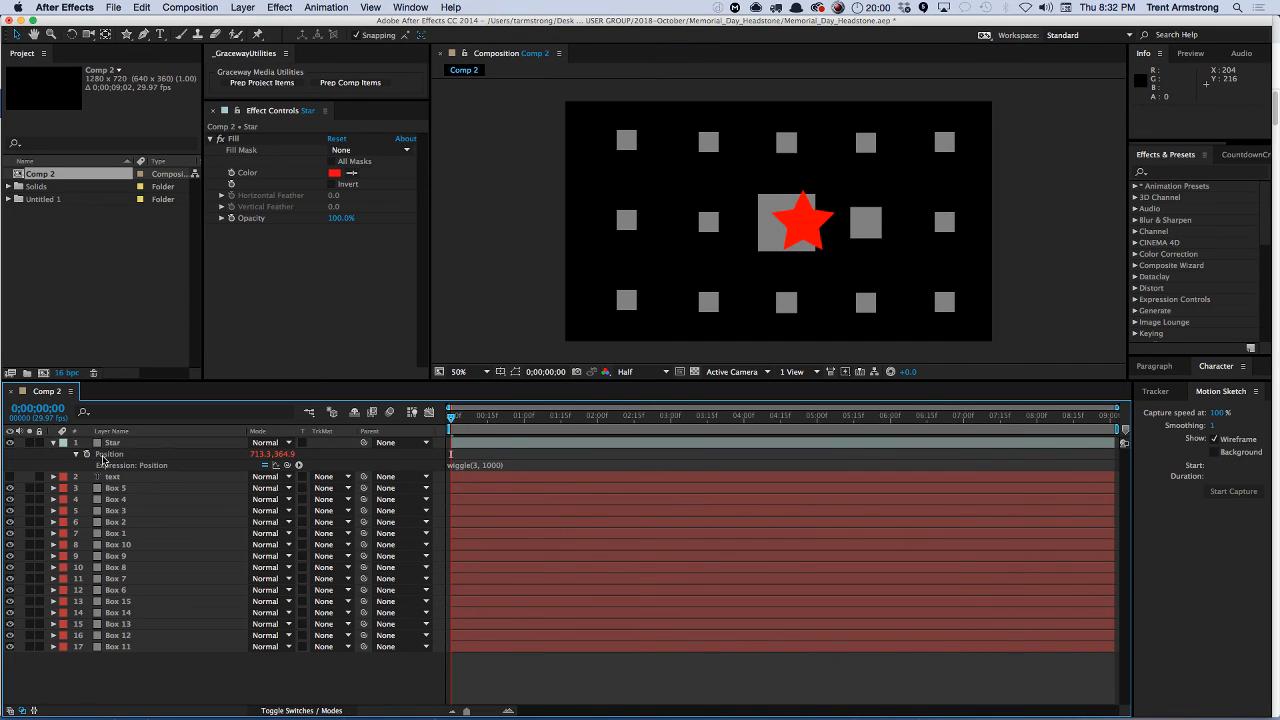
key(KP_0)
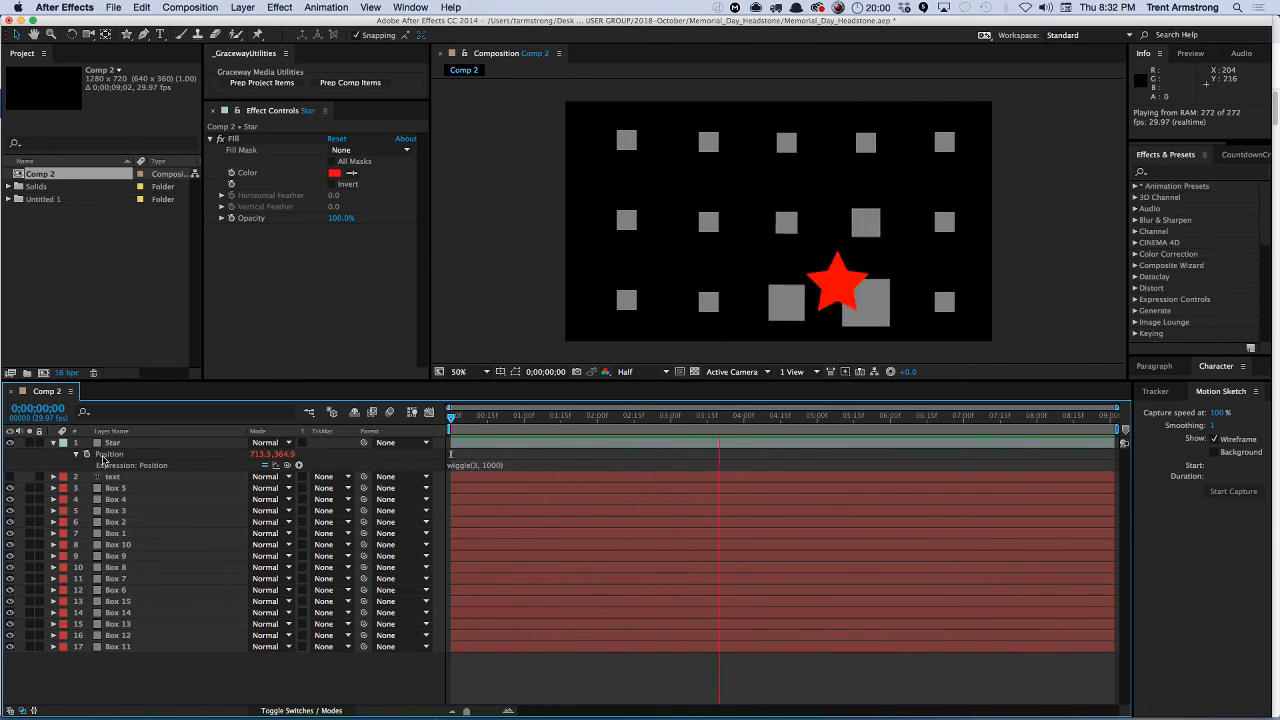
key(space)
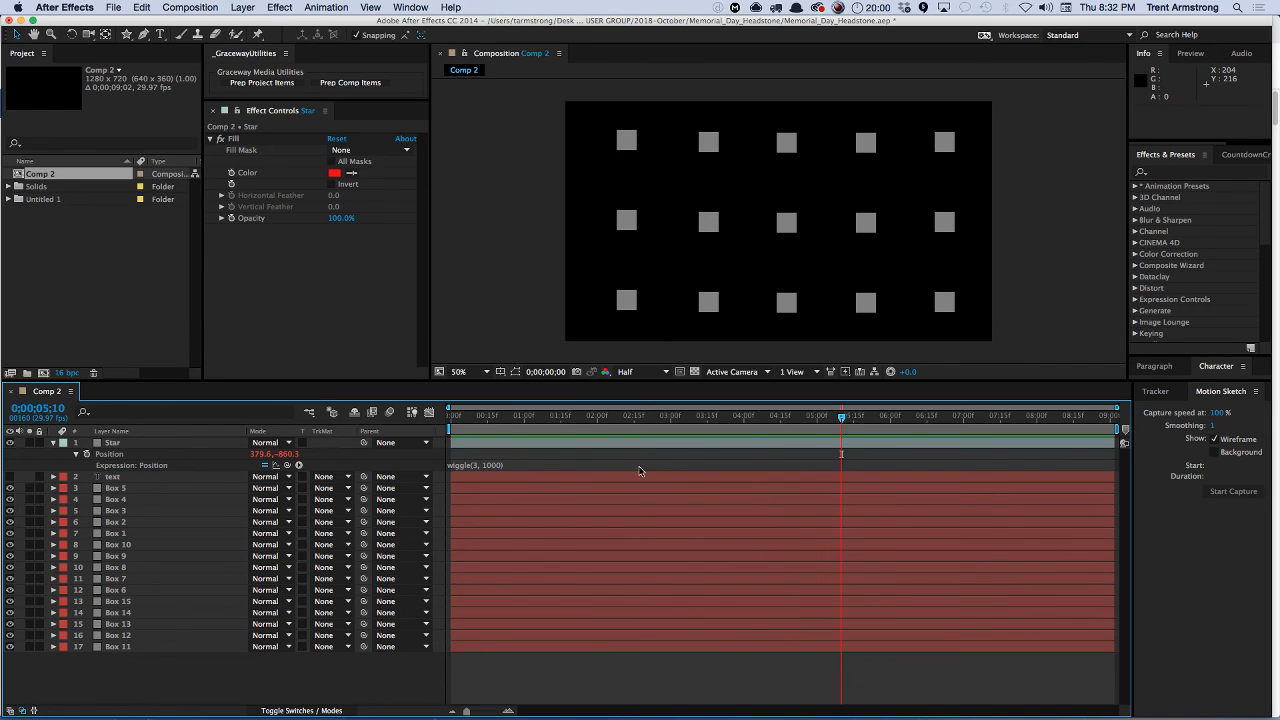
- Change the Star's Position expression to wiggle(1, 800)
click(497, 464)
double_click(497, 464)
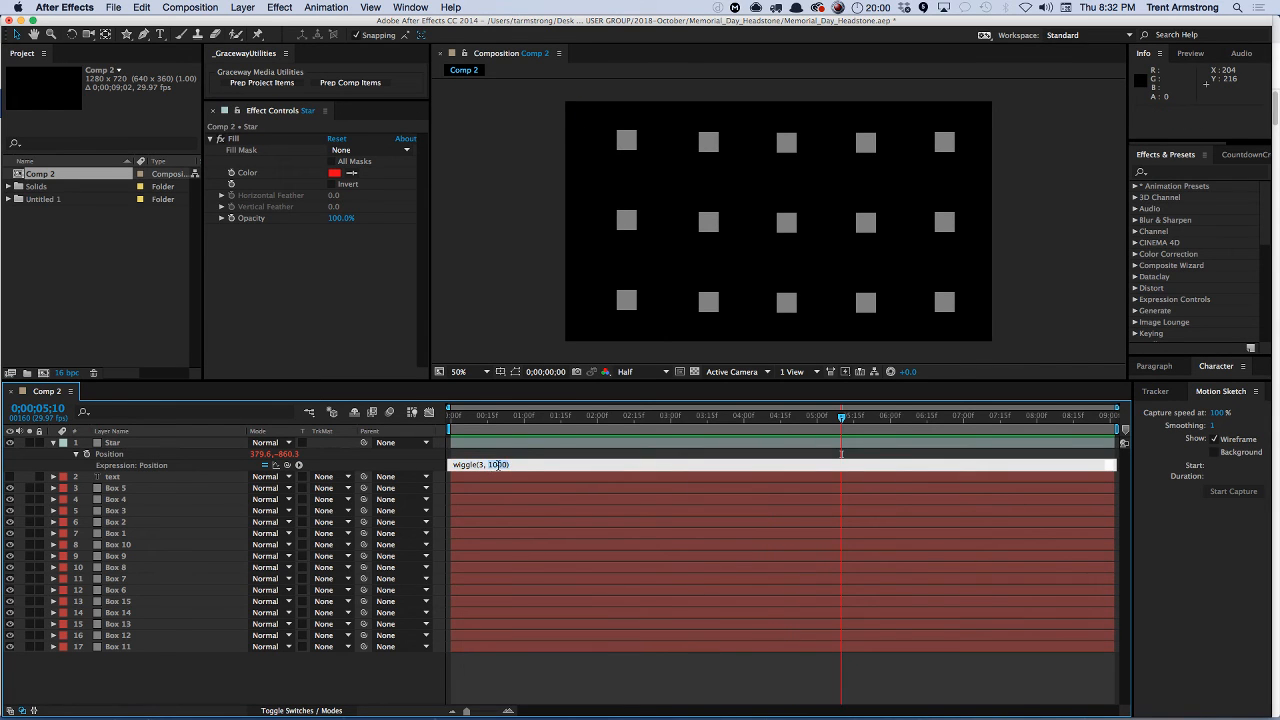
text(800)
key(KP_Enter)
- Set the composition's duration to 20 seconds
key(super+k)
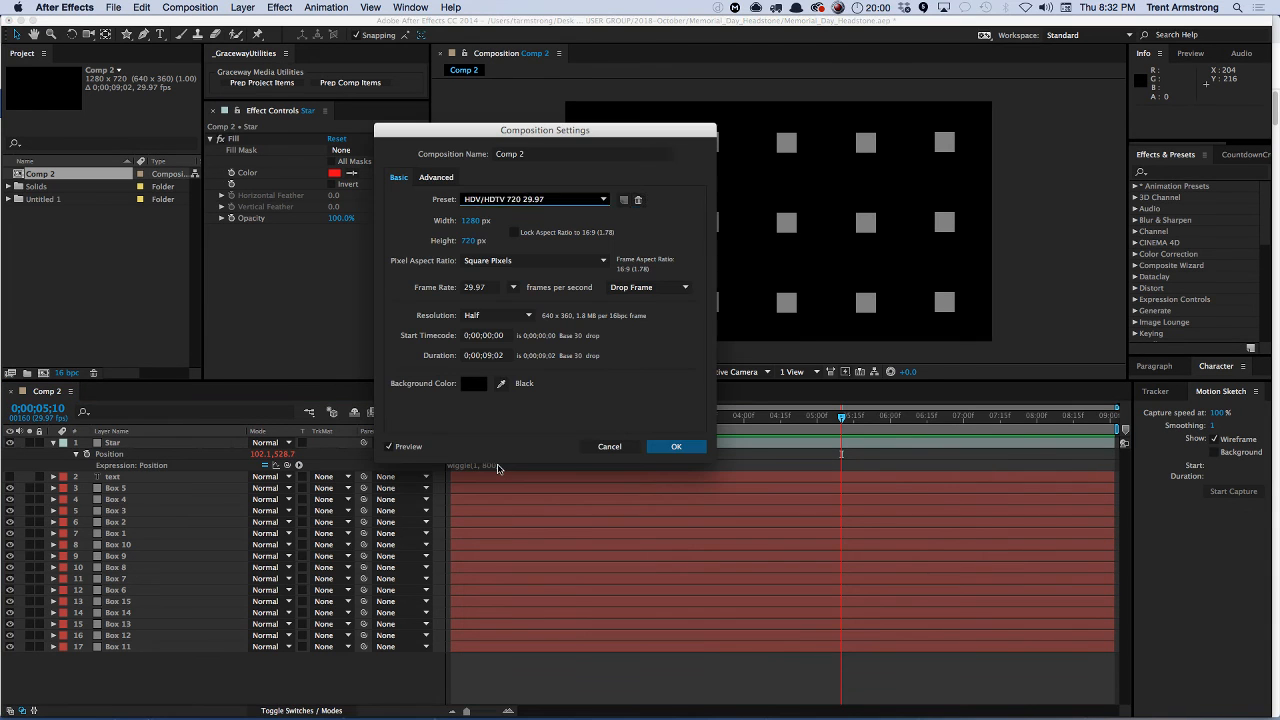
key(Tab)
key(Tab)
key(Tab)
key(Tab)
key(Tab)
key(Tab)
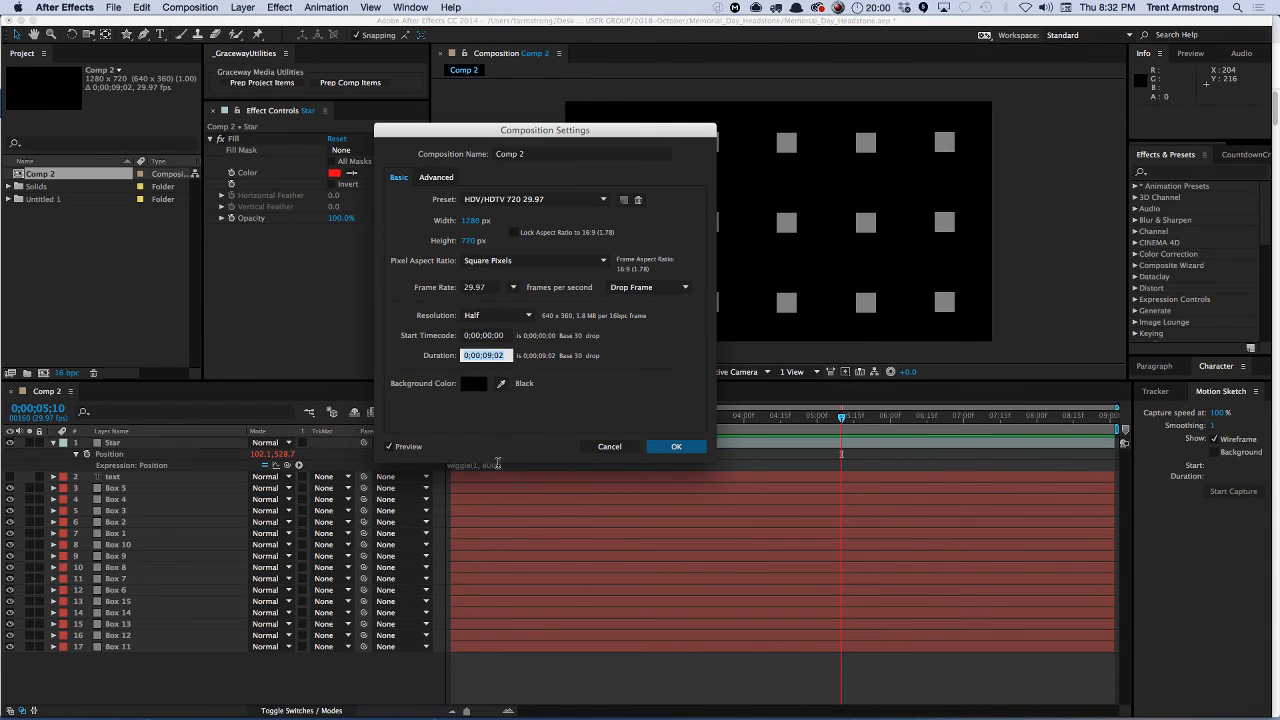
text(2000)
key(Return)
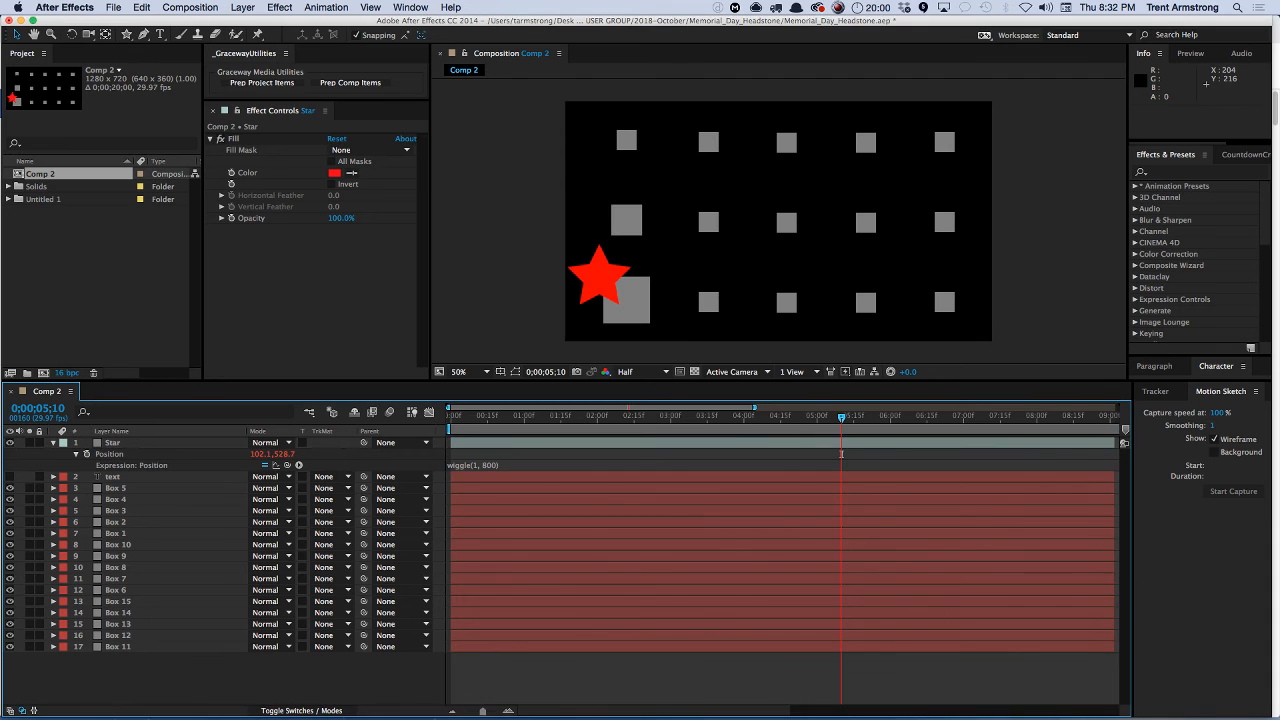
- Show the full 20-second timeline, extend all layers to the composition's end, and return to the first frame
drag(754, 408, 1117, 408)
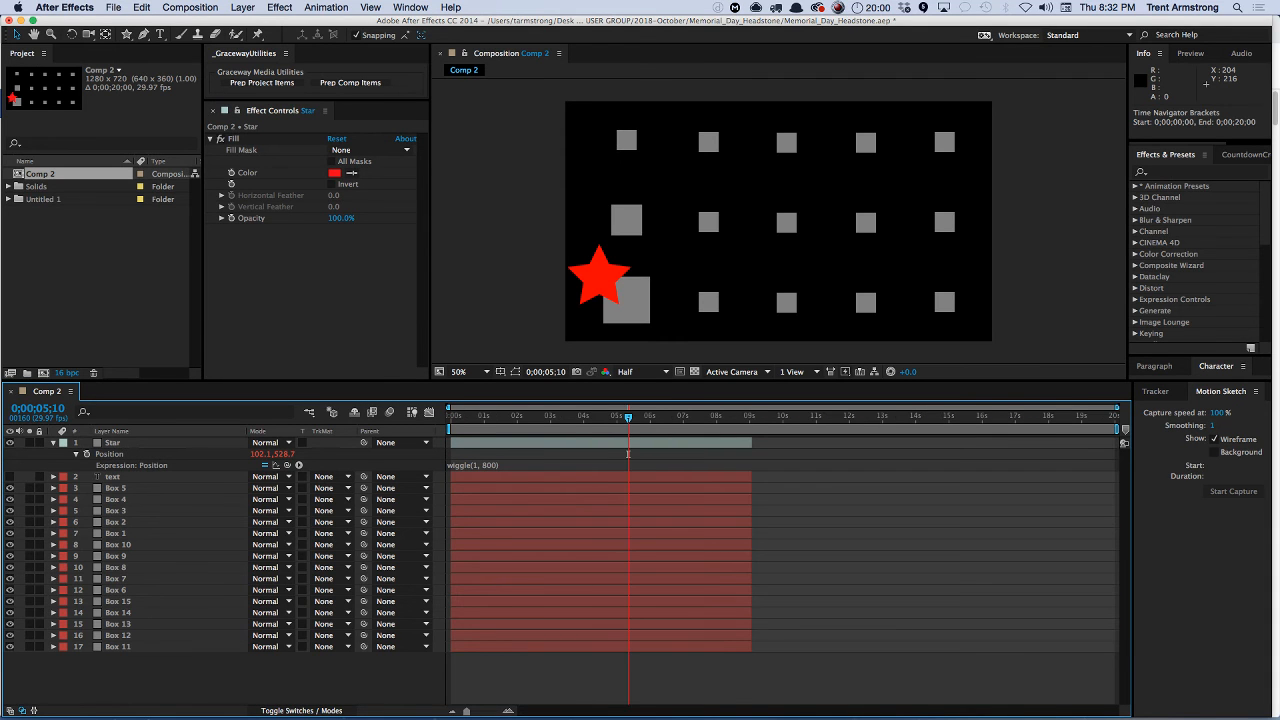
key(super+a)
key(End)
key(alt+bracketright)
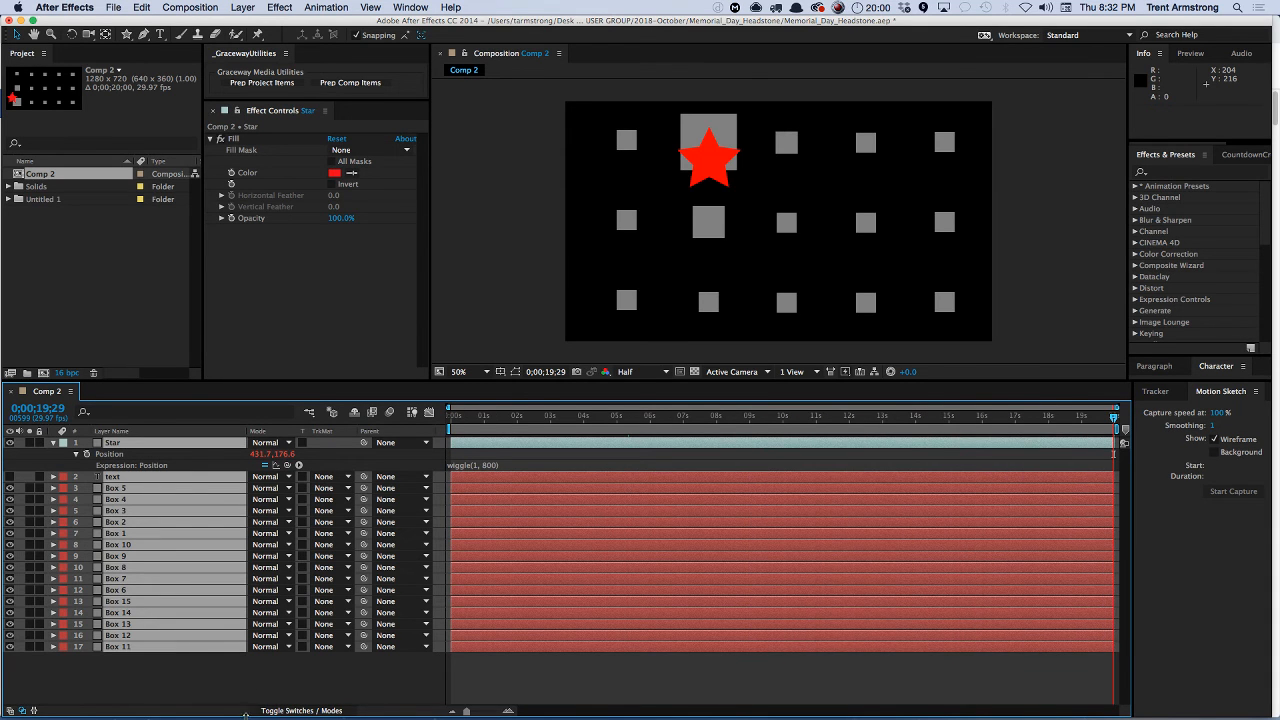
click(258, 670)
key(Home)
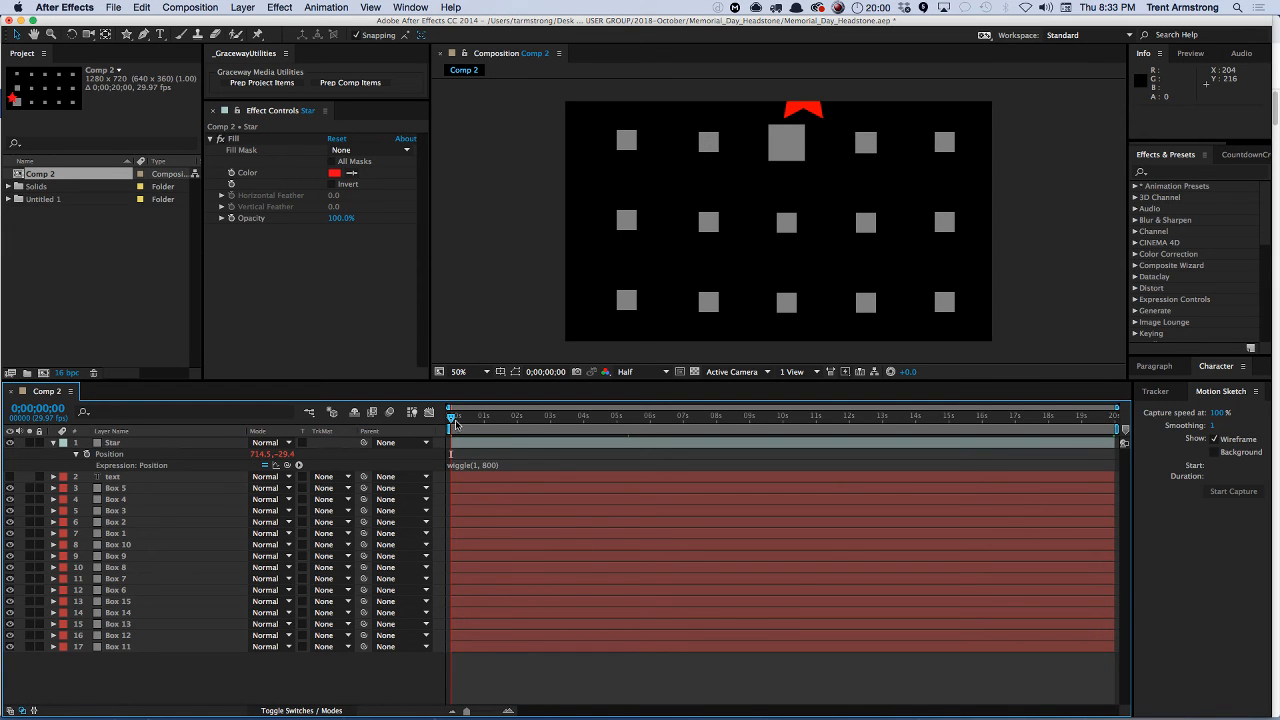
- Check the Star's motion around 2 seconds and change its Position expression to wiggle(1, 600)
drag(455, 424, 524, 424)
click(497, 465)
key(Right)
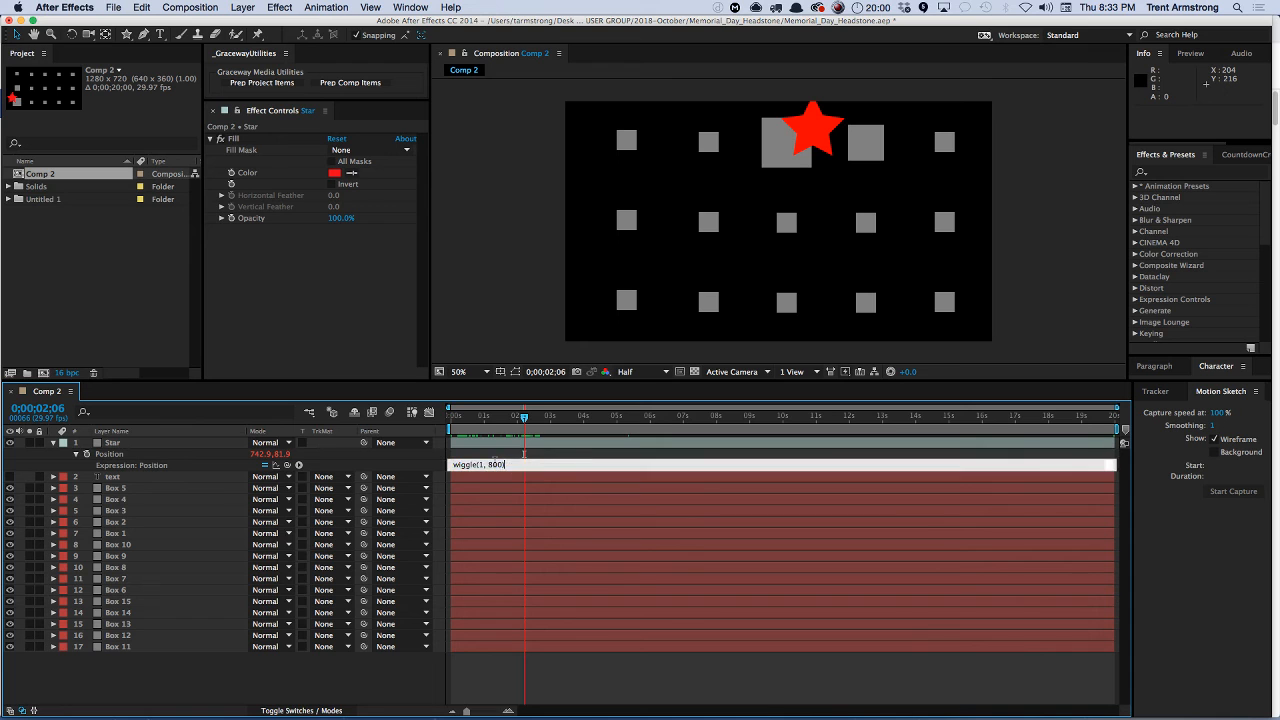
key(KP_Enter)
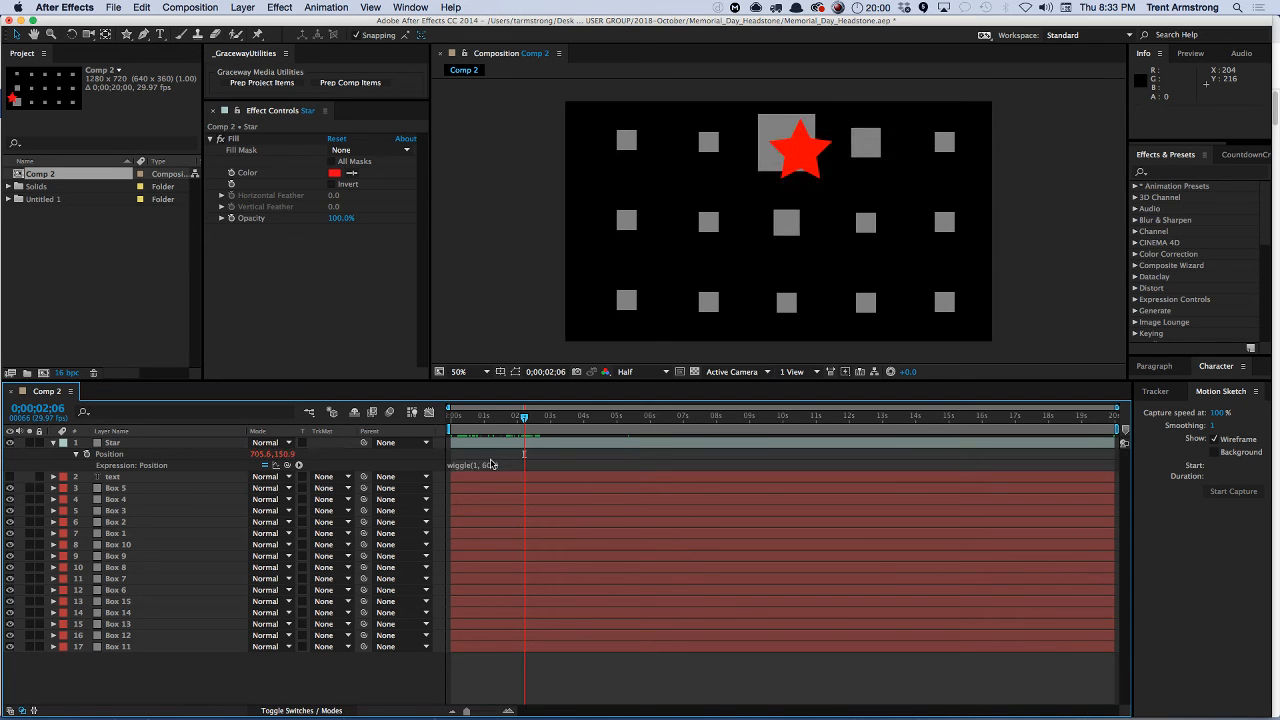
- Move the Star's base position to about 664, 364, preview the animation, and collapse the Star's properties
drag(796, 162, 788, 213)
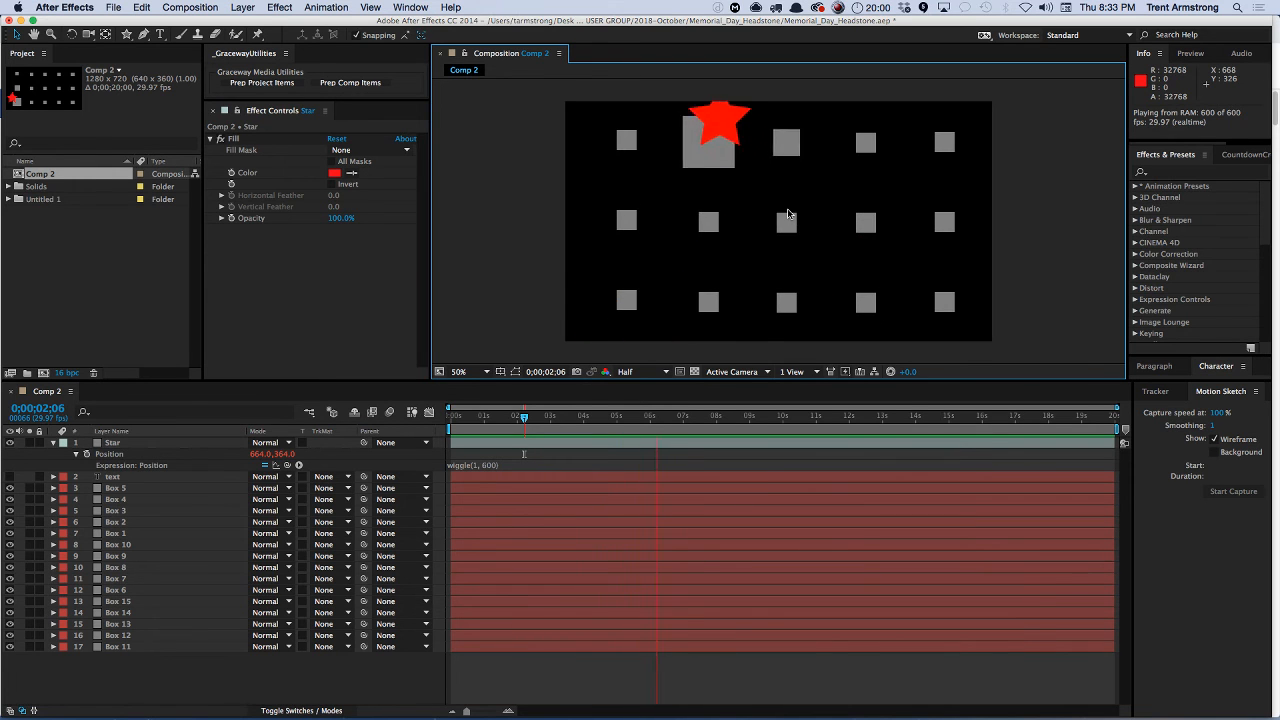
click(725, 418)
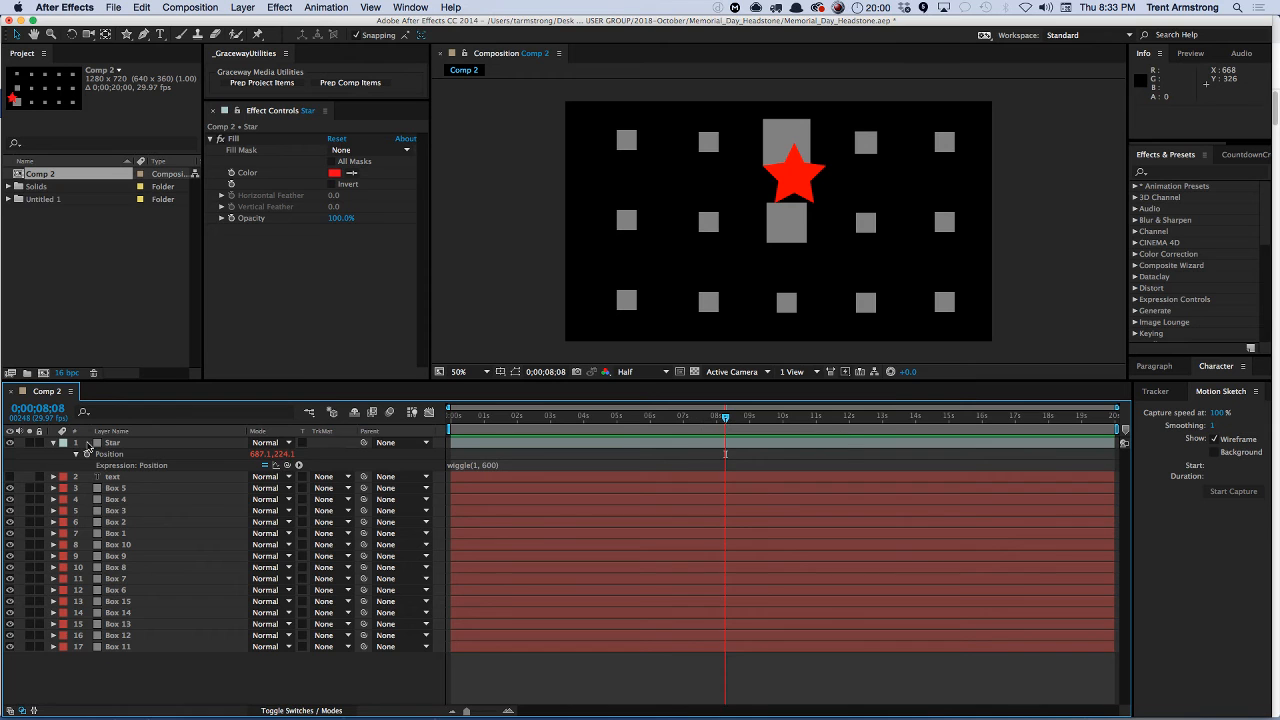
click(53, 442)
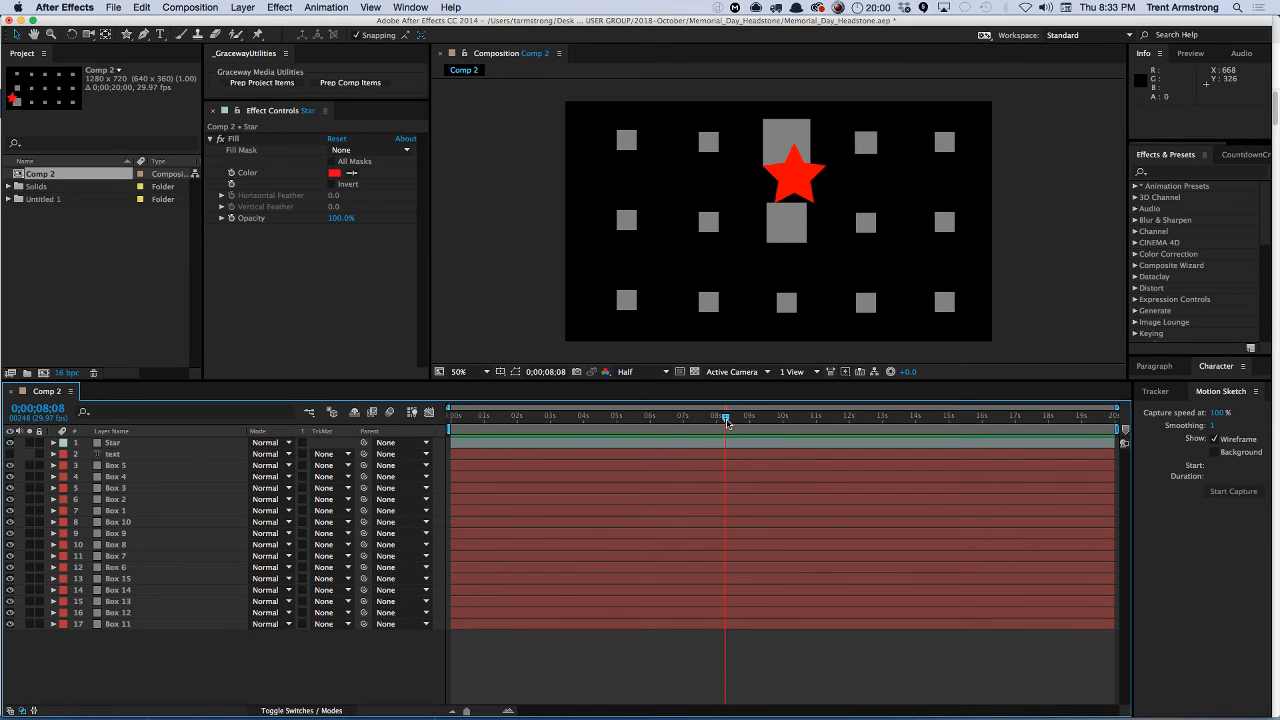
click(718, 447)
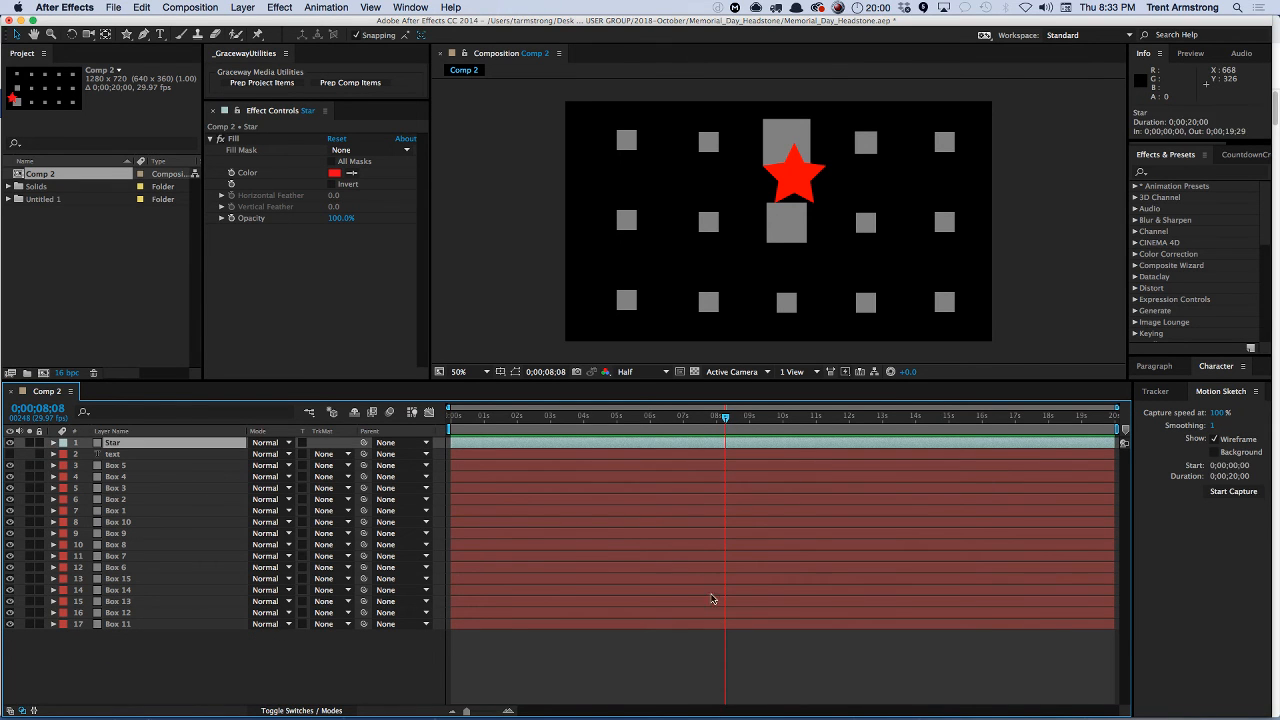
- Trim the out points of all layers, from the Star to Box 11, to 0;00;08;08 and clear the selection
shift+click(707, 624)
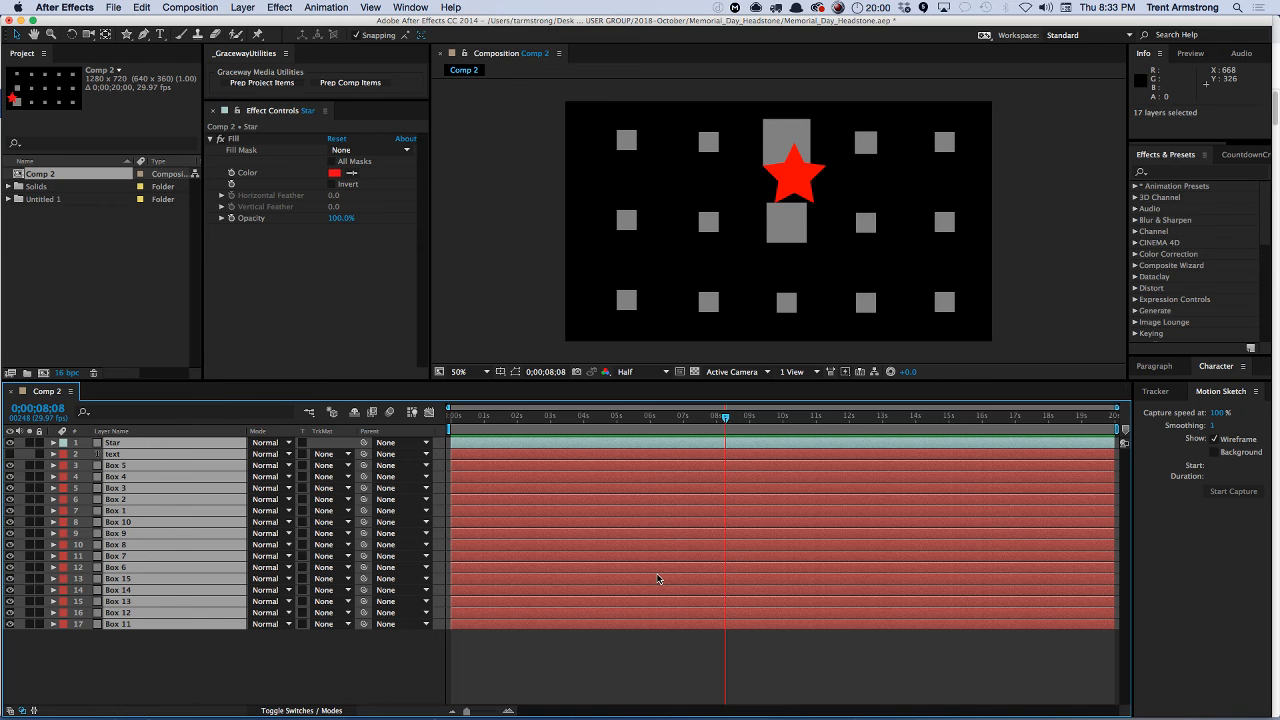
key(alt+bracketright)
click(210, 669)
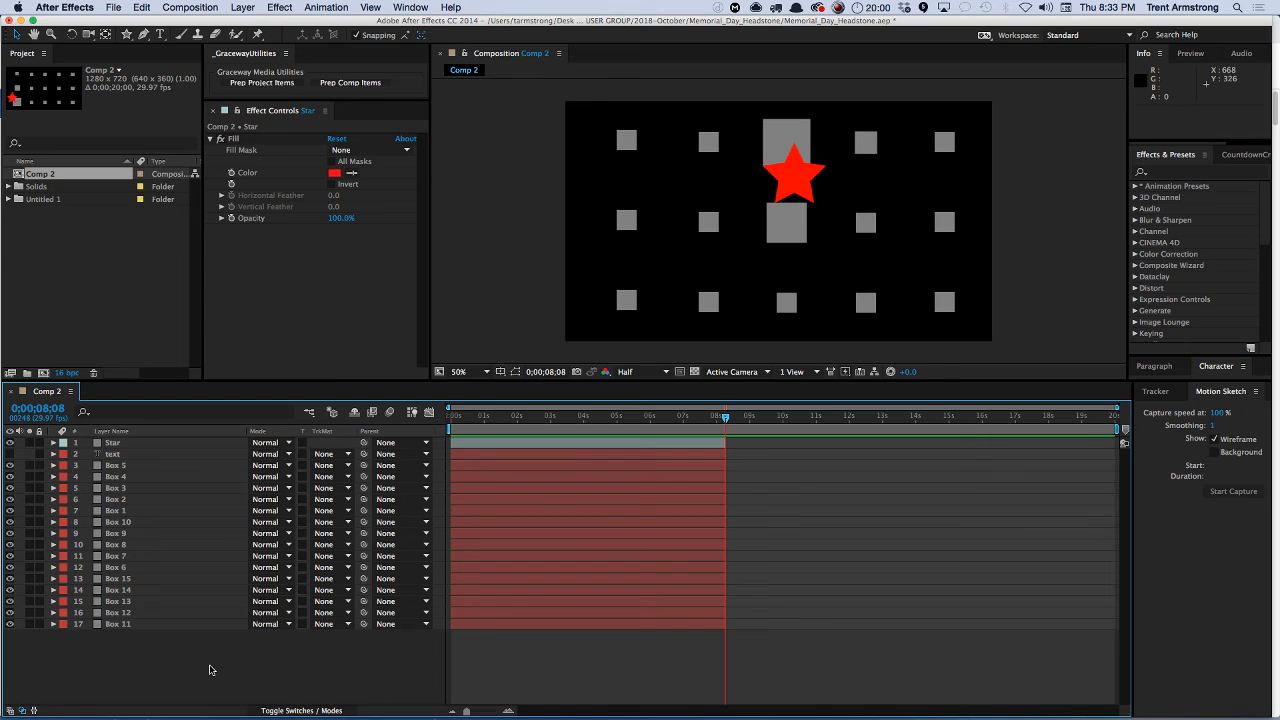
- Extend only the Star layer's out point to the composition's last frame
key(super+Down)
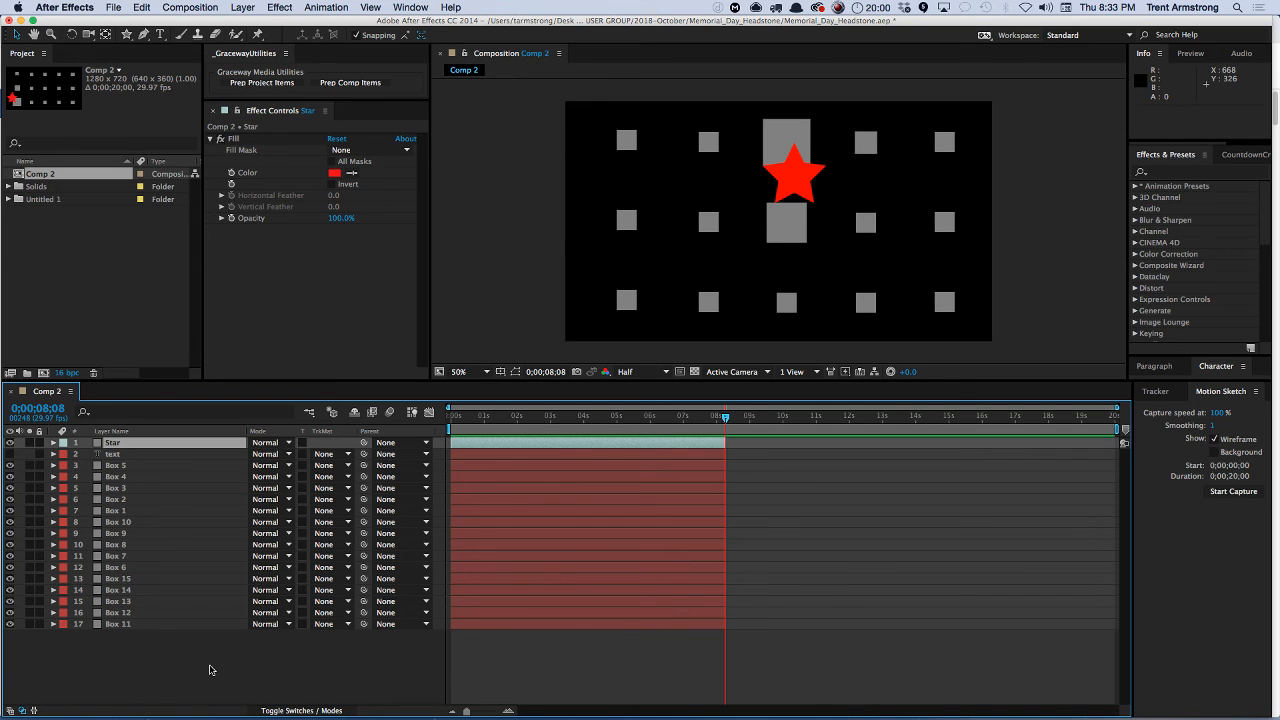
key(End)
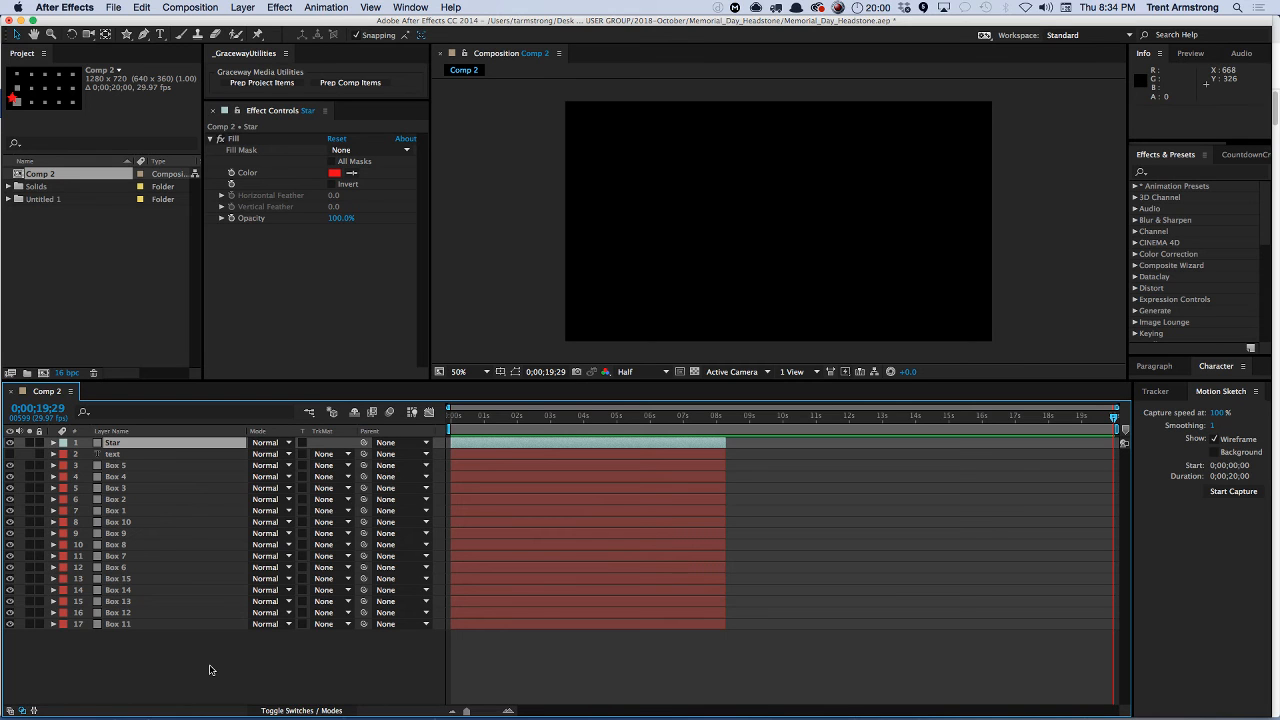
key(alt+bracketright)
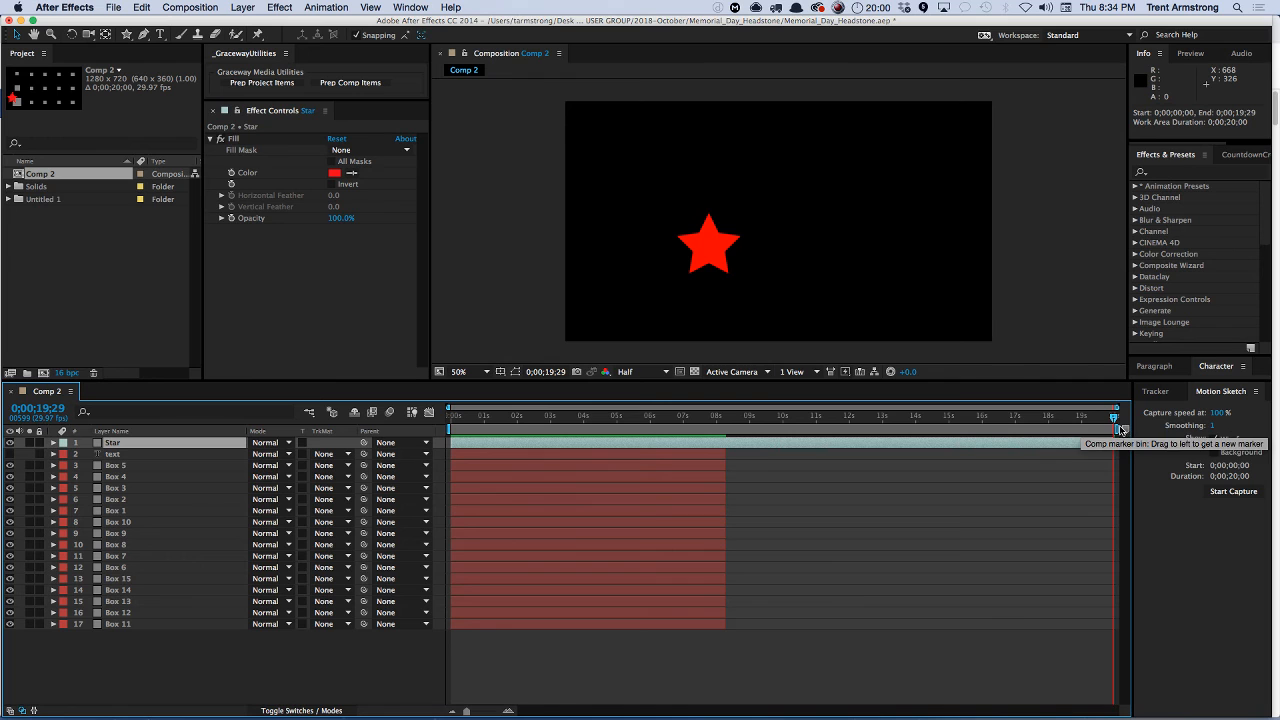
- Shorten the work area to end at 0;00;13;10, and set its end back to the composition's last frame
drag(1114, 429, 897, 430)
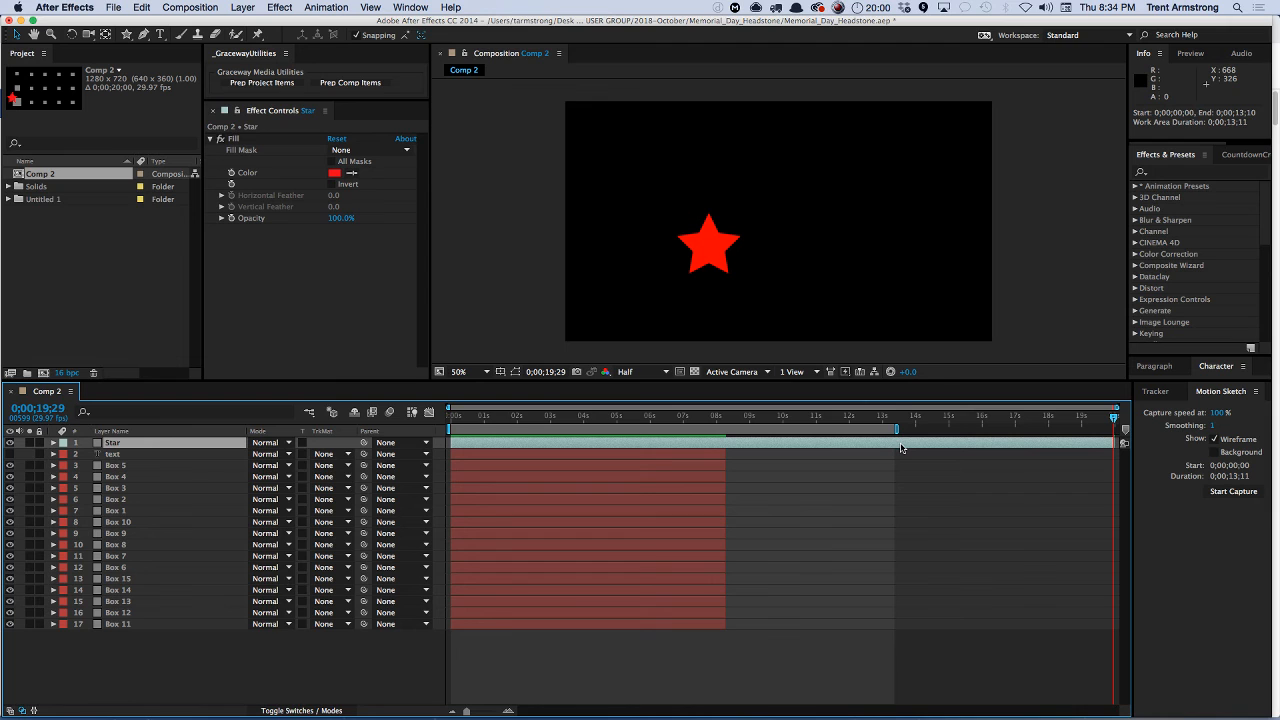
key(shift+End)
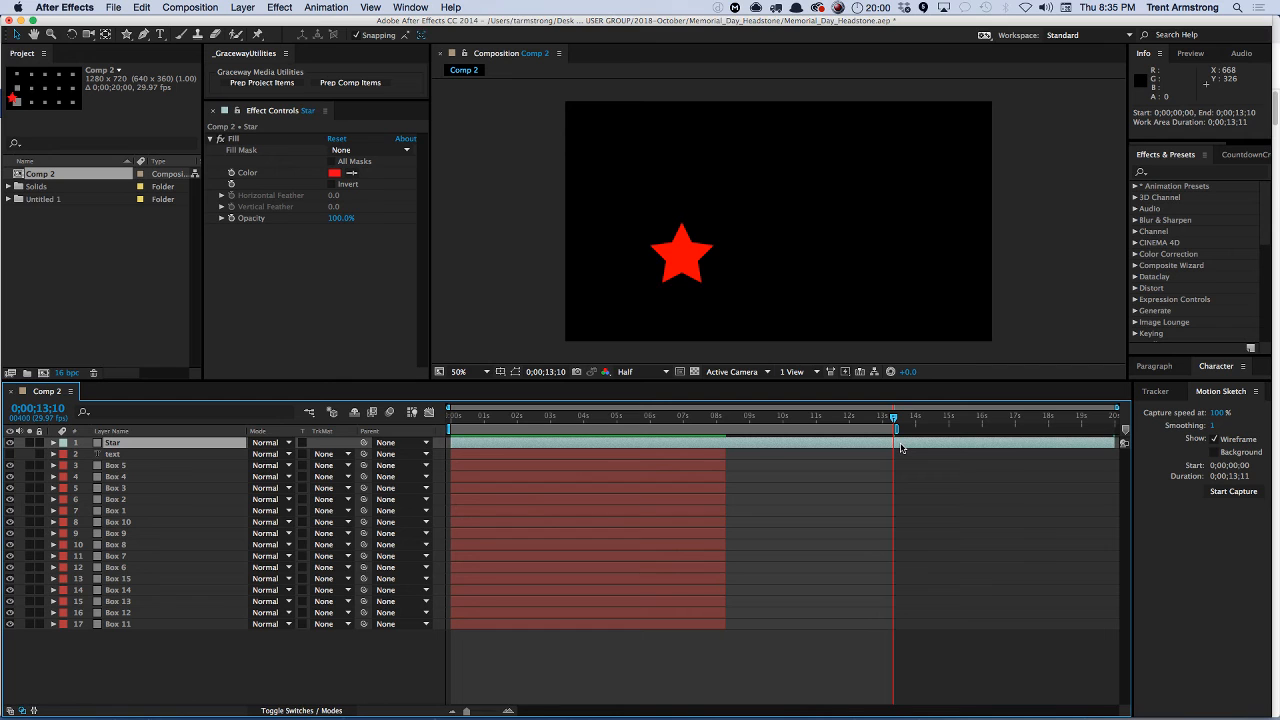
key(End)
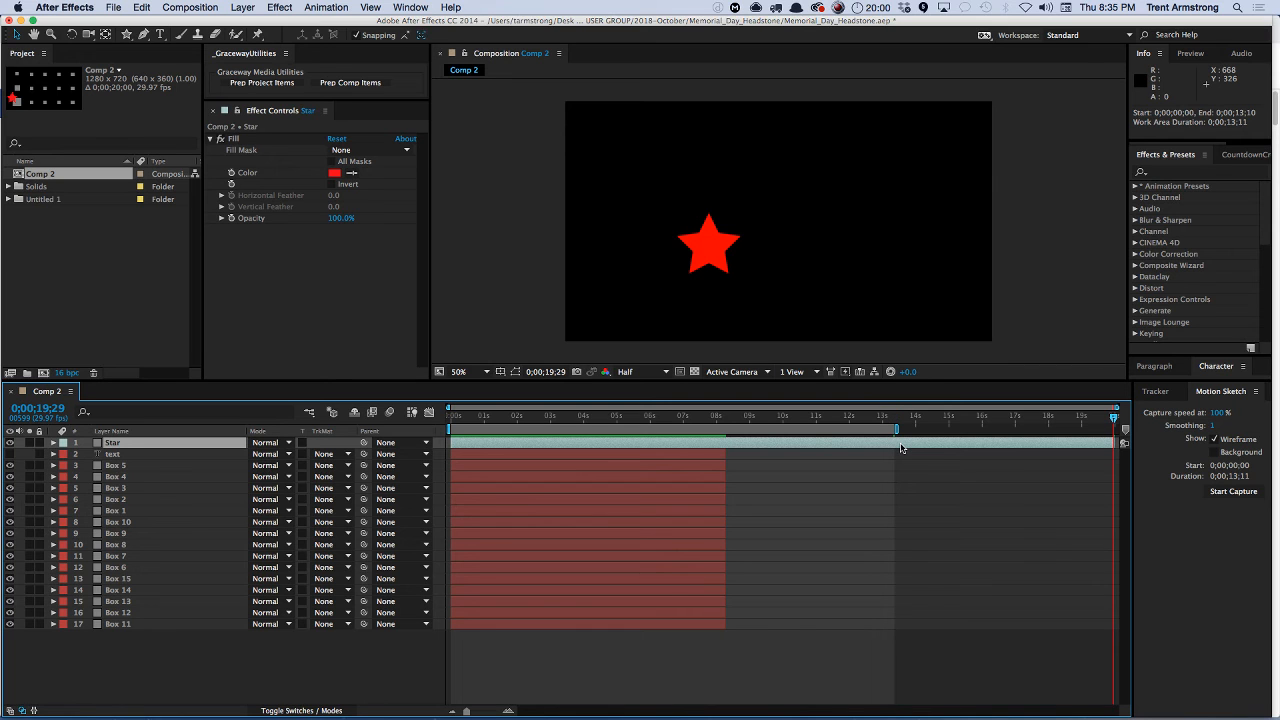
key(n)
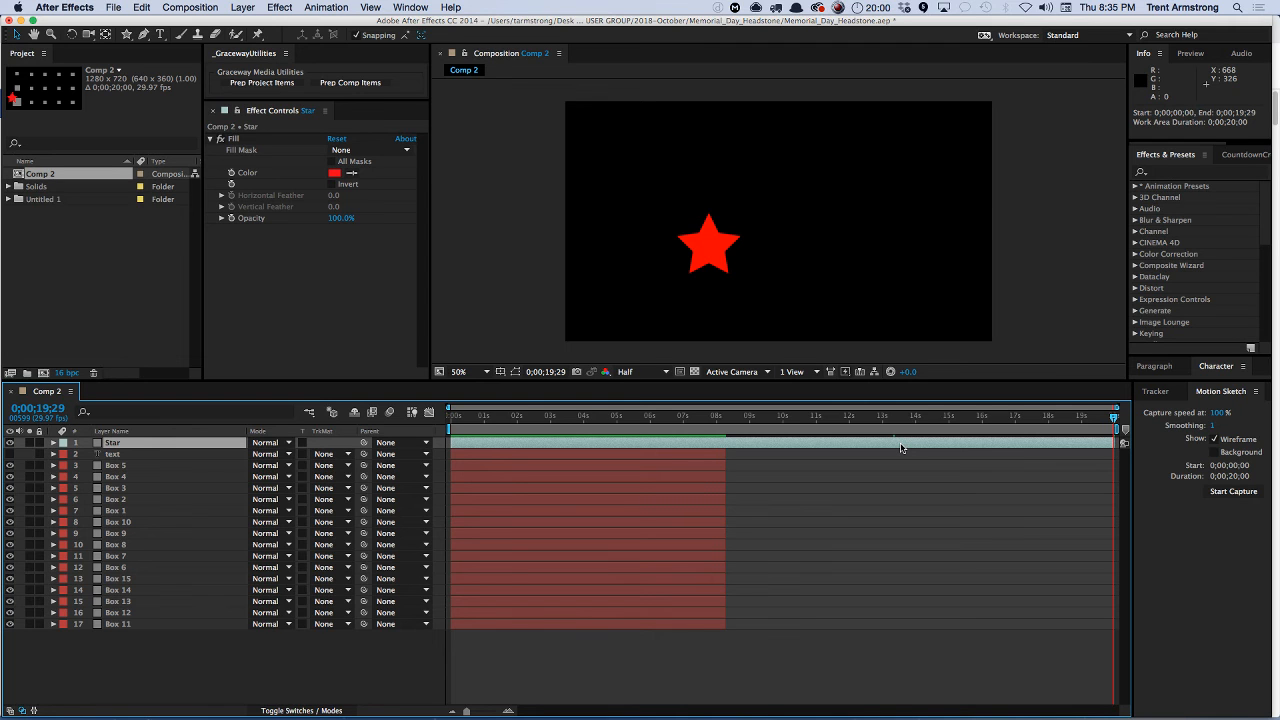
- Select every layer in the composition and extend all out points to the last frame
key(super+shift+Down)
key(super+shift+Down)
key(super+shift+Down)
key(super+shift+Down)
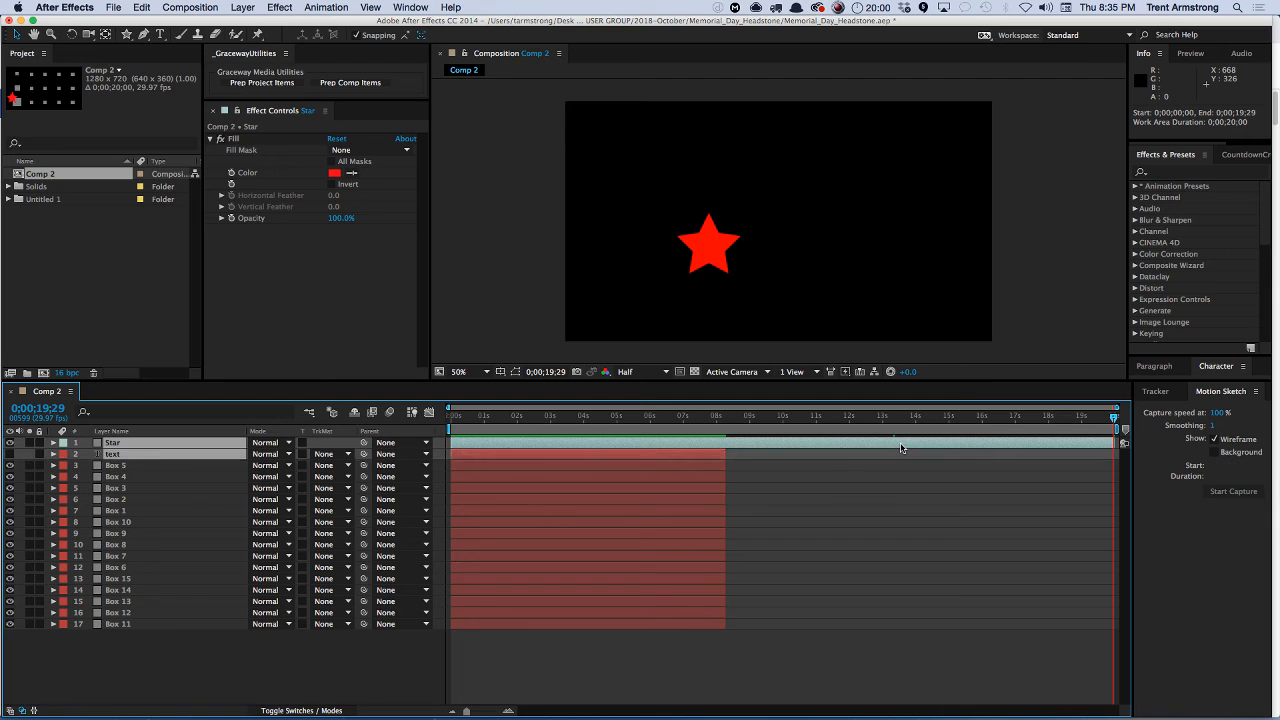
key(super+shift+Down)
key(super+shift+Down)
key(super+shift+Down)
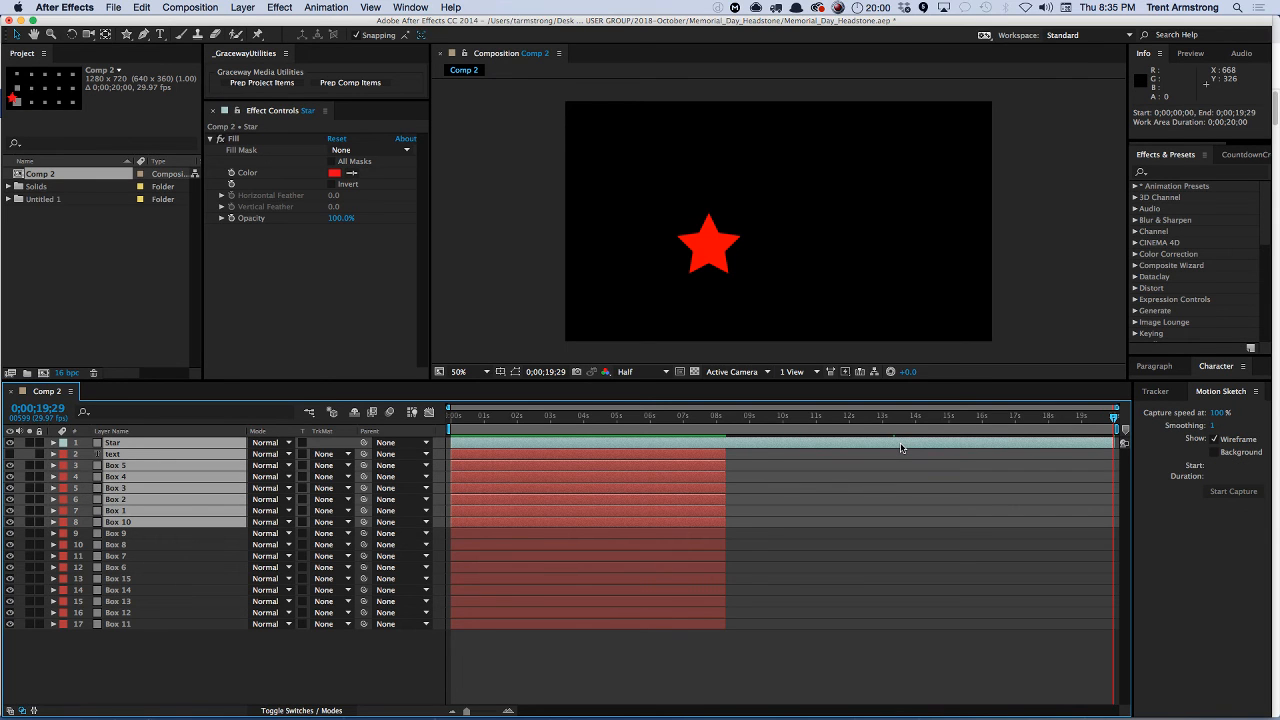
key(super+a)
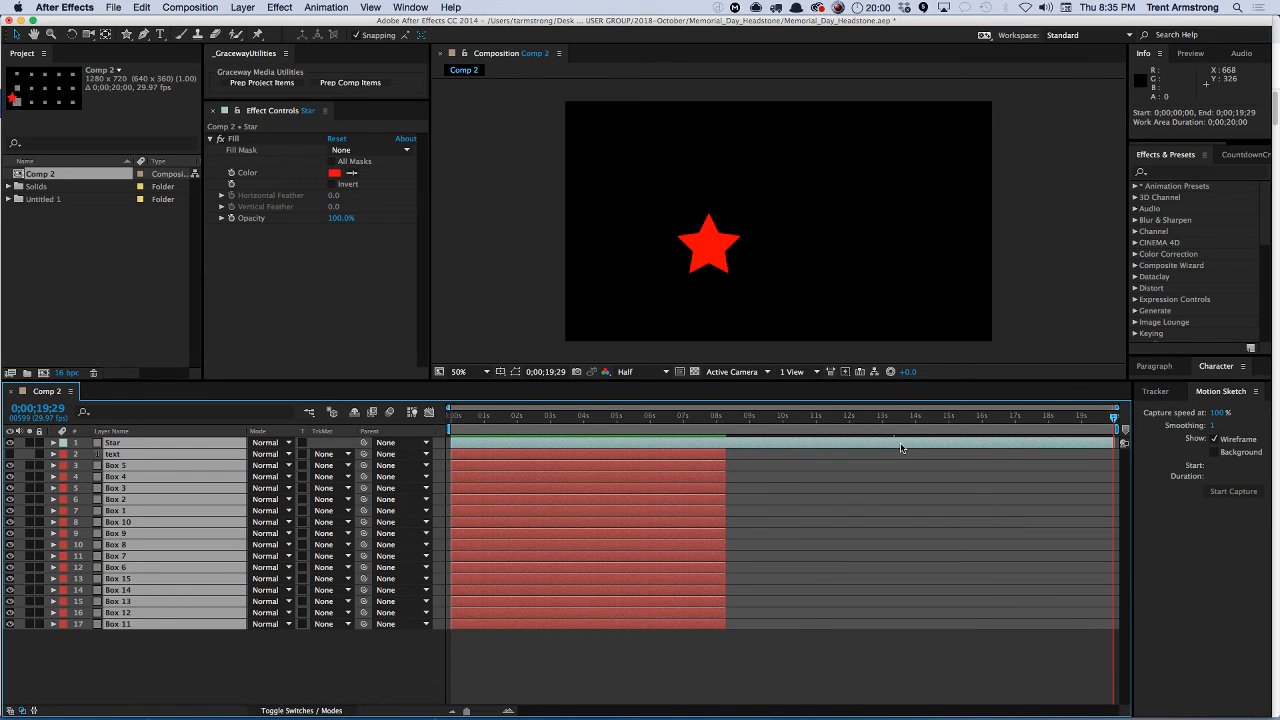
key(alt+bracketright)
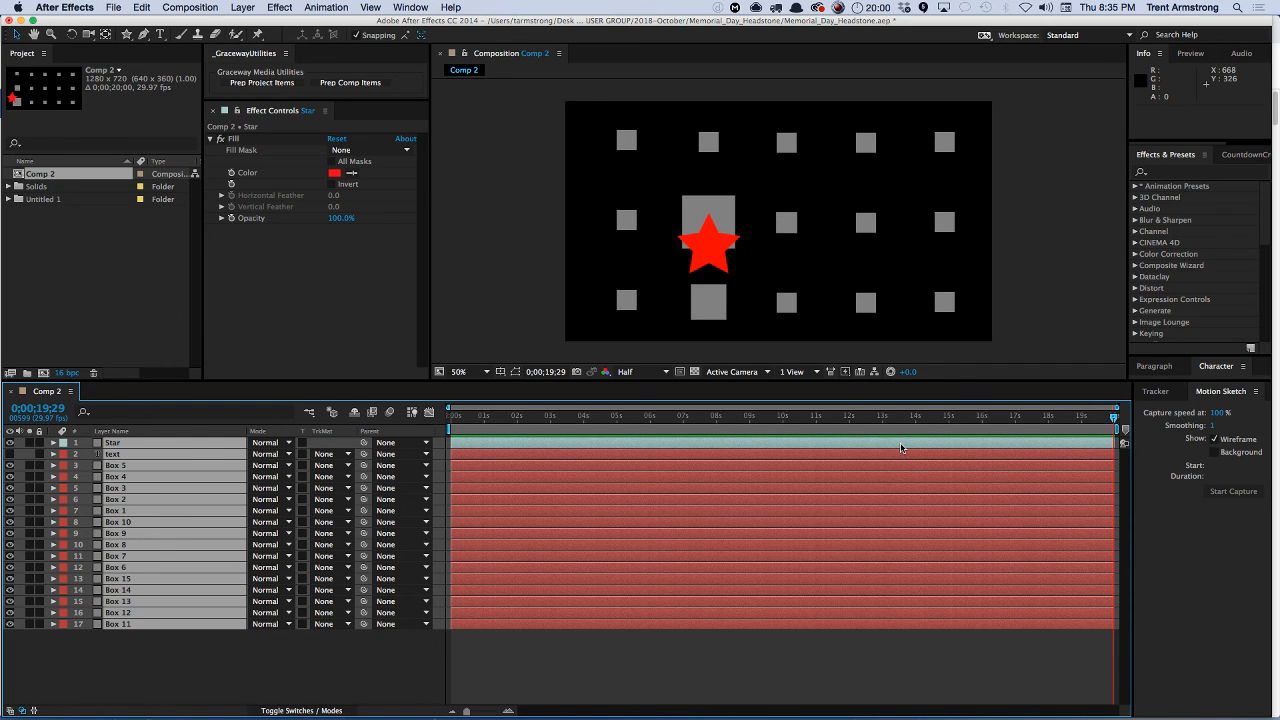
- Shorten all layers together so they end at about 0;00;10;10, and clear the selection
click(786, 419)
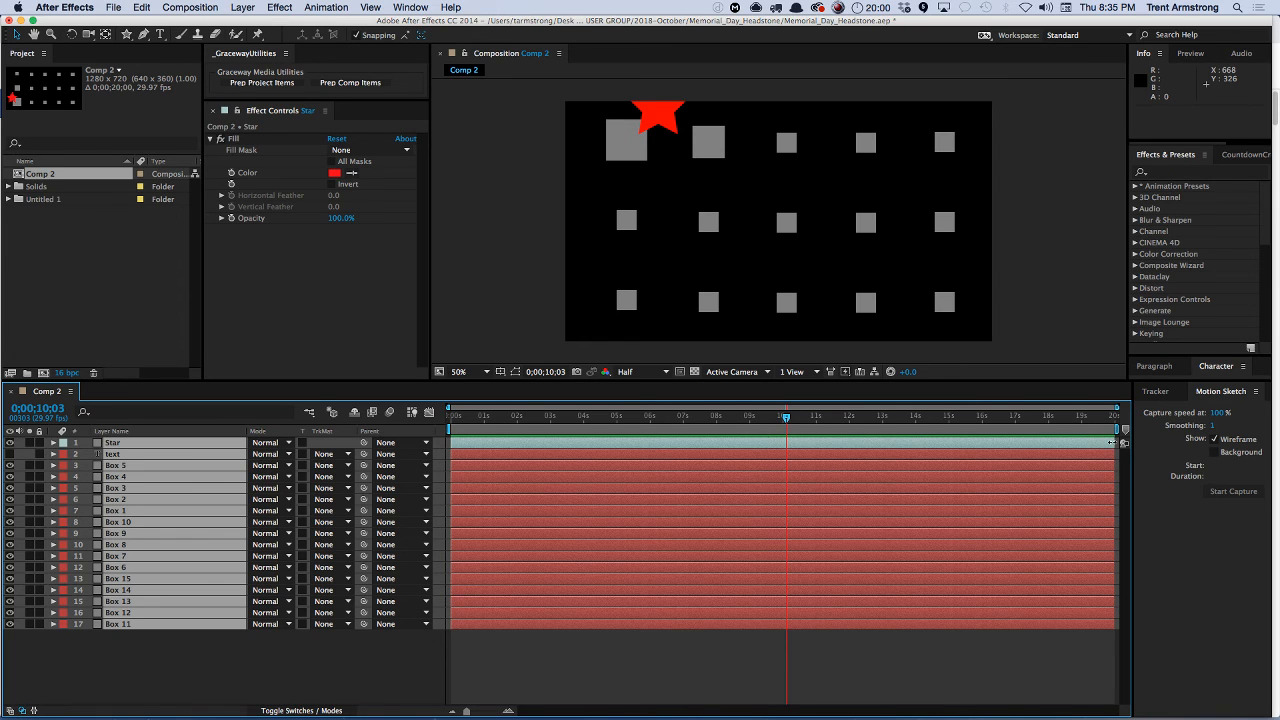
drag(1115, 442, 794, 441)
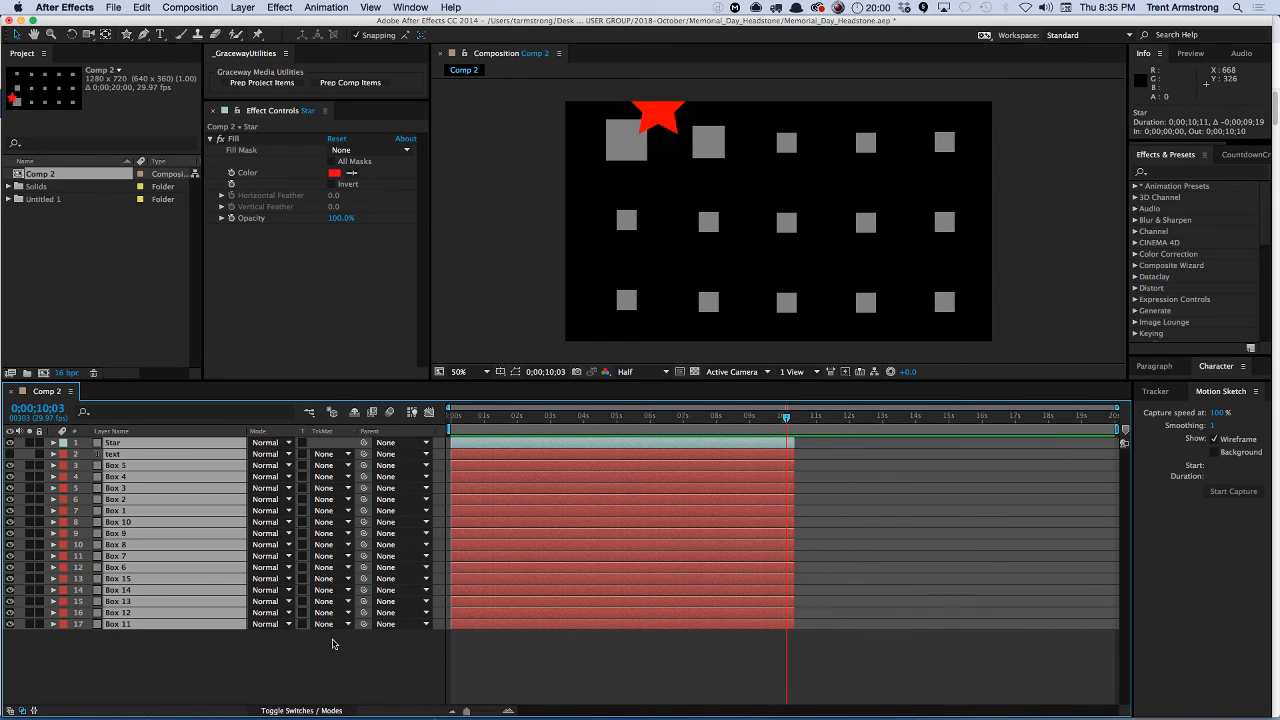
click(352, 651)
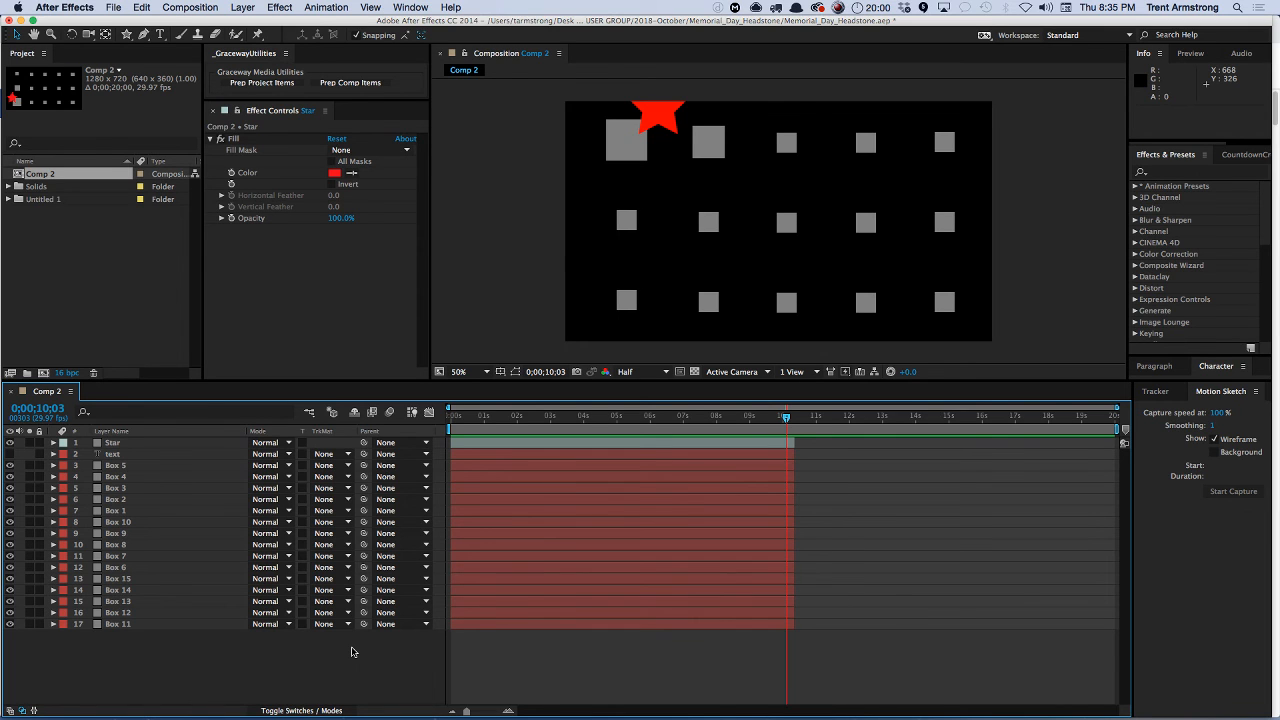
- Select all layers and extend their out points to 0;00;15;17
key(End)
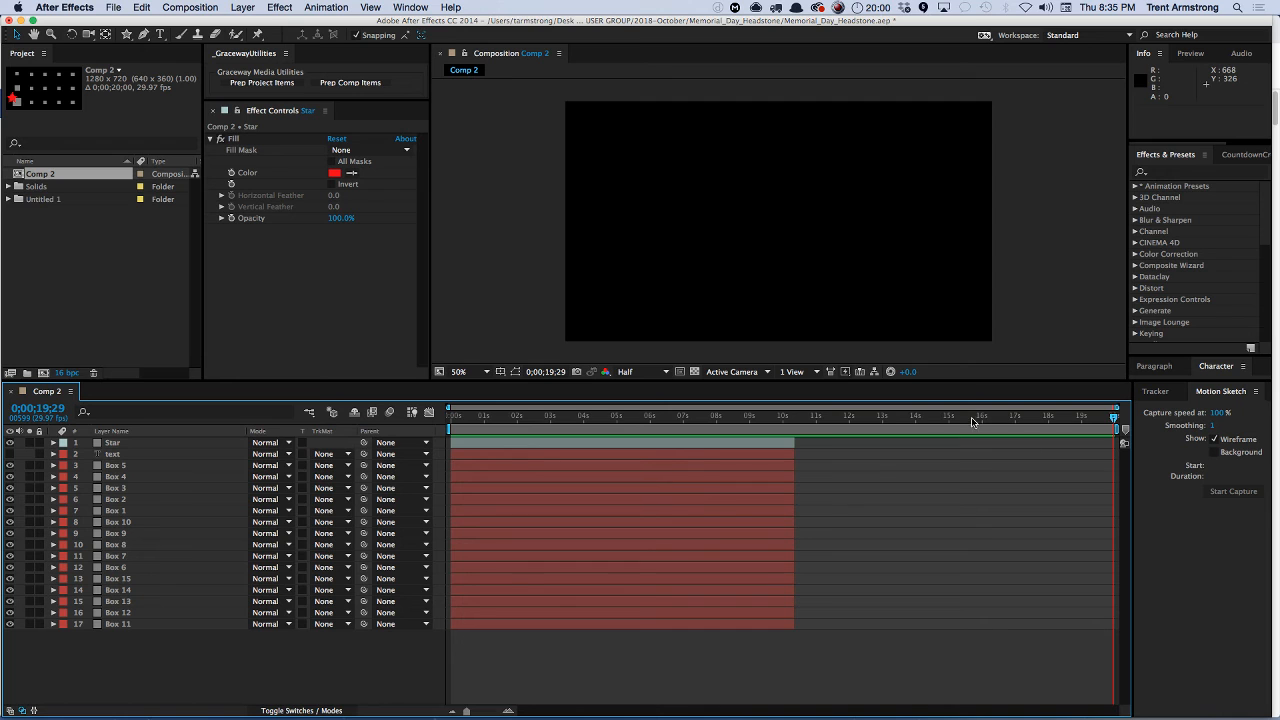
drag(930, 418, 967, 428)
key(super+a)
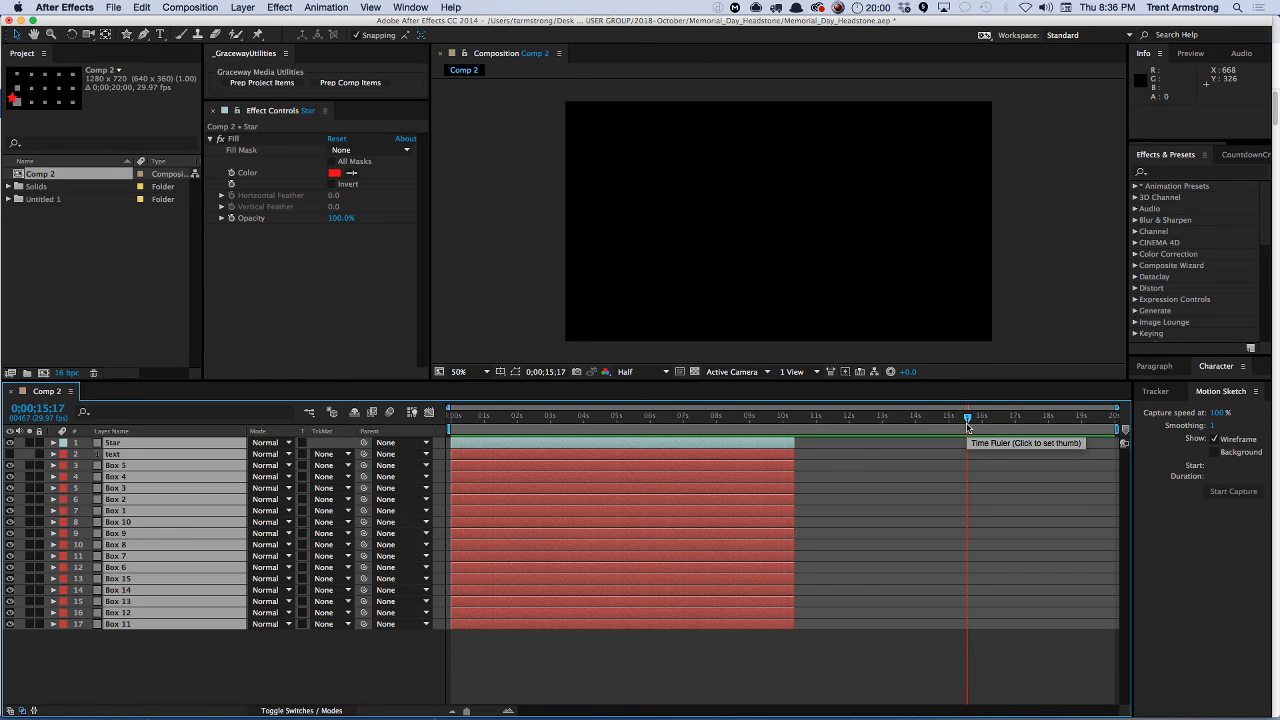
key(alt+bracketright)
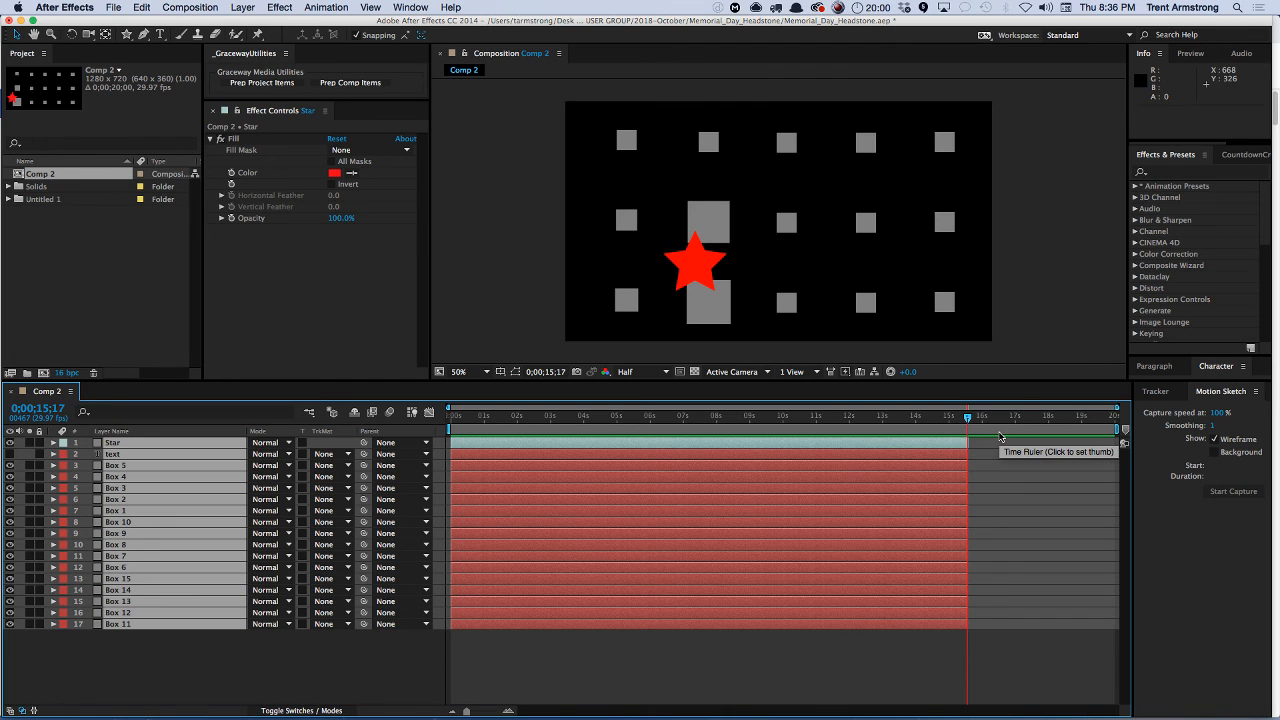
- Extend all layers to the composition's last frame, and undo the last two layer time changes
key(End)
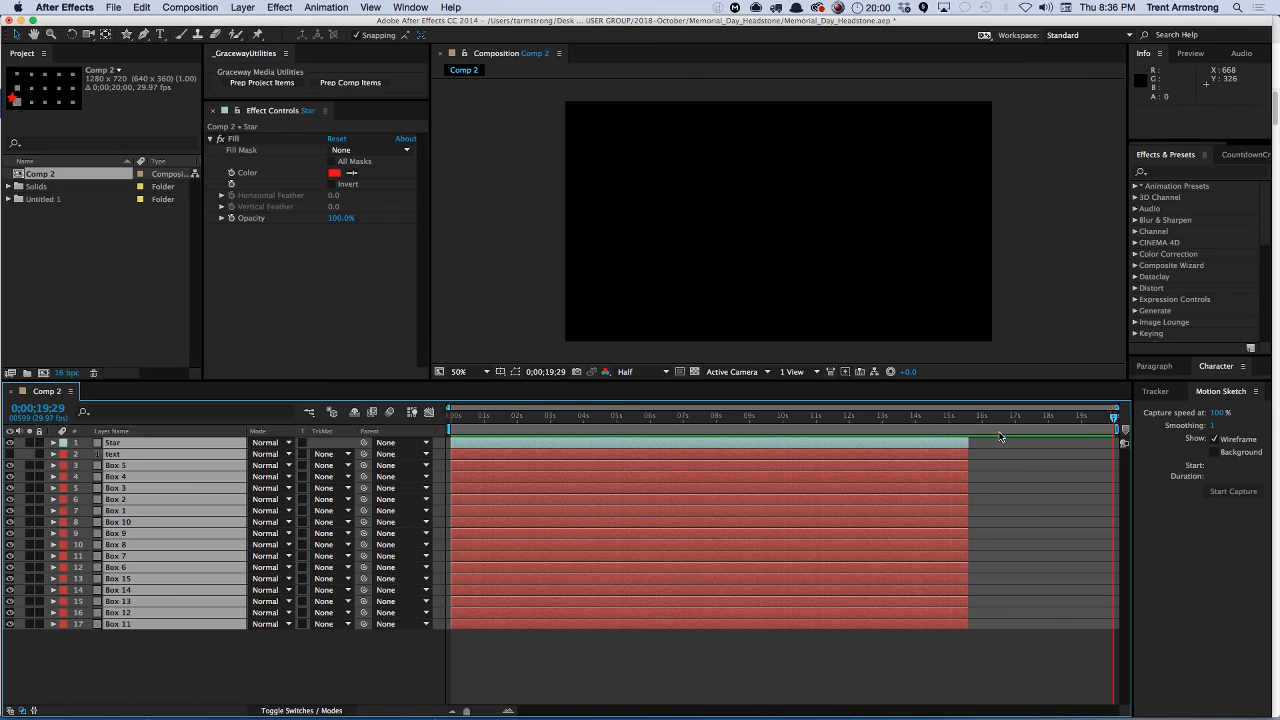
key(alt+bracketright)
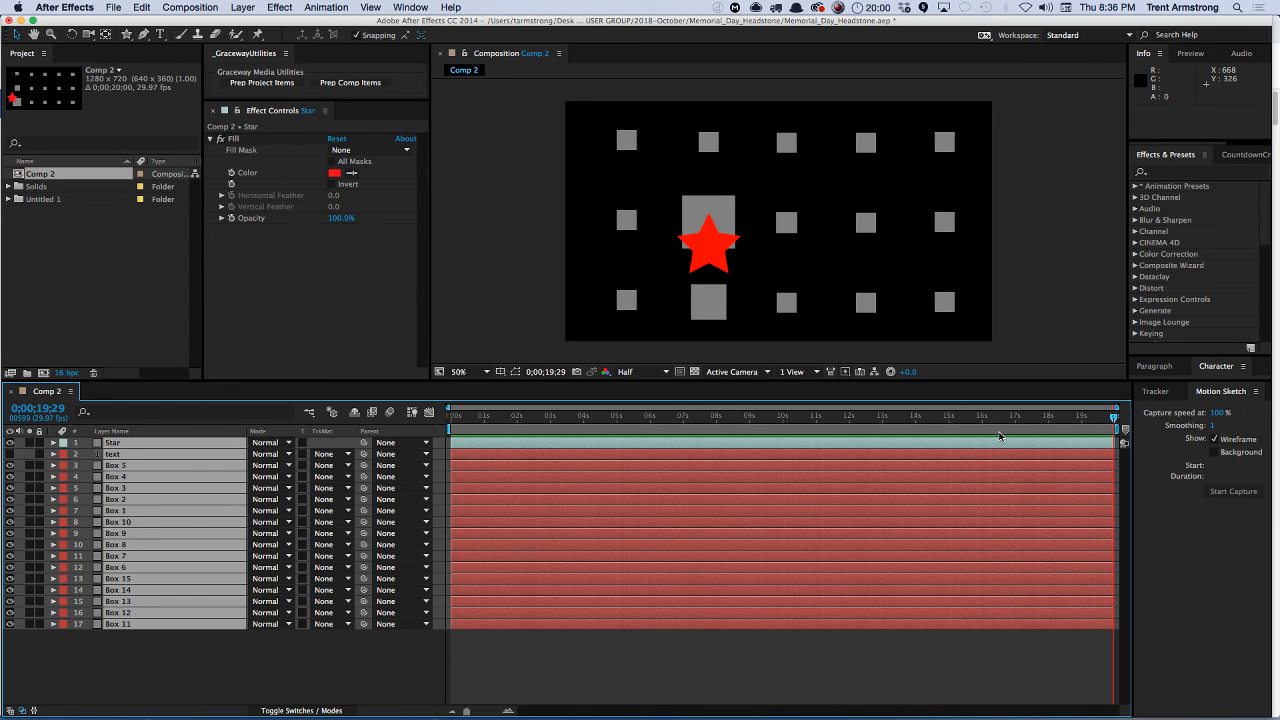
key(super+z)
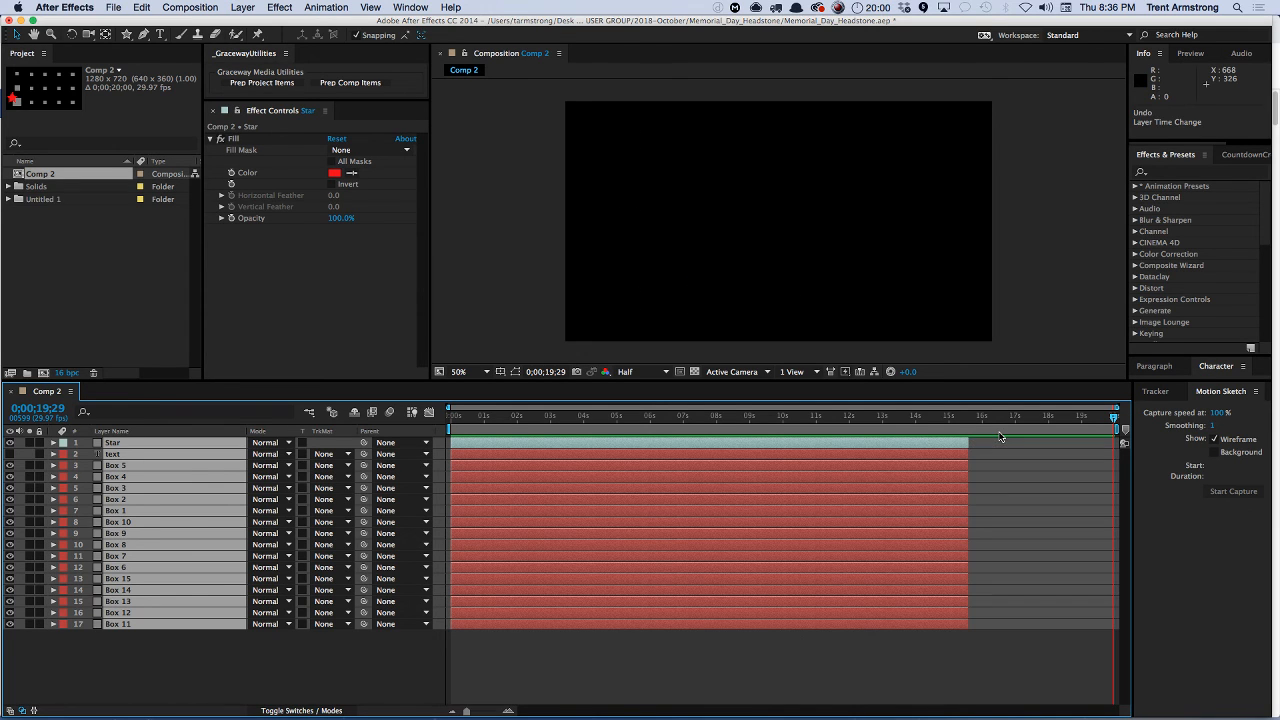
key(super+z)
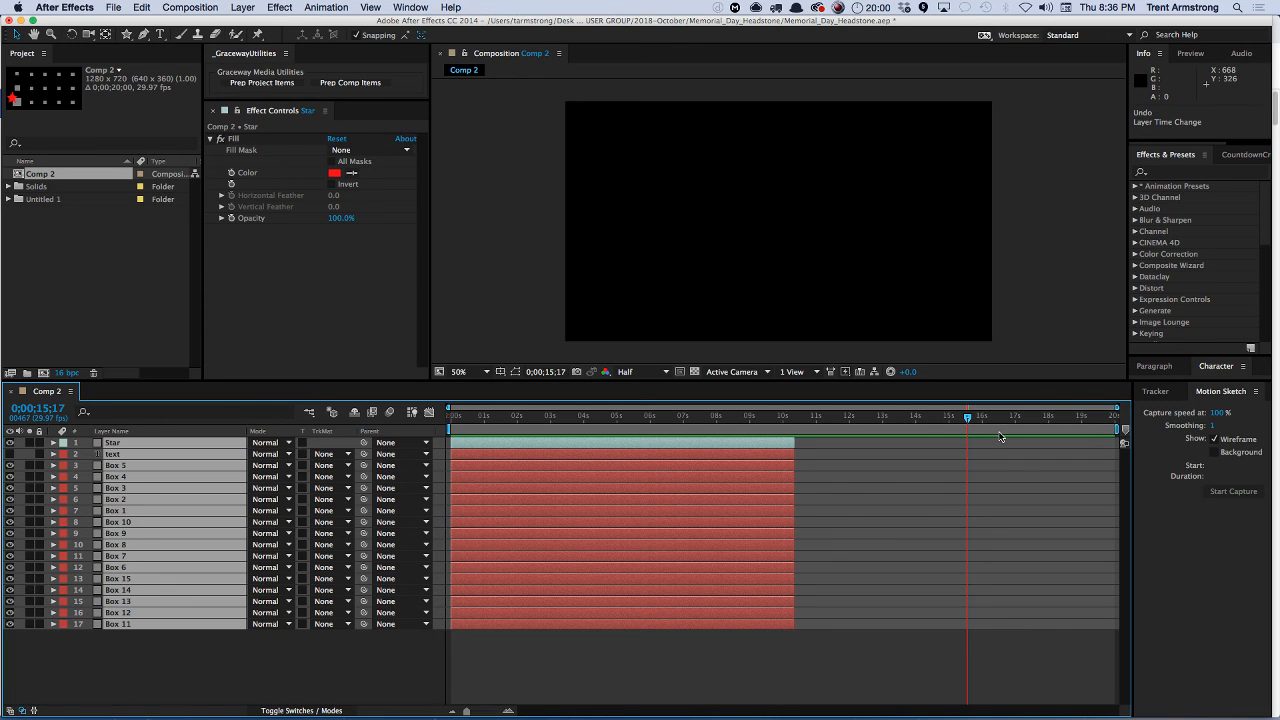
- Slide all layers to end at the composition's end, move them back to its start, and deselect them
key(alt+End)
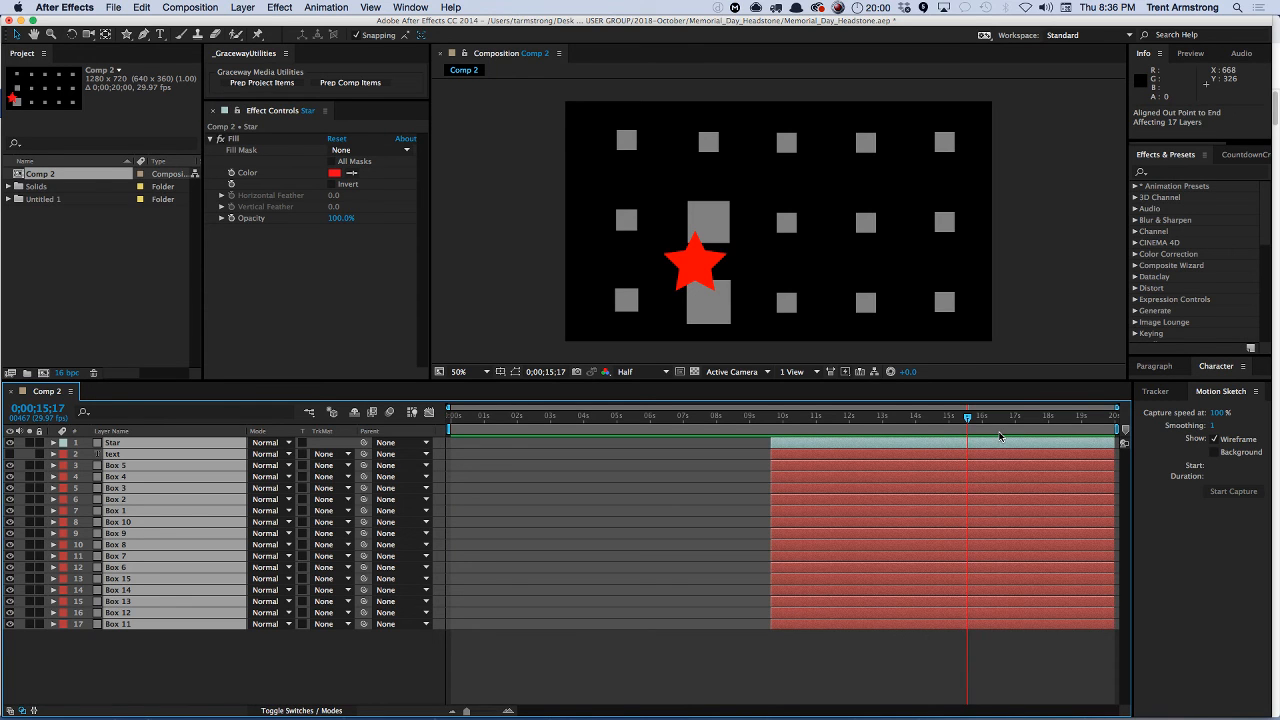
key(alt+Home)
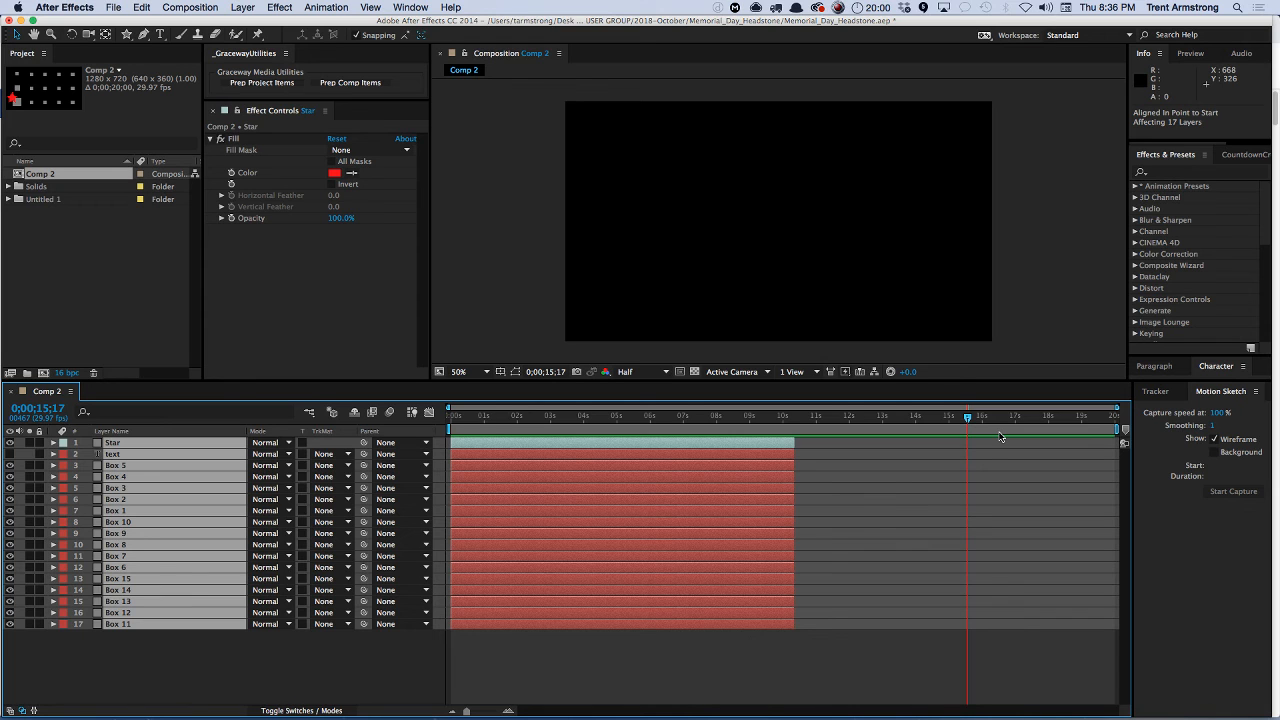
click(1000, 436)
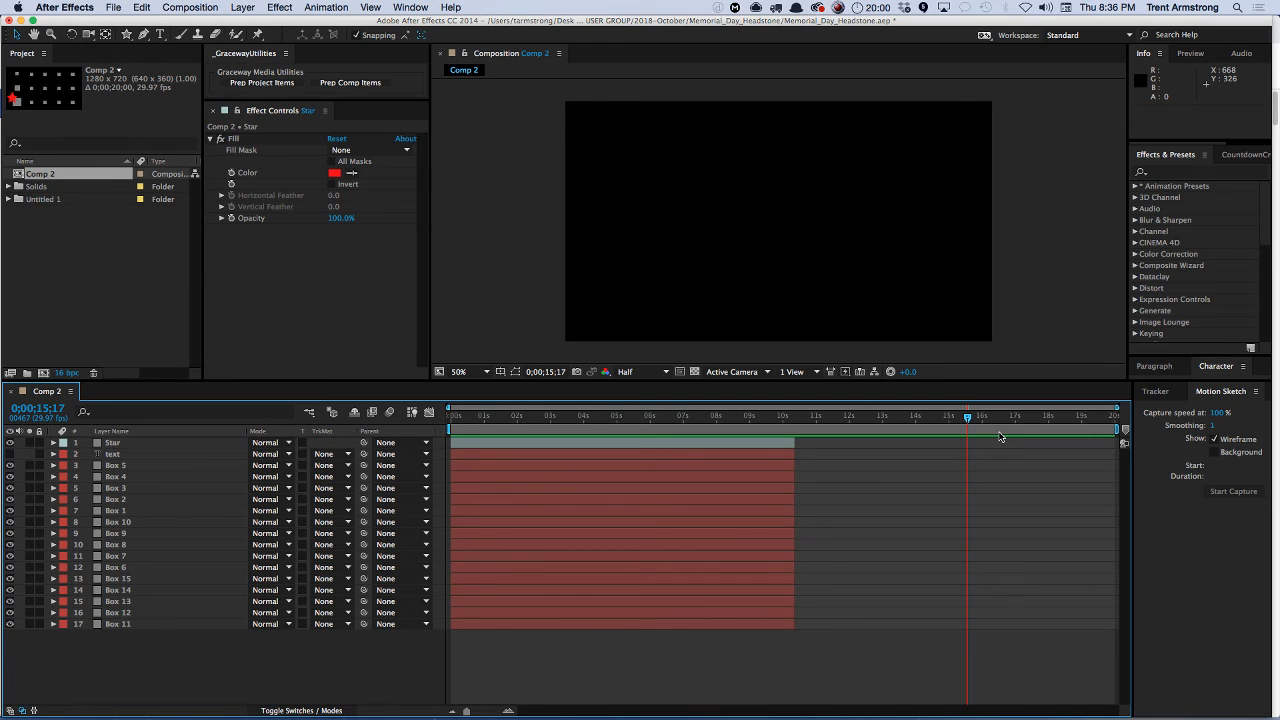
- Select all layers, align their out points with the last frame, and align their in points with the composition's start again
key(super+a)
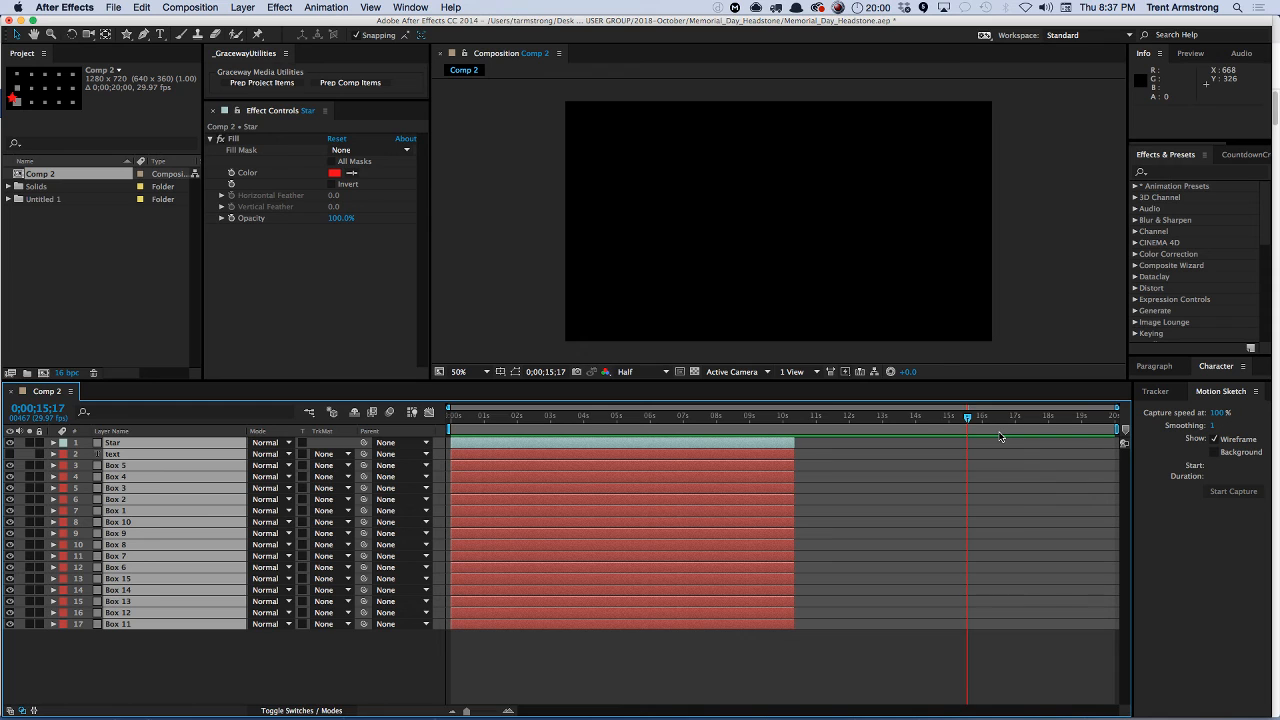
key(End)
key(bracketright)
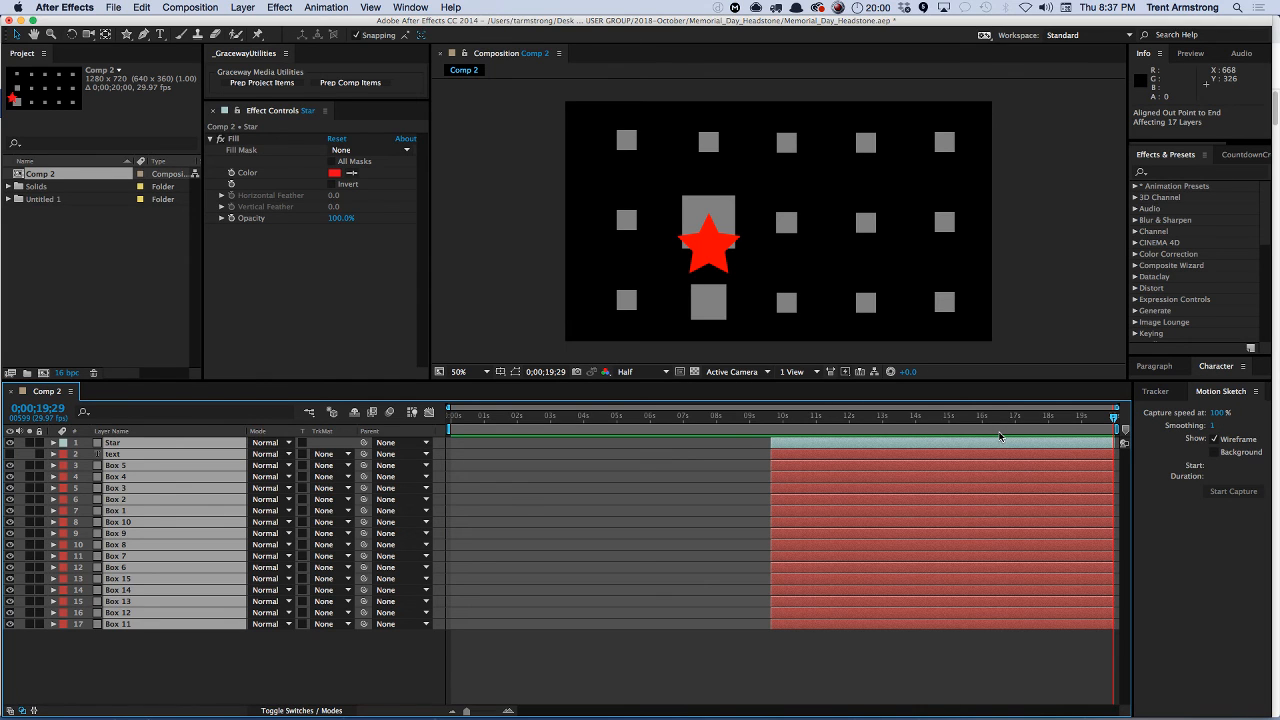
key(alt+Home)
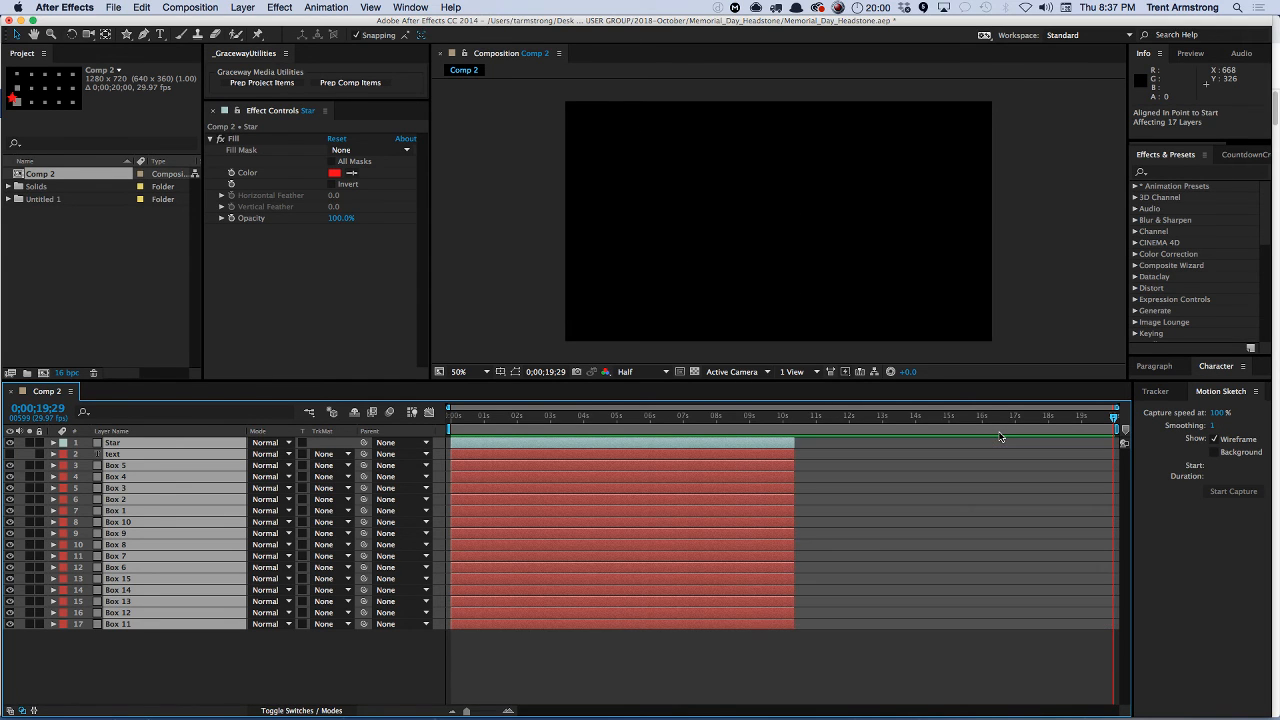
- Extend the out points of all layers to the last frame so they span the whole composition
key(super+z)
key(super+shift+z)
key(super+z)
key(super+shift+z)
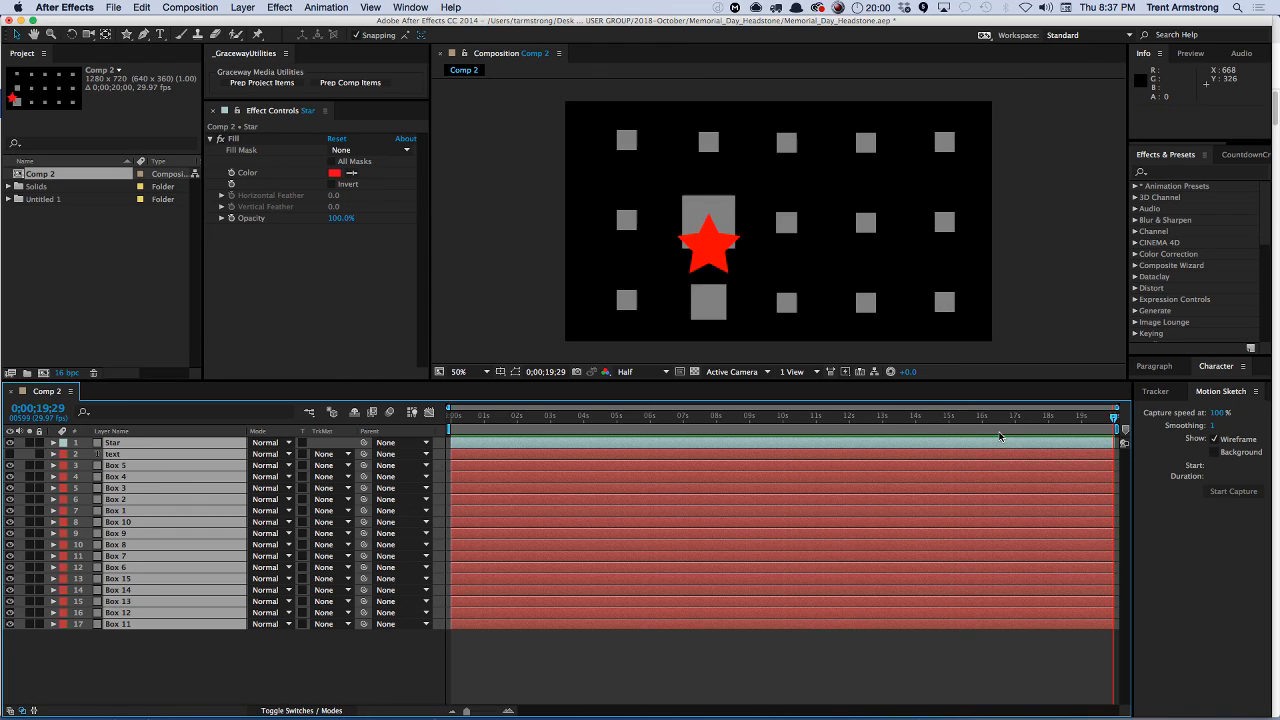
- Trim the in points of all layers to 0;00;05;23, undo the trim, and return to the last frame
key(Home)
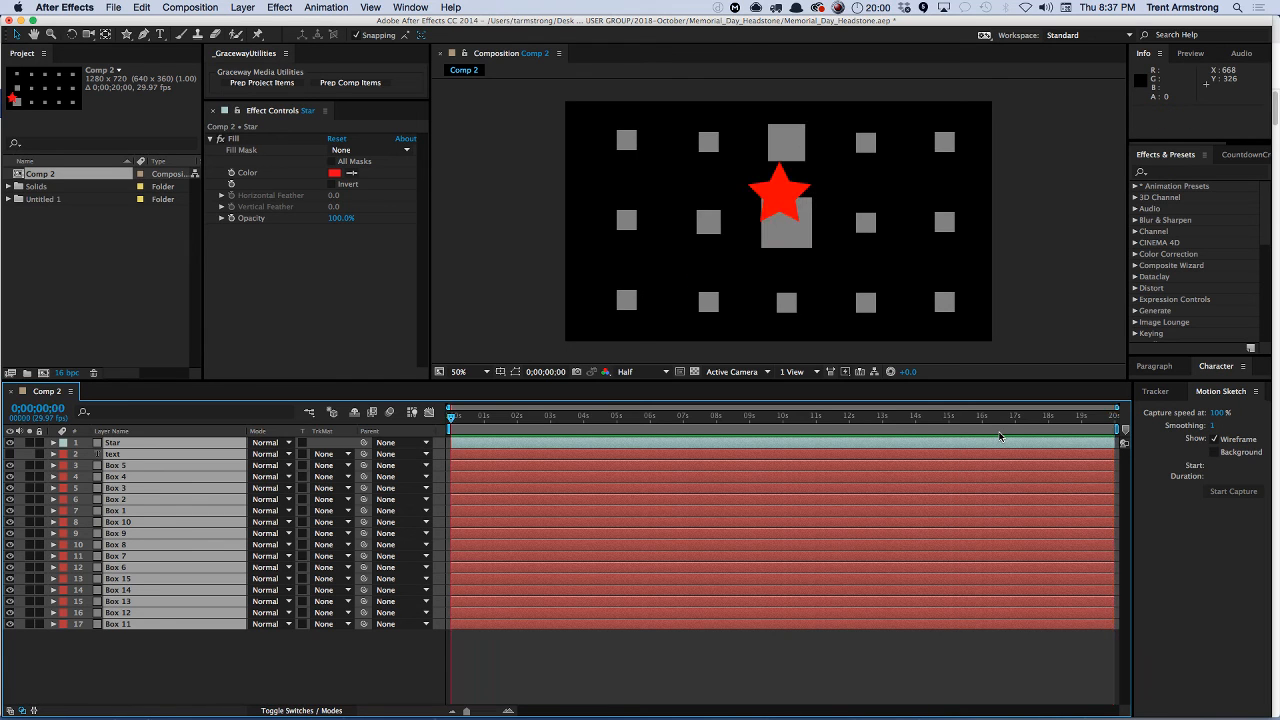
click(575, 417)
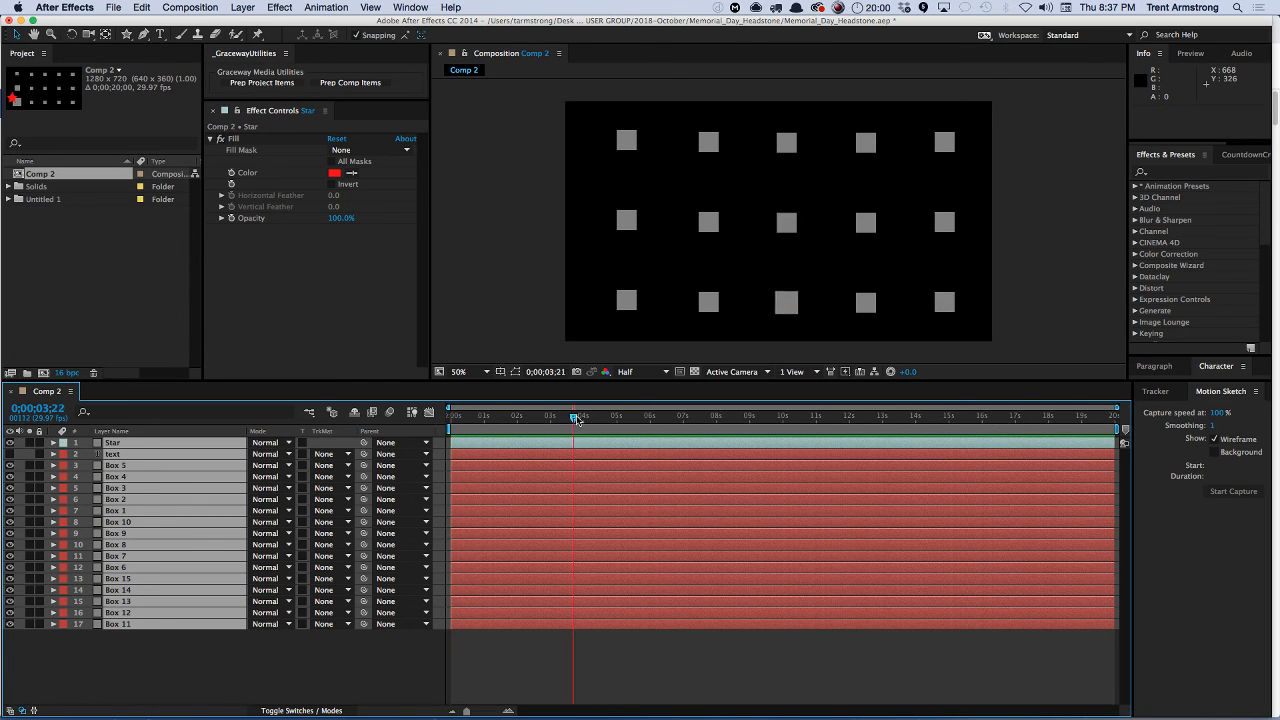
drag(577, 420, 651, 416)
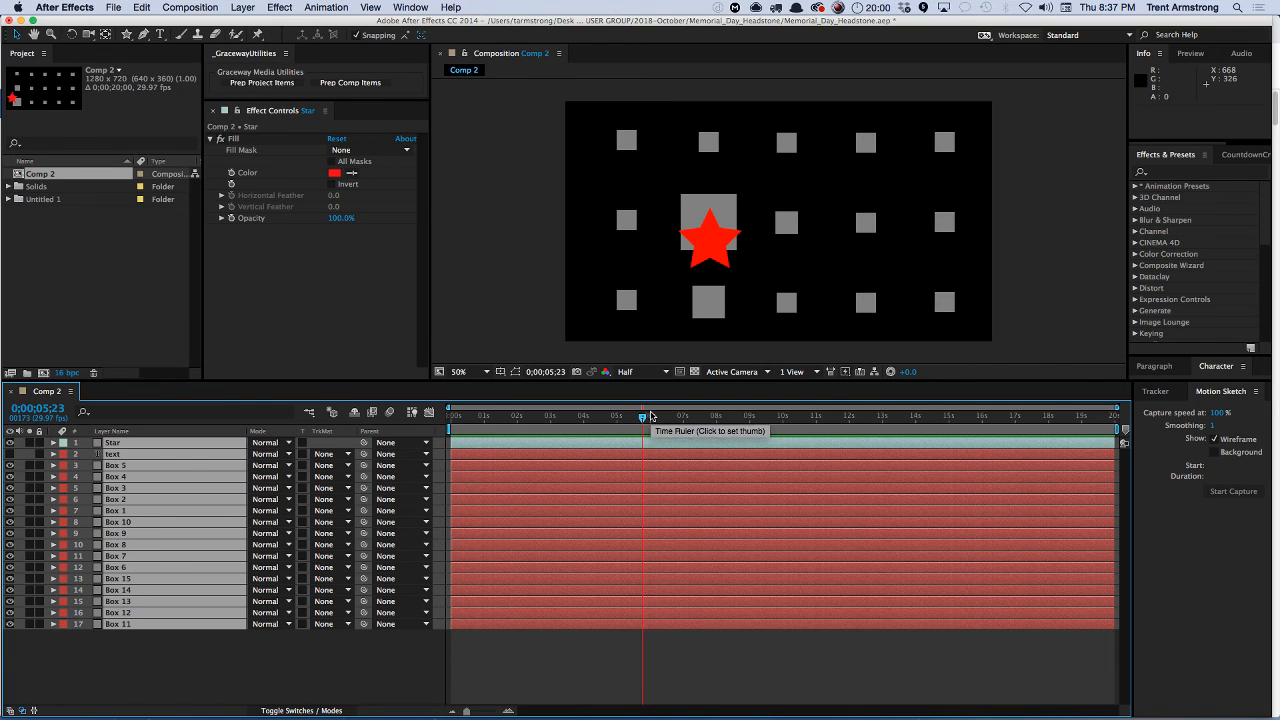
key(alt+bracketleft)
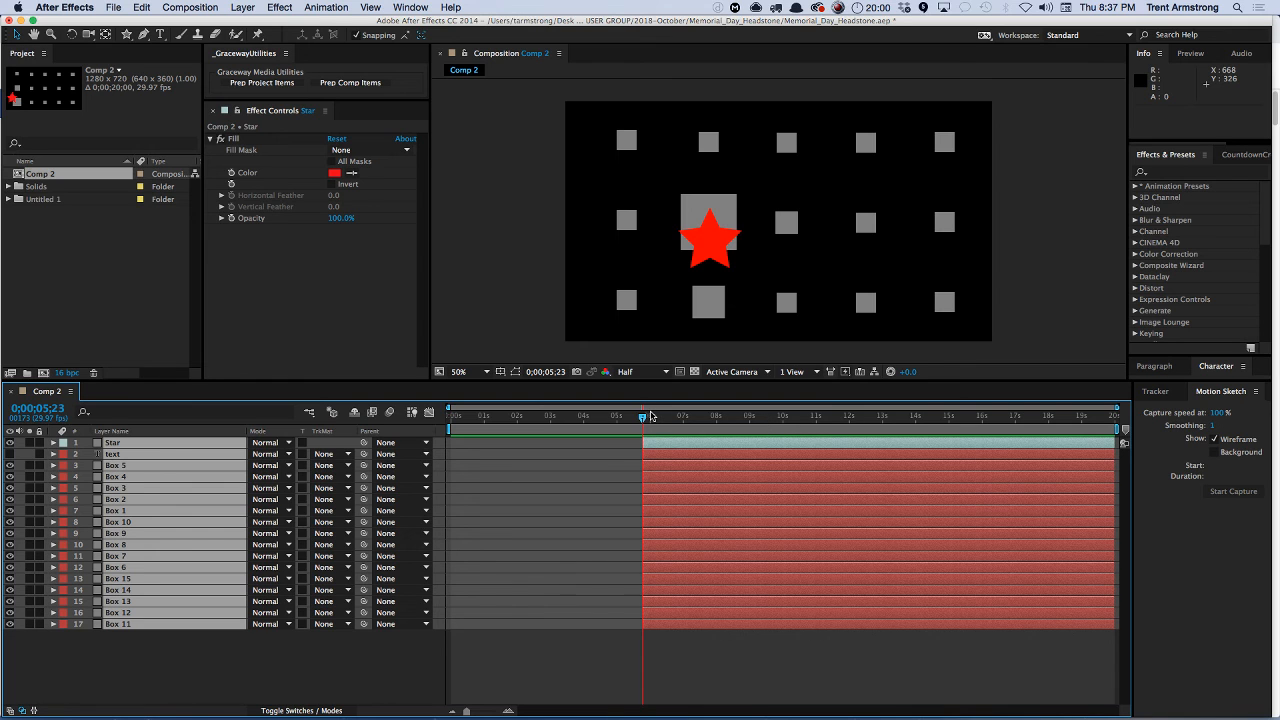
key(super+z)
key(End)
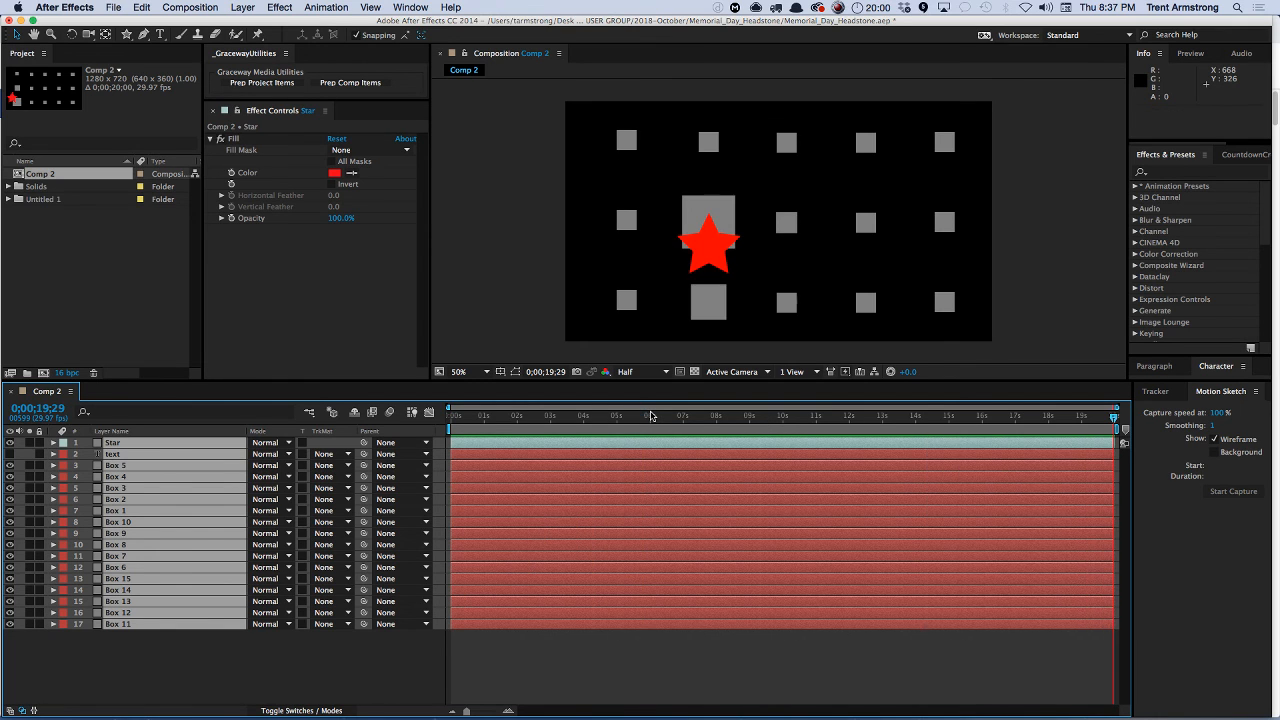
- Go to 0;00;08;16 and duplicate all fifteen Box layers four times
drag(806, 416, 735, 416)
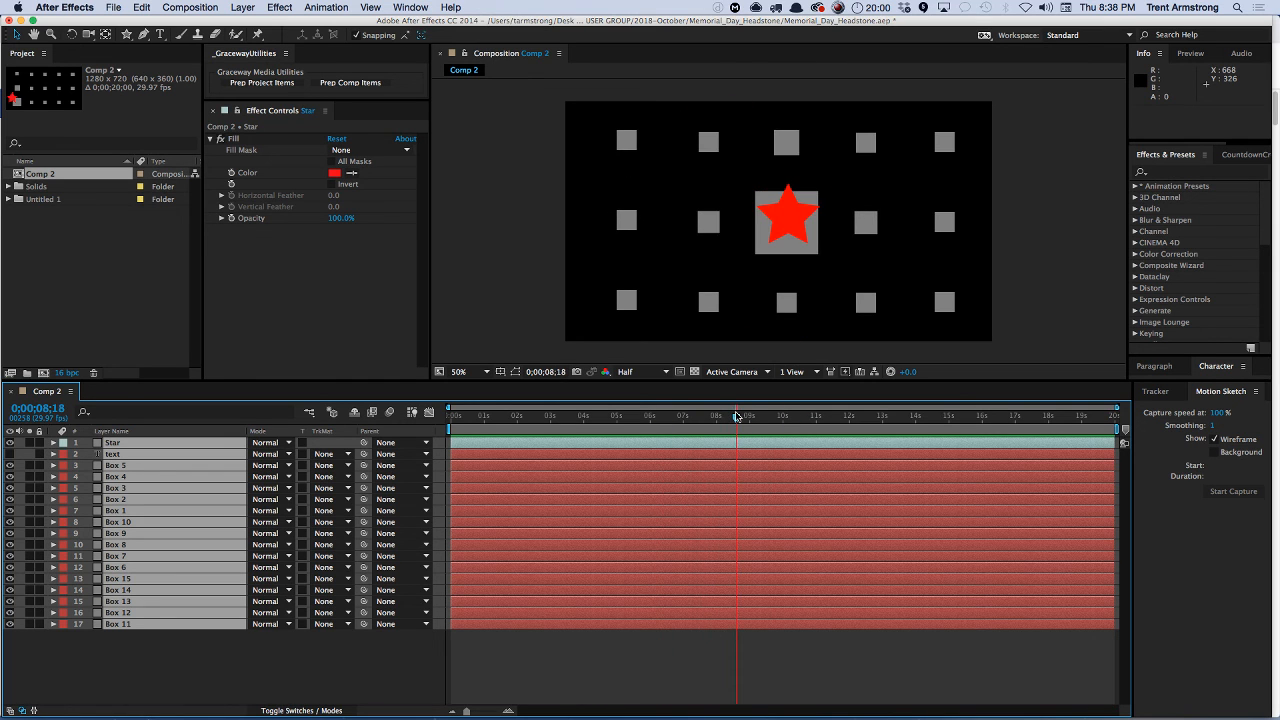
click(137, 625)
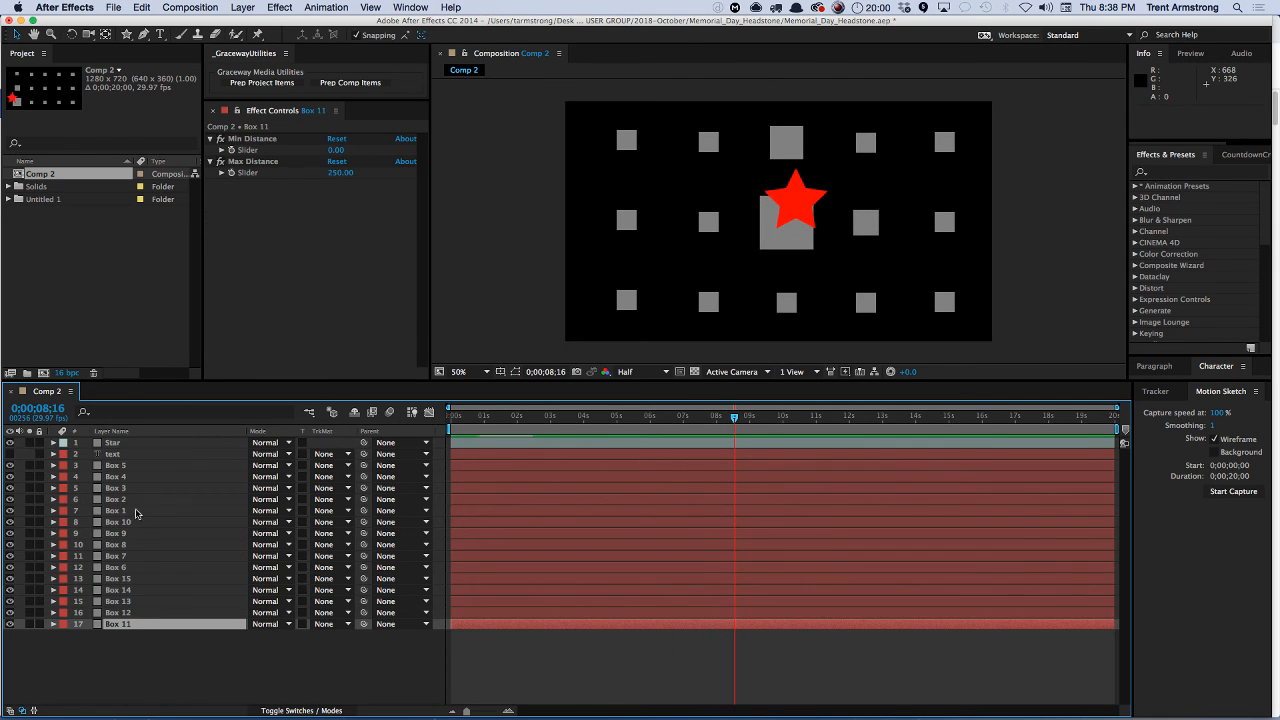
drag(125, 648, 140, 463)
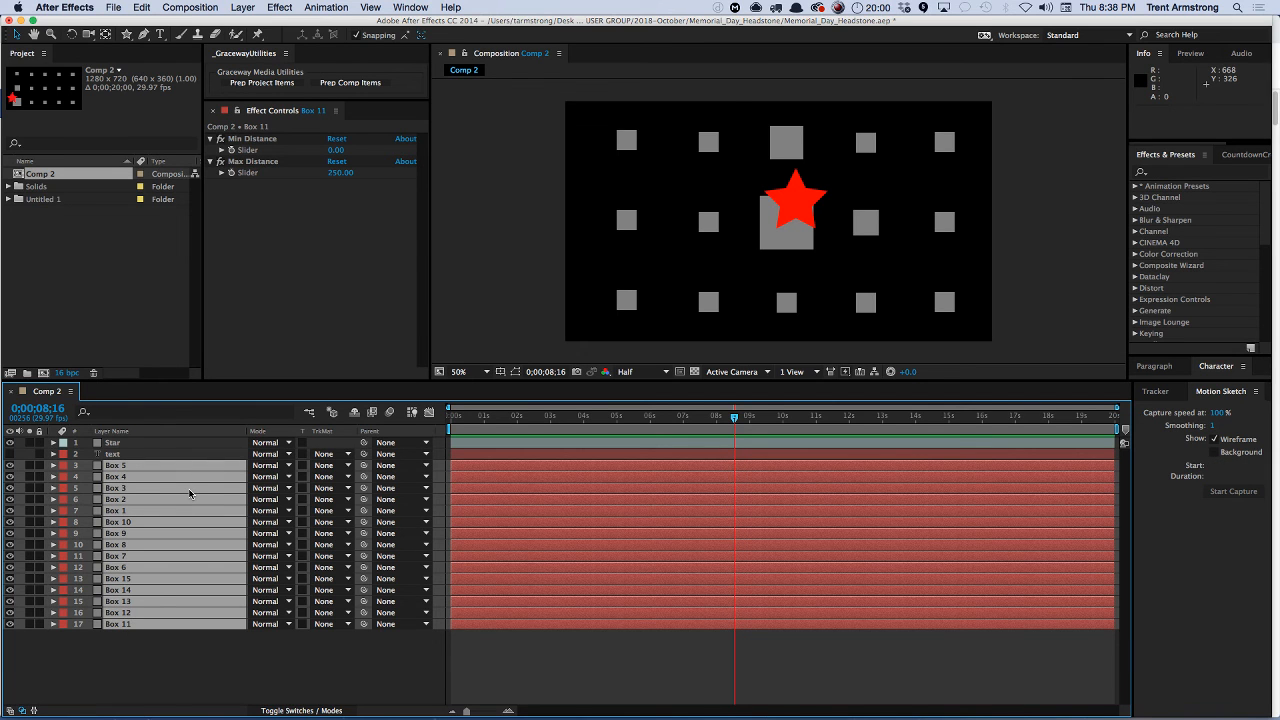
key(super+d)
key(super+d)
key(super+d)
key(super+d)
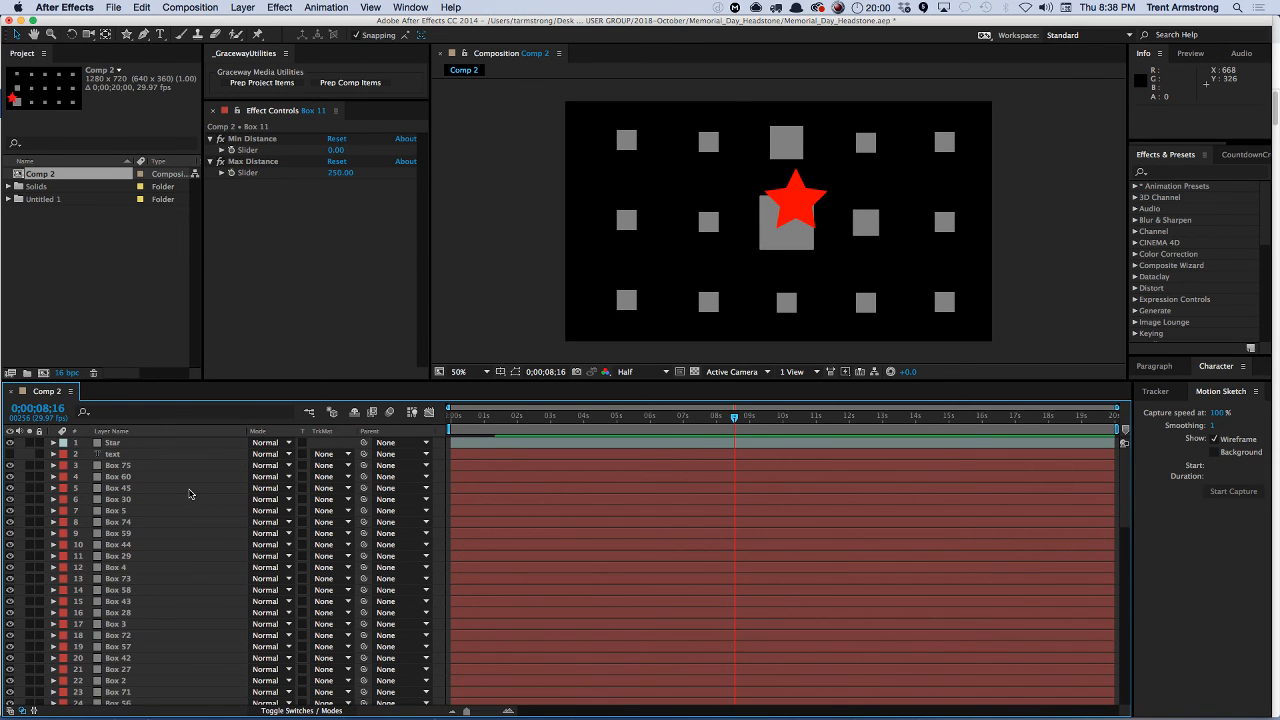
- Select the second box of the middle row in the composition and locate its layer in the timeline
click(709, 230)
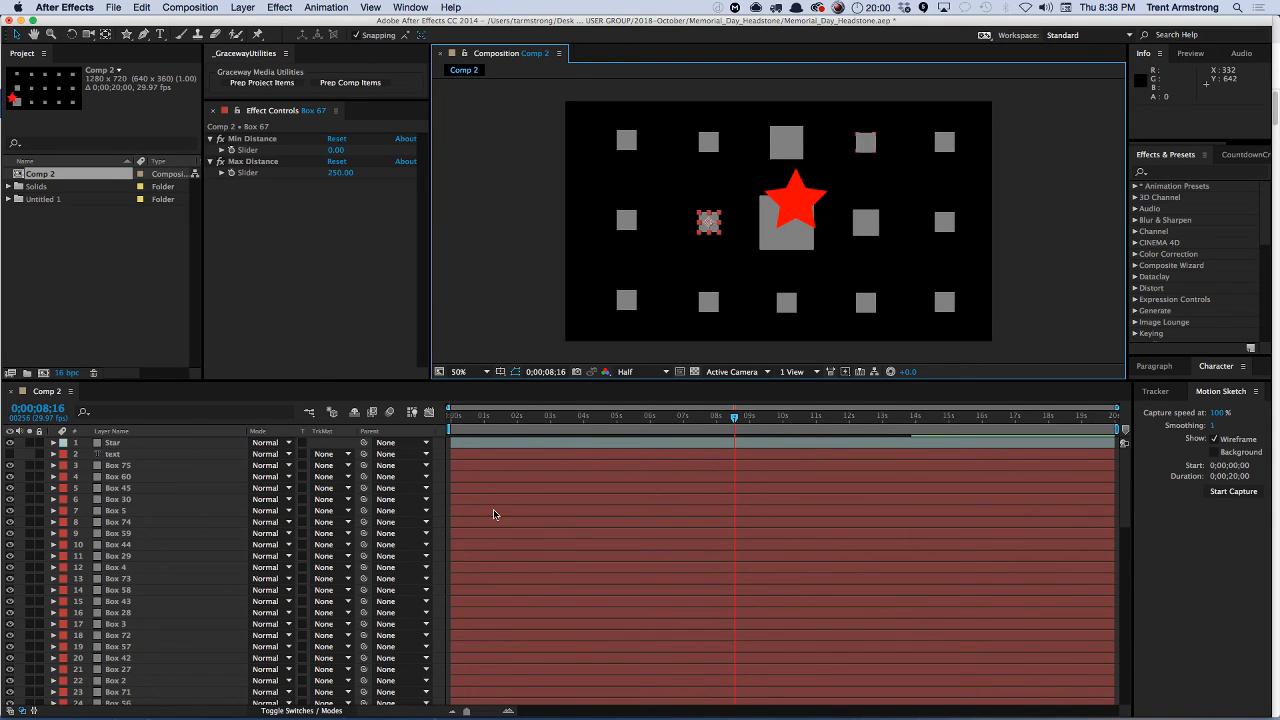
key(space)
mouse_move(547, 600)
mouse_down()
mouse_move(557, 531)
mouse_move(554, 614)
mouse_up()
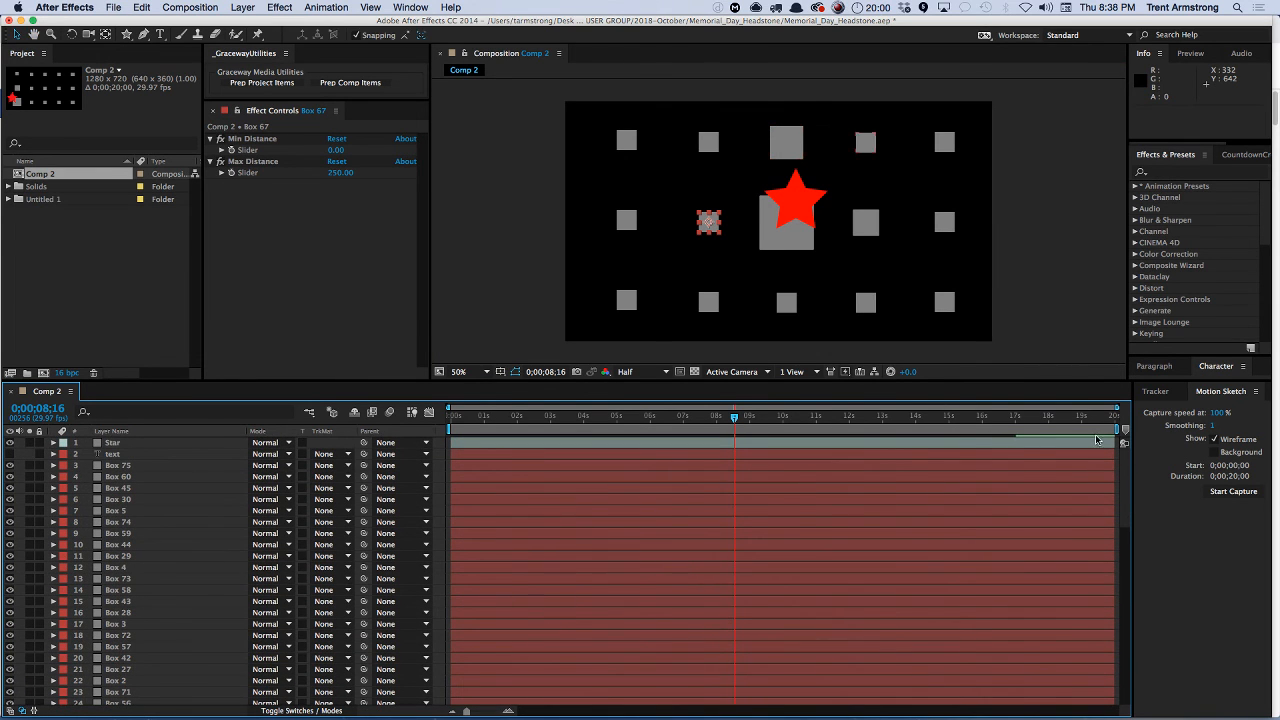
mouse_move(1125, 463)
mouse_down()
mouse_move(1128, 487)
mouse_move(1130, 467)
mouse_up()
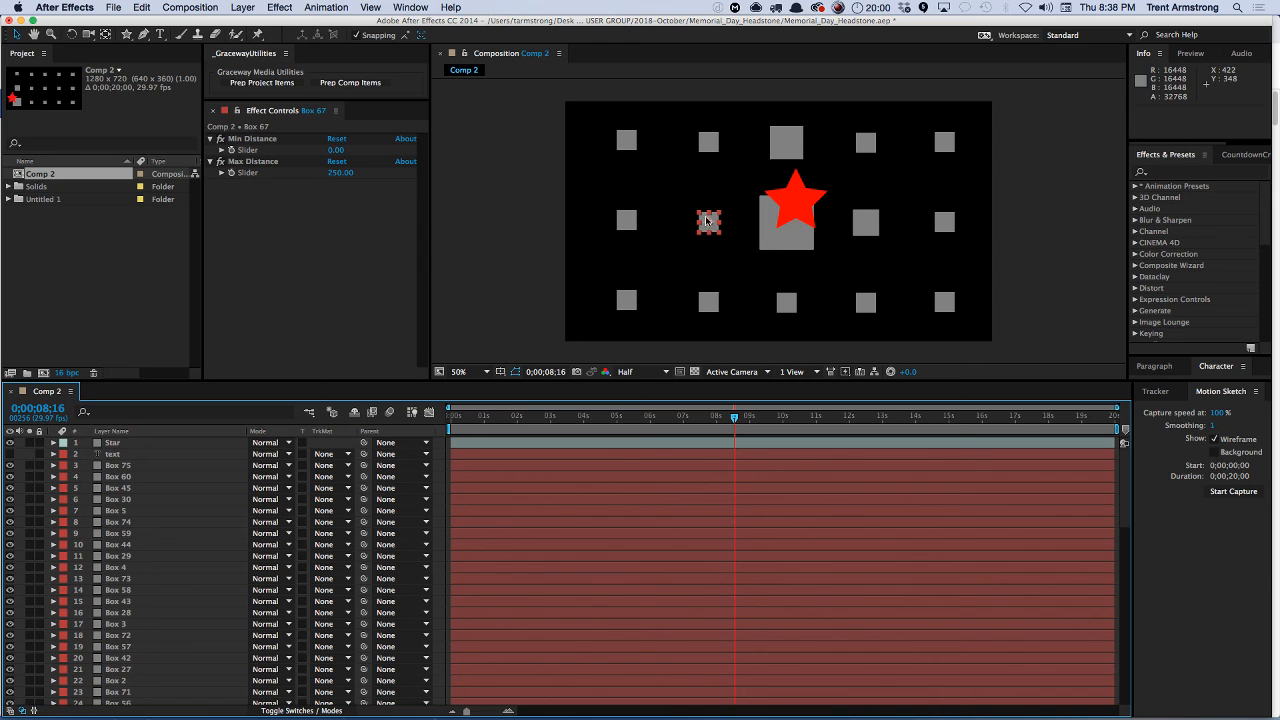
key(x)
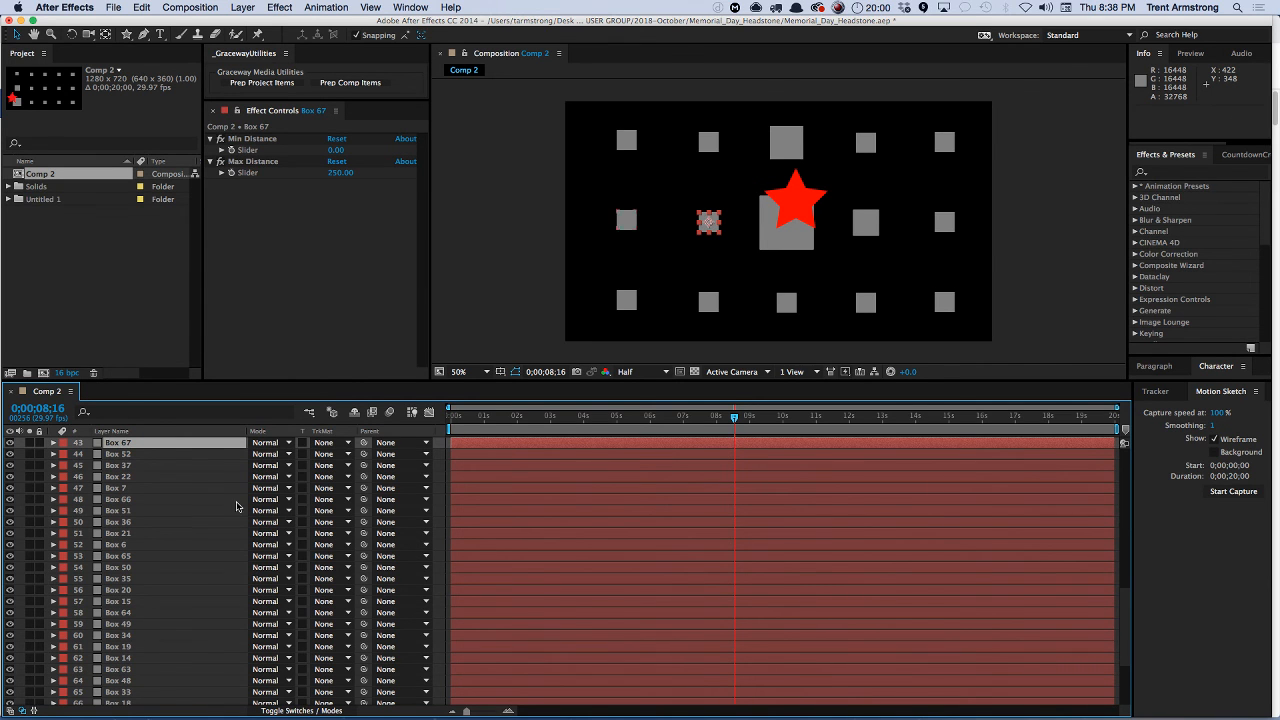
- Look through the full list of duplicated Box layers in the timeline
scroll(198, 497, up, 2)
drag(198, 497, 199, 494)
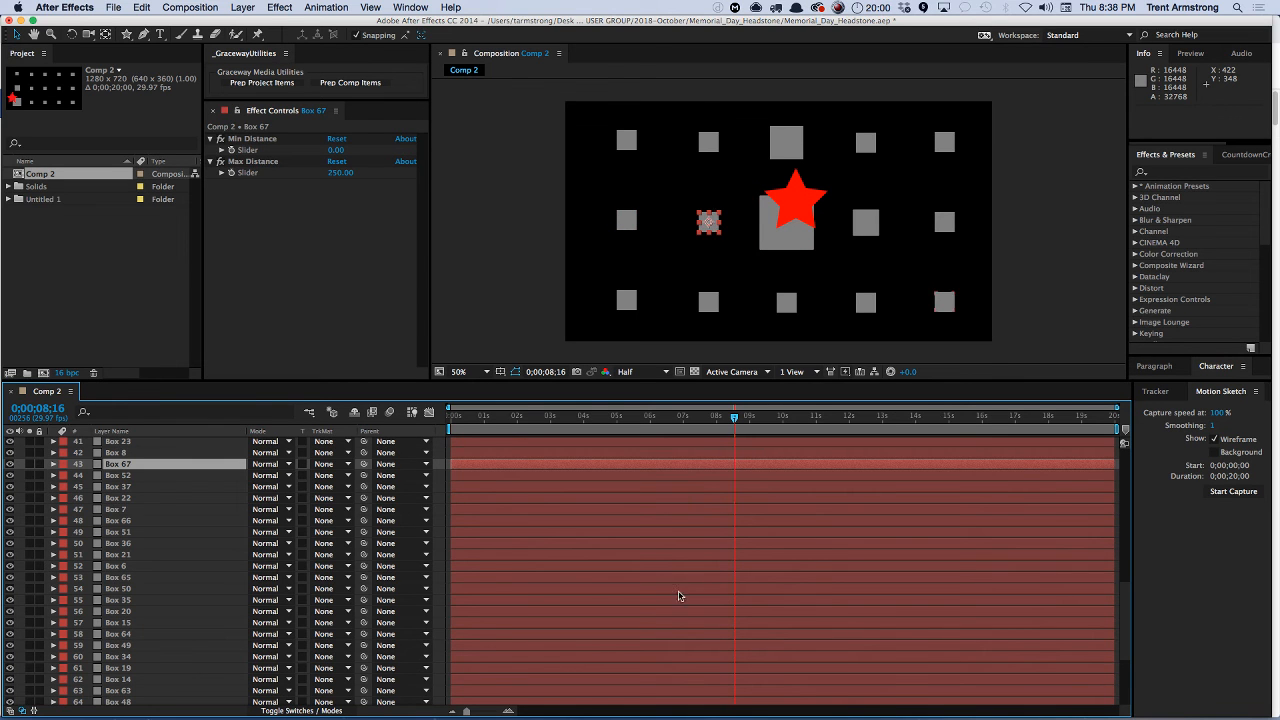
scroll(680, 590, down, 4)
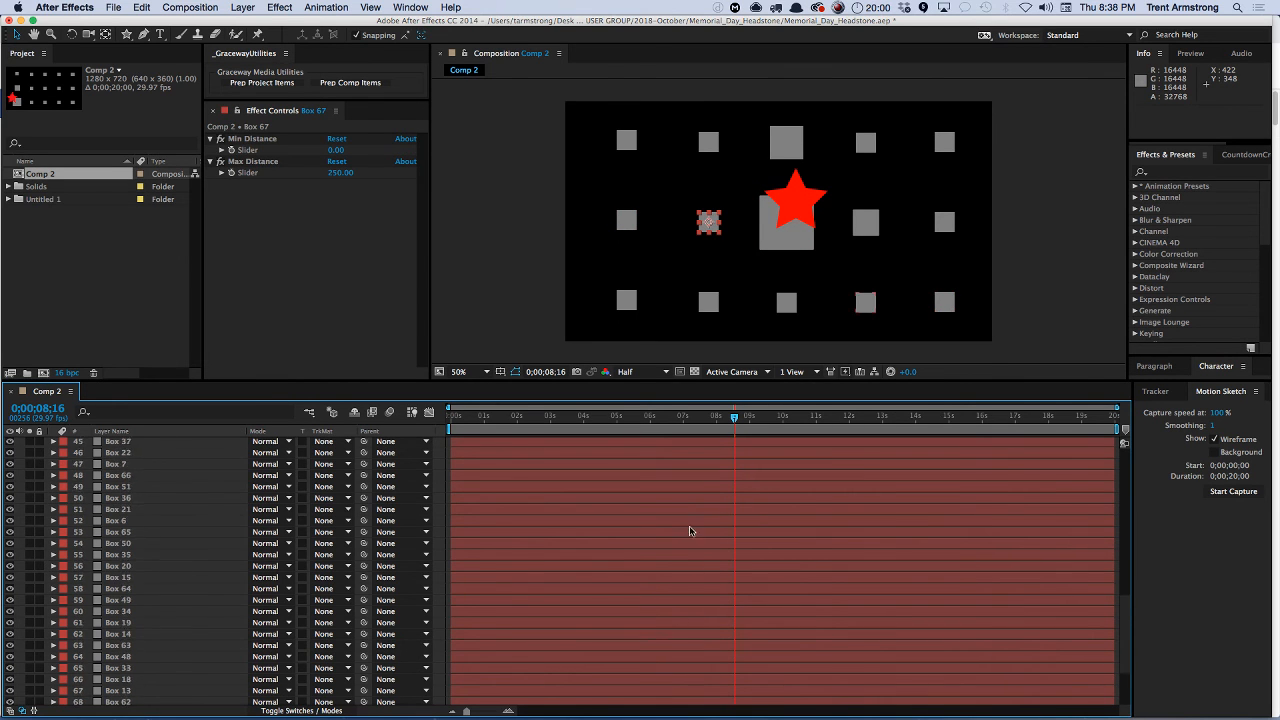
scroll(689, 530, up, 10)
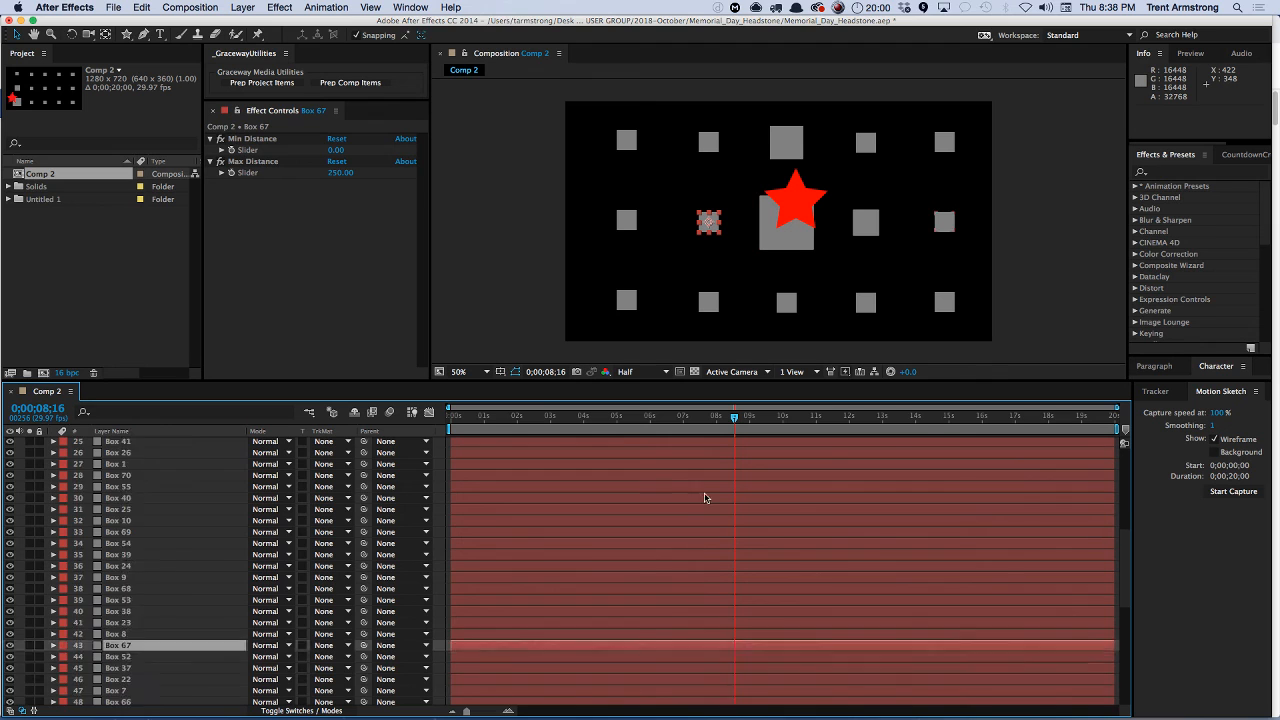
scroll(705, 497, up, 3)
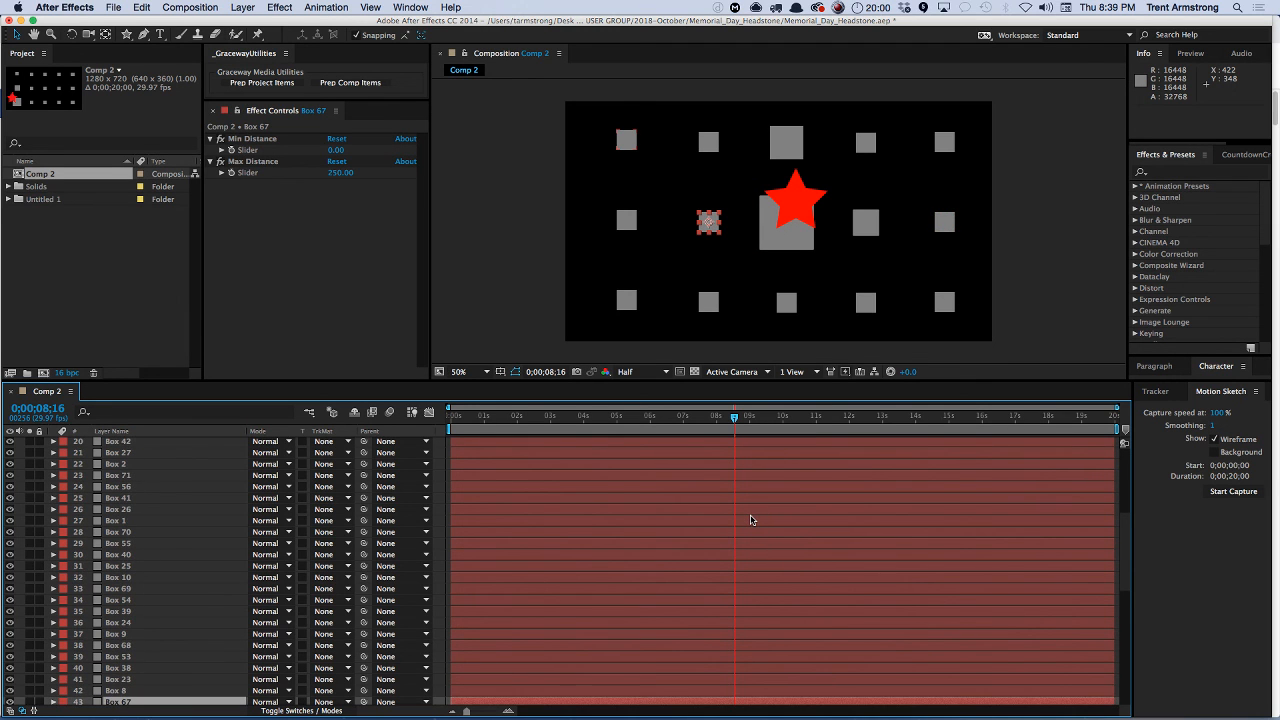
scroll(565, 497, down, 3)
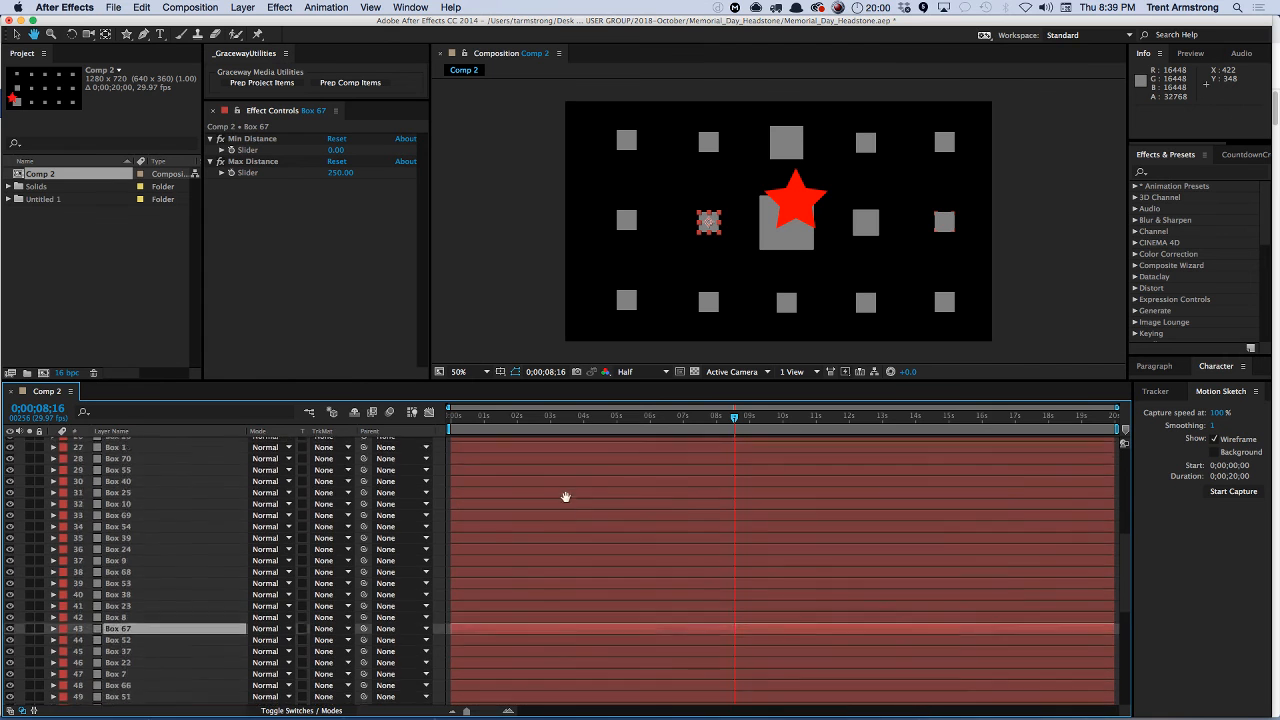
scroll(565, 497, down, 5)
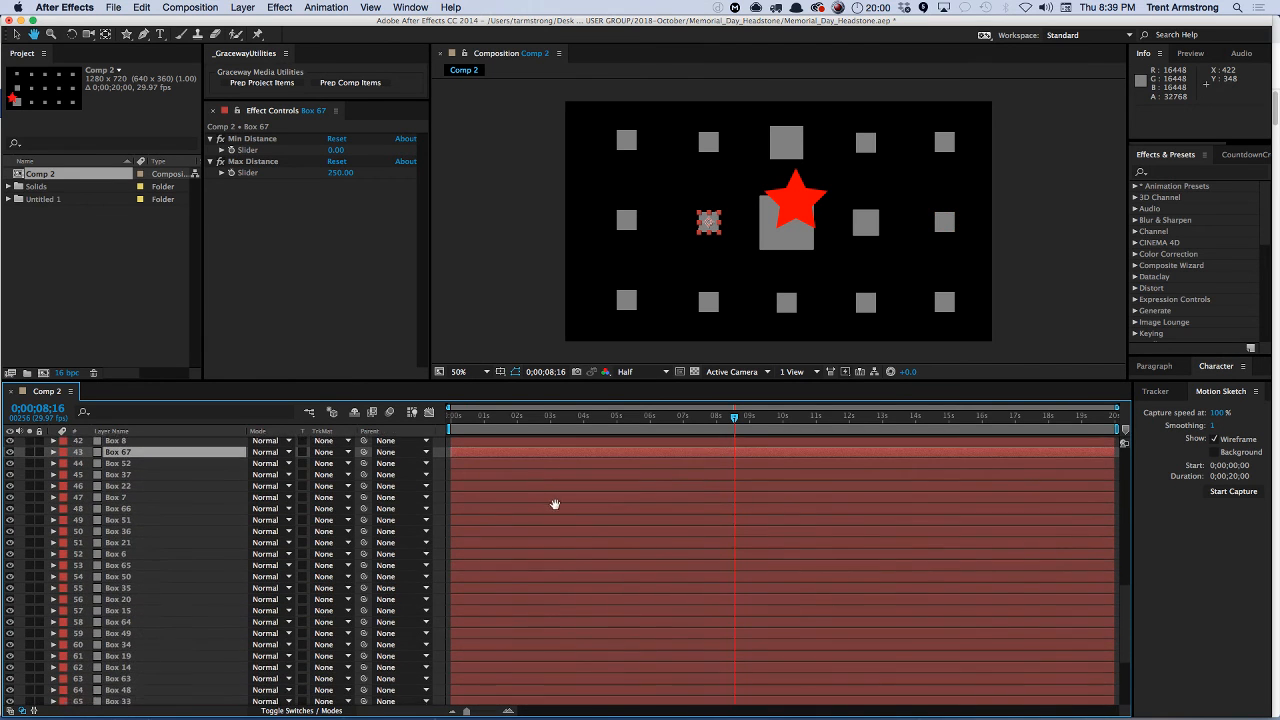
scroll(555, 504, up, 5)
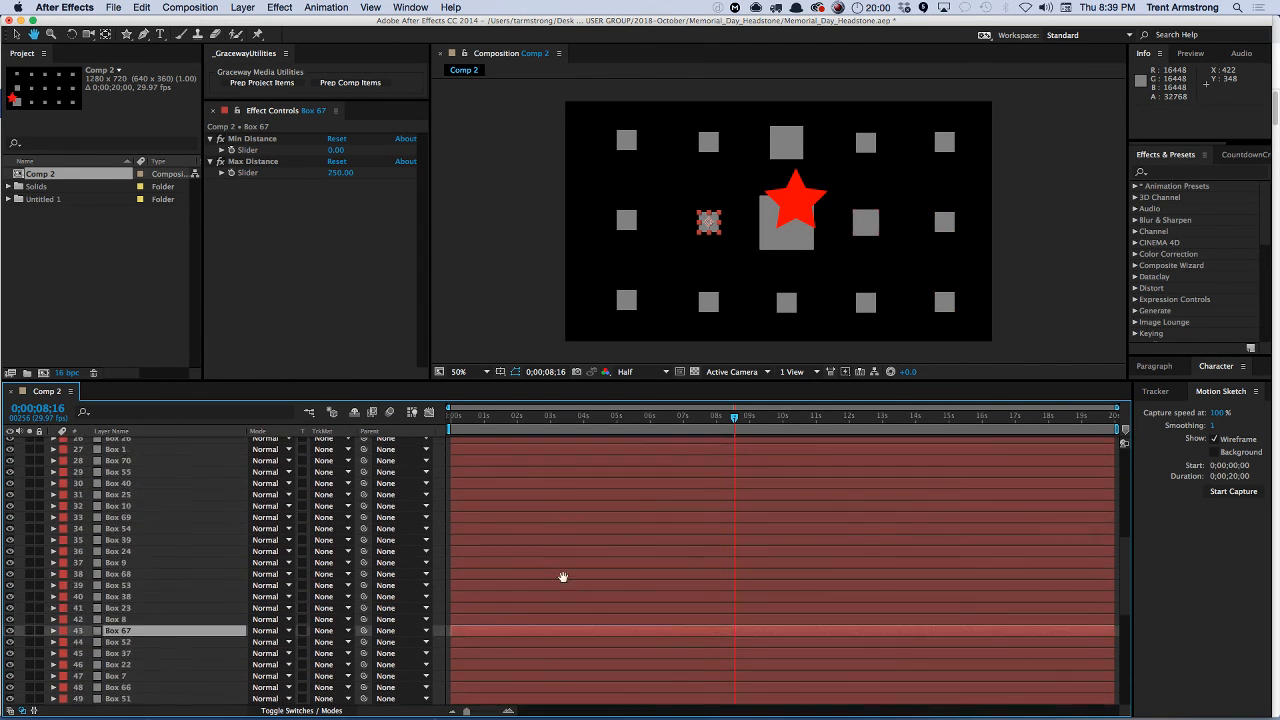
scroll(563, 577, up, 8)
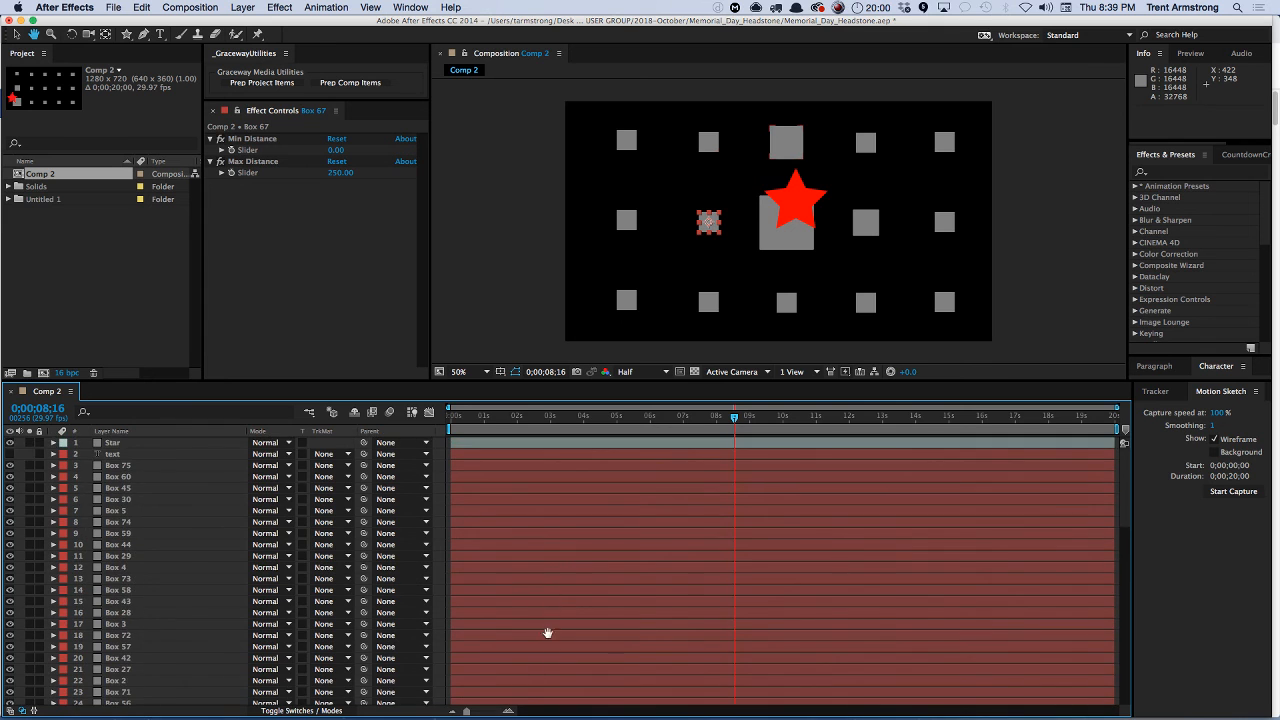
drag(548, 633, 562, 656)
- Undo all duplications of the Box layers and deselect them
key(v)
key(super+z)
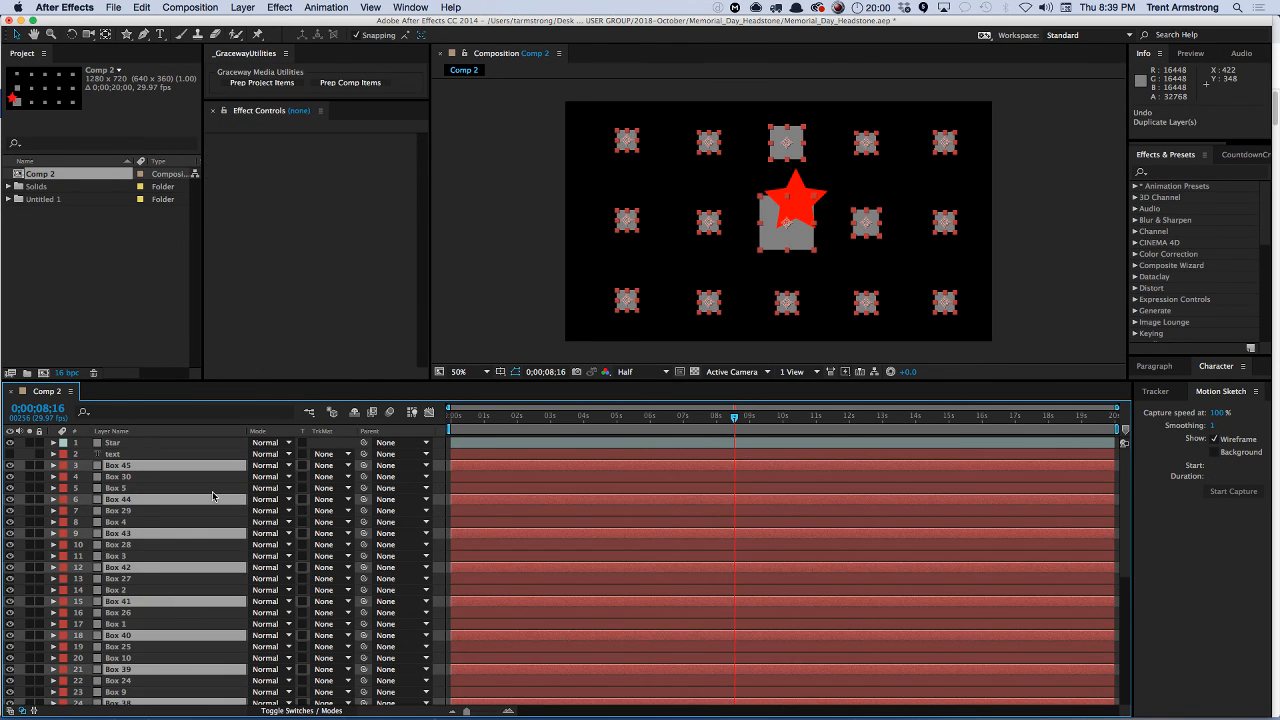
key(super+z)
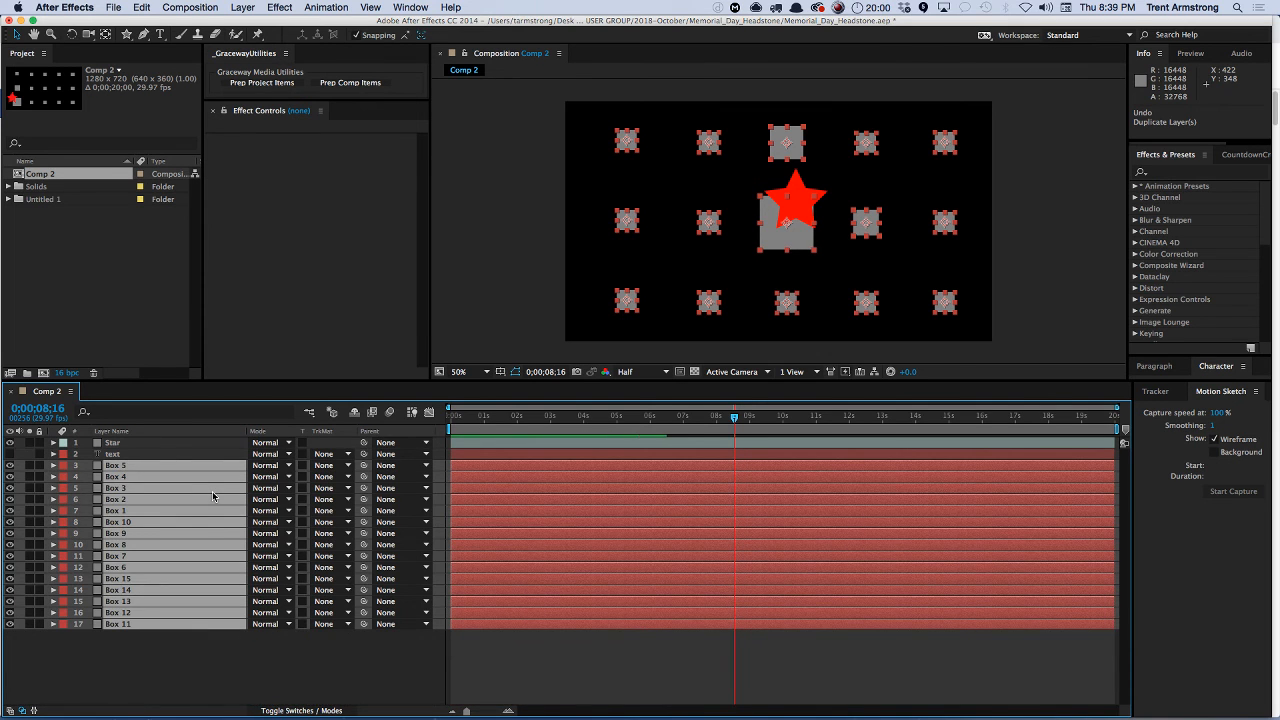
click(338, 652)
- Reveal the wiggle(1, 600) expression on the Star's Position and disable it
click(126, 445)
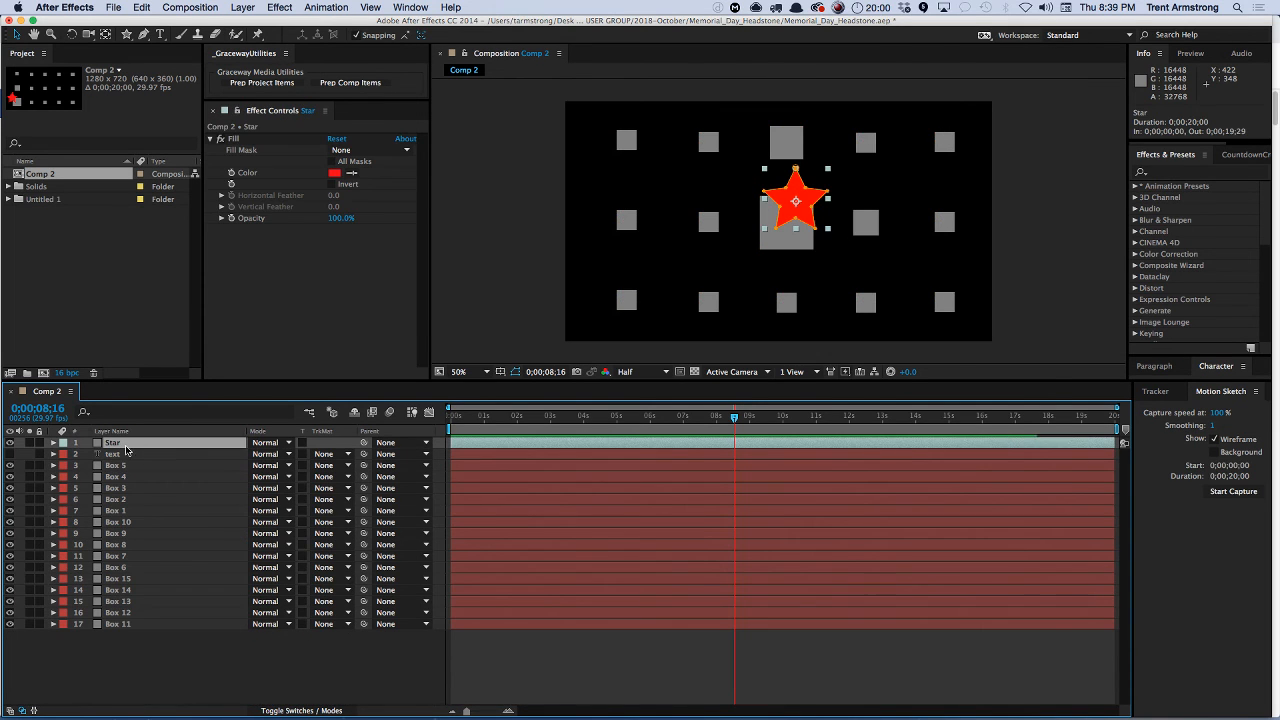
key(p)
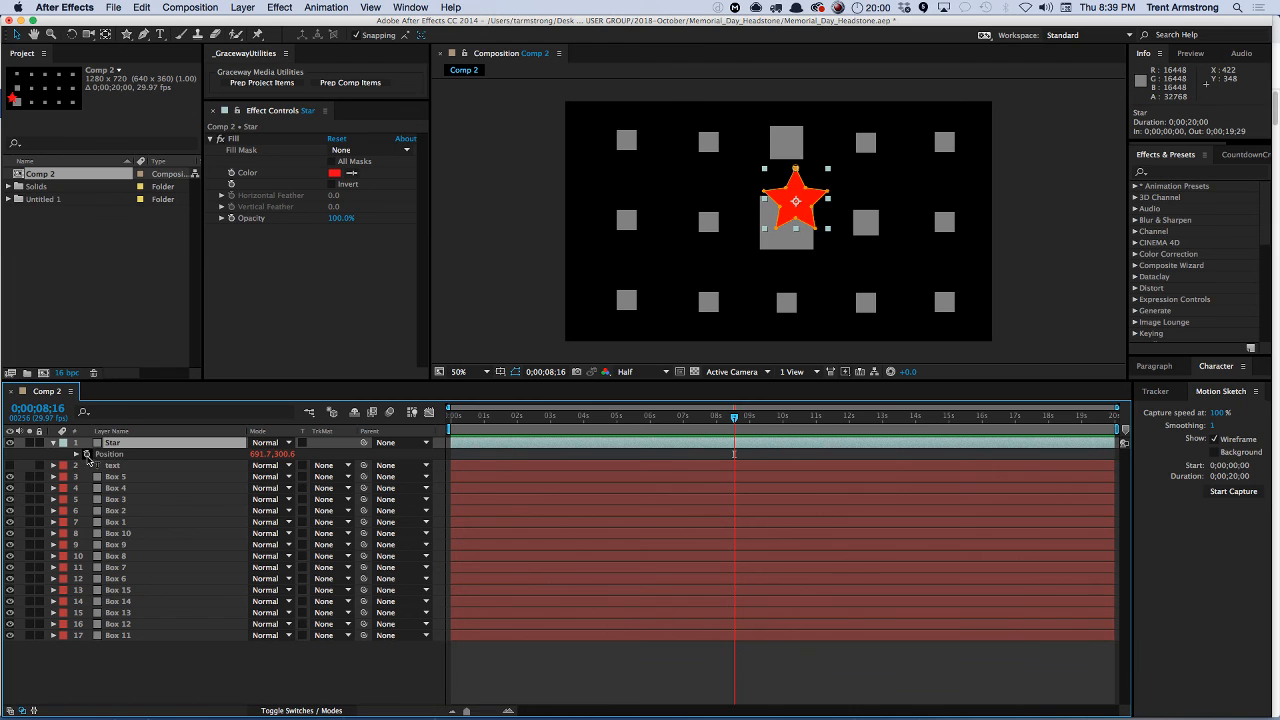
key(super+shift+a)
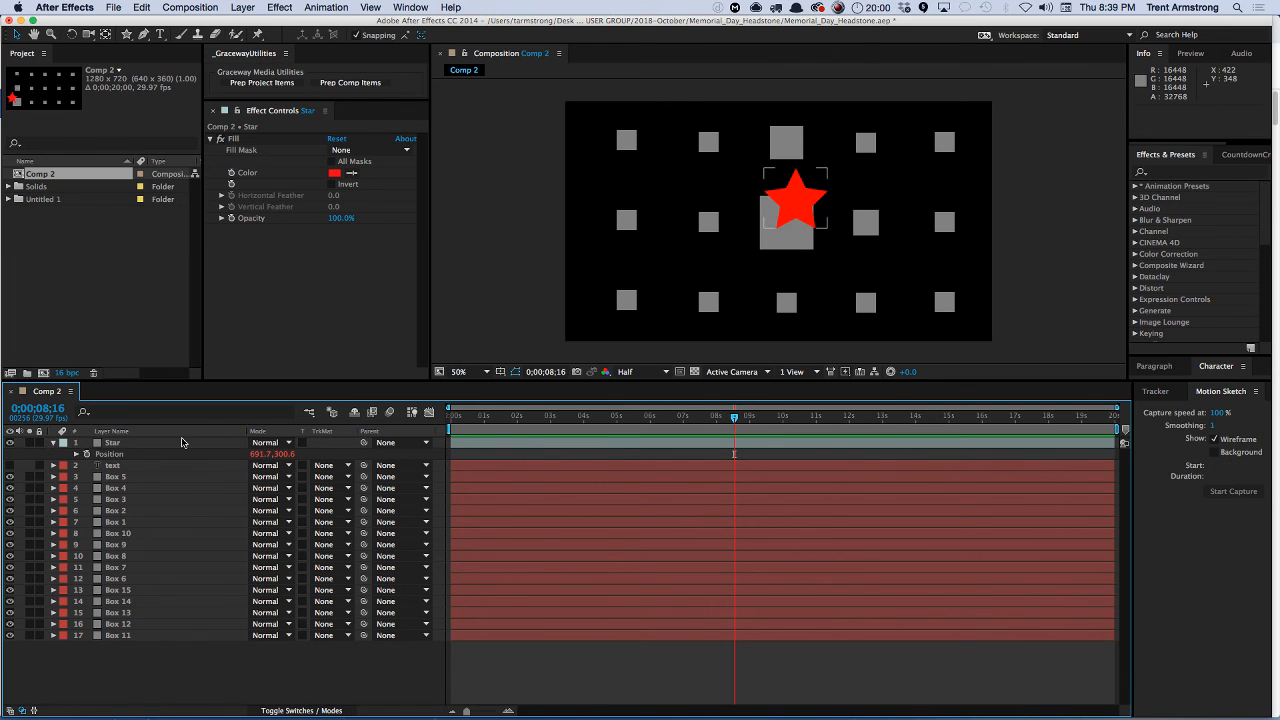
alt+click(86, 454)
text(wiggle(1, 600))
click(461, 309)
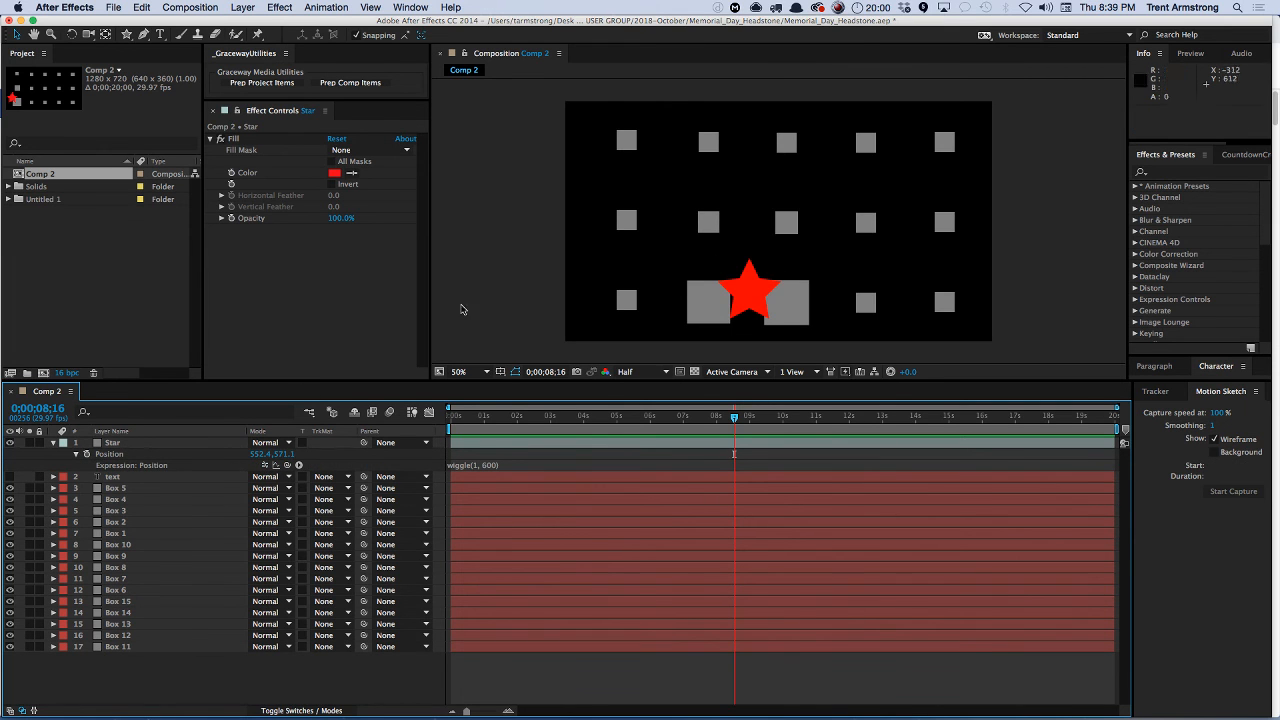
- Move the Star between the second and third boxes of the middle row, to position 512.4, 367.1
drag(749, 291, 825, 218)
mouse_move(733, 204)
mouse_down()
mouse_move(712, 232)
mouse_move(772, 198)
mouse_move(668, 210)
mouse_move(722, 218)
mouse_move(826, 190)
mouse_move(872, 247)
mouse_move(718, 268)
mouse_move(676, 254)
mouse_move(722, 194)
mouse_move(818, 186)
mouse_move(876, 197)
mouse_move(883, 211)
mouse_move(749, 206)
mouse_move(700, 229)
mouse_move(820, 203)
mouse_move(777, 227)
mouse_move(736, 223)
mouse_up()
click(109, 263)
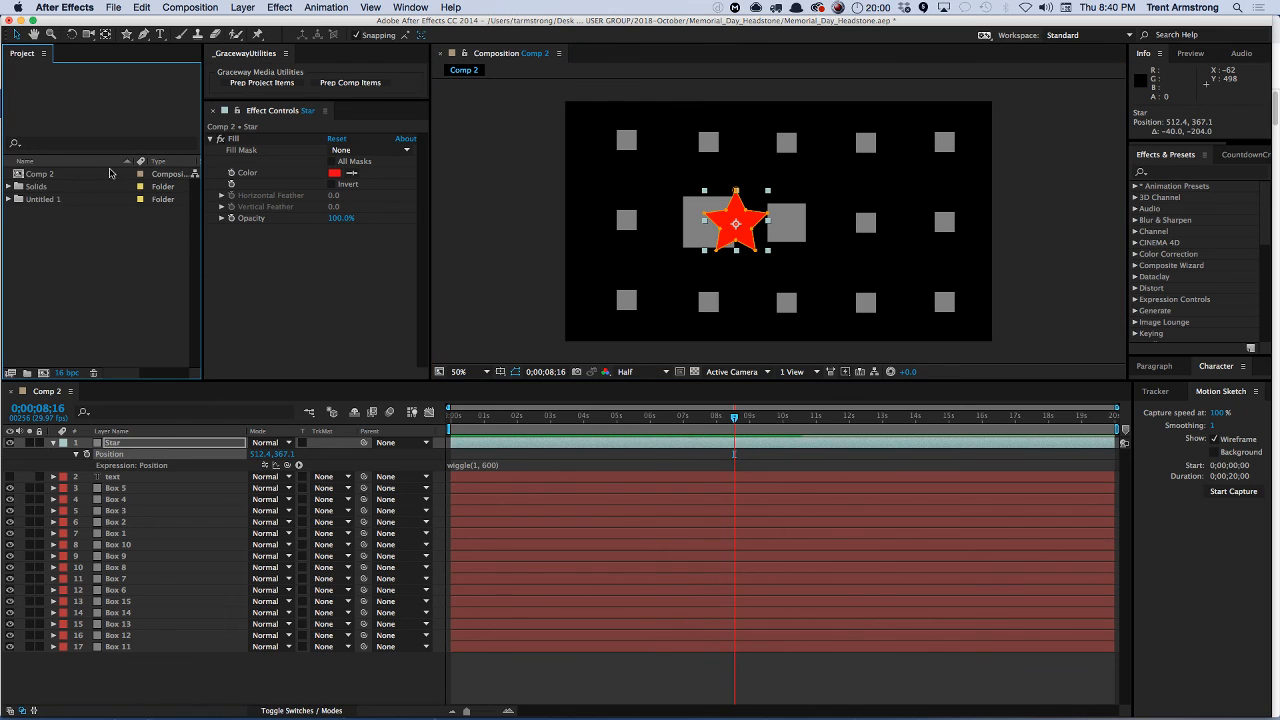
- Rename the Comp 2 composition as Dynamic Scale
click(43, 178)
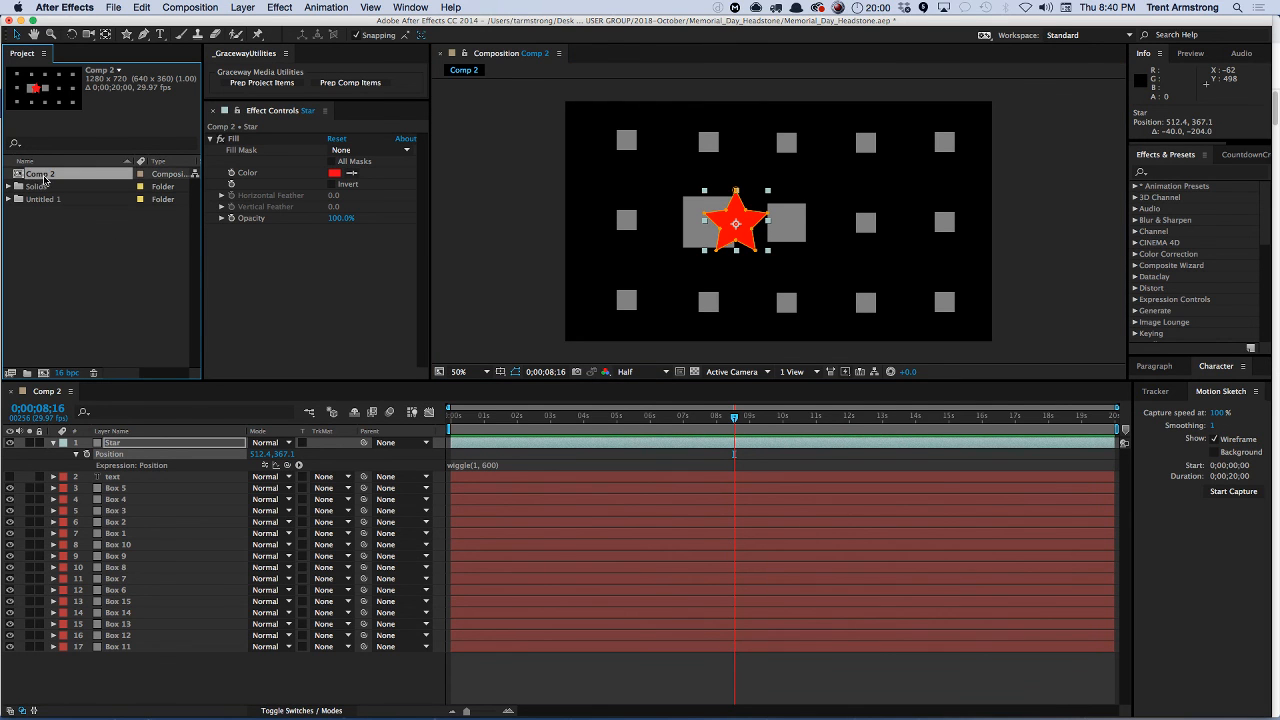
key(Return)
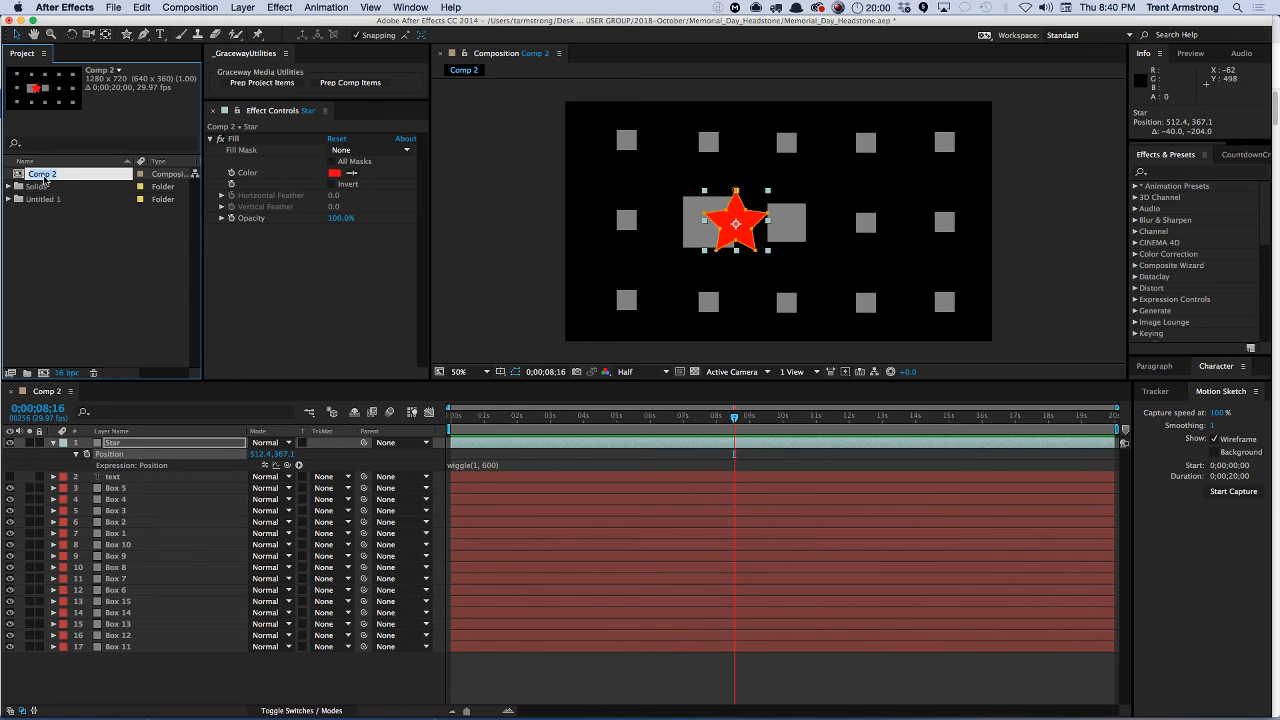
text(S)
text(Dynamic)
key(Return)
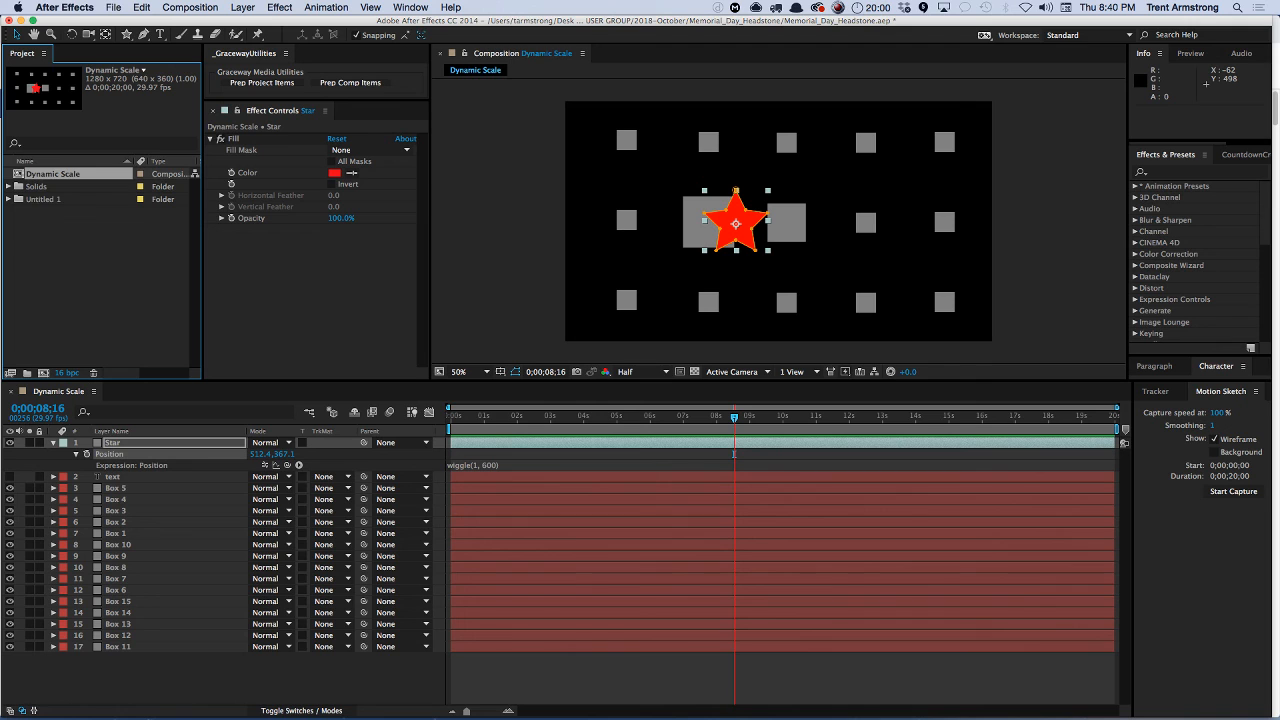
- Duplicate the Dynamic Scale composition, rename the copy as Dynamic TimeRemap, and open it
key(super+d)
key(Return)
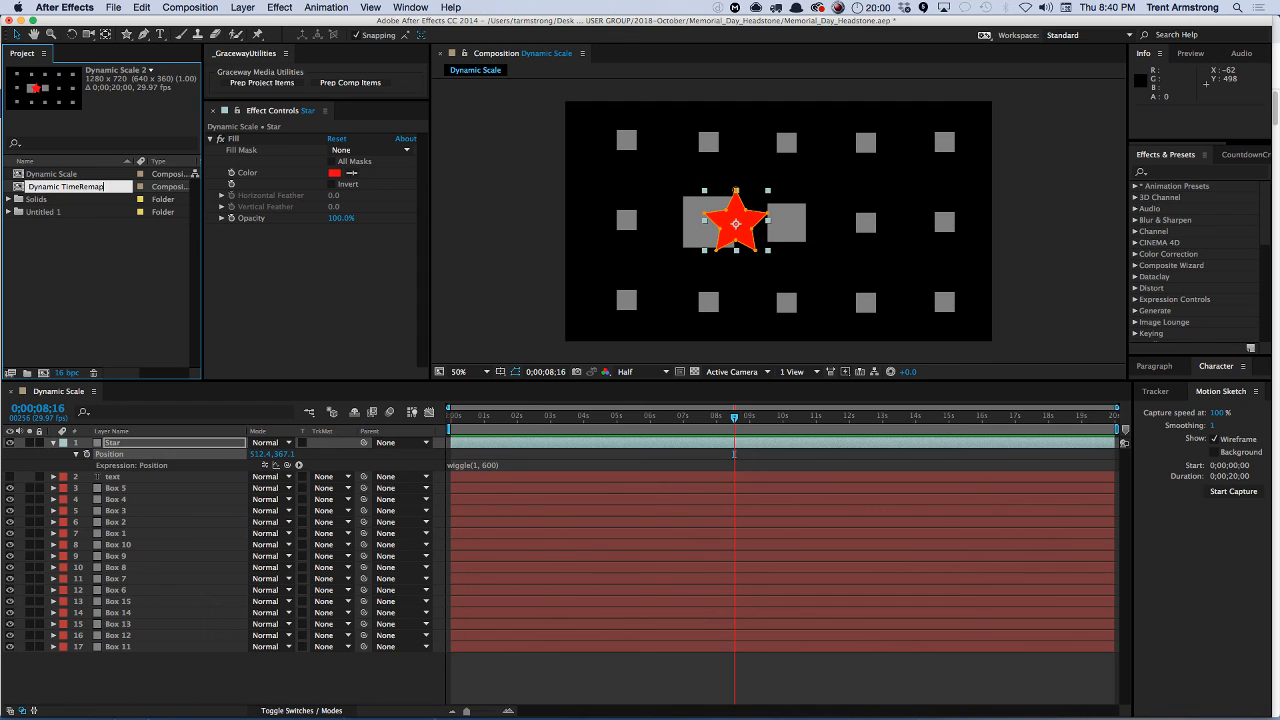
key(Return)
double_click(65, 187)
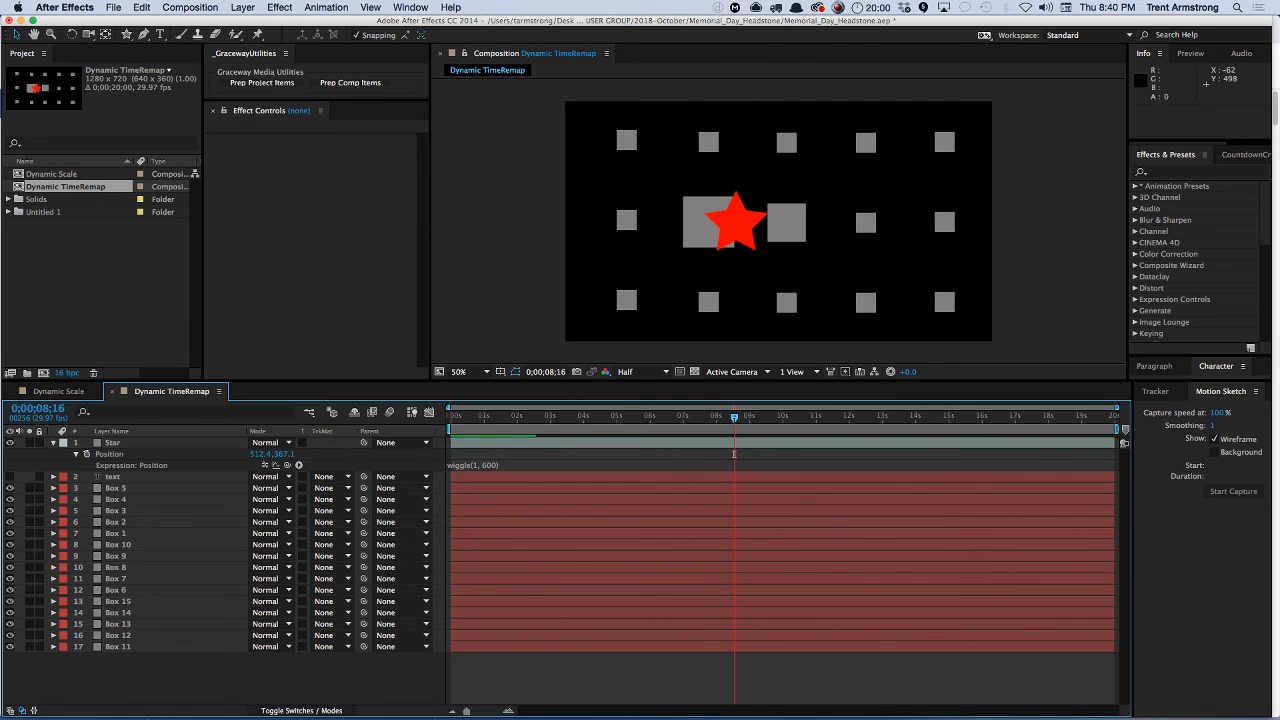
- Delete all Box layers except Box 1, keeping the Star and text layers
click(131, 499)
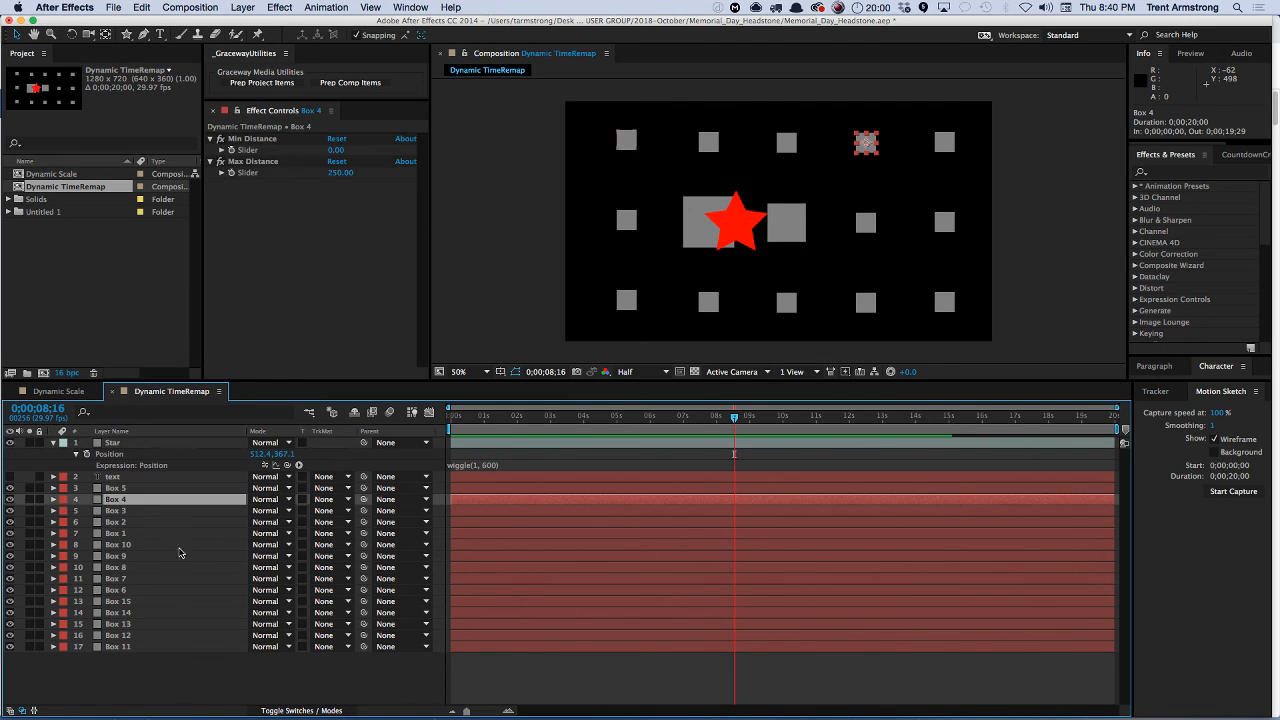
click(145, 488)
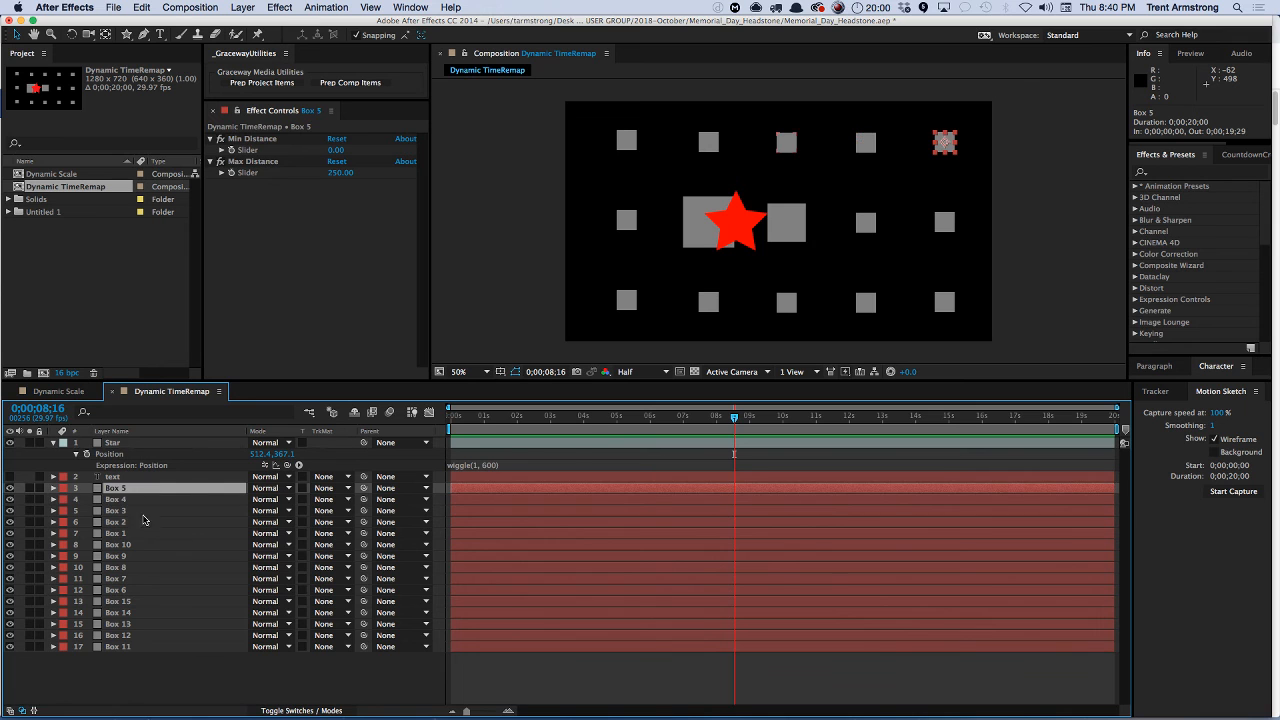
shift+click(143, 522)
key(Delete)
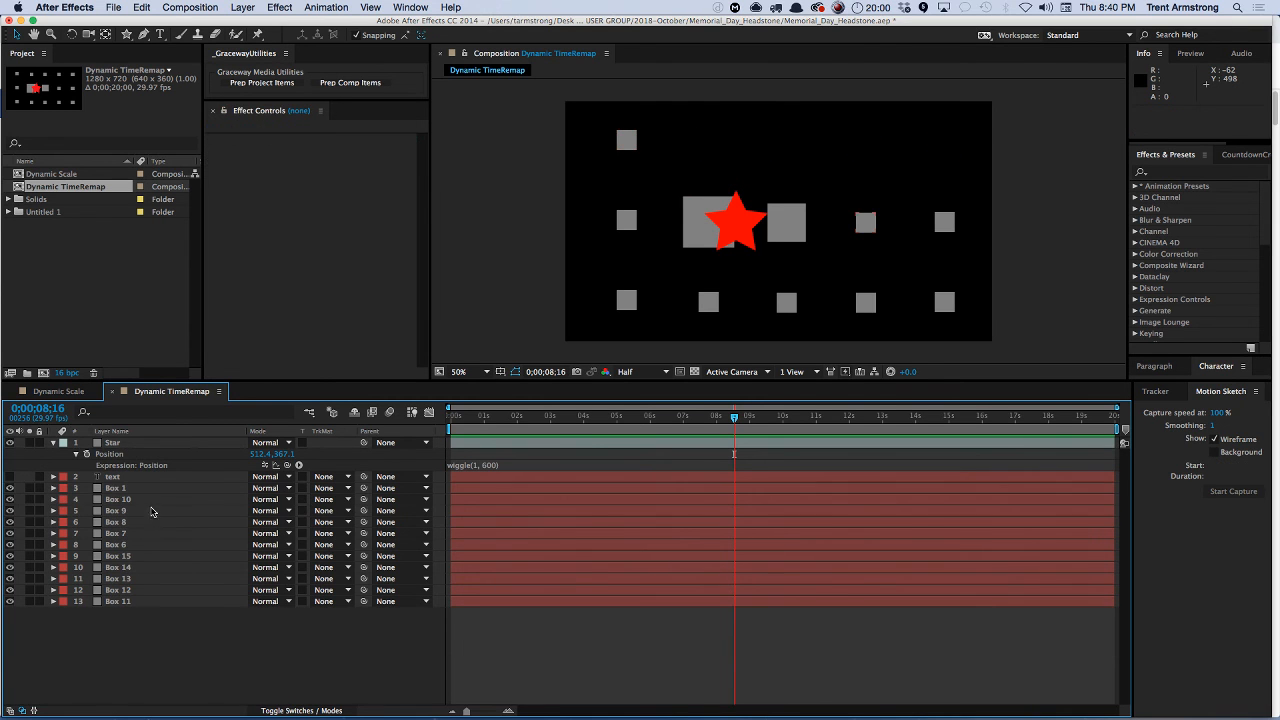
click(150, 500)
shift+click(150, 601)
key(Delete)
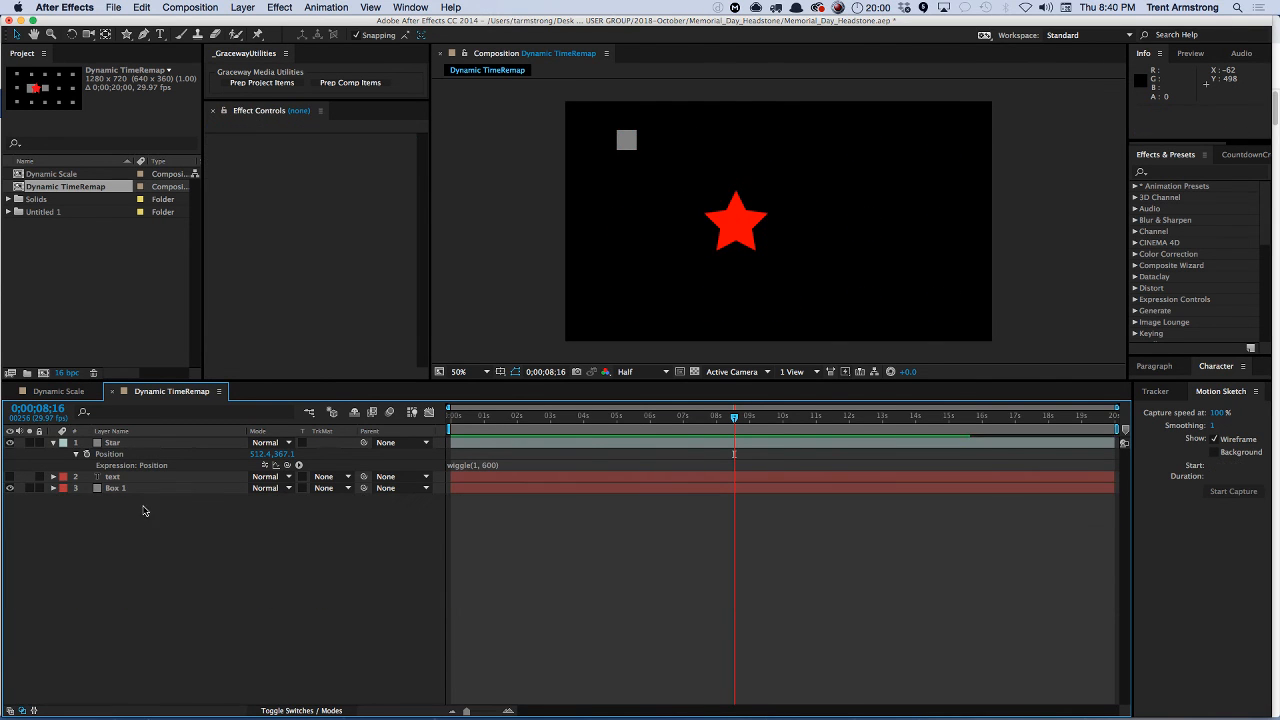
- Move Box 1 just below the Star, to position 612.0, 534.0
click(137, 489)
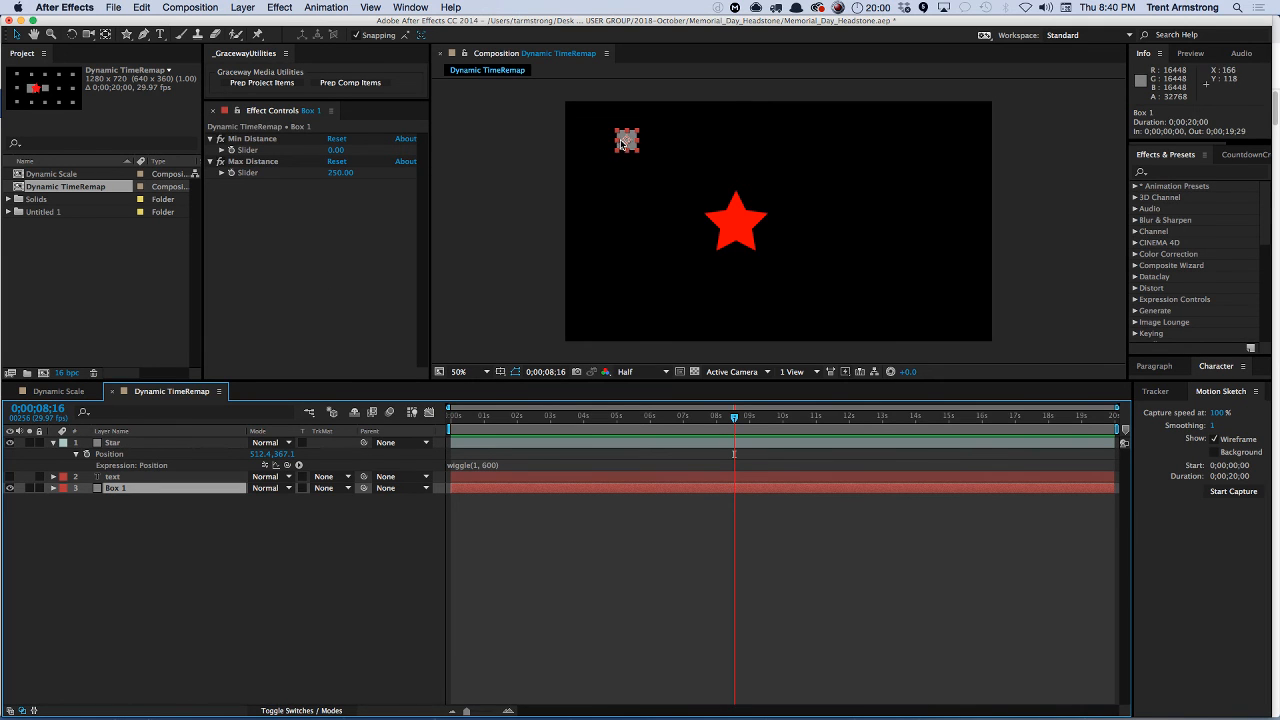
click(626, 141)
drag(628, 143, 769, 280)
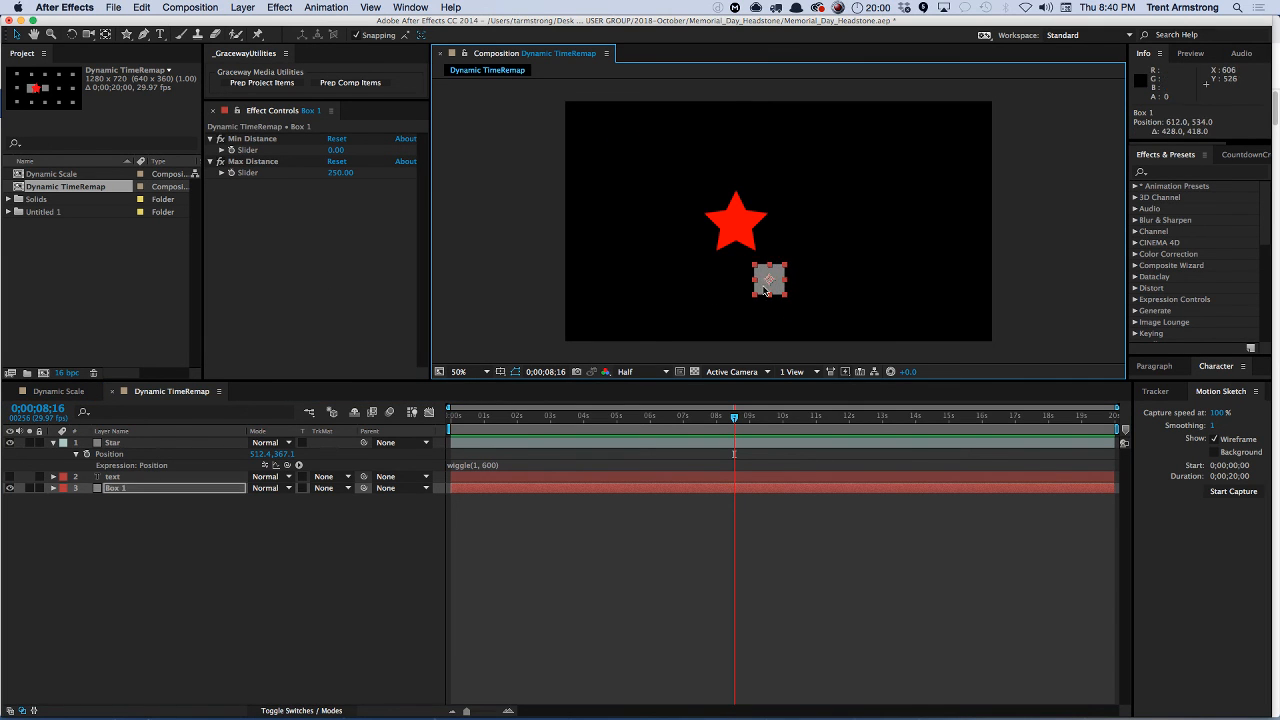
- Remove the Scale expression from Box 1 and shift the box to position 616.0, 548.0
key(s)
click(76, 500)
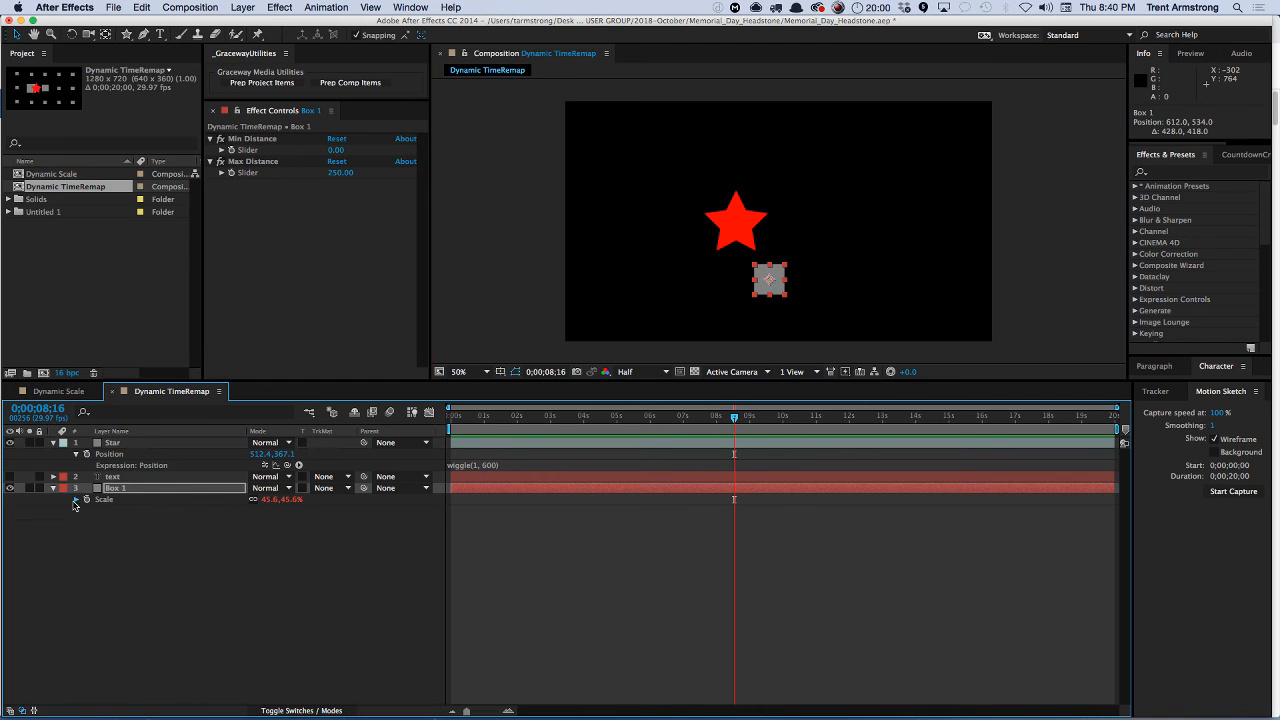
click(541, 512)
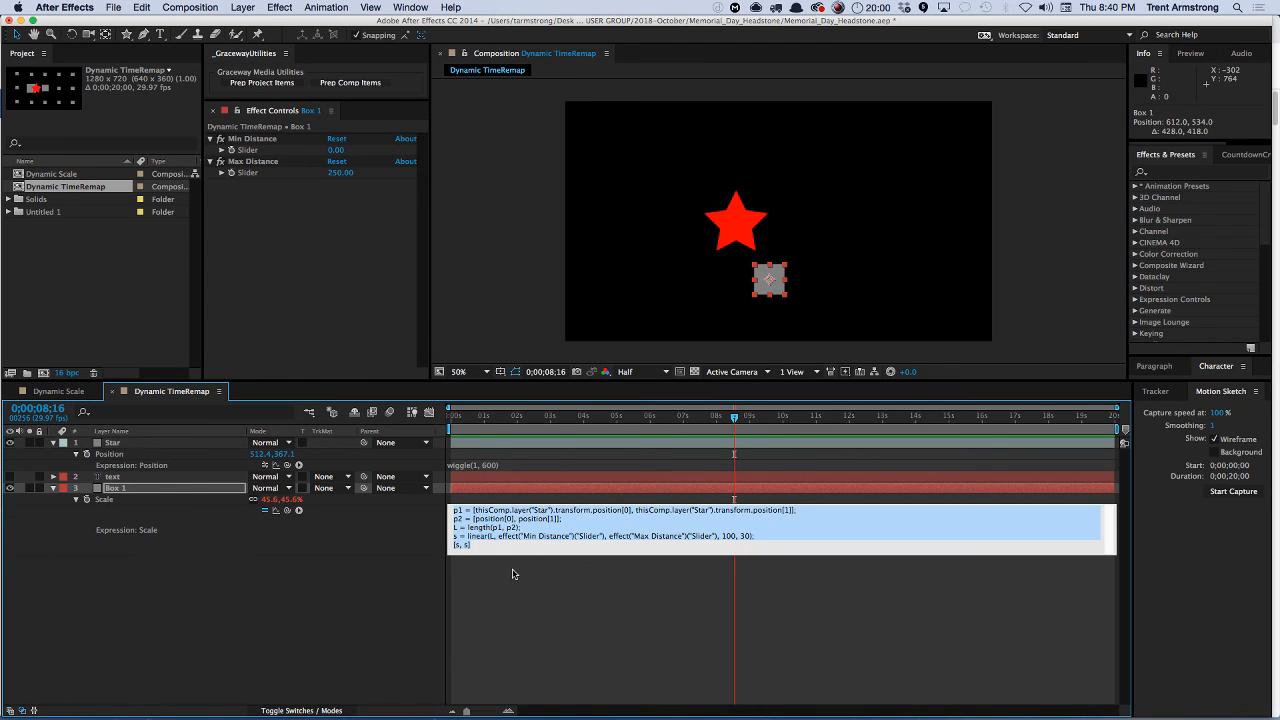
key(BackSpace)
click(282, 588)
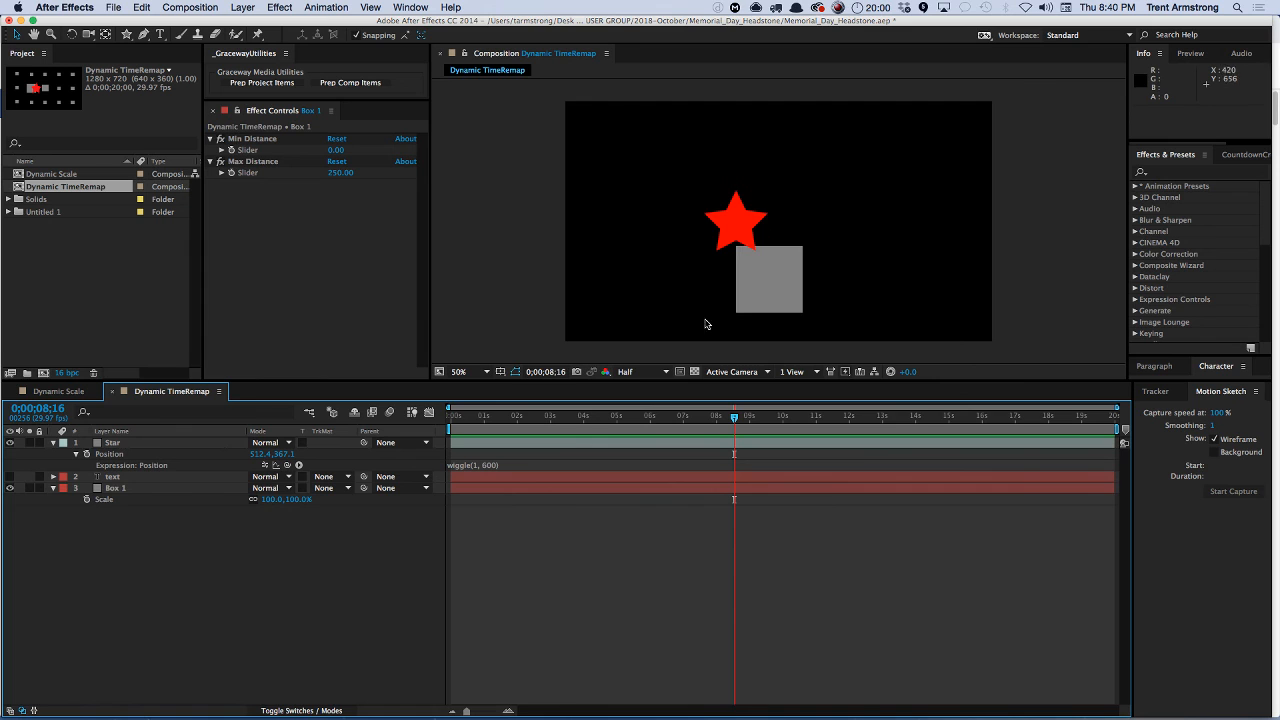
click(771, 287)
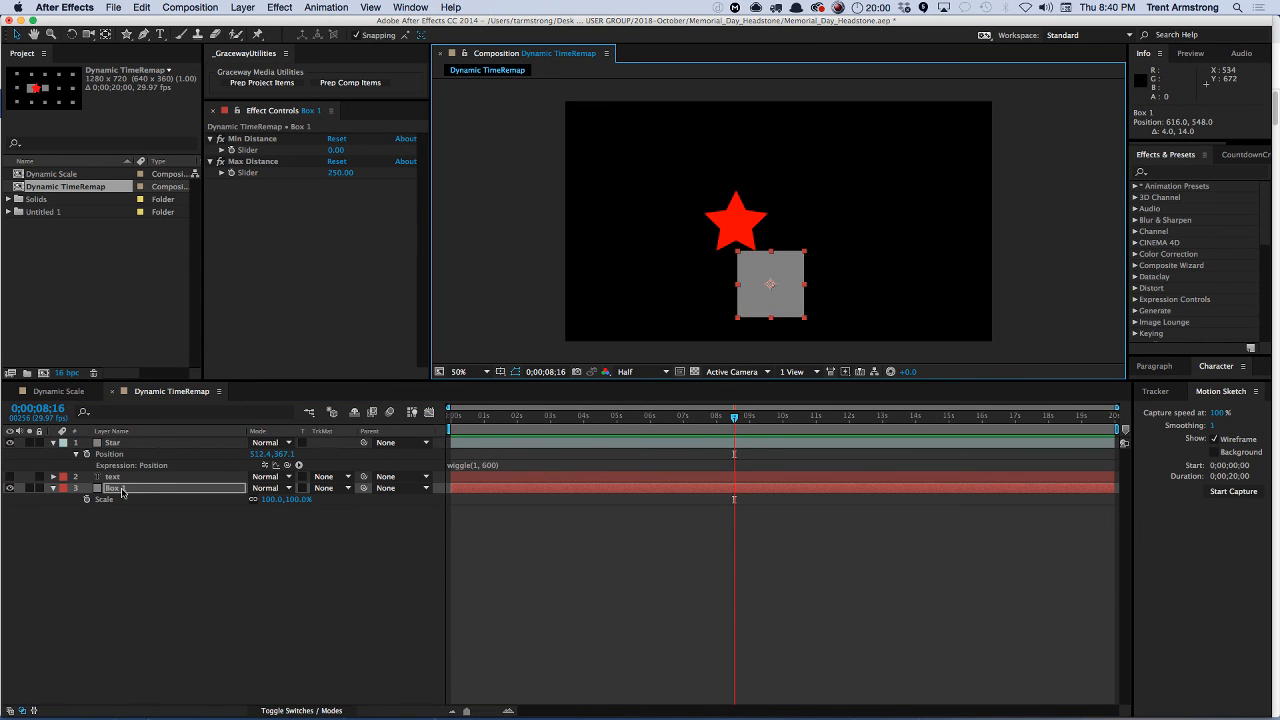
- Pre-compose Box 1 as Animation precomp, moving all attributes into the new composition and opening it
key(super+shift+c)
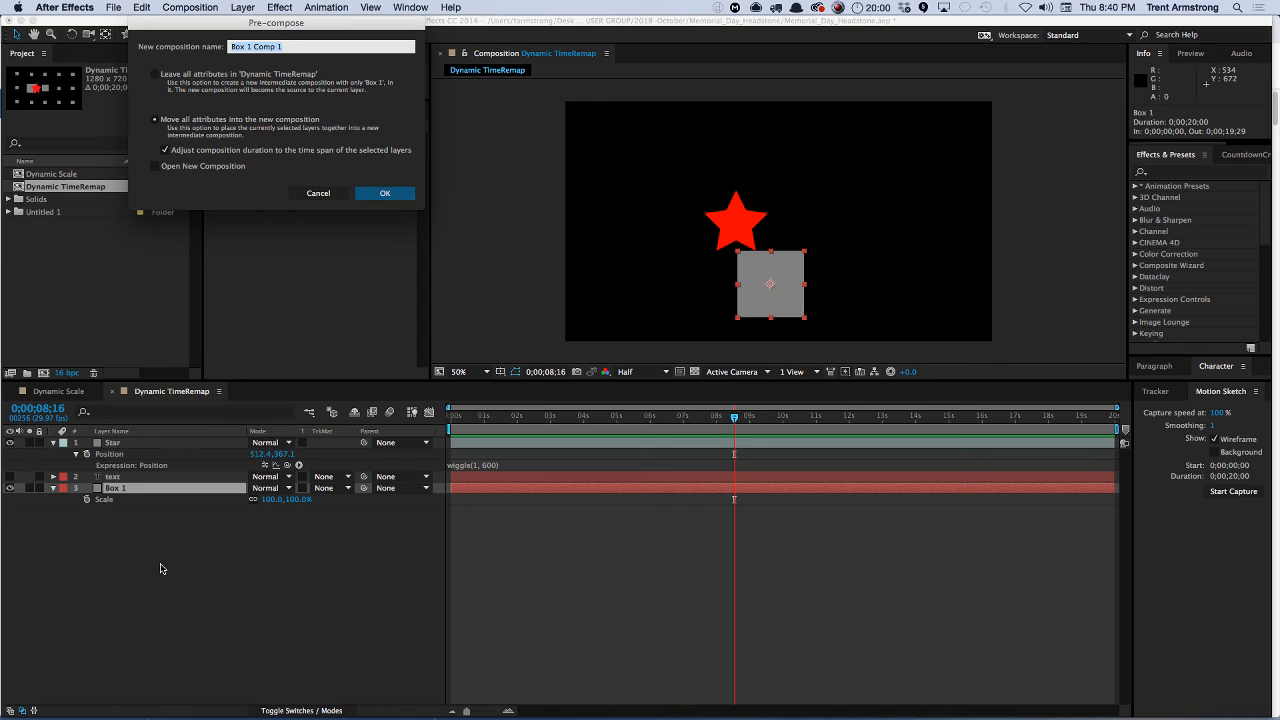
text(Animation precomp)
click(155, 166)
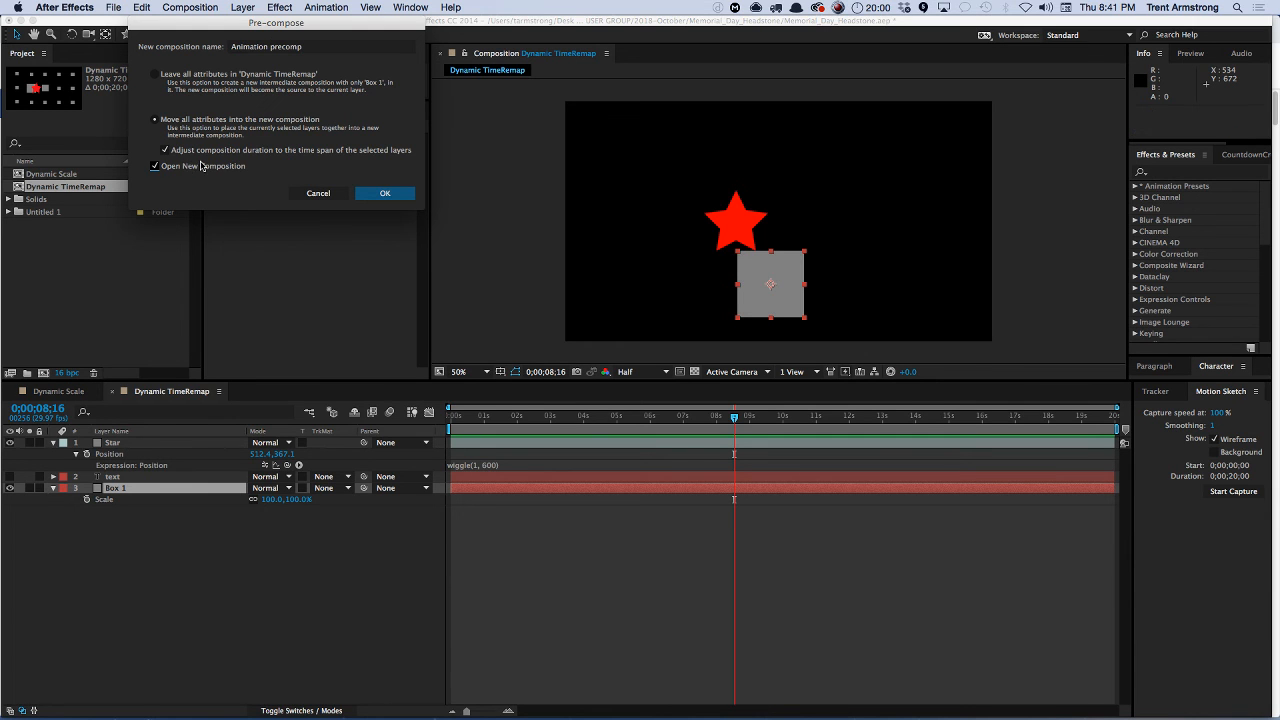
key(Return)
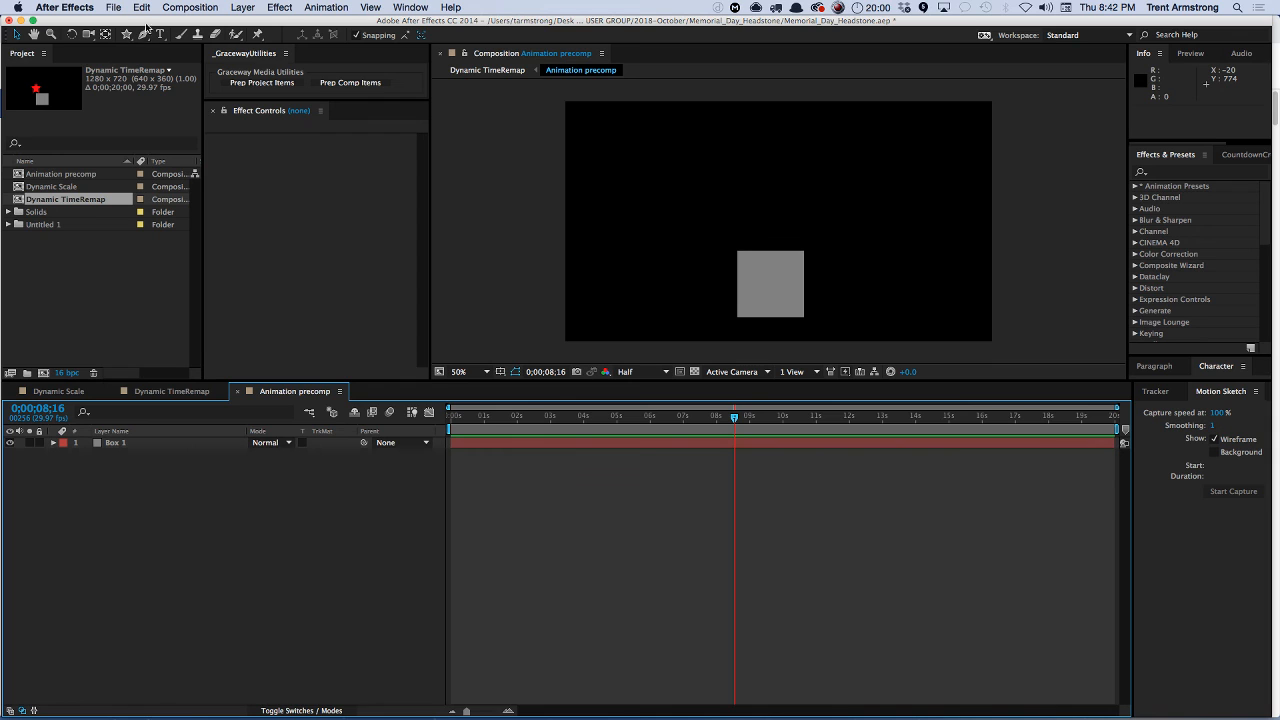
- With the Pen tool and a solid purple fill, draw a closed L-shaped claw along the box's left and bottom edges
click(144, 34)
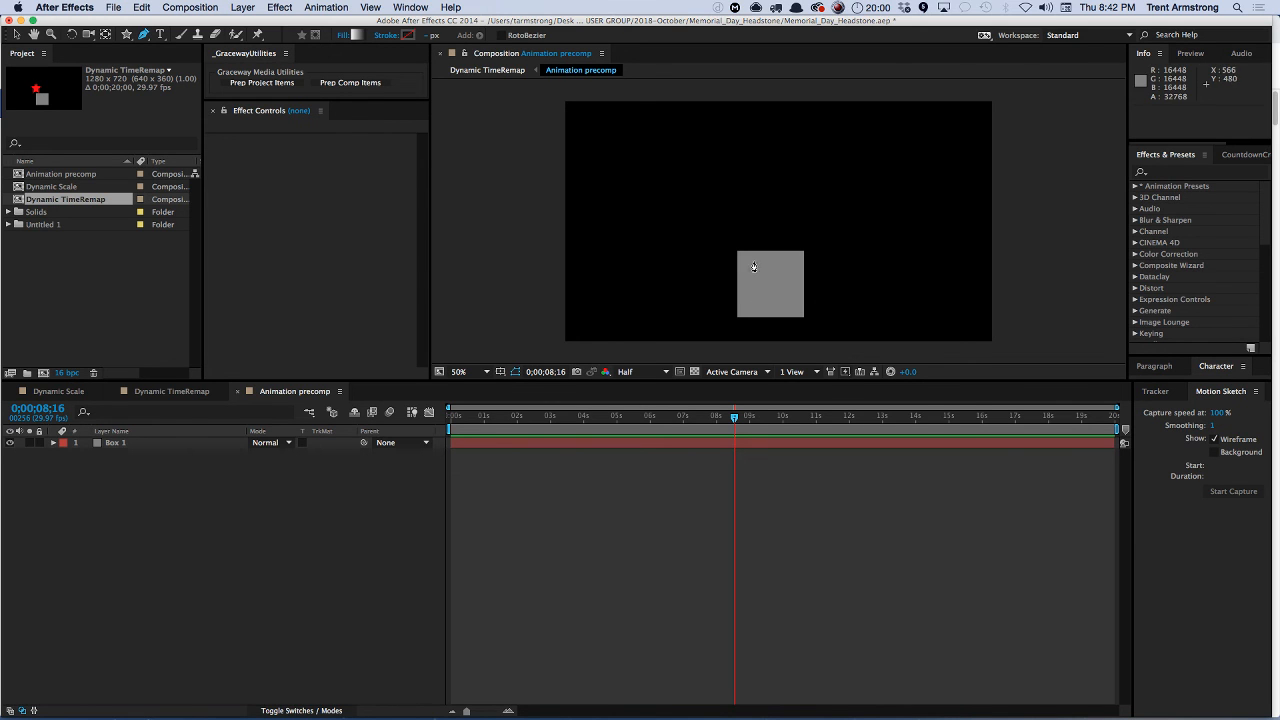
alt+click(358, 36)
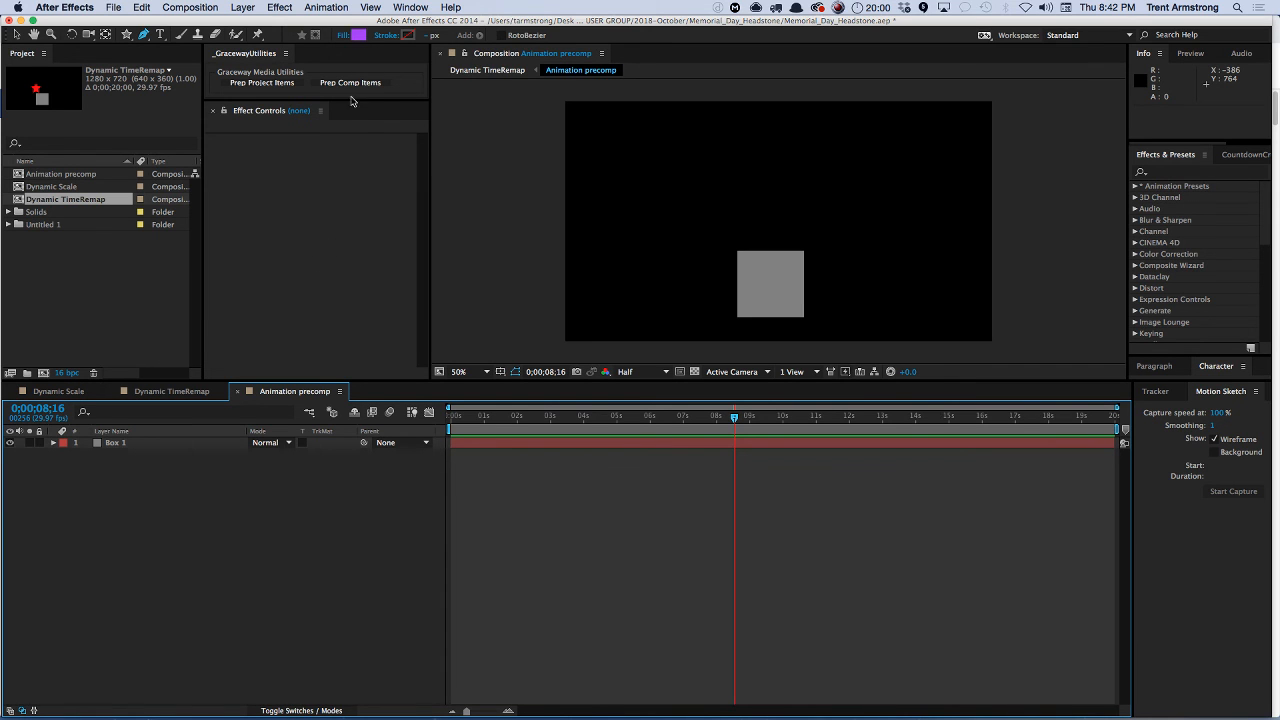
click(737, 253)
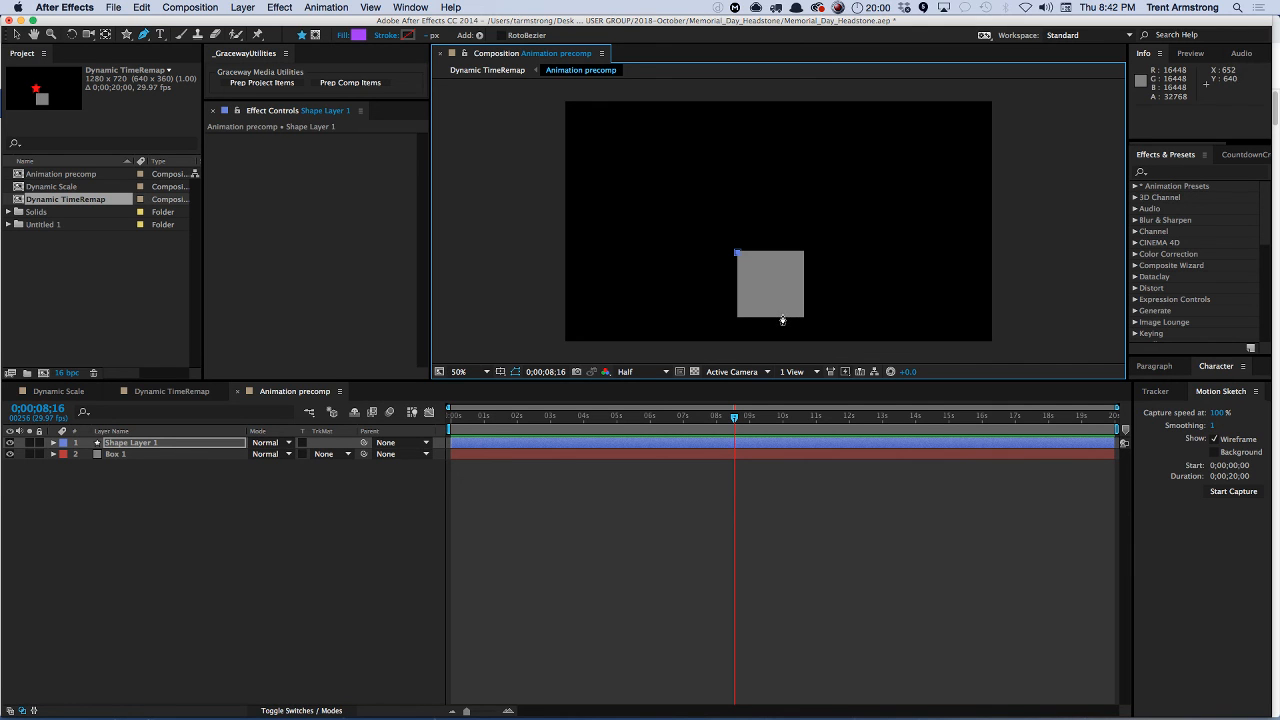
drag(763, 303, 781, 315)
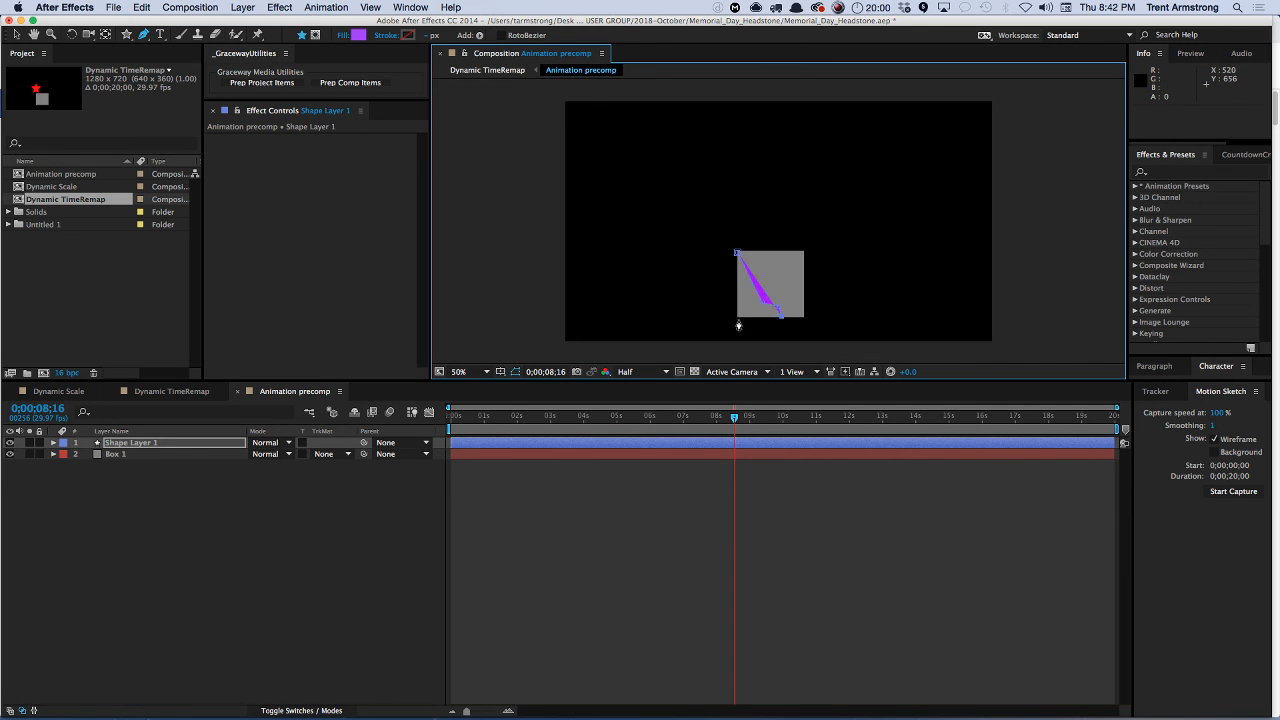
click(740, 320)
click(731, 309)
click(726, 254)
click(737, 252)
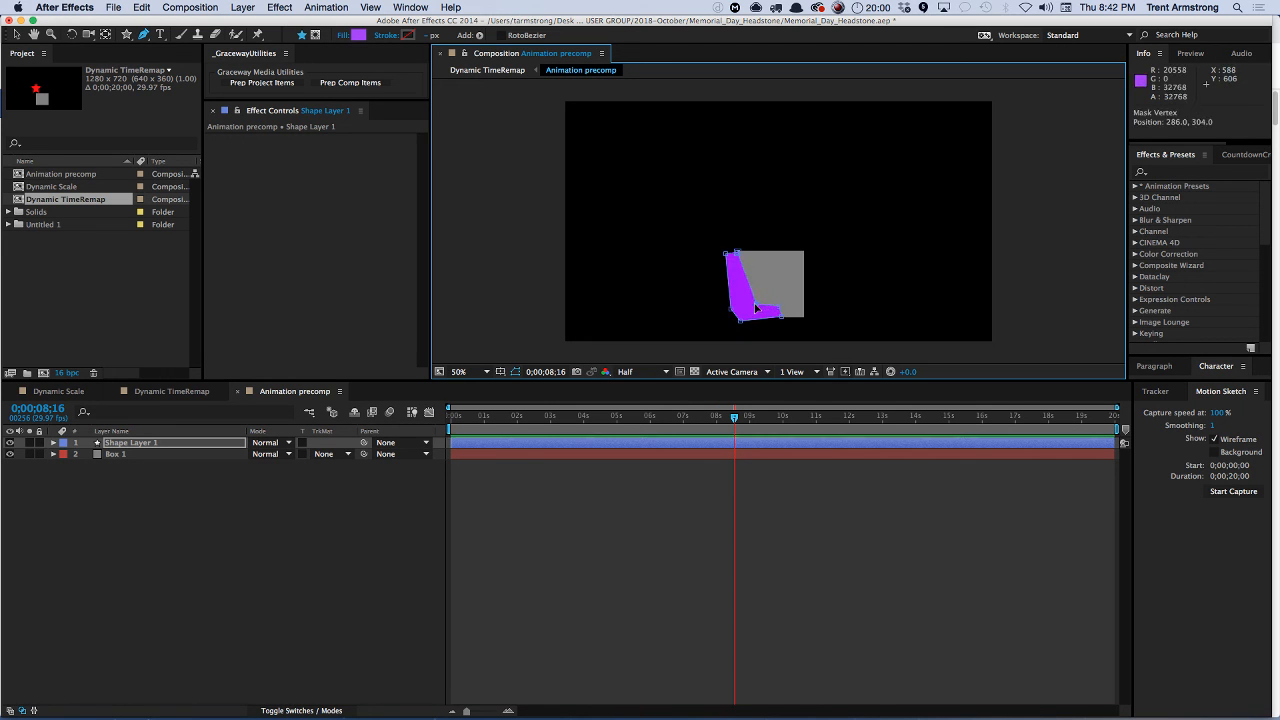
- Move the claw shape's anchor point onto its lower arm, near the bottom centre of the box
click(144, 444)
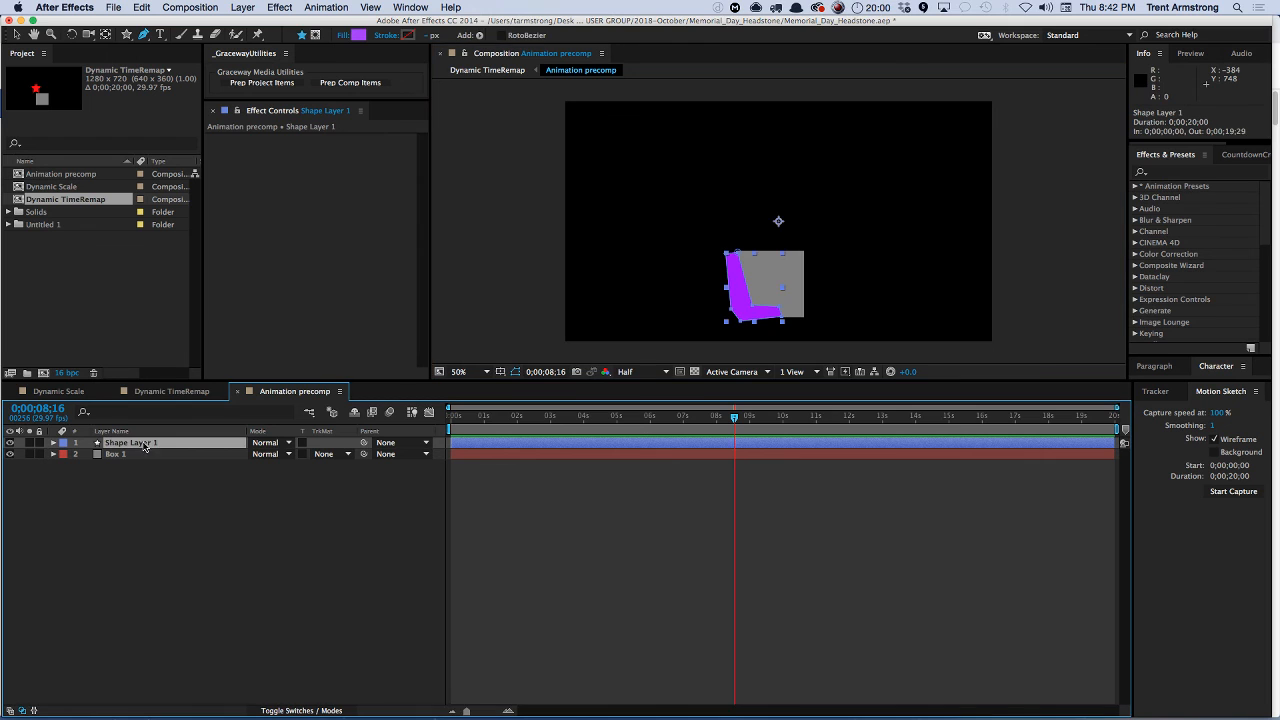
key(y)
drag(778, 221, 771, 311)
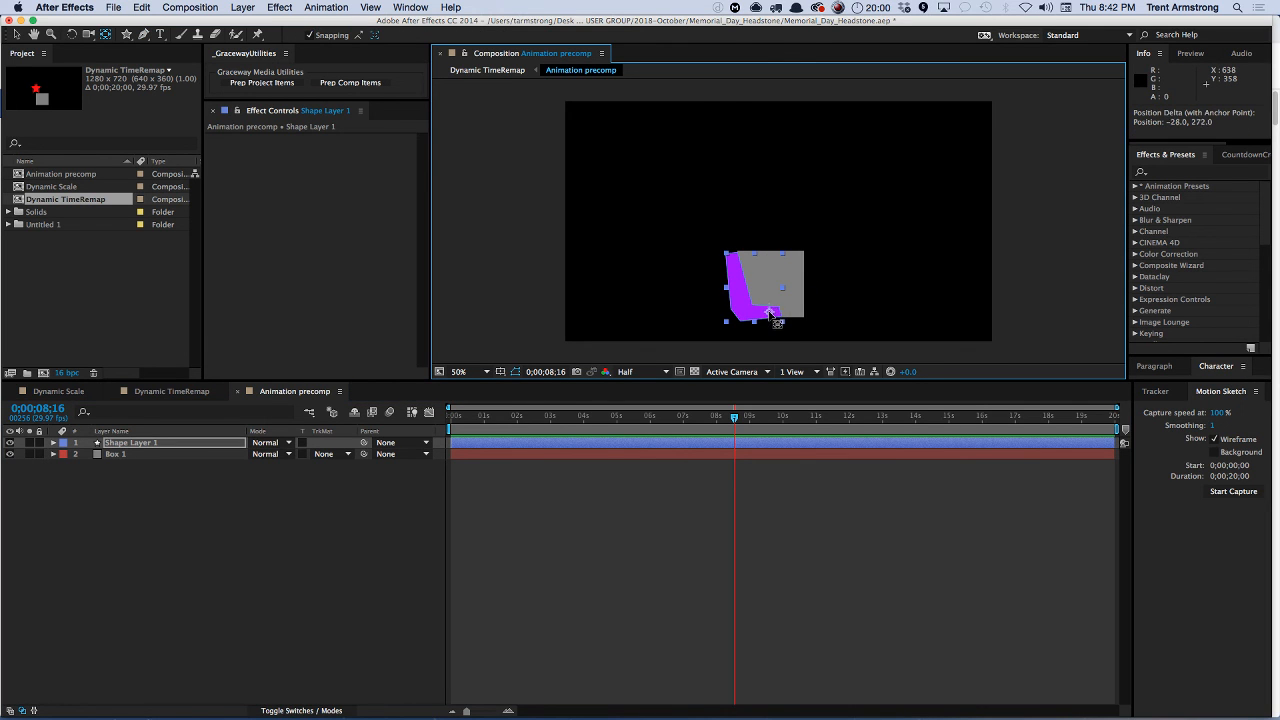
- Duplicate the claw shape layer and mirror the copy by setting its horizontal scale to -100%
click(122, 445)
key(super+d)
key(s)
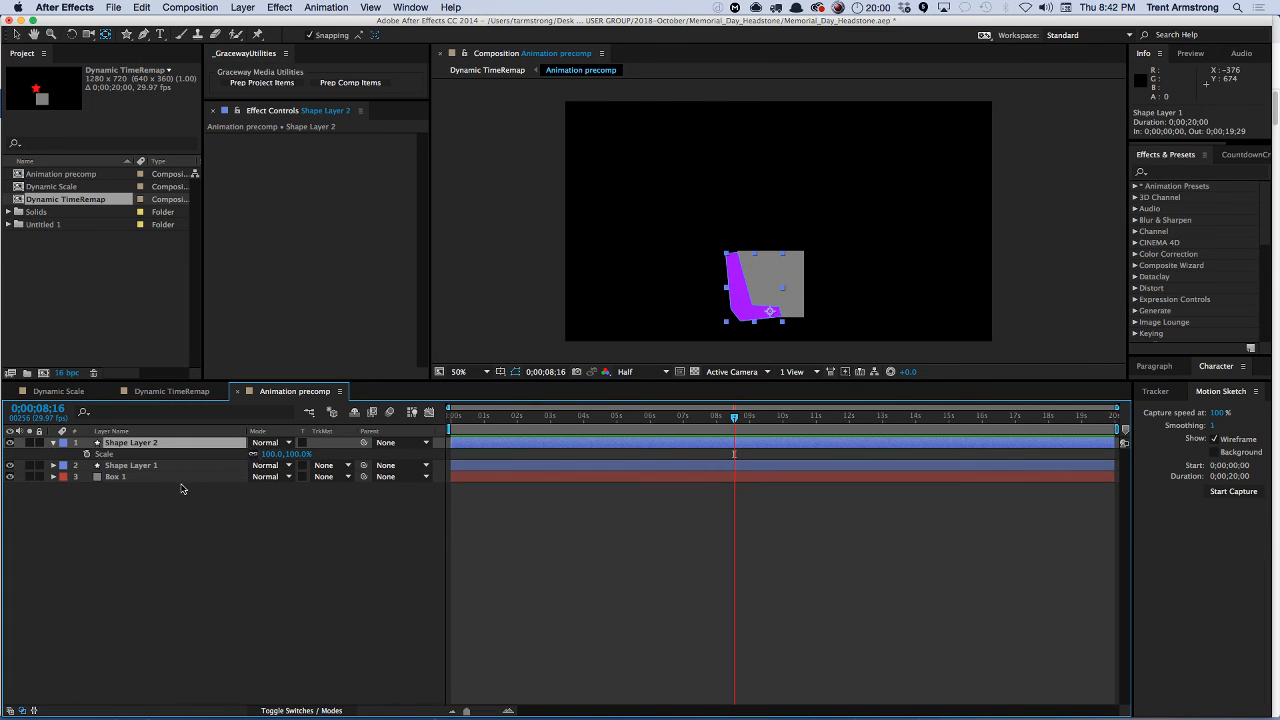
click(270, 453)
text(-100)
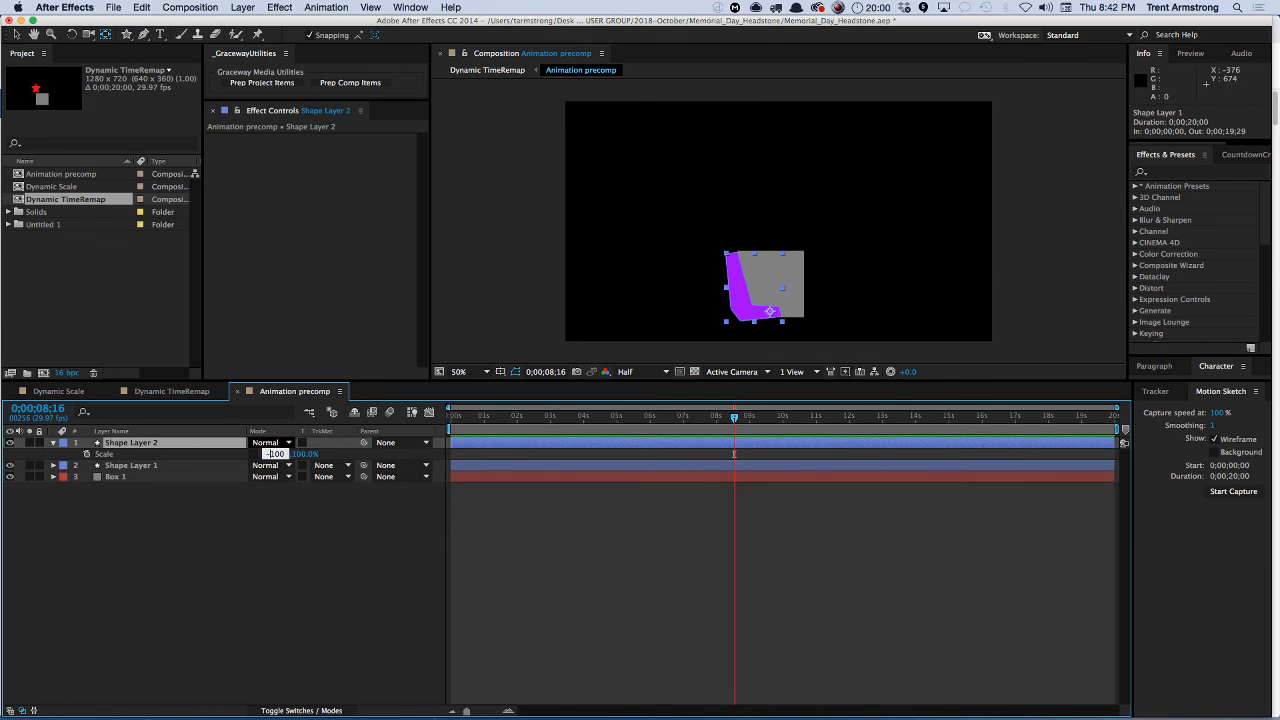
key(Return)
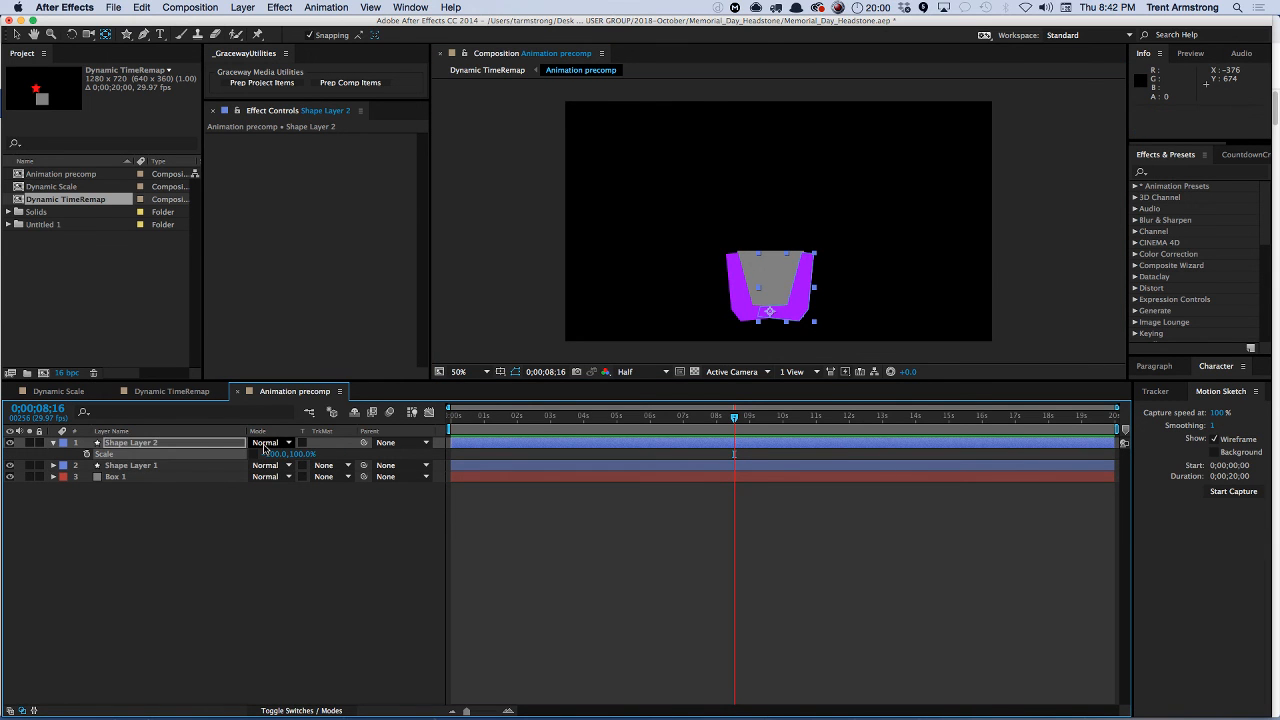
- Darken the mirrored claw's fill color to 7F00CA
click(146, 442)
click(465, 35)
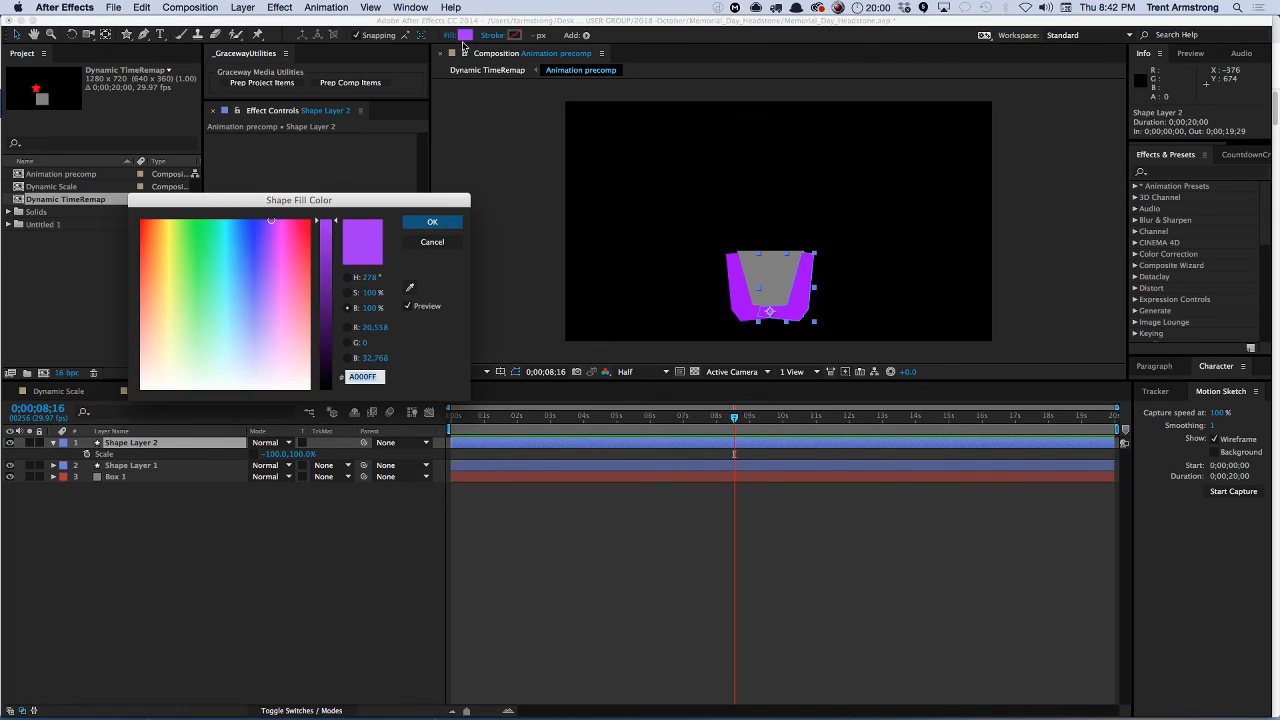
drag(326, 237, 326, 255)
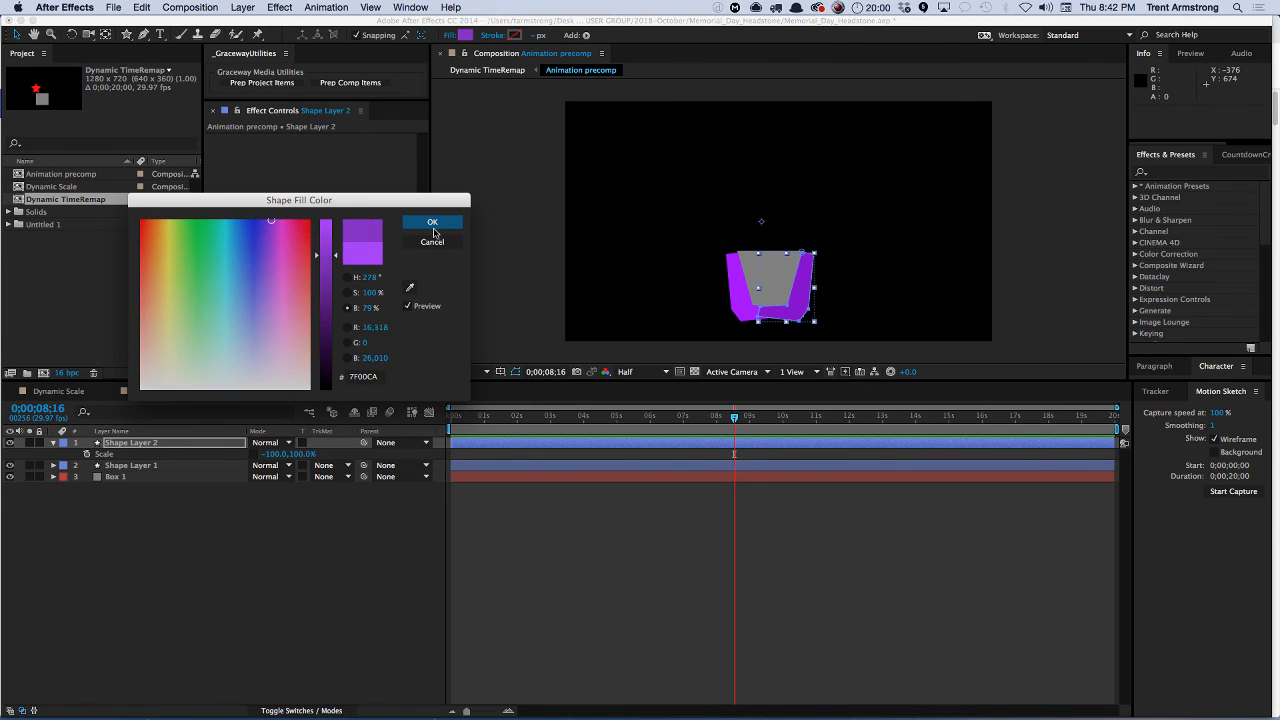
click(432, 222)
- Move Shape Layer 2 below Shape Layer 1 and hide the Box 1 layer
drag(135, 443, 137, 483)
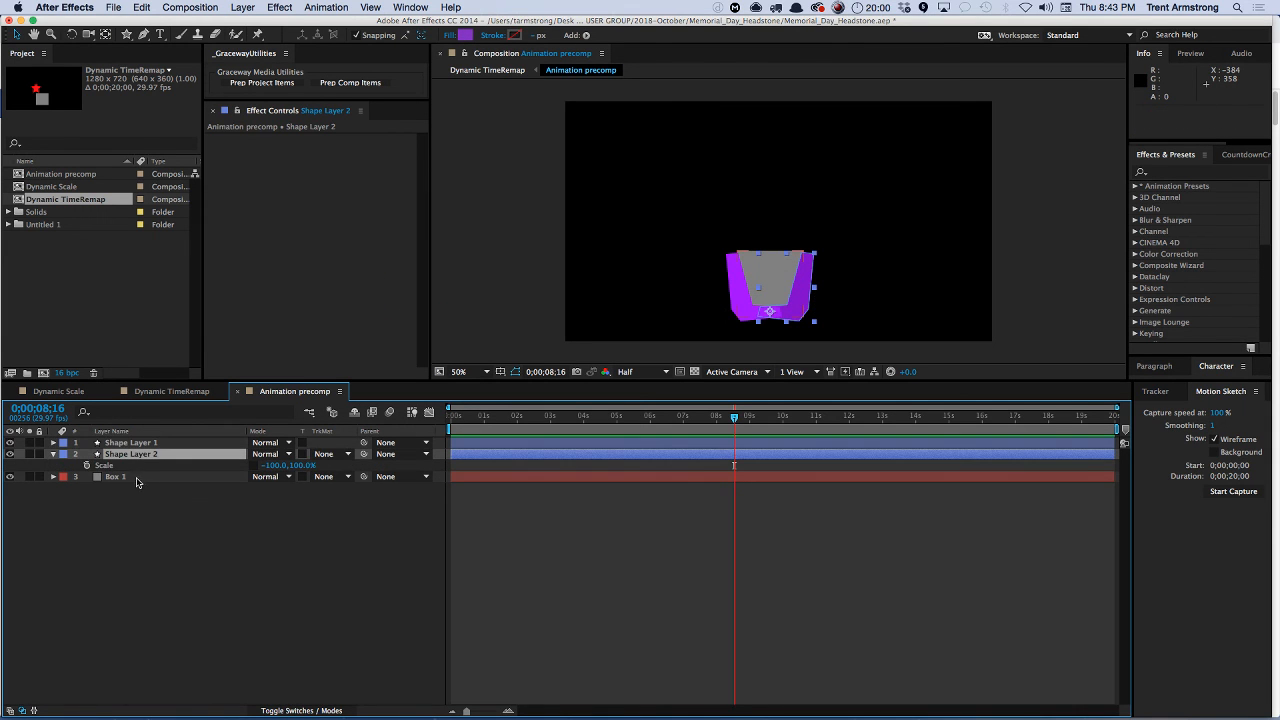
click(10, 477)
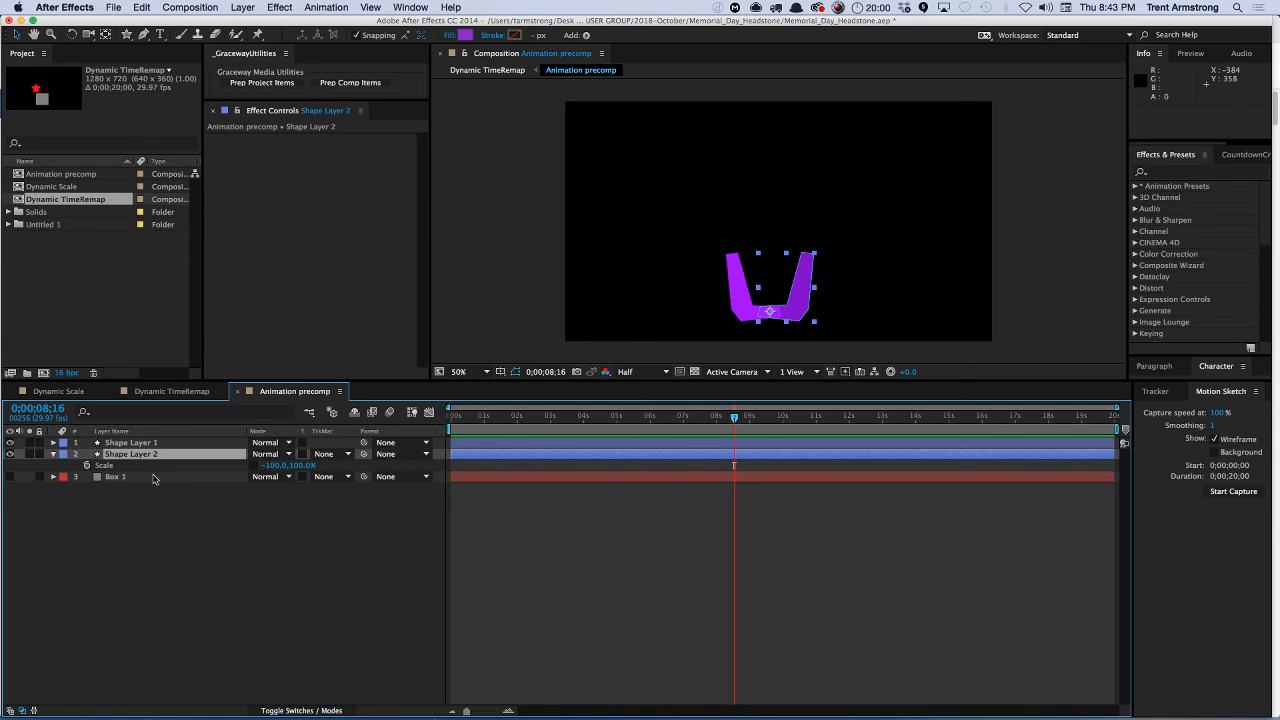
click(130, 505)
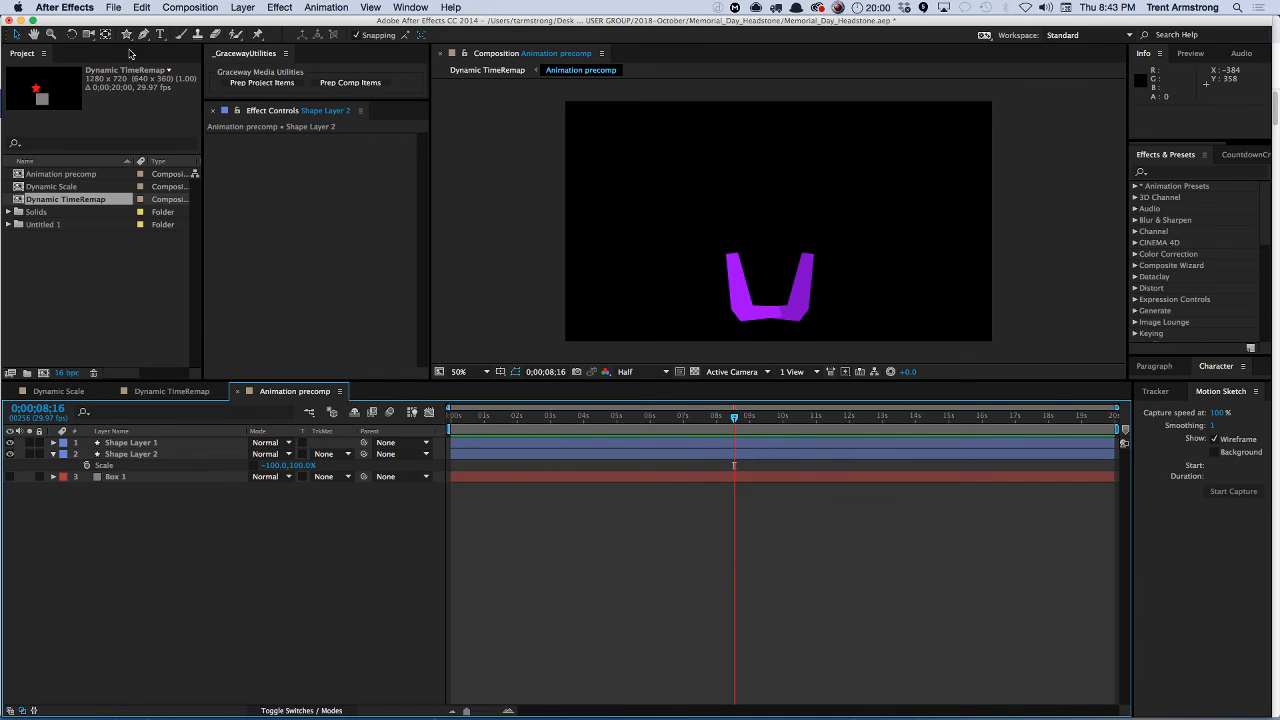
- Draw a narrow rectangle as a stem below the claws' joint and place its layer beneath both claw layers
drag(126, 34, 178, 30)
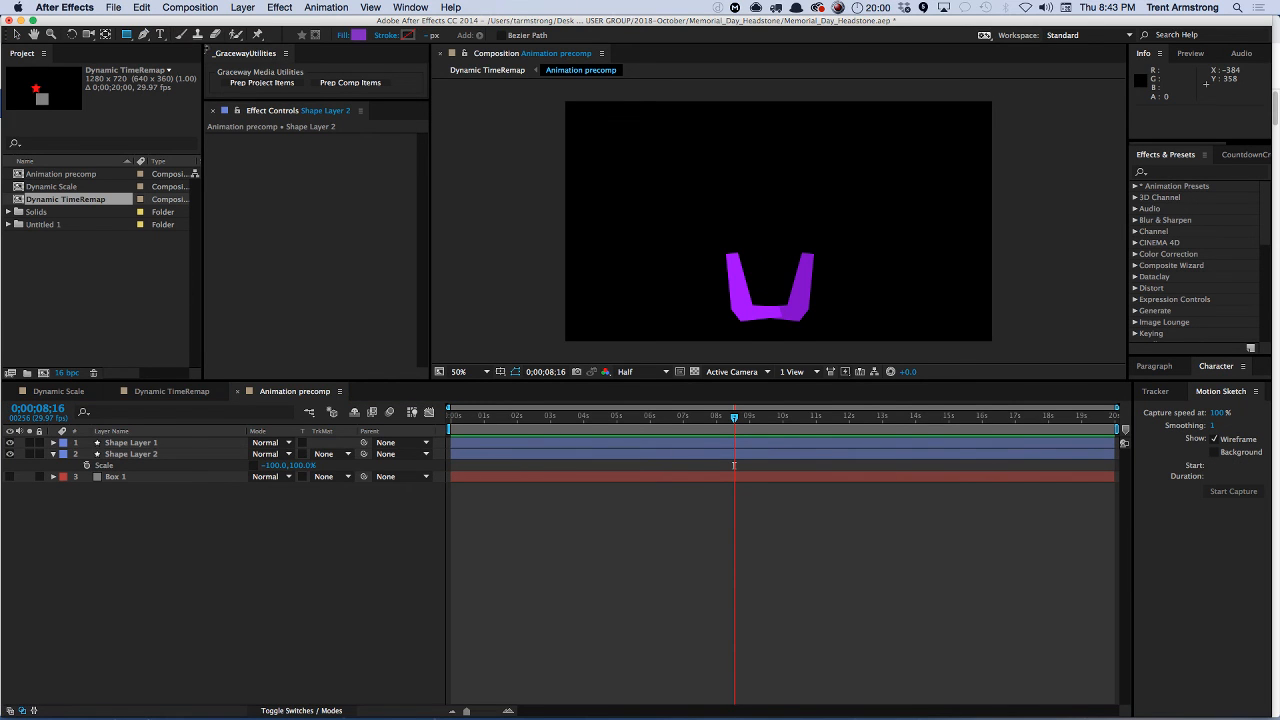
click(763, 315)
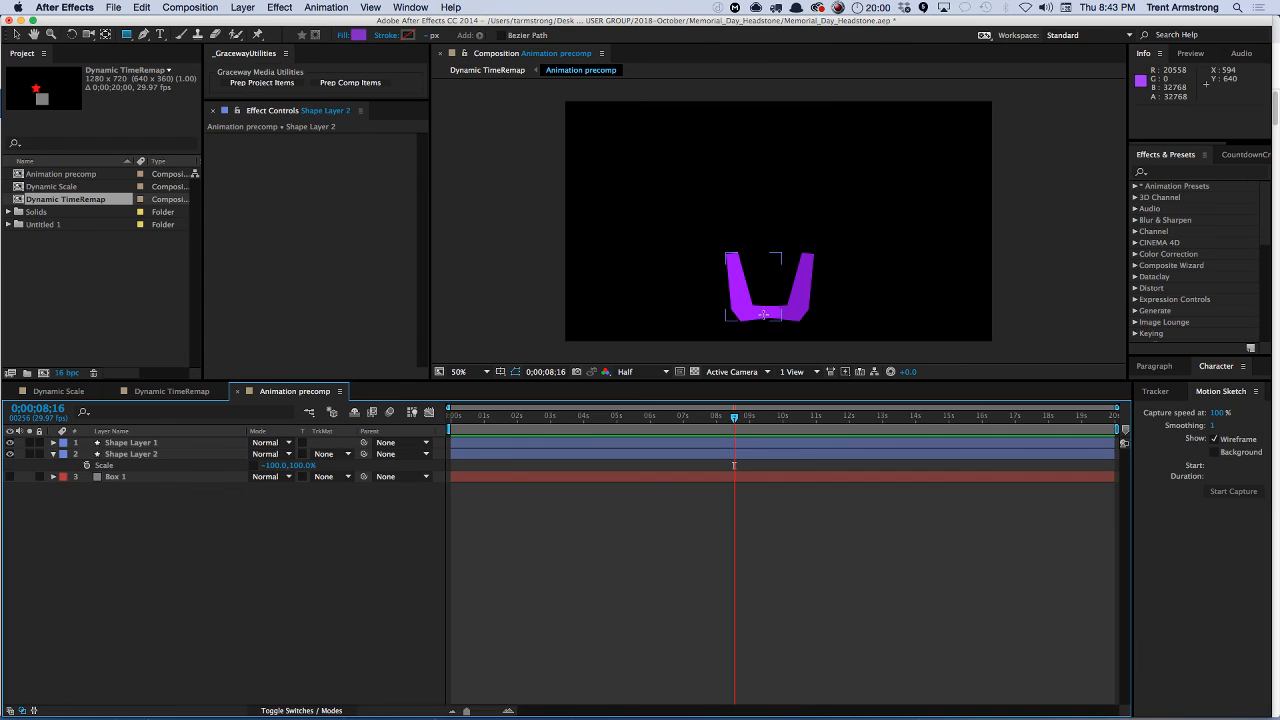
drag(763, 315, 780, 345)
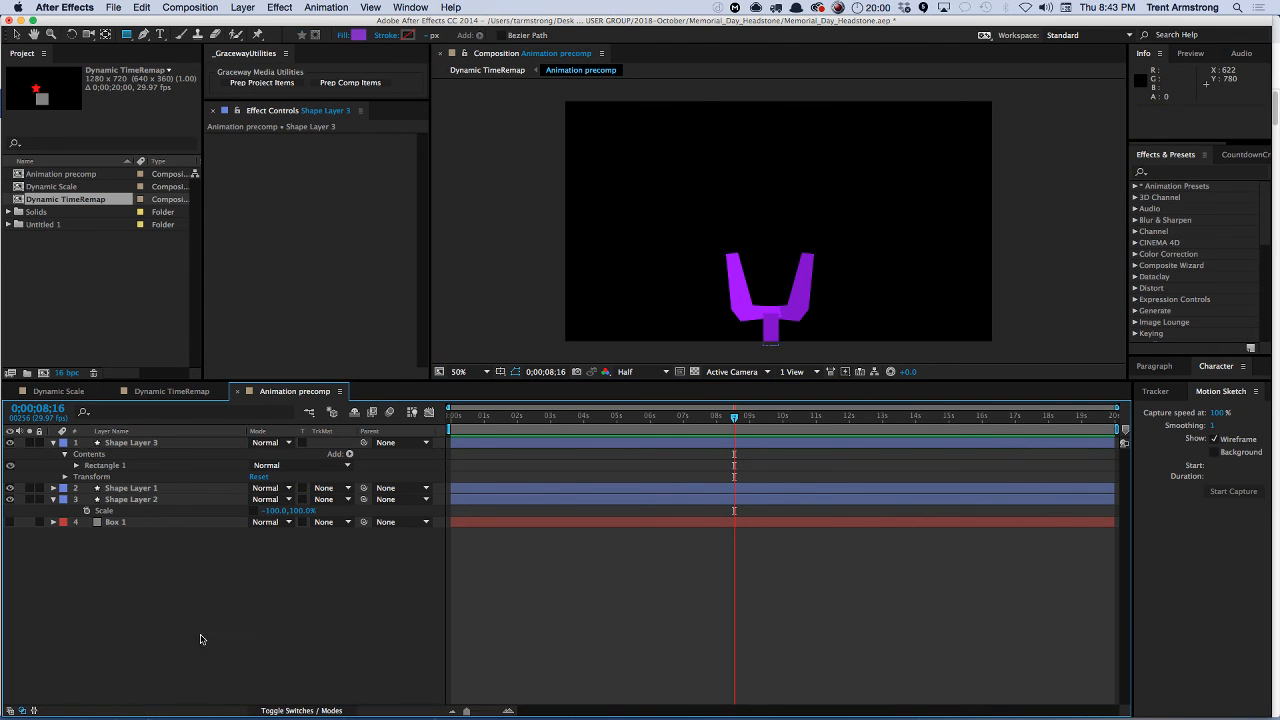
drag(128, 442, 124, 519)
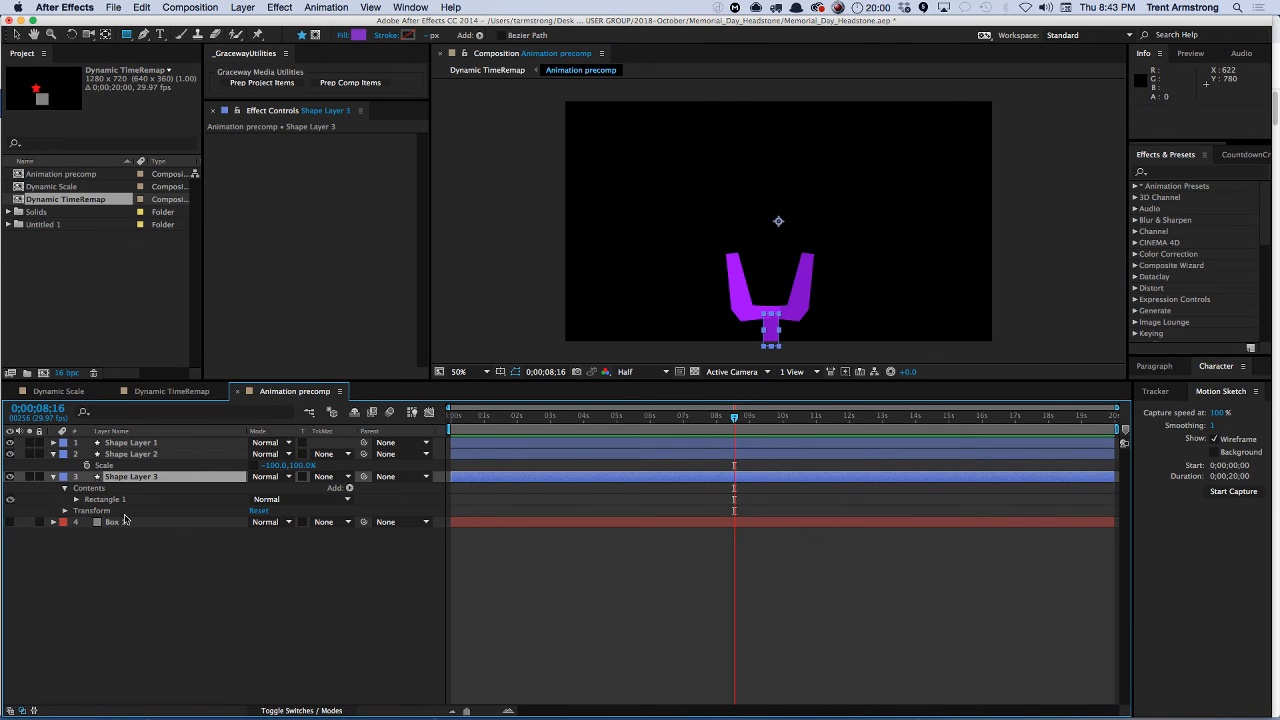
- Link Shape Layer 2's Rotation to the opposite of Shape Layer 1's with the expression -thisComp.layer("Shape Layer 1").transform.rotation
click(133, 443)
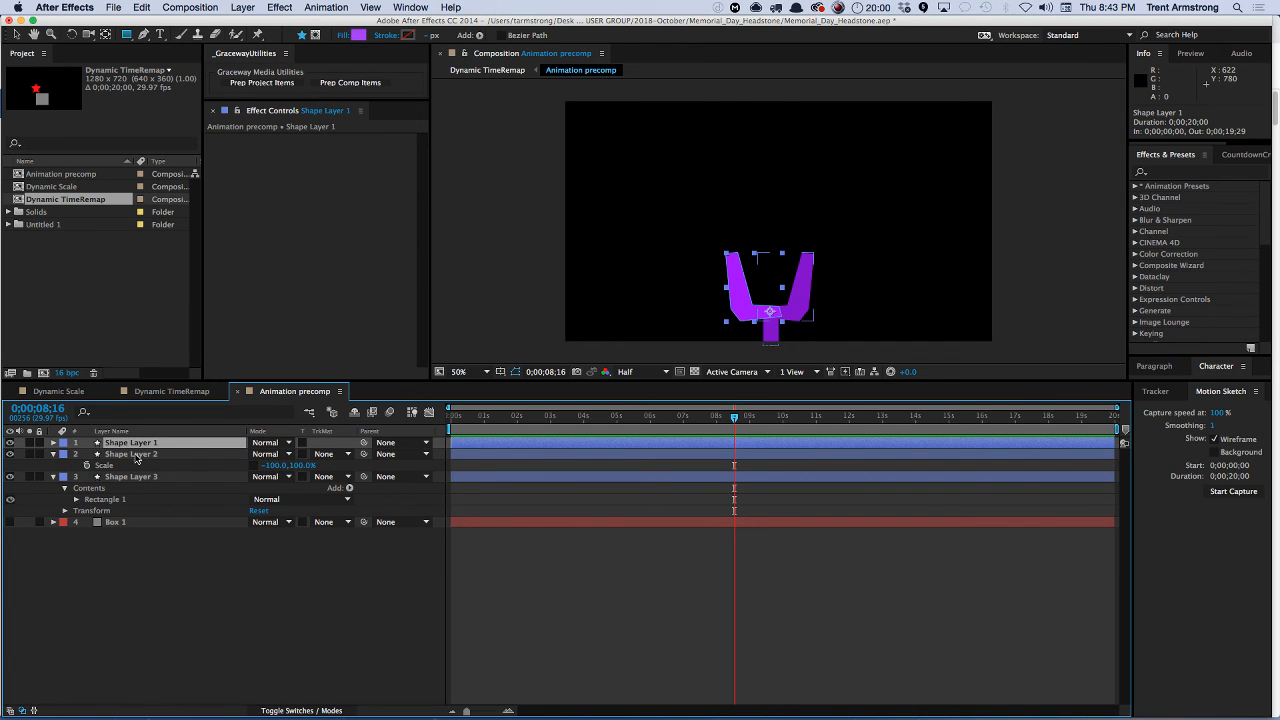
shift+click(136, 455)
key(r)
click(121, 566)
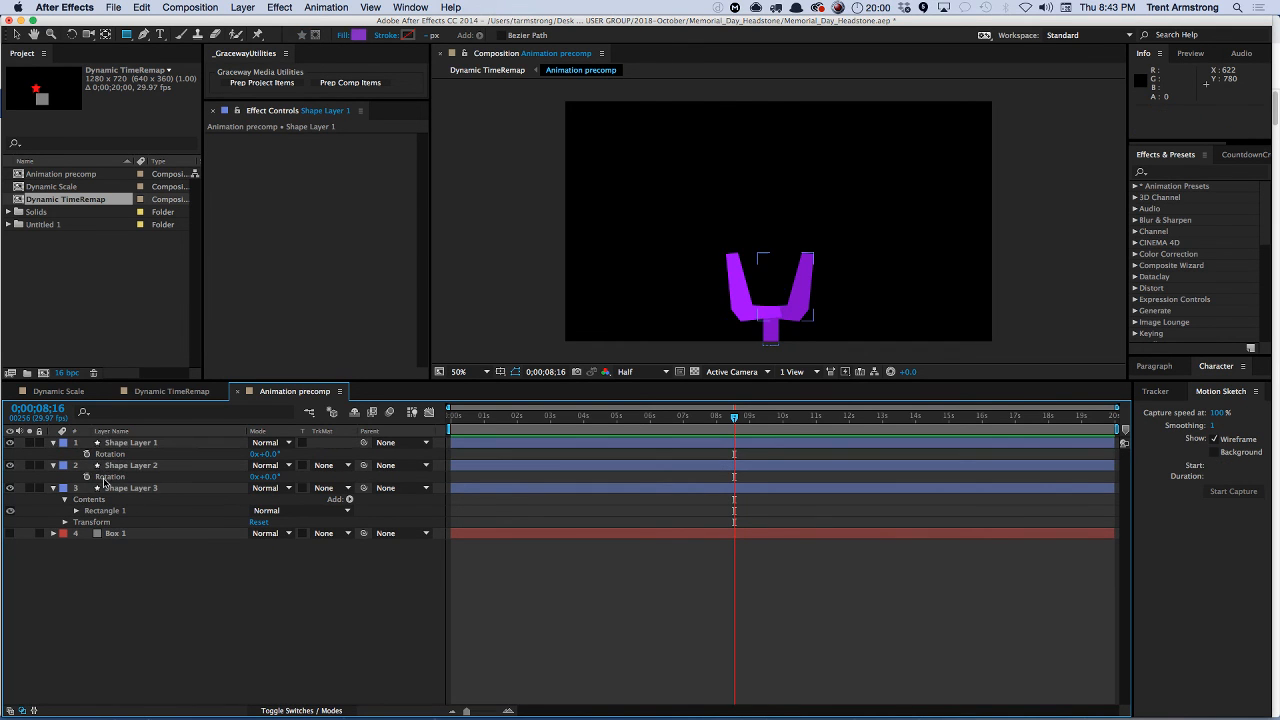
alt+click(87, 477)
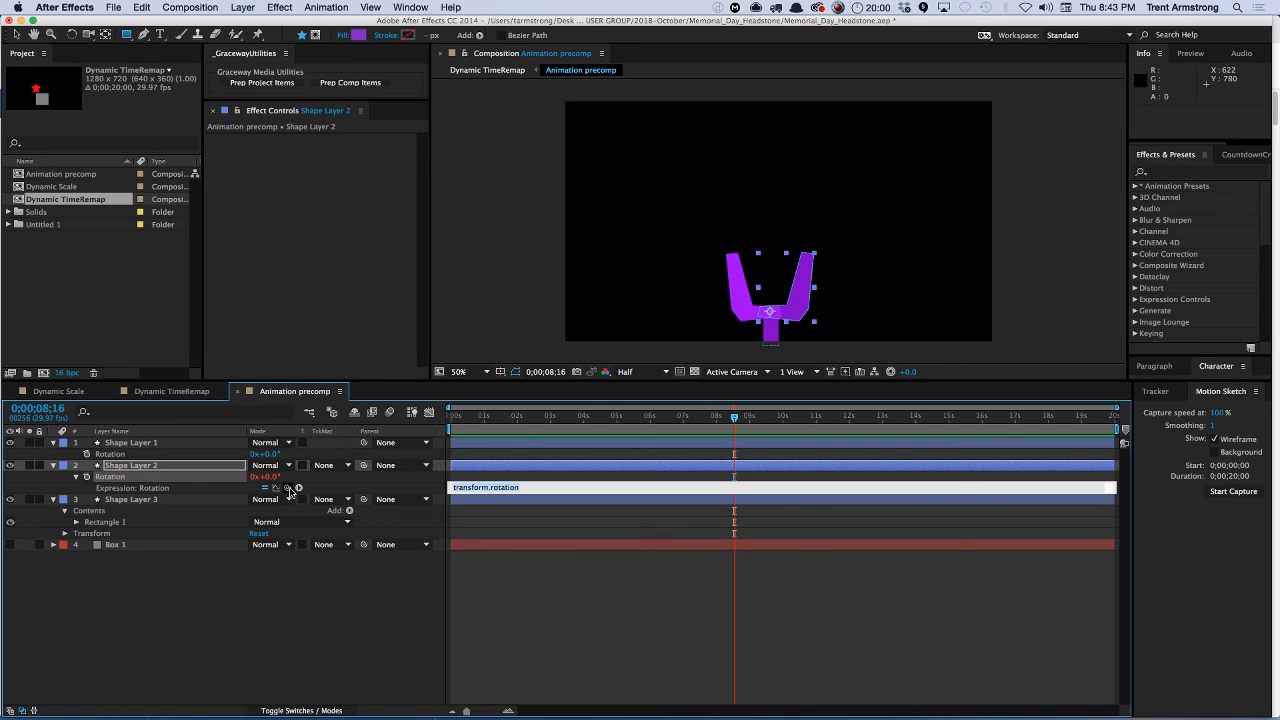
key(BackSpace)
drag(288, 488, 110, 453)
key(KP_Enter)
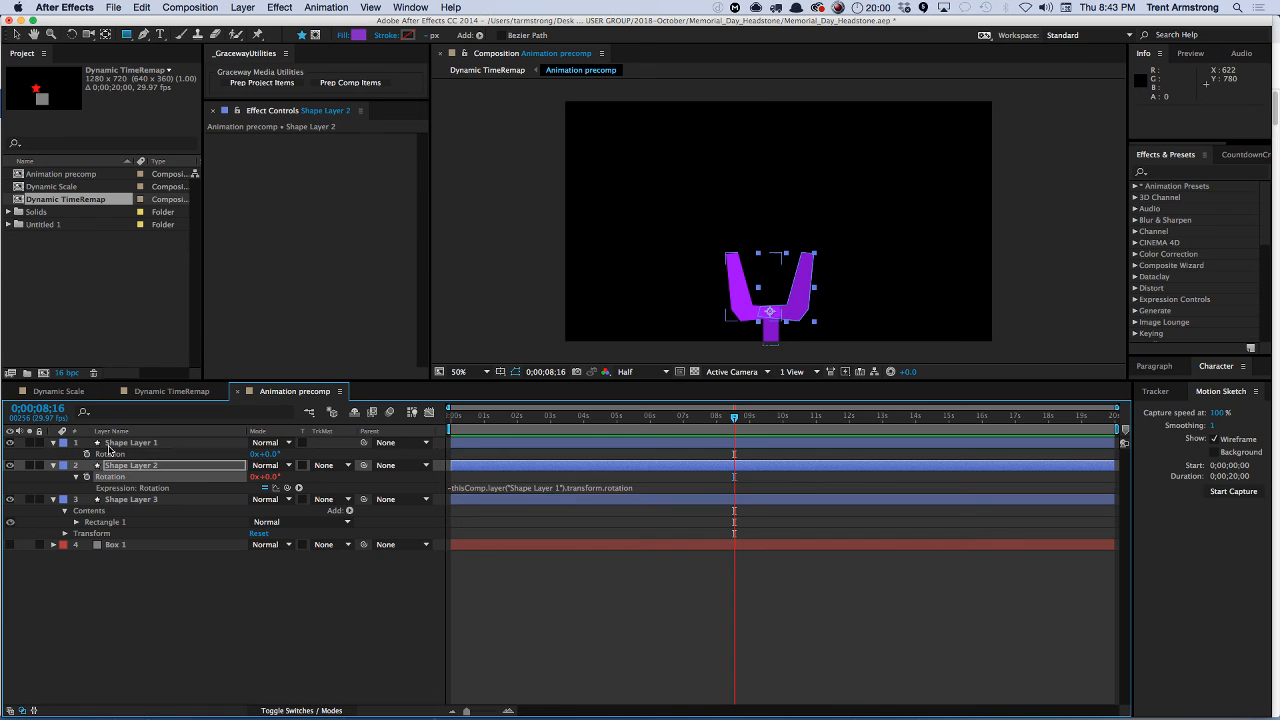
- Rotate Shape Layer 1 to 28° and place a Rotation keyframe for it at 0;00;00;00
click(111, 454)
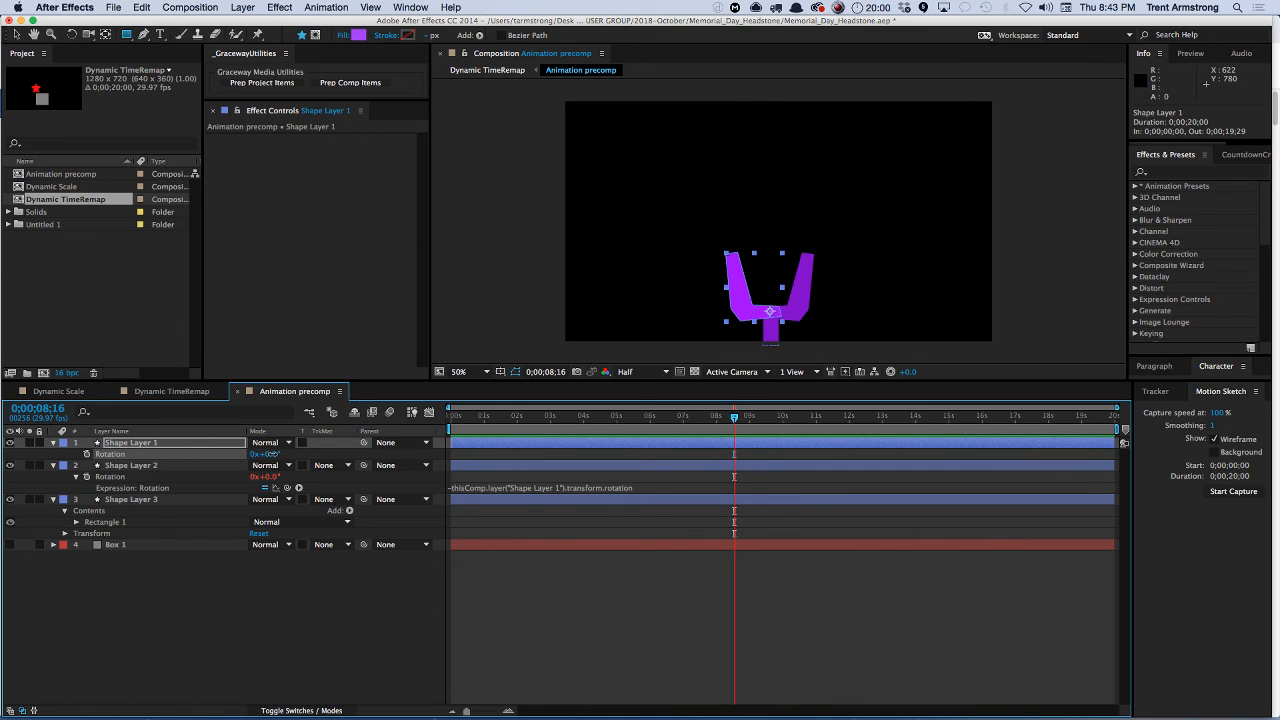
drag(265, 454, 288, 453)
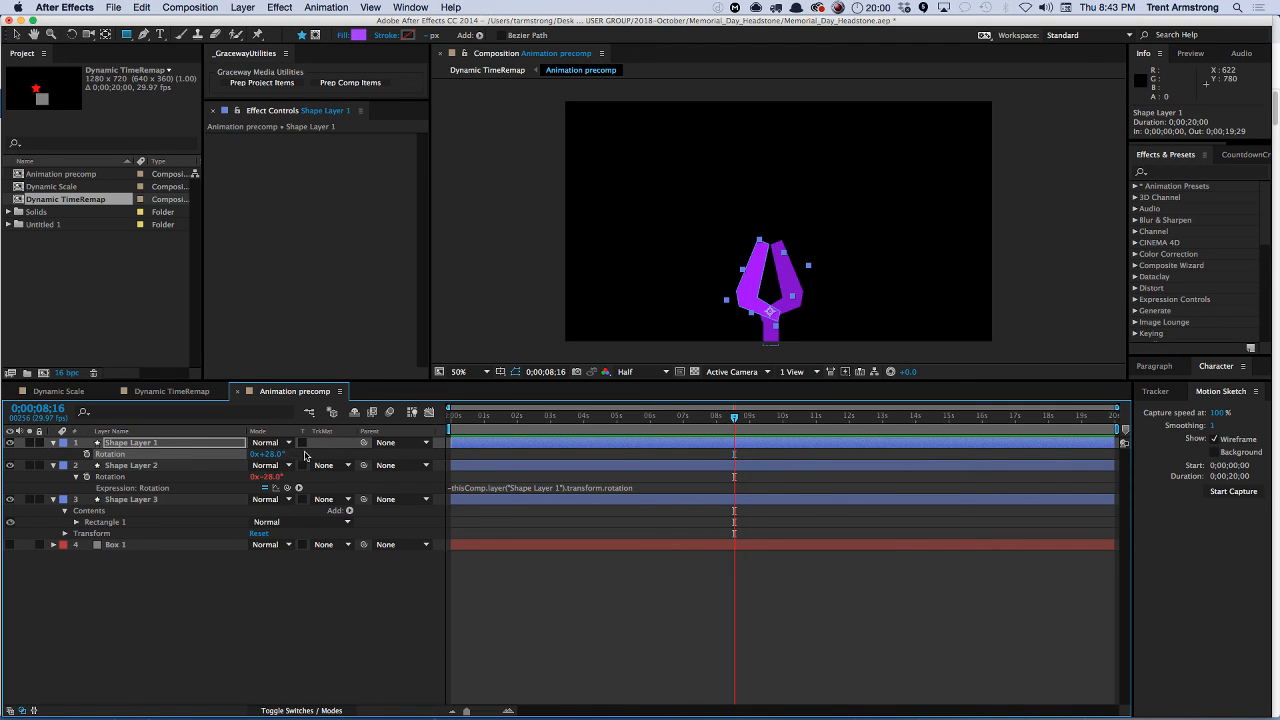
click(86, 454)
drag(734, 454, 458, 456)
click(453, 414)
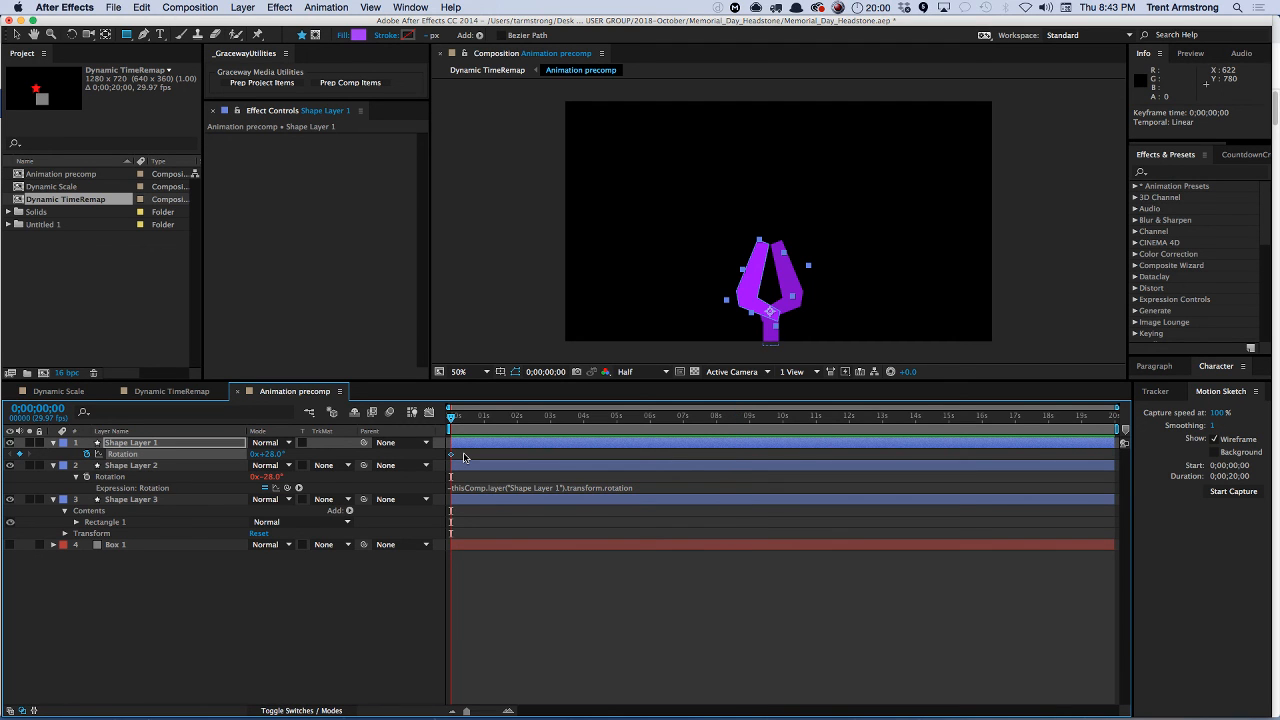
- Set the duration of the Animation precomp composition to 0;00;01;01
key(super+k)
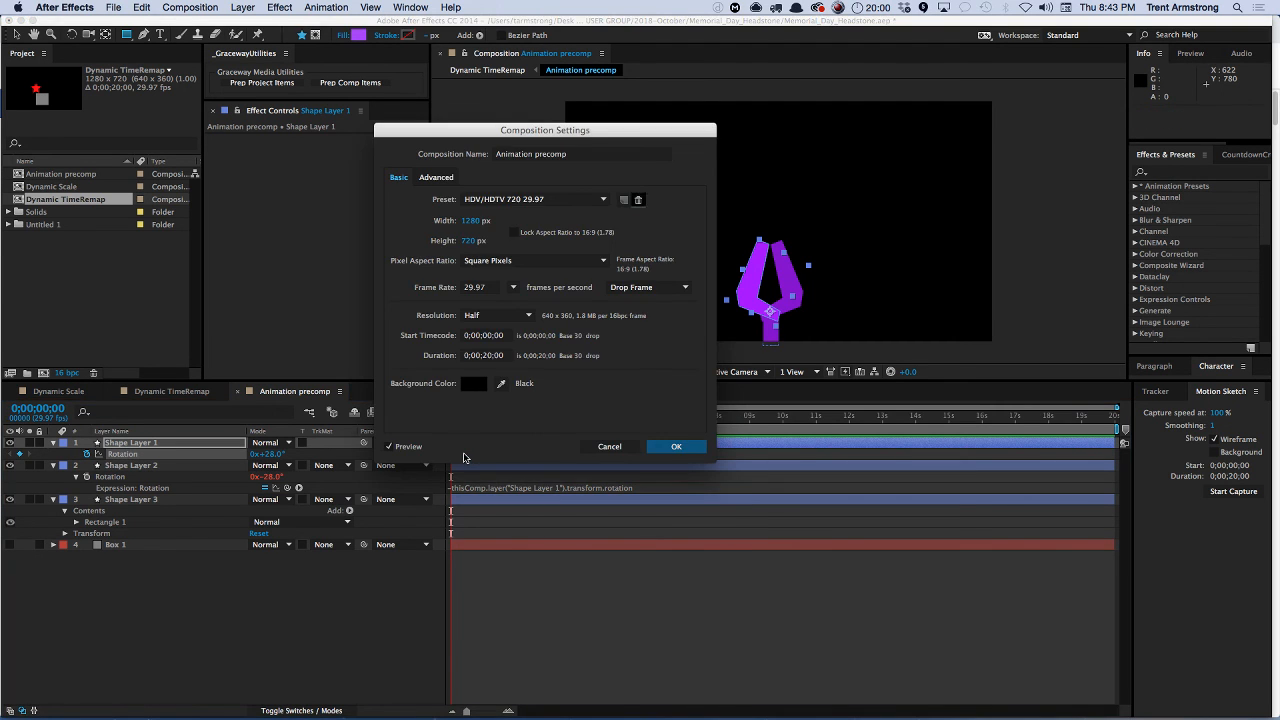
key(Tab)
key(Tab)
key(Tab)
key(Tab)
key(Tab)
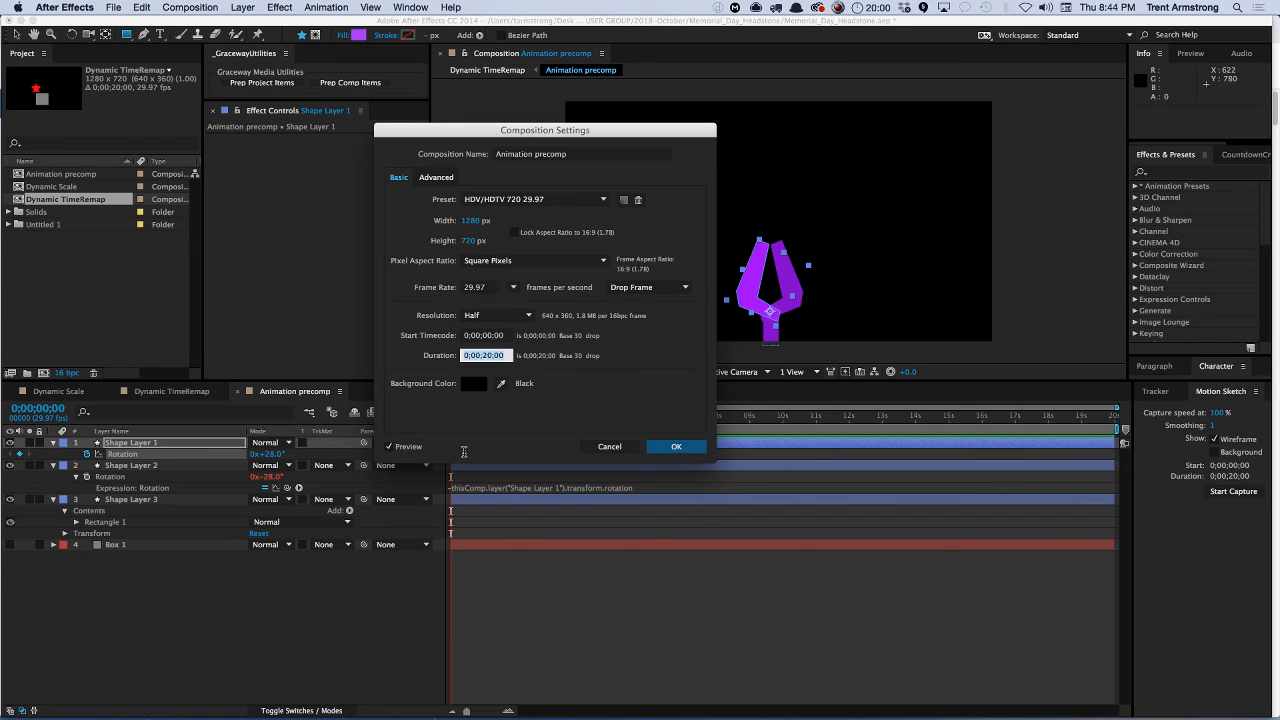
text(101)
key(Return)
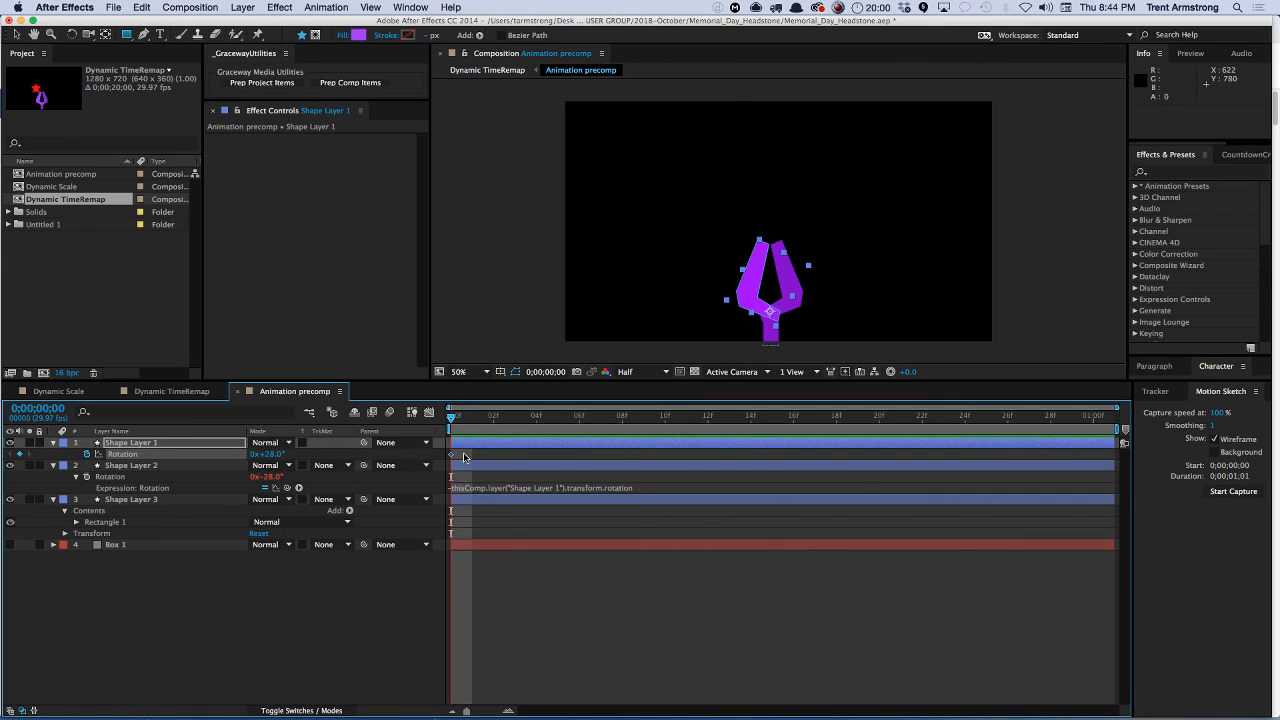
- Set Shape Layer 1's Rotation to -5° at 0;00;01;00 and collapse the properties of all layers
key(space)
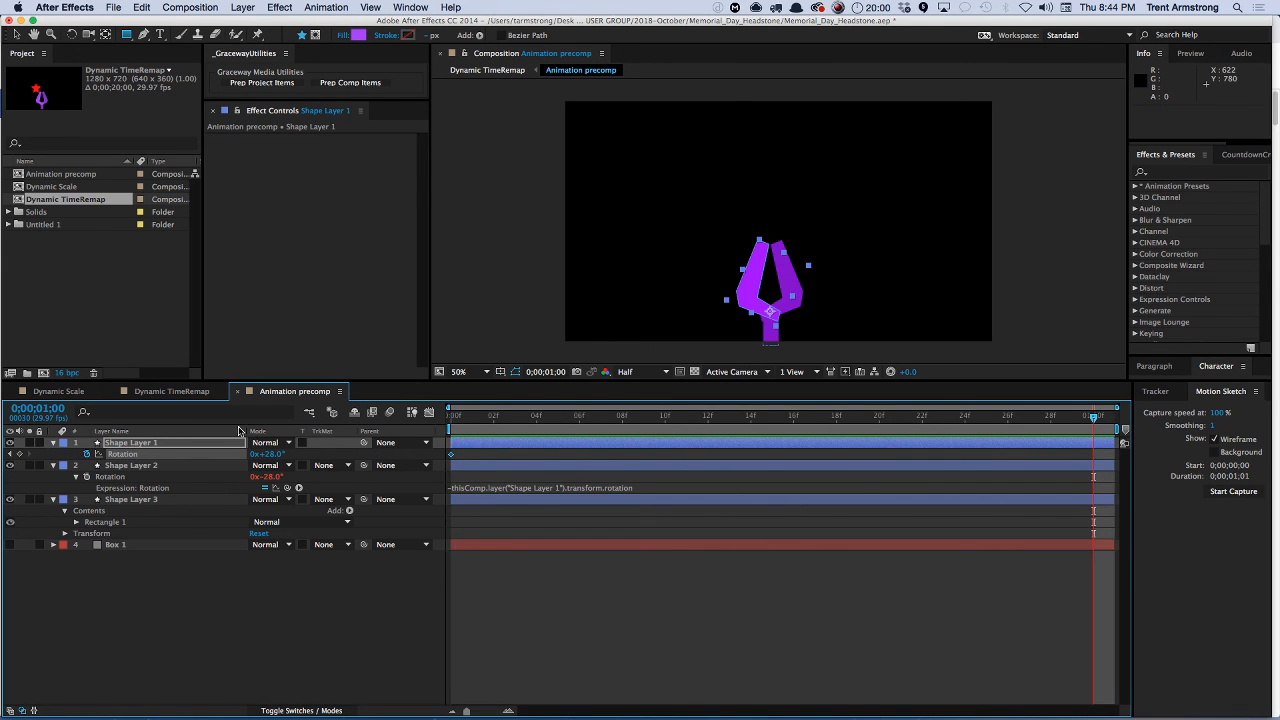
mouse_move(268, 454)
mouse_down()
mouse_move(280, 454)
mouse_move(255, 456)
mouse_up()
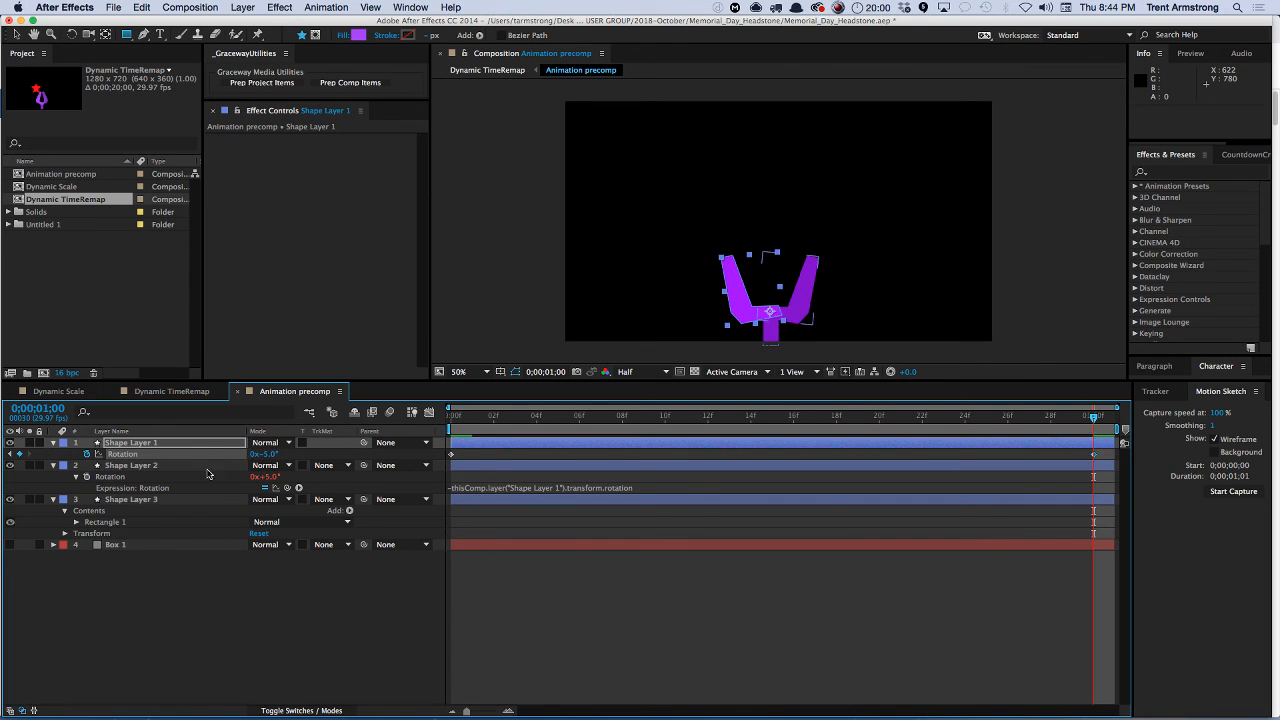
click(118, 600)
key(u)
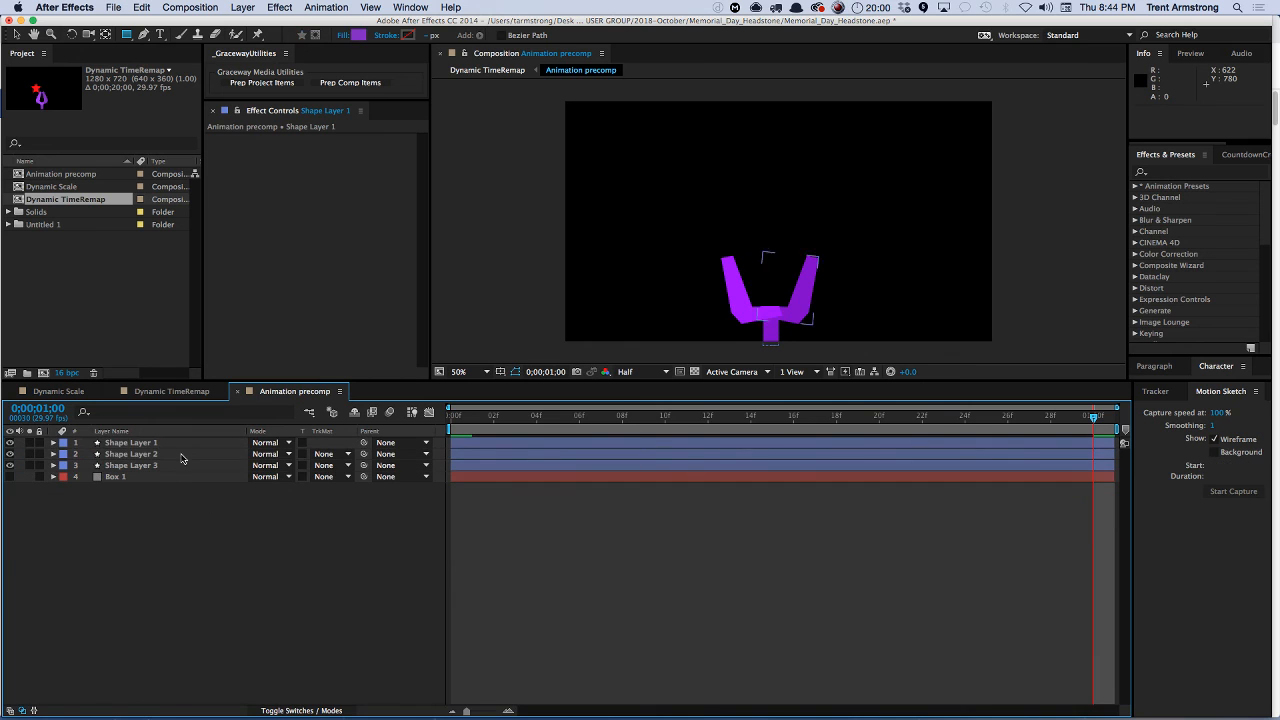
- Switch to the Dynamic TimeRemap composition and apply Freeze Frame to the Animation precomp layer at 0;00;00;00
click(172, 391)
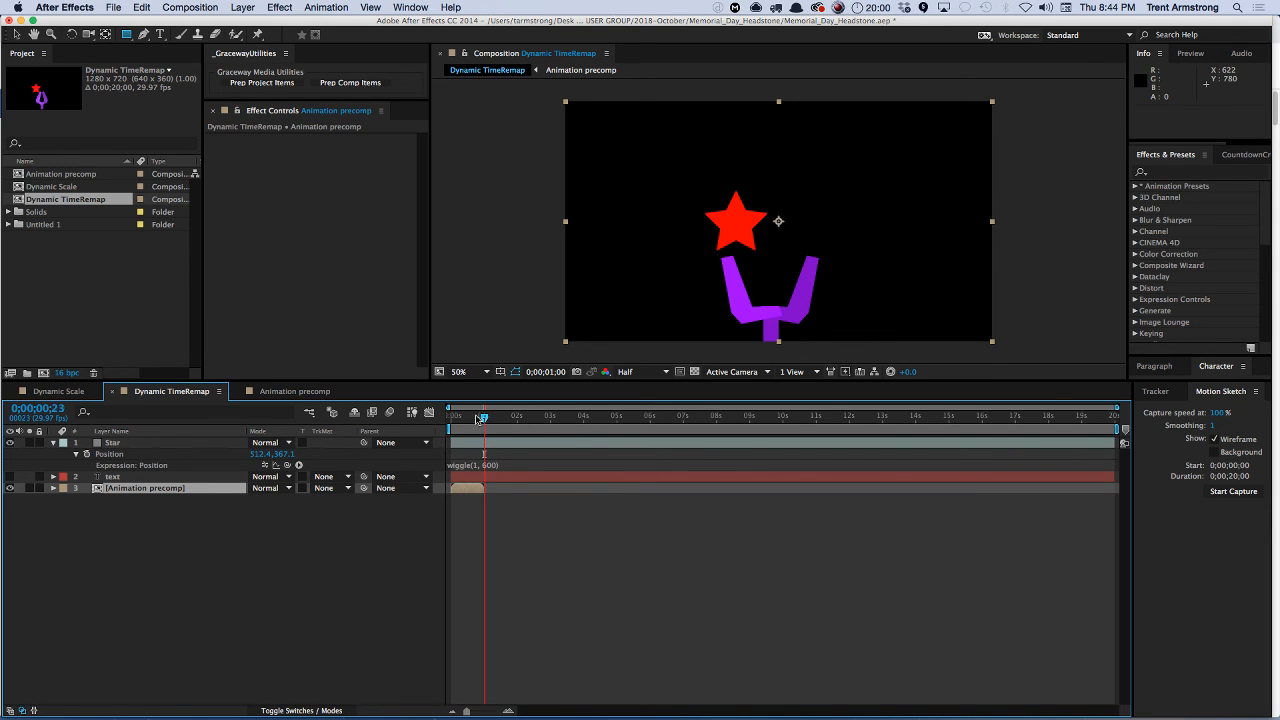
drag(482, 420, 445, 426)
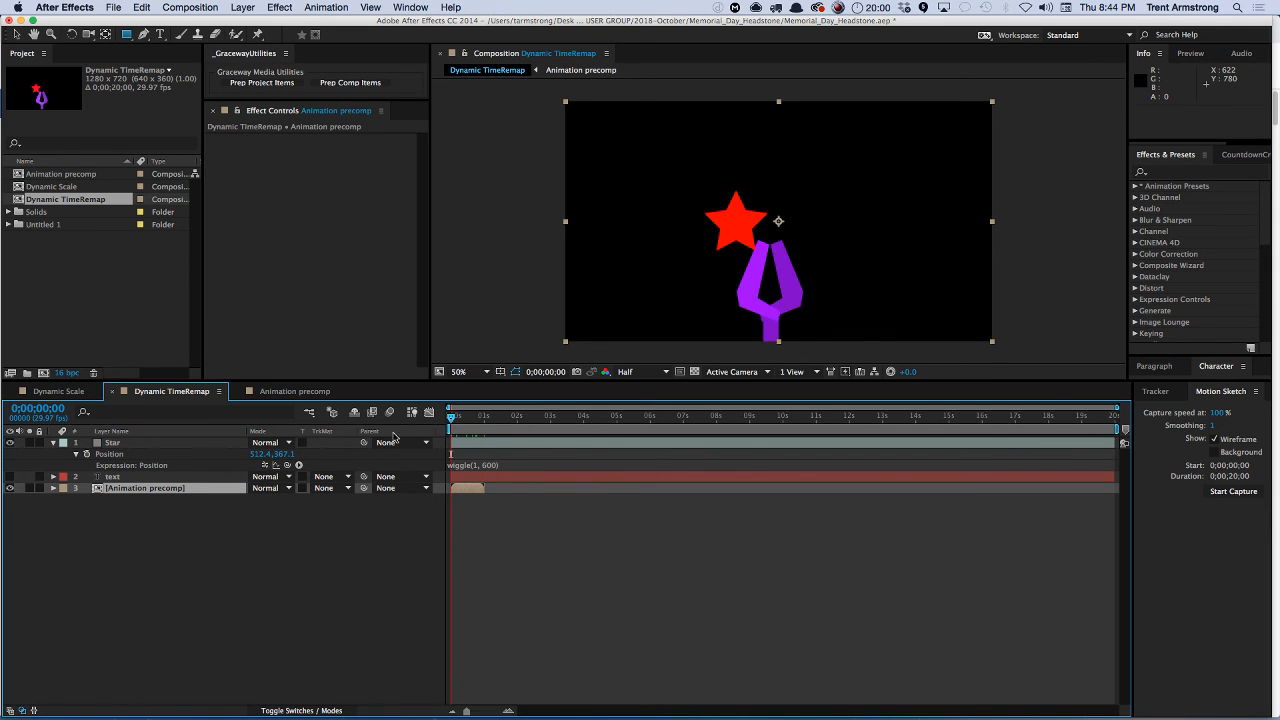
click(238, 7)
mouse_move(270, 180)
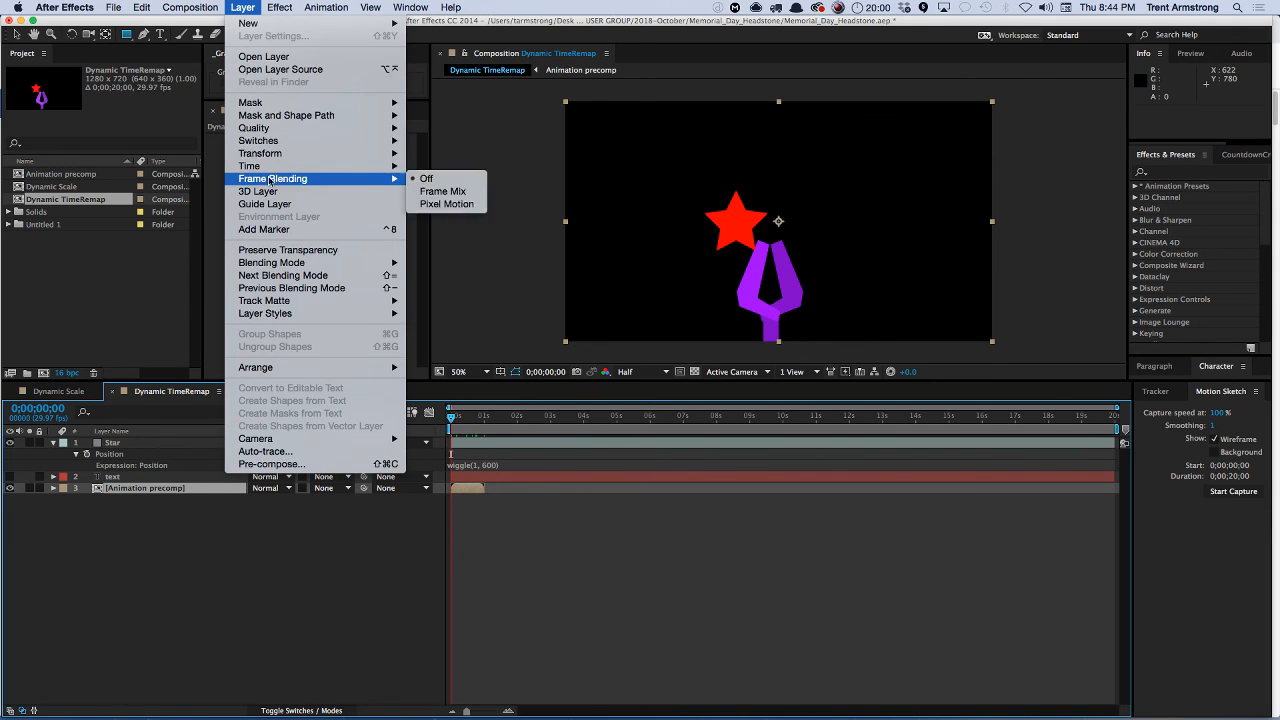
mouse_move(320, 166)
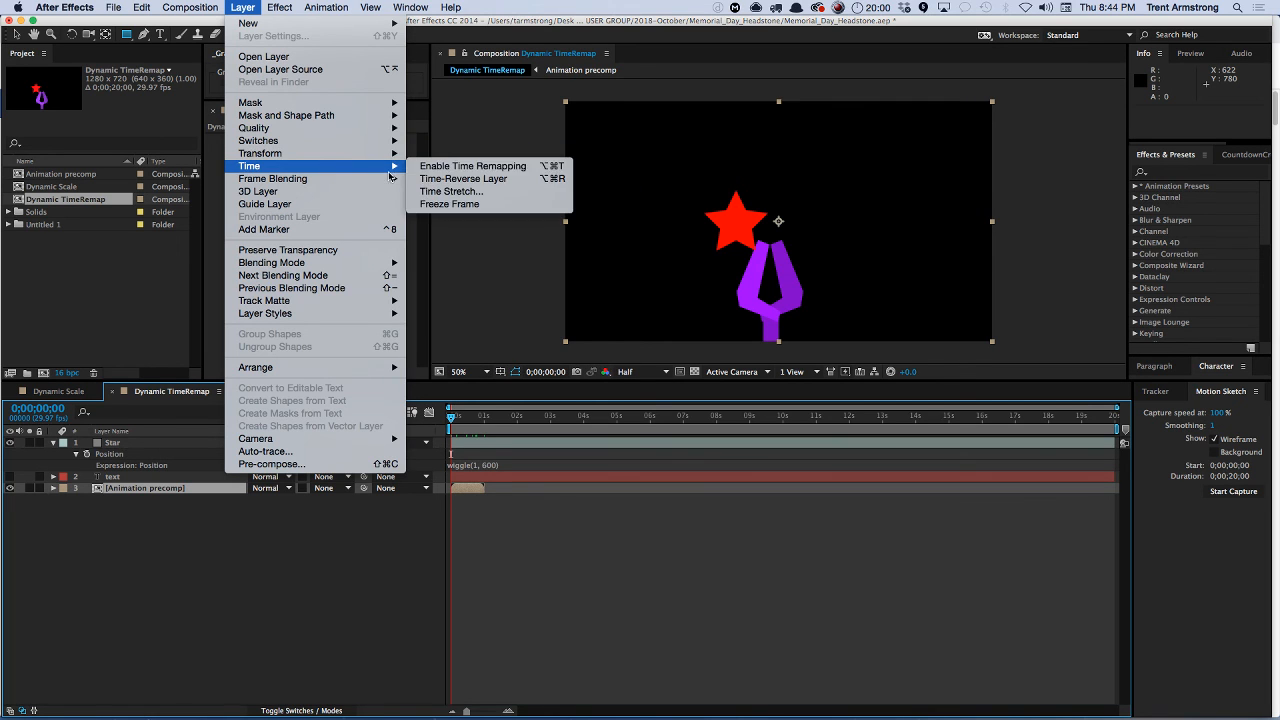
click(472, 206)
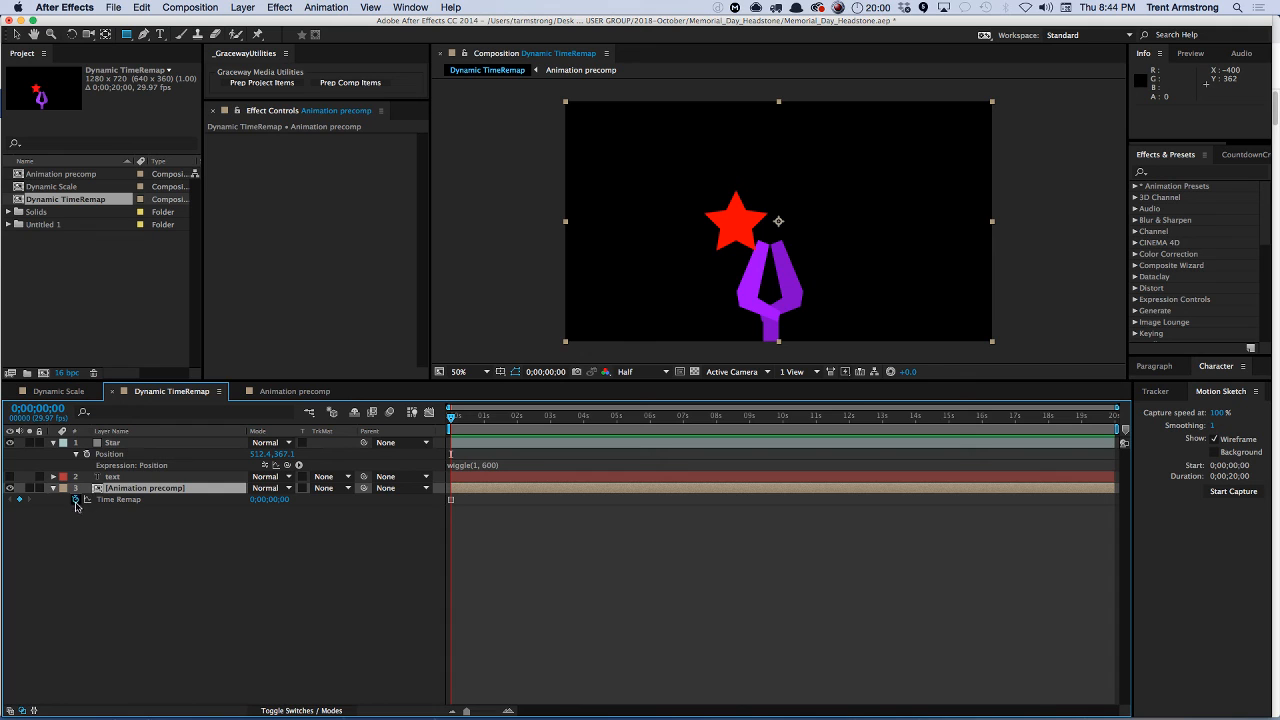
- Paste the Star distance expression into Animation precomp's Time Remap, removing the final [s, s] line and the "s =" assignment
alt+click(75, 500)
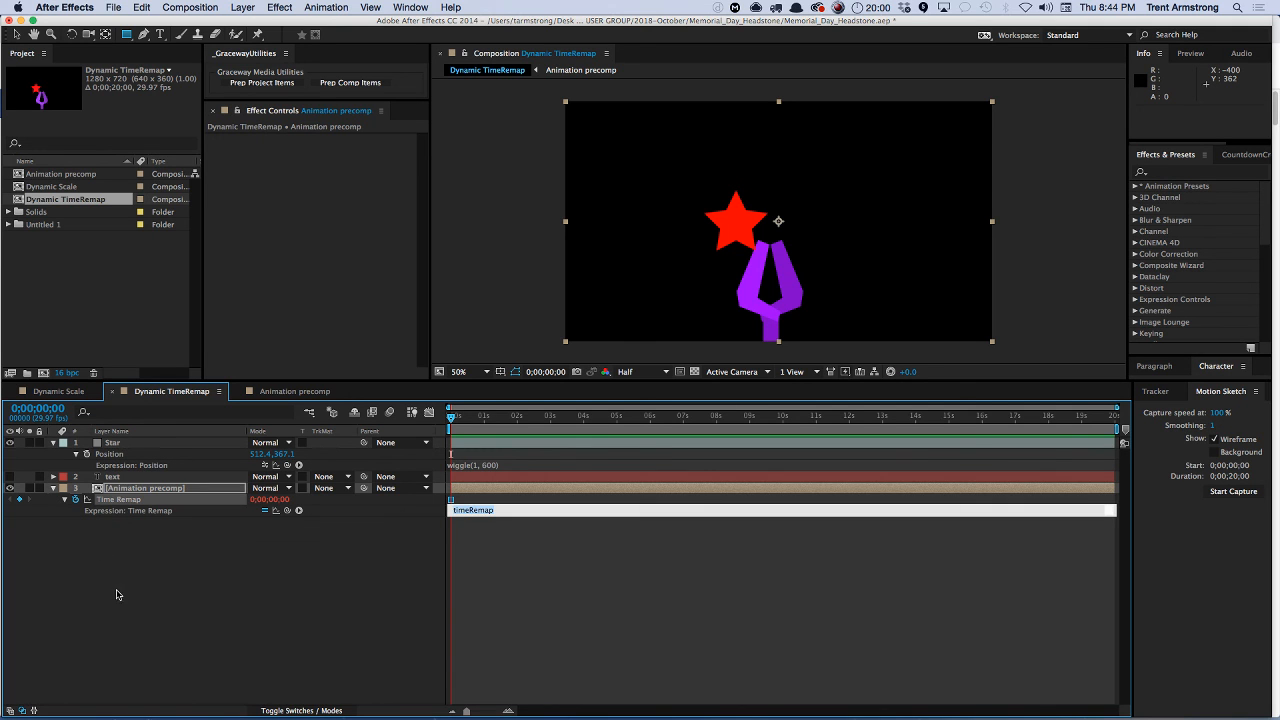
key(super+v)
drag(528, 514, 532, 577)
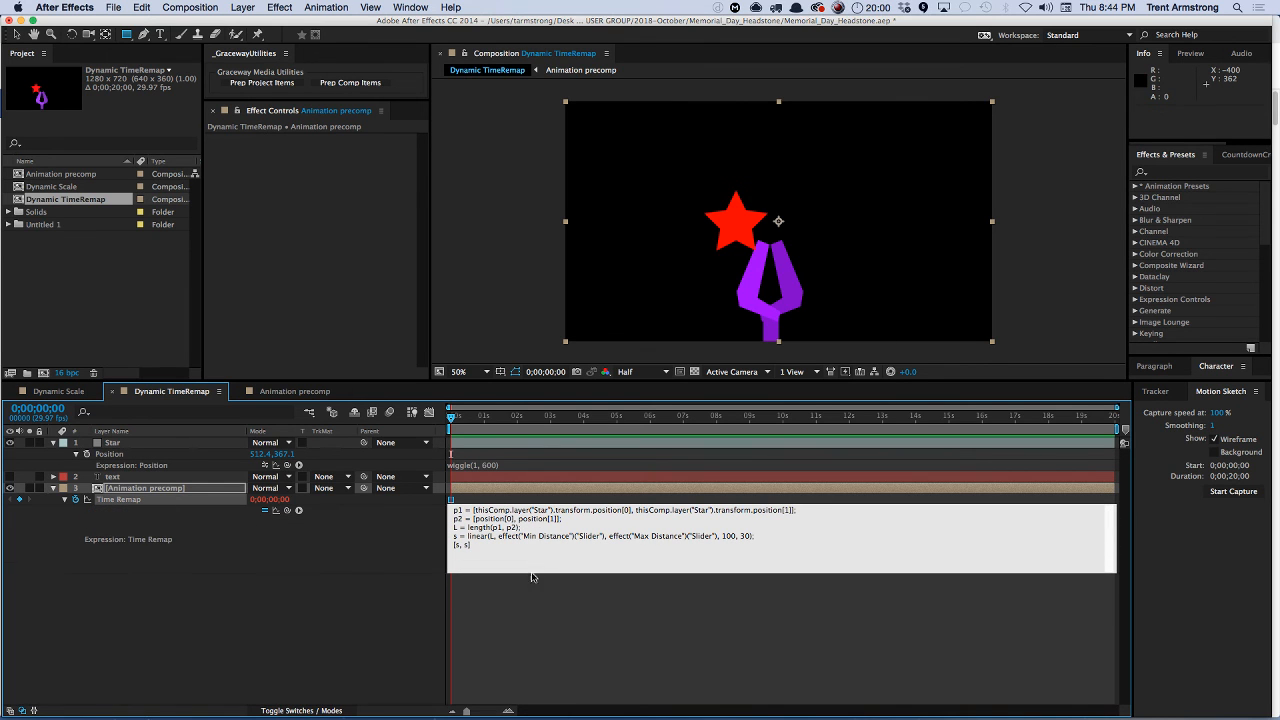
drag(475, 547, 425, 542)
key(BackSpace)
key(Delete)
key(Delete)
key(Delete)
key(Delete)
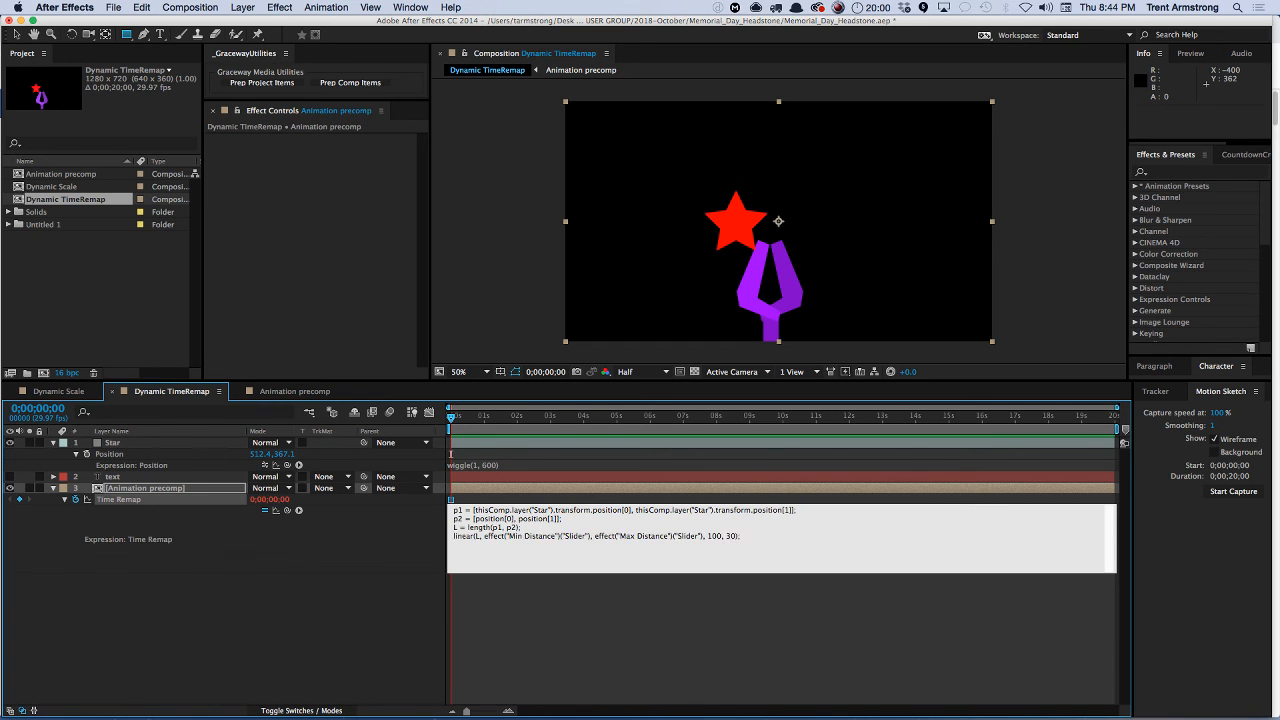
- Change the output range of the Time Remap expression's linear function to 0, 1 and reapply the expression
double_click(715, 536)
text(0)
key(KP_Enter)
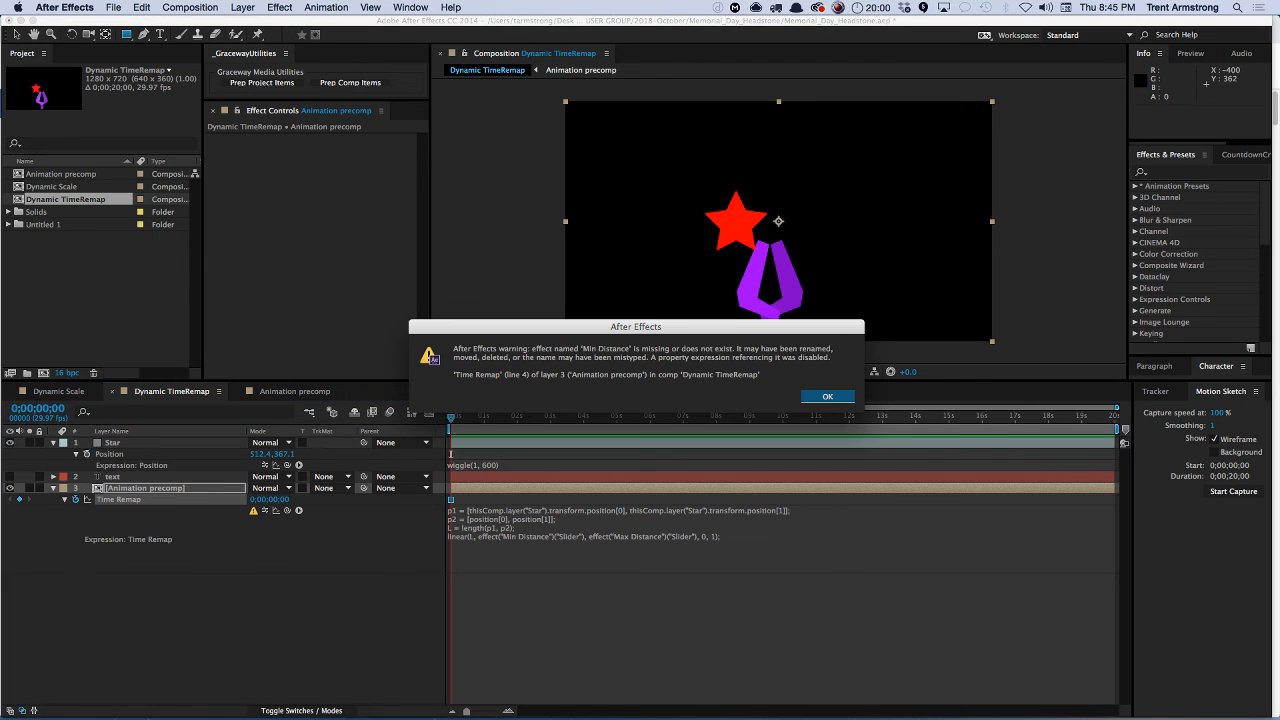
key(Return)
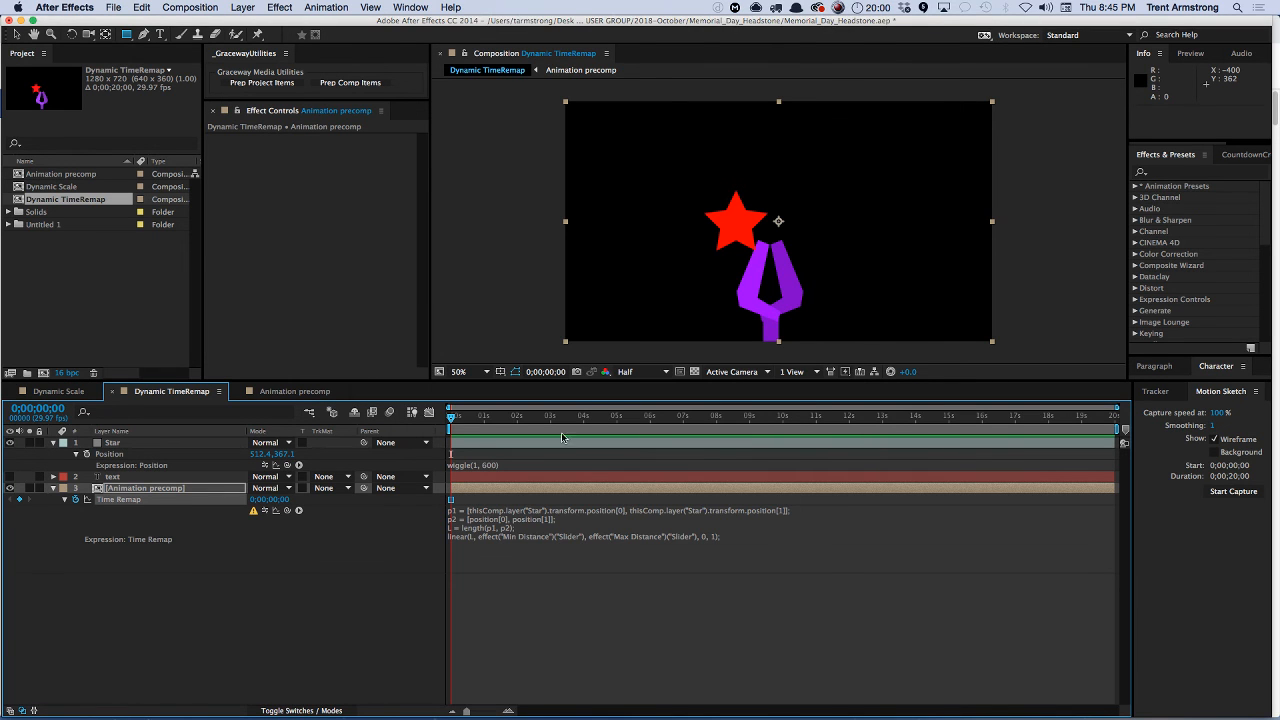
click(634, 556)
click(740, 537)
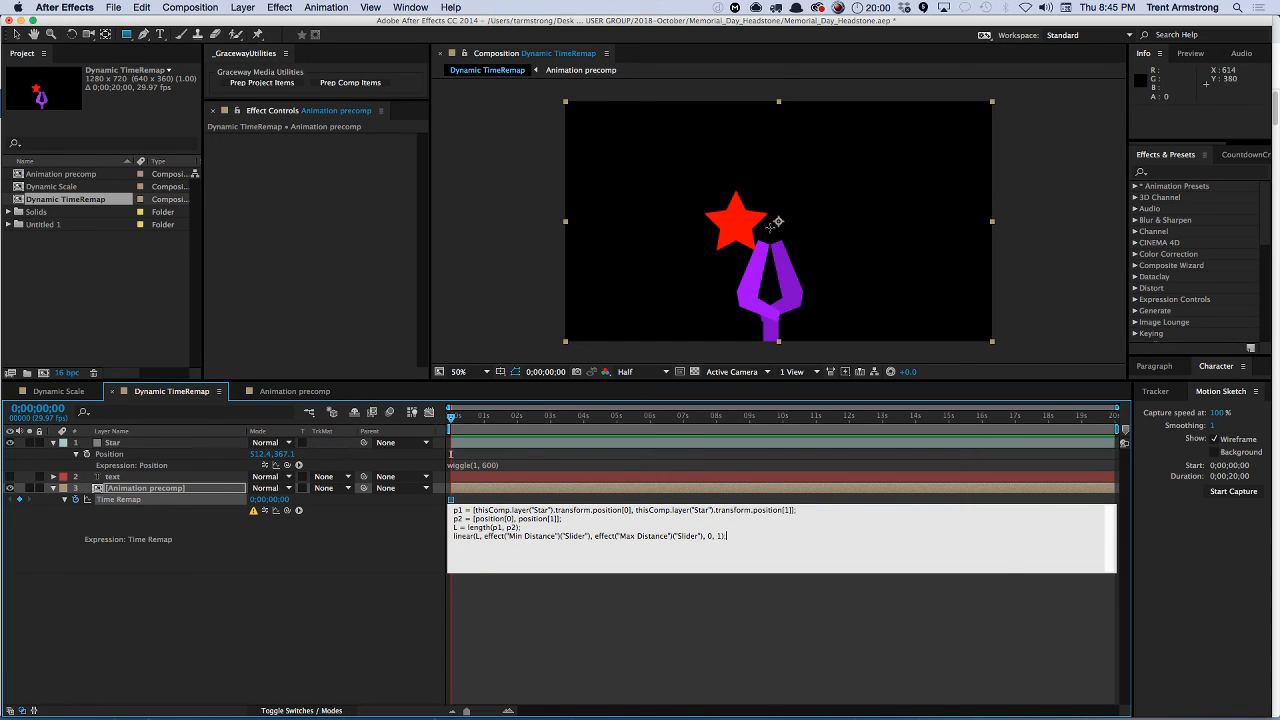
key(KP_Enter)
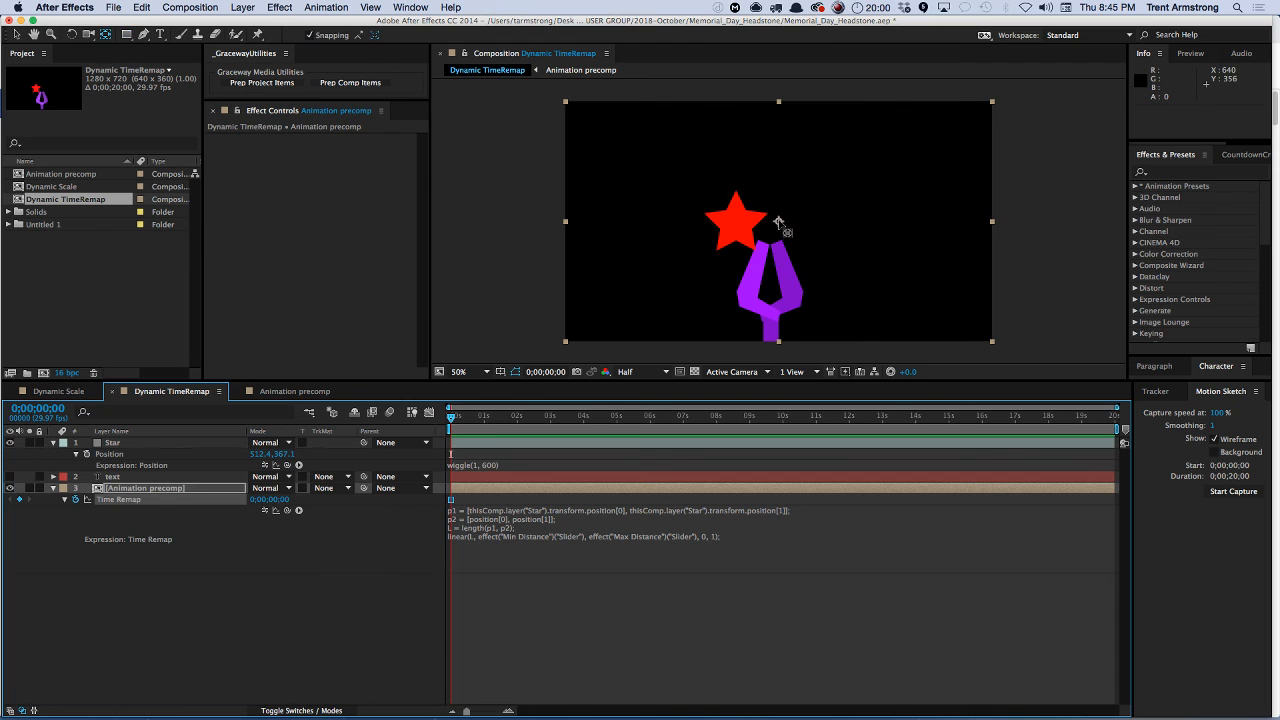
- Move Animation precomp's anchor point between the claw arms and try to re-enable its Time Remap expression
drag(777, 222, 768, 270)
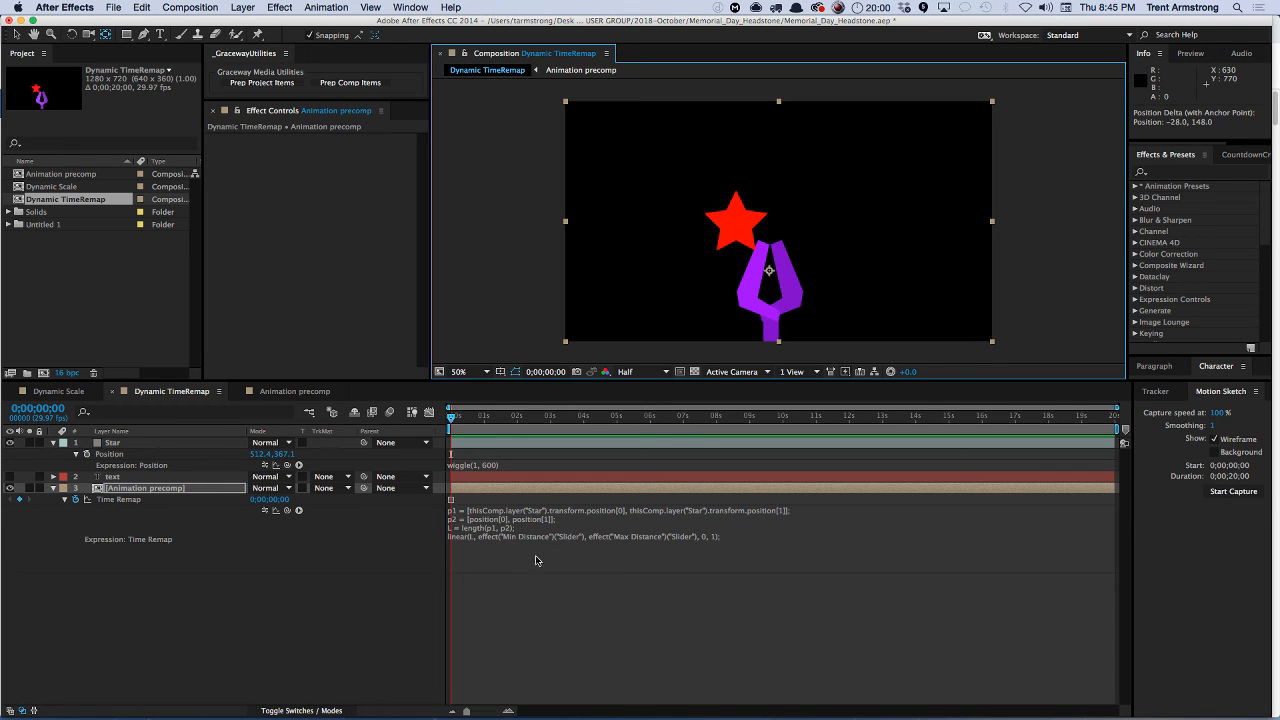
click(265, 510)
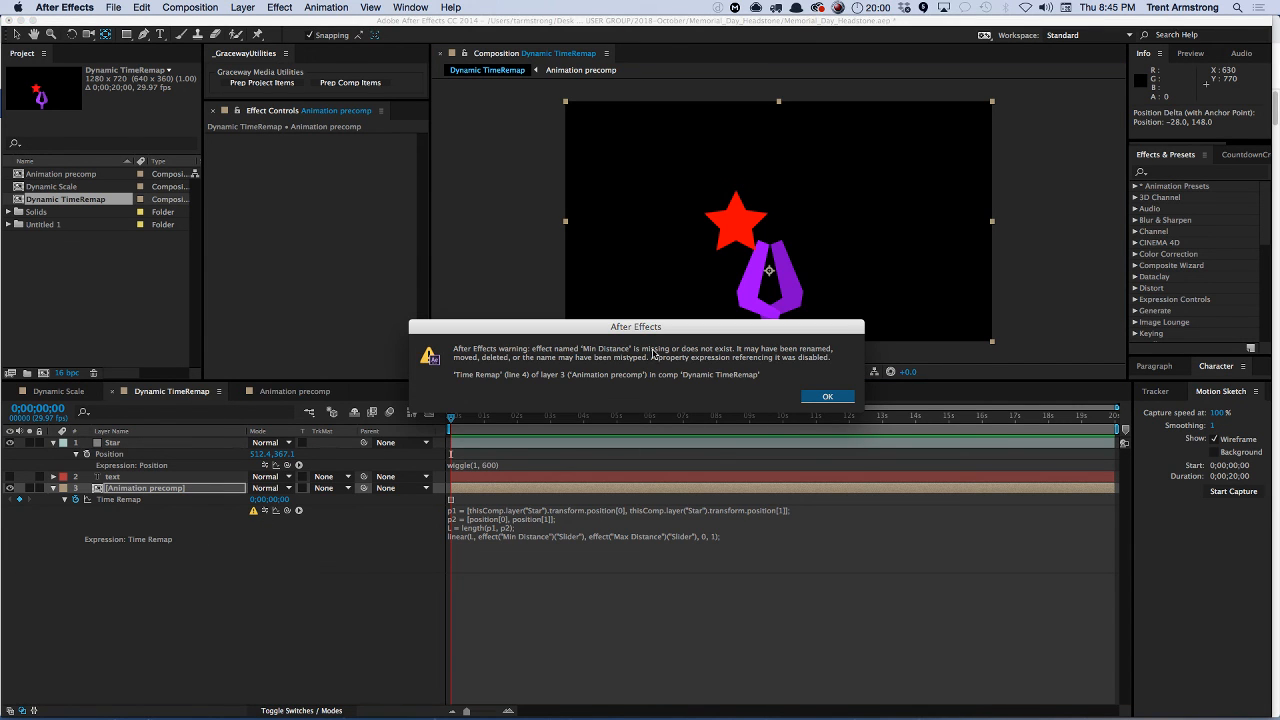
click(813, 395)
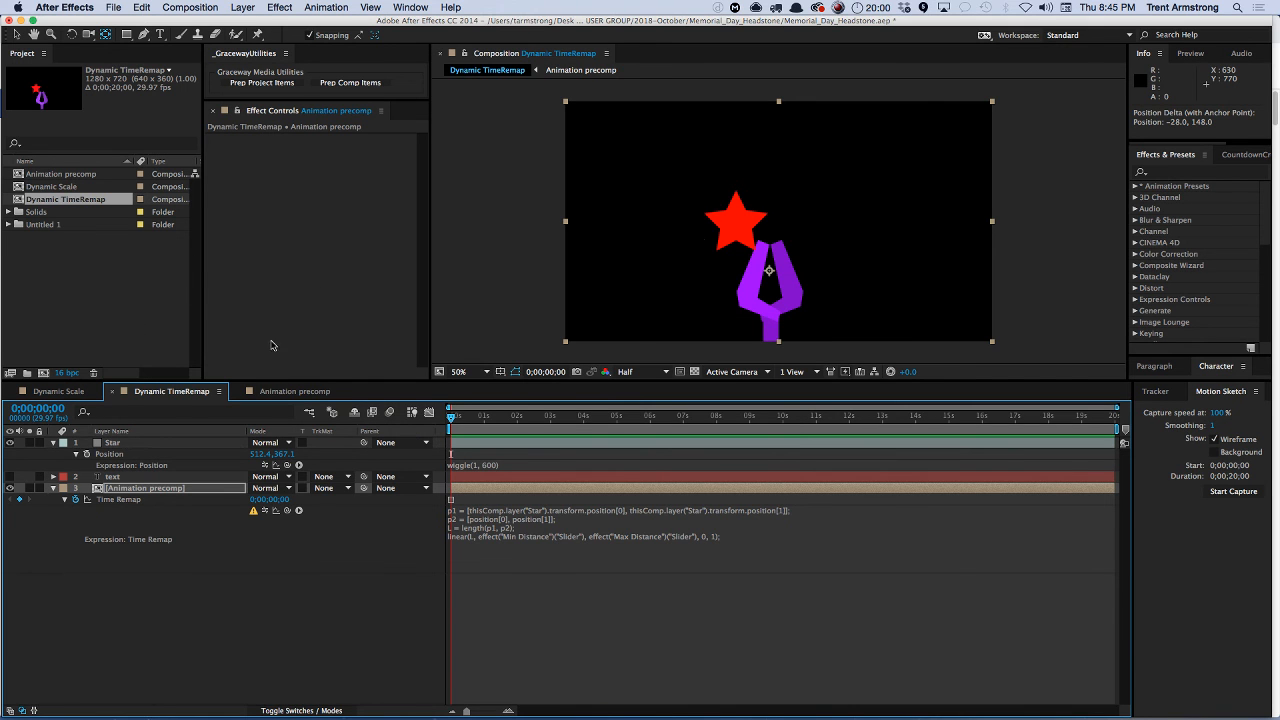
- Add a Slider Control effect to Animation precomp and name it Min Distance
click(279, 8)
click(305, 36)
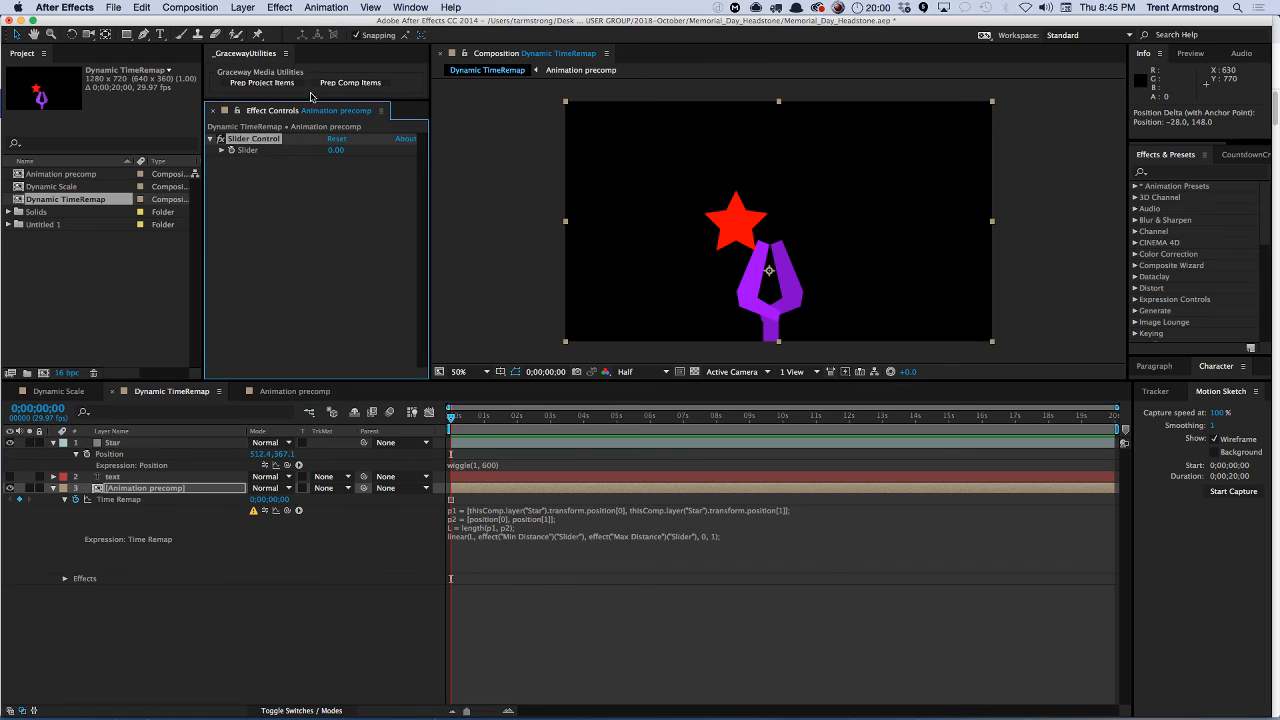
key(Return)
text(Min Distance)
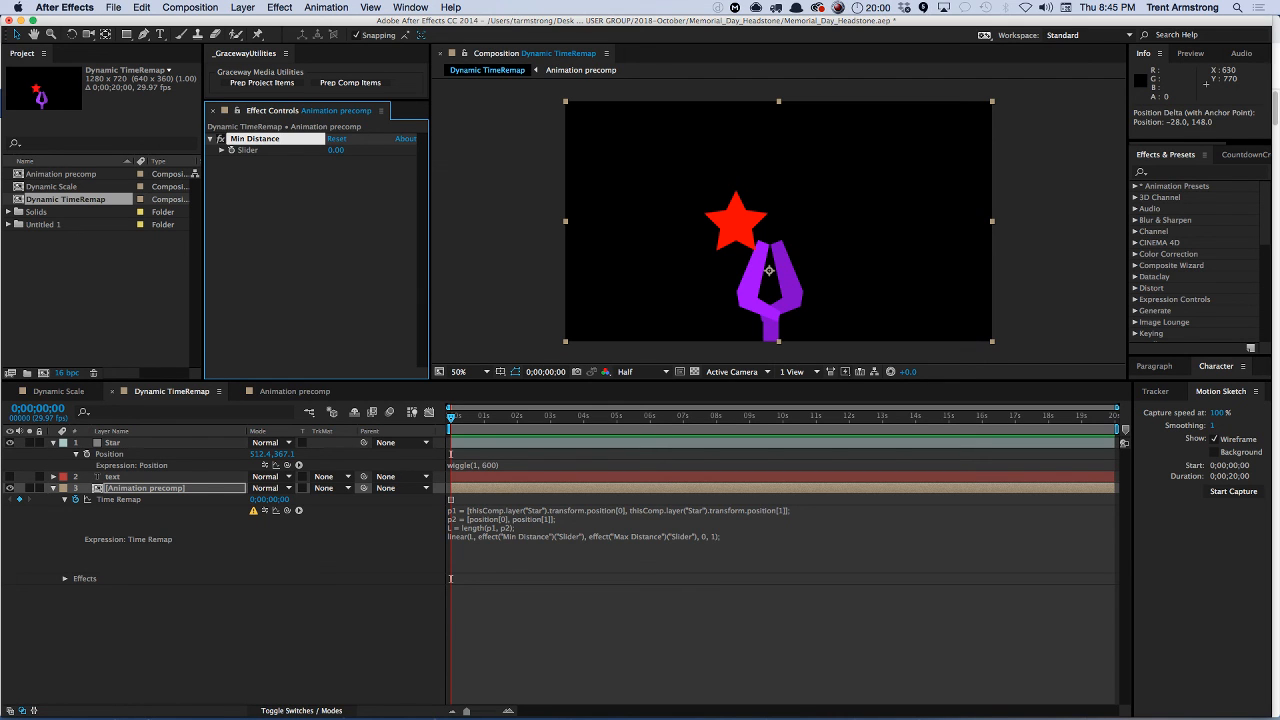
key(Return)
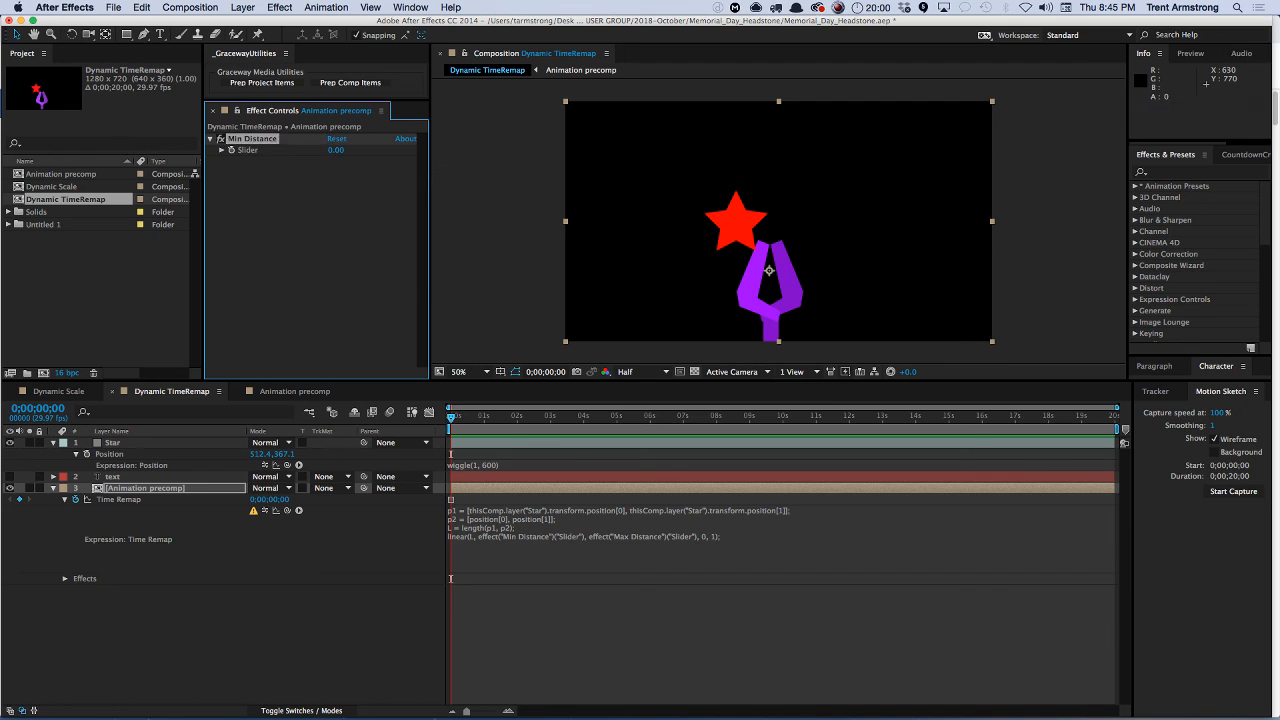
- Duplicate the Min Distance slider effect and rename the copy Max Distance
key(super+d)
key(Return)
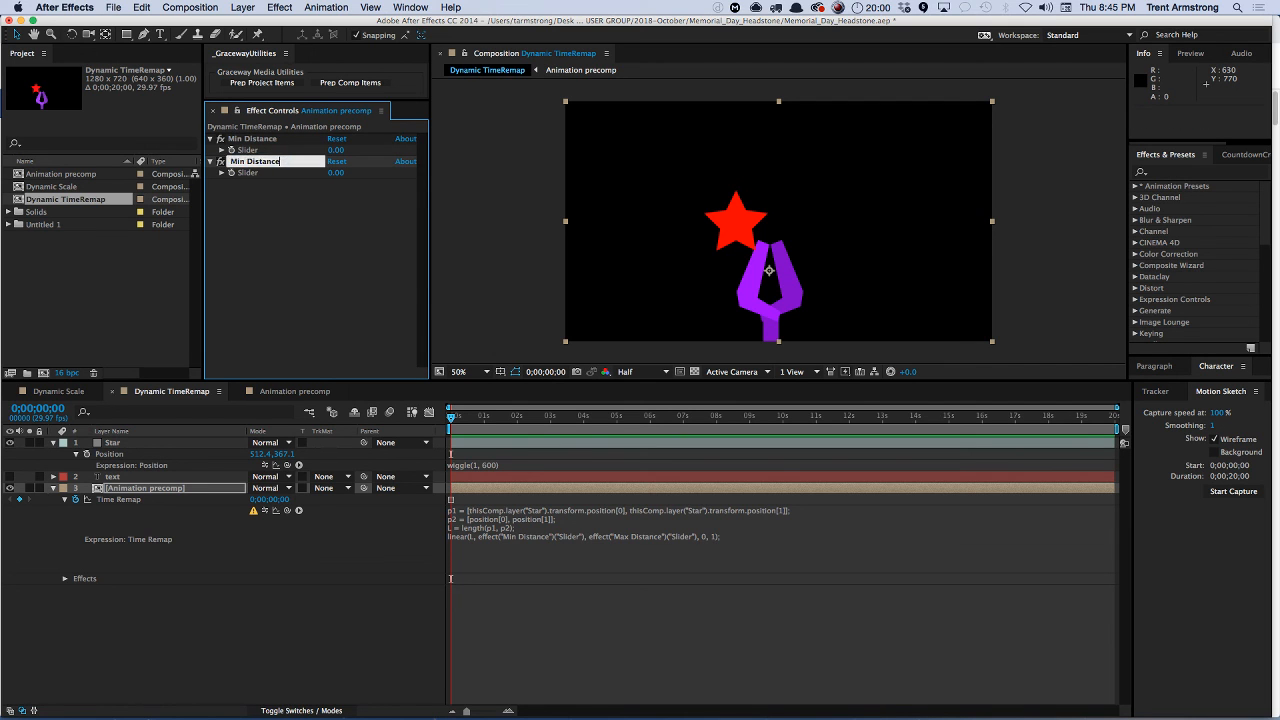
key(Delete)
key(Delete)
text(ax)
key(Return)
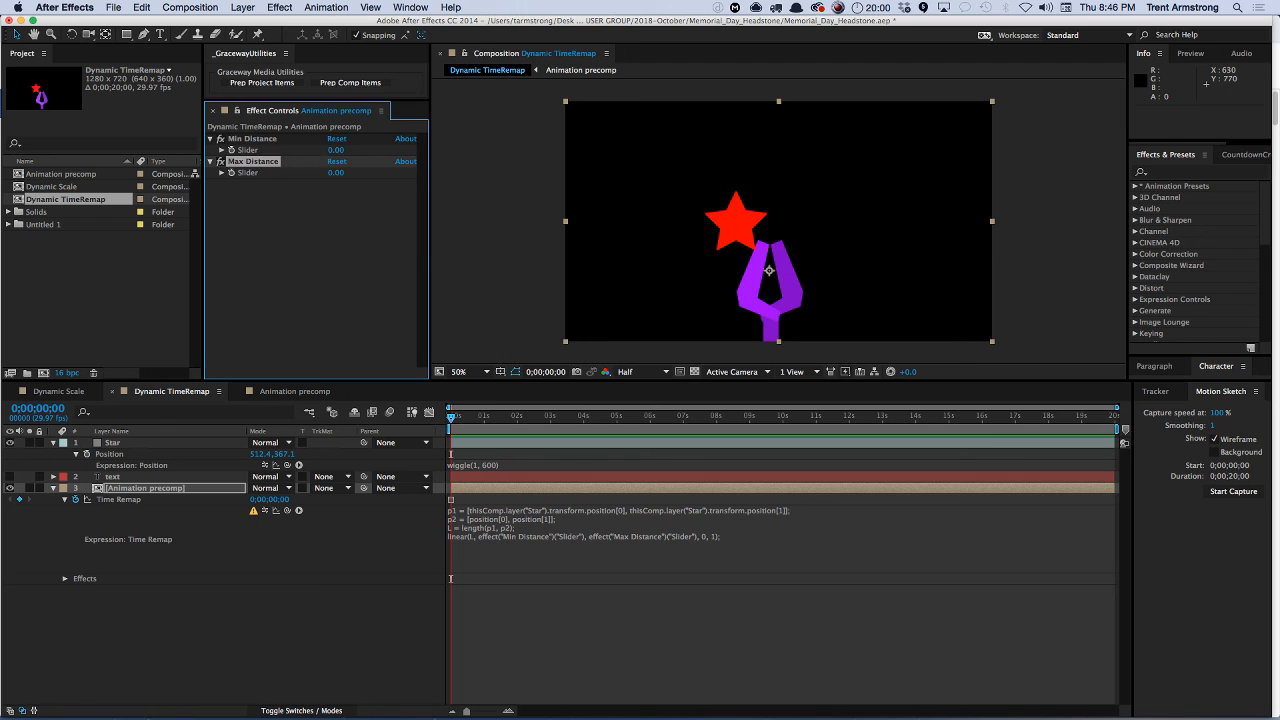
- Set the Max Distance slider to 200 and enable the Time Remap expression
click(335, 173)
key(Return)
click(265, 511)
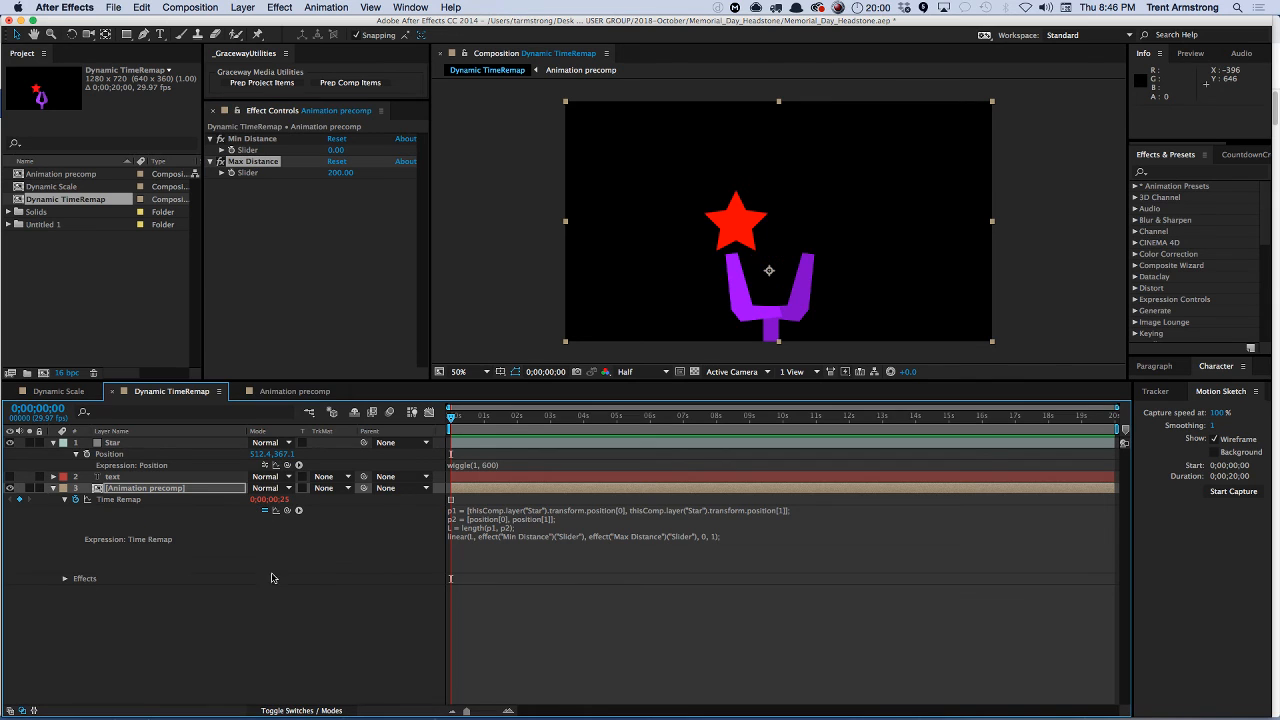
- Move the Star up to 566.4, 317.1 and reverse the Time Remap expression's linear output range to 1, 0
click(133, 442)
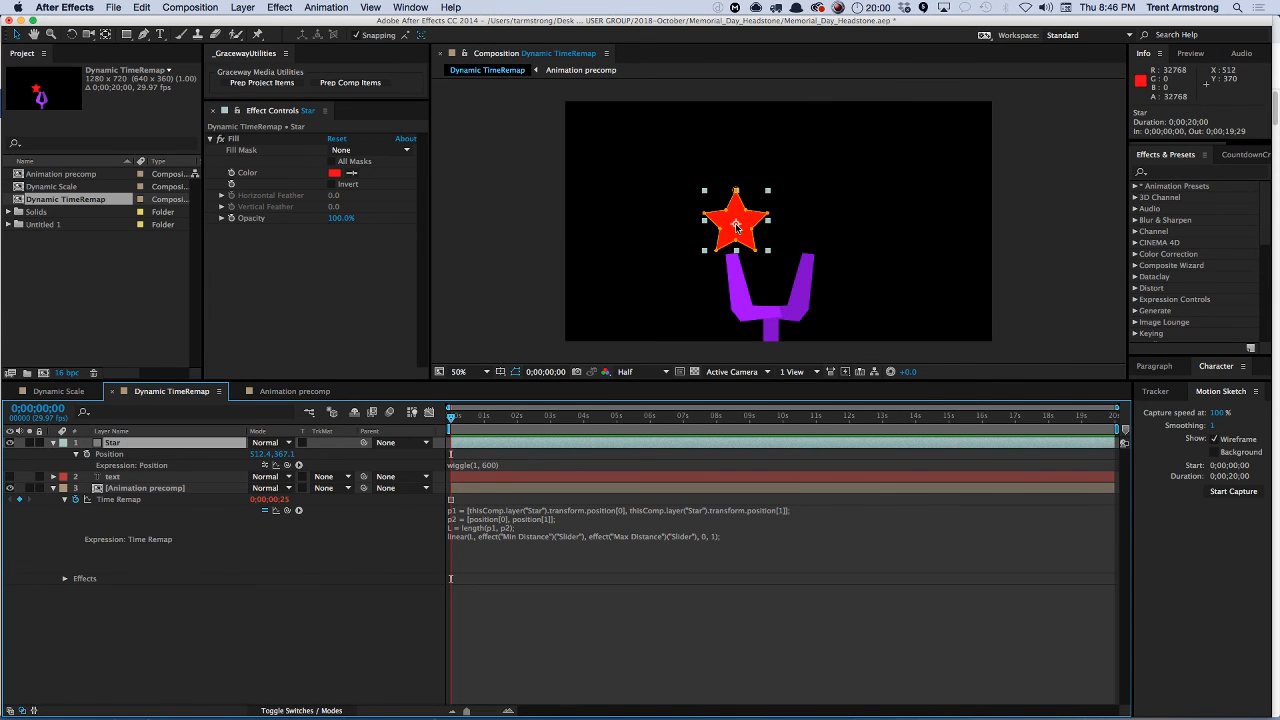
mouse_move(736, 227)
mouse_down()
mouse_move(771, 224)
mouse_move(757, 236)
mouse_move(771, 221)
mouse_move(754, 210)
mouse_up()
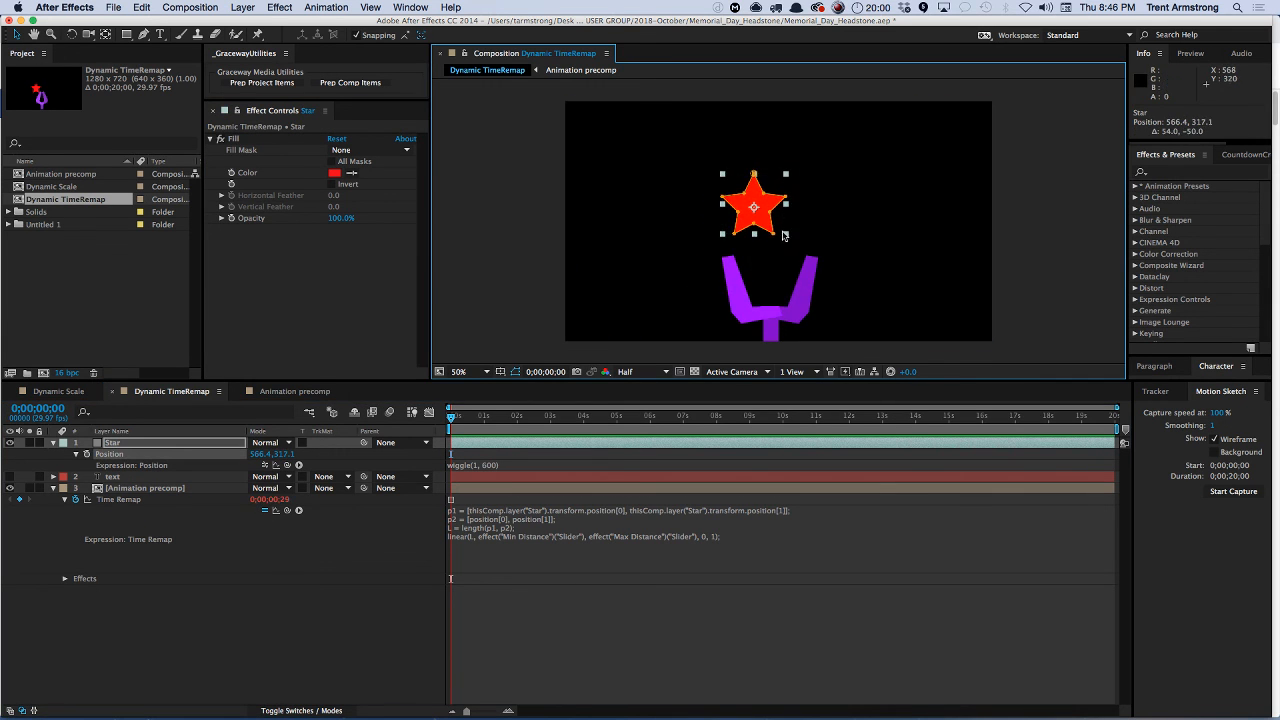
click(707, 547)
click(709, 536)
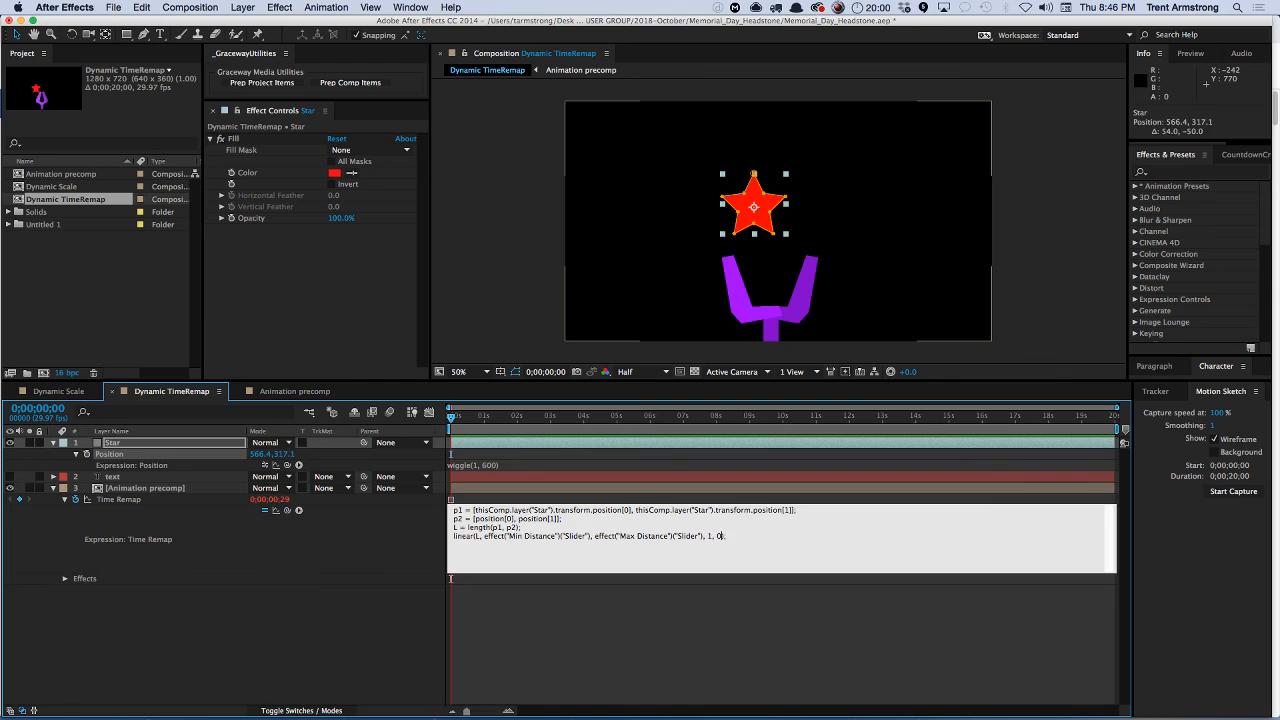
key(KP_Enter)
- Move the Star away from the claw and back, placing it just above the claw tips at 608.4, 365.1
click(112, 444)
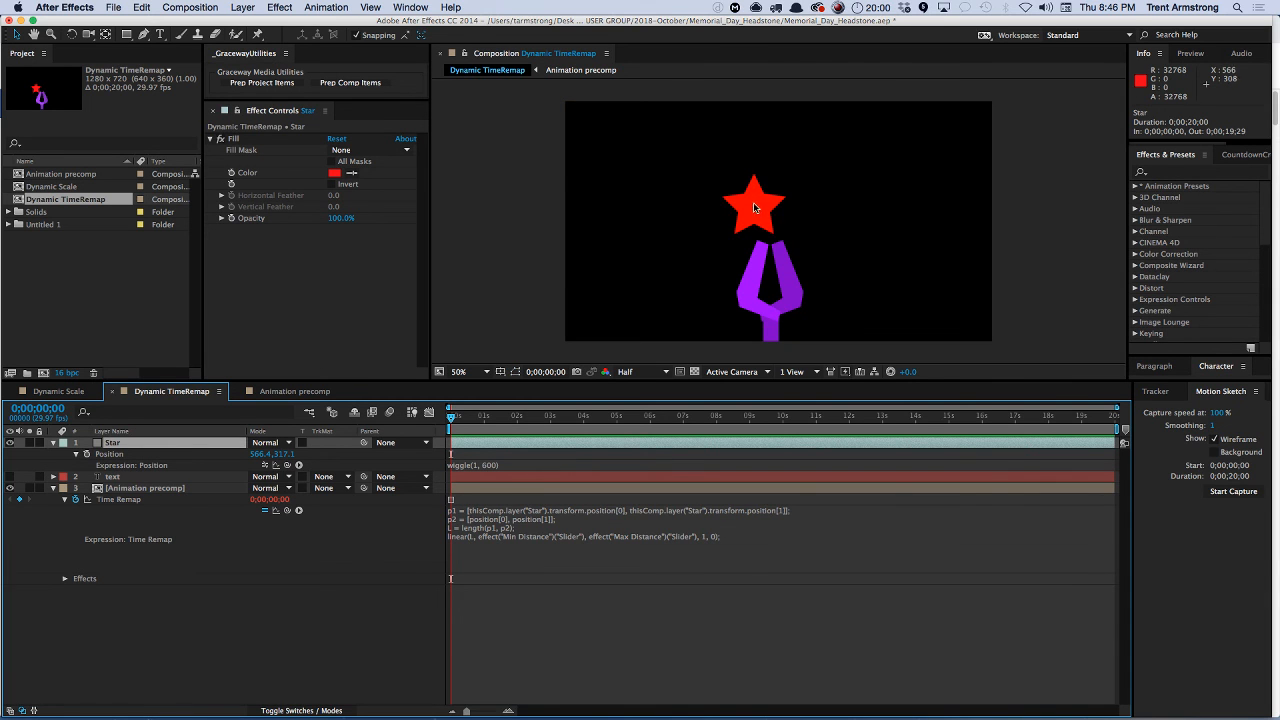
mouse_move(753, 202)
mouse_down()
mouse_move(751, 189)
mouse_move(774, 224)
mouse_move(767, 264)
mouse_move(763, 209)
mouse_move(766, 245)
mouse_move(749, 206)
mouse_up()
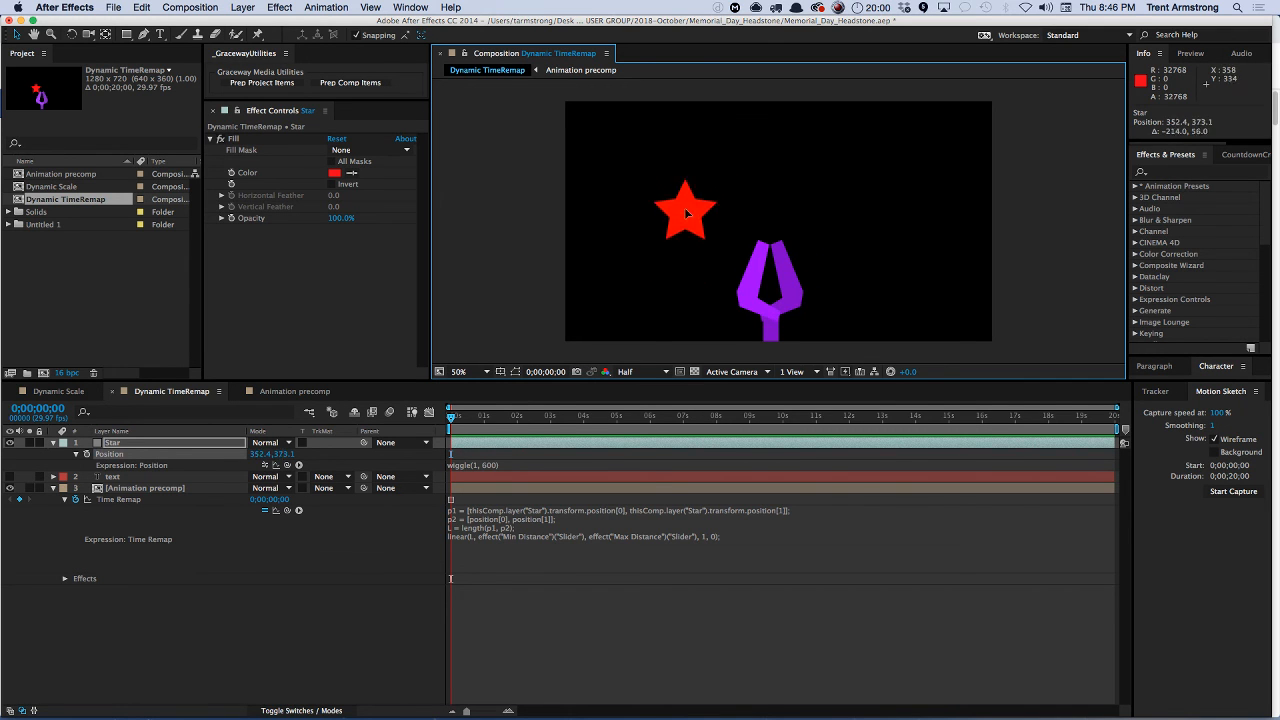
drag(687, 213, 766, 238)
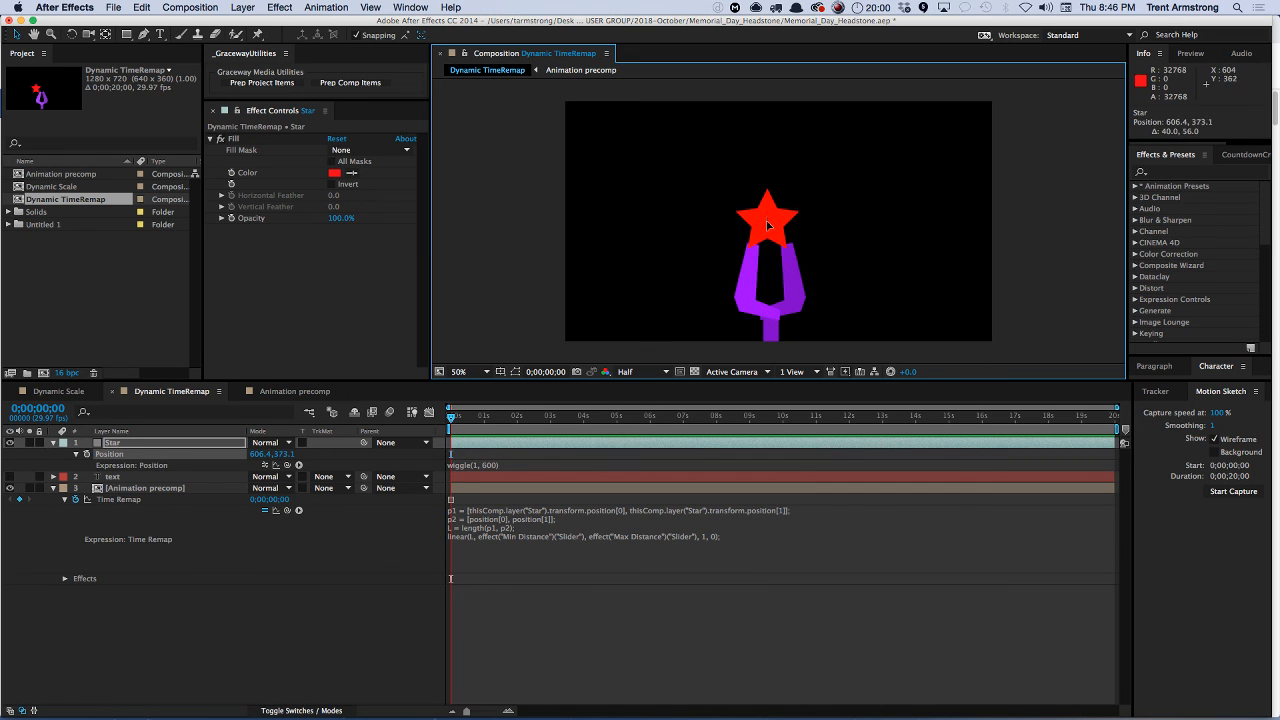
- Set Animation precomp's Max Distance slider to 227 and its Min Distance slider to 12
click(148, 488)
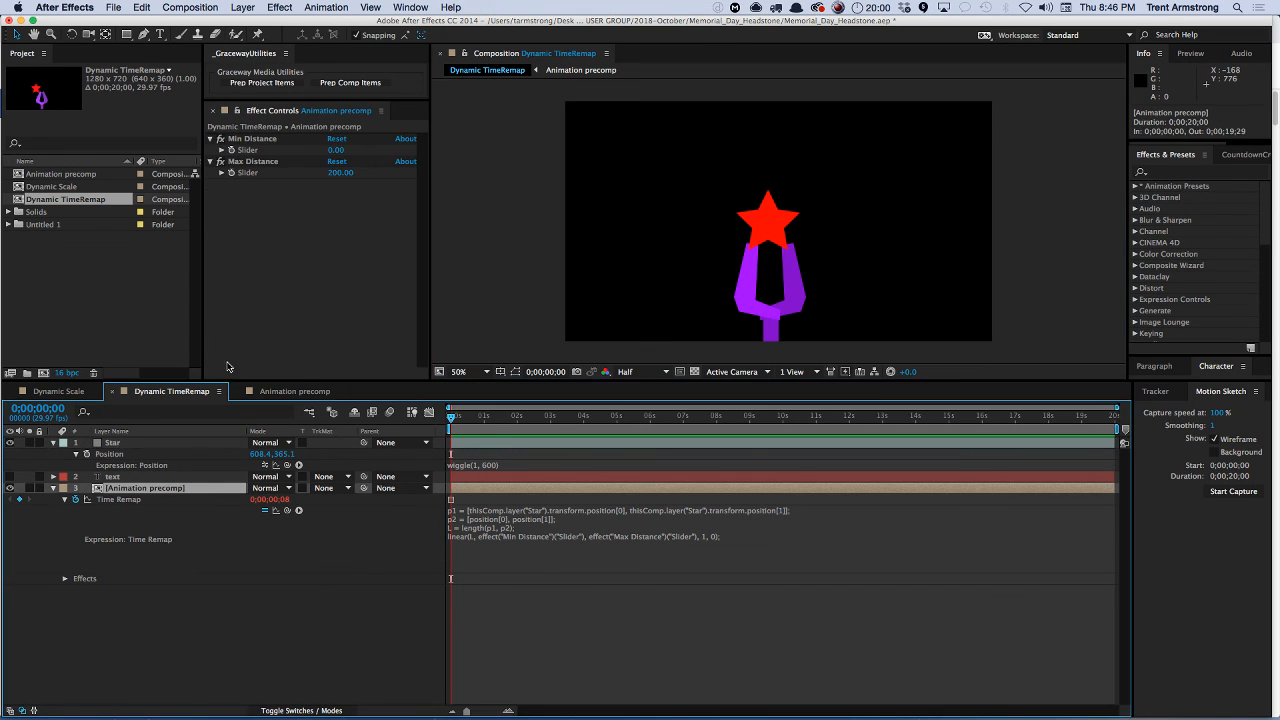
click(343, 172)
mouse_move(343, 172)
mouse_down()
mouse_move(361, 172)
mouse_move(346, 151)
mouse_up()
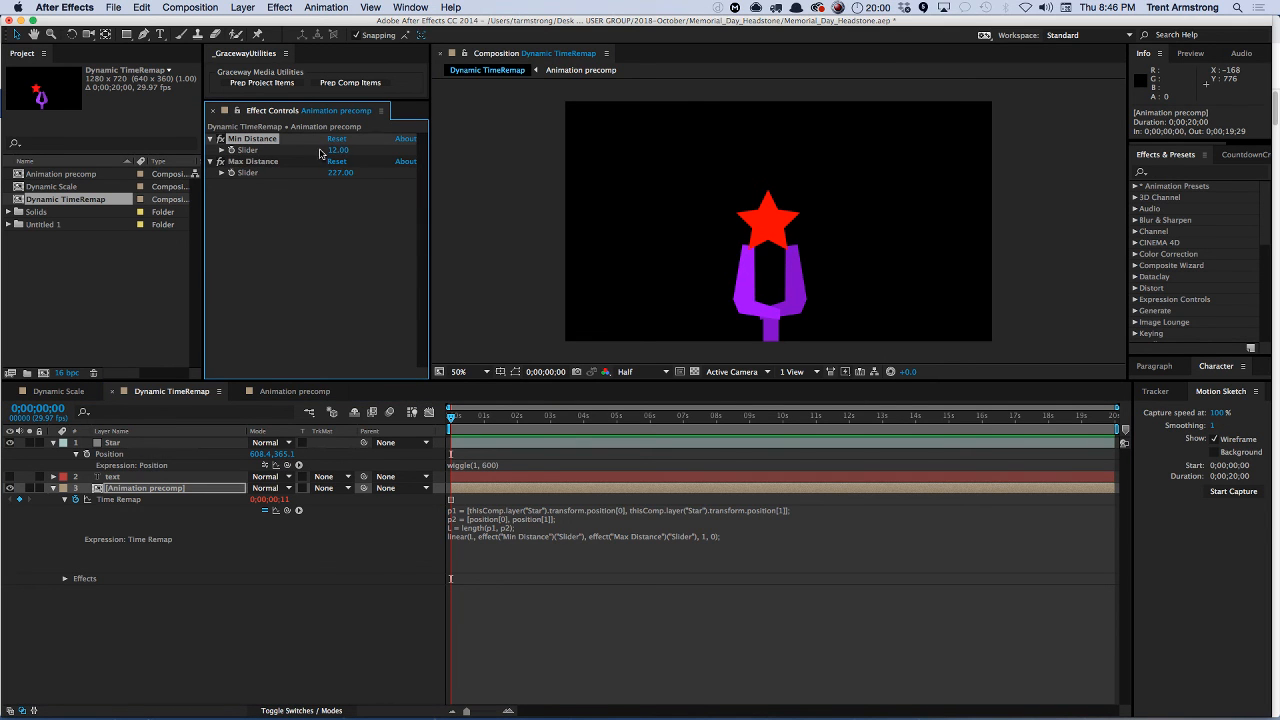
- Move the Star up away from the claw tips to 614.4, 219.1
click(163, 444)
drag(769, 228, 778, 174)
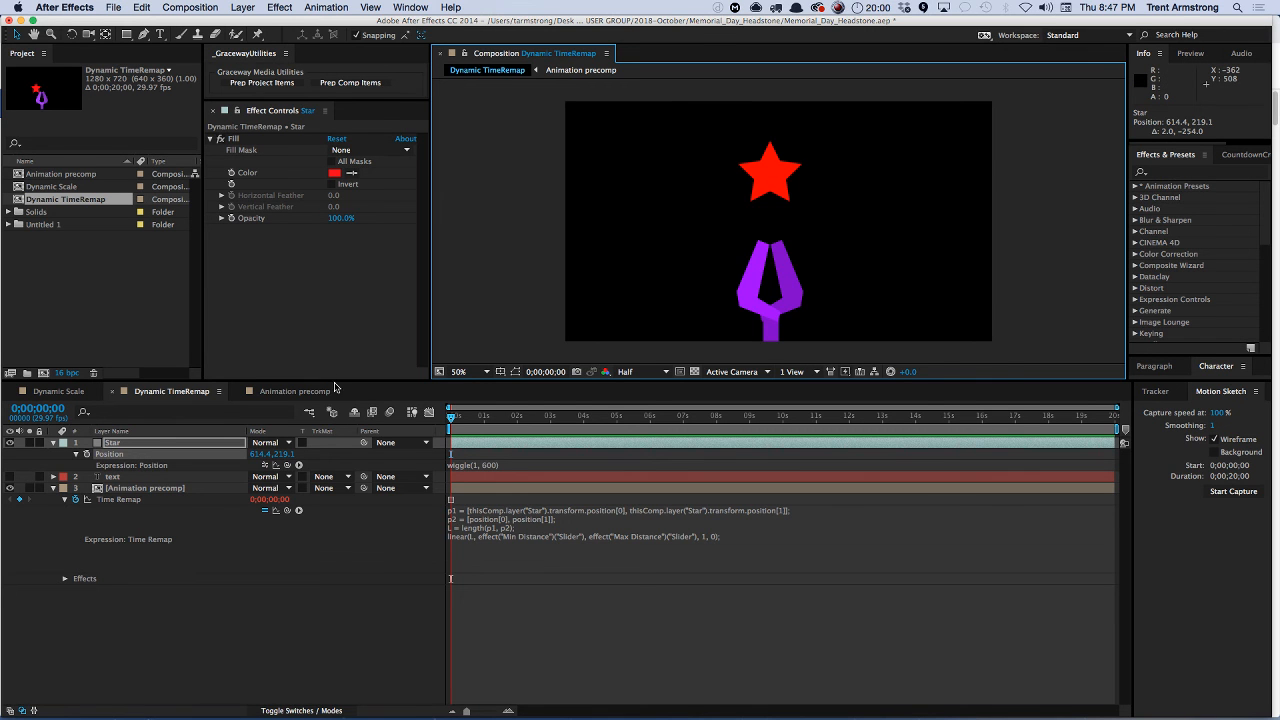
- Switch to Finder and browse the Marketing folder on the file server's Motion Primary volume
key(super+Tab)
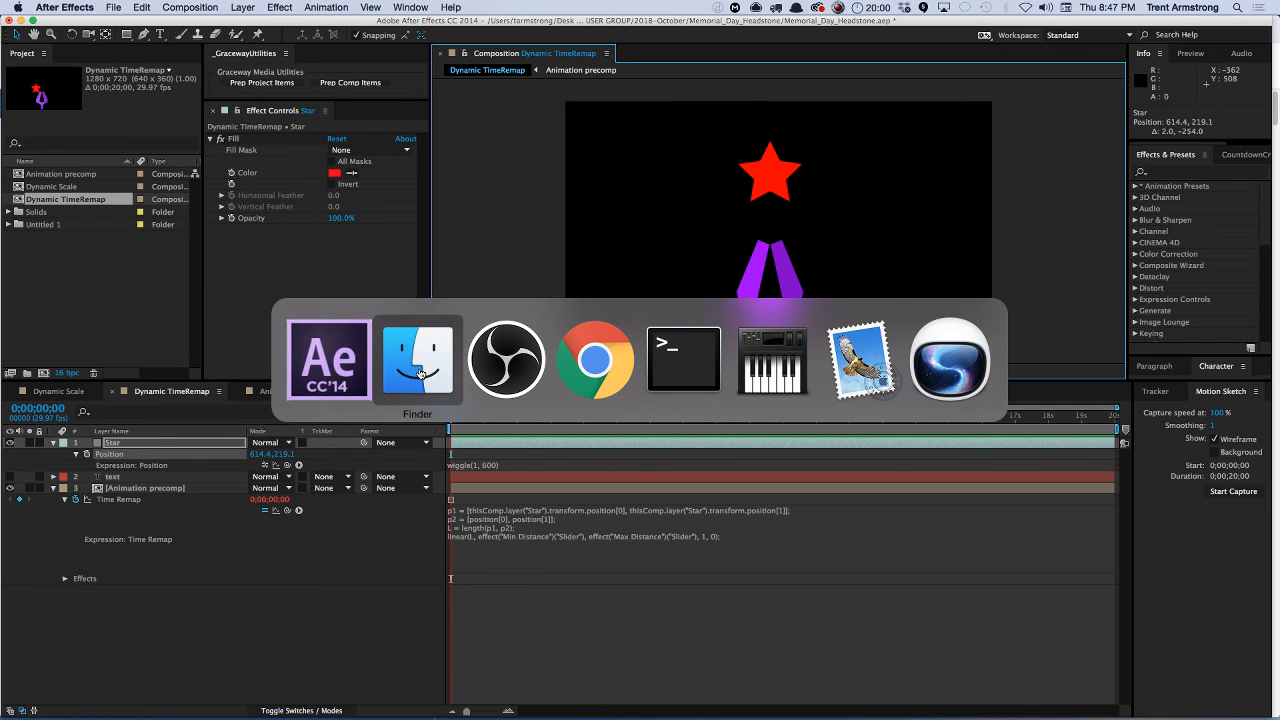
click(420, 368)
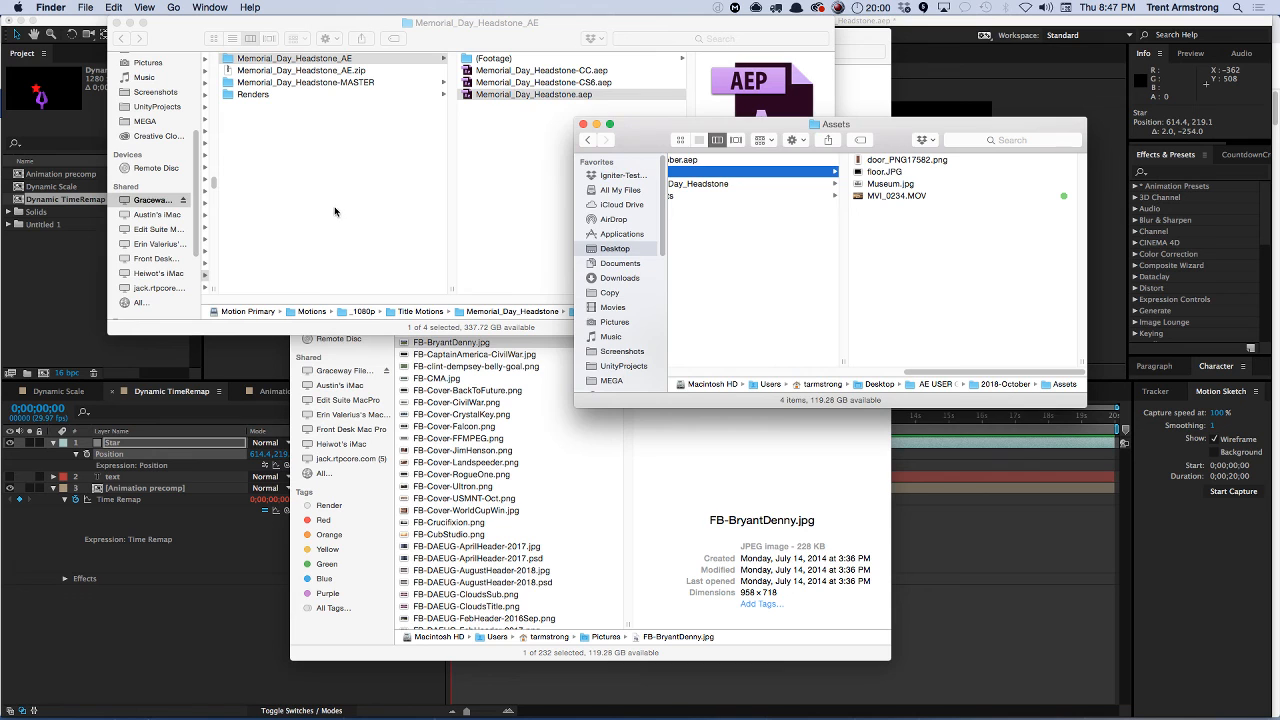
click(152, 199)
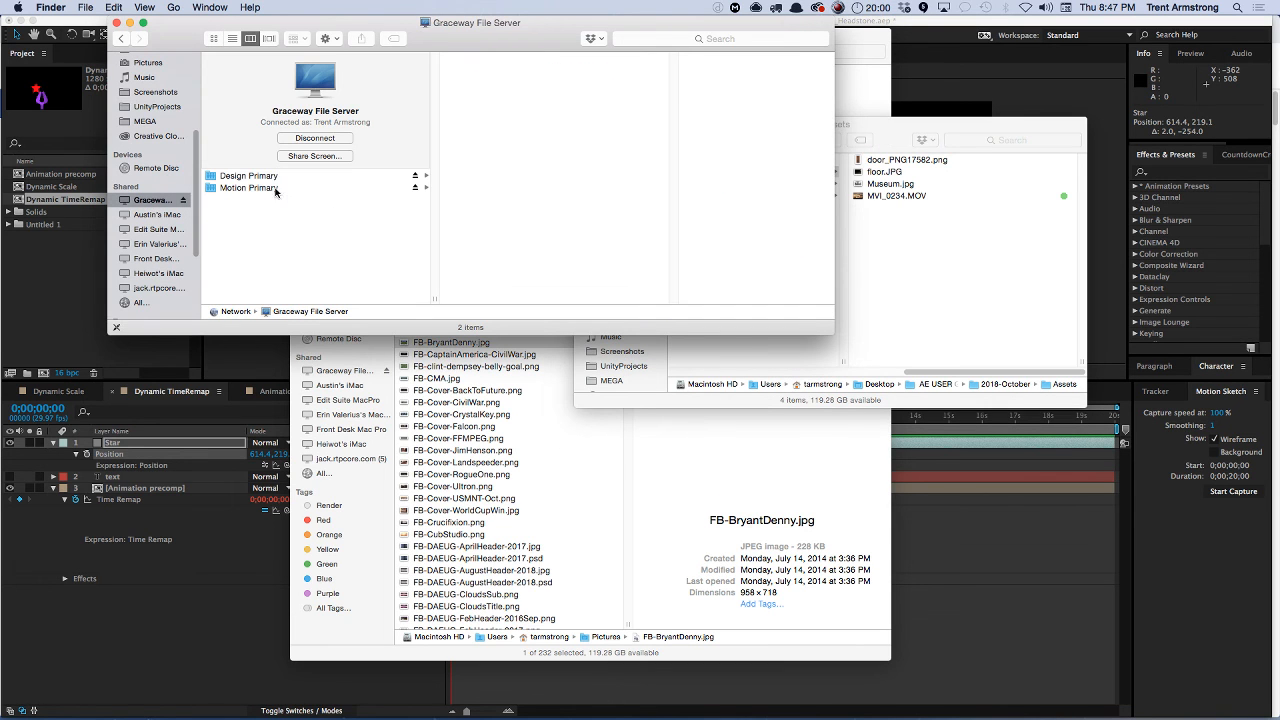
click(272, 188)
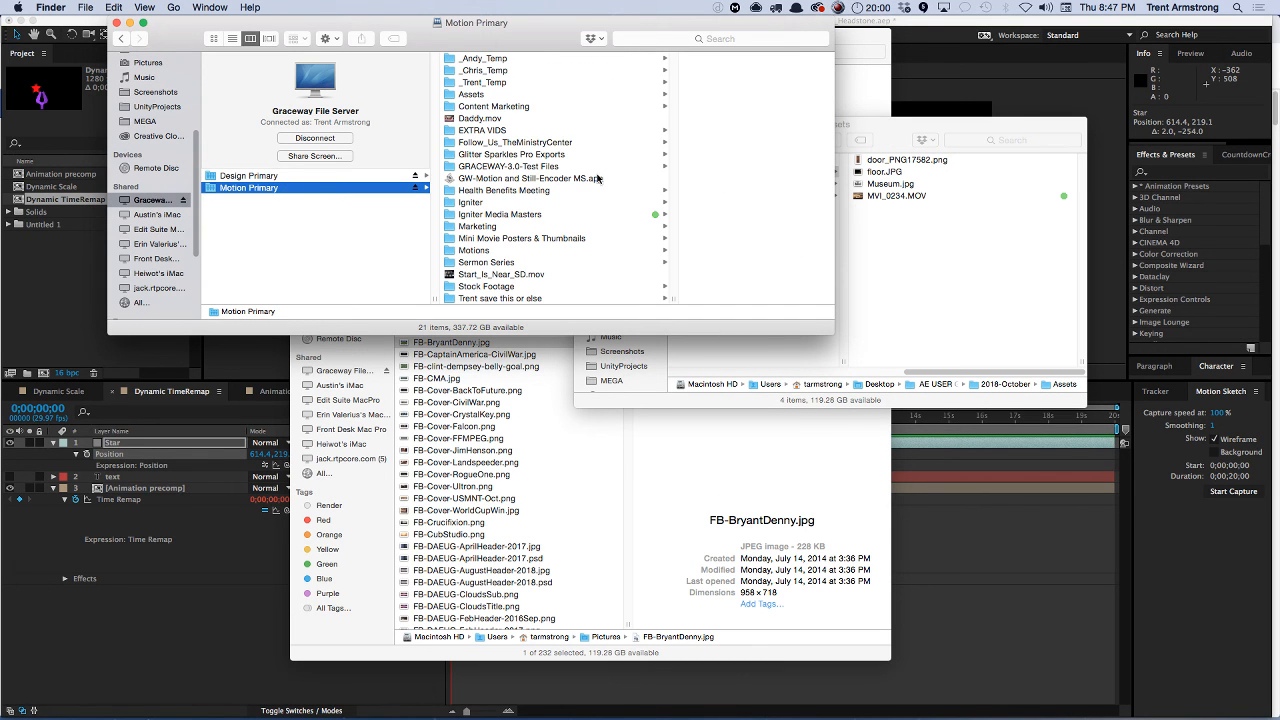
click(565, 228)
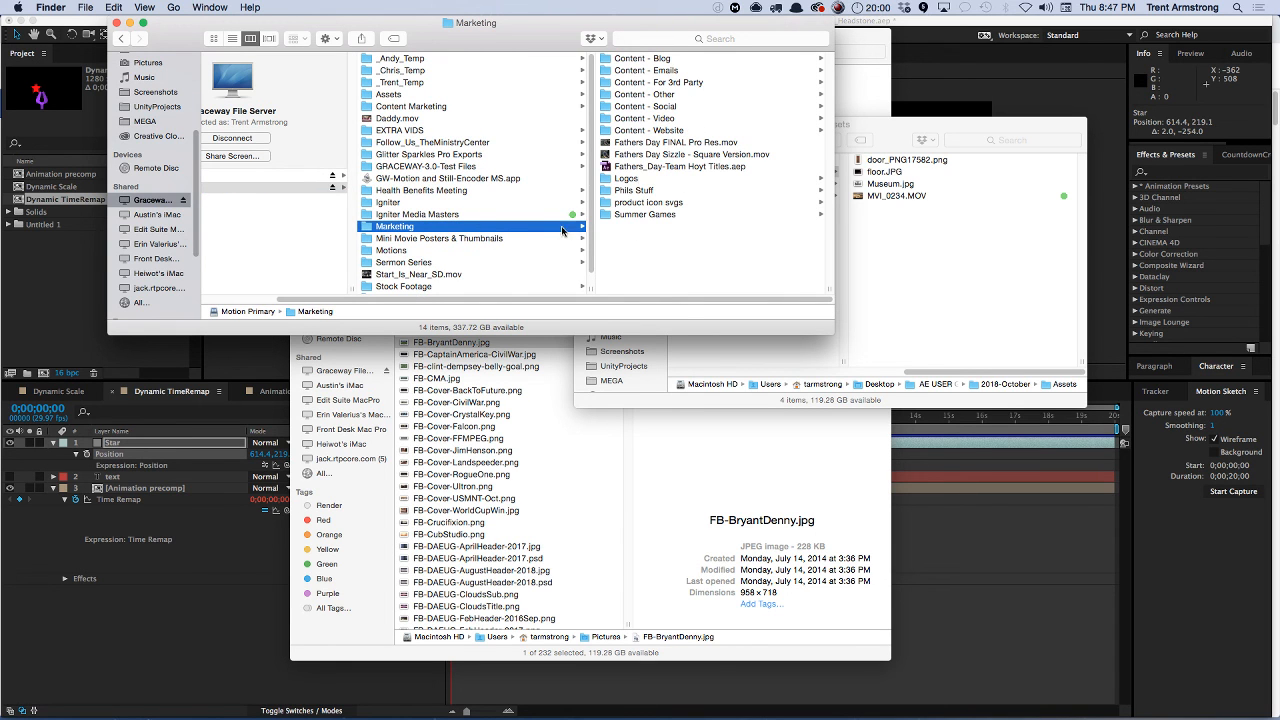
scroll(580, 245, down, 1)
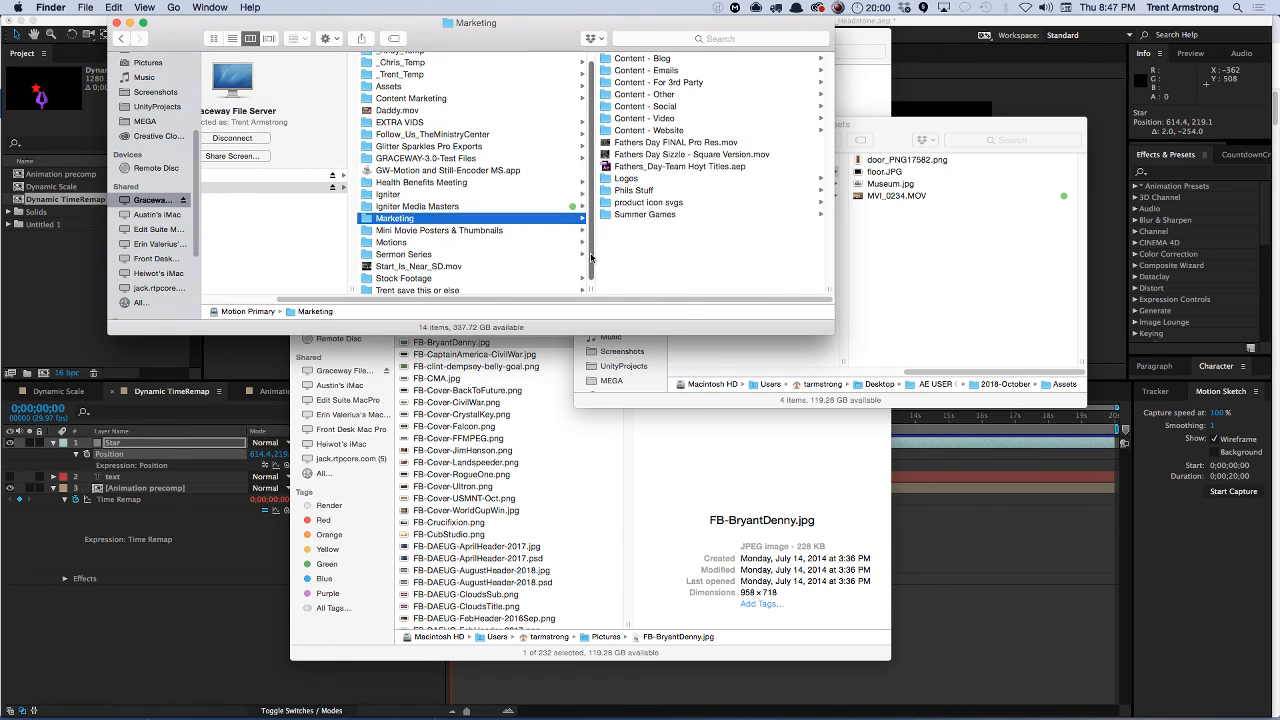
- Open the Web Inserts.aep project from the Web Inserts folder in 2018-October
click(884, 259)
click(763, 266)
click(941, 195)
click(941, 196)
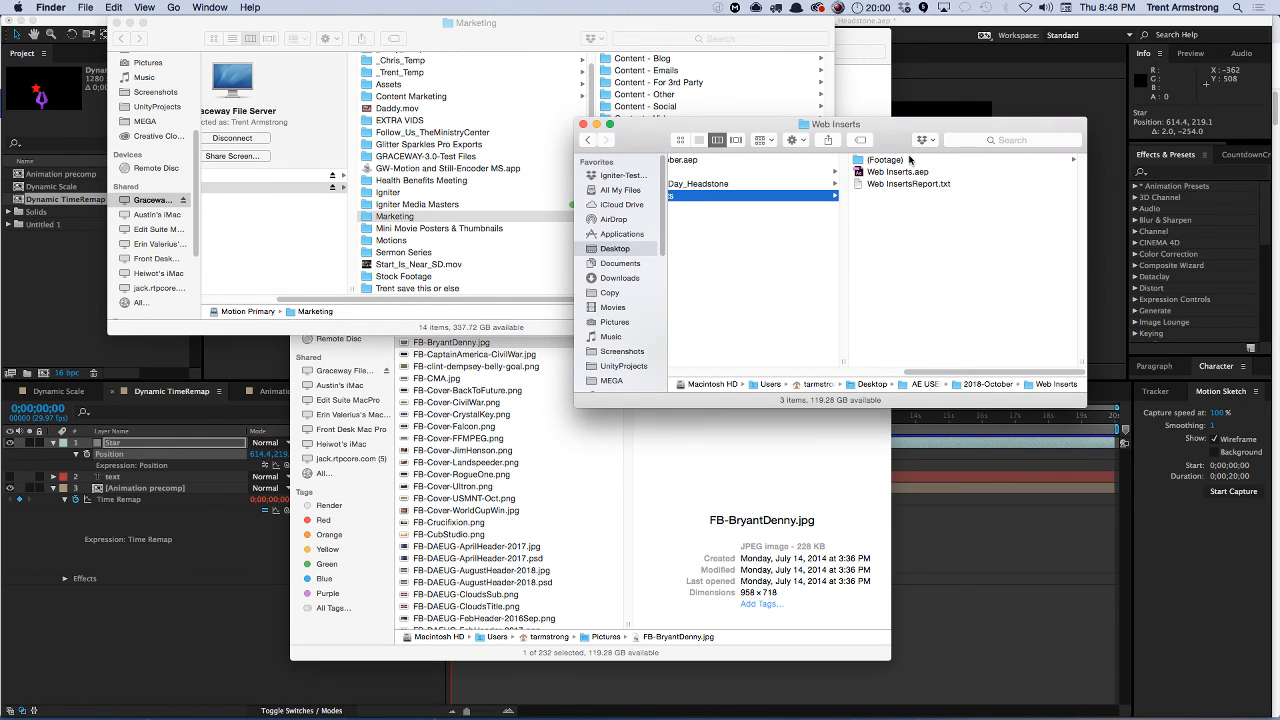
click(912, 161)
click(783, 224)
click(945, 172)
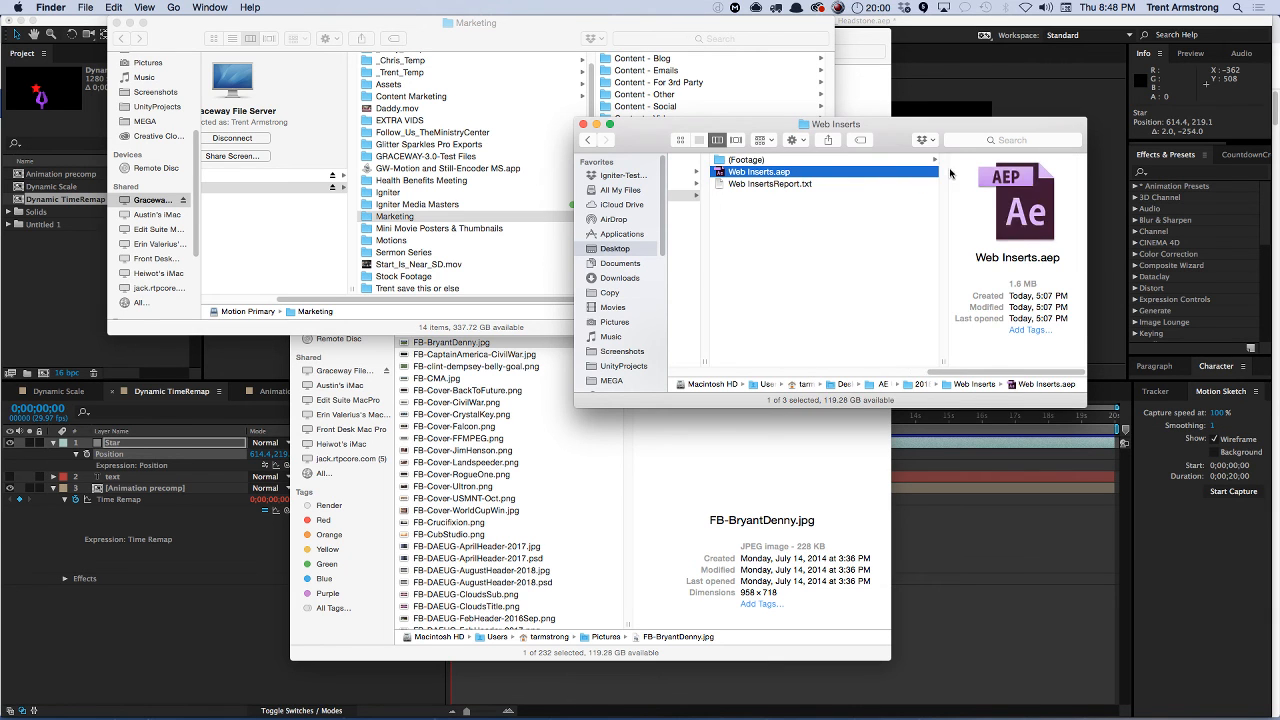
key(super+o)
key(Return)
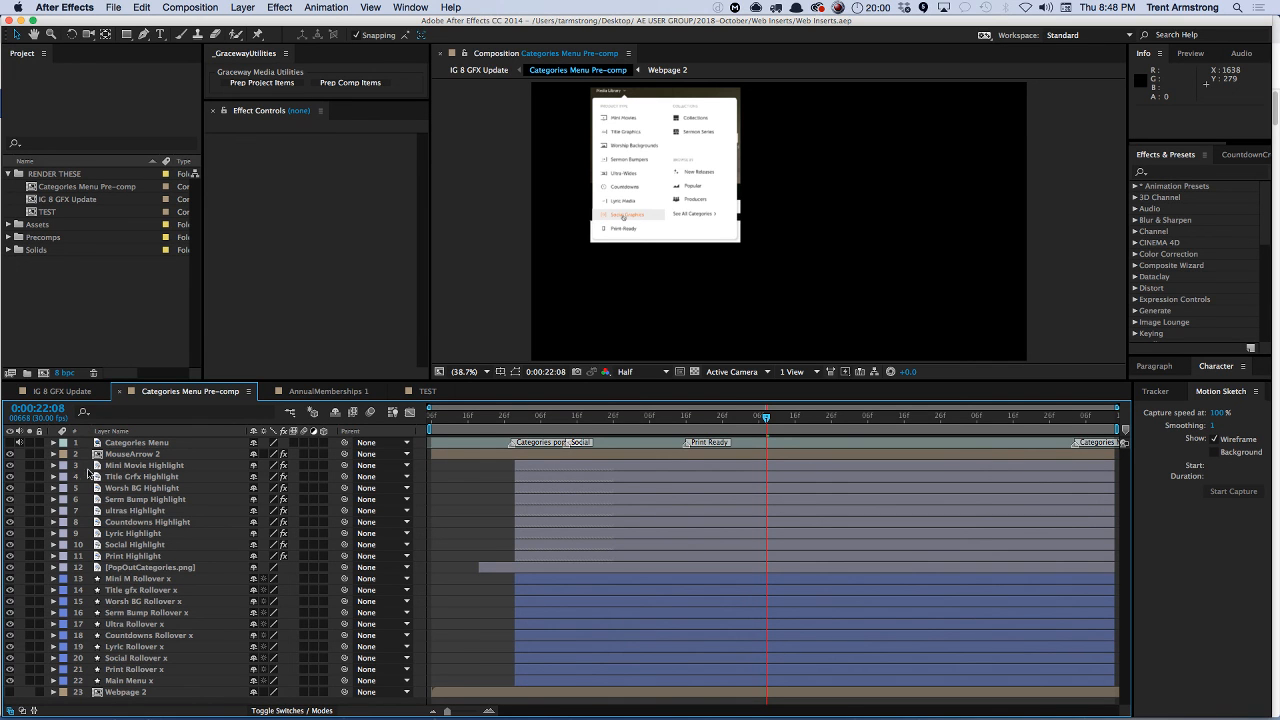
- Examine MouseArrow 2's keyframed properties and Time Remap expression in Categories Menu Pre-comp, with the menu displayed at 100%
key(slash)
drag(531, 234, 832, 318)
key(super+j)
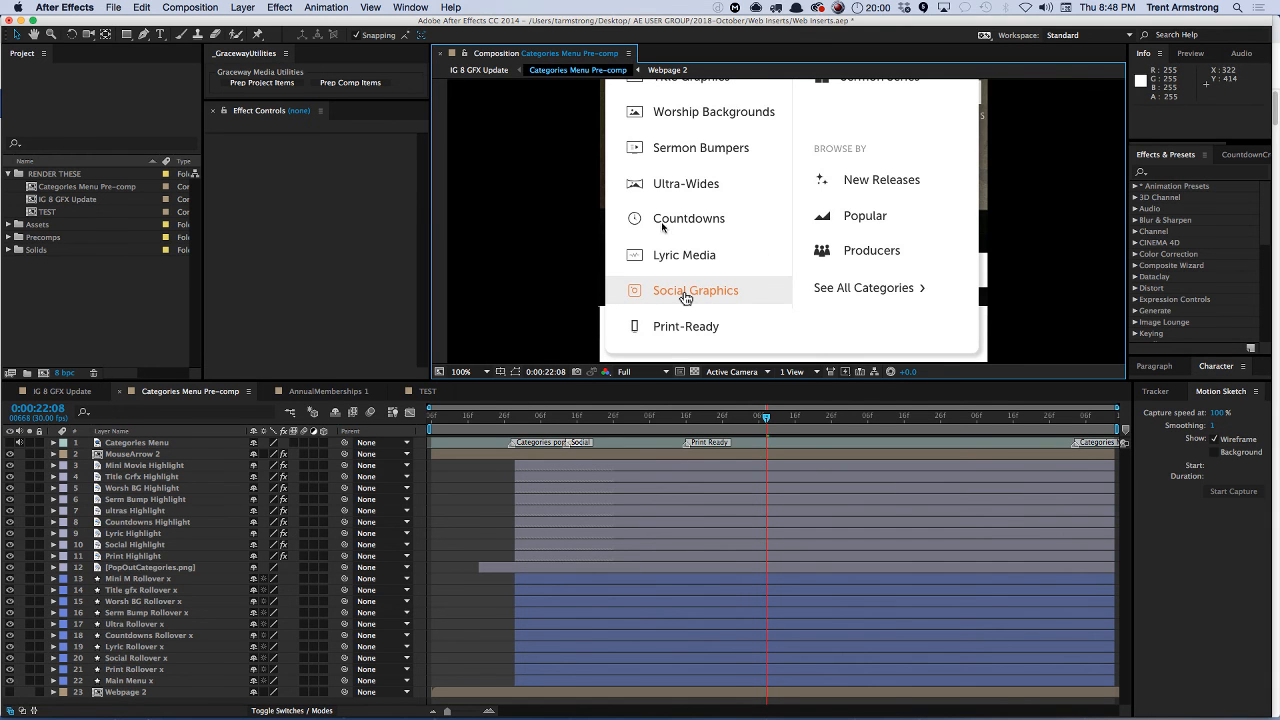
drag(659, 222, 687, 241)
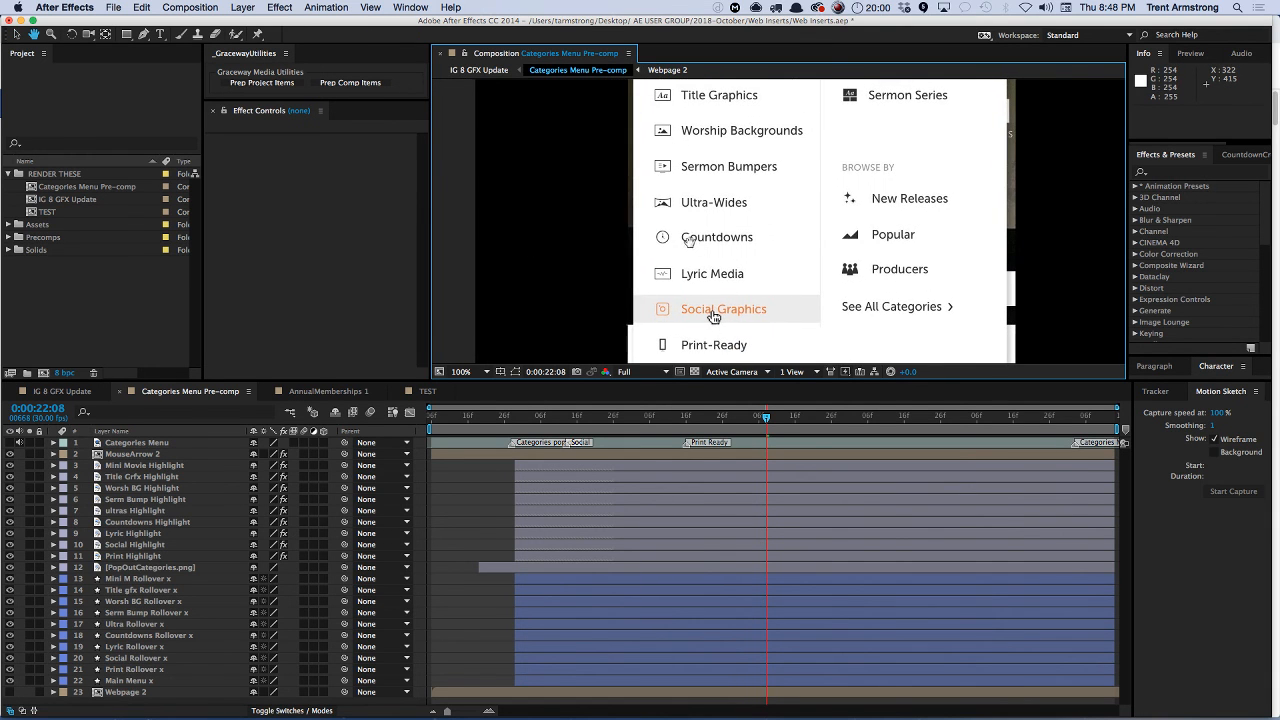
key(v)
drag(806, 380, 810, 448)
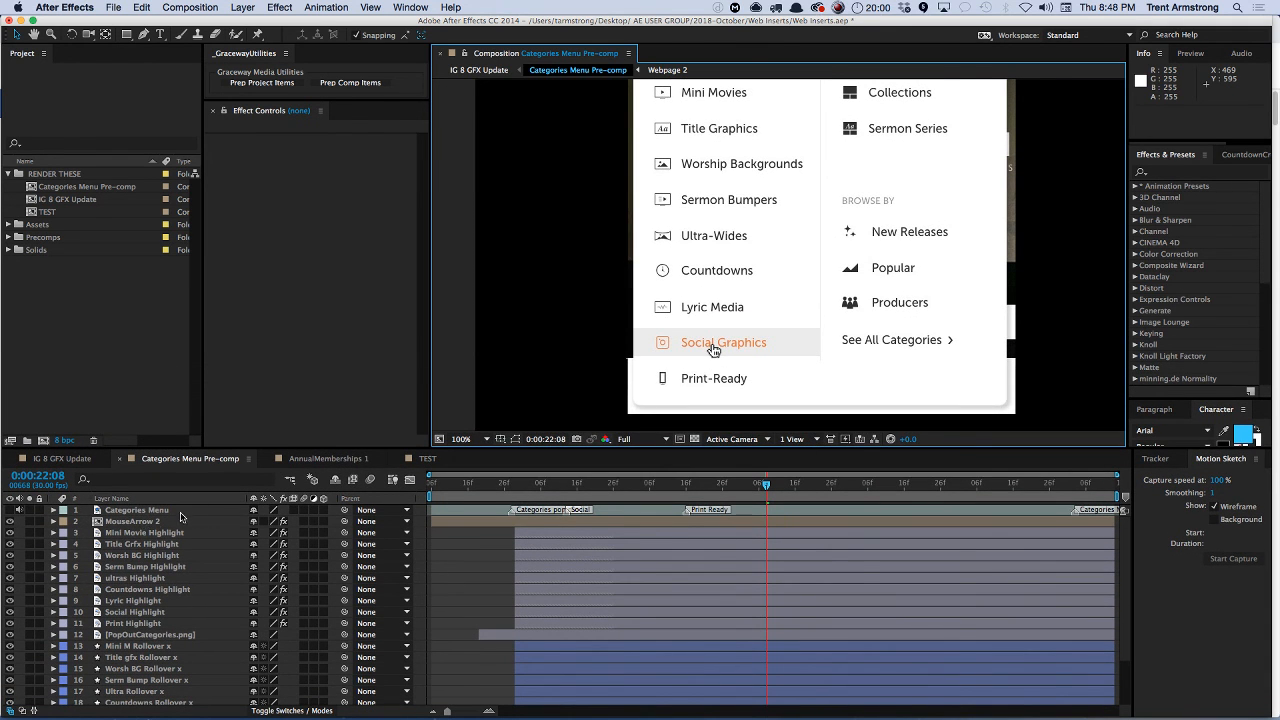
click(137, 522)
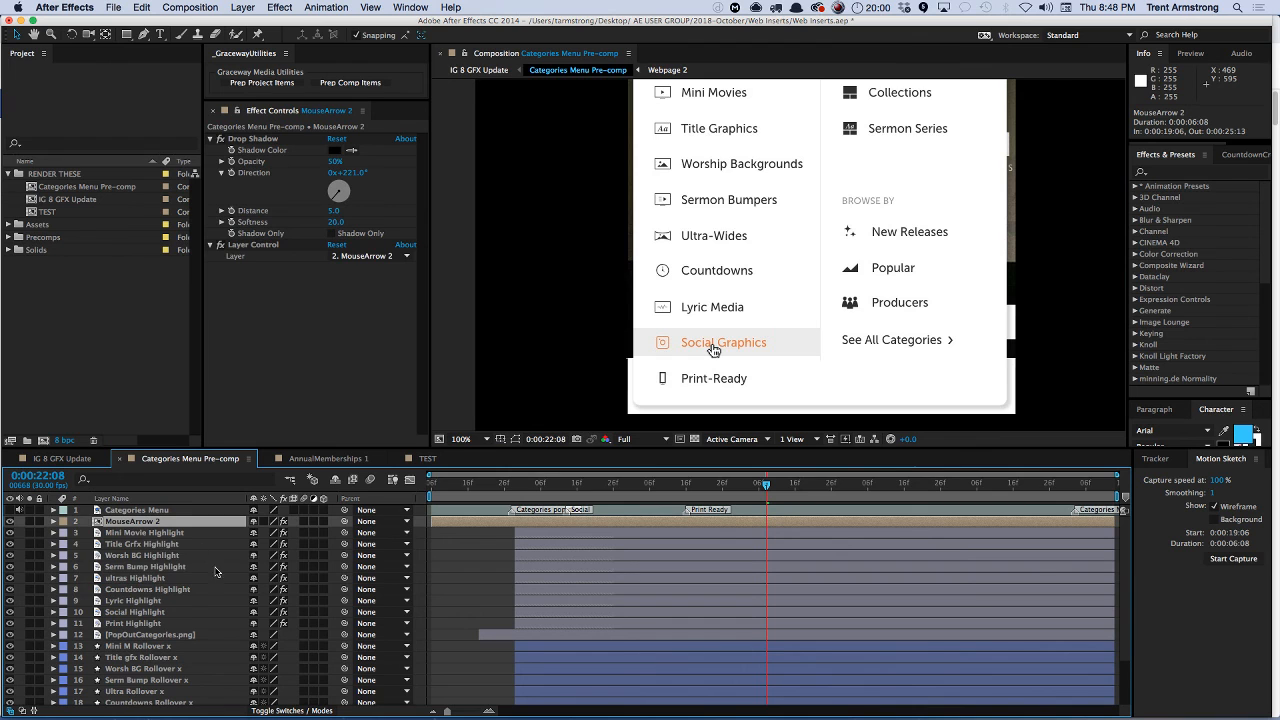
key(u)
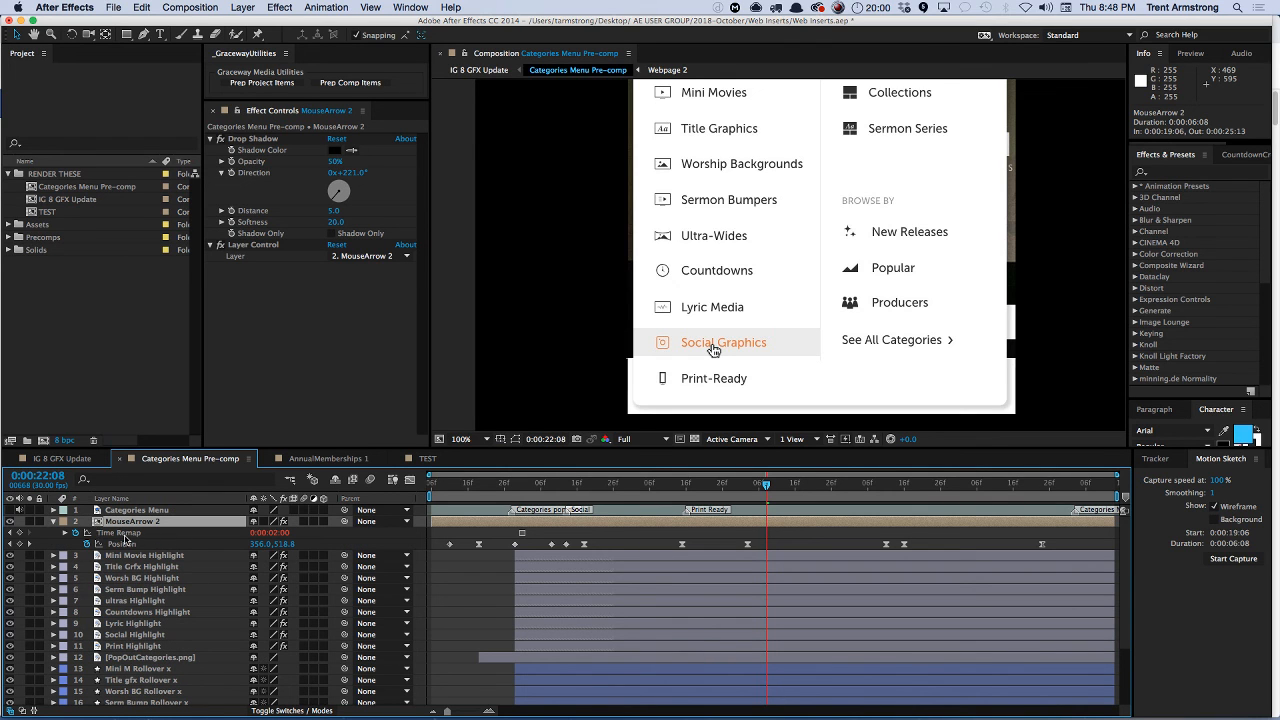
click(64, 533)
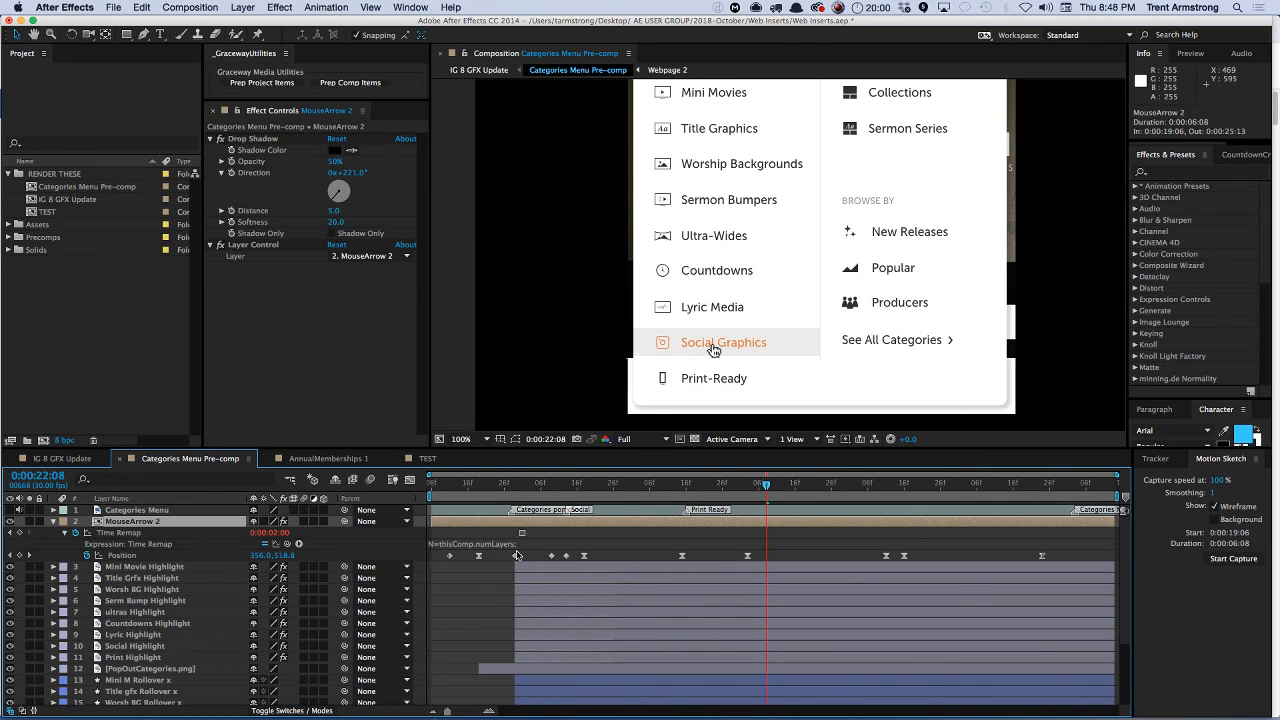
mouse_move(527, 549)
mouse_down()
mouse_move(527, 695)
mouse_move(537, 549)
mouse_up()
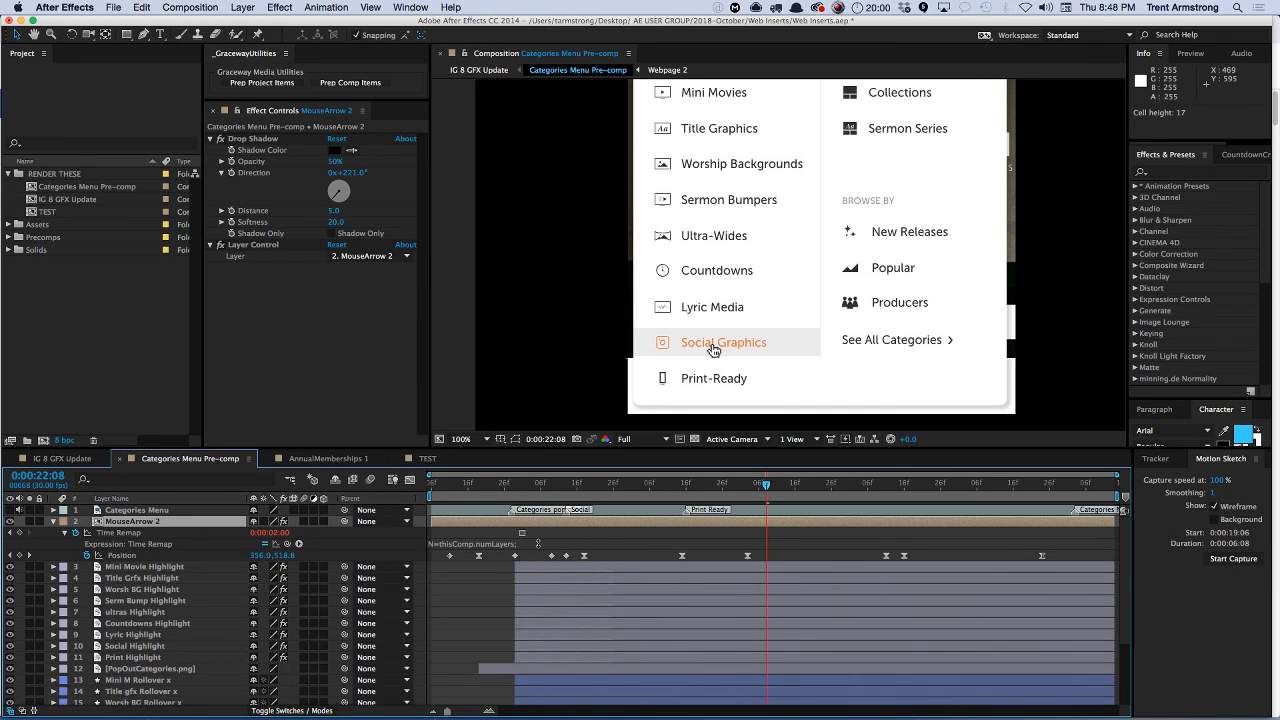
click(54, 522)
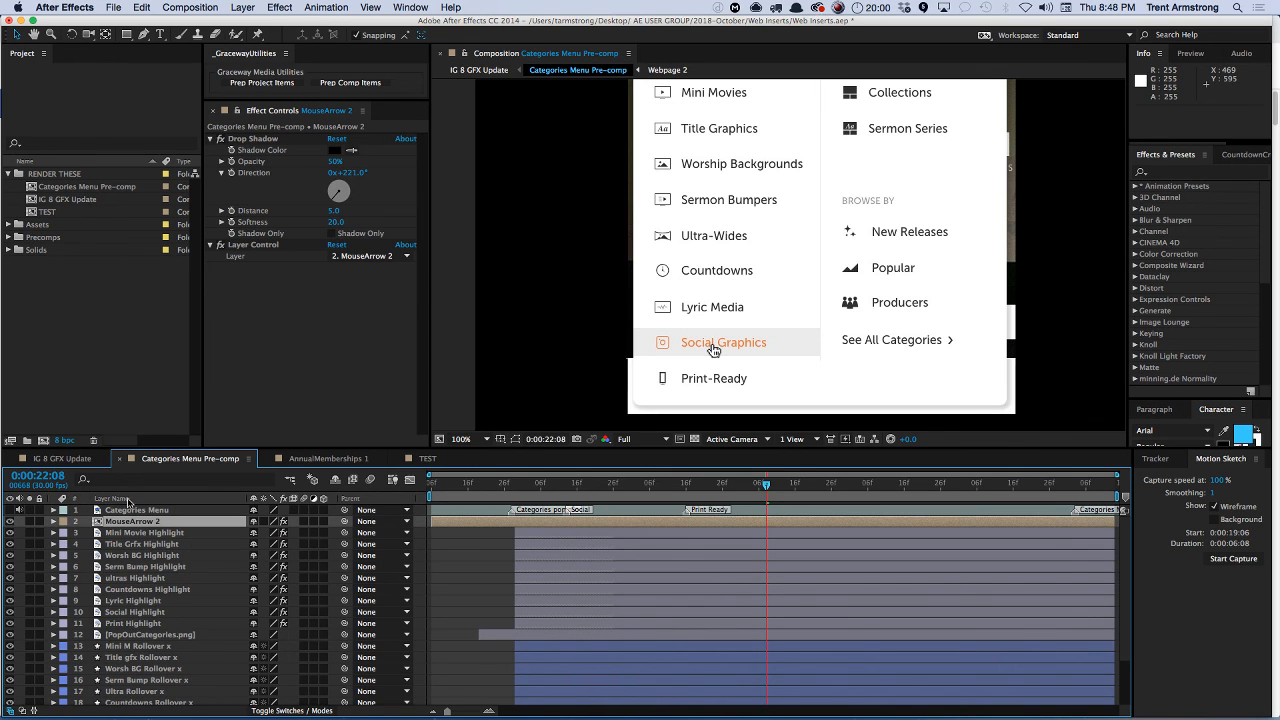
- Select the Mini Movie Highlight layer and toggle the Social Highlight layer's visibility off and on to compare the menu entry
click(150, 533)
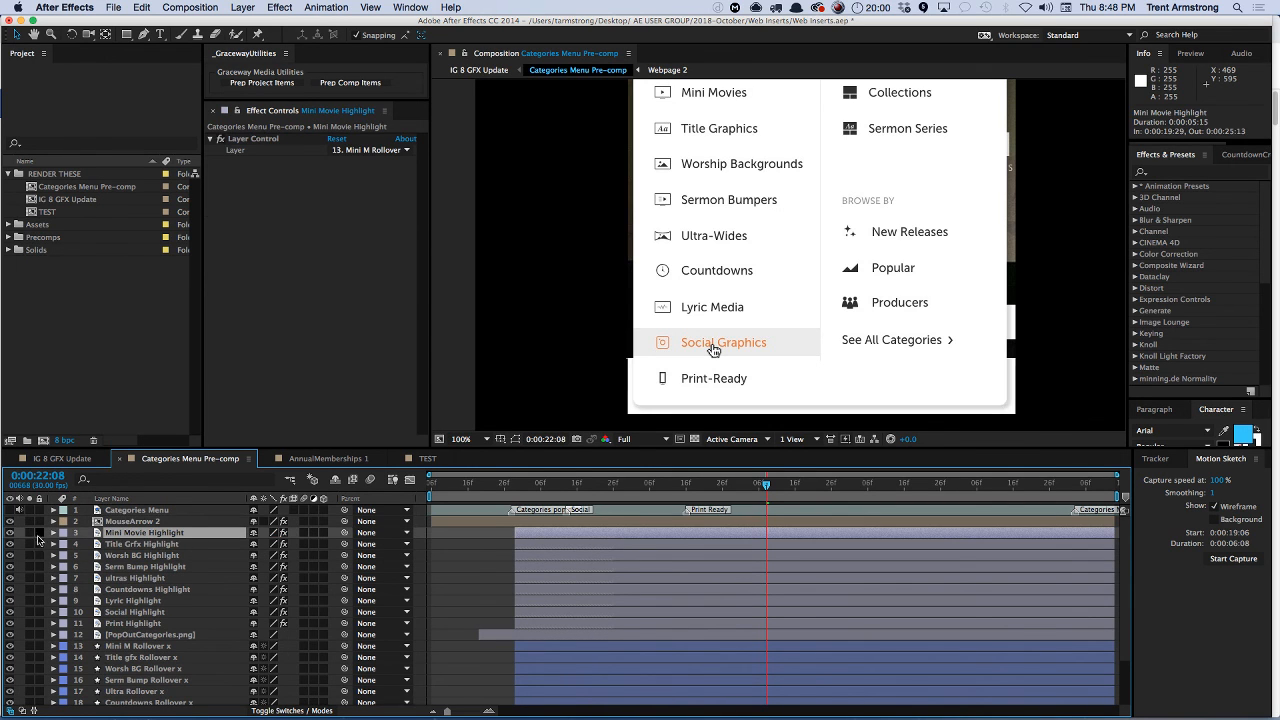
click(10, 612)
click(10, 612)
click(10, 612)
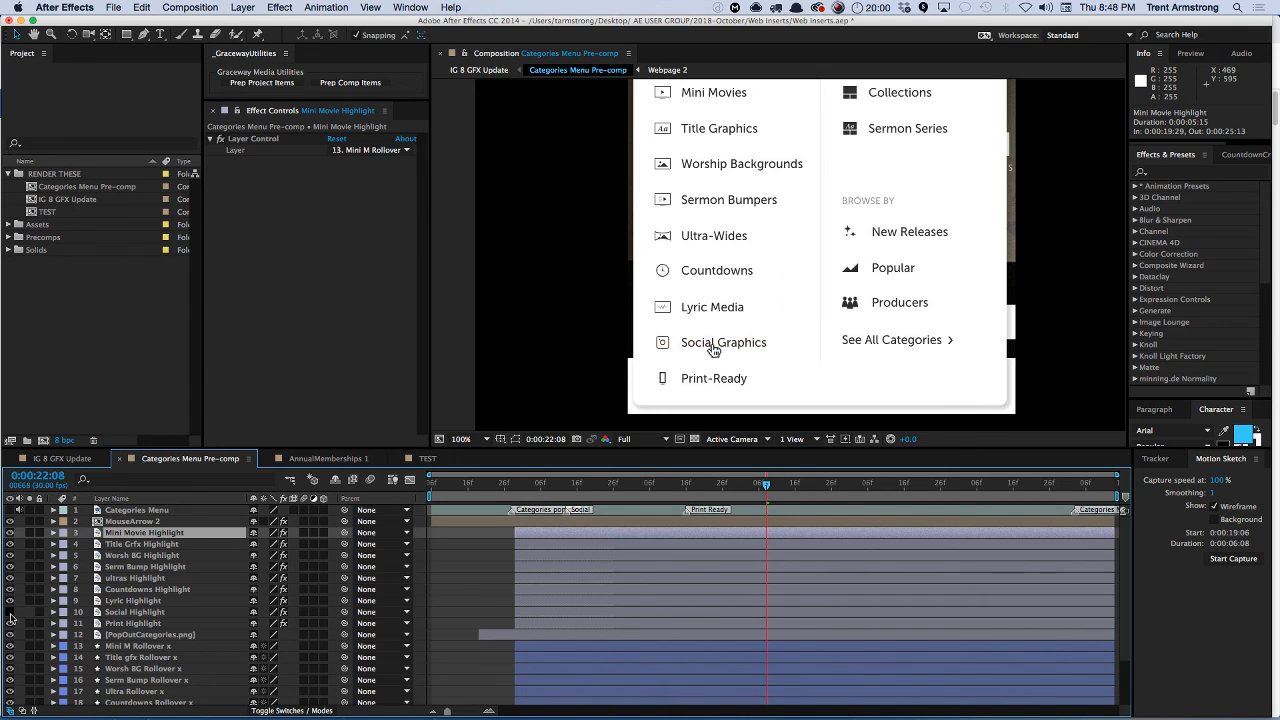
click(10, 612)
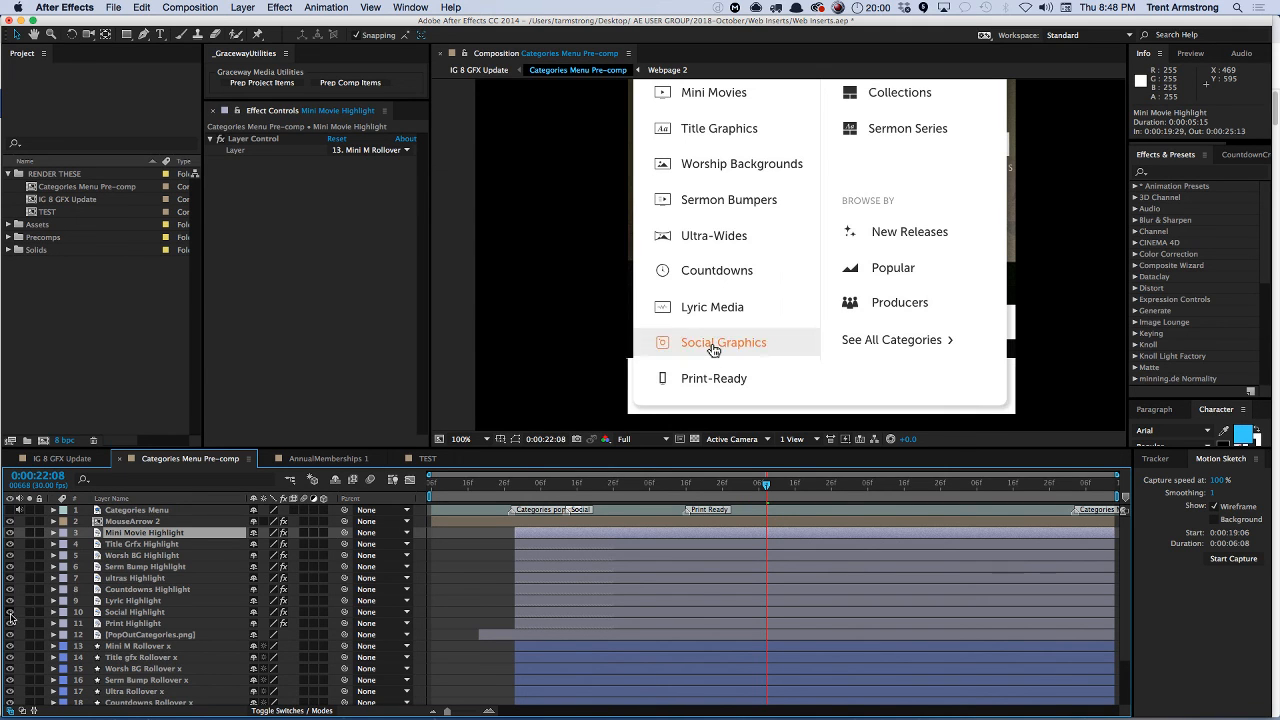
- Reveal MouseArrow 2's keyframed properties and check its Position keyframes
click(146, 522)
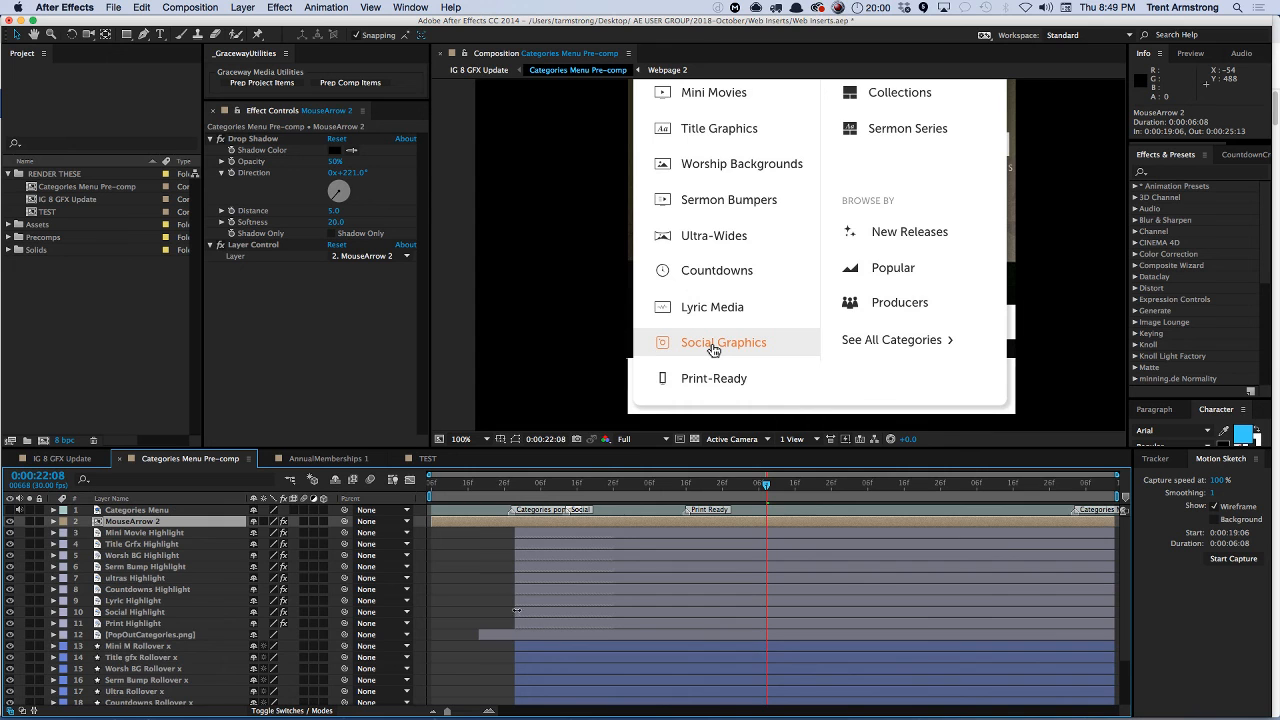
key(u)
mouse_move(1124, 529)
mouse_down()
mouse_move(1131, 639)
mouse_move(1125, 524)
mouse_up()
click(128, 545)
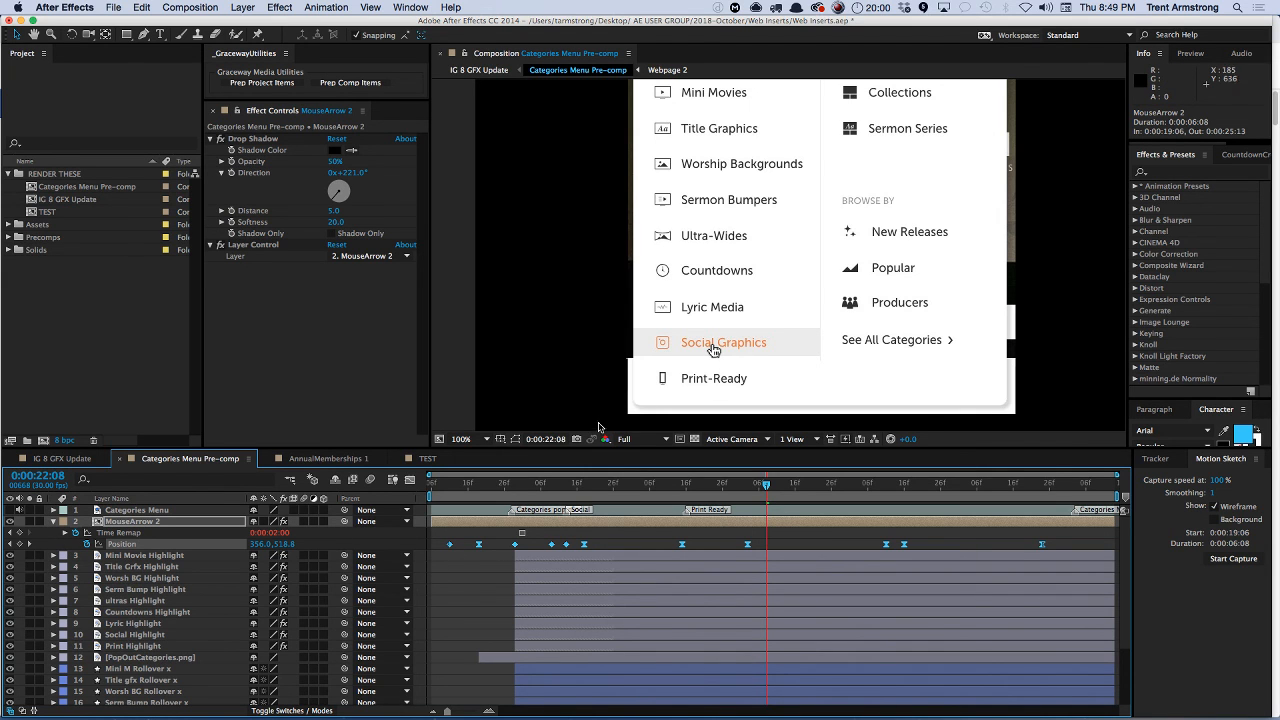
click(156, 523)
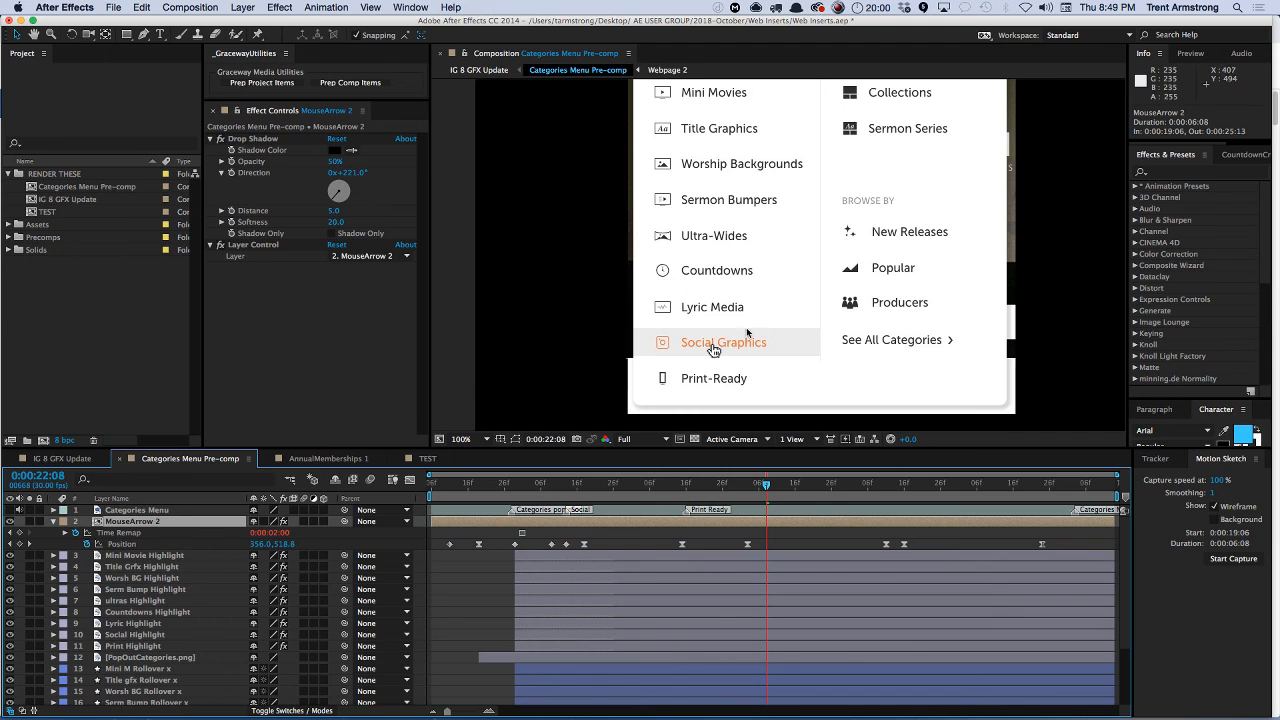
- Move MouseArrow 2 up to 390.0, 377.8 to test the menu rollovers, and delete the added Position keyframe
click(714, 352)
drag(714, 349, 737, 256)
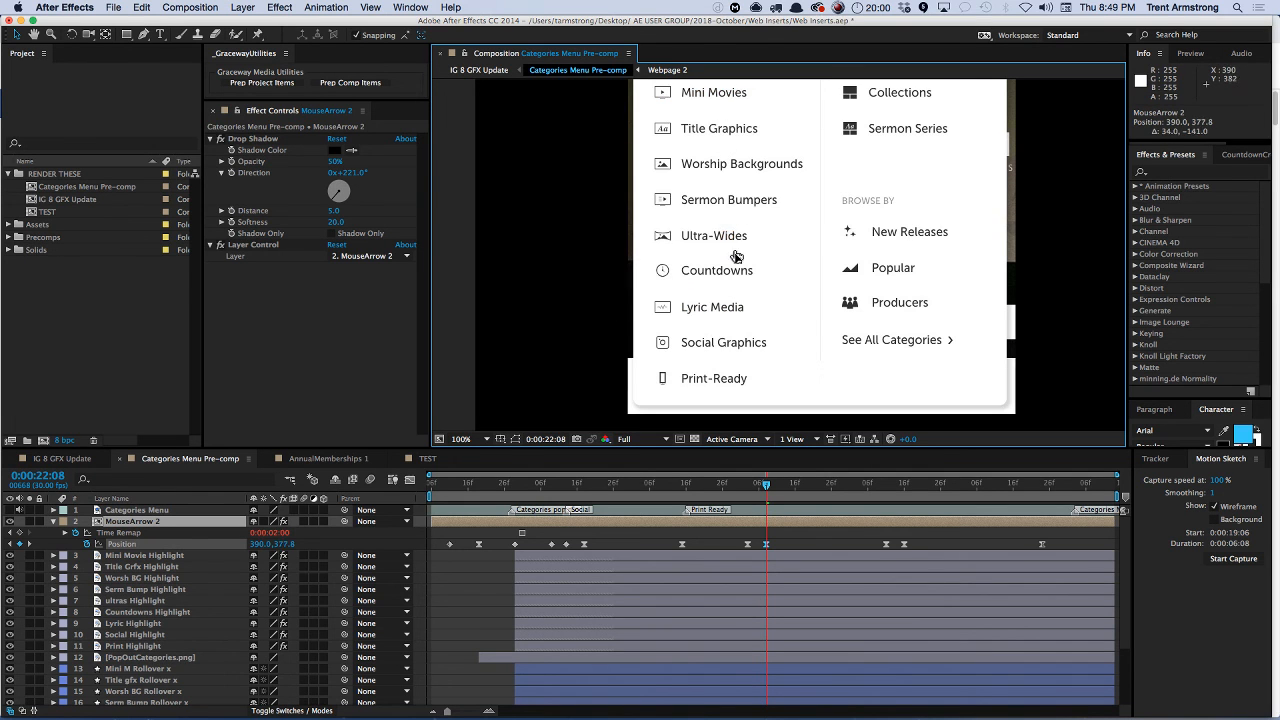
click(762, 545)
key(Delete)
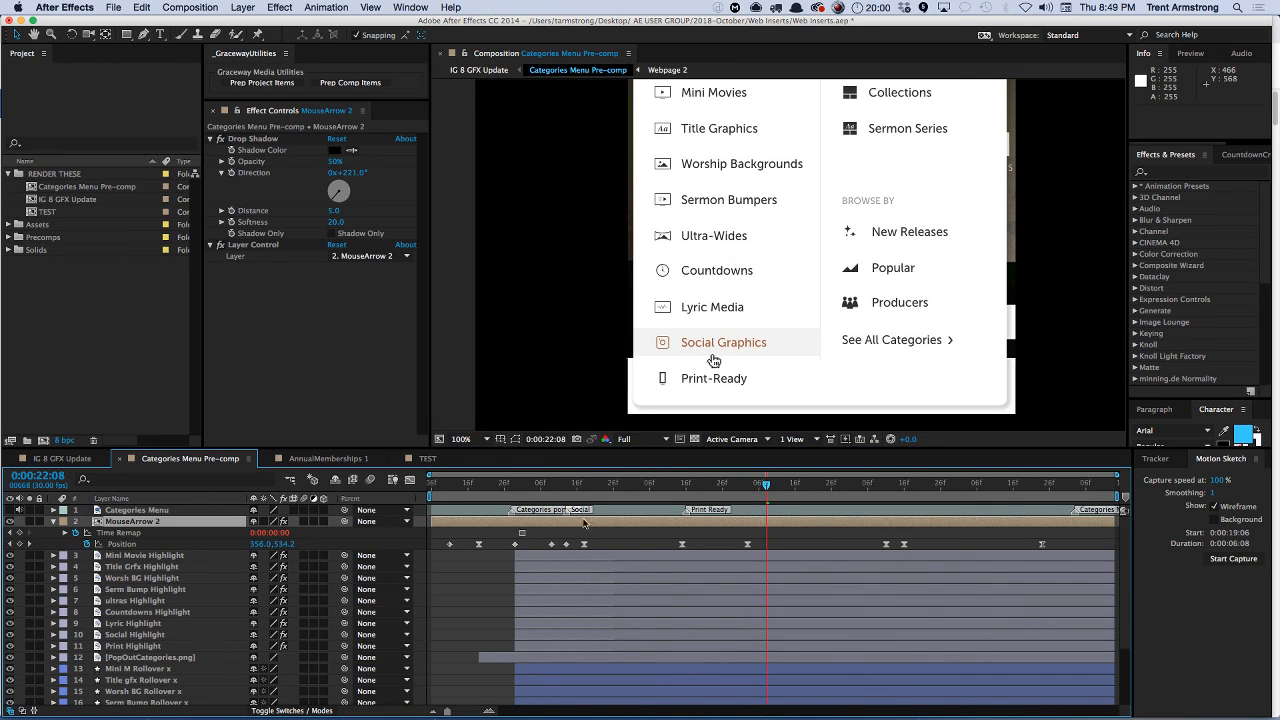
- In IG 8 GFX Update, start the work area at Categories Menu Pre-comp's in point and preview the cursor passing over the menu entries
click(69, 462)
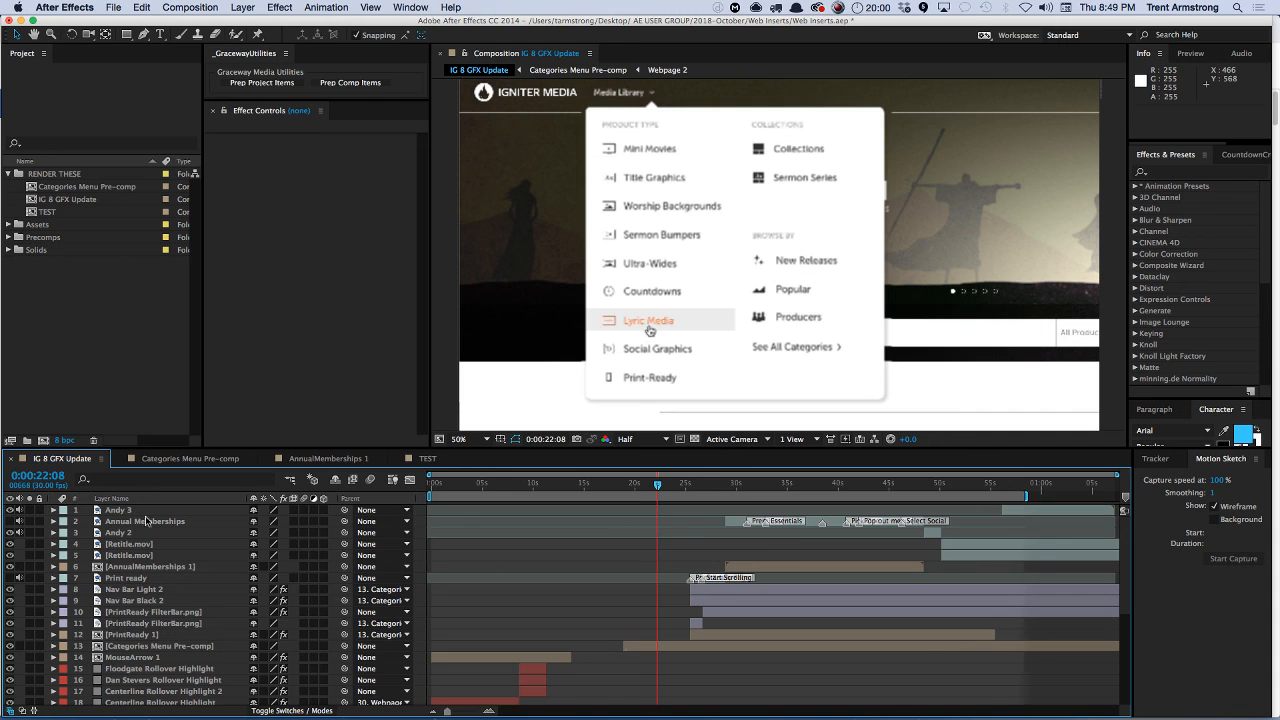
click(148, 648)
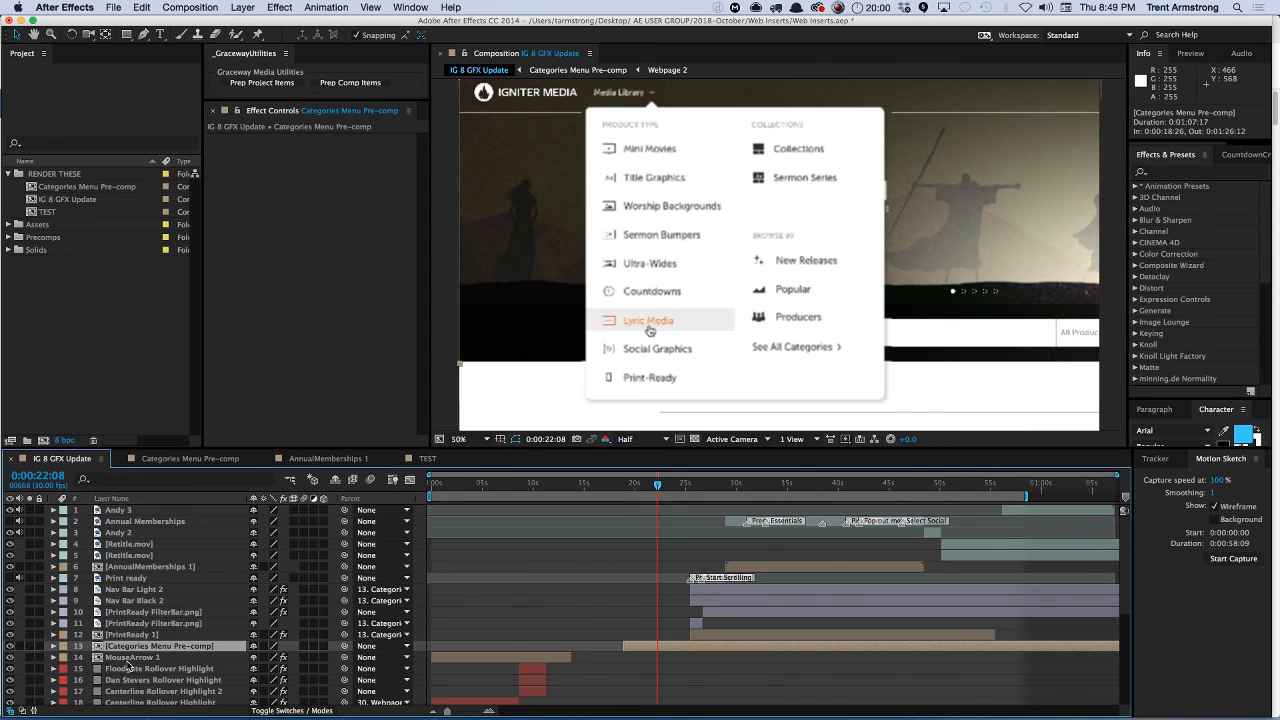
key(i)
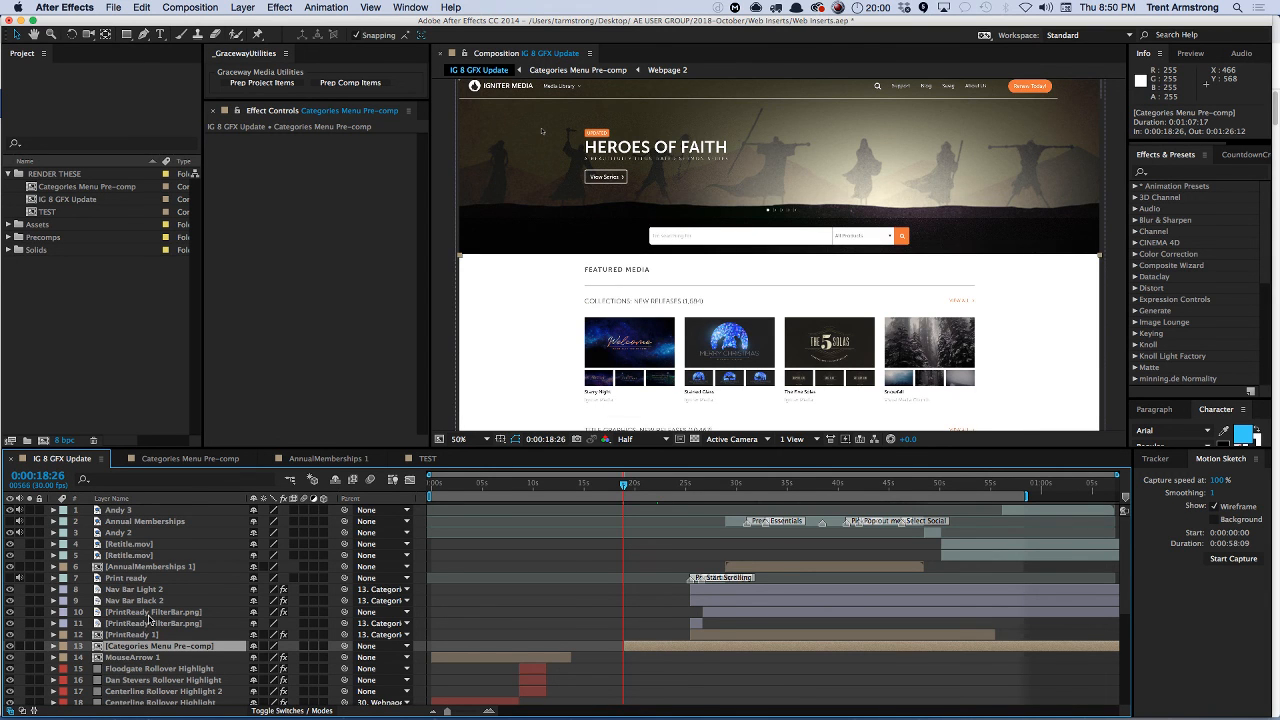
key(b)
key(shift+KP_0)
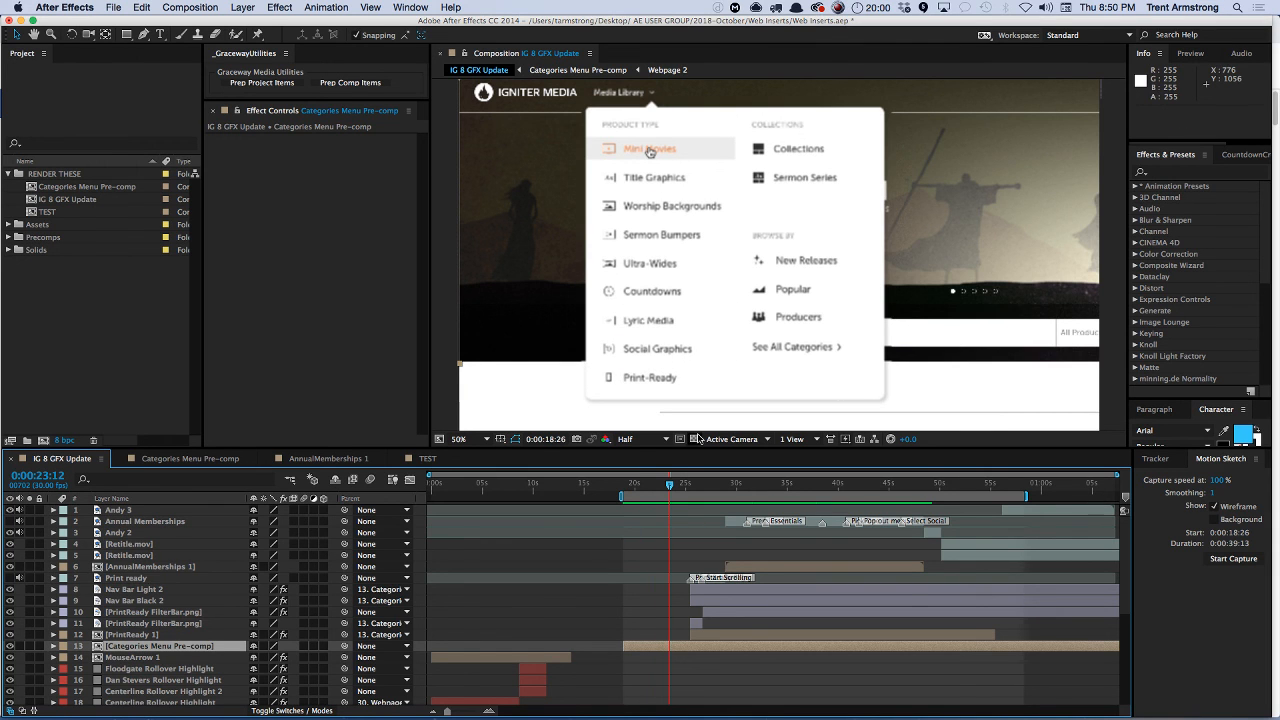
drag(673, 491, 657, 496)
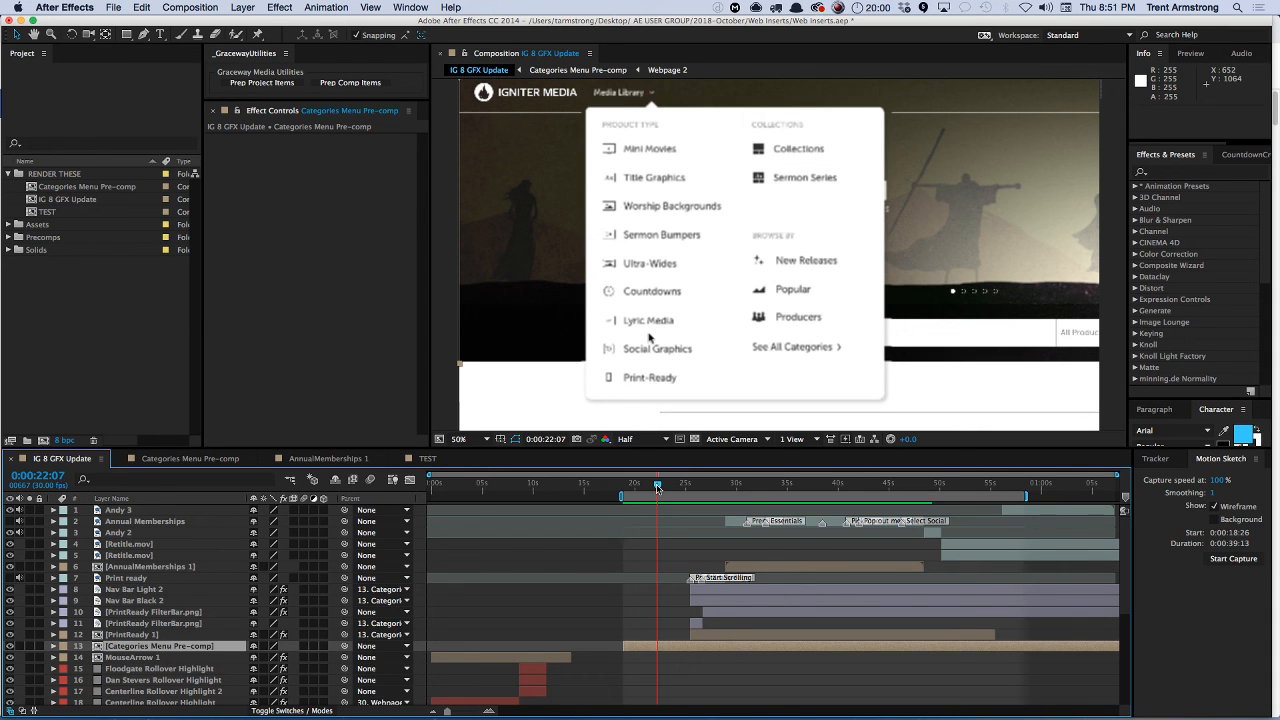
drag(657, 488, 667, 487)
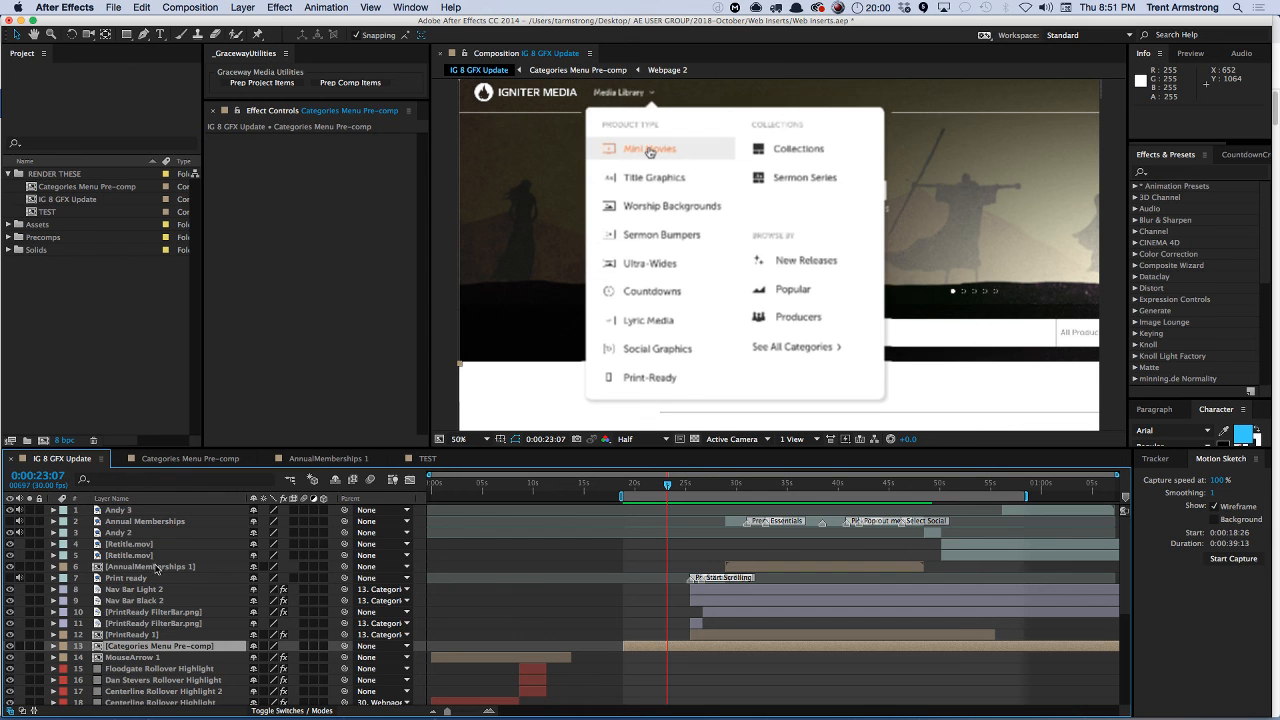
- In Categories Menu Pre-comp, reveal the Opacity expression on the Title Grfx Highlight layer
scroll(190, 600, down, 3)
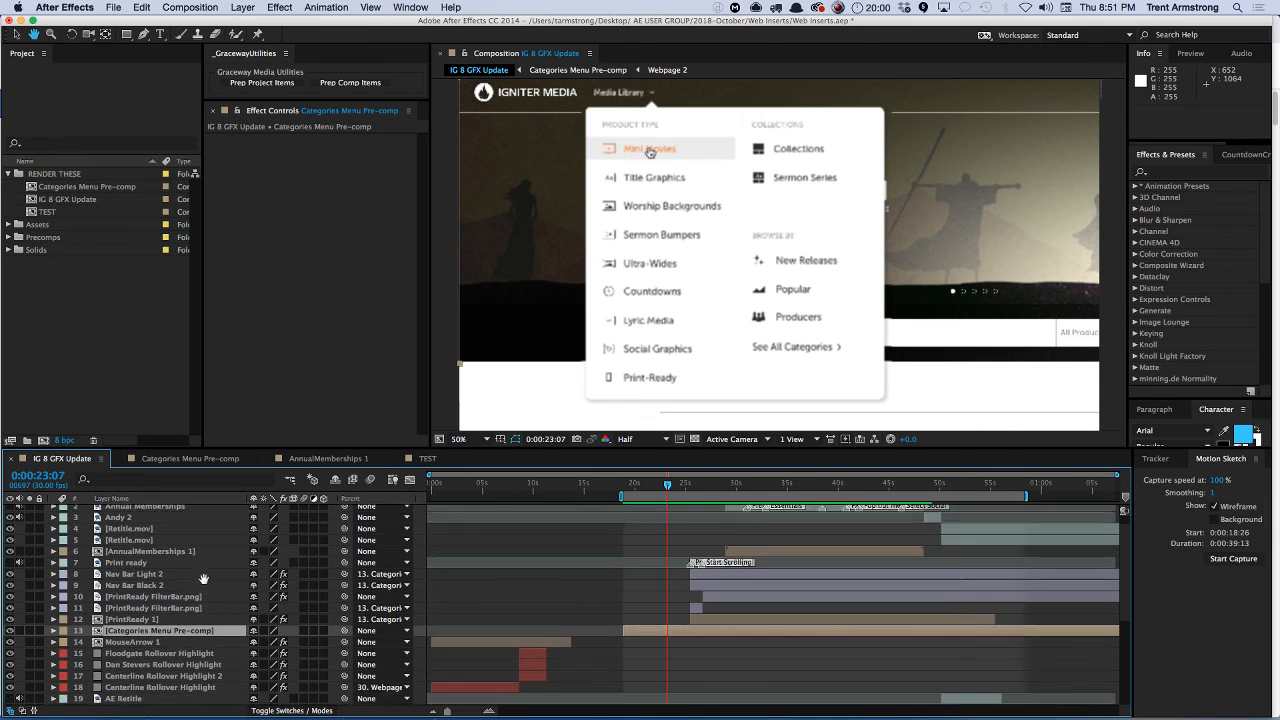
click(203, 460)
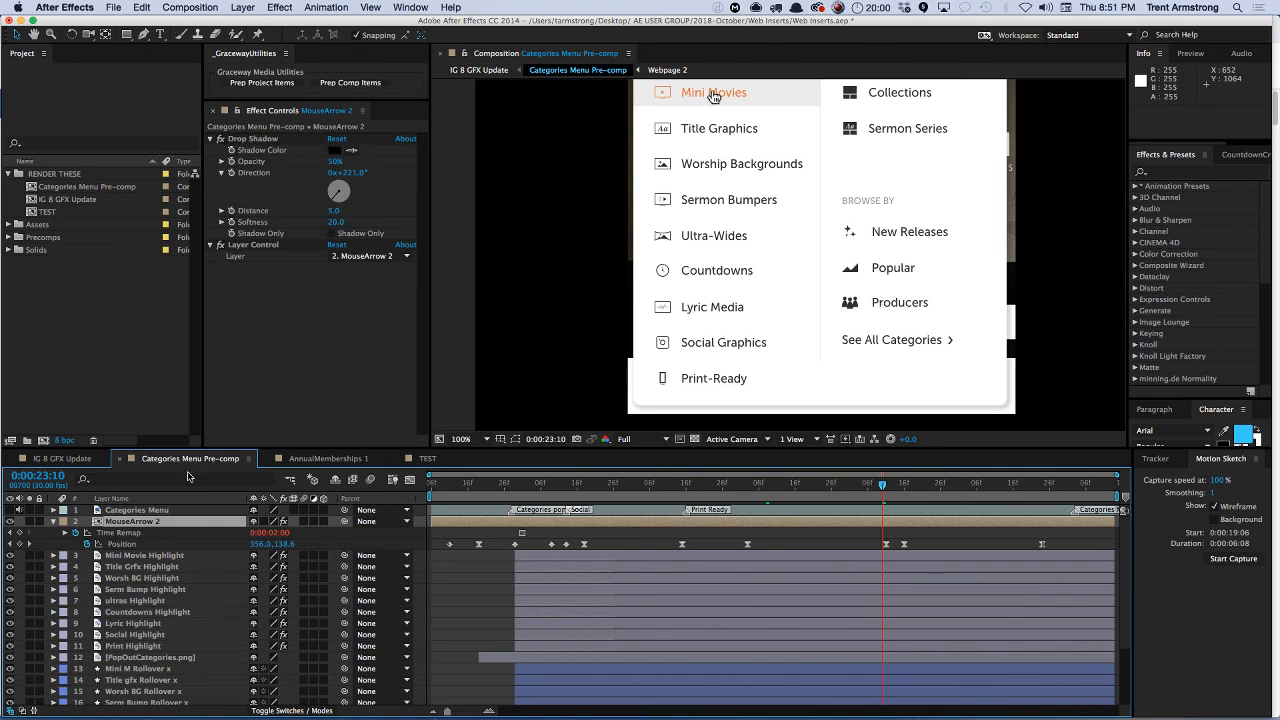
click(153, 566)
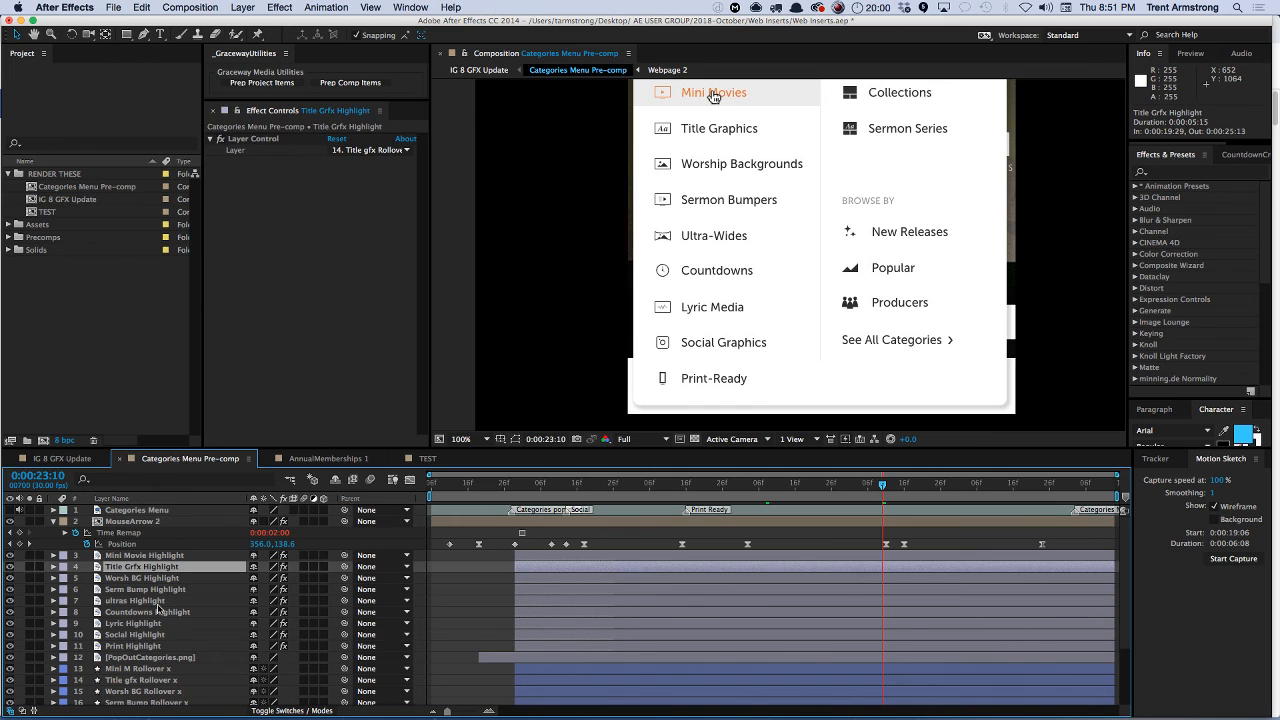
key(e)
key(e)
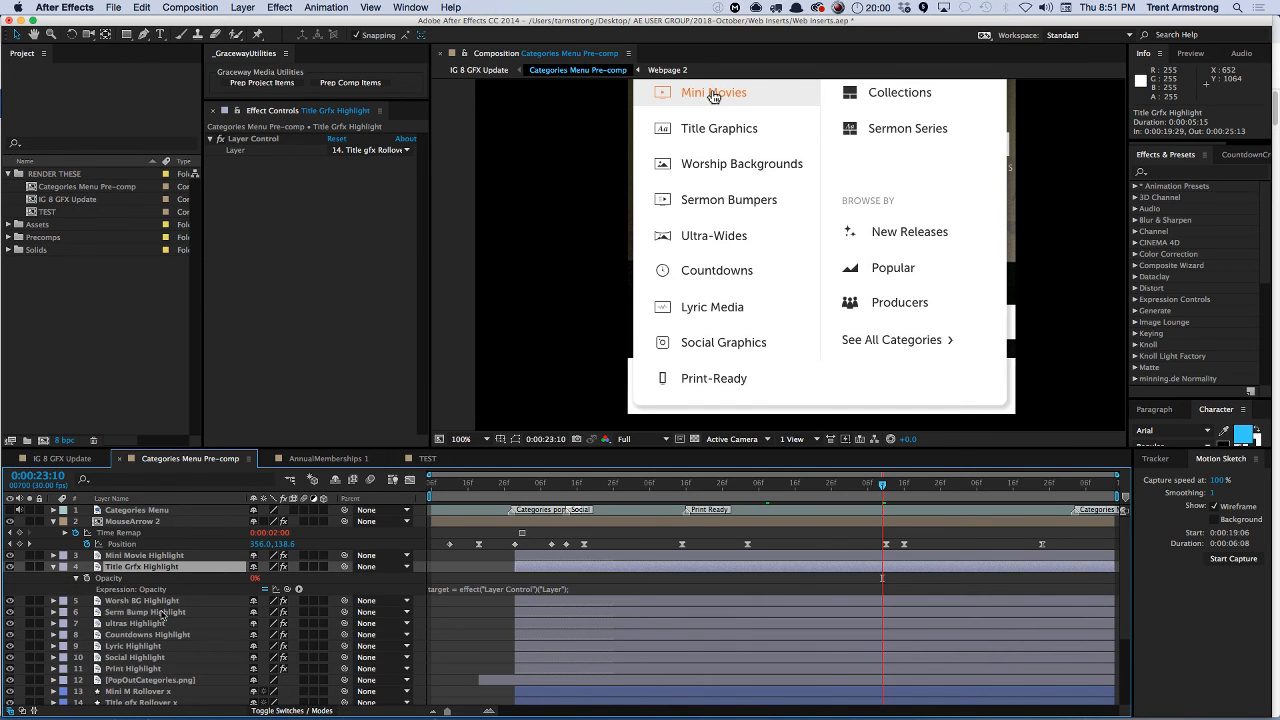
key(e)
- Reveal MouseArrow 2's Time Remap expression in full and enlarge the timeline area to examine the code alongside the layers
click(152, 522)
key(e)
key(e)
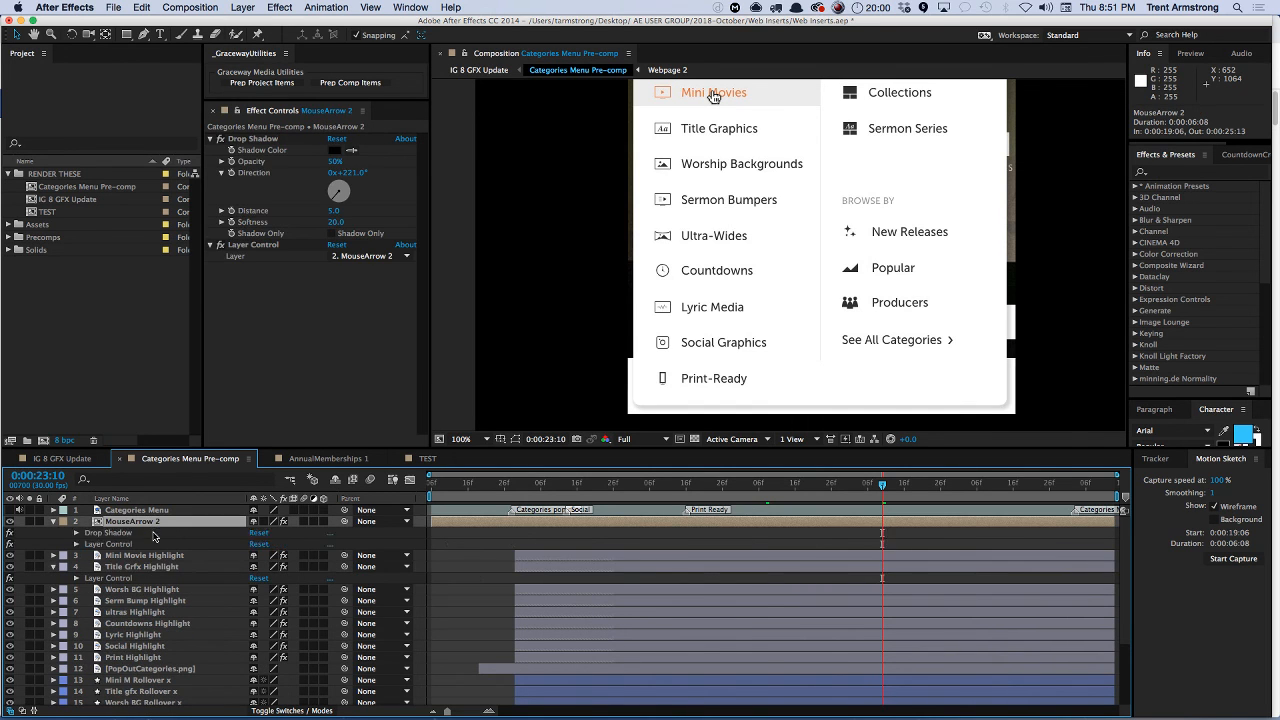
drag(559, 548, 564, 702)
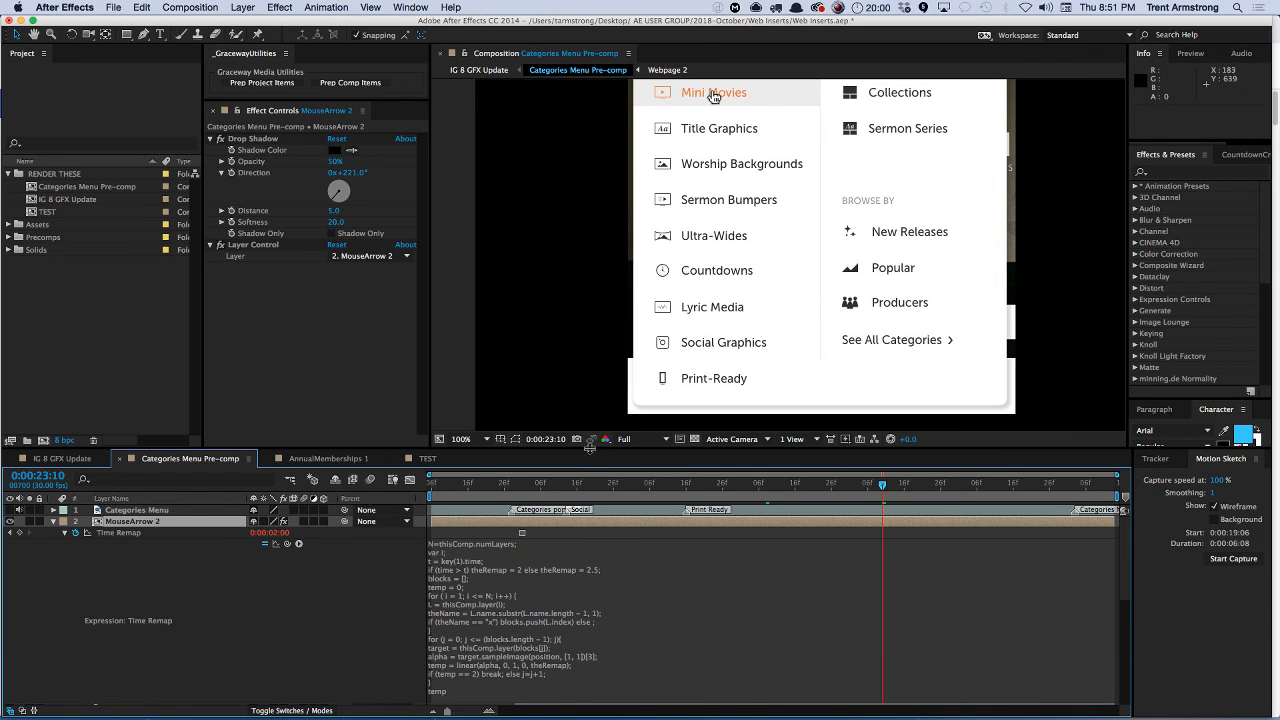
key(F2)
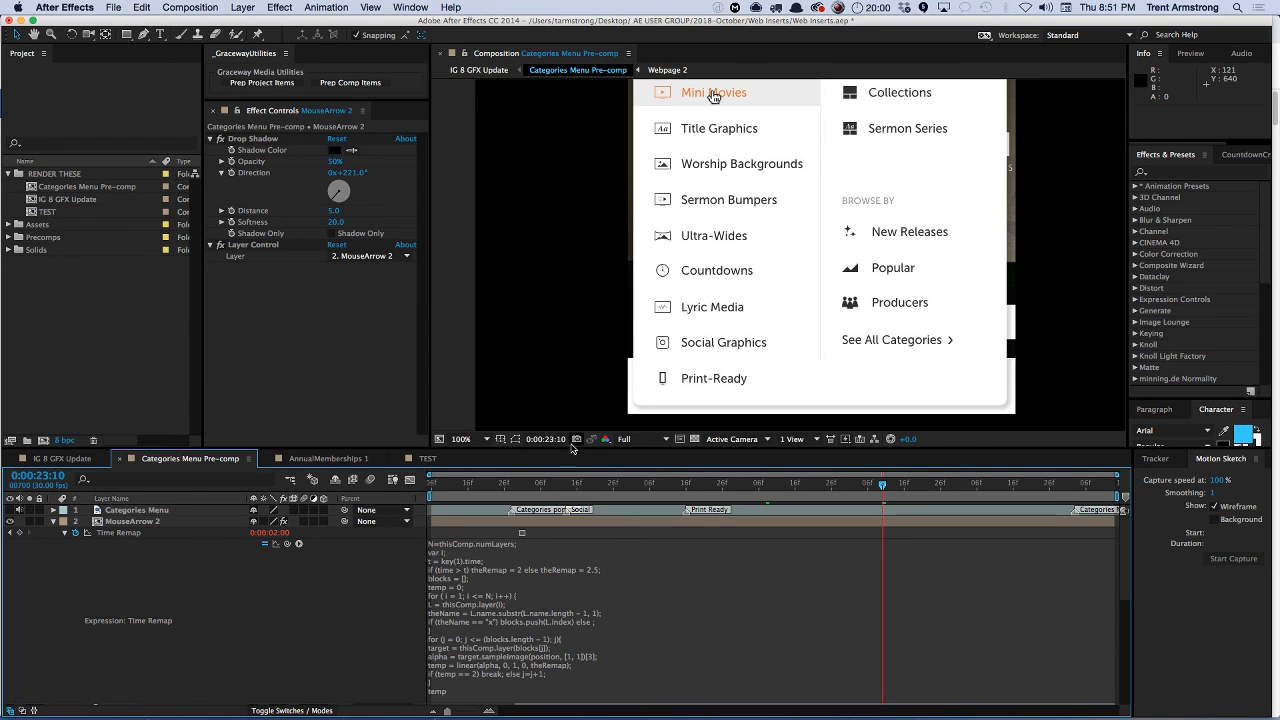
drag(555, 448, 555, 264)
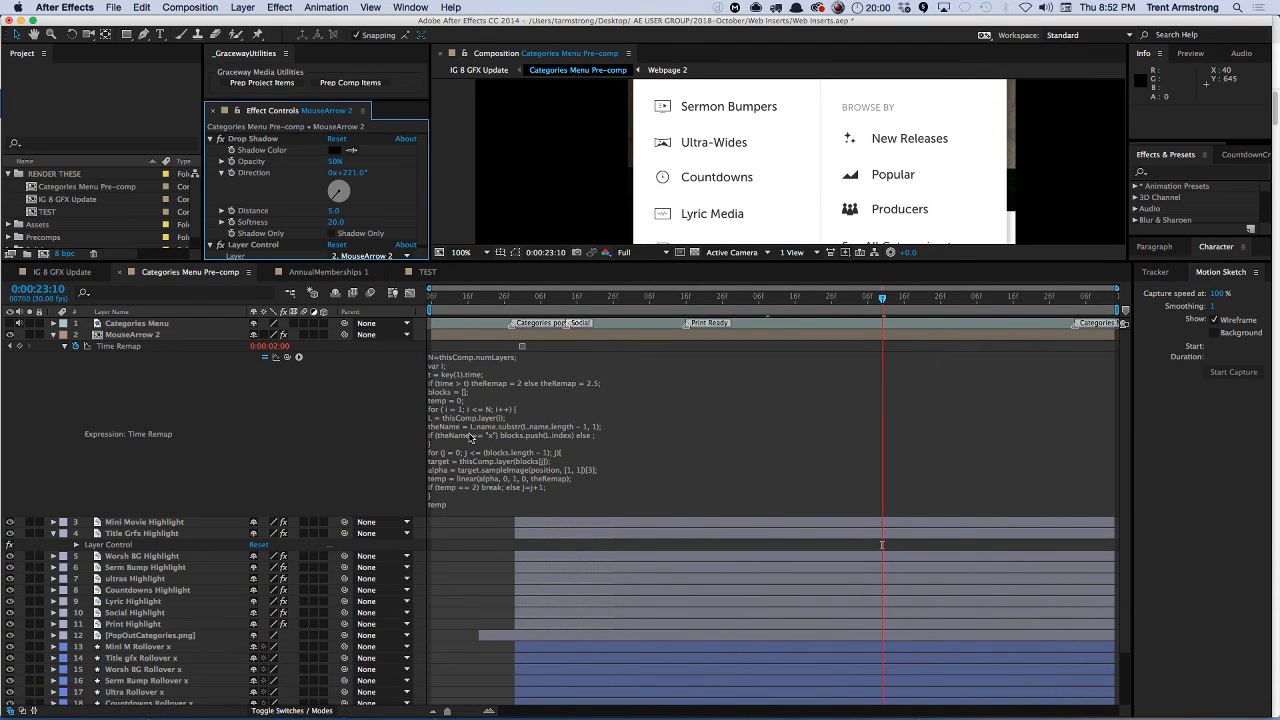
key(period)
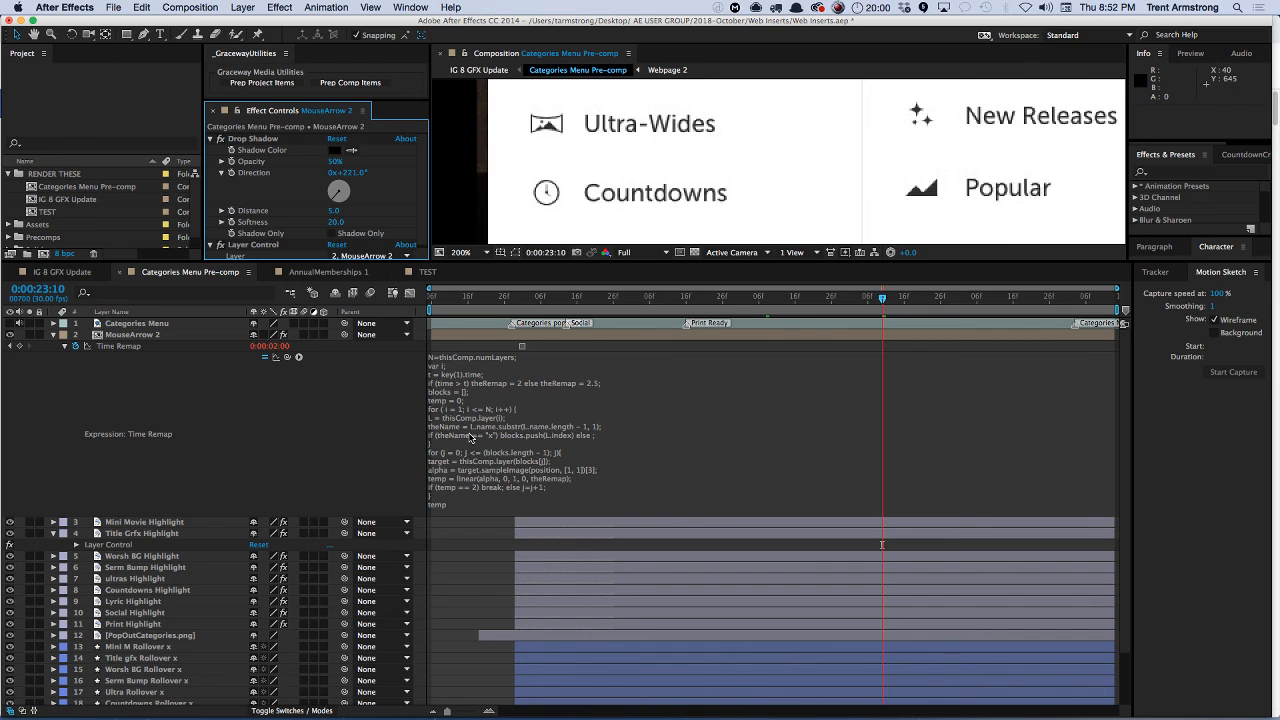
key(comma)
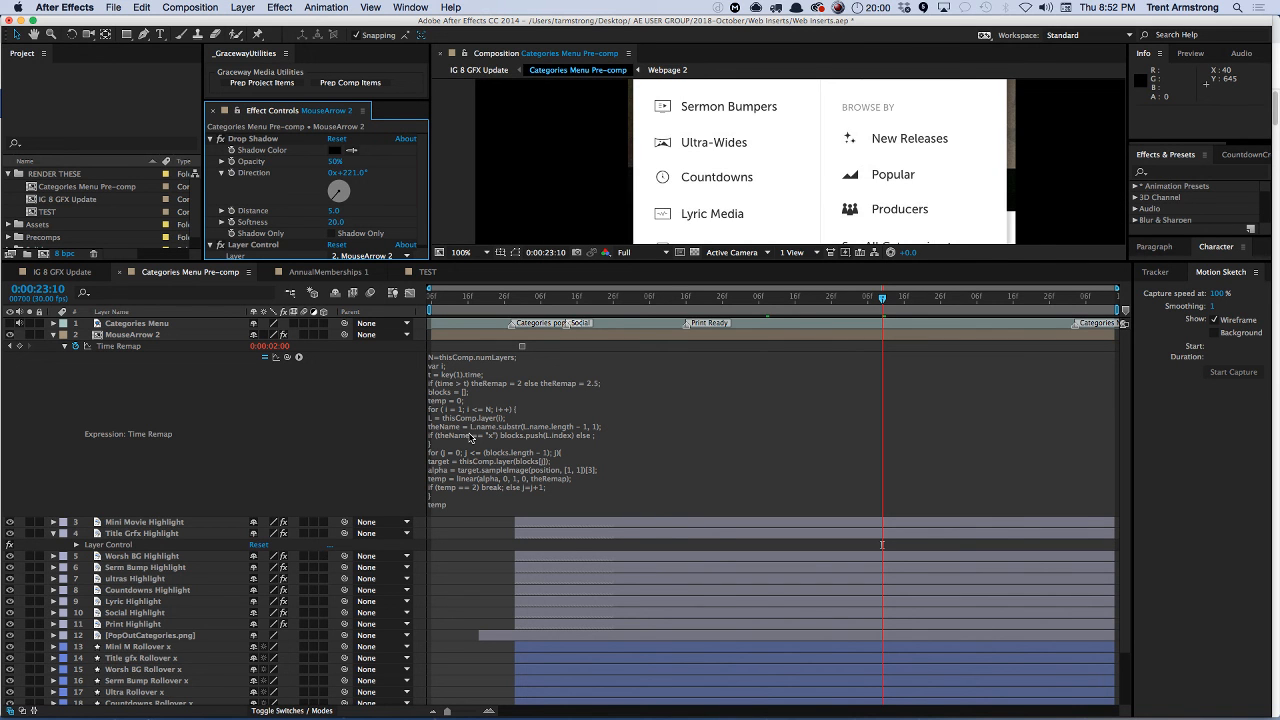
click(356, 433)
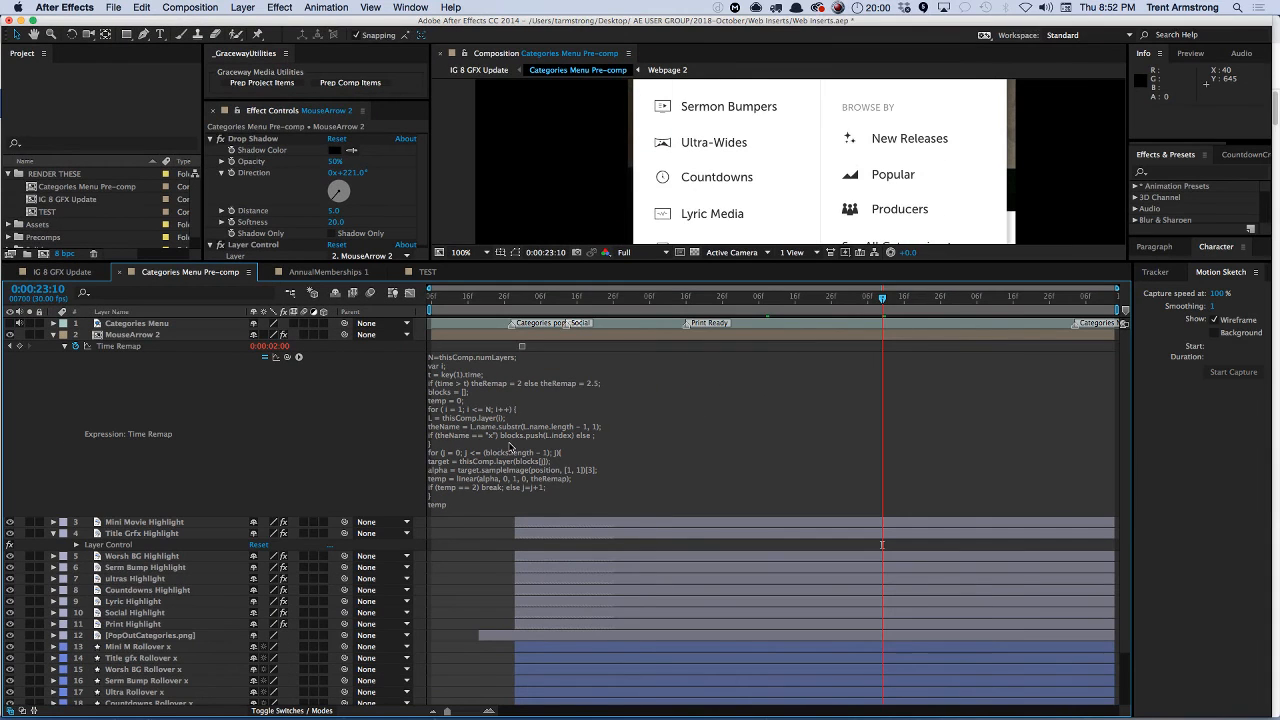
- Select the ten layers from Mini M Rollover x to Main Menu x and solo them to view their rollover shapes
scroll(120, 650, down, 1)
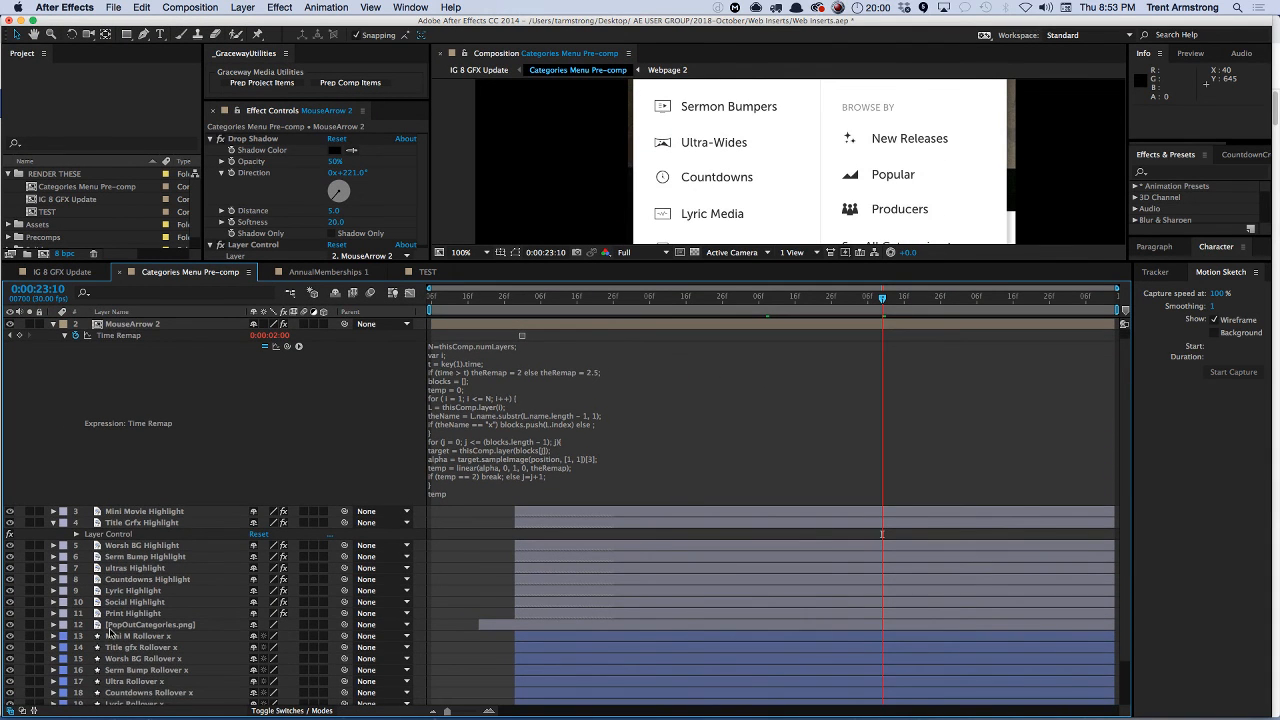
scroll(152, 660, down, 3)
click(172, 588)
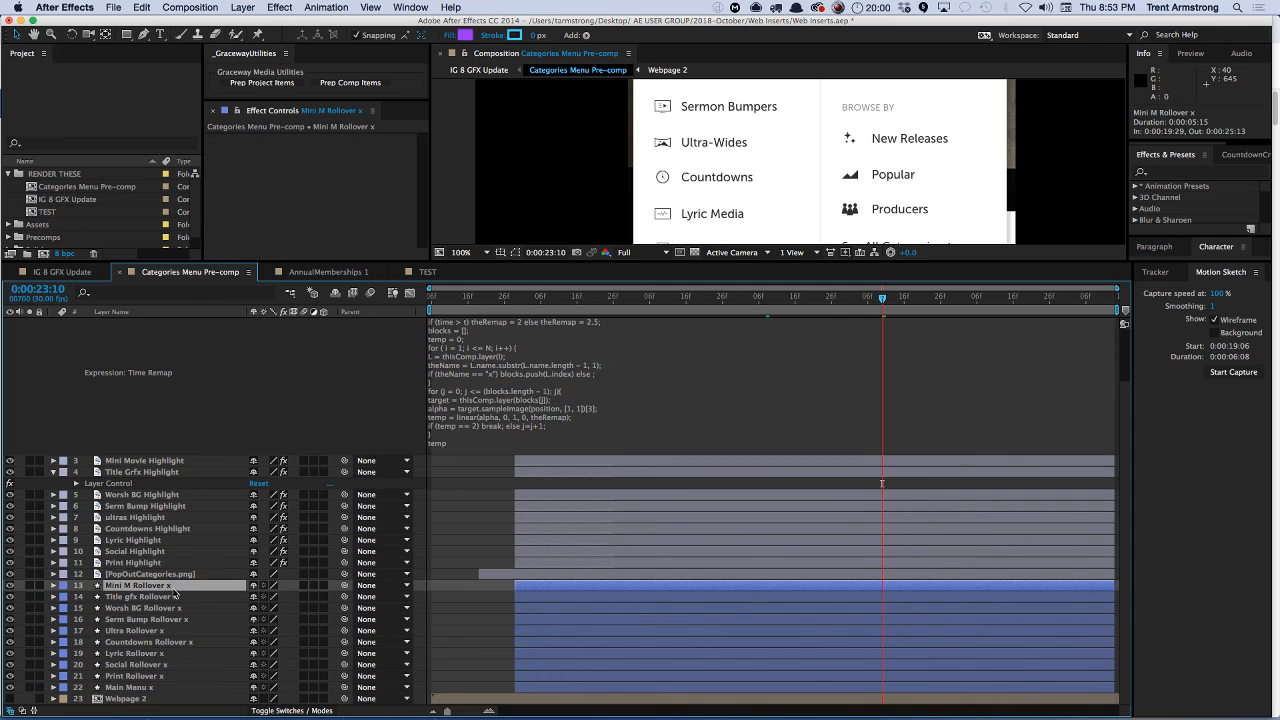
shift+click(193, 683)
click(29, 687)
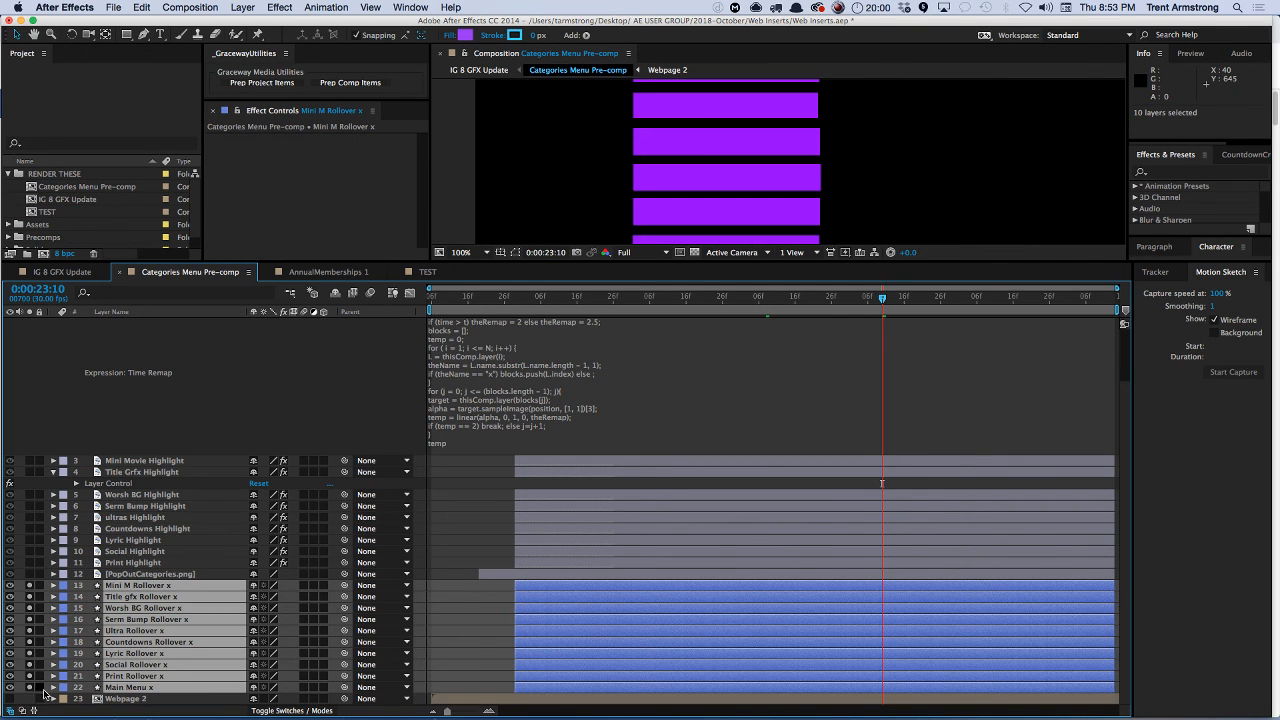
scroll(700, 190, down, 1)
key(space)
mouse_move(752, 169)
mouse_down()
mouse_move(766, 191)
mouse_move(774, 183)
mouse_up()
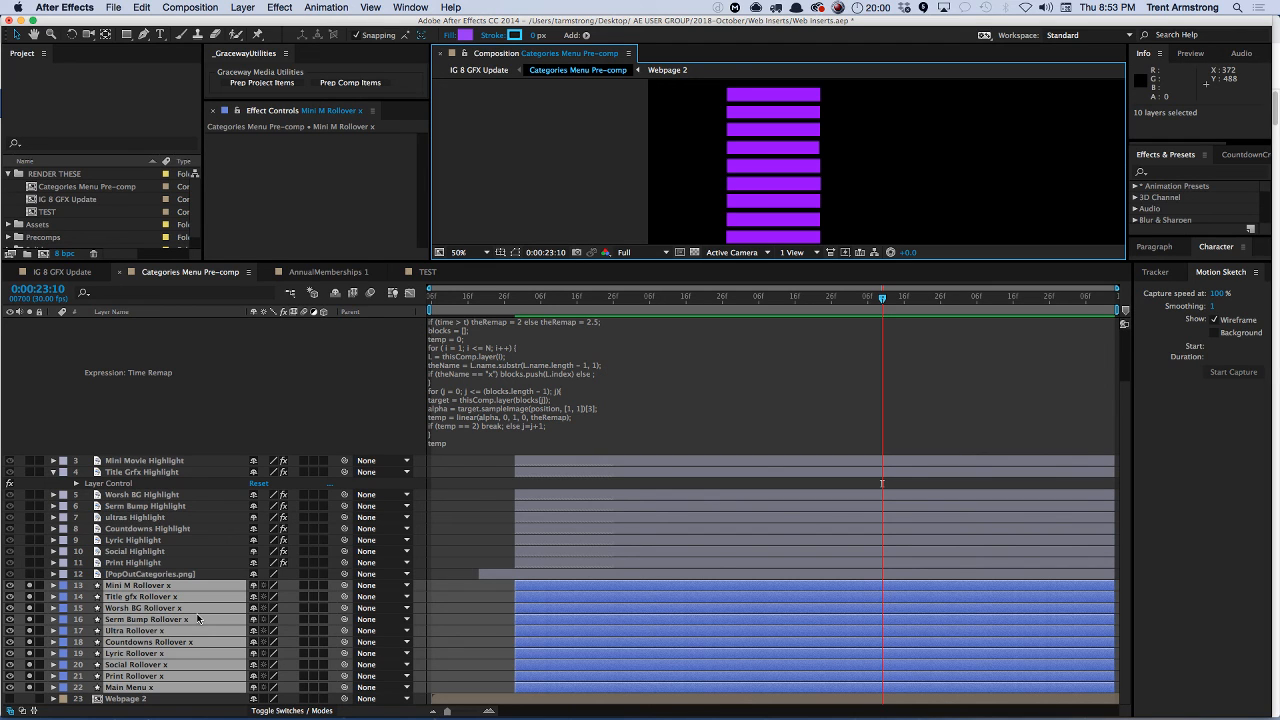
- In MouseArrow 2's Time Remap expression, highlight the target.sampleImage(position, [1, 1])[3] call and the break statement for inspection
click(583, 414)
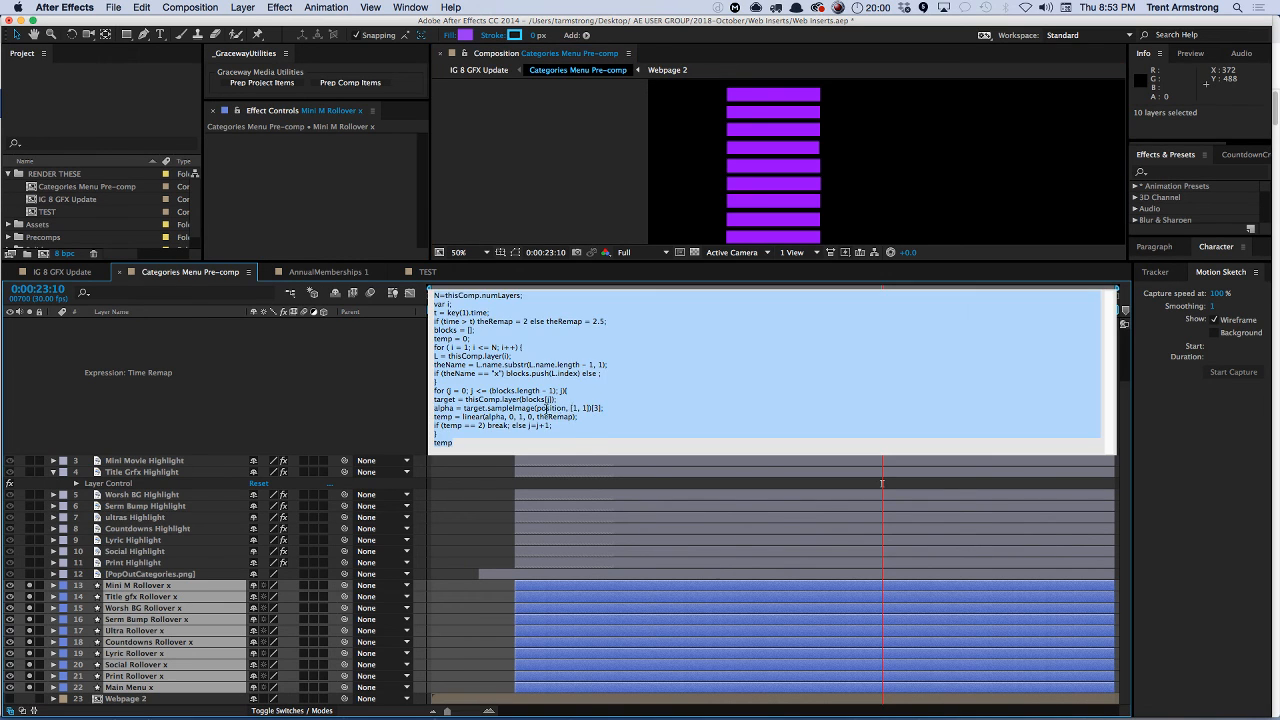
drag(611, 408, 467, 410)
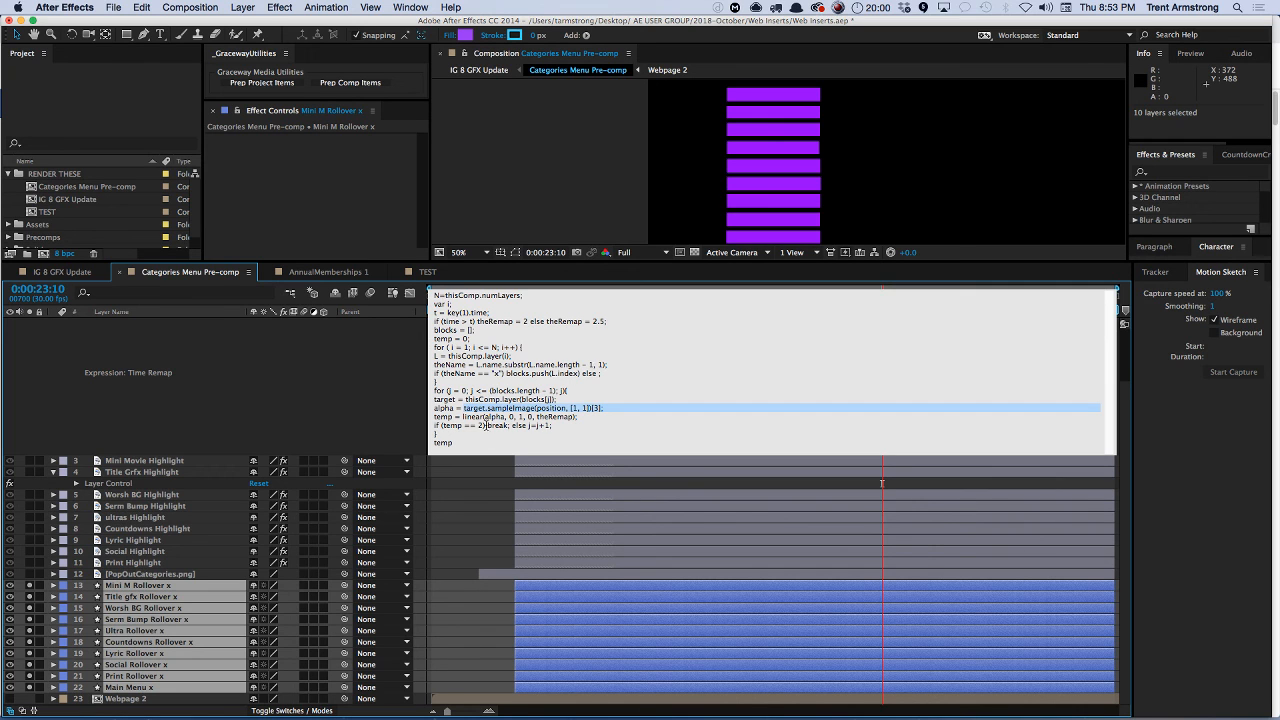
double_click(490, 425)
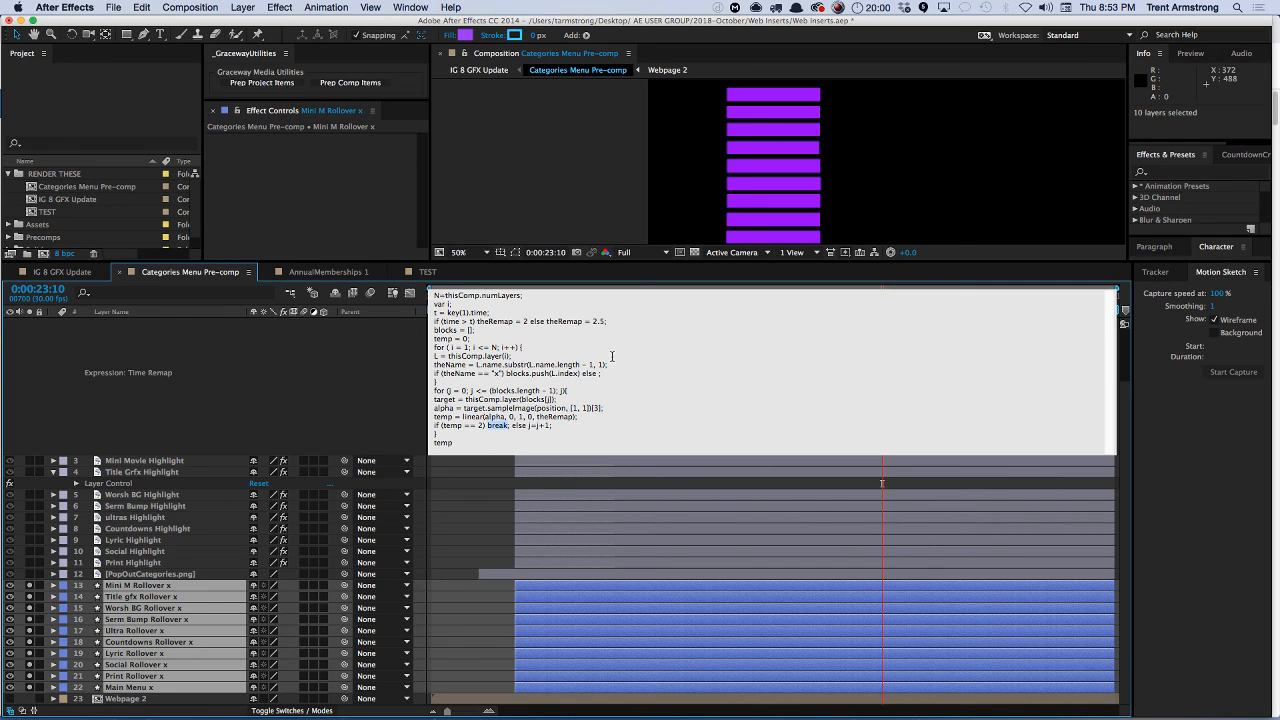
click(389, 414)
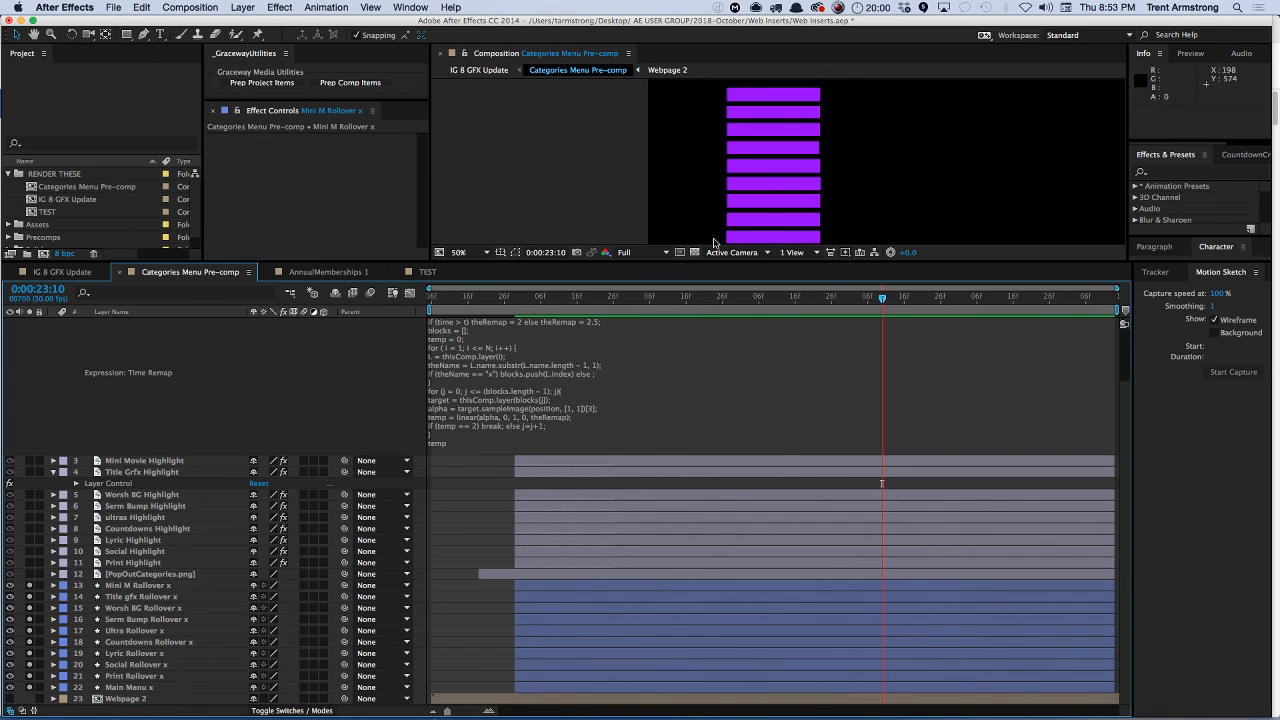
- Select Main Menu x to locate its shape above the rollover bars, and turn off solo on all ten rollover layers
click(758, 222)
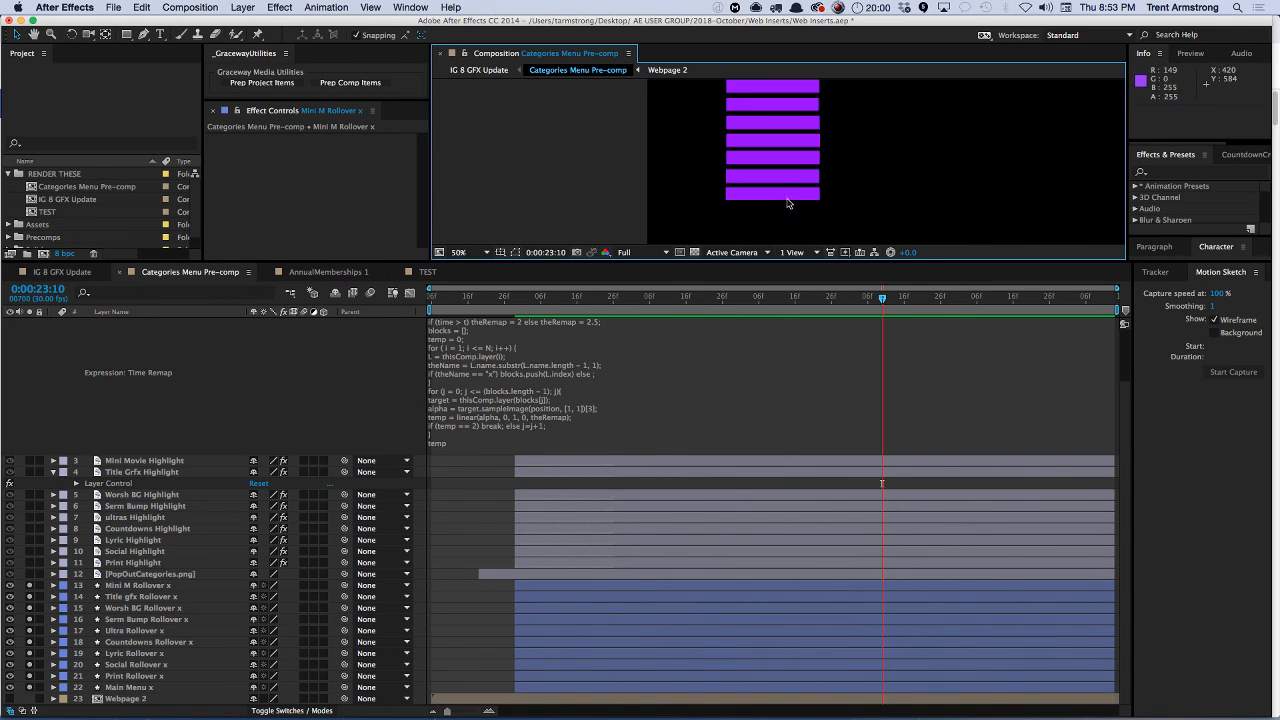
click(193, 689)
drag(675, 159, 680, 235)
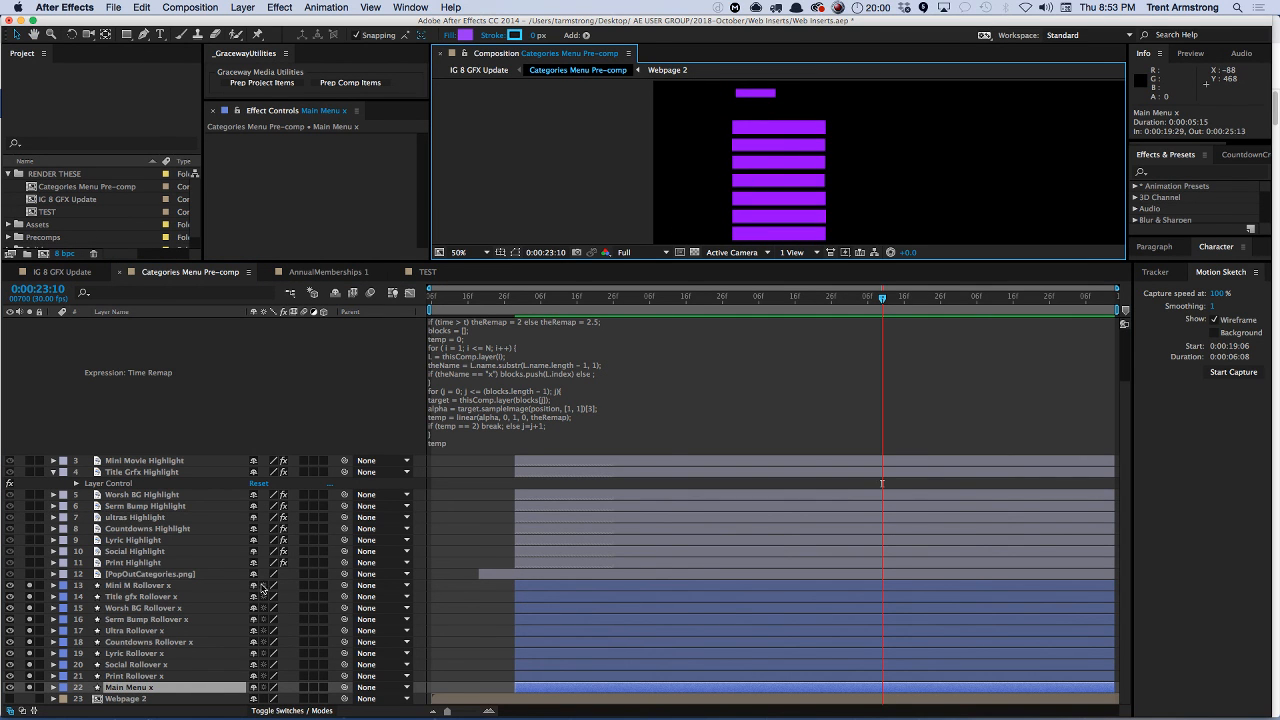
click(53, 472)
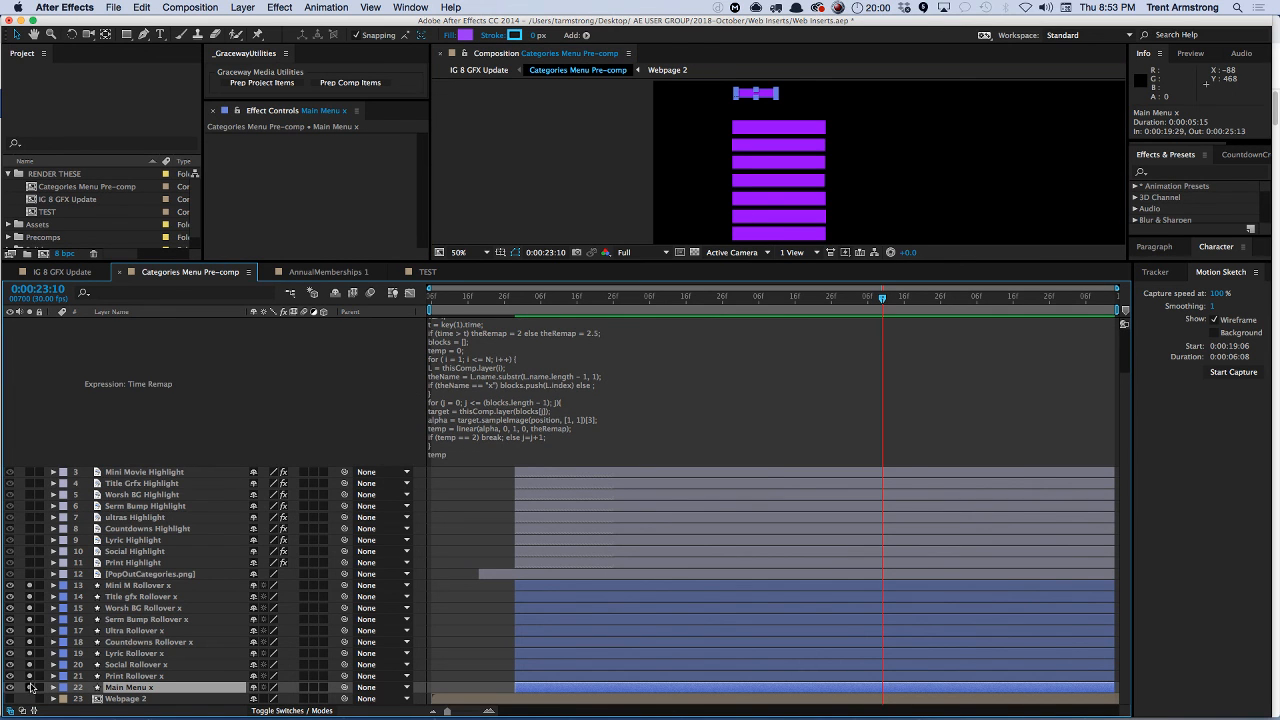
drag(31, 688, 30, 585)
click(334, 424)
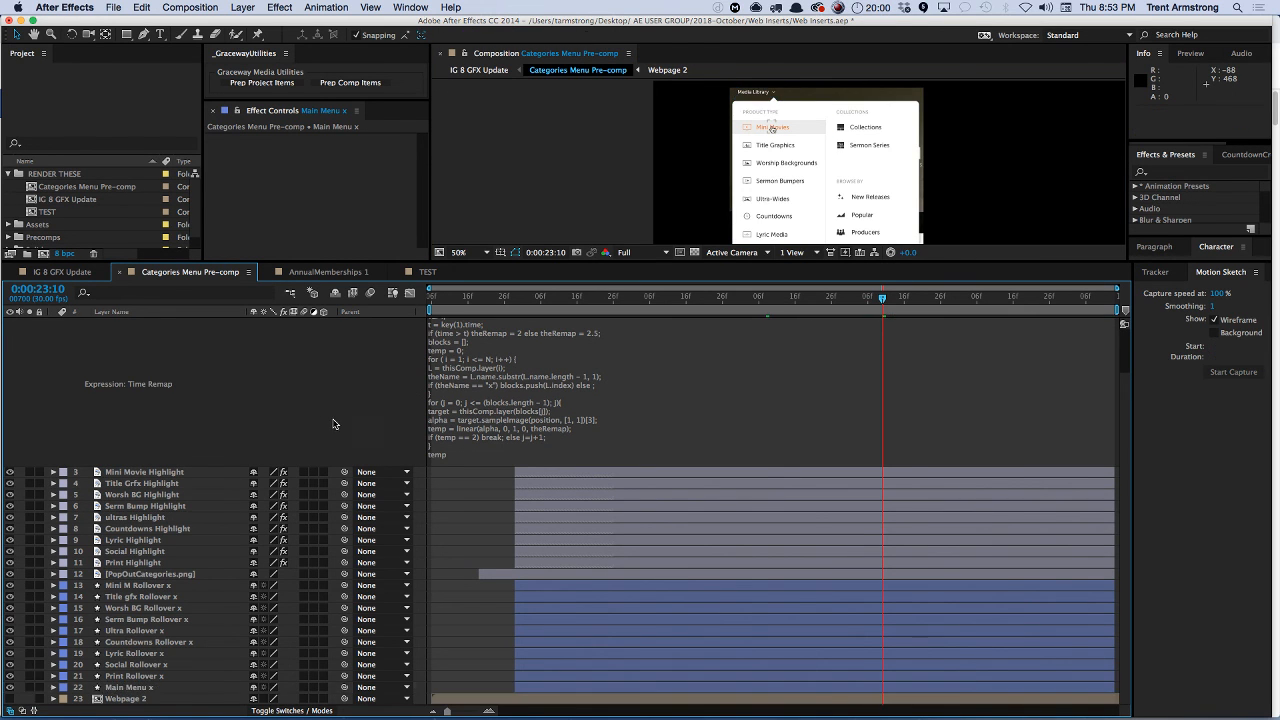
- Collapse all layer properties, set the current time to 0:00:22:12, and enlarge the composition view around the menu entries
key(u)
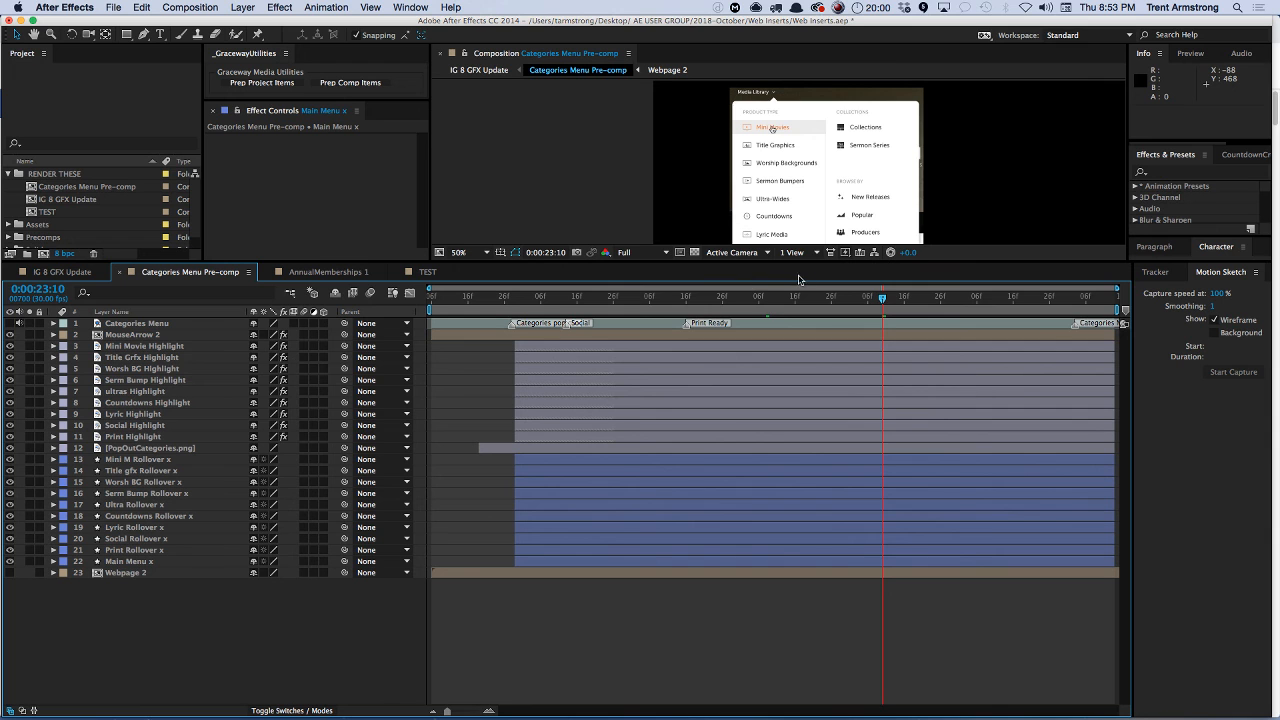
click(780, 297)
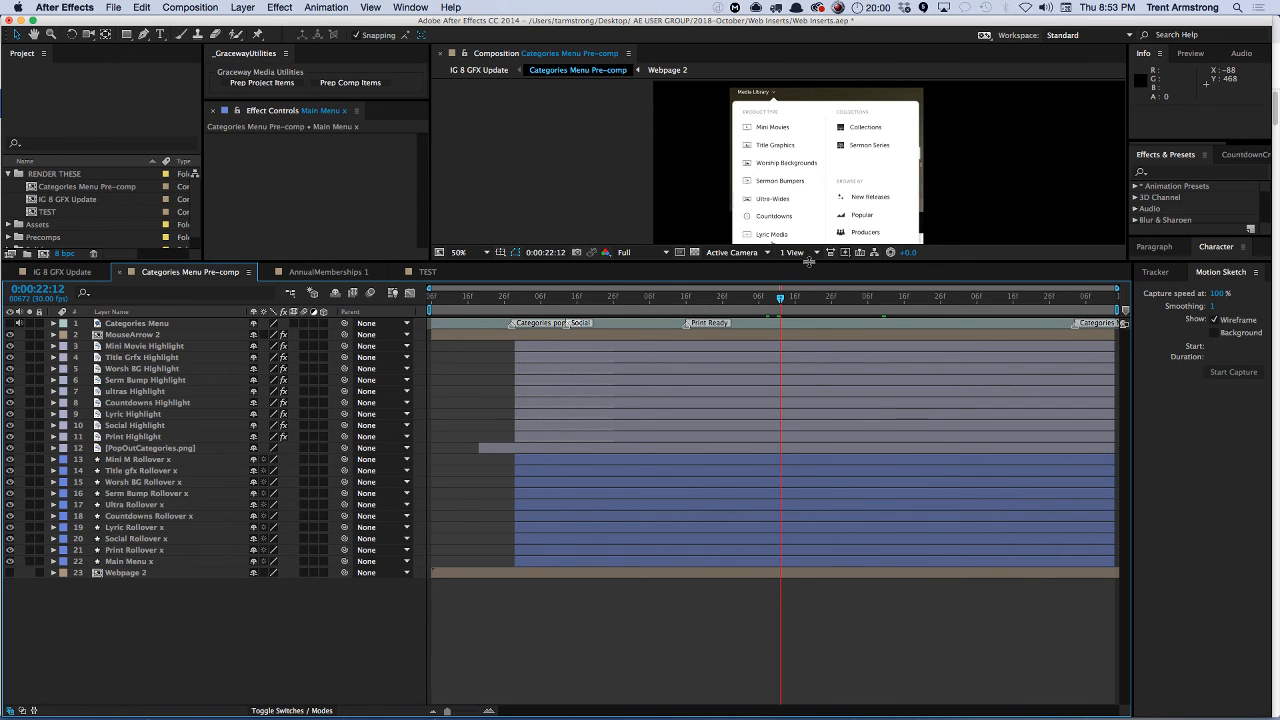
drag(808, 261, 808, 390)
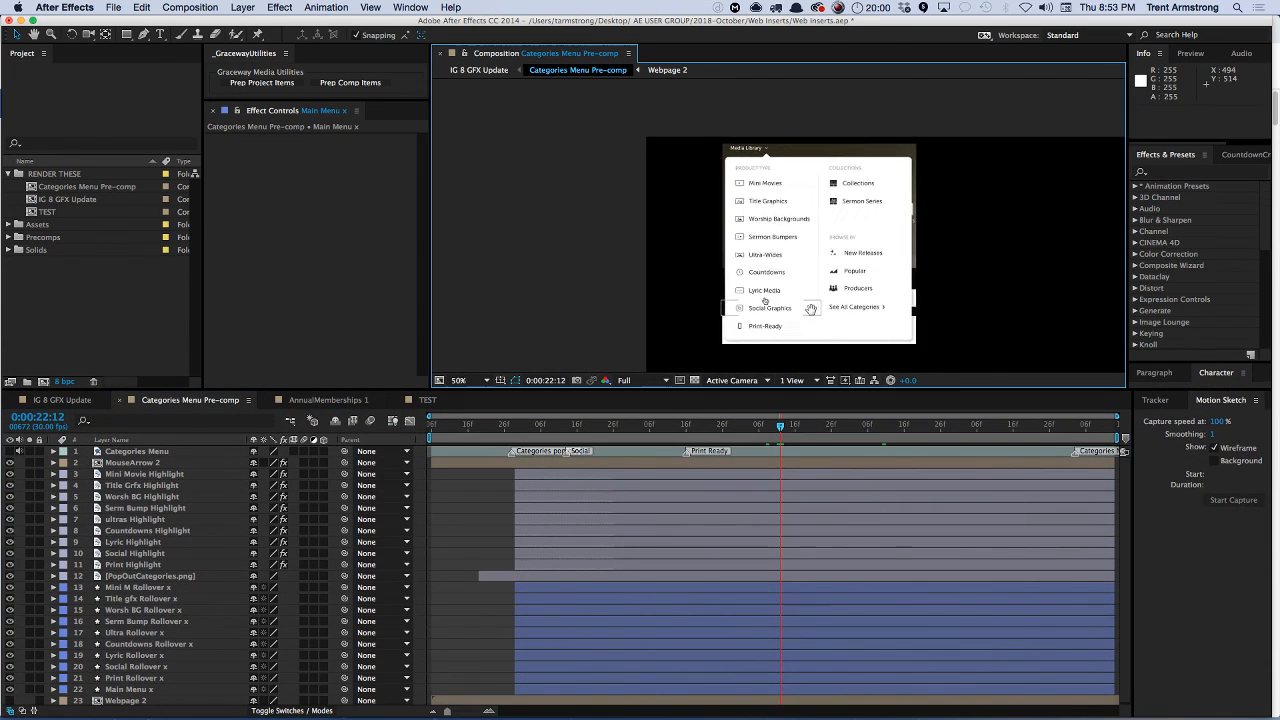
drag(811, 309, 751, 255)
key(period)
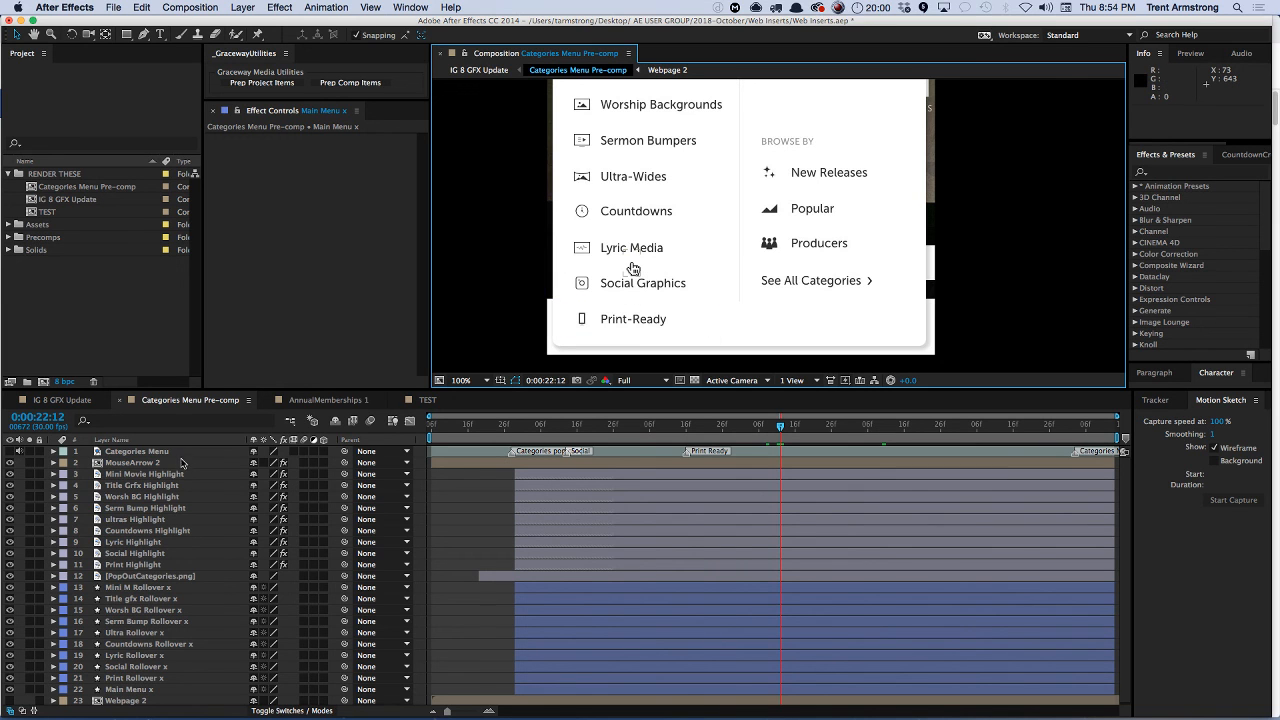
- Try MouseArrow 2 over Lyric Media and Social Graphics, ending at 393.0, 494.0, to test their rollovers, and undo the move
click(647, 251)
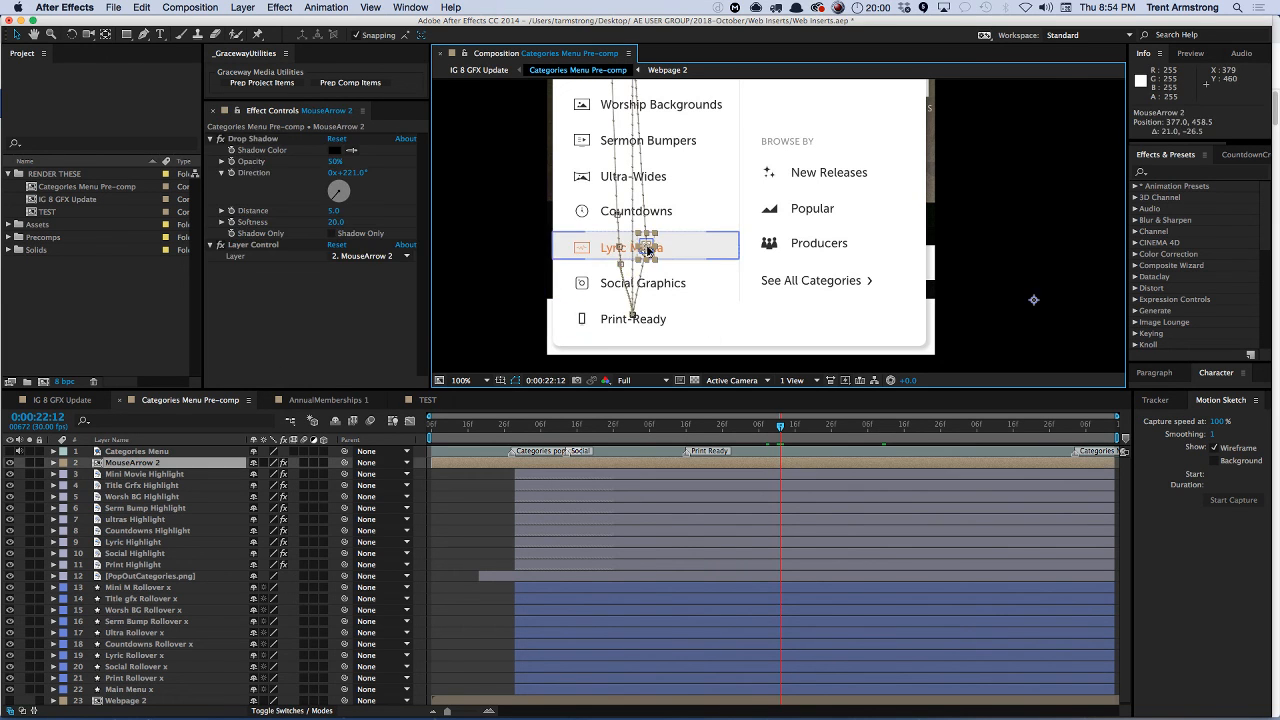
mouse_move(647, 251)
mouse_down()
mouse_move(673, 151)
mouse_move(667, 221)
mouse_move(650, 170)
mouse_move(658, 266)
mouse_up()
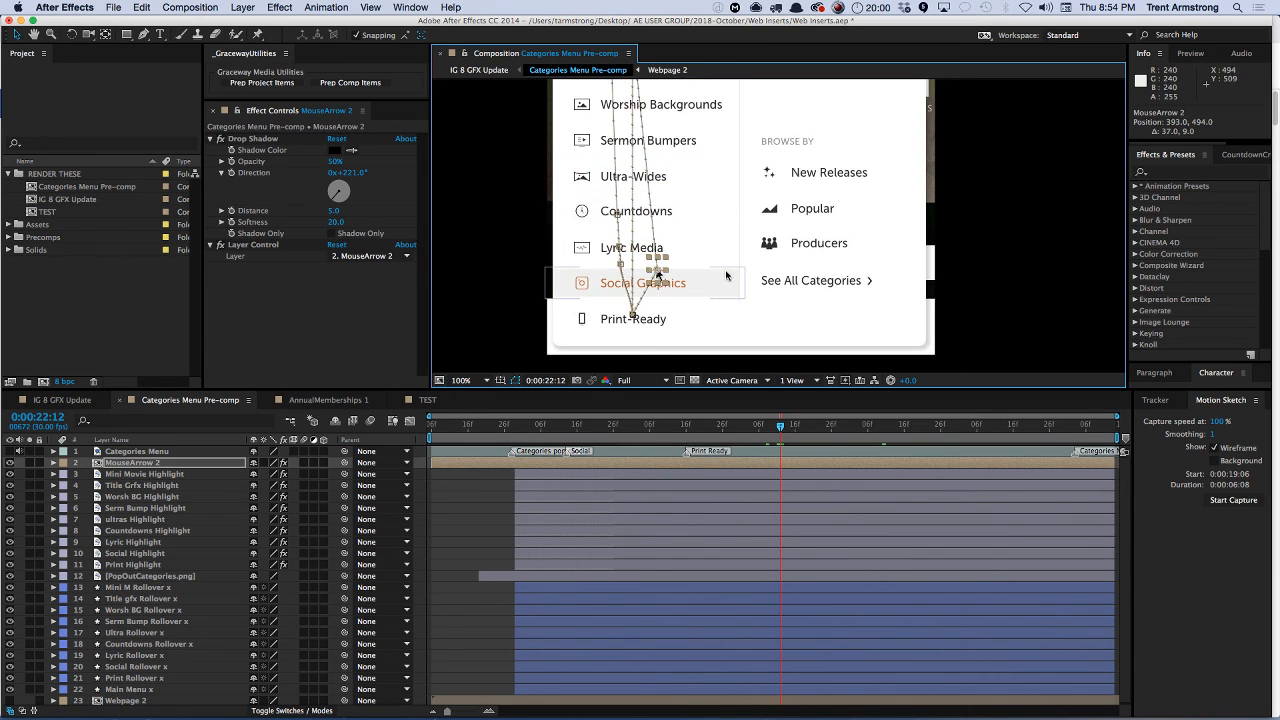
key(super+z)
key(p)
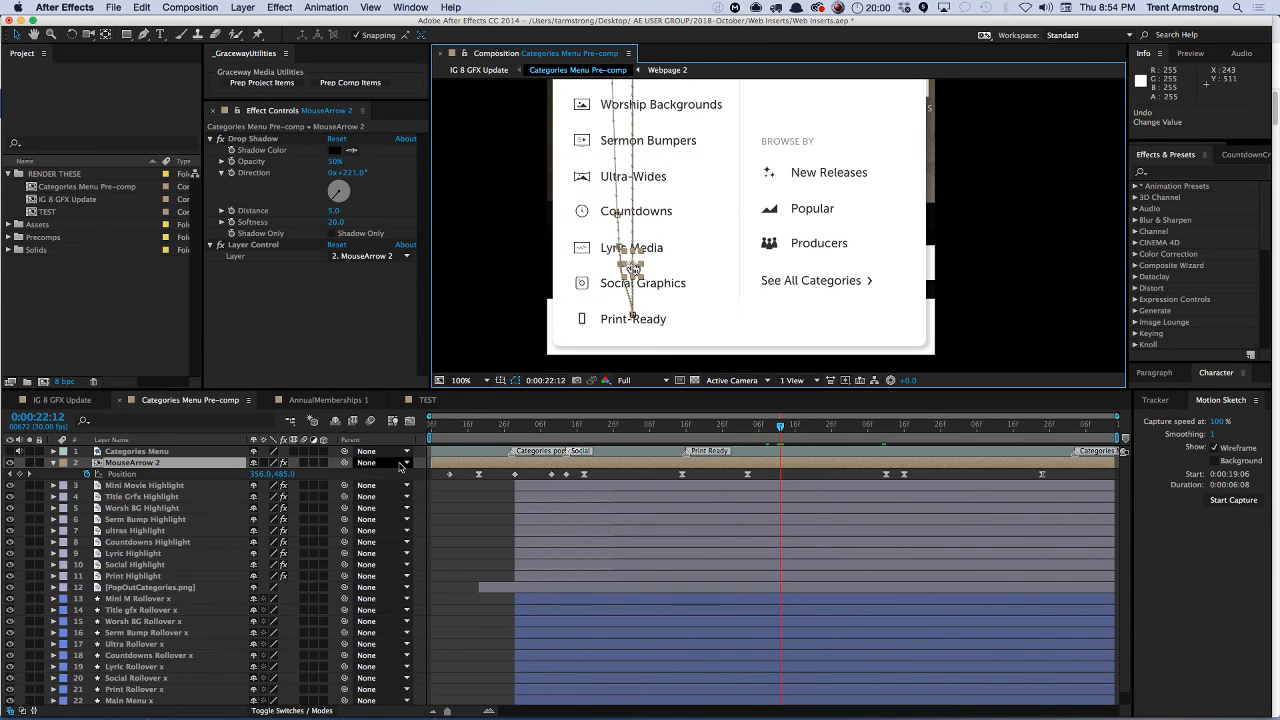
click(55, 463)
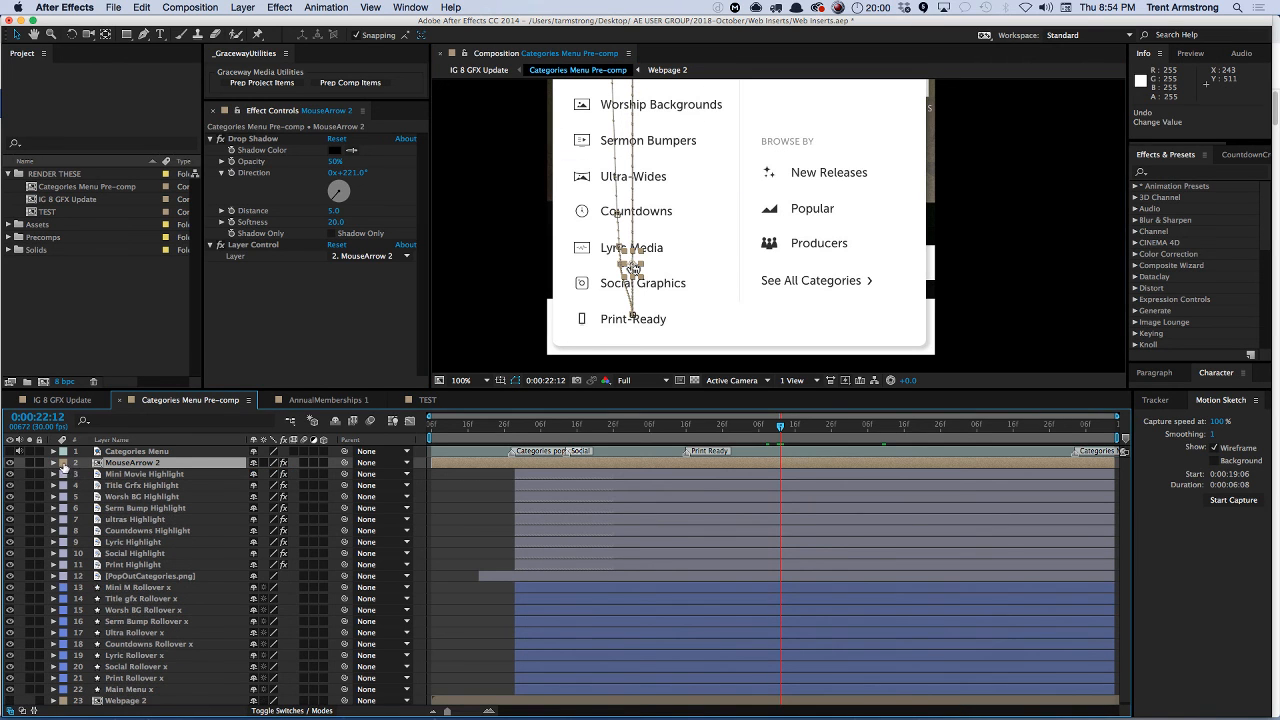
- Switch to Chrome and look through the Dallas After Effects User Group Facebook page and its Depth Maps & Dynamic Animations event post
key(super+Tab)
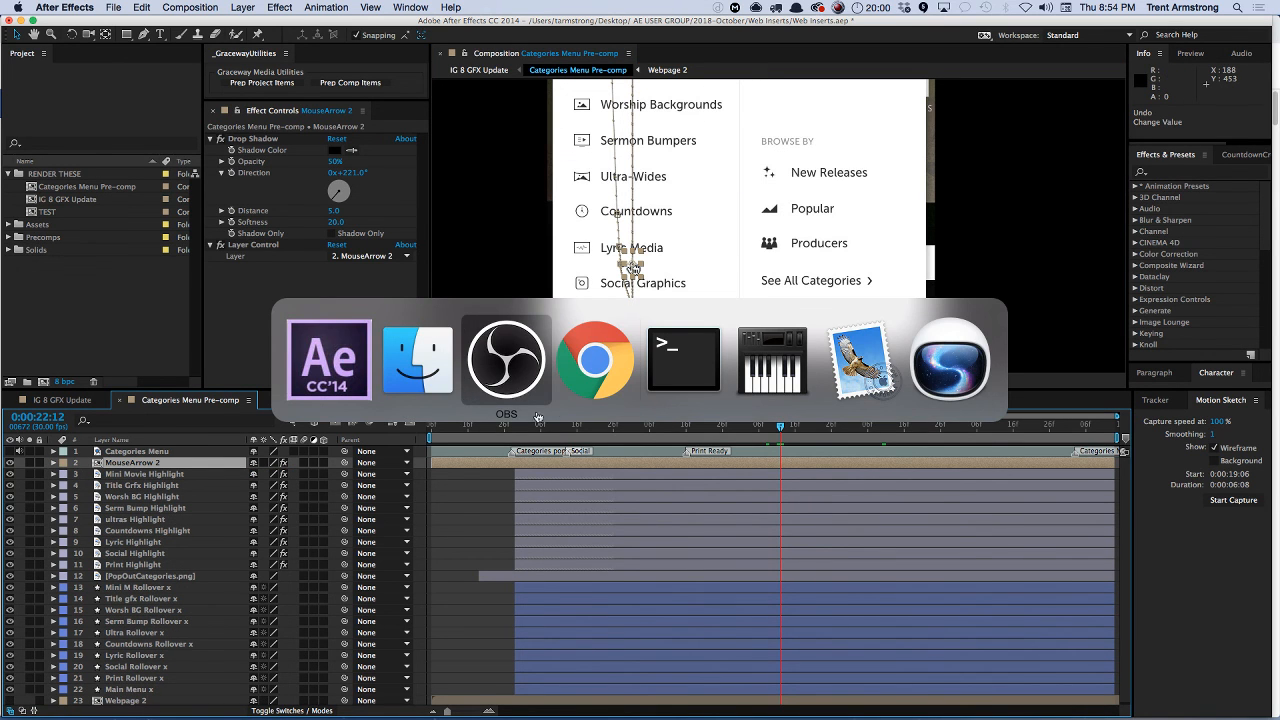
click(594, 368)
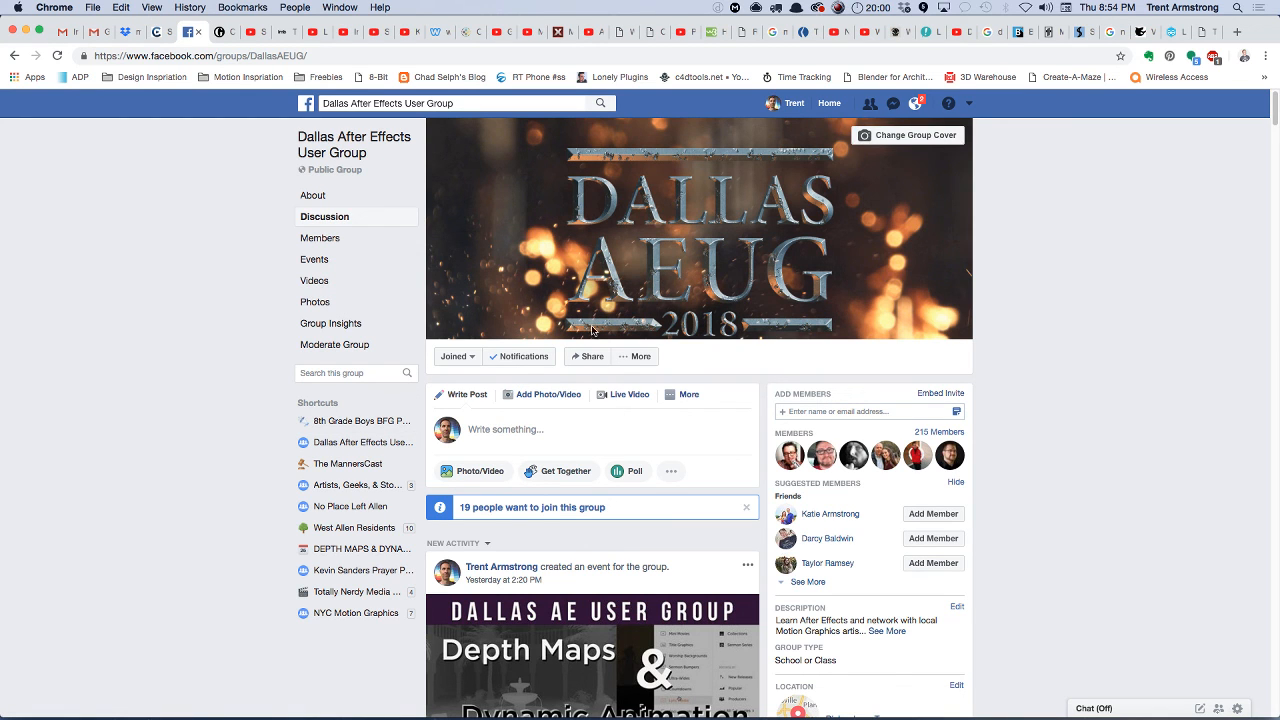
scroll(216, 430, down, 3)
scroll(216, 430, down, 1)
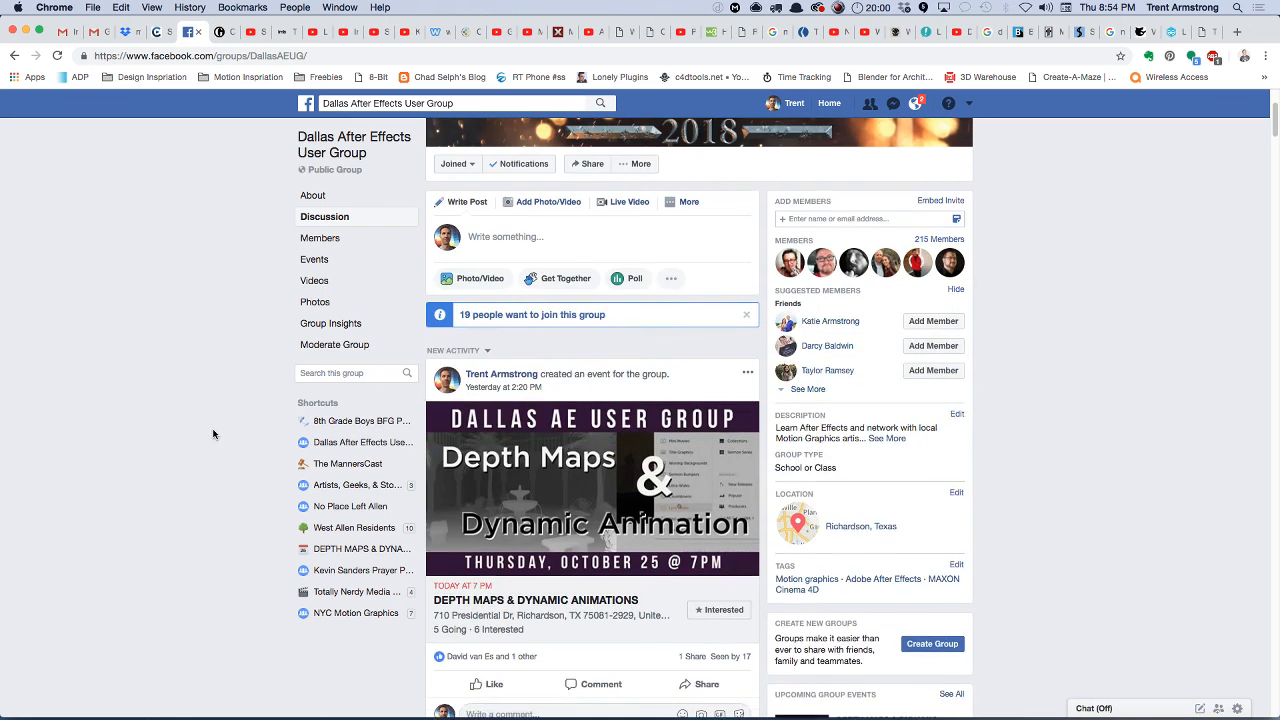
scroll(210, 420, up, 4)
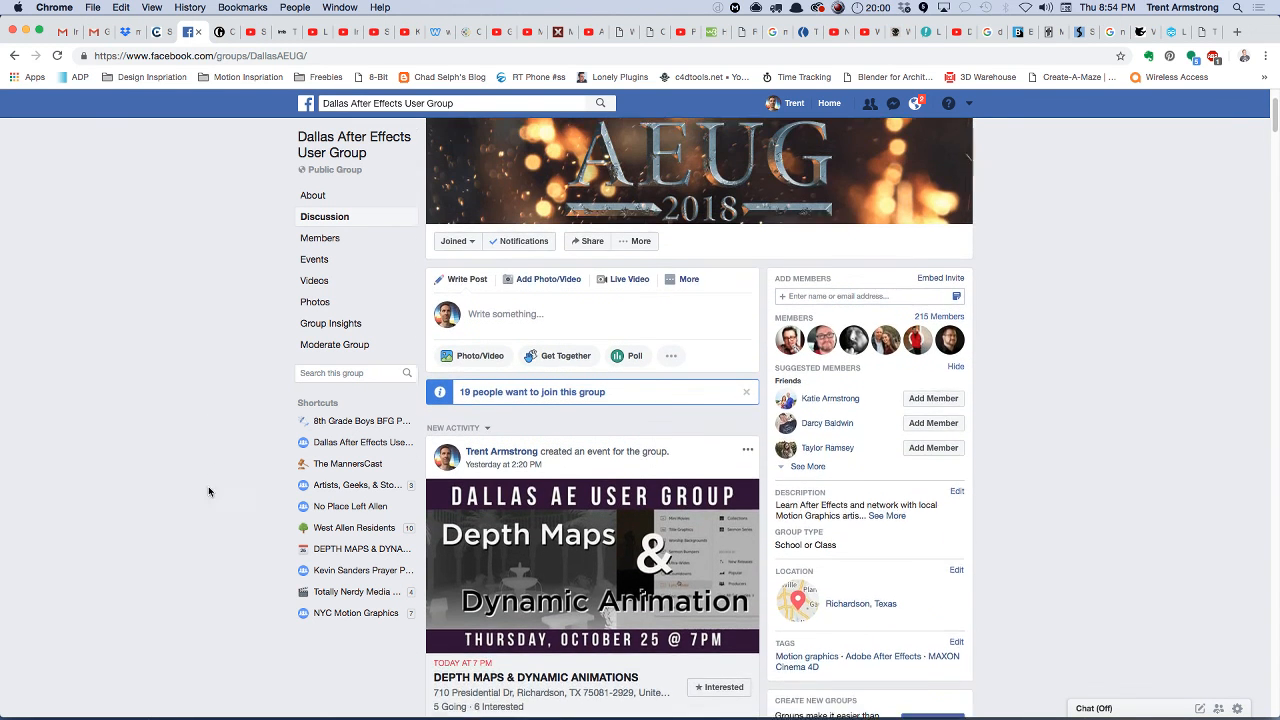
scroll(223, 425, down, 1)
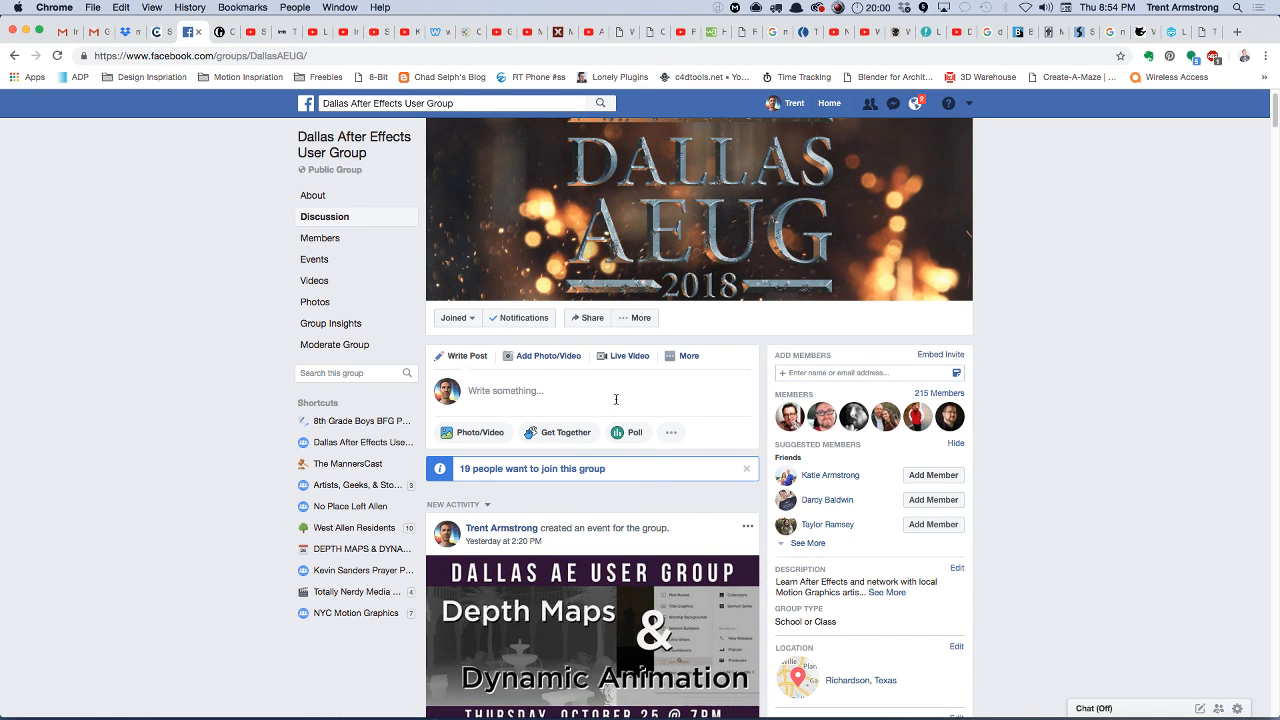
scroll(212, 515, down, 2)
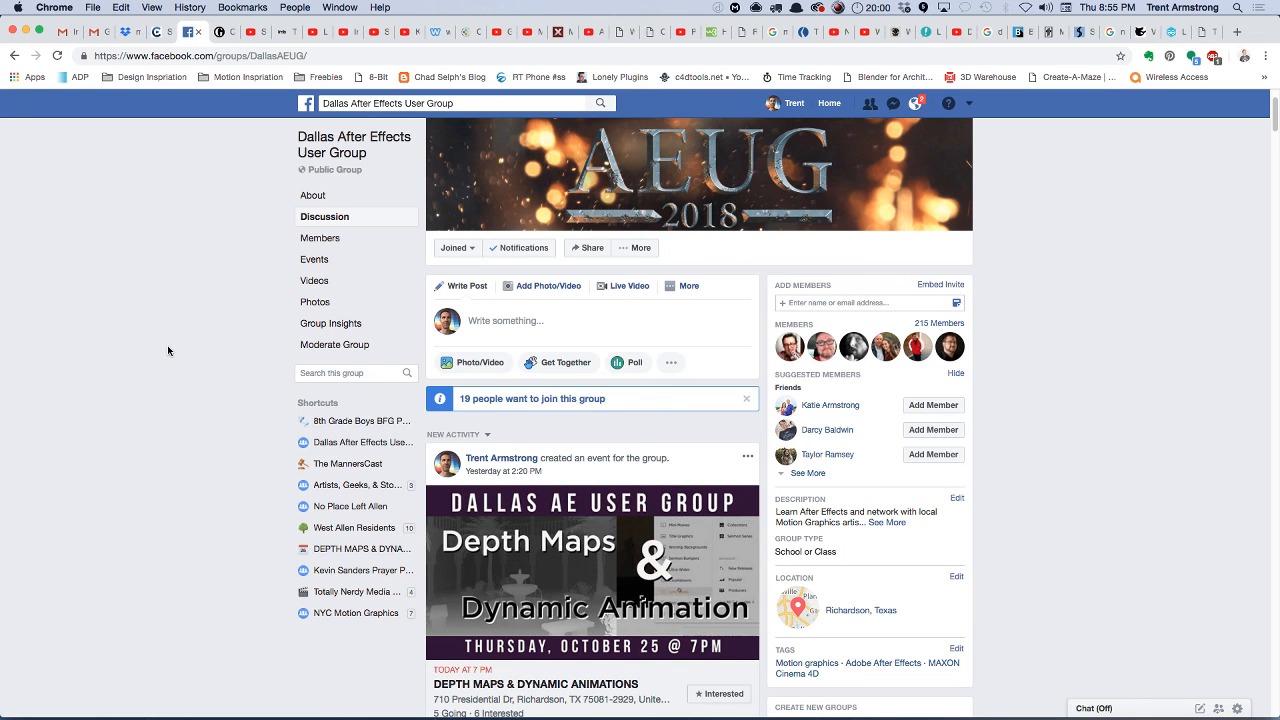
scroll(167, 345, down, 3)
scroll(168, 338, up, 5)
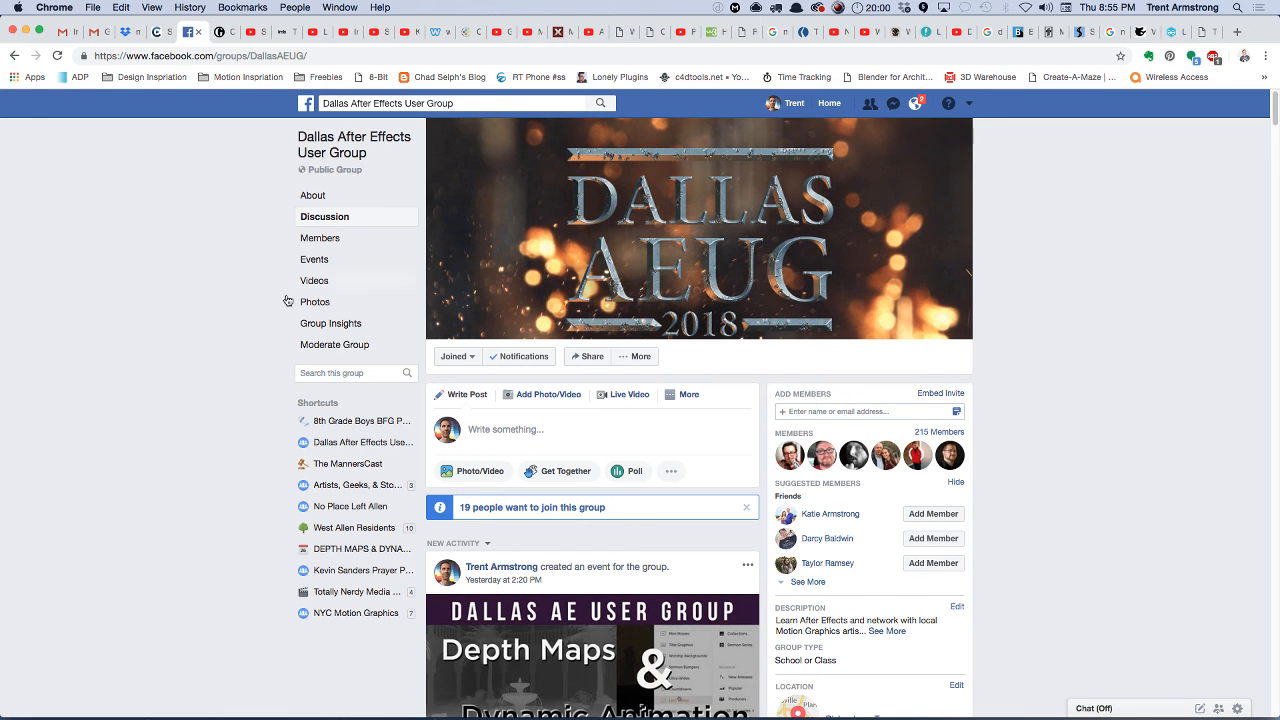
- Switch to OBS Studio, where the Monthly Splash Screen scene is ready for the stream
key(super+Tab)
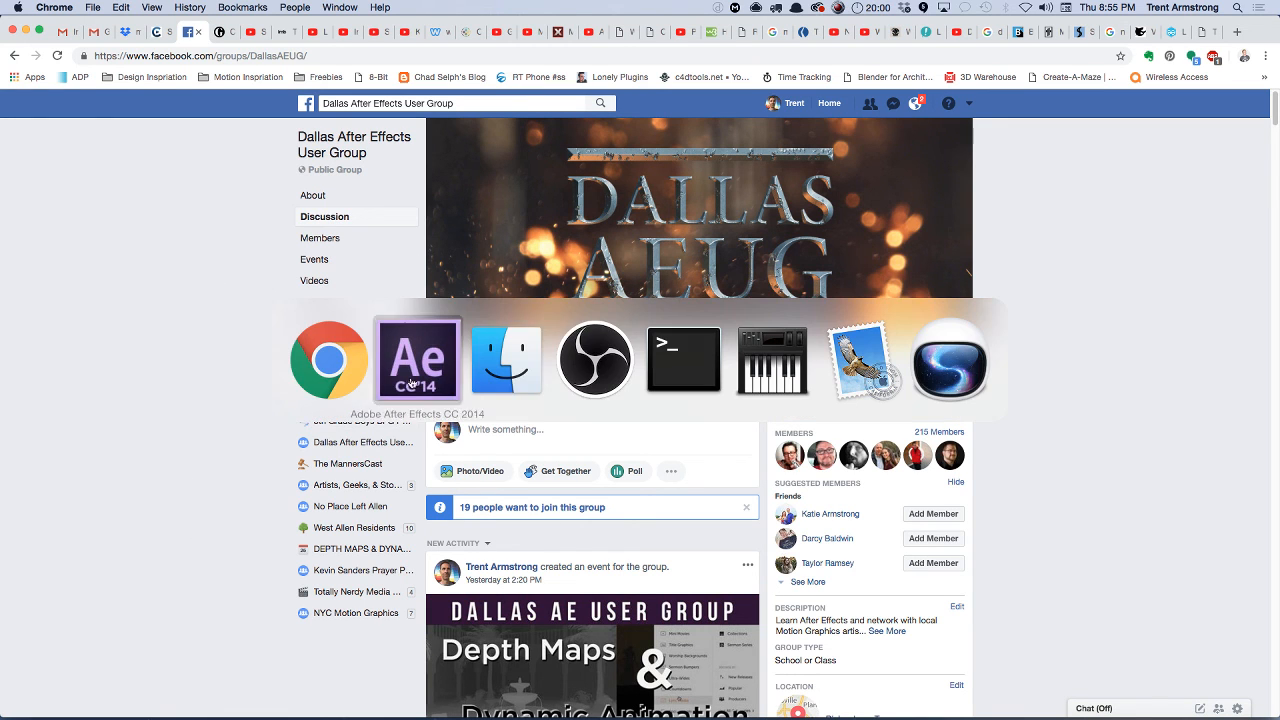
click(600, 367)
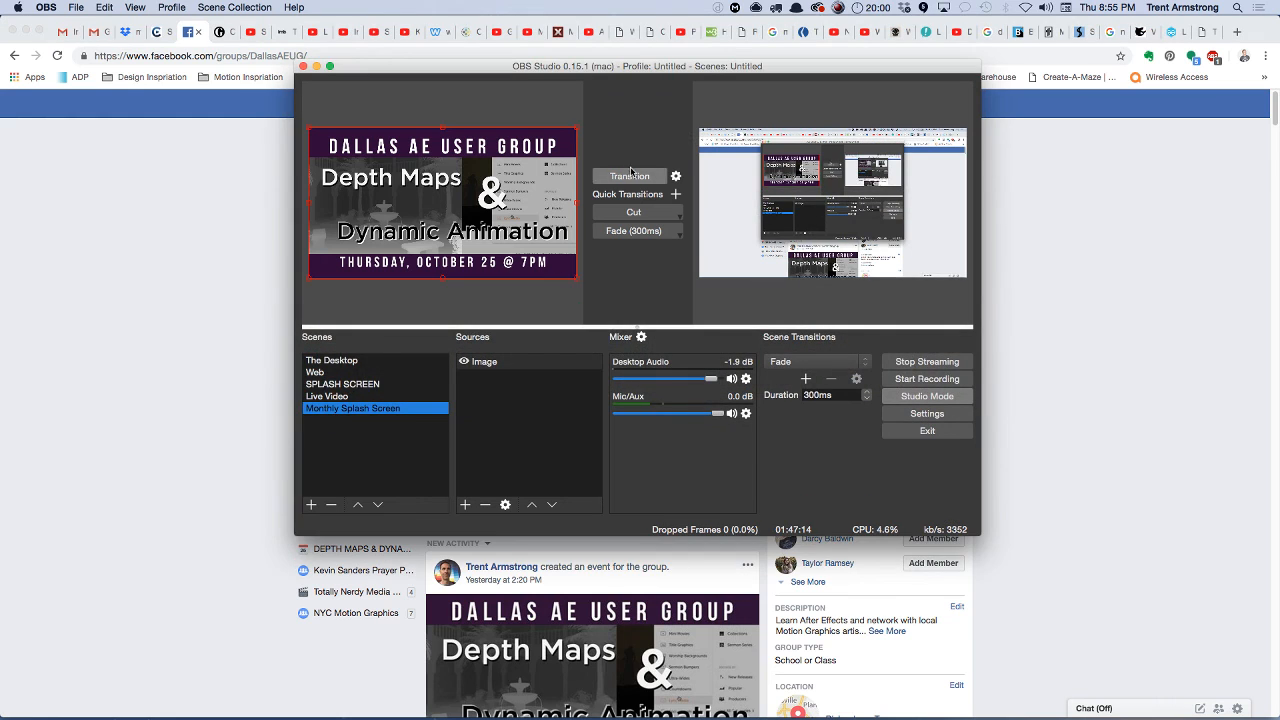